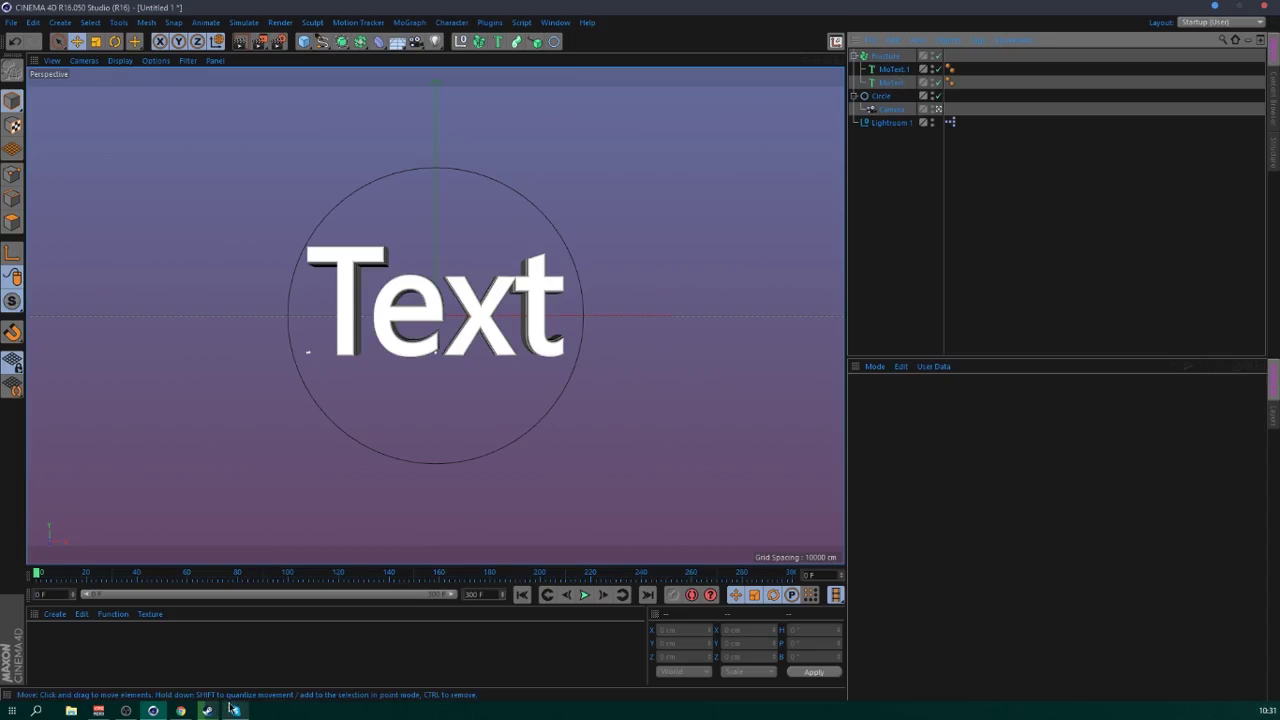
# - Switch to Chrome and play "Priority One & TwoThirds - Hunted" on SoundCloud, skipping ahead to preview the section around the drop
pyautogui.click(181, 708)
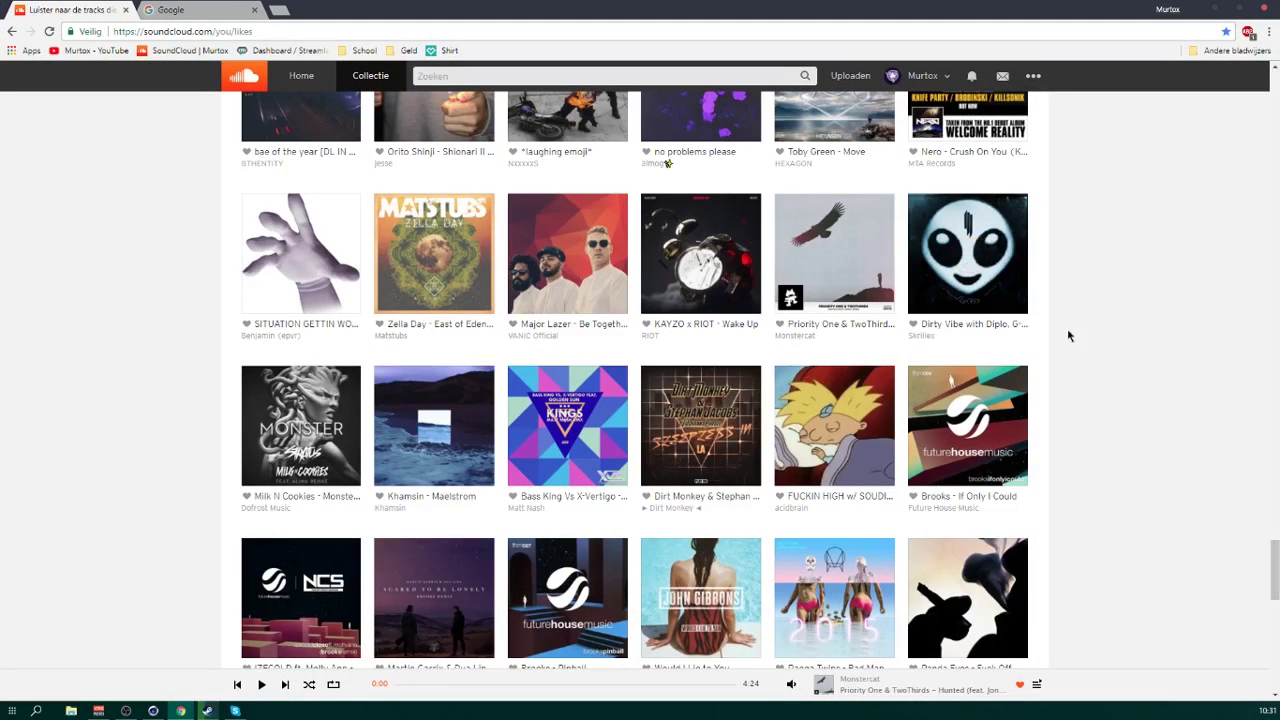
pyautogui.click(834, 254)
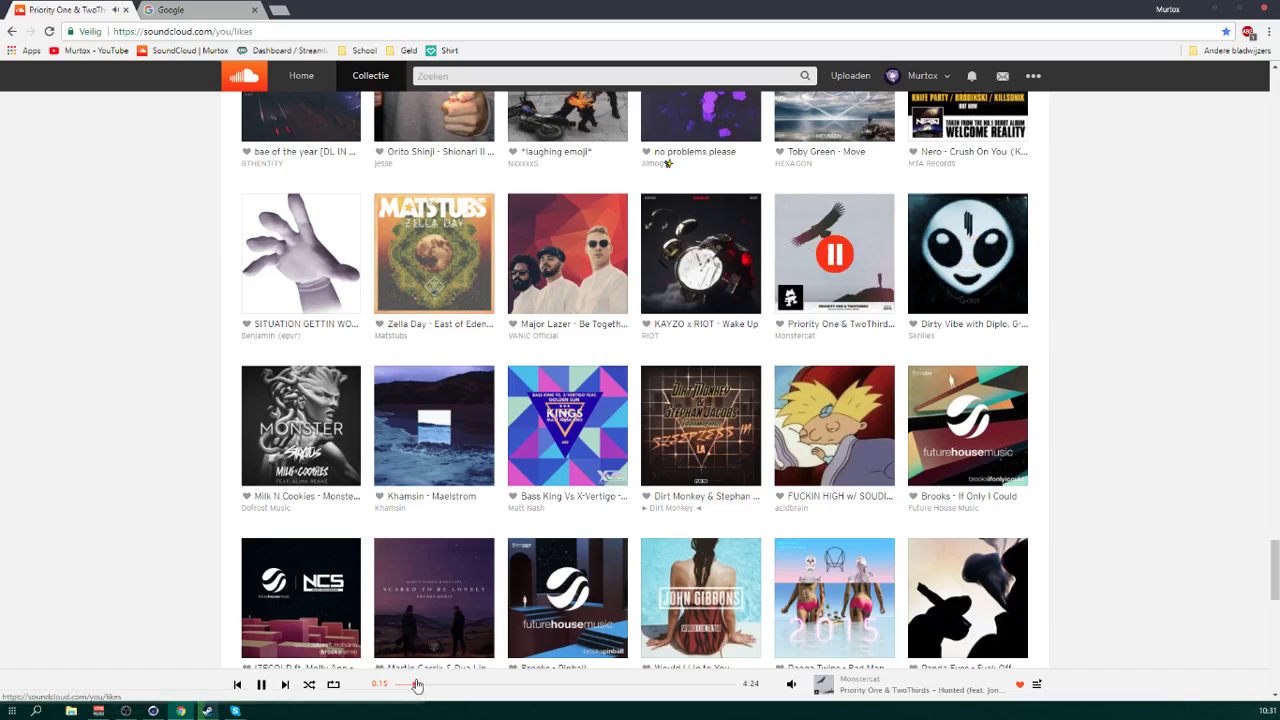
pyautogui.click(451, 686)
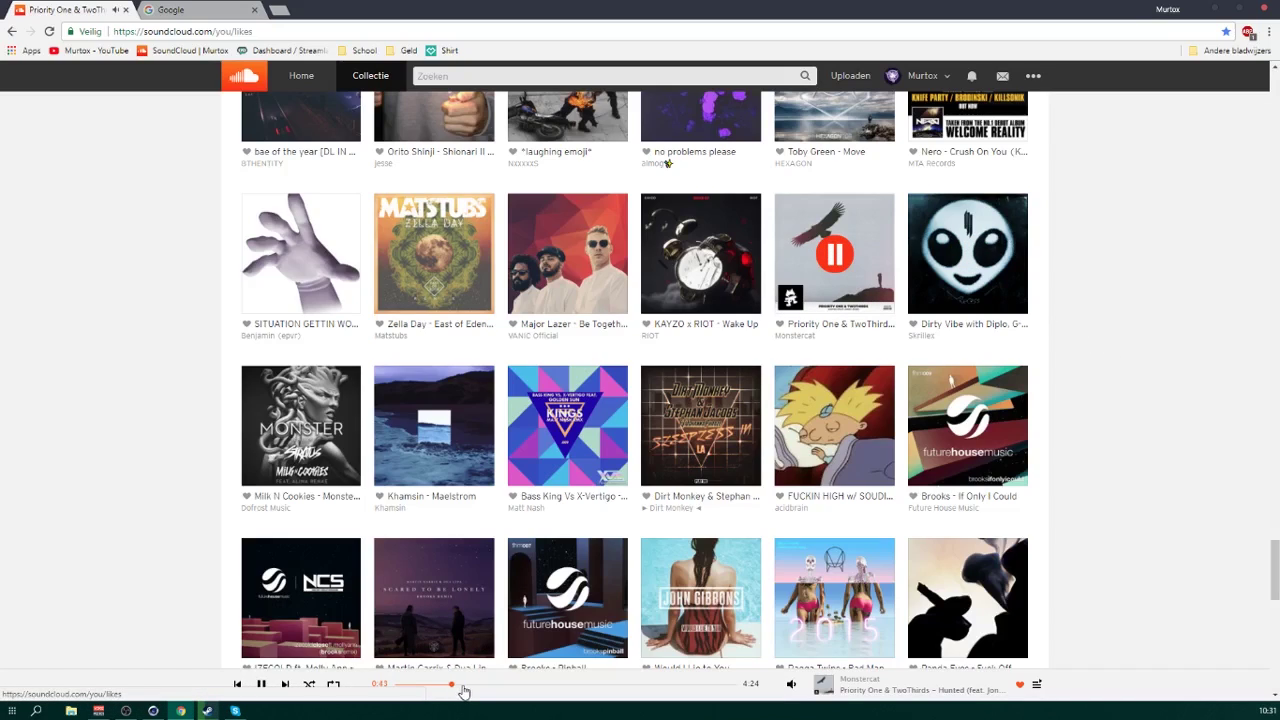
pyautogui.moveTo(463, 688)
pyautogui.mouseDown()
pyautogui.moveTo(488, 688)
pyautogui.moveTo(476, 688)
pyautogui.mouseUp()
pyautogui.moveTo(464, 623)
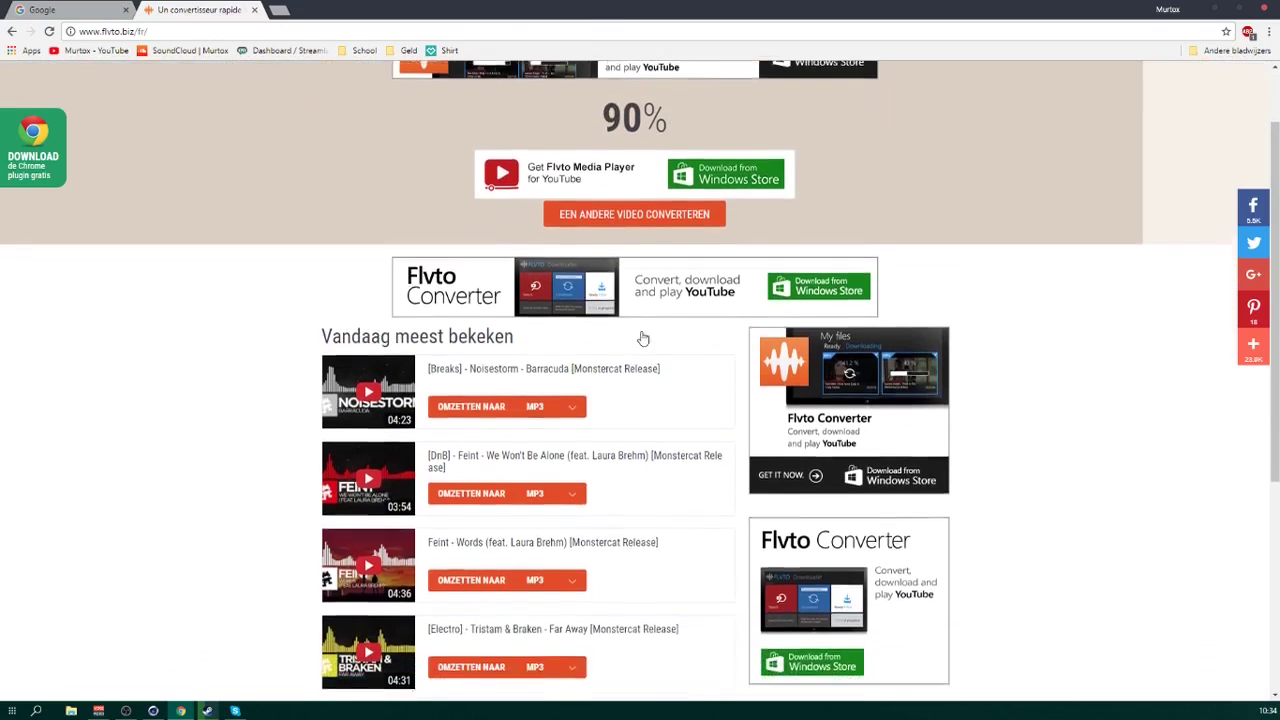
# - Download the converted "Priority One & TwoThirds" MP3 from Flvto and choose the Orders folder as the save location
pyautogui.scroll(-2, 640, 335)
pyautogui.scroll(2, 640, 329)
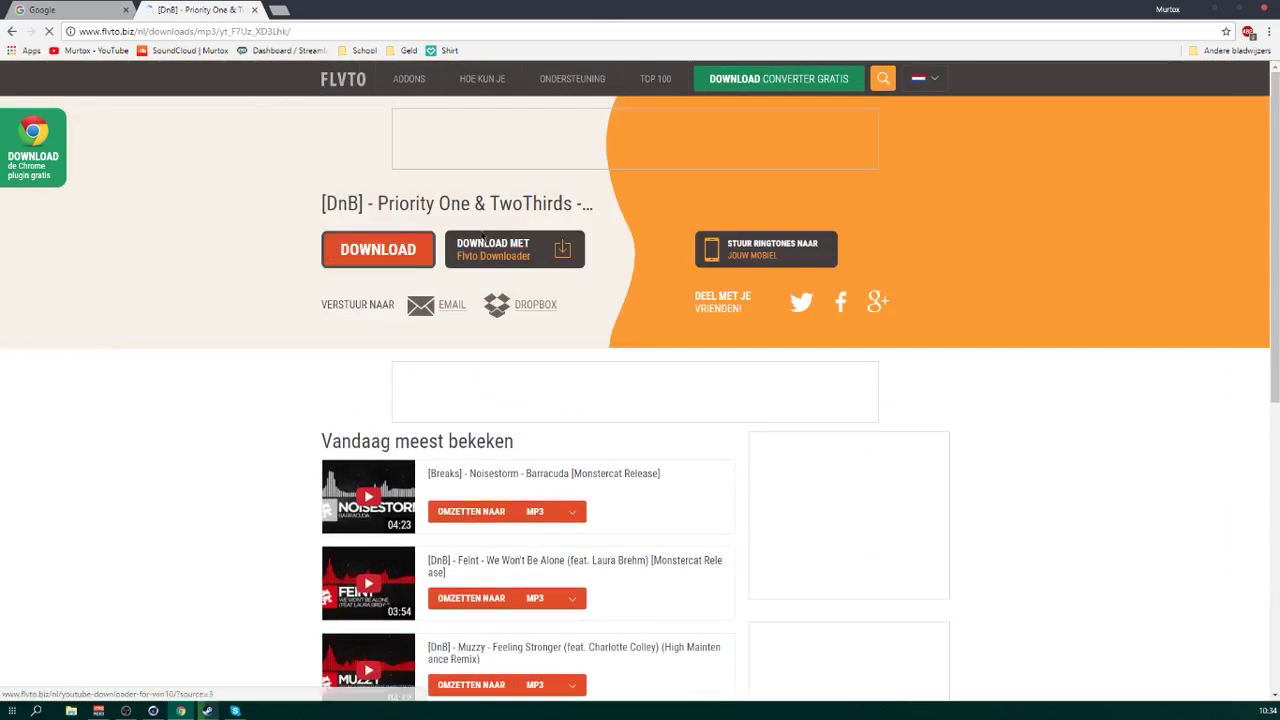
pyautogui.click(395, 249)
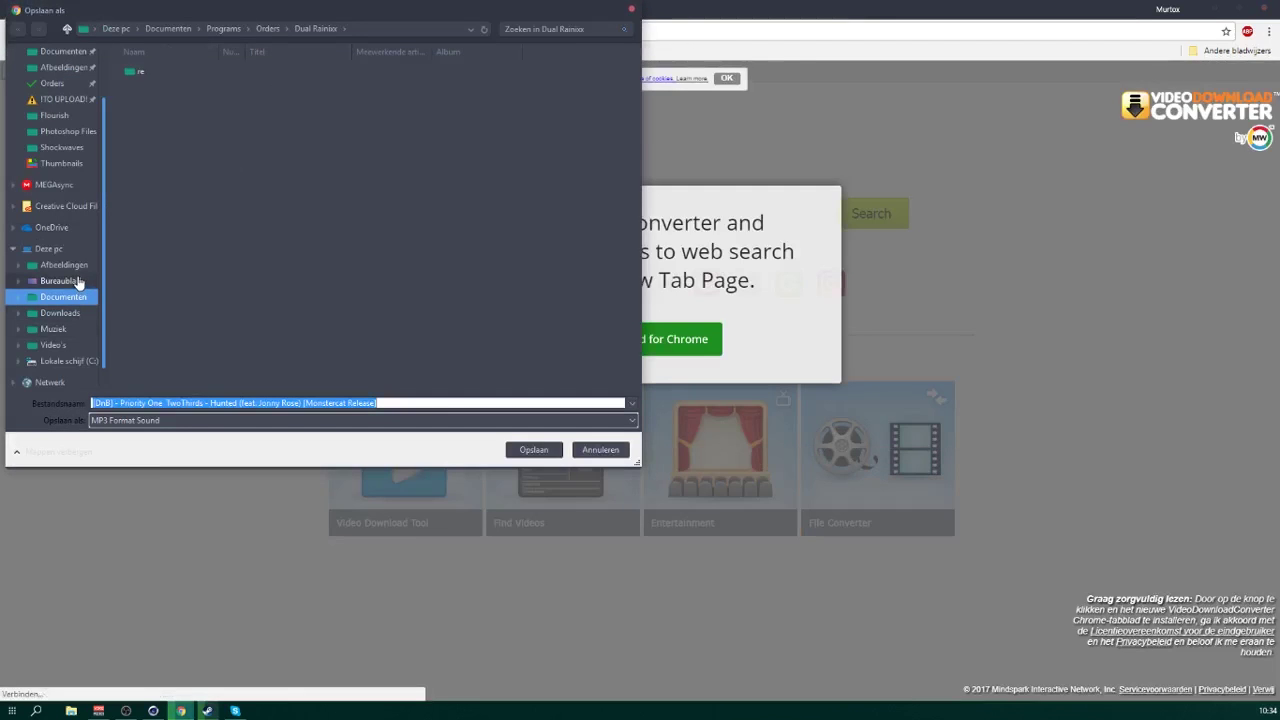
pyautogui.click(74, 282)
pyautogui.click(54, 84)
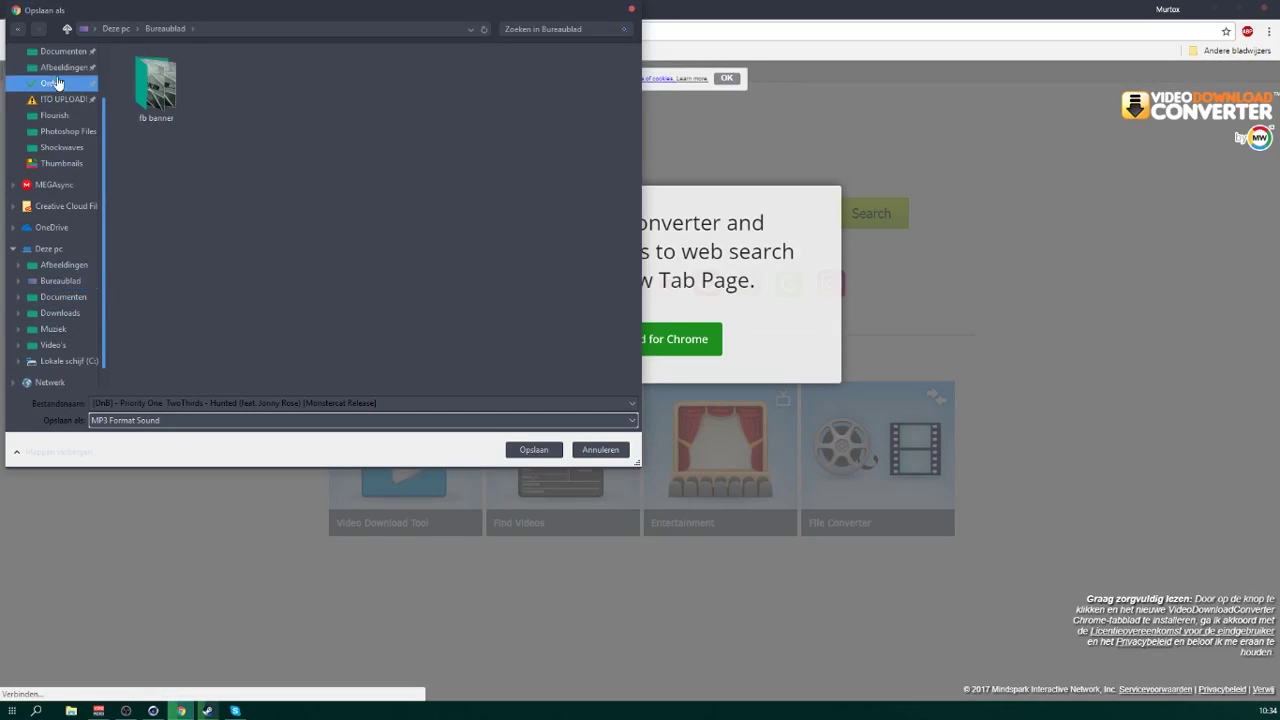
pyautogui.hotkey('alt', 'Left')
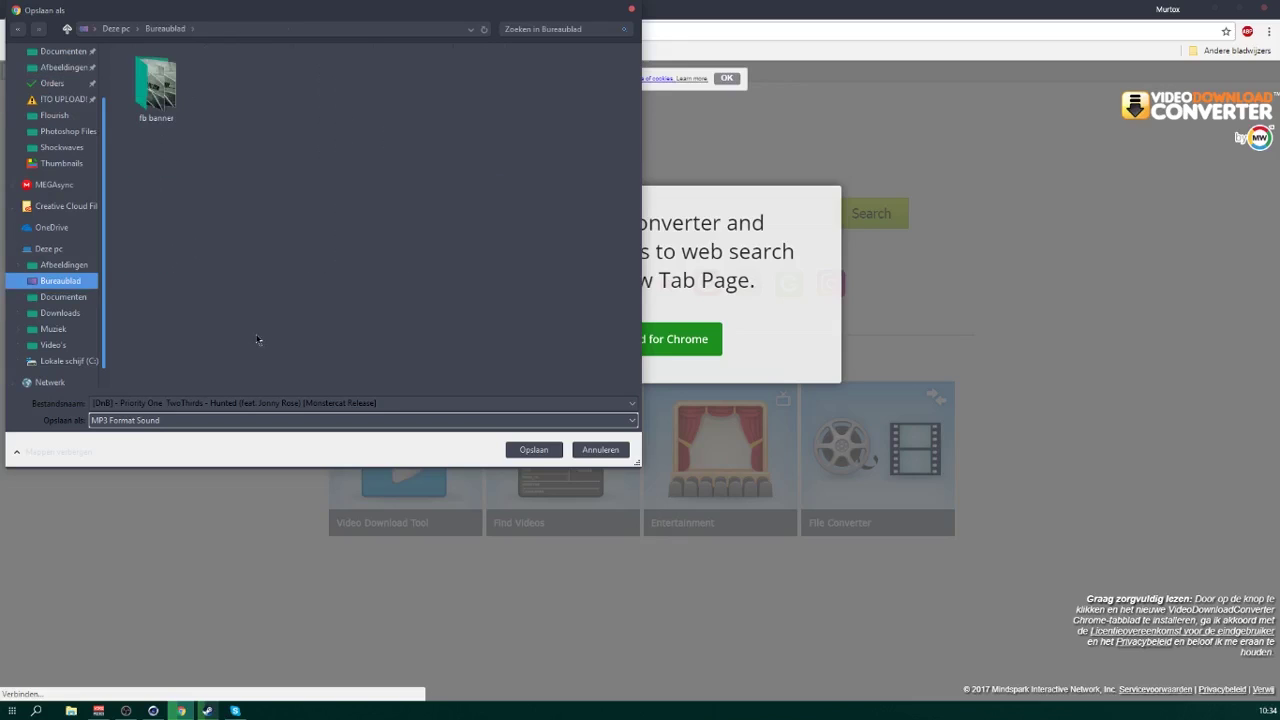
pyautogui.hotkey('alt', 'Right')
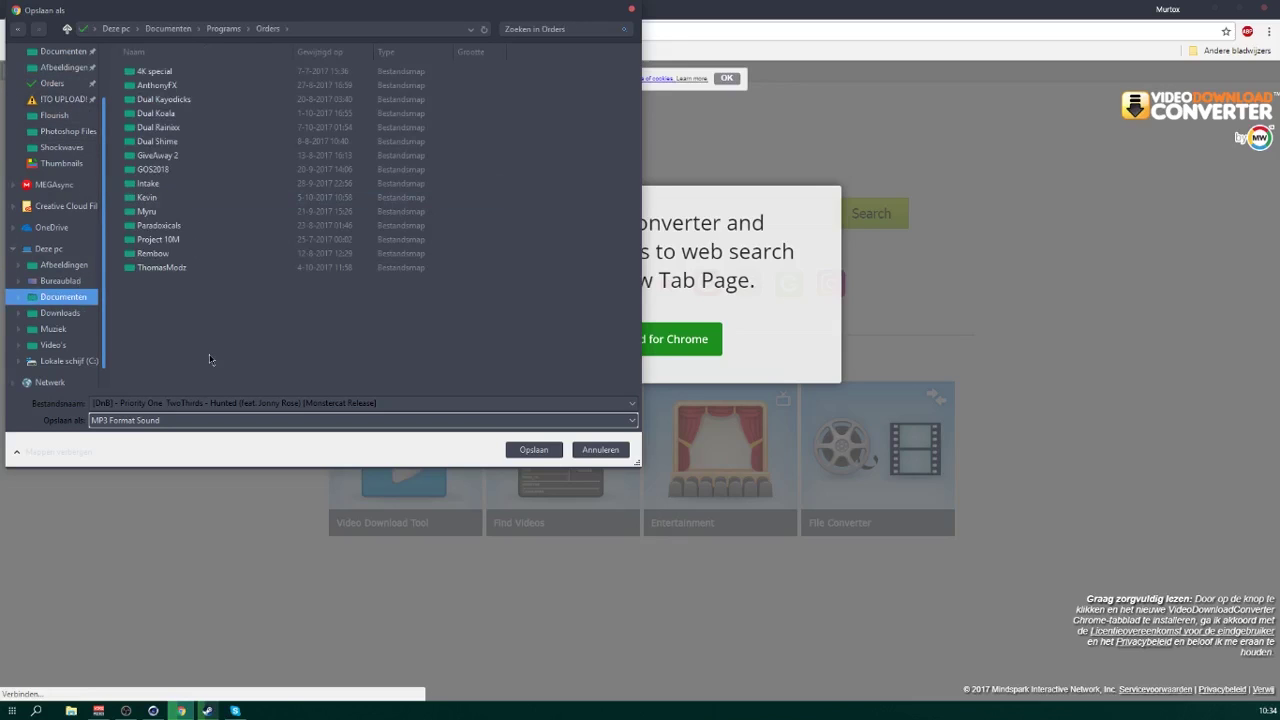
# - Create a folder named "Tut" inside Orders, save the MP3 in it, and close the converter page
pyautogui.hotkey('ctrl', 'shift', 'n')
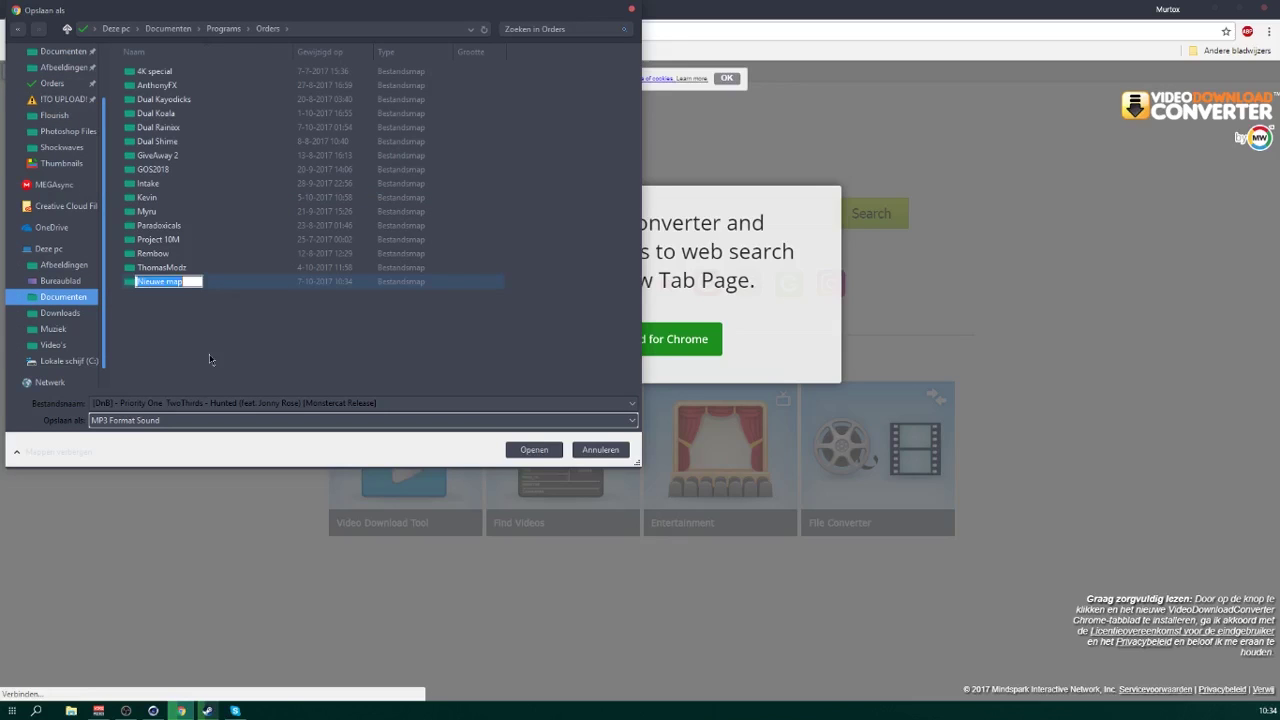
pyautogui.write('Tut')
pyautogui.press('Return')
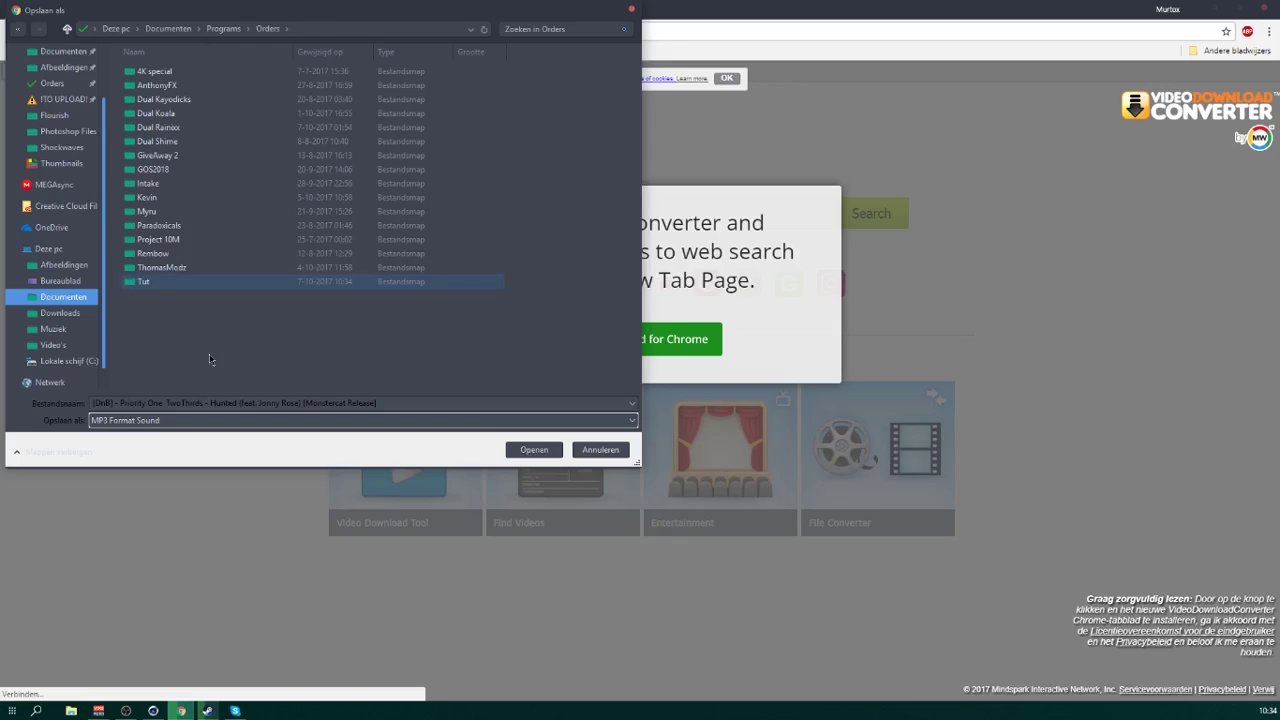
pyautogui.press('Return')
pyautogui.click(534, 449)
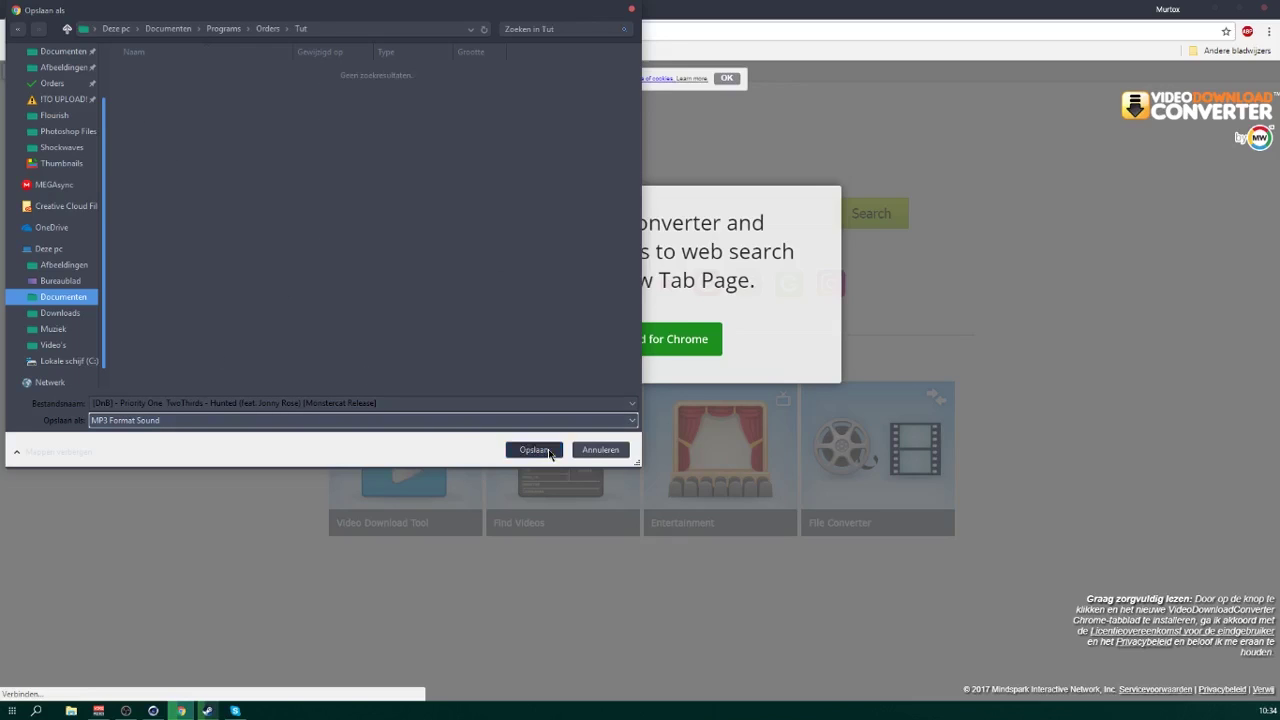
pyautogui.click(384, 10)
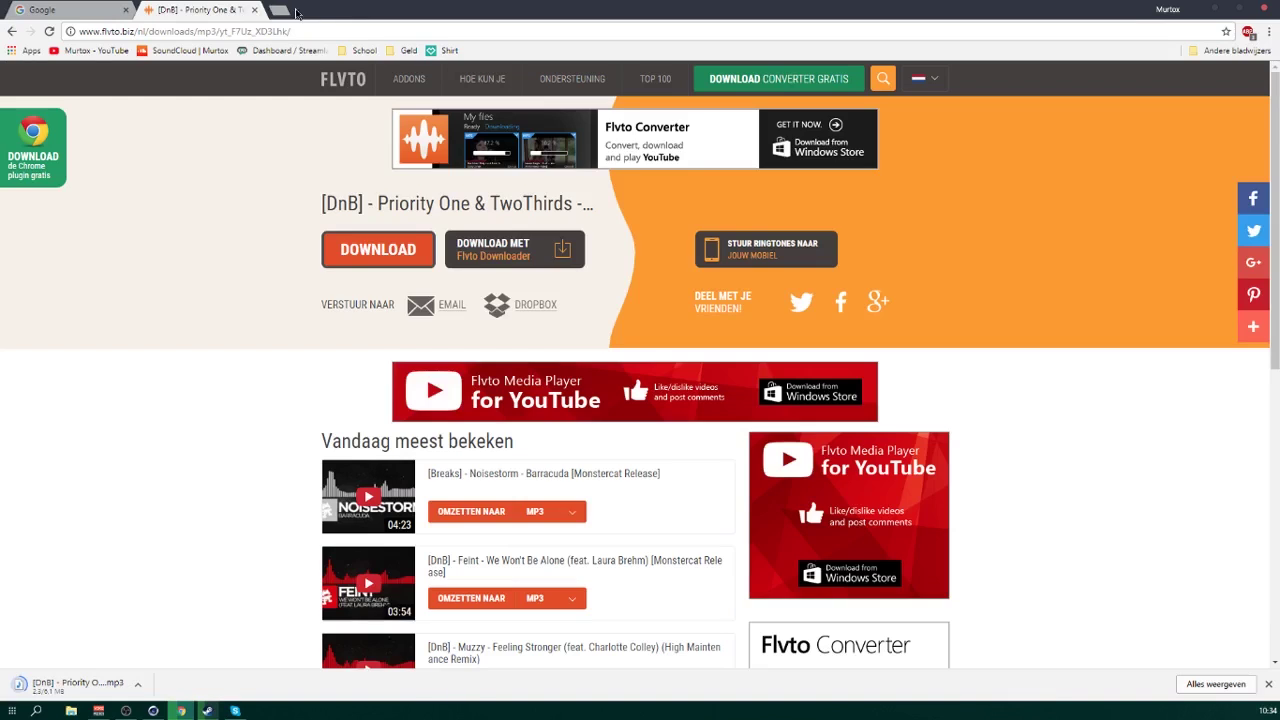
pyautogui.click(254, 10)
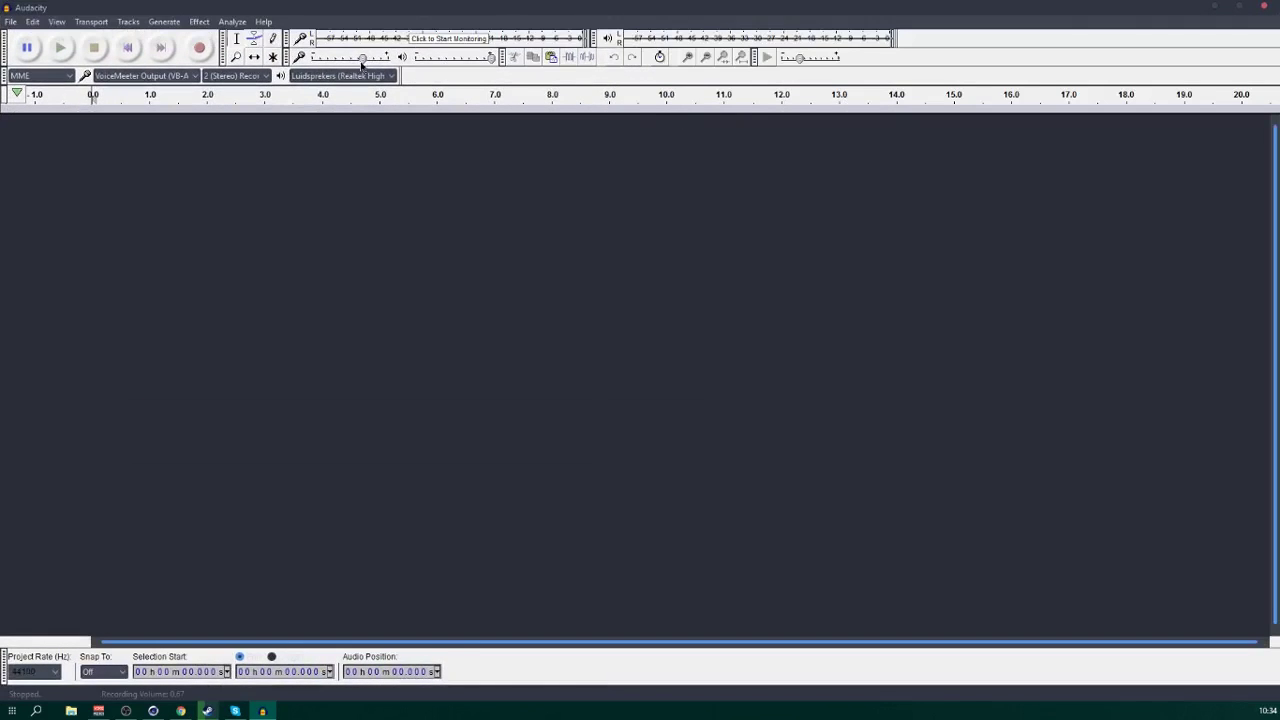
# - Open the downloaded Hunted MP3 in Audacity from Documenten > Programs > Orders > Tut
pyautogui.click(12, 21)
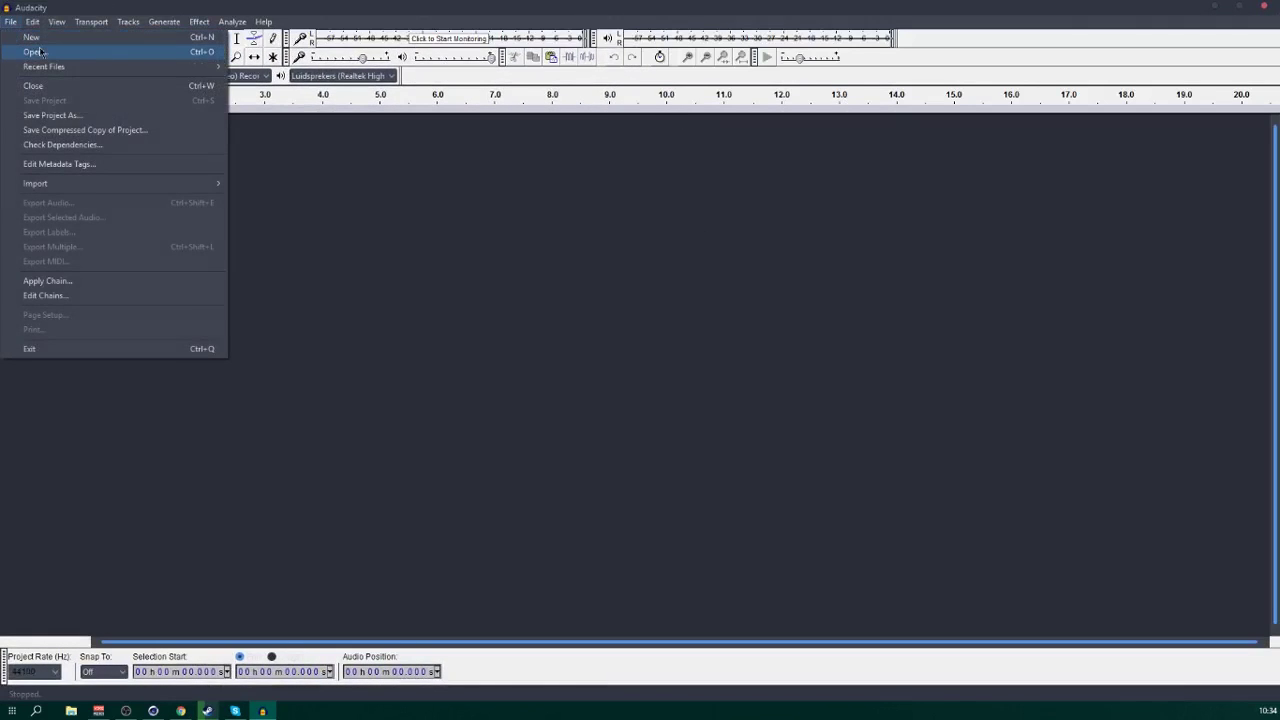
pyautogui.click(40, 51)
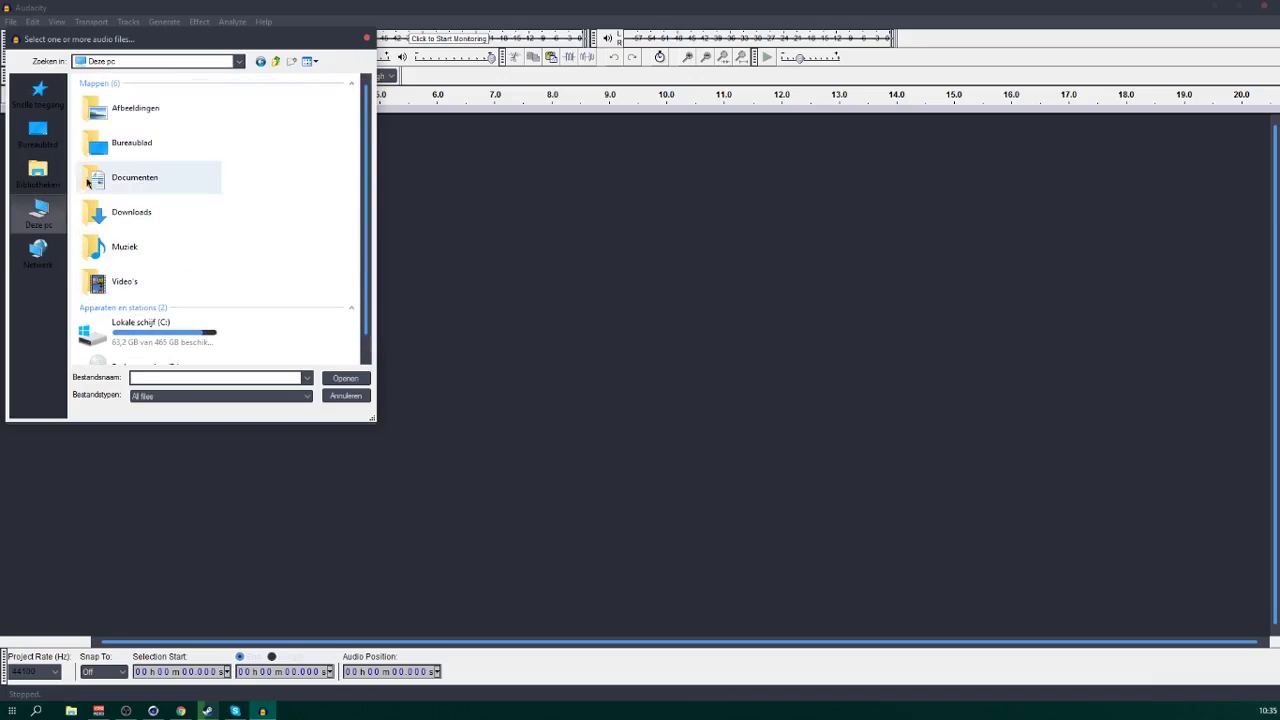
pyautogui.doubleClick(150, 180)
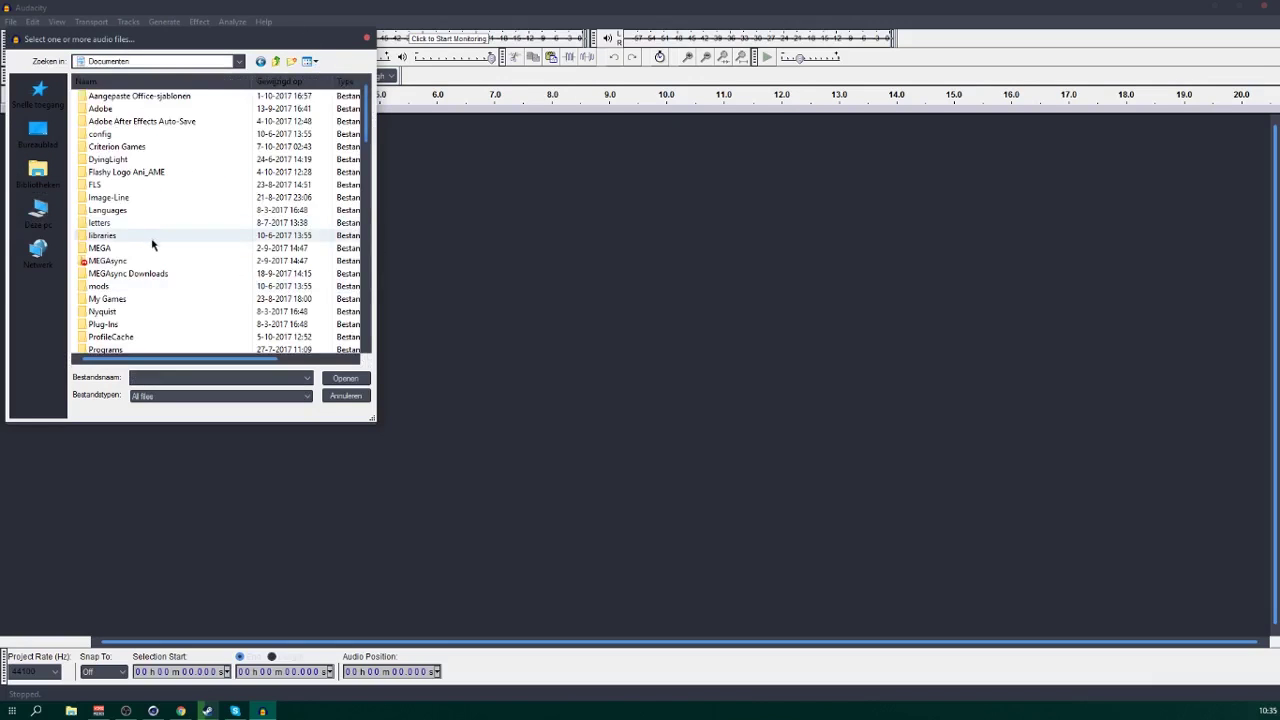
pyautogui.scroll(-4, 150, 245)
pyautogui.click(110, 148)
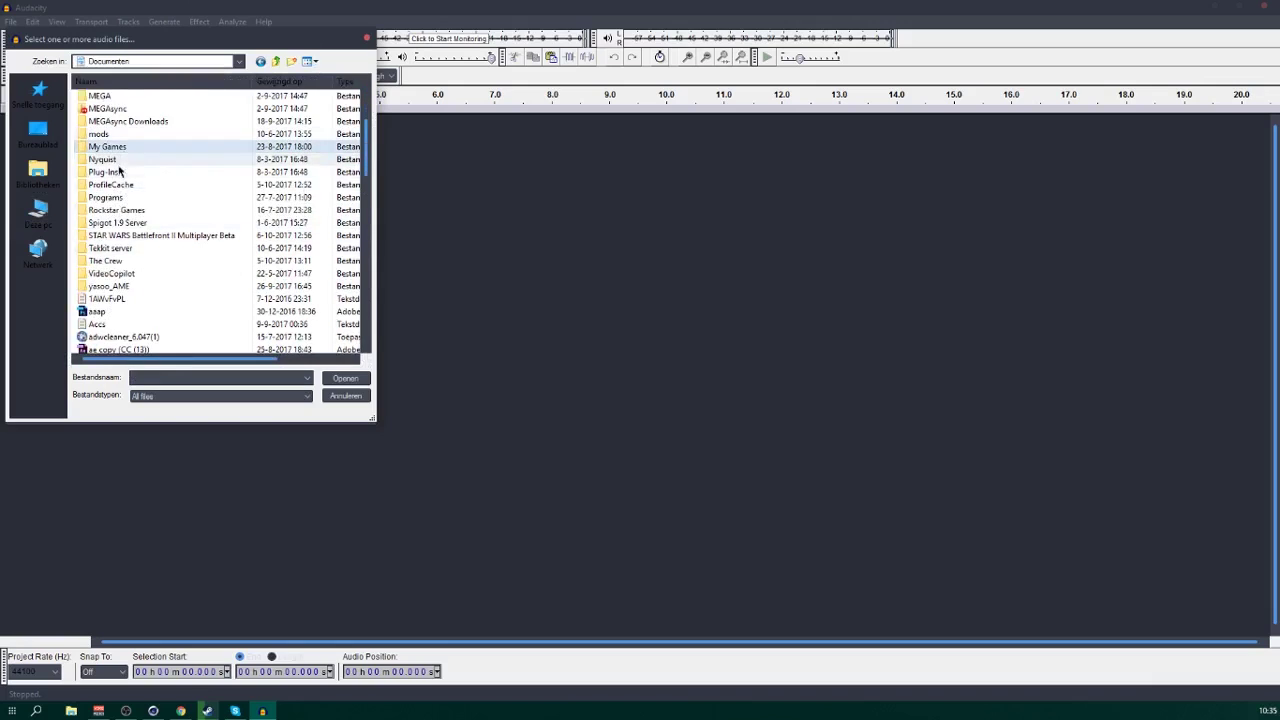
pyautogui.doubleClick(128, 197)
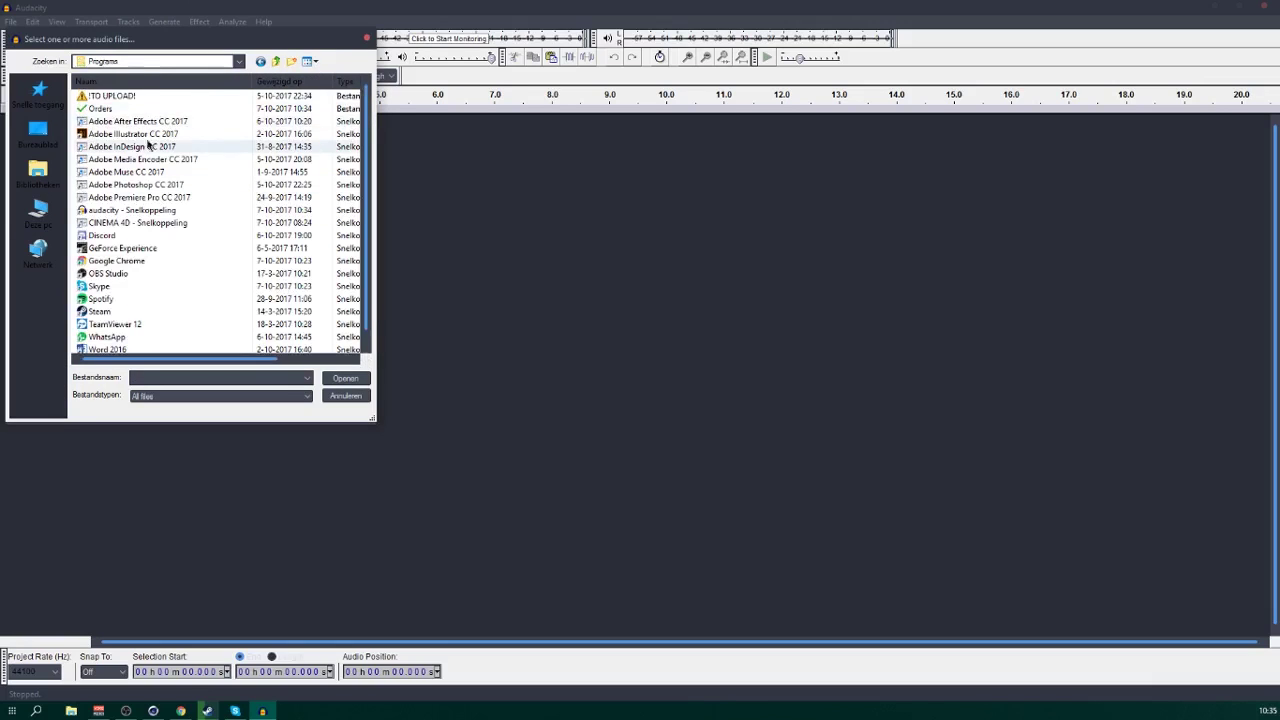
pyautogui.doubleClick(120, 110)
pyautogui.doubleClick(100, 286)
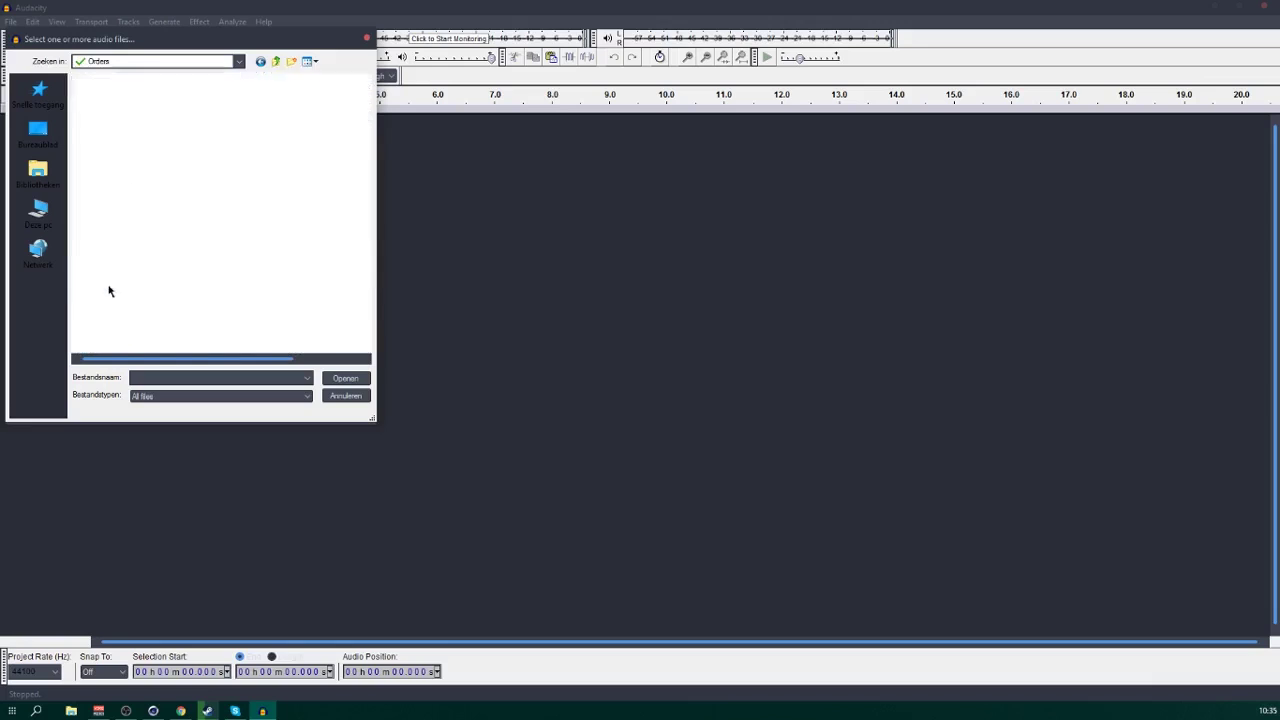
pyautogui.click(137, 98)
pyautogui.doubleClick(137, 98)
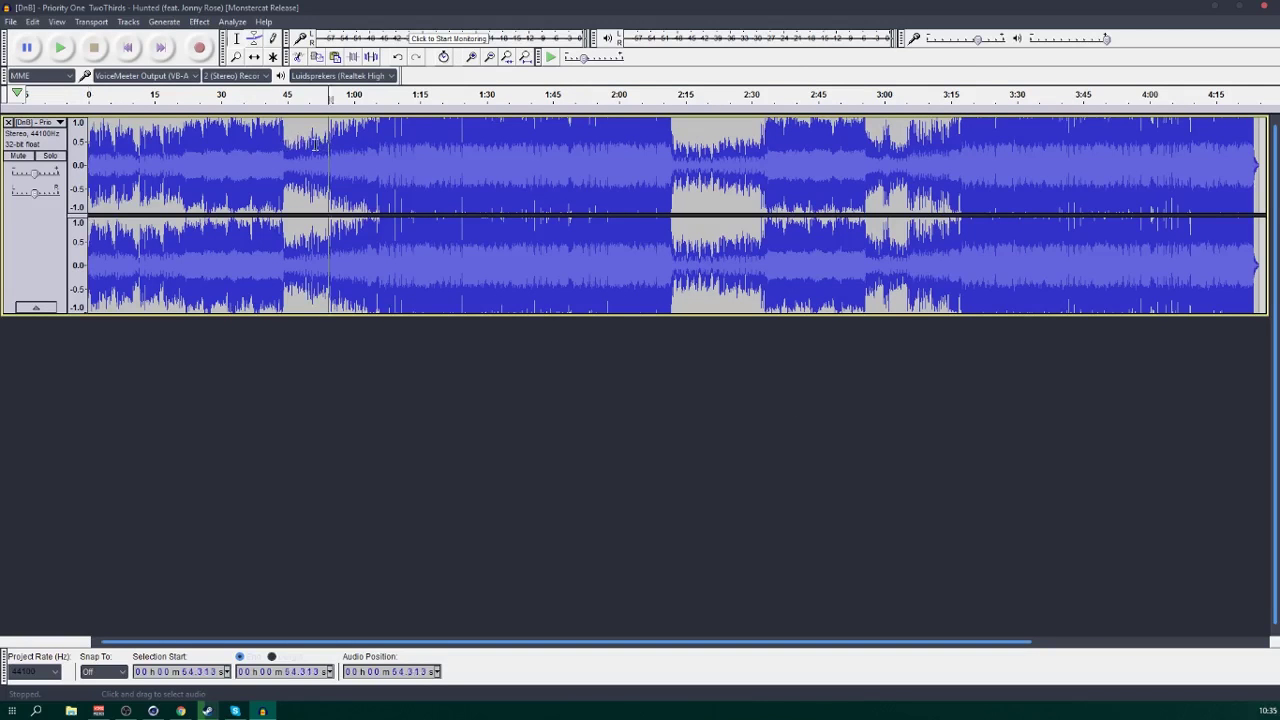
# - Delete about the first 54 seconds of the track and play the new beginning briefly
pyautogui.moveTo(323, 147); pyautogui.dragTo(22, 170)
pyautogui.press('Delete')
pyautogui.press('space')
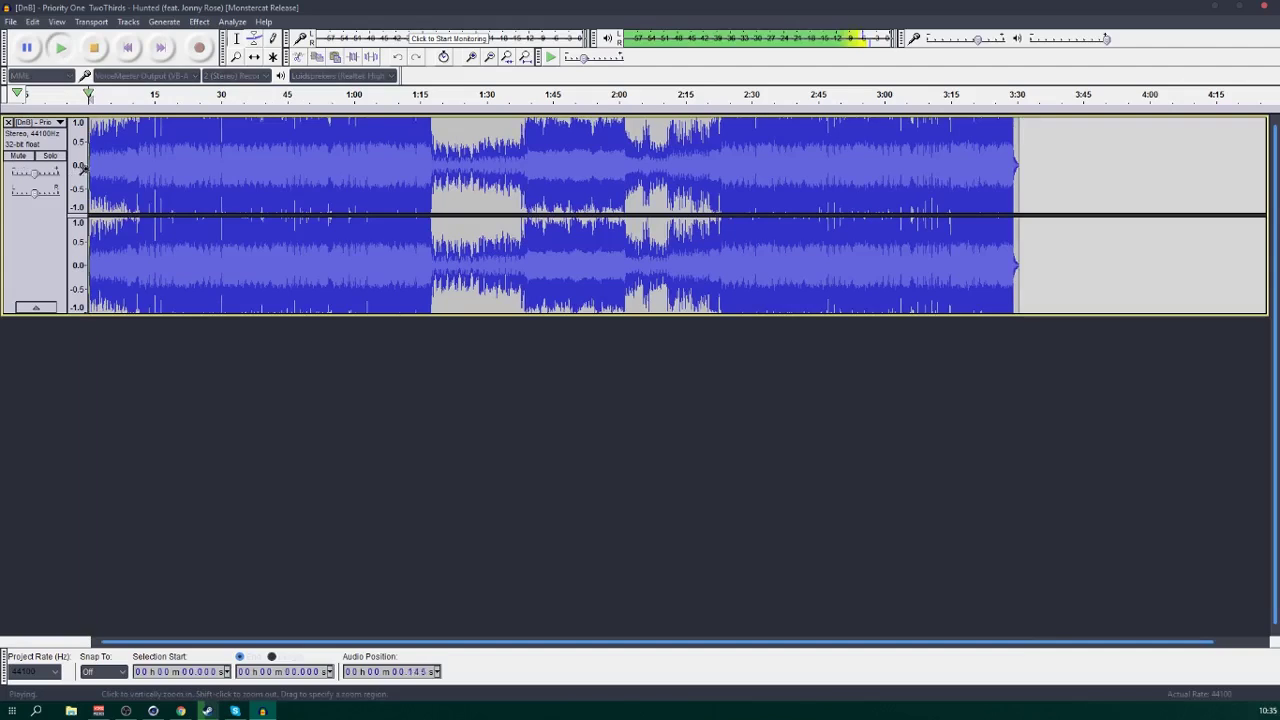
pyautogui.press('space')
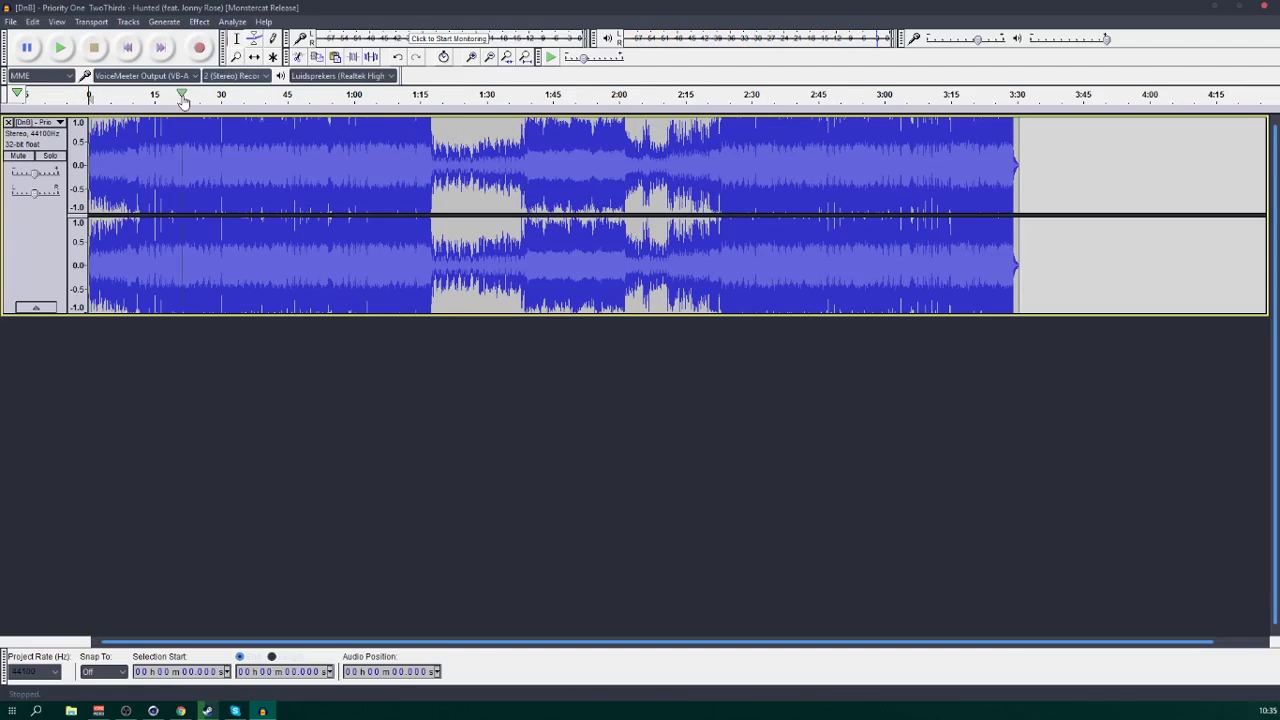
# - Set the playback device to the Logitech speakers (Luidsprekers 6- Logitech) and test playback from the start
pyautogui.click(300, 76)
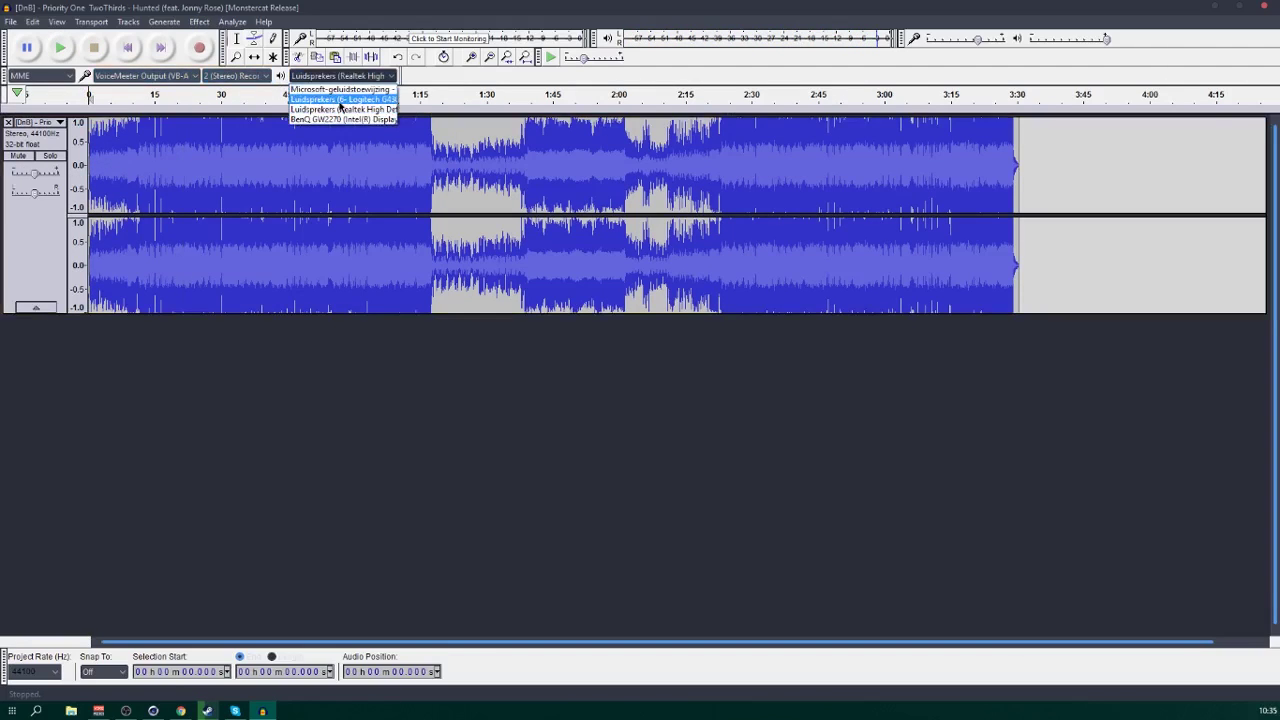
pyautogui.click(343, 101)
pyautogui.press('space')
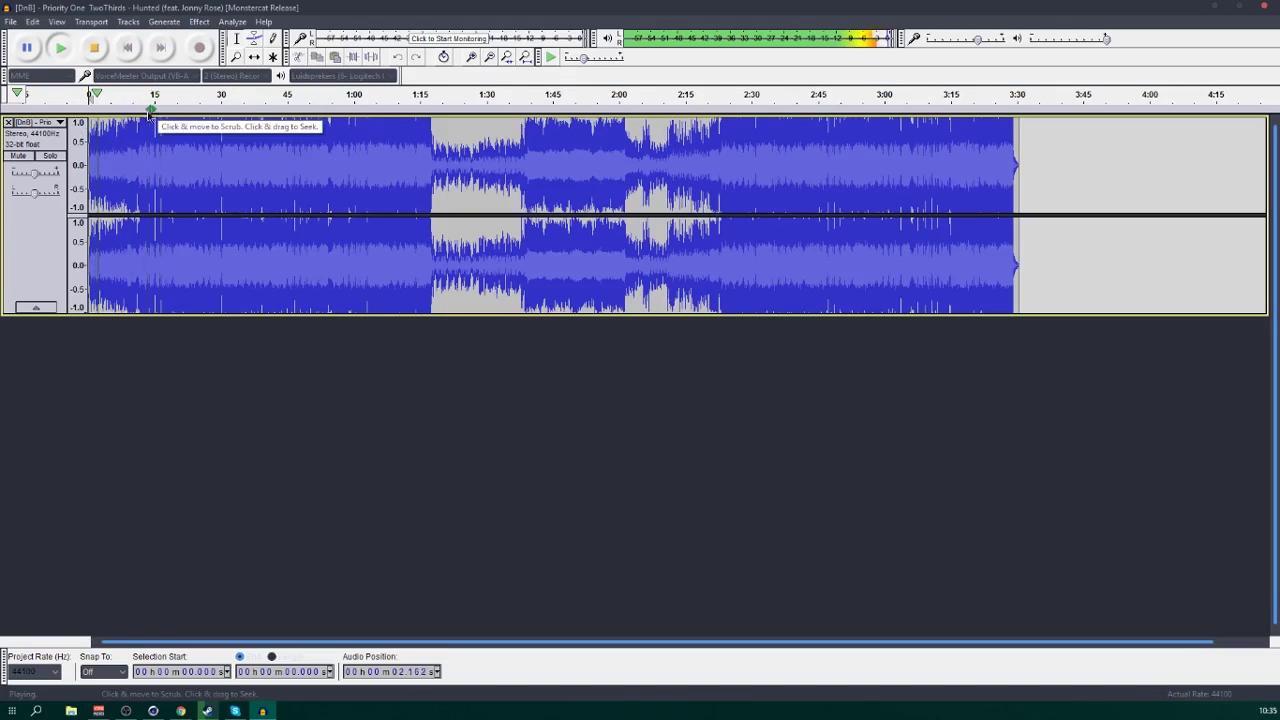
pyautogui.press('space')
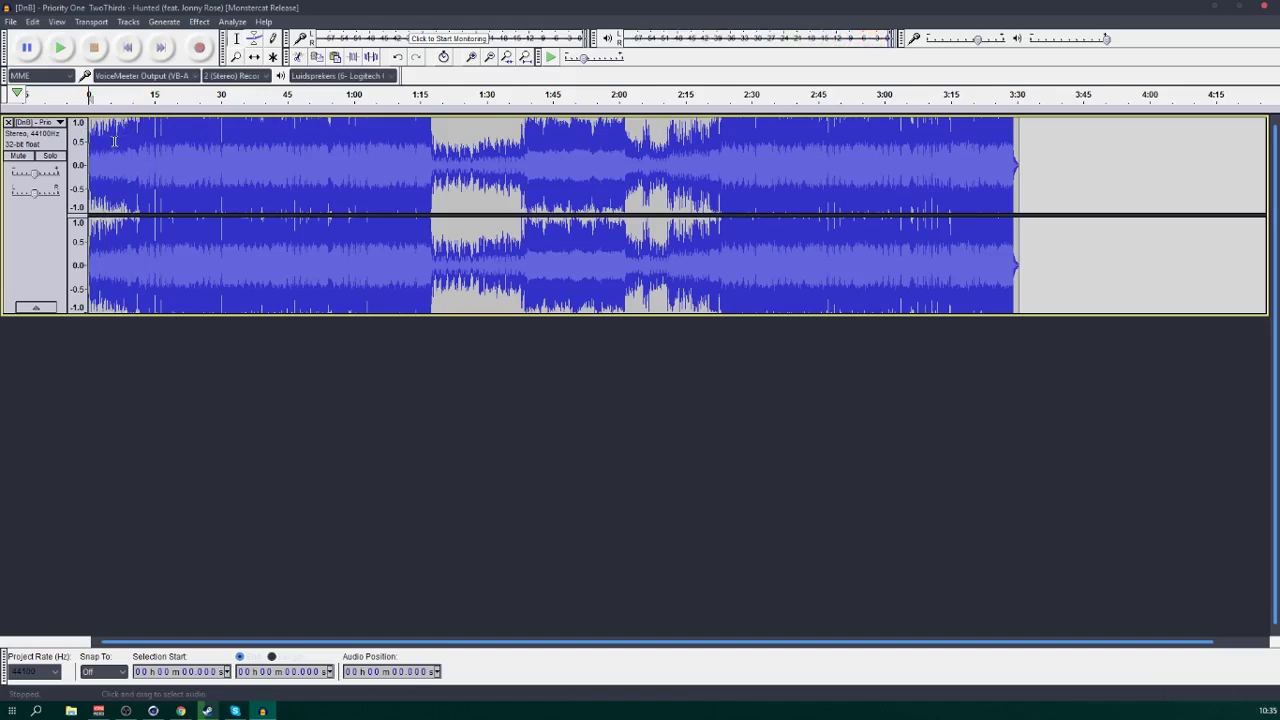
# - Delete about 6 more seconds from the beginning of the track and start playback
pyautogui.press('Delete')
pyautogui.press('space')
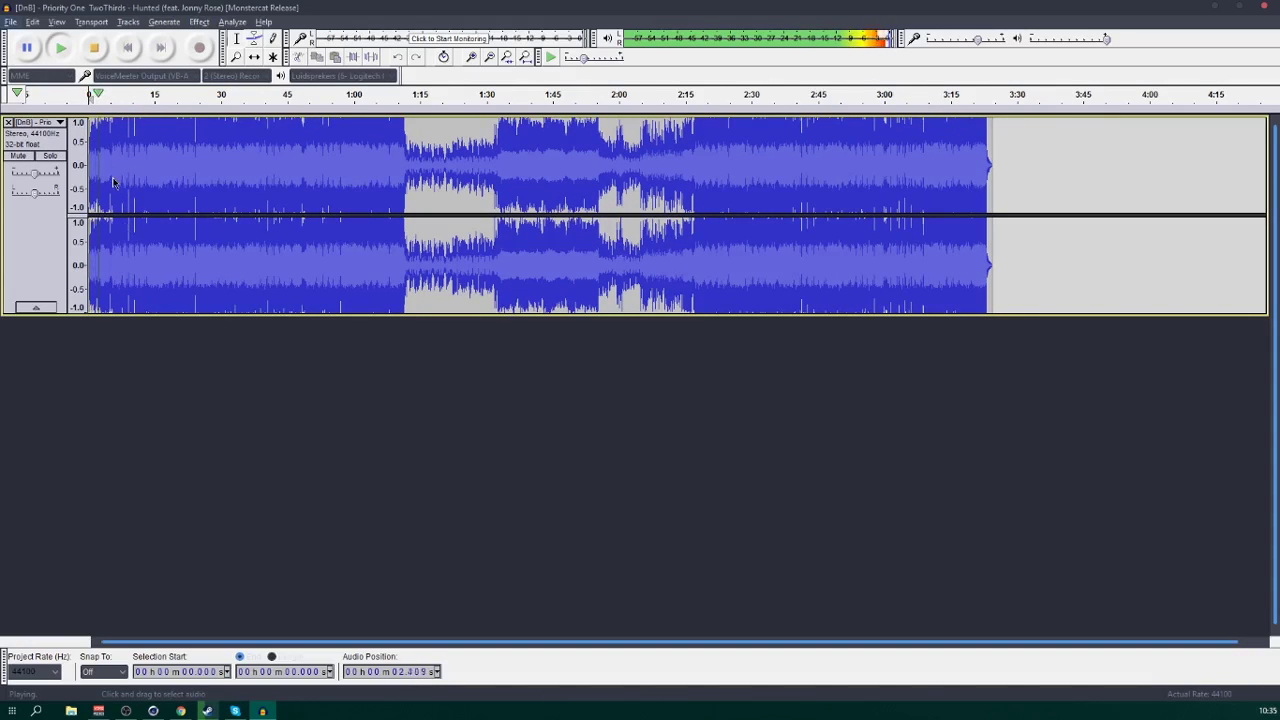
pyautogui.hotkey('alt', 'space')
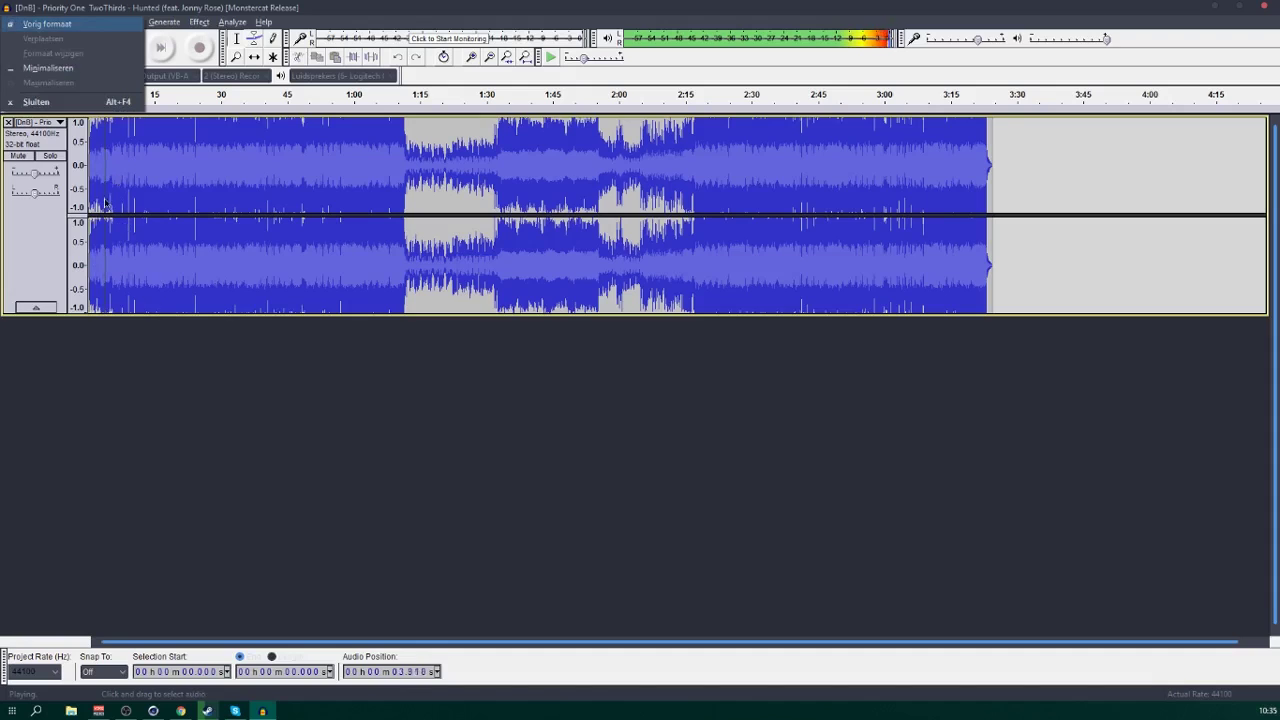
pyautogui.click(163, 408)
# - Listen closely to the opening seconds, cut about 3 seconds off the start of the track, and play the result
pyautogui.hotkey('ctrl', '1')
pyautogui.hotkey('ctrl', '1')
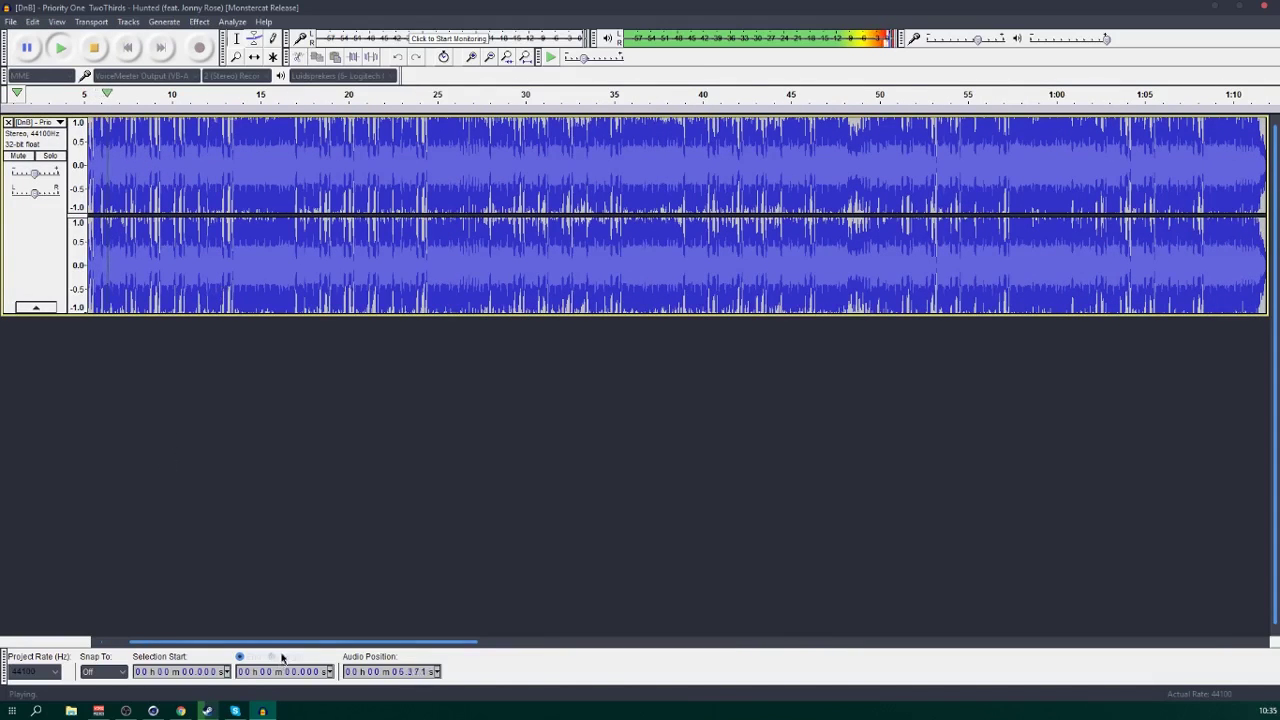
pyautogui.moveTo(285, 645); pyautogui.dragTo(192, 636)
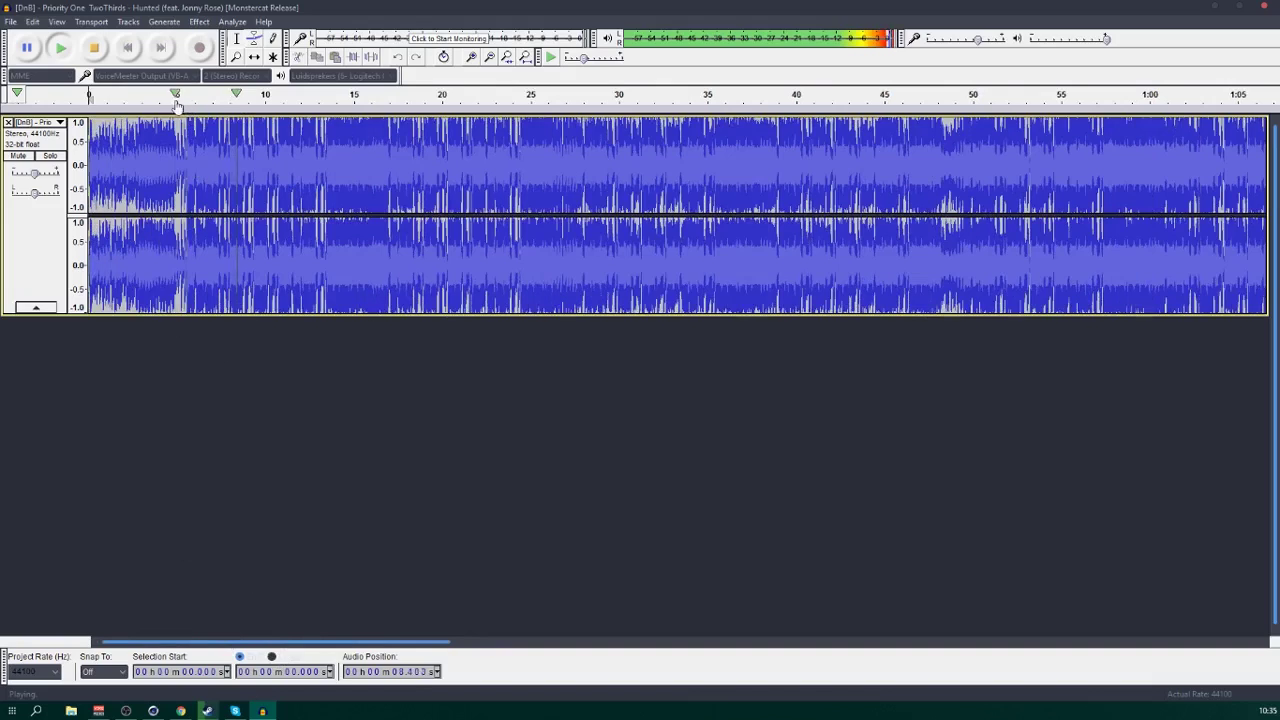
pyautogui.moveTo(164, 96); pyautogui.dragTo(138, 92)
pyautogui.press('space')
pyautogui.press('space')
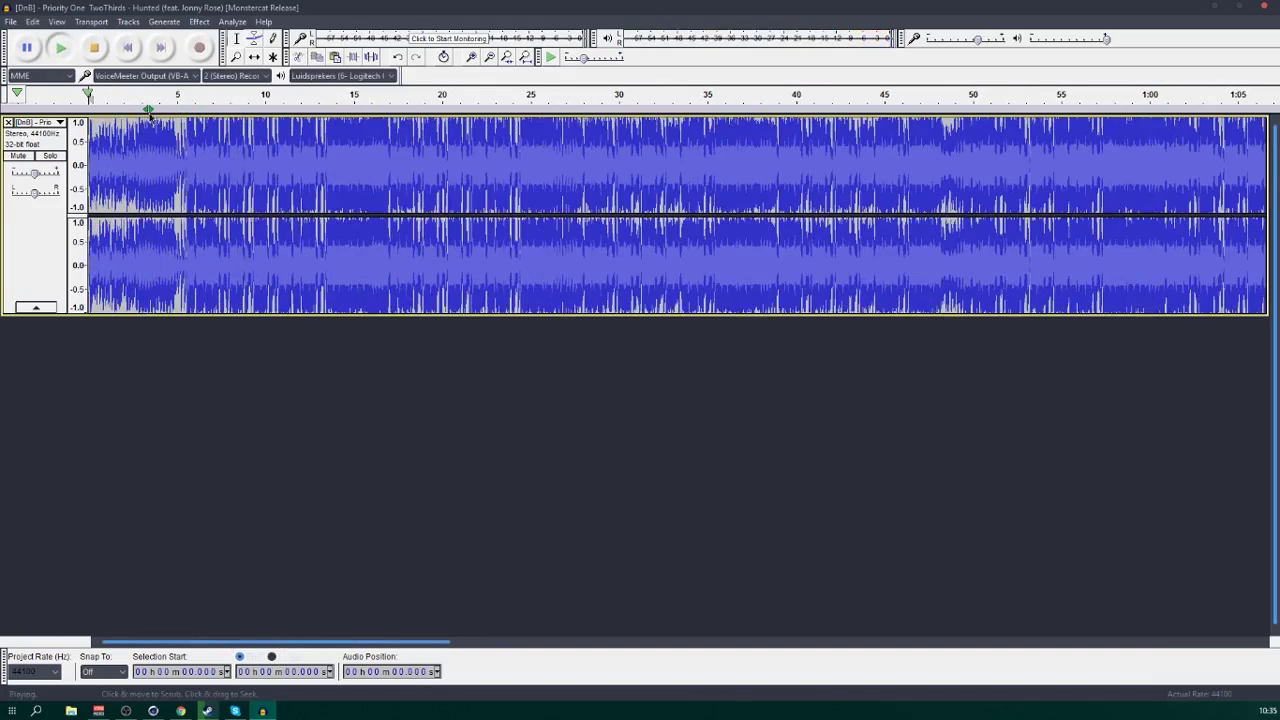
pyautogui.click(156, 100)
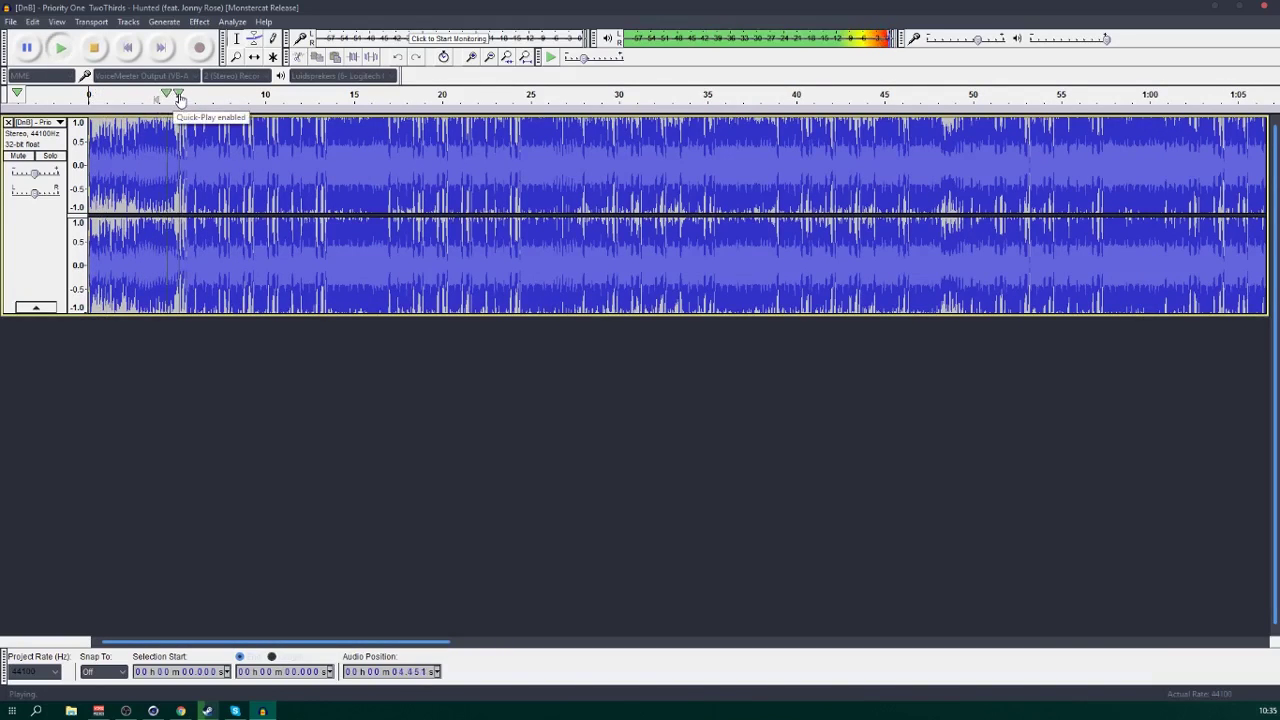
pyautogui.press('space')
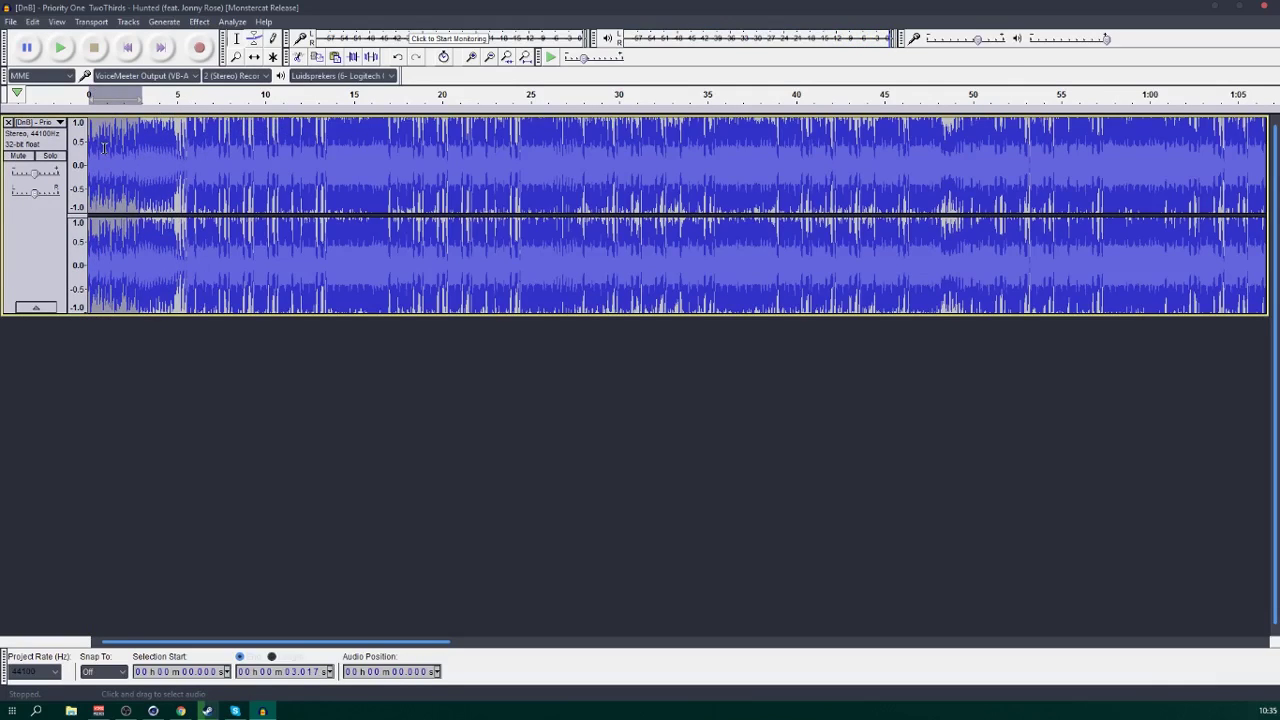
pyautogui.press('space')
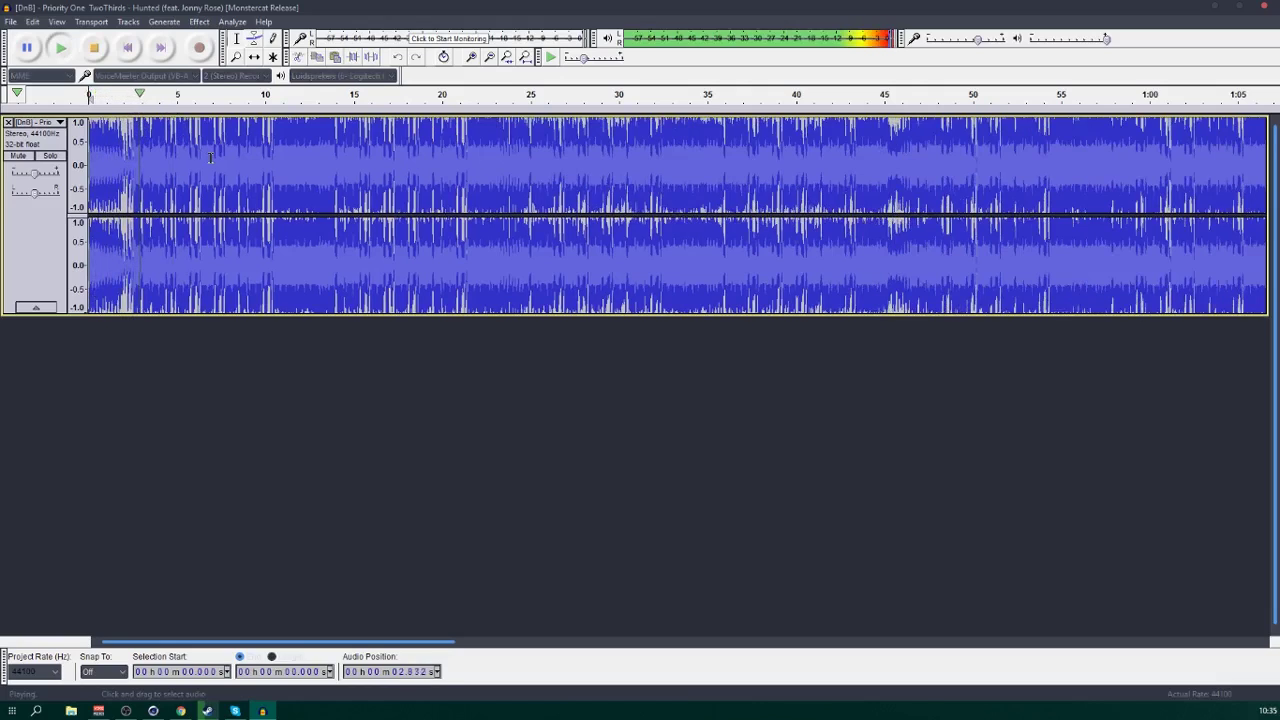
pyautogui.press('space')
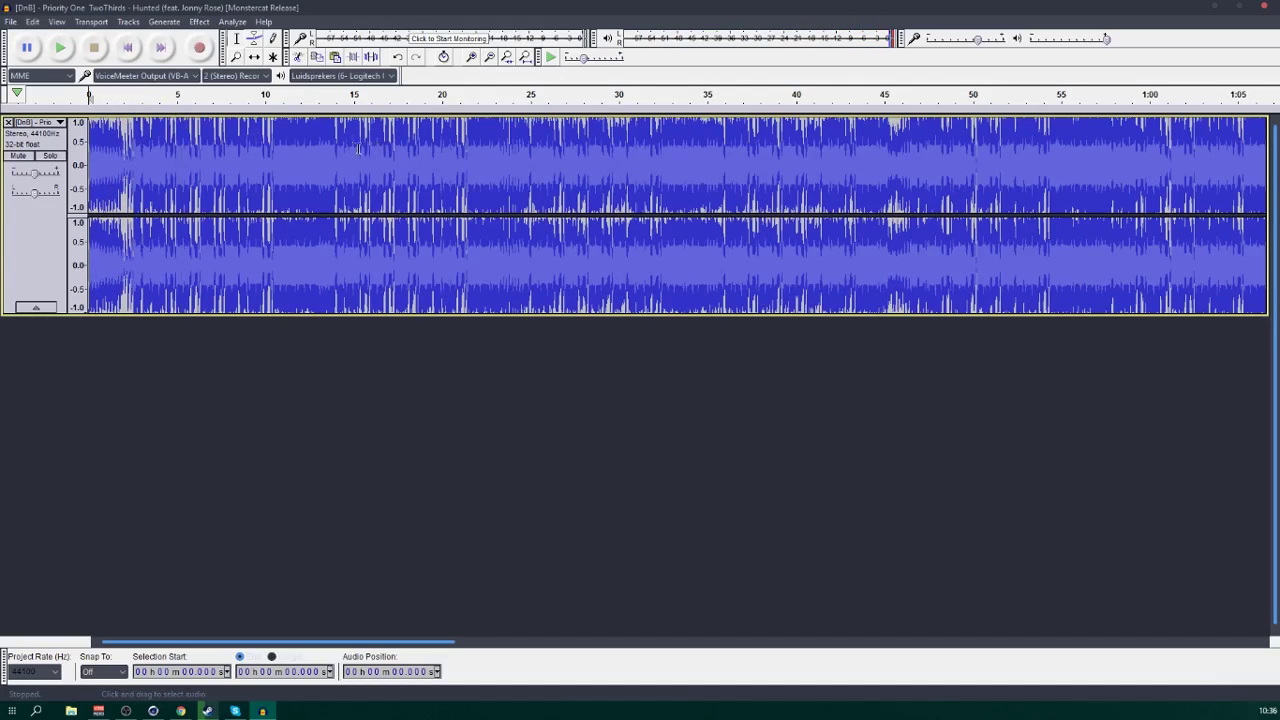
# - Delete the rest of the track, keeping only about the first 12 seconds
pyautogui.moveTo(301, 140)
pyautogui.mouseDown()
pyautogui.moveTo(944, 190)
pyautogui.moveTo(548, 188)
pyautogui.mouseUp()
pyautogui.keyDown('ctrl'); pyautogui.scroll(-4, 945, 193); pyautogui.keyUp('ctrl')
pyautogui.press('Delete')
# - Export the trimmed audio as WAV (Microsoft) signed 16-bit PCM into the Tut folder
pyautogui.hotkey('ctrl', 'shift', 'e')
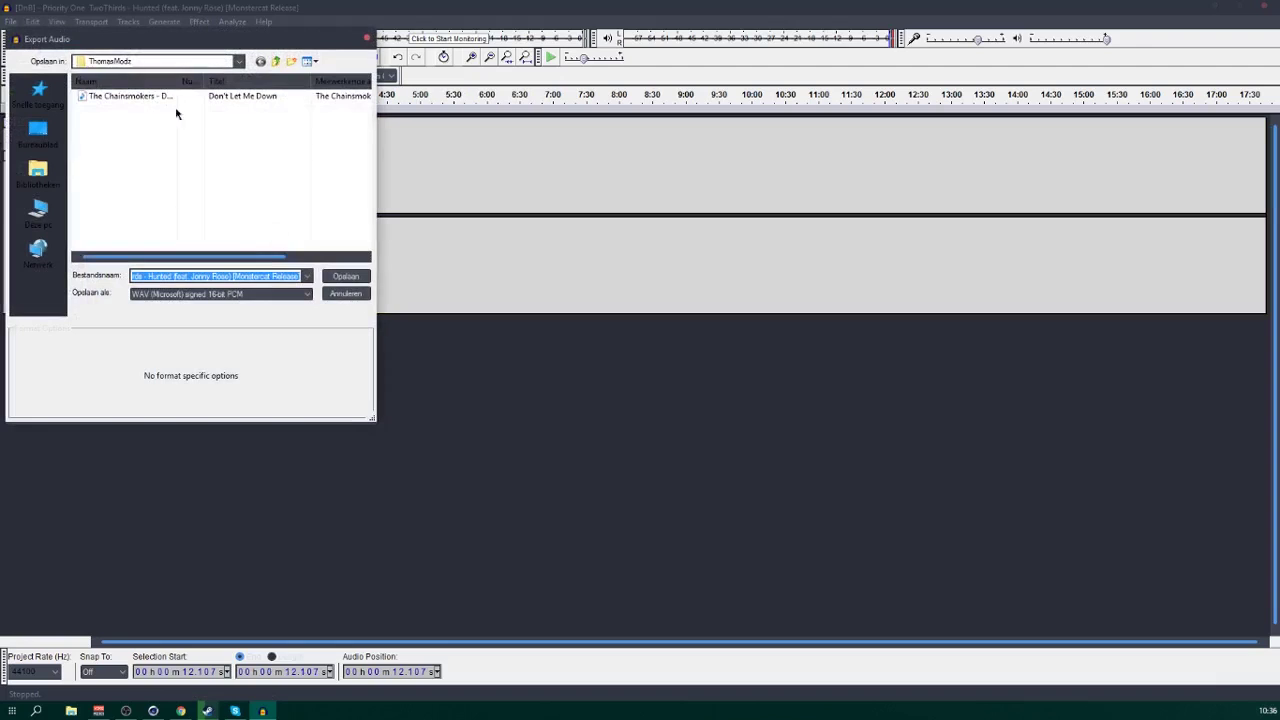
pyautogui.click(276, 61)
pyautogui.scroll(-1, 191, 191)
pyautogui.doubleClick(95, 235)
pyautogui.press('Return')
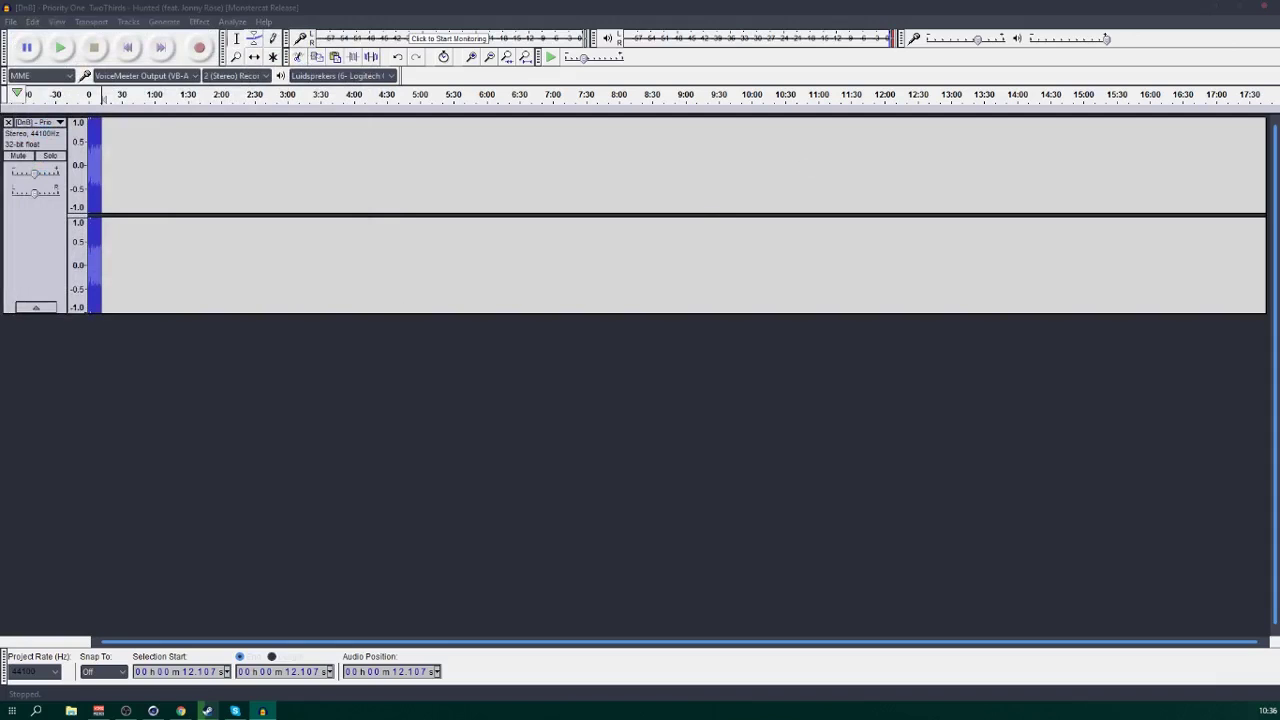
# - Close the audio project without saving it and switch to Cinema 4D
pyautogui.click(688, 505)
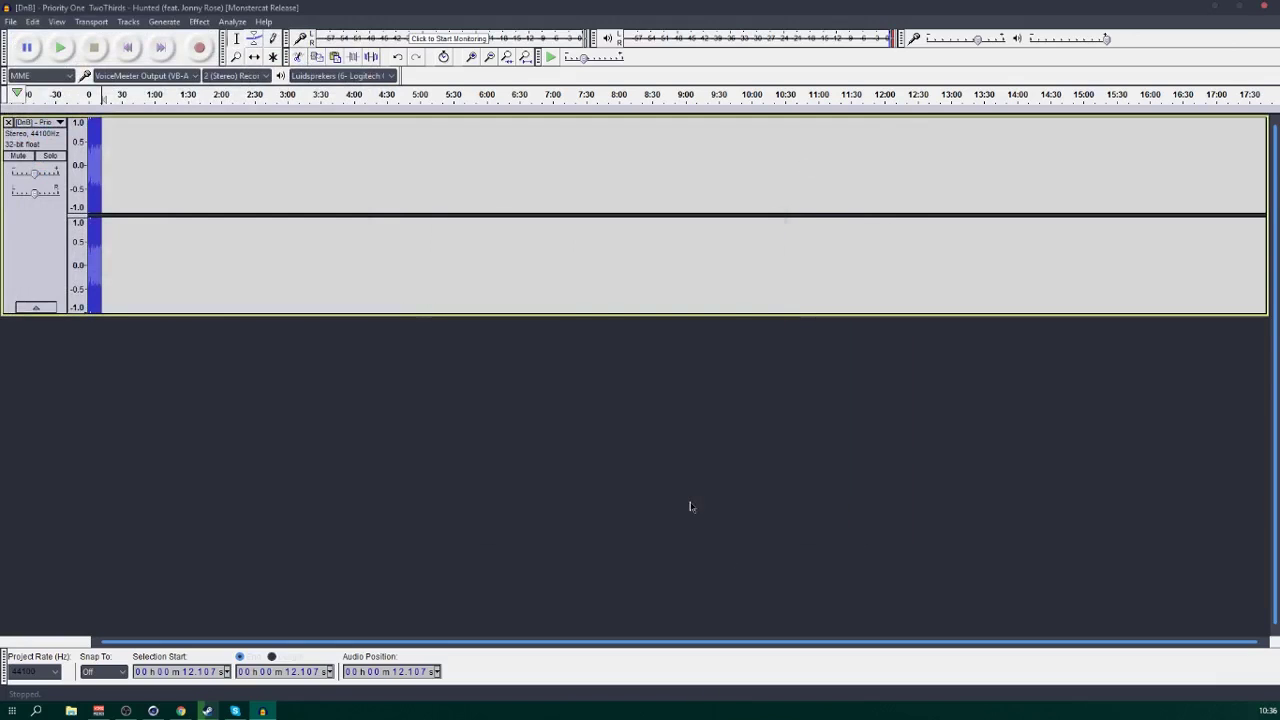
pyautogui.click(1265, 7)
pyautogui.click(665, 355)
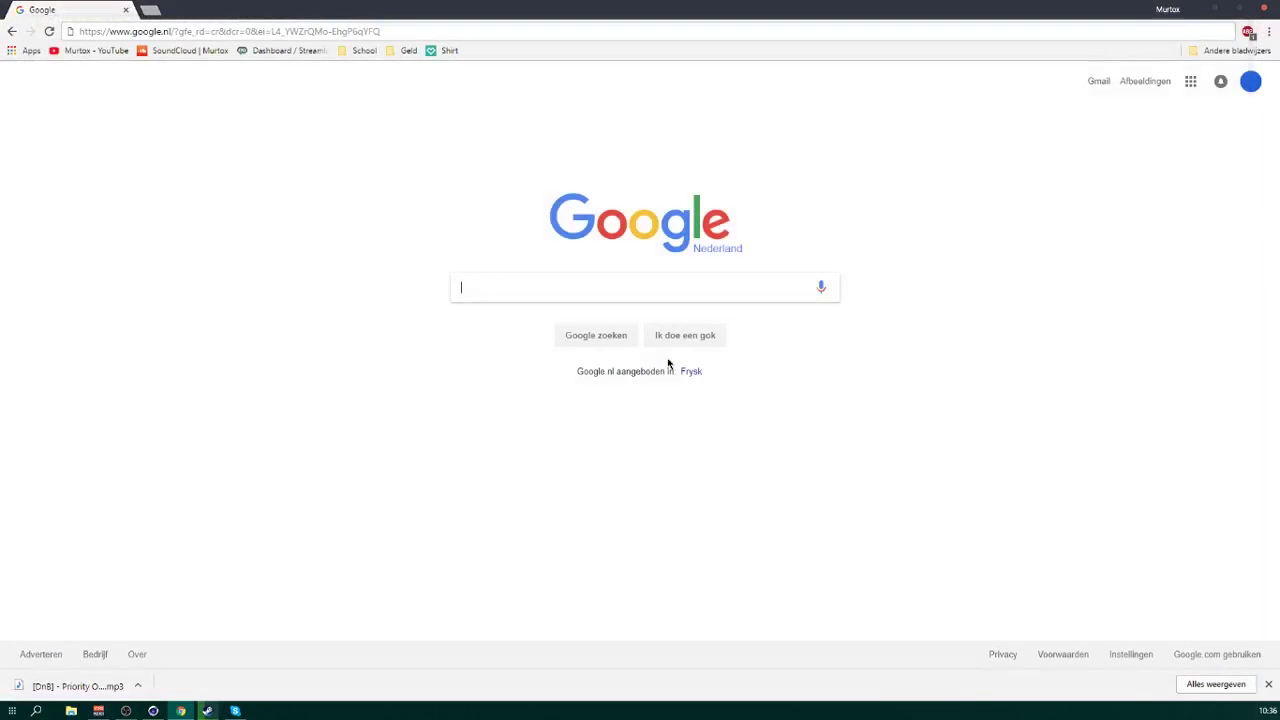
pyautogui.click(155, 711)
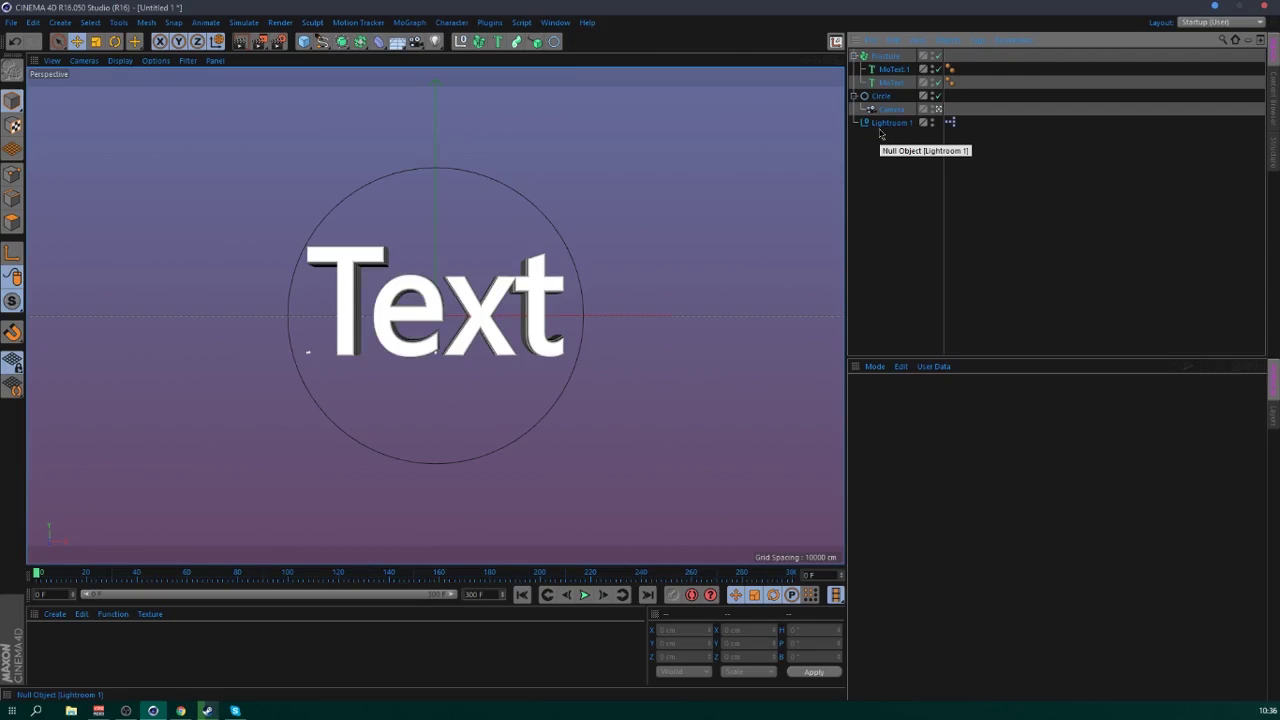
# - Change the text of both MoText objects to SLNT
pyautogui.click(893, 69)
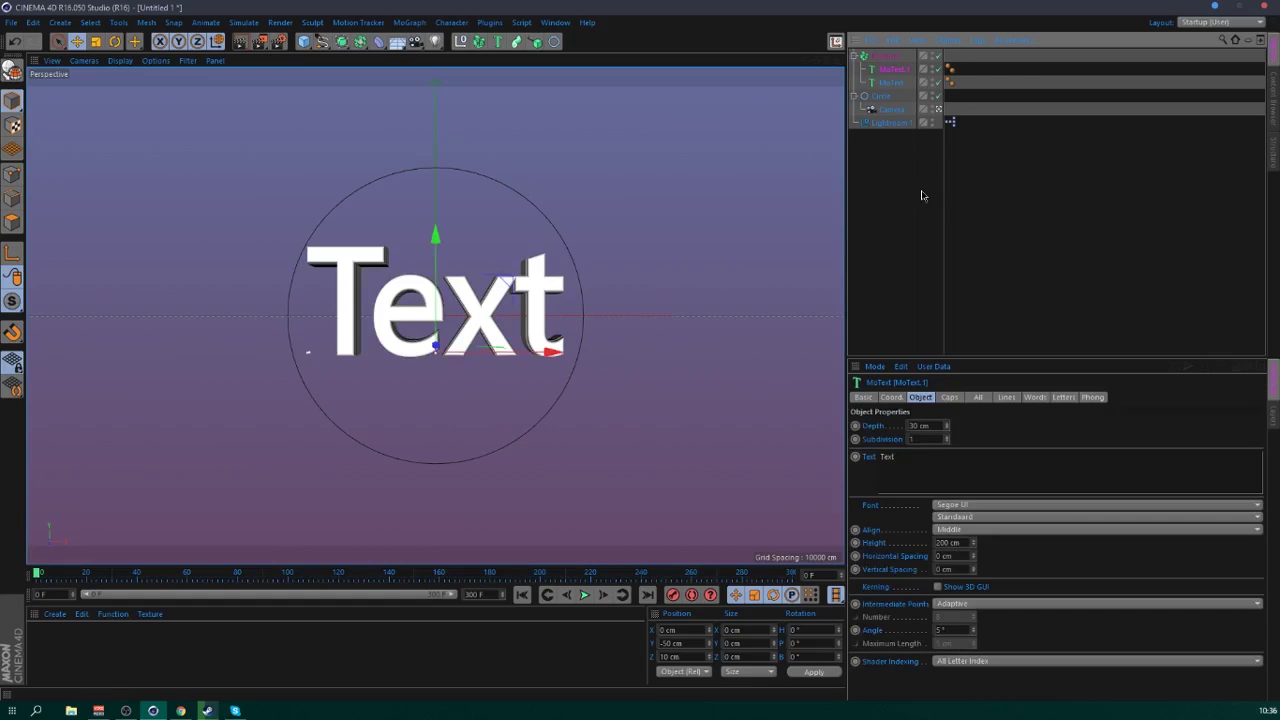
pyautogui.click(922, 196)
pyautogui.keyDown('shift'); pyautogui.click(898, 69); pyautogui.keyUp('shift')
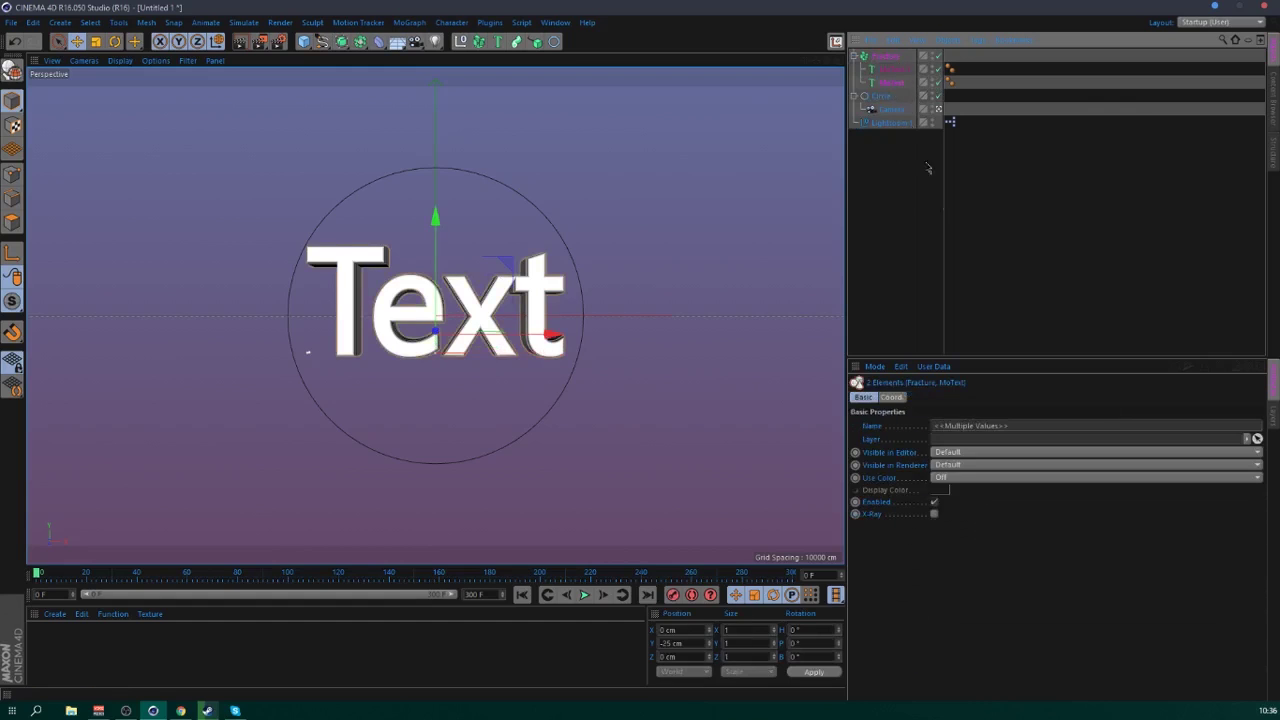
pyautogui.click(908, 157)
pyautogui.click(897, 81)
pyautogui.keyDown('shift'); pyautogui.click(895, 69); pyautogui.keyUp('shift')
pyautogui.click(905, 459)
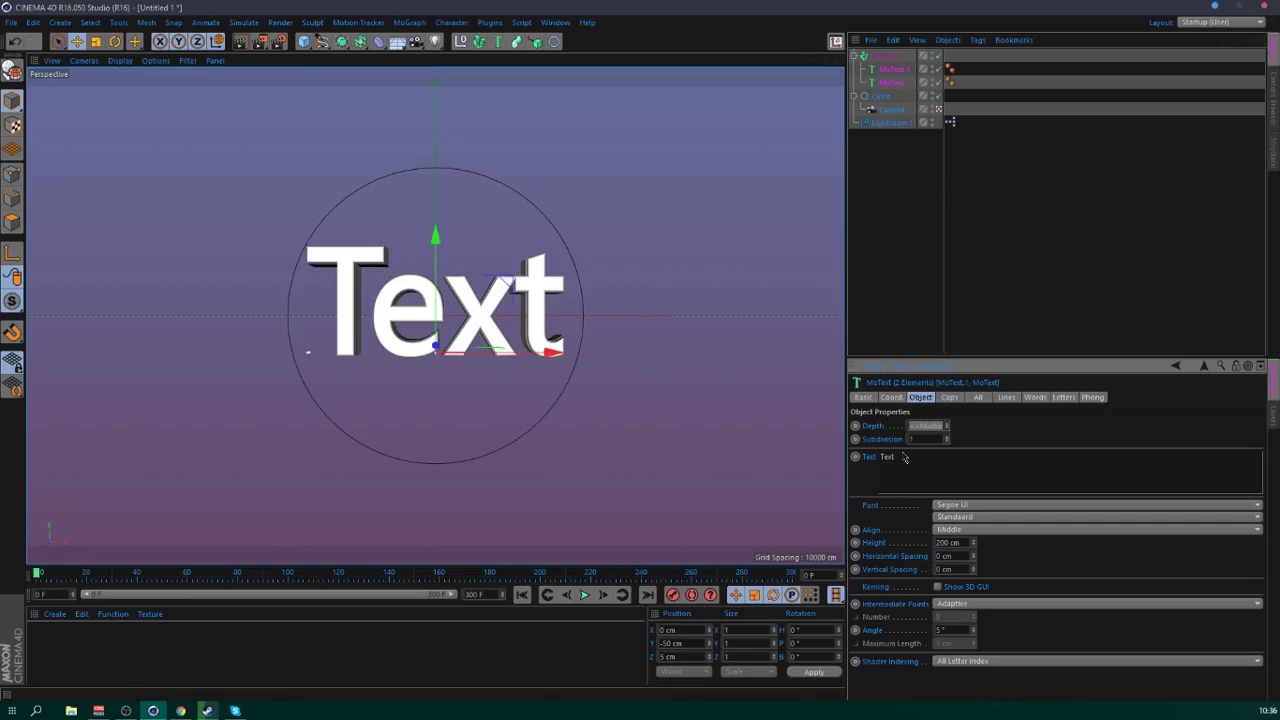
pyautogui.moveTo(899, 457); pyautogui.dragTo(763, 450)
pyautogui.write('SLNT')
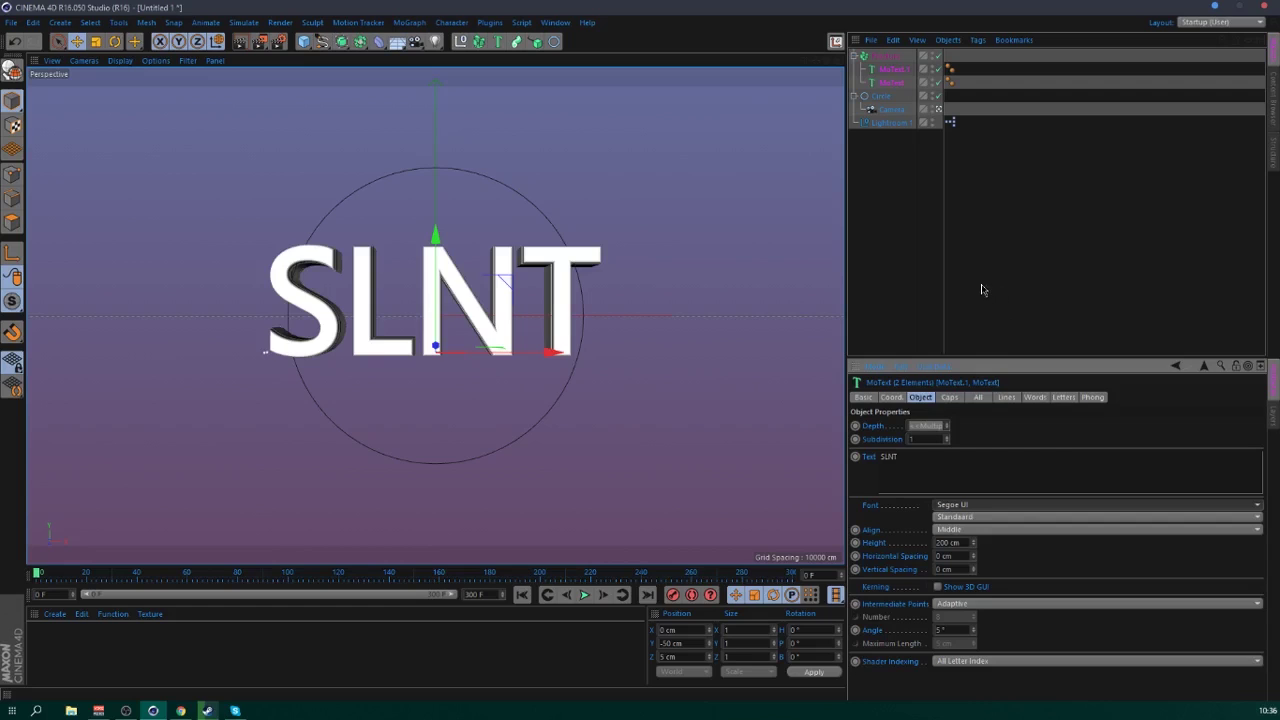
# - Set the font of both MoText objects to Supreme
pyautogui.scroll(10, 1037, 316)
pyautogui.scroll(-5, 1039, 320)
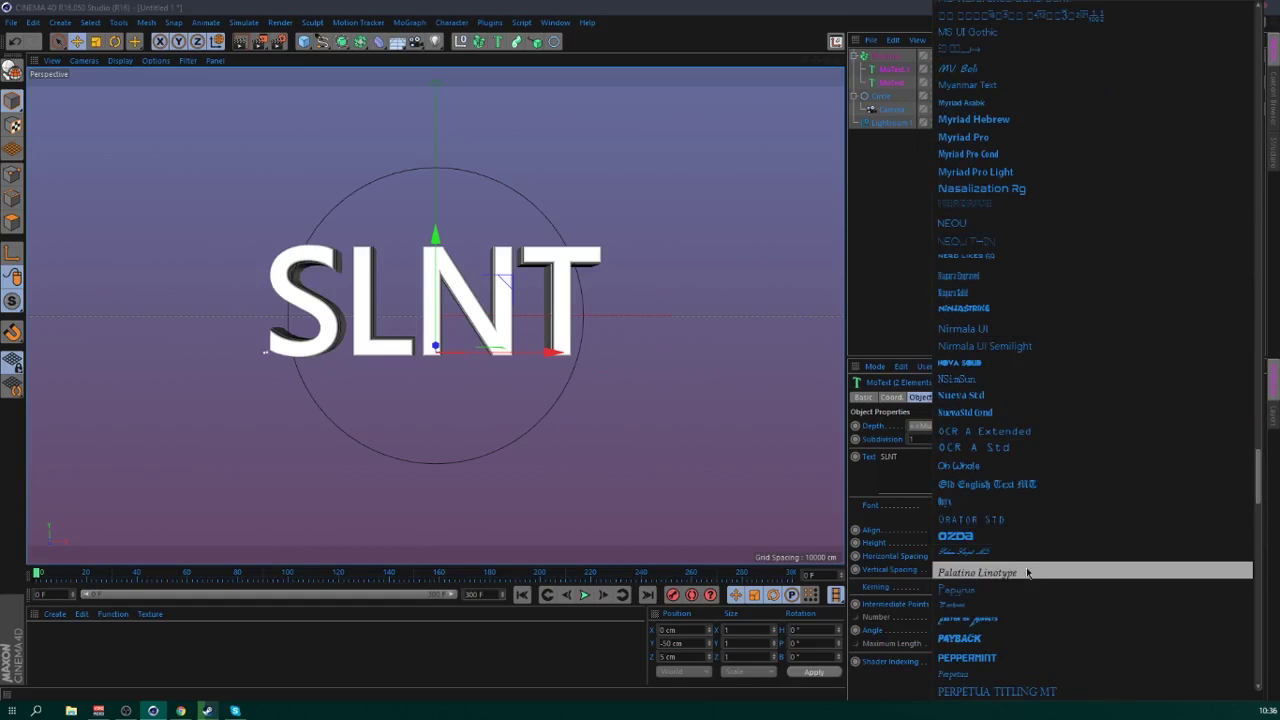
pyautogui.scroll(3, 1037, 334)
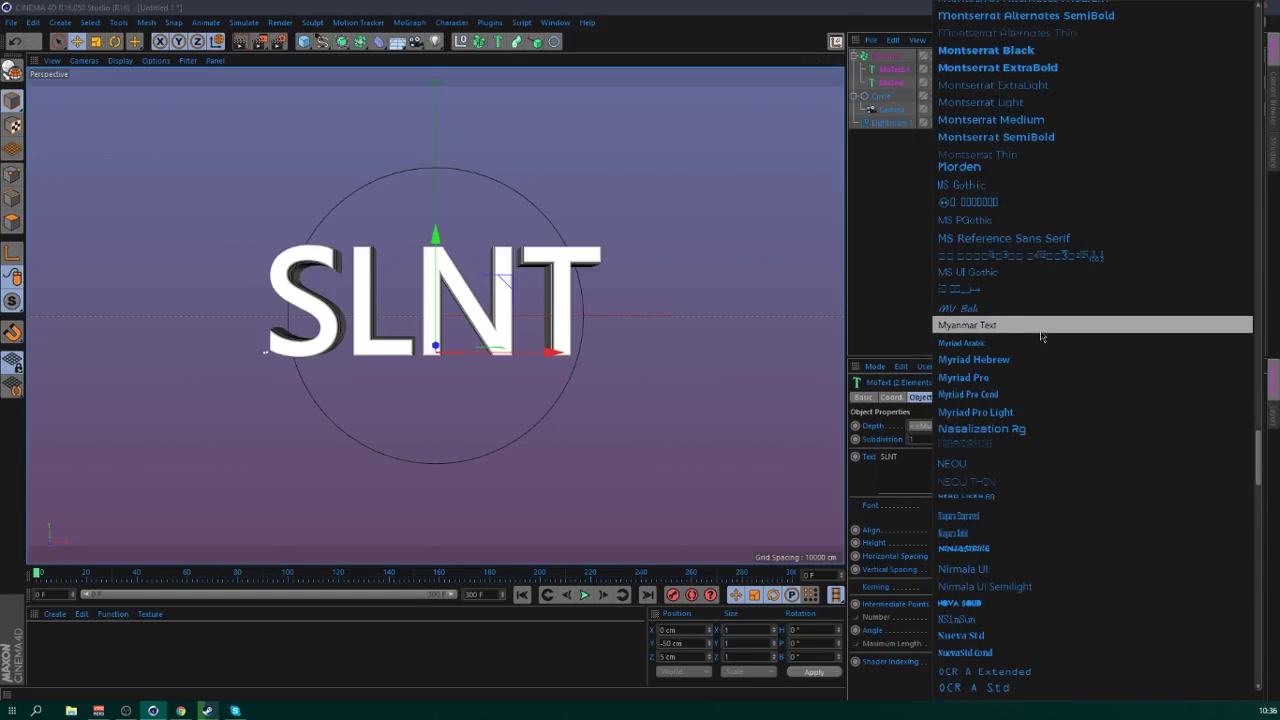
pyautogui.scroll(-8, 1005, 345)
pyautogui.scroll(-10, 1005, 345)
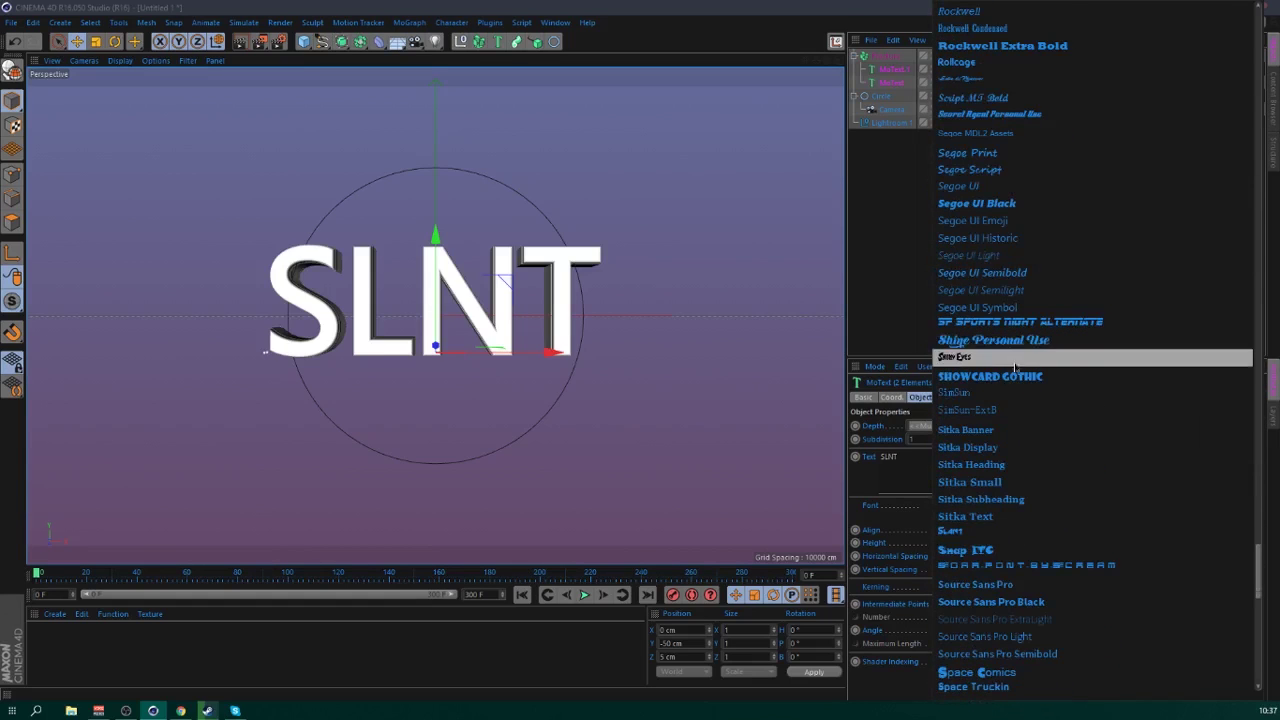
pyautogui.scroll(-10, 1045, 445)
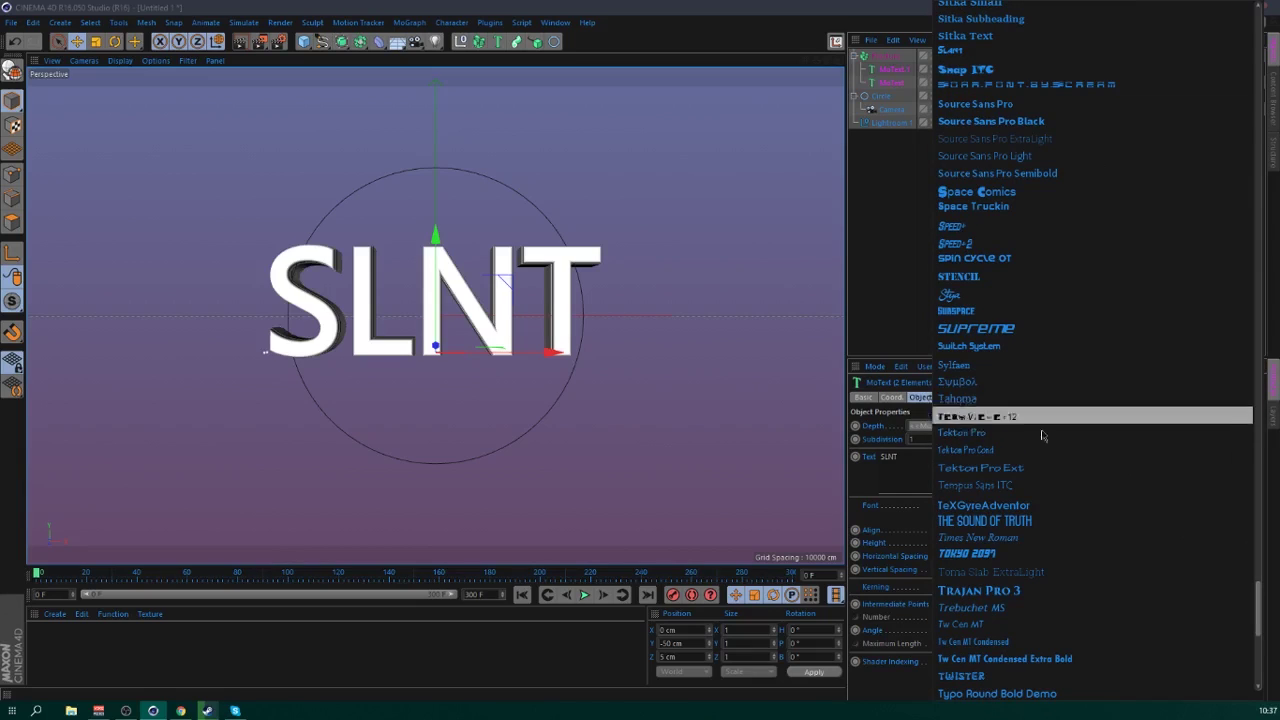
pyautogui.click(1020, 330)
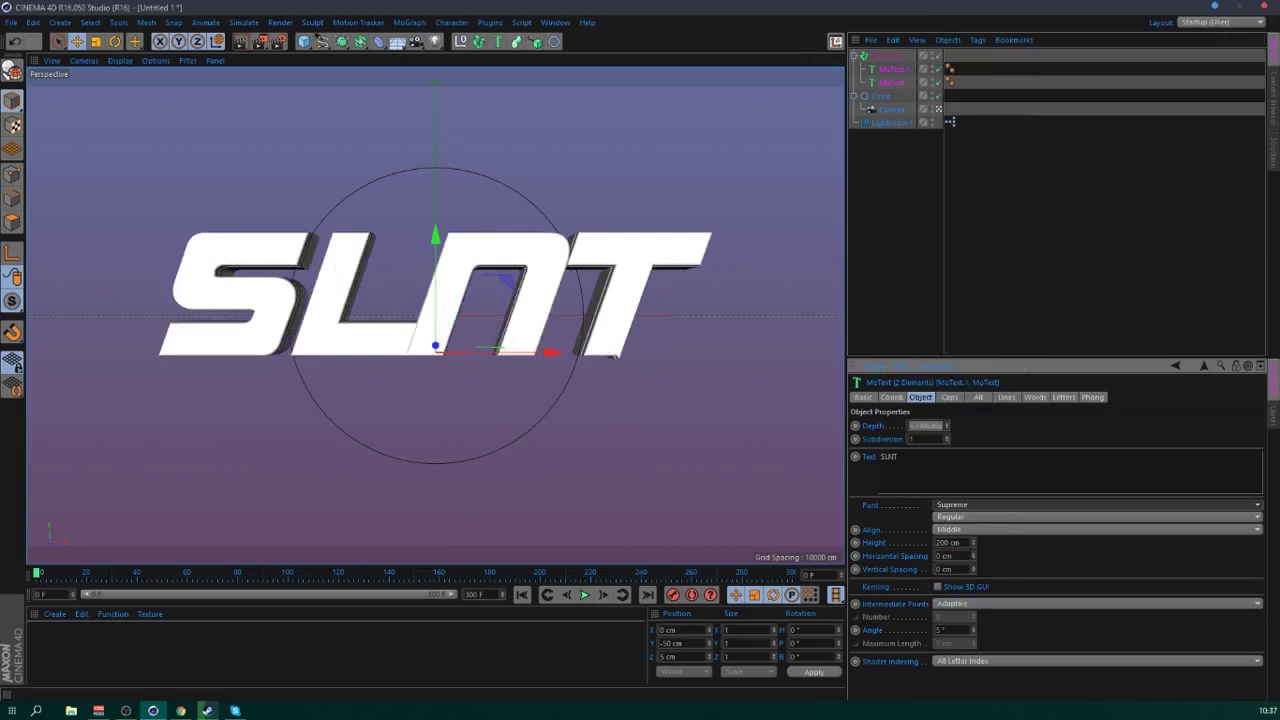
# - Set the height of both text objects to 134 cm and move them up slightly within the circle
pyautogui.moveTo(973, 543); pyautogui.dragTo(933, 549)
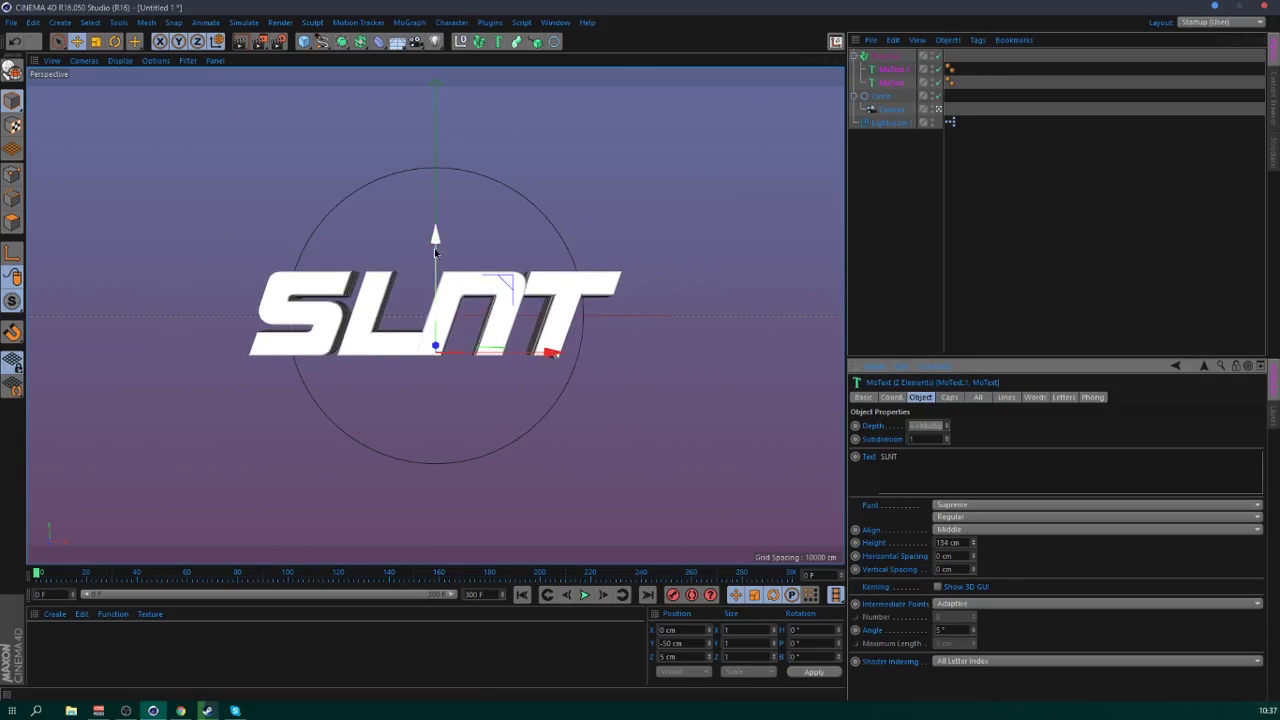
pyautogui.moveTo(434, 248); pyautogui.dragTo(434, 241)
pyautogui.click(853, 193)
# - Set the horizontal spacing of both MoText objects to 12 cm
pyautogui.click(893, 69)
pyautogui.keyDown('shift'); pyautogui.click(891, 82); pyautogui.keyUp('shift')
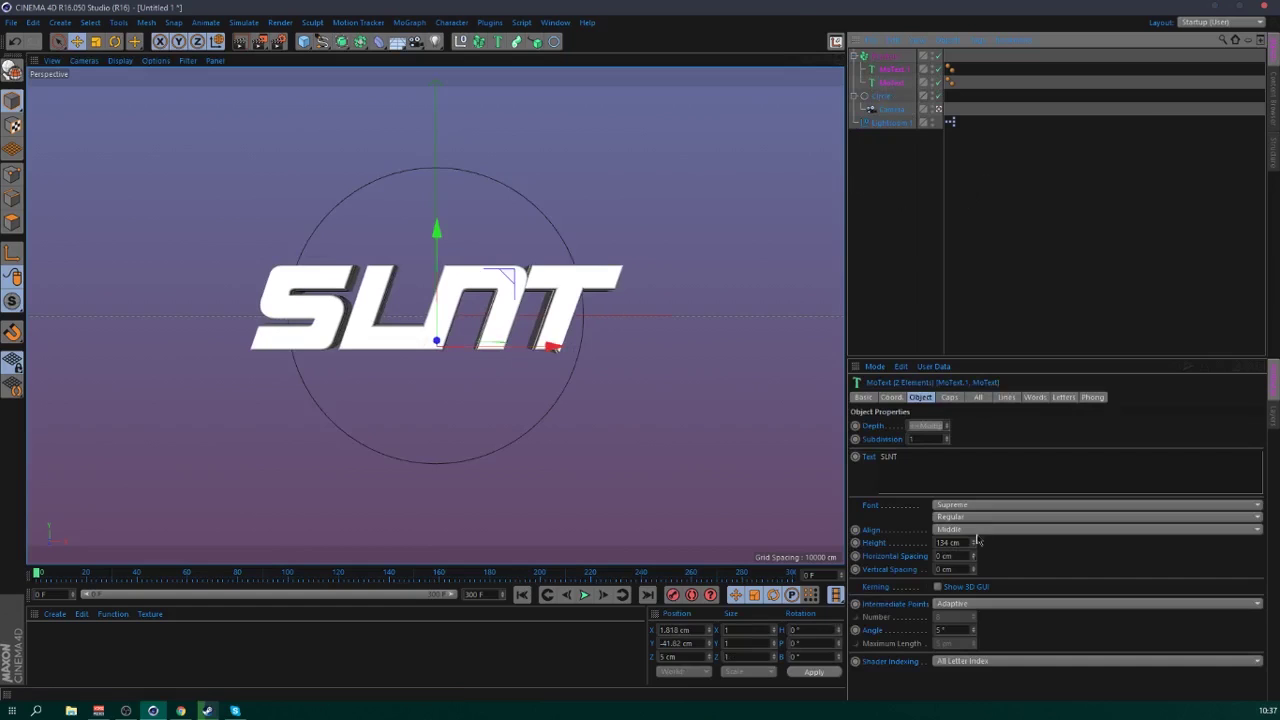
pyautogui.moveTo(956, 556); pyautogui.dragTo(853, 549)
pyautogui.press('Return')
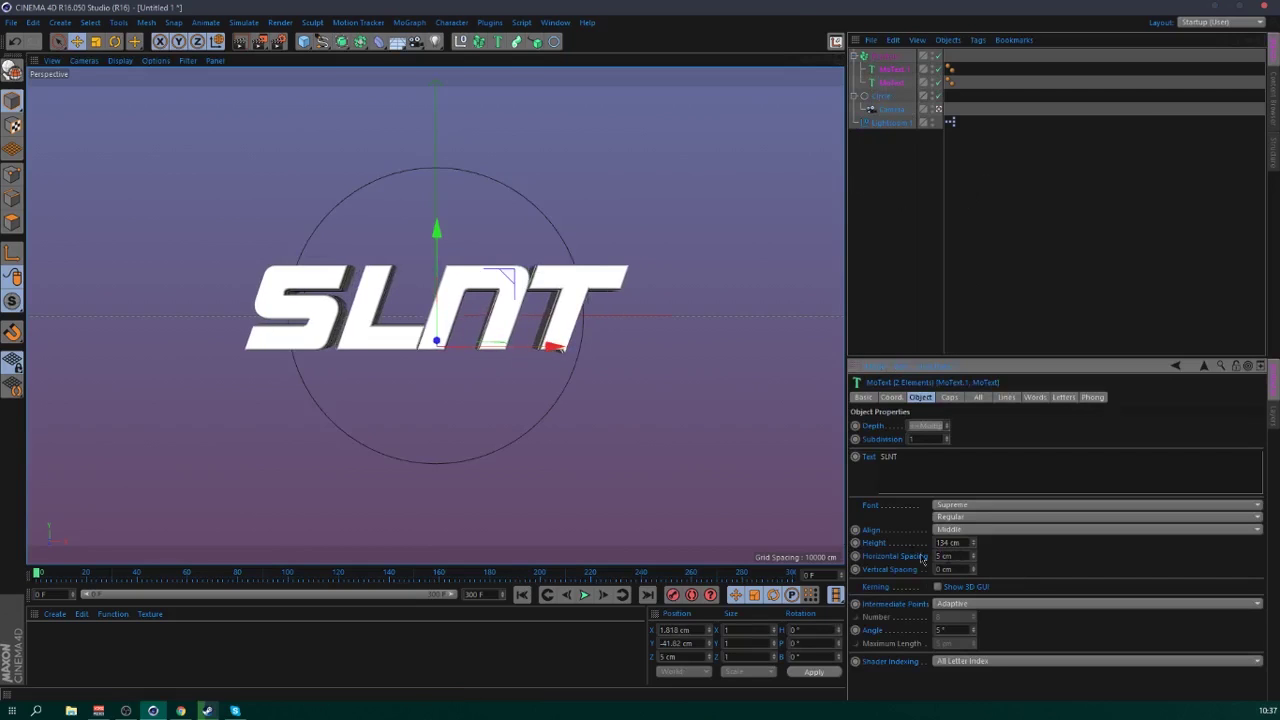
pyautogui.moveTo(973, 556); pyautogui.dragTo(996, 563)
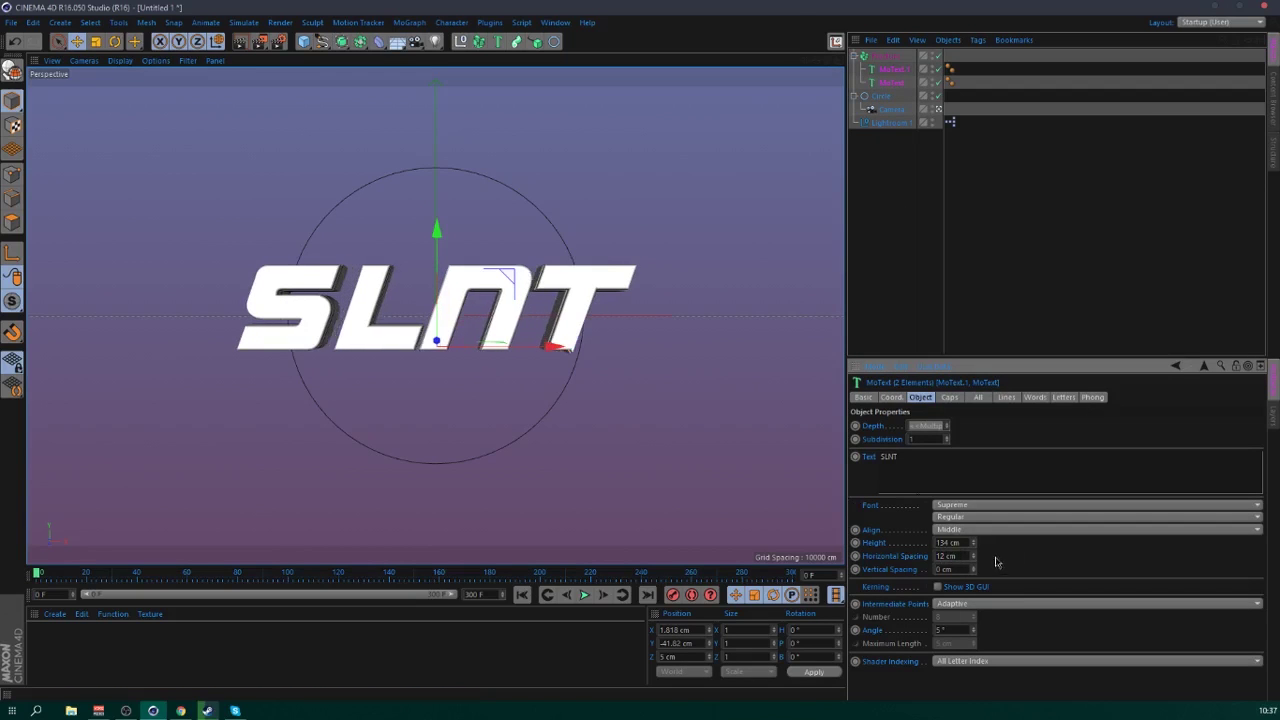
pyautogui.click(913, 293)
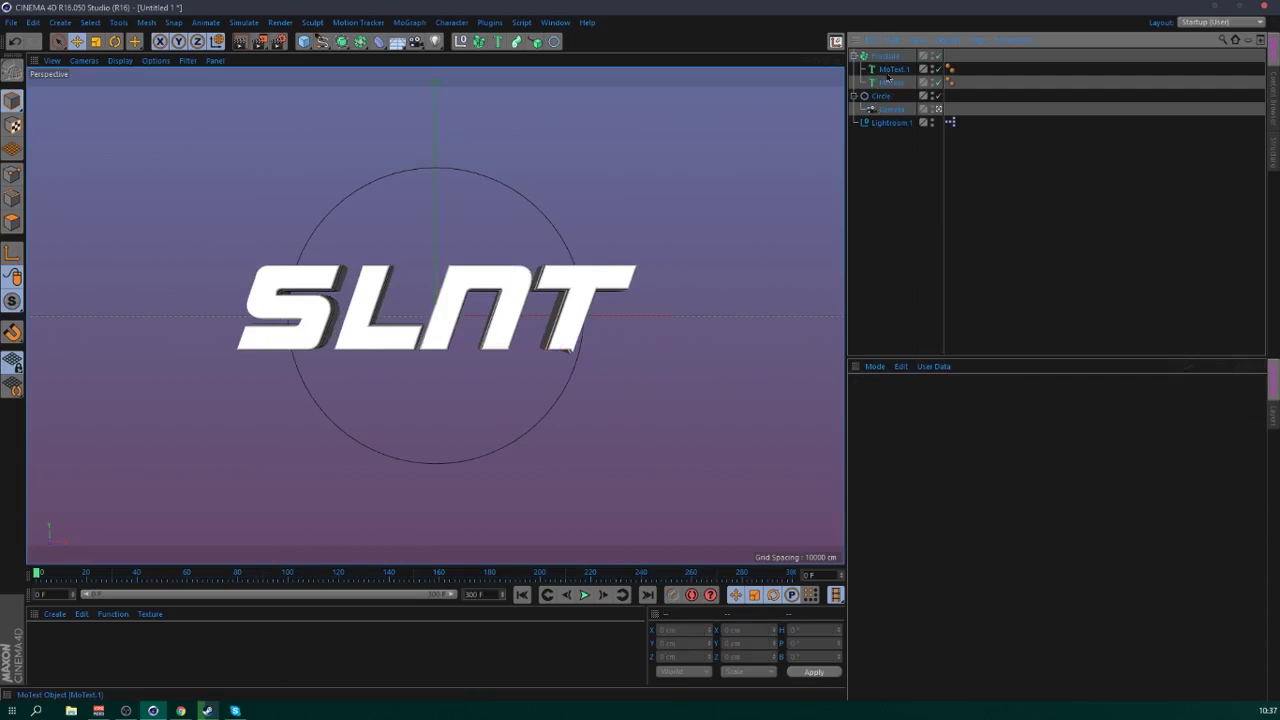
# - Add a null object to the scene and name it Song
pyautogui.click(462, 42)
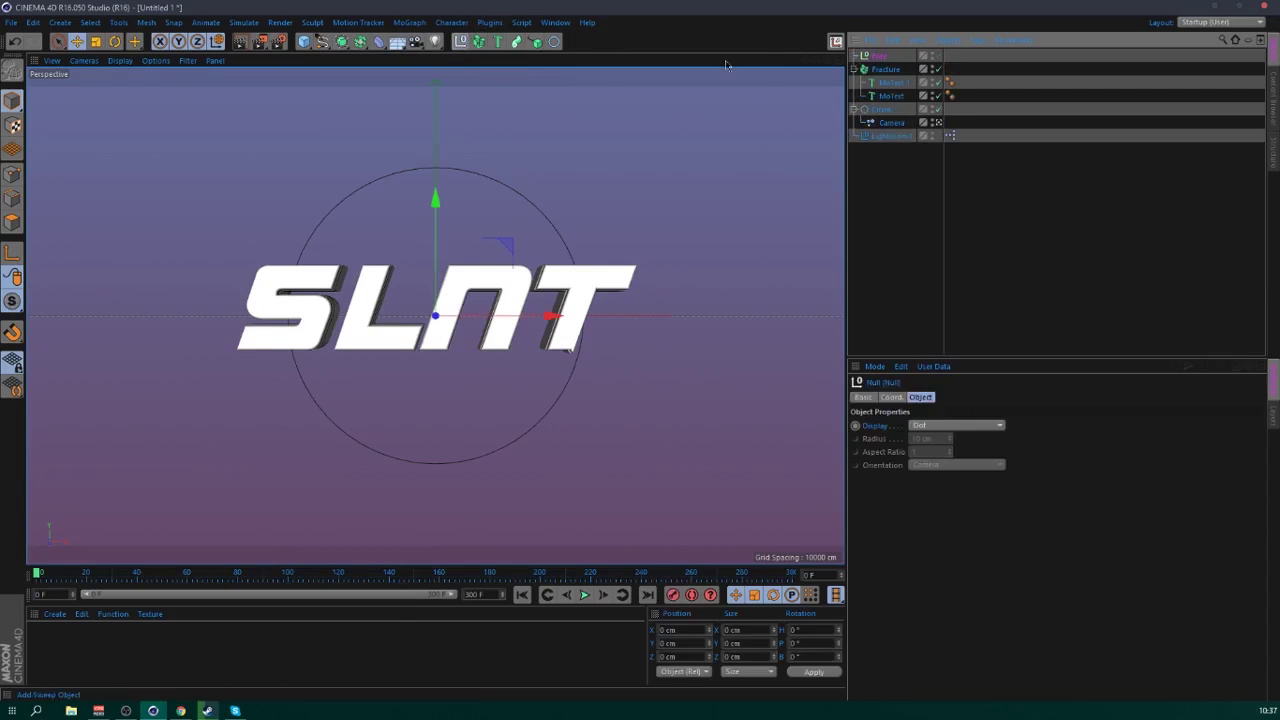
pyautogui.doubleClick(884, 57)
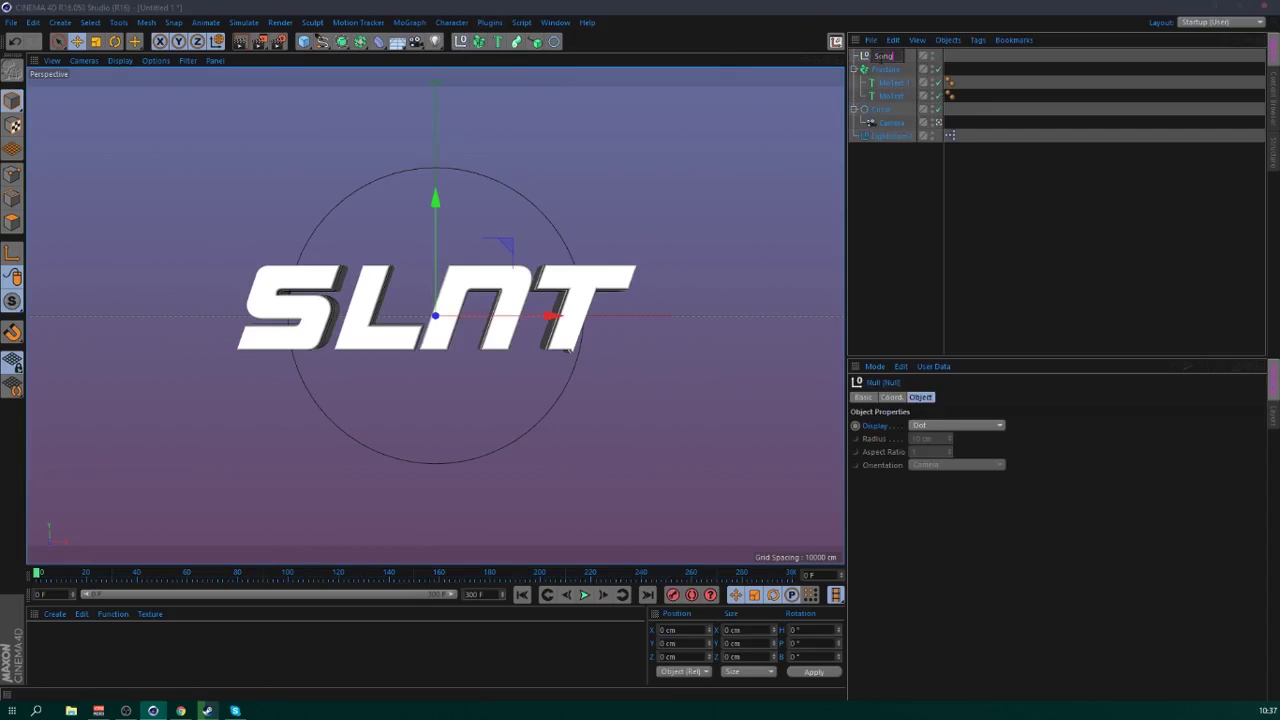
pyautogui.press('Return')
# - Show the Song null's tracks in the Timeline and add a Sound special track to it
pyautogui.rightClick(880, 59)
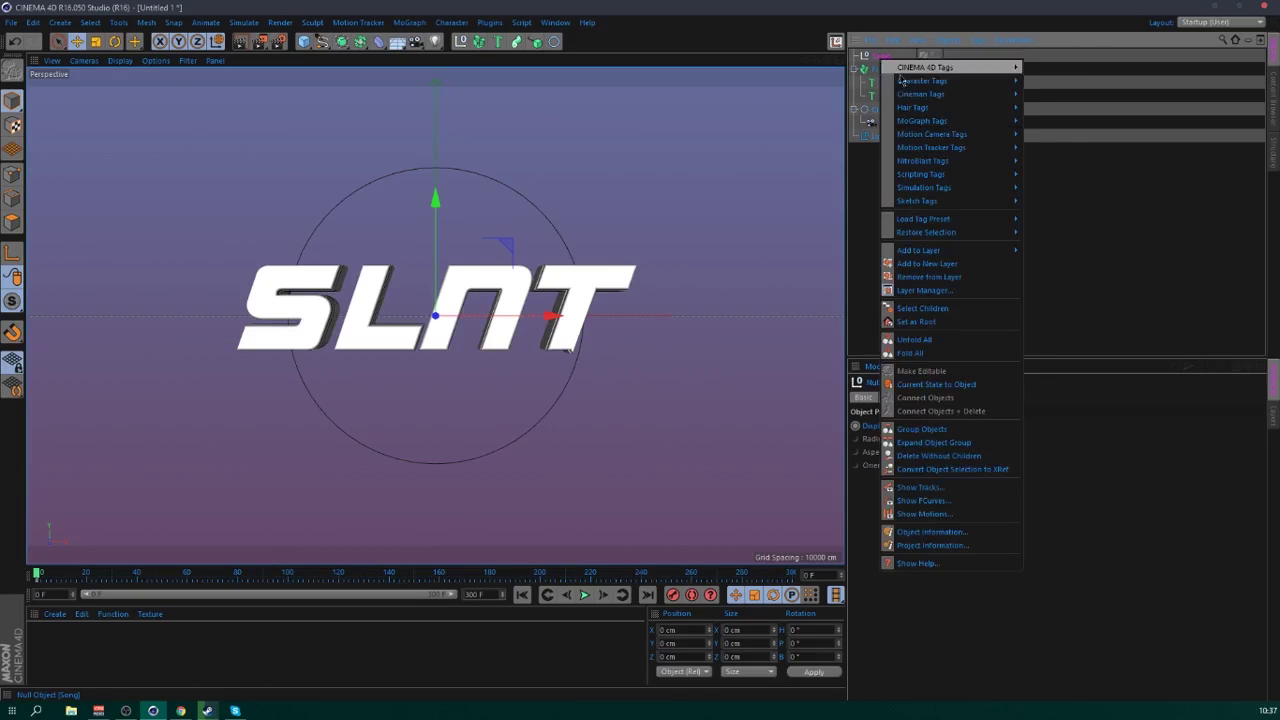
pyautogui.click(963, 488)
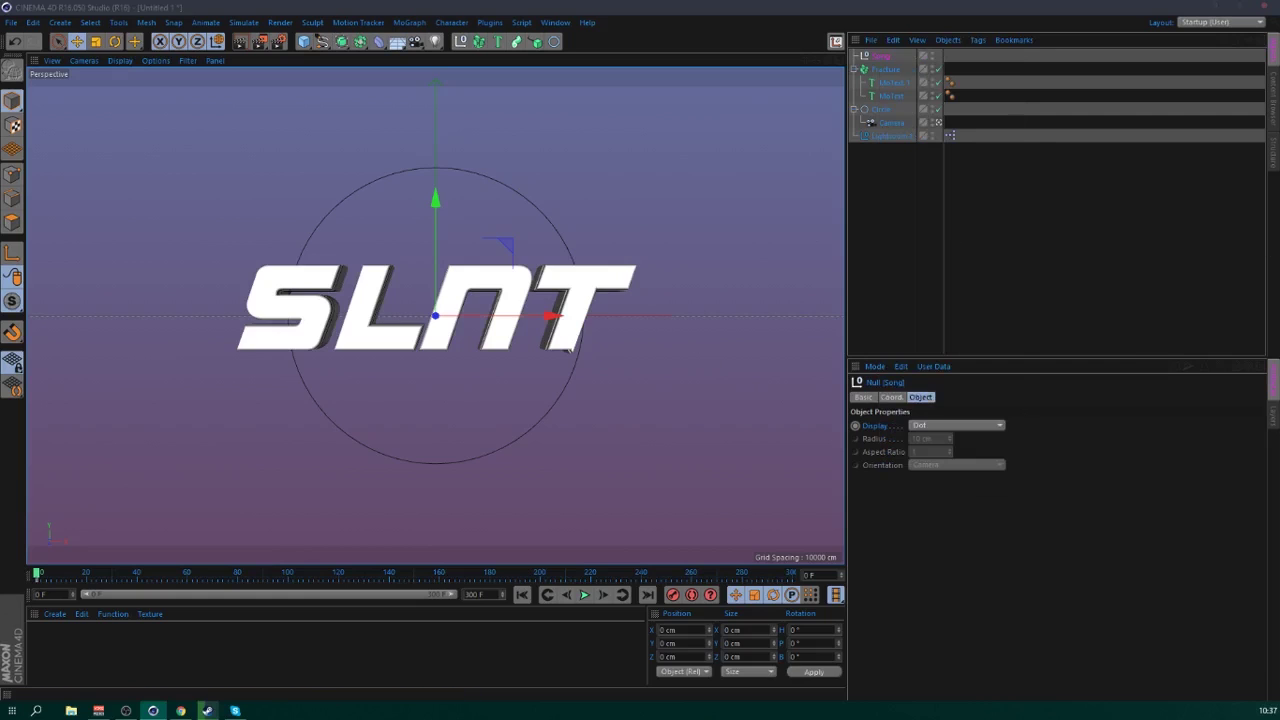
pyautogui.click(103, 287)
pyautogui.rightClick(106, 281)
pyautogui.moveTo(158, 302)
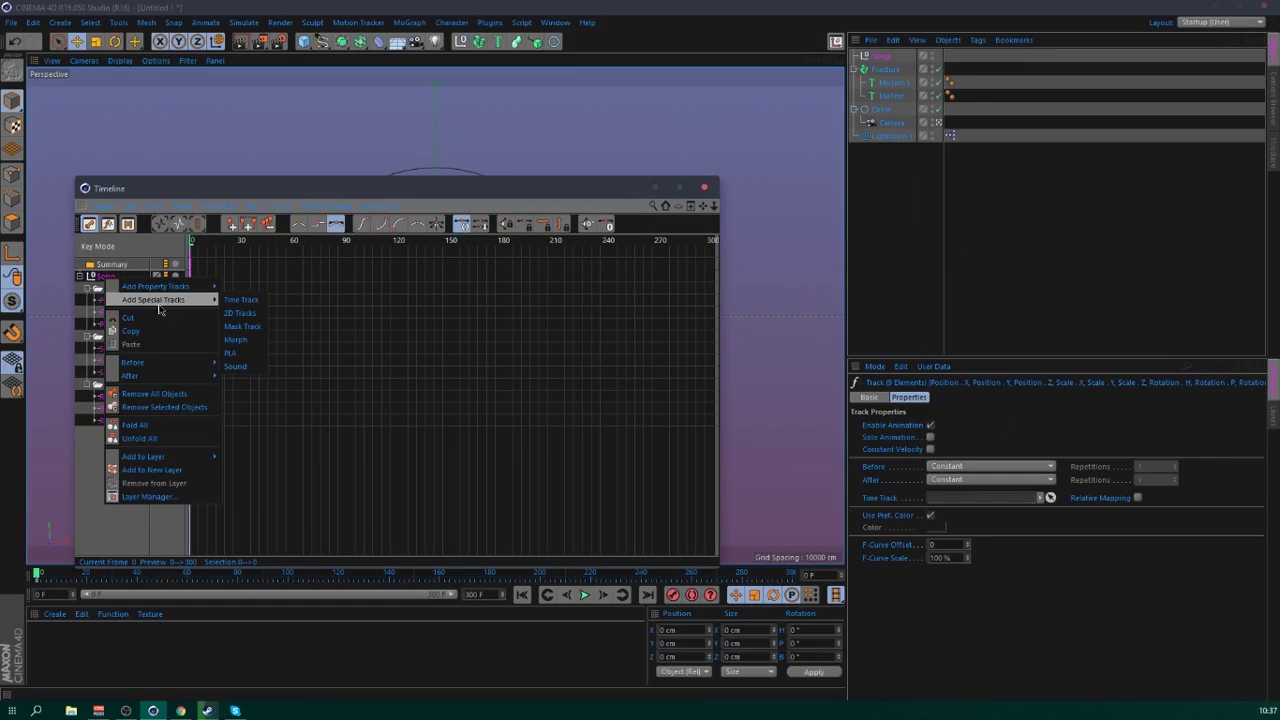
pyautogui.click(230, 354)
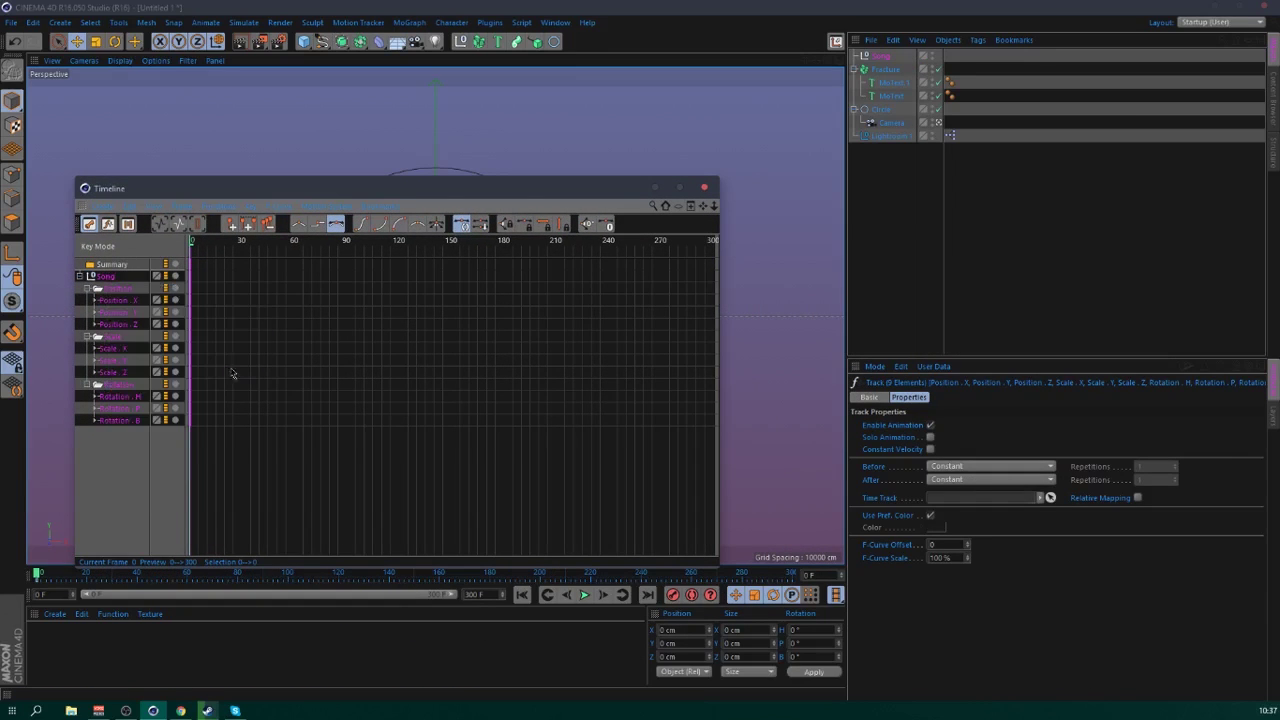
# - Delete the position, scale and rotation tracks of the Song null
pyautogui.click(119, 288)
pyautogui.press('Delete')
pyautogui.click(112, 288)
pyautogui.press('Delete')
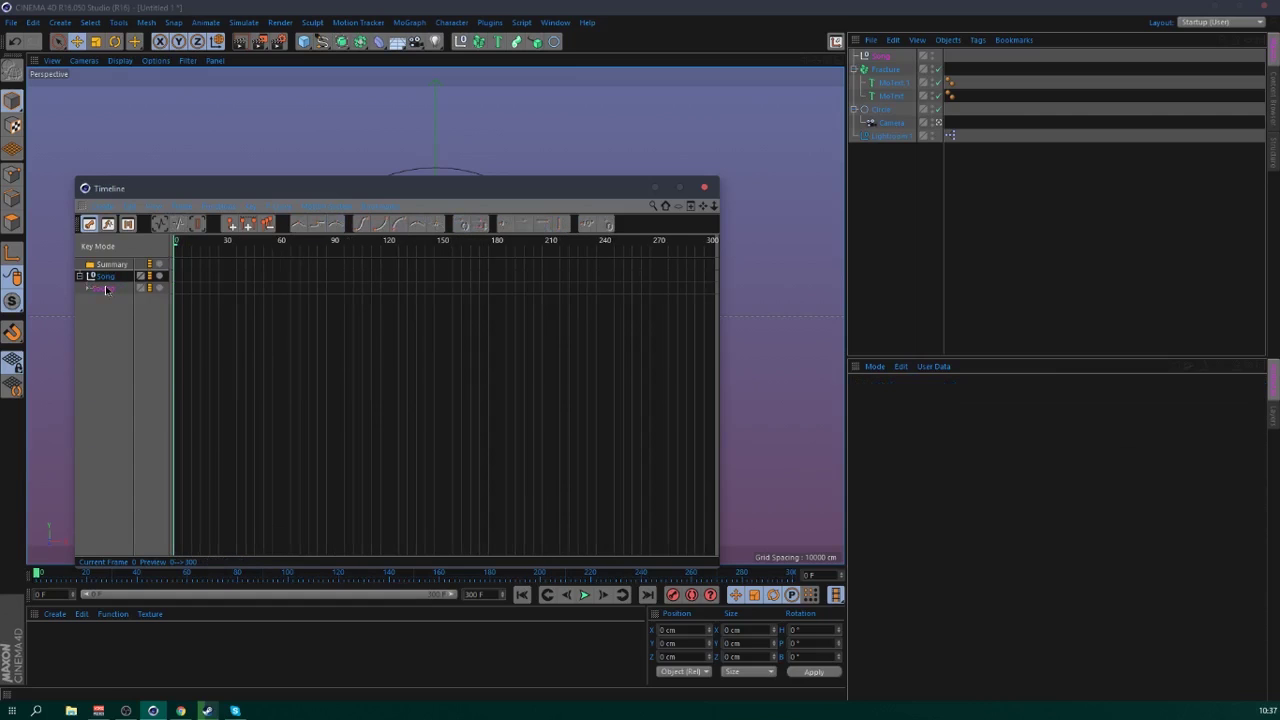
# - Load the trimmed Priority One TwoThirds - Hunted WAV from the Orders/Tut folder into the Sound track
pyautogui.click(106, 289)
pyautogui.click(1252, 483)
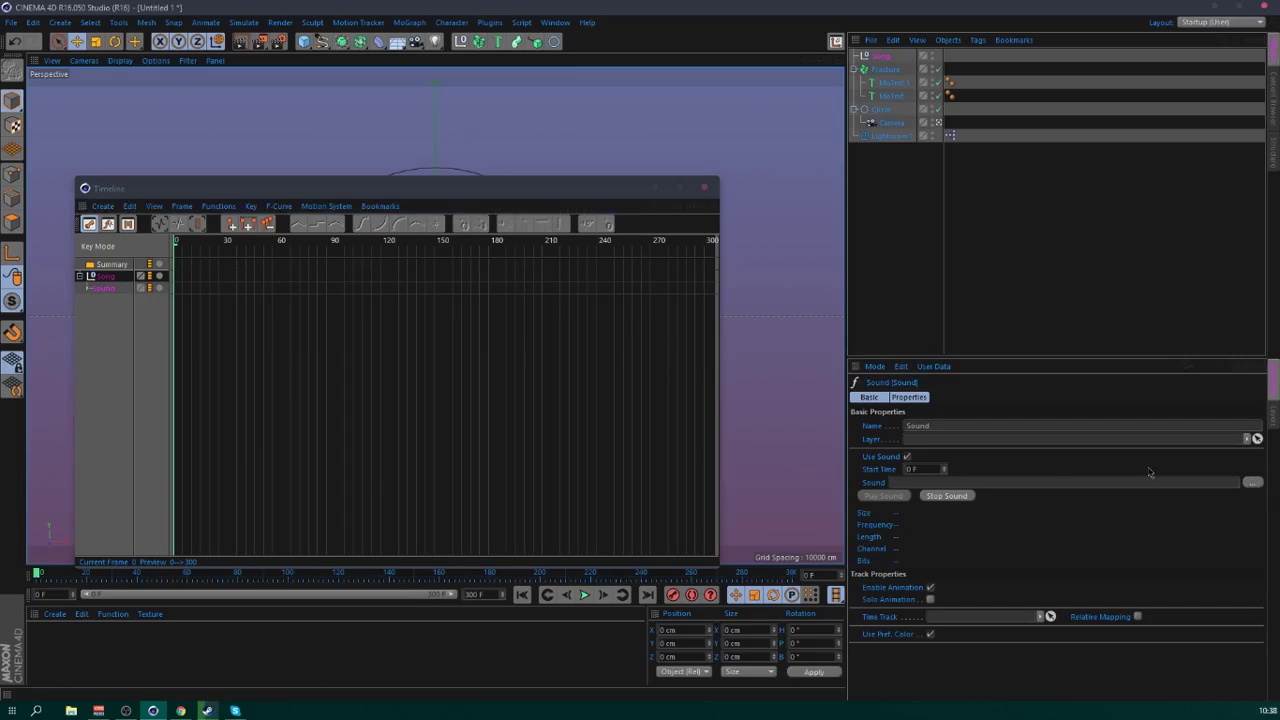
pyautogui.click(169, 46)
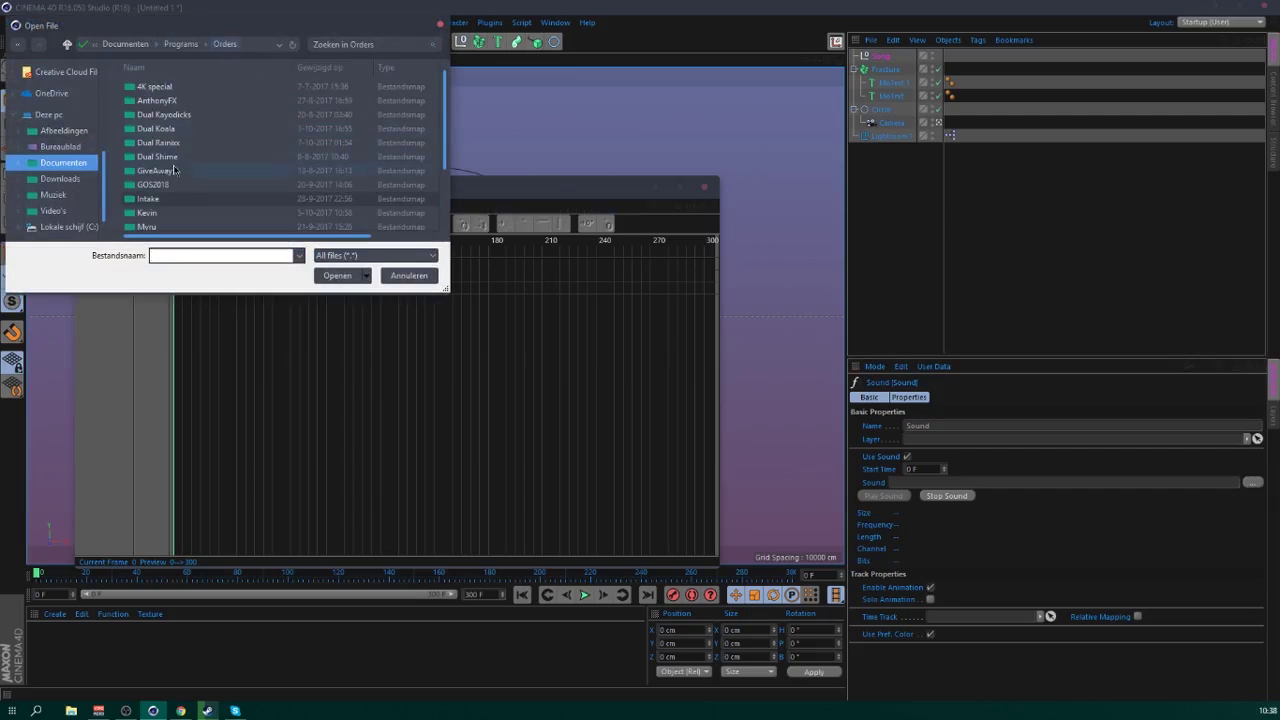
pyautogui.scroll(-2, 171, 171)
pyautogui.doubleClick(168, 220)
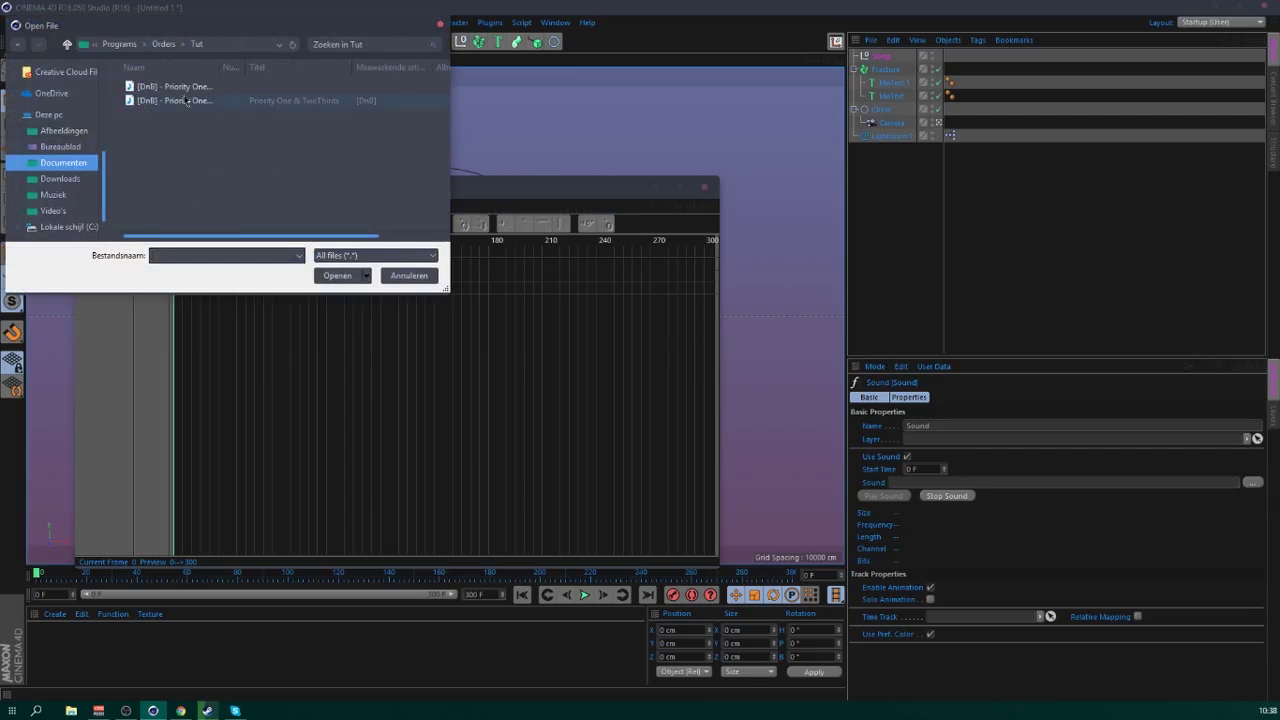
pyautogui.doubleClick(186, 101)
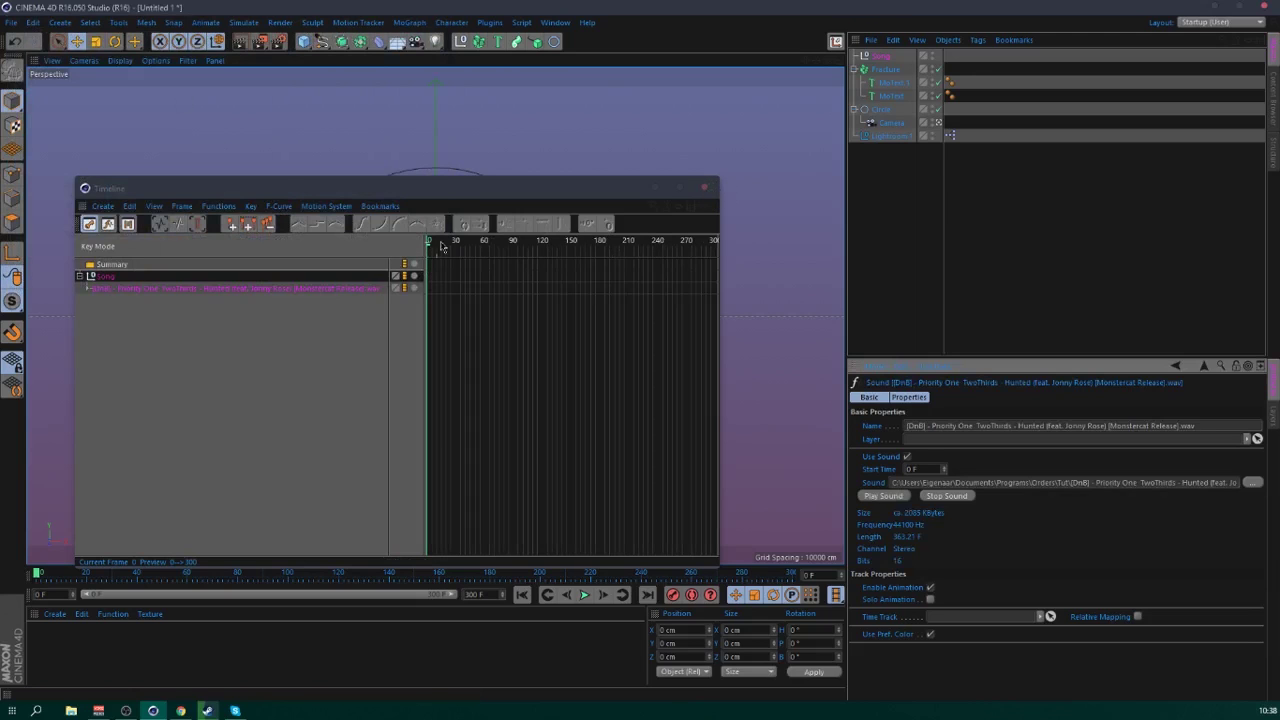
# - Narrow the Timeline's track list, widen its window, play the song, and place a marker at about frame 77
pyautogui.moveTo(420, 324); pyautogui.dragTo(183, 300)
pyautogui.moveTo(717, 349); pyautogui.dragTo(880, 345)
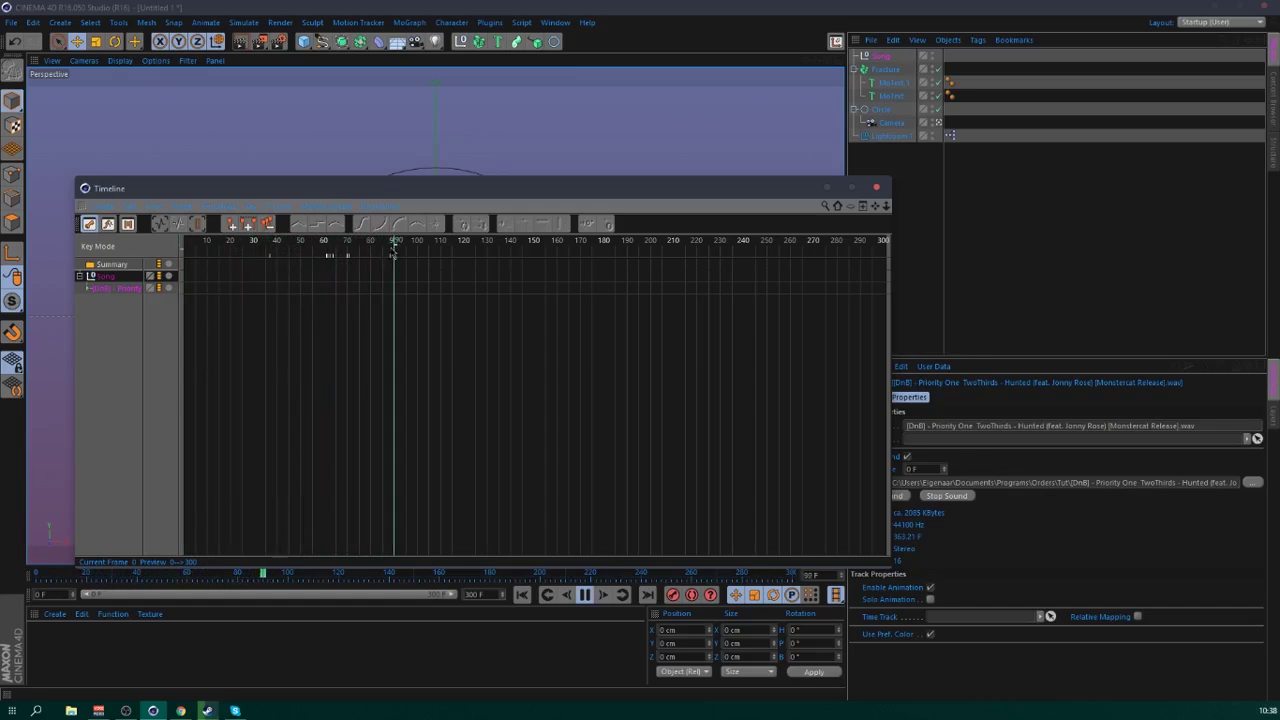
pyautogui.press('F8')
pyautogui.moveTo(384, 243); pyautogui.dragTo(157, 256)
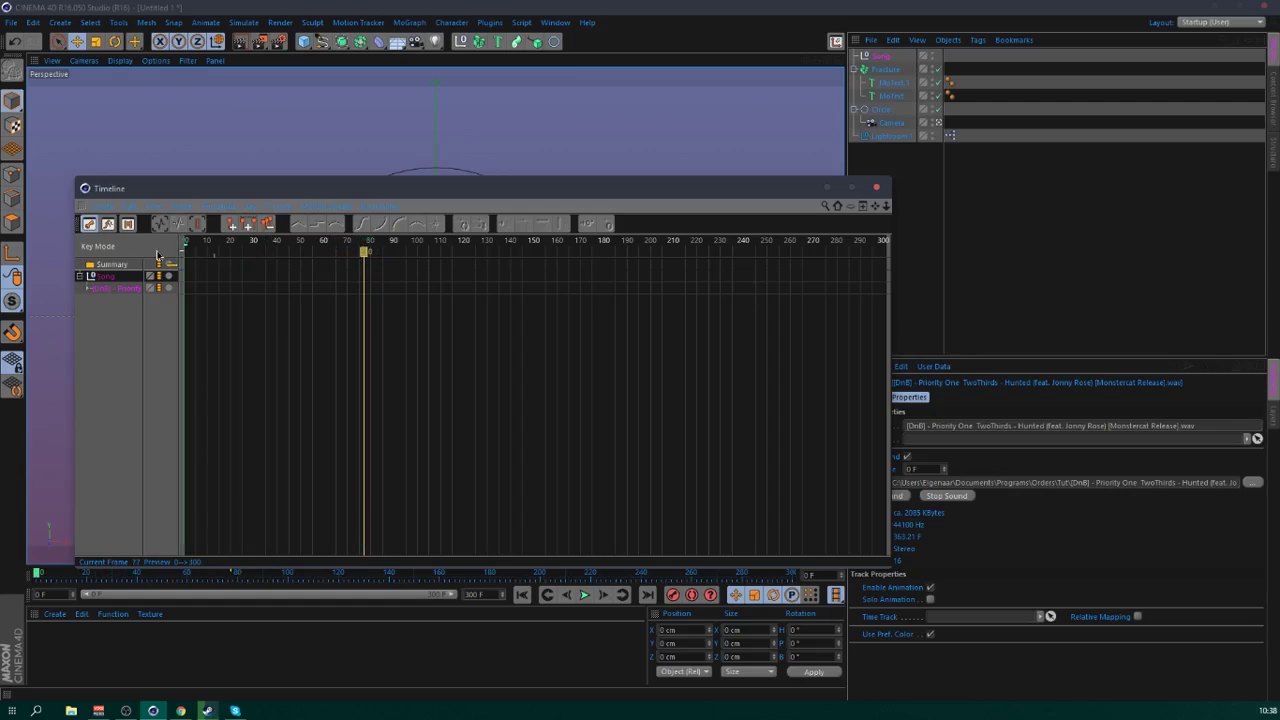
# - Play the song from the start and place a second marker at about frame 119
pyautogui.press('F8')
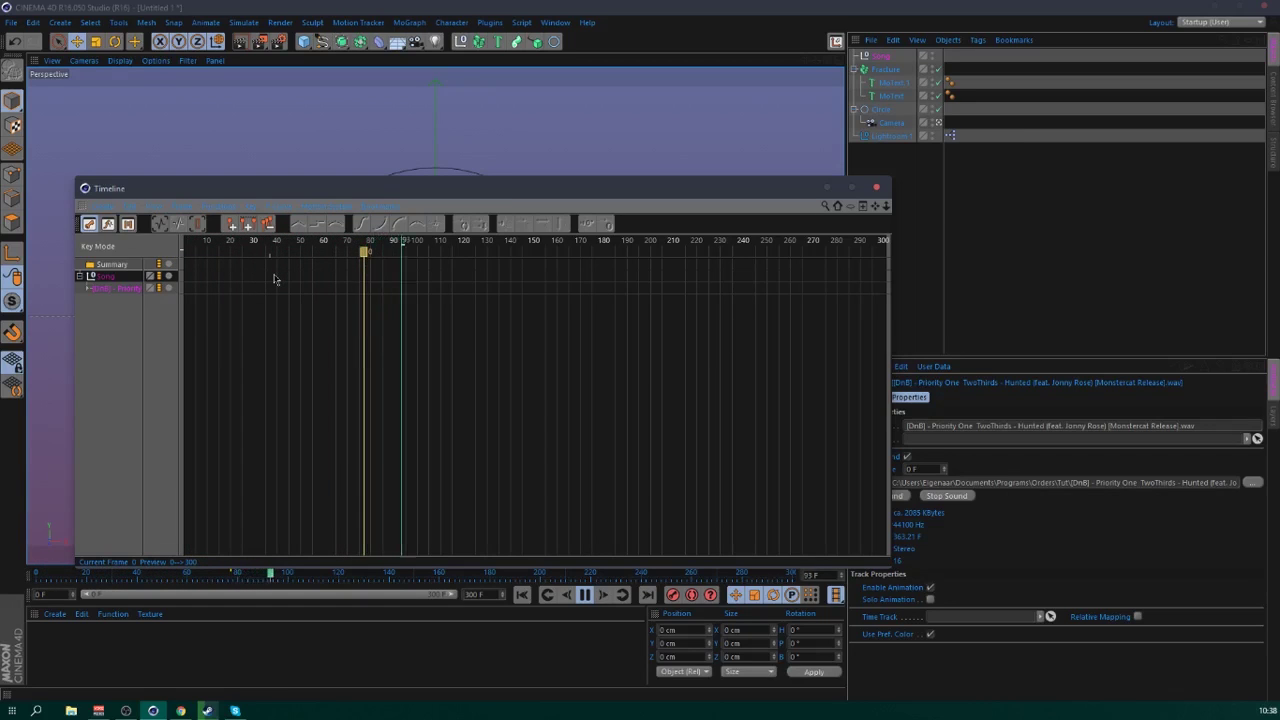
pyautogui.press('F8')
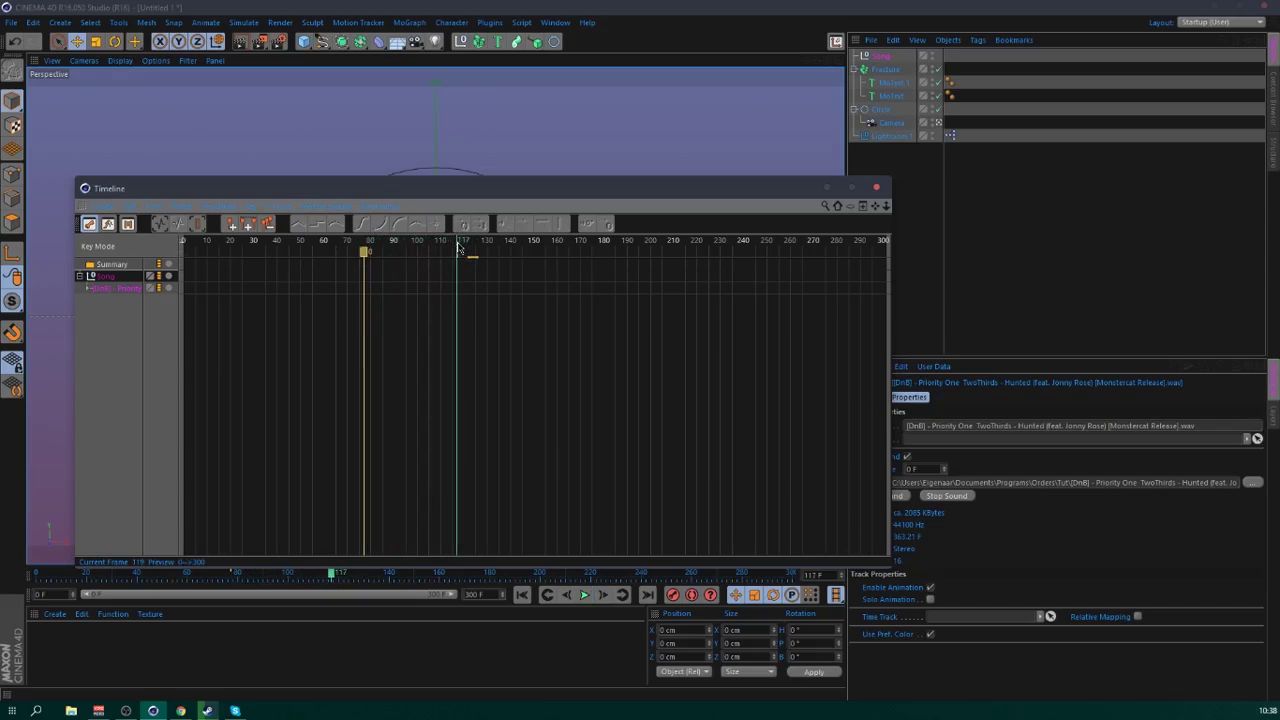
pyautogui.moveTo(449, 248); pyautogui.dragTo(432, 251)
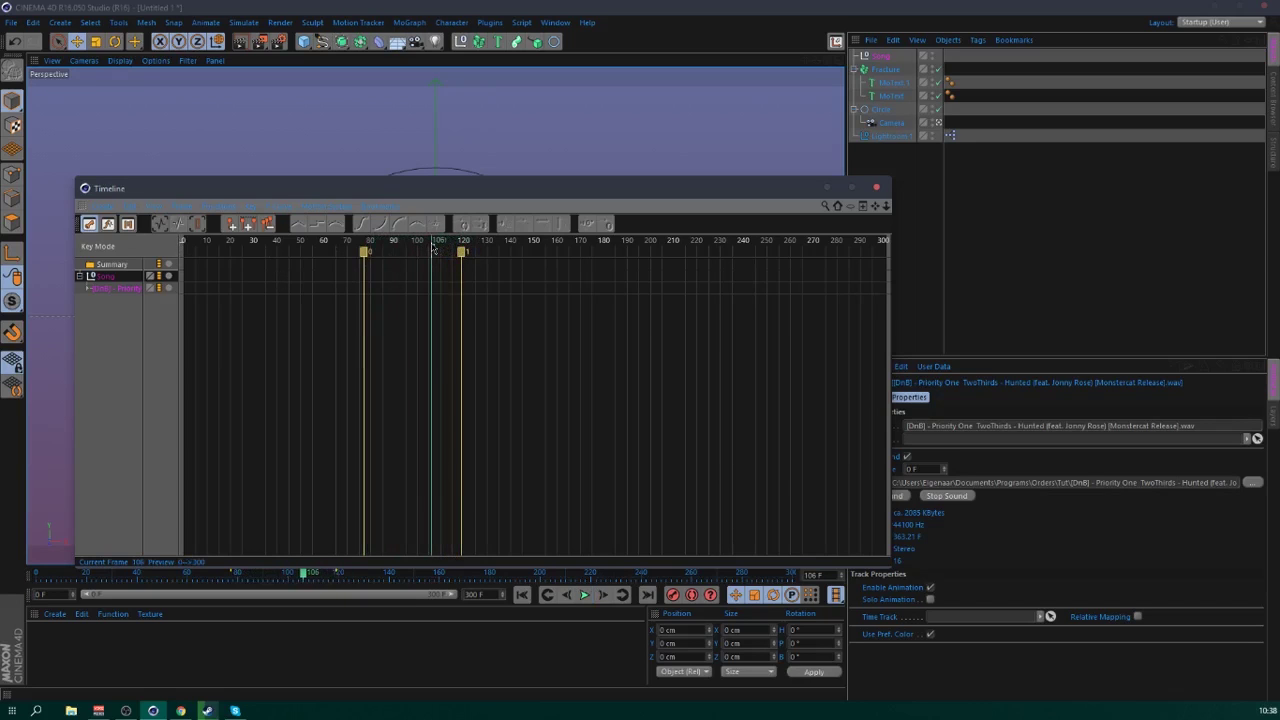
# - Play and replay the song past the second marker, and place markers at about frames 144 and 149
pyautogui.press('F8')
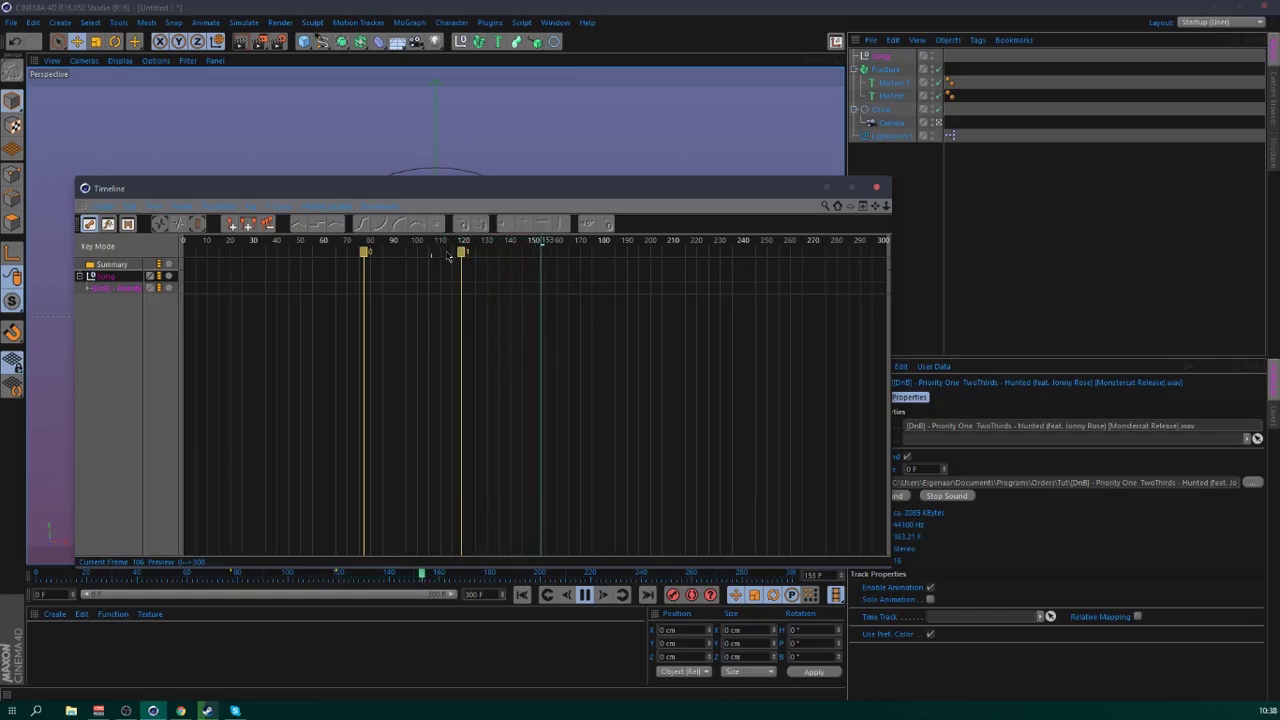
pyautogui.press('F8')
pyautogui.moveTo(527, 247); pyautogui.dragTo(338, 250)
pyautogui.press('F8')
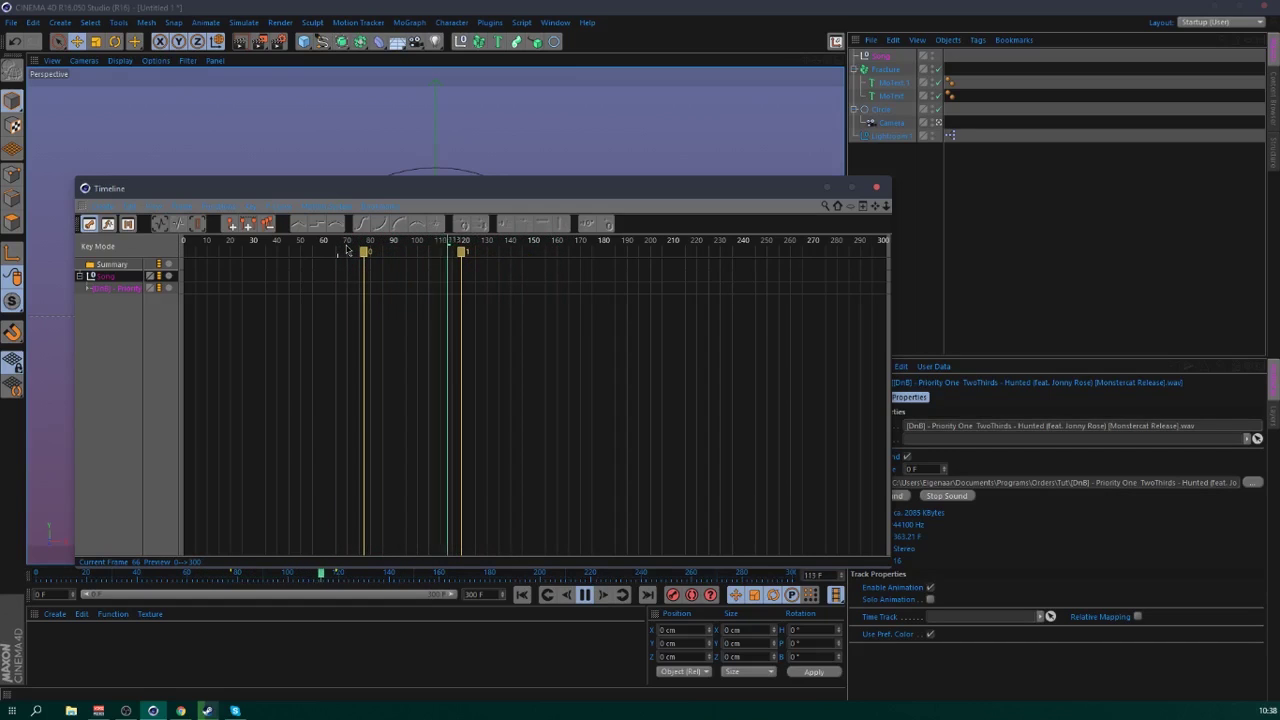
pyautogui.press('F8')
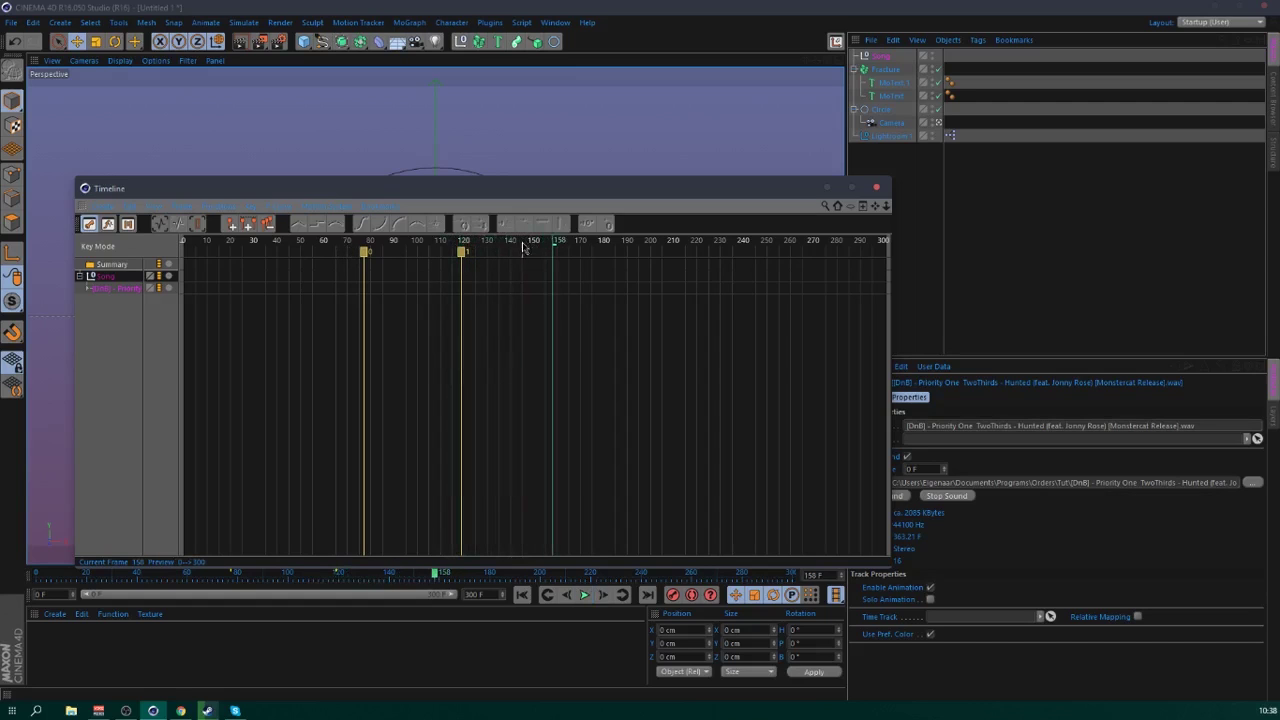
pyautogui.moveTo(523, 250)
pyautogui.mouseDown()
pyautogui.moveTo(533, 256)
pyautogui.moveTo(464, 249)
pyautogui.moveTo(561, 250)
pyautogui.mouseUp()
pyautogui.press('F8')
pyautogui.press('F8')
pyautogui.keyDown('ctrl'); pyautogui.click(521, 251); pyautogui.keyUp('ctrl')
pyautogui.press('F8')
pyautogui.press('F8')
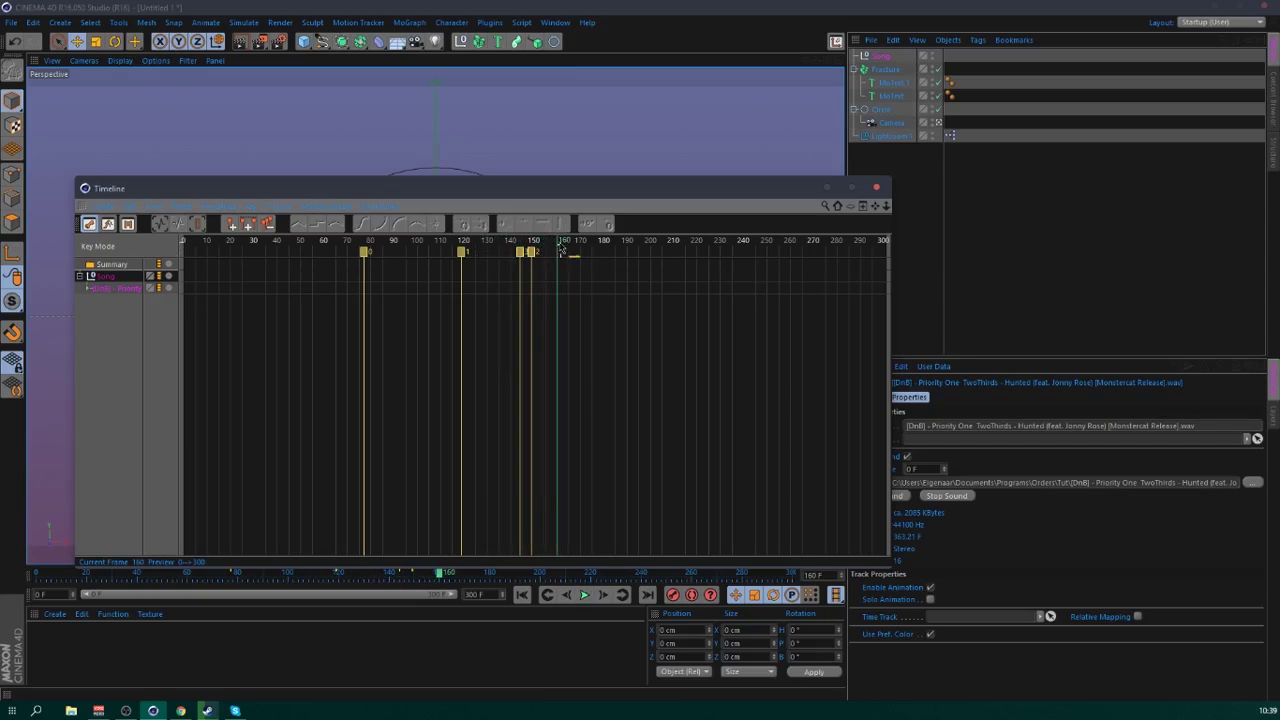
# - Play the song onward to its end and place markers on the beats at about frames 160, 201 and 242
pyautogui.press('F8')
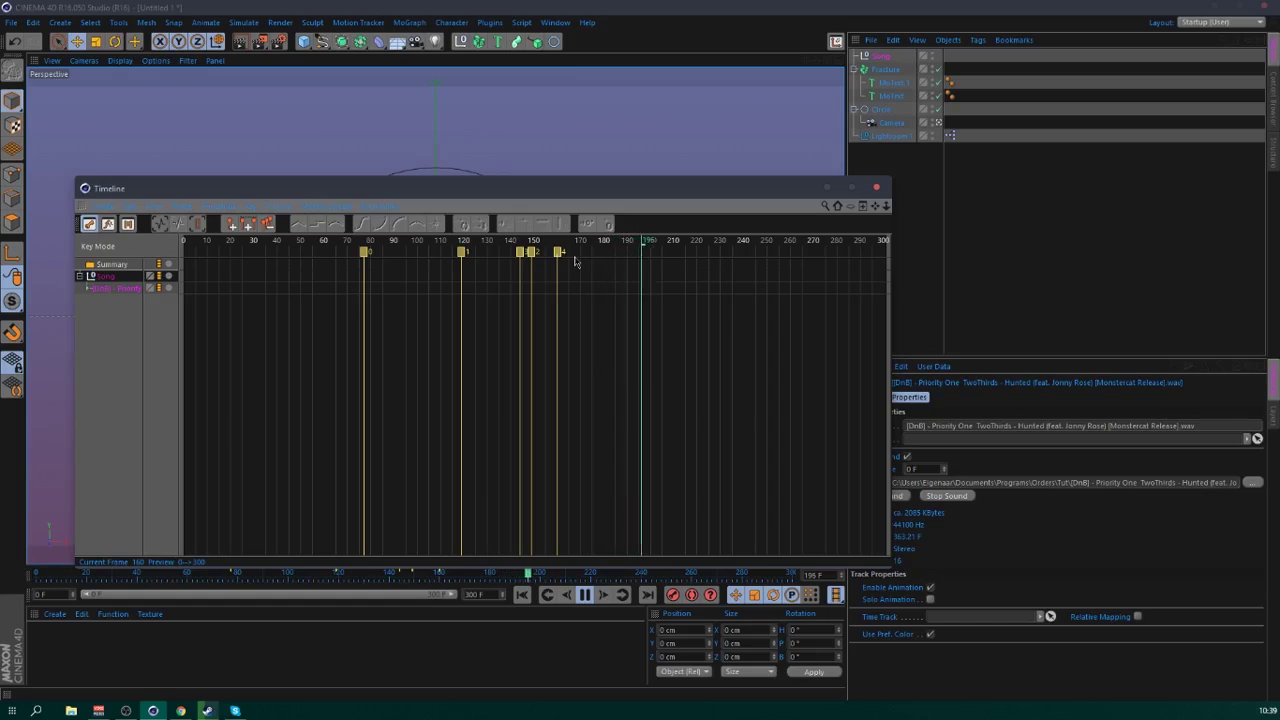
pyautogui.moveTo(656, 247); pyautogui.dragTo(659, 250)
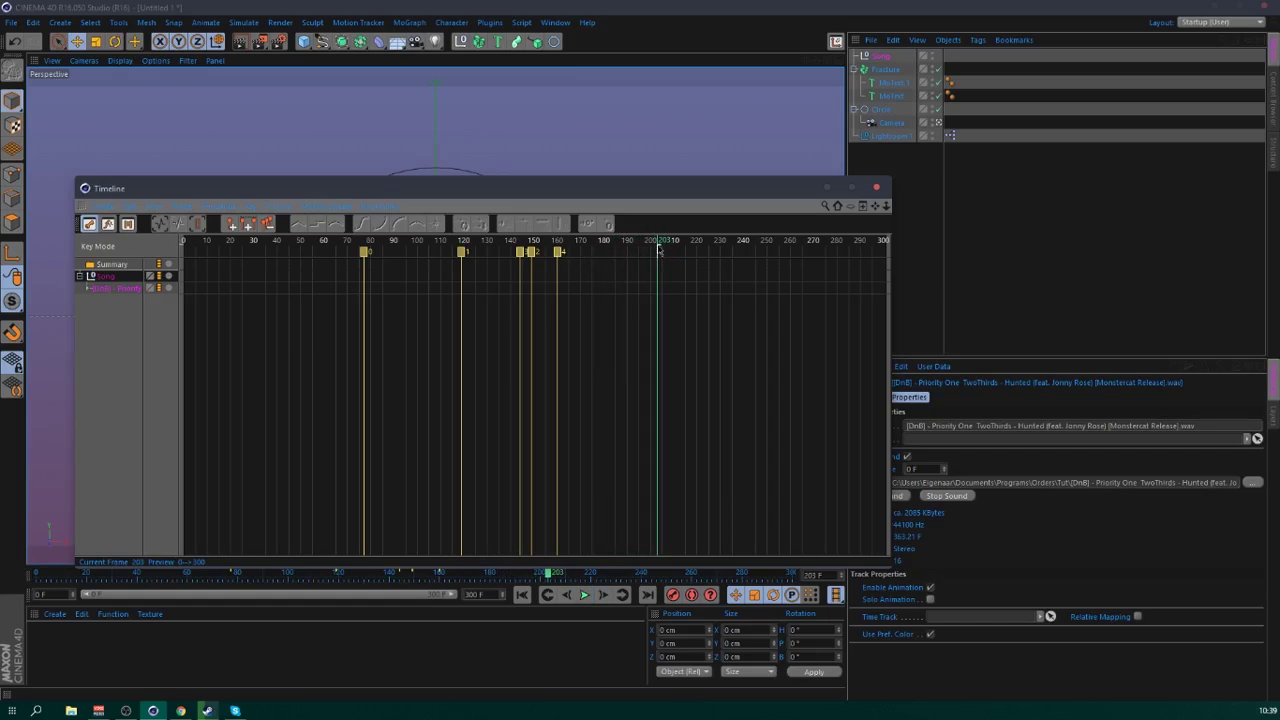
pyautogui.press('F8')
pyautogui.press('F8')
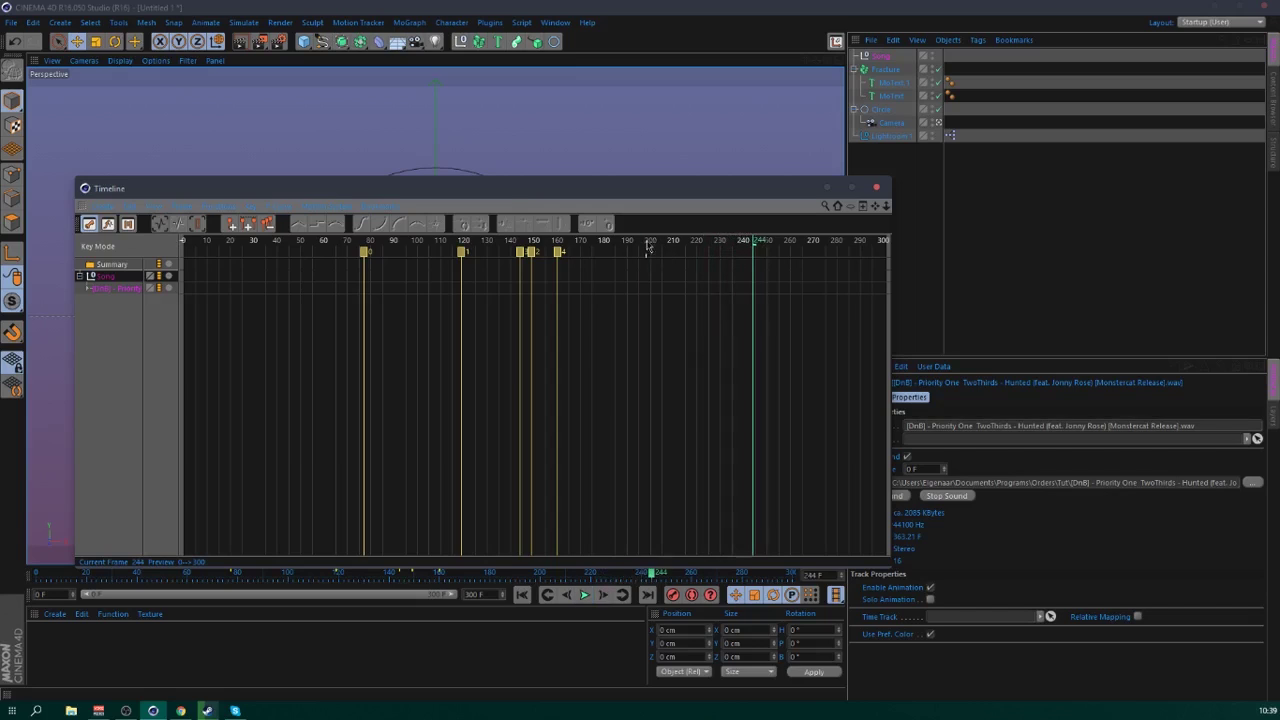
pyautogui.click(652, 248)
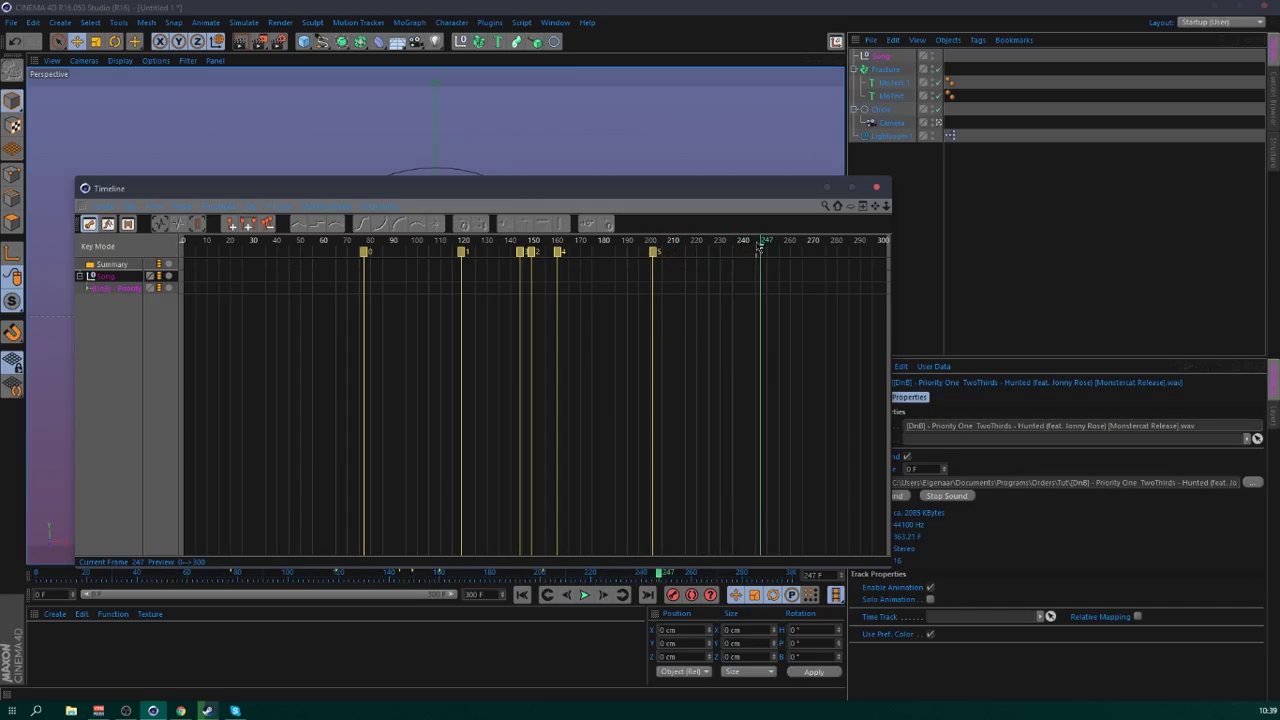
pyautogui.moveTo(757, 248)
pyautogui.mouseDown()
pyautogui.moveTo(738, 250)
pyautogui.moveTo(749, 252)
pyautogui.mouseUp()
pyautogui.press('F8')
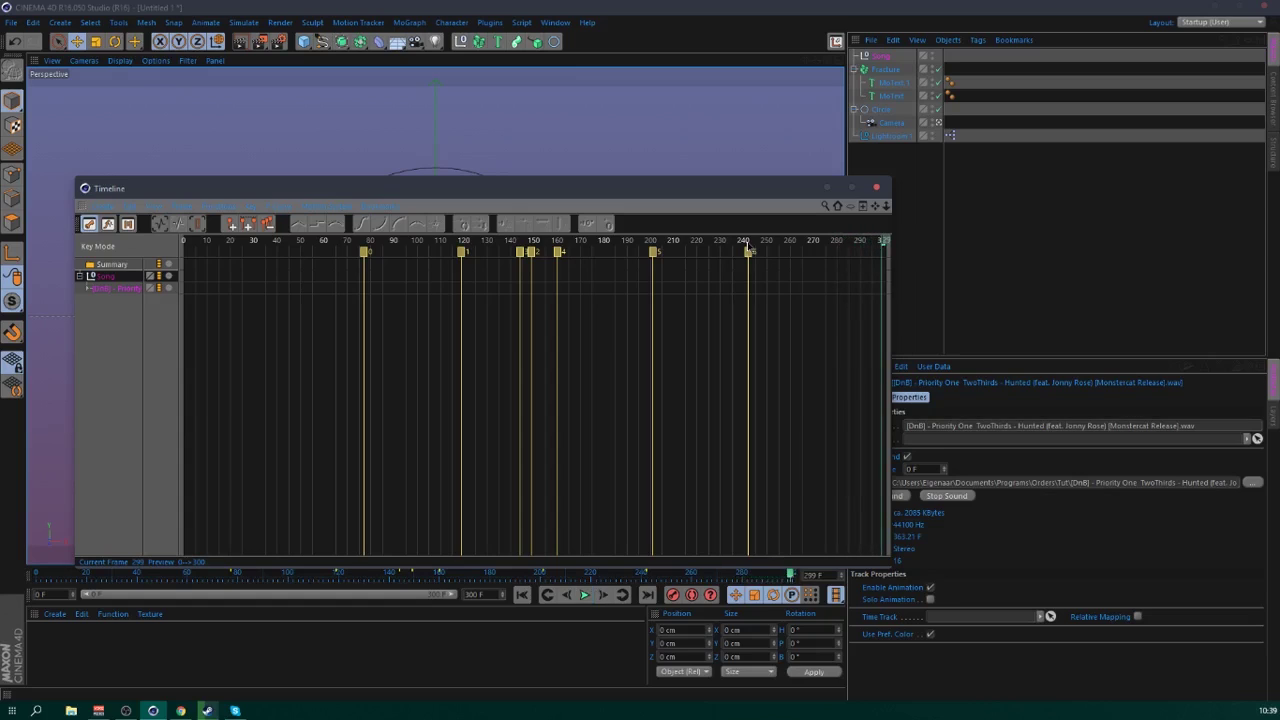
# - Replay the song from the start, add a marker at about frame 58, and close the Timeline
pyautogui.moveTo(262, 246); pyautogui.dragTo(172, 255)
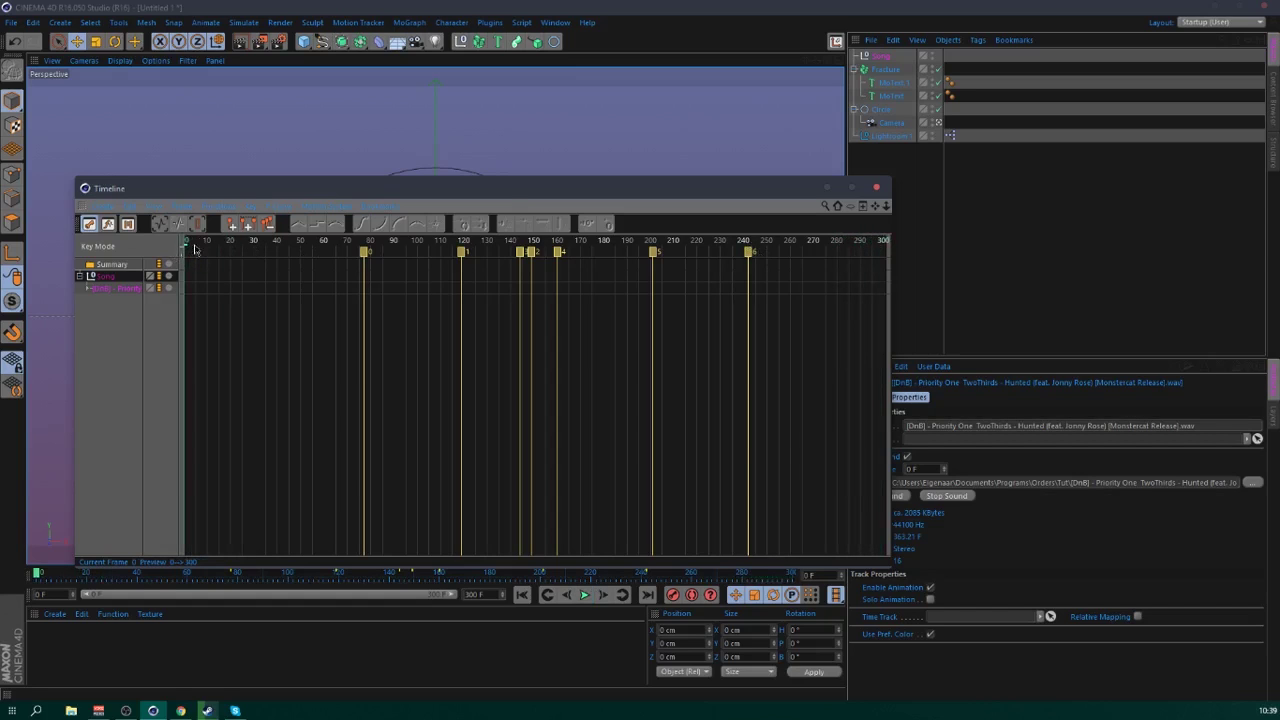
pyautogui.press('F8')
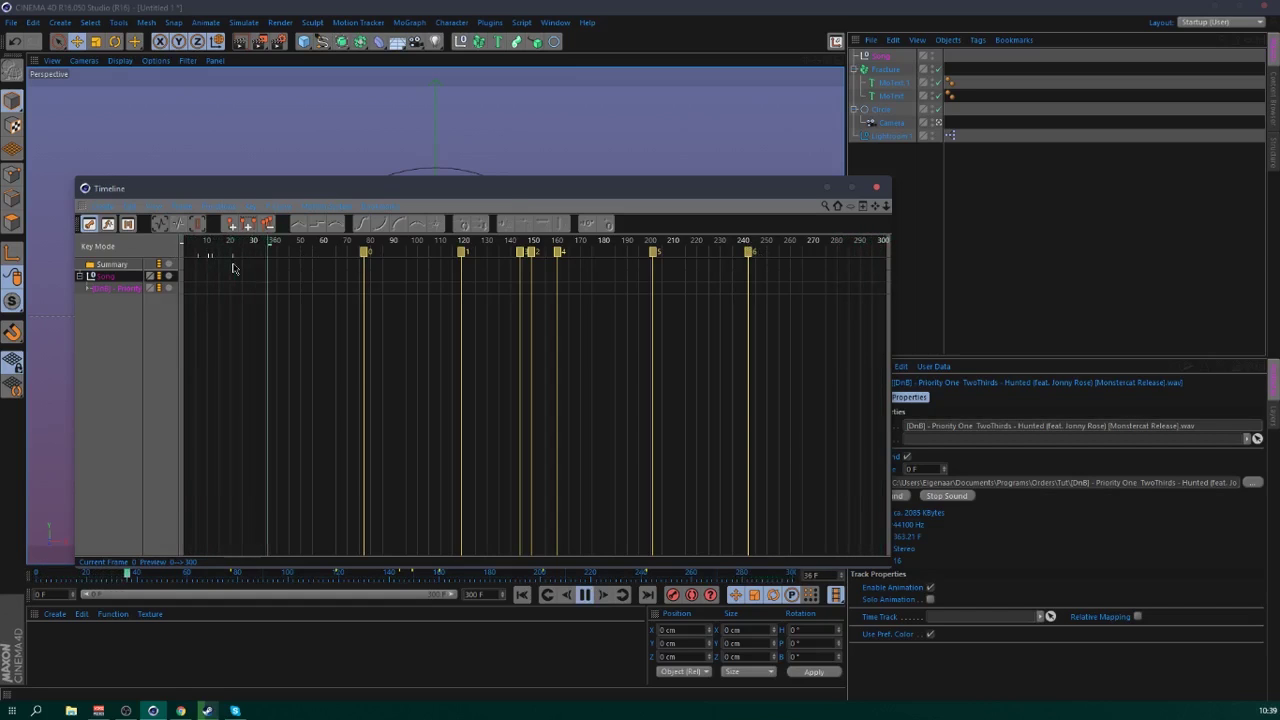
pyautogui.press('F8')
pyautogui.moveTo(310, 250); pyautogui.dragTo(318, 250)
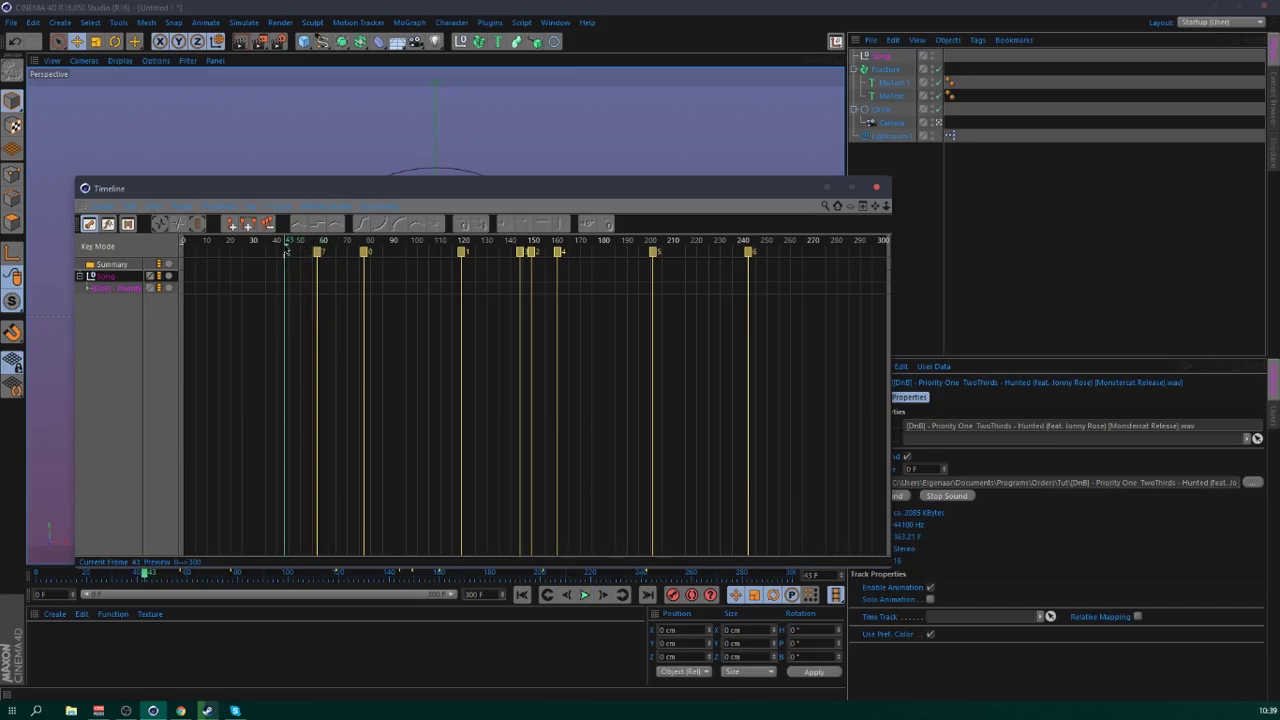
pyautogui.press('F8')
pyautogui.press('F8')
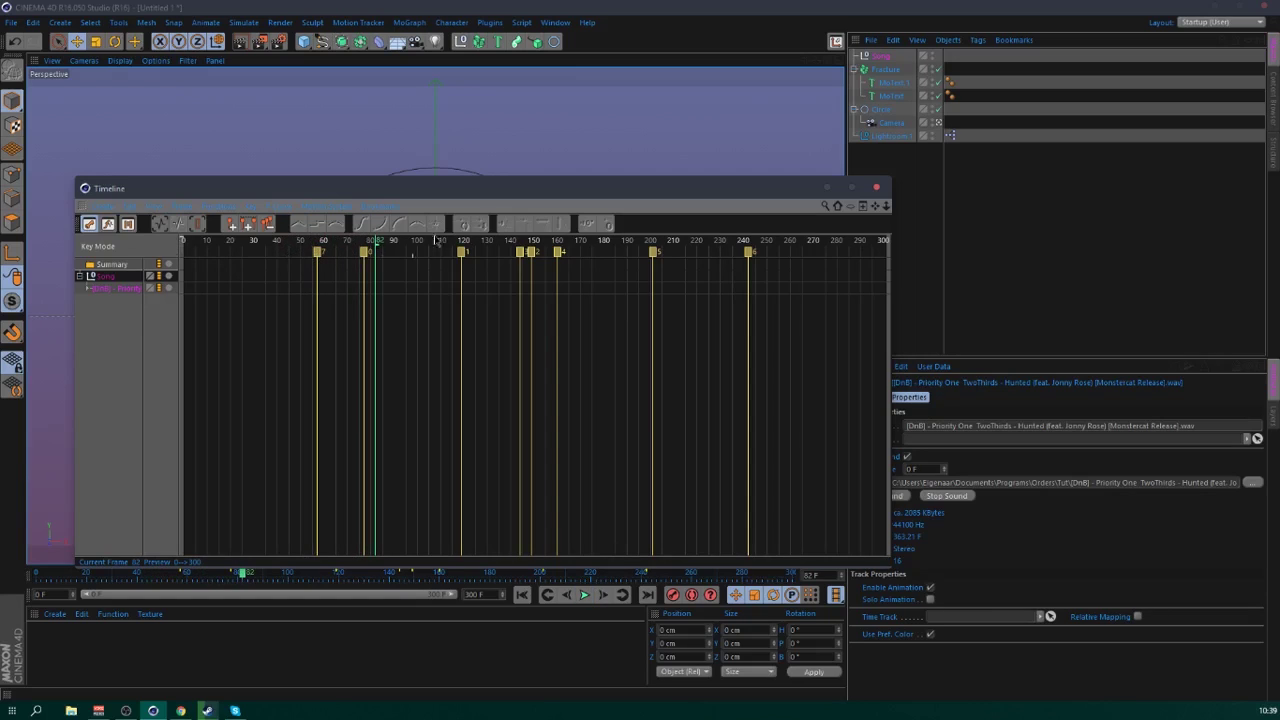
pyautogui.click(877, 187)
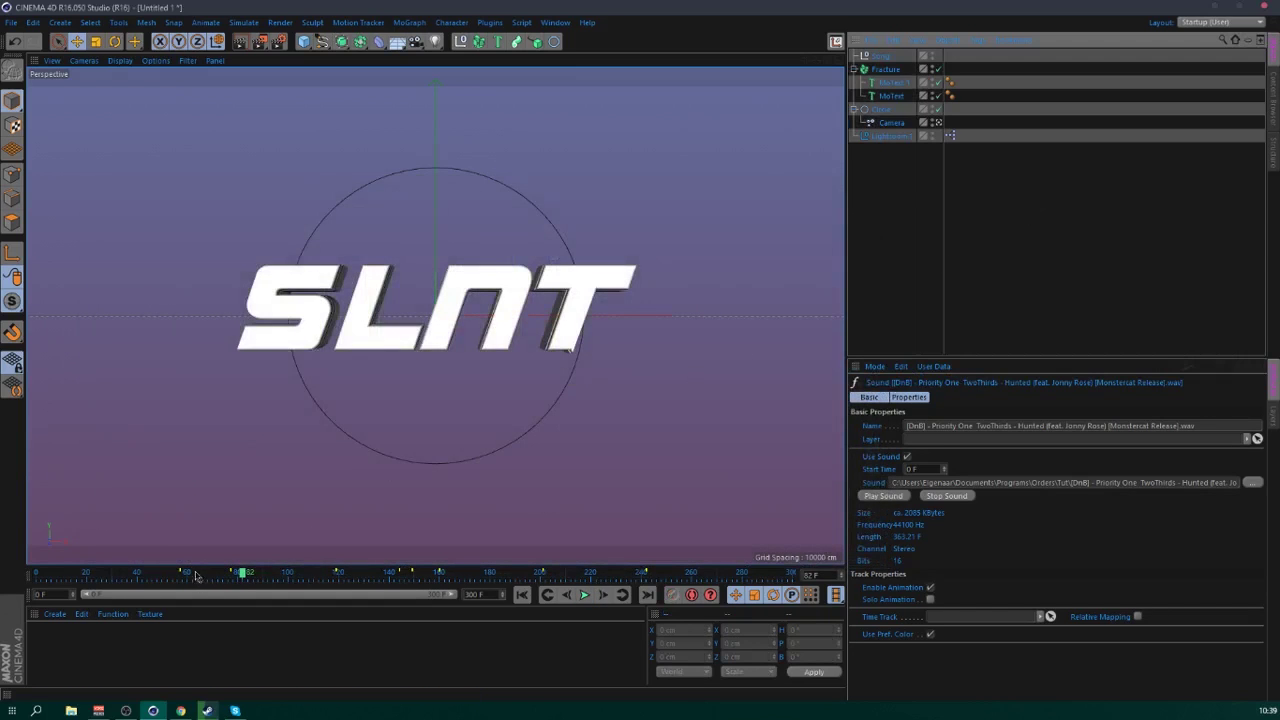
# - Move the playhead back near the start and save the project as tut in the Orders/Tut folder
pyautogui.click(160, 574)
pyautogui.hotkey('ctrl', 's')
pyautogui.click(65, 184)
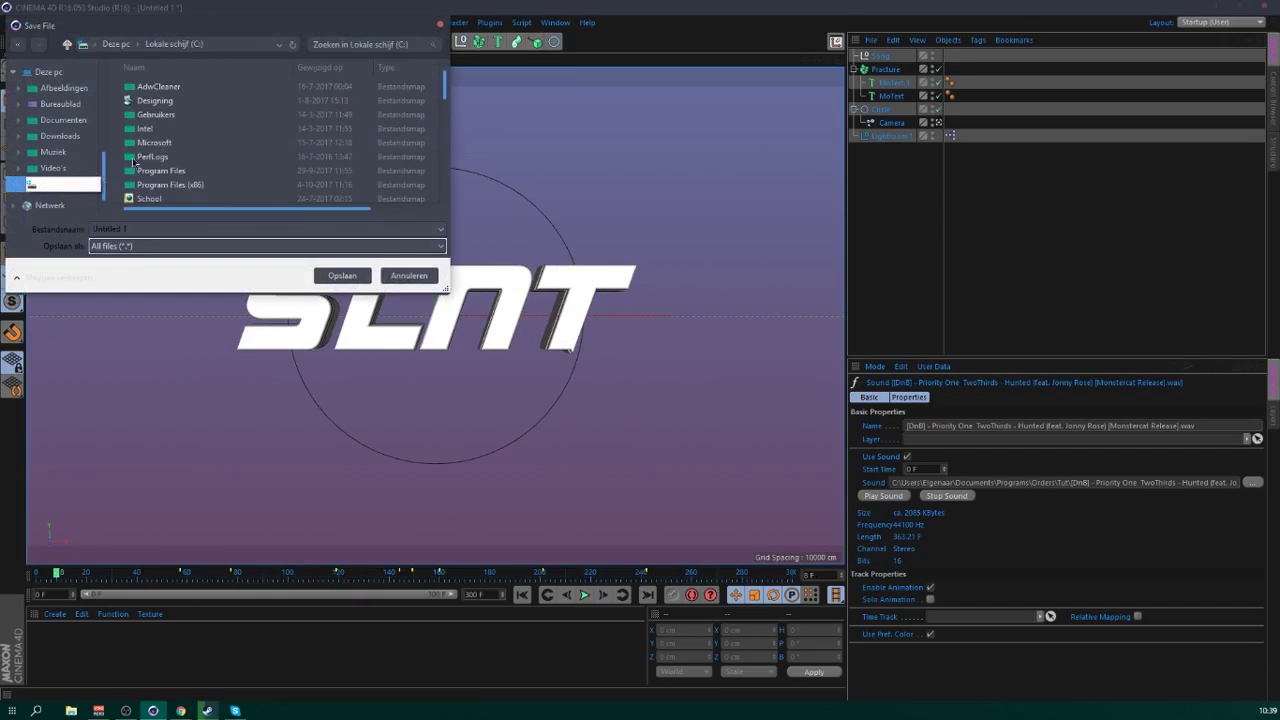
pyautogui.scroll(2, 51, 133)
pyautogui.scroll(3, 51, 133)
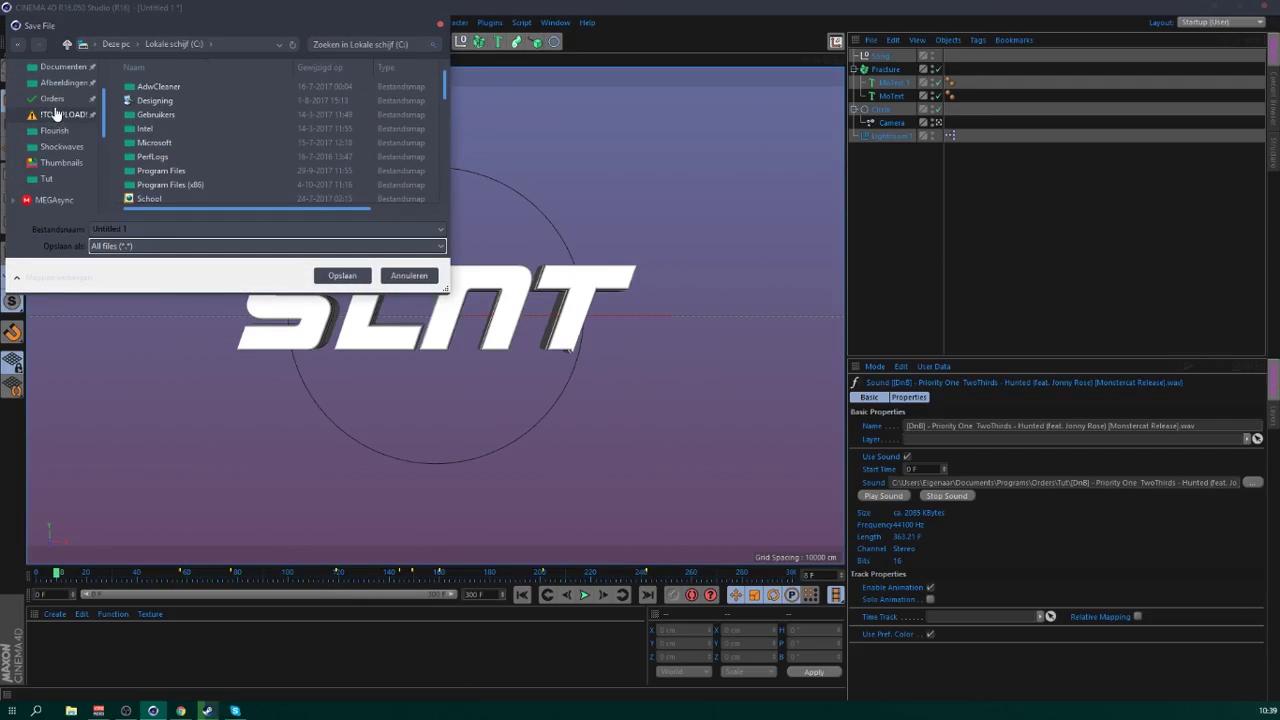
pyautogui.click(50, 178)
pyautogui.click(140, 228)
pyautogui.write('t')
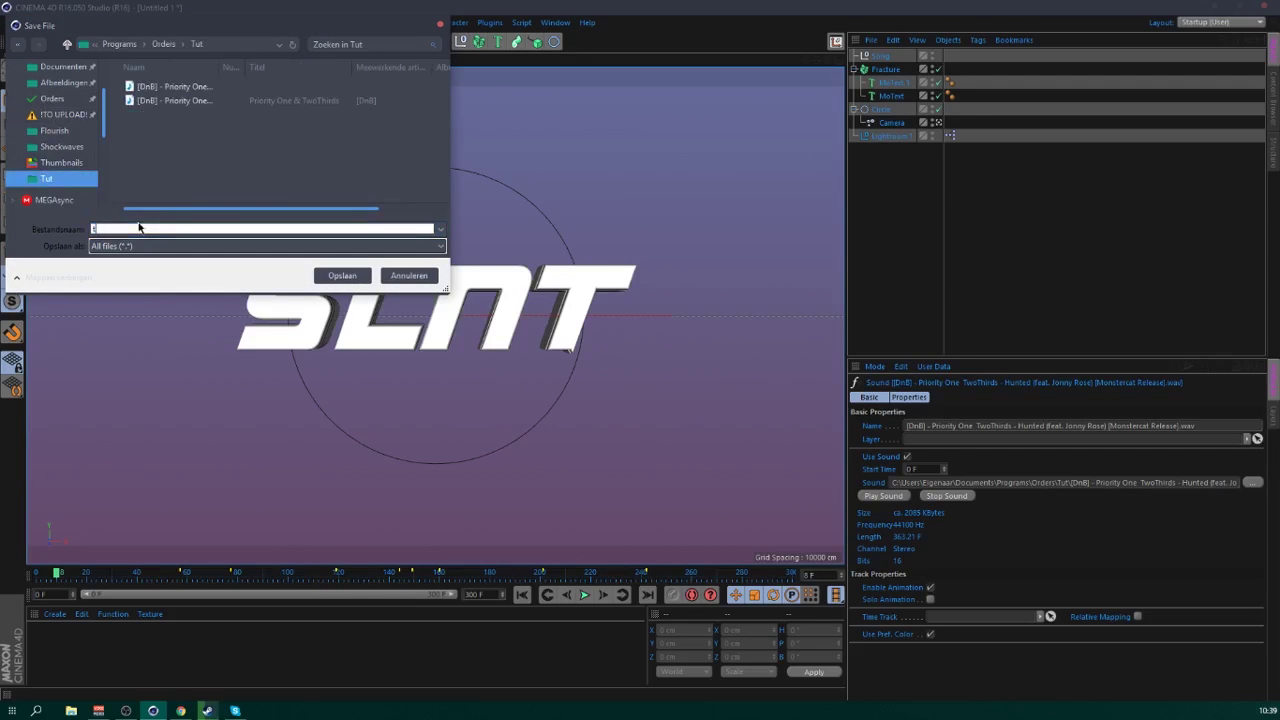
pyautogui.write('ut')
pyautogui.press('Return')
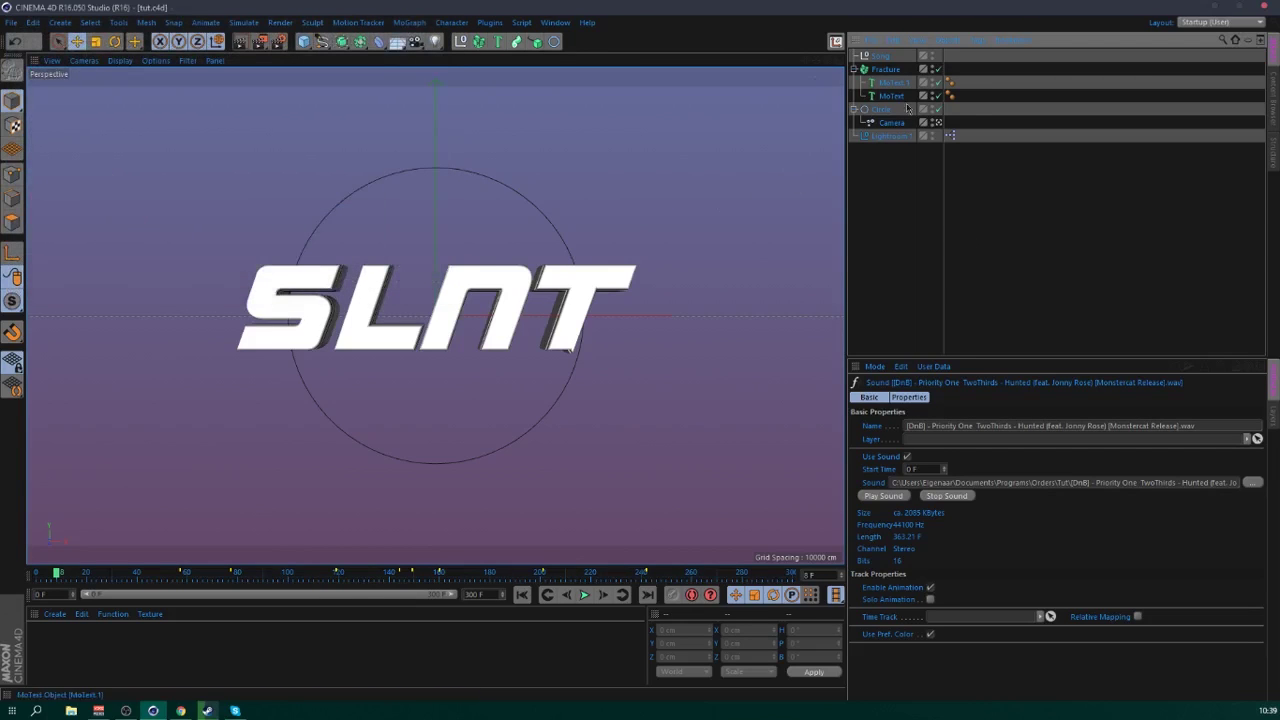
# - Switch to Chrome and search Google Images for "grunge black hd seamless"
pyautogui.click(180, 710)
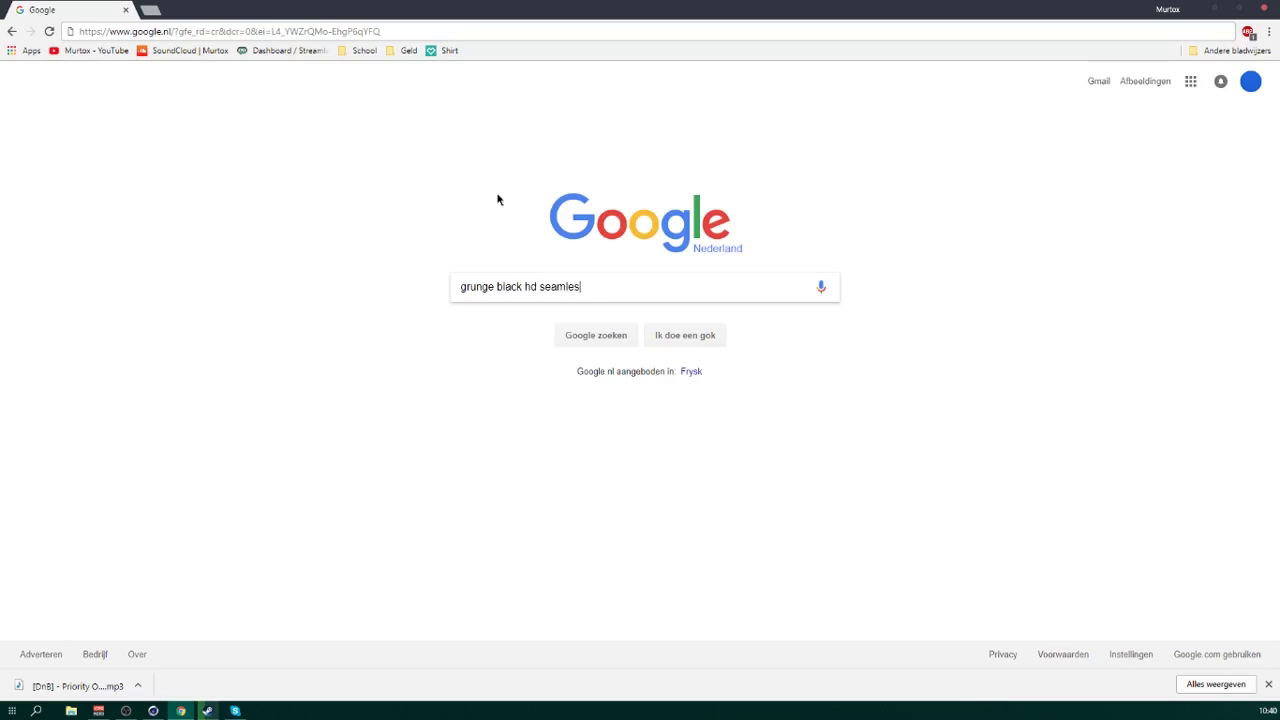
pyautogui.write('s')
pyautogui.press('Return')
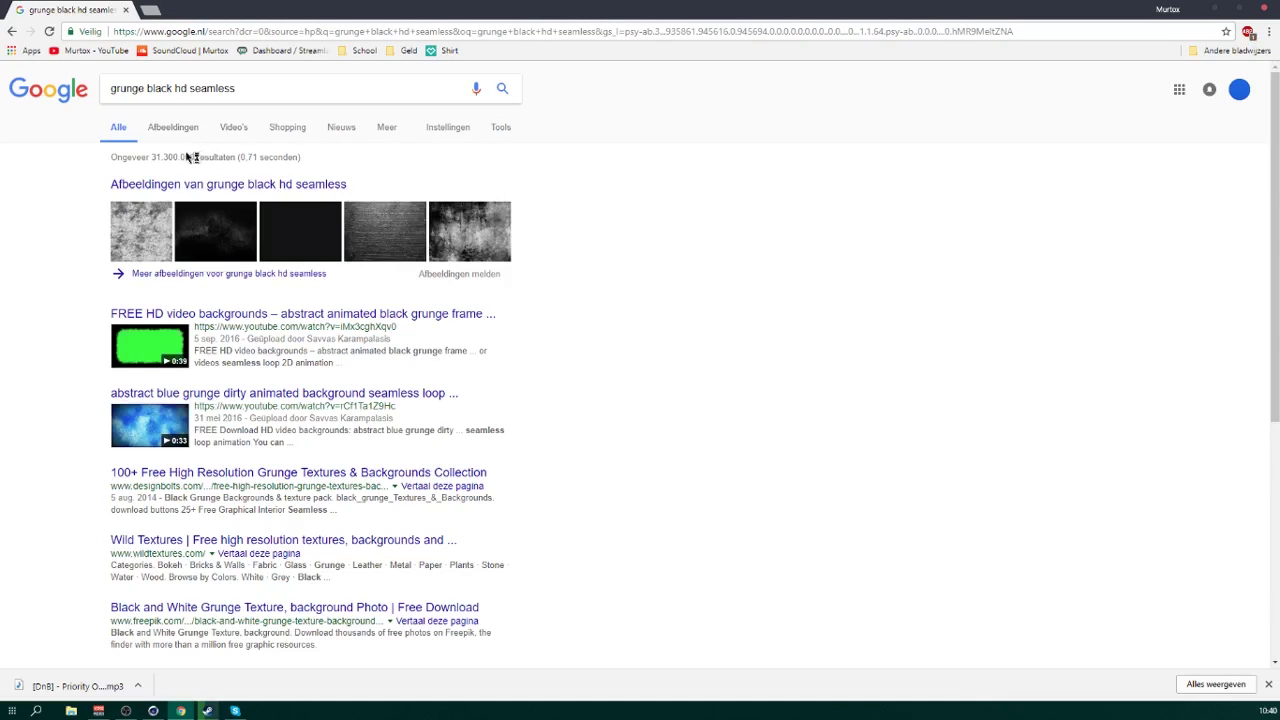
pyautogui.click(173, 128)
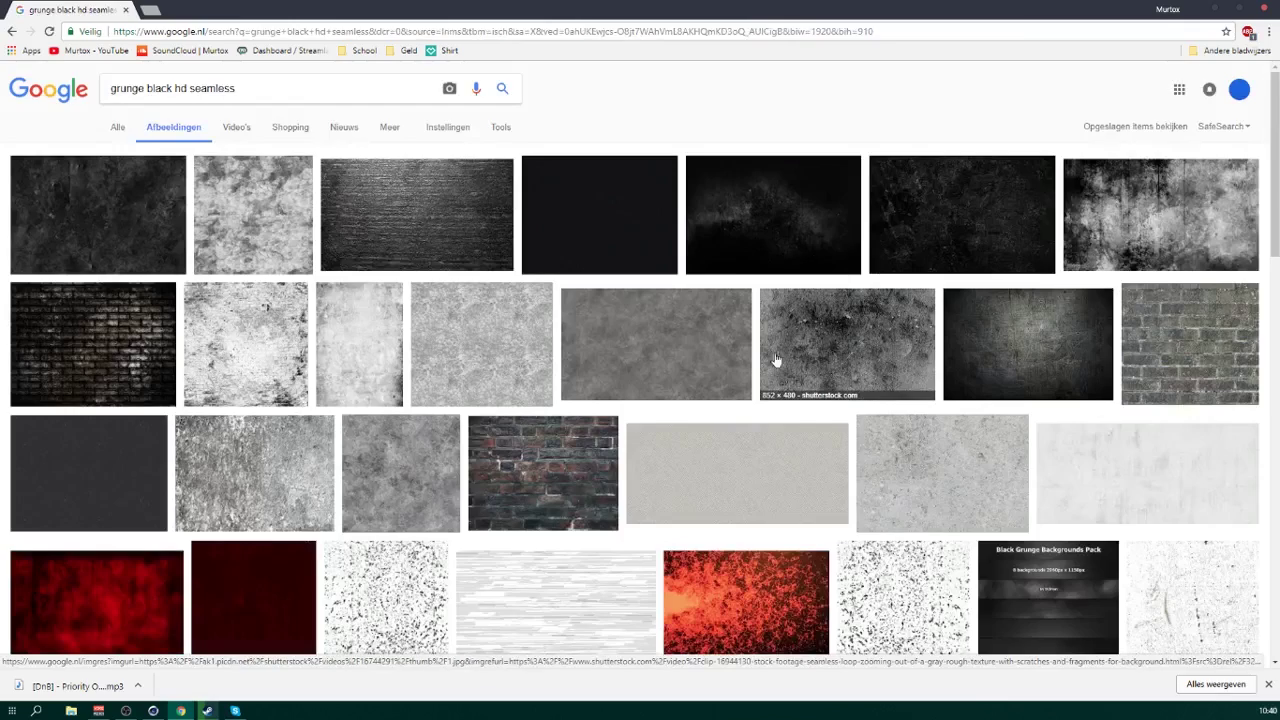
# - Look through the grunge image results, preview the seamless graffiti pattern and several related patterns, and open the full set of related images
pyautogui.scroll(-7, 855, 373)
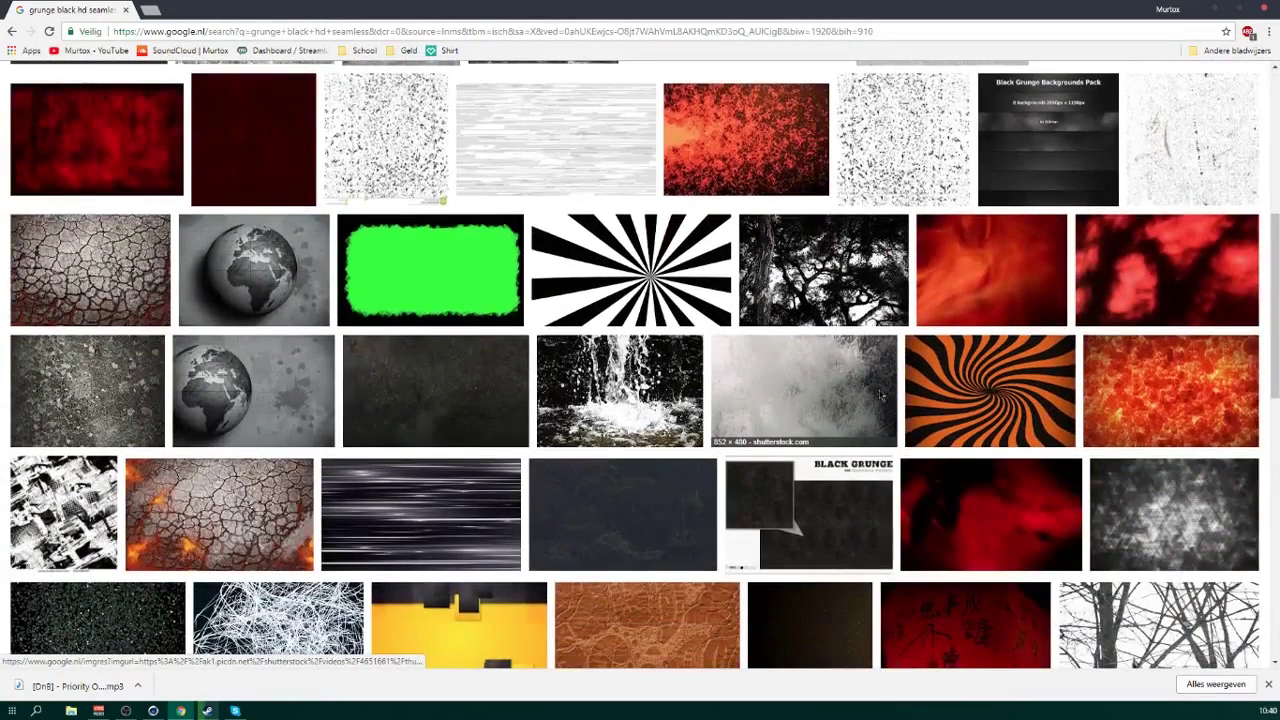
pyautogui.scroll(-4, 880, 395)
pyautogui.scroll(-4, 930, 400)
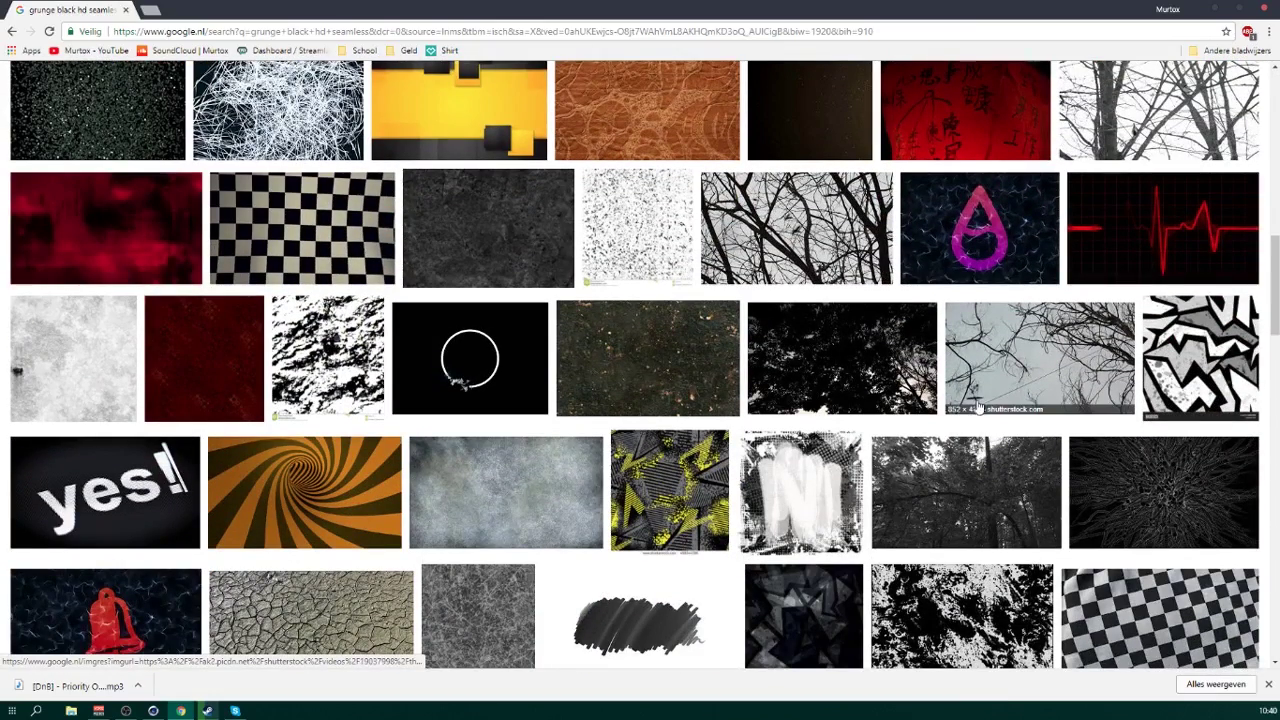
pyautogui.click(1210, 348)
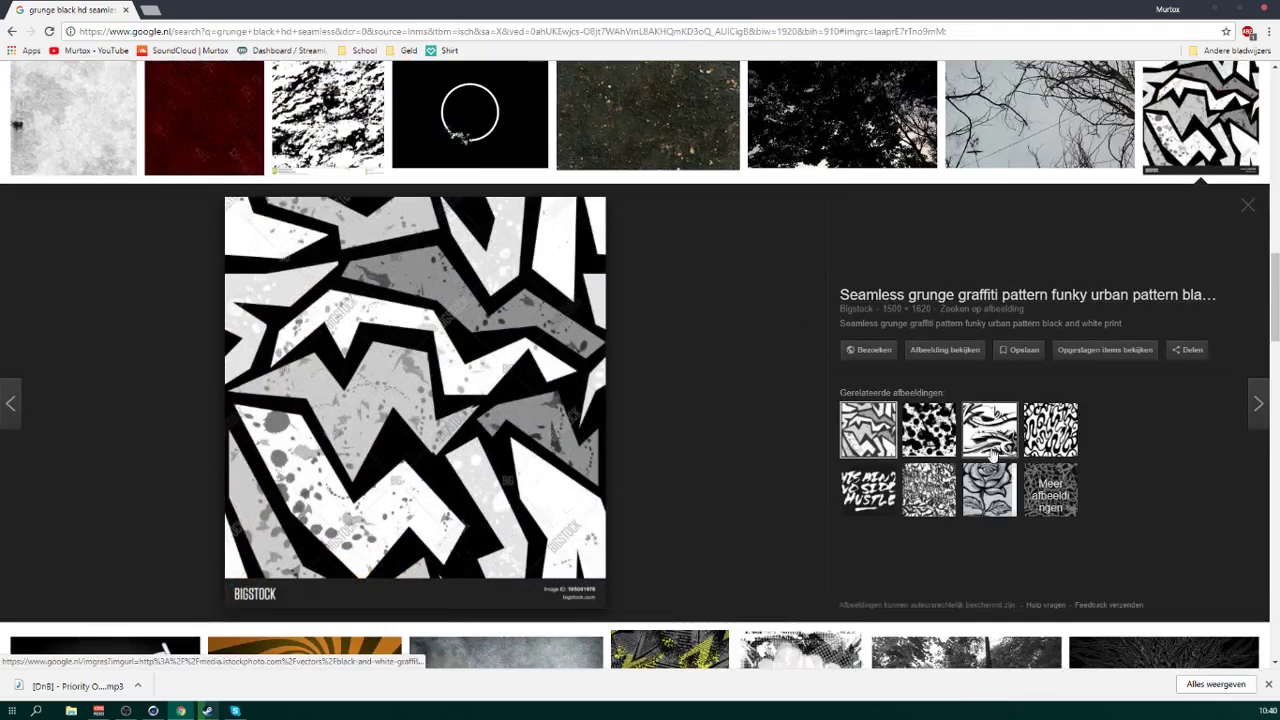
pyautogui.click(989, 489)
pyautogui.click(989, 430)
pyautogui.click(1050, 430)
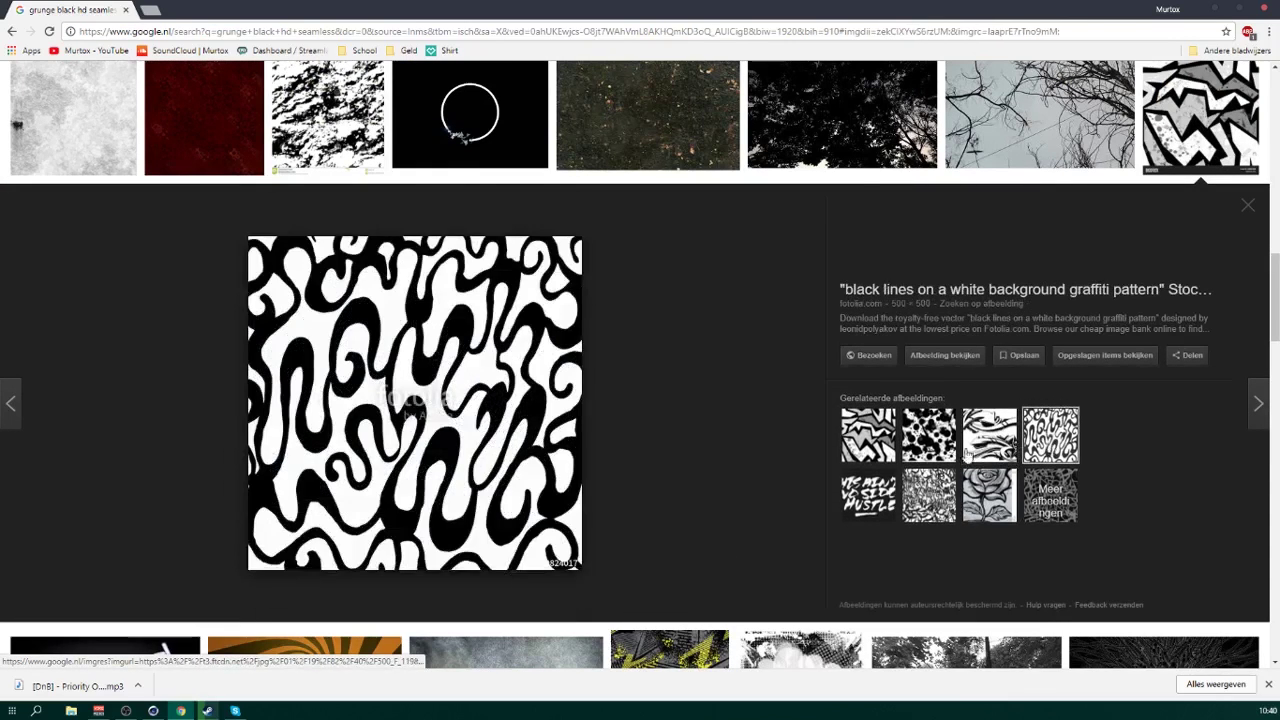
pyautogui.click(935, 440)
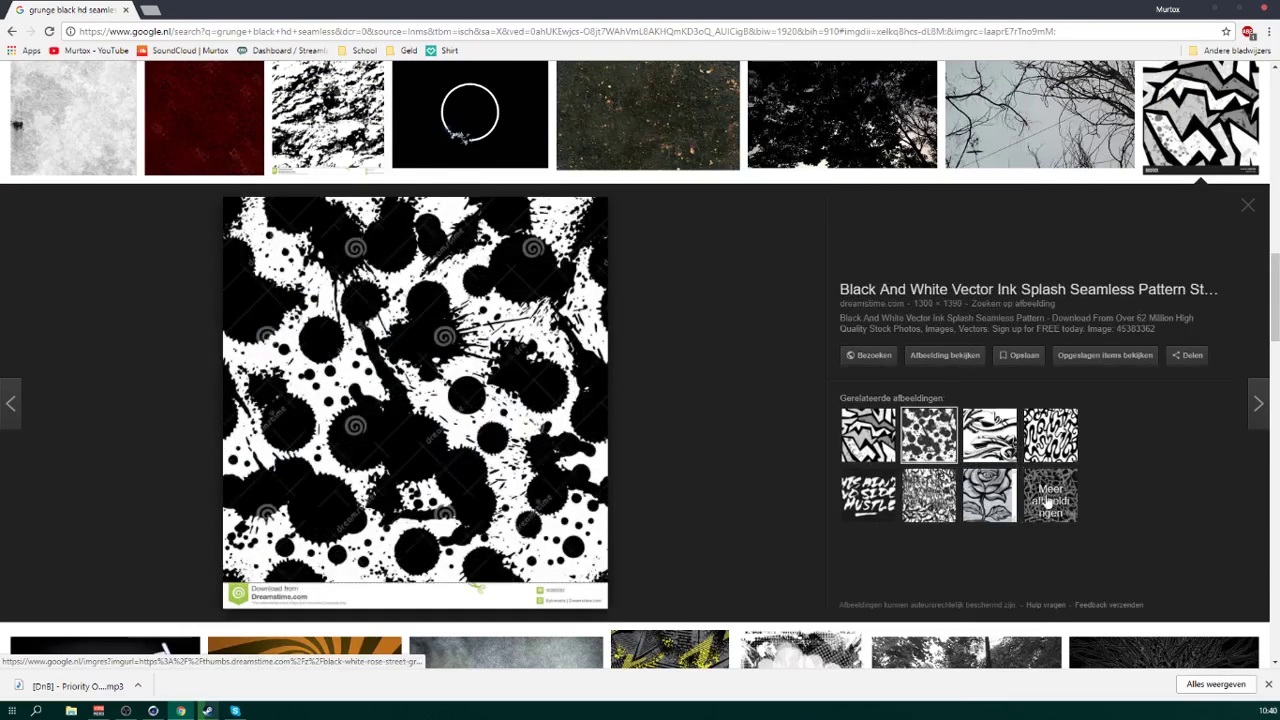
pyautogui.click(870, 496)
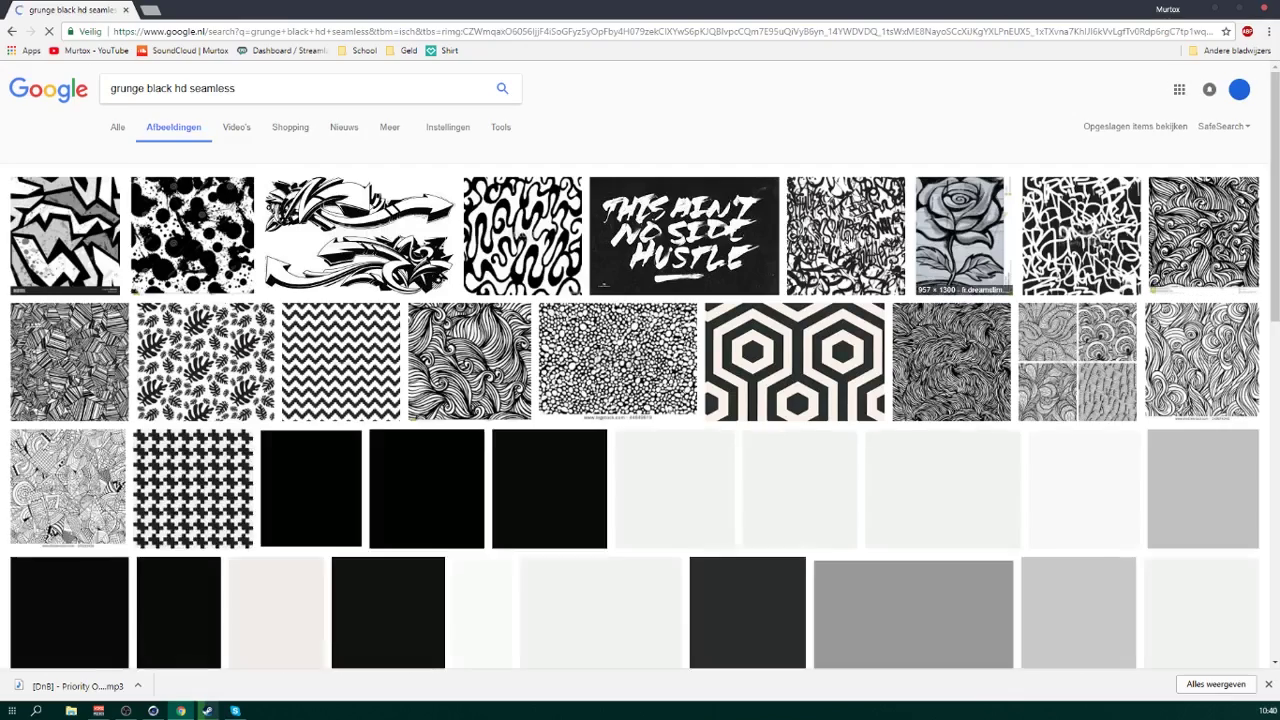
# - Look through the related black-and-white pattern images and preview the hand-drawn waves, flowing lines and triangle patterns
pyautogui.scroll(-2, 688, 274)
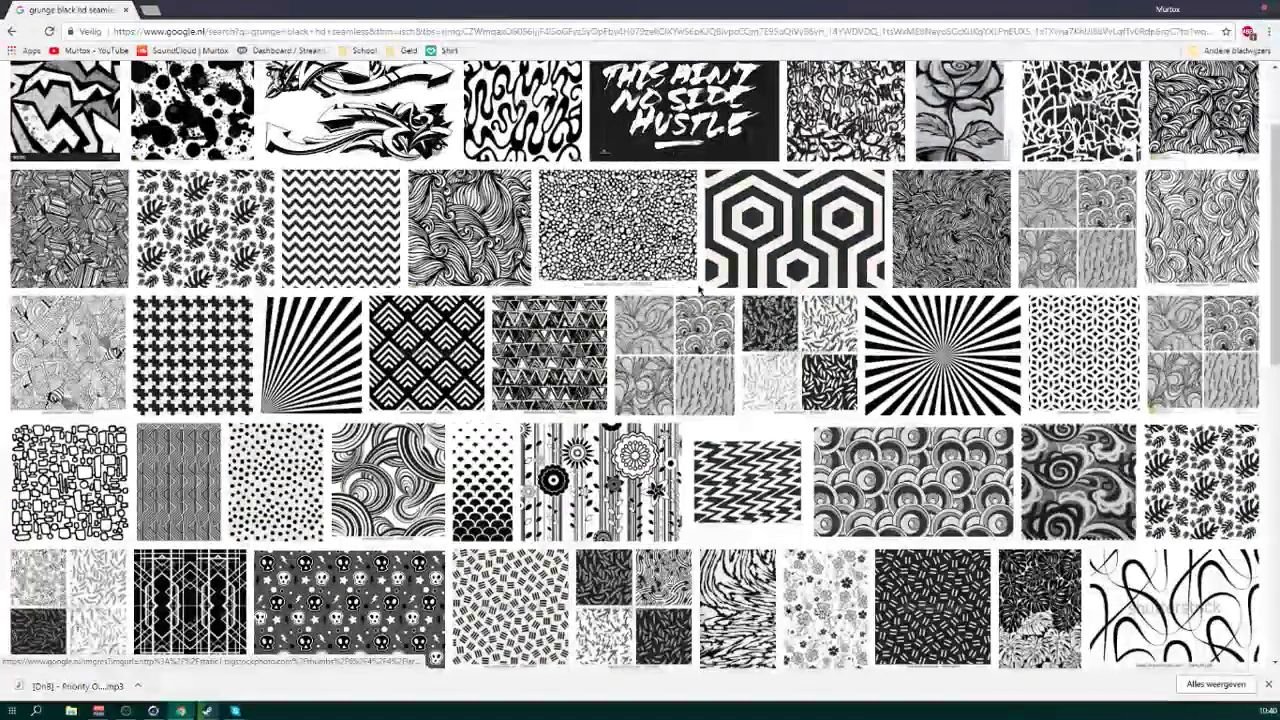
pyautogui.scroll(-1, 126, 200)
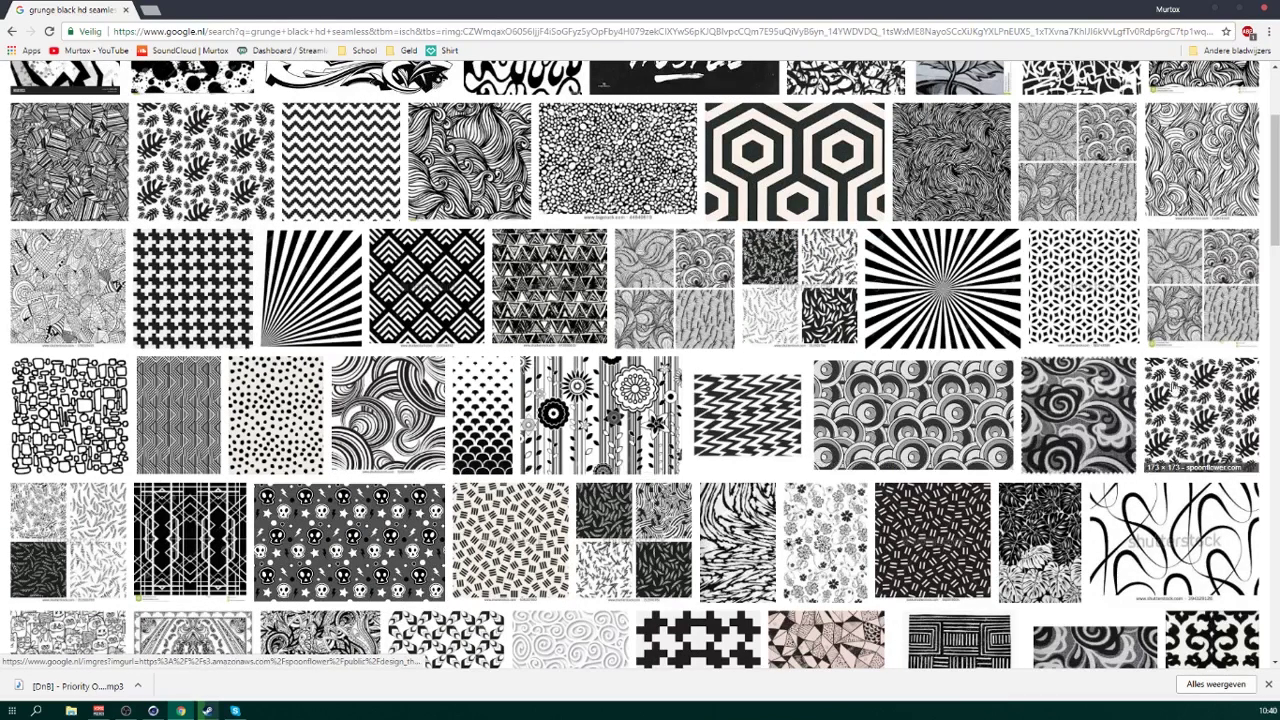
pyautogui.click(1188, 162)
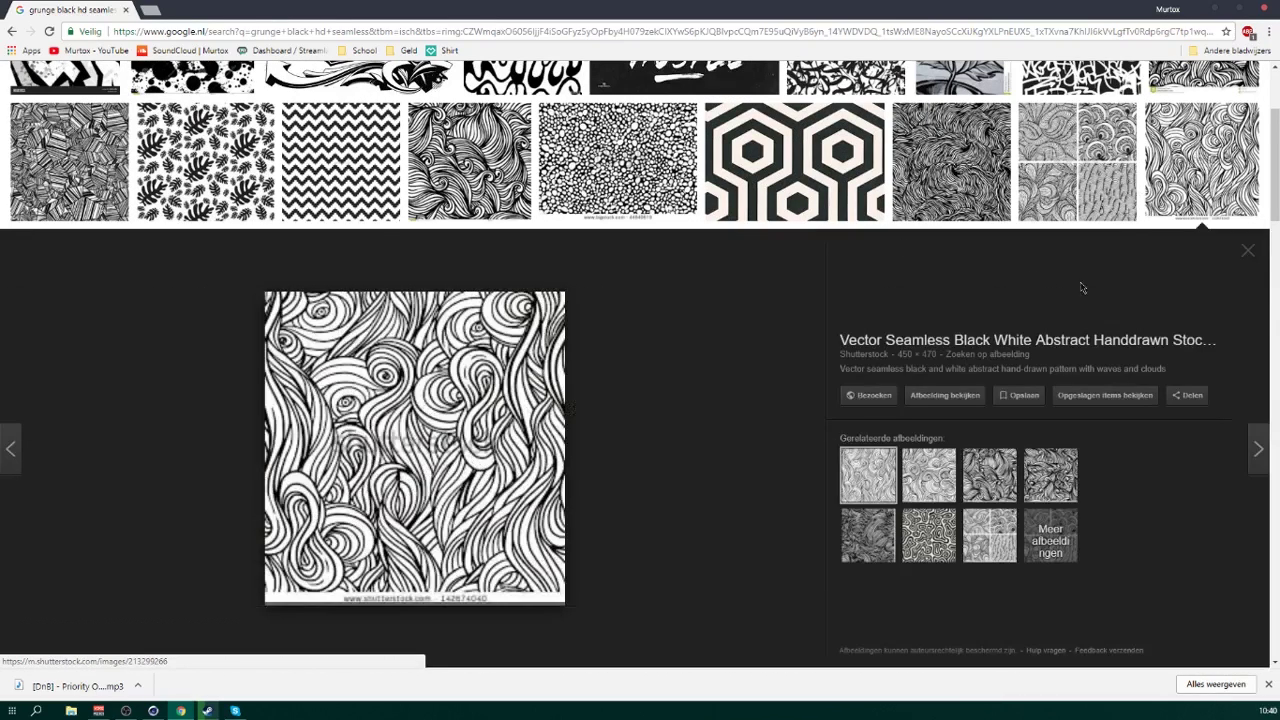
pyautogui.click(1248, 252)
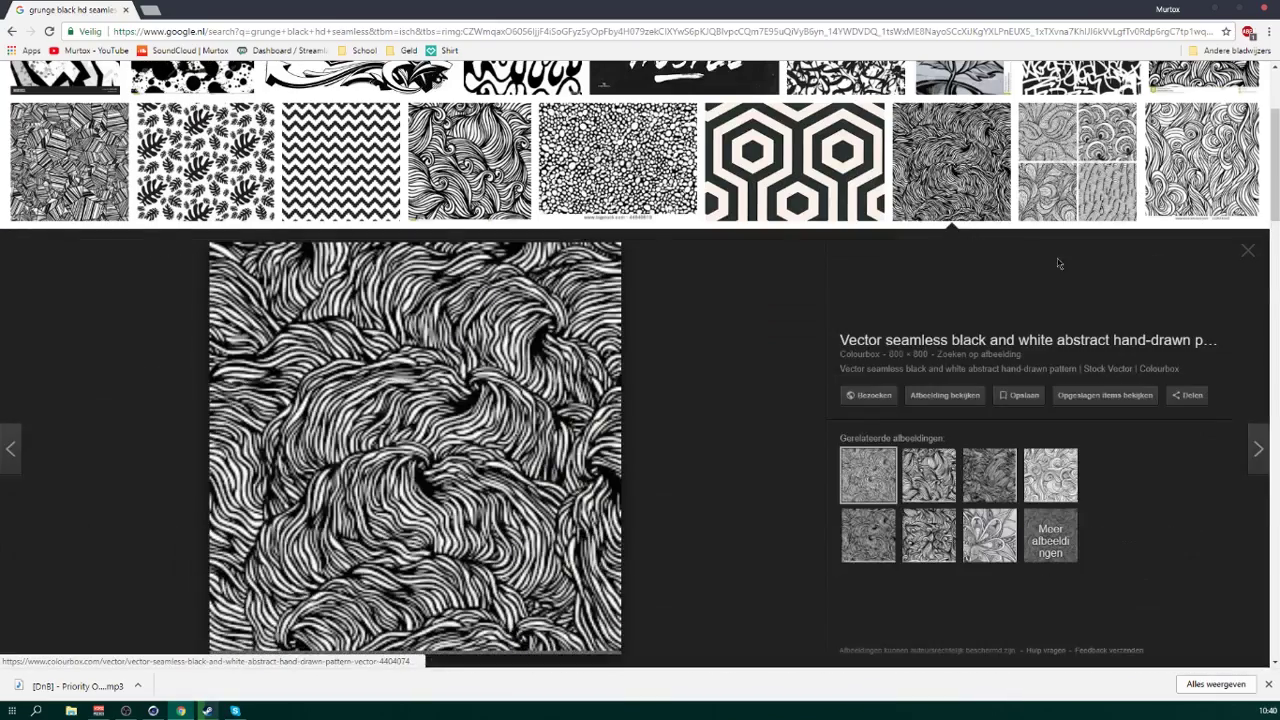
pyautogui.scroll(-3, 569, 359)
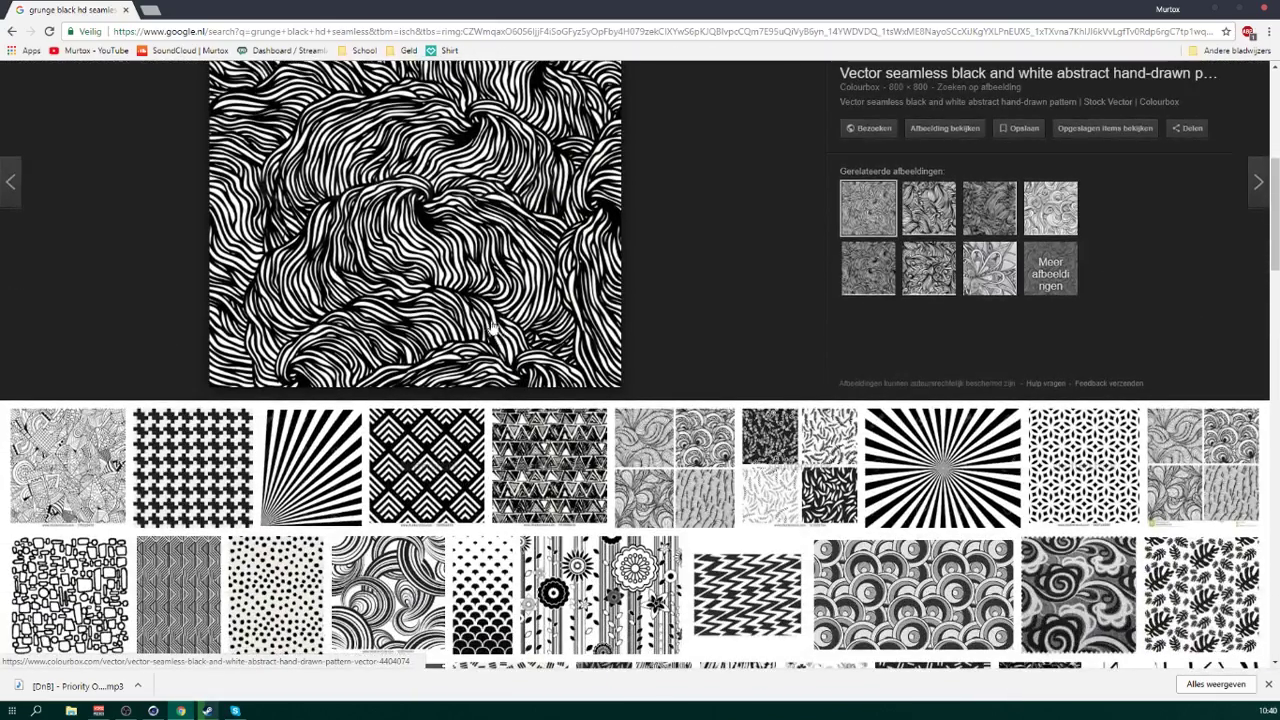
pyautogui.click(545, 484)
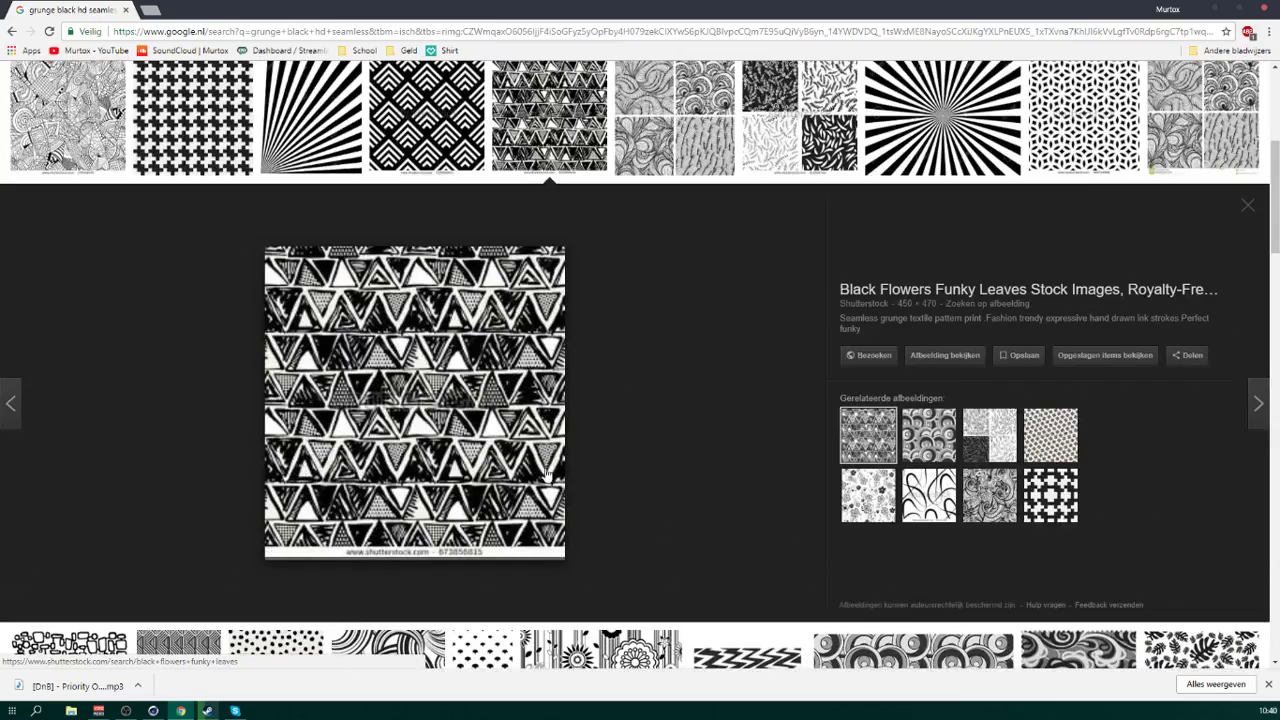
pyautogui.click(1247, 205)
pyautogui.scroll(-3, 876, 346)
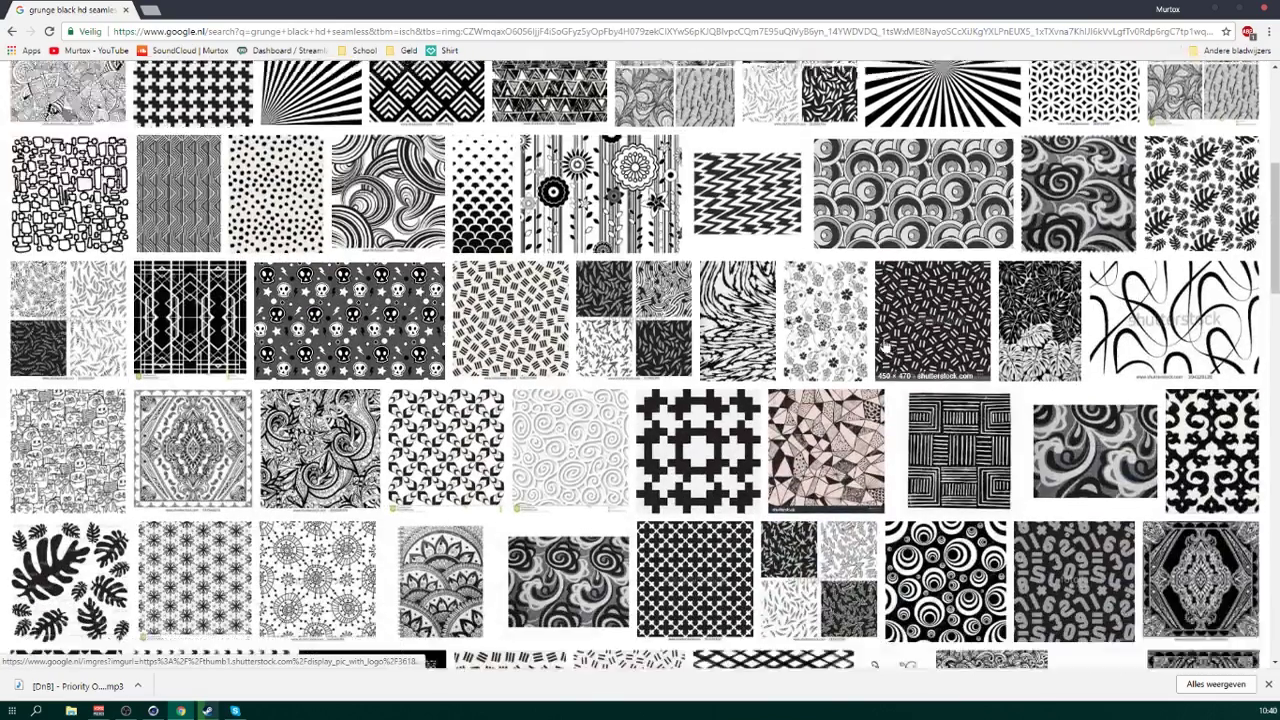
pyautogui.scroll(-3, 876, 346)
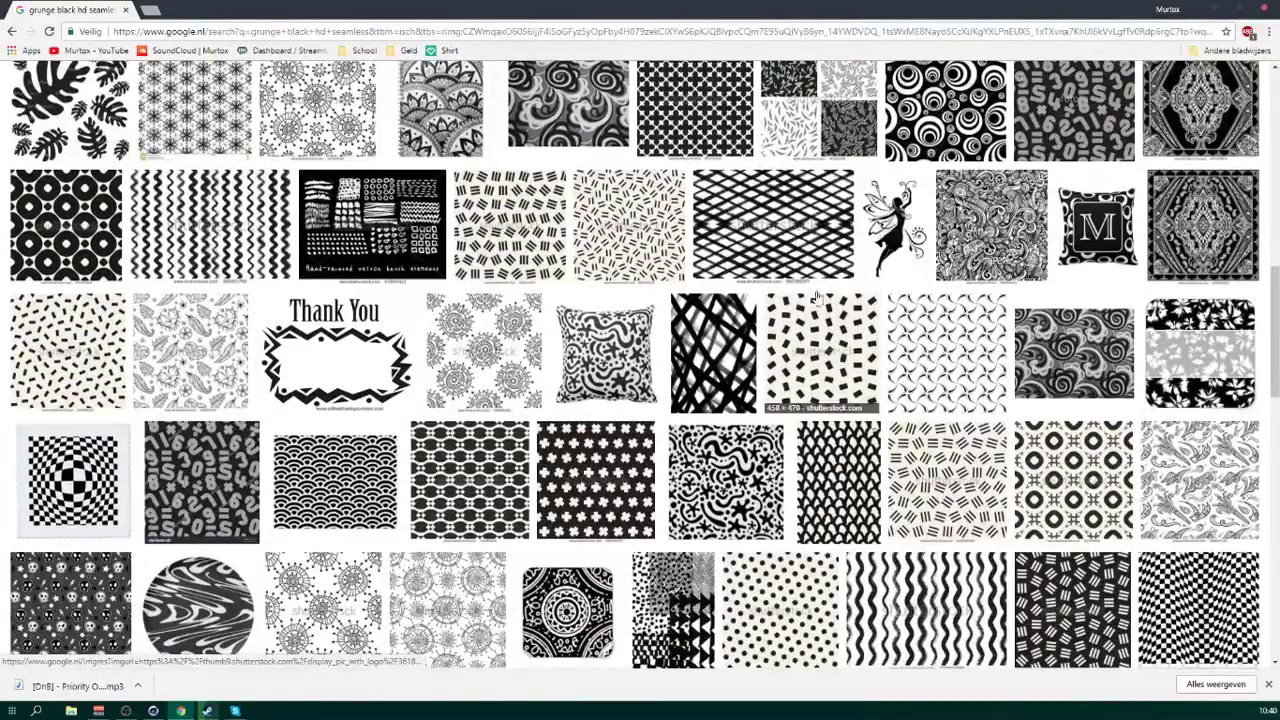
pyautogui.scroll(-3, 816, 296)
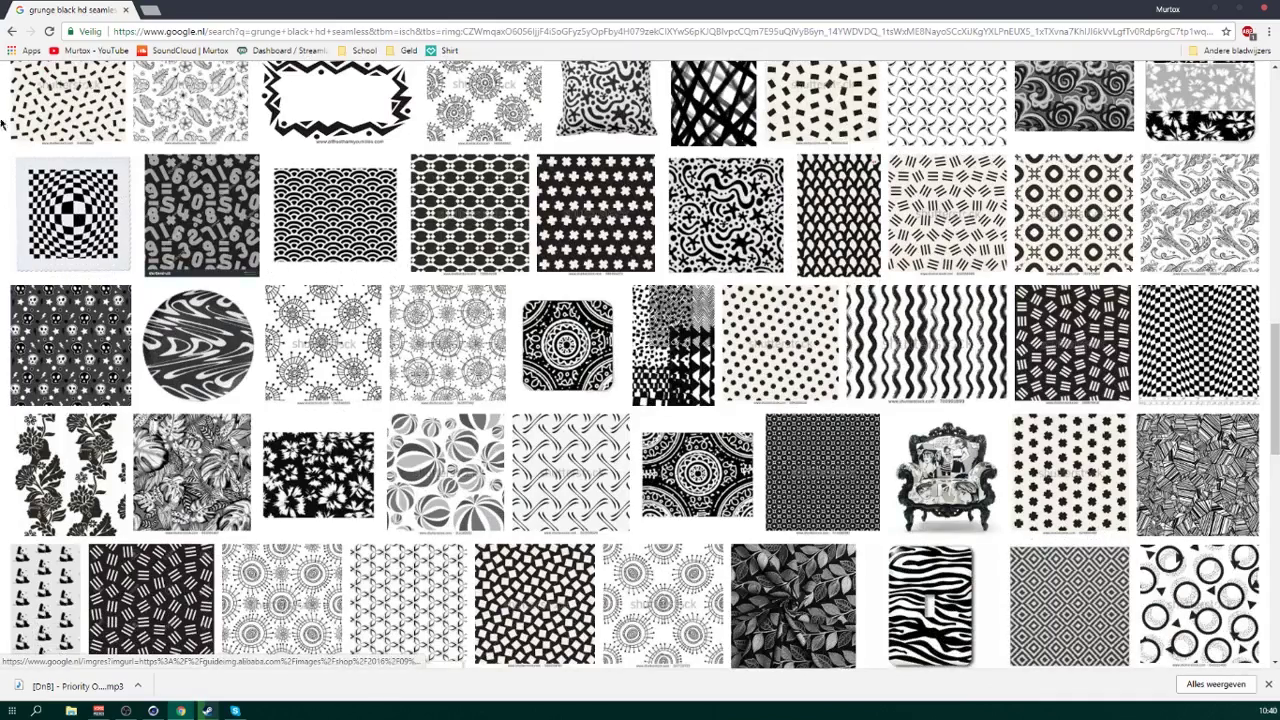
pyautogui.scroll(-3, 625, 258)
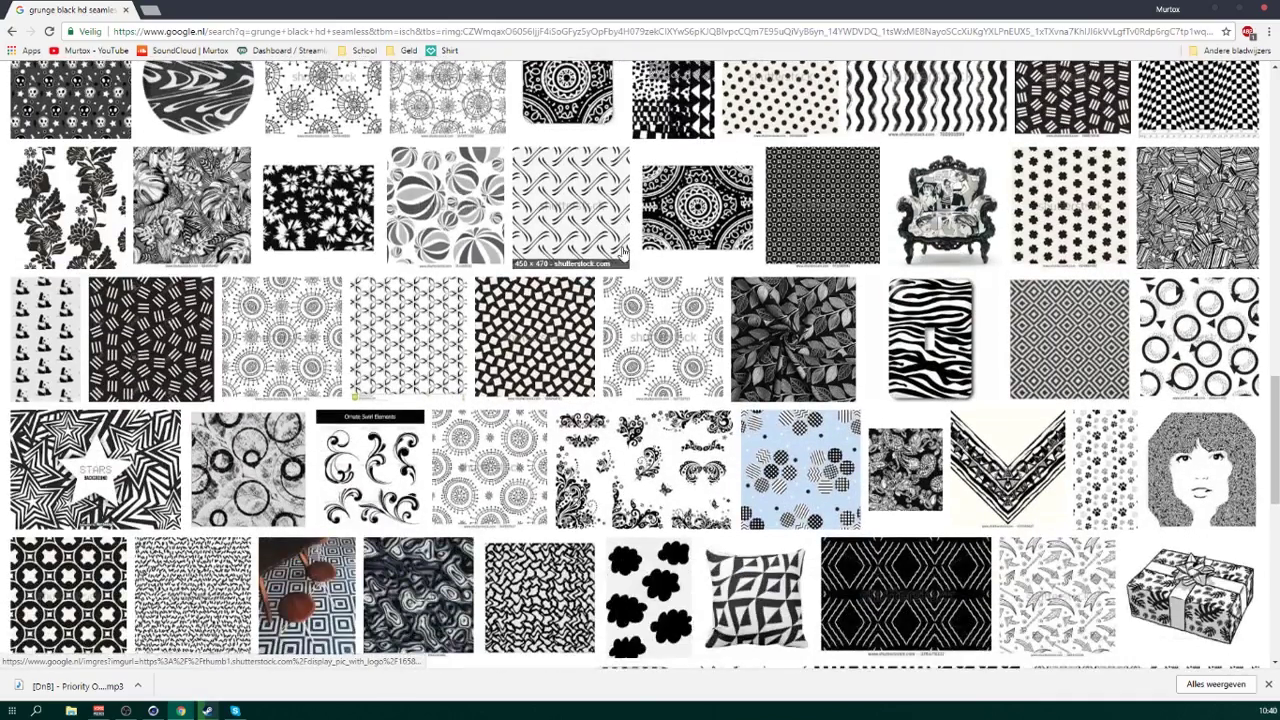
pyautogui.scroll(-3, 625, 252)
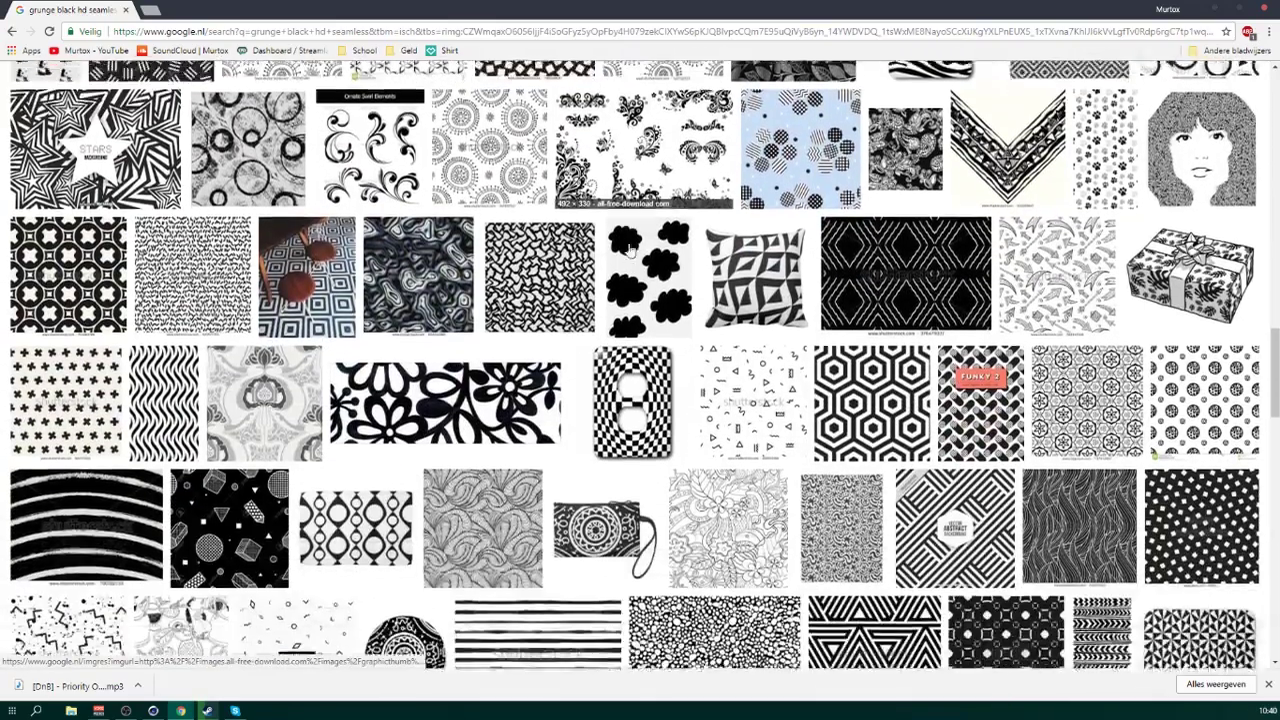
pyautogui.scroll(-2, 736, 299)
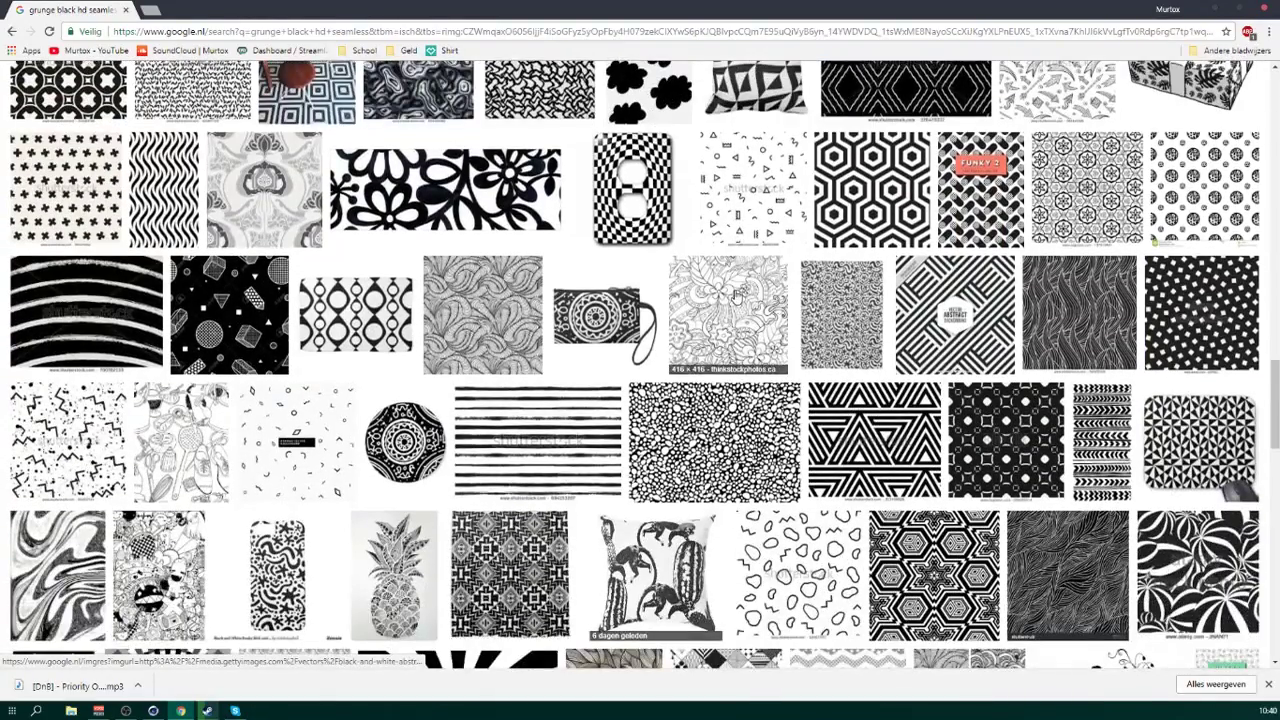
pyautogui.scroll(-3, 735, 294)
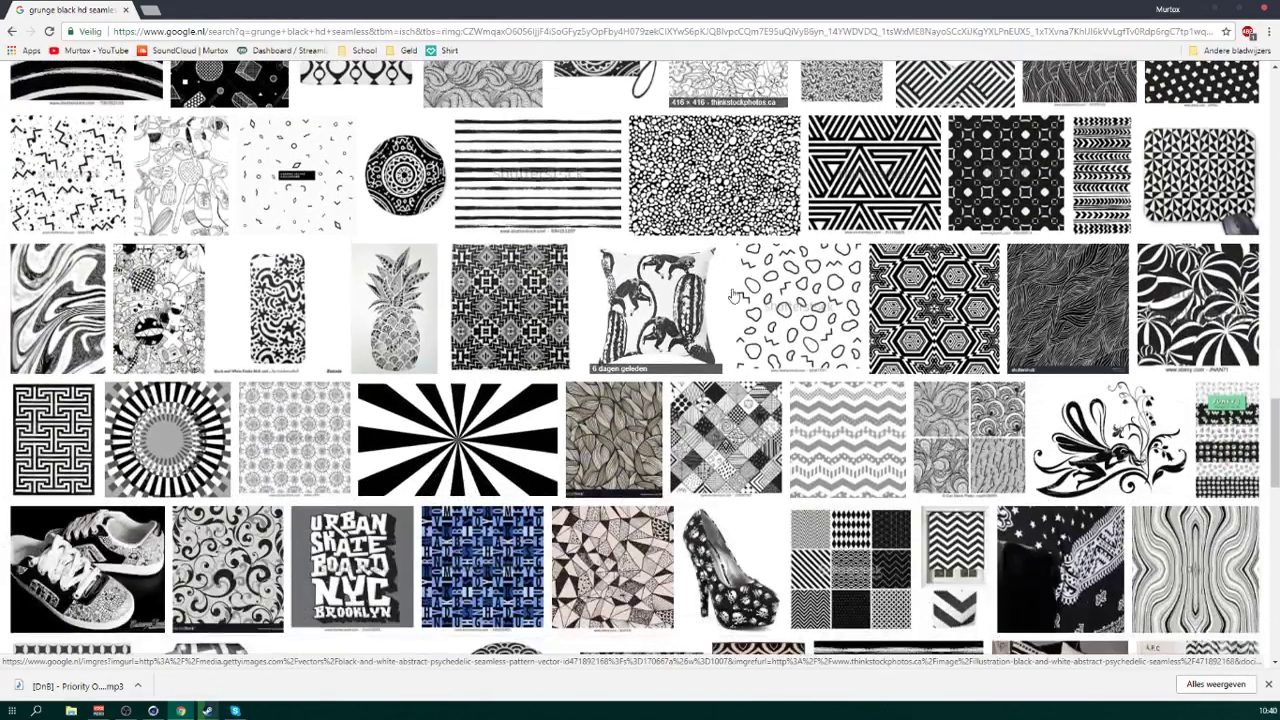
# - Save the black-and-white marbled swirl image as Wavy Texture in the Orders/Tut folder and close its preview
pyautogui.click(40, 315)
pyautogui.rightClick(485, 325)
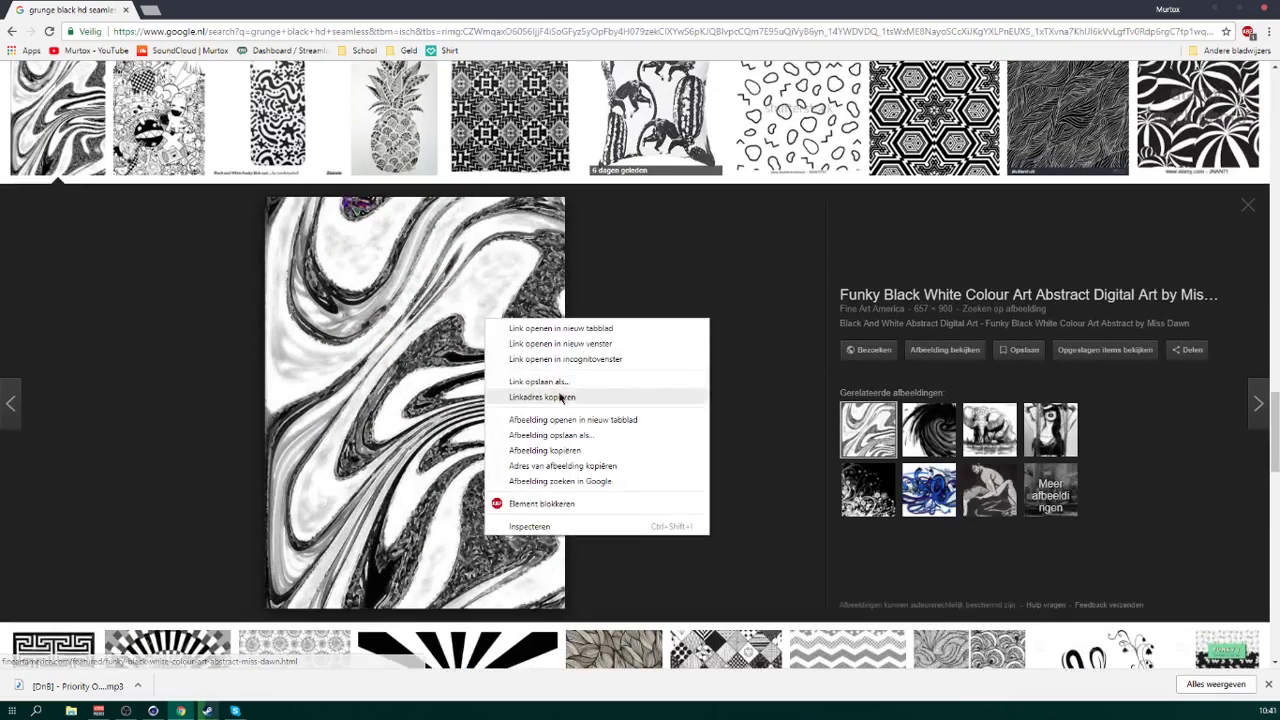
pyautogui.click(584, 441)
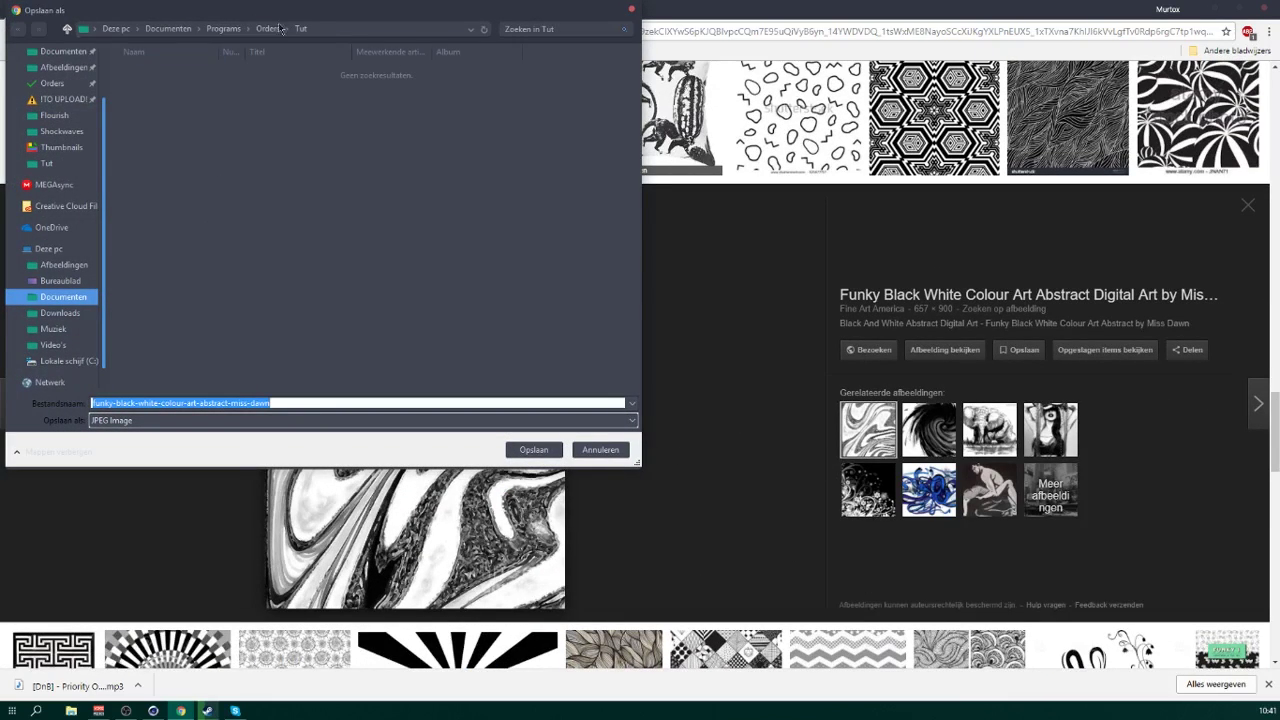
pyautogui.press('BackSpace')
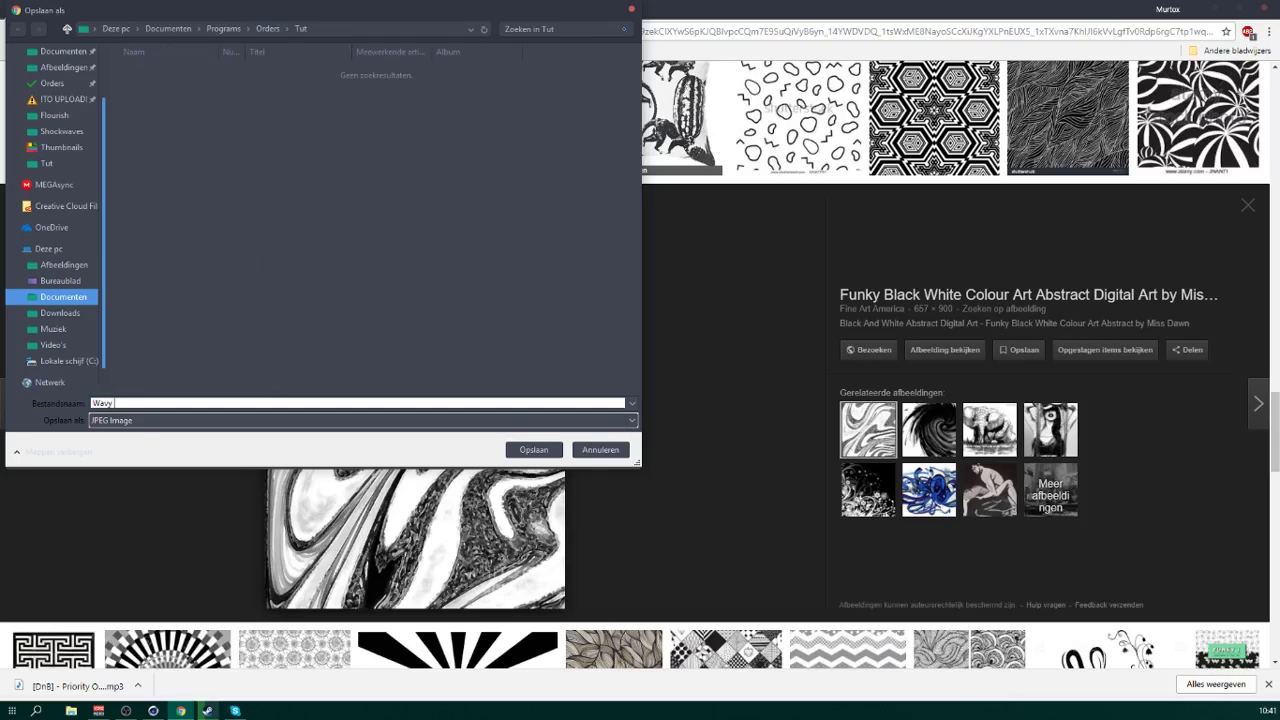
pyautogui.write('Wavy Texture')
pyautogui.press('Return')
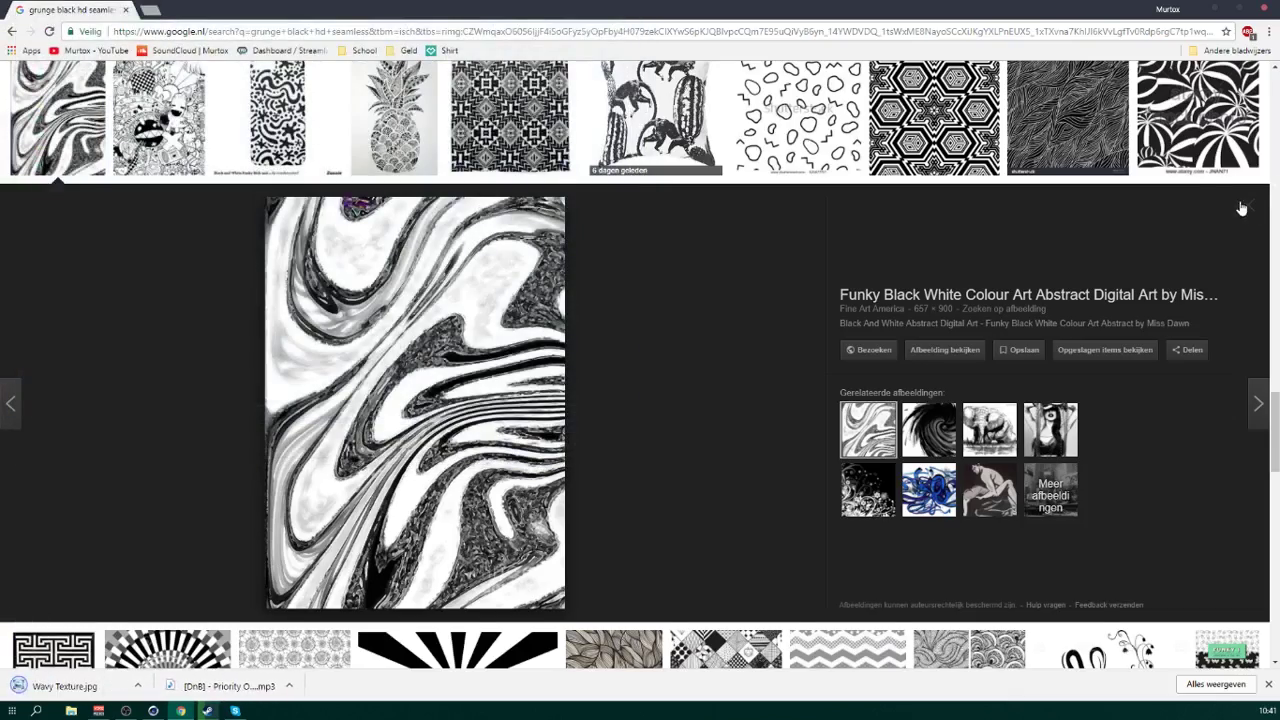
pyautogui.click(1240, 208)
# - Save the 800 × 800 Colourbox hand-drawn wavy line pattern as Wavy Strings Texture in the Orders/Tut folder
pyautogui.scroll(5, 1240, 208)
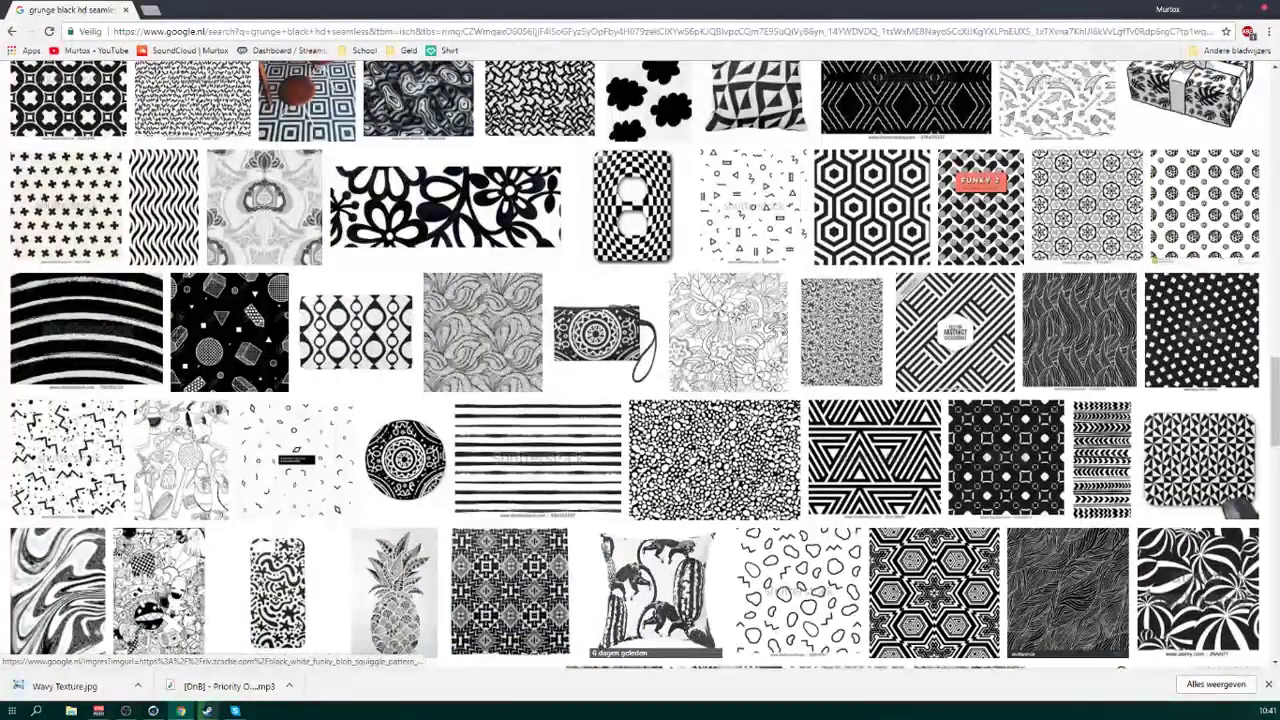
pyautogui.scroll(10, 845, 368)
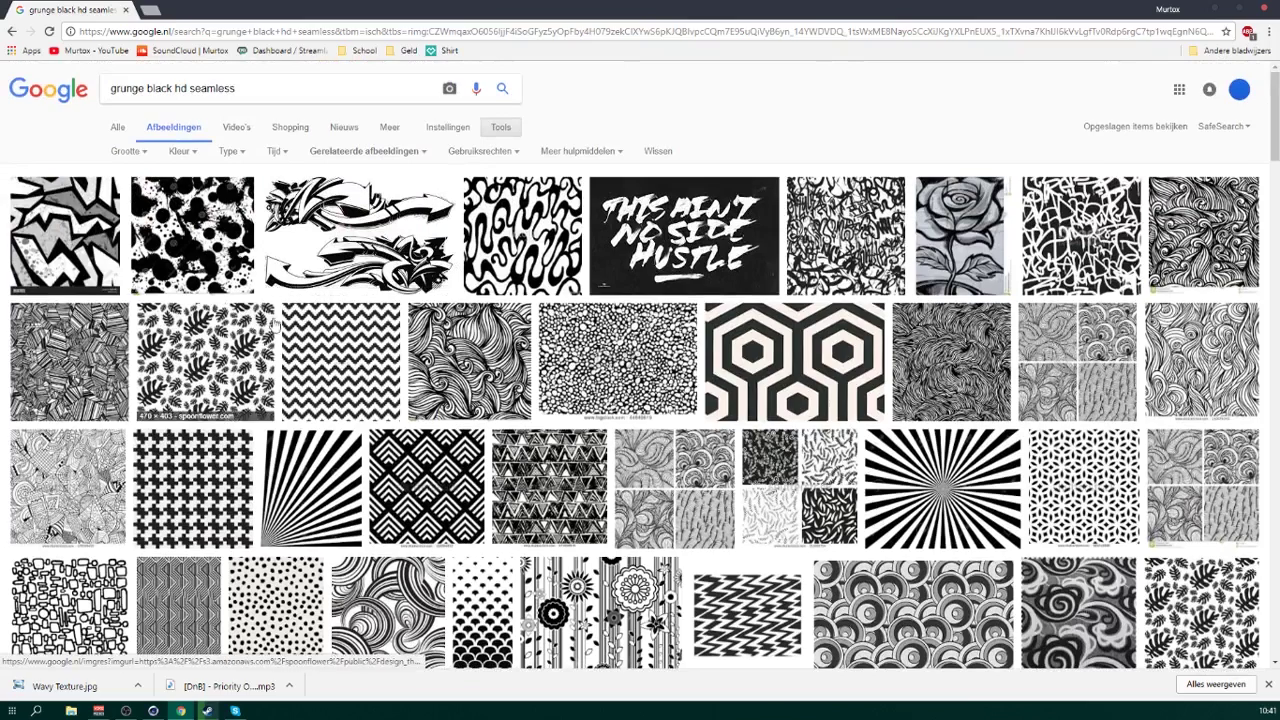
pyautogui.click(927, 357)
pyautogui.rightClick(493, 337)
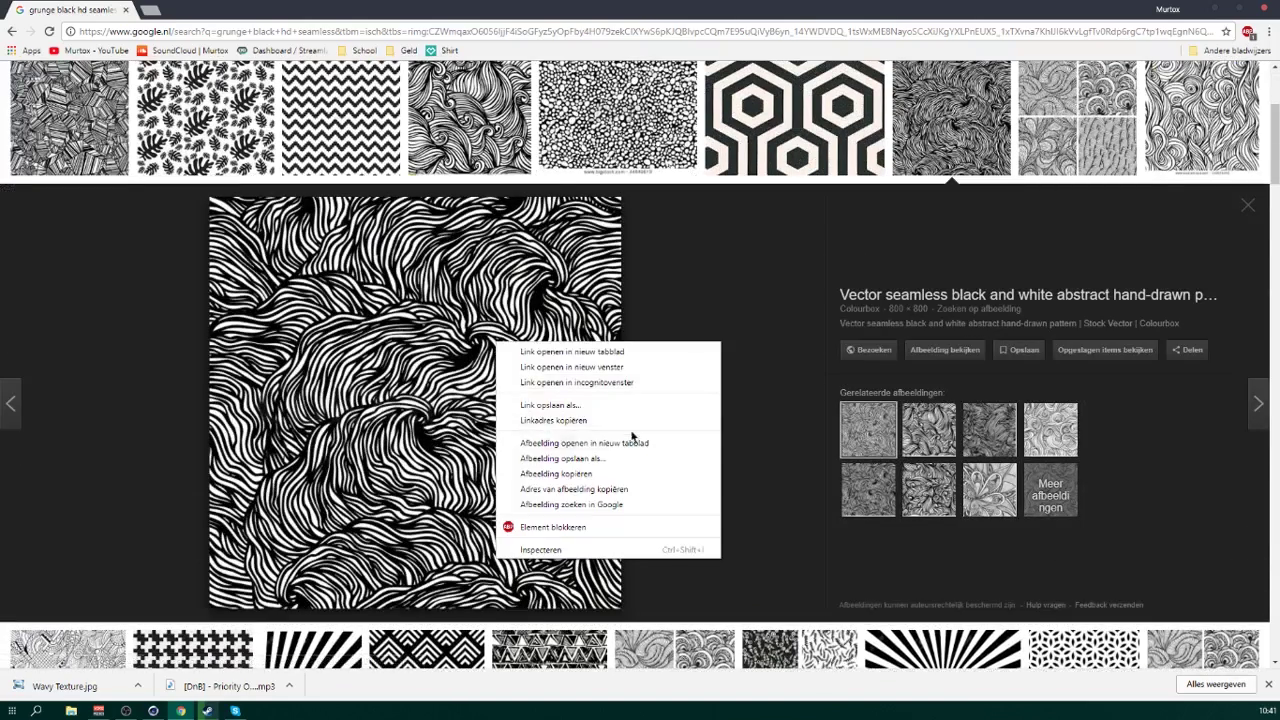
pyautogui.click(620, 457)
pyautogui.write('Wa')
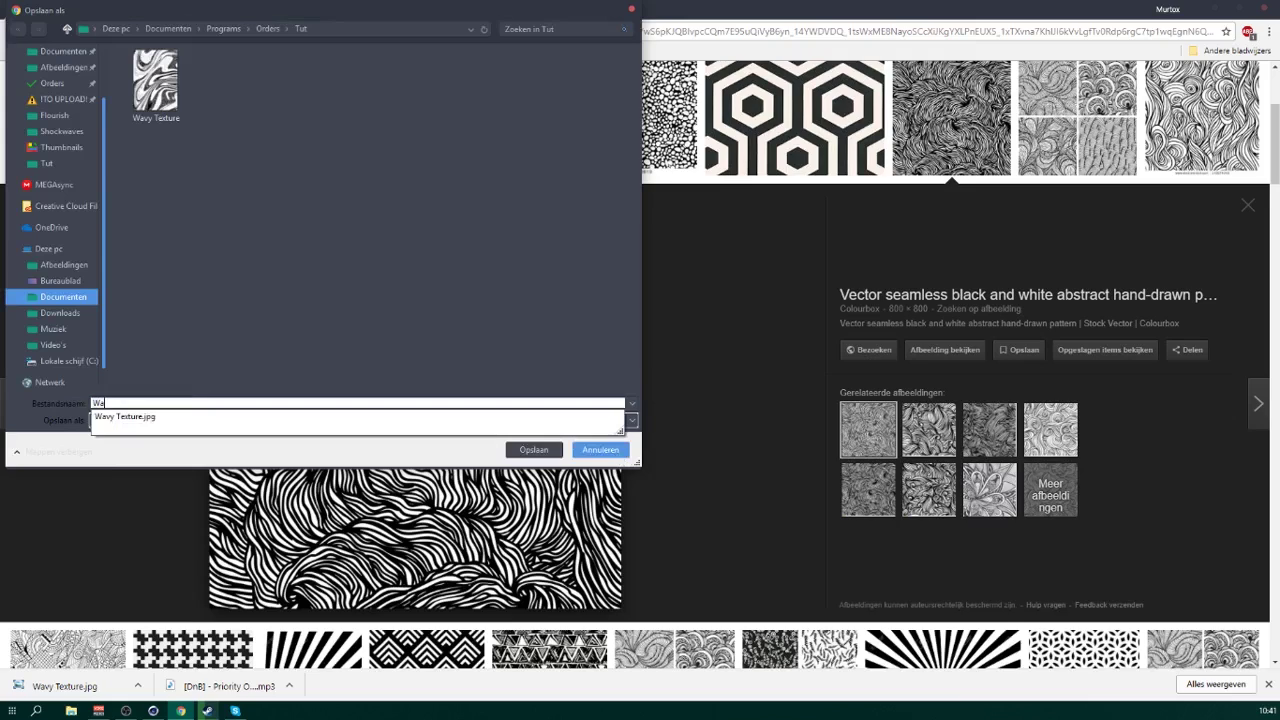
pyautogui.write('vy Strings Tex')
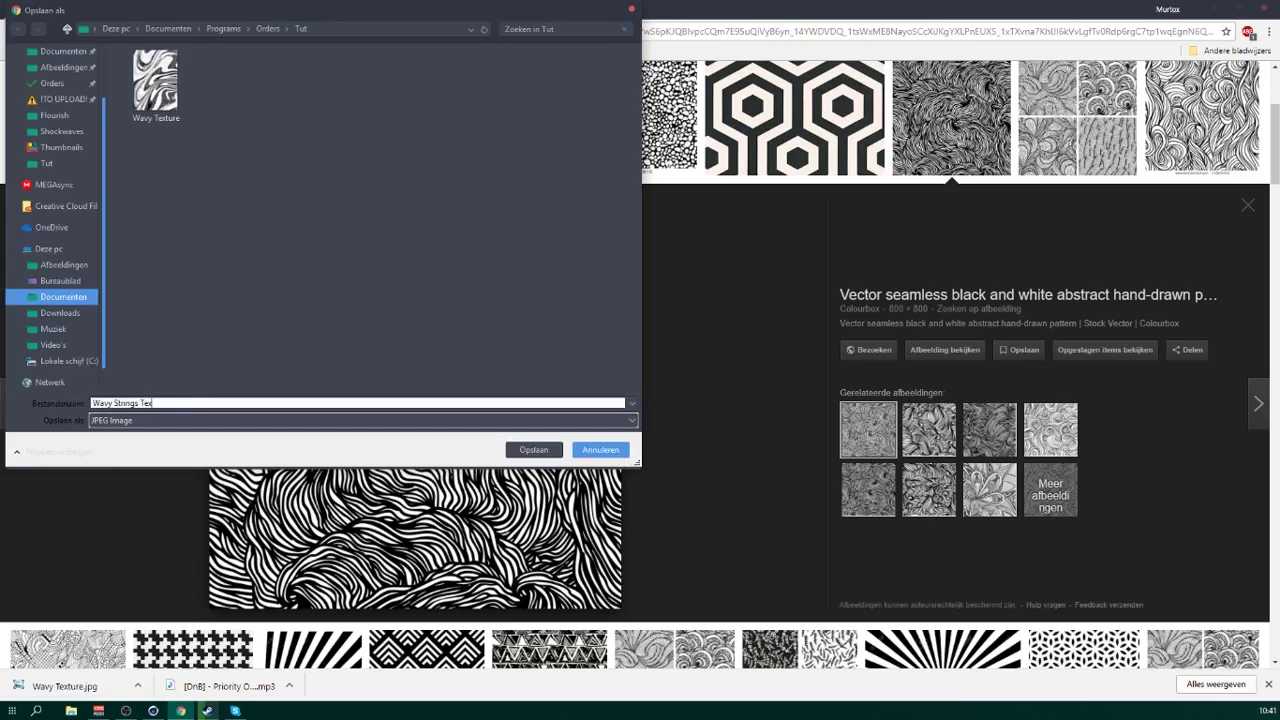
pyautogui.write('ture')
pyautogui.press('Return')
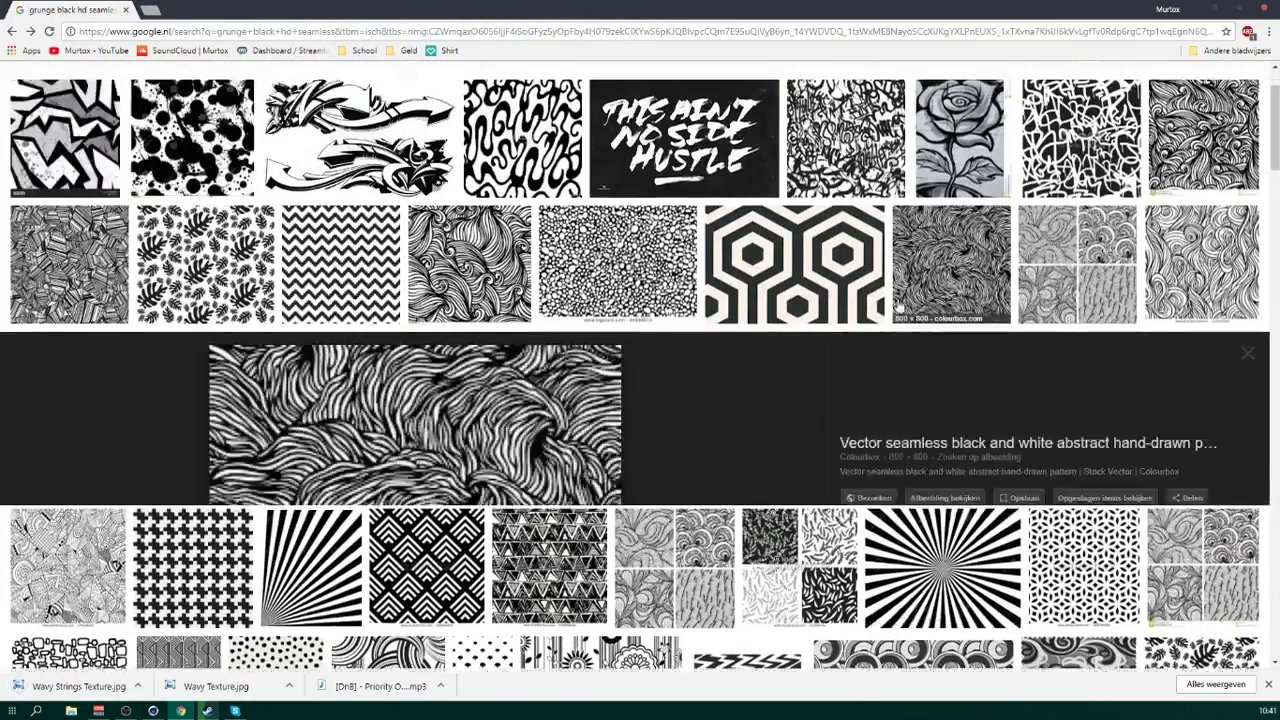
# - Look through the related pattern images once more for another usable texture
pyautogui.scroll(-8, 834, 326)
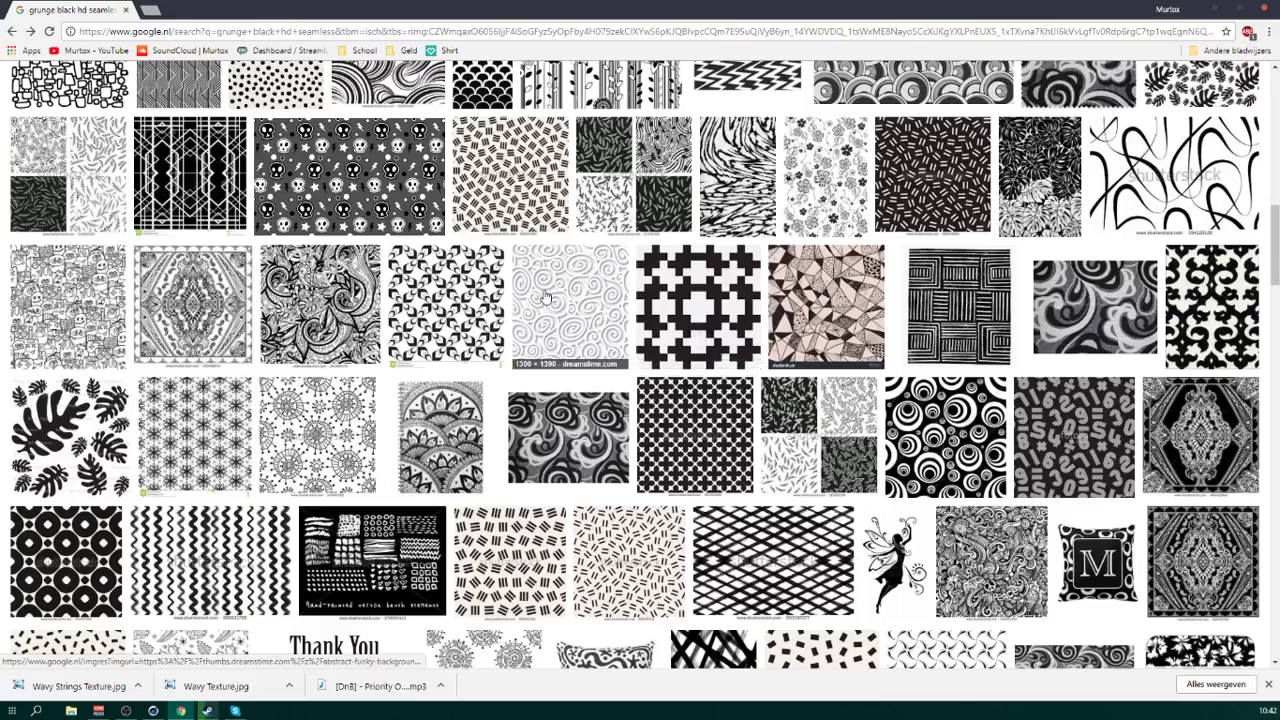
pyautogui.scroll(3, 545, 300)
pyautogui.scroll(4, 548, 318)
pyautogui.scroll(-10, 548, 318)
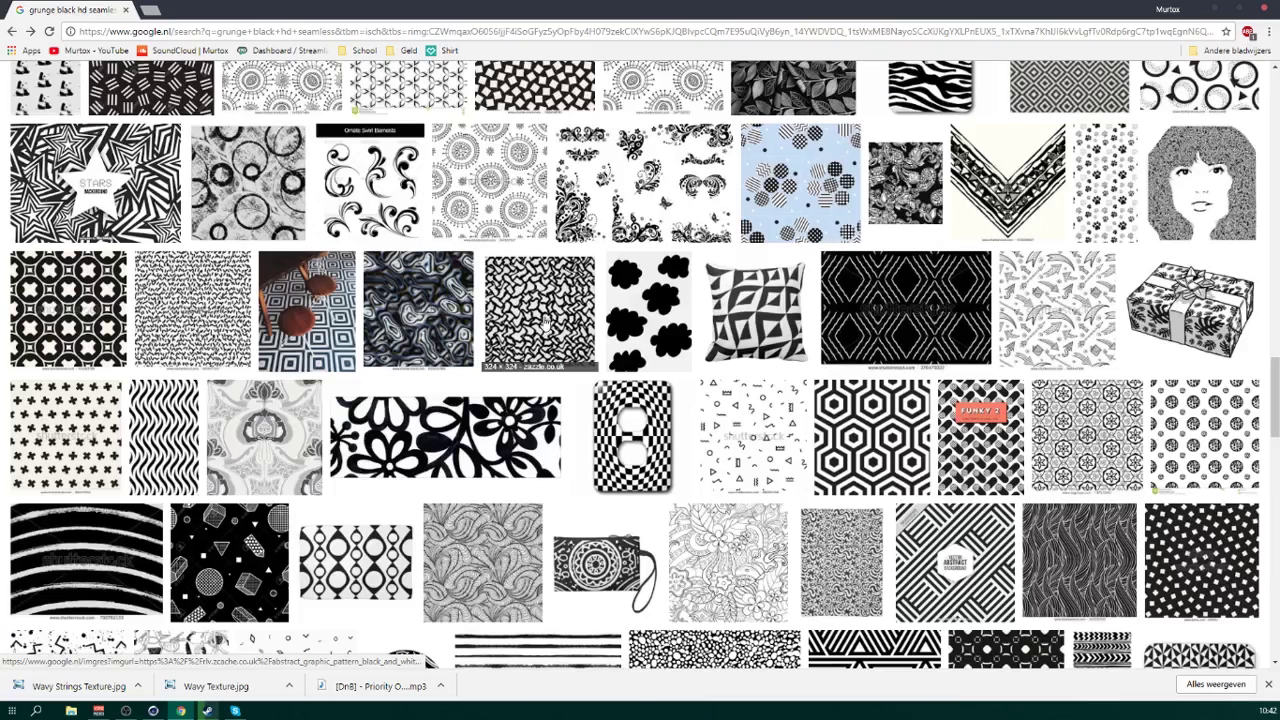
pyautogui.scroll(-3, 545, 322)
pyautogui.scroll(20, 525, 321)
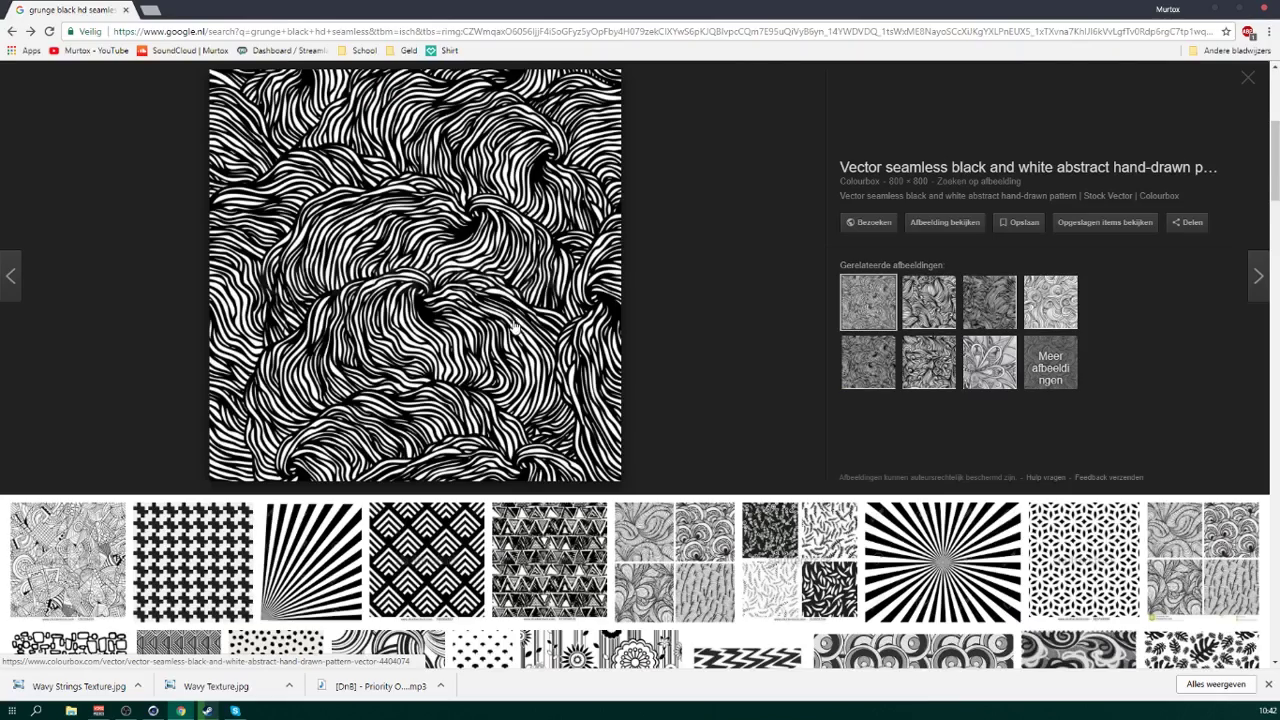
pyautogui.scroll(3, 515, 328)
# - Return to the original grunge results and preview the dark grunge background and the ash grey grunge texture
pyautogui.hotkey('alt', 'Left')
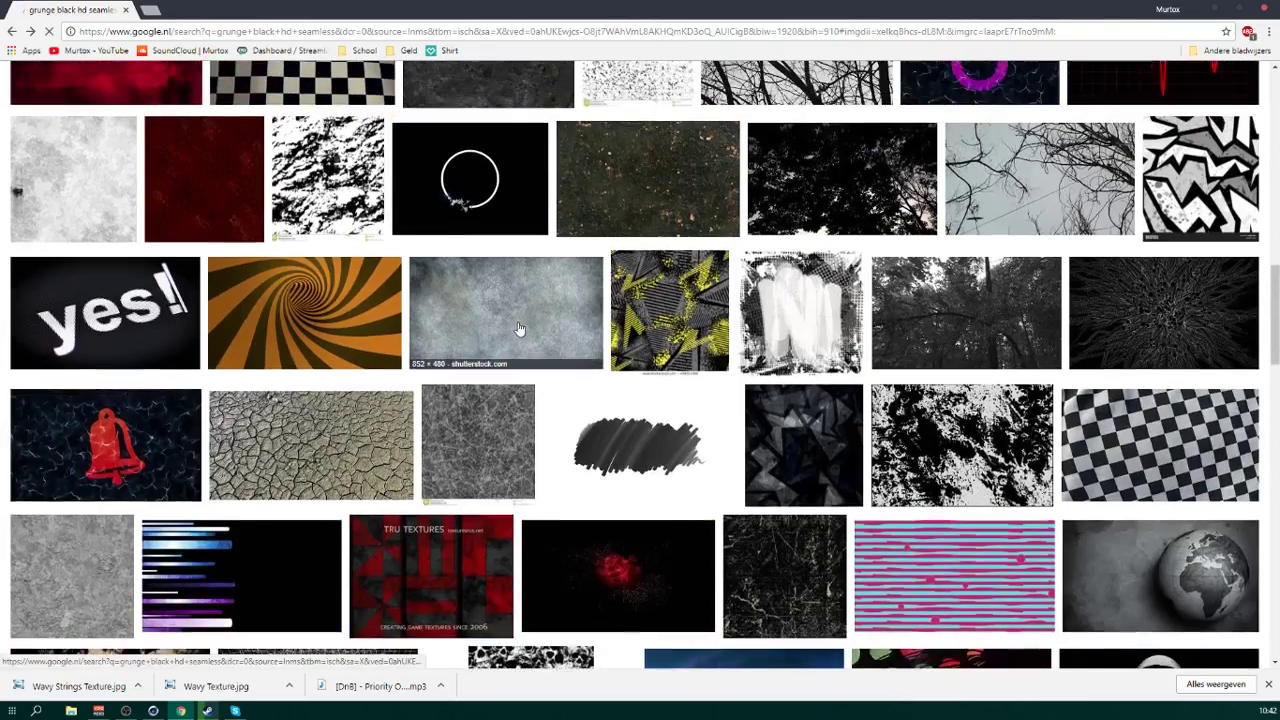
pyautogui.scroll(4, 603, 415)
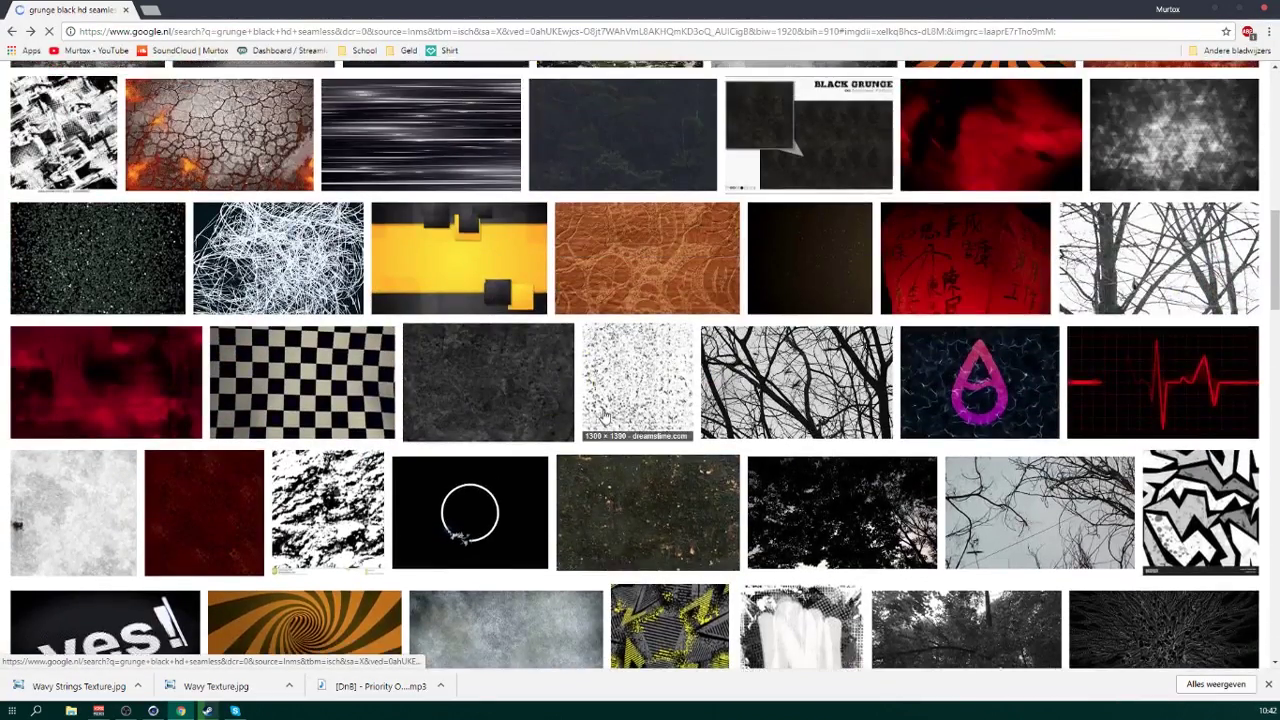
pyautogui.scroll(10, 603, 415)
pyautogui.click(134, 223)
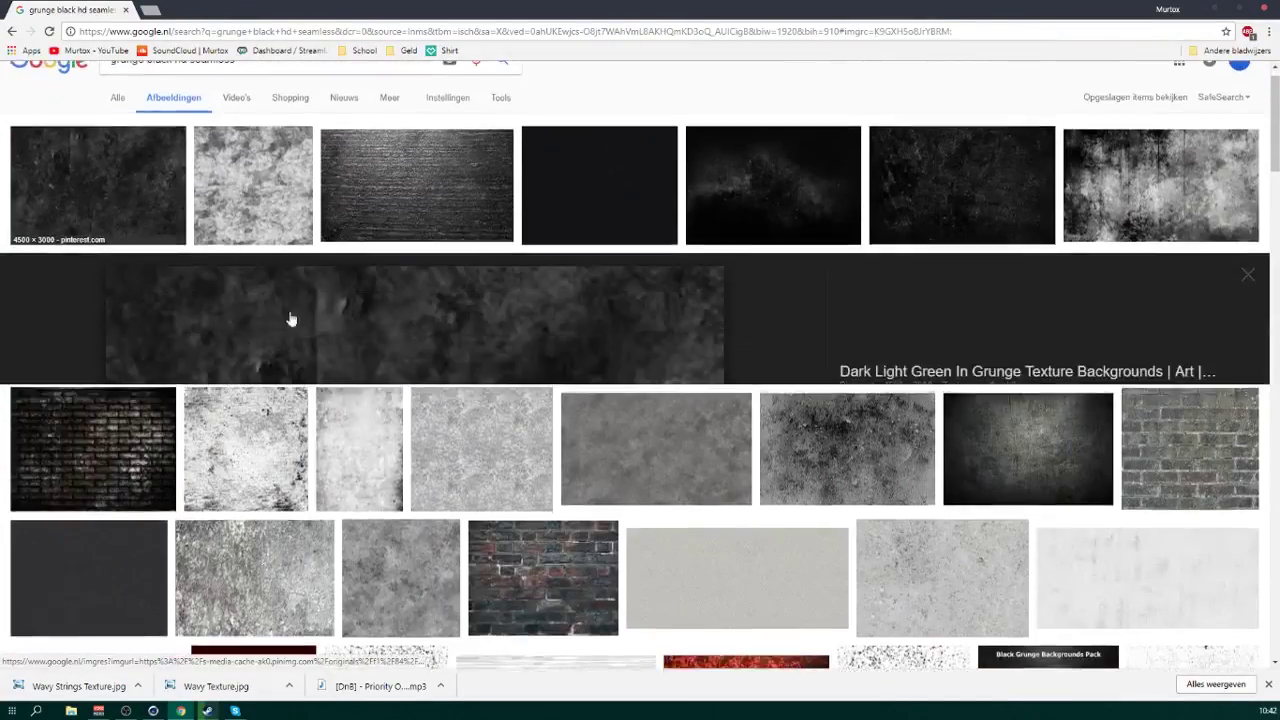
pyautogui.click(1248, 206)
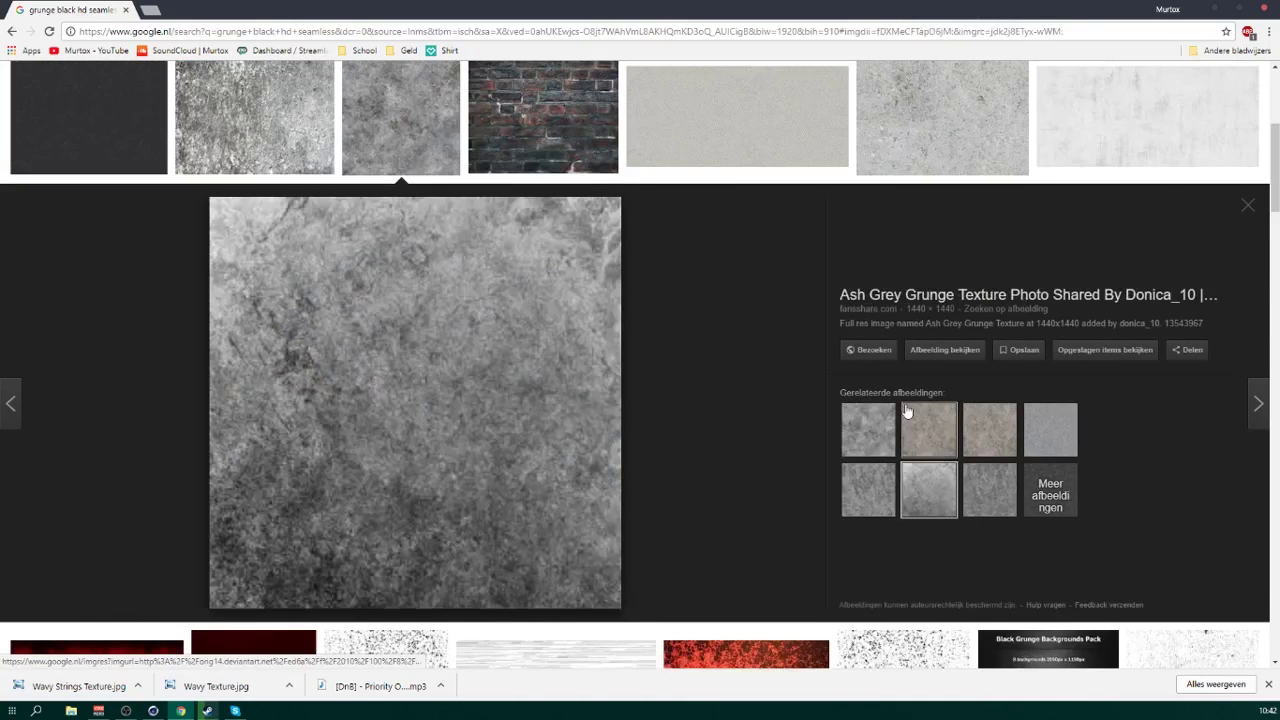
# - Save the related Tileable Whitewashed Grunge image as the PNG Grunge Texture in the Orders/Tut folder and close its preview
pyautogui.click(876, 428)
pyautogui.rightClick(366, 355)
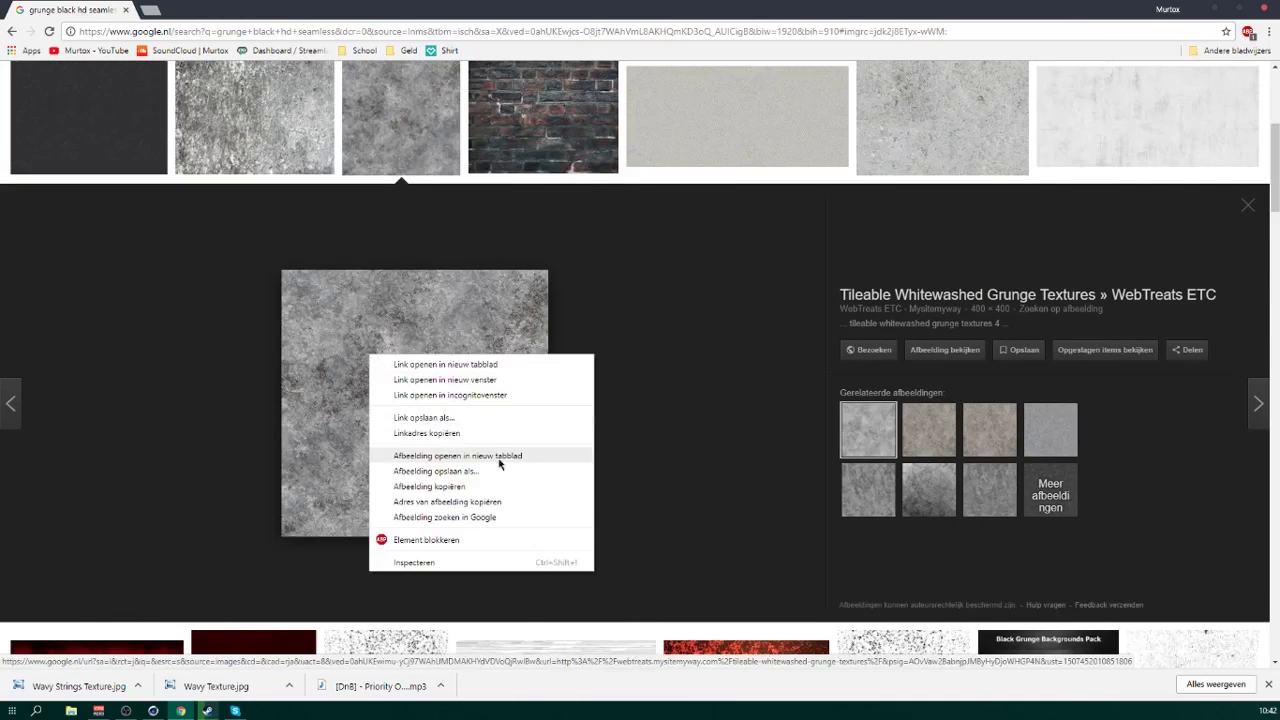
pyautogui.click(486, 476)
pyautogui.write('Grunge Text')
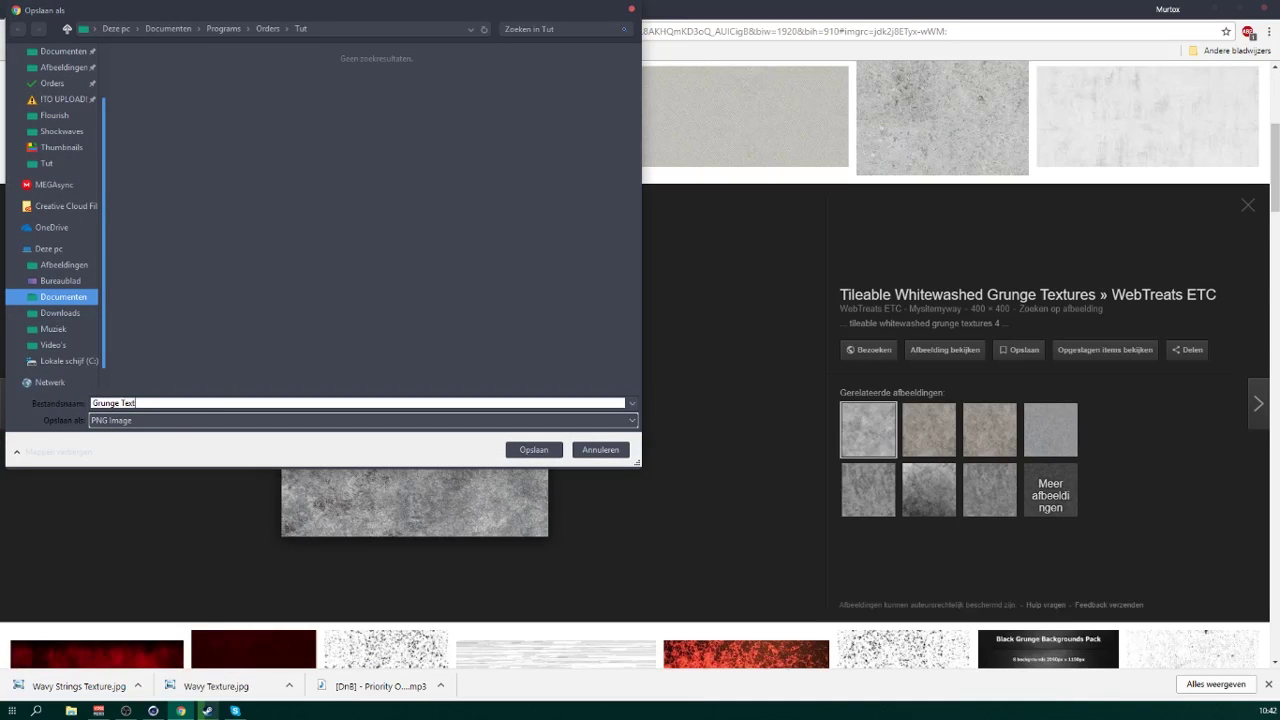
pyautogui.write('ure')
pyautogui.press('Return')
pyautogui.click(1248, 206)
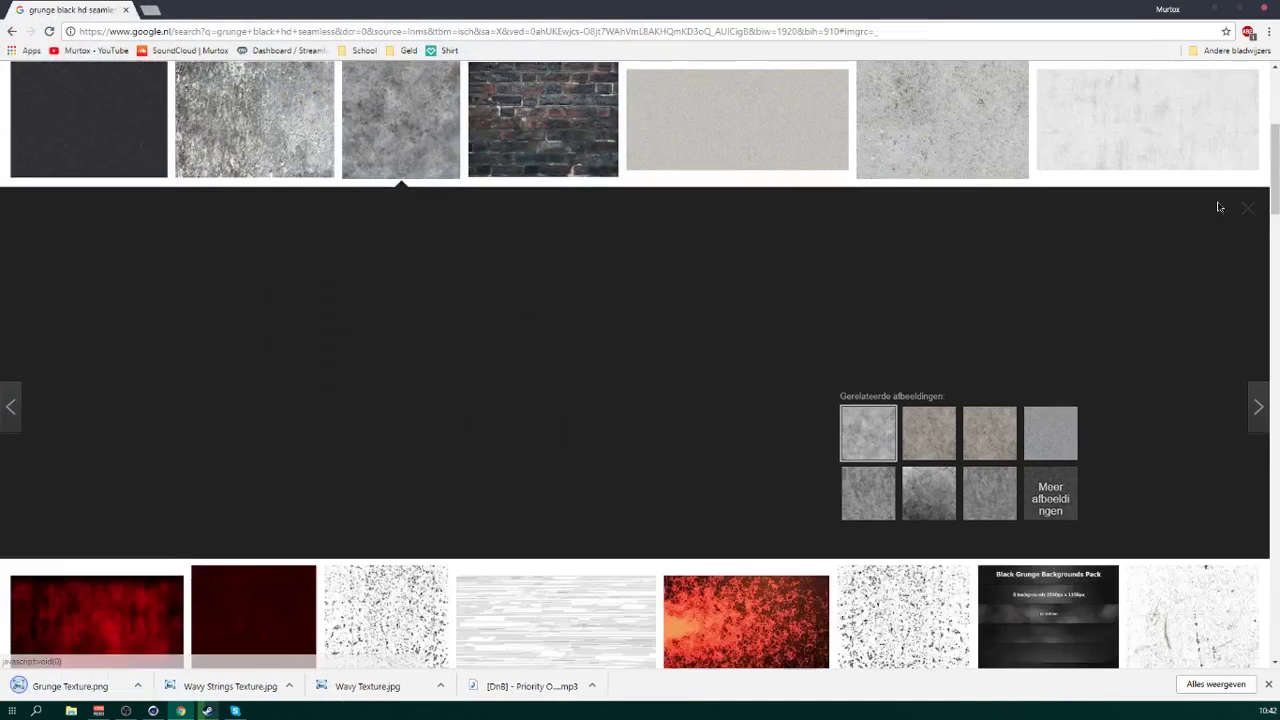
# - Search Google Images for "Metal Plated Texture hd seamless"
pyautogui.scroll(3, 571, 268)
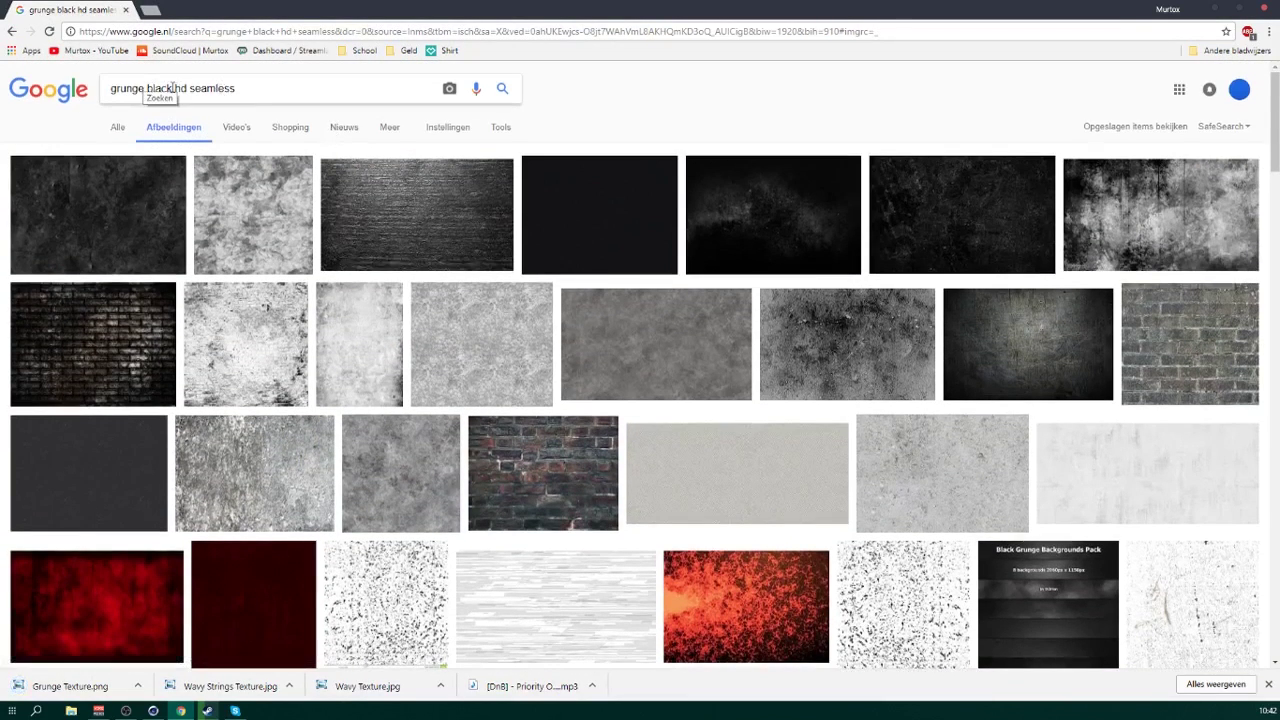
pyautogui.moveTo(157, 88); pyautogui.dragTo(50, 90)
pyautogui.write('Metal P')
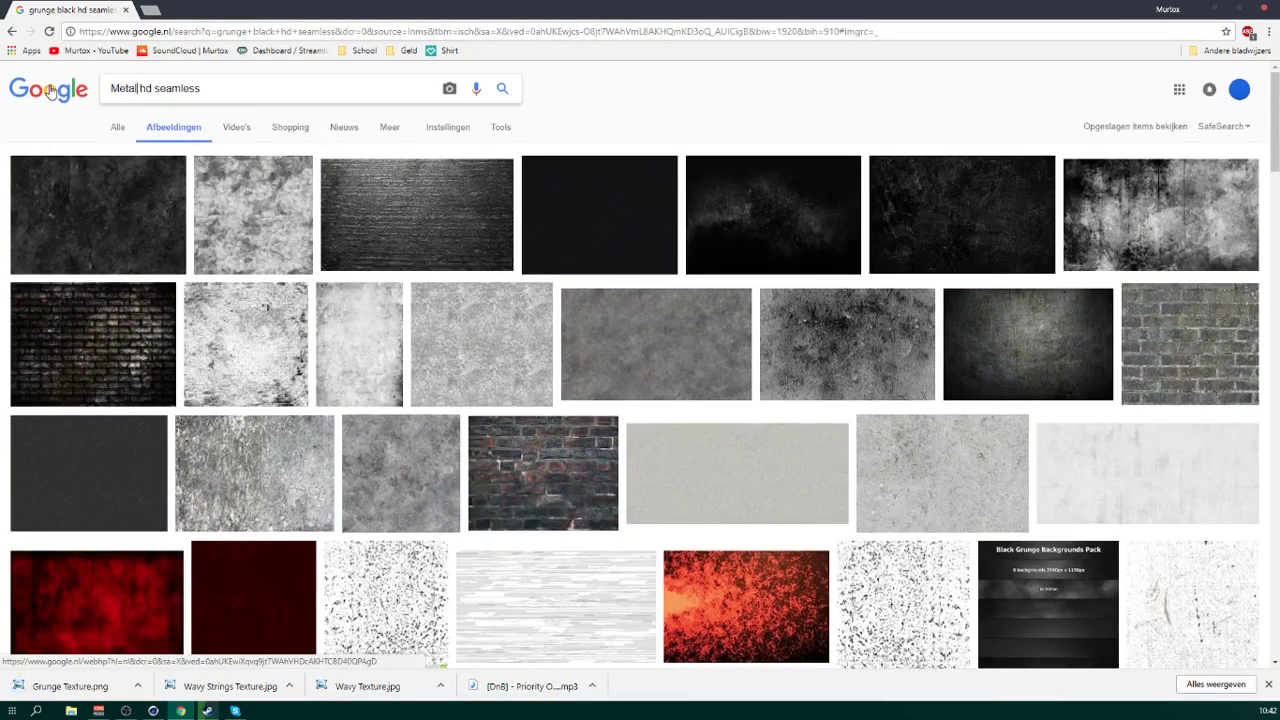
pyautogui.write('lated Texture')
pyautogui.press('Return')
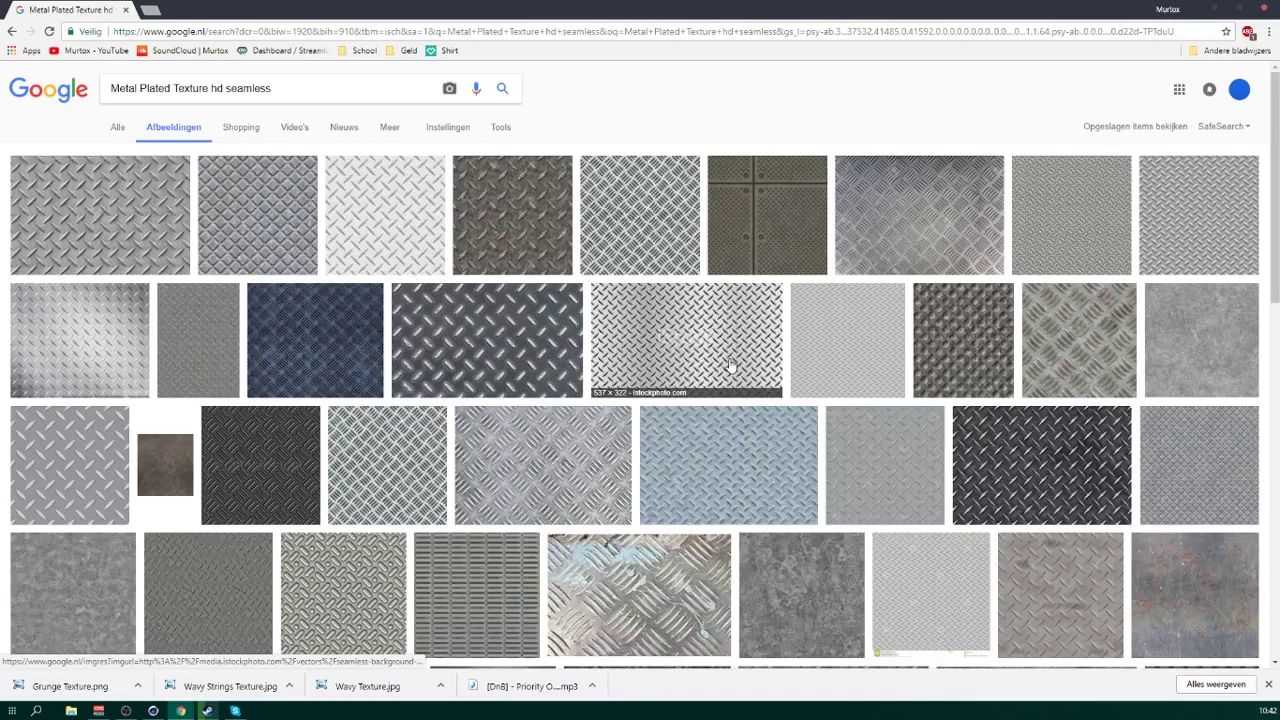
# - Preview the modelismo-hld metal floor texture and the 123RF seamless steel diamond plate image, and close the preview
pyautogui.scroll(-1, 733, 365)
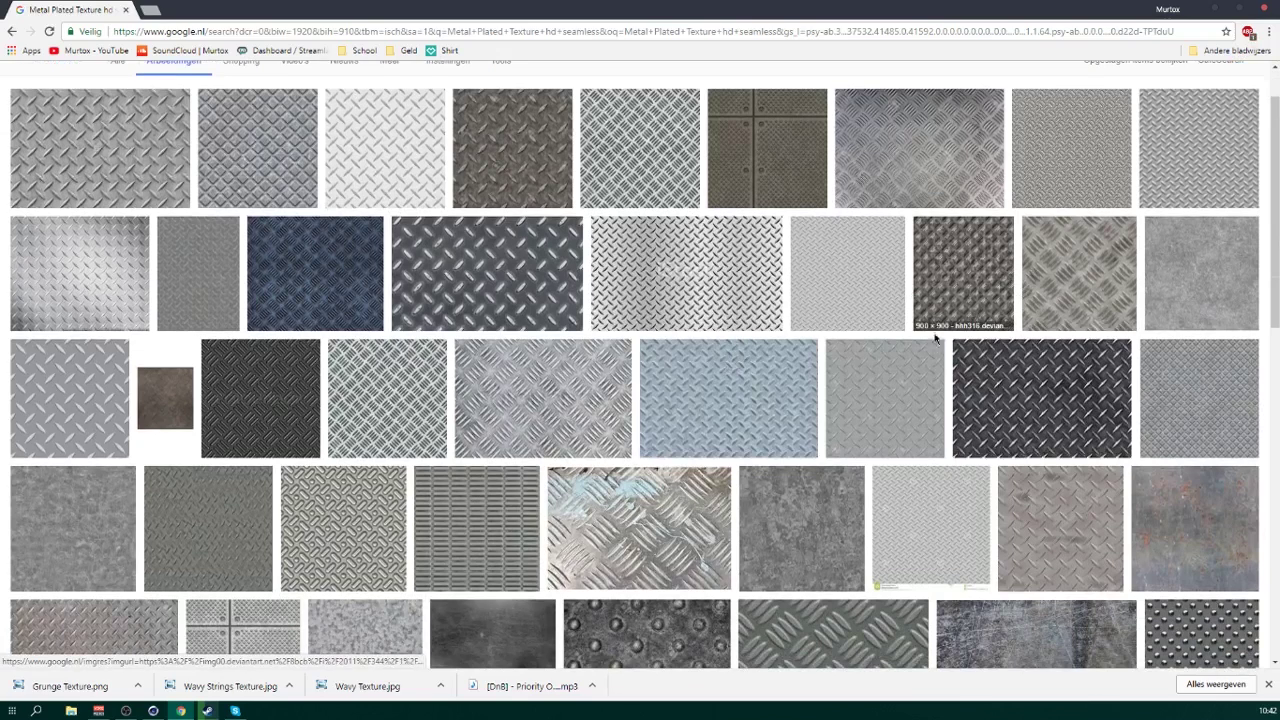
pyautogui.click(652, 169)
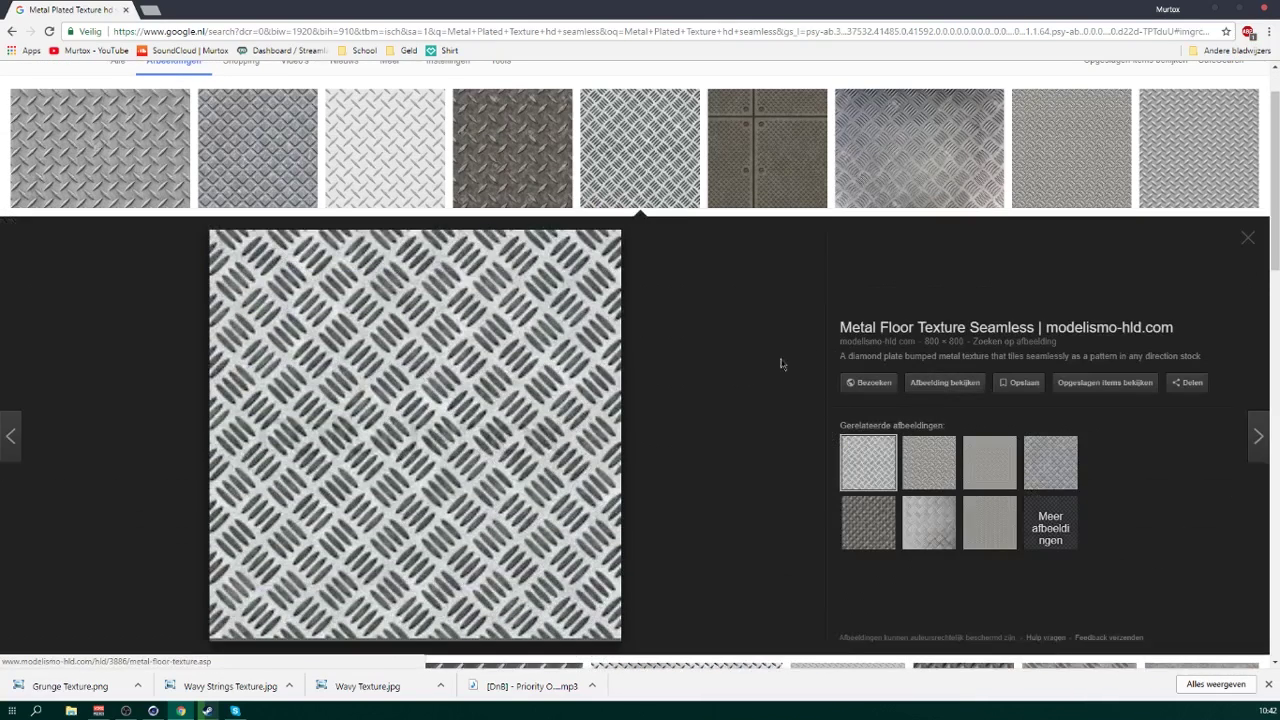
pyautogui.click(957, 191)
pyautogui.rightClick(416, 362)
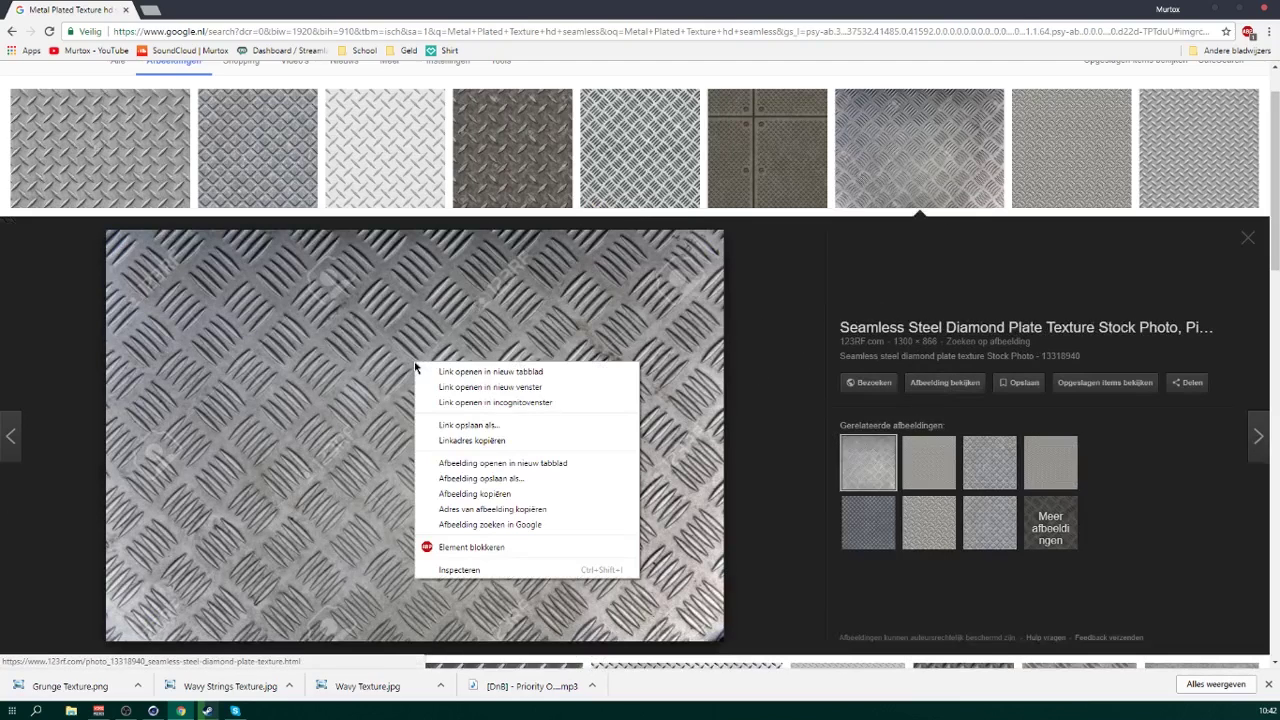
pyautogui.click(1245, 240)
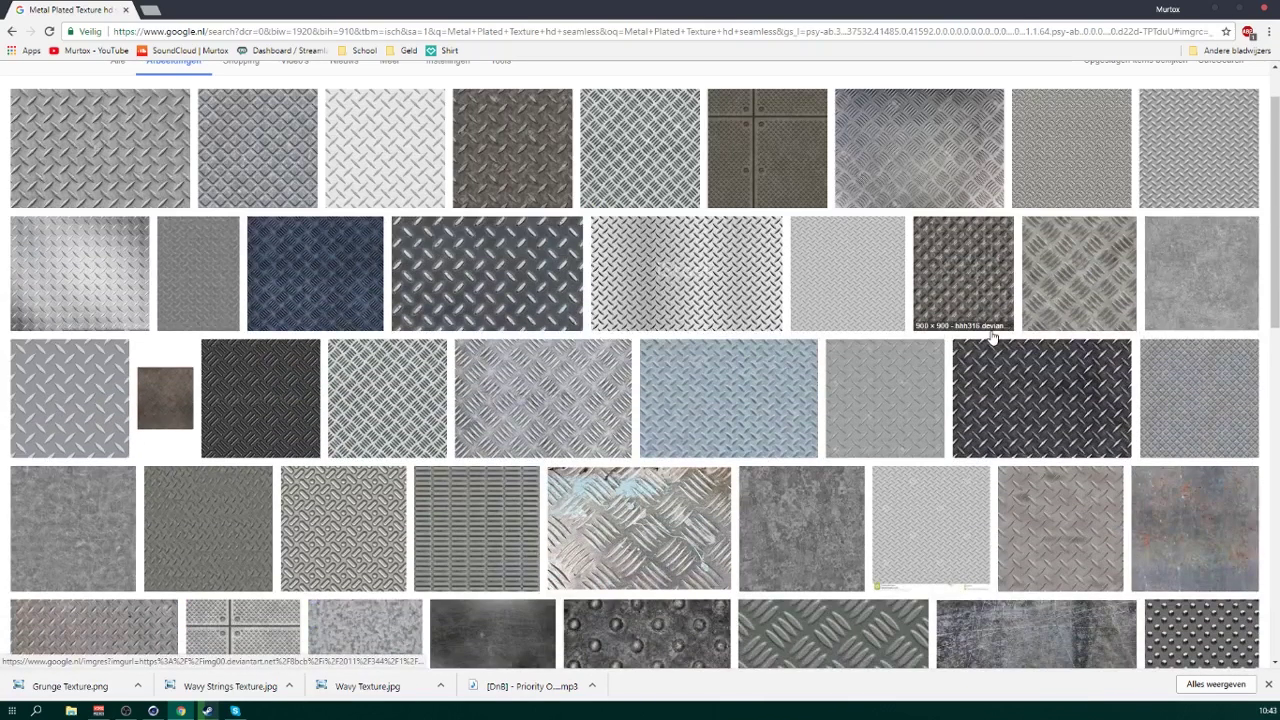
# - Browse further through the metal plate image results for a suitable seamless texture
pyautogui.scroll(-2, 580, 450)
pyautogui.scroll(-10, 580, 450)
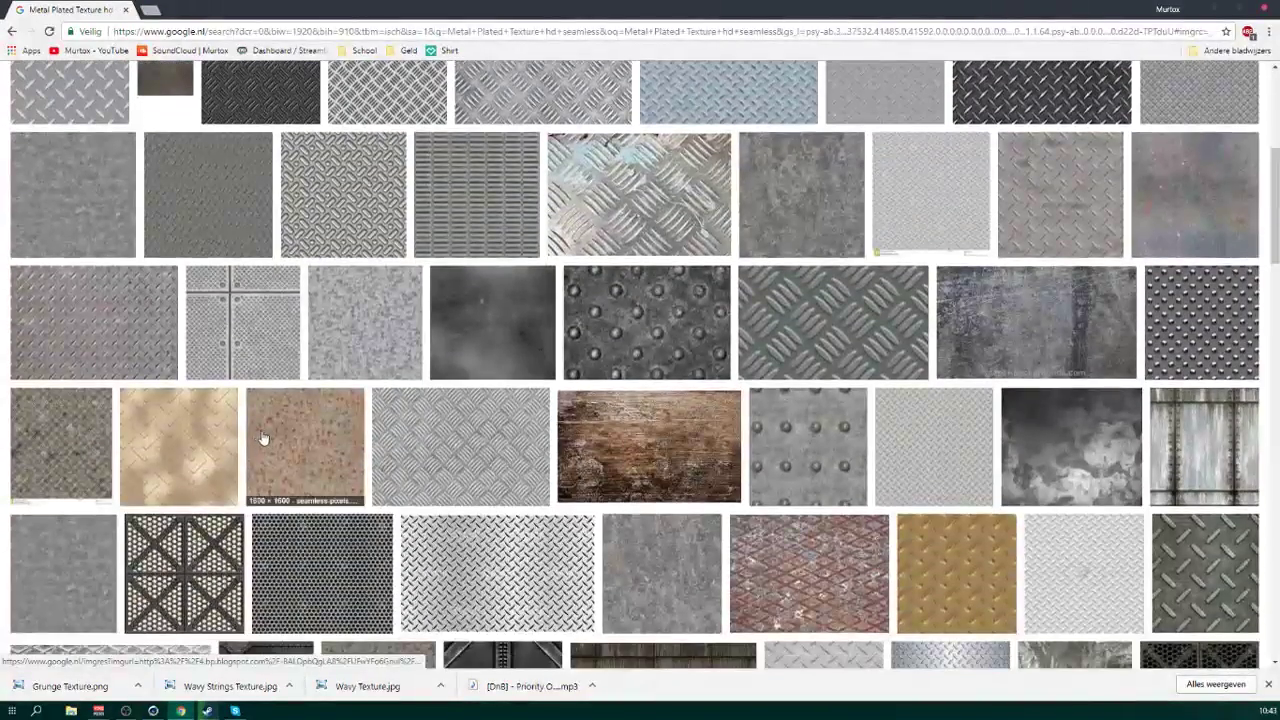
pyautogui.scroll(-4, 614, 465)
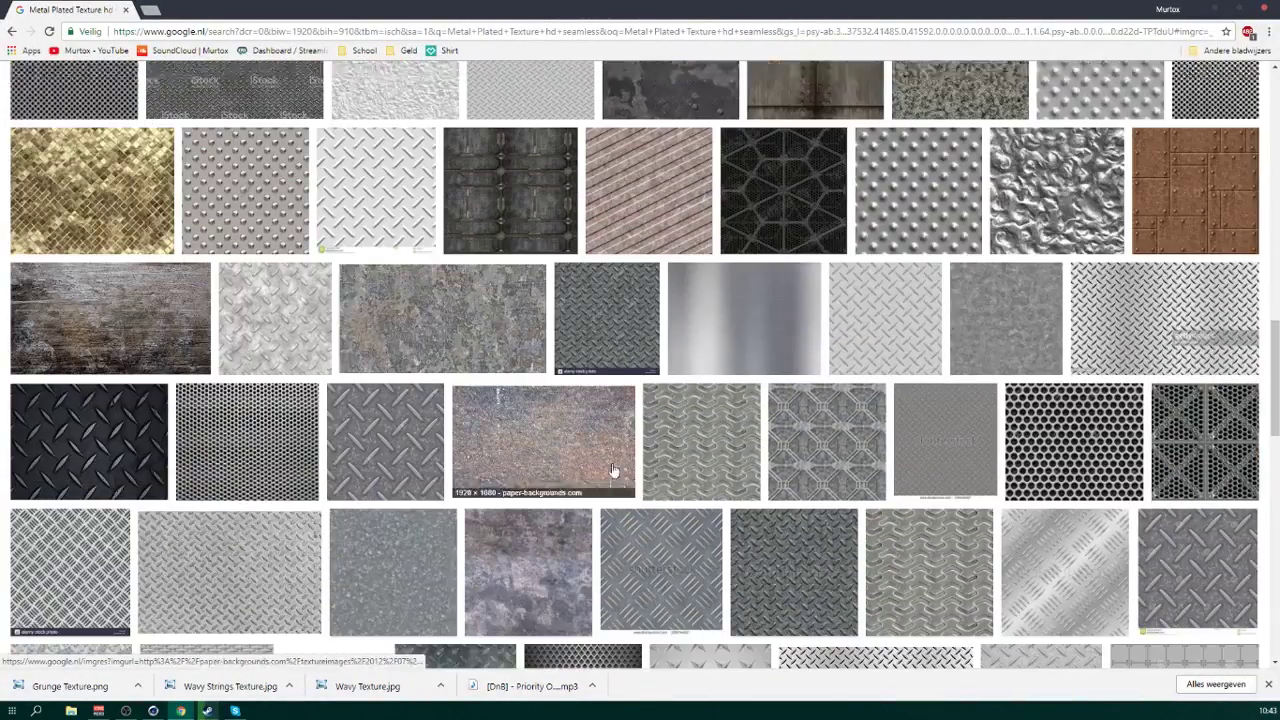
pyautogui.scroll(8, 592, 494)
pyautogui.scroll(5, 460, 430)
pyautogui.scroll(-2, 420, 340)
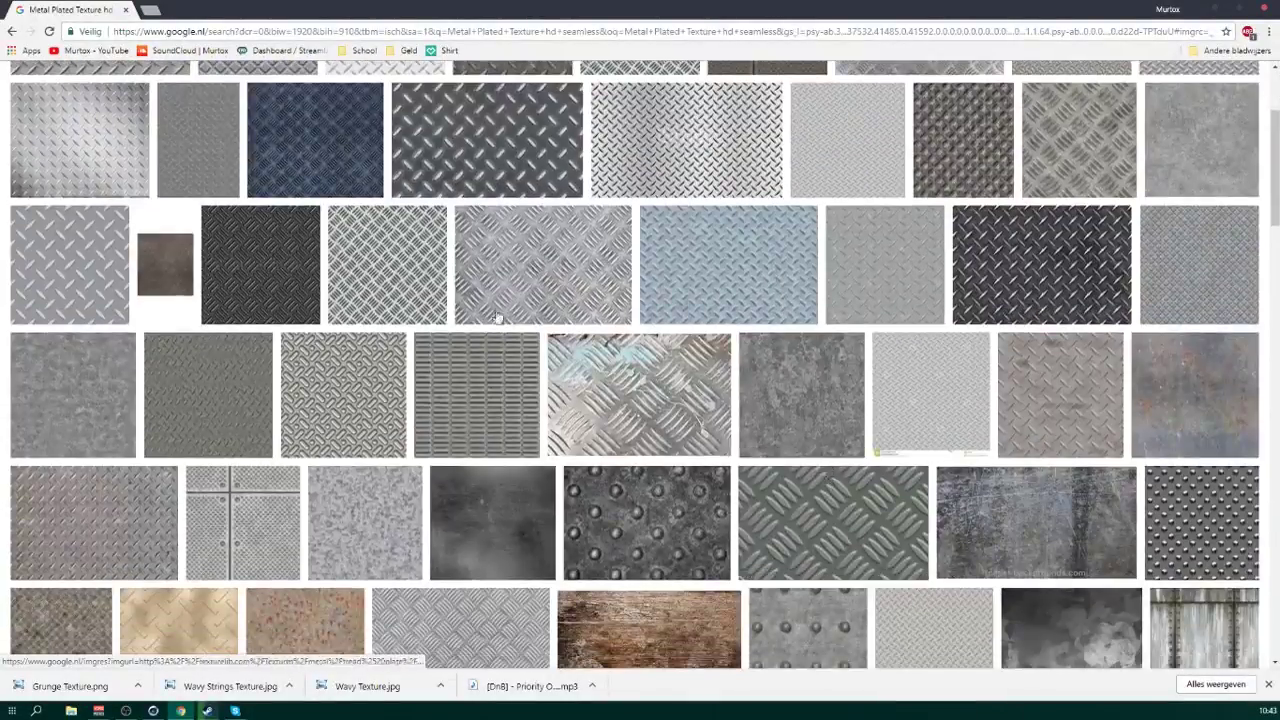
pyautogui.click(500, 300)
pyautogui.scroll(-15, 1100, 300)
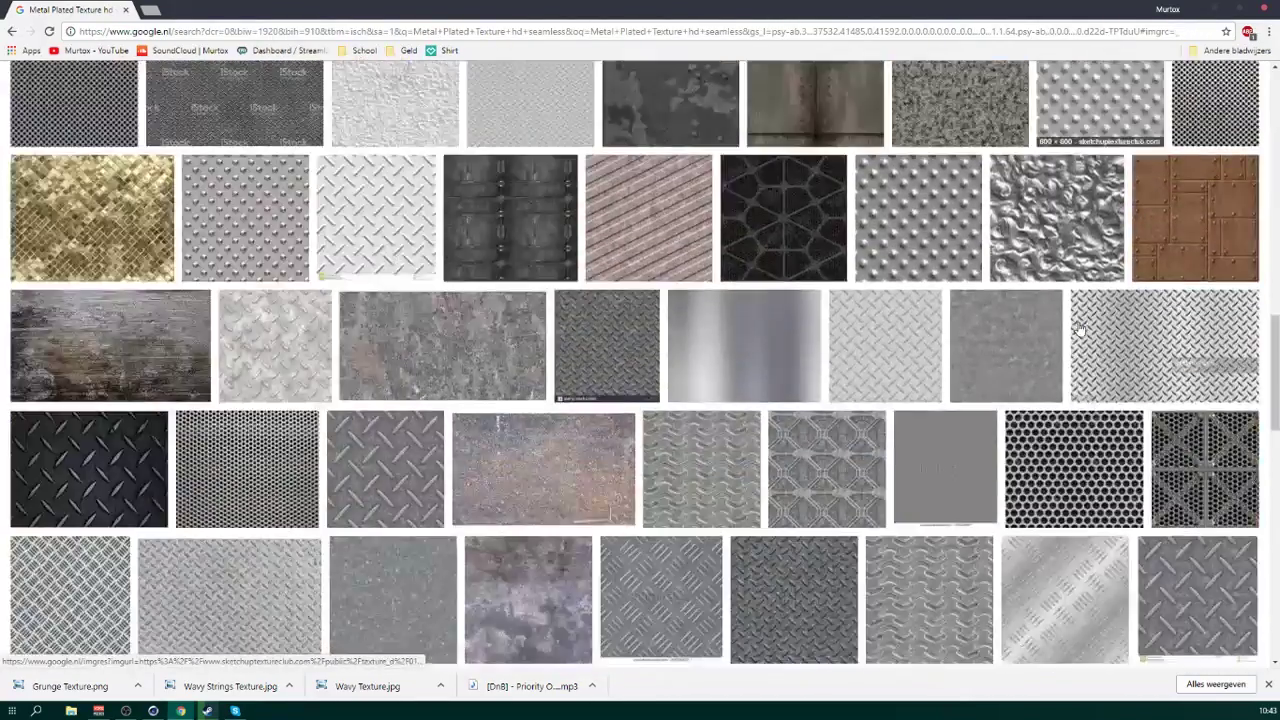
pyautogui.scroll(-4, 1060, 337)
pyautogui.scroll(-1, 1056, 333)
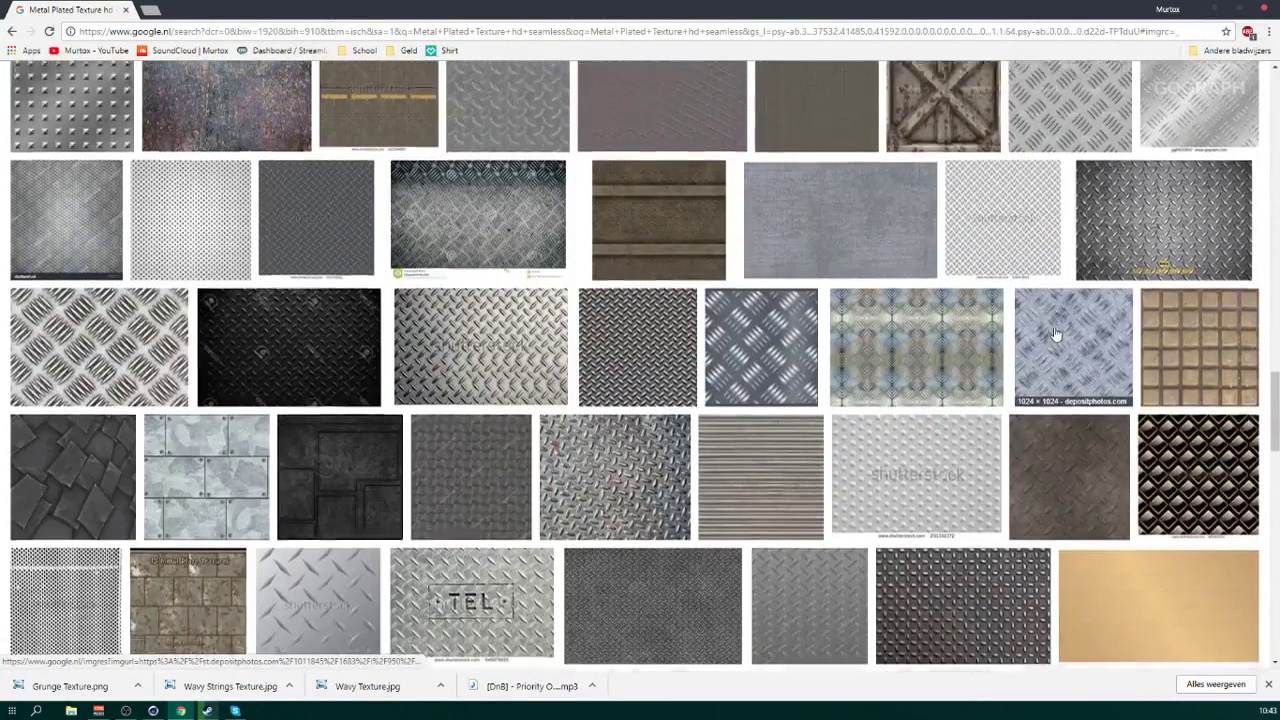
pyautogui.scroll(-15, 1056, 333)
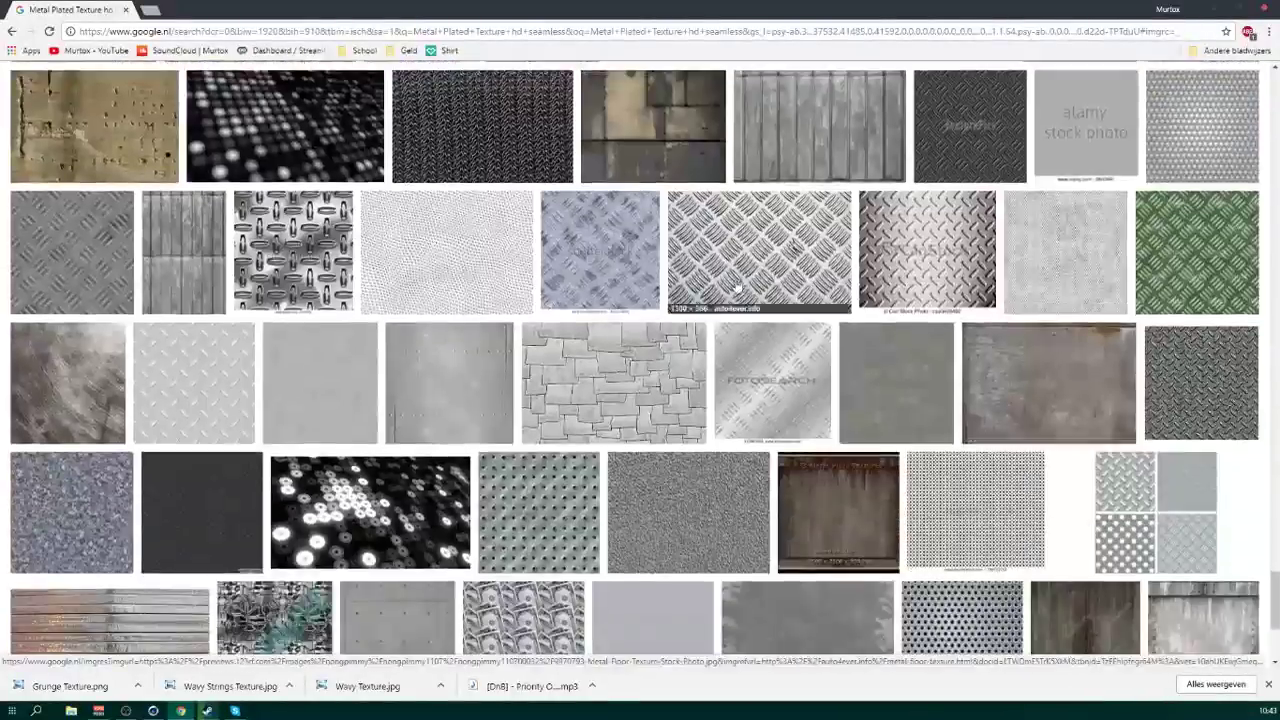
# - Open more images related to the Metal Floor Texture stock photo and preview the 1600 × 1200 "Suelo de metal con antideslizante" image
pyautogui.click(738, 288)
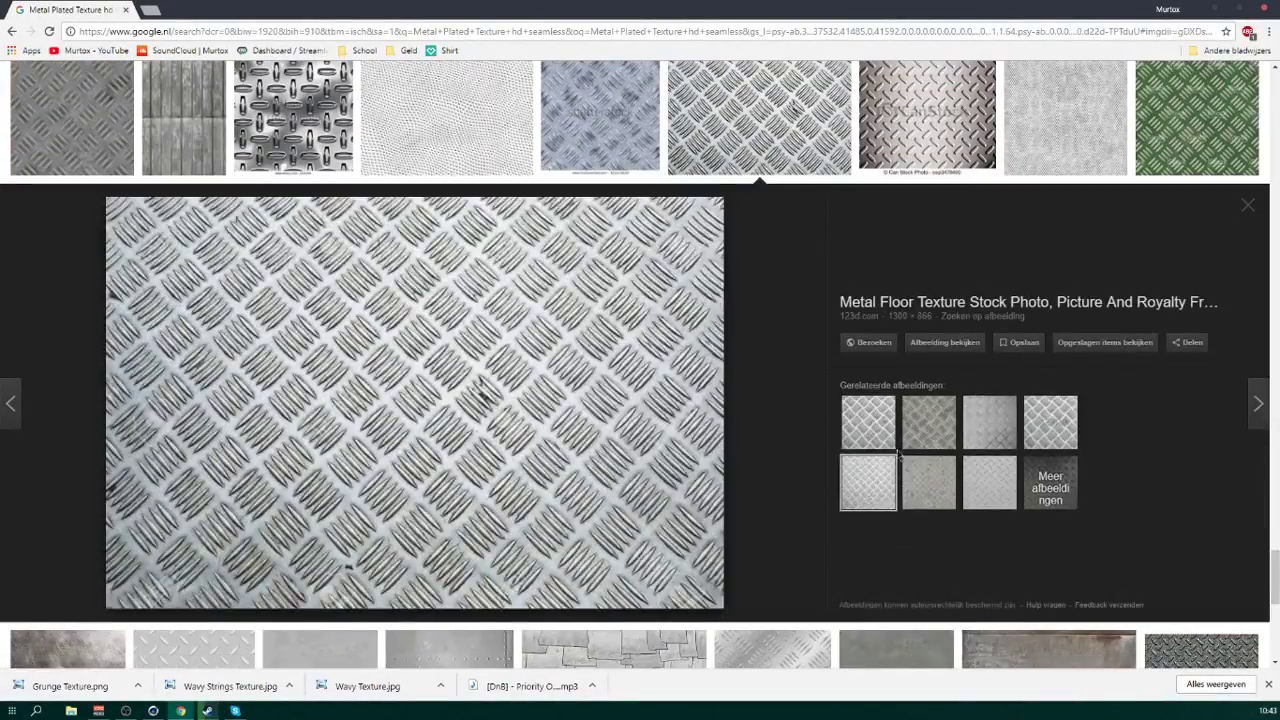
pyautogui.click(1050, 490)
pyautogui.click(1106, 280)
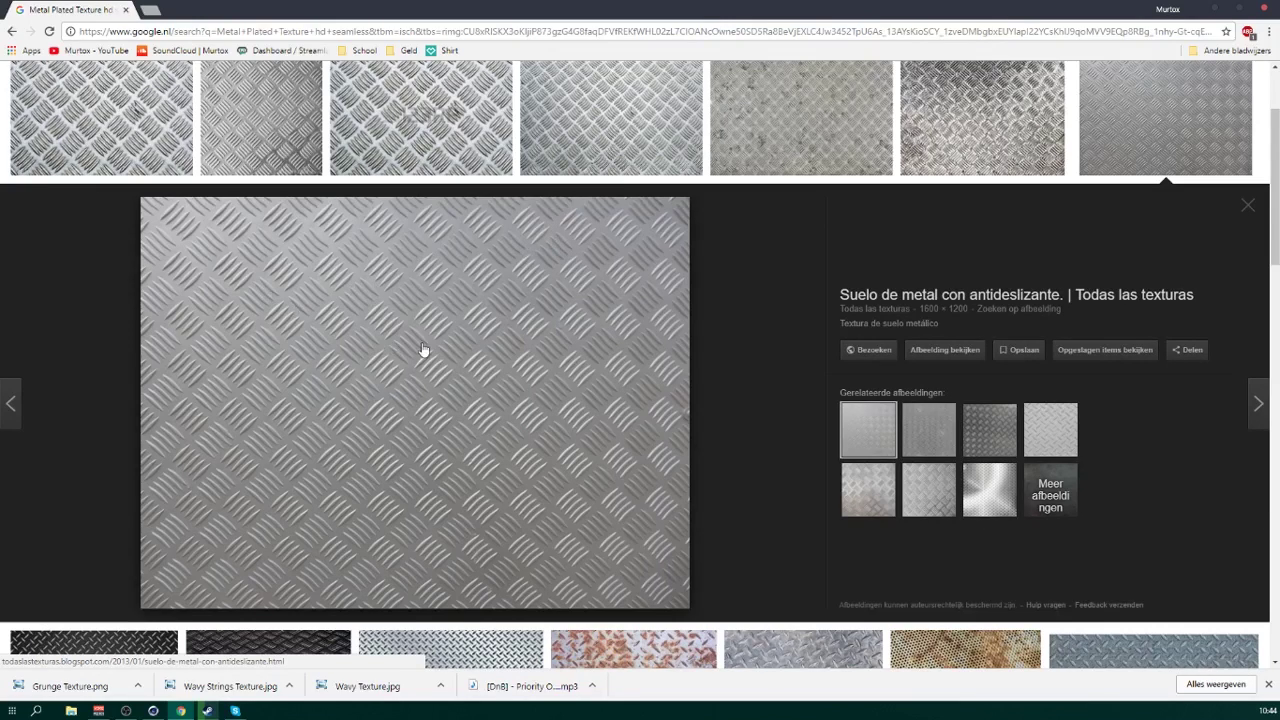
# - Save the previewed metal floor image as the JPEG Metal Plated Texture in the Orders/Tut folder
pyautogui.rightClick(401, 319)
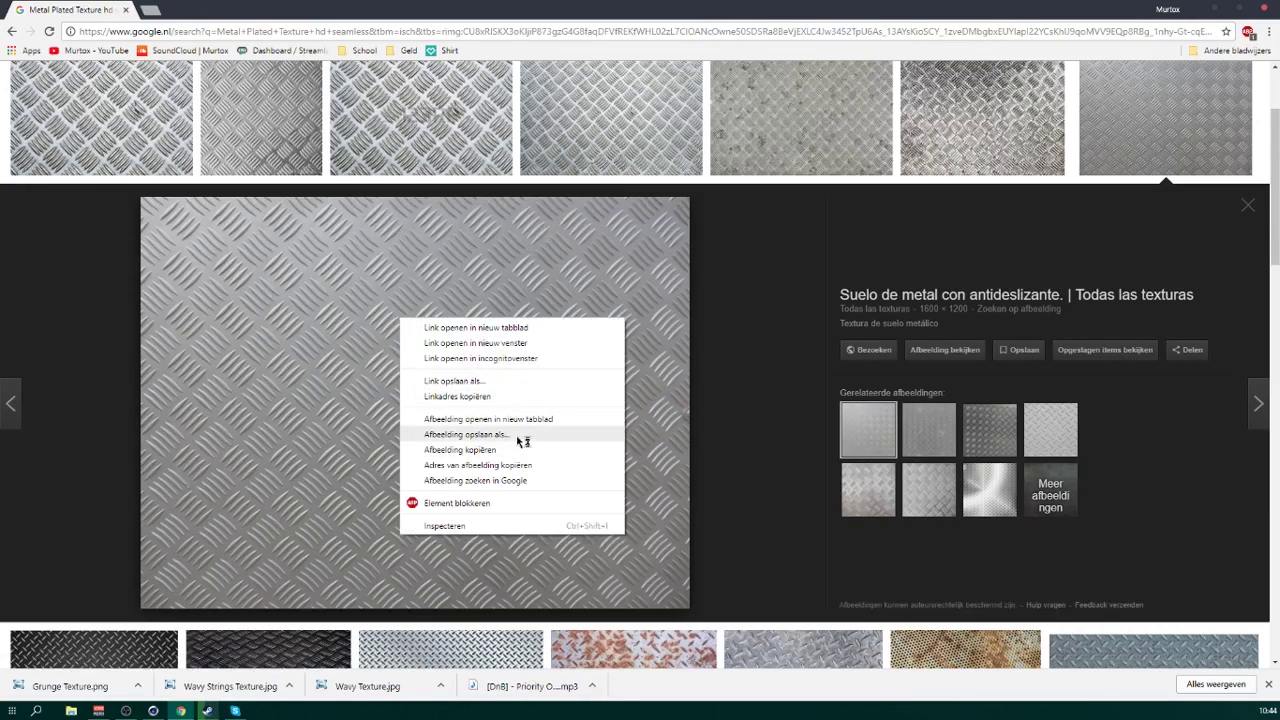
pyautogui.click(517, 440)
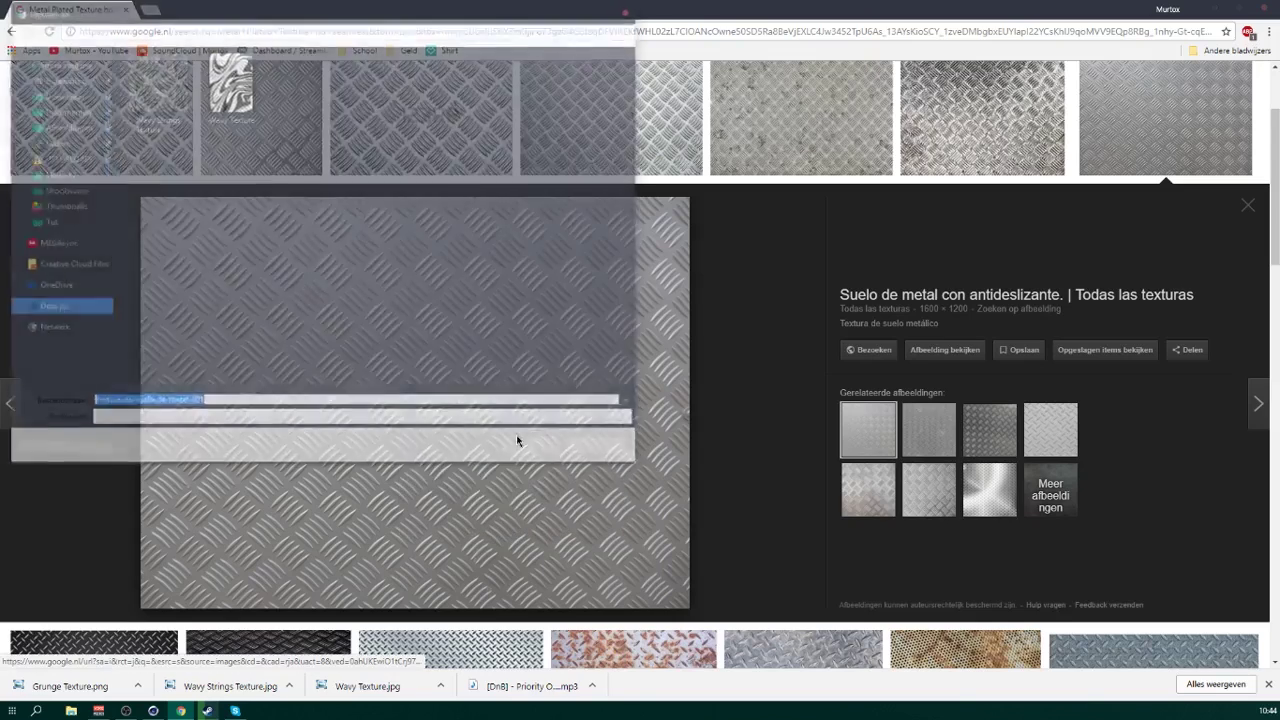
pyautogui.write('Metal Plated T')
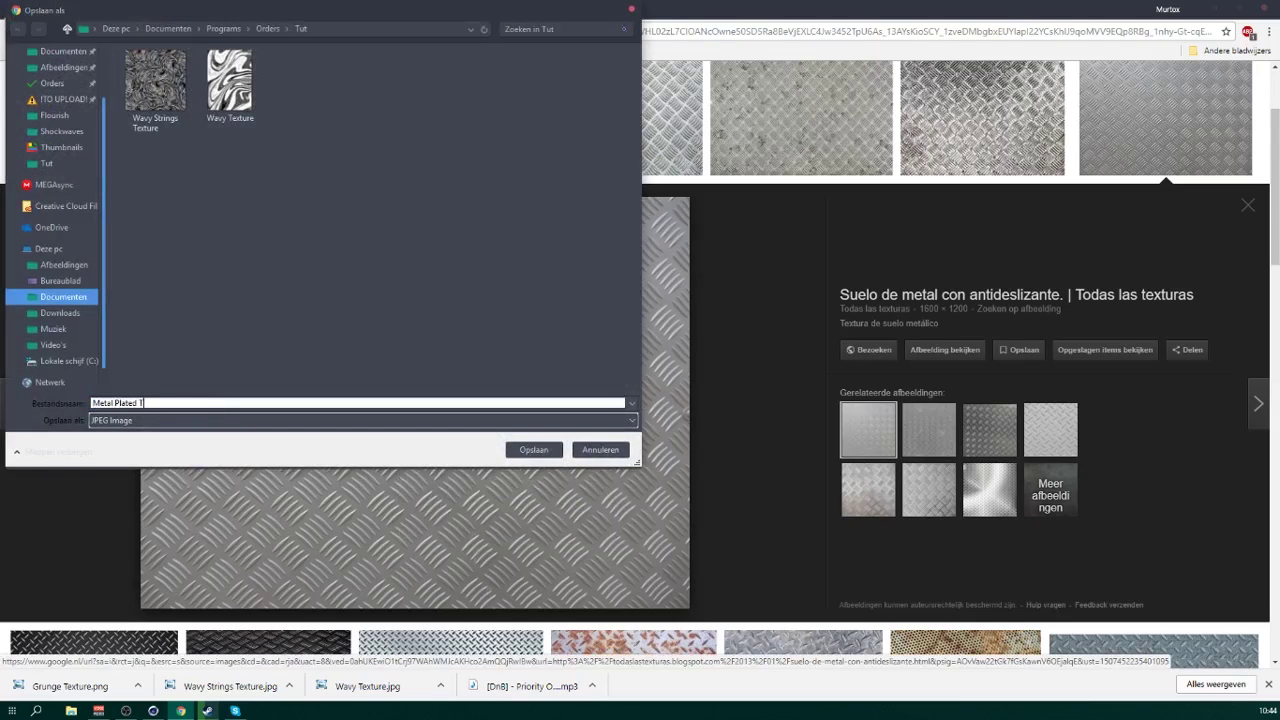
pyautogui.write('exture')
pyautogui.press('Return')
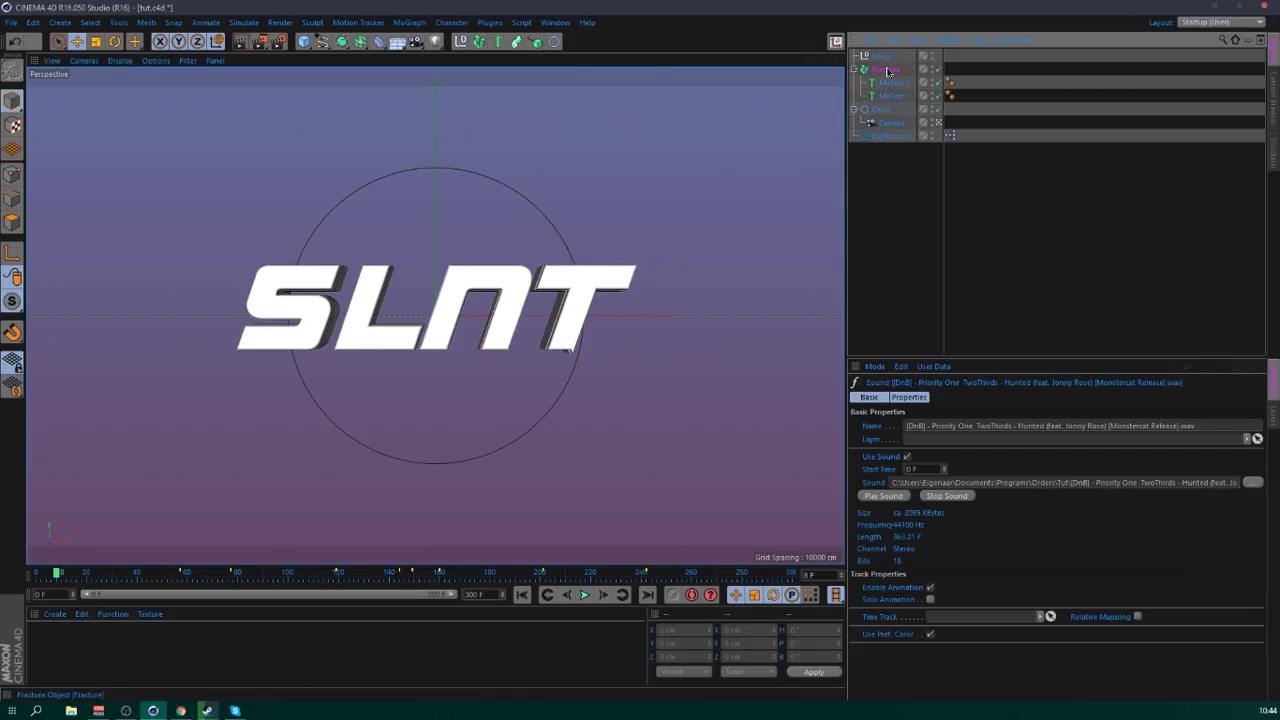
# - Switch to Cinema 4D, rotate the Fracture object with the SLNT text freehand to expose the letters' undersides, and clear the selection
pyautogui.click(886, 70)
pyautogui.press('r')
pyautogui.press('e')
pyautogui.press('r')
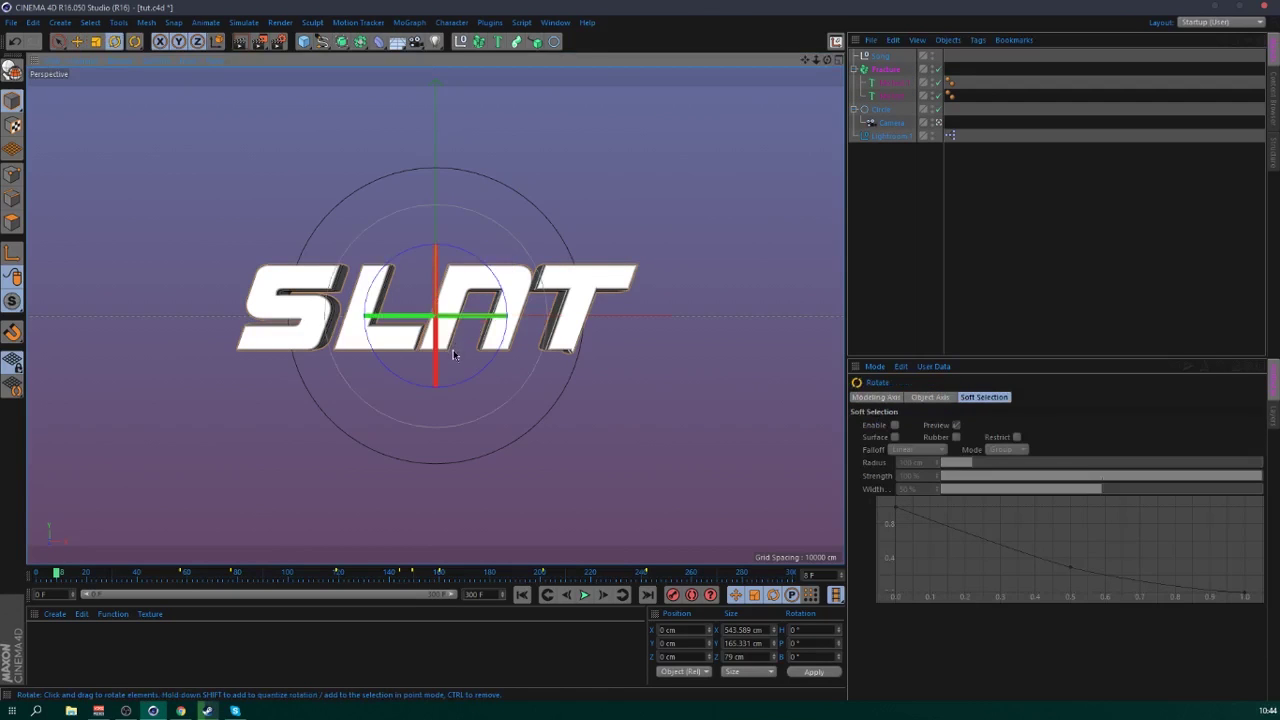
pyautogui.moveTo(454, 354); pyautogui.dragTo(436, 288)
pyautogui.click(900, 262)
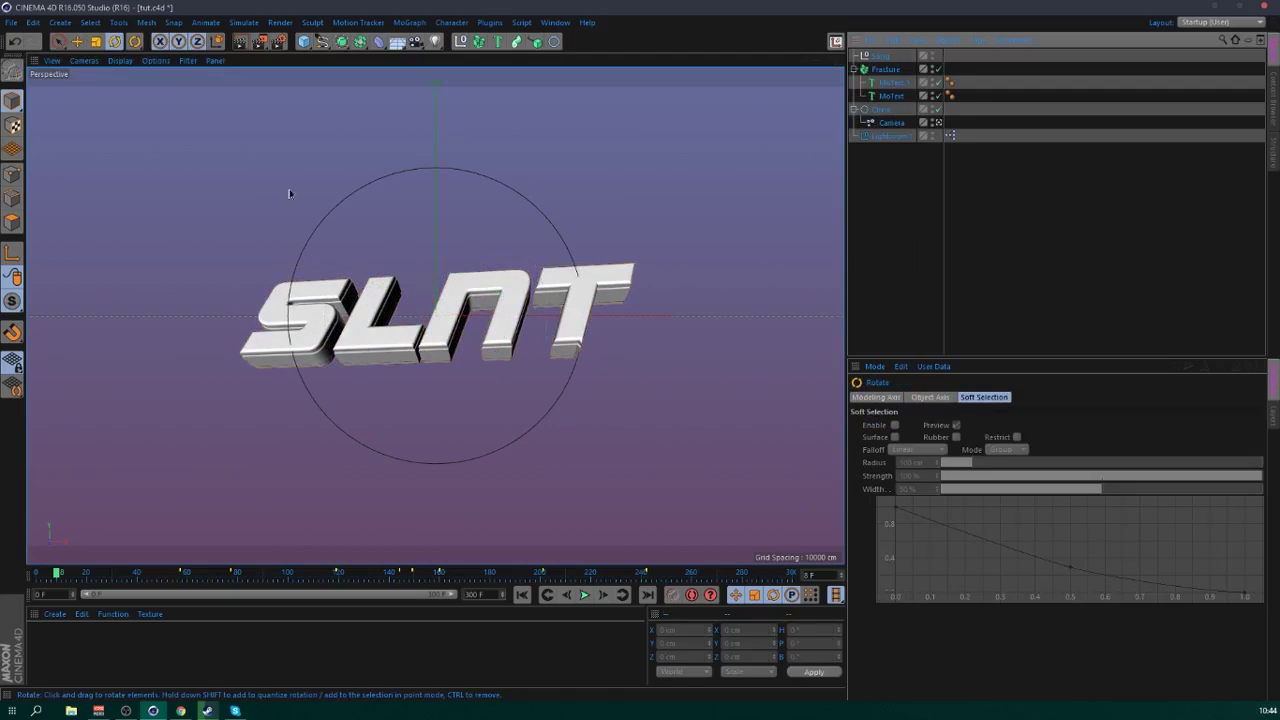
# - Review the render settings for Global Illumination, the Soft and Sharpen filters, Anti-Aliasing and Output
pyautogui.click(278, 42)
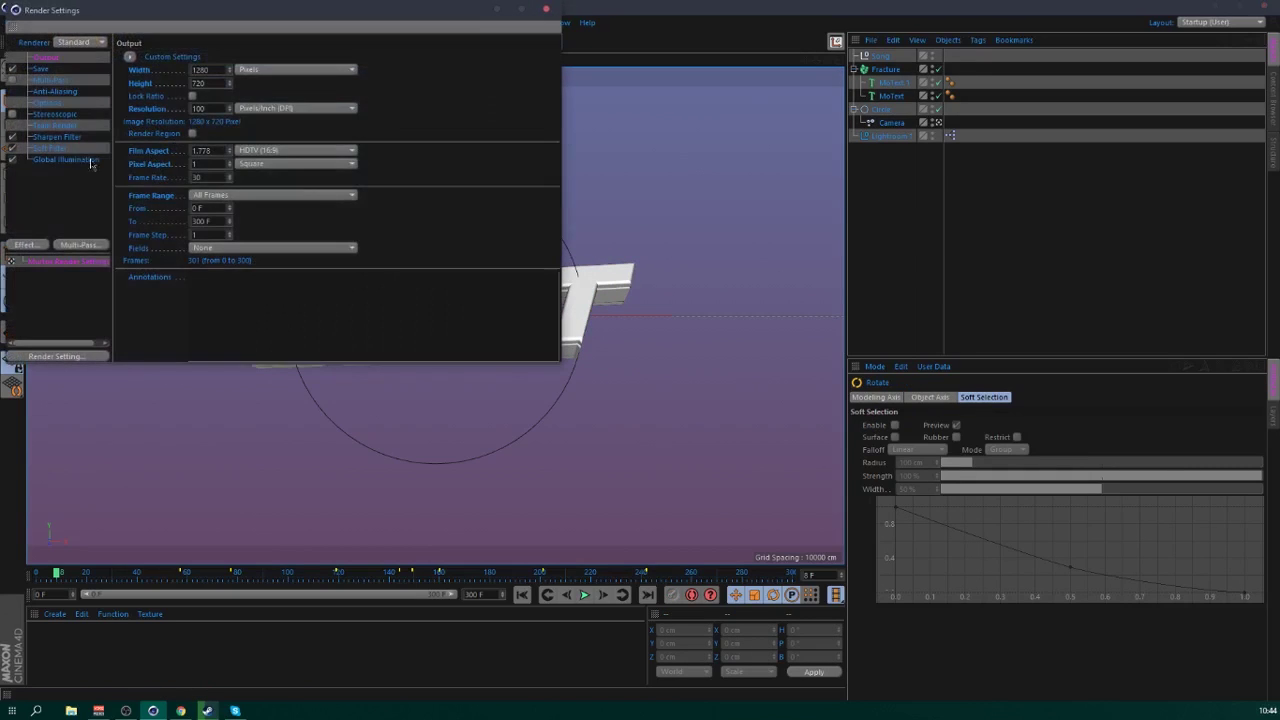
pyautogui.click(182, 58)
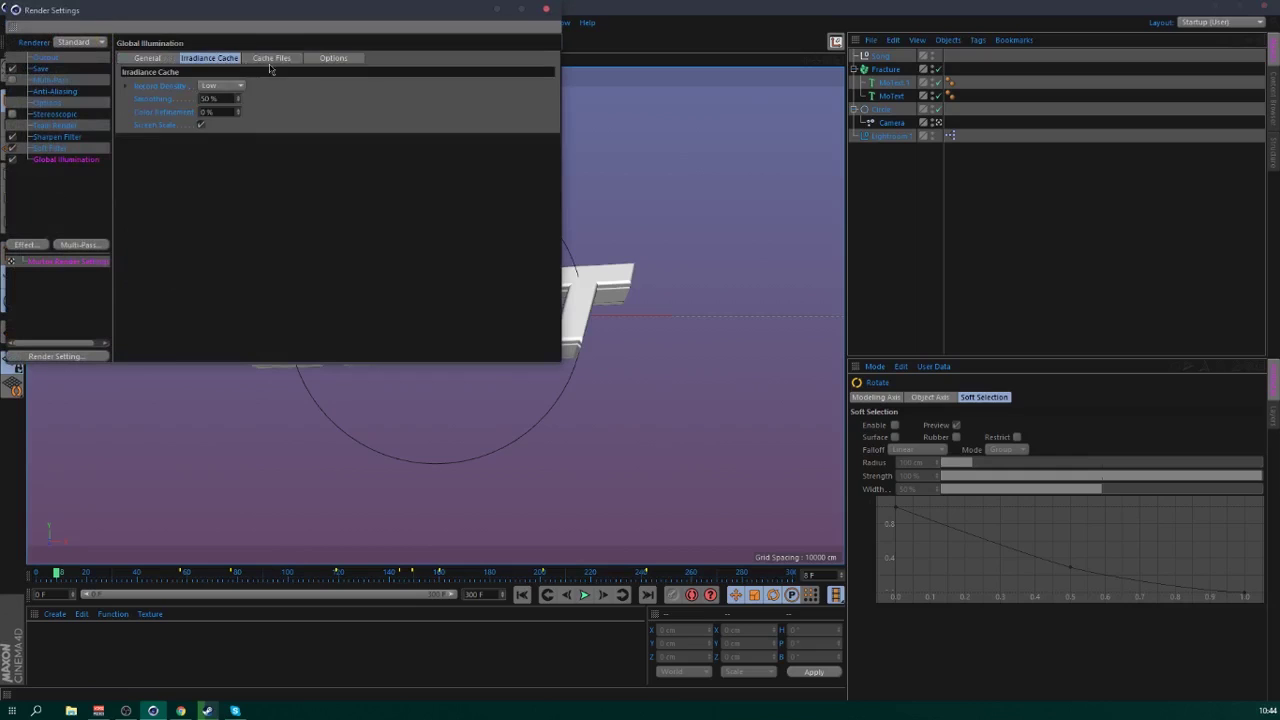
pyautogui.click(271, 58)
pyautogui.click(58, 149)
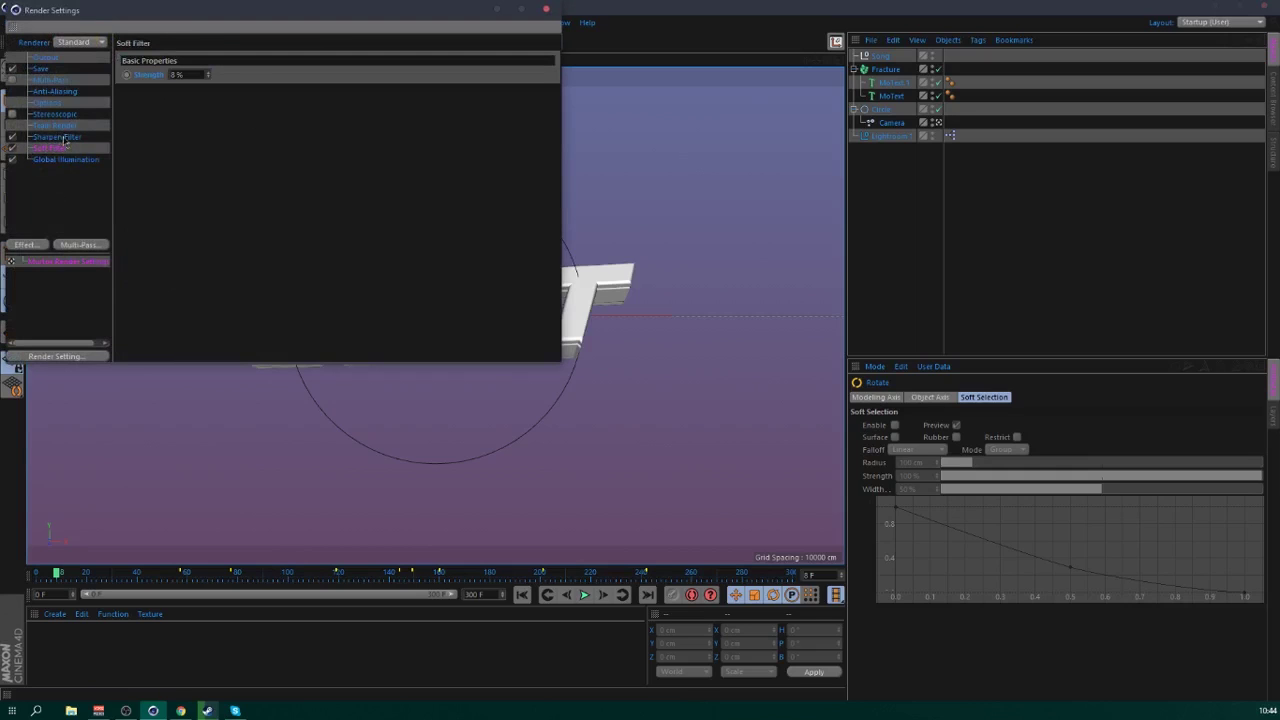
pyautogui.click(63, 138)
pyautogui.click(57, 92)
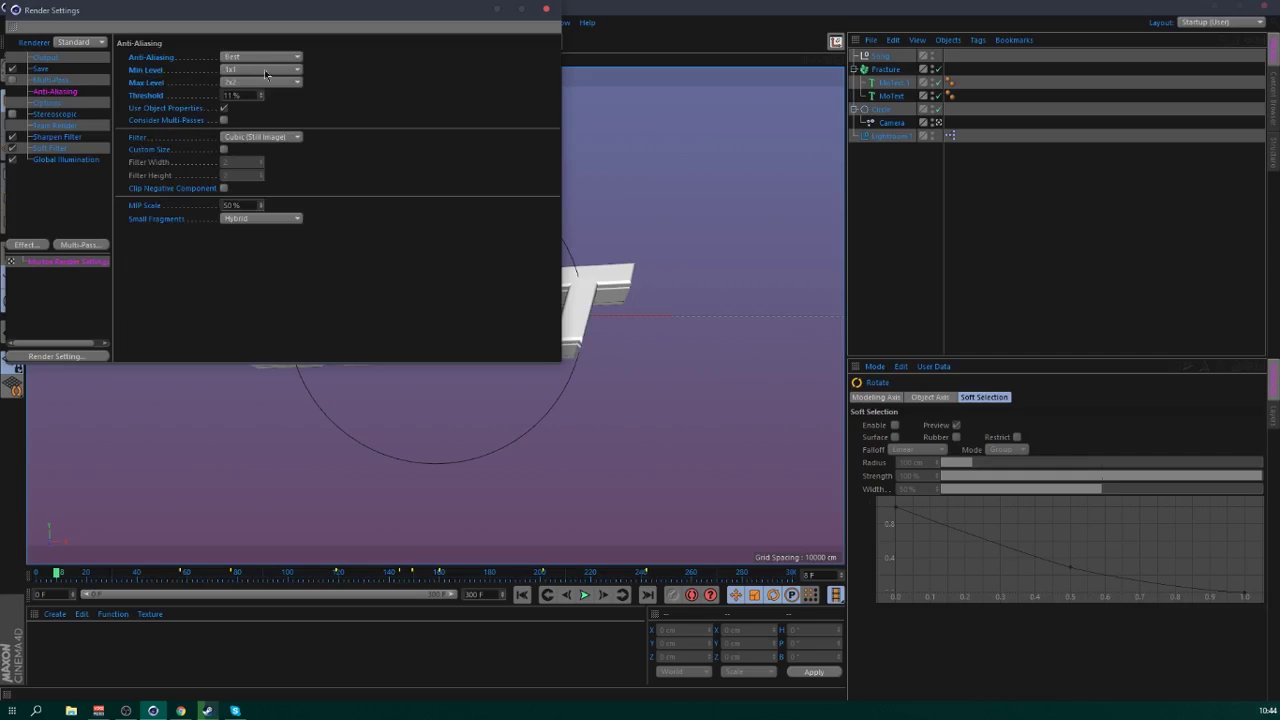
pyautogui.click(43, 58)
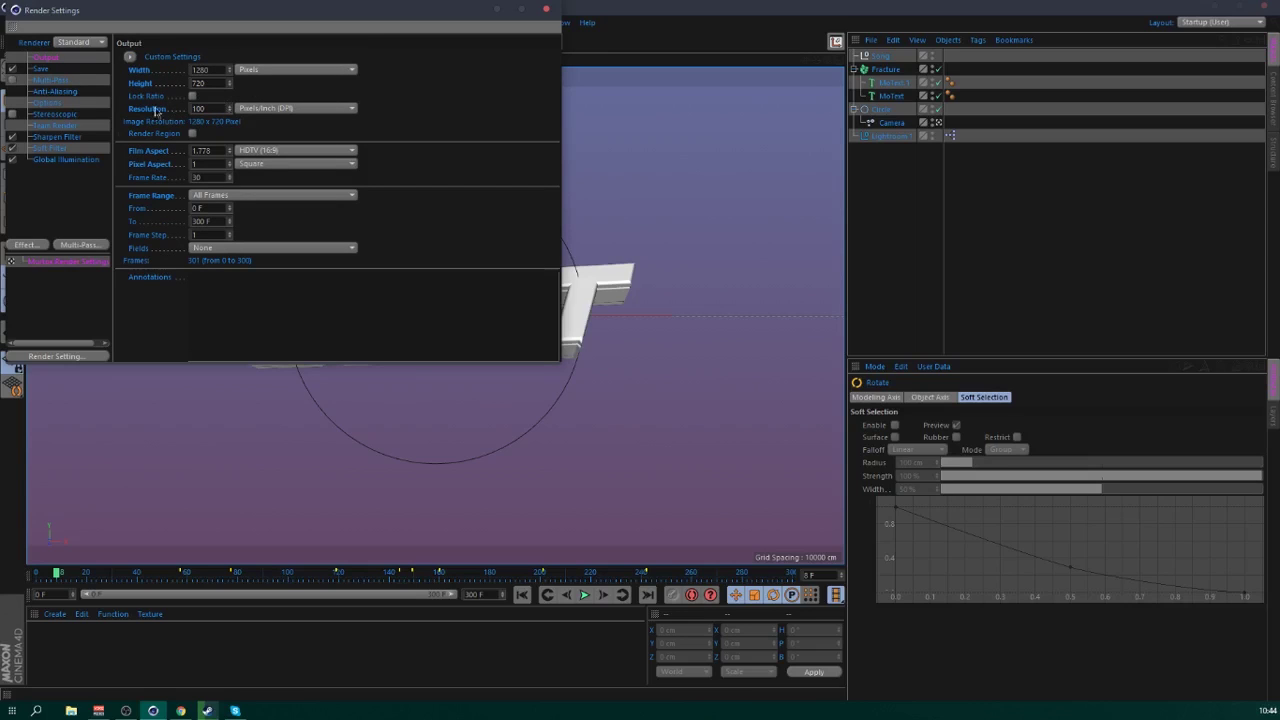
# - Set the depth of the saved PNG render to 16 Bit/Channel
pyautogui.click(42, 69)
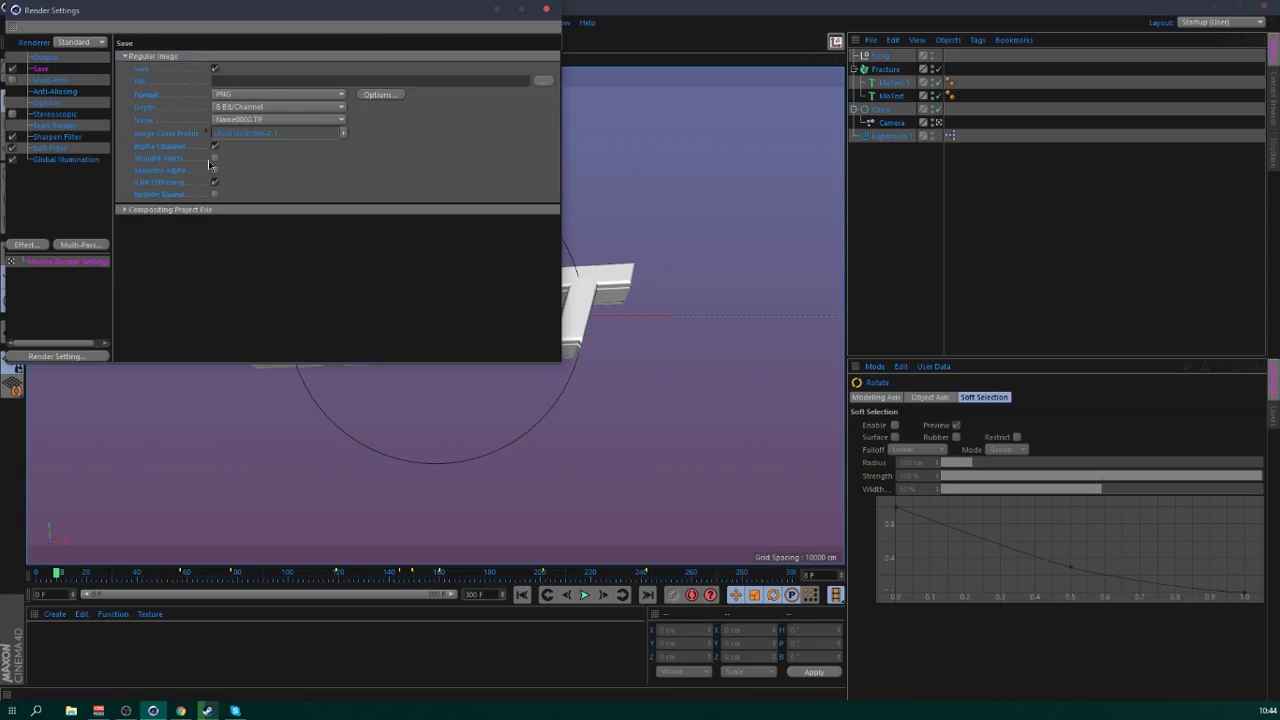
pyautogui.click(132, 211)
pyautogui.click(131, 214)
pyautogui.click(267, 107)
pyautogui.click(275, 134)
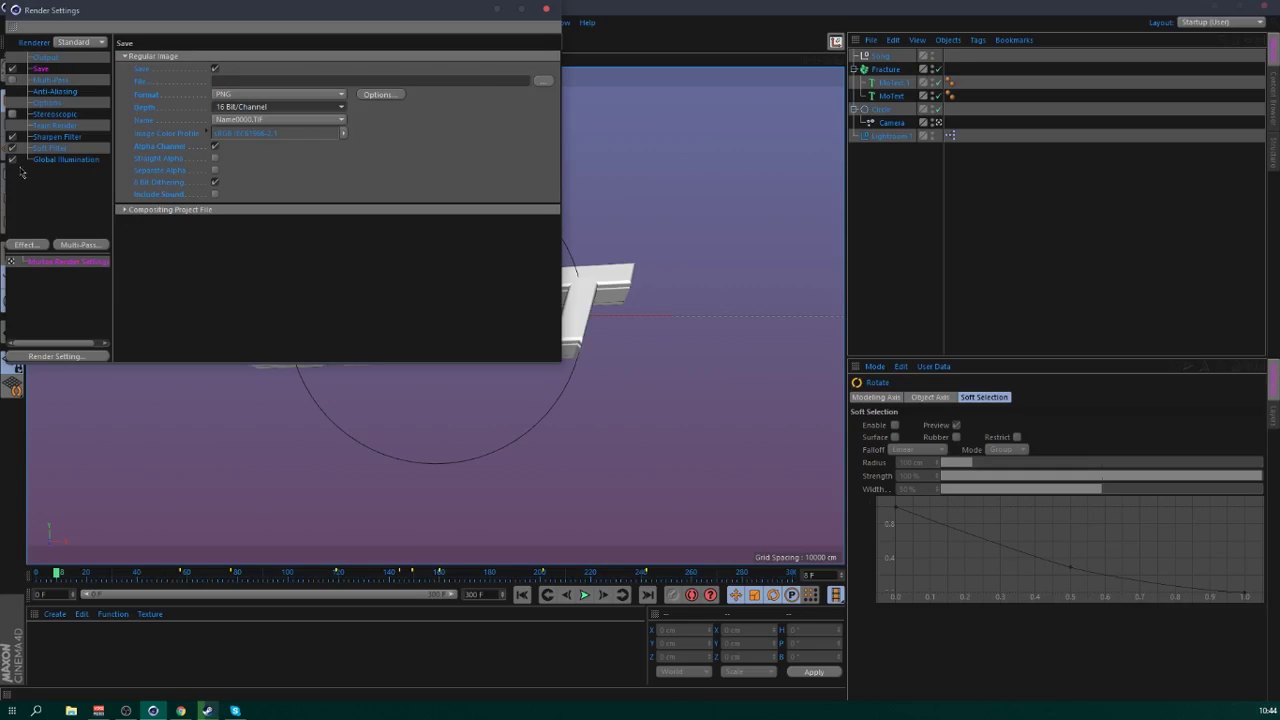
# - Review the general render options and the Stereoscopic settings, and close the render settings
pyautogui.click(40, 103)
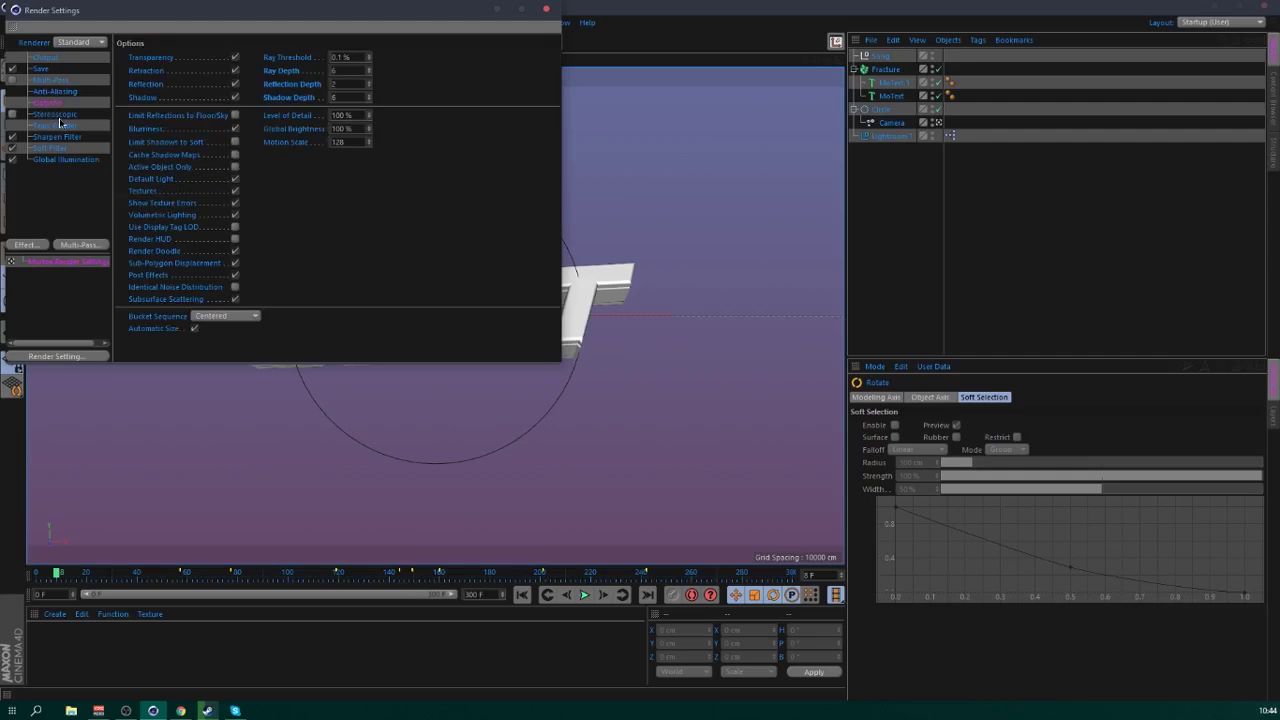
pyautogui.click(58, 116)
pyautogui.click(74, 102)
pyautogui.click(547, 10)
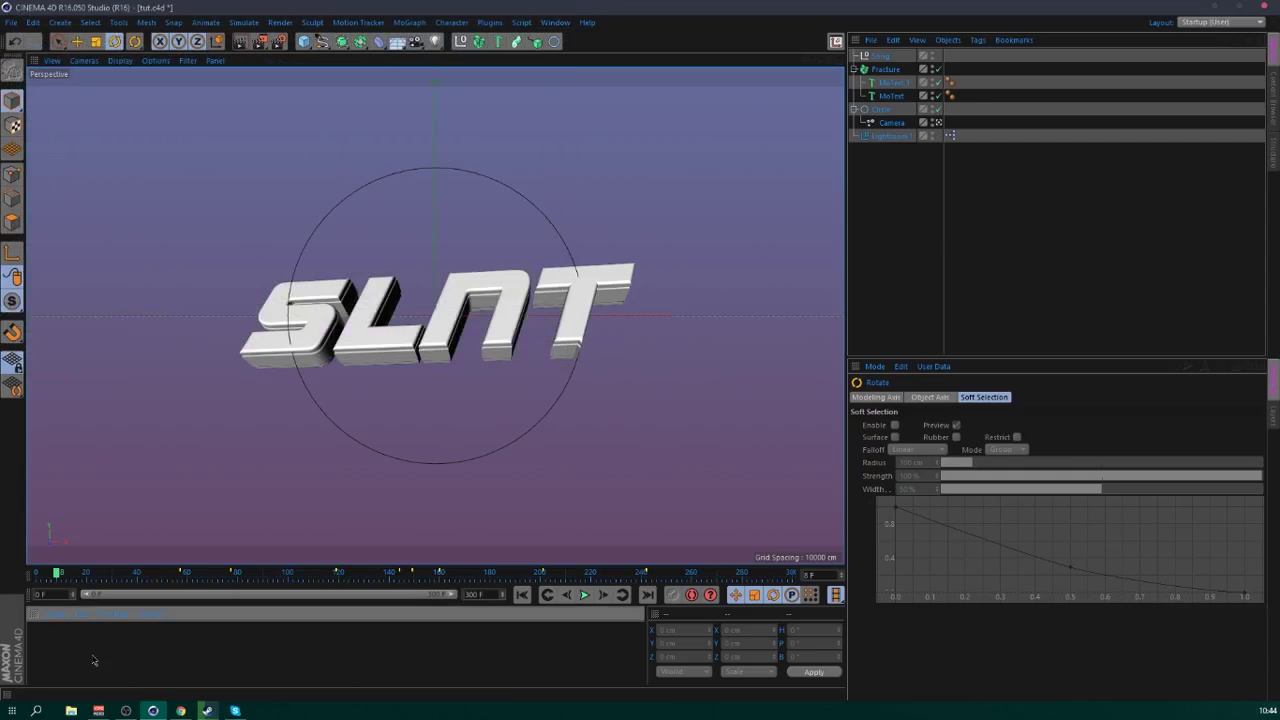
# - Create a new material, open it for editing and name it MetalGrunge
pyautogui.doubleClick(88, 655)
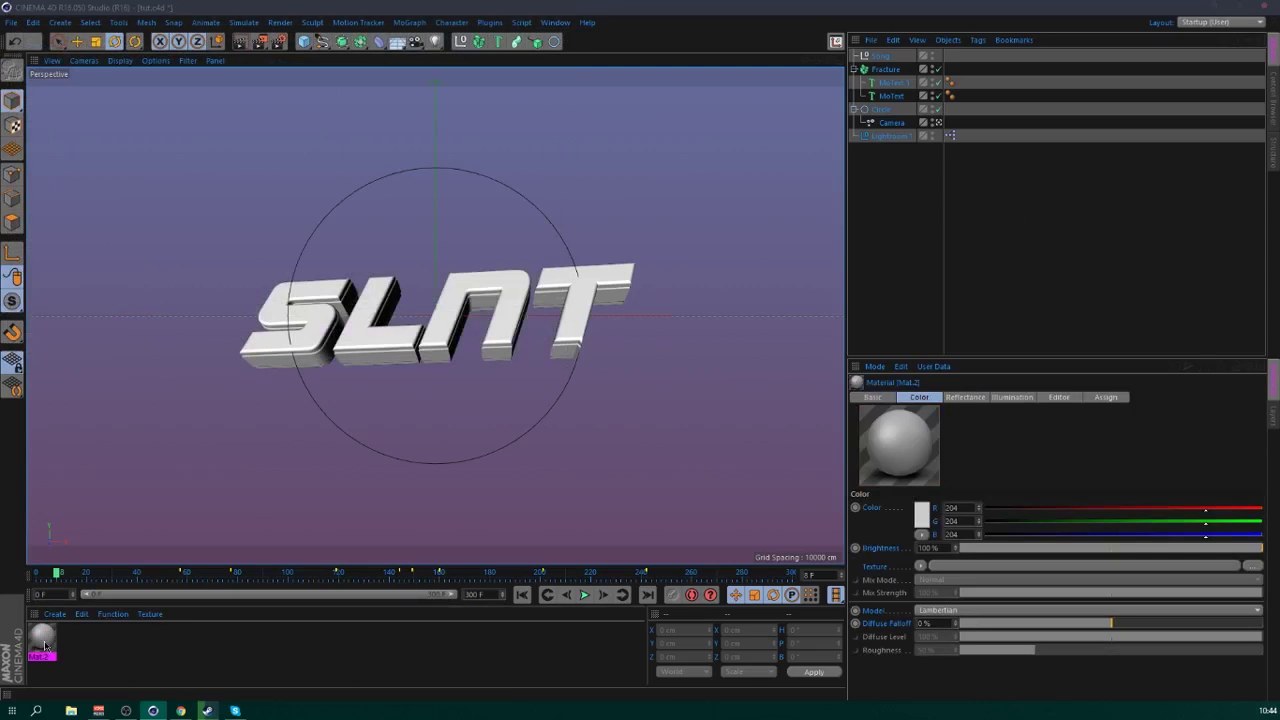
pyautogui.doubleClick(42, 640)
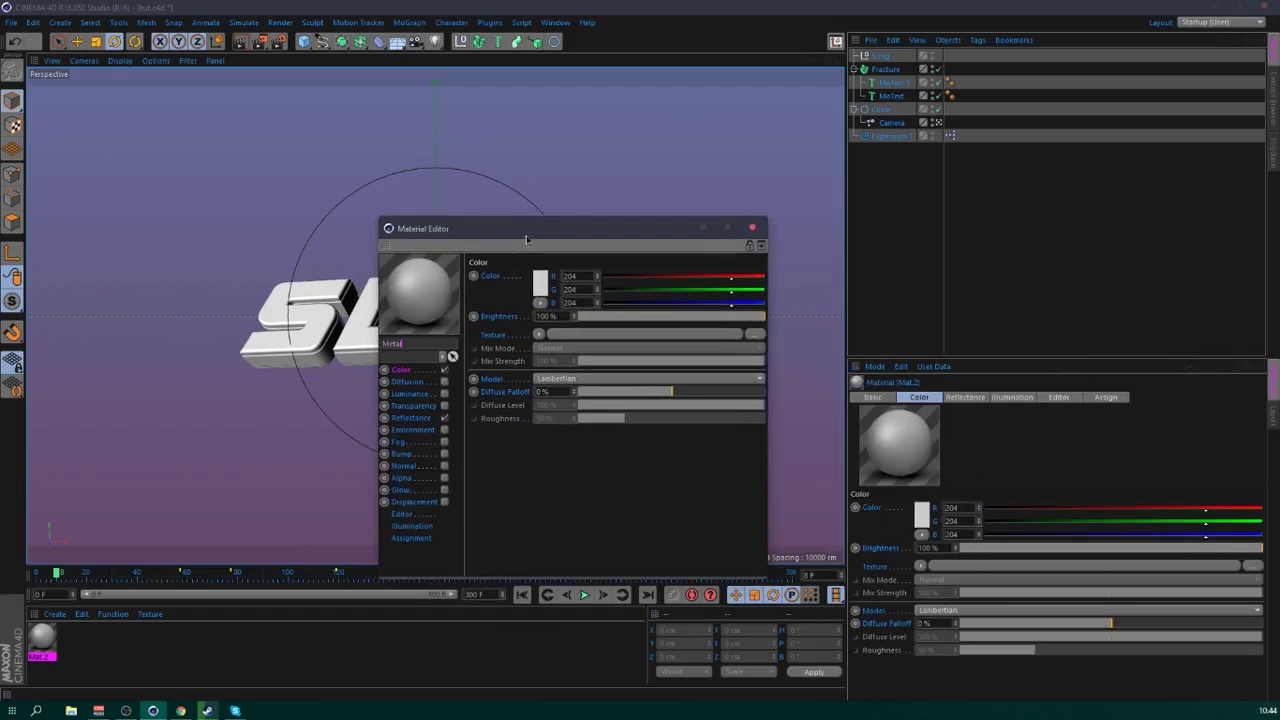
pyautogui.press('Return')
pyautogui.write('Grunge')
pyautogui.press('Return')
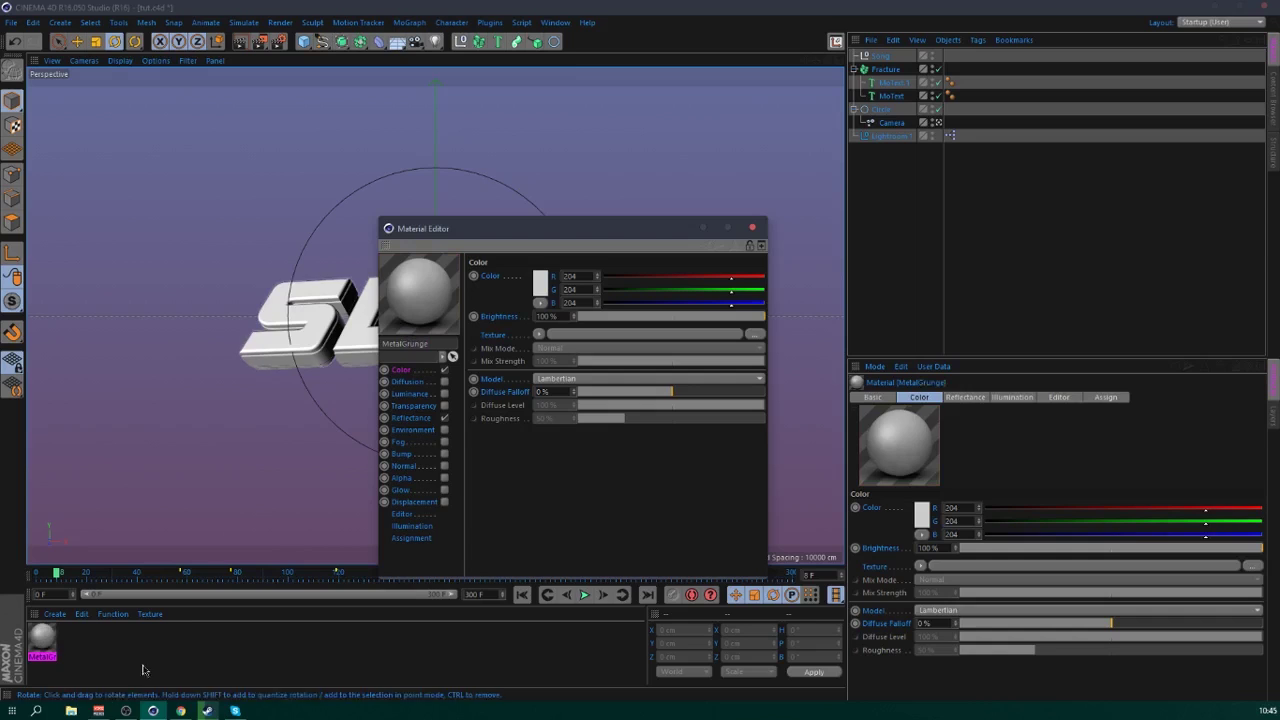
pyautogui.click(788, 13)
# - Apply the MetalGrunge material to the lower MoText object and set its texture projection to Cubic
pyautogui.moveTo(896, 93); pyautogui.dragTo(896, 95)
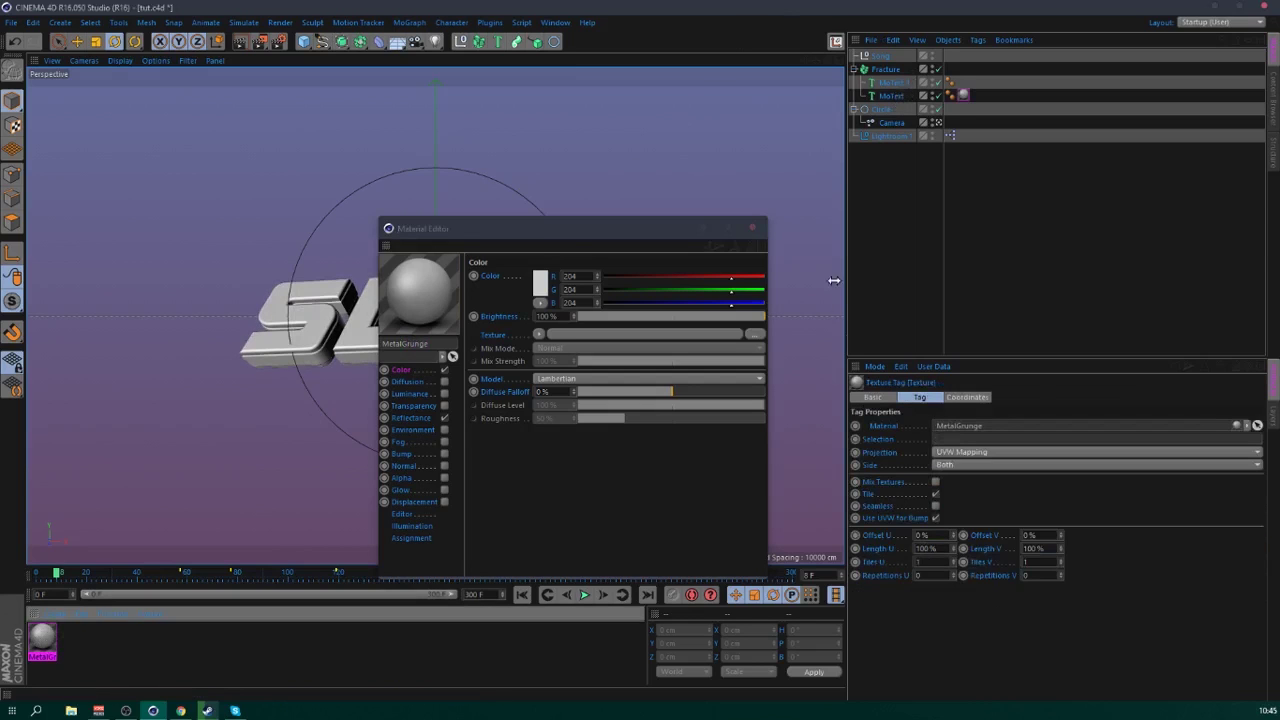
pyautogui.click(989, 453)
pyautogui.click(964, 505)
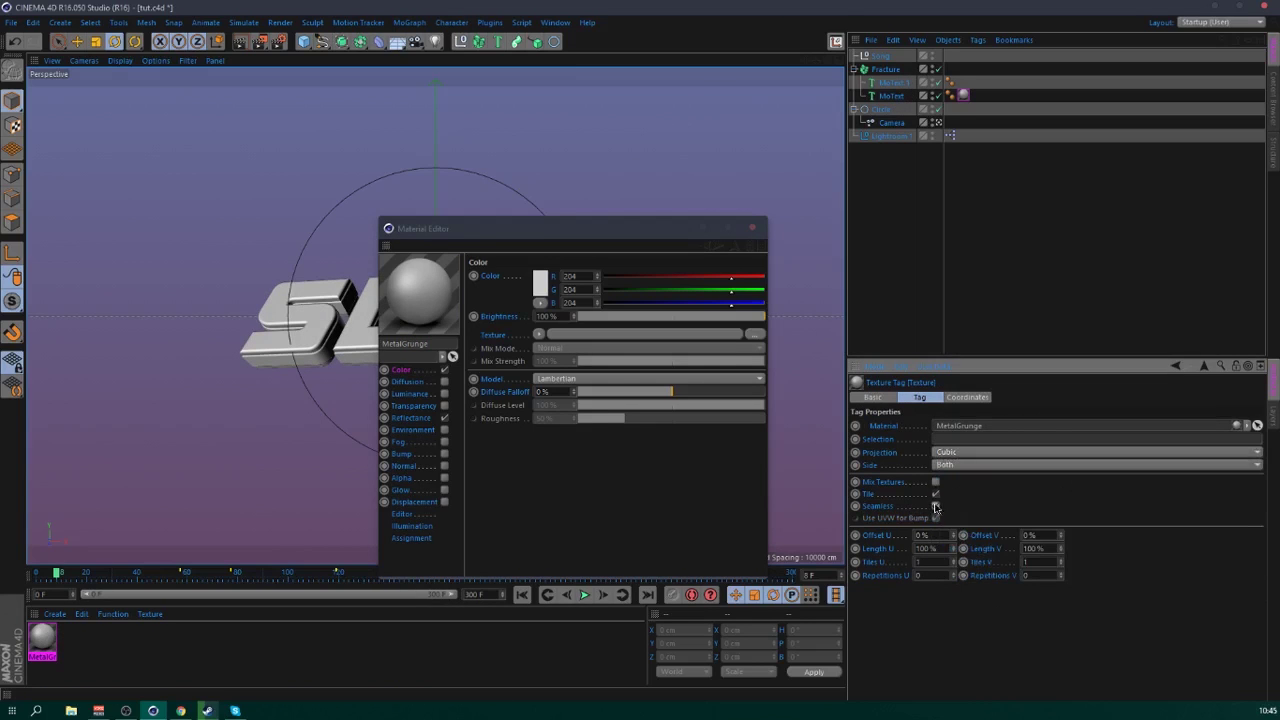
# - Enable the Diffusion and Bump channels of the MetalGrunge material
pyautogui.click(960, 285)
pyautogui.click(420, 373)
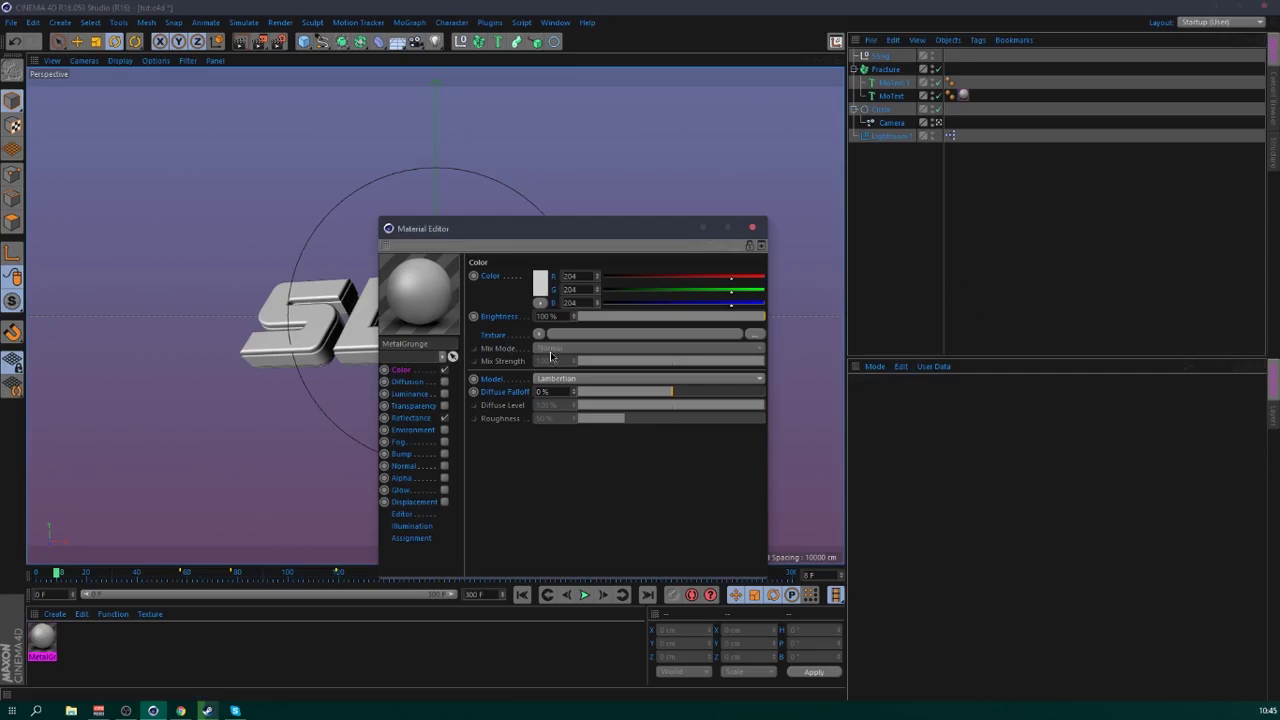
pyautogui.click(445, 383)
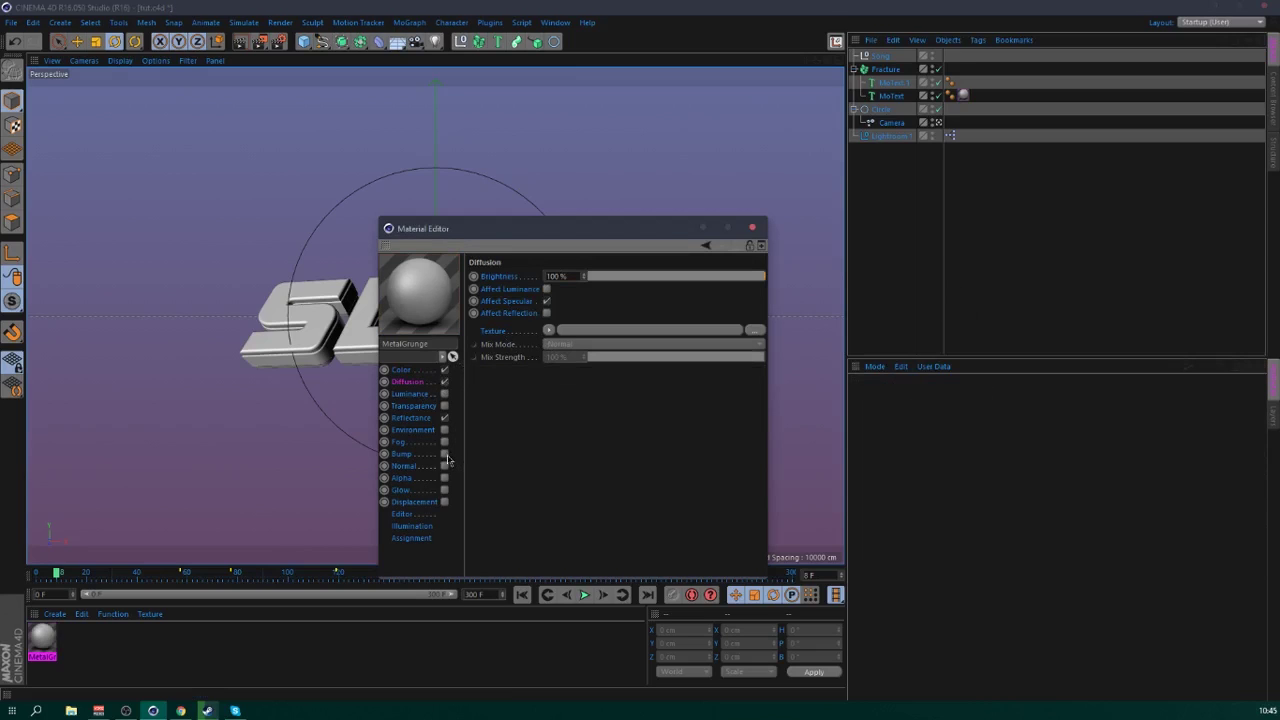
pyautogui.click(445, 456)
pyautogui.click(444, 417)
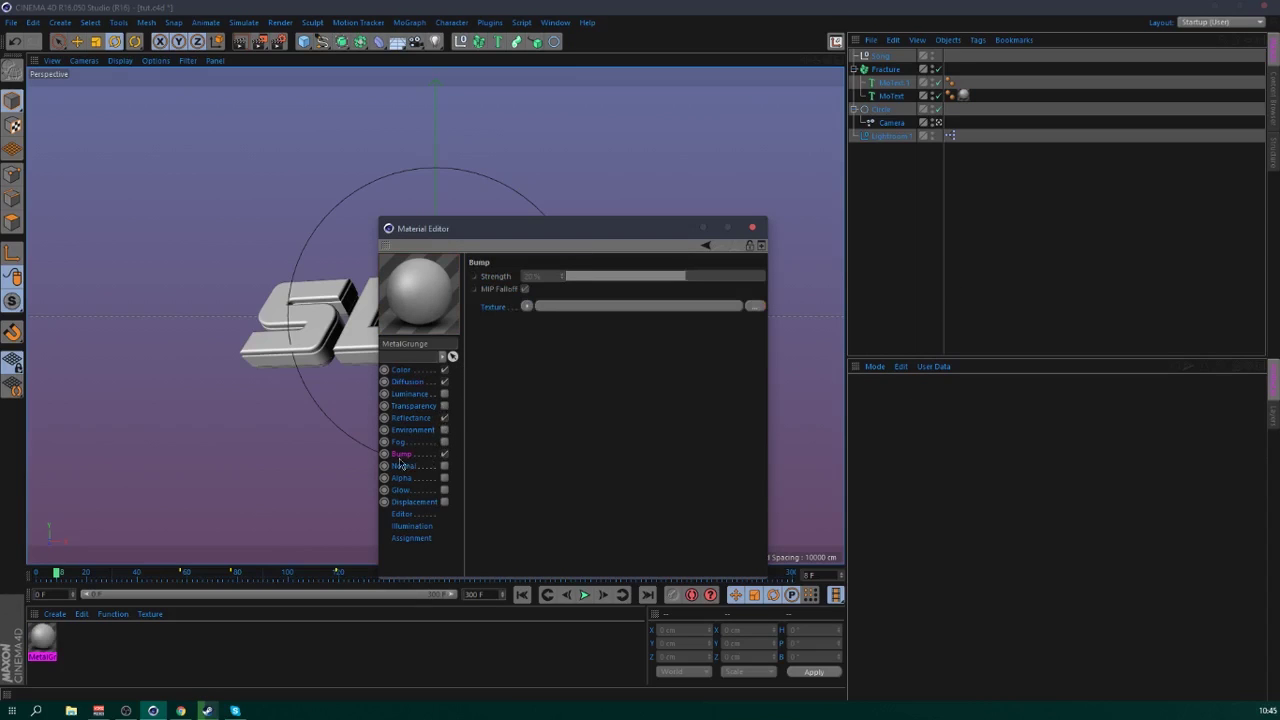
pyautogui.click(444, 503)
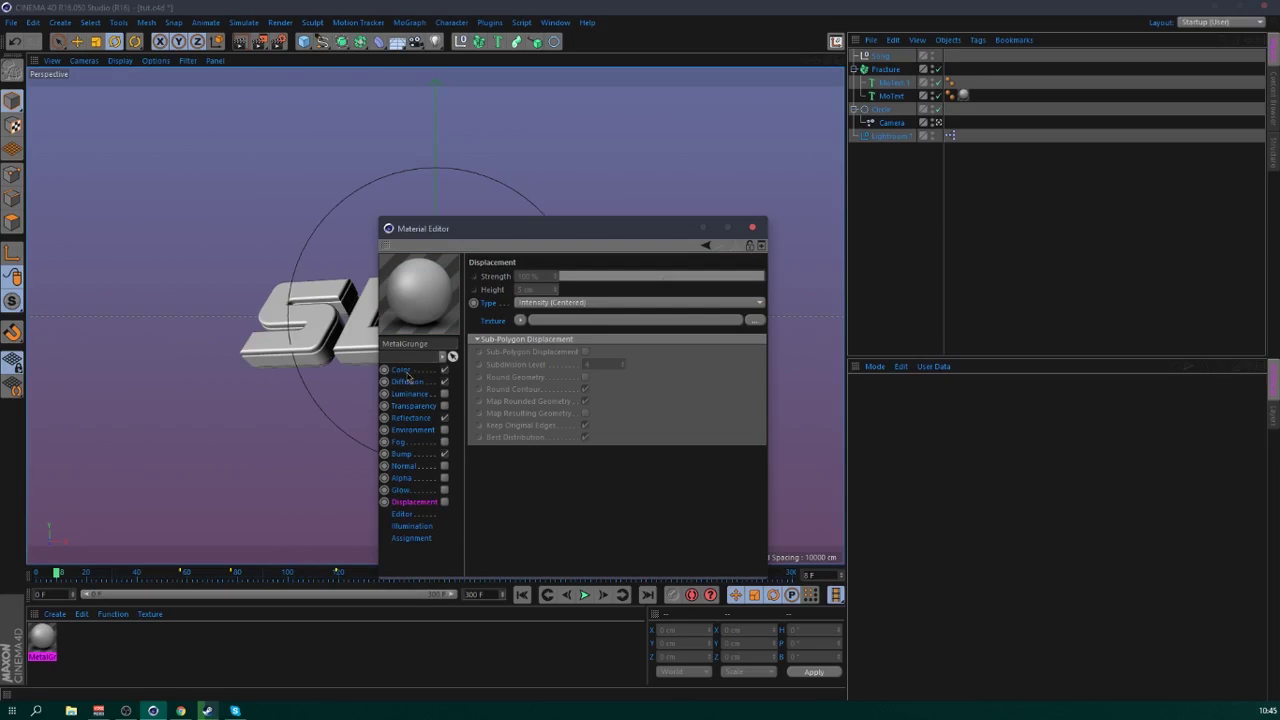
# - Set the MetalGrunge material's base color to black
pyautogui.click(402, 371)
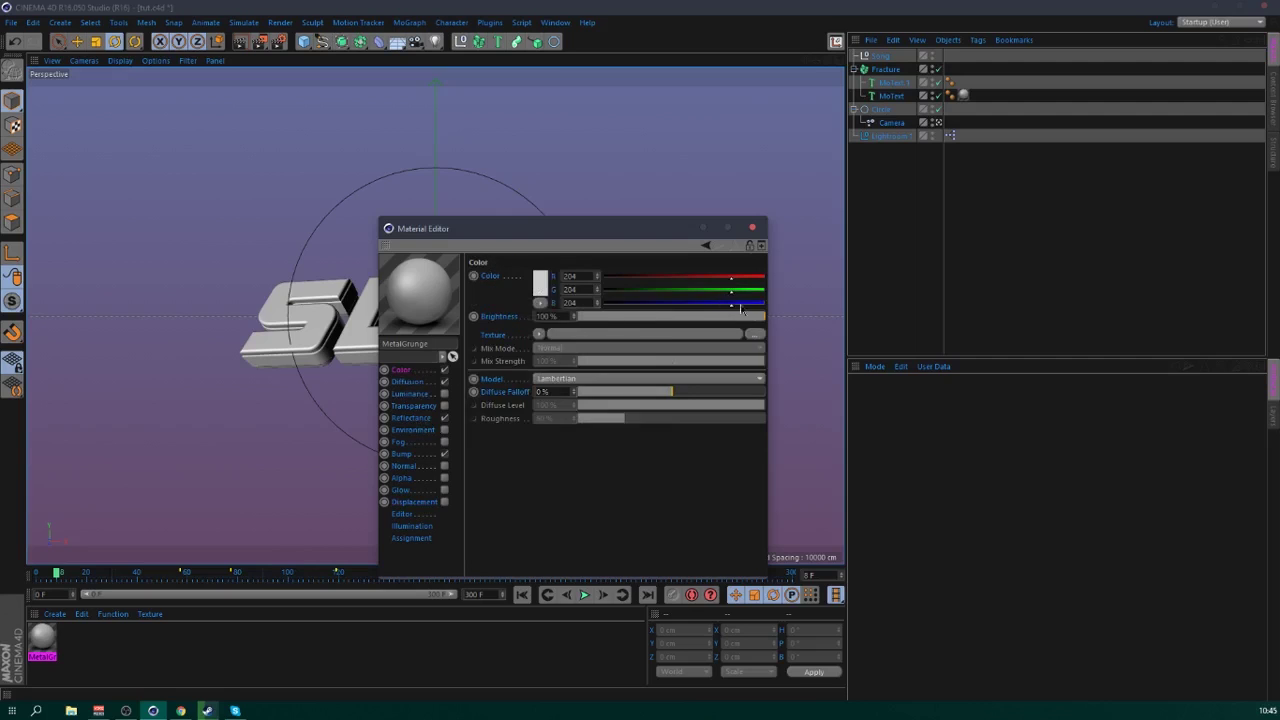
pyautogui.click(541, 285)
pyautogui.moveTo(511, 286); pyautogui.dragTo(404, 319)
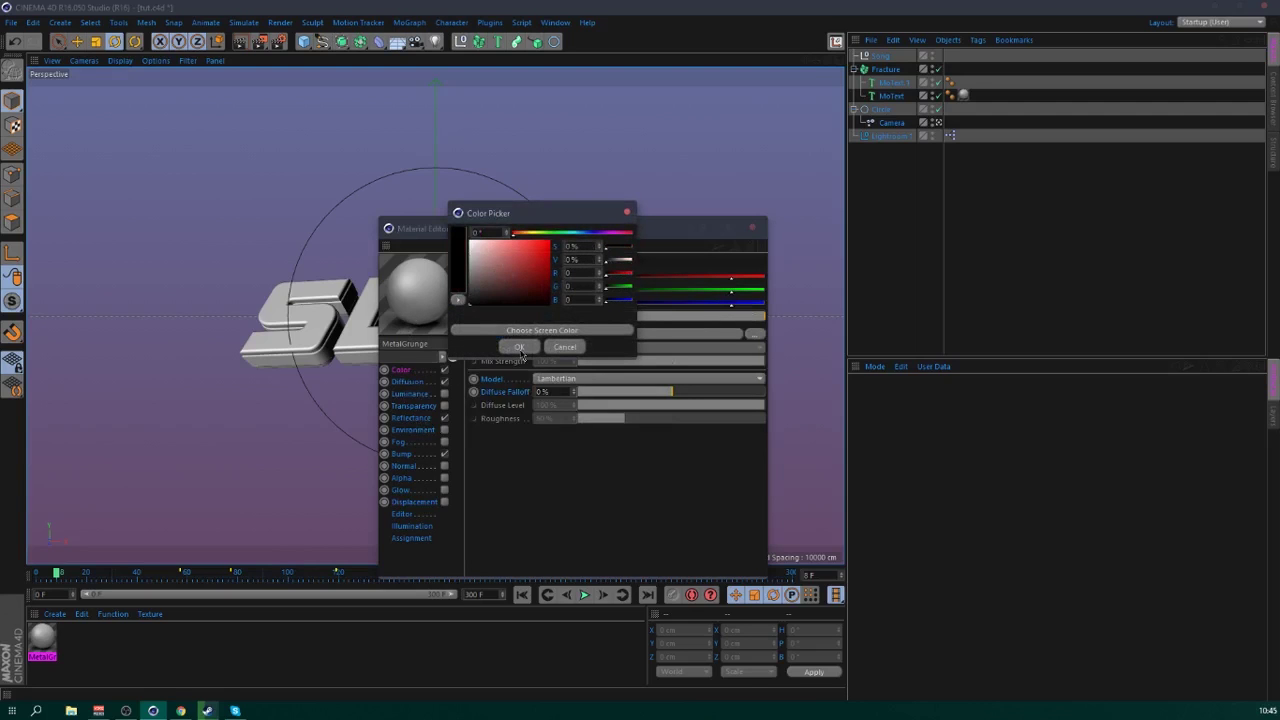
pyautogui.click(519, 348)
pyautogui.click(540, 334)
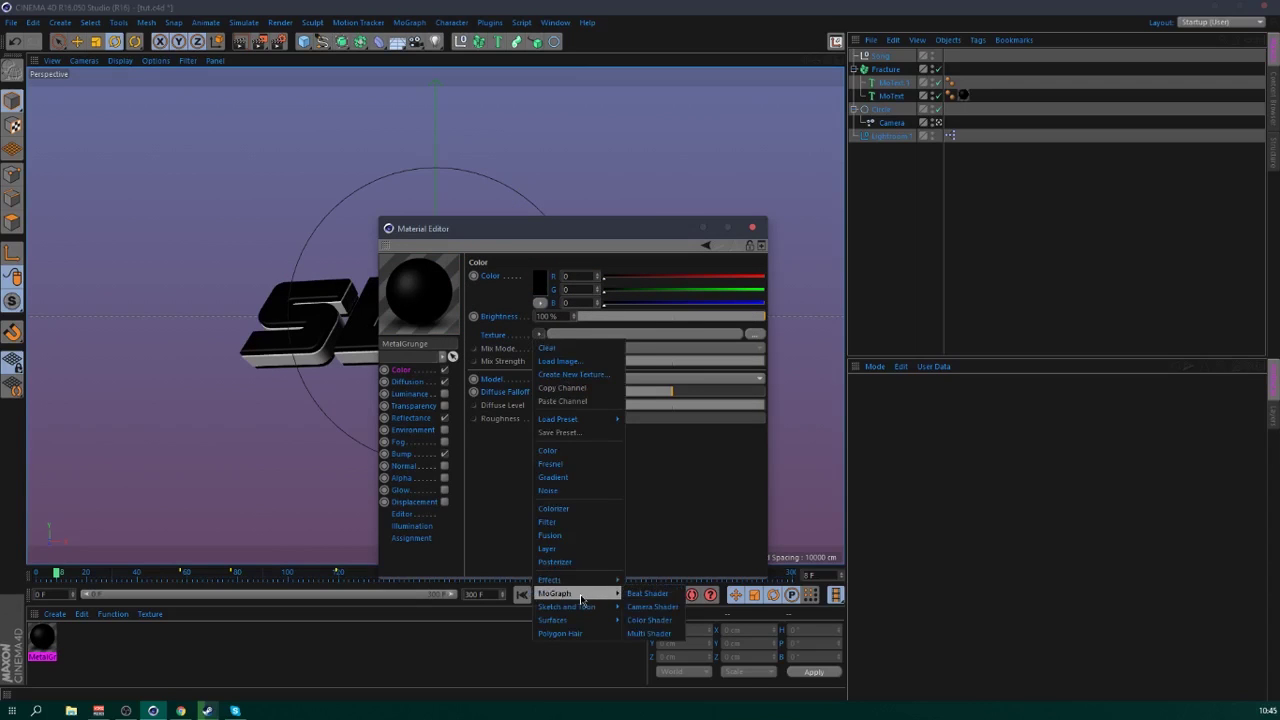
pyautogui.moveTo(580, 583)
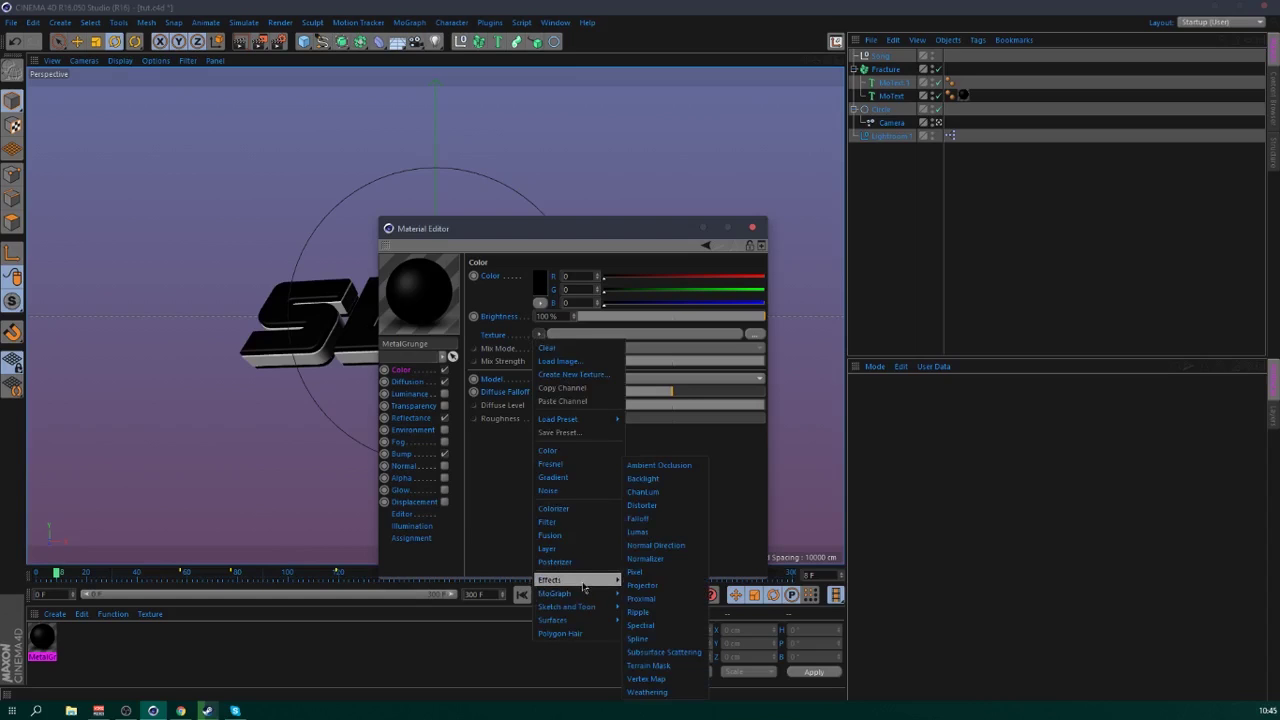
pyautogui.click(578, 477)
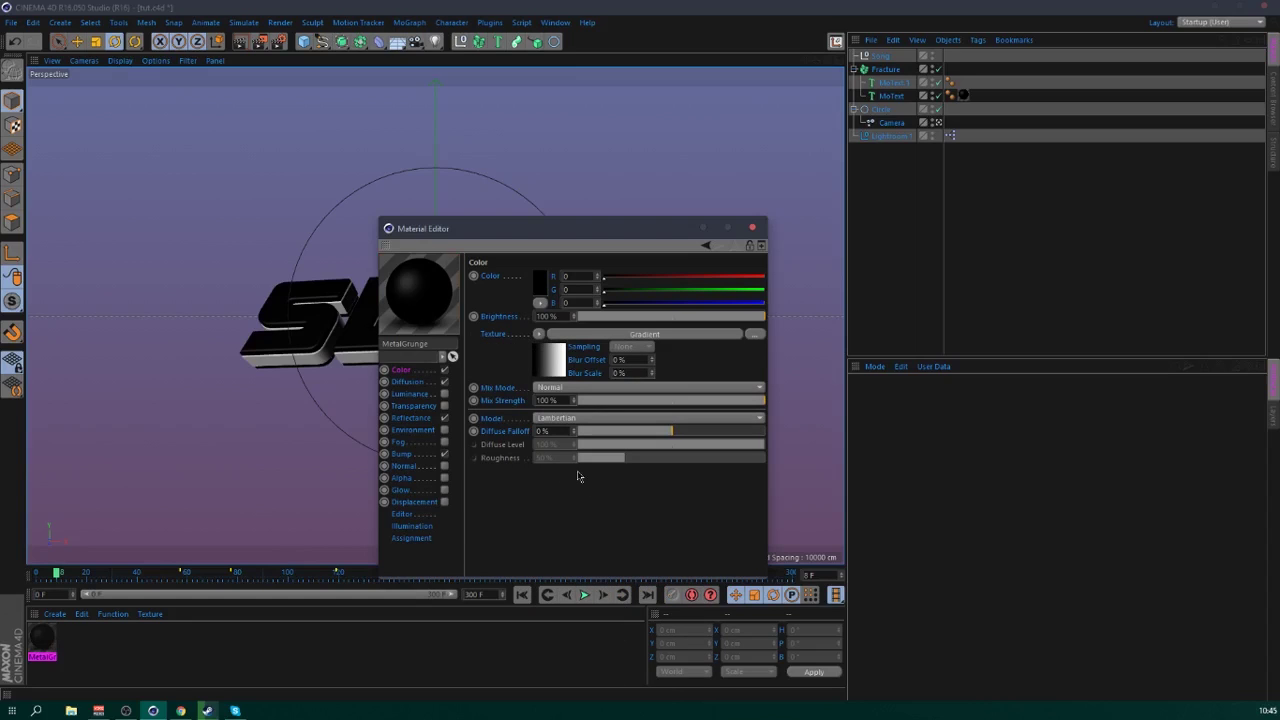
# - Load a Noise shader as the Color channel's texture and open its shader properties
pyautogui.click(540, 334)
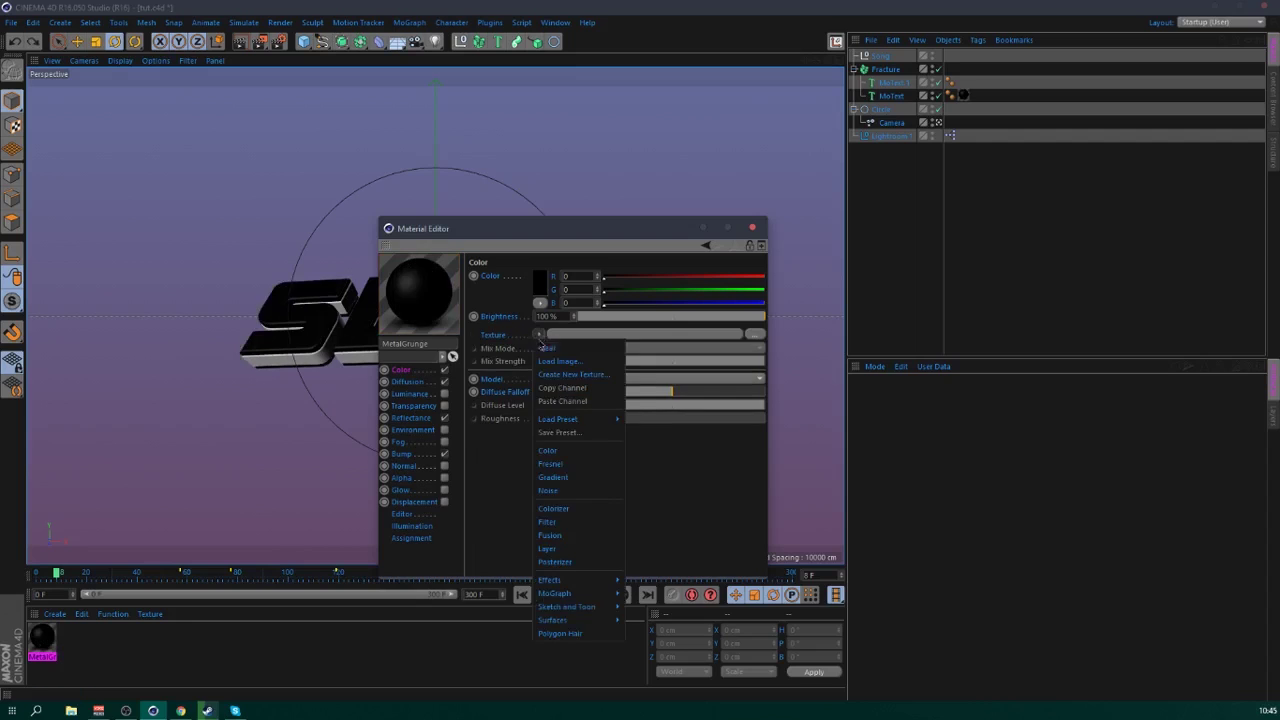
pyautogui.click(578, 491)
pyautogui.click(548, 365)
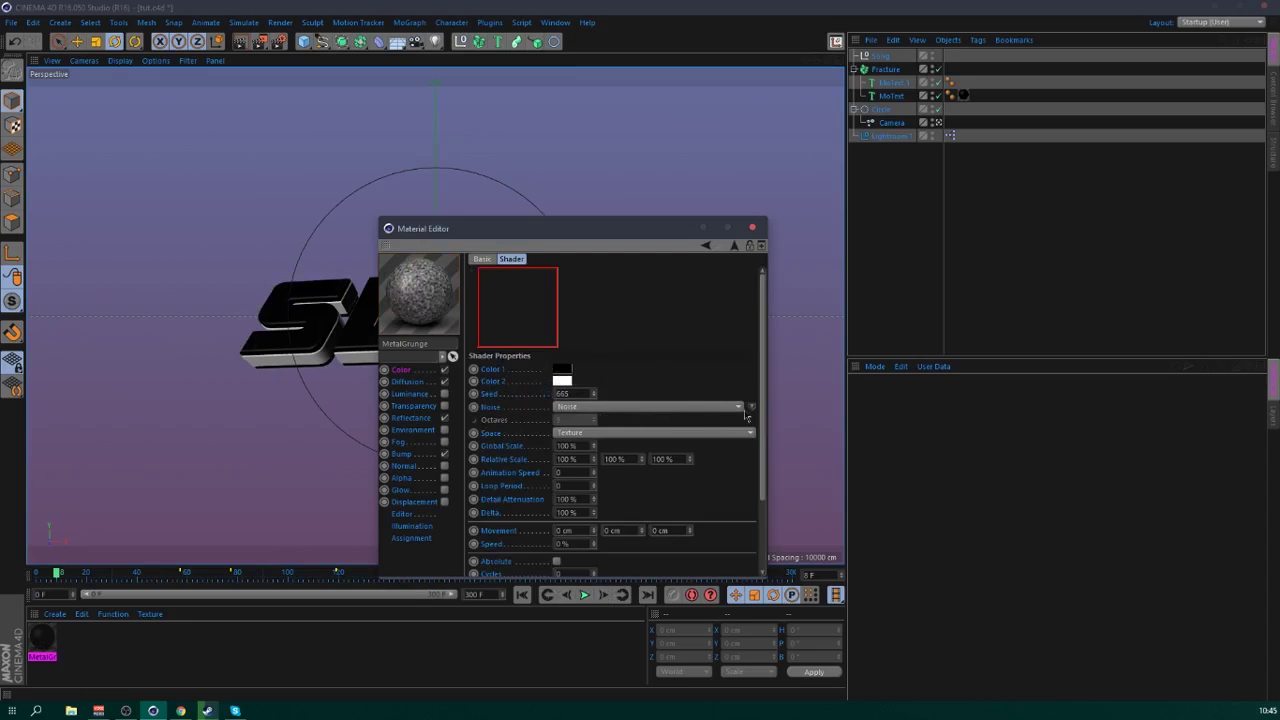
# - Browse the noise patterns and set the shader's noise type to Blistered Turbulence
pyautogui.click(739, 406)
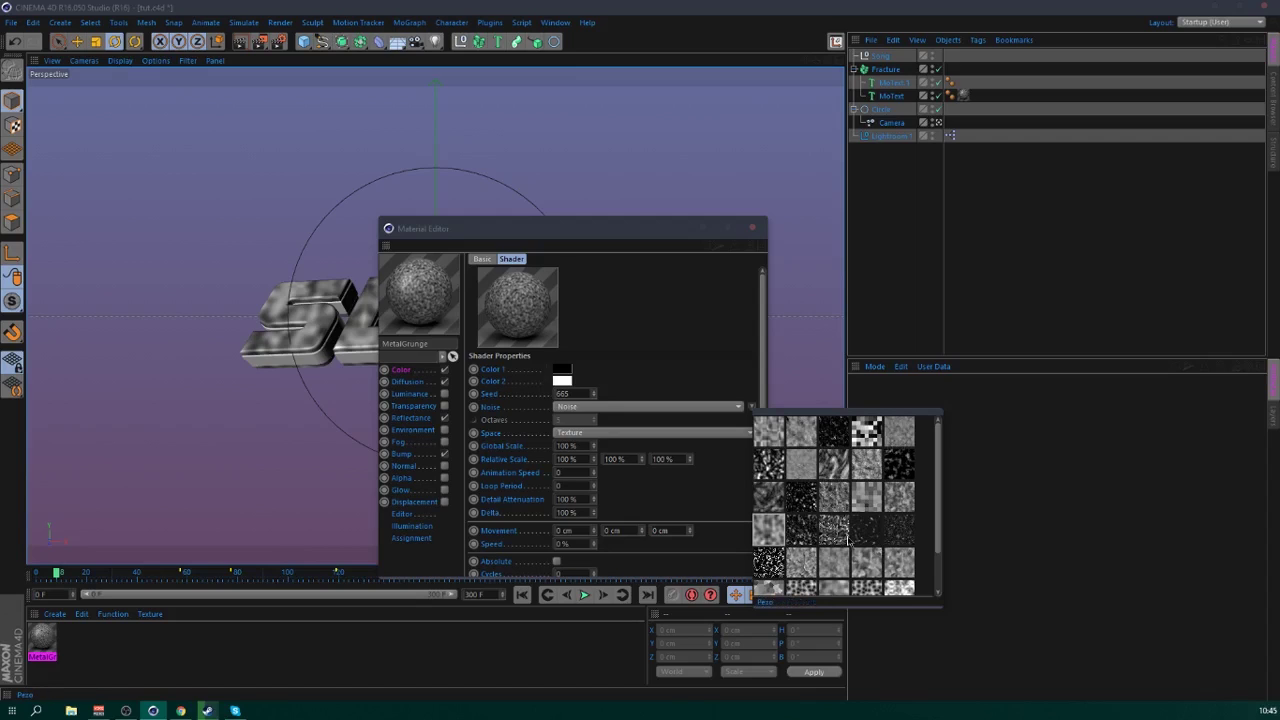
pyautogui.scroll(-2, 850, 495)
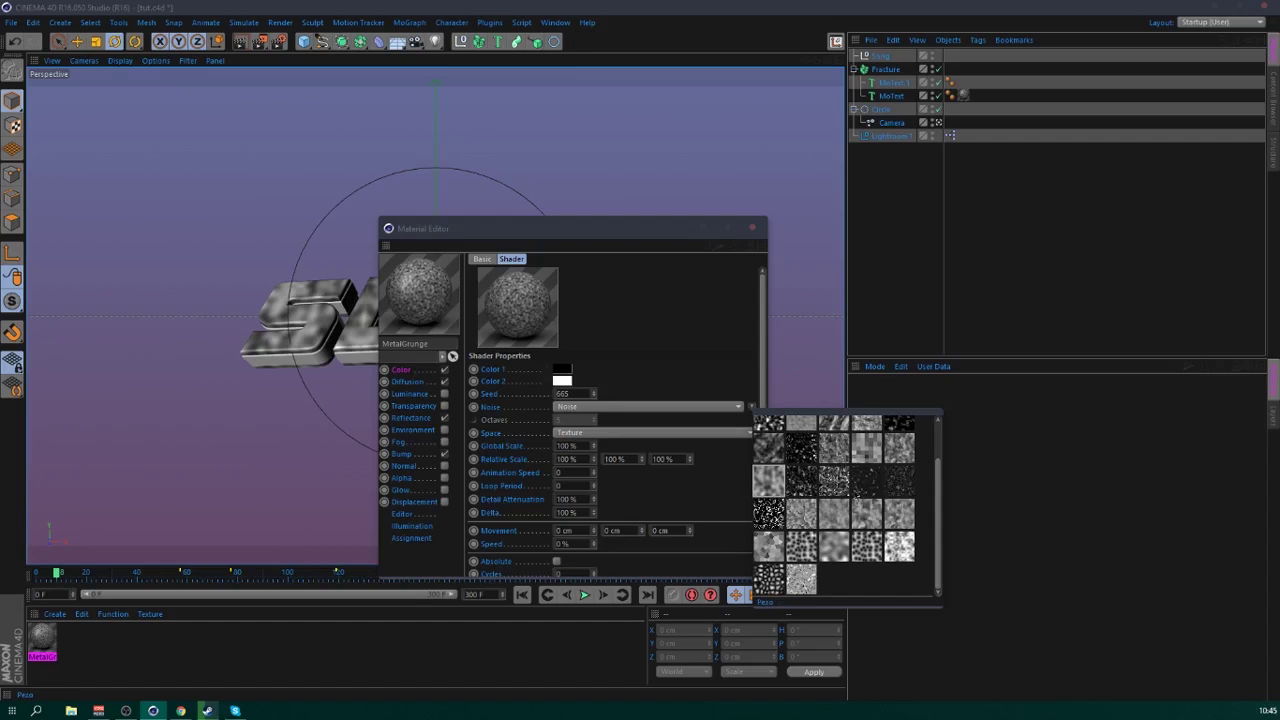
pyautogui.scroll(2, 905, 510)
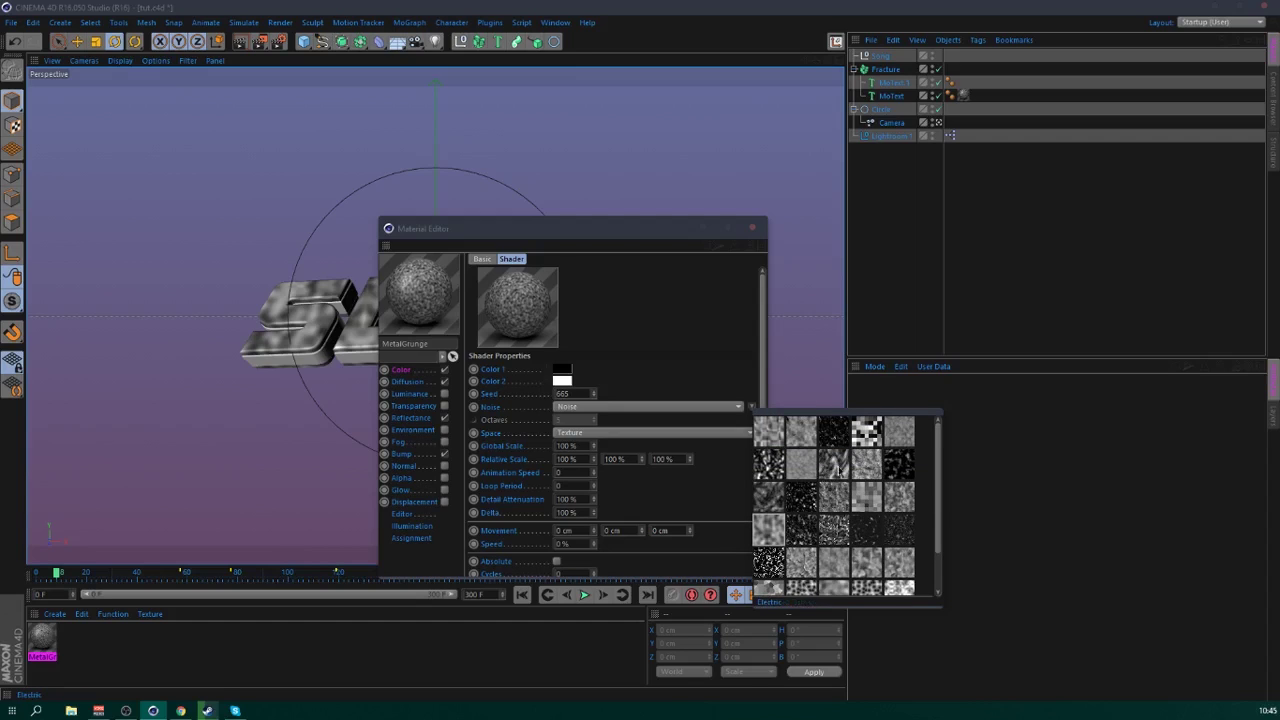
pyautogui.scroll(-2, 840, 488)
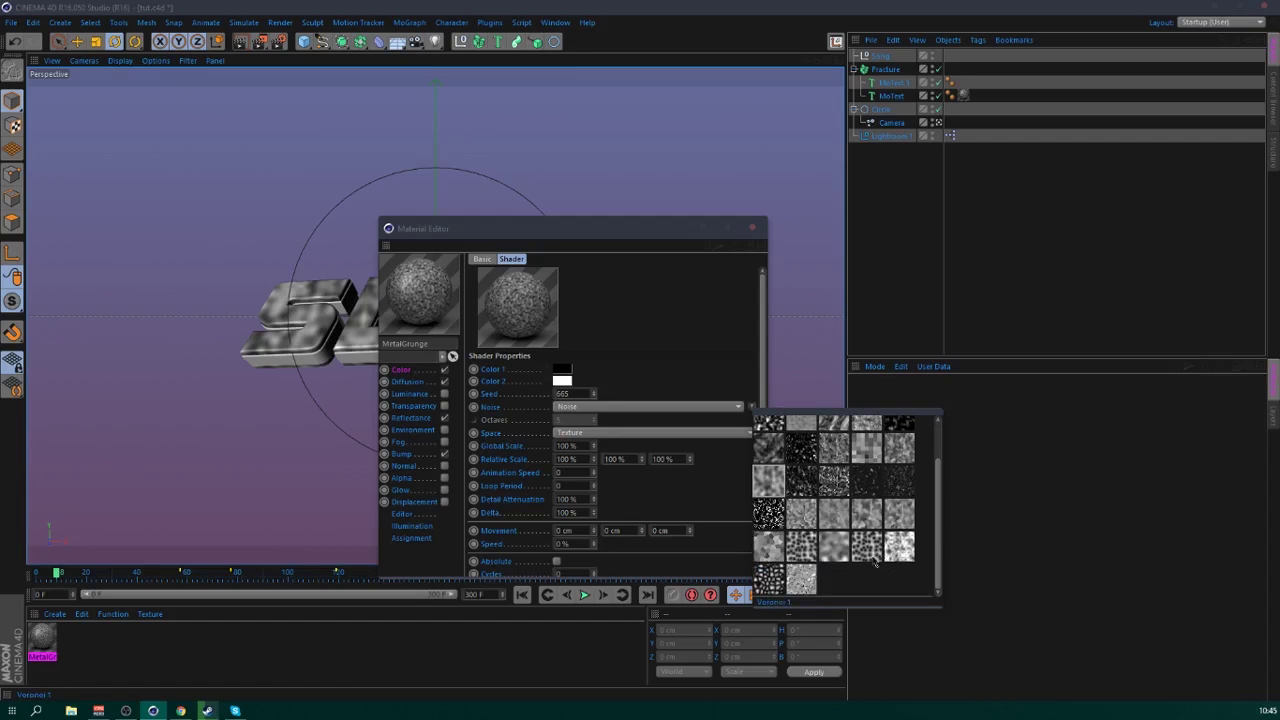
pyautogui.scroll(2, 802, 520)
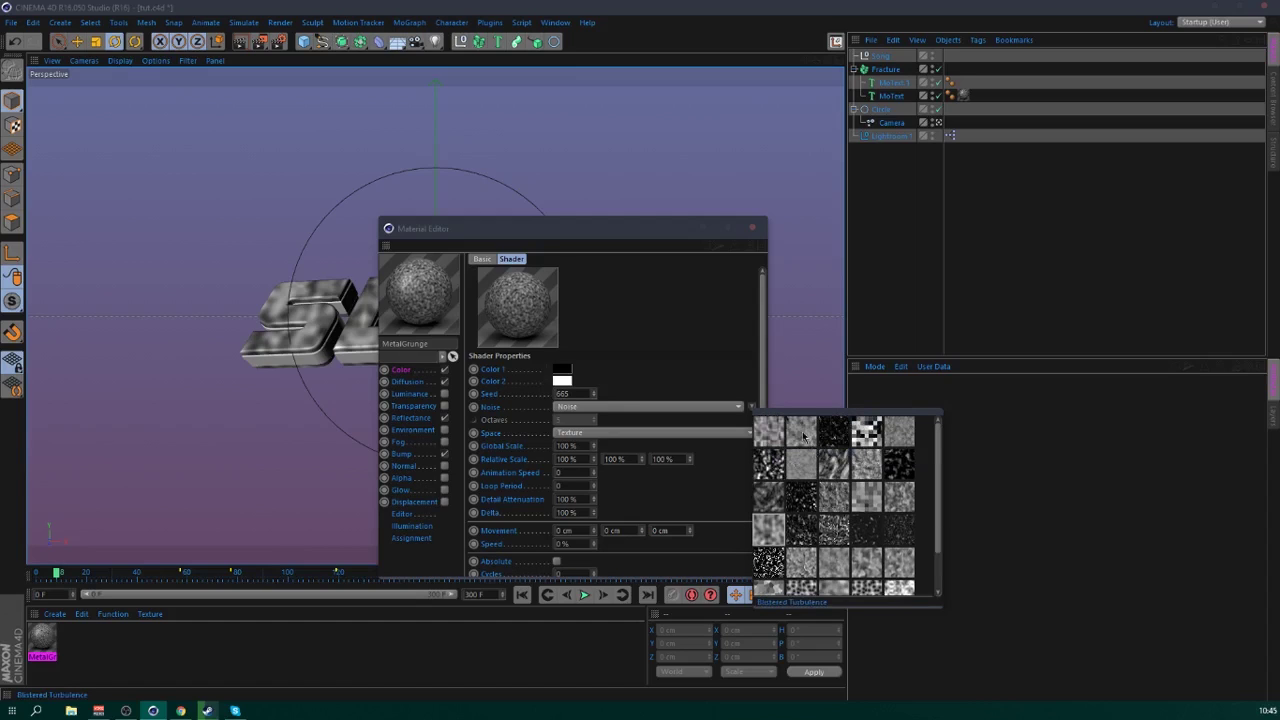
pyautogui.click(802, 431)
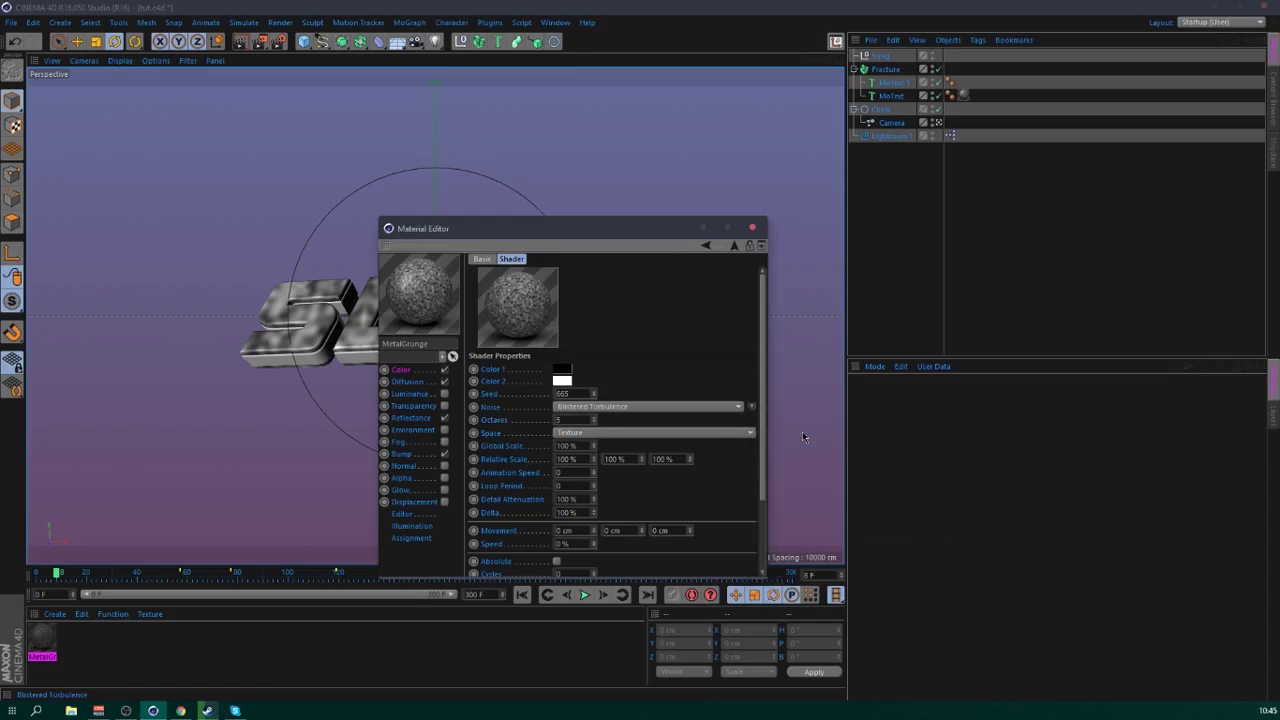
pyautogui.click(752, 406)
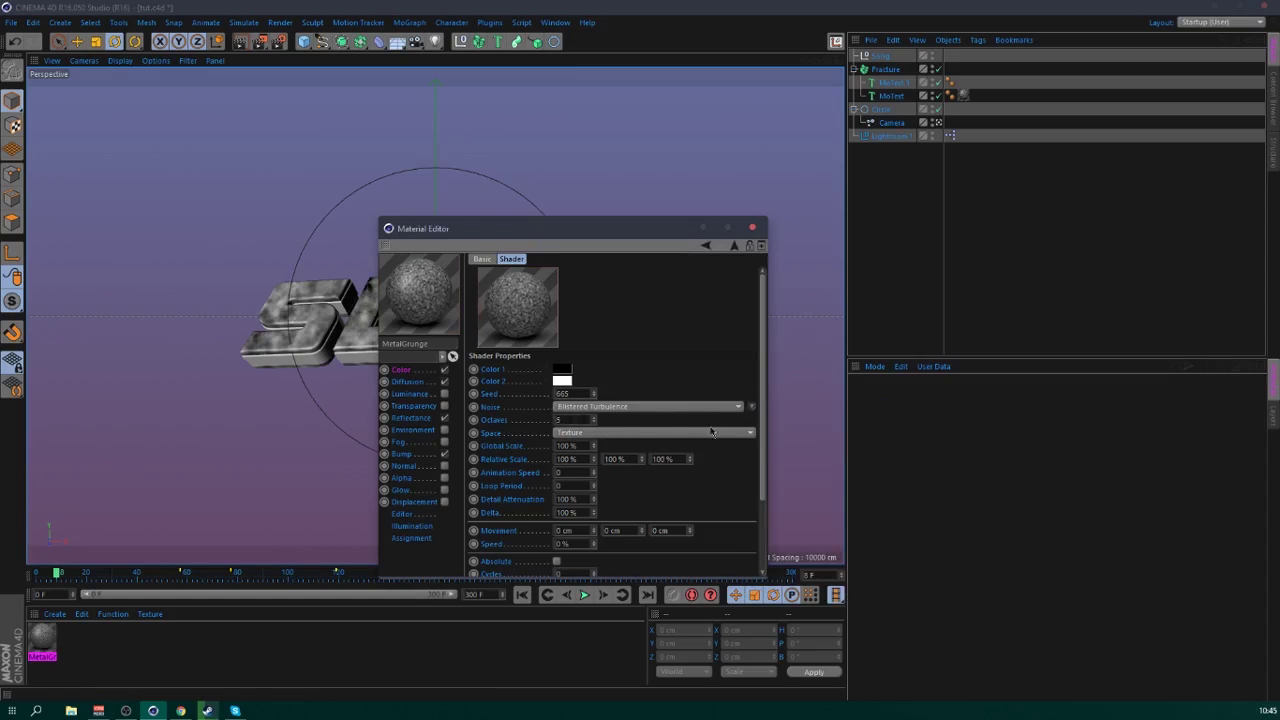
pyautogui.click(751, 407)
pyautogui.click(797, 431)
# - Set the noise shader's Global Scale to 455 % and change its Color 2 to grey
pyautogui.click(570, 446)
pyautogui.write('455')
pyautogui.press('Return')
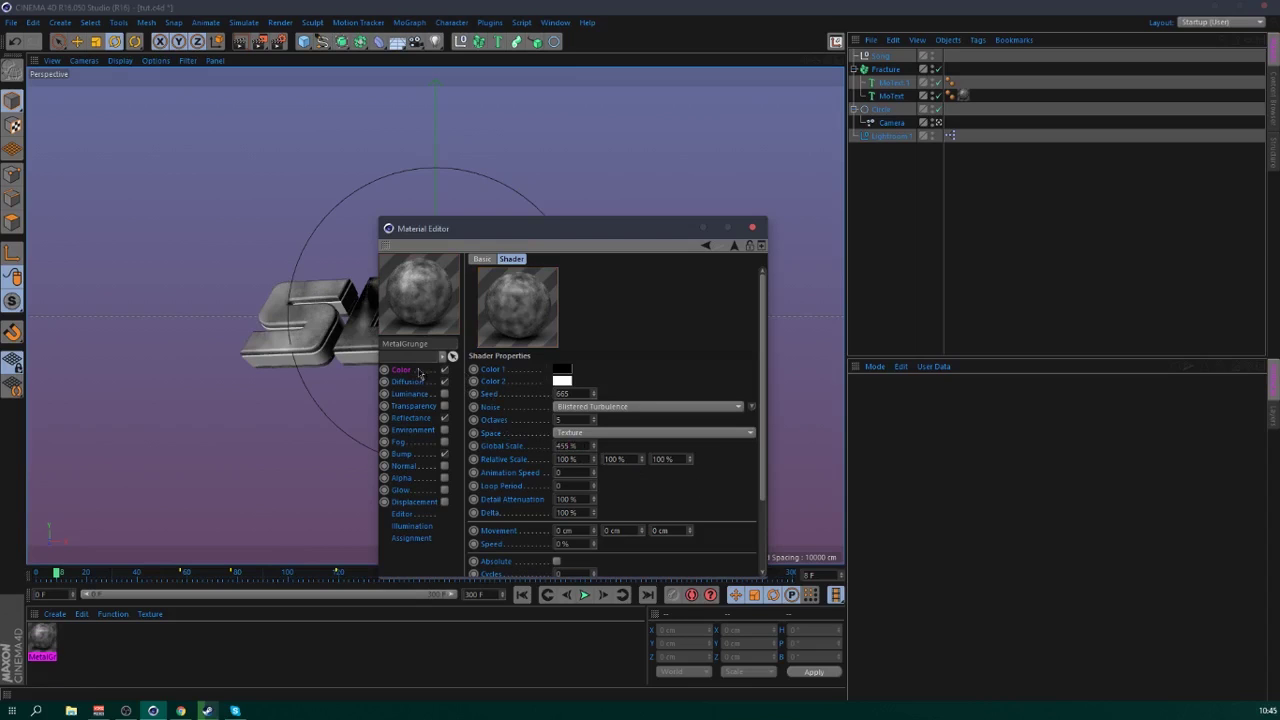
pyautogui.click(562, 382)
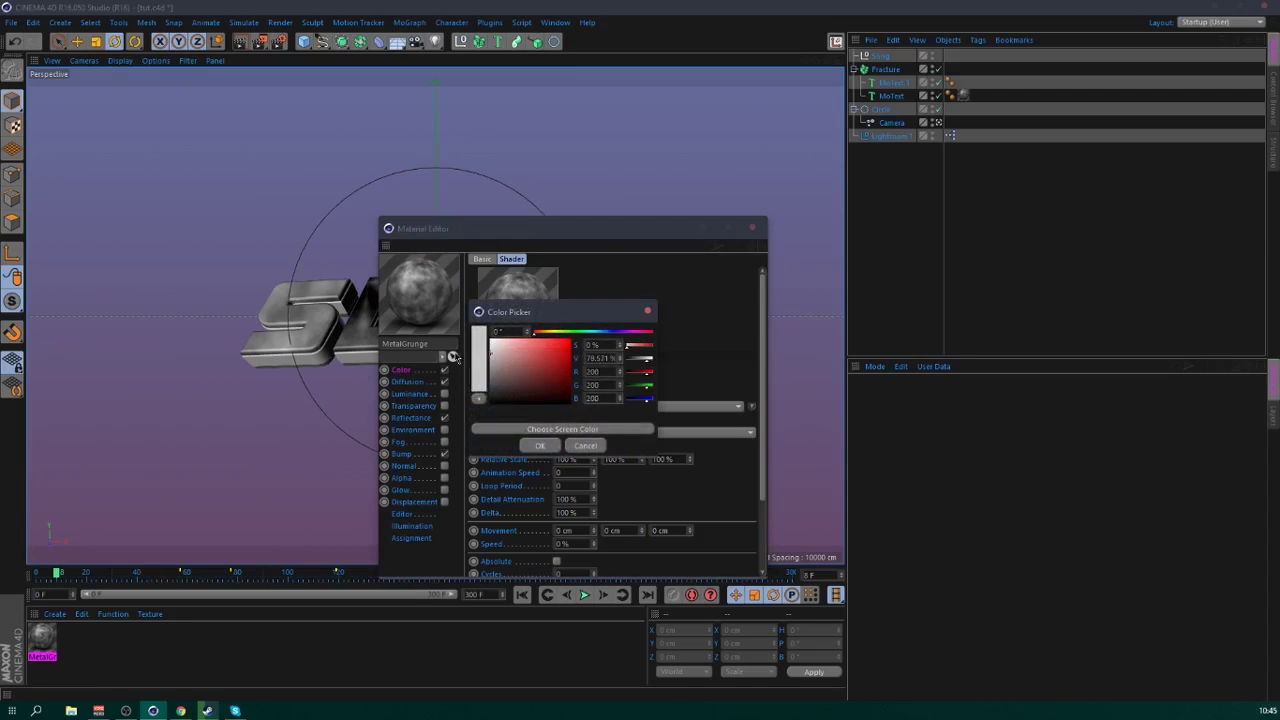
pyautogui.click(538, 444)
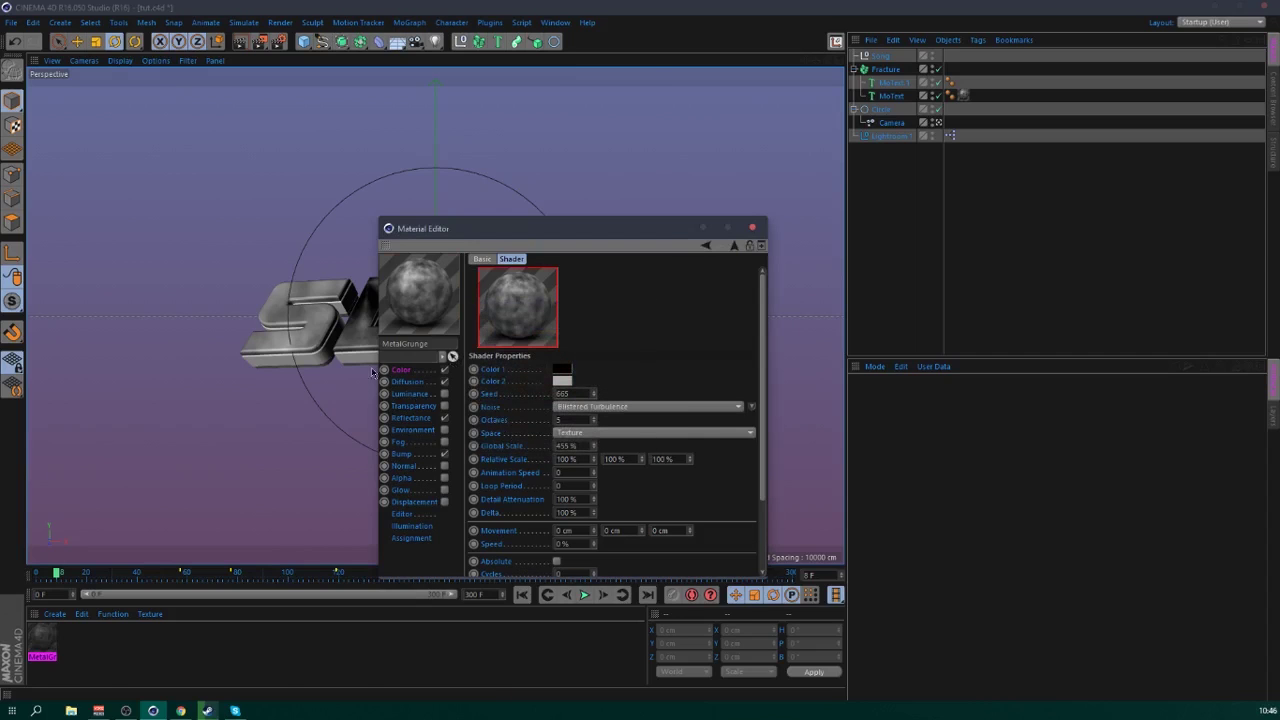
# - Copy the color noise into the Diffusion texture, with Affect Reflection enabled, Mix Strength at 40 % and slightly lower Brightness
pyautogui.click(427, 371)
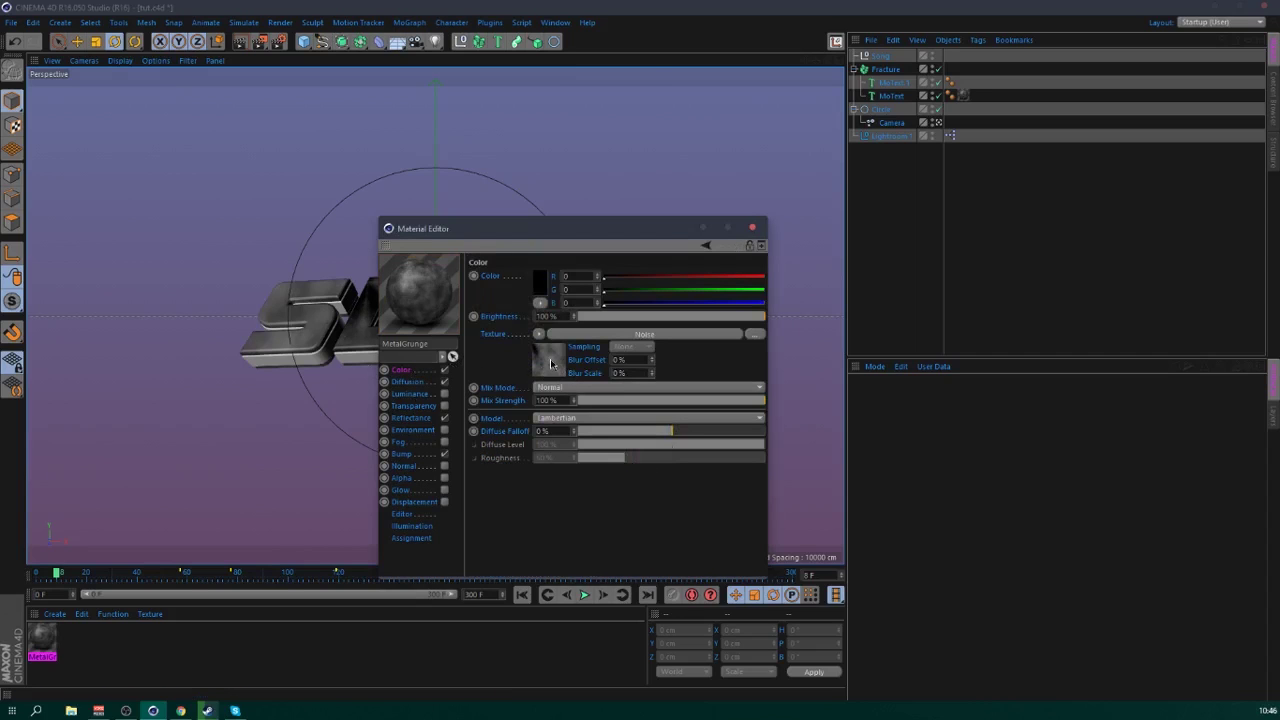
pyautogui.click(407, 381)
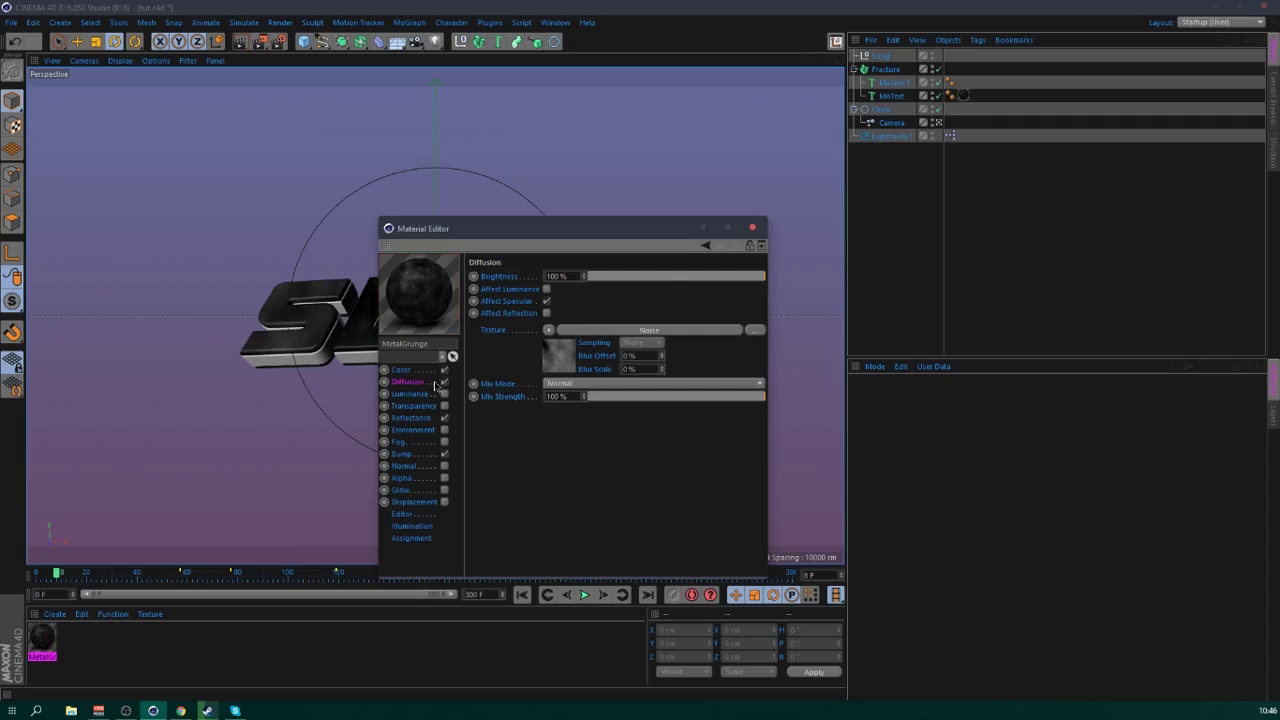
pyautogui.click(546, 313)
pyautogui.moveTo(640, 398); pyautogui.dragTo(658, 400)
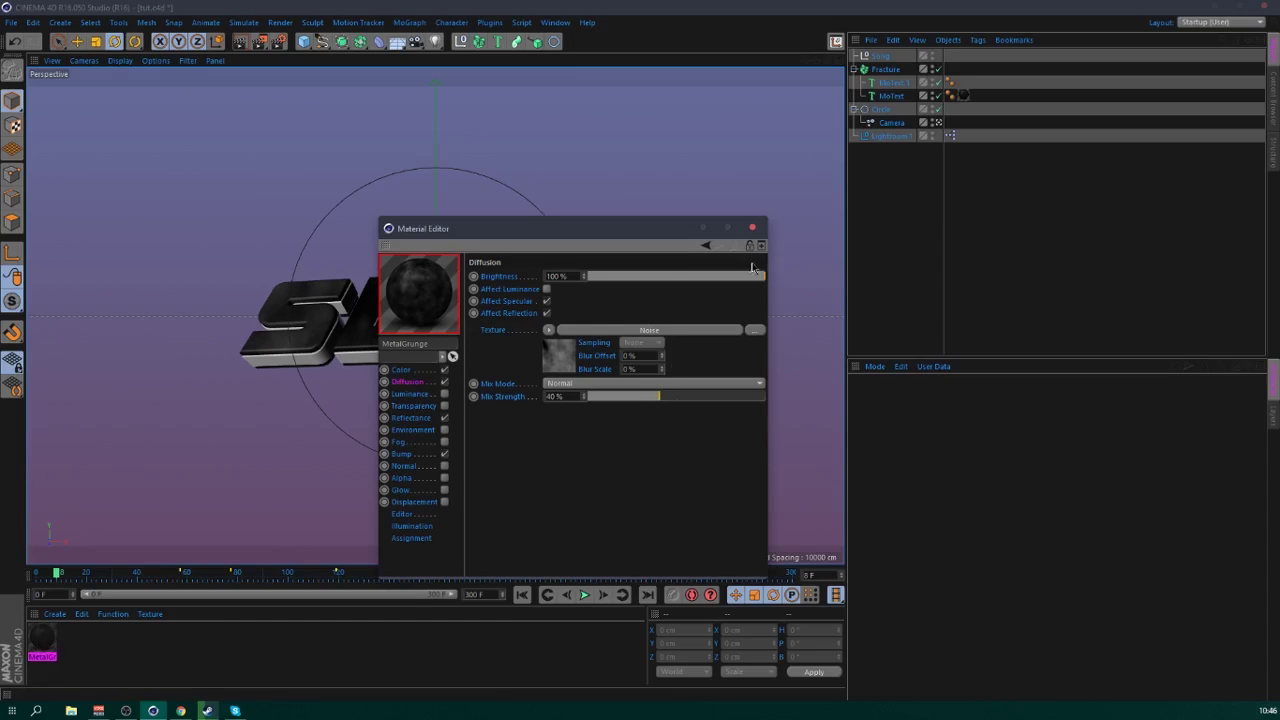
pyautogui.moveTo(748, 280); pyautogui.dragTo(732, 286)
# - Set the color texture's Mix Strength to about 49 % and add a Reflection (Legacy) layer to the Reflectance channel
pyautogui.click(405, 371)
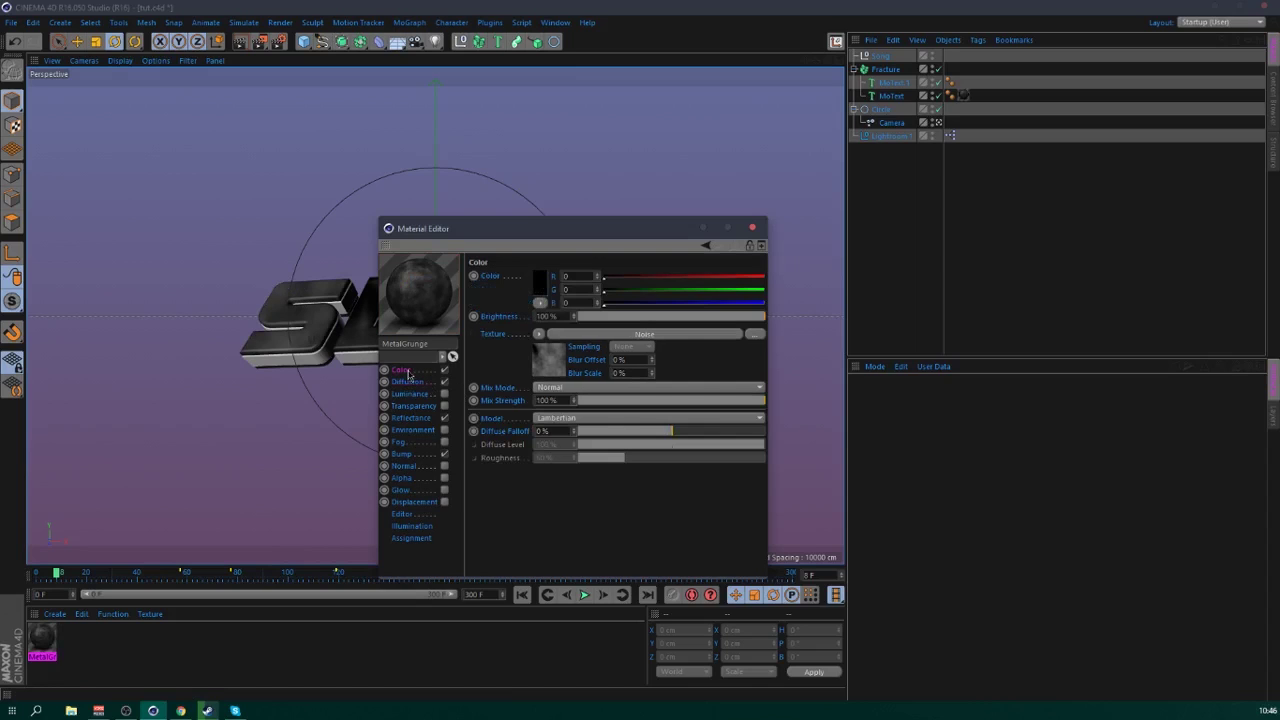
pyautogui.click(665, 401)
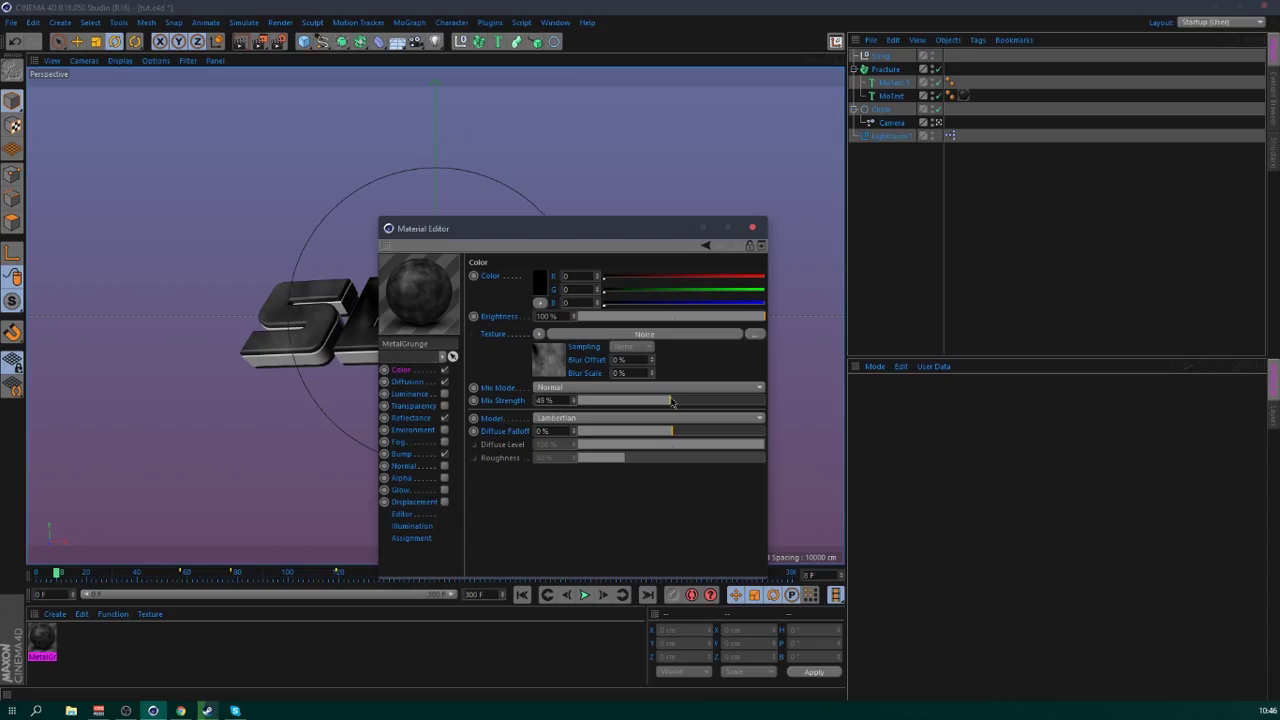
pyautogui.click(408, 418)
pyautogui.click(485, 290)
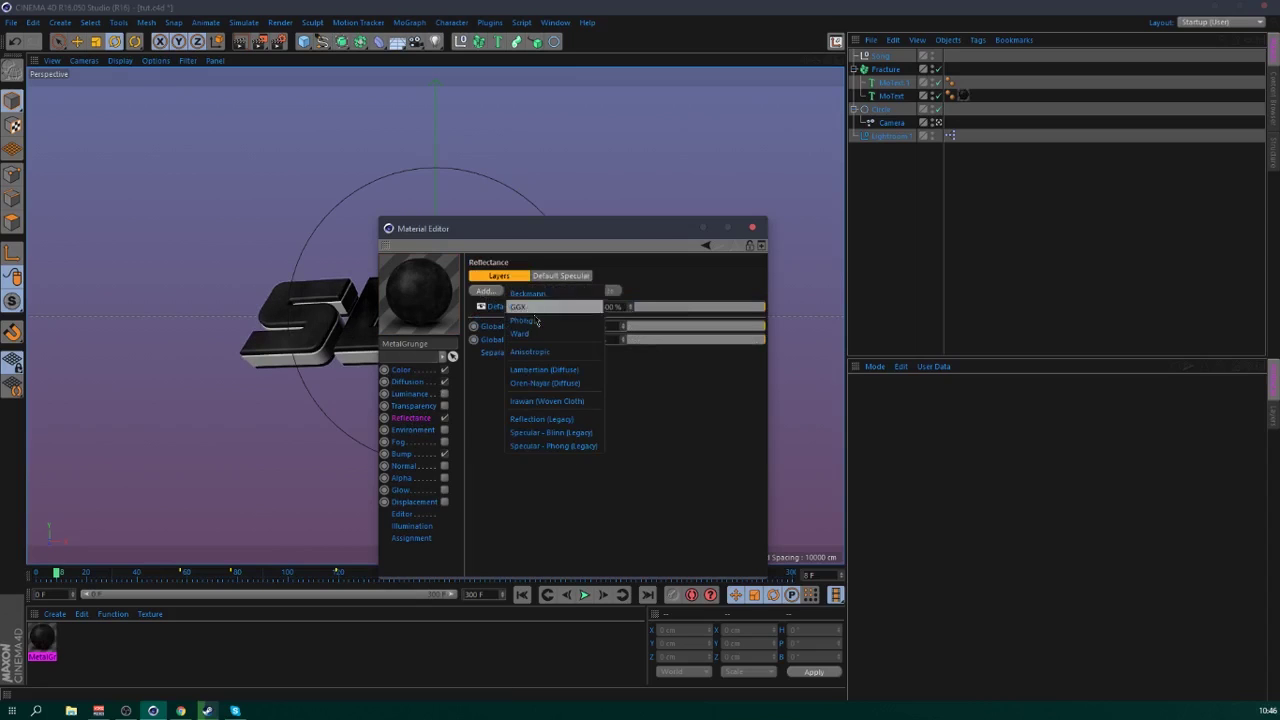
pyautogui.click(566, 421)
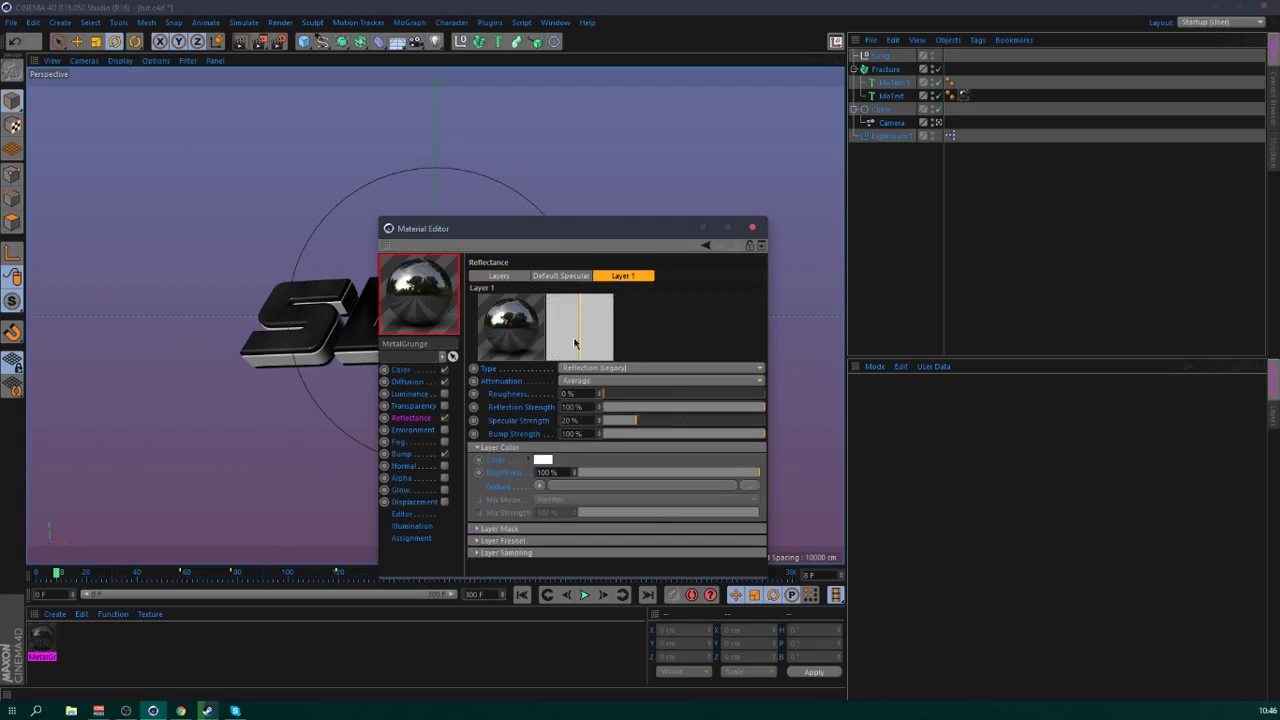
# - Set the Default Specular to Metal attenuation with Width 69 %, Falloff 10 %, Inner Width 12 % and Specular Strength 40 %
pyautogui.click(574, 278)
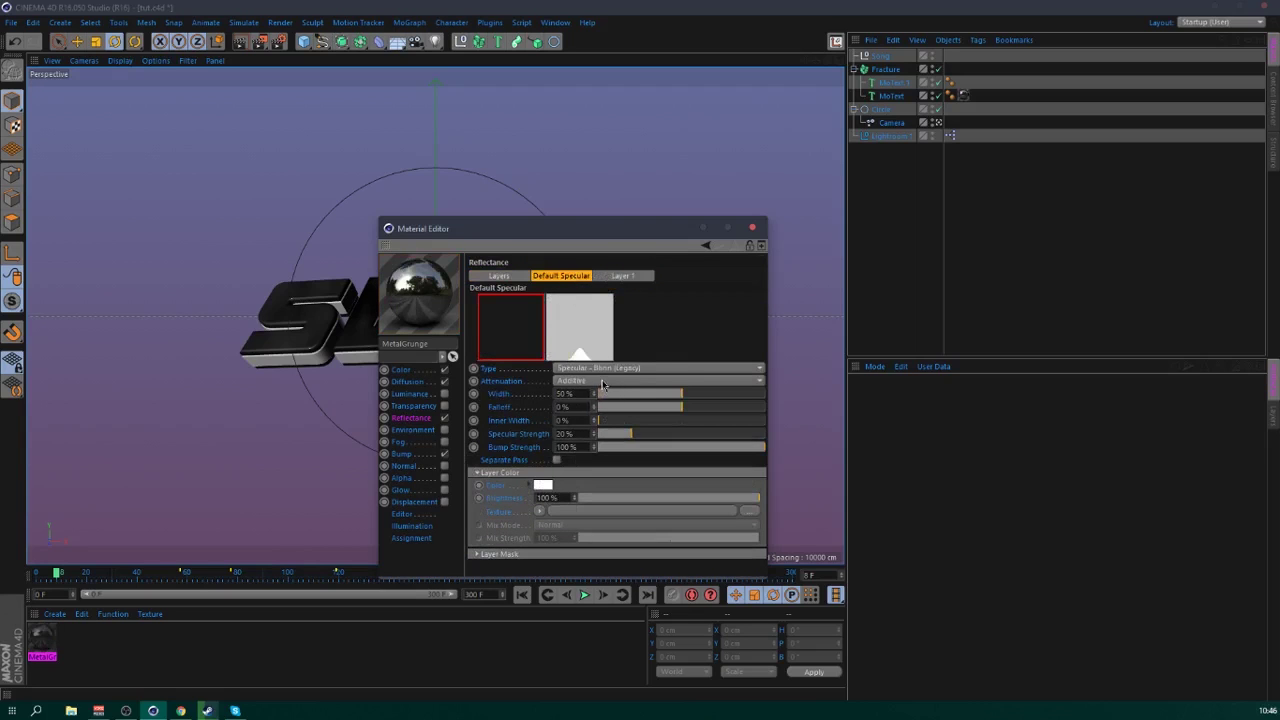
pyautogui.click(603, 384)
pyautogui.click(605, 410)
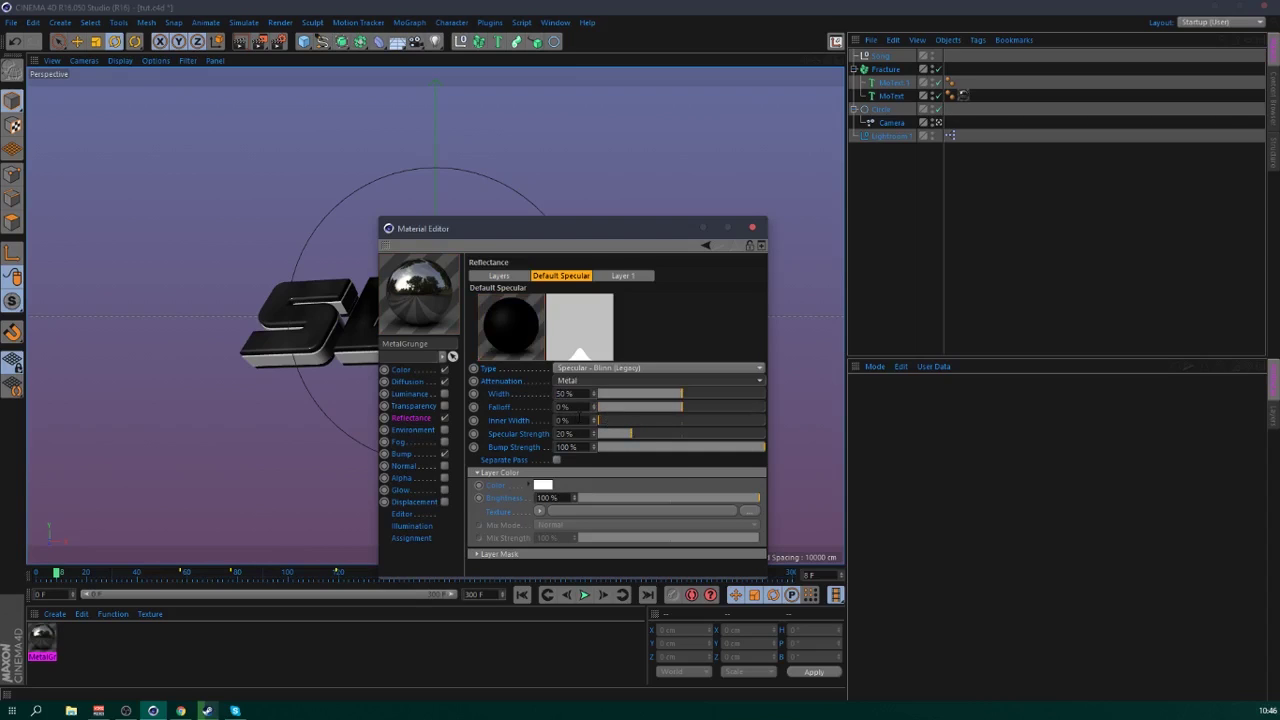
pyautogui.moveTo(579, 419); pyautogui.dragTo(535, 394)
pyautogui.write('12')
pyautogui.press('Return')
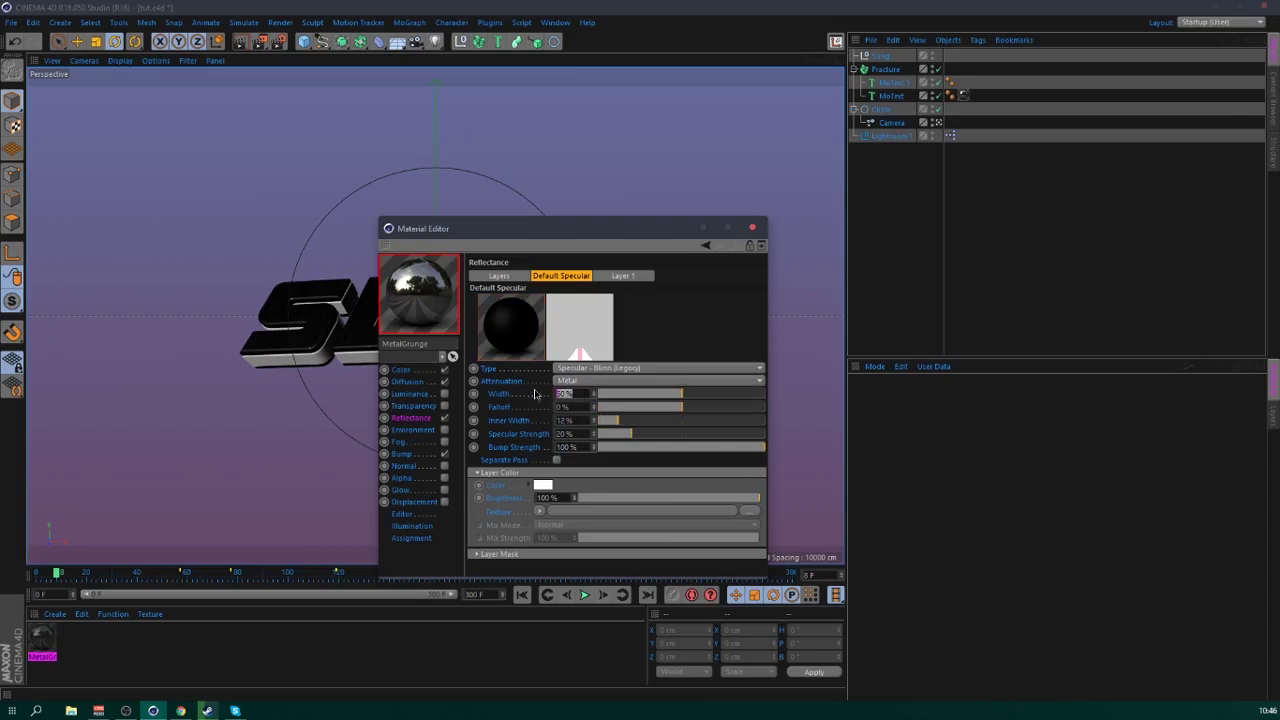
pyautogui.write('69')
pyautogui.press('Return')
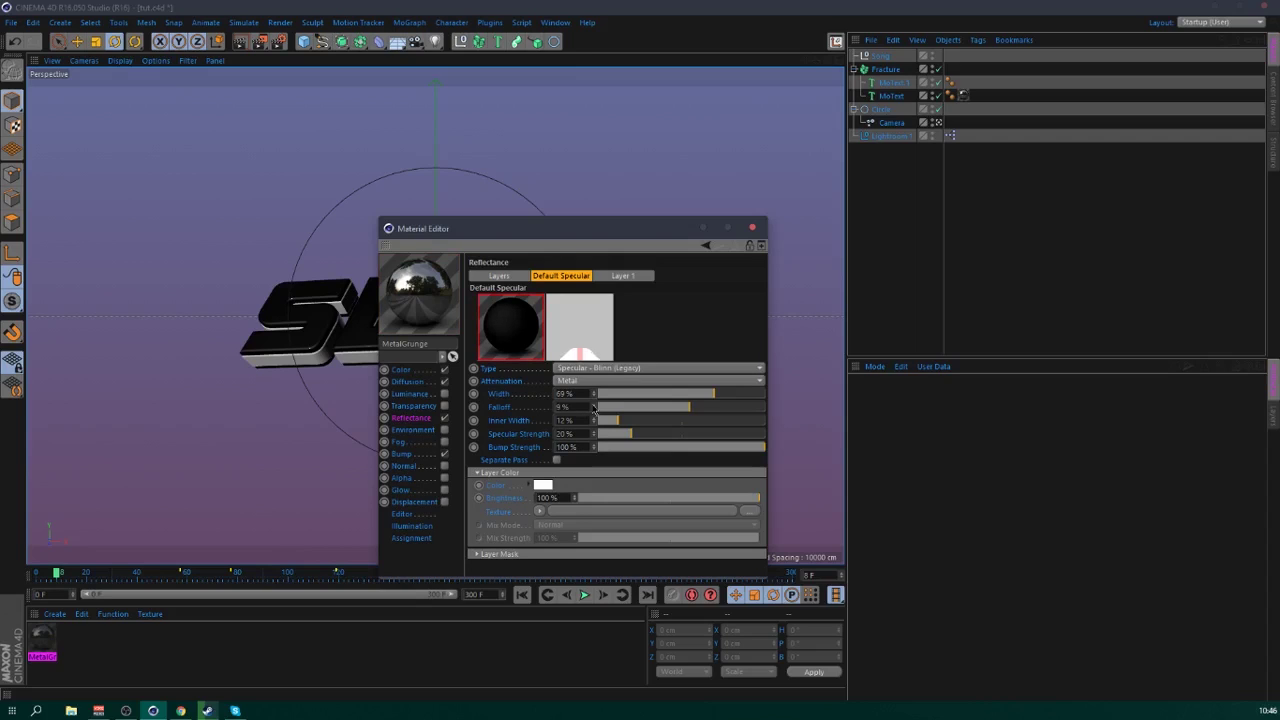
pyautogui.moveTo(593, 438); pyautogui.dragTo(593, 437)
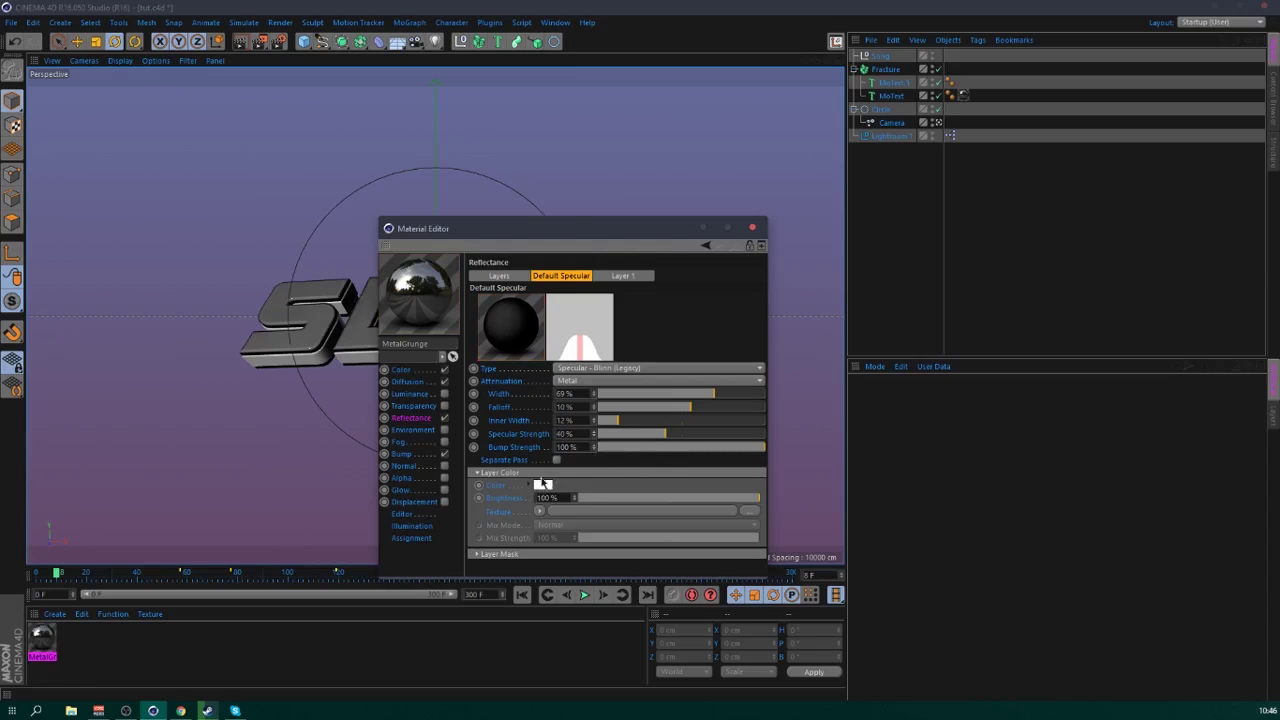
# - Load a Layer shader as the Layer Color texture of reflectance Layer 1
pyautogui.click(621, 276)
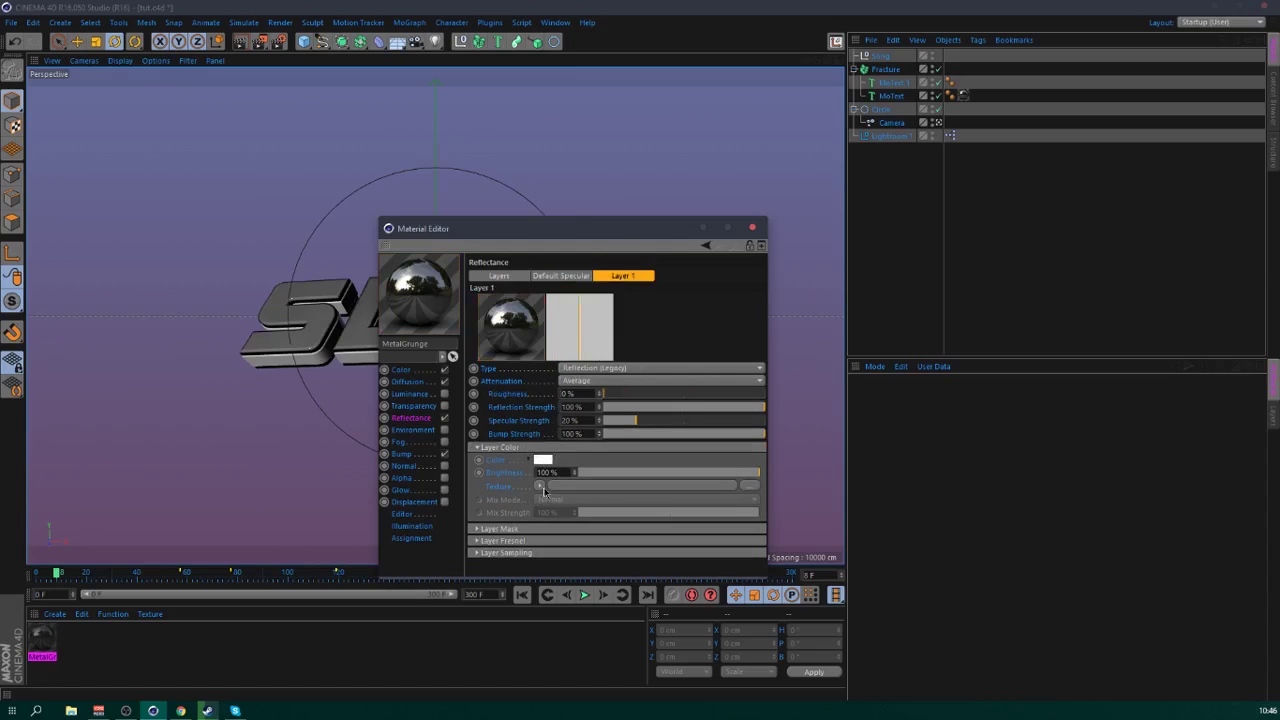
pyautogui.click(540, 486)
pyautogui.click(562, 394)
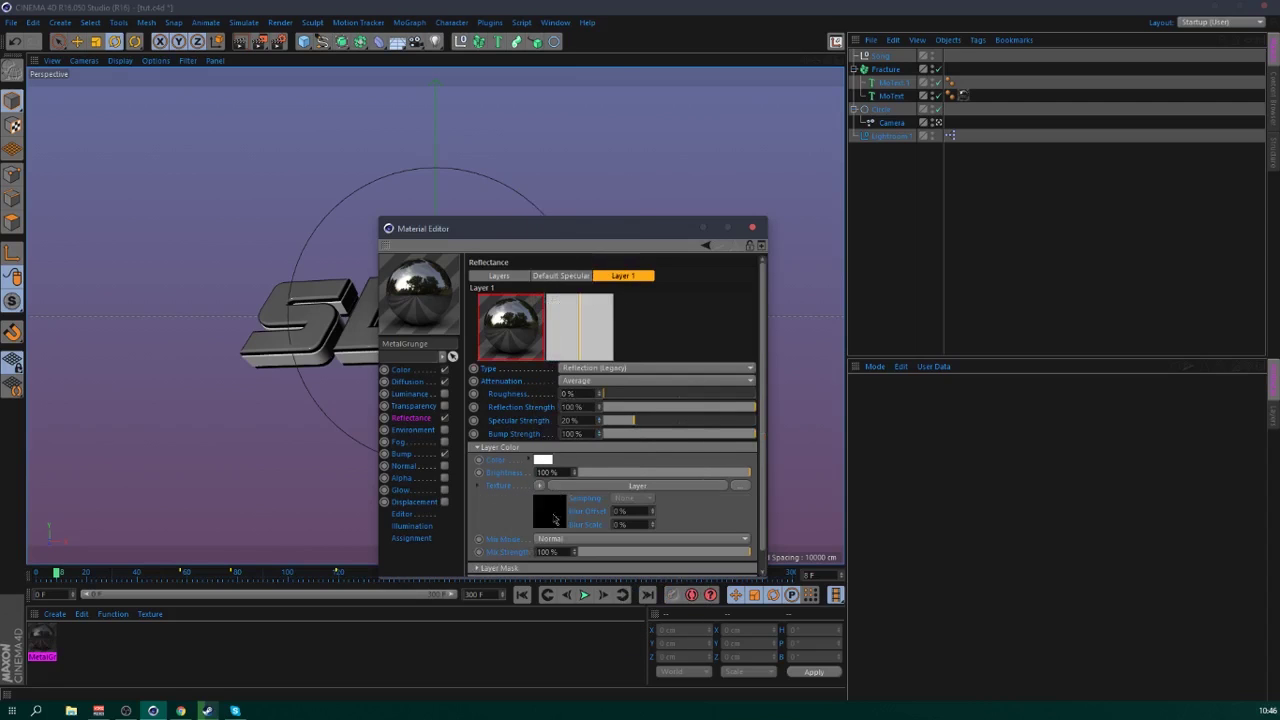
# - Add the Grunge Texture image from the Tut folder to the reflectance Layer shader
pyautogui.click(554, 516)
pyautogui.click(480, 381)
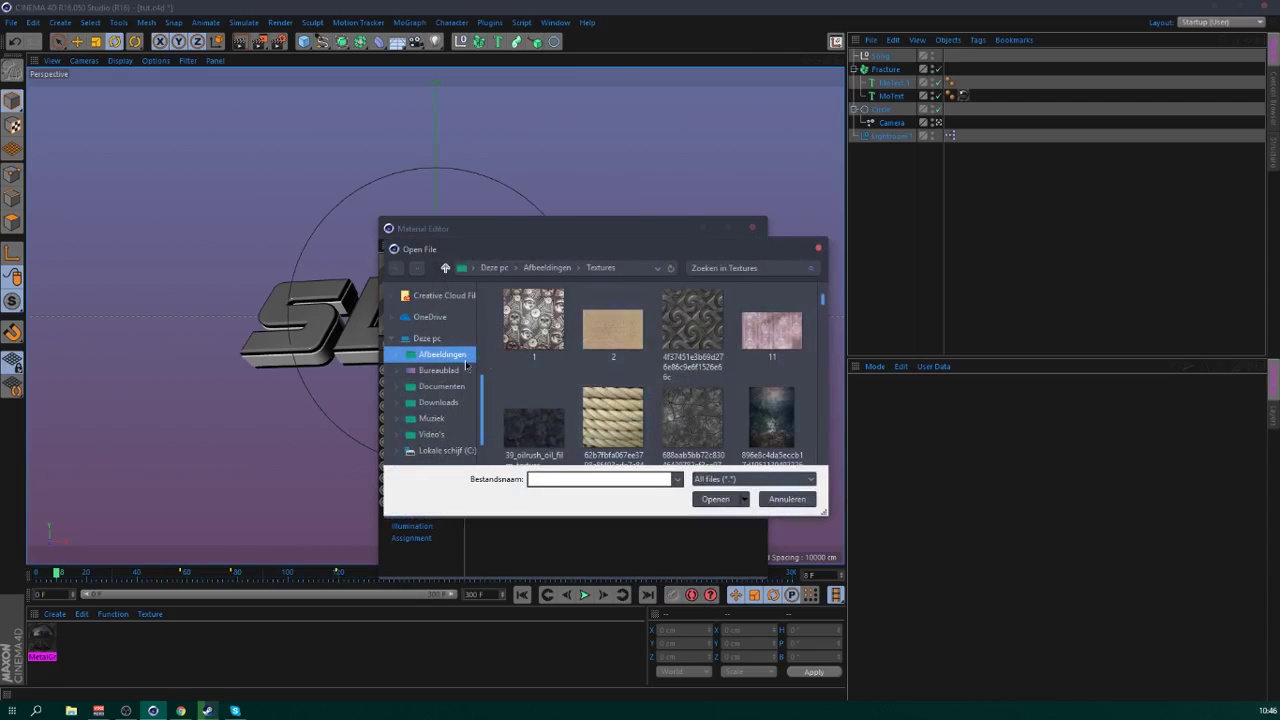
pyautogui.scroll(3, 445, 368)
pyautogui.click(430, 355)
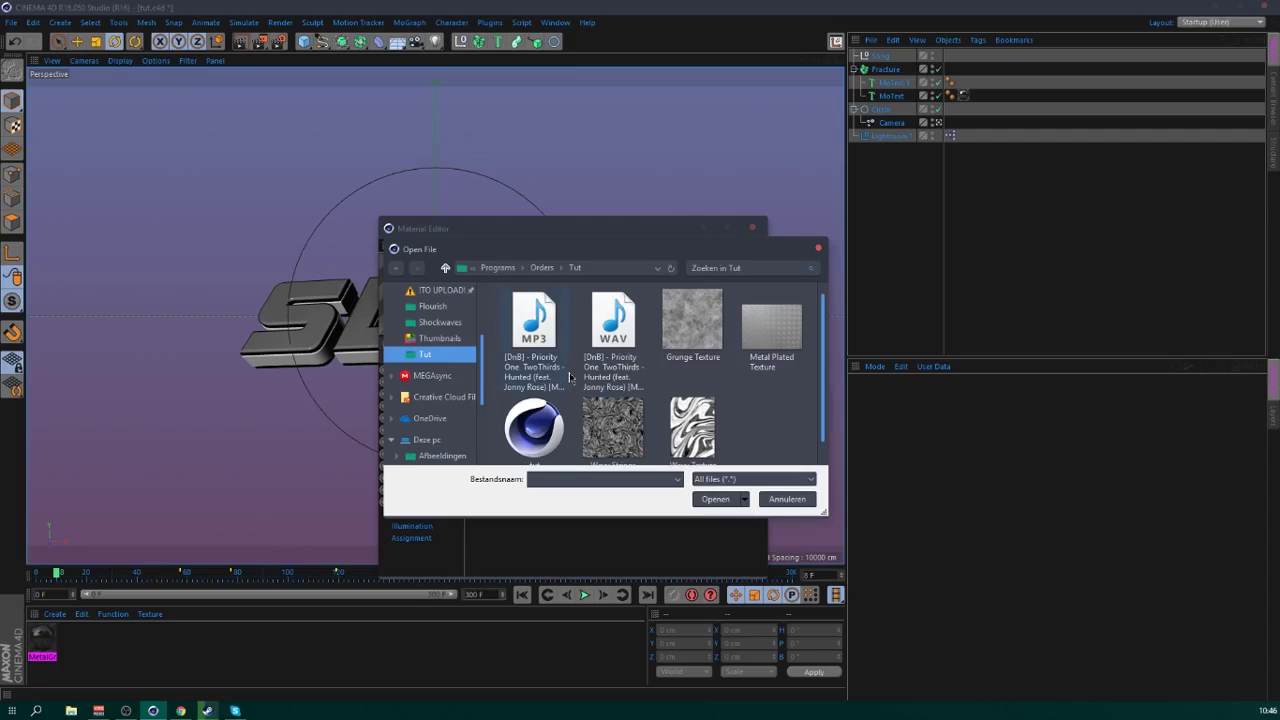
pyautogui.doubleClick(697, 326)
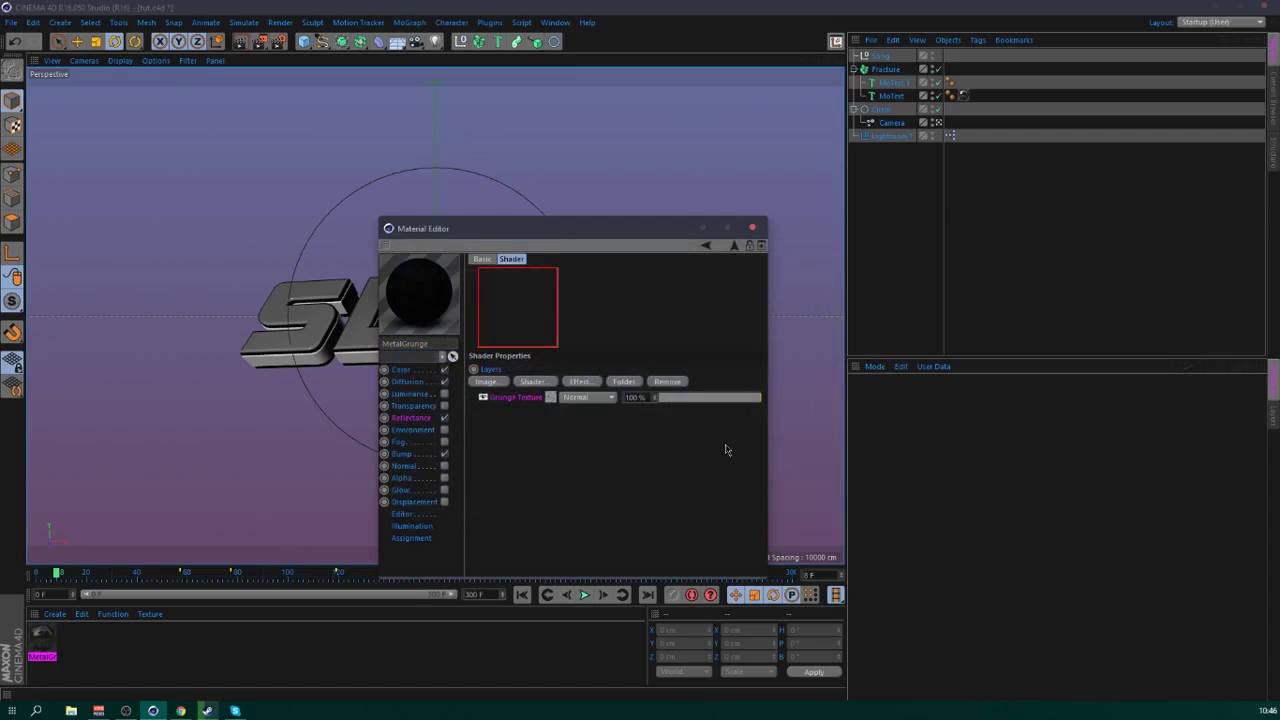
# - Add a Brightness / Contrast / Gamma effect above the grunge image with Brightness -20 % and Contrast 16 %
pyautogui.click(530, 381)
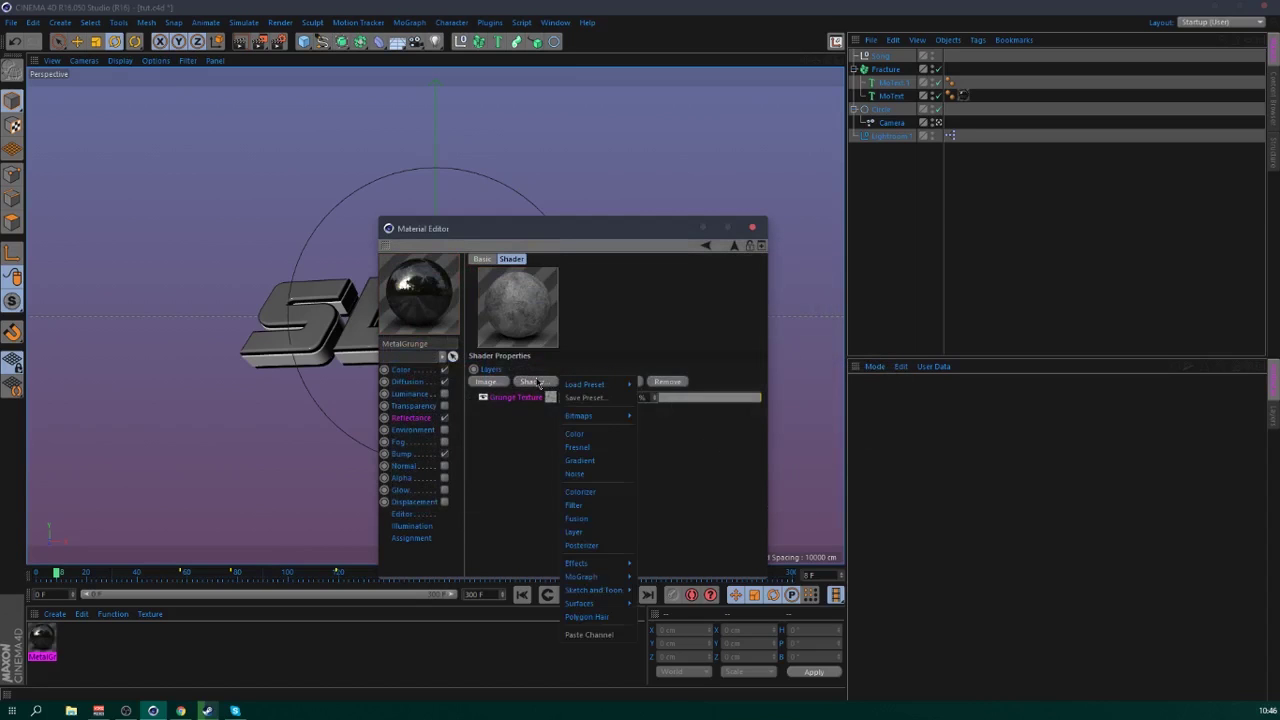
pyautogui.click(515, 414)
pyautogui.click(580, 381)
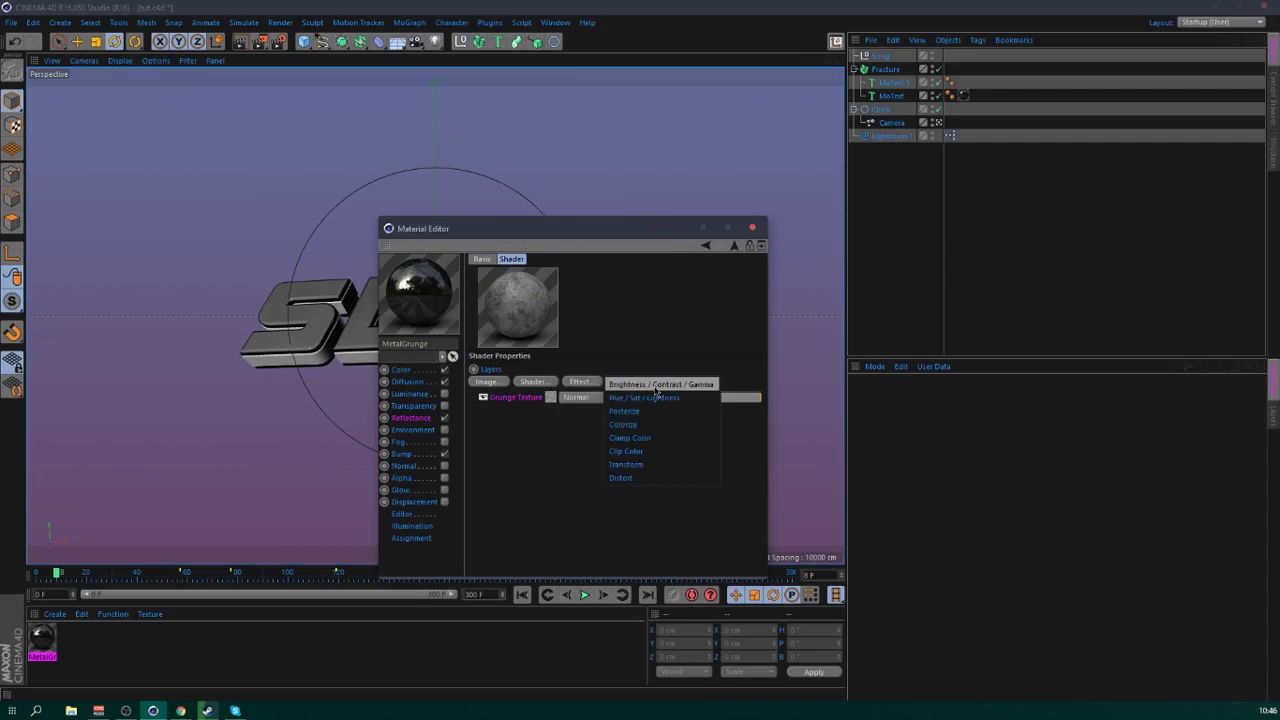
pyautogui.click(656, 396)
pyautogui.moveTo(655, 407); pyautogui.dragTo(633, 432)
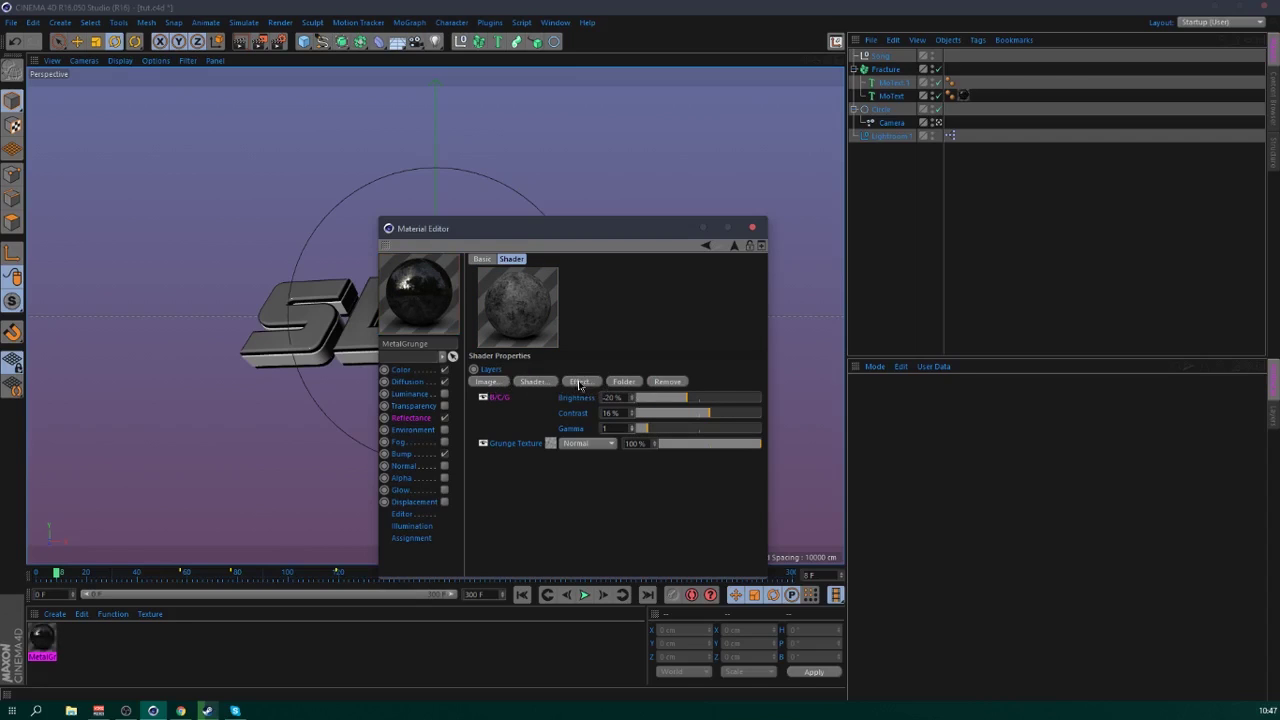
# - Add a Hue / Sat / Lightness effect with Saturation -100 % and Lightness about -19 %
pyautogui.click(579, 383)
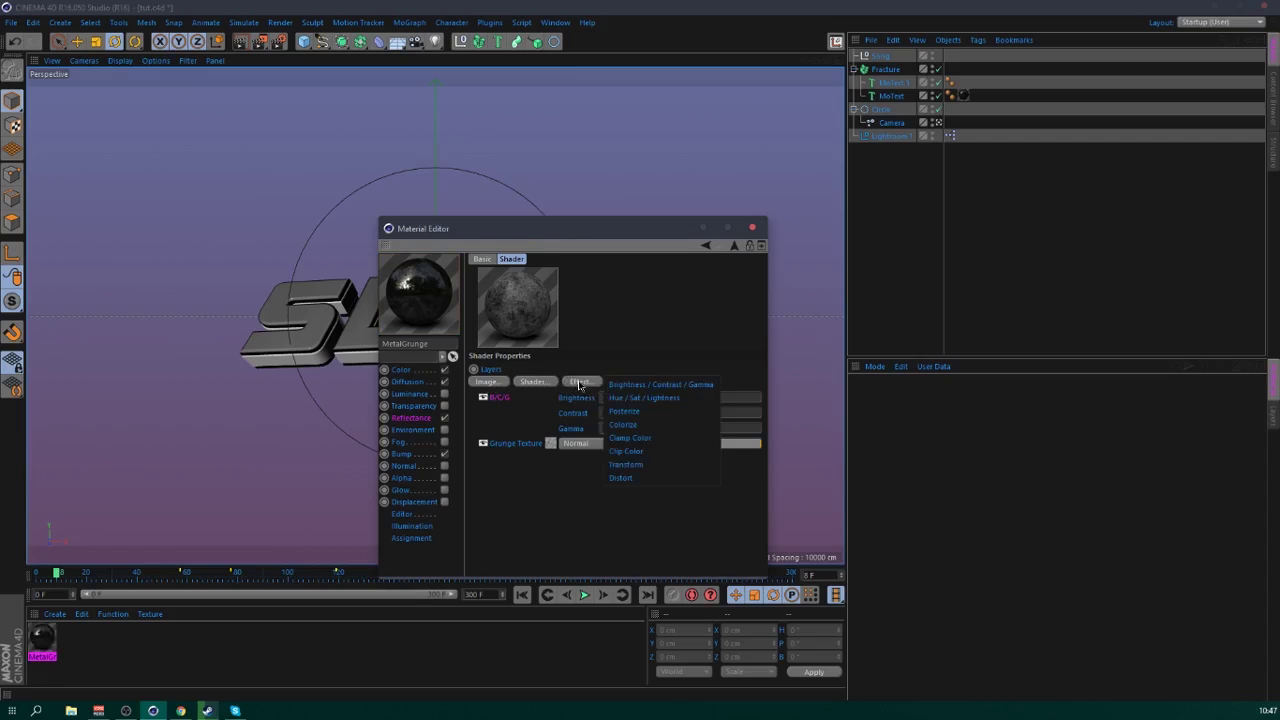
pyautogui.click(626, 412)
pyautogui.moveTo(646, 416); pyautogui.dragTo(462, 414)
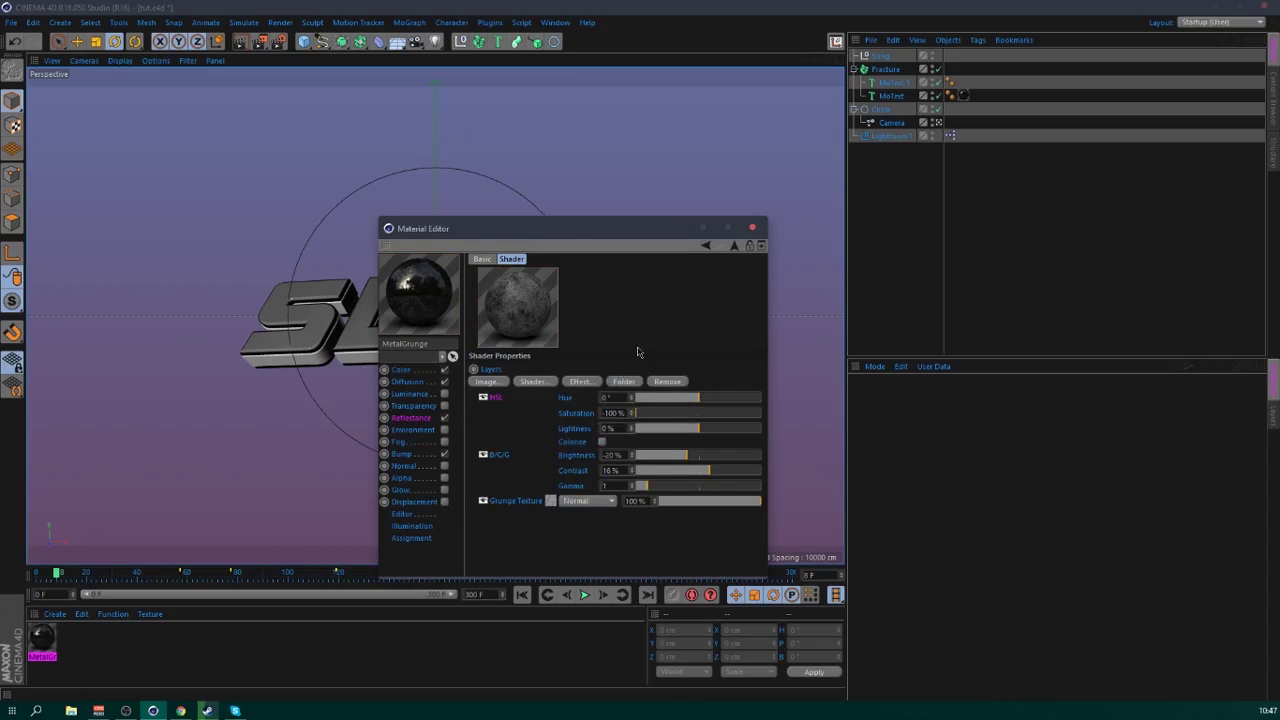
pyautogui.moveTo(689, 433); pyautogui.dragTo(687, 433)
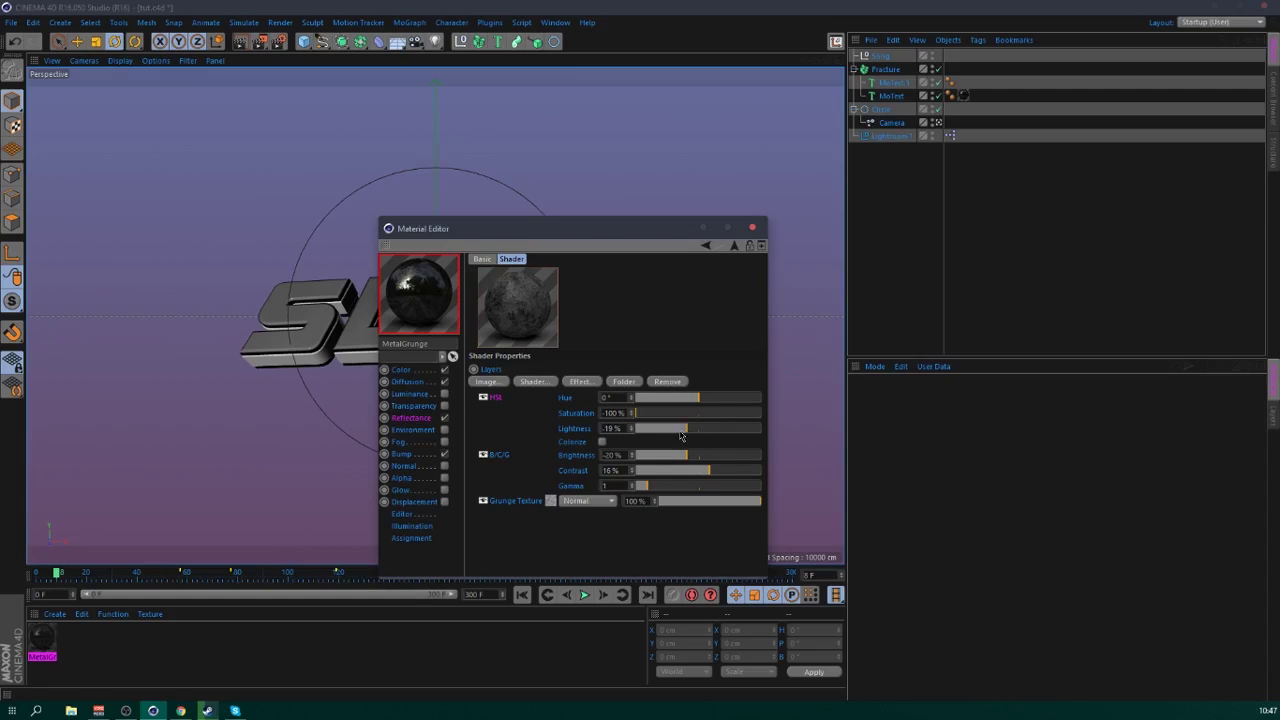
# - Load the Metal Plated Texture image as a new layer on top of the stack, blended with Multiply
pyautogui.click(485, 382)
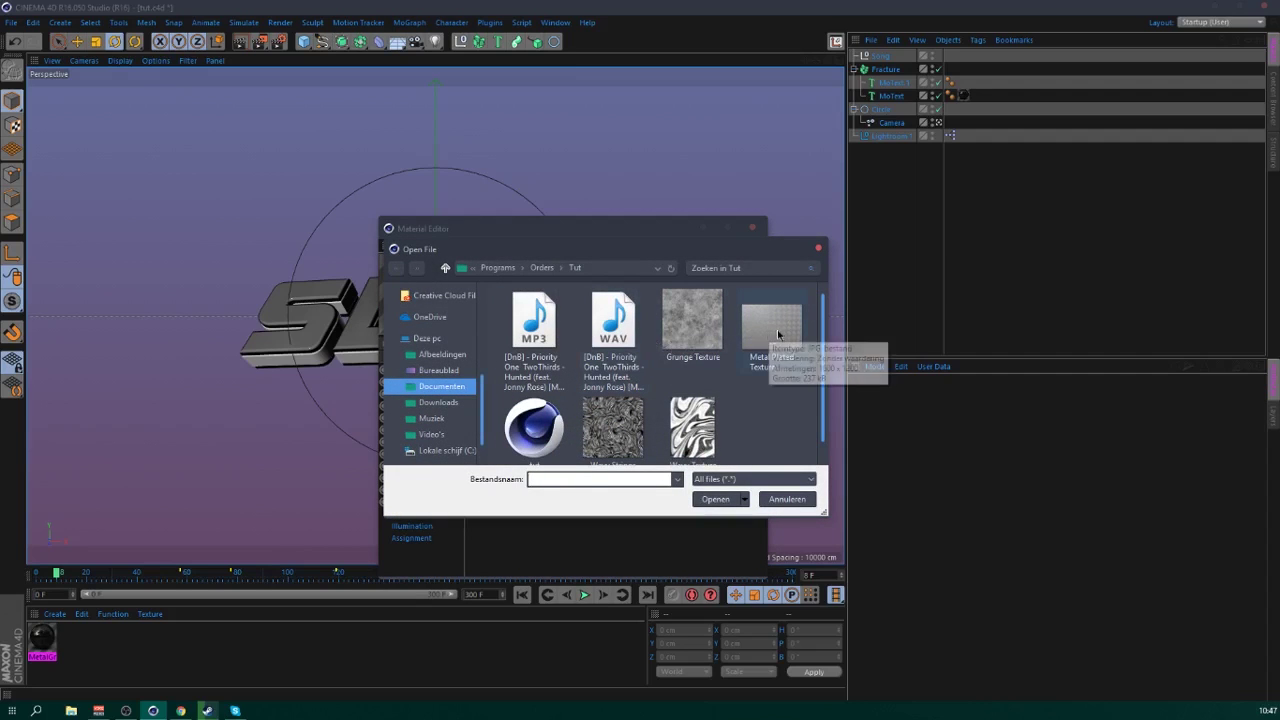
pyautogui.doubleClick(767, 335)
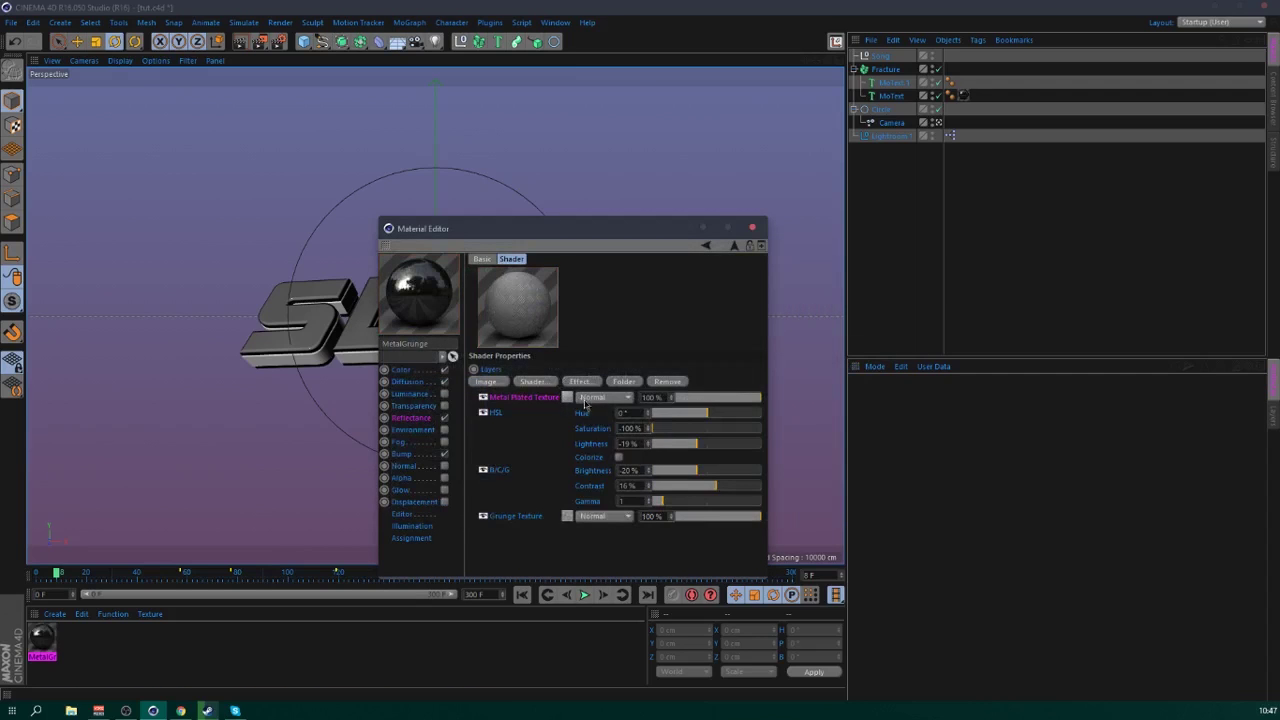
pyautogui.click(603, 397)
pyautogui.click(605, 126)
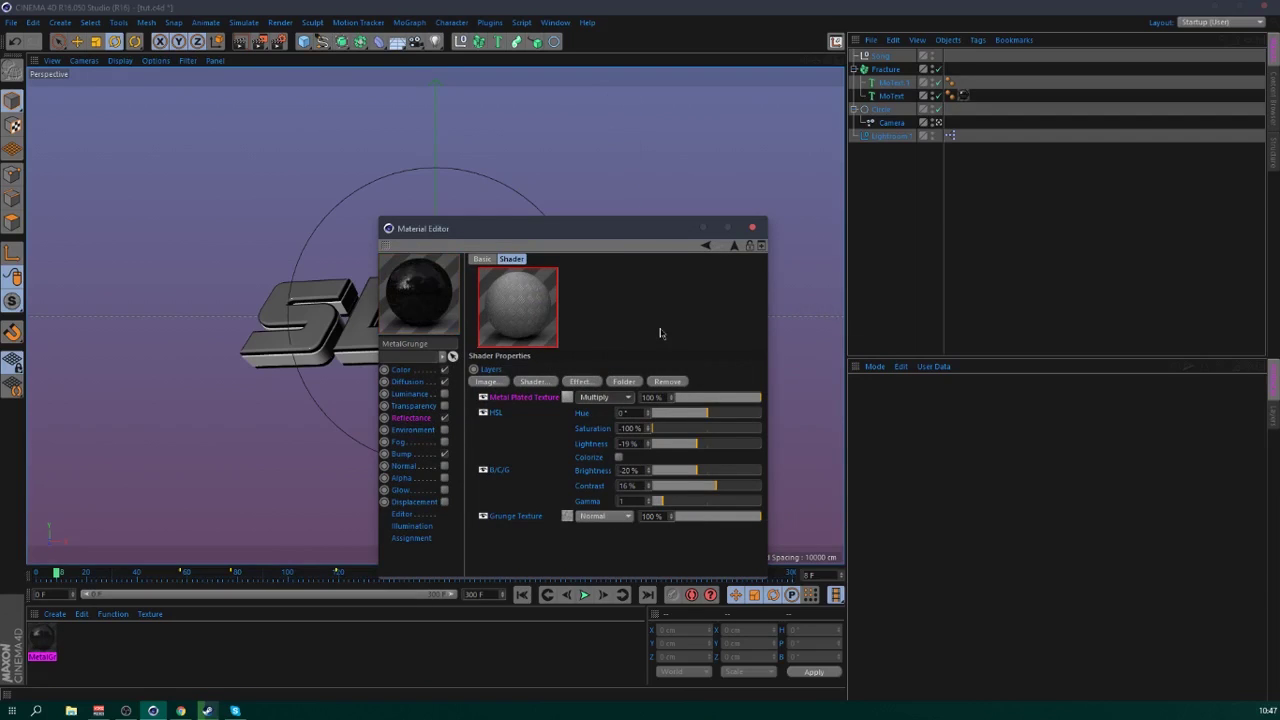
# - Try the Darken and Add blend modes on the Metal Plated Texture layer, with Add at about 30 % strength
pyautogui.click(603, 397)
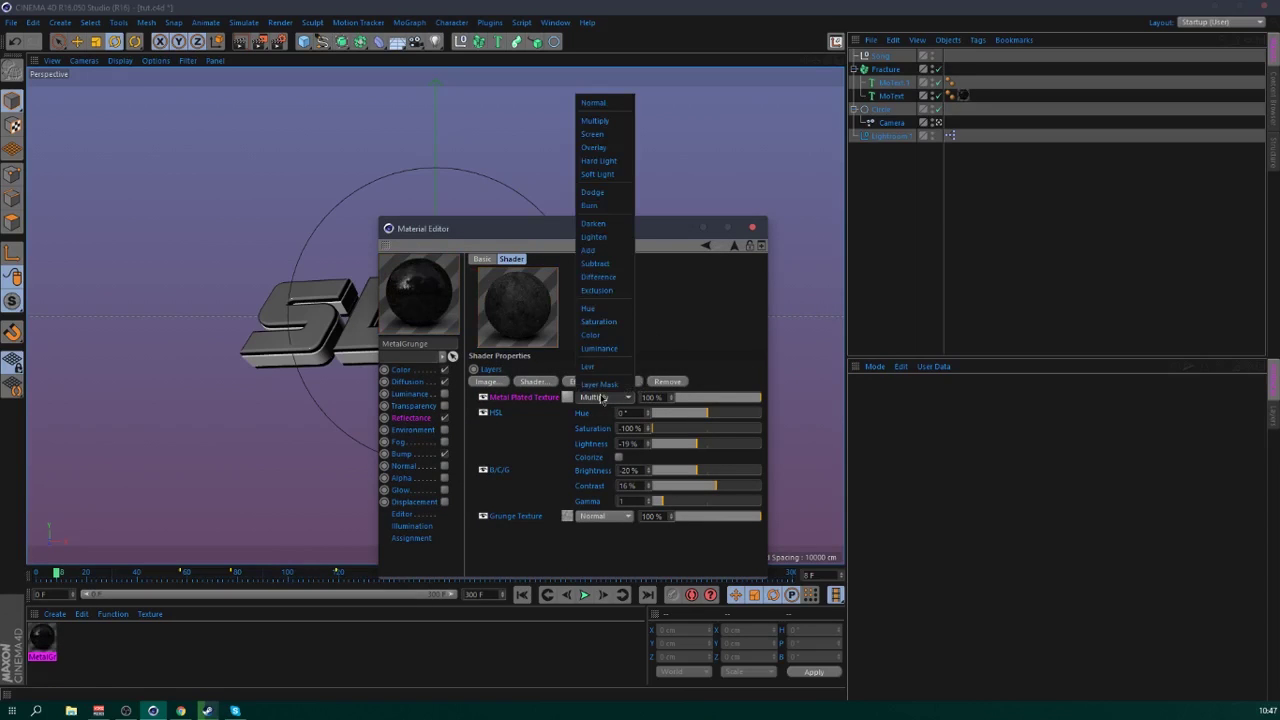
pyautogui.click(606, 224)
pyautogui.click(603, 397)
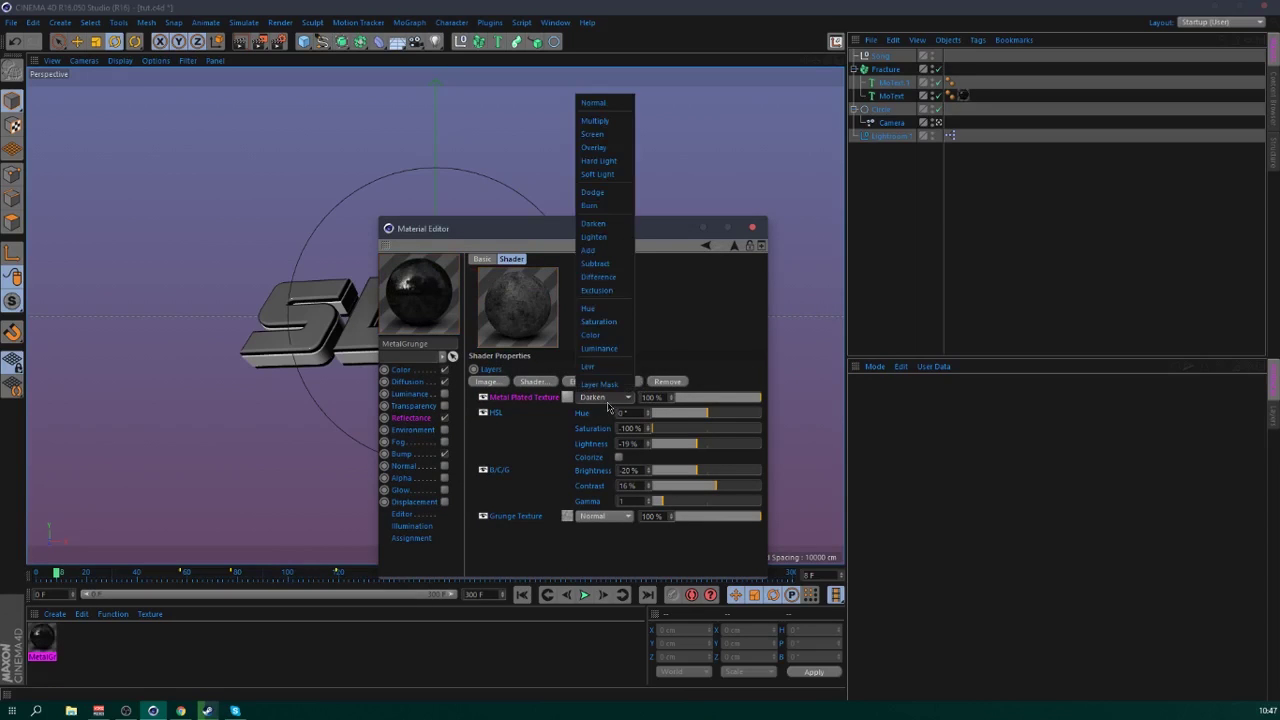
pyautogui.click(605, 250)
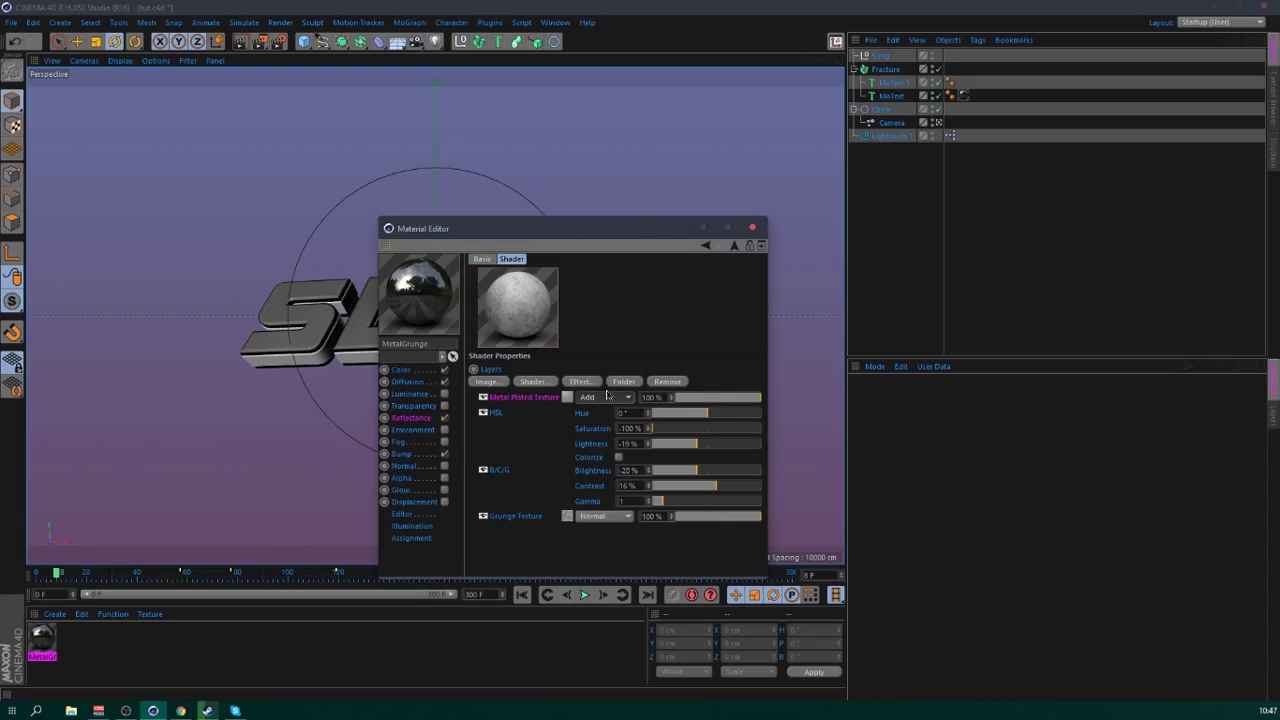
pyautogui.moveTo(700, 404)
pyautogui.mouseDown()
pyautogui.moveTo(718, 399)
pyautogui.moveTo(698, 399)
pyautogui.mouseUp()
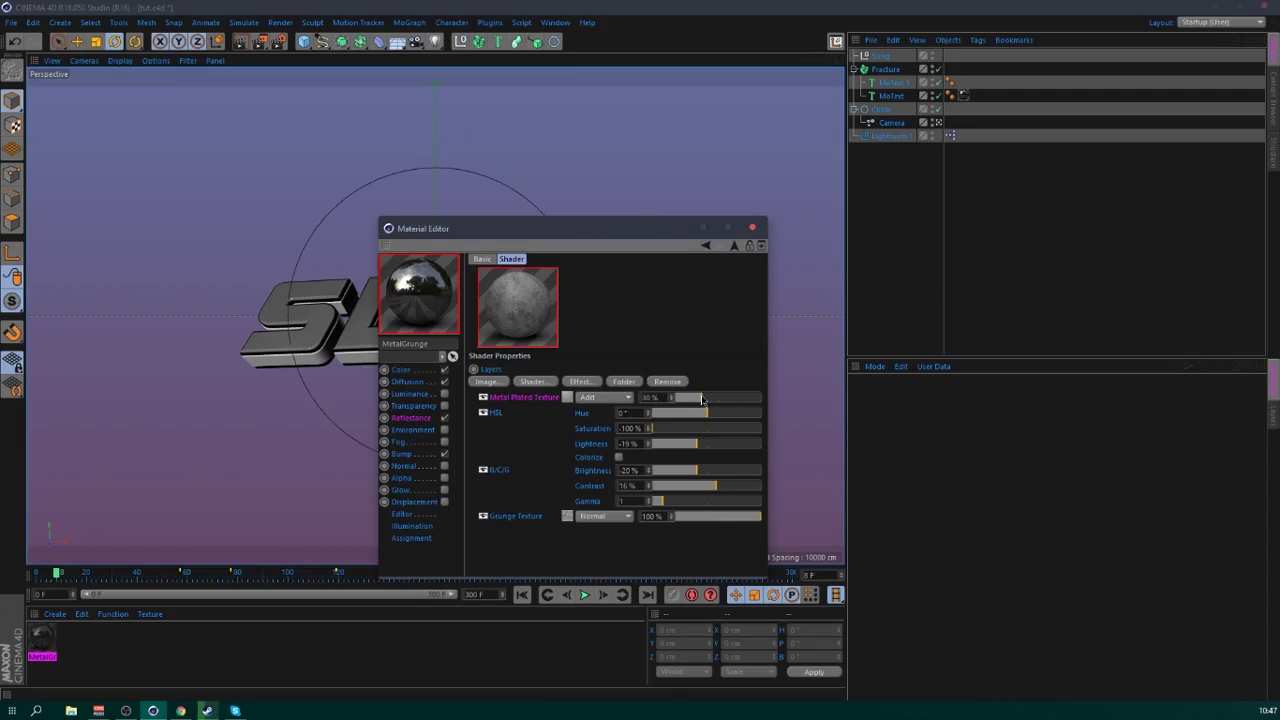
# - Set the Metal Plated Texture layer's blend mode to Overlay at 100 % strength
pyautogui.click(590, 397)
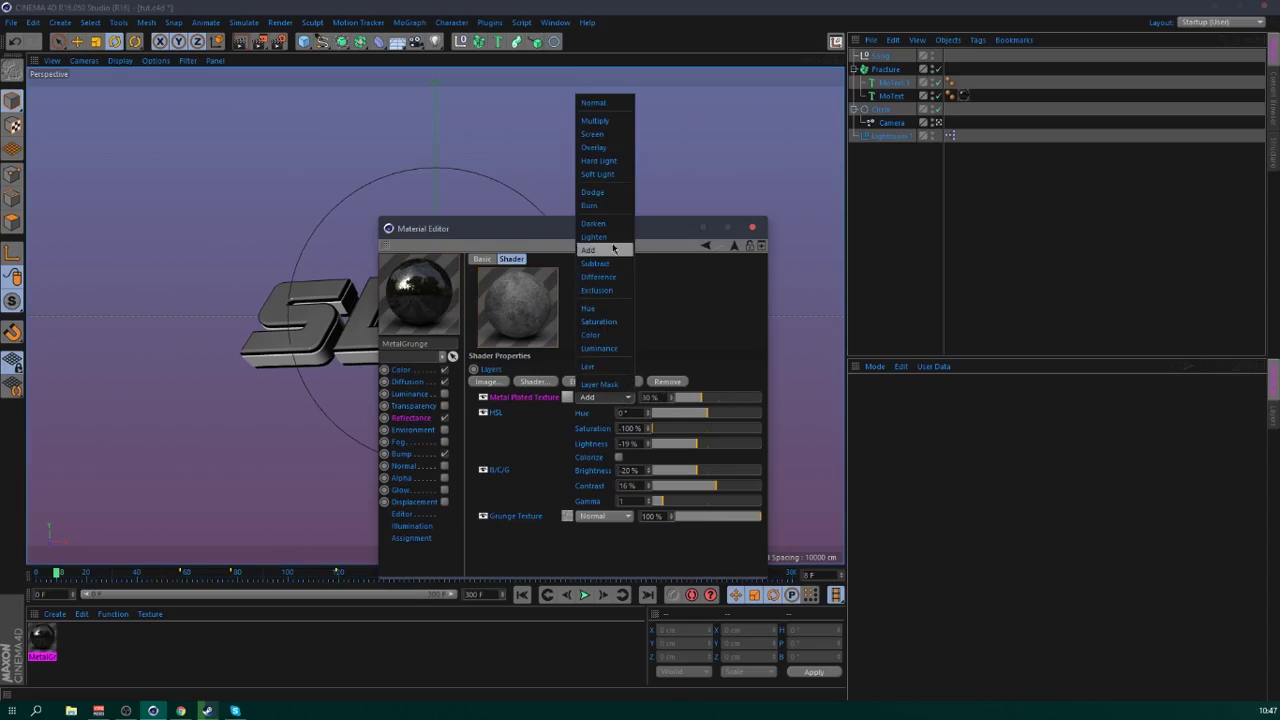
pyautogui.click(607, 152)
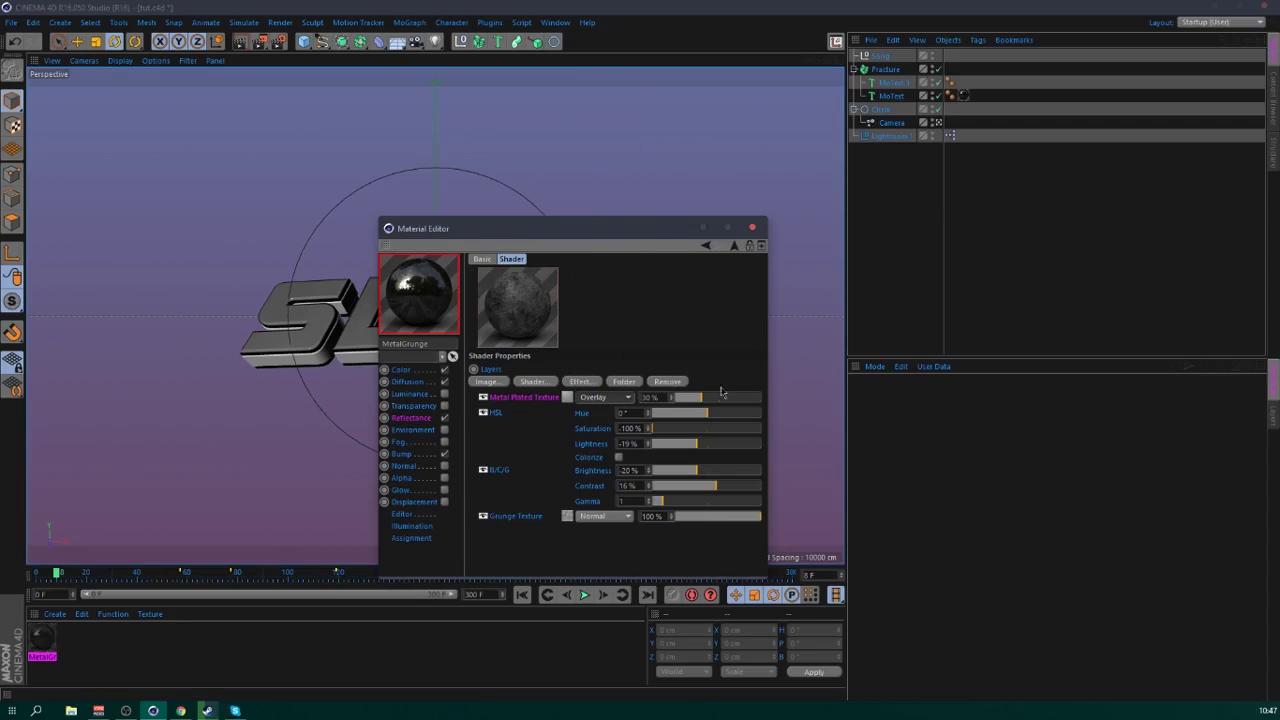
pyautogui.moveTo(741, 406); pyautogui.dragTo(764, 401)
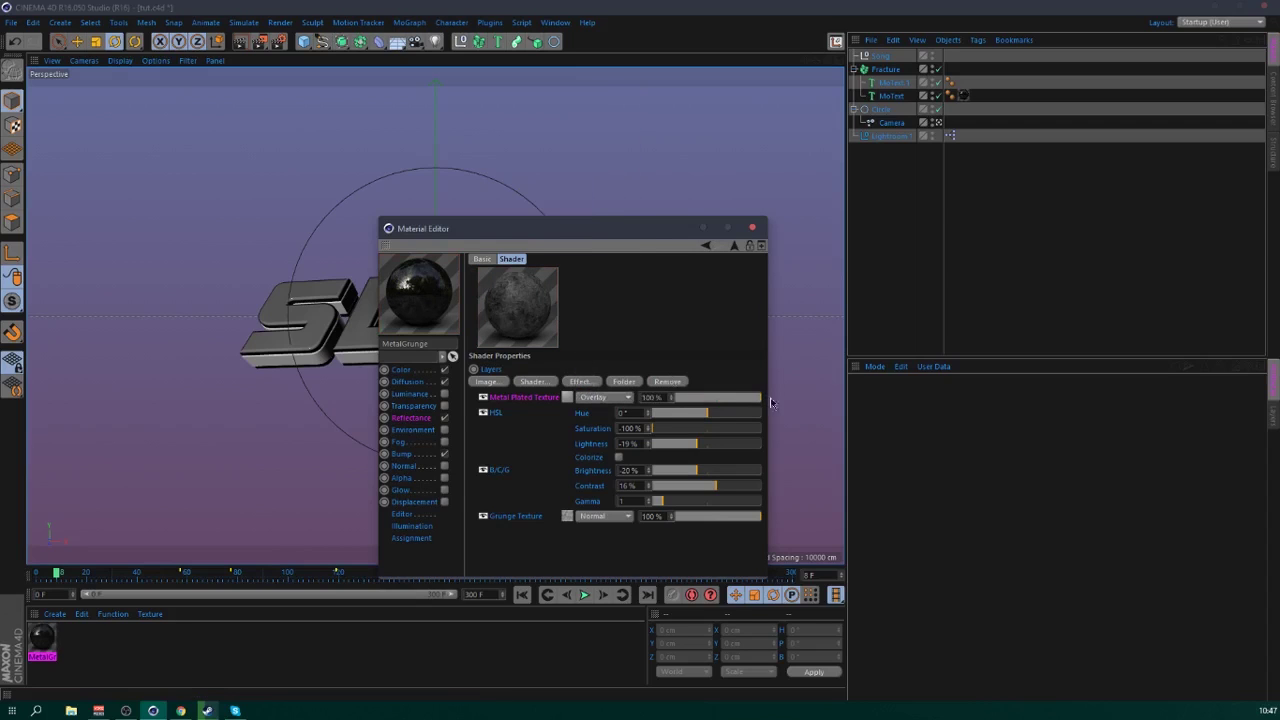
pyautogui.click(595, 397)
pyautogui.click(672, 337)
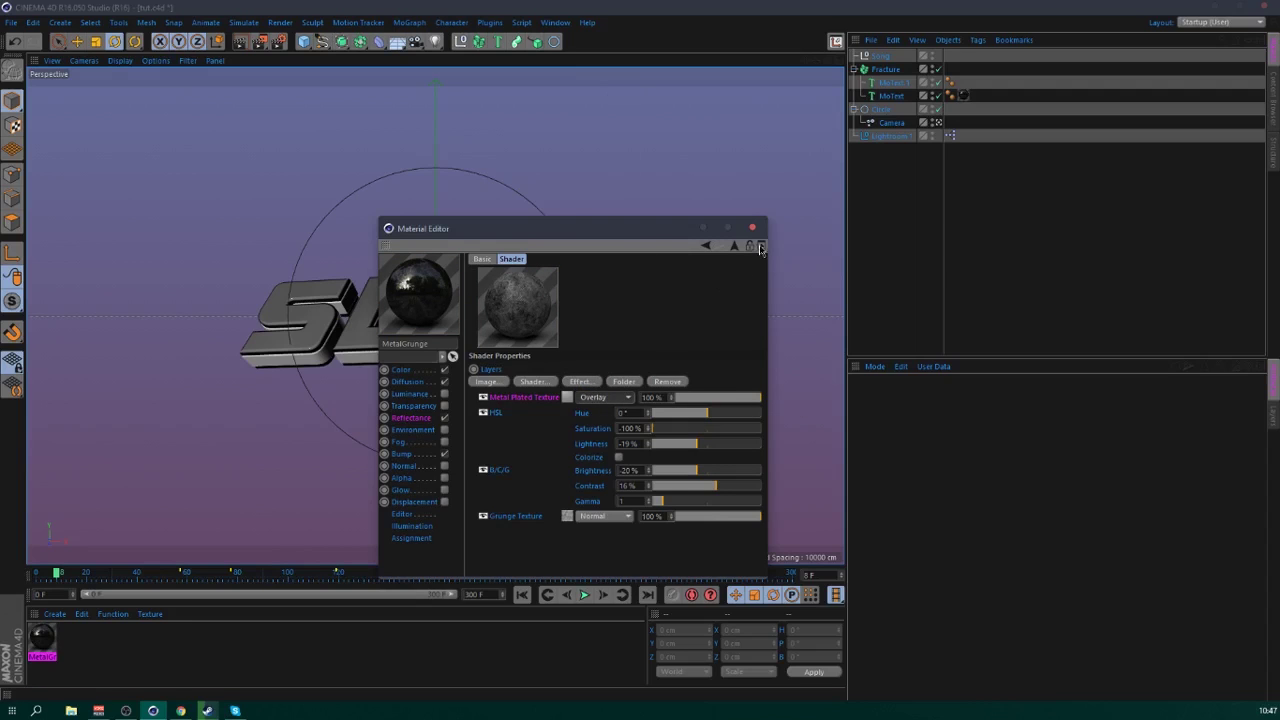
# - Move the Material Editor clear of the text and render the active view to check the material on SLNT
pyautogui.moveTo(618, 232); pyautogui.dragTo(884, 273)
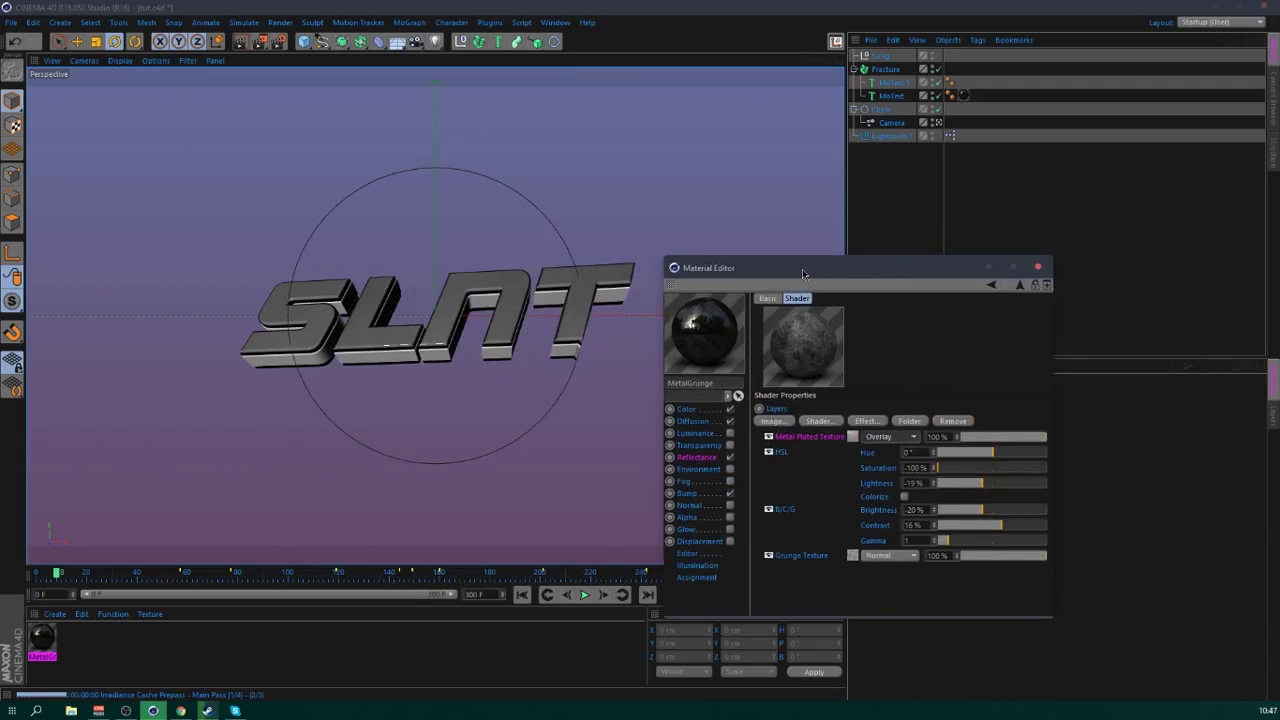
pyautogui.hotkey('ctrl', 'r')
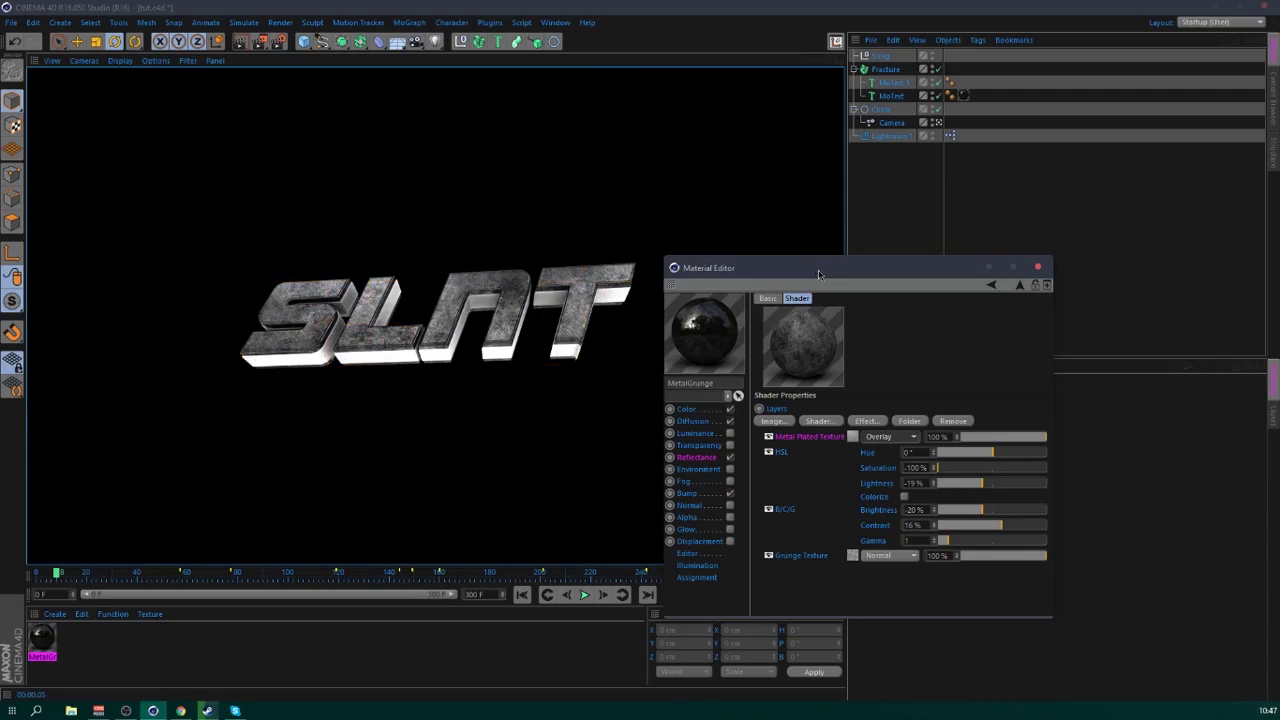
pyautogui.moveTo(814, 274); pyautogui.dragTo(838, 209)
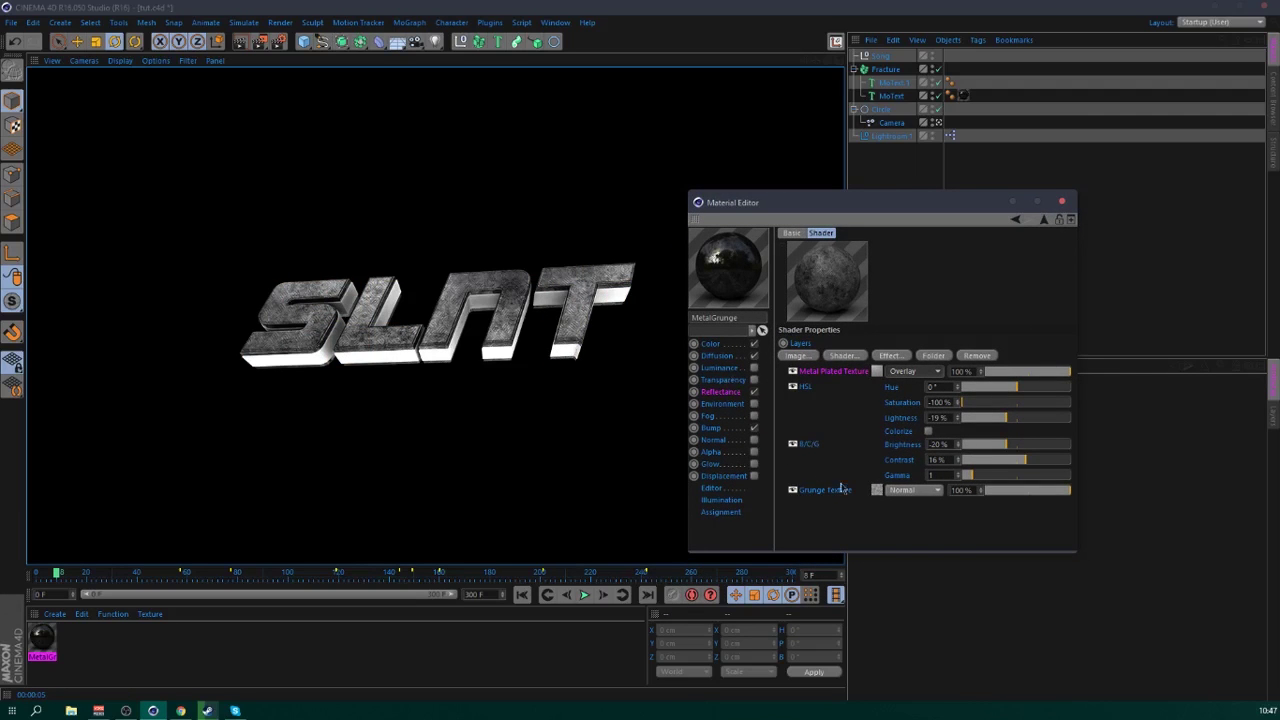
# - Lower the Grunge Texture layer's strength to 80 % and set reflectance Layer 1's Mix Strength to about 65 %
pyautogui.click(1054, 492)
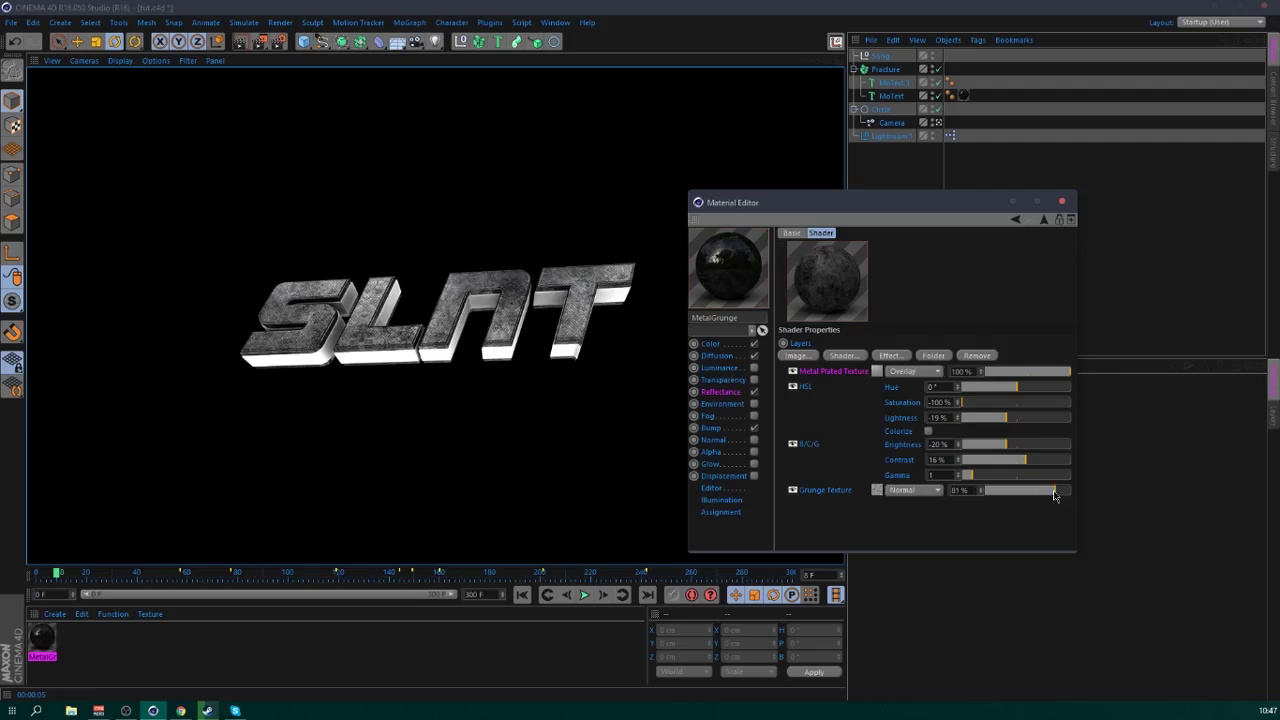
pyautogui.moveTo(1056, 494); pyautogui.dragTo(1058, 494)
pyautogui.click(981, 493)
pyautogui.click(981, 493)
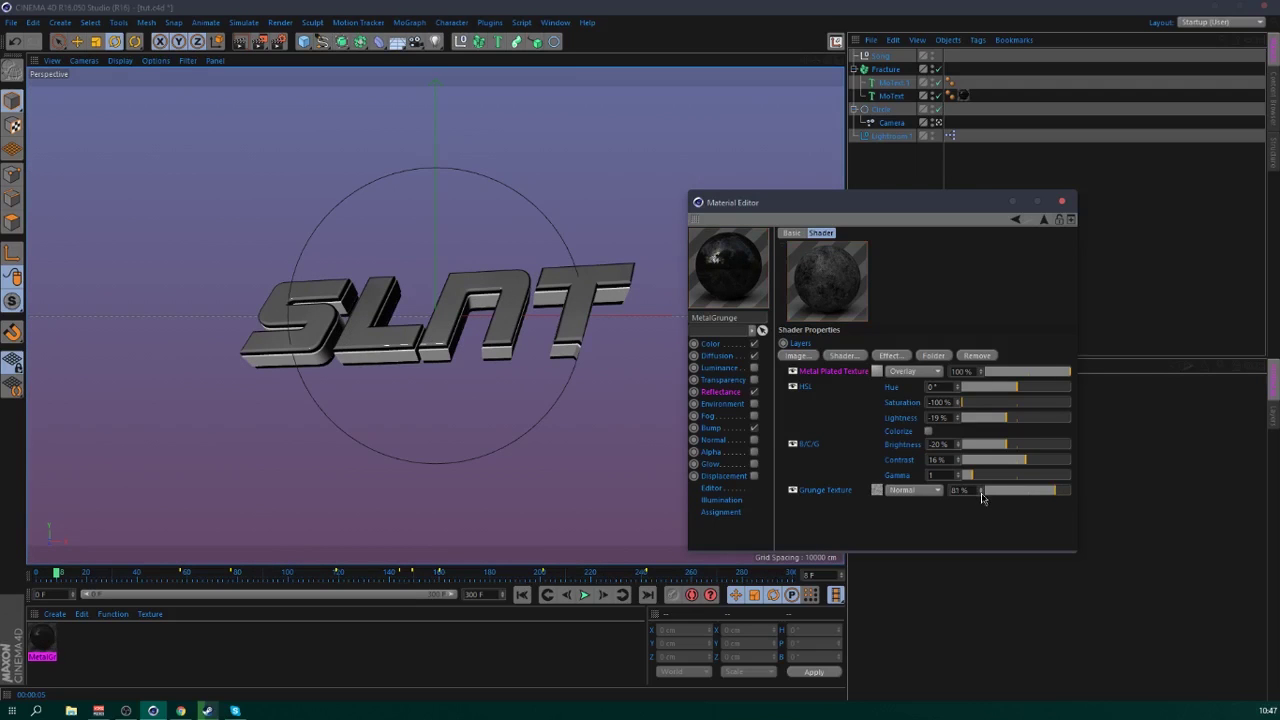
pyautogui.click(720, 392)
pyautogui.moveTo(946, 522); pyautogui.dragTo(1001, 533)
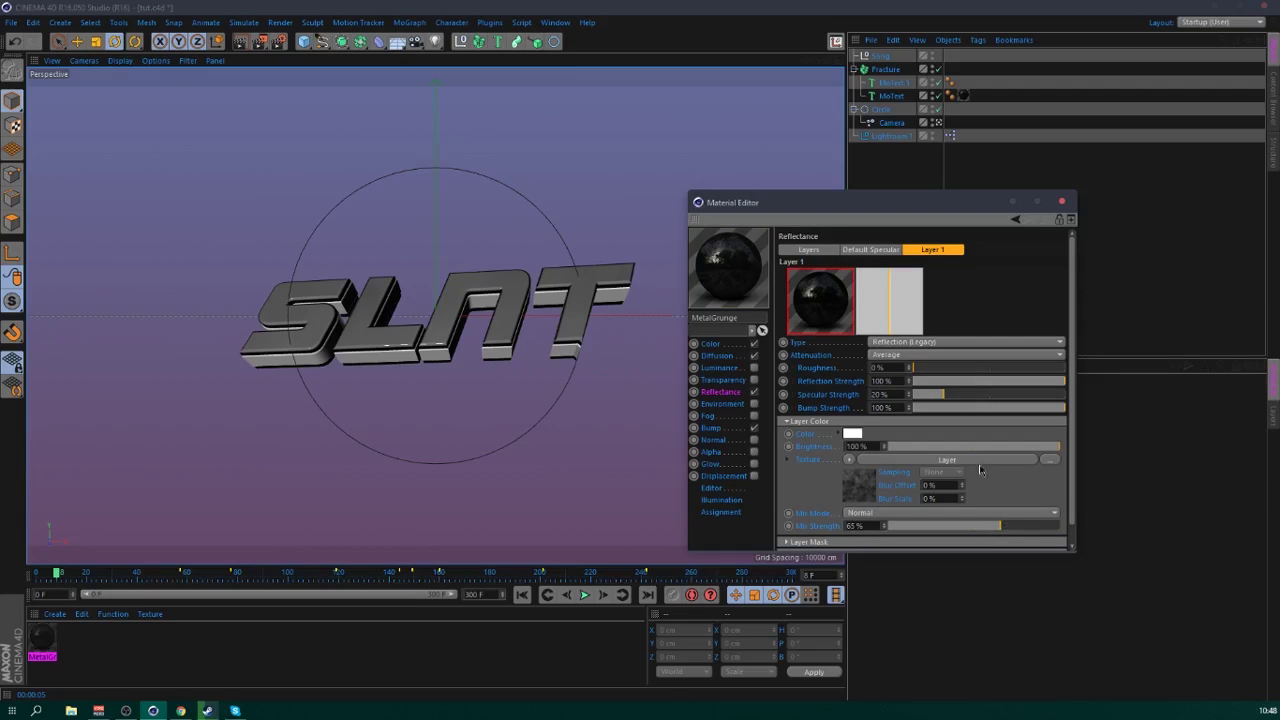
# - Set Layer 1's Layer Color to a mid grey of about 54 % value and its Brightness to 80 %
pyautogui.click(853, 434)
pyautogui.click(787, 414)
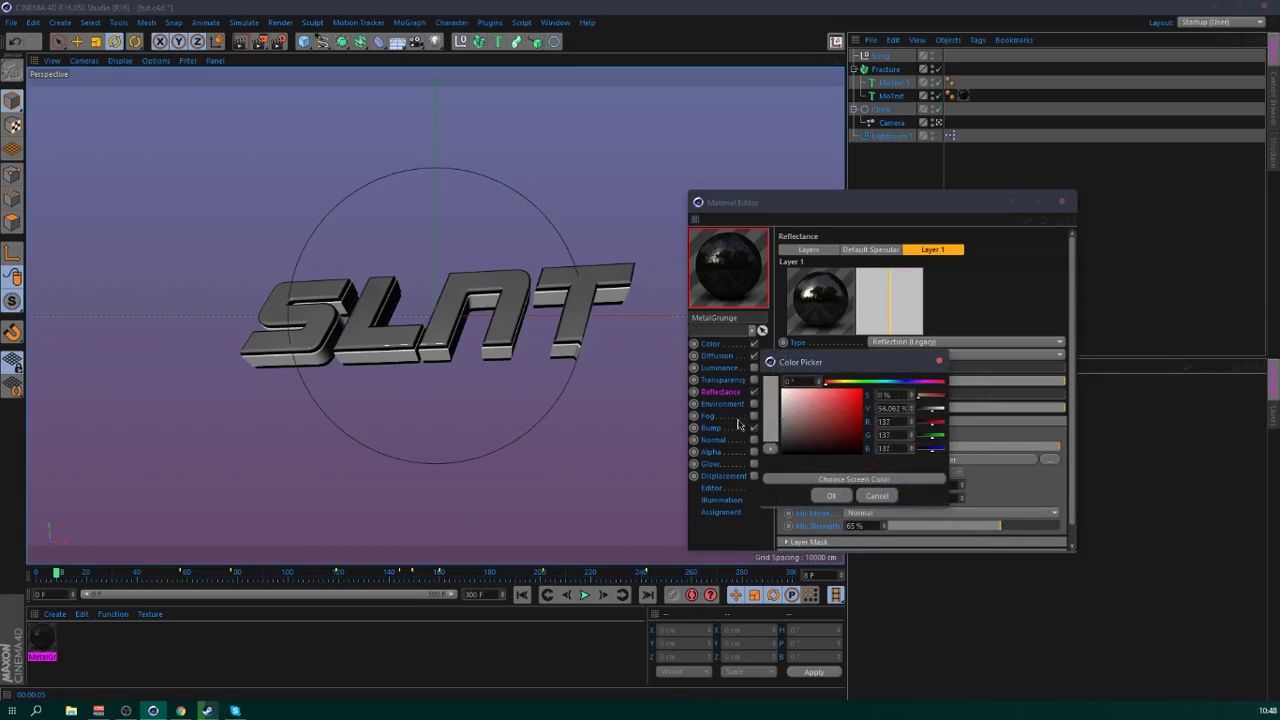
pyautogui.click(831, 496)
pyautogui.moveTo(1046, 452)
pyautogui.mouseDown()
pyautogui.moveTo(986, 451)
pyautogui.moveTo(1026, 449)
pyautogui.mouseUp()
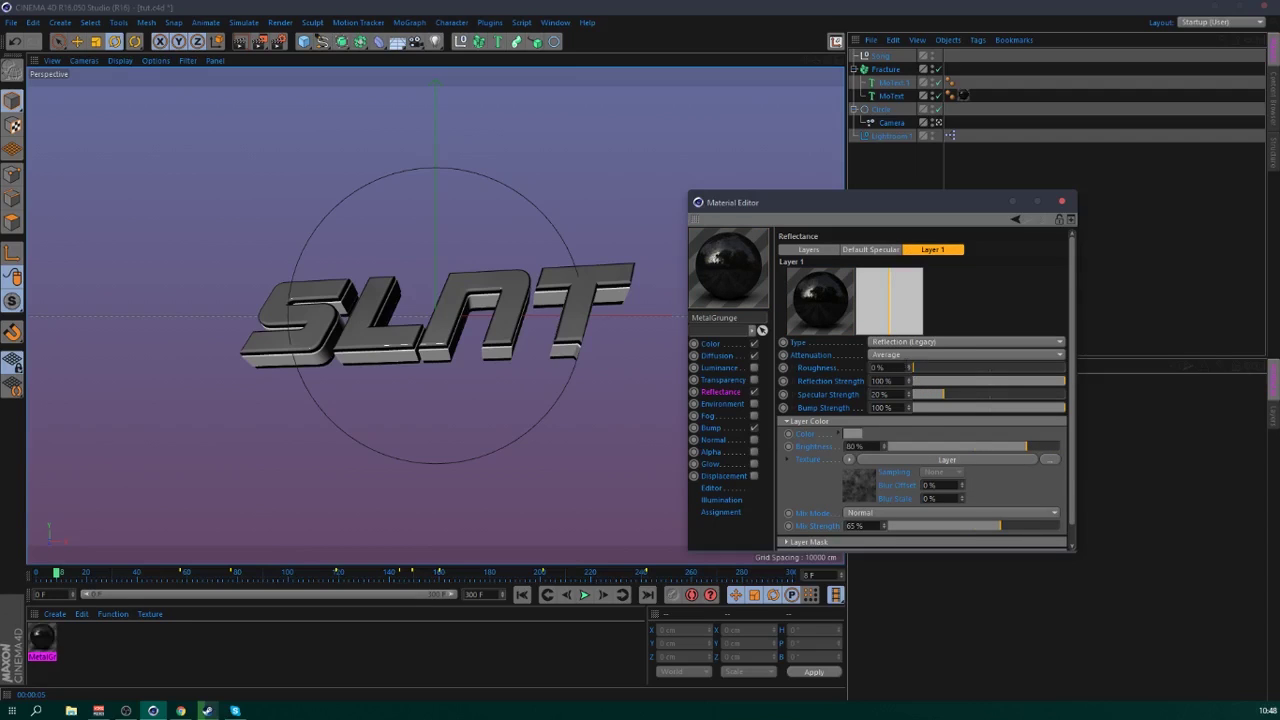
# - Set the Roughness of reflectance Layer 1 to 12 %
pyautogui.click(876, 367)
pyautogui.write('8')
pyautogui.press('Return')
pyautogui.moveTo(884, 367); pyautogui.dragTo(836, 369)
pyautogui.write('12')
pyautogui.click(914, 423)
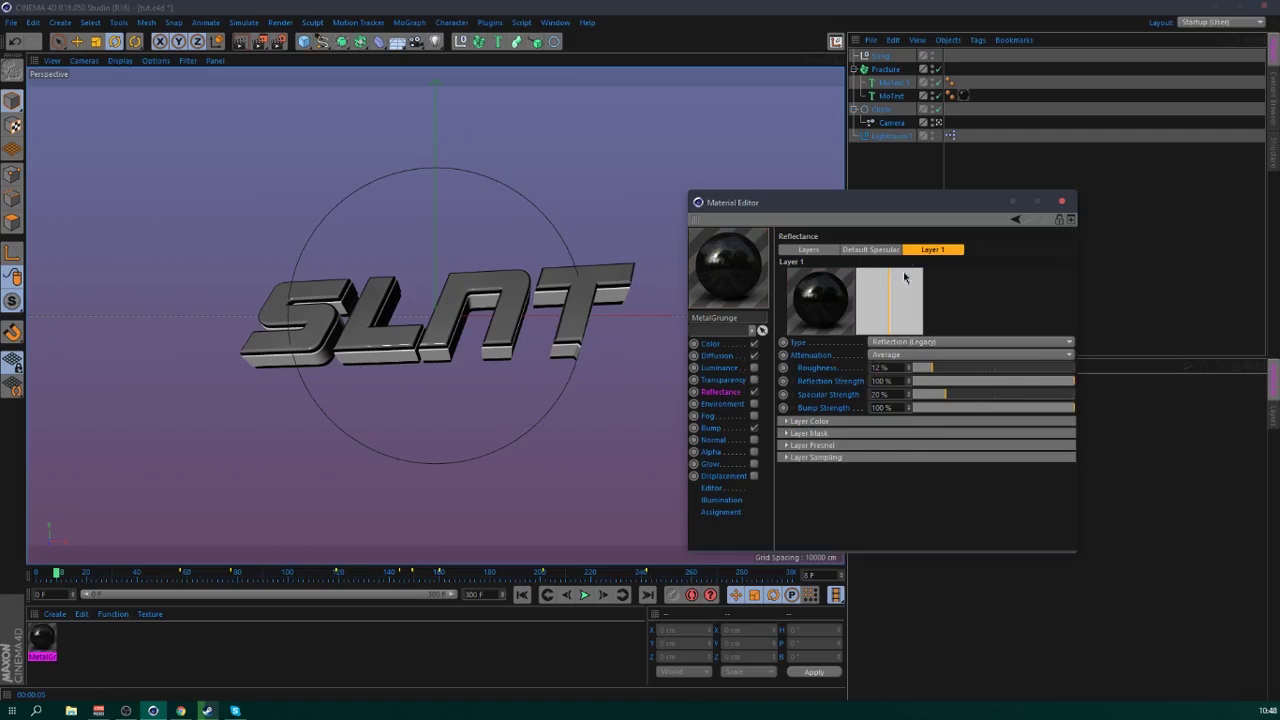
pyautogui.click(786, 421)
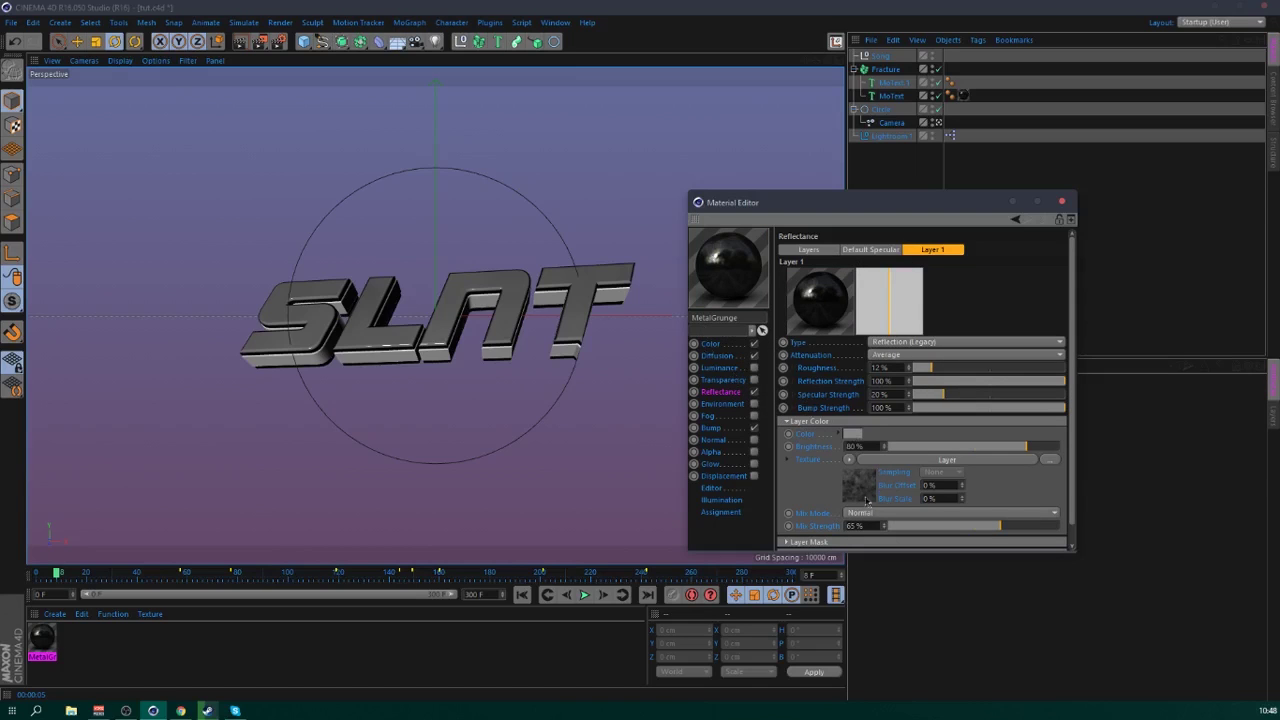
# - Render the active view to preview the text, and set Layer 1's Layer Color back to pure white (255, 255, 255)
pyautogui.click(241, 41)
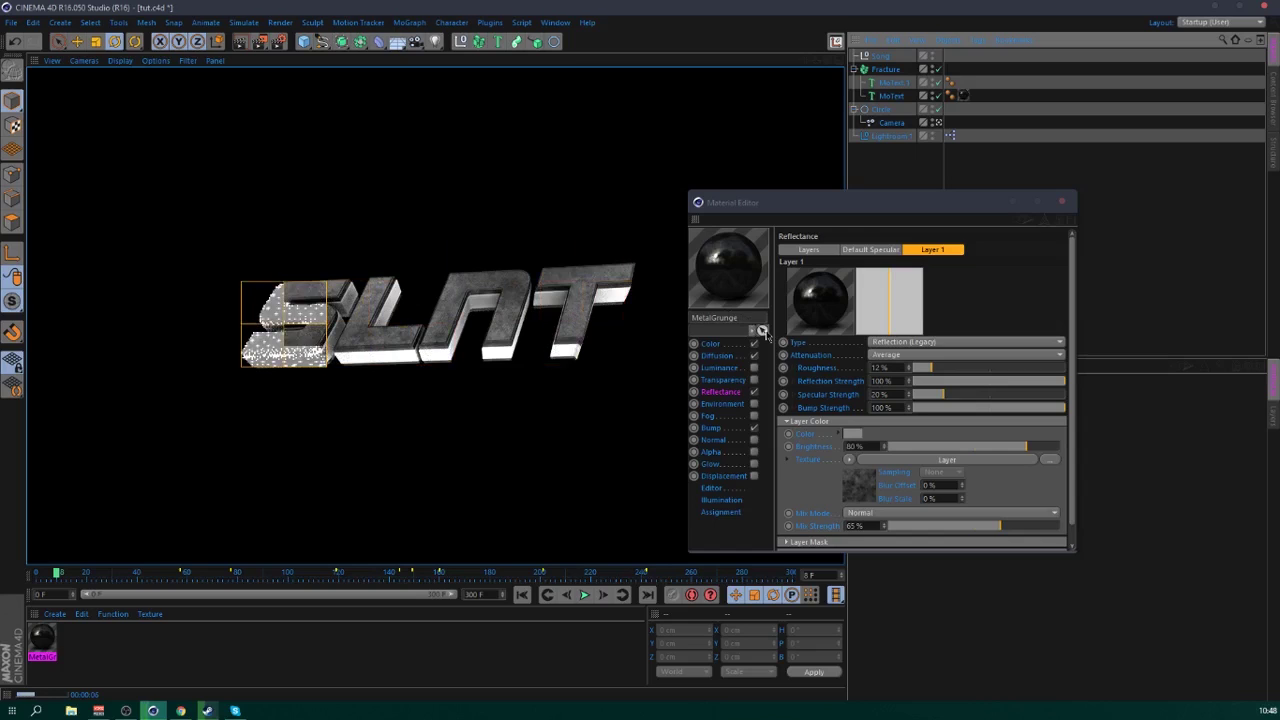
pyautogui.click(852, 434)
pyautogui.moveTo(805, 405); pyautogui.dragTo(748, 384)
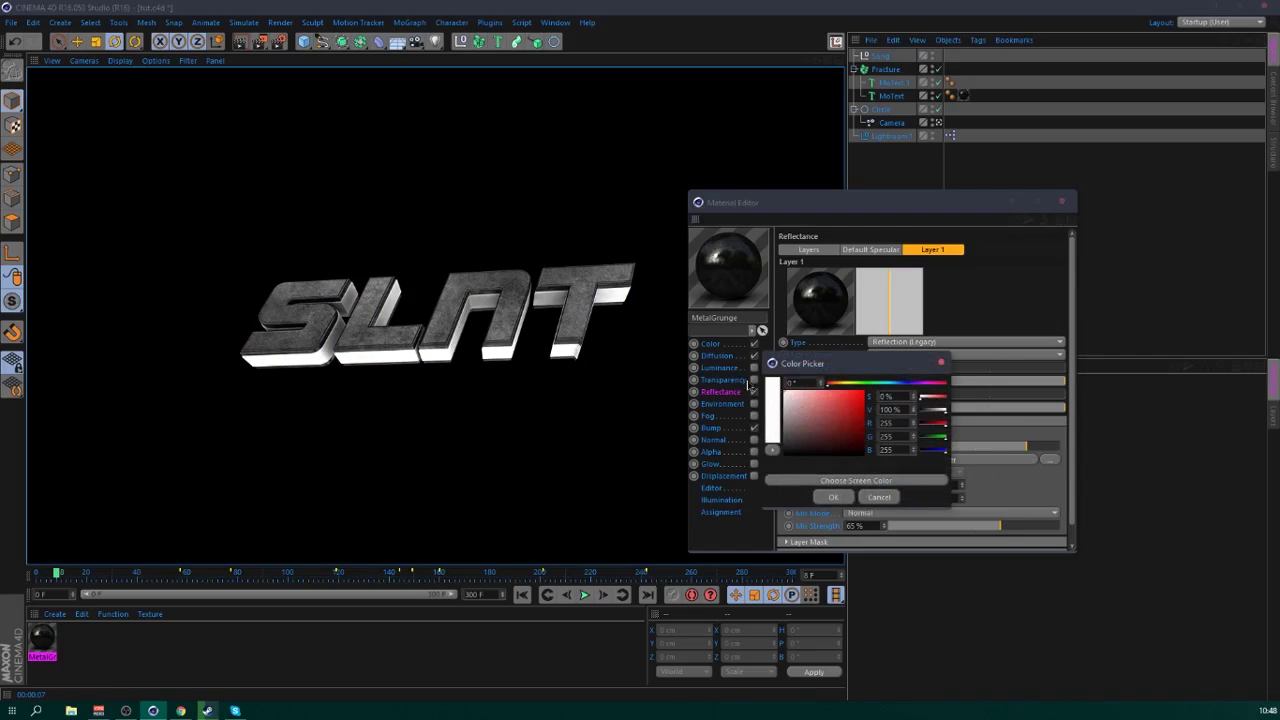
pyautogui.click(832, 494)
# - Raise the Grunge Texture layer's strength slightly in the reflectance Layer shader and close the Material Editor
pyautogui.click(857, 486)
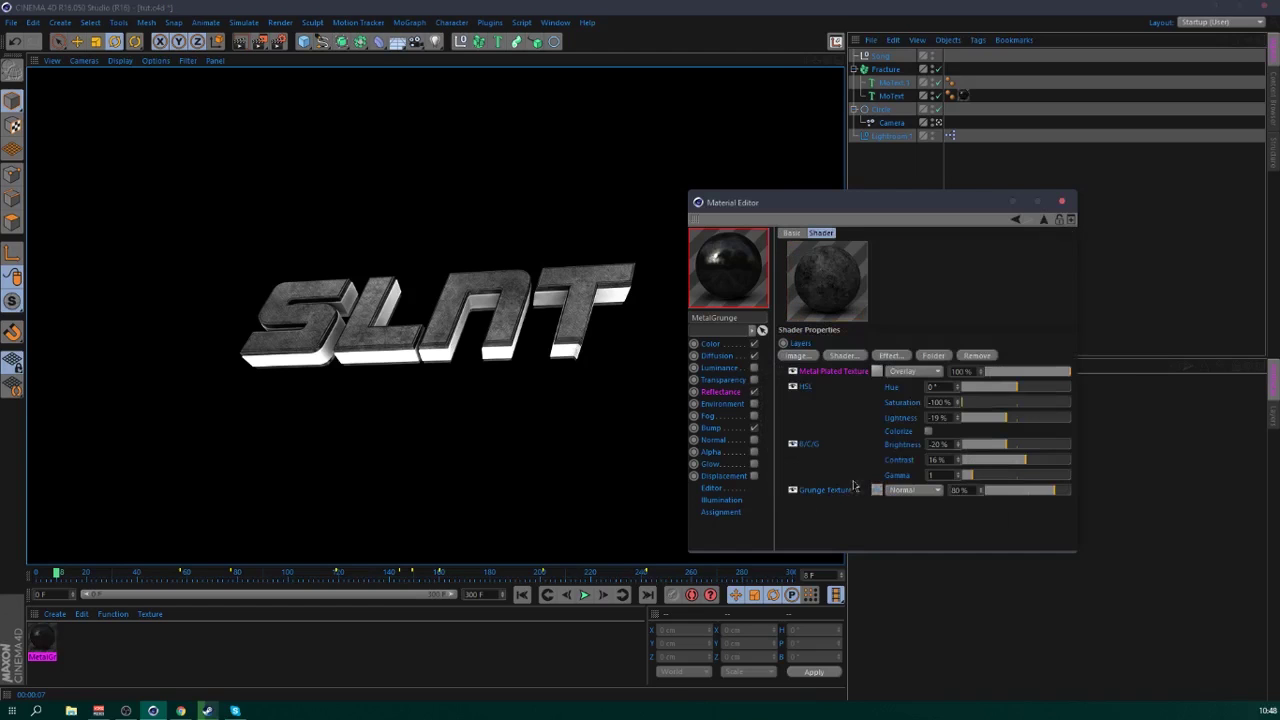
pyautogui.moveTo(1058, 494); pyautogui.dragTo(1066, 496)
pyautogui.click(1062, 202)
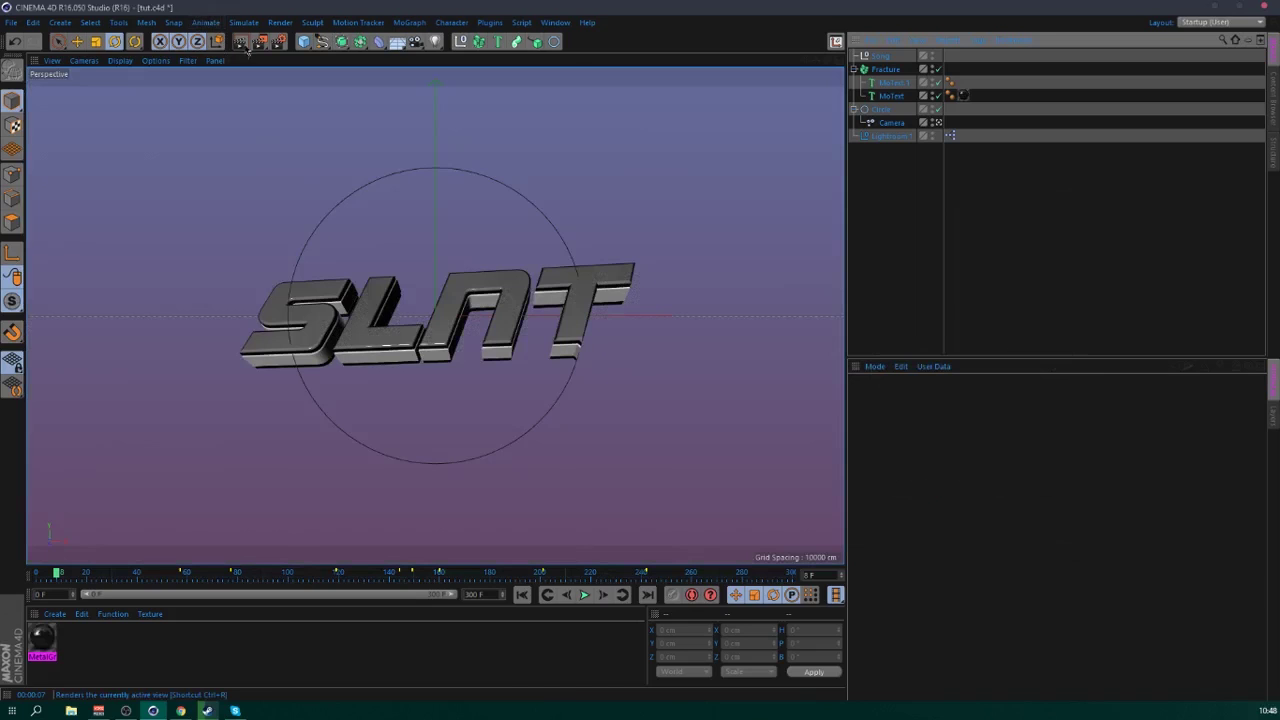
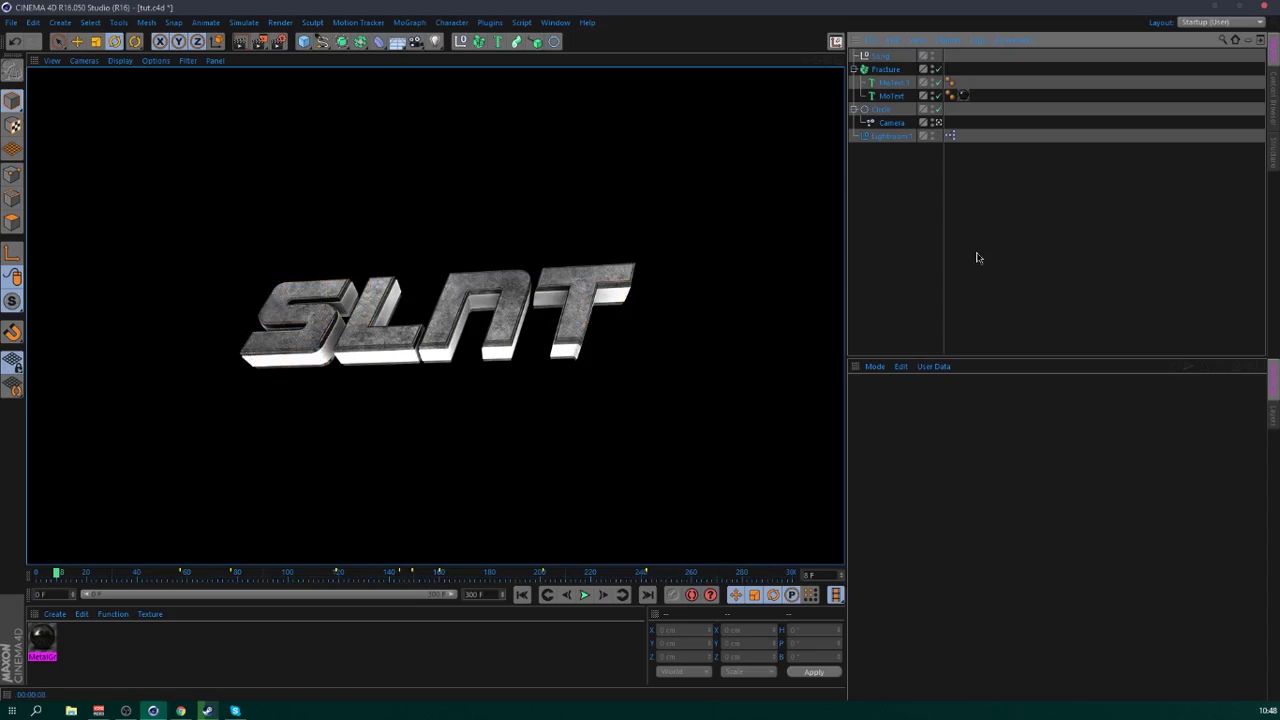
# - Reopen the MetalGrunge material, enable its Bump channel and copy the Layer shader from reflectance Layer 1 into the Bump texture
pyautogui.click(82, 654)
pyautogui.doubleClick(36, 638)
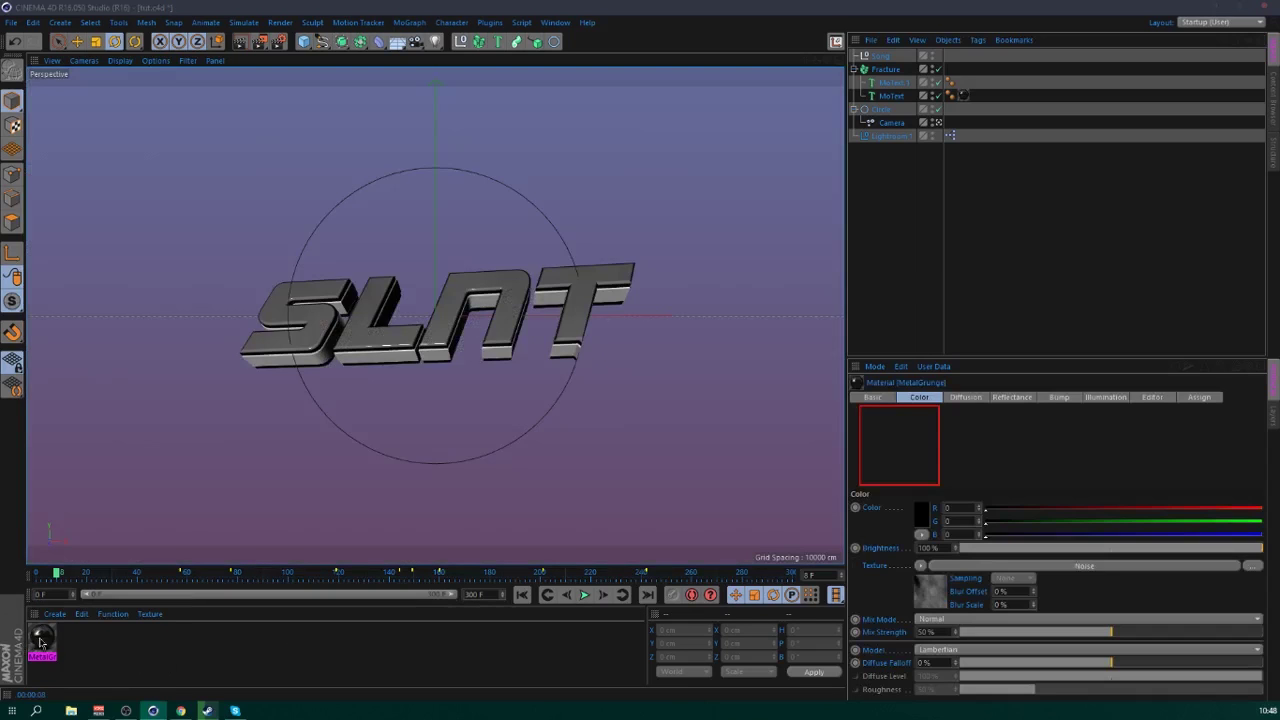
pyautogui.moveTo(1180, 291); pyautogui.dragTo(662, 212)
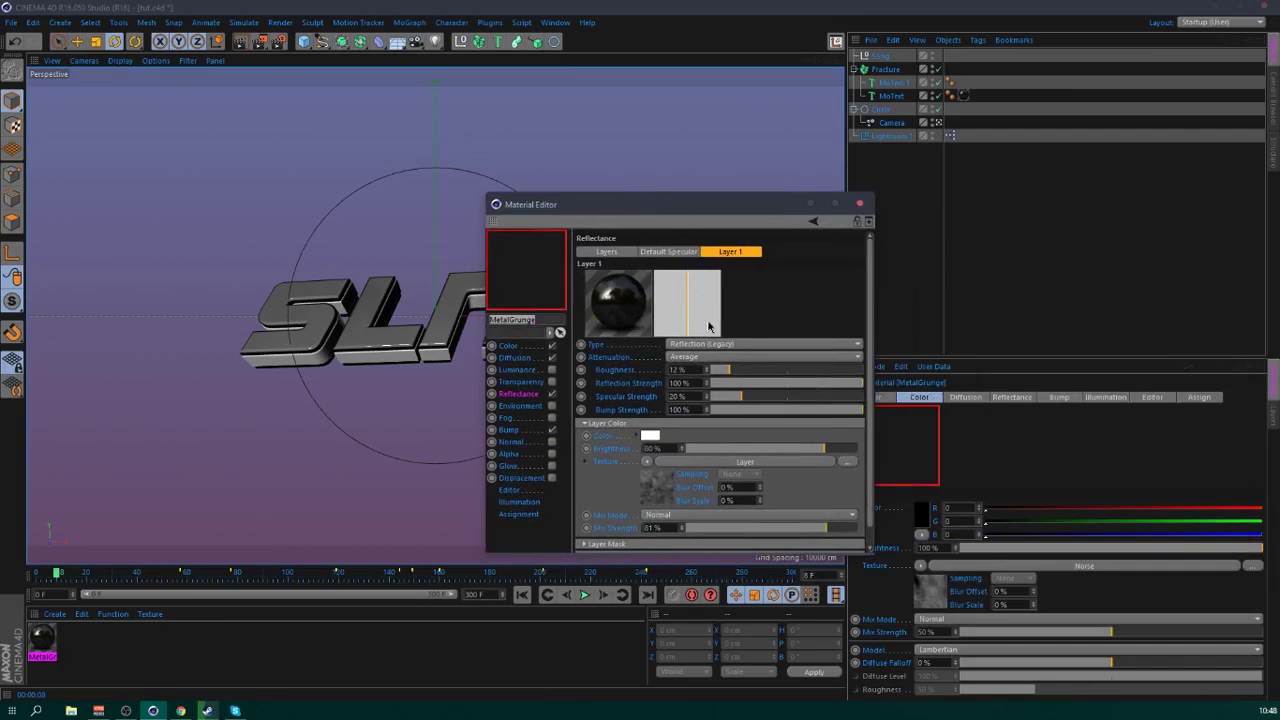
pyautogui.click(550, 431)
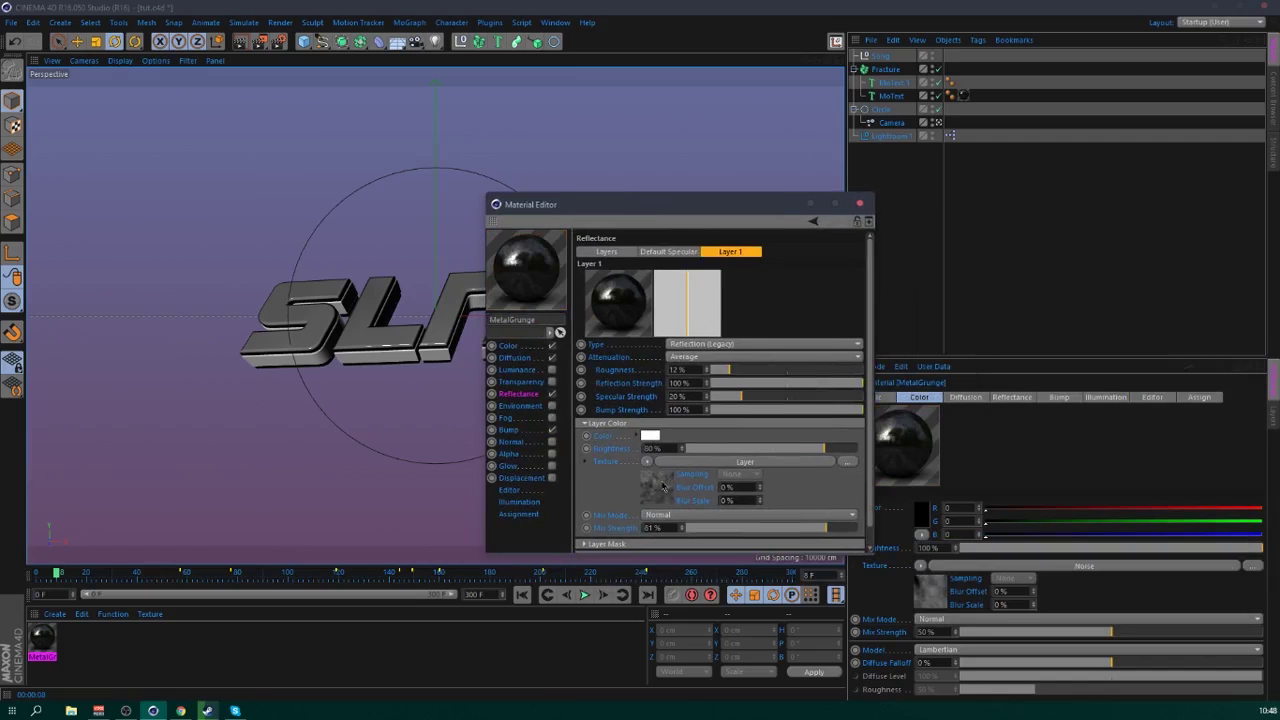
pyautogui.click(510, 430)
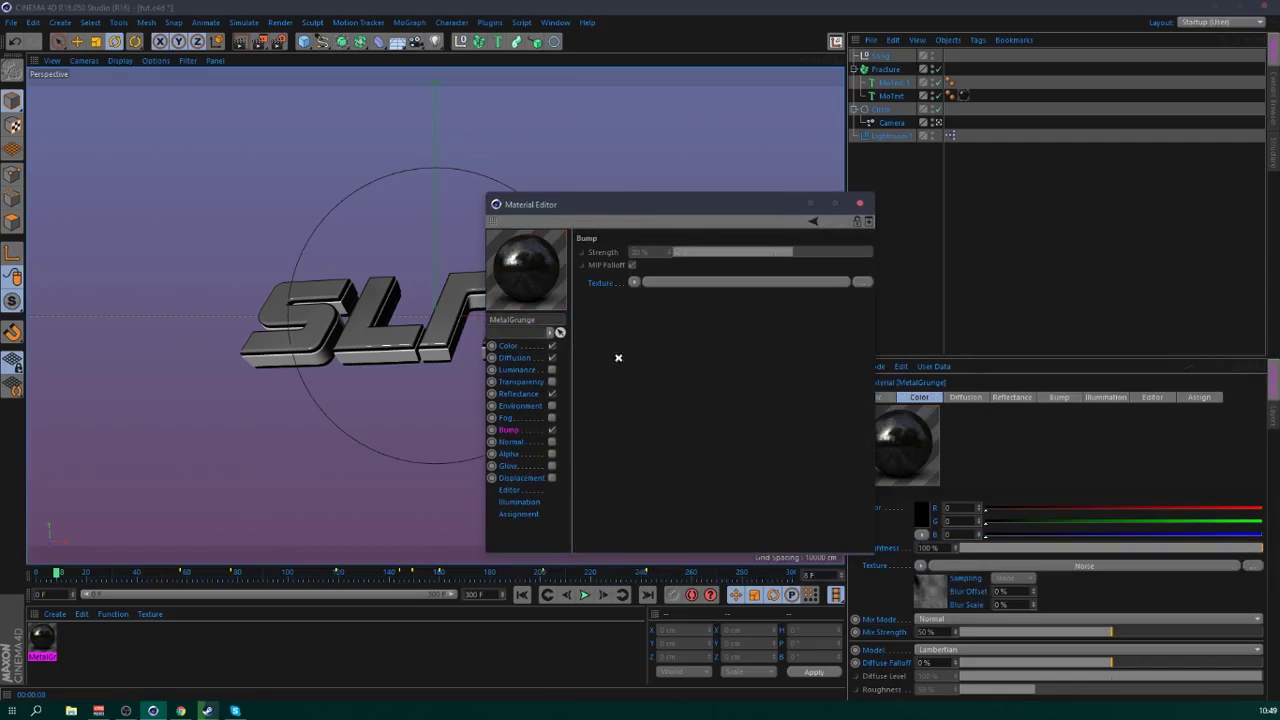
pyautogui.click(524, 402)
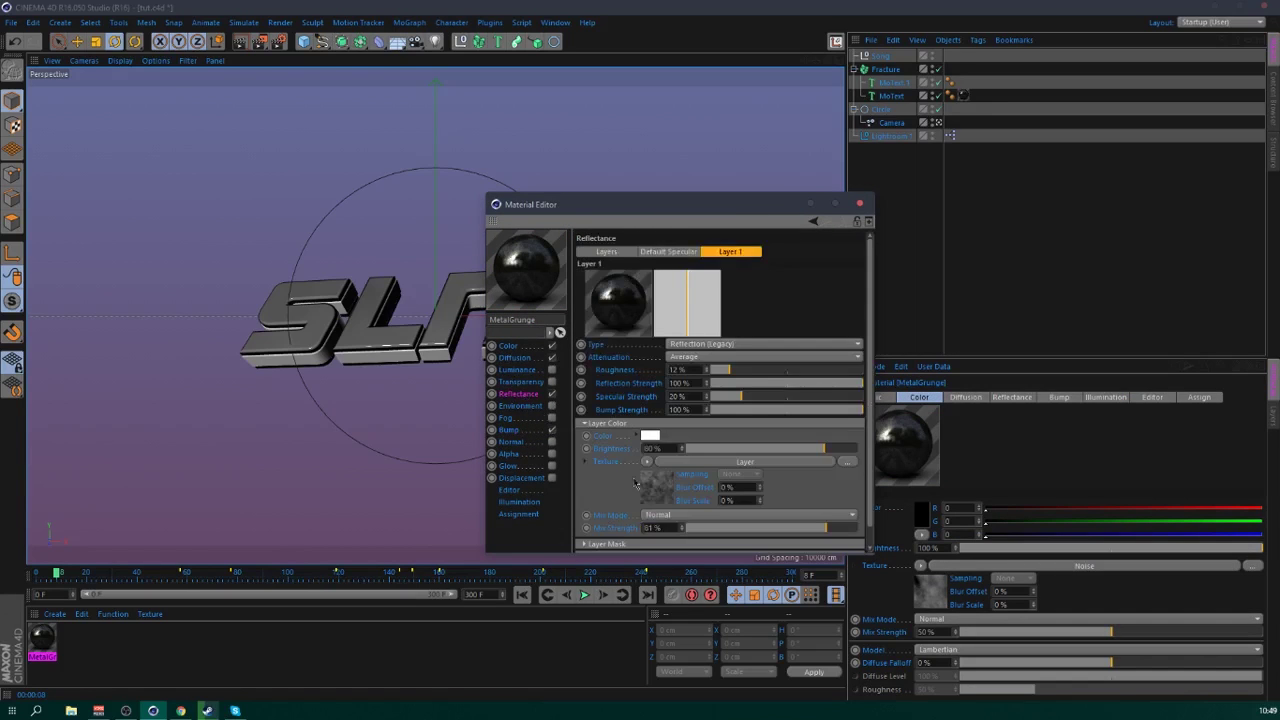
pyautogui.click(512, 430)
# - Set the Bump strength to 6 % and render the active view to preview the whole text
pyautogui.moveTo(626, 281); pyautogui.dragTo(563, 267)
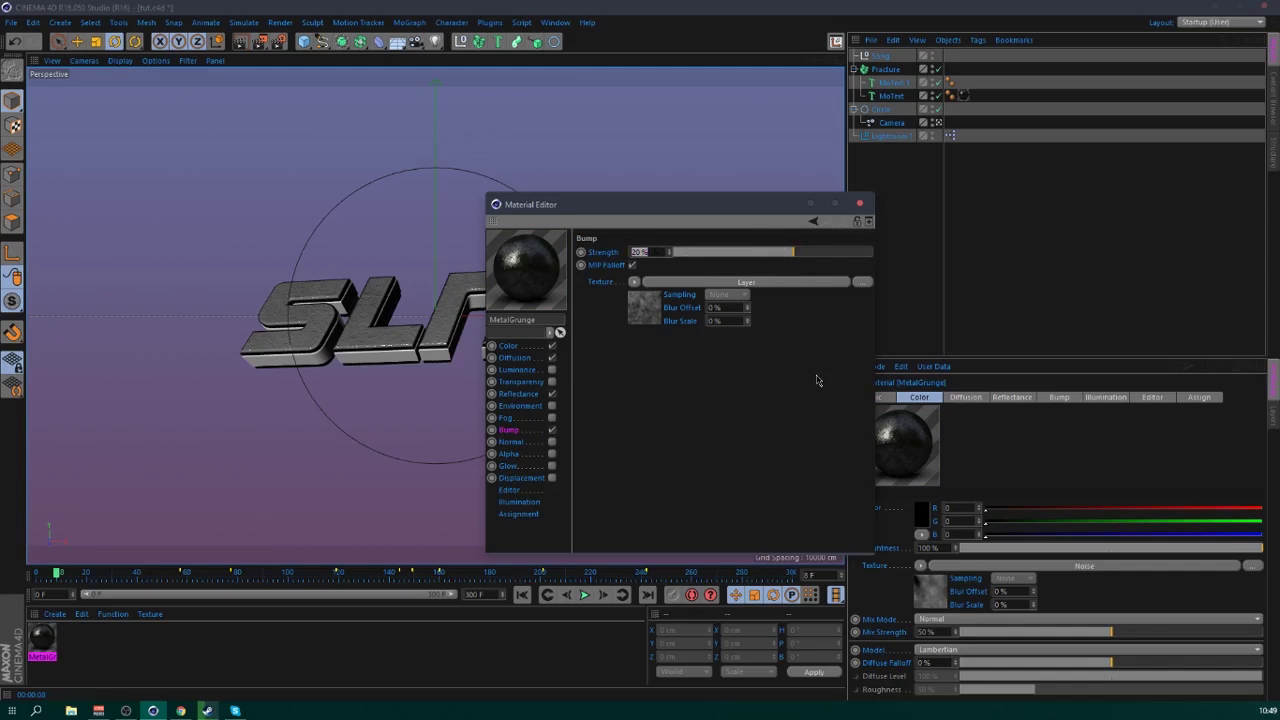
pyautogui.write('6')
pyautogui.press('Return')
pyautogui.hotkey('ctrl', 'r')
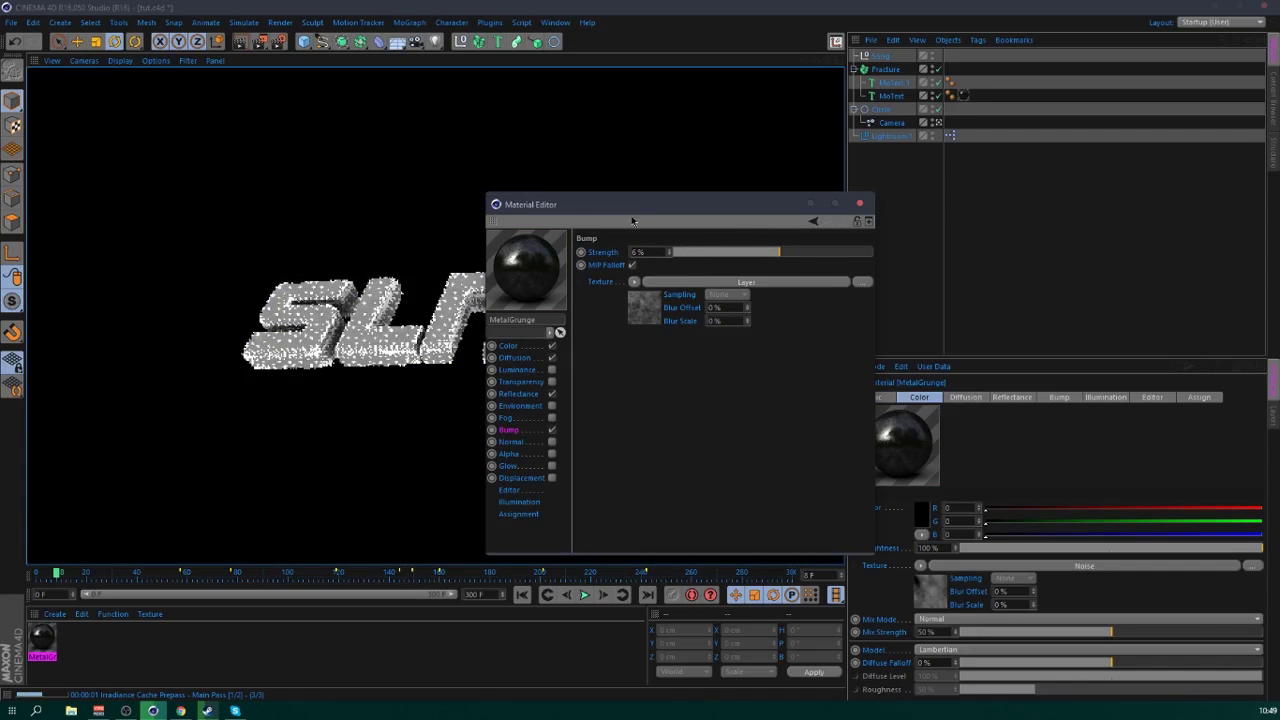
pyautogui.moveTo(633, 218); pyautogui.dragTo(854, 216)
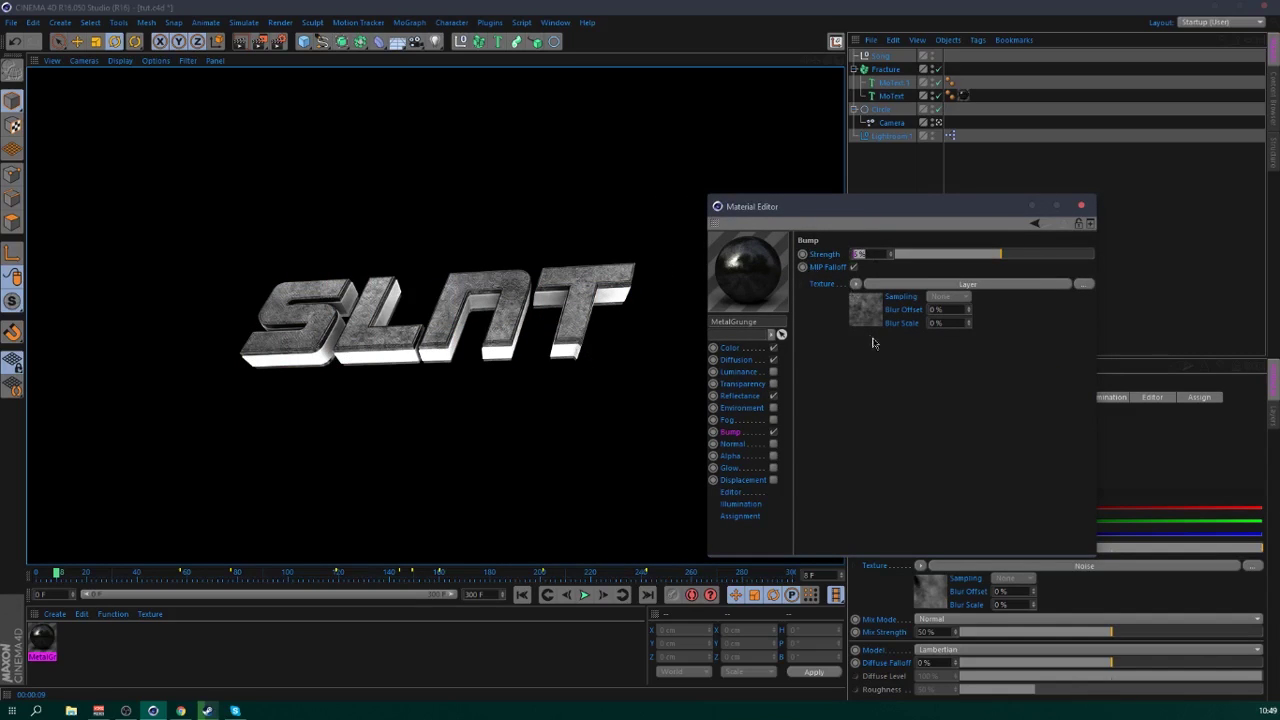
# - Set the Bump strength to -3 % and render a region around the letters S and L
pyautogui.write('-3')
pyautogui.press('Return')
pyautogui.click(453, 78)
pyautogui.moveTo(259, 42); pyautogui.dragTo(305, 62)
pyautogui.moveTo(218, 249); pyautogui.dragTo(422, 377)
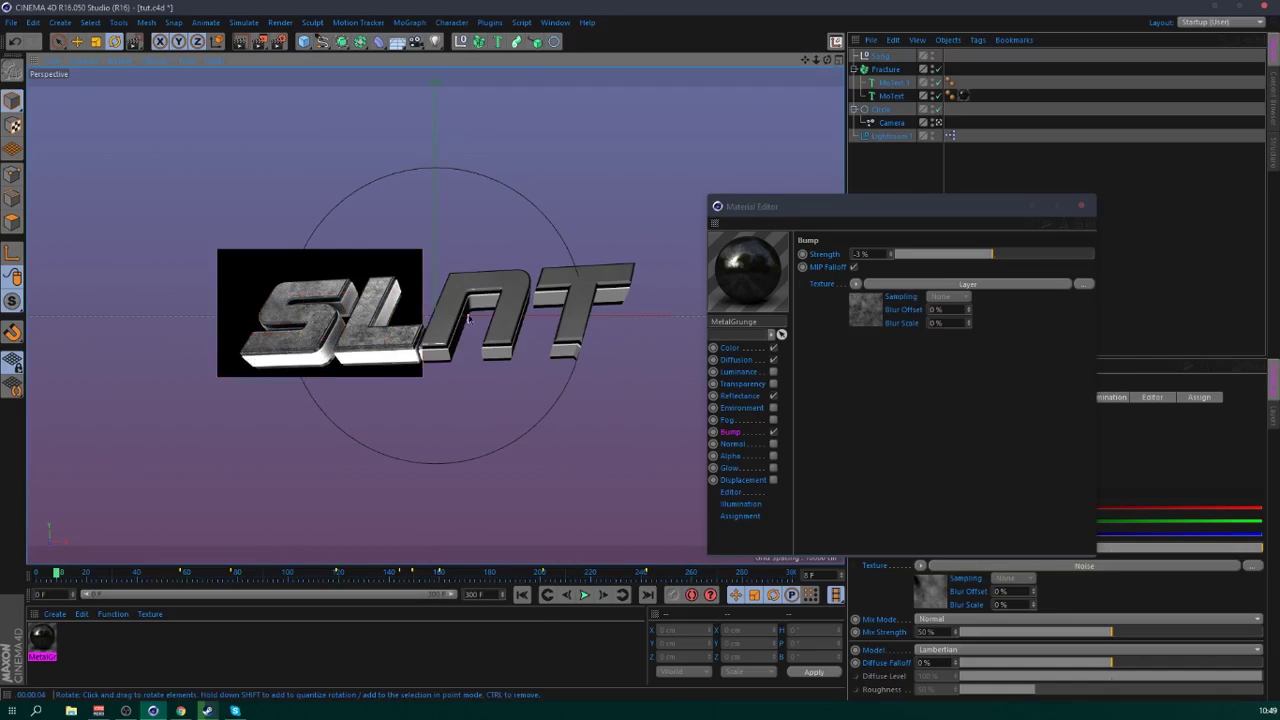
# - Enable MetalGrunge's Displacement channel, load Metal Plated Texture.JPG as its texture and set the displacement strength to 12 %
pyautogui.click(851, 321)
pyautogui.click(773, 480)
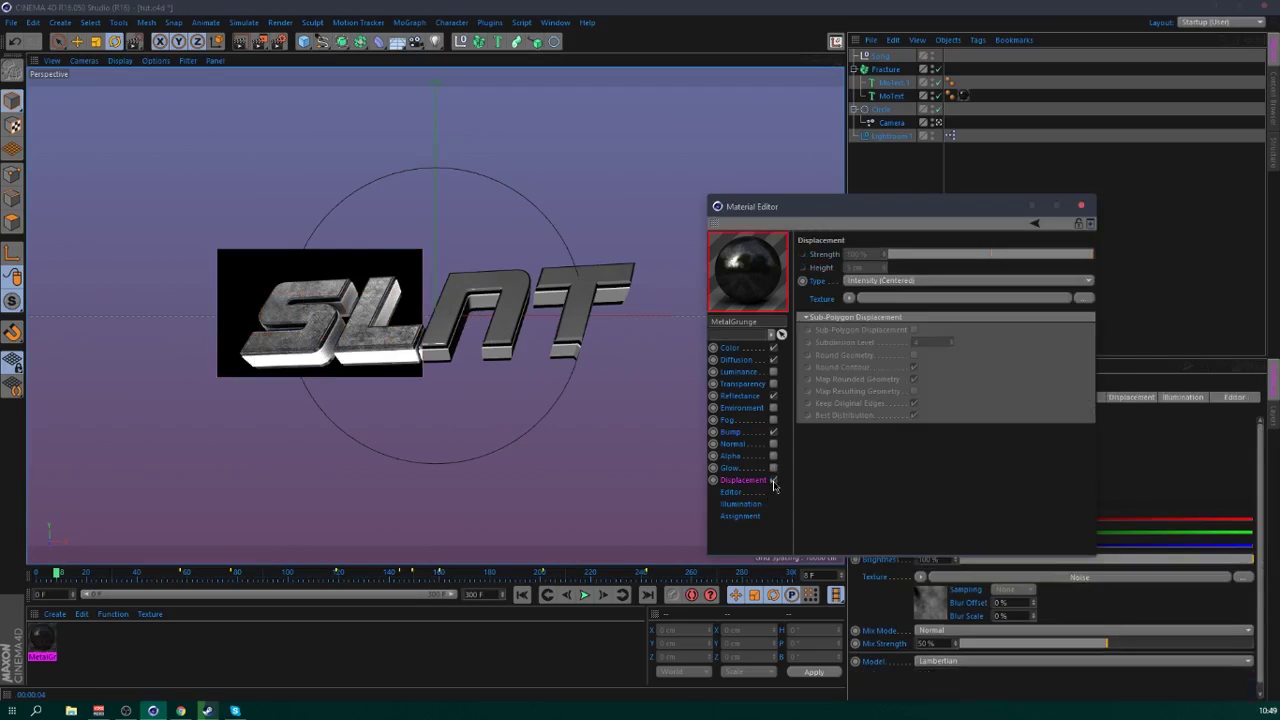
pyautogui.click(849, 300)
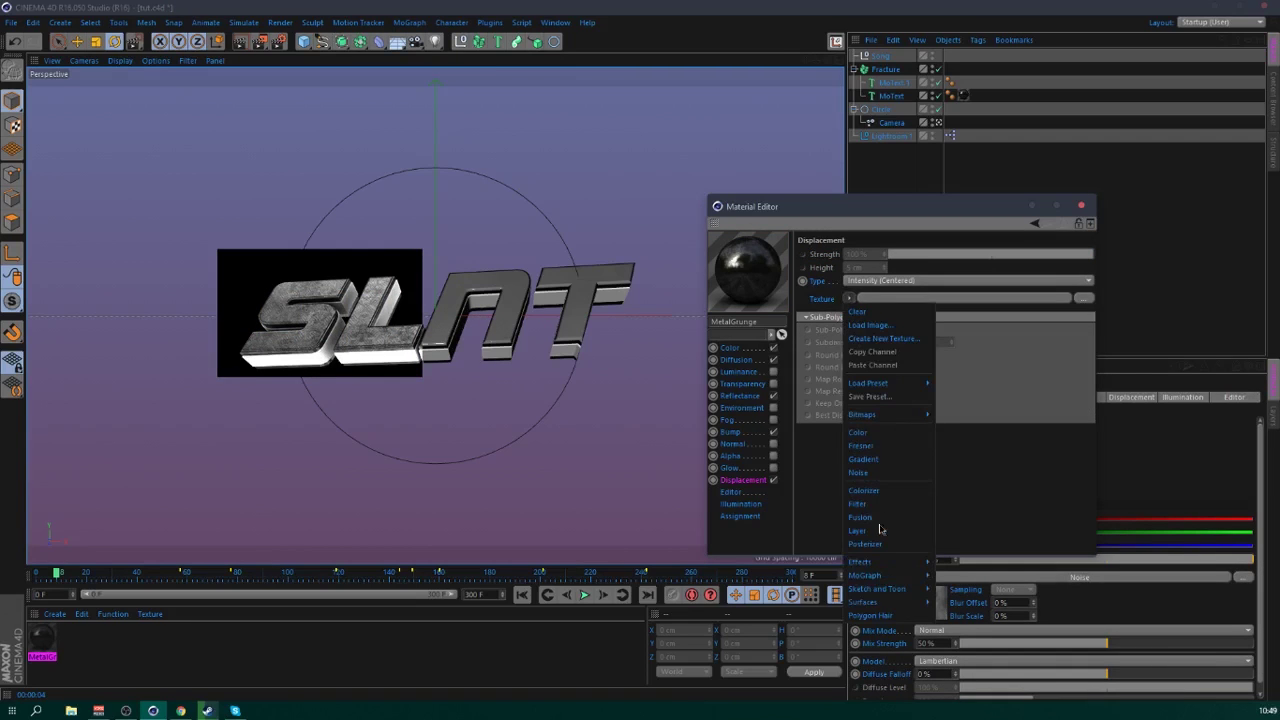
pyautogui.click(982, 474)
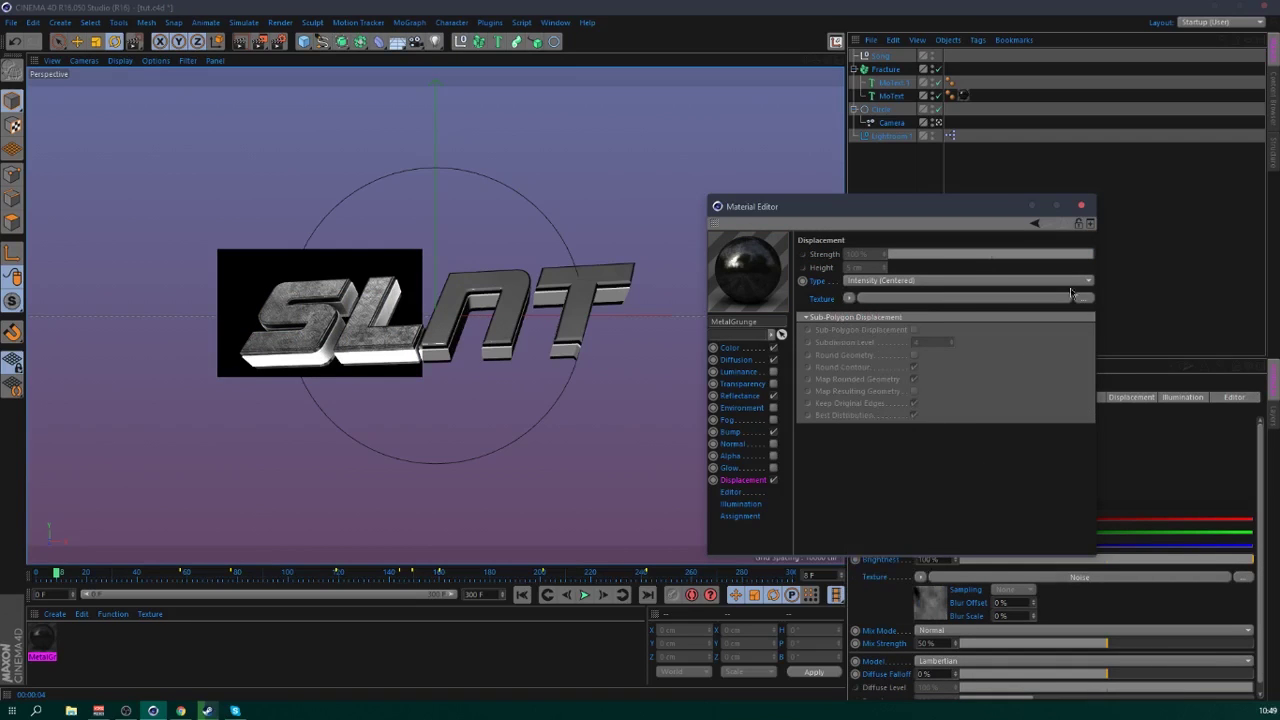
pyautogui.click(1085, 299)
pyautogui.doubleClick(1100, 320)
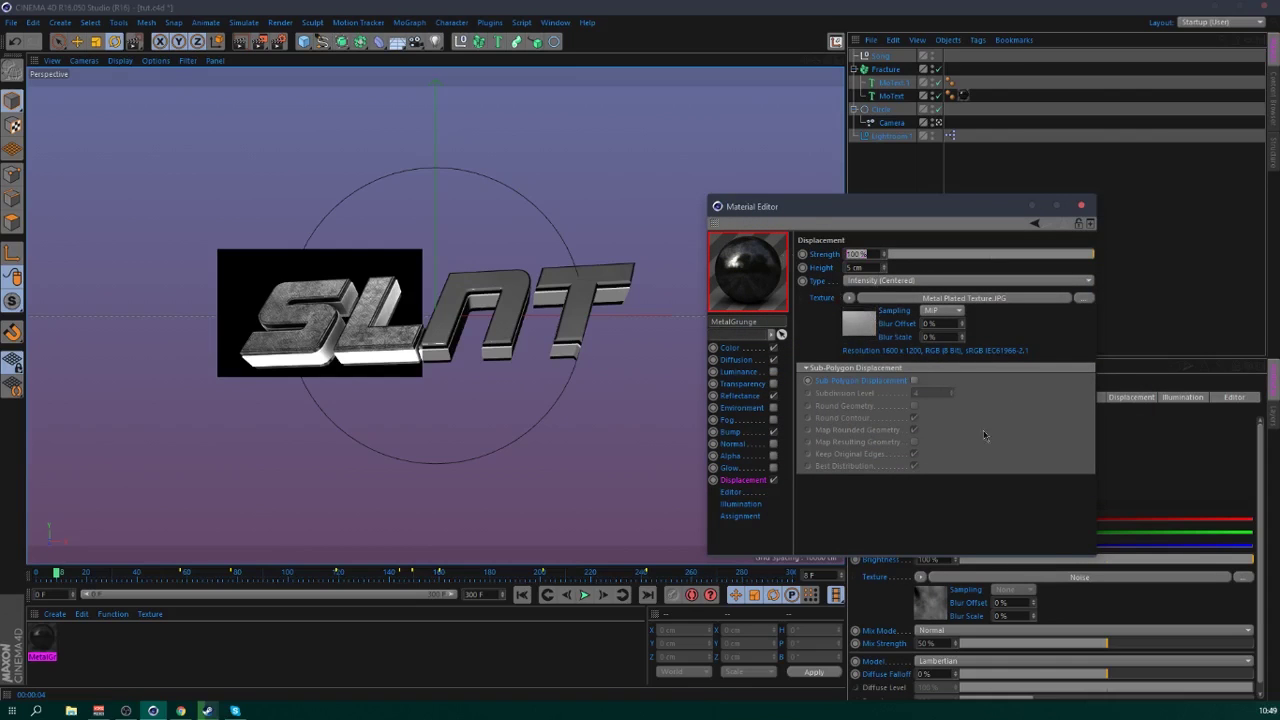
pyautogui.write('12')
pyautogui.press('Return')
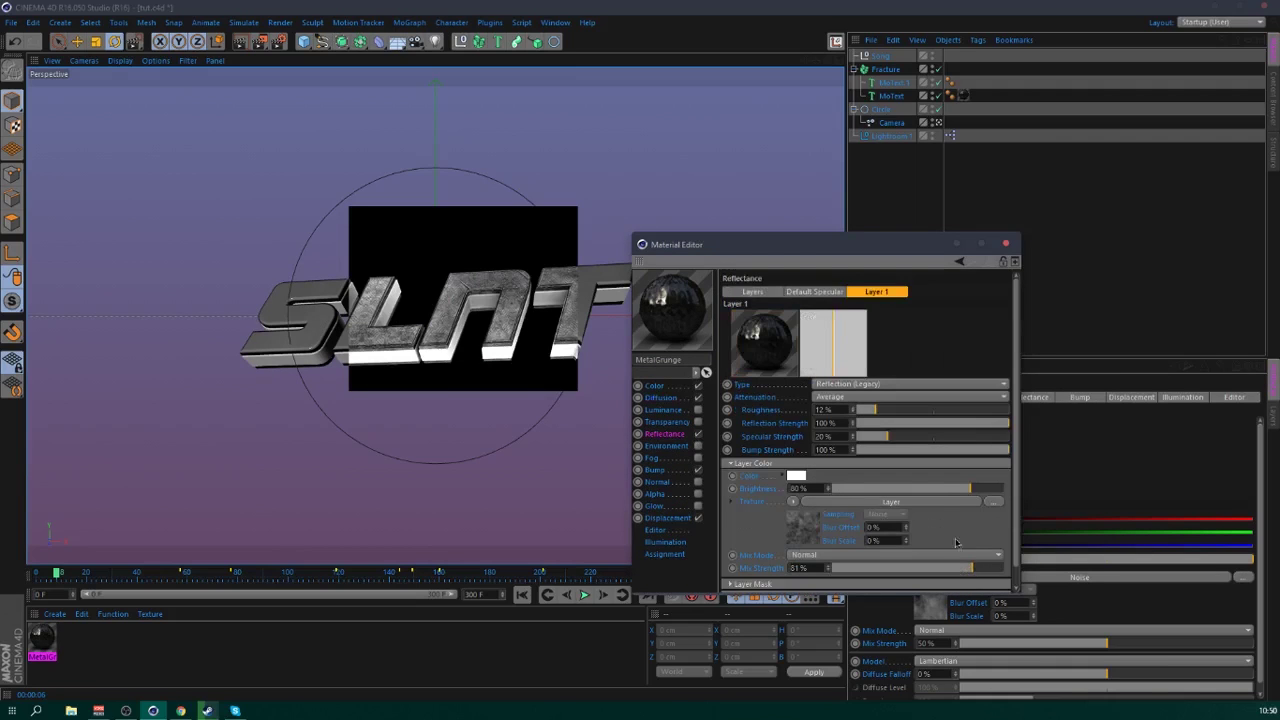
# - Set the Layer Color Brightness and Mix Strength of reflectance Layer 1 to 90 % each, previewing the middle letters with region renders
pyautogui.moveTo(978, 489); pyautogui.dragTo(983, 490)
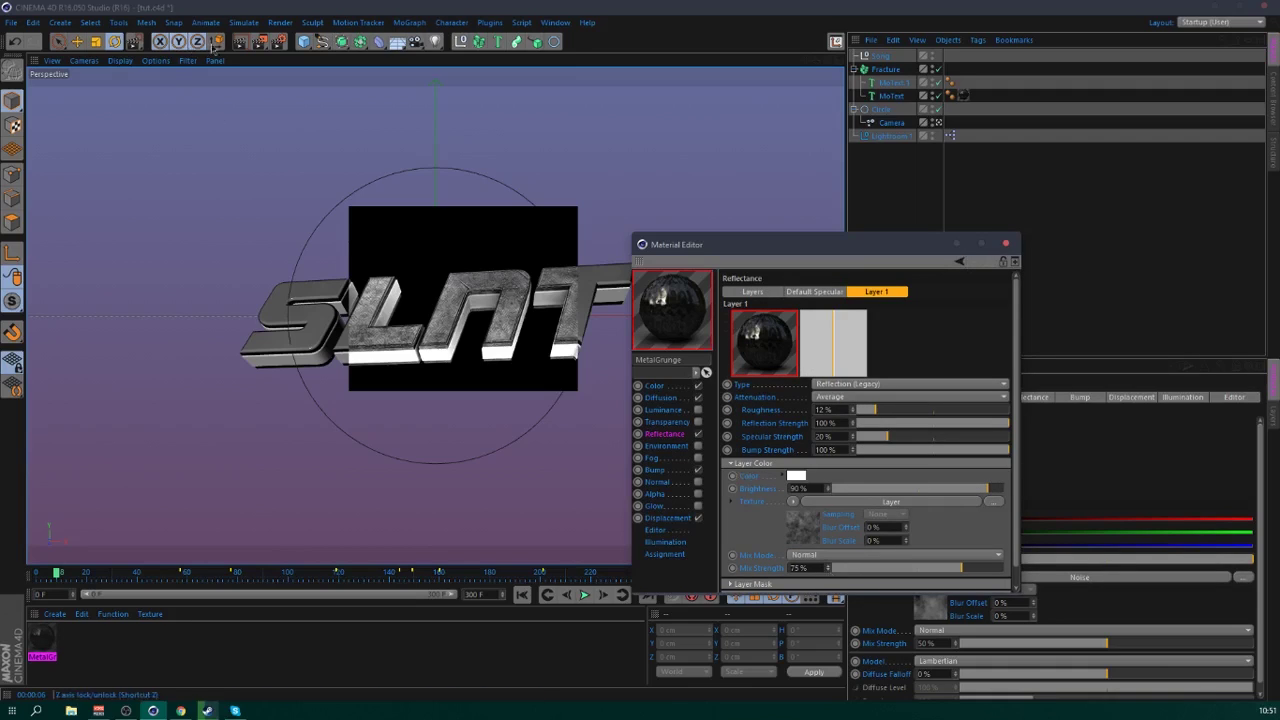
pyautogui.click(114, 41)
pyautogui.moveTo(392, 246); pyautogui.dragTo(574, 396)
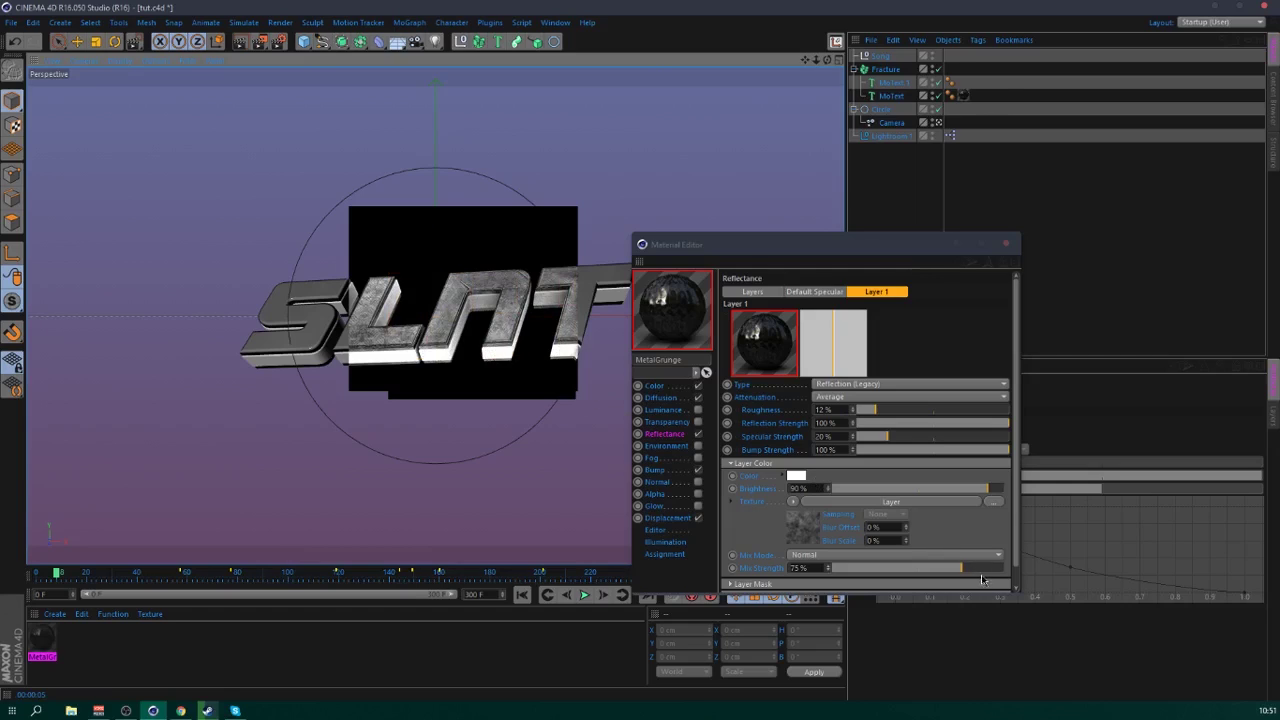
pyautogui.click(988, 569)
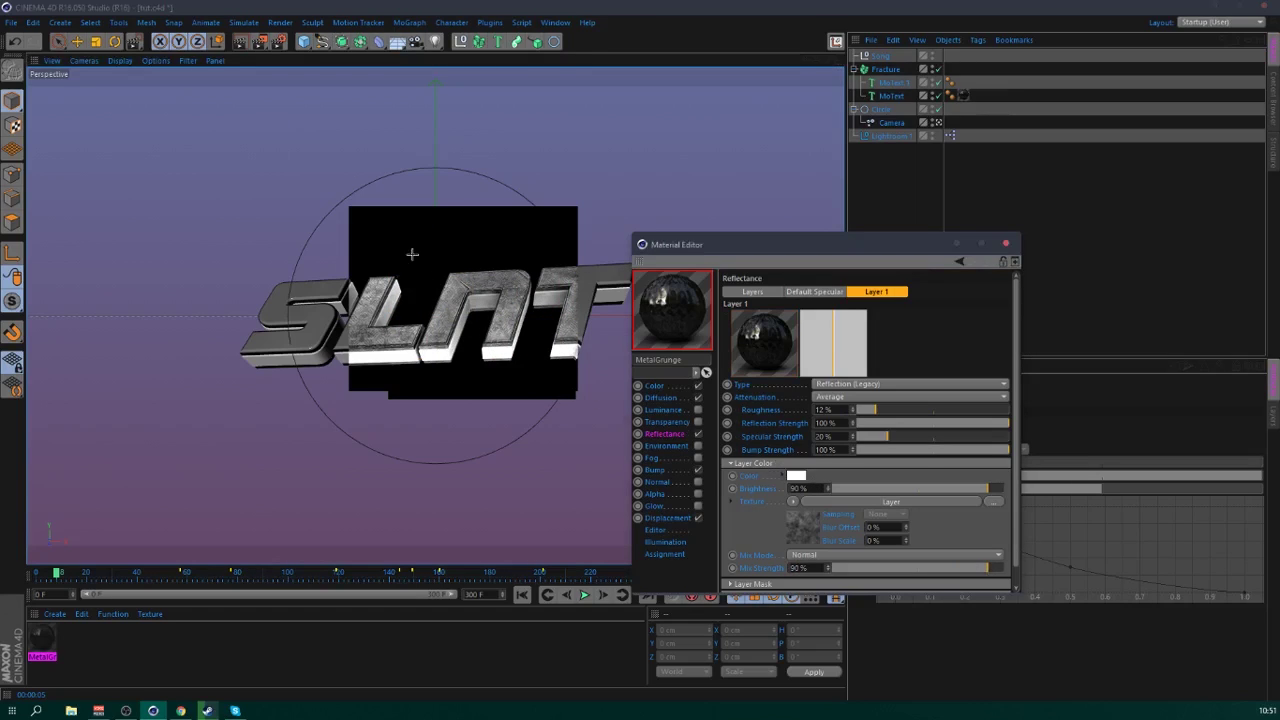
pyautogui.moveTo(412, 254); pyautogui.dragTo(571, 374)
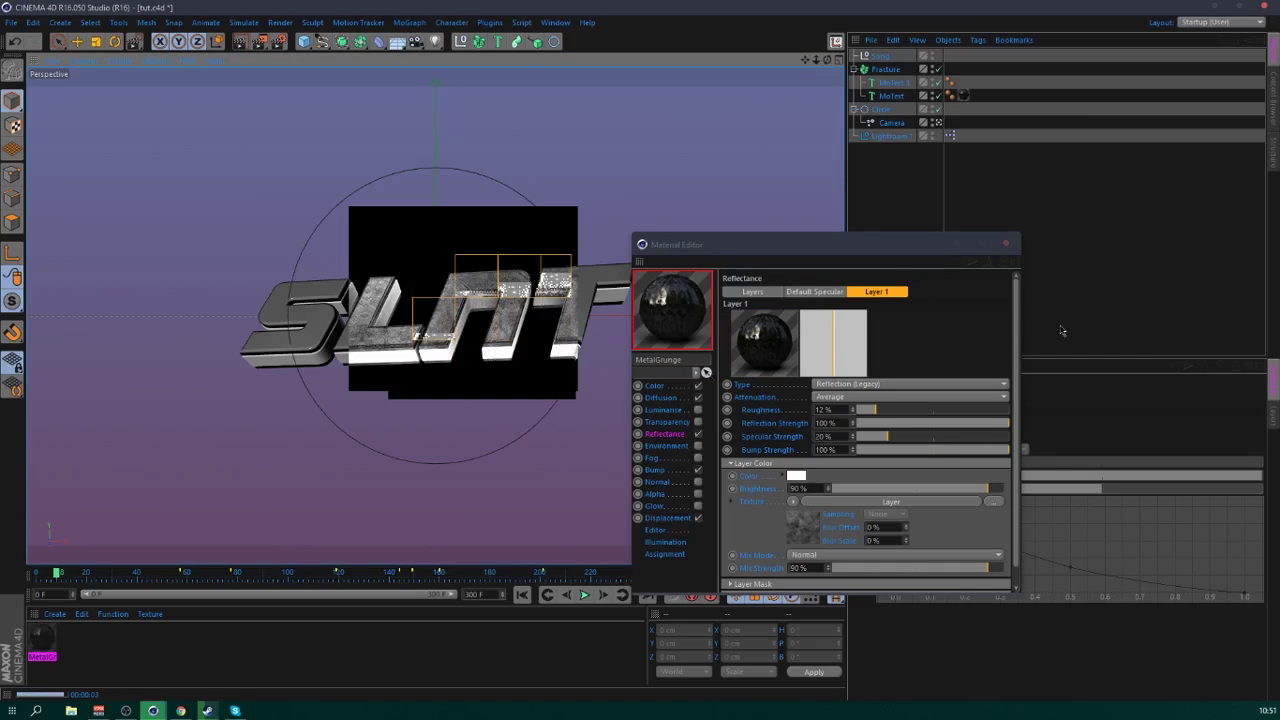
# - Return the timeline to frame 0 and move the Material Editor clear of the timeline
pyautogui.click(950, 136)
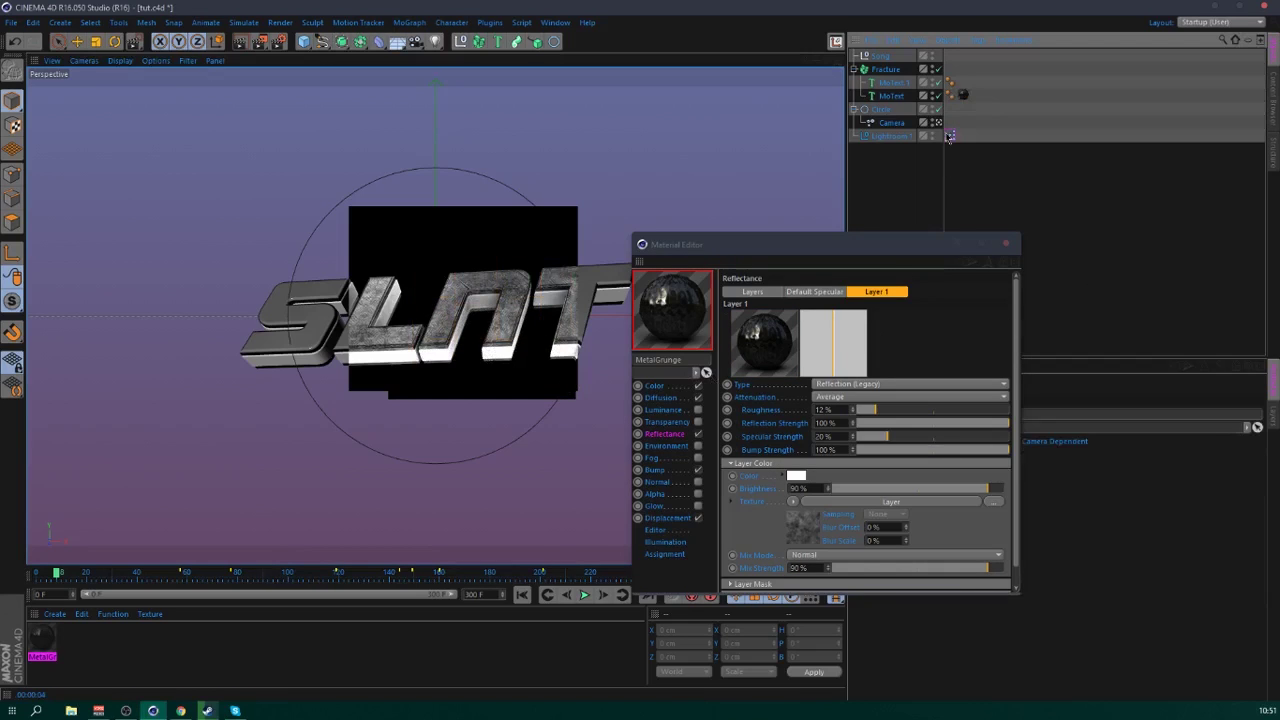
pyautogui.click(922, 182)
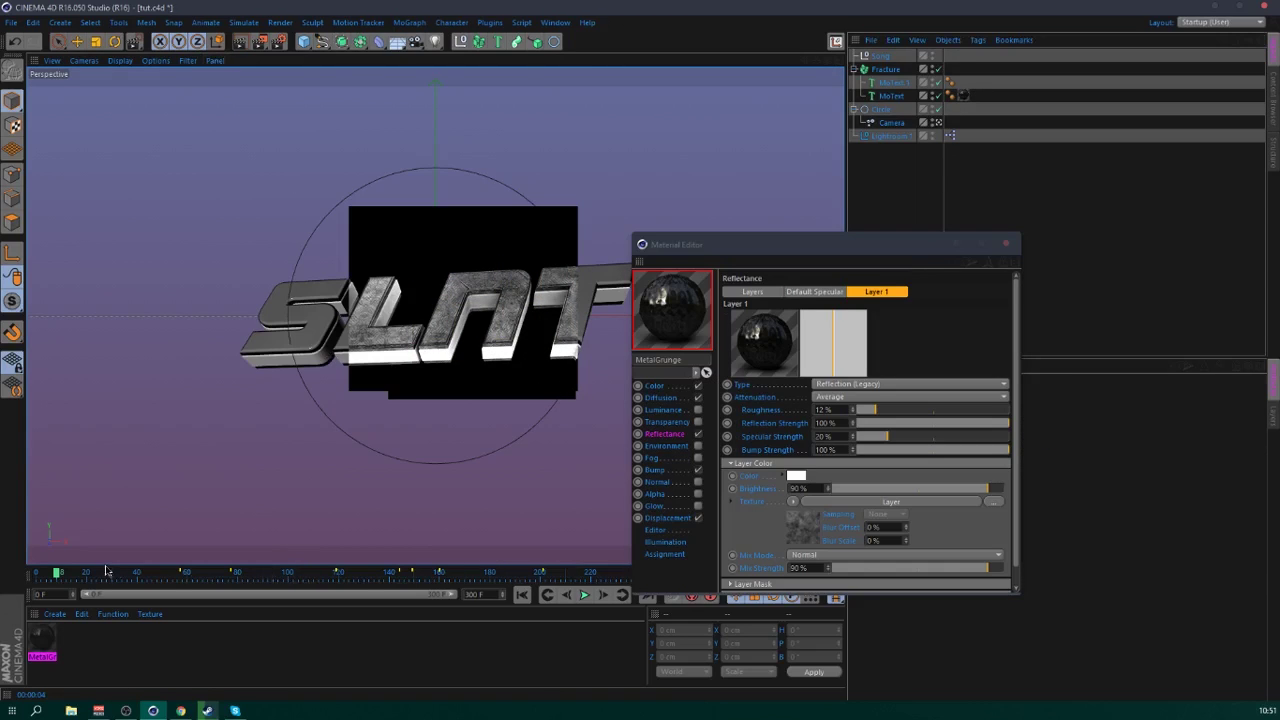
pyautogui.moveTo(130, 573); pyautogui.dragTo(36, 573)
pyautogui.moveTo(910, 252); pyautogui.dragTo(898, 182)
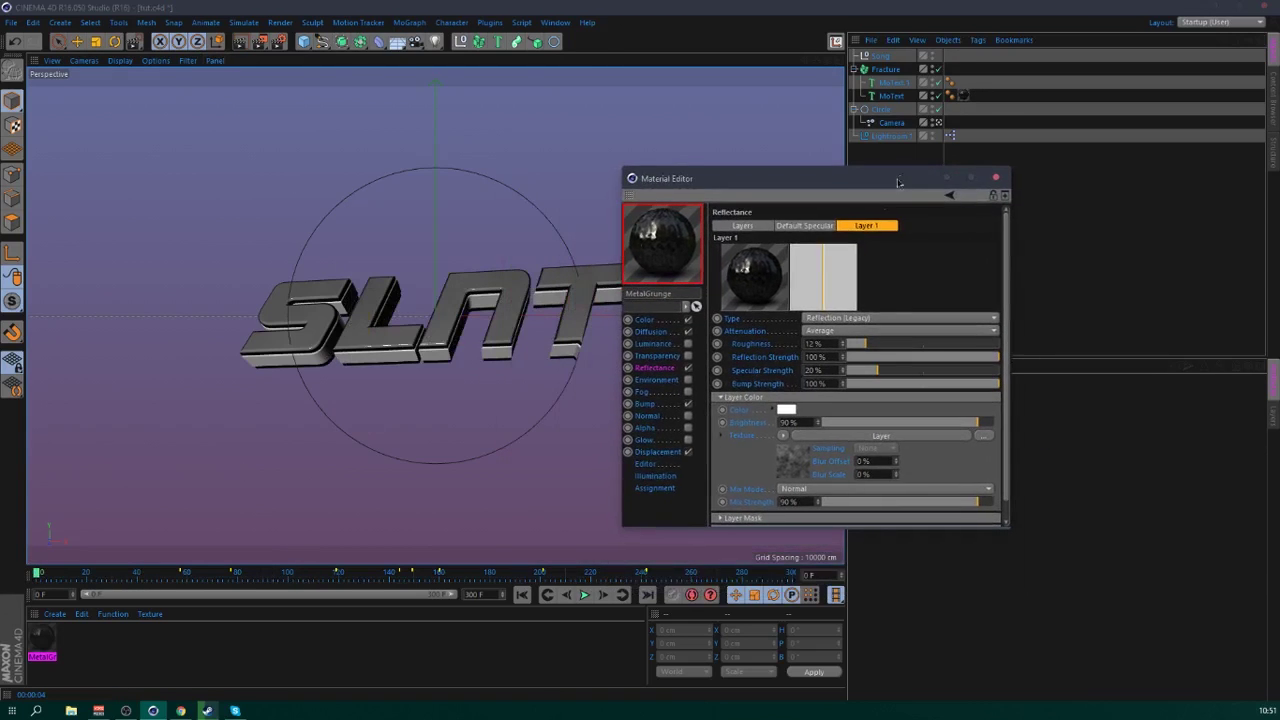
# - Create a new material and name it Blue
pyautogui.click(648, 321)
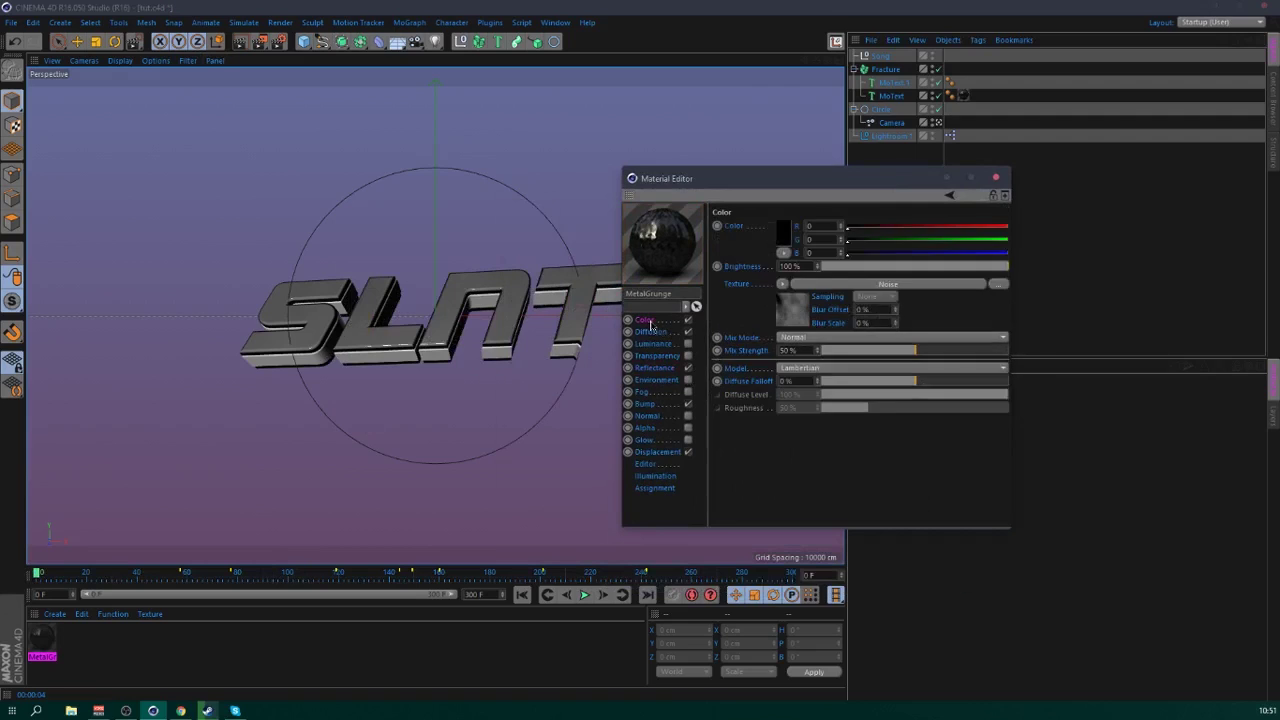
pyautogui.click(120, 645)
pyautogui.doubleClick(98, 661)
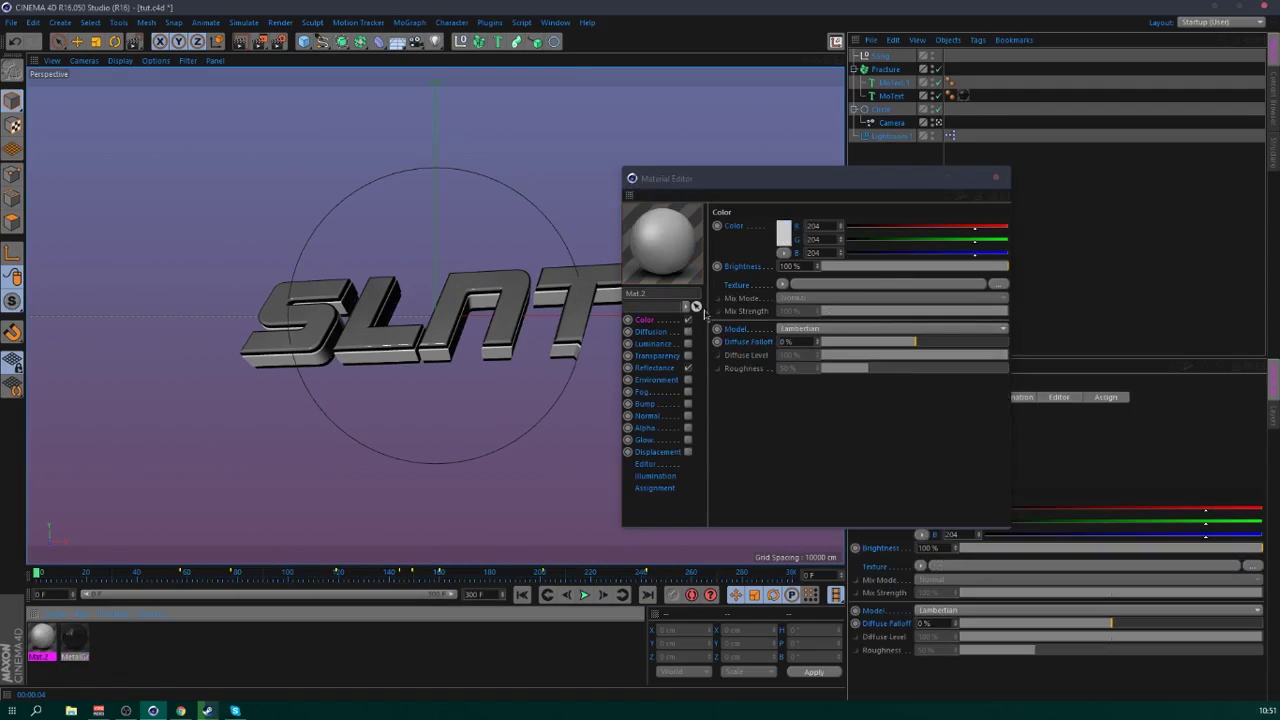
pyautogui.doubleClick(661, 295)
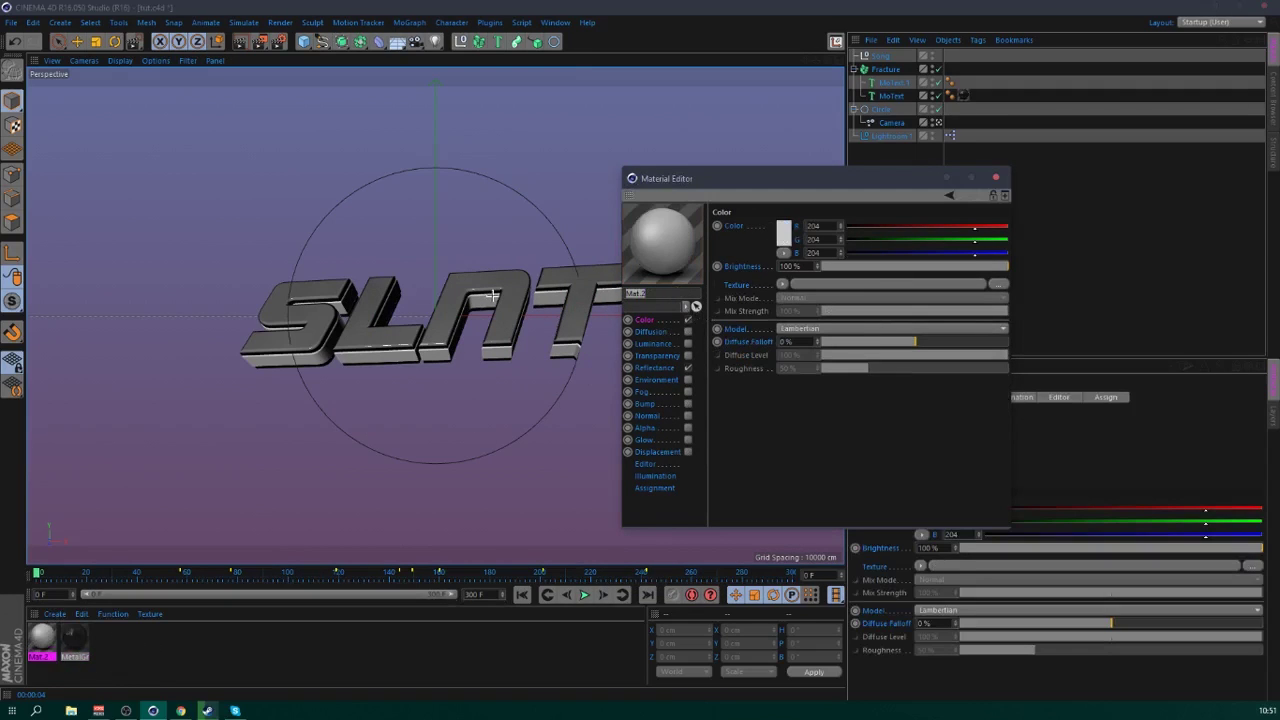
pyautogui.write('Blue')
pyautogui.press('Return')
# - Enable the Diffusion, Bump and Displacement channels of the Blue material
pyautogui.click(683, 341)
pyautogui.click(687, 403)
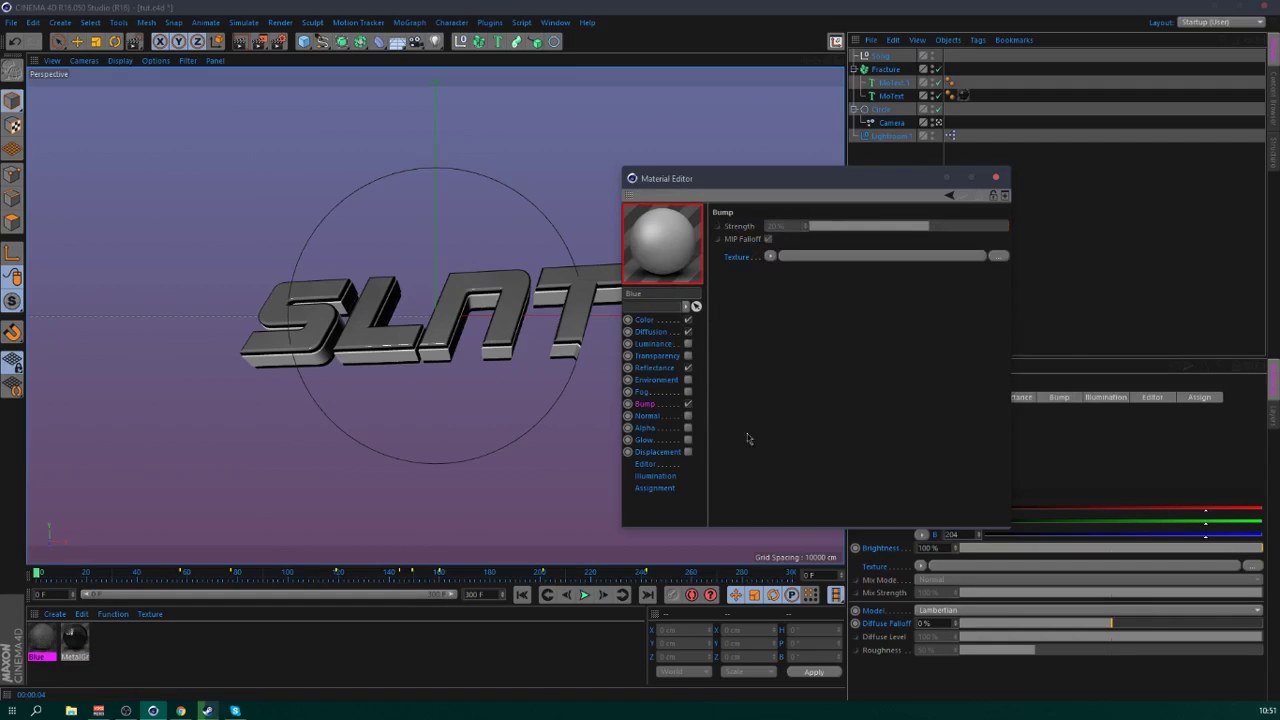
pyautogui.click(687, 452)
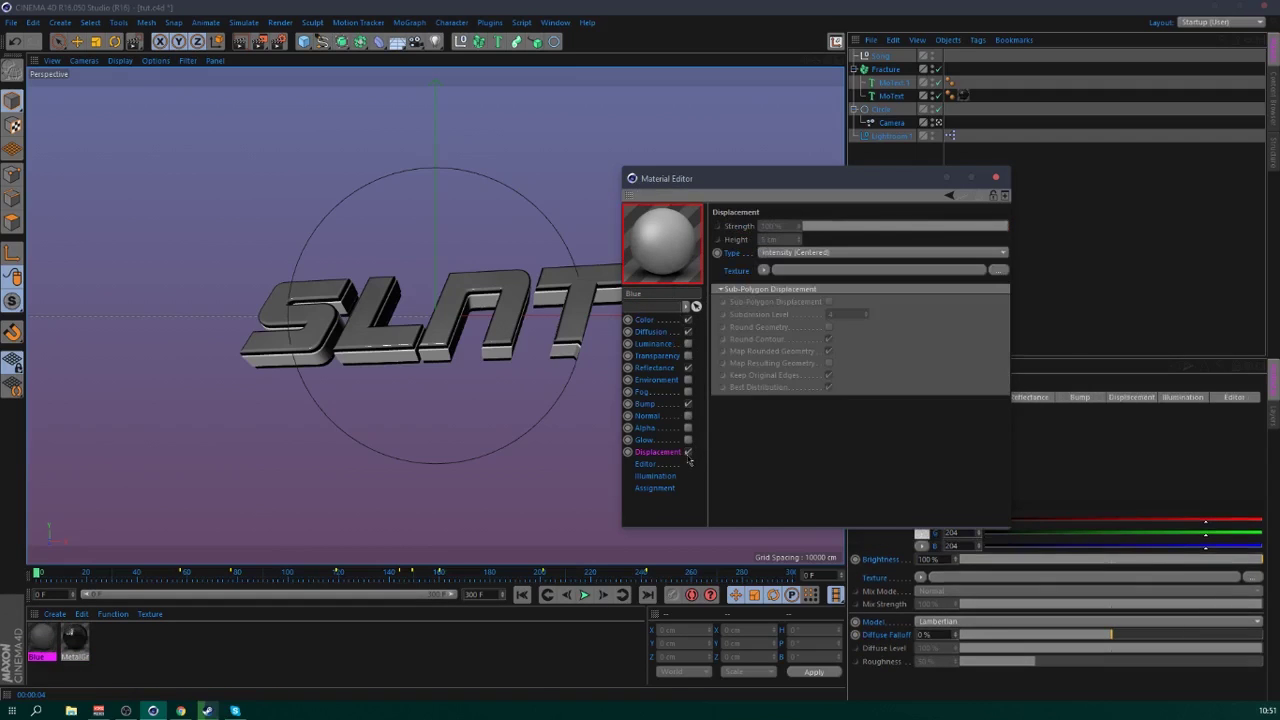
# - Set the Blue material's base color to a muted blue with RGB 55, 109, 145
pyautogui.click(648, 321)
pyautogui.click(784, 236)
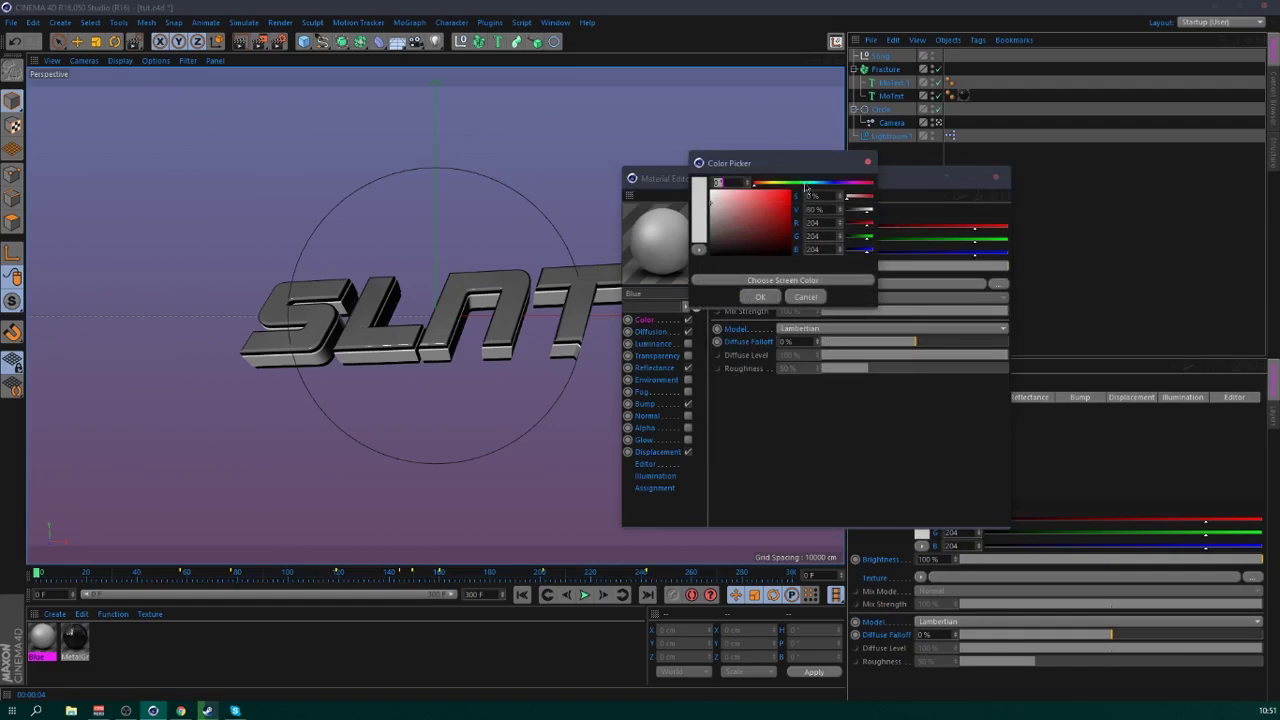
pyautogui.moveTo(817, 184); pyautogui.dragTo(824, 185)
pyautogui.moveTo(770, 215); pyautogui.dragTo(760, 219)
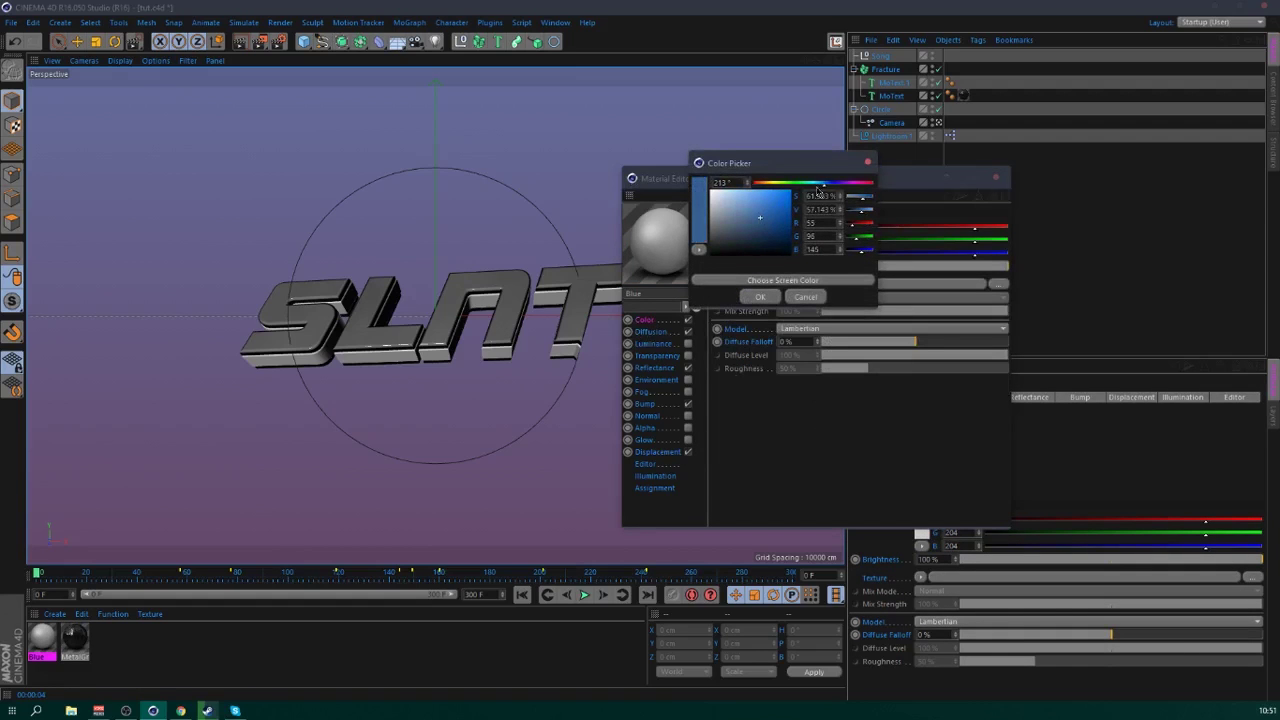
pyautogui.moveTo(816, 187); pyautogui.dragTo(820, 186)
pyautogui.click(758, 297)
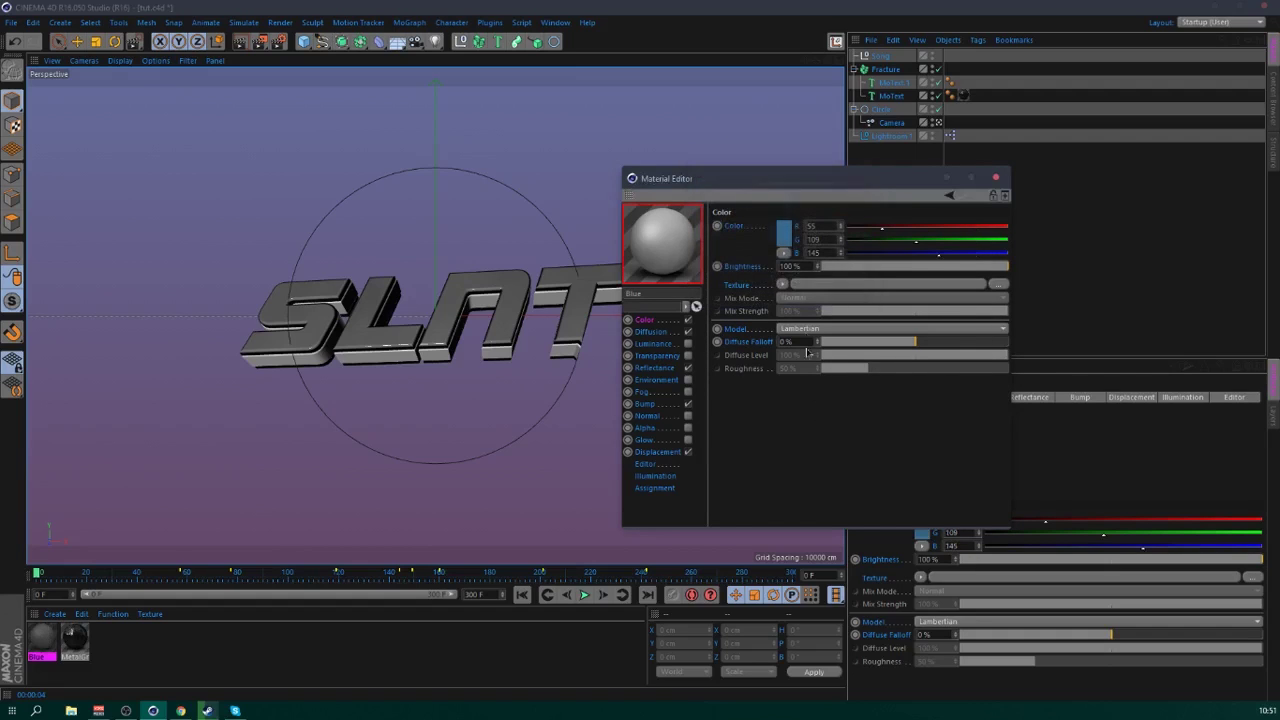
# - Assign the Lumas effect shader as the texture of the Blue material's Color channel
pyautogui.click(784, 284)
pyautogui.moveTo(828, 553)
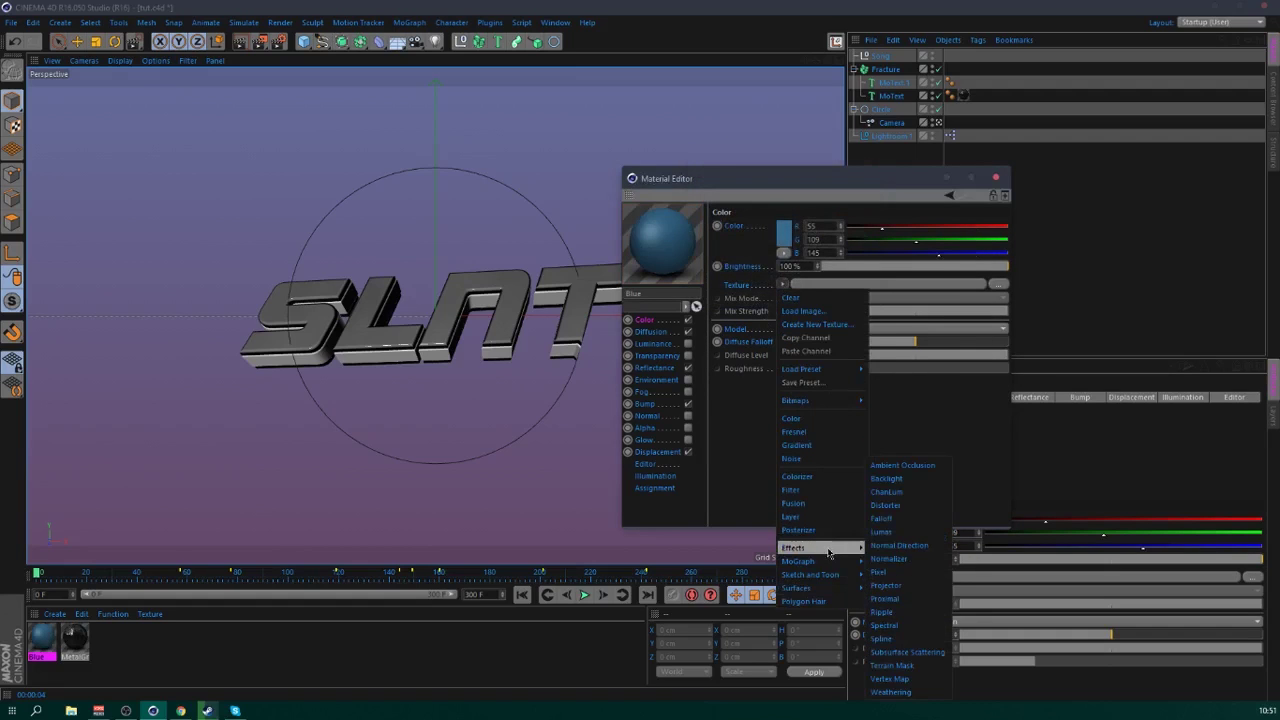
pyautogui.click(896, 536)
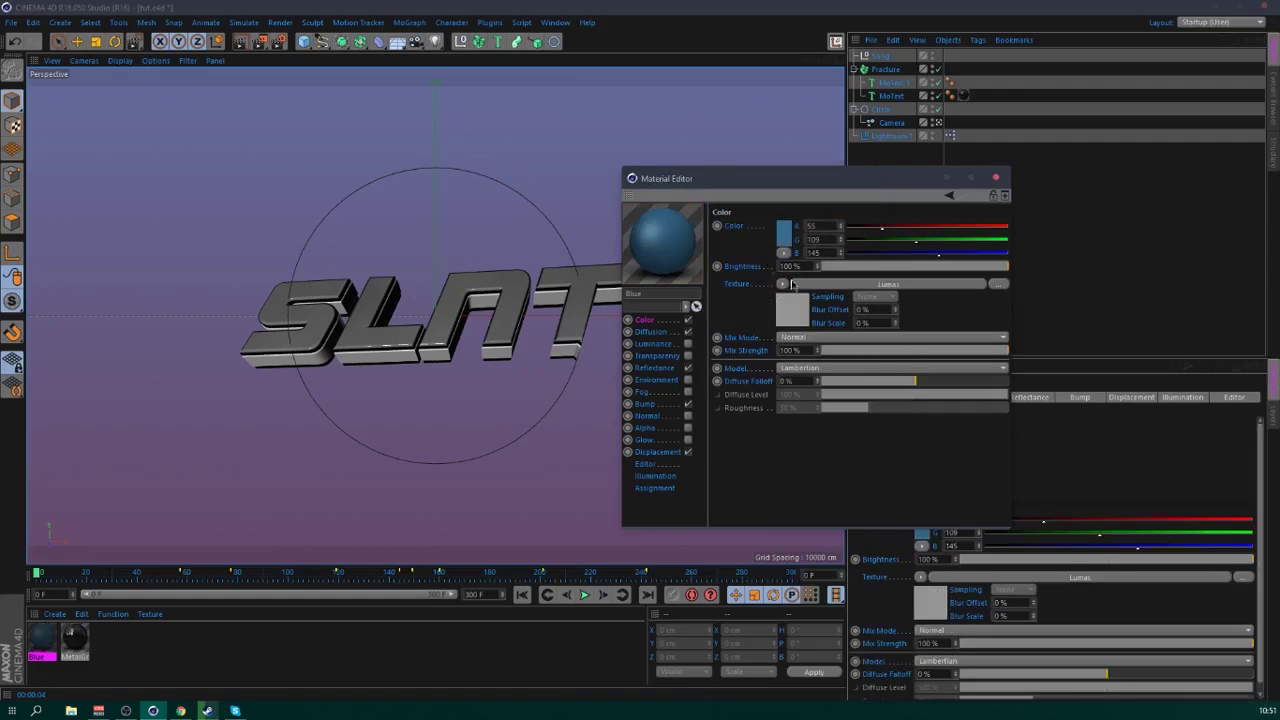
# - Set the Lumas shader's color to a saturated blue with RGB 0, 129, 204
pyautogui.click(792, 285)
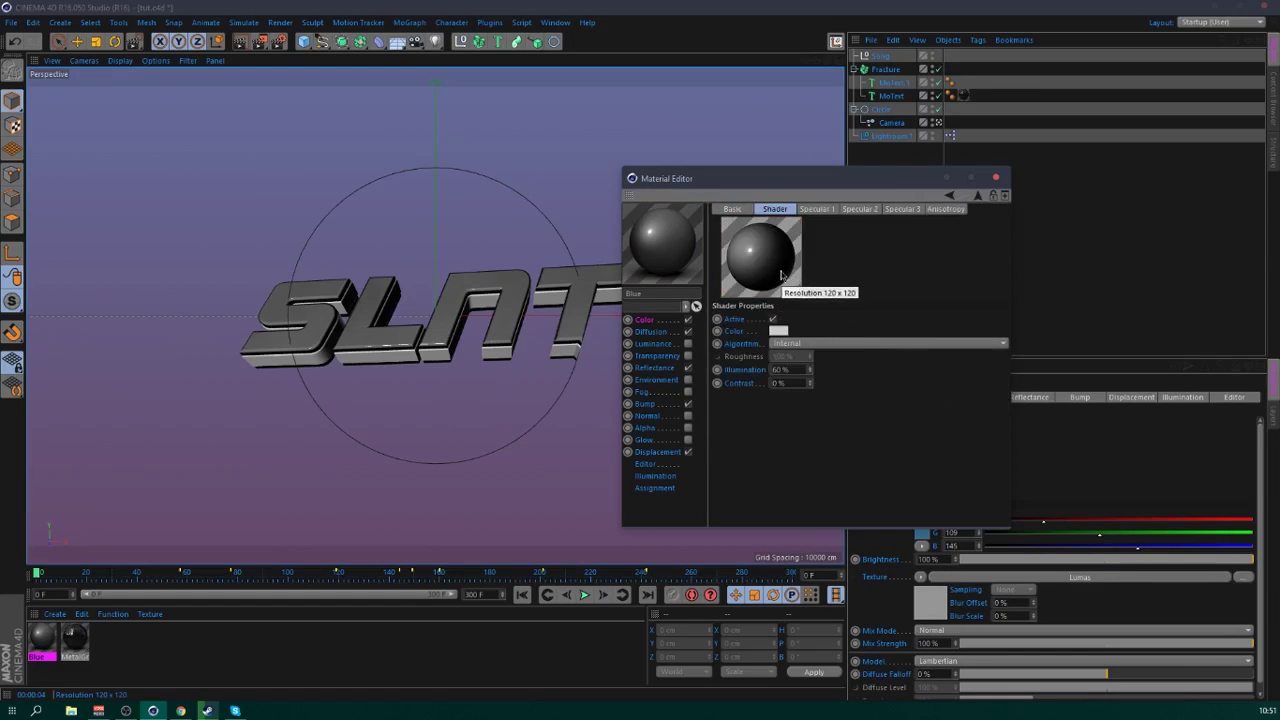
pyautogui.click(778, 333)
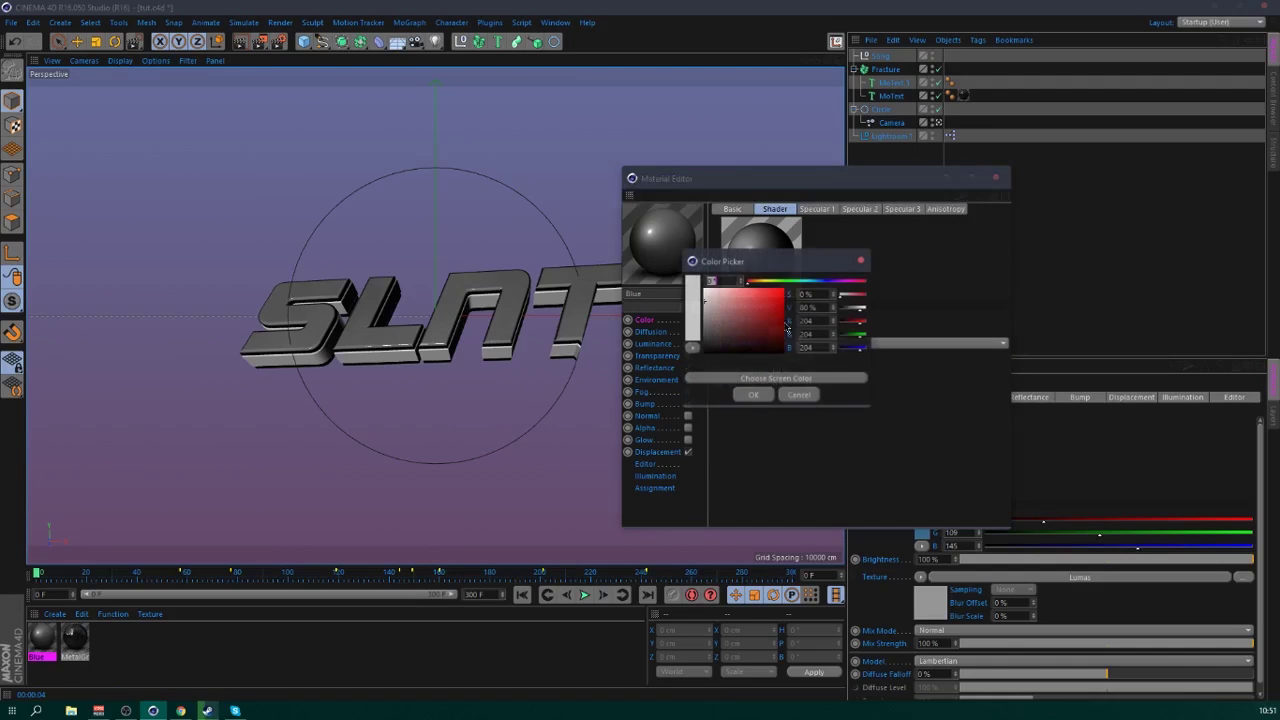
pyautogui.click(812, 283)
pyautogui.moveTo(813, 283)
pyautogui.mouseDown()
pyautogui.moveTo(833, 270)
pyautogui.moveTo(833, 195)
pyautogui.mouseUp()
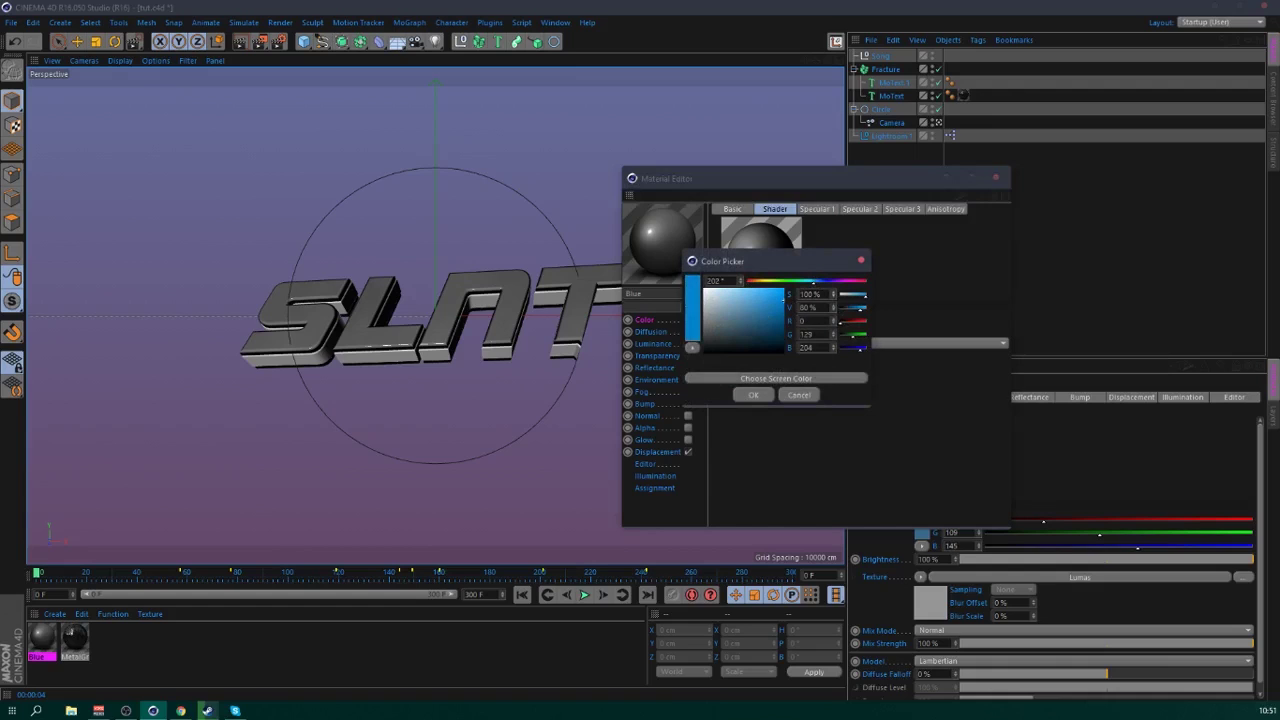
pyautogui.click(753, 395)
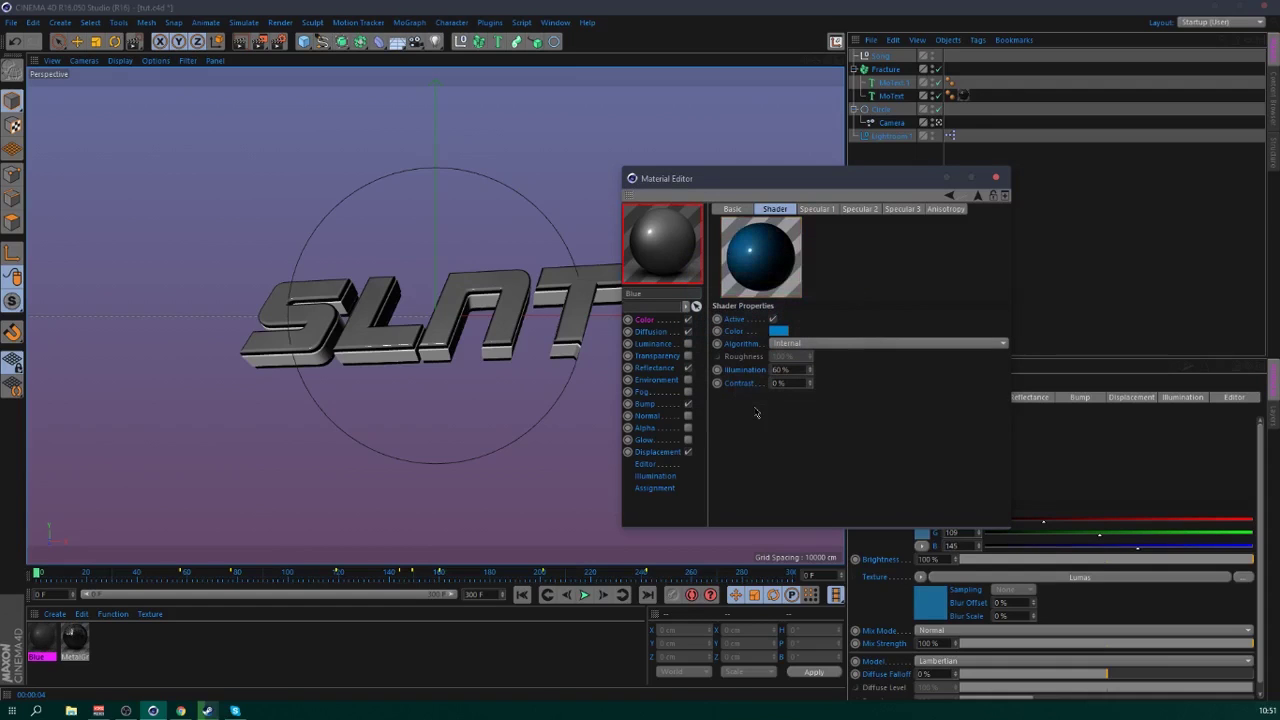
# - Set the Lumas shader's Specular 1 color to a saturated blue with a hue of 196°
pyautogui.click(816, 209)
pyautogui.click(766, 333)
pyautogui.click(803, 282)
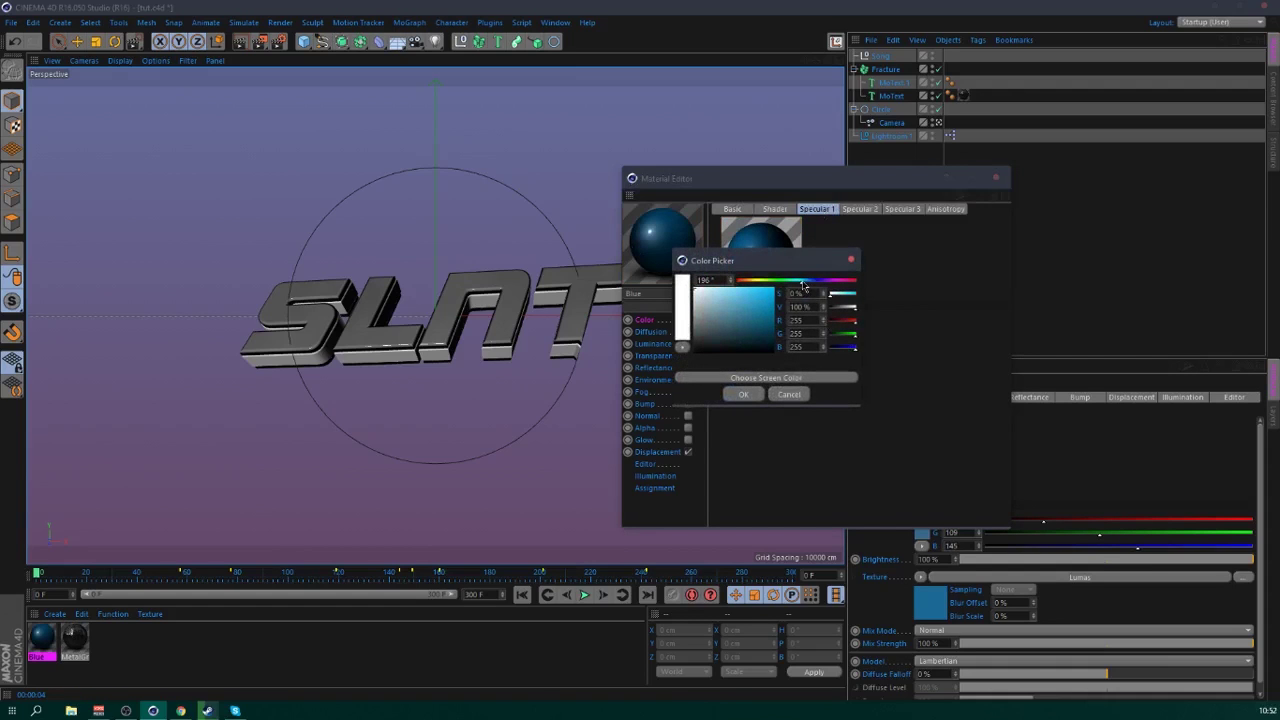
pyautogui.moveTo(825, 295); pyautogui.dragTo(850, 305)
pyautogui.click(751, 399)
# - Set the Lumas shader's Specular 2 color to a fully saturated mid blue with RGB 0, 76, 127
pyautogui.click(860, 209)
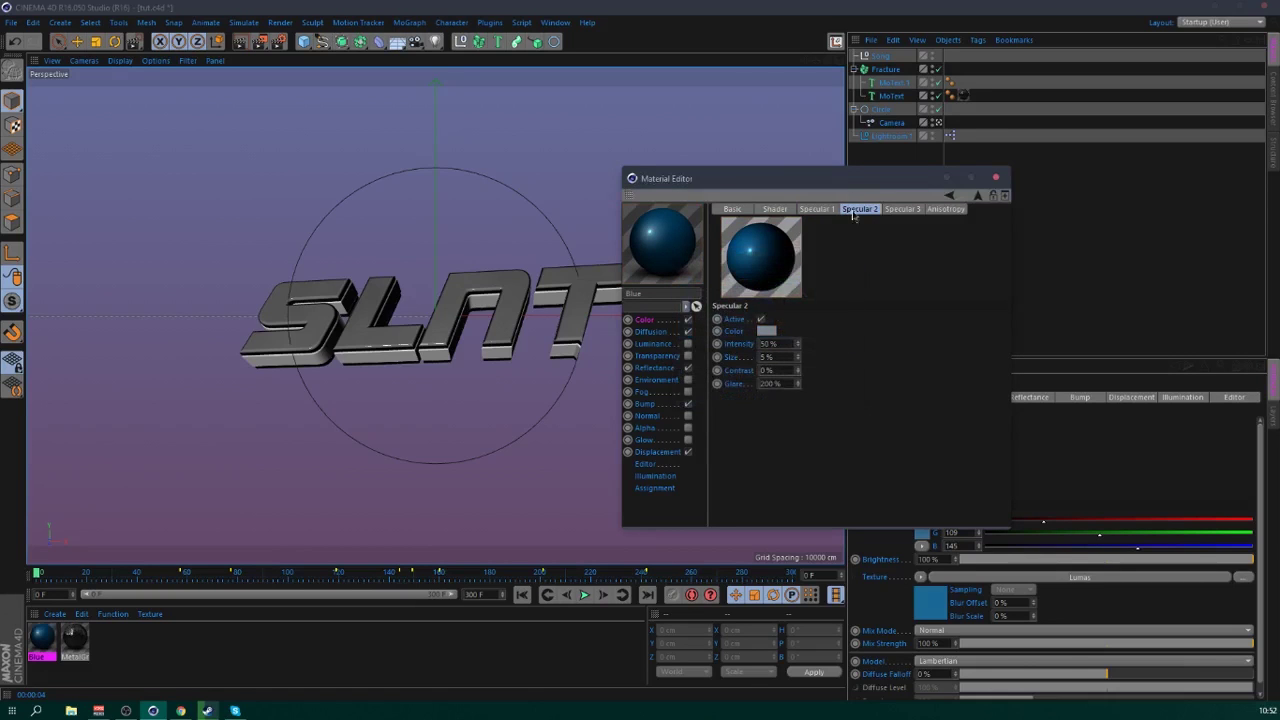
pyautogui.click(768, 334)
pyautogui.moveTo(812, 283); pyautogui.dragTo(828, 290)
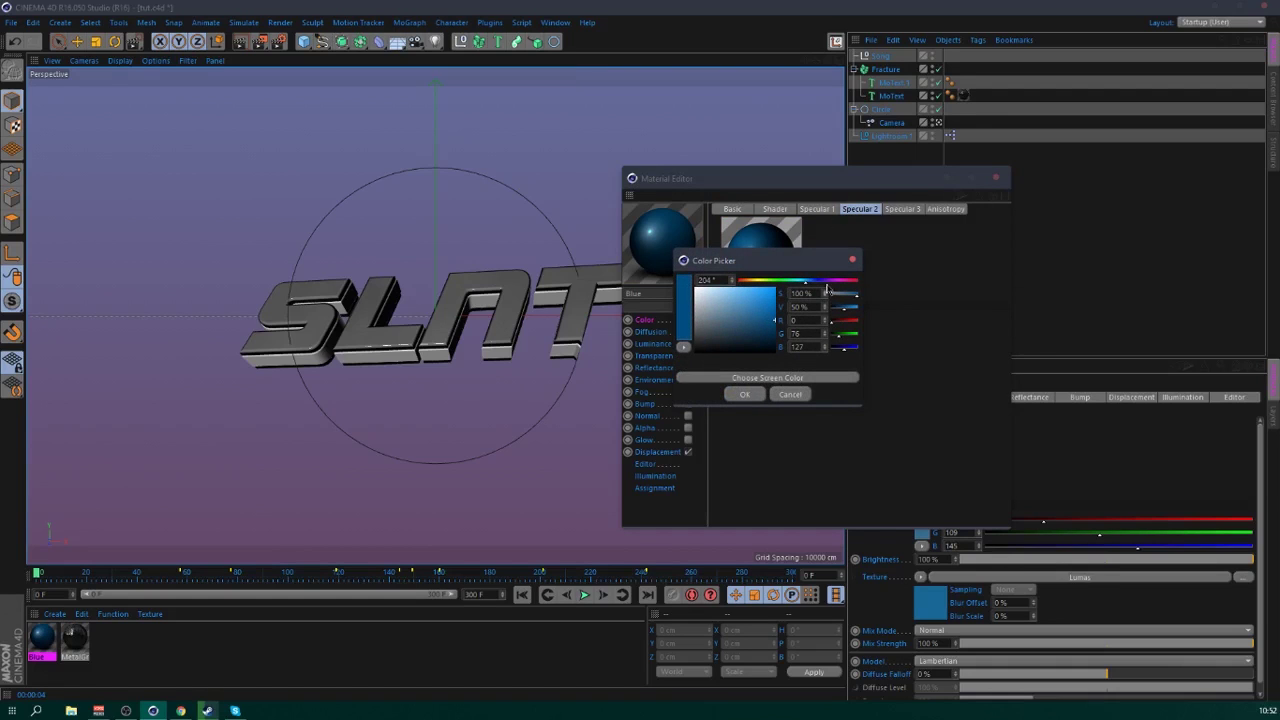
pyautogui.click(752, 400)
# - Set the Lumas shader's Specular 3 color to a fully saturated dark blue with RGB 0, 27, 51
pyautogui.click(901, 209)
pyautogui.click(762, 332)
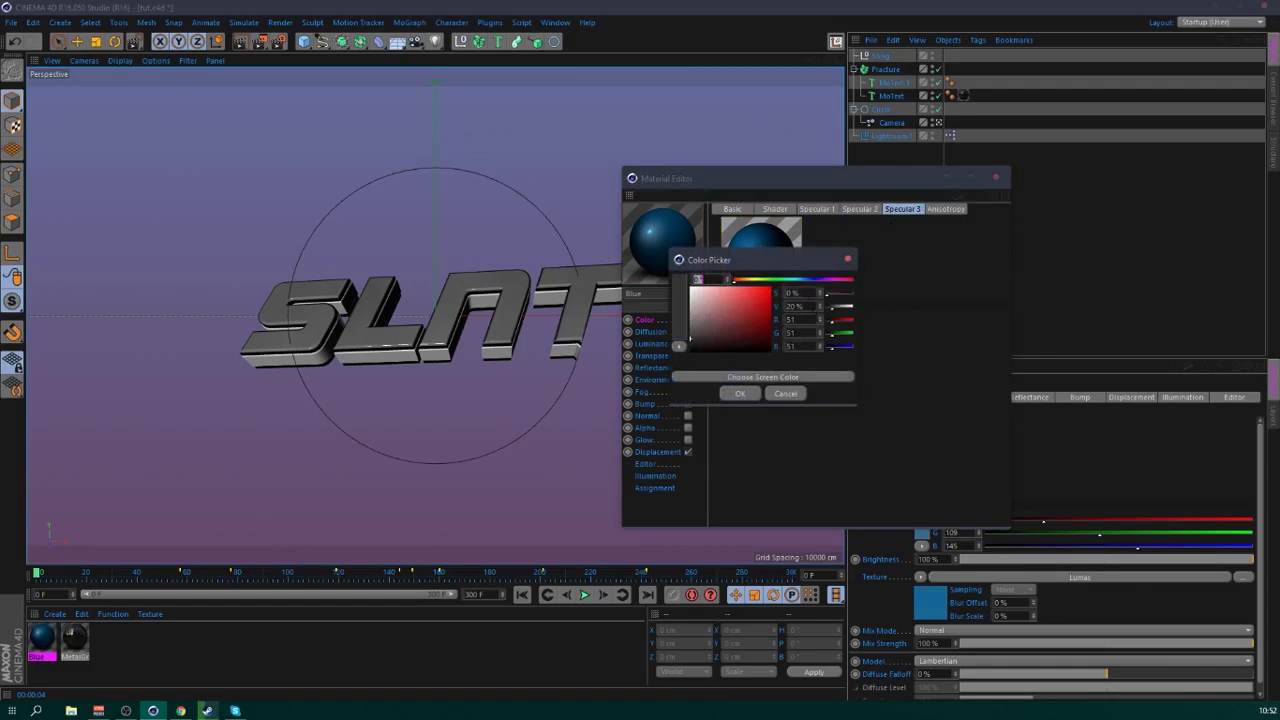
pyautogui.moveTo(806, 282); pyautogui.dragTo(818, 289)
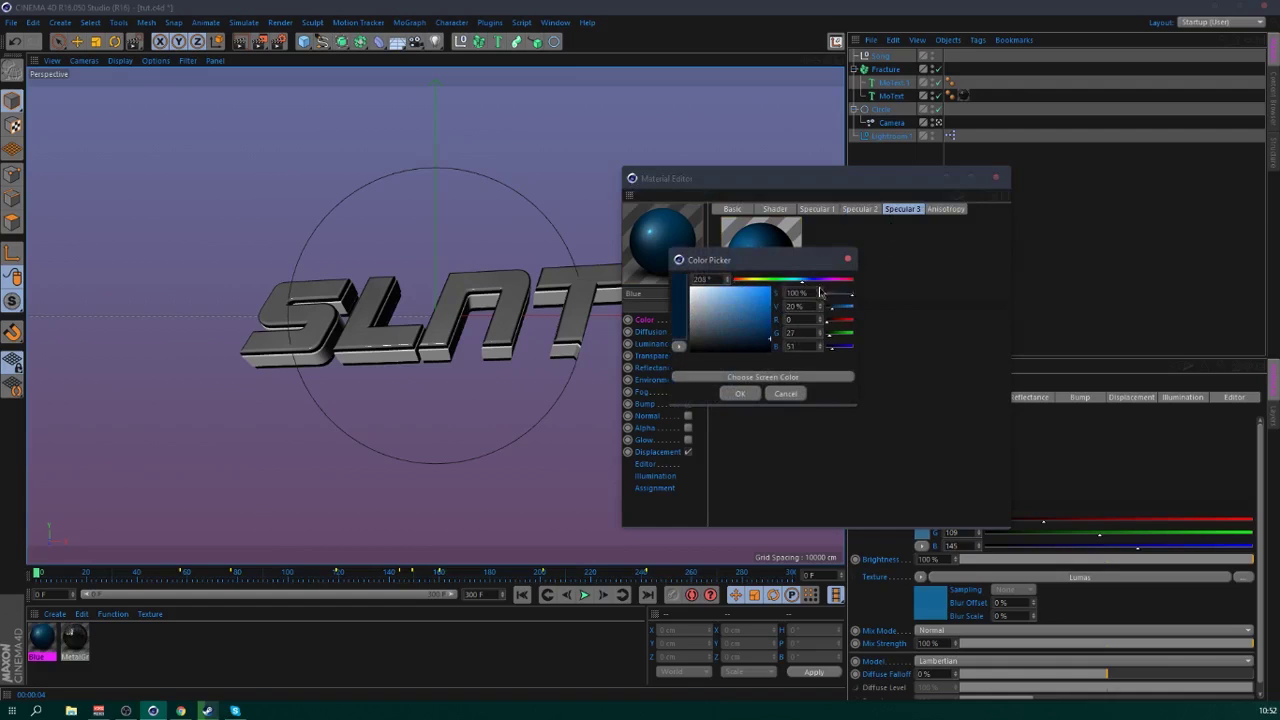
pyautogui.click(748, 398)
# - Activate anisotropy for the Lumas shader and set its projection to Shrink Wrap
pyautogui.click(944, 209)
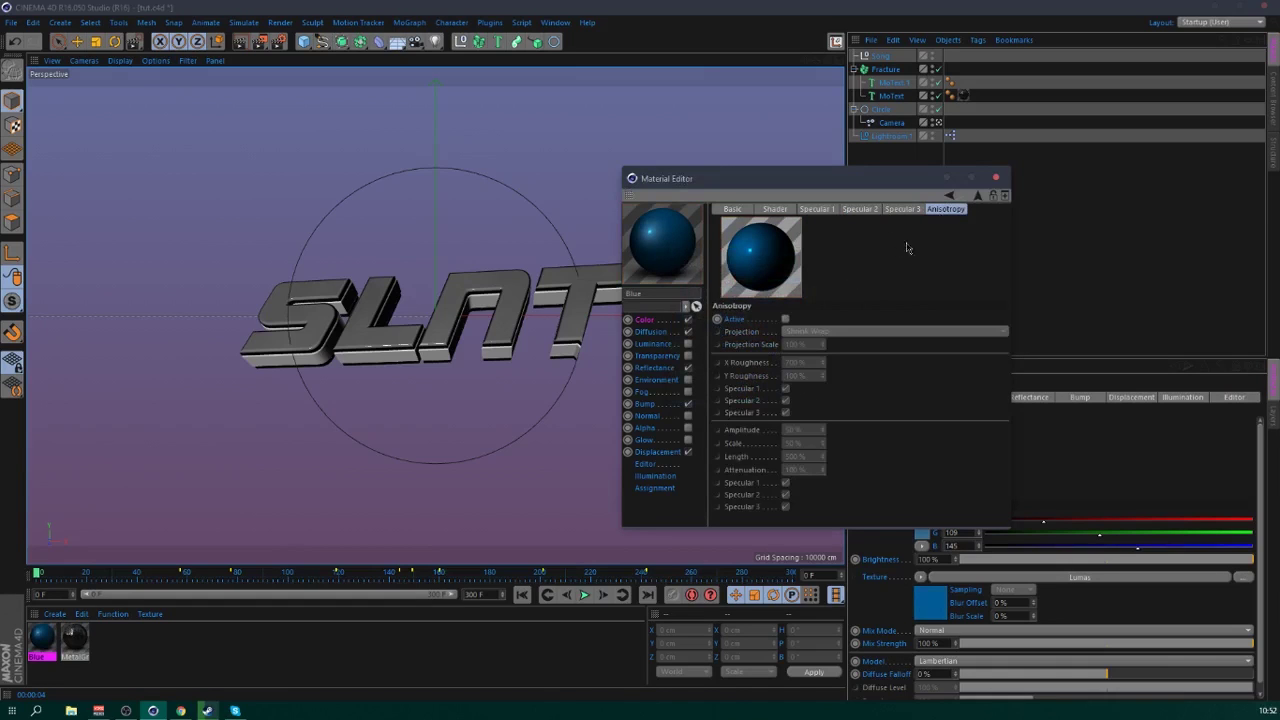
pyautogui.click(786, 319)
pyautogui.click(822, 331)
pyautogui.click(830, 362)
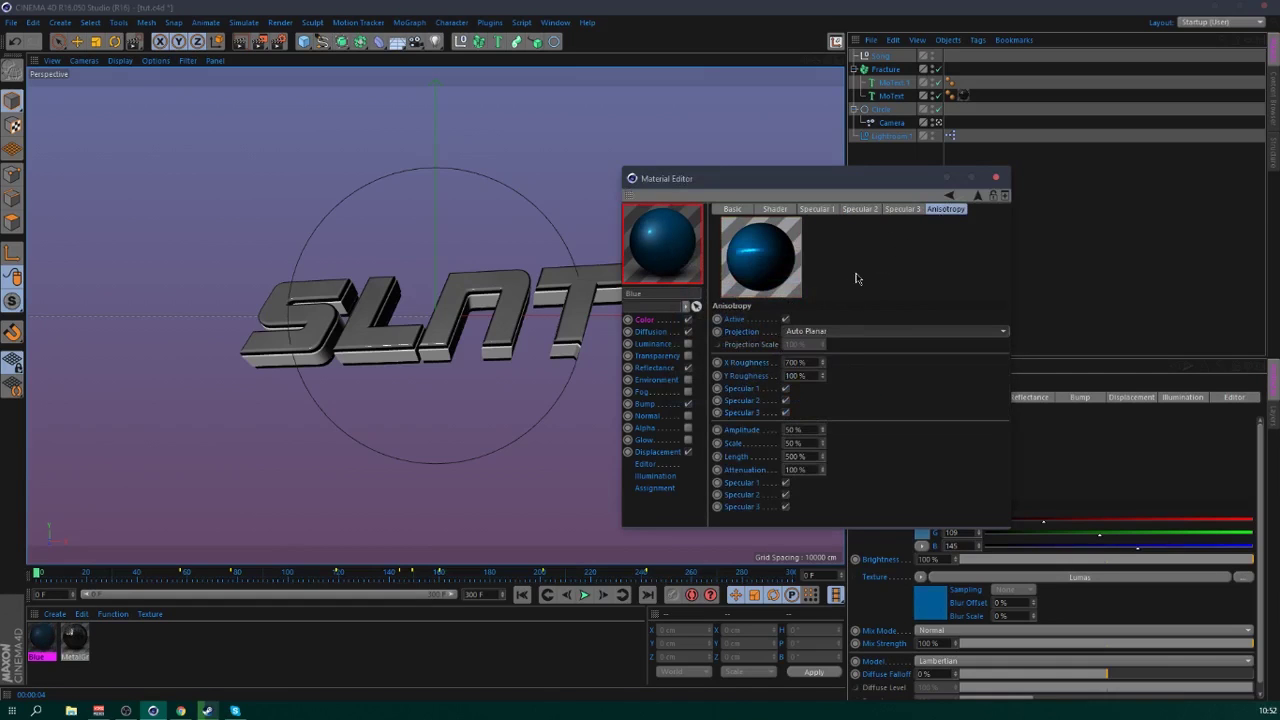
pyautogui.click(830, 331)
pyautogui.click(829, 362)
pyautogui.click(827, 332)
pyautogui.click(830, 356)
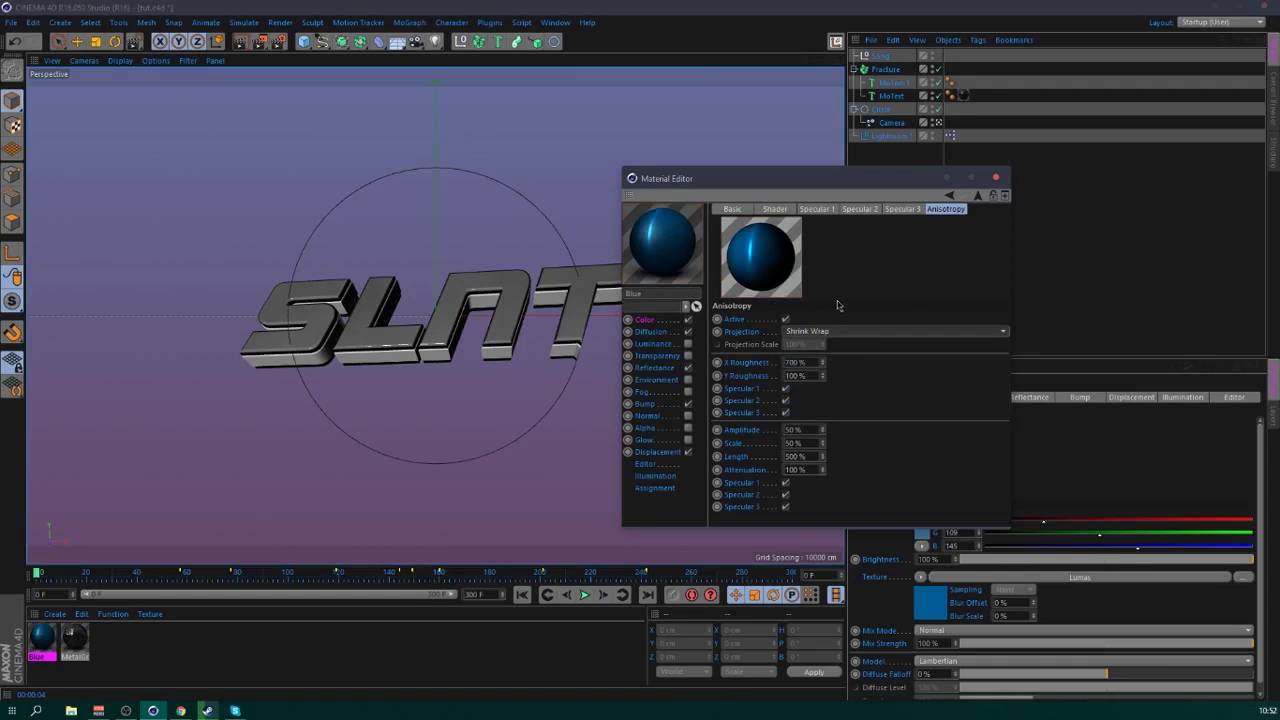
# - Set the anisotropy X Roughness to 1222% and Y Roughness to 130%
pyautogui.moveTo(822, 362); pyautogui.dragTo(822, 356)
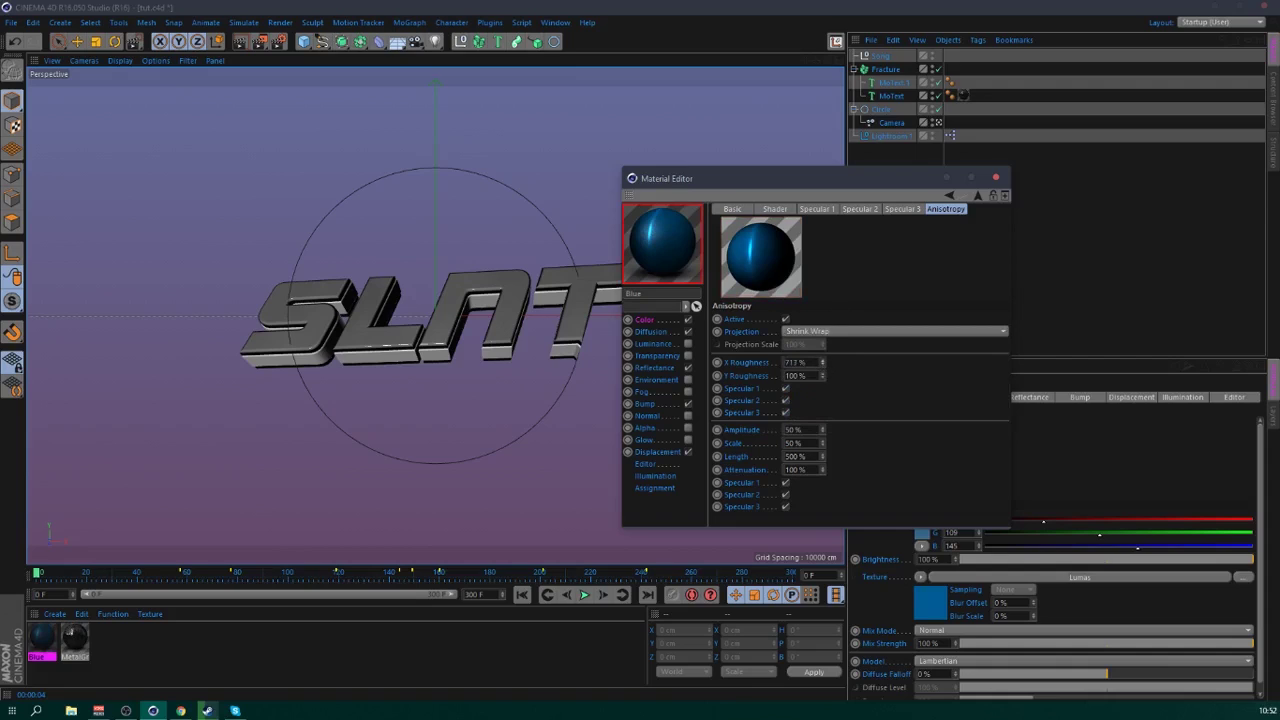
pyautogui.doubleClick(805, 362)
pyautogui.write('1222')
pyautogui.press('Return')
pyautogui.moveTo(824, 375); pyautogui.dragTo(824, 378)
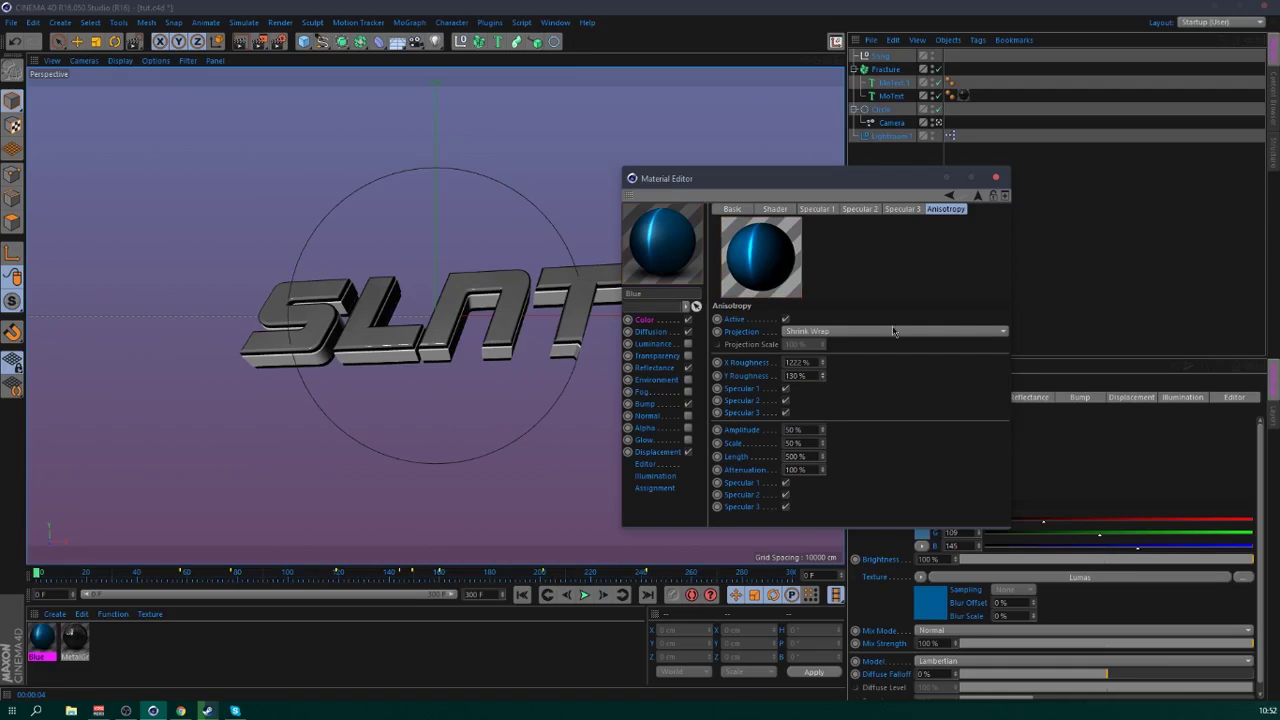
# - Give the Diffusion channel a Lumas texture at 35% mix strength, enable Affect Reflection, and set brightness to 75%
pyautogui.click(645, 320)
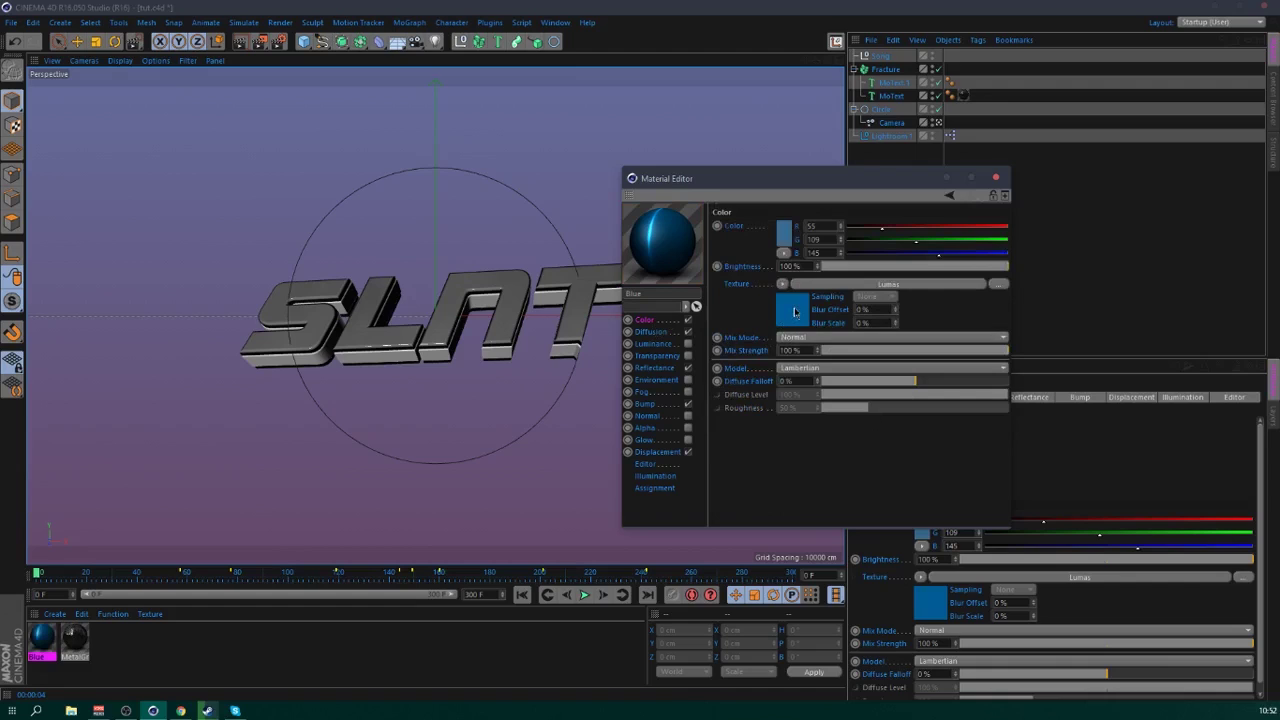
pyautogui.click(658, 333)
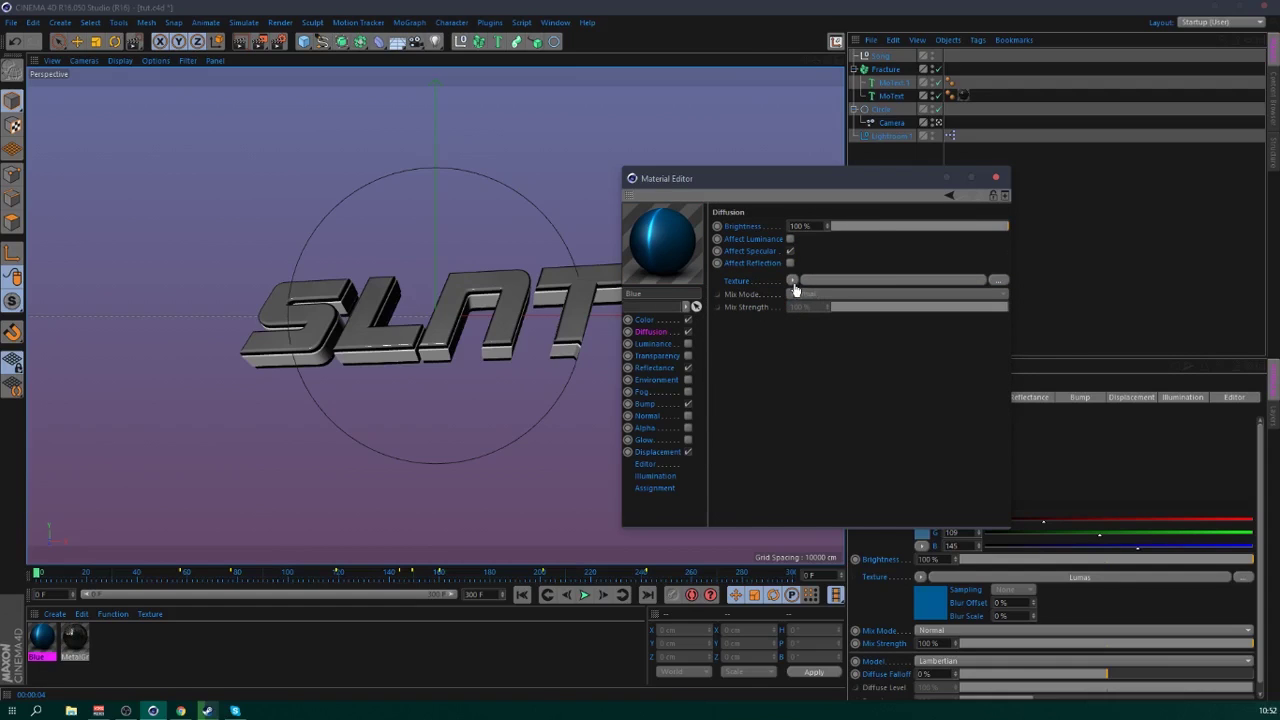
pyautogui.click(792, 280)
pyautogui.moveTo(950, 348); pyautogui.dragTo(894, 349)
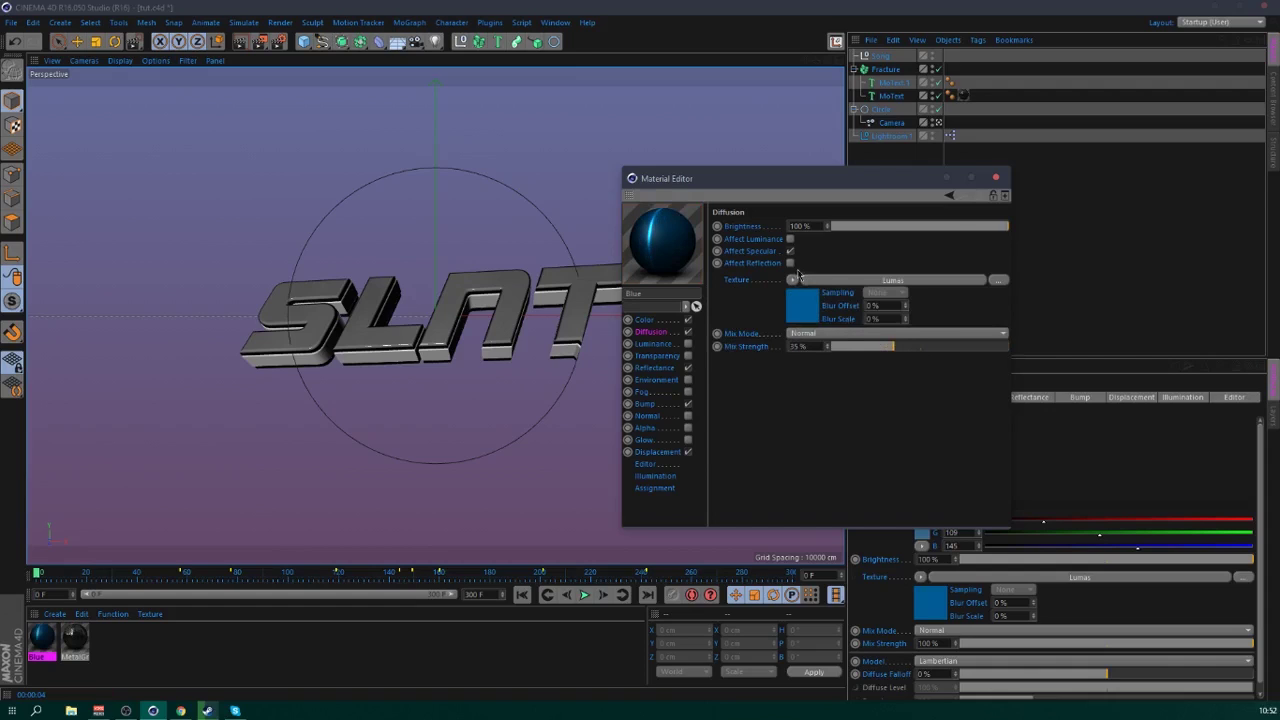
pyautogui.moveTo(966, 228); pyautogui.dragTo(970, 230)
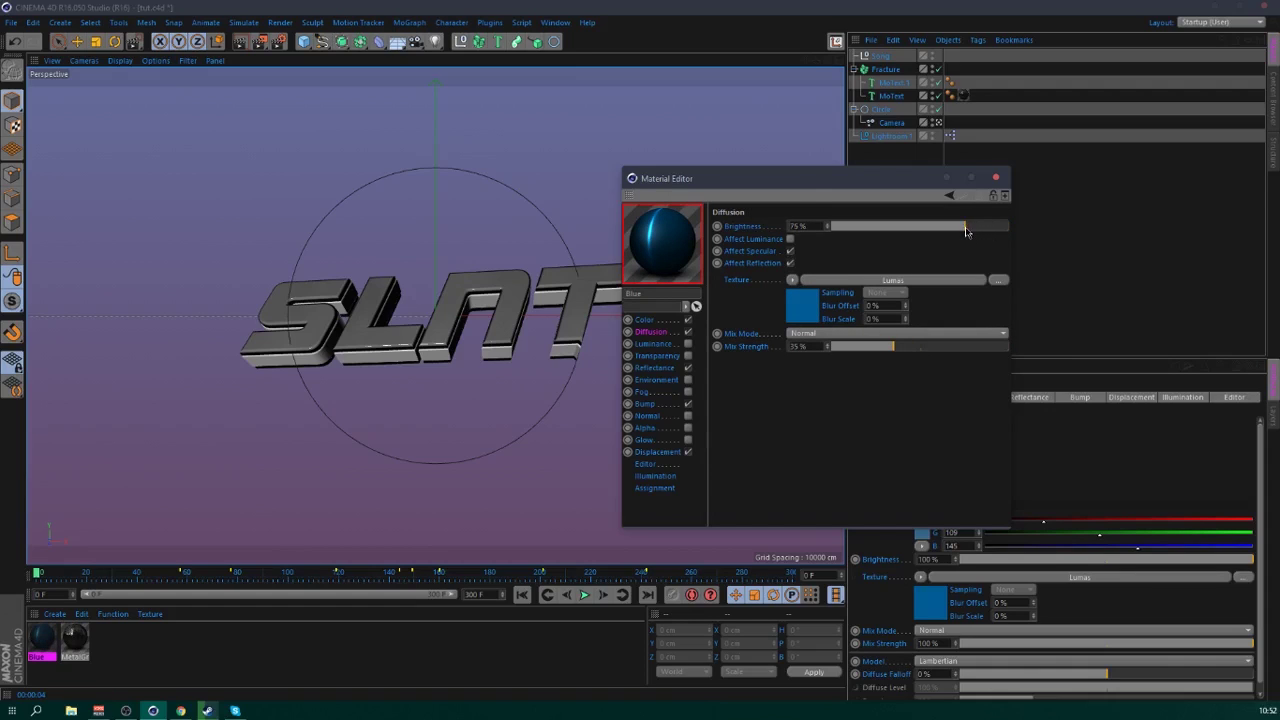
# - Add a Reflection (Legacy) layer to the Blue material's Reflectance channel
pyautogui.click(656, 367)
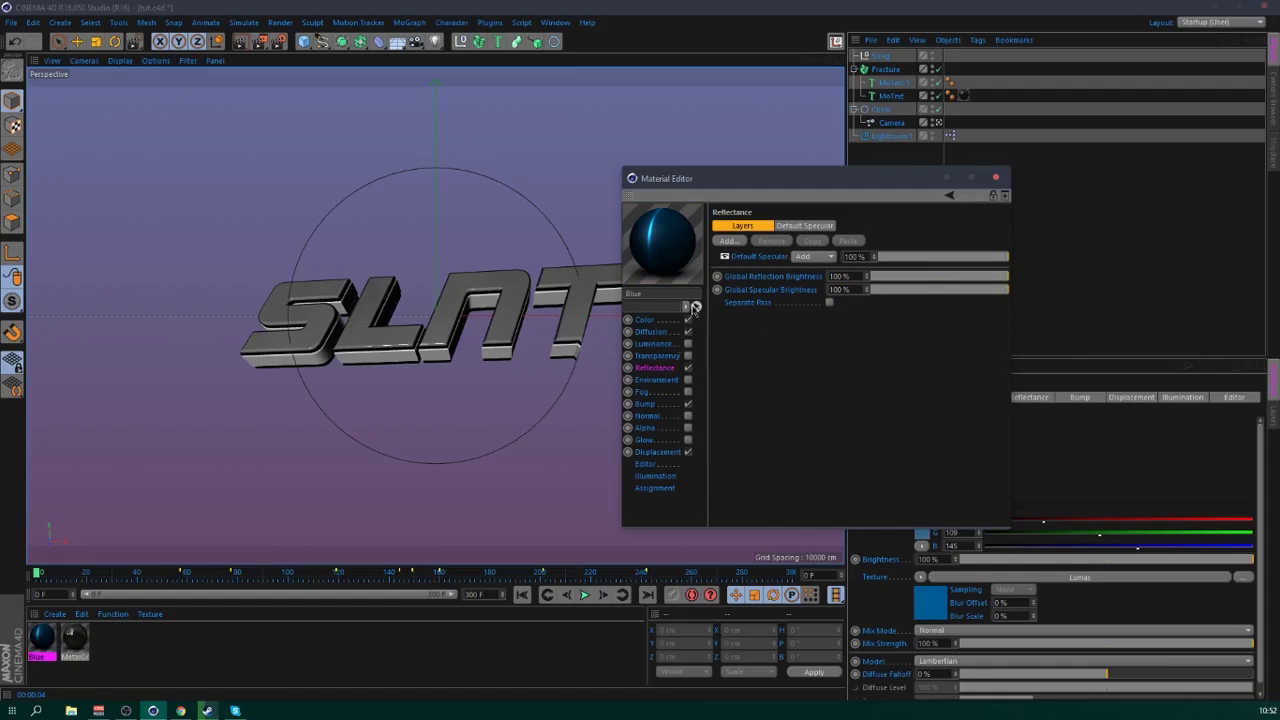
pyautogui.click(731, 244)
pyautogui.click(786, 373)
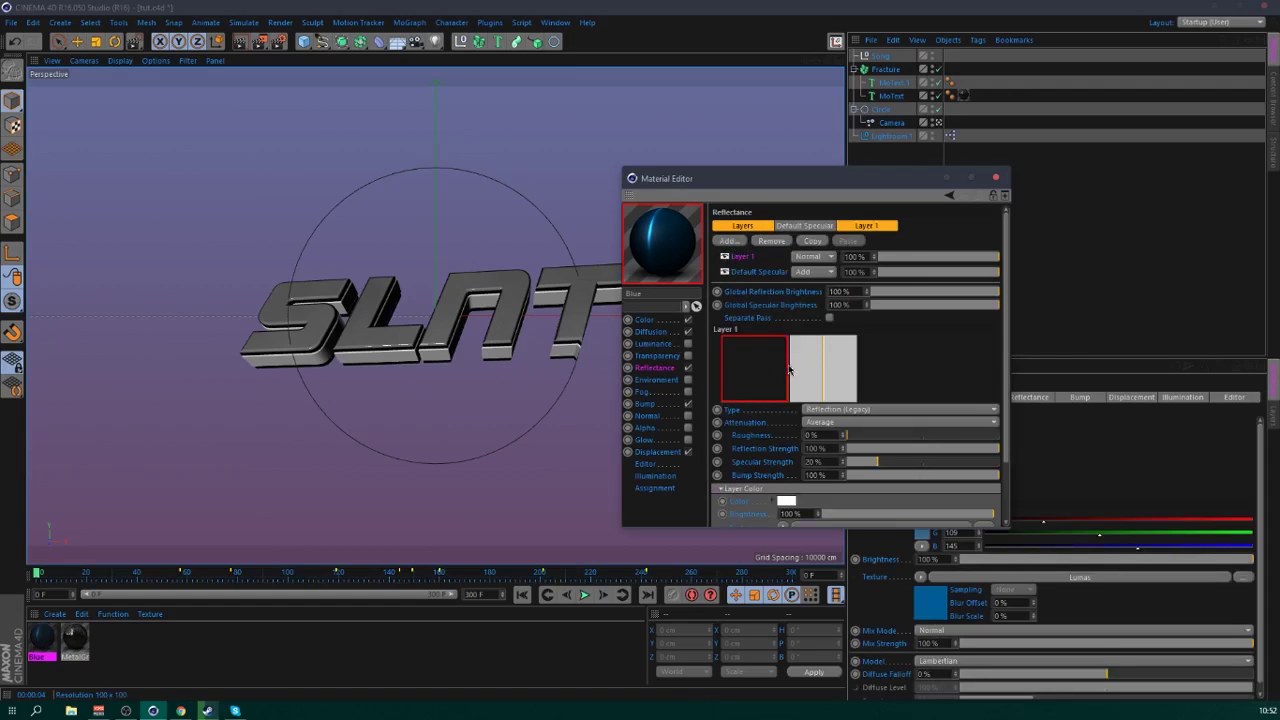
# - Set the Default Specular attenuation to Metal, with width 69%, falloff 5%, inner width 12% and specular strength 24%
pyautogui.click(805, 226)
pyautogui.click(834, 331)
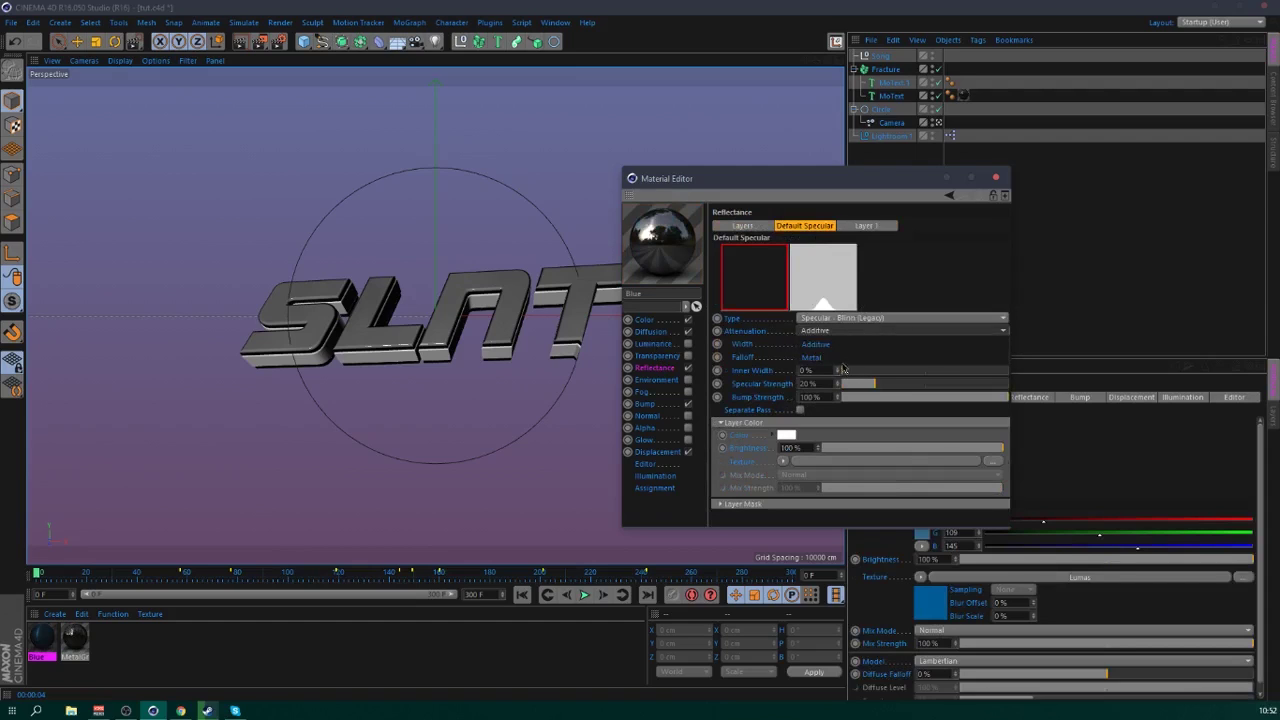
pyautogui.click(846, 367)
pyautogui.click(840, 422)
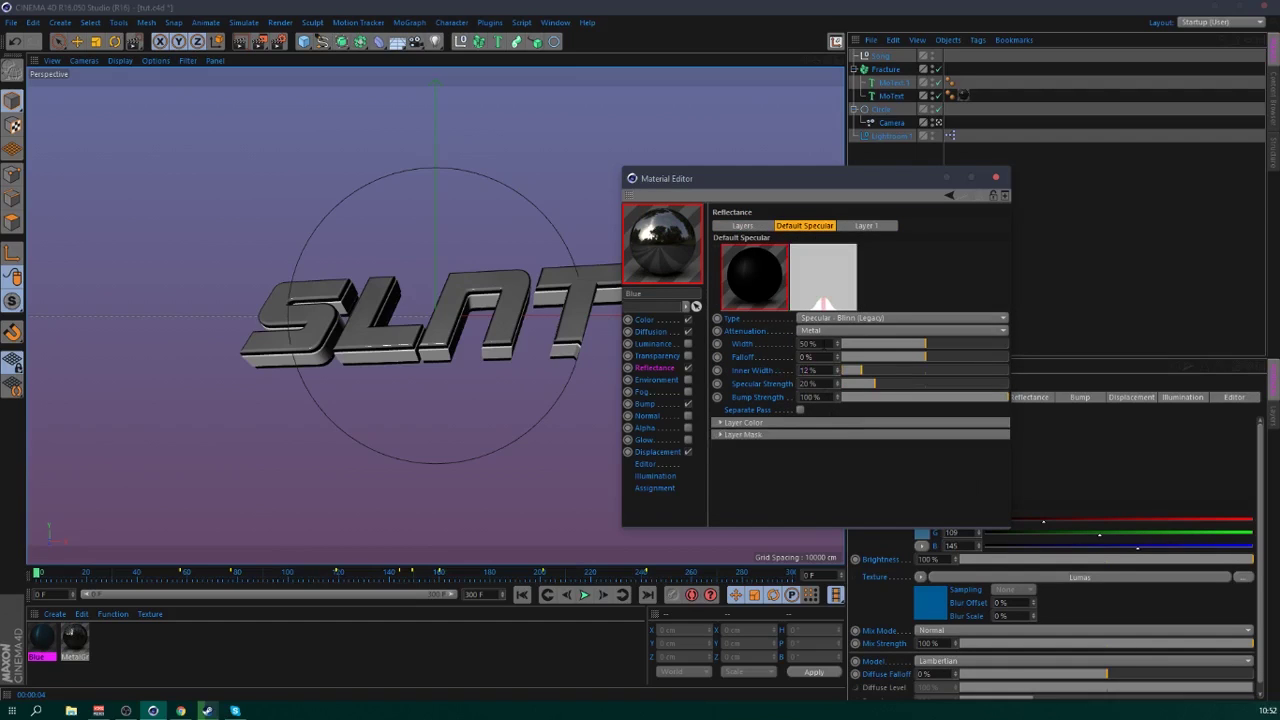
pyautogui.moveTo(818, 344); pyautogui.dragTo(716, 347)
pyautogui.write('69')
pyautogui.press('Return')
pyautogui.write('5')
pyautogui.press('Return')
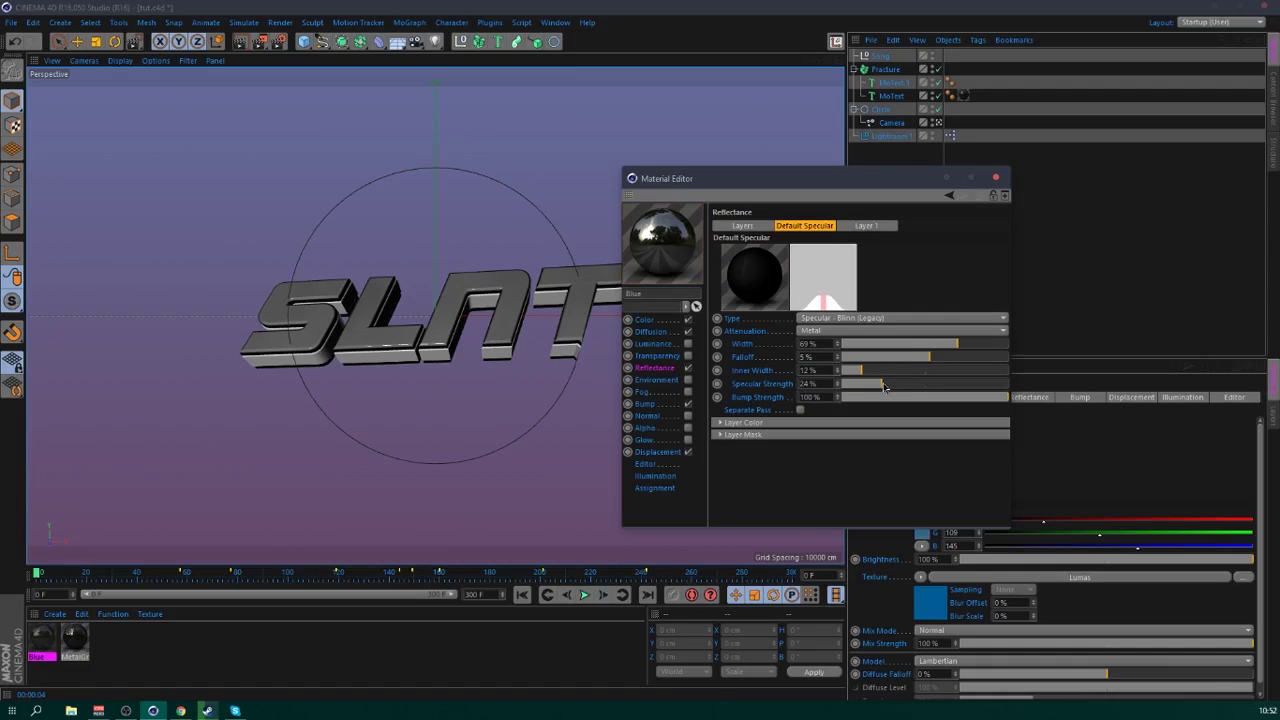
# - Load the Wavy Texture image as the color texture of reflectance Layer 1 and set its mix strength to 50%
pyautogui.click(867, 226)
pyautogui.click(993, 437)
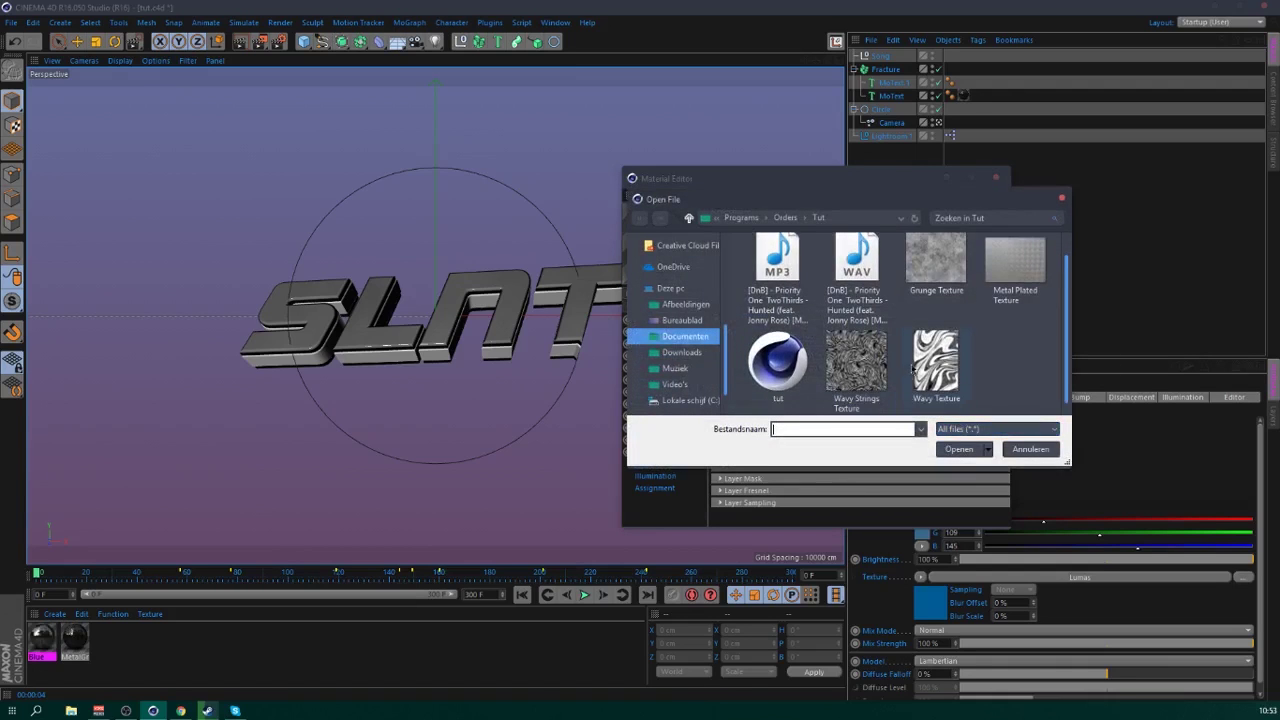
pyautogui.scroll(-1, 935, 383)
pyautogui.doubleClick(945, 358)
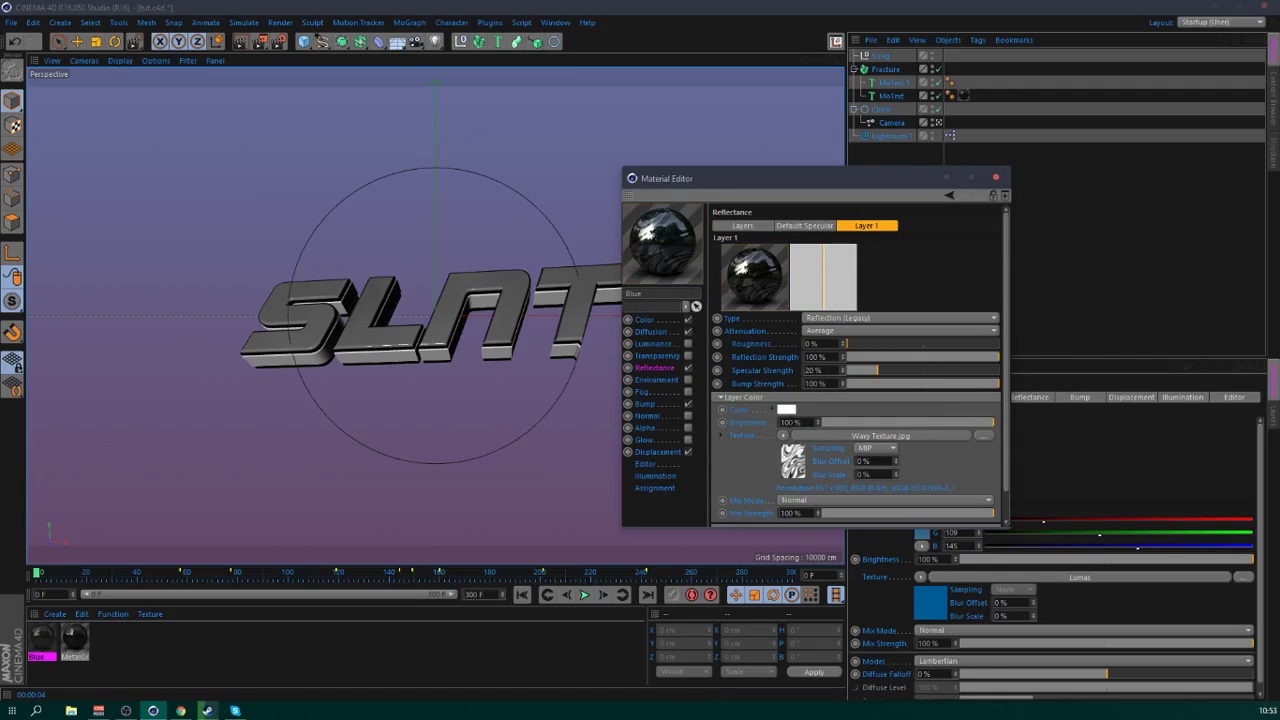
pyautogui.moveTo(911, 516); pyautogui.dragTo(905, 514)
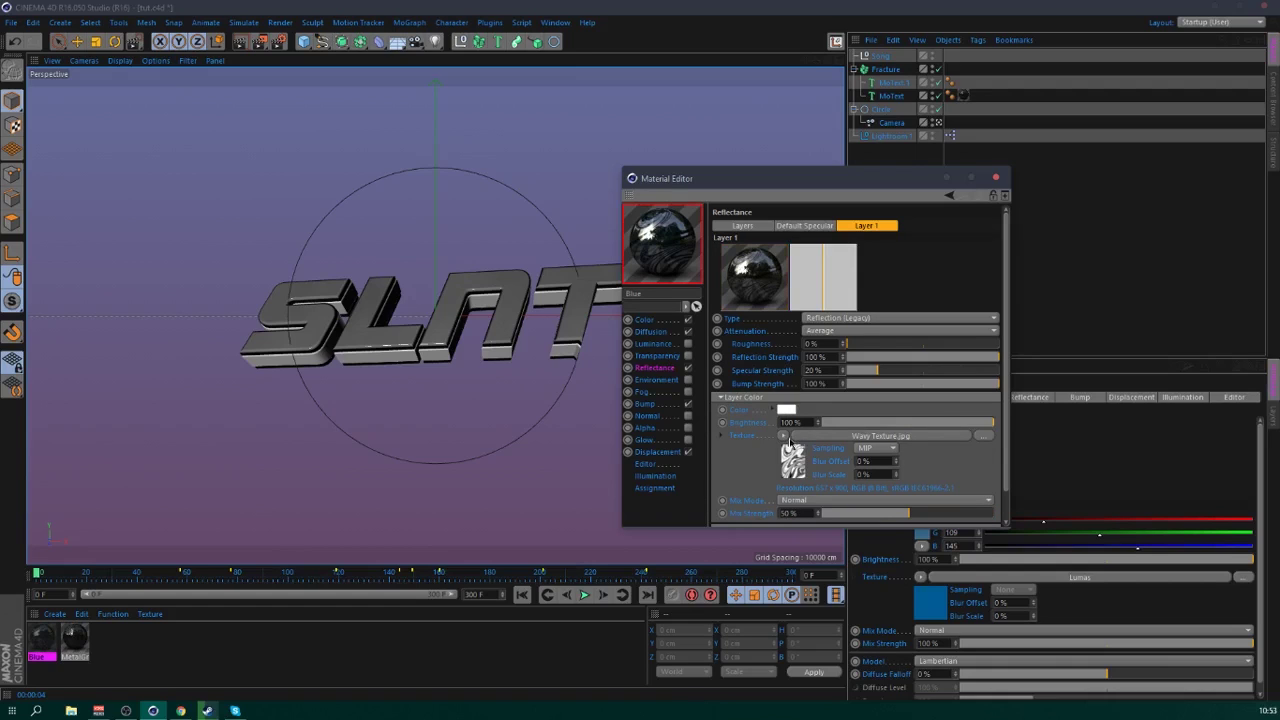
# - Set the color of reflectance Layer 1 to a muted blue with hue 200°, saturation about 53% and value about 71%
pyautogui.click(788, 410)
pyautogui.click(822, 360)
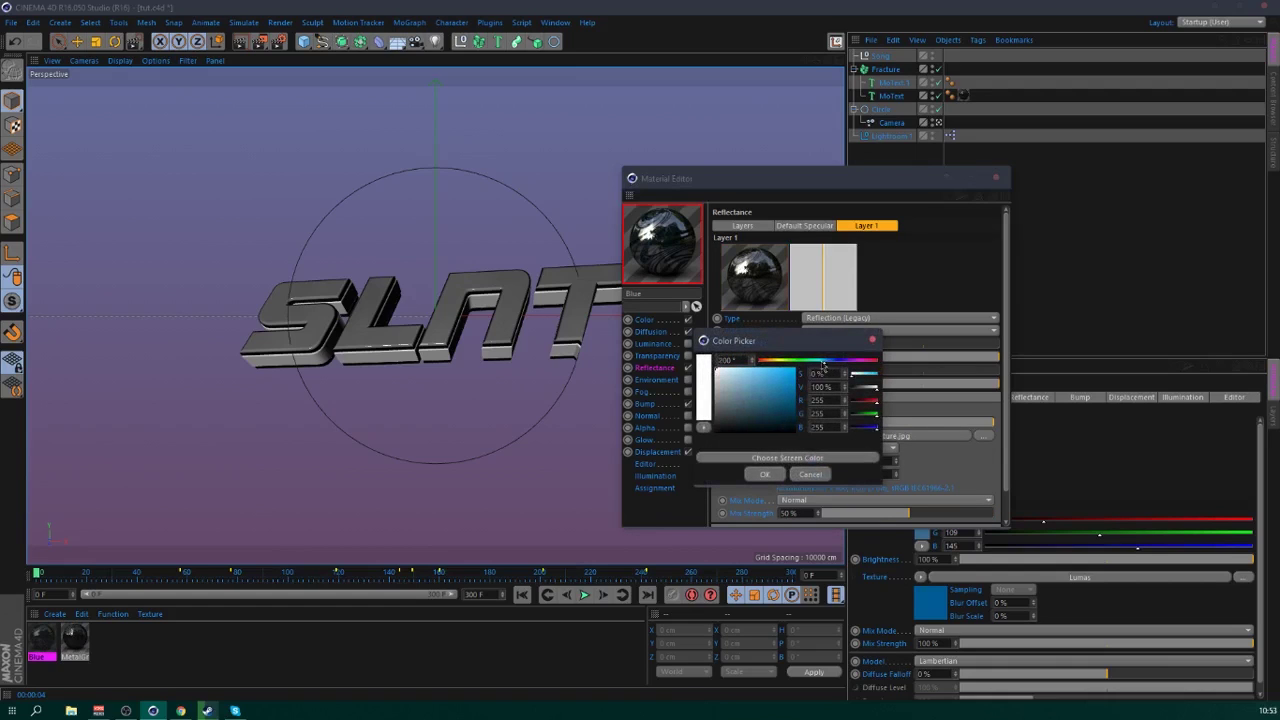
pyautogui.click(763, 383)
pyautogui.moveTo(763, 385); pyautogui.dragTo(758, 390)
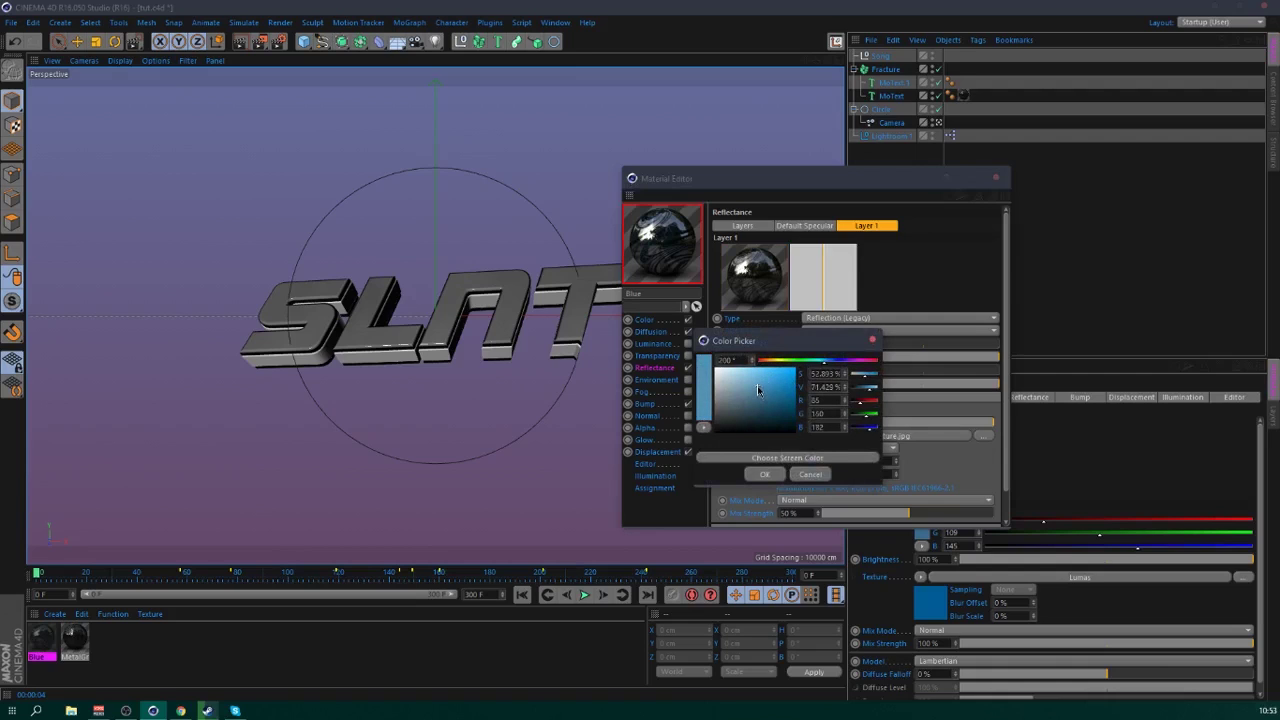
pyautogui.click(767, 475)
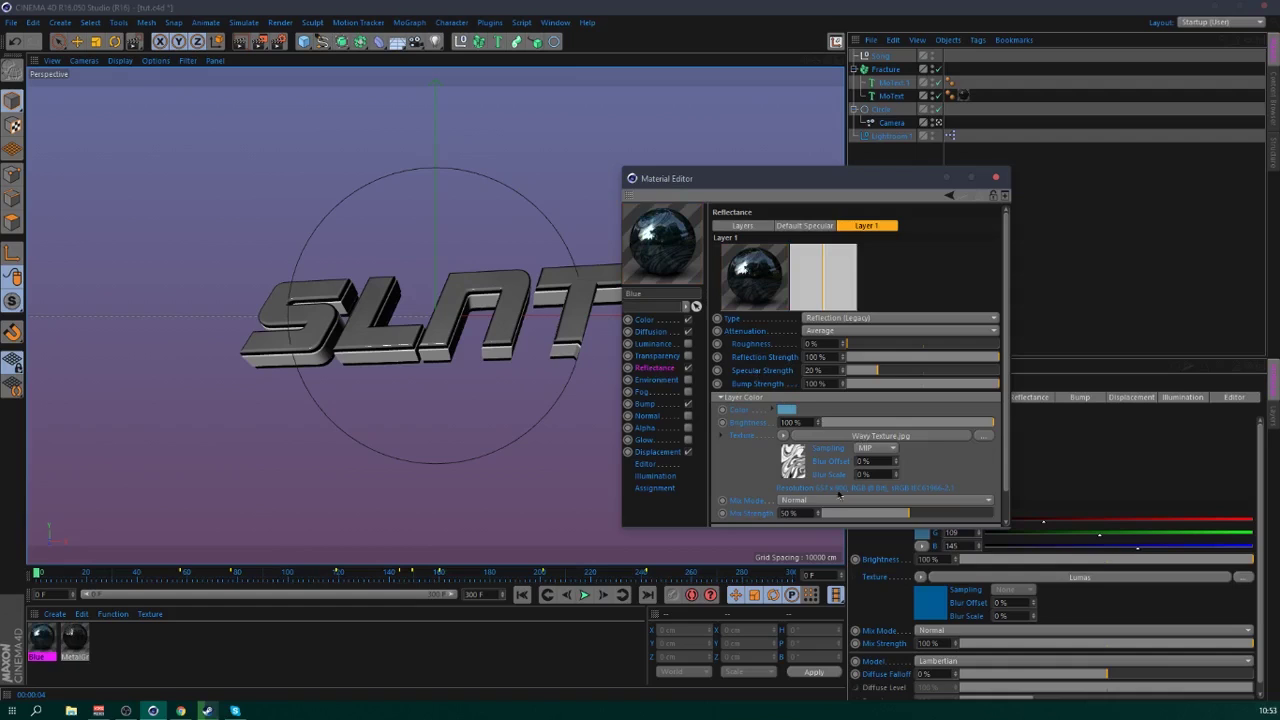
# - Wrap the Wavy Texture of reflectance Layer 1 in a Layer shader and open that shader's properties
pyautogui.click(792, 461)
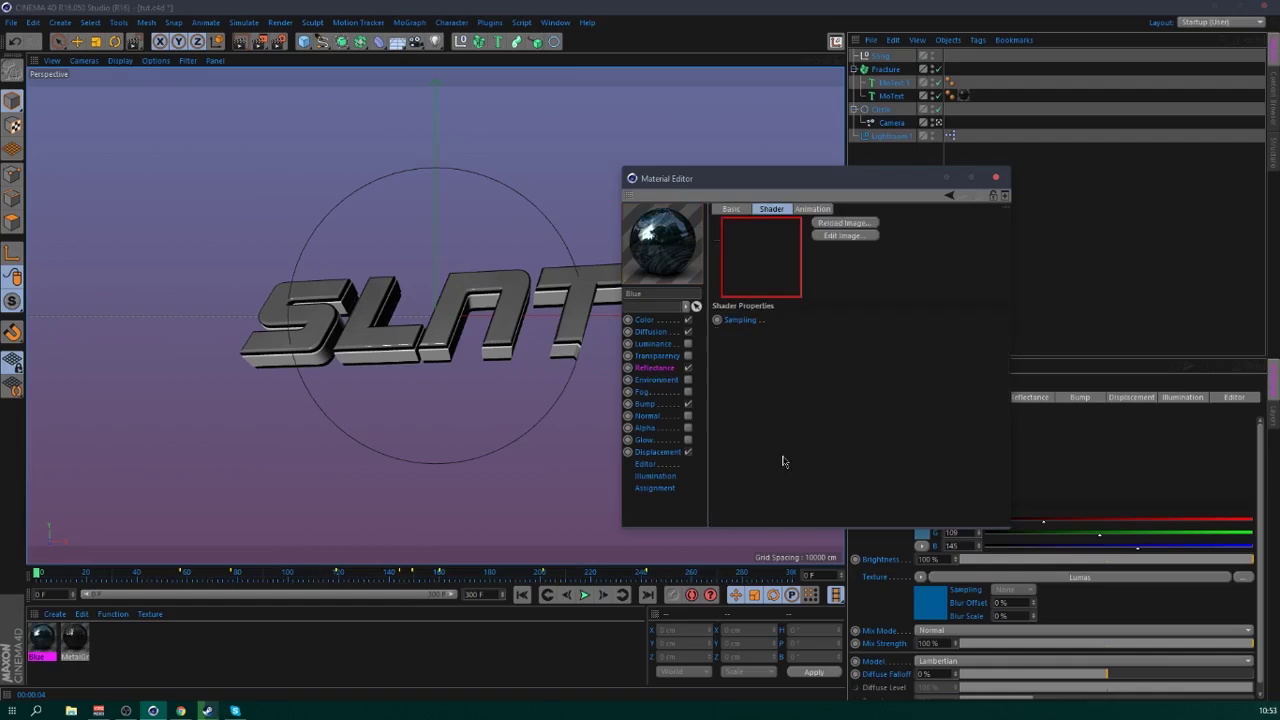
pyautogui.click(655, 370)
pyautogui.click(781, 436)
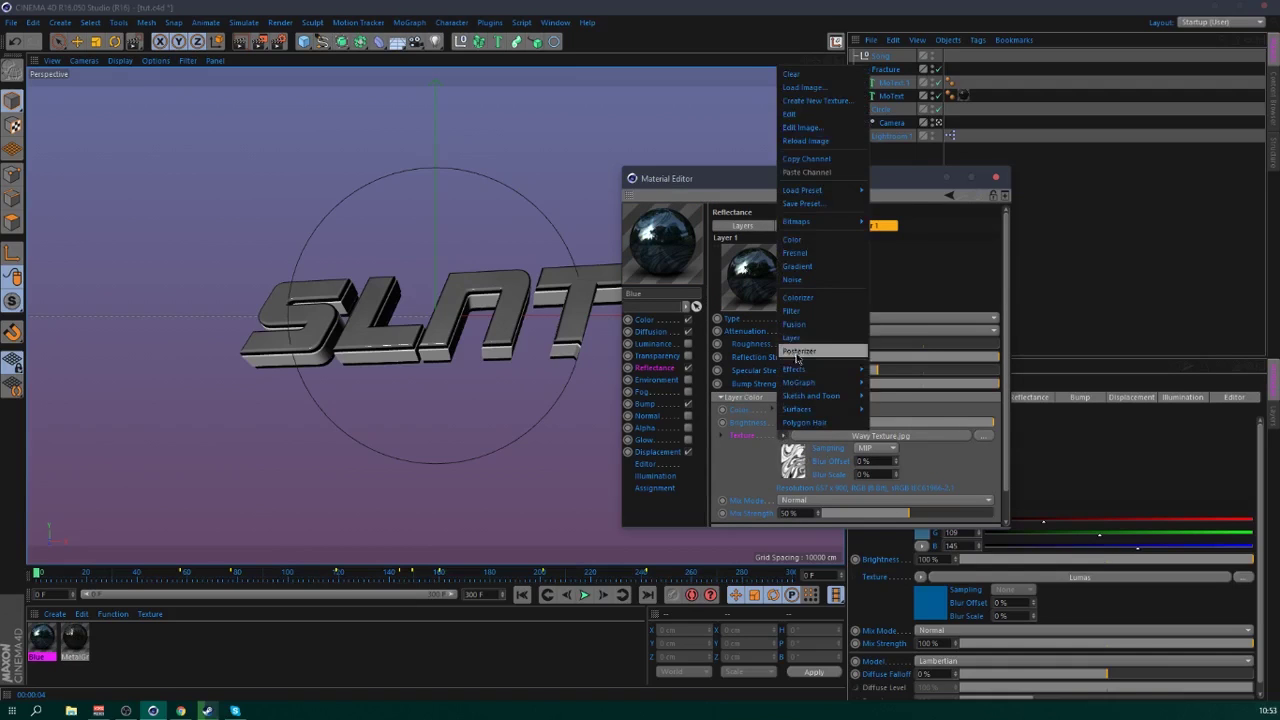
pyautogui.click(796, 339)
pyautogui.click(794, 463)
# - Add a Brightness/Contrast/Gamma effect to the Layer shader with brightness -46% and contrast -38%
pyautogui.click(824, 332)
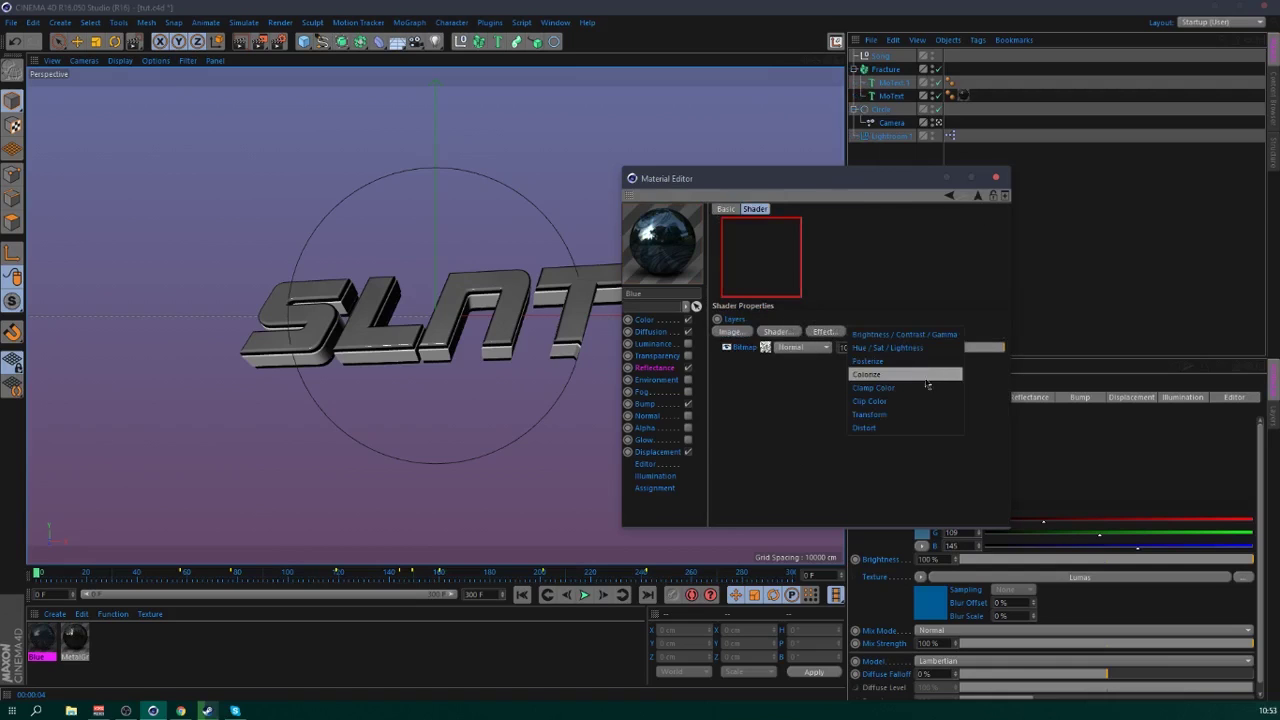
pyautogui.click(896, 350)
pyautogui.moveTo(885, 352); pyautogui.dragTo(901, 364)
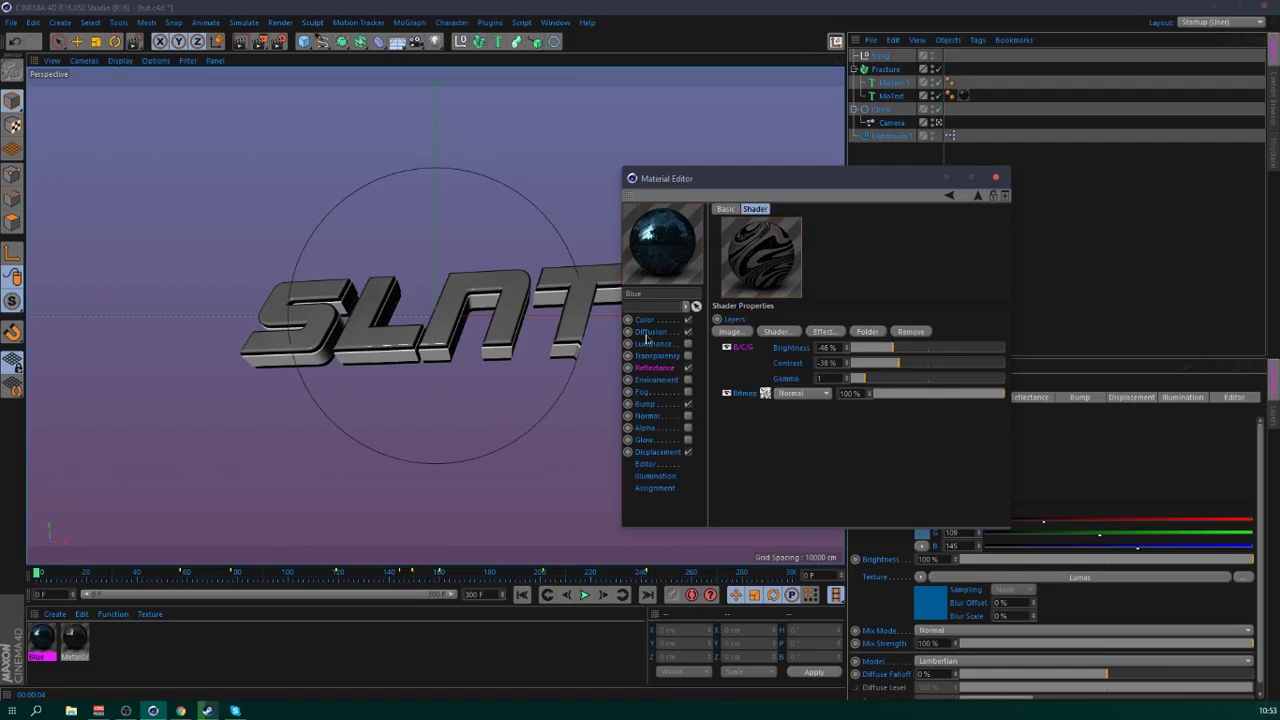
pyautogui.click(656, 368)
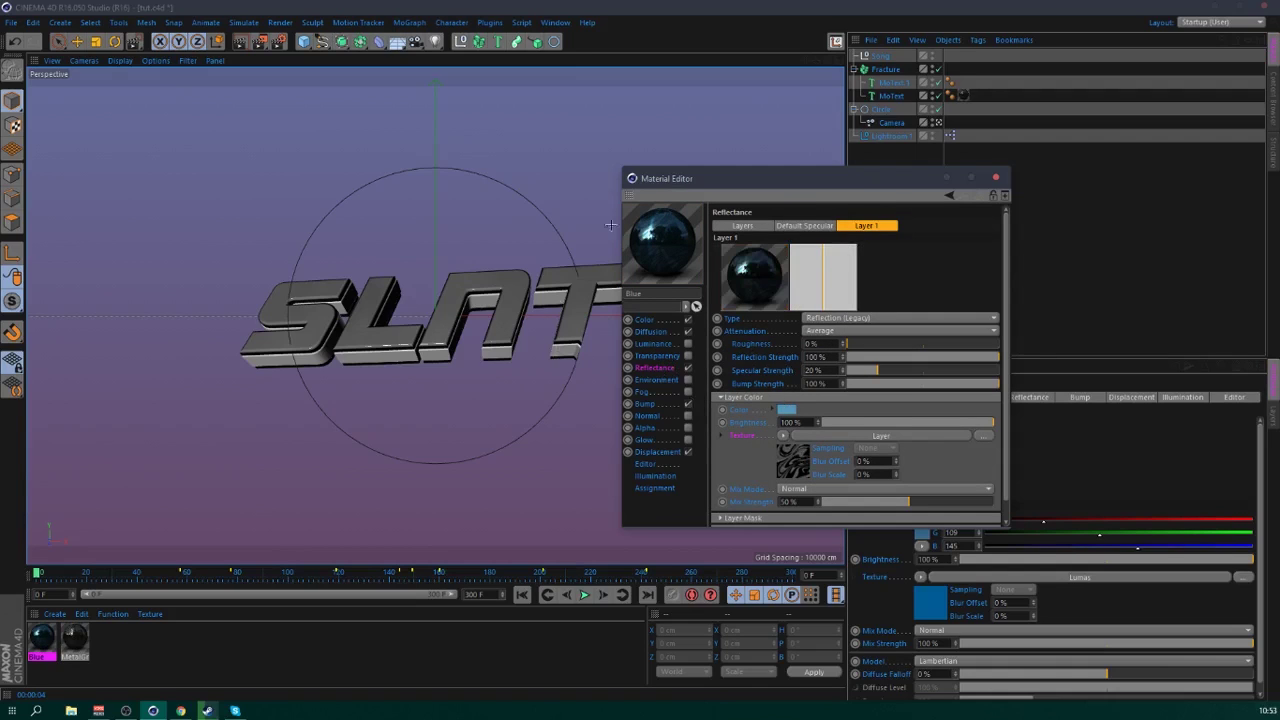
# - Apply the Blue material to the upper MoText object in the Fracture and set its texture projection to Cubic
pyautogui.moveTo(43, 640); pyautogui.dragTo(890, 83)
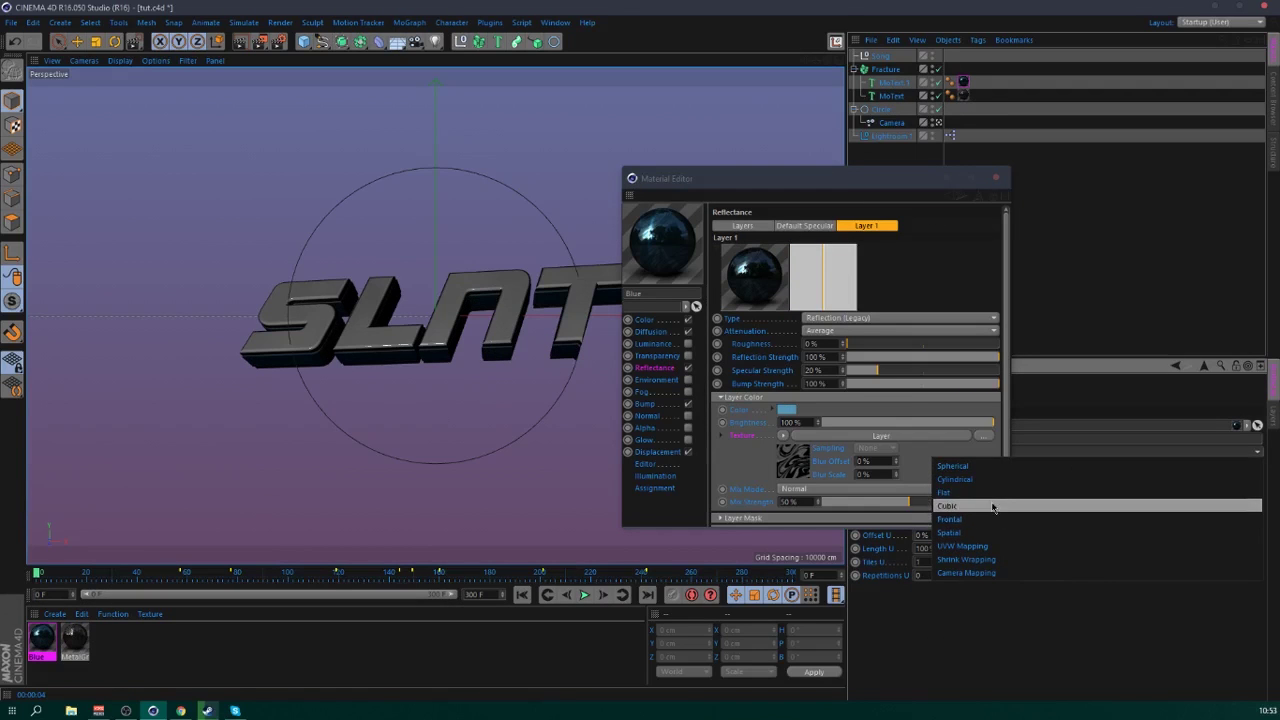
pyautogui.moveTo(852, 180)
pyautogui.mouseDown()
pyautogui.moveTo(667, 170)
pyautogui.moveTo(936, 189)
pyautogui.mouseUp()
pyautogui.click(935, 506)
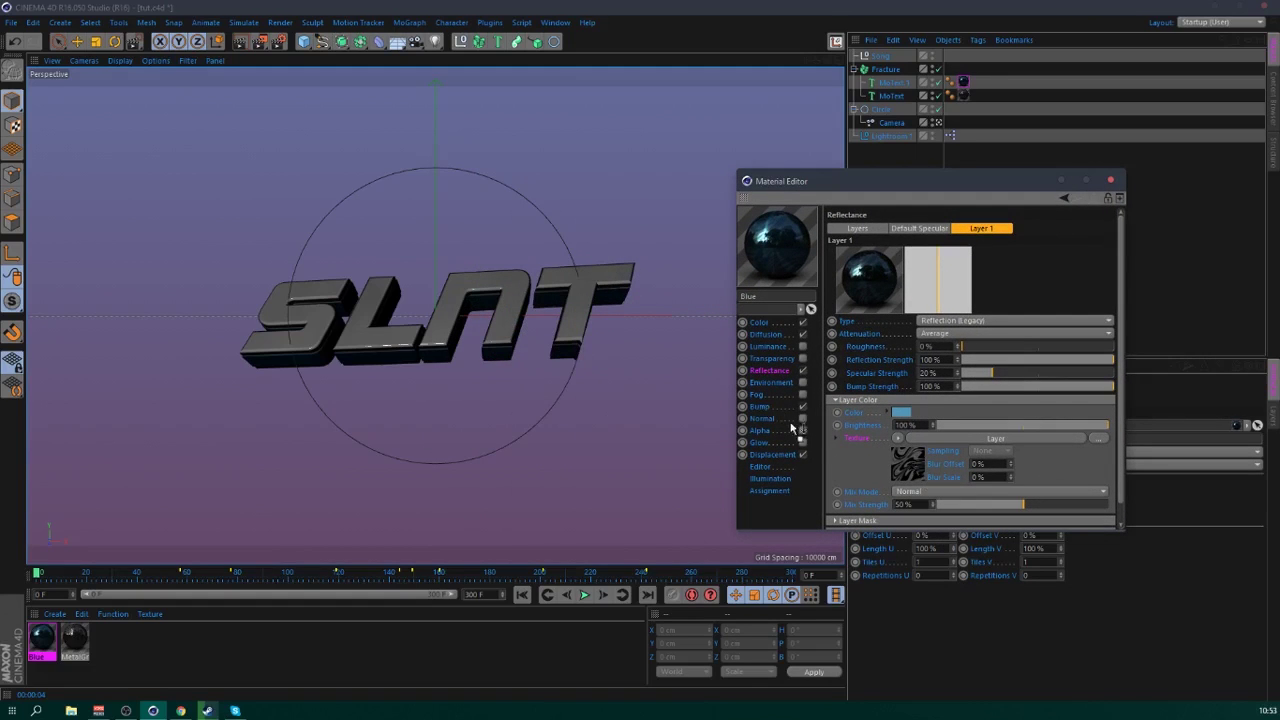
# - Give the Blue material's Bump channel the wavy Layer texture and lower its strength to about 9%
pyautogui.click(759, 407)
pyautogui.moveTo(881, 273); pyautogui.dragTo(885, 261)
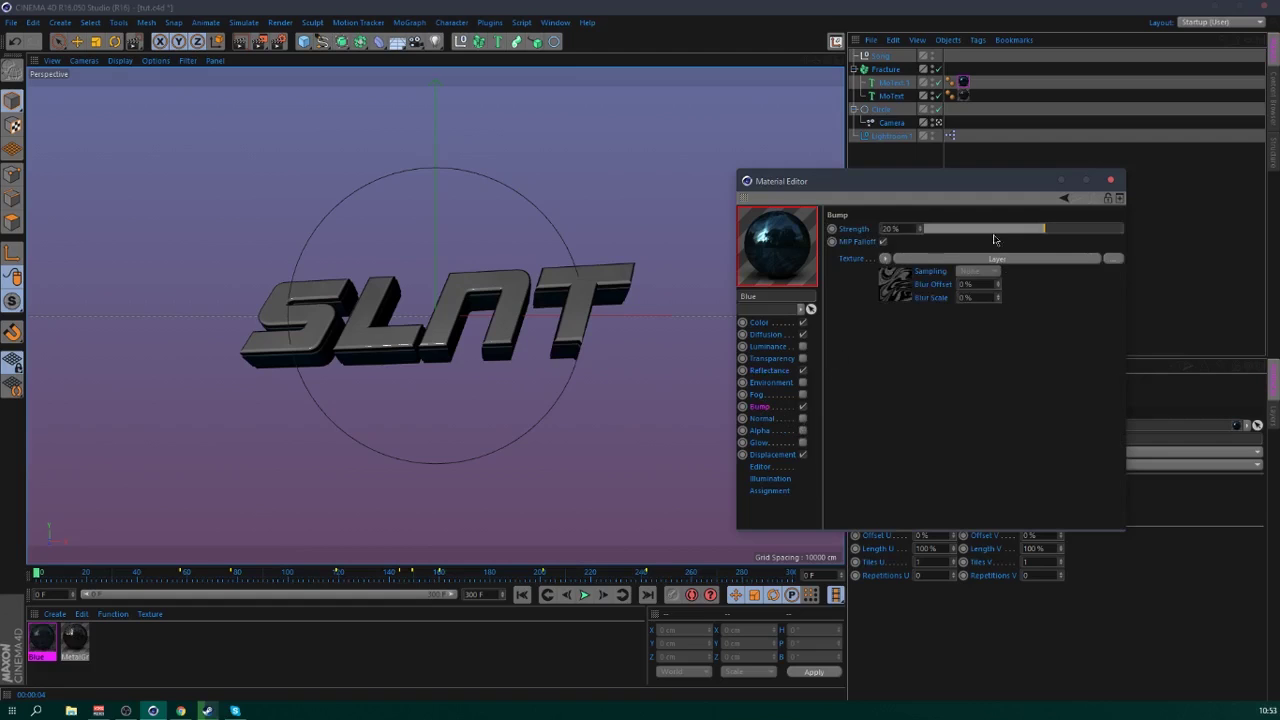
pyautogui.moveTo(994, 239); pyautogui.dragTo(1032, 233)
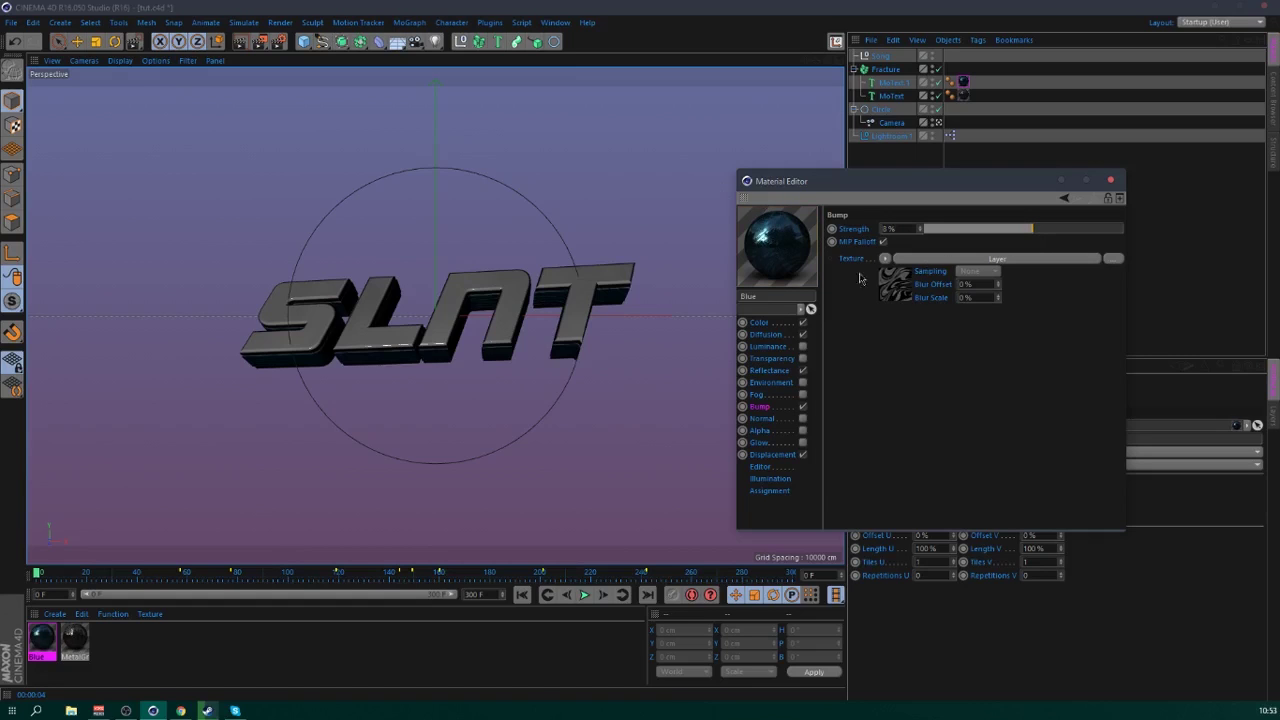
# - Set the roughness of the Blue material's reflectance Layer 1 to 15% and render a preview in the viewport
pyautogui.click(772, 371)
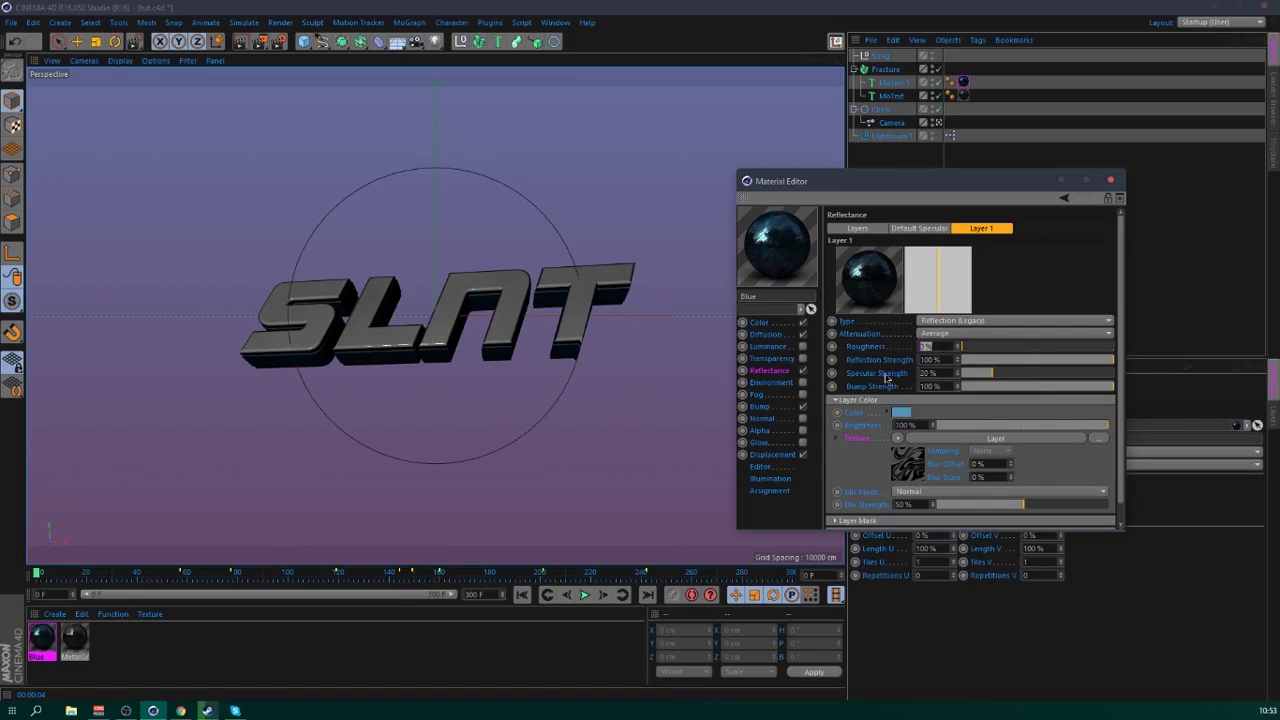
pyautogui.write('15')
pyautogui.press('Return')
pyautogui.hotkey('ctrl', 'r')
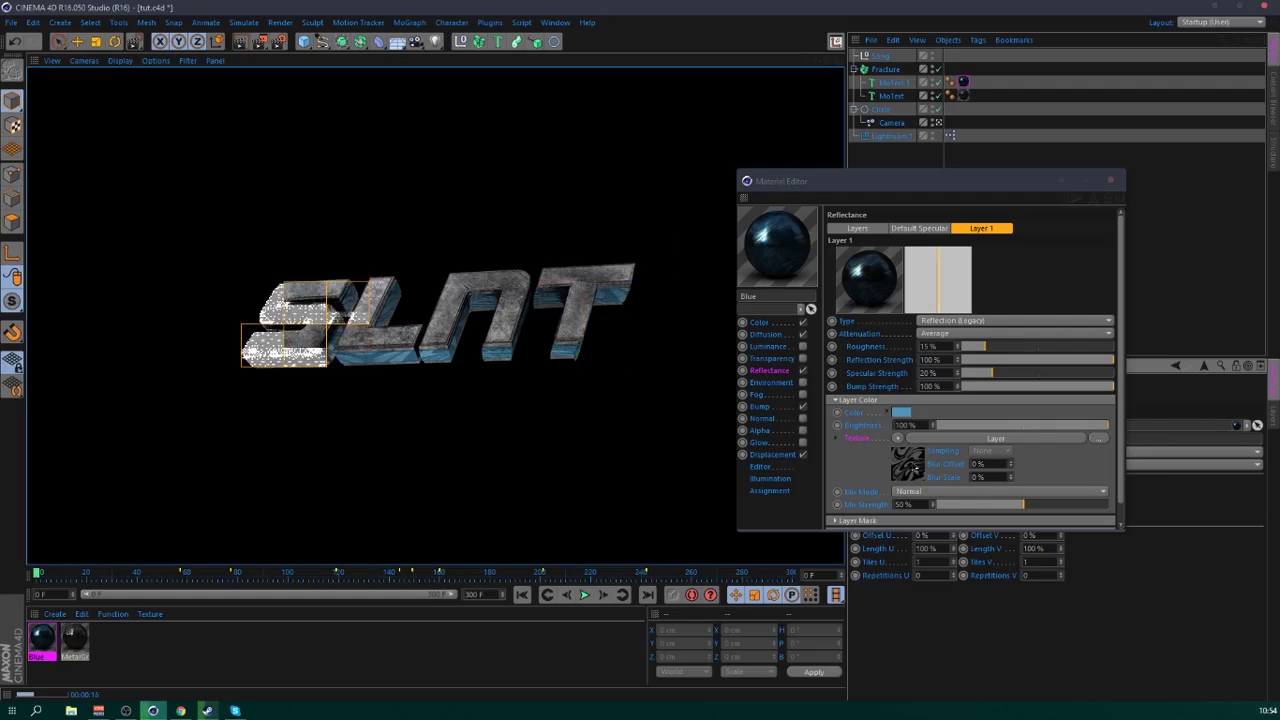
# - Add the Wavy Strings Texture image to the Layer shader of reflectance Layer 1 and set its blending mode to Multiply
pyautogui.click(908, 466)
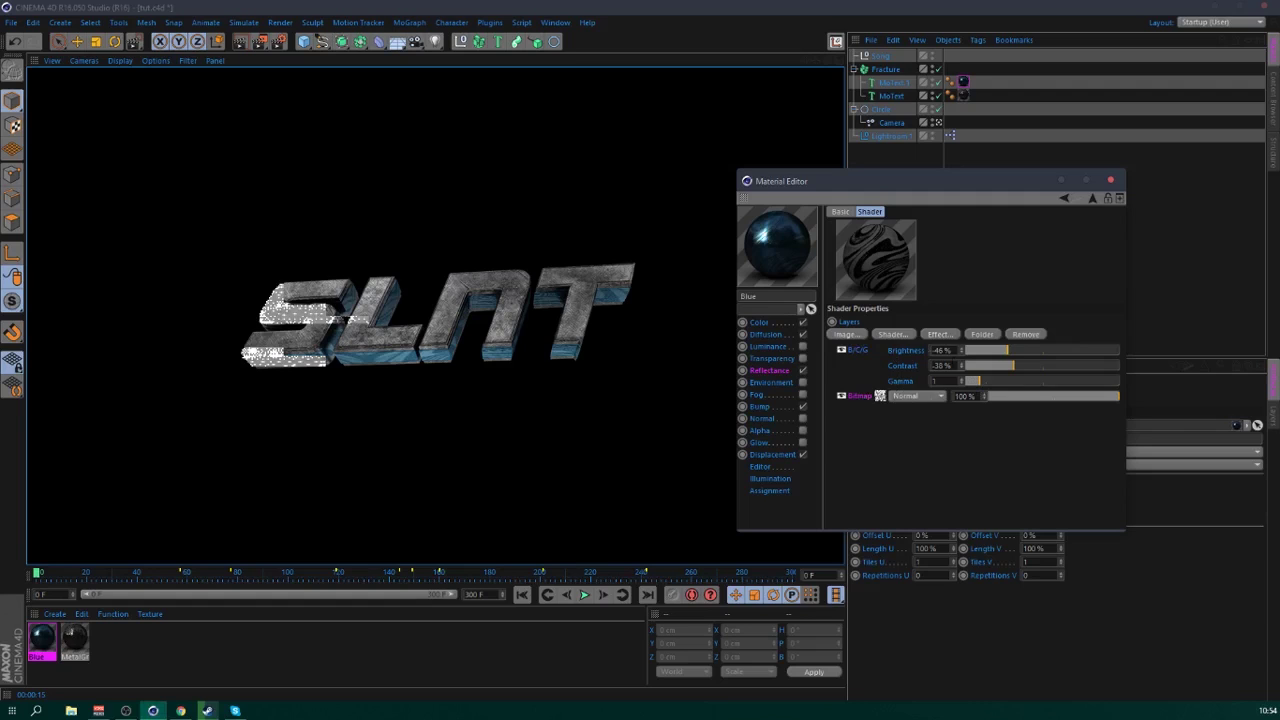
pyautogui.click(851, 335)
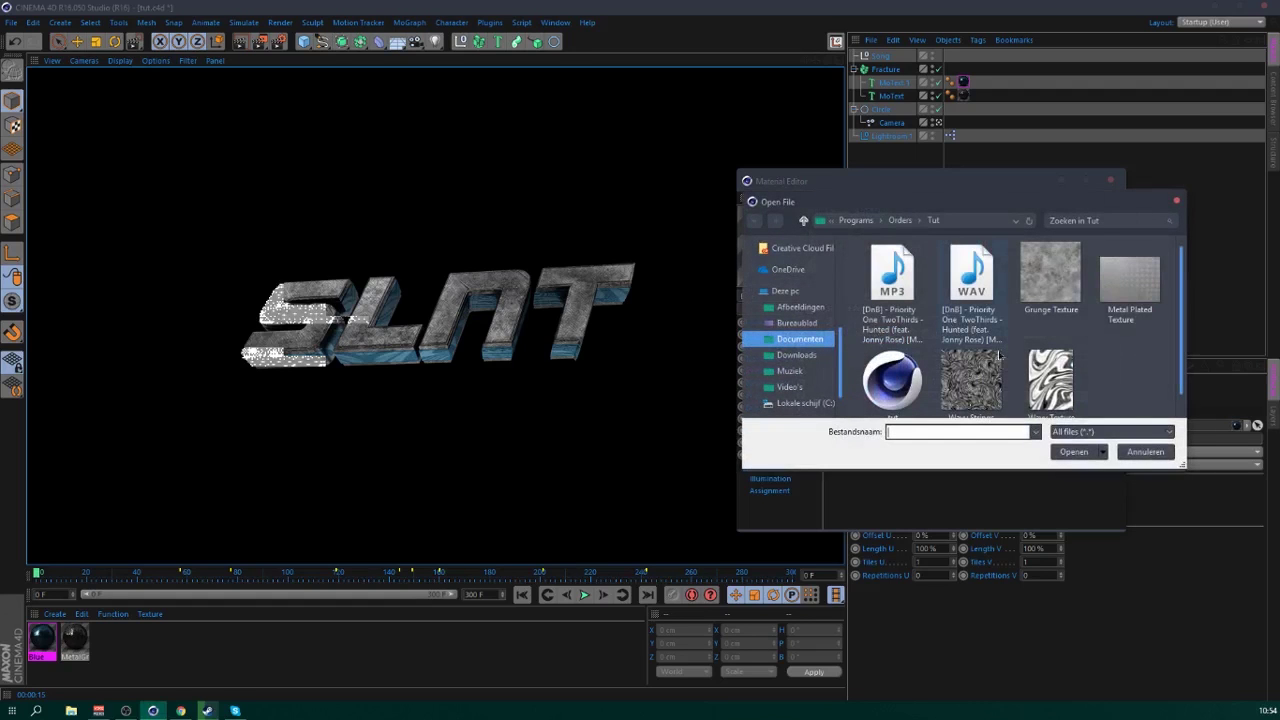
pyautogui.doubleClick(970, 380)
pyautogui.click(958, 350)
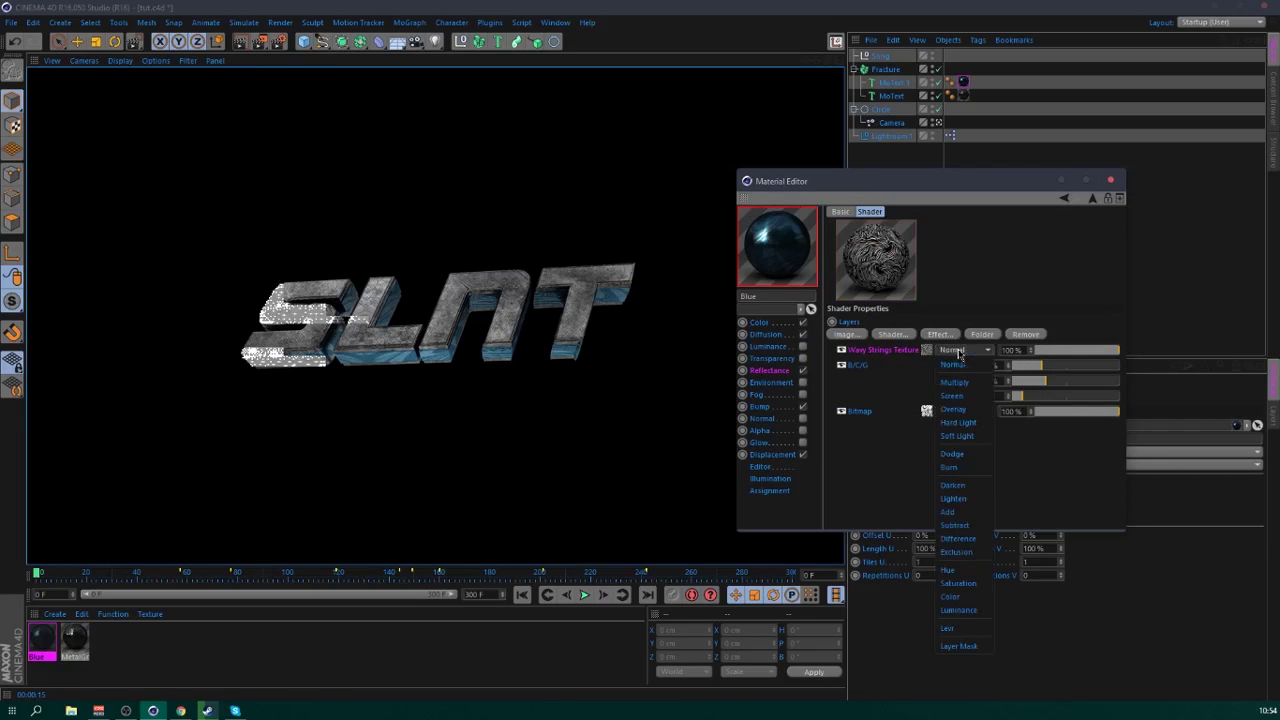
pyautogui.click(962, 382)
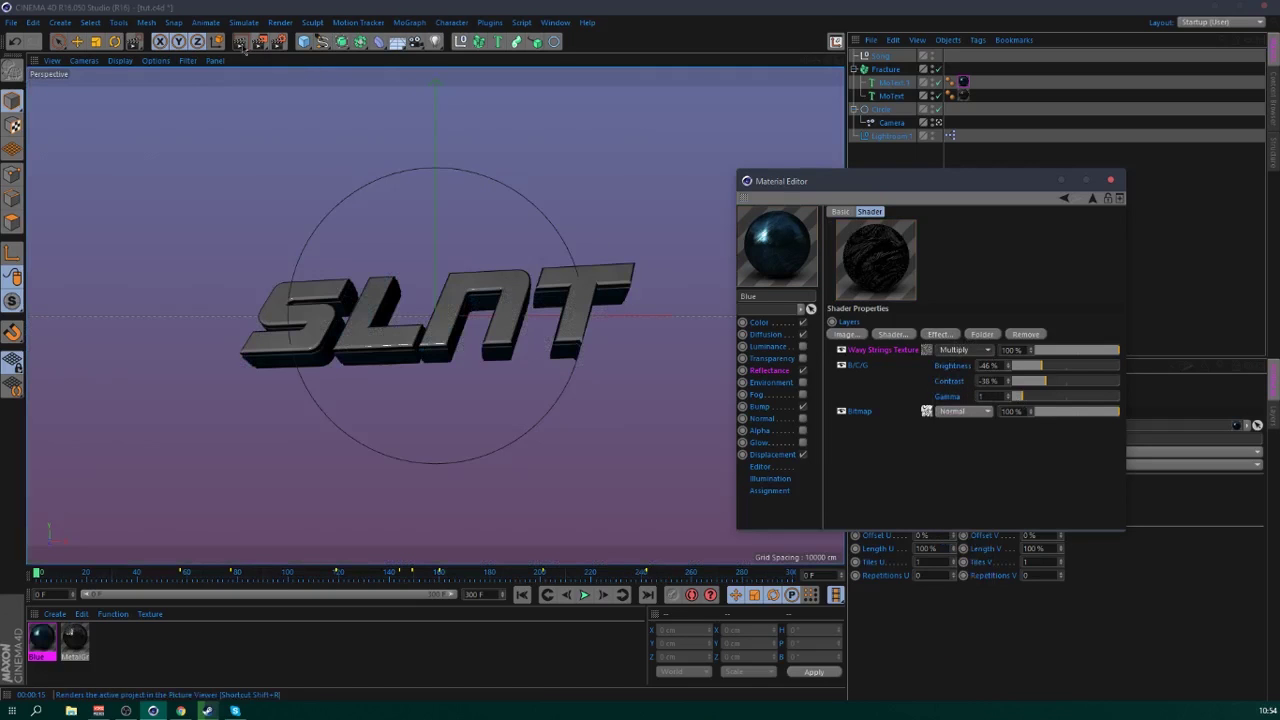
# - Replace the Blue material's Bump texture with a copy of the Layer shader from reflectance Layer 1, and select the Fracture object
pyautogui.click(771, 372)
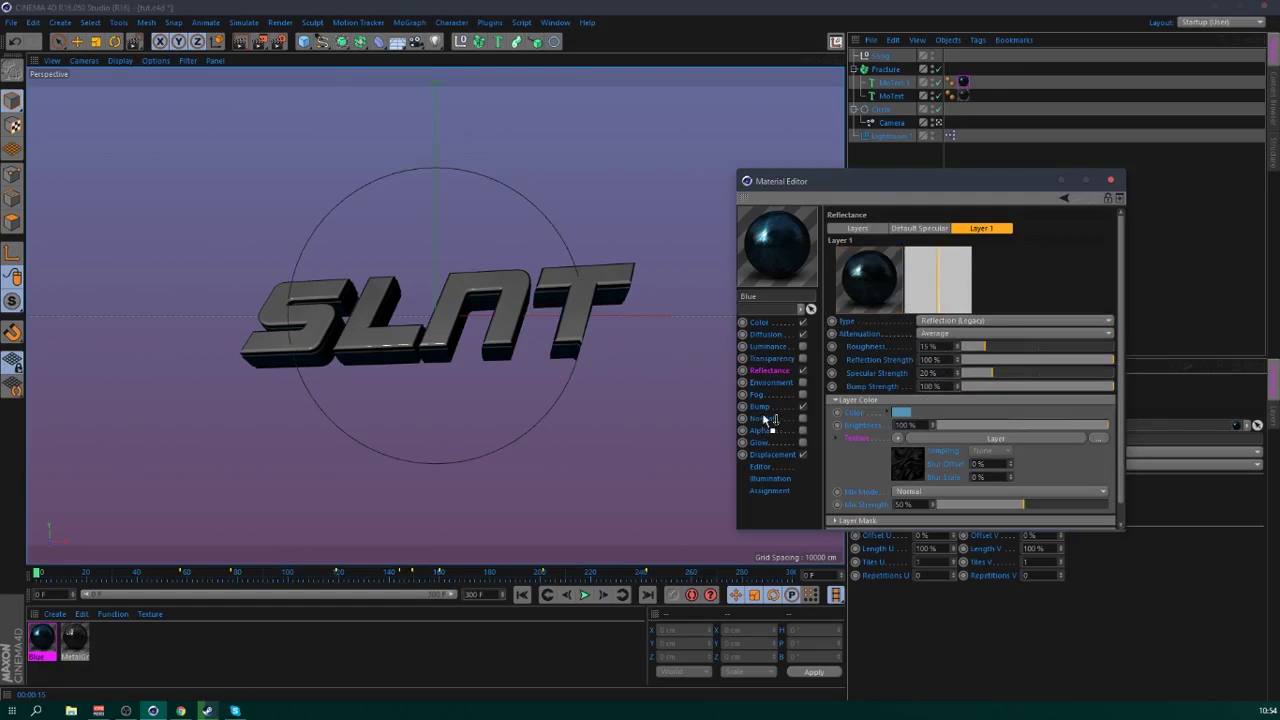
pyautogui.click(763, 409)
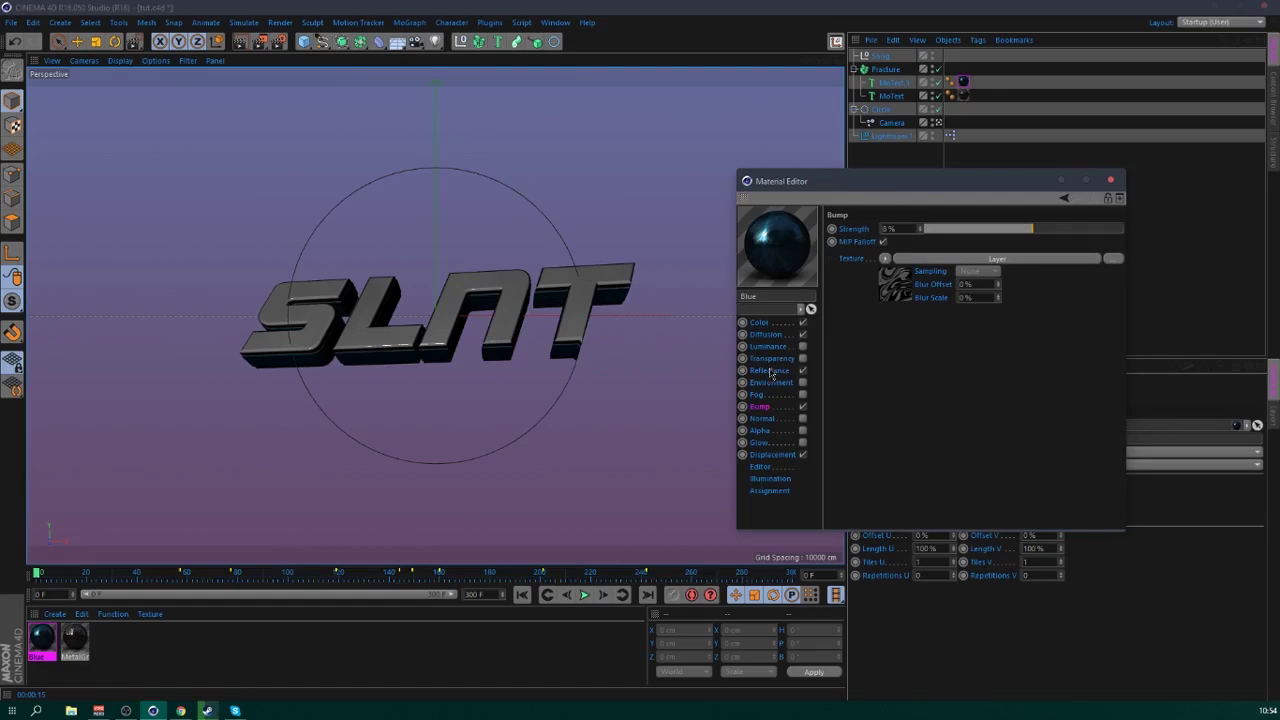
pyautogui.click(771, 372)
pyautogui.click(770, 408)
pyautogui.click(889, 300)
pyautogui.click(886, 69)
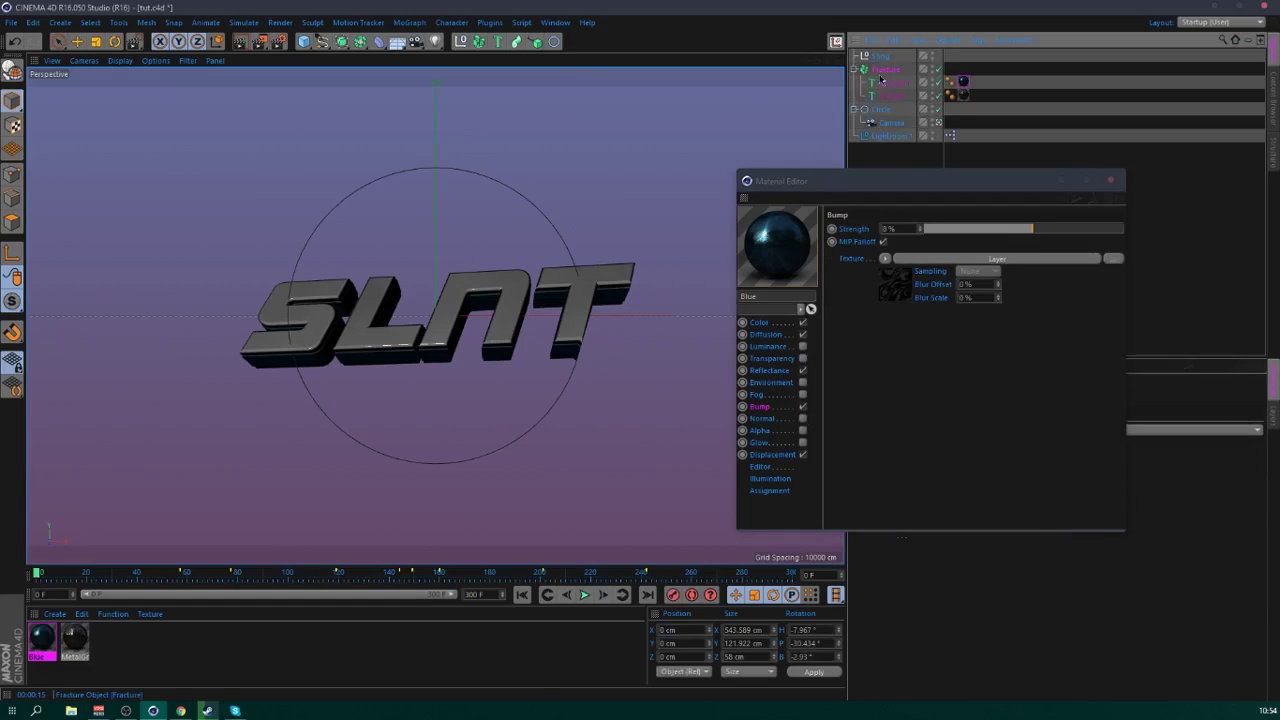
# - Rotate the Fracture text to about H -11°, P -54°, B -7° and render the view to inspect its sides
pyautogui.press('r')
pyautogui.moveTo(443, 345); pyautogui.dragTo(414, 234)
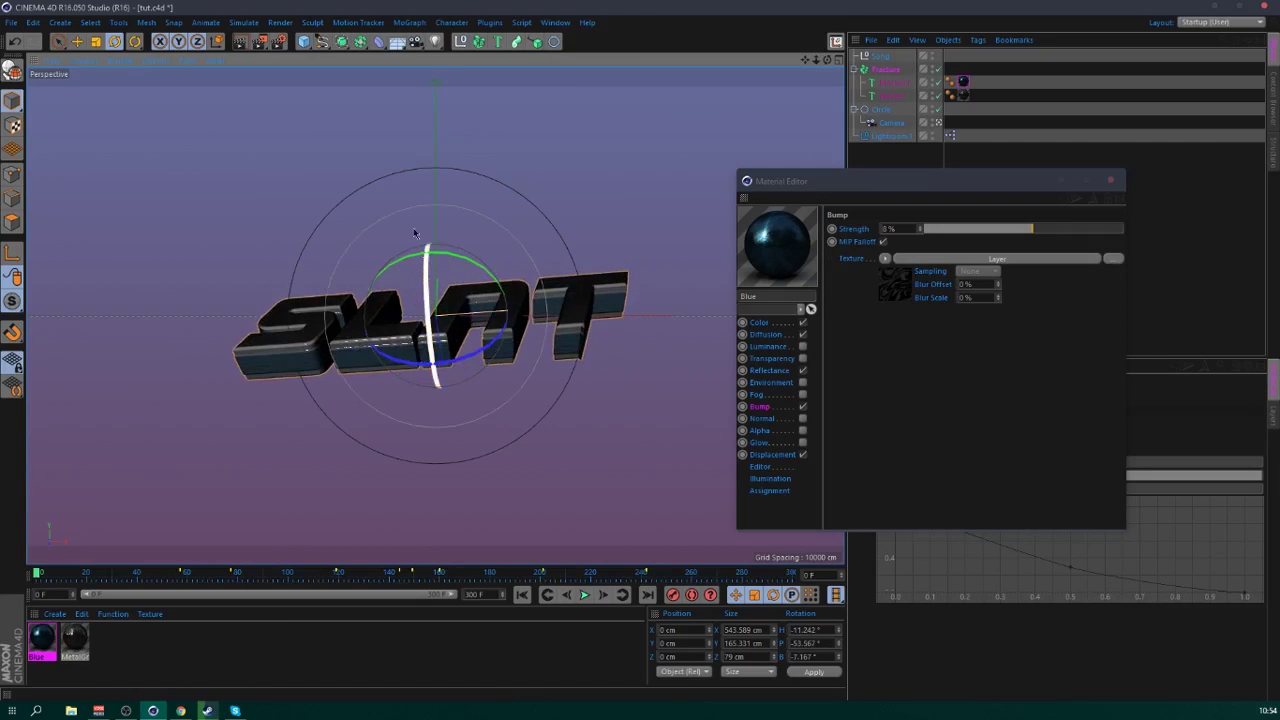
pyautogui.click(244, 44)
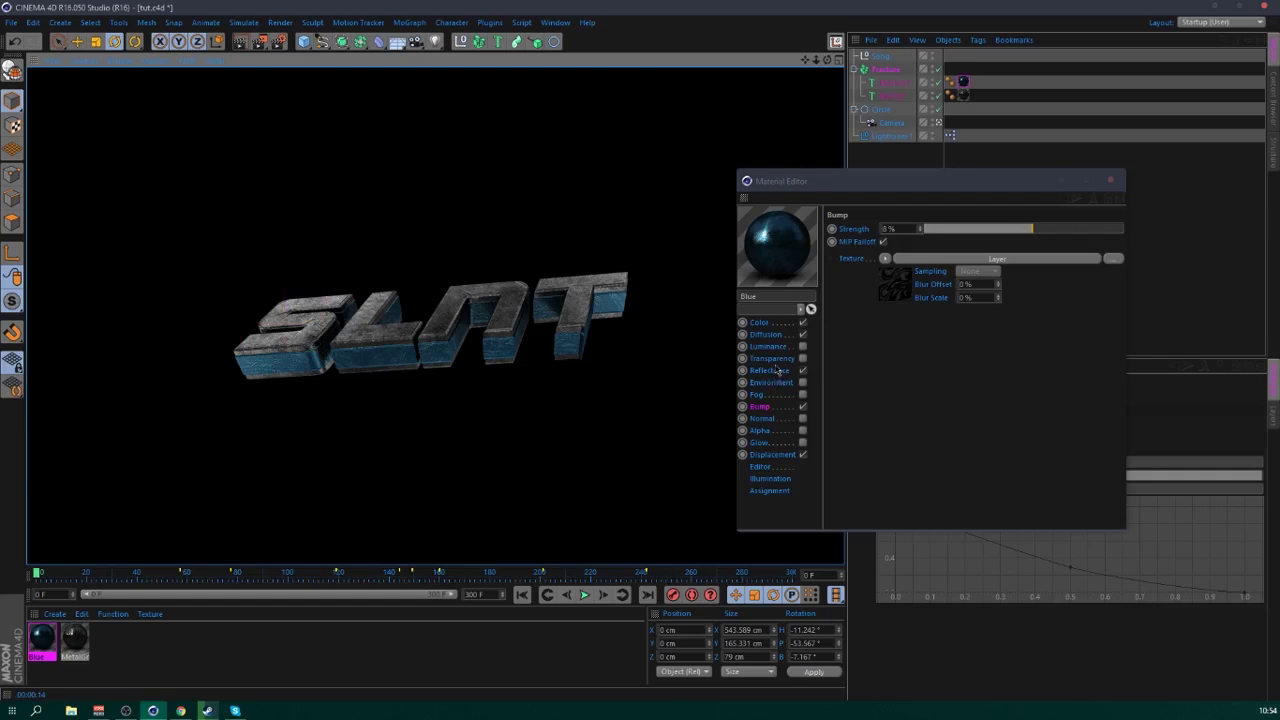
# - In the Blue material's reflectance layer shader, set brightness to -30% and the Wavy Strings Texture strength to 64%
pyautogui.click(772, 373)
pyautogui.click(950, 438)
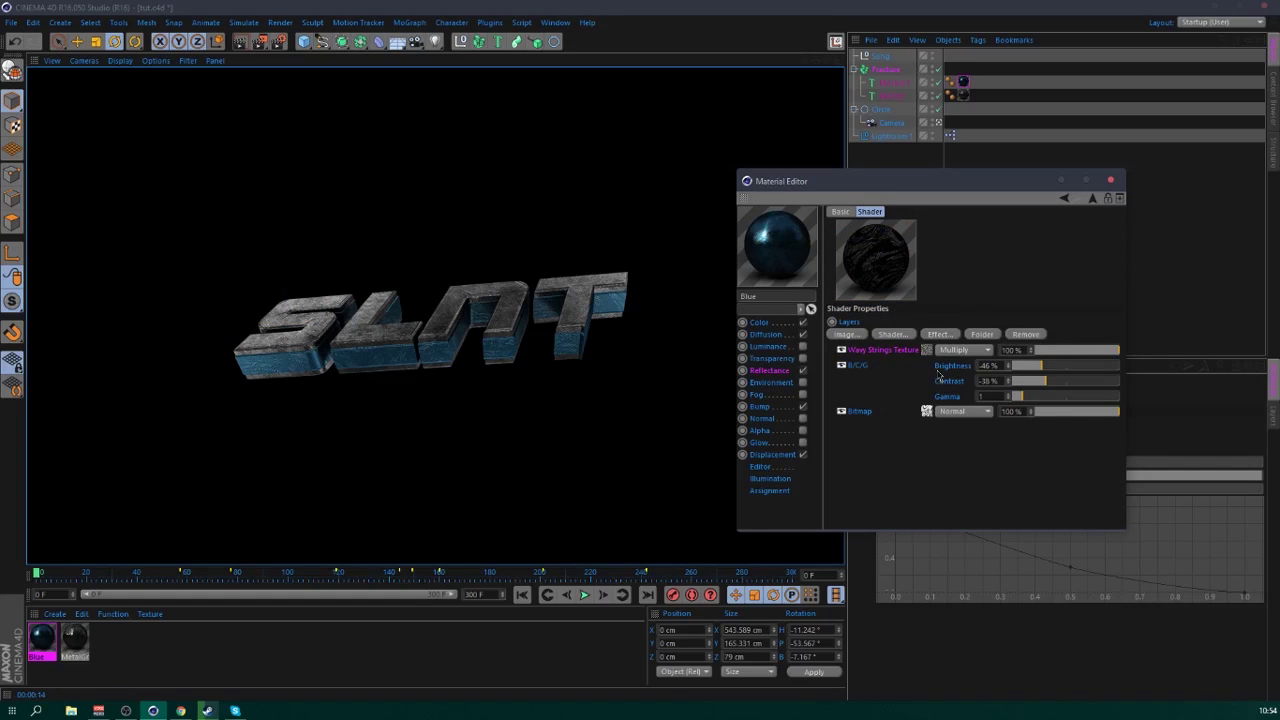
pyautogui.moveTo(1042, 370); pyautogui.dragTo(1059, 370)
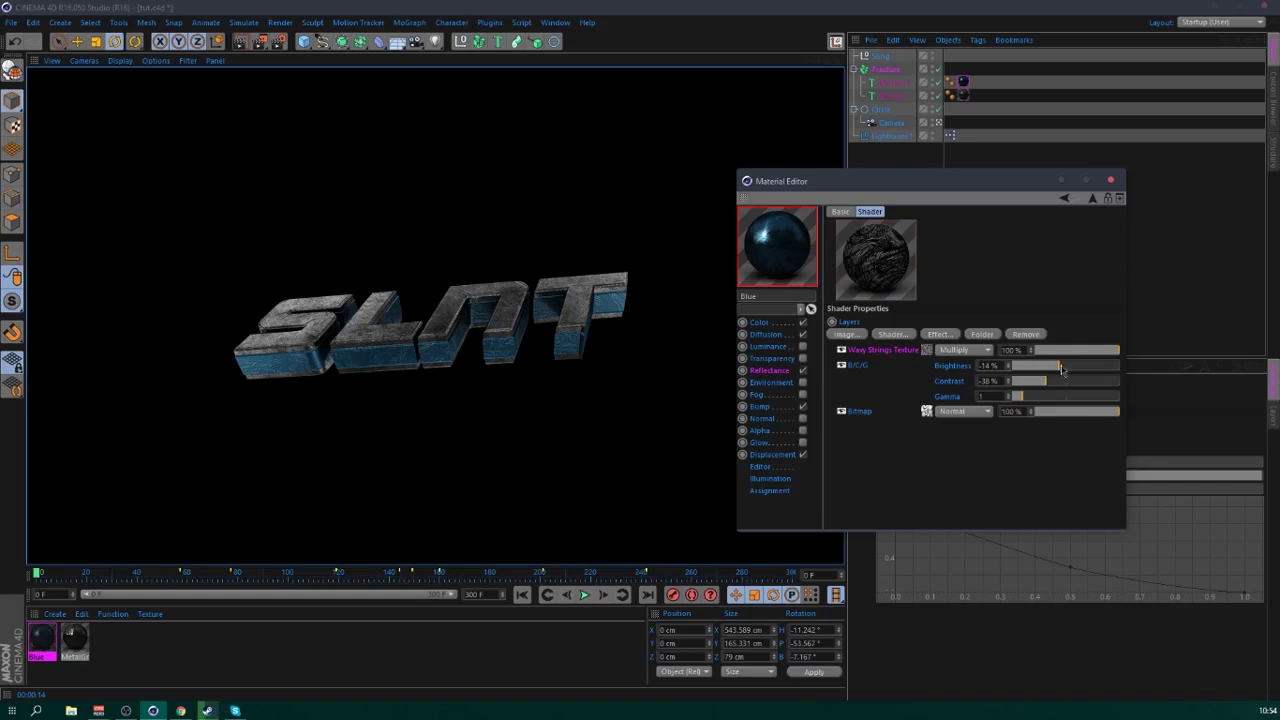
pyautogui.moveTo(1062, 370)
pyautogui.mouseDown()
pyautogui.moveTo(1050, 368)
pyautogui.moveTo(1090, 351)
pyautogui.mouseUp()
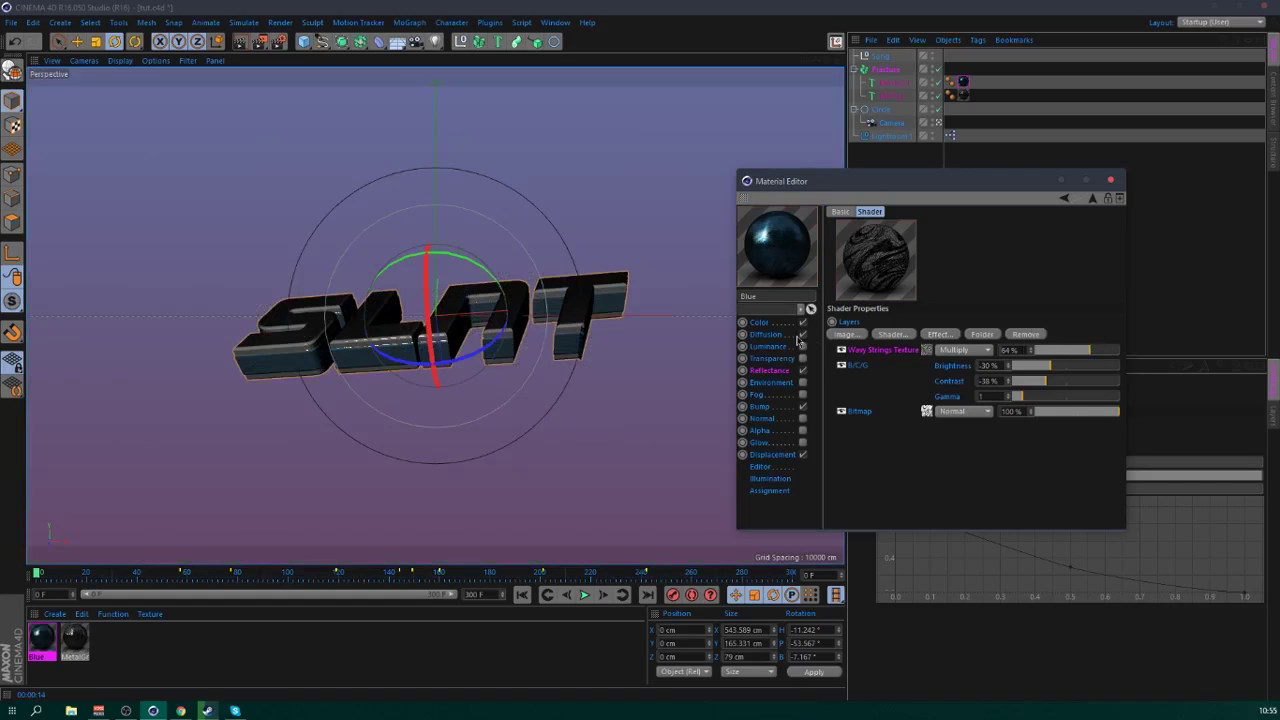
# - Reuse the adjusted reflectance layer texture in the Blue material's Bump channel and close the Material Editor
pyautogui.click(770, 370)
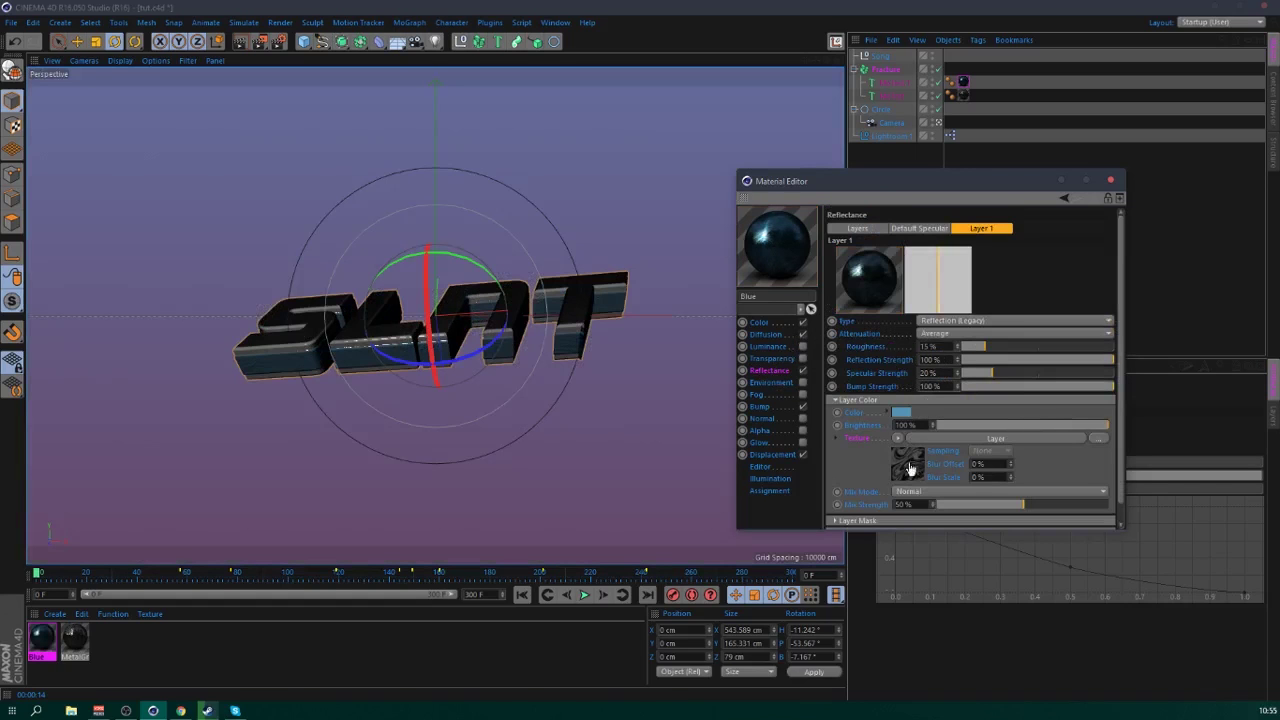
pyautogui.click(766, 408)
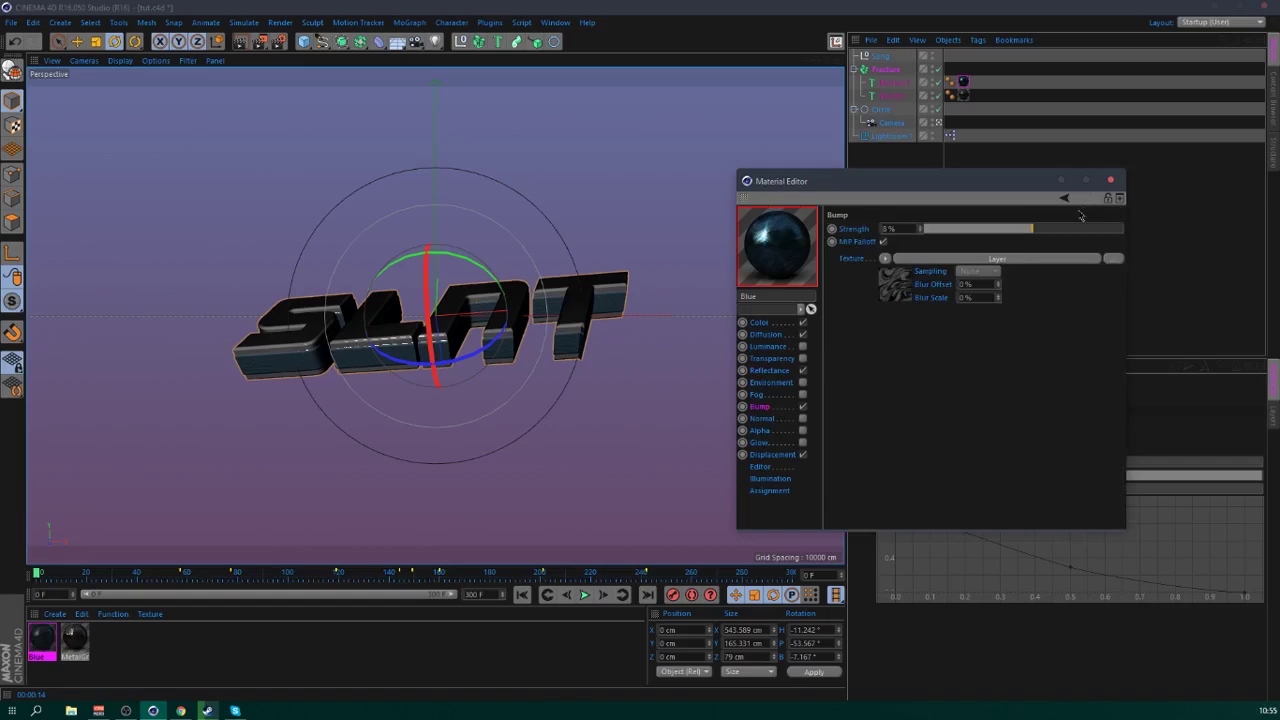
pyautogui.click(1112, 181)
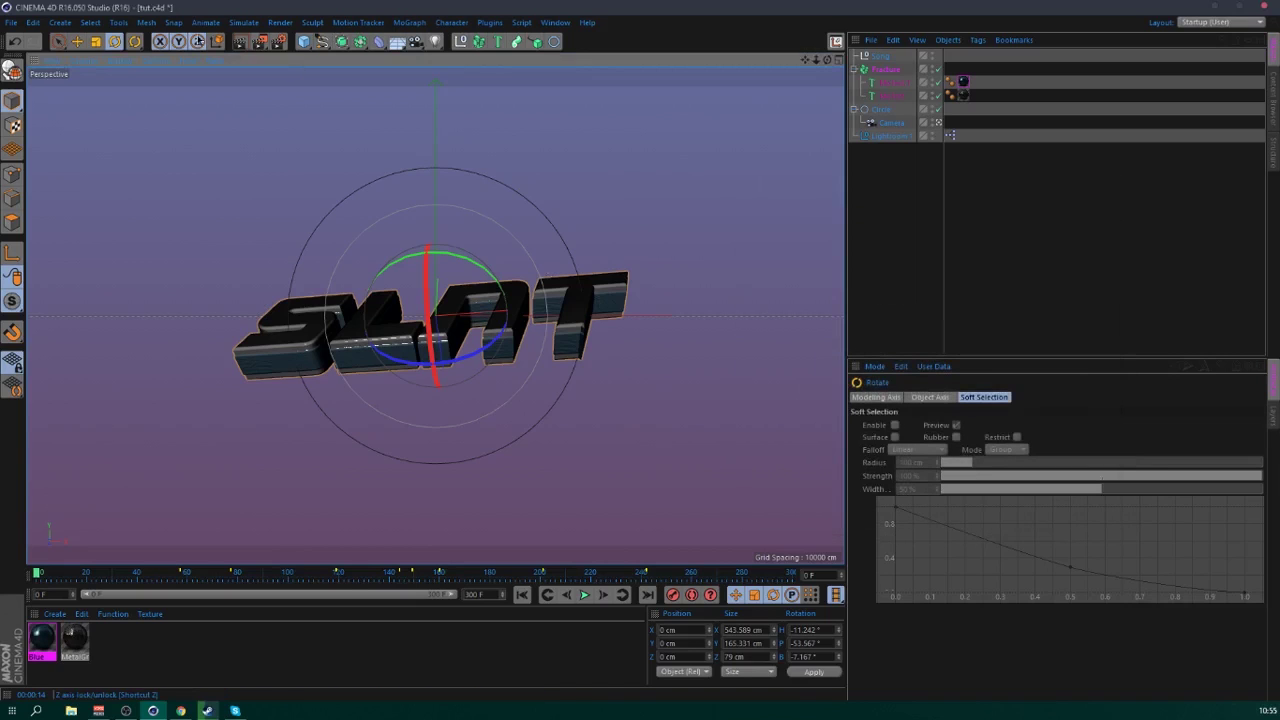
# - Render a preview region over the letters S and L to check the updated material, then deselect the text
pyautogui.click(259, 42)
pyautogui.click(324, 60)
pyautogui.moveTo(192, 262); pyautogui.dragTo(432, 401)
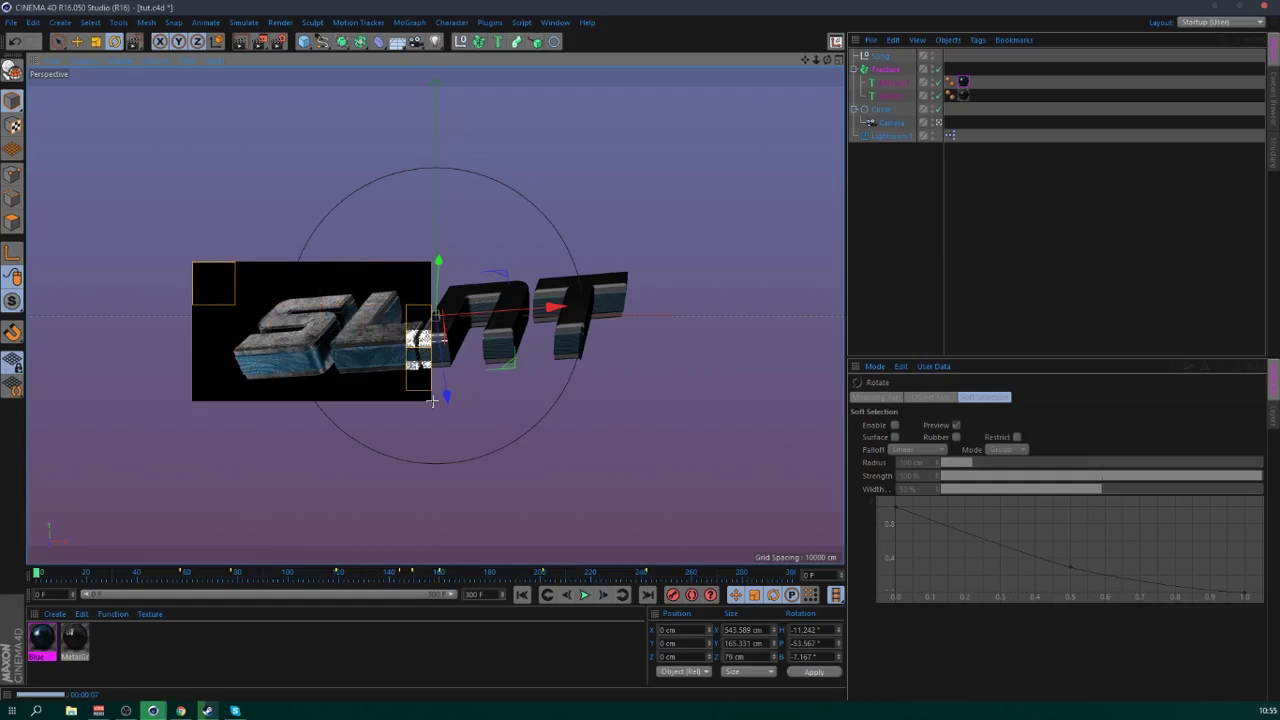
pyautogui.click(909, 263)
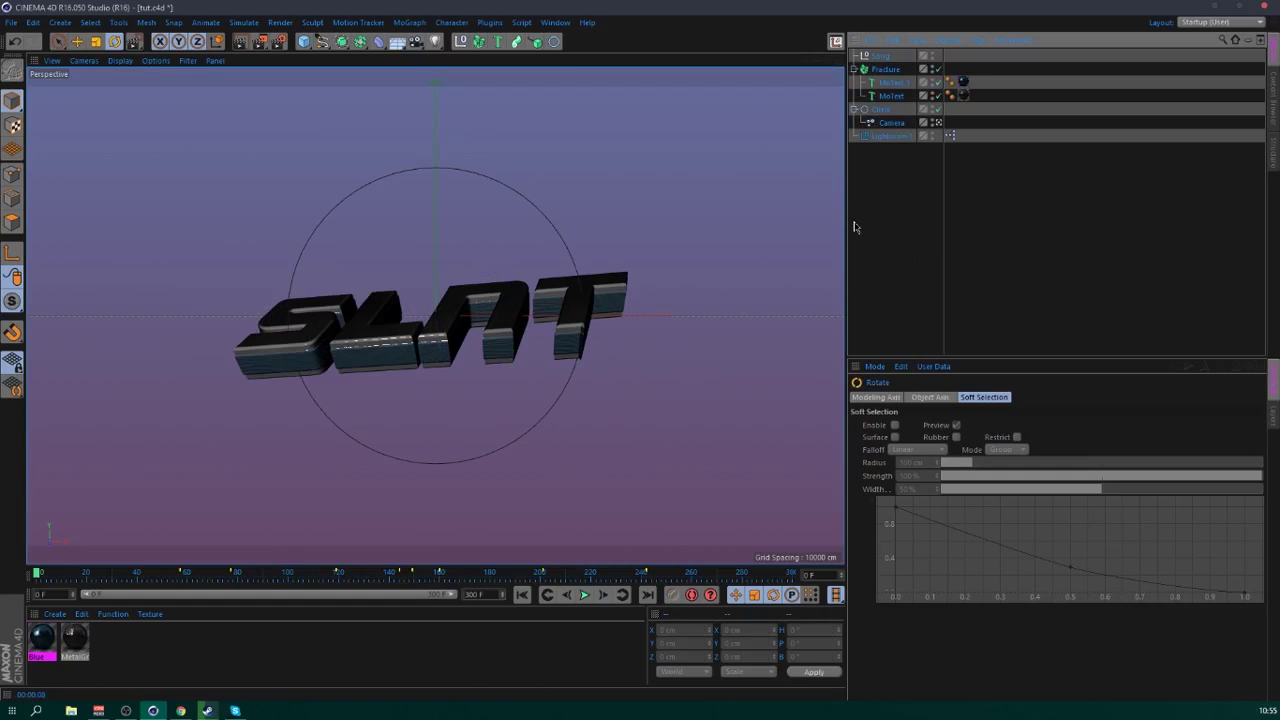
# - Reopen the Blue material and set its bump strength to 3%
pyautogui.click(40, 645)
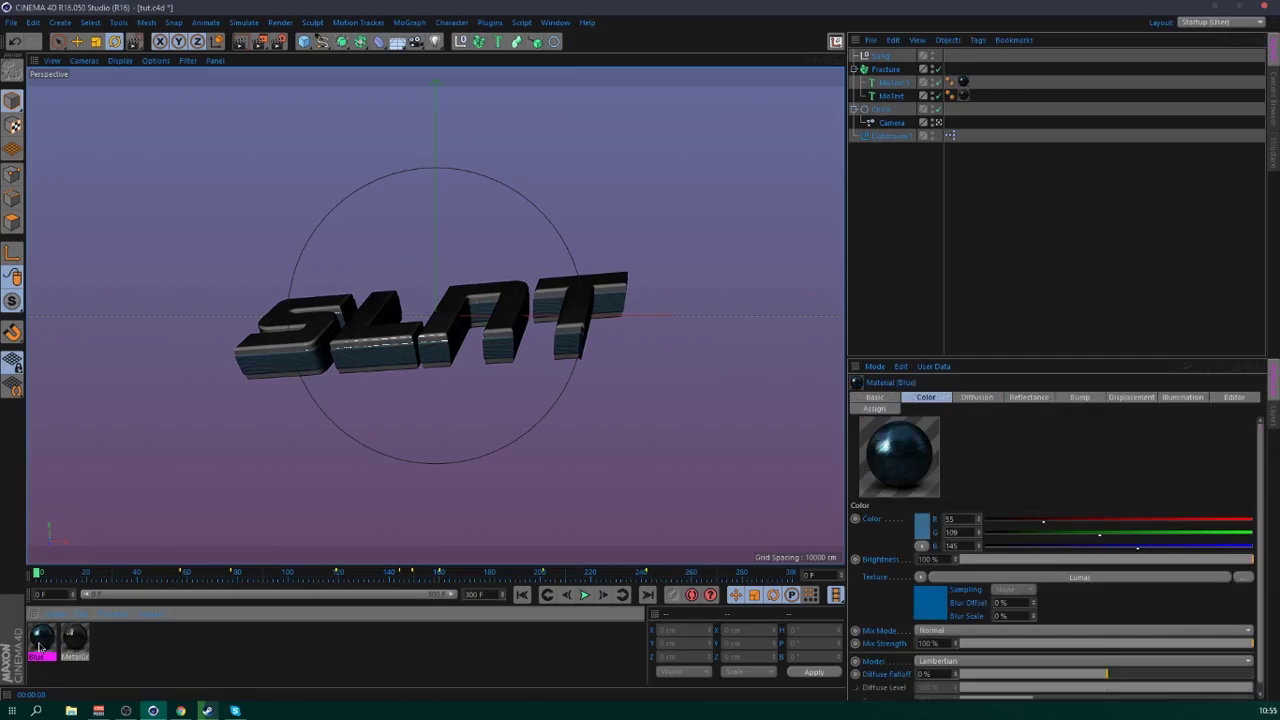
pyautogui.moveTo(1279, 283); pyautogui.dragTo(440, 115)
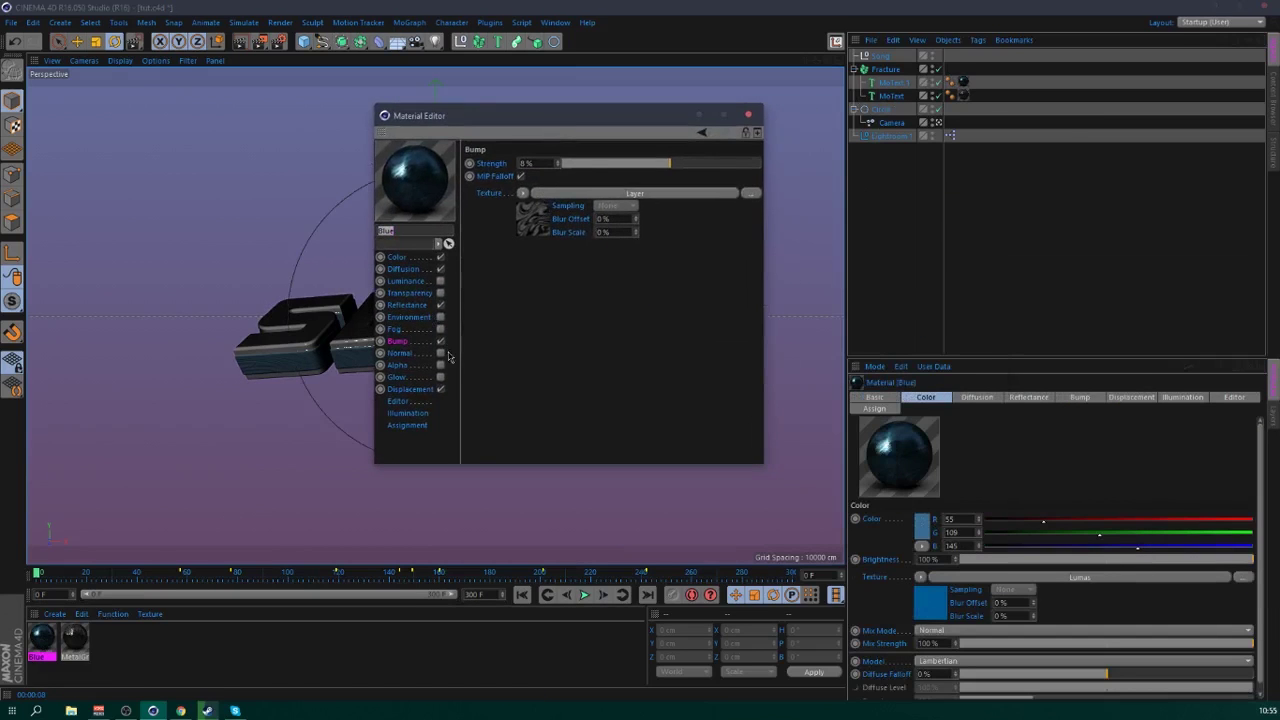
pyautogui.doubleClick(549, 163)
pyautogui.write('3')
pyautogui.press('Return')
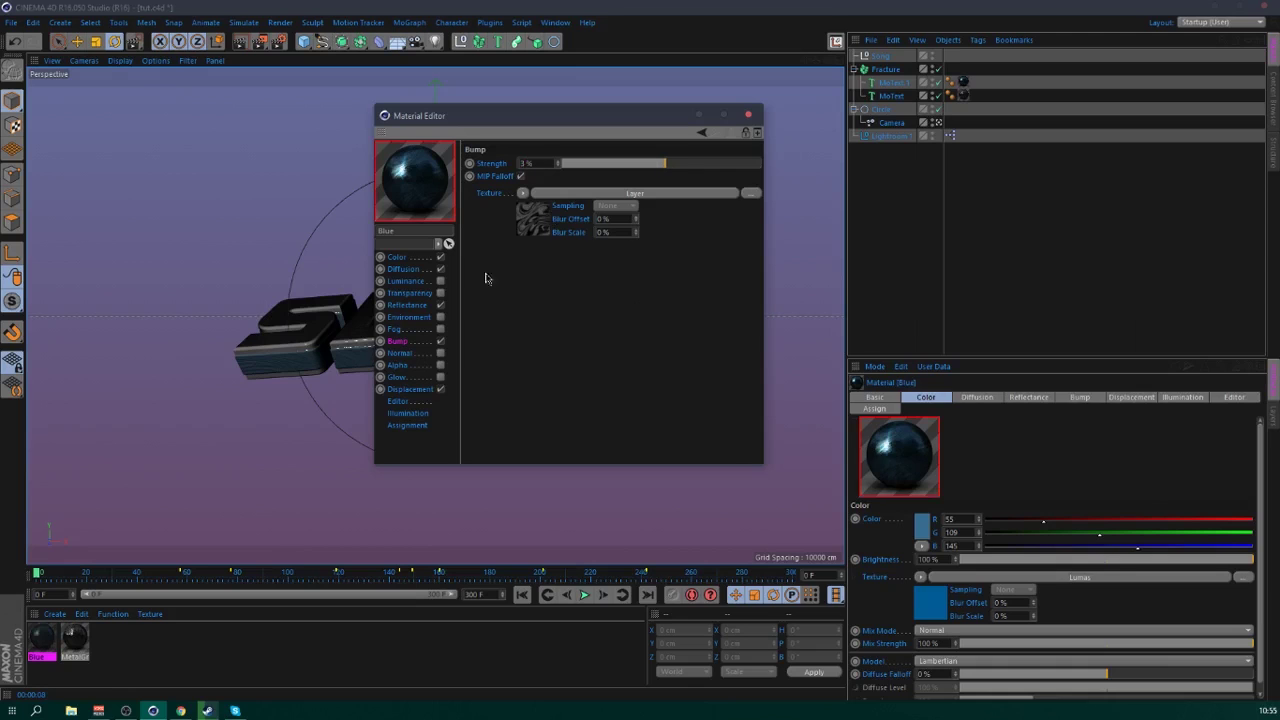
# - Load Wavy Texture.jpg as the Blue material's displacement texture
pyautogui.click(420, 389)
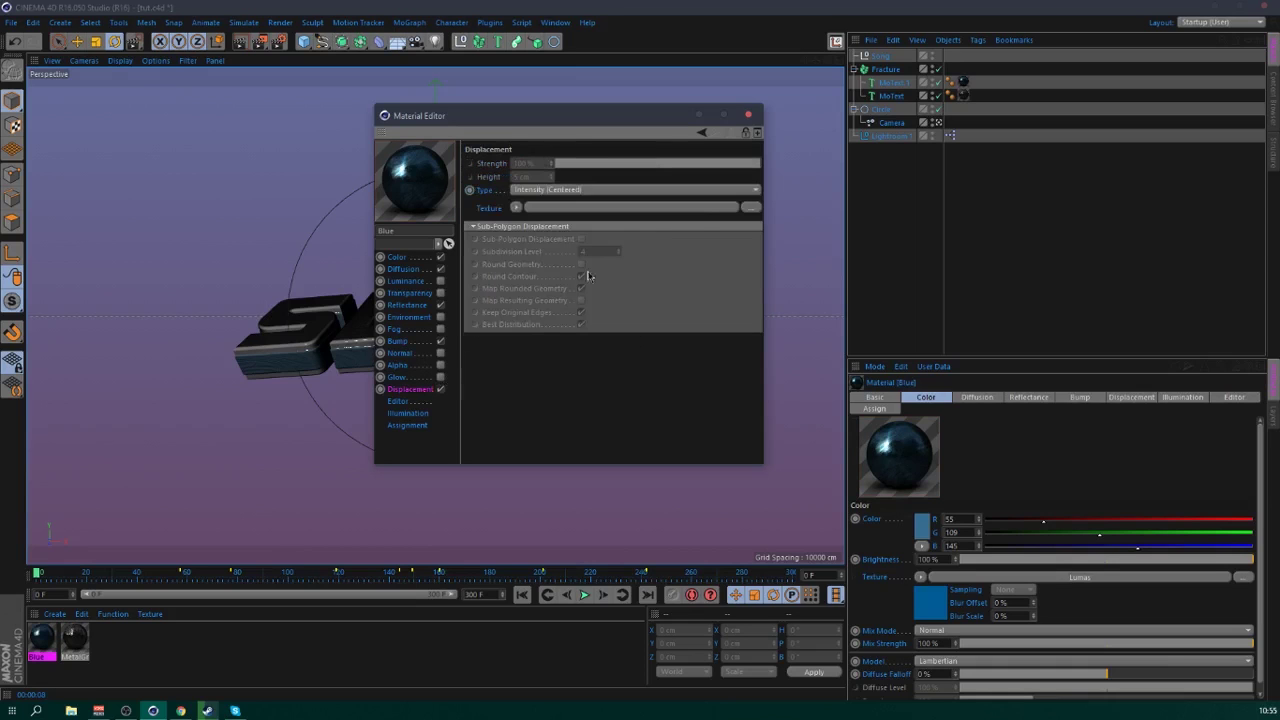
pyautogui.click(752, 209)
pyautogui.doubleClick(688, 314)
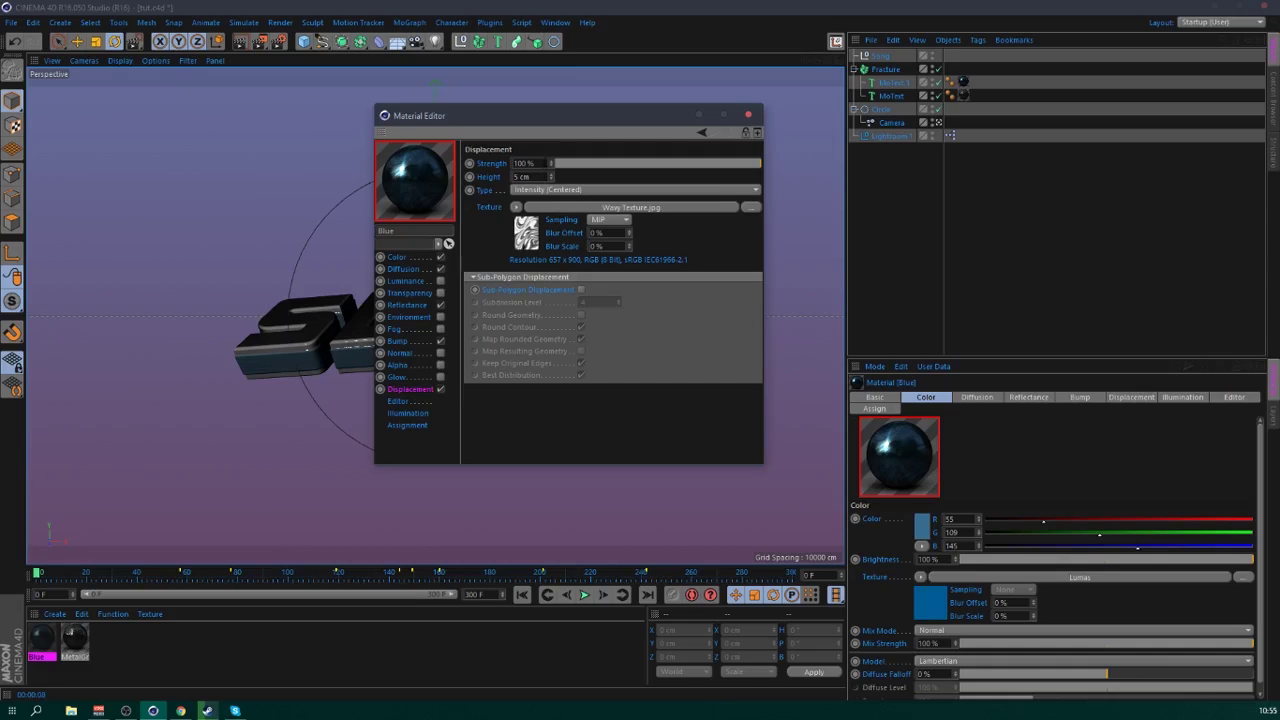
# - Set the Blue material's displacement strength to 12% and its height to 3 cm
pyautogui.doubleClick(532, 162)
pyautogui.write('12')
pyautogui.press('Return')
pyautogui.doubleClick(543, 176)
pyautogui.write('3')
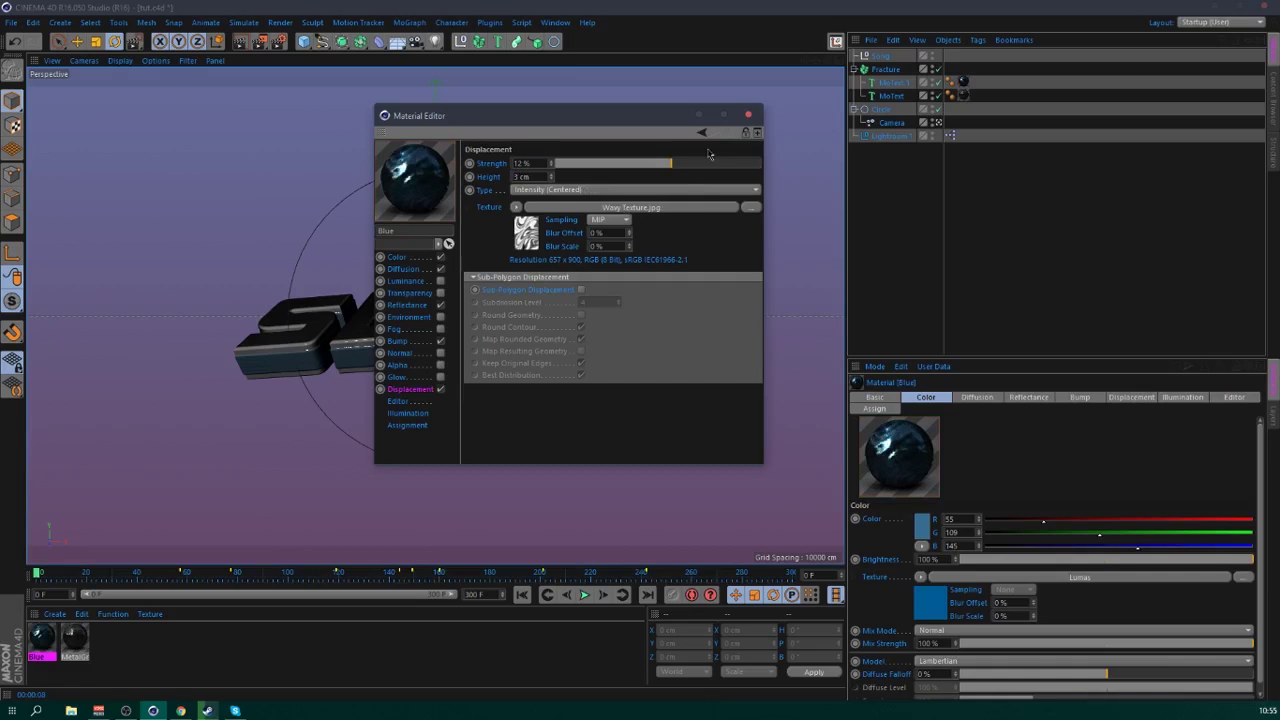
# - Close the Material Editor and render a preview region over most of the SLNT text
pyautogui.click(748, 114)
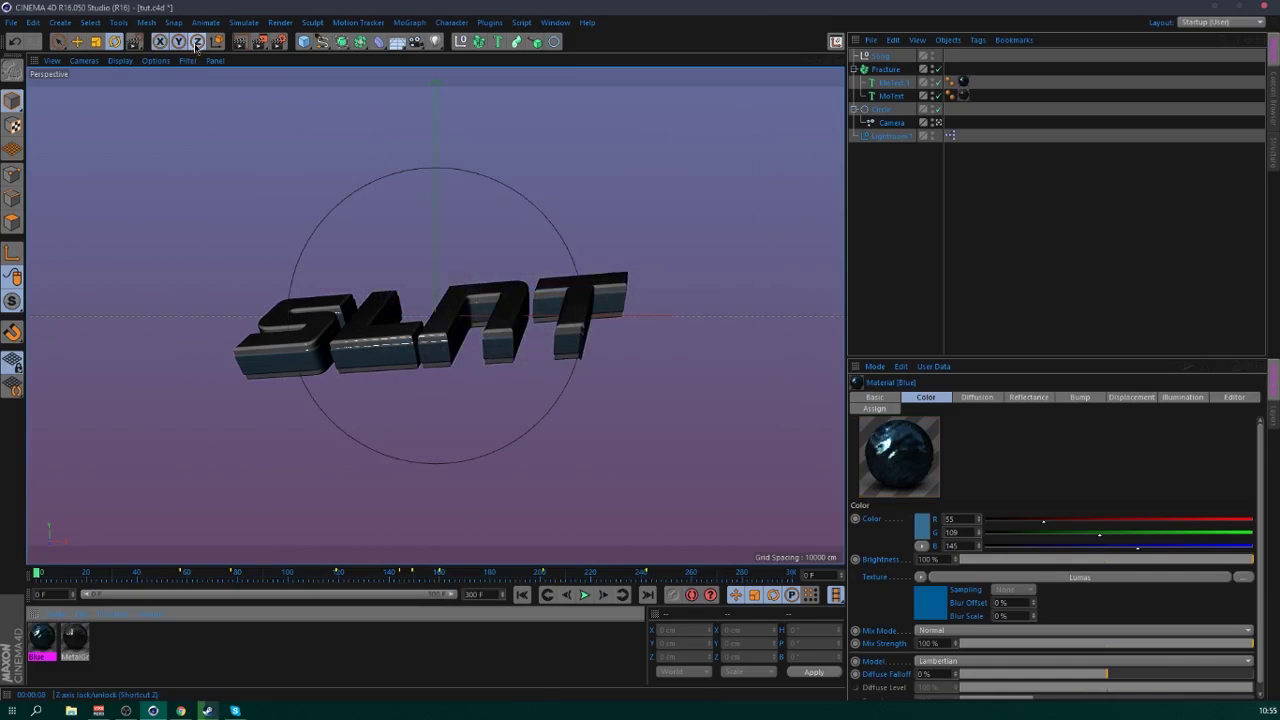
pyautogui.click(134, 41)
pyautogui.moveTo(197, 236); pyautogui.dragTo(566, 390)
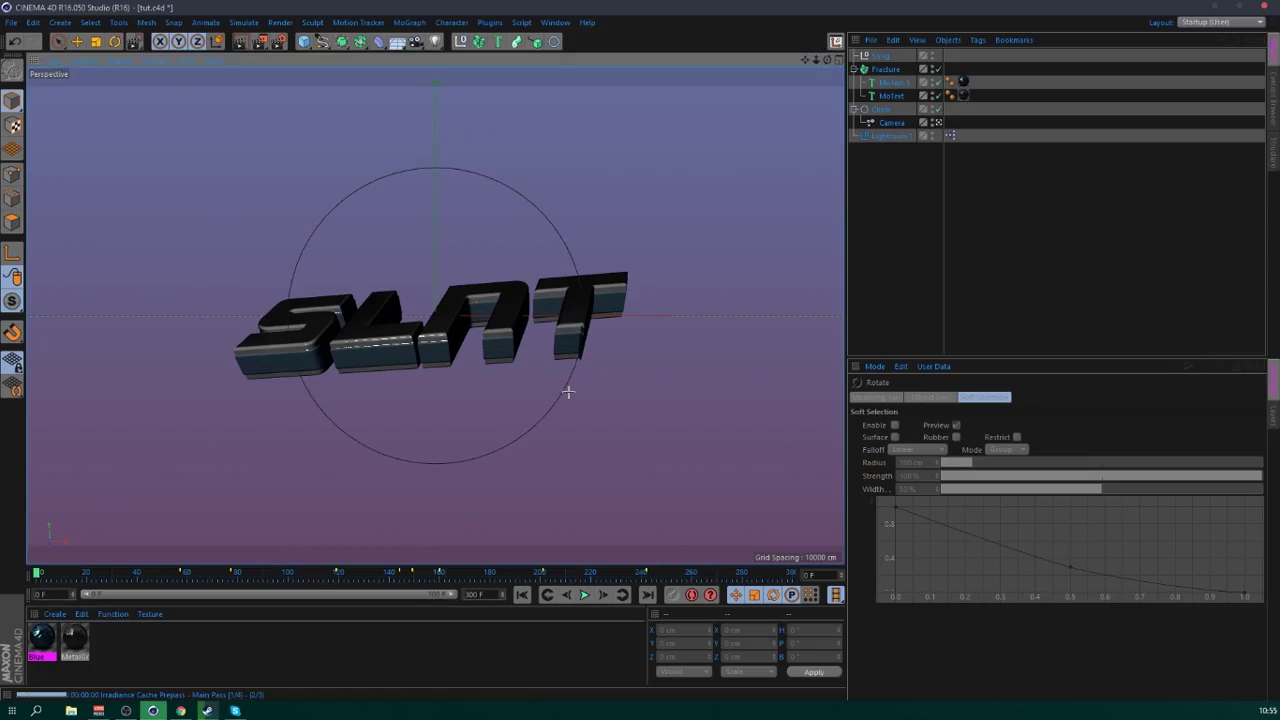
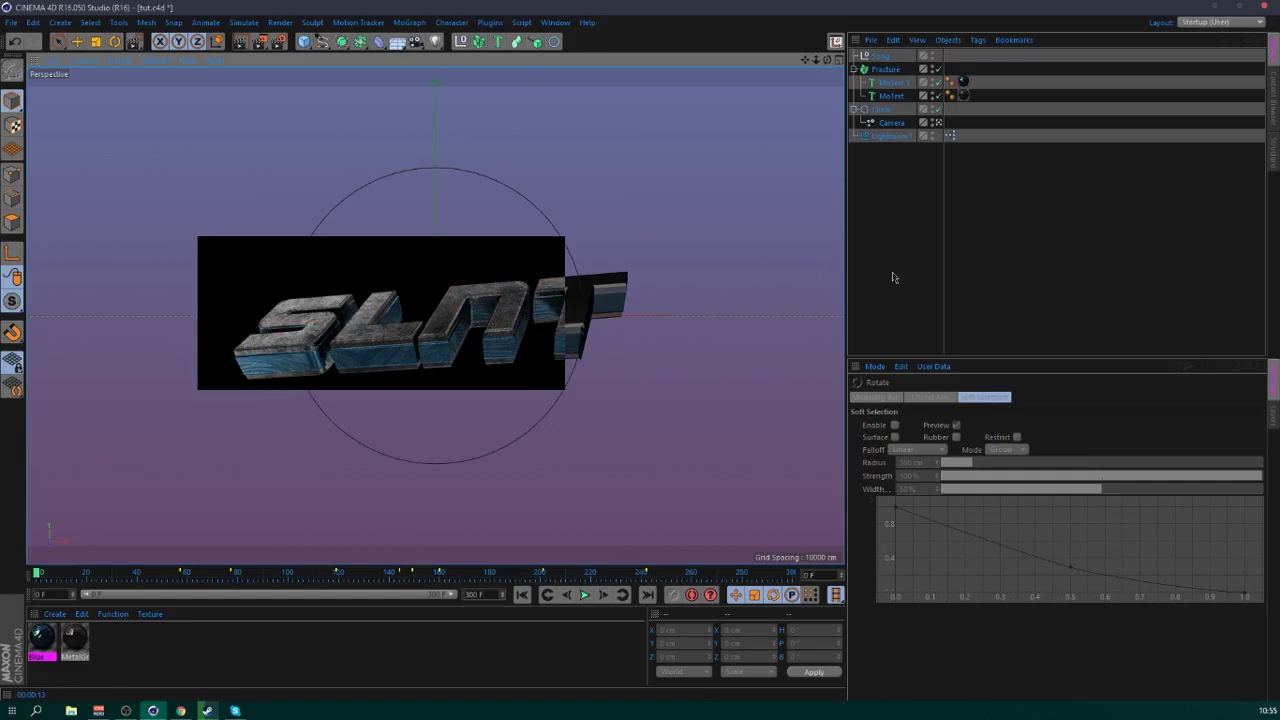
# - Reset the Fracture object's heading, pitch and bank rotation to 0°
pyautogui.click(855, 70)
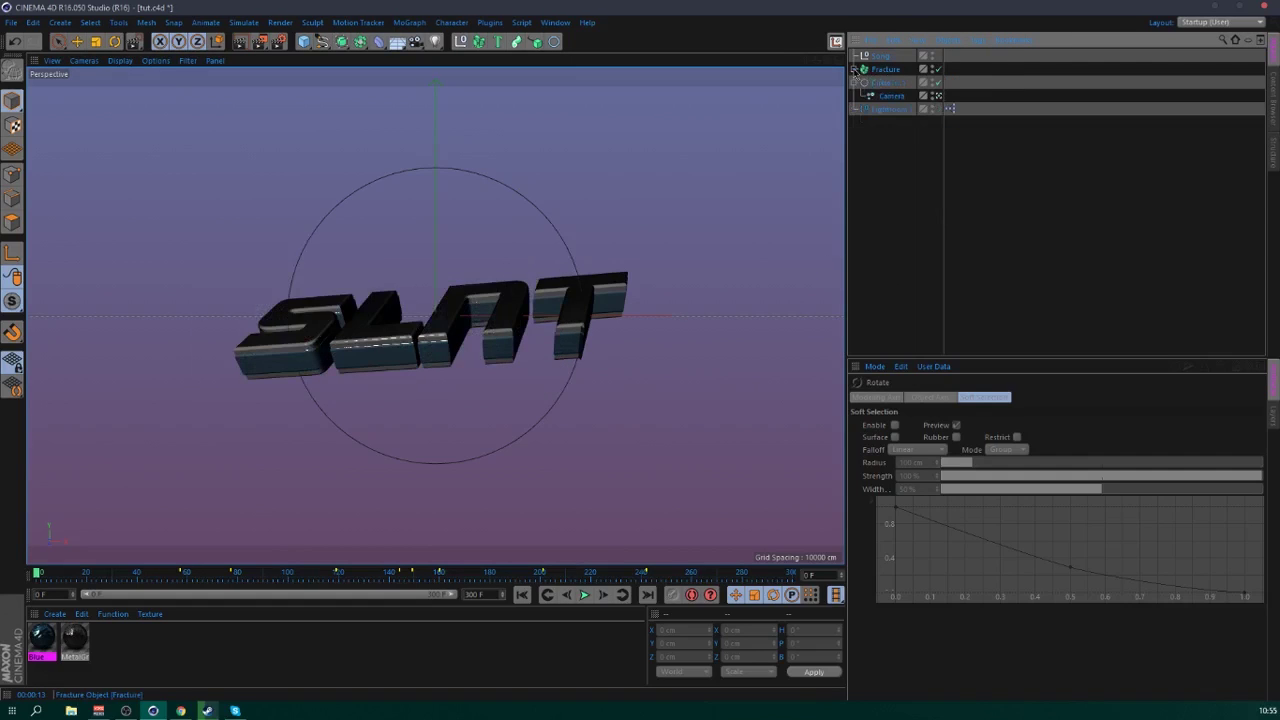
pyautogui.click(882, 69)
pyautogui.click(907, 397)
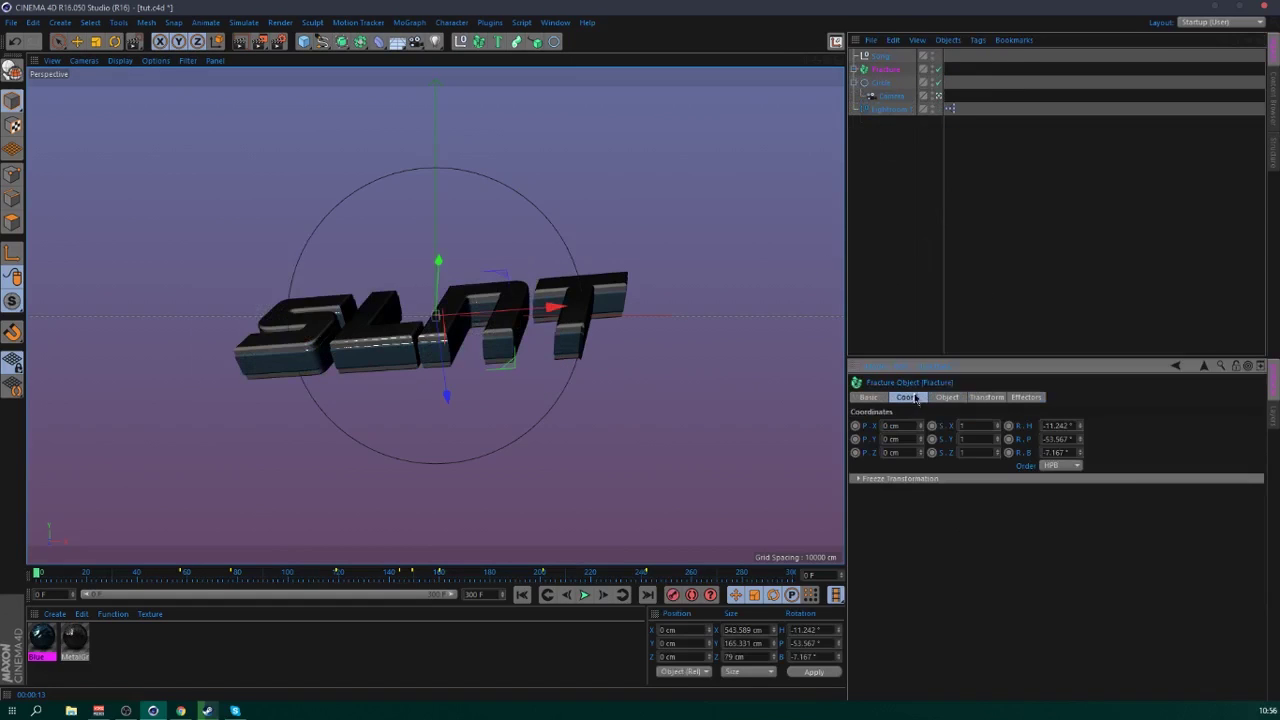
pyautogui.write('0')
pyautogui.press('Tab')
pyautogui.write('0')
pyautogui.press('Tab')
pyautogui.write('0')
pyautogui.press('Return')
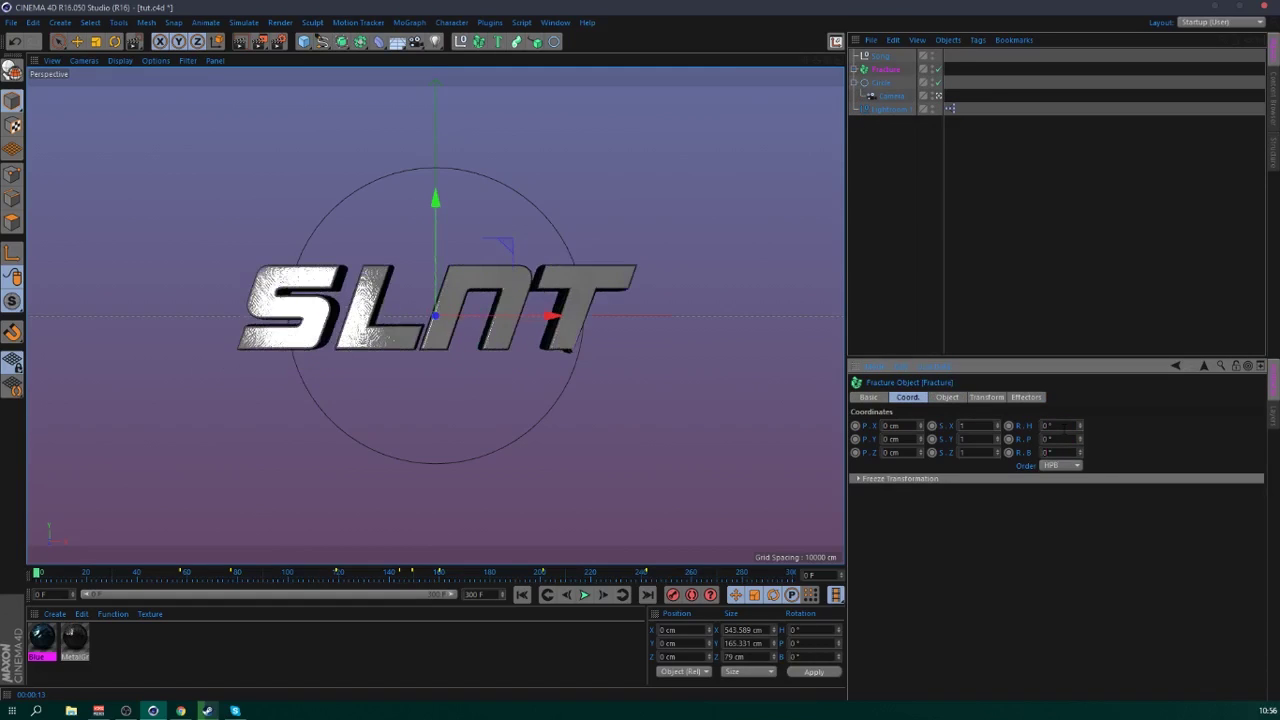
# - Make both MoText objects inside the Fracture editable
pyautogui.click(854, 69)
pyautogui.click(891, 96)
pyautogui.keyDown('shift'); pyautogui.click(894, 83); pyautogui.keyUp('shift')
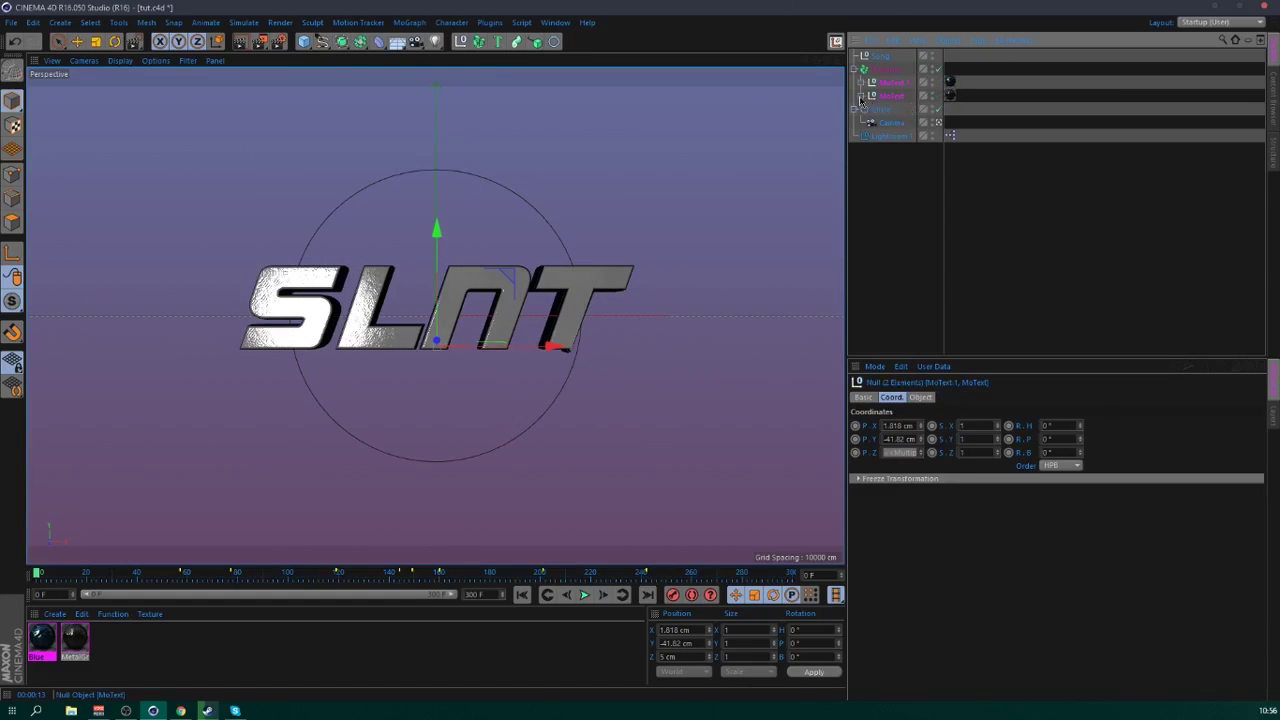
pyautogui.press('c')
# - Copy the material tag onto each letter's extrude object within MoText
pyautogui.moveTo(970, 157); pyautogui.dragTo(965, 216)
pyautogui.click(1027, 214)
pyautogui.keyDown('ctrl'); pyautogui.moveTo(951, 82); pyautogui.dragTo(965, 162); pyautogui.keyUp('ctrl')
pyautogui.click(997, 175)
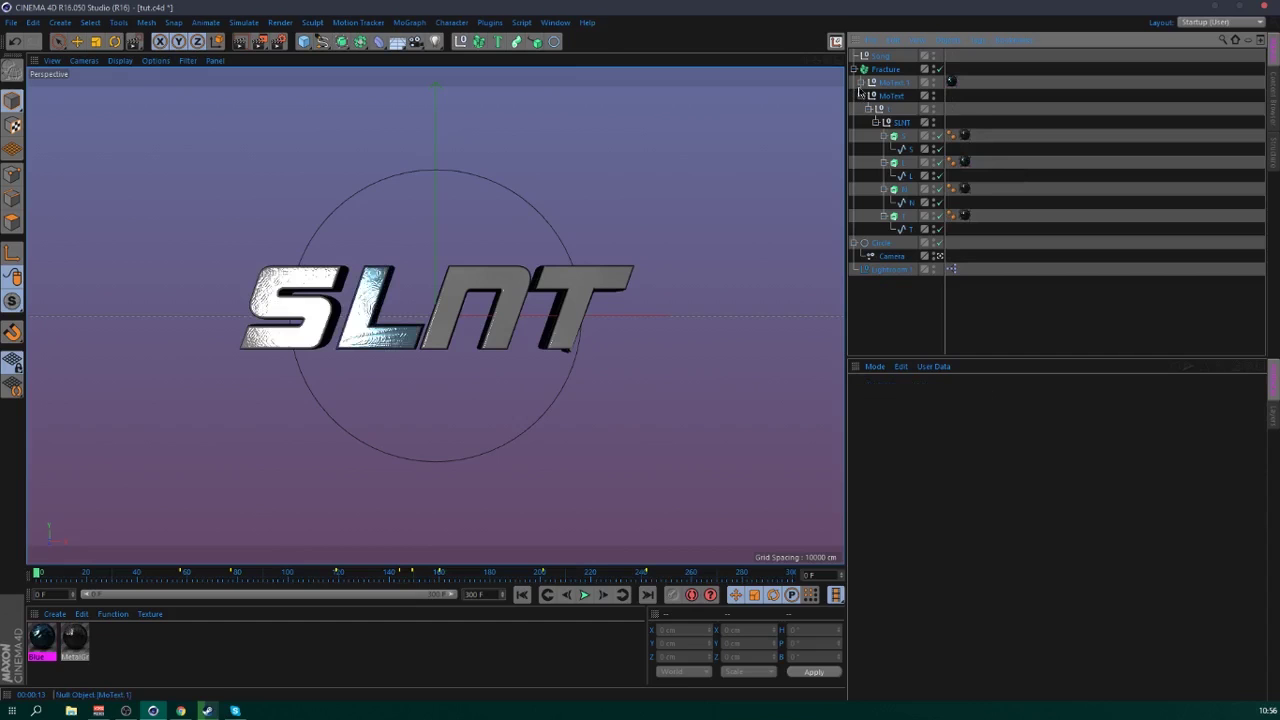
# - Expand MoText.1 and copy material tags onto its S, L, N and T extrude objects
pyautogui.click(860, 83)
pyautogui.click(964, 122)
pyautogui.keyDown('ctrl'); pyautogui.moveTo(969, 170); pyautogui.dragTo(966, 176); pyautogui.keyUp('ctrl')
pyautogui.keyDown('ctrl'); pyautogui.moveTo(965, 176); pyautogui.dragTo(966, 202); pyautogui.keyUp('ctrl')
pyautogui.click(1011, 223)
pyautogui.keyDown('ctrl'); pyautogui.moveTo(964, 268); pyautogui.dragTo(969, 268); pyautogui.keyUp('ctrl')
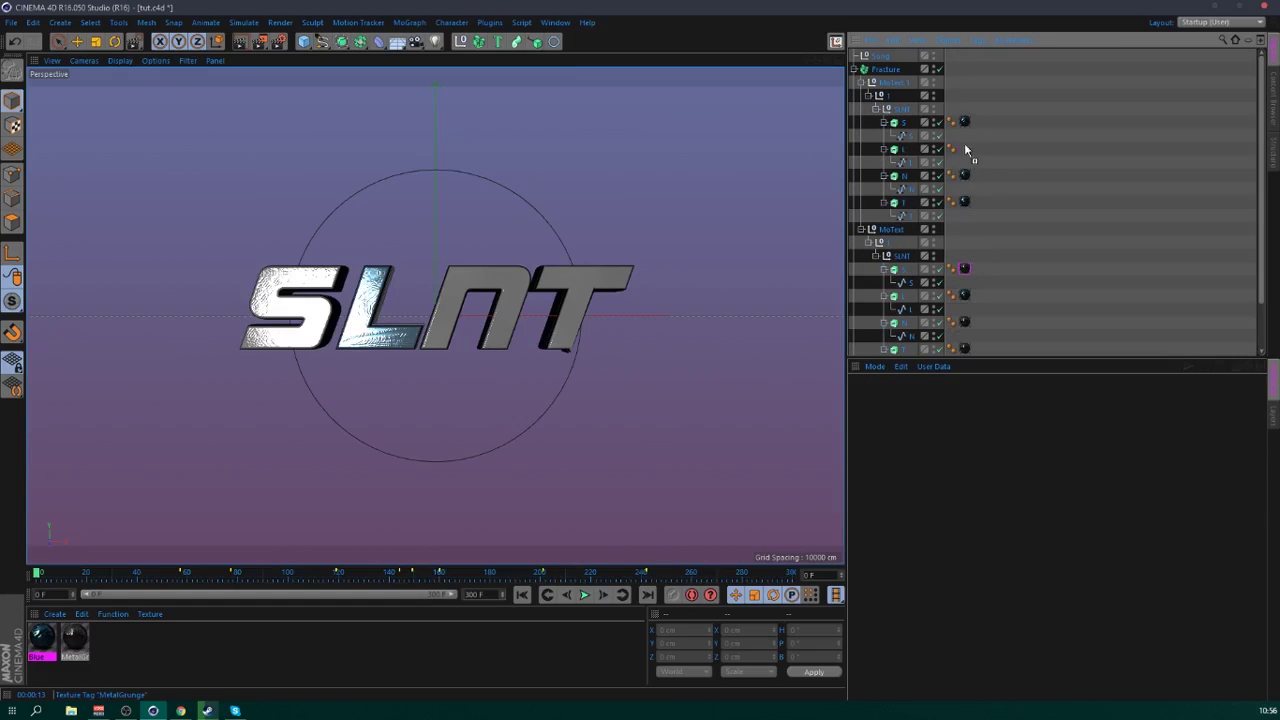
pyautogui.keyDown('ctrl'); pyautogui.moveTo(966, 150); pyautogui.dragTo(964, 149); pyautogui.keyUp('ctrl')
# - Collapse the MoText.1 letters and nest its S extrude under the matching S extrude in MoText
pyautogui.click(884, 122)
pyautogui.click(884, 135)
pyautogui.click(884, 148)
pyautogui.click(884, 161)
pyautogui.click(897, 125)
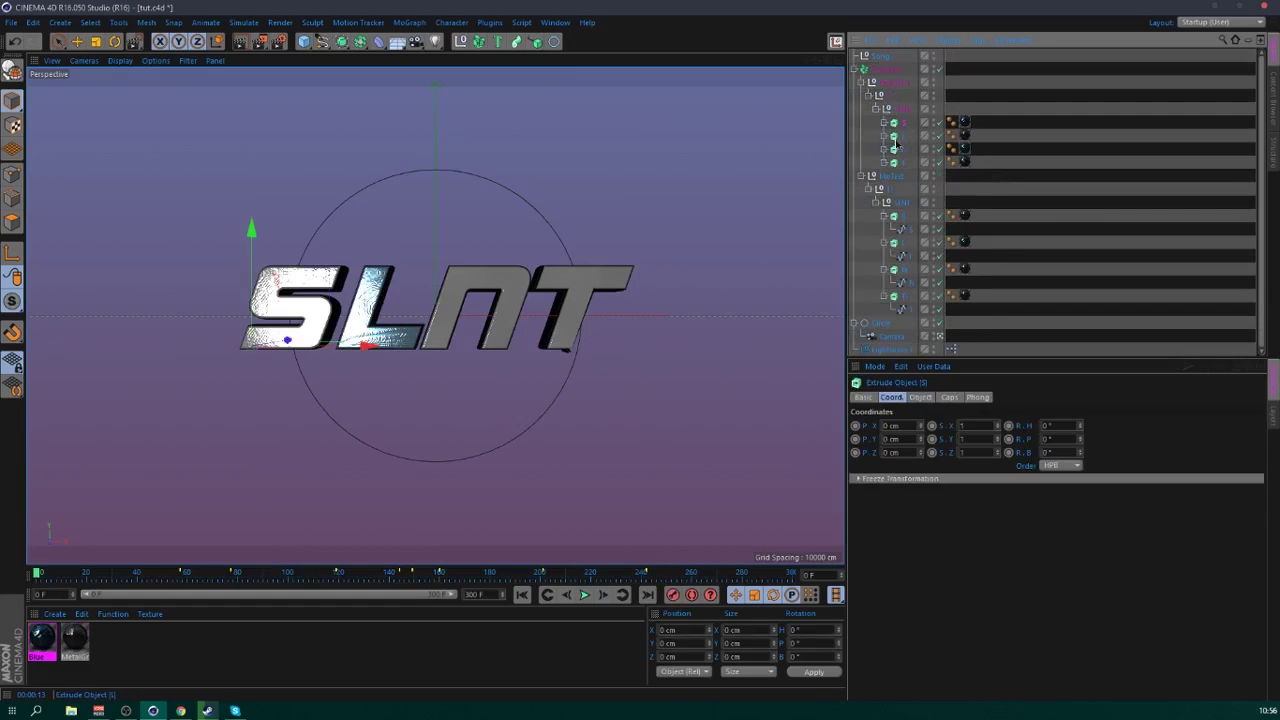
pyautogui.click(895, 203)
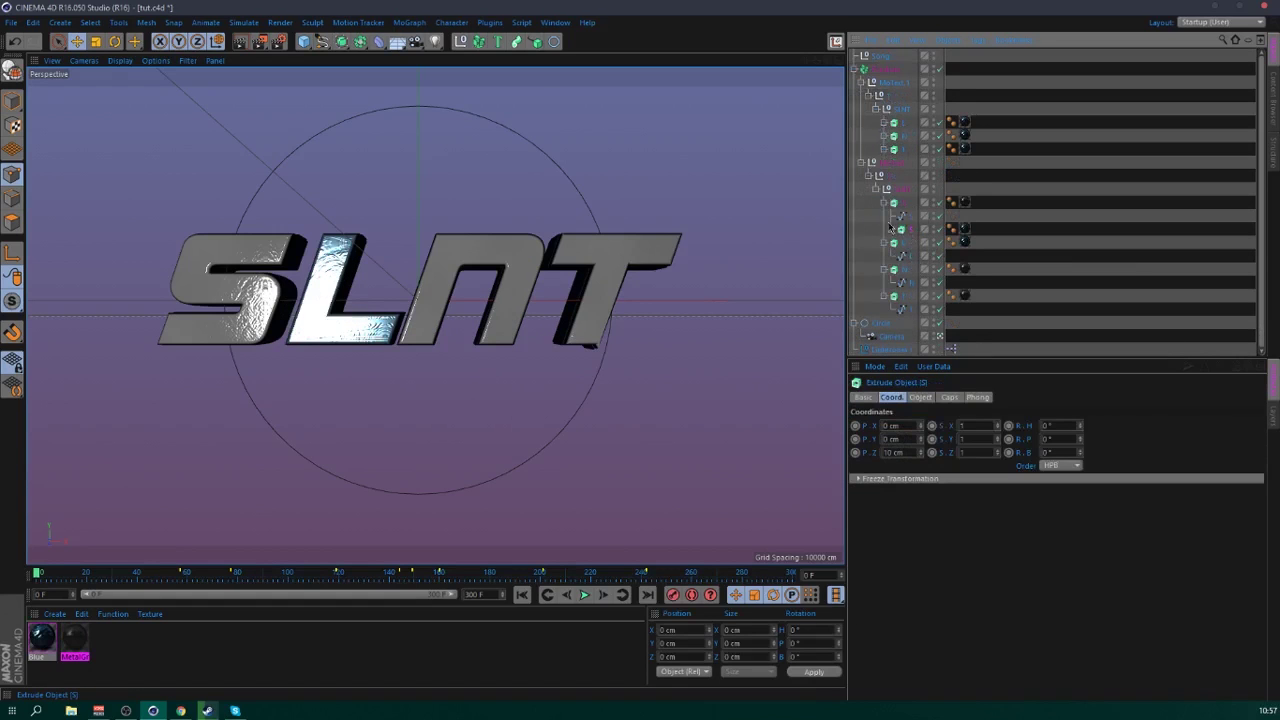
pyautogui.click(884, 202)
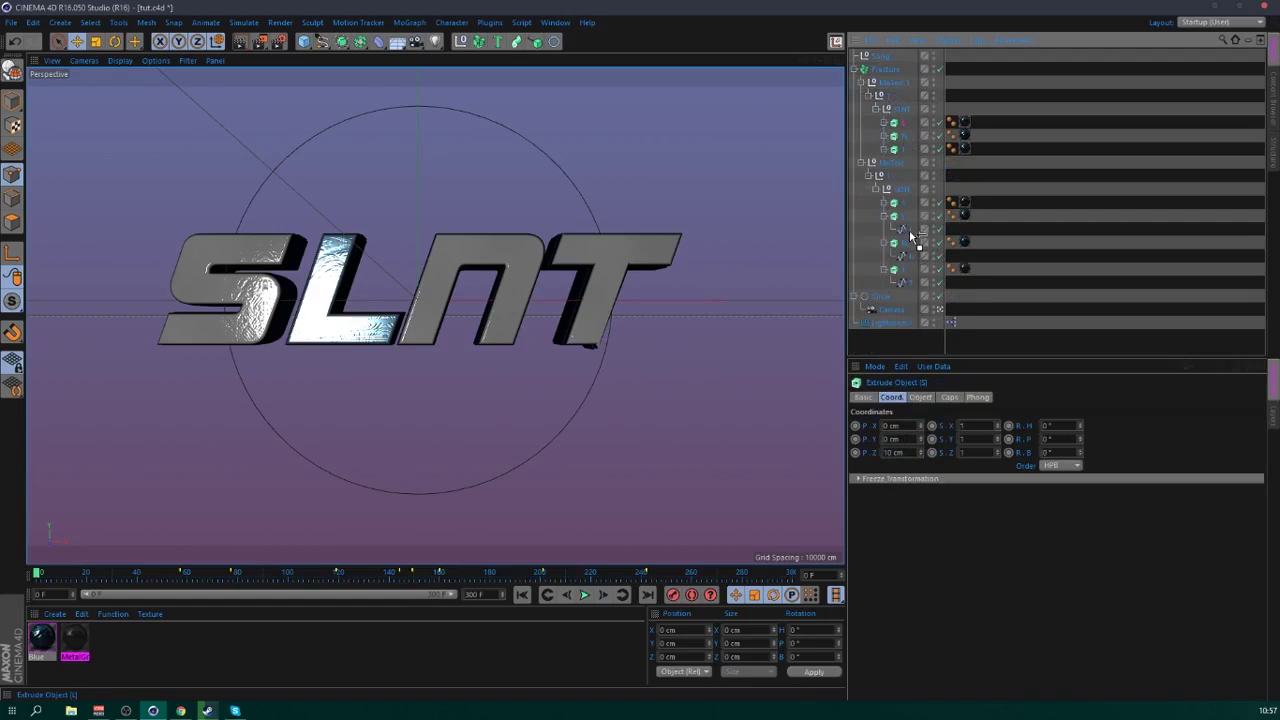
# - Nest the remaining L, N and T extrudes of MoText.1 under their matching letters in MoText
pyautogui.moveTo(910, 232); pyautogui.dragTo(905, 216)
pyautogui.click(884, 203)
pyautogui.click(884, 203)
pyautogui.moveTo(902, 124); pyautogui.dragTo(905, 217)
pyautogui.click(884, 203)
# - Move the four combined letter extrudes directly under Fracture and delete the emptied MoText groups
pyautogui.click(904, 203)
pyautogui.keyDown('shift'); pyautogui.click(906, 164); pyautogui.keyUp('shift')
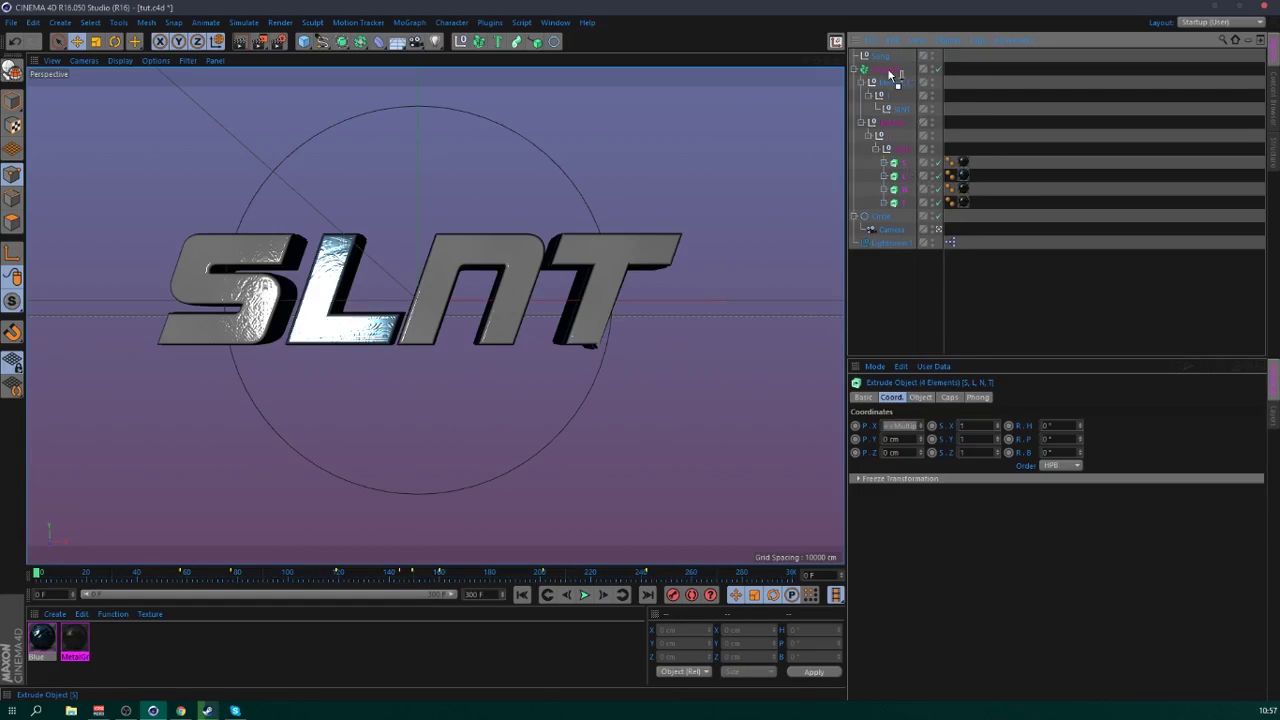
pyautogui.moveTo(892, 75); pyautogui.dragTo(892, 74)
pyautogui.click(896, 138)
pyautogui.press('Delete')
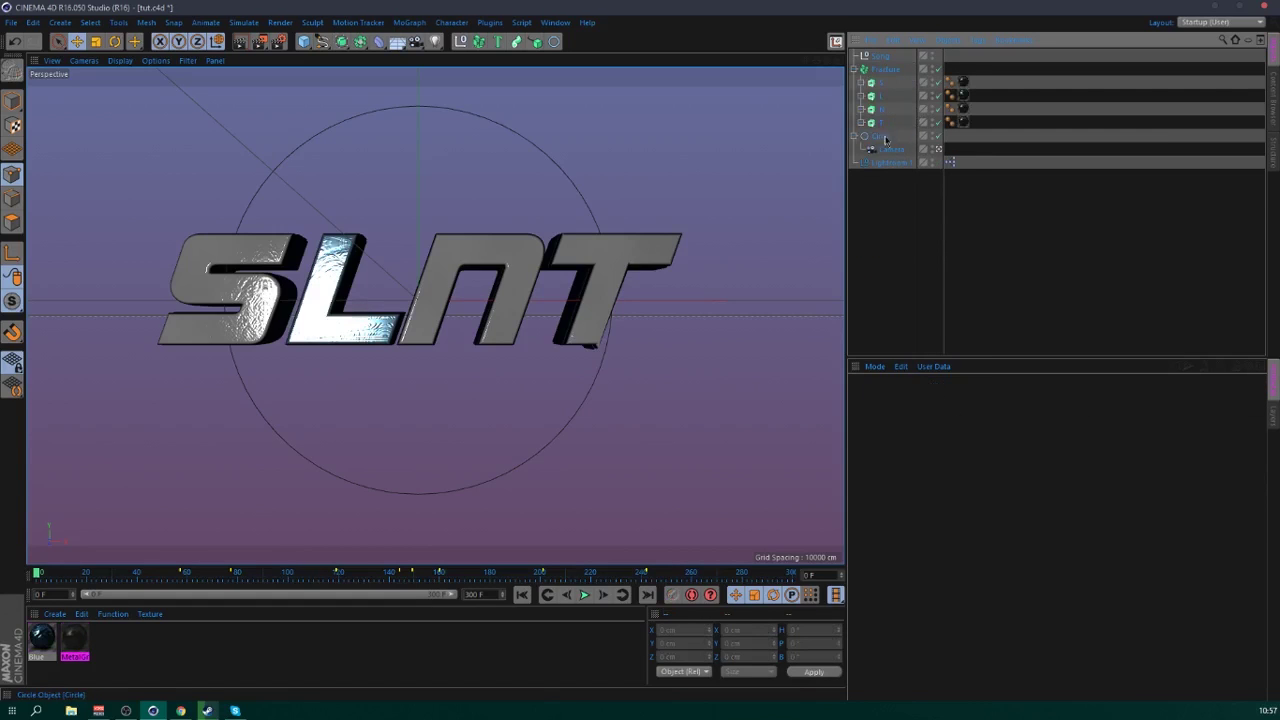
# - Add four new Fracture objects to the scene
pyautogui.click(482, 43)
pyautogui.click(482, 43)
pyautogui.click(482, 43)
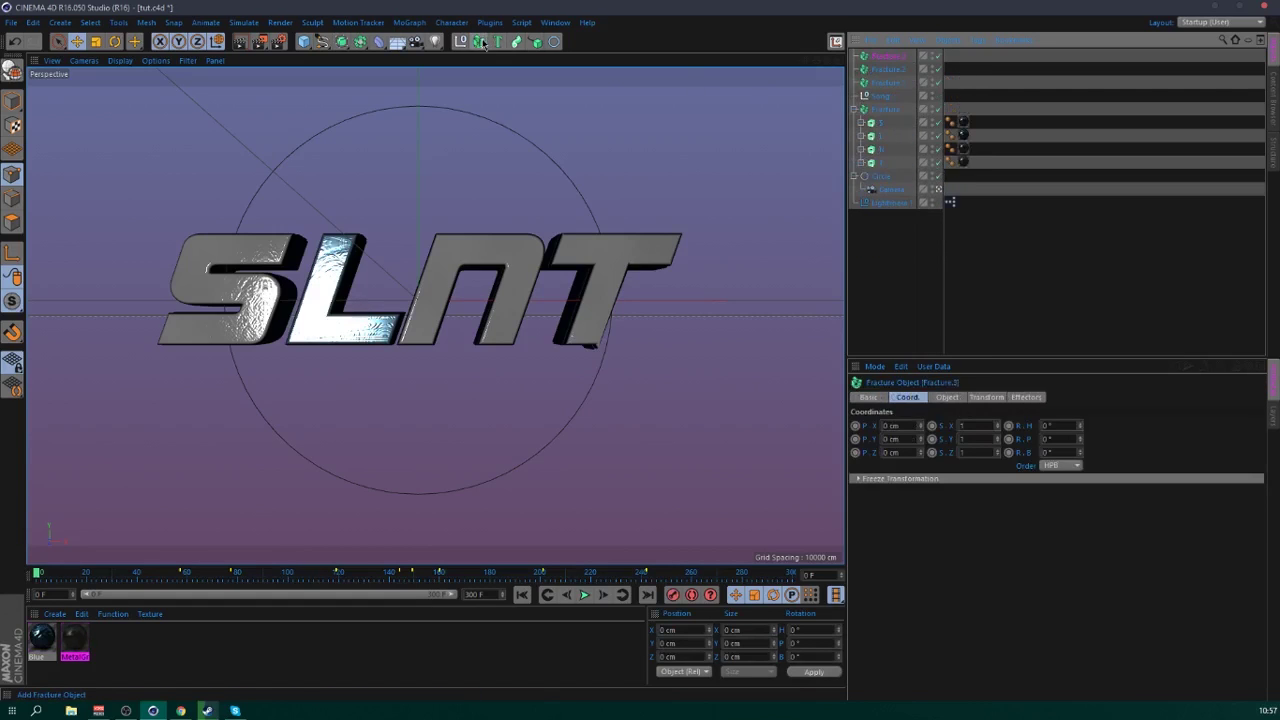
pyautogui.click(482, 43)
# - Rename the four new Fracture objects S, L, N and T
pyautogui.doubleClick(890, 57)
pyautogui.write('S')
pyautogui.press('Return')
pyautogui.doubleClick(884, 69)
pyautogui.write('L')
pyautogui.press('Return')
pyautogui.doubleClick(888, 82)
pyautogui.write('N')
pyautogui.press('Return')
pyautogui.doubleClick(888, 95)
pyautogui.write('T')
pyautogui.press('Return')
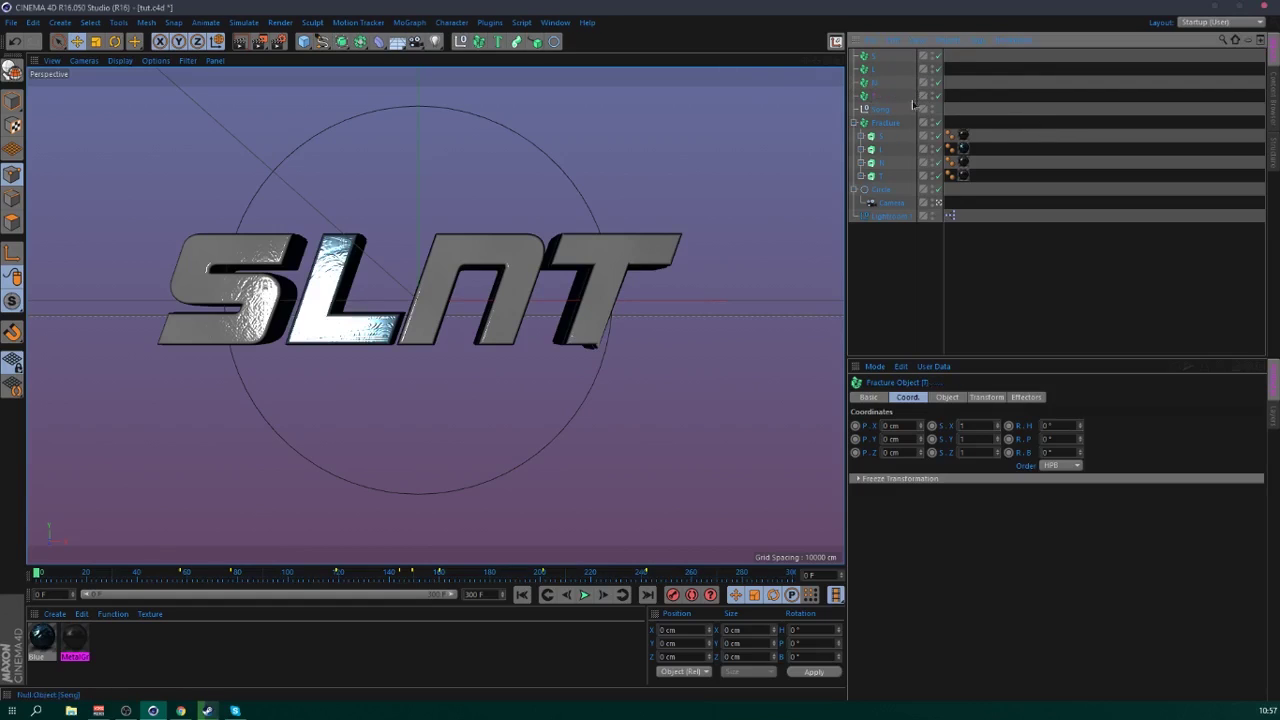
# - Place each letter extrude inside its matching Fracture object and nest the four letter Fractures under the main Fracture
pyautogui.moveTo(893, 128); pyautogui.dragTo(883, 124)
pyautogui.click(861, 123)
pyautogui.moveTo(875, 56); pyautogui.dragTo(884, 123)
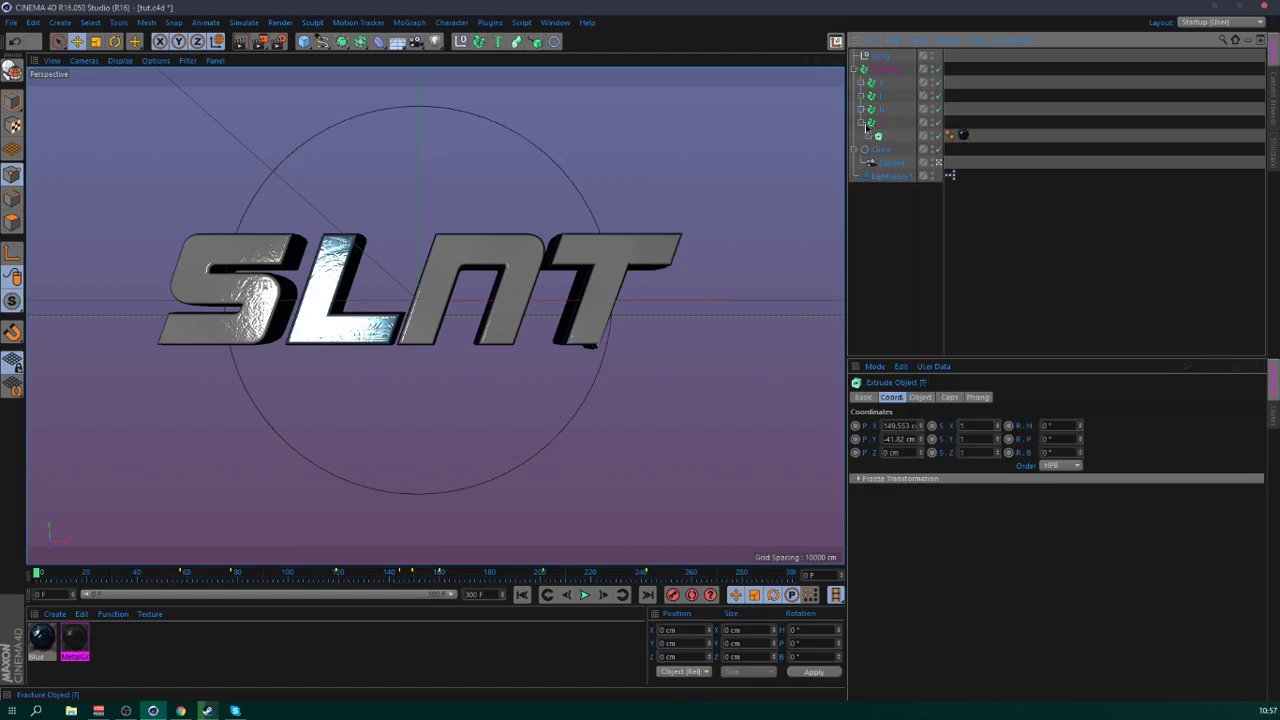
pyautogui.click(861, 122)
pyautogui.click(1040, 186)
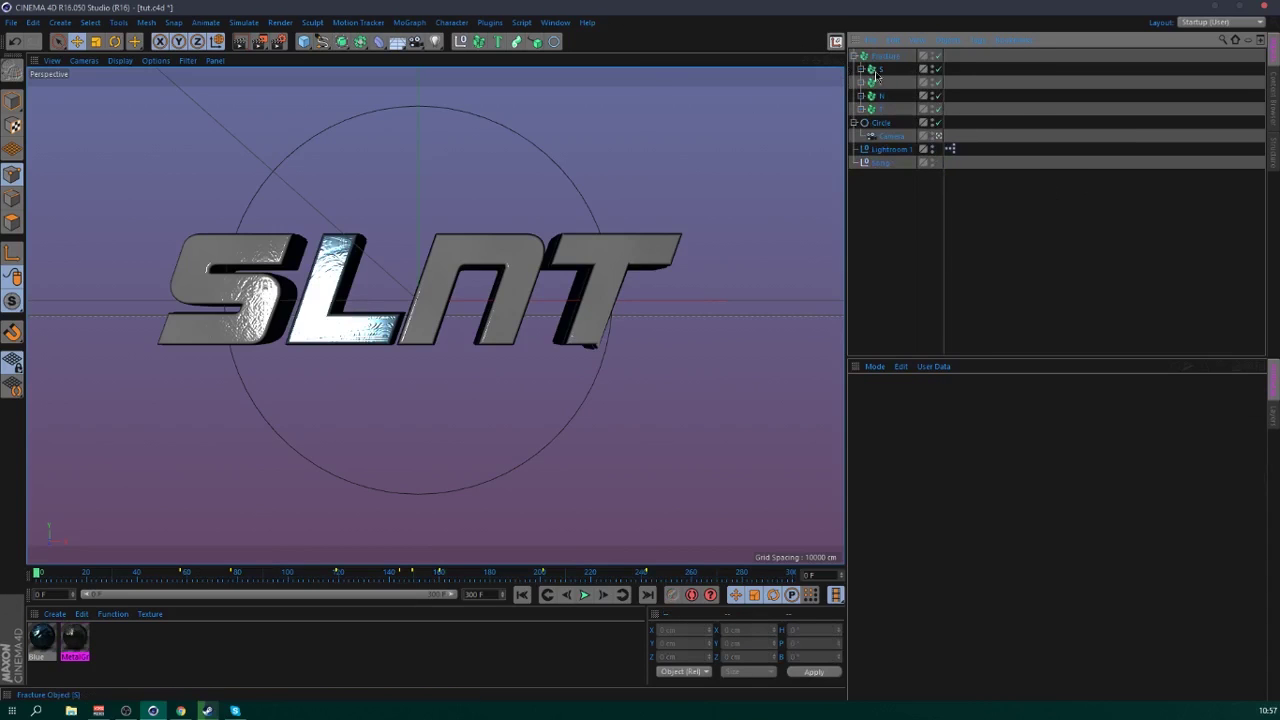
pyautogui.click(871, 70)
pyautogui.click(861, 69)
pyautogui.click(861, 69)
# - Show the letters in the front view and open the Axis Center tool with Use All Objects enabled
pyautogui.click(1014, 180)
pyautogui.press('F4')
pyautogui.moveTo(816, 60); pyautogui.dragTo(947, 114)
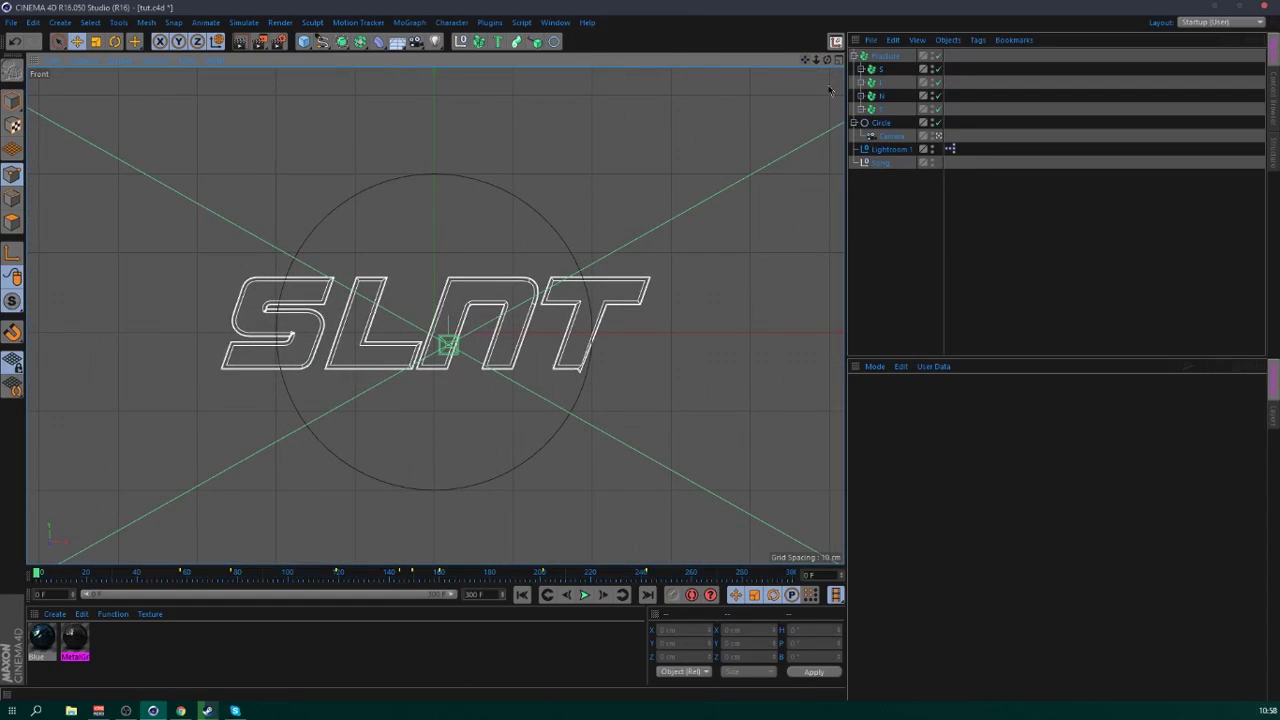
pyautogui.keyDown('alt'); pyautogui.click(932, 134); pyautogui.keyUp('alt')
pyautogui.keyDown('alt'); pyautogui.click(932, 134); pyautogui.keyUp('alt')
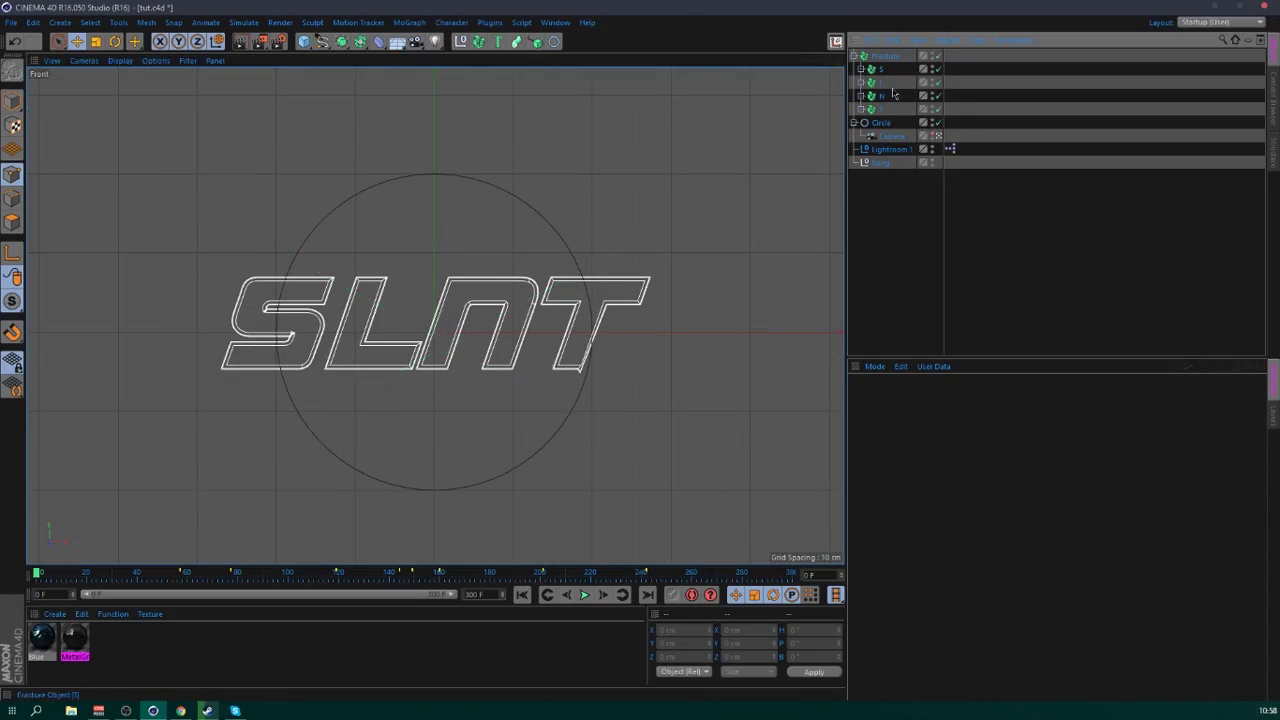
pyautogui.click(838, 40)
pyautogui.moveTo(782, 16); pyautogui.dragTo(552, 58)
pyautogui.click(696, 64)
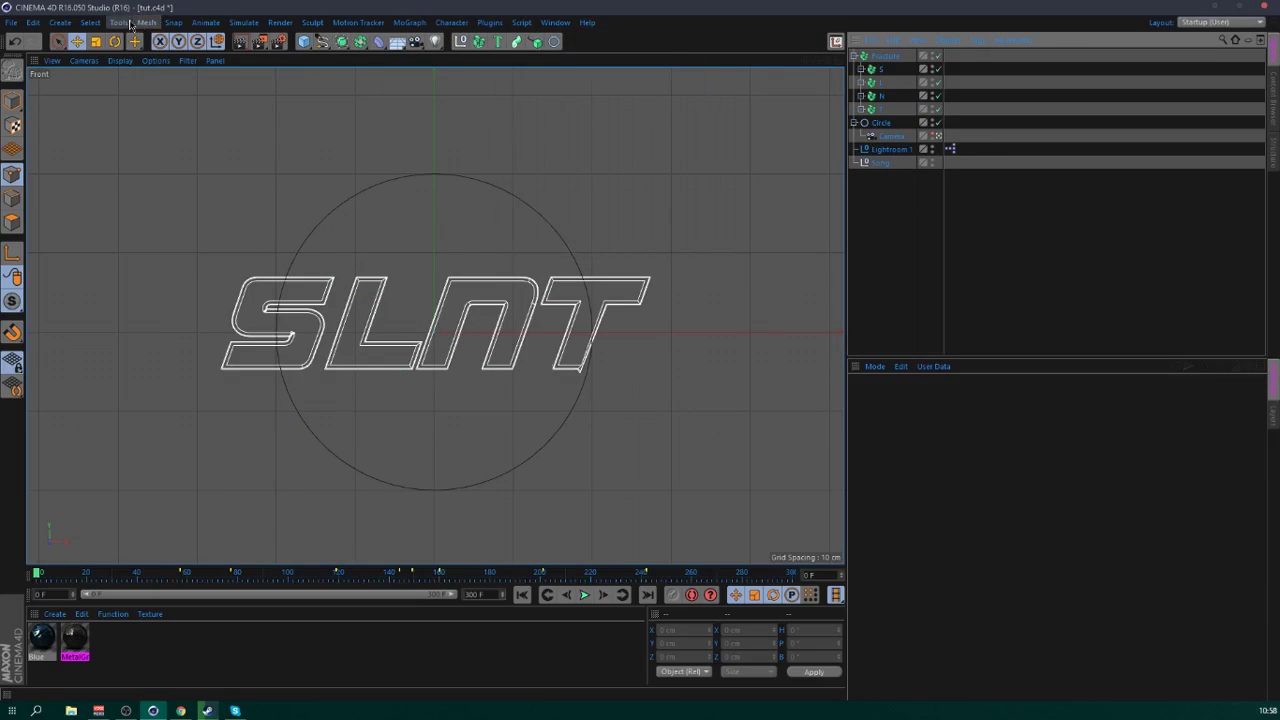
pyautogui.click(146, 22)
pyautogui.moveTo(168, 145)
pyautogui.click(210, 150)
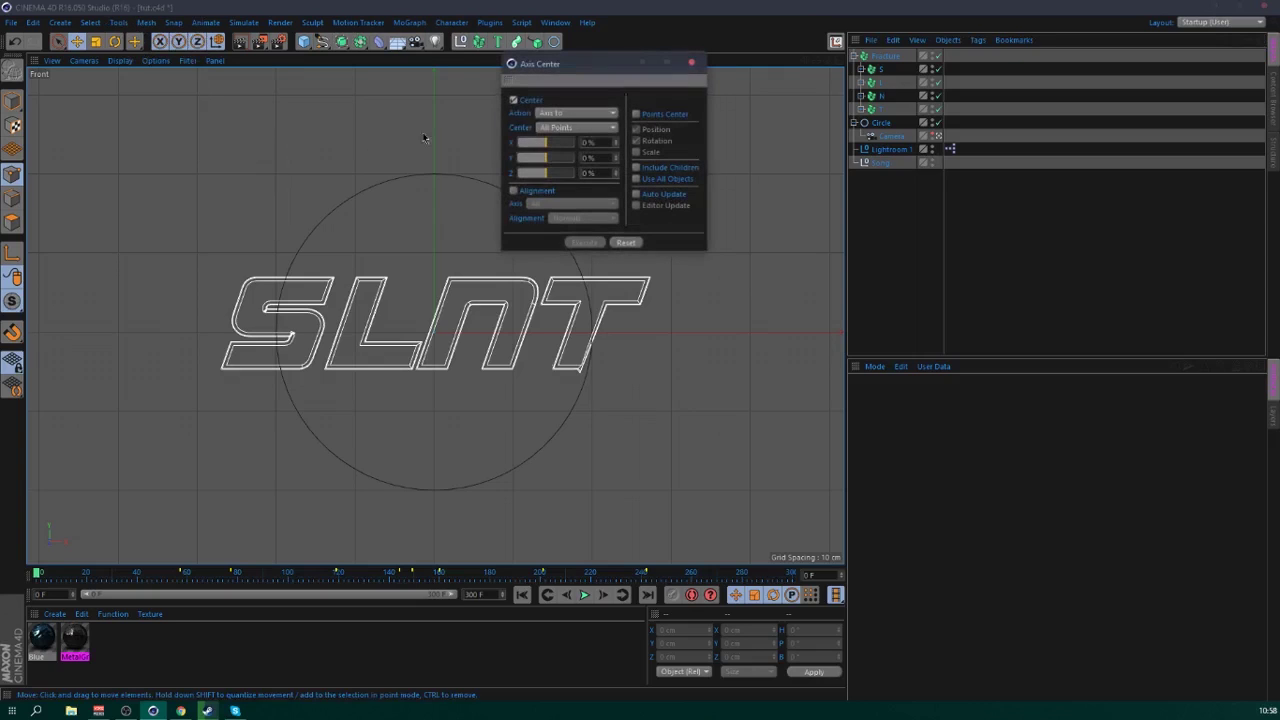
pyautogui.moveTo(589, 50); pyautogui.dragTo(519, 46)
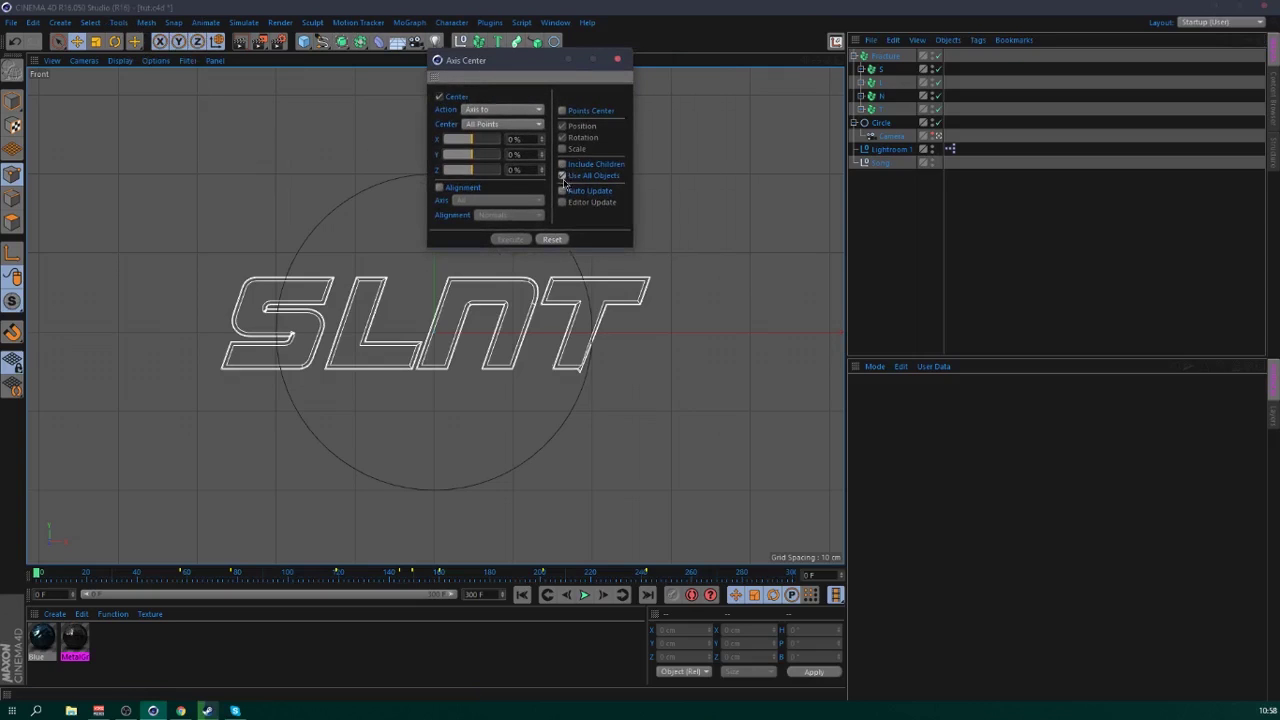
# - Centre the axes of the S, L, N and T extrudes with Include Children, Auto Update and Editor Update enabled
pyautogui.click(861, 69)
pyautogui.click(880, 82)
pyautogui.click(861, 96)
pyautogui.click(879, 109)
pyautogui.click(861, 123)
pyautogui.click(868, 136)
pyautogui.click(861, 149)
pyautogui.keyDown('ctrl'); pyautogui.click(886, 136); pyautogui.keyUp('ctrl')
pyautogui.keyDown('ctrl'); pyautogui.click(886, 109); pyautogui.keyUp('ctrl')
pyautogui.keyDown('ctrl'); pyautogui.click(885, 83); pyautogui.keyUp('ctrl')
# - Set the X, Y and Z positions of the four letter extrudes to 0 cm and undo the last change
pyautogui.click(902, 428)
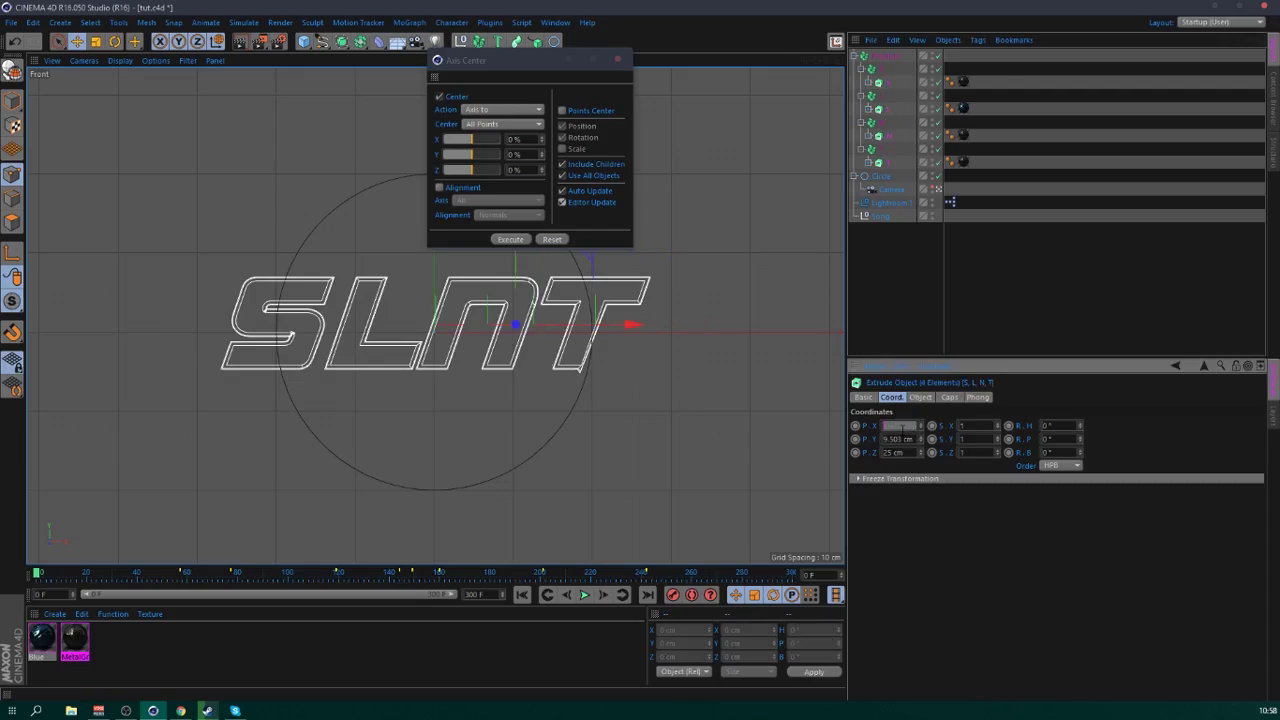
pyautogui.write('0')
pyautogui.press('Tab')
pyautogui.write('0')
pyautogui.press('Tab')
pyautogui.write('0')
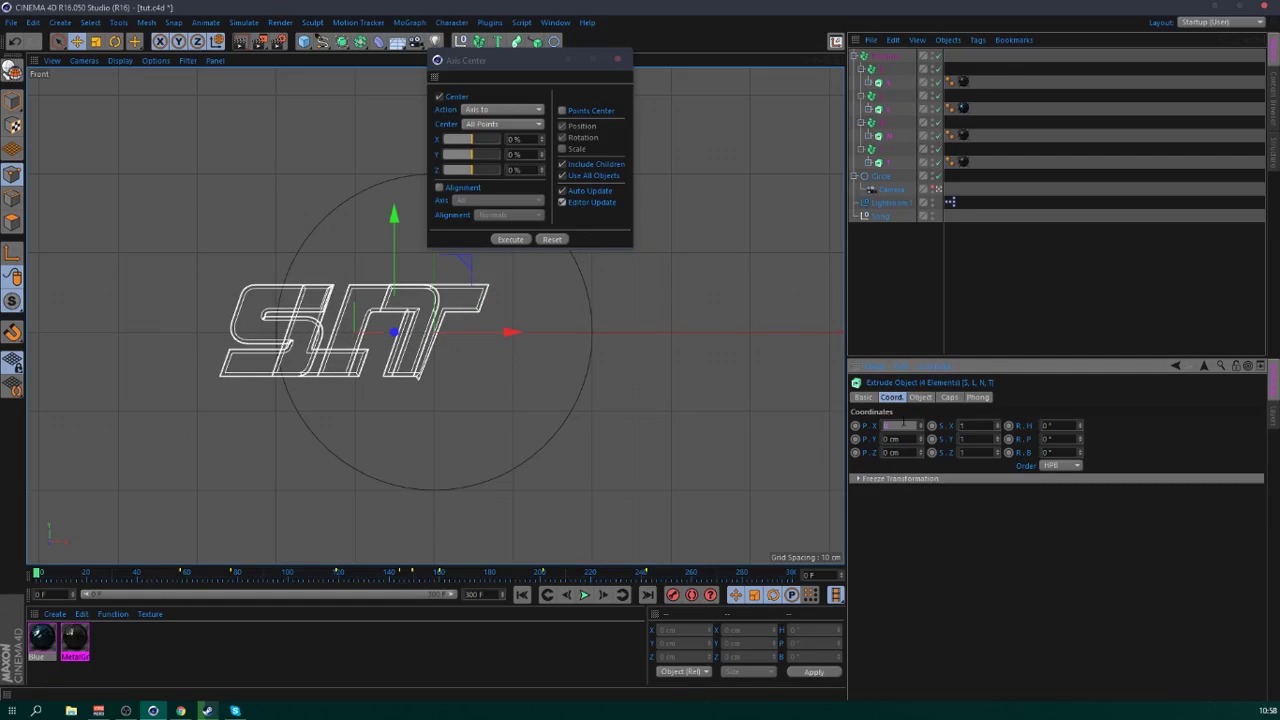
pyautogui.hotkey('ctrl', 'z')
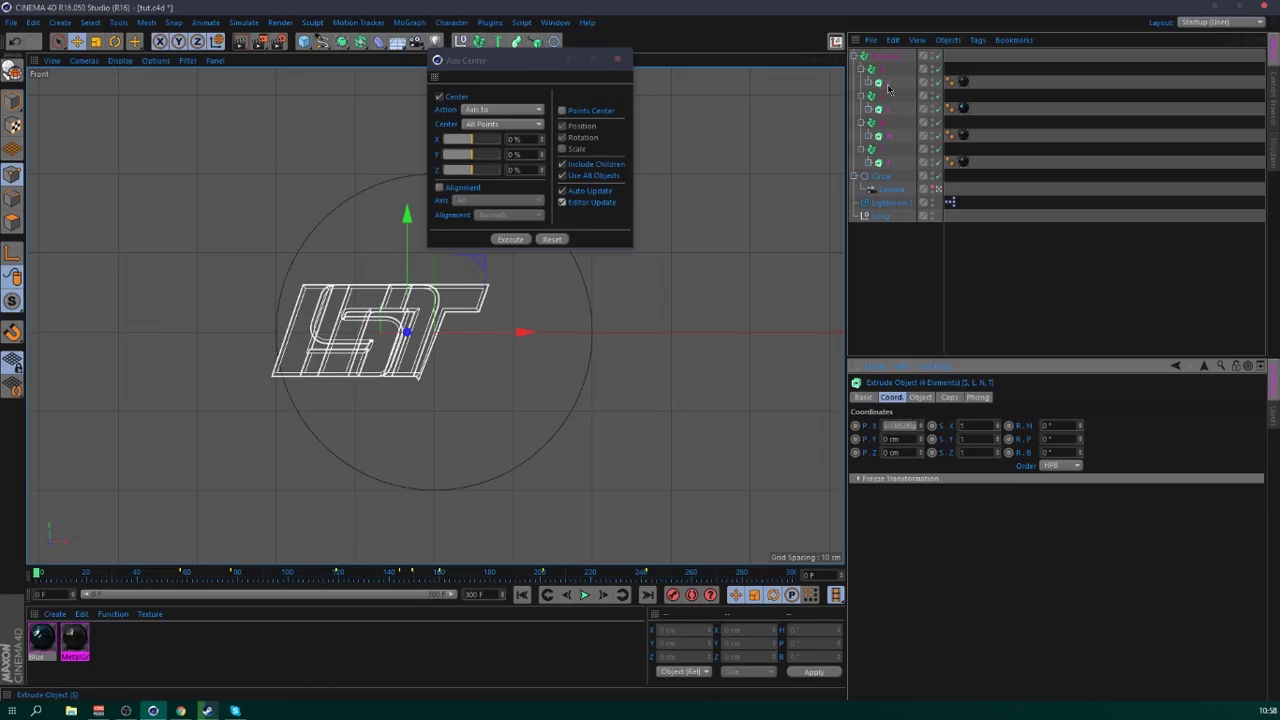
# - Reselect the four letter extrudes, close Axis Center and set their X position to 0 cm
pyautogui.click(939, 255)
pyautogui.click(886, 86)
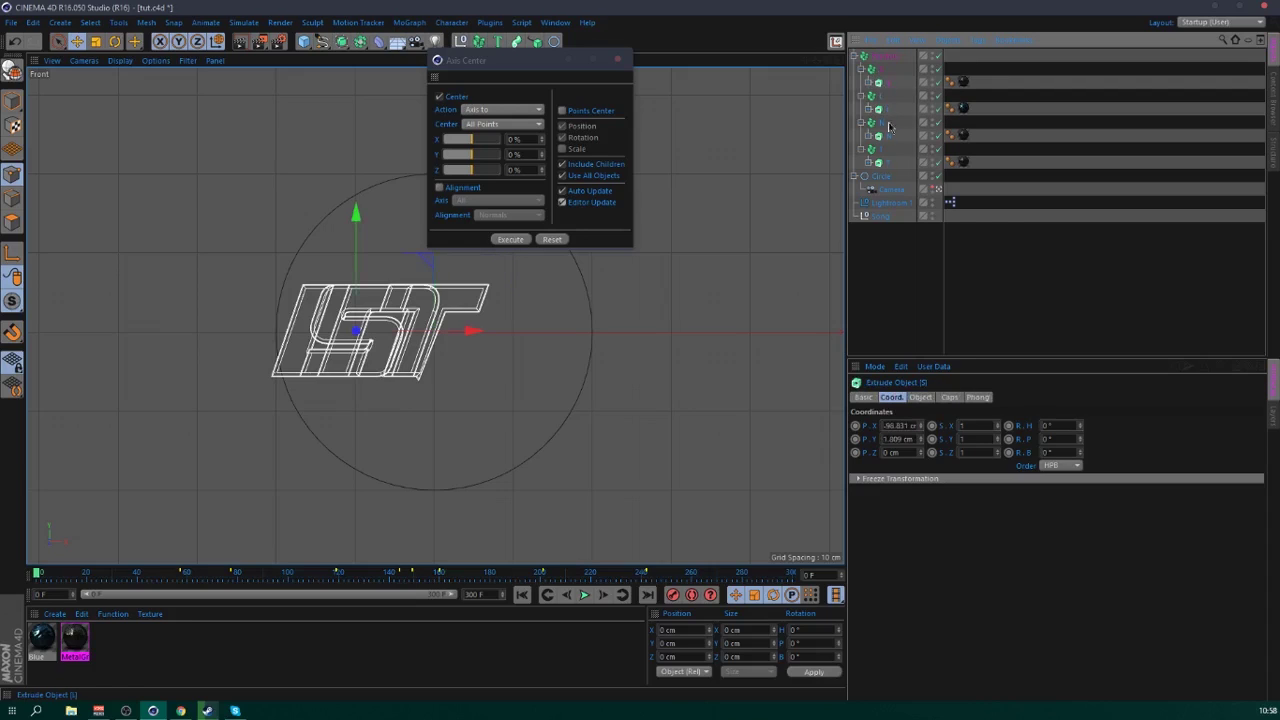
pyautogui.keyDown('ctrl'); pyautogui.click(884, 110); pyautogui.keyUp('ctrl')
pyautogui.keyDown('ctrl'); pyautogui.click(889, 136); pyautogui.keyUp('ctrl')
pyautogui.keyDown('ctrl'); pyautogui.click(886, 163); pyautogui.keyUp('ctrl')
pyautogui.click(618, 61)
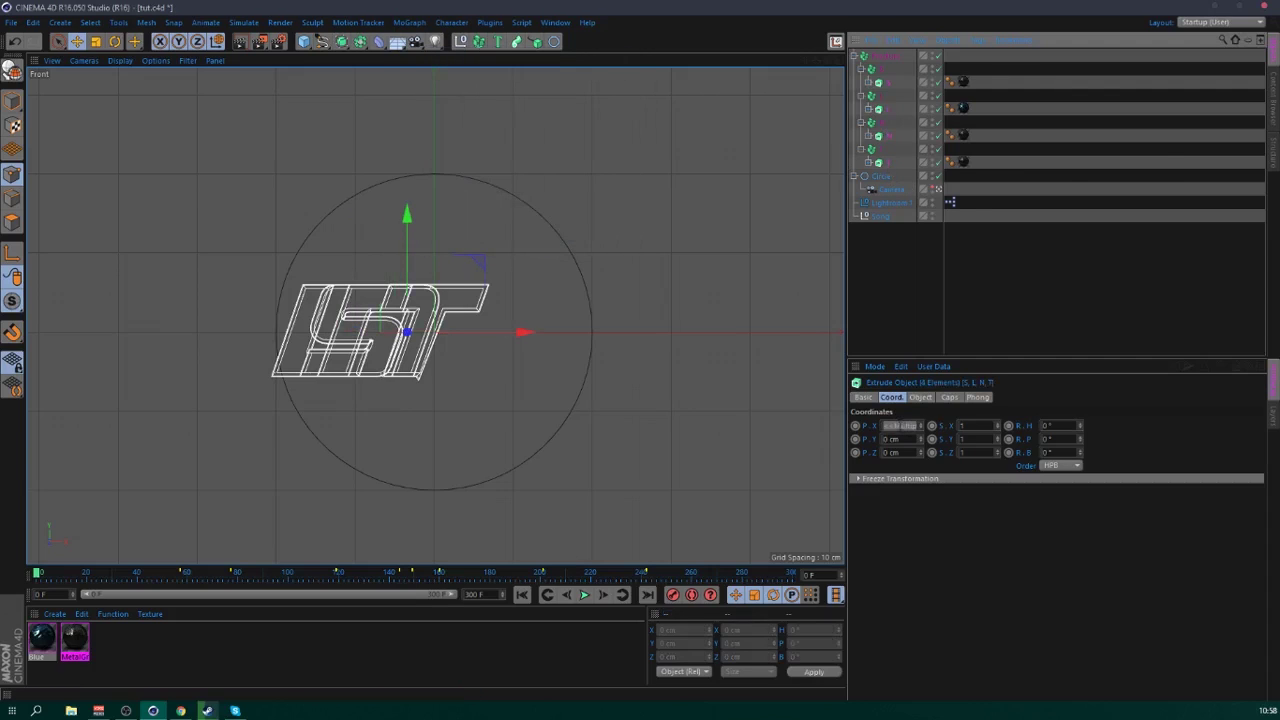
pyautogui.write('0')
pyautogui.press('Return')
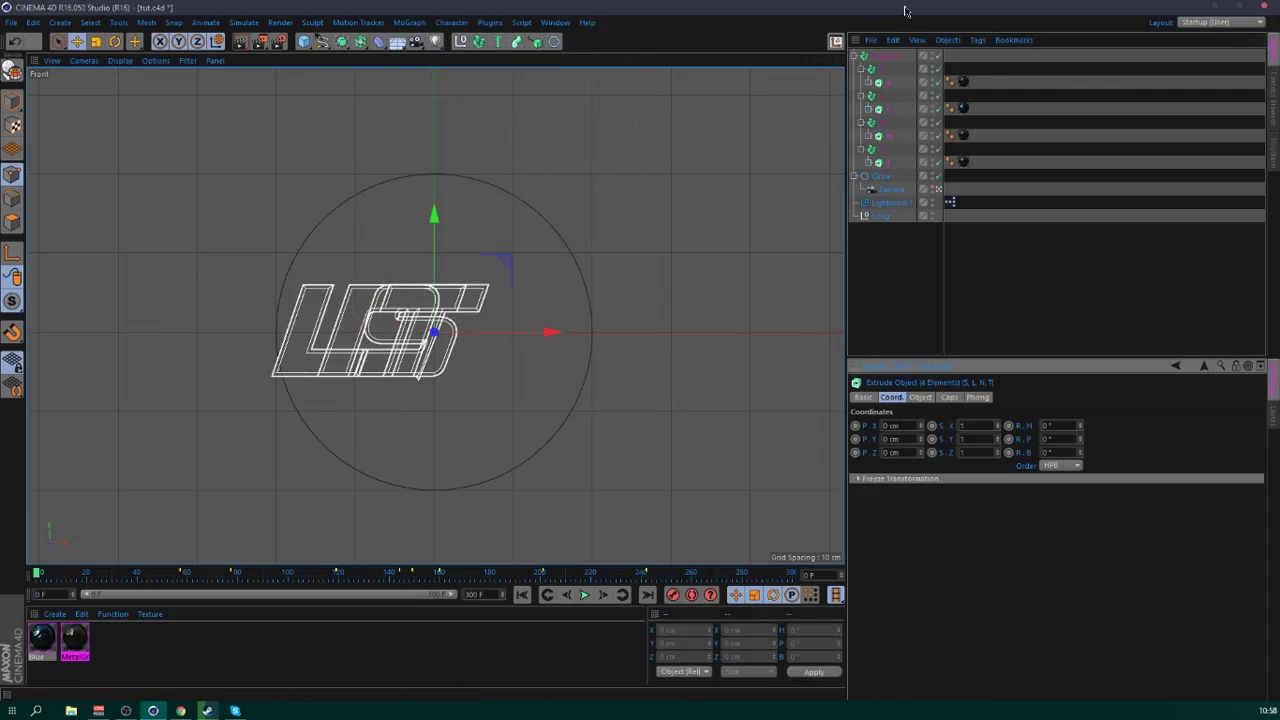
# - Reopen Axis Center and set the N extrude's X and Y positions to 0 cm
pyautogui.click(876, 122)
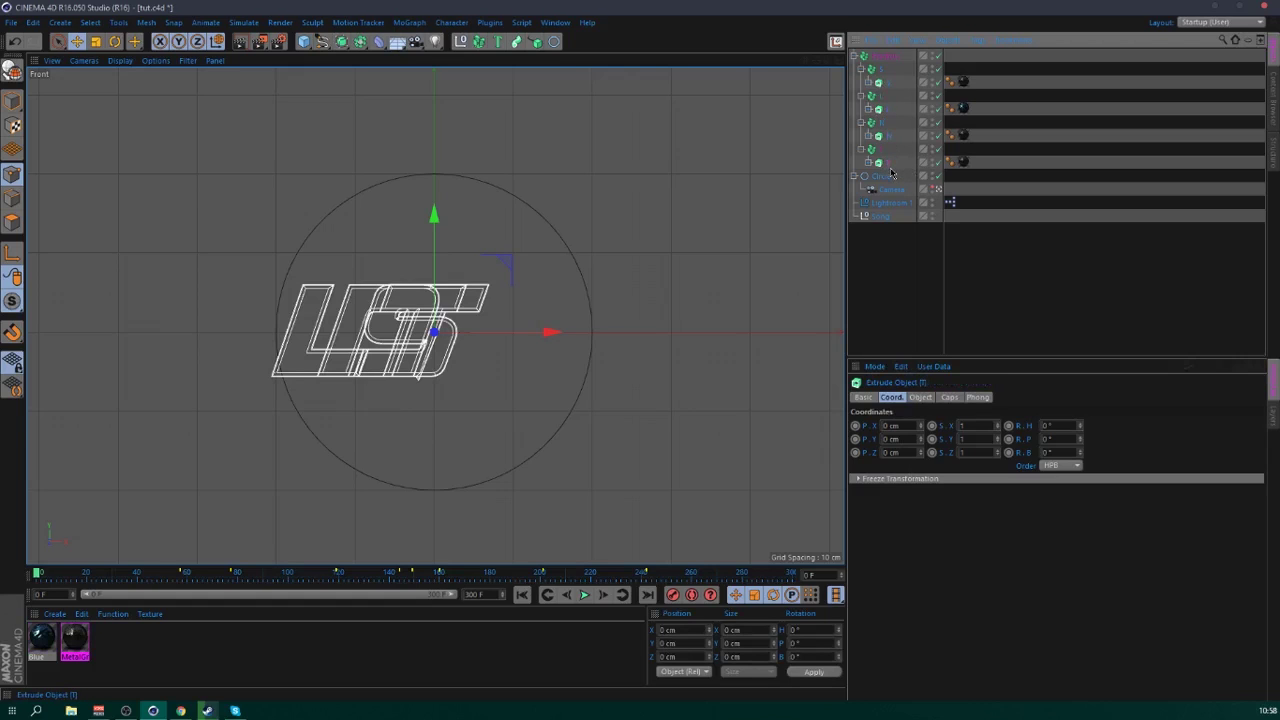
pyautogui.click(835, 42)
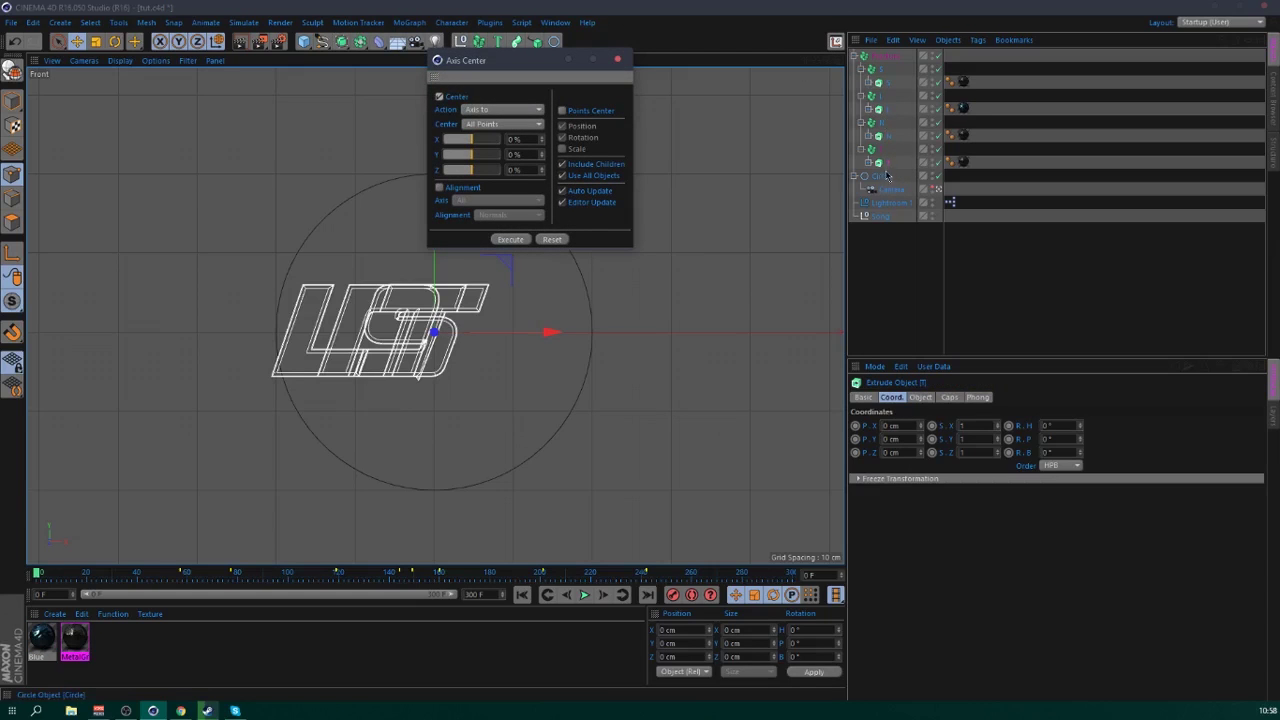
pyautogui.click(887, 136)
pyautogui.click(914, 427)
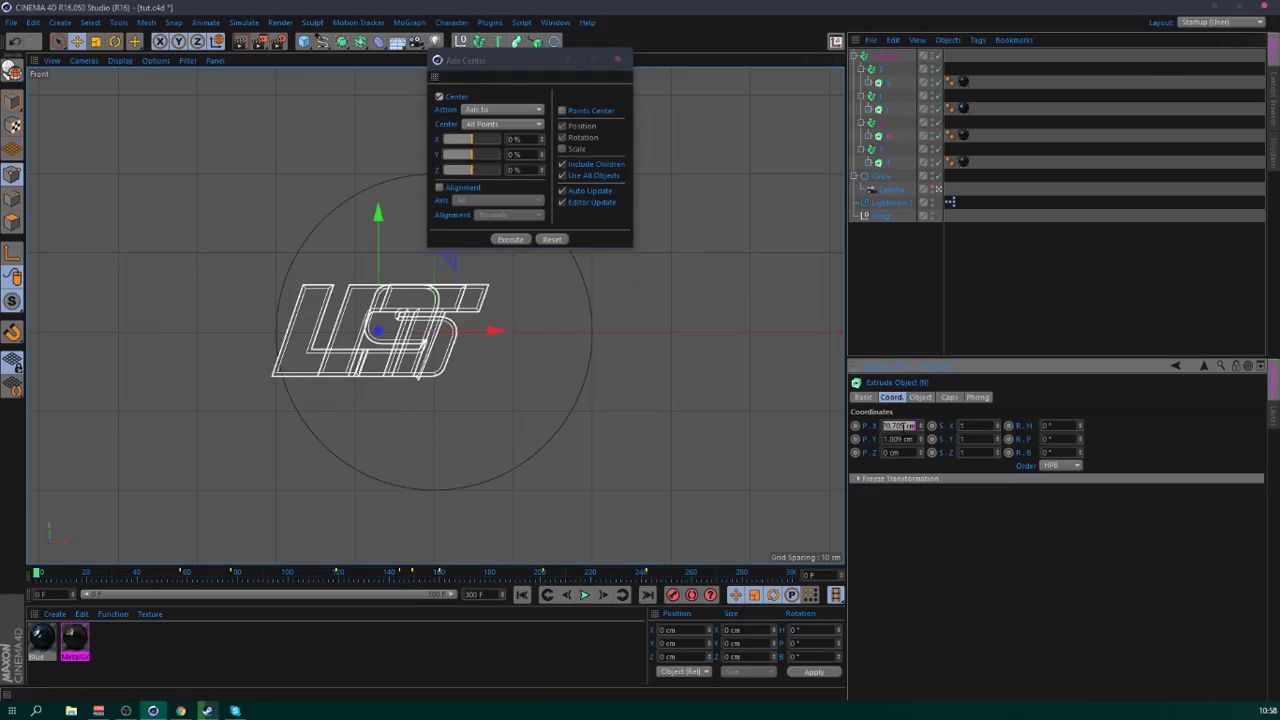
pyautogui.write('0')
pyautogui.press('Tab')
pyautogui.write('0')
pyautogui.press('Return')
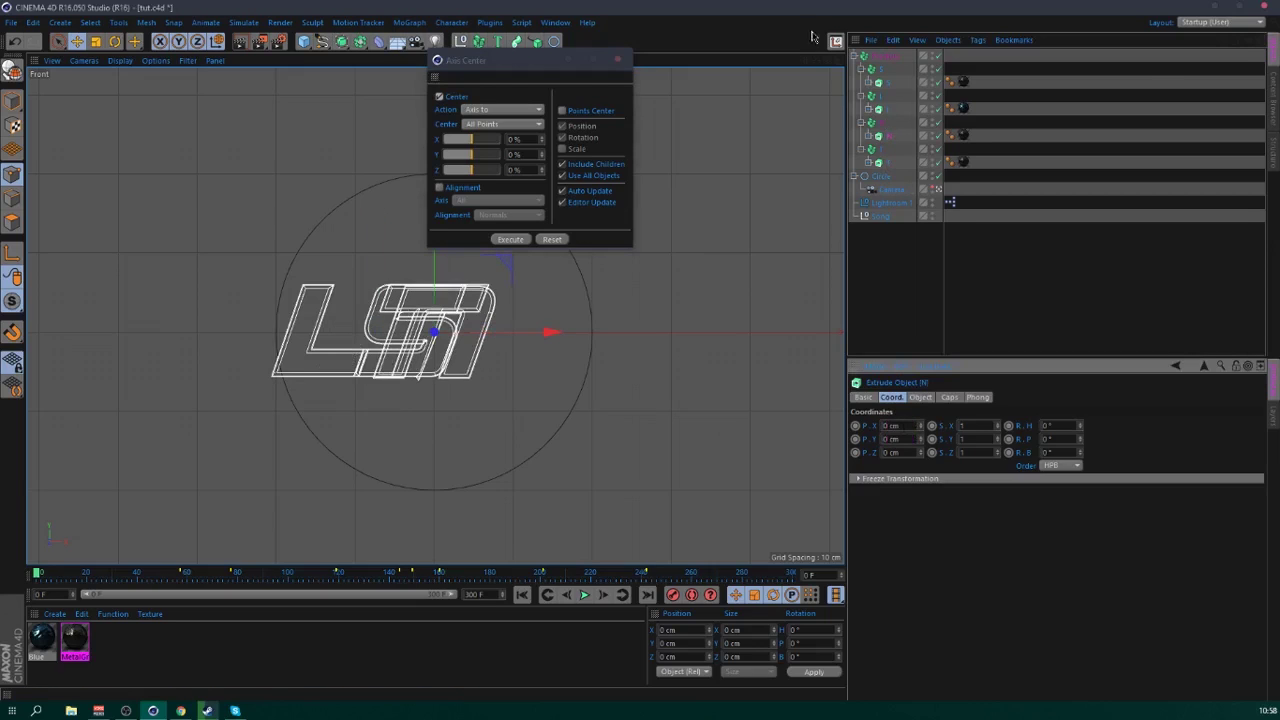
# - Set the L extrude's X and Y positions to 0 cm
pyautogui.click(887, 108)
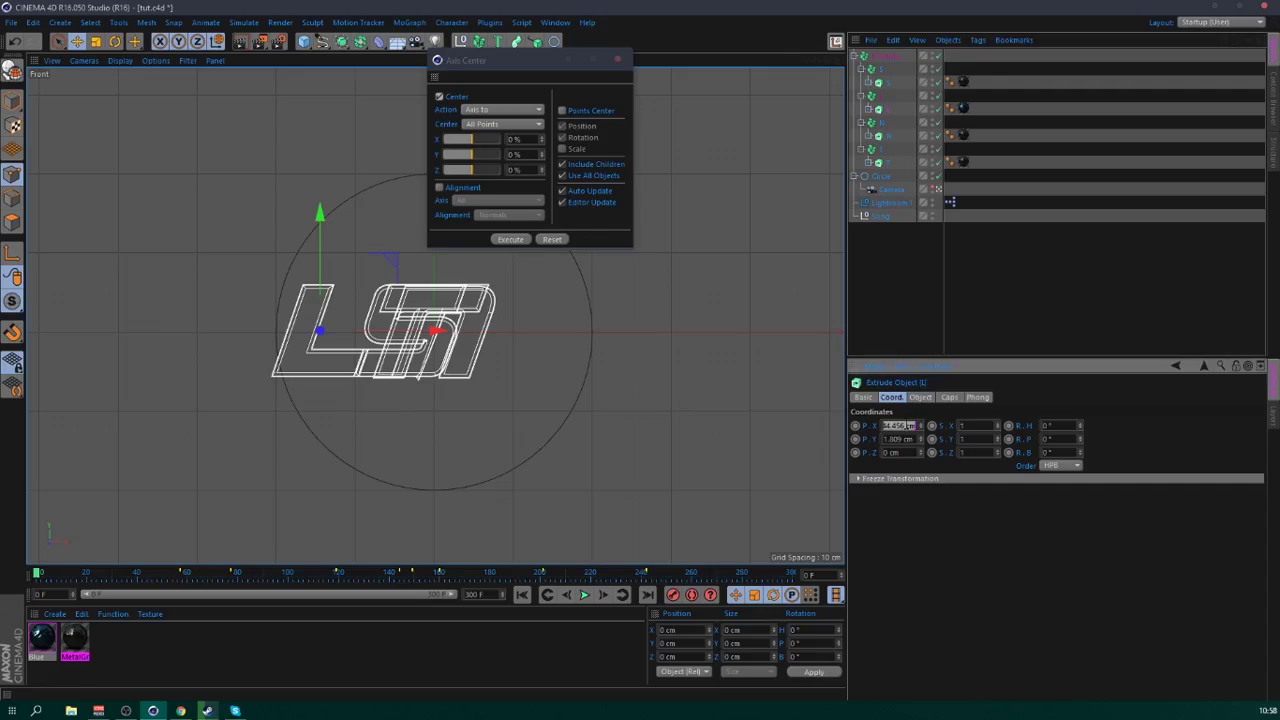
pyautogui.write('0')
pyautogui.press('Tab')
pyautogui.write('0')
pyautogui.press('Return')
# - Set the S extrude's X and Y positions to 0 cm
pyautogui.click(886, 82)
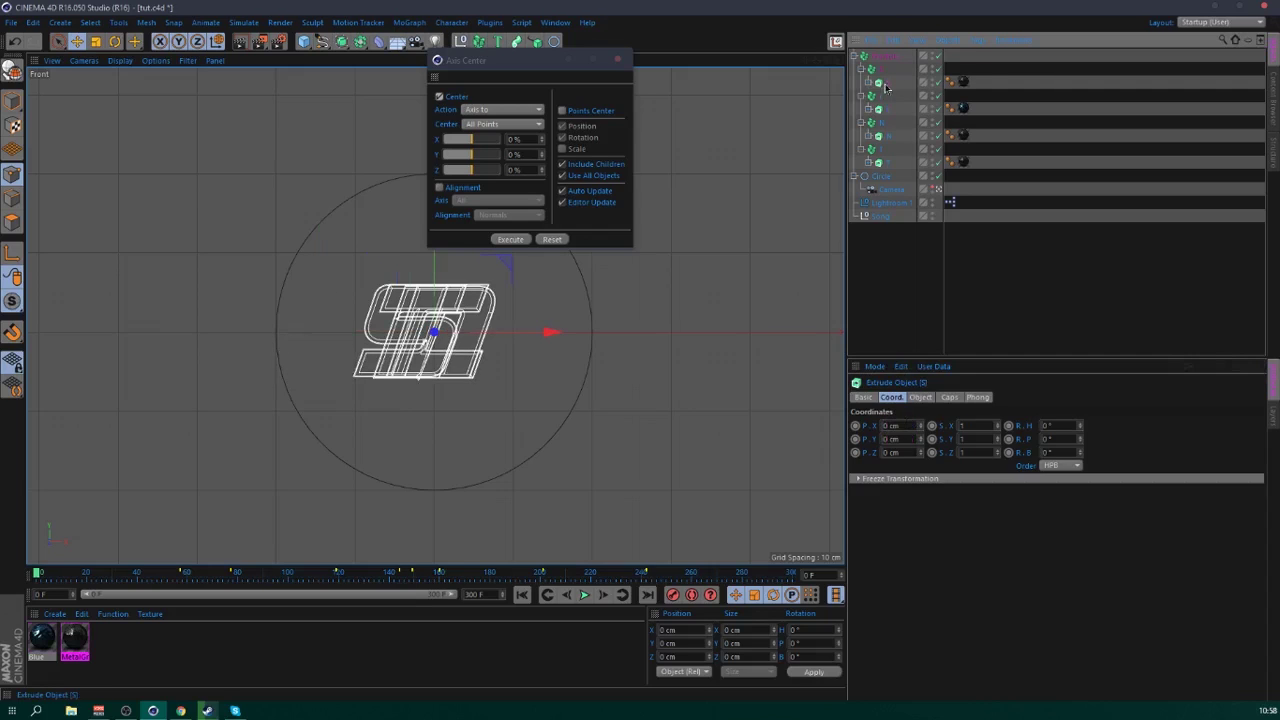
pyautogui.doubleClick(905, 425)
pyautogui.write('0')
pyautogui.press('Tab')
pyautogui.write('0')
pyautogui.press('Return')
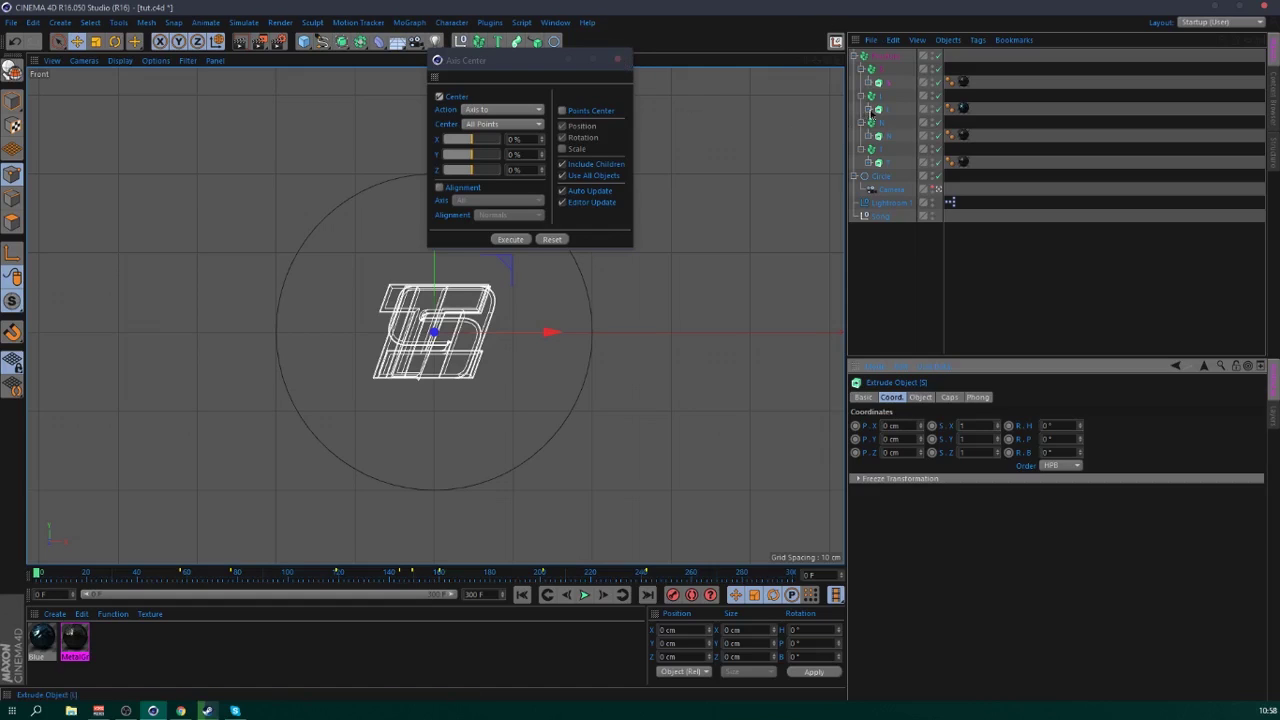
# - Close Axis Center and collapse the S, L, N and T Fracture objects in the object hierarchy
pyautogui.click(884, 168)
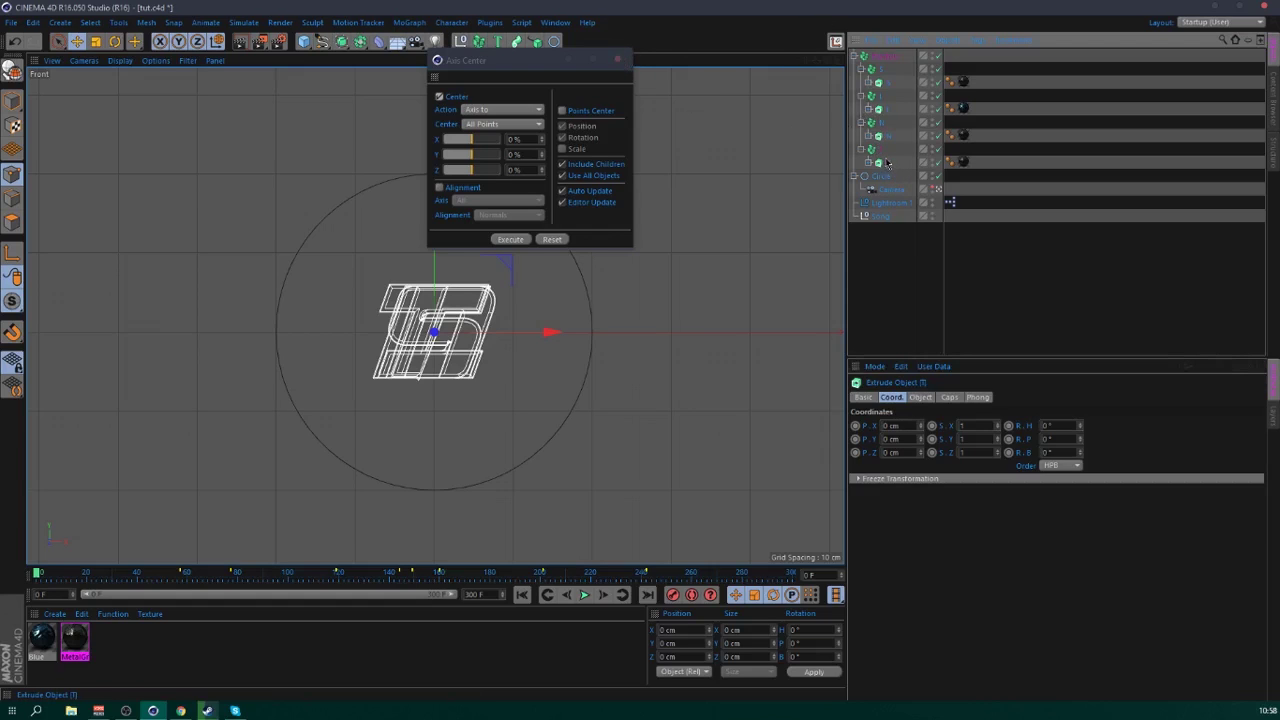
pyautogui.click(617, 60)
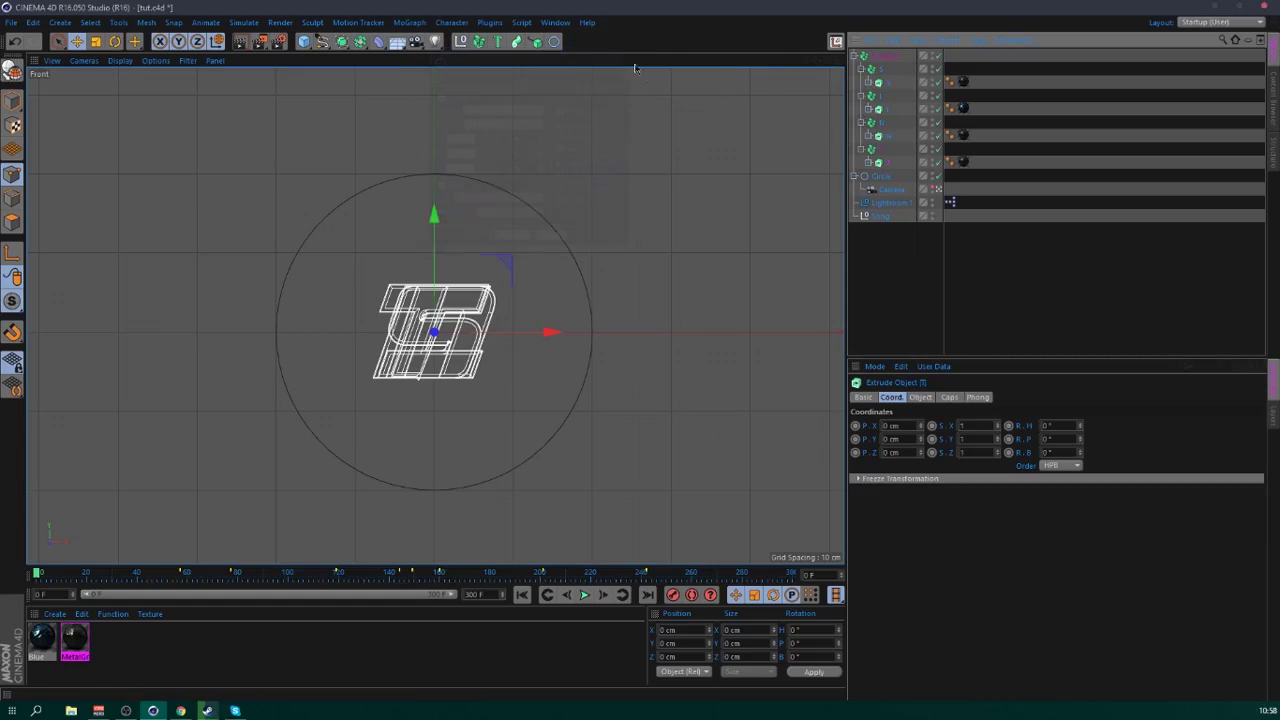
pyautogui.click(860, 149)
pyautogui.click(860, 122)
pyautogui.click(860, 95)
pyautogui.click(860, 68)
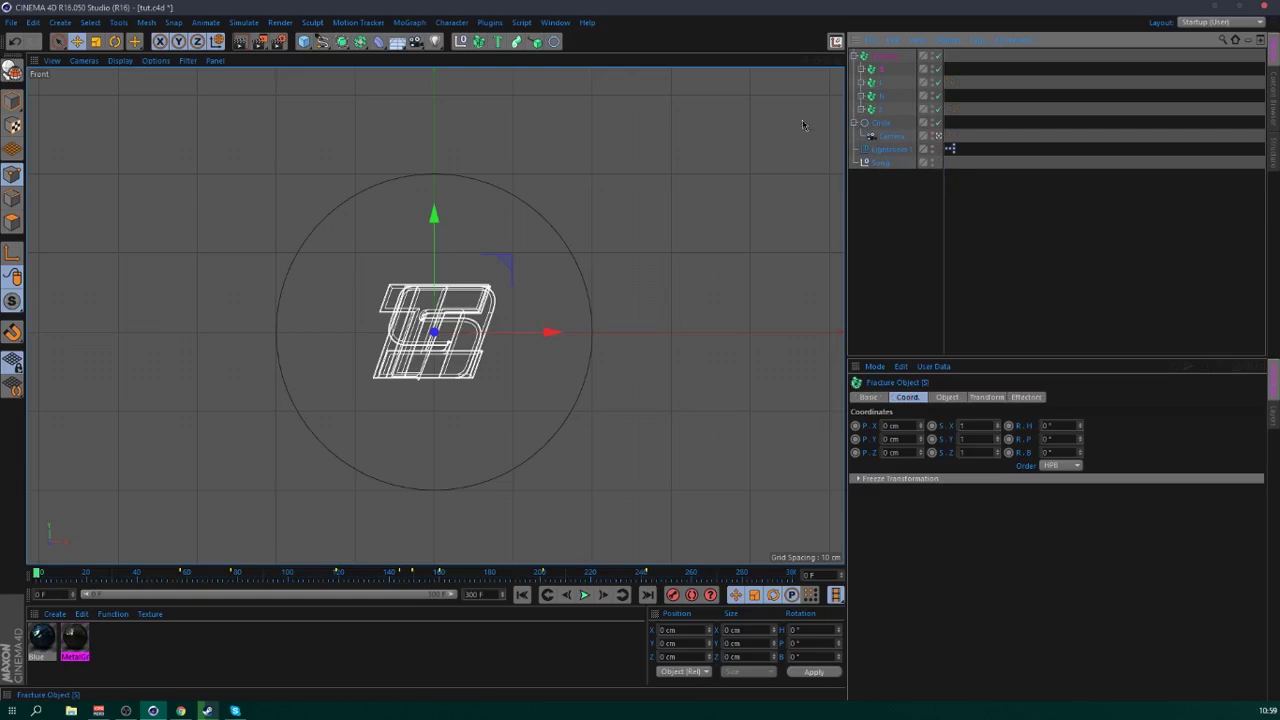
# - Move the letter Fractures apart along the X axis so that they spell SLNT with even spacing
pyautogui.press('e')
pyautogui.moveTo(550, 332); pyautogui.dragTo(413, 332)
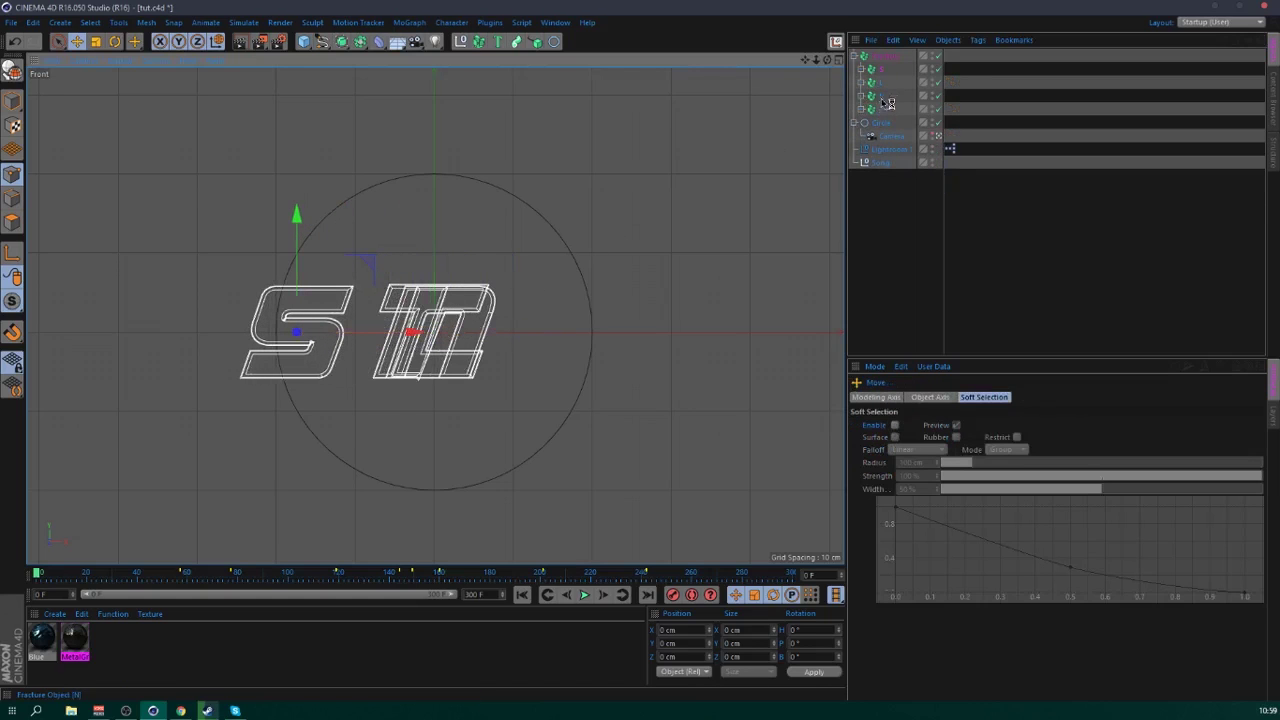
pyautogui.click(885, 107)
pyautogui.moveTo(549, 332); pyautogui.dragTo(732, 333)
pyautogui.click(881, 96)
pyautogui.click(878, 110)
# - Shift all four letter Fractures together slightly along the X axis to centre the word on the circle
pyautogui.keyDown('shift'); pyautogui.click(880, 71); pyautogui.keyUp('shift')
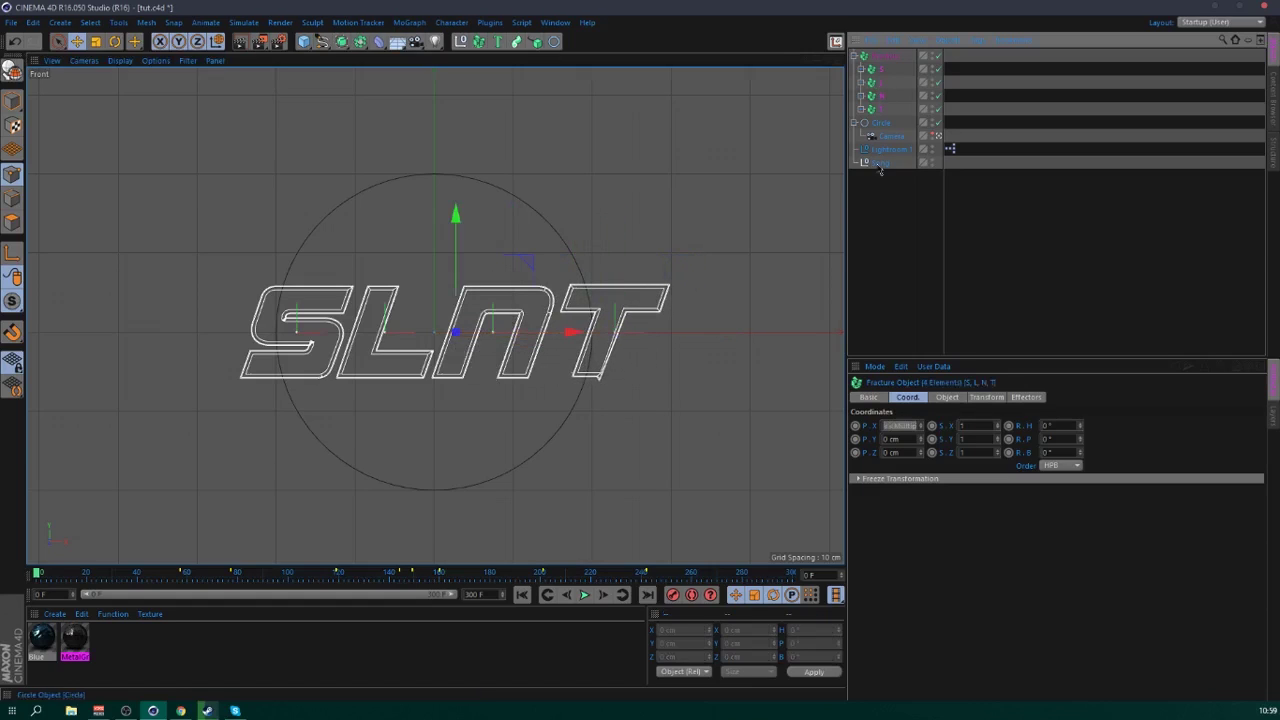
pyautogui.press('F1')
pyautogui.click(880, 235)
pyautogui.click(880, 69)
pyautogui.keyDown('shift'); pyautogui.click(880, 108); pyautogui.keyUp('shift')
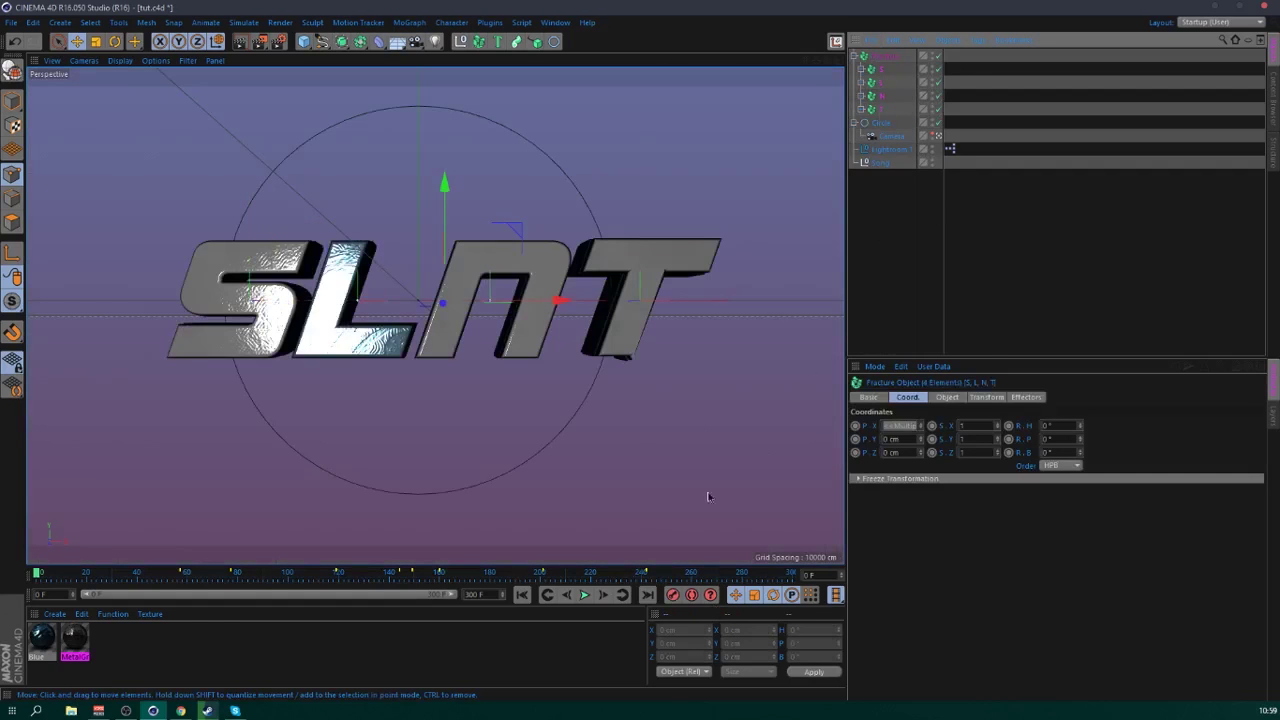
pyautogui.press('F4')
pyautogui.moveTo(568, 333)
pyautogui.mouseDown()
pyautogui.moveTo(543, 342)
pyautogui.moveTo(562, 334)
pyautogui.mouseUp()
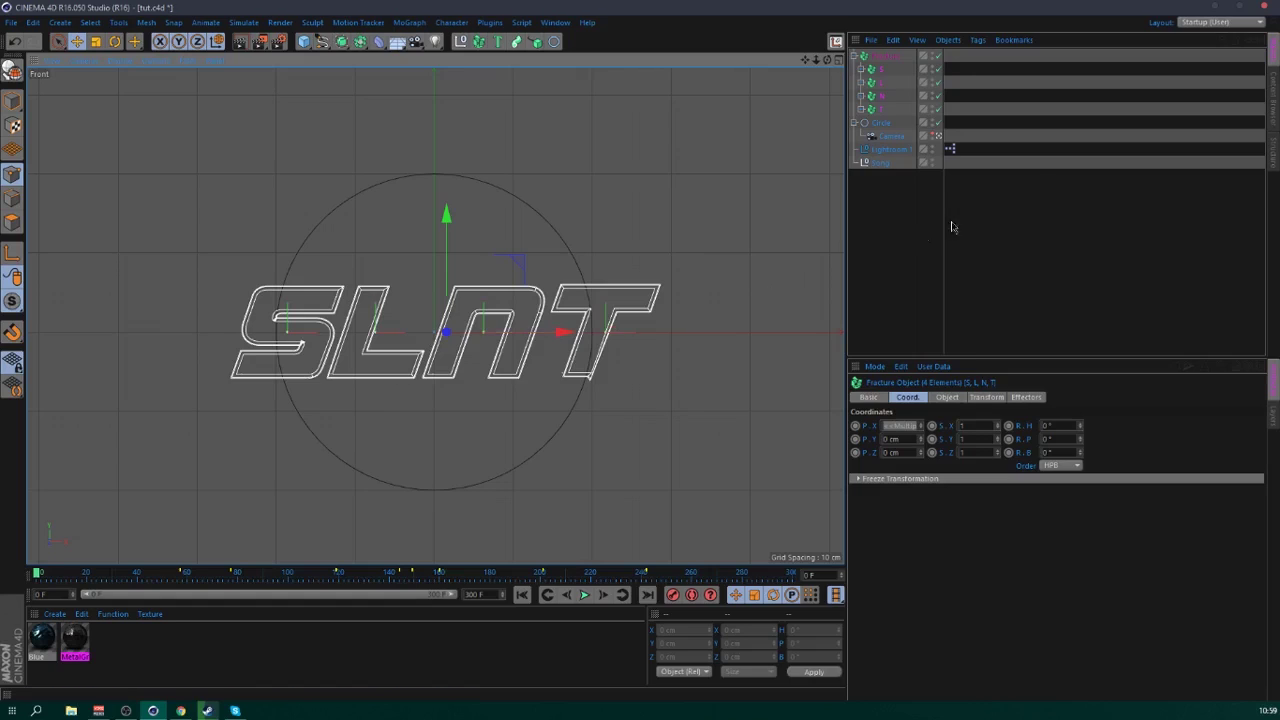
pyautogui.click(950, 220)
pyautogui.press('F1')
pyautogui.press('F2')
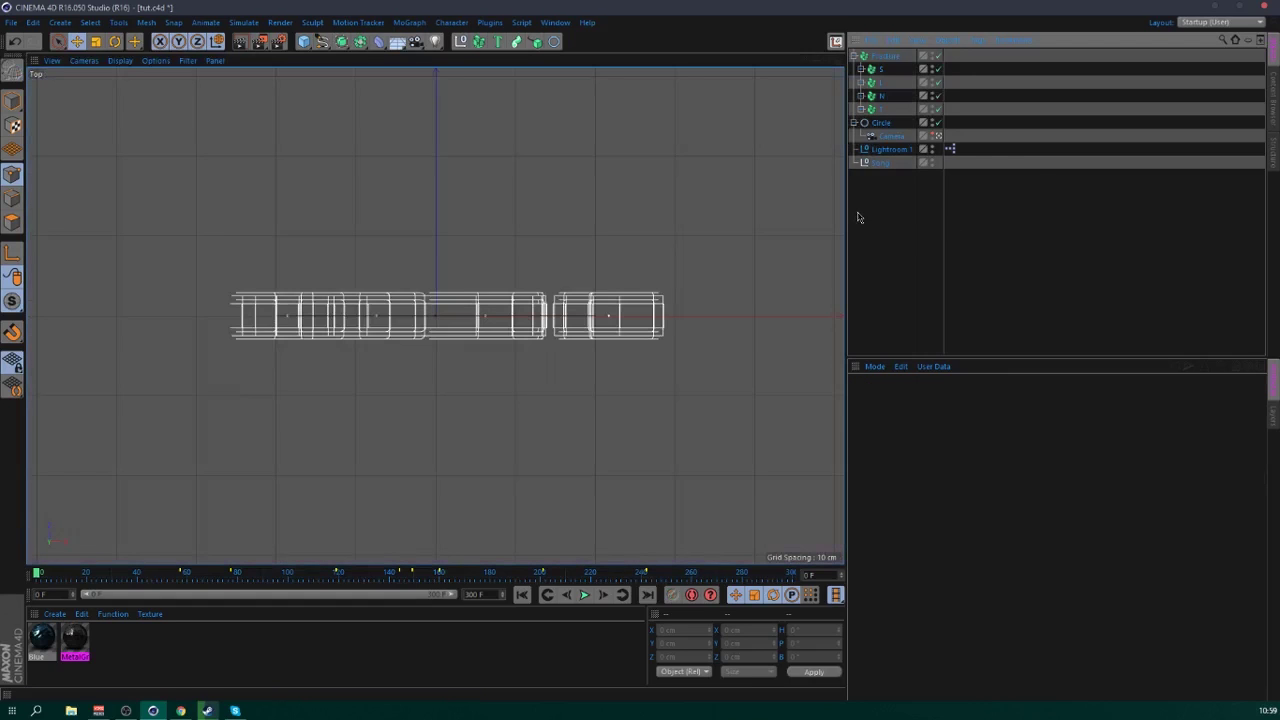
pyautogui.press('F1')
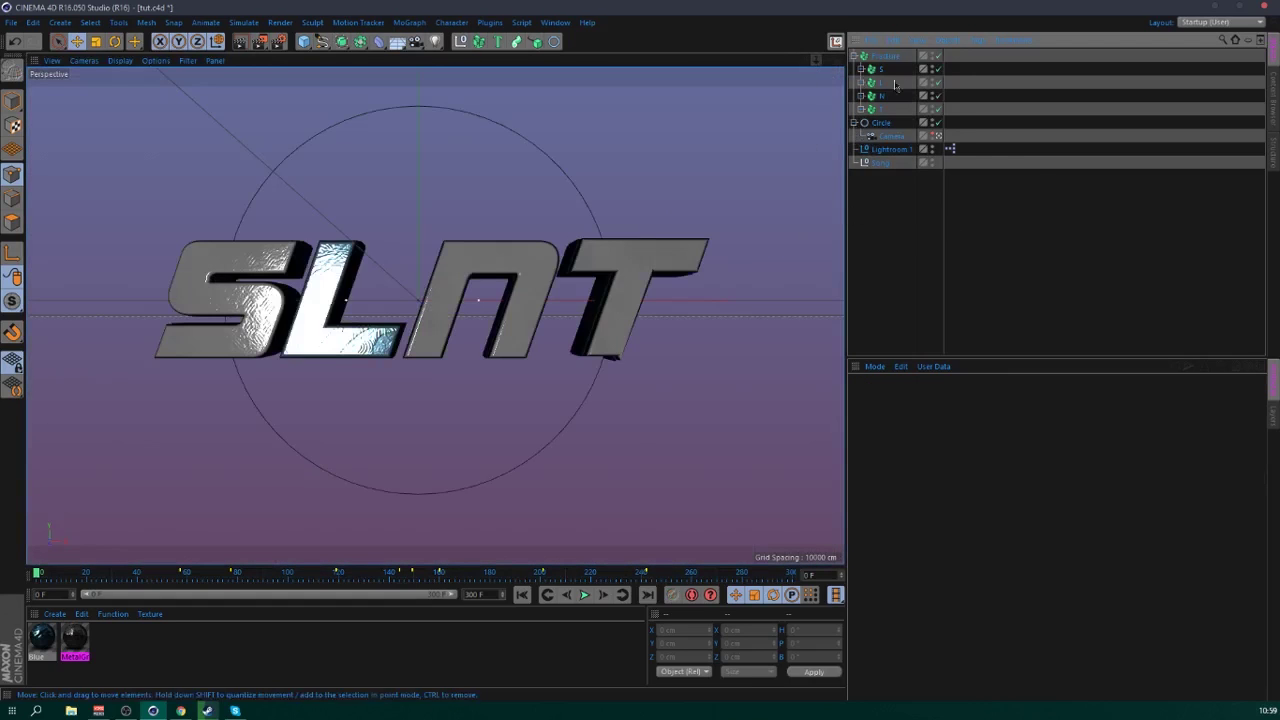
# - Set the camera's X and Y positions to 0 cm and pull it back from the text
pyautogui.click(890, 135)
pyautogui.doubleClick(900, 425)
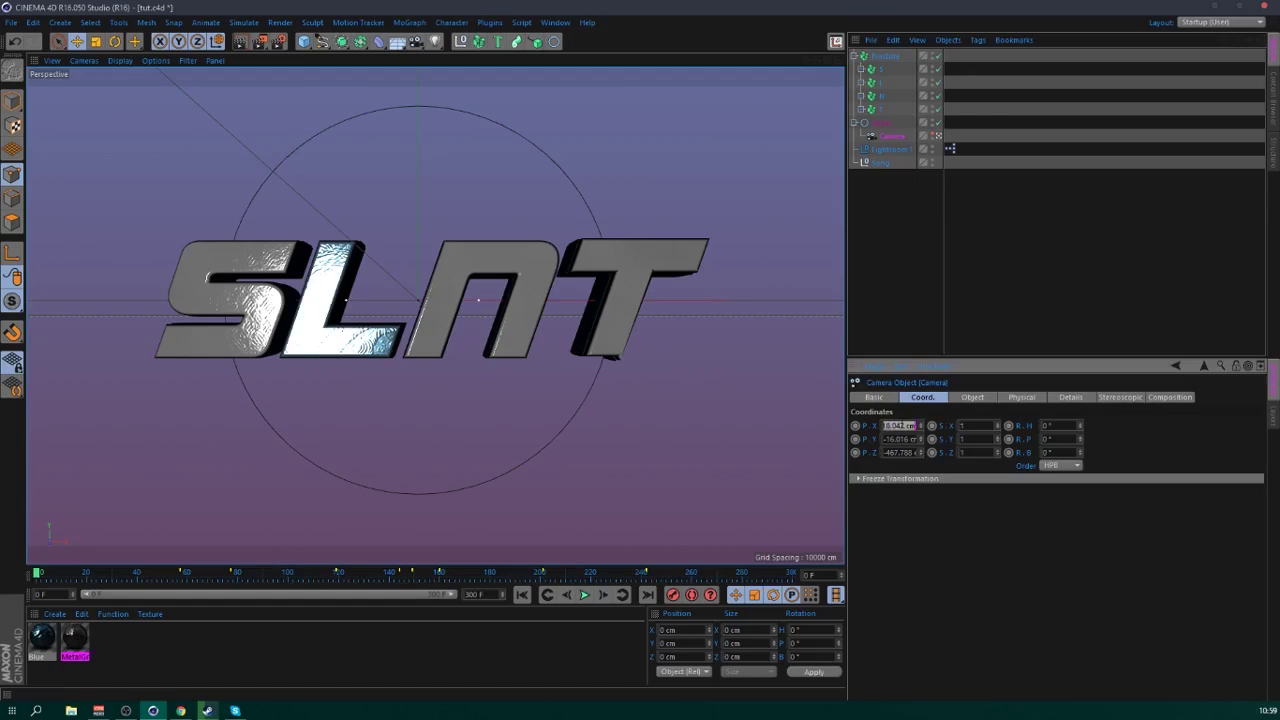
pyautogui.write('0')
pyautogui.press('Tab')
pyautogui.write('0')
pyautogui.press('Return')
pyautogui.moveTo(815, 64); pyautogui.dragTo(816, 62)
pyautogui.click(911, 240)
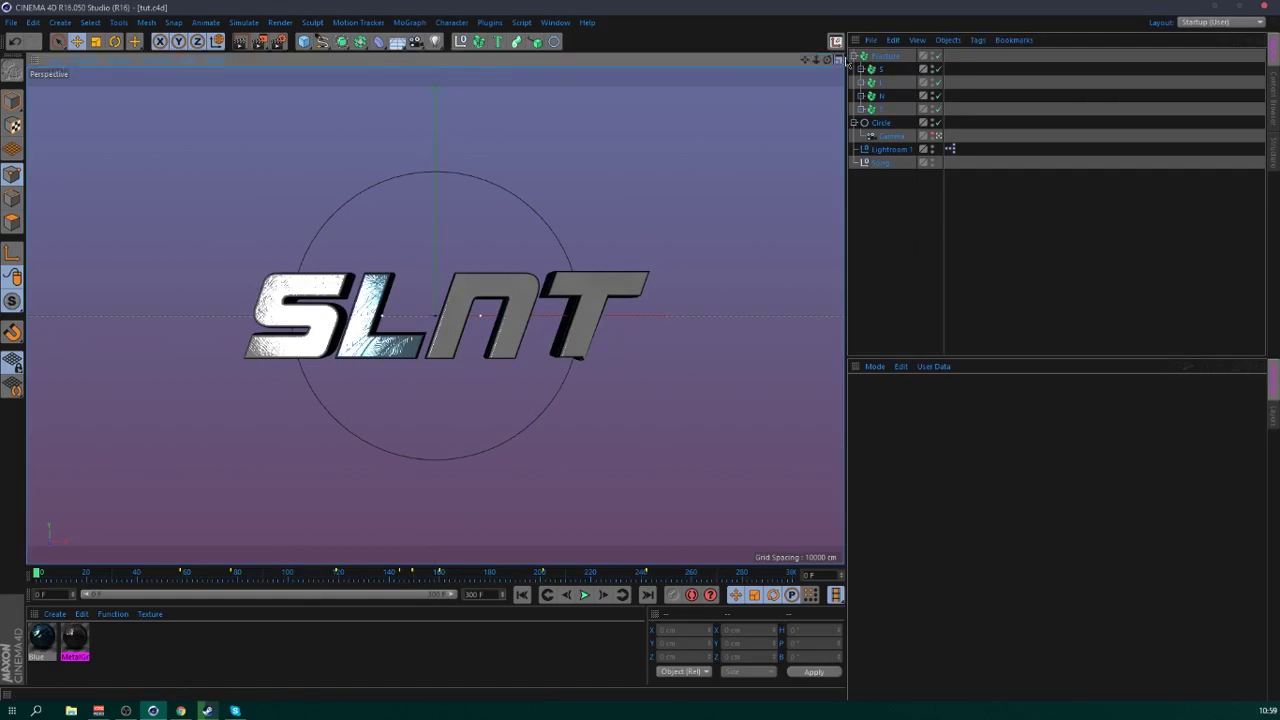
# - Check the text in all four views, collapse the main Fracture and select it in the perspective view
pyautogui.click(839, 60)
pyautogui.click(854, 56)
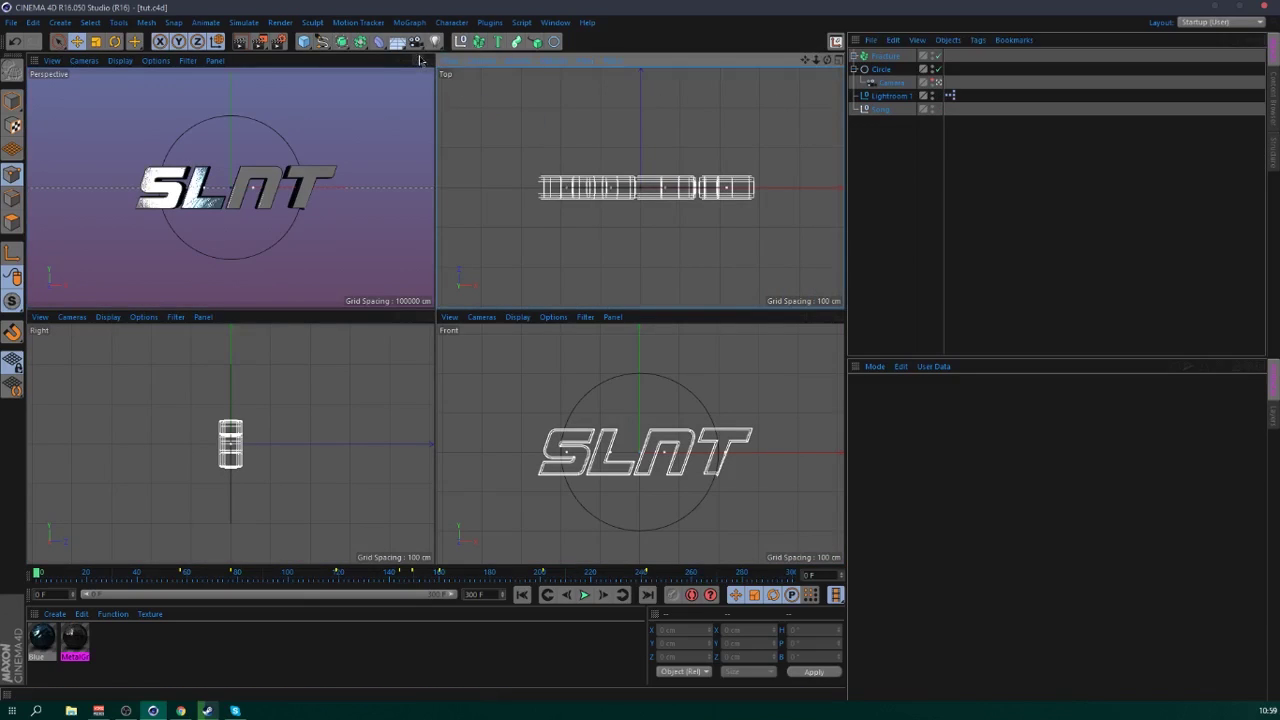
pyautogui.press('F1')
pyautogui.click(878, 56)
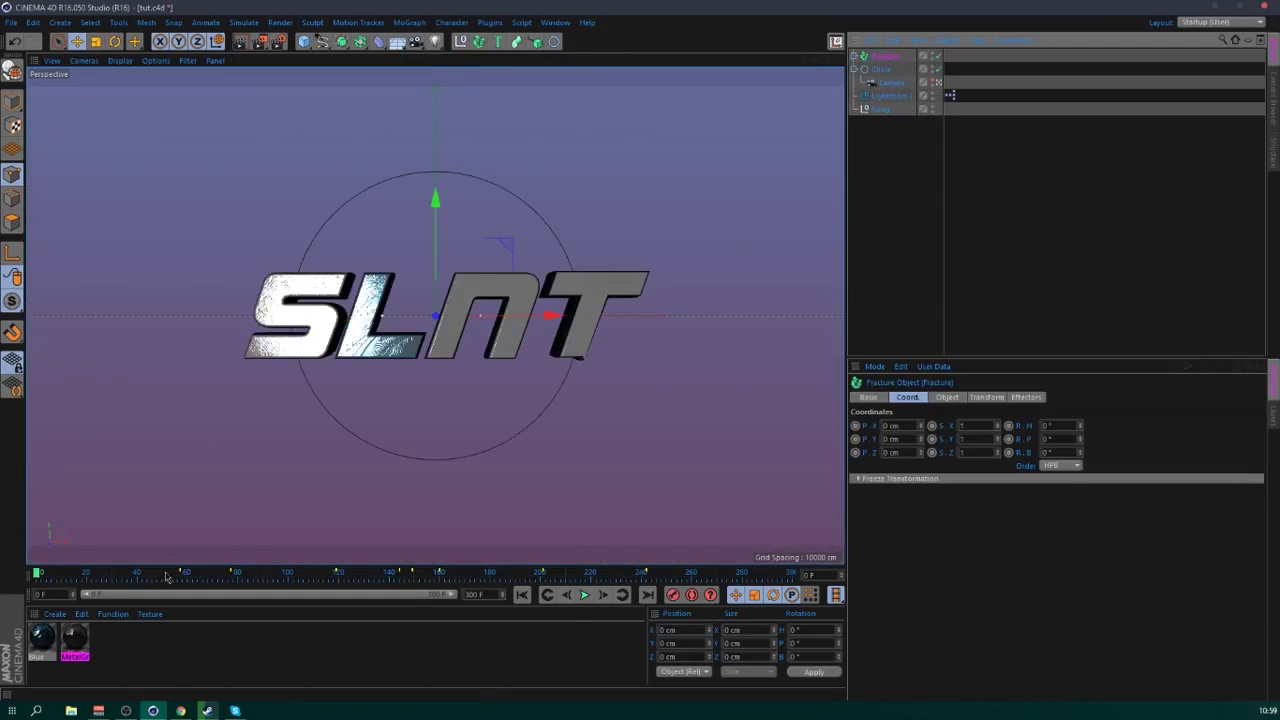
# - Play the animation briefly and change the perspective view's display mode to Hidden Line
pyautogui.click(584, 594)
pyautogui.click(120, 60)
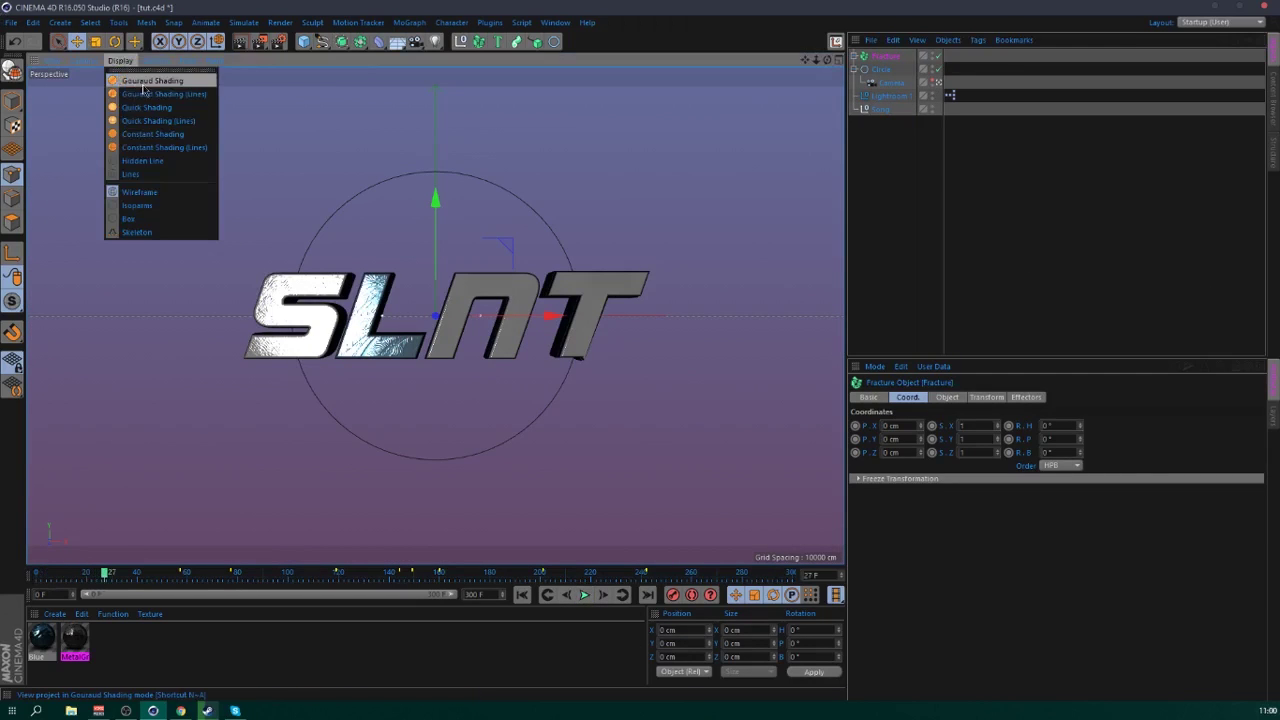
pyautogui.click(152, 162)
pyautogui.click(986, 206)
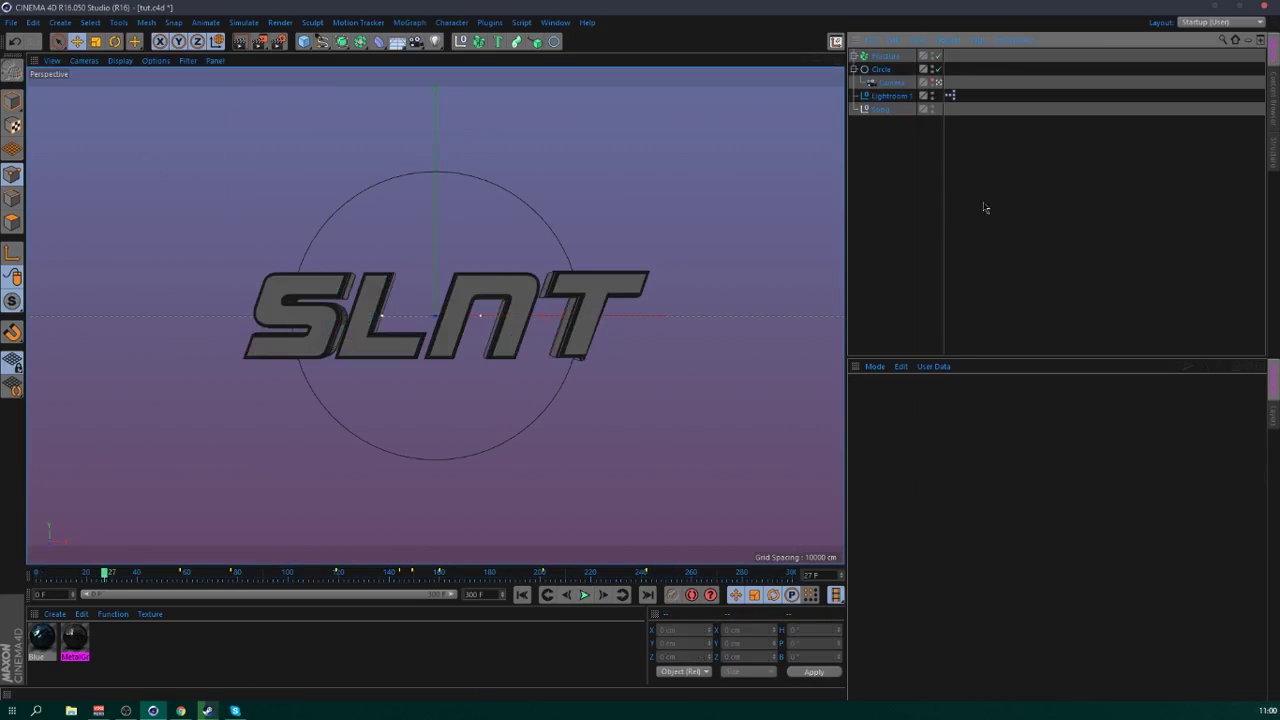
# - Play back the animation and move the current time to frame 77
pyautogui.click(584, 594)
pyautogui.click(152, 573)
pyautogui.moveTo(153, 579); pyautogui.dragTo(237, 582)
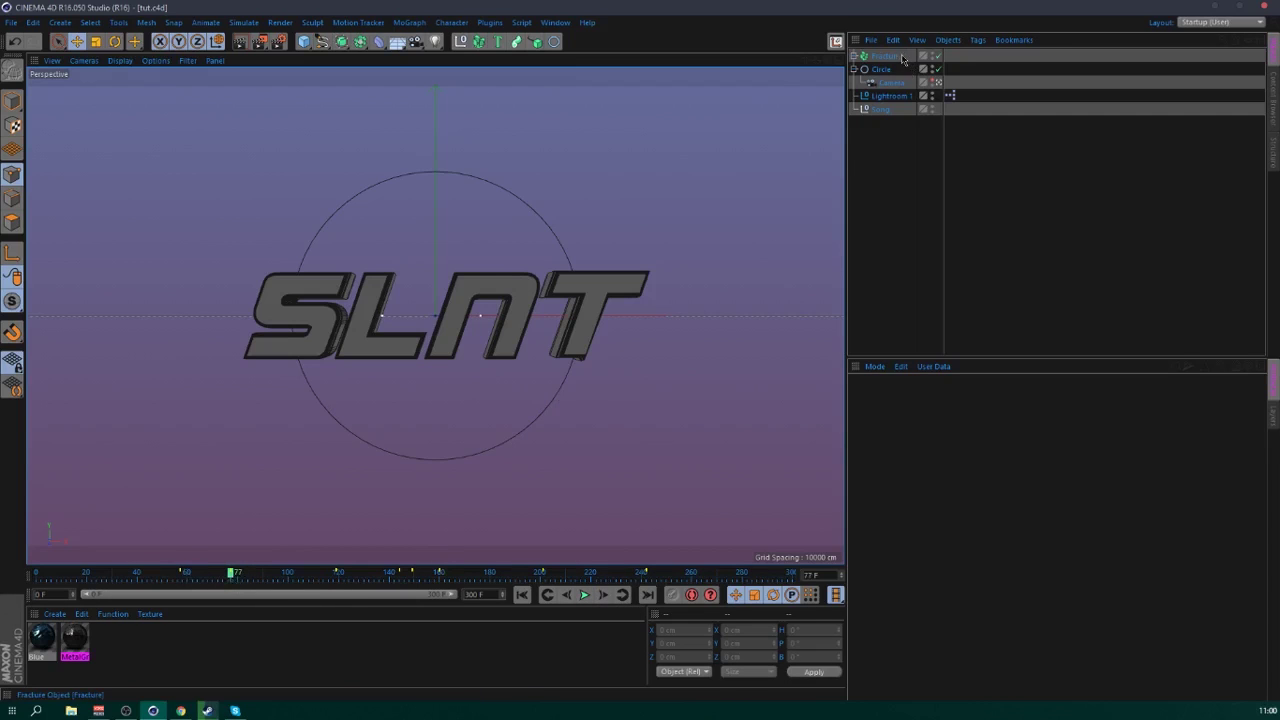
# - Rotate the main Fracture about half a turn around its X axis at frame 77
pyautogui.click(543, 316)
pyautogui.press('r')
pyautogui.moveTo(447, 297); pyautogui.dragTo(454, 553)
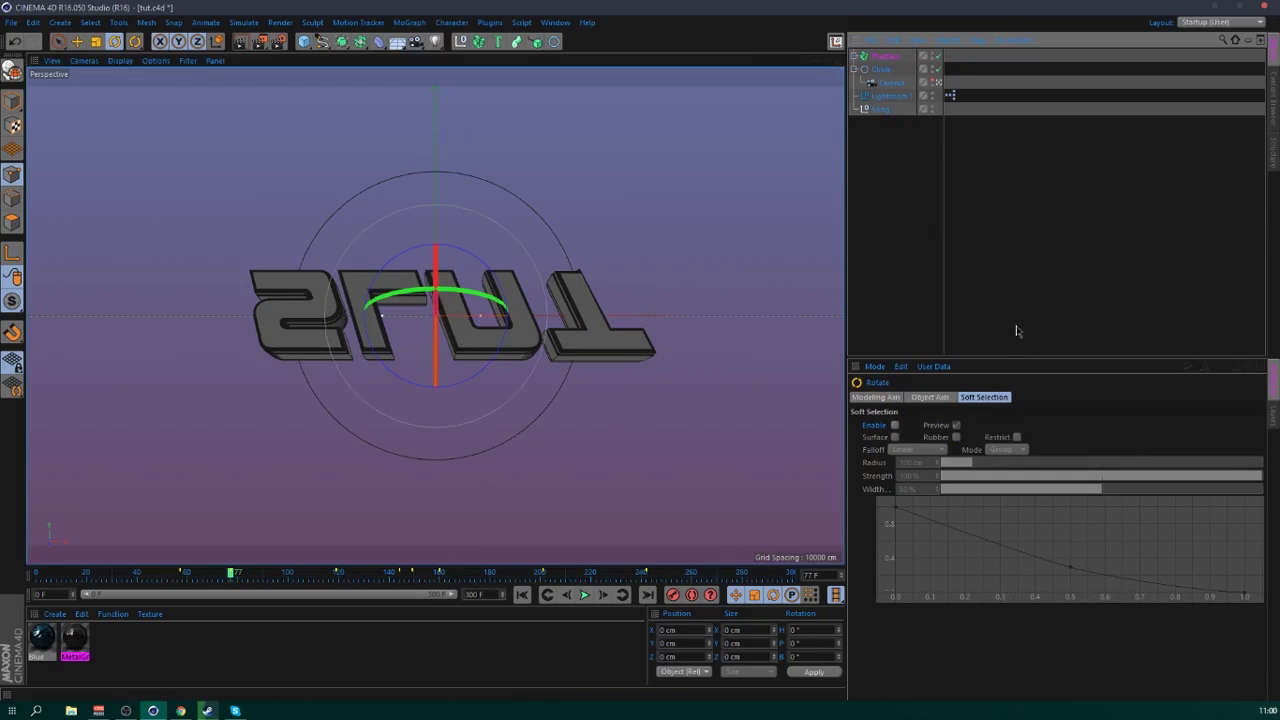
# - Keyframe the main Fracture's pitch rotation at frame 77, and at frame 112 with about 753°
pyautogui.click(878, 55)
pyautogui.keyDown('ctrl'); pyautogui.click(1009, 439); pyautogui.keyUp('ctrl')
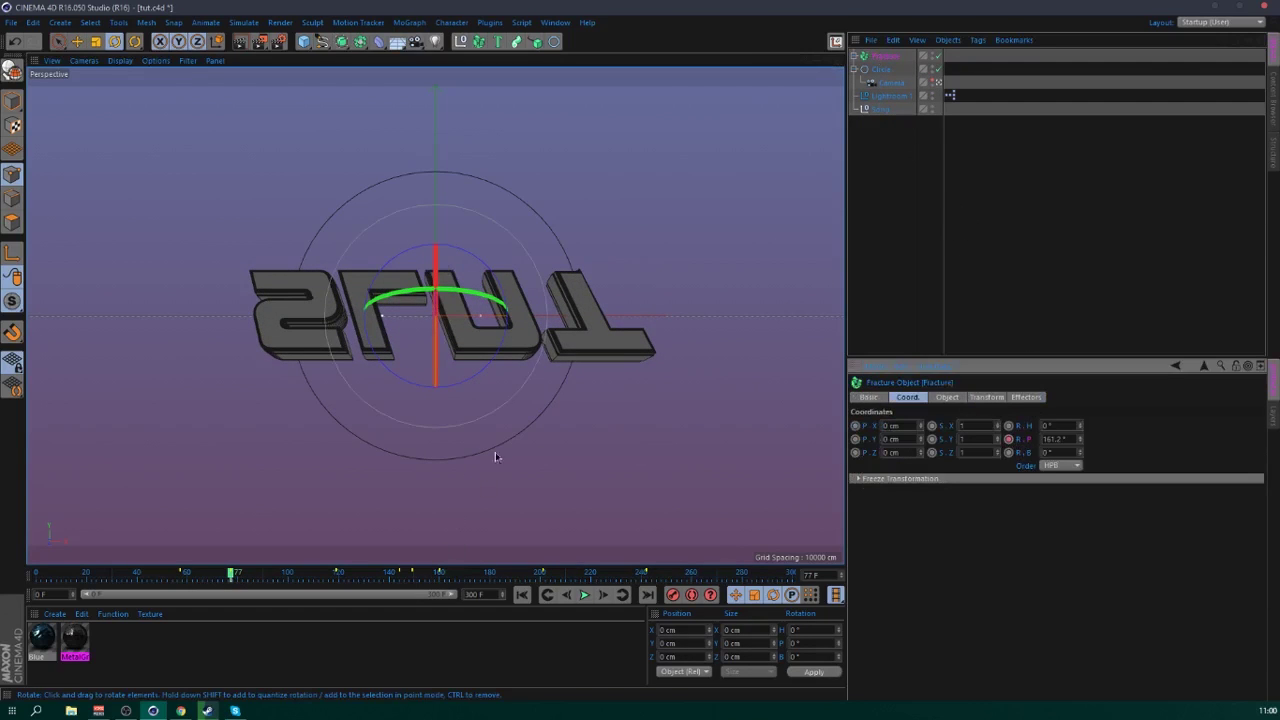
pyautogui.moveTo(231, 573); pyautogui.dragTo(315, 575)
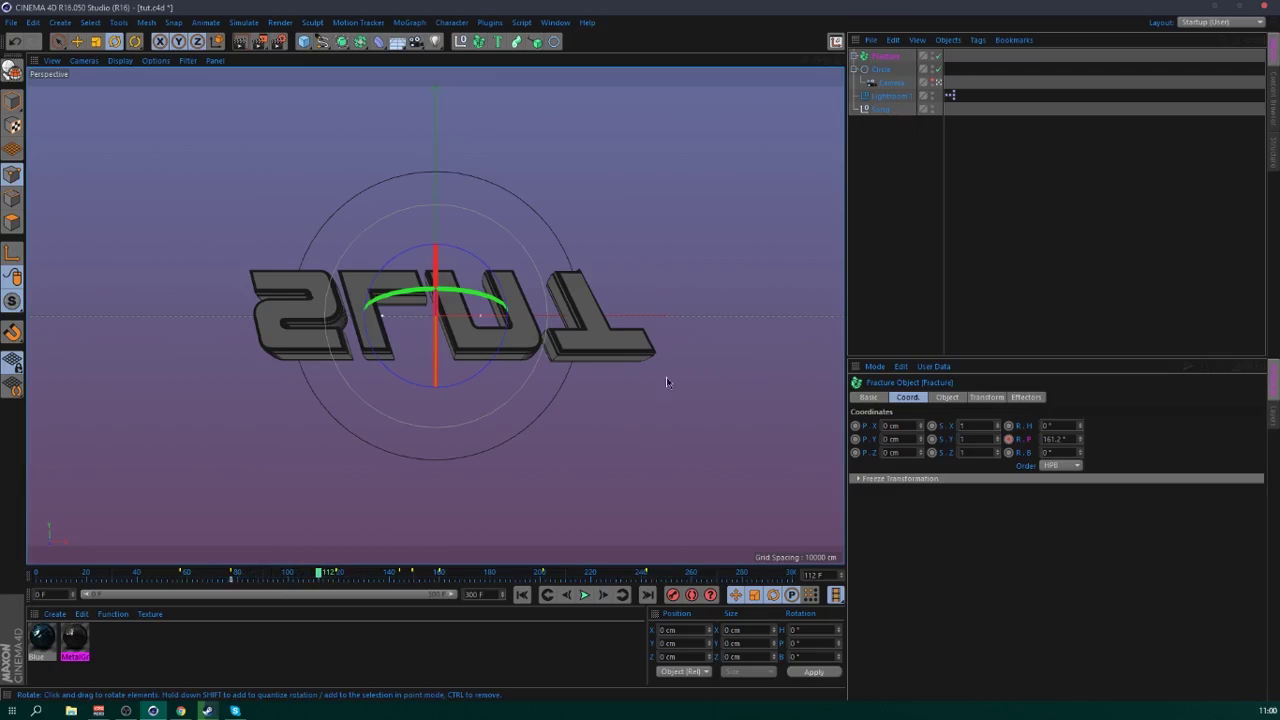
pyautogui.moveTo(1080, 441); pyautogui.dragTo(1080, 441)
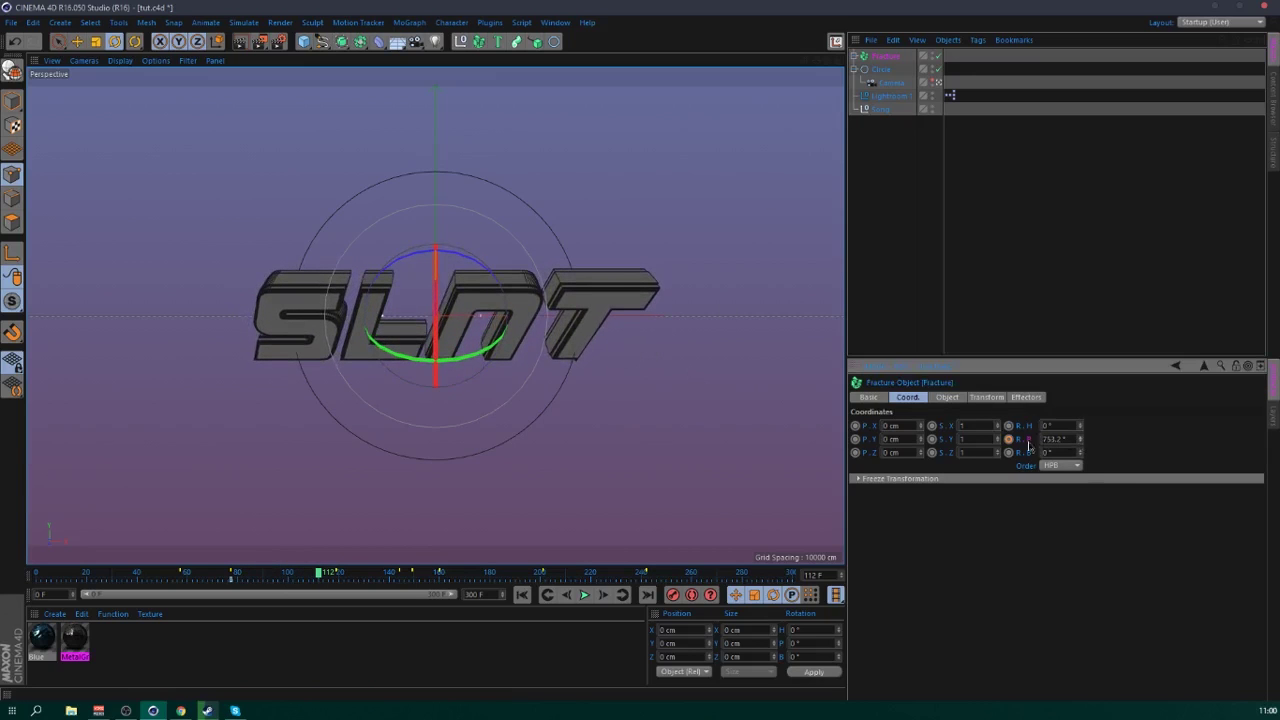
# - Keyframe the Fracture's pitch rotation at frame 72 with about -217°
pyautogui.click(232, 574)
pyautogui.click(566, 595)
pyautogui.click(566, 595)
pyautogui.click(566, 595)
pyautogui.click(566, 595)
pyautogui.click(566, 595)
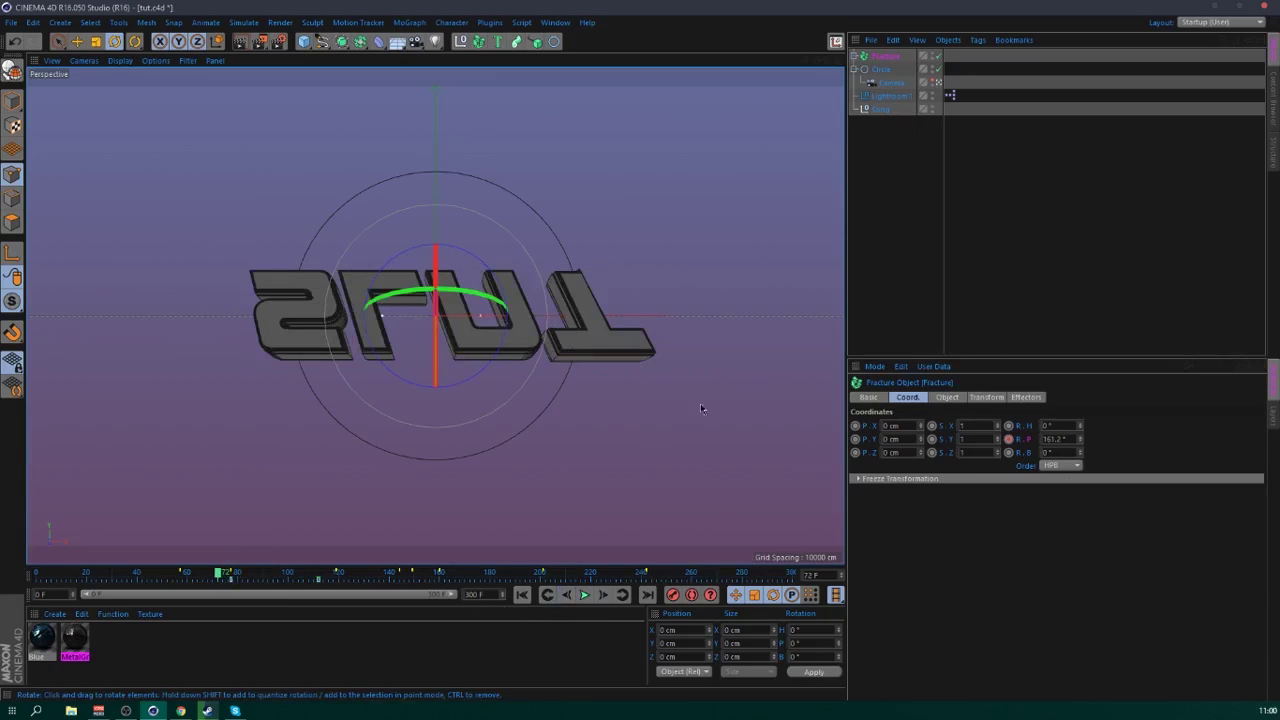
pyautogui.moveTo(1080, 441); pyautogui.dragTo(1080, 441)
pyautogui.moveTo(228, 569); pyautogui.dragTo(236, 572)
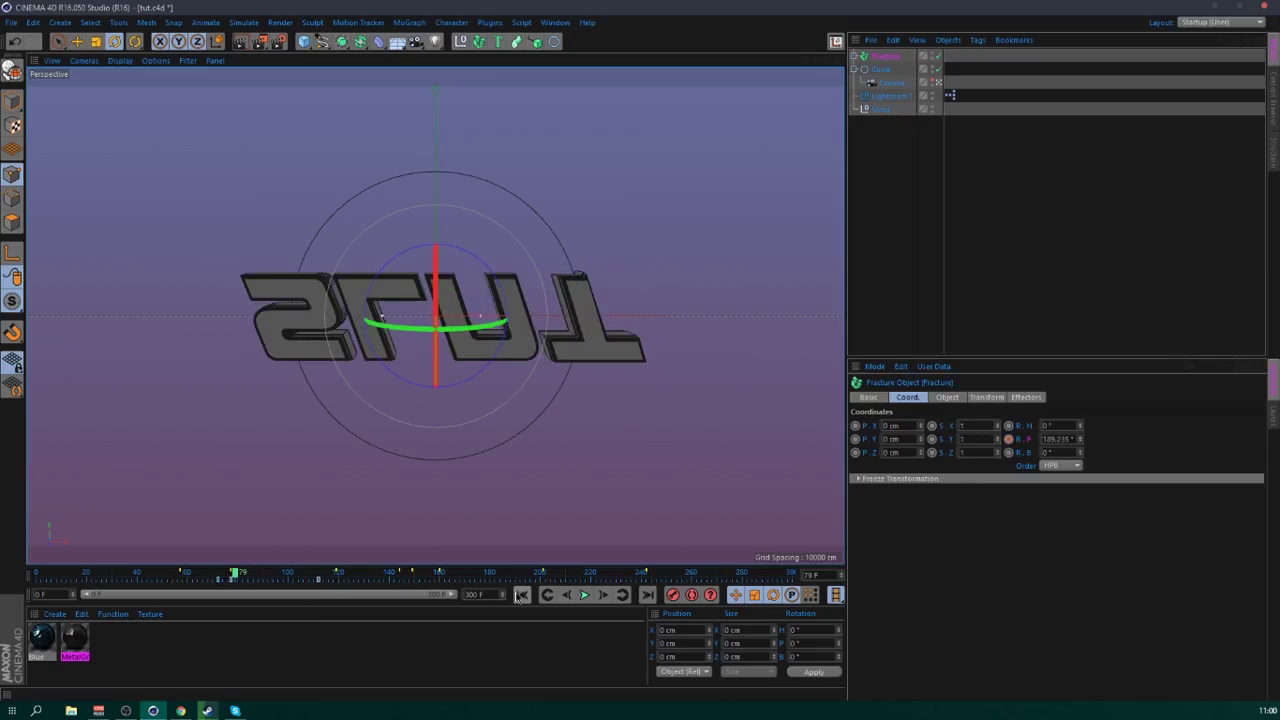
pyautogui.click(547, 595)
pyautogui.moveTo(1080, 441); pyautogui.dragTo(1078, 420)
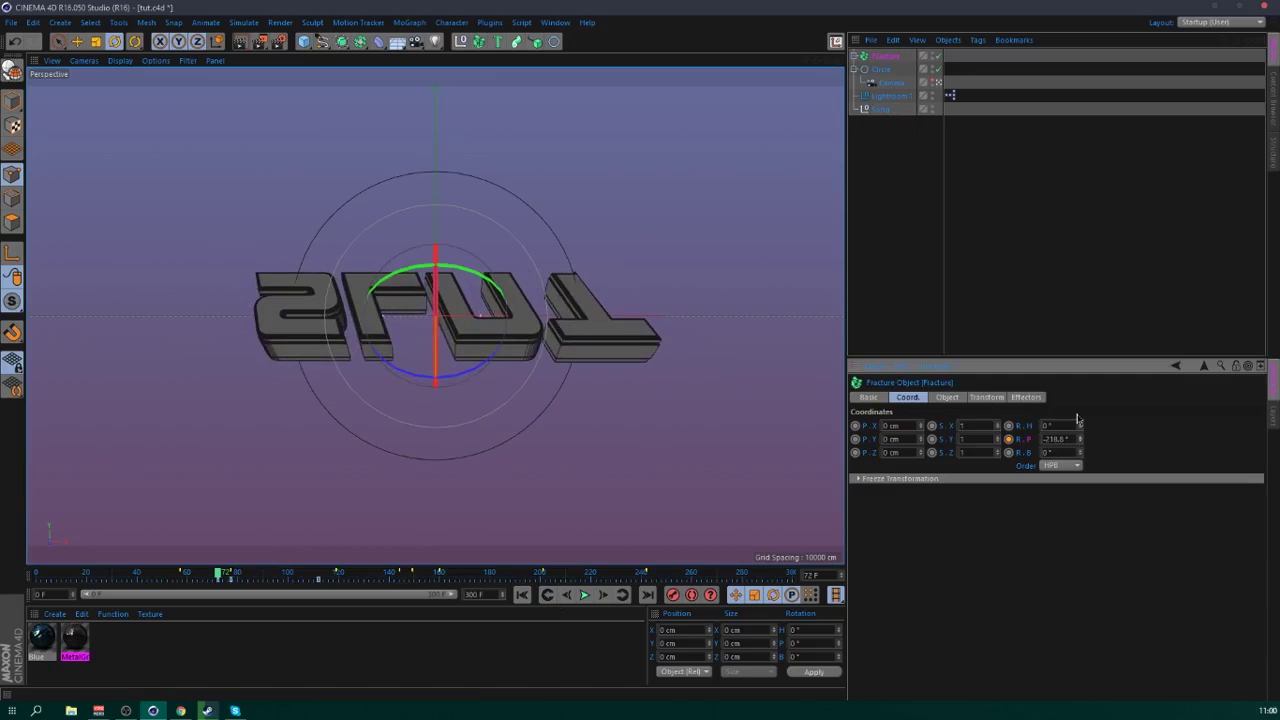
# - Keyframe the Fracture's pitch rotation at -416.8° on frame 60, a lower value on frame 54 and -781.8° on frame 0
pyautogui.click(186, 573)
pyautogui.moveTo(1080, 445); pyautogui.dragTo(1080, 405)
pyautogui.click(1008, 439)
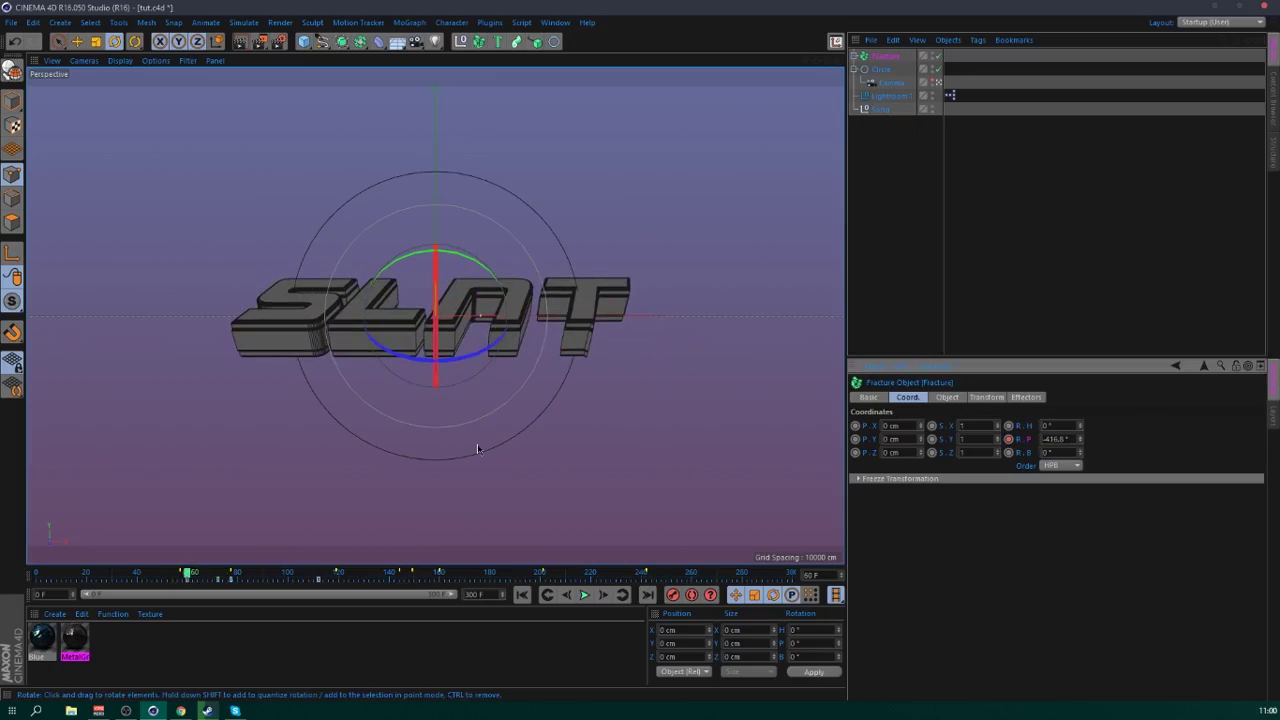
pyautogui.moveTo(186, 573); pyautogui.dragTo(178, 572)
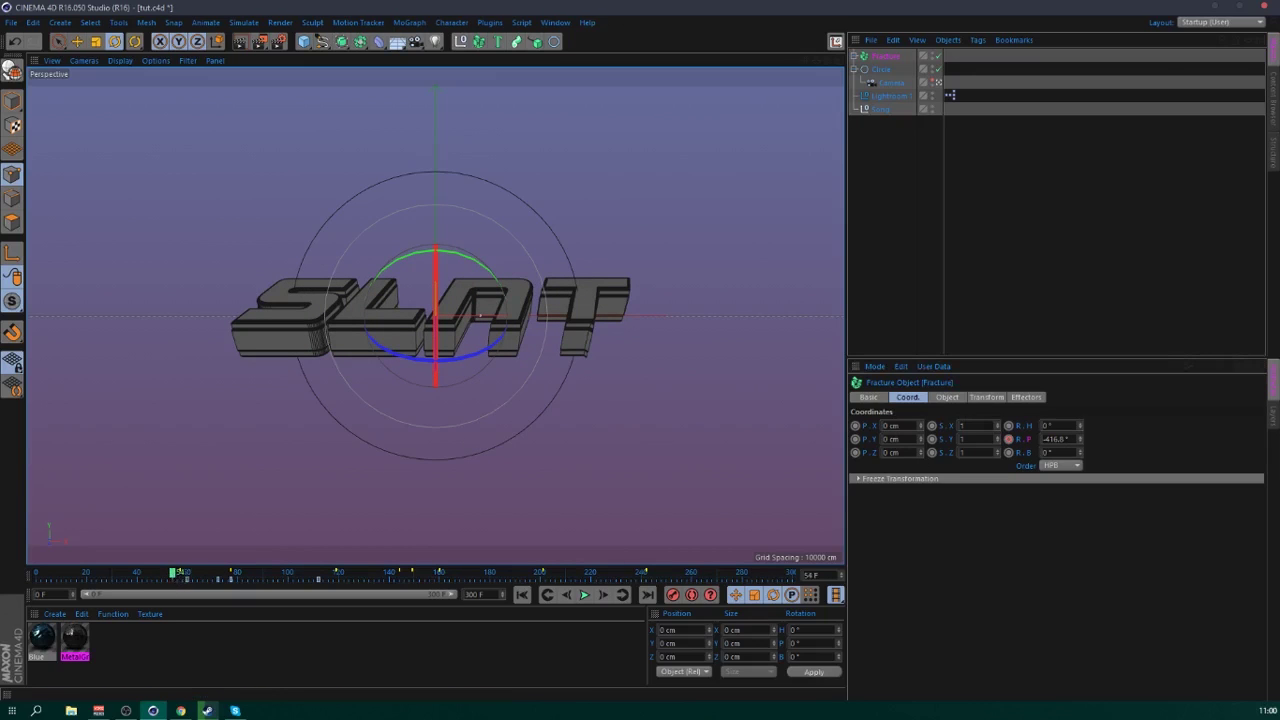
pyautogui.moveTo(1085, 441)
pyautogui.mouseDown()
pyautogui.moveTo(1081, 410)
pyautogui.moveTo(1080, 520)
pyautogui.moveTo(1082, 454)
pyautogui.mouseUp()
pyautogui.hotkey('shift', 'f')
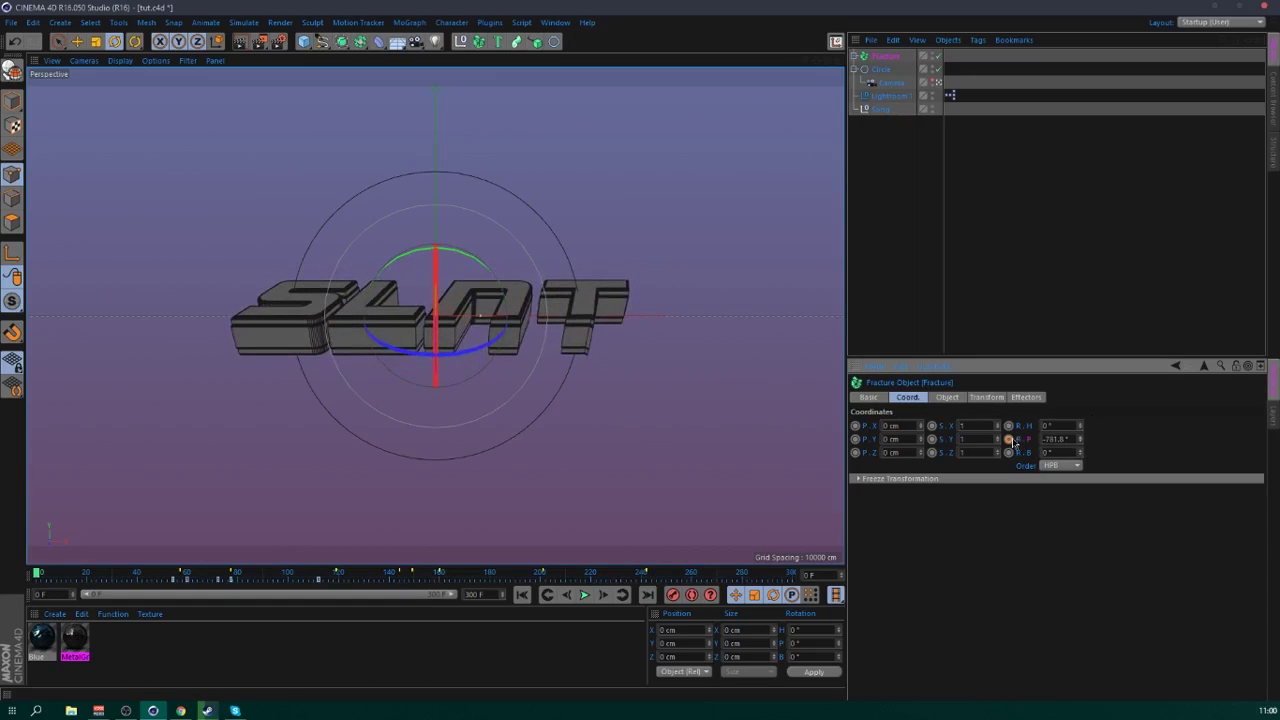
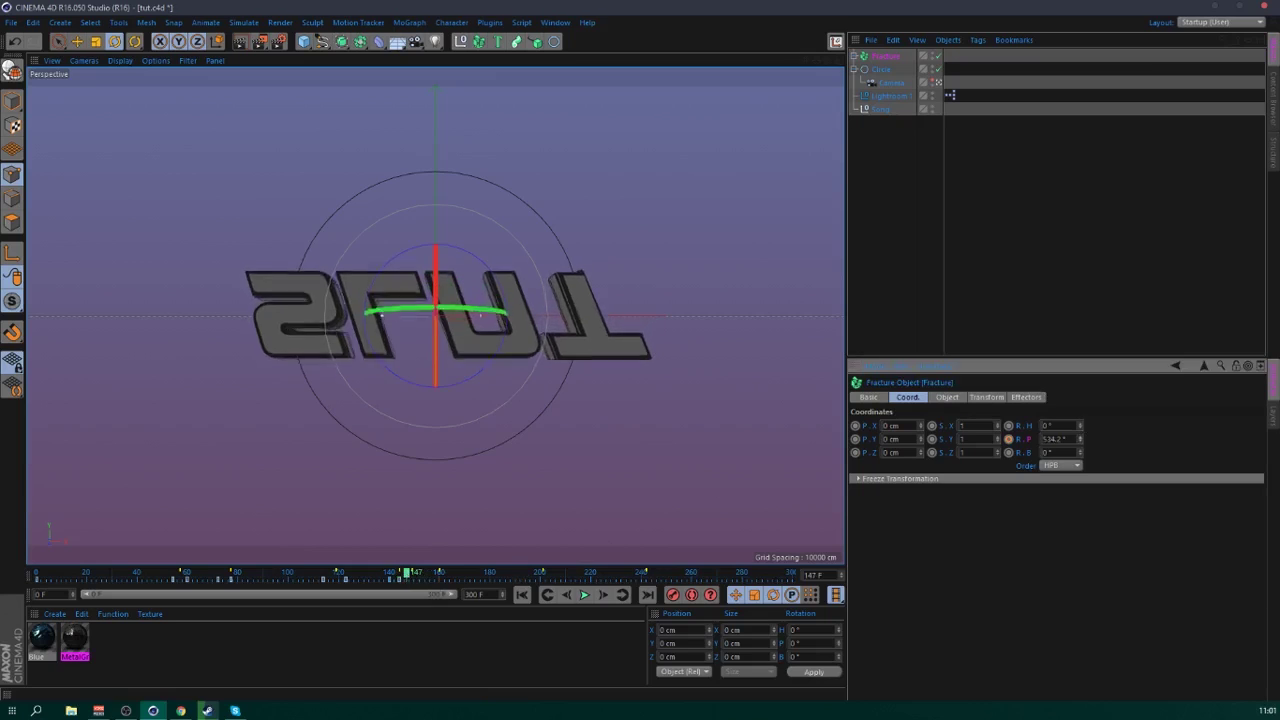
# - Keyframe the Fracture's pitch rotation at 395.2° on frame 152, 318.2° on frame 157 and 145.2° on frame 164
pyautogui.click(417, 574)
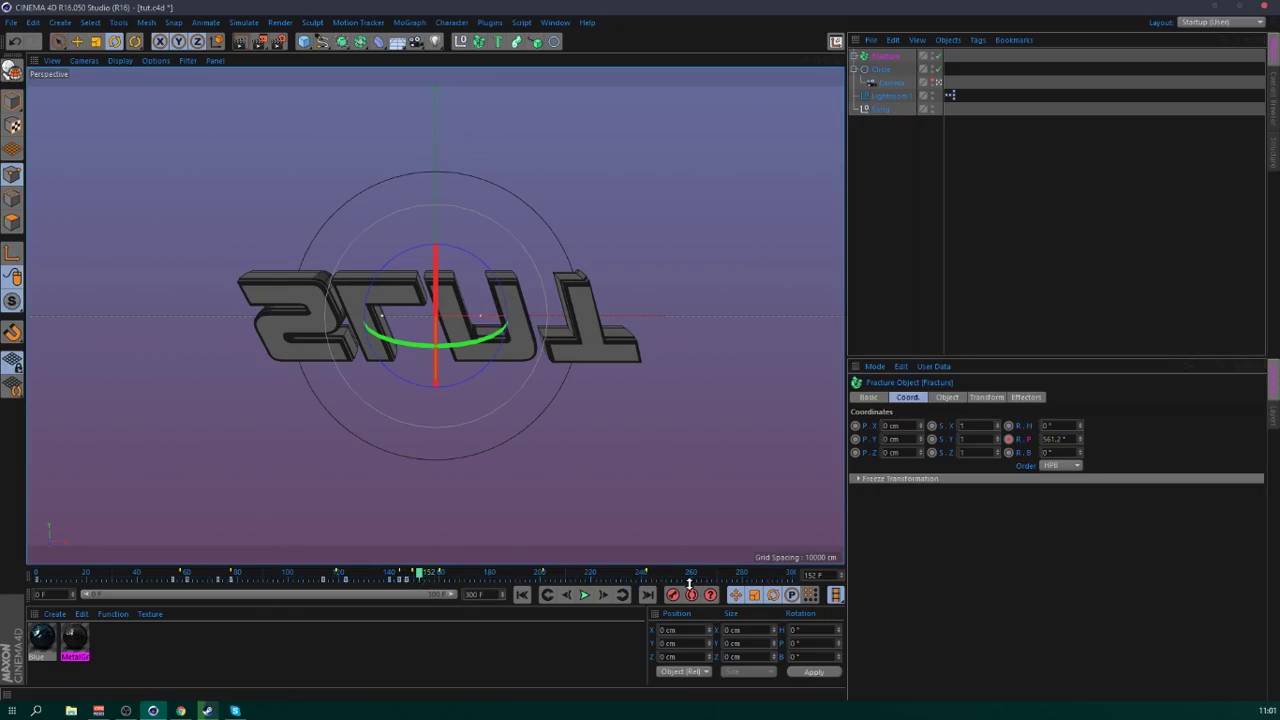
pyautogui.moveTo(1080, 439); pyautogui.dragTo(1080, 505)
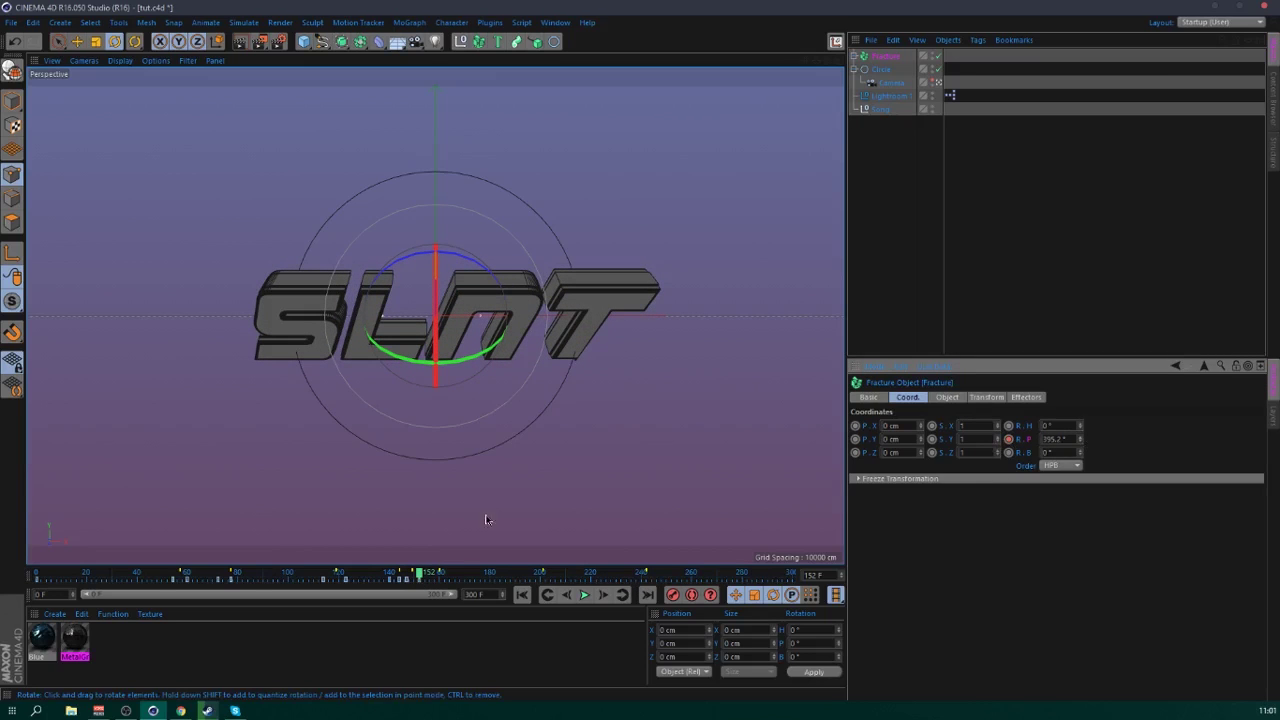
pyautogui.click(432, 574)
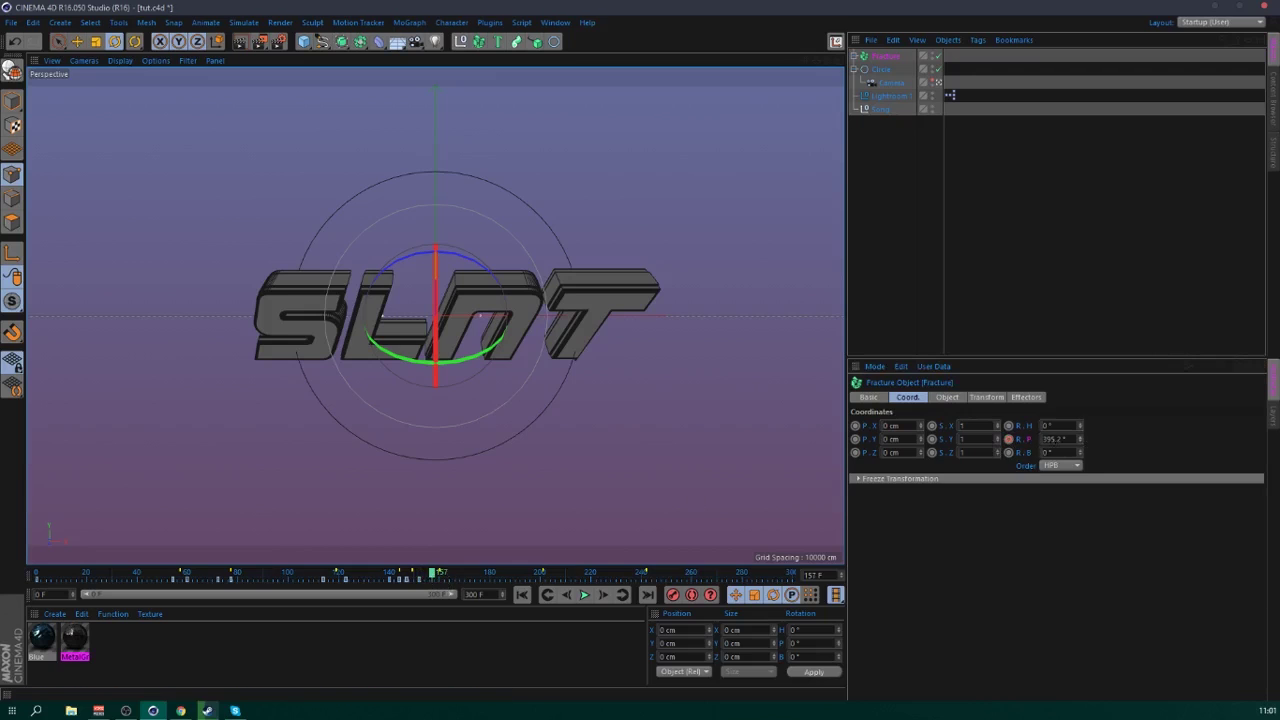
pyautogui.moveTo(1080, 440); pyautogui.dragTo(1080, 462)
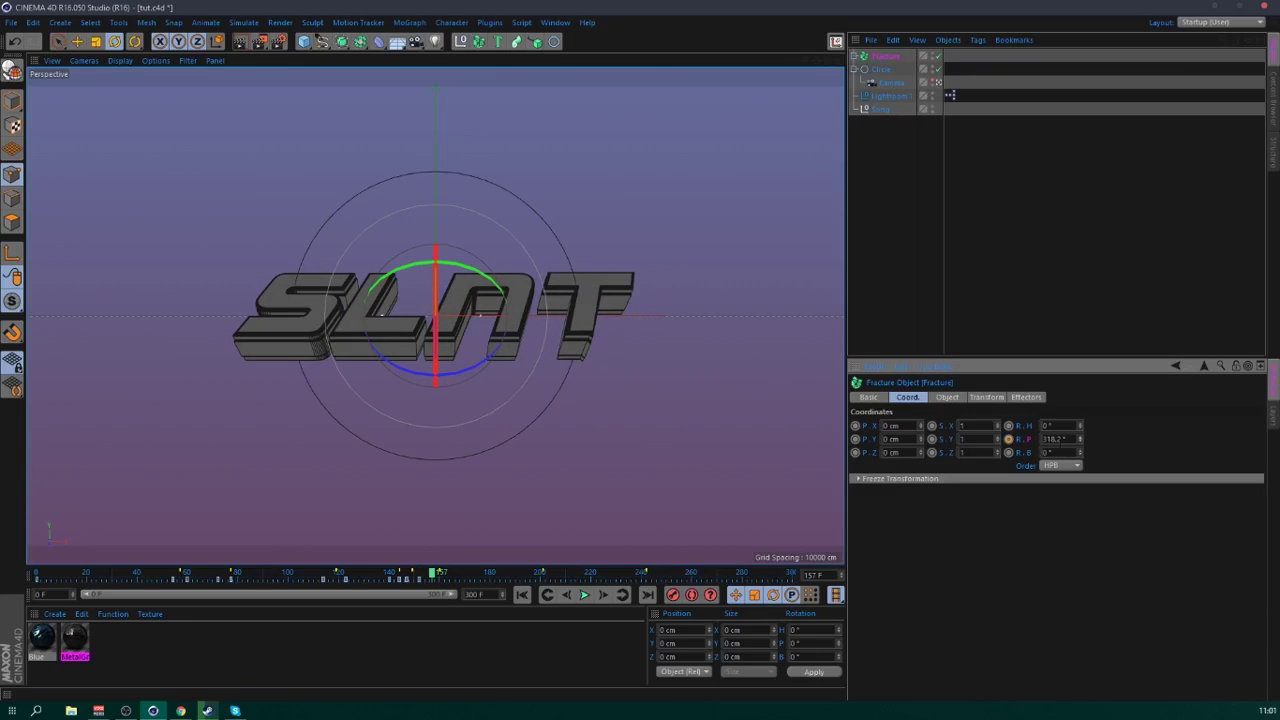
pyautogui.click(445, 576)
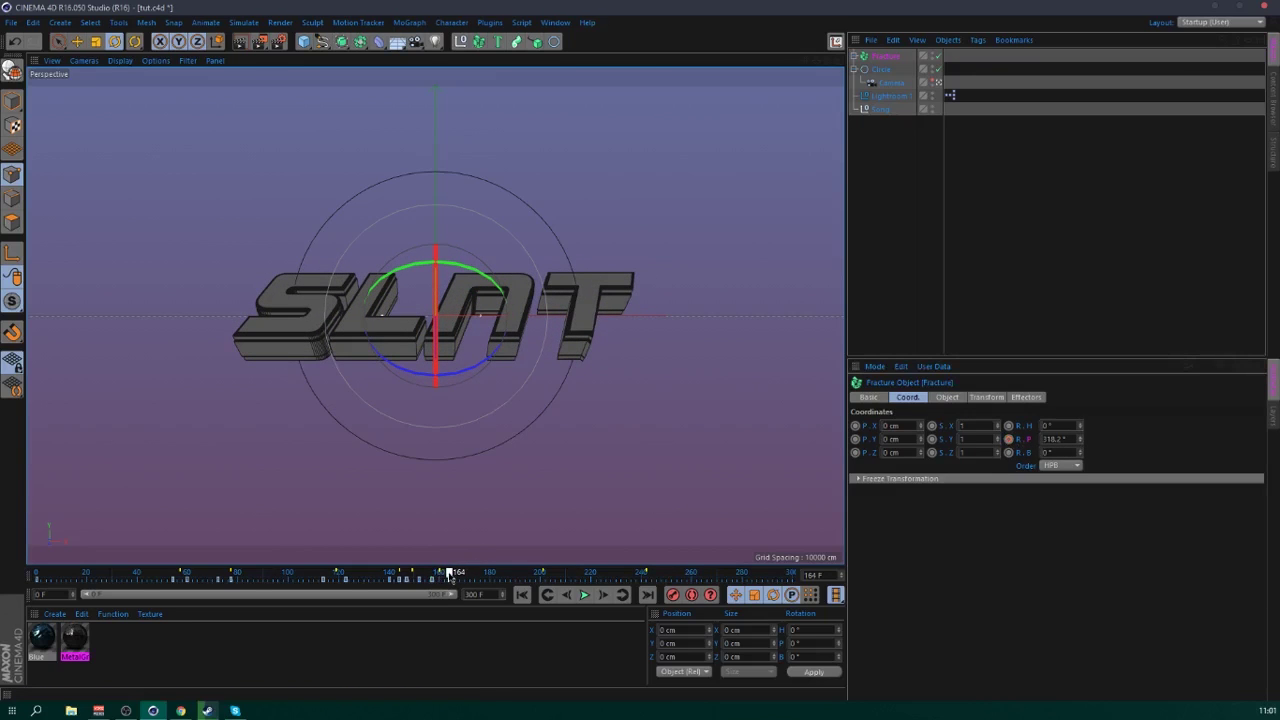
pyautogui.moveTo(1080, 440); pyautogui.dragTo(1080, 428)
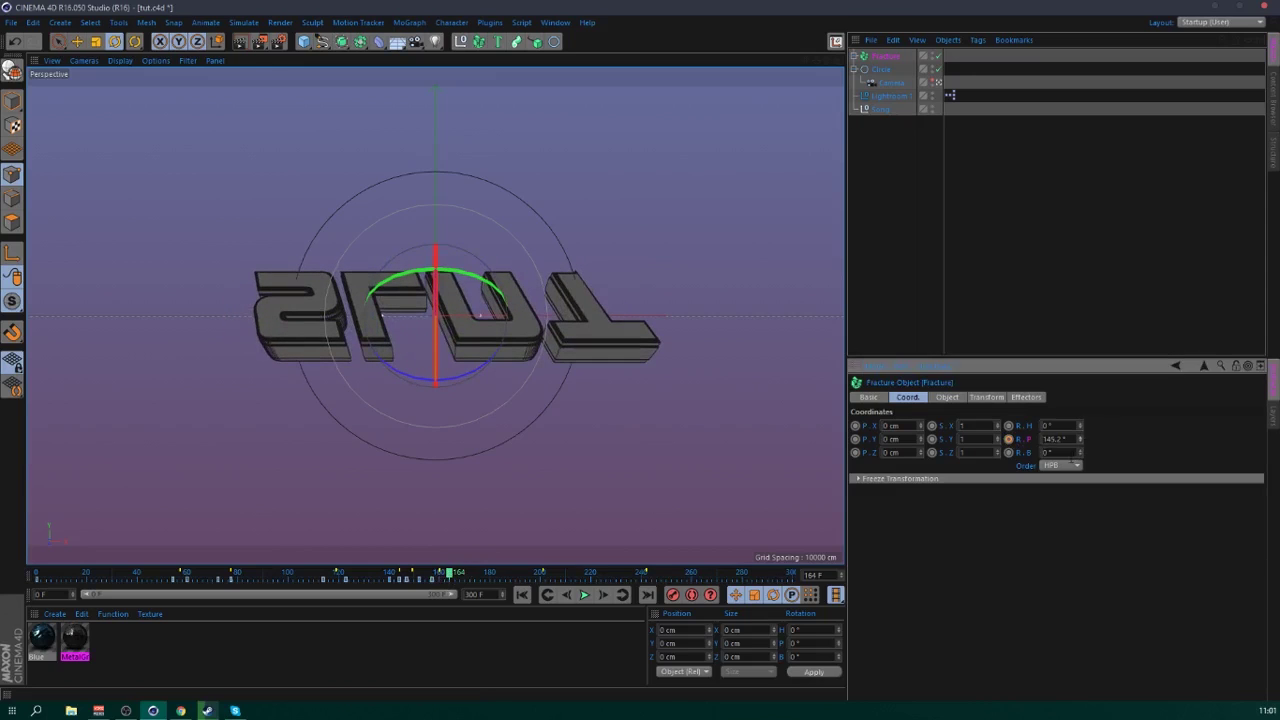
# - Keyframe the Fracture's pitch rotation at -41.8° on frame 197 and -302.8° on frame 204
pyautogui.click(543, 574)
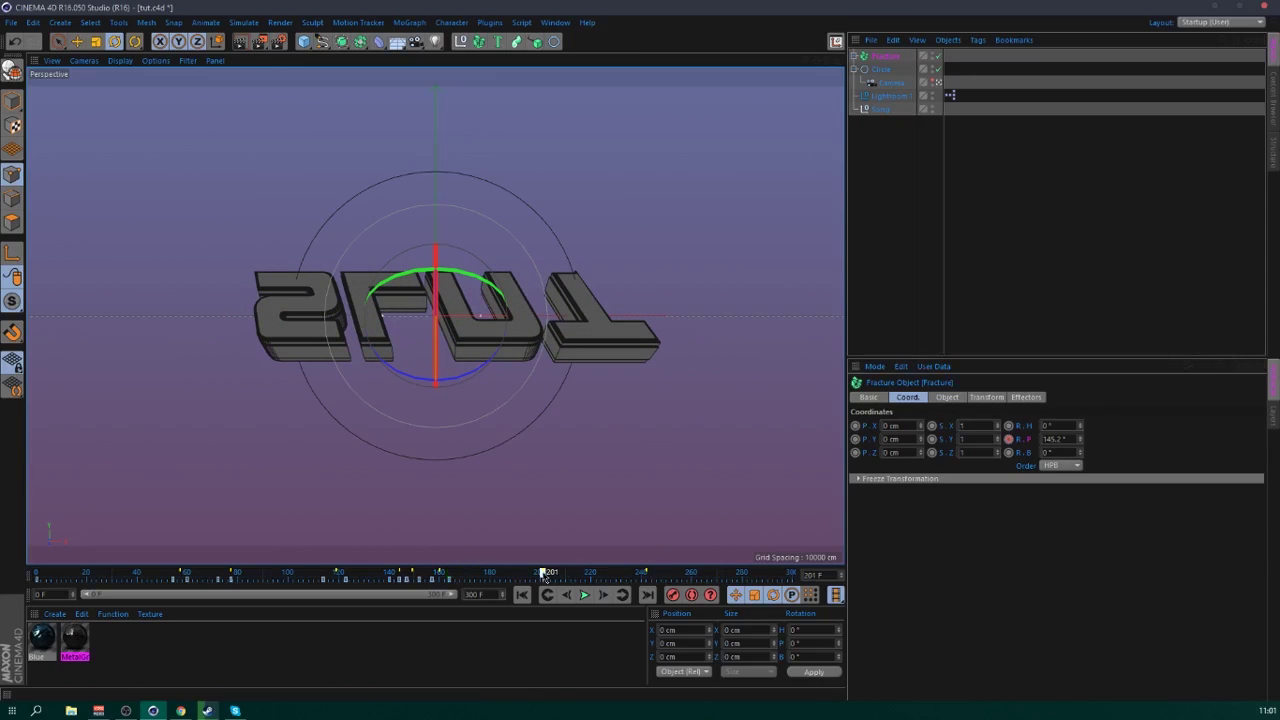
pyautogui.moveTo(1080, 446); pyautogui.dragTo(1078, 458)
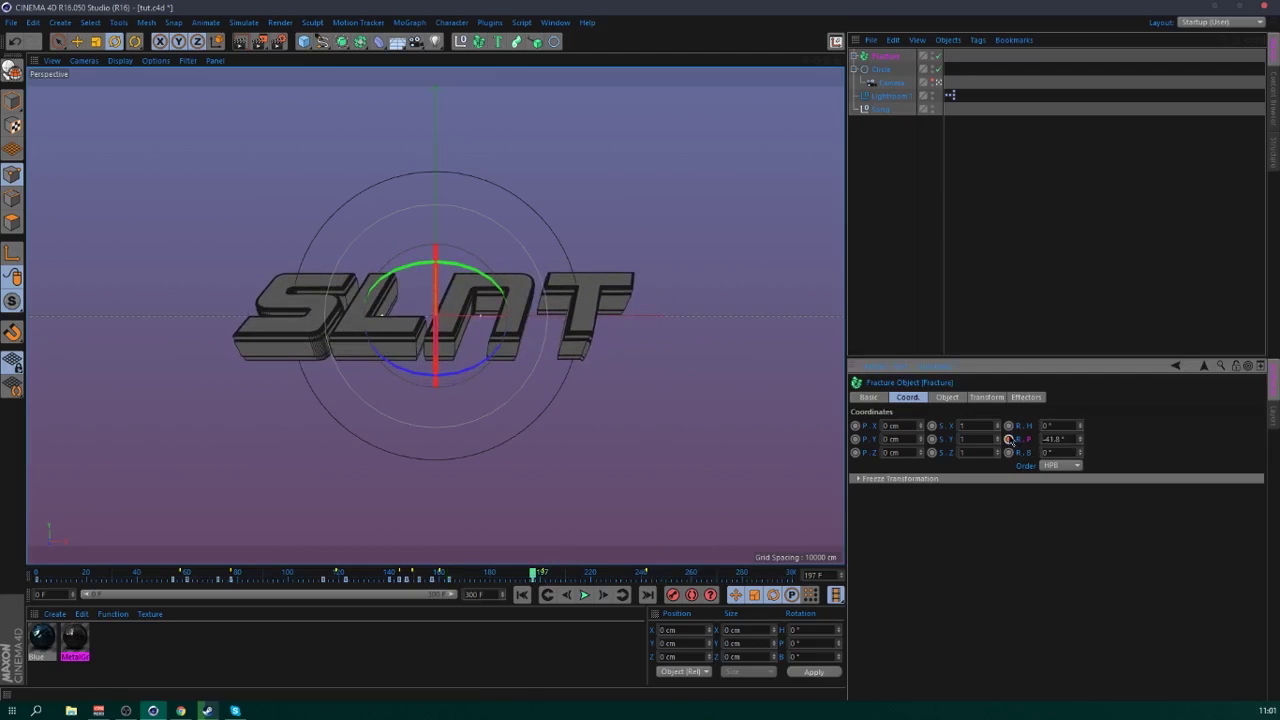
pyautogui.moveTo(535, 577); pyautogui.dragTo(549, 577)
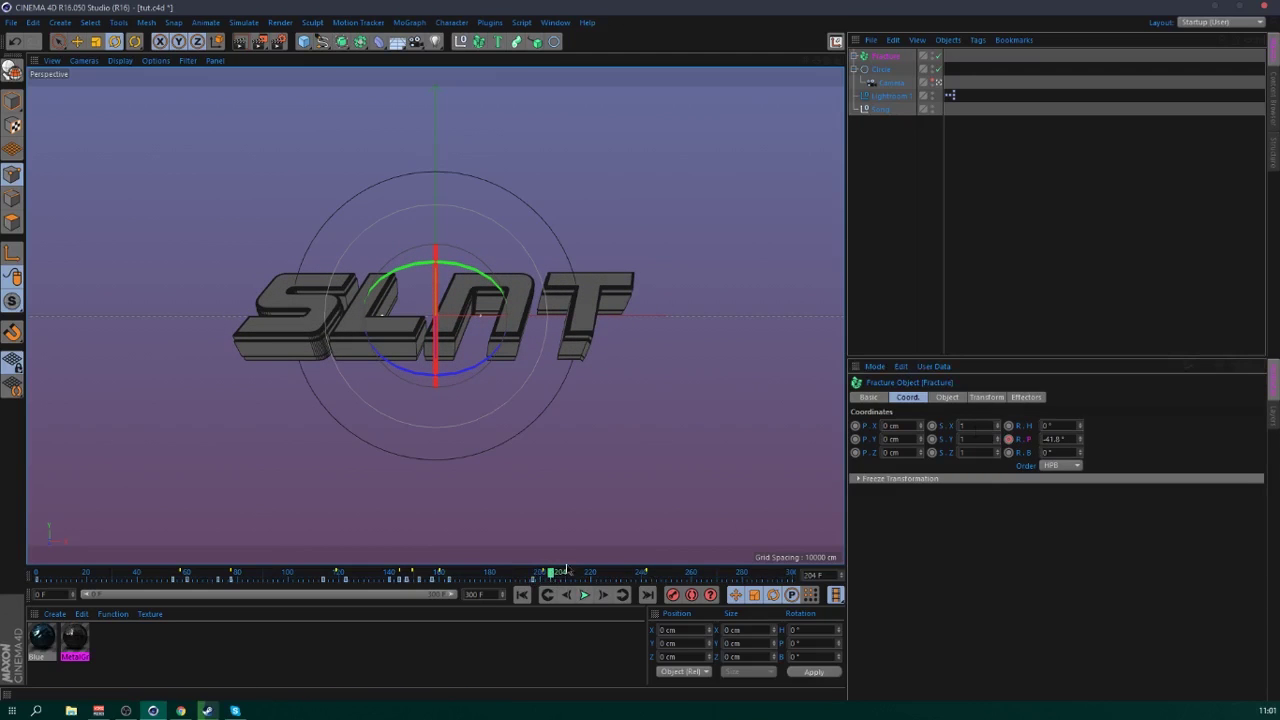
pyautogui.moveTo(1080, 443); pyautogui.dragTo(1080, 442)
pyautogui.click(1009, 443)
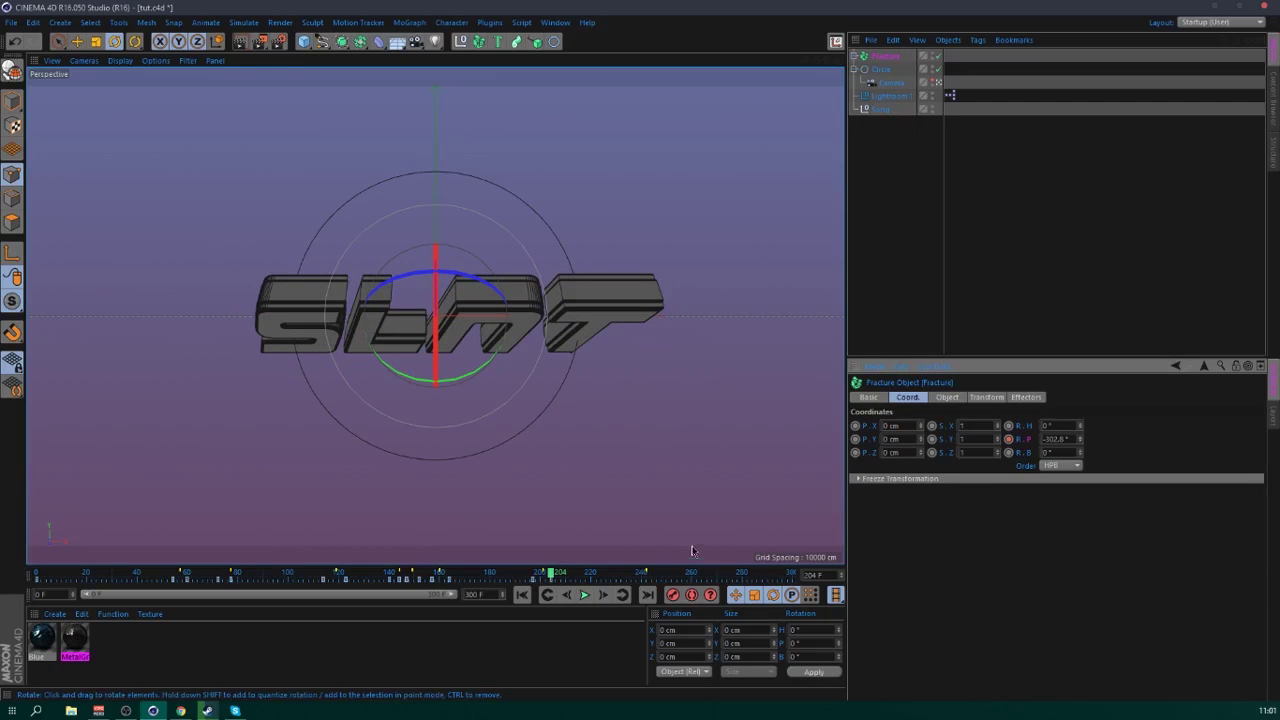
# - Keyframe the Fracture's pitch rotation at -380.8° on frame 238, -219.8° on frame 245 and -153.8° on frame 300
pyautogui.click(638, 575)
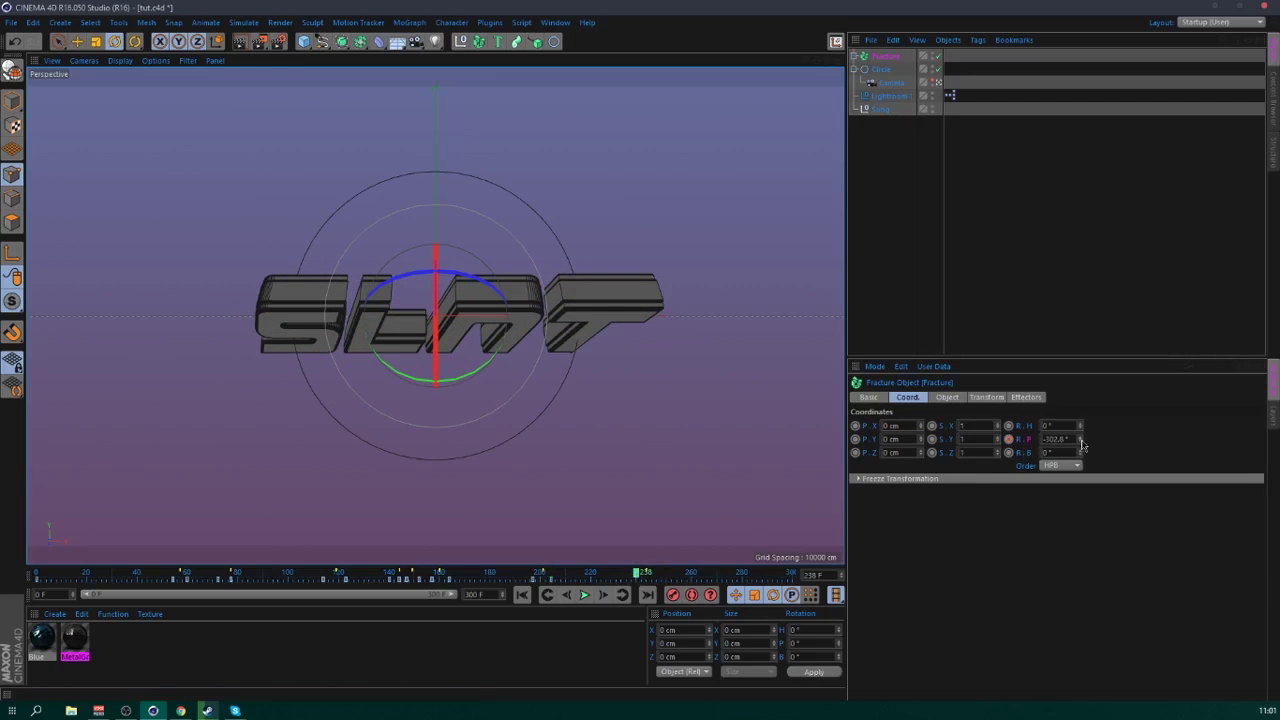
pyautogui.moveTo(1081, 445); pyautogui.dragTo(1081, 450)
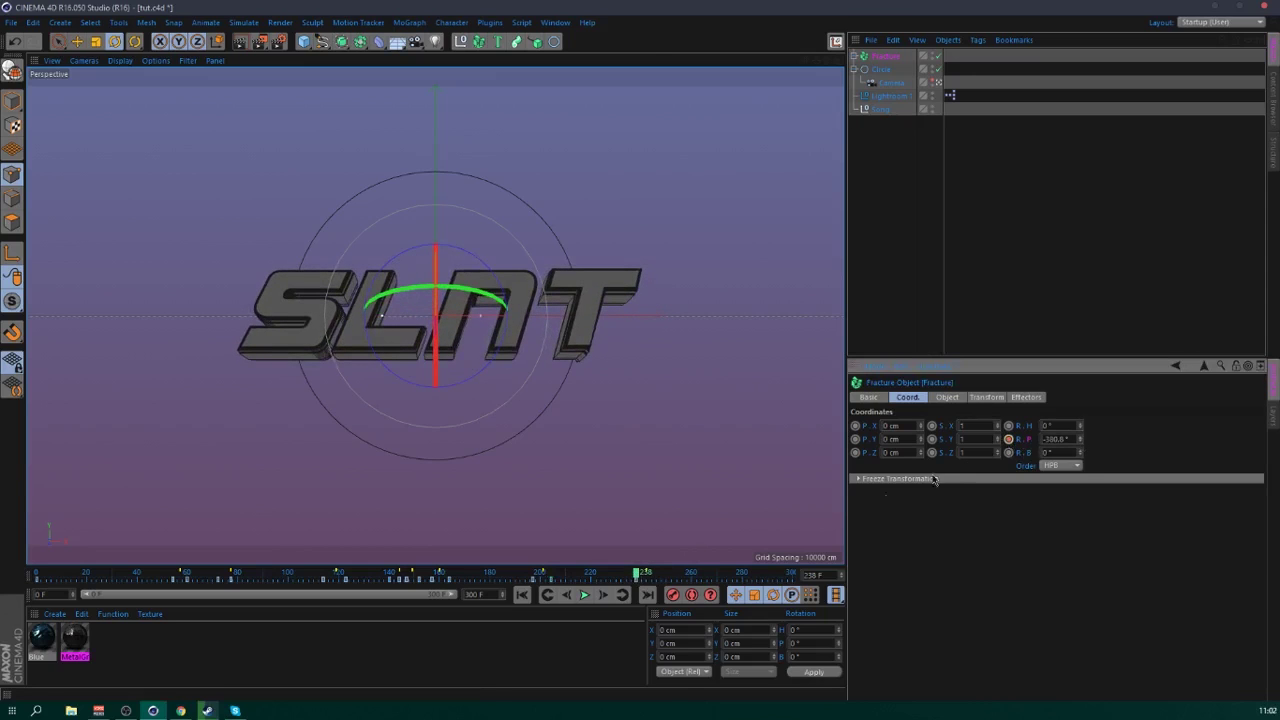
pyautogui.click(645, 576)
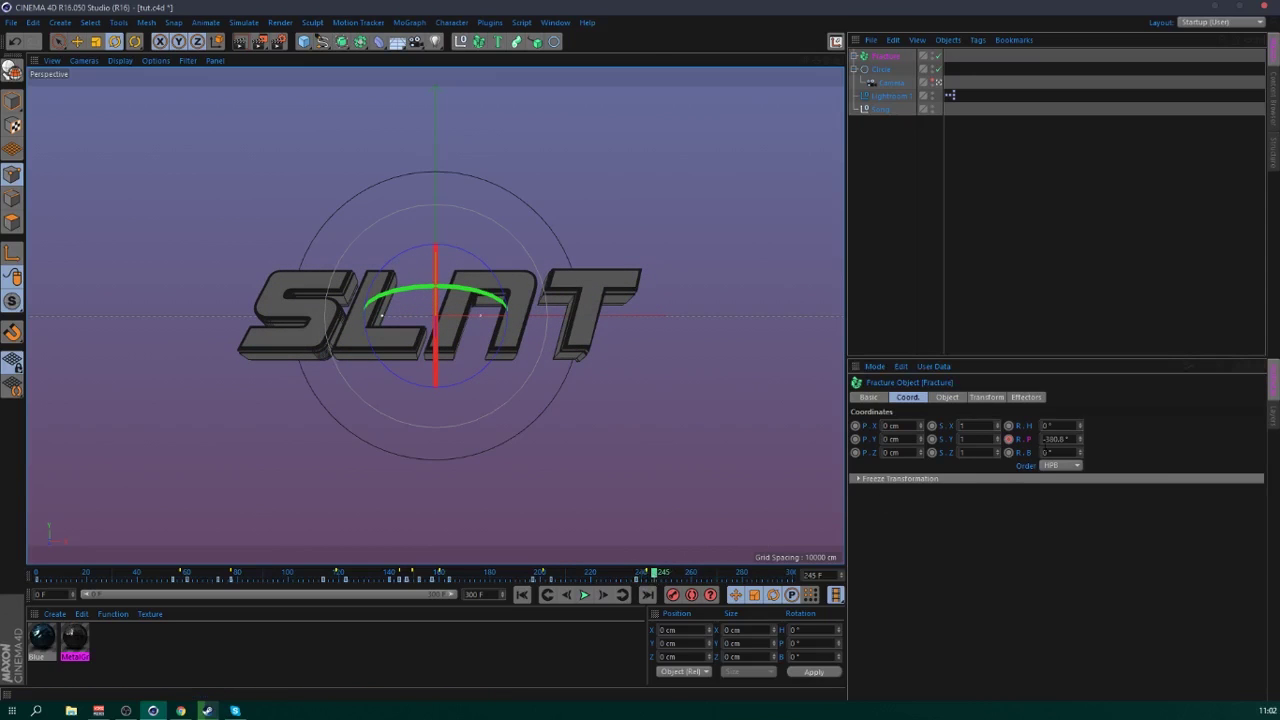
pyautogui.moveTo(1081, 443)
pyautogui.mouseDown()
pyautogui.moveTo(1081, 430)
pyautogui.moveTo(1081, 444)
pyautogui.mouseUp()
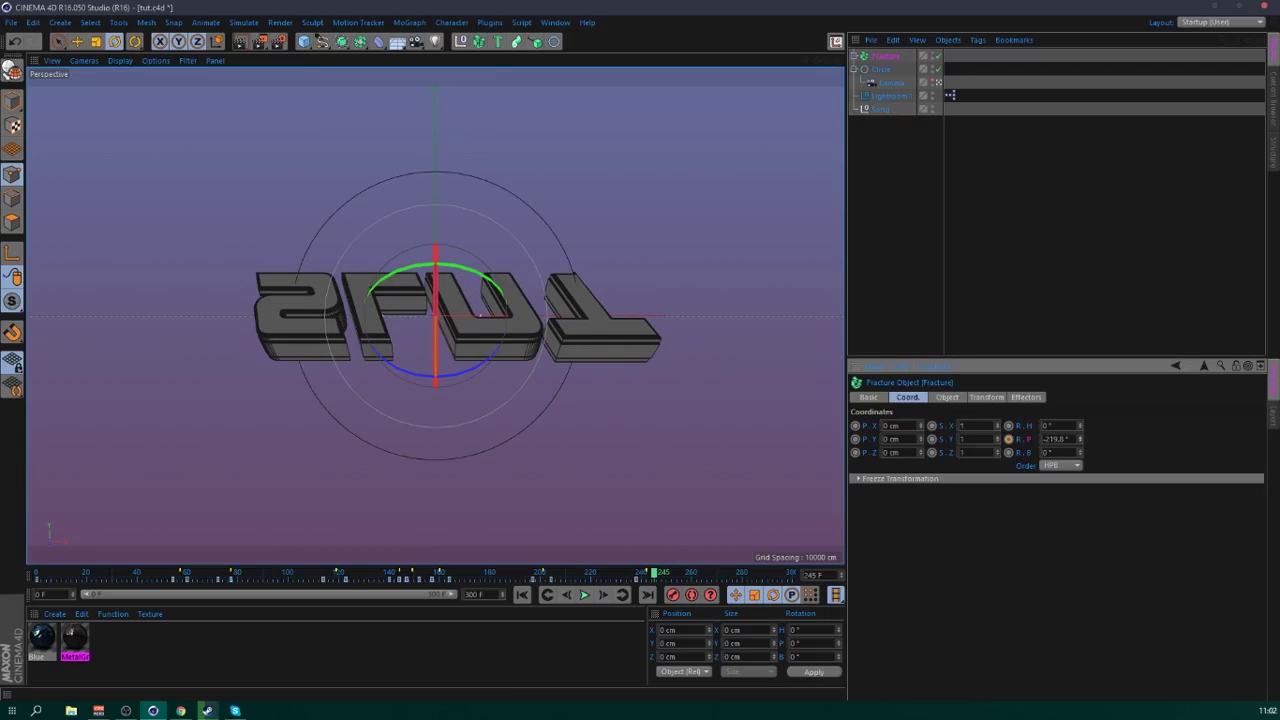
pyautogui.click(688, 574)
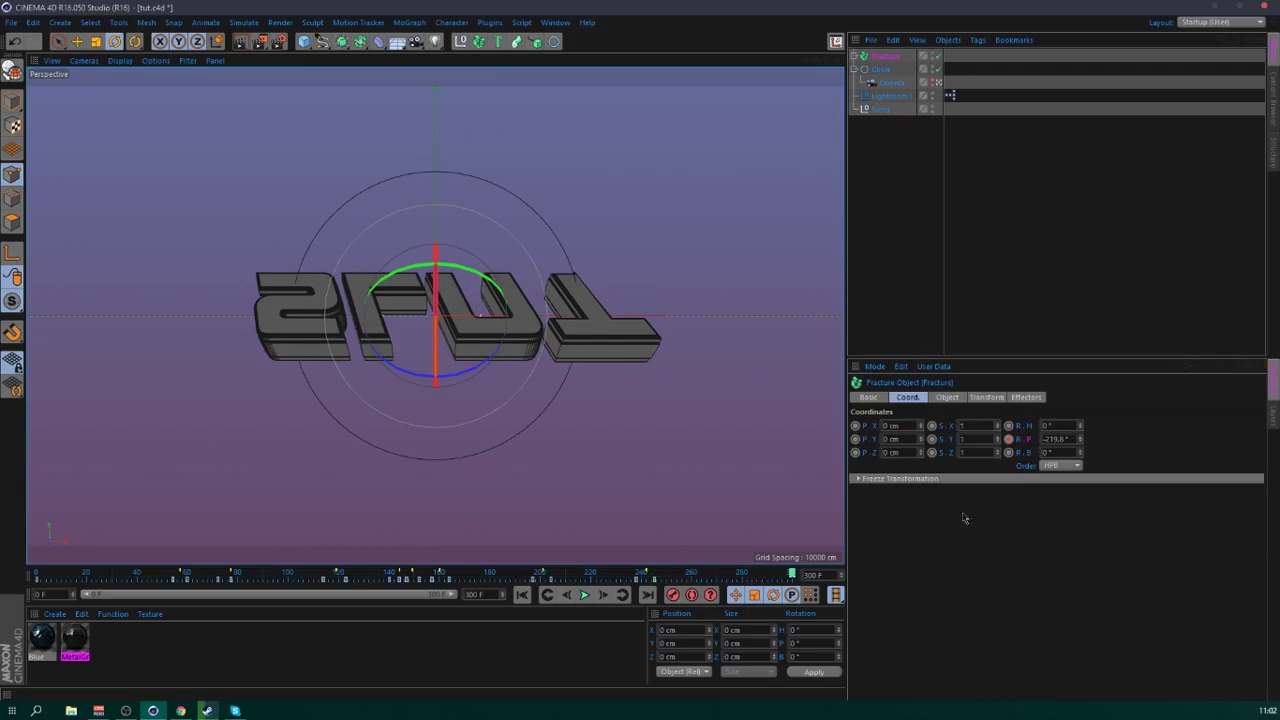
pyautogui.moveTo(1081, 441); pyautogui.dragTo(1081, 434)
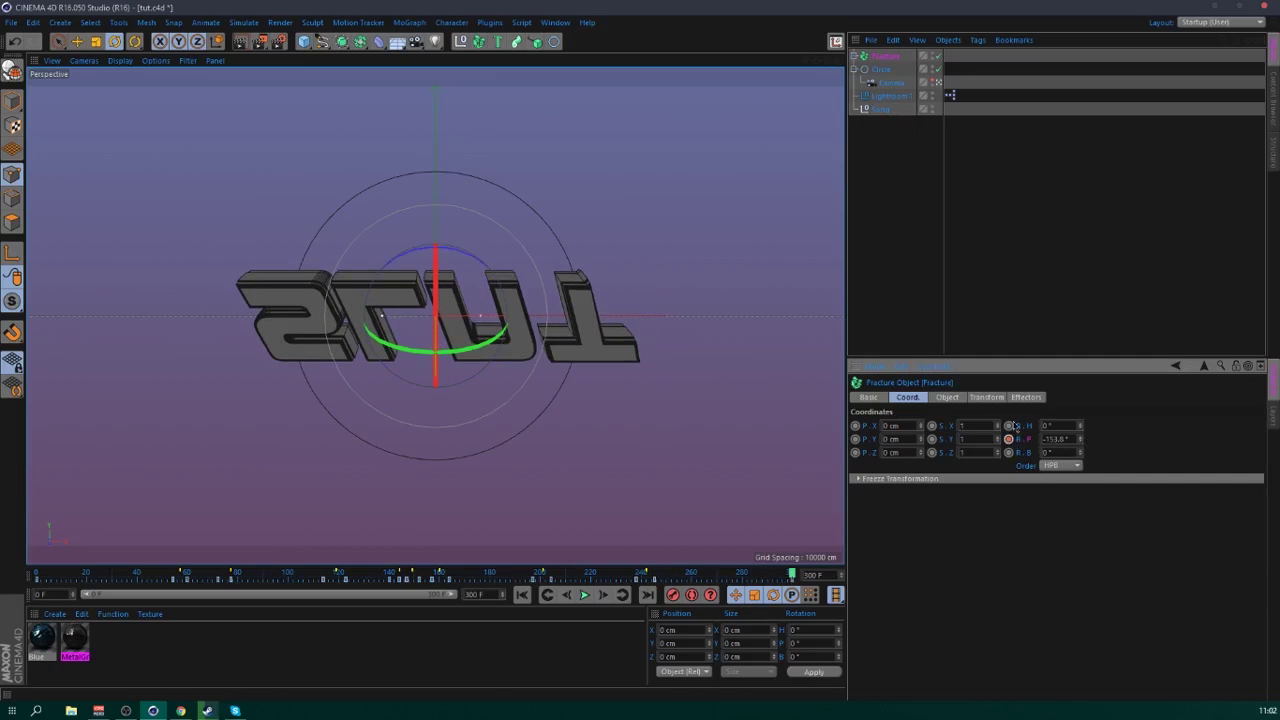
# - Show the F-Curve of the main Fracture's pitch rotation
pyautogui.click(1012, 300)
pyautogui.click(886, 57)
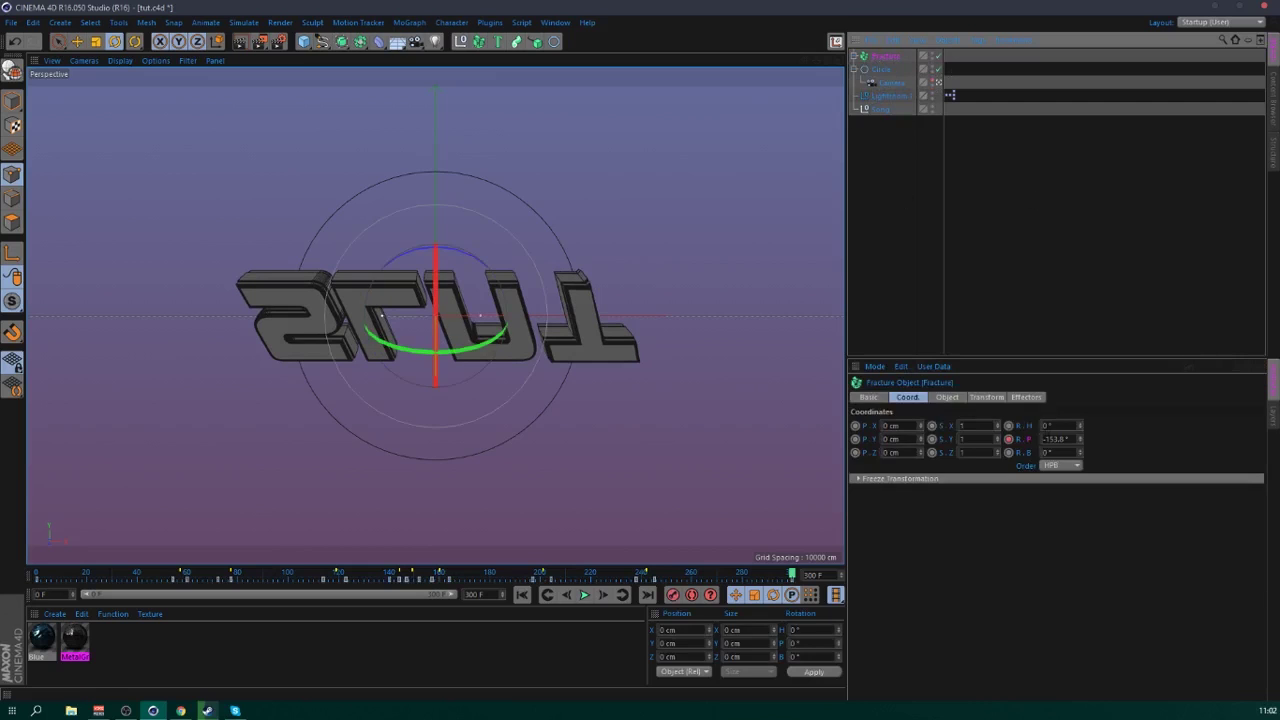
pyautogui.rightClick(1027, 441)
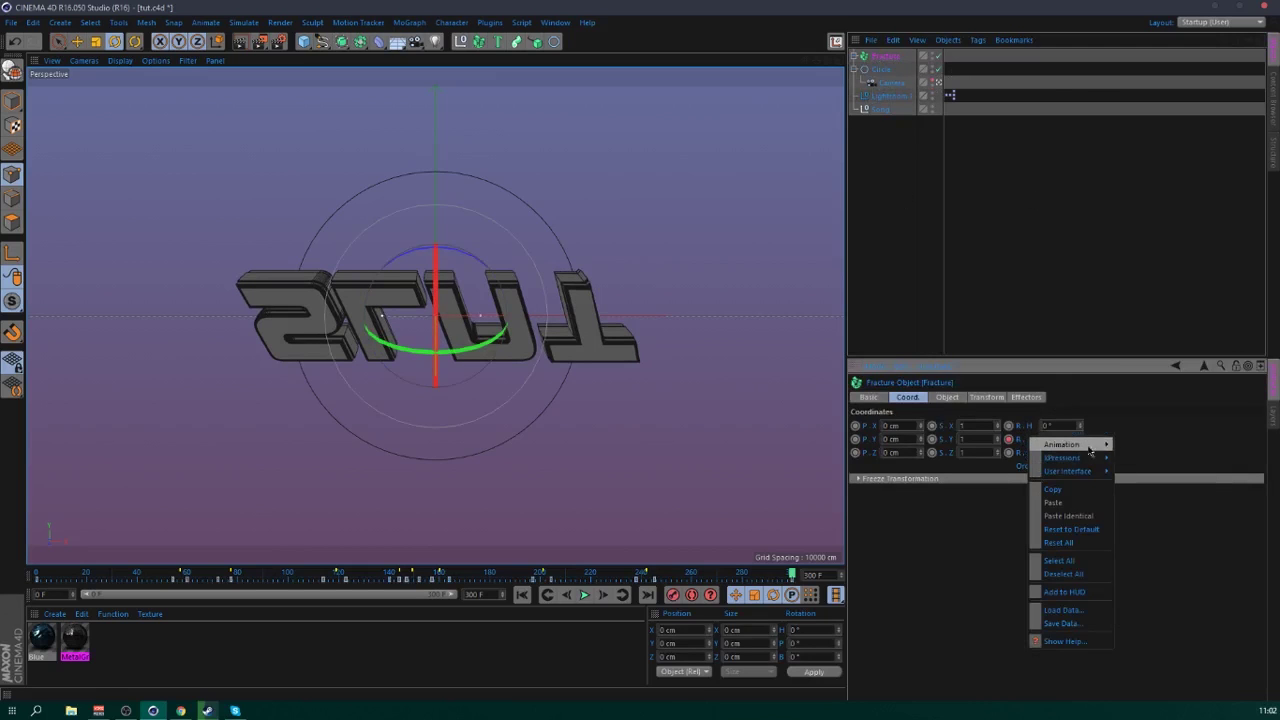
pyautogui.moveTo(1100, 444)
pyautogui.click(1140, 573)
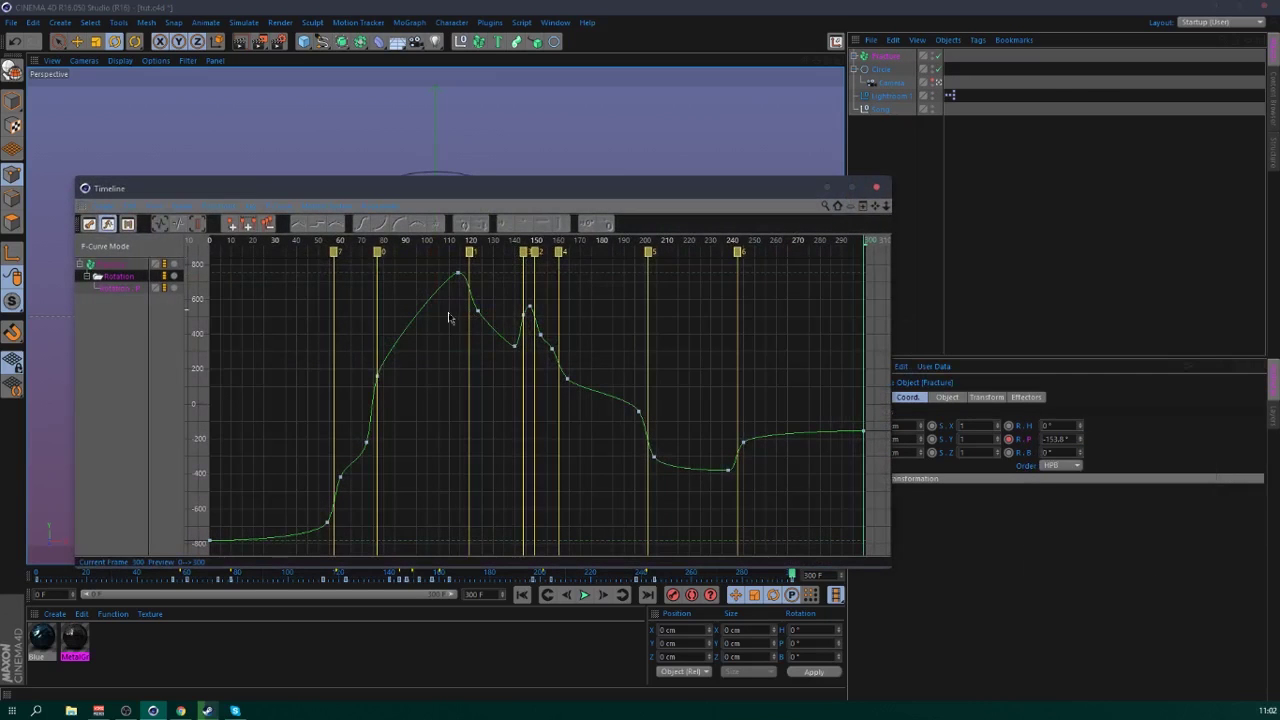
# - Raise the rotation curve's keyframe at frame 54 slightly, to about -650°
pyautogui.click(329, 520)
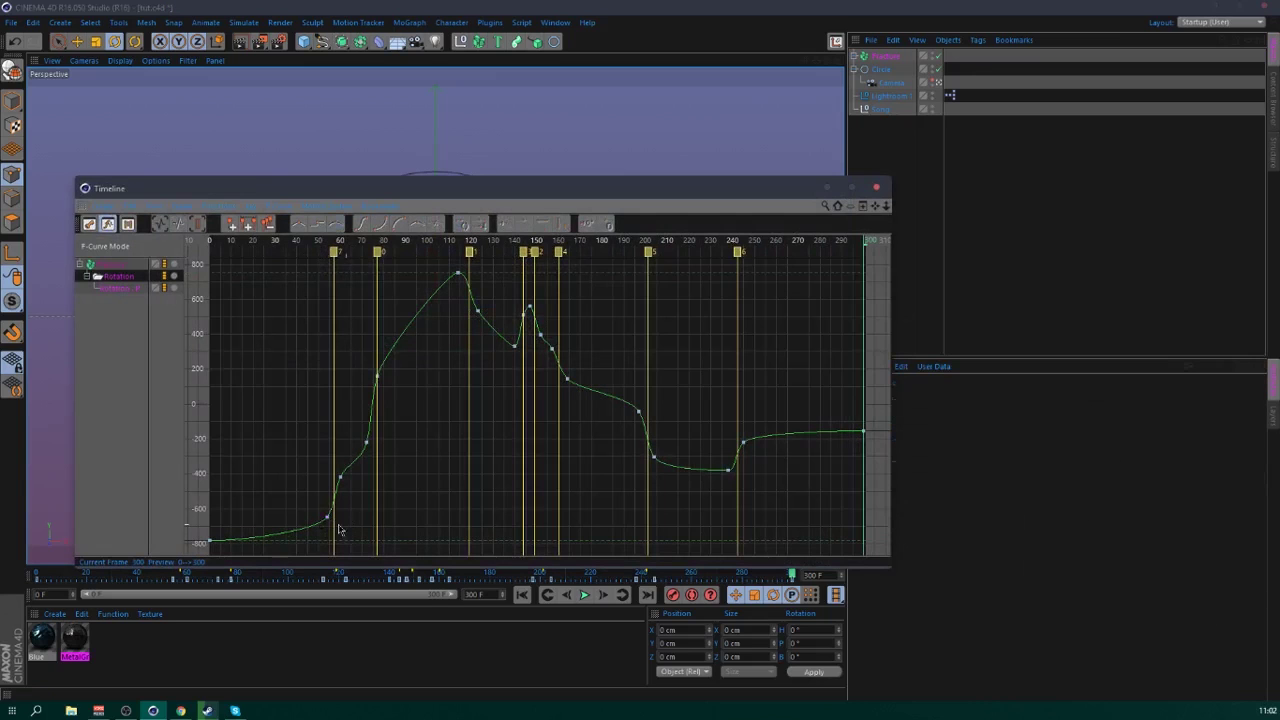
pyautogui.click(327, 518)
pyautogui.moveTo(323, 525); pyautogui.dragTo(326, 532)
pyautogui.click(418, 509)
# - Reposition the Timeline window and enlarge it to give the rotation curve more room
pyautogui.moveTo(650, 195); pyautogui.dragTo(843, 105)
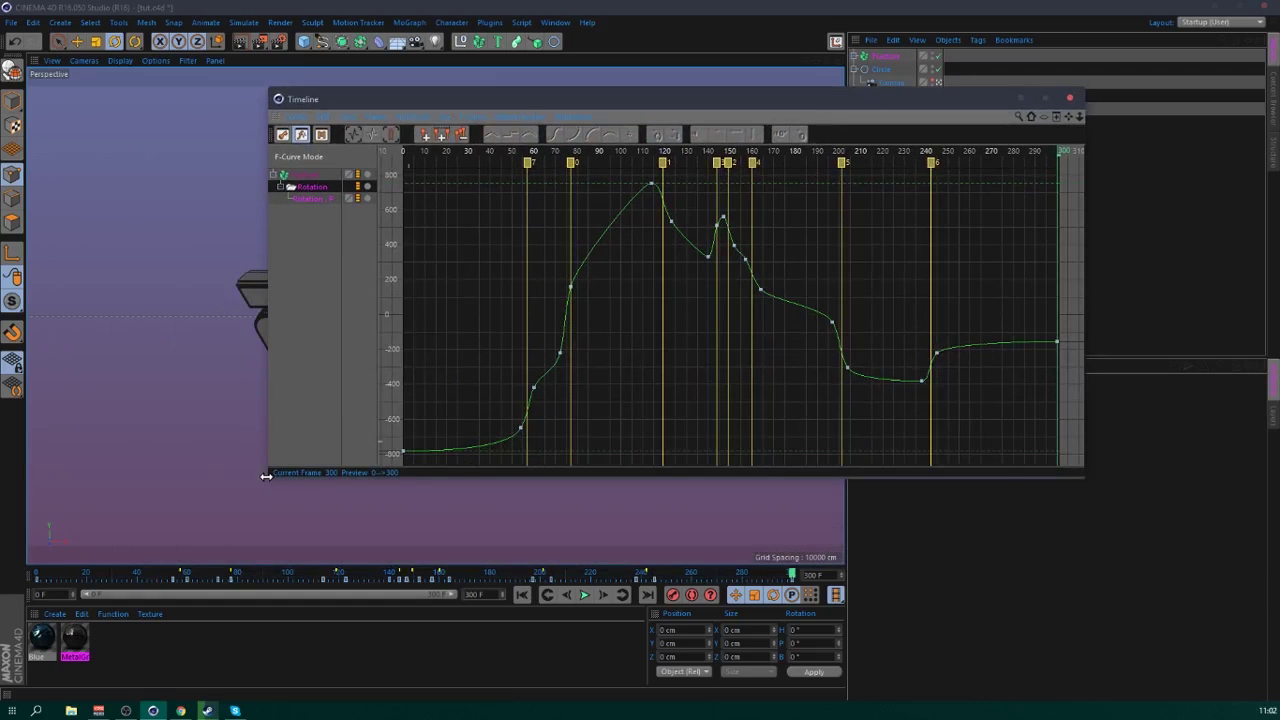
pyautogui.moveTo(266, 476); pyautogui.dragTo(262, 598)
pyautogui.moveTo(256, 546); pyautogui.dragTo(145, 551)
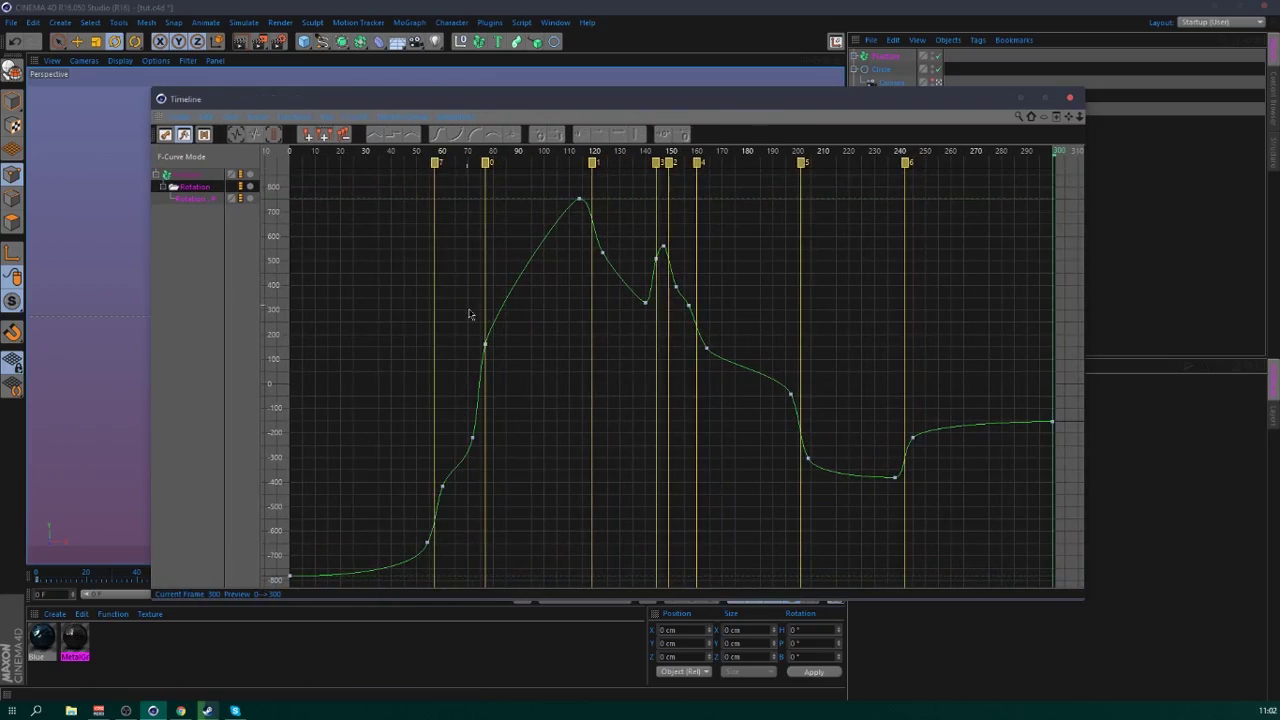
# - Fine-tune the tangents of the rotation curve's keyframes at frames 72 and 60
pyautogui.click(472, 438)
pyautogui.moveTo(469, 457); pyautogui.dragTo(469, 453)
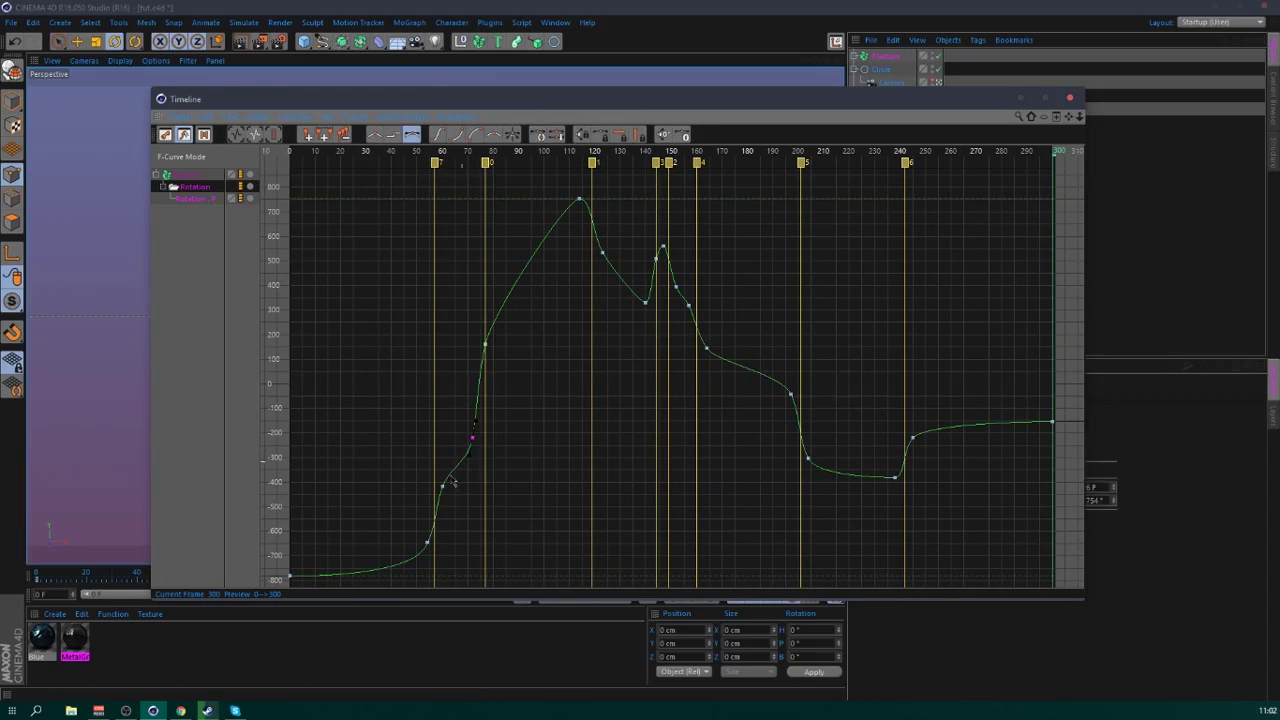
pyautogui.click(442, 487)
pyautogui.click(487, 490)
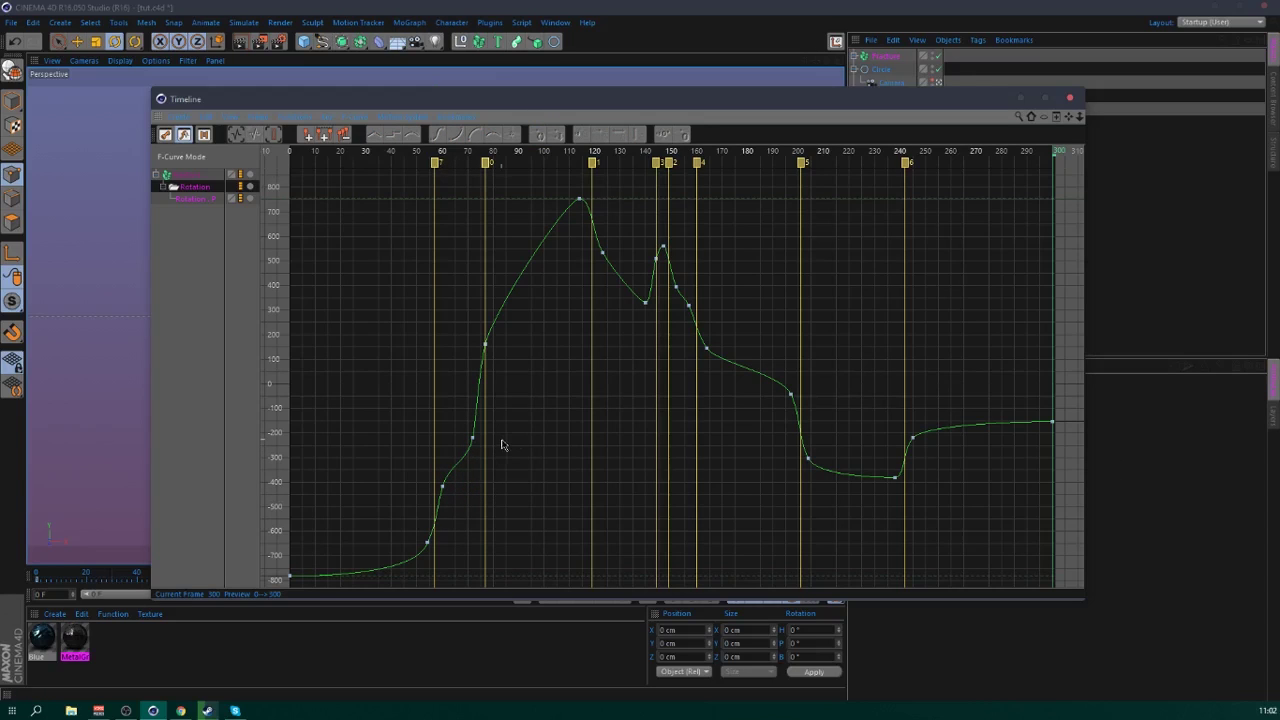
# - Raise the rotation curve's keyframe at frame 238 to about -365° and lower the one at frame 245 to about -240°
pyautogui.click(893, 476)
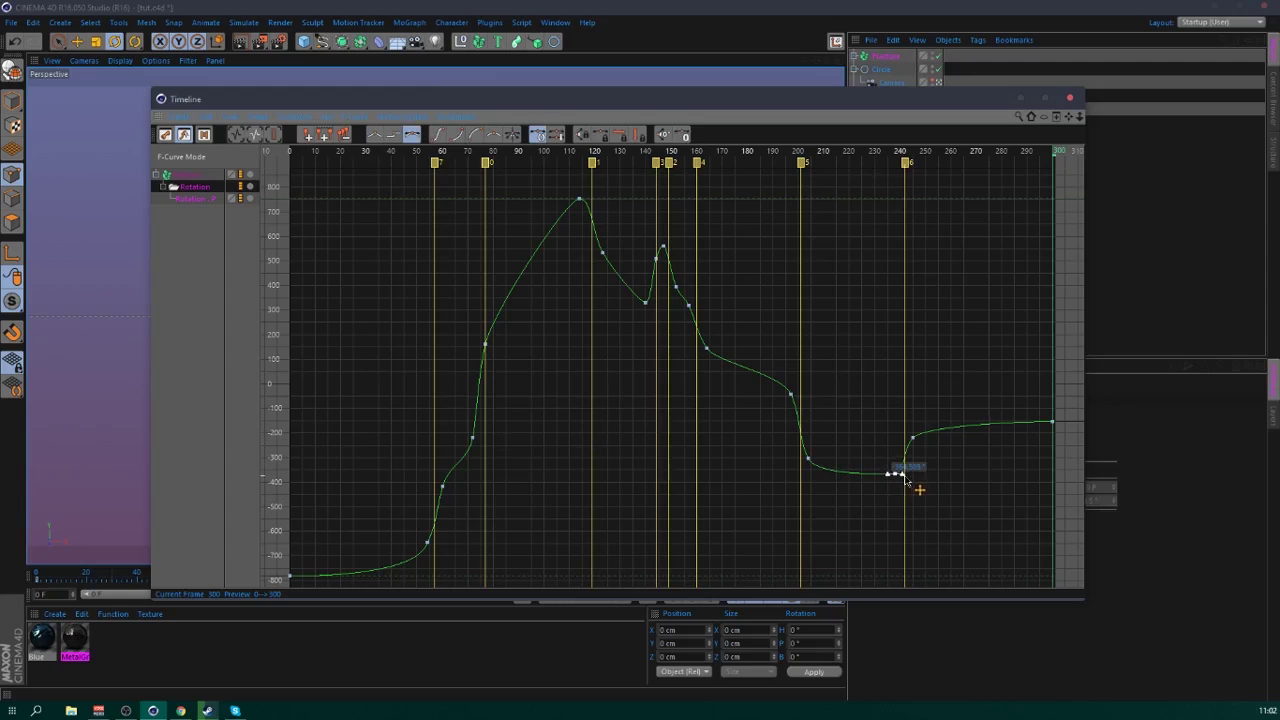
pyautogui.click(920, 478)
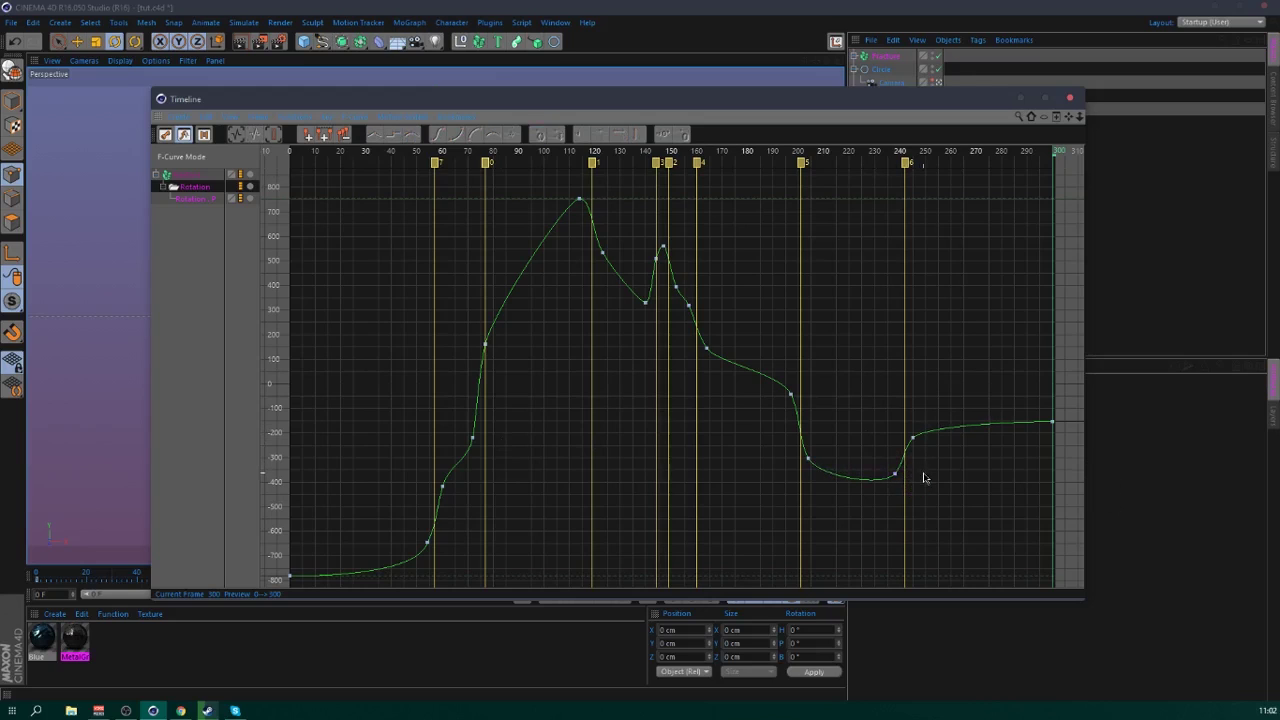
pyautogui.click(913, 438)
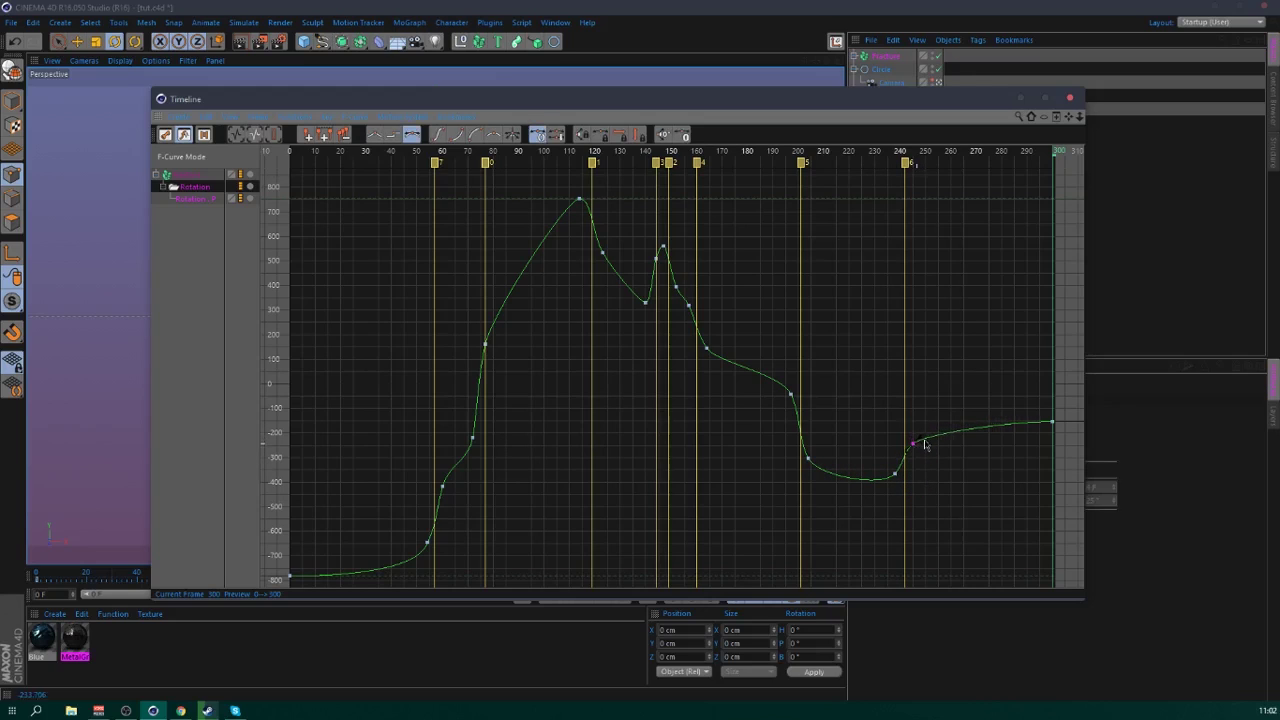
pyautogui.click(931, 482)
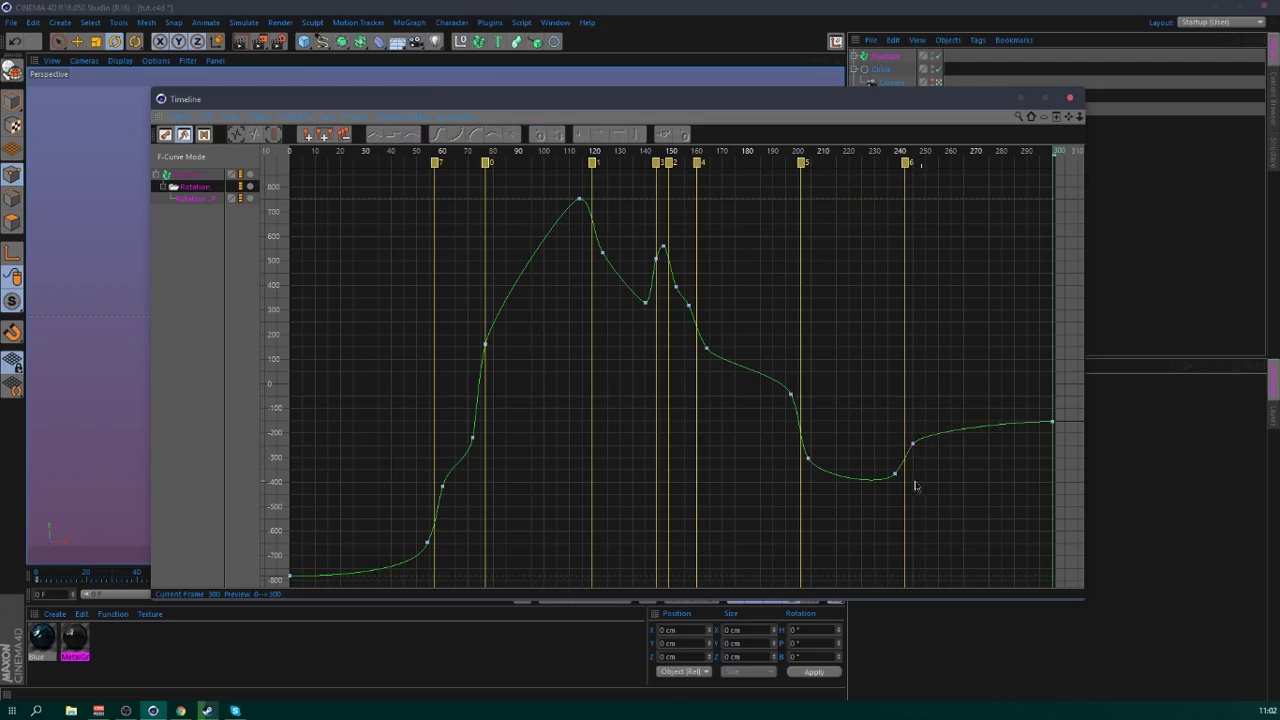
# - Steepen the outgoing tangent of the rotation curve's keyframe just after marker 4, near frame 164
pyautogui.click(705, 350)
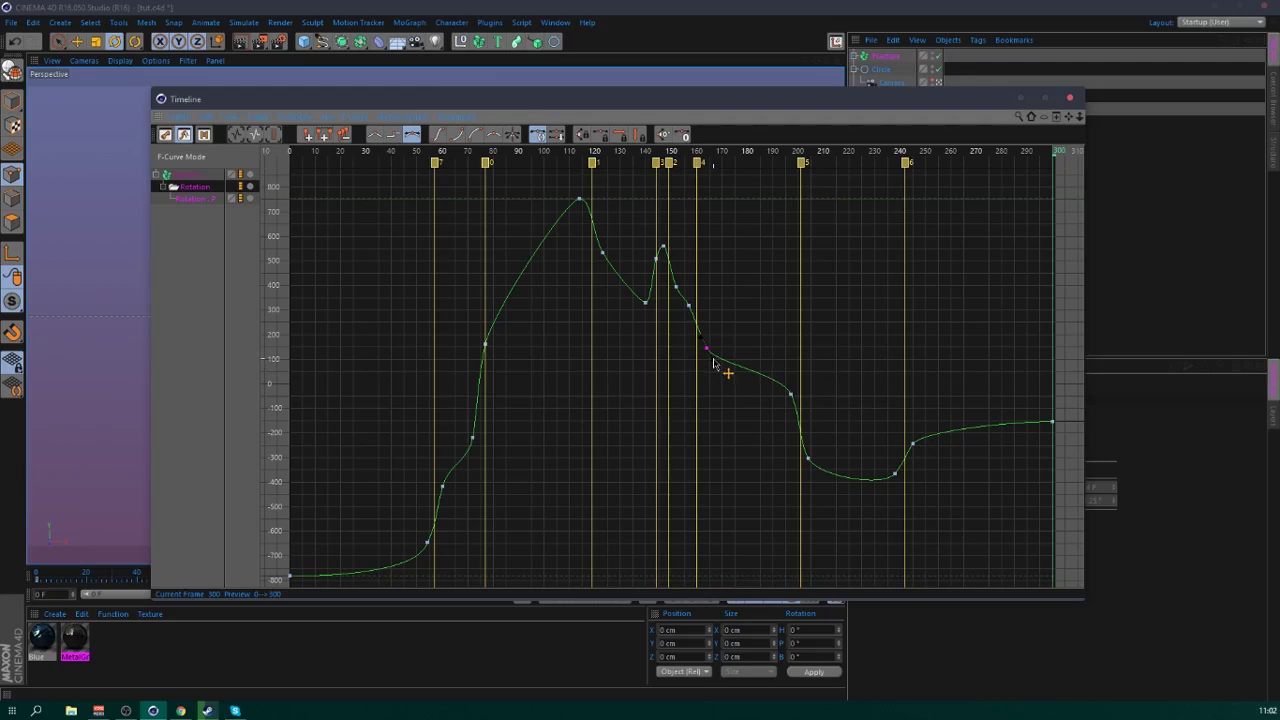
pyautogui.moveTo(713, 361); pyautogui.dragTo(716, 368)
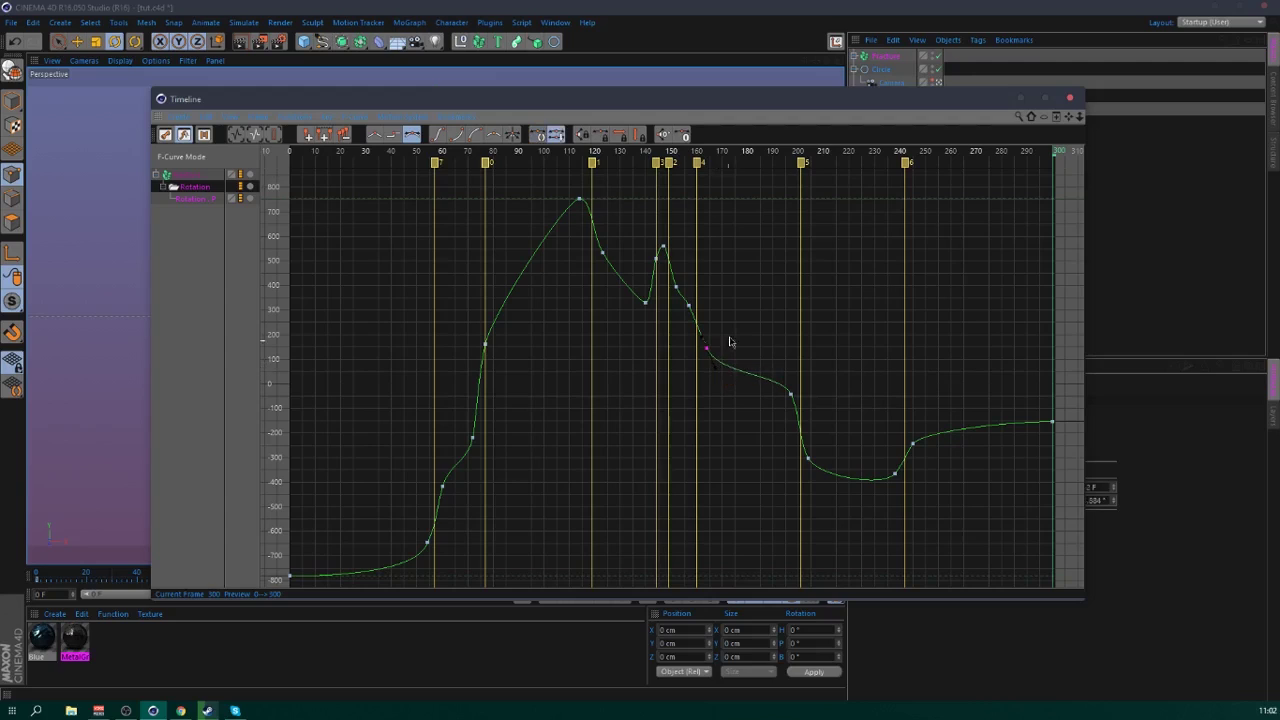
pyautogui.click(716, 340)
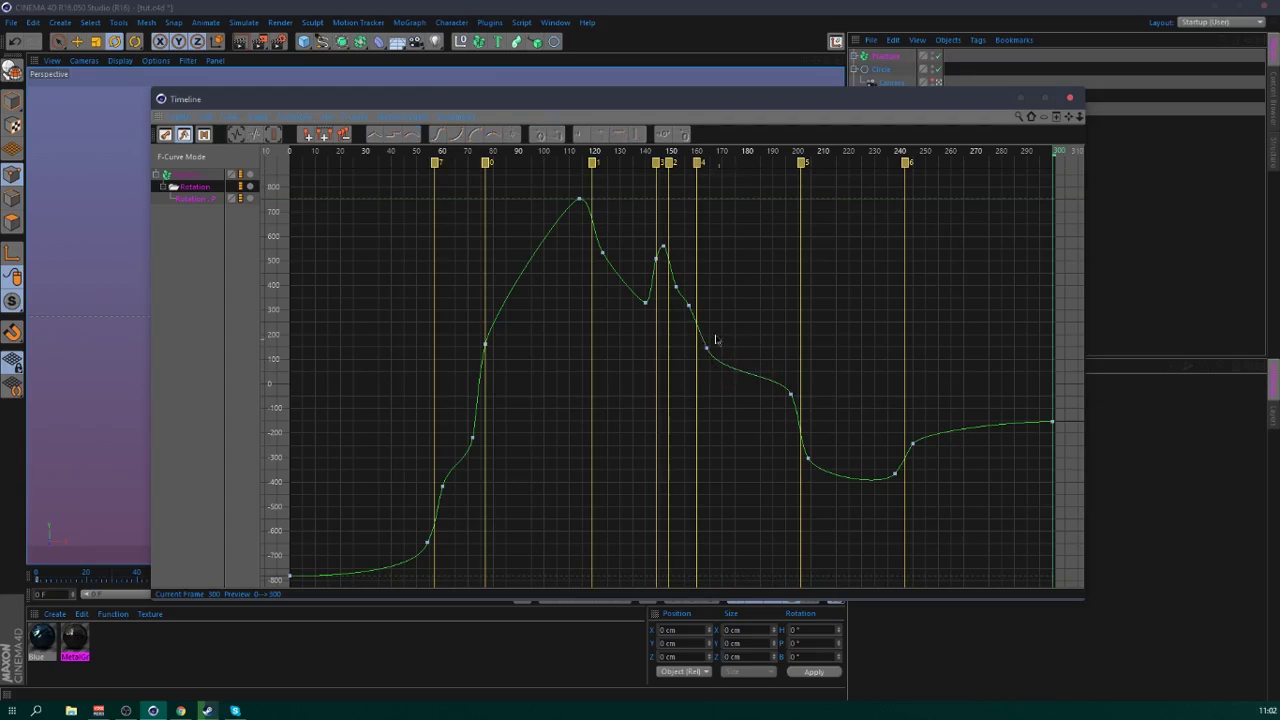
# - Bend the curve into a rounded dip between frames 123 and 140, raising the frame 140 keyframe to about 345°
pyautogui.click(602, 252)
pyautogui.moveTo(606, 270); pyautogui.dragTo(630, 316)
pyautogui.click(647, 302)
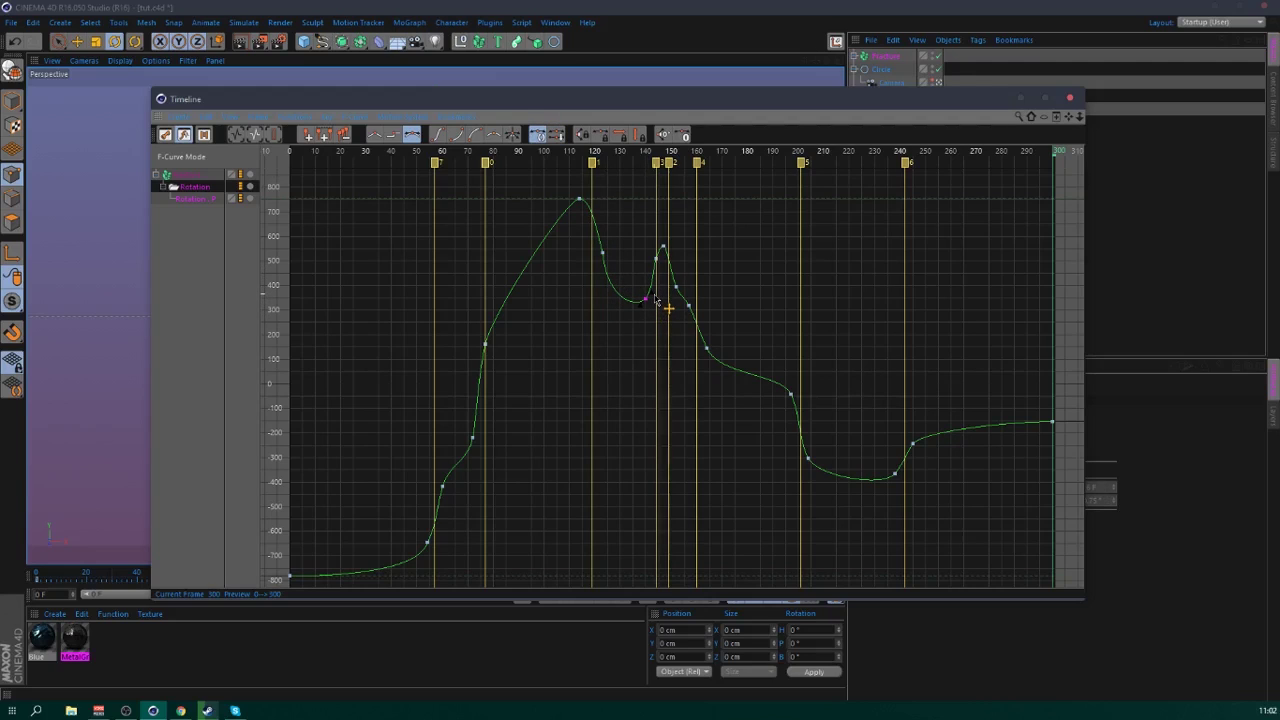
# - Round out the curve's rise after frame 77 and lower the peak keyframe near frame 114 to about 710°
pyautogui.moveTo(482, 328); pyautogui.dragTo(504, 224)
pyautogui.click(498, 417)
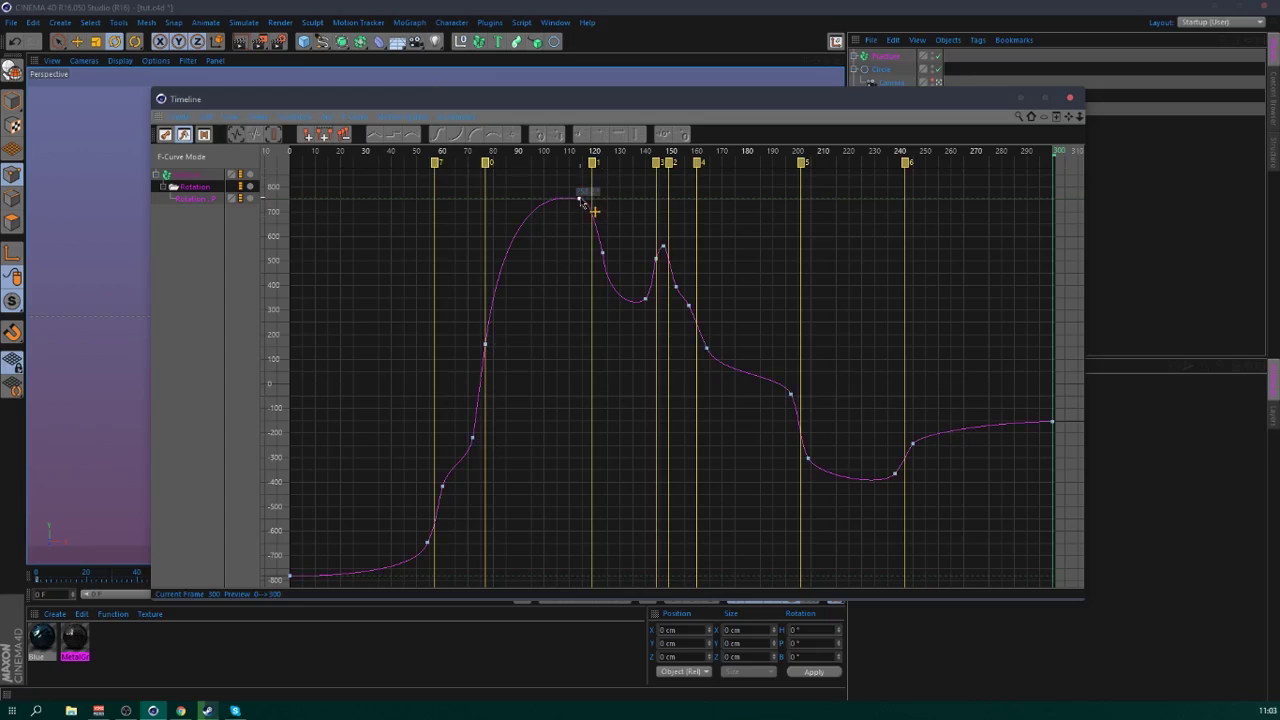
pyautogui.moveTo(581, 199); pyautogui.dragTo(591, 219)
pyautogui.click(614, 244)
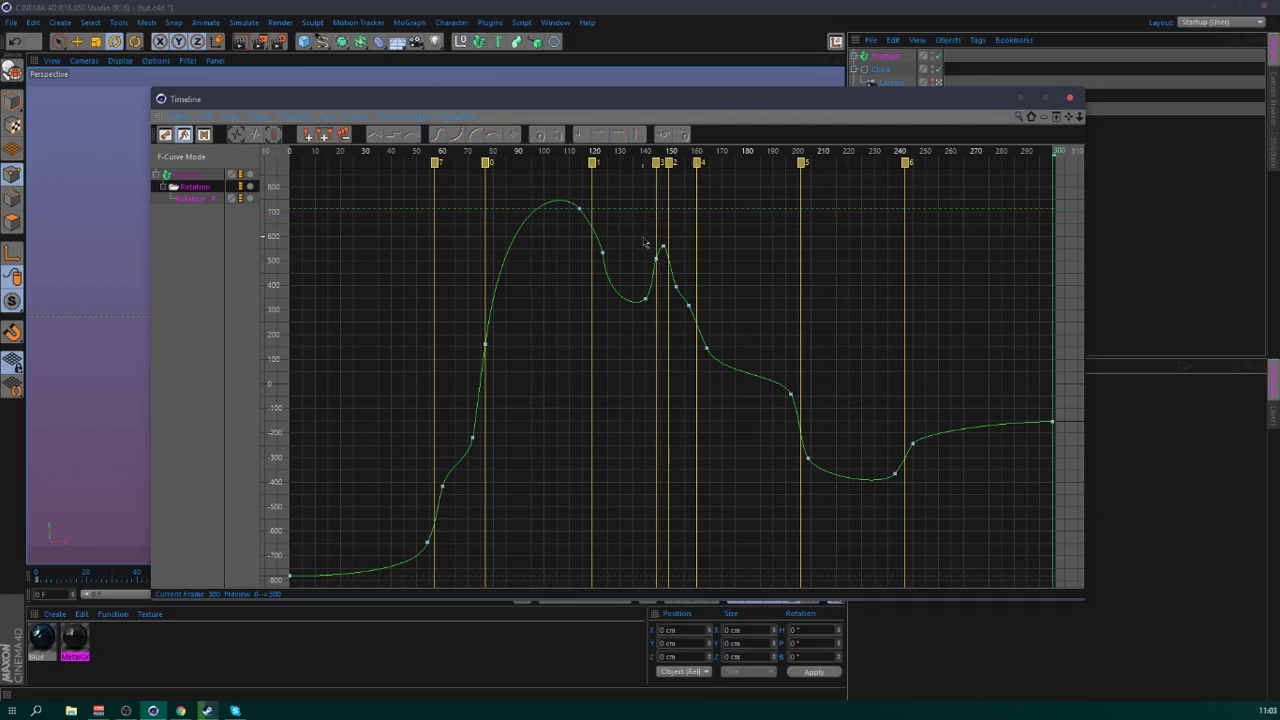
# - Raise the last rotation keyframe at frame 300 to about -133° and lower the frame 245 keyframe slightly to about -255°
pyautogui.moveTo(645, 242); pyautogui.dragTo(714, 322)
pyautogui.moveTo(1053, 421); pyautogui.dragTo(1054, 416)
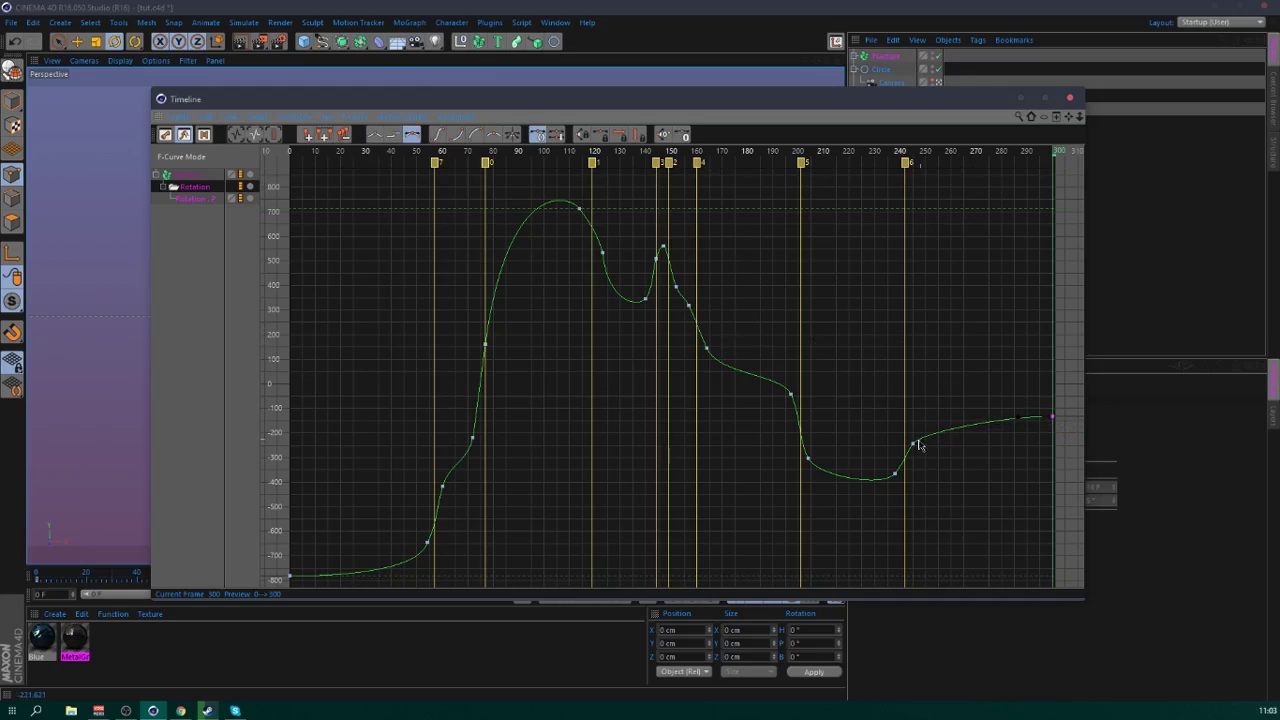
pyautogui.moveTo(913, 443); pyautogui.dragTo(923, 434)
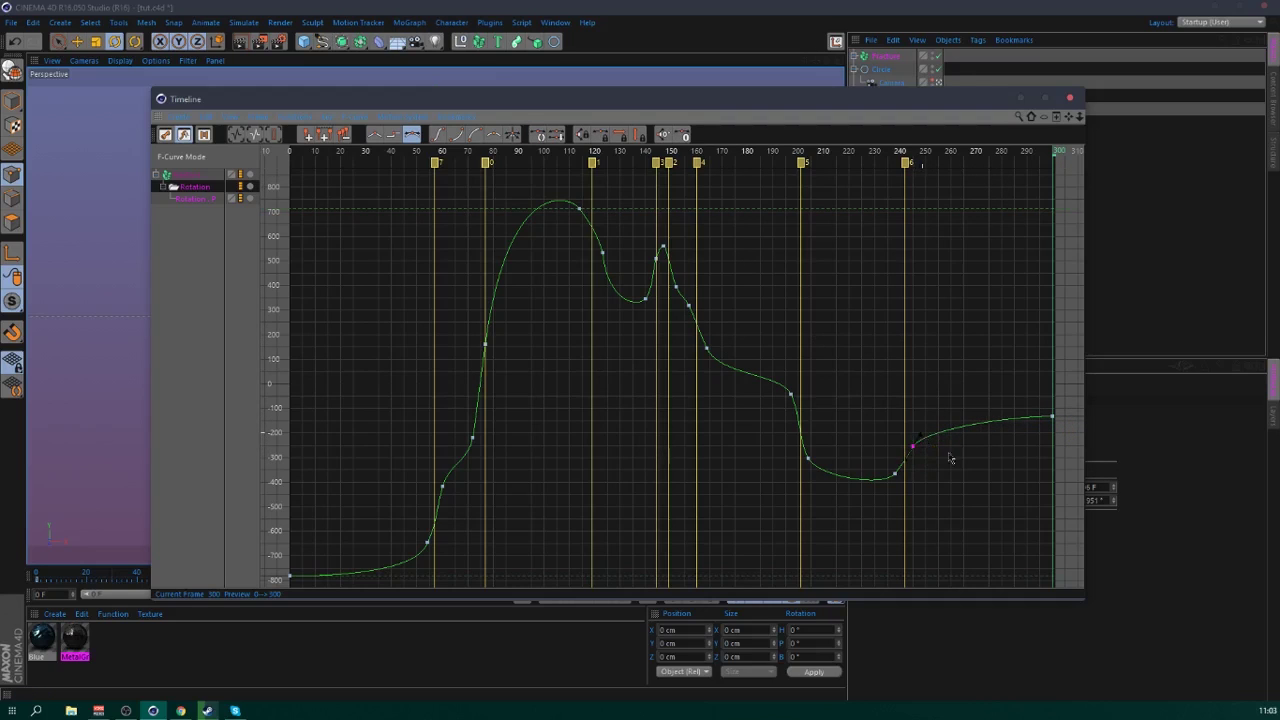
pyautogui.click(950, 457)
# - Close the Timeline window and play back the animation from the start, replaying the section around markers 7 and 0
pyautogui.click(1069, 97)
pyautogui.click(523, 595)
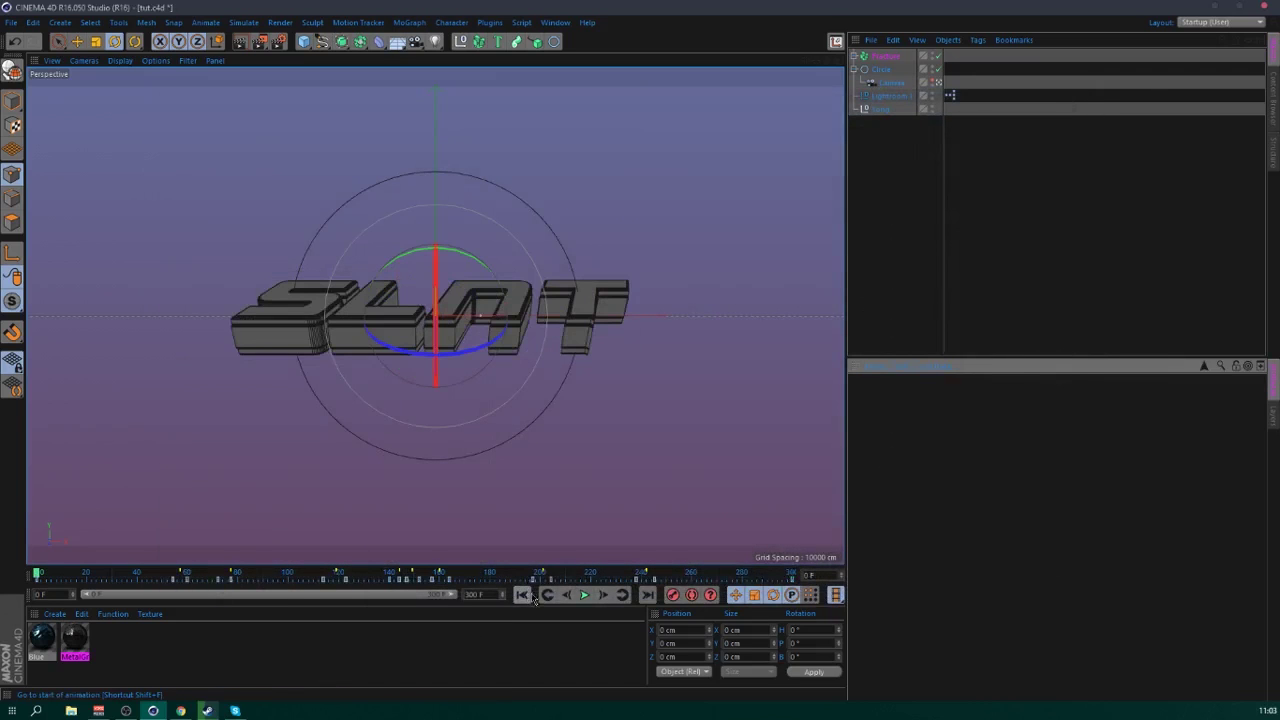
pyautogui.click(585, 595)
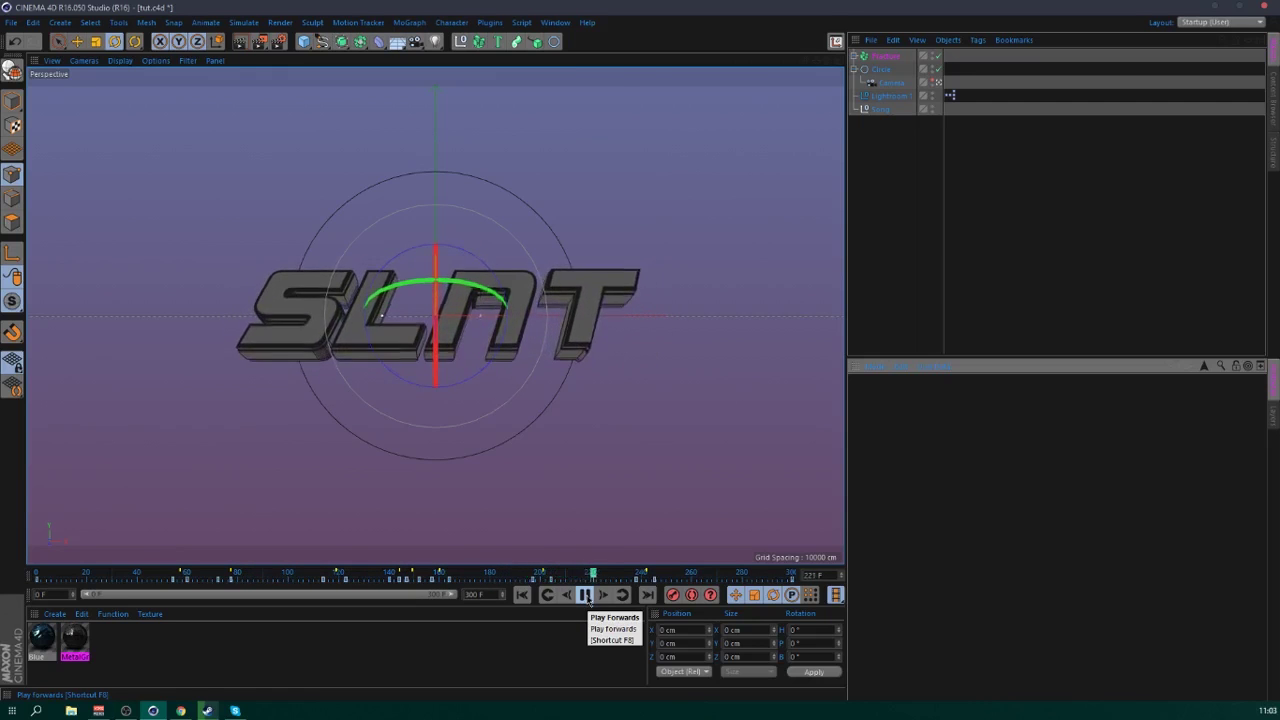
pyautogui.click(585, 595)
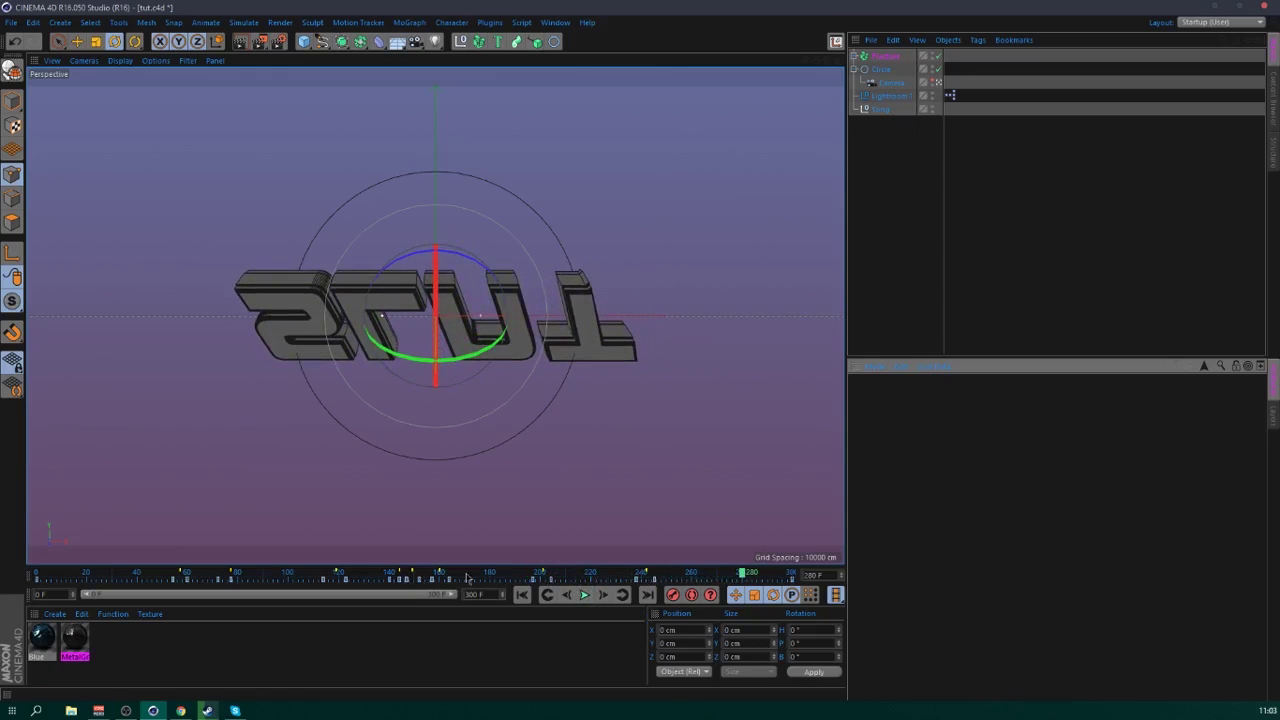
pyautogui.moveTo(207, 573); pyautogui.dragTo(88, 573)
pyautogui.click(585, 595)
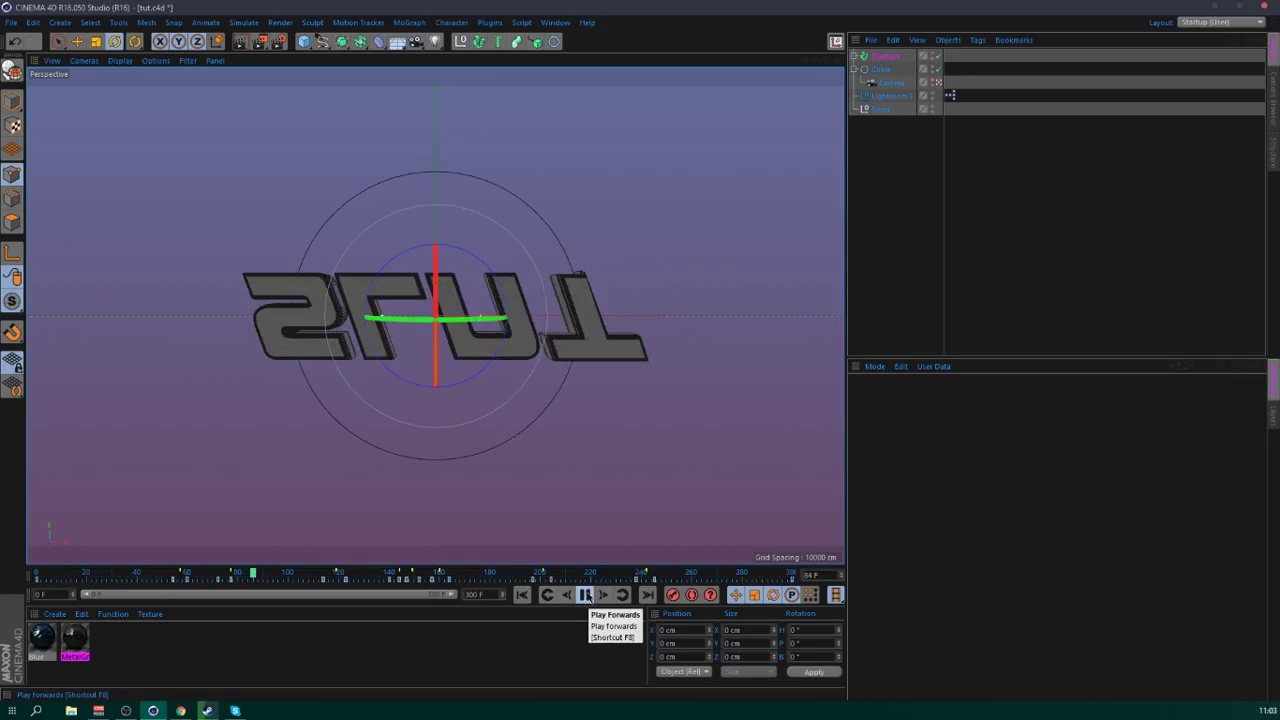
pyautogui.click(585, 595)
# - Delete the three earliest rotation keyframes, at frames 0, 54 and 60
pyautogui.moveTo(207, 578); pyautogui.dragTo(36, 586)
pyautogui.rightClick(36, 586)
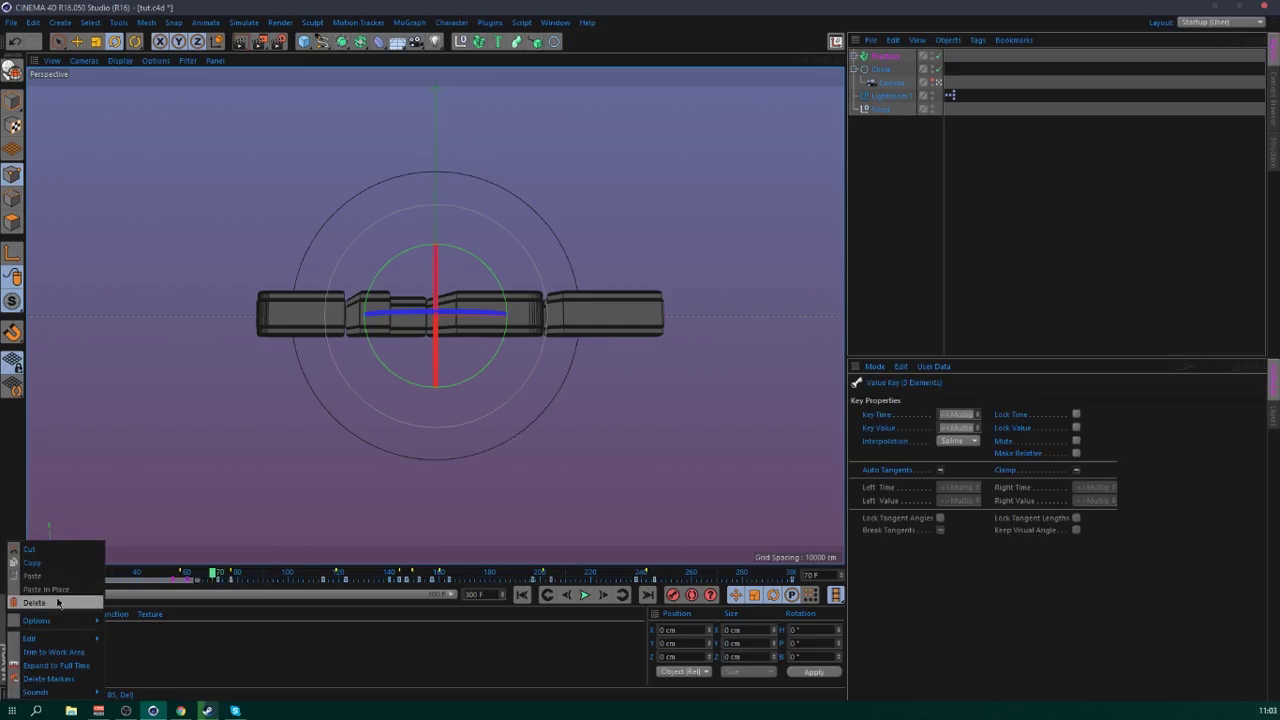
pyautogui.click(57, 602)
# - Try keyframing the Fracture's pitch rotation at -247.6° on frame 61 and delete the added keyframes again
pyautogui.moveTo(259, 586); pyautogui.dragTo(259, 587)
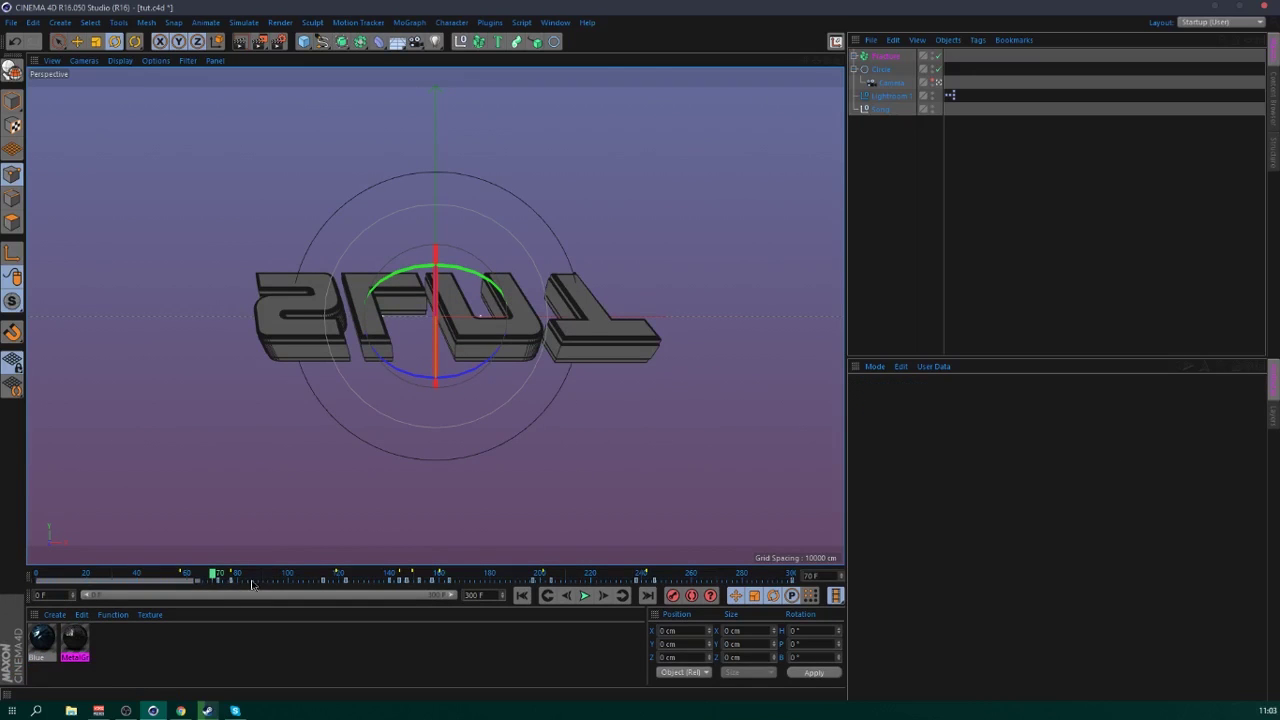
pyautogui.click(251, 581)
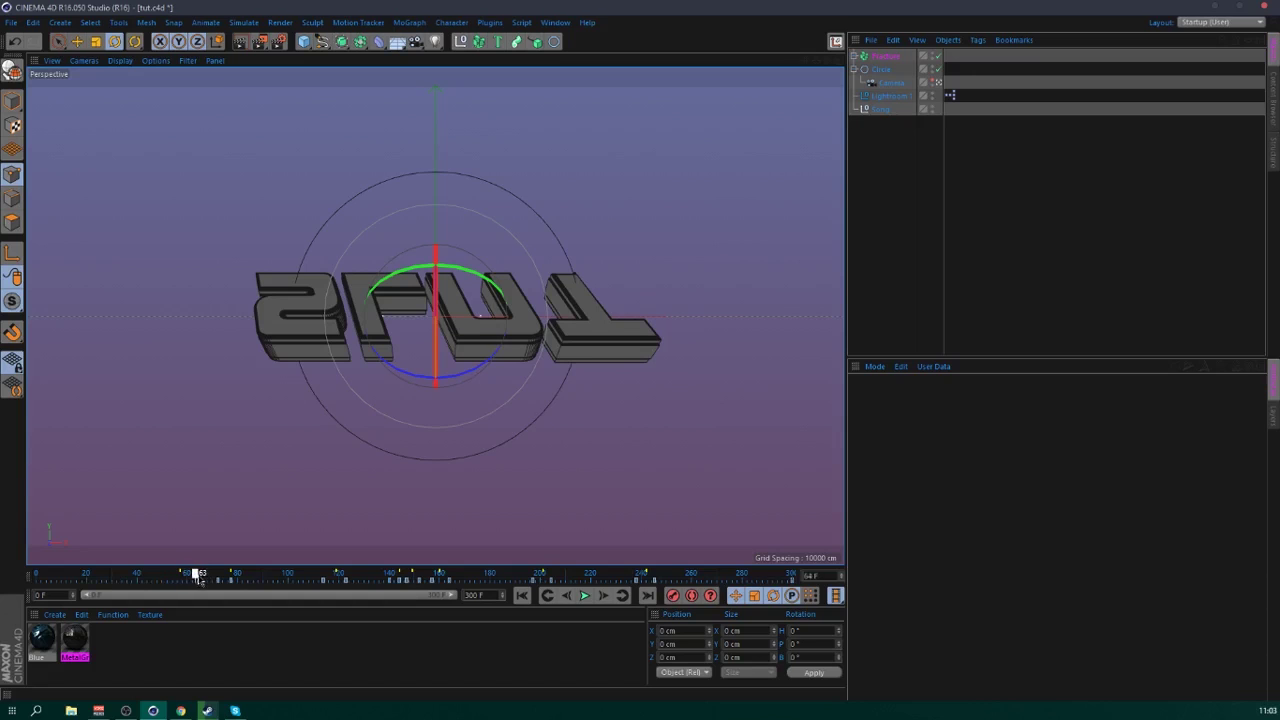
pyautogui.moveTo(218, 580); pyautogui.dragTo(219, 583)
pyautogui.moveTo(436, 330); pyautogui.dragTo(540, 405)
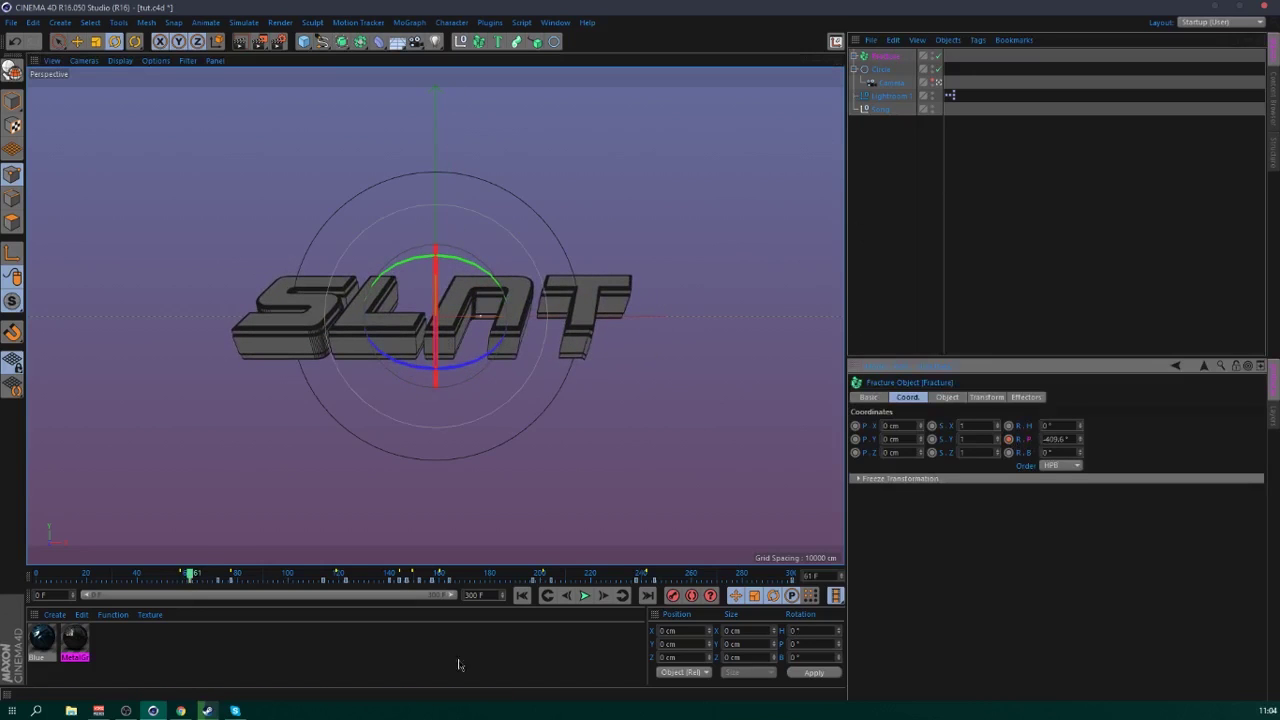
pyautogui.moveTo(200, 578)
pyautogui.mouseDown()
pyautogui.moveTo(222, 580)
pyautogui.moveTo(189, 586)
pyautogui.mouseUp()
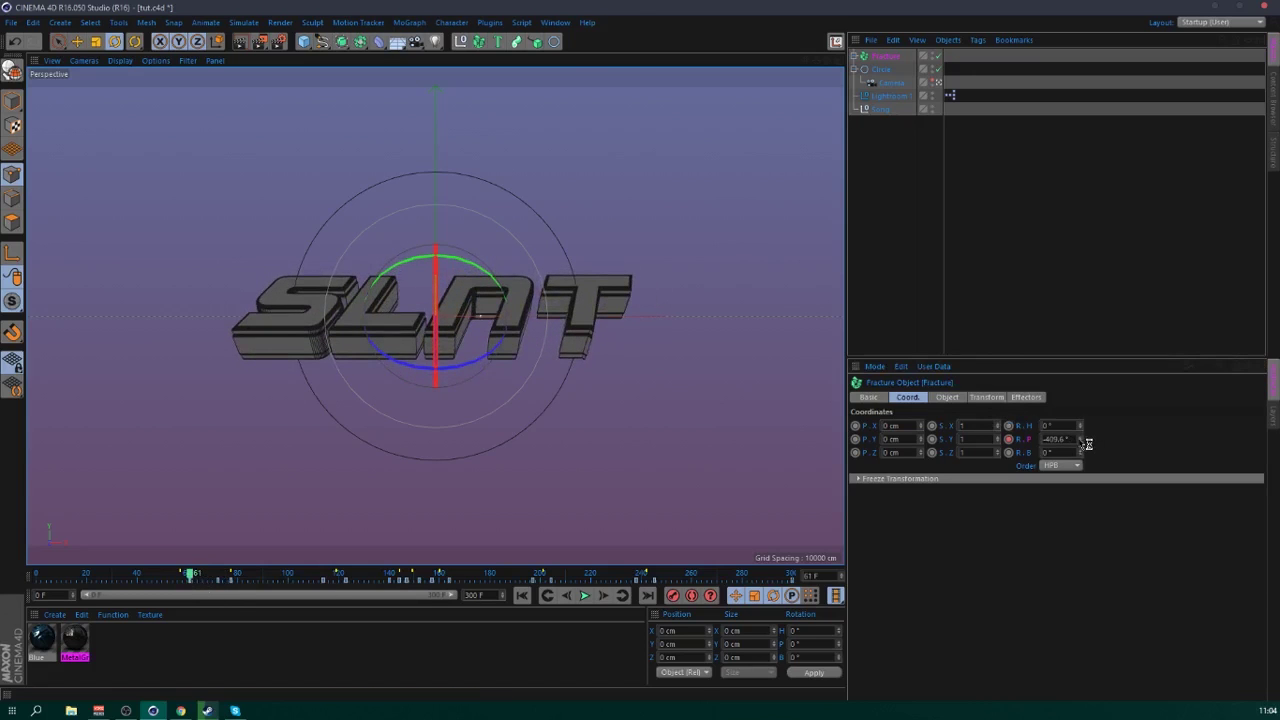
pyautogui.moveTo(1080, 439); pyautogui.dragTo(1014, 448)
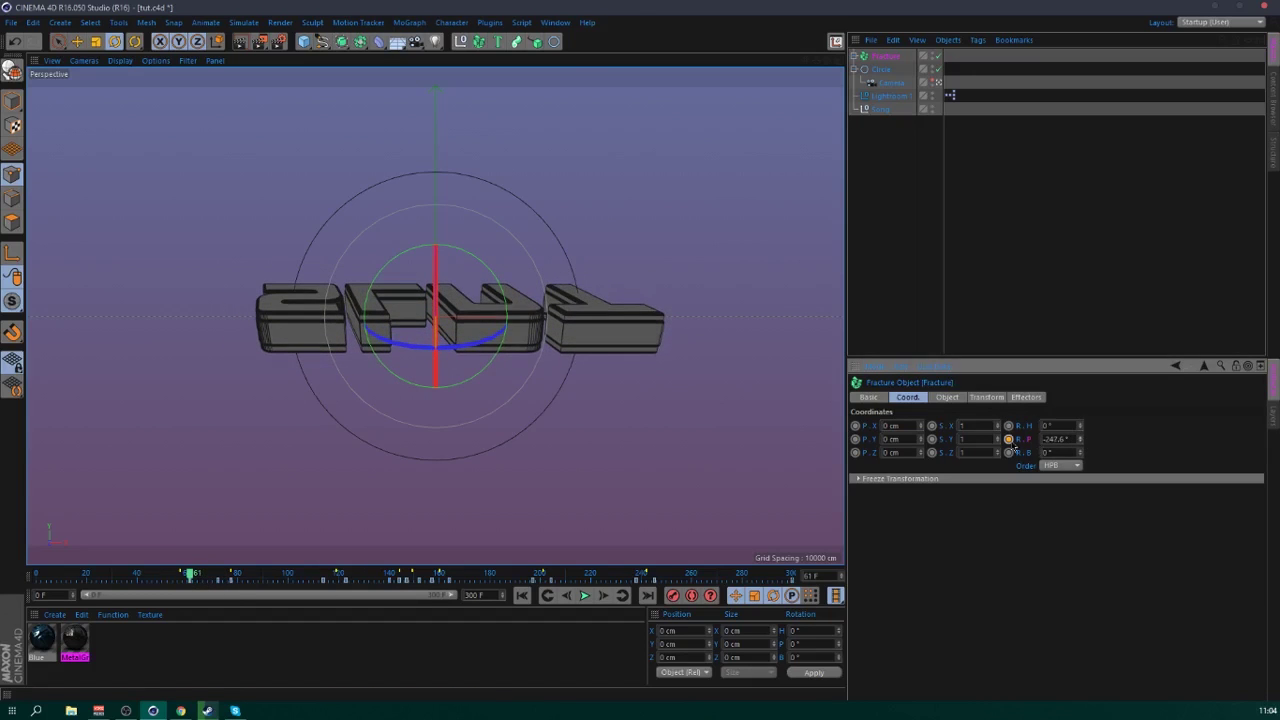
pyautogui.moveTo(189, 578)
pyautogui.mouseDown()
pyautogui.moveTo(224, 580)
pyautogui.moveTo(196, 585)
pyautogui.mouseUp()
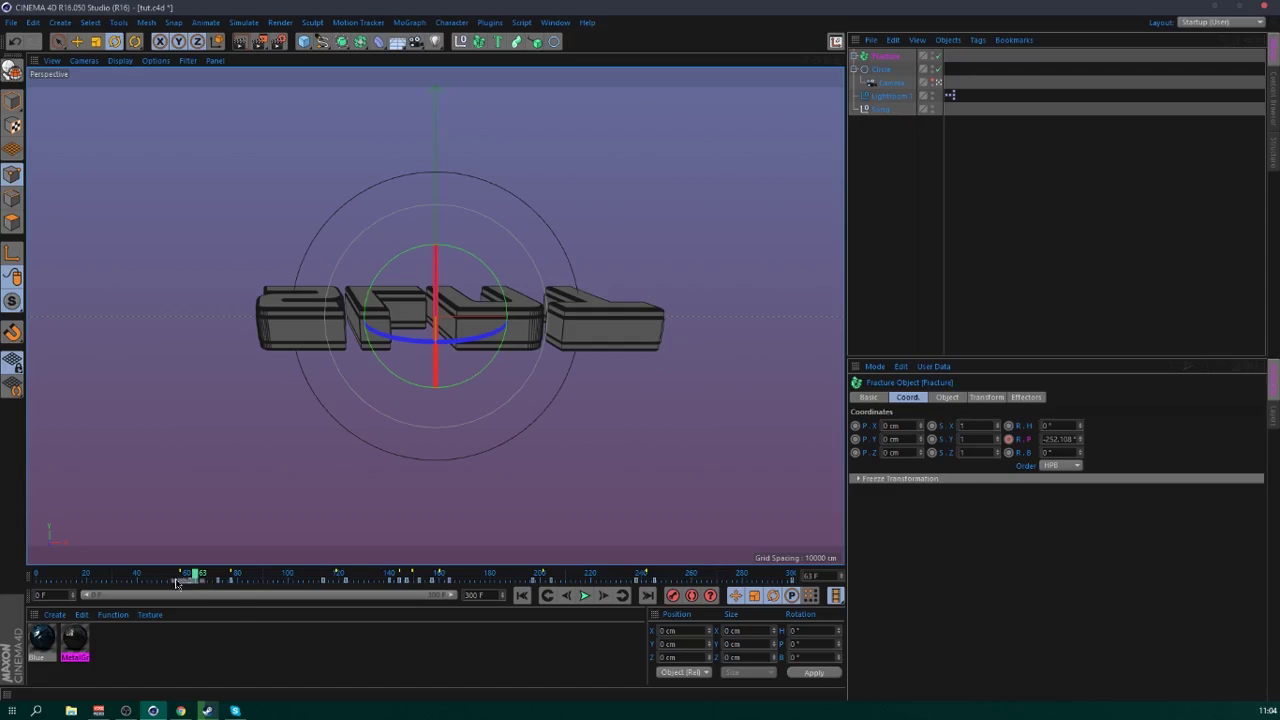
pyautogui.rightClick(180, 582)
pyautogui.click(188, 603)
# - Move the 161.2° rotation keyframe from marker 0 to frame 81
pyautogui.click(36, 576)
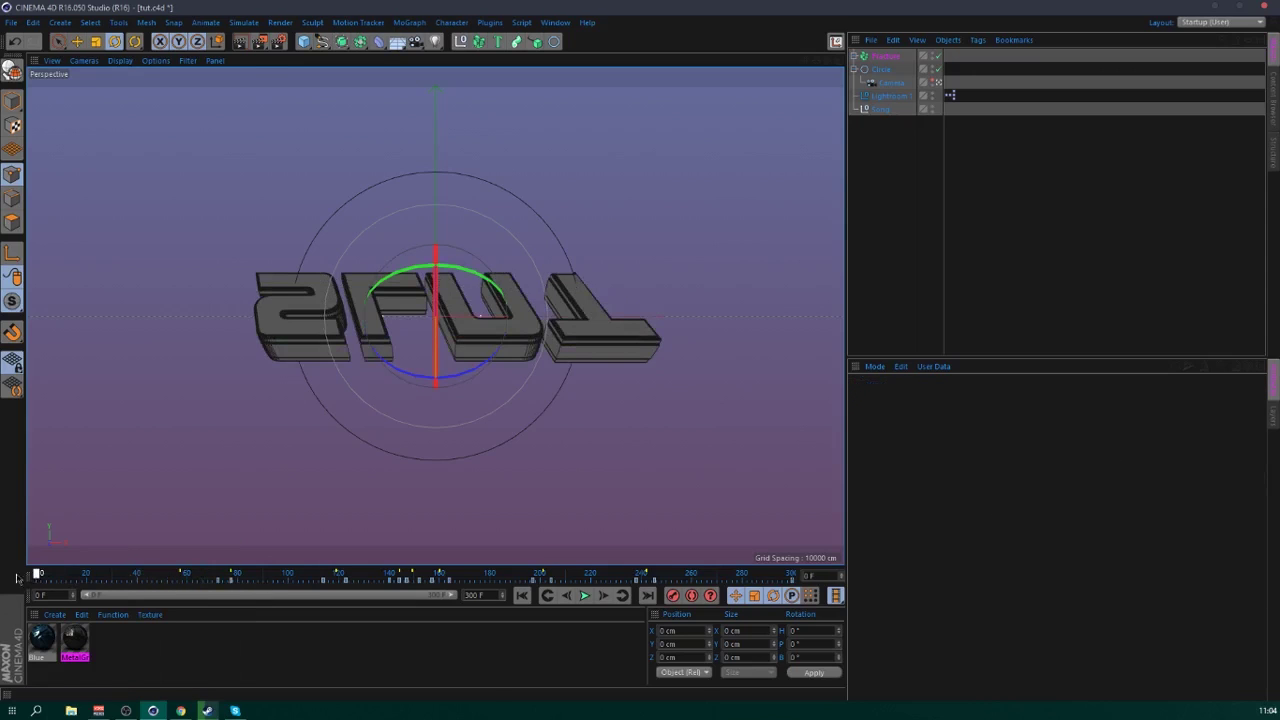
pyautogui.moveTo(150, 577); pyautogui.dragTo(220, 581)
pyautogui.click(228, 580)
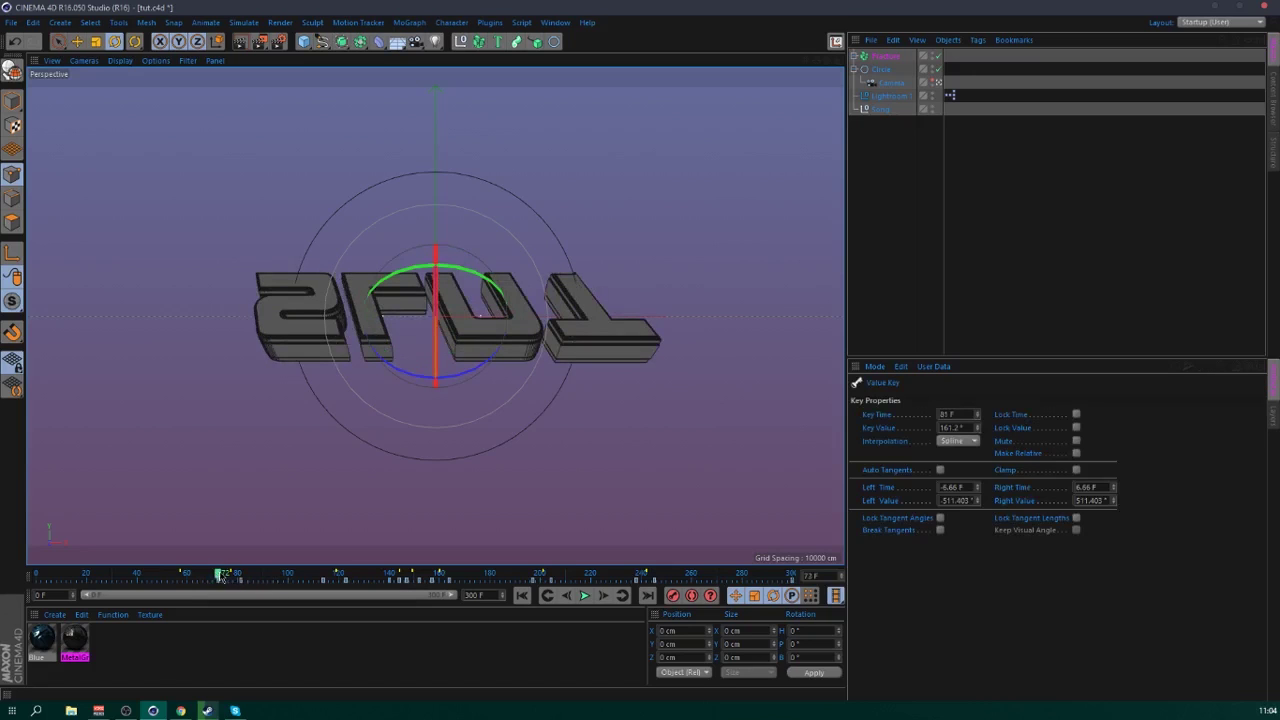
# - Keyframe the Fracture's pitch rotation at -398.4° on frame 61 and play the animation from frame 54
pyautogui.moveTo(222, 578)
pyautogui.mouseDown()
pyautogui.moveTo(236, 579)
pyautogui.moveTo(206, 581)
pyautogui.mouseUp()
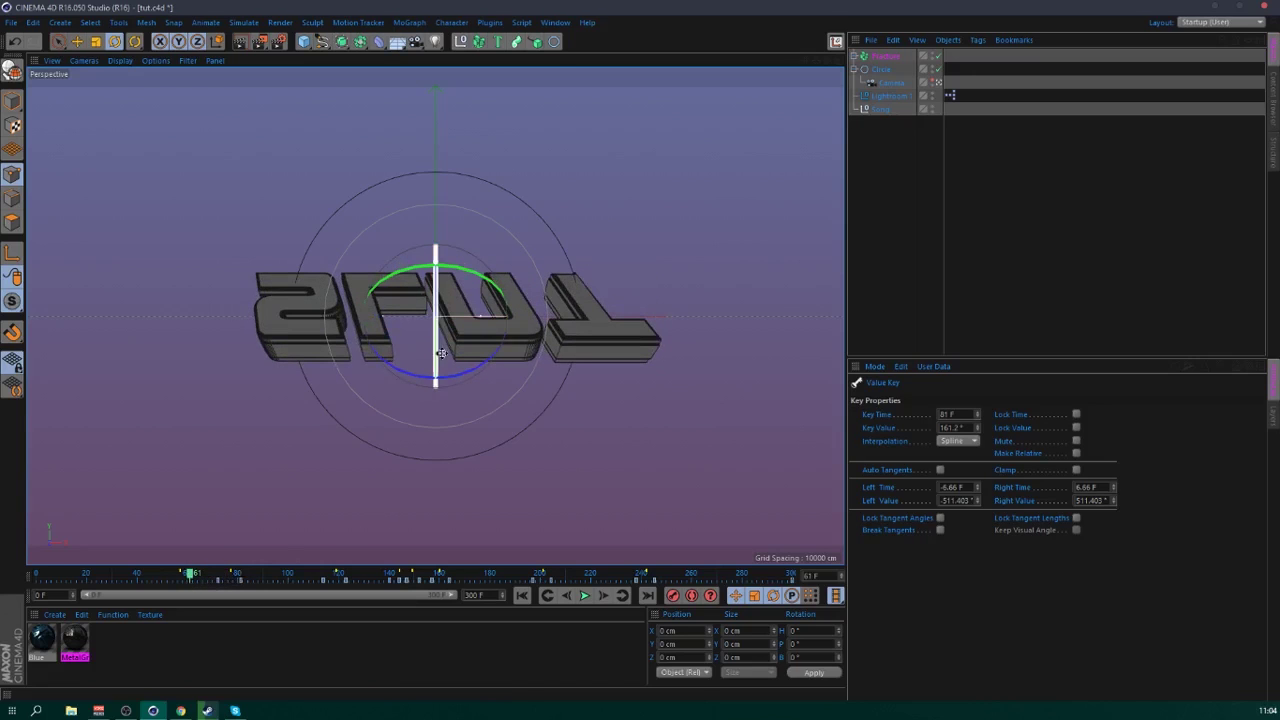
pyautogui.moveTo(438, 350); pyautogui.dragTo(383, 316)
pyautogui.click(876, 56)
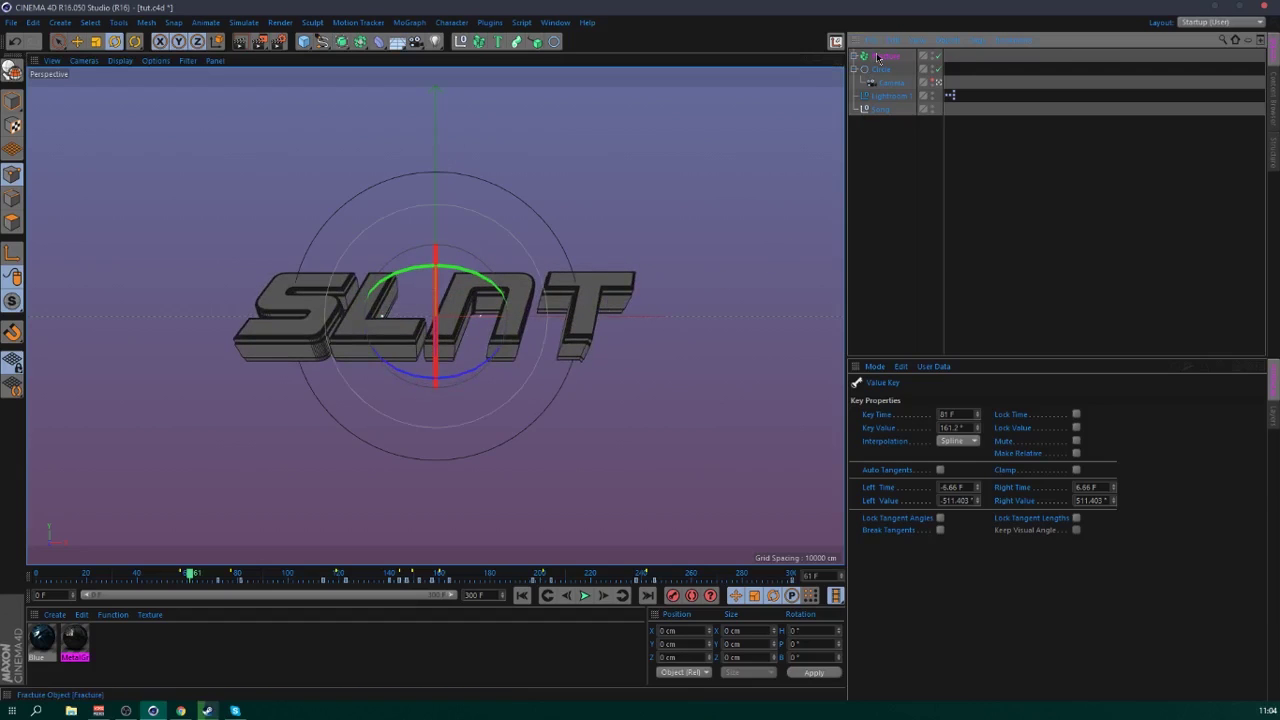
pyautogui.keyDown('ctrl'); pyautogui.click(1007, 438); pyautogui.keyUp('ctrl')
pyautogui.moveTo(189, 576)
pyautogui.mouseDown()
pyautogui.moveTo(236, 576)
pyautogui.moveTo(173, 576)
pyautogui.mouseUp()
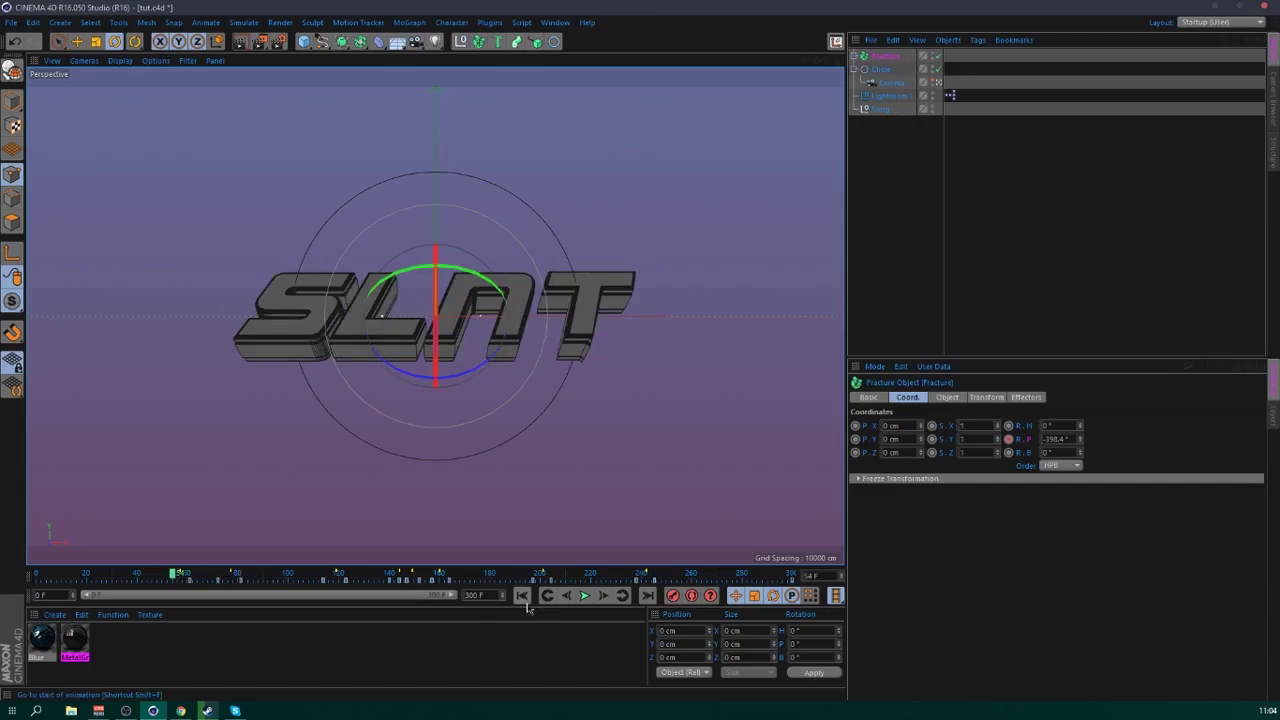
pyautogui.click(586, 596)
# - Show the pitch rotation's F-Curve and pull in the incoming tangent of the keyframe at frame 81
pyautogui.rightClick(1024, 450)
pyautogui.moveTo(1060, 447)
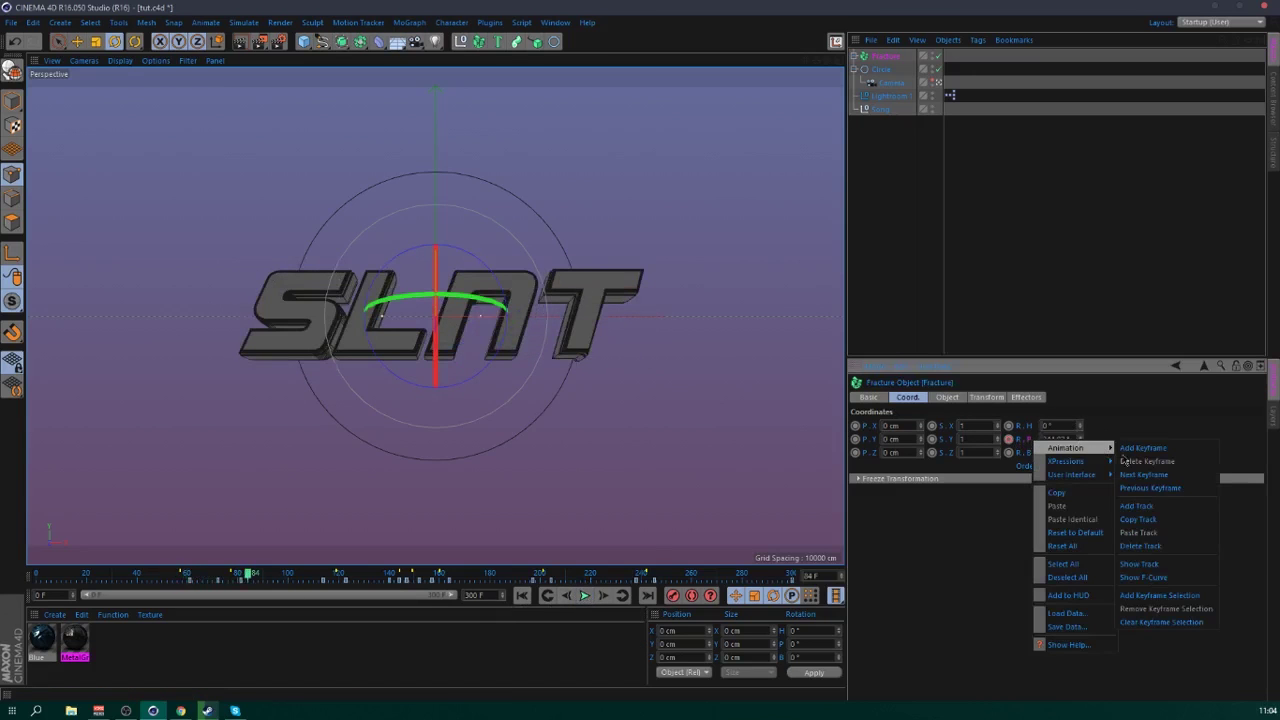
pyautogui.click(1170, 580)
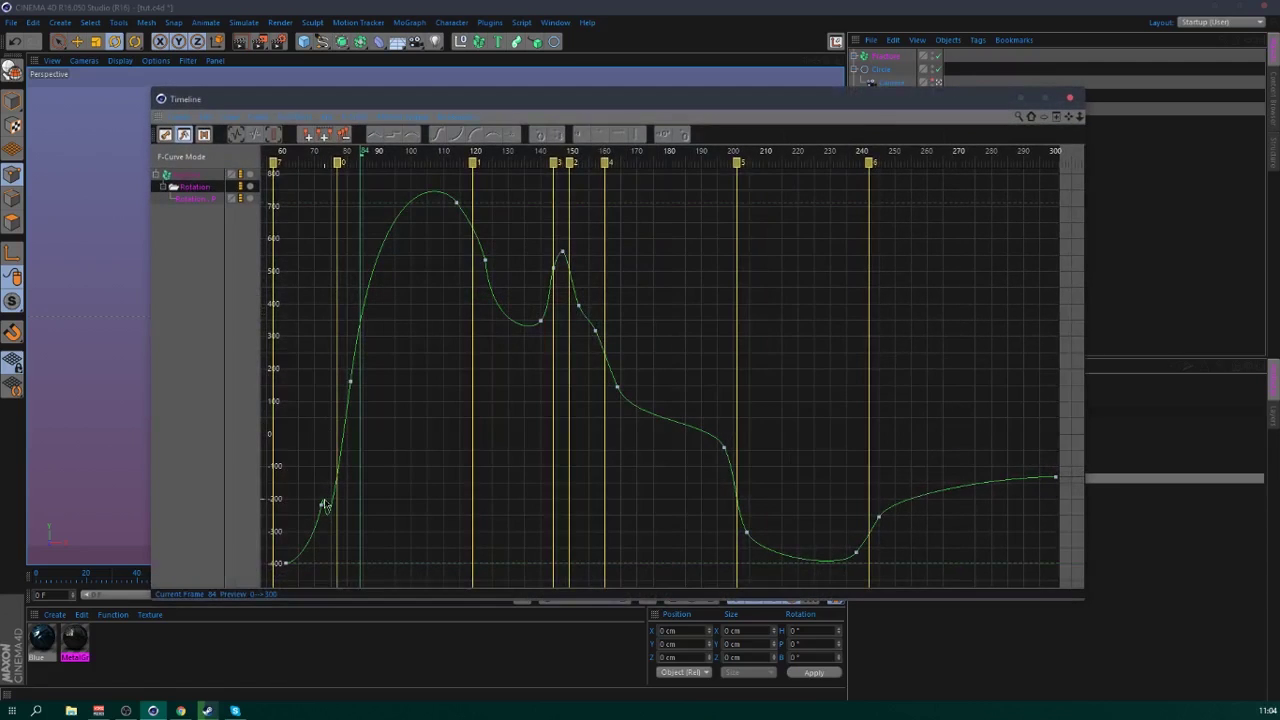
pyautogui.click(351, 382)
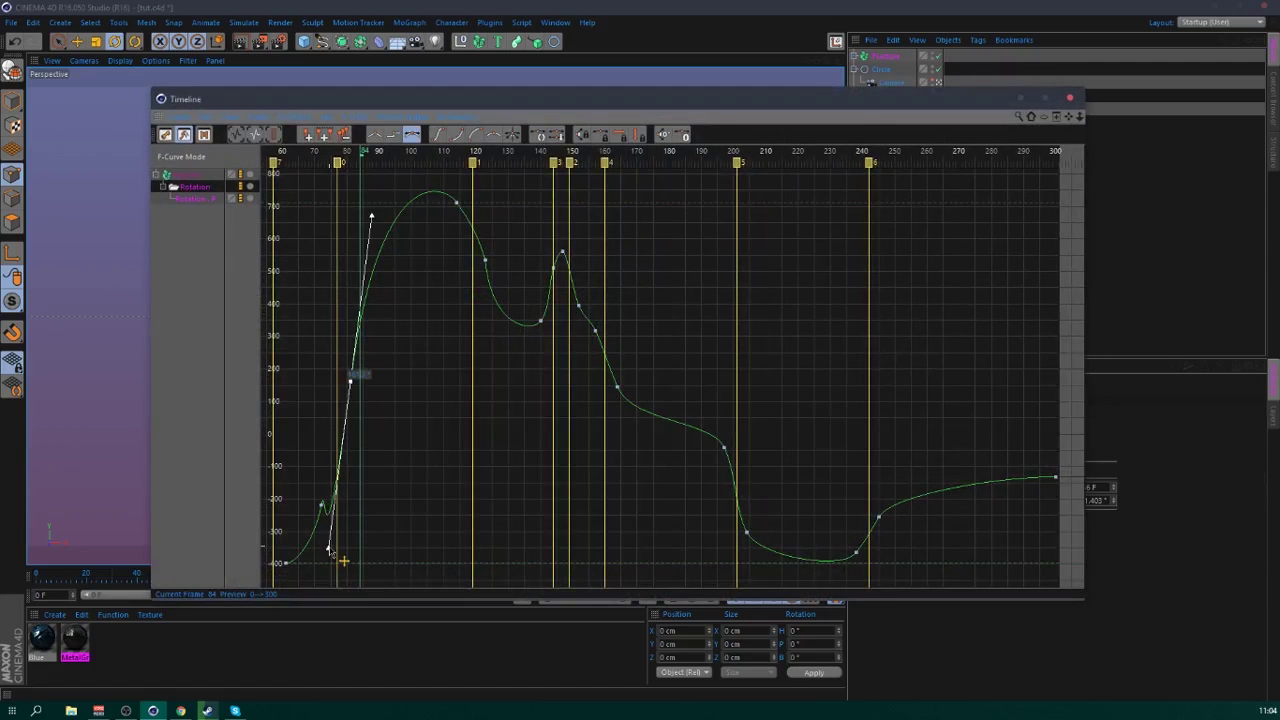
pyautogui.moveTo(329, 549); pyautogui.dragTo(352, 398)
pyautogui.click(1070, 97)
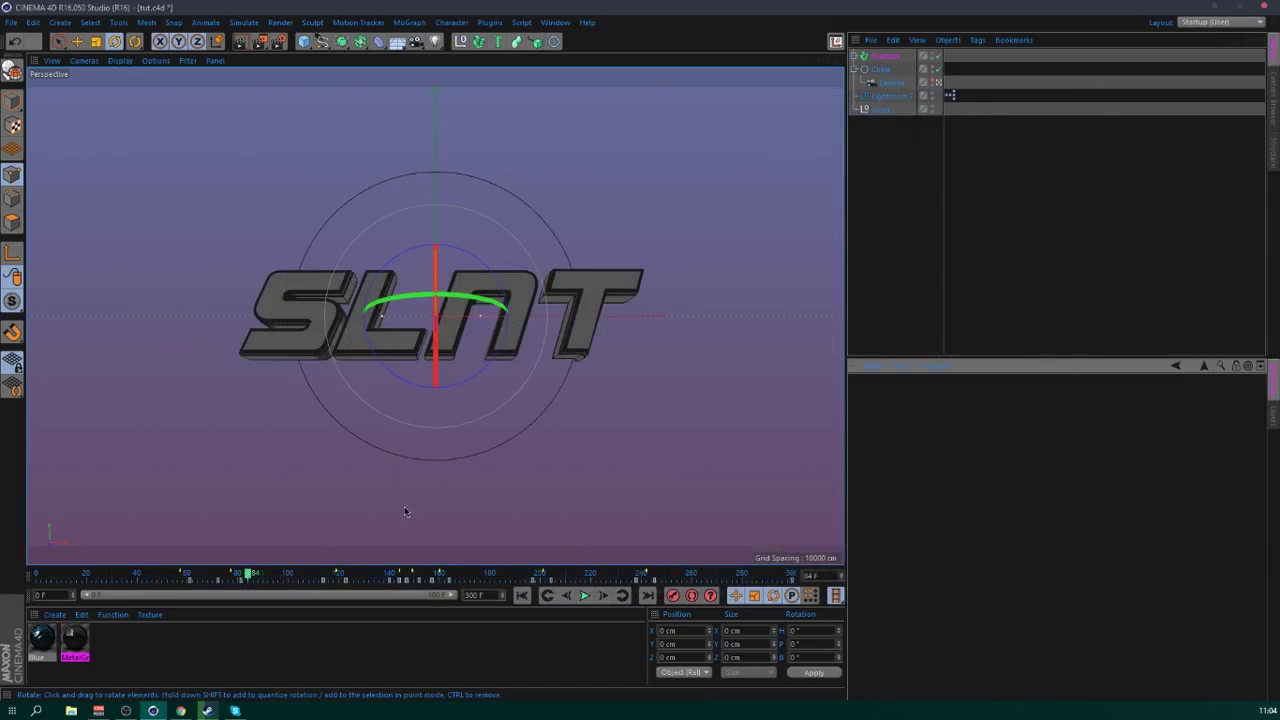
# - Scrub through the opening rotation around markers 7 and 0 to review the motion
pyautogui.moveTo(172, 572); pyautogui.dragTo(240, 589)
pyautogui.moveTo(255, 592); pyautogui.dragTo(190, 584)
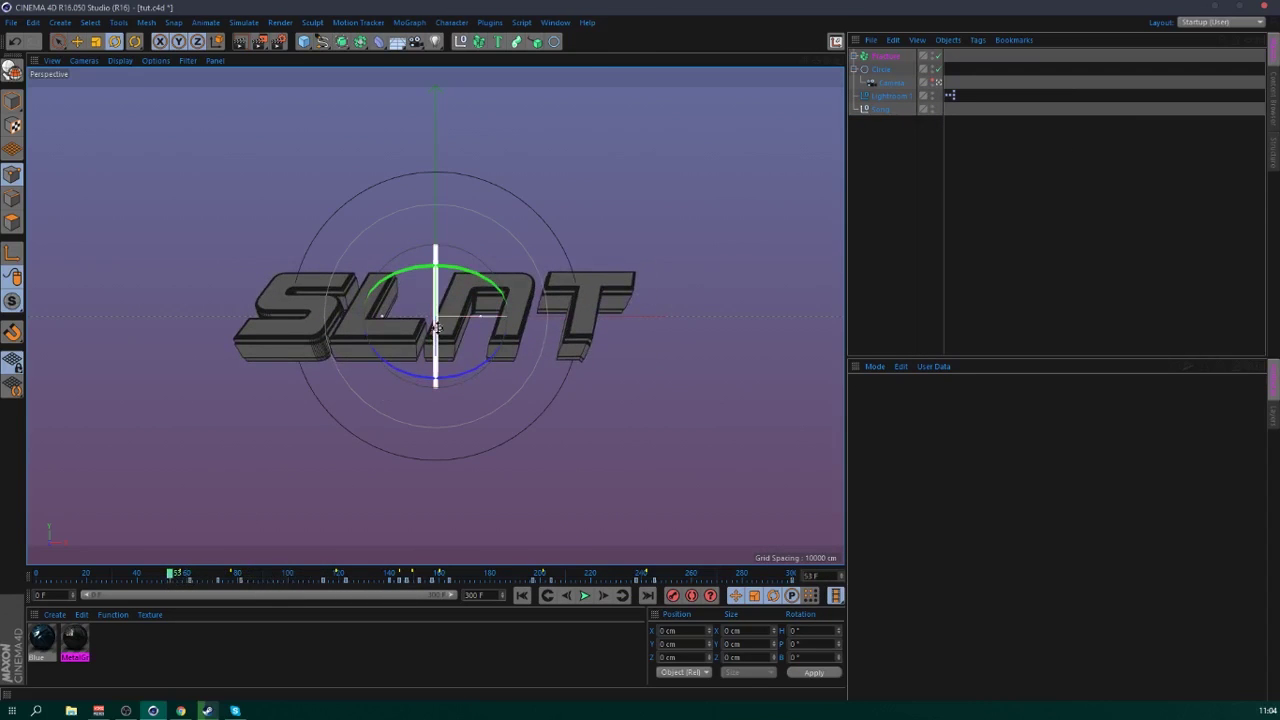
# - Rotate the Fracture's pitch by -178.4° at frame 53 and keyframe it at -576.8°
pyautogui.moveTo(186, 574); pyautogui.dragTo(218, 576)
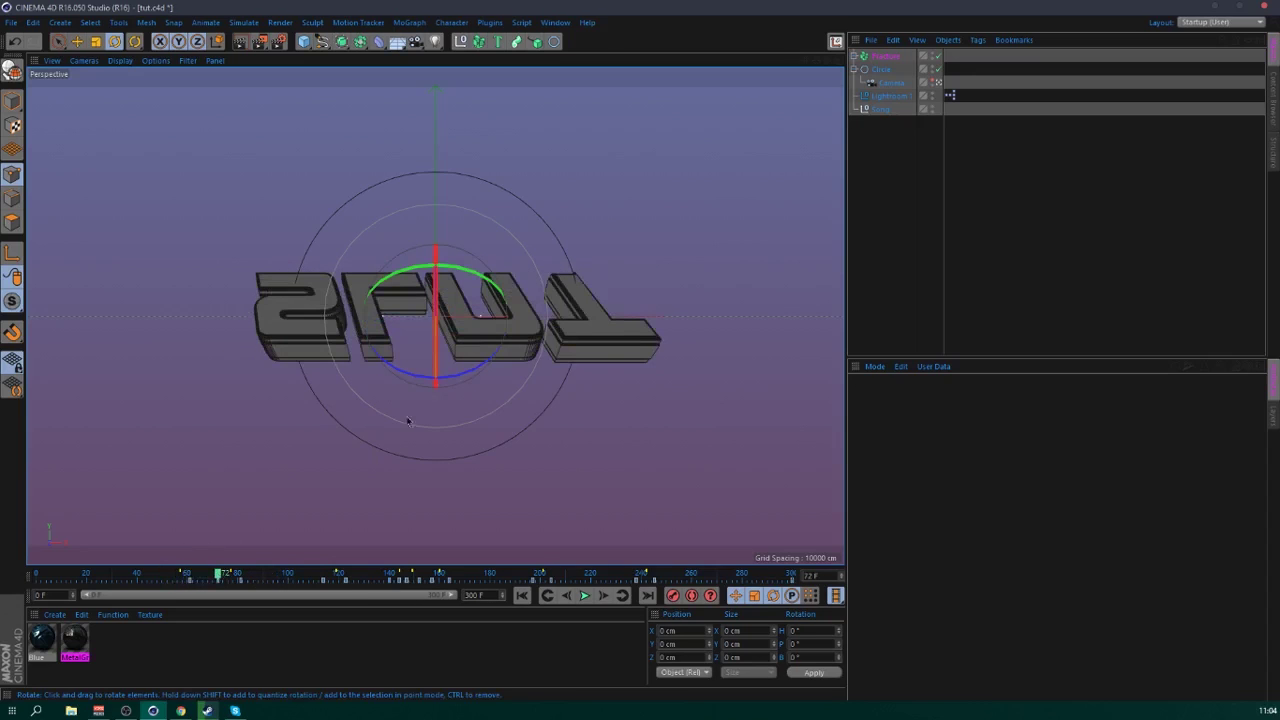
pyautogui.click(190, 575)
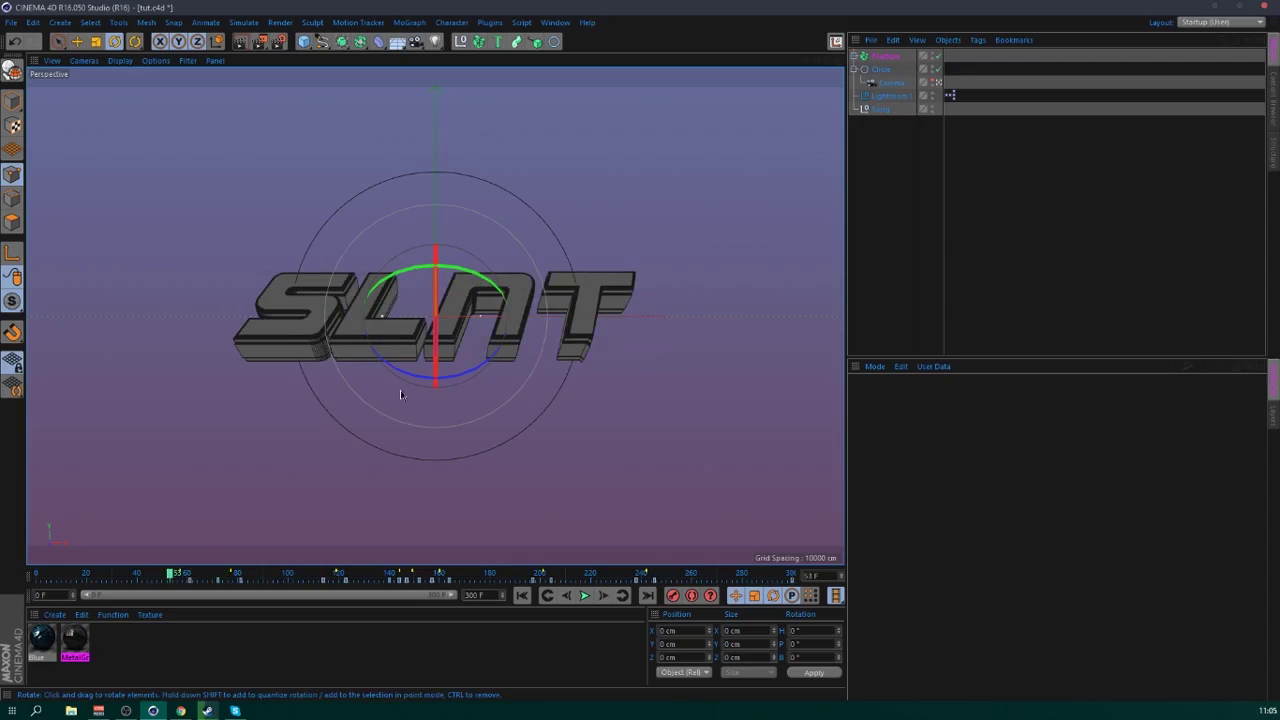
pyautogui.click(435, 314)
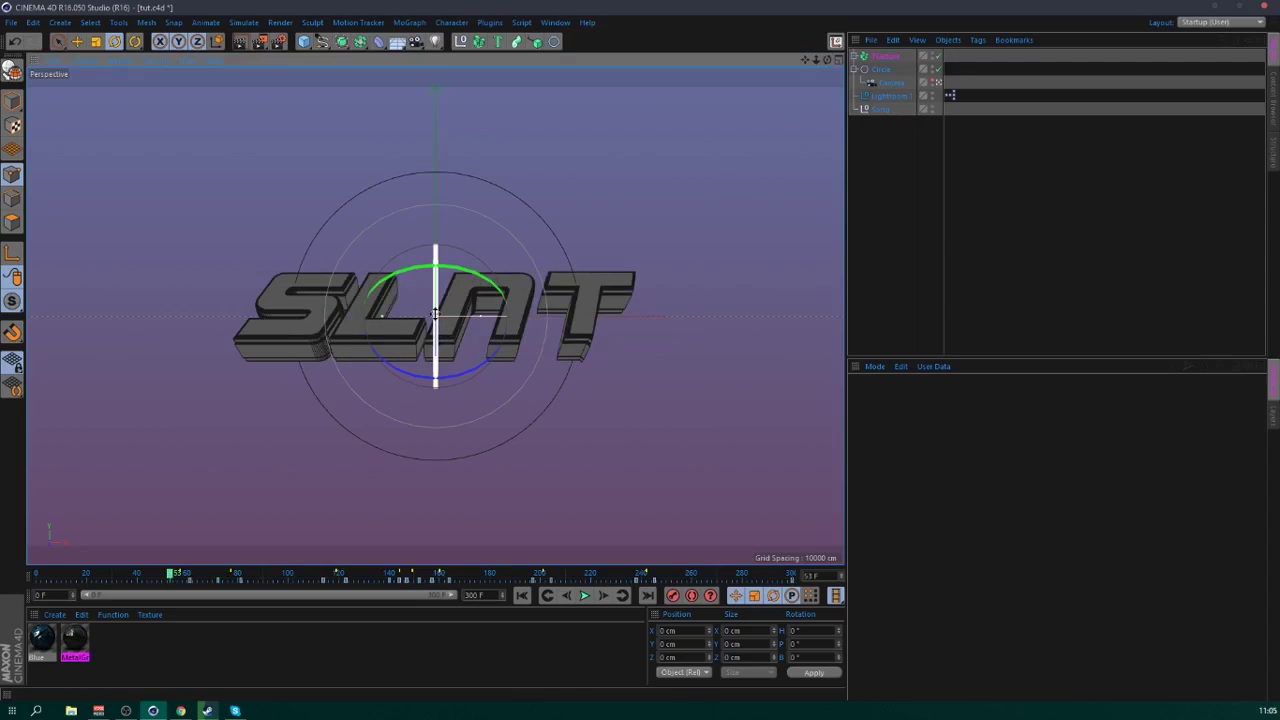
pyautogui.moveTo(435, 314)
pyautogui.mouseDown()
pyautogui.moveTo(451, 143)
pyautogui.moveTo(436, 298)
pyautogui.mouseUp()
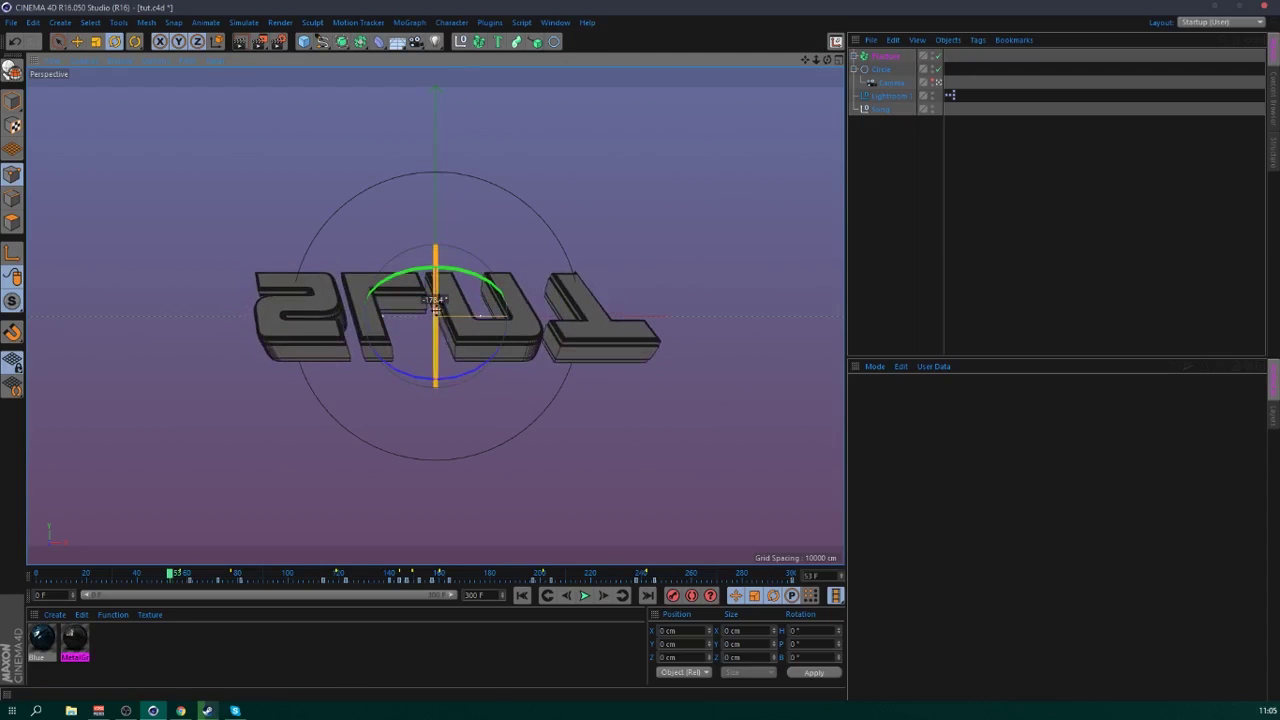
pyautogui.click(896, 55)
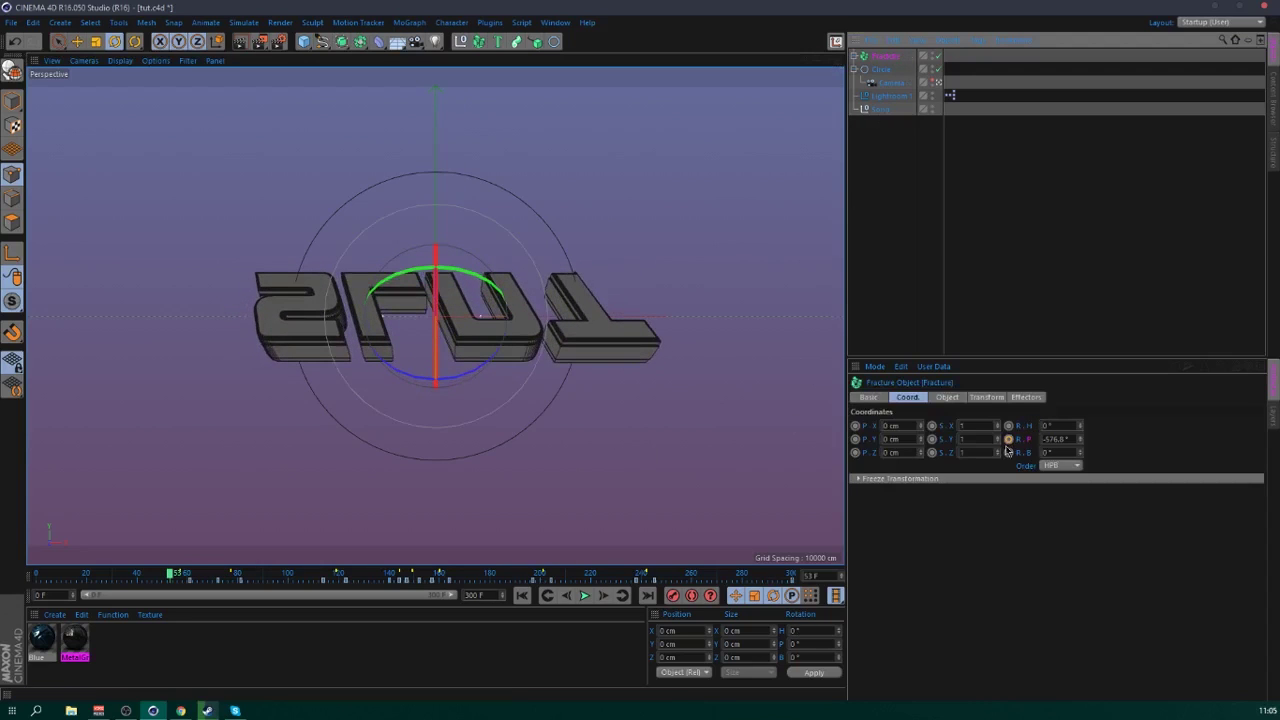
# - Keyframe the Fracture's pitch rotation at -743.8° on frame 0
pyautogui.click(522, 596)
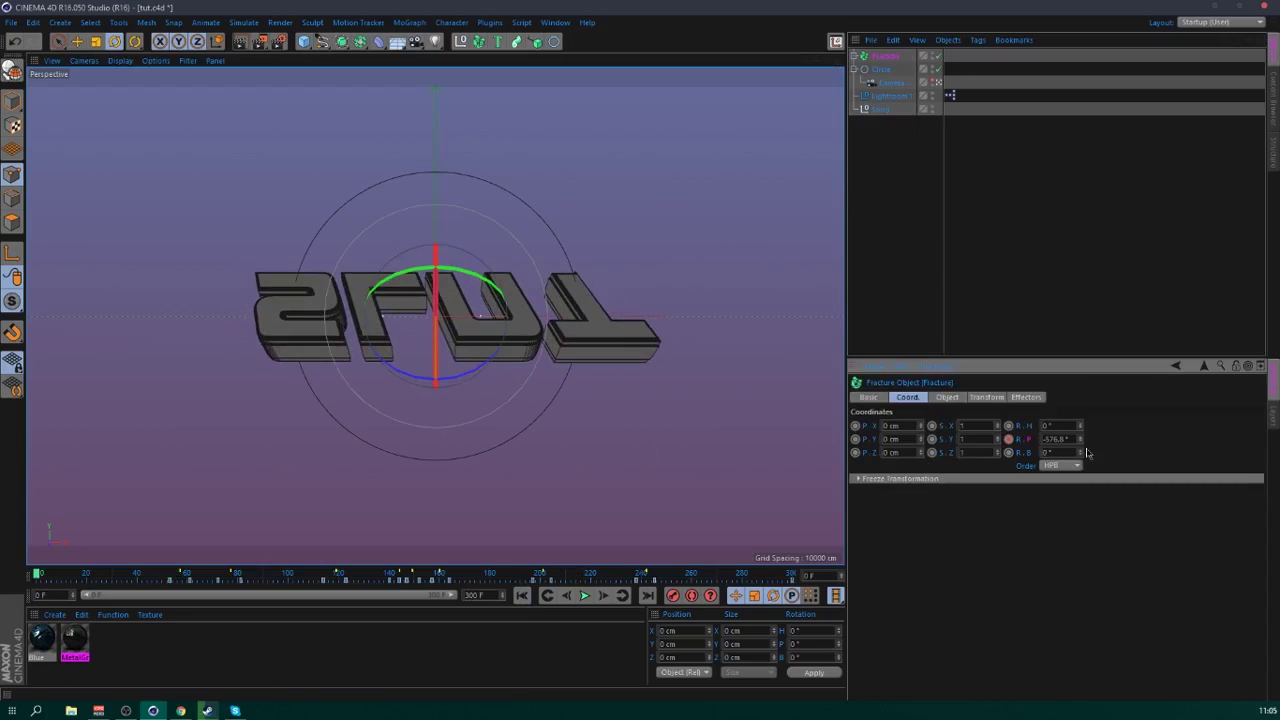
pyautogui.moveTo(1080, 440); pyautogui.dragTo(1080, 645)
pyautogui.moveTo(1081, 480); pyautogui.dragTo(1081, 500)
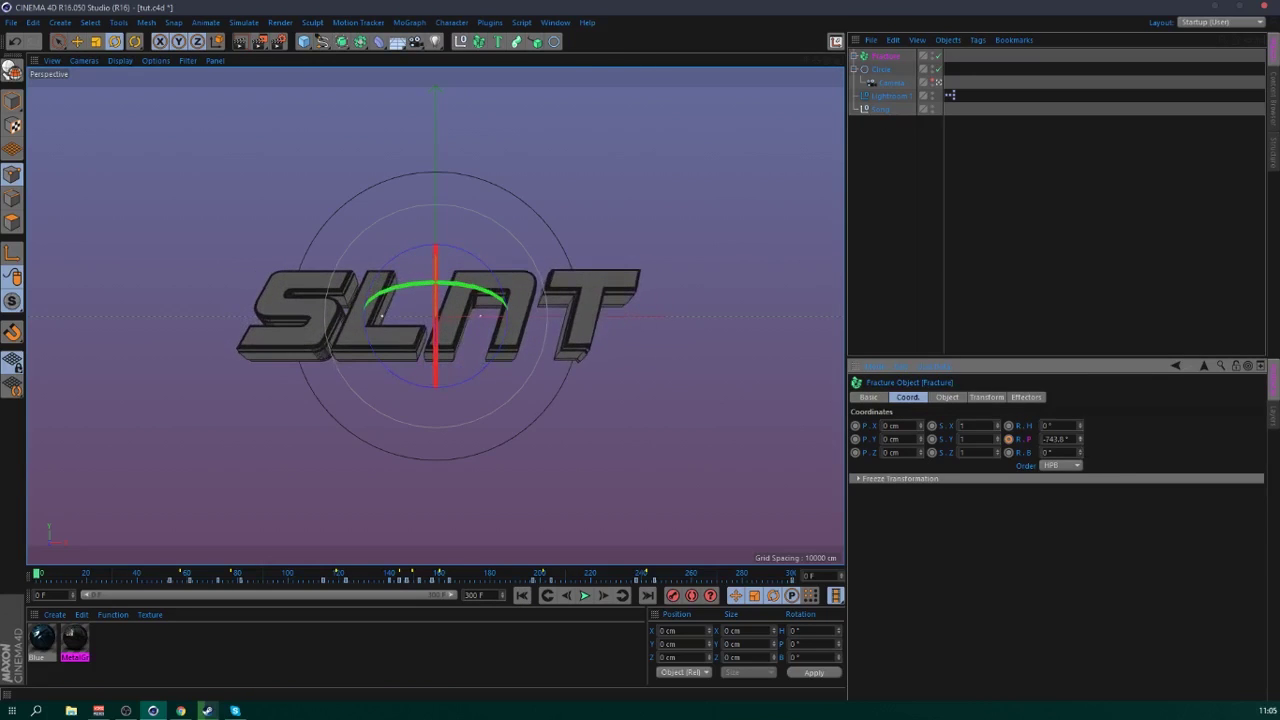
# - Show the pitch rotation's F-Curve and lower the keyframe at frame 53 to about -600°
pyautogui.rightClick(1035, 440)
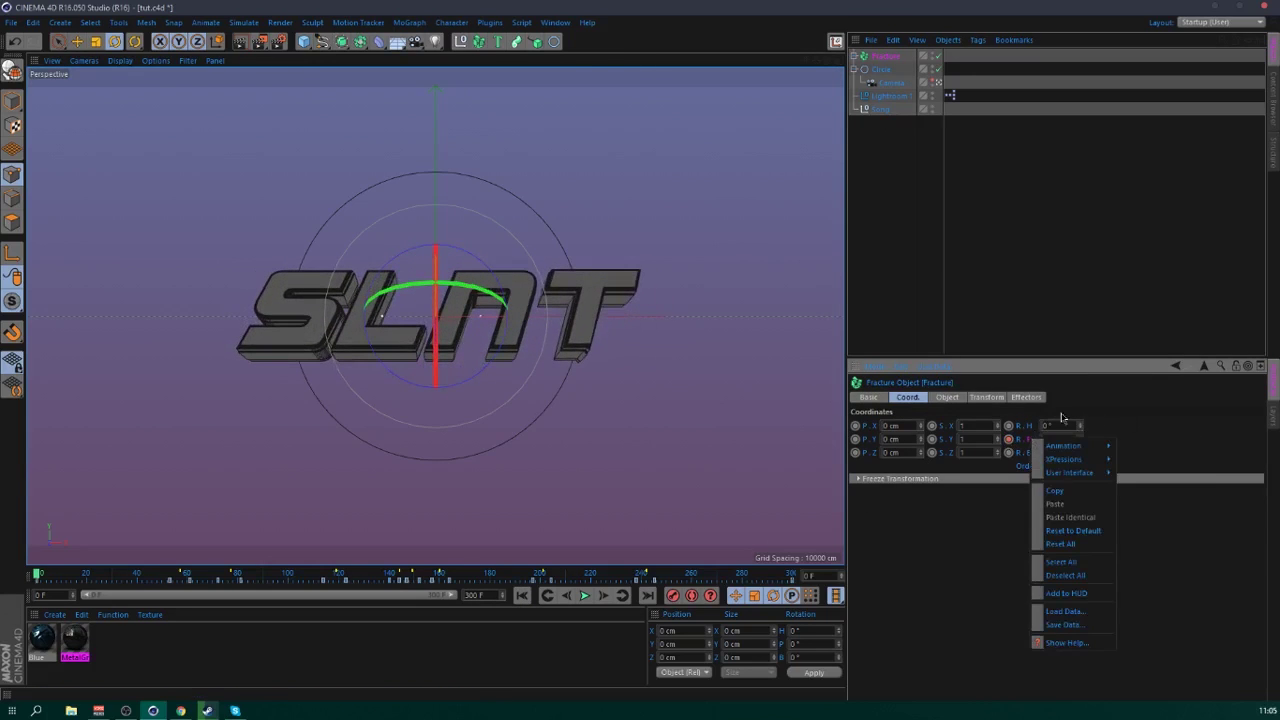
pyautogui.moveTo(1080, 446)
pyautogui.click(1140, 562)
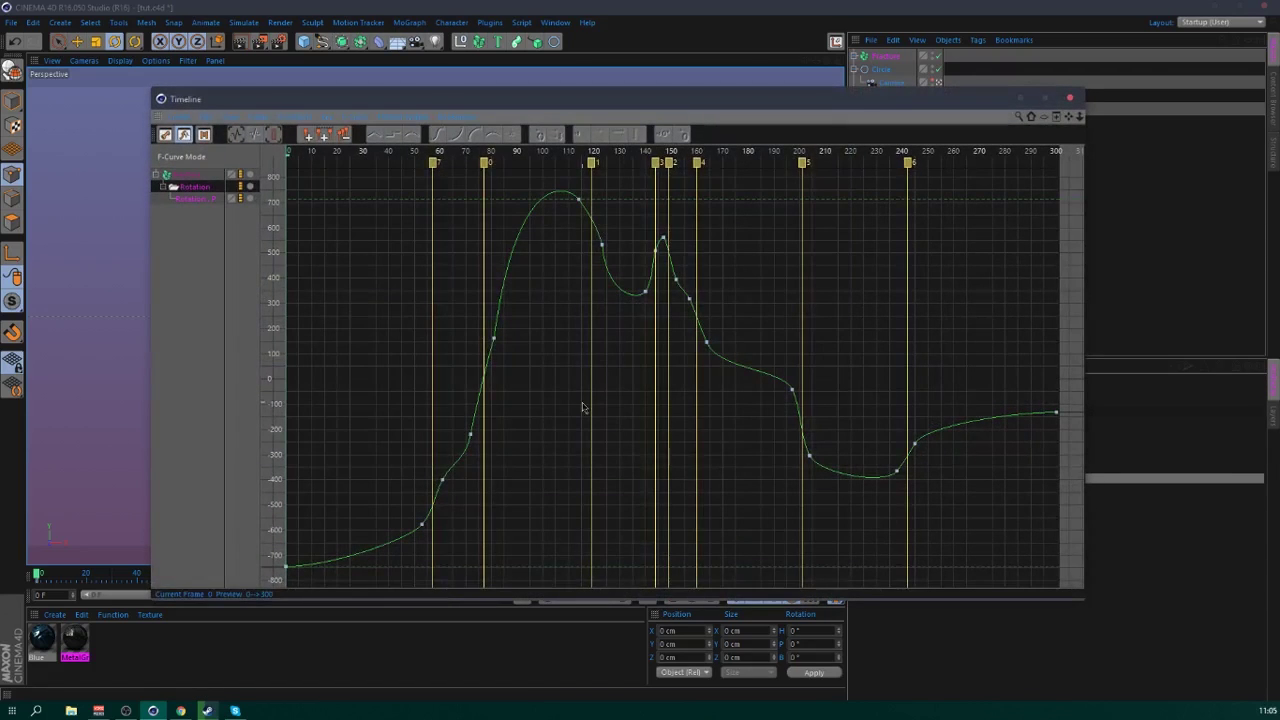
pyautogui.click(423, 533)
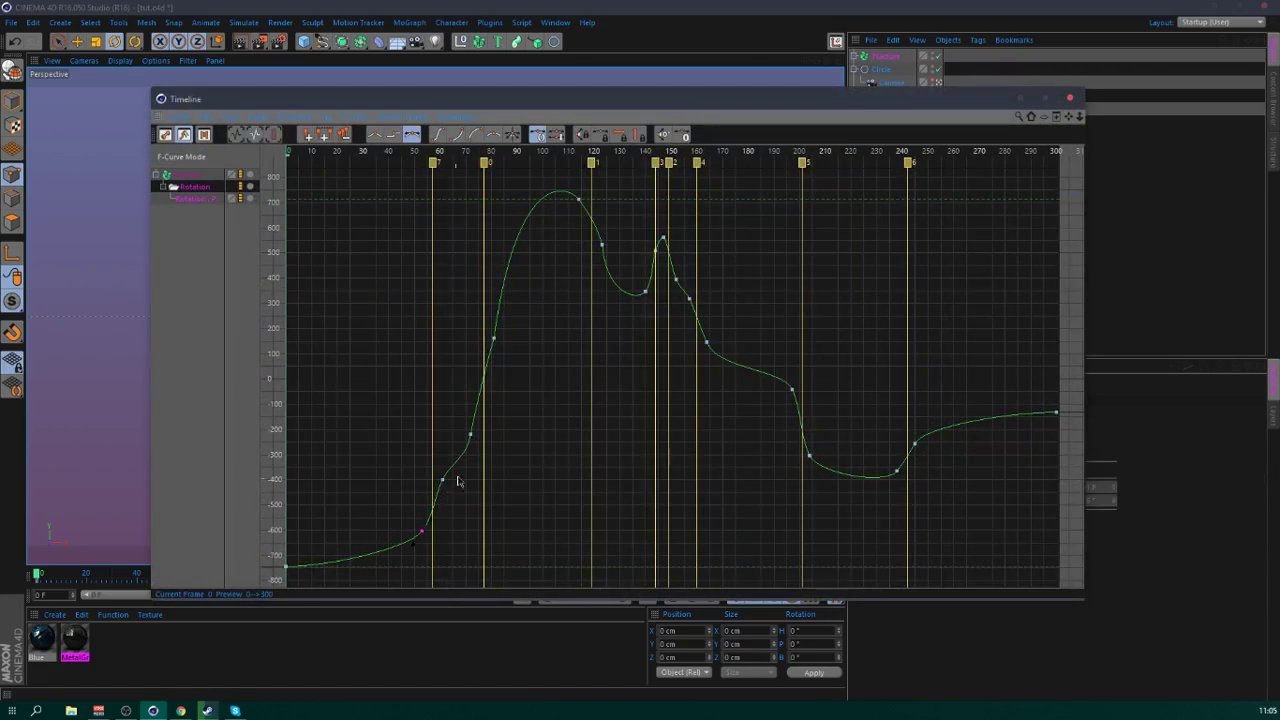
# - Reshape the F-Curve tangents of the keyframes at frames 81 and 72 around marker 0, and close the curve view
pyautogui.click(497, 340)
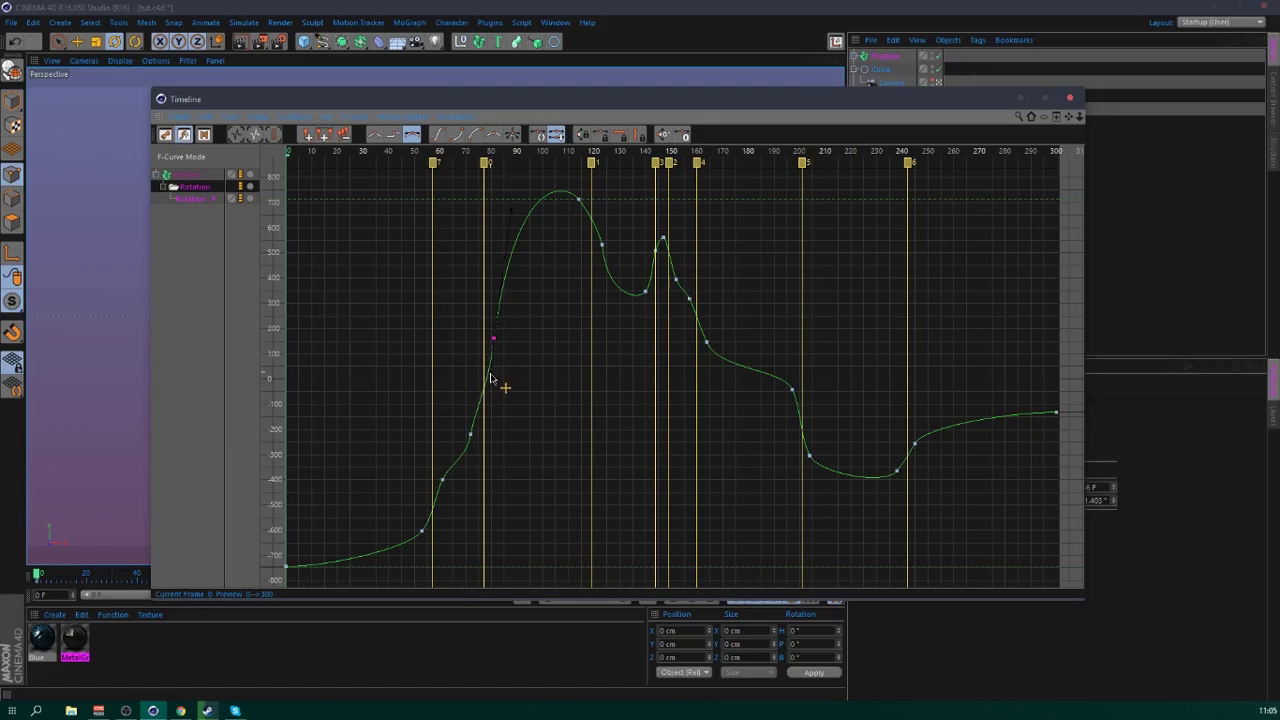
pyautogui.click(553, 454)
pyautogui.click(470, 436)
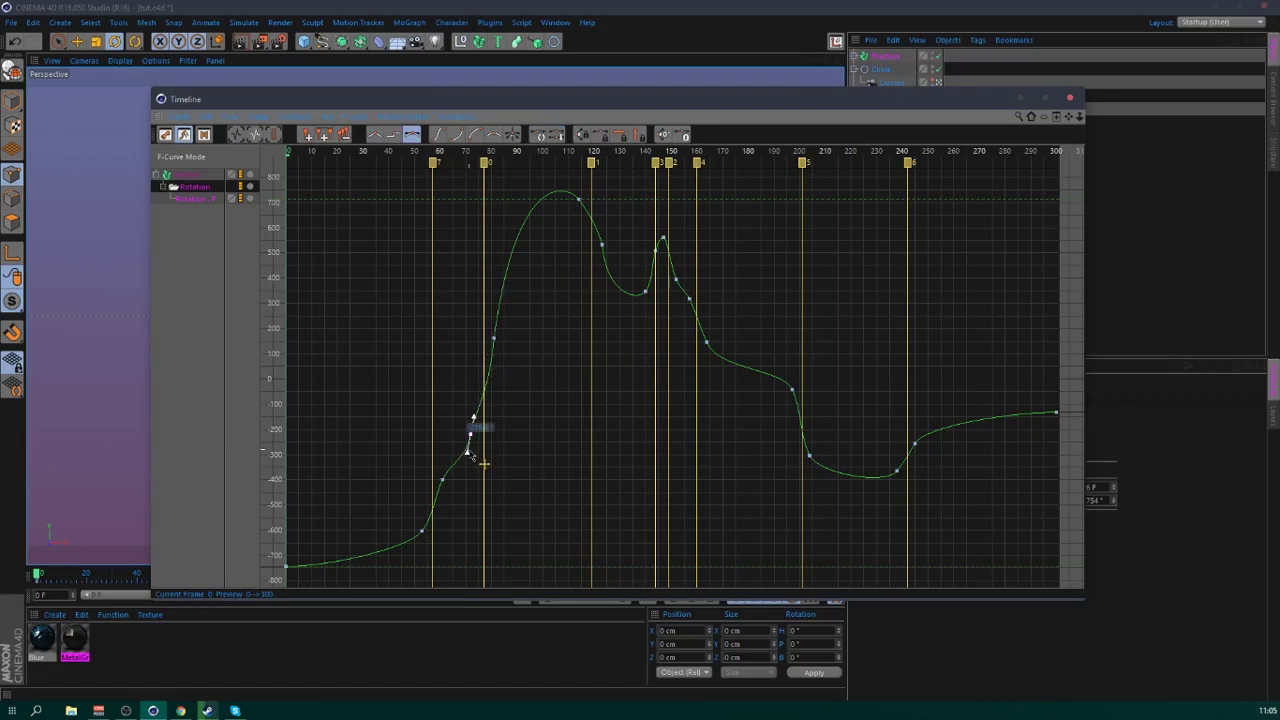
pyautogui.click(525, 452)
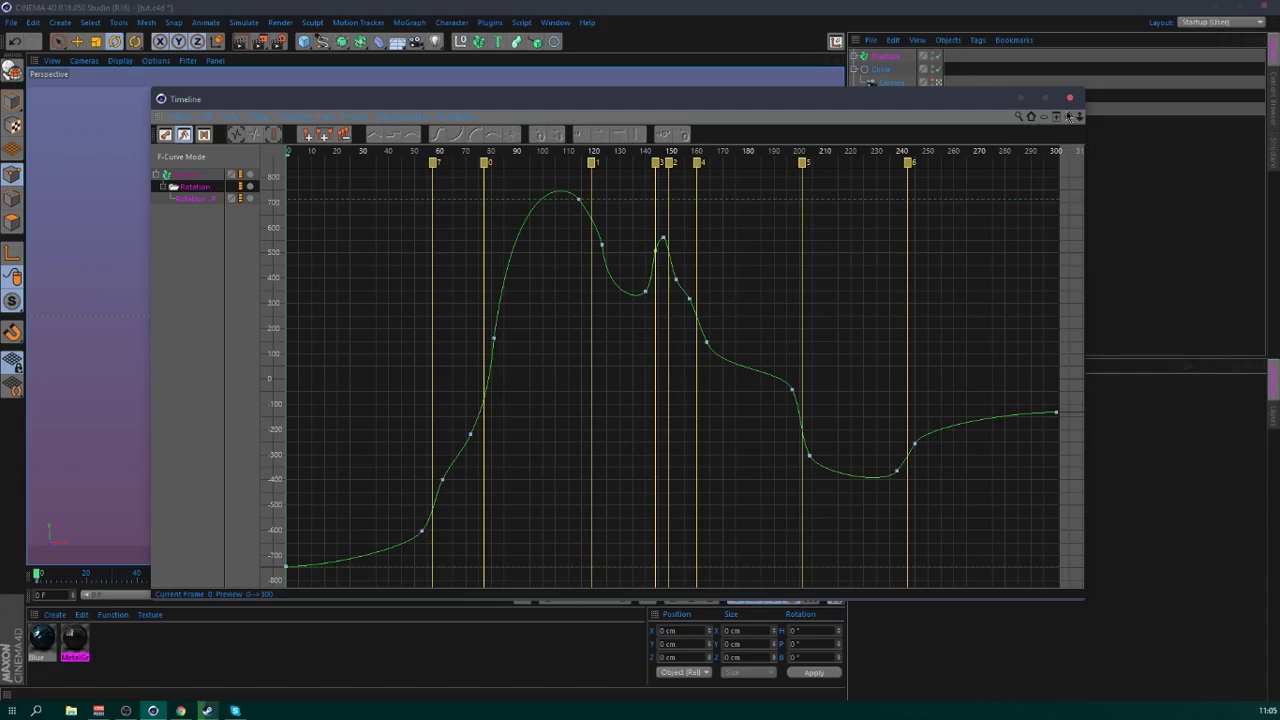
pyautogui.click(1070, 97)
# - Play the animation from the start and move the two rotation keyframes around marker 1 closer to the marker
pyautogui.click(583, 596)
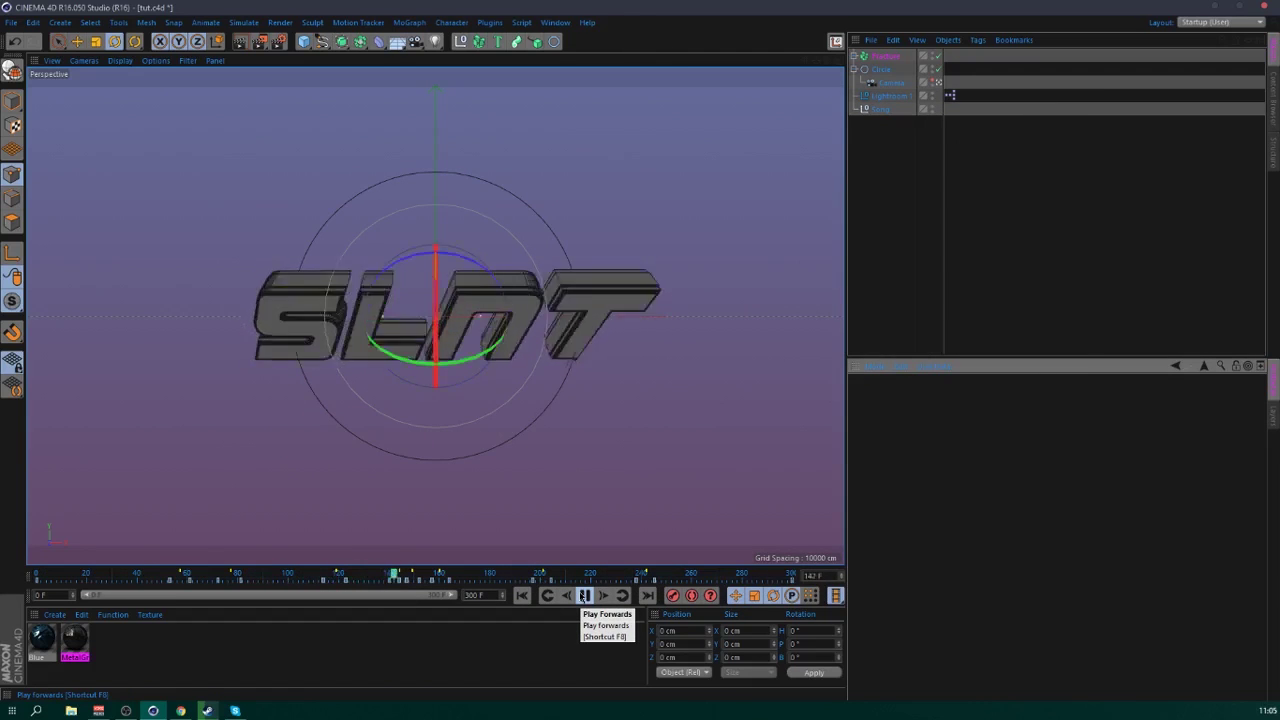
pyautogui.click(585, 596)
pyautogui.keyDown('ctrl'); pyautogui.moveTo(354, 580); pyautogui.dragTo(302, 583); pyautogui.keyUp('ctrl')
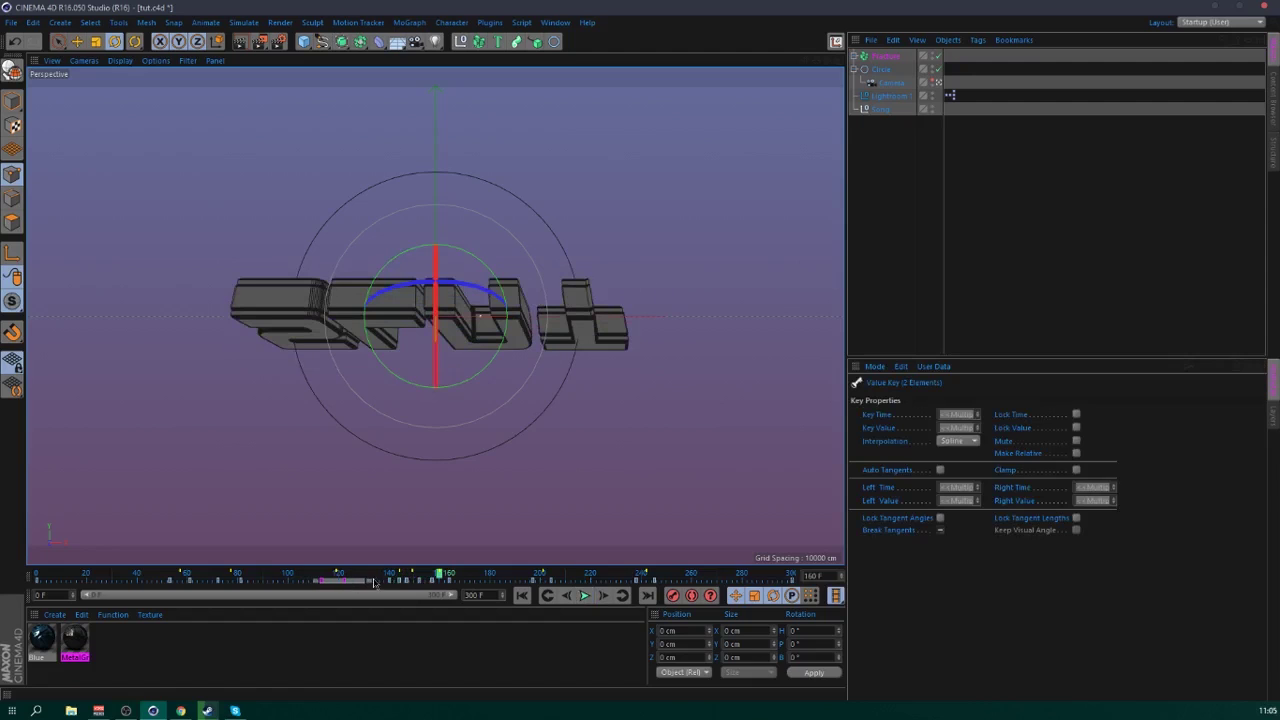
pyautogui.click(337, 582)
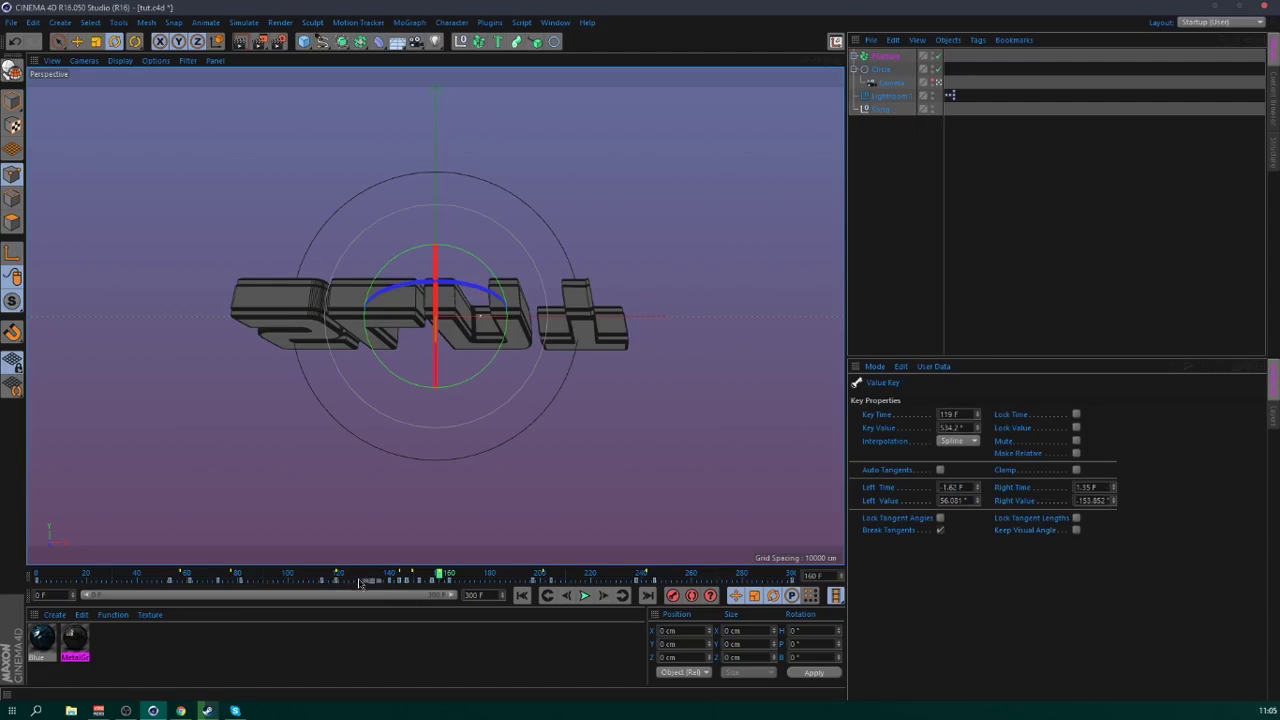
pyautogui.keyDown('ctrl'); pyautogui.moveTo(360, 583); pyautogui.dragTo(335, 587); pyautogui.keyUp('ctrl')
# - Play the animation from frame 106 and move the 145.2° rotation keyframe to frame 163
pyautogui.click(301, 580)
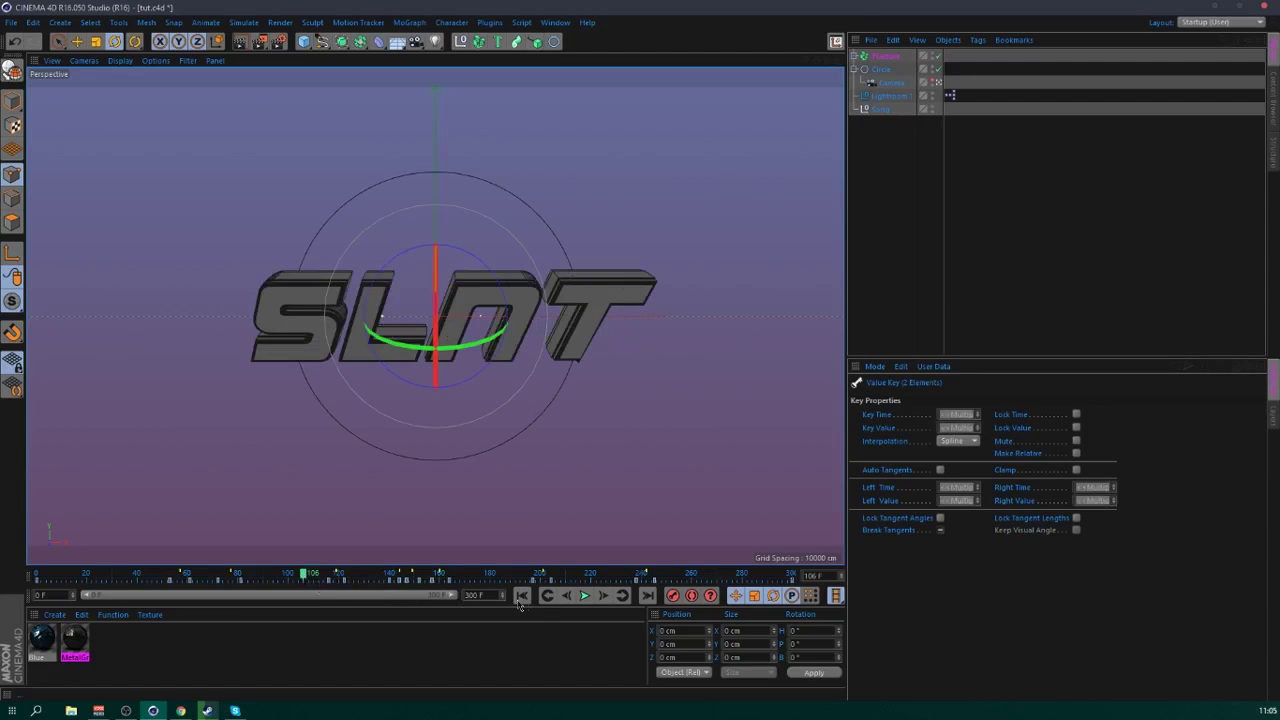
pyautogui.click(584, 596)
pyautogui.moveTo(450, 583); pyautogui.dragTo(446, 583)
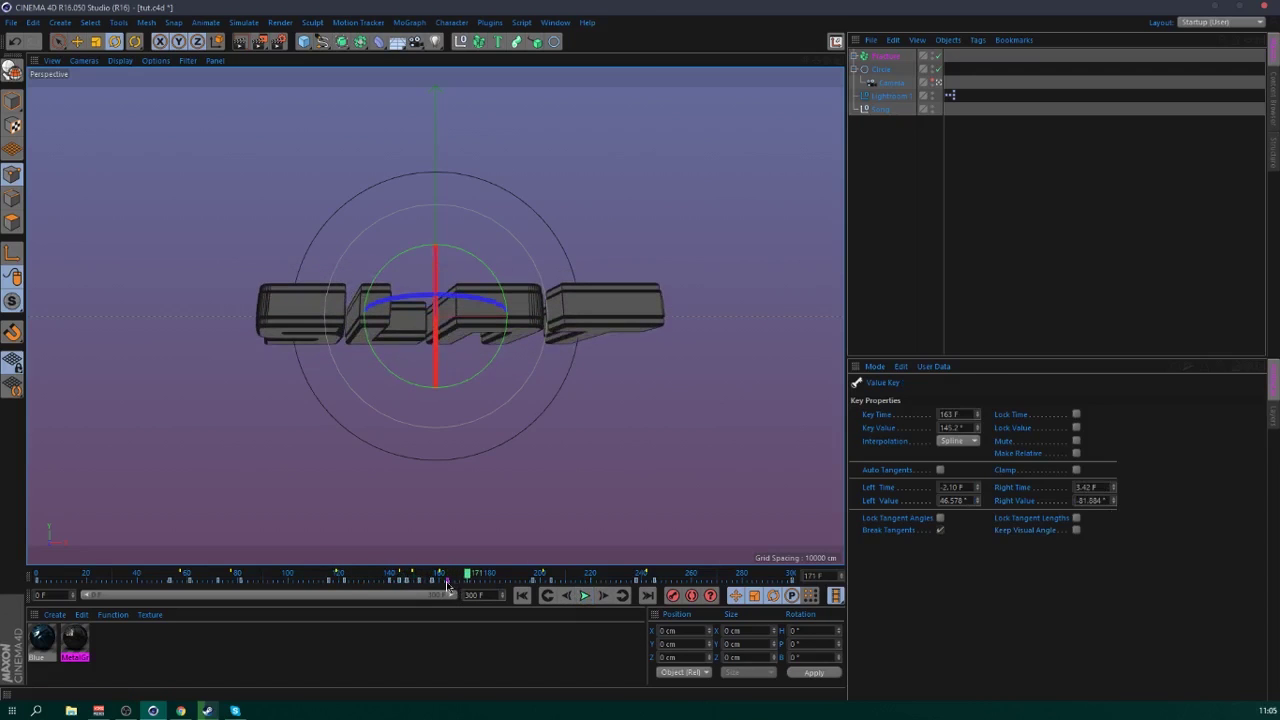
# - Lengthen the outgoing F-Curve tangent of the keyframe at frame 163 to 4.47 F and -124.262°, and play the animation
pyautogui.click(897, 56)
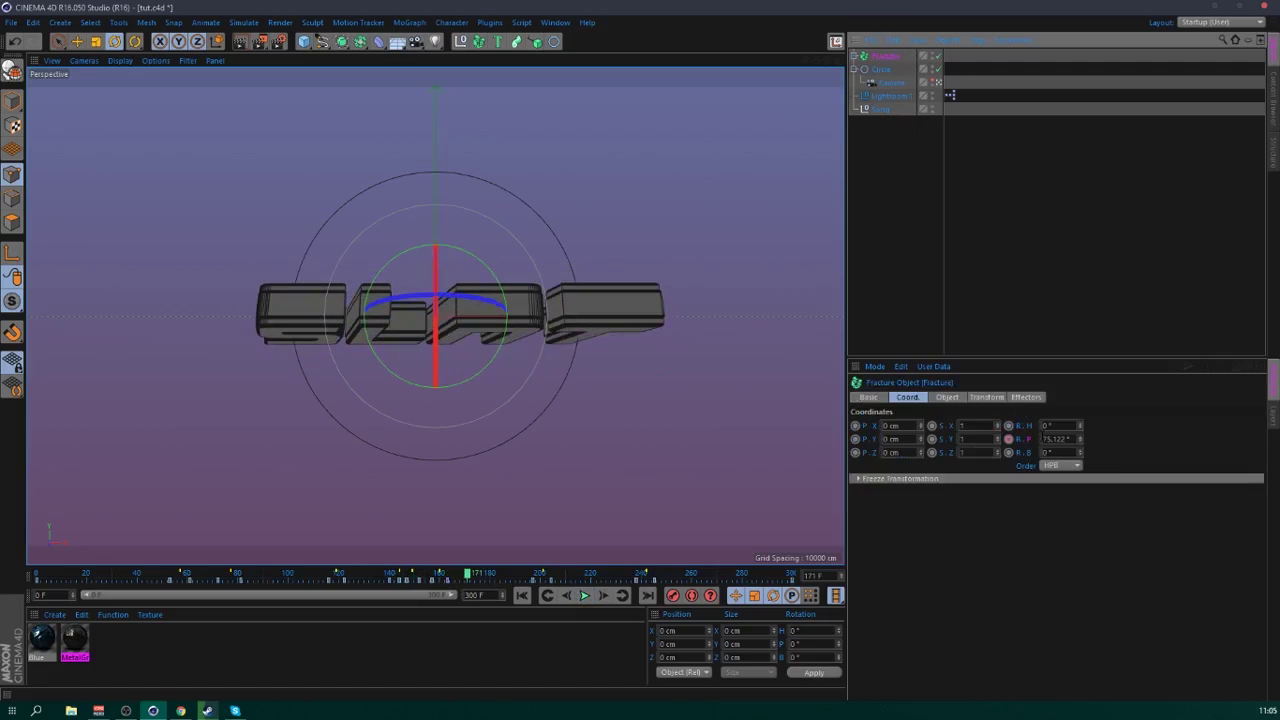
pyautogui.rightClick(1030, 441)
pyautogui.moveTo(1092, 452)
pyautogui.click(1155, 579)
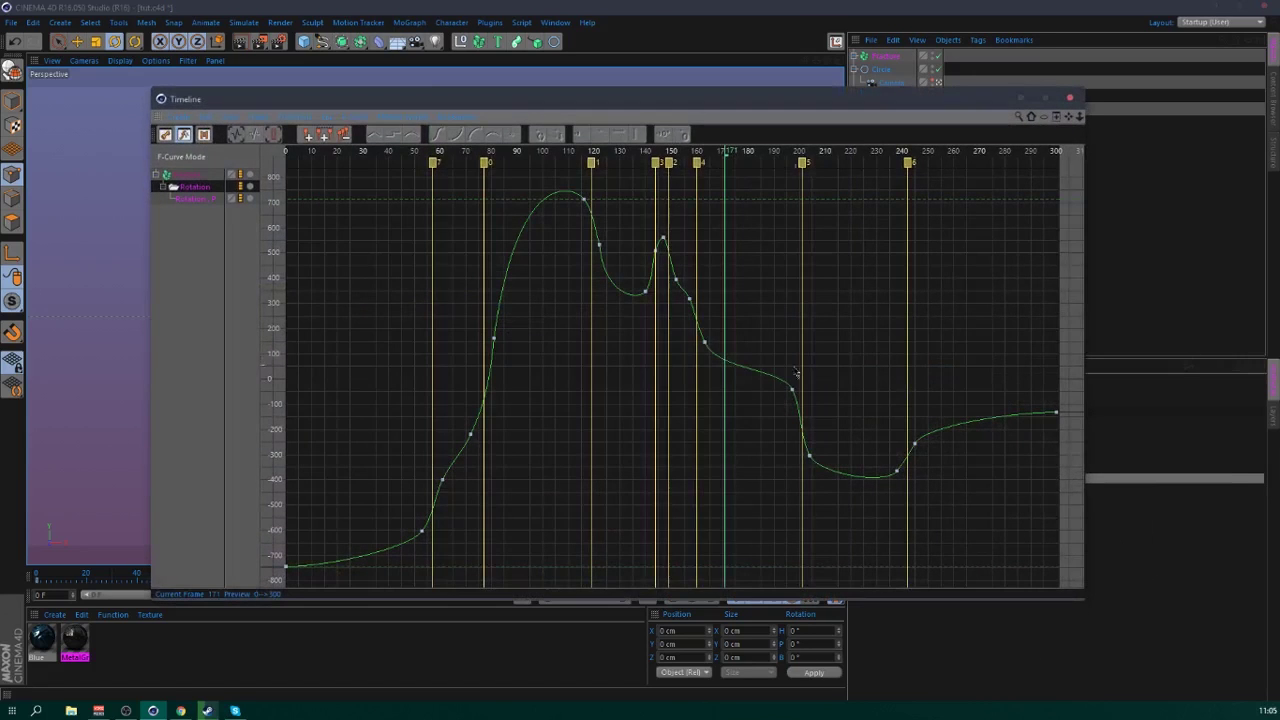
pyautogui.click(705, 343)
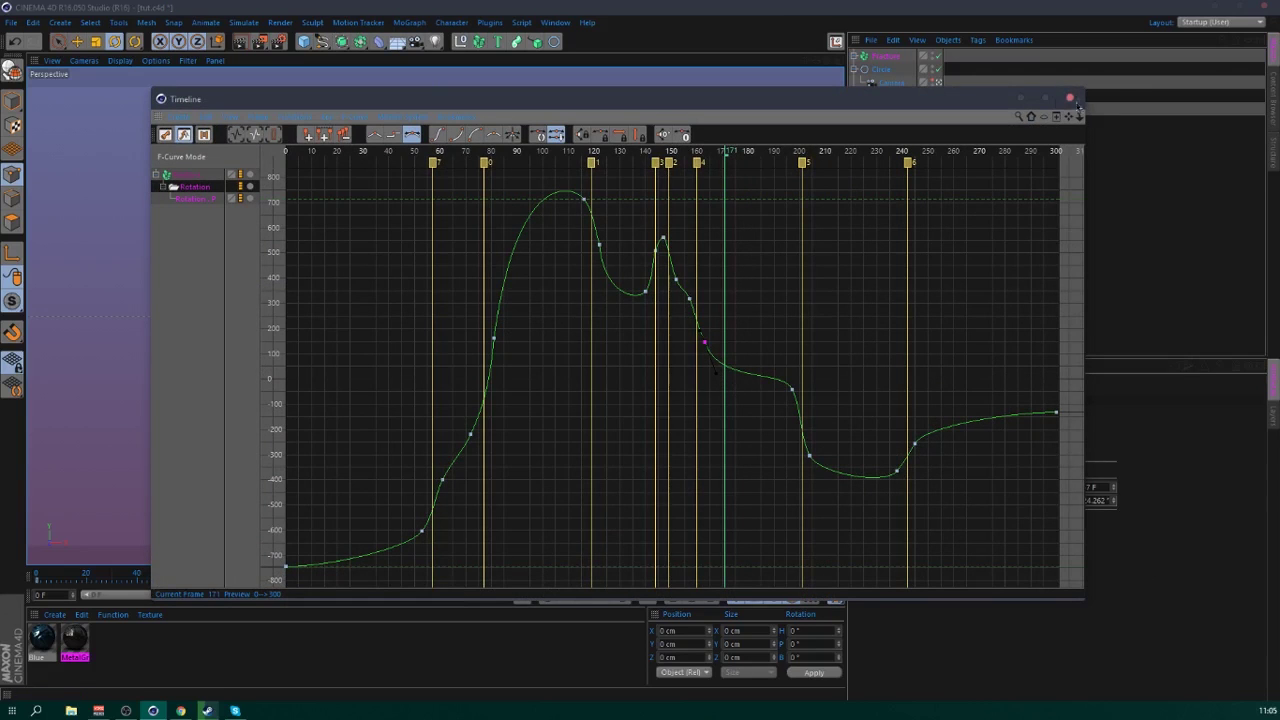
pyautogui.click(1070, 98)
pyautogui.click(585, 595)
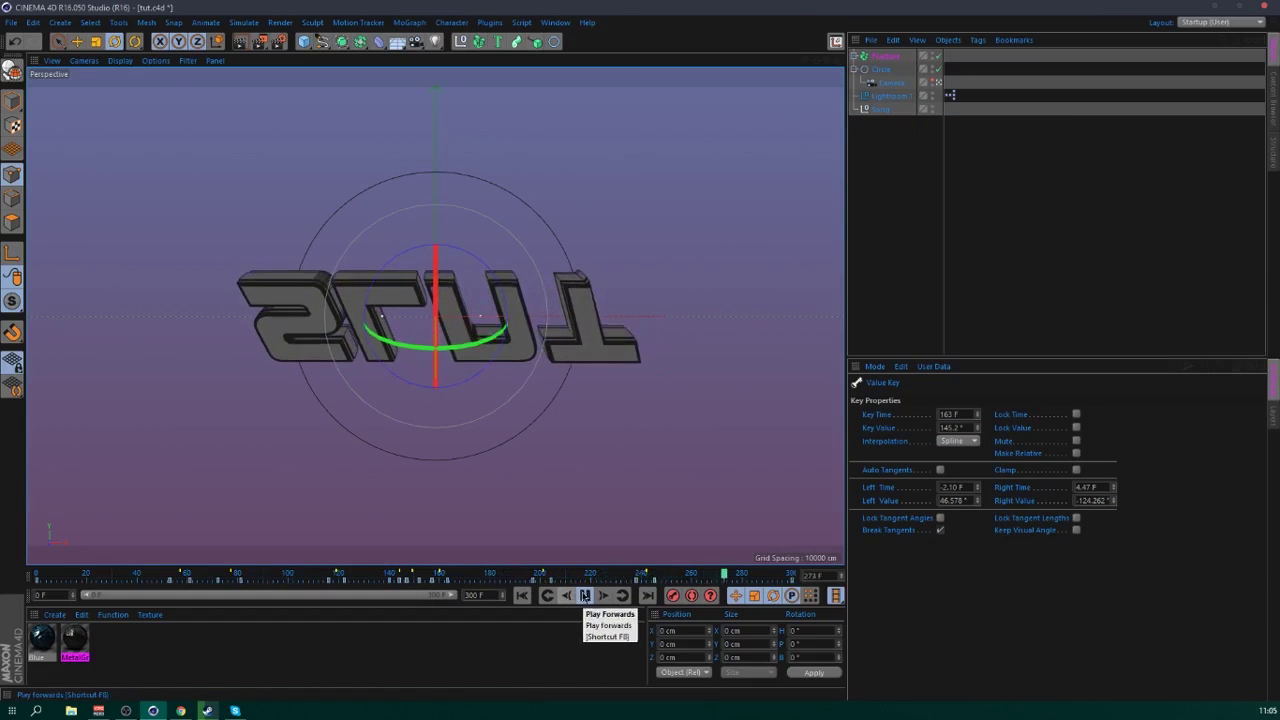
pyautogui.click(585, 595)
# - Add a Plain effector to the Fracture object and turn off its position effect
pyautogui.click(1043, 206)
pyautogui.click(901, 56)
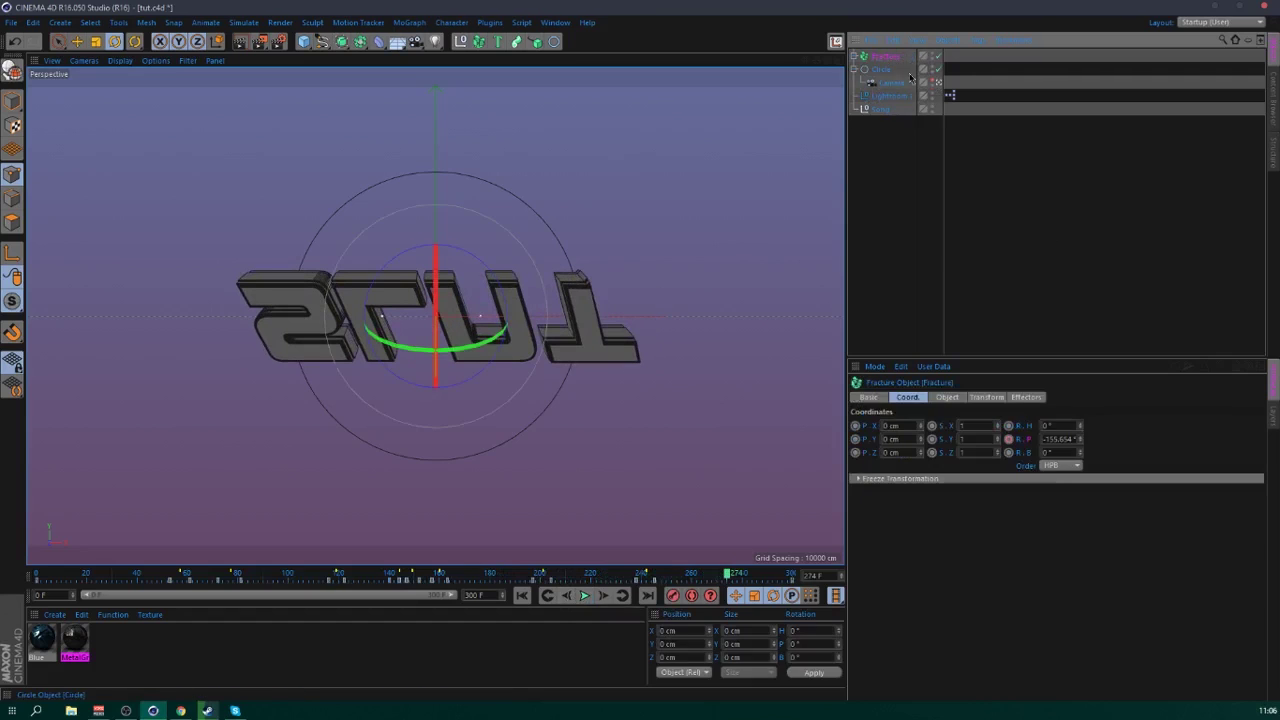
pyautogui.click(408, 23)
pyautogui.moveTo(450, 42)
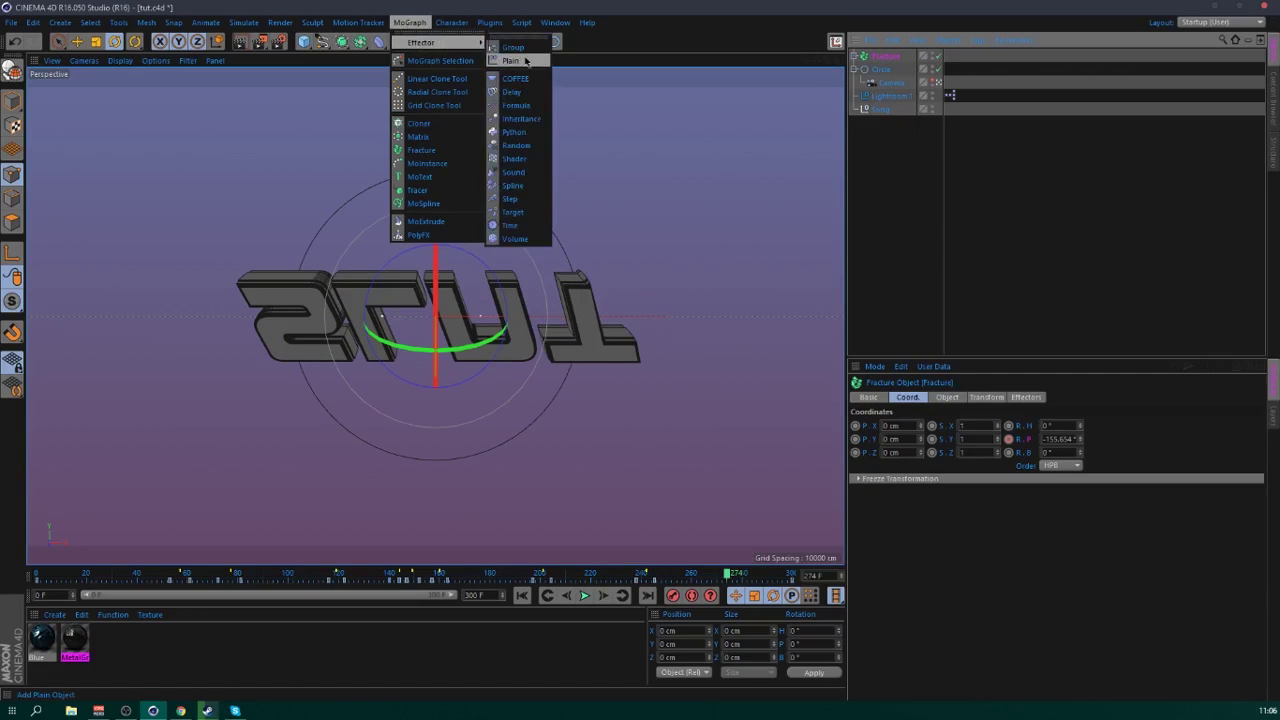
pyautogui.click(511, 61)
pyautogui.click(946, 398)
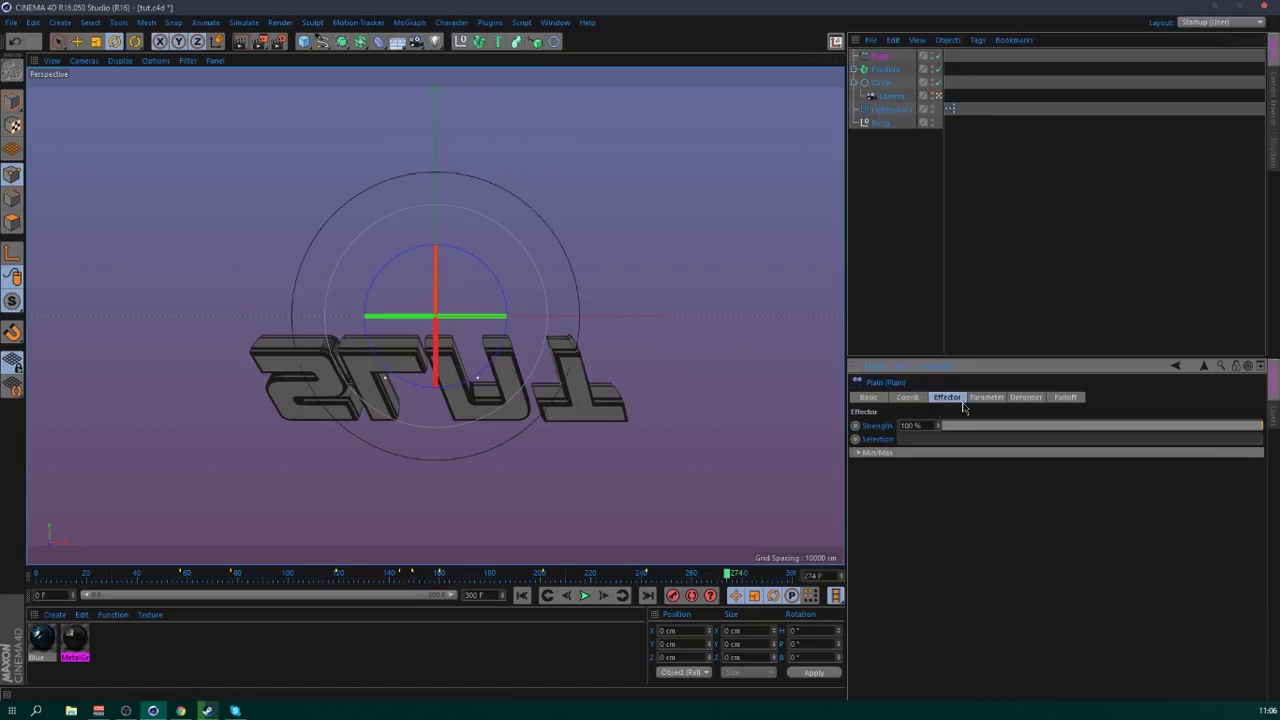
pyautogui.click(986, 397)
pyautogui.click(903, 450)
# - Set the Plain effector's falloff shape to Linear with +X orientation
pyautogui.click(1065, 397)
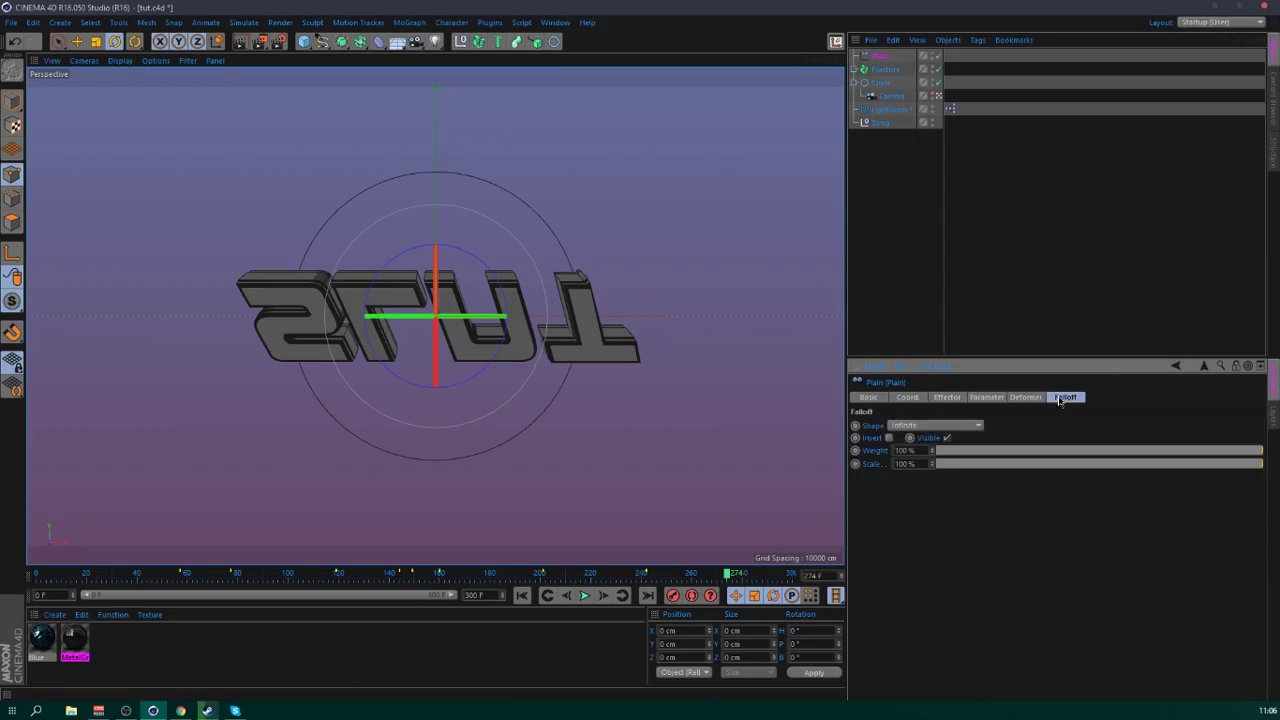
pyautogui.click(921, 427)
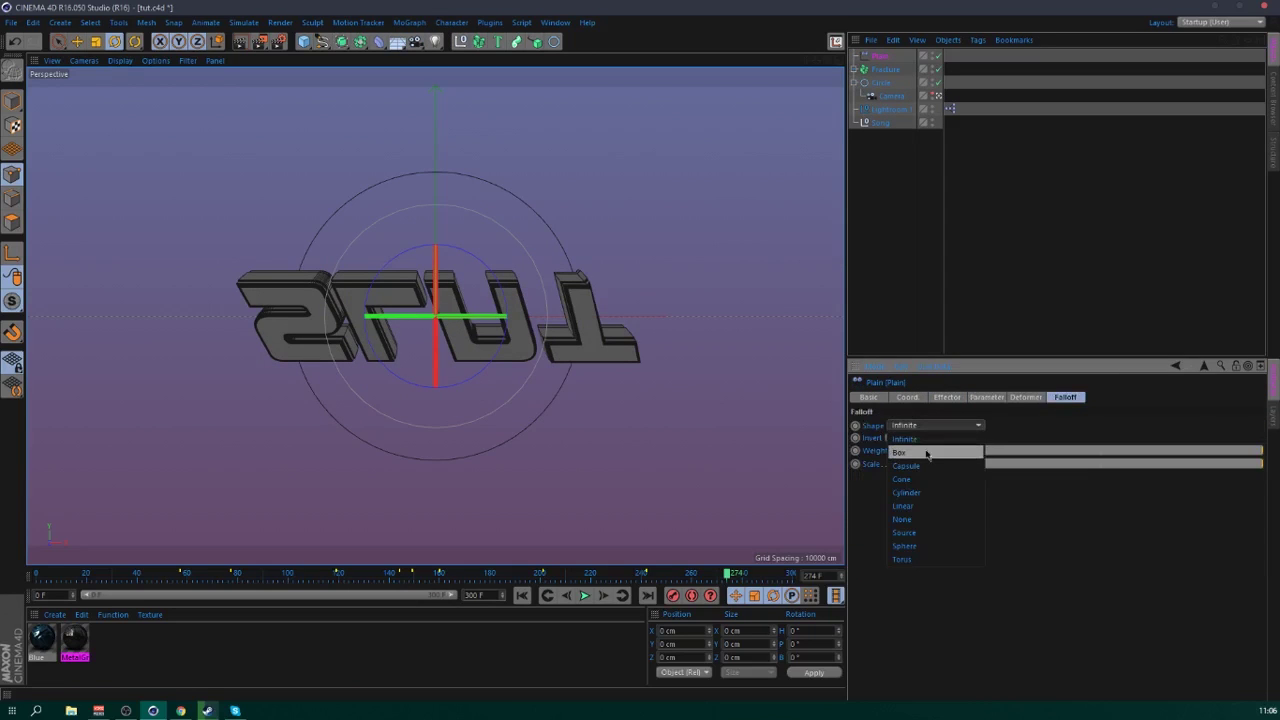
pyautogui.click(928, 505)
pyautogui.click(962, 503)
pyautogui.click(960, 510)
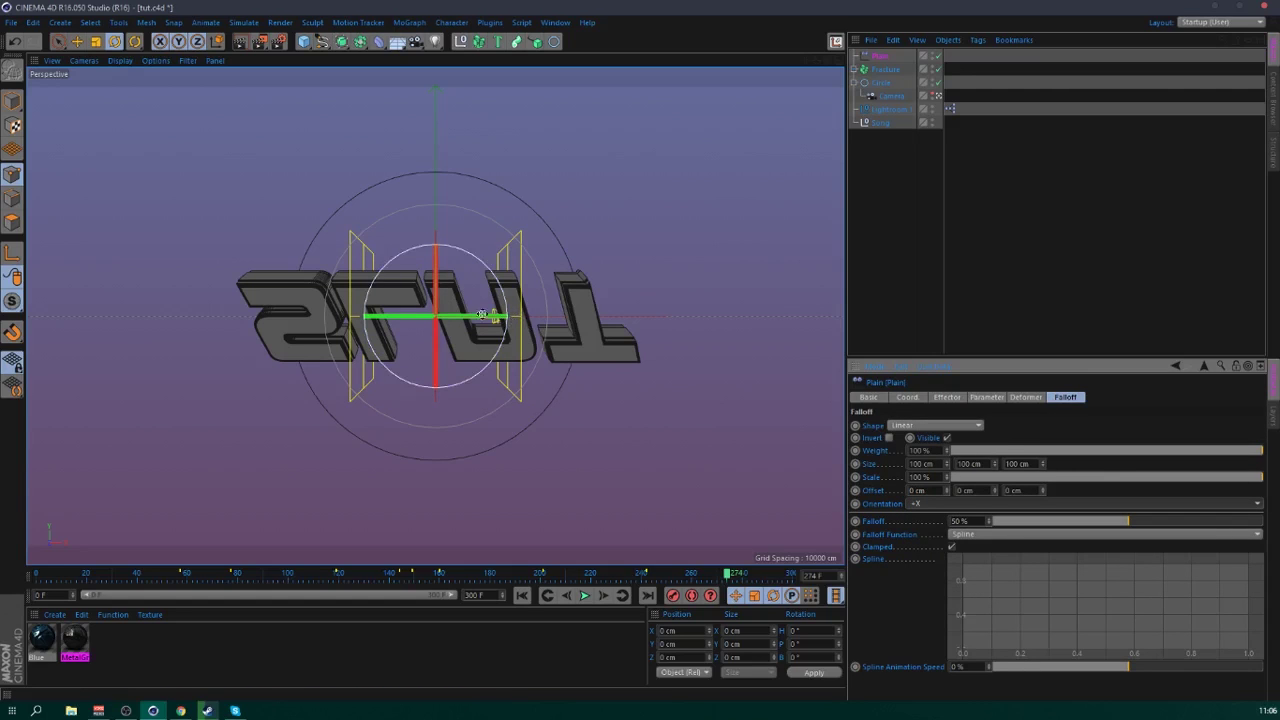
# - In Model mode, stretch the Plain effector's falloff along X to 1292.681 cm
pyautogui.click(12, 100)
pyautogui.click(511, 319)
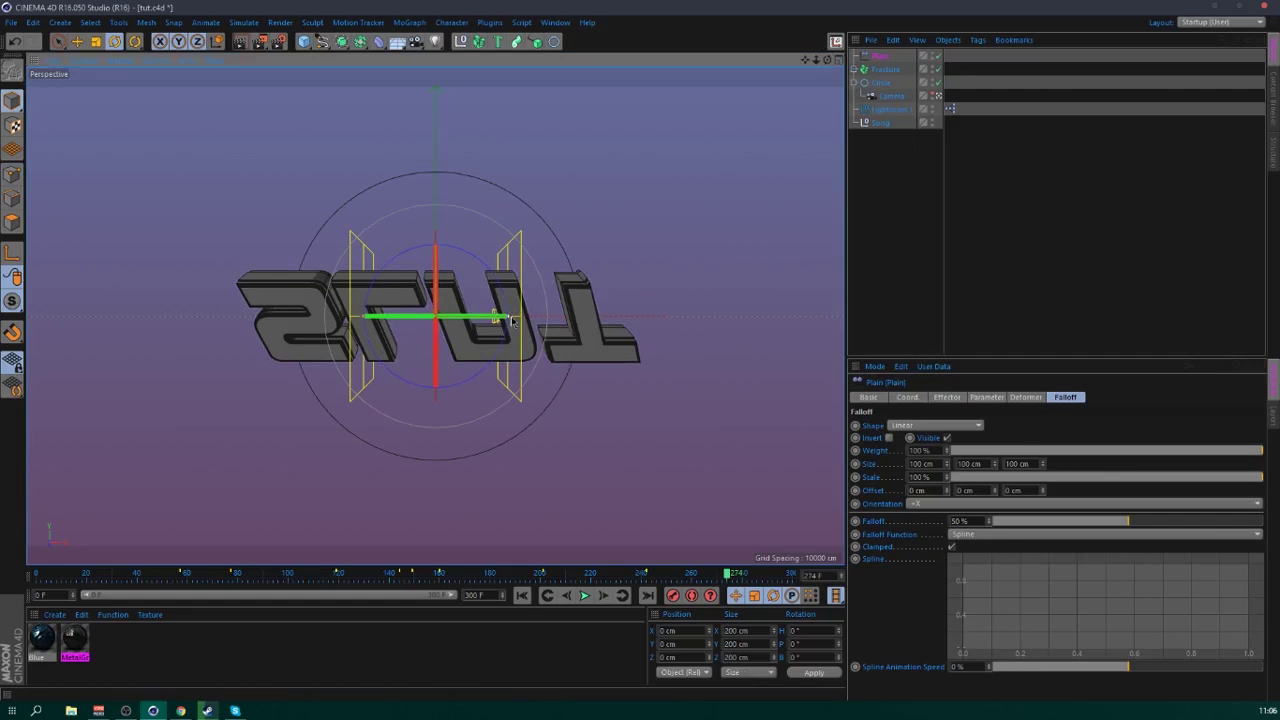
pyautogui.moveTo(510, 318); pyautogui.dragTo(686, 366)
# - Enable the Plain effector's rotation effect and set its pitch to -180°
pyautogui.click(948, 398)
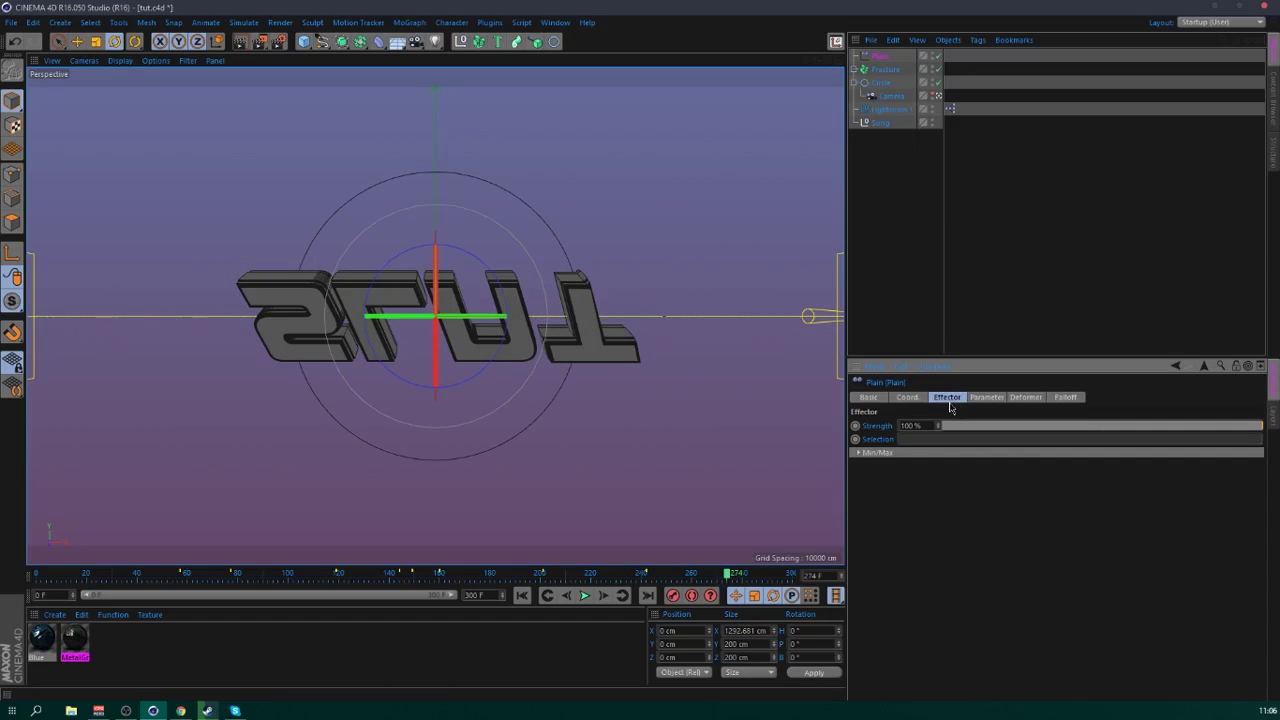
pyautogui.click(987, 398)
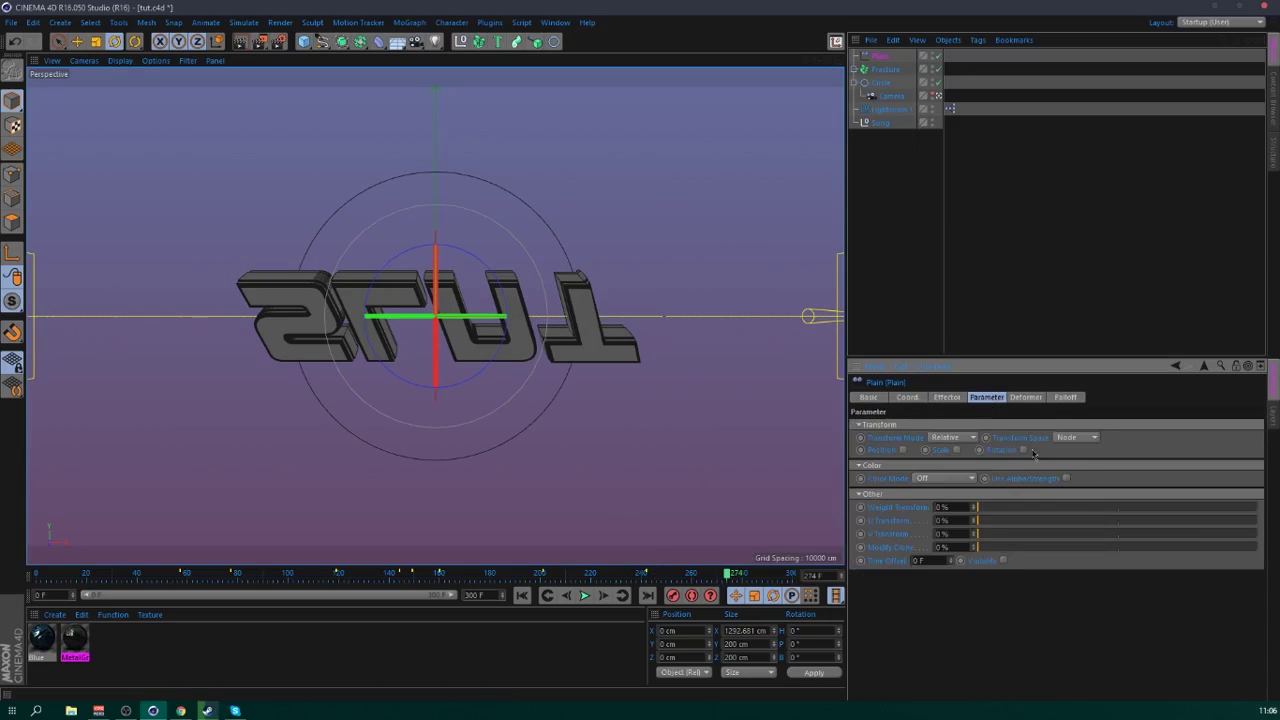
pyautogui.click(1023, 450)
pyautogui.write('-1')
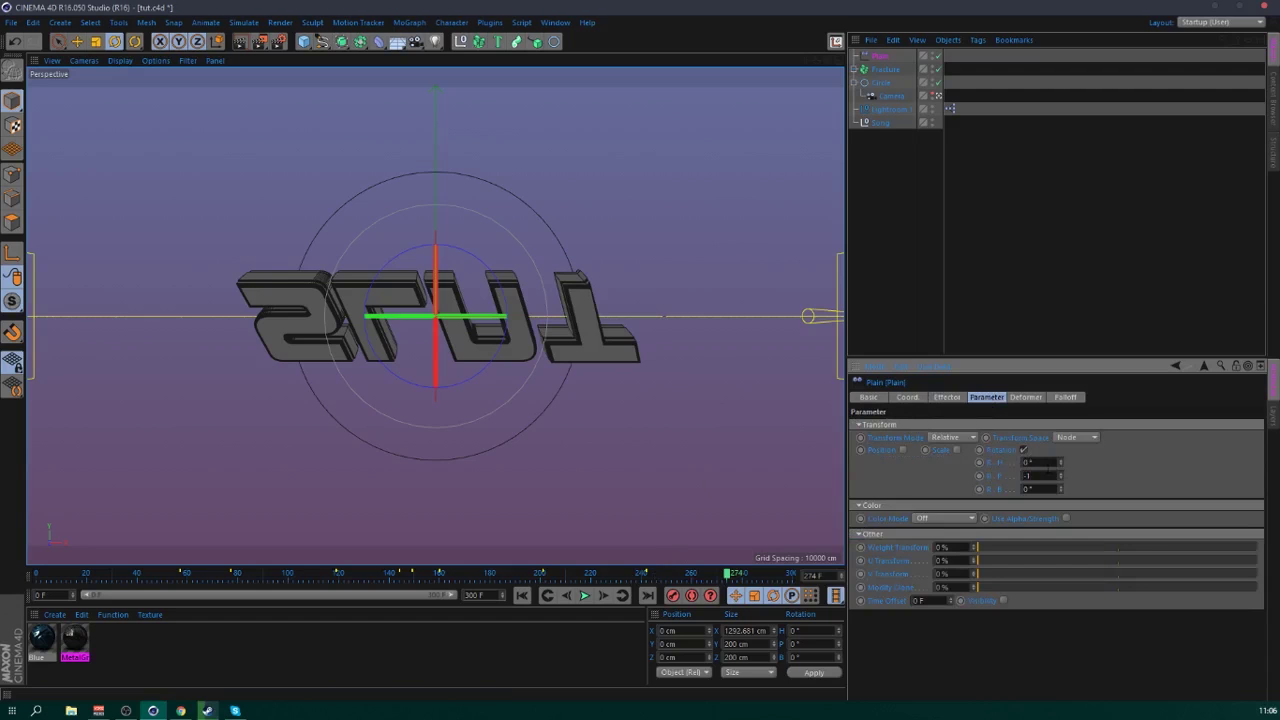
pyautogui.write('80')
pyautogui.press('Return')
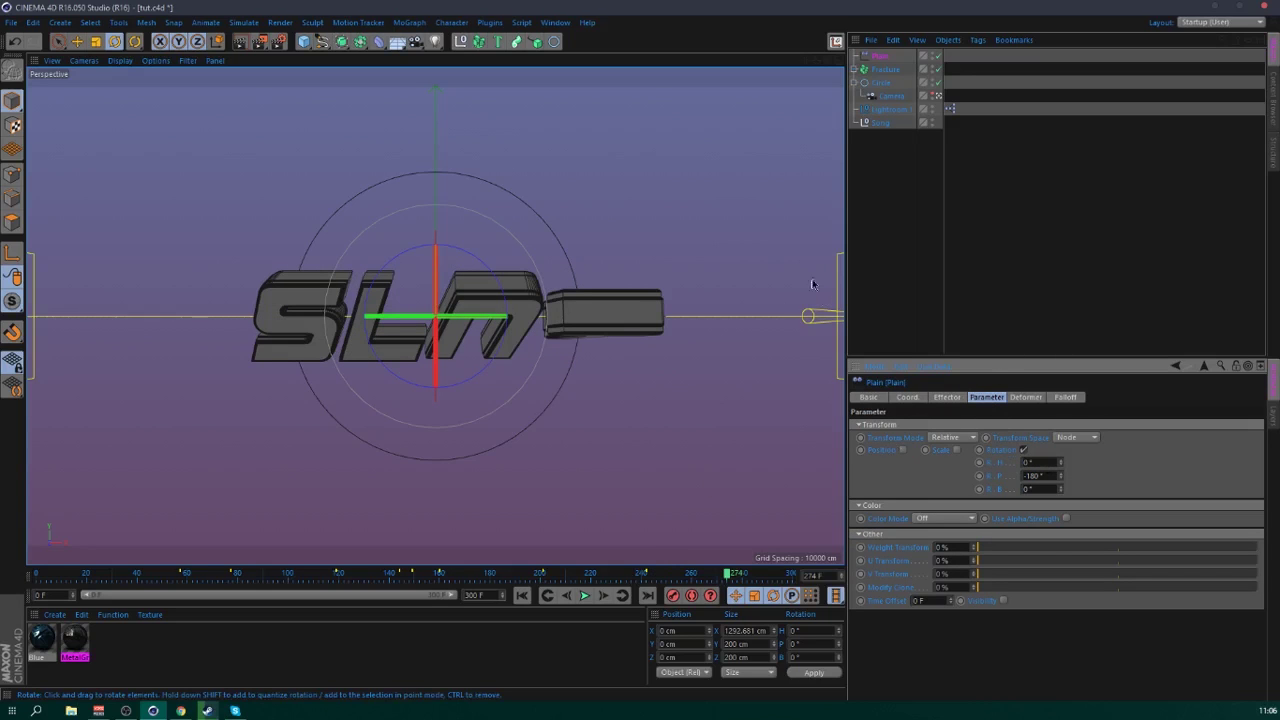
# - At frame 235, move the Plain effector along X to -963.149 cm and record a keyframe
pyautogui.moveTo(816, 60); pyautogui.dragTo(760, 60)
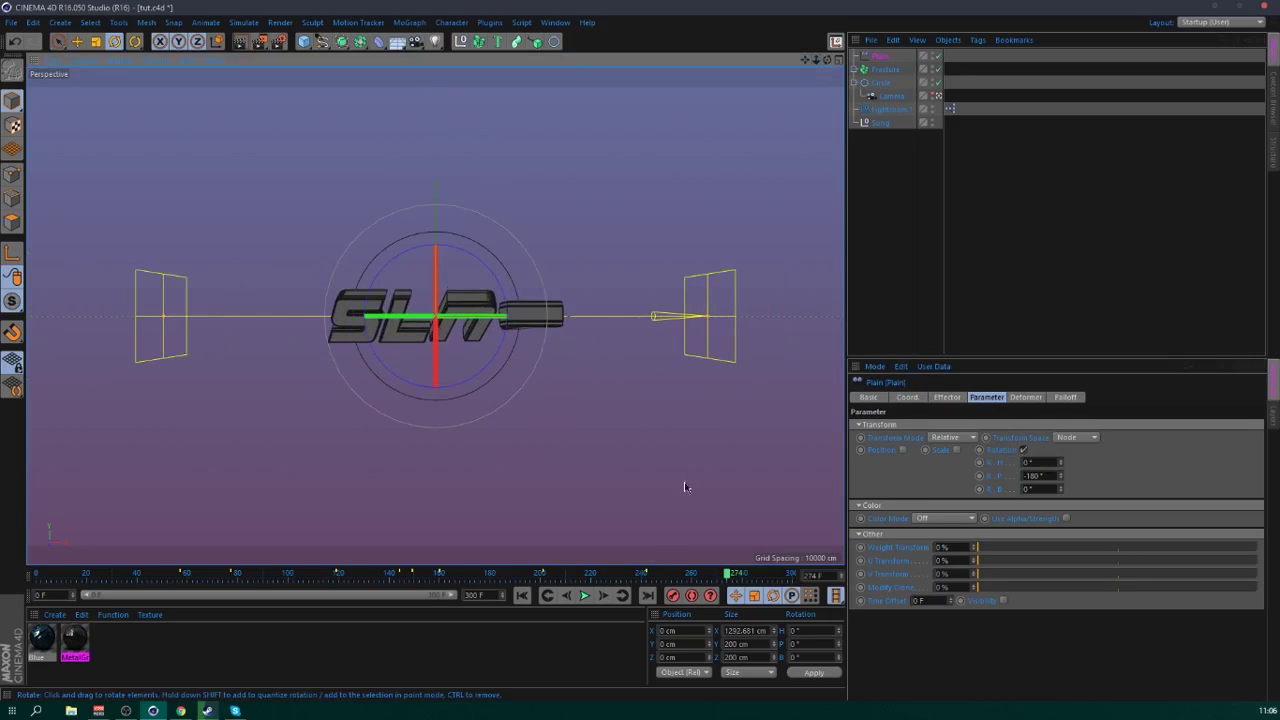
pyautogui.click(633, 578)
pyautogui.press('e')
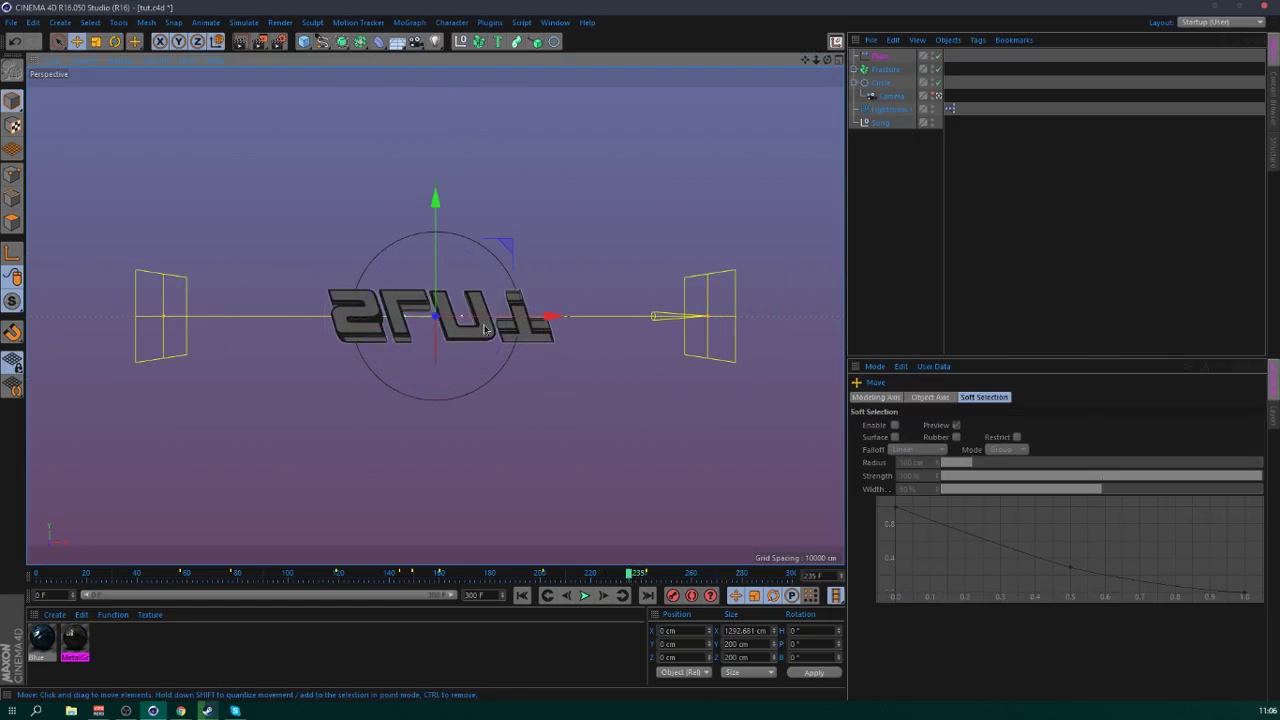
pyautogui.moveTo(433, 340); pyautogui.dragTo(145, 334)
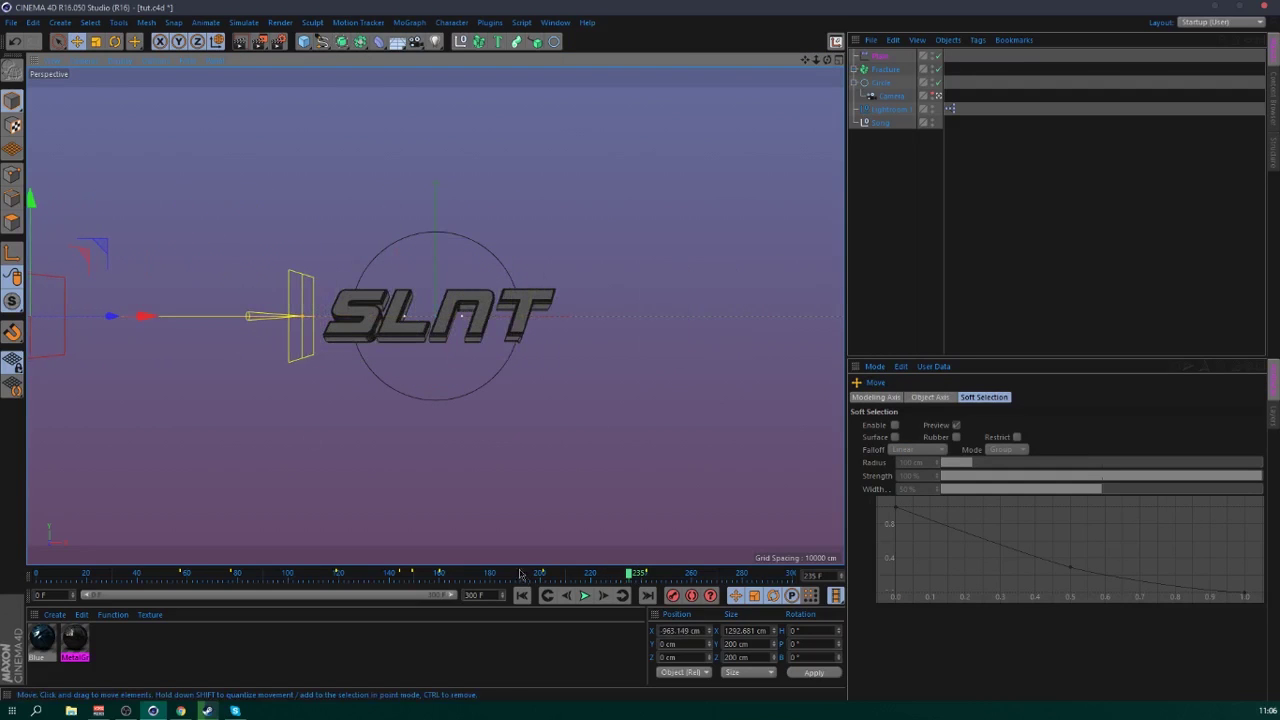
pyautogui.click(673, 596)
# - Move the Plain effector to X 321.578 cm for a second position keyframe and place that keyframe at frame 263
pyautogui.moveTo(630, 576); pyautogui.dragTo(662, 576)
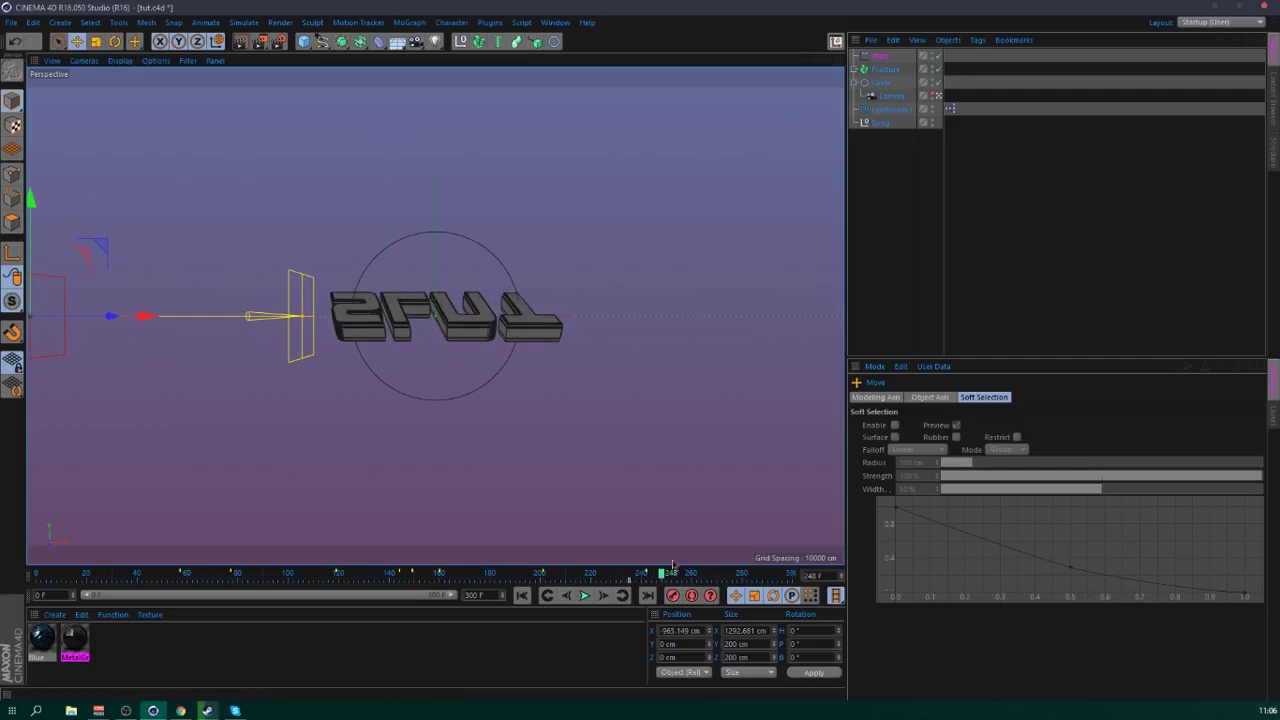
pyautogui.click(881, 57)
pyautogui.click(907, 397)
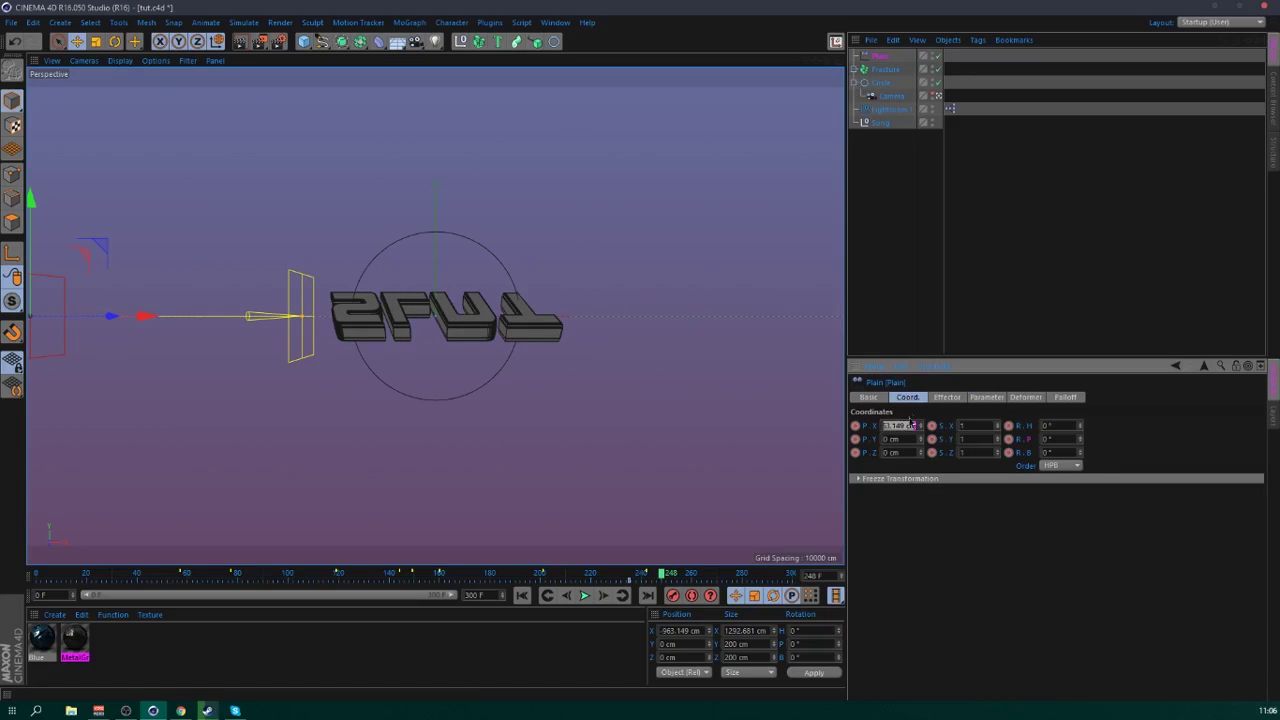
pyautogui.write('0')
pyautogui.press('Return')
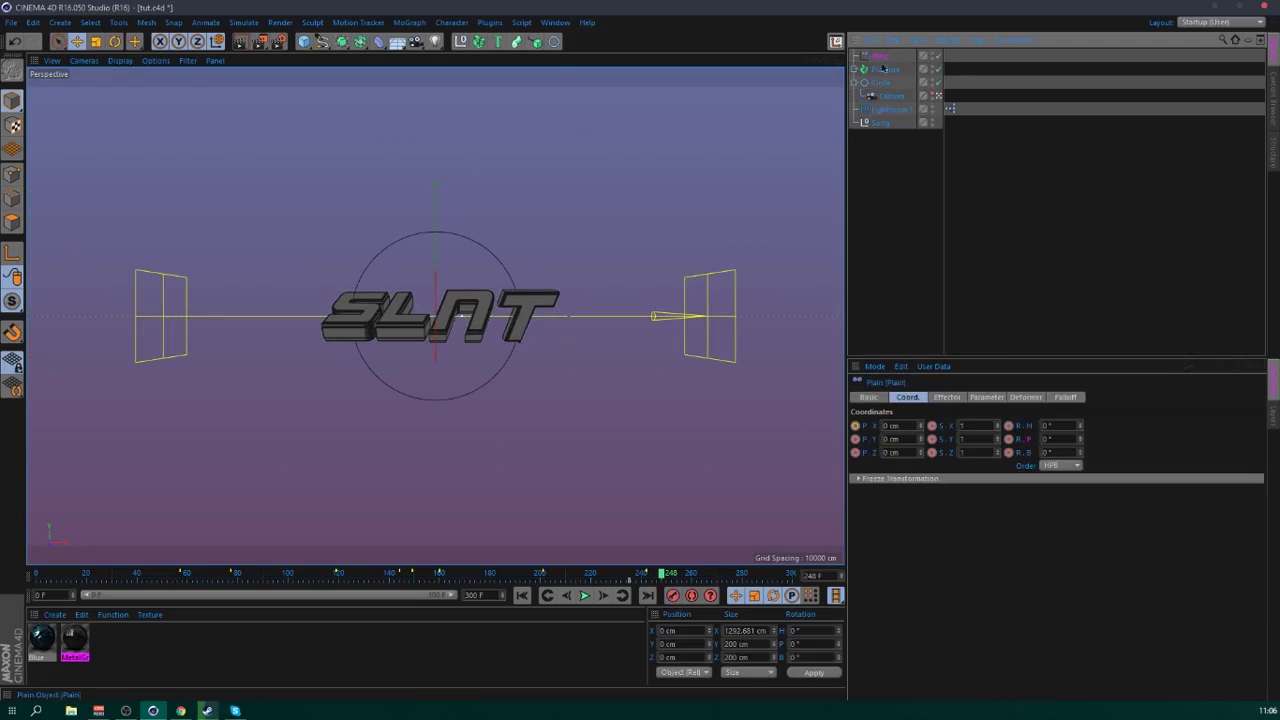
pyautogui.moveTo(548, 317); pyautogui.dragTo(683, 316)
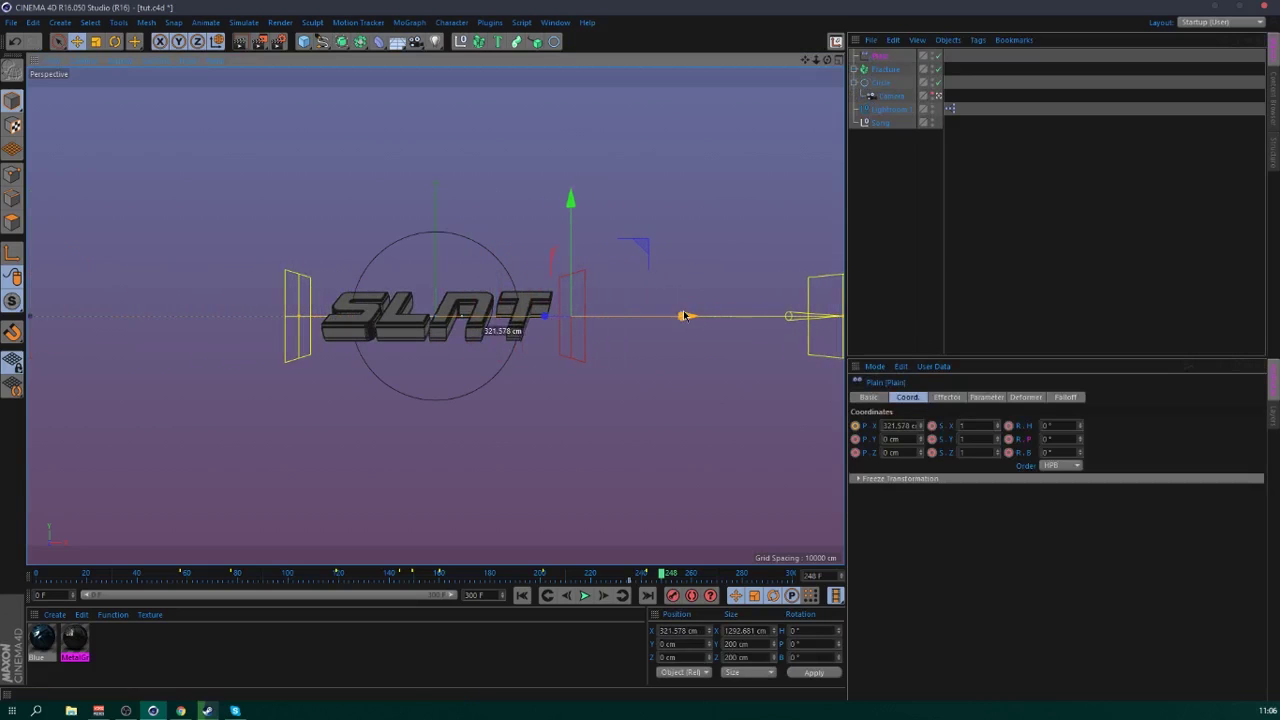
pyautogui.moveTo(662, 581); pyautogui.dragTo(699, 580)
pyautogui.moveTo(620, 575); pyautogui.dragTo(660, 575)
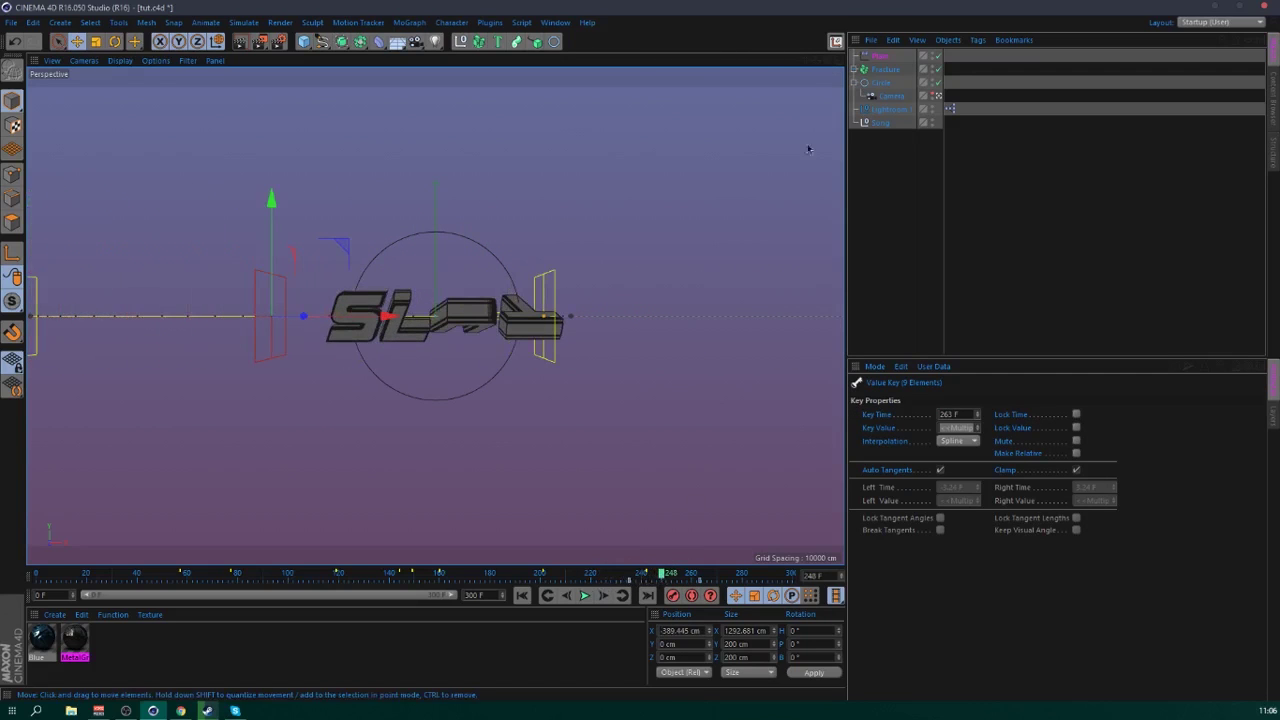
# - Set the Plain effector's rotation pitch to 180° and play back the letter flip between its two keyframes
pyautogui.click(880, 56)
pyautogui.click(986, 397)
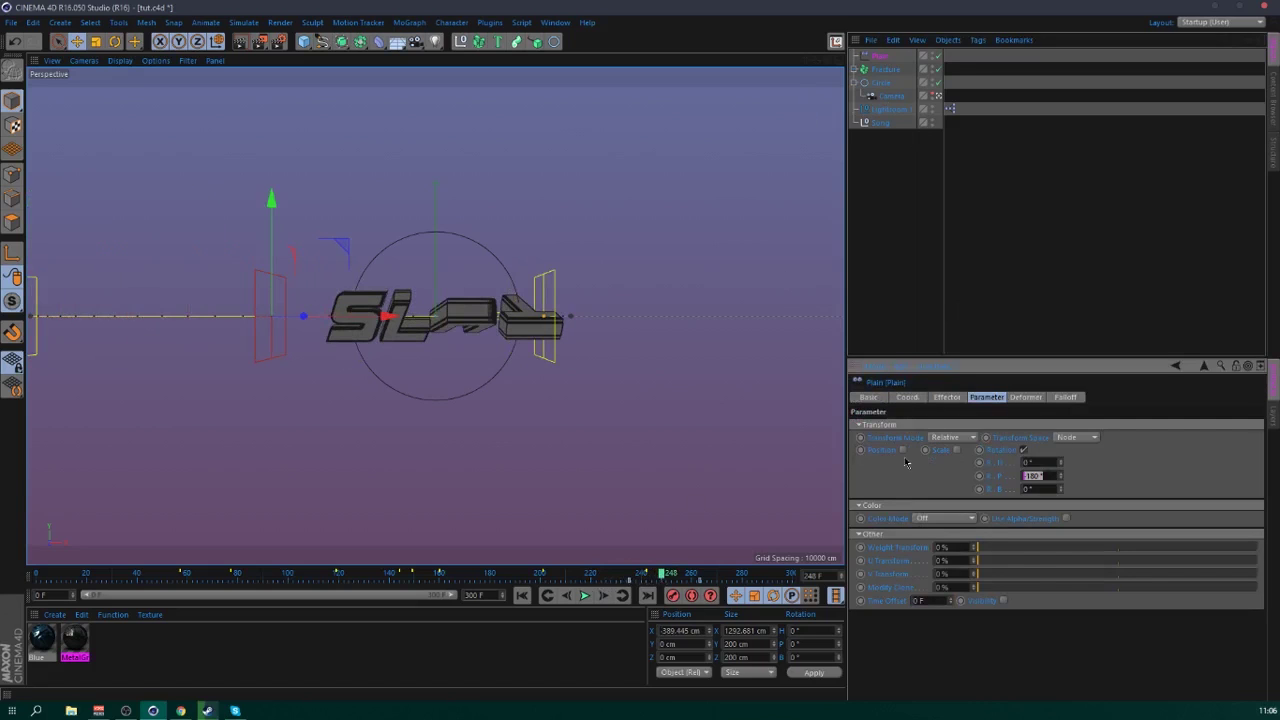
pyautogui.write('180')
pyautogui.press('Return')
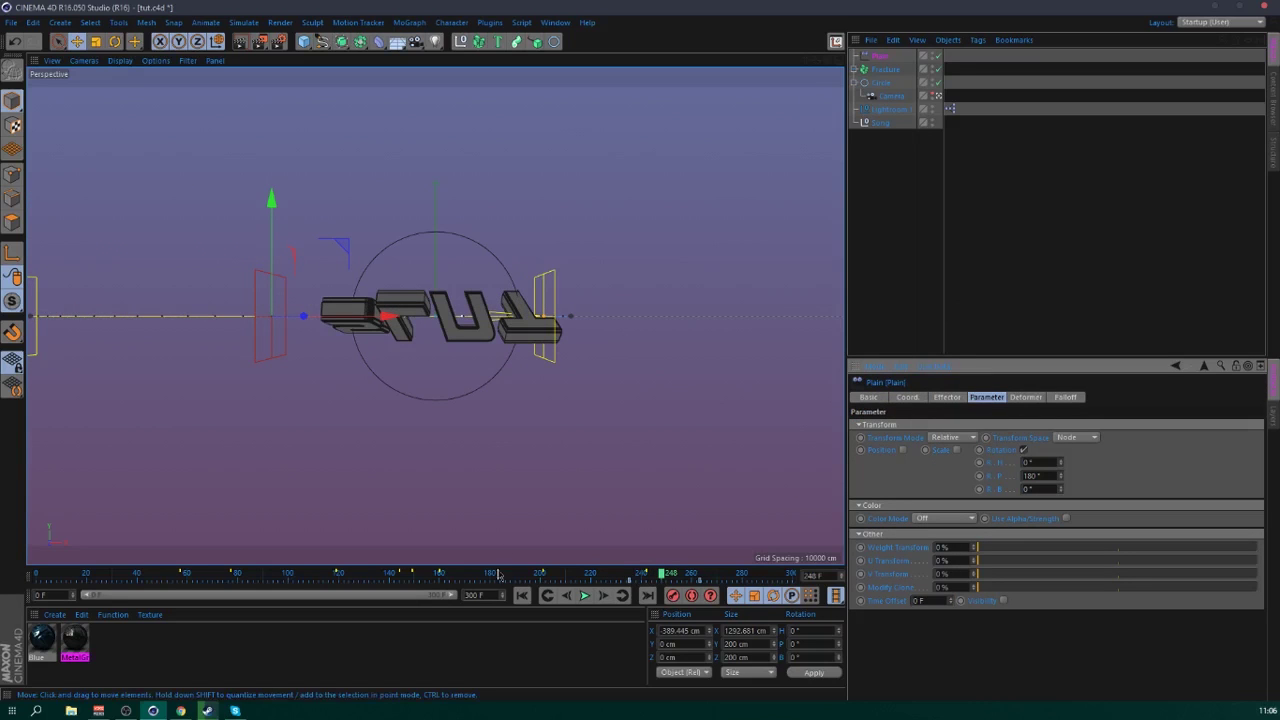
pyautogui.moveTo(607, 575); pyautogui.dragTo(641, 582)
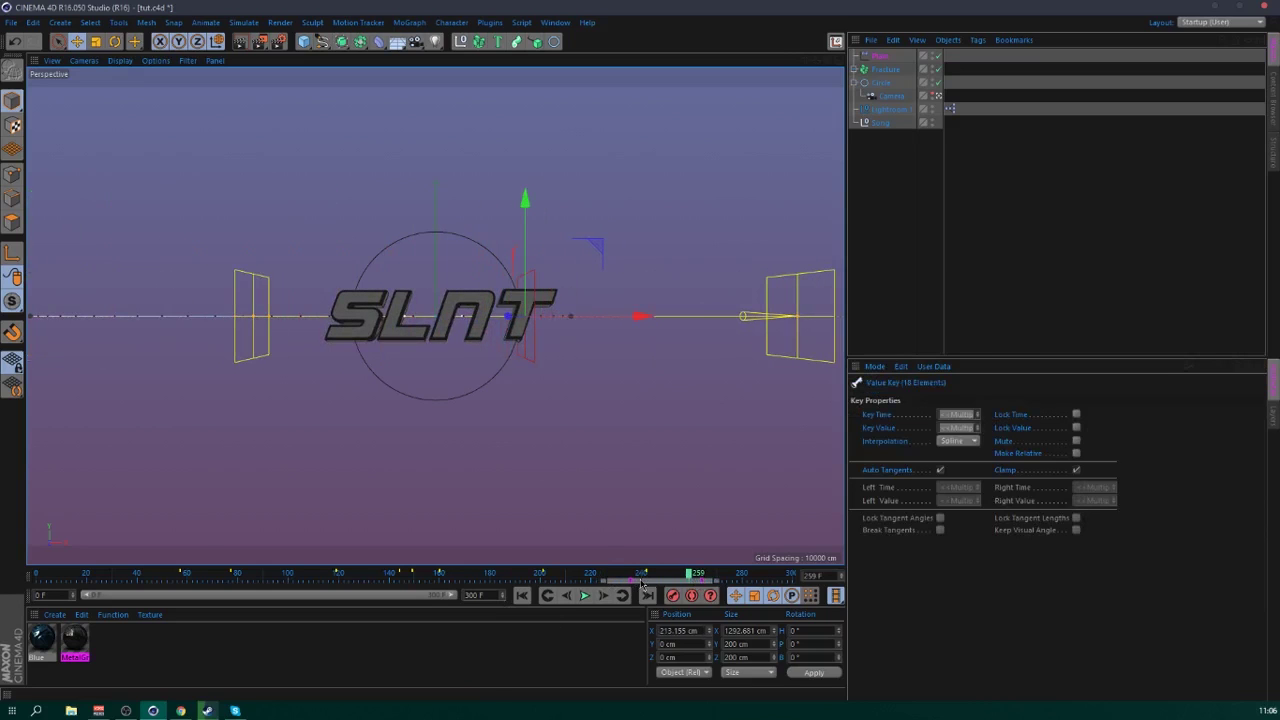
pyautogui.click(604, 576)
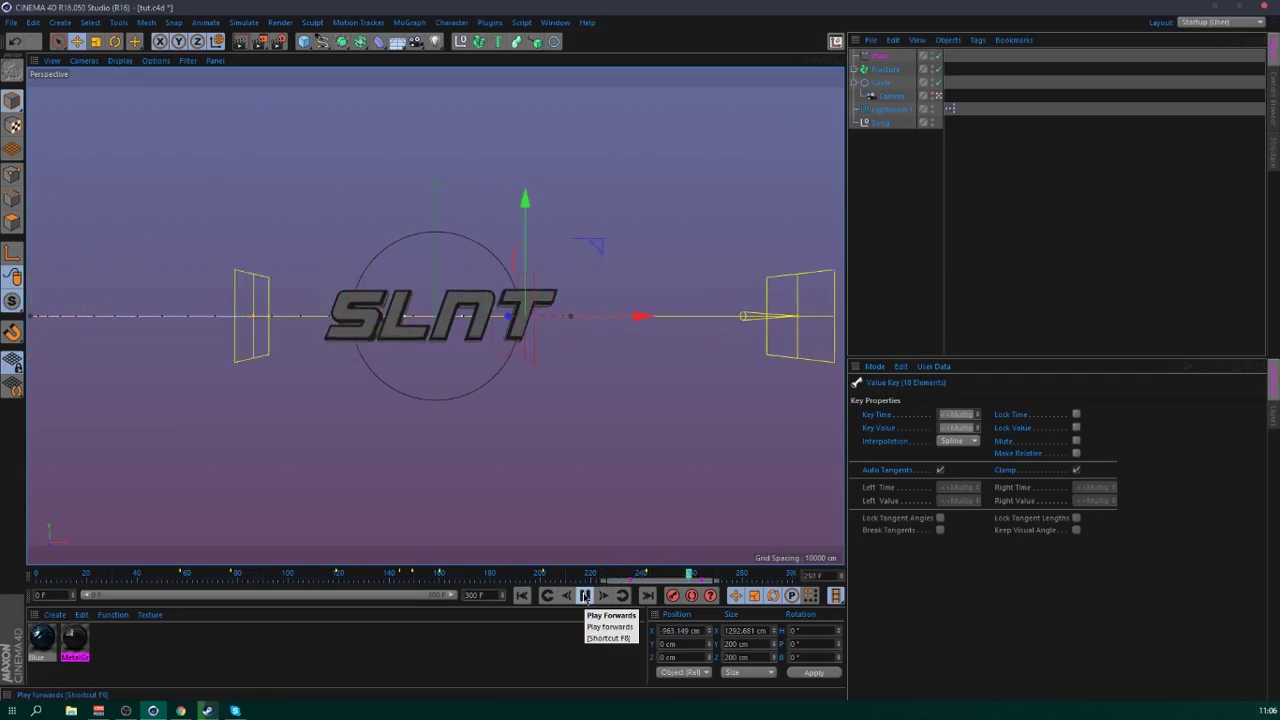
pyautogui.click(585, 595)
# - Add a Delay effector to the Fracture object and set its strength to 79% in Blend mode
pyautogui.click(884, 69)
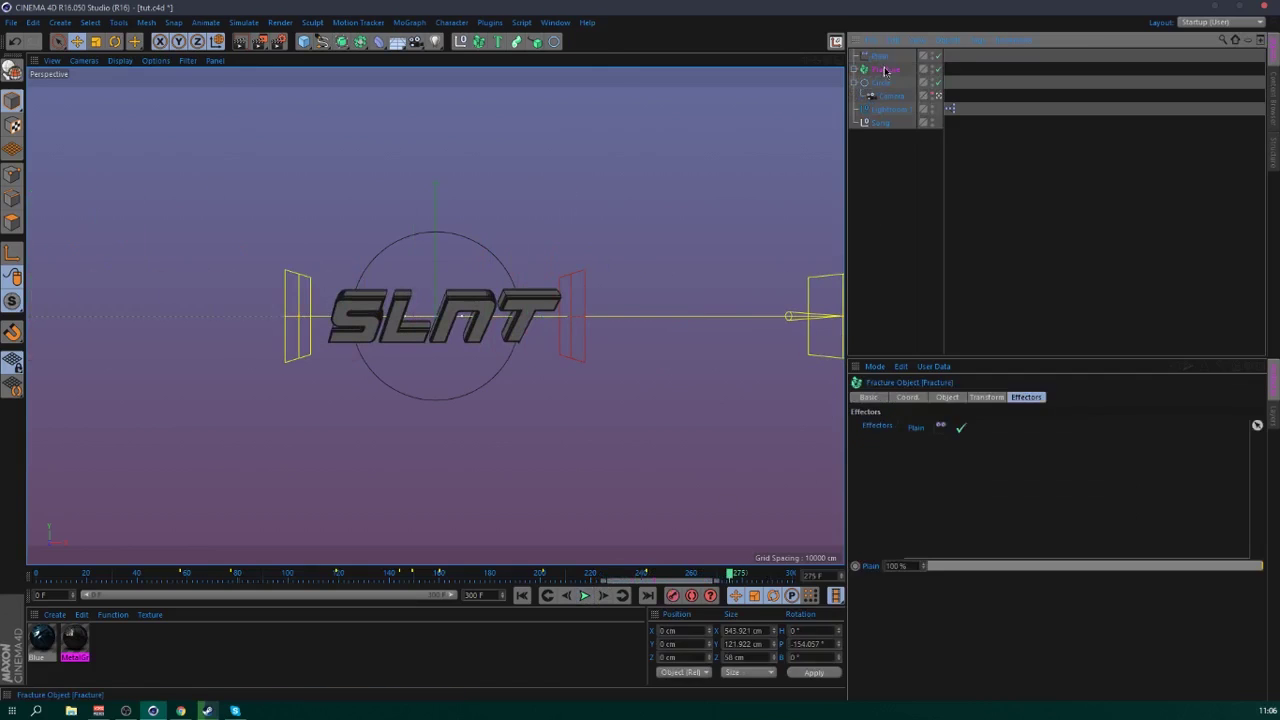
pyautogui.click(410, 22)
pyautogui.moveTo(440, 42)
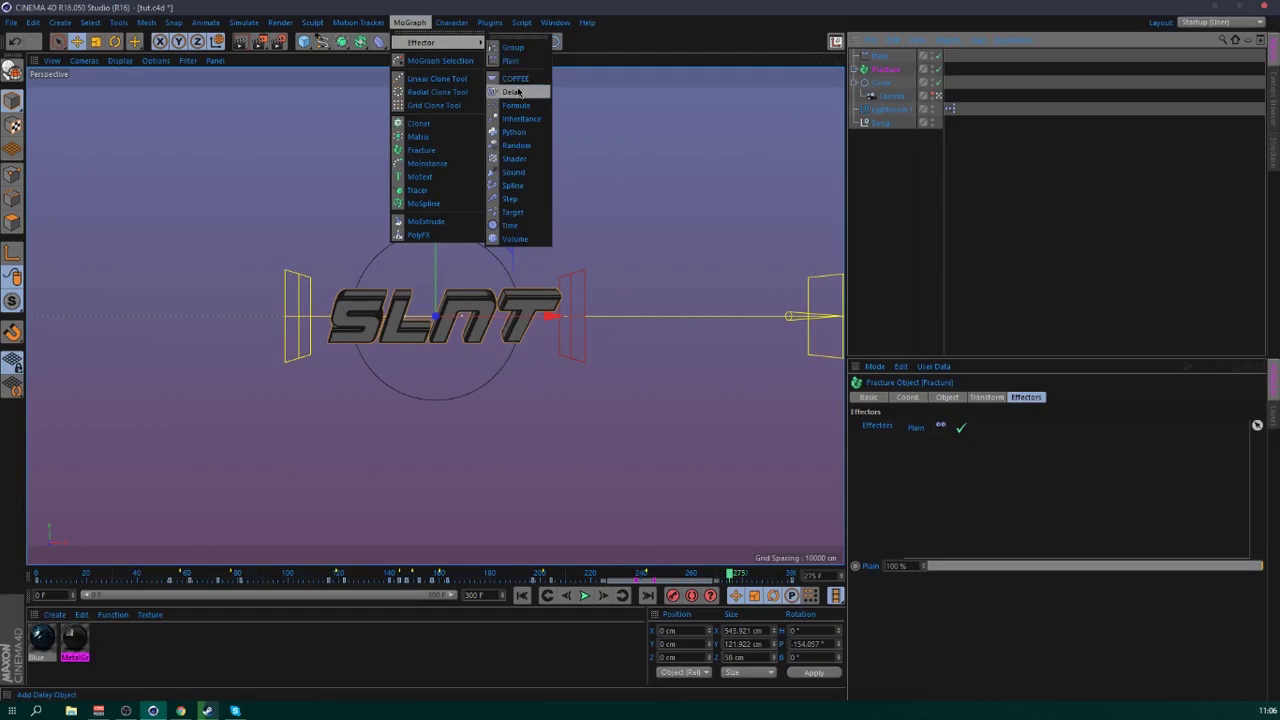
pyautogui.click(514, 88)
pyautogui.click(946, 398)
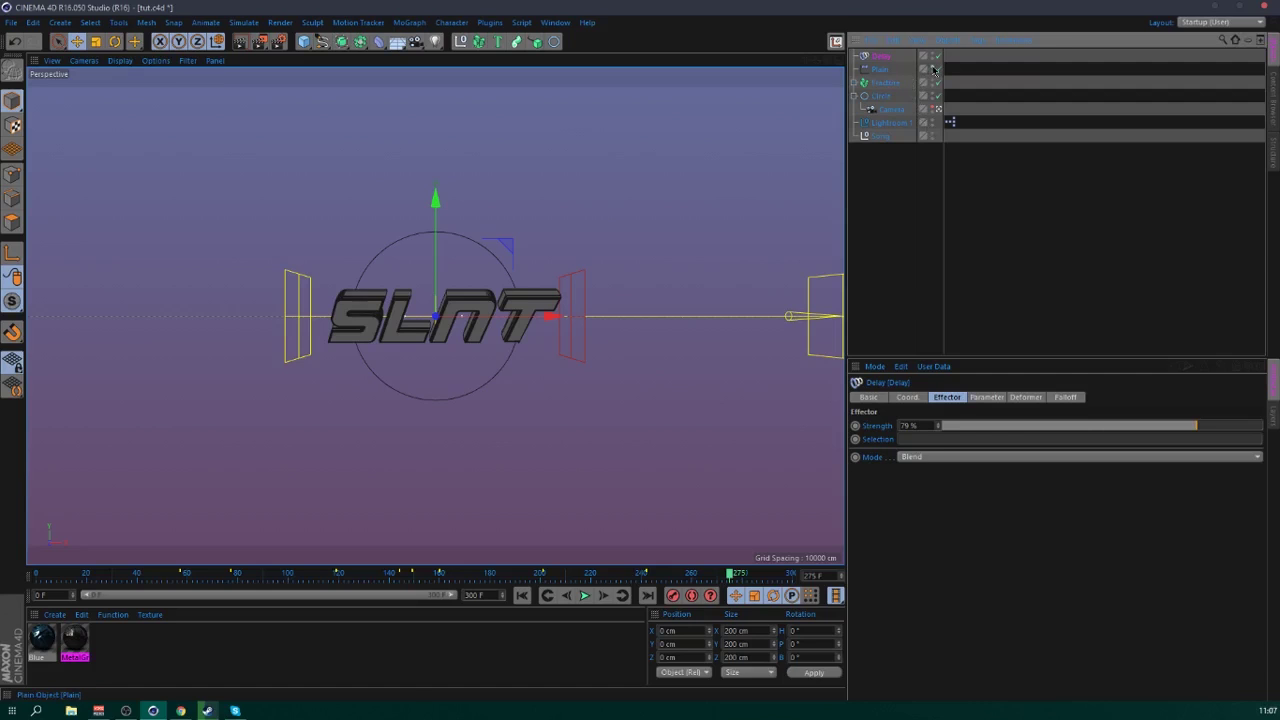
# - Hide the Plain effector in the viewport and play back the delayed letter flip
pyautogui.click(677, 509)
pyautogui.click(585, 596)
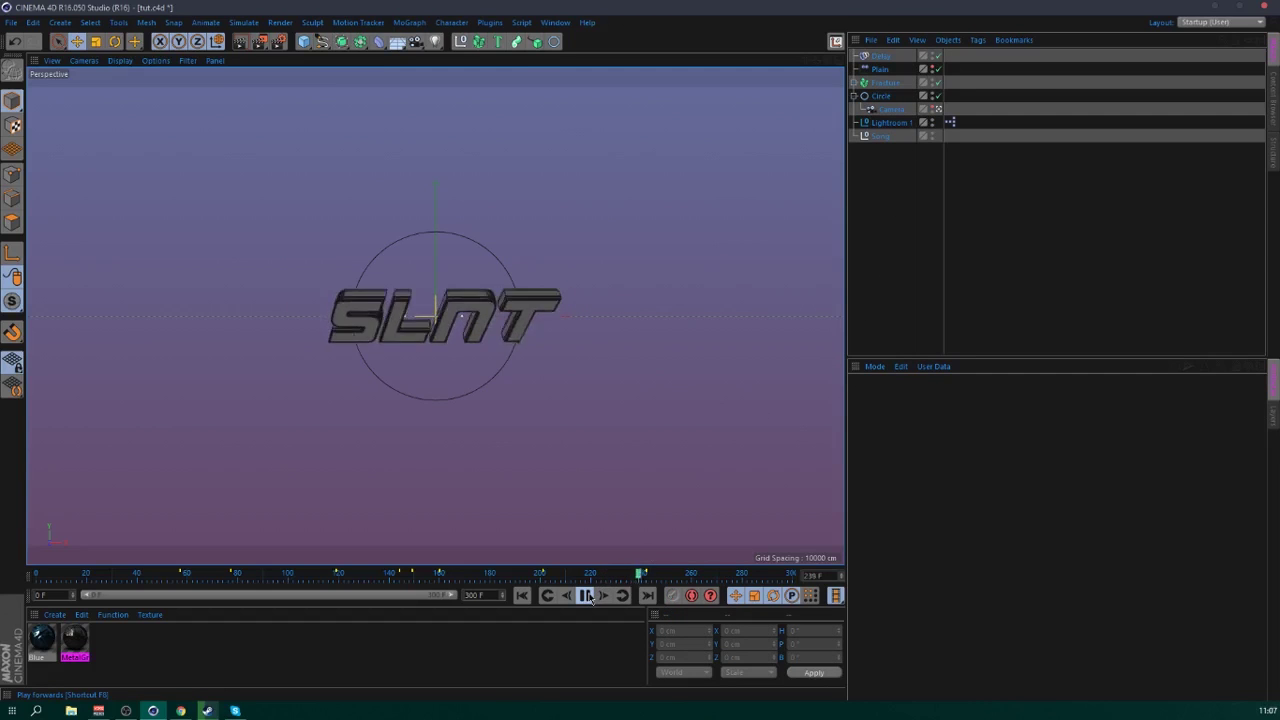
pyautogui.click(585, 596)
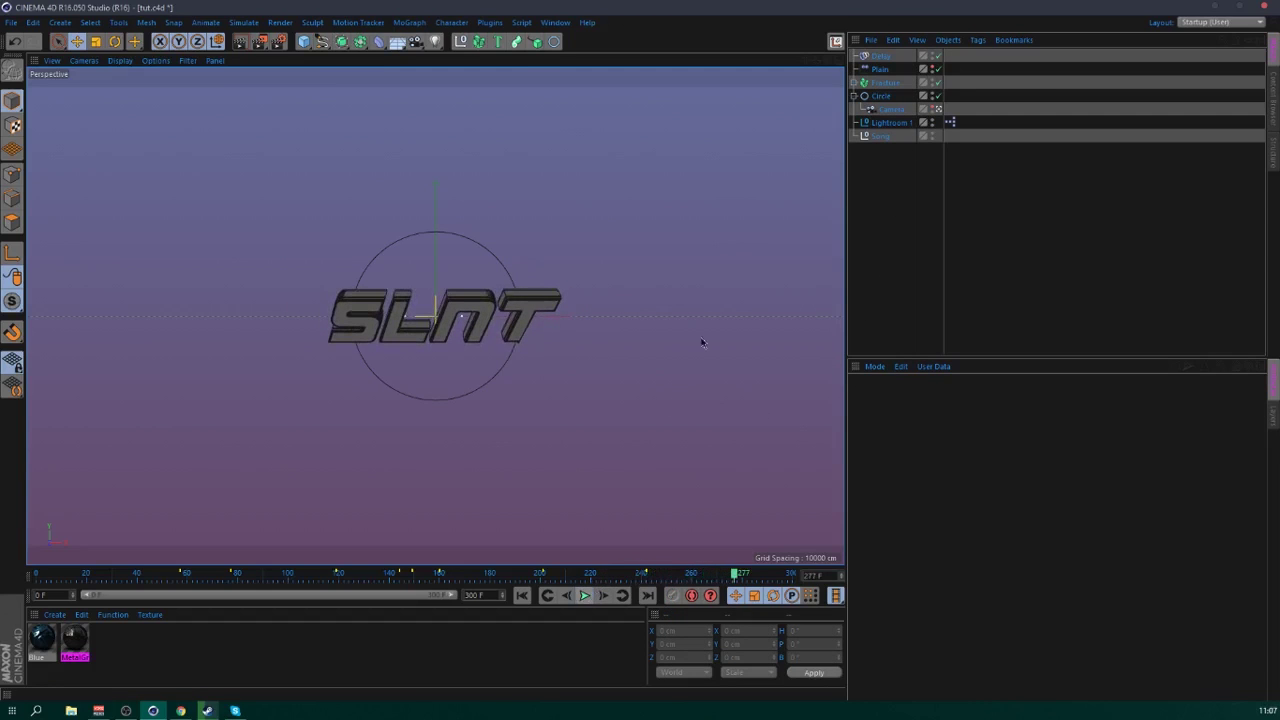
# - Move the Plain effector's last position keyframe to frame 277 and preview the slower flip
pyautogui.click(890, 69)
pyautogui.click(715, 579)
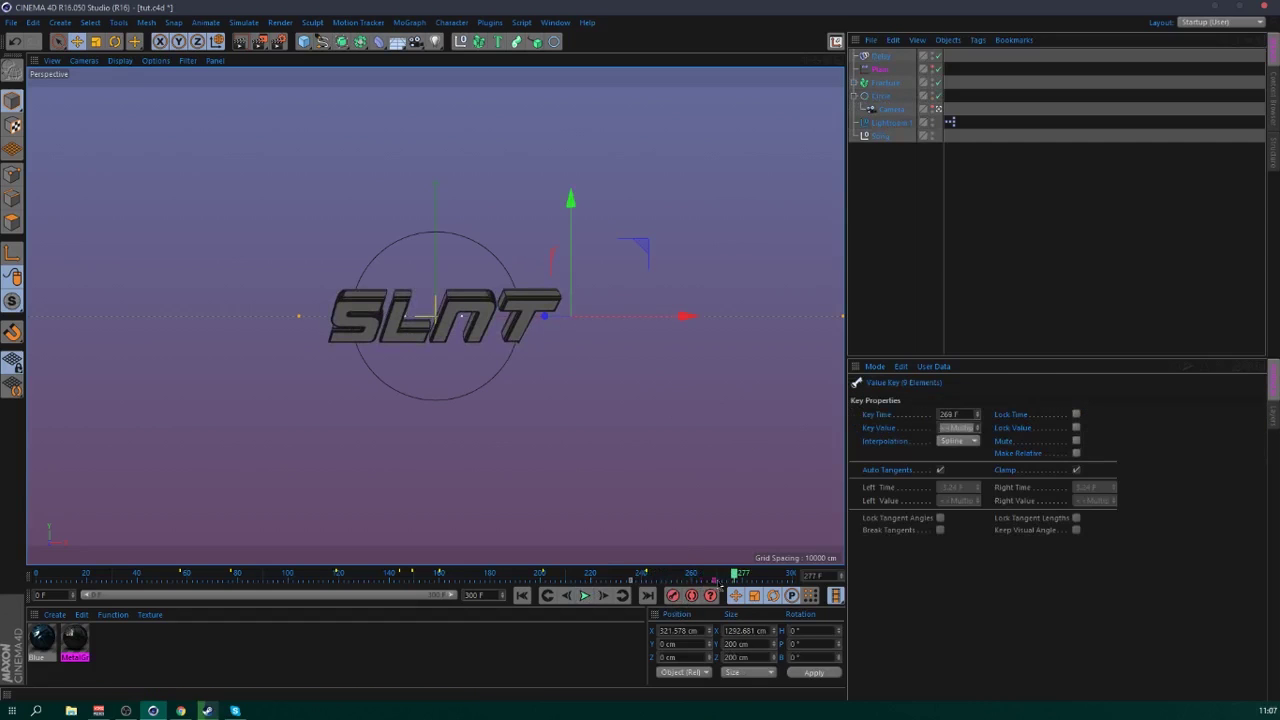
pyautogui.click(592, 577)
pyautogui.click(585, 596)
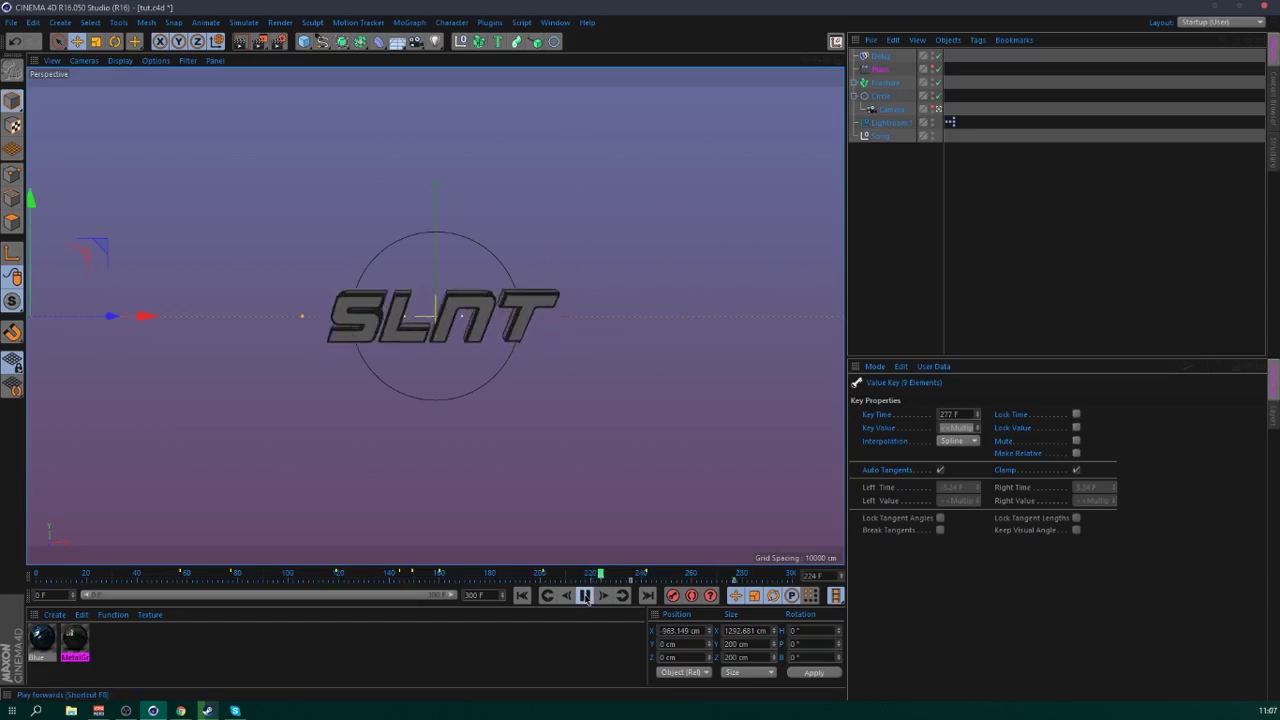
pyautogui.click(586, 596)
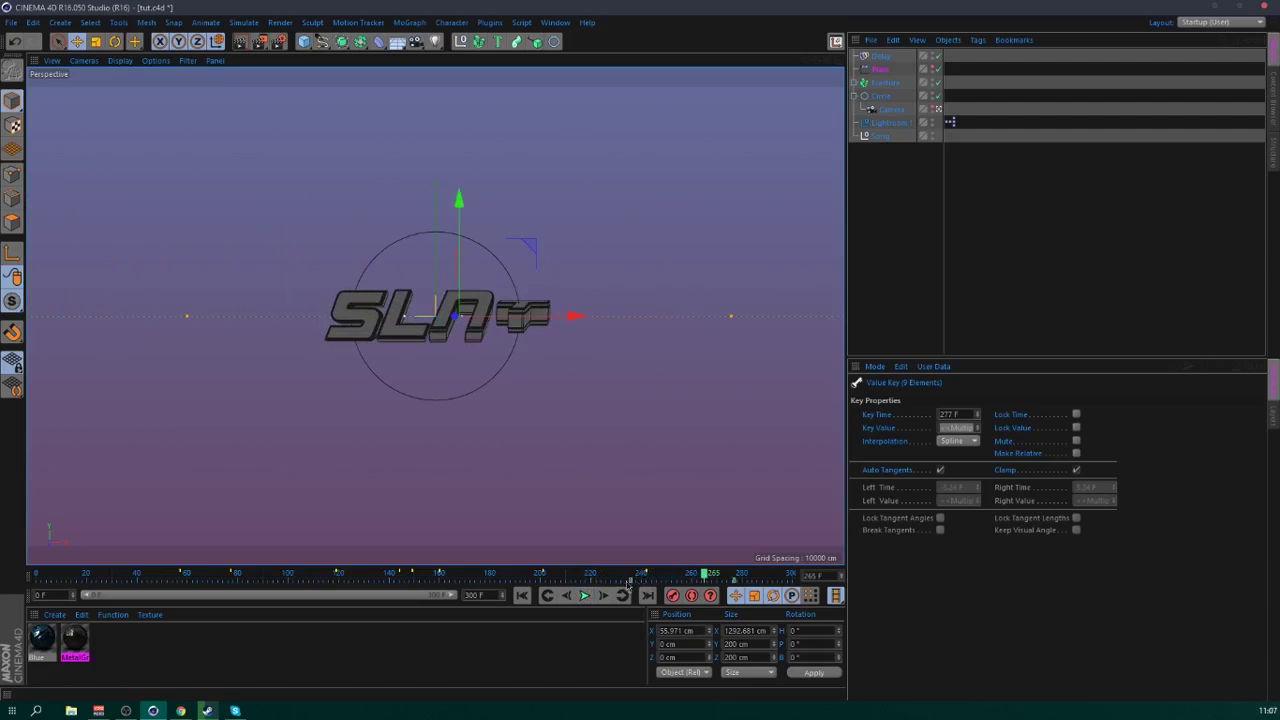
# - Move the Plain effector's first position keyframe to frame 229 and preview the flip
pyautogui.moveTo(624, 584); pyautogui.dragTo(607, 583)
pyautogui.click(583, 577)
pyautogui.click(585, 596)
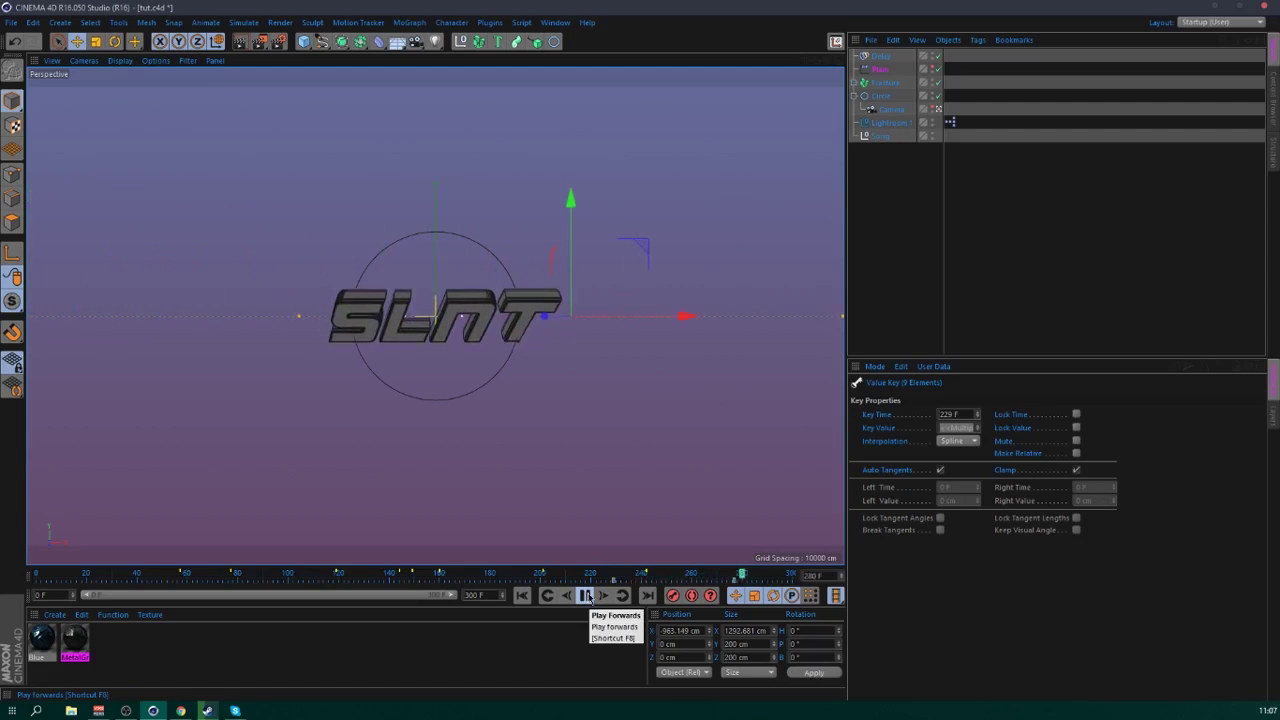
pyautogui.click(588, 596)
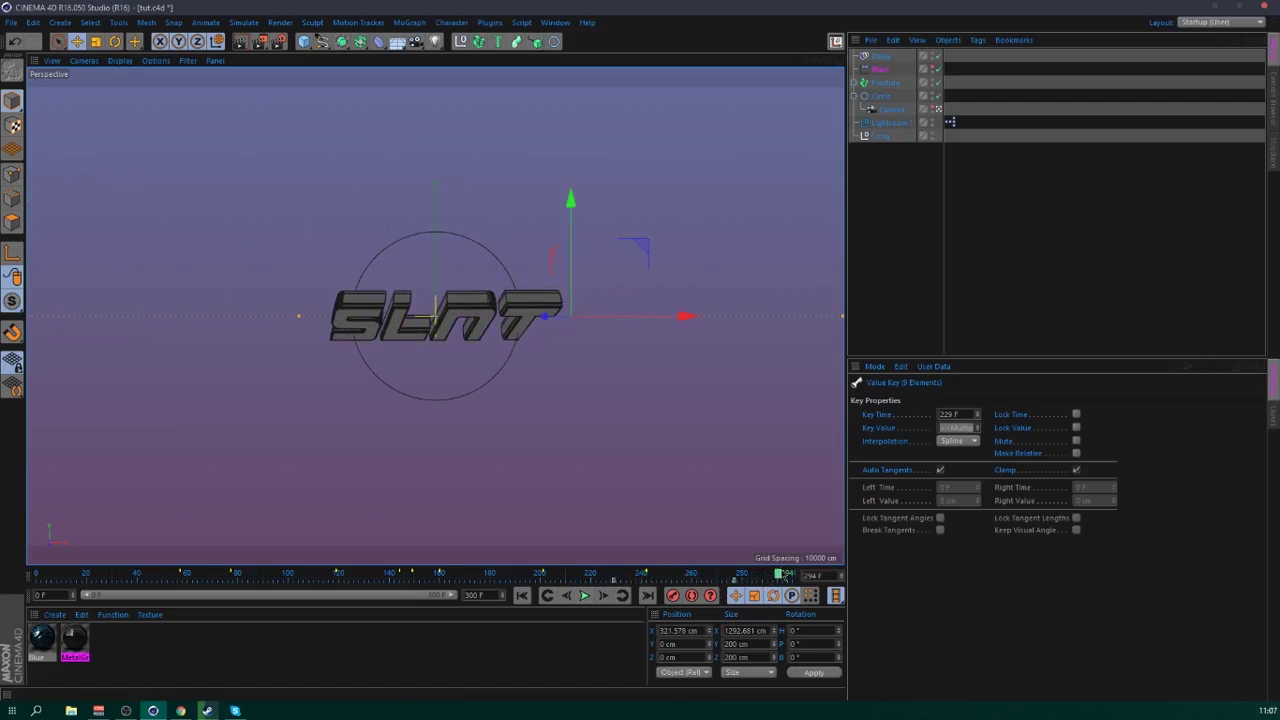
# - Select the Fracture object and play back the animation from the start to review the text rotation
pyautogui.moveTo(784, 576); pyautogui.dragTo(795, 576)
pyautogui.click(920, 217)
pyautogui.click(885, 83)
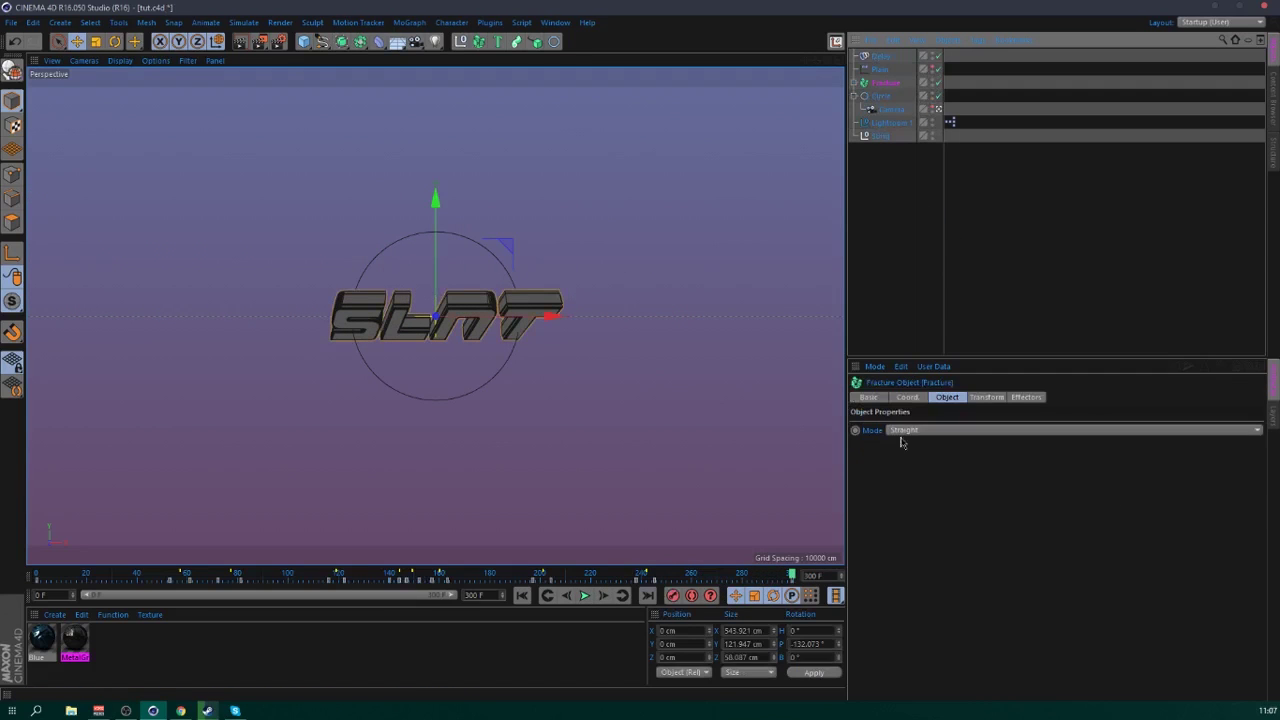
pyautogui.click(585, 596)
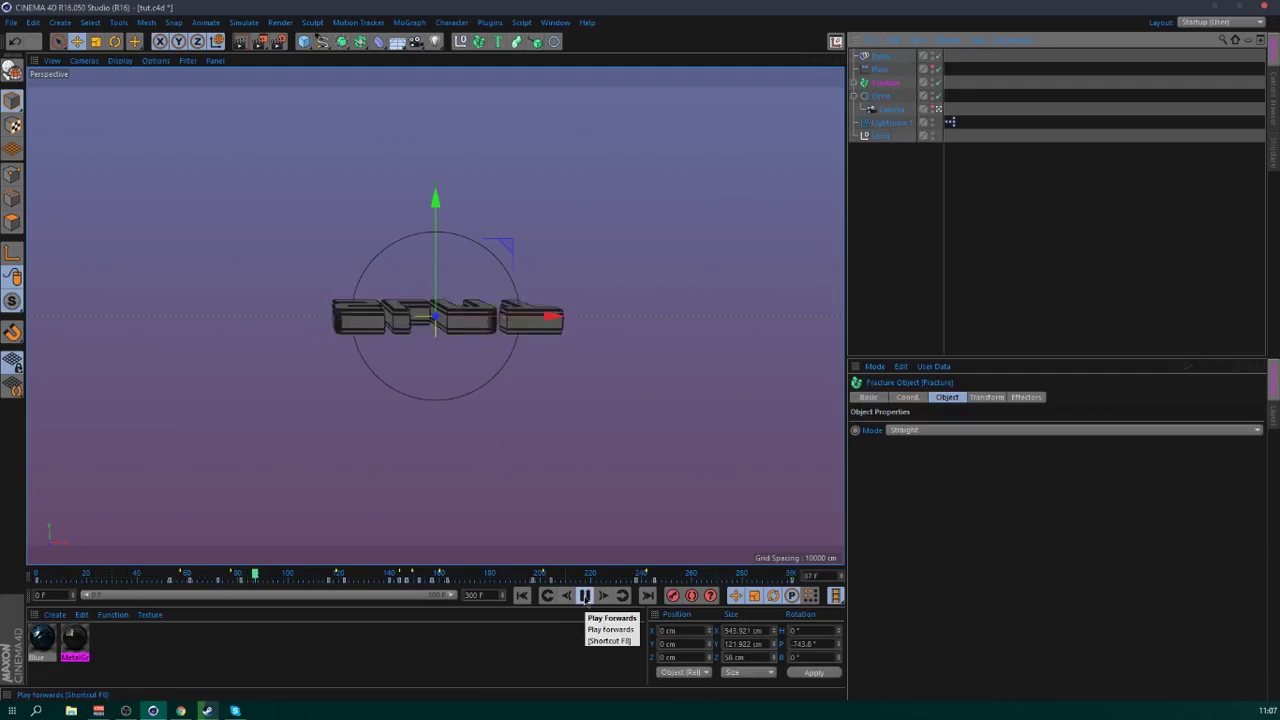
pyautogui.click(585, 596)
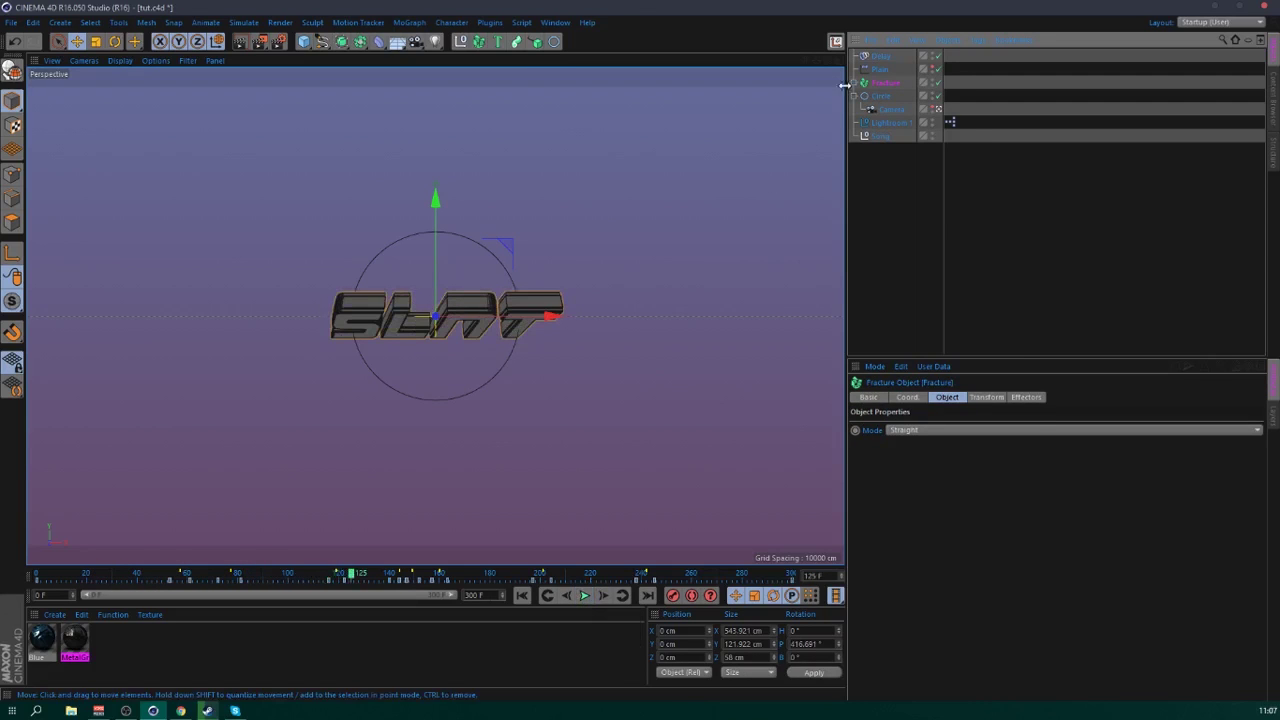
# - In the Fracture object's pitch F-Curve, adjust the tangent of the keyframe just before marker 1 to raise the preceding peak
pyautogui.click(907, 397)
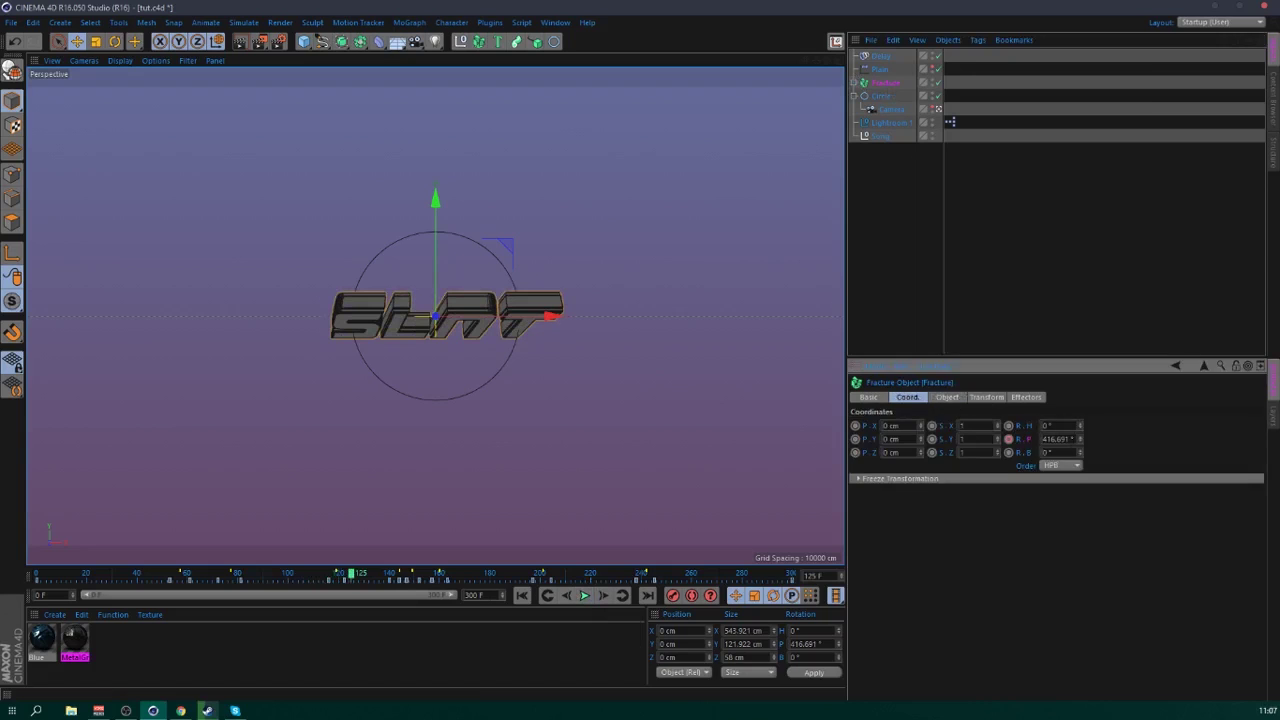
pyautogui.rightClick(1079, 425)
pyautogui.rightClick(1030, 440)
pyautogui.moveTo(1065, 448)
pyautogui.click(1160, 578)
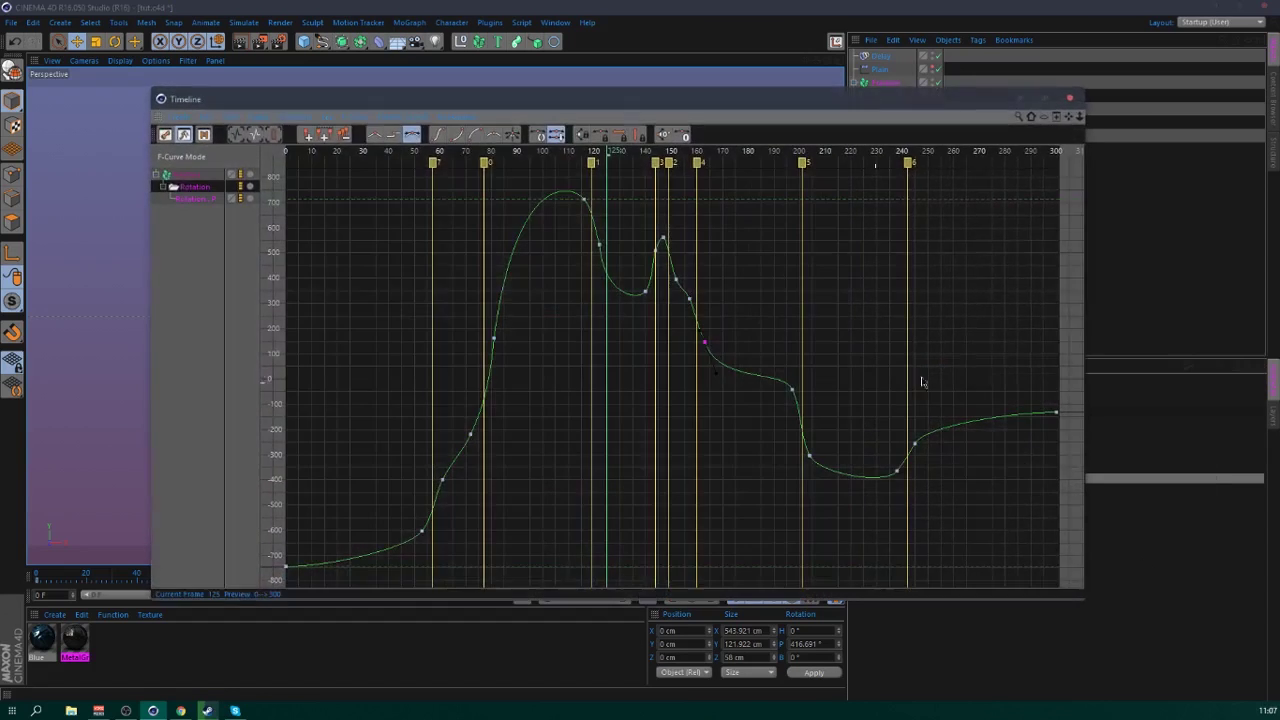
pyautogui.click(582, 195)
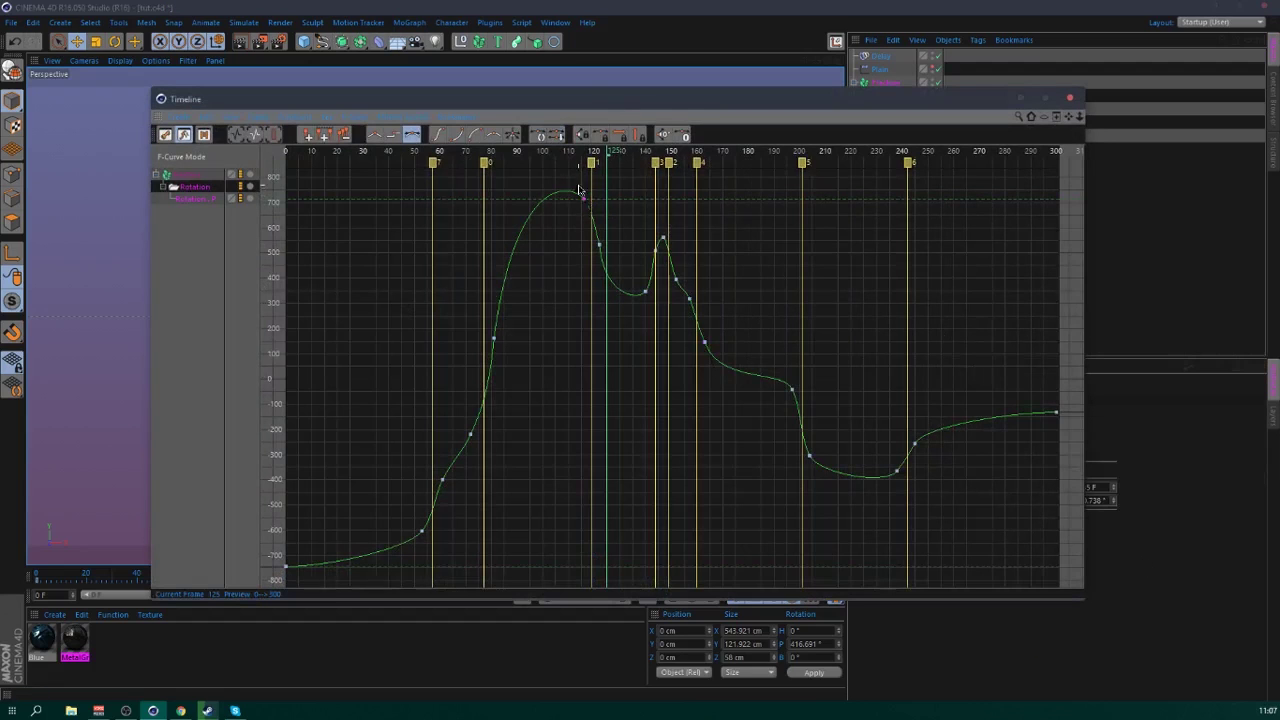
pyautogui.click(841, 161)
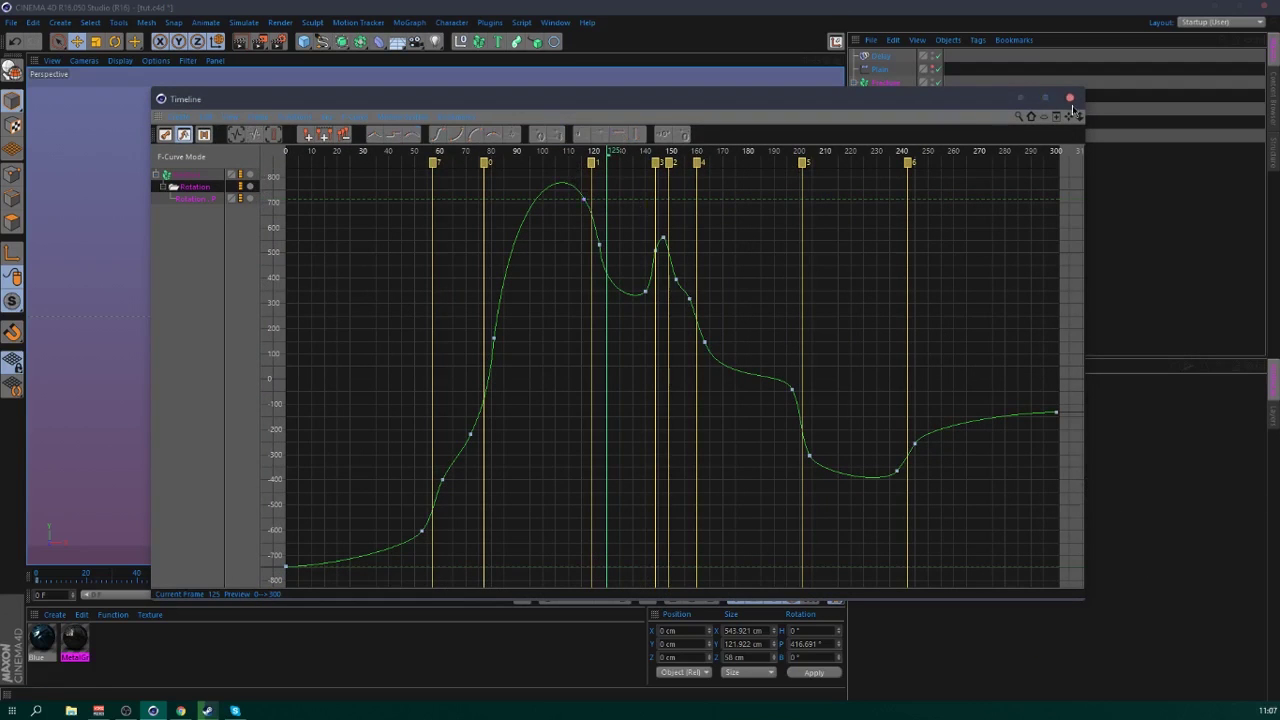
pyautogui.click(1070, 98)
# - At frame 61, rotate the Fracture object to a pitch of -427.6° and update the pitch keyframe
pyautogui.click(585, 595)
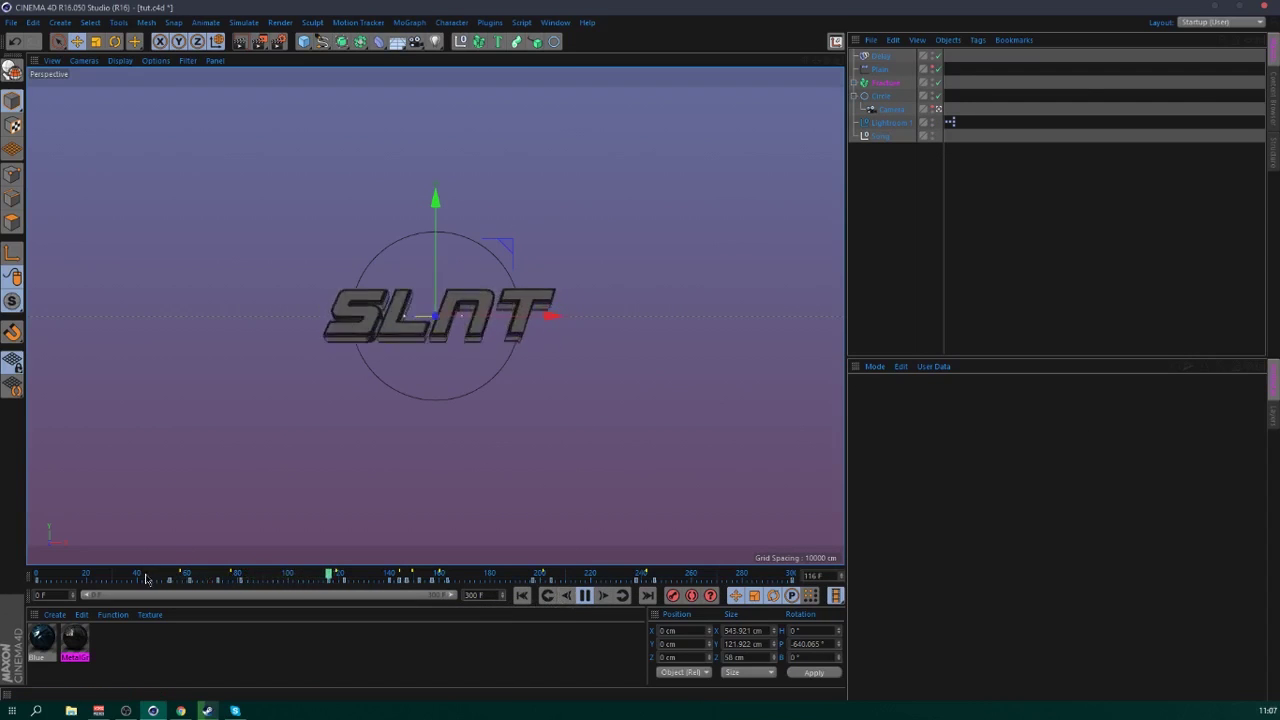
pyautogui.click(587, 596)
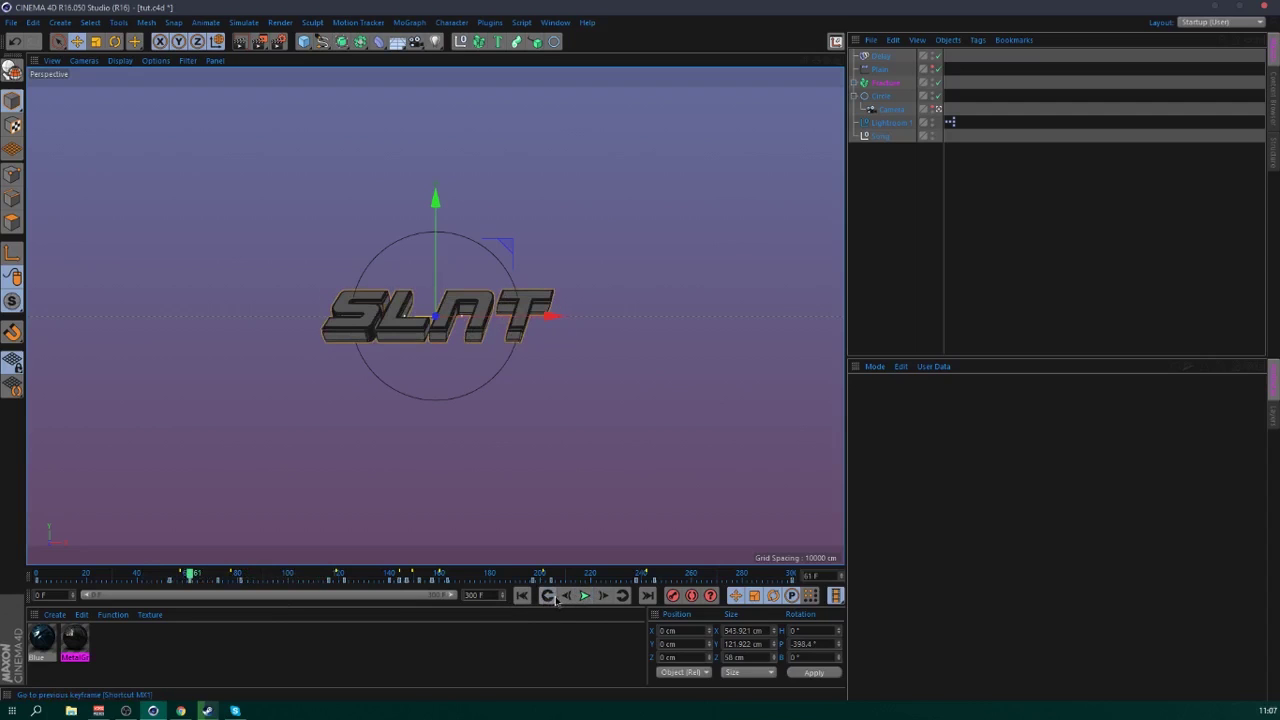
pyautogui.press('r')
pyautogui.moveTo(435, 268); pyautogui.dragTo(435, 388)
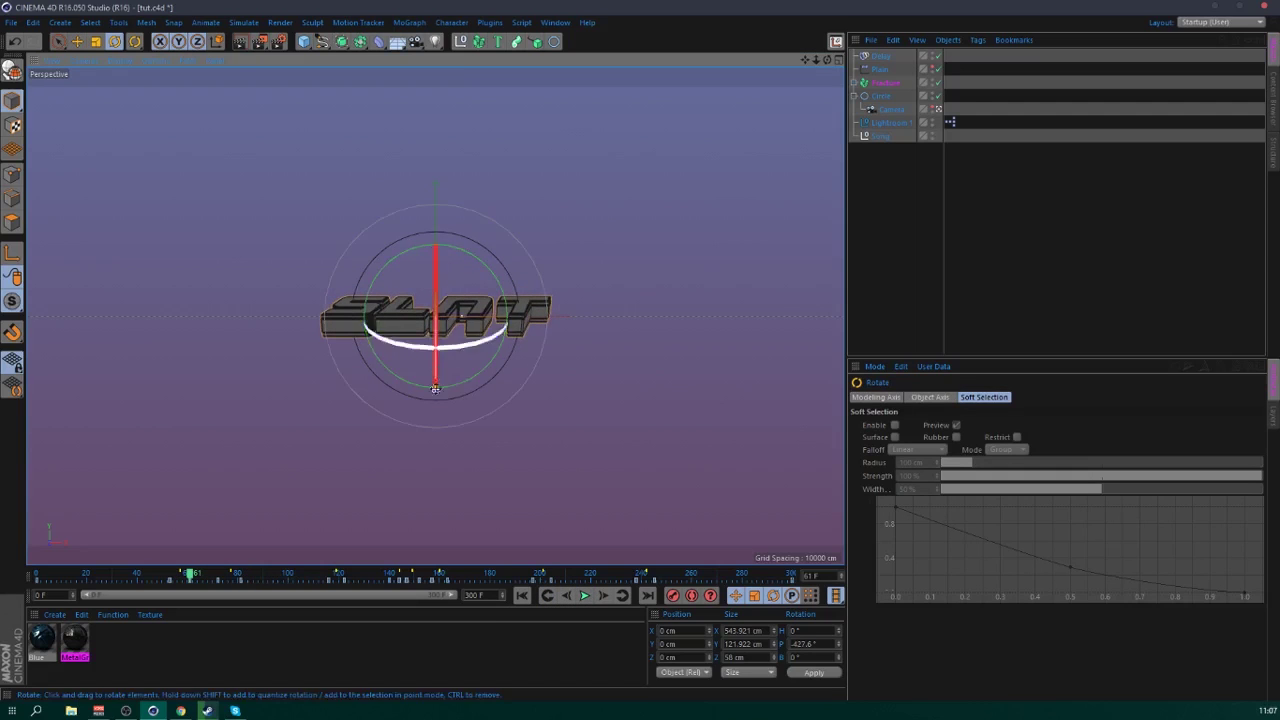
pyautogui.click(881, 84)
pyautogui.click(1008, 438)
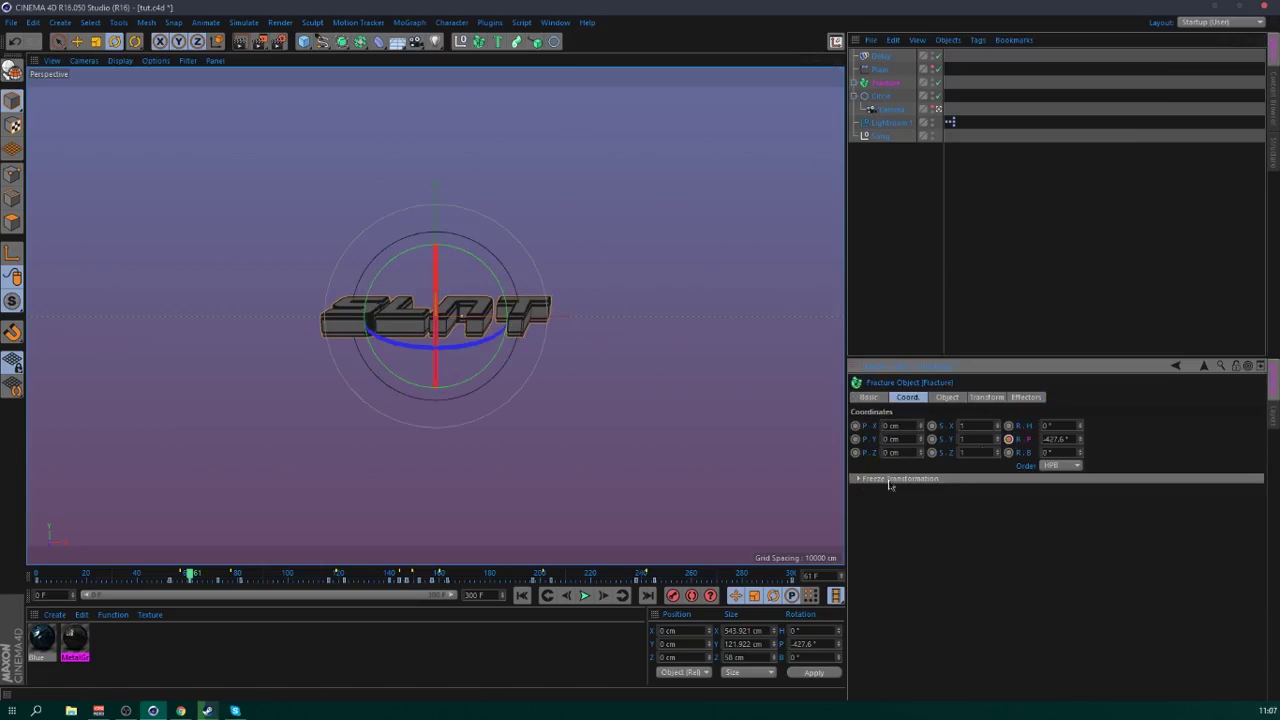
# - At frame 72, rotate the Fracture object's pitch to about -314°, update the pitch keyframe and play back the animation
pyautogui.moveTo(436, 252); pyautogui.dragTo(436, 262)
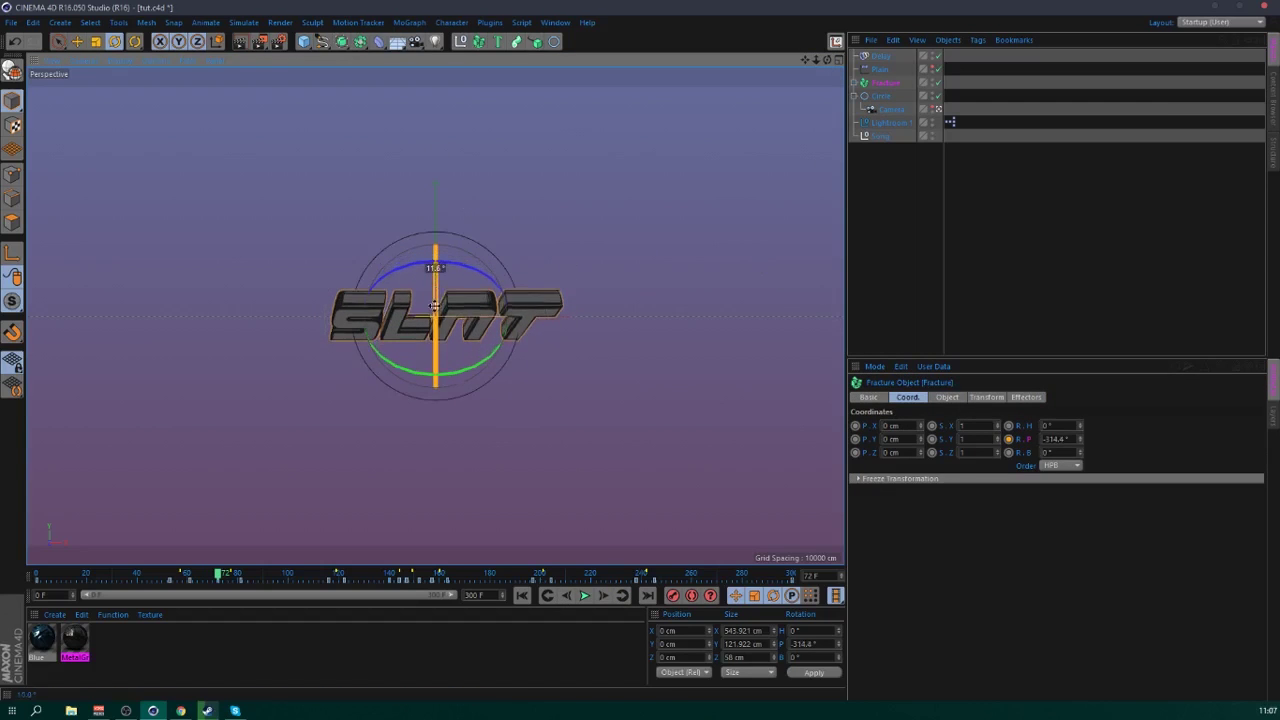
pyautogui.keyDown('ctrl'); pyautogui.click(1008, 439); pyautogui.keyUp('ctrl')
pyautogui.click(148, 575)
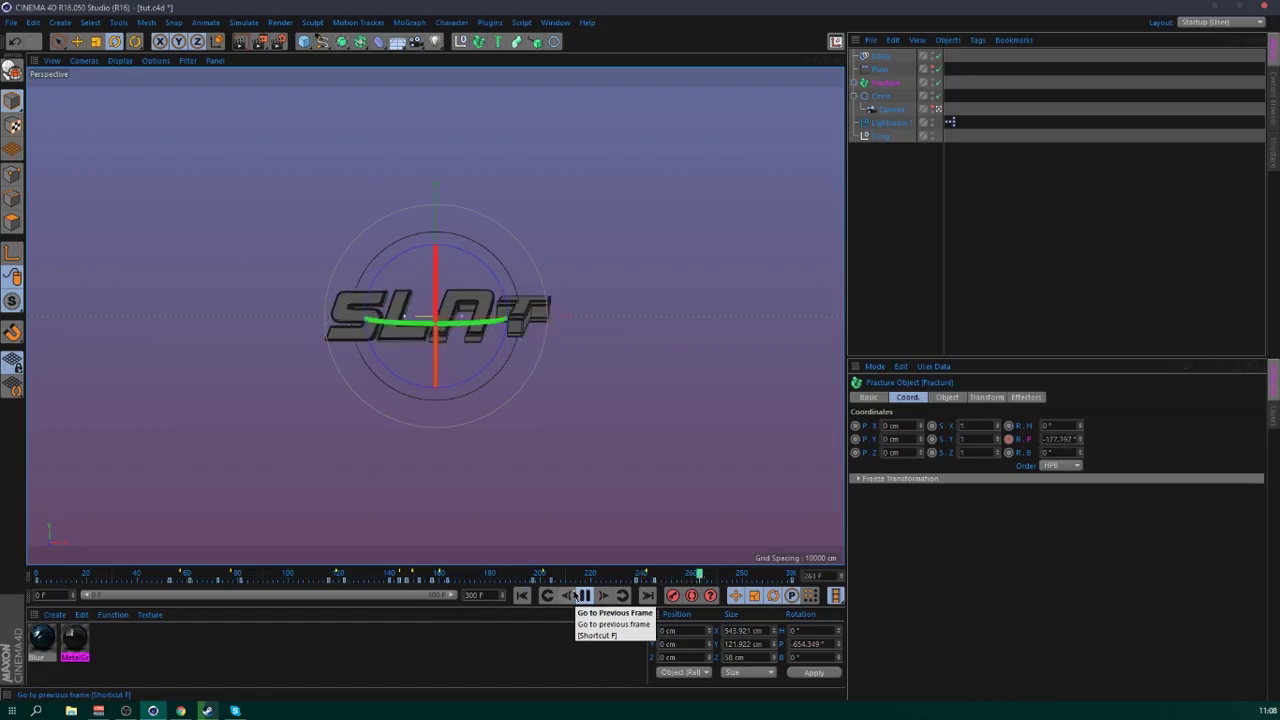
# - Stop playback and, at frame 61, set the Fracture object's heading to -71° and keyframe it
pyautogui.click(583, 595)
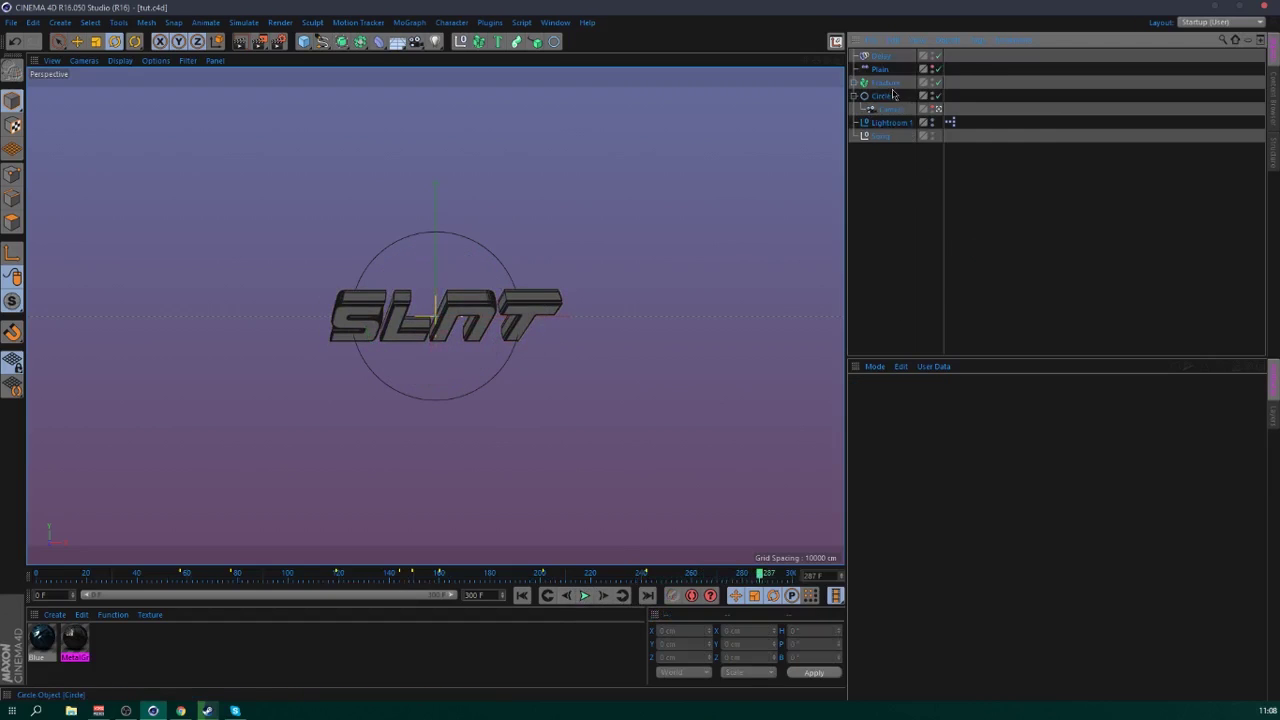
pyautogui.click(884, 82)
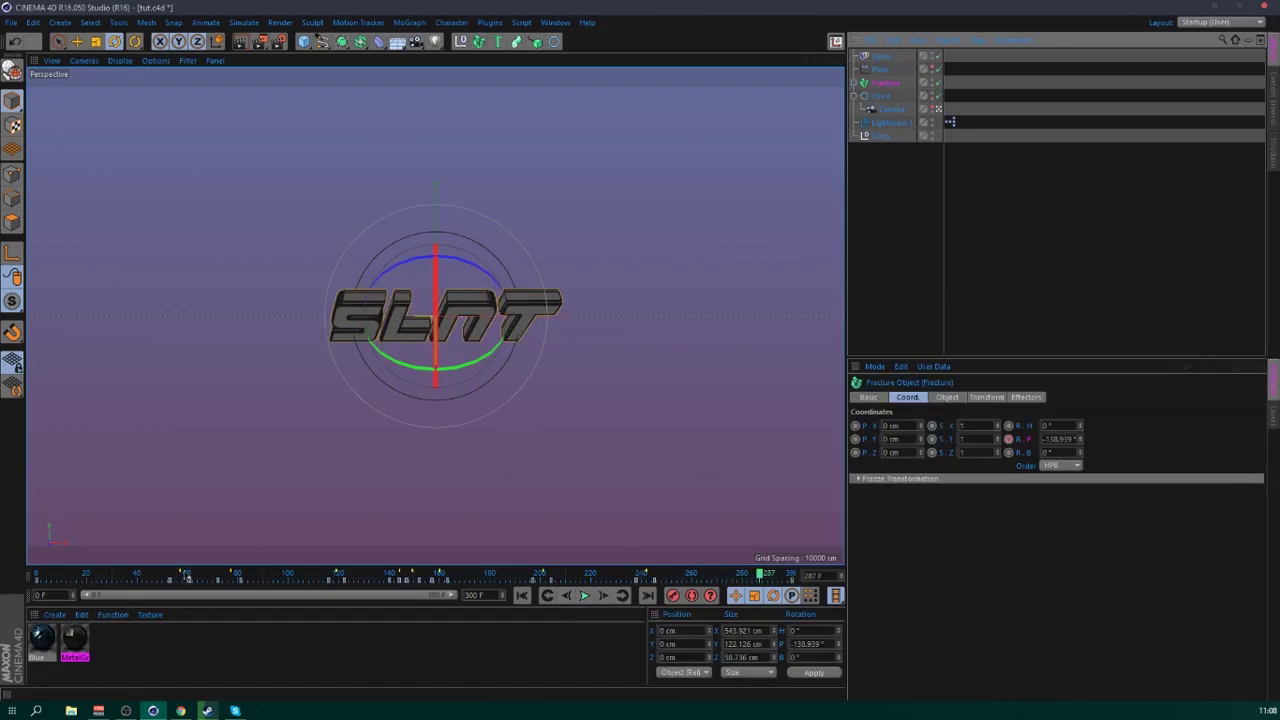
pyautogui.click(190, 575)
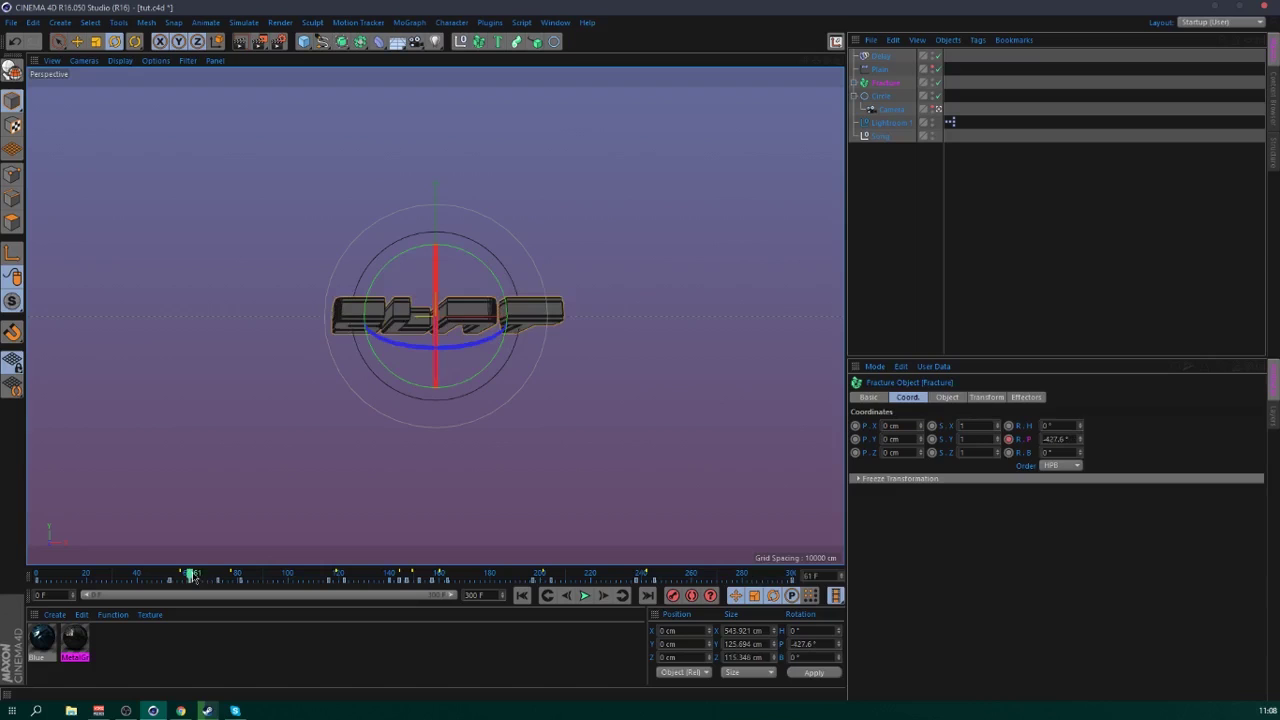
pyautogui.moveTo(192, 575); pyautogui.dragTo(190, 575)
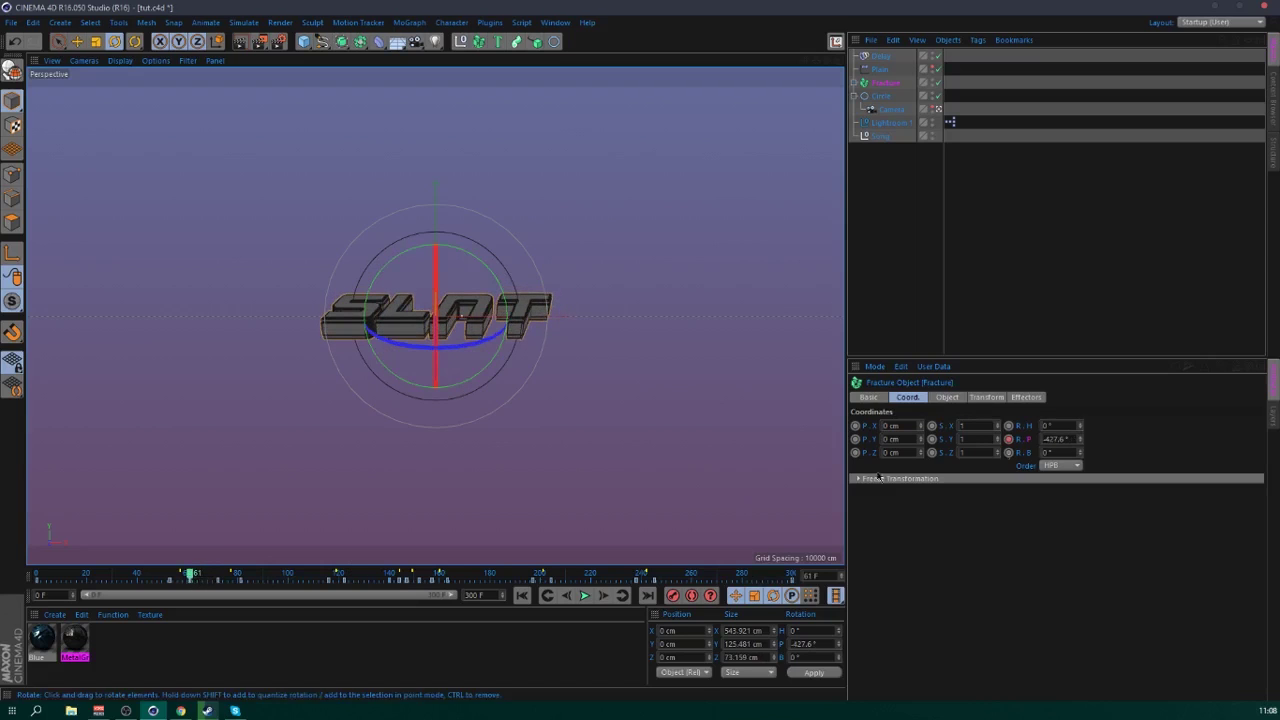
pyautogui.moveTo(1080, 426); pyautogui.dragTo(1040, 426)
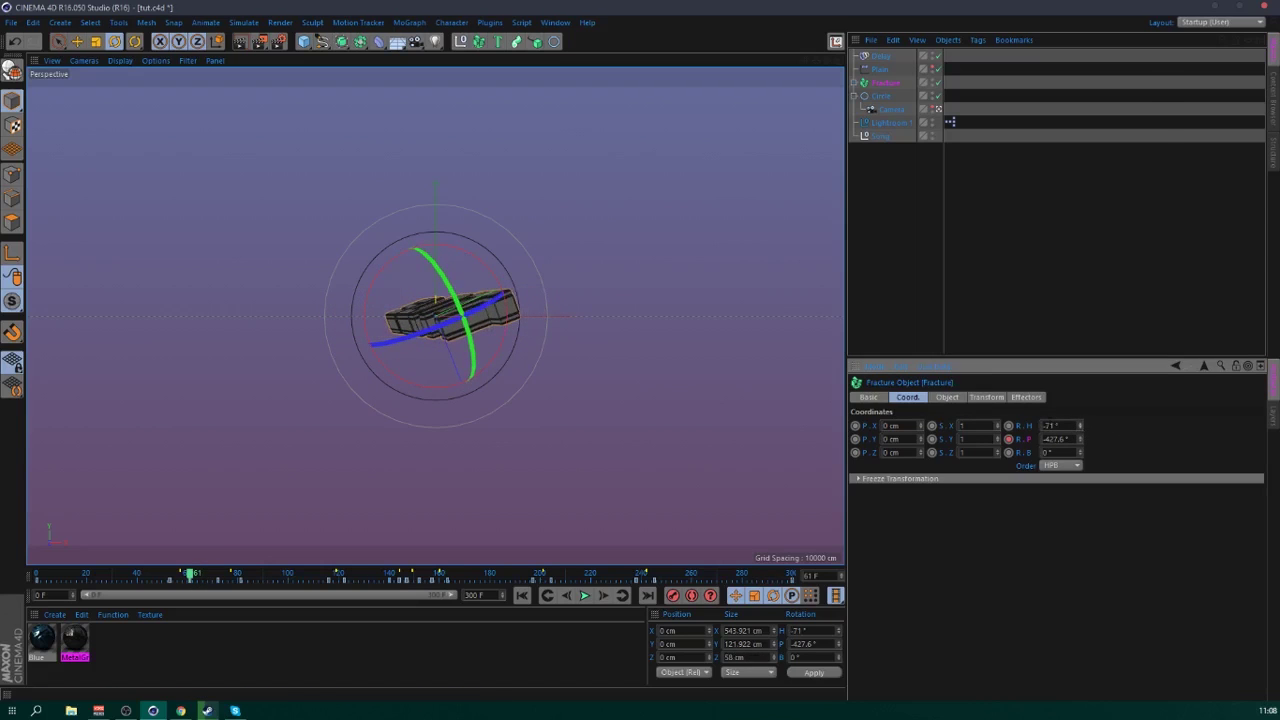
# - Keyframe the Fracture object's heading at 33° on frame 72 and 243° on frame 81
pyautogui.click(622, 595)
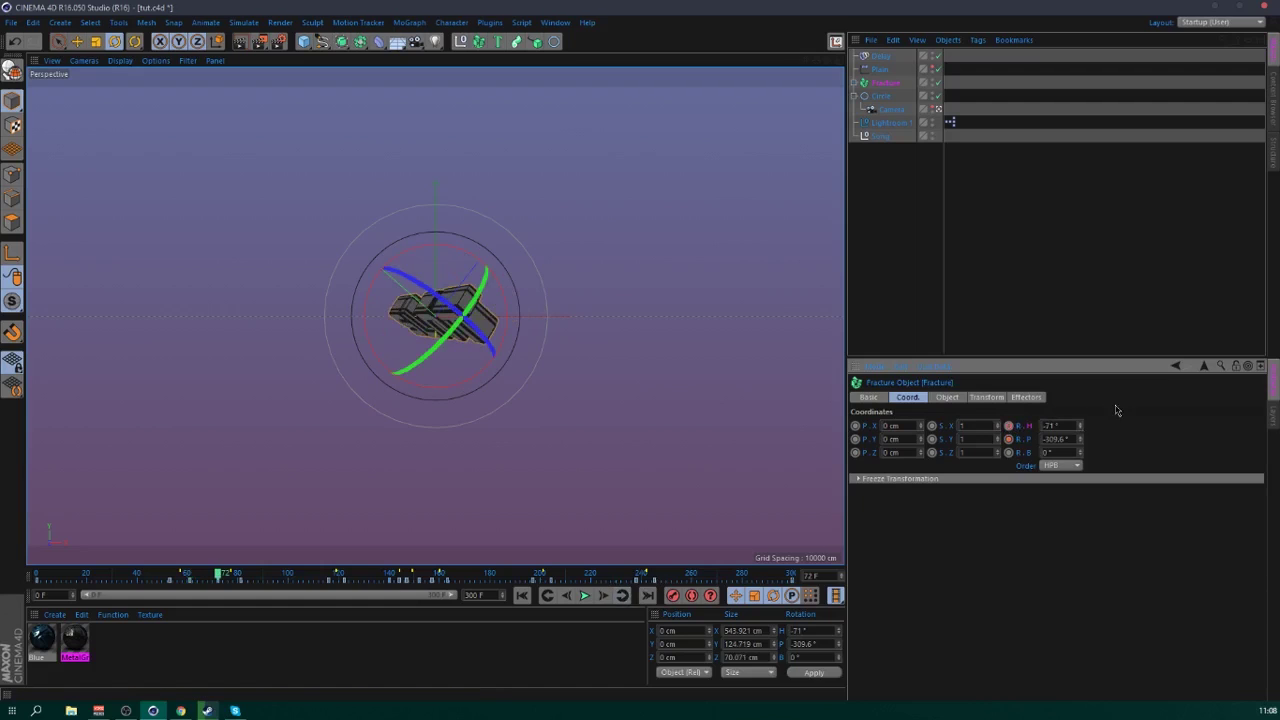
pyautogui.moveTo(1081, 426)
pyautogui.mouseDown()
pyautogui.moveTo(1100, 426)
pyautogui.moveTo(1081, 427)
pyautogui.mouseUp()
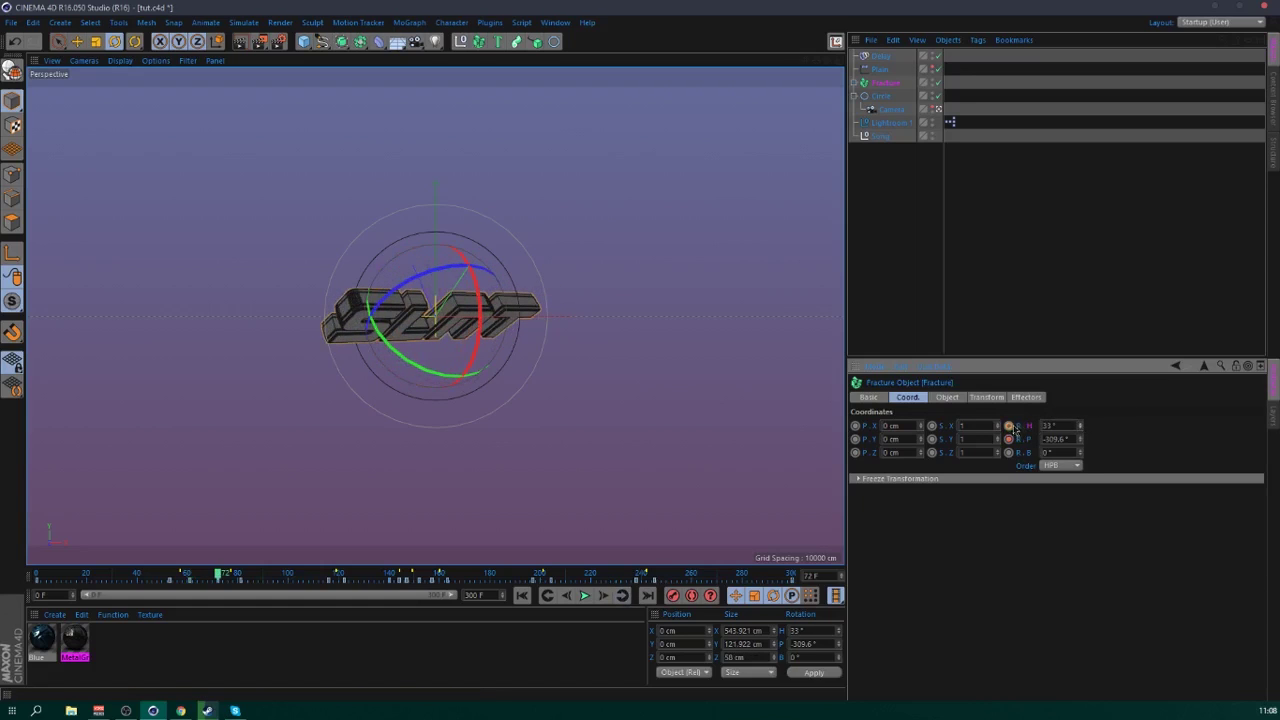
pyautogui.click(622, 595)
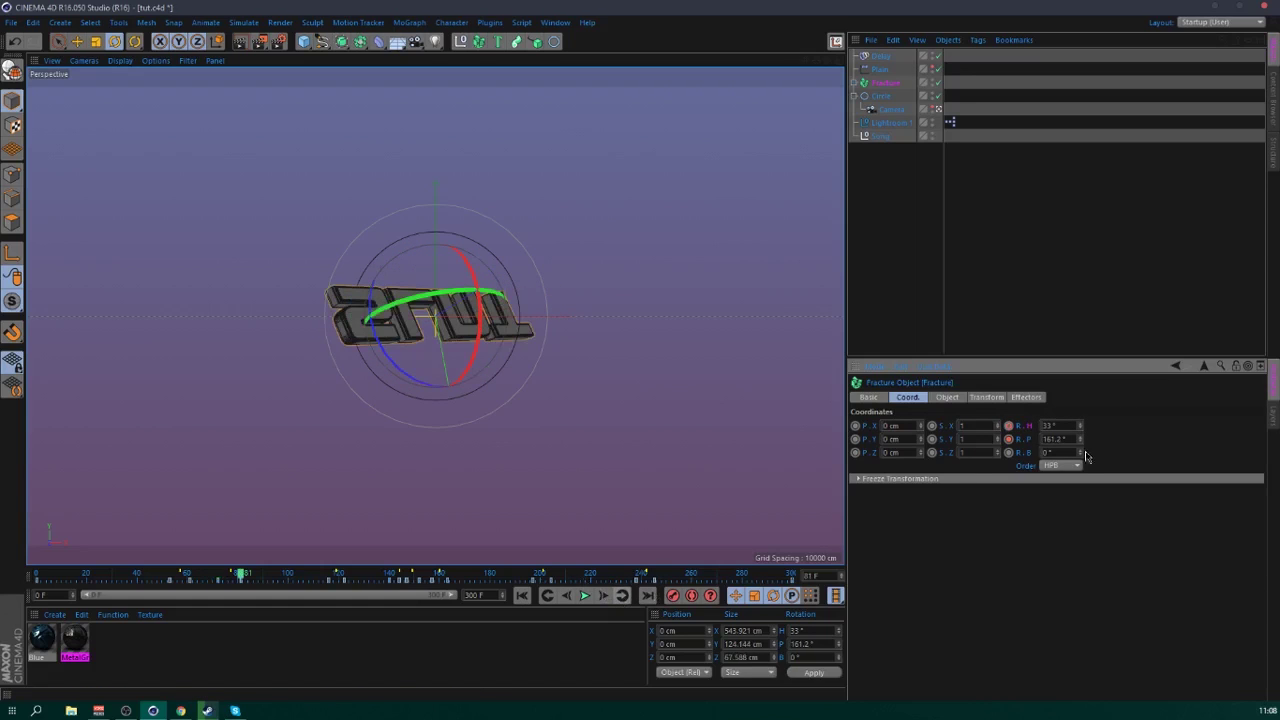
pyautogui.moveTo(1084, 427)
pyautogui.mouseDown()
pyautogui.moveTo(1106, 427)
pyautogui.moveTo(1084, 428)
pyautogui.mouseUp()
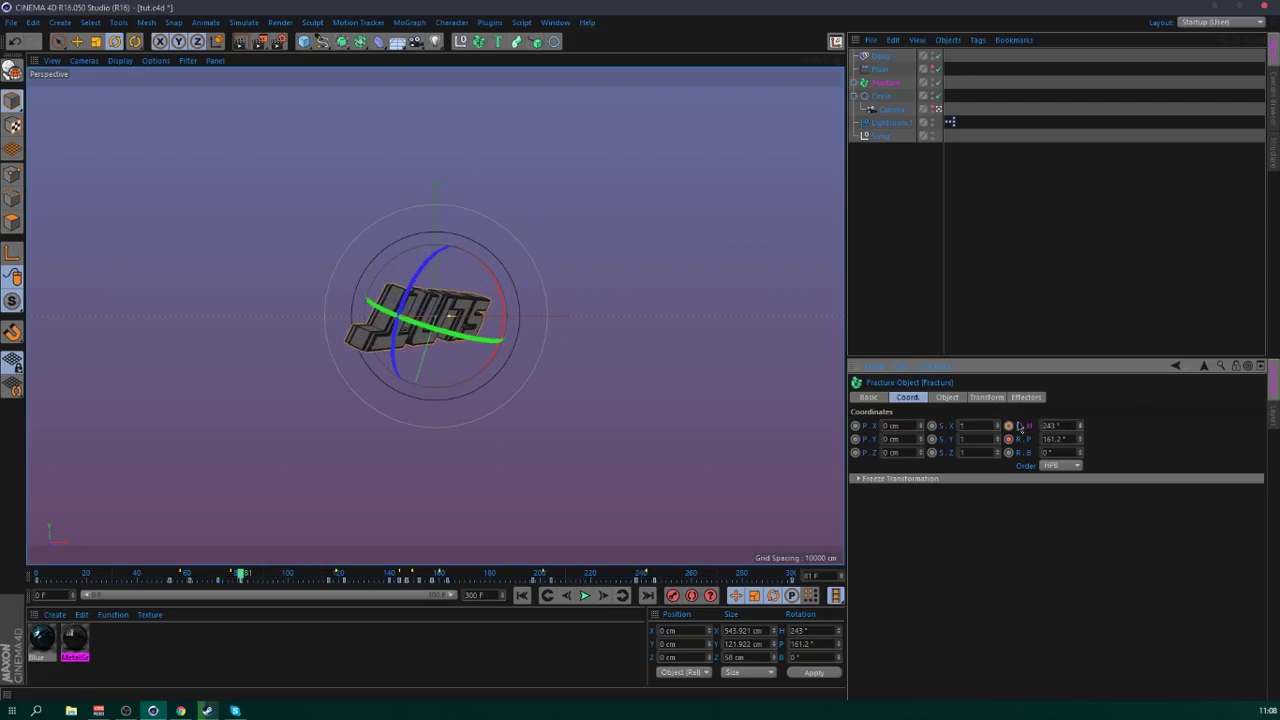
# - Keyframe the Fracture object's heading at 395° on frame 116 and 192° on frame 122
pyautogui.click(622, 595)
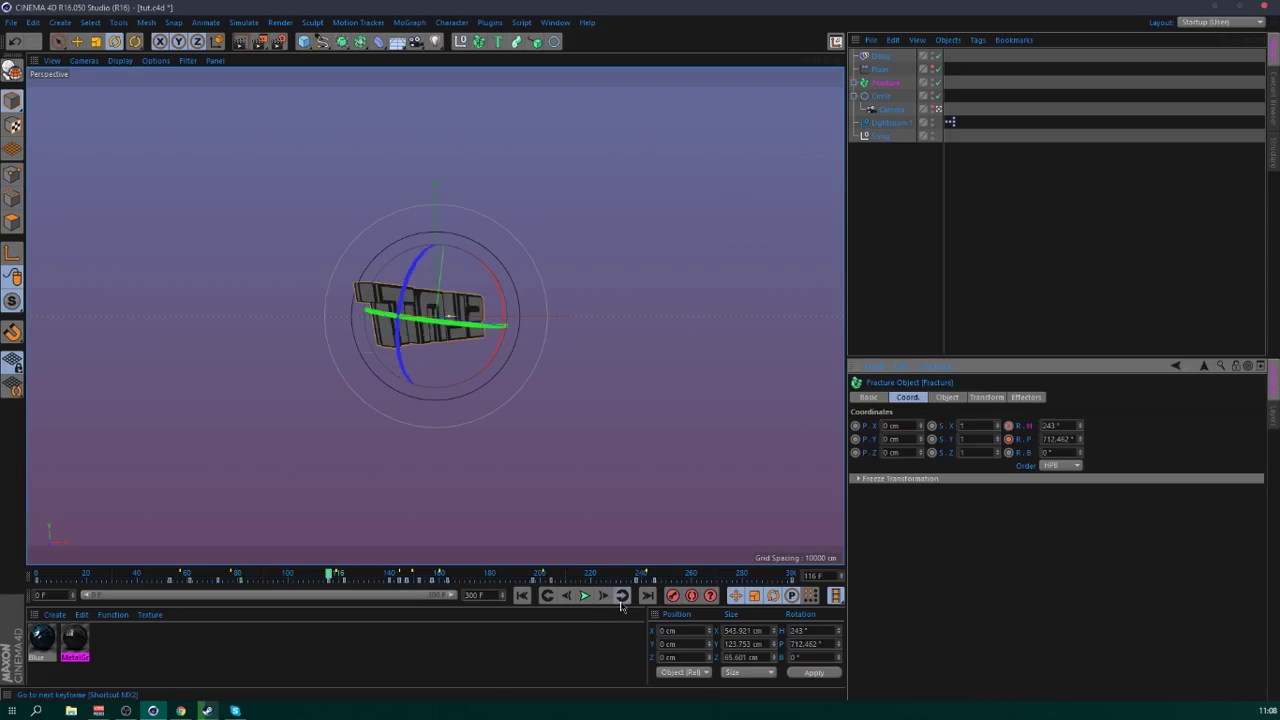
pyautogui.moveTo(1082, 428); pyautogui.dragTo(1029, 428)
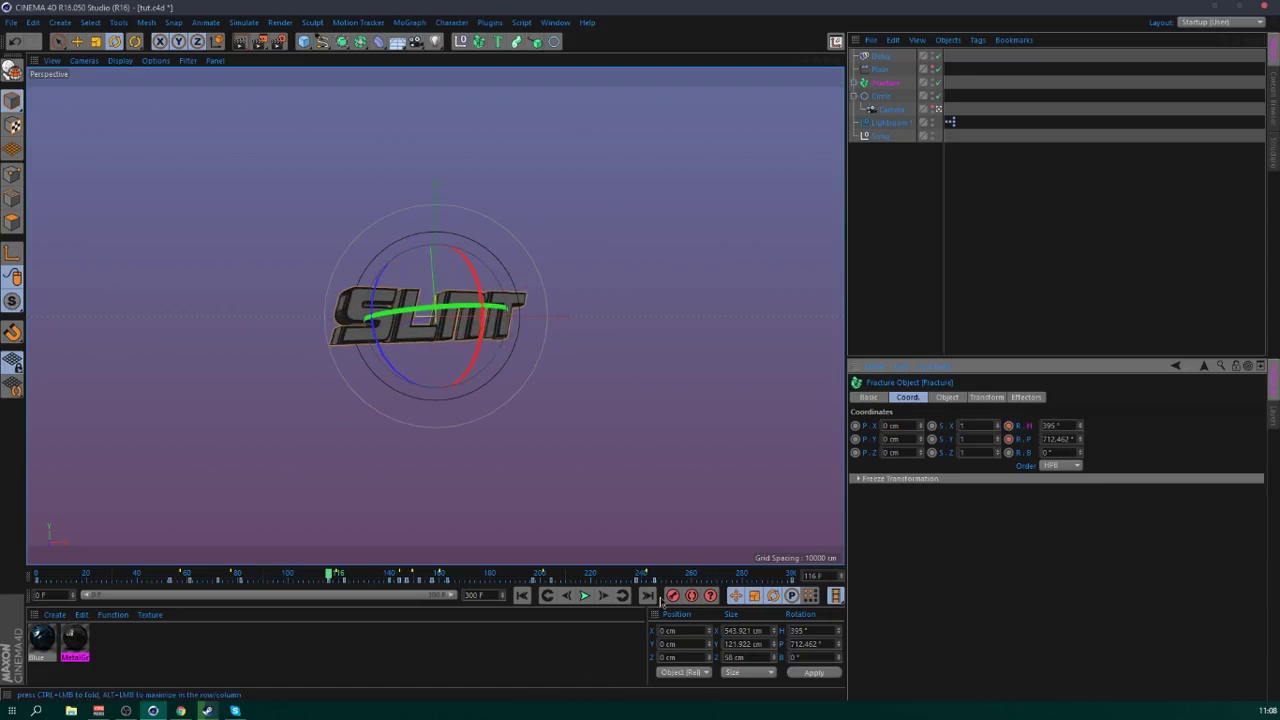
pyautogui.click(622, 595)
pyautogui.moveTo(1081, 430); pyautogui.dragTo(1008, 428)
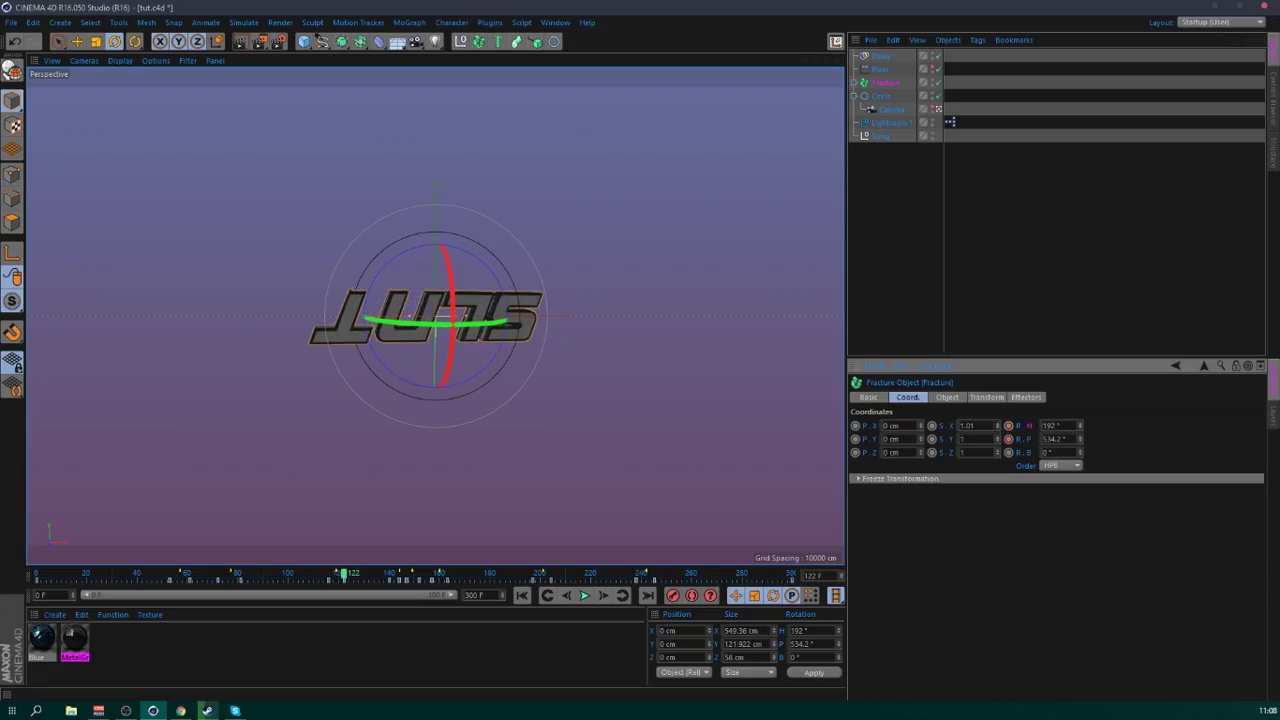
# - Keyframe the Fracture object's heading at -38° on frame 140 and 28° on frame 144
pyautogui.click(622, 595)
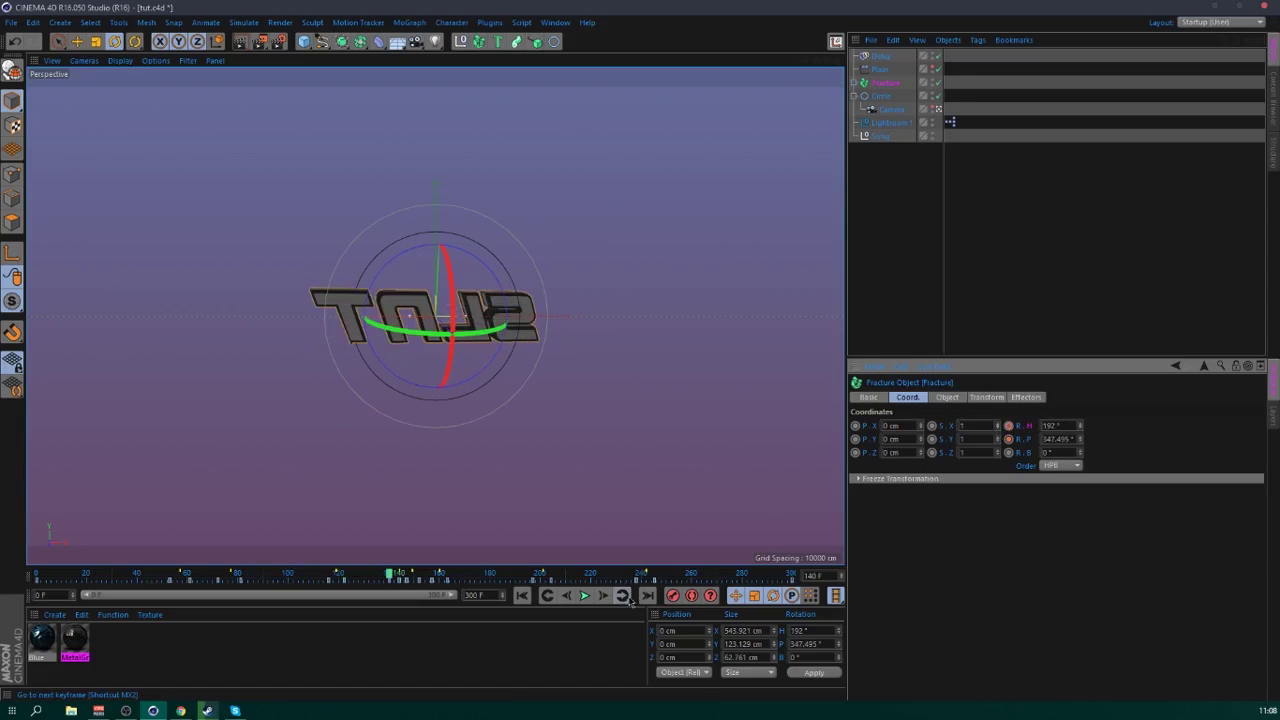
pyautogui.moveTo(1082, 430)
pyautogui.mouseDown()
pyautogui.moveTo(1020, 430)
pyautogui.moveTo(1073, 420)
pyautogui.mouseUp()
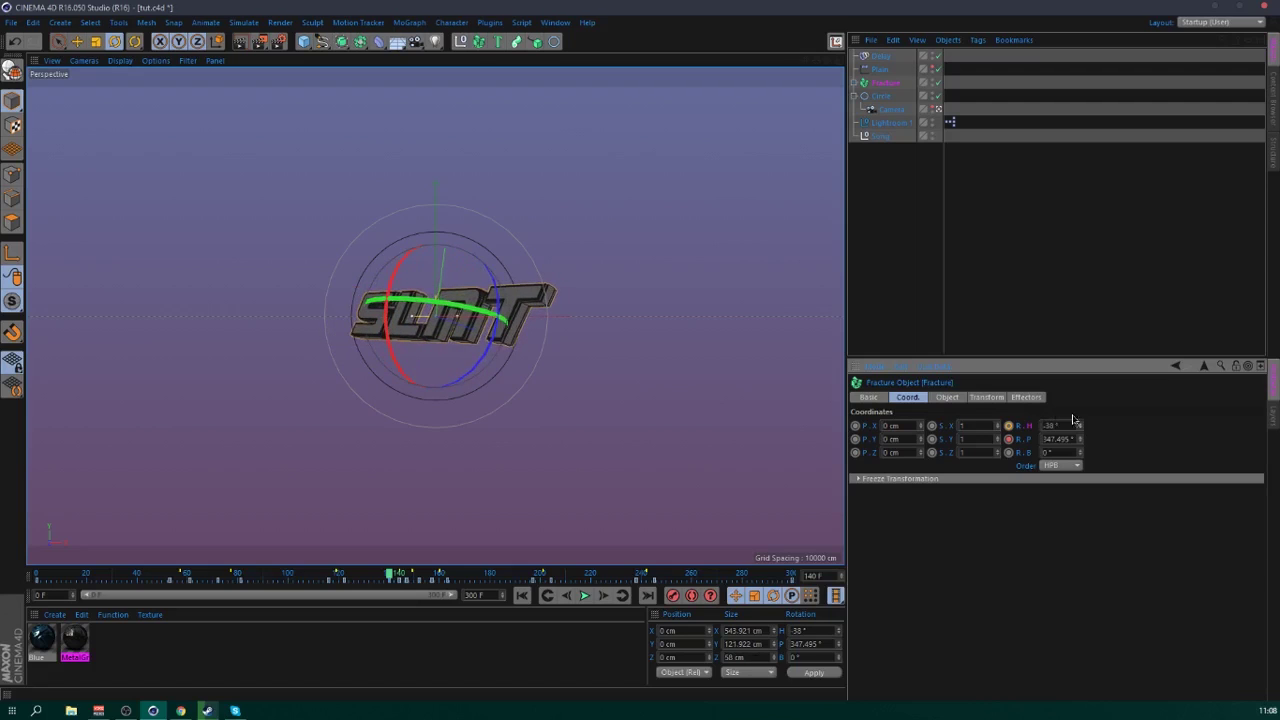
pyautogui.click(622, 595)
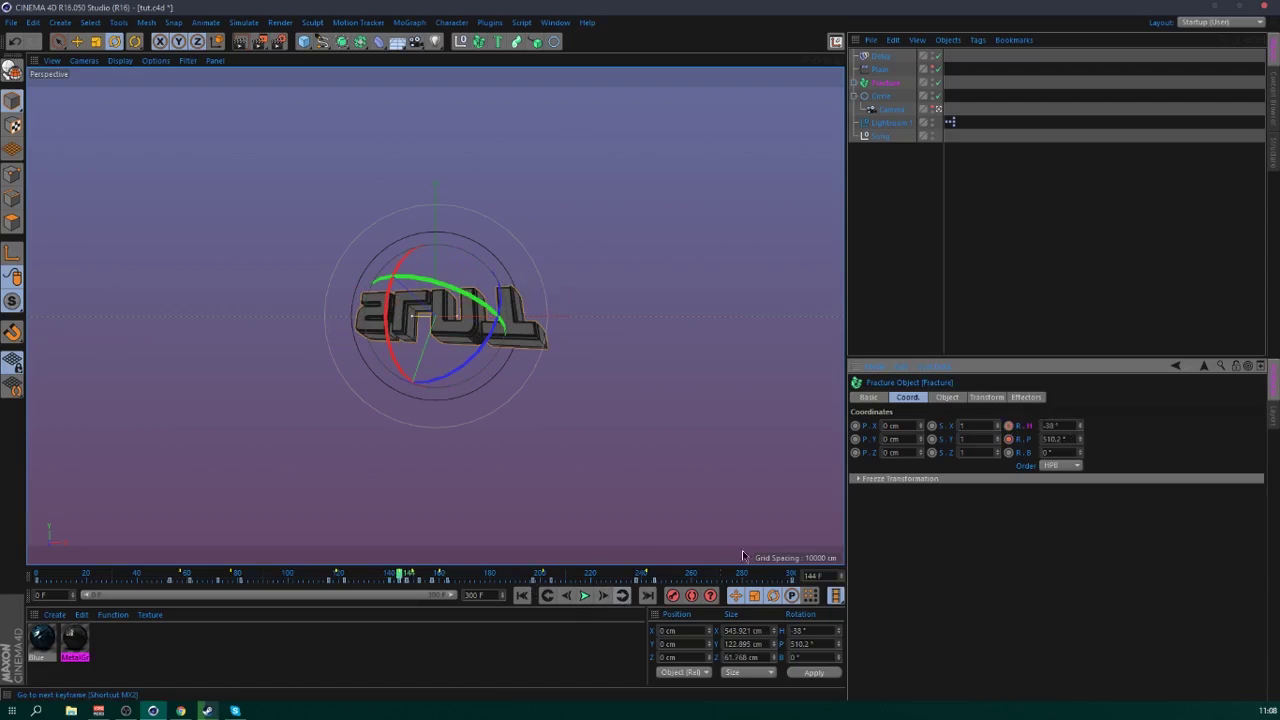
pyautogui.moveTo(1081, 427); pyautogui.dragTo(1009, 432)
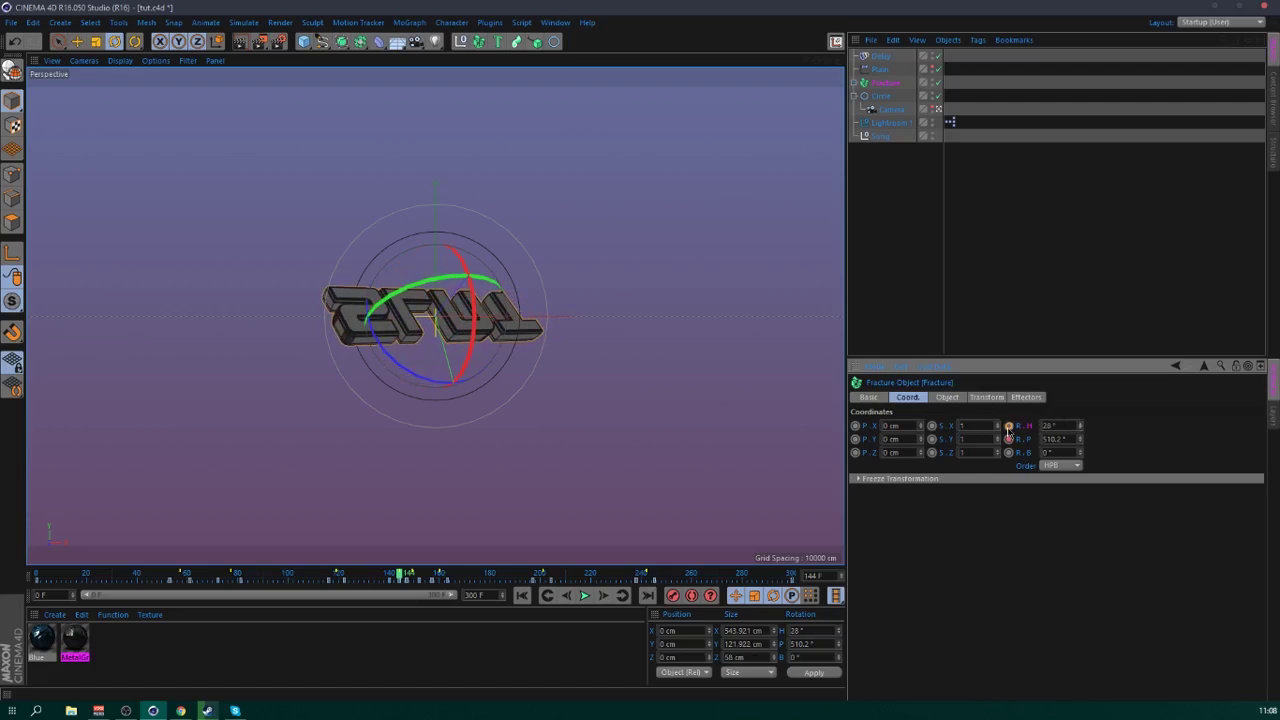
# - Keyframe the Fracture object's heading at 55° on the next existing keyframe after frame 144 and 148° on frame 152
pyautogui.click(624, 598)
pyautogui.moveTo(1080, 427); pyautogui.dragTo(1030, 427)
pyautogui.click(622, 595)
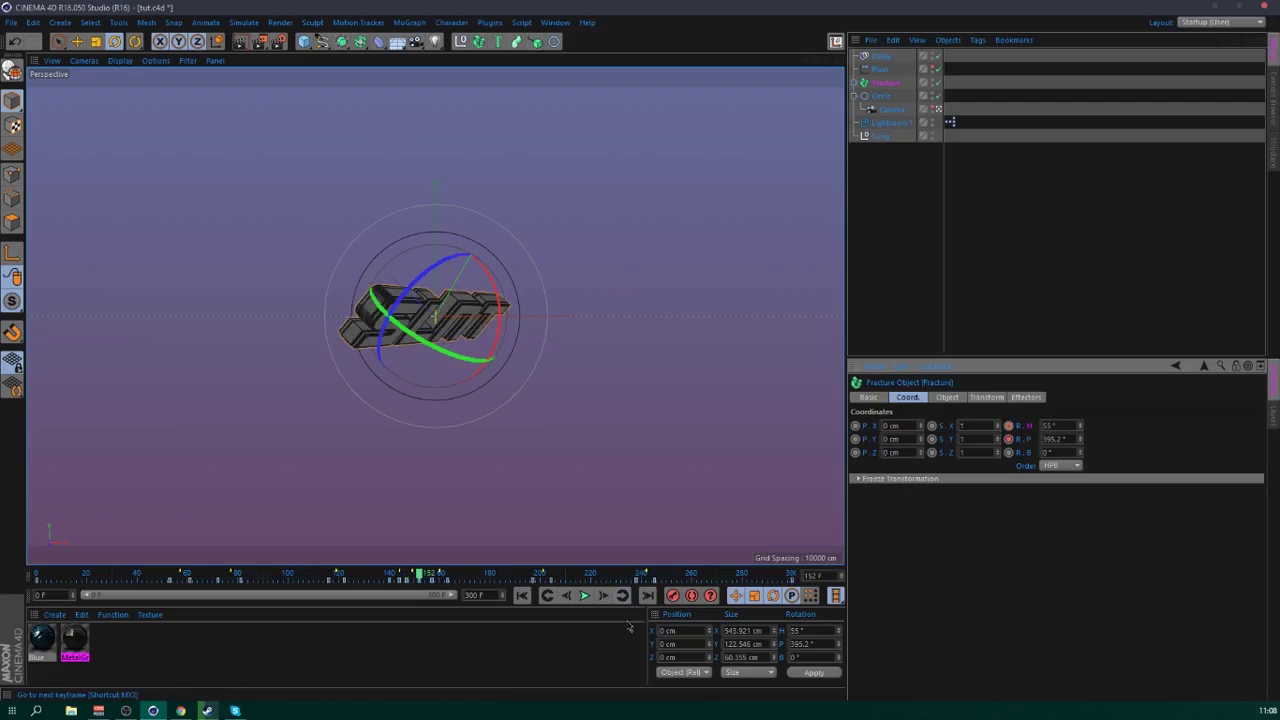
pyautogui.moveTo(1079, 428); pyautogui.dragTo(1019, 428)
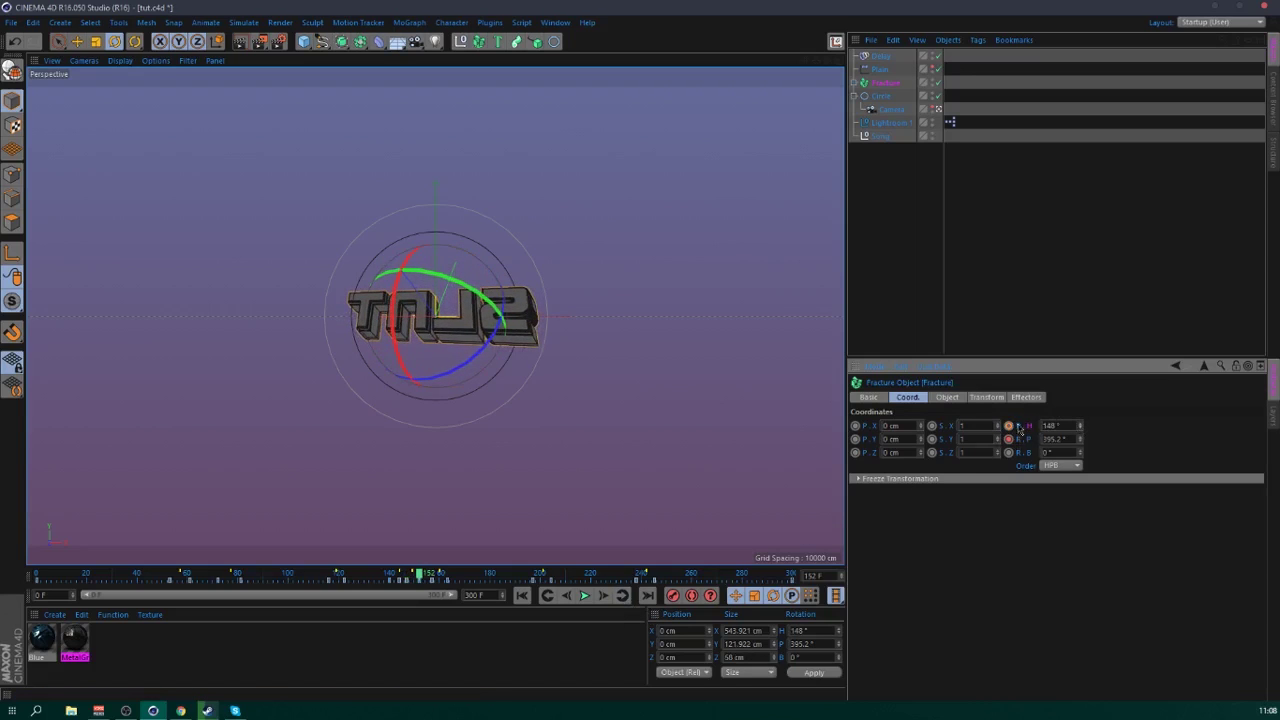
# - Keyframe the Fracture object's heading at 210° on frame 157 and 60° on frame 163
pyautogui.click(621, 596)
pyautogui.moveTo(1081, 428); pyautogui.dragTo(1022, 430)
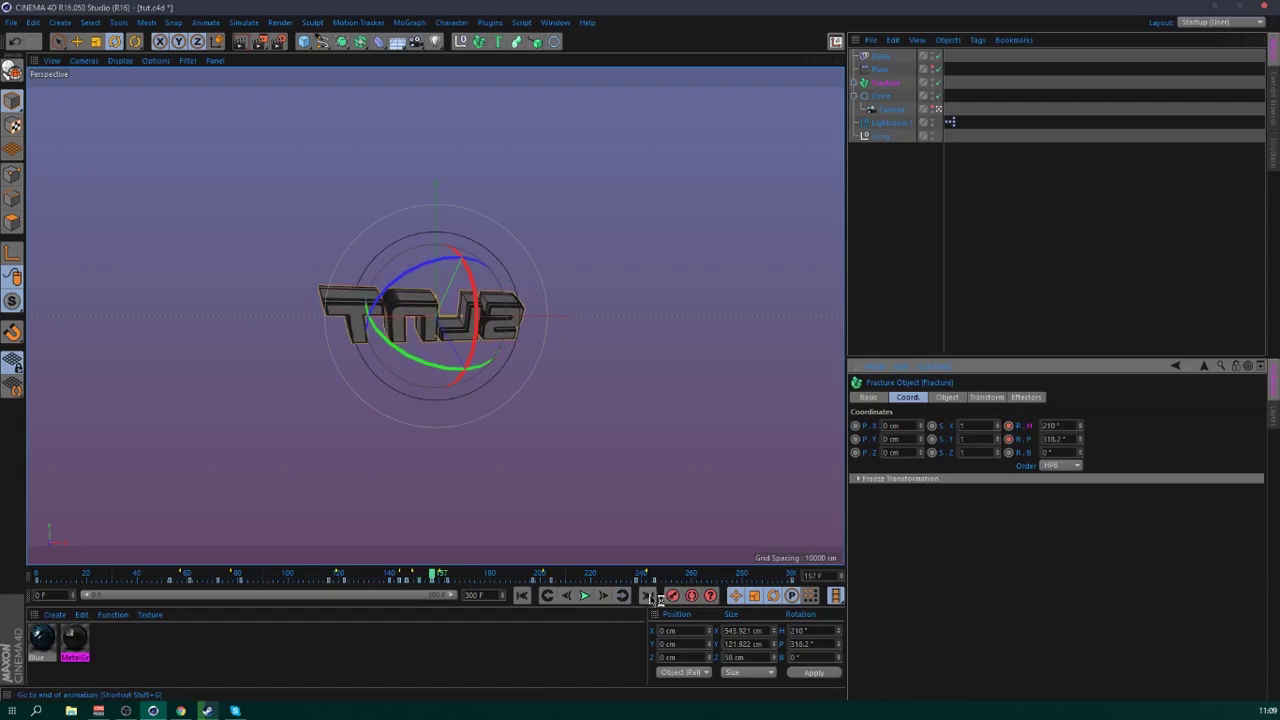
pyautogui.click(621, 596)
pyautogui.moveTo(1088, 431)
pyautogui.mouseDown()
pyautogui.moveTo(1070, 431)
pyautogui.moveTo(1088, 431)
pyautogui.mouseUp()
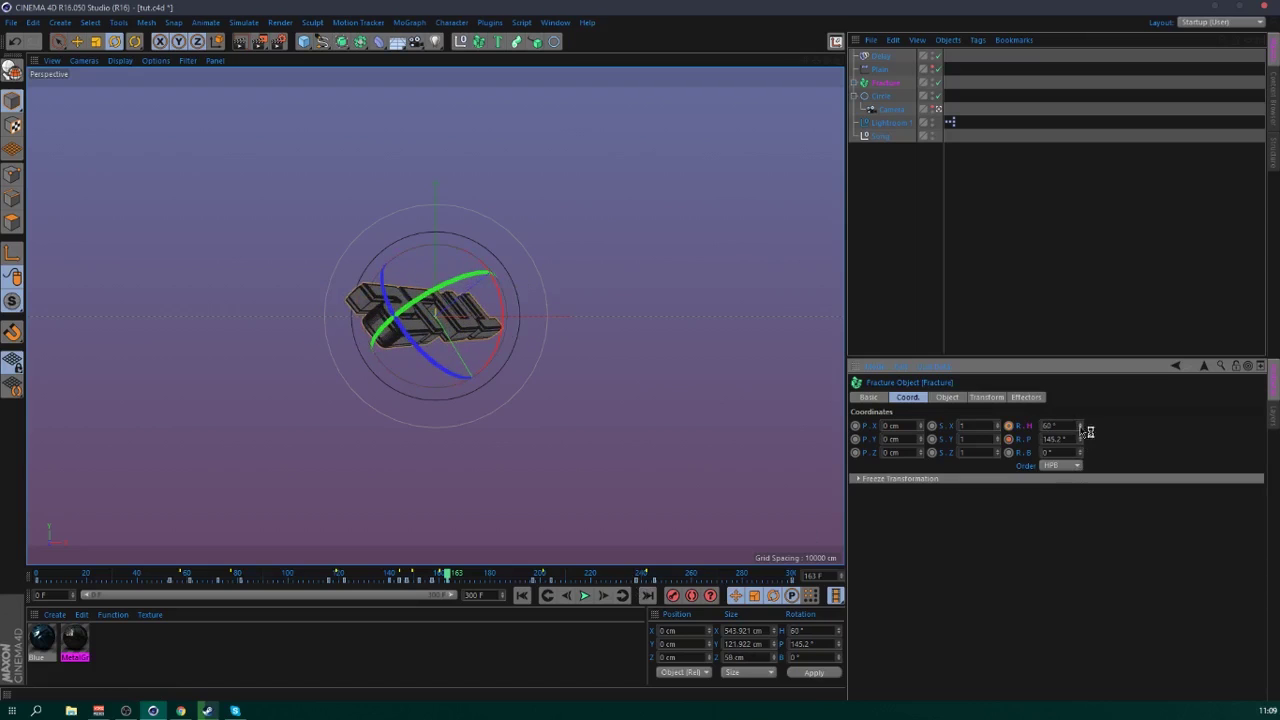
# - Keyframe the Fracture object's heading at -43° on frame 197 and 18° on frame 204
pyautogui.click(621, 596)
pyautogui.moveTo(1086, 428); pyautogui.dragTo(1062, 428)
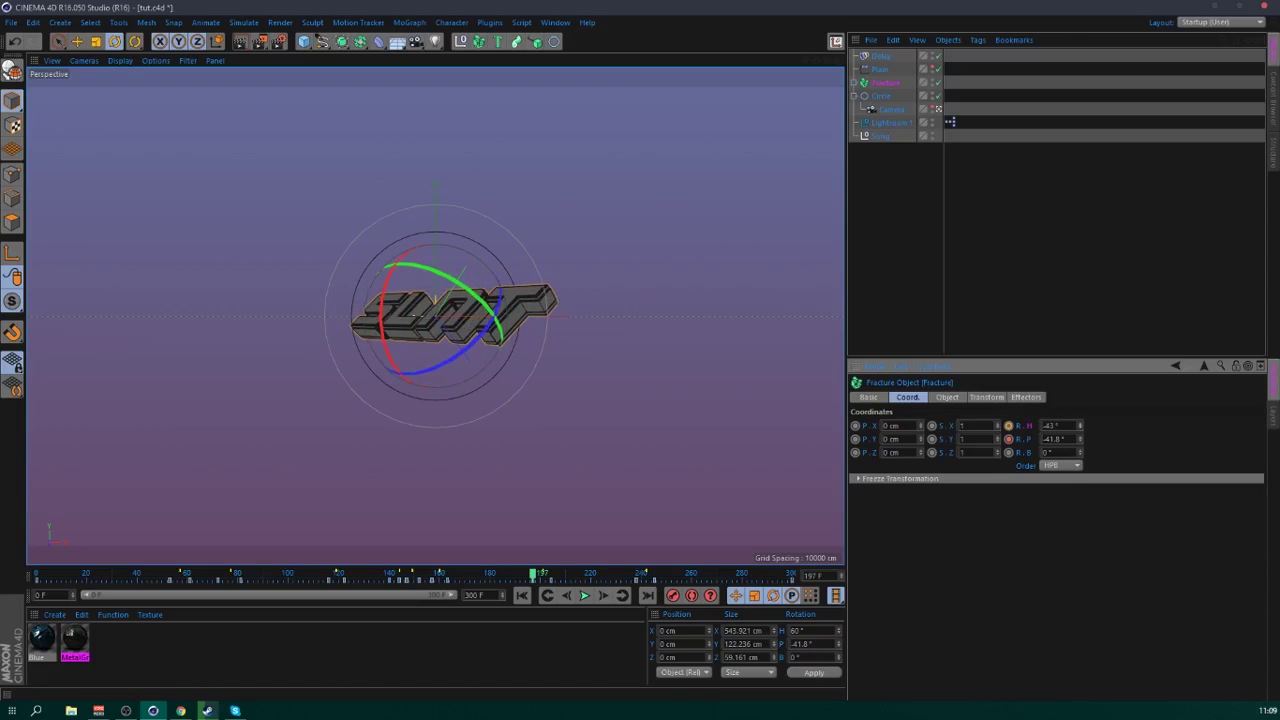
pyautogui.click(621, 596)
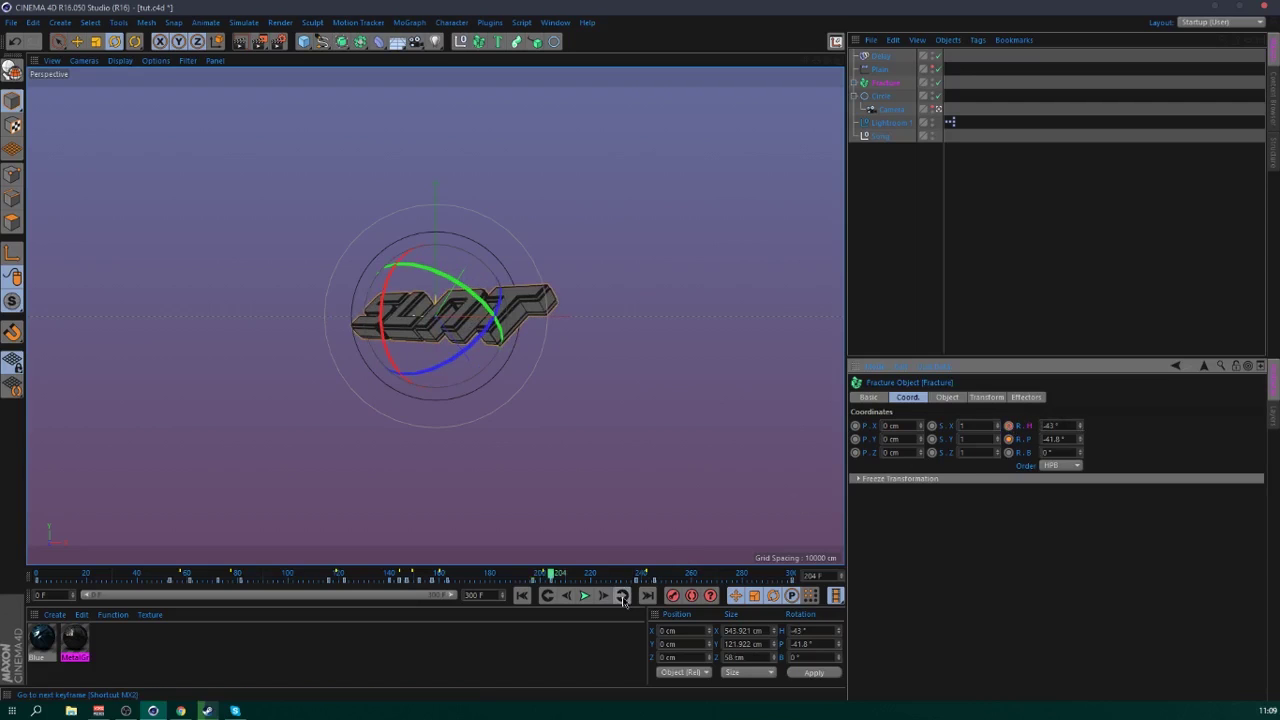
pyautogui.moveTo(1084, 428); pyautogui.dragTo(1098, 420)
# - Keyframe the Fracture object's heading at 40° on frame 238 and -190° on frame 252
pyautogui.click(640, 577)
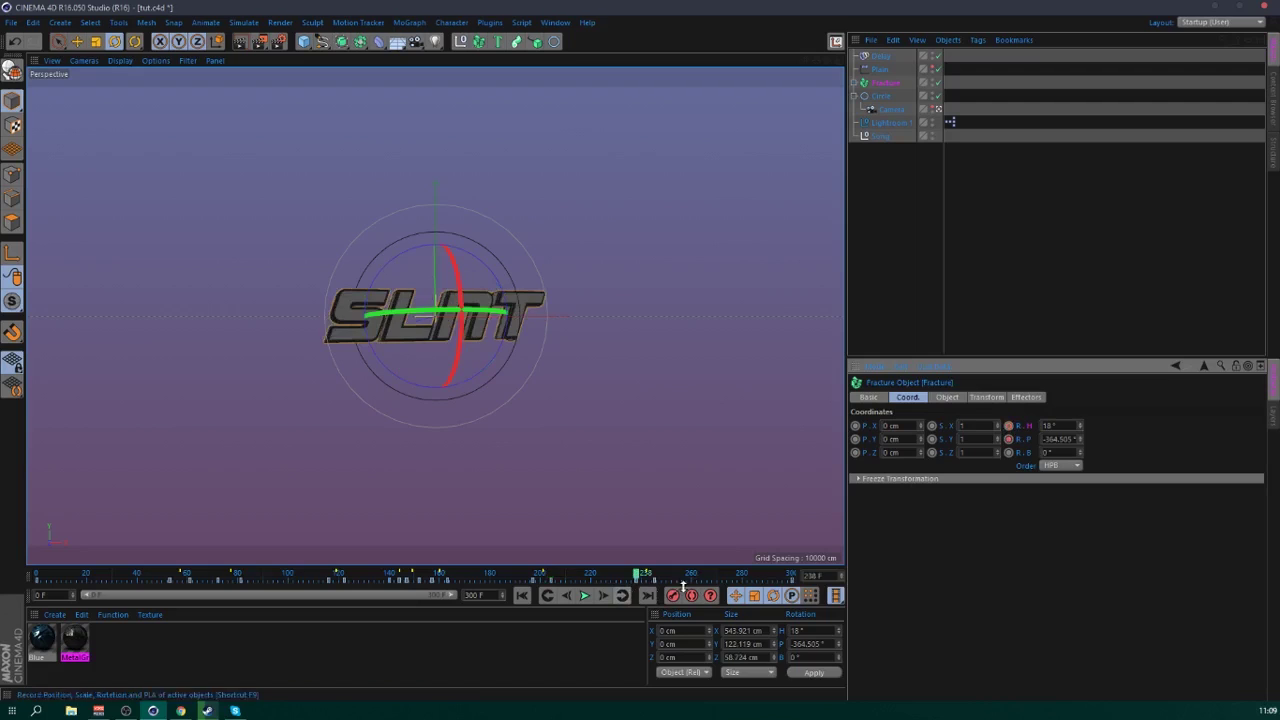
pyautogui.moveTo(1080, 427); pyautogui.dragTo(1019, 430)
pyautogui.keyDown('ctrl'); pyautogui.click(1009, 426); pyautogui.keyUp('ctrl')
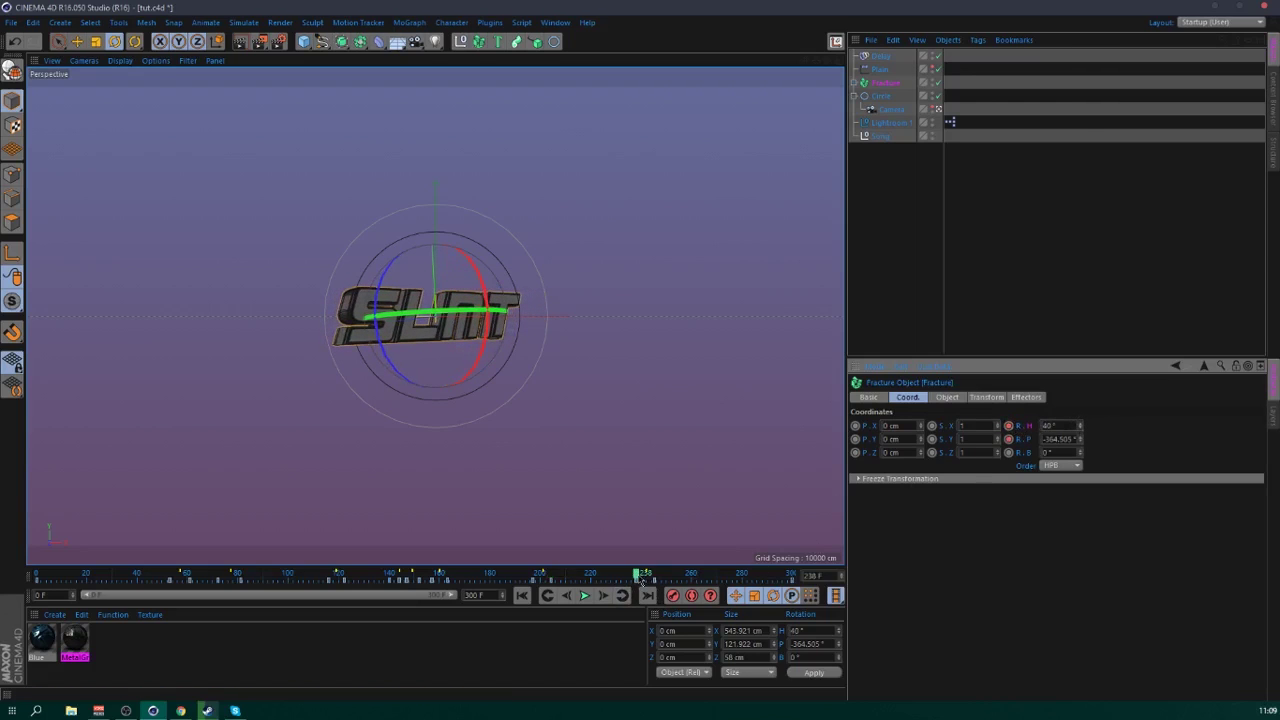
pyautogui.moveTo(639, 577); pyautogui.dragTo(671, 577)
pyautogui.moveTo(1080, 428); pyautogui.dragTo(1024, 438)
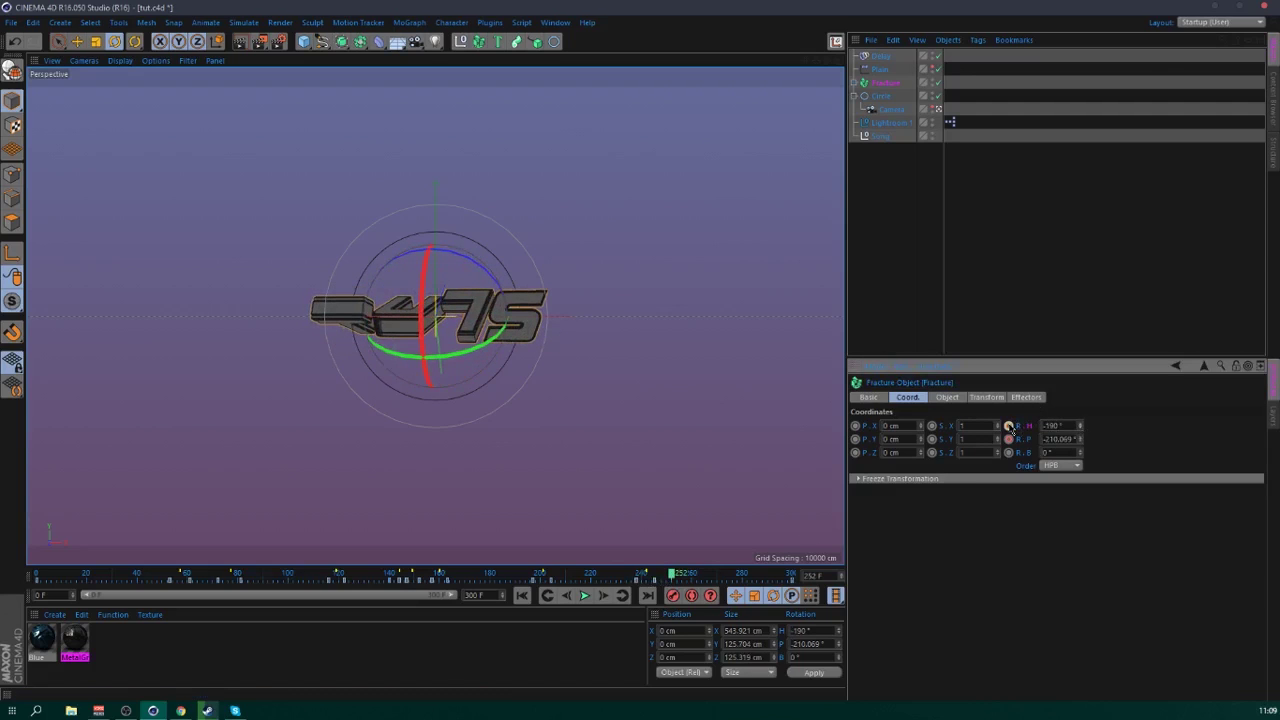
# - Nest the Plain effector inside the Fracture object, above the letter objects, and collapse the hierarchy
pyautogui.click(856, 83)
pyautogui.moveTo(885, 93); pyautogui.dragTo(886, 89)
pyautogui.click(1077, 129)
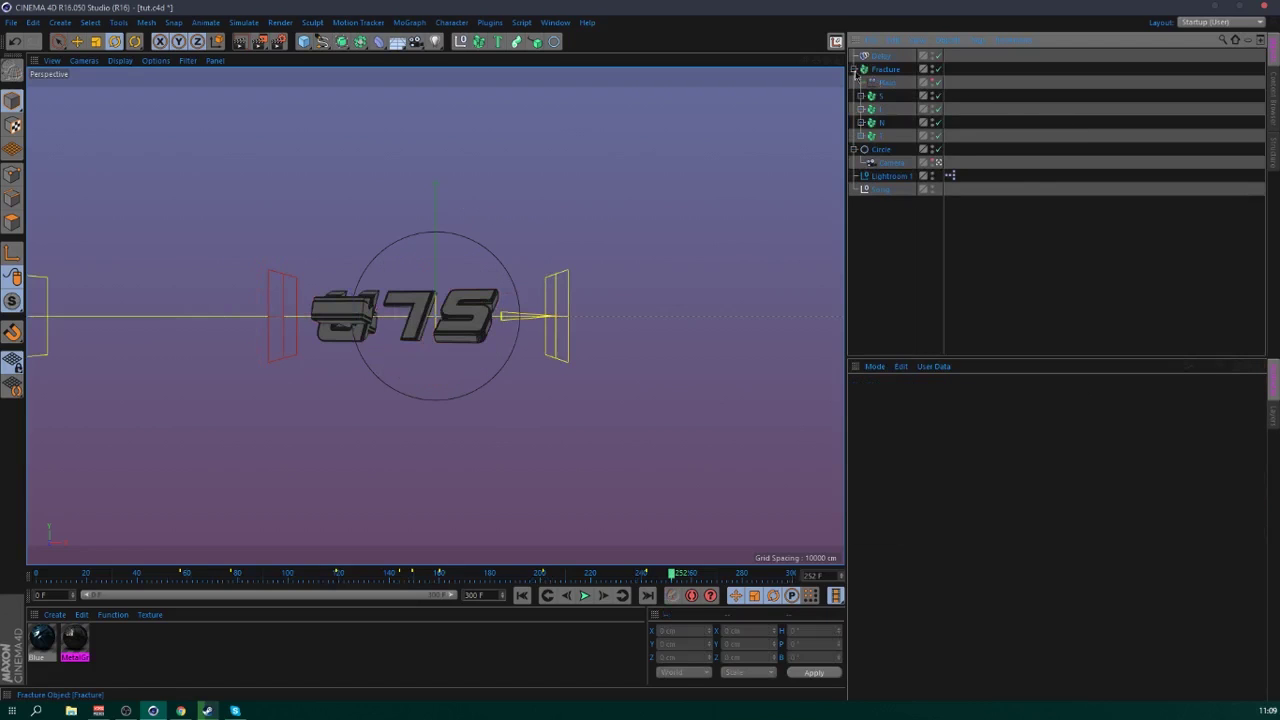
pyautogui.click(857, 70)
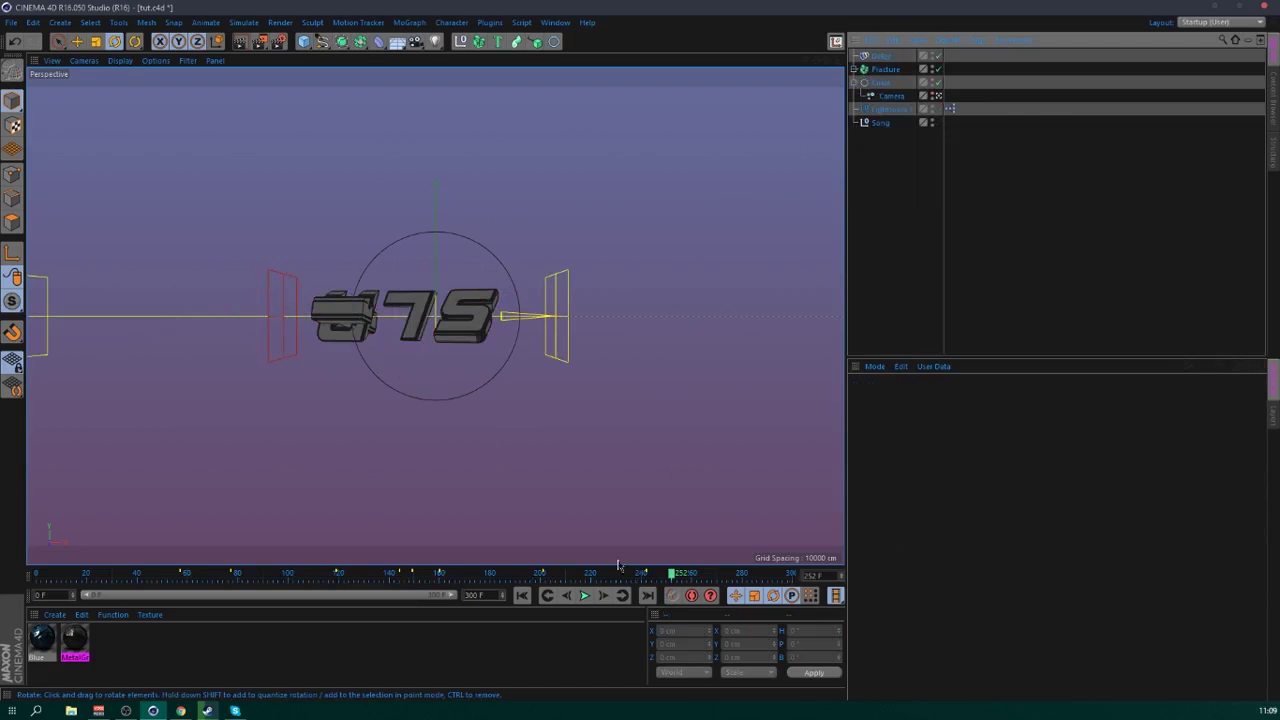
# - At frame 300, set the Fracture object's heading to -424° and keyframe it
pyautogui.moveTo(621, 574); pyautogui.dragTo(791, 576)
pyautogui.click(885, 70)
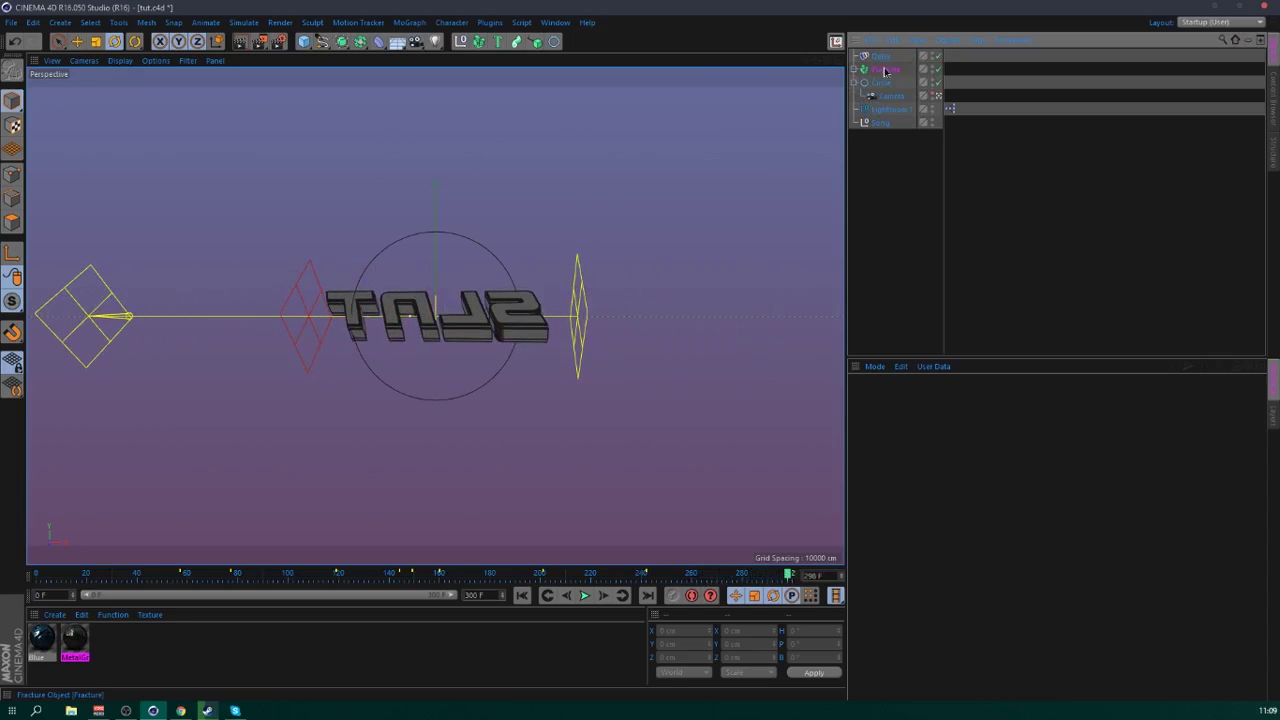
pyautogui.click(623, 596)
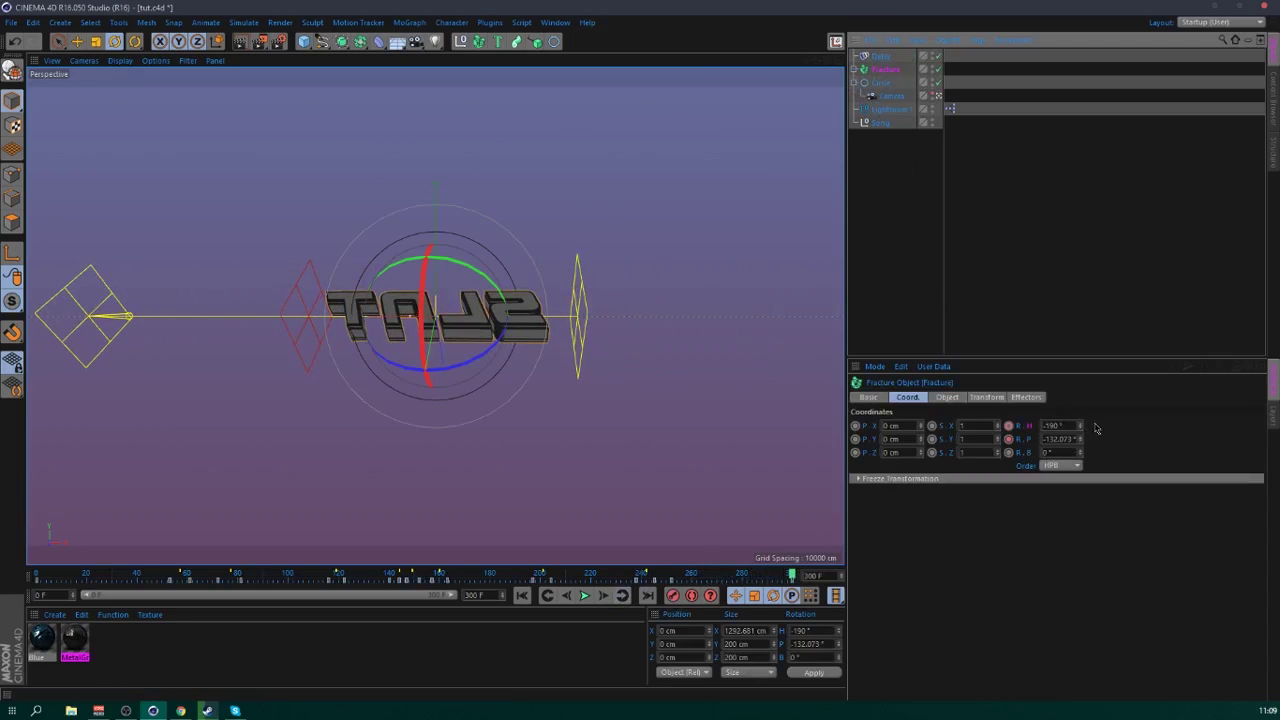
pyautogui.moveTo(1080, 426); pyautogui.dragTo(1015, 432)
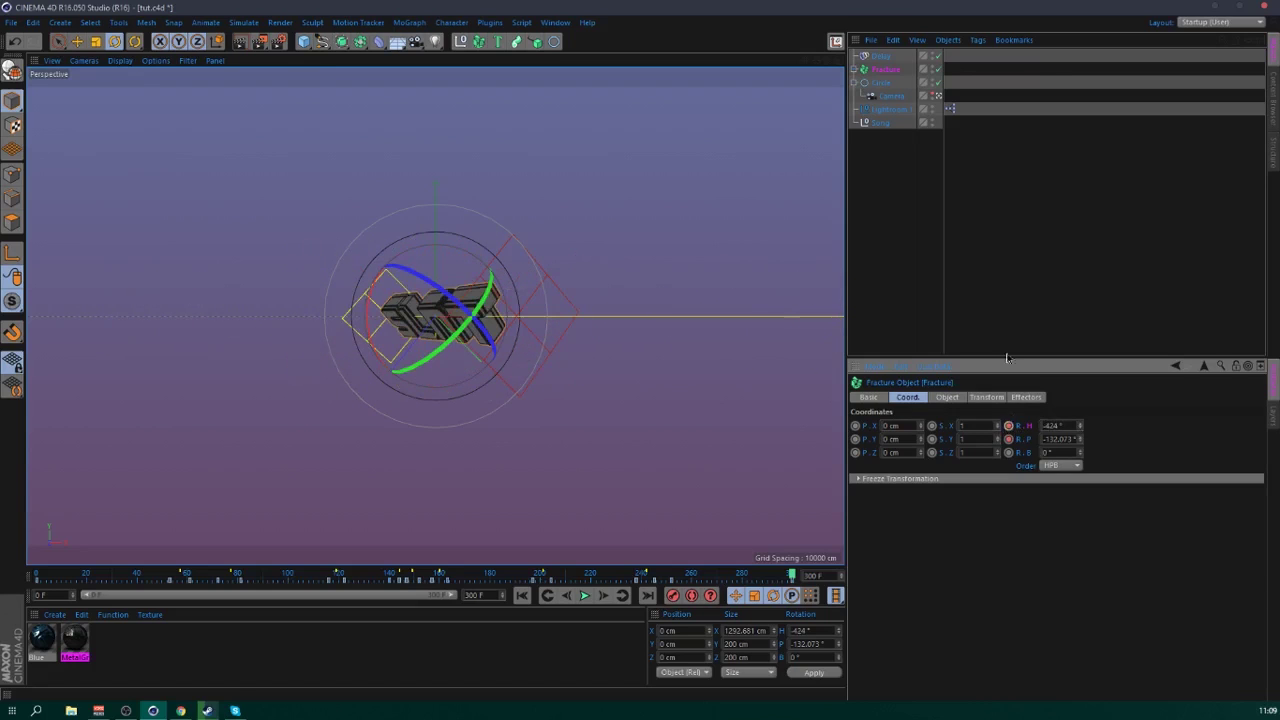
# - Turn off the visibility of the Plain effector's linear falloff and deselect the effector
pyautogui.click(1006, 163)
pyautogui.click(855, 69)
pyautogui.click(893, 83)
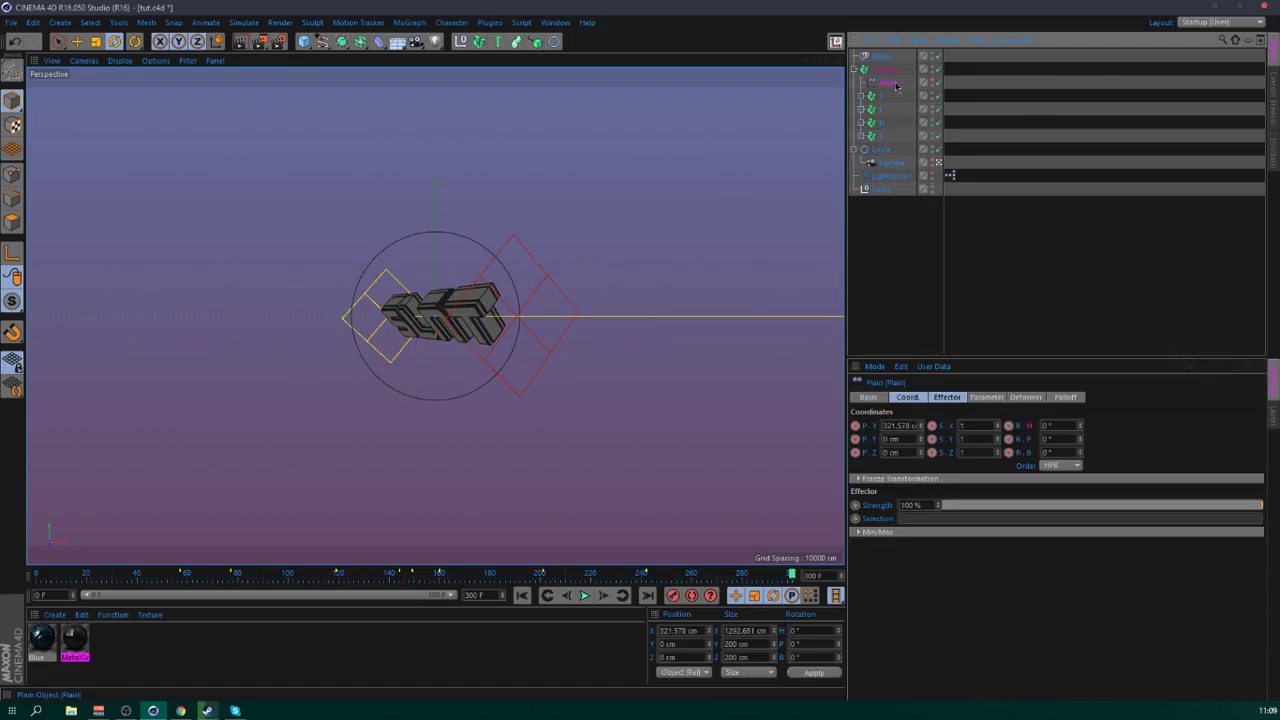
pyautogui.click(1064, 397)
pyautogui.click(946, 438)
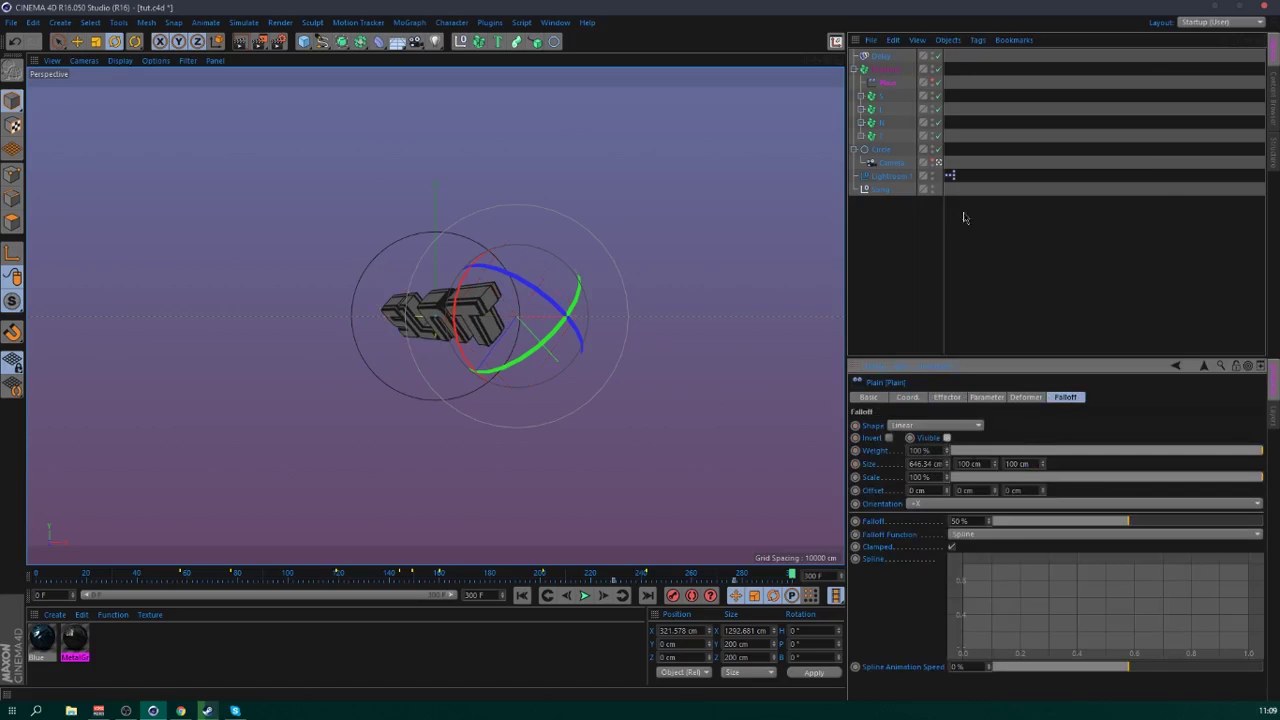
pyautogui.click(963, 214)
# - Preview the animation and set the Fracture object's heading keyframe at frame 300 to -393°
pyautogui.click(585, 595)
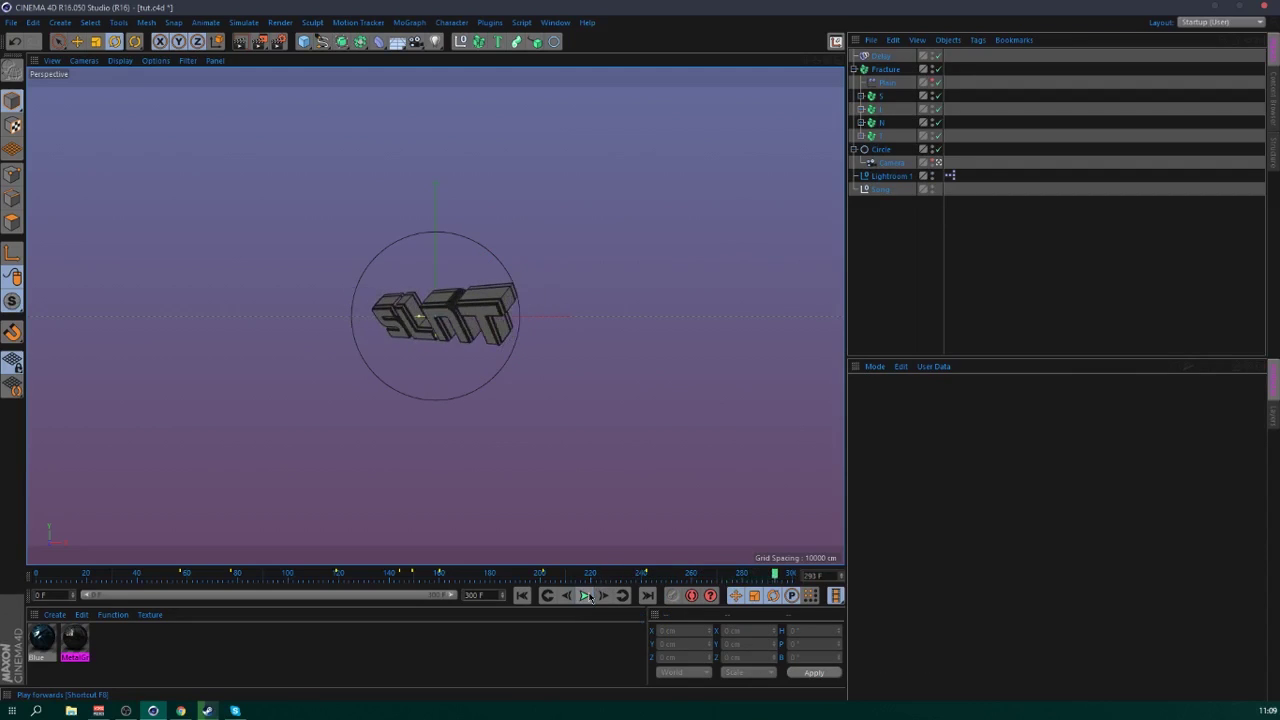
pyautogui.click(885, 69)
pyautogui.click(920, 398)
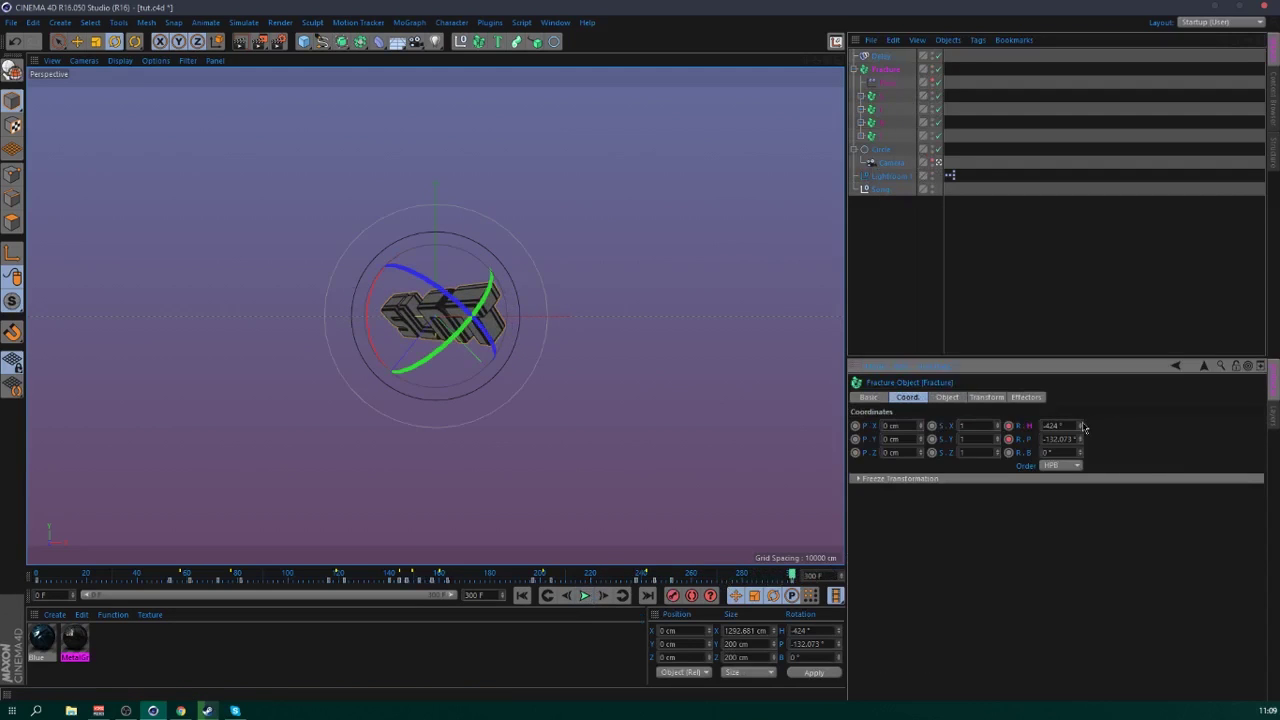
pyautogui.moveTo(1083, 428); pyautogui.dragTo(1084, 429)
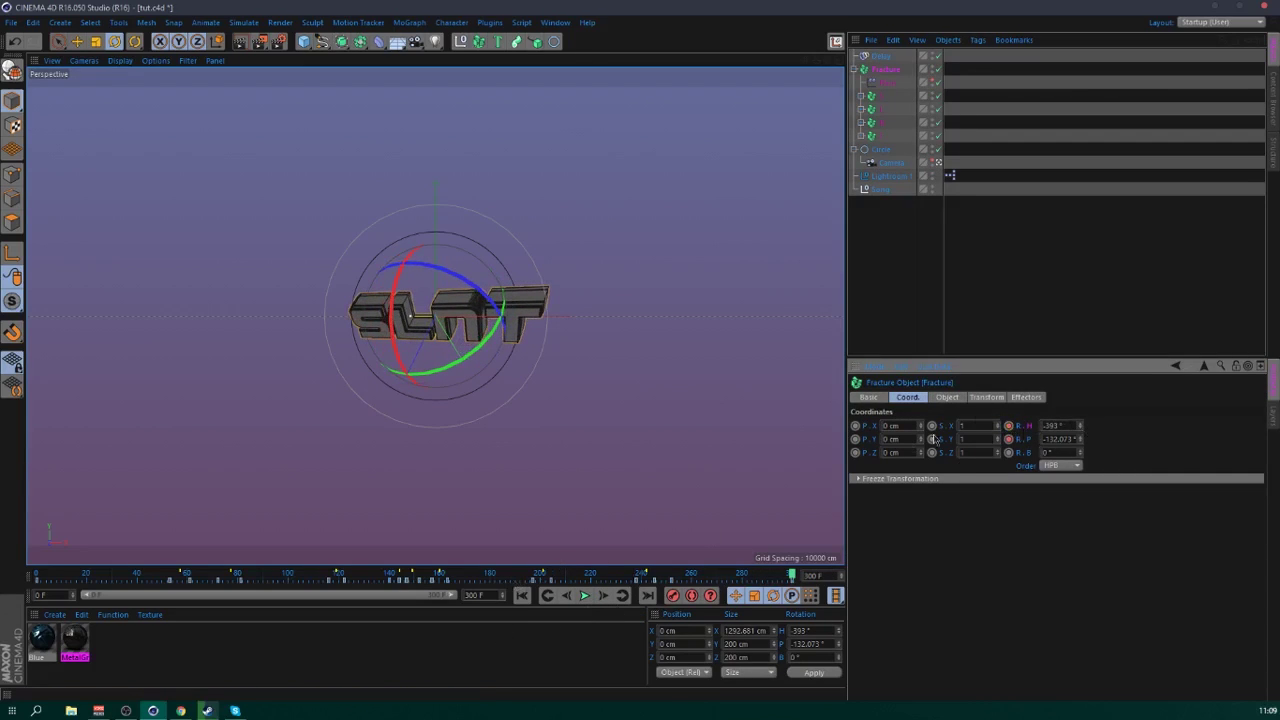
# - Set the project's level of detail to 25%
pyautogui.click(980, 286)
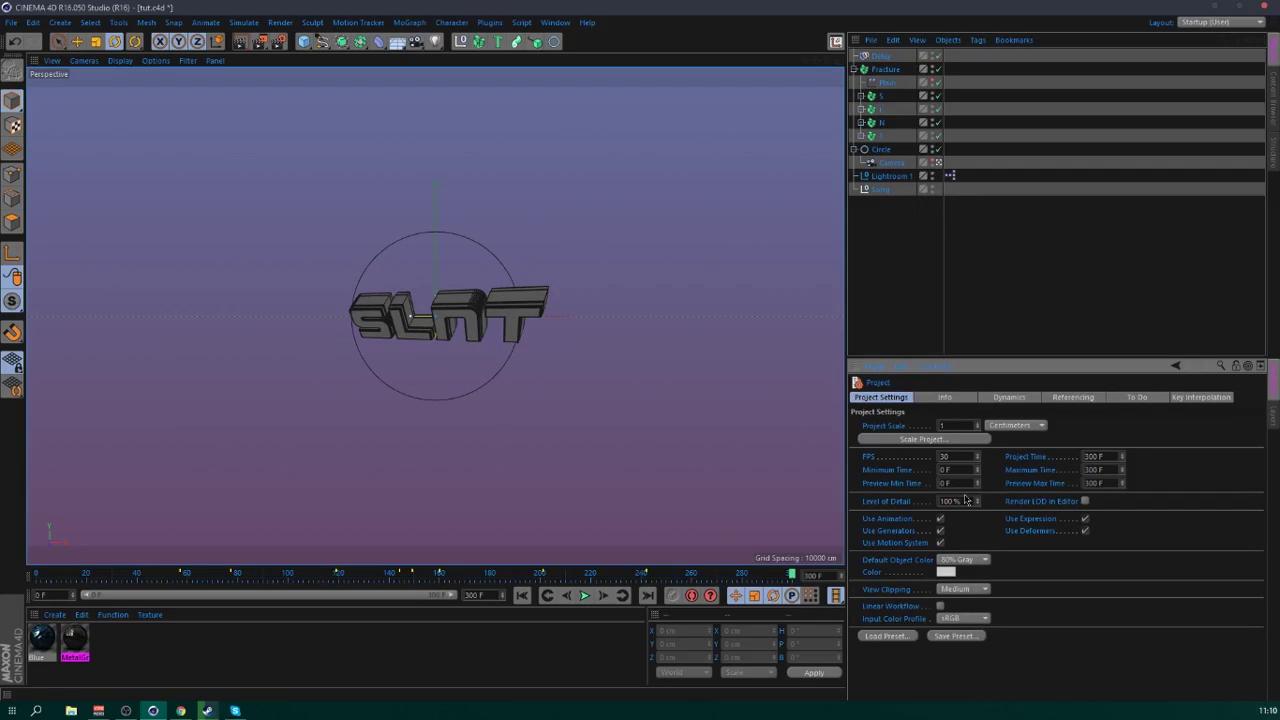
pyautogui.press('Return')
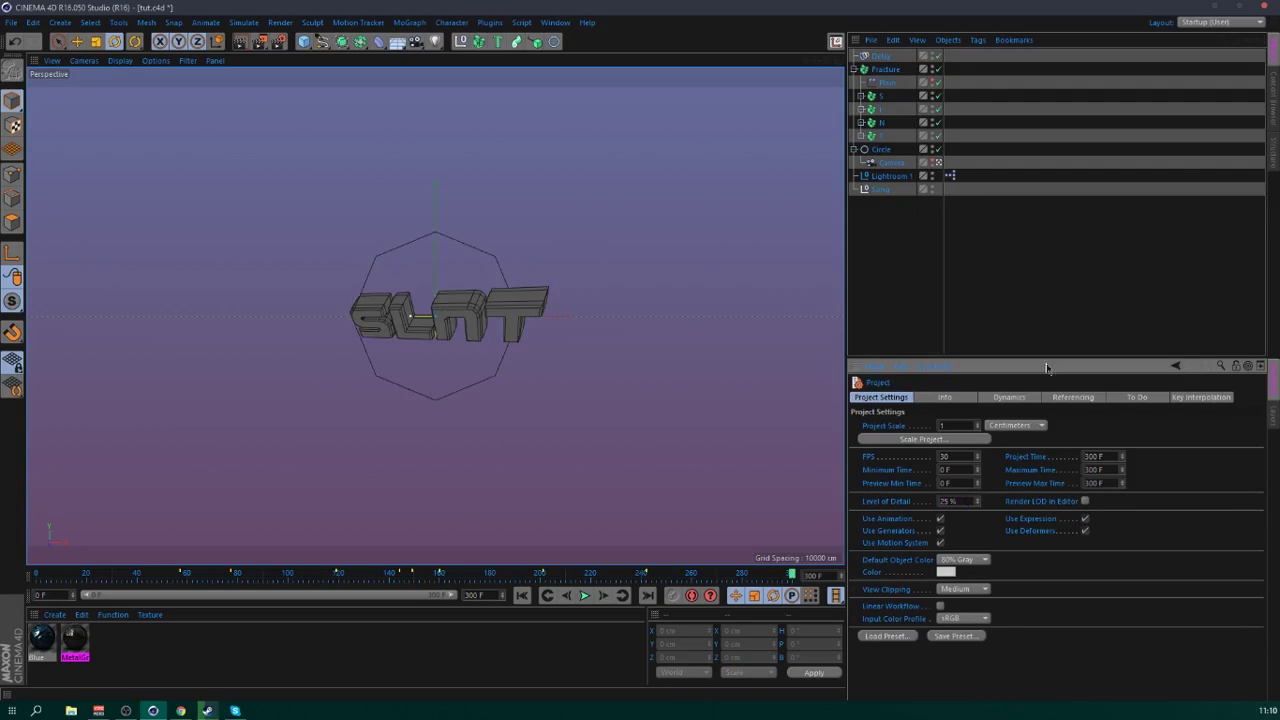
# - Open the F-curve of the Fracture object's heading and adjust the key tangents near frames 81 and 116 into a rounded peak
pyautogui.click(885, 69)
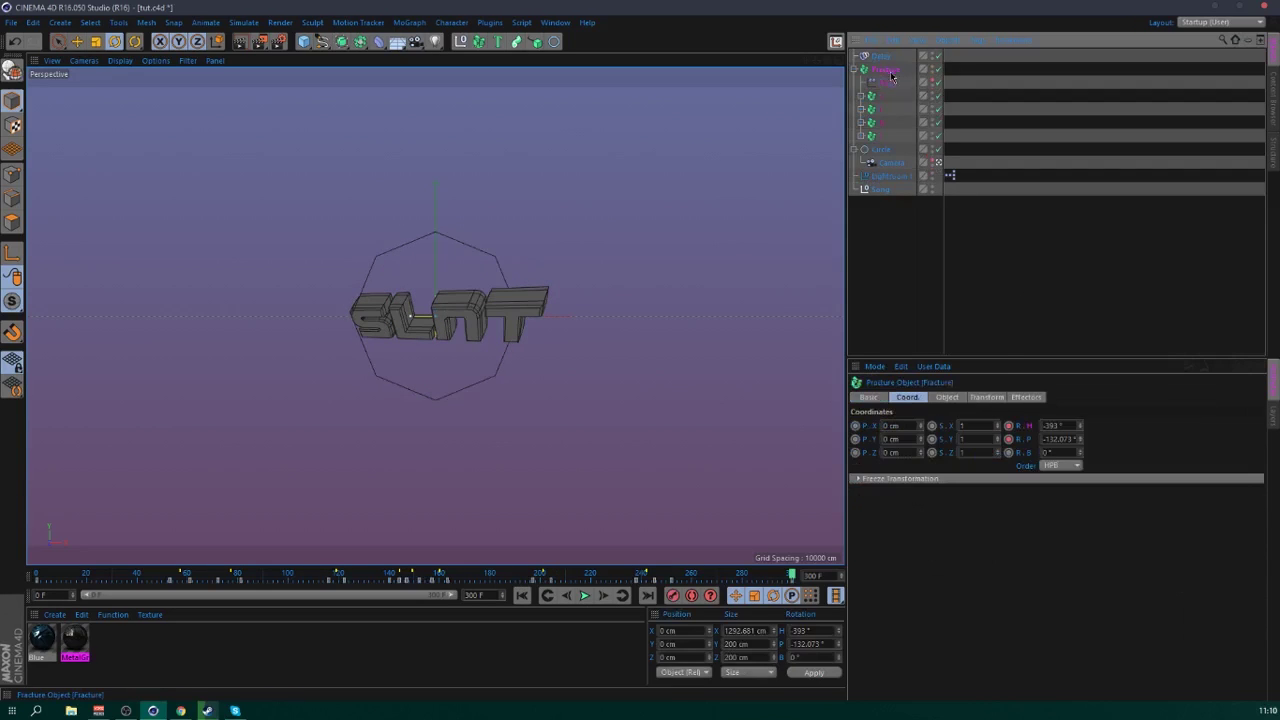
pyautogui.press('r')
pyautogui.rightClick(1080, 428)
pyautogui.moveTo(1080, 434)
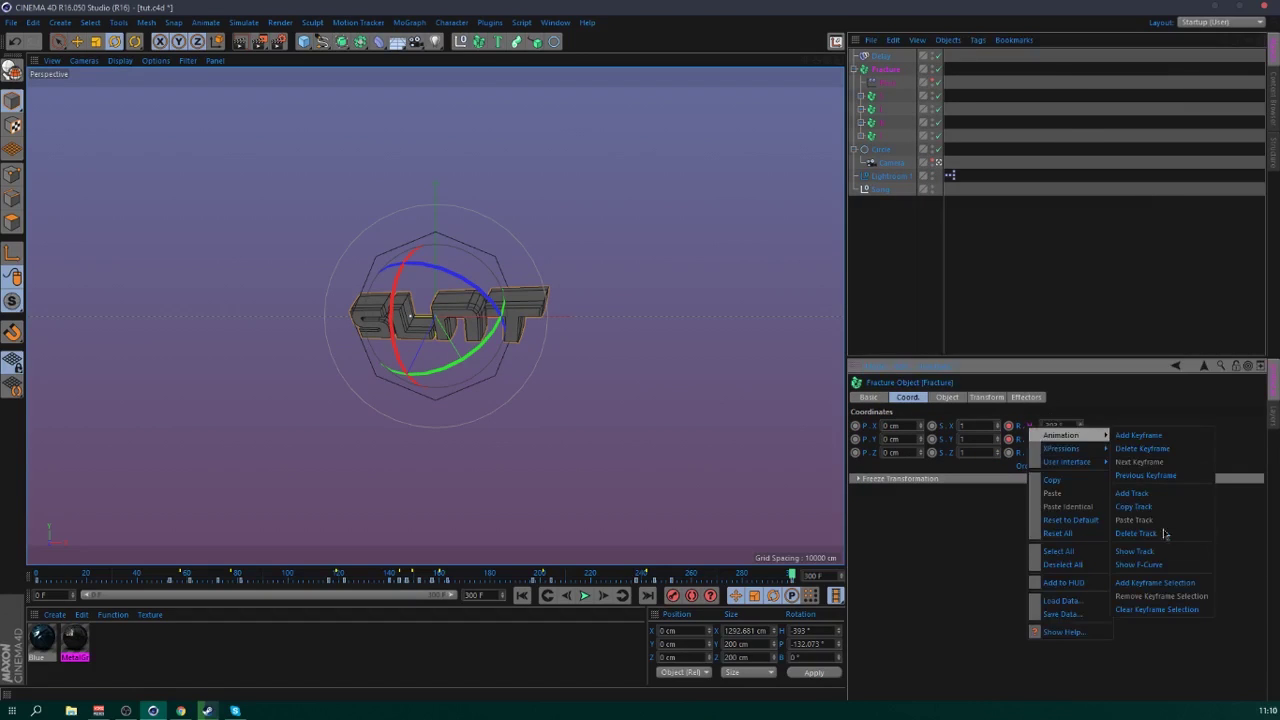
pyautogui.click(1150, 563)
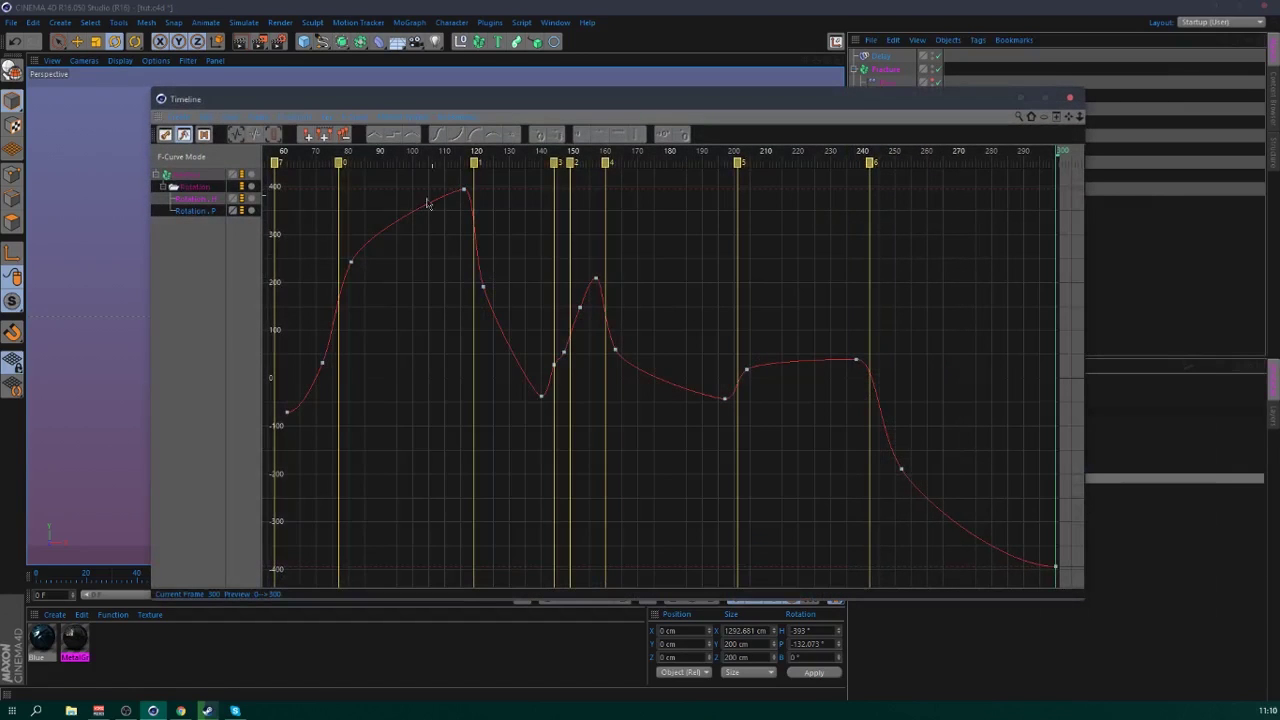
pyautogui.keyDown('ctrl'); pyautogui.click(352, 259); pyautogui.keyUp('ctrl')
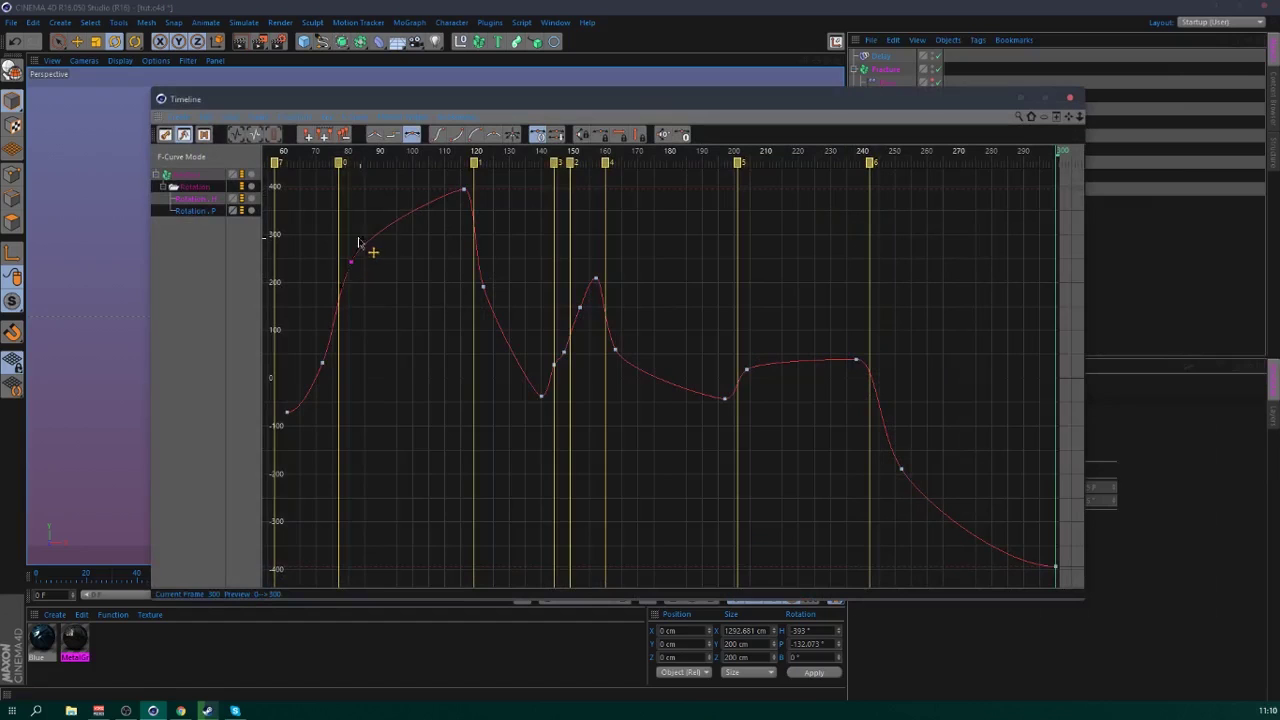
pyautogui.moveTo(358, 240); pyautogui.dragTo(370, 198)
pyautogui.moveTo(464, 190); pyautogui.dragTo(475, 222)
pyautogui.click(503, 241)
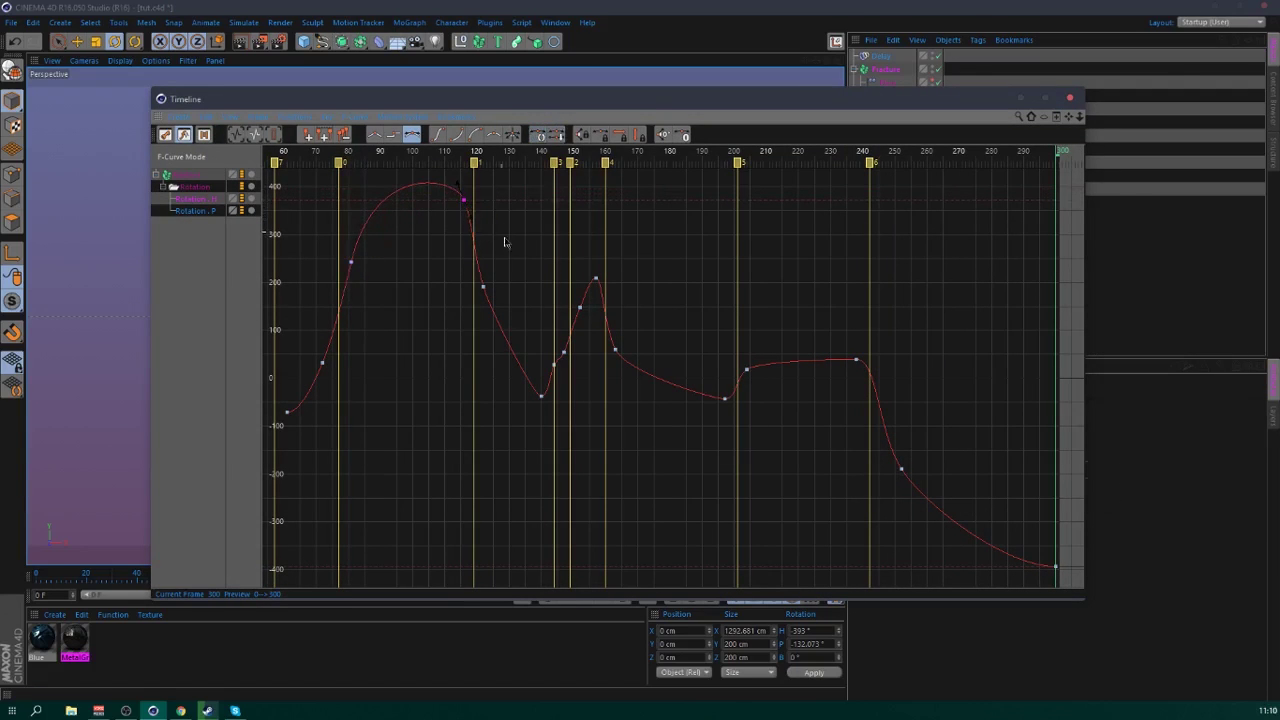
# - Adjust the heading curve's tangents at the keys near frames 122 and 140 to form a steep drop into a rounded dip
pyautogui.click(483, 287)
pyautogui.moveTo(489, 306); pyautogui.dragTo(530, 407)
pyautogui.click(555, 405)
pyautogui.click(542, 392)
pyautogui.click(611, 363)
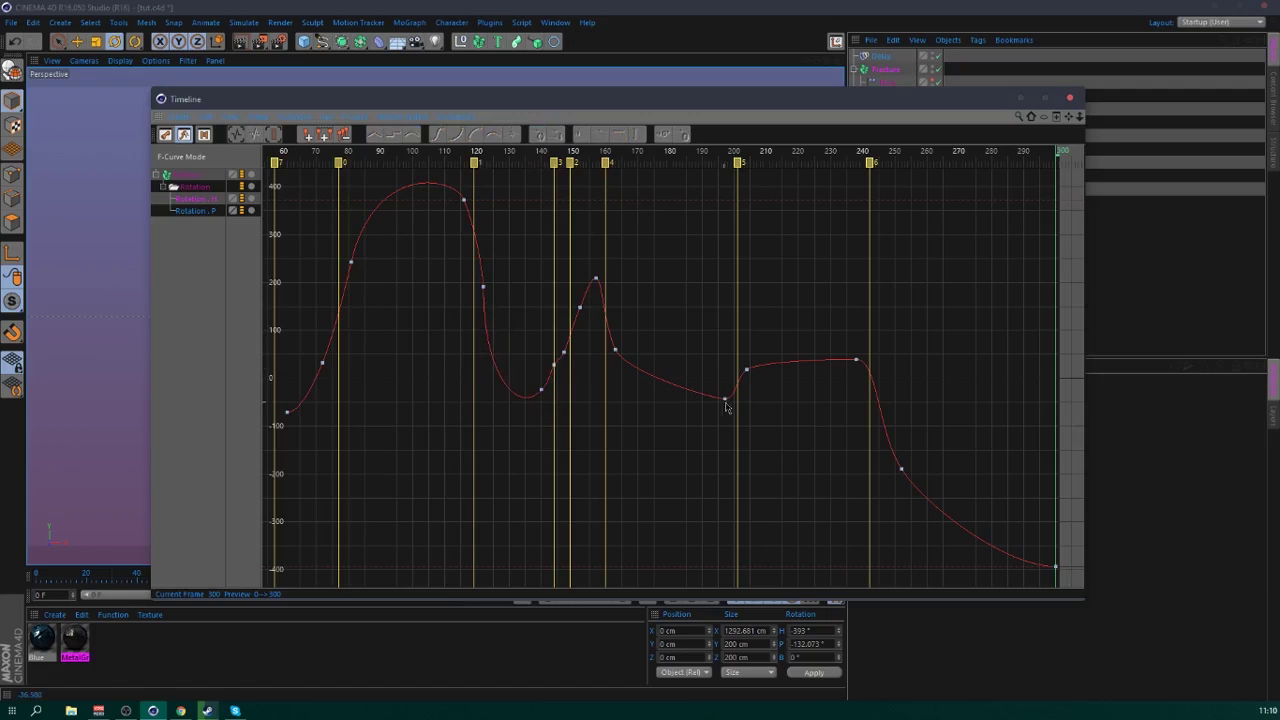
# - Smooth the heading curve around the keys near frames 197, 204 and 238 into a gentle dip and a rounded hump
pyautogui.moveTo(726, 399)
pyautogui.mouseDown()
pyautogui.moveTo(737, 391)
pyautogui.moveTo(712, 407)
pyautogui.mouseUp()
pyautogui.click(773, 422)
pyautogui.click(856, 359)
pyautogui.moveTo(871, 360); pyautogui.dragTo(870, 375)
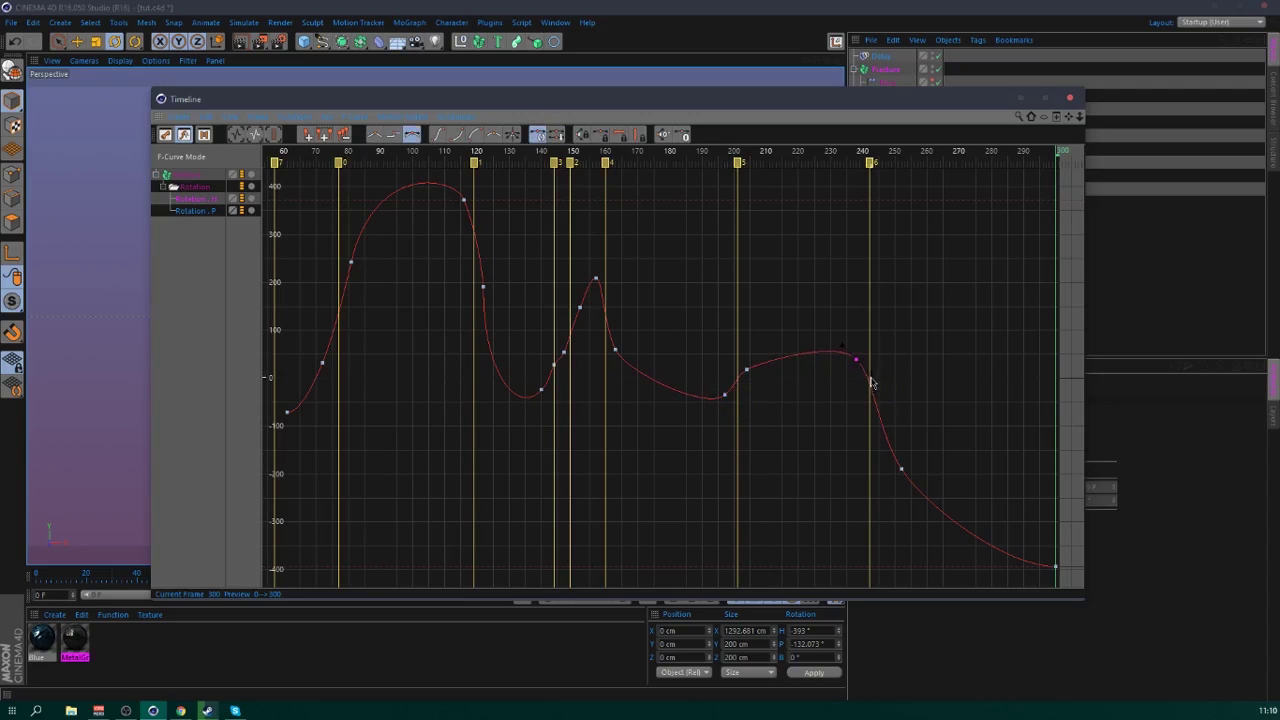
pyautogui.click(747, 371)
pyautogui.moveTo(756, 362); pyautogui.dragTo(759, 356)
pyautogui.click(820, 410)
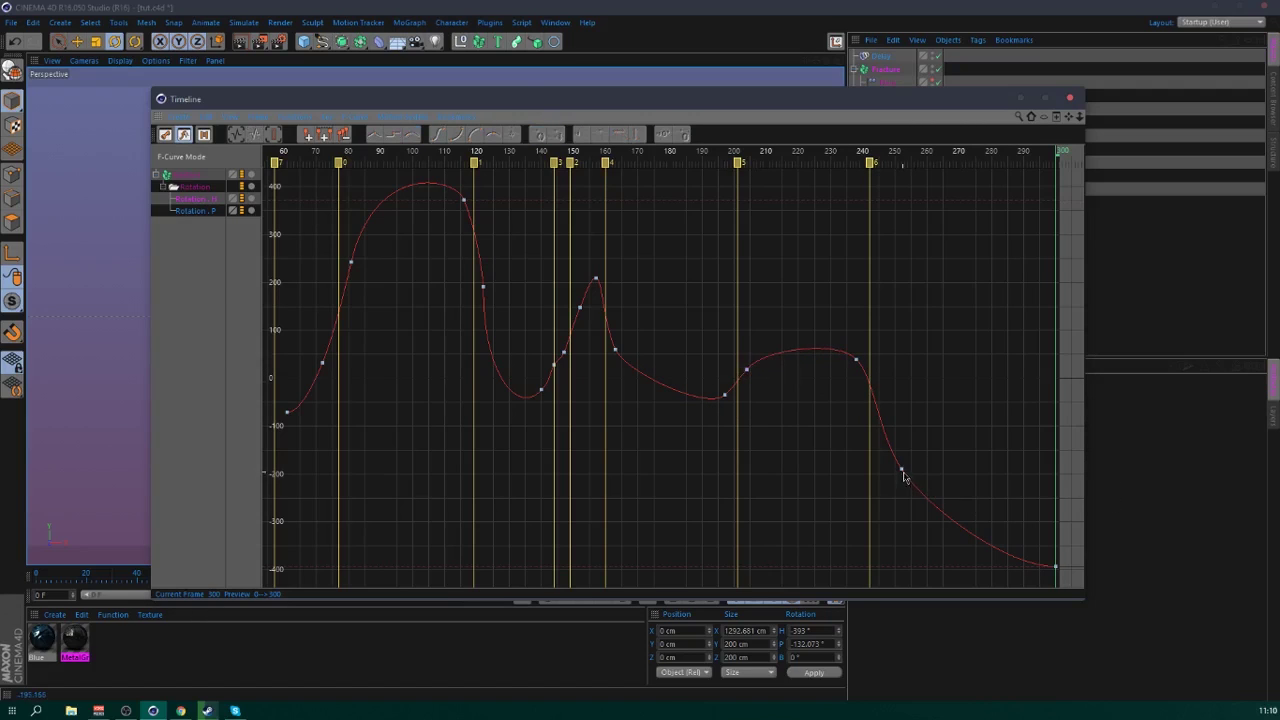
# - Steepen the heading curve's outgoing tangent at the key near frame 252 so it eases into frame 300, and close the Timeline
pyautogui.click(901, 469)
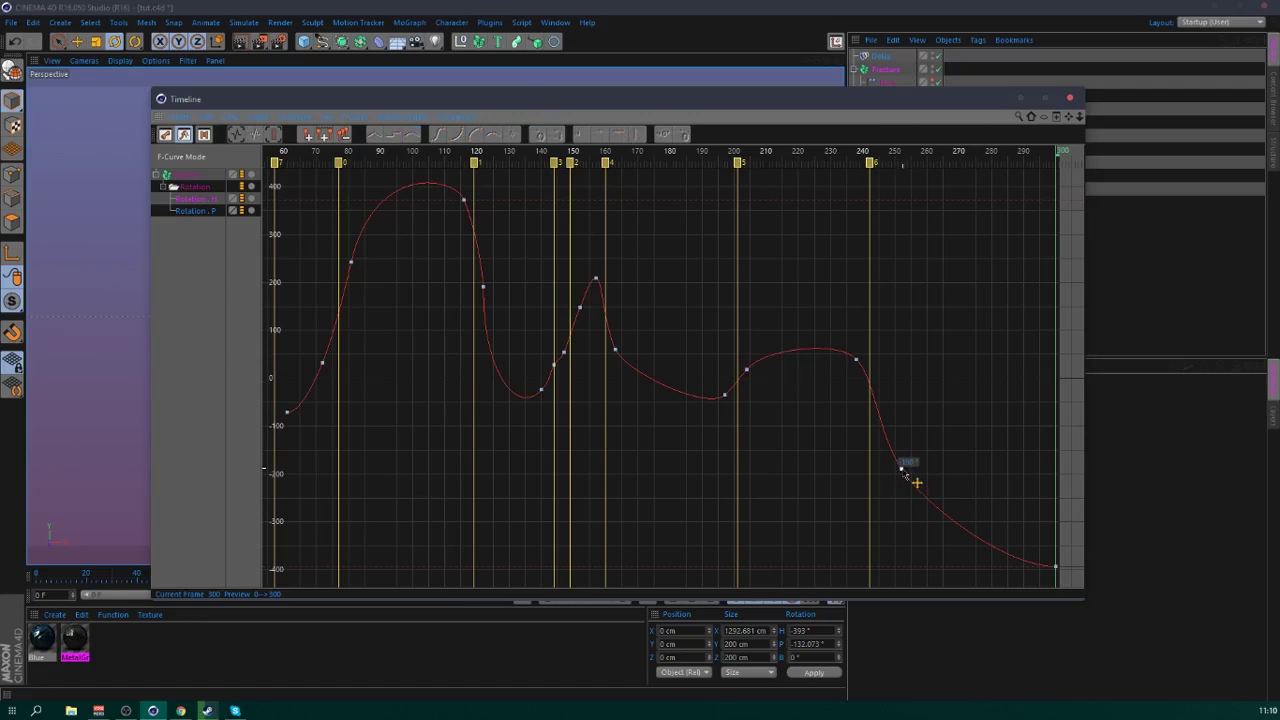
pyautogui.click(939, 514)
pyautogui.click(901, 469)
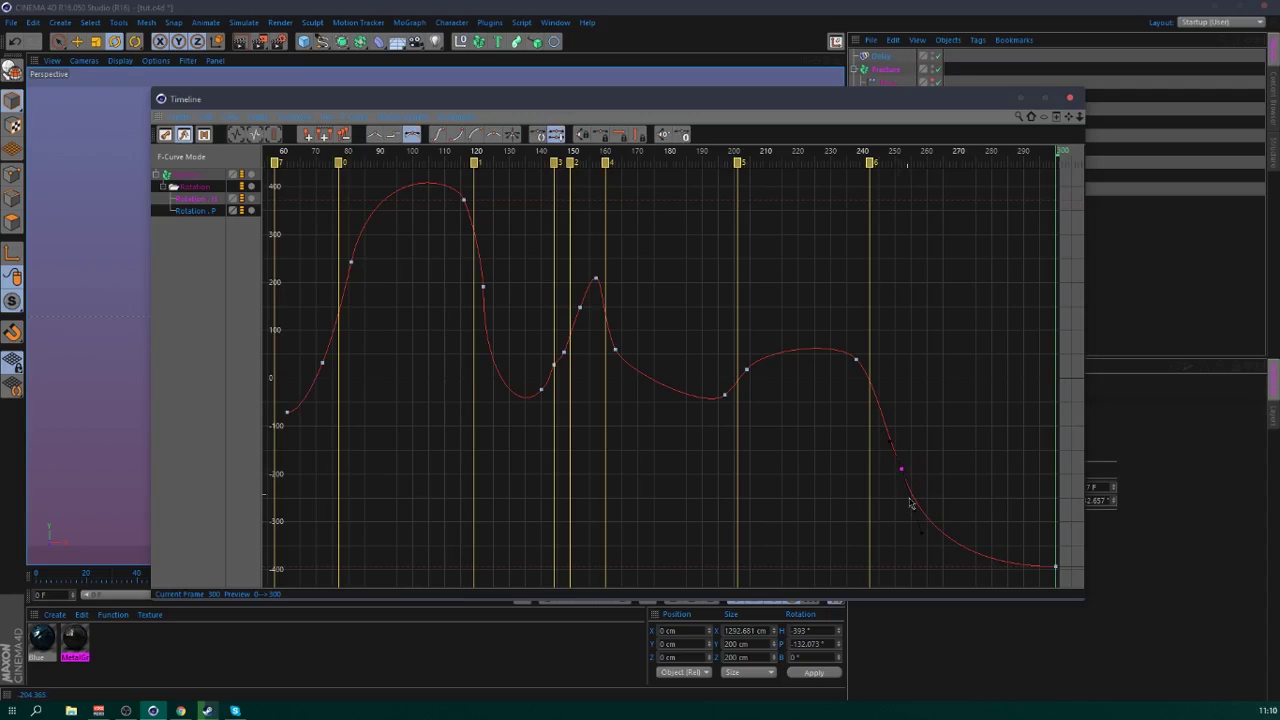
pyautogui.click(958, 476)
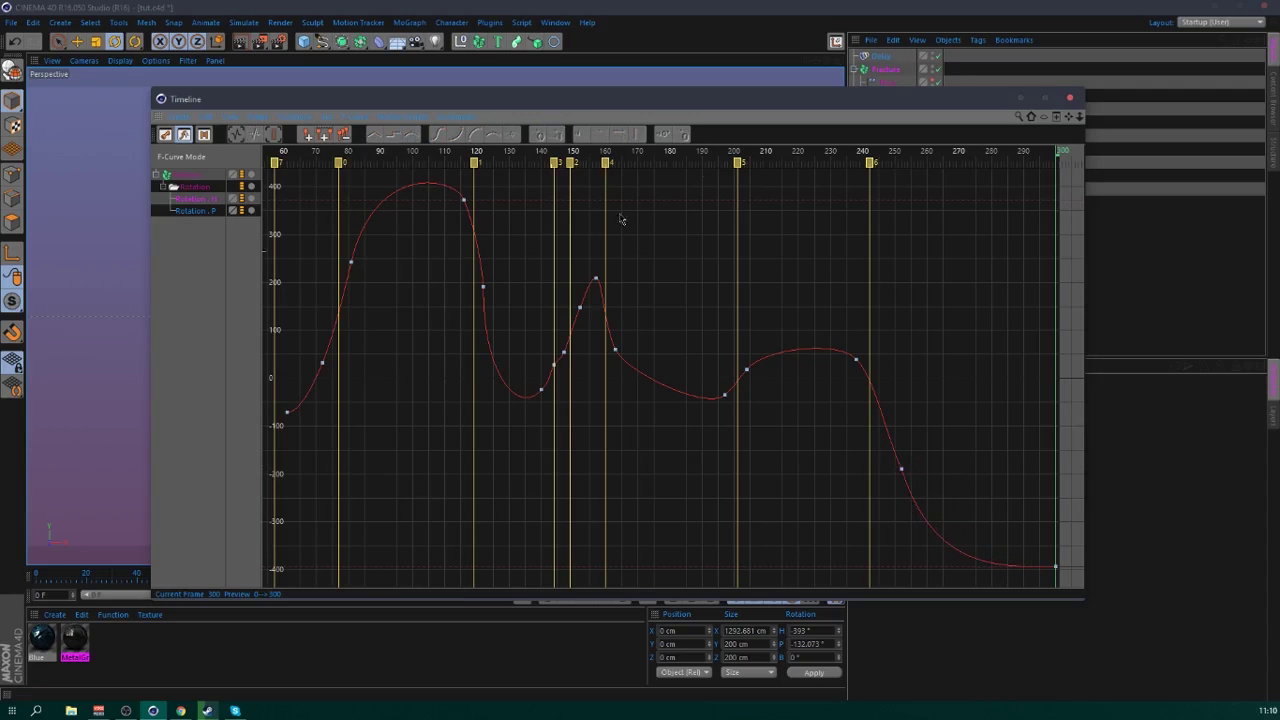
pyautogui.click(1069, 97)
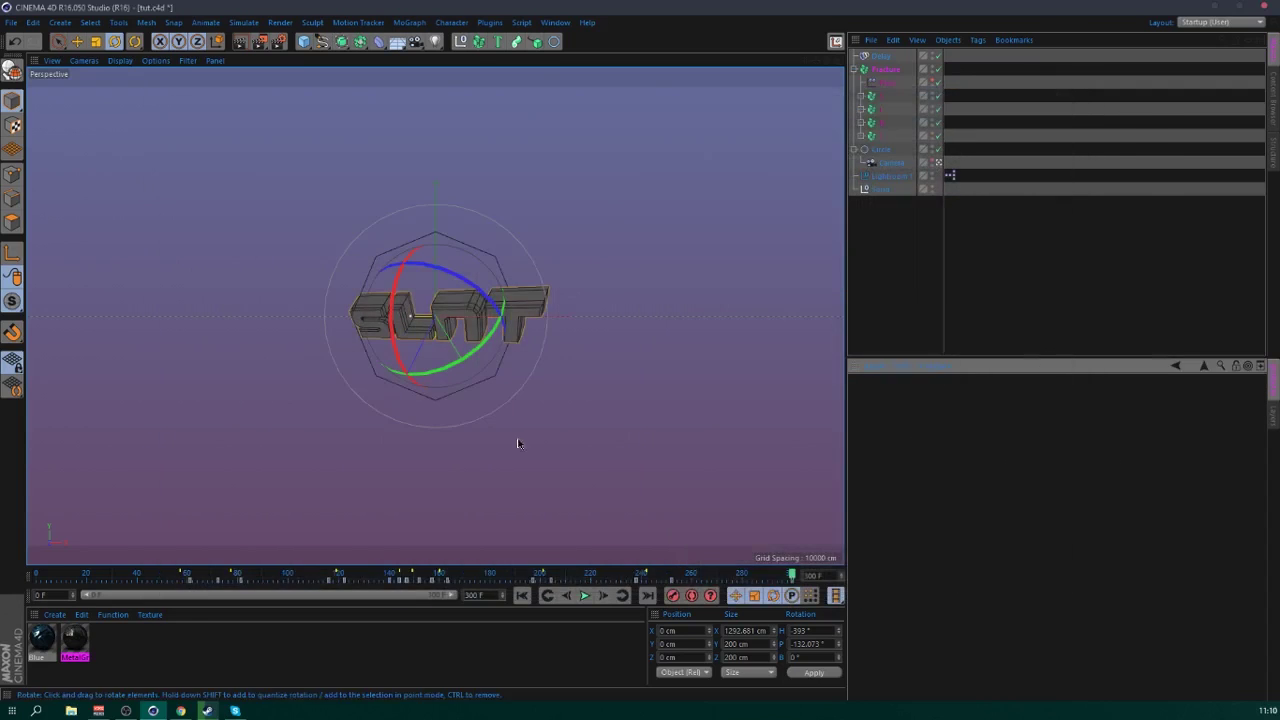
# - Keyframe the Fracture object's heading at -192° on frame 52 and about -382° on frame 0, and deselect the object
pyautogui.click(187, 576)
pyautogui.moveTo(187, 577); pyautogui.dragTo(170, 598)
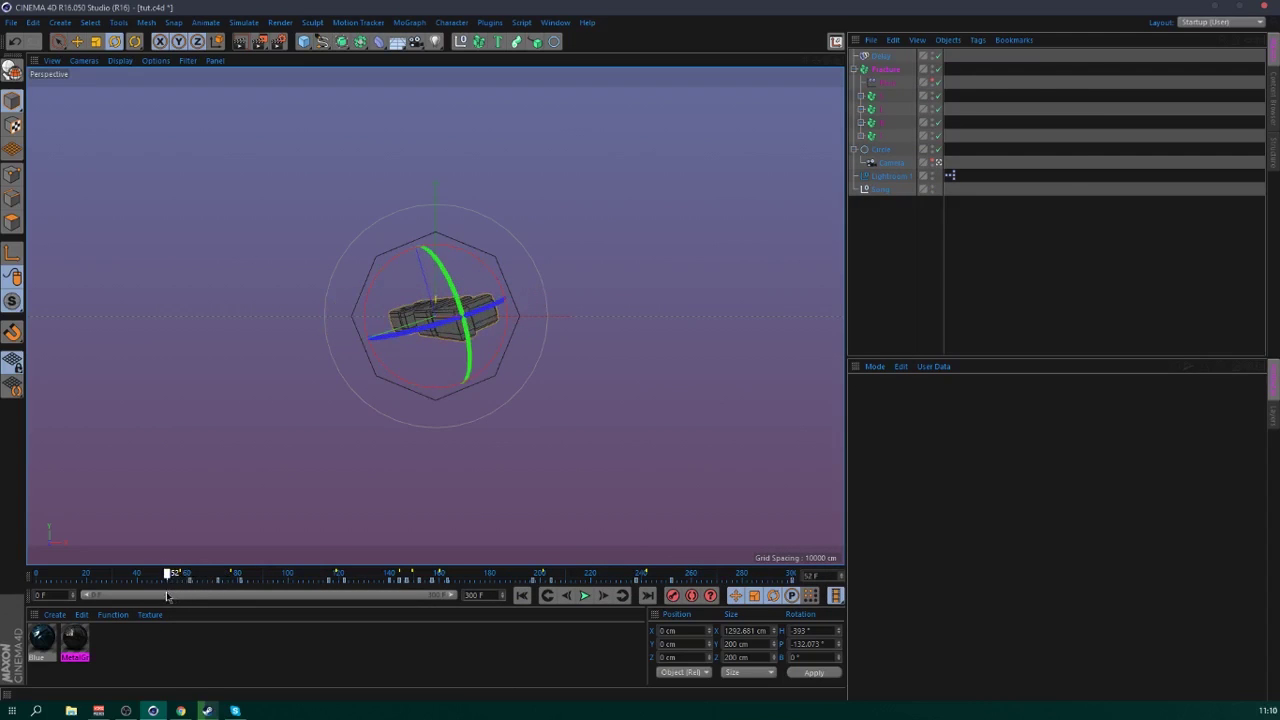
pyautogui.click(887, 70)
pyautogui.moveTo(1078, 425); pyautogui.dragTo(1078, 520)
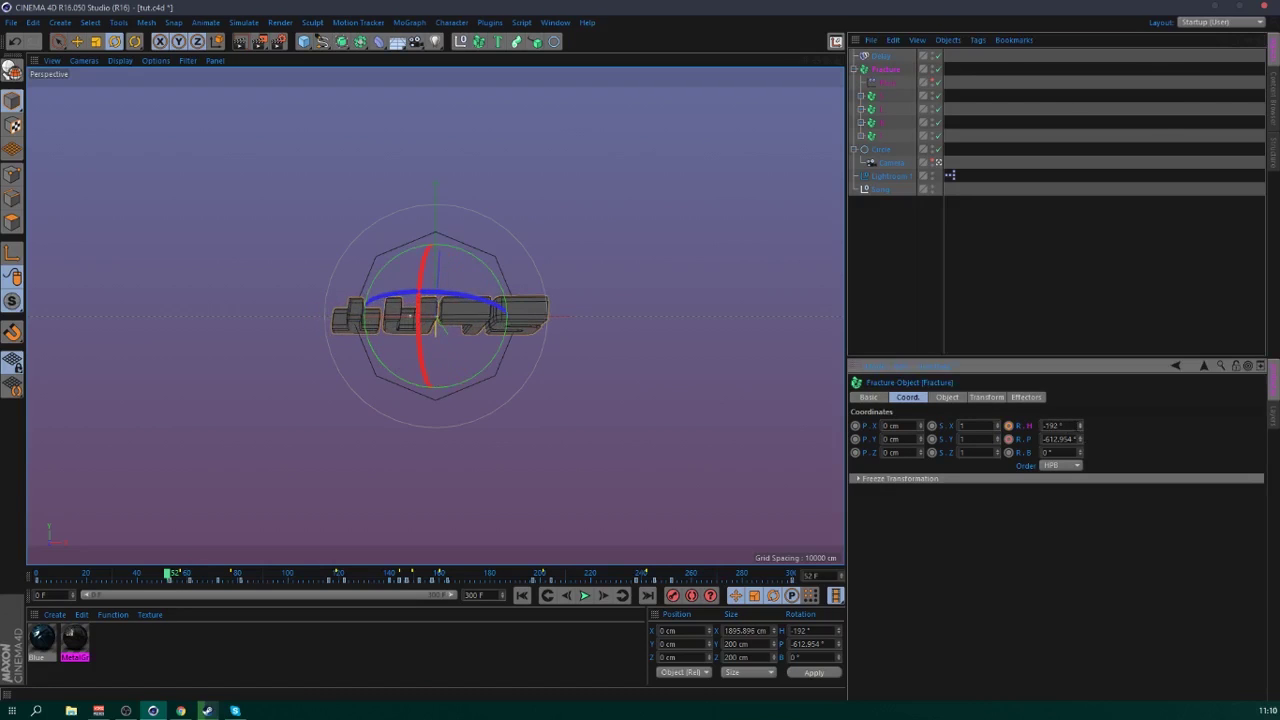
pyautogui.click(522, 595)
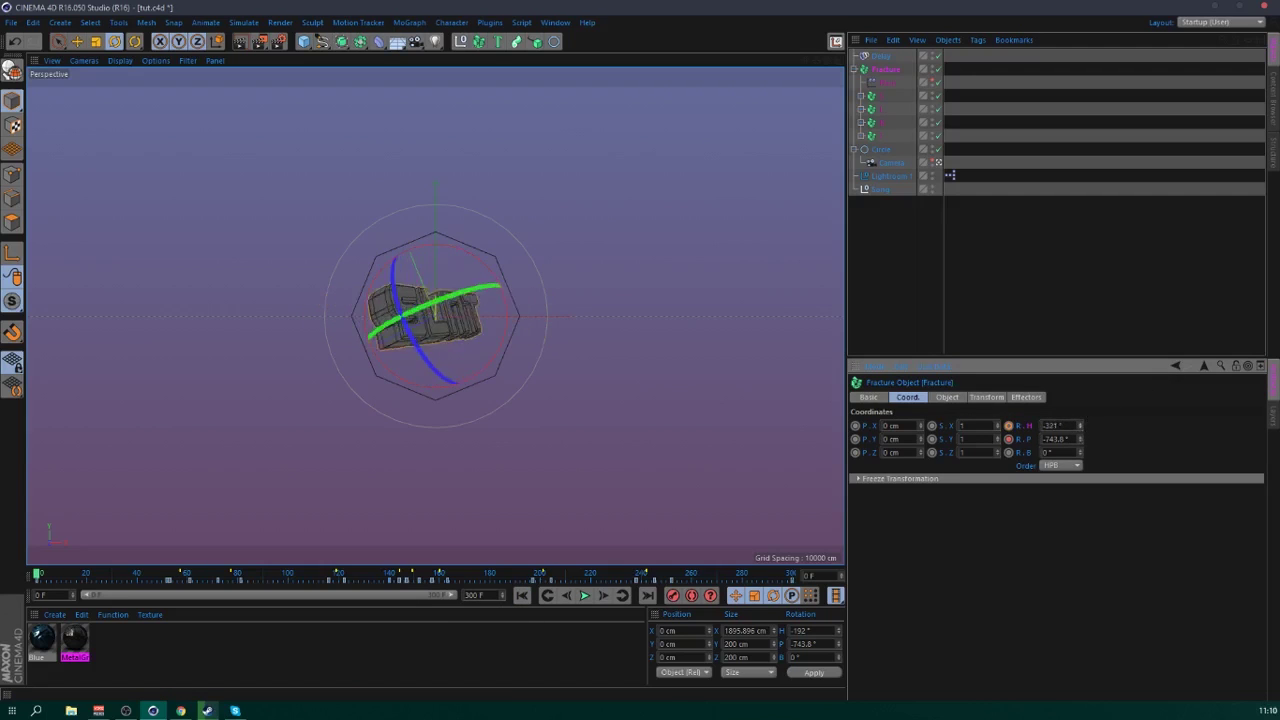
pyautogui.click(1005, 308)
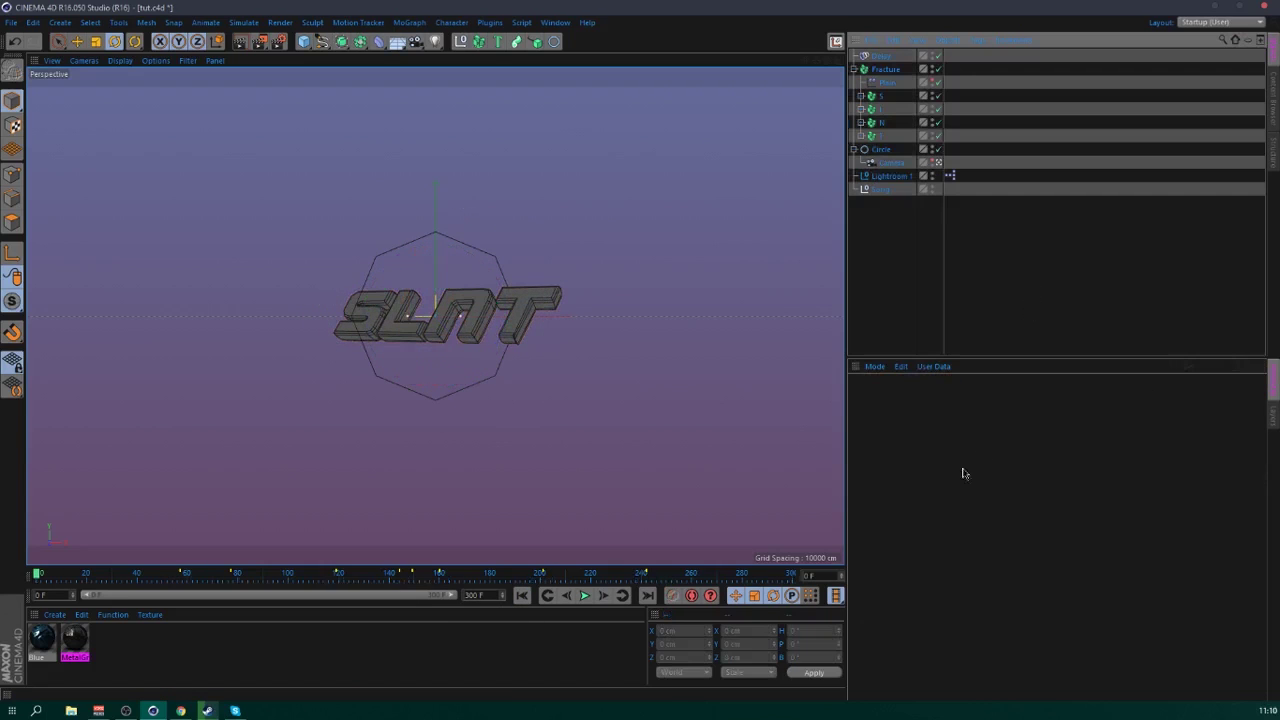
# - Play back the whole animation and replay the section around the closely spaced middle markers
pyautogui.click(585, 596)
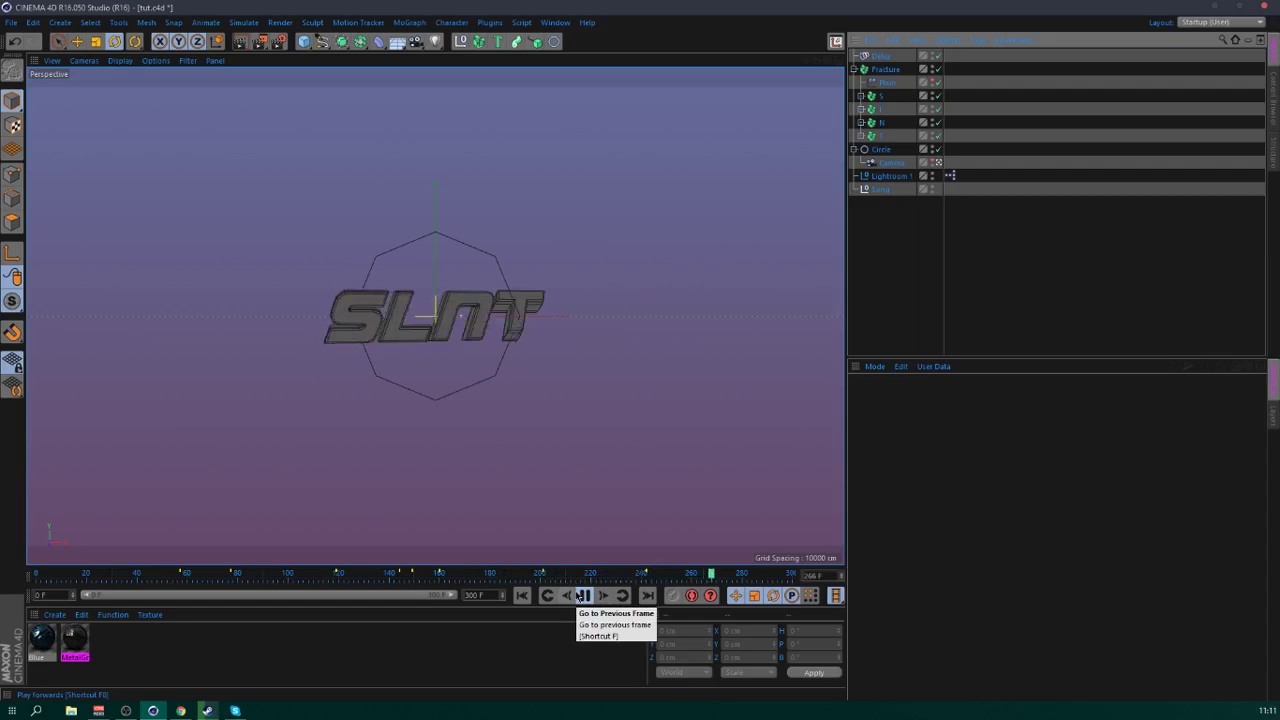
pyautogui.click(388, 580)
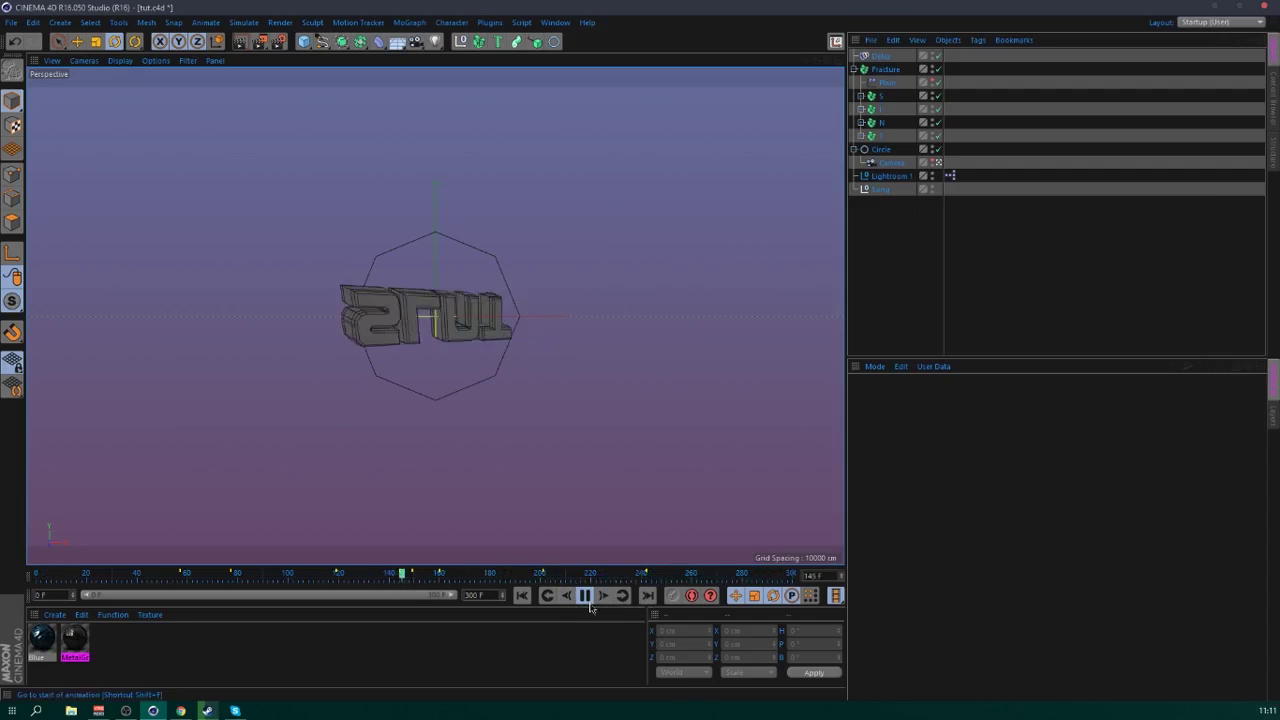
pyautogui.click(588, 598)
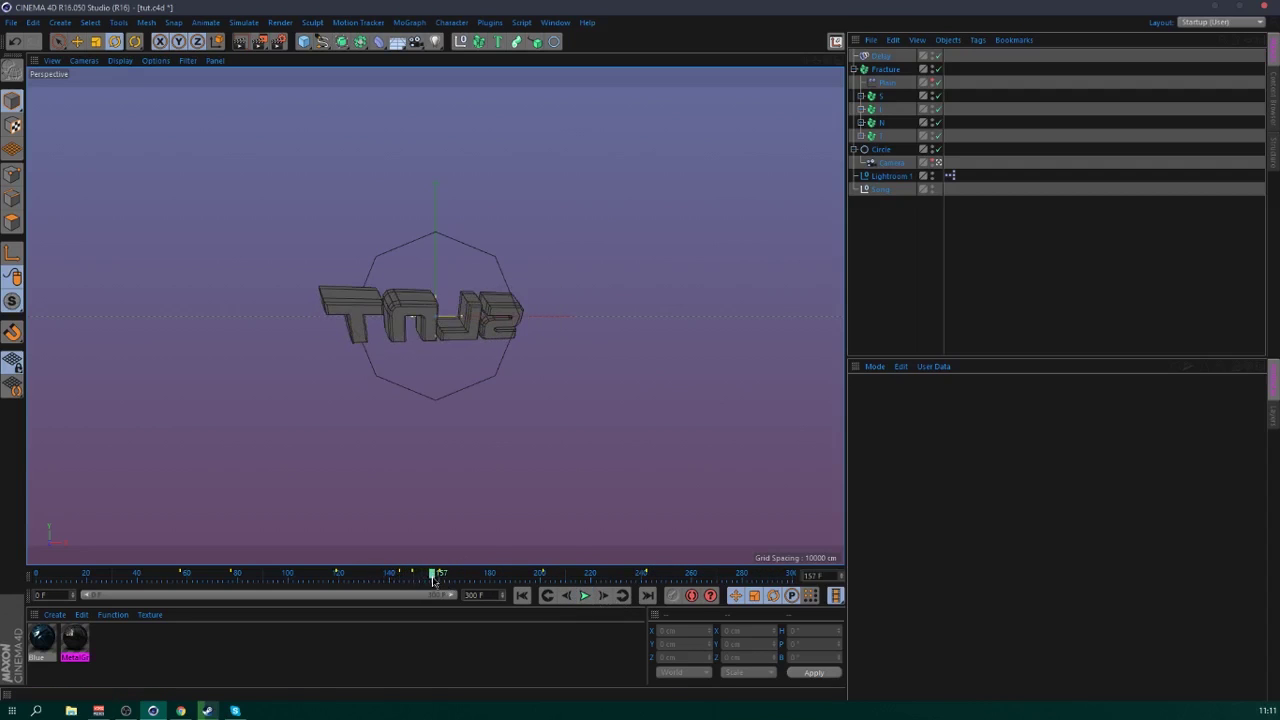
pyautogui.moveTo(433, 580); pyautogui.dragTo(381, 578)
pyautogui.click(586, 596)
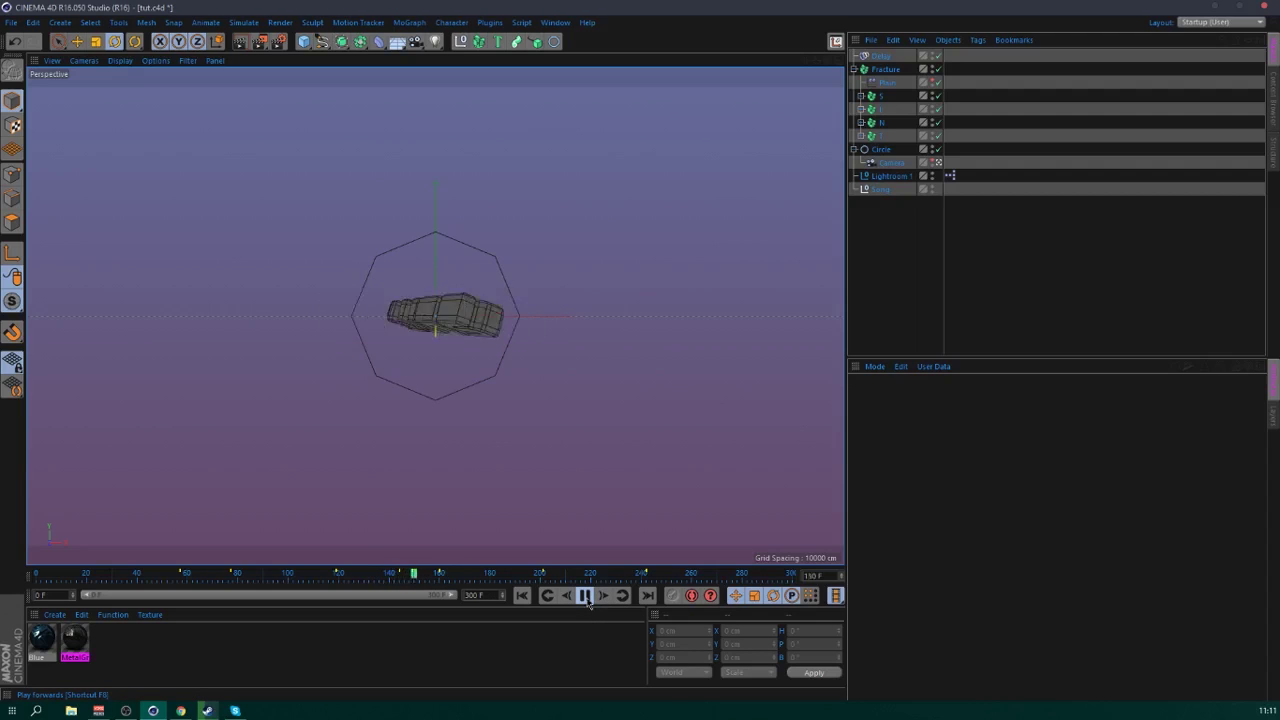
pyautogui.click(586, 596)
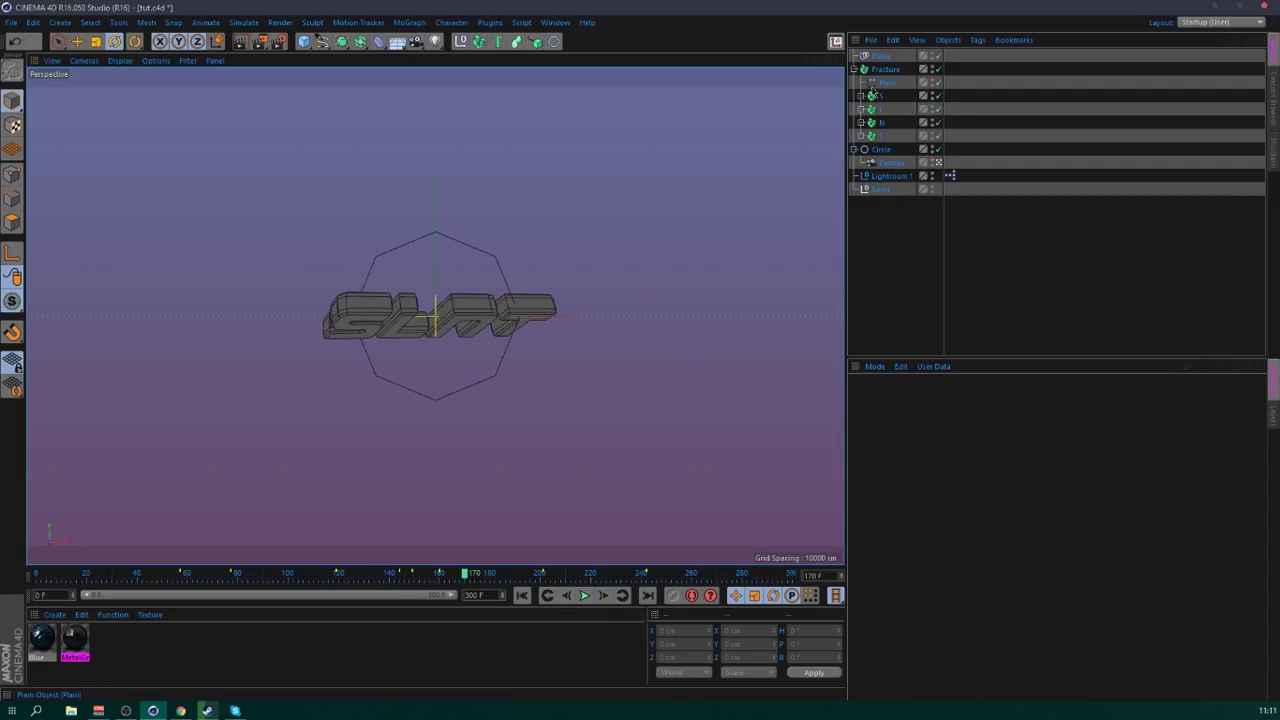
# - At frame 144, set the Fracture object's heading keyframe to 136°
pyautogui.click(370, 576)
pyautogui.moveTo(370, 576); pyautogui.dragTo(400, 580)
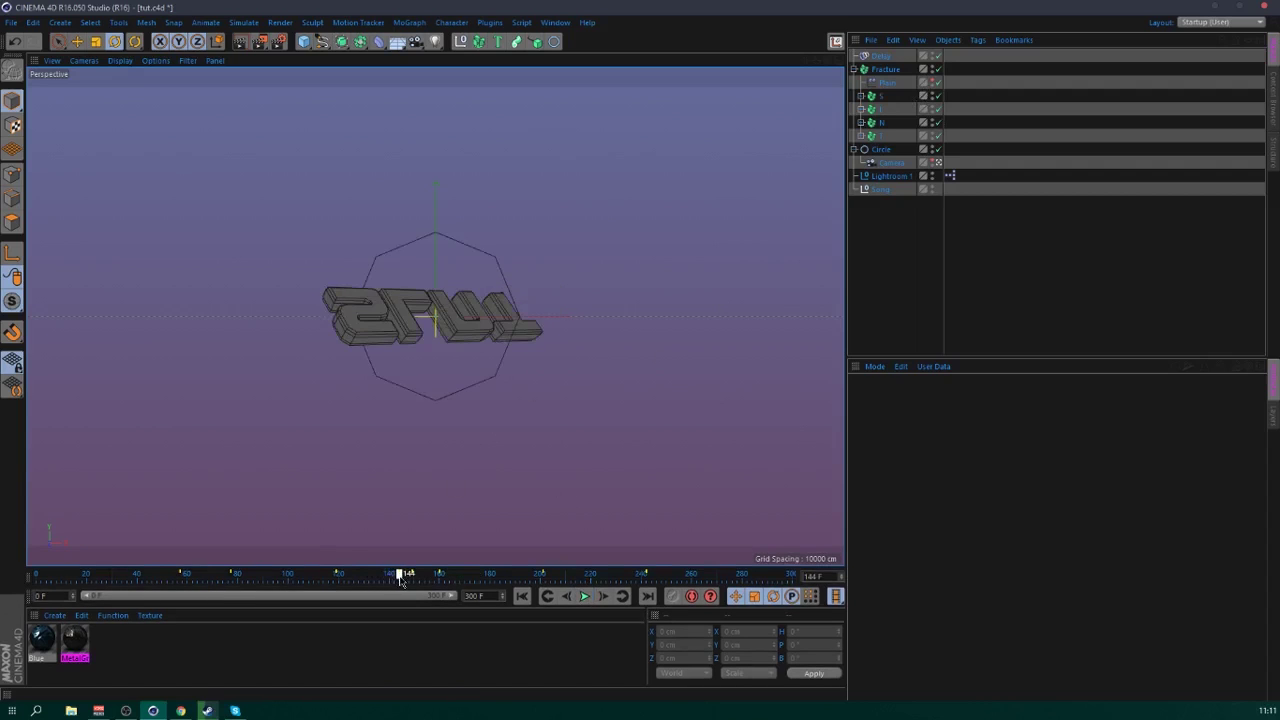
pyautogui.click(884, 69)
pyautogui.click(549, 598)
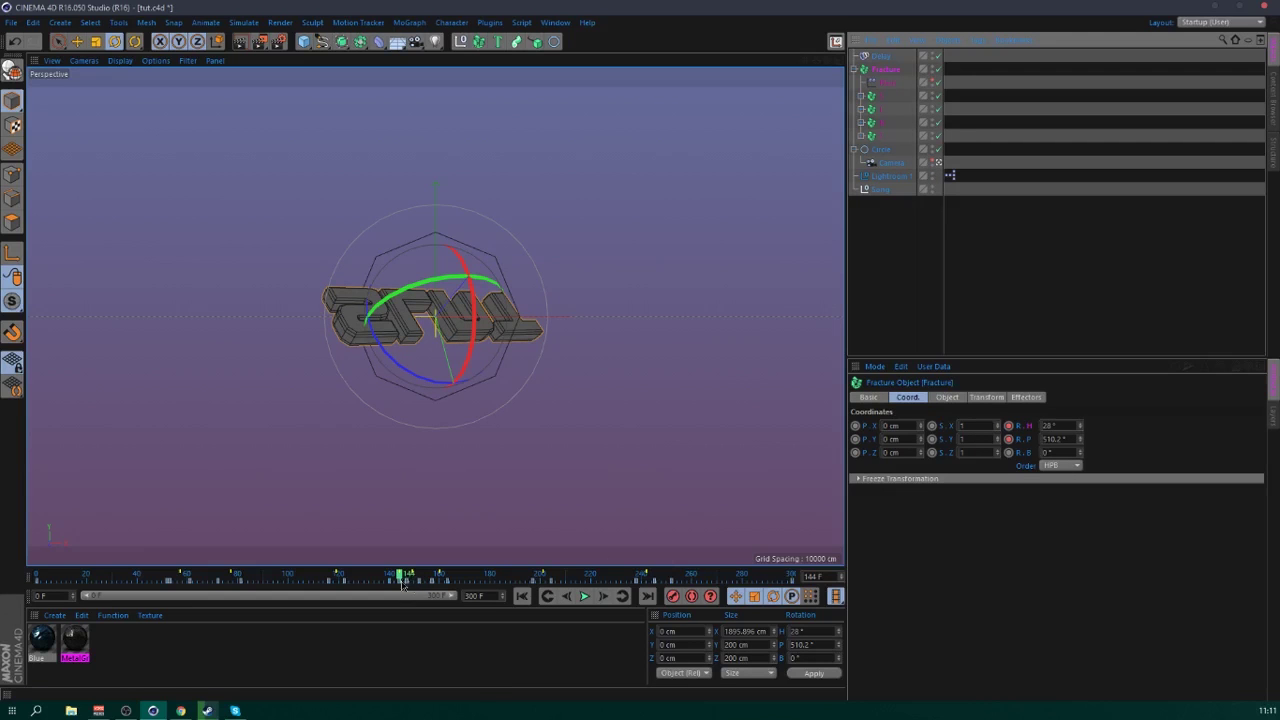
pyautogui.moveTo(403, 585)
pyautogui.mouseDown()
pyautogui.moveTo(383, 580)
pyautogui.moveTo(401, 580)
pyautogui.mouseUp()
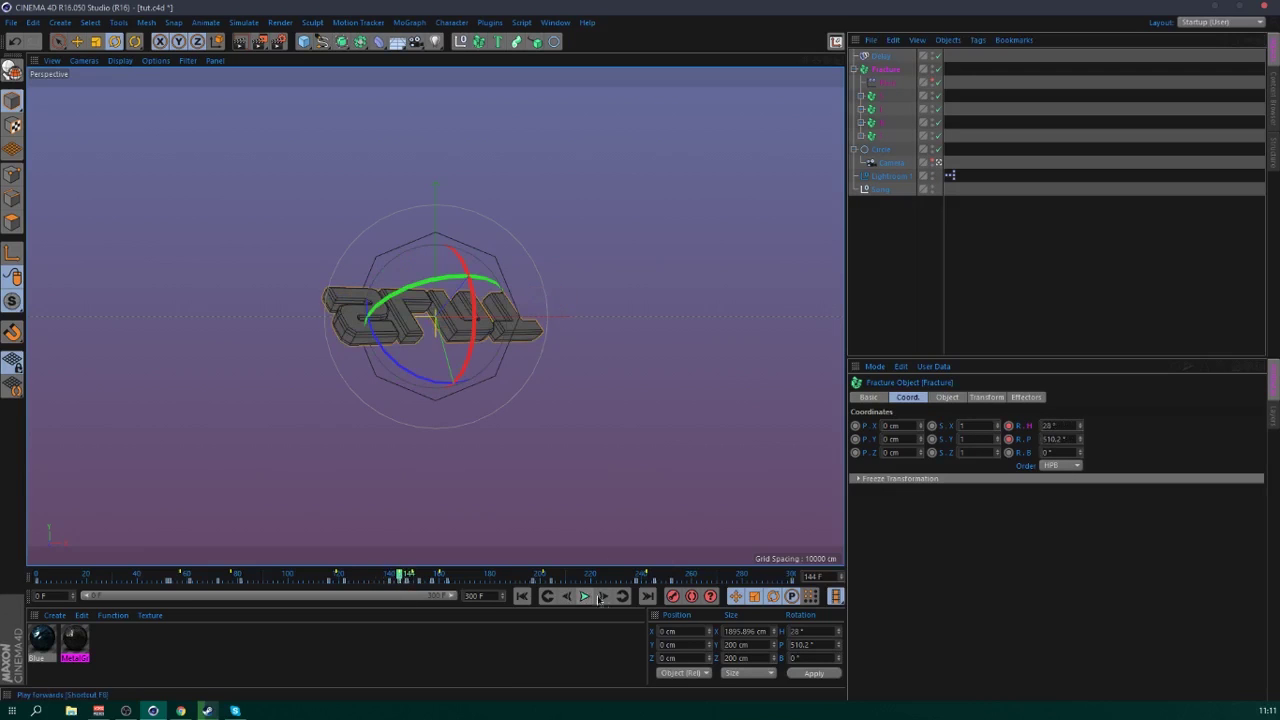
pyautogui.moveTo(1083, 426)
pyautogui.mouseDown()
pyautogui.moveTo(1135, 426)
pyautogui.moveTo(1080, 438)
pyautogui.moveTo(1080, 420)
pyautogui.mouseUp()
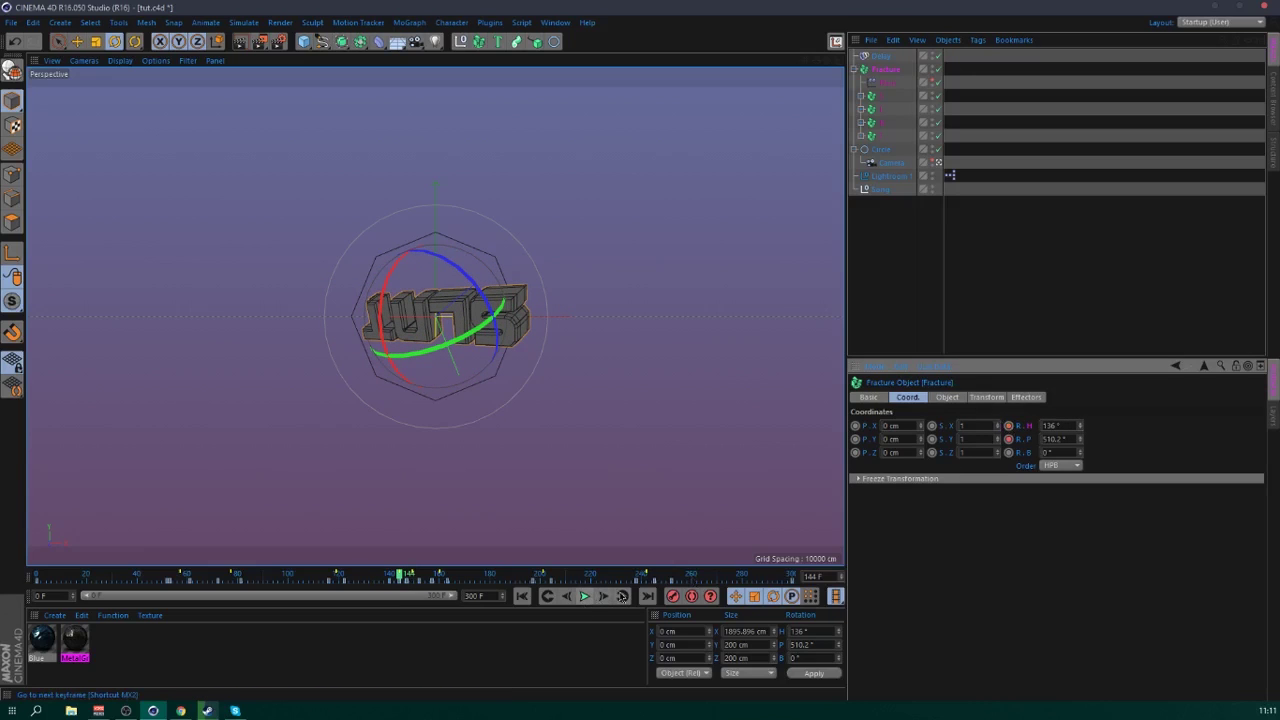
# - At the following keyframe, frame 147, set the Fracture object's heading to 214°
pyautogui.click(622, 597)
pyautogui.moveTo(1081, 427); pyautogui.dragTo(1071, 421)
pyautogui.moveTo(1079, 426); pyautogui.dragTo(1081, 426)
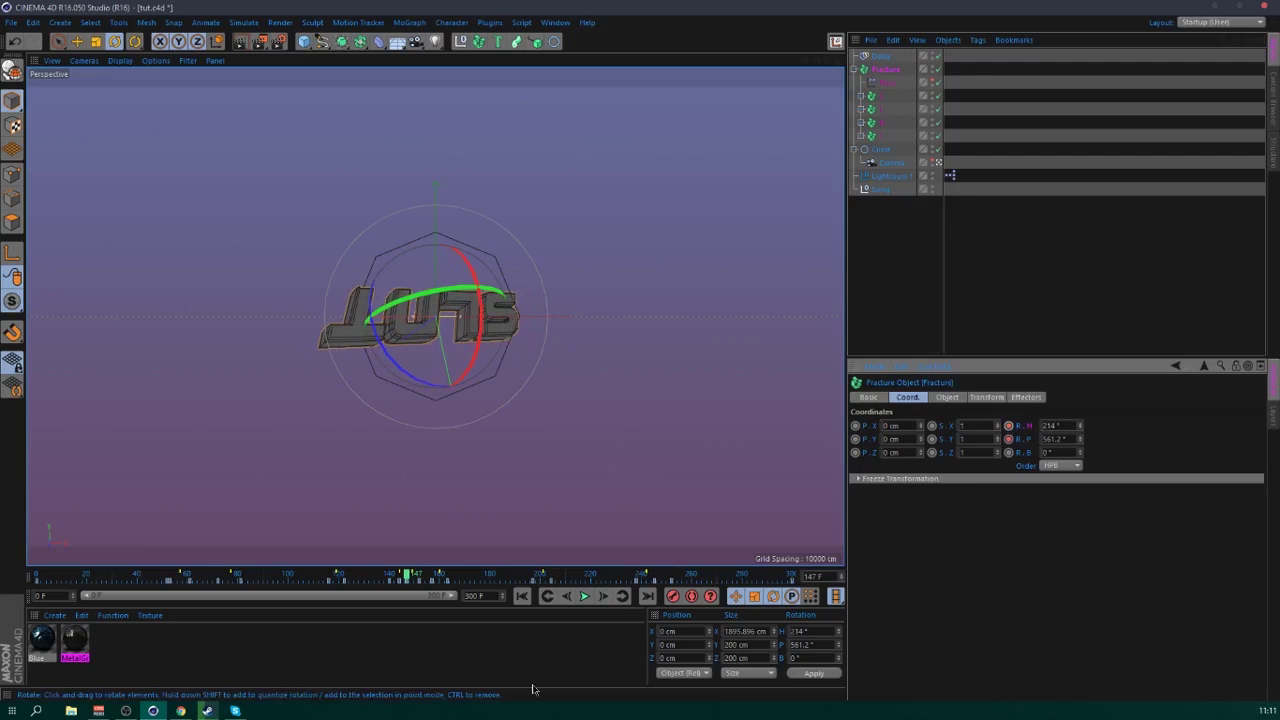
# - Set the Fracture object's heading keyframes to 376° at frame 152 and 390° at frame 157
pyautogui.click(606, 598)
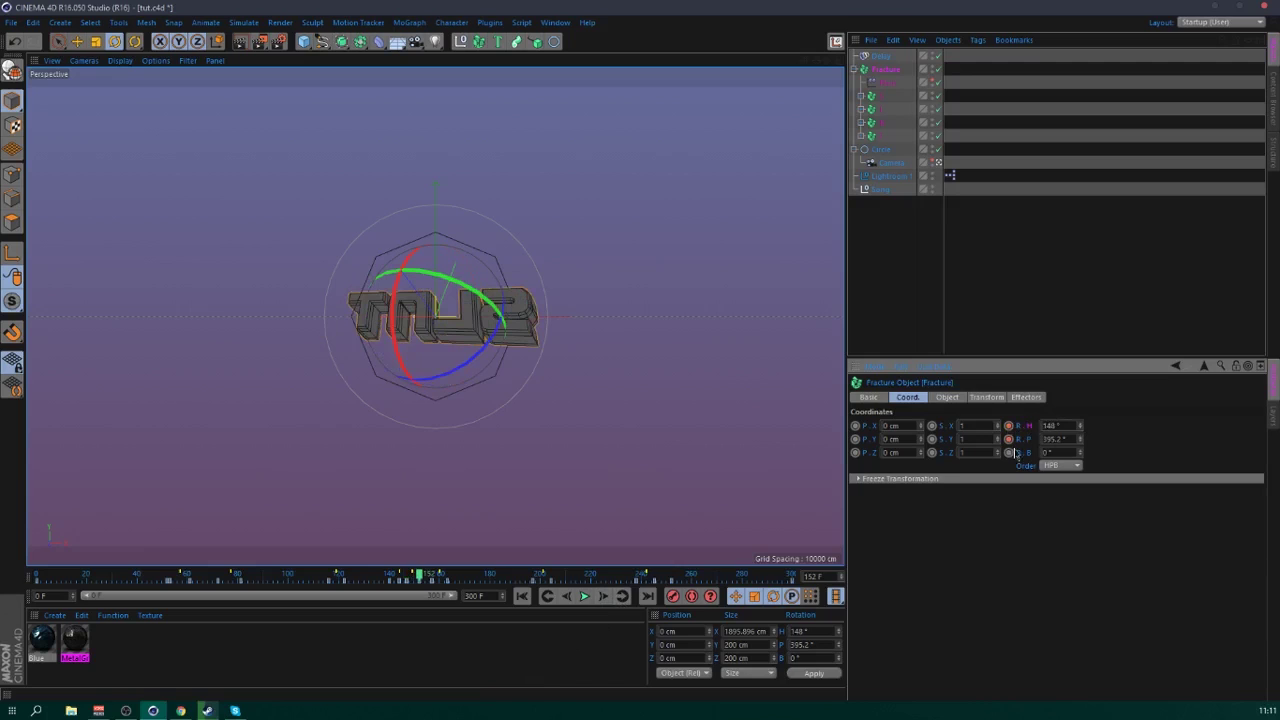
pyautogui.moveTo(1081, 426); pyautogui.dragTo(1081, 426)
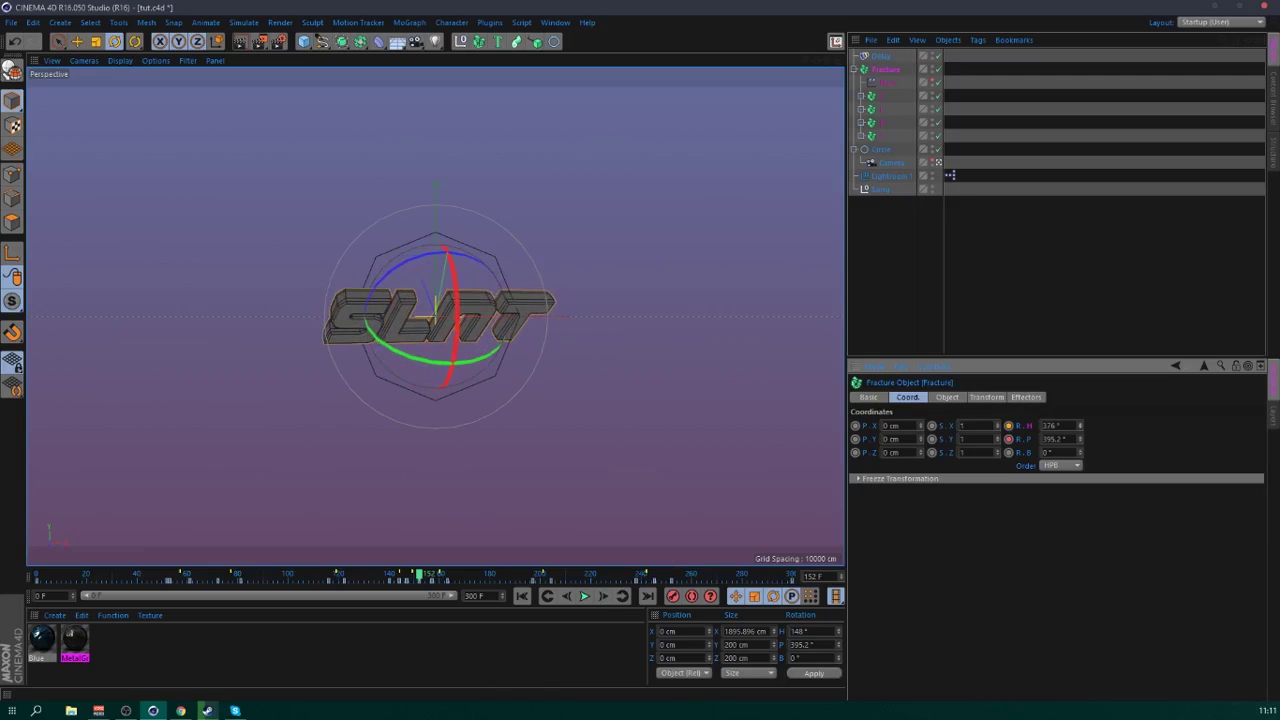
pyautogui.click(1008, 426)
pyautogui.click(622, 597)
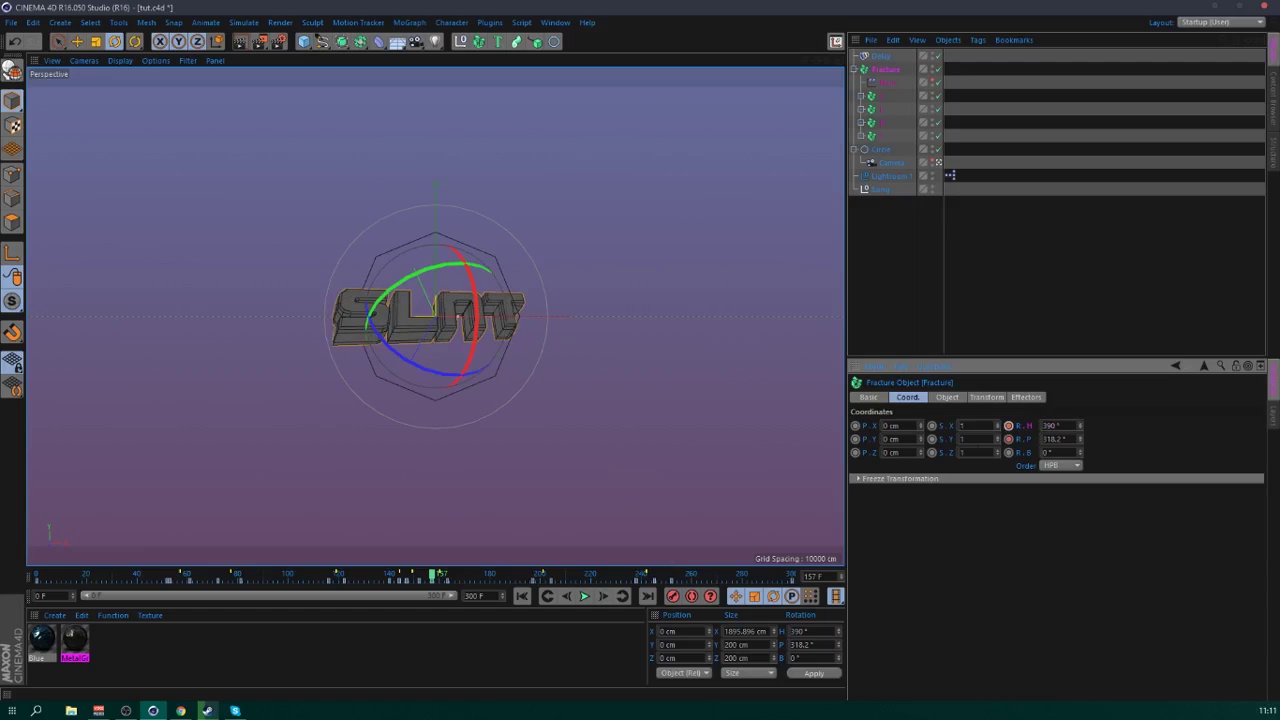
# - Play back the revised rotation from about frame 130, deselect the Fracture object and save the project
pyautogui.moveTo(436, 578); pyautogui.dragTo(364, 577)
pyautogui.click(585, 597)
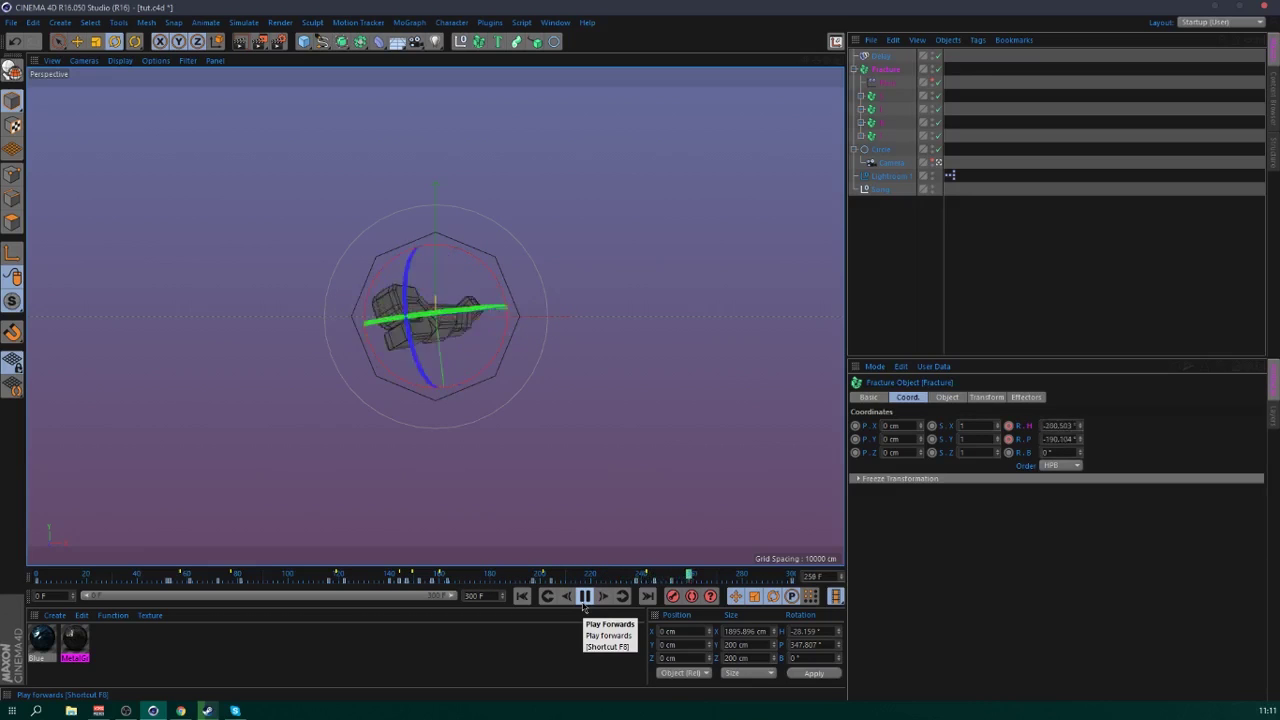
pyautogui.click(988, 322)
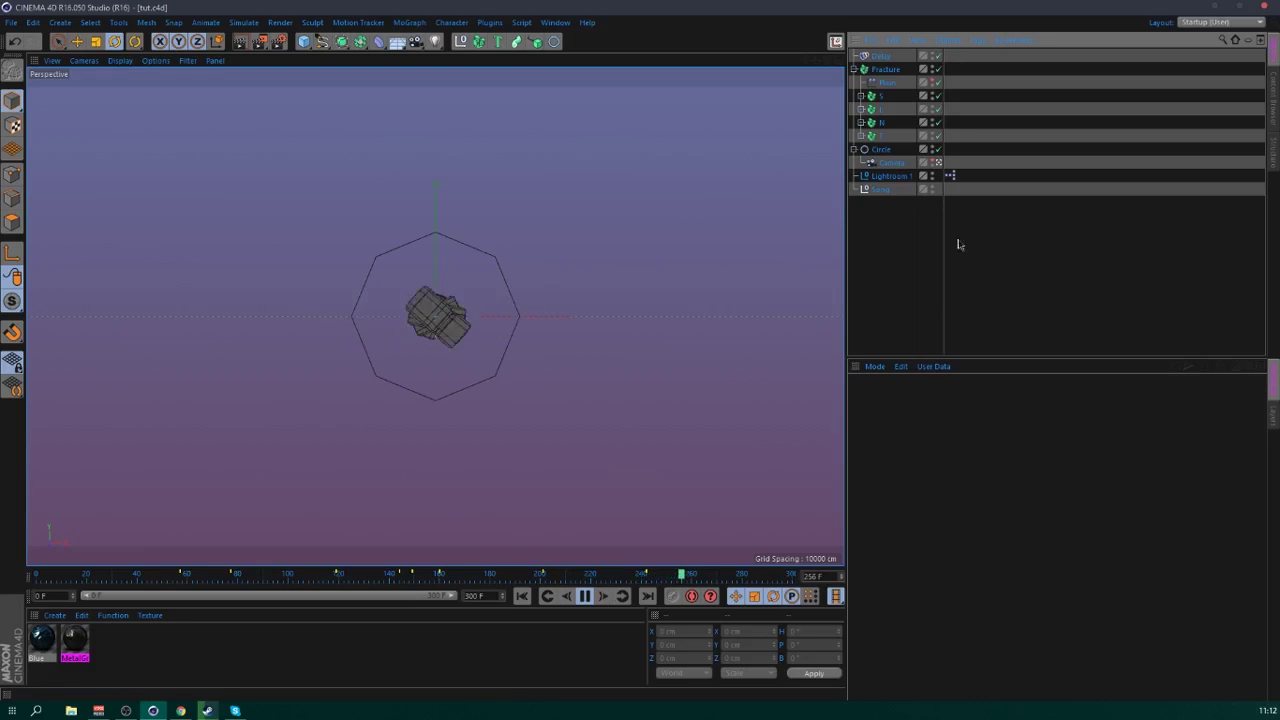
# - Retime the Fracture object's rotation keyframes just before frame 144 and just after frame 157 to frames 138 and 167
pyautogui.click(884, 70)
pyautogui.click(585, 596)
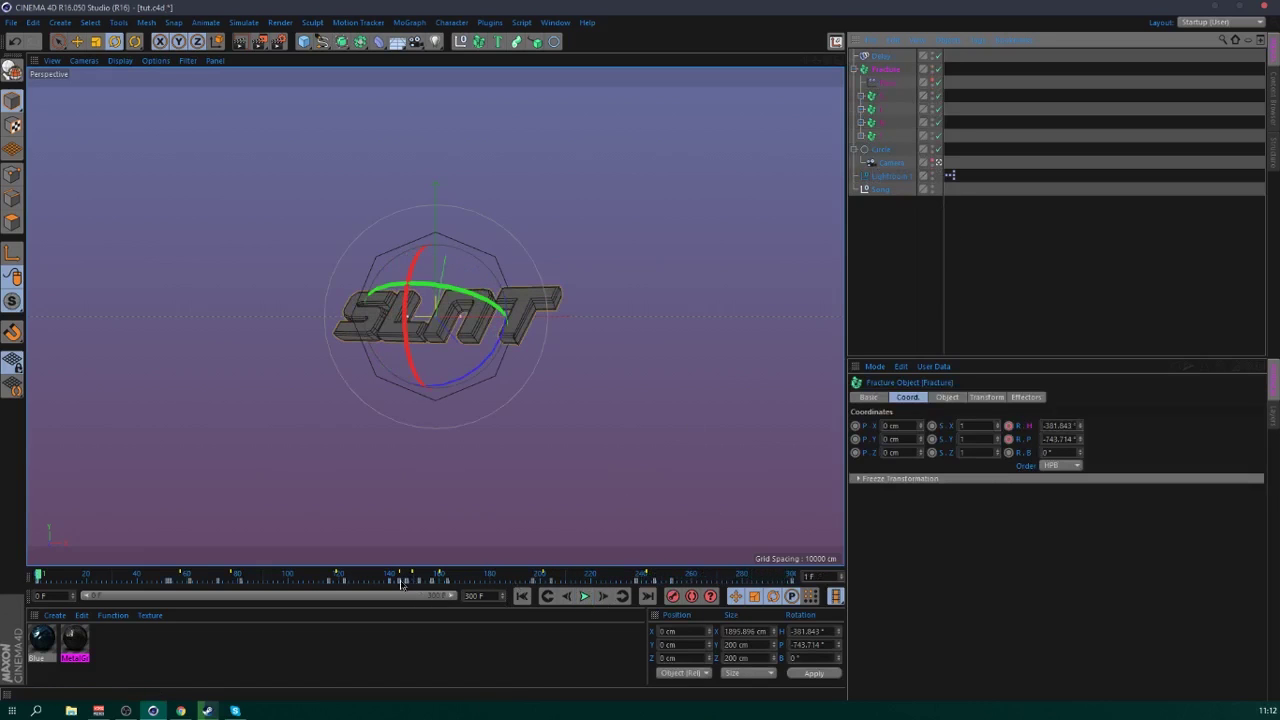
pyautogui.click(393, 586)
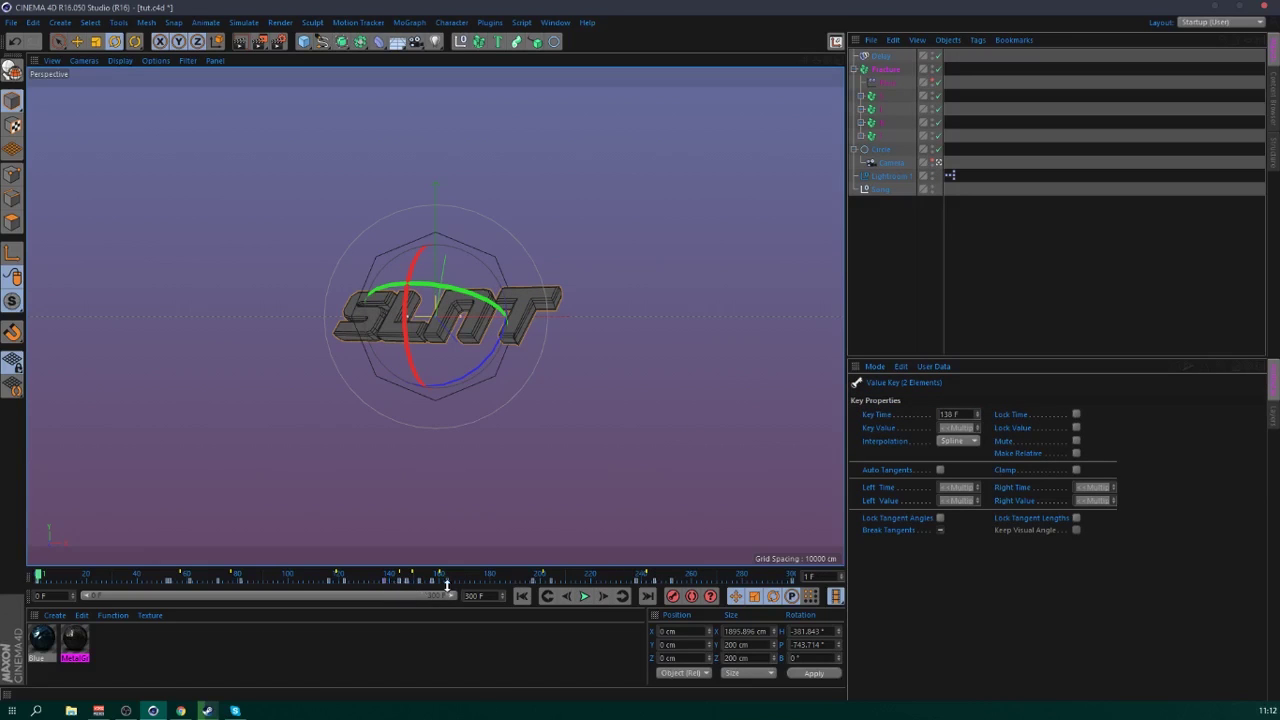
pyautogui.click(450, 584)
# - Play back the retimed rotation from about frame 130 and again over the final stretch
pyautogui.click(376, 578)
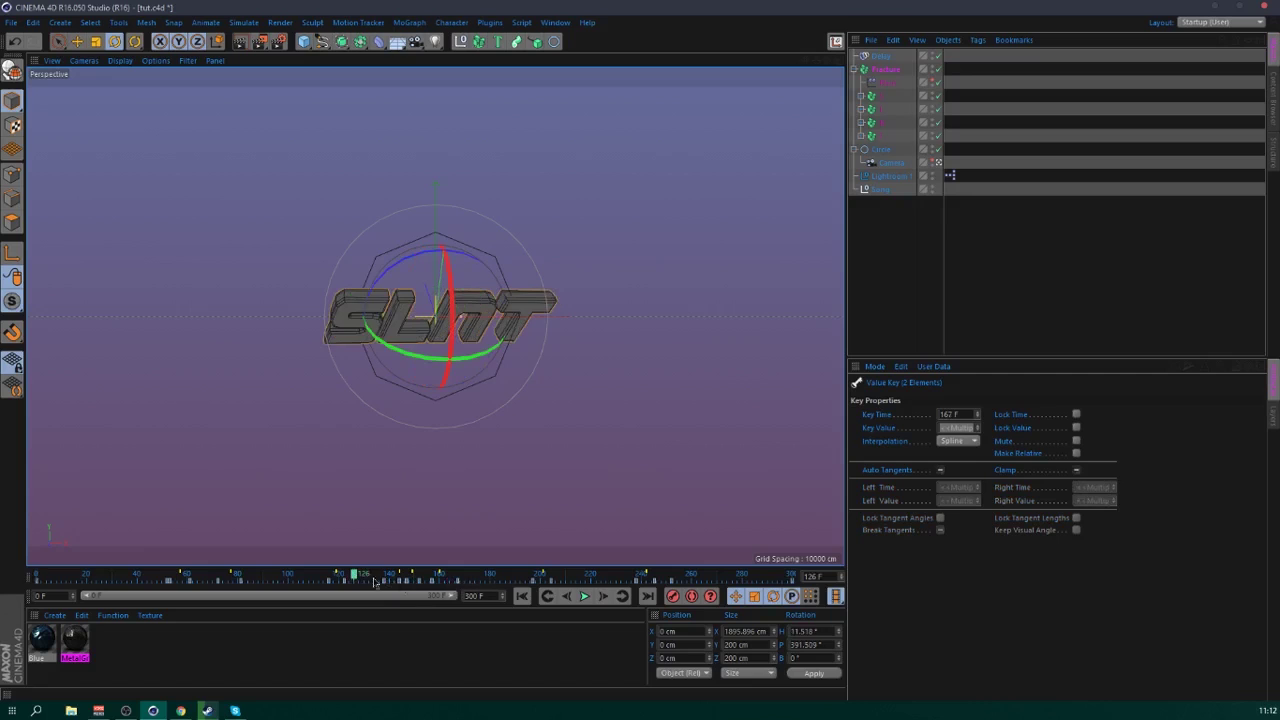
pyautogui.click(587, 597)
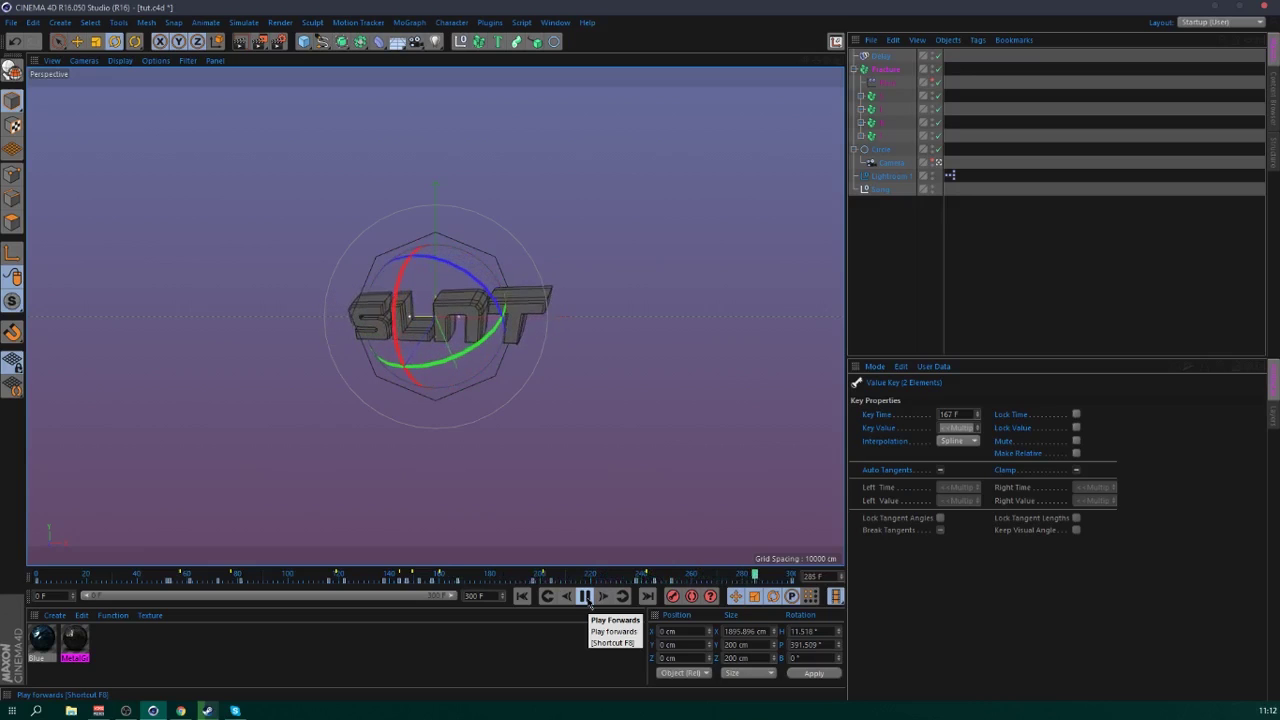
pyautogui.click(619, 581)
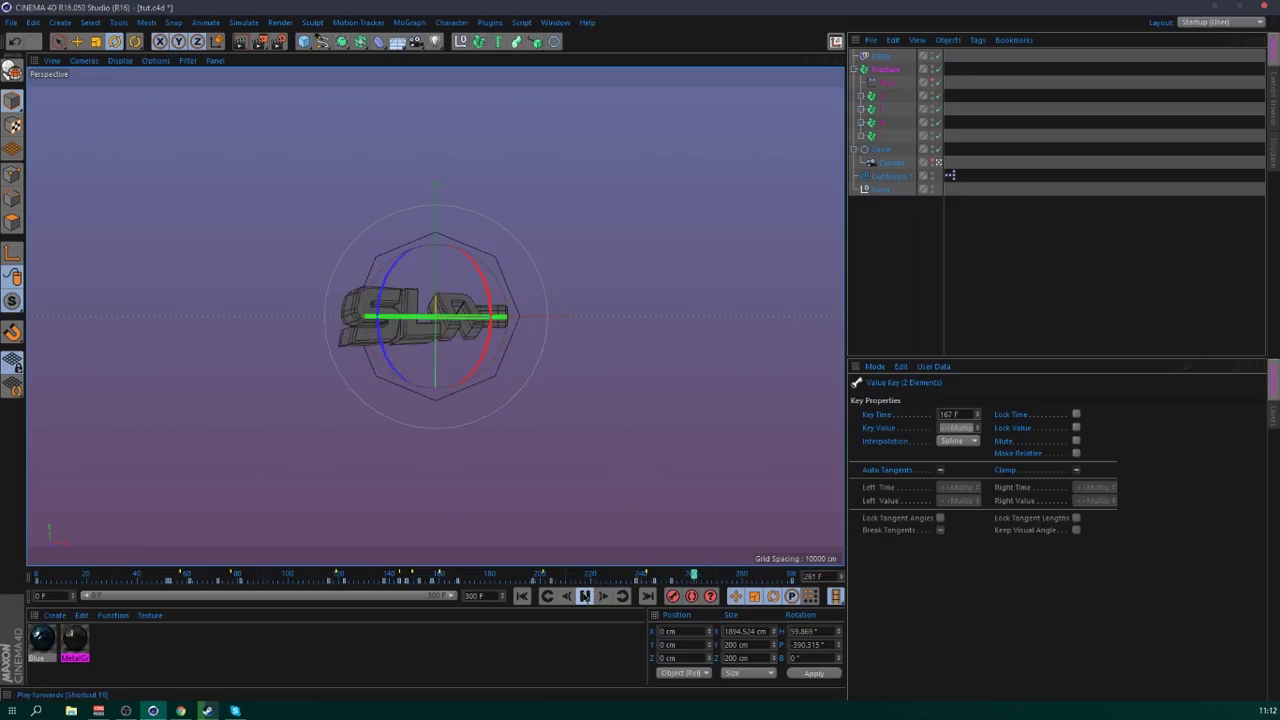
pyautogui.click(584, 596)
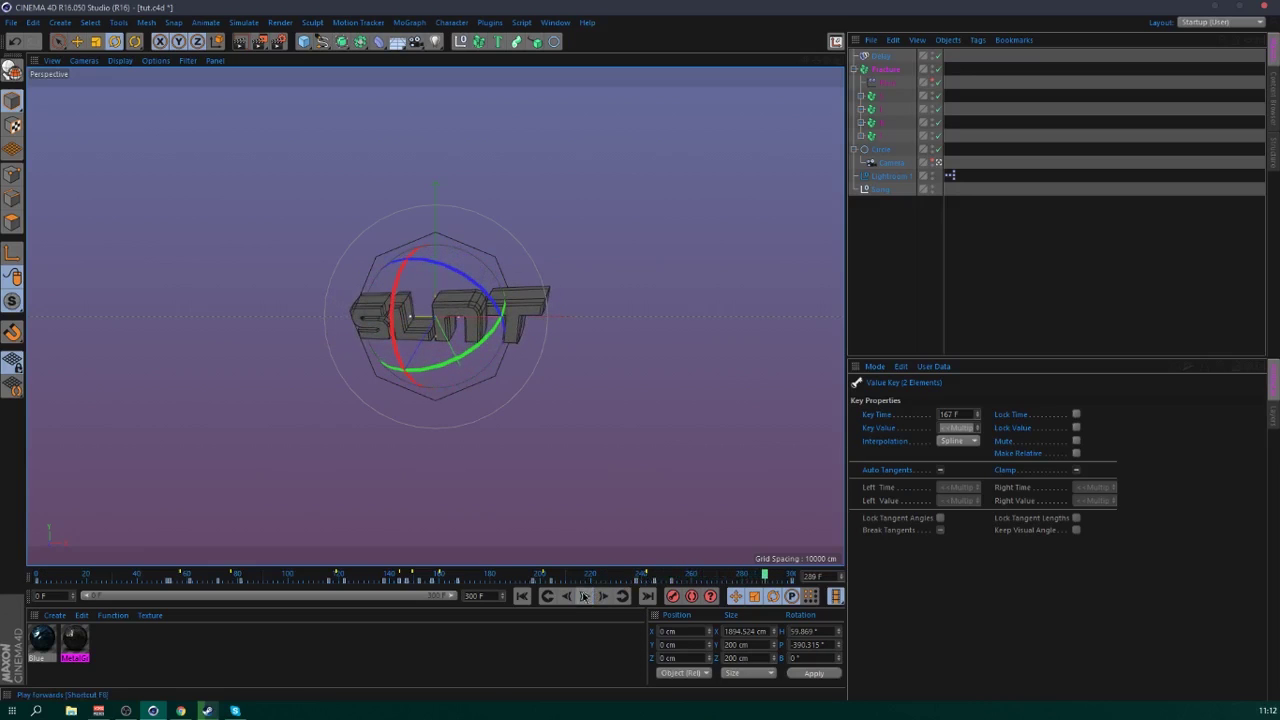
# - In the Fracture's heading F-curve, shift the key following the one near frame 240 earlier, to about frame 248, keeping its value
pyautogui.click(884, 69)
pyautogui.rightClick(1028, 428)
pyautogui.moveTo(1065, 433)
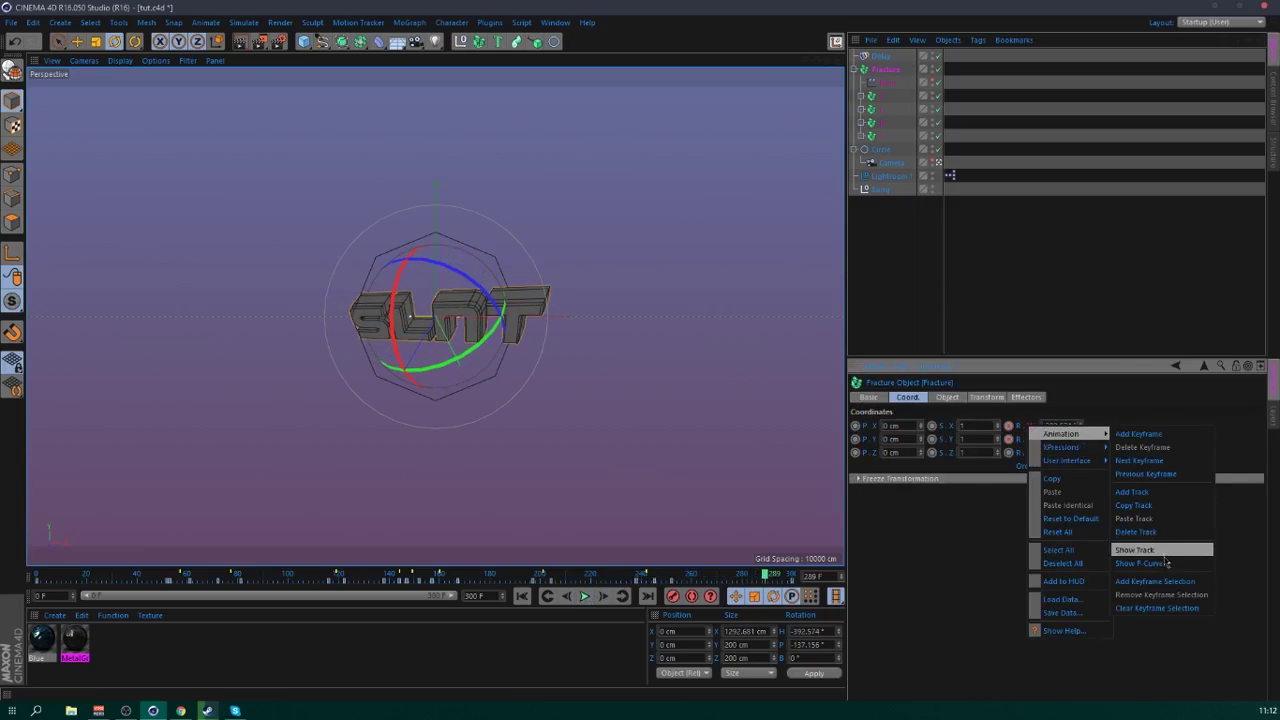
pyautogui.click(1160, 556)
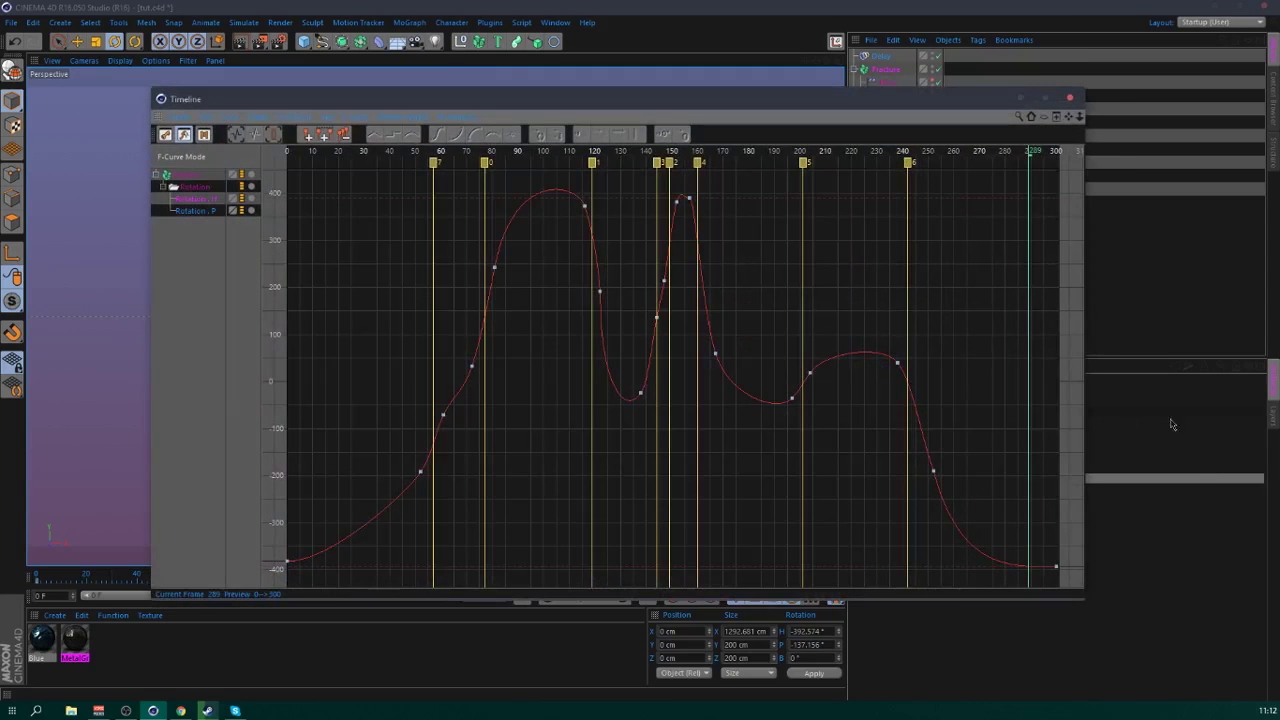
pyautogui.click(934, 472)
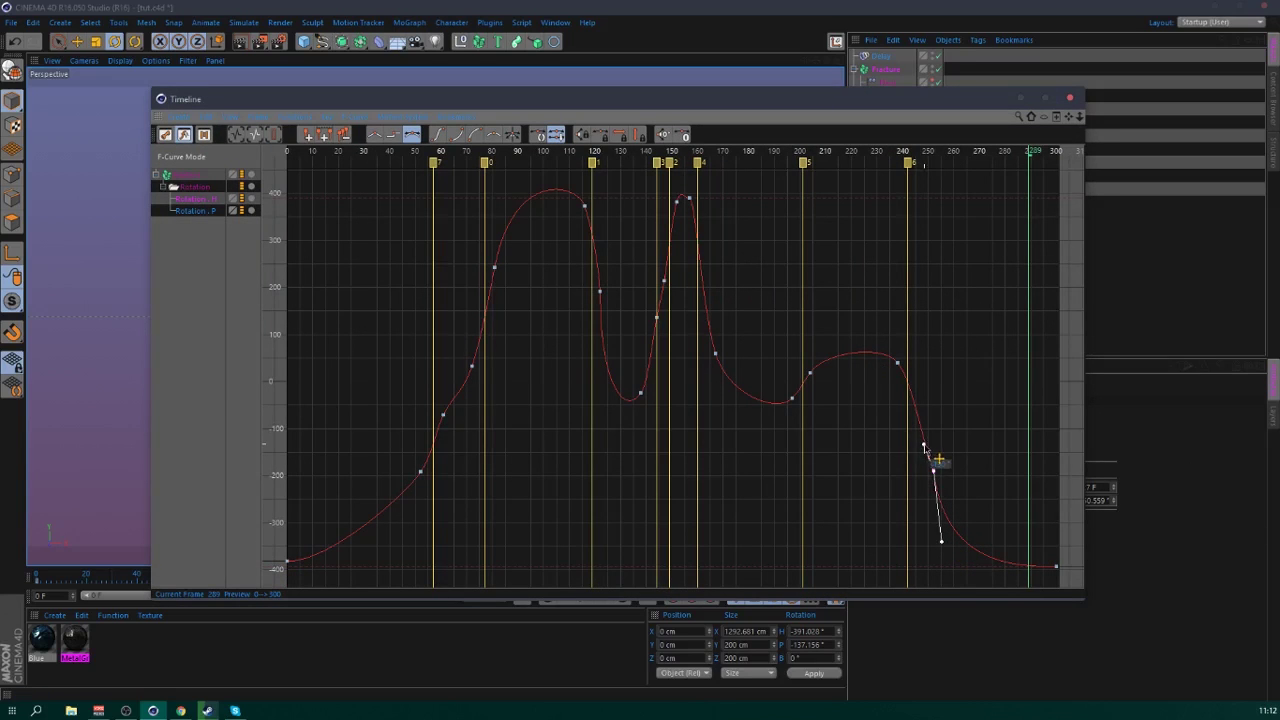
pyautogui.moveTo(934, 471); pyautogui.dragTo(922, 471)
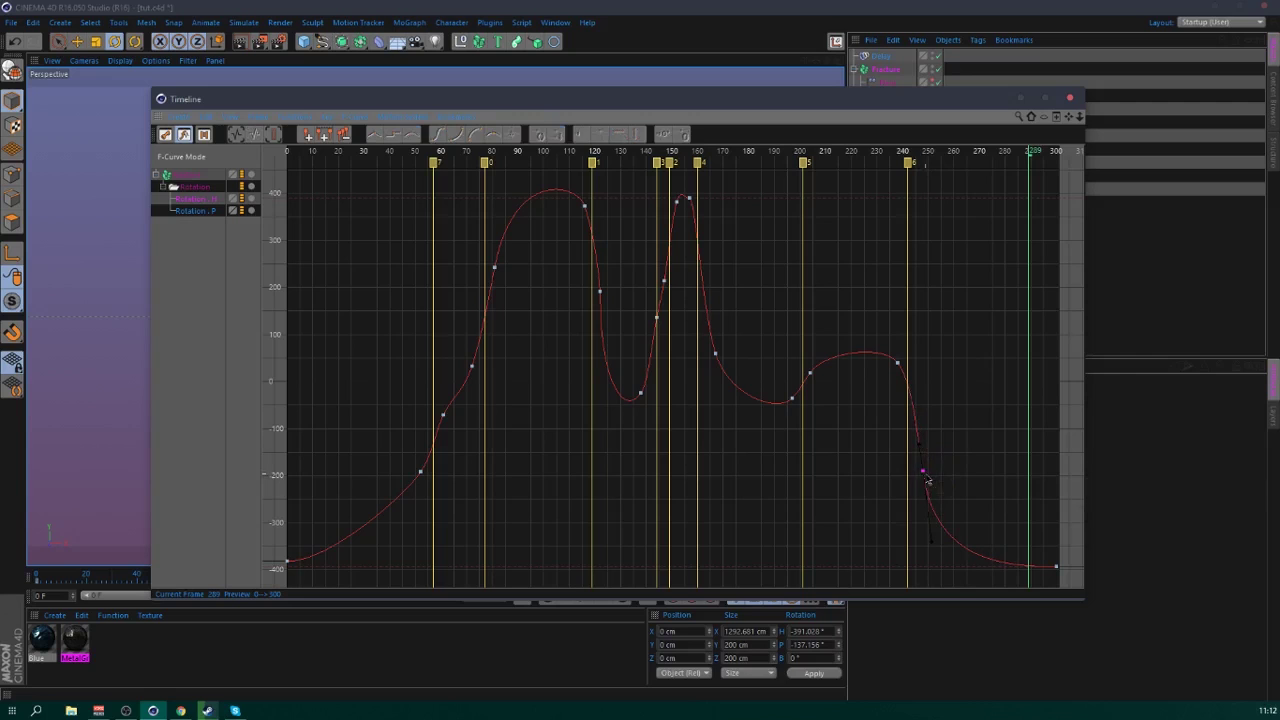
pyautogui.click(1069, 98)
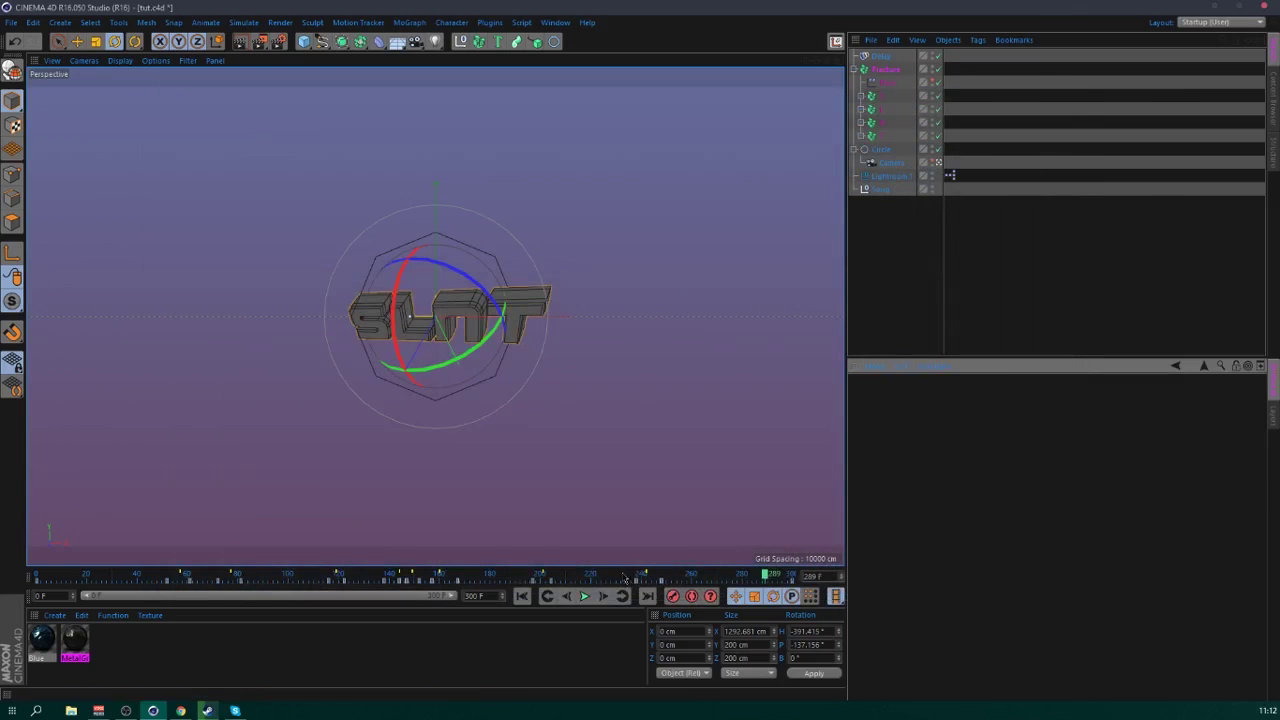
# - Play back the revised ending of the rotation and deselect the Fracture object
pyautogui.click(586, 596)
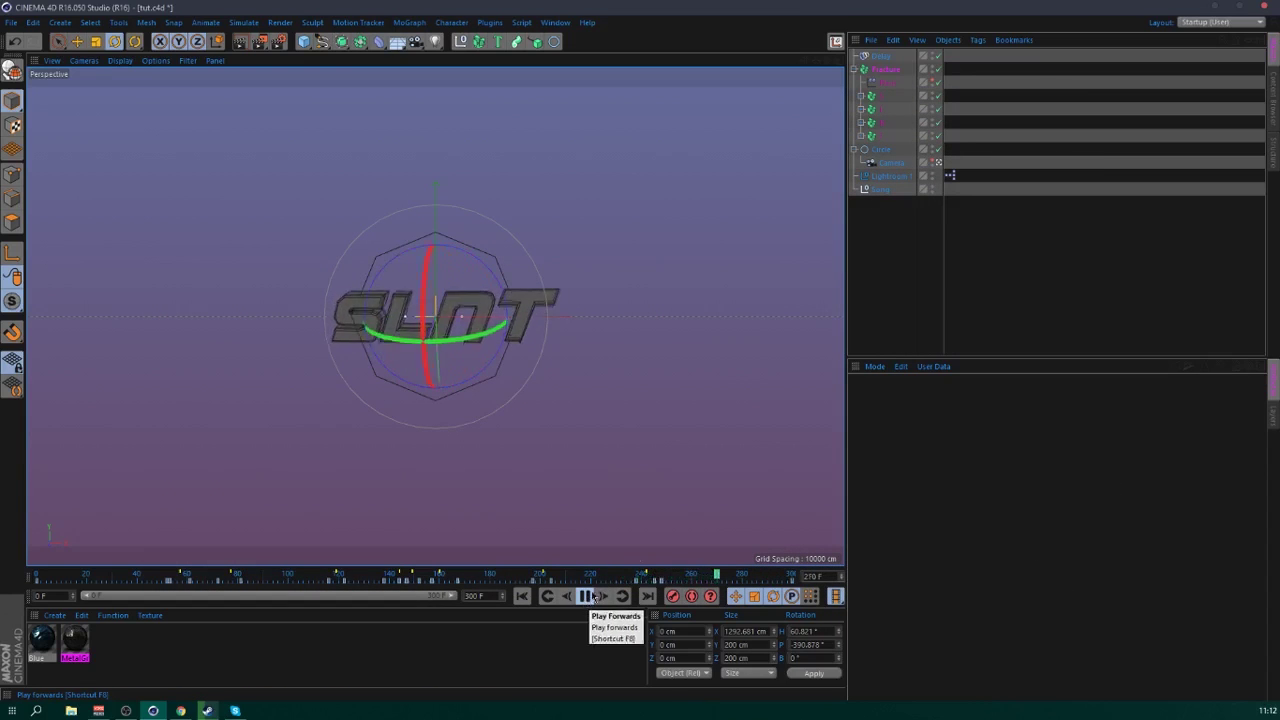
pyautogui.click(965, 305)
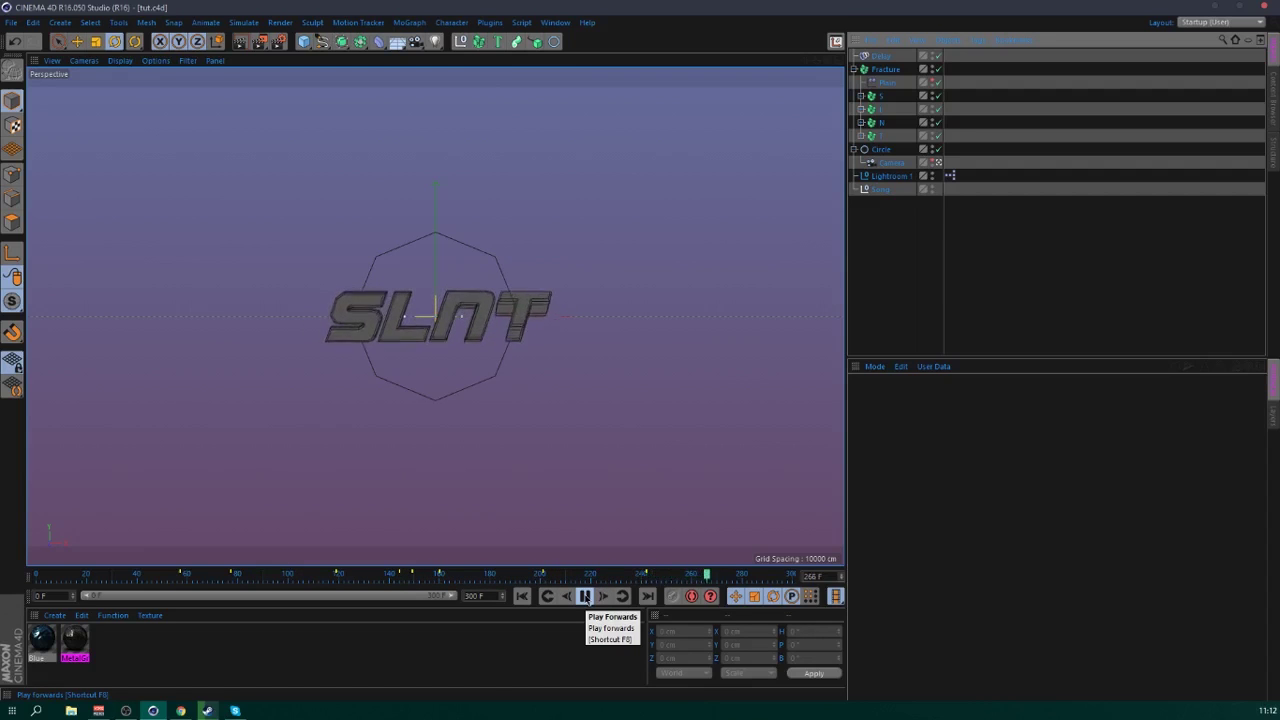
pyautogui.click(585, 597)
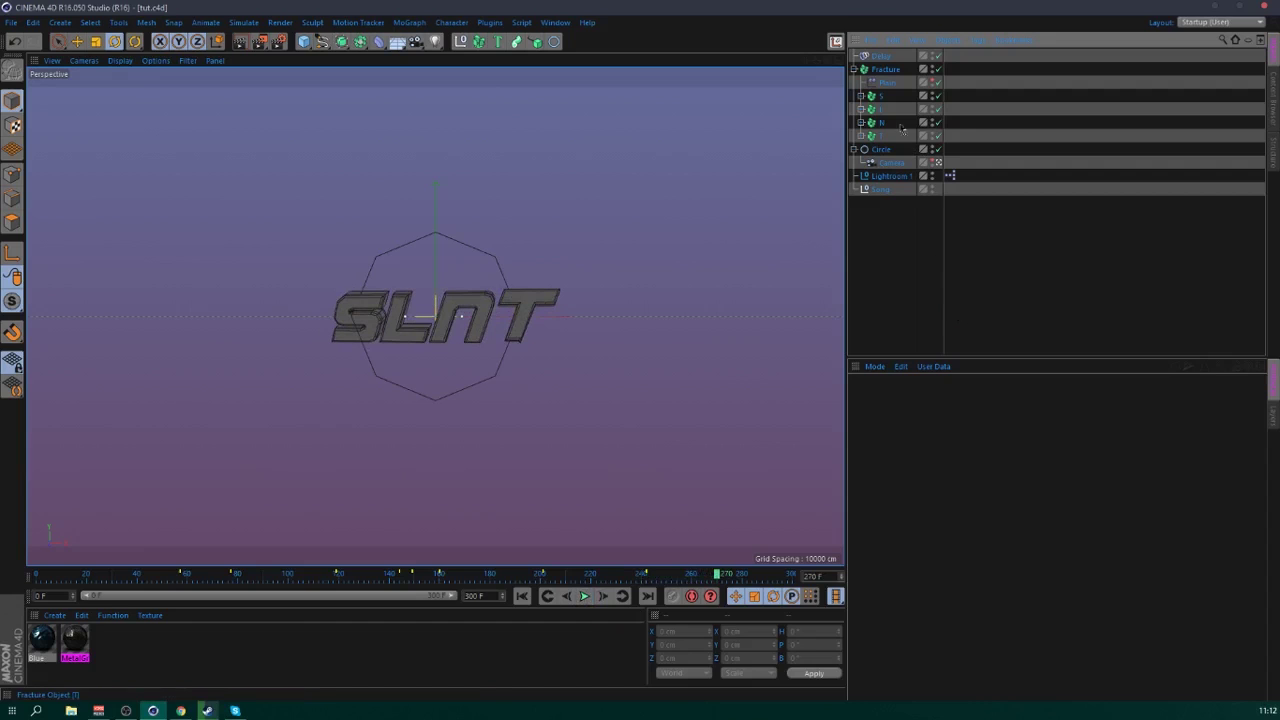
# - Collapse the Fracture hierarchy, play the animation from the start with nothing selected, and return to frame 0
pyautogui.click(854, 70)
pyautogui.click(885, 69)
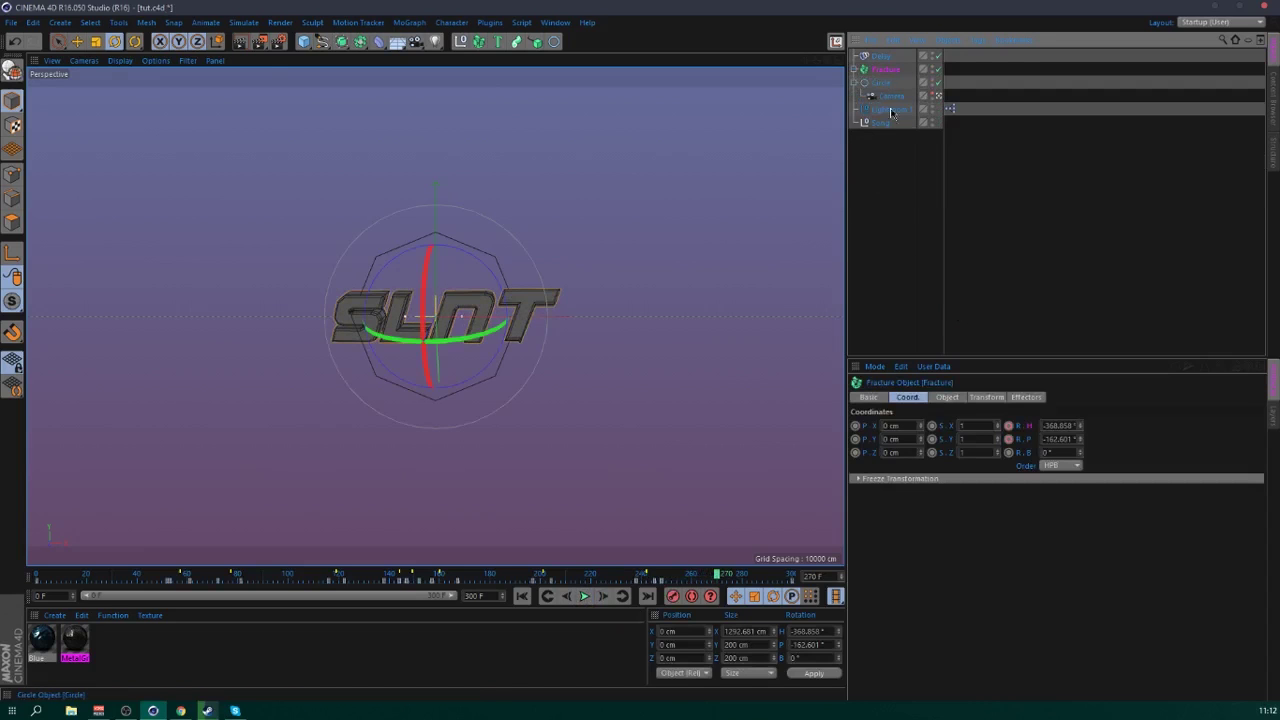
pyautogui.click(221, 577)
pyautogui.hotkey('shift', 'f')
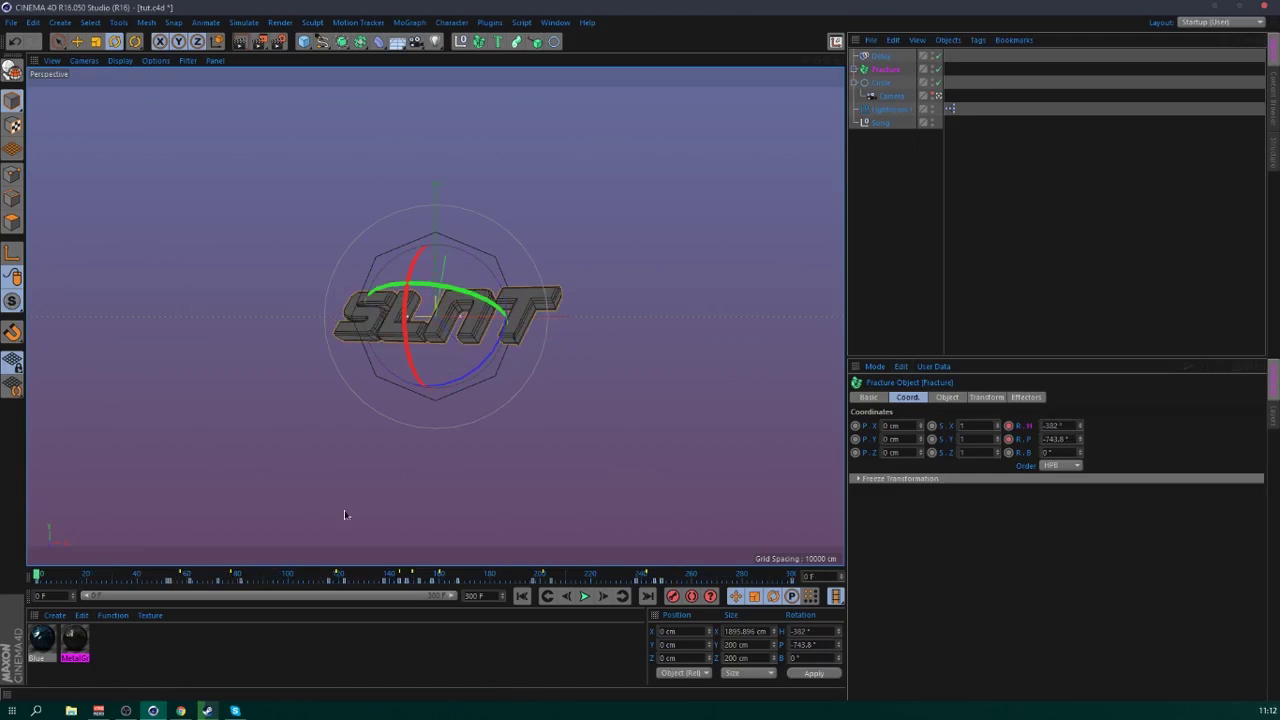
pyautogui.click(1016, 256)
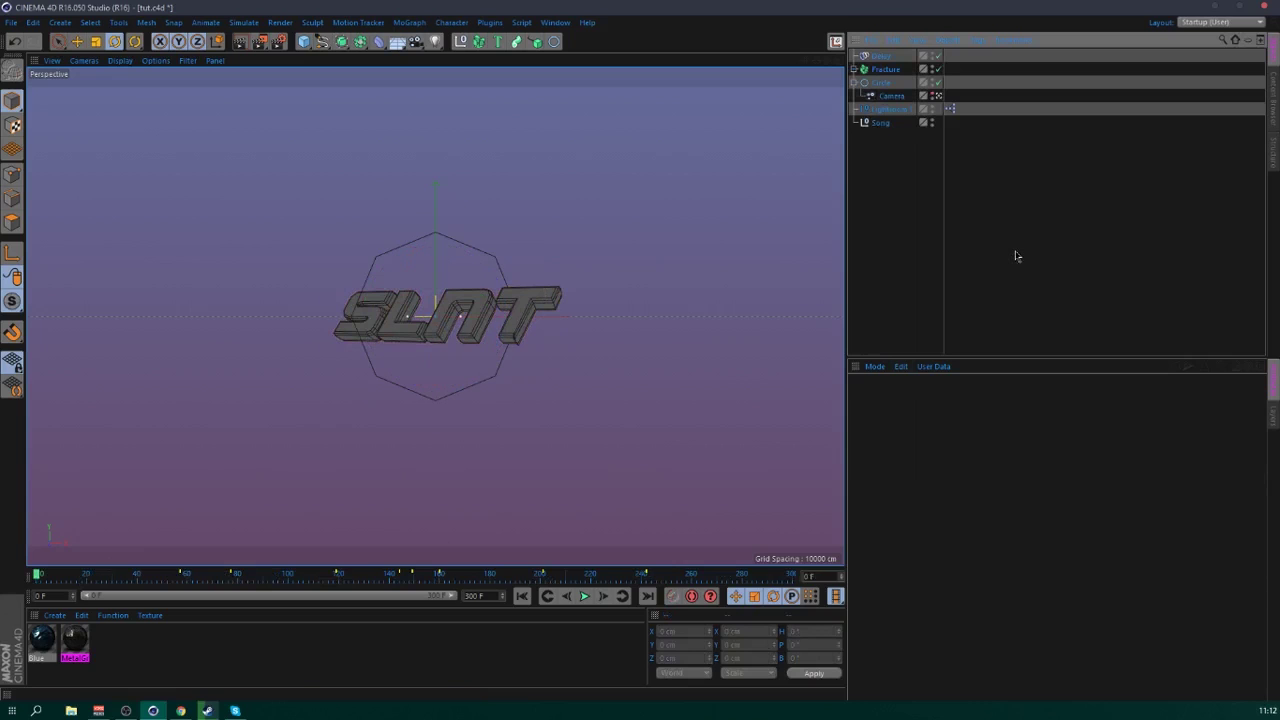
pyautogui.click(584, 596)
pyautogui.click(522, 596)
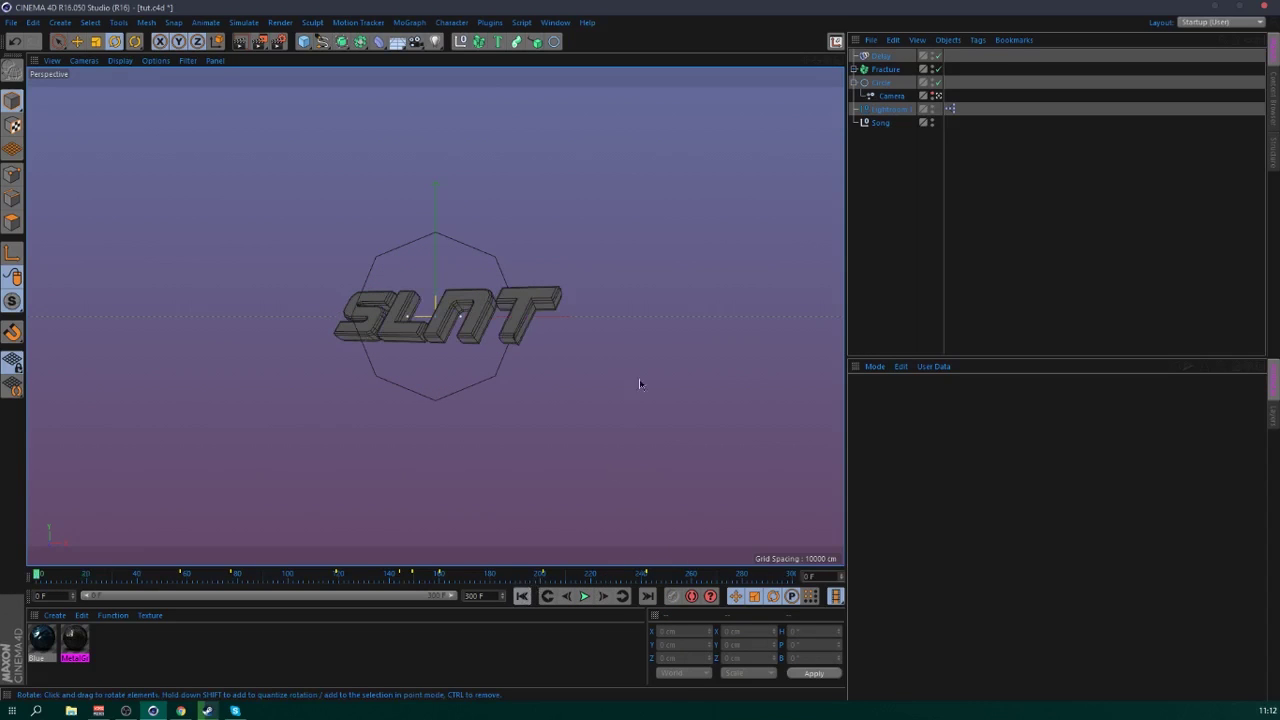
# - Add another Plain effector to the Fracture object, nest it inside Fracture and preview the first frames
pyautogui.click(885, 69)
pyautogui.click(409, 22)
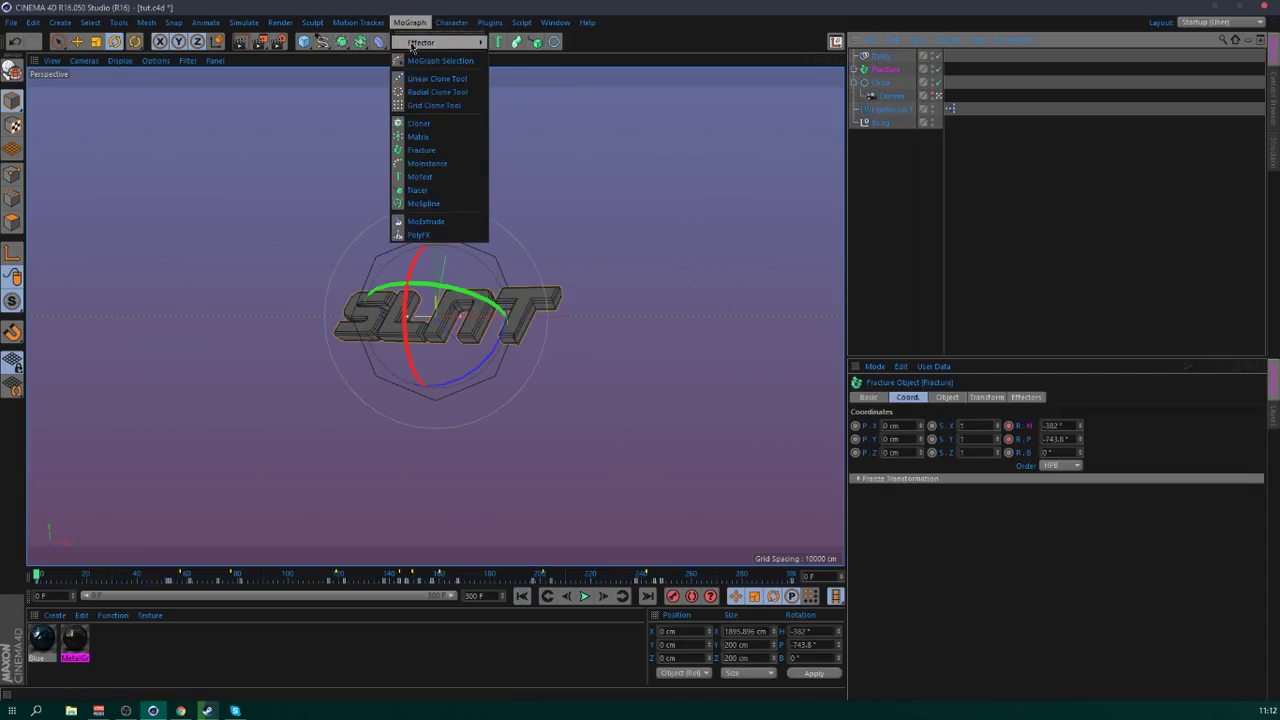
pyautogui.moveTo(440, 42)
pyautogui.click(510, 61)
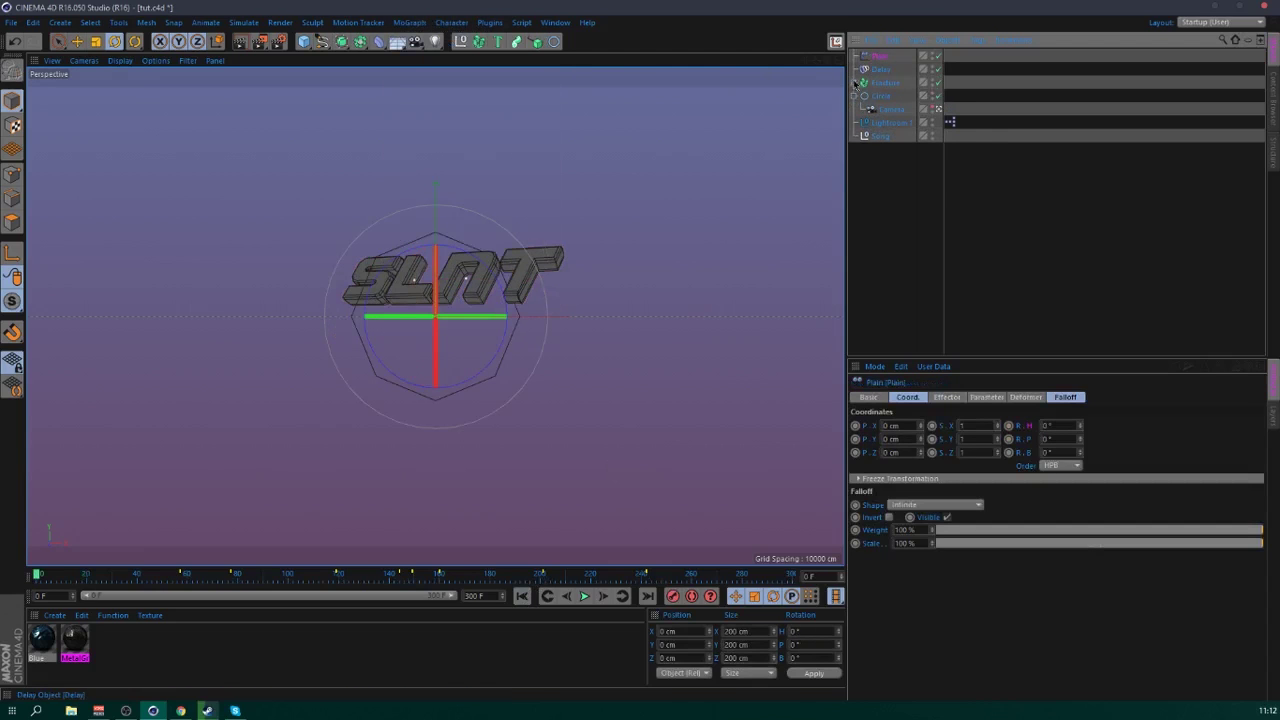
pyautogui.moveTo(890, 88); pyautogui.dragTo(894, 111)
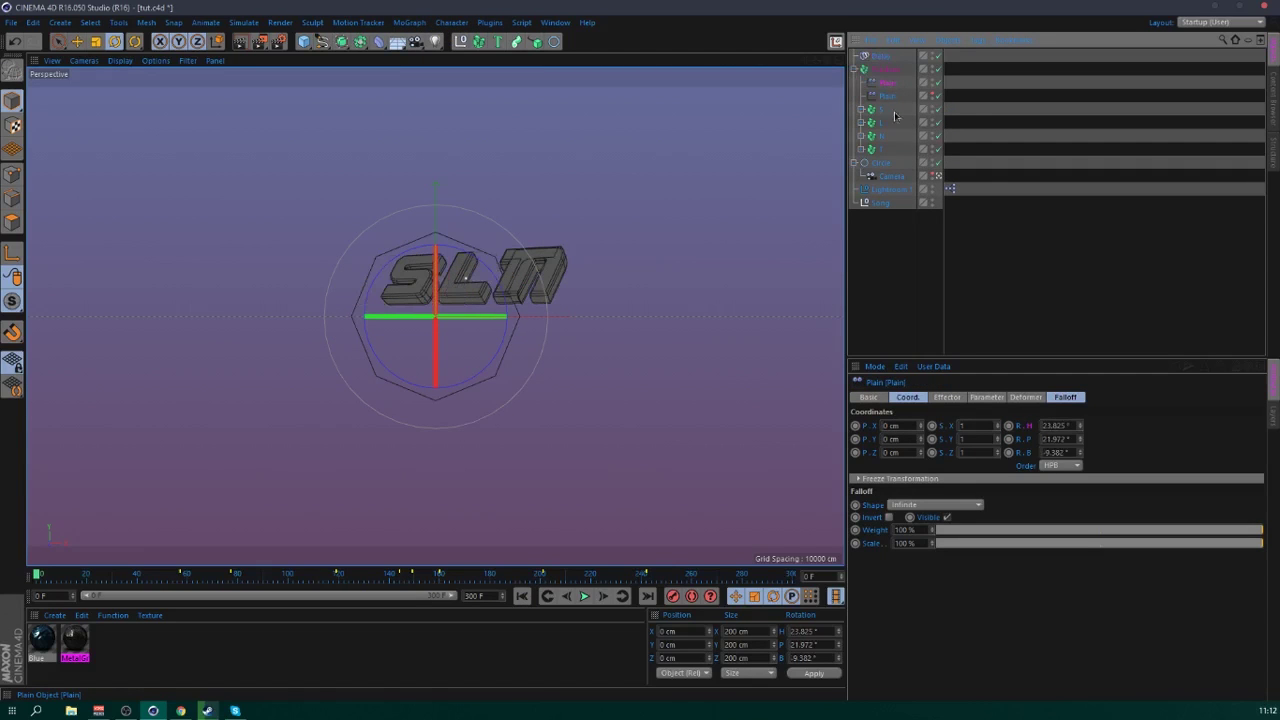
pyautogui.click(936, 332)
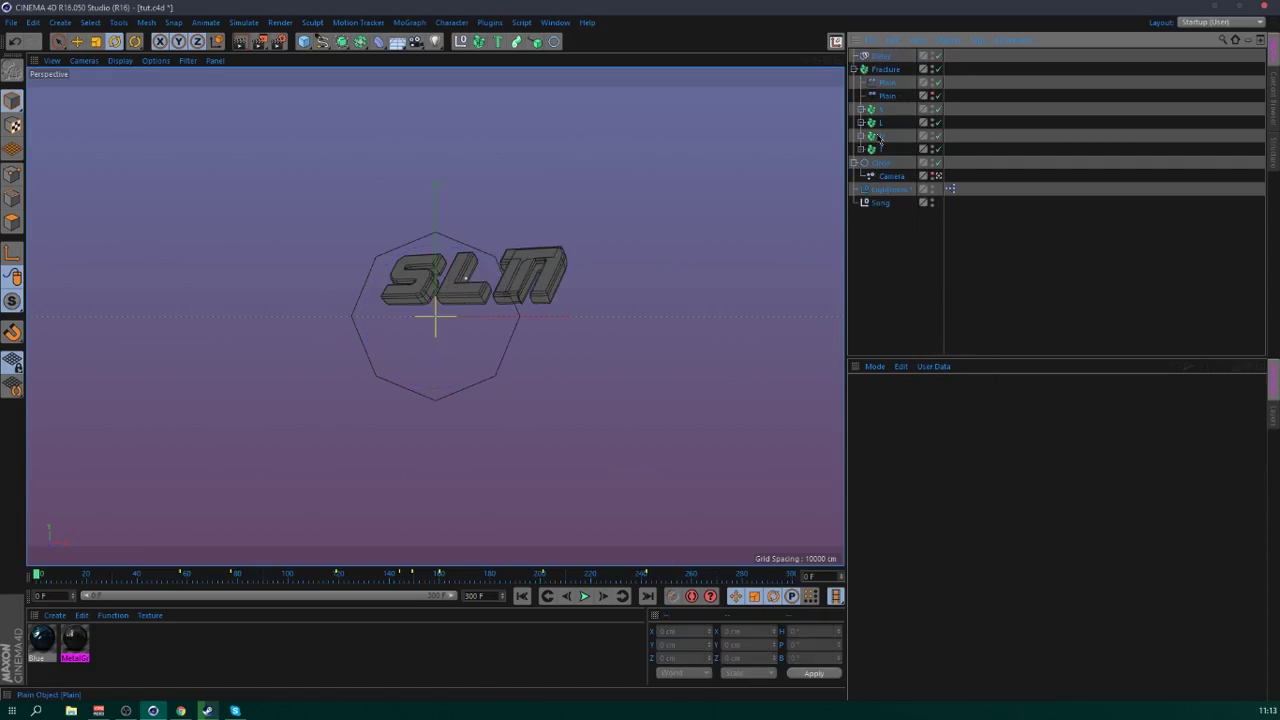
pyautogui.click(584, 596)
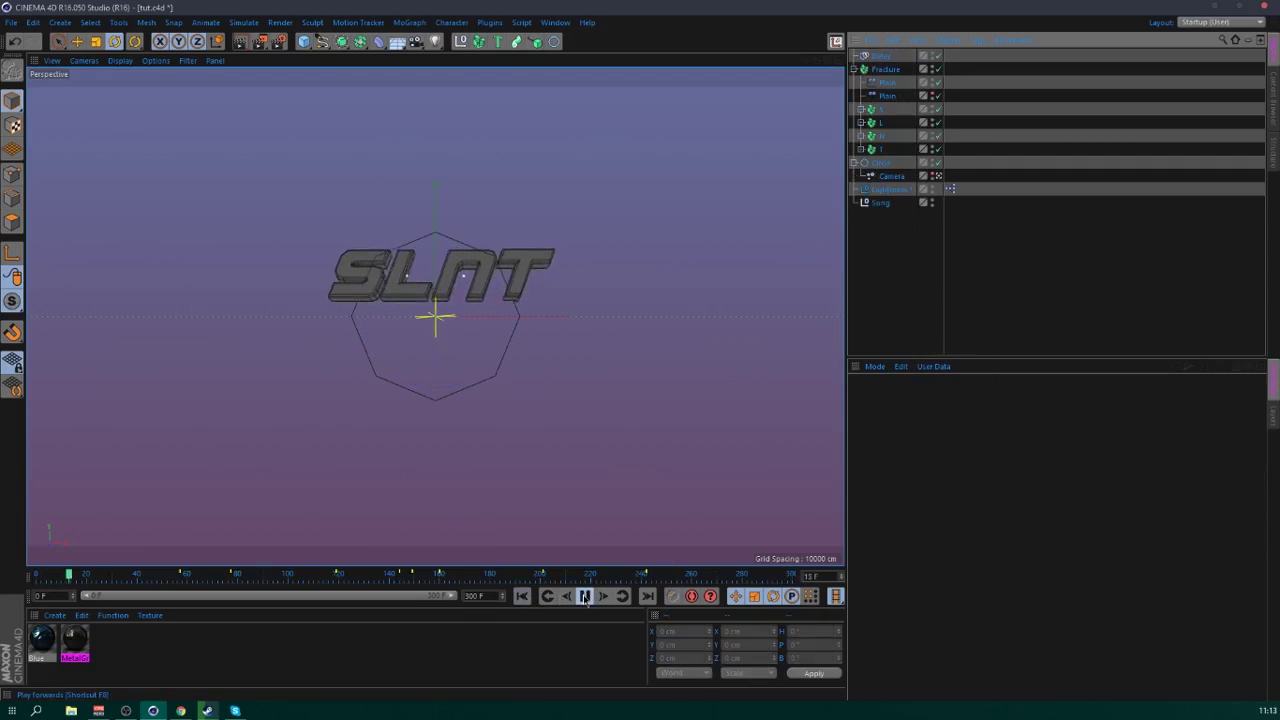
pyautogui.click(522, 596)
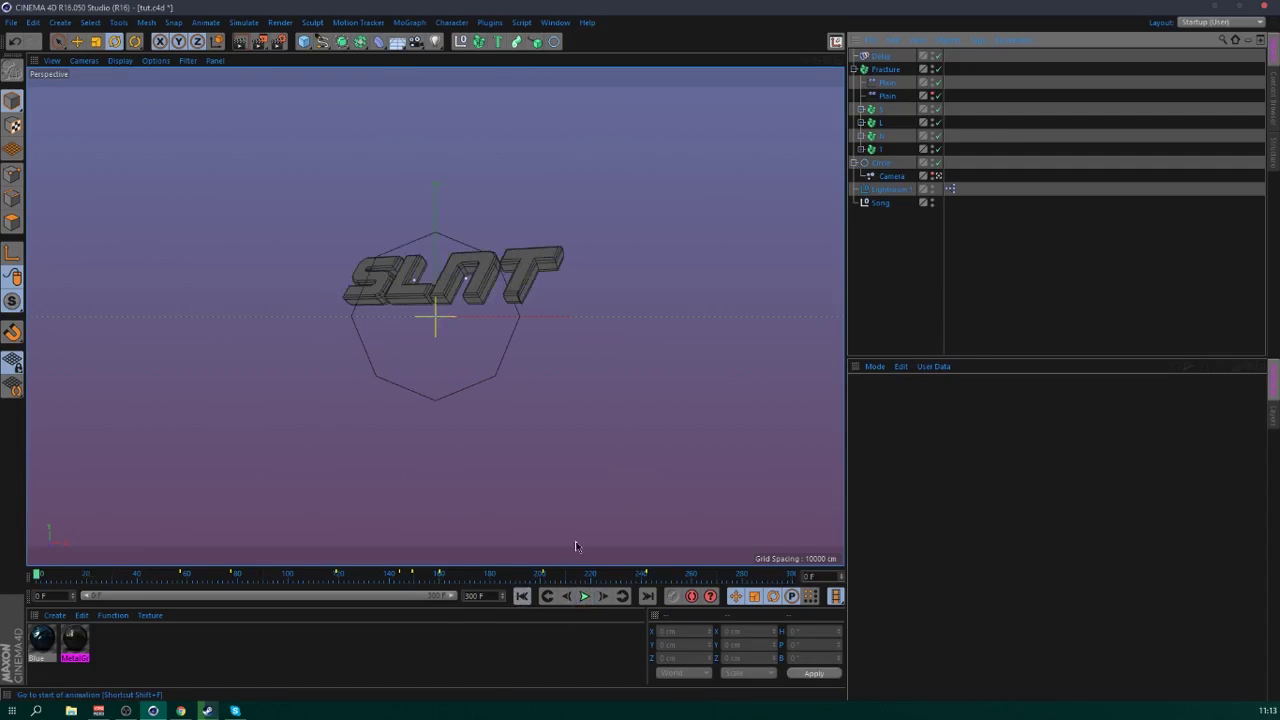
# - Set the new Plain effector's Y position to about 207 cm and enable a uniform scale of -1
pyautogui.click(887, 86)
pyautogui.click(986, 398)
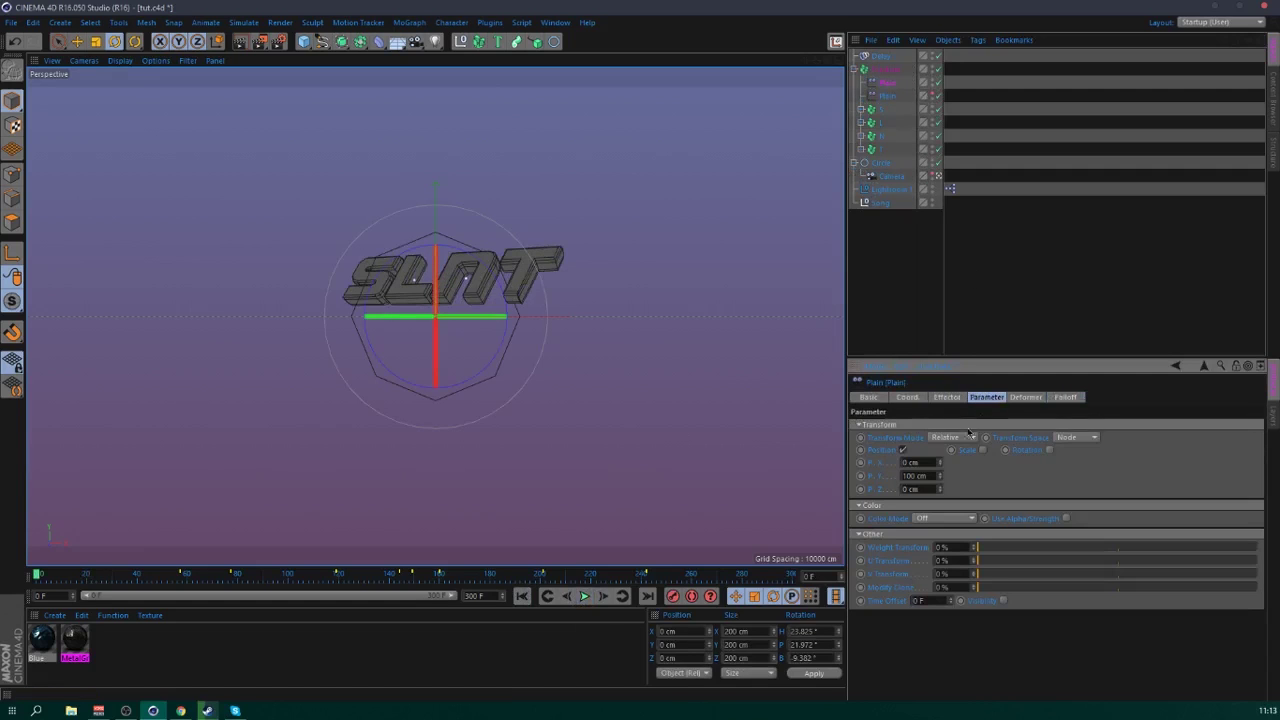
pyautogui.moveTo(940, 480); pyautogui.dragTo(957, 490)
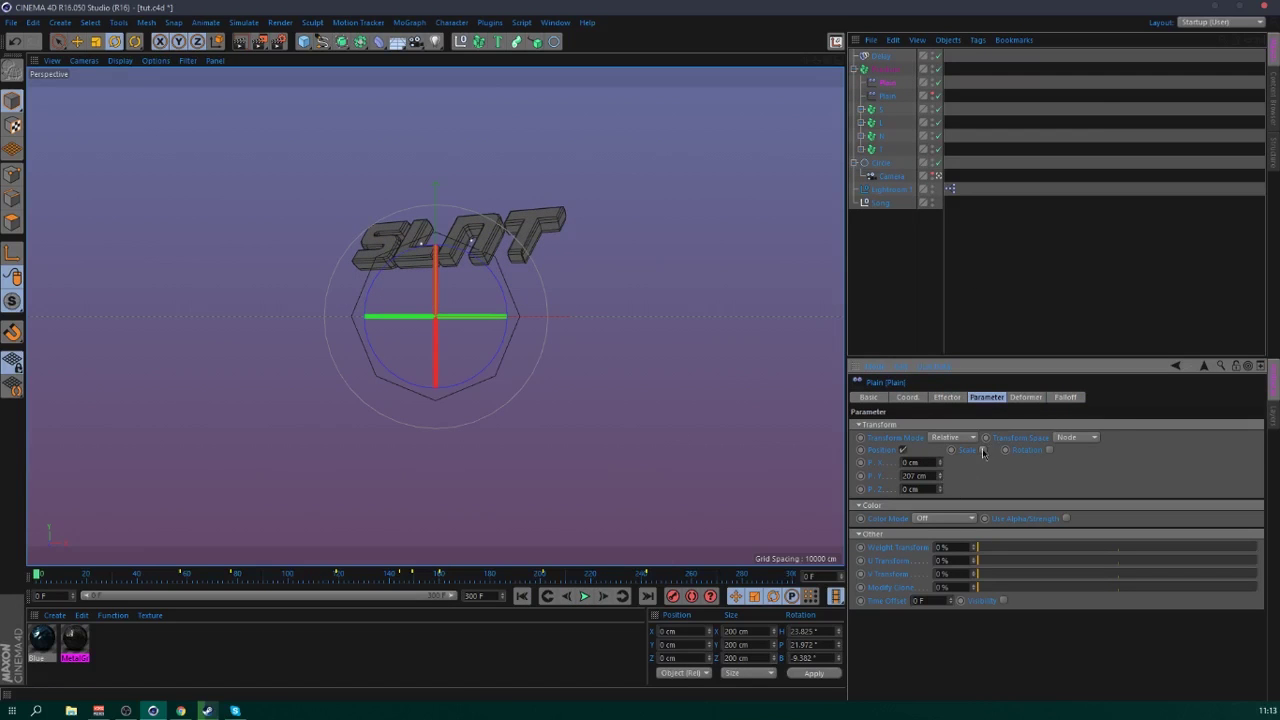
pyautogui.click(982, 451)
pyautogui.write('-')
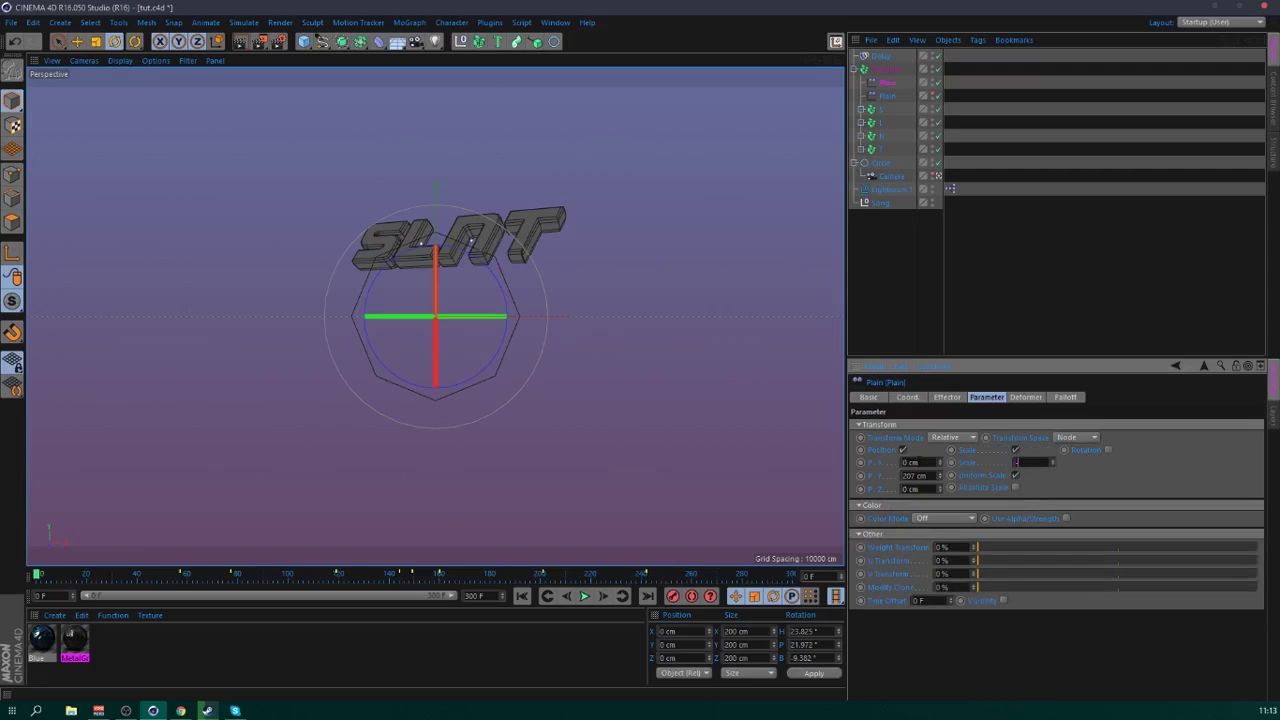
pyautogui.write('1')
pyautogui.press('Return')
# - Give the new effector a Box falloff about 455 cm in X size and rotate its heading to about 5.7°
pyautogui.click(1065, 397)
pyautogui.click(937, 425)
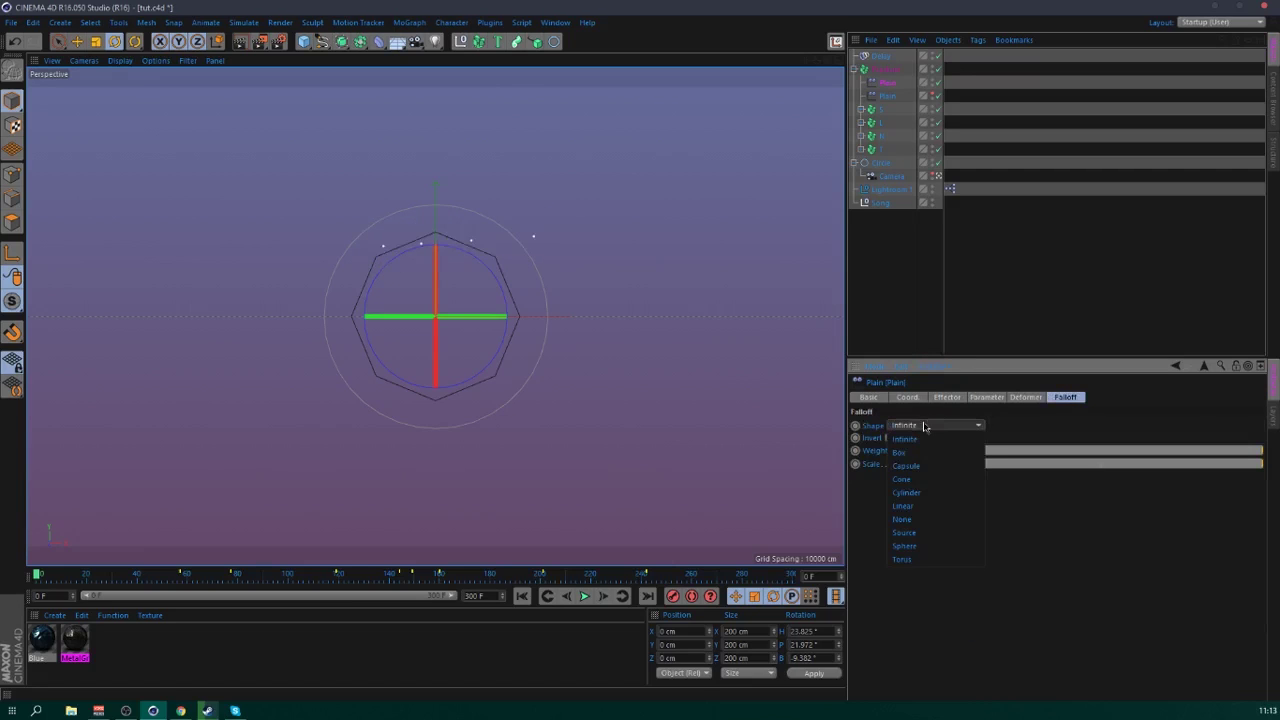
pyautogui.click(910, 452)
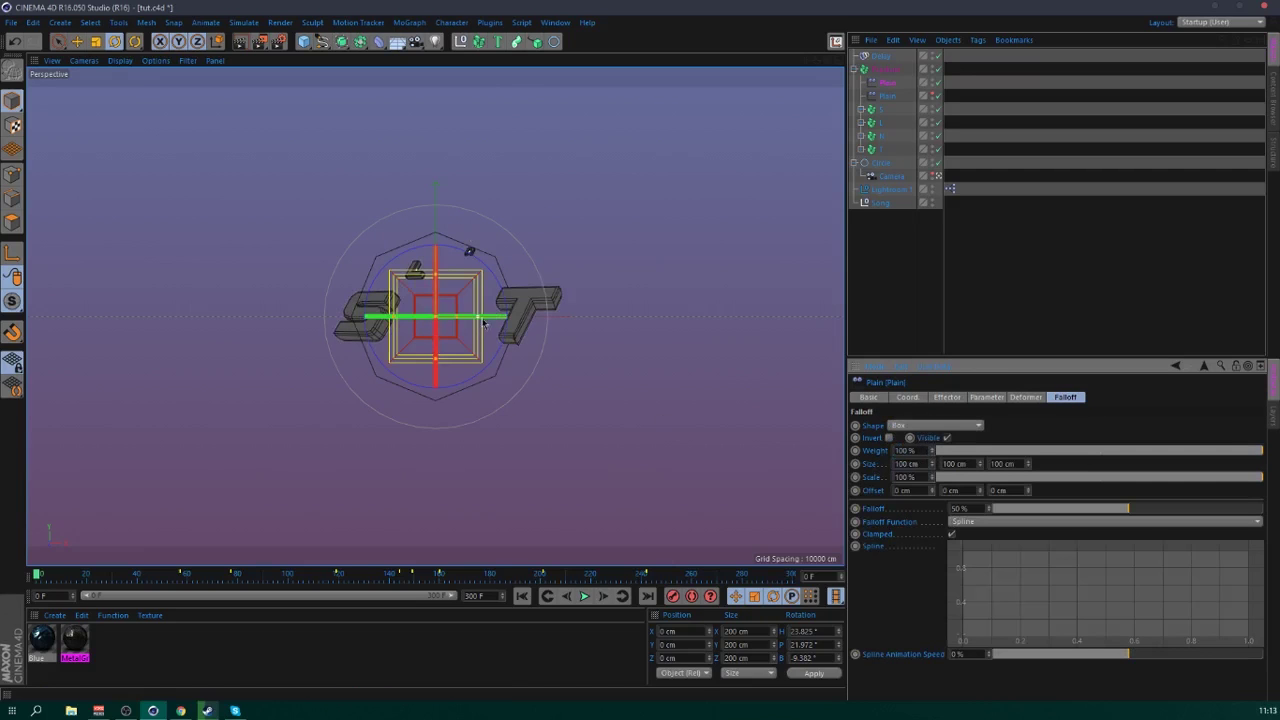
pyautogui.moveTo(484, 318); pyautogui.dragTo(627, 322)
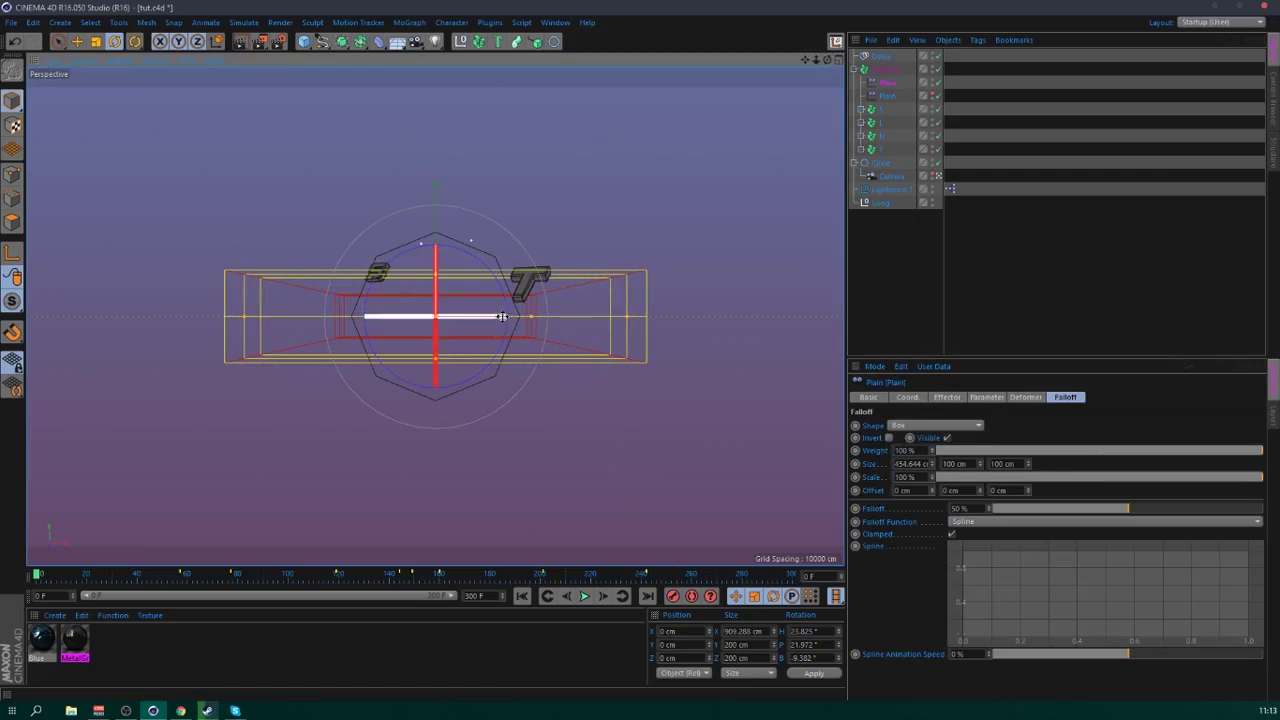
pyautogui.moveTo(502, 317); pyautogui.dragTo(470, 318)
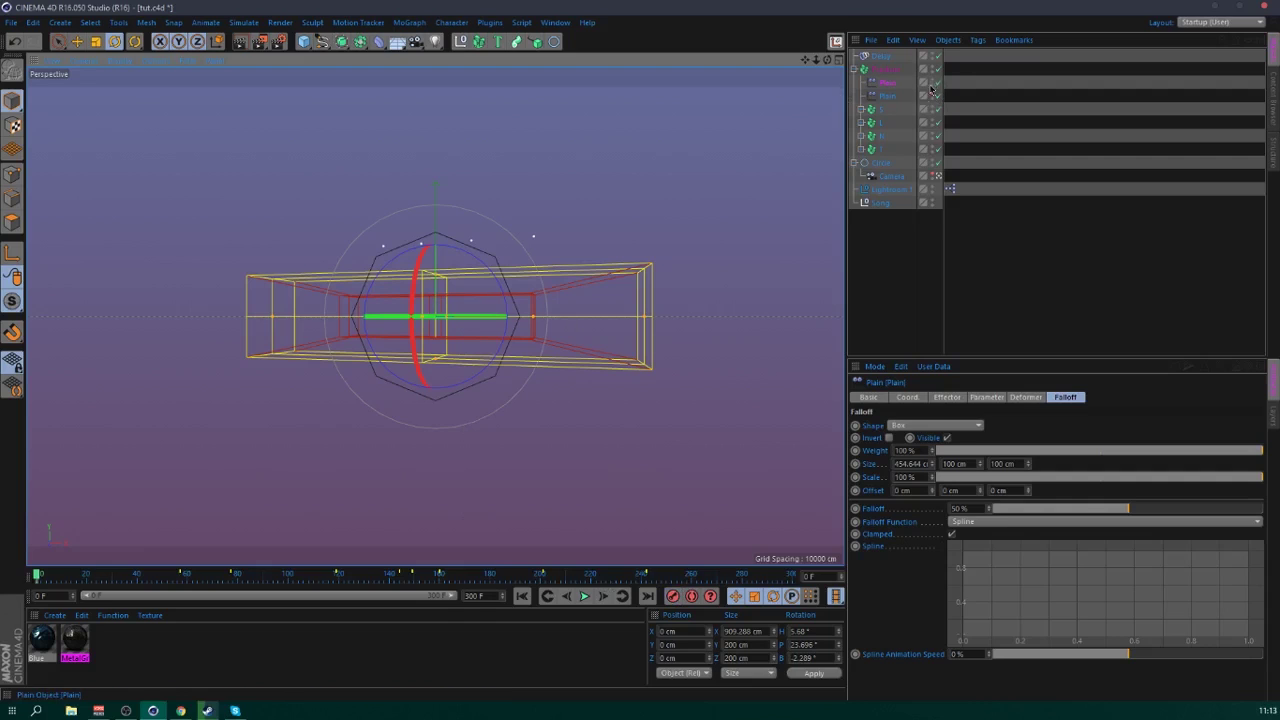
# - Animate the effector with keyframes at frames 0 and 34, leaving the camera view and moving it off the text to about X 1255 cm
pyautogui.press('e')
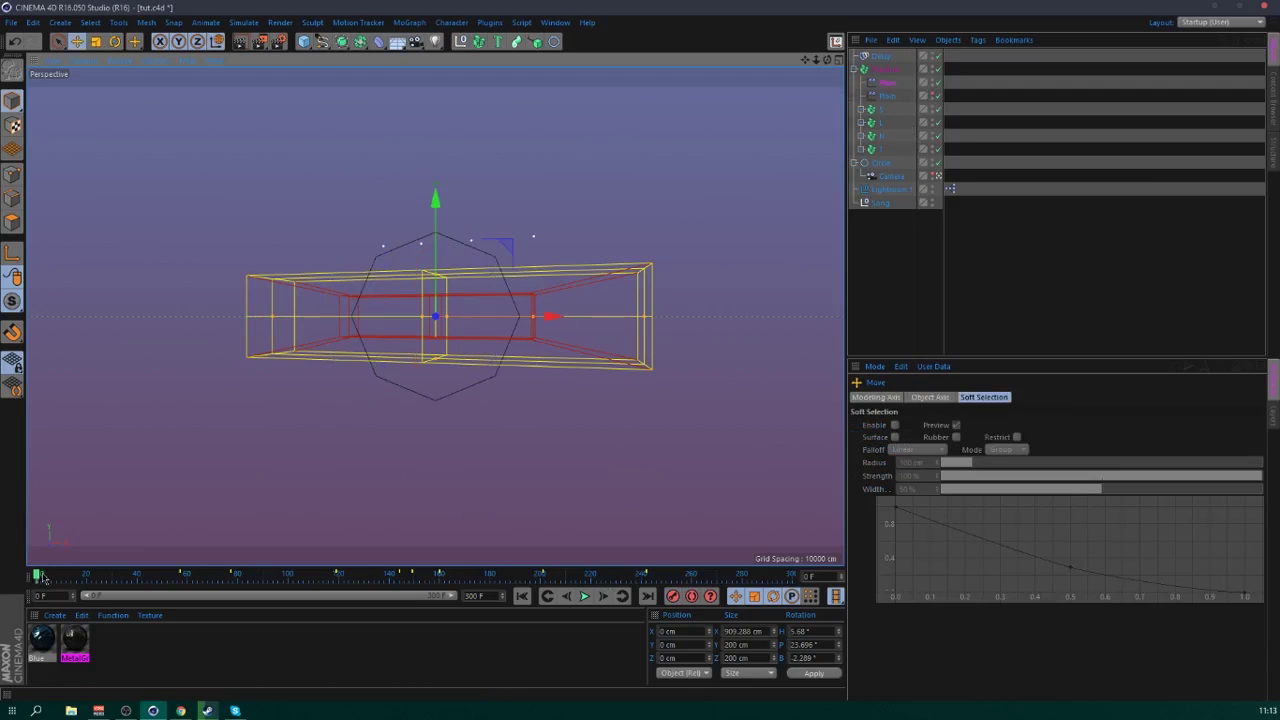
pyautogui.click(56, 576)
pyautogui.moveTo(56, 576); pyautogui.dragTo(122, 576)
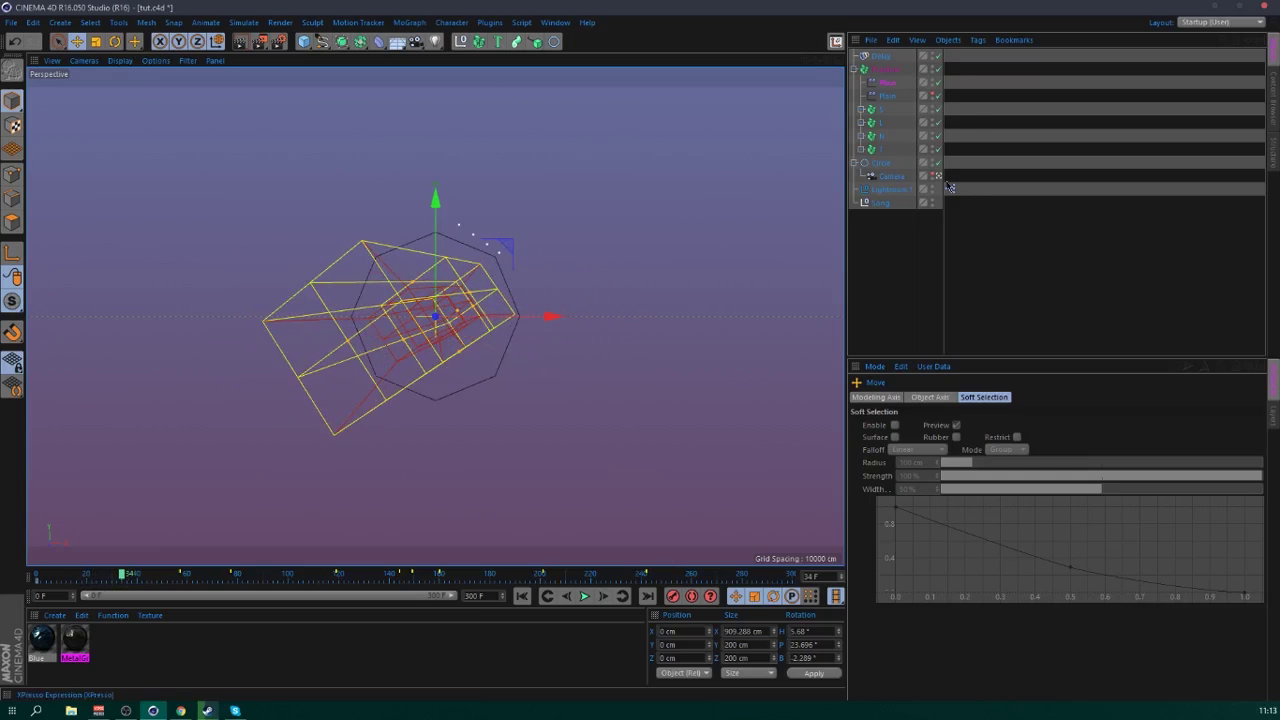
pyautogui.click(938, 176)
pyautogui.moveTo(508, 291); pyautogui.dragTo(745, 228)
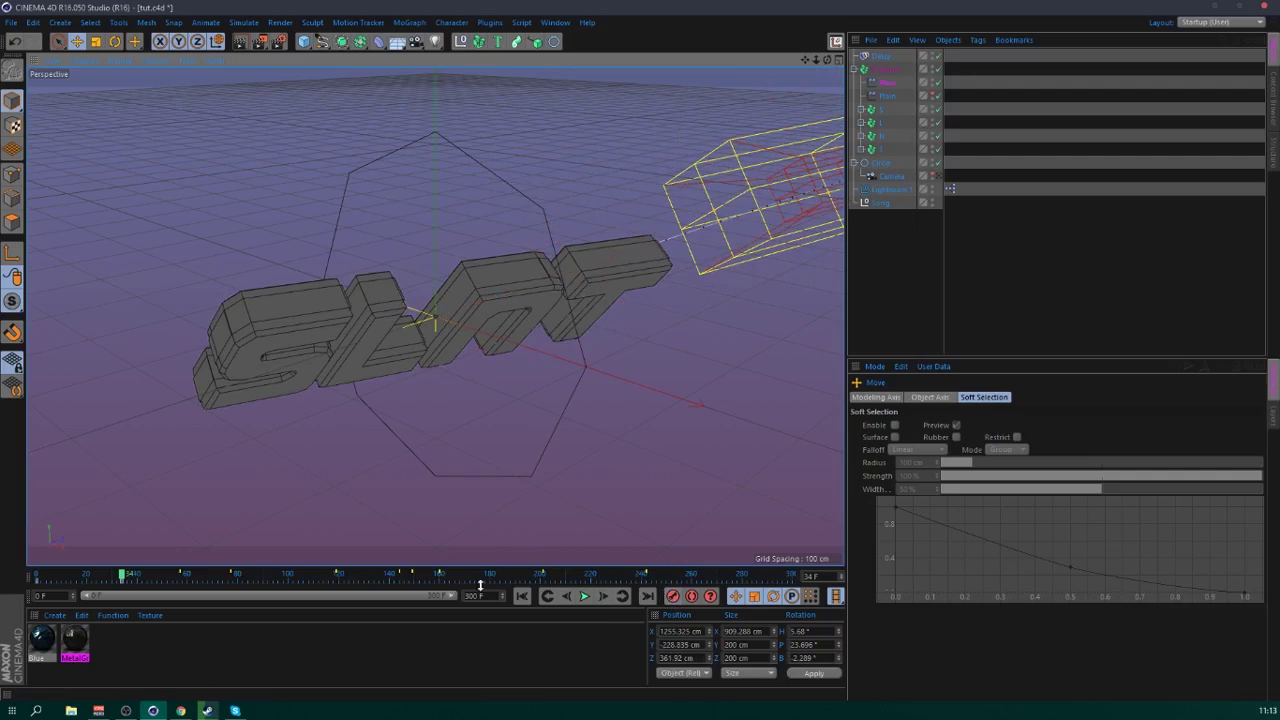
# - Play back the text's scale-in from frame 0 and stop at about frame 25
pyautogui.click(522, 596)
pyautogui.click(586, 596)
pyautogui.click(586, 596)
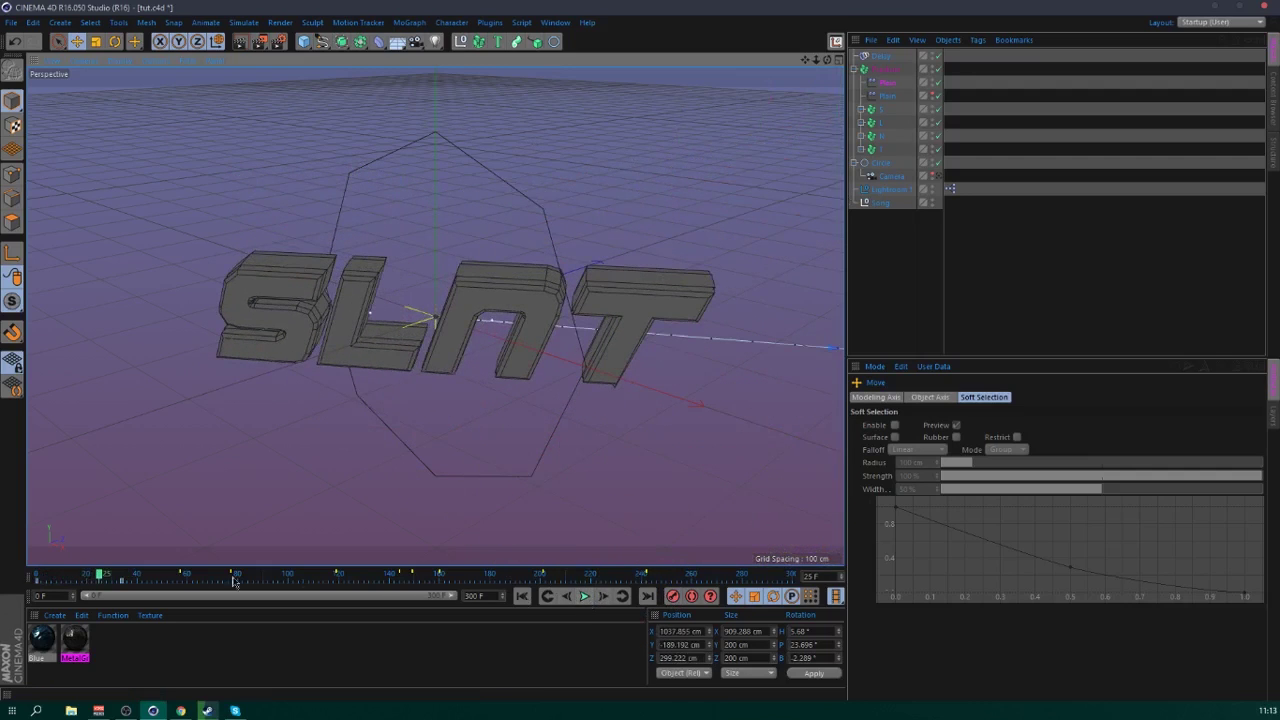
# - Move the scaling Plain effector's end keyframe to frame 42 and open the effector's coordinates
pyautogui.click(140, 582)
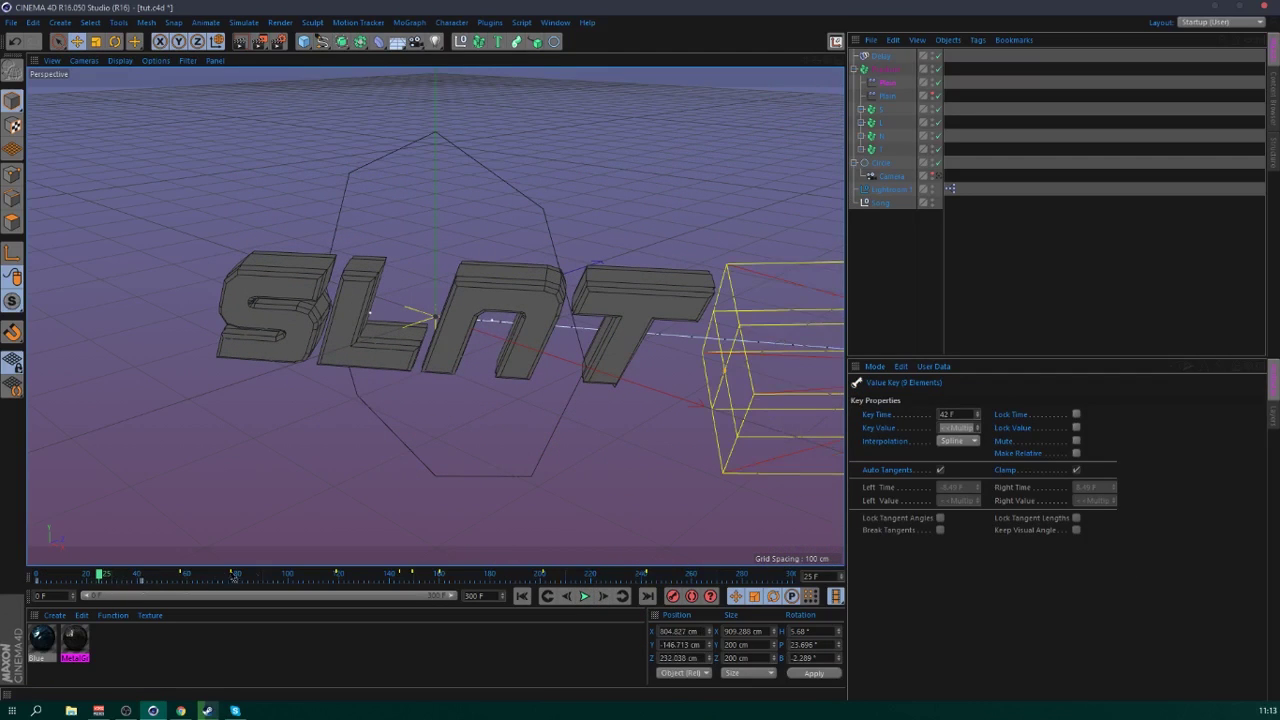
pyautogui.click(888, 95)
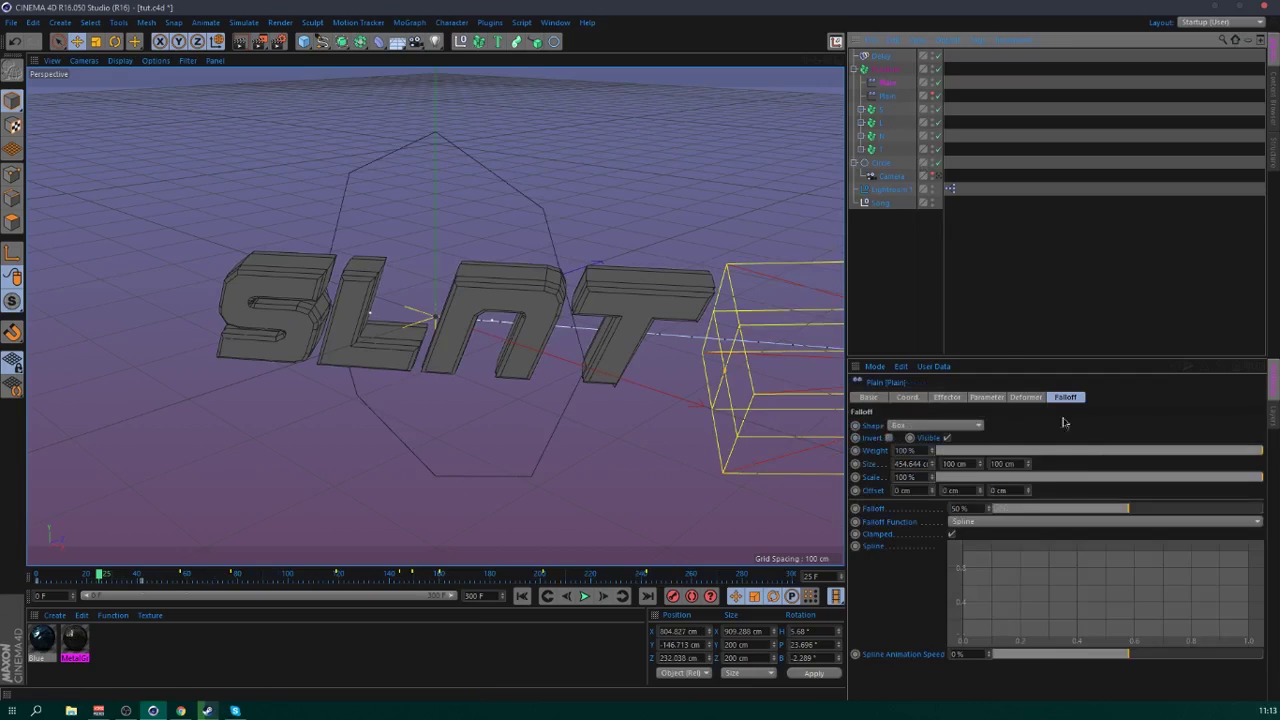
pyautogui.click(946, 397)
pyautogui.click(907, 397)
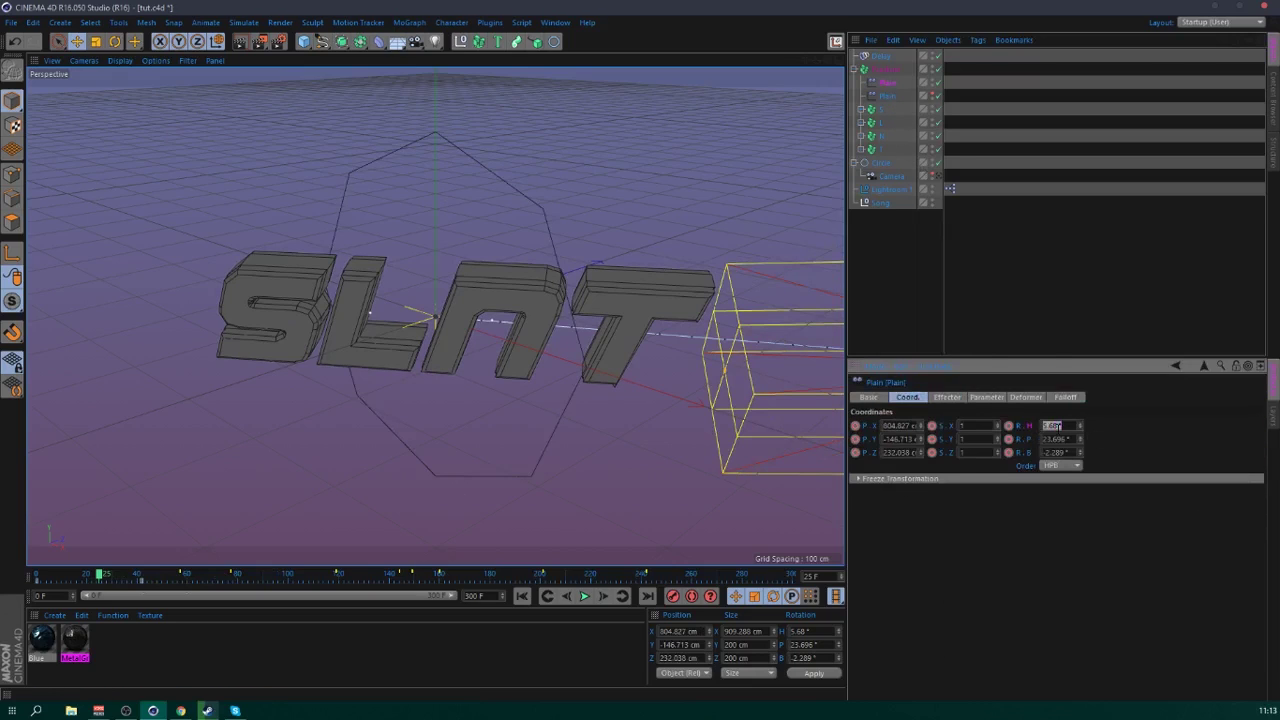
# - Examine the scaling Plain effector's whole falloff box beside the SLNT text, with the effector reselected
pyautogui.click(1053, 301)
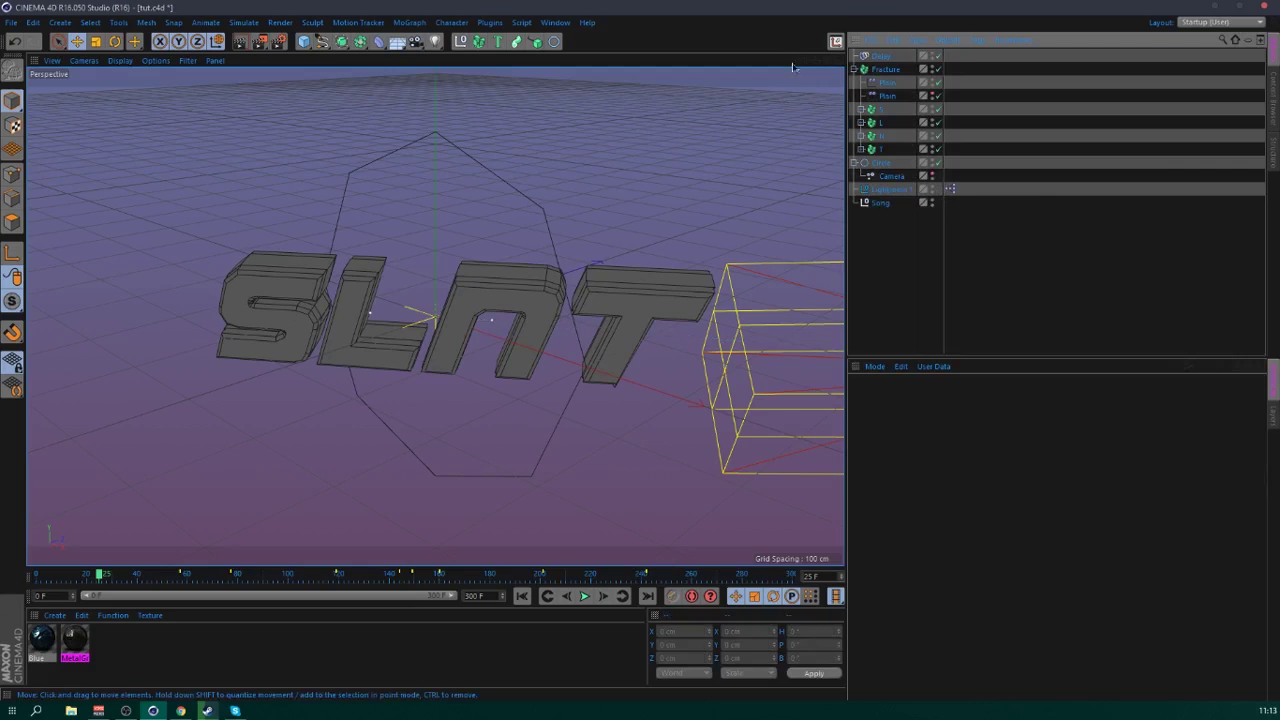
pyautogui.moveTo(816, 61); pyautogui.dragTo(868, 40)
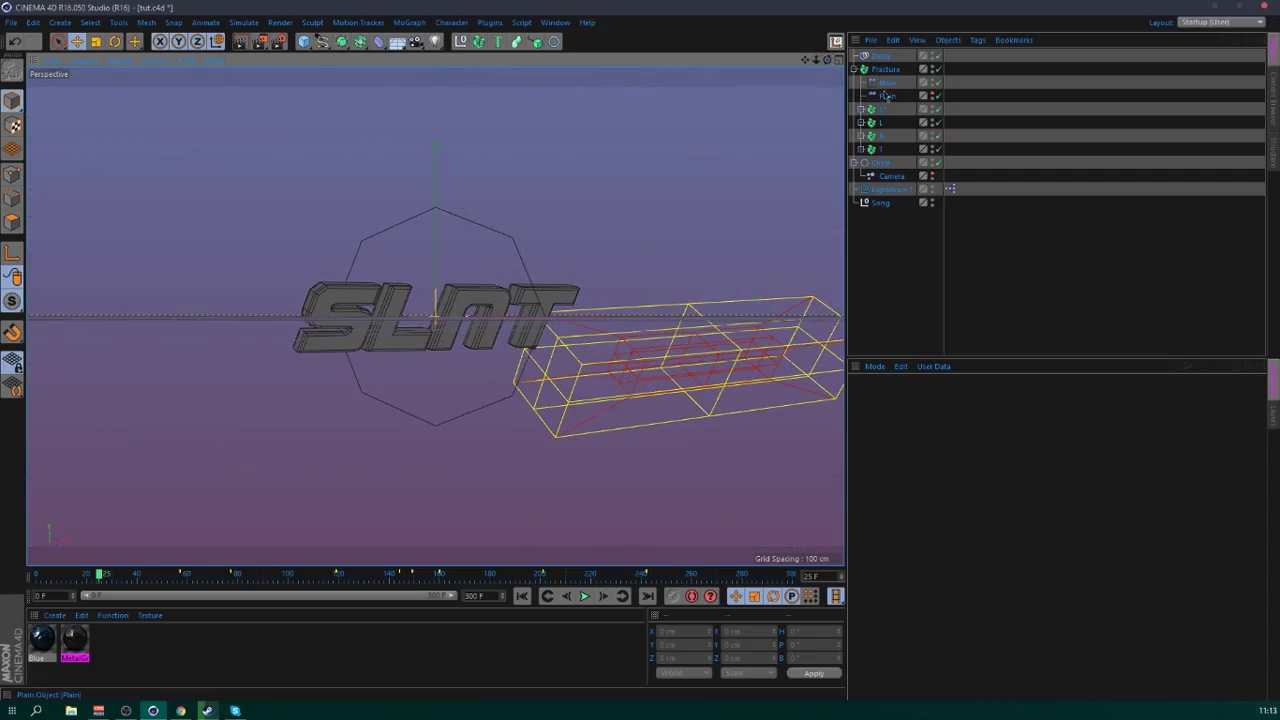
pyautogui.click(886, 82)
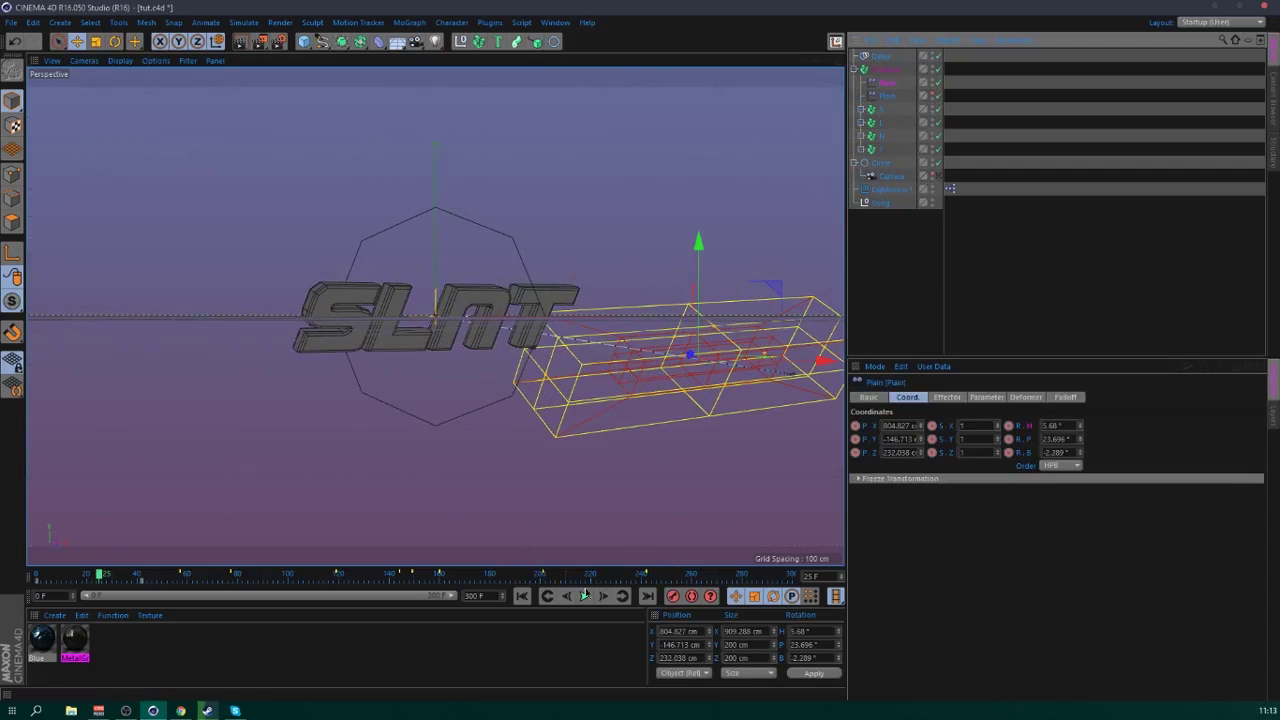
# - At the keyframe on frame 42, set the Plain effector's Y and Z positions to 0 cm
pyautogui.click(622, 596)
pyautogui.doubleClick(901, 439)
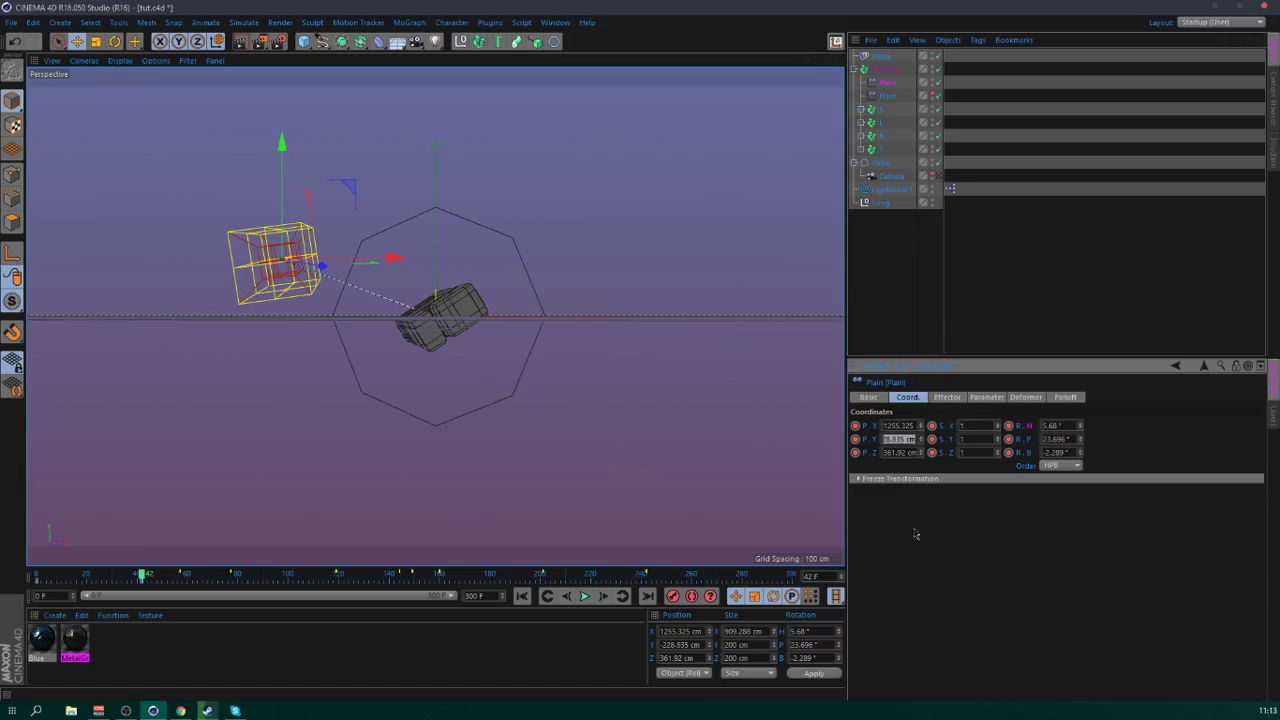
pyautogui.write('0')
pyautogui.press('Return')
pyautogui.write('0')
pyautogui.press('Return')
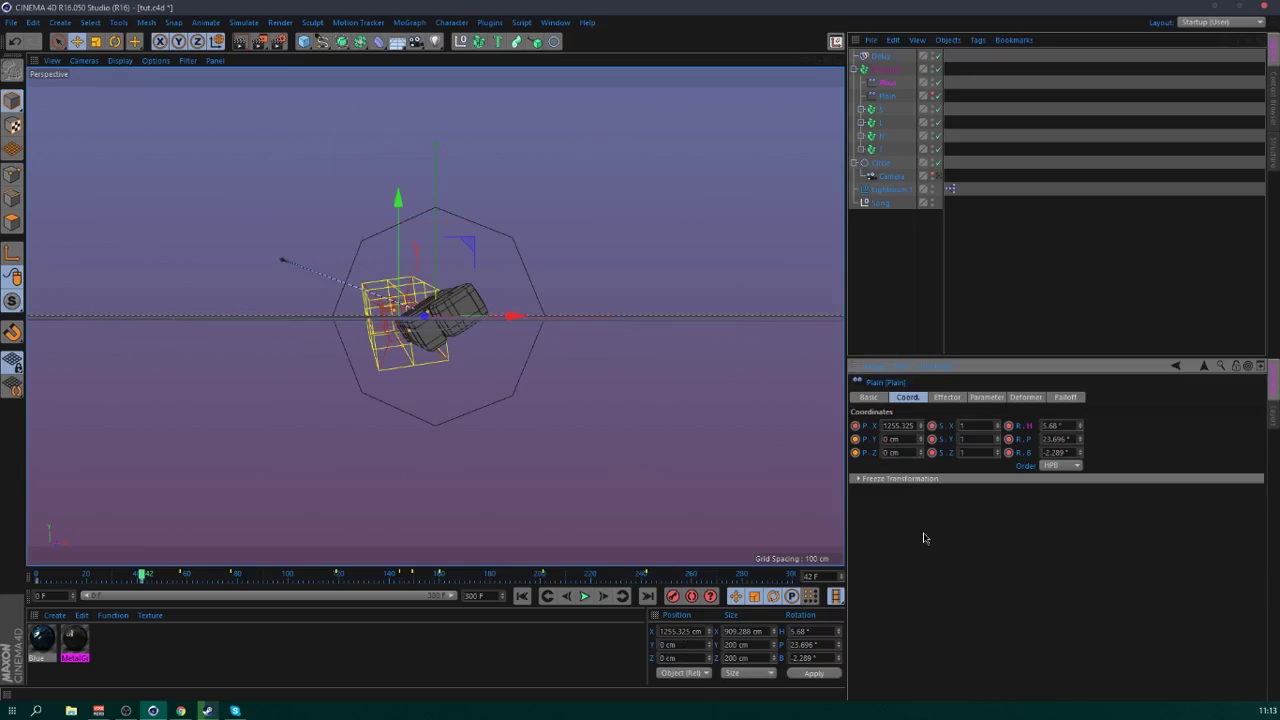
# - Set the Plain effector's heading, pitch and bank rotation to 0° at frame 42
pyautogui.click(1056, 425)
pyautogui.write('0')
pyautogui.press('Tab')
pyautogui.write('0')
pyautogui.press('Tab')
pyautogui.write('0')
pyautogui.press('Return')
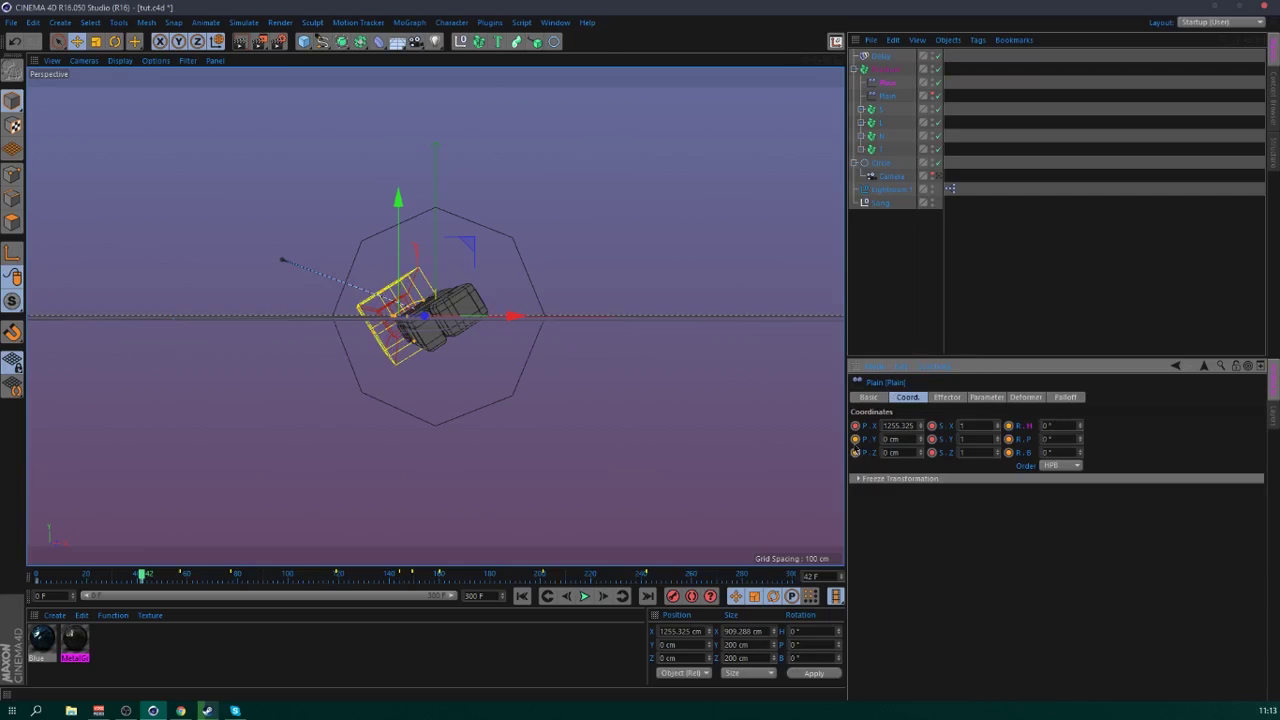
# - Return to frame 0, set the Plain effector's rotation values to 0° there, and play the animation
pyautogui.click(522, 596)
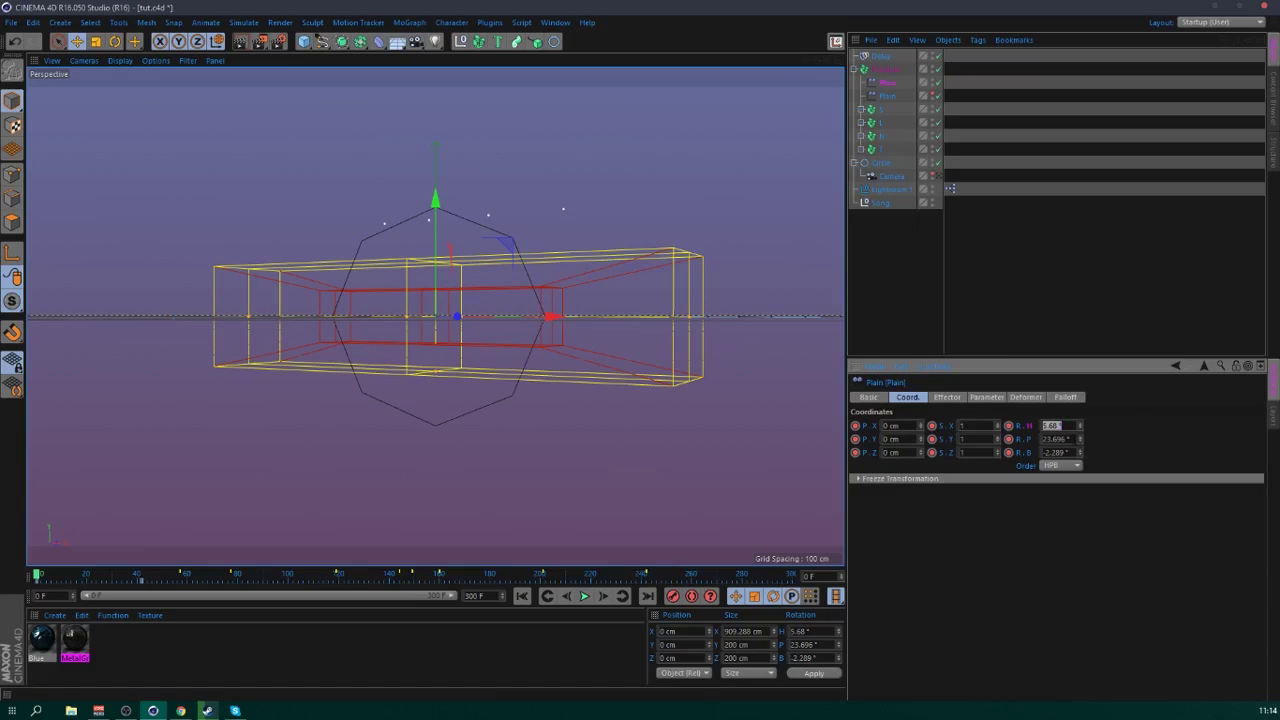
pyautogui.doubleClick(1061, 439)
pyautogui.write('0')
pyautogui.press('Tab')
pyautogui.write('0')
pyautogui.press('Return')
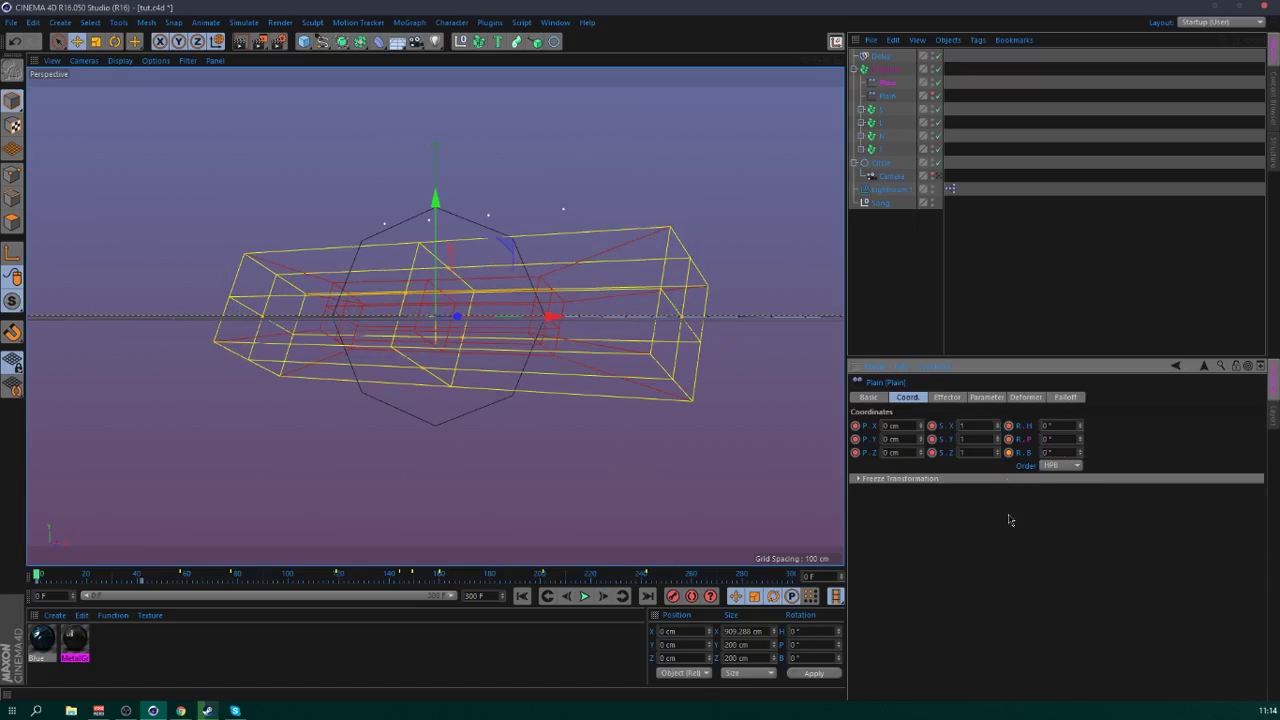
pyautogui.click(583, 597)
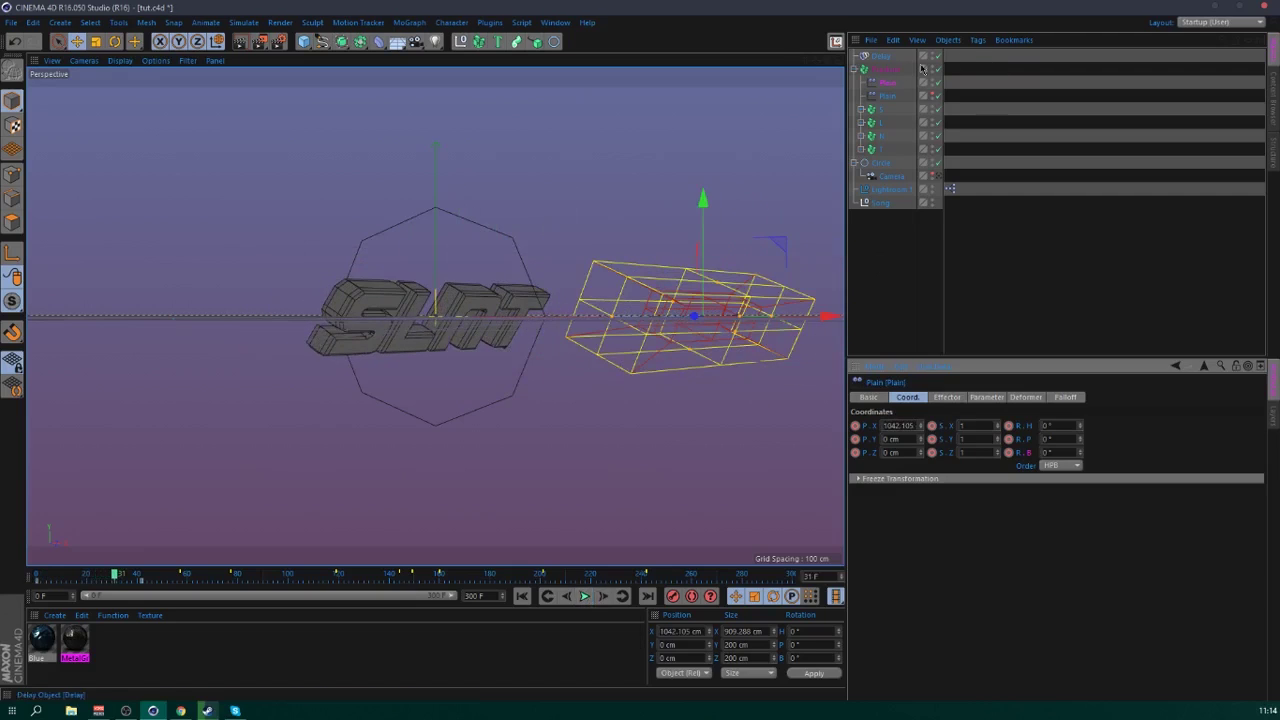
# - Add a second Delay effector to the Fracture object, using Spring mode at 75% strength
pyautogui.click(883, 72)
pyautogui.click(409, 22)
pyautogui.moveTo(440, 42)
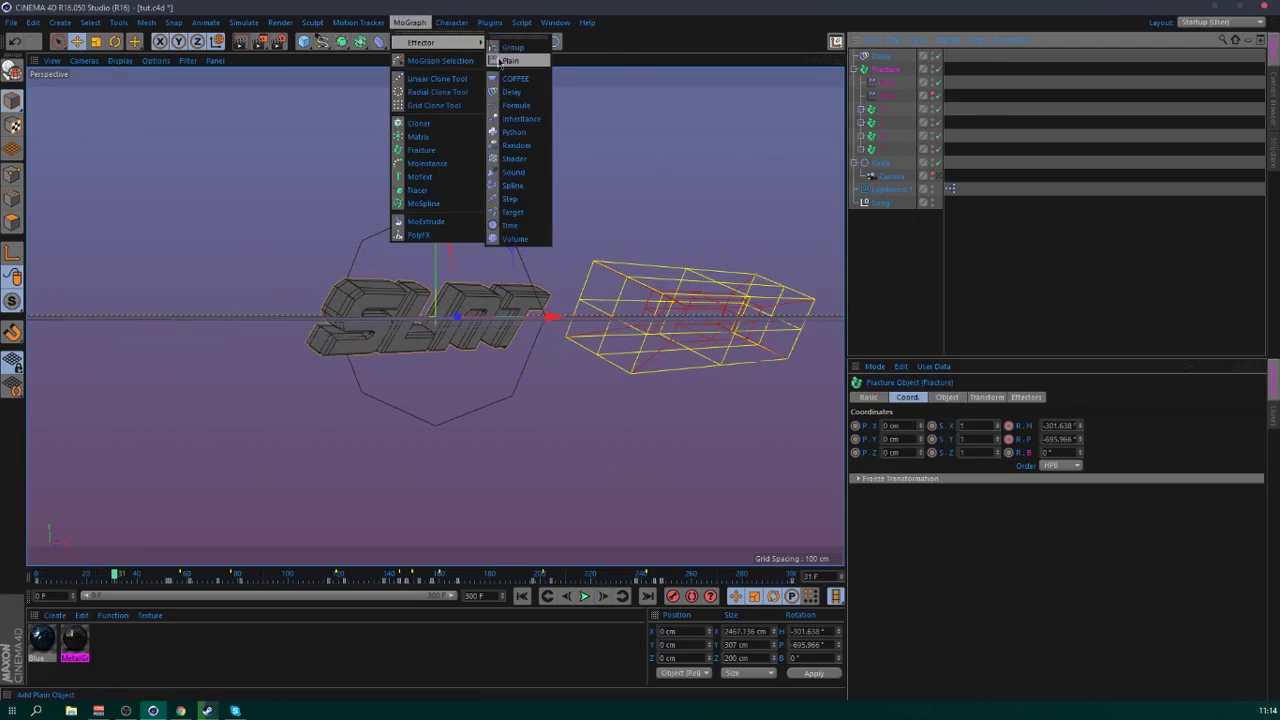
pyautogui.click(512, 92)
pyautogui.click(955, 399)
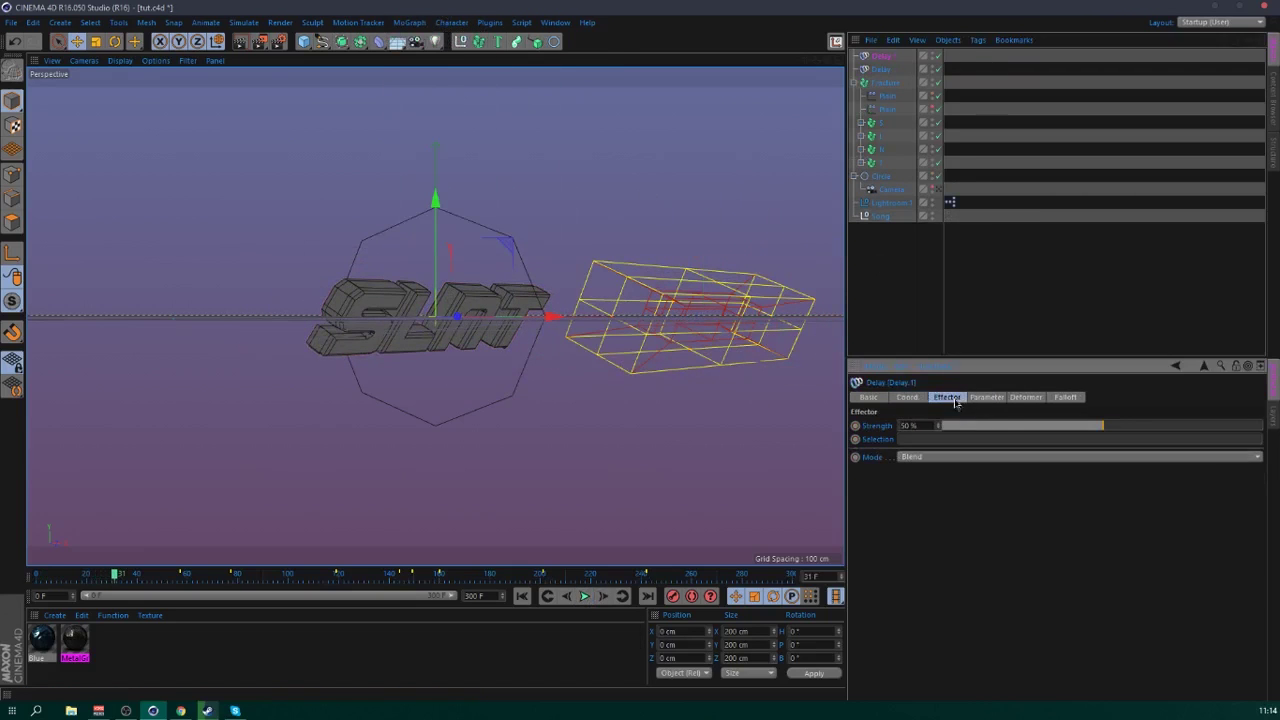
pyautogui.click(992, 457)
pyautogui.click(966, 506)
pyautogui.click(1175, 428)
# - Inspect the falloff settings of the first Plain effector in the Fracture object
pyautogui.click(884, 94)
pyautogui.click(1065, 397)
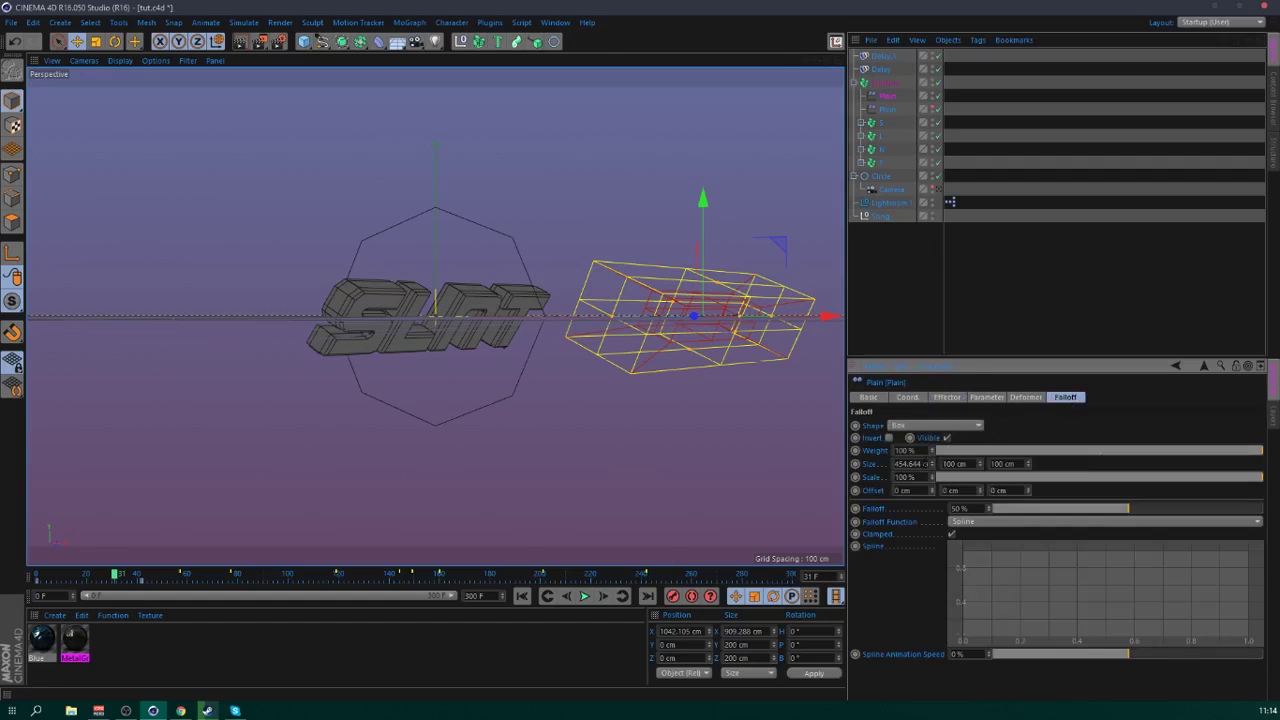
pyautogui.click(943, 272)
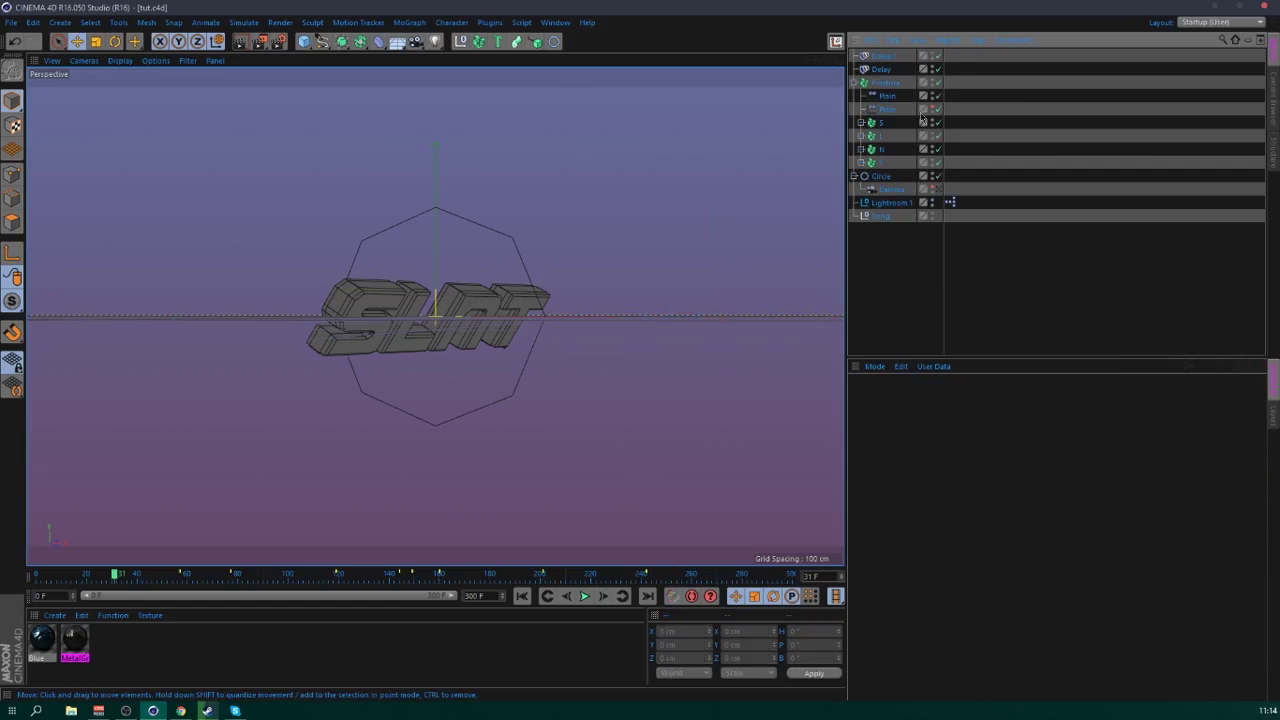
# - Play the animation up to frame 52 and keyframe the new Delay effector's strength there
pyautogui.click(881, 58)
pyautogui.click(585, 596)
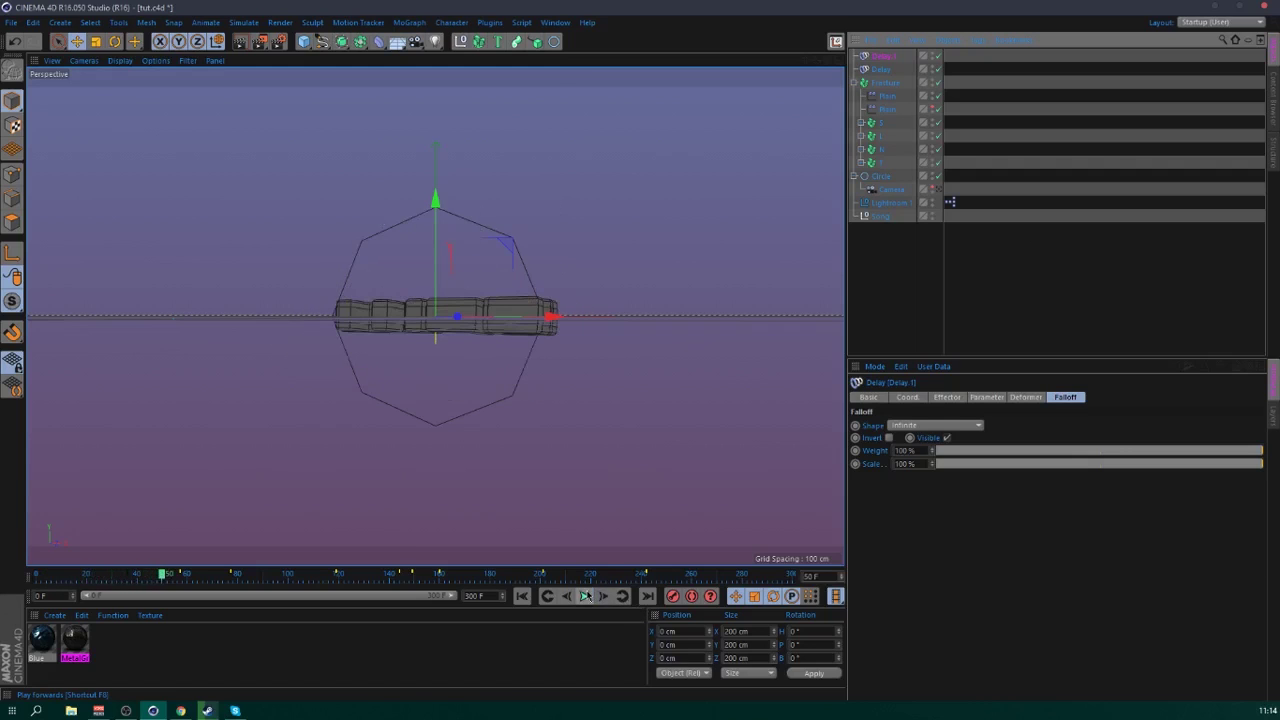
pyautogui.click(585, 596)
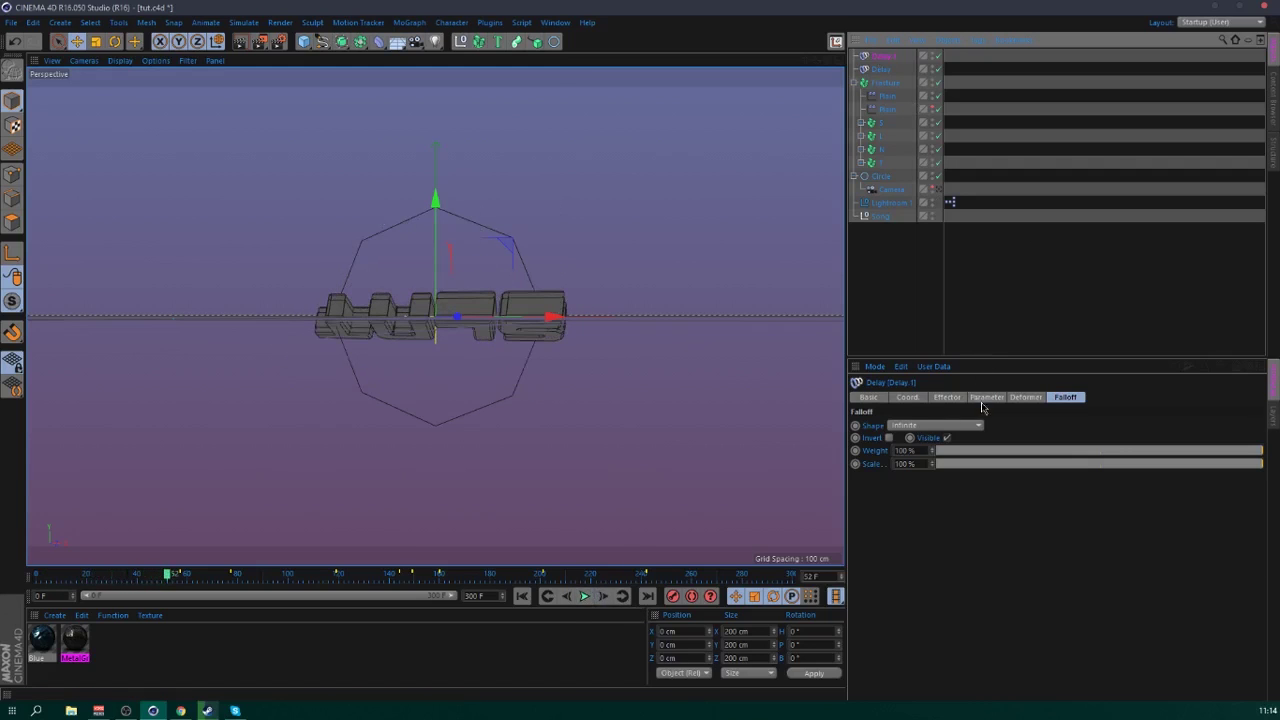
pyautogui.click(947, 397)
pyautogui.click(856, 426)
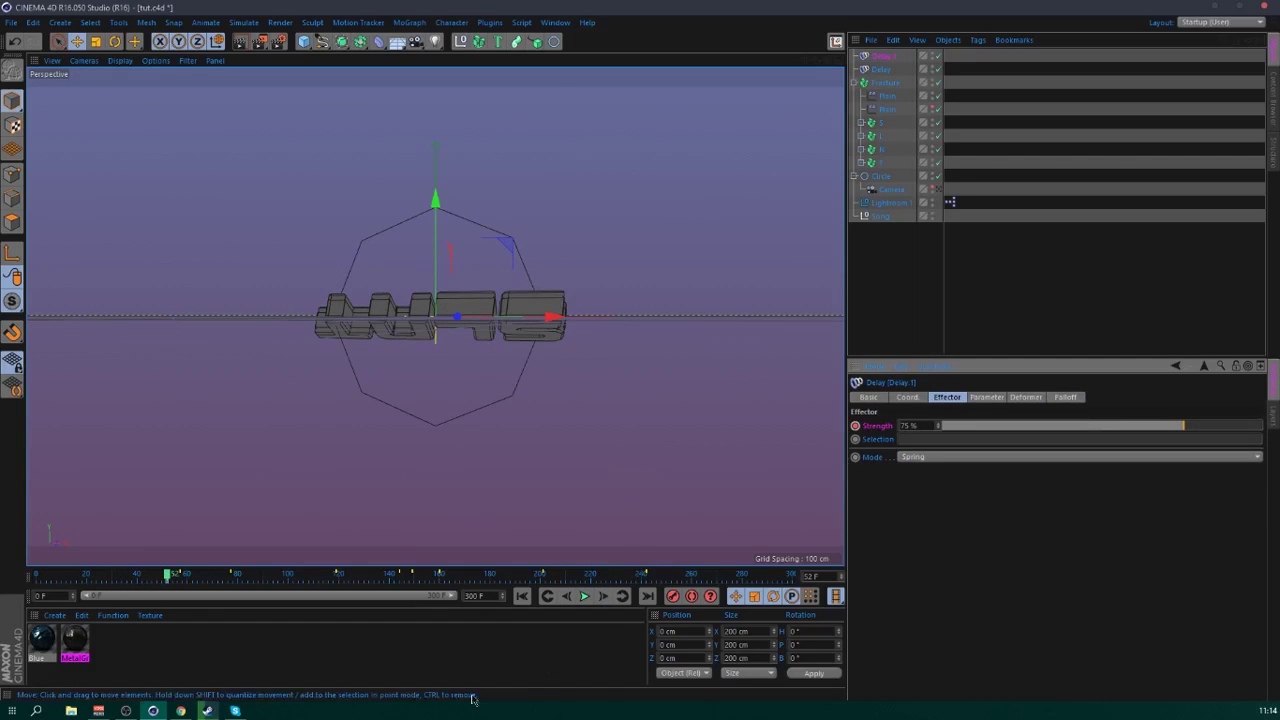
# - Advance to frame 57 and lower the new Delay effector's strength to its minimum
pyautogui.click(605, 596)
pyautogui.click(605, 596)
pyautogui.click(605, 596)
pyautogui.click(605, 596)
pyautogui.click(605, 596)
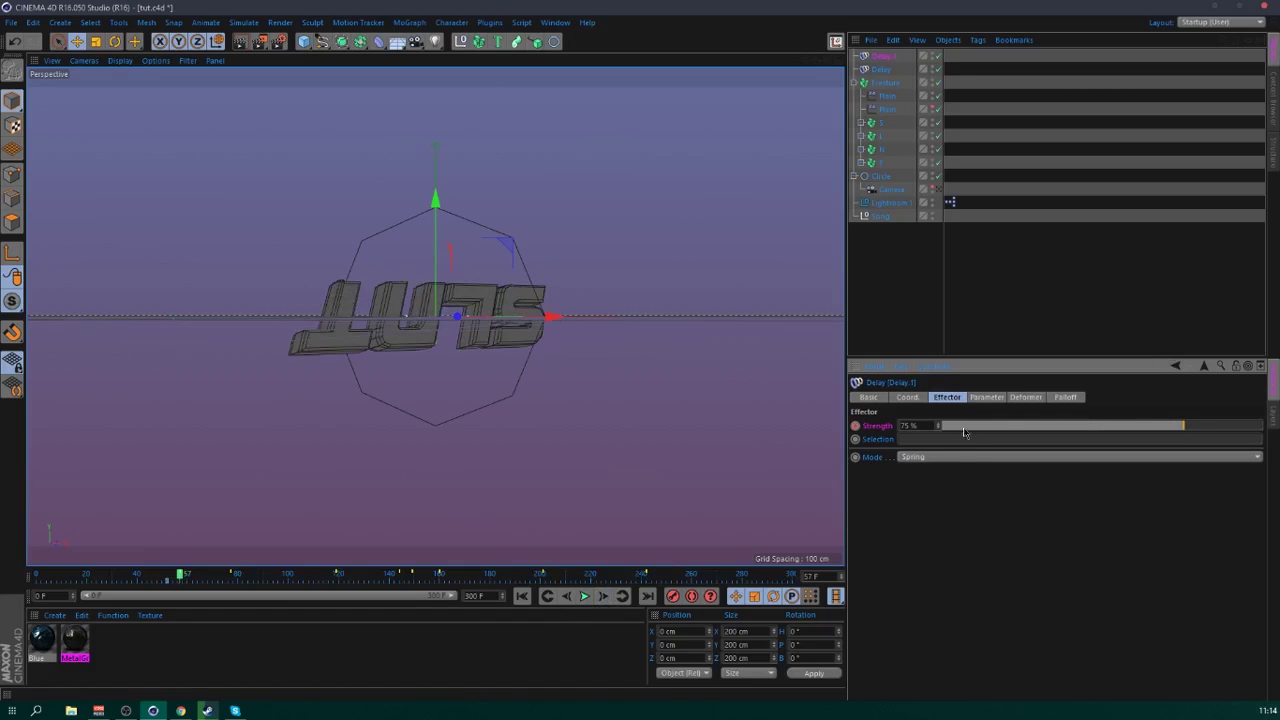
pyautogui.moveTo(966, 430); pyautogui.dragTo(884, 432)
pyautogui.click(898, 296)
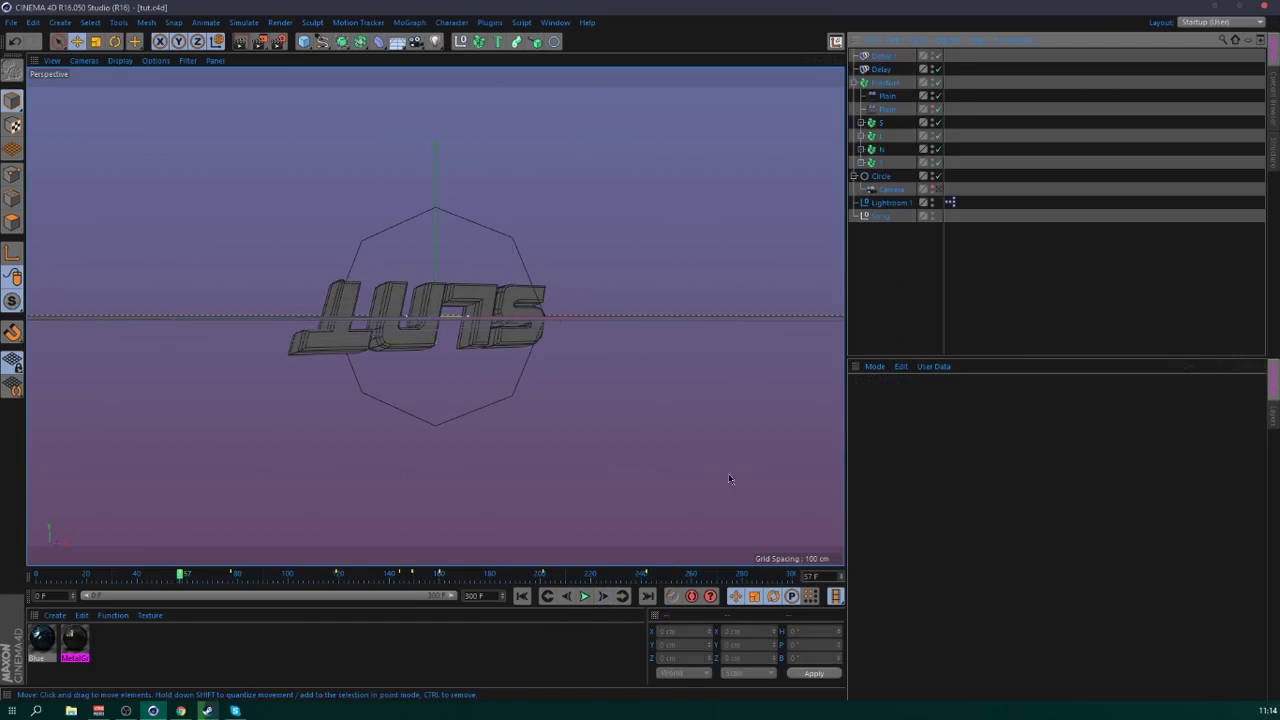
# - Play the animation from the start to review the spring motion of the letters
pyautogui.click(585, 596)
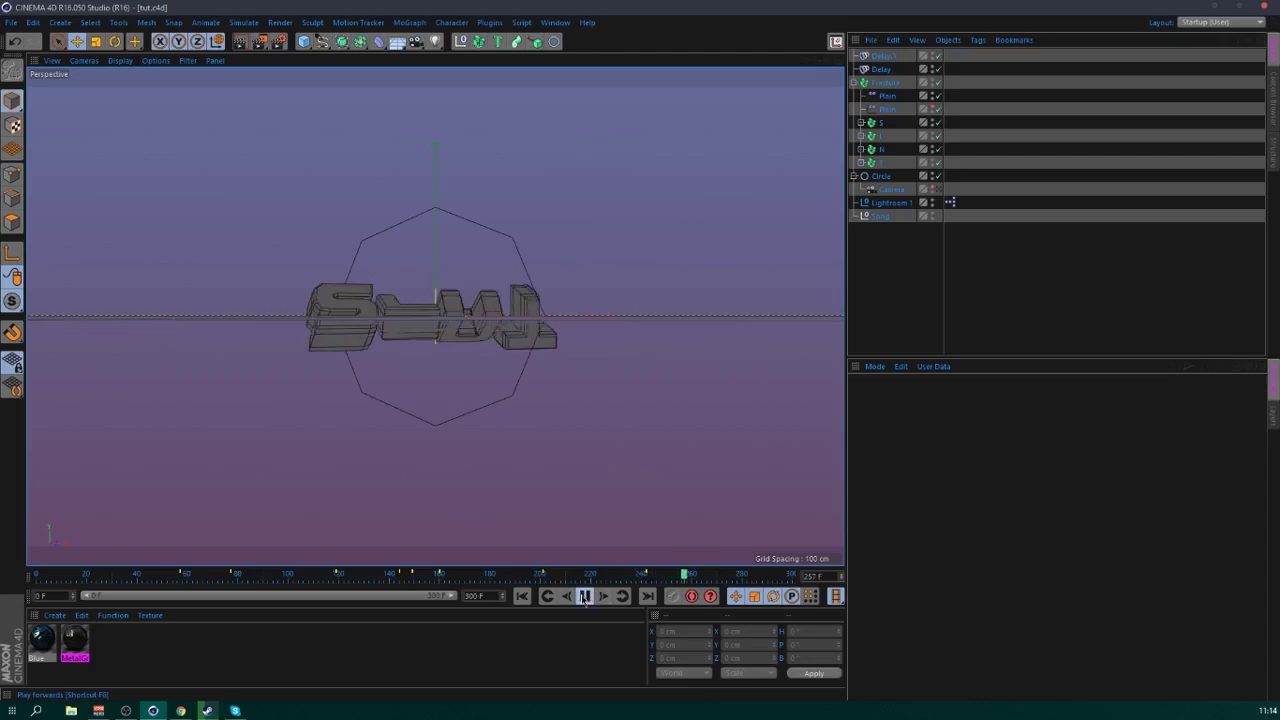
pyautogui.click(585, 596)
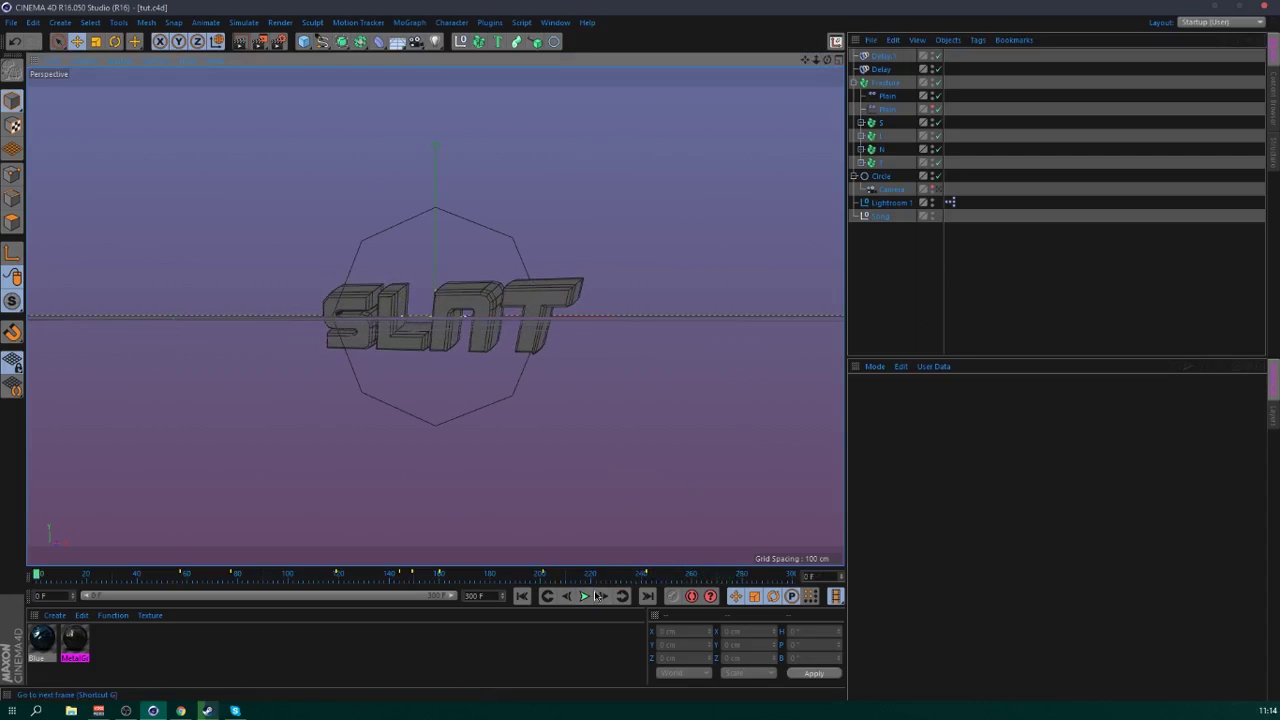
pyautogui.click(522, 596)
pyautogui.click(585, 596)
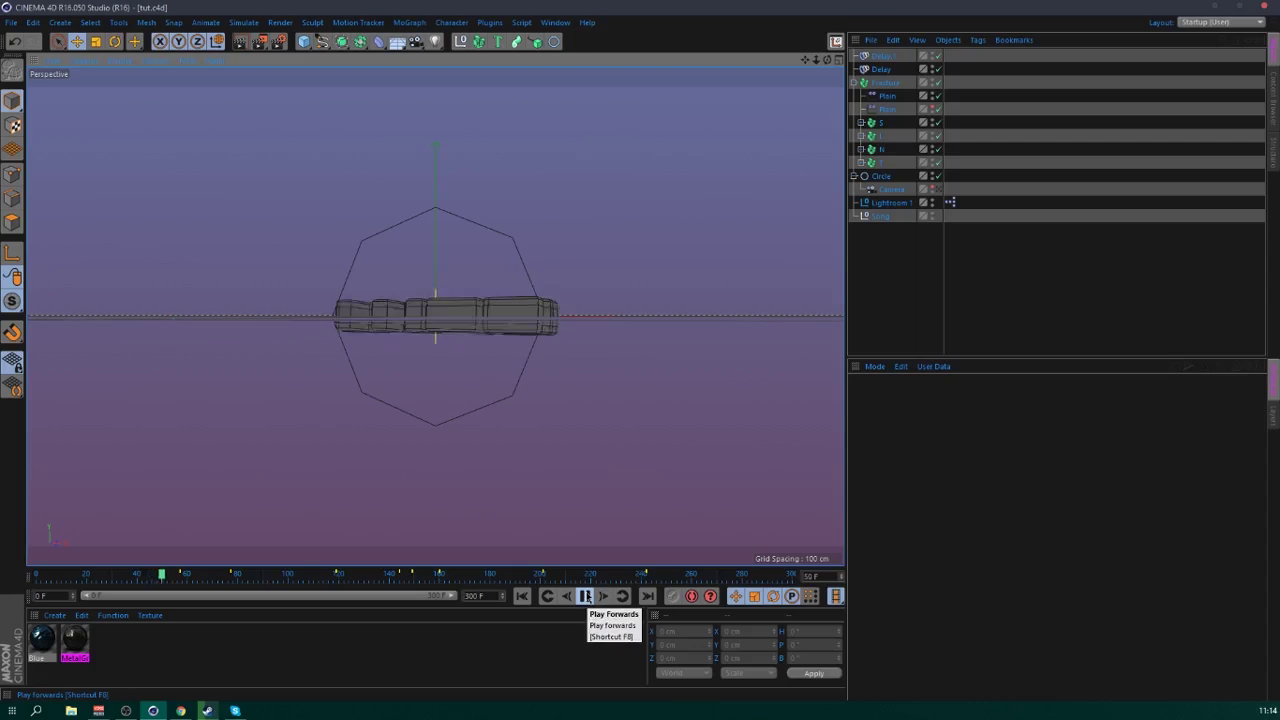
pyautogui.click(585, 596)
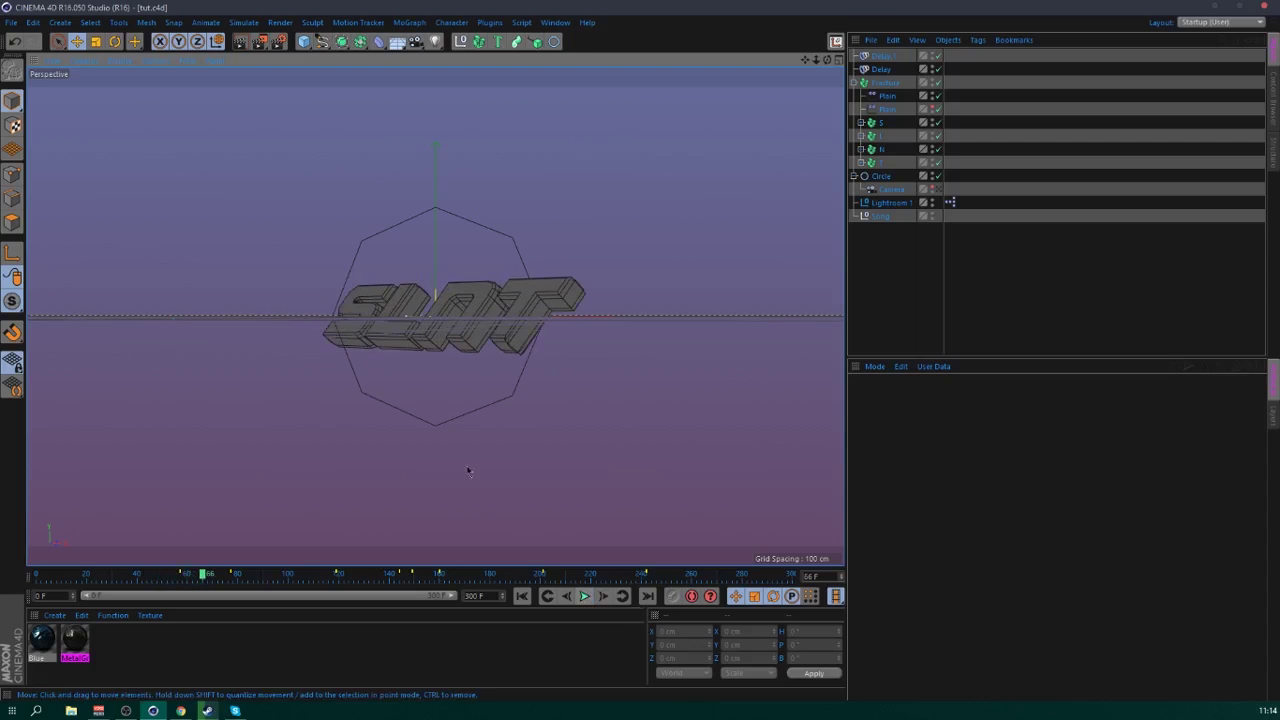
# - Add a Step effector to the Fracture object and turn off its scale transform
pyautogui.click(855, 83)
pyautogui.click(883, 82)
pyautogui.click(409, 22)
pyautogui.moveTo(440, 42)
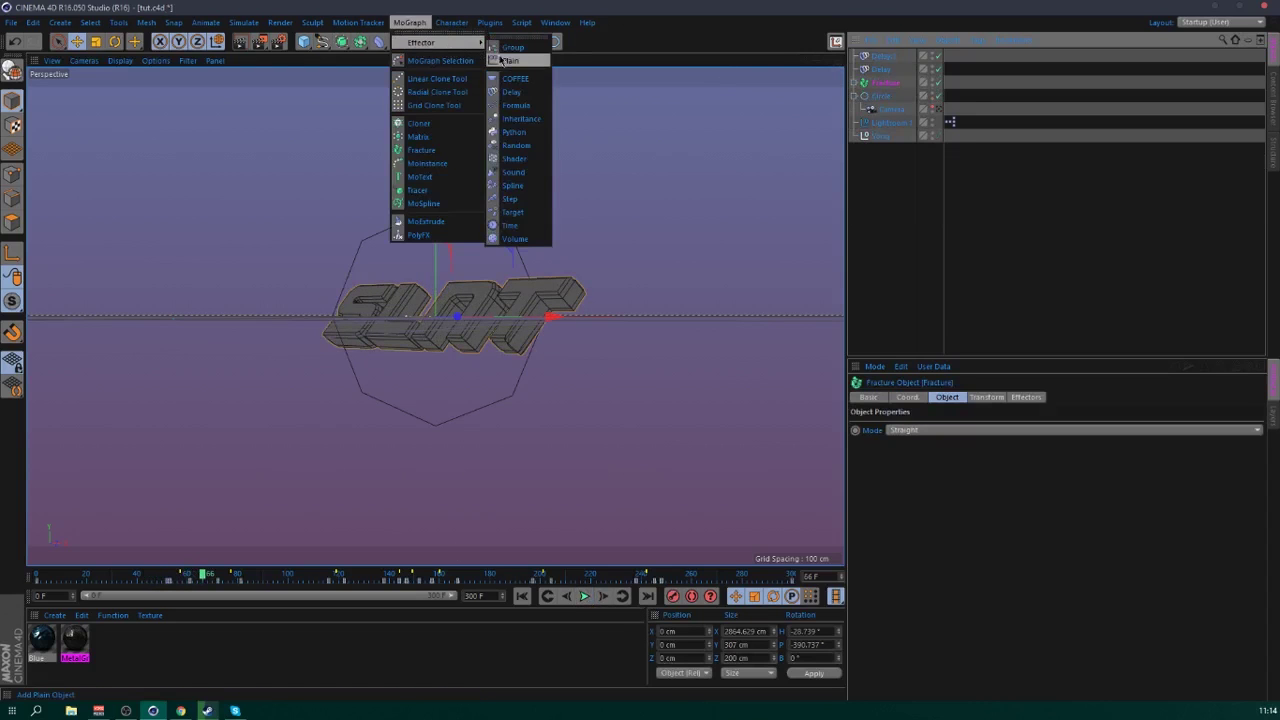
pyautogui.click(511, 199)
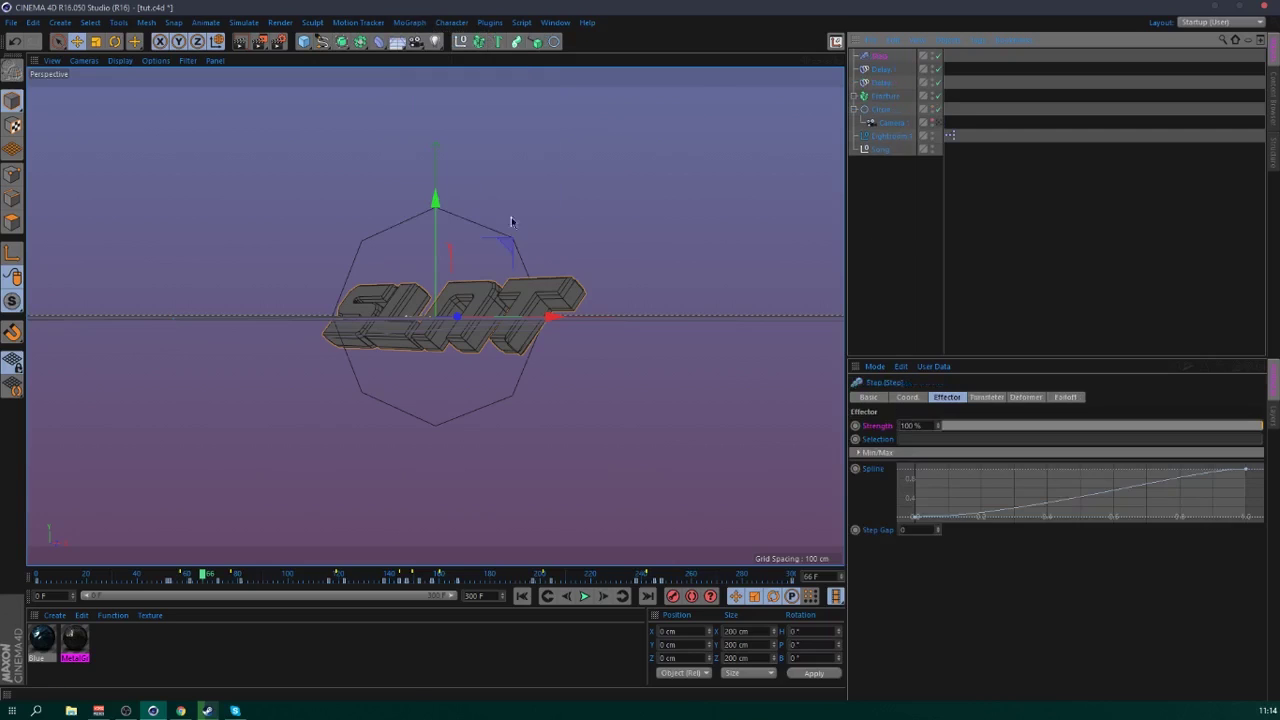
pyautogui.click(987, 397)
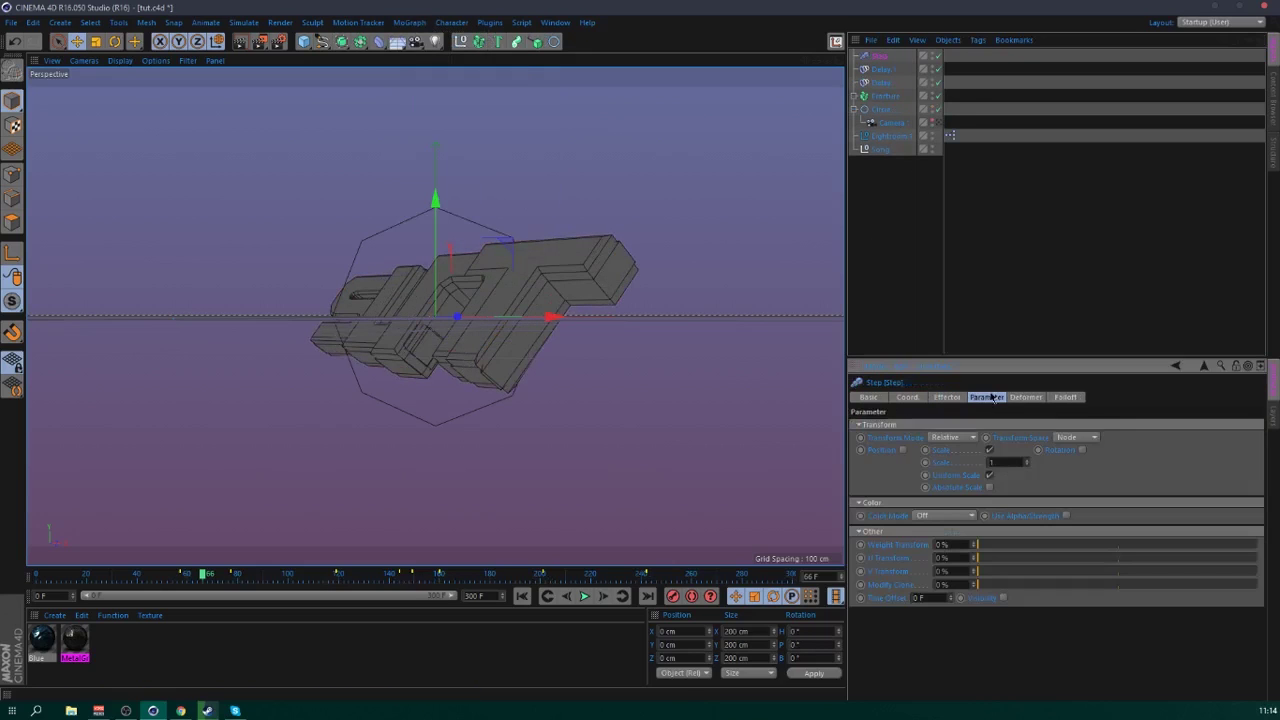
pyautogui.click(989, 450)
# - At frame 56, enable rotation on the Step effector and set its pitch to 123°
pyautogui.moveTo(142, 577); pyautogui.dragTo(195, 578)
pyautogui.moveTo(200, 580); pyautogui.dragTo(178, 578)
pyautogui.click(1023, 449)
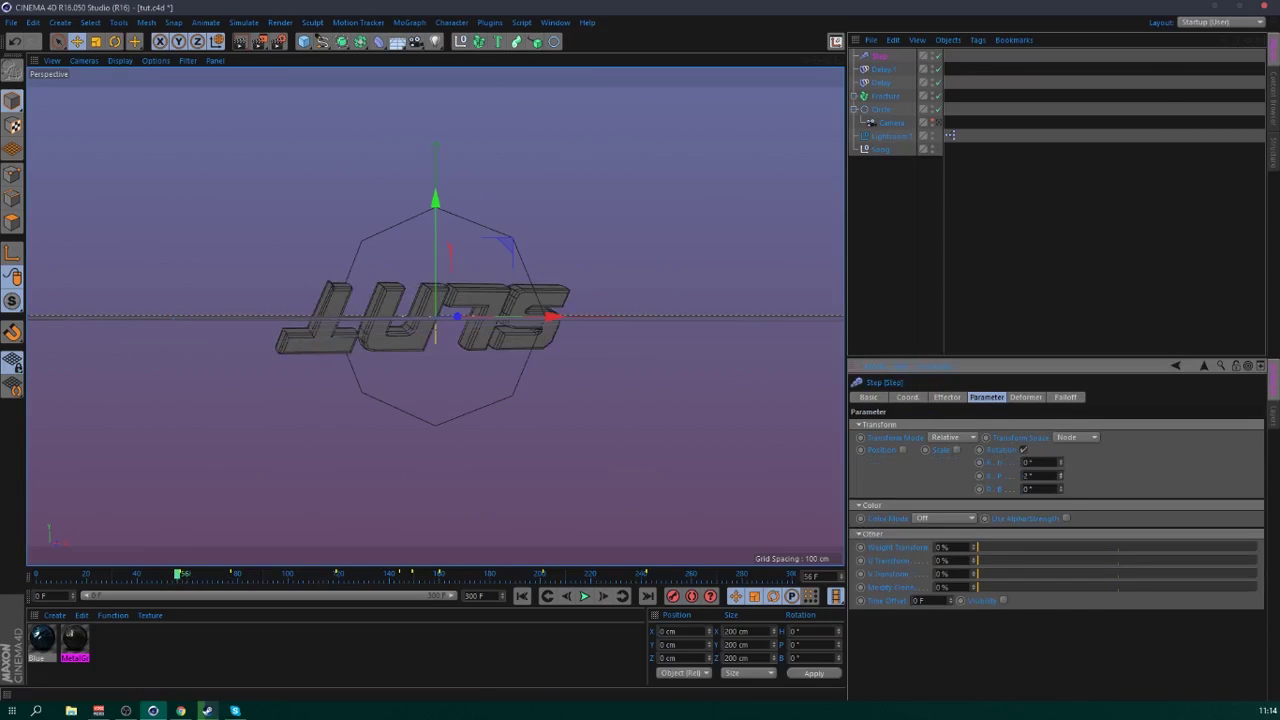
pyautogui.moveTo(1061, 476); pyautogui.dragTo(1065, 478)
# - Keyframe the Step effector's strength at 0% on frame 56, 123% on frame 71 and 0% on frame 93
pyautogui.click(946, 397)
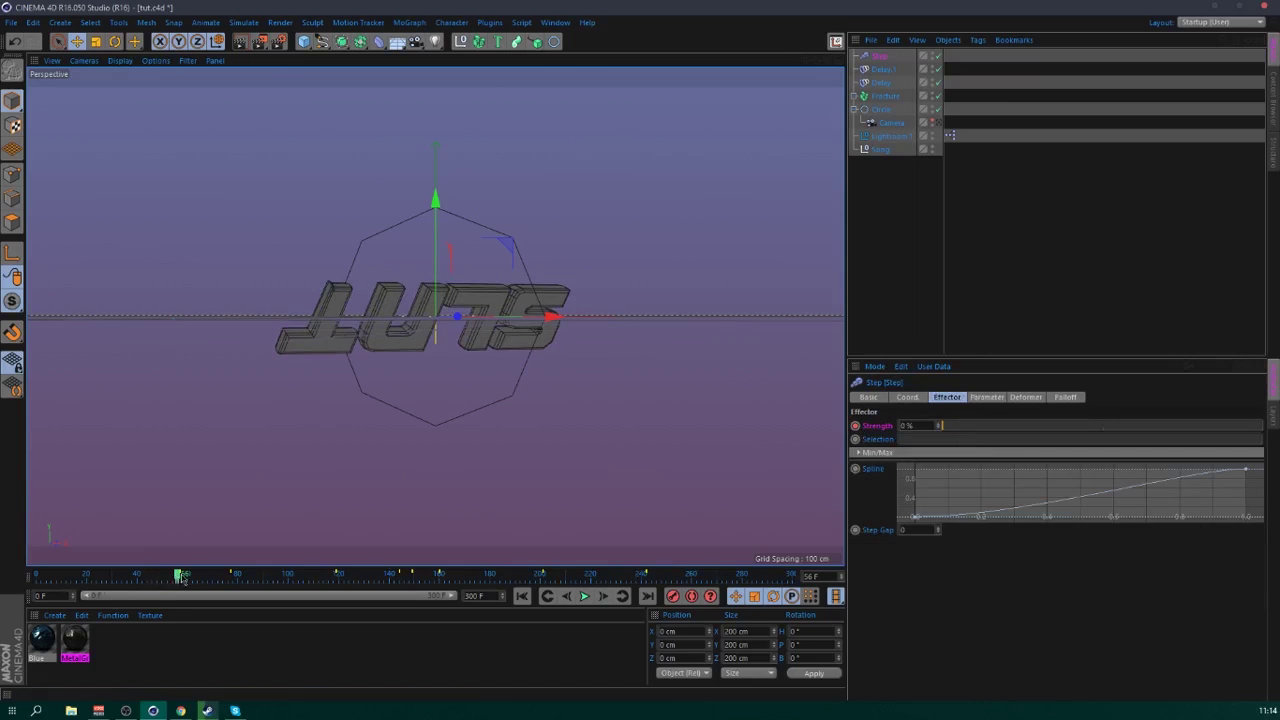
pyautogui.moveTo(178, 577); pyautogui.dragTo(216, 581)
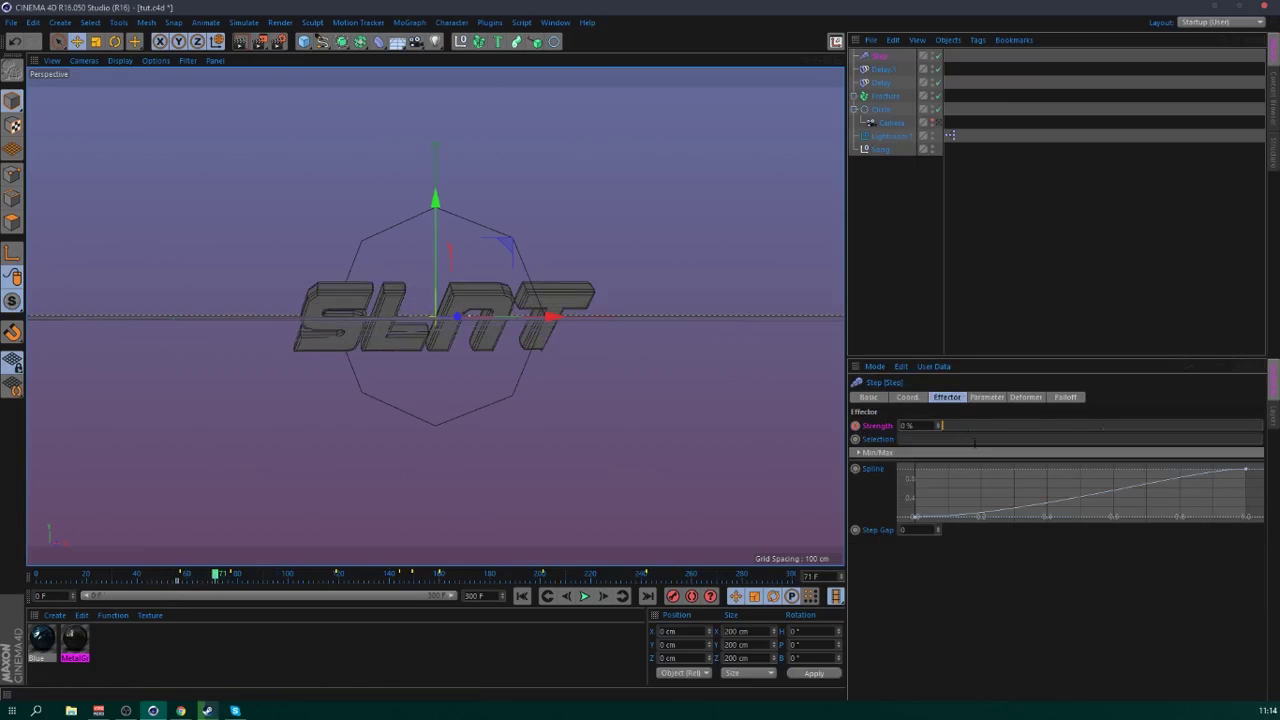
pyautogui.doubleClick(912, 425)
pyautogui.write('123')
pyautogui.press('Return')
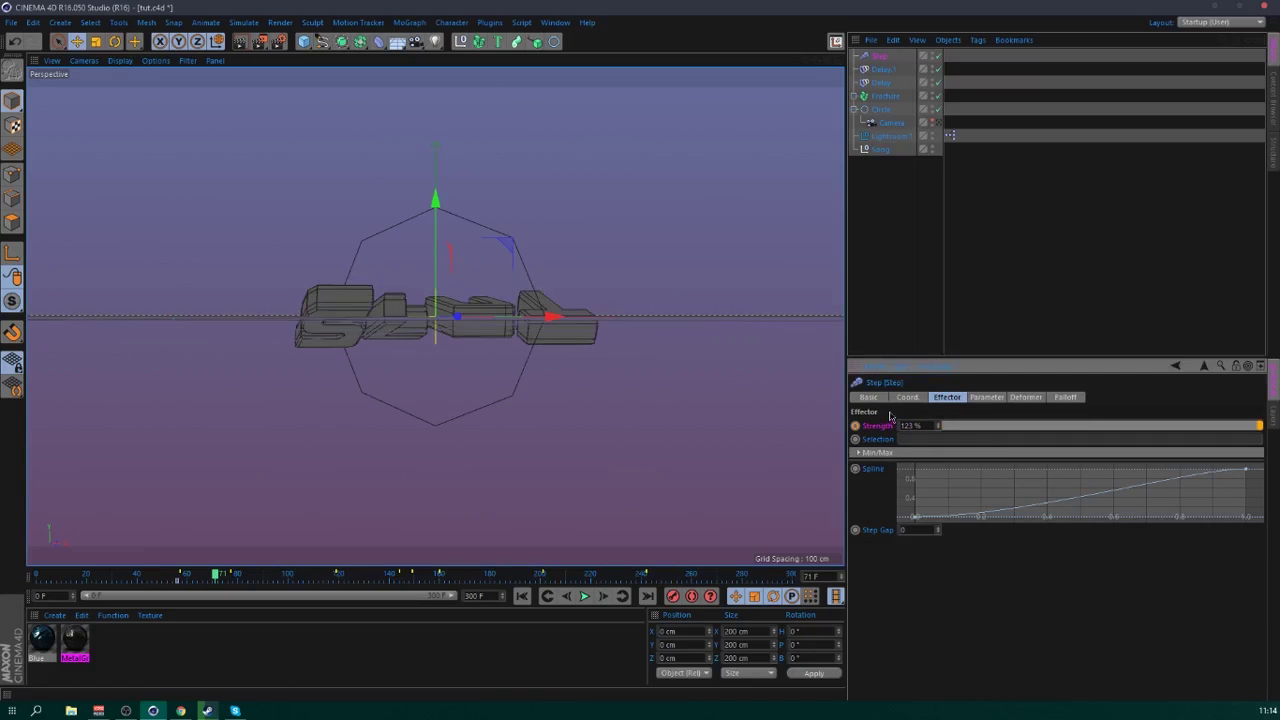
pyautogui.moveTo(222, 578); pyautogui.dragTo(273, 578)
pyautogui.moveTo(995, 427); pyautogui.dragTo(846, 444)
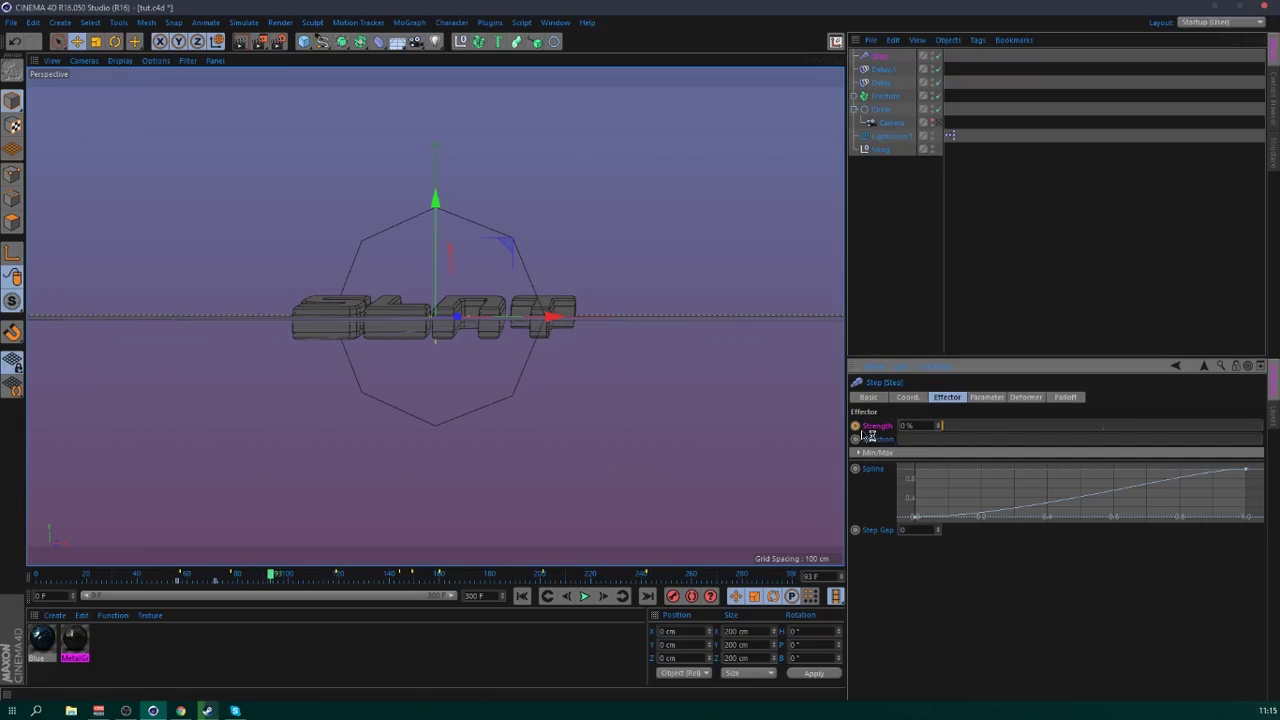
# - Play the animation from the start and scrub frames 56 to 93 to review the Step rotation
pyautogui.click(522, 596)
pyautogui.click(586, 596)
pyautogui.click(966, 322)
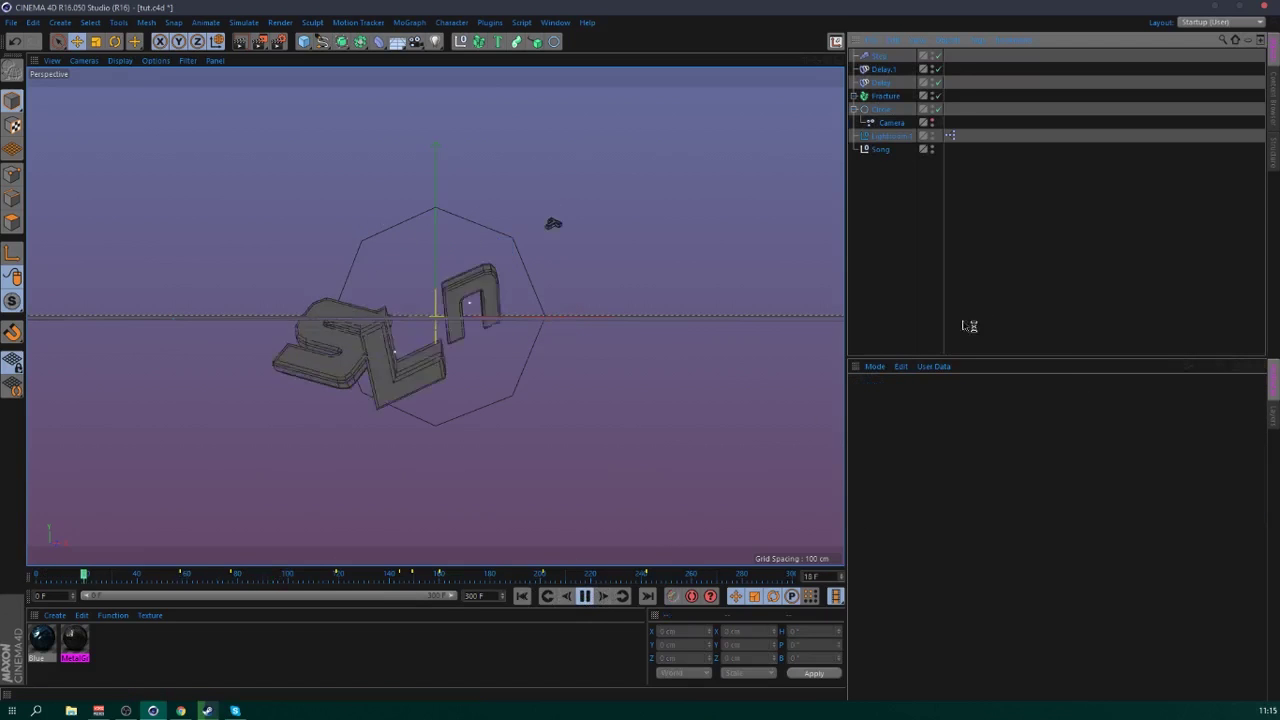
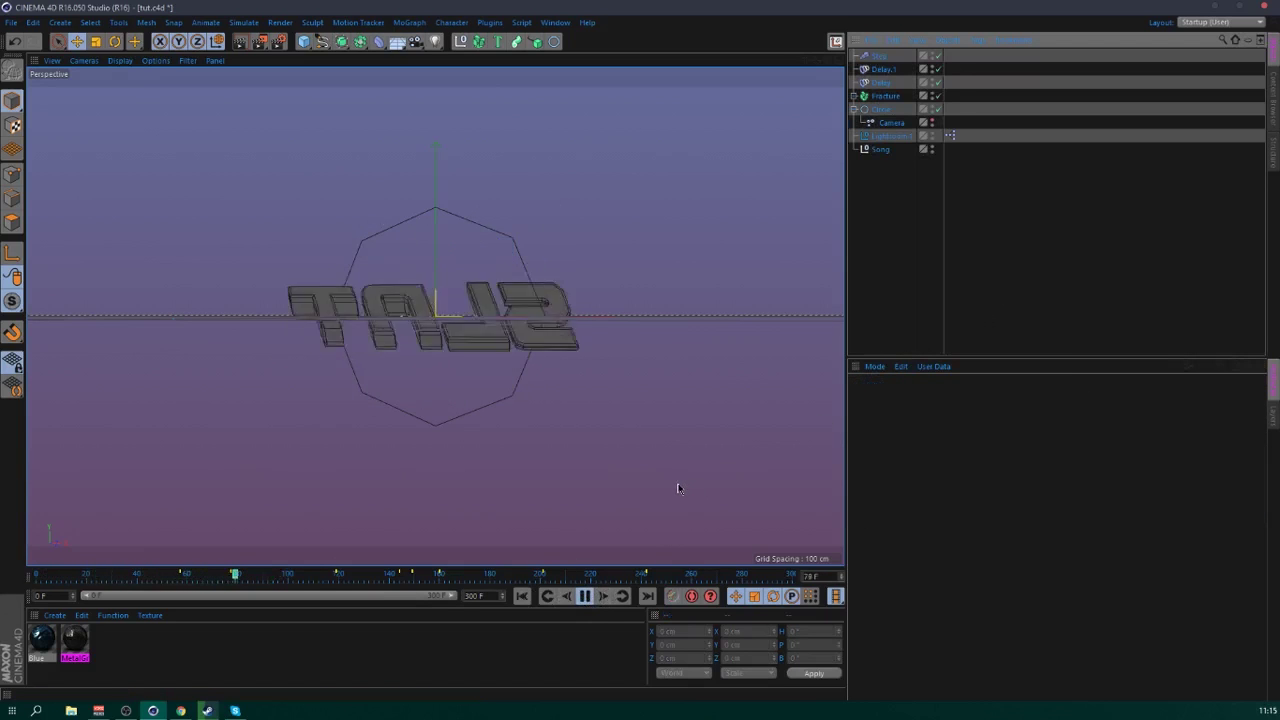
pyautogui.click(147, 575)
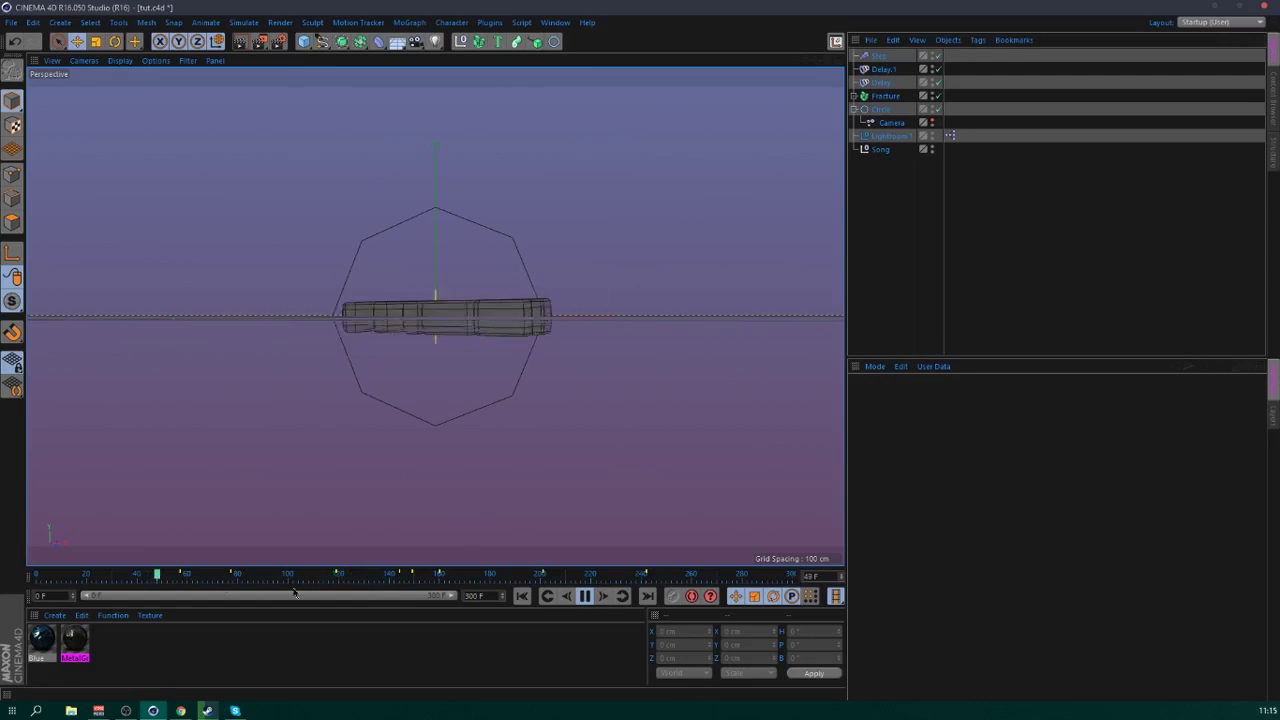
pyautogui.click(586, 596)
pyautogui.moveTo(177, 580); pyautogui.dragTo(272, 586)
# - Check the Step effector's rotation parameters and play the animation again, then review the frames around 133
pyautogui.click(879, 56)
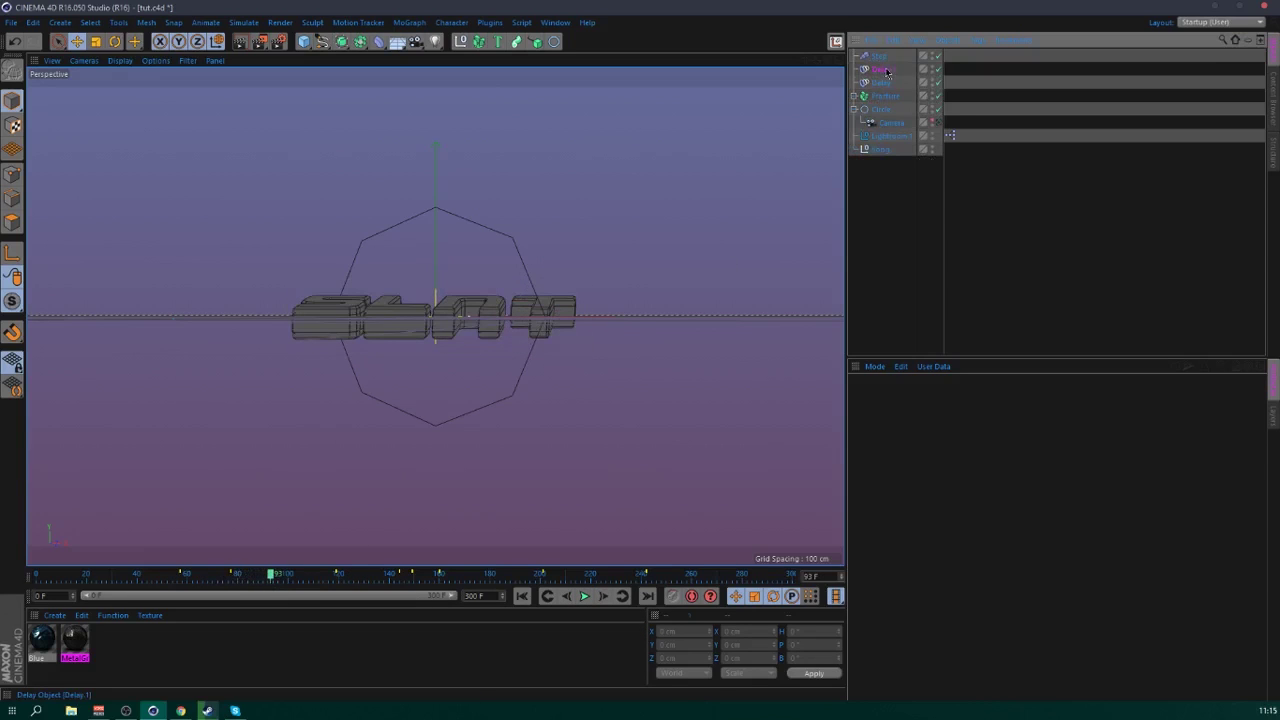
pyautogui.click(986, 397)
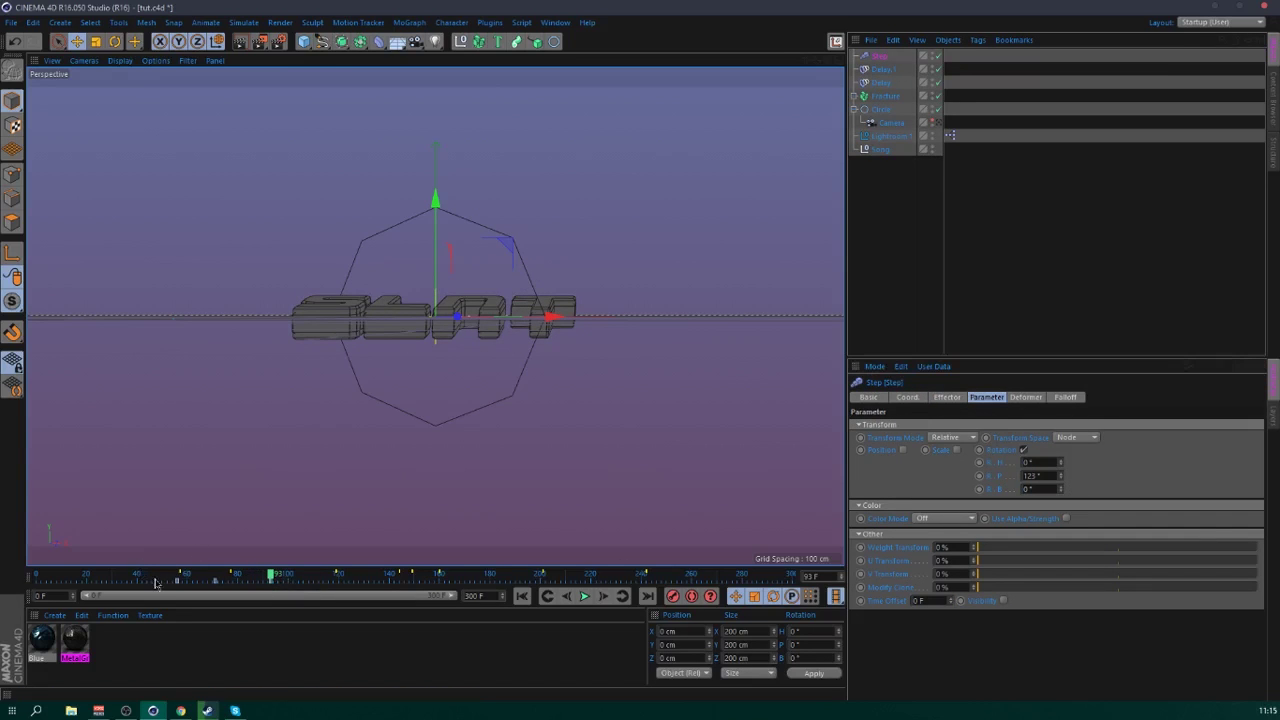
pyautogui.click(585, 596)
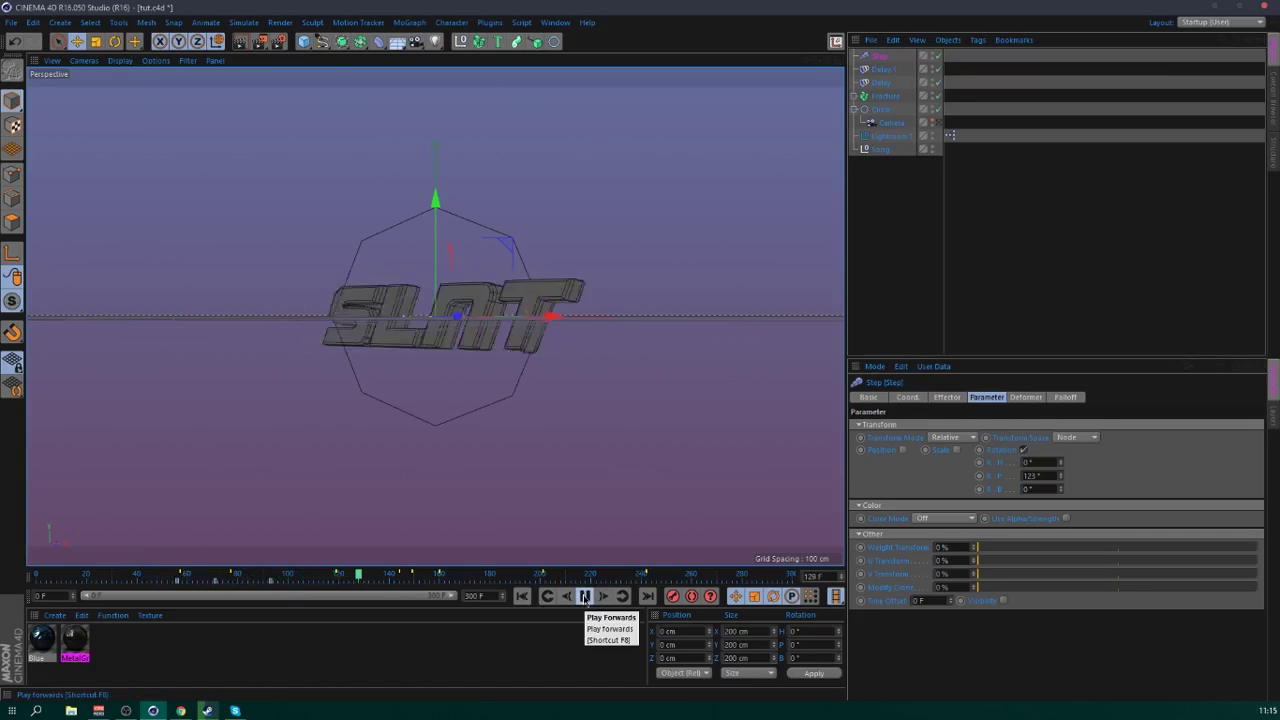
pyautogui.click(585, 596)
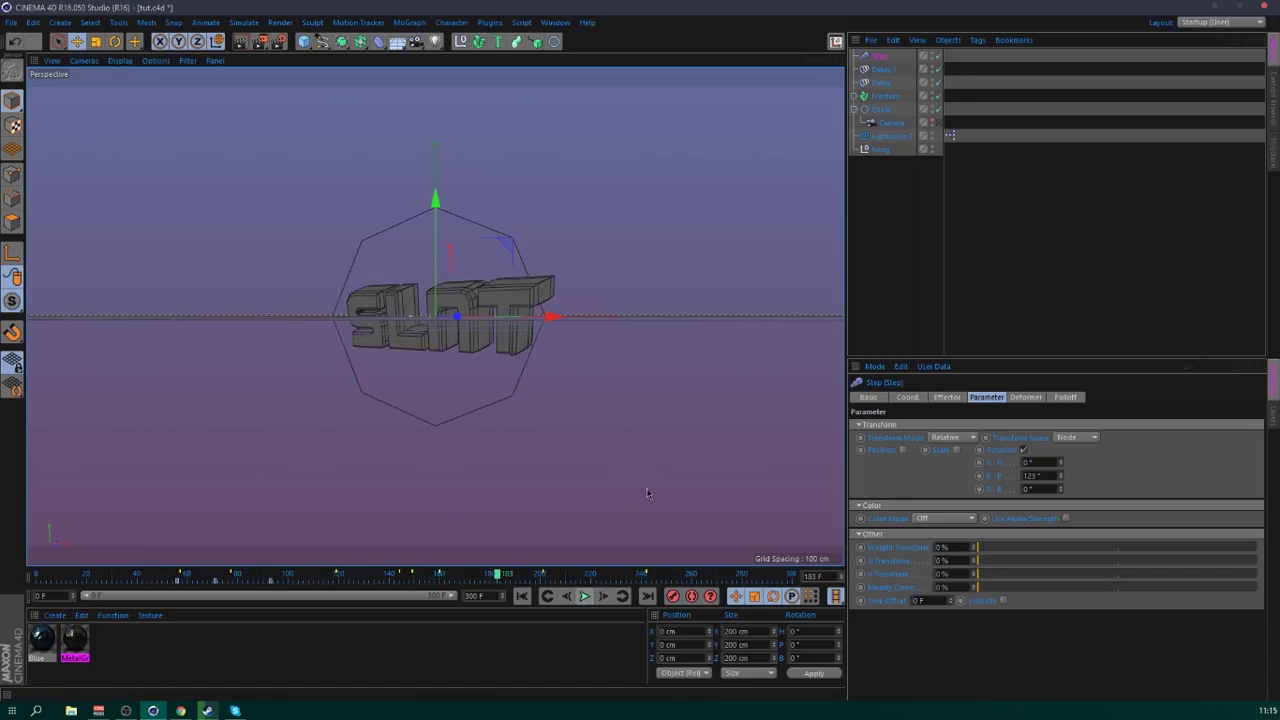
pyautogui.click(899, 238)
pyautogui.click(382, 575)
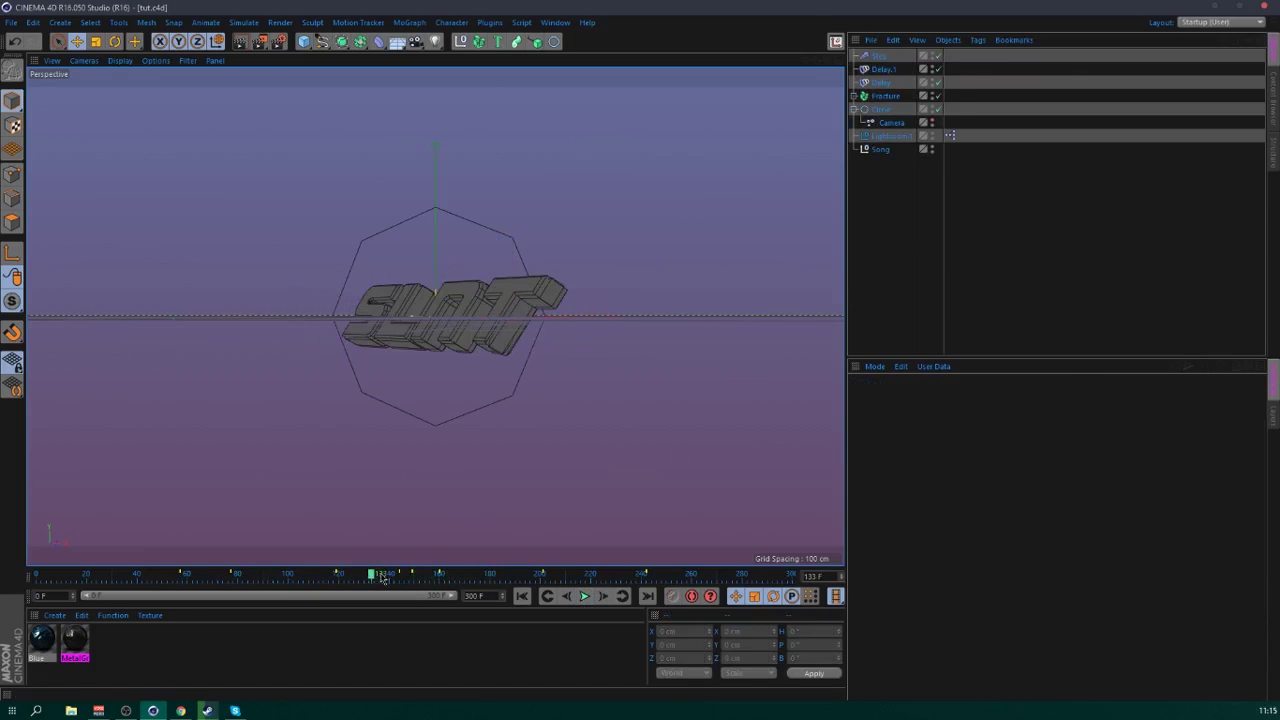
# - Add a second Step effector to the Fracture object at frame 155
pyautogui.moveTo(372, 573); pyautogui.dragTo(427, 577)
pyautogui.click(885, 96)
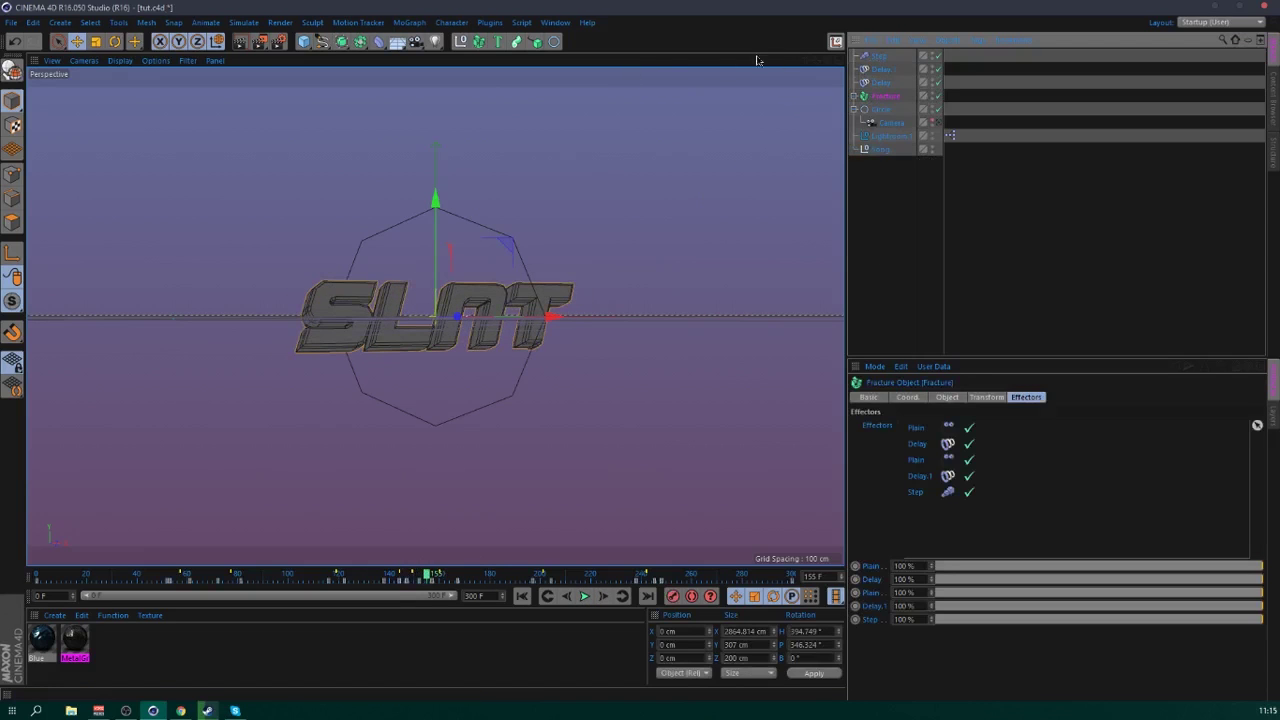
pyautogui.click(405, 22)
pyautogui.moveTo(440, 42)
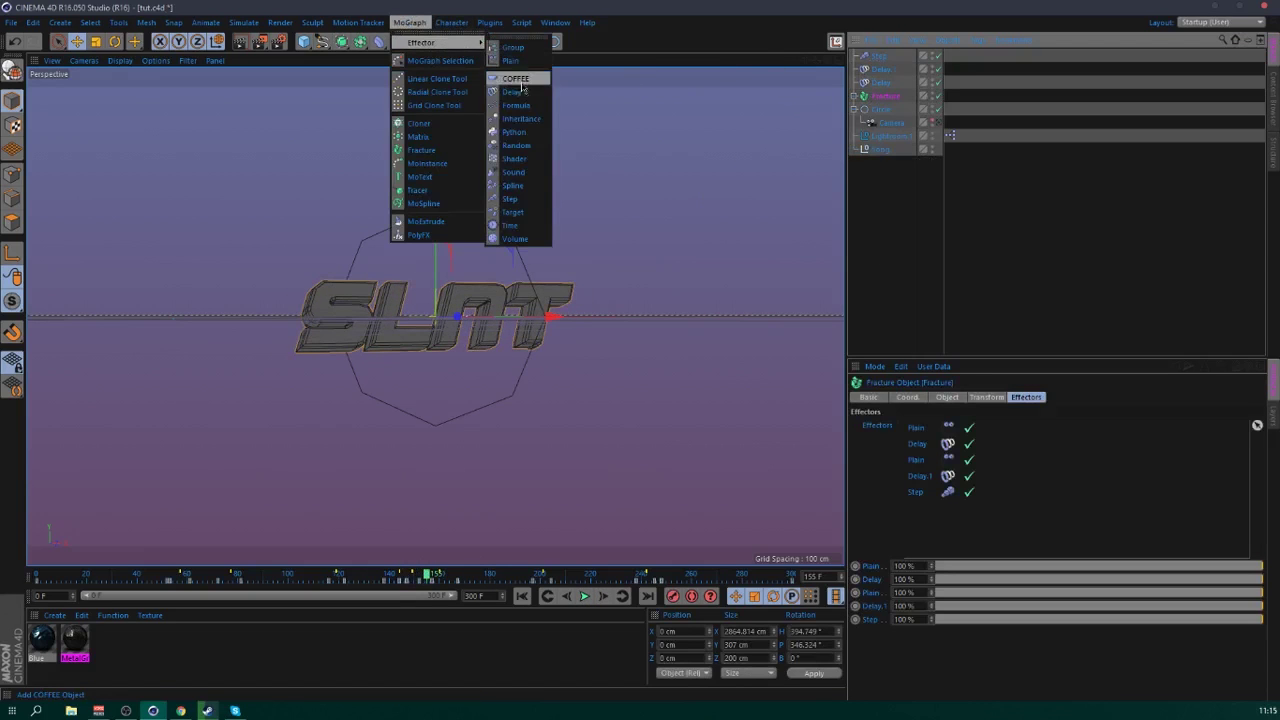
pyautogui.click(511, 198)
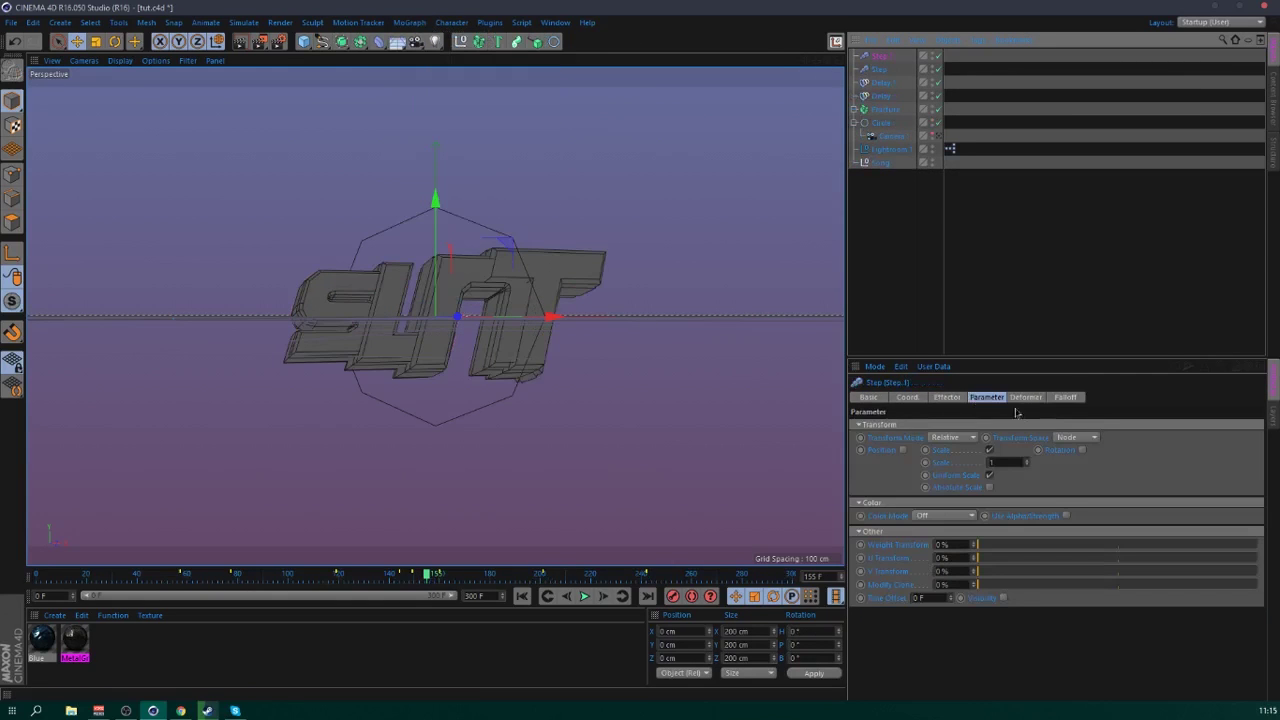
# - Switch the new Step effector from scale to position with X at 123 cm, and set its minimum to -100%
pyautogui.click(989, 450)
pyautogui.click(903, 450)
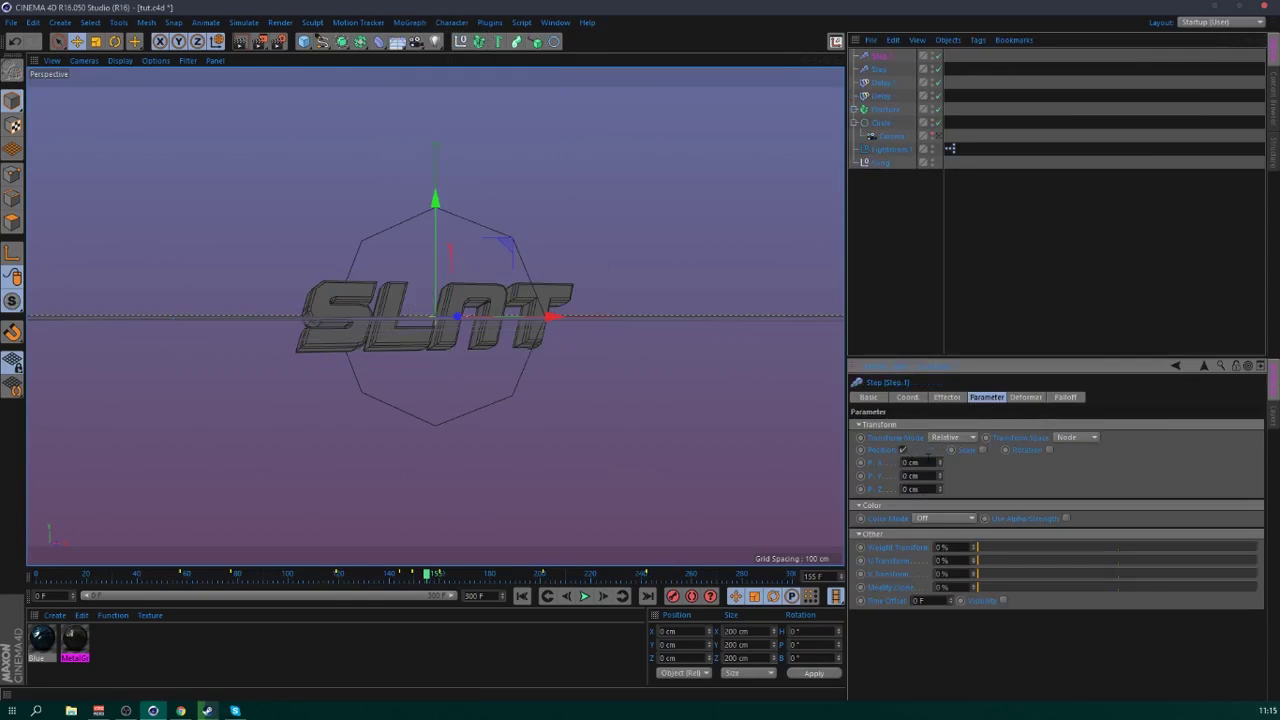
pyautogui.press('Return')
pyautogui.click(945, 397)
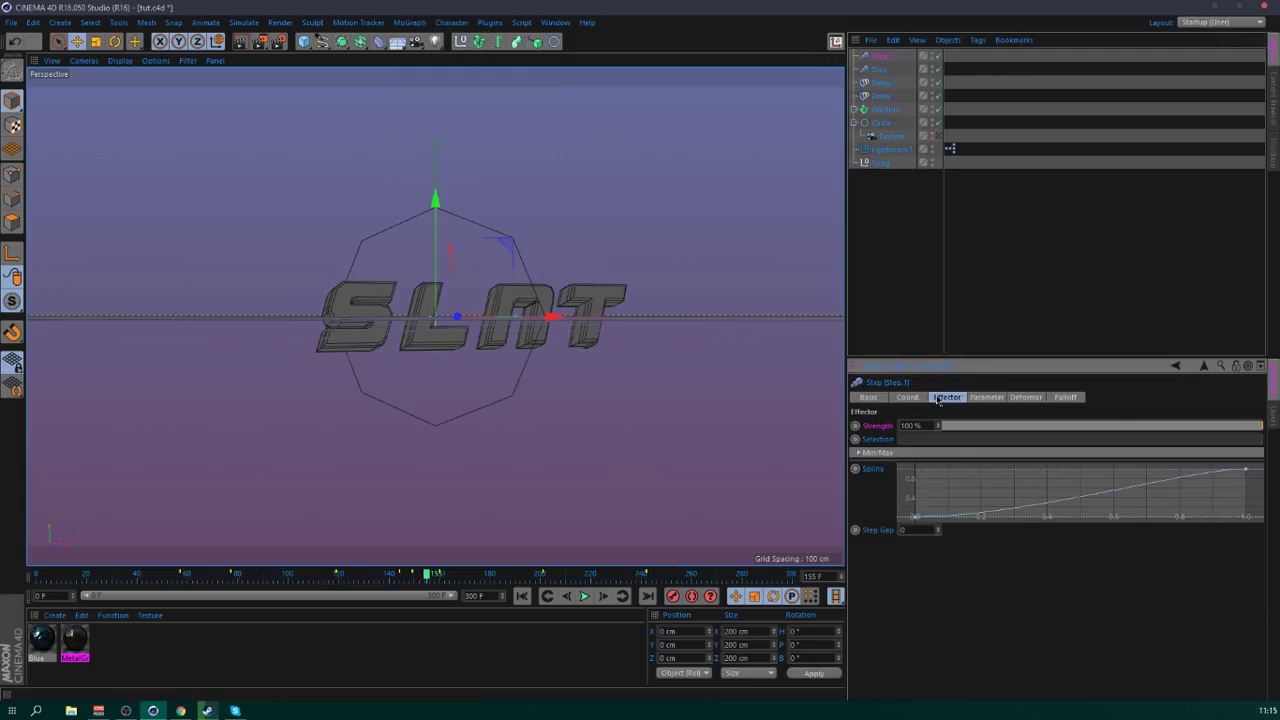
pyautogui.click(857, 453)
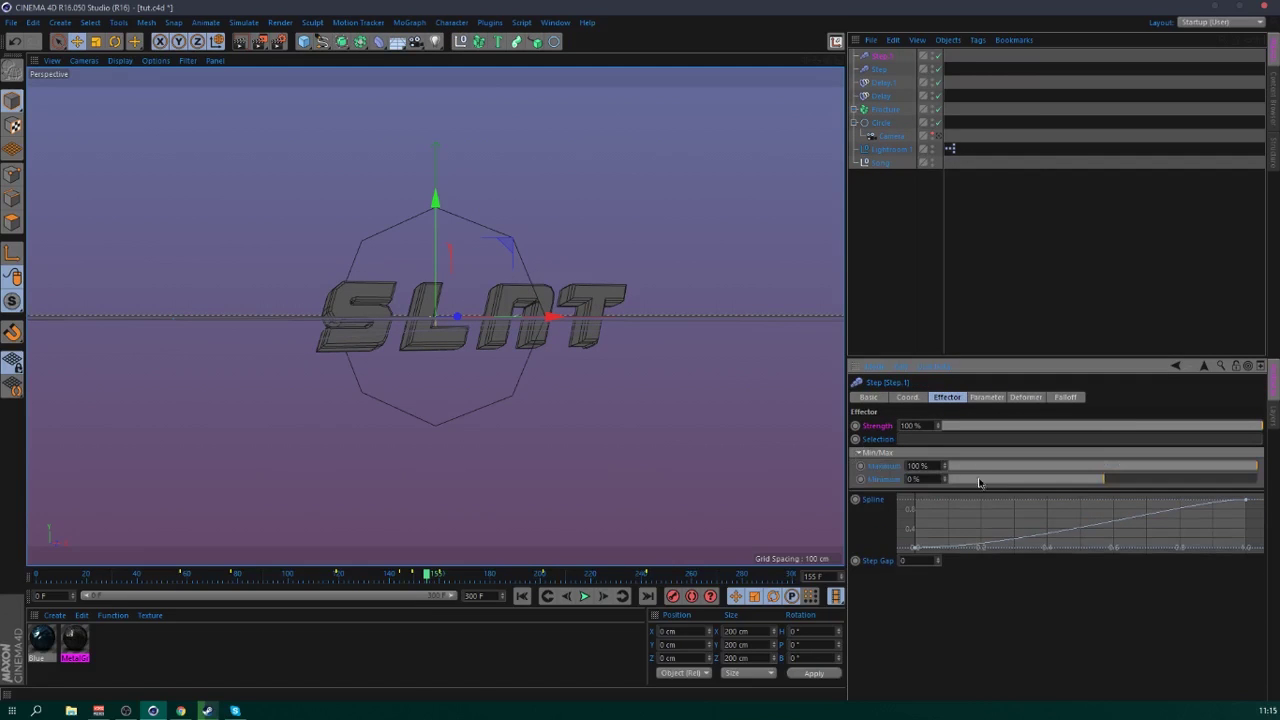
pyautogui.click(988, 263)
pyautogui.click(882, 70)
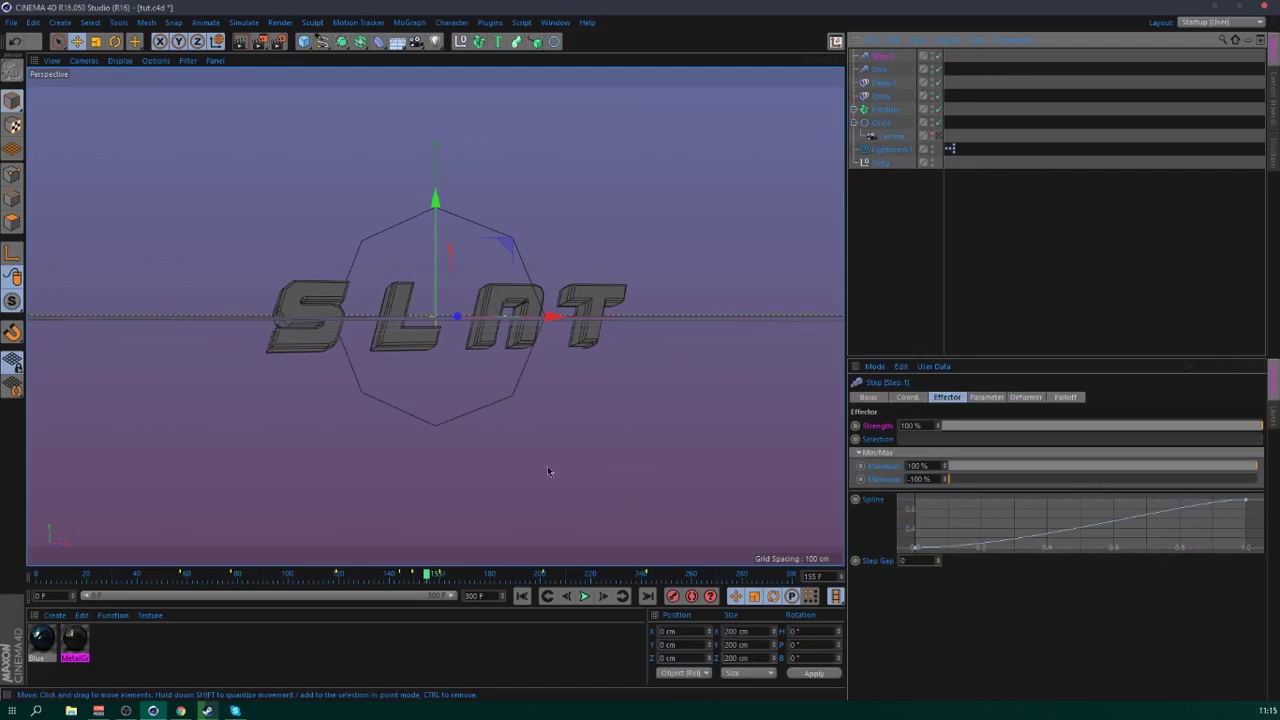
# - Keyframe the second Step effector's strength on frame 146, at 84% on frame 154 and at 0% on frame 174
pyautogui.moveTo(425, 576)
pyautogui.mouseDown()
pyautogui.moveTo(405, 578)
pyautogui.moveTo(425, 578)
pyautogui.mouseUp()
pyautogui.moveTo(1070, 426); pyautogui.dragTo(1212, 426)
pyautogui.click(856, 426)
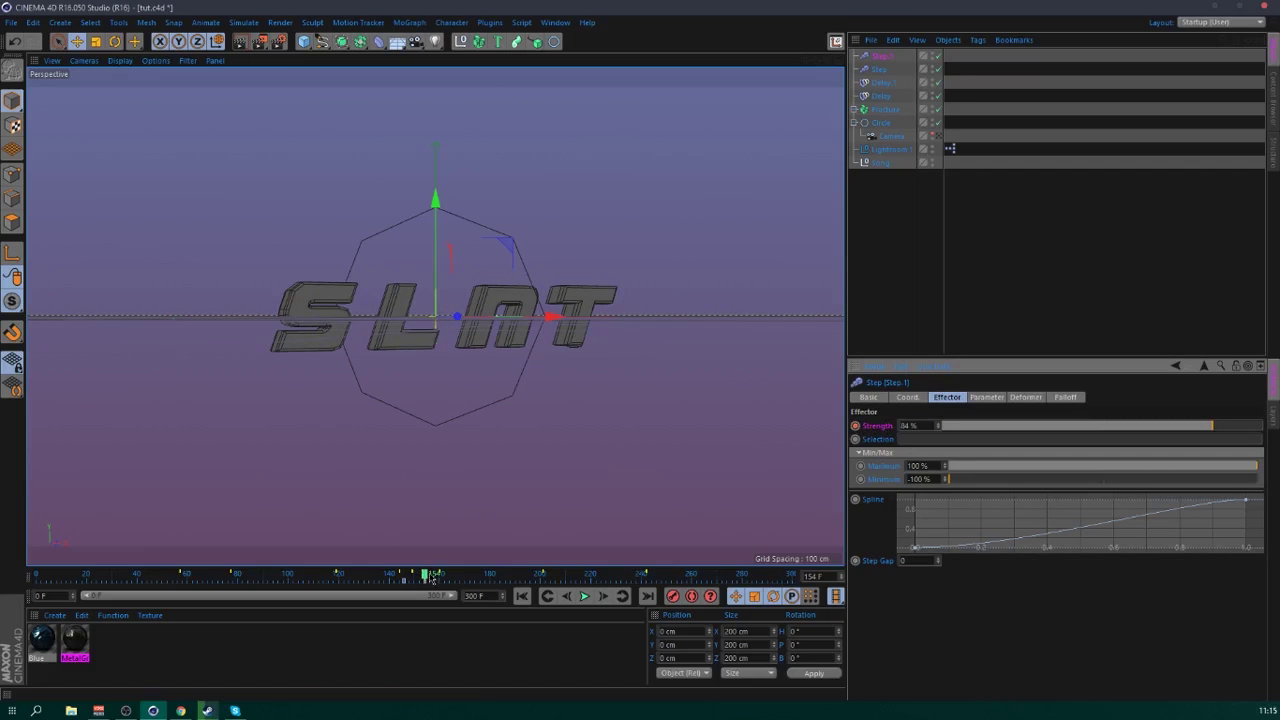
pyautogui.moveTo(428, 577); pyautogui.dragTo(475, 578)
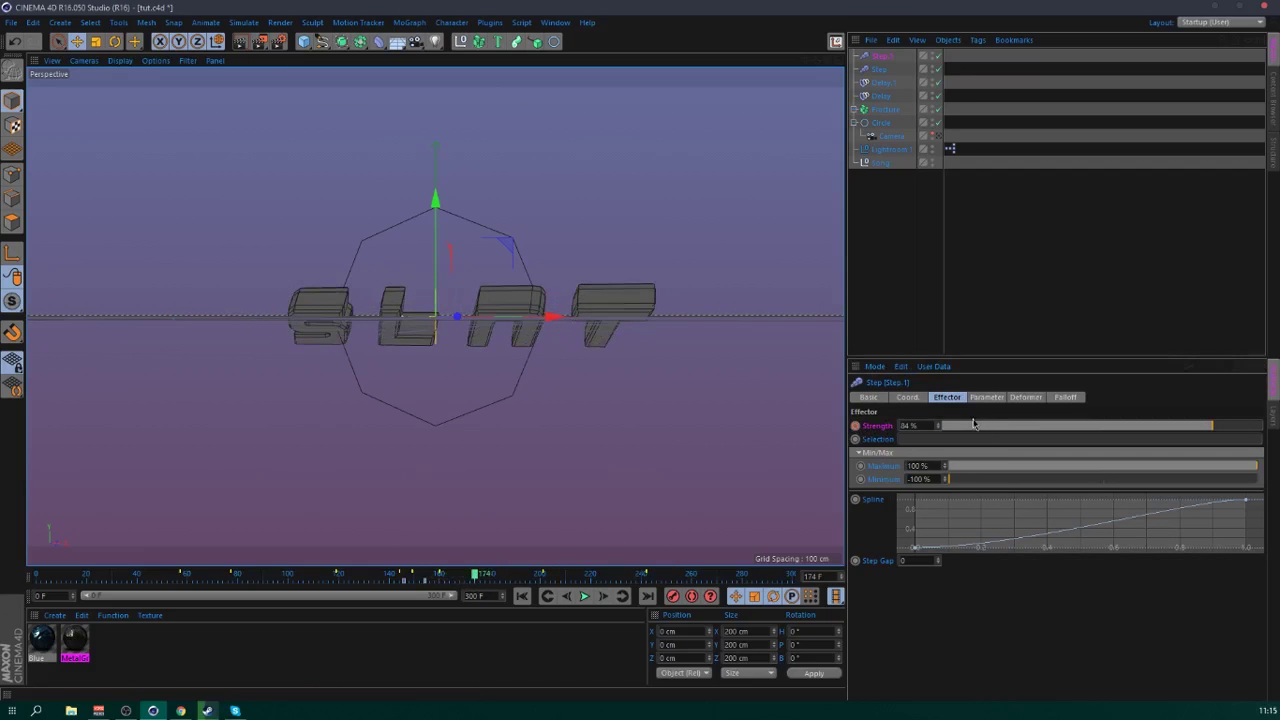
pyautogui.moveTo(974, 425); pyautogui.dragTo(900, 427)
pyautogui.click(855, 426)
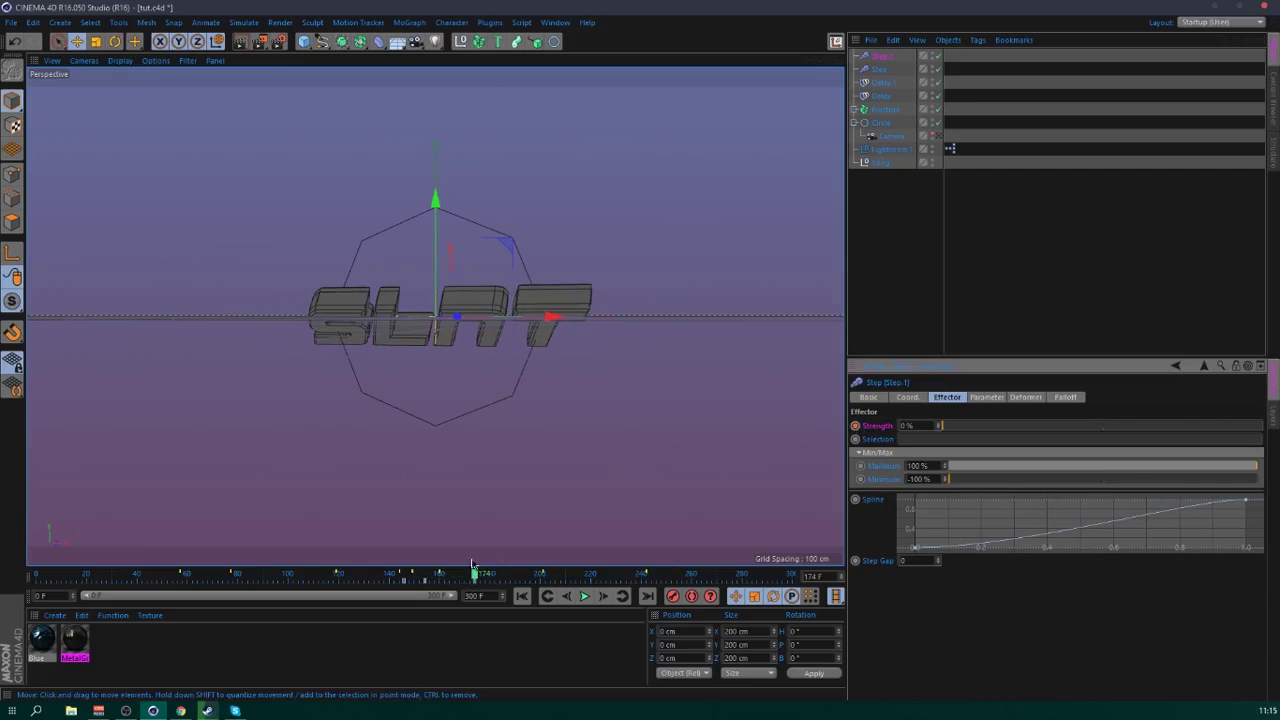
# - Play the animation from about frame 135 to review the letters spreading apart and closing again
pyautogui.click(377, 578)
pyautogui.click(588, 598)
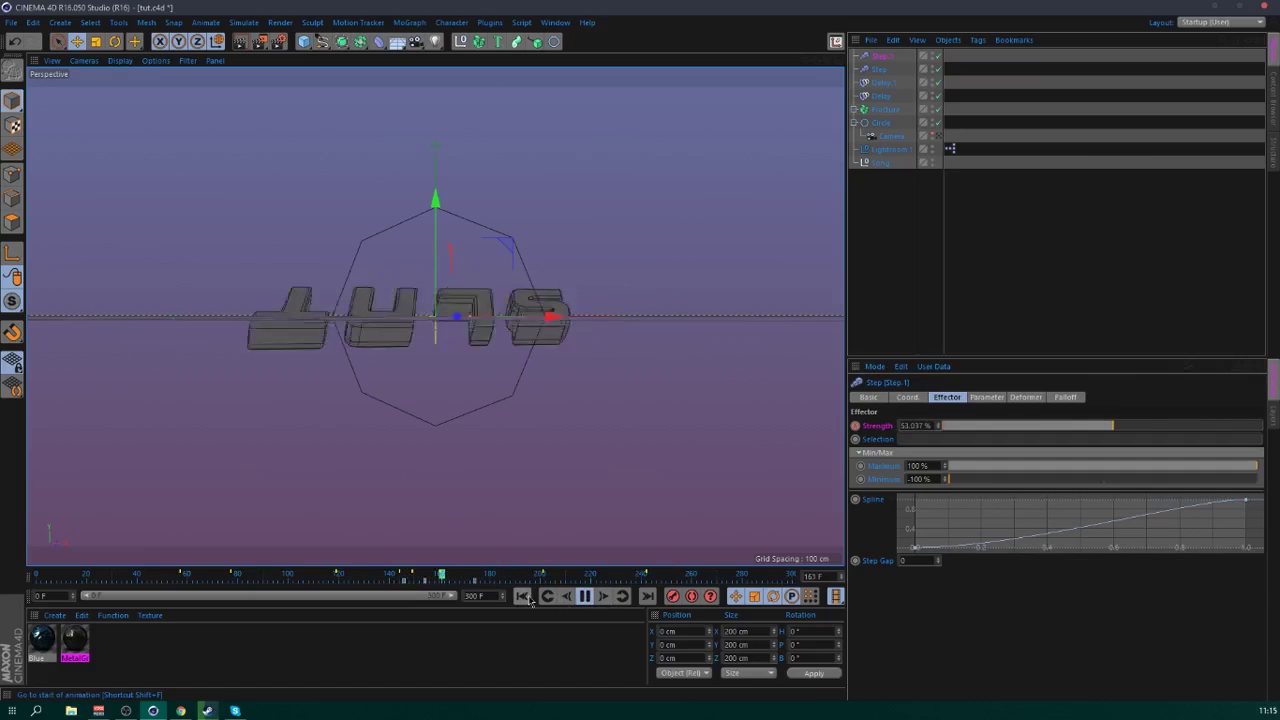
pyautogui.click(584, 596)
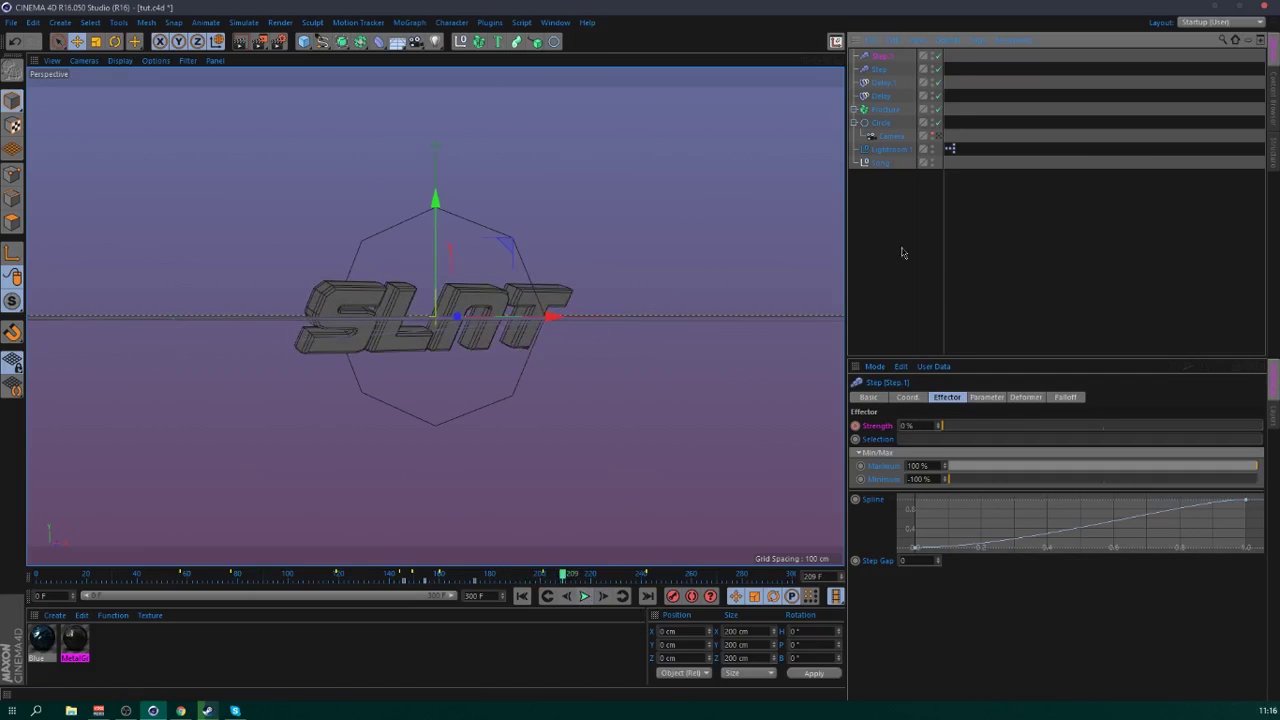
# - Add a Random effector to the Fracture object and switch it from position to rotation
pyautogui.click(903, 251)
pyautogui.click(885, 108)
pyautogui.click(409, 22)
pyautogui.moveTo(430, 40)
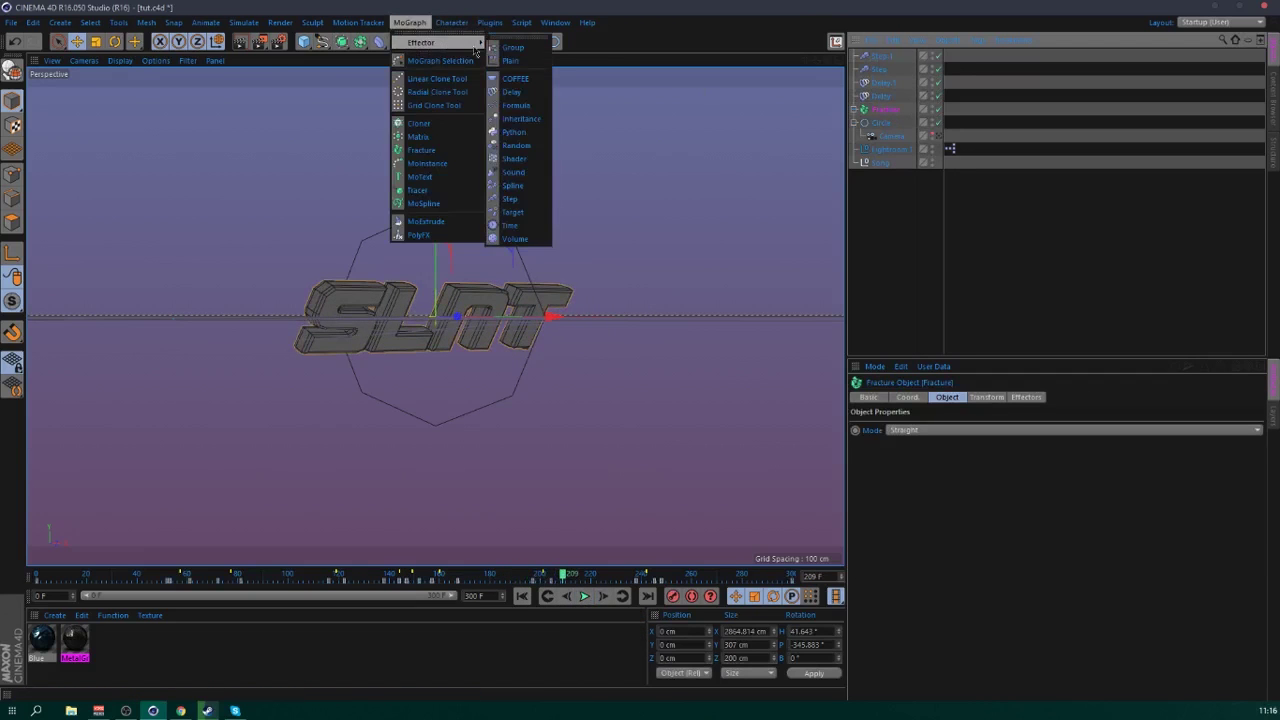
pyautogui.click(520, 143)
pyautogui.click(982, 397)
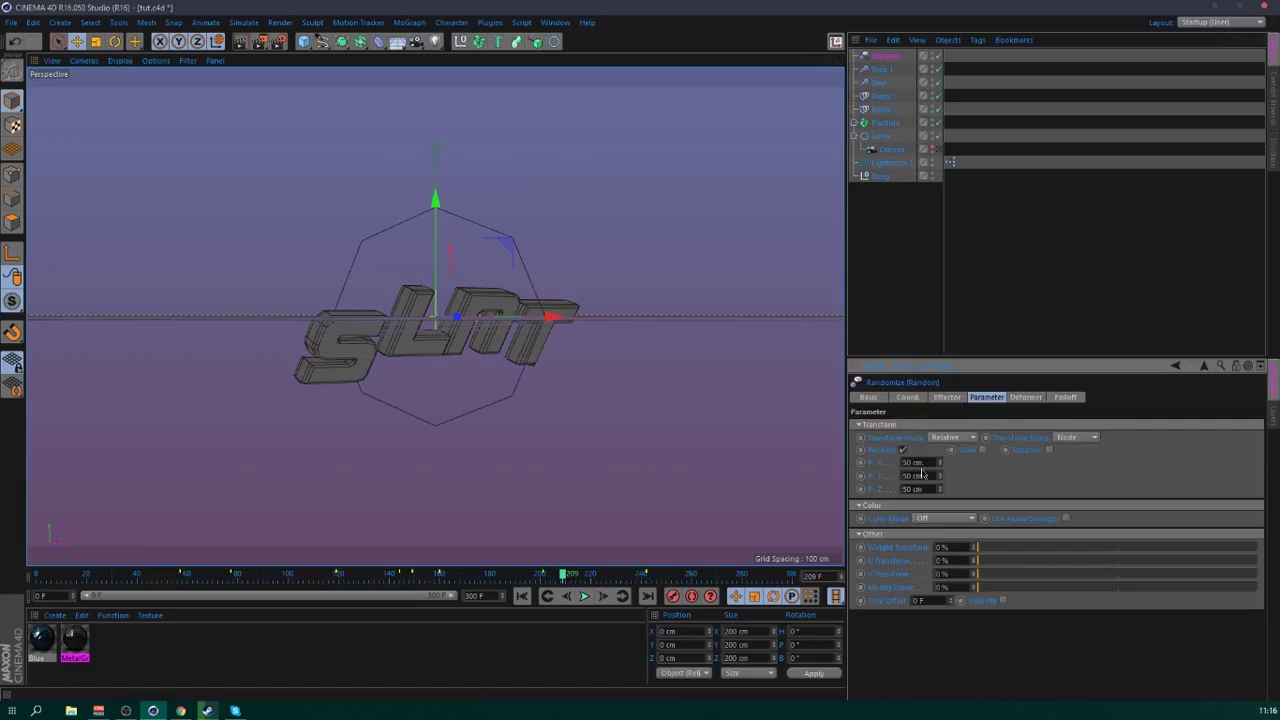
pyautogui.click(902, 450)
pyautogui.click(1023, 450)
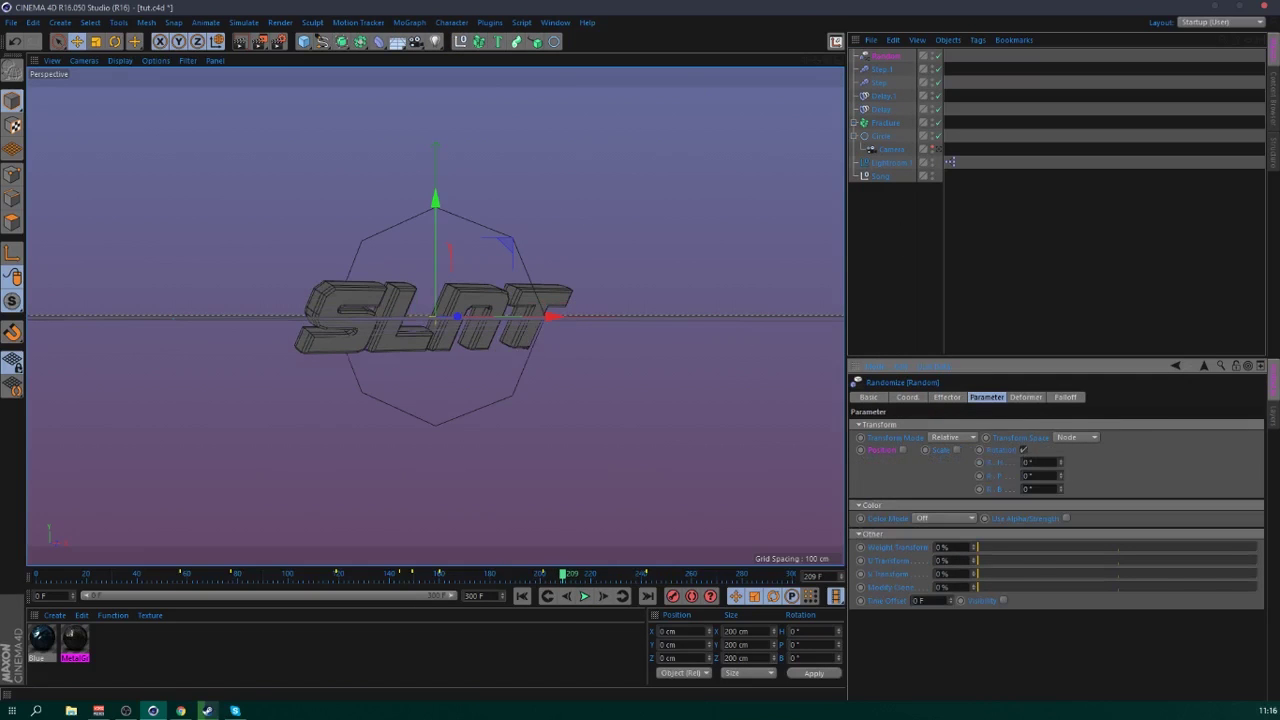
pyautogui.write('23')
pyautogui.press('Return')
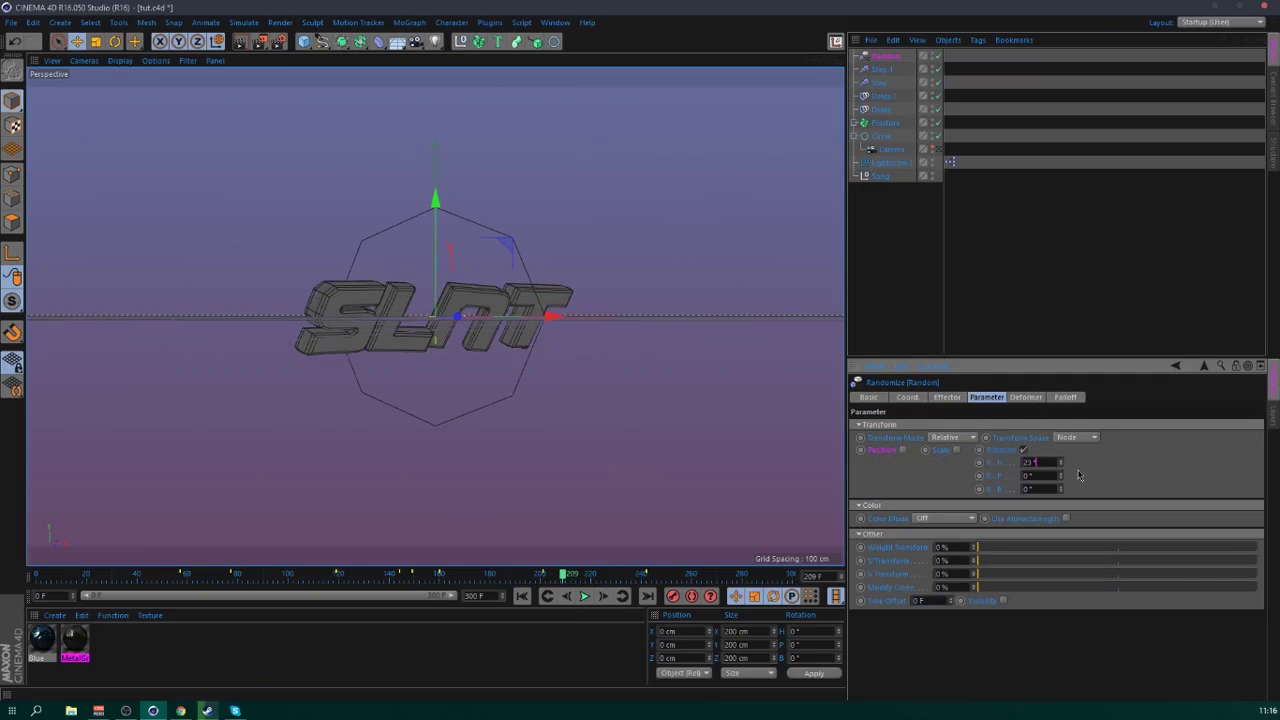
pyautogui.hotkey('ctrl', 'z')
# - Keyframe the Random effector's rotation at 0° on frame 146 and at H 46°, P -24°, B 23° on frame 154
pyautogui.click(879, 70)
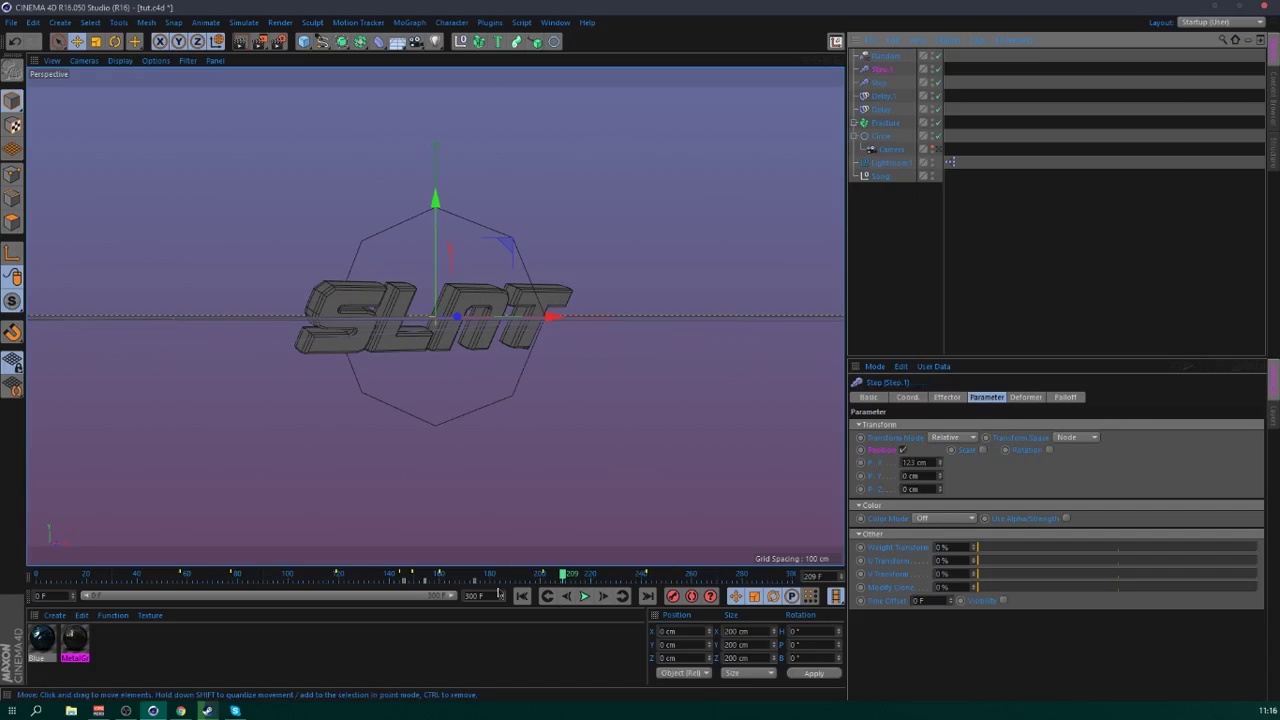
pyautogui.click(885, 58)
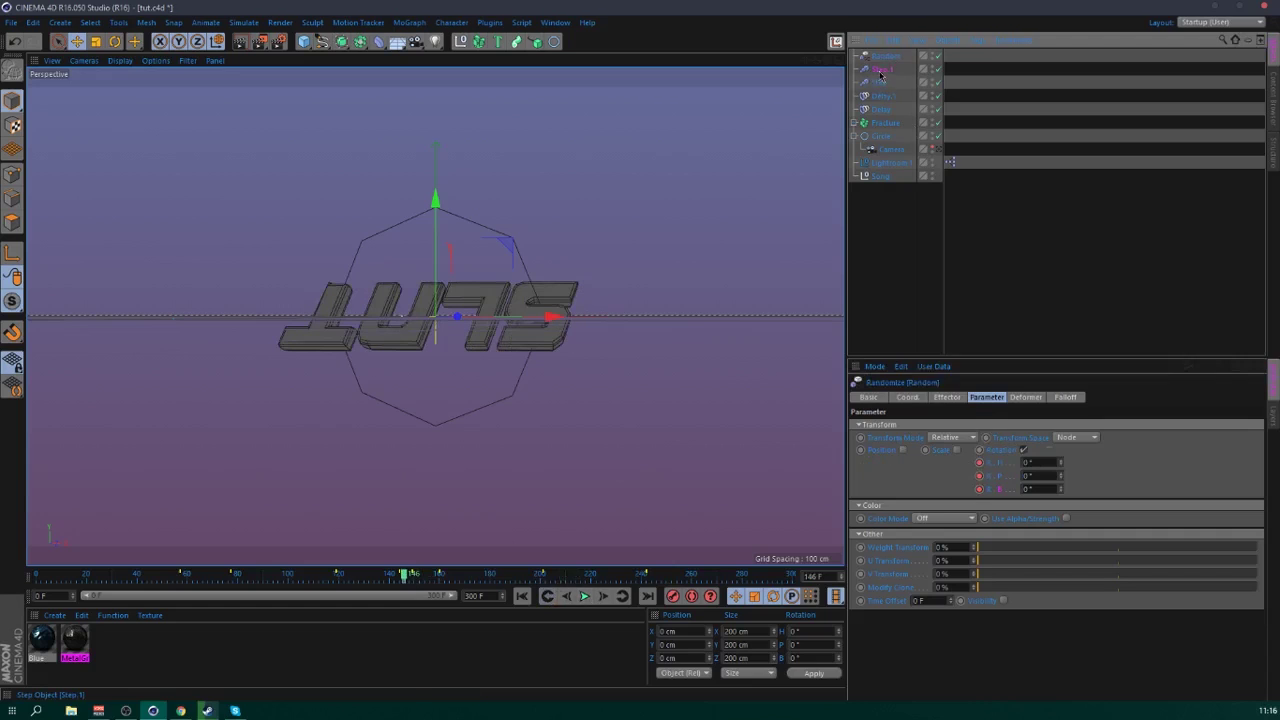
pyautogui.click(881, 70)
pyautogui.hotkey('ctrl', 'g')
pyautogui.click(885, 56)
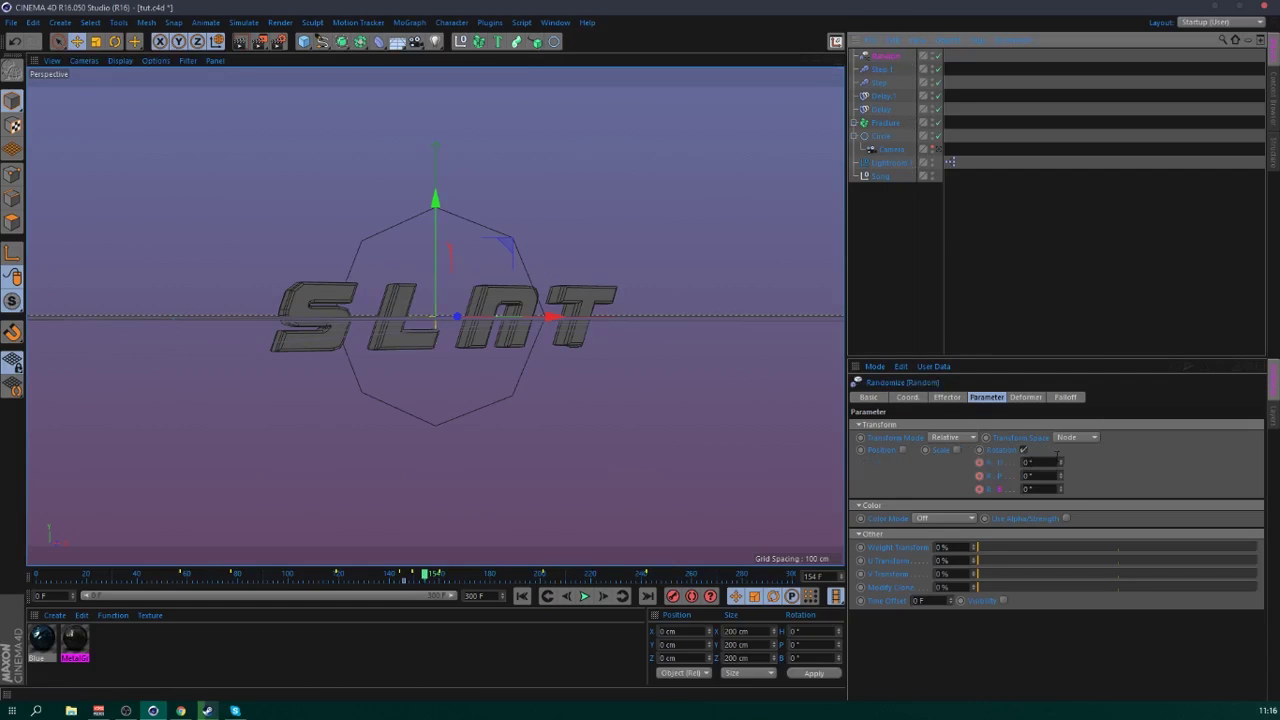
pyautogui.moveTo(1060, 462); pyautogui.dragTo(1065, 497)
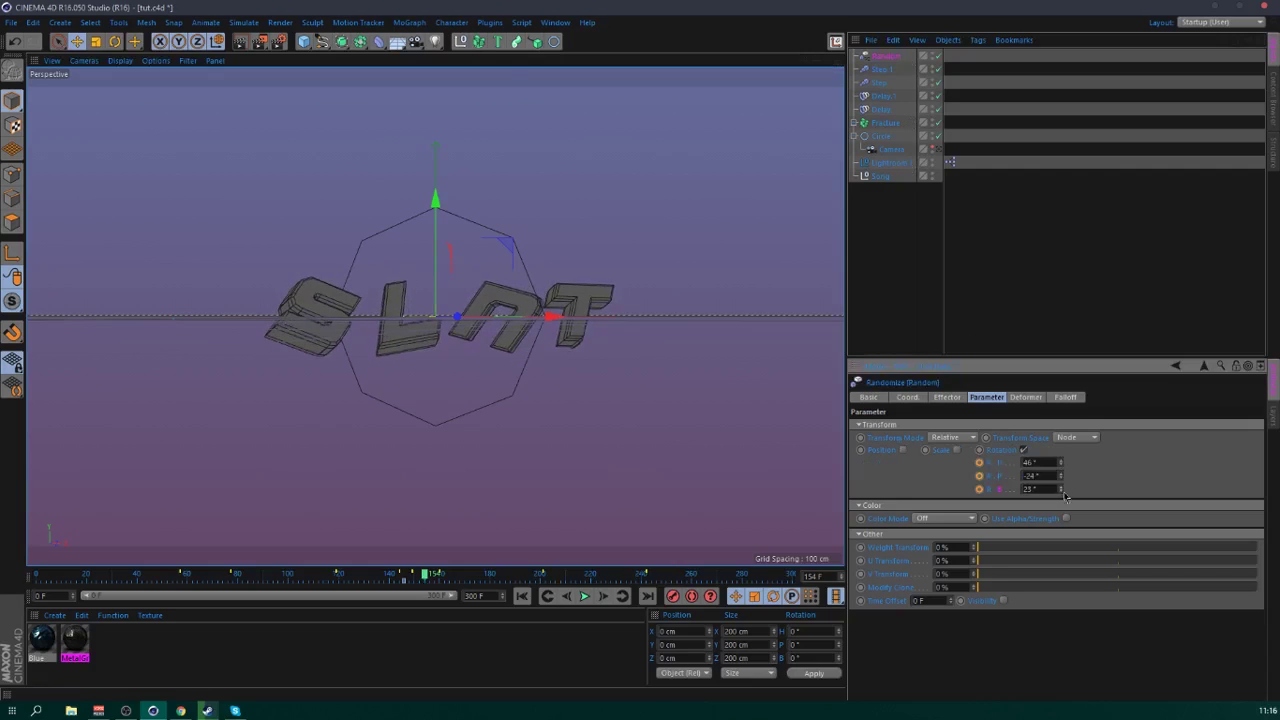
pyautogui.keyDown('ctrl'); pyautogui.click(981, 475); pyautogui.keyUp('ctrl')
# - Keyframe all three of the Random effector's rotation angles at 0° on frame 174
pyautogui.click(880, 69)
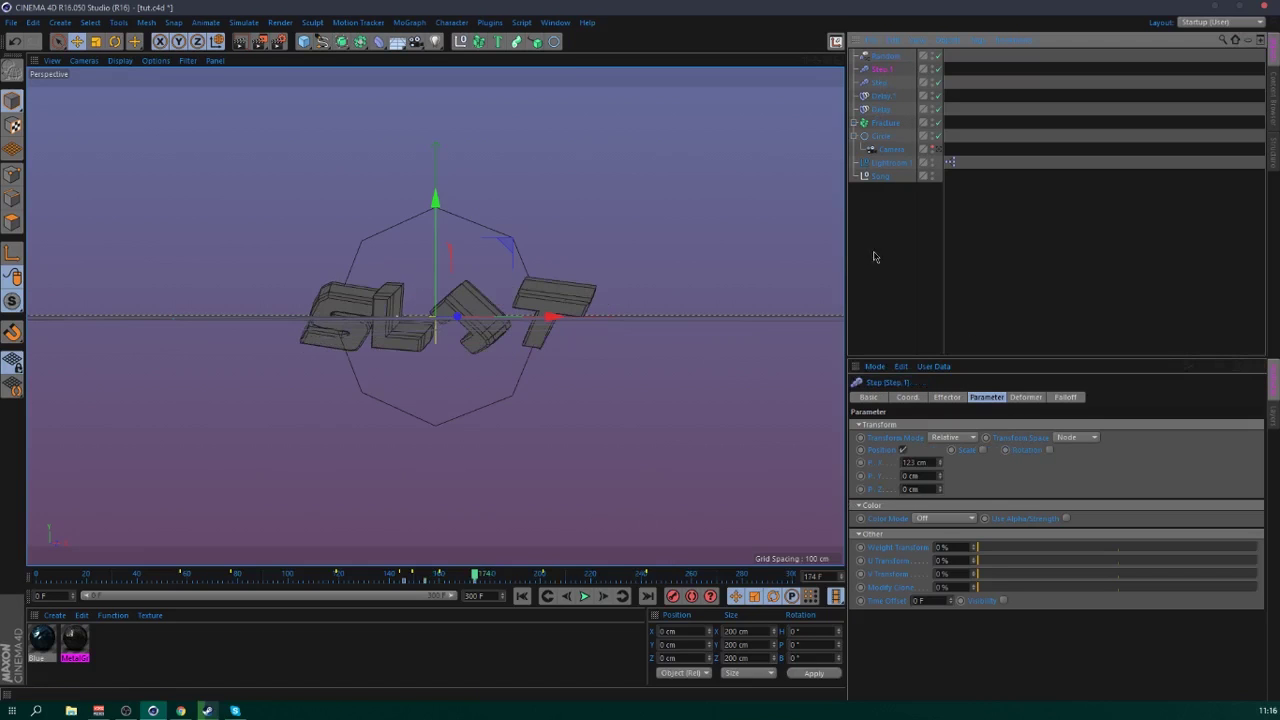
pyautogui.click(889, 59)
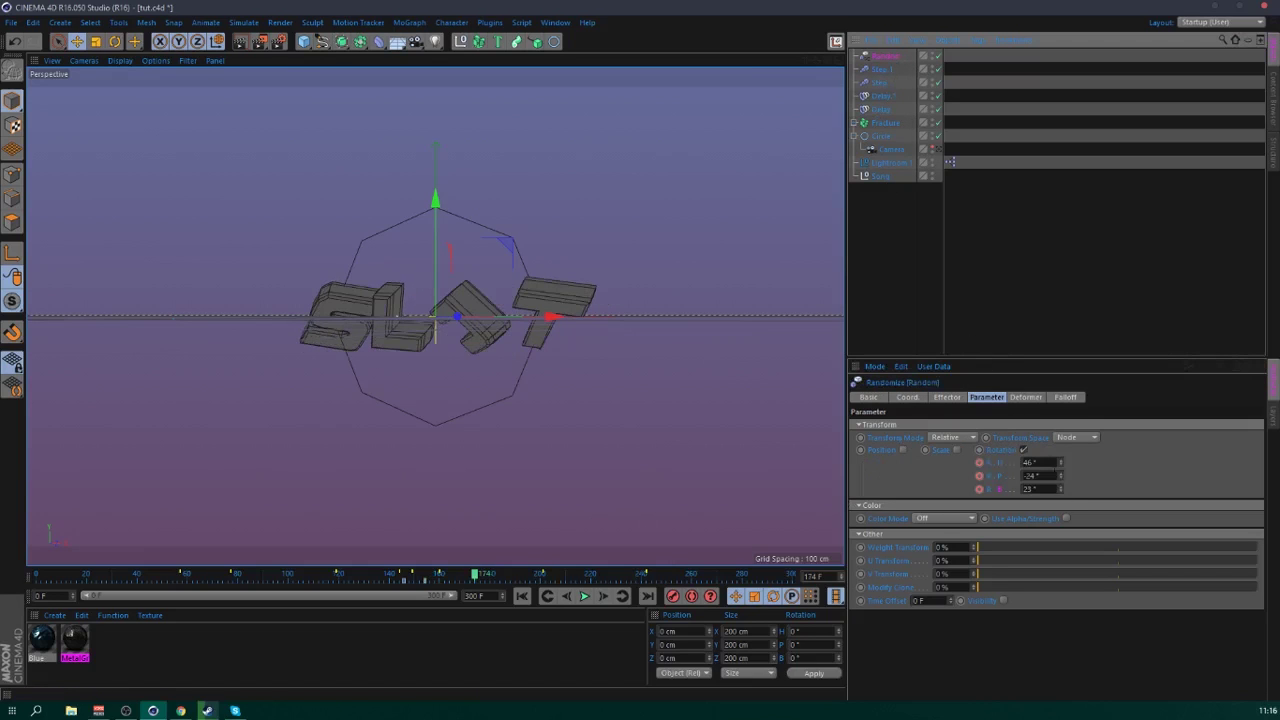
pyautogui.press('Return')
pyautogui.write('0')
pyautogui.doubleClick(1037, 488)
pyautogui.write('0')
pyautogui.press('Return')
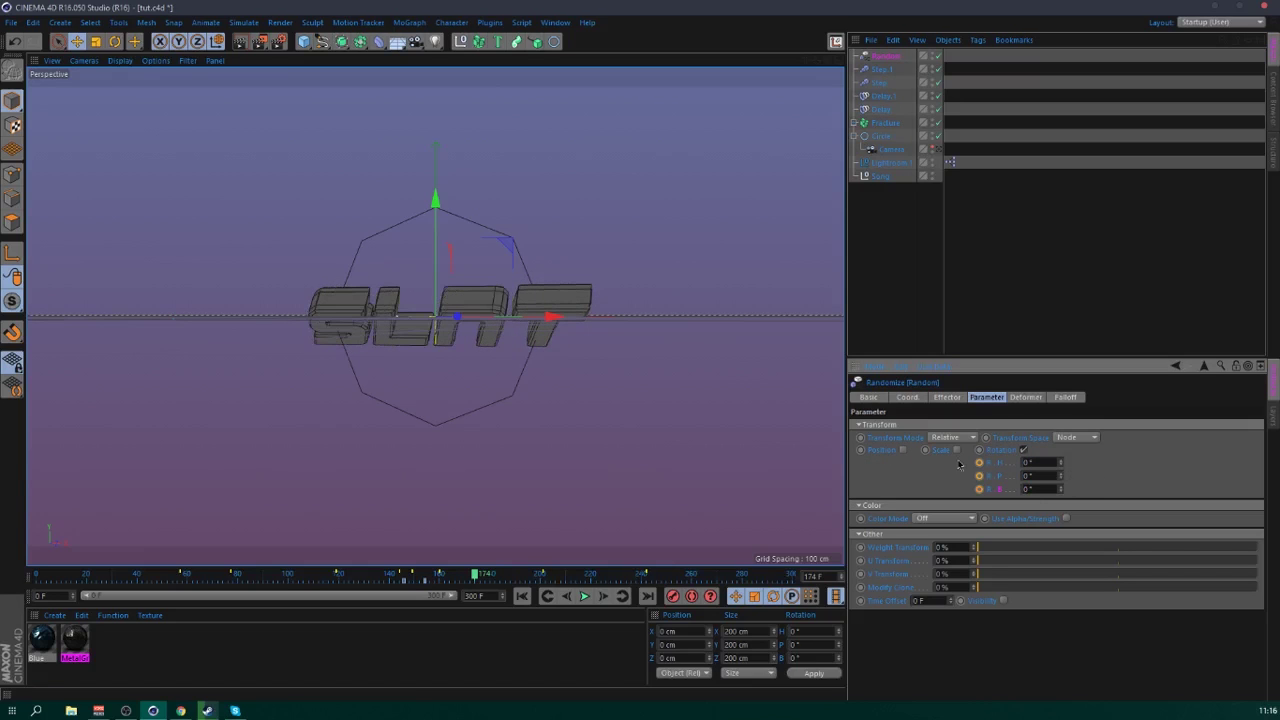
# - Play the animation to review the random letter rotation between frames 146 and 174
pyautogui.click(585, 596)
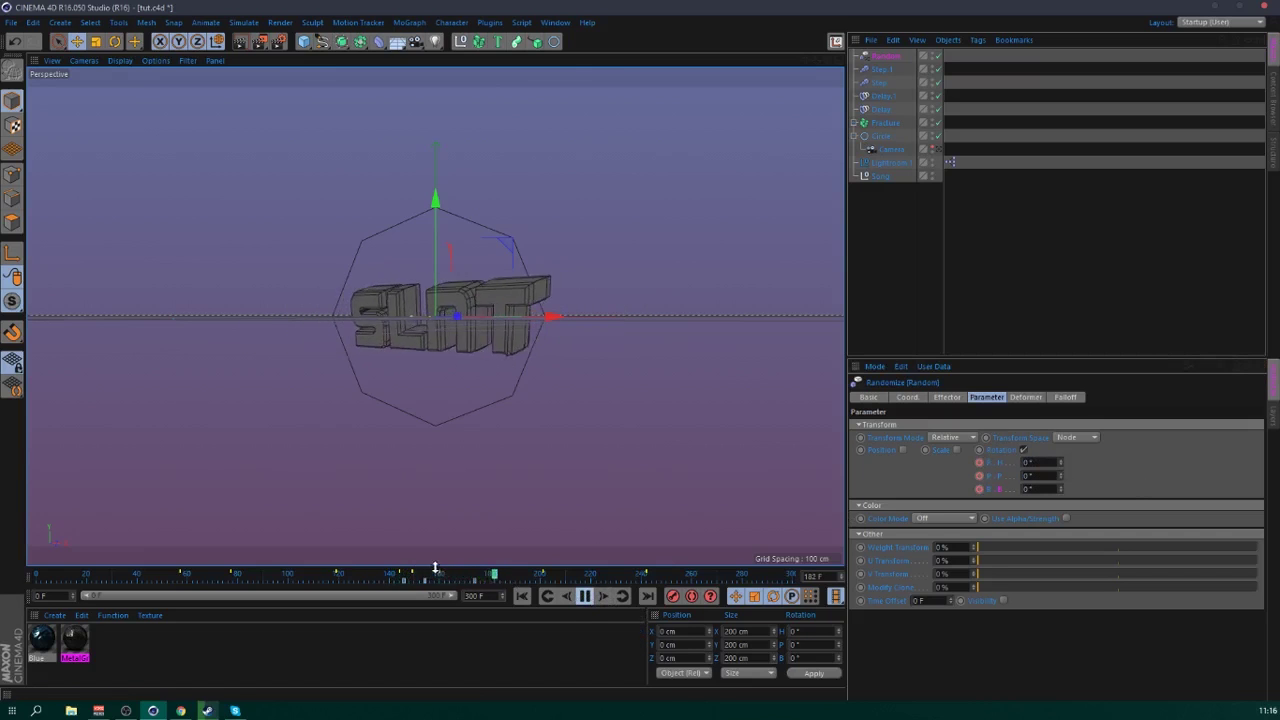
pyautogui.click(586, 596)
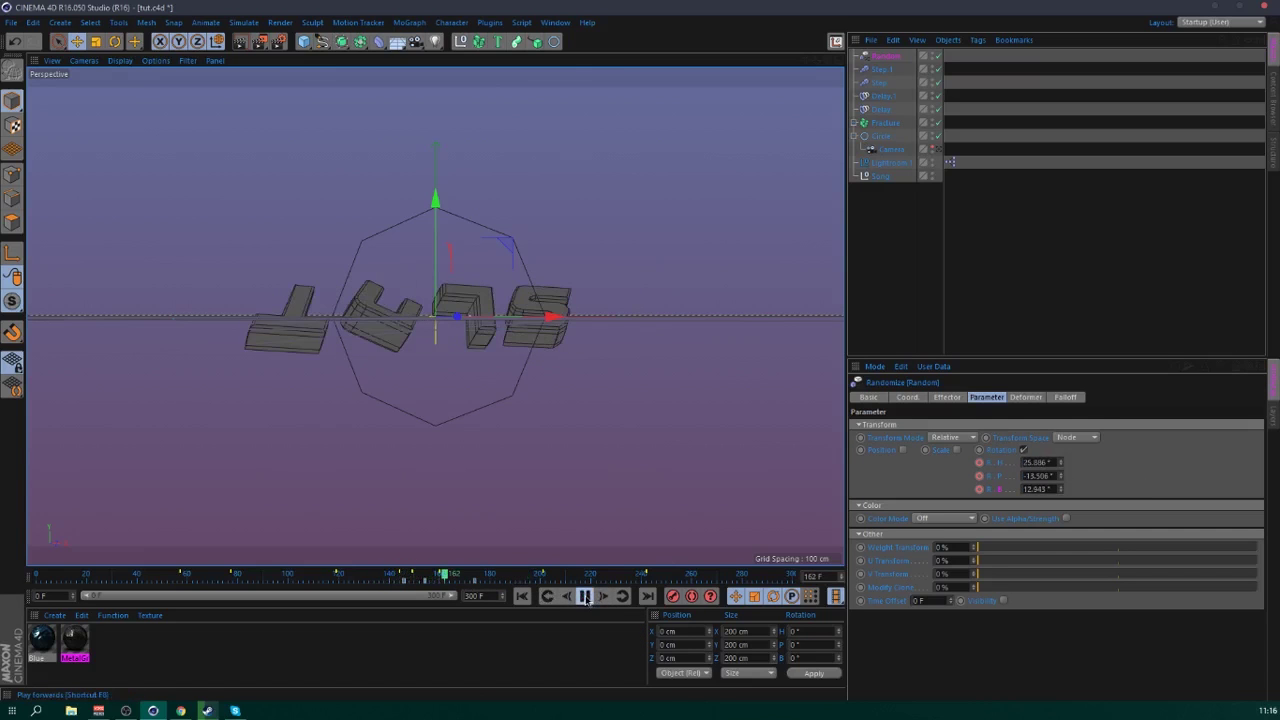
pyautogui.click(584, 596)
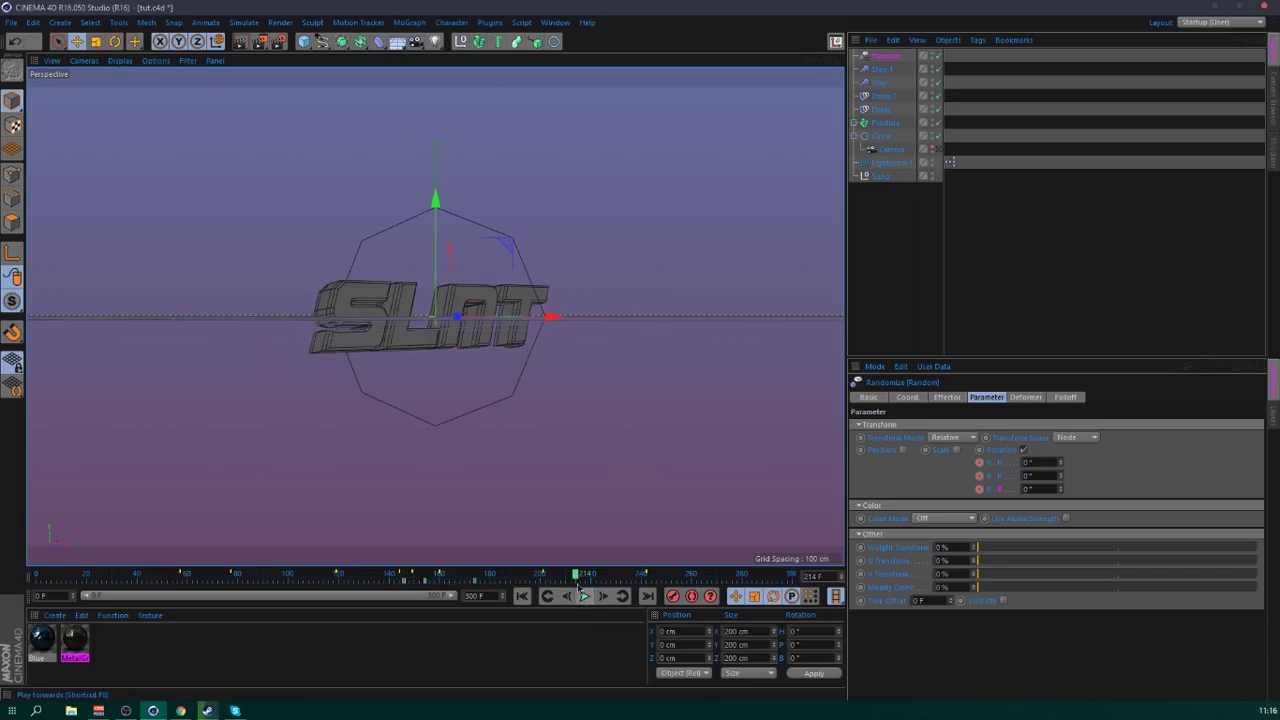
# - Add a new Plain effector to the Fracture object at frame 190 and place it inside the Fracture hierarchy
pyautogui.click(883, 122)
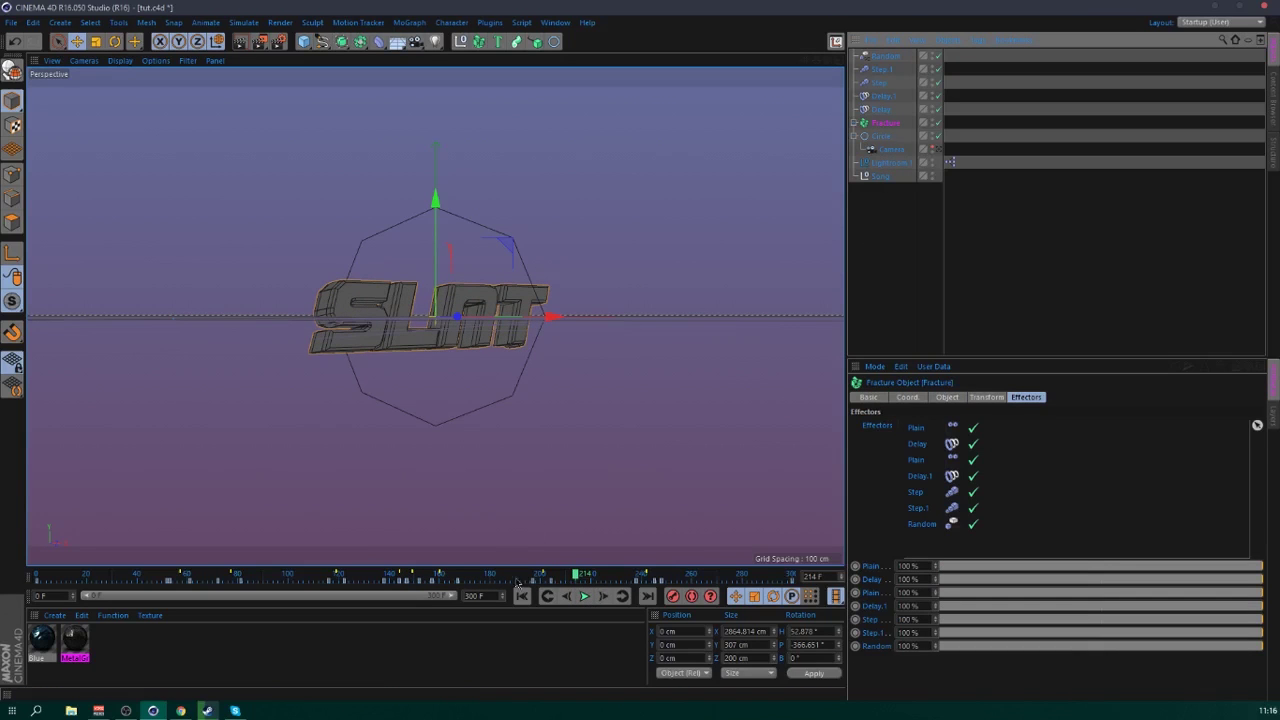
pyautogui.moveTo(518, 577)
pyautogui.mouseDown()
pyautogui.moveTo(503, 576)
pyautogui.moveTo(681, 581)
pyautogui.moveTo(515, 577)
pyautogui.mouseUp()
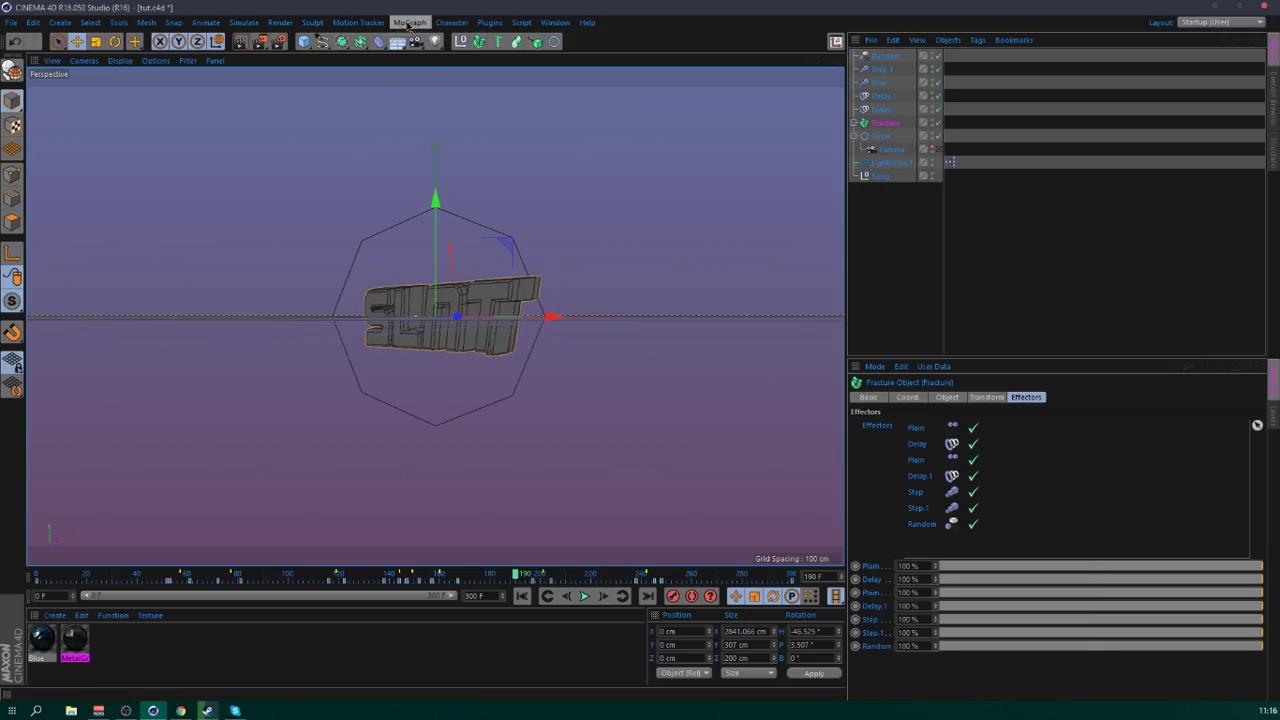
pyautogui.click(408, 22)
pyautogui.click(509, 62)
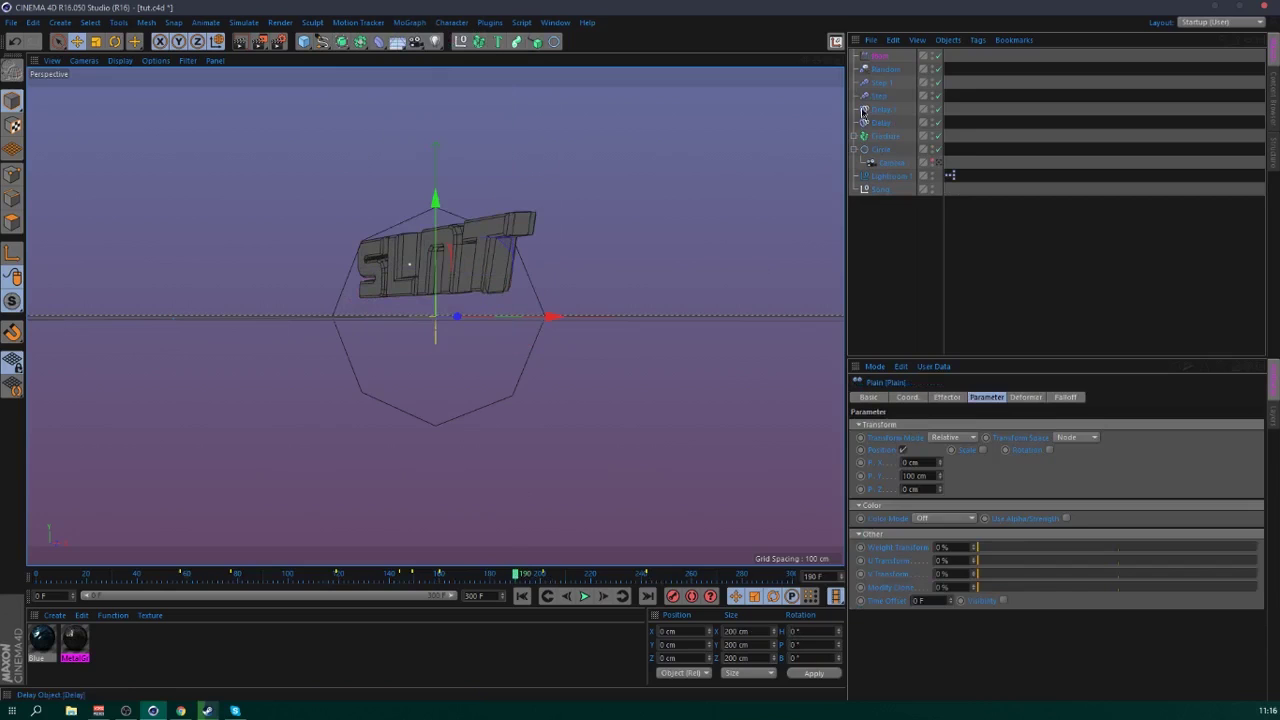
pyautogui.moveTo(884, 57); pyautogui.dragTo(889, 141)
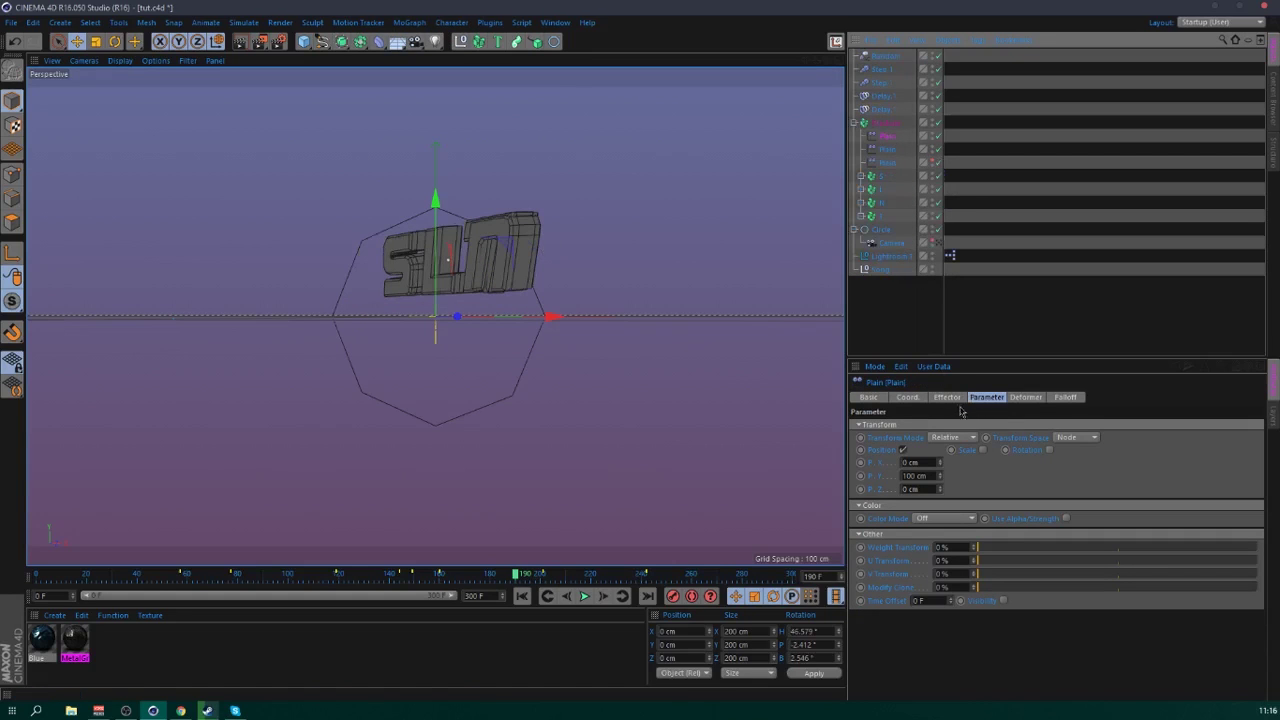
# - Set the new Plain effector's falloff shape to Box
pyautogui.click(907, 398)
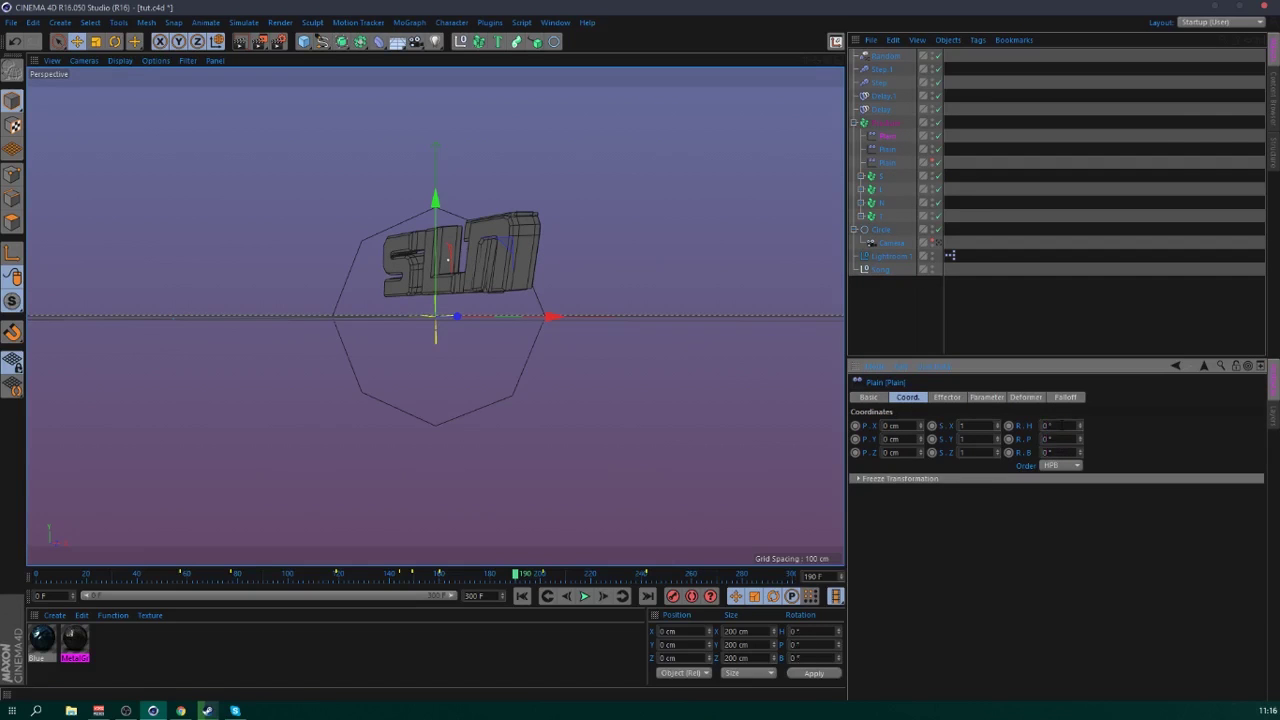
pyautogui.click(1066, 397)
pyautogui.click(937, 425)
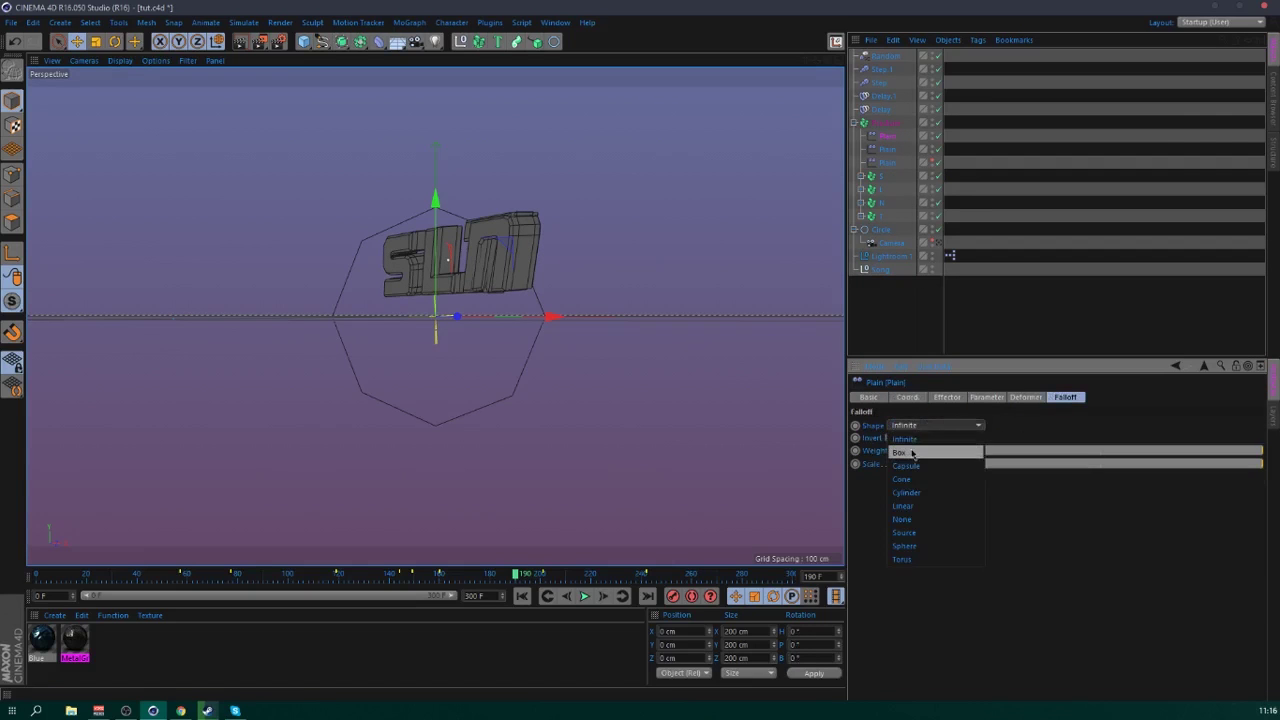
pyautogui.click(915, 438)
# - Position the Plain effector's falloff box beside the first letter, with X at about -300 cm and Y and Z at 0 cm
pyautogui.moveTo(510, 322); pyautogui.dragTo(432, 335)
pyautogui.click(907, 398)
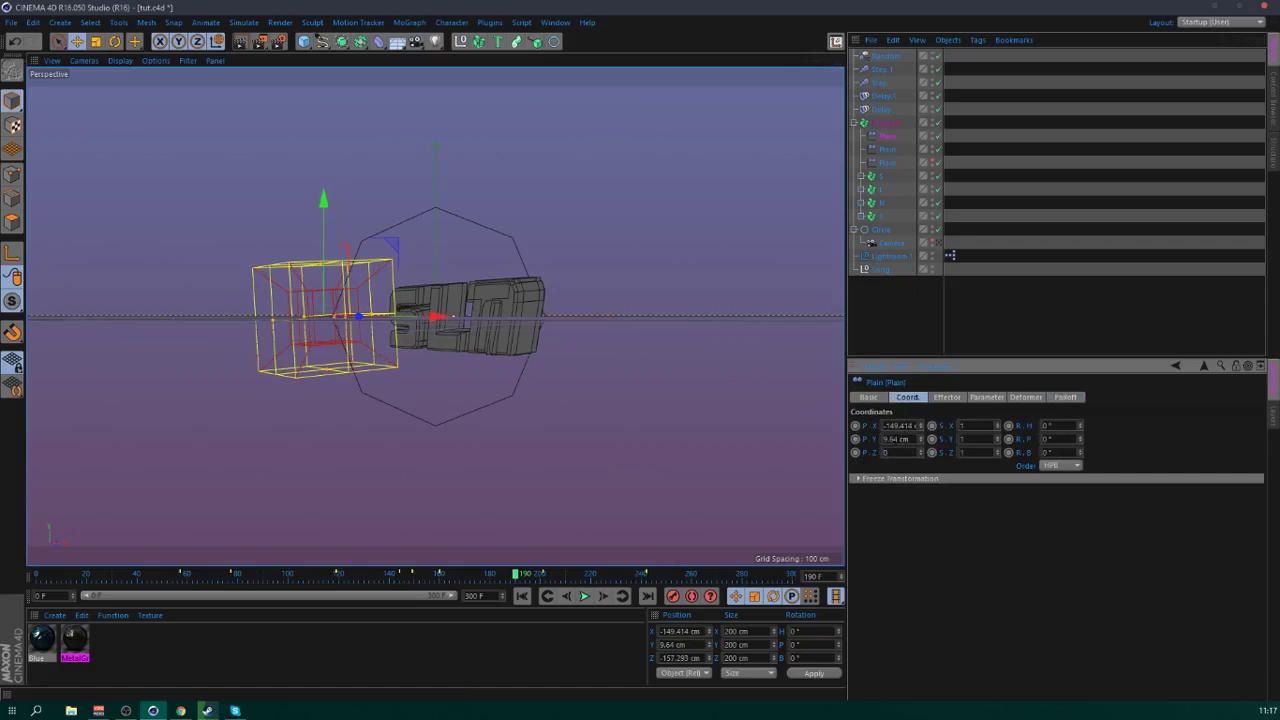
pyautogui.doubleClick(895, 439)
pyautogui.write('0')
pyautogui.press('Return')
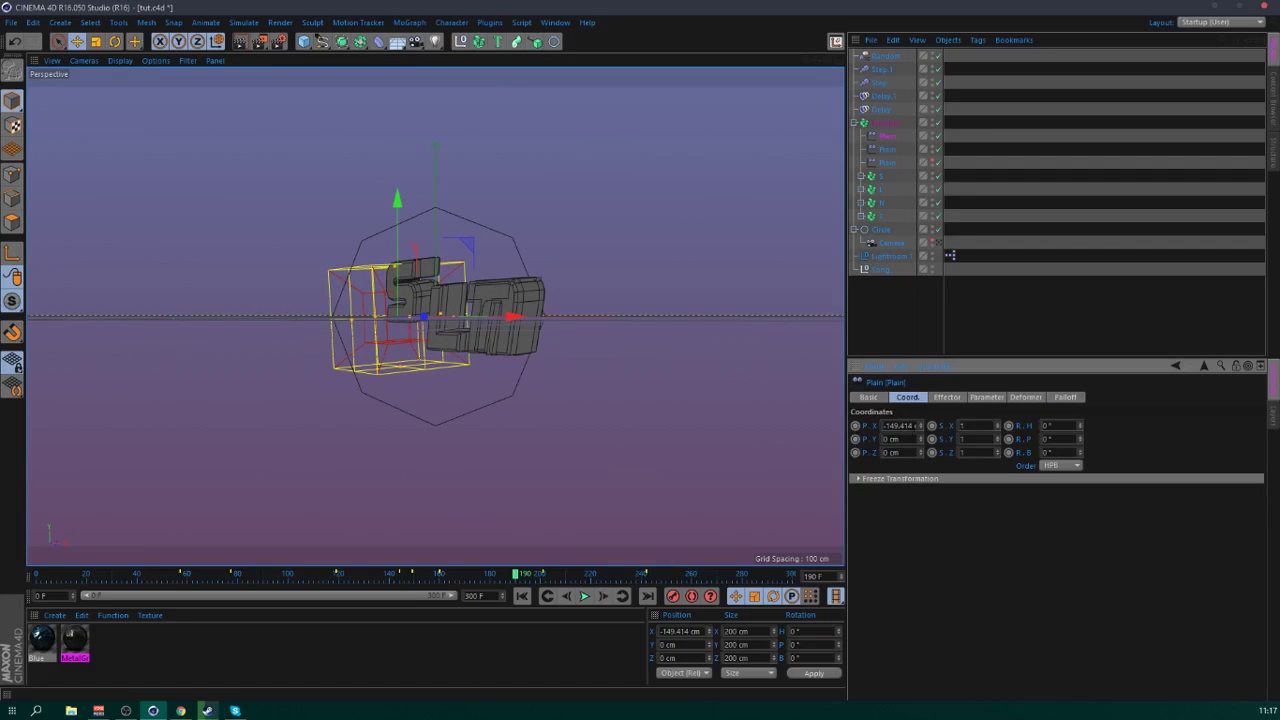
pyautogui.moveTo(920, 427); pyautogui.dragTo(920, 460)
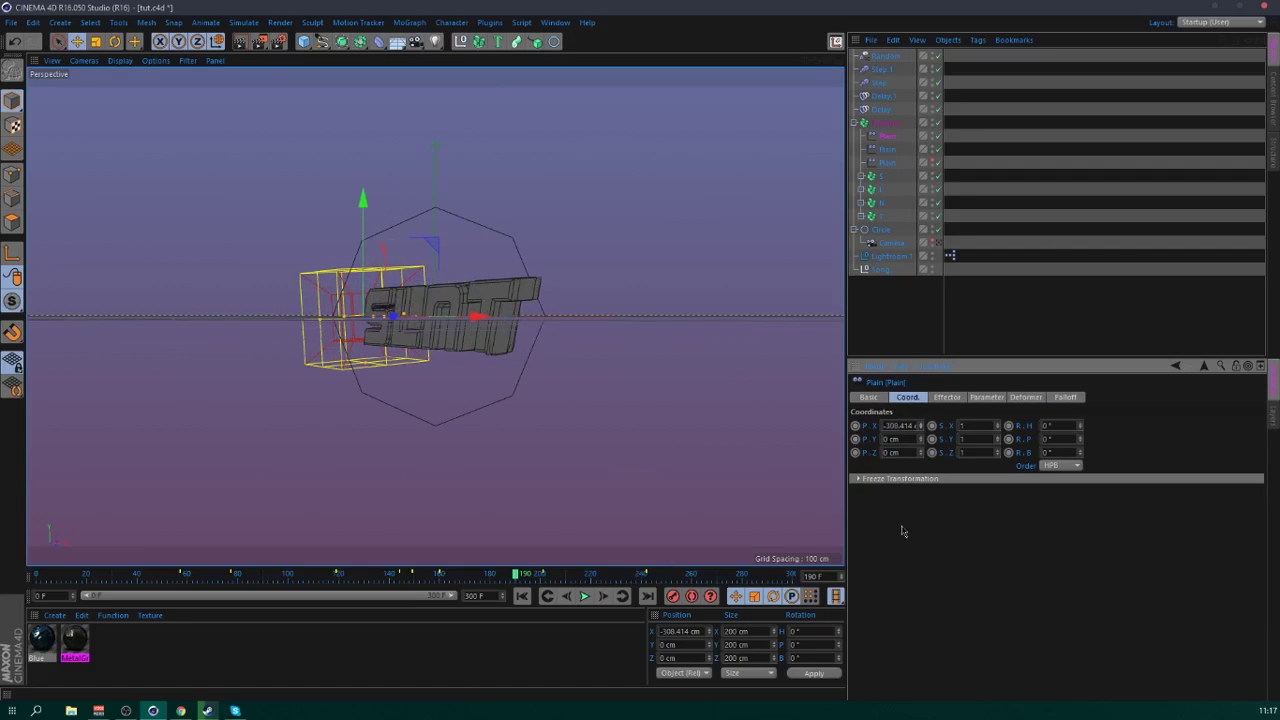
# - Keyframe the Plain effector's X position at about -408 cm on frame 190 and 502 cm on frame 210
pyautogui.moveTo(902, 531); pyautogui.dragTo(891, 407)
pyautogui.click(855, 426)
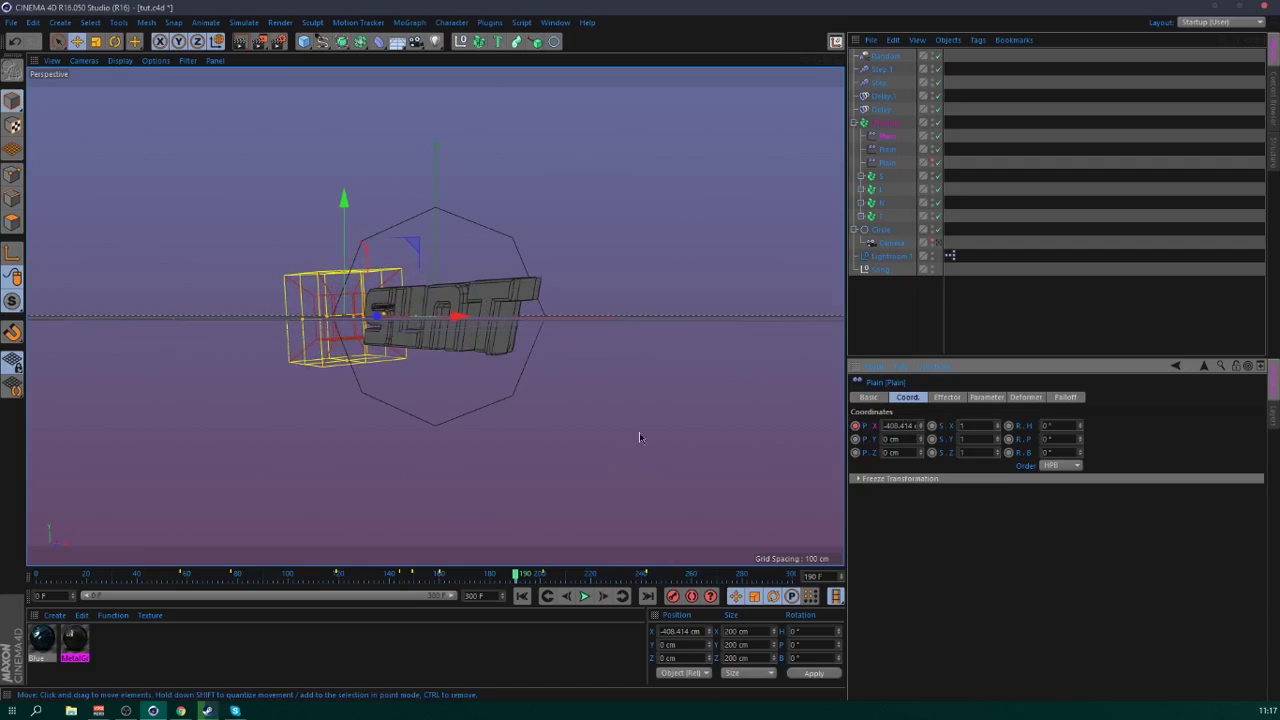
pyautogui.moveTo(520, 576); pyautogui.dragTo(566, 580)
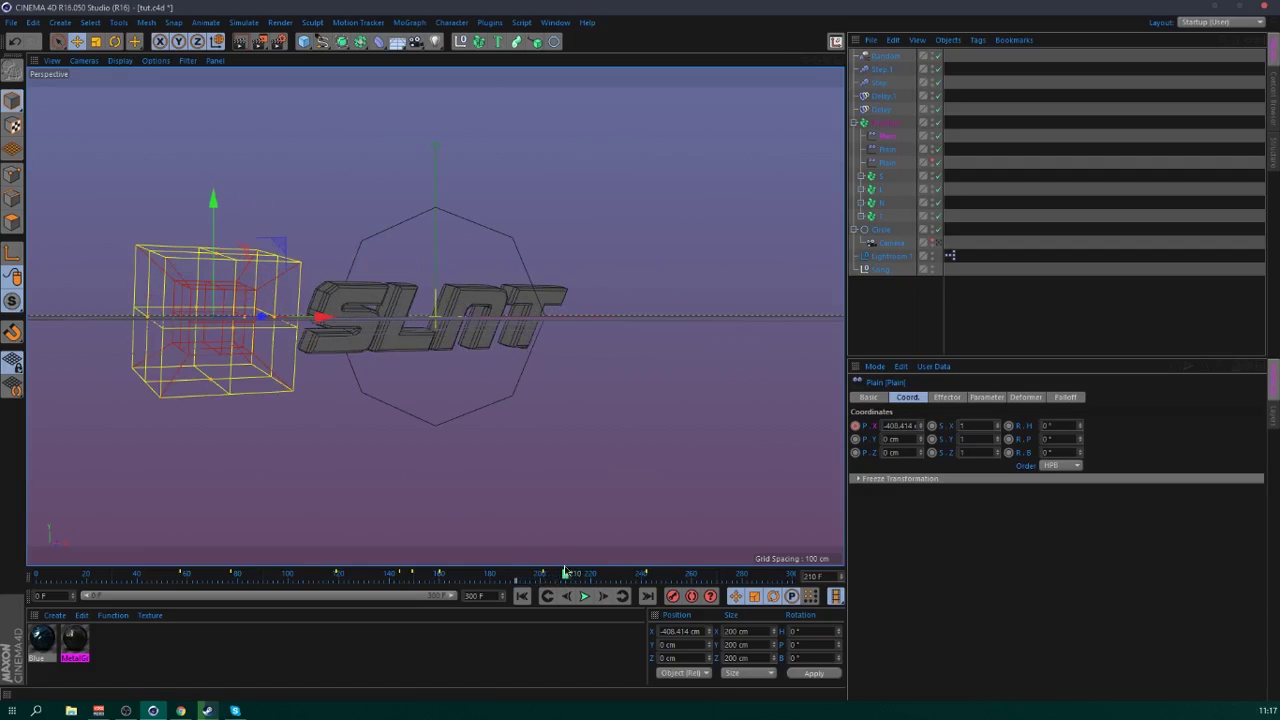
pyautogui.doubleClick(897, 426)
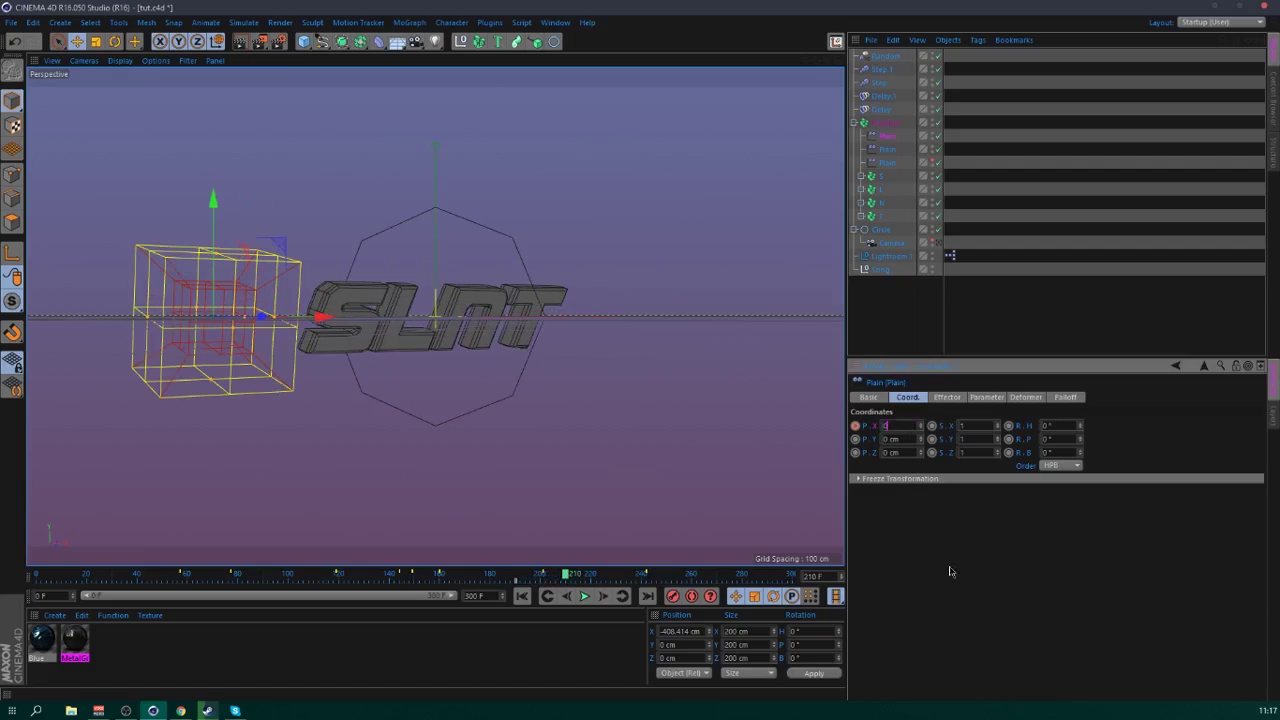
pyautogui.write('0')
pyautogui.press('Return')
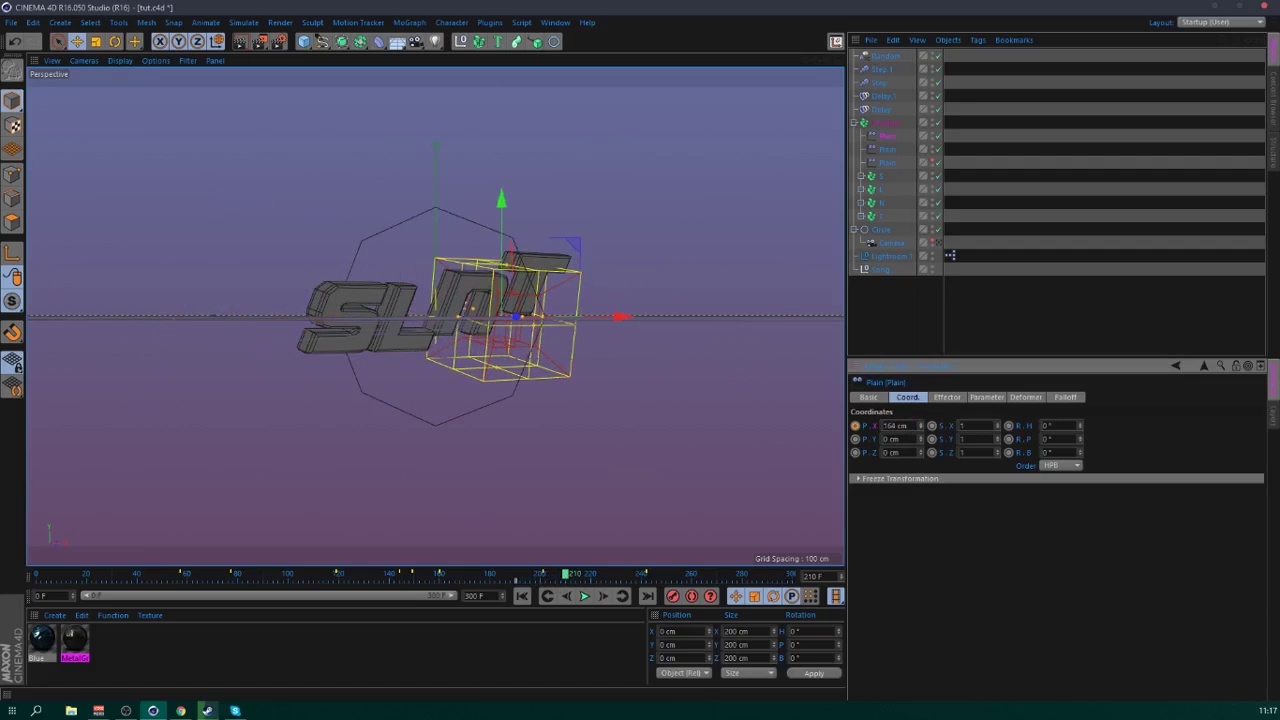
pyautogui.moveTo(920, 426); pyautogui.dragTo(920, 296)
# - Set the Plain effector's Y position offset to 234 cm and hide its falloff box in the viewport
pyautogui.click(986, 397)
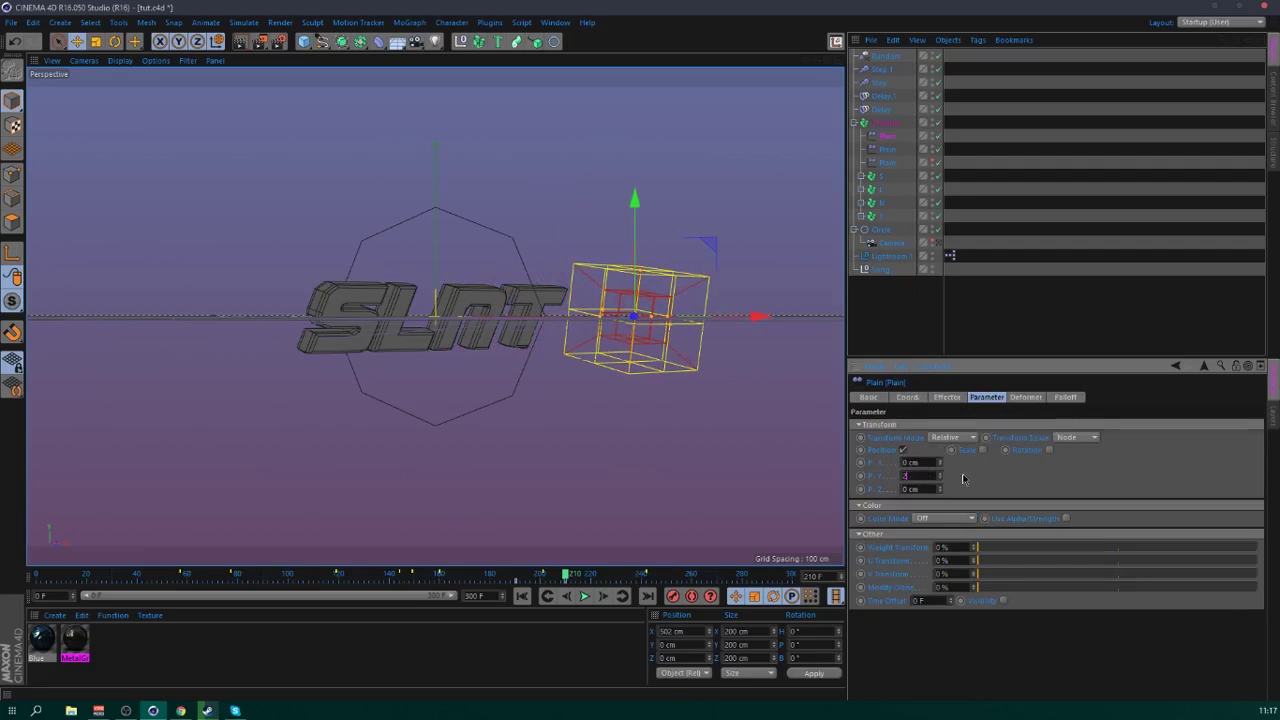
pyautogui.write('234')
pyautogui.press('Return')
pyautogui.click(1065, 398)
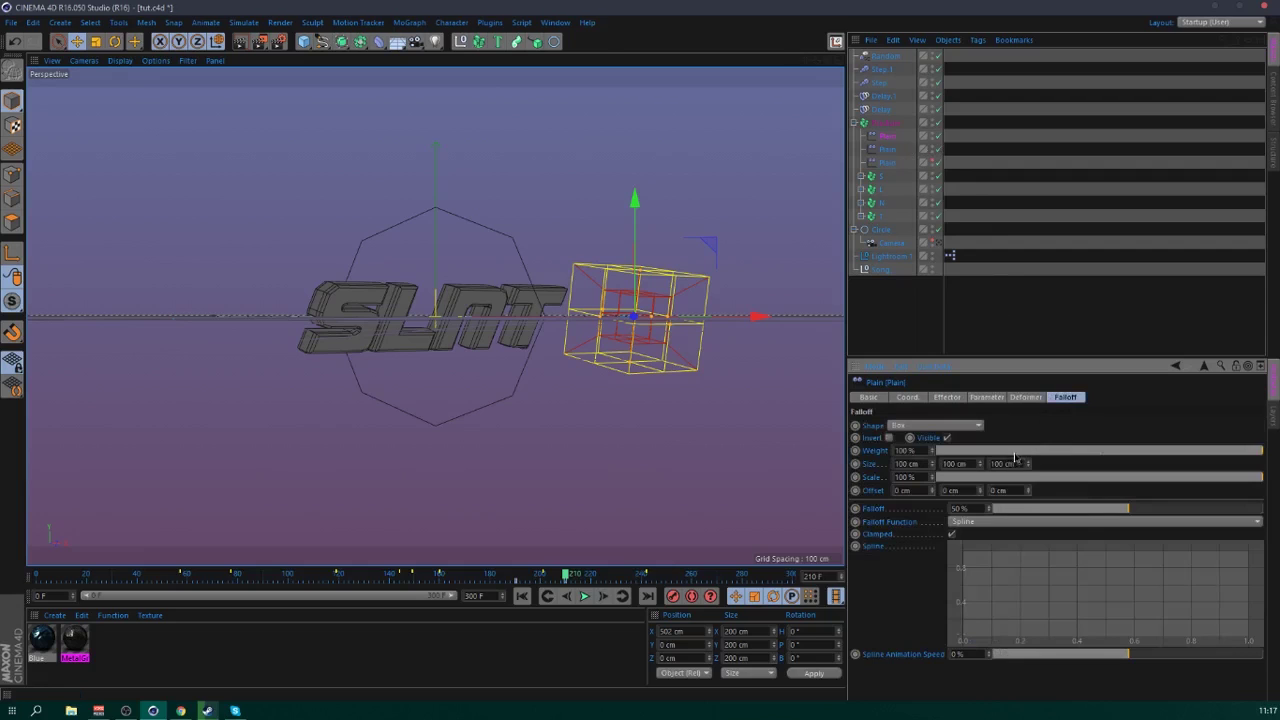
pyautogui.click(947, 438)
pyautogui.click(950, 291)
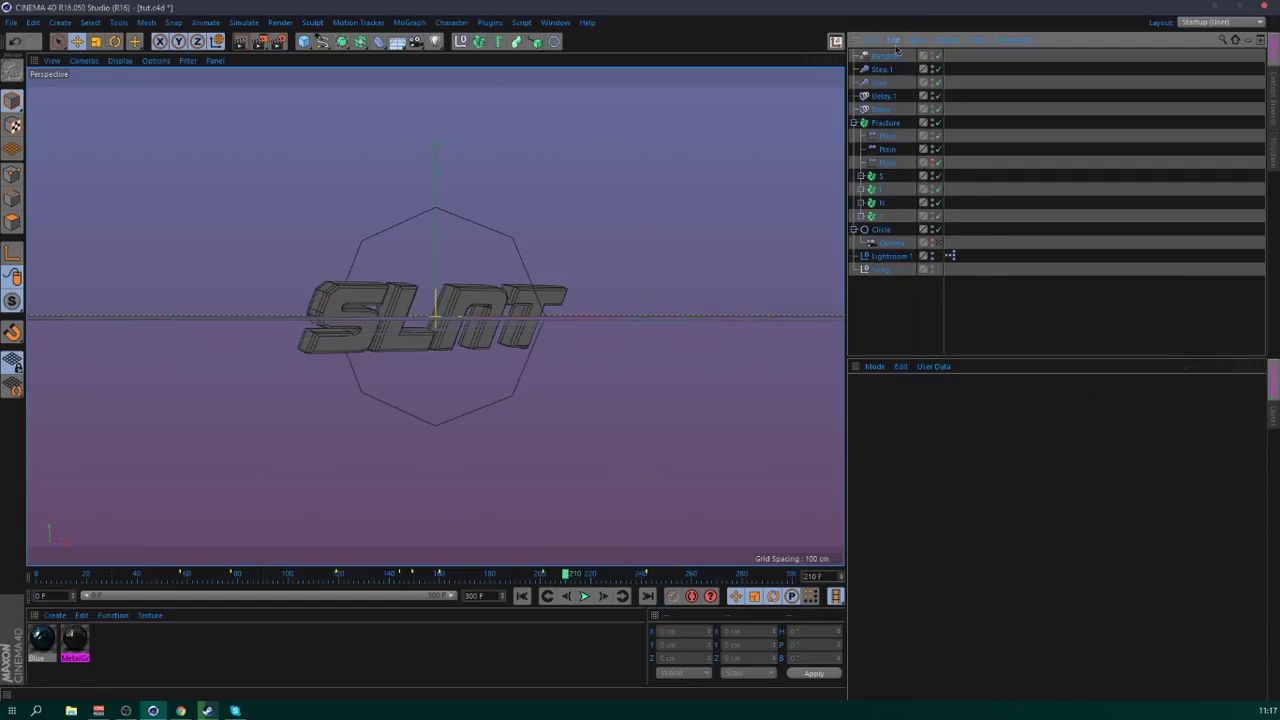
# - Add a new Delay effector to the Fracture object and set its mode to Spring
pyautogui.click(885, 123)
pyautogui.click(408, 22)
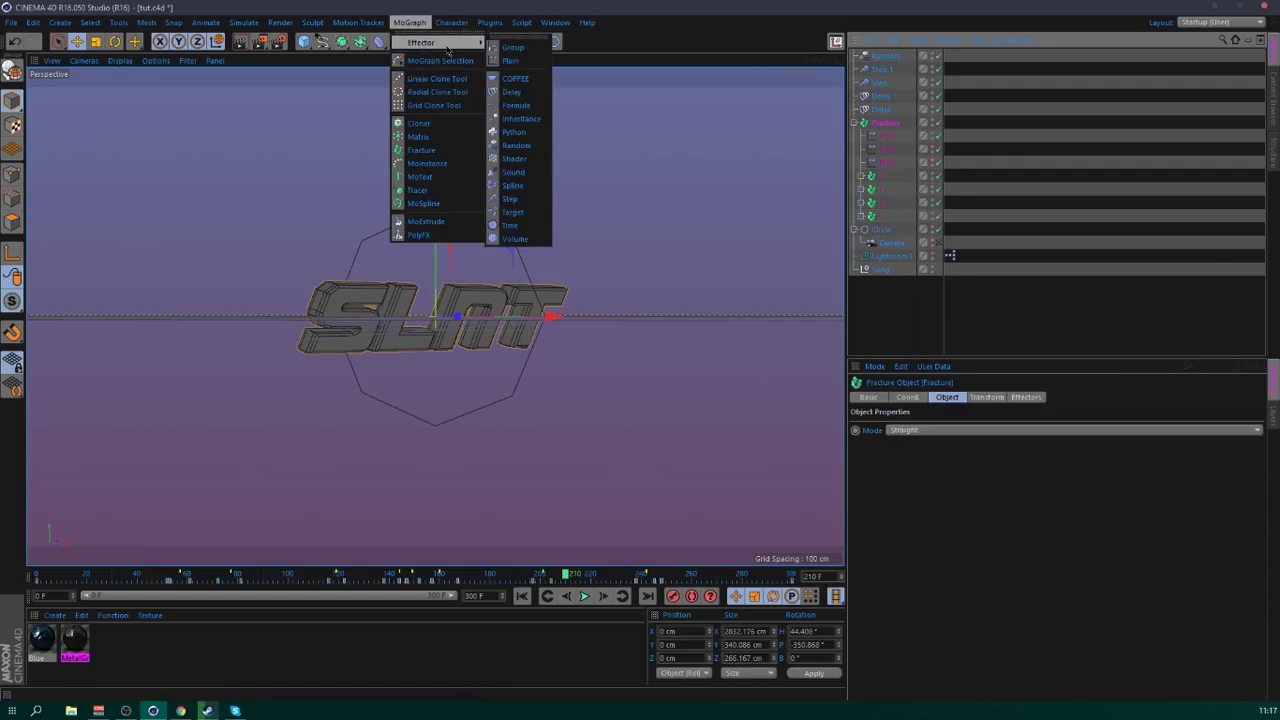
pyautogui.click(520, 92)
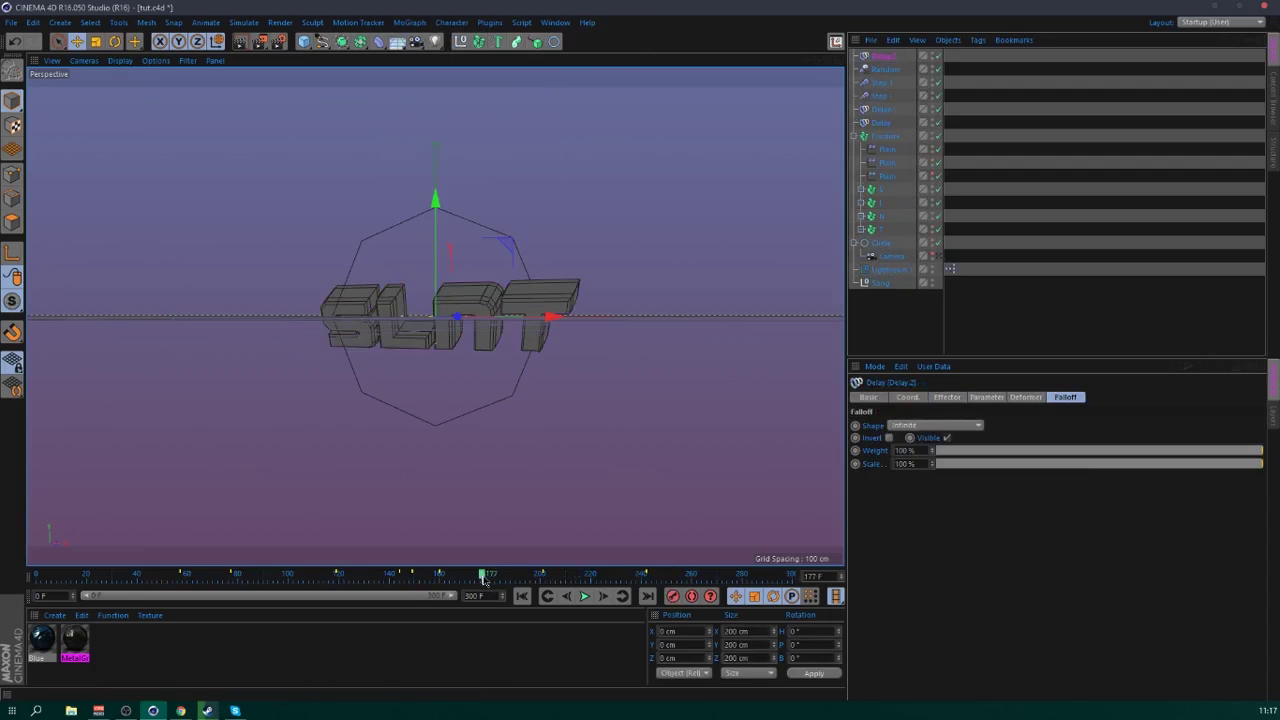
pyautogui.click(947, 397)
pyautogui.click(950, 458)
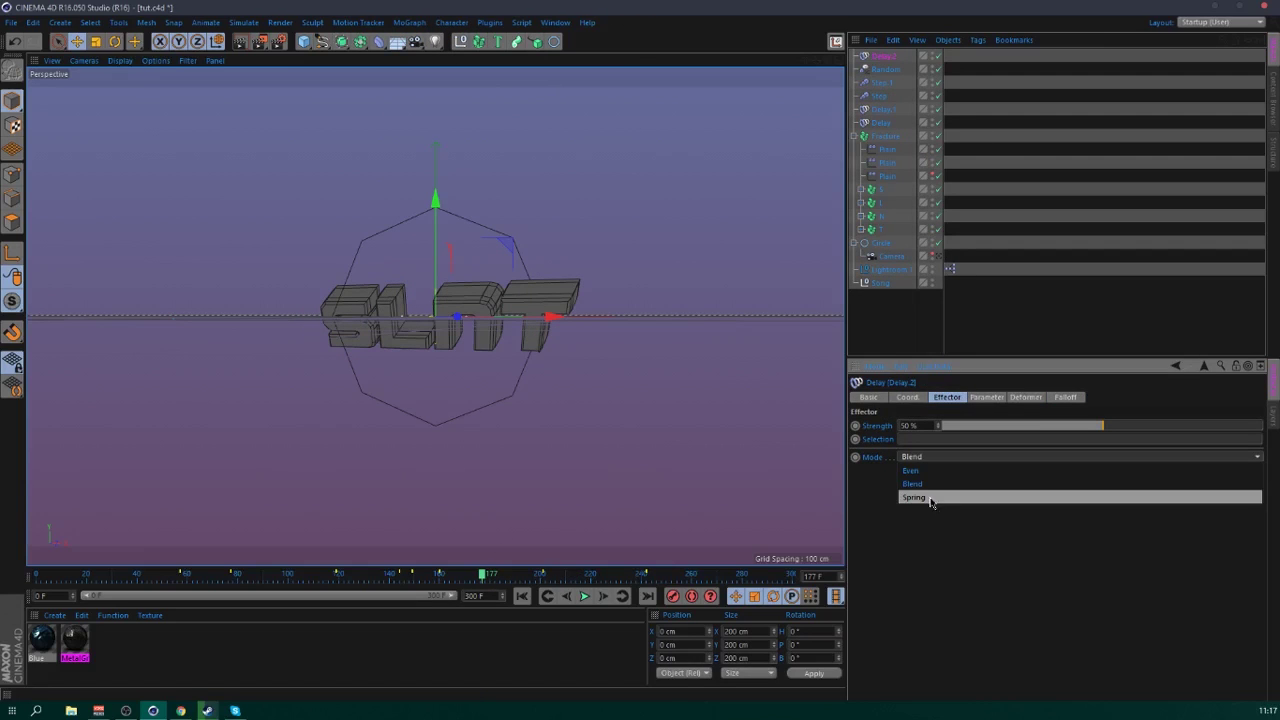
pyautogui.click(929, 498)
# - Keyframe the new Delay effector's strength at 0% on frame 176 and 72% on frame 177, and play the result
pyautogui.moveTo(1102, 426); pyautogui.dragTo(1154, 428)
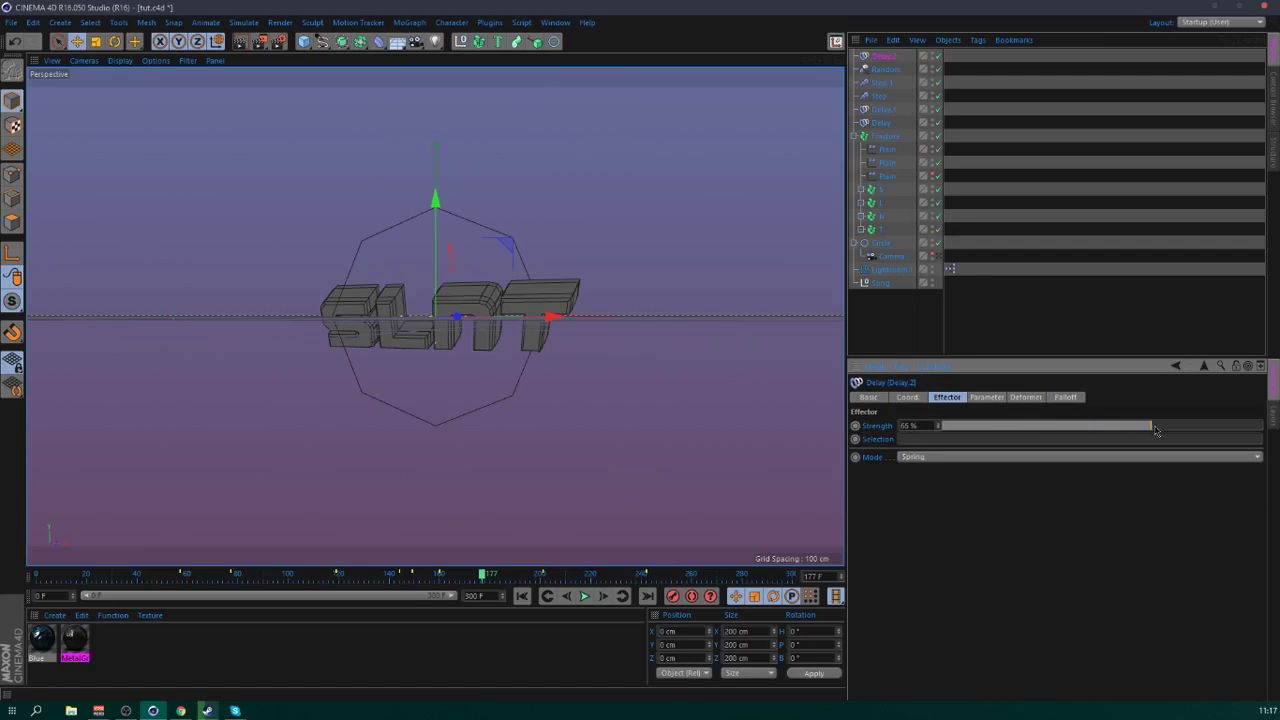
pyautogui.click(566, 595)
pyautogui.moveTo(1012, 430); pyautogui.dragTo(872, 440)
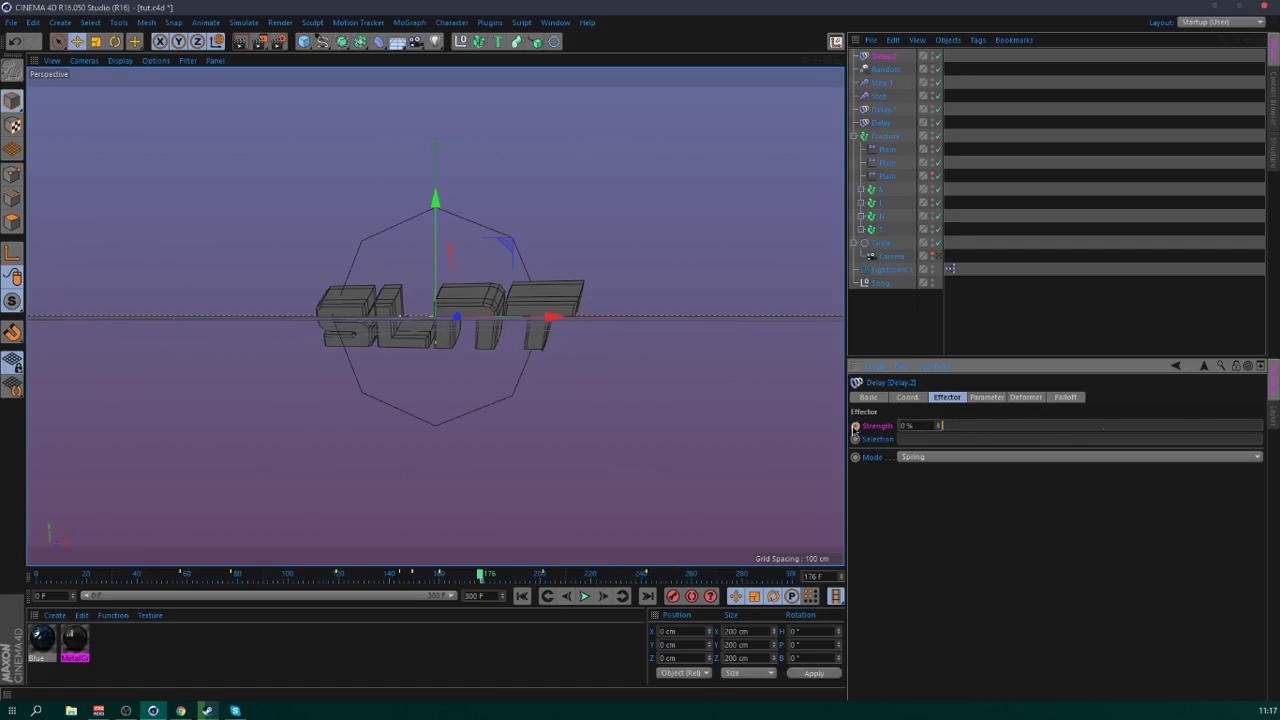
pyautogui.click(585, 597)
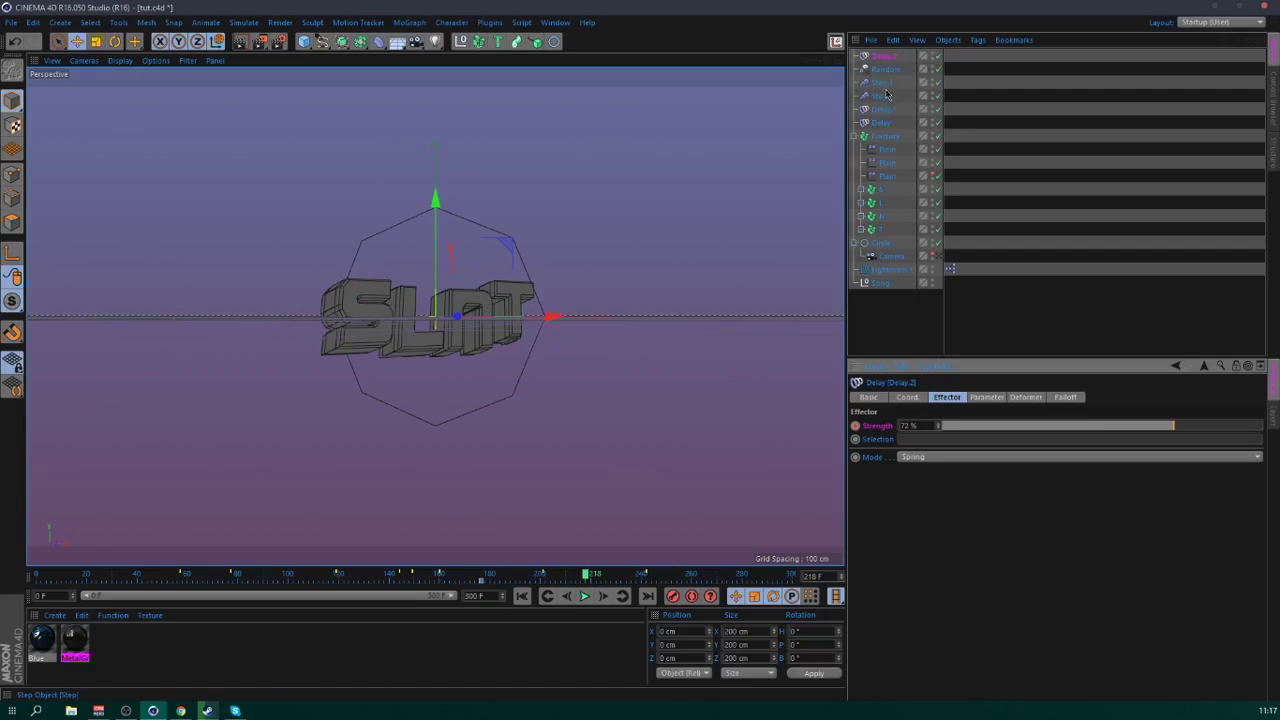
# - Set the newest Plain effector's transform space to Effector
pyautogui.click(887, 150)
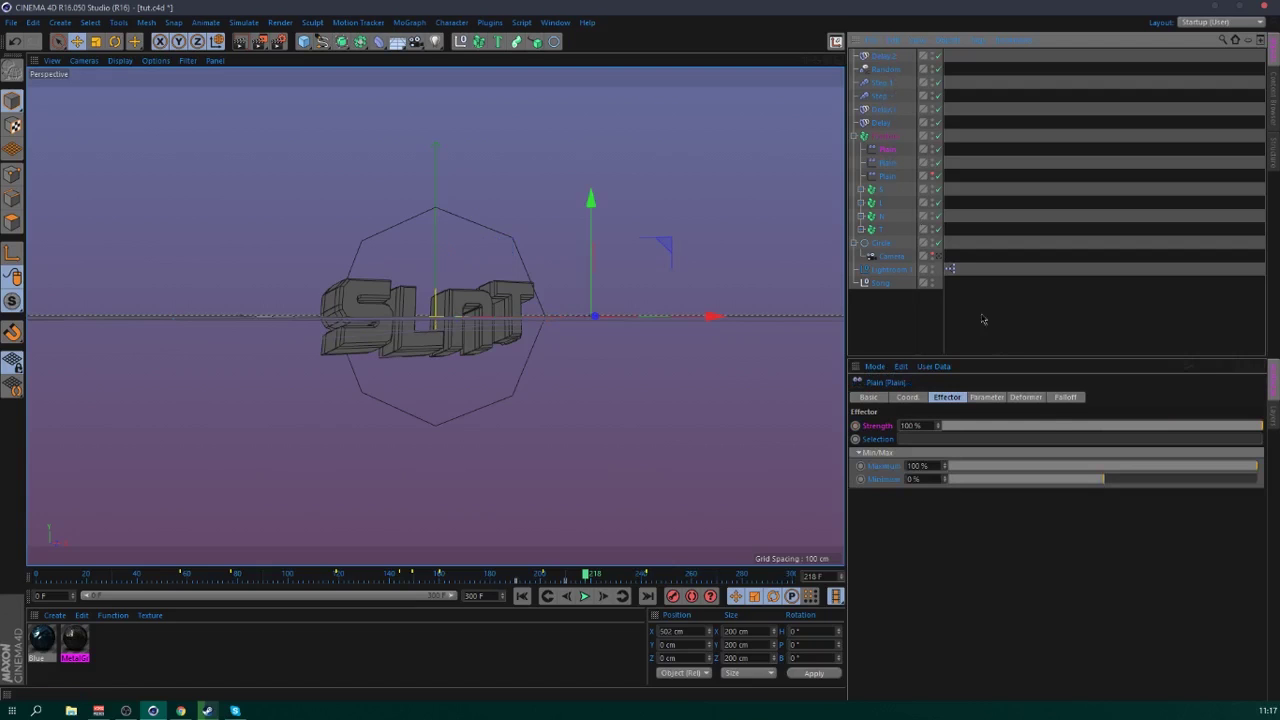
pyautogui.click(986, 397)
pyautogui.click(1075, 437)
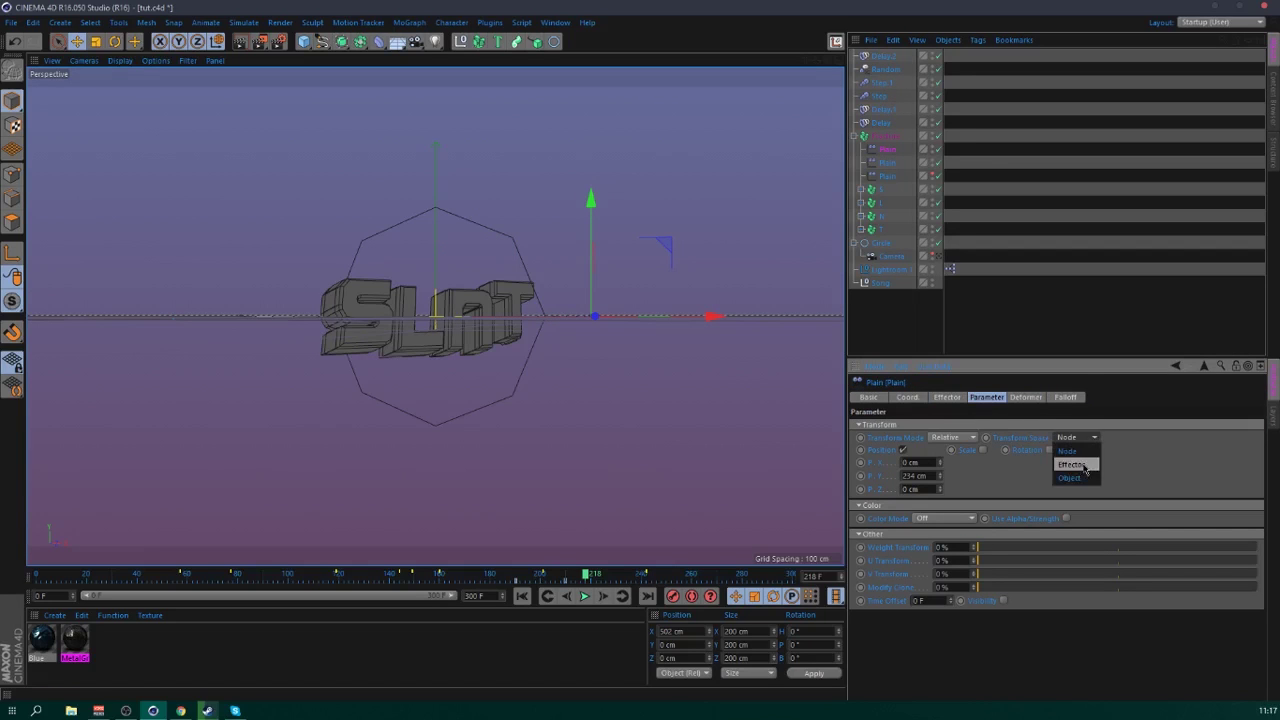
pyautogui.click(1065, 458)
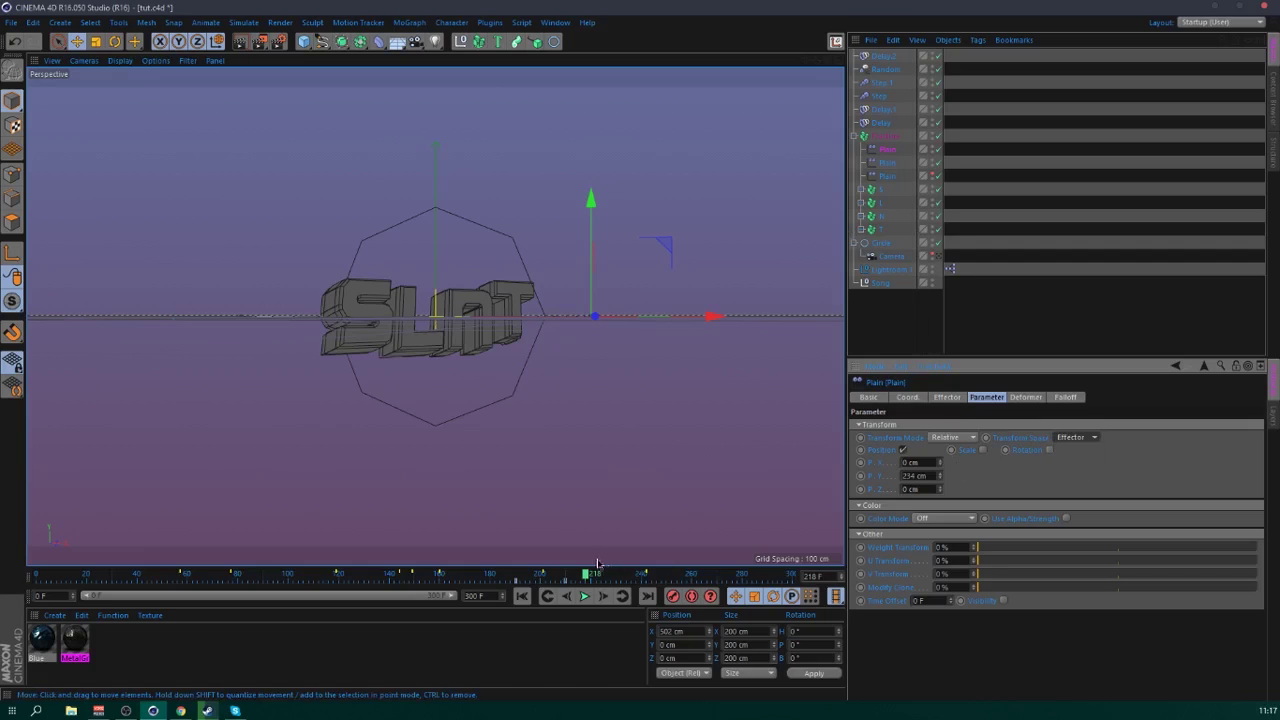
# - Shift the Plain effector's two position keyframes forward by about four frames and play back the letter motion
pyautogui.moveTo(586, 584); pyautogui.dragTo(525, 585)
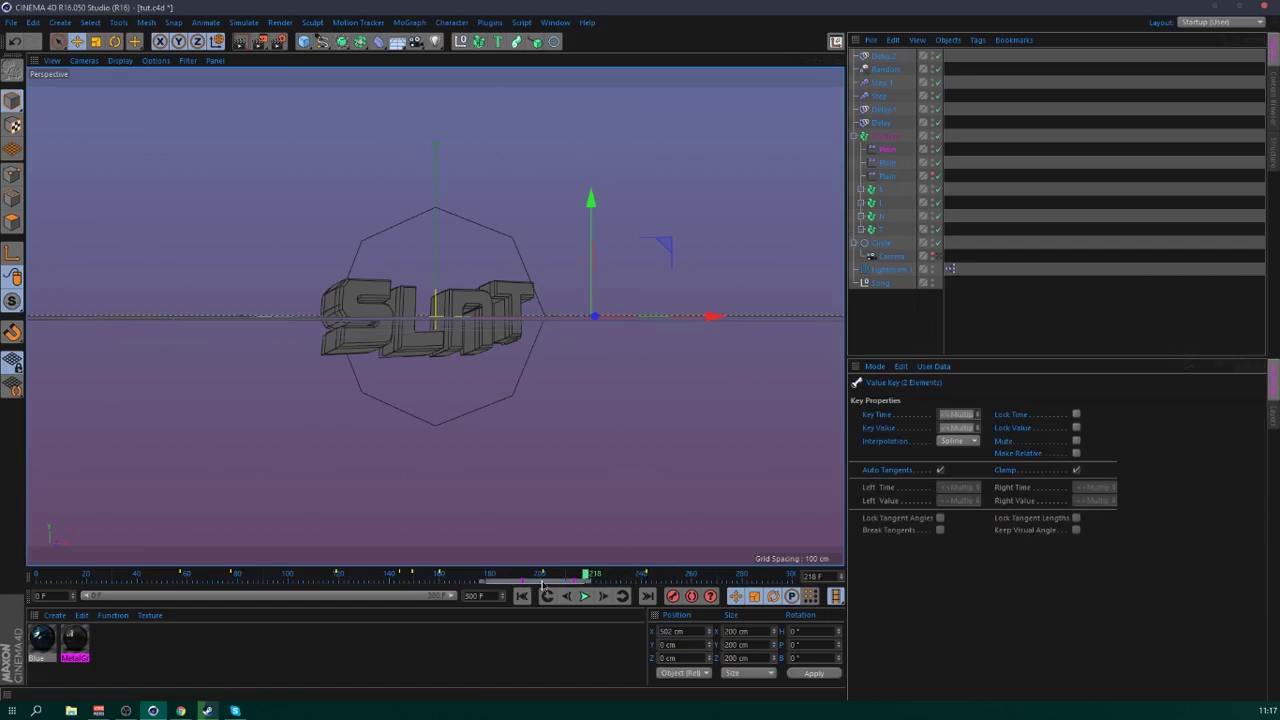
pyautogui.click(585, 596)
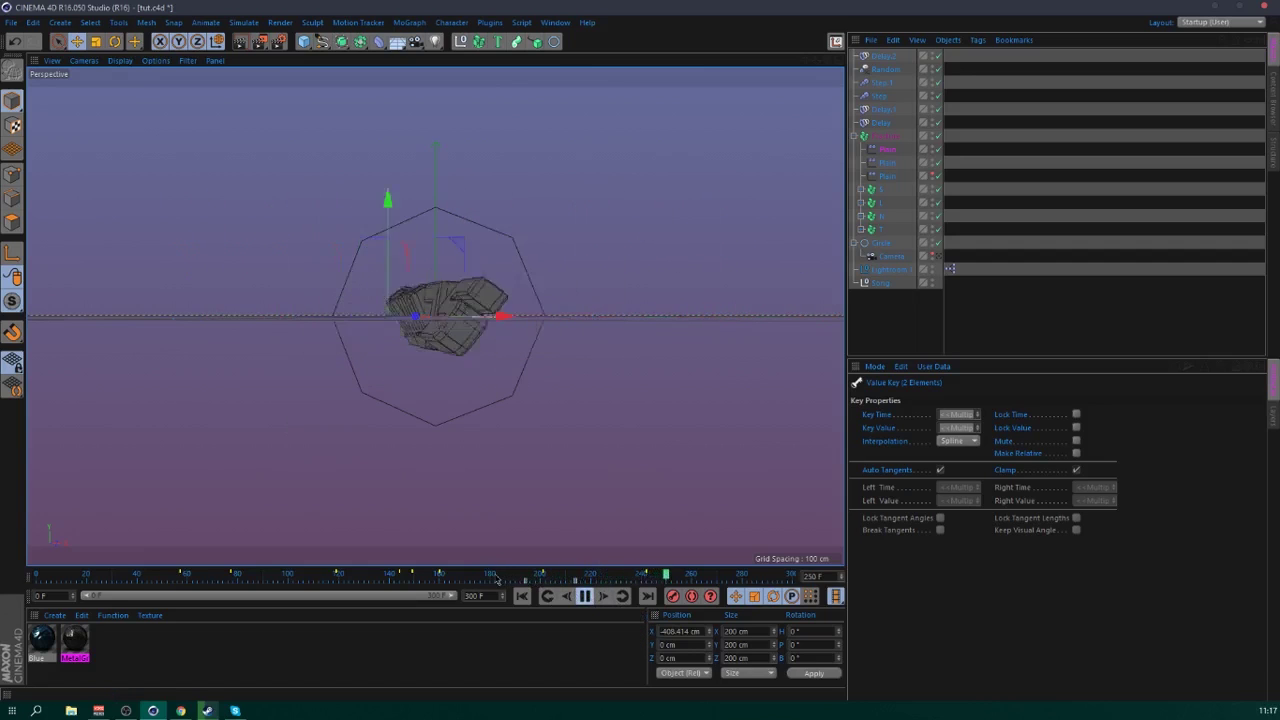
pyautogui.click(585, 596)
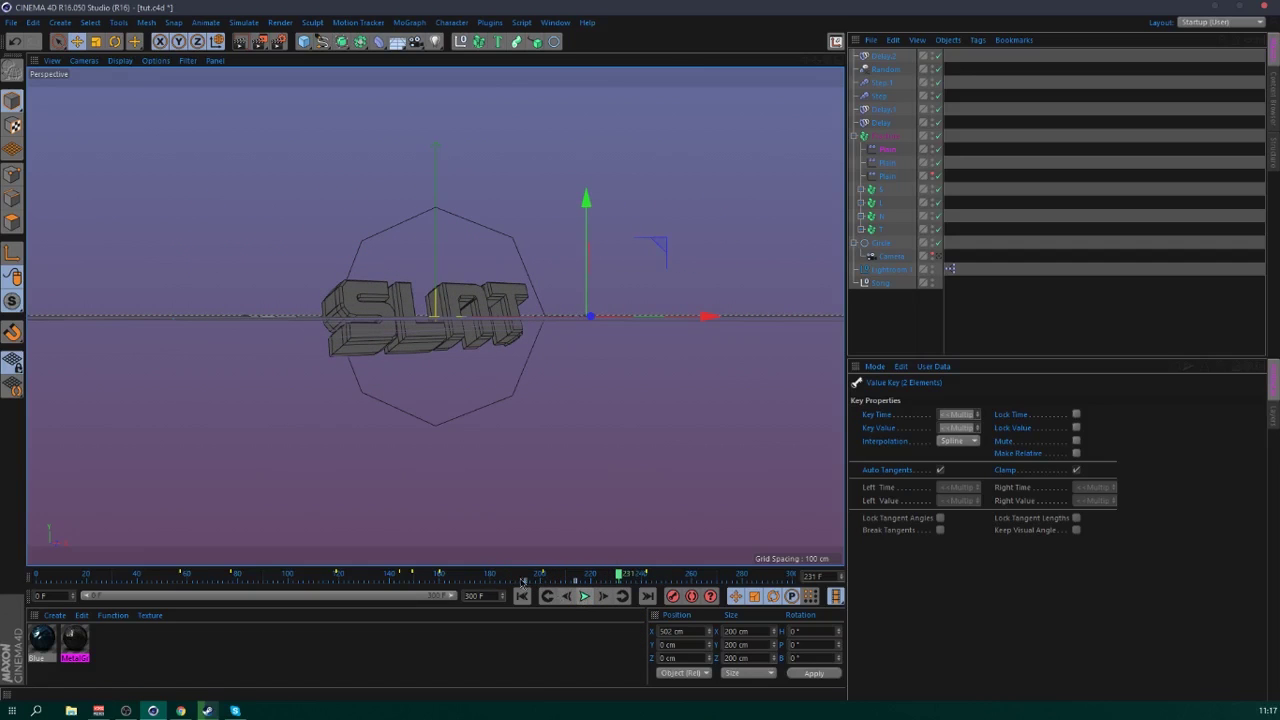
pyautogui.click(585, 596)
# - Move the newest Delay effector's strength keyframes forward to about frame 181 and play back the animation
pyautogui.click(855, 137)
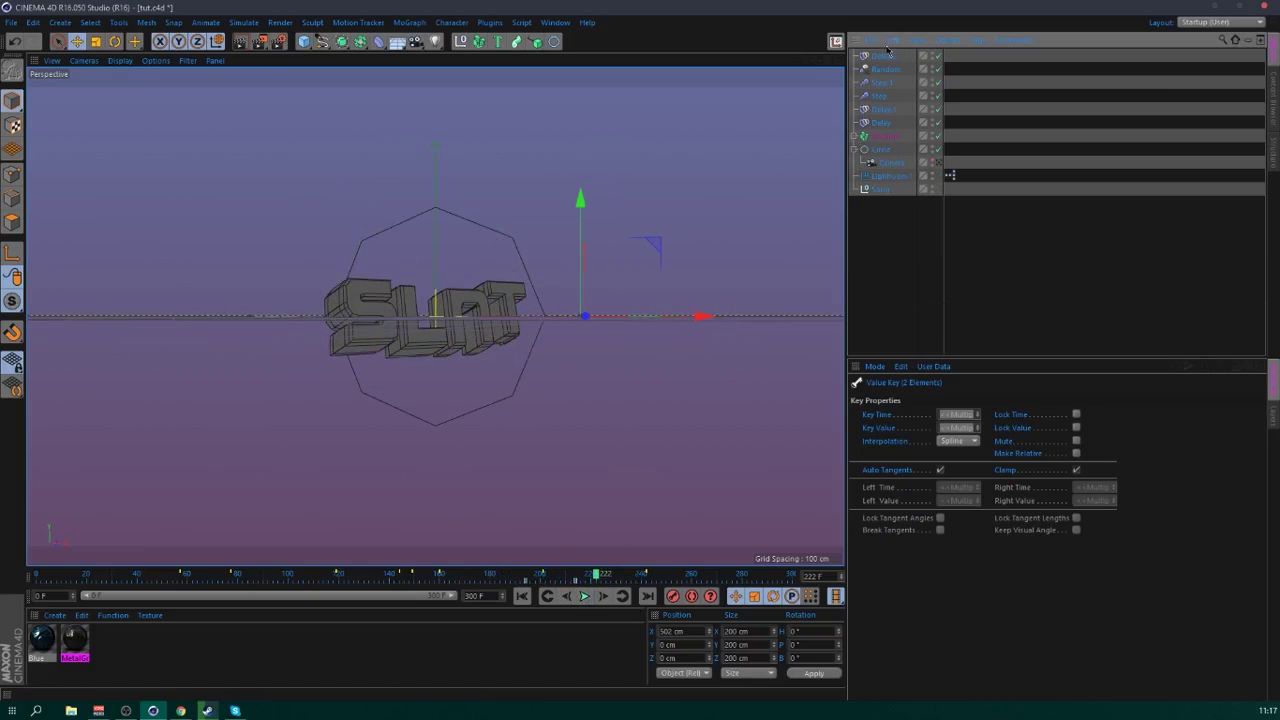
pyautogui.click(884, 56)
pyautogui.click(479, 584)
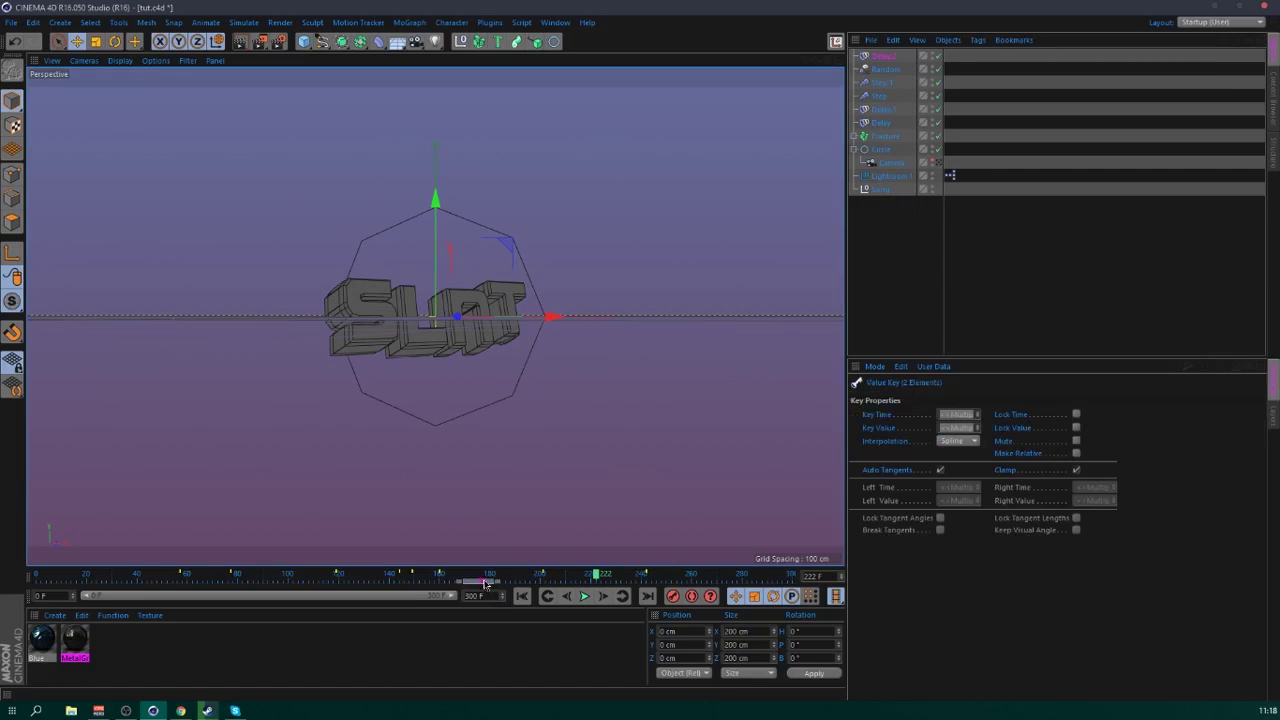
pyautogui.click(491, 577)
pyautogui.click(586, 597)
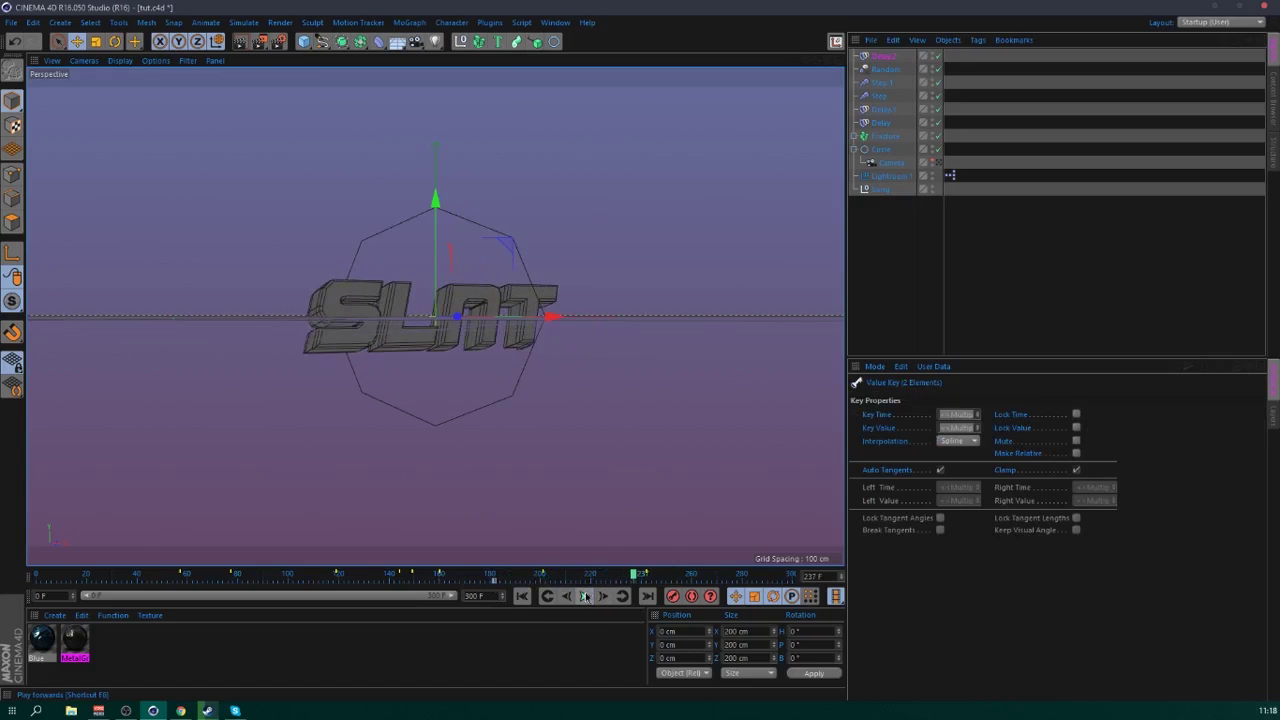
pyautogui.click(586, 597)
# - Keyframe the newest Delay effector's strength at 0% on frame 240
pyautogui.click(910, 340)
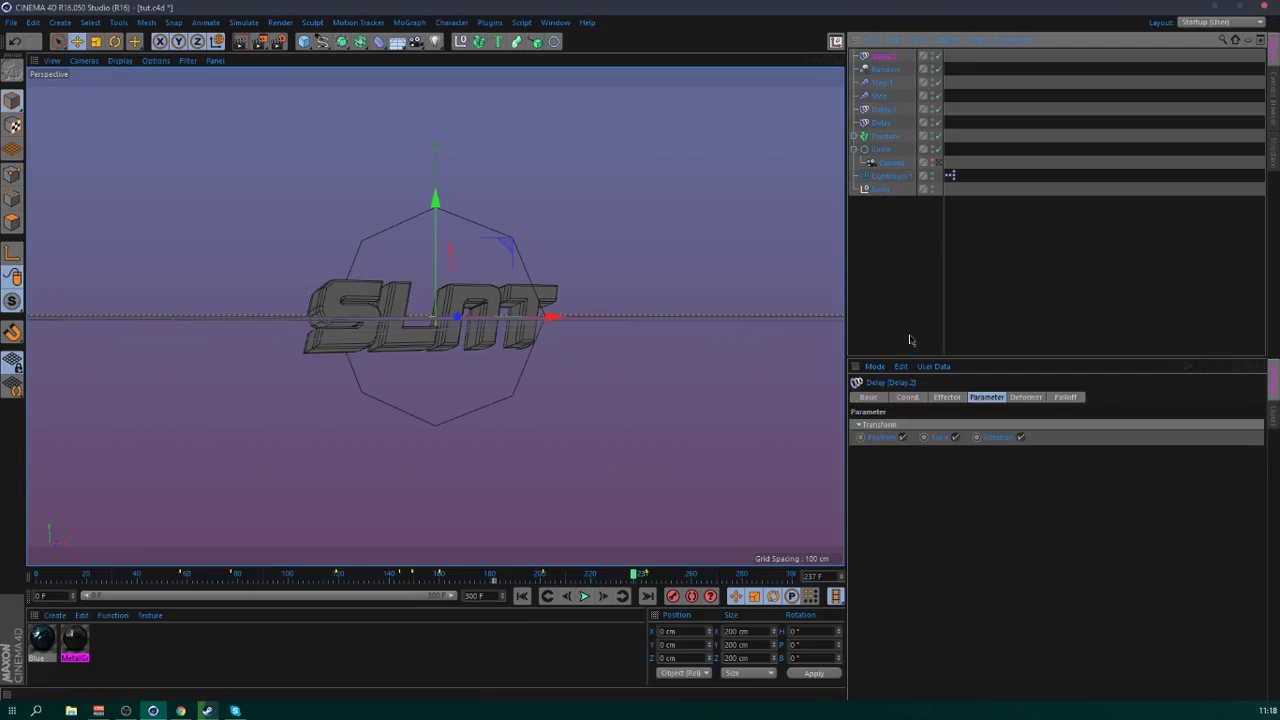
pyautogui.click(946, 399)
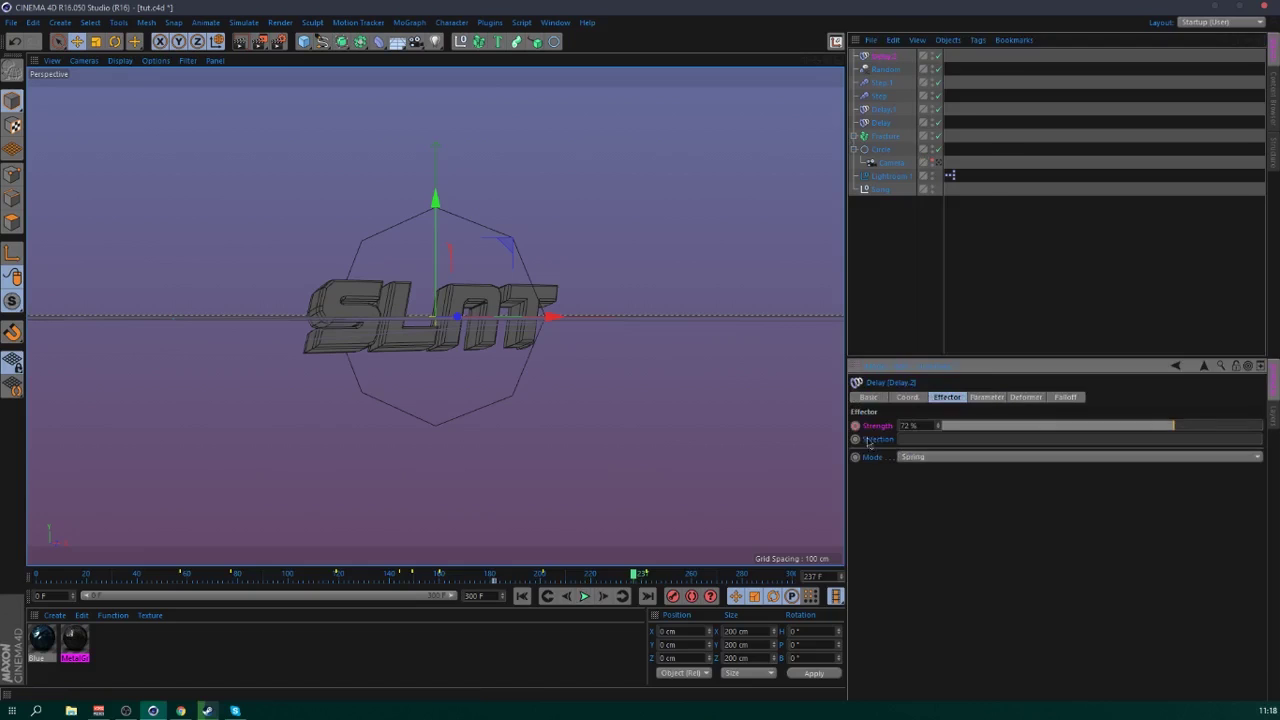
pyautogui.click(641, 577)
pyautogui.moveTo(962, 427); pyautogui.dragTo(851, 429)
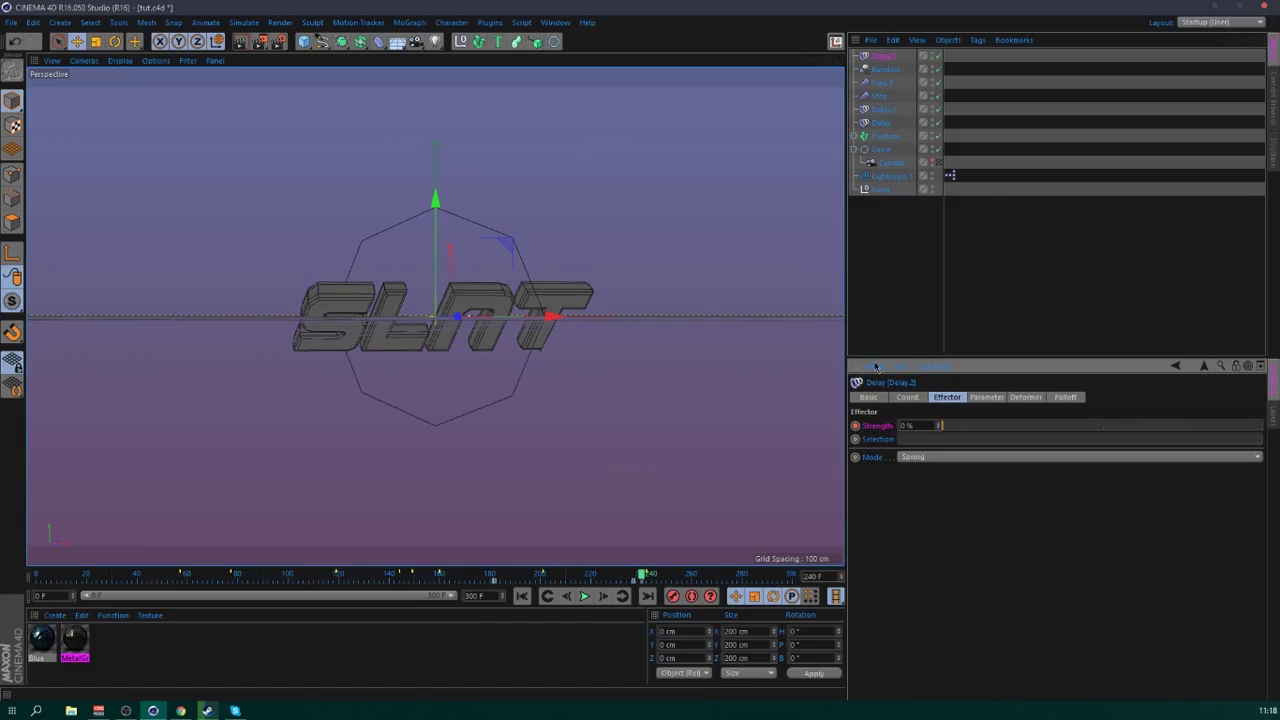
# - Deselect all objects and play the animation to review the letter motion
pyautogui.click(1174, 226)
pyautogui.press('F8')
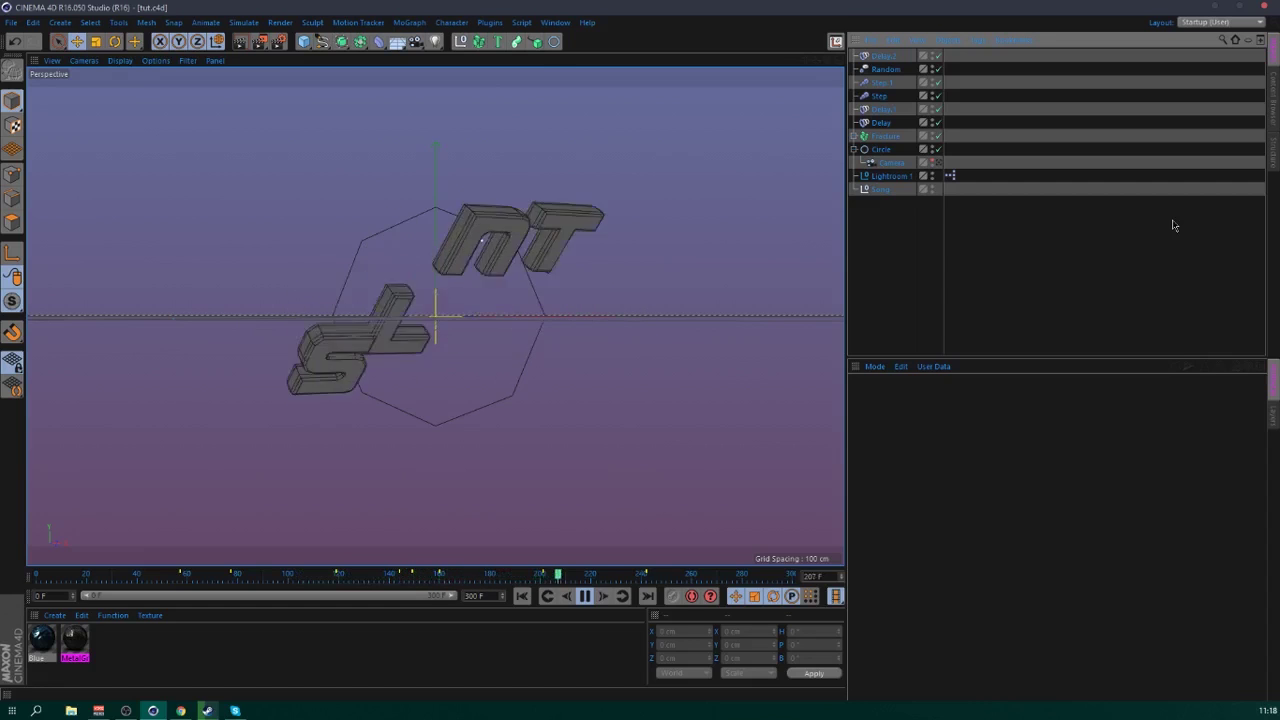
pyautogui.click(585, 595)
# - Add a Formula effector to the Fracture object
pyautogui.click(888, 137)
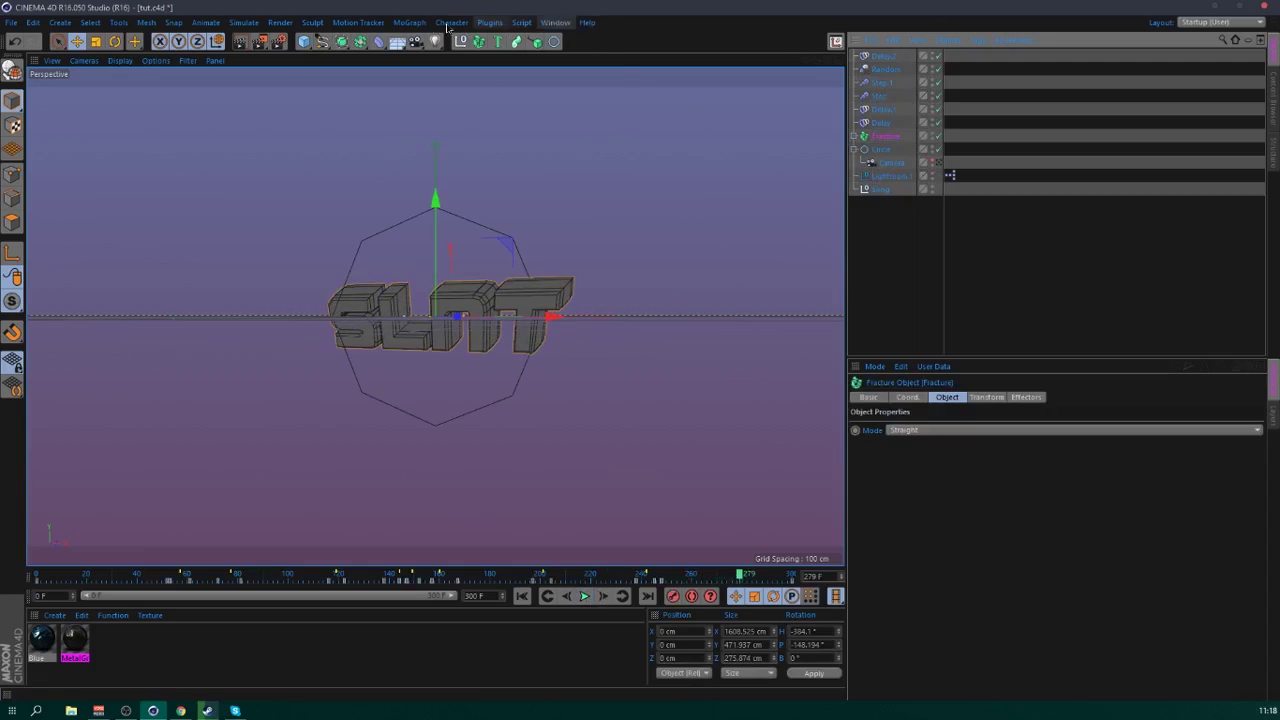
pyautogui.click(409, 22)
pyautogui.moveTo(429, 45)
pyautogui.click(534, 106)
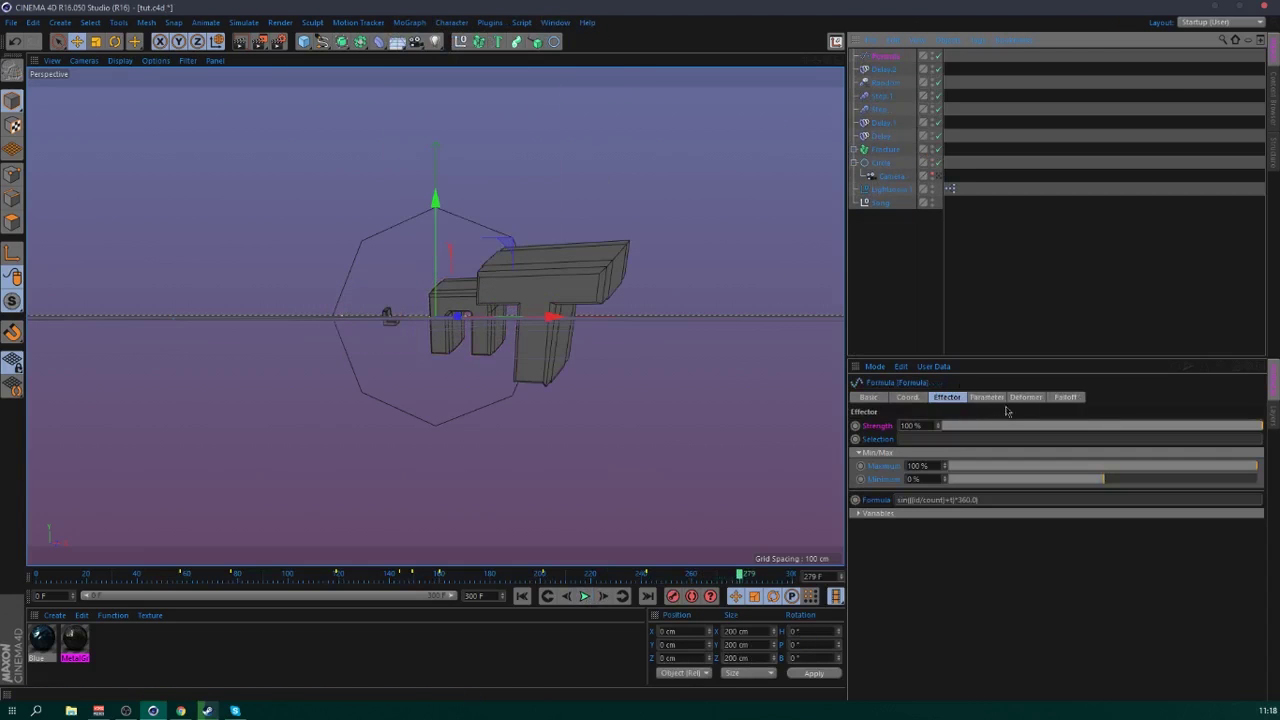
# - Make the Formula effector affect only rotation, with heading 15° and pitch 24°
pyautogui.click(996, 398)
pyautogui.click(983, 450)
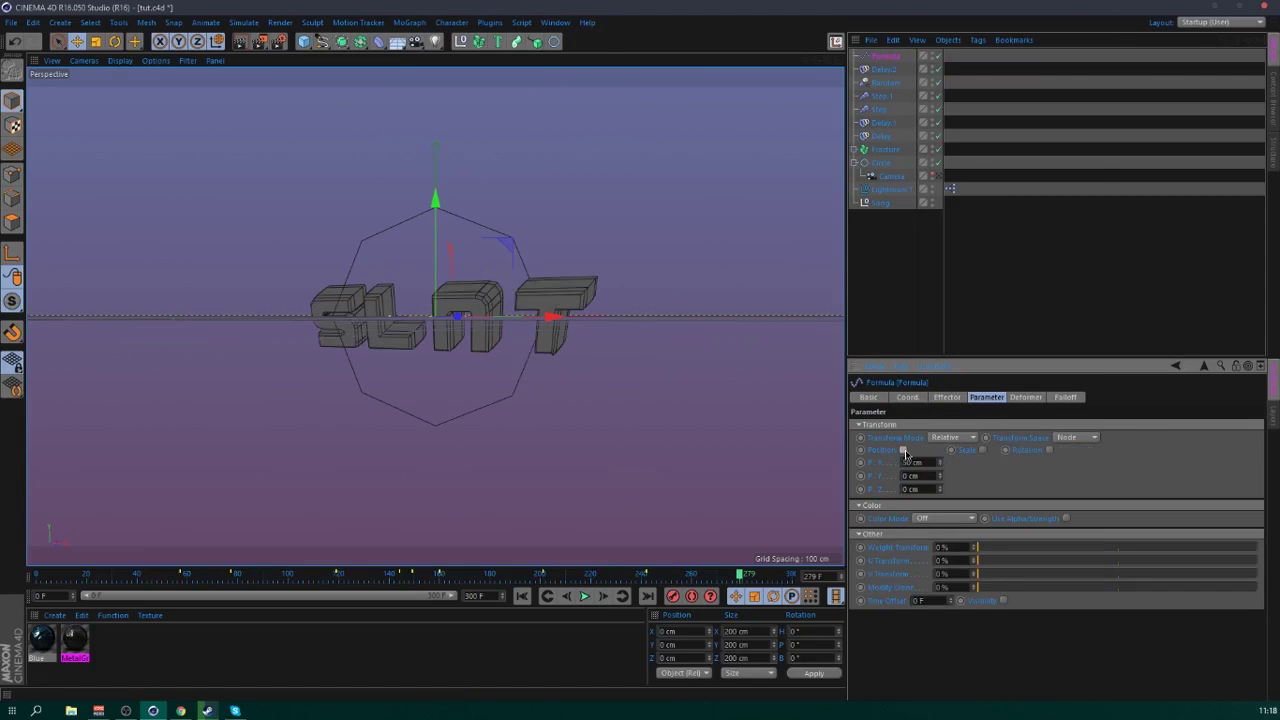
pyautogui.click(903, 450)
pyautogui.click(1022, 450)
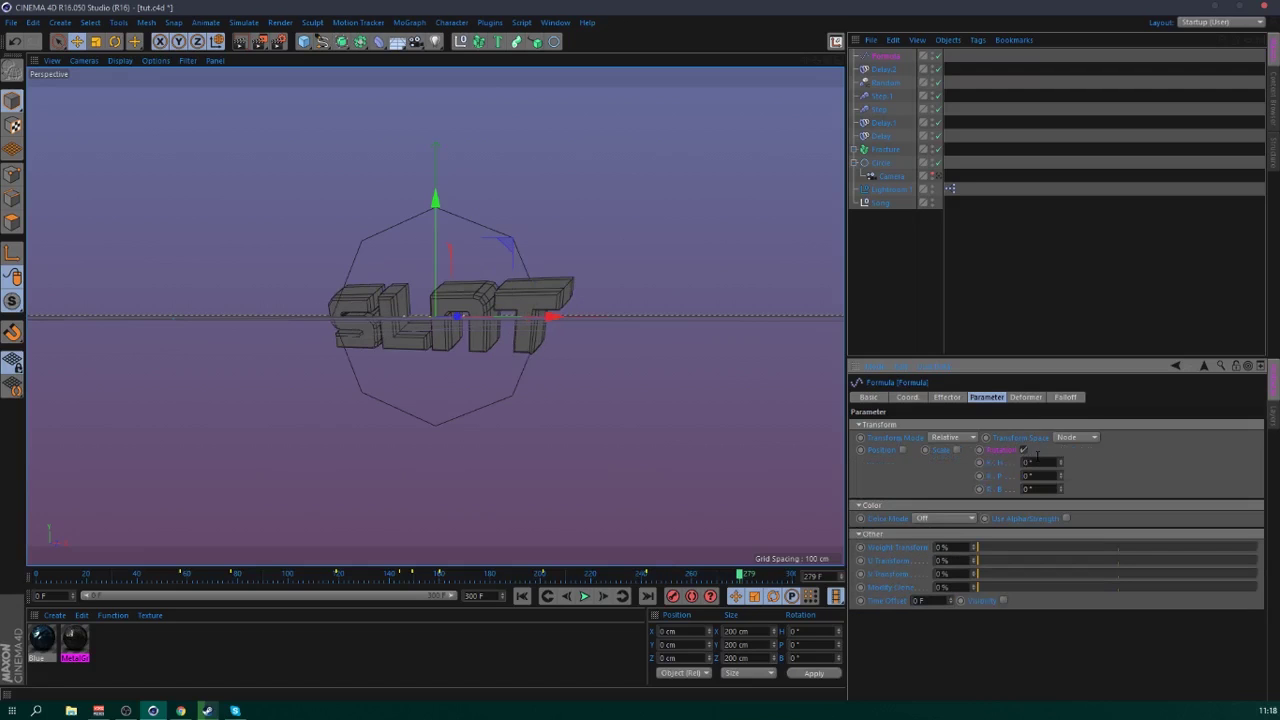
pyautogui.write('15')
pyautogui.press('Return')
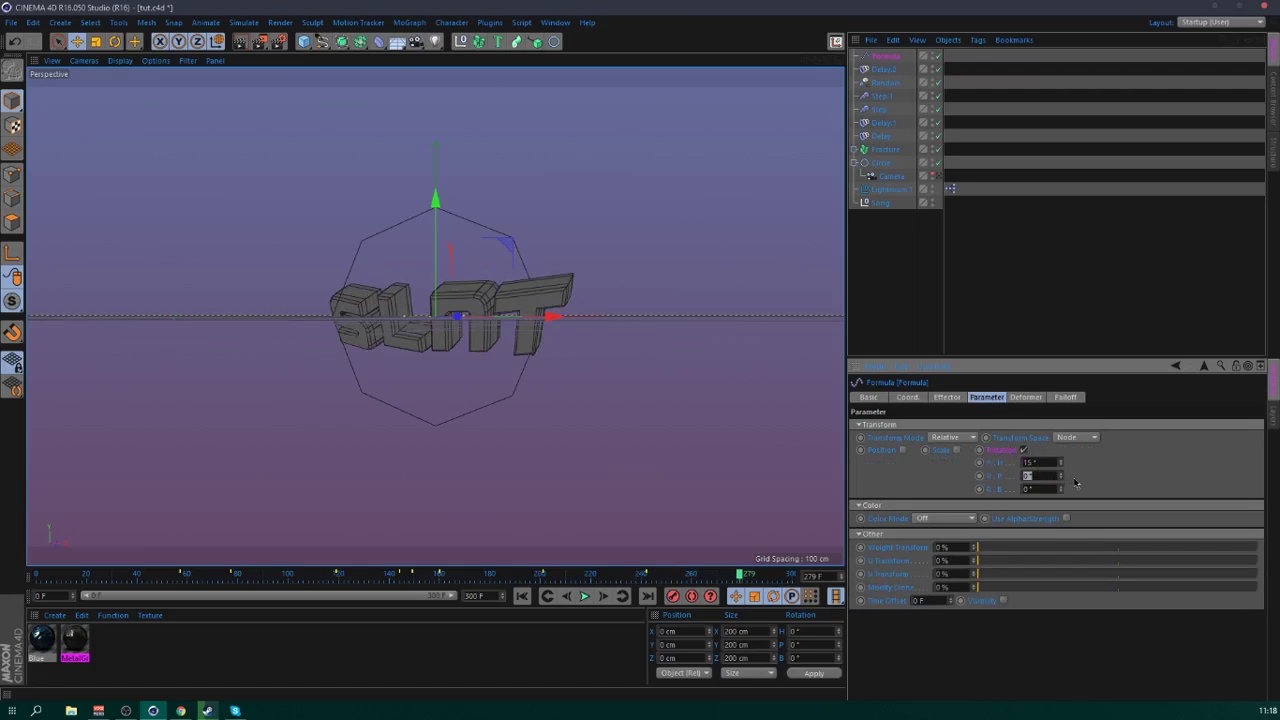
pyautogui.write('24')
pyautogui.press('Return')
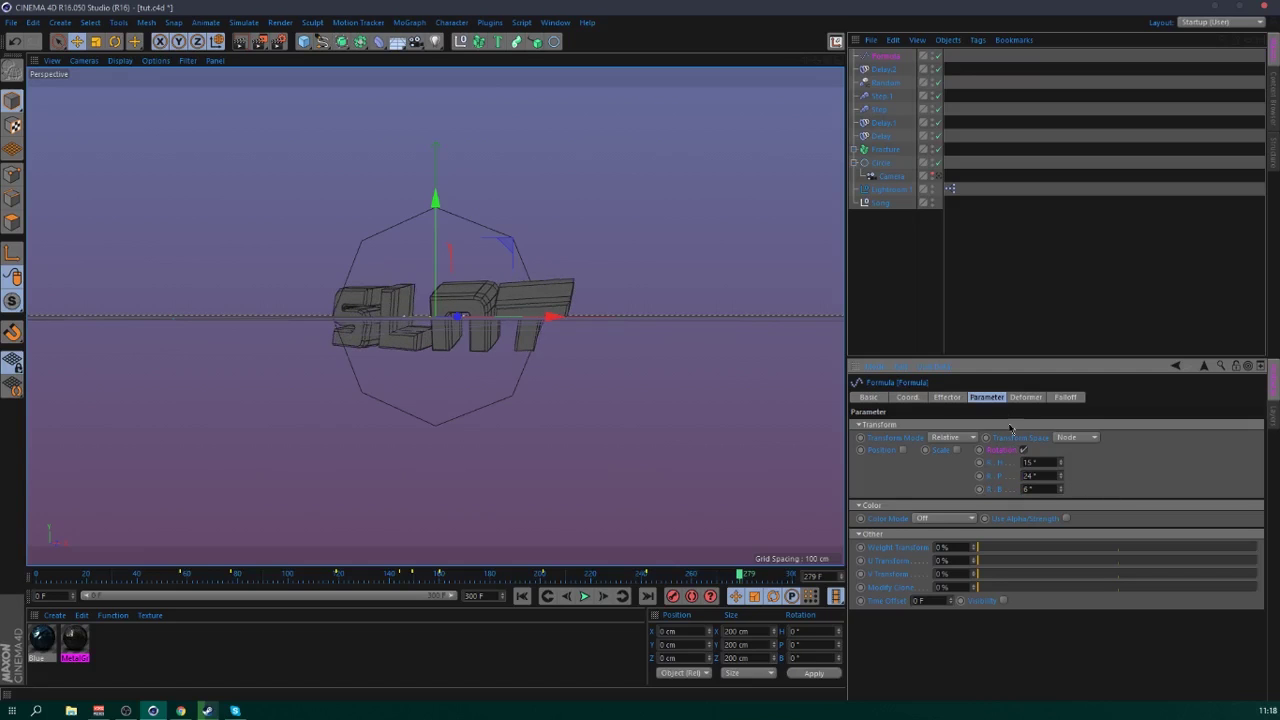
# - Set the Formula effector's strength to 85%, change its formula multiplier to 240.0 and expand its variables
pyautogui.click(945, 398)
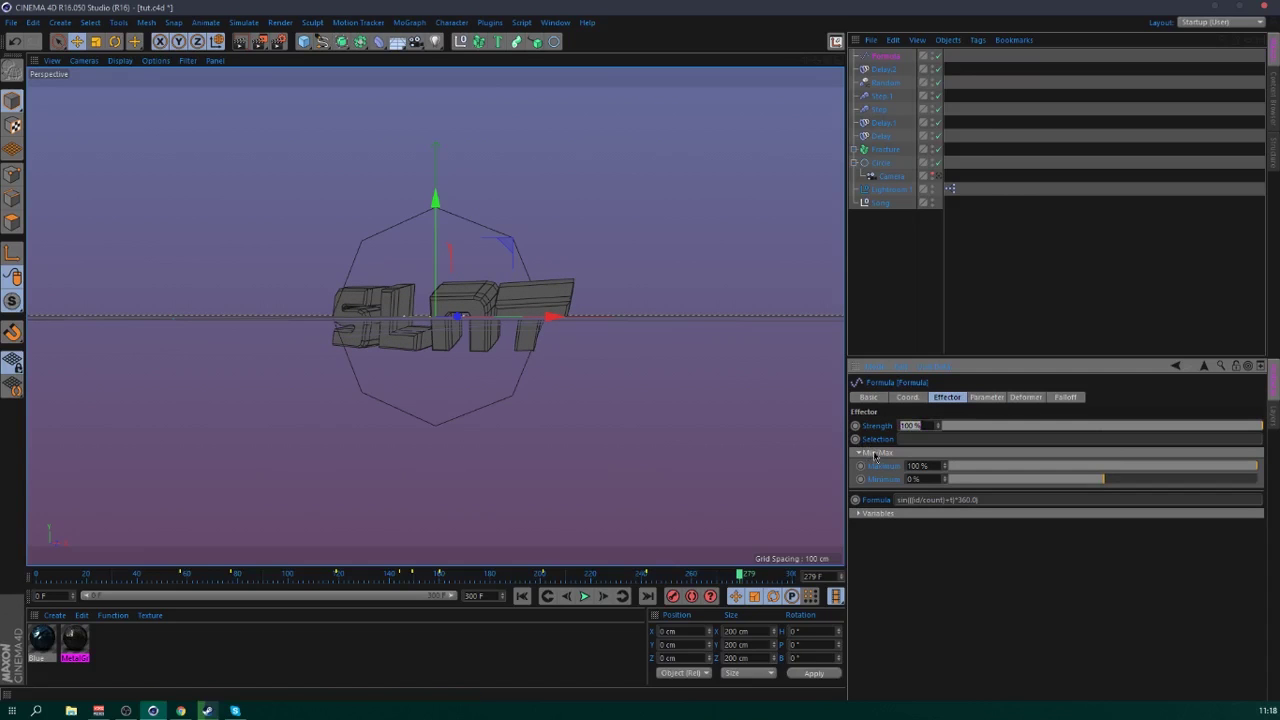
pyautogui.write('85')
pyautogui.press('Return')
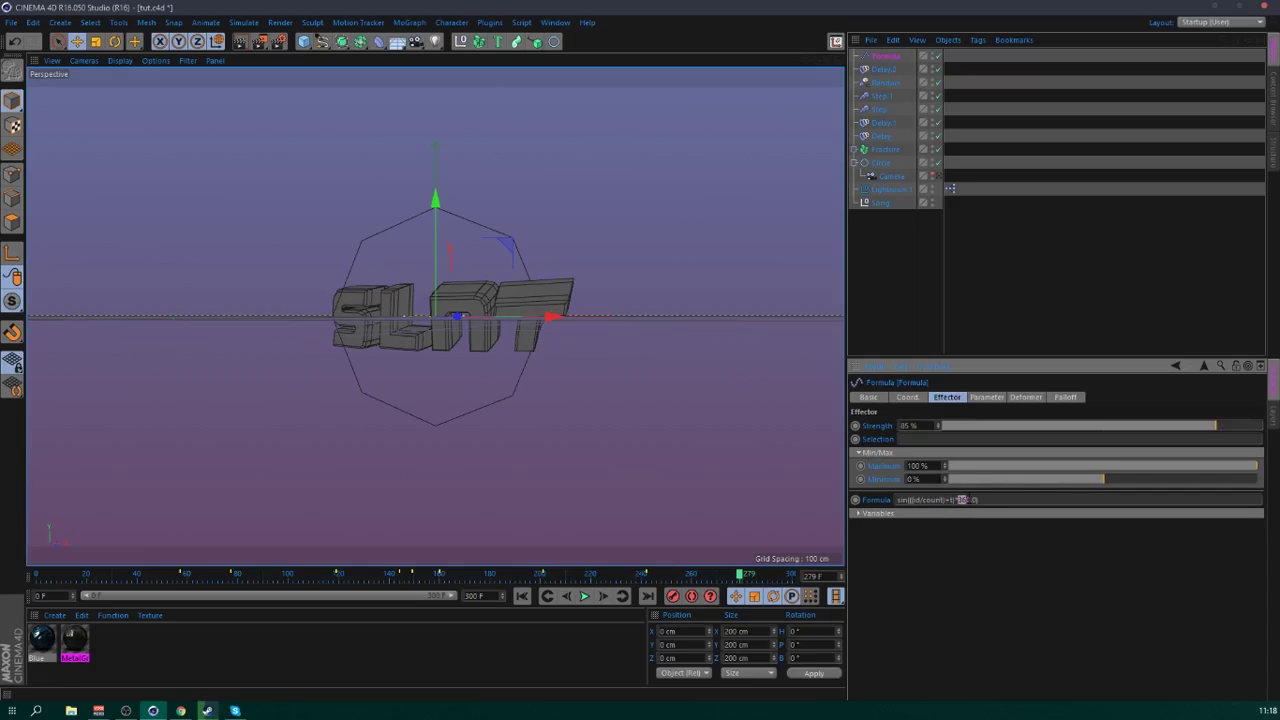
pyautogui.click(859, 513)
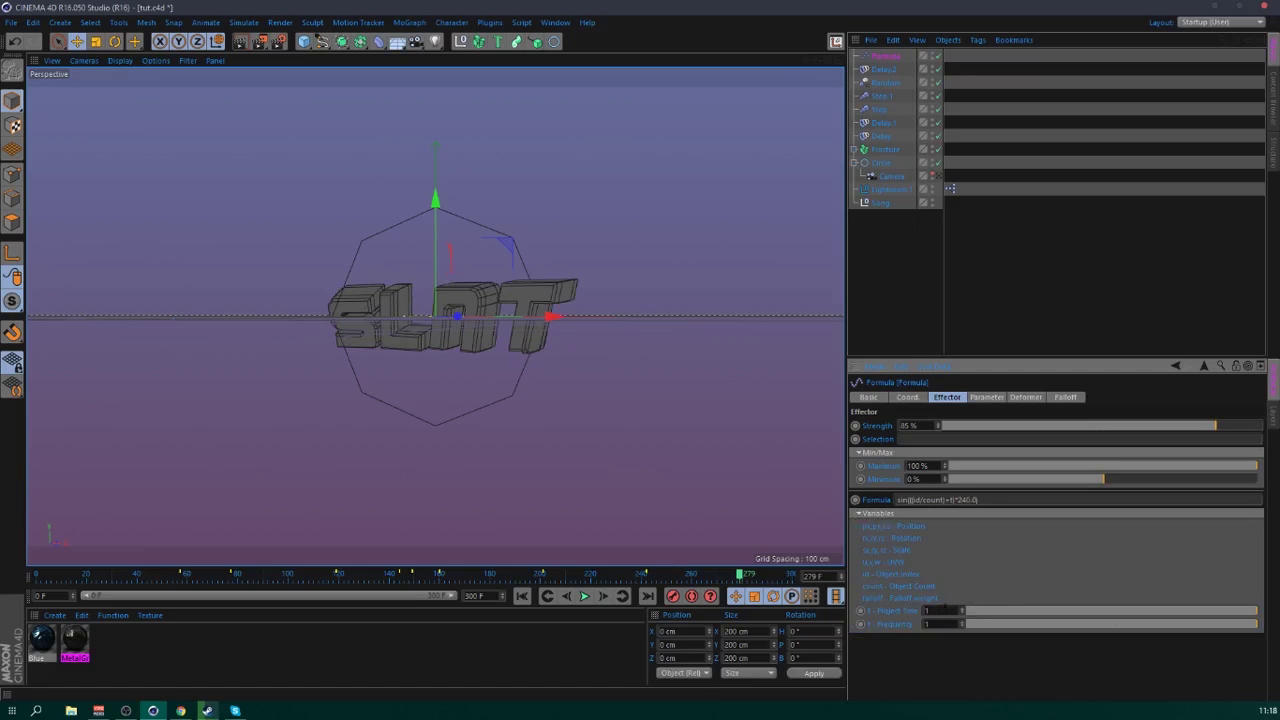
# - Set the Formula effector's Project Time variable to 0.75 and play the animation to check the motion
pyautogui.write('5')
pyautogui.press('Return')
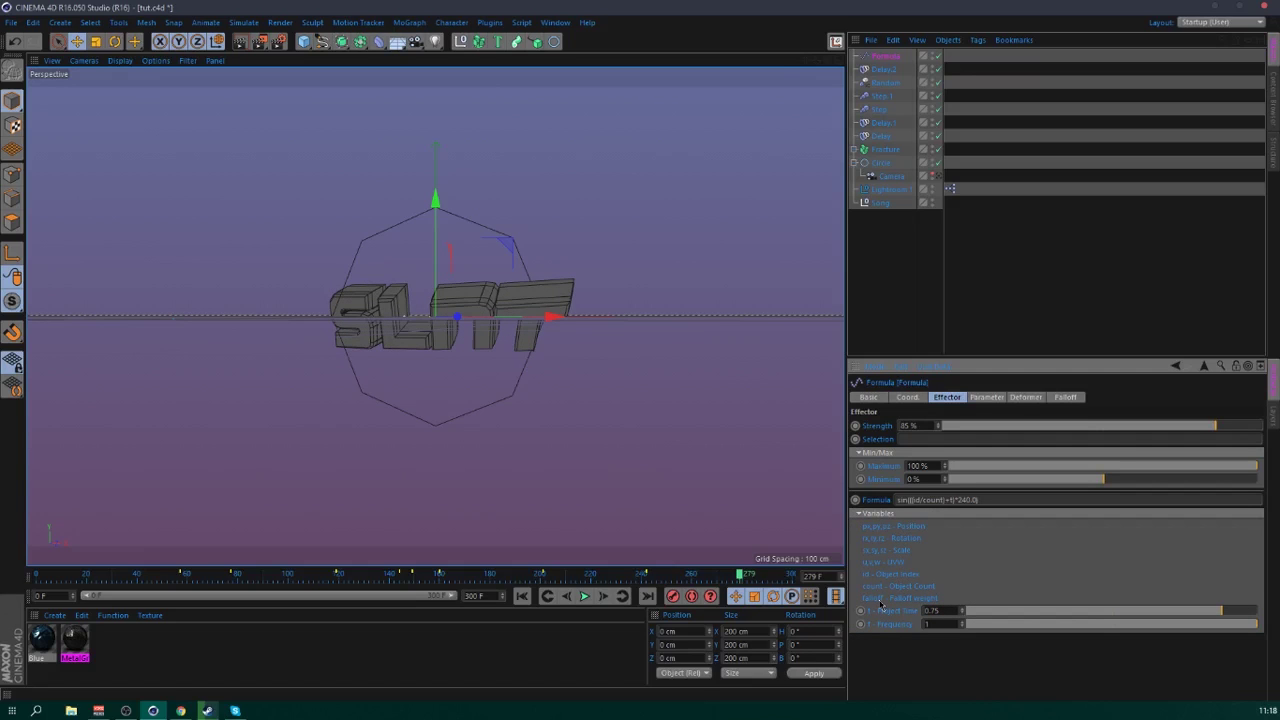
pyautogui.click(584, 596)
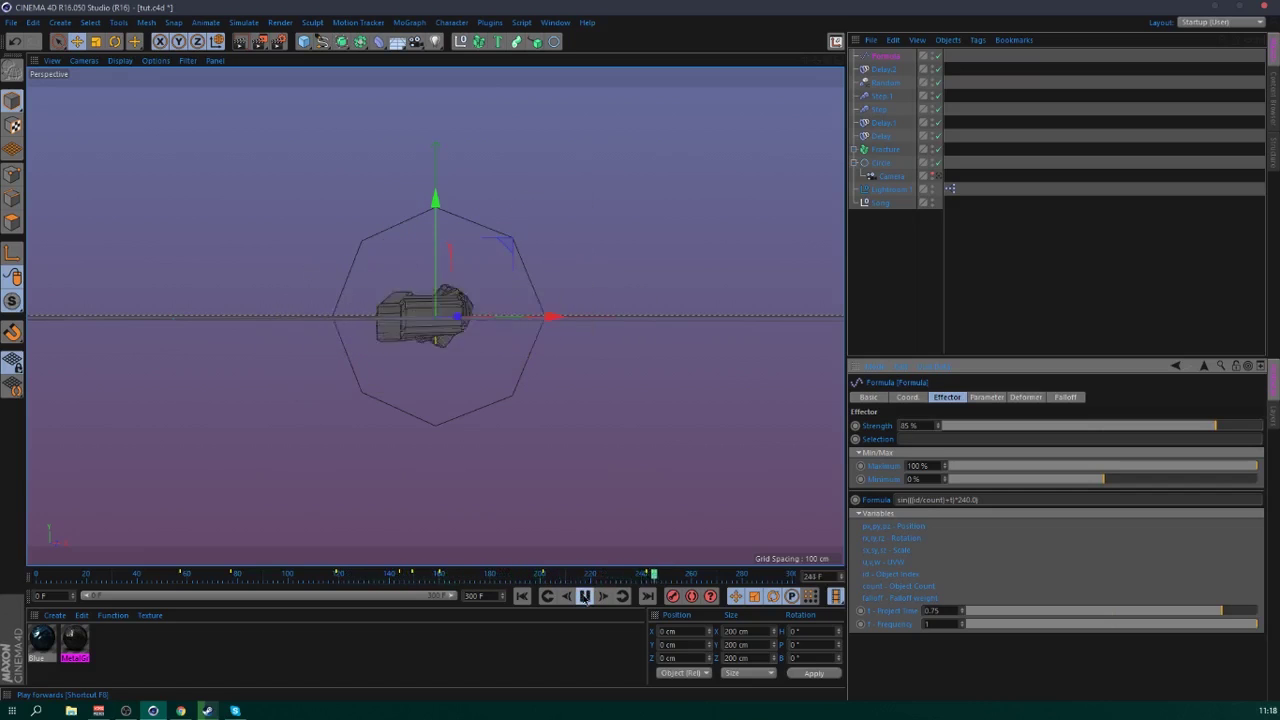
pyautogui.click(585, 597)
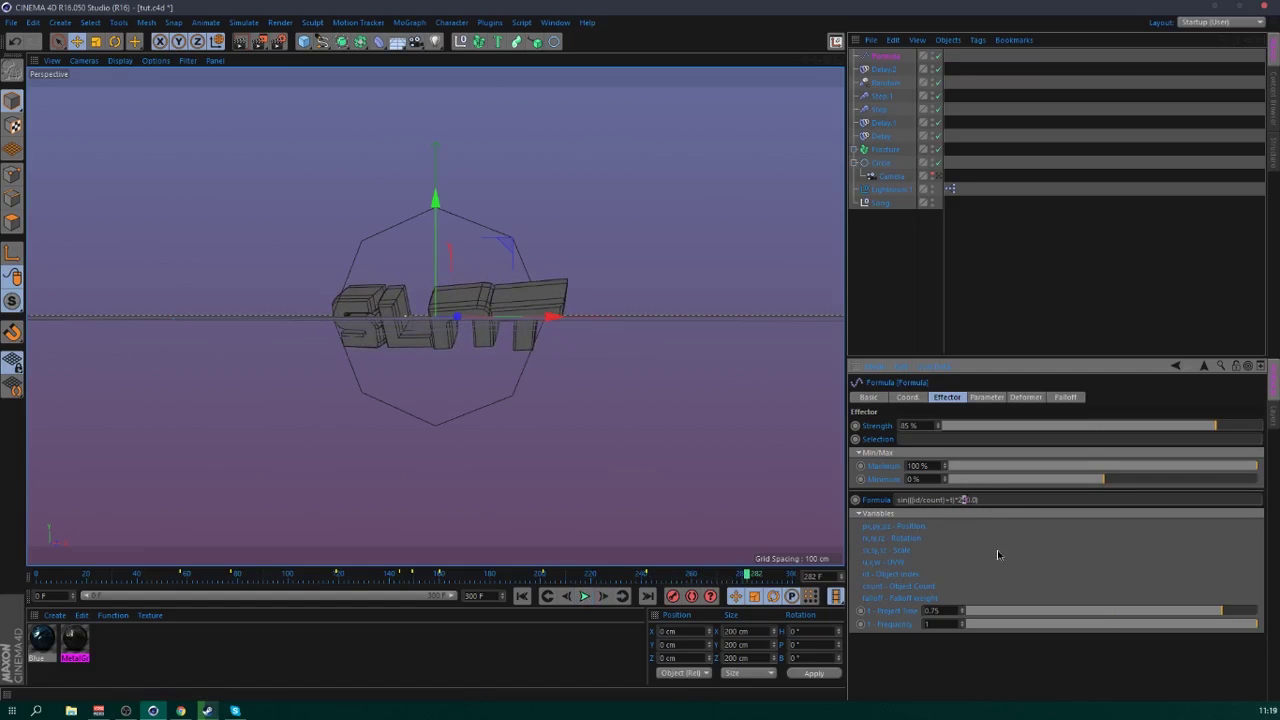
# - Change the formula multiplier to 290.0 and Project Time to 0.783, and play the animation to check the rotation
pyautogui.moveTo(1230, 612); pyautogui.dragTo(1228, 613)
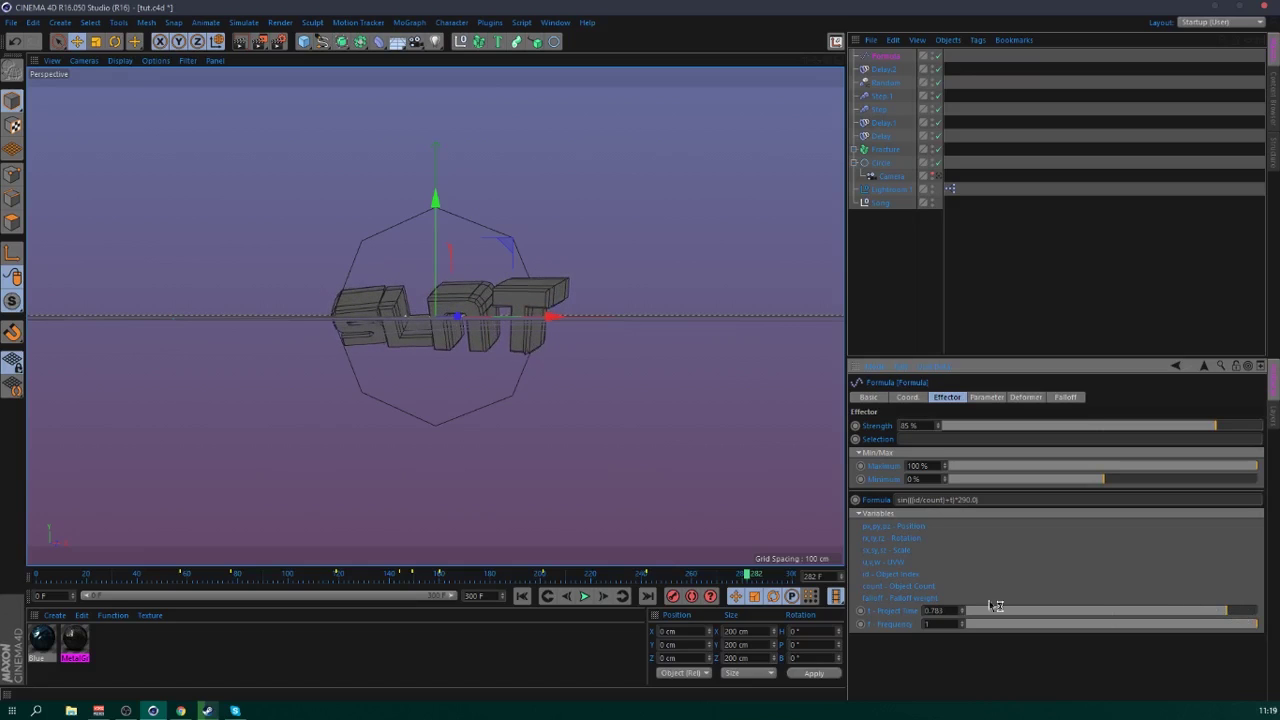
pyautogui.click(585, 596)
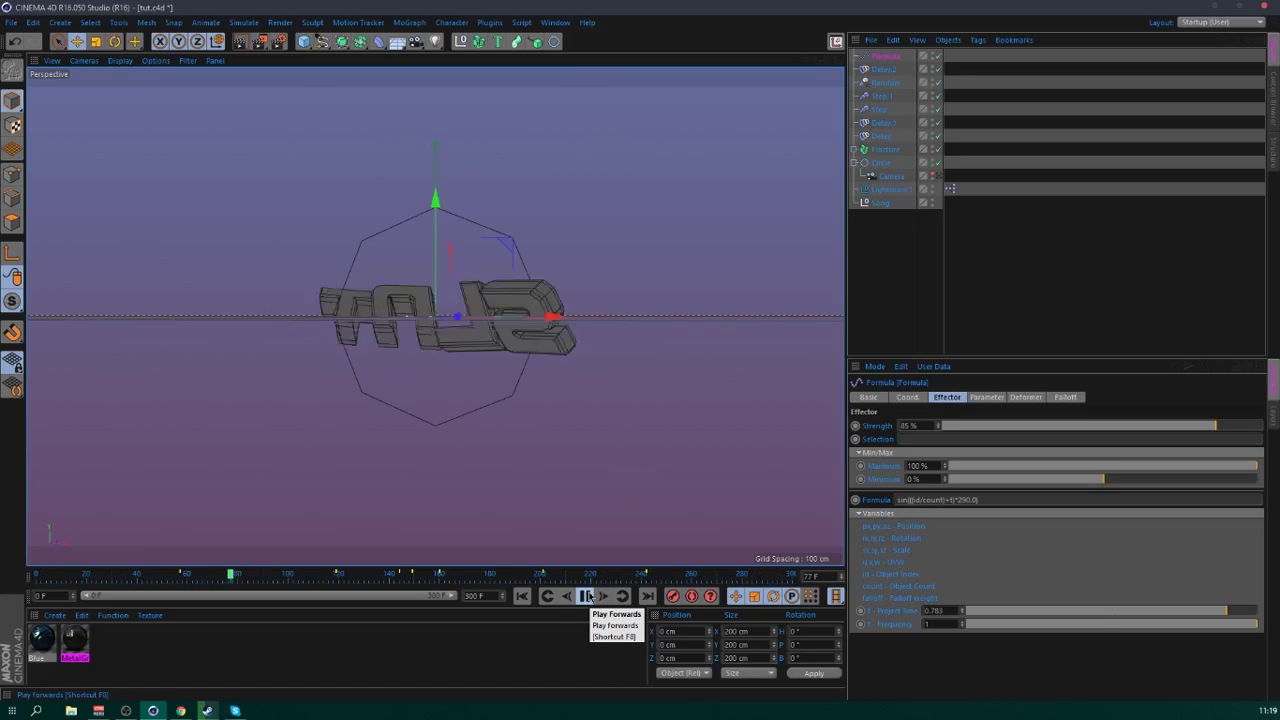
pyautogui.click(587, 596)
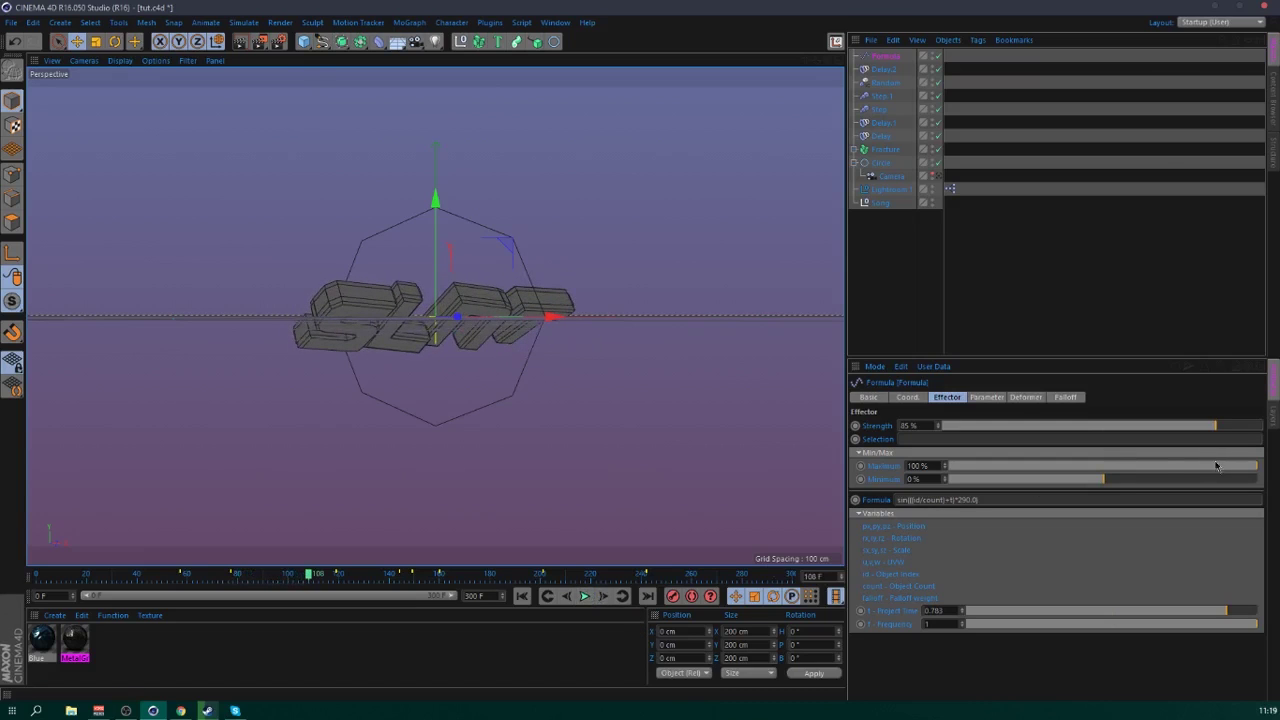
# - Set the Formula effector's minimum to -15% and its formula multiplier to 310.0, and preview the animation
pyautogui.moveTo(1216, 466); pyautogui.dragTo(1262, 474)
pyautogui.moveTo(1128, 479); pyautogui.dragTo(1042, 478)
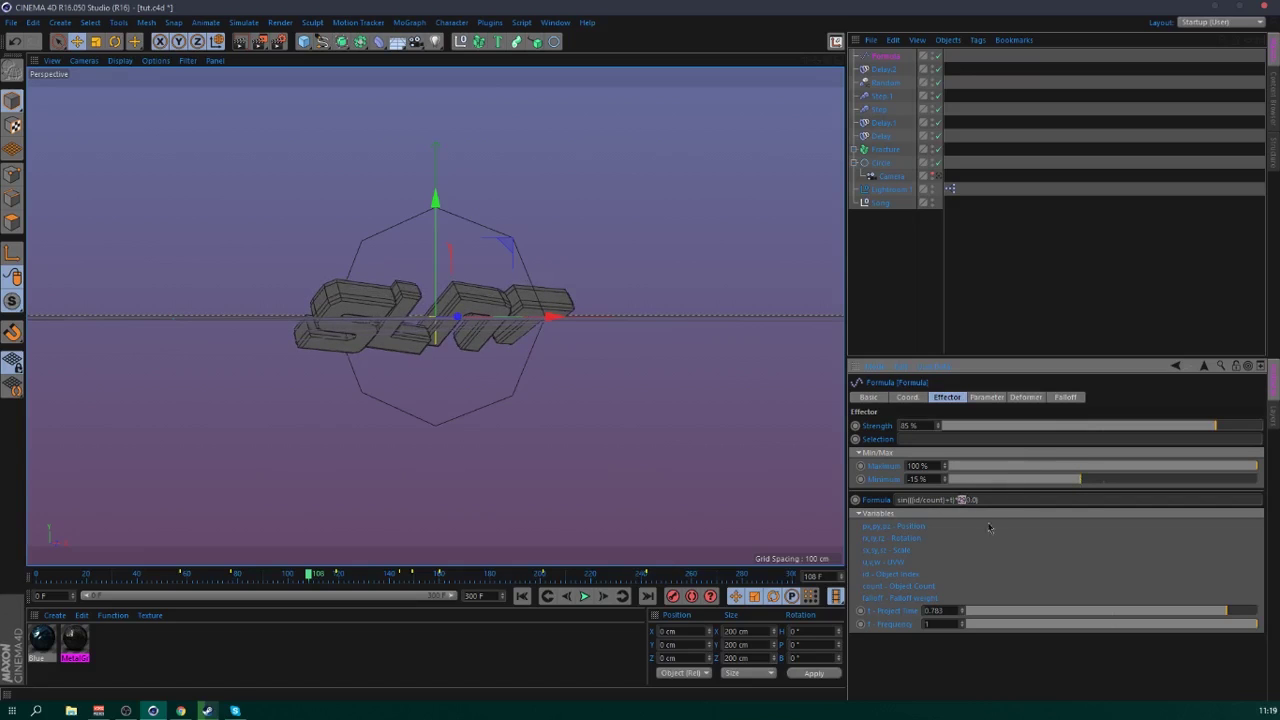
pyautogui.click(587, 596)
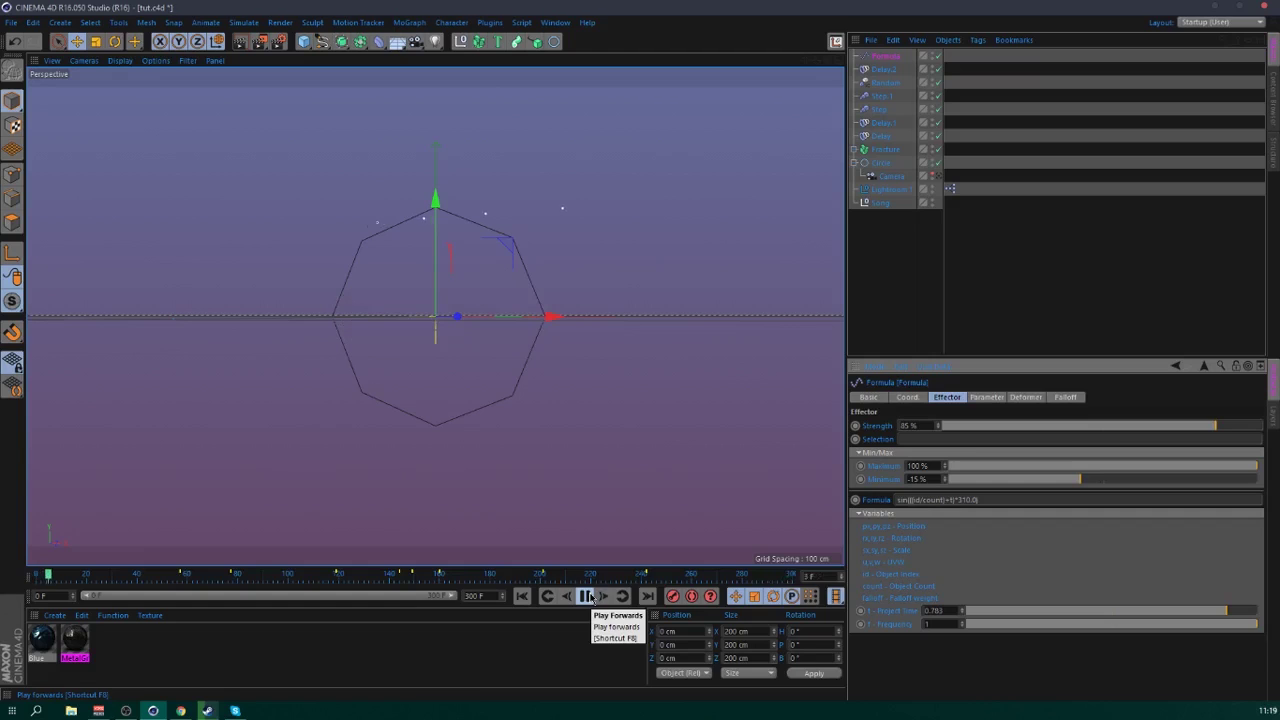
pyautogui.click(587, 596)
# - Set the Formula effector's strength to 71% and Project Time to 0.701, and preview the opening frames
pyautogui.moveTo(1178, 428); pyautogui.dragTo(1182, 427)
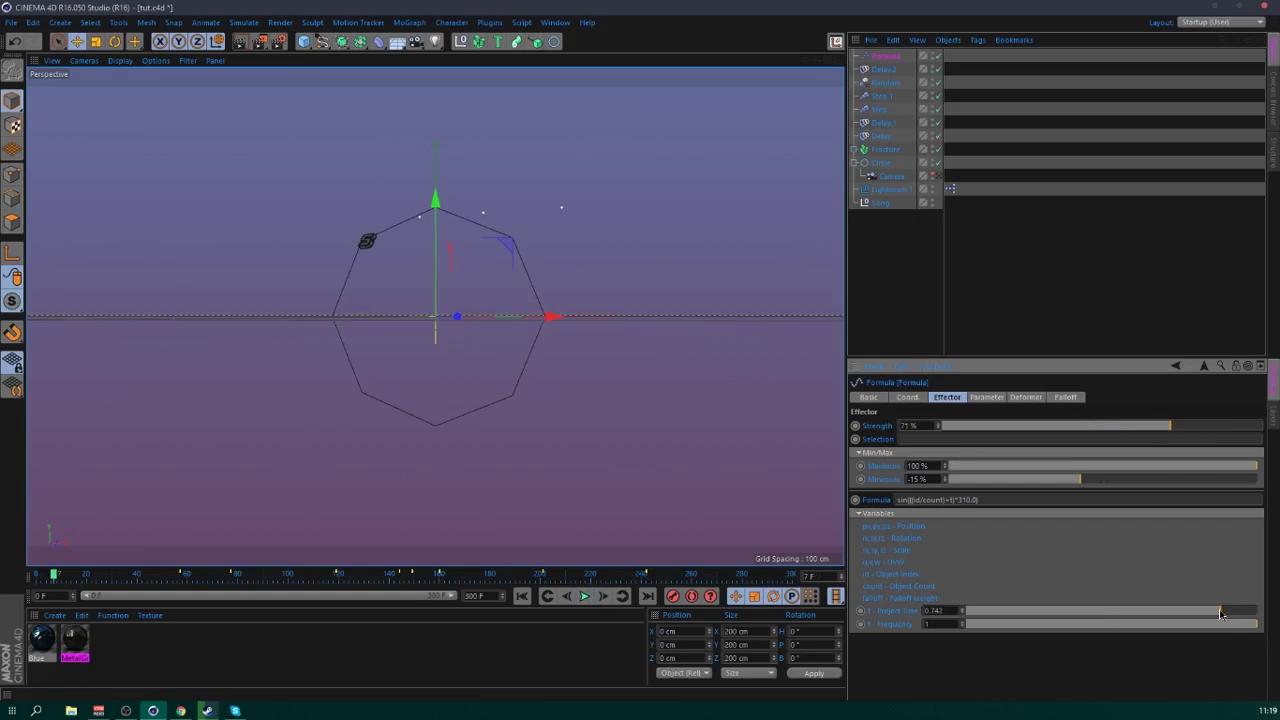
pyautogui.click(585, 597)
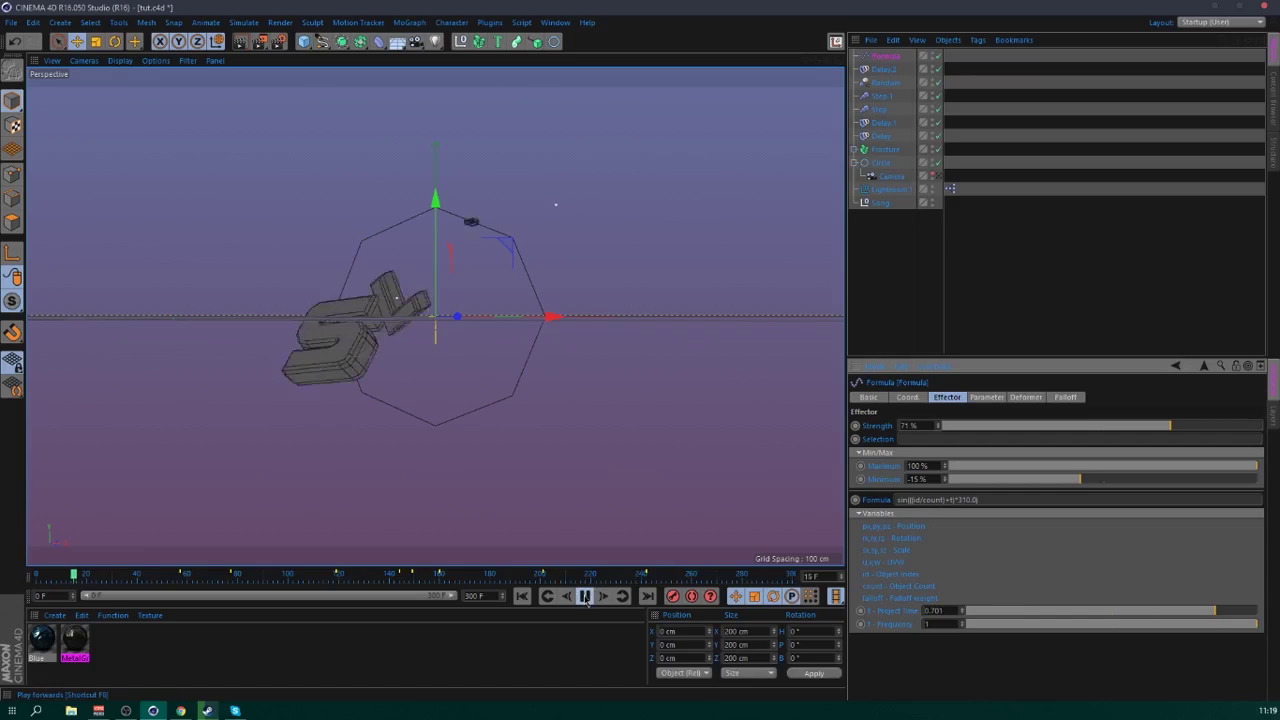
pyautogui.click(585, 597)
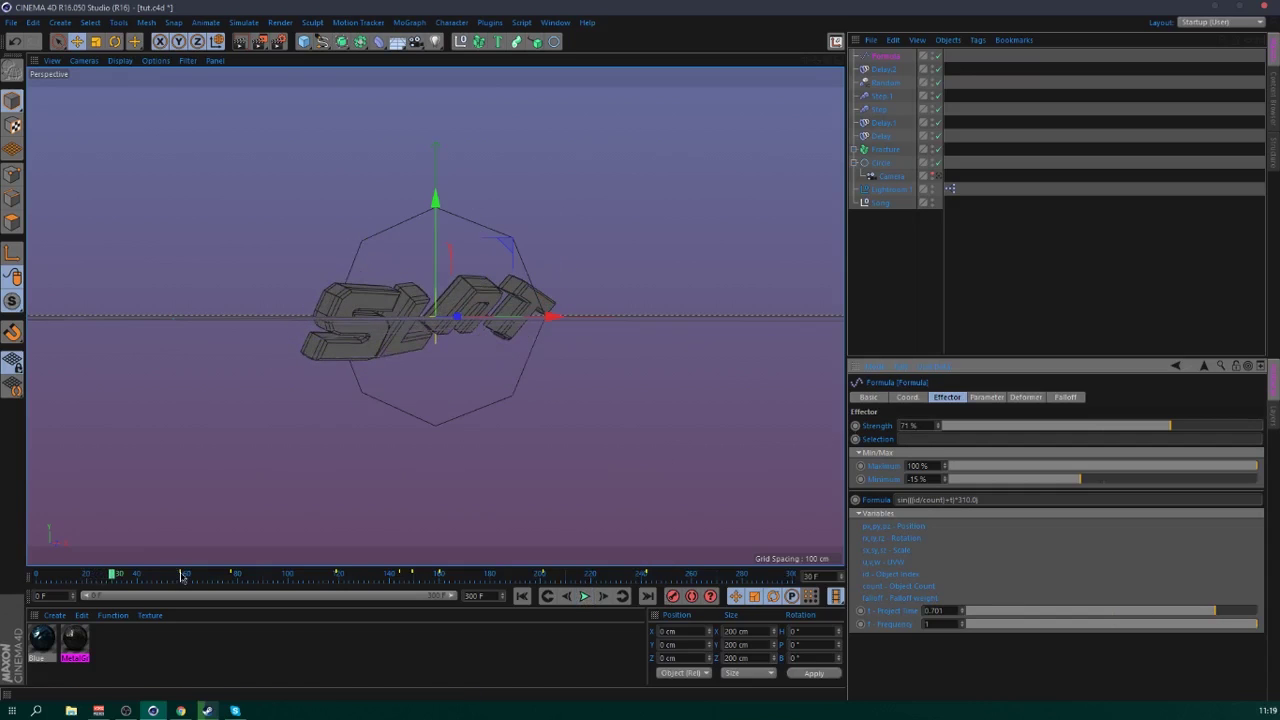
# - Keyframe the Formula effector's strength at 0% on frame 70 and at a raised value on frame 83
pyautogui.moveTo(182, 576); pyautogui.dragTo(216, 578)
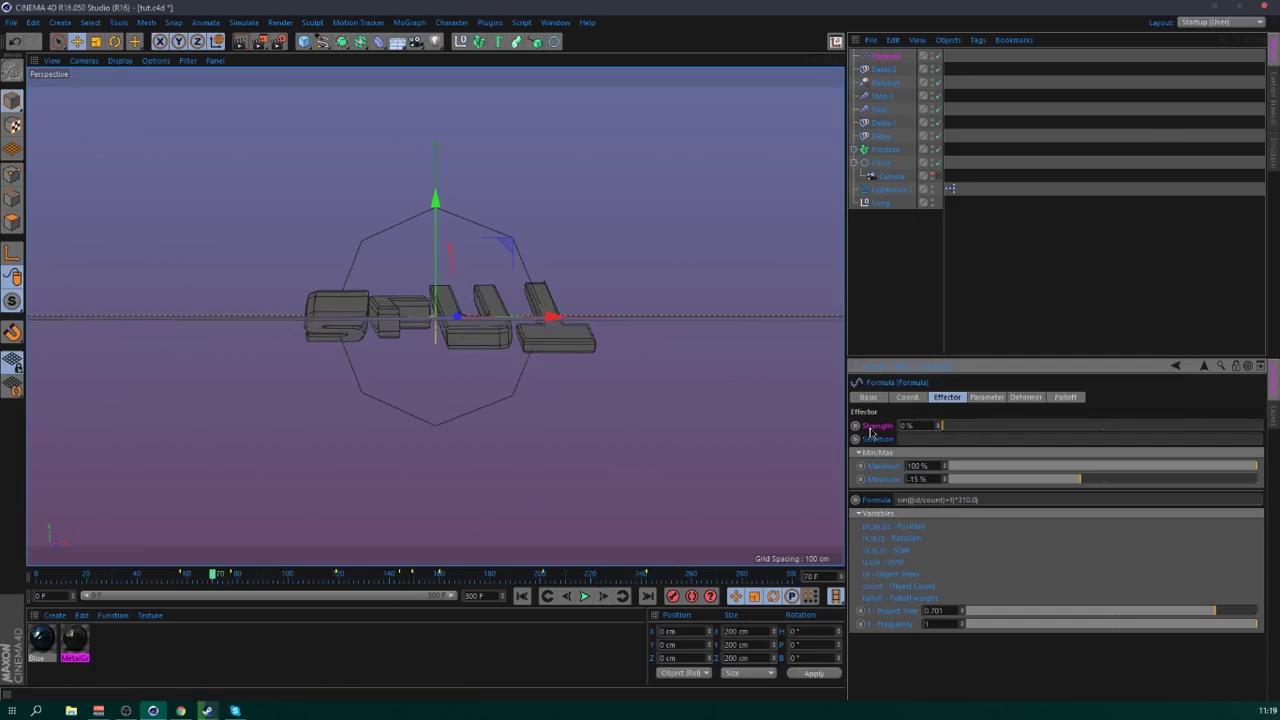
pyautogui.click(245, 576)
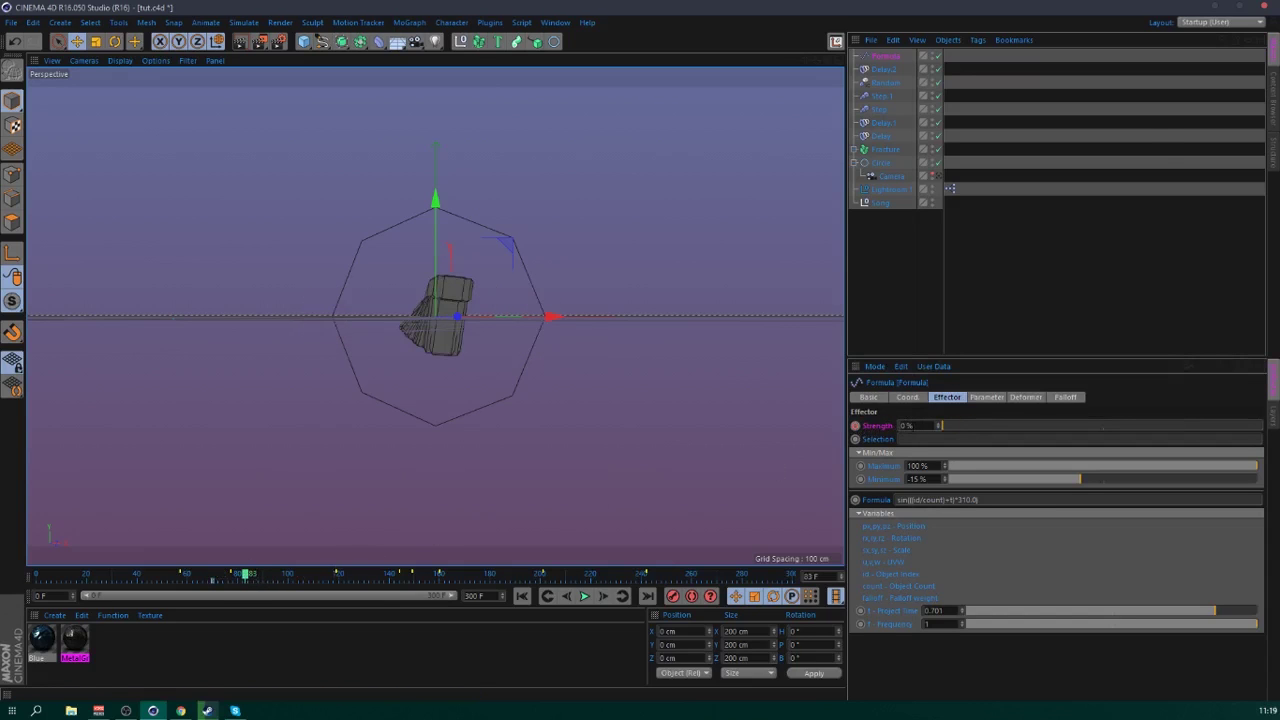
pyautogui.moveTo(944, 427); pyautogui.dragTo(1000, 427)
pyautogui.keyDown('ctrl'); pyautogui.click(856, 427); pyautogui.keyUp('ctrl')
# - Keyframe the Formula effector's strength at 80% on frame 113
pyautogui.moveTo(308, 576); pyautogui.dragTo(321, 576)
pyautogui.moveTo(928, 428); pyautogui.dragTo(873, 429)
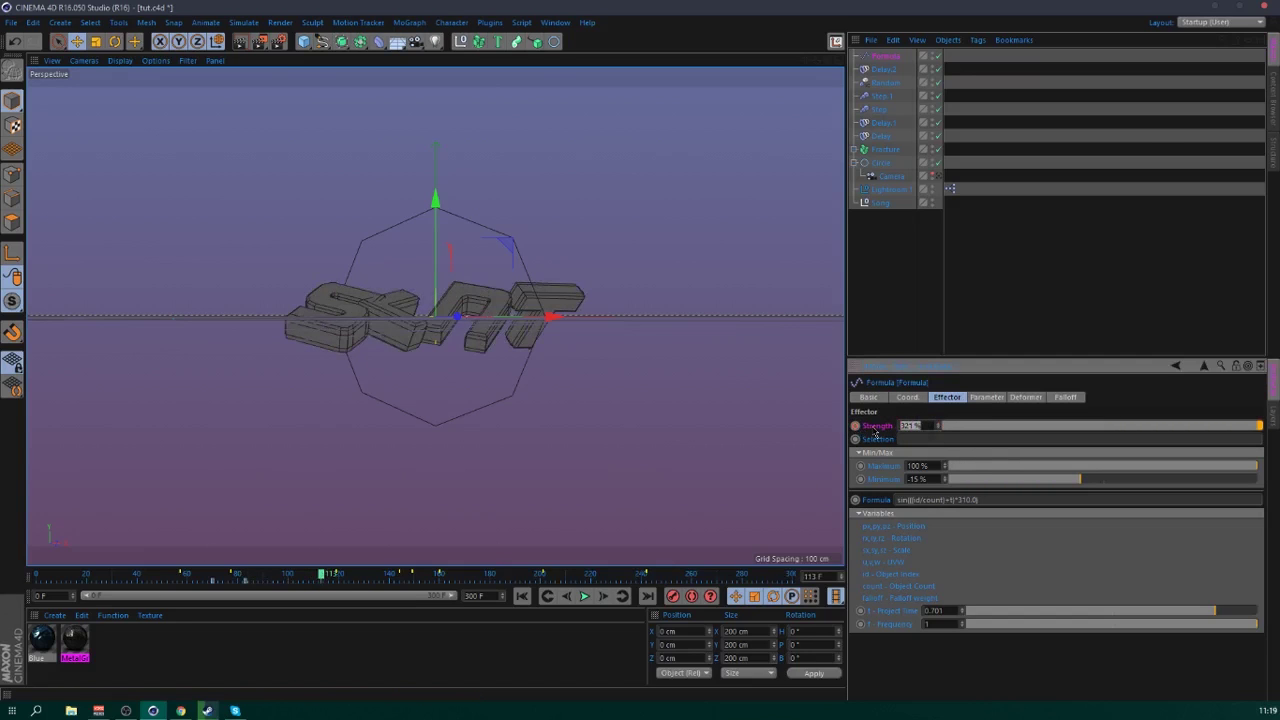
pyautogui.write('80')
pyautogui.press('Return')
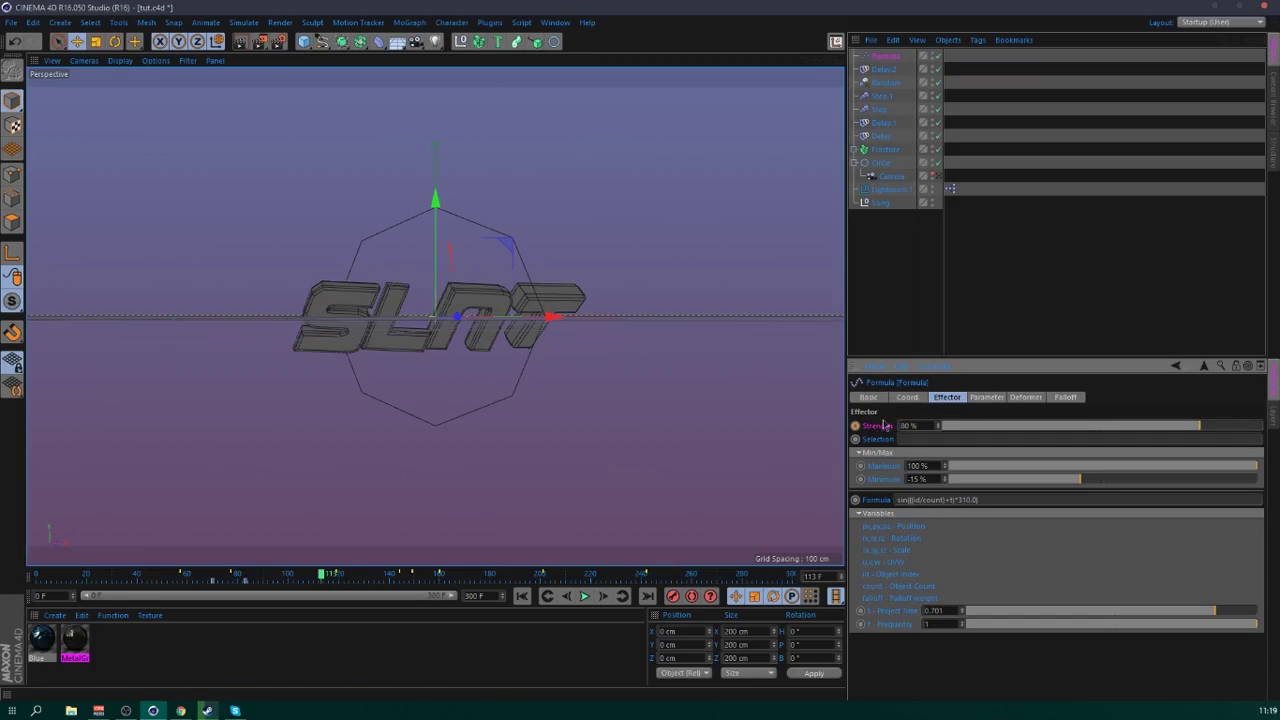
# - Play the animation from frame 66 to review the keyframed strength, with all objects deselected for the replay
pyautogui.click(204, 576)
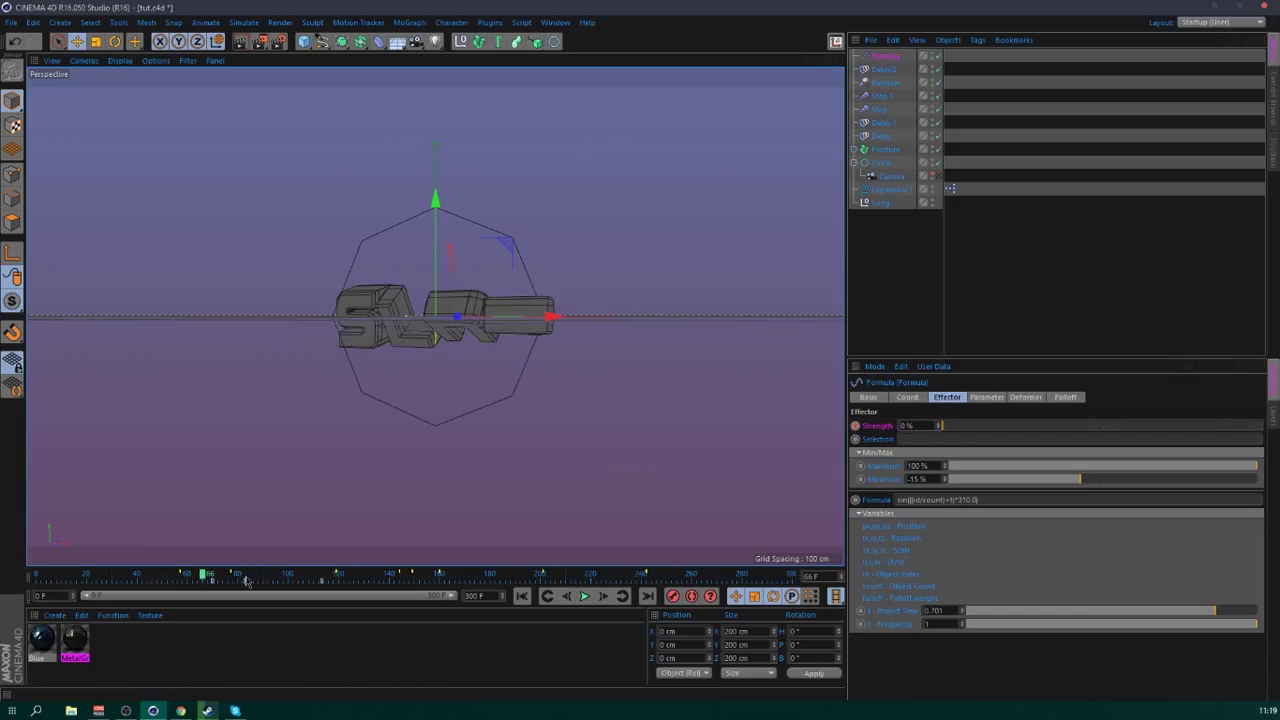
pyautogui.click(584, 596)
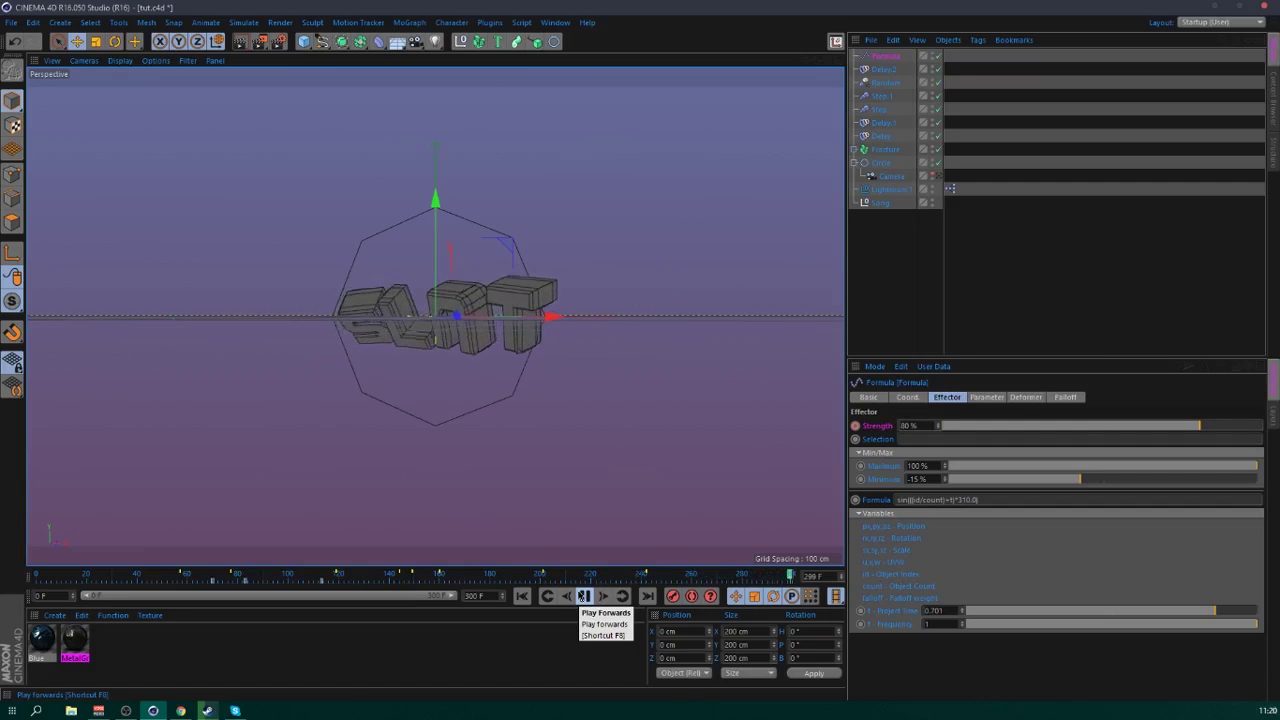
pyautogui.click(1035, 262)
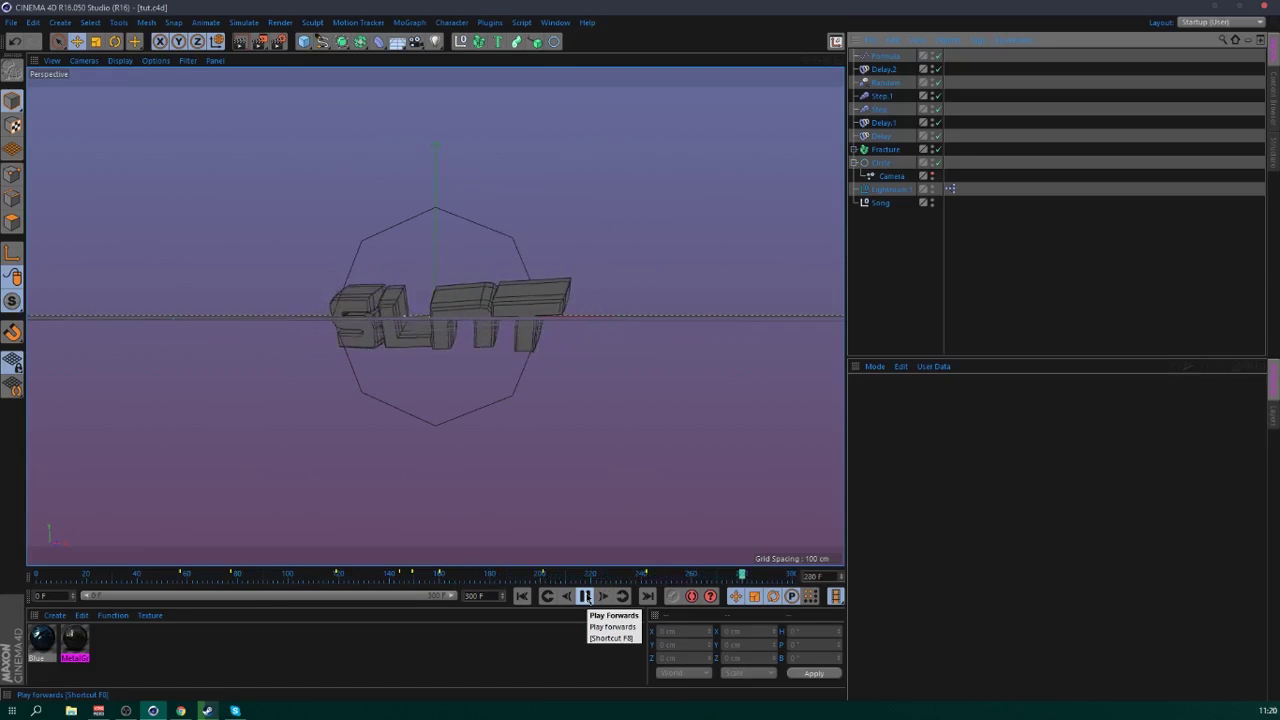
# - Look through the Camera and keyframe the Circle's bank rotation at 123° on frame 57
pyautogui.click(885, 163)
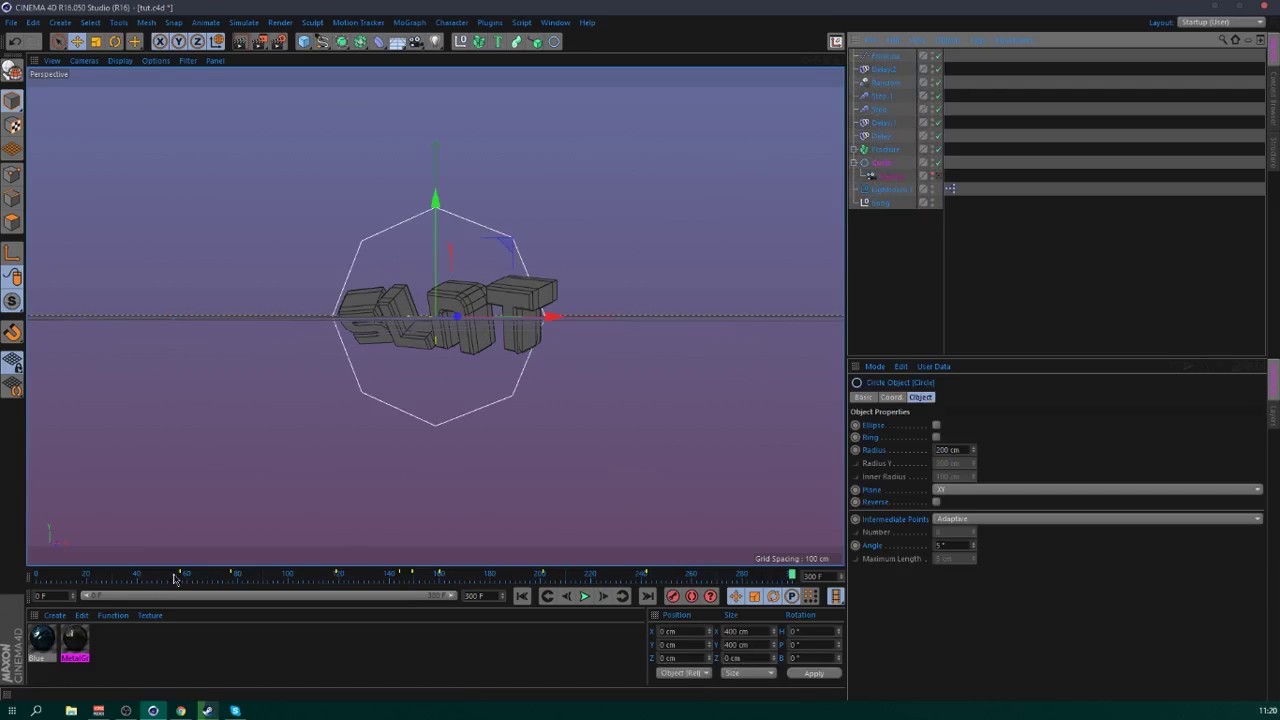
pyautogui.moveTo(174, 578); pyautogui.dragTo(188, 578)
pyautogui.click(890, 397)
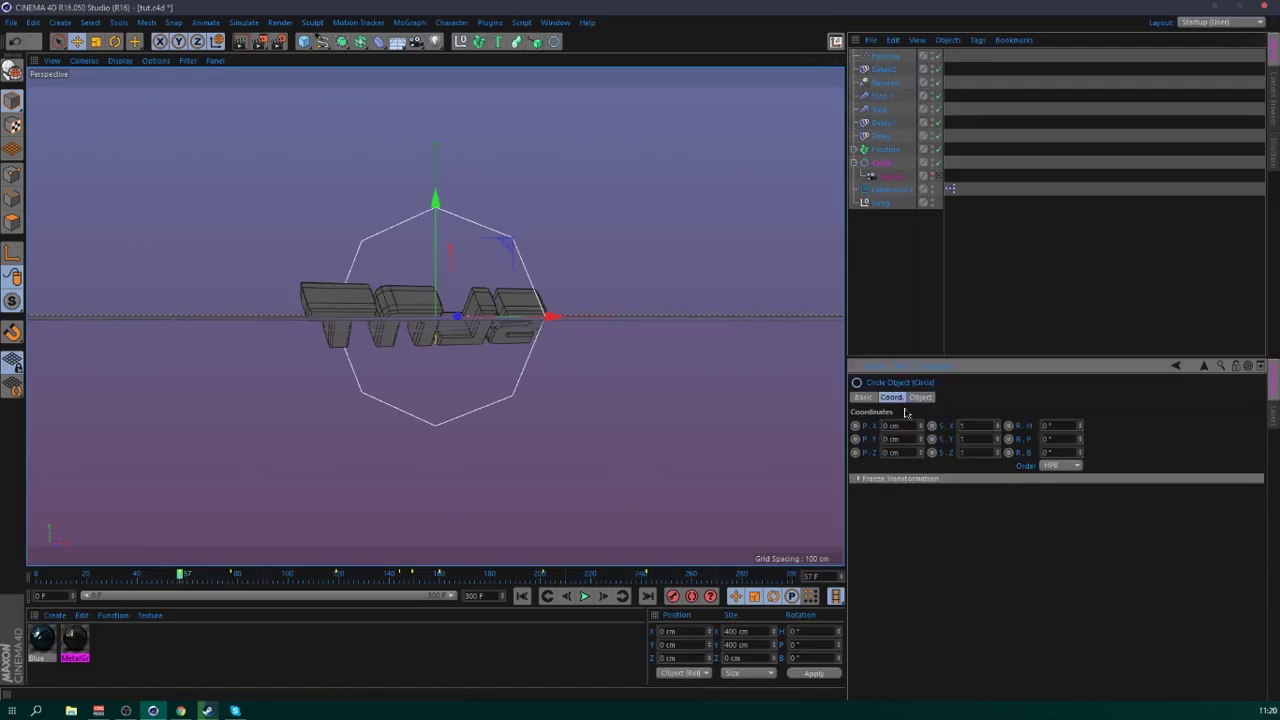
pyautogui.moveTo(1086, 456); pyautogui.dragTo(1055, 456)
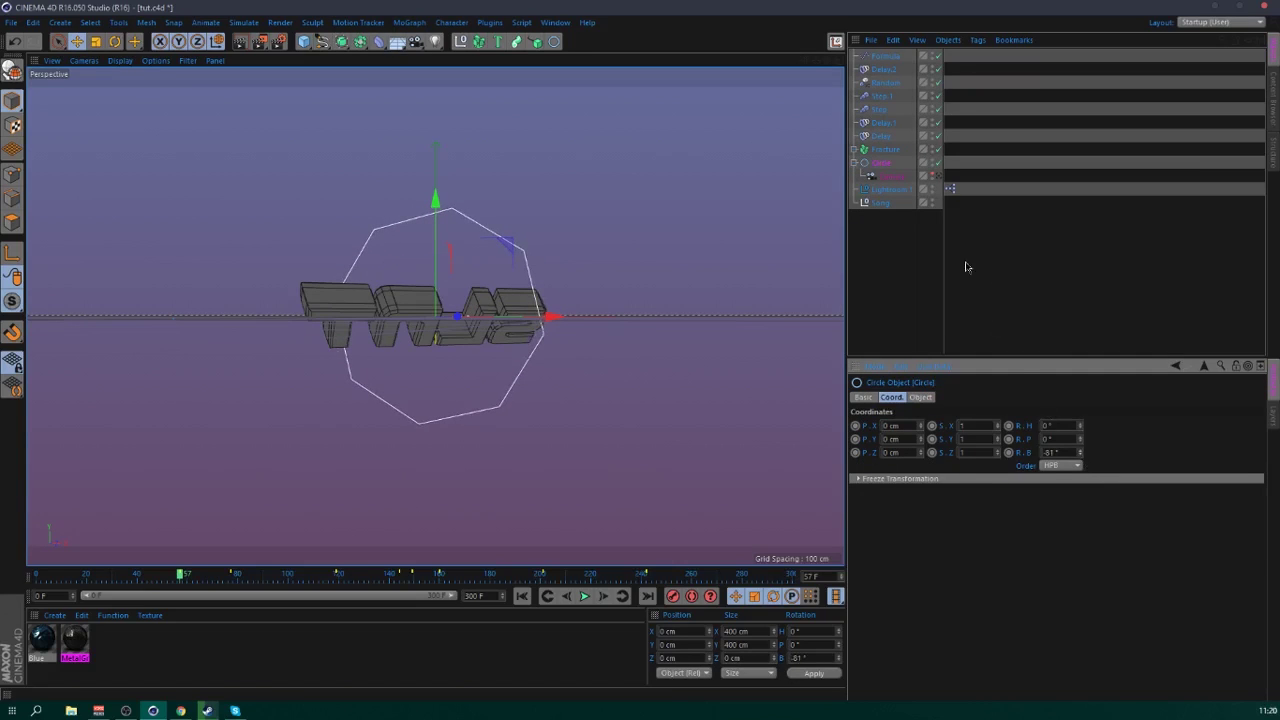
pyautogui.hotkey('ctrl', 'z')
pyautogui.click(938, 176)
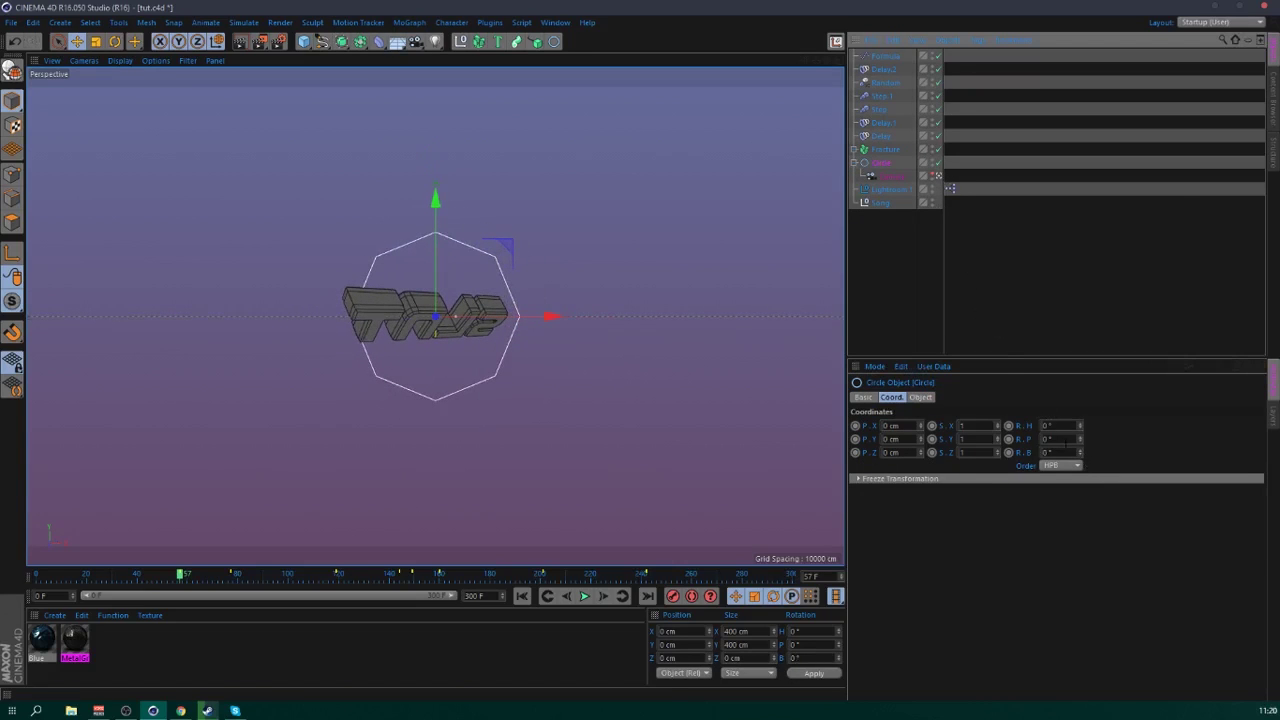
pyautogui.moveTo(1080, 456); pyautogui.dragTo(1122, 456)
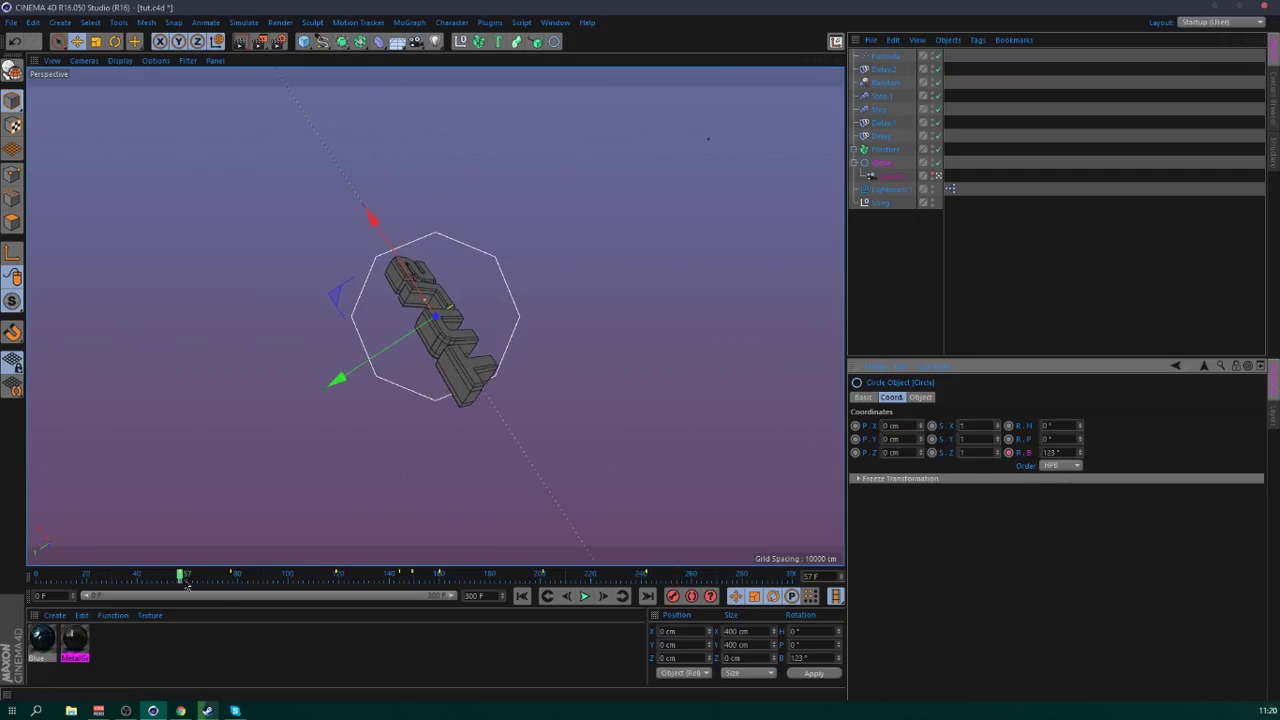
# - Move the Circle's 123° bank key to frame 72 and keyframe the bank at -172° on frame 77
pyautogui.moveTo(186, 585); pyautogui.dragTo(216, 580)
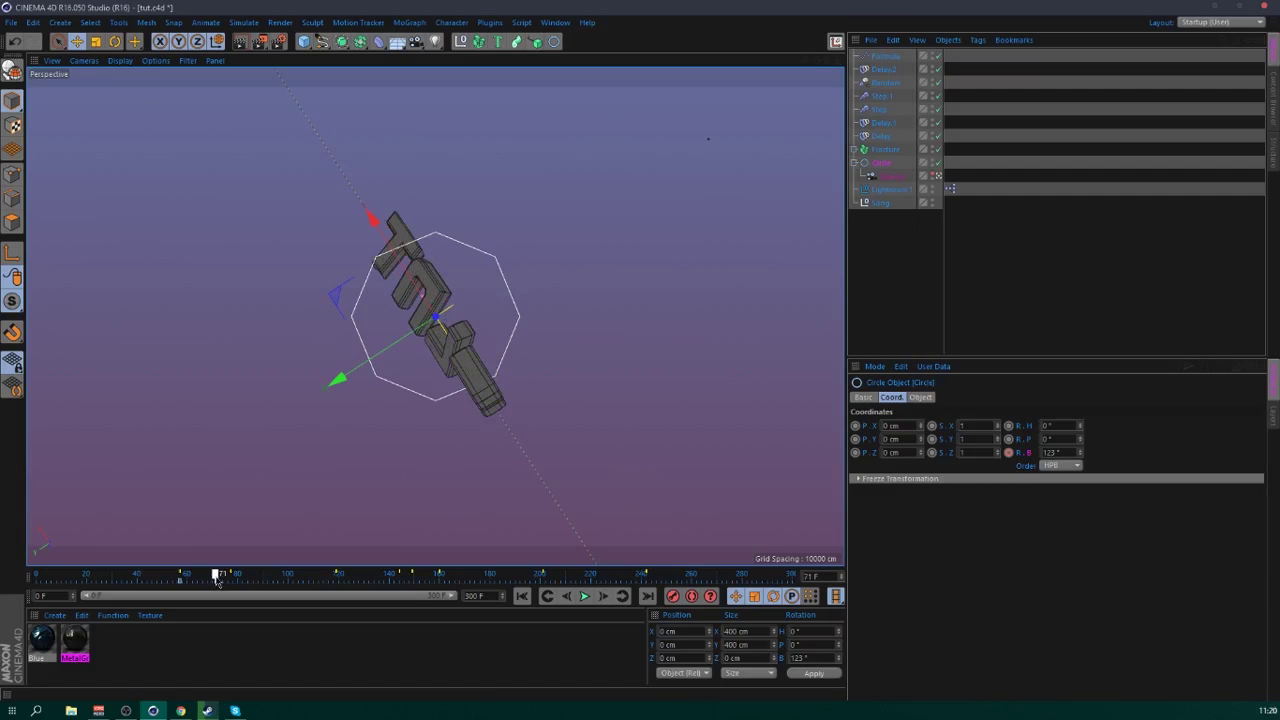
pyautogui.click(185, 579)
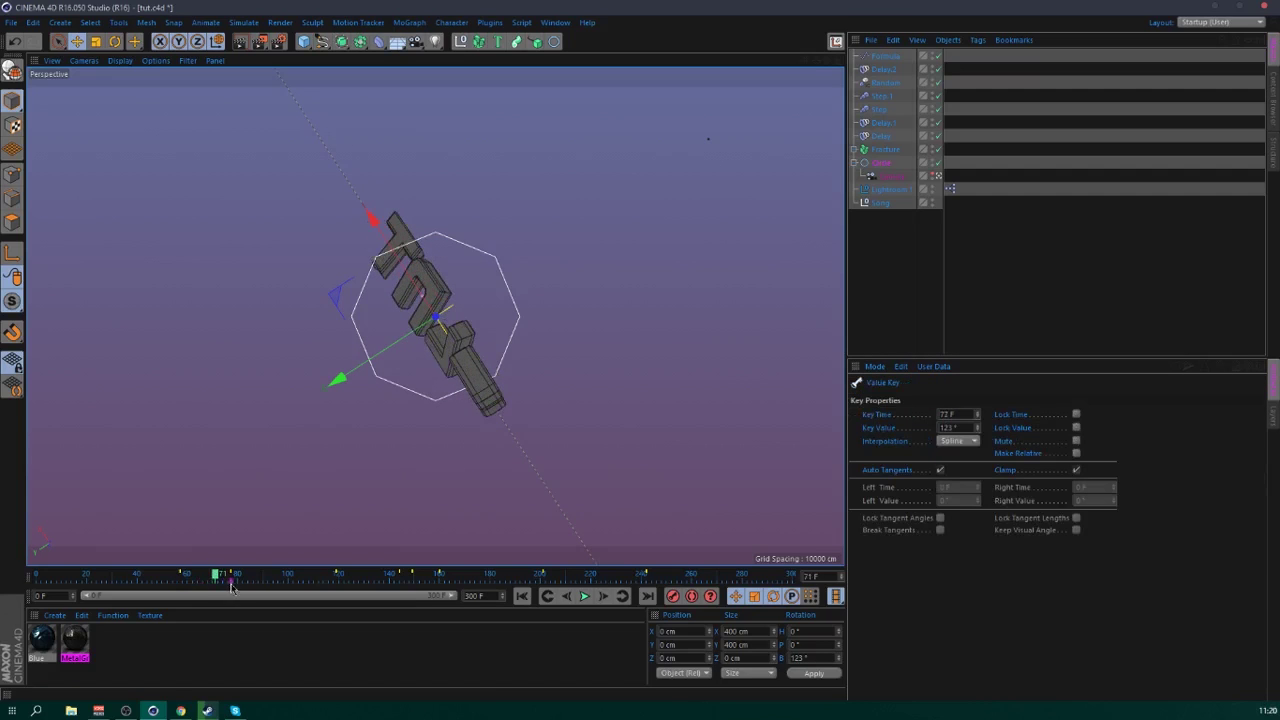
pyautogui.moveTo(222, 584)
pyautogui.mouseDown()
pyautogui.moveTo(268, 586)
pyautogui.moveTo(231, 579)
pyautogui.mouseUp()
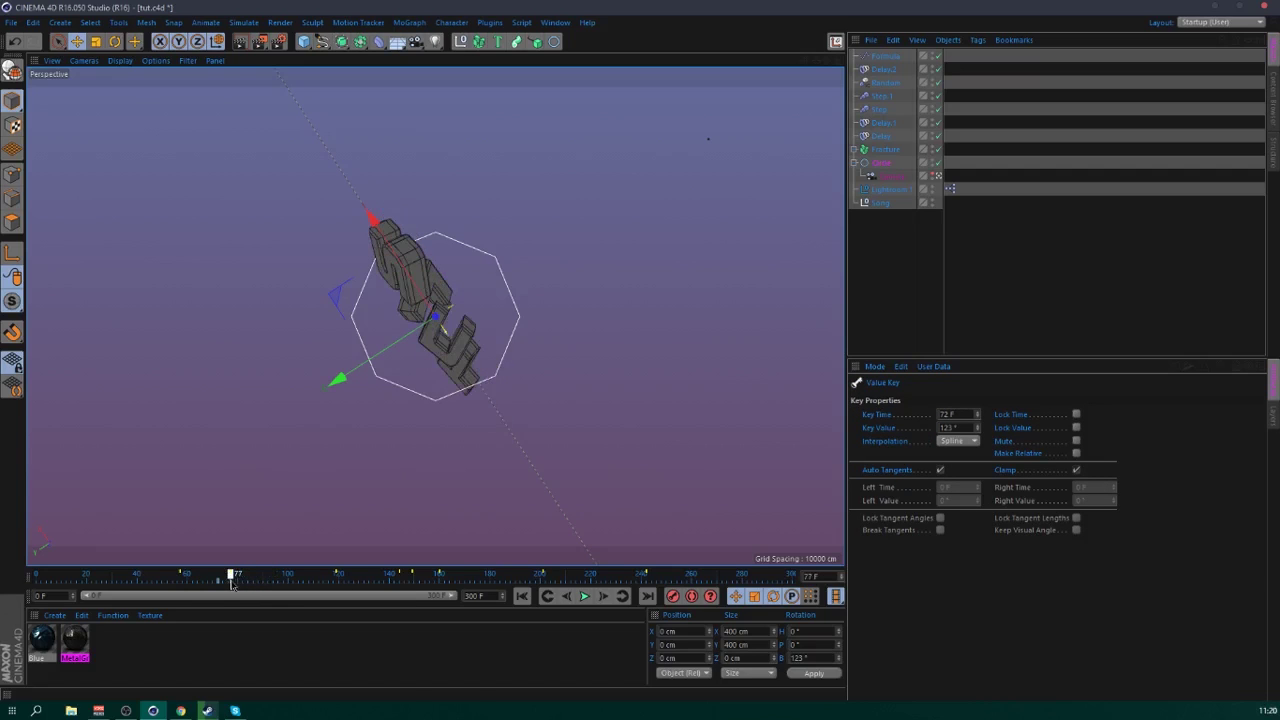
pyautogui.click(883, 166)
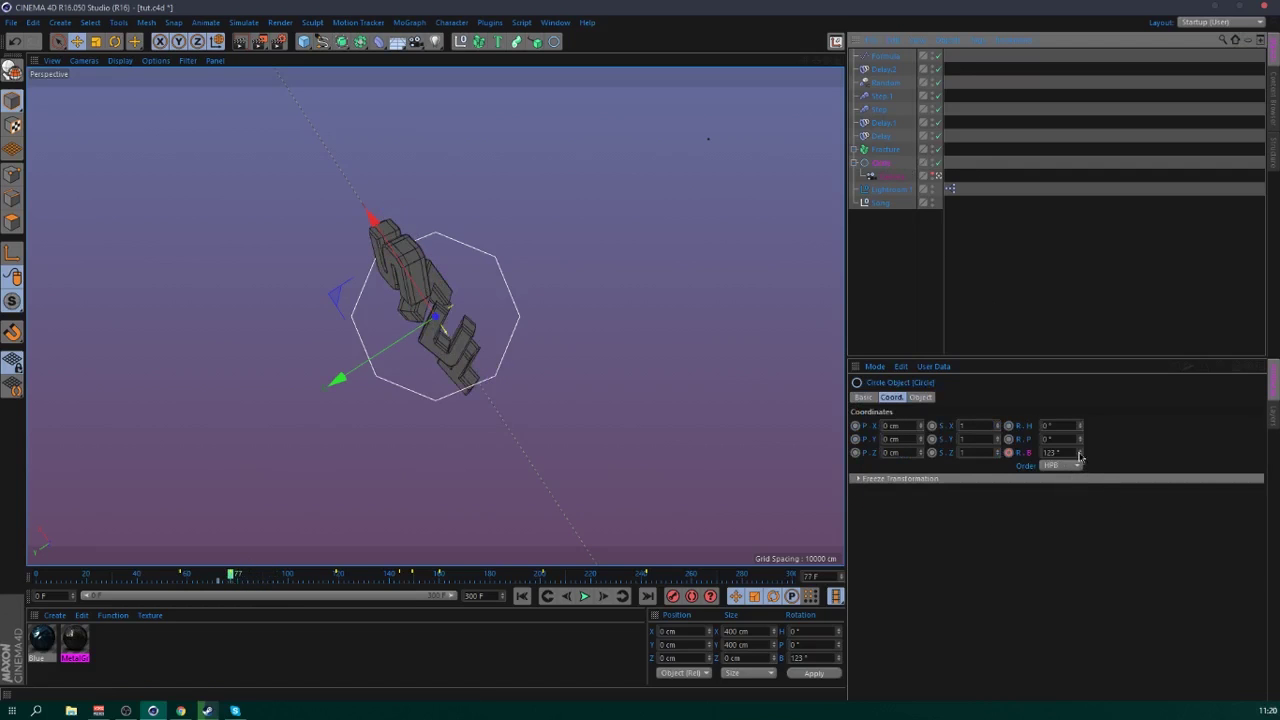
pyautogui.moveTo(1080, 456); pyautogui.dragTo(1080, 463)
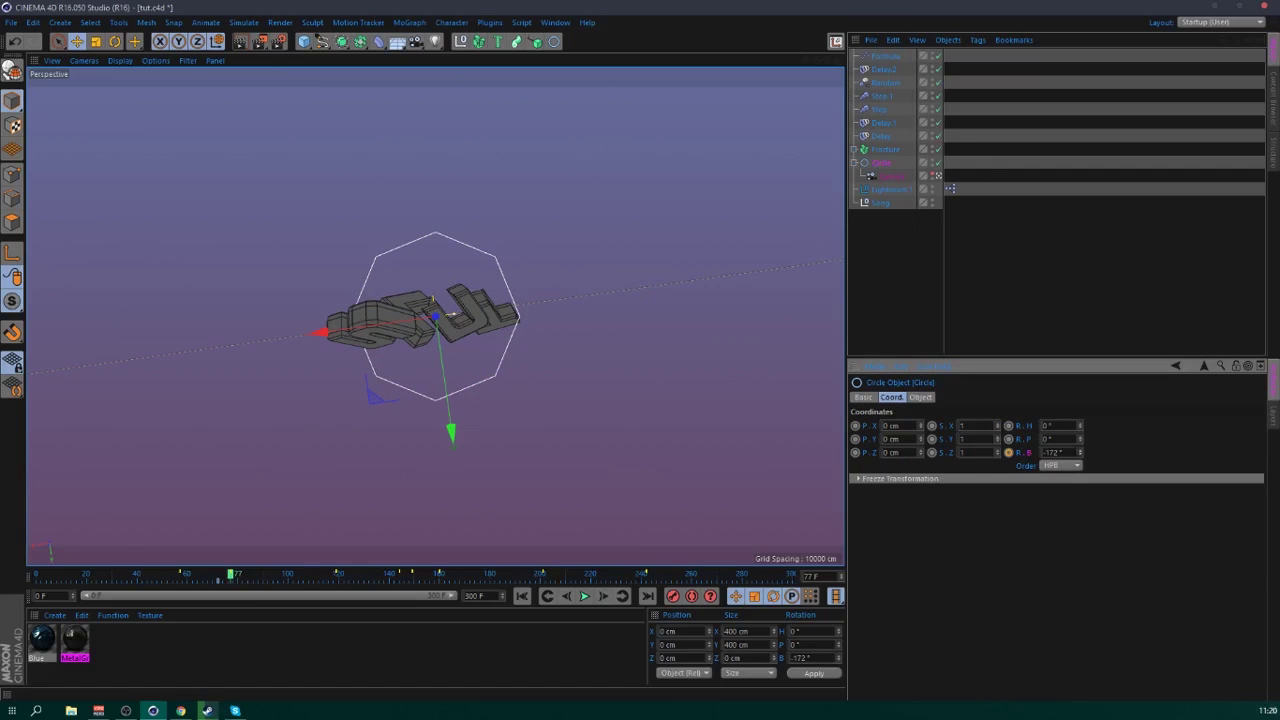
# - Keyframe the Circle's bank rotation at -401° on frame 112 and nudge that key slightly forward
pyautogui.moveTo(340, 580); pyautogui.dragTo(318, 574)
pyautogui.moveTo(1080, 452); pyautogui.dragTo(1080, 466)
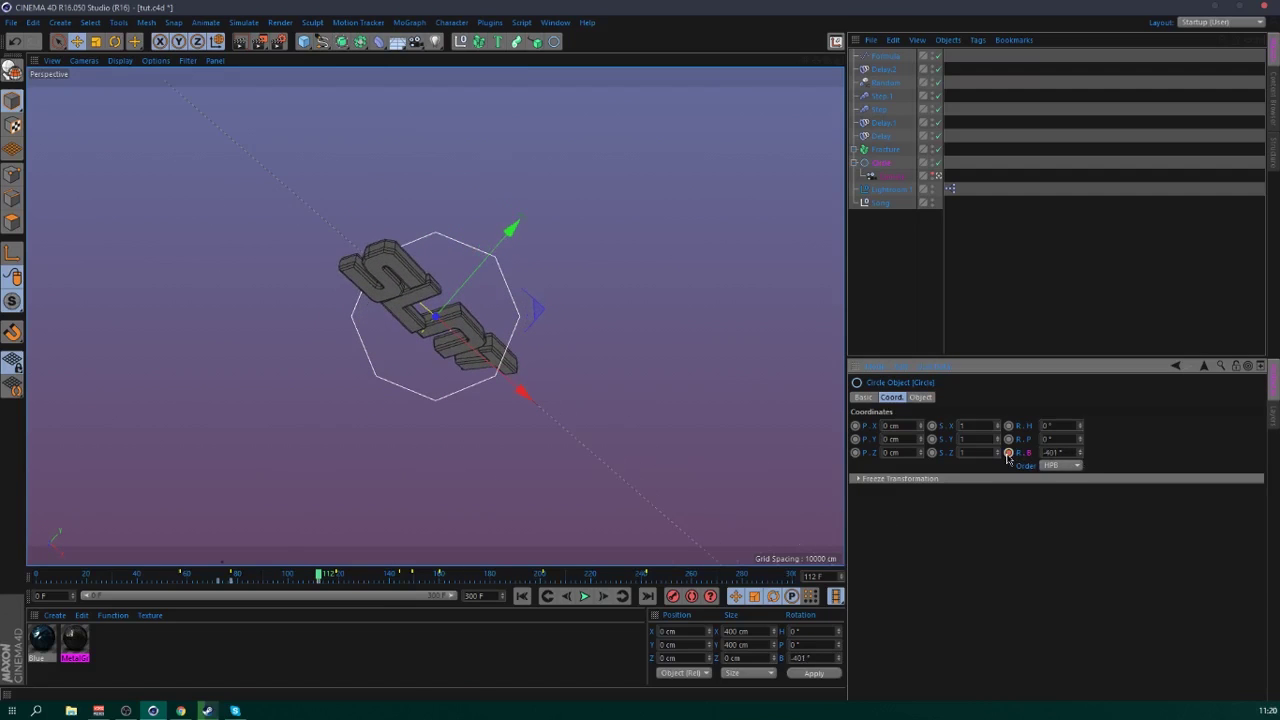
pyautogui.click(322, 584)
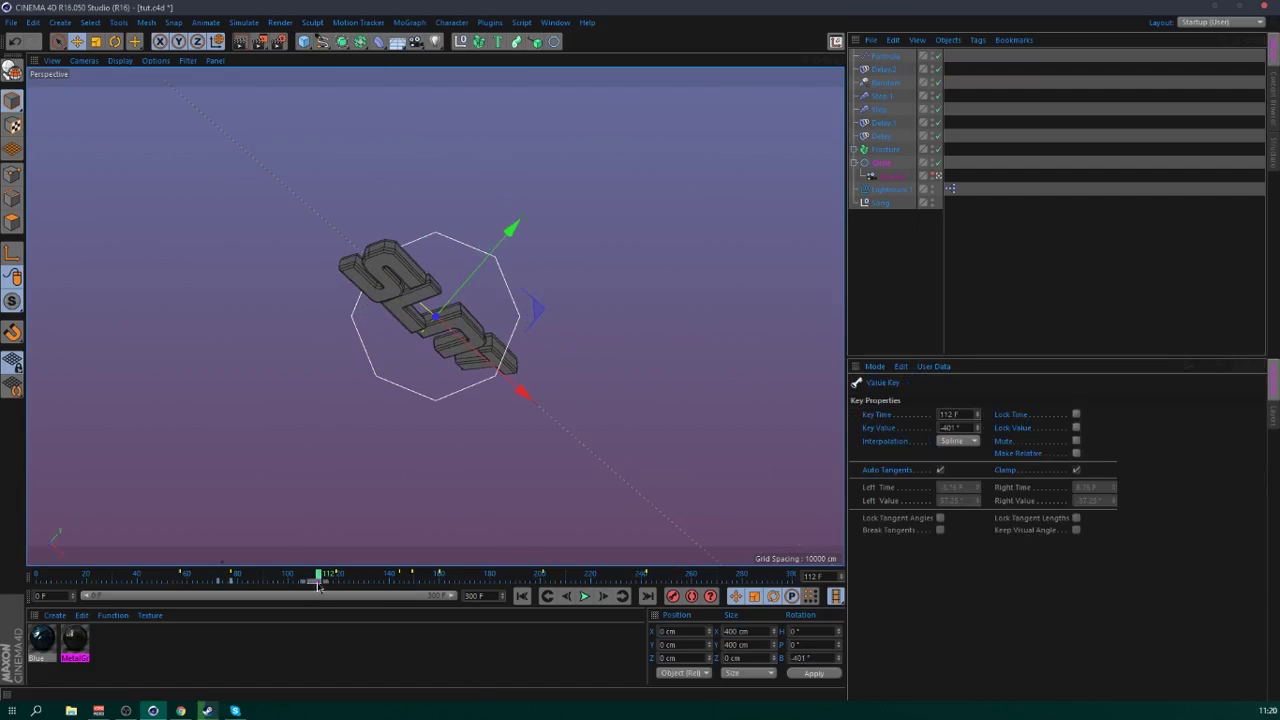
# - Keyframe the Circle's bank rotation at -590° on frame 121
pyautogui.moveTo(325, 583)
pyautogui.mouseDown()
pyautogui.moveTo(354, 580)
pyautogui.moveTo(341, 579)
pyautogui.mouseUp()
pyautogui.click(884, 166)
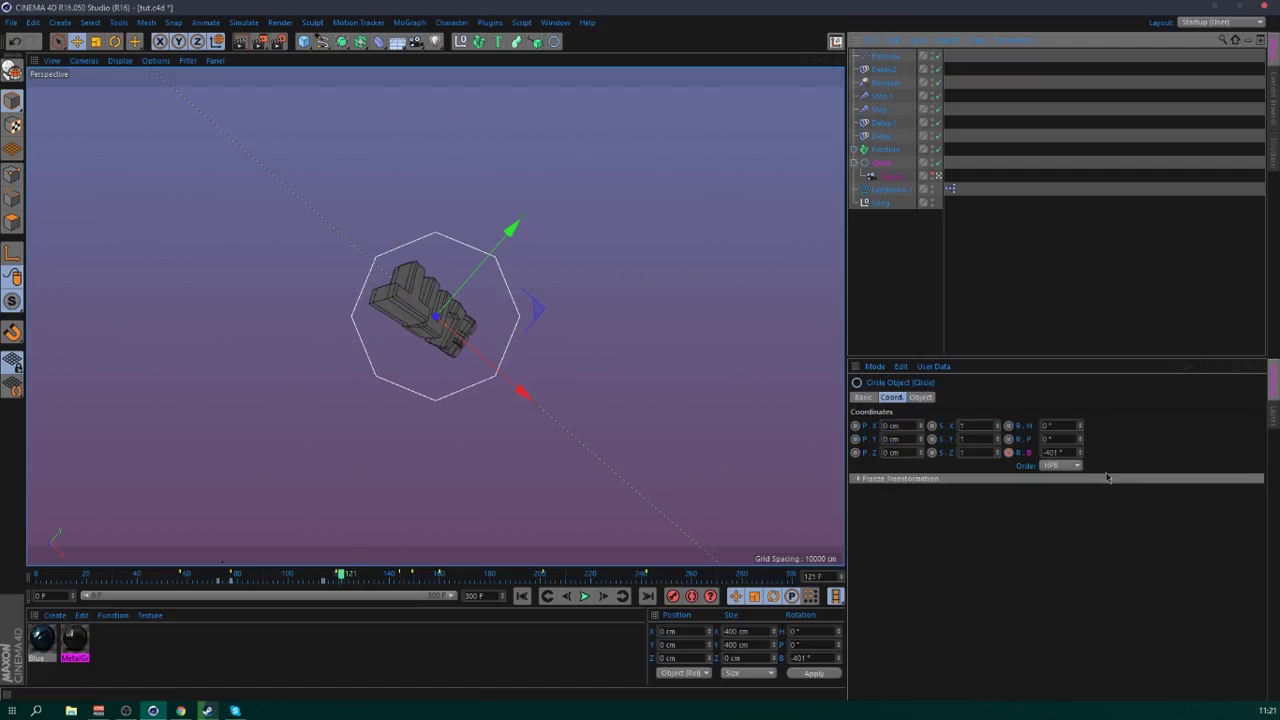
pyautogui.moveTo(1080, 455); pyautogui.dragTo(1083, 456)
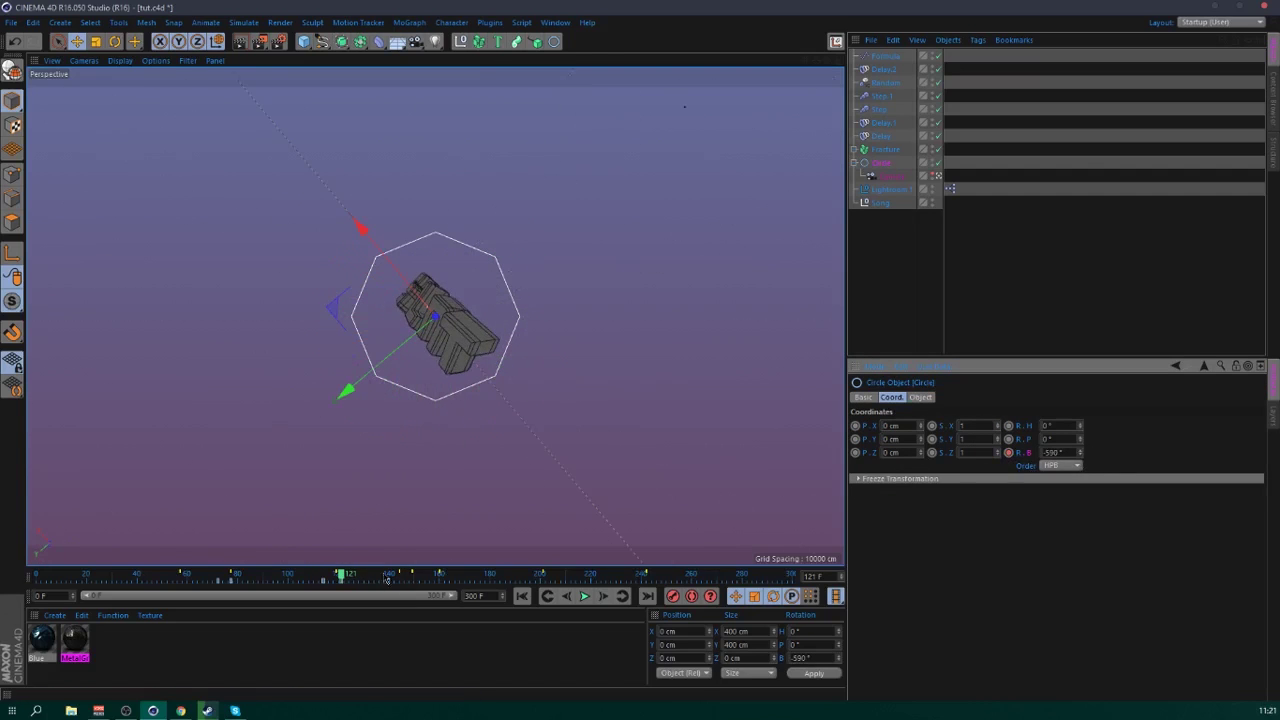
# - Keyframe the Circle's bank rotation at -760° on frame 140 and at -691° on frame 144
pyautogui.moveTo(399, 575); pyautogui.dragTo(392, 580)
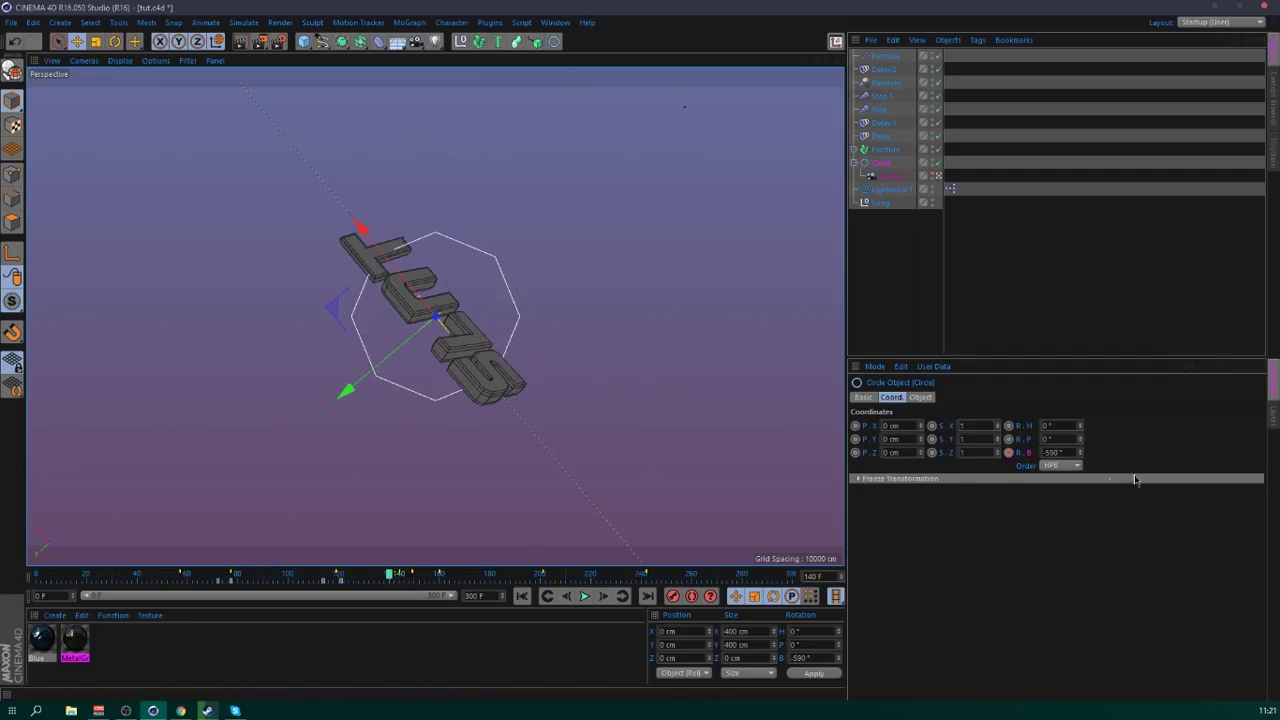
pyautogui.moveTo(1083, 460); pyautogui.dragTo(1083, 463)
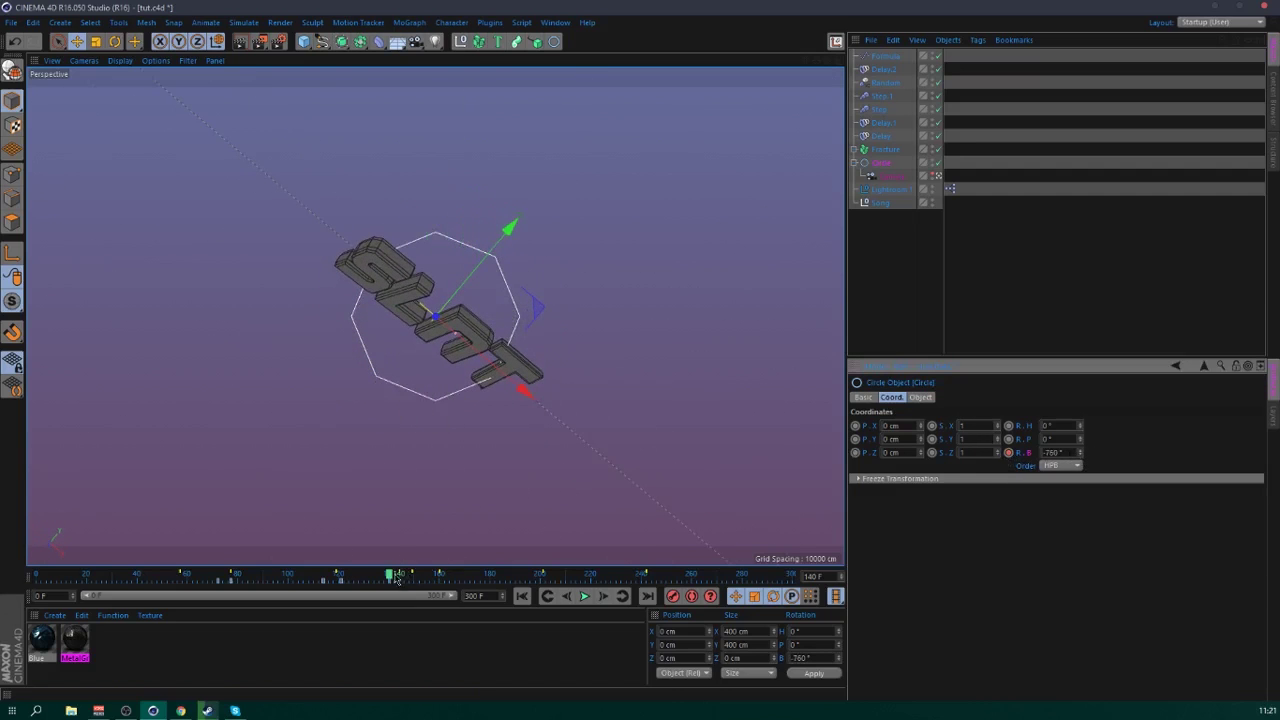
pyautogui.moveTo(391, 576); pyautogui.dragTo(401, 576)
pyautogui.moveTo(1081, 452); pyautogui.dragTo(1078, 465)
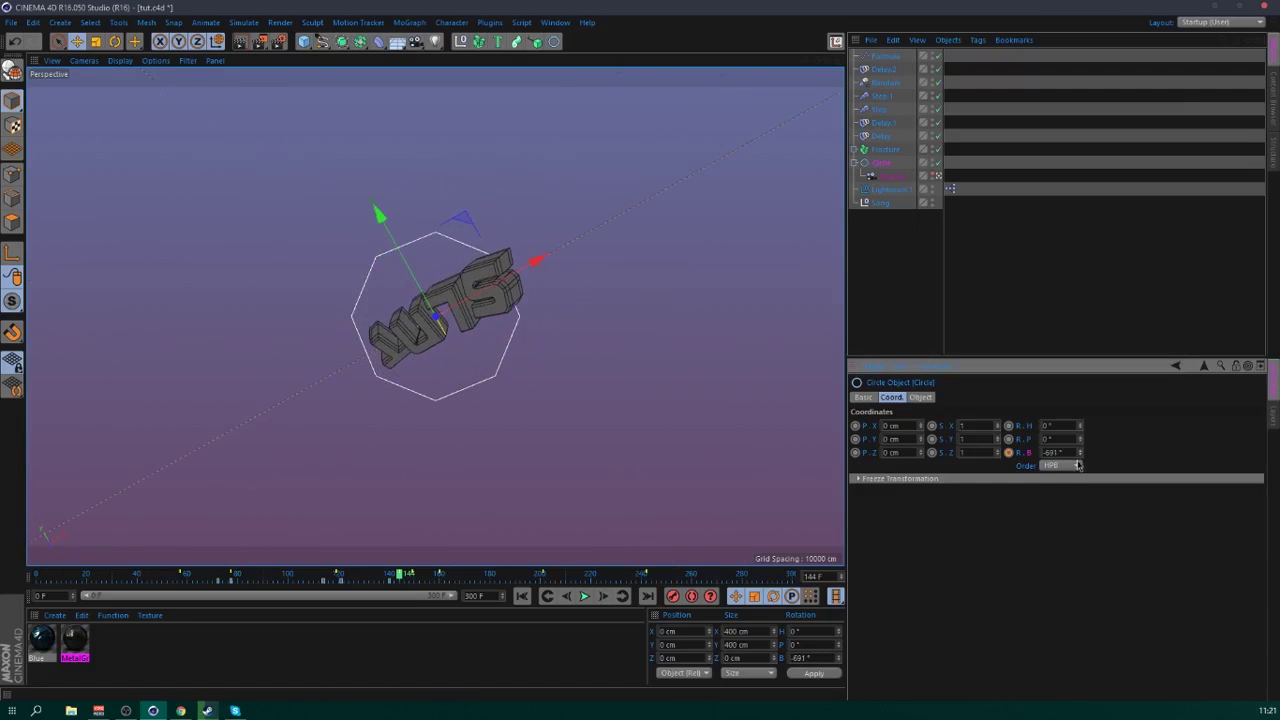
# - Keyframe the Circle's bank rotation slightly higher near frame 147 and at -748° on frame 152
pyautogui.click(410, 578)
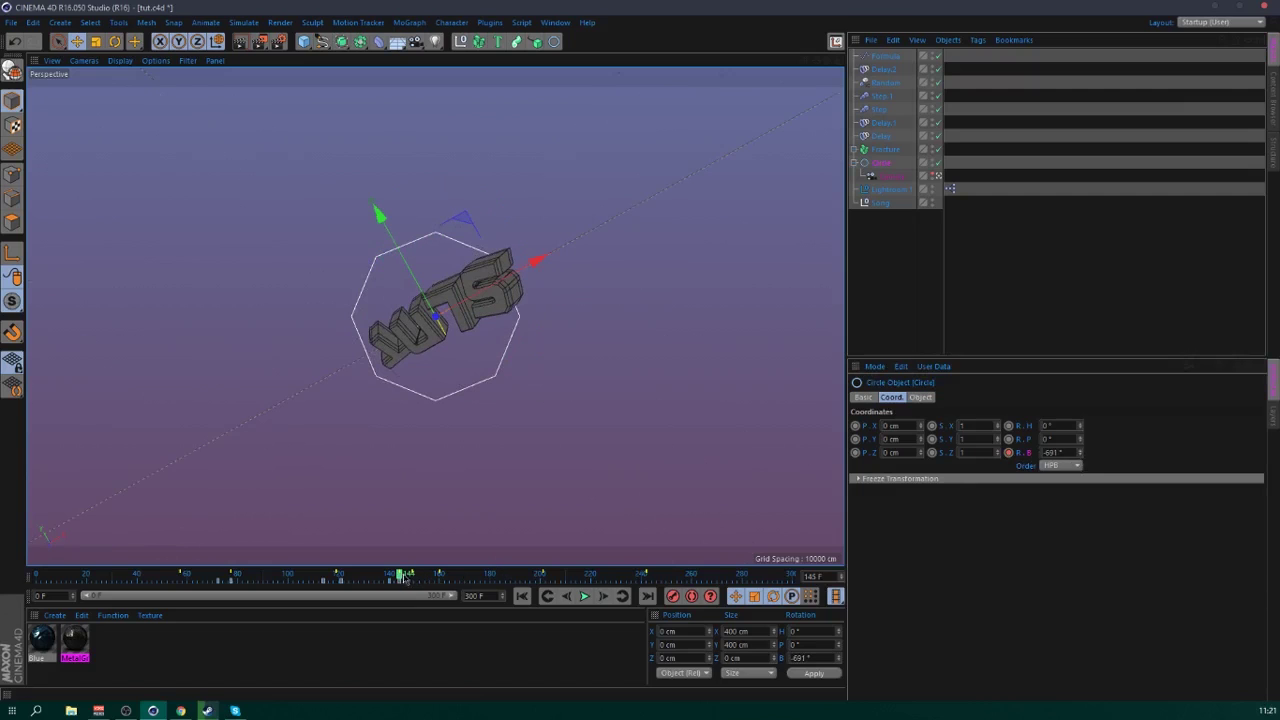
pyautogui.moveTo(1081, 455); pyautogui.dragTo(1080, 452)
pyautogui.moveTo(405, 578); pyautogui.dragTo(420, 578)
pyautogui.moveTo(1081, 452); pyautogui.dragTo(1081, 474)
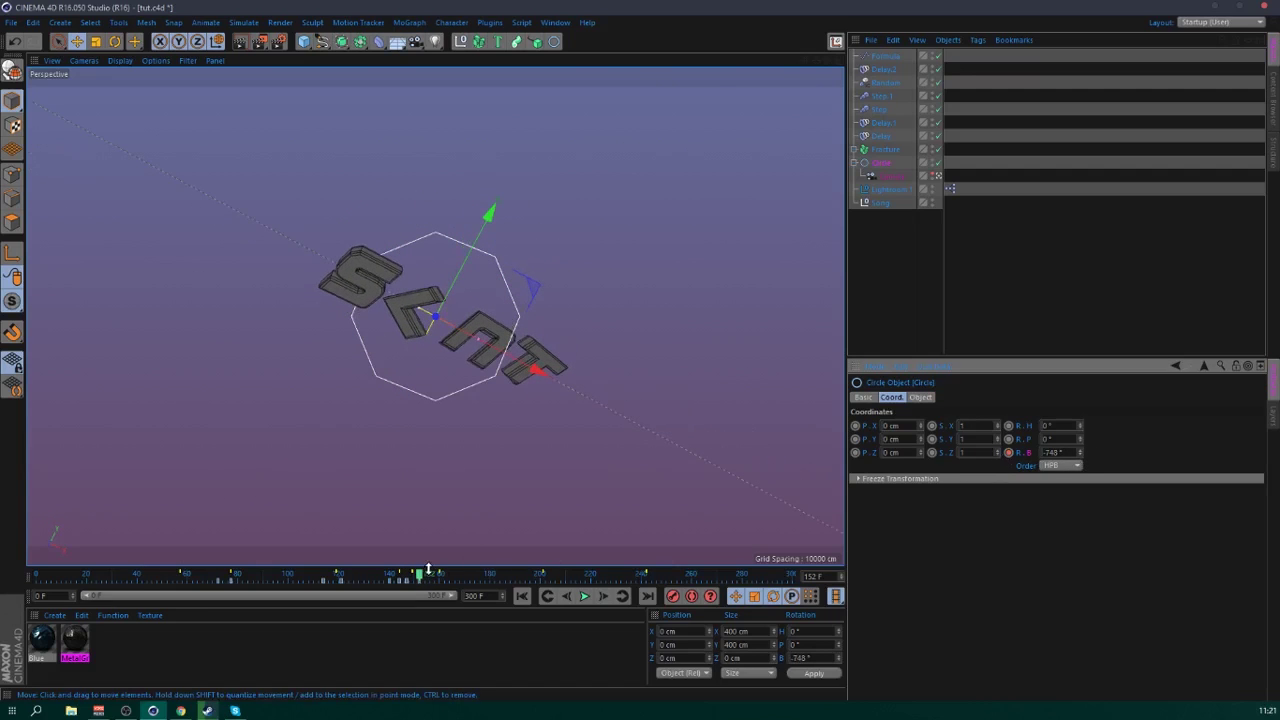
# - Keyframe the Circle's bank rotation at -780° on frame 157 and at -932° on frame 164
pyautogui.moveTo(423, 578); pyautogui.dragTo(434, 578)
pyautogui.moveTo(1083, 460); pyautogui.dragTo(1083, 474)
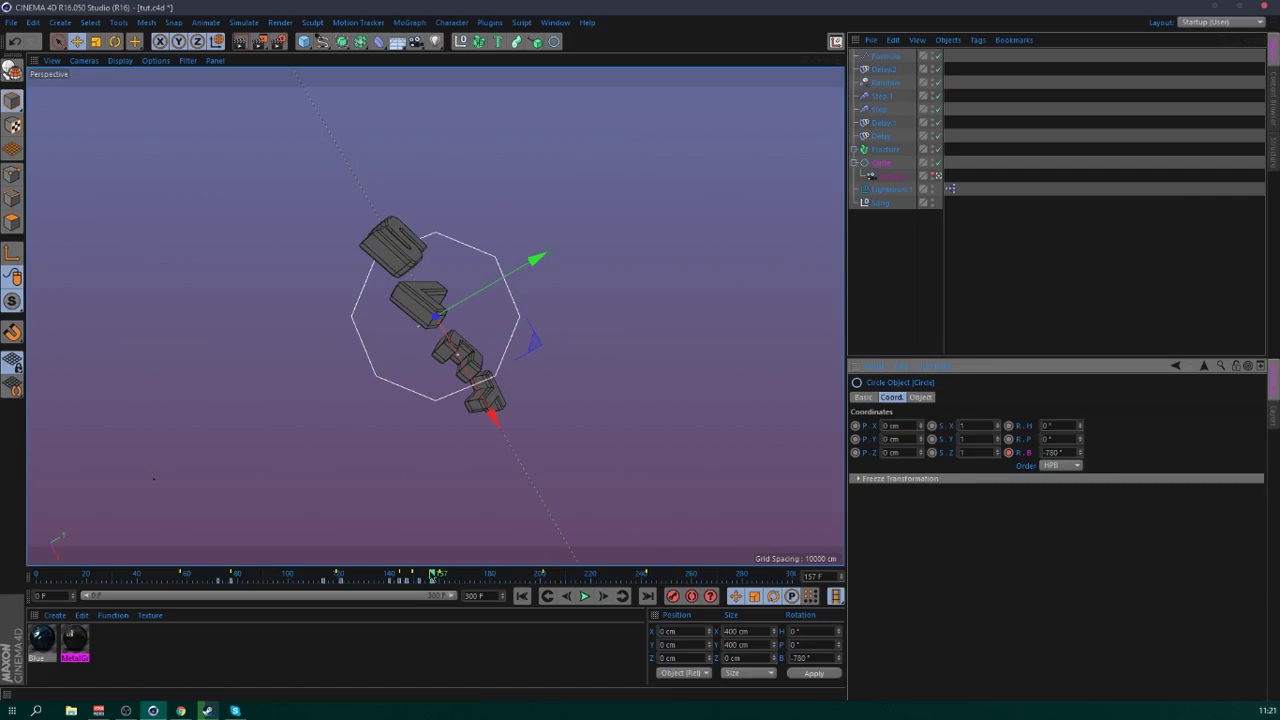
pyautogui.moveTo(1083, 455); pyautogui.dragTo(1015, 462)
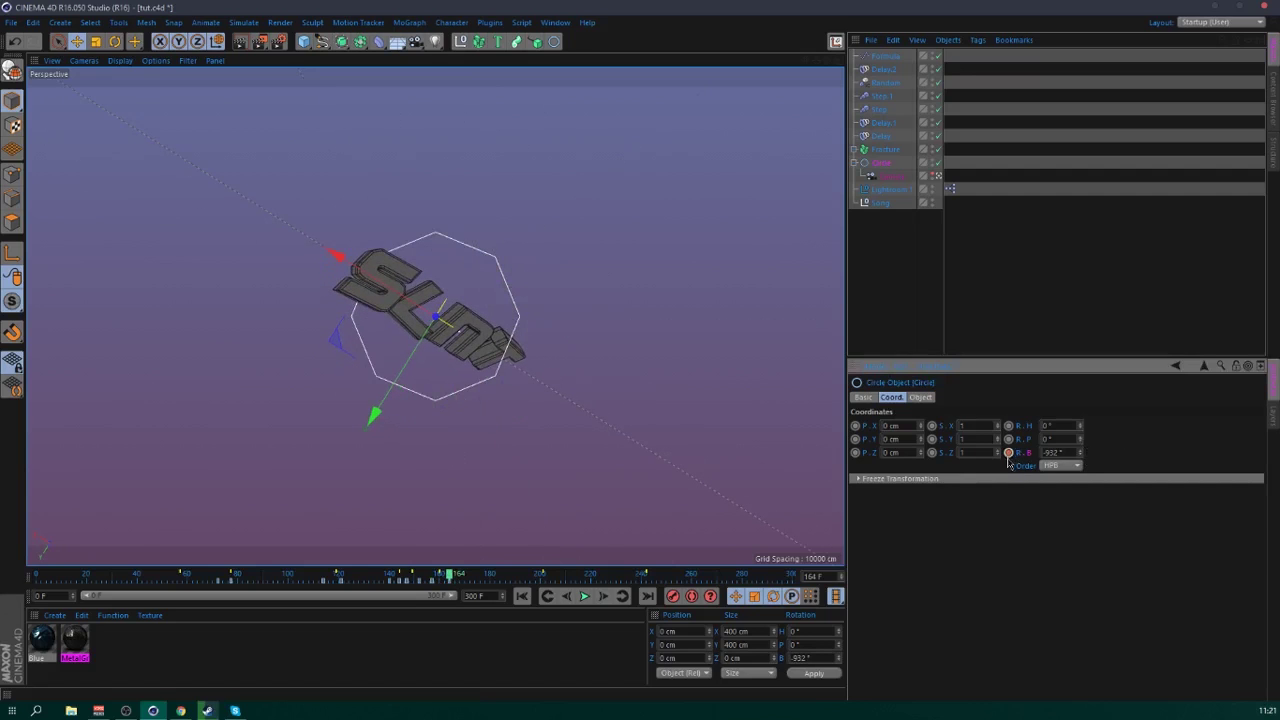
# - Keyframe the Circle's bank rotation at -1118° on frame 197 and at -941° on frame 205
pyautogui.click(584, 596)
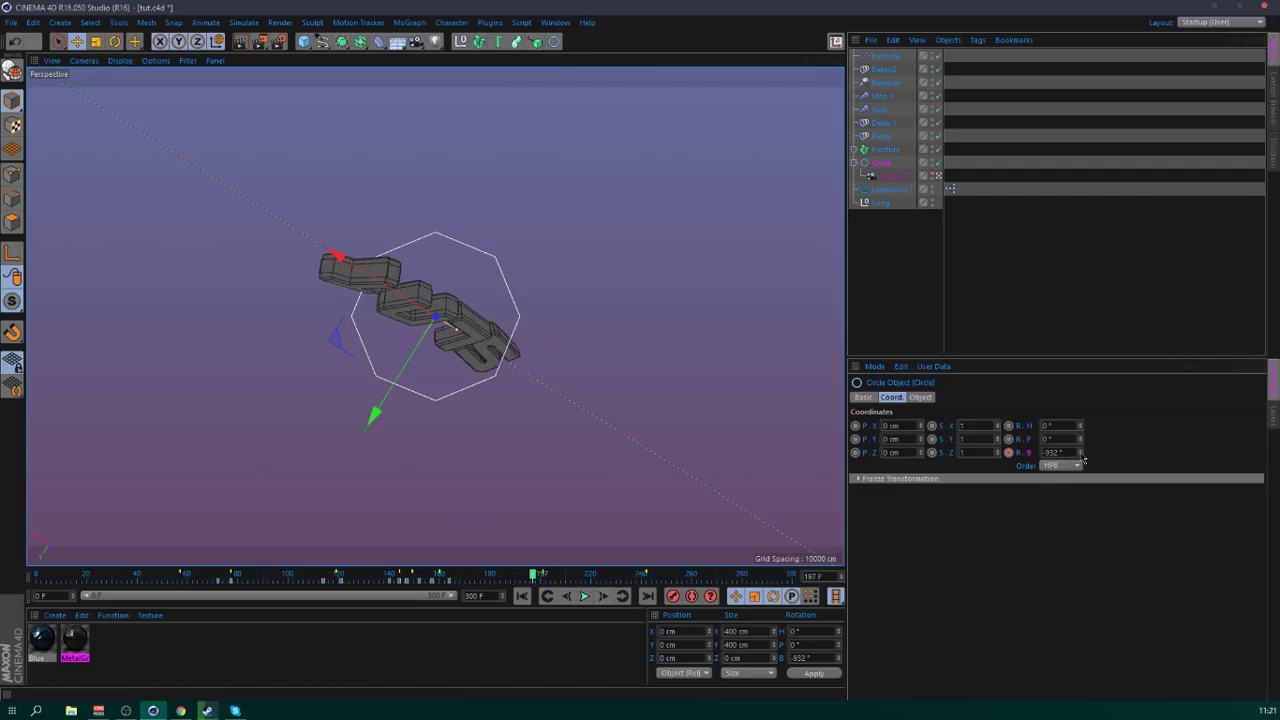
pyautogui.moveTo(1083, 455); pyautogui.dragTo(1040, 458)
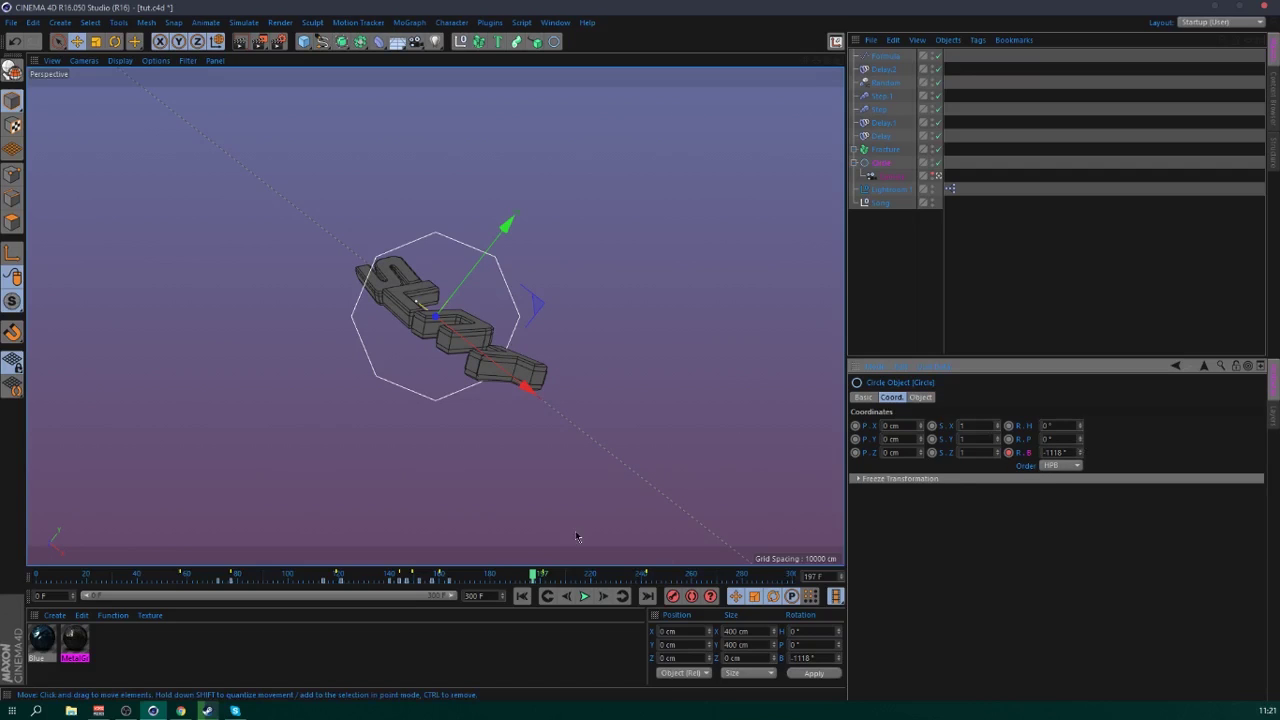
pyautogui.moveTo(534, 574); pyautogui.dragTo(553, 578)
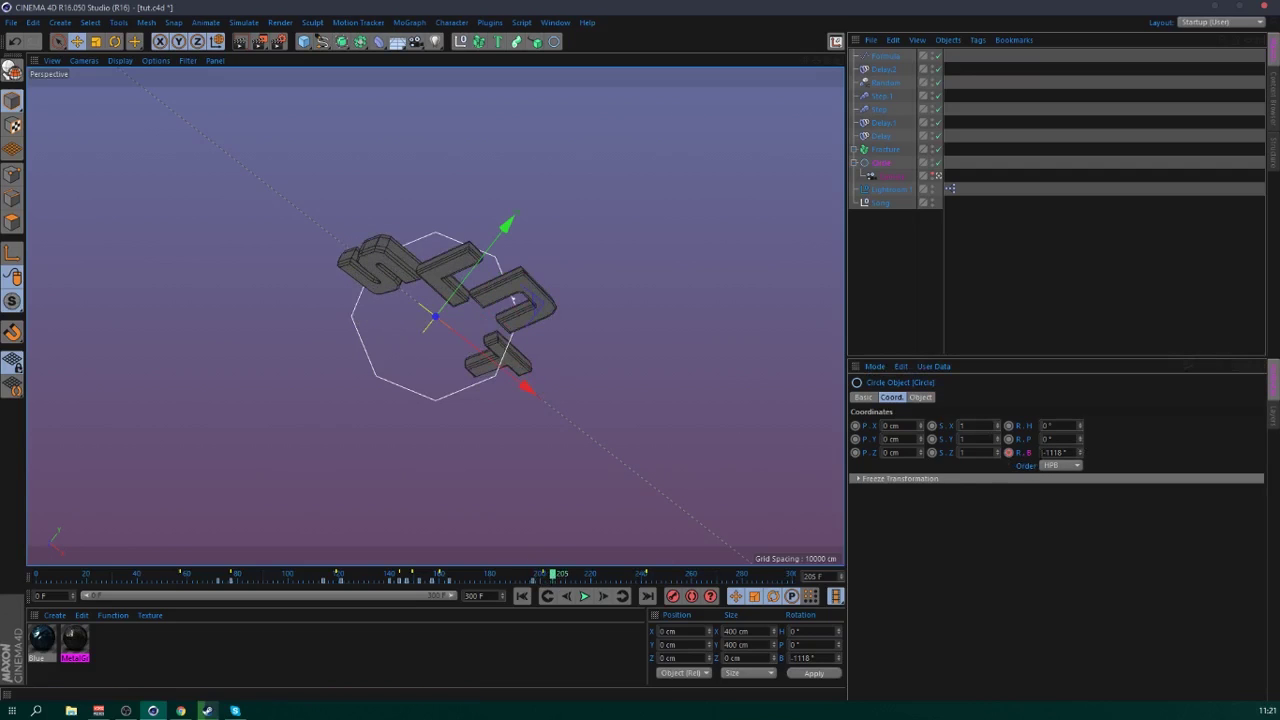
pyautogui.moveTo(1080, 453)
pyautogui.mouseDown()
pyautogui.moveTo(1080, 430)
pyautogui.moveTo(1075, 476)
pyautogui.mouseUp()
pyautogui.click(1009, 453)
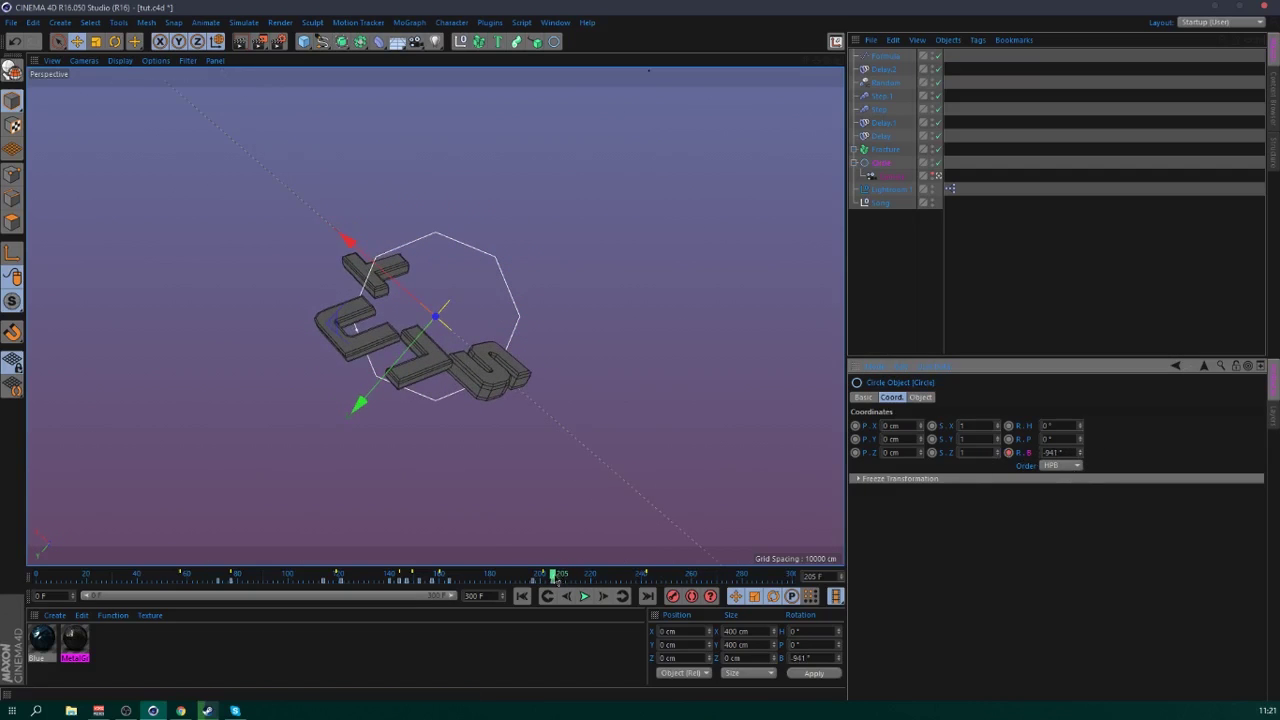
# - Keyframe the Circle's bank rotation at -683° on frame 238 and at -895° on frame 247
pyautogui.moveTo(556, 576); pyautogui.dragTo(643, 577)
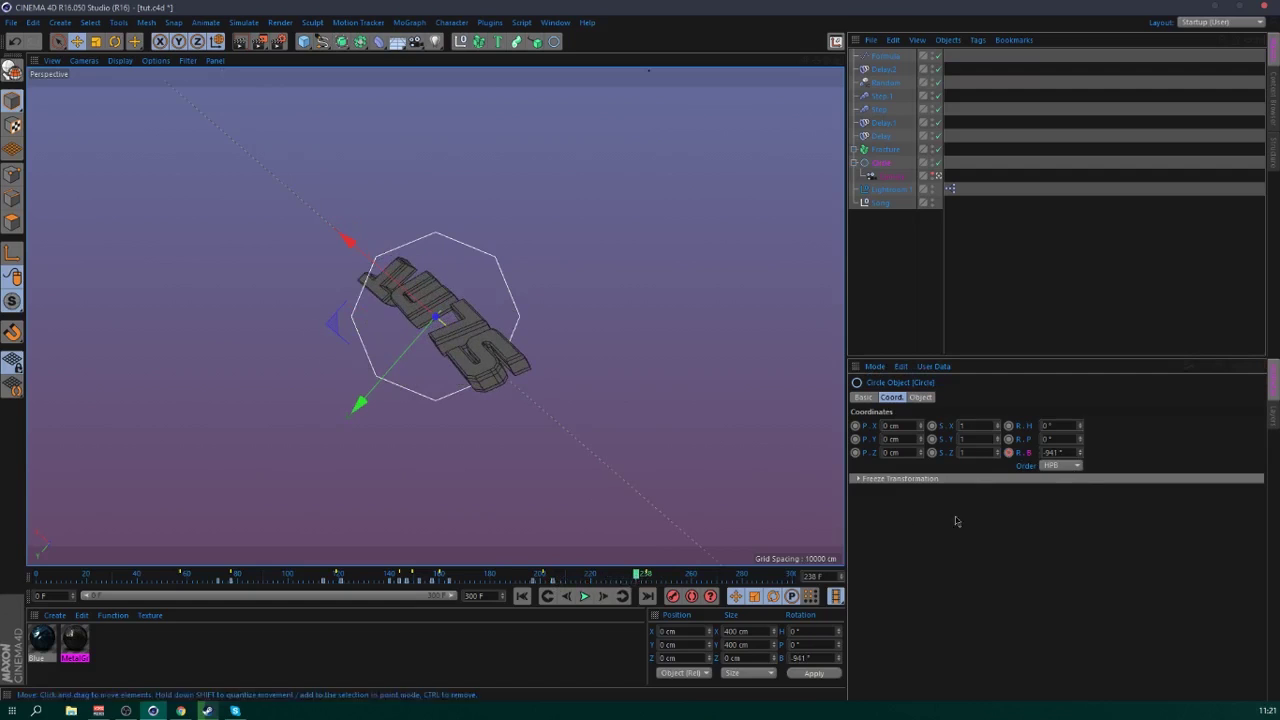
pyautogui.moveTo(1080, 452); pyautogui.dragTo(1080, 331)
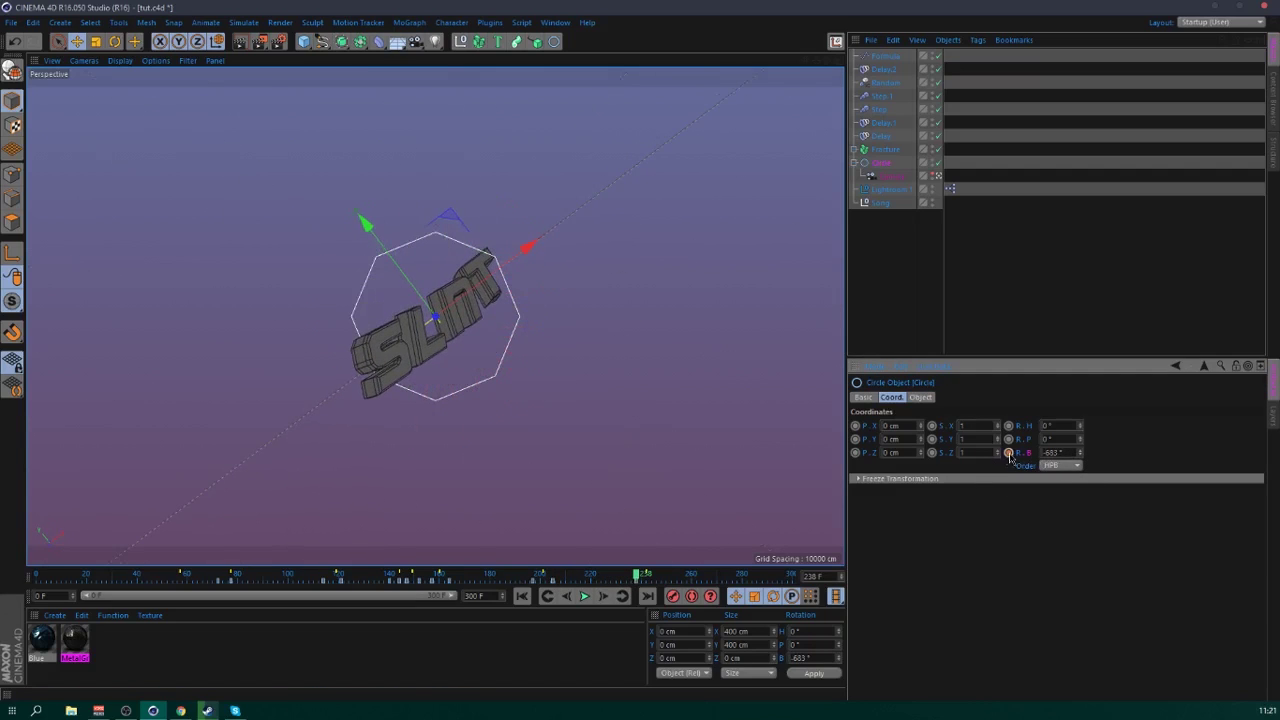
pyautogui.moveTo(640, 578); pyautogui.dragTo(661, 576)
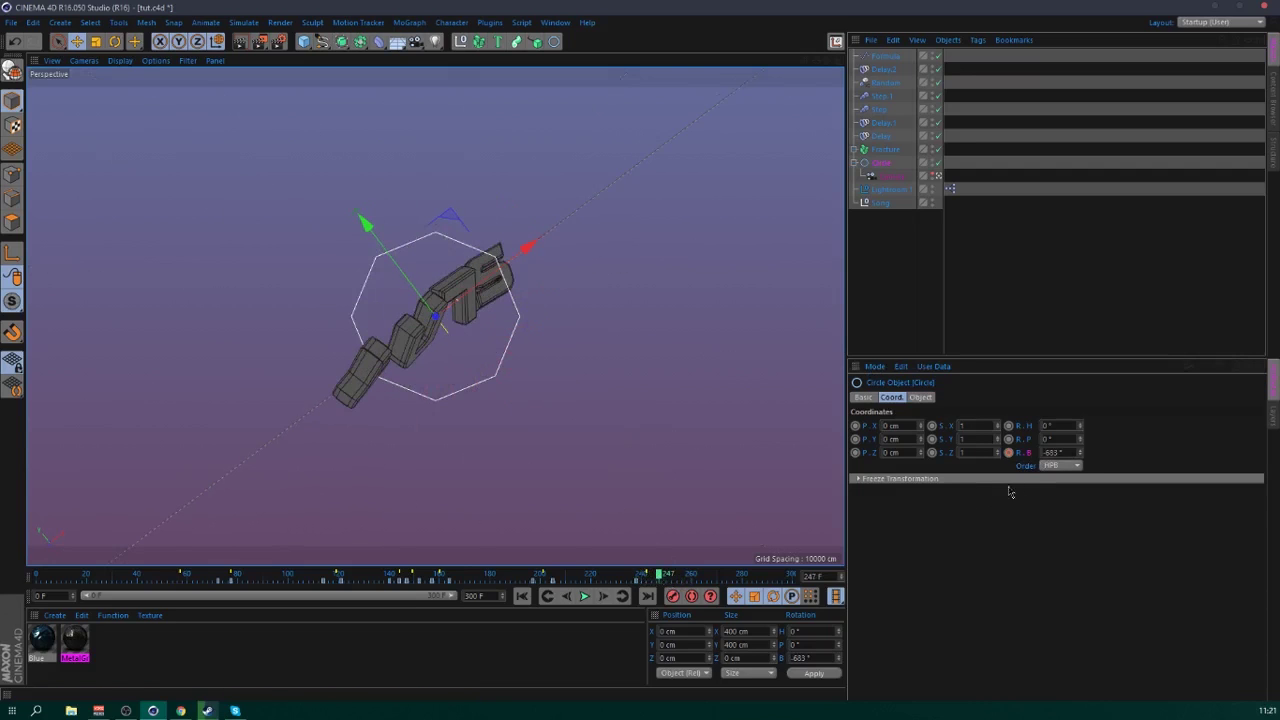
pyautogui.moveTo(1080, 458); pyautogui.dragTo(1082, 460)
pyautogui.keyDown('ctrl'); pyautogui.click(1008, 453); pyautogui.keyUp('ctrl')
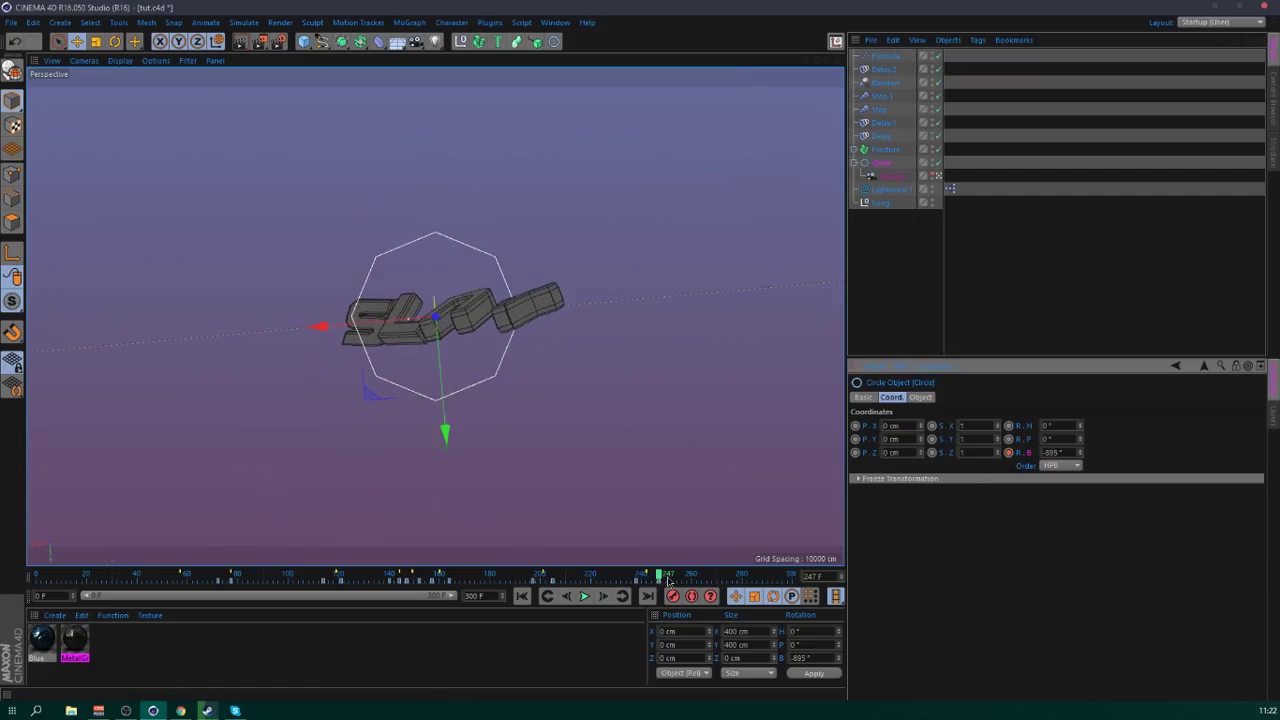
# - Keyframe the Circle's bank rotation at -1101° on frame 300 and review the camera roll by scrubbing and playing the timeline
pyautogui.moveTo(663, 577); pyautogui.dragTo(804, 578)
pyautogui.moveTo(1083, 460); pyautogui.dragTo(1083, 460)
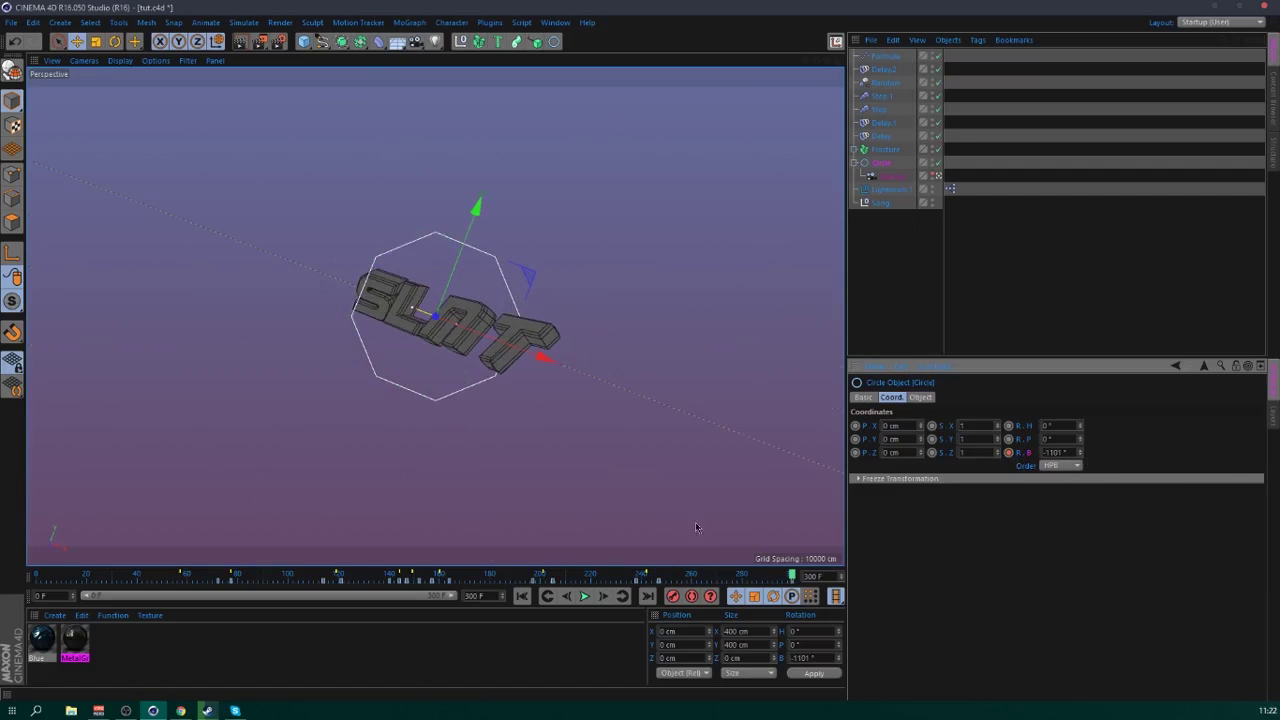
pyautogui.moveTo(228, 580); pyautogui.dragTo(486, 600)
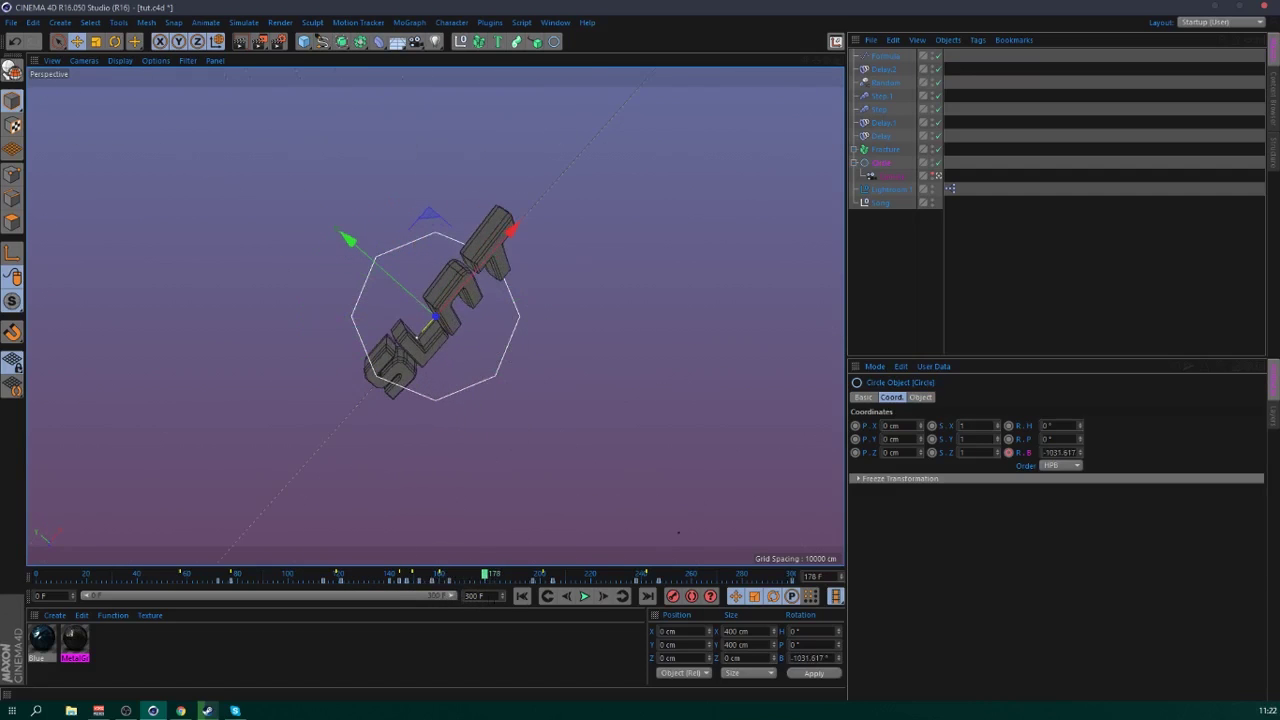
pyautogui.click(586, 597)
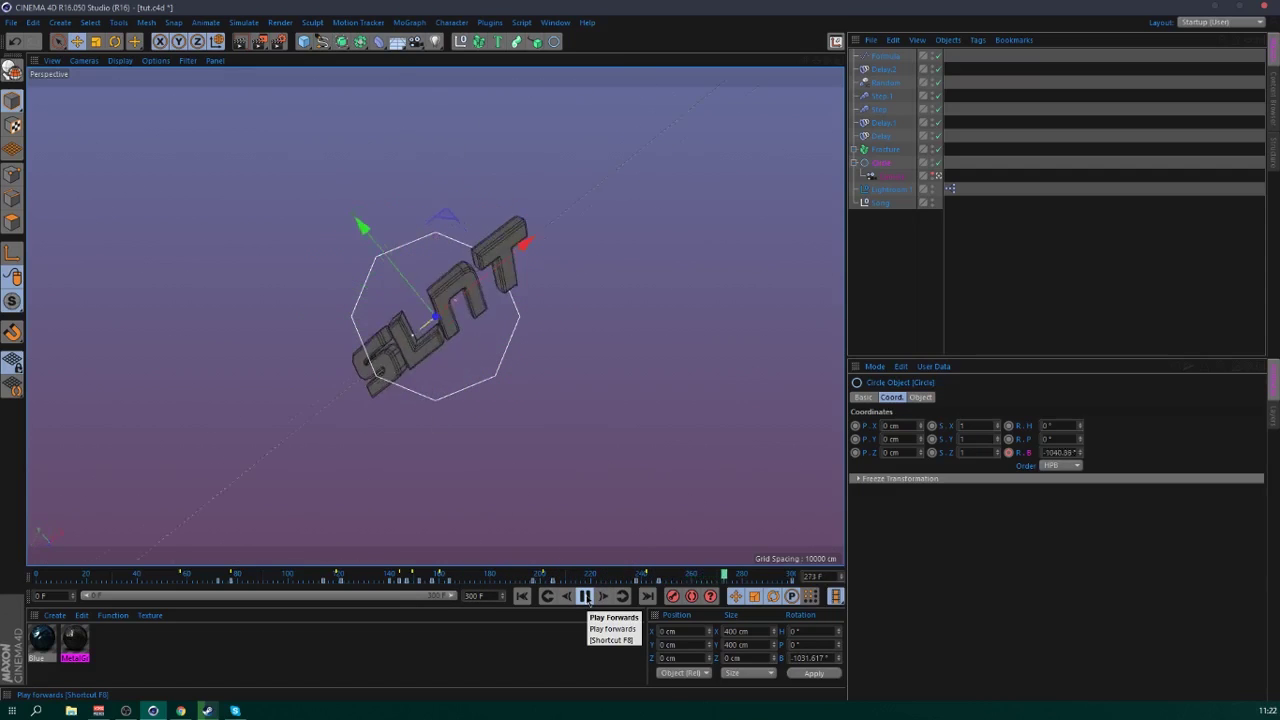
pyautogui.click(586, 597)
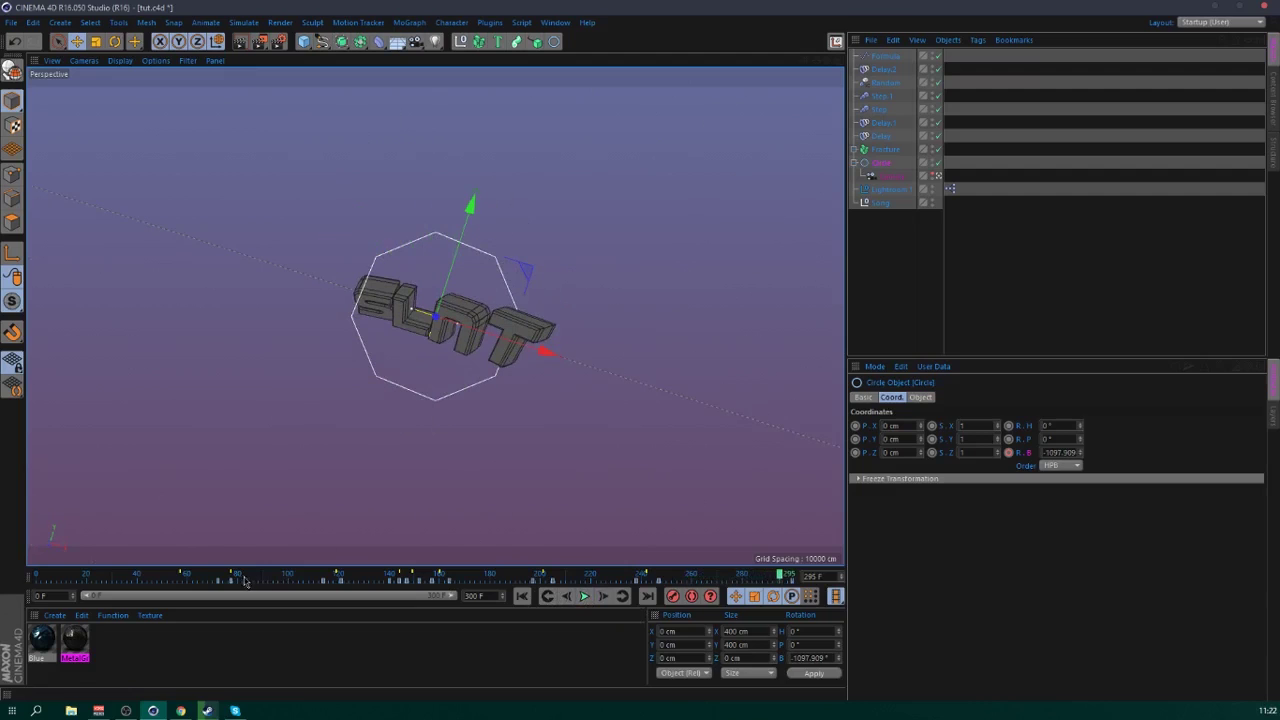
# - Keyframe the Circle's bank rotation at -33° on frame 62 and at -249° on frame 54
pyautogui.moveTo(190, 577)
pyautogui.mouseDown()
pyautogui.moveTo(217, 580)
pyautogui.moveTo(197, 585)
pyautogui.mouseUp()
pyautogui.moveTo(1081, 454); pyautogui.dragTo(1081, 553)
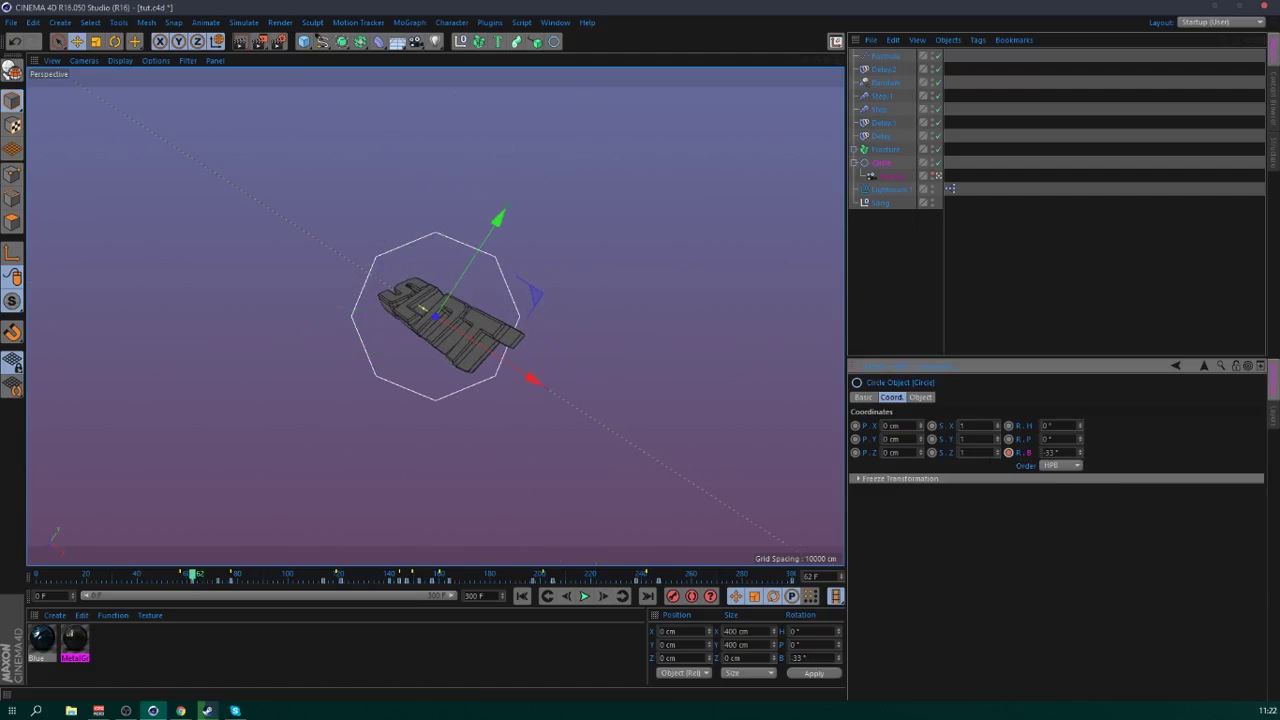
pyautogui.moveTo(192, 577); pyautogui.dragTo(177, 577)
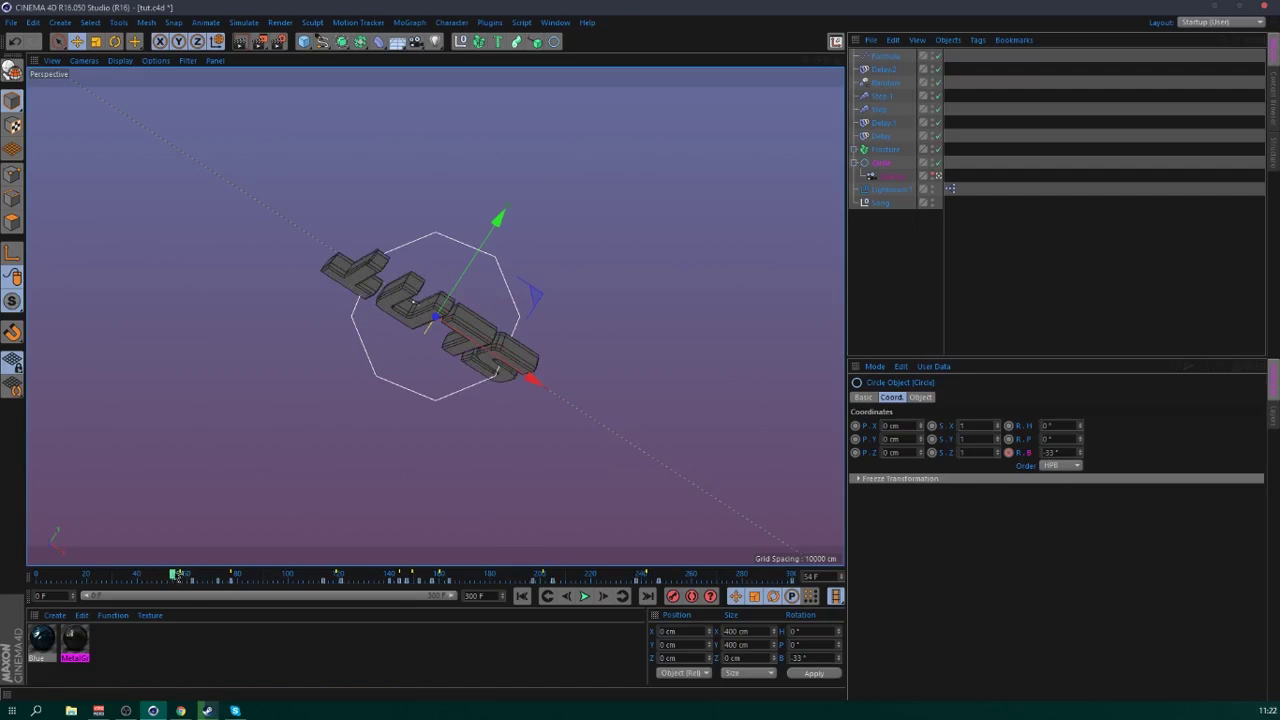
pyautogui.moveTo(1080, 455); pyautogui.dragTo(1080, 457)
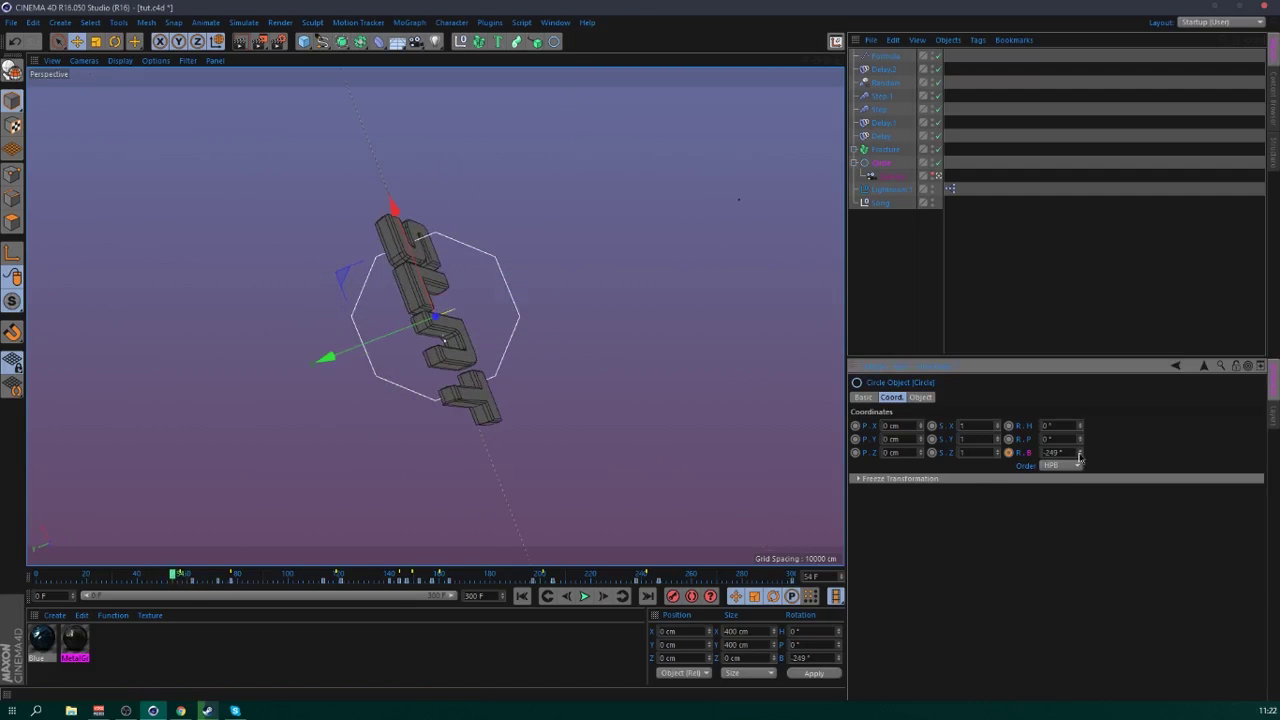
# - Keyframe the Circle's bank rotation at -57° on frame 0 and play the animation through with nothing selected
pyautogui.click(521, 596)
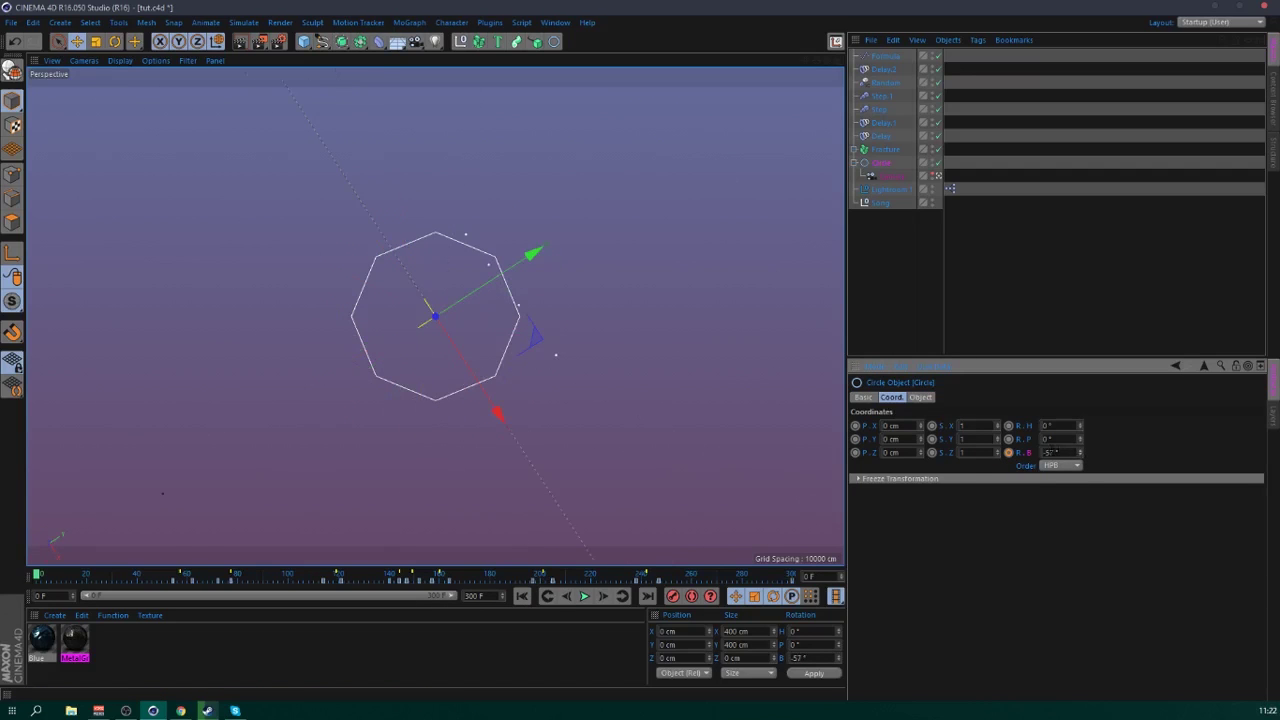
pyautogui.click(584, 596)
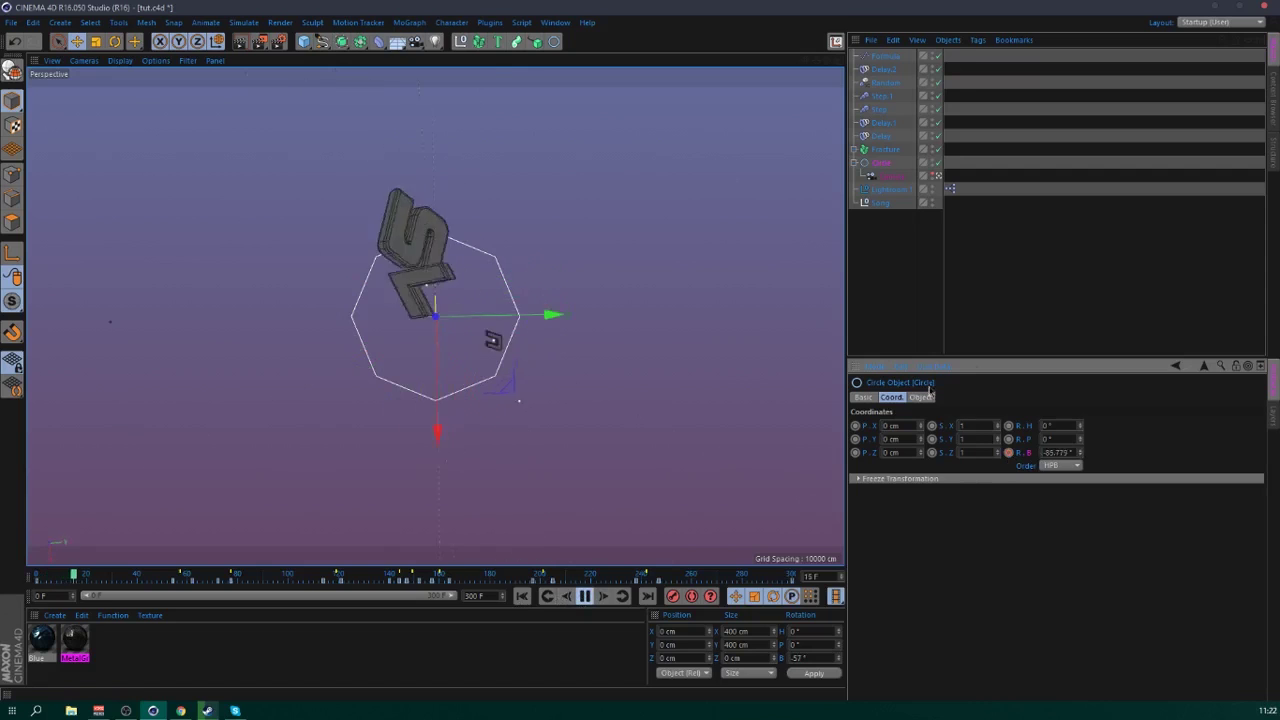
pyautogui.click(1065, 305)
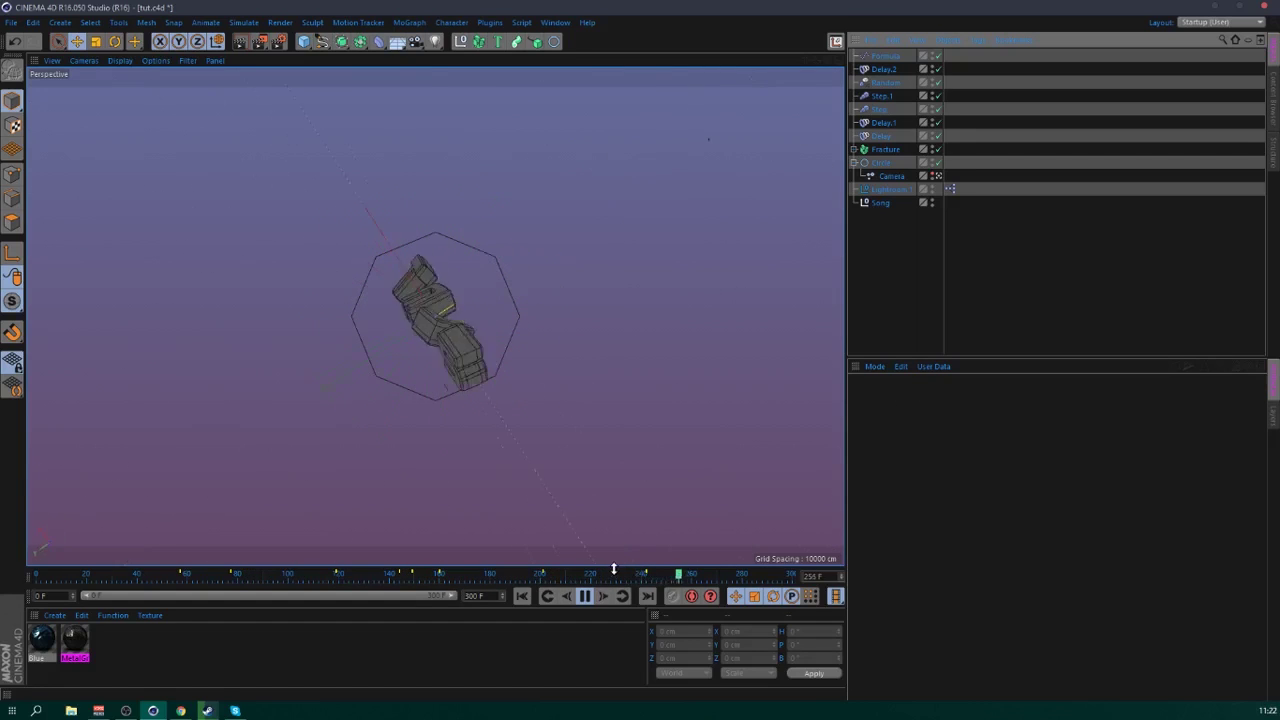
pyautogui.click(585, 596)
# - Select the Circle and show the F-curve of its bank rotation track
pyautogui.click(881, 162)
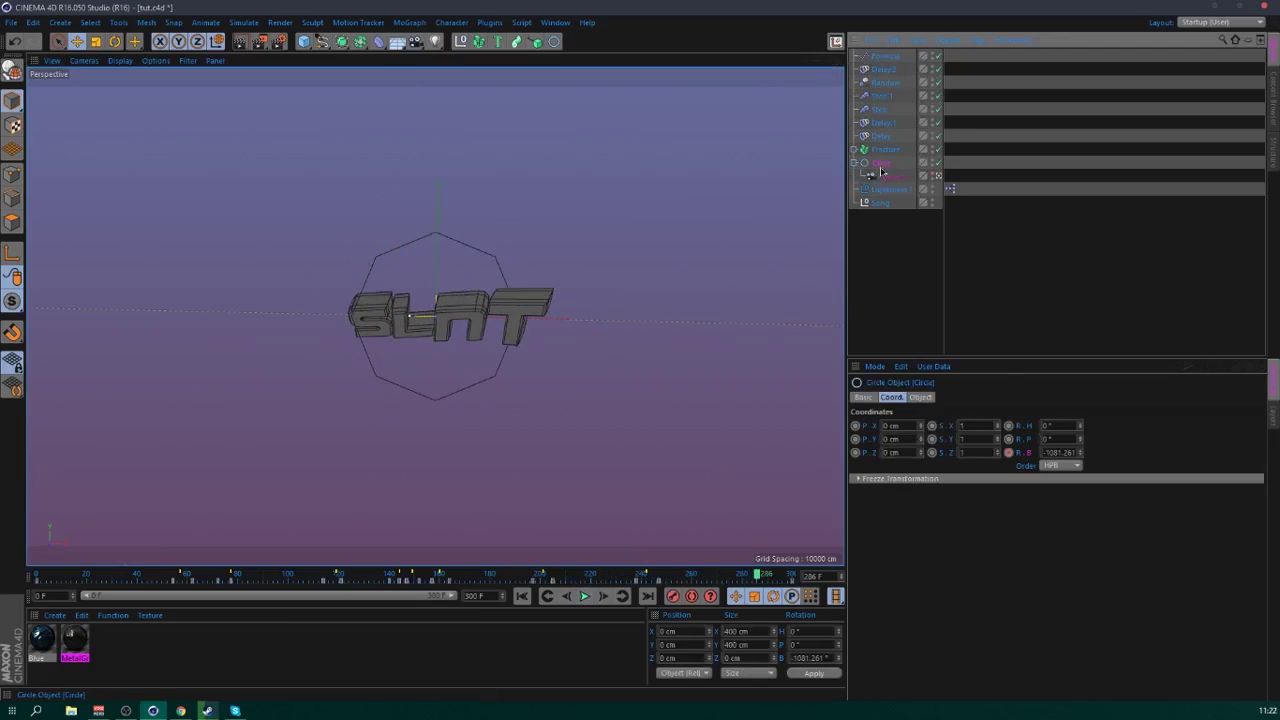
pyautogui.rightClick(1032, 452)
pyautogui.moveTo(1065, 458)
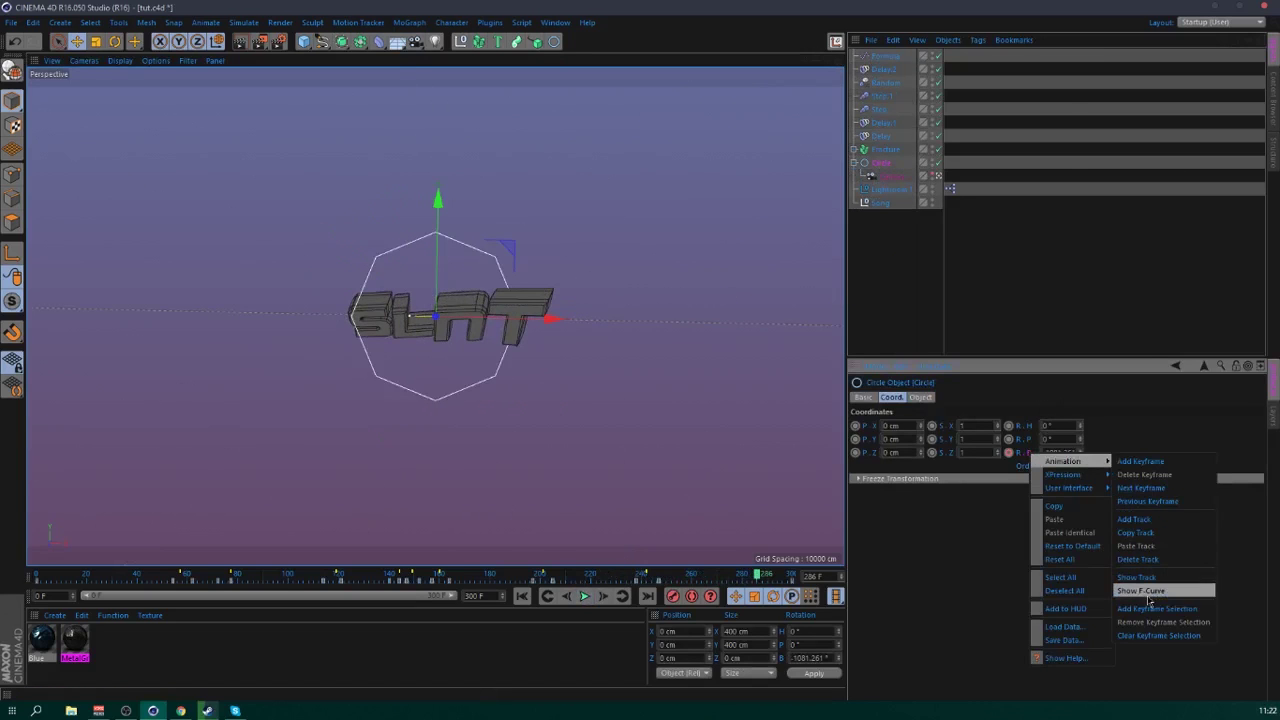
pyautogui.click(1150, 597)
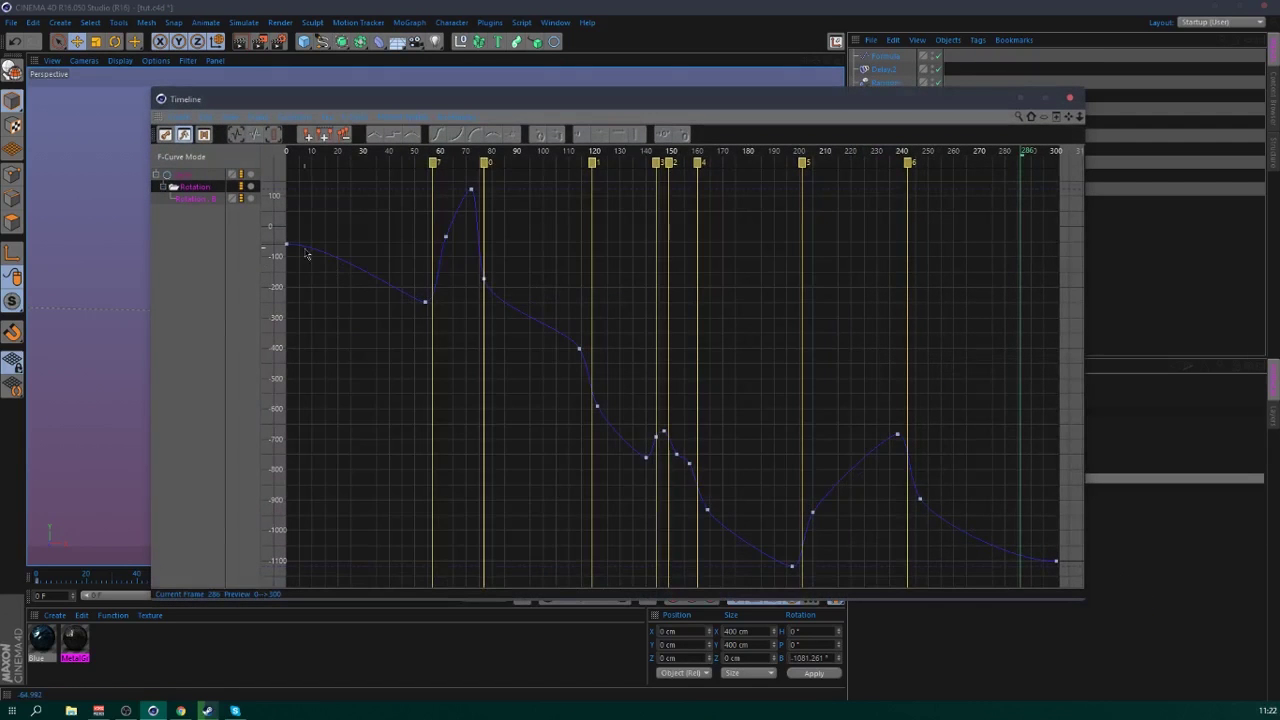
# - Flatten the F-curve tangent at frame 0 and pull the frame 54 key's incoming tangent down so the curve dips before it
pyautogui.click(287, 244)
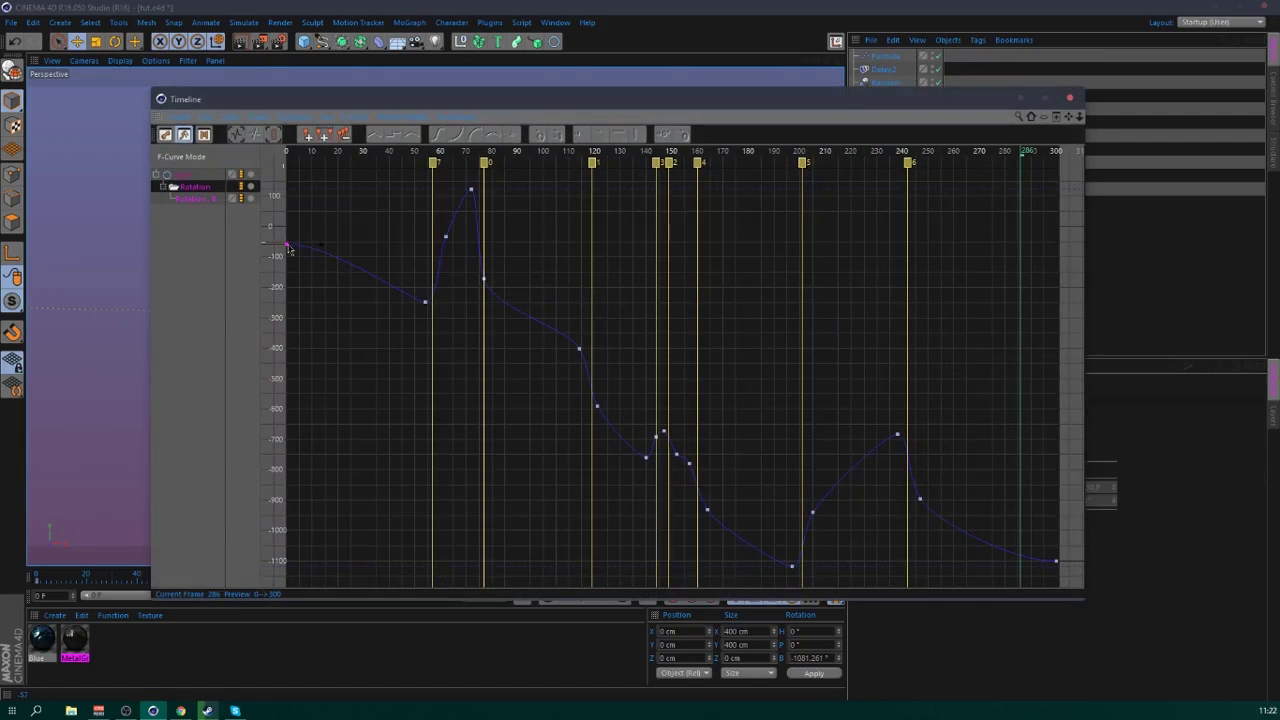
pyautogui.click(414, 303)
pyautogui.keyDown('shift'); pyautogui.moveTo(405, 333); pyautogui.dragTo(402, 333); pyautogui.keyUp('shift')
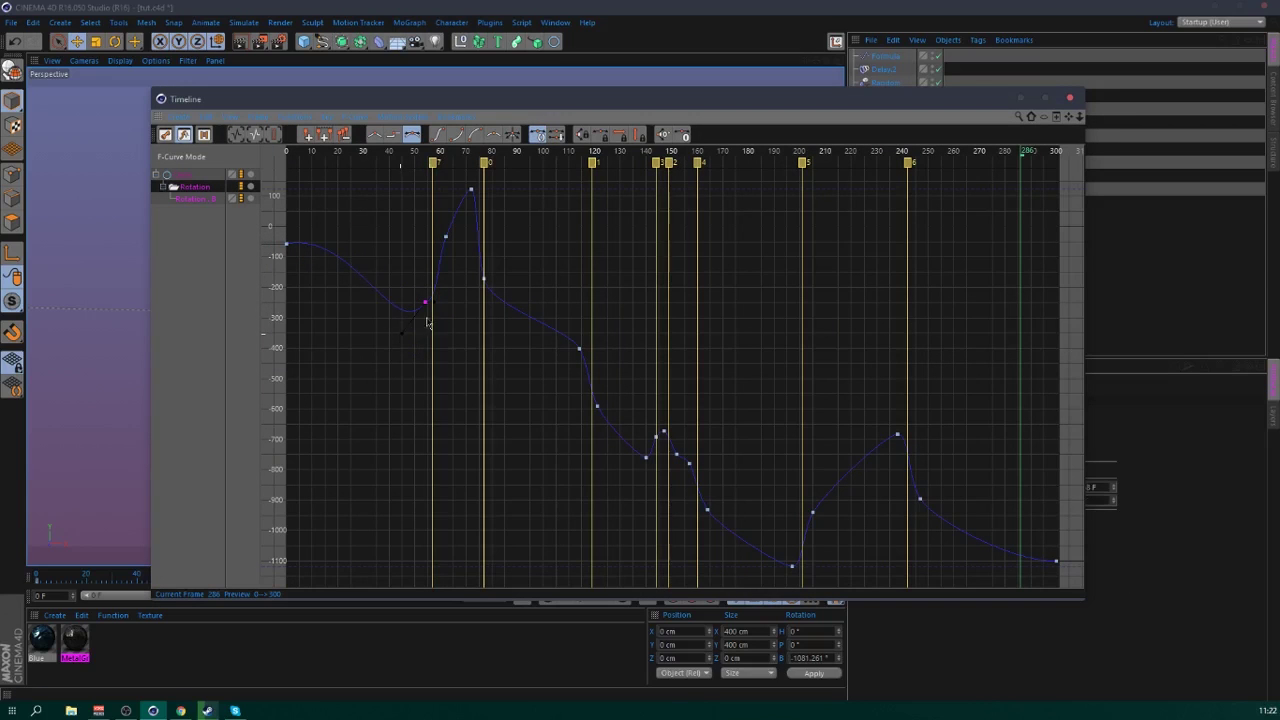
# - Adjust the frame 62 key's tangents for a steep rise, then slightly lower and round off the frame 72 peak
pyautogui.click(446, 234)
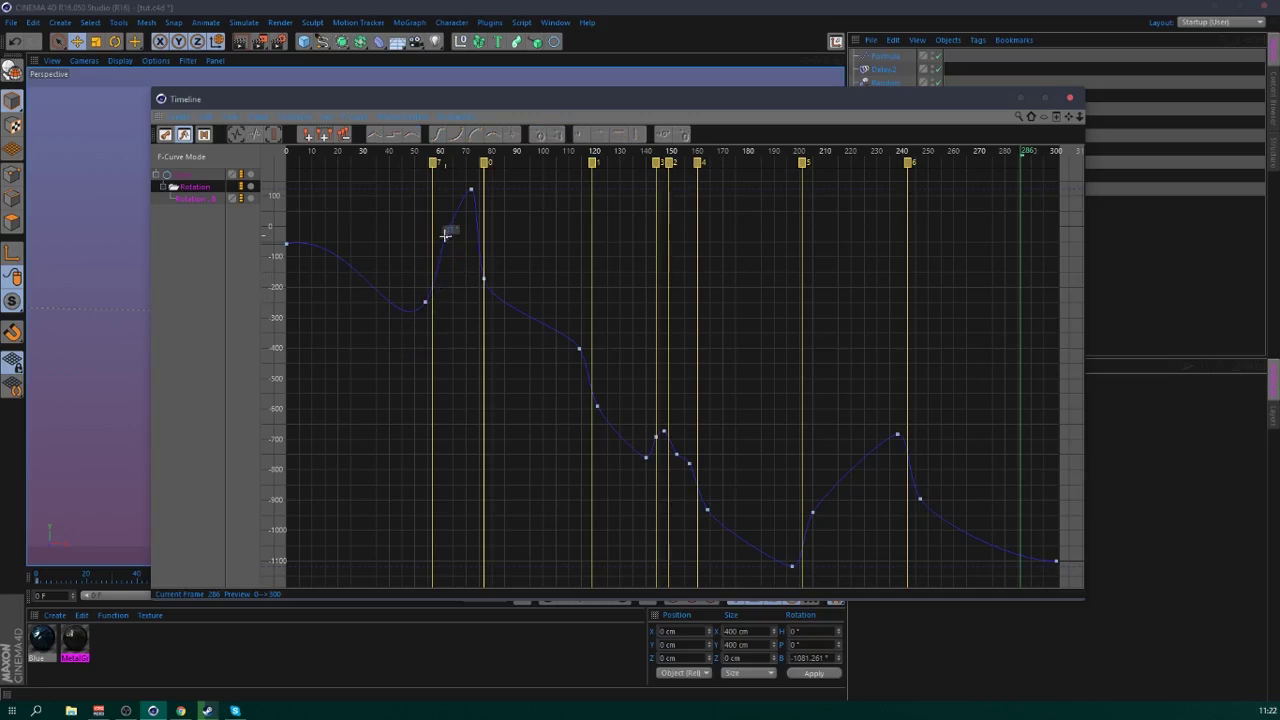
pyautogui.click(449, 252)
pyautogui.click(445, 240)
pyautogui.click(445, 250)
pyautogui.click(471, 200)
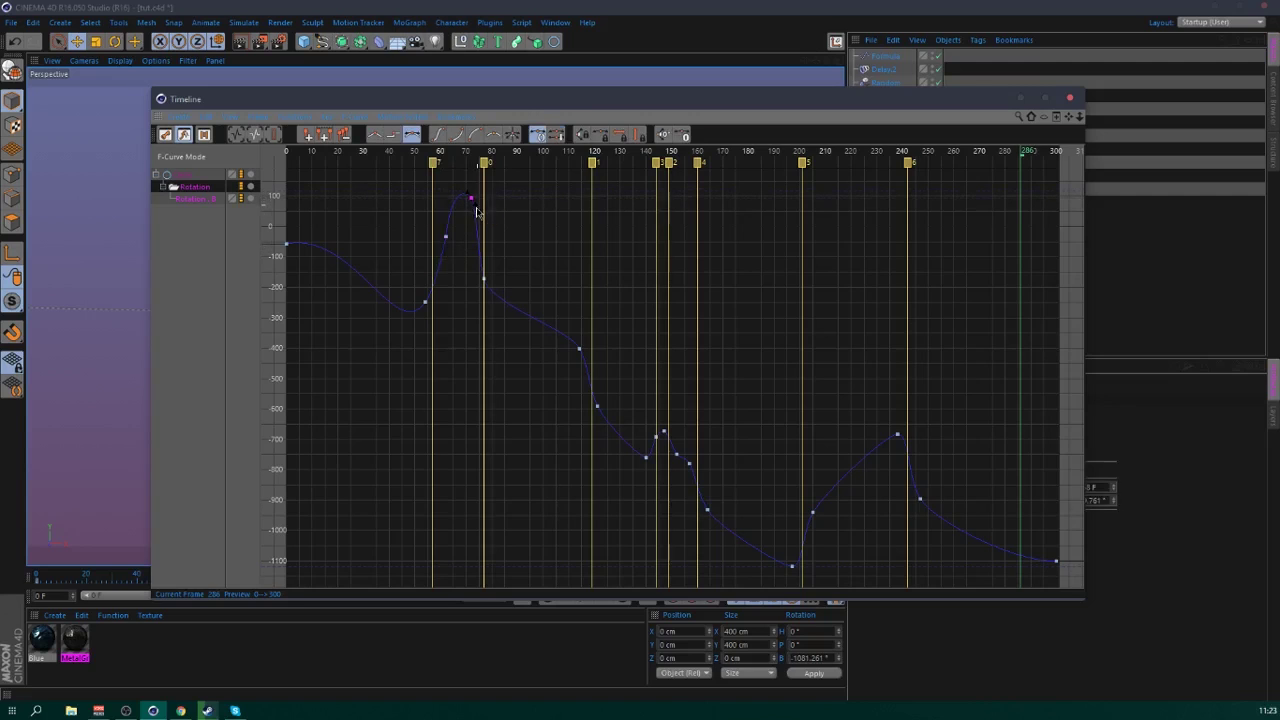
pyautogui.click(476, 212)
# - Pull the frame 77 and frame 121 keys' outgoing tangents down so each steep fall eases out into a curve
pyautogui.click(484, 279)
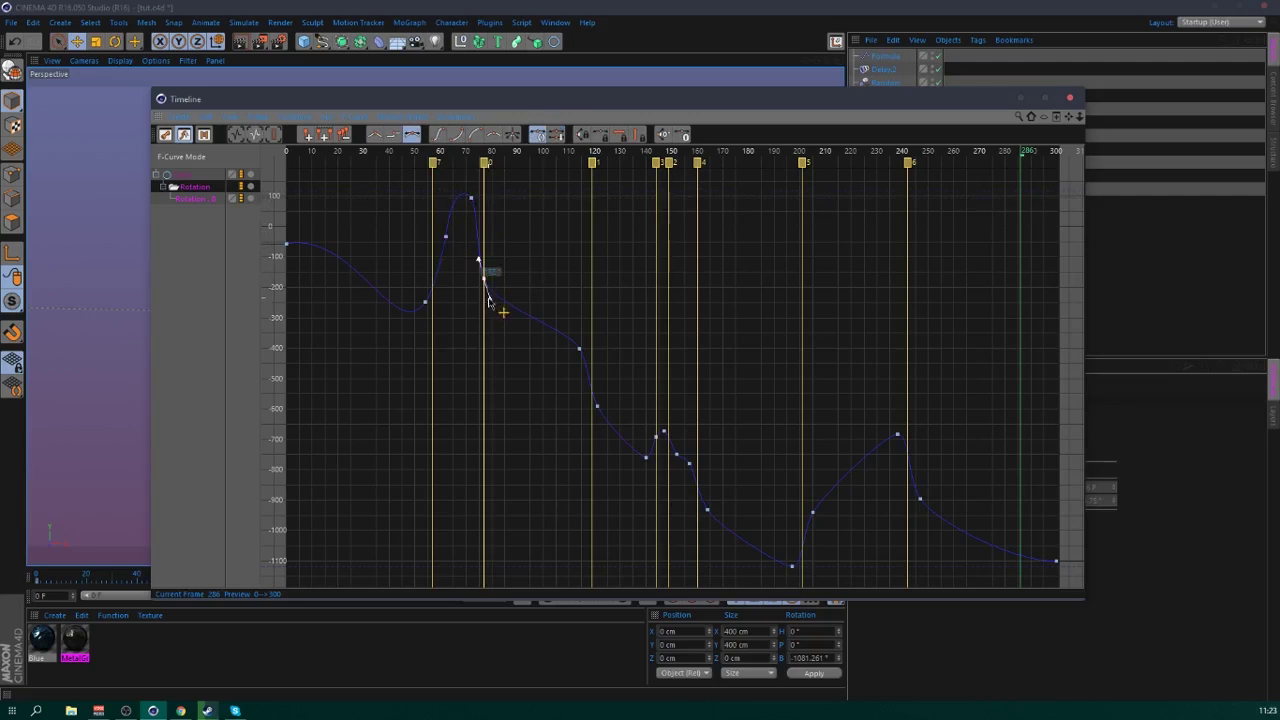
pyautogui.click(622, 370)
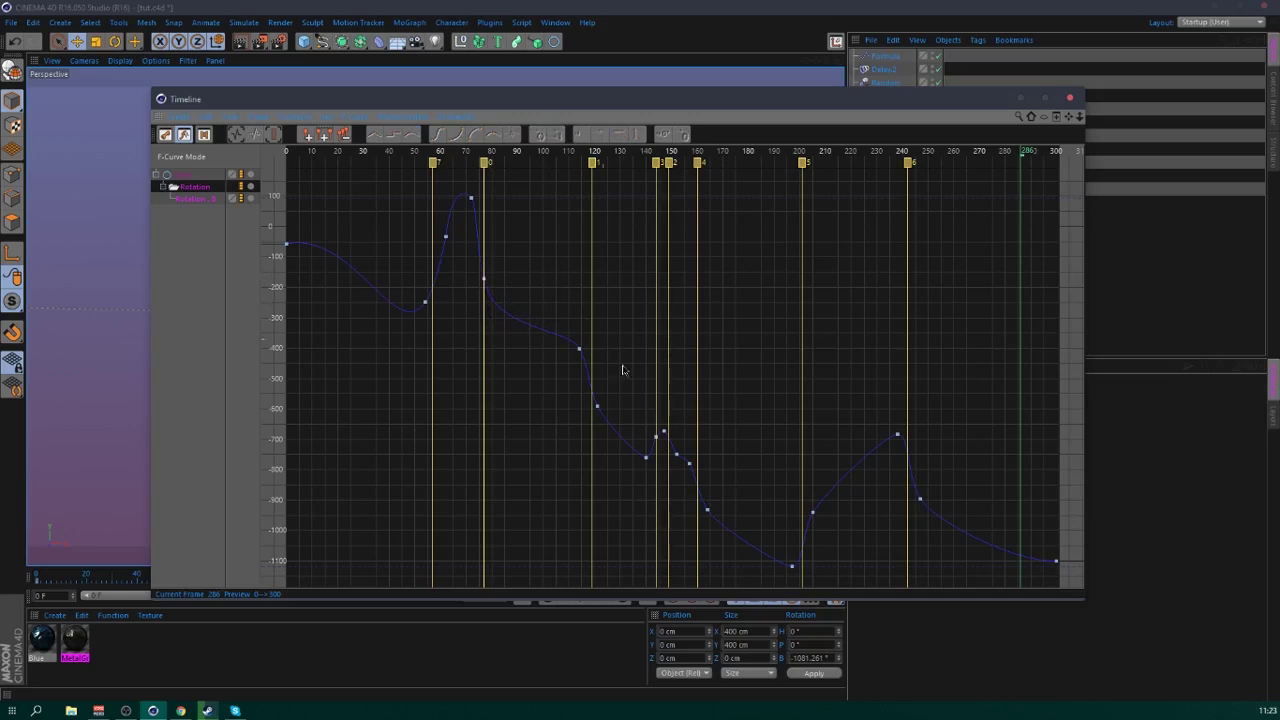
pyautogui.click(597, 406)
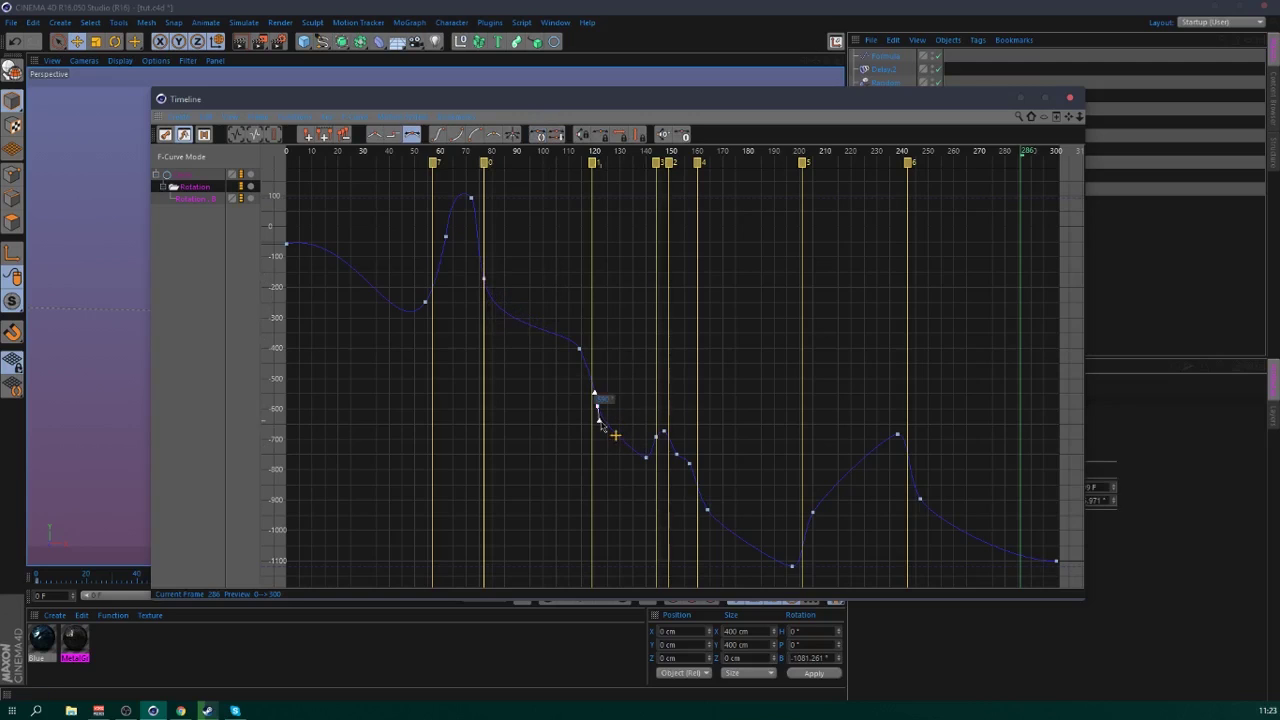
# - Raise the frame 140 and frame 152 keys slightly and extend the frame 164 key's outgoing tangent downward to round the curve
pyautogui.click(646, 458)
pyautogui.moveTo(646, 455); pyautogui.dragTo(673, 438)
pyautogui.click(650, 428)
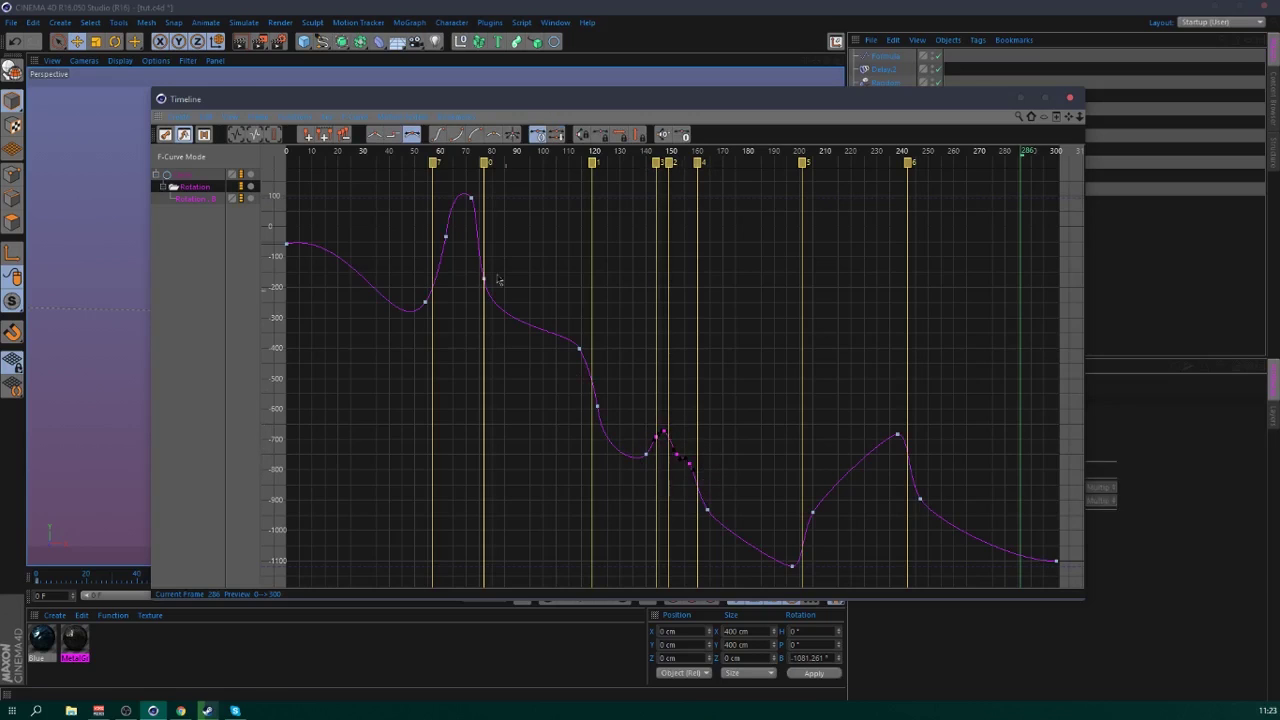
pyautogui.click(789, 502)
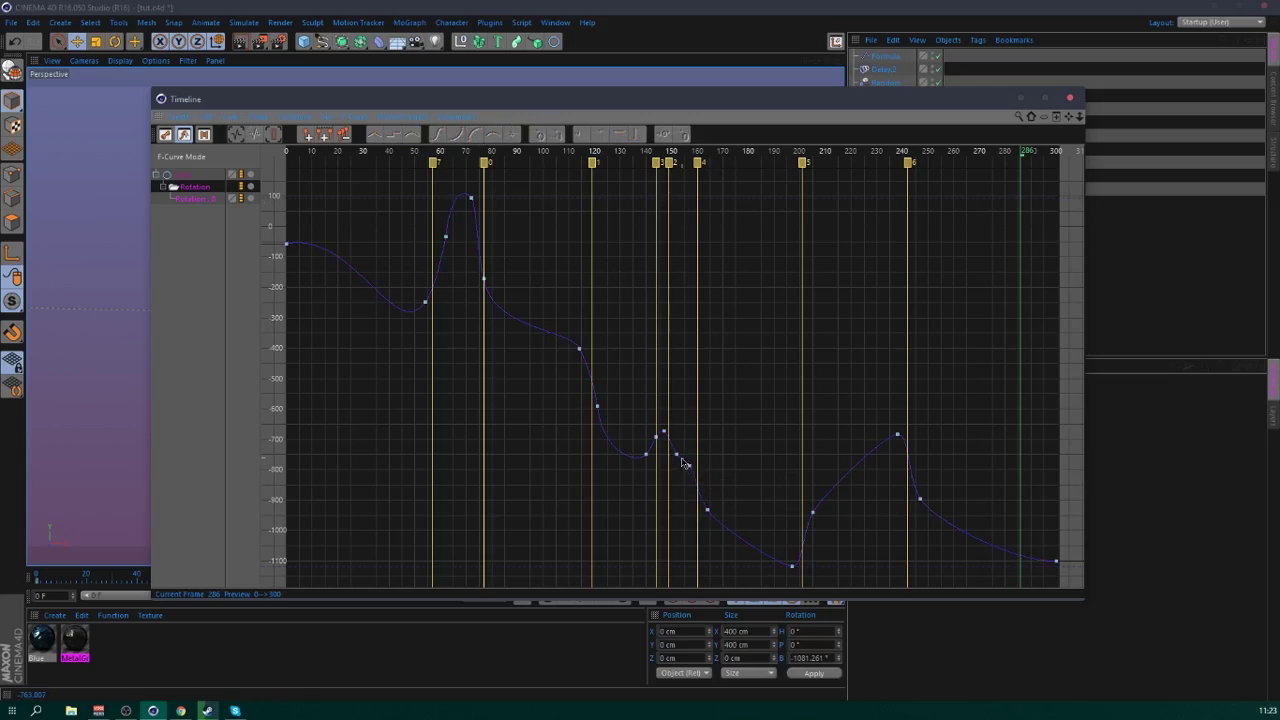
pyautogui.keyDown('ctrl'); pyautogui.click(706, 512); pyautogui.keyUp('ctrl')
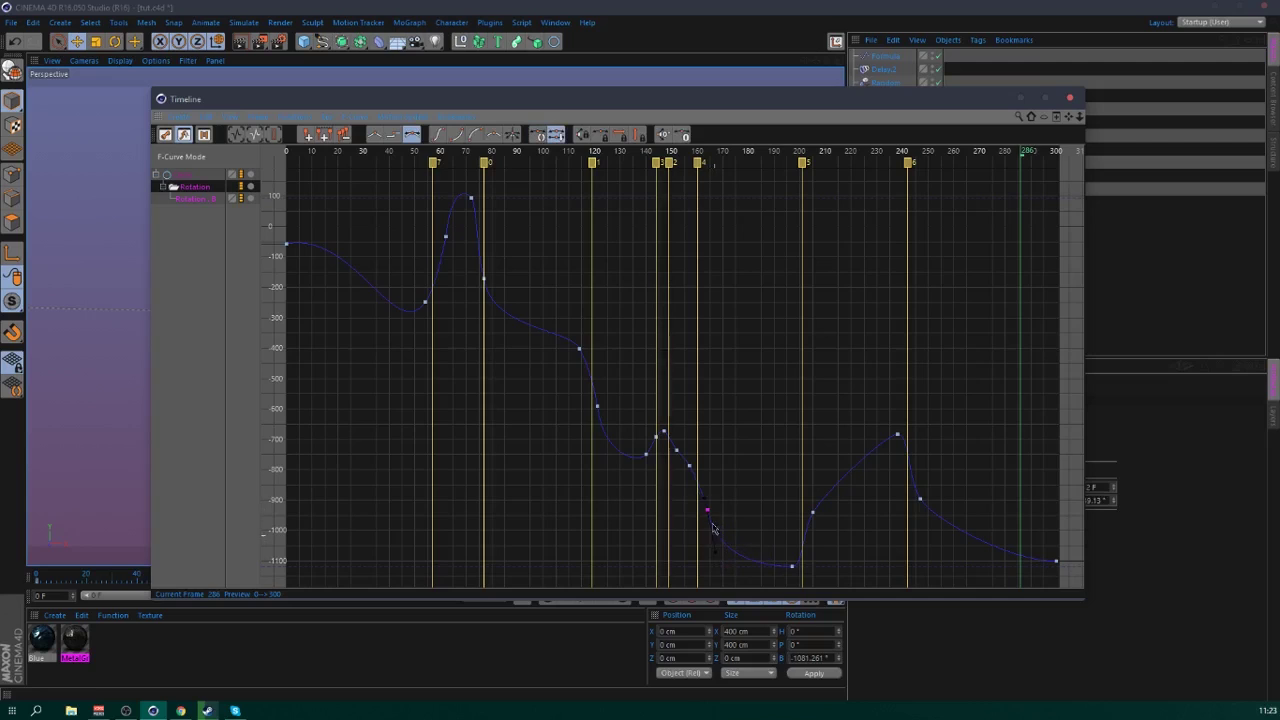
pyautogui.click(735, 508)
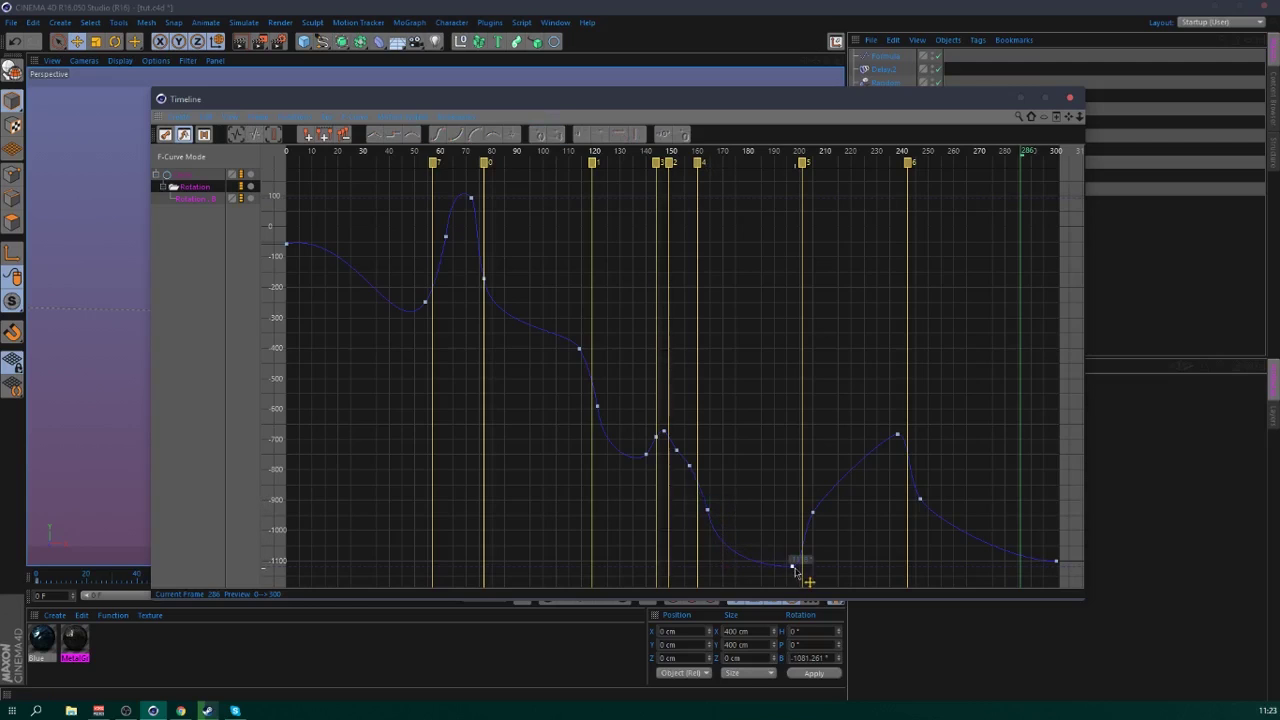
# - Raise the frame 197 key slightly and pull the frame 205 key's outgoing tangent up into a steeper, rounded rise
pyautogui.click(792, 561)
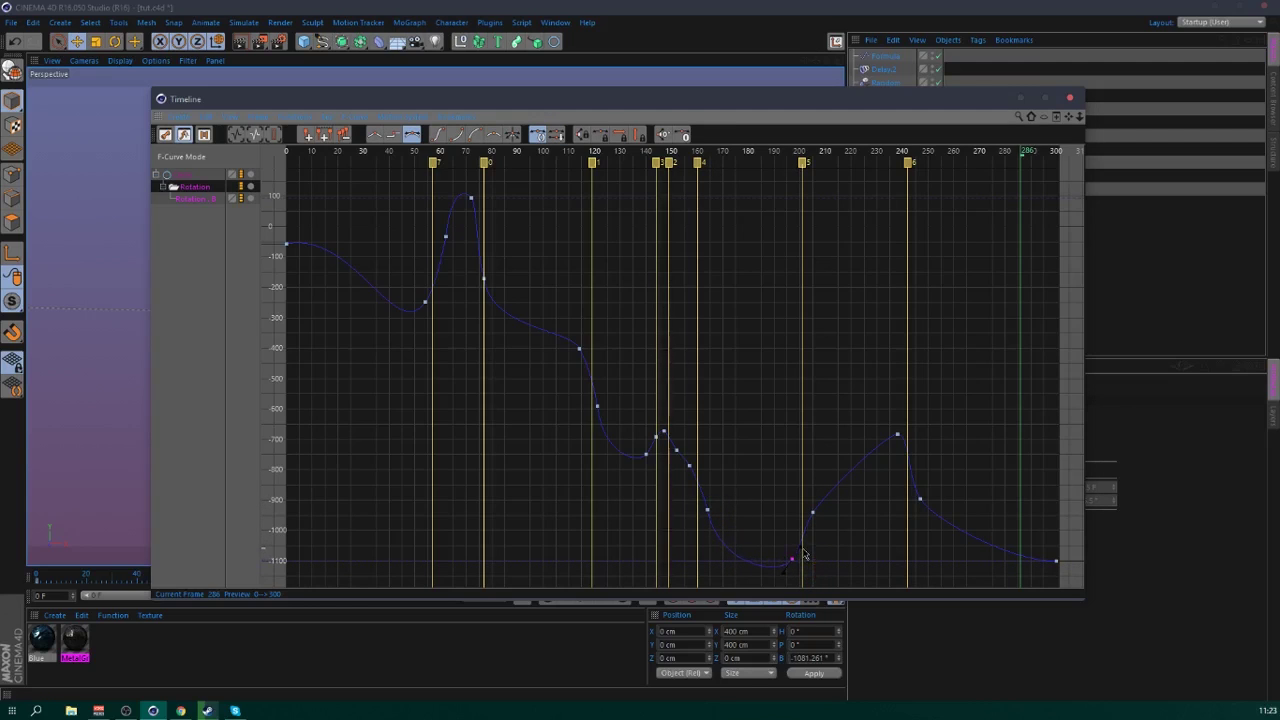
pyautogui.click(812, 512)
pyautogui.moveTo(817, 503); pyautogui.dragTo(817, 492)
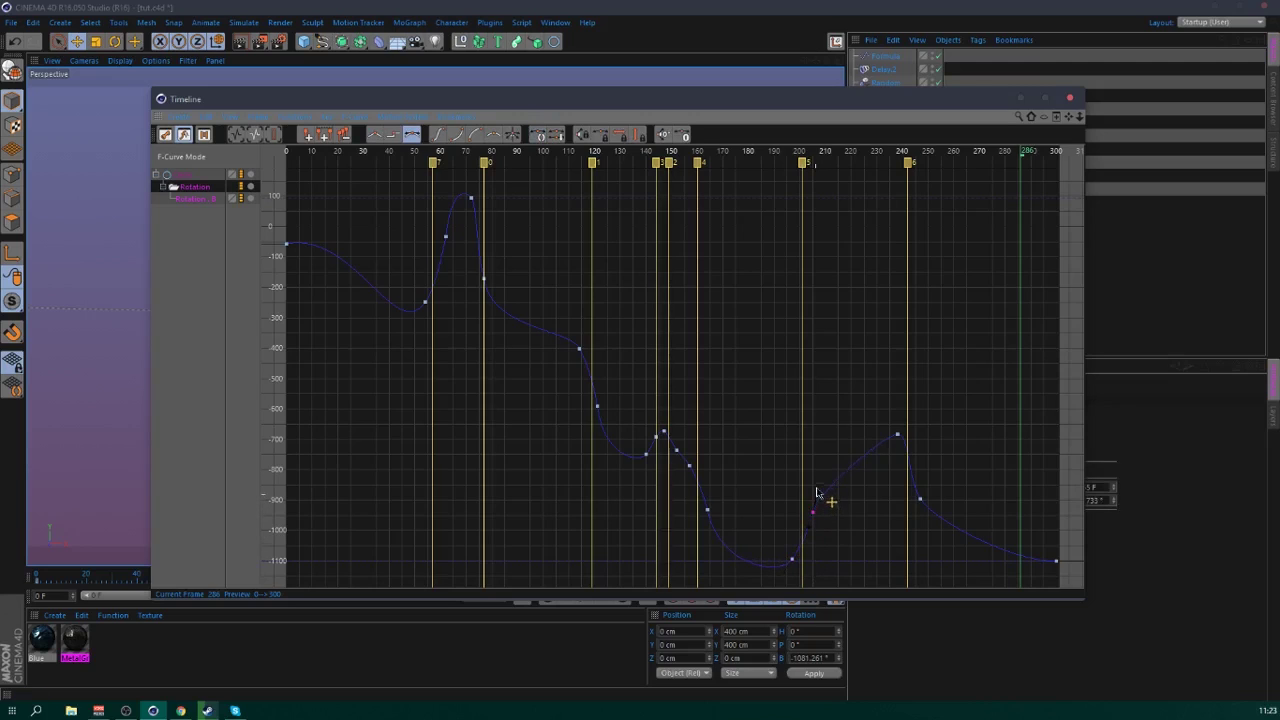
pyautogui.click(847, 518)
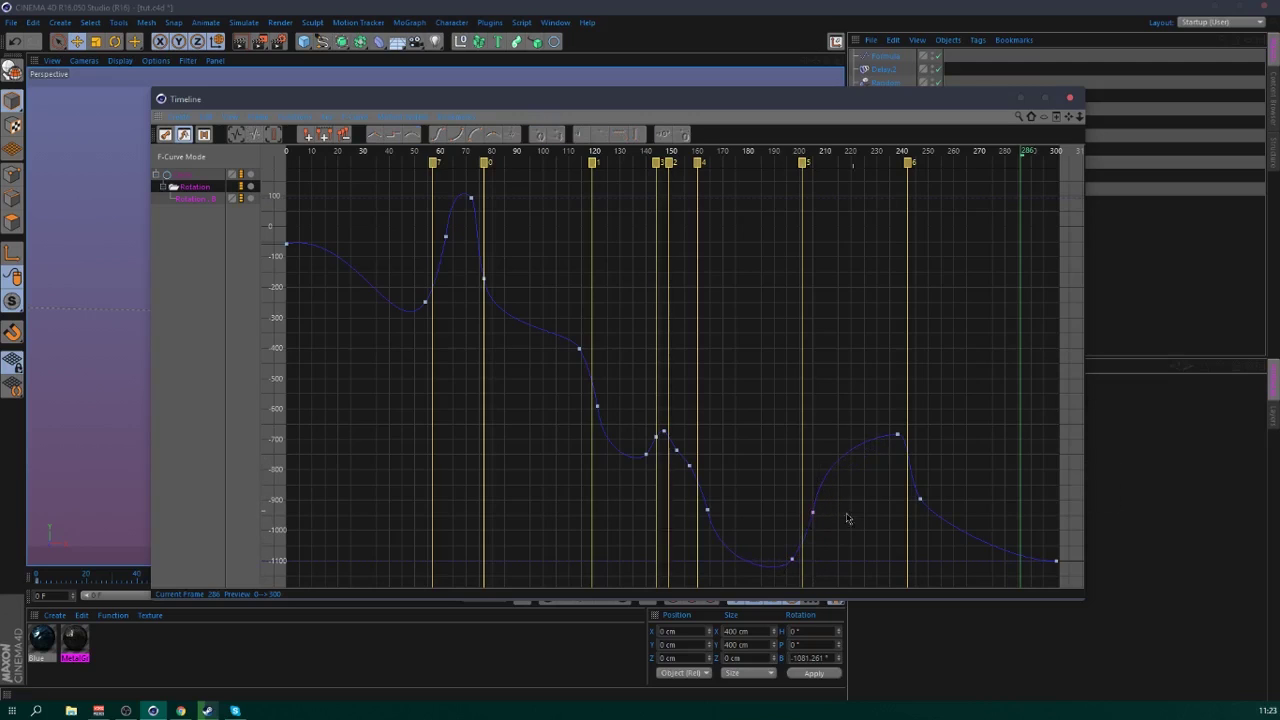
# - Lower the frame 238 key slightly and pull the frame 247 key's outgoing tangent down to ease the curve into the last key
pyautogui.click(900, 444)
pyautogui.click(942, 459)
pyautogui.click(921, 502)
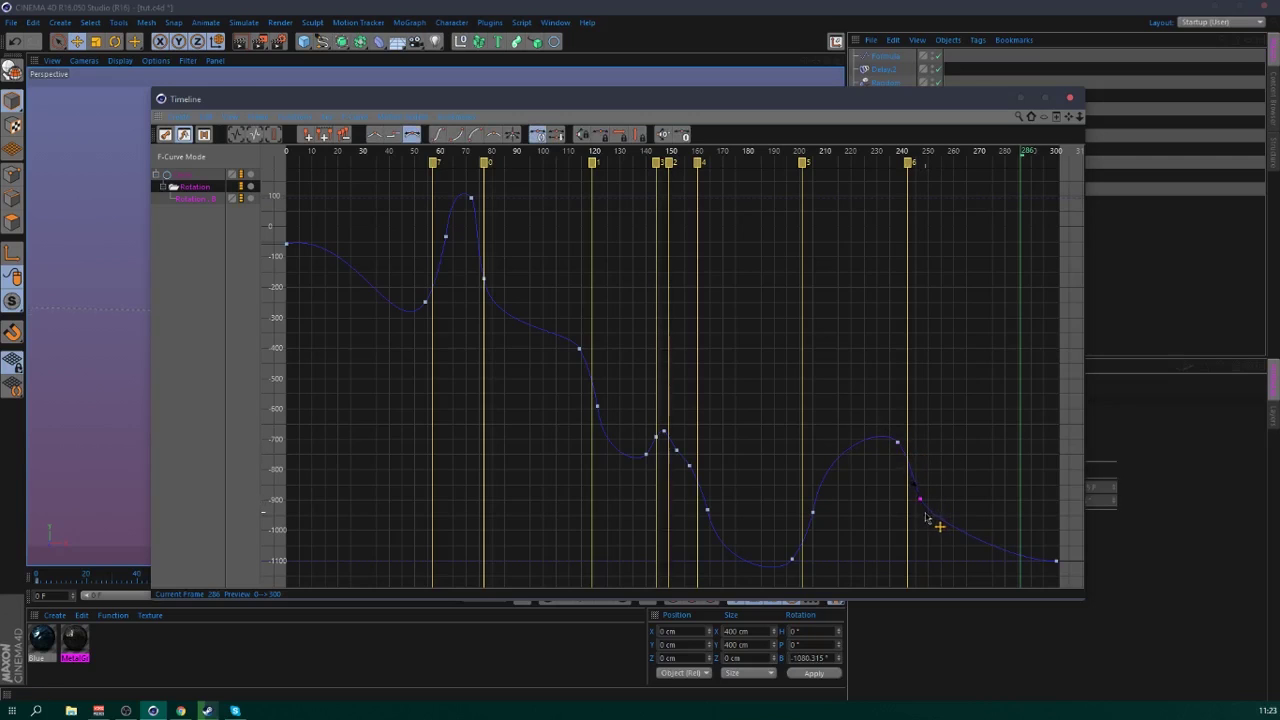
pyautogui.moveTo(926, 517); pyautogui.dragTo(931, 530)
pyautogui.click(963, 375)
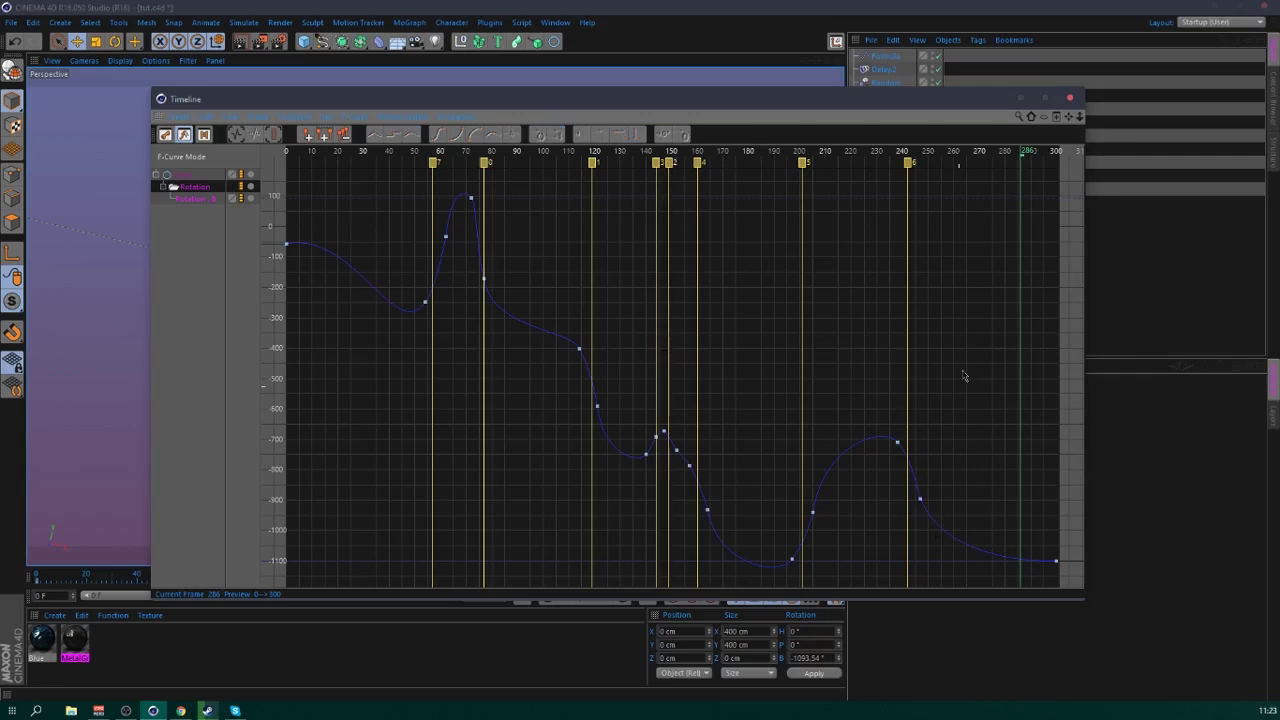
# - Close the F-curve window and play the animation, stopping at frame 54
pyautogui.click(1070, 97)
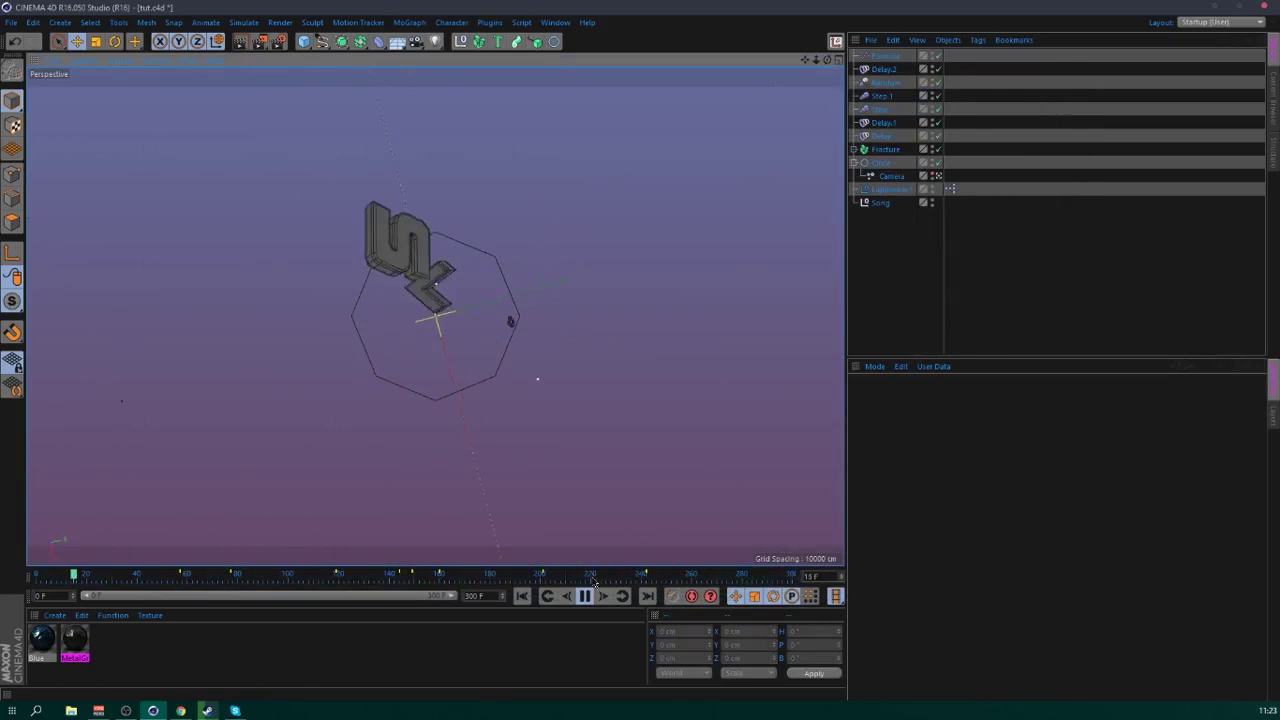
pyautogui.click(585, 597)
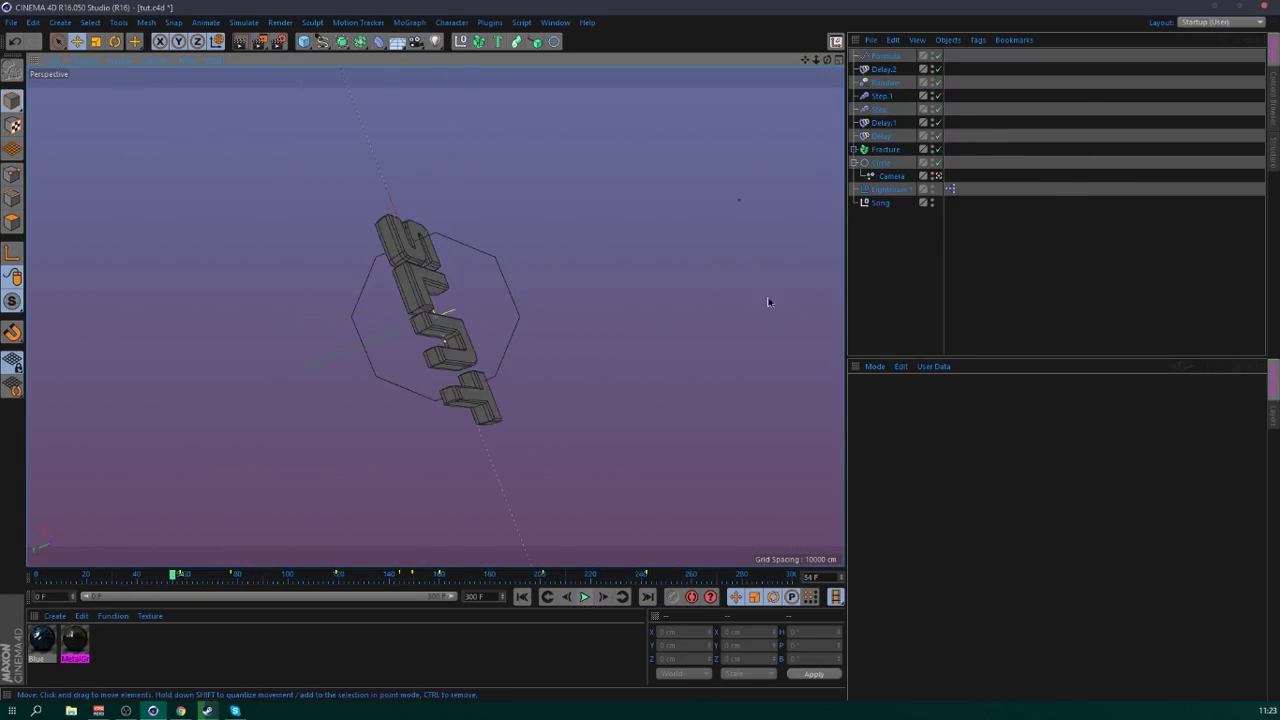
# - Show the Circle's bank rotation F-curve and tilt the frame 0 key's tangent downward so the descent starts right away
pyautogui.click(883, 163)
pyautogui.rightClick(1031, 458)
pyautogui.moveTo(1070, 463)
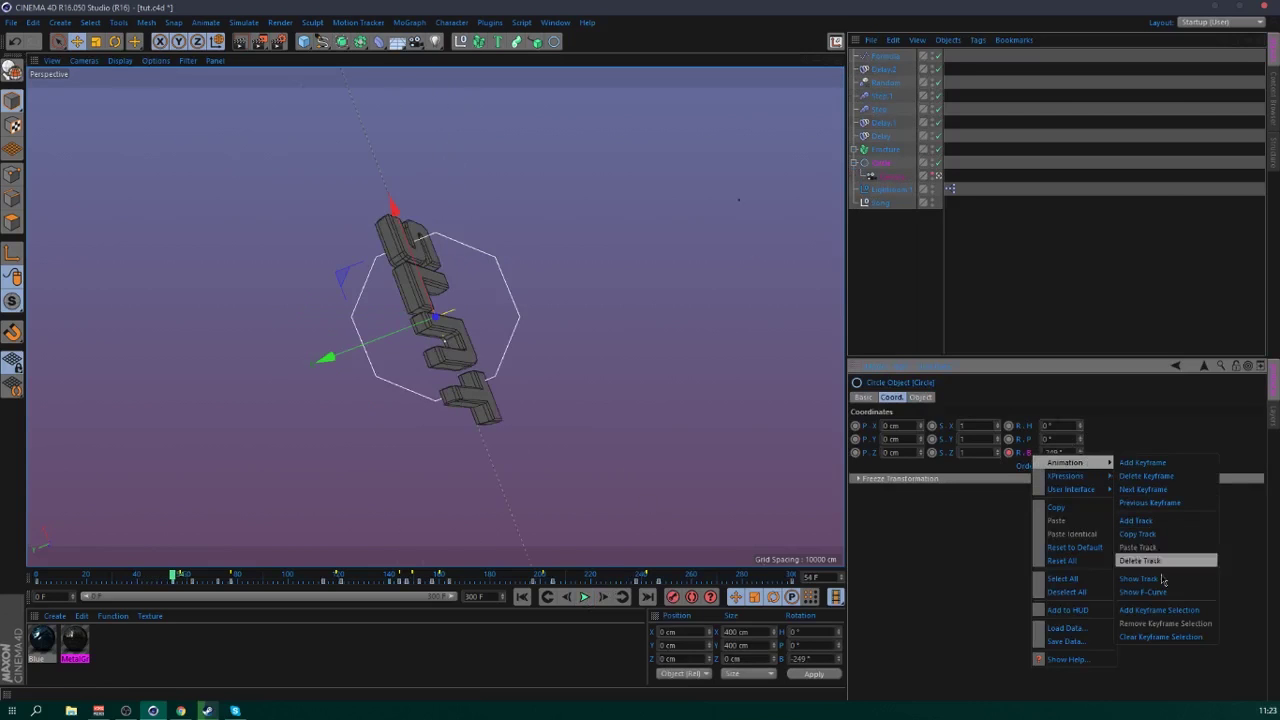
pyautogui.click(1160, 585)
pyautogui.click(290, 242)
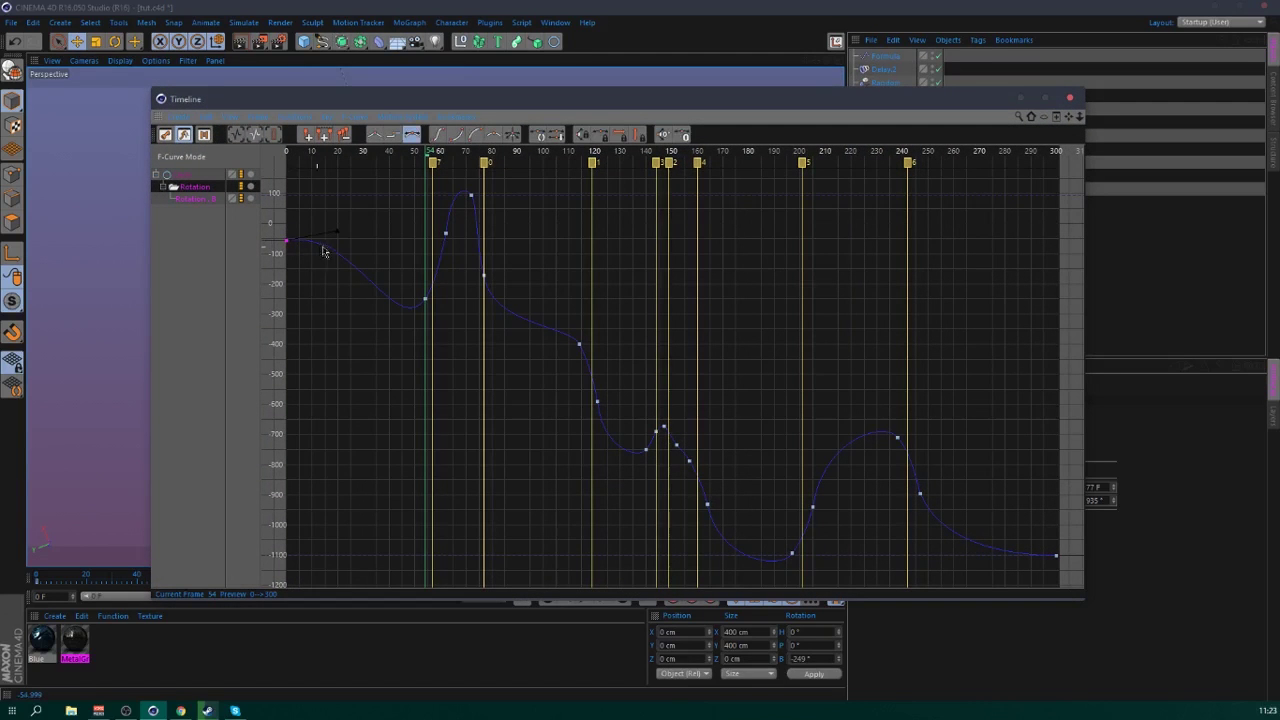
pyautogui.click(348, 254)
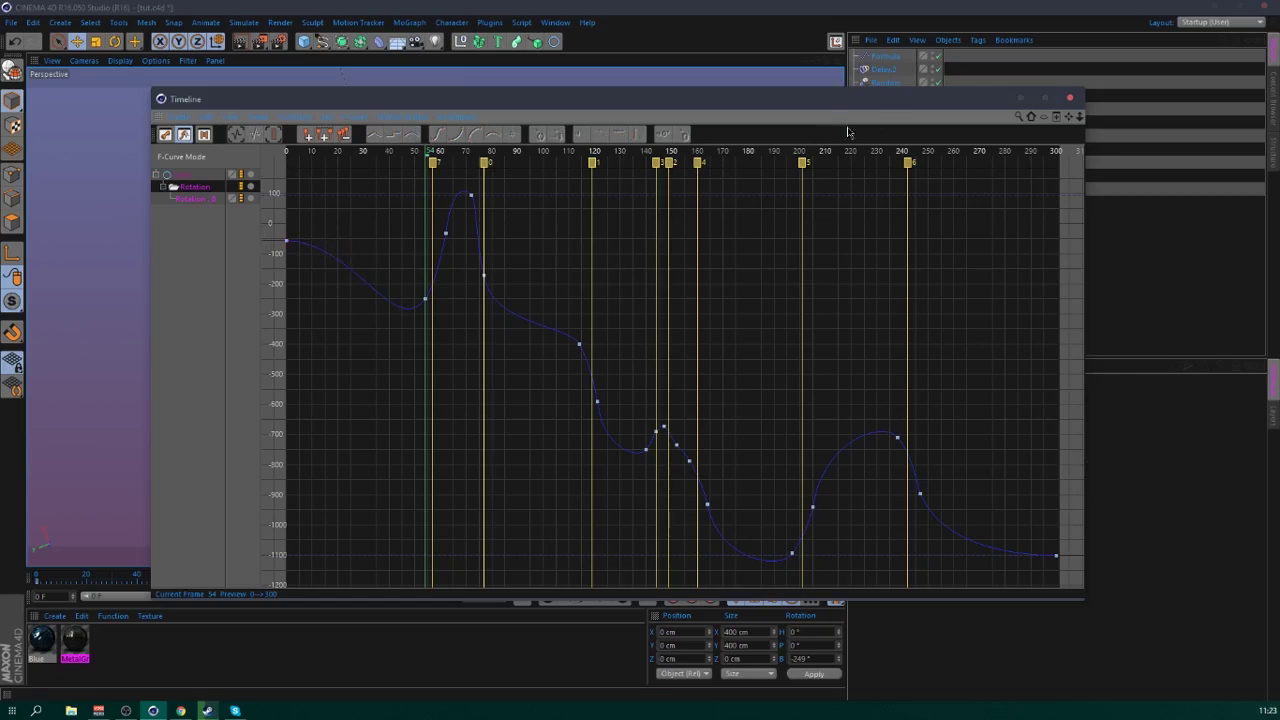
# - Close the F-curve window and preview the camera roll by replaying the animation from several points
pyautogui.click(1070, 98)
pyautogui.click(585, 597)
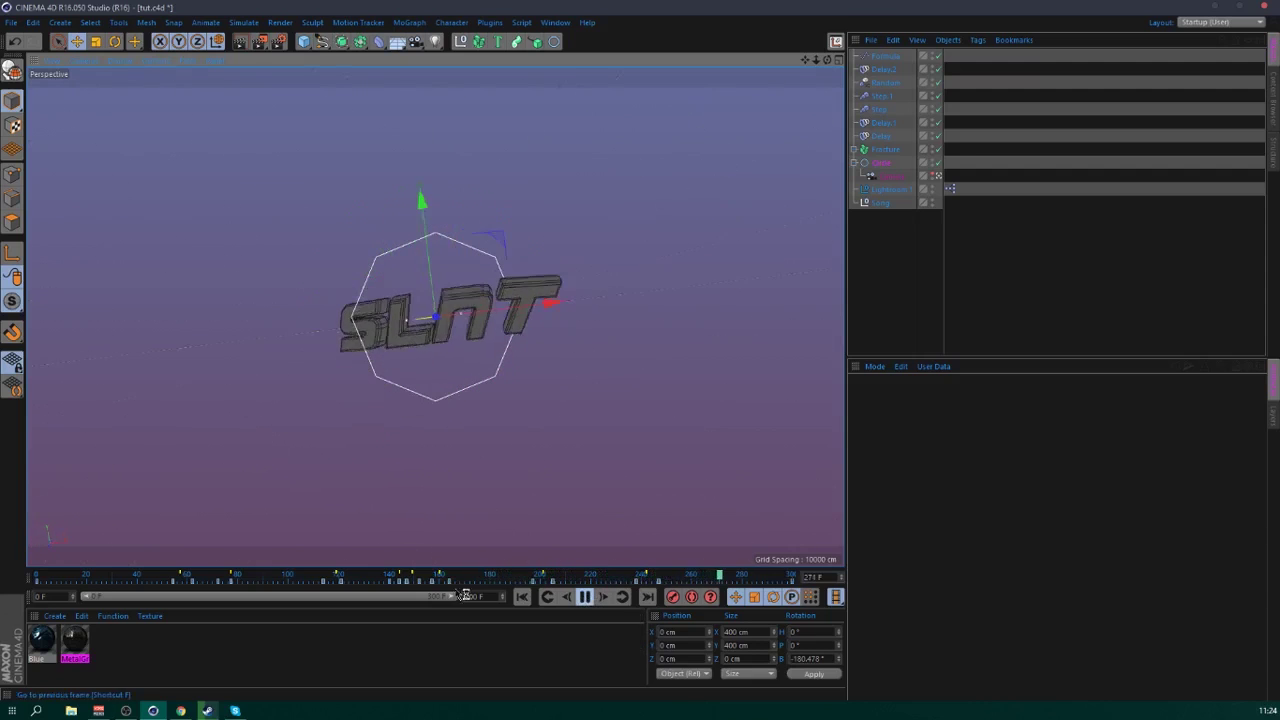
pyautogui.click(371, 579)
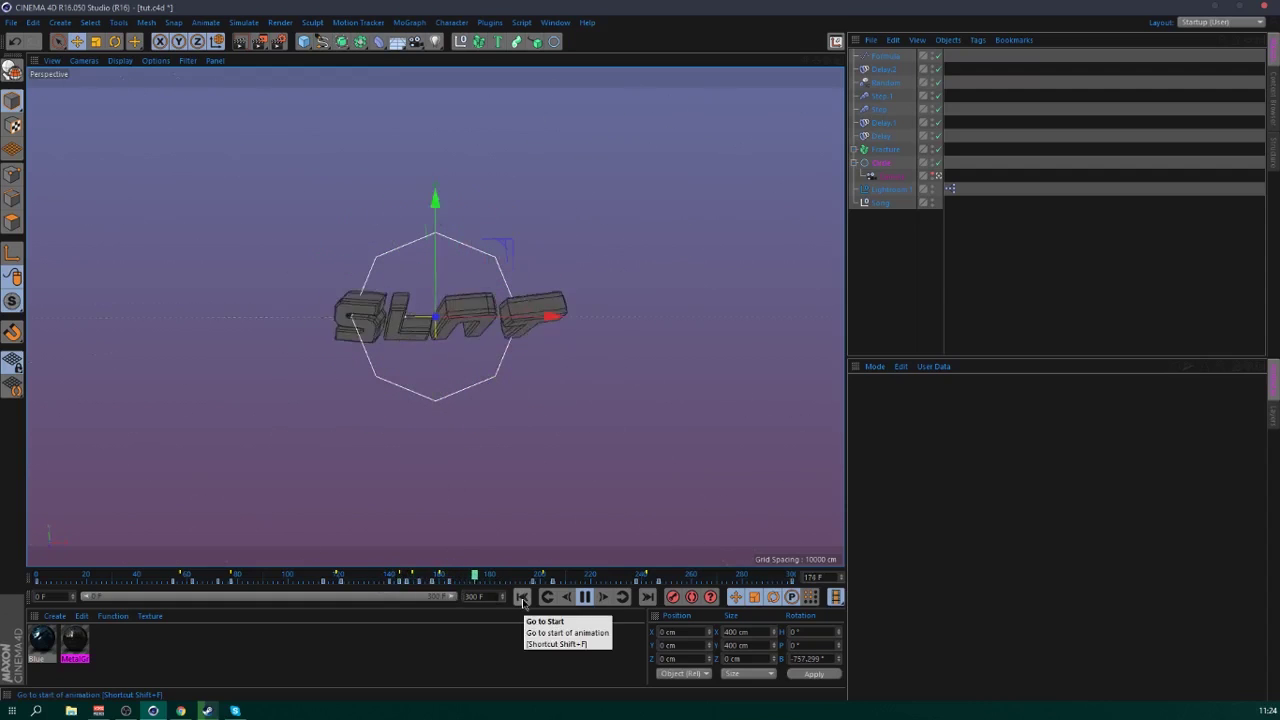
pyautogui.click(277, 579)
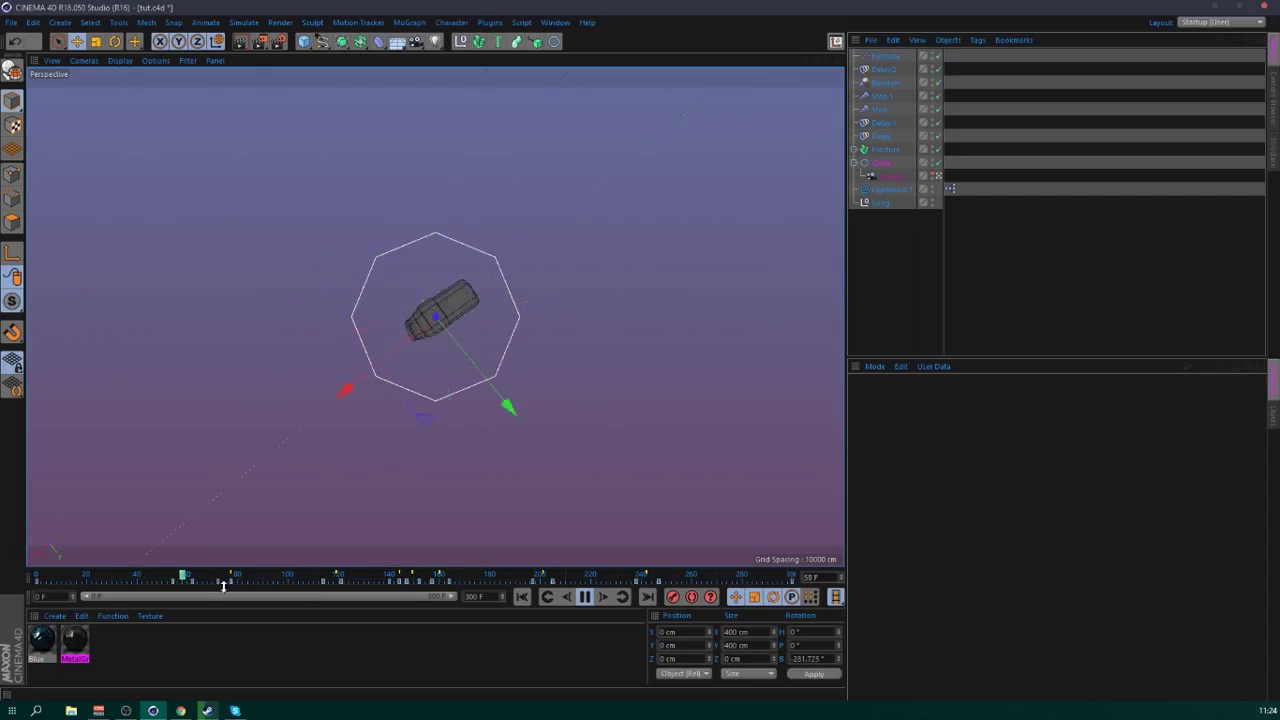
pyautogui.click(584, 596)
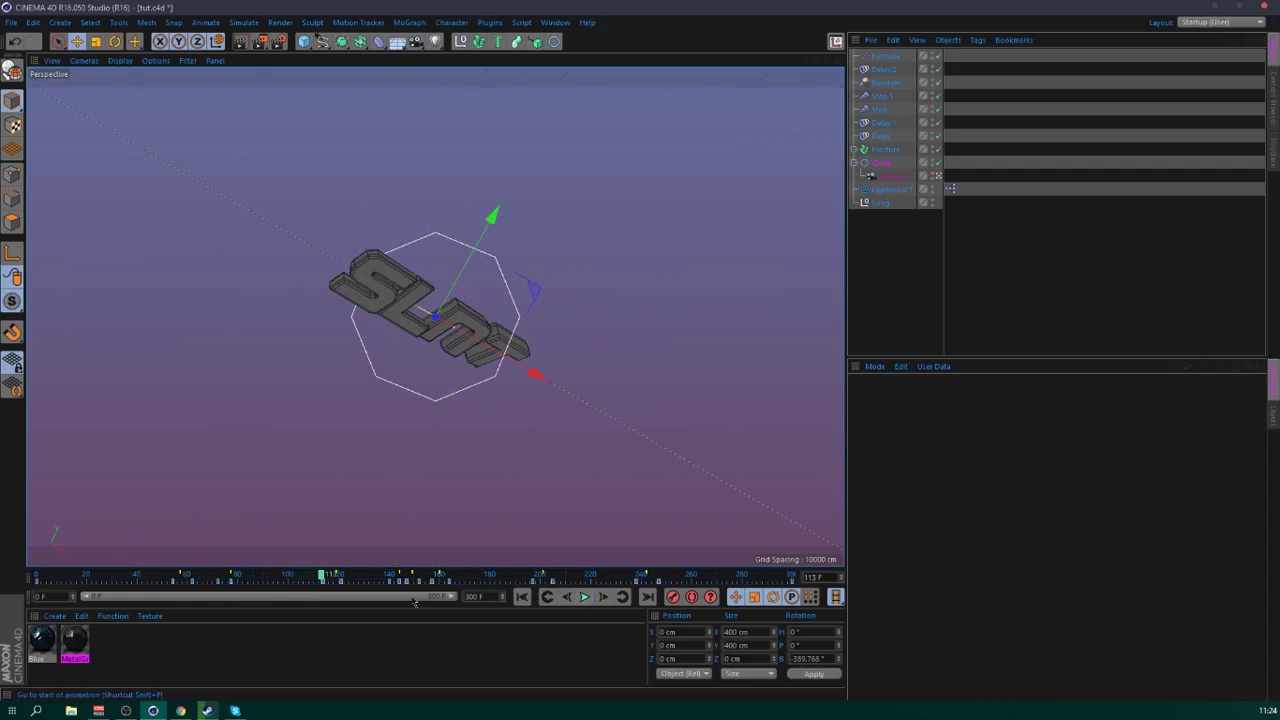
# - Go to the frame 72 key and raise it to about 145° in the Circle's bank rotation F-curve
pyautogui.moveTo(157, 583); pyautogui.dragTo(222, 588)
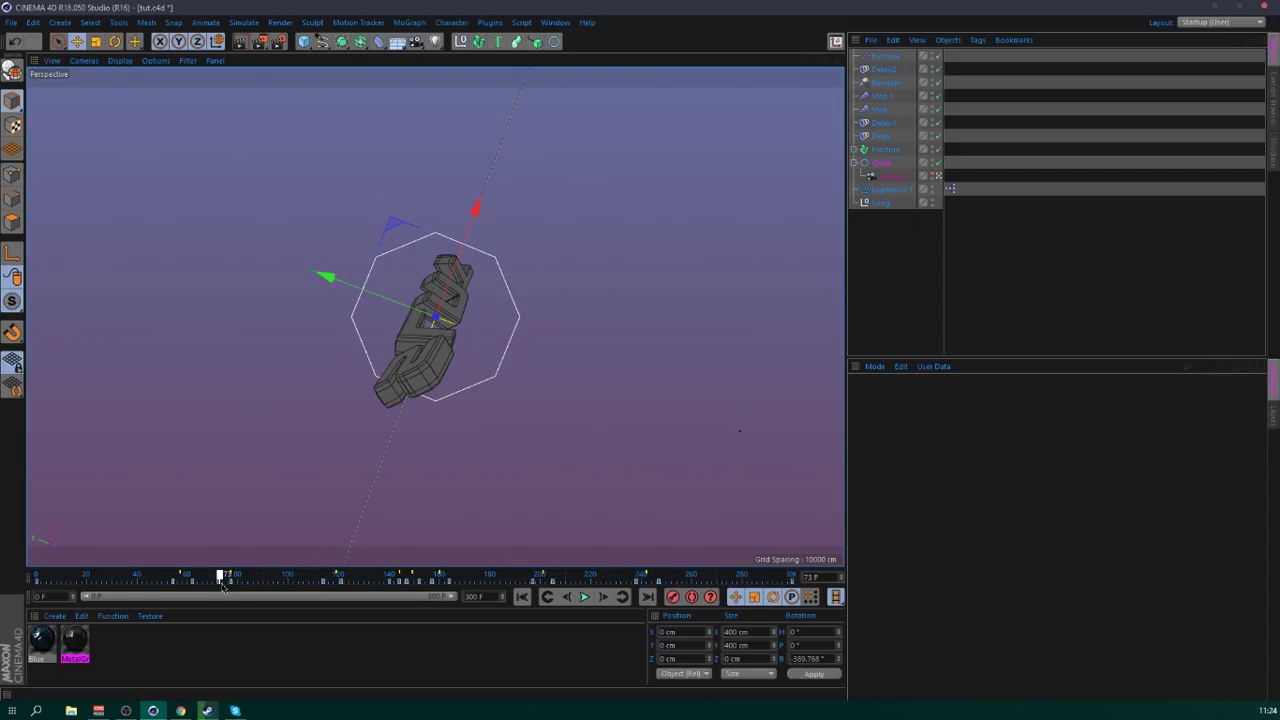
pyautogui.click(547, 597)
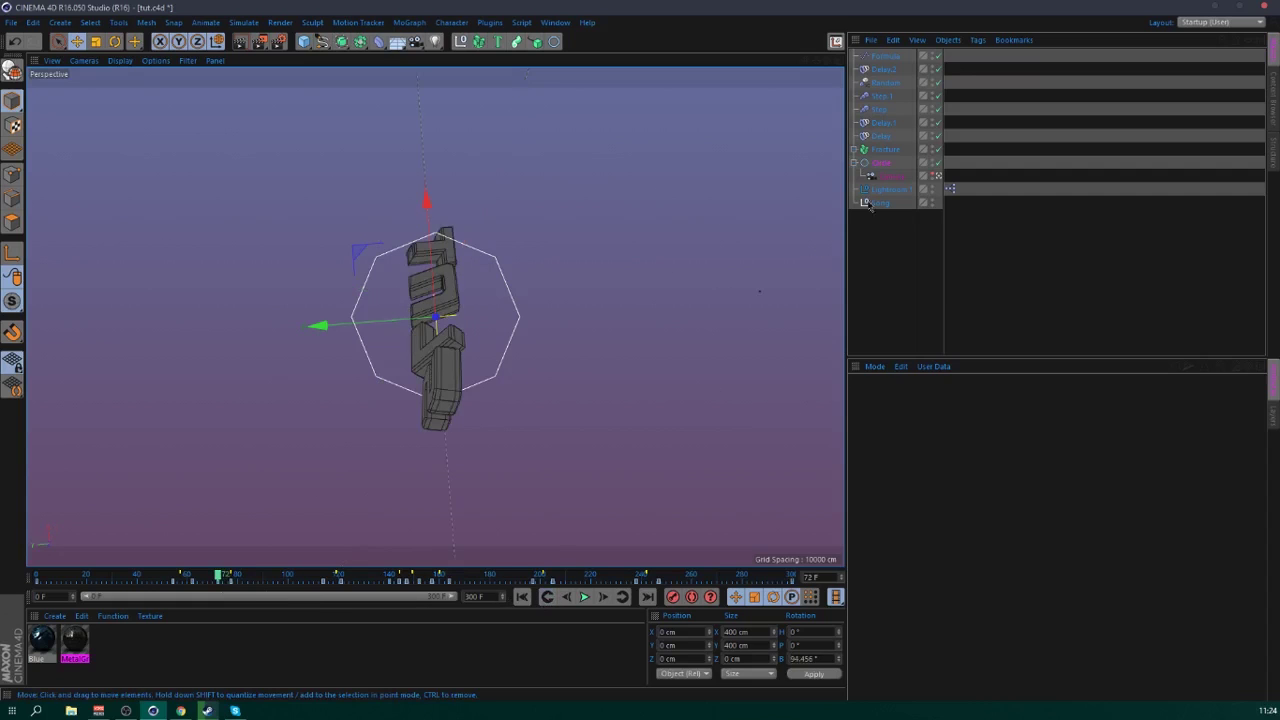
pyautogui.click(881, 162)
pyautogui.rightClick(1030, 455)
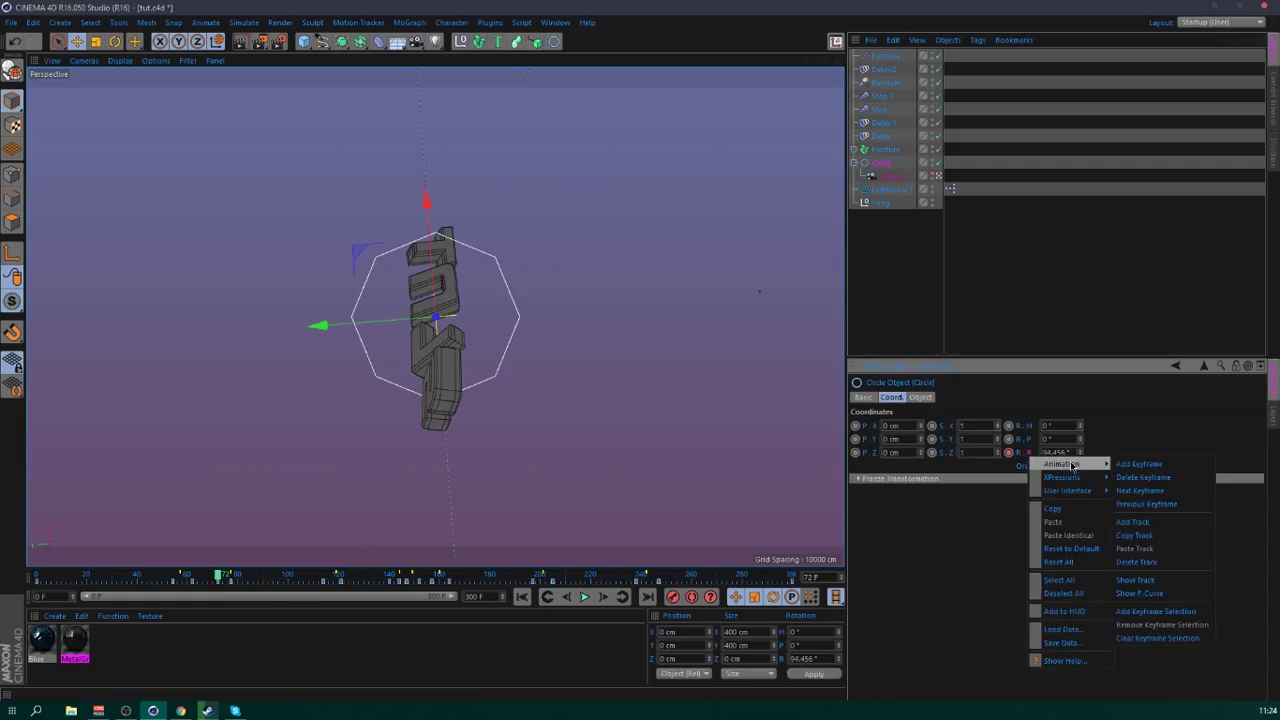
pyautogui.click(1140, 594)
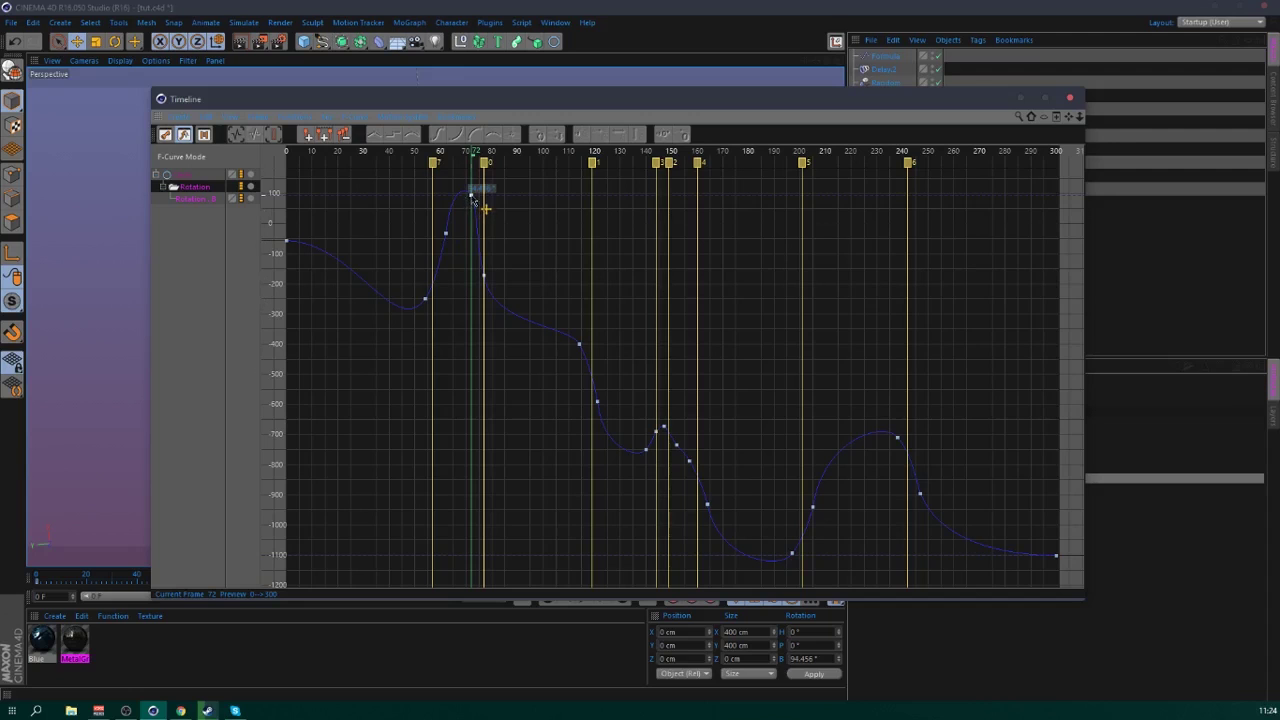
pyautogui.click(471, 181)
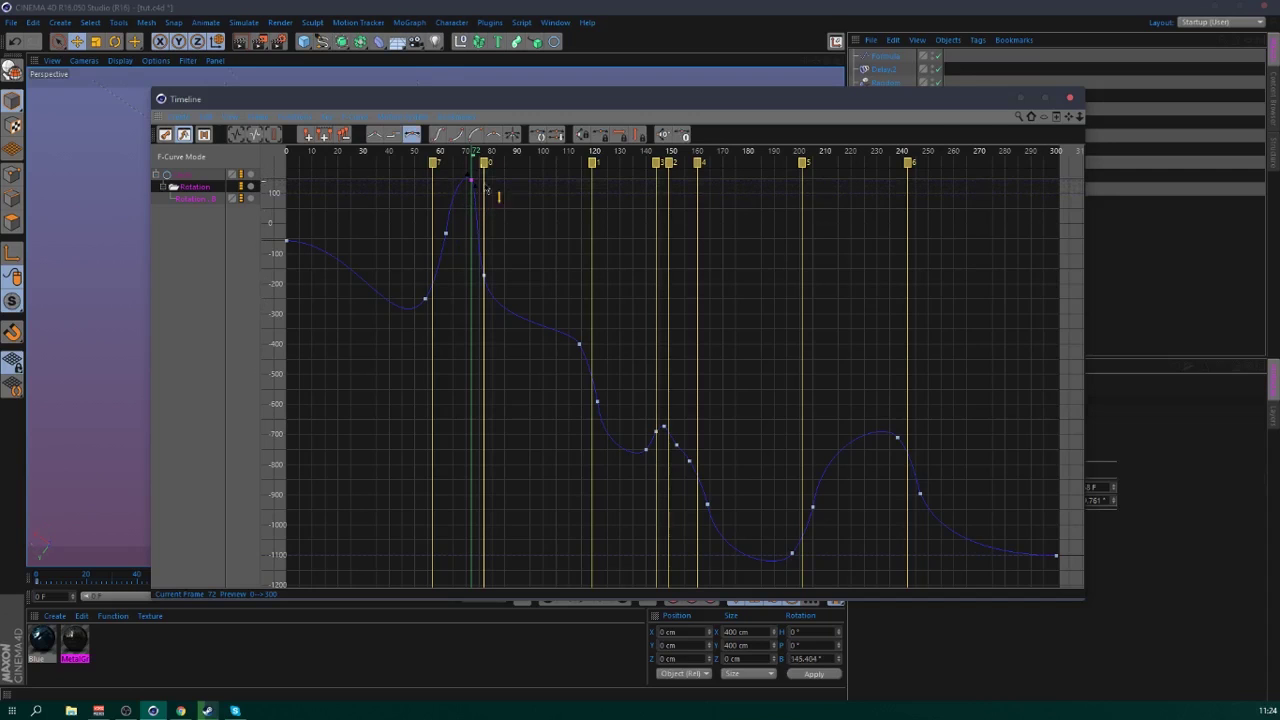
# - Close the F-curve window and play the section around the raised frame 72 peak
pyautogui.click(1069, 97)
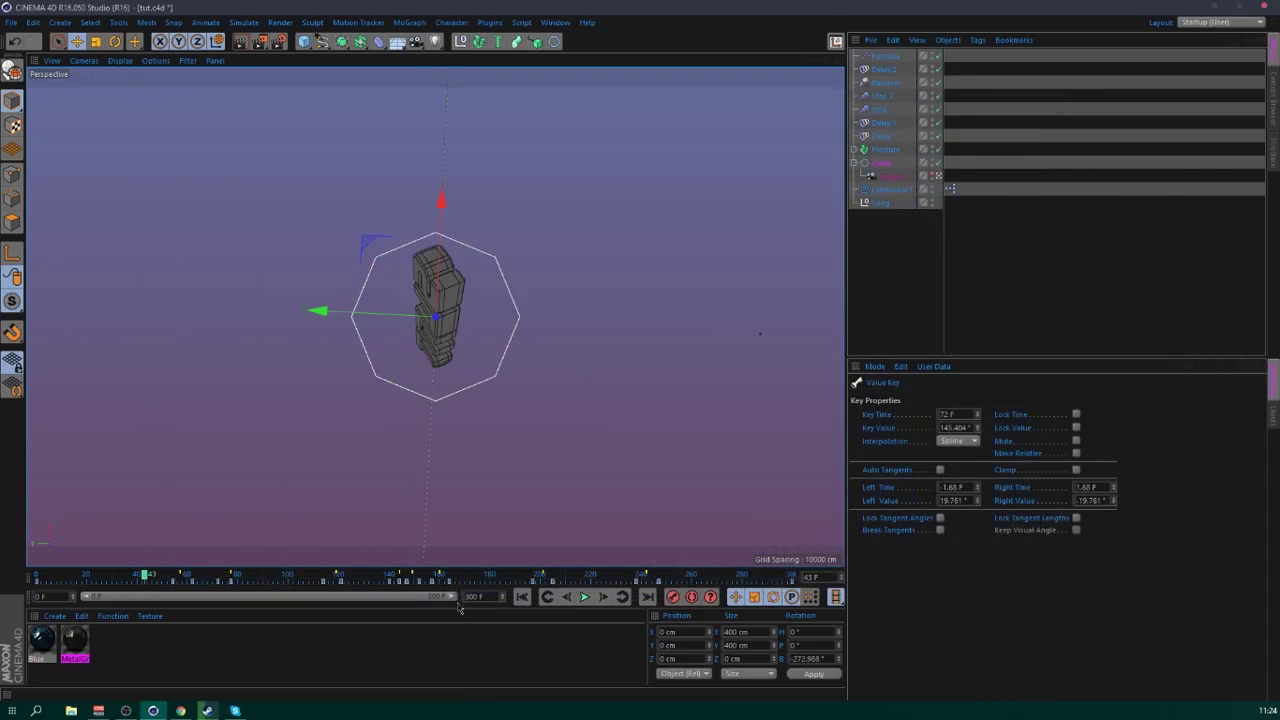
pyautogui.click(584, 596)
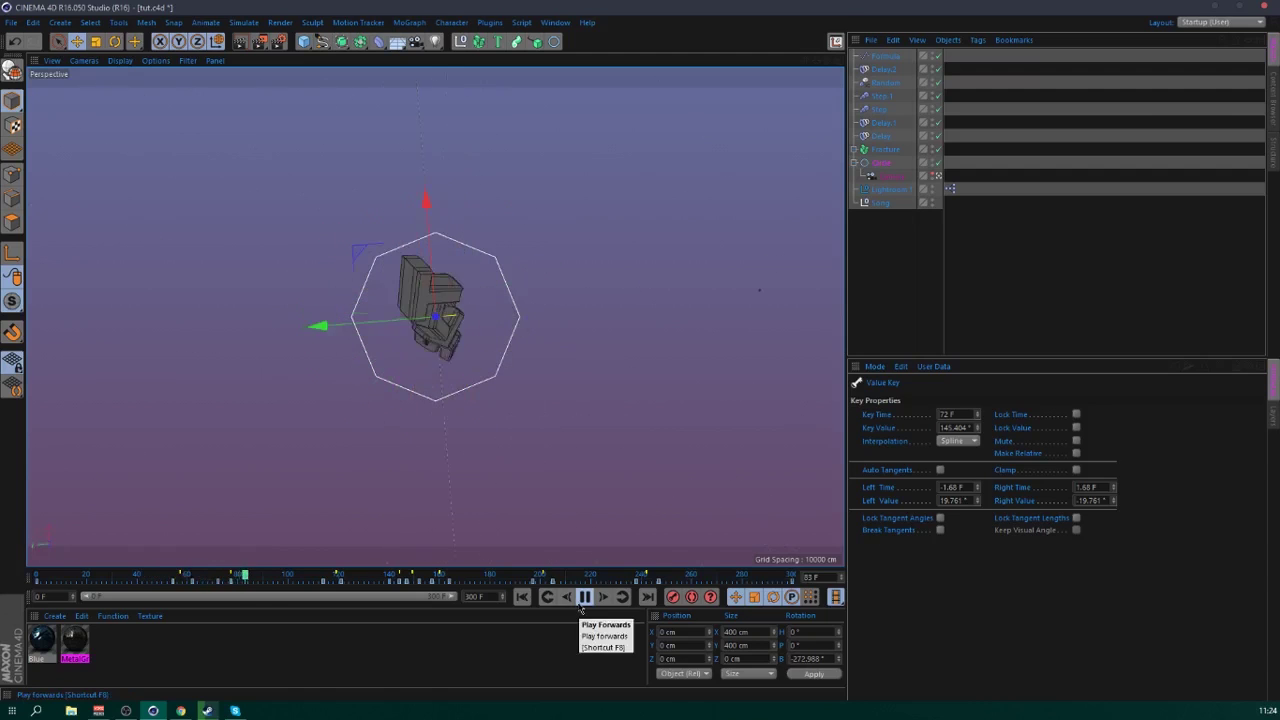
pyautogui.click(581, 602)
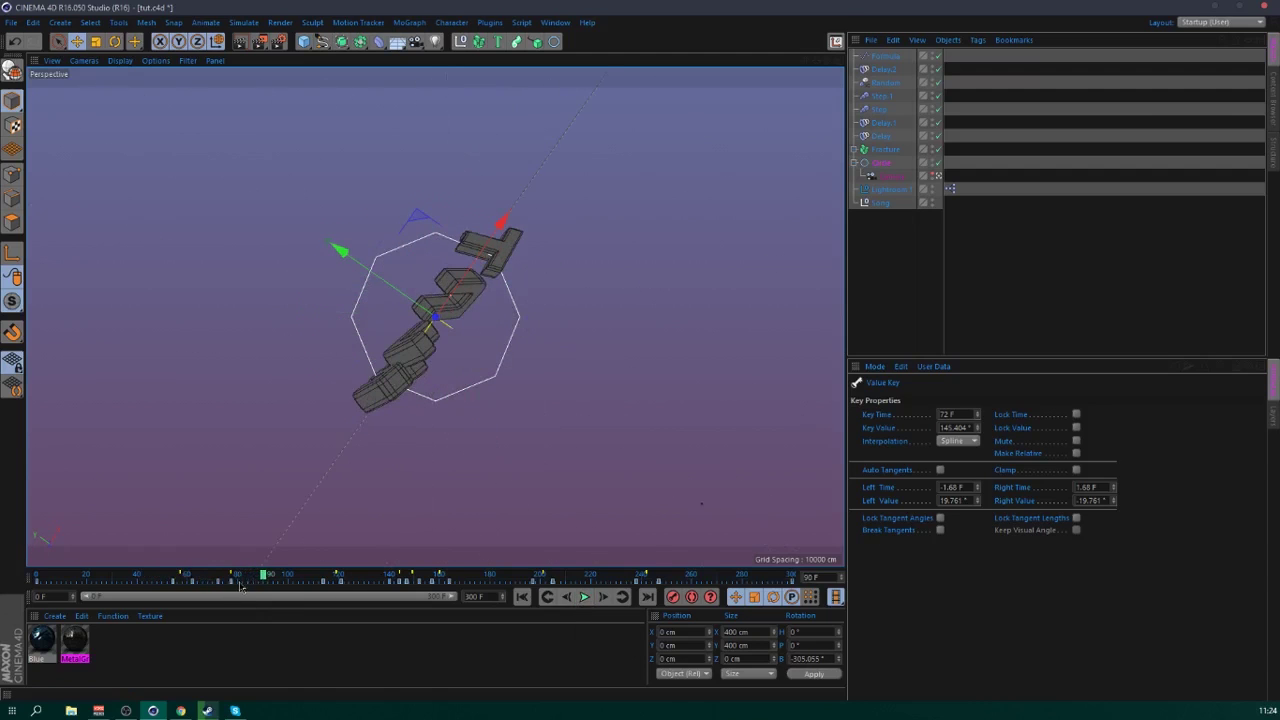
# - Move the Circle's frame 77 rotation key to frame 81 and play the animation to check the timing
pyautogui.moveTo(232, 585); pyautogui.dragTo(241, 586)
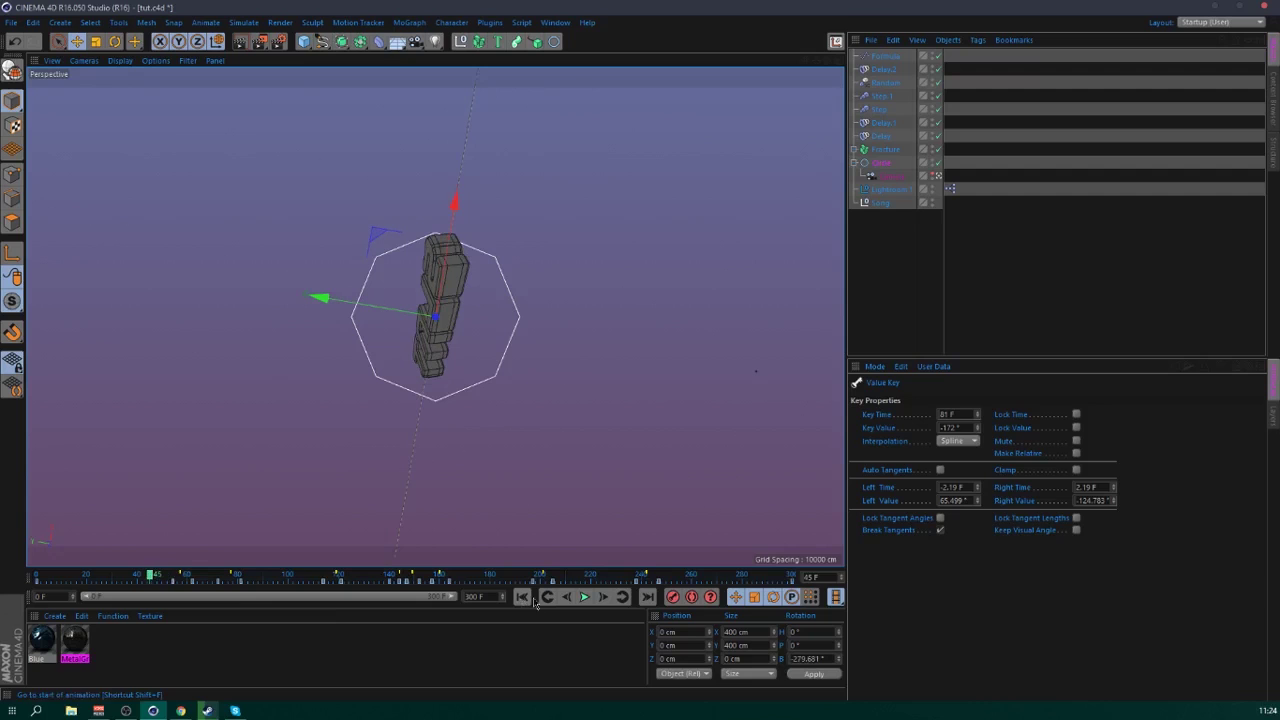
pyautogui.click(585, 597)
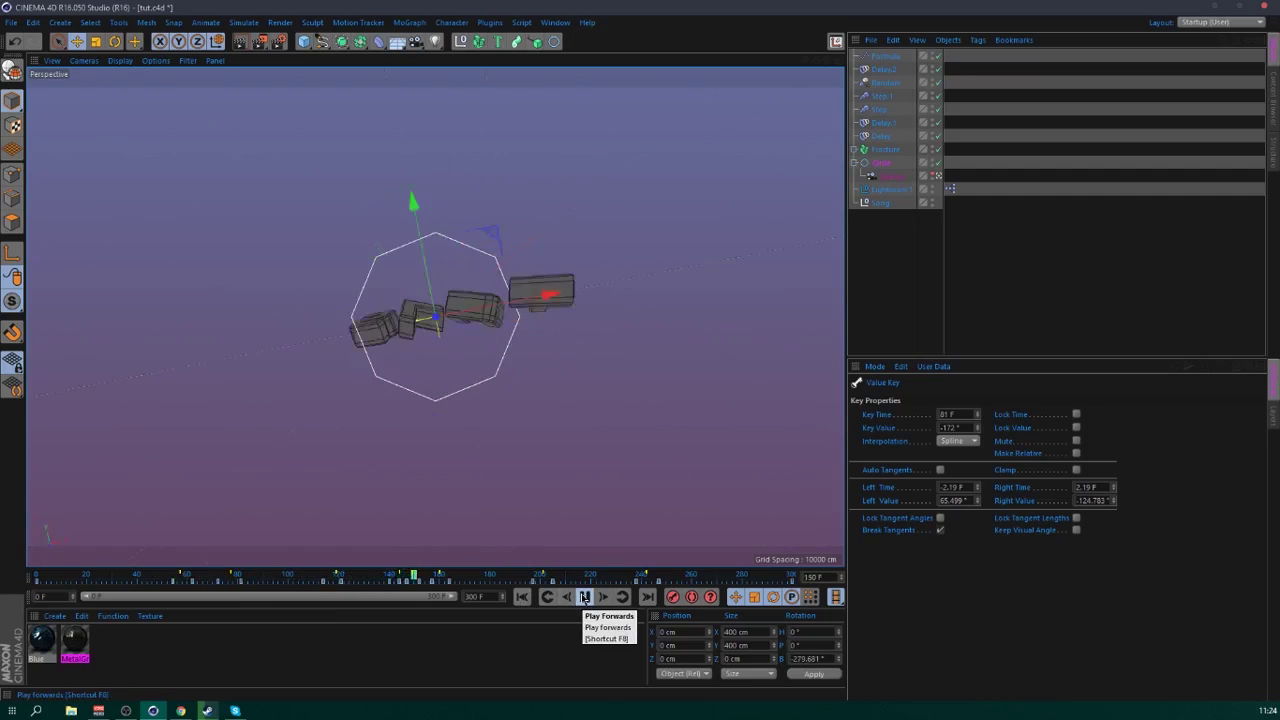
pyautogui.click(585, 597)
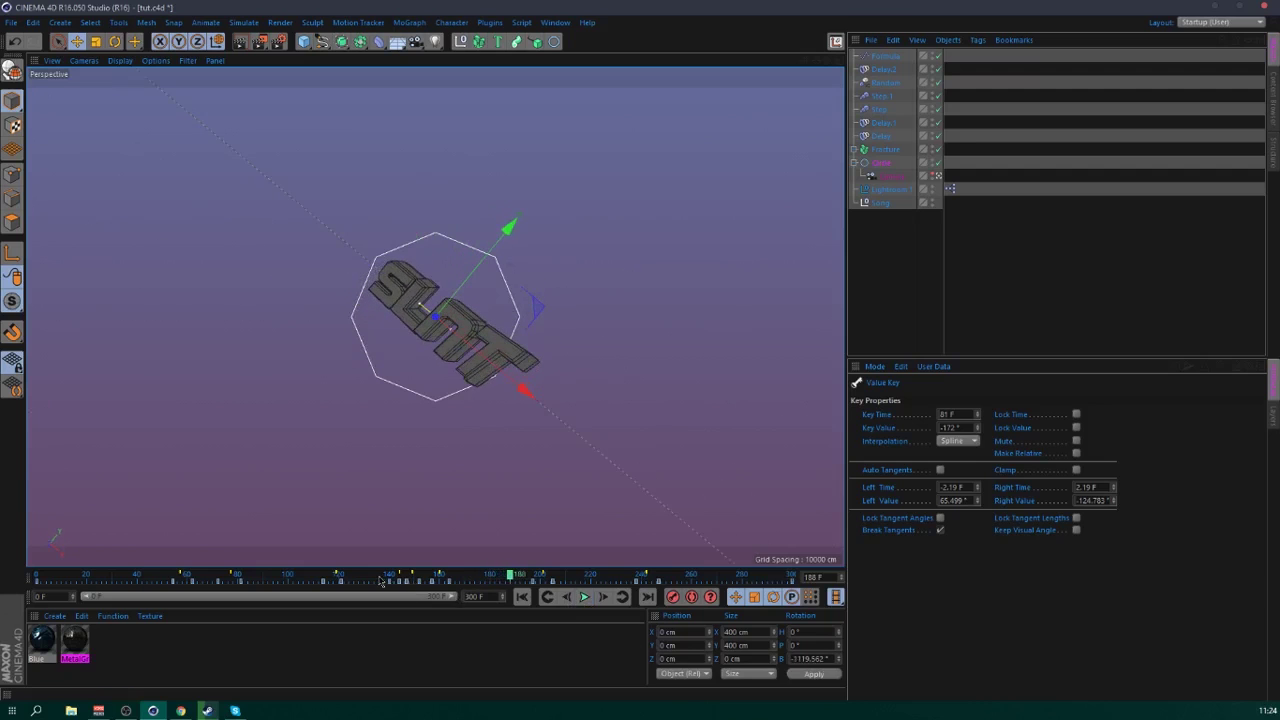
# - Scrub through the later part of the animation, select the Circle, and scrub the early frames up to frame 81
pyautogui.moveTo(396, 584); pyautogui.dragTo(631, 592)
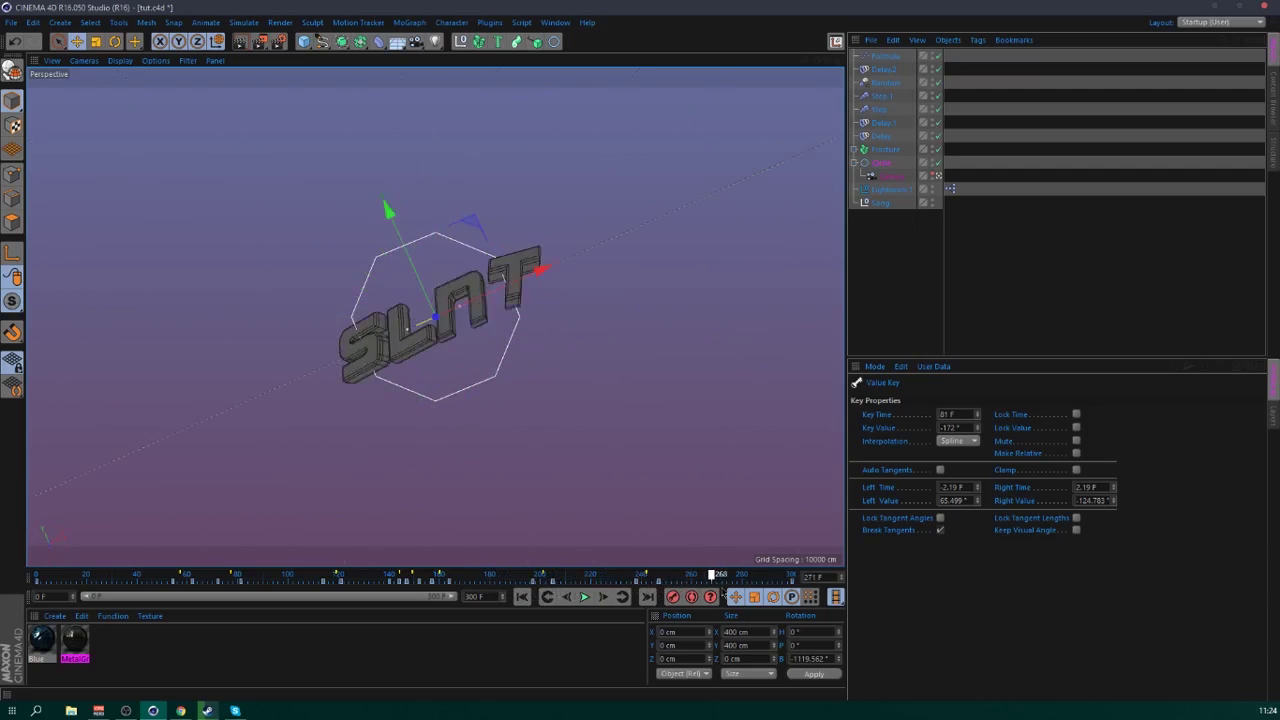
pyautogui.moveTo(722, 592); pyautogui.dragTo(768, 588)
pyautogui.click(903, 164)
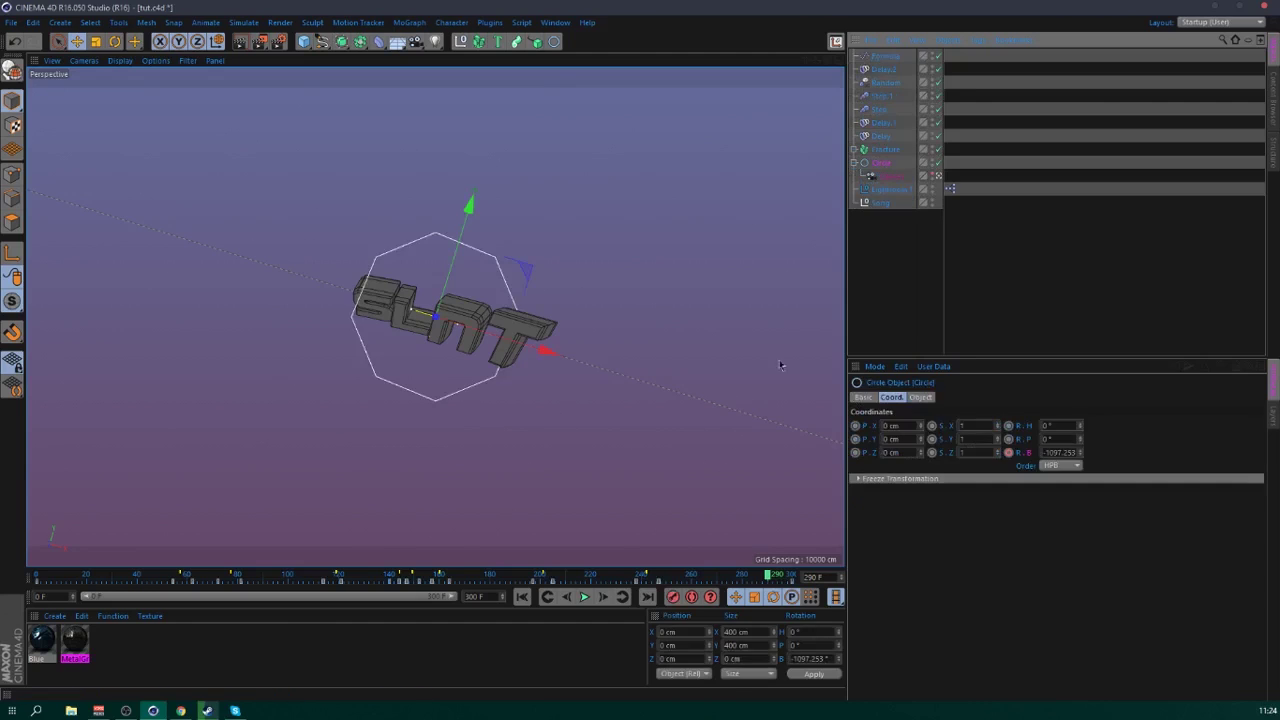
pyautogui.moveTo(174, 582); pyautogui.dragTo(241, 588)
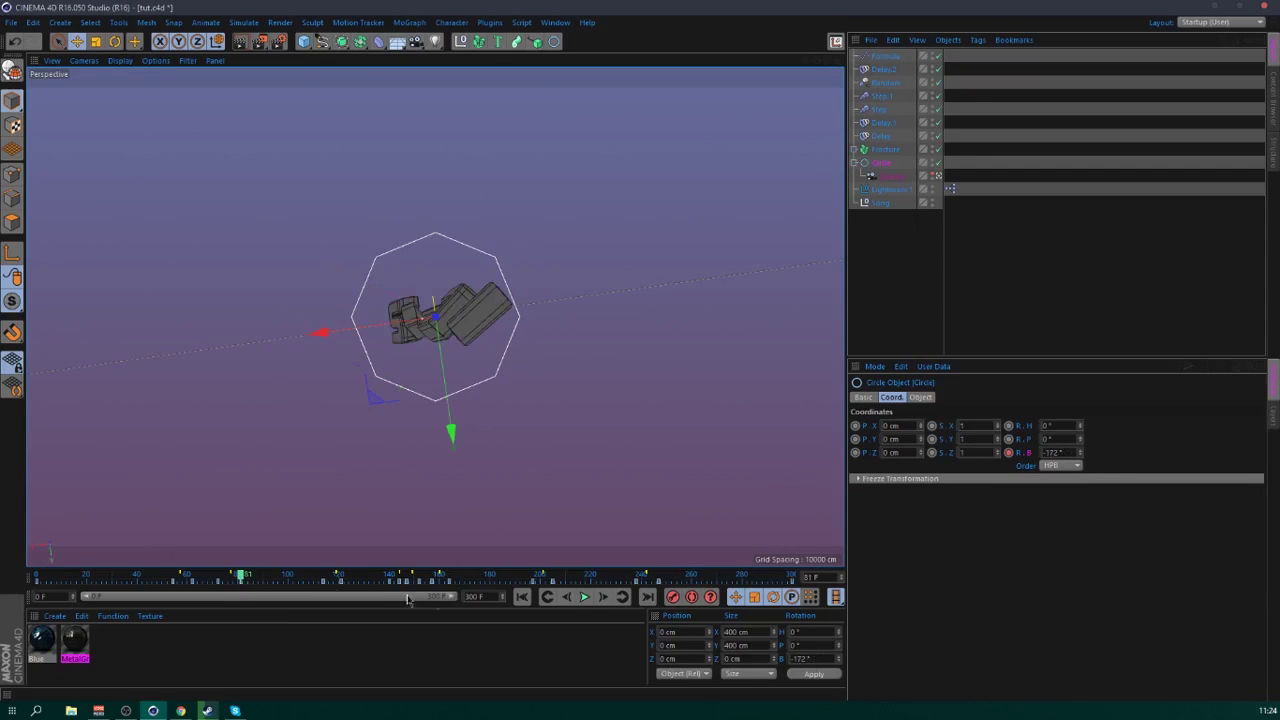
pyautogui.click(624, 597)
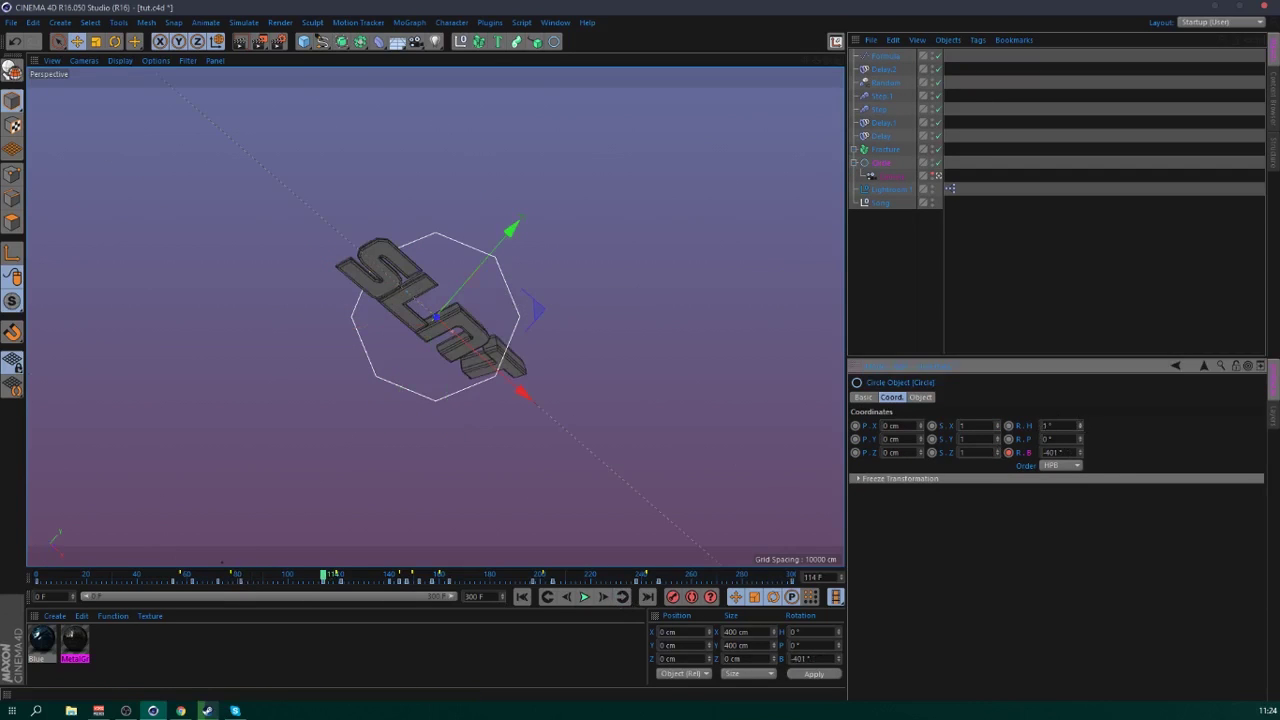
pyautogui.moveTo(1081, 425); pyautogui.dragTo(1130, 425)
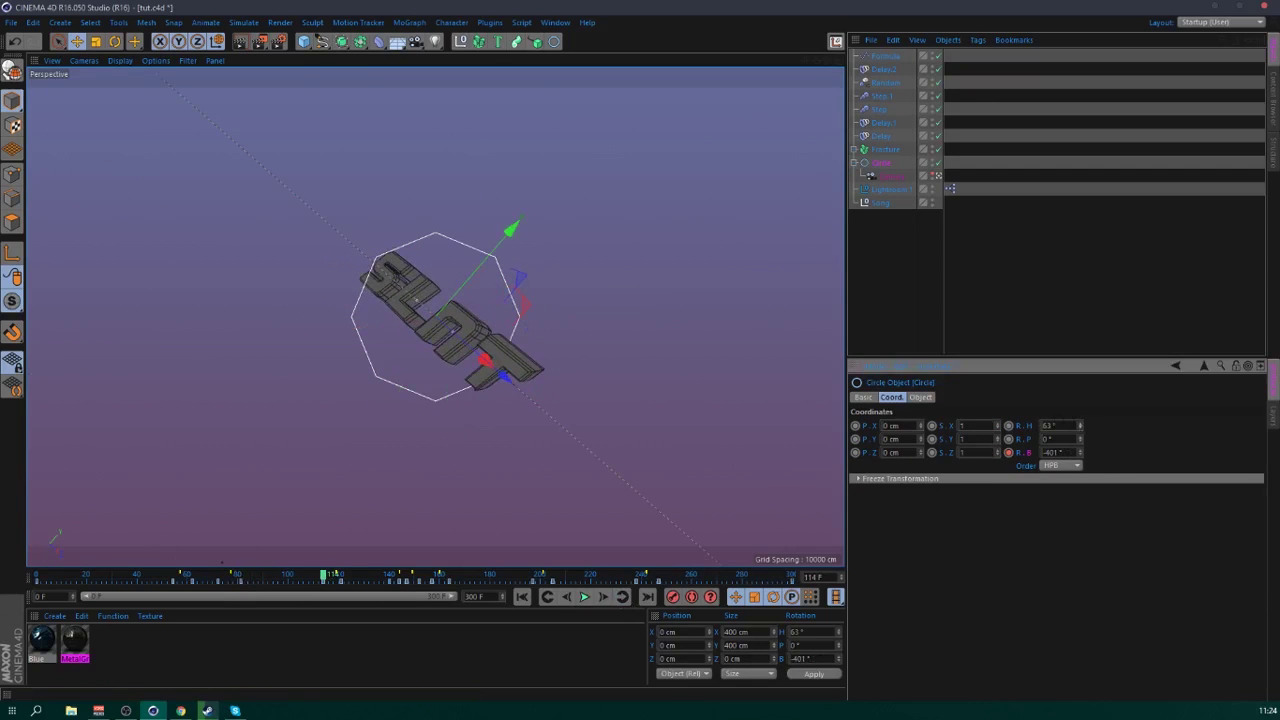
pyautogui.click(547, 597)
pyautogui.press('0')
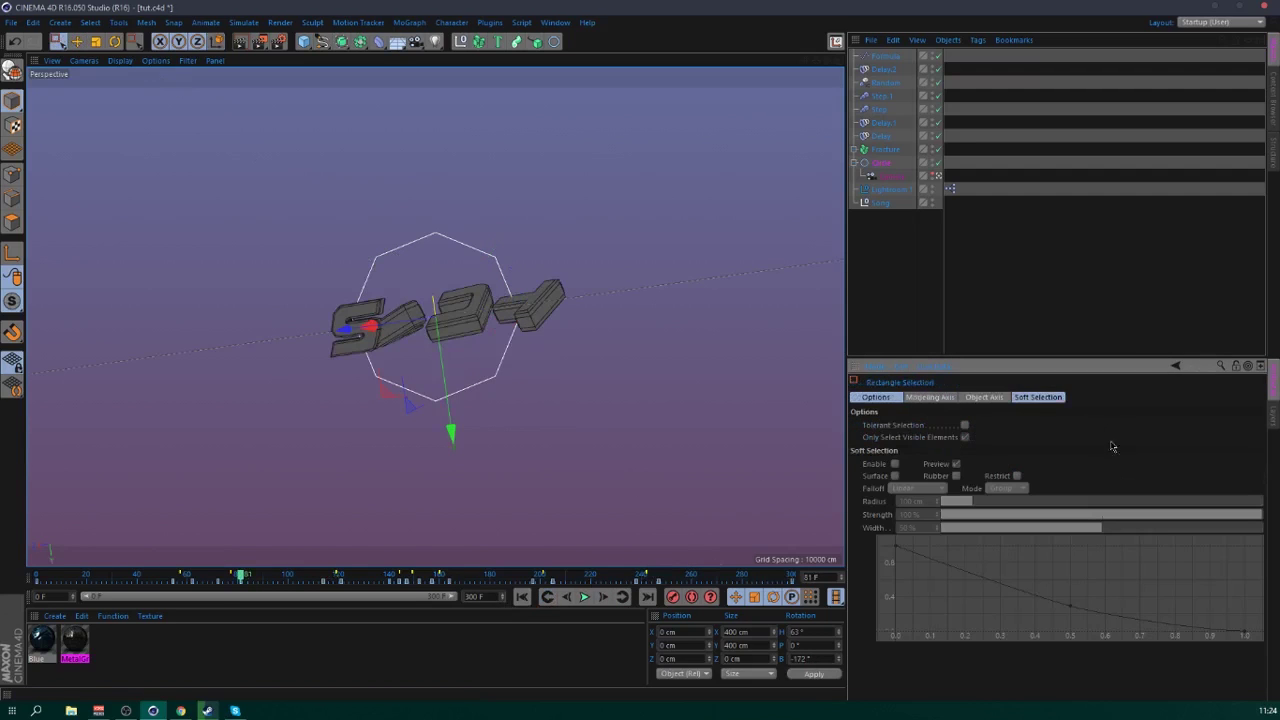
# - At frame 81, set the Circle's heading to 0° and keyframe its heading and pitch rotation
pyautogui.click(890, 161)
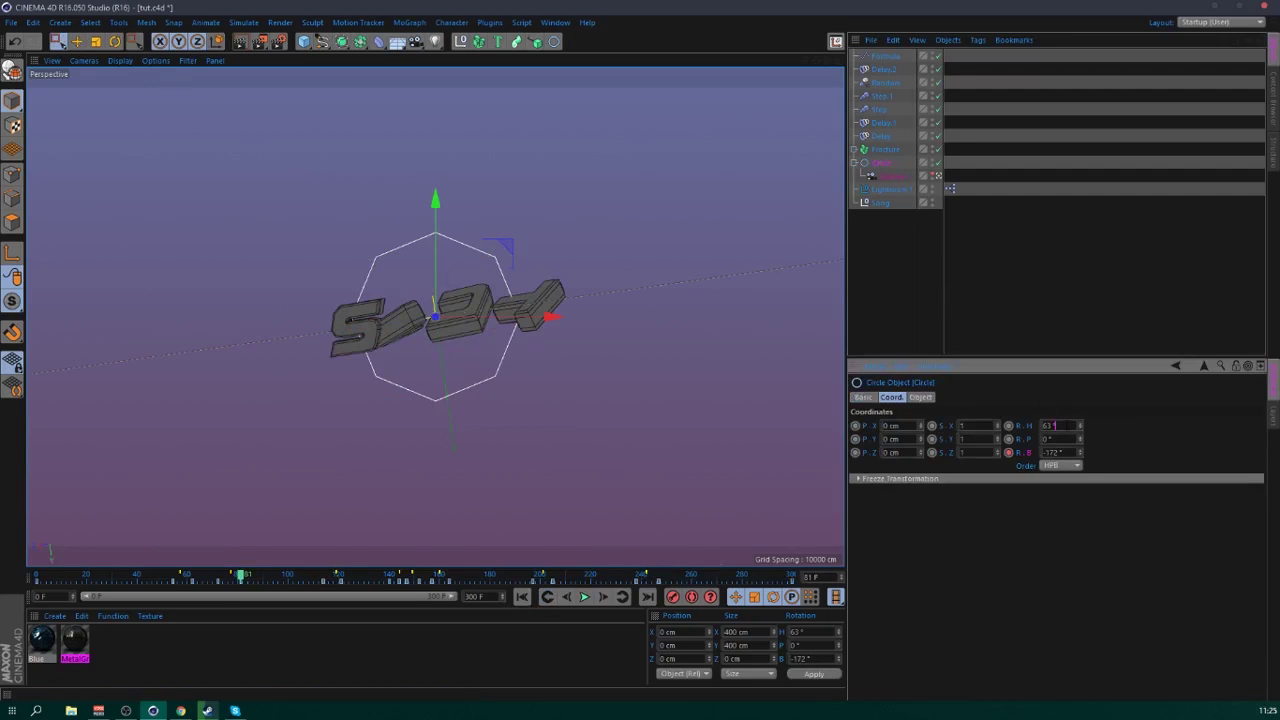
pyautogui.write('0')
pyautogui.press('Return')
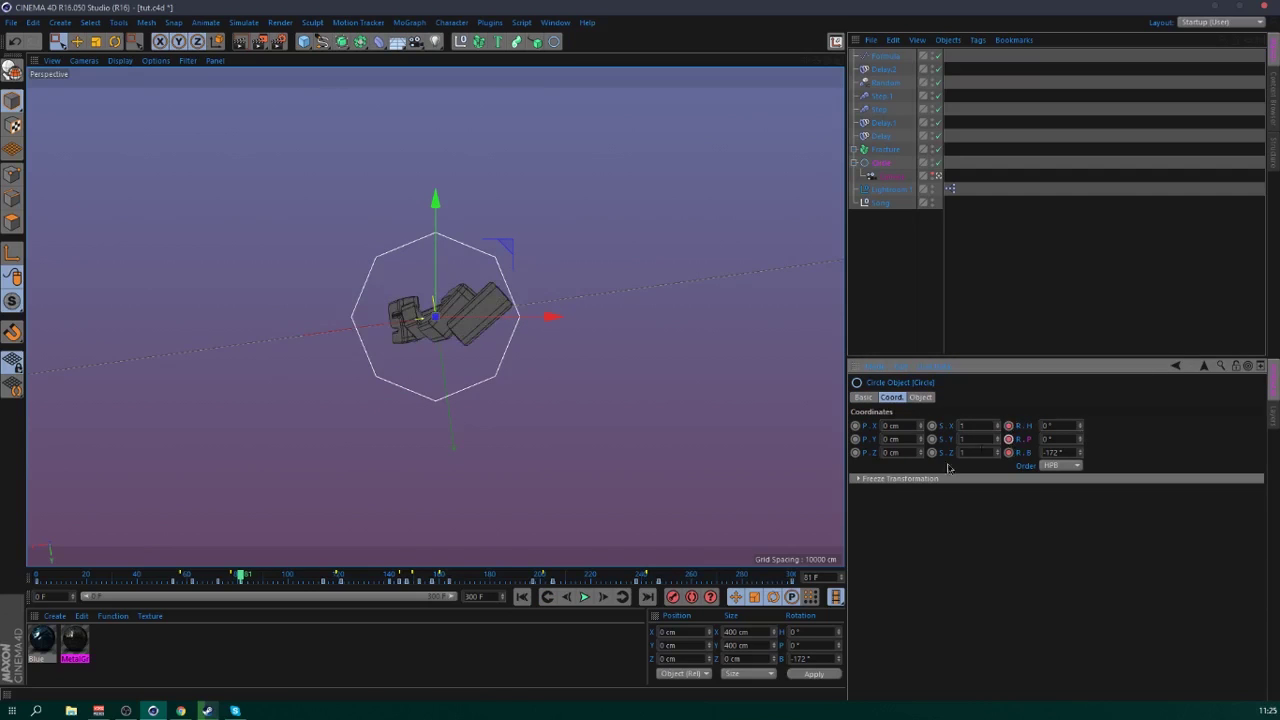
# - Keyframe the Circle's rotation at heading 53° and pitch 22° on frame 114, and at heading 85° and pitch 10° on frame 121
pyautogui.click(621, 597)
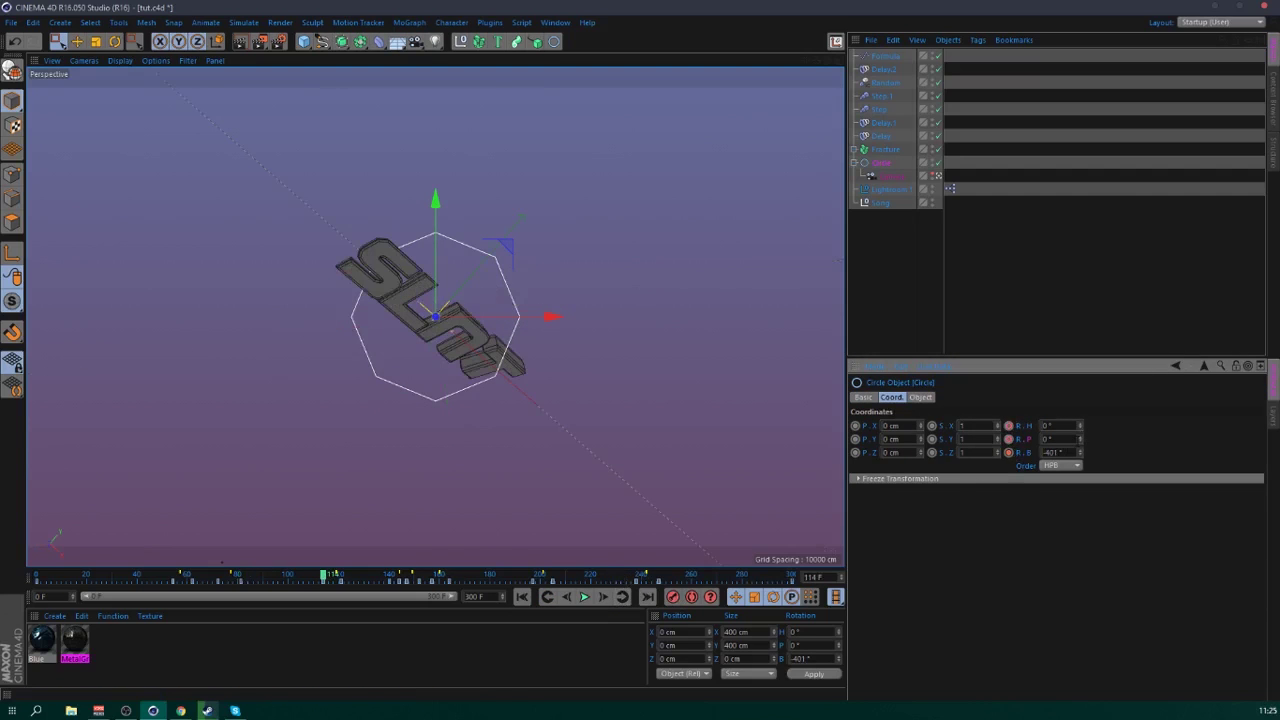
pyautogui.moveTo(1080, 439); pyautogui.dragTo(1082, 426)
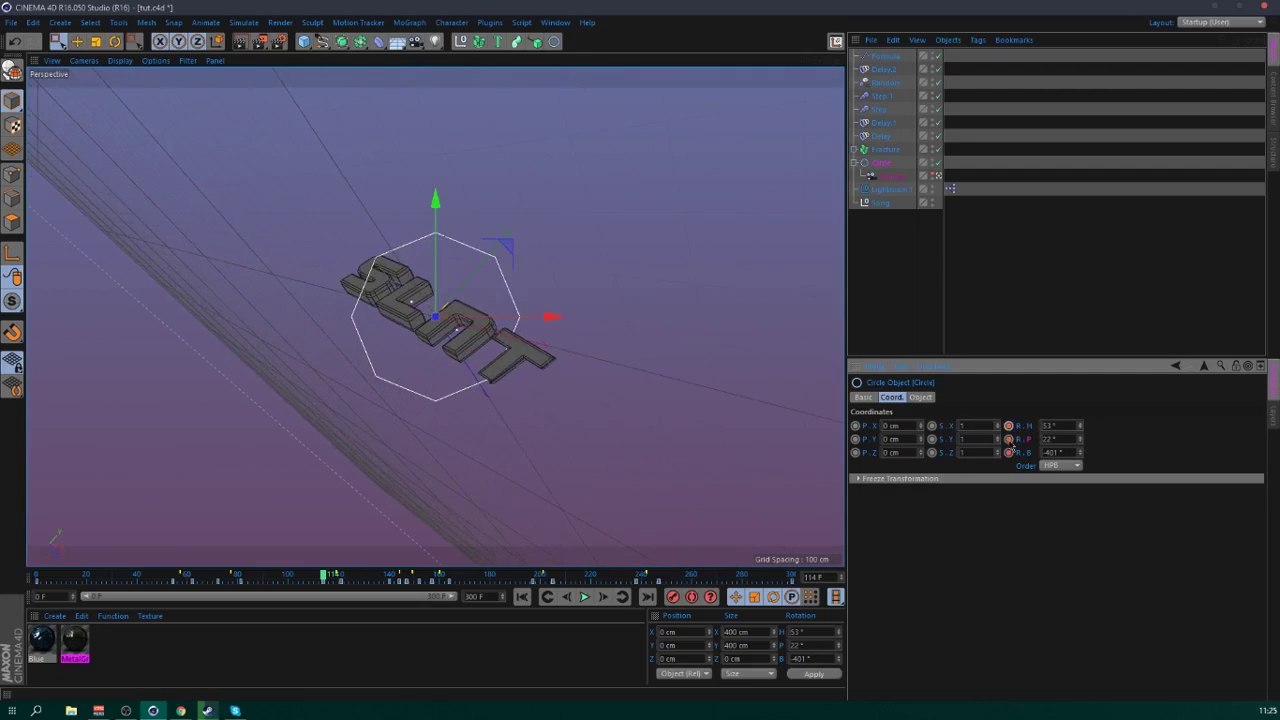
pyautogui.click(621, 597)
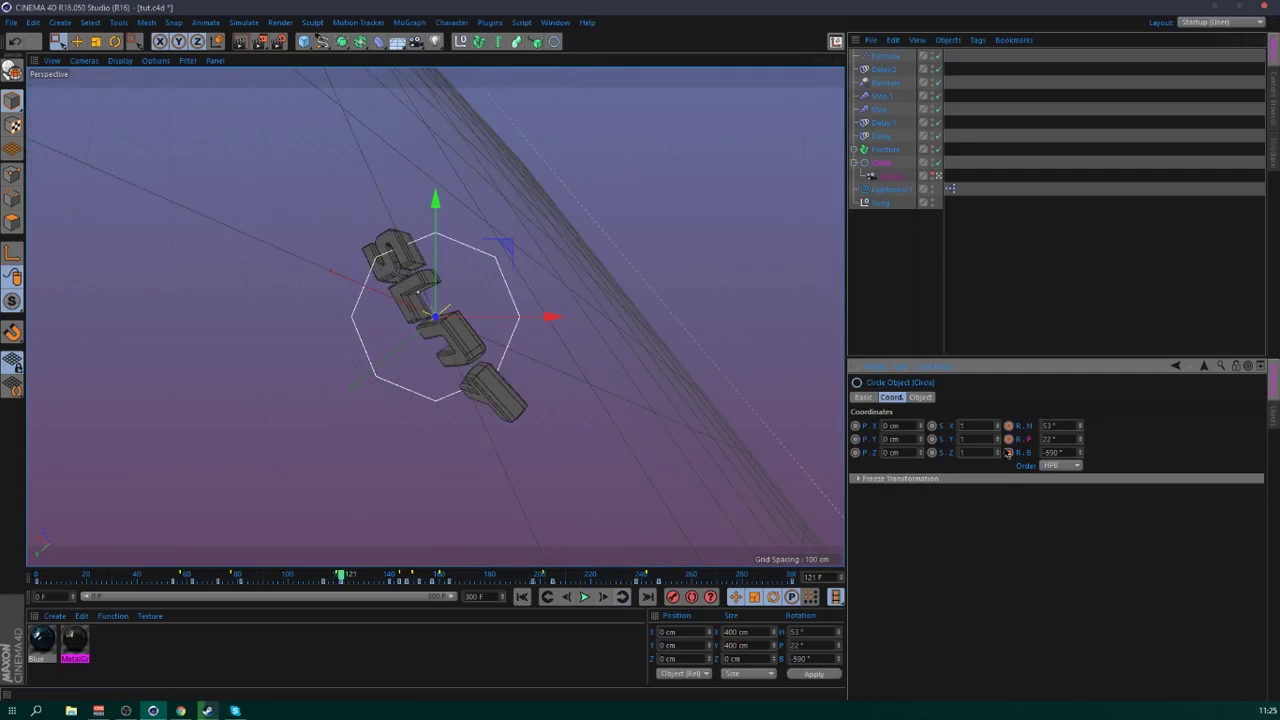
pyautogui.moveTo(1082, 426); pyautogui.dragTo(1080, 445)
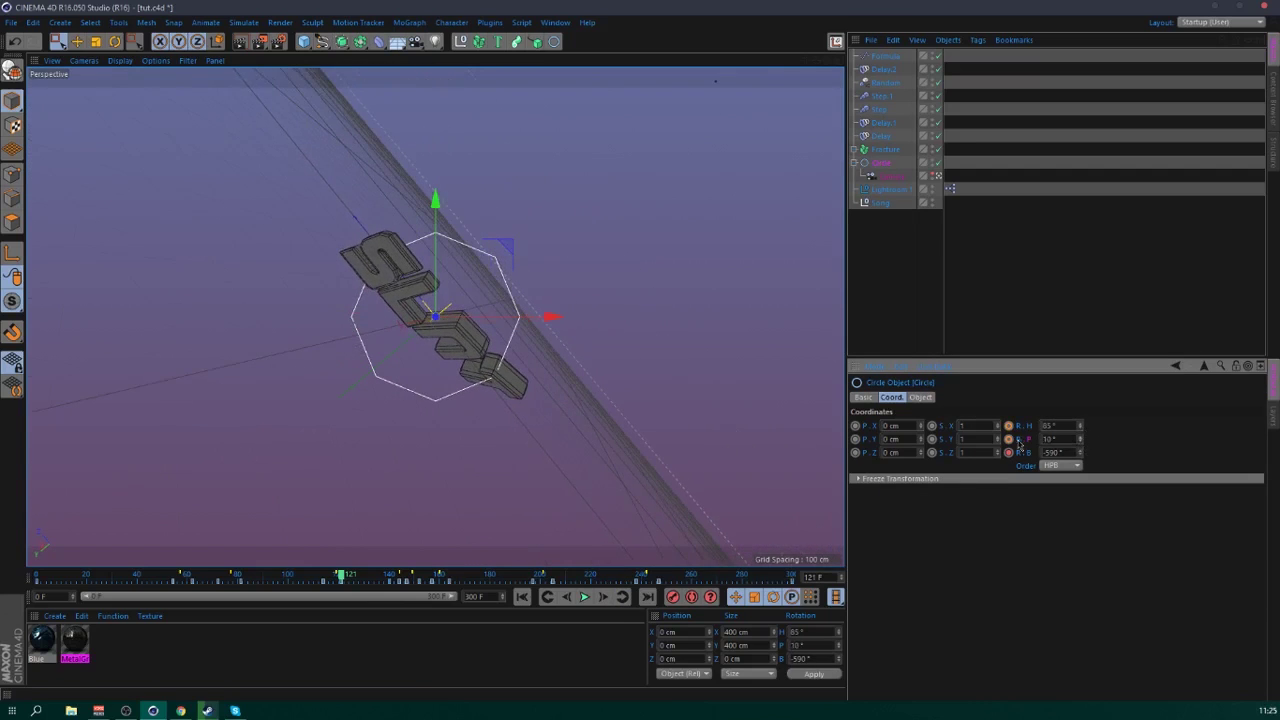
# - At frame 140, keyframe the Circle's rotation with heading -28° and pitch 10°
pyautogui.moveTo(340, 577); pyautogui.dragTo(392, 598)
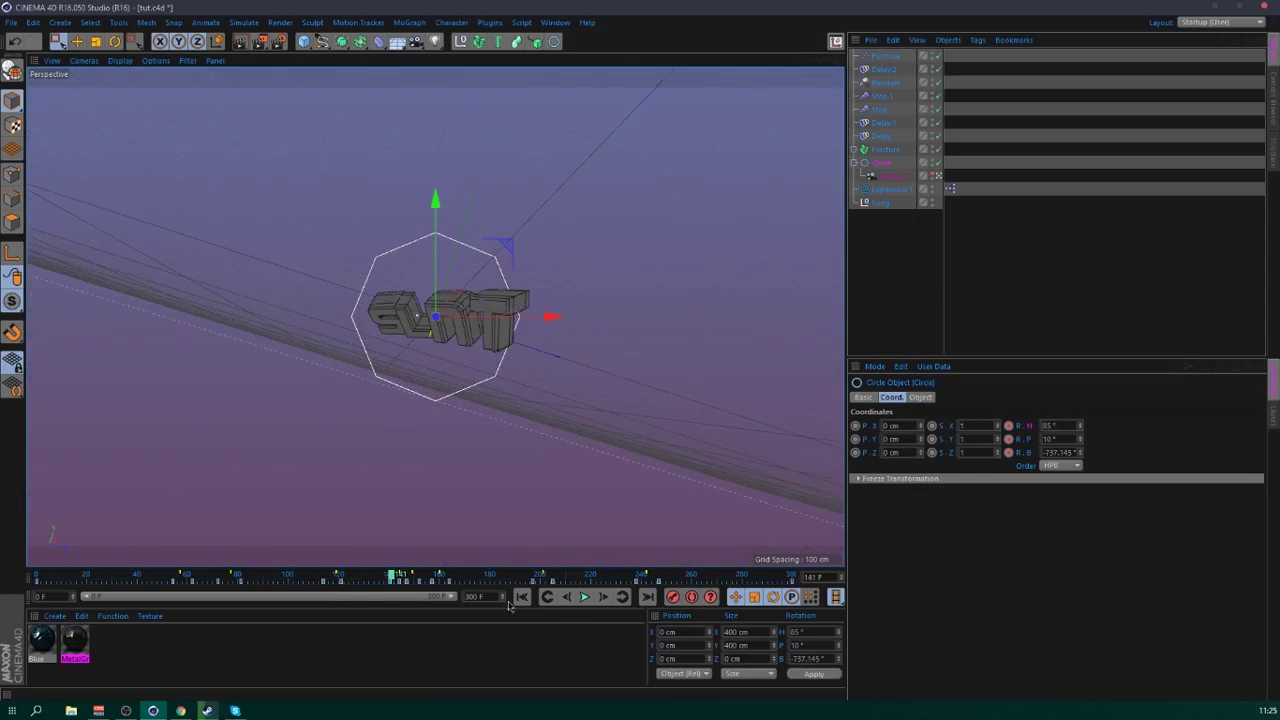
pyautogui.moveTo(1080, 426); pyautogui.dragTo(1005, 433)
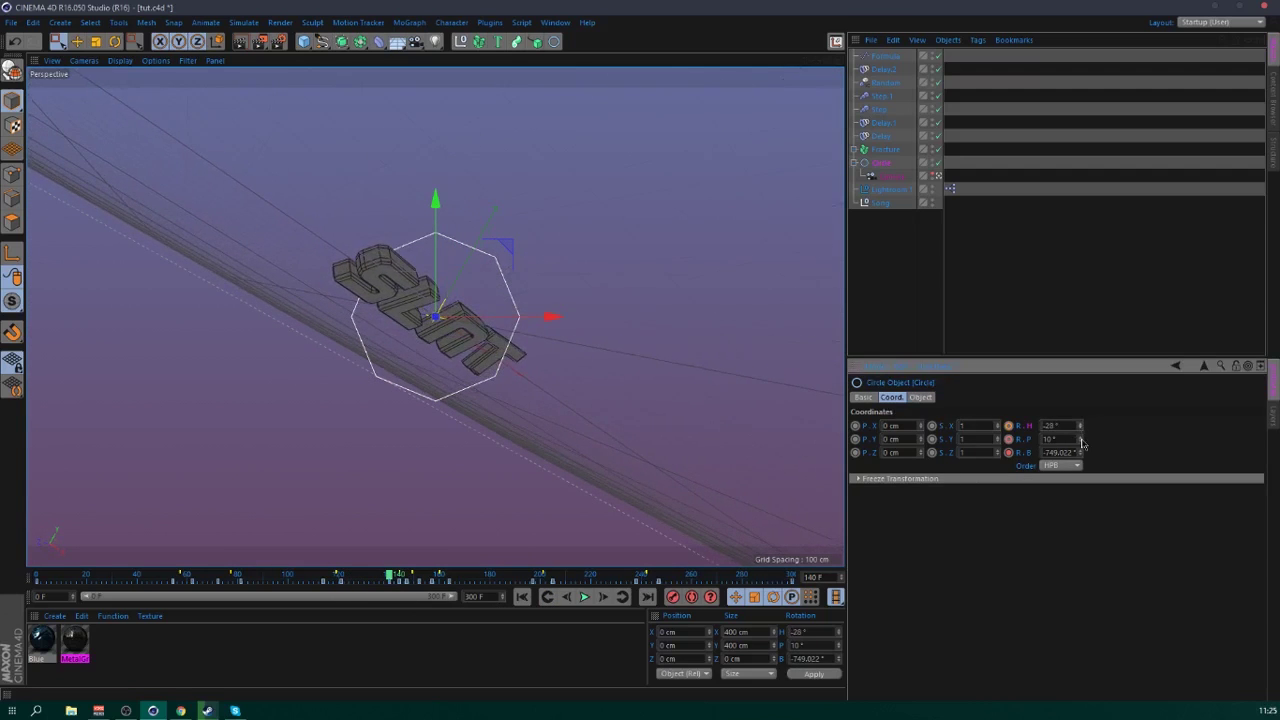
pyautogui.moveTo(1081, 441)
pyautogui.mouseDown()
pyautogui.moveTo(1081, 452)
pyautogui.moveTo(1081, 441)
pyautogui.mouseUp()
# - Scrub from frame 114 to frame 144 and keyframe the Circle's rotation there at heading 0° and pitch -8°
pyautogui.click(325, 579)
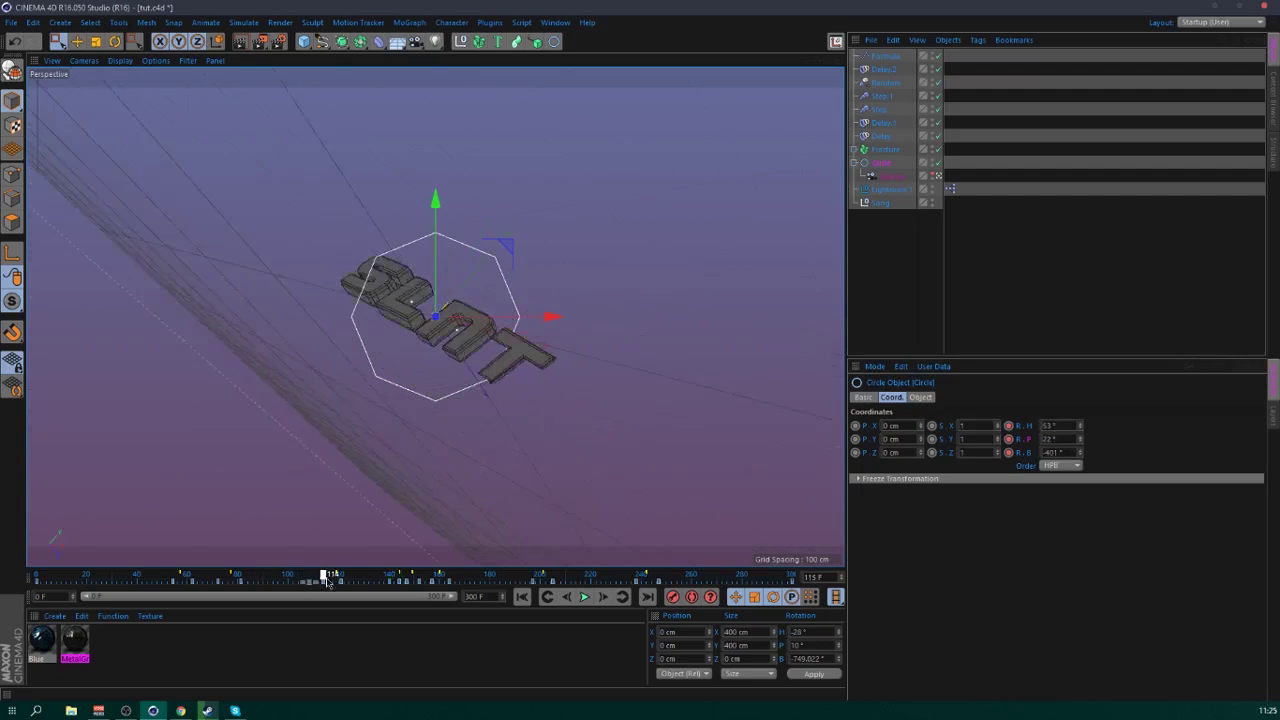
pyautogui.moveTo(325, 580); pyautogui.dragTo(399, 595)
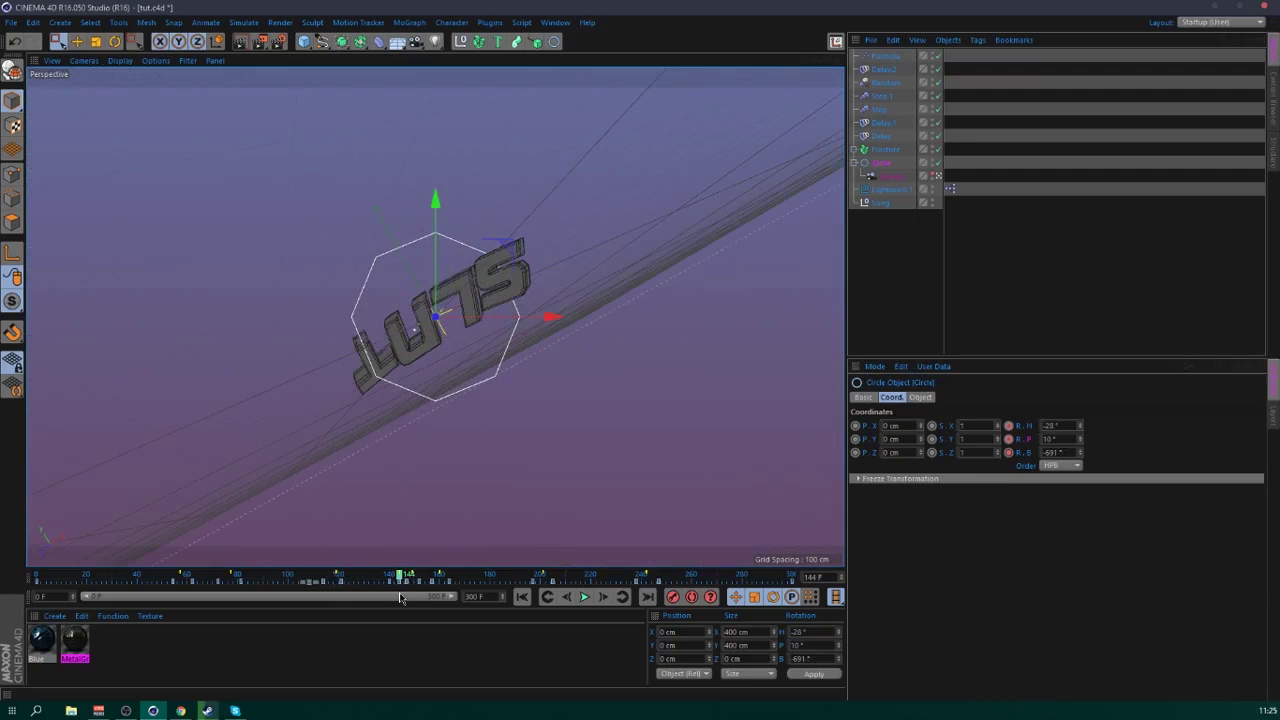
pyautogui.click(1049, 425)
pyautogui.write('0')
pyautogui.press('Return')
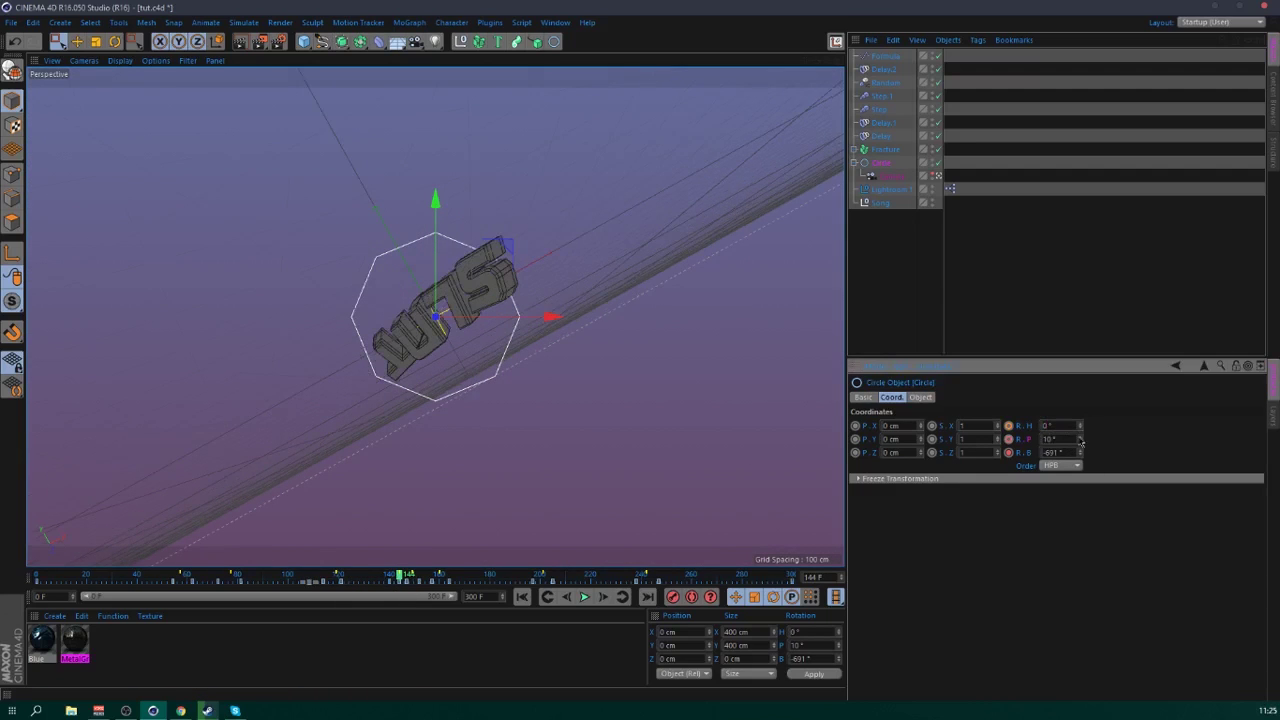
pyautogui.moveTo(1080, 442); pyautogui.dragTo(1040, 443)
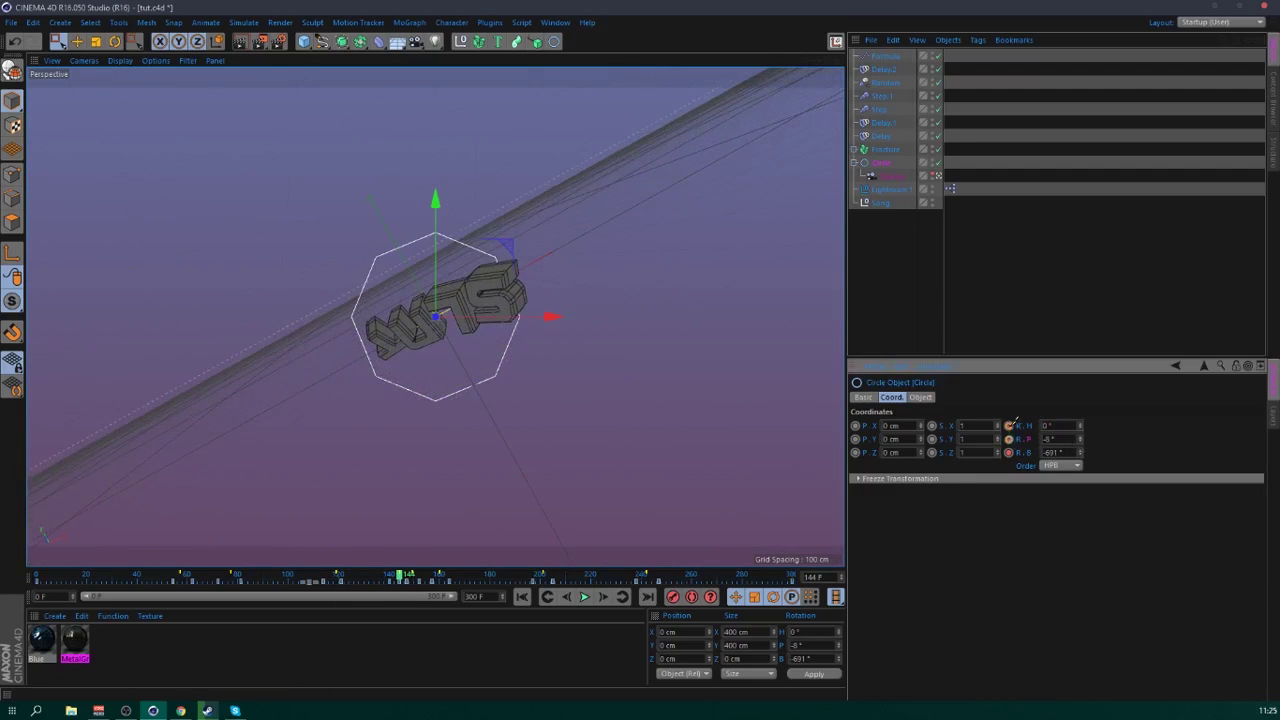
# - Set the Circle's heading to 12° at frame 147, and keyframe heading 8° and pitch 9° at frame 152
pyautogui.click(622, 598)
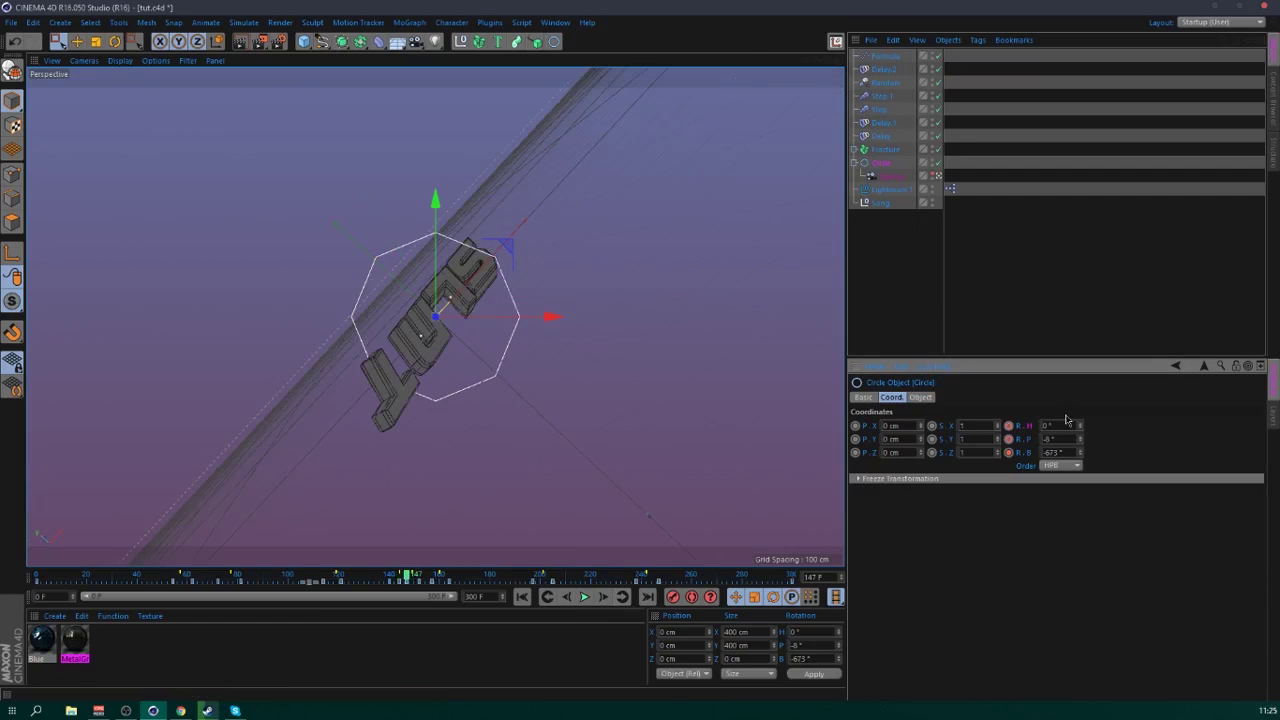
pyautogui.write('12')
pyautogui.press('Return')
pyautogui.moveTo(1081, 426)
pyautogui.mouseDown()
pyautogui.moveTo(1081, 406)
pyautogui.moveTo(1081, 452)
pyautogui.moveTo(1081, 409)
pyautogui.moveTo(1081, 434)
pyautogui.mouseUp()
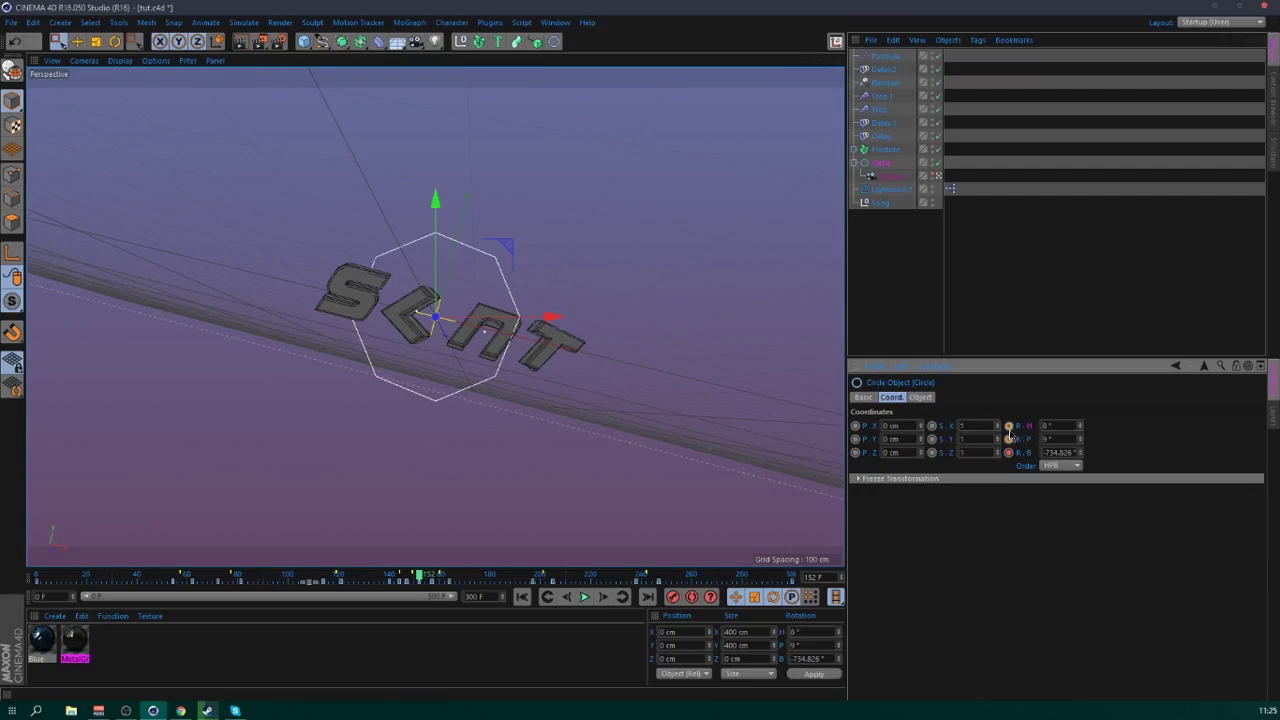
# - Keyframe the Circle at heading -2° and pitch -9° on frame 157, and at heading about -17° and pitch 2° on frame 164
pyautogui.click(620, 597)
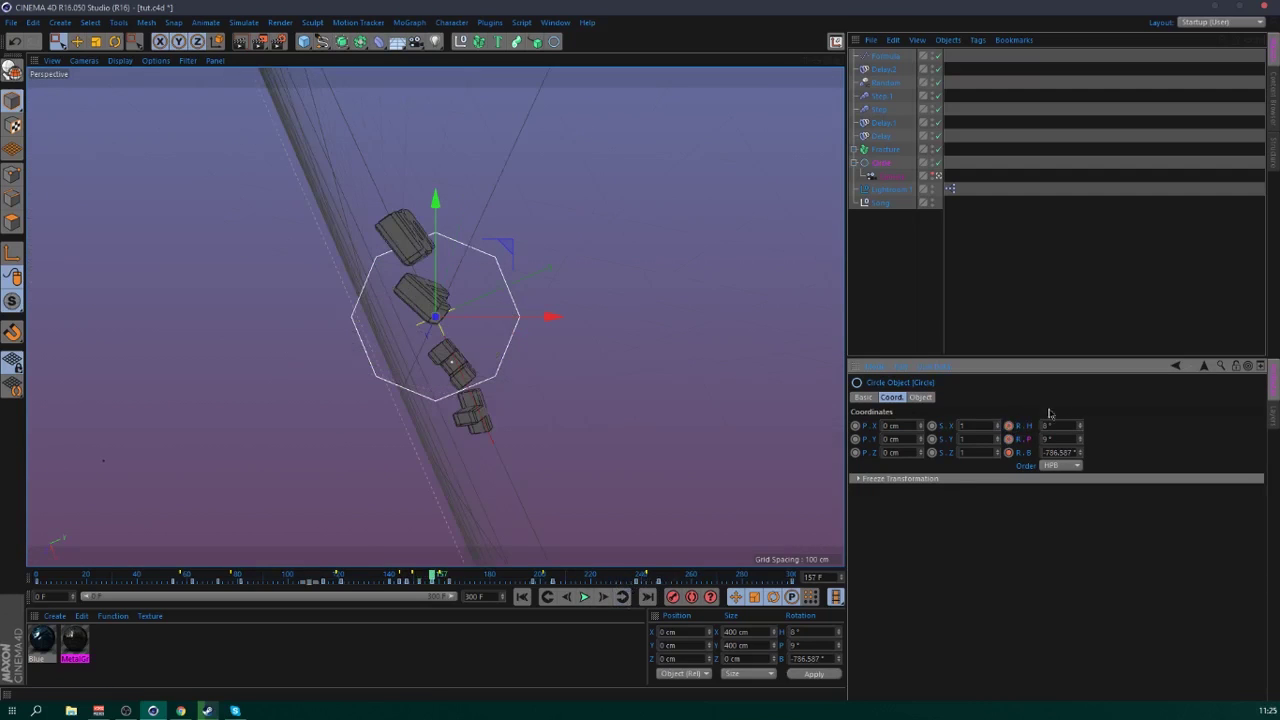
pyautogui.moveTo(1082, 449)
pyautogui.mouseDown()
pyautogui.moveTo(1080, 427)
pyautogui.moveTo(1081, 443)
pyautogui.mouseUp()
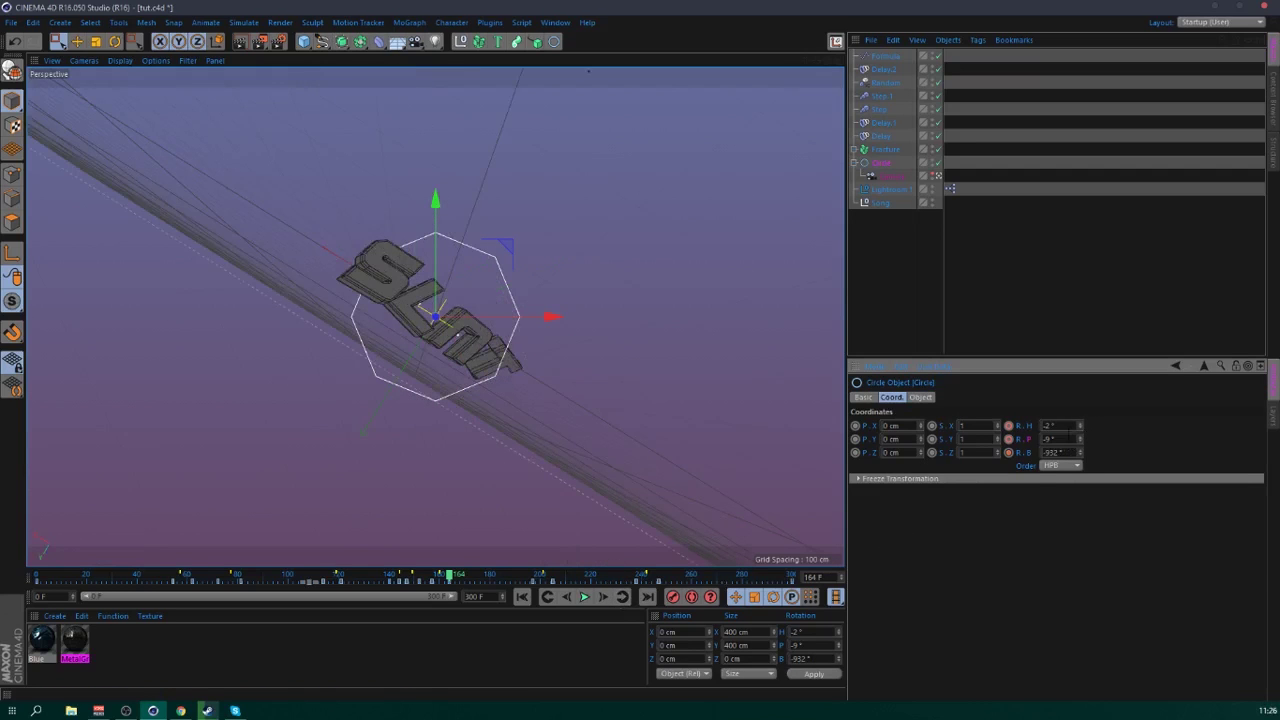
pyautogui.moveTo(1081, 432); pyautogui.dragTo(1081, 437)
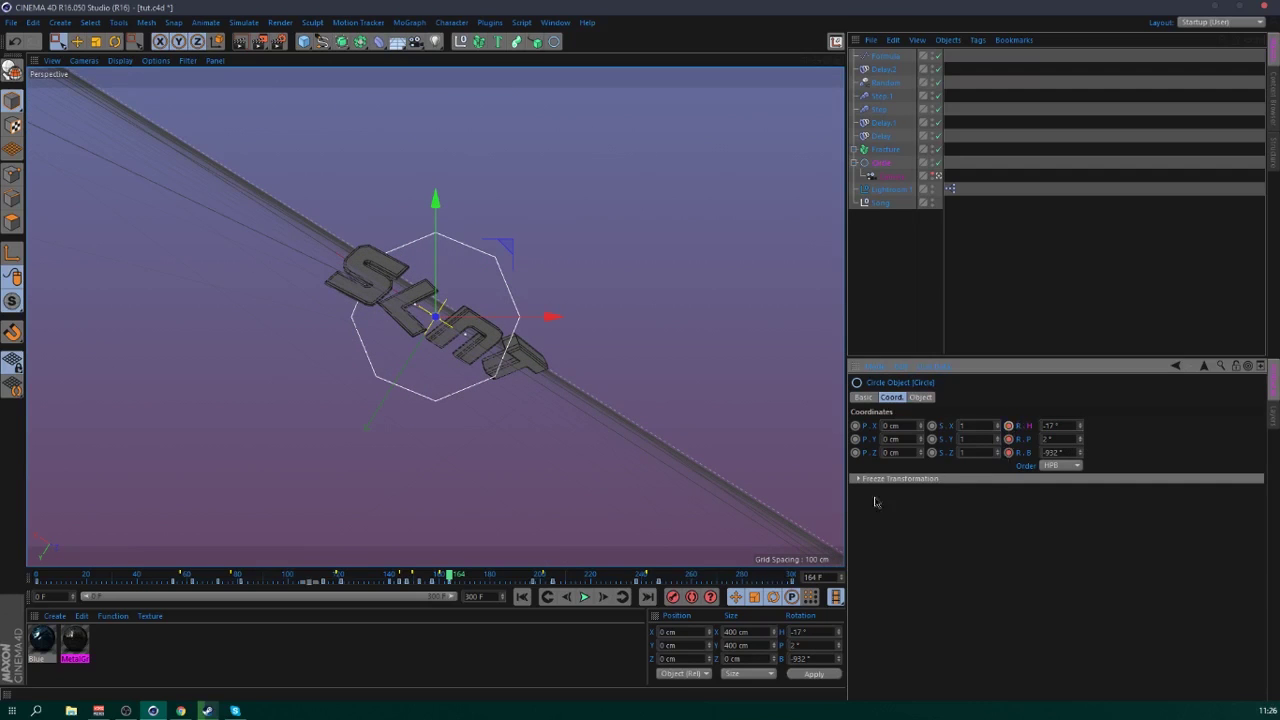
# - Play the animation from about frame 130 to check the new heading and pitch motion
pyautogui.click(363, 575)
pyautogui.click(582, 598)
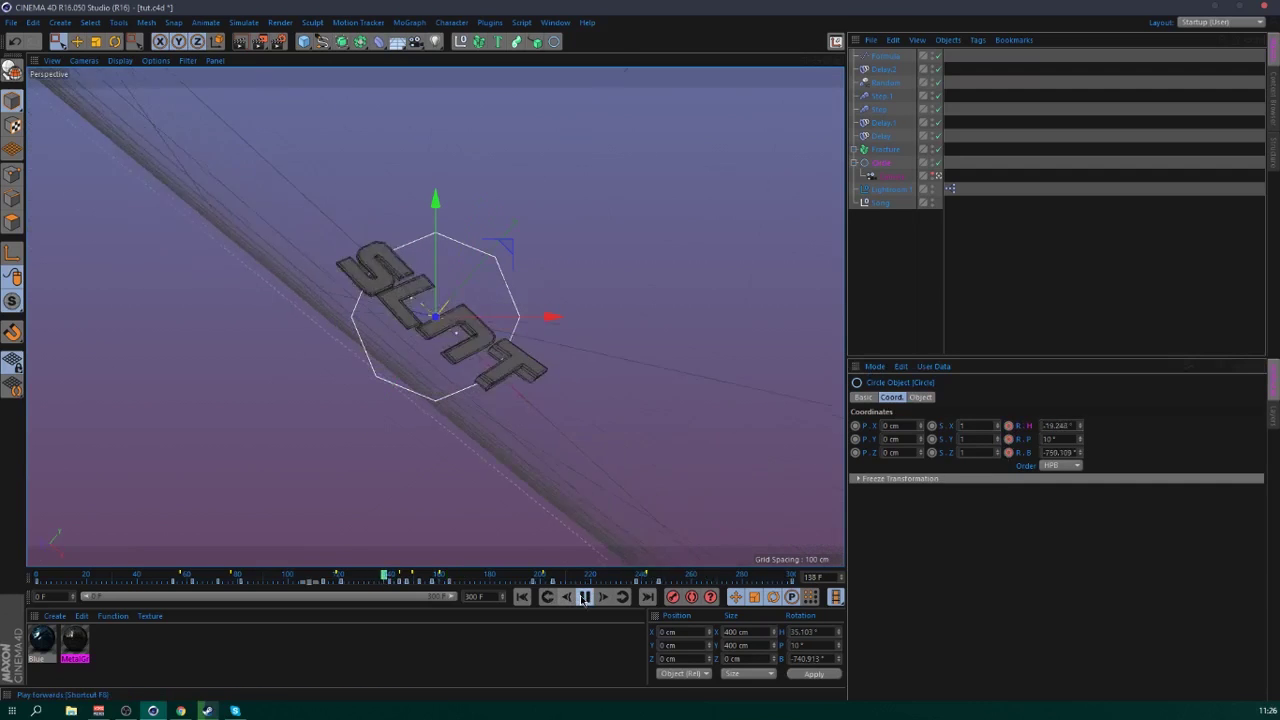
pyautogui.click(584, 597)
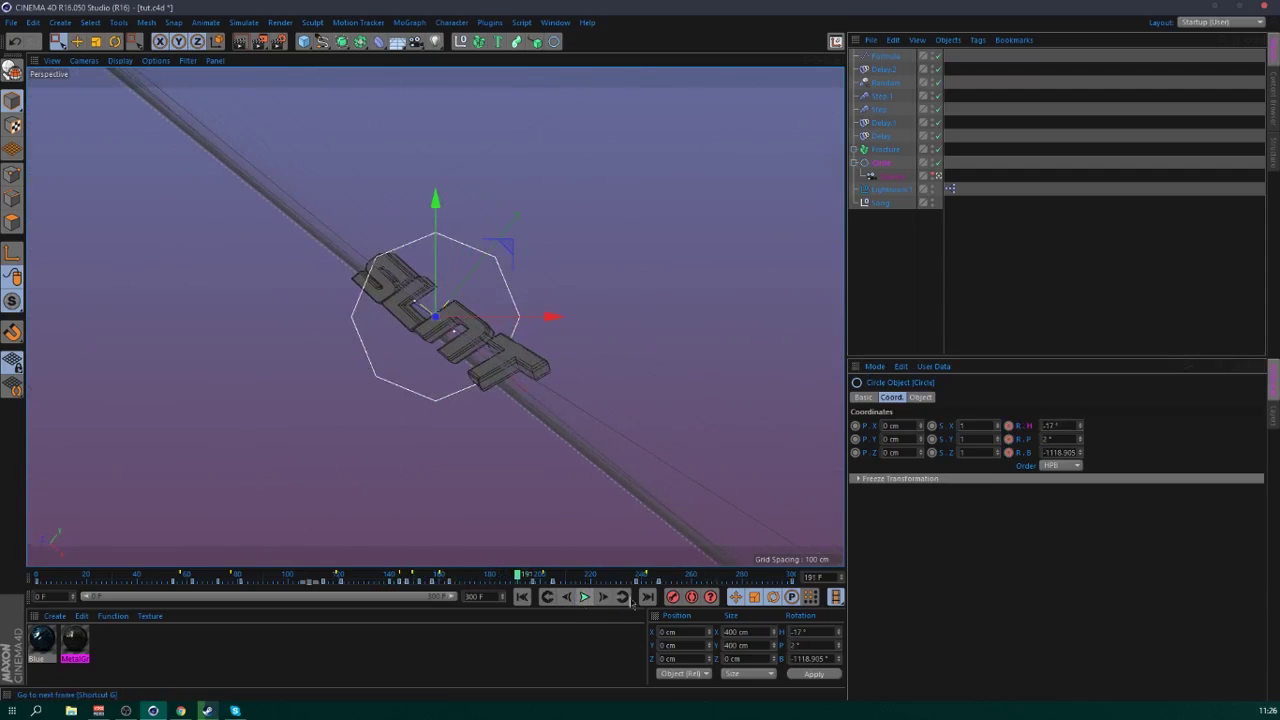
# - Keyframe the Circle at heading -73° and pitch -14° on frame 197, and at heading -40° and pitch -2° on frame 205
pyautogui.click(622, 597)
pyautogui.moveTo(1080, 427)
pyautogui.mouseDown()
pyautogui.moveTo(1080, 464)
pyautogui.moveTo(1082, 436)
pyautogui.mouseUp()
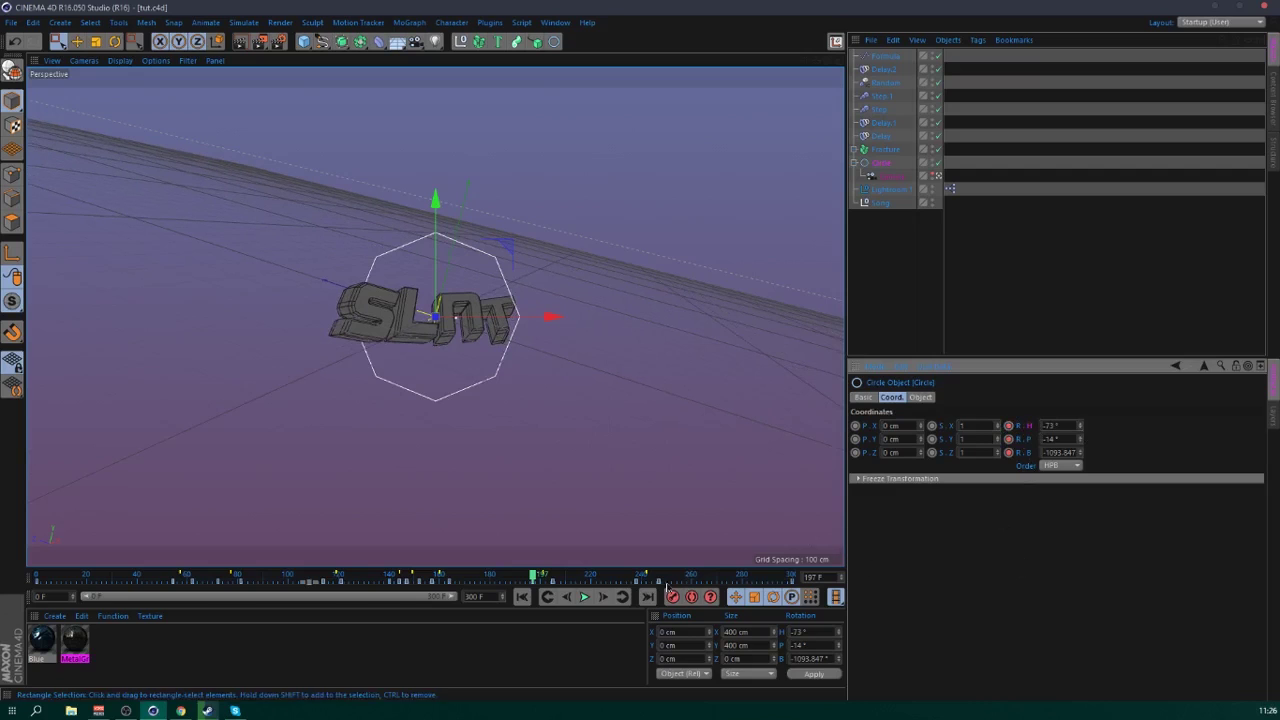
pyautogui.moveTo(538, 577); pyautogui.dragTo(553, 578)
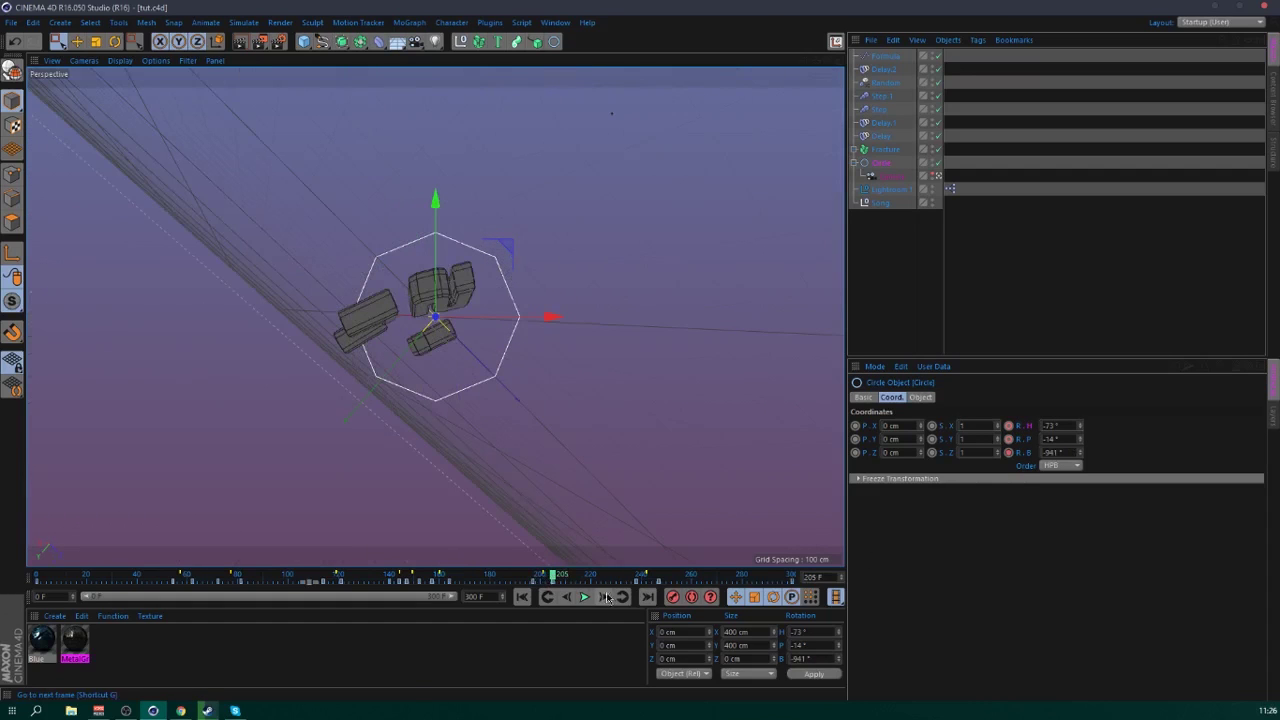
pyautogui.moveTo(1080, 426)
pyautogui.mouseDown()
pyautogui.moveTo(1080, 470)
pyautogui.moveTo(1080, 369)
pyautogui.moveTo(1080, 425)
pyautogui.mouseUp()
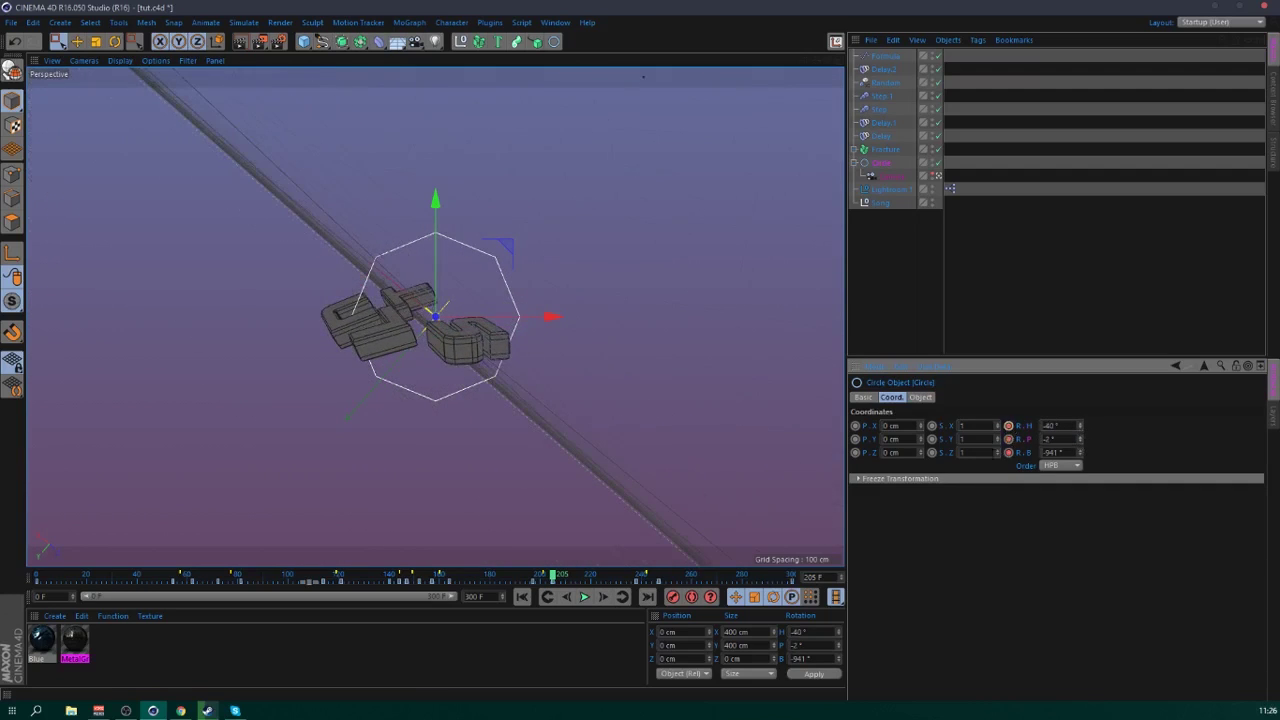
# - Keyframe the Circle at heading 93° and pitch -16° on frame 238, and at heading 58° and pitch 4° on frame 247
pyautogui.click(624, 598)
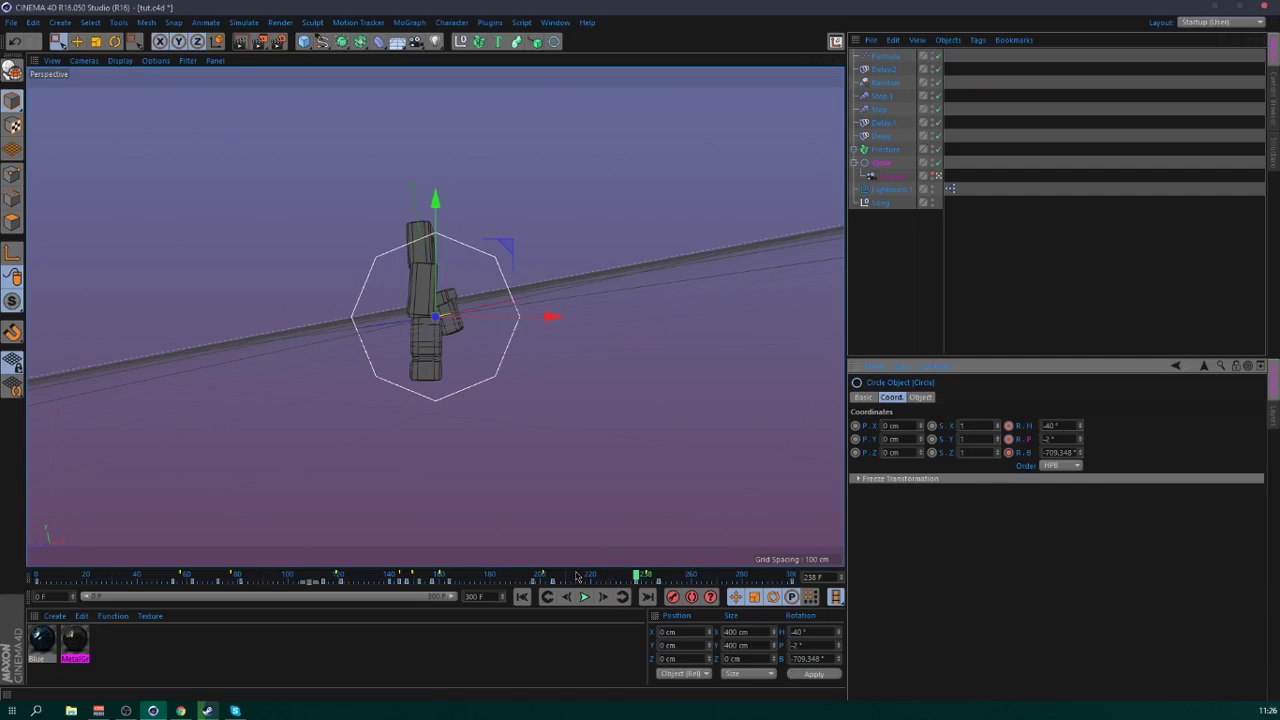
pyautogui.moveTo(611, 576)
pyautogui.mouseDown()
pyautogui.moveTo(586, 572)
pyautogui.moveTo(611, 578)
pyautogui.mouseUp()
pyautogui.click(623, 598)
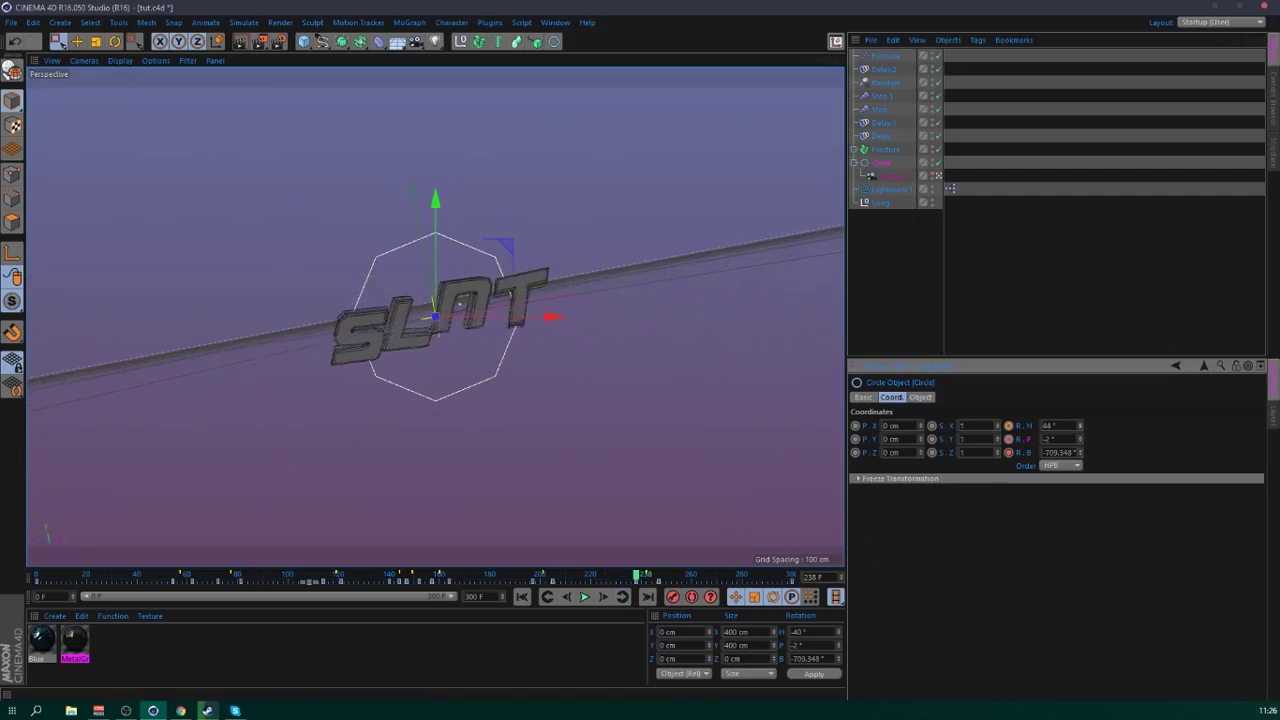
pyautogui.moveTo(1019, 444); pyautogui.dragTo(1038, 448)
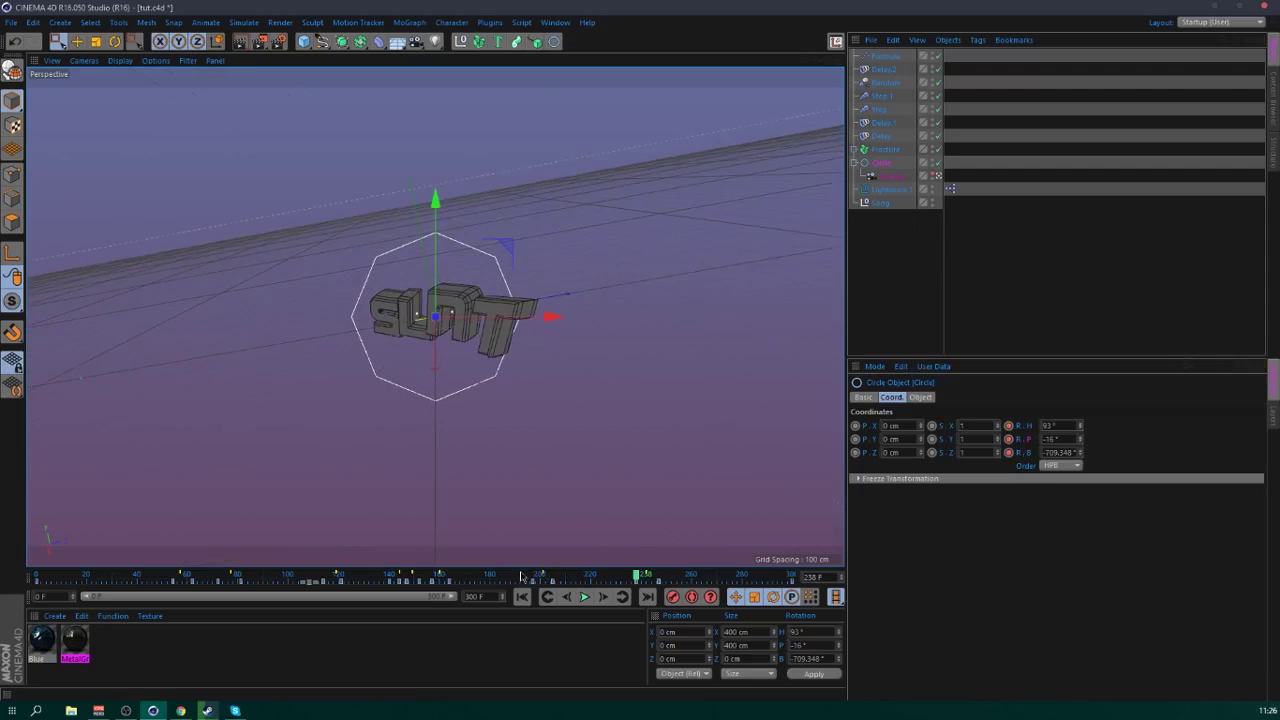
pyautogui.moveTo(540, 576); pyautogui.dragTo(660, 597)
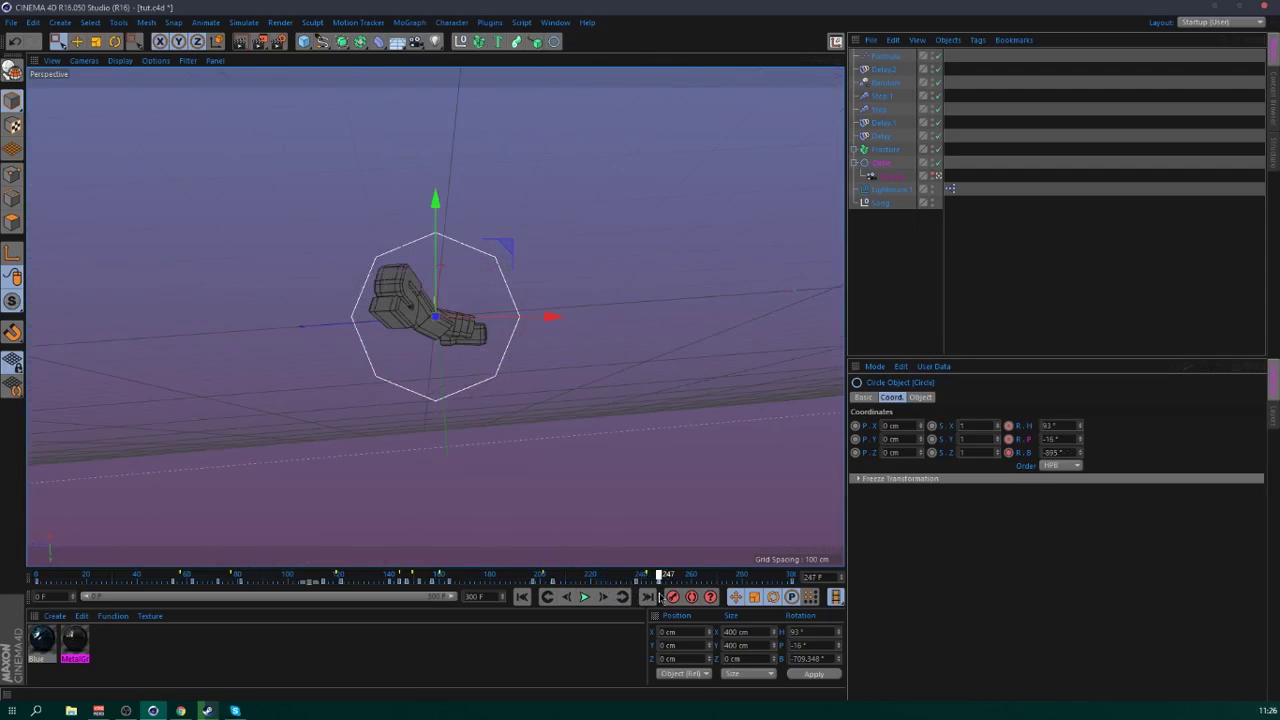
pyautogui.moveTo(1079, 432)
pyautogui.mouseDown()
pyautogui.moveTo(1079, 452)
pyautogui.moveTo(1079, 426)
pyautogui.moveTo(1080, 441)
pyautogui.mouseUp()
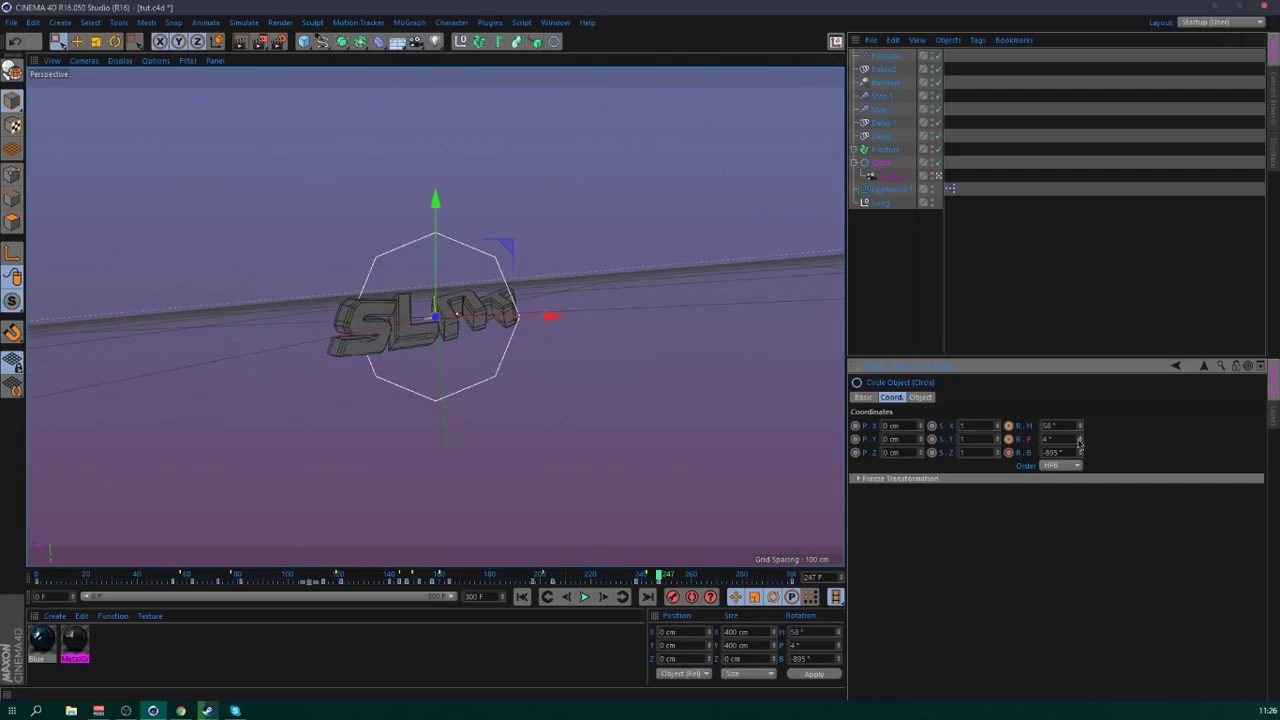
# - At frame 300, keyframe the Circle's rotation with heading -57° and pitch 8°
pyautogui.click(622, 597)
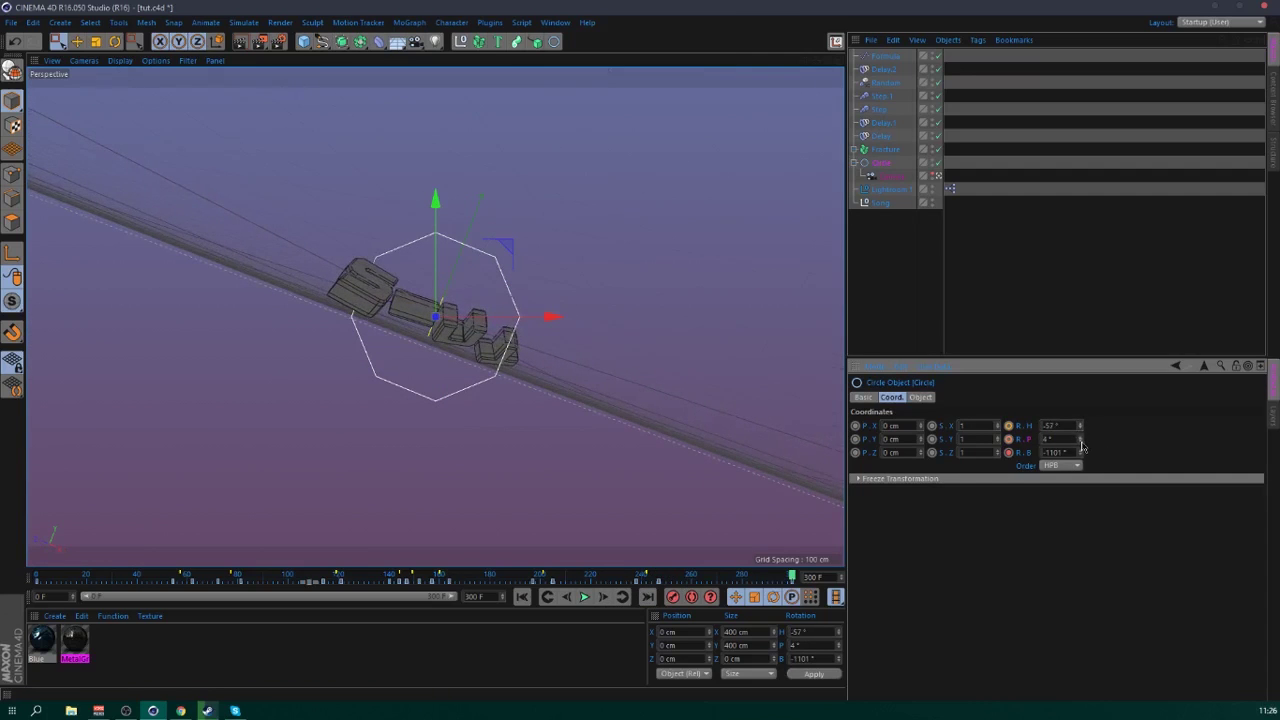
pyautogui.moveTo(1081, 446); pyautogui.dragTo(1081, 446)
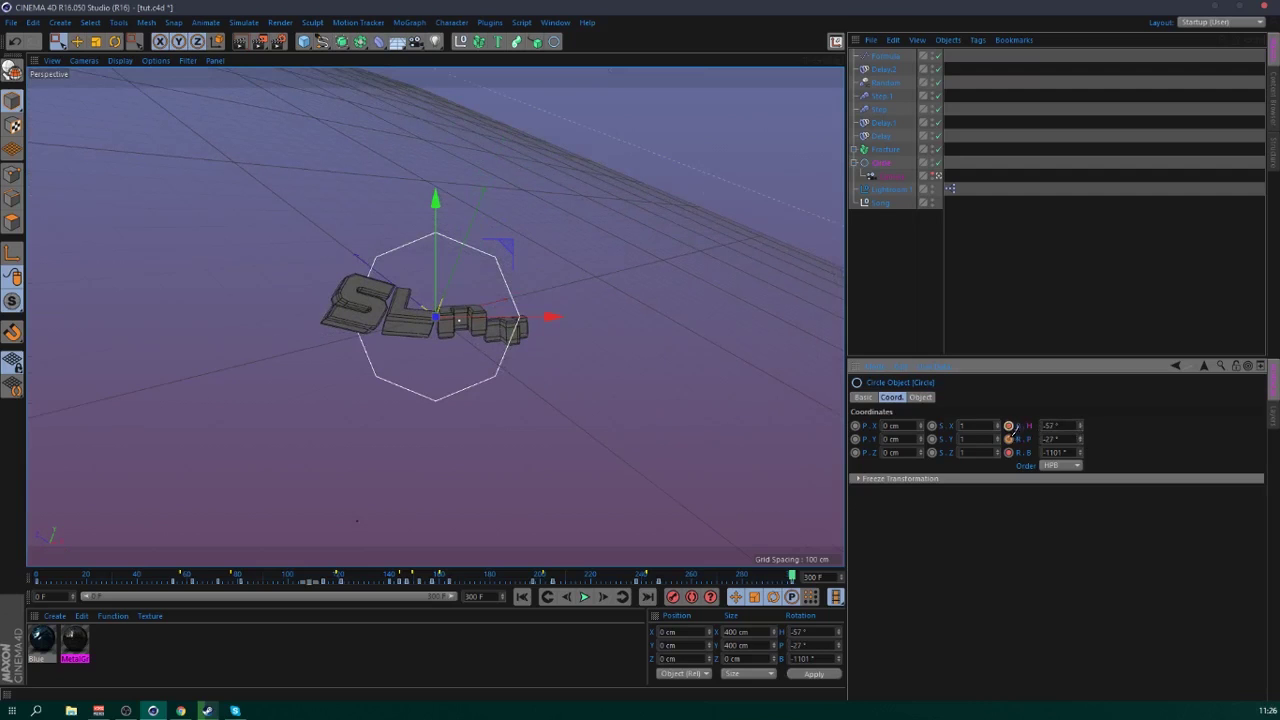
pyautogui.moveTo(760, 577); pyautogui.dragTo(791, 577)
pyautogui.moveTo(1081, 439); pyautogui.dragTo(1035, 449)
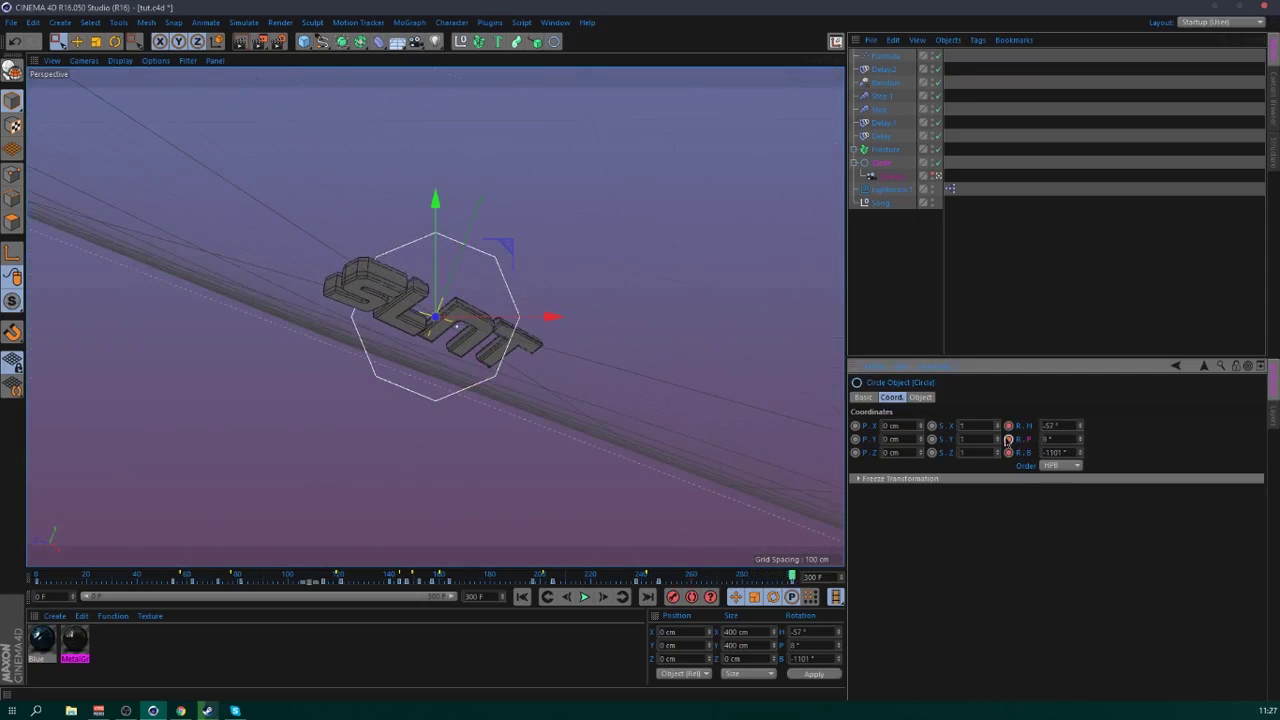
# - Play the last part of the animation from about frame 206 to check the Circle's rotation
pyautogui.click(556, 578)
pyautogui.click(585, 597)
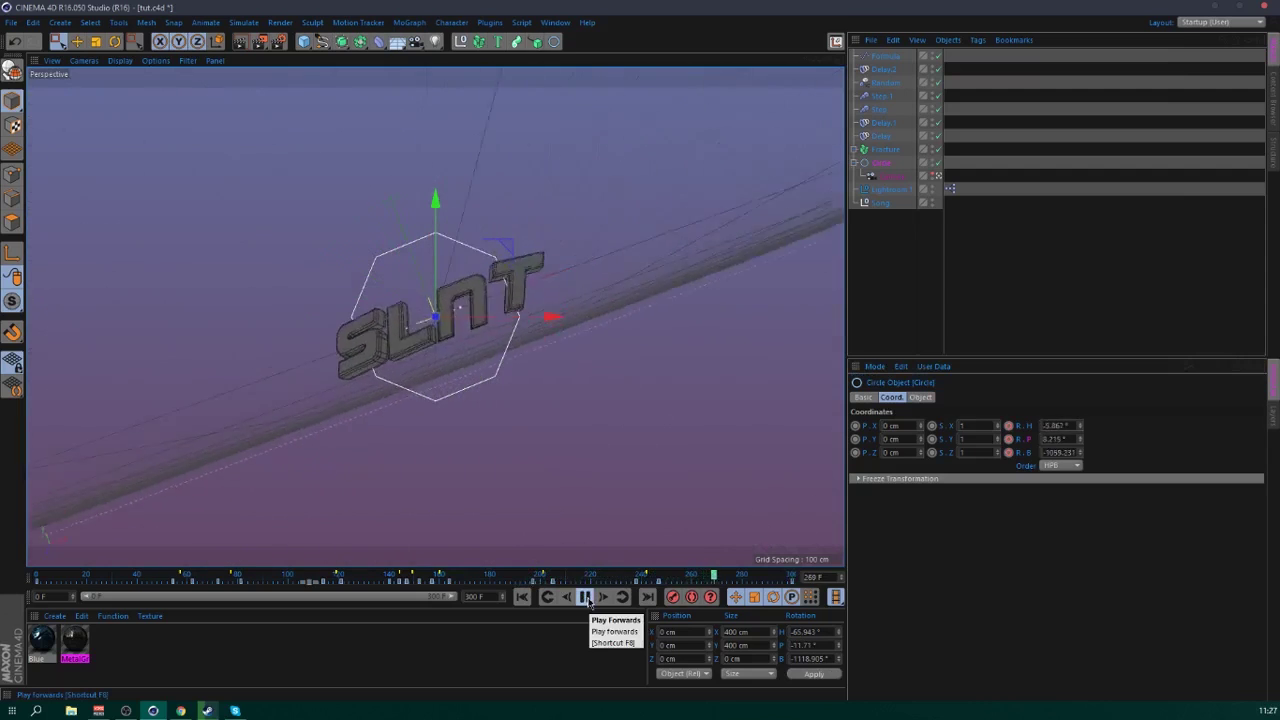
pyautogui.click(586, 597)
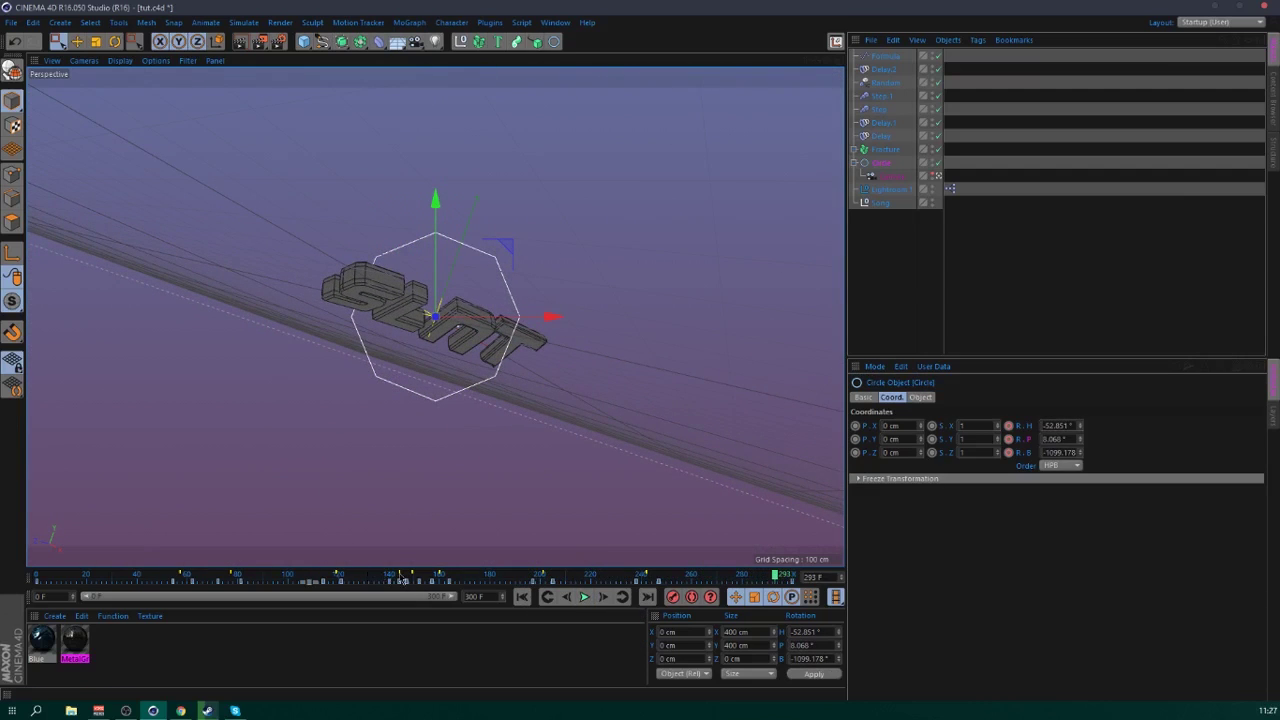
# - Keyframe the Circle at heading -76° and pitch -33° on frame 72, and at heading -176° and pitch 18° on frame 62
pyautogui.moveTo(402, 580); pyautogui.dragTo(216, 584)
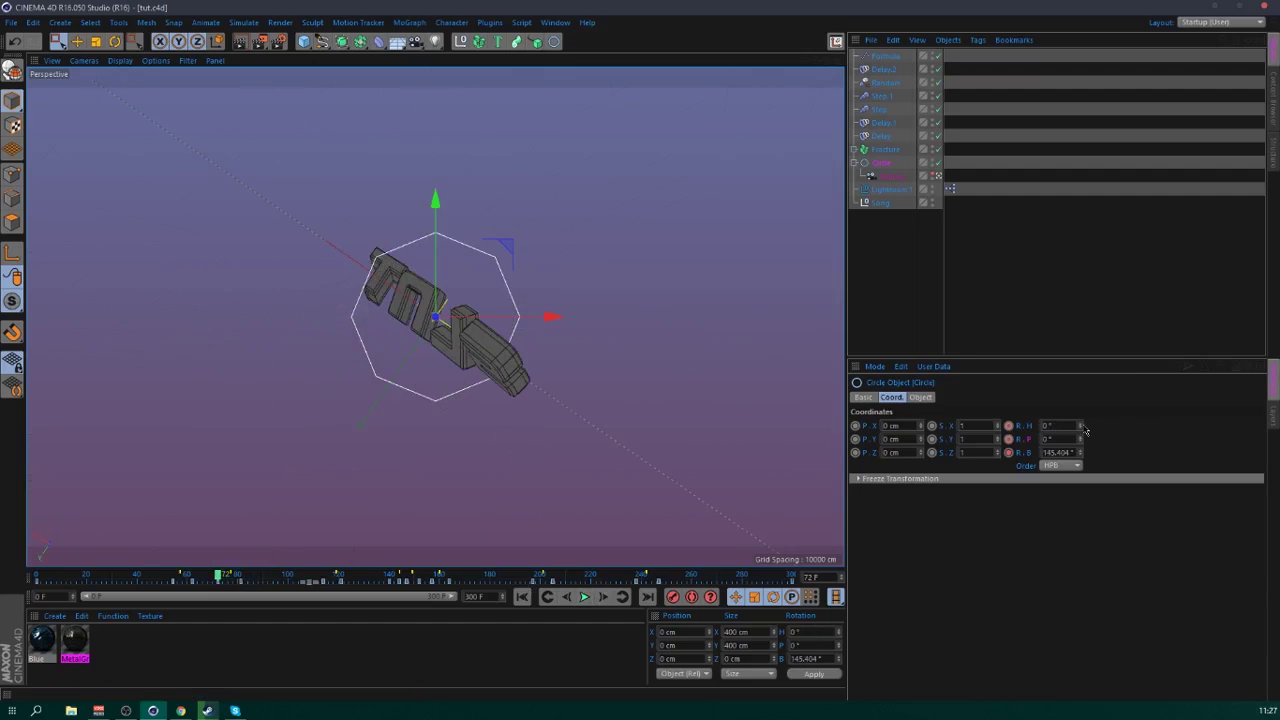
pyautogui.click(622, 597)
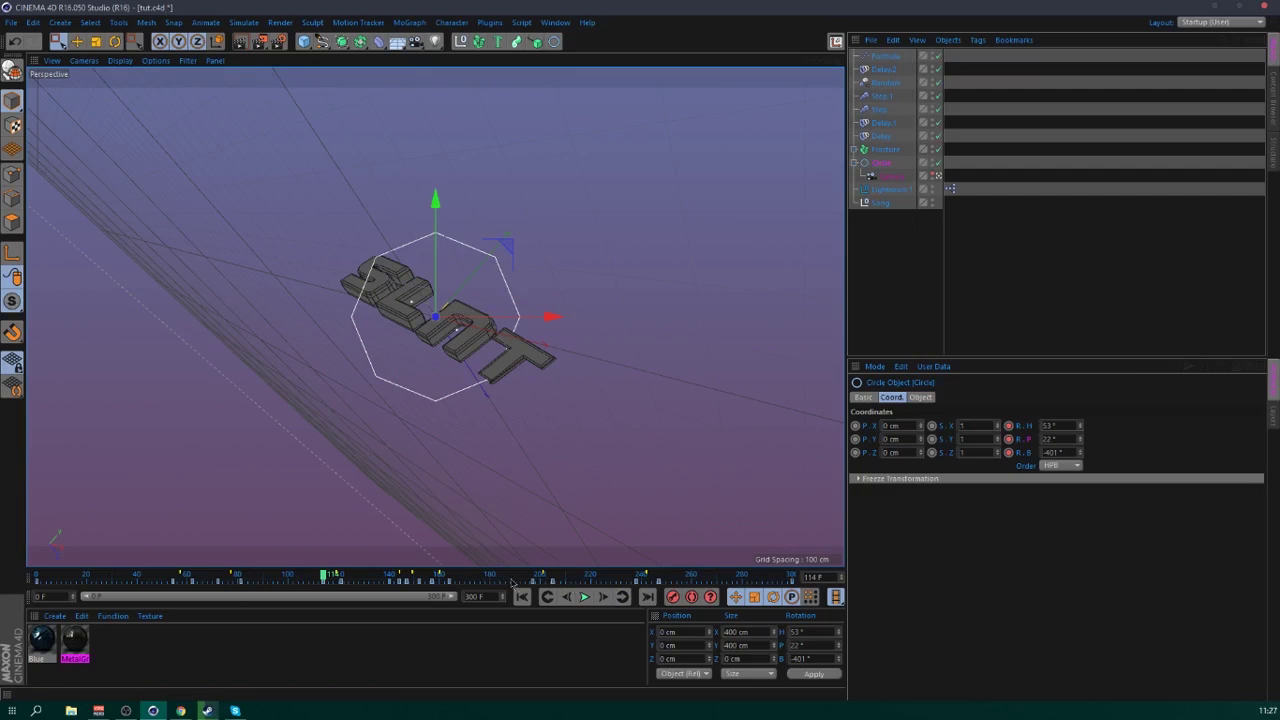
pyautogui.click(547, 597)
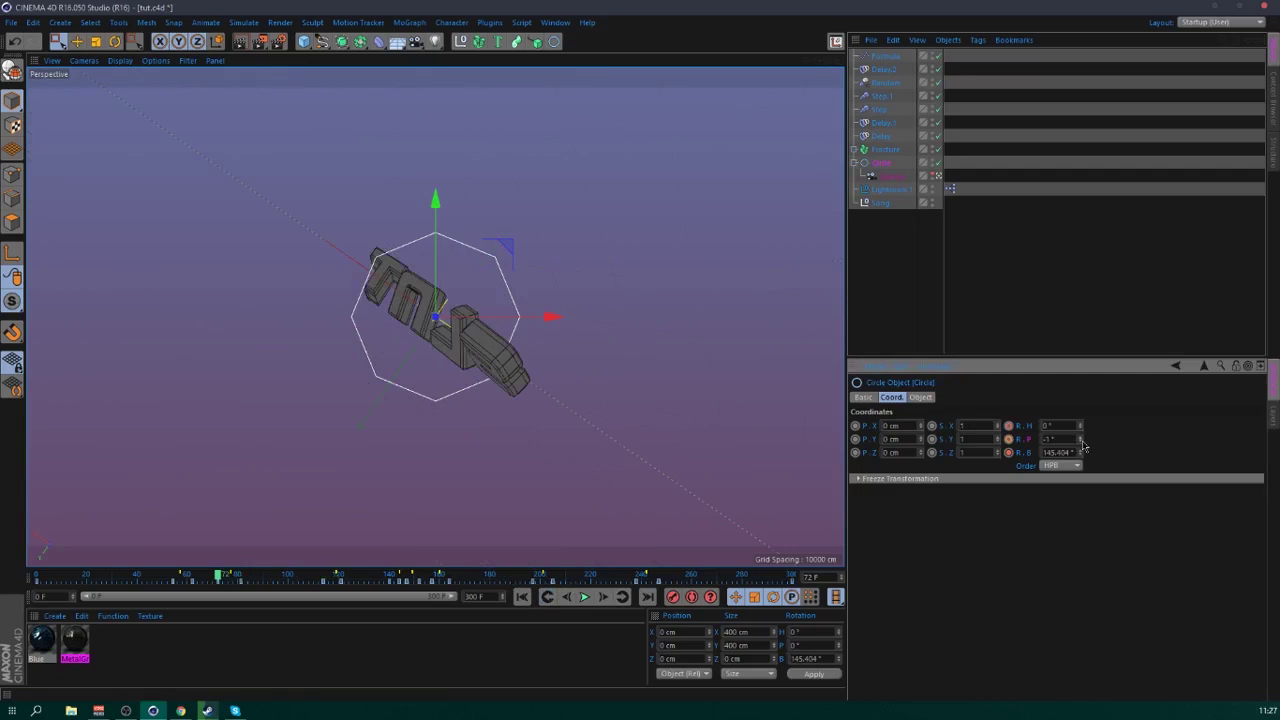
pyautogui.moveTo(1081, 426); pyautogui.dragTo(1080, 425)
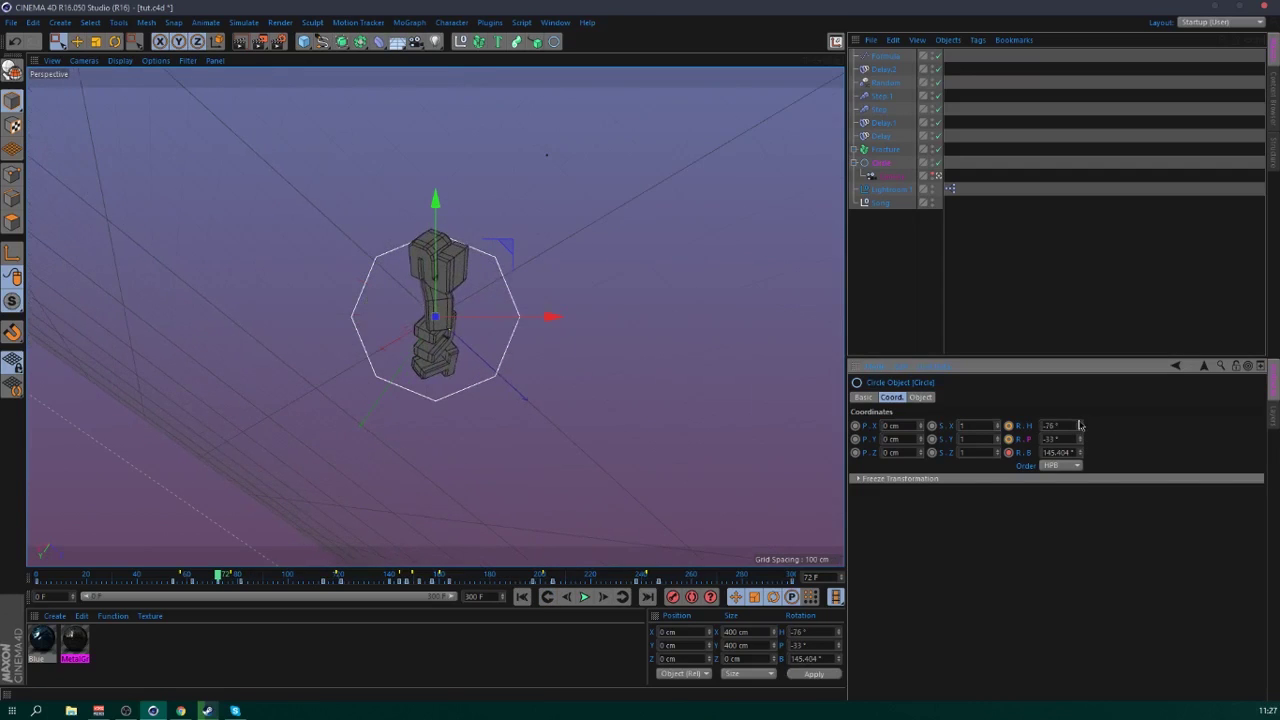
pyautogui.click(547, 597)
pyautogui.moveTo(1081, 426)
pyautogui.mouseDown()
pyautogui.moveTo(1081, 445)
pyautogui.moveTo(1081, 425)
pyautogui.mouseUp()
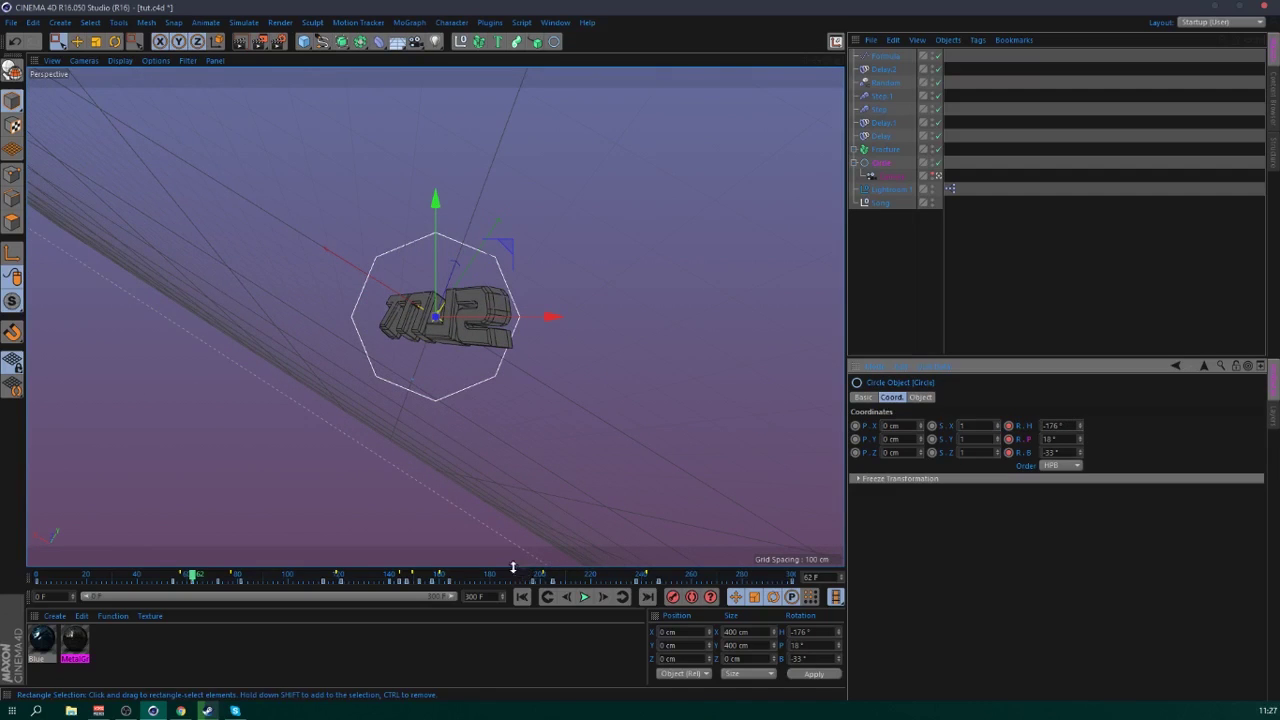
# - Keyframe the Circle at heading -65° and pitch -19° on frame 54, and at heading -128° and pitch -42° on frame 0
pyautogui.click(547, 597)
pyautogui.moveTo(1081, 425); pyautogui.dragTo(1081, 438)
pyautogui.click(524, 597)
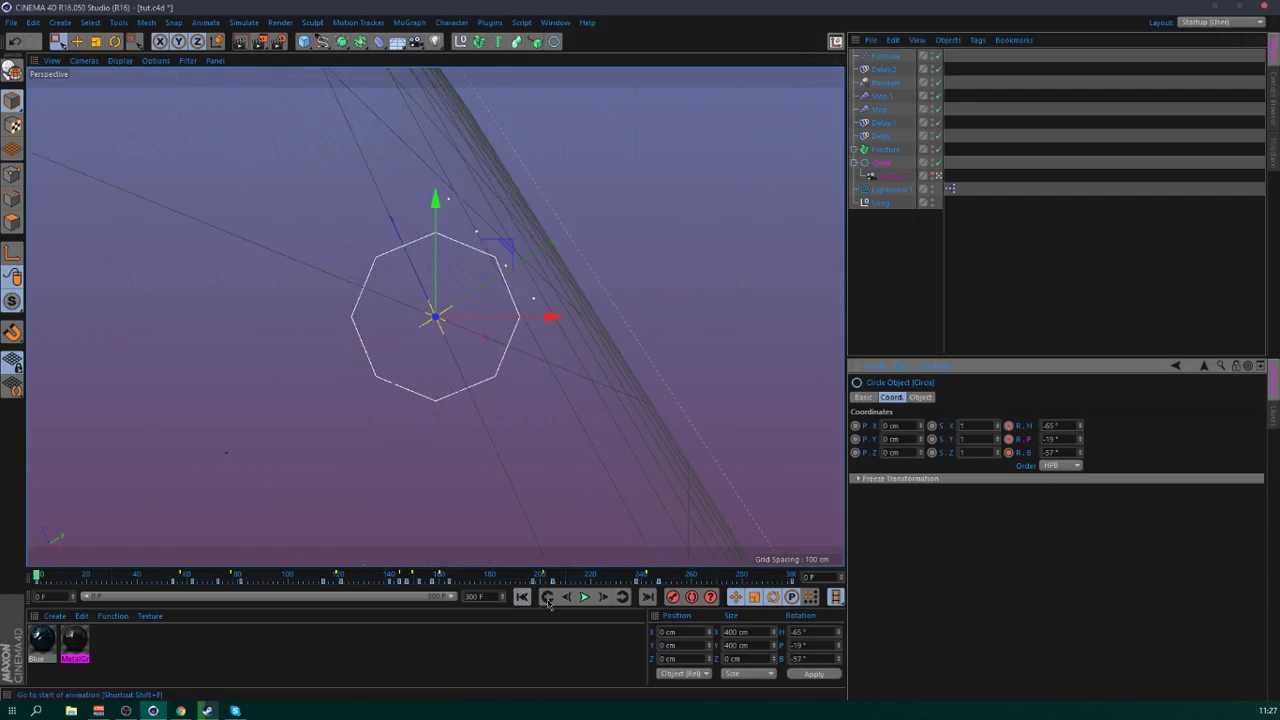
pyautogui.moveTo(1081, 425); pyautogui.dragTo(1081, 437)
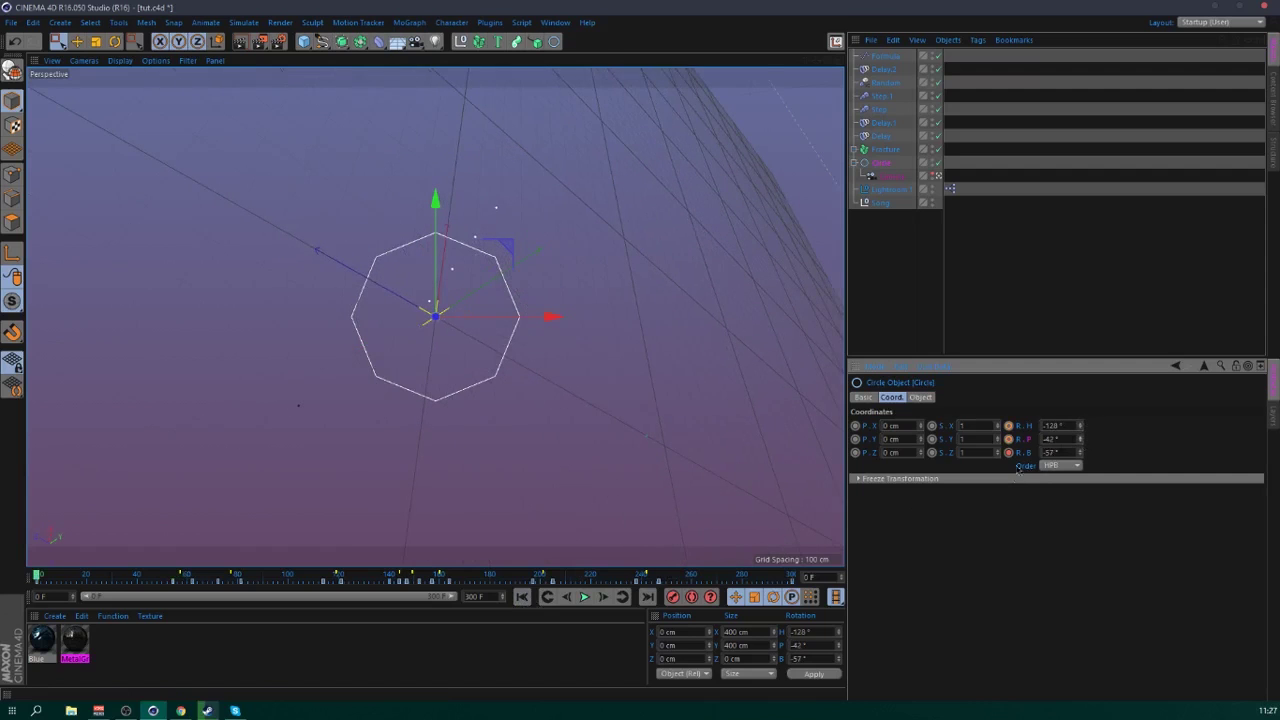
# - Play back the opening of the animation, and keyframe the Circle's heading at -121° on frame 72
pyautogui.click(585, 597)
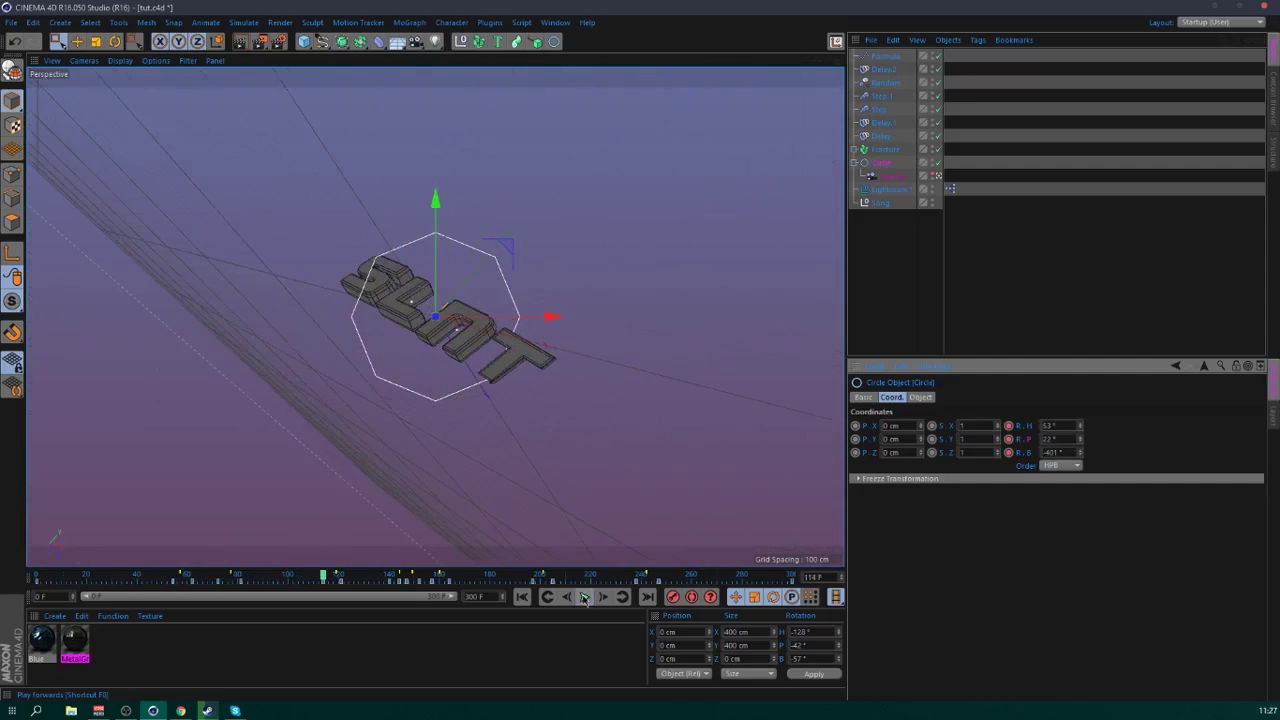
pyautogui.moveTo(186, 578); pyautogui.dragTo(215, 587)
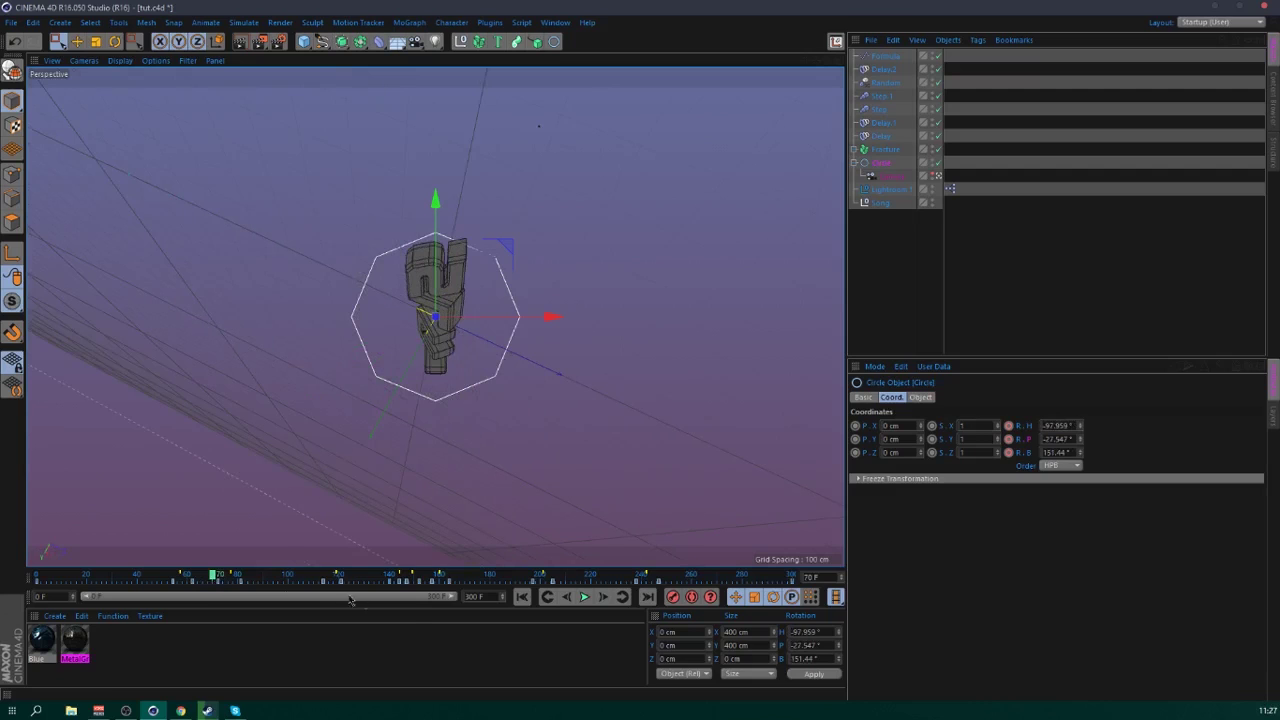
pyautogui.click(622, 598)
pyautogui.moveTo(1079, 425); pyautogui.dragTo(1079, 470)
pyautogui.click(1009, 426)
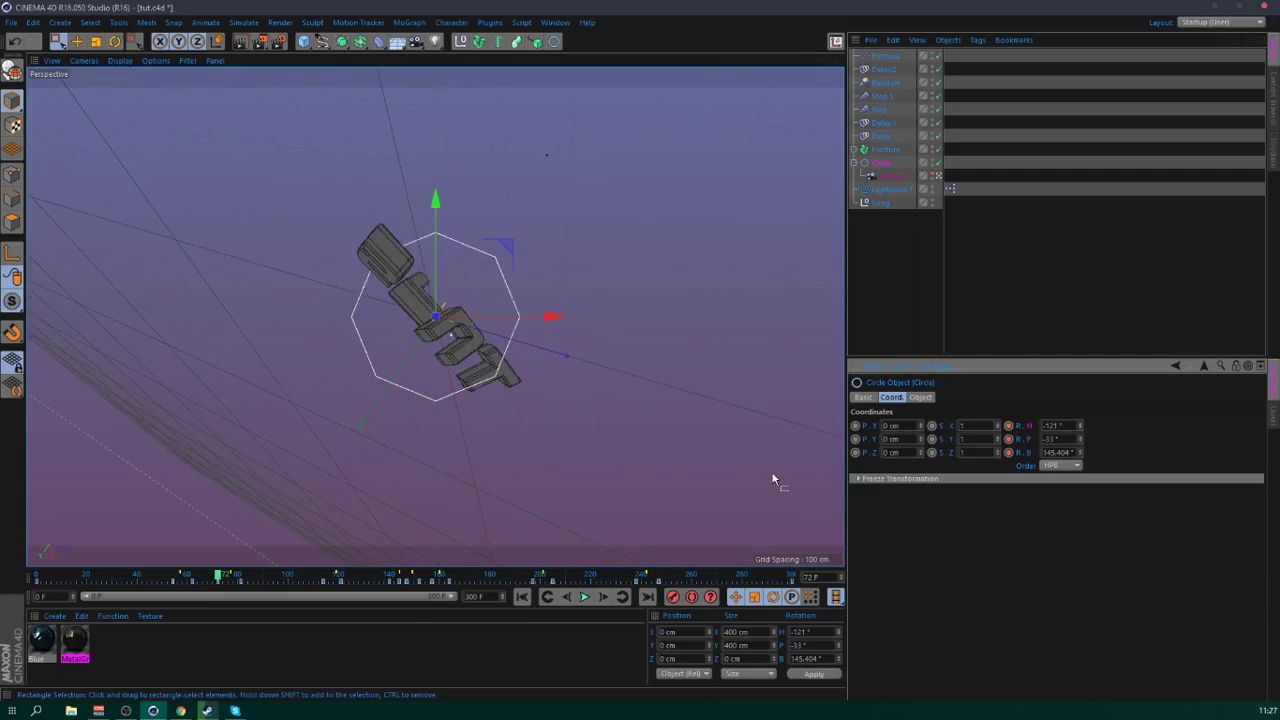
pyautogui.moveTo(218, 577); pyautogui.dragTo(313, 604)
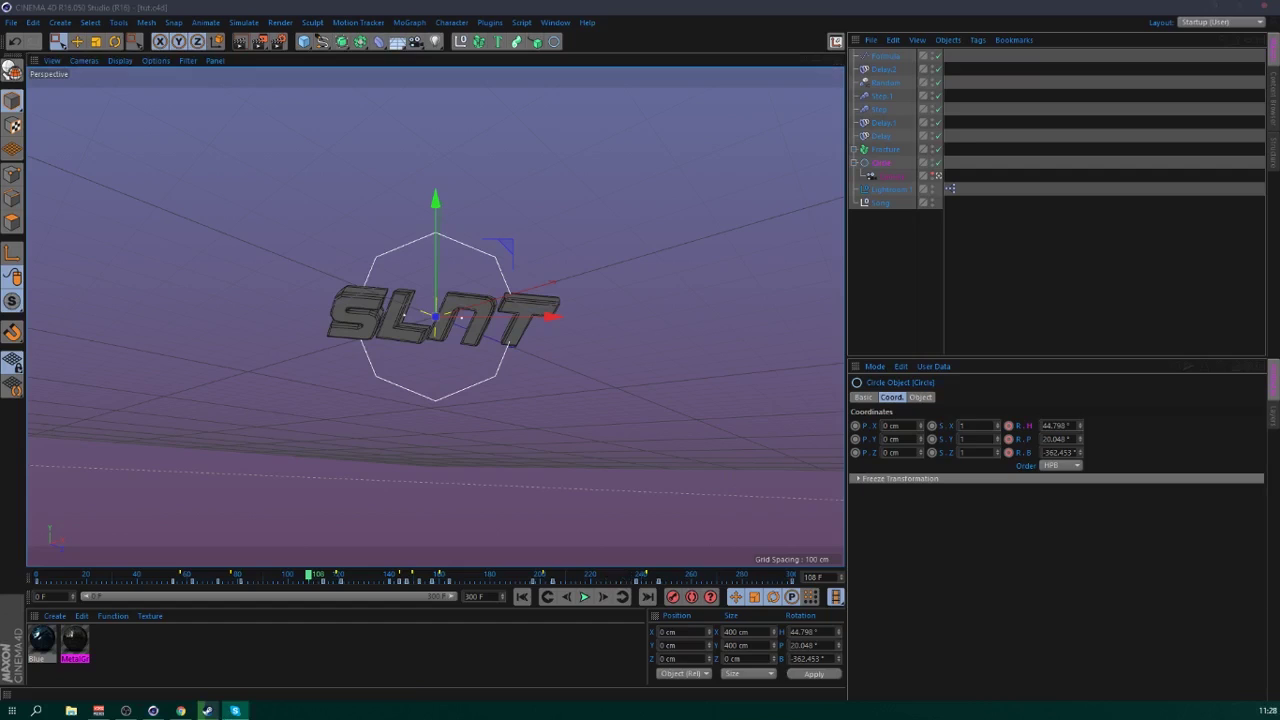
# - Show the F-curve of the Circle's heading rotation
pyautogui.click(1057, 303)
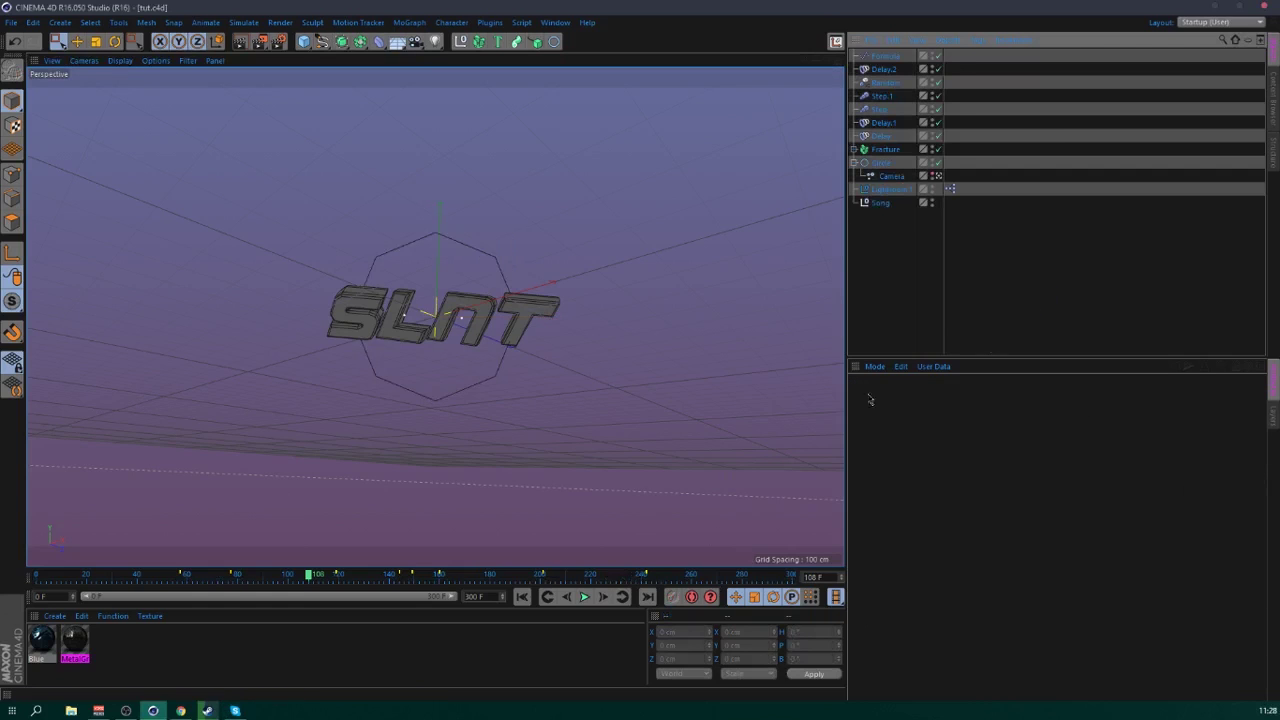
pyautogui.click(889, 161)
pyautogui.rightClick(1036, 426)
pyautogui.moveTo(1090, 431)
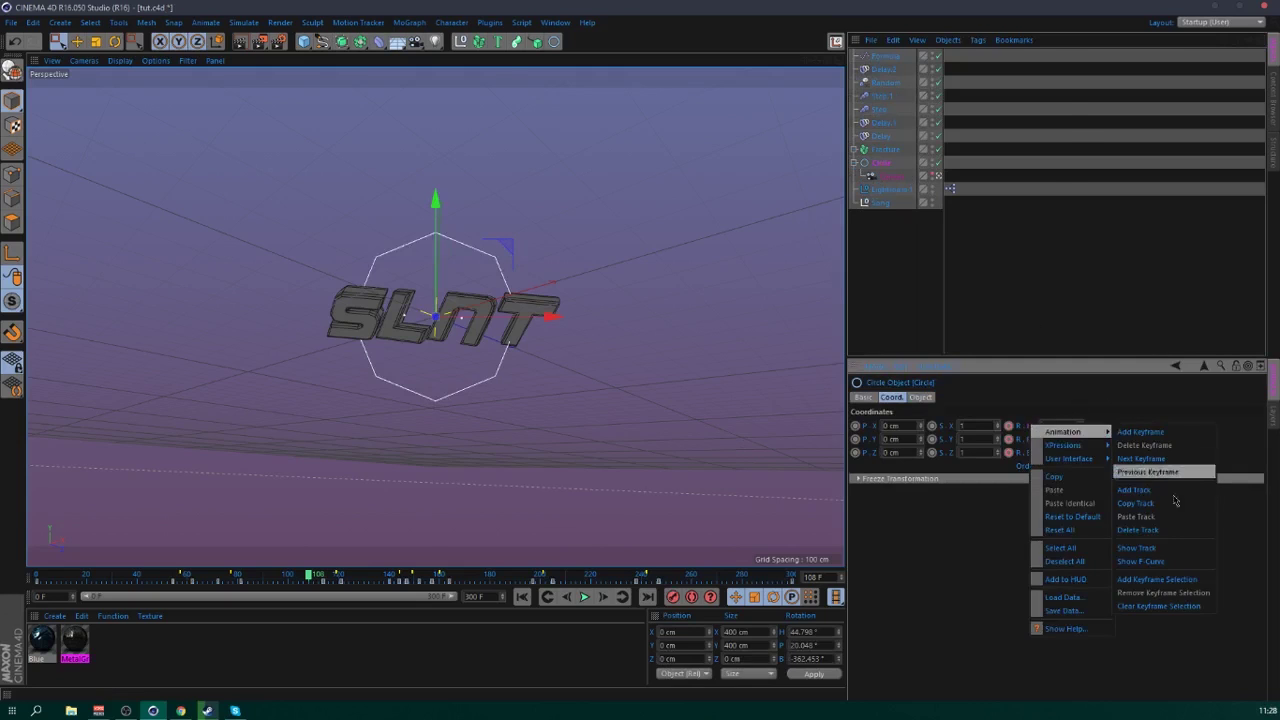
pyautogui.click(1158, 562)
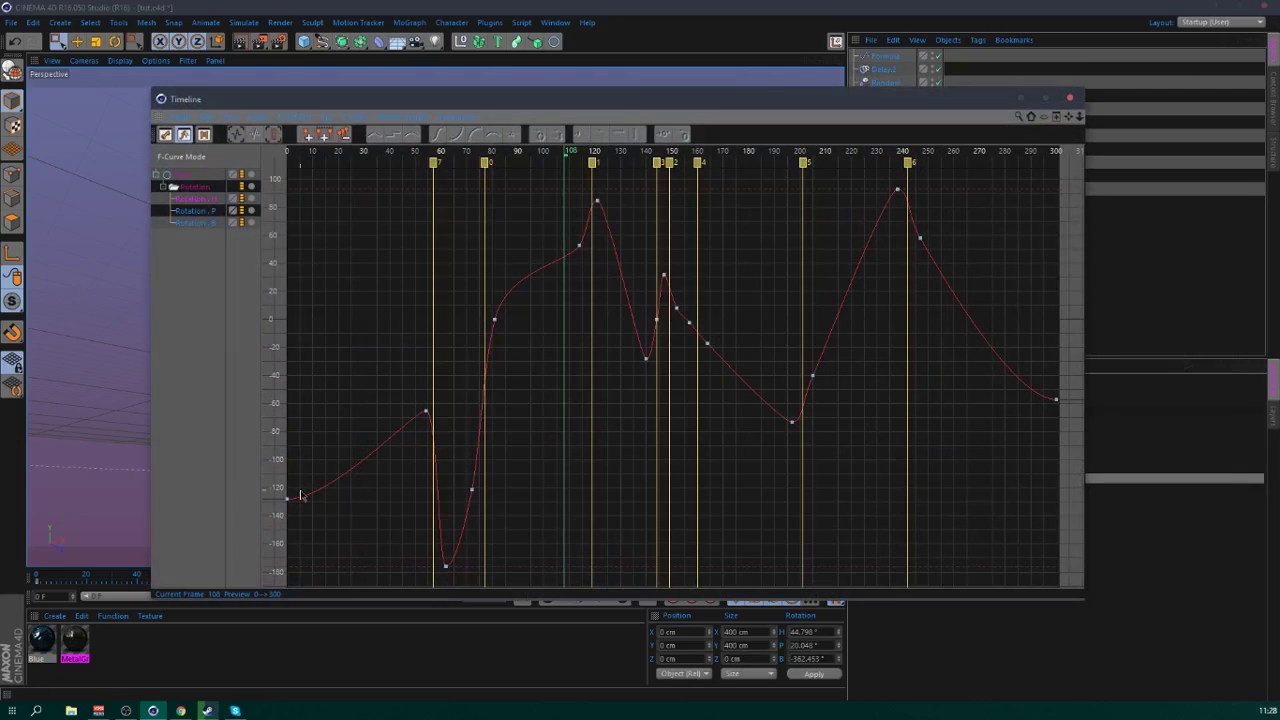
# - Ease the heading curve out of its first key and into the frame 54 key by extending their tangents
pyautogui.click(287, 499)
pyautogui.moveTo(324, 499); pyautogui.dragTo(360, 490)
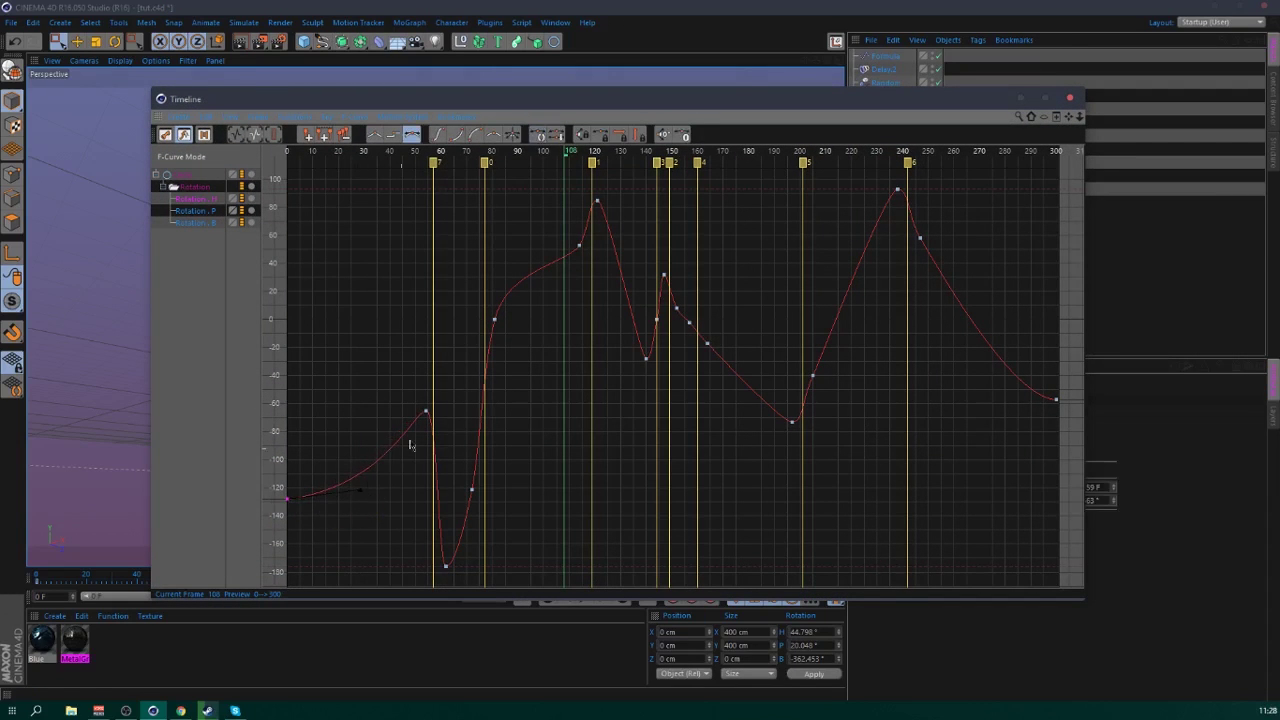
pyautogui.click(426, 411)
pyautogui.moveTo(419, 411); pyautogui.dragTo(400, 404)
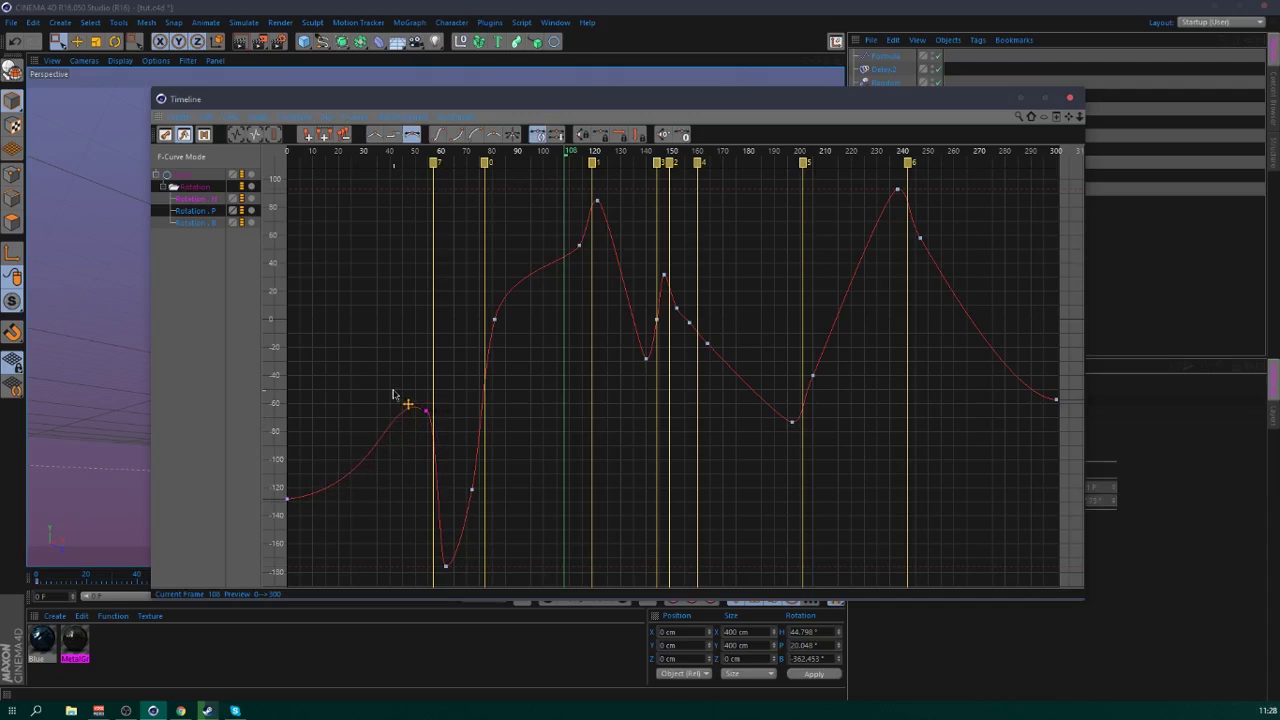
pyautogui.click(449, 406)
pyautogui.click(426, 411)
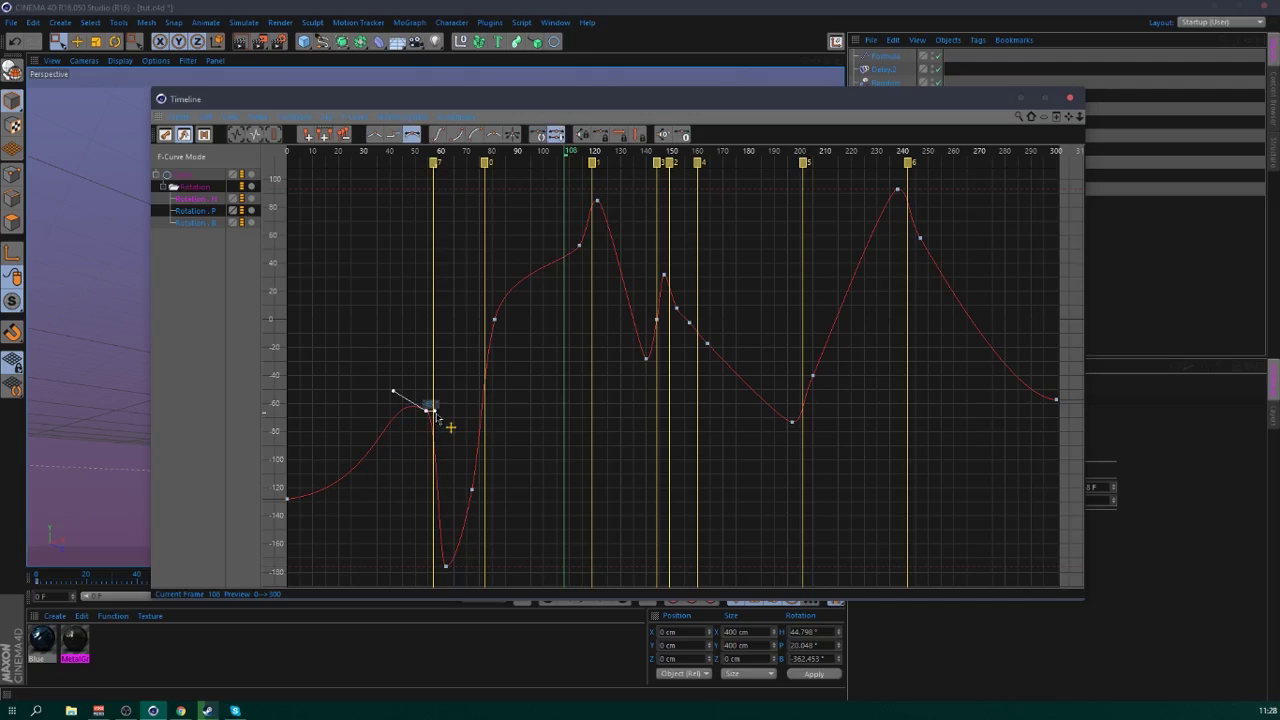
pyautogui.click(507, 457)
# - Flatten the heading curve leading into the frame 114 key and steepen its drop after the frame 121 key
pyautogui.click(495, 321)
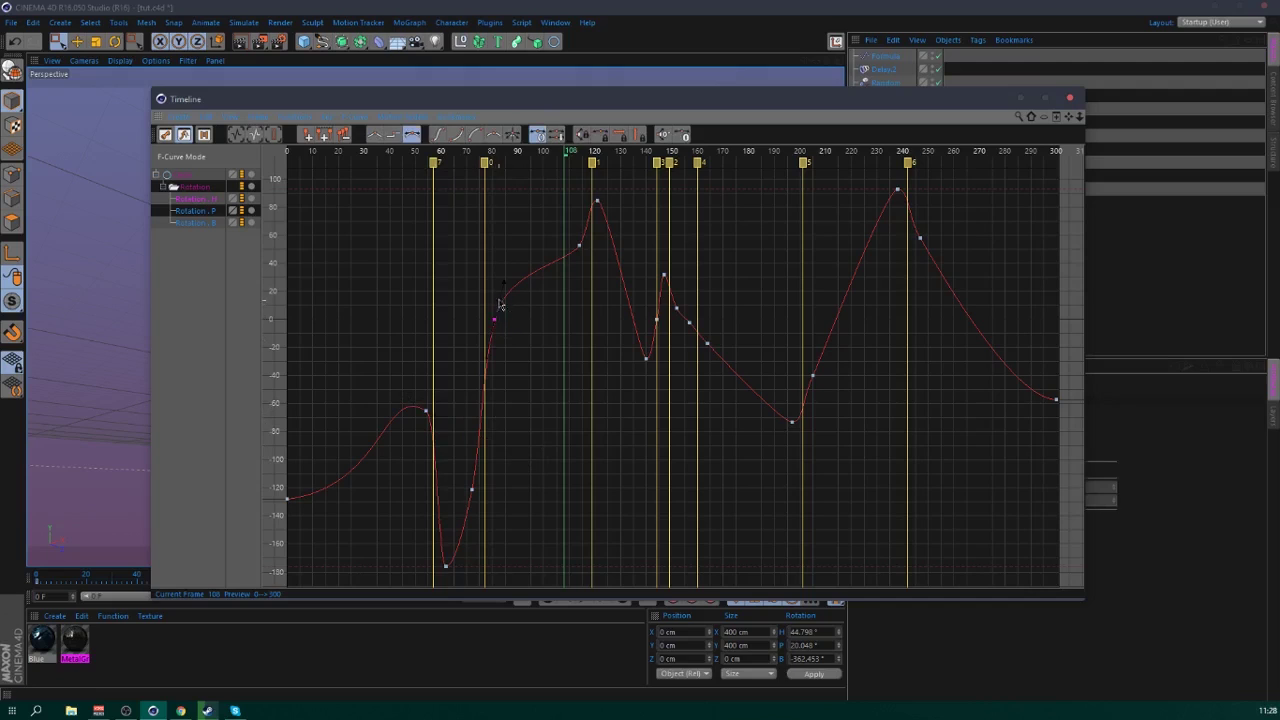
pyautogui.click(579, 246)
pyautogui.click(582, 275)
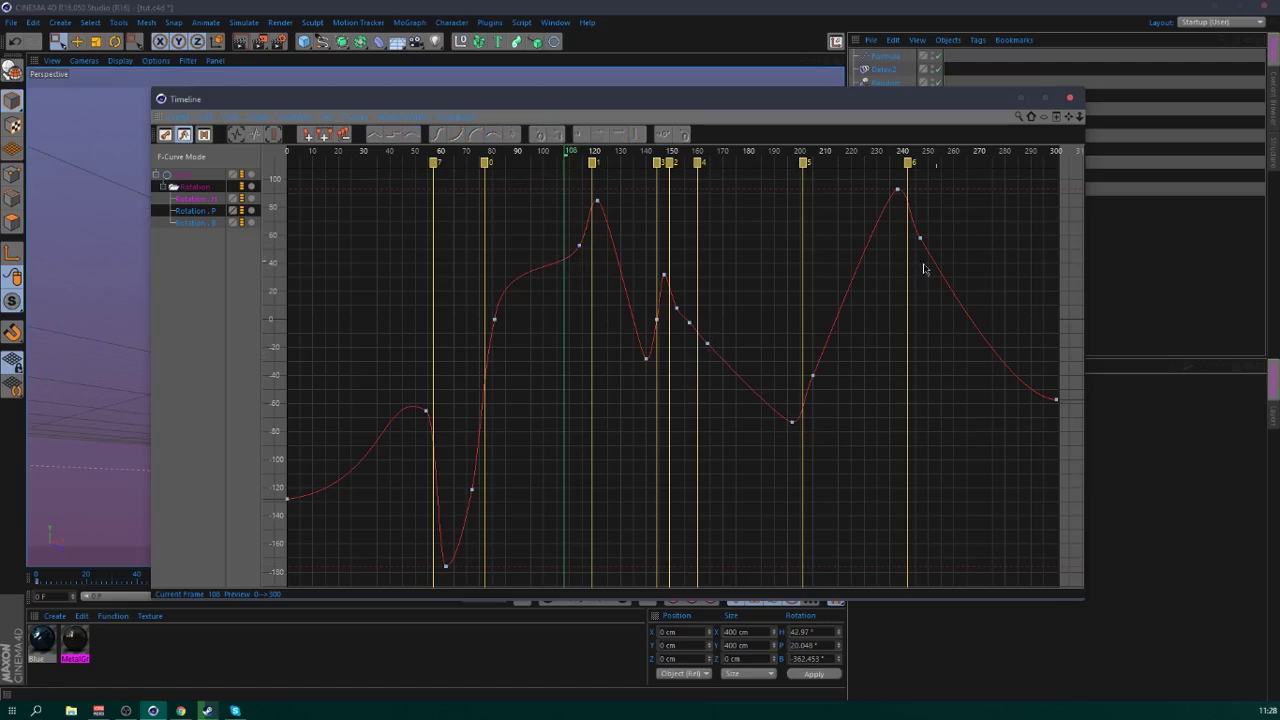
pyautogui.click(597, 202)
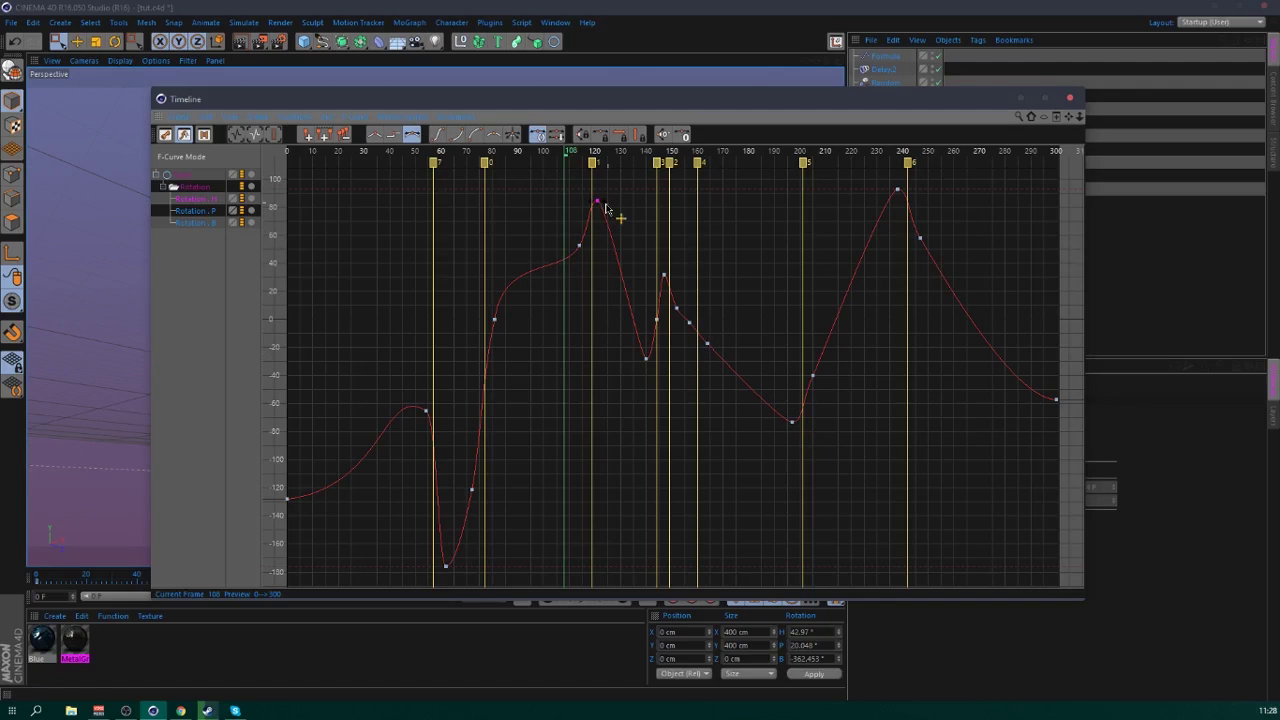
pyautogui.click(646, 357)
pyautogui.click(683, 389)
# - Steepen the heading curve's rise after the frame 205 key and slightly lower the peak key at frame 238
pyautogui.click(813, 376)
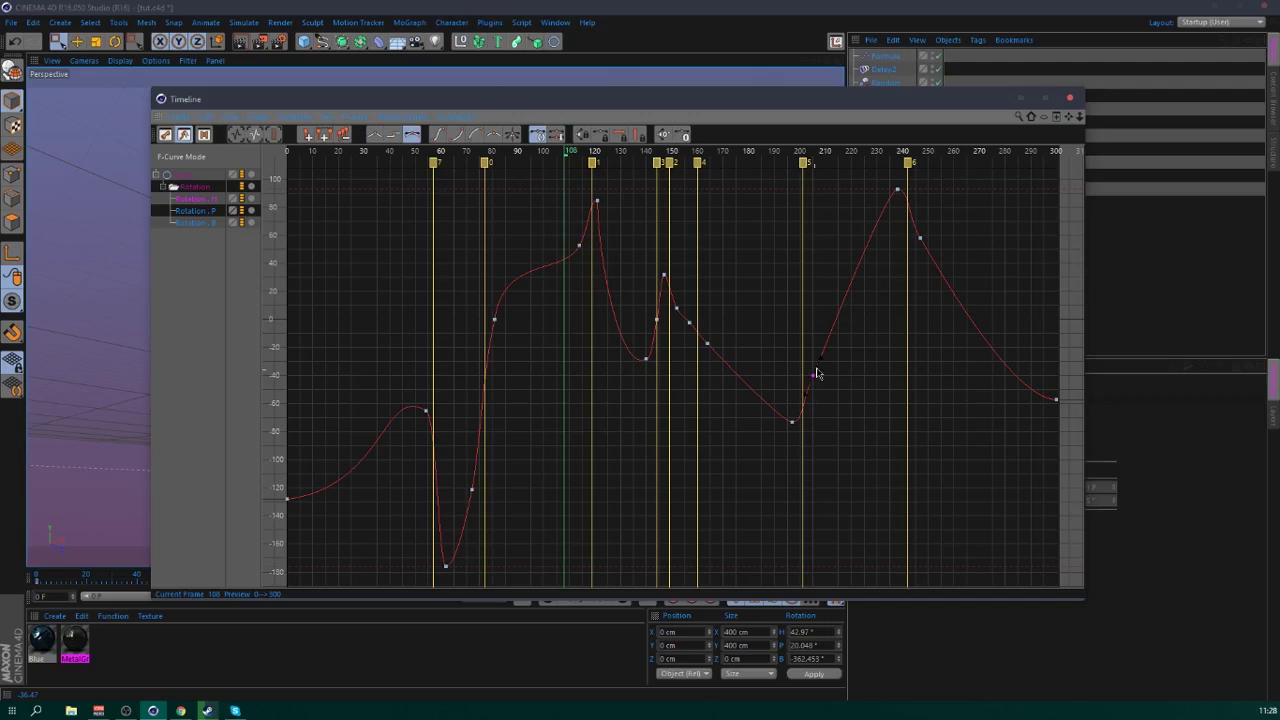
pyautogui.moveTo(817, 363); pyautogui.dragTo(826, 267)
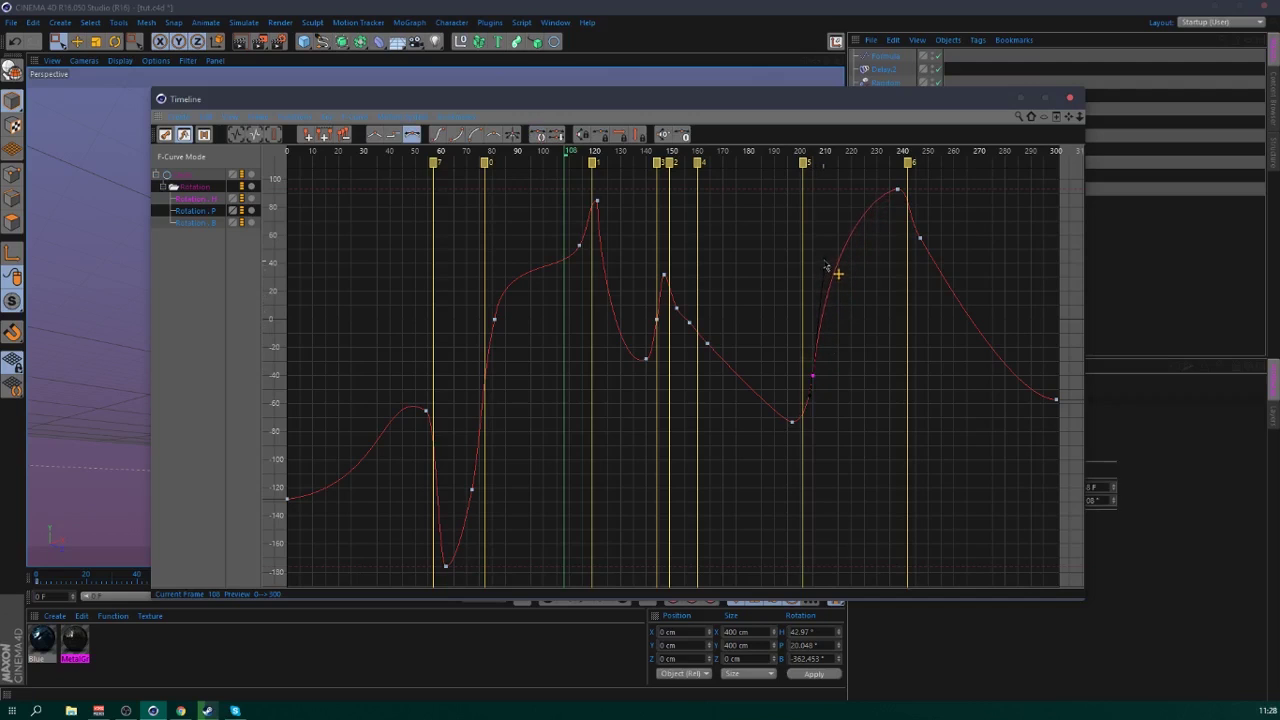
pyautogui.click(899, 191)
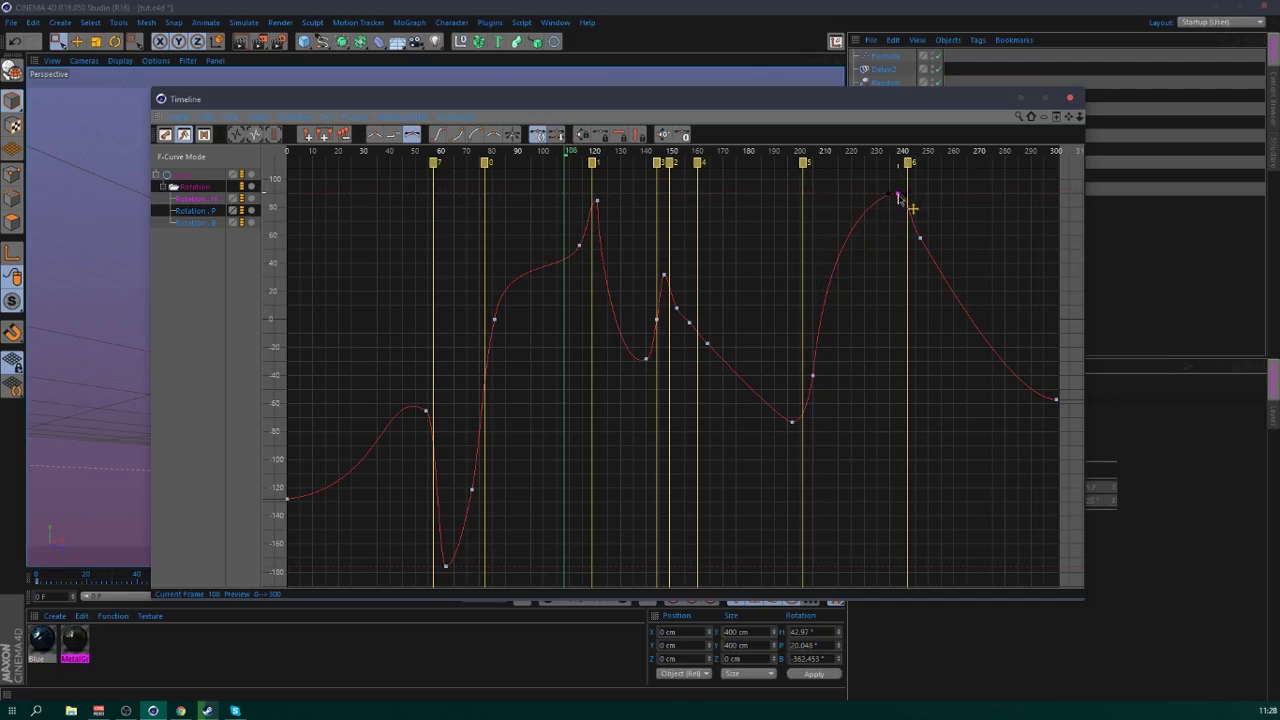
pyautogui.click(918, 208)
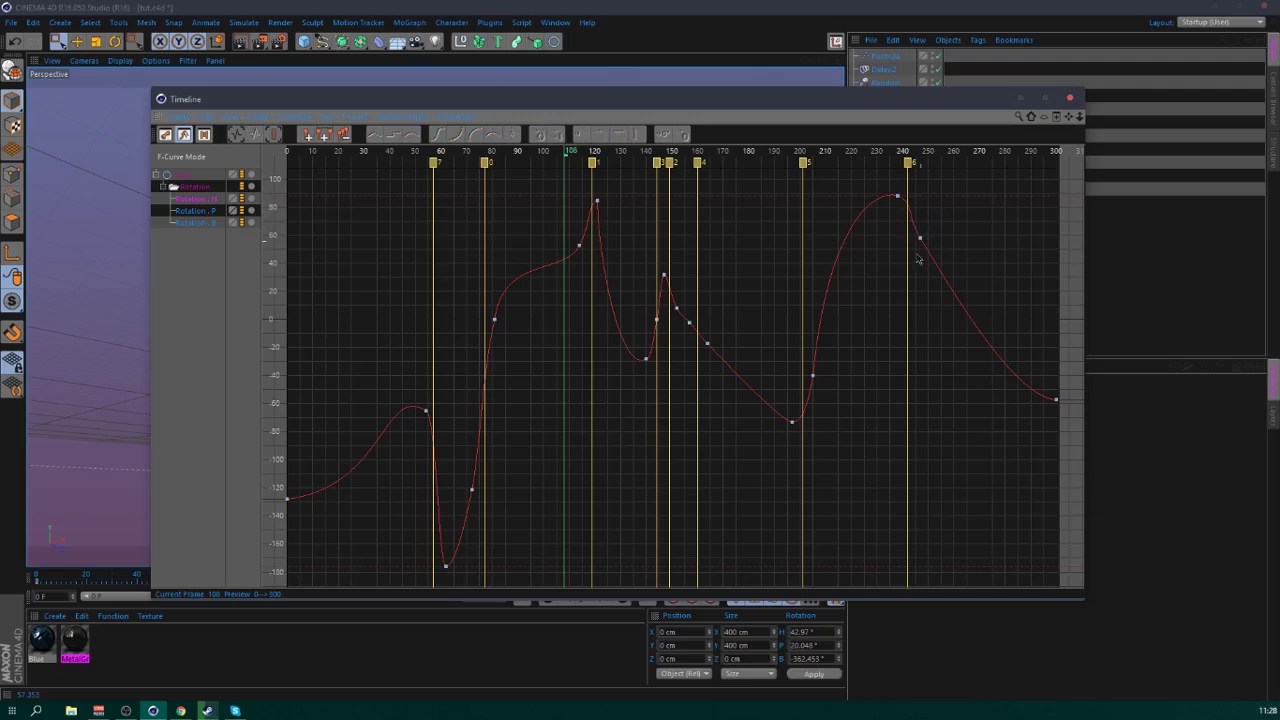
# - Round the heading curve into the frame 197 key and steepen its fall right after the frame 164 key
pyautogui.click(794, 425)
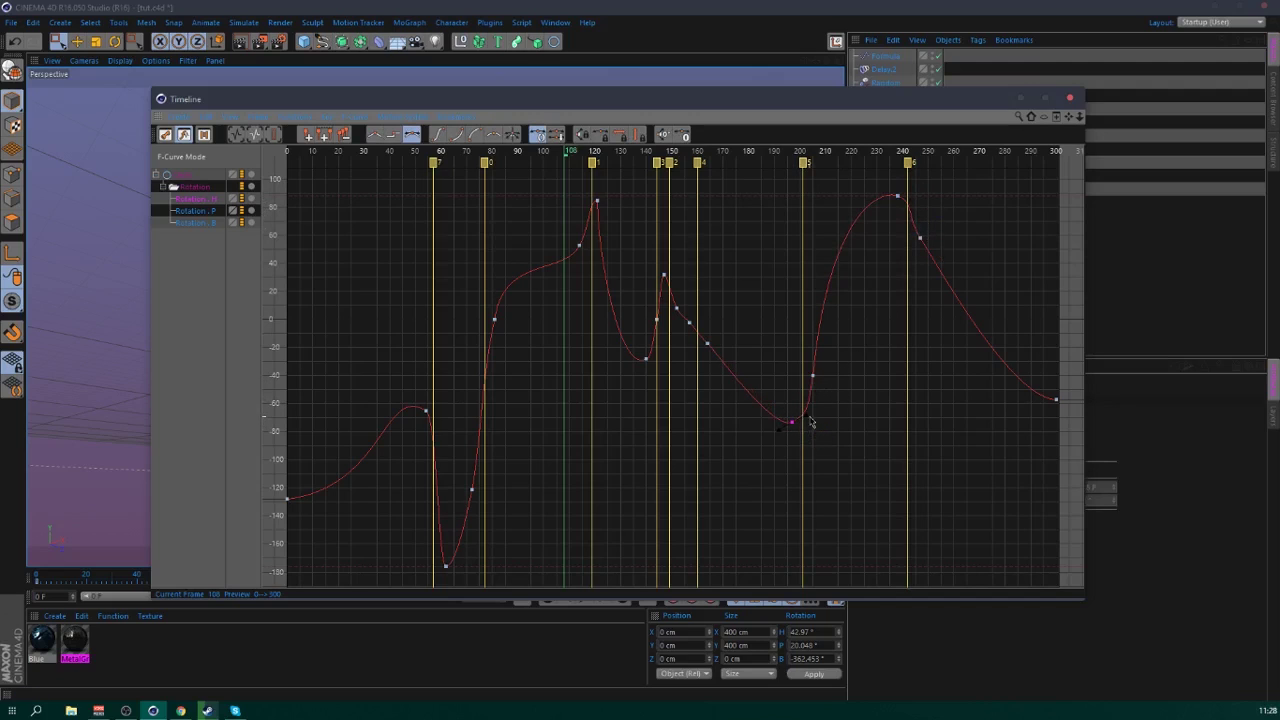
pyautogui.moveTo(779, 430); pyautogui.dragTo(778, 431)
pyautogui.click(707, 344)
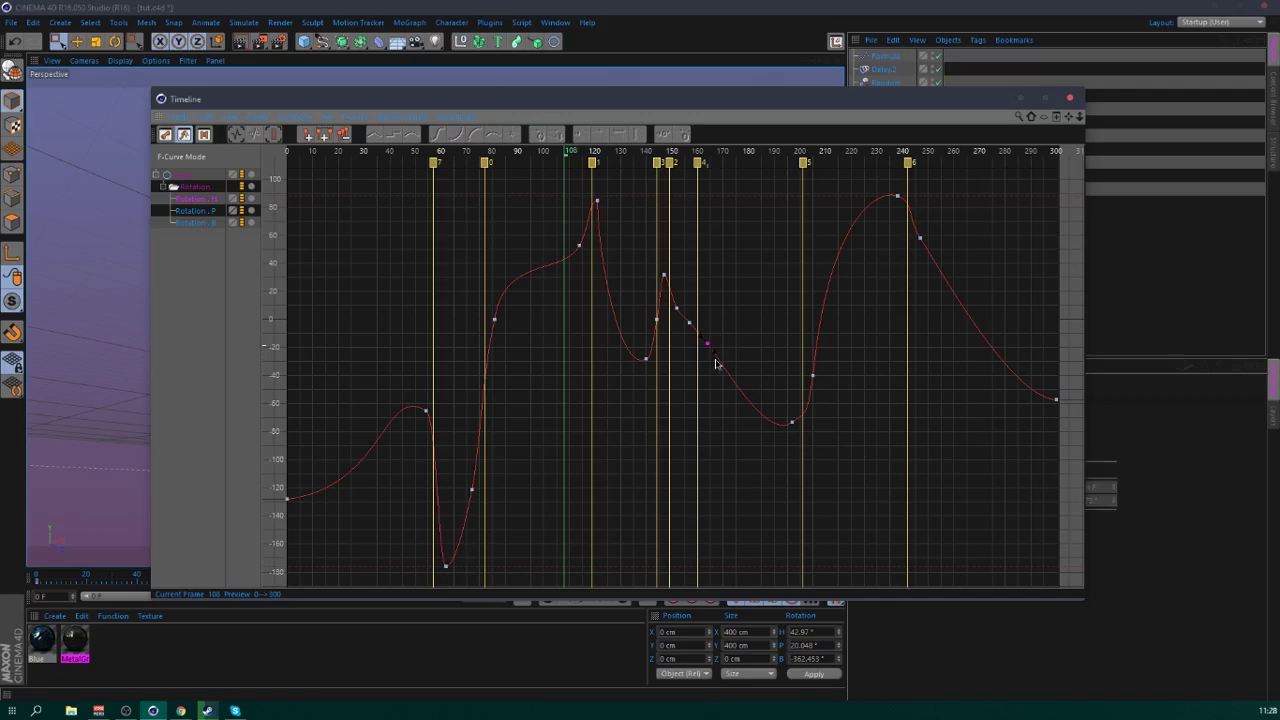
pyautogui.click(705, 342)
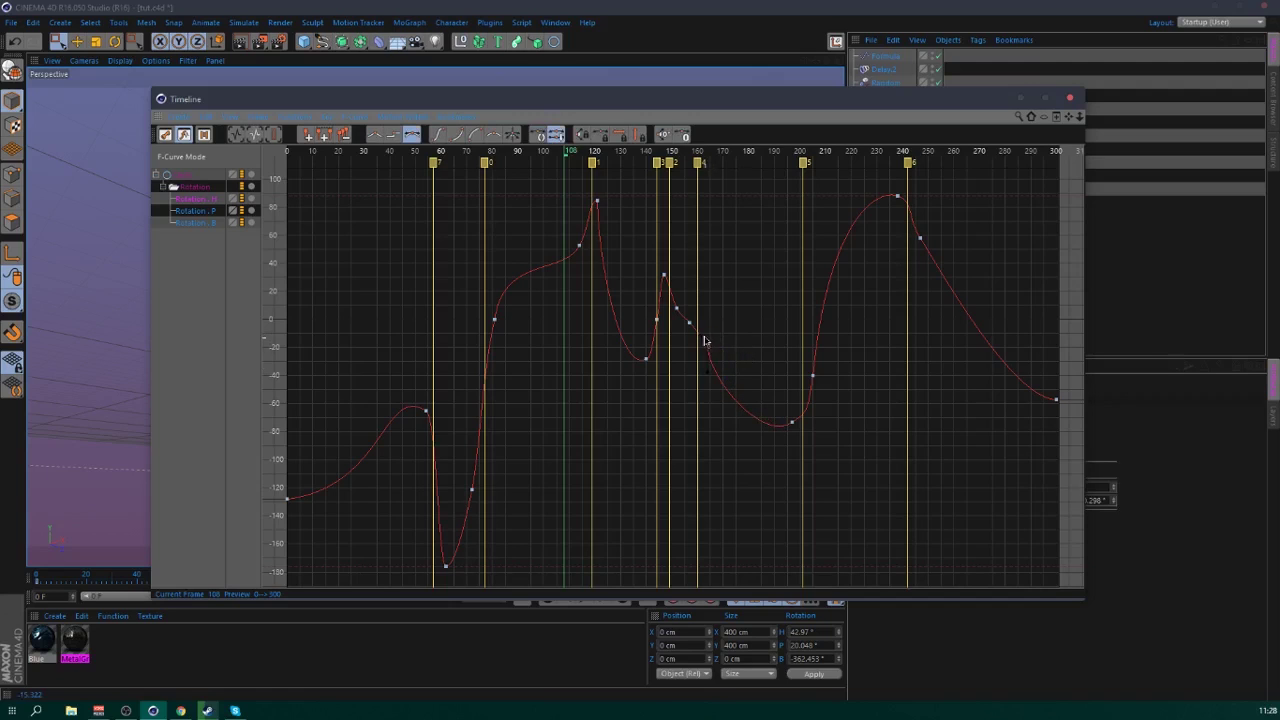
pyautogui.click(737, 343)
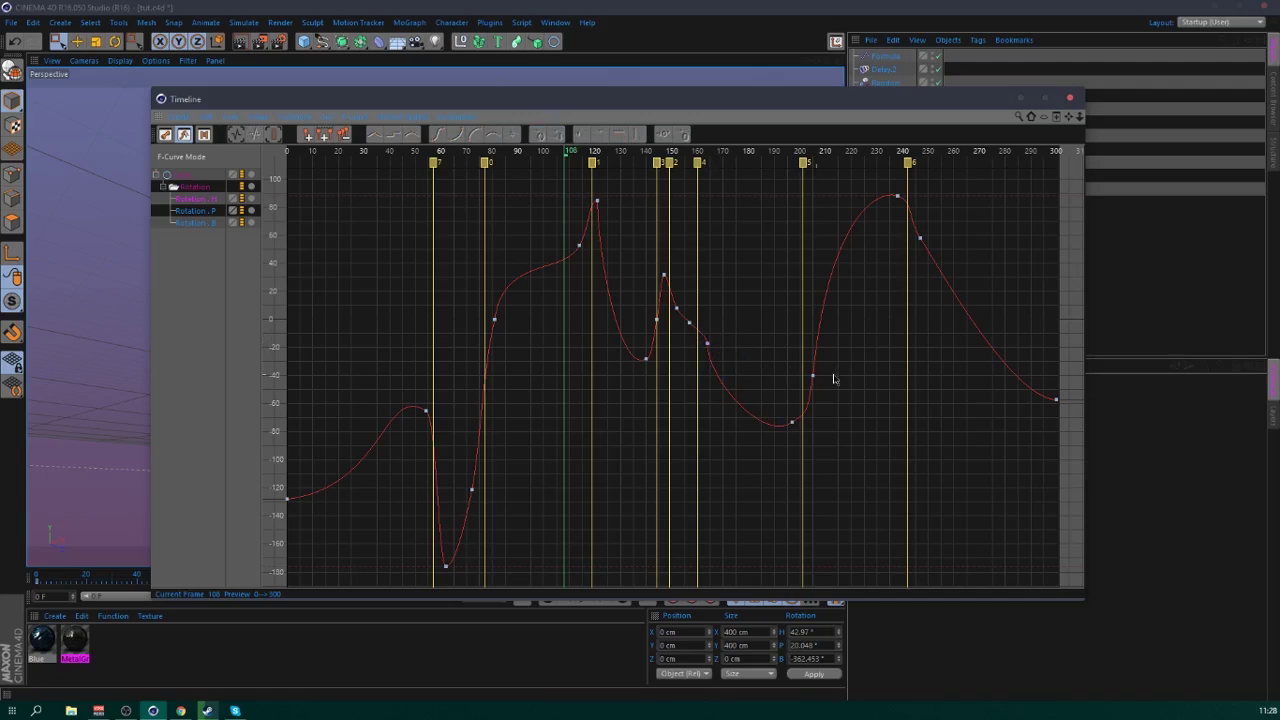
pyautogui.click(707, 344)
# - Pull the frame 247 heading key's outgoing tangent down so the curve falls steeply and eases into the last key
pyautogui.click(920, 238)
pyautogui.moveTo(927, 258); pyautogui.dragTo(918, 328)
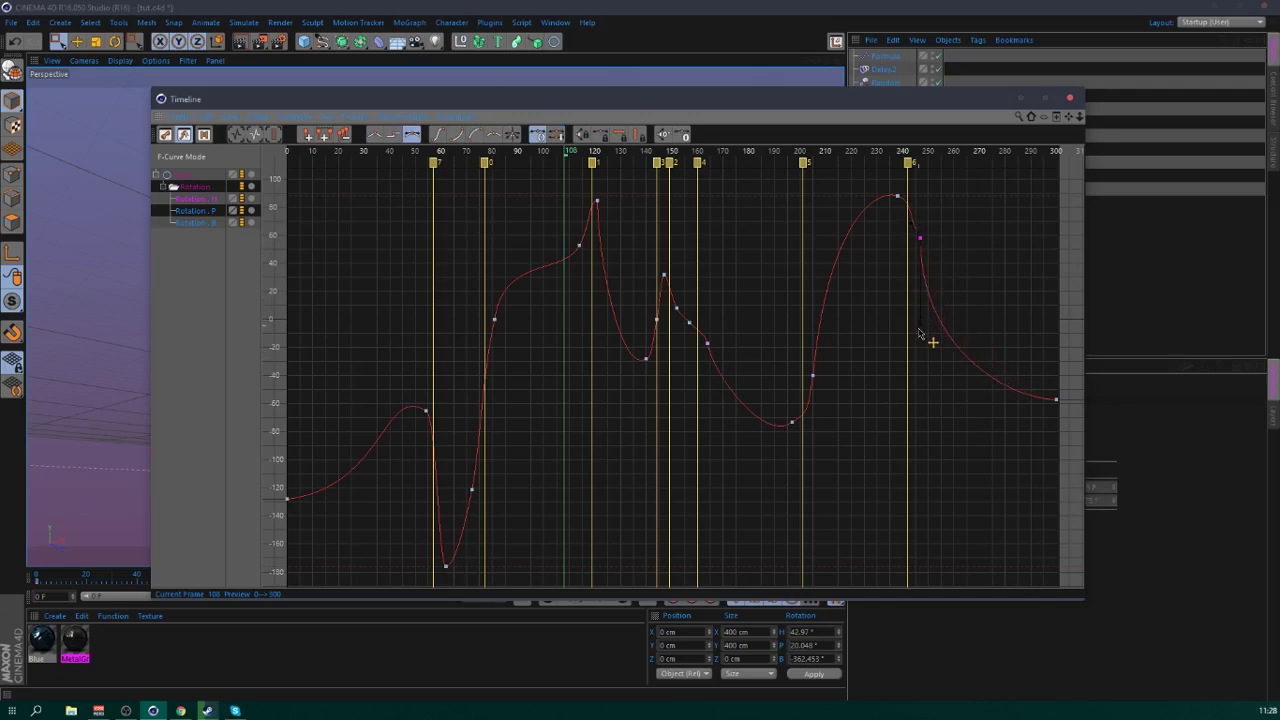
pyautogui.click(918, 233)
pyautogui.click(919, 236)
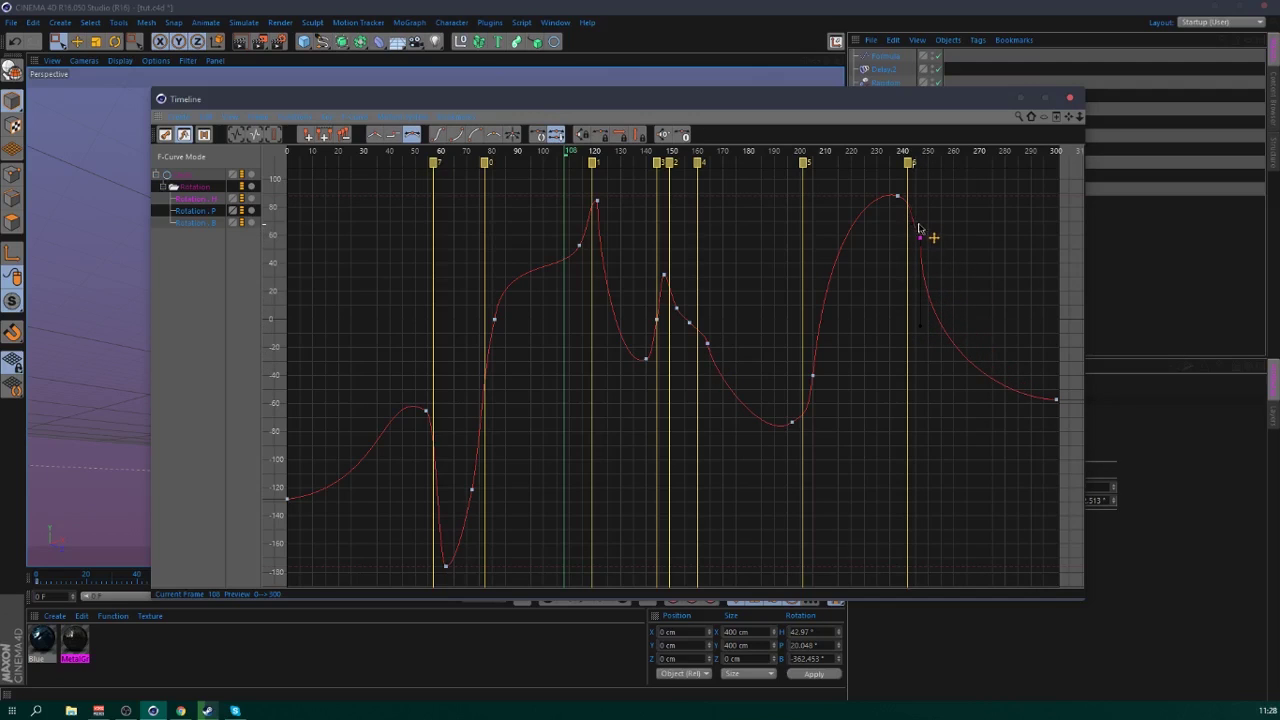
pyautogui.click(958, 254)
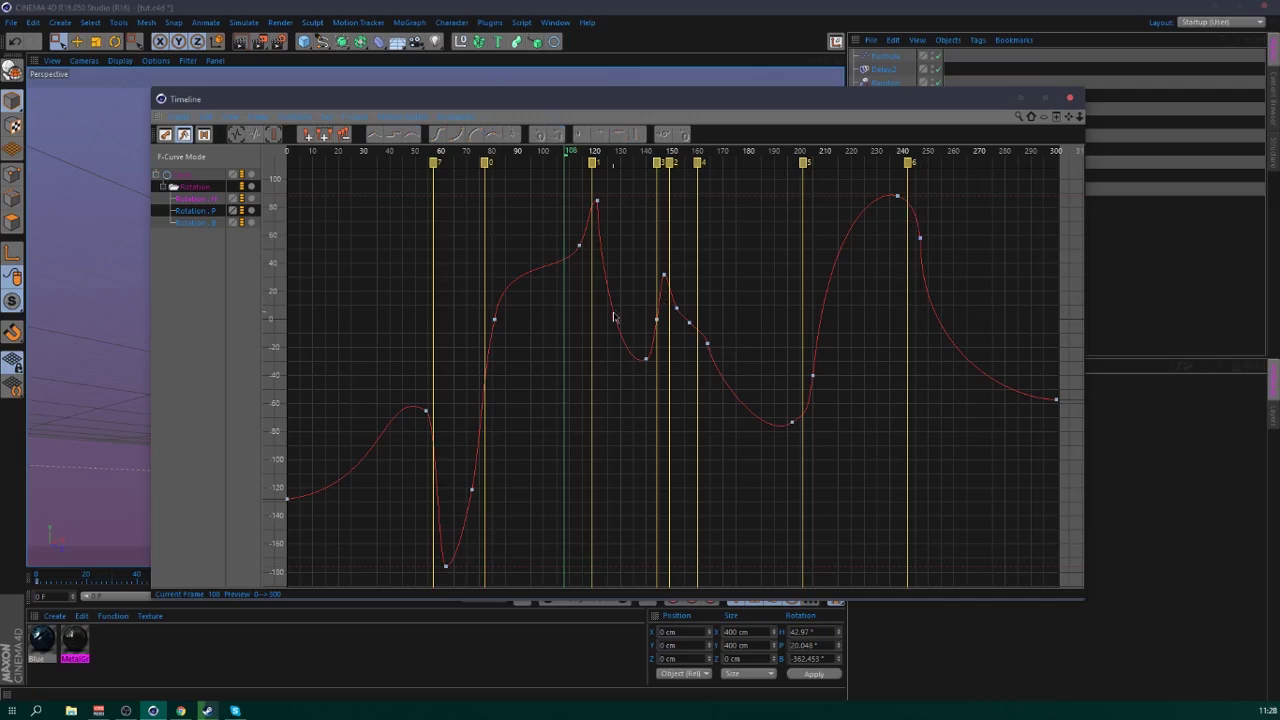
pyautogui.click(792, 422)
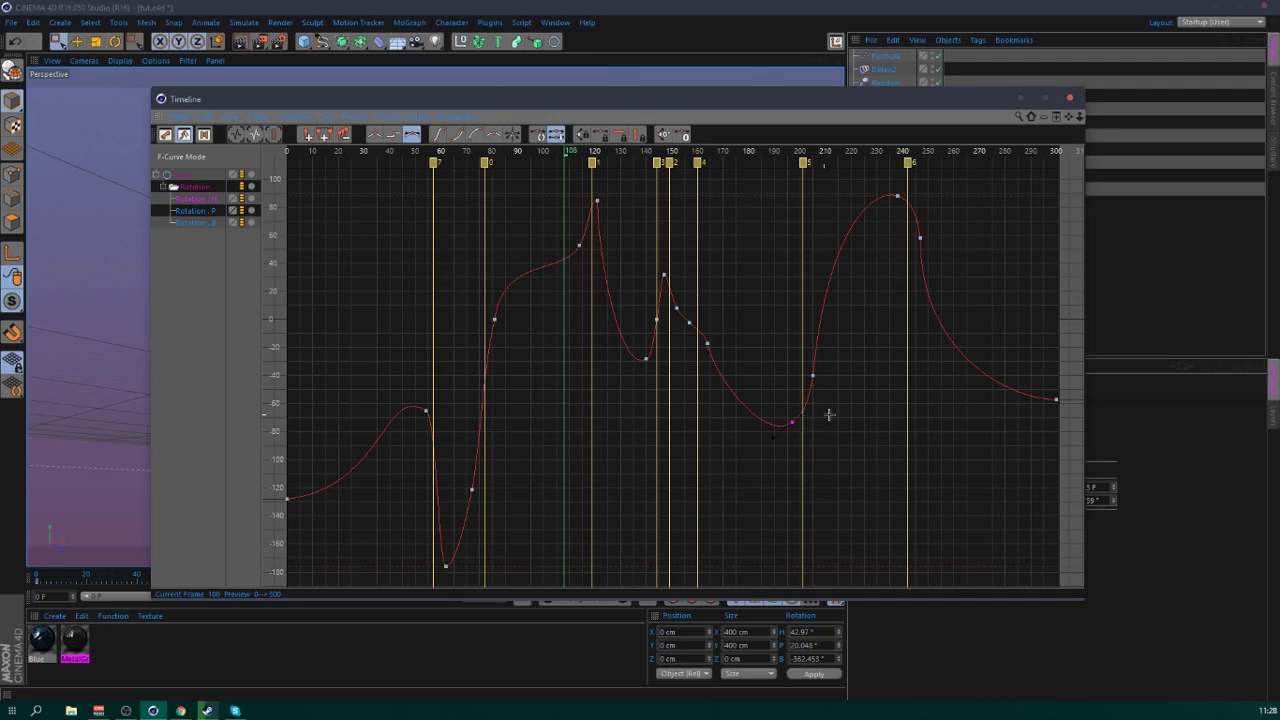
pyautogui.click(829, 414)
# - Select all keys on the Circle's pitch rotation curve and set them to Soft interpolation
pyautogui.click(212, 213)
pyautogui.click(234, 134)
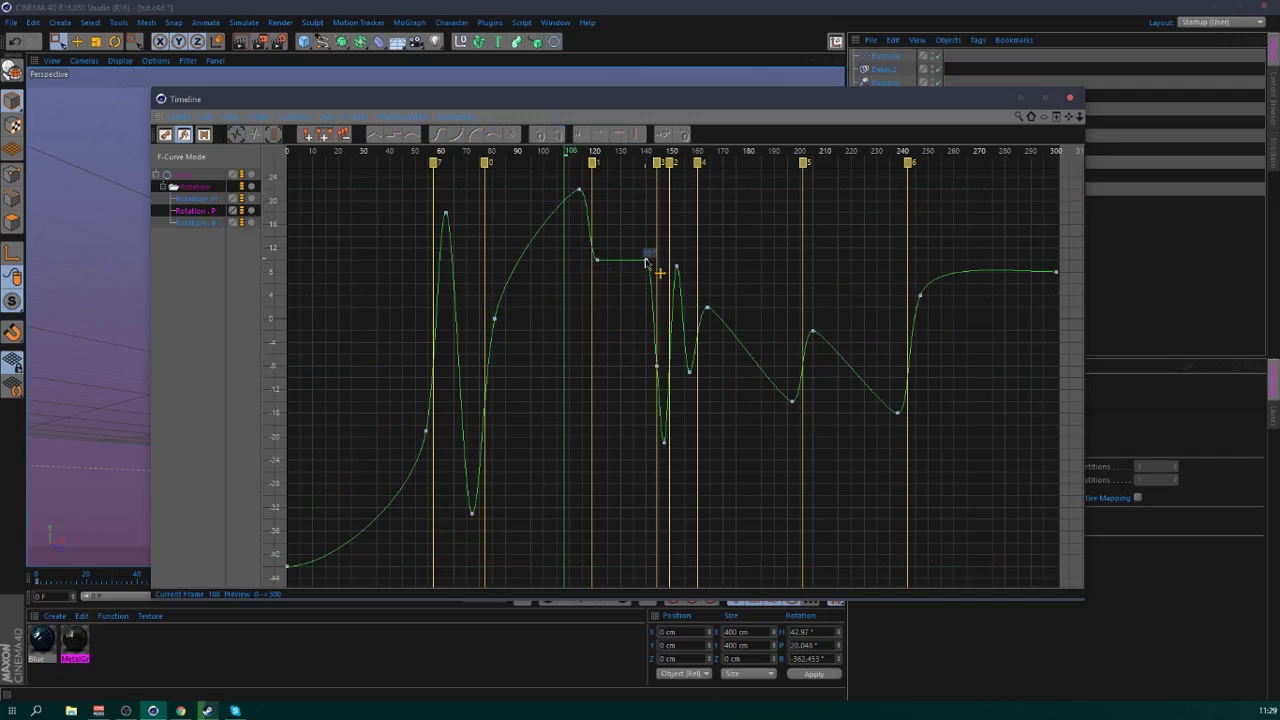
pyautogui.hotkey('ctrl', 'a')
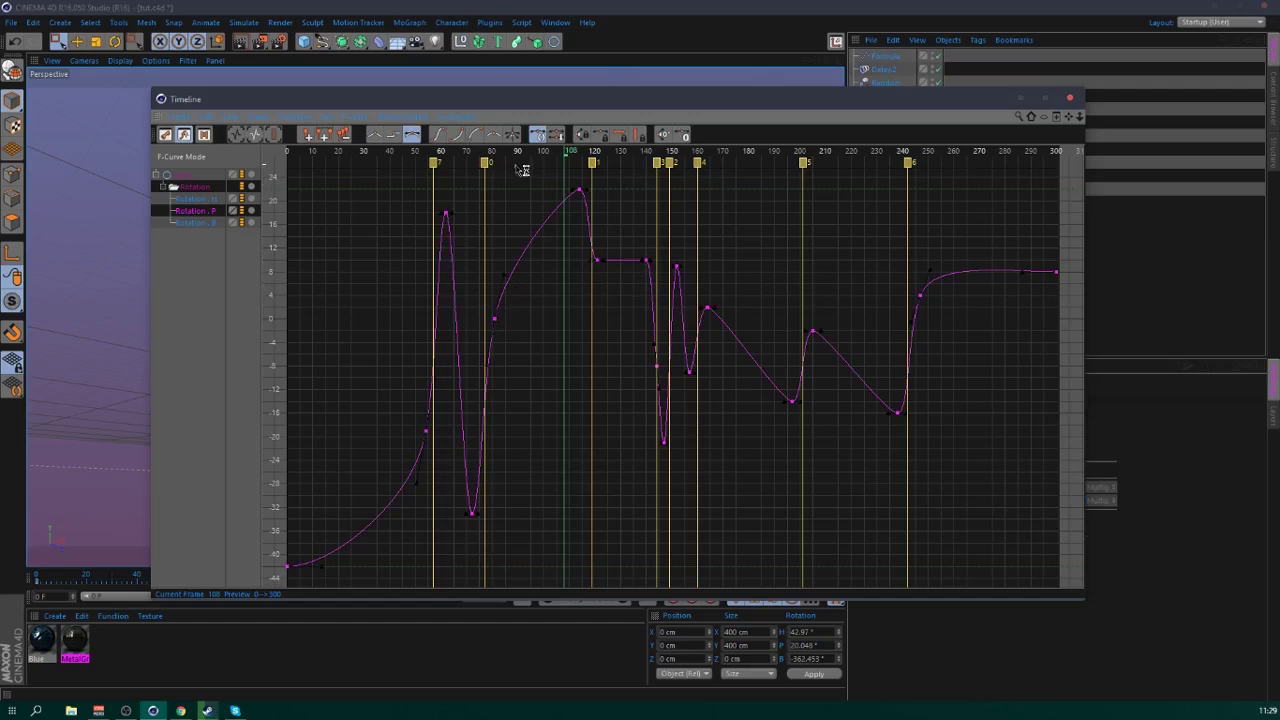
pyautogui.click(500, 142)
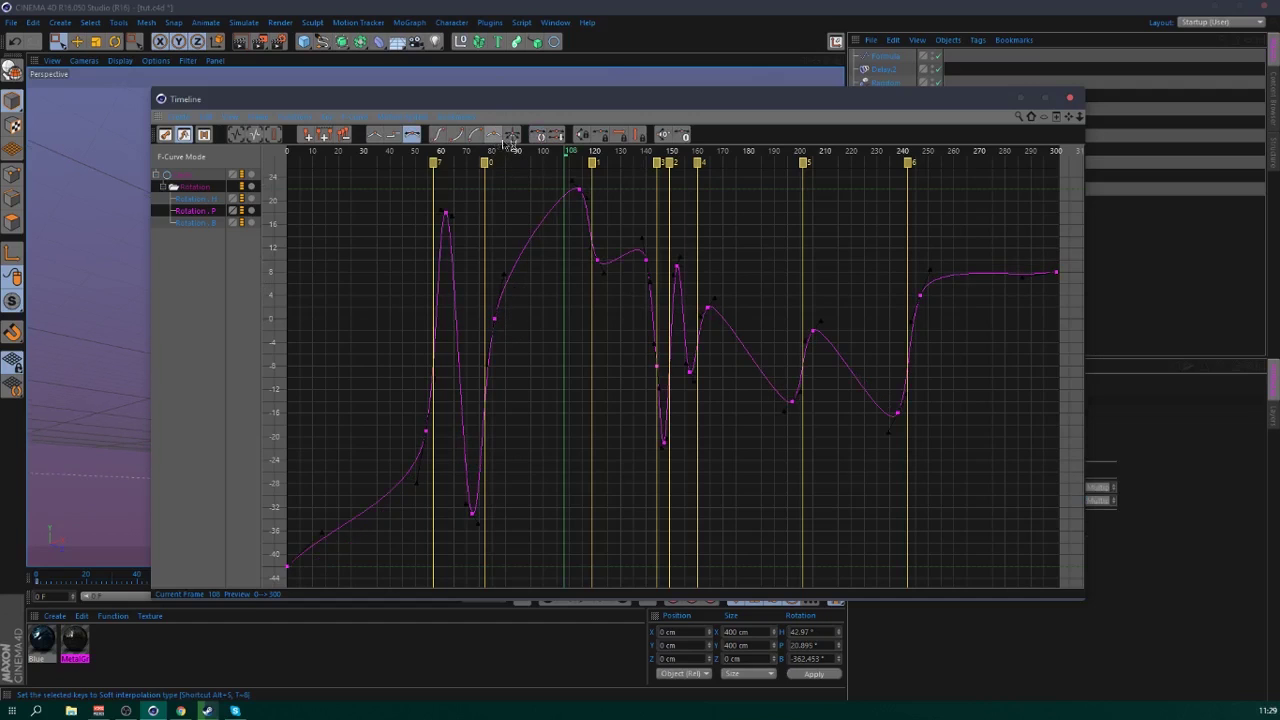
# - Lower the pitch key at frame 140 to about 7° and raise the frame 121 key to about 11.5°
pyautogui.click(709, 229)
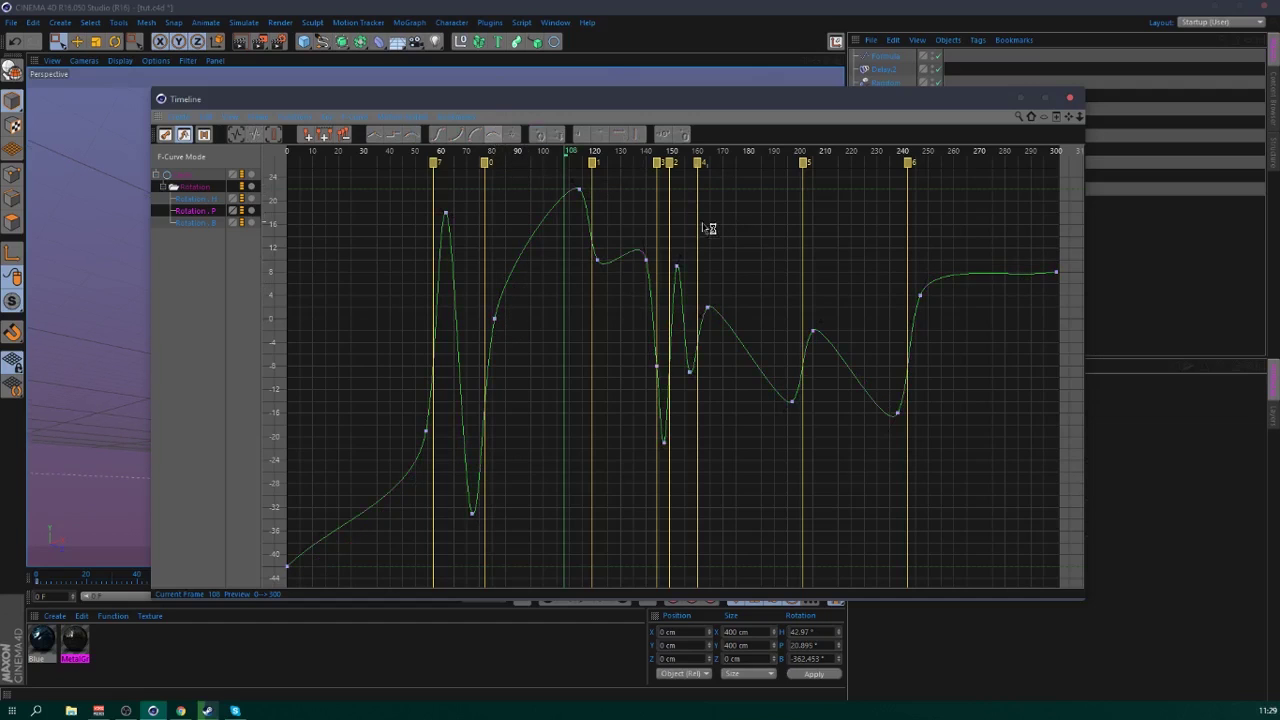
pyautogui.click(598, 258)
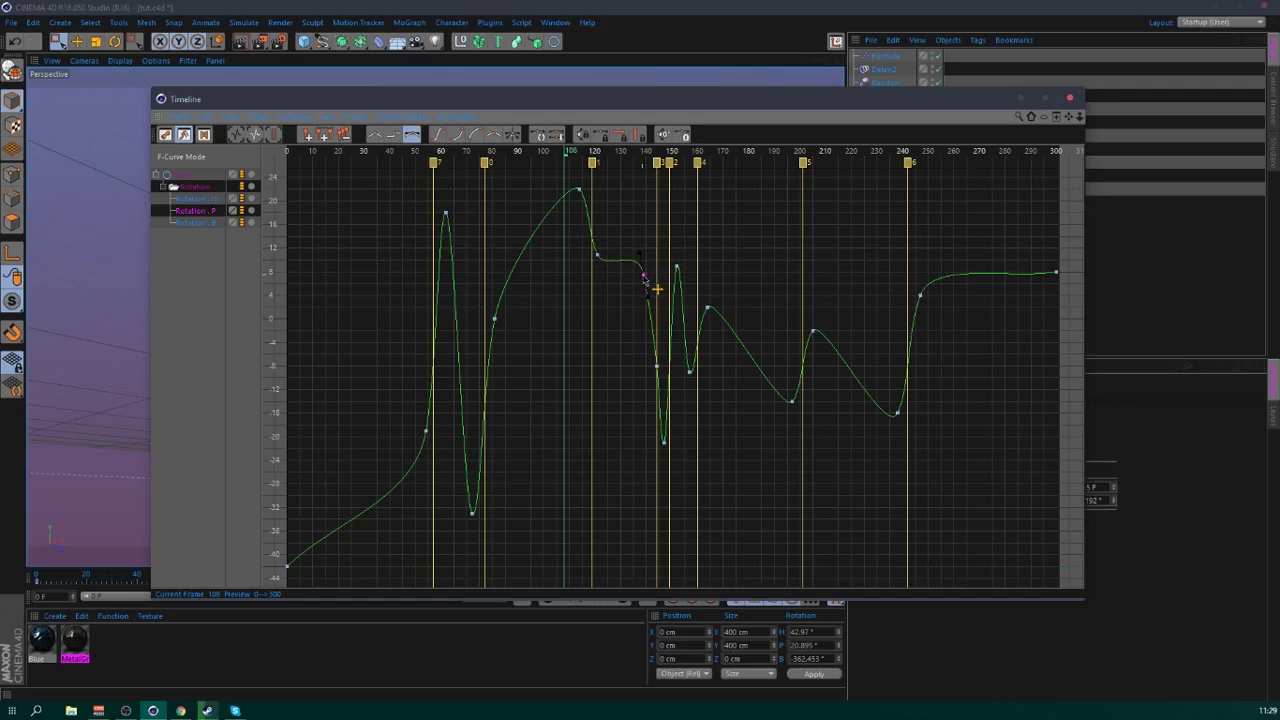
pyautogui.moveTo(651, 299); pyautogui.dragTo(651, 286)
pyautogui.moveTo(597, 254); pyautogui.dragTo(598, 250)
pyautogui.click(635, 243)
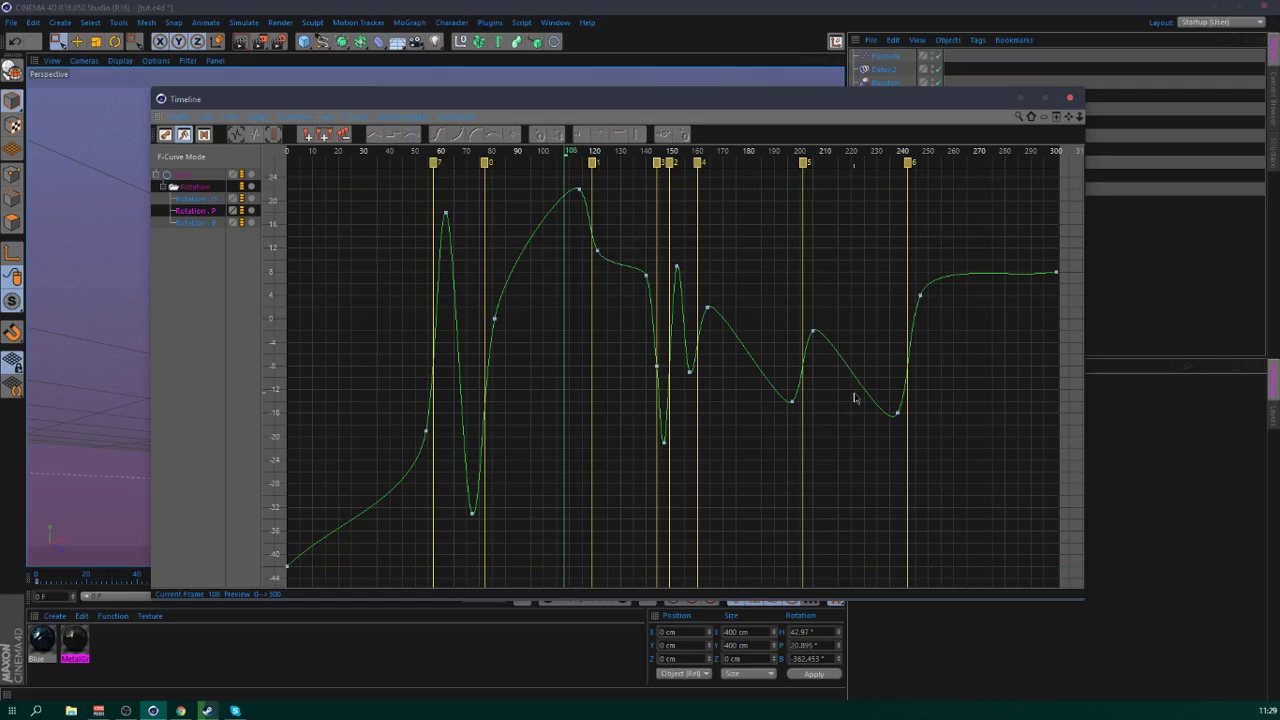
# - Lower the frame 247 pitch key to about 1.5°, ease the curve into its last key and flatten the first key's tangent
pyautogui.moveTo(920, 297); pyautogui.dragTo(920, 310)
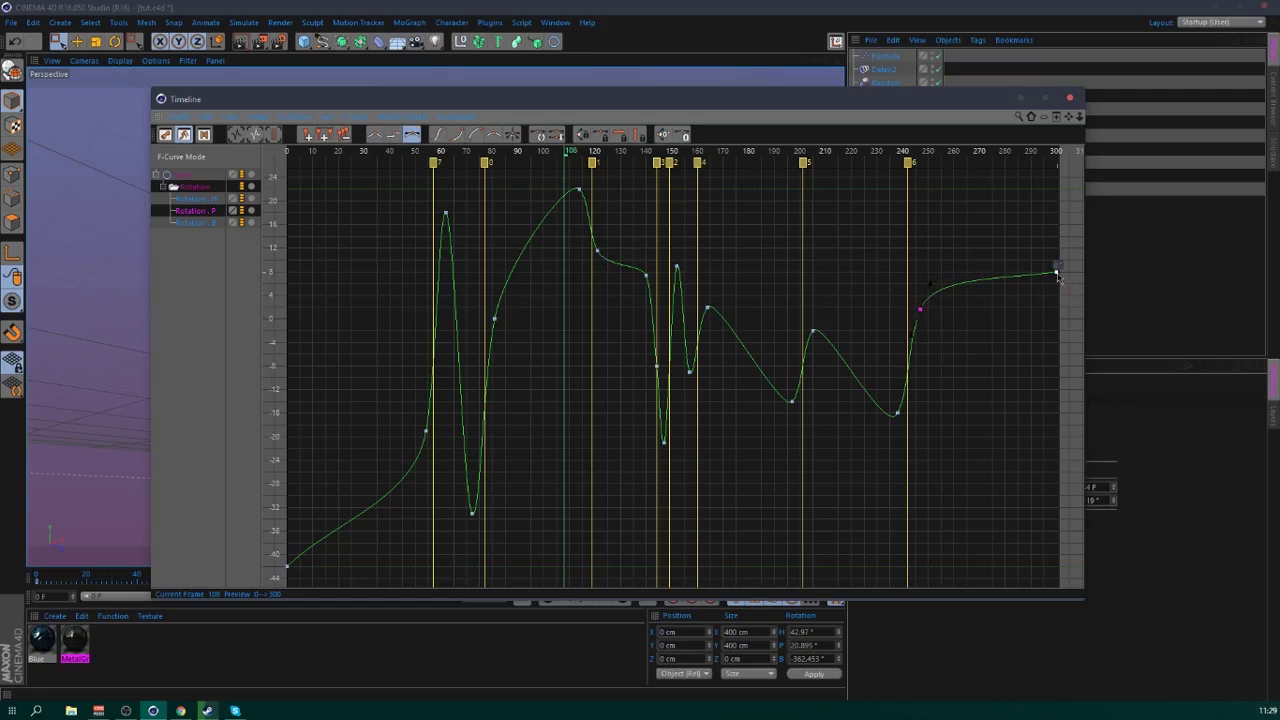
pyautogui.click(1030, 254)
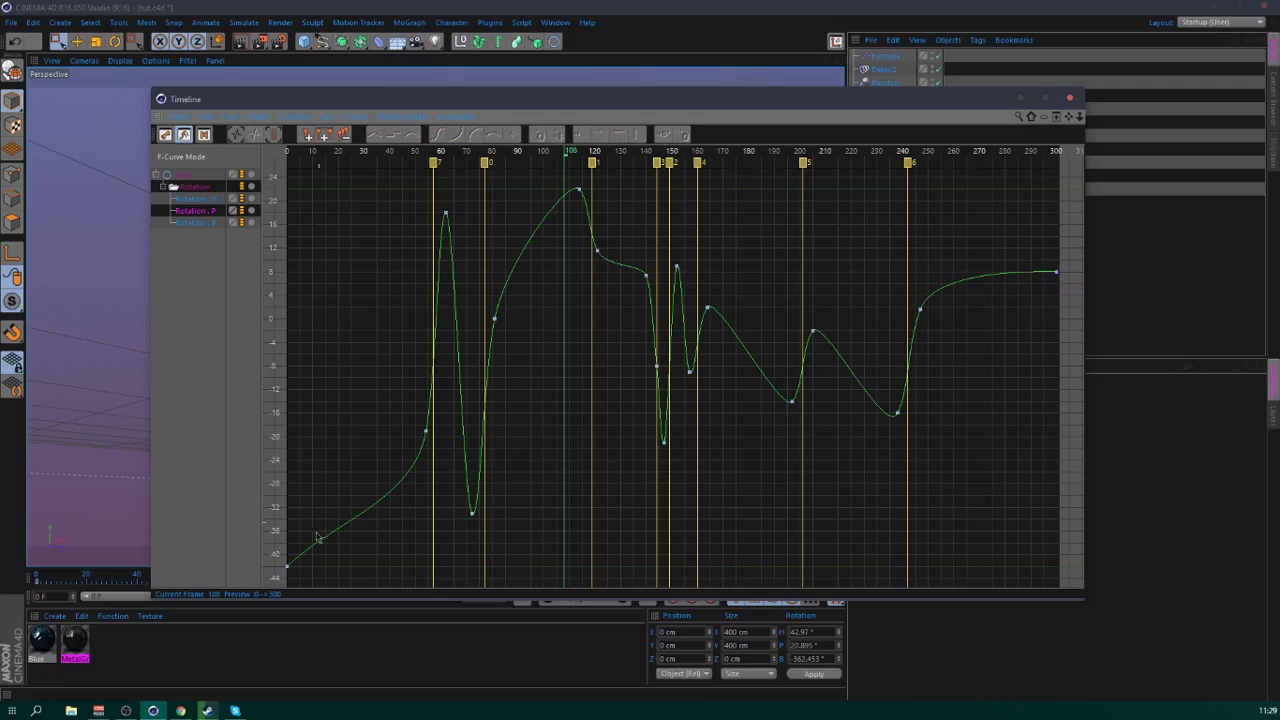
pyautogui.click(286, 563)
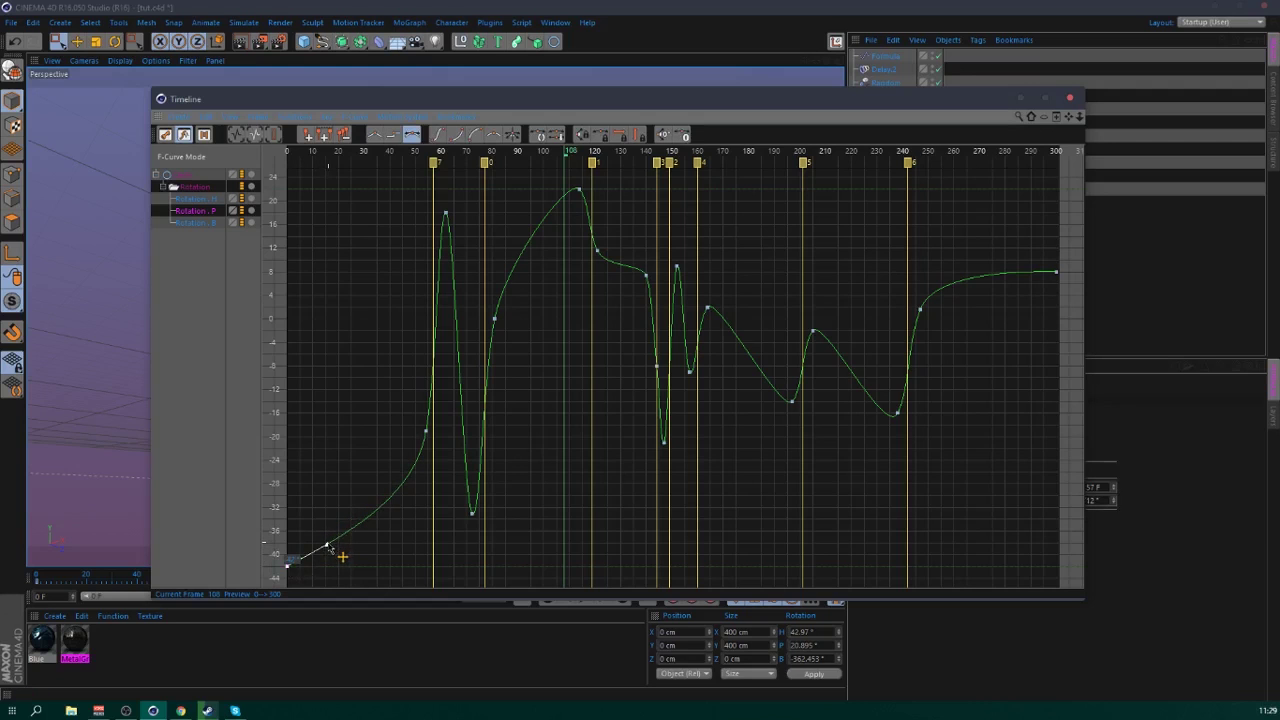
pyautogui.click(397, 552)
pyautogui.click(1069, 100)
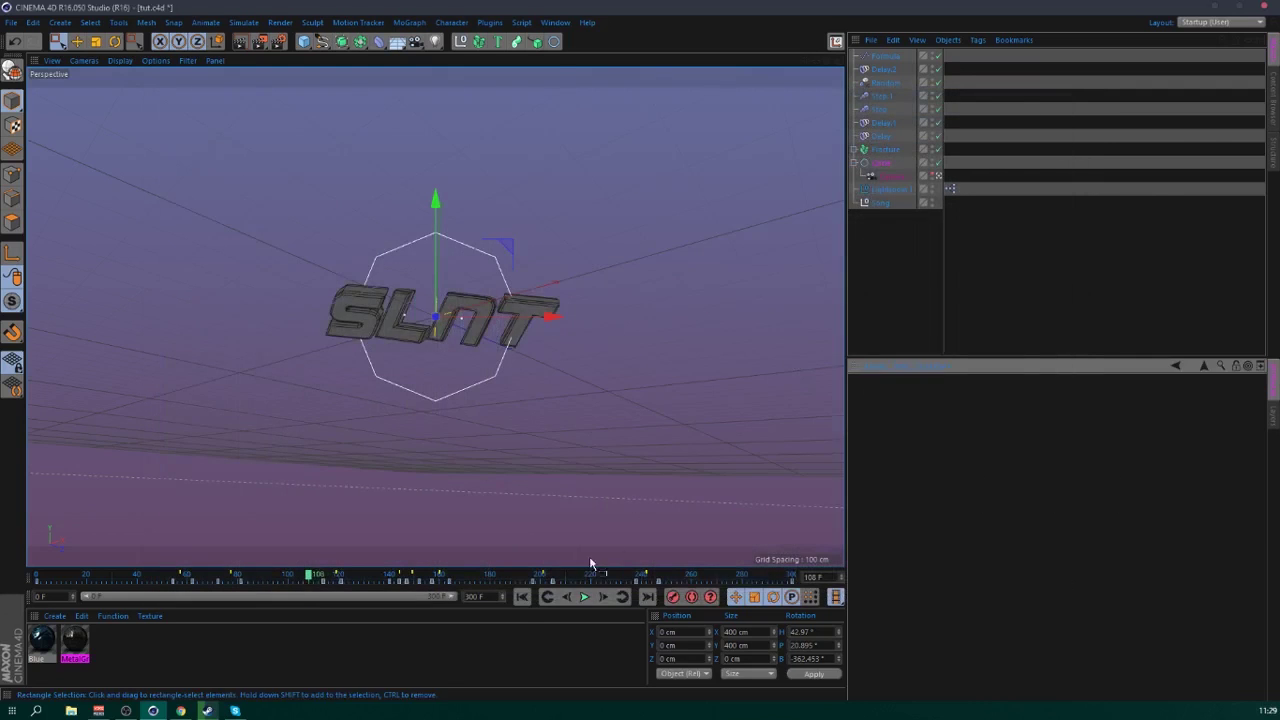
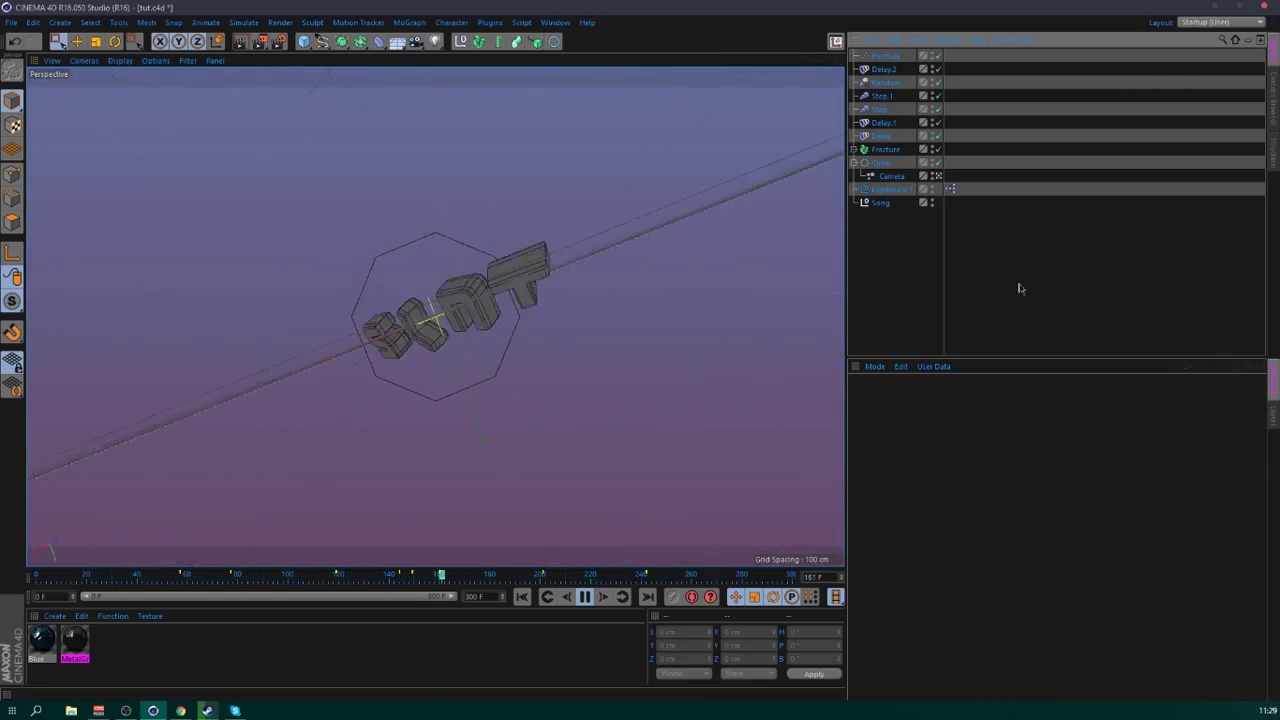
# - Stop playback, scrub to frame 192 and show the F-curve of the Circle's heading rotation
pyautogui.click(585, 596)
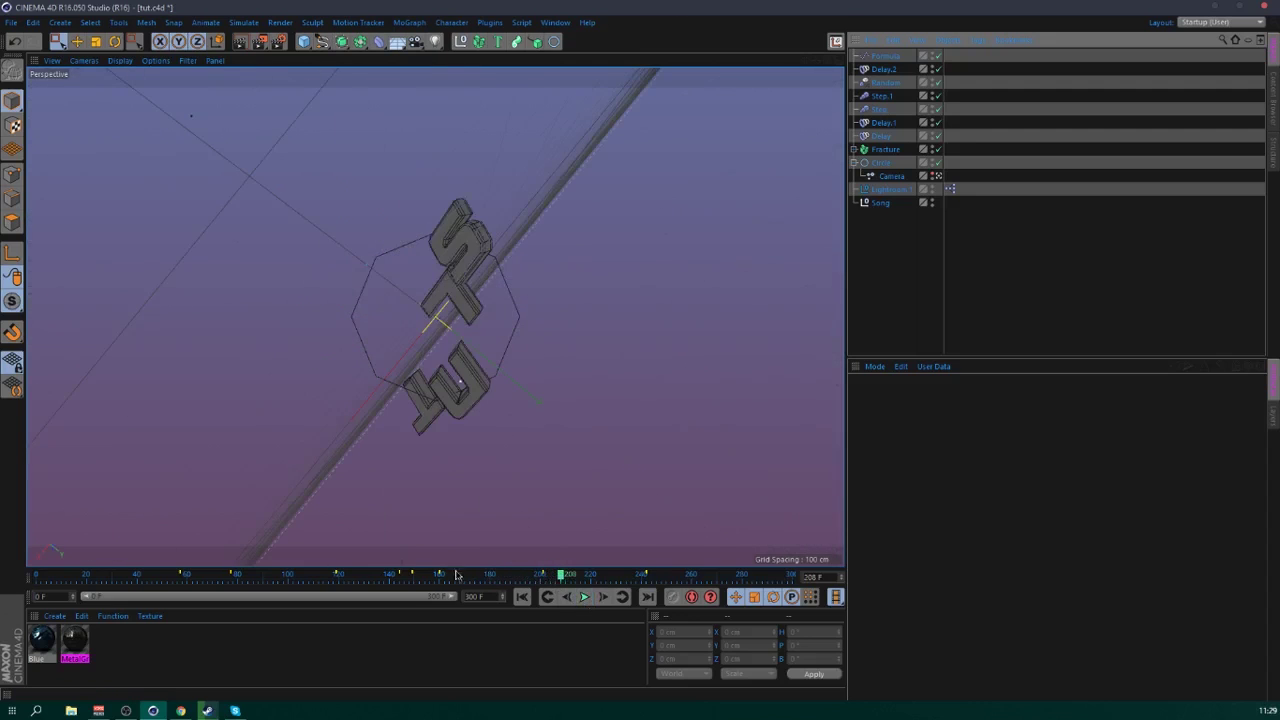
pyautogui.moveTo(459, 575); pyautogui.dragTo(520, 574)
pyautogui.click(880, 162)
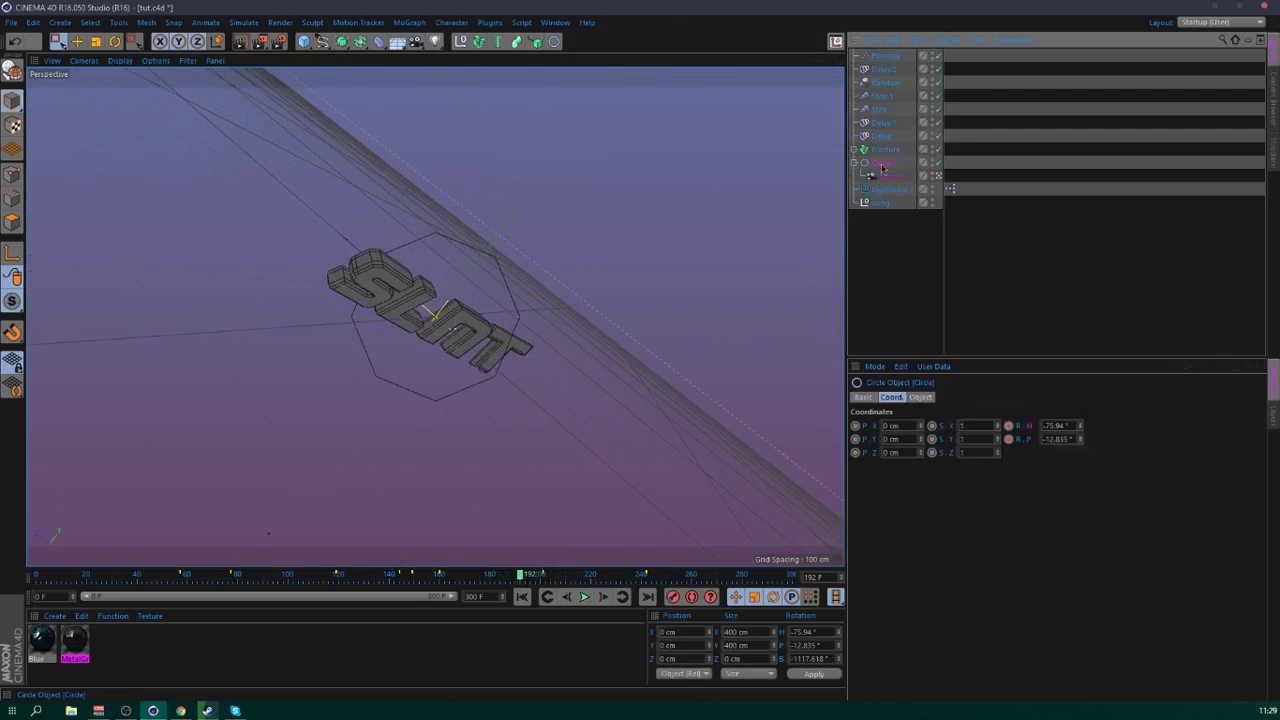
pyautogui.rightClick(1034, 428)
pyautogui.moveTo(1077, 437)
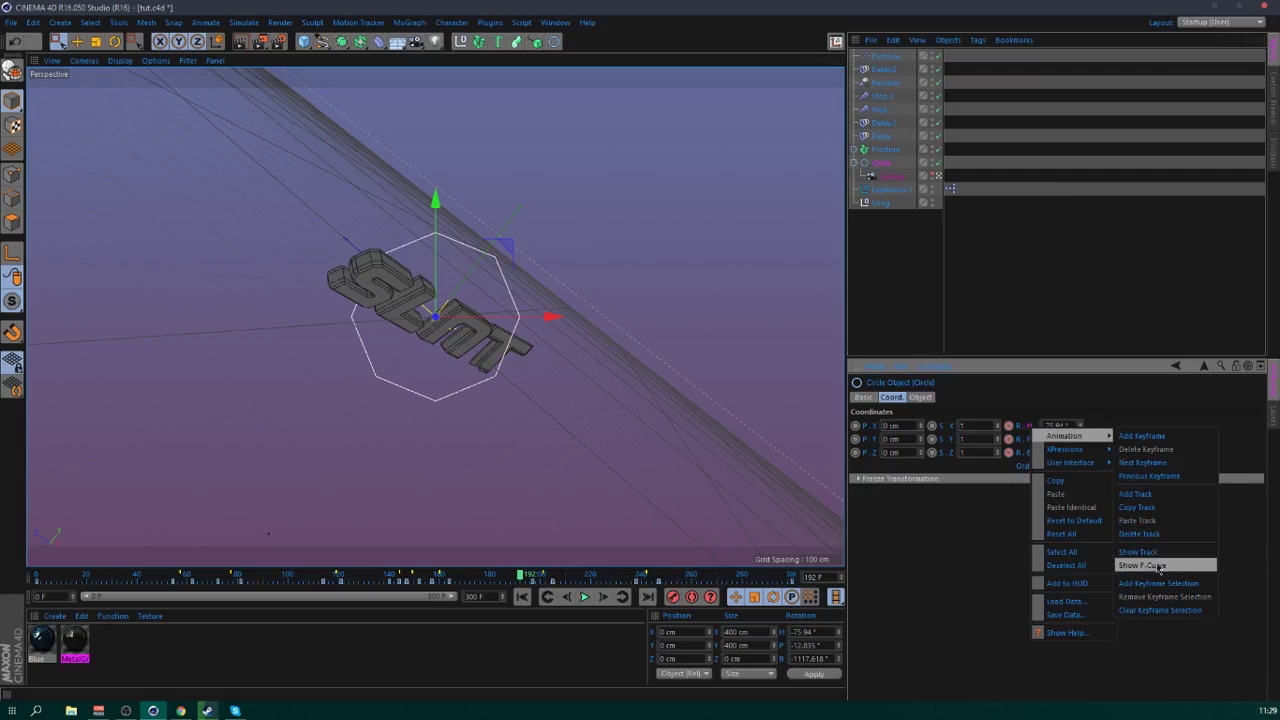
pyautogui.click(1160, 566)
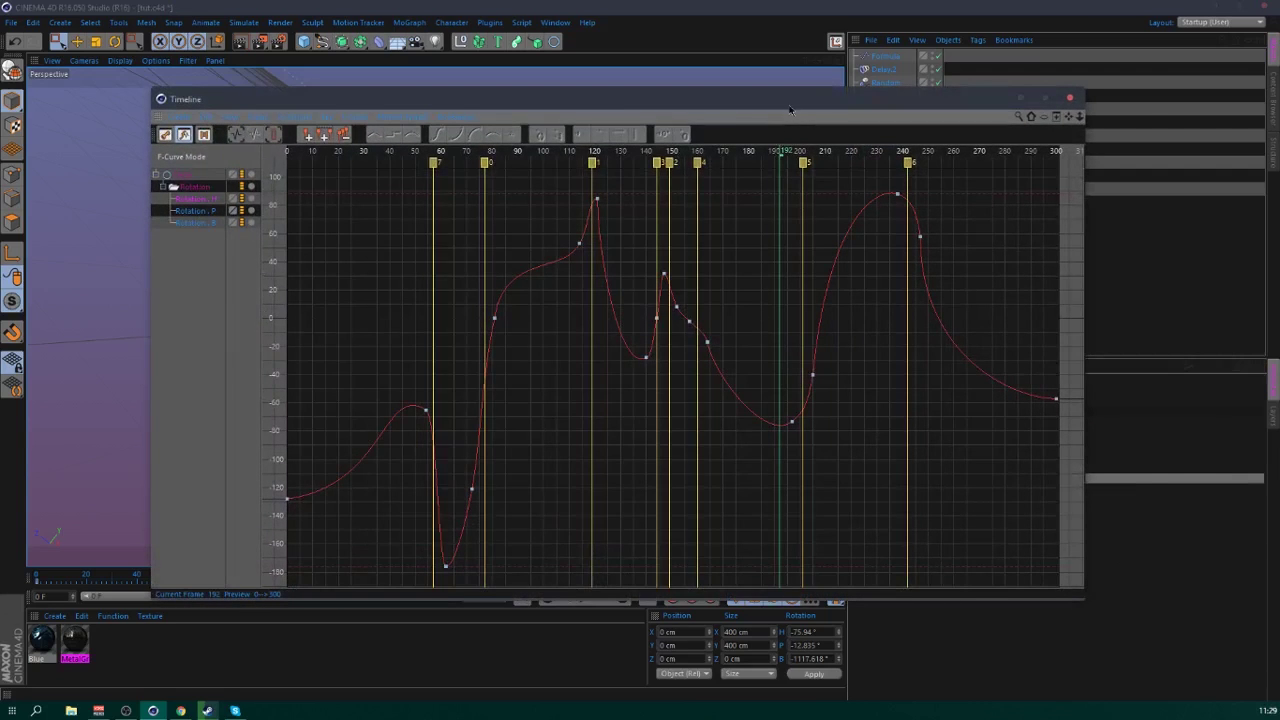
pyautogui.moveTo(790, 110); pyautogui.dragTo(1008, 229)
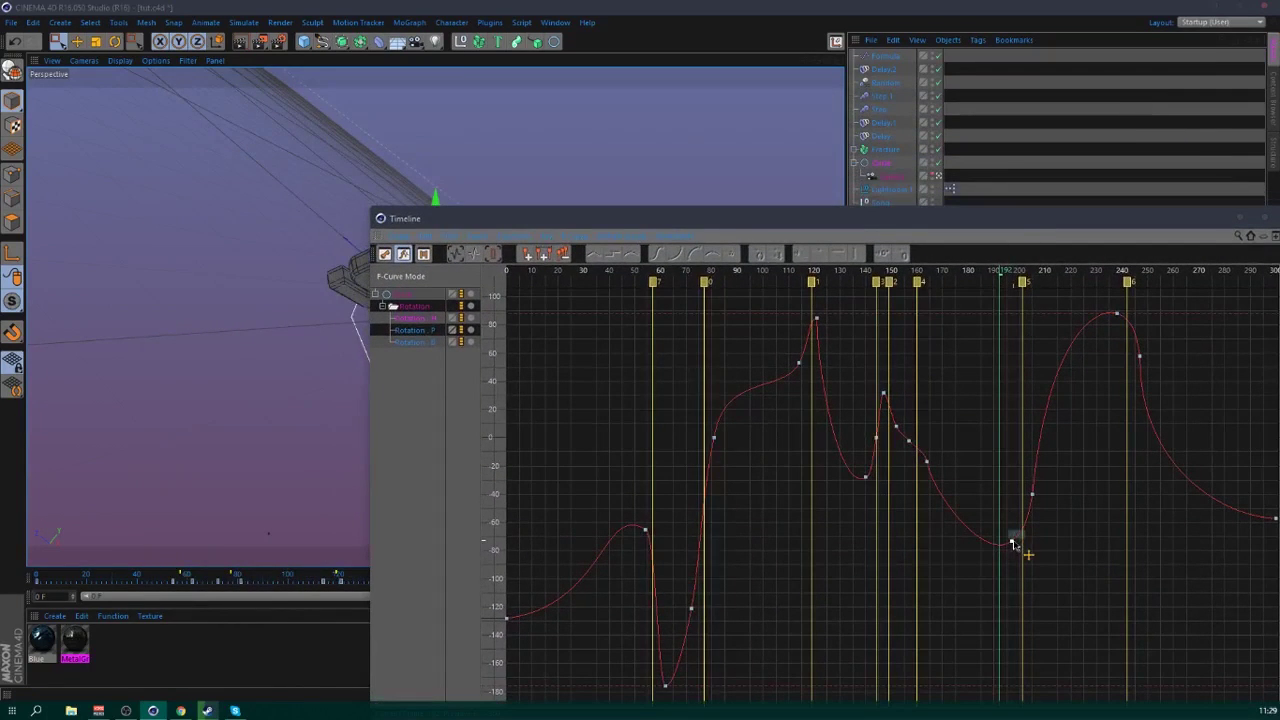
# - Raise the heading key at frame 197 to about -65° and smooth the curve's dip leading into it
pyautogui.moveTo(1012, 541)
pyautogui.mouseDown()
pyautogui.moveTo(1020, 549)
pyautogui.moveTo(1014, 535)
pyautogui.moveTo(996, 540)
pyautogui.mouseUp()
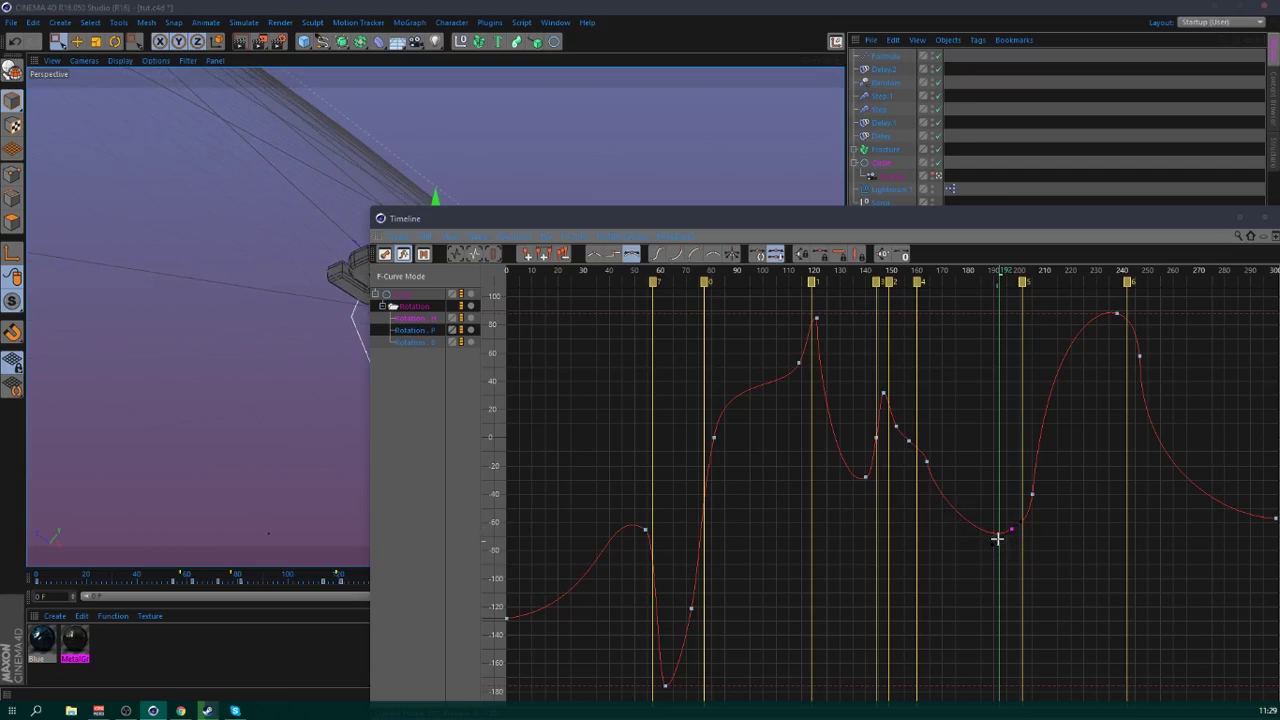
pyautogui.click(997, 540)
pyautogui.click(927, 463)
pyautogui.moveTo(993, 547); pyautogui.dragTo(995, 543)
pyautogui.click(1010, 549)
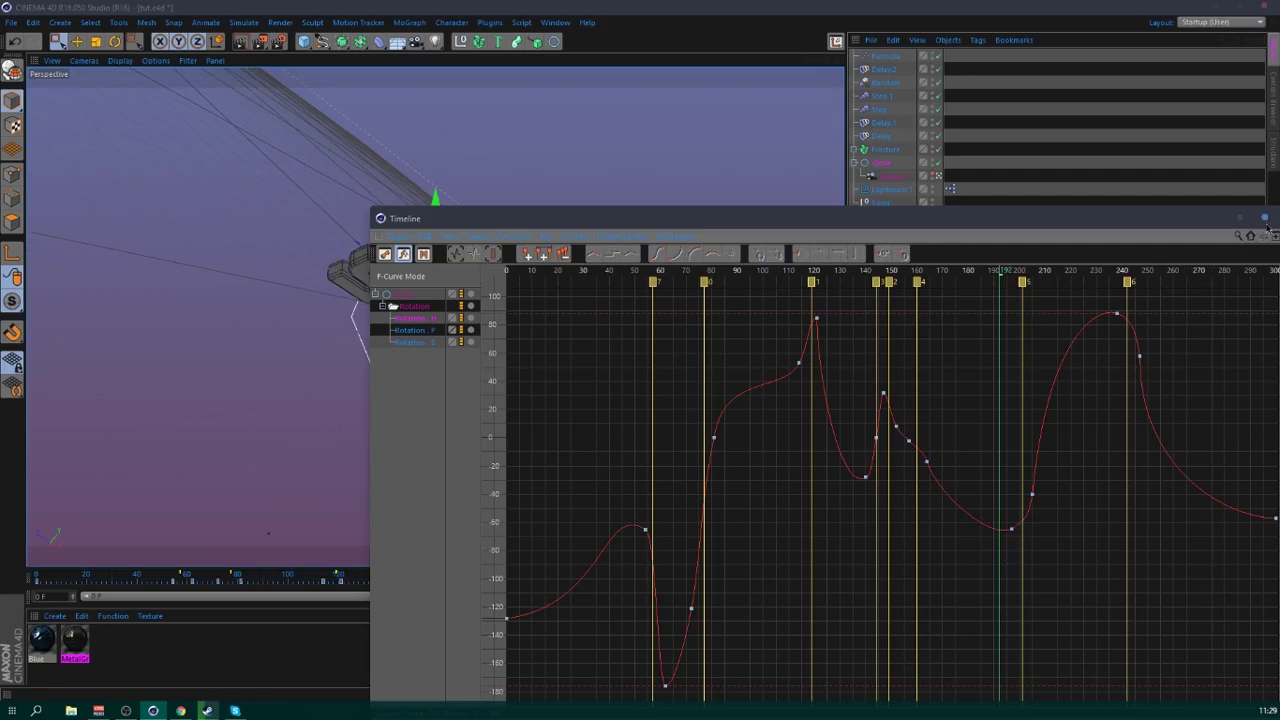
# - Shrink the Timeline window and move it clear of the text in the viewport
pyautogui.moveTo(510, 221); pyautogui.dragTo(352, 261)
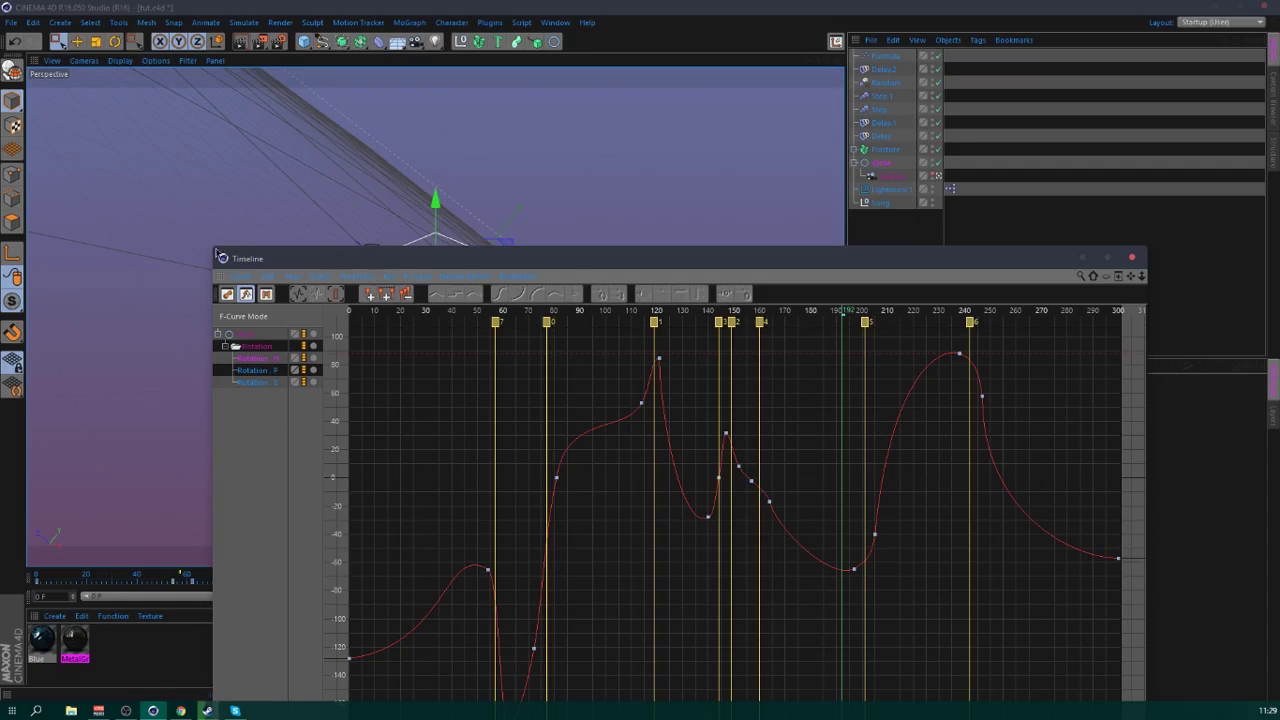
pyautogui.moveTo(217, 253); pyautogui.dragTo(408, 318)
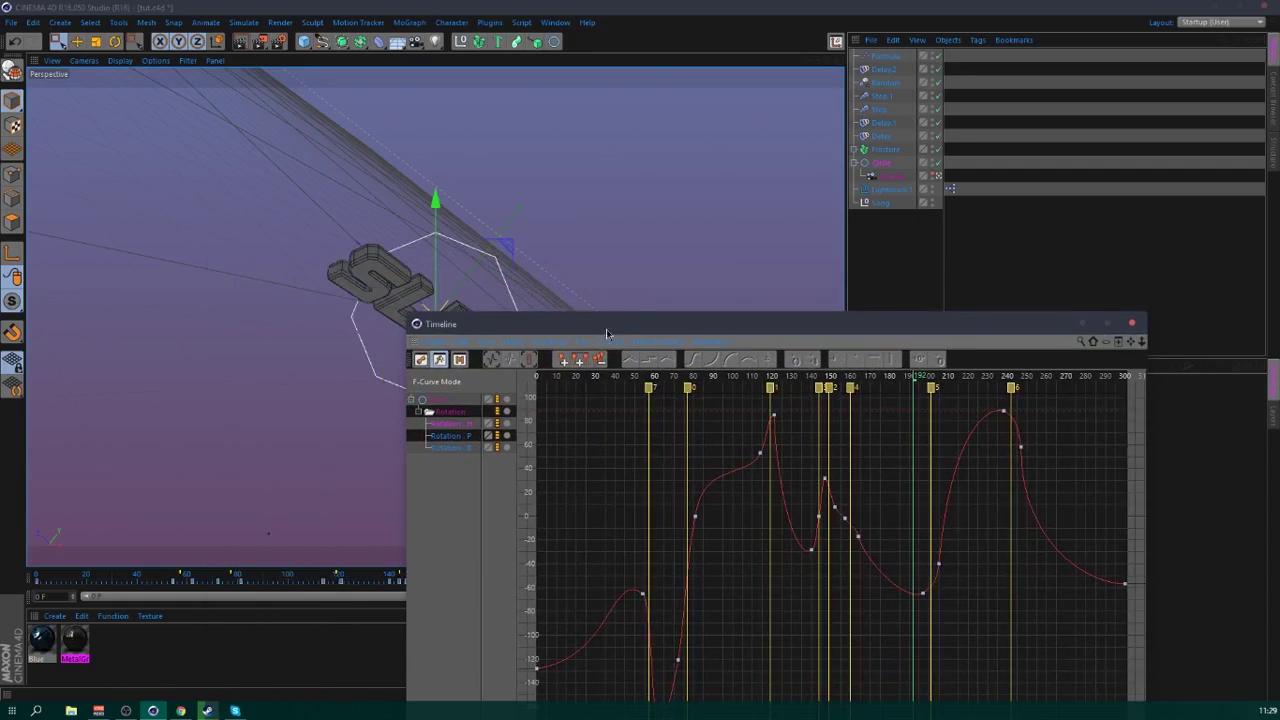
pyautogui.moveTo(606, 333); pyautogui.dragTo(734, 223)
# - Play the animation from the start and again from frame 52 to check the camera swing against the heading curve
pyautogui.click(519, 598)
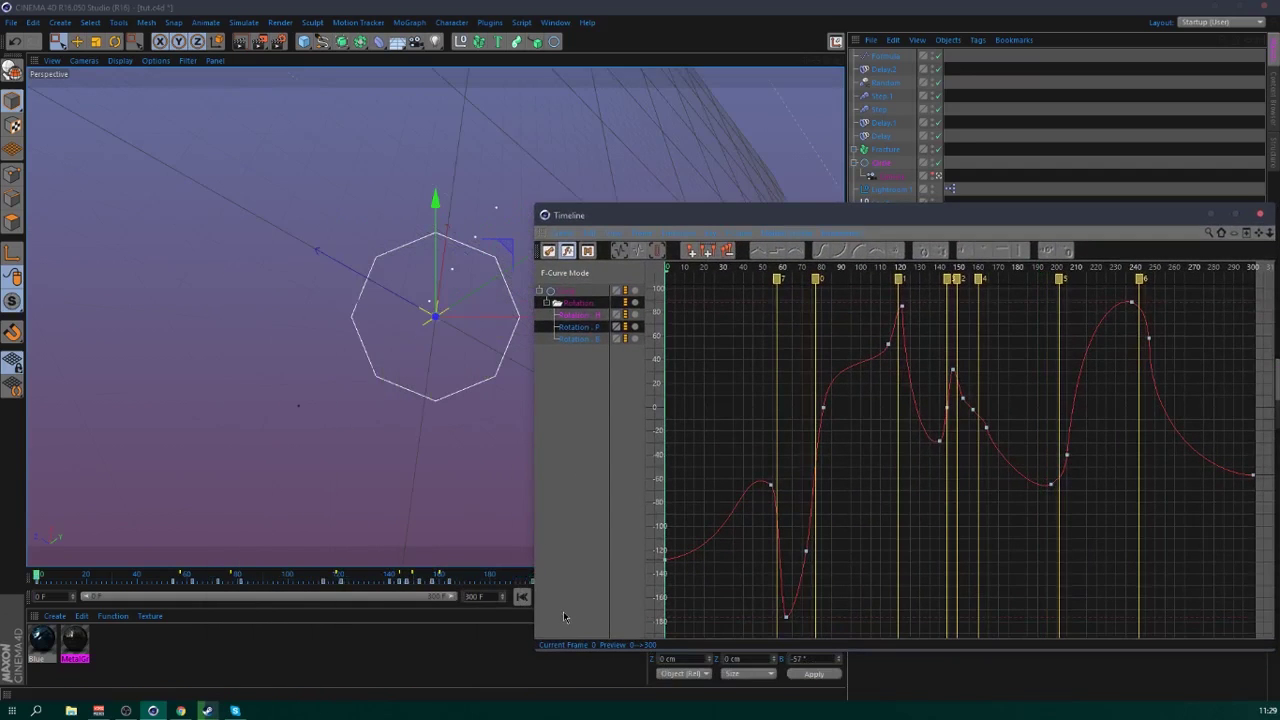
pyautogui.press('F8')
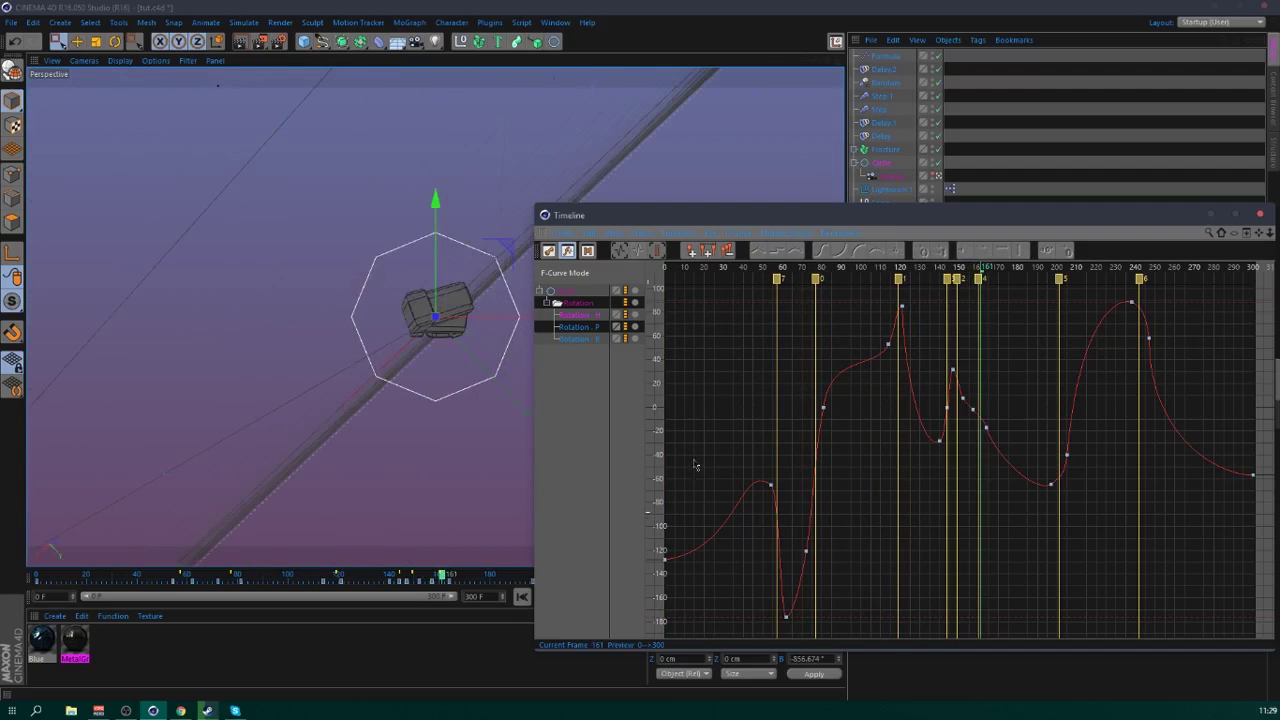
pyautogui.moveTo(830, 270); pyautogui.dragTo(764, 318)
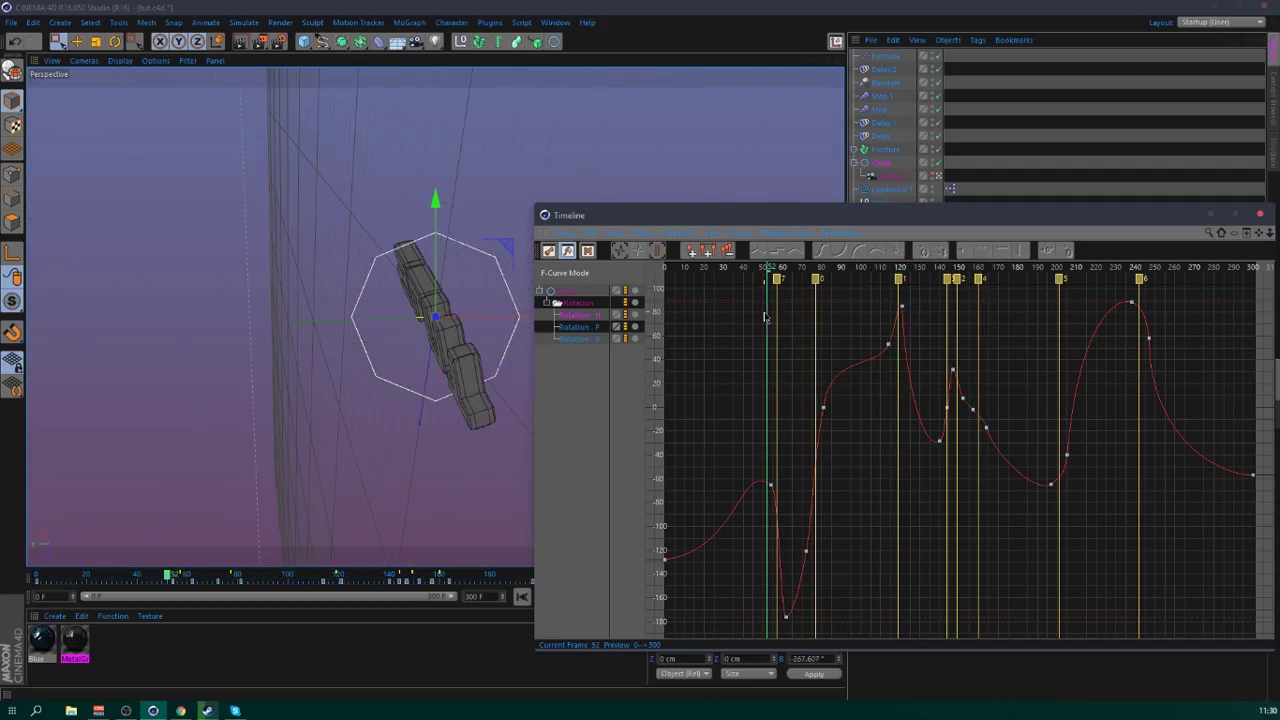
pyautogui.press('F8')
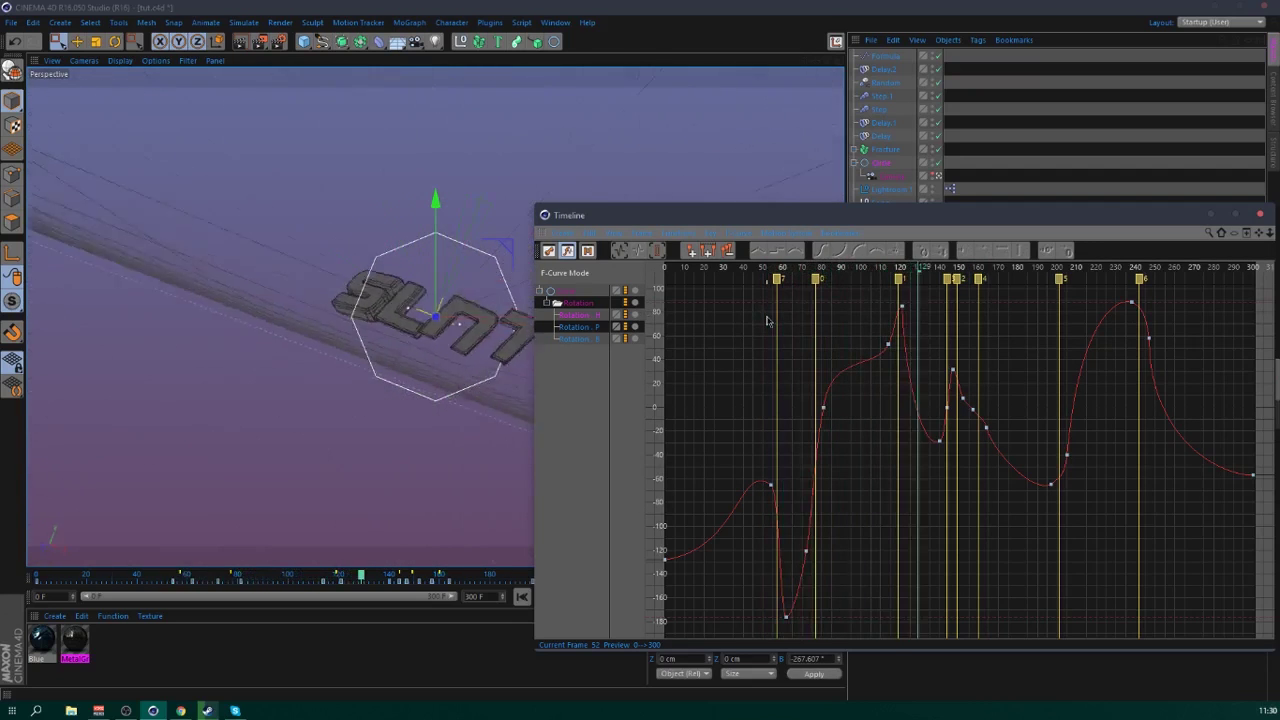
# - Round the heading curve's peak by extending the frame 121 key's outgoing tangent and play back the swing around it
pyautogui.moveTo(841, 277); pyautogui.dragTo(915, 318)
pyautogui.click(902, 306)
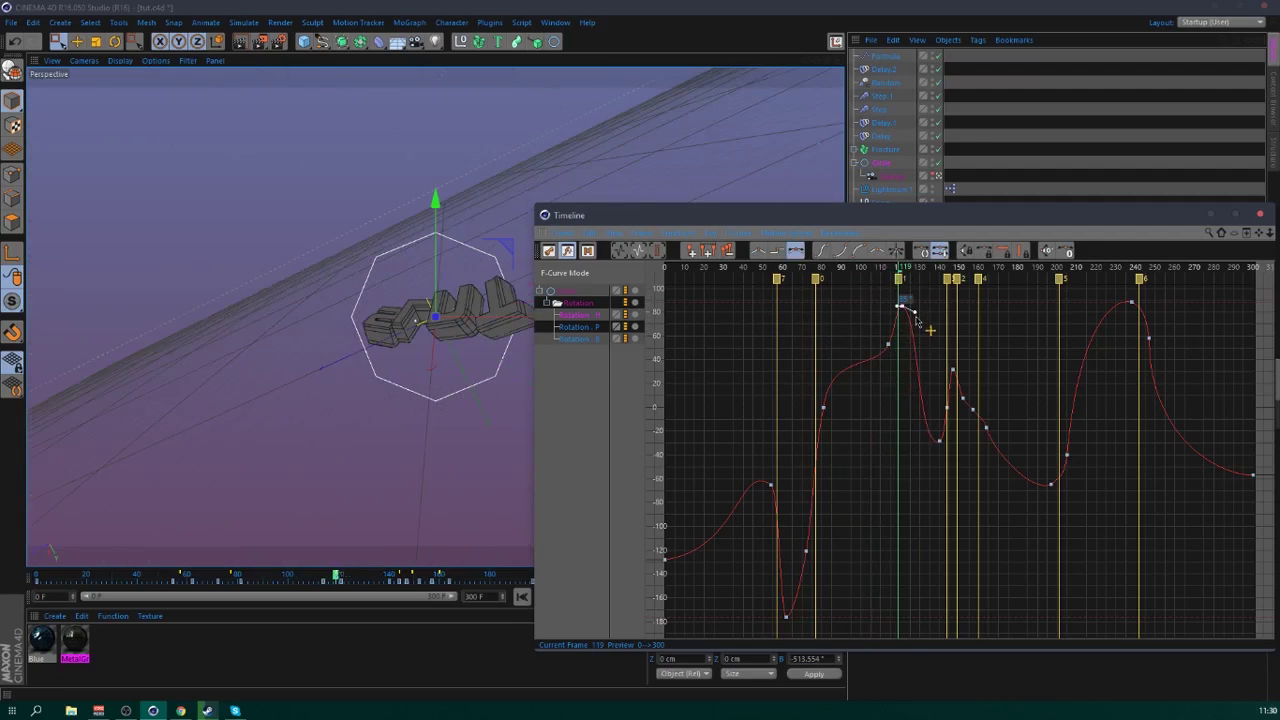
pyautogui.press('F8')
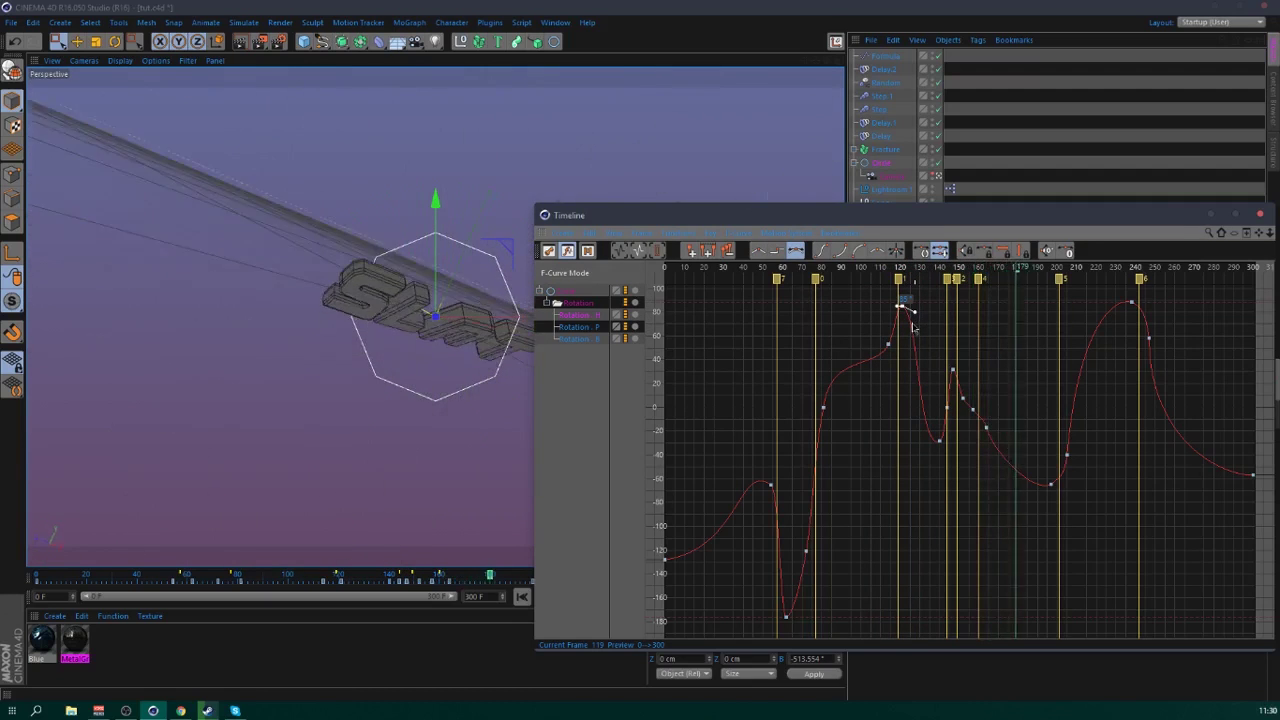
pyautogui.press('F8')
pyautogui.press('F8')
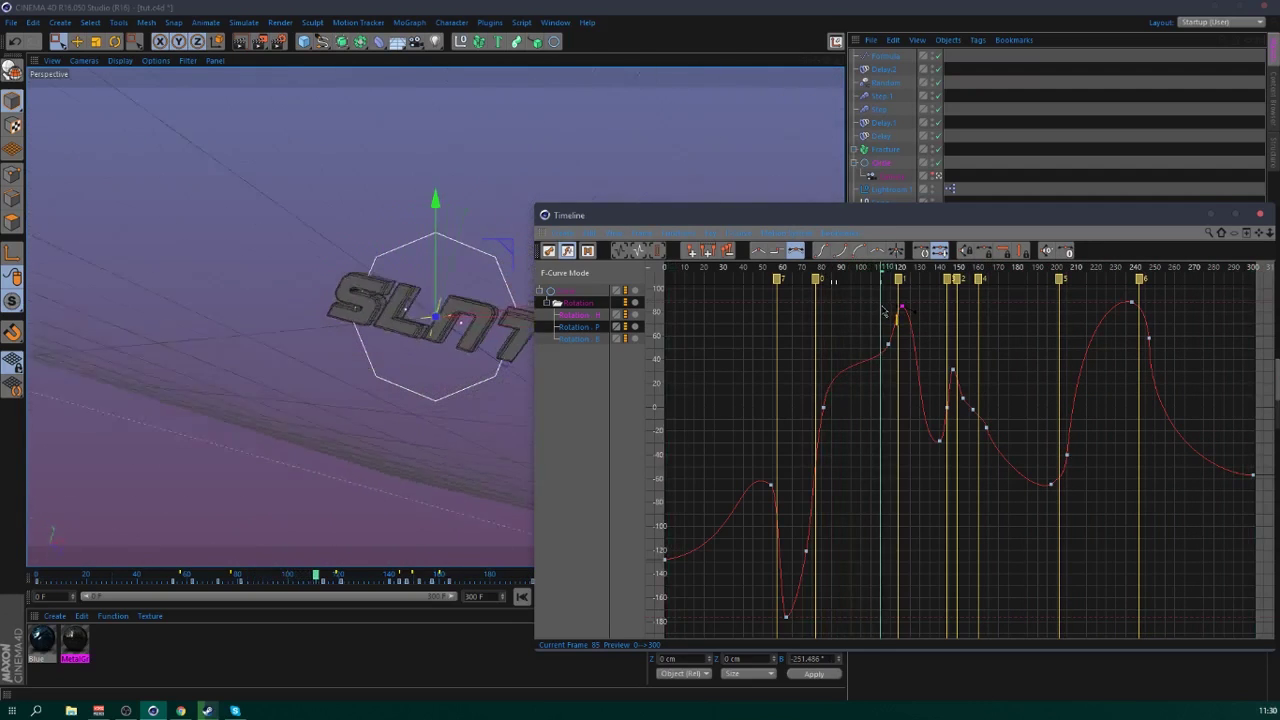
# - Close the heading curve view and show the F-curve of the Circle's pitch rotation
pyautogui.click(1260, 214)
pyautogui.rightClick(1029, 441)
pyautogui.moveTo(1078, 450)
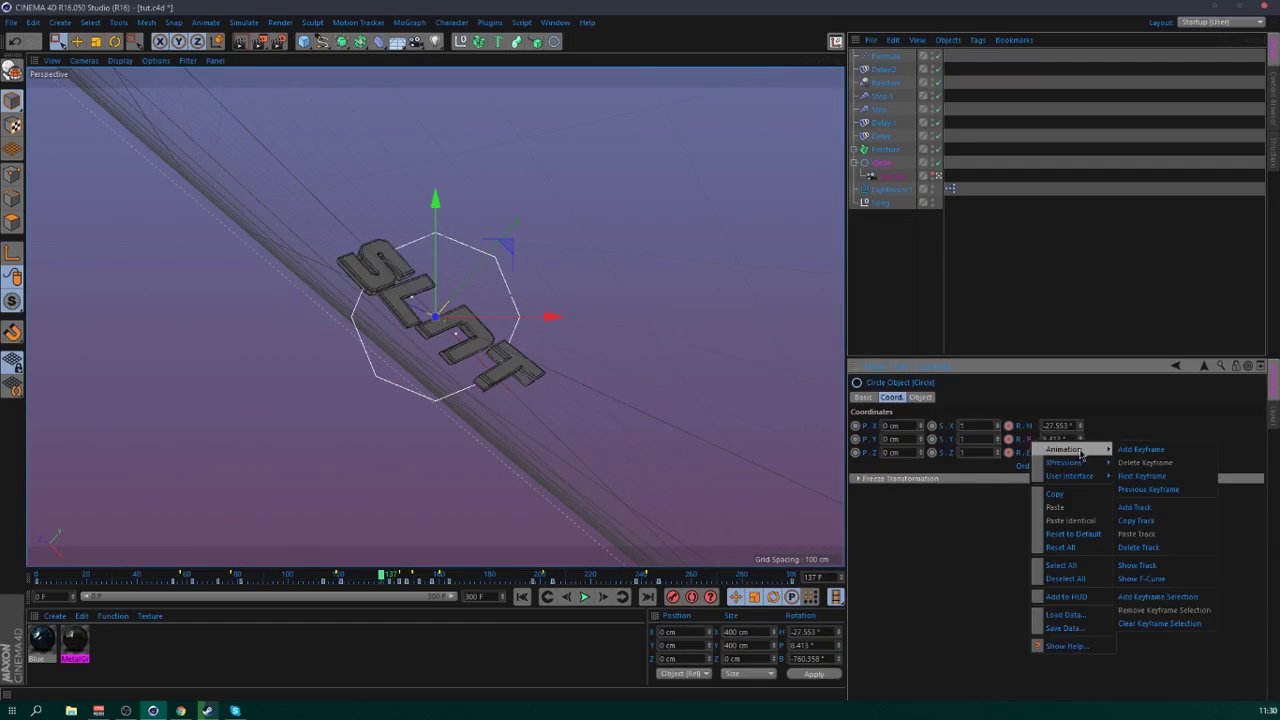
pyautogui.click(1163, 581)
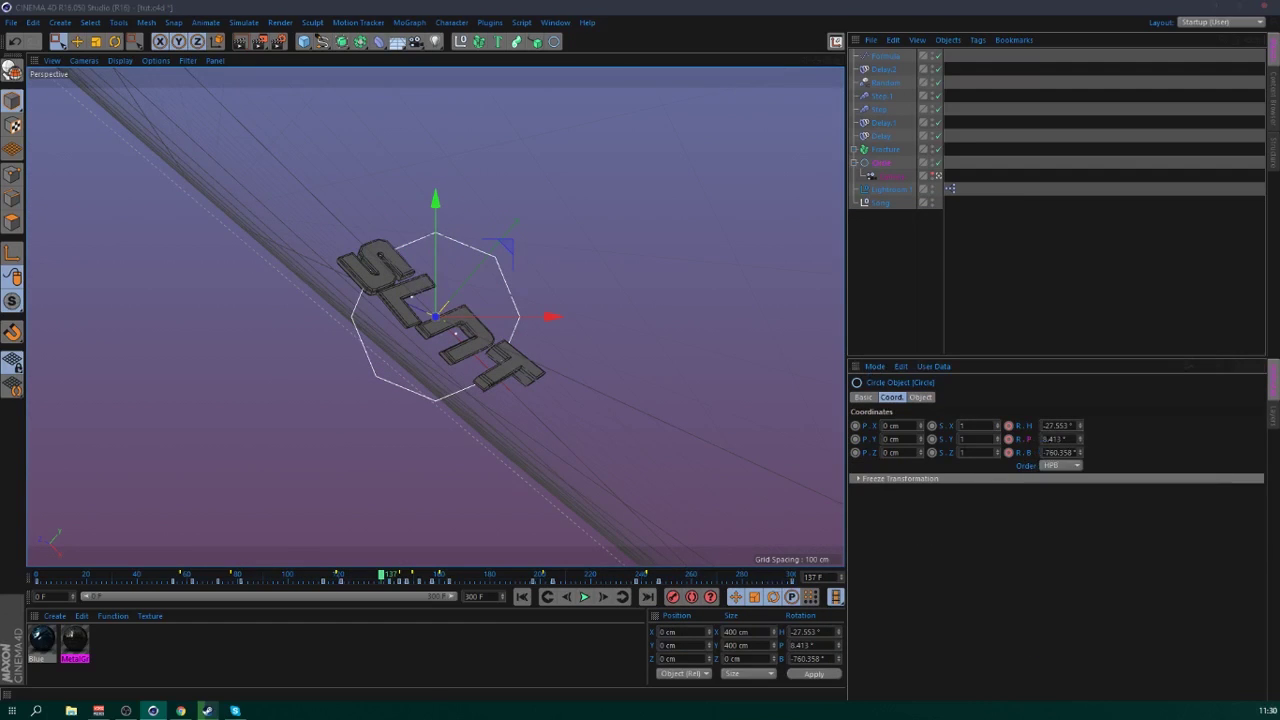
pyautogui.rightClick(1022, 440)
pyautogui.click(1151, 580)
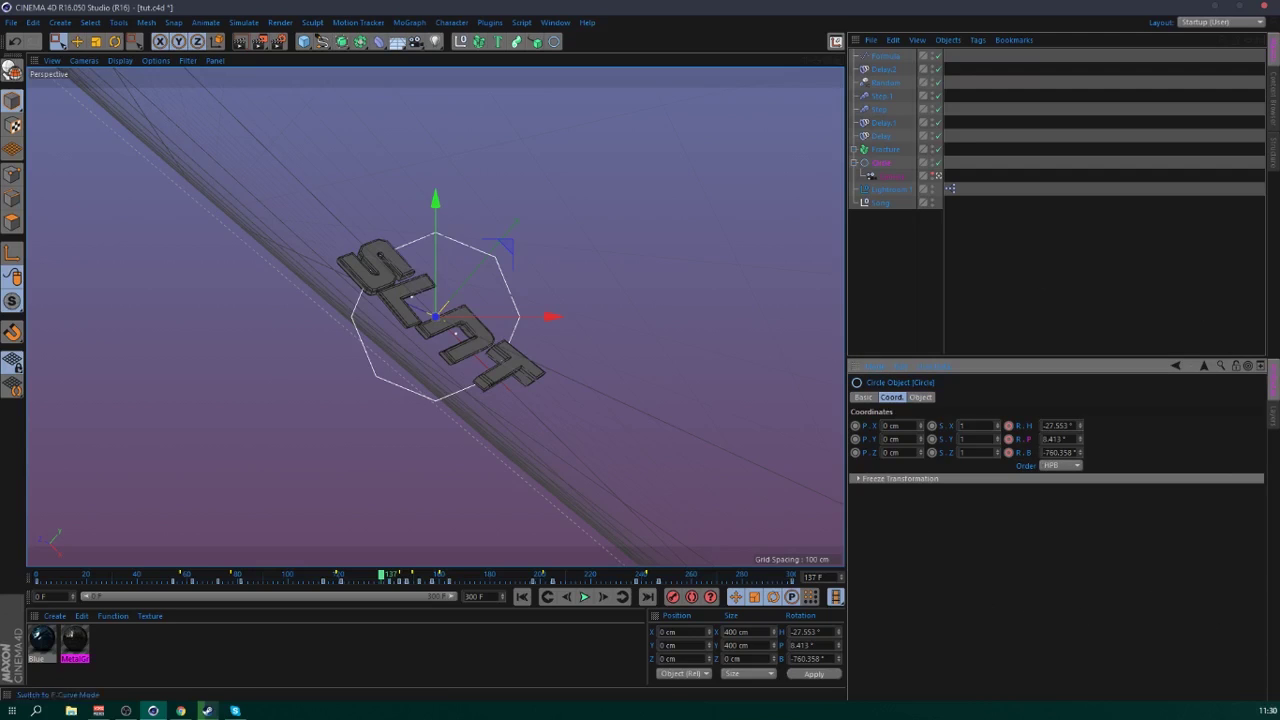
# - Reduce the Timeline window from full screen, resize it and place it beside the text in the viewport
pyautogui.moveTo(1279, 540); pyautogui.dragTo(822, 2)
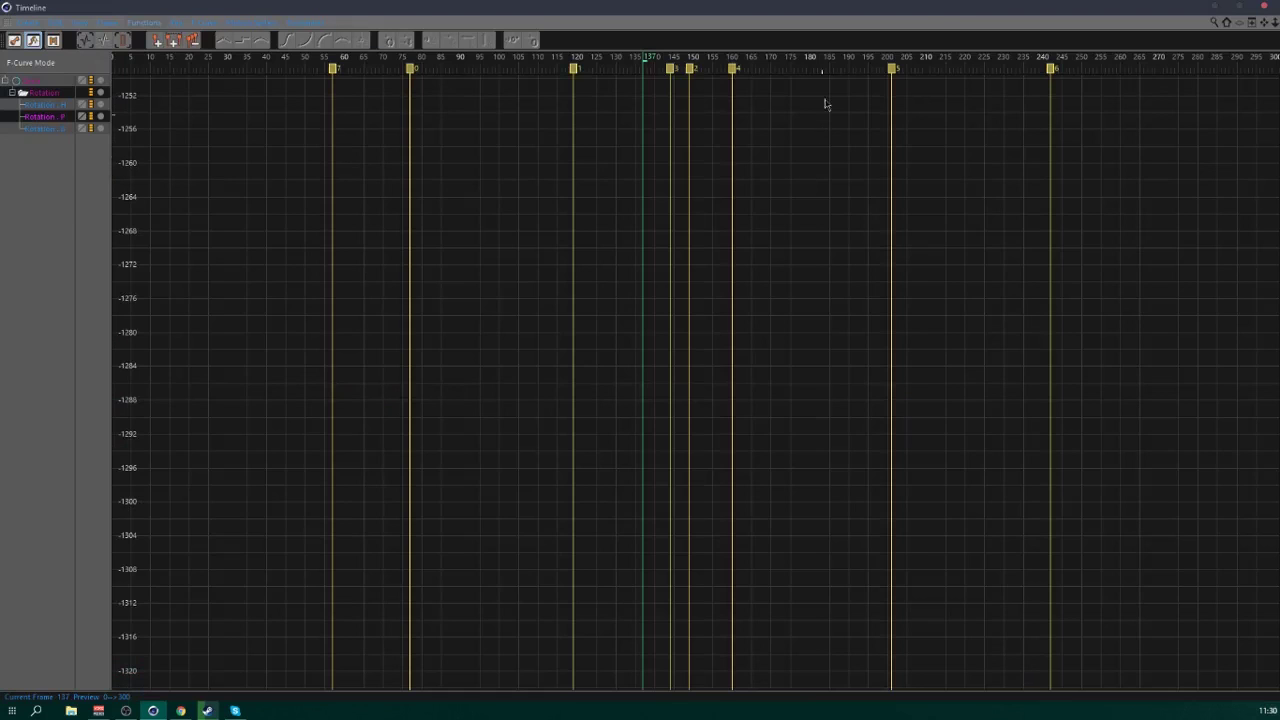
pyautogui.click(1231, 9)
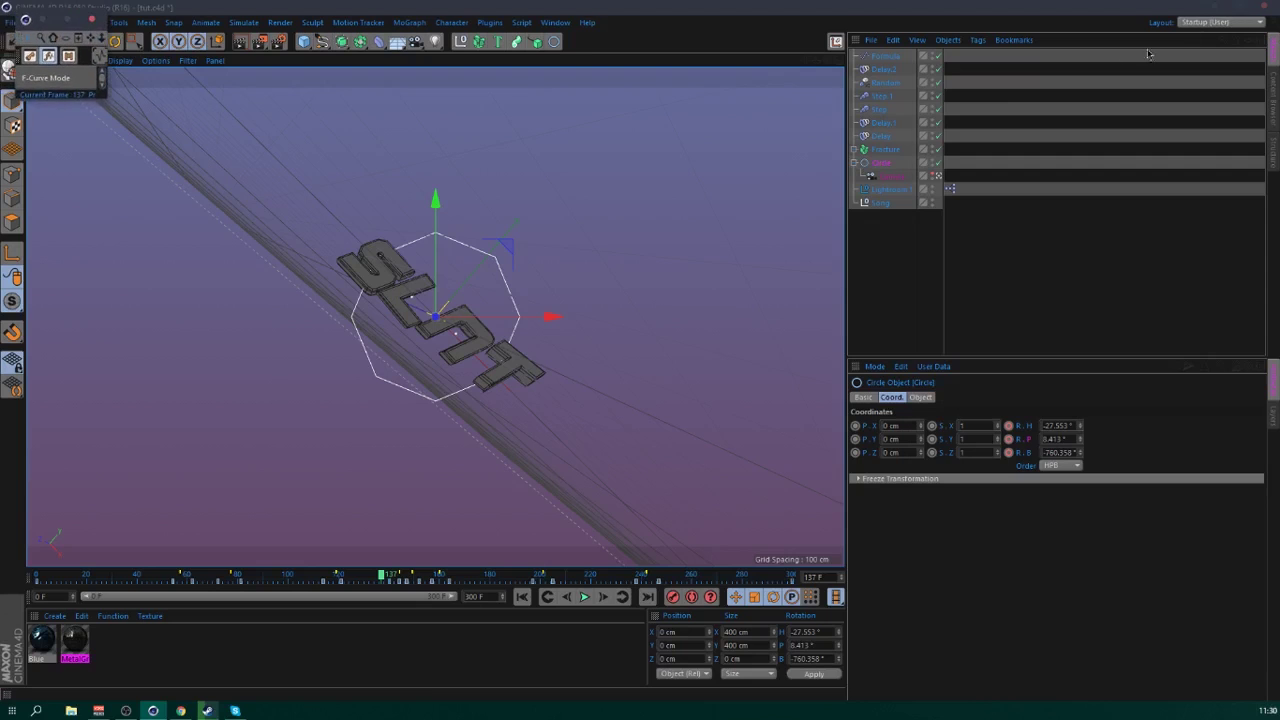
pyautogui.moveTo(125, 123); pyautogui.dragTo(698, 511)
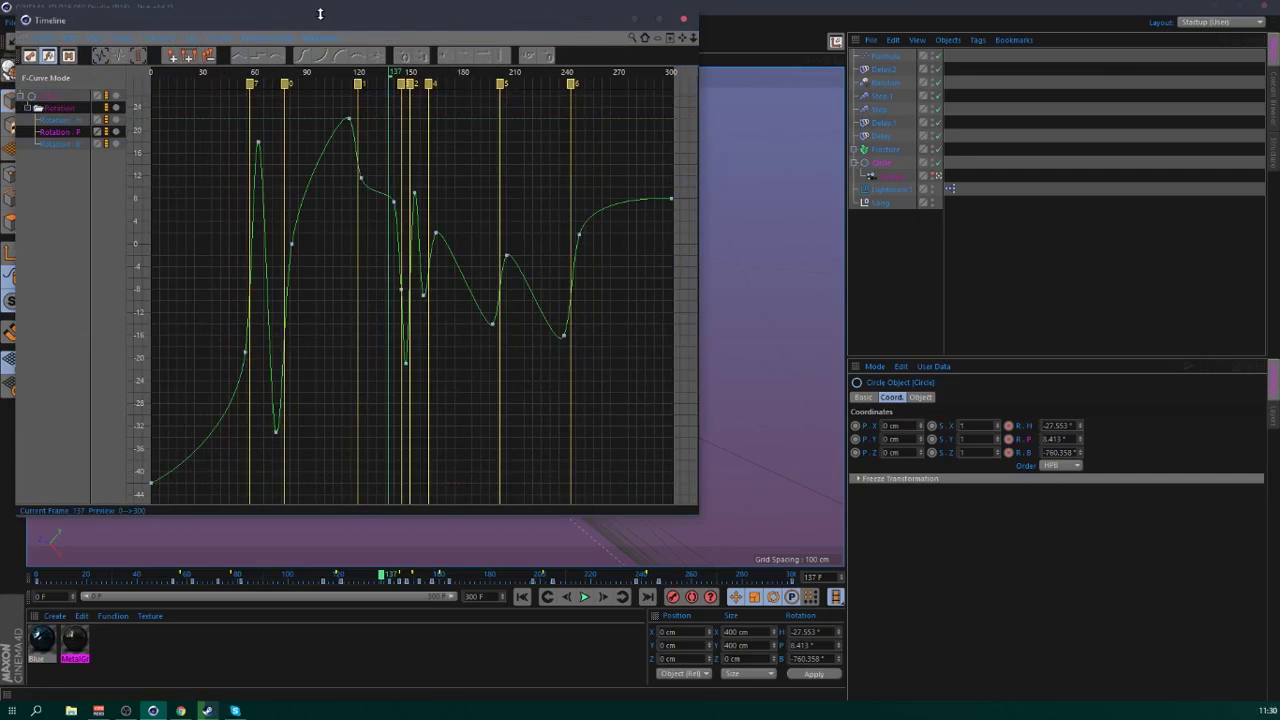
pyautogui.moveTo(325, 27); pyautogui.dragTo(952, 143)
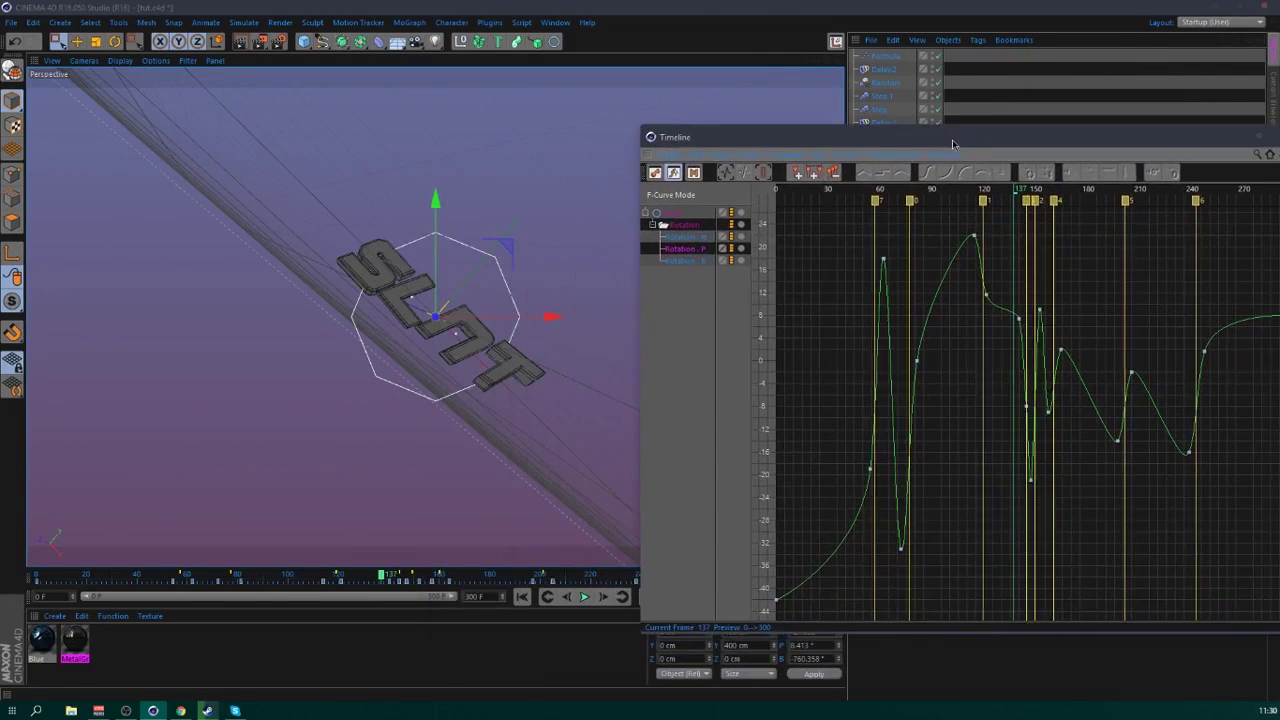
# - Scrub to frame 110, frame the Circle's banking rotation curve and lower its key near frame 115 to about -420°
pyautogui.click(268, 577)
pyautogui.moveTo(262, 577); pyautogui.dragTo(314, 577)
pyautogui.click(692, 263)
pyautogui.click(724, 173)
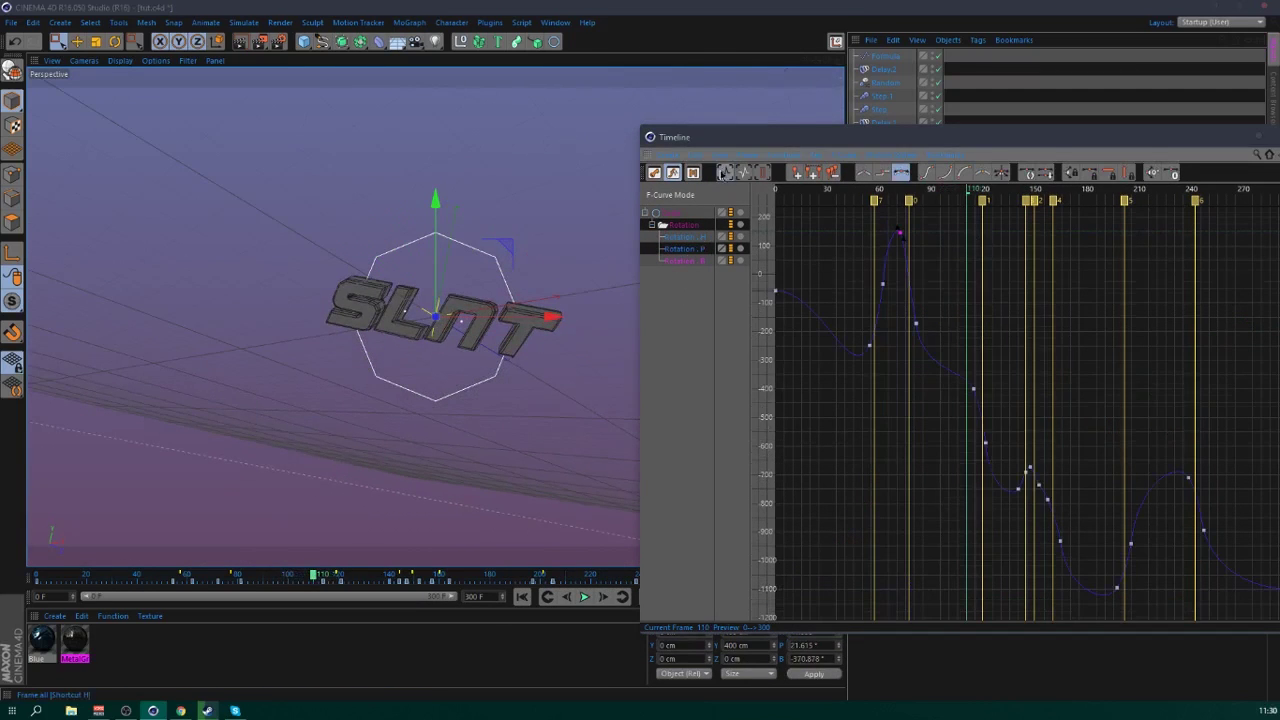
pyautogui.click(984, 340)
pyautogui.moveTo(975, 395); pyautogui.dragTo(974, 399)
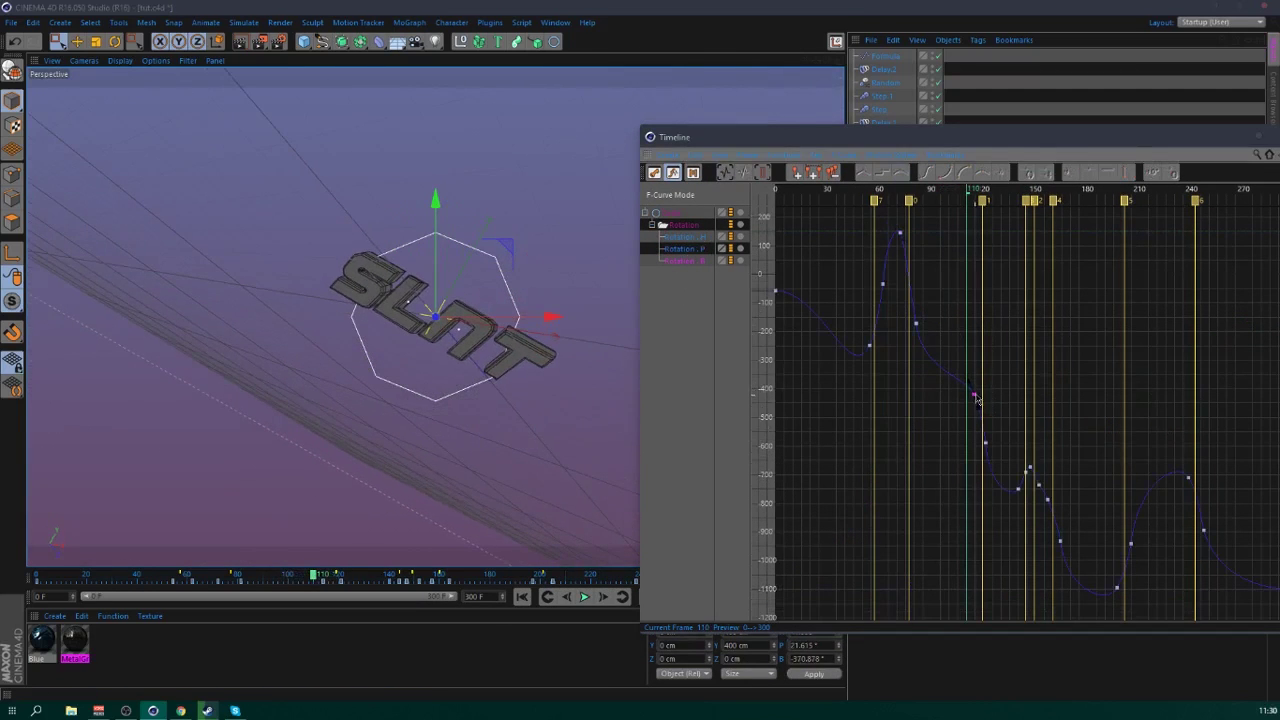
pyautogui.click(940, 420)
# - Play the camera move from frame 79 and scrub to frame 121 to examine the swing there
pyautogui.click(237, 579)
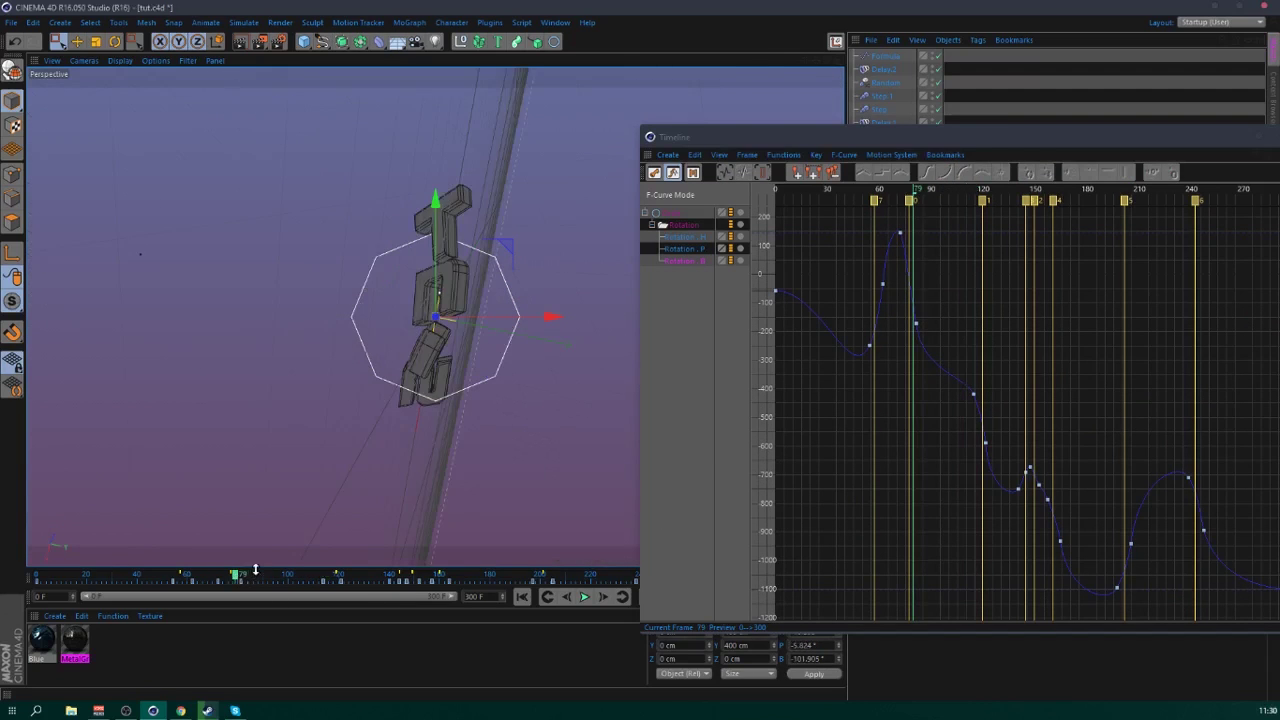
pyautogui.press('F8')
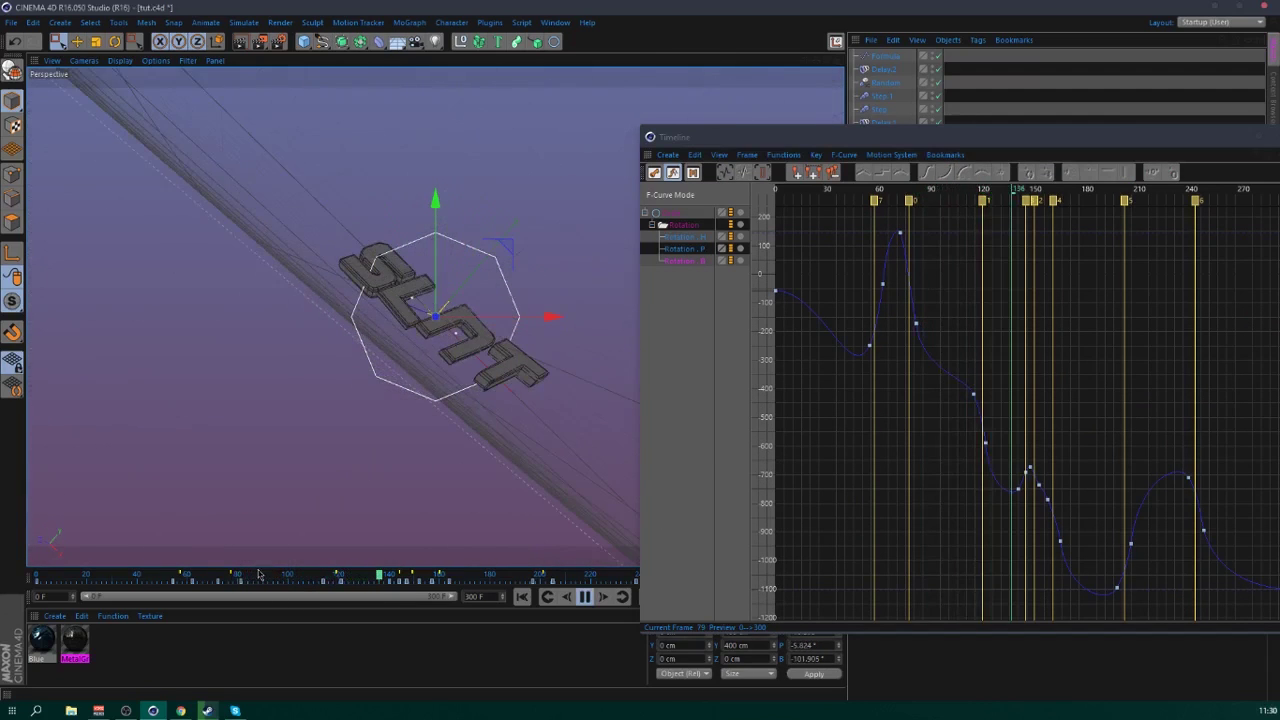
pyautogui.press('F8')
pyautogui.click(319, 576)
pyautogui.moveTo(326, 578)
pyautogui.mouseDown()
pyautogui.moveTo(369, 581)
pyautogui.moveTo(341, 579)
pyautogui.mouseUp()
# - Frame the Circle's heading curve and lower the key near frame 121 to about 32°, smoothing the fall after the peak
pyautogui.click(703, 240)
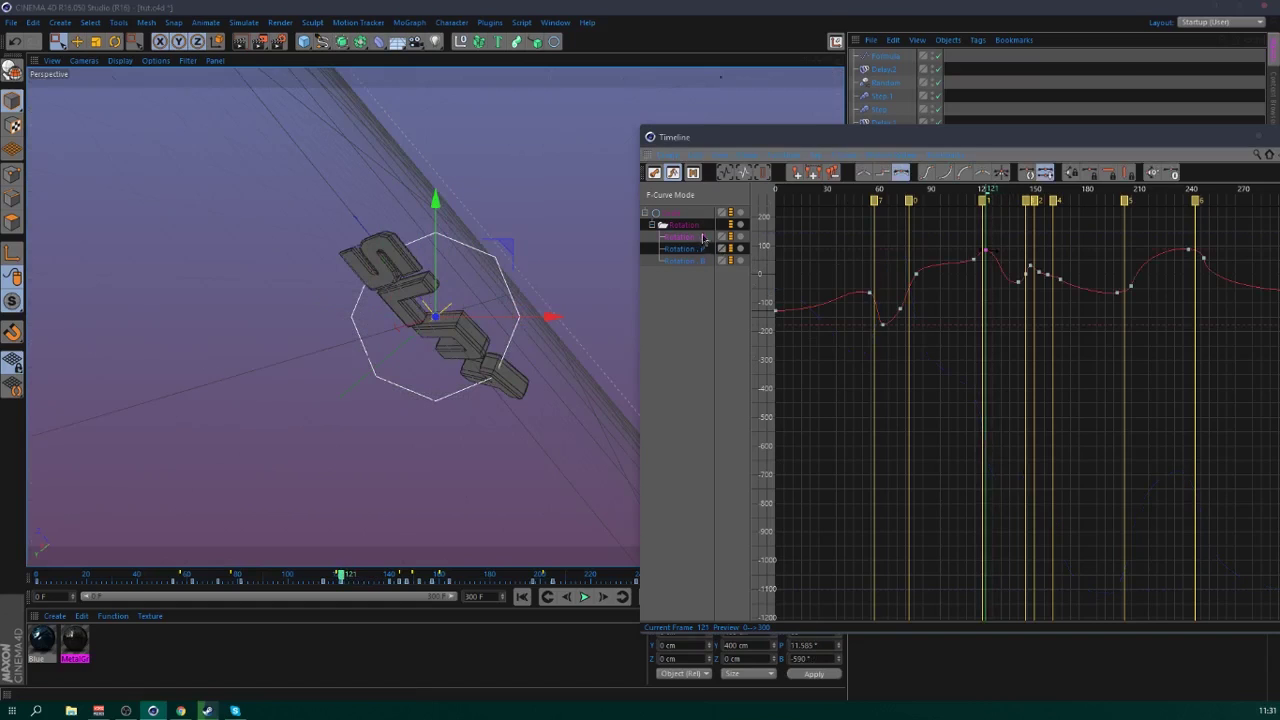
pyautogui.click(727, 173)
pyautogui.moveTo(986, 250); pyautogui.dragTo(988, 286)
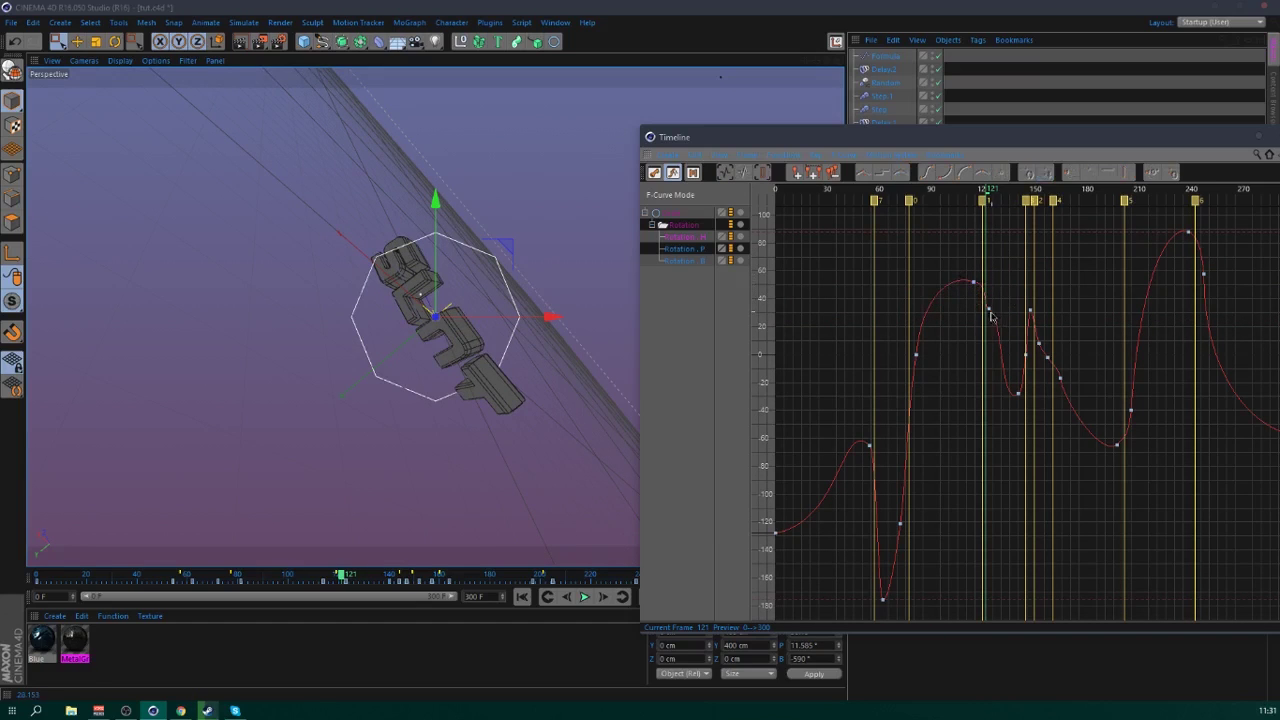
pyautogui.click(992, 312)
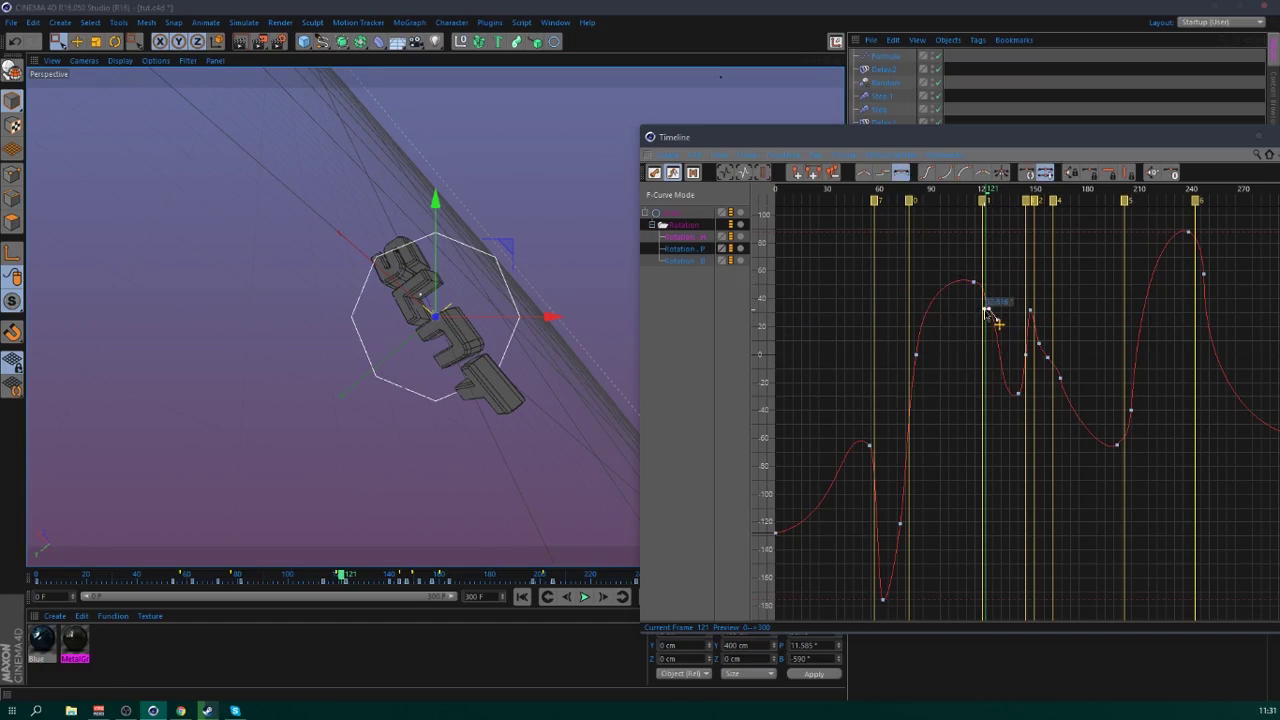
pyautogui.moveTo(985, 310); pyautogui.dragTo(986, 295)
pyautogui.click(1002, 297)
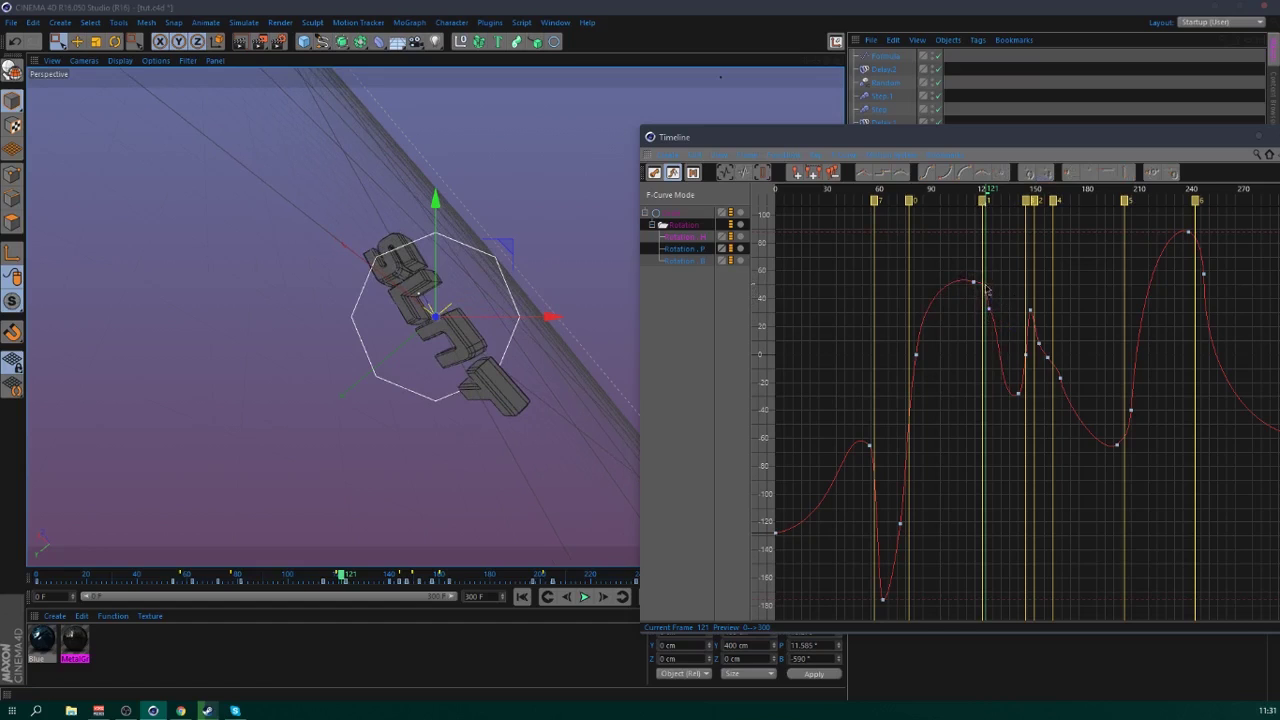
# - Play the animation from frame 108 to review the rotation F-curve's motion against the timeline markers
pyautogui.click(986, 289)
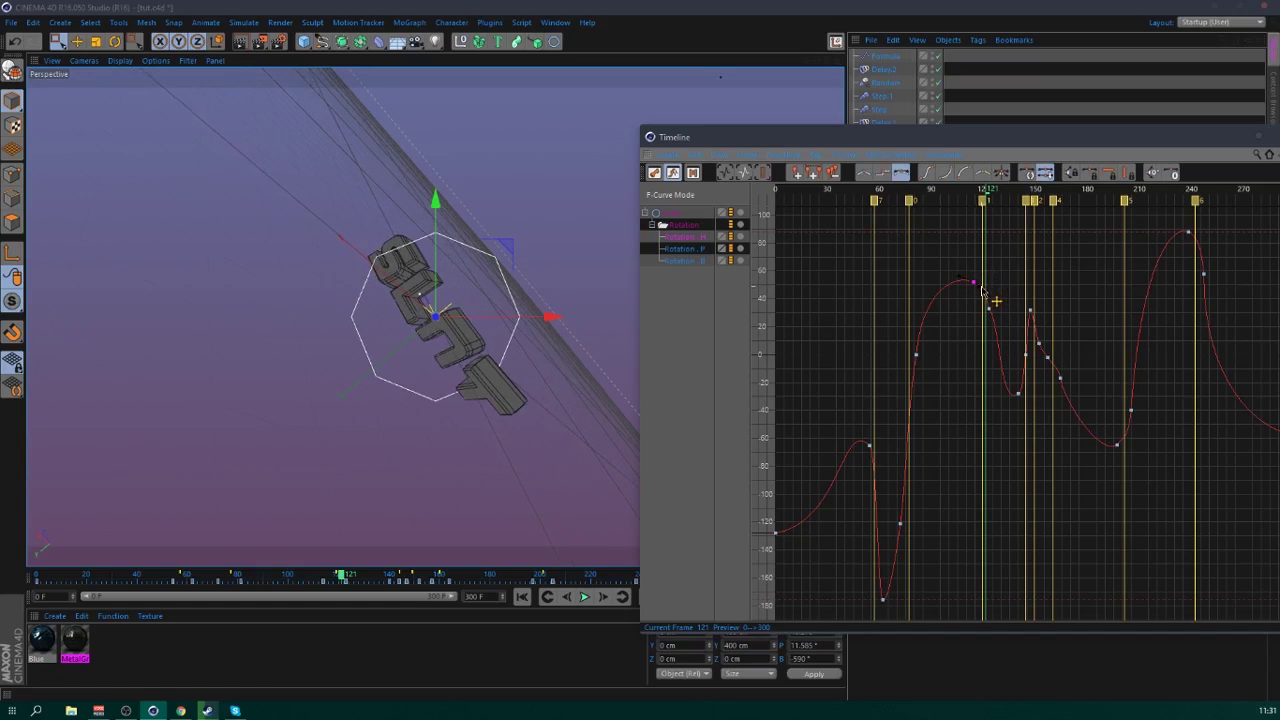
pyautogui.click(1009, 296)
pyautogui.click(320, 577)
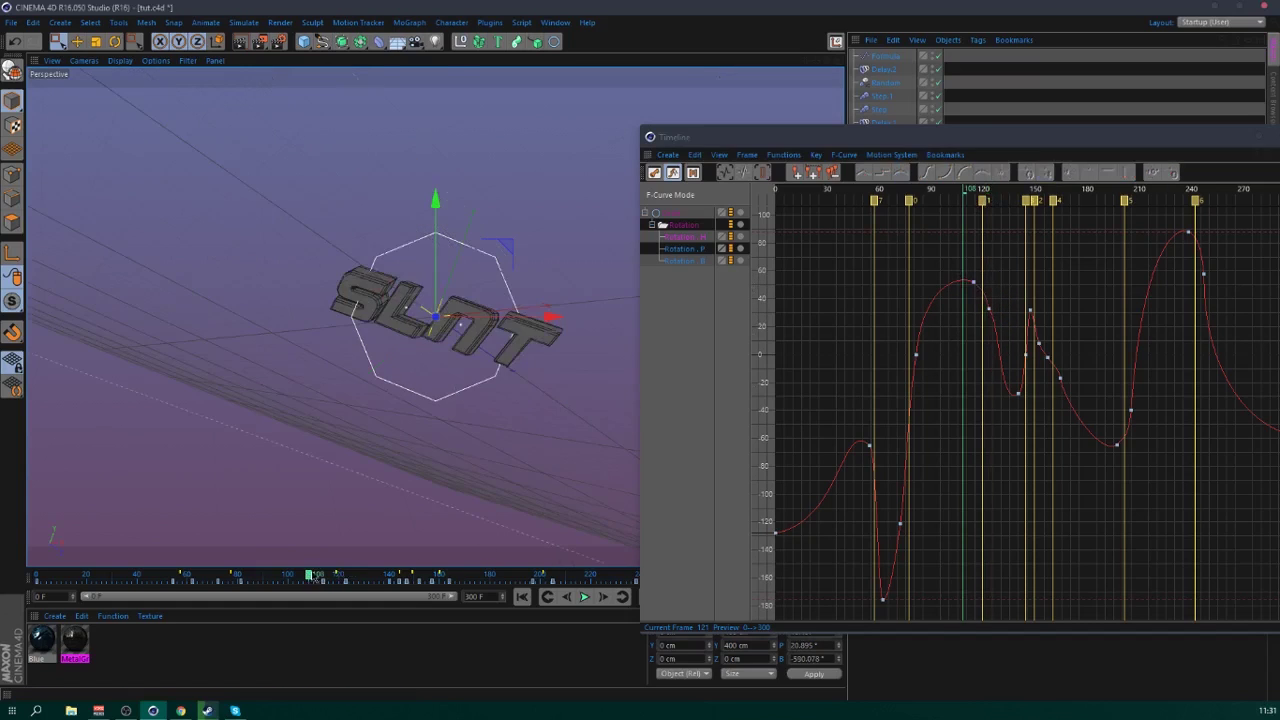
pyautogui.click(584, 596)
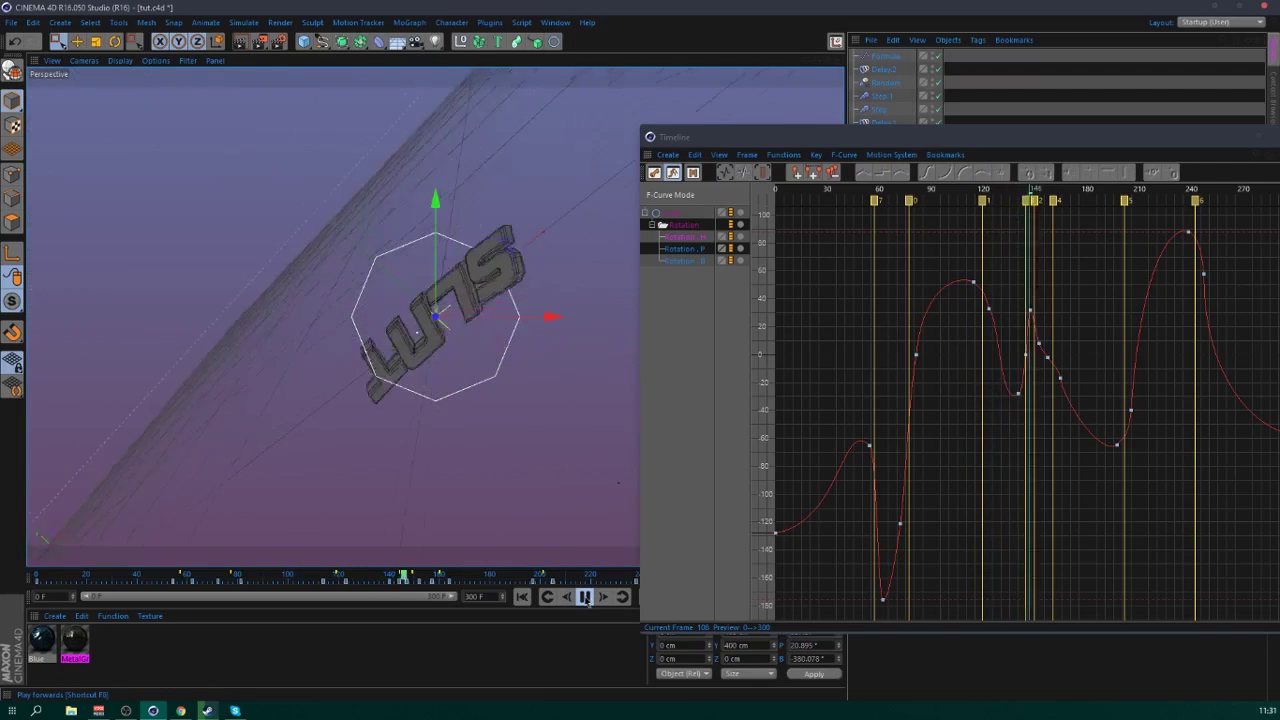
pyautogui.click(585, 596)
pyautogui.click(584, 596)
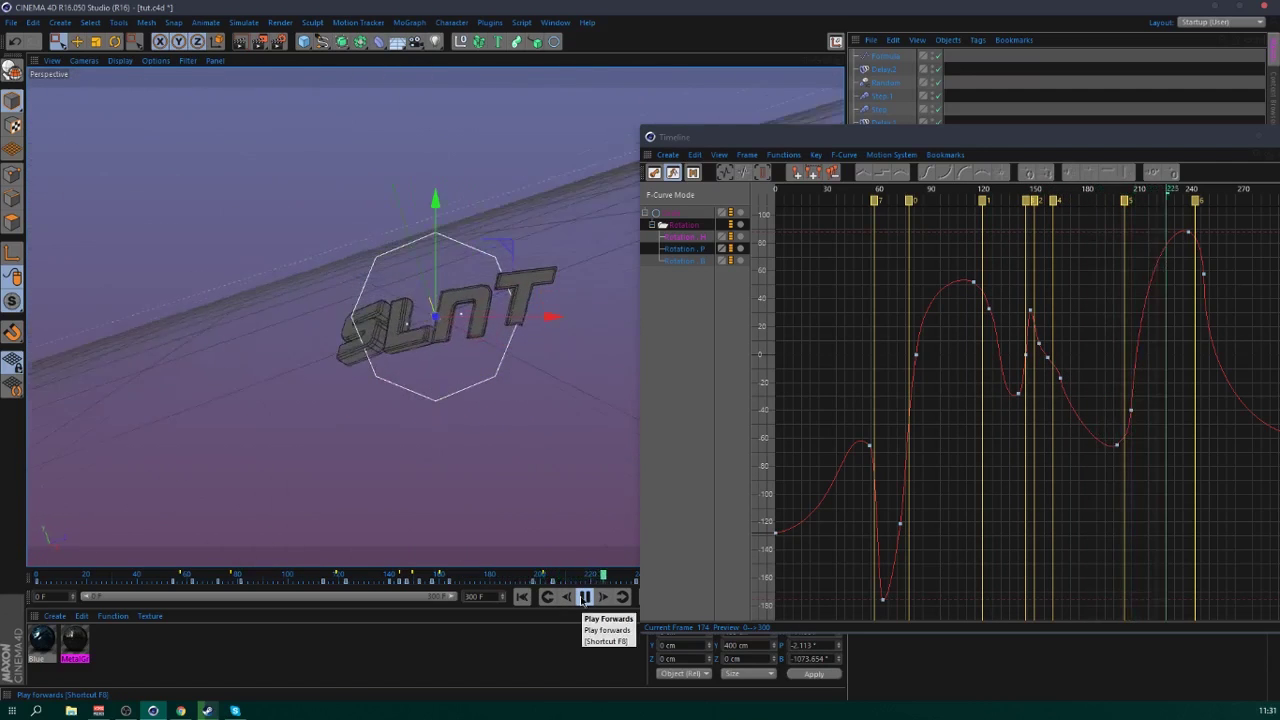
pyautogui.click(584, 596)
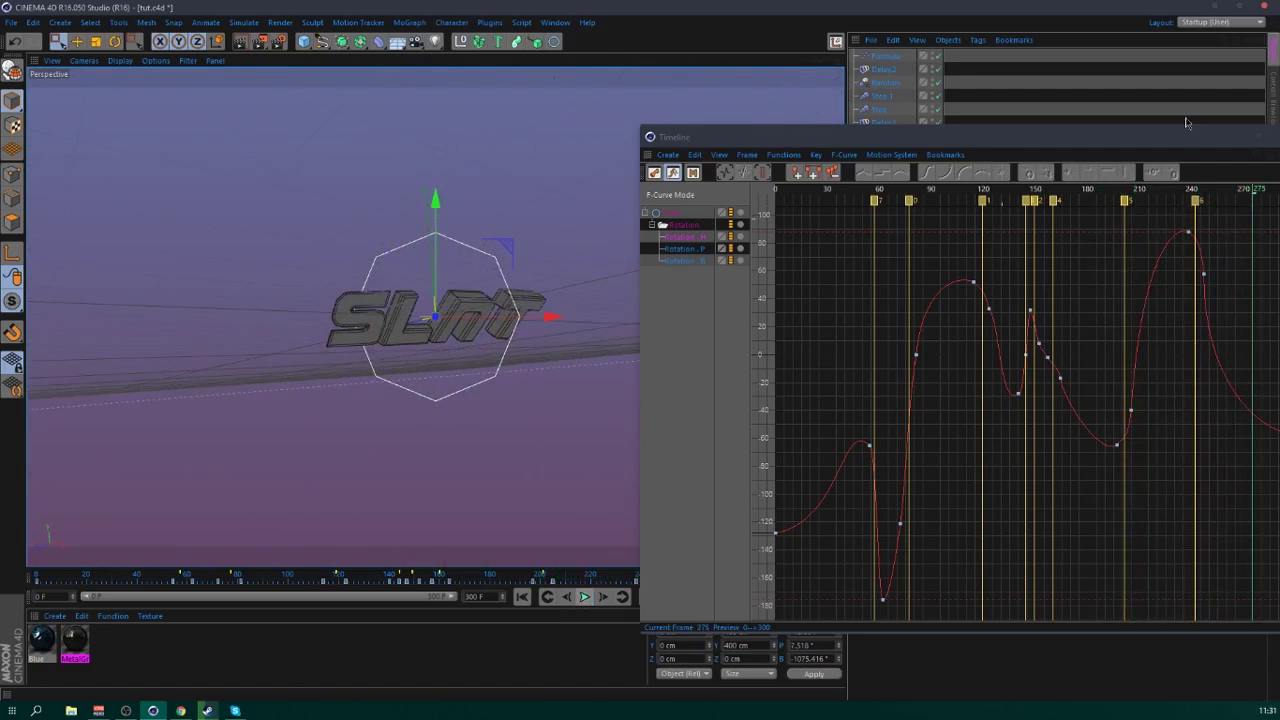
# - Close the Timeline window, play the animation in the viewport, and park the current frame at 178
pyautogui.moveTo(1168, 141); pyautogui.dragTo(1010, 139)
pyautogui.click(1151, 134)
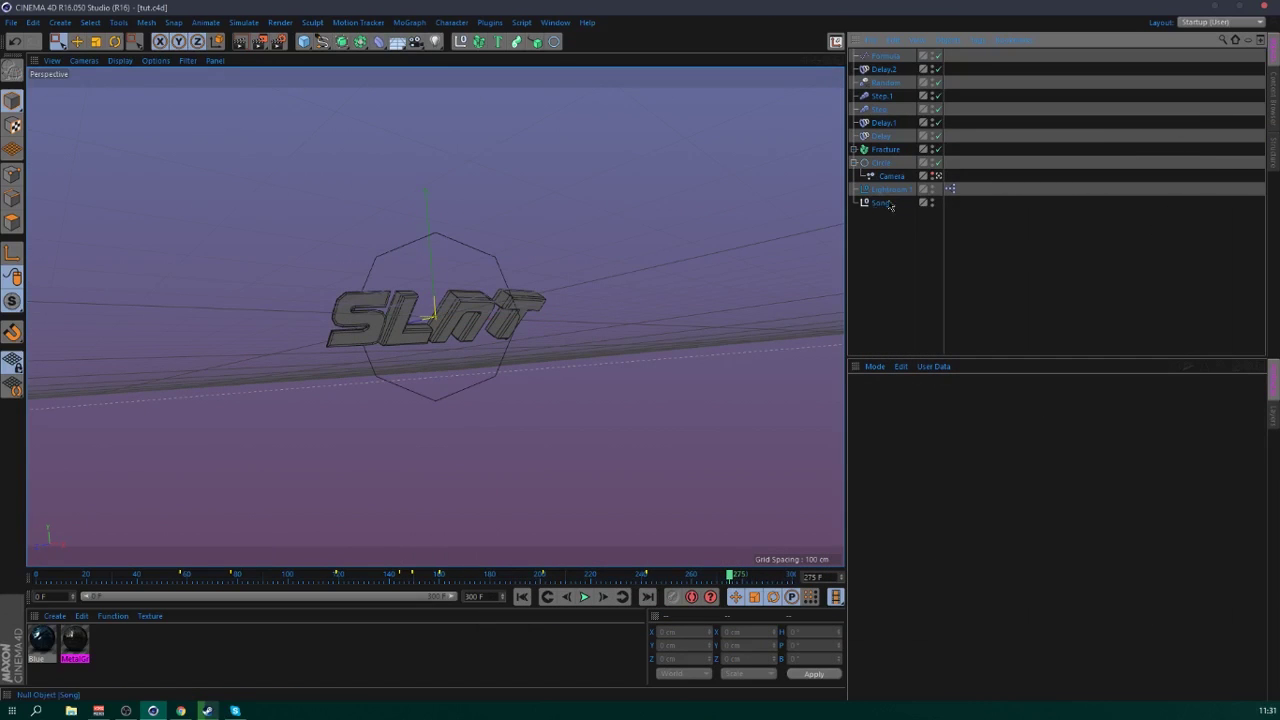
pyautogui.click(584, 598)
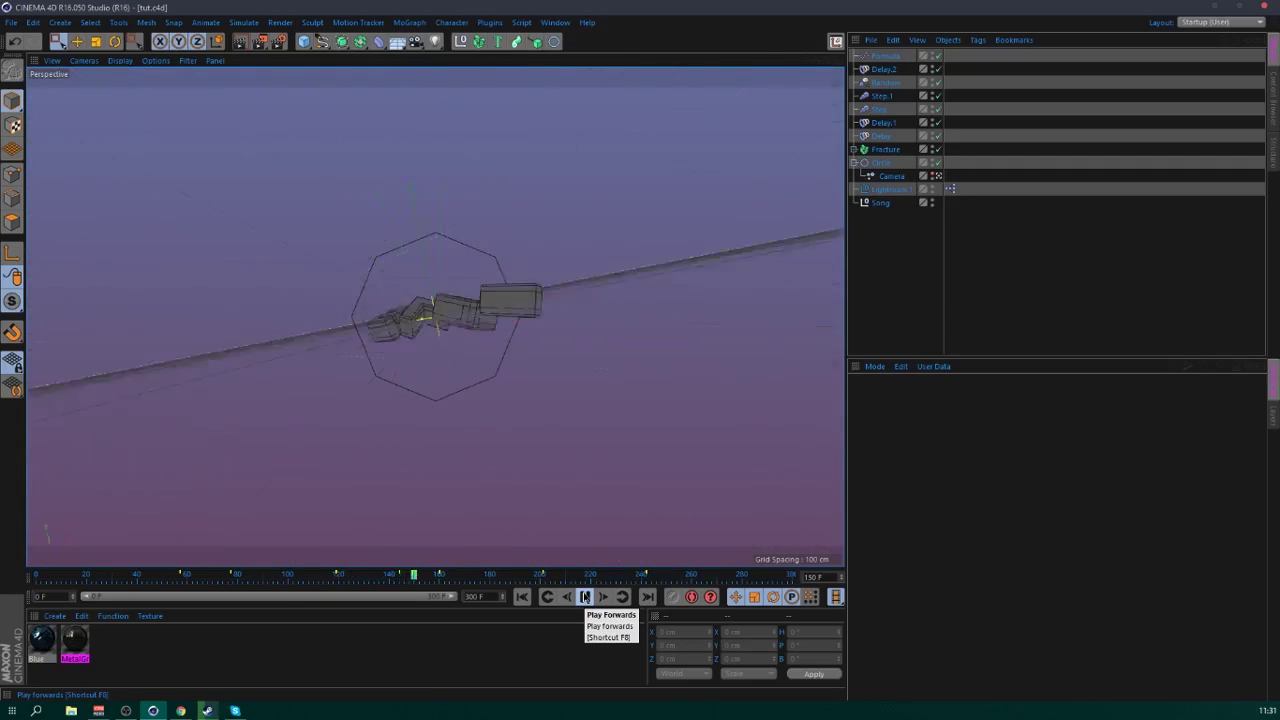
pyautogui.click(585, 597)
pyautogui.moveTo(510, 575)
pyautogui.mouseDown()
pyautogui.moveTo(451, 575)
pyautogui.moveTo(485, 575)
pyautogui.mouseUp()
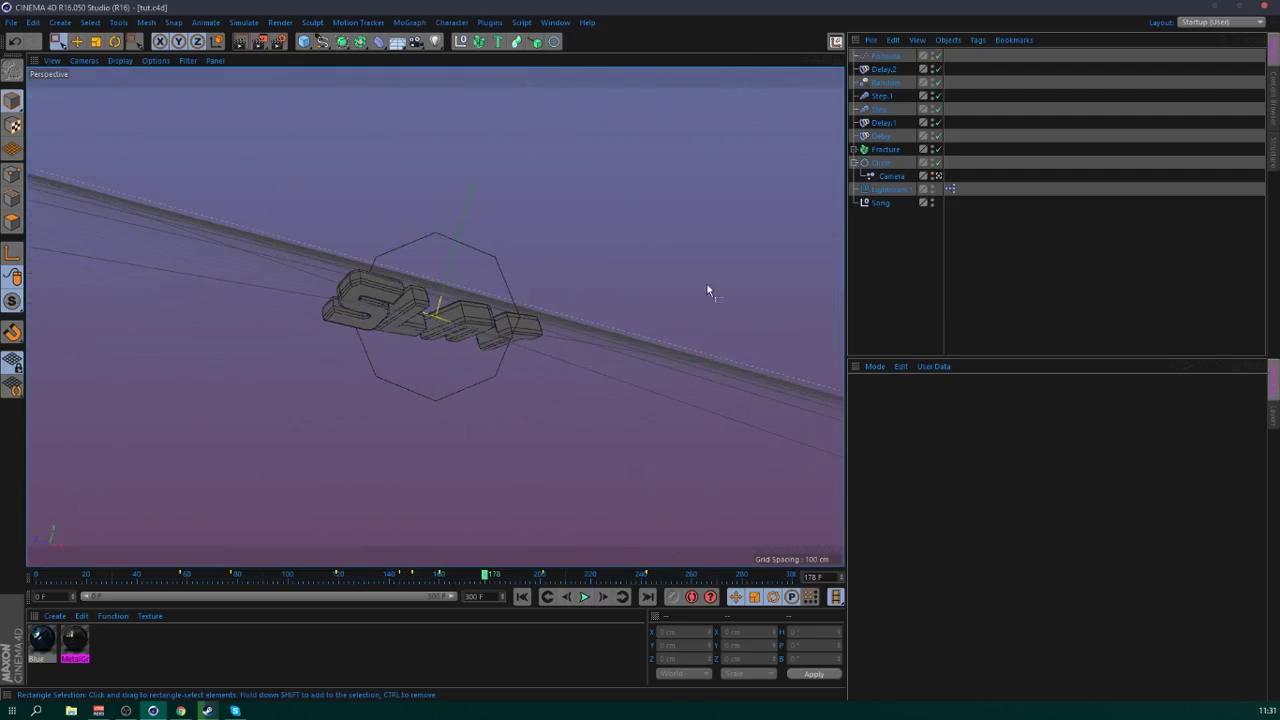
# - Expand the Fracture group and add a Plain effector to the L letter's fracture object
pyautogui.click(853, 149)
pyautogui.click(885, 149)
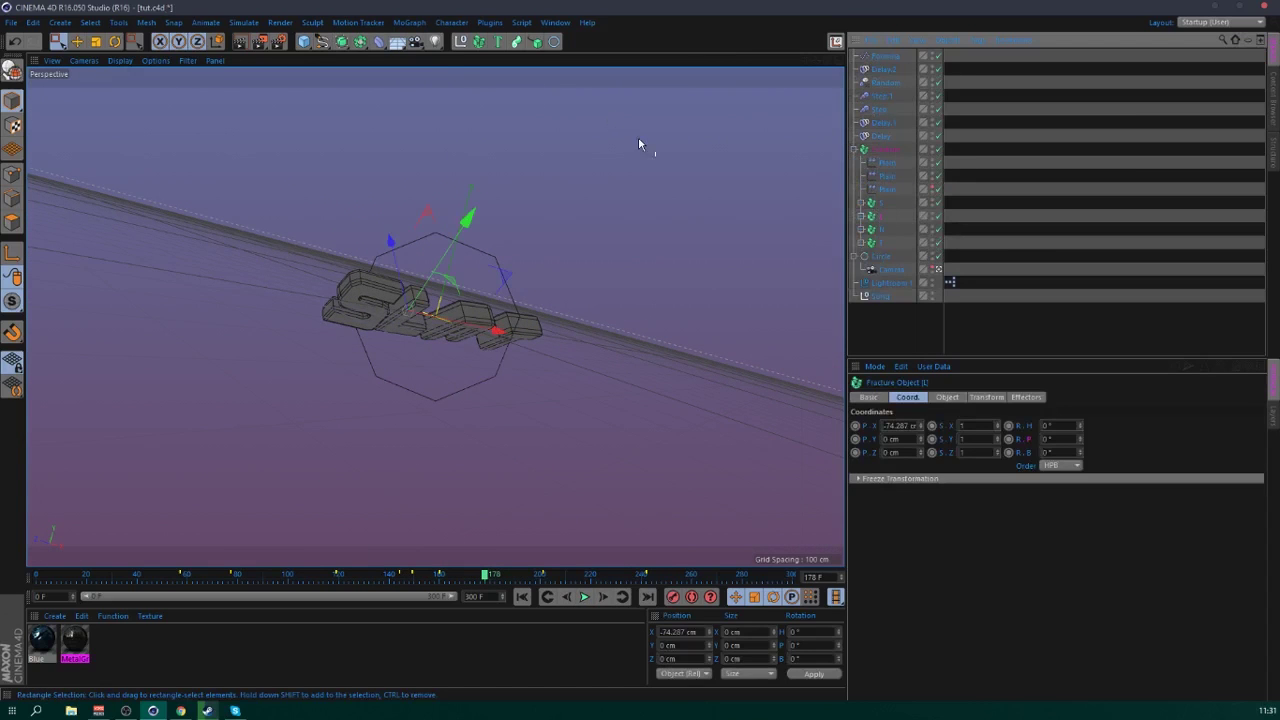
pyautogui.click(410, 23)
pyautogui.moveTo(476, 45)
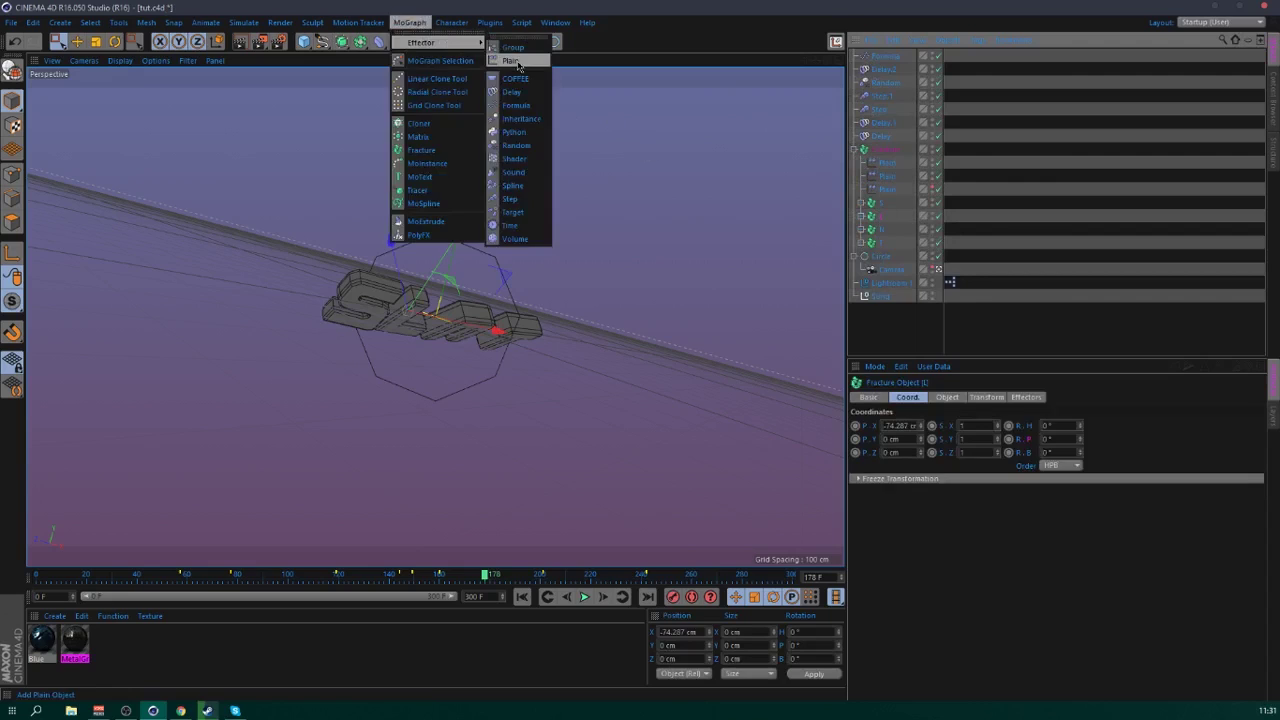
pyautogui.click(516, 62)
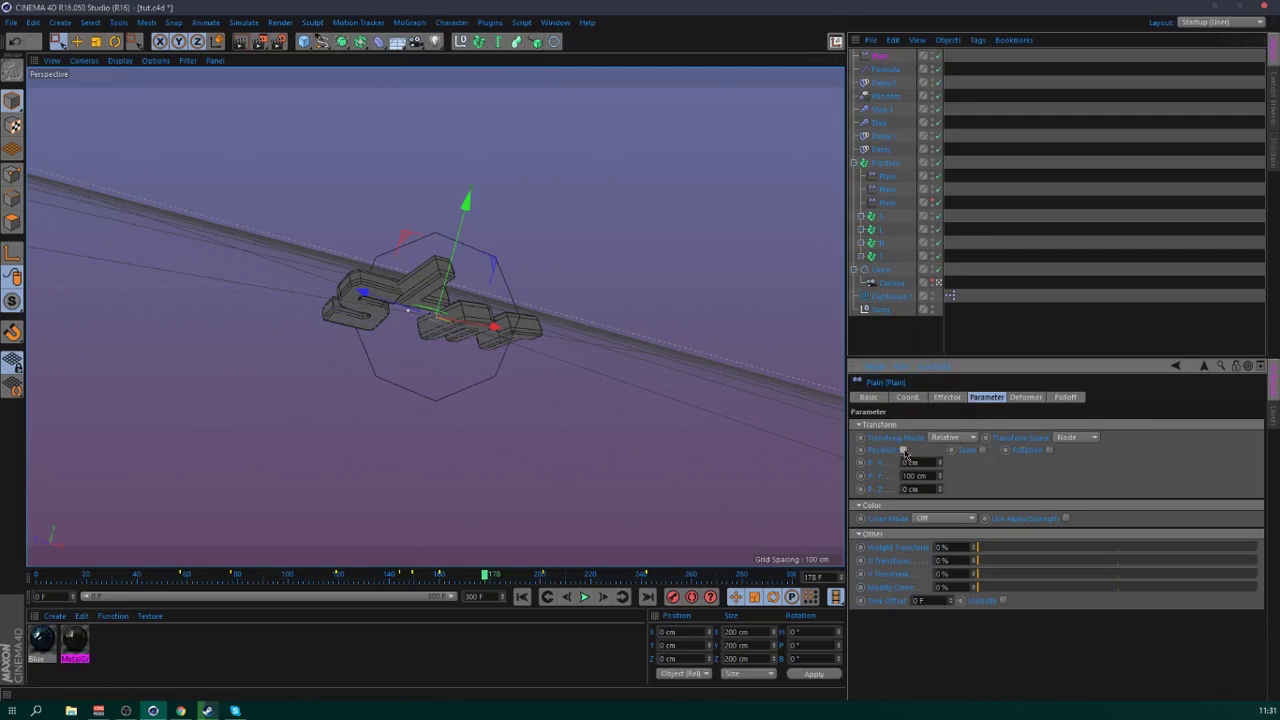
# - Turn off the Plain effector's position influence and enable rotation with a heading of 360°
pyautogui.click(1066, 397)
pyautogui.click(986, 397)
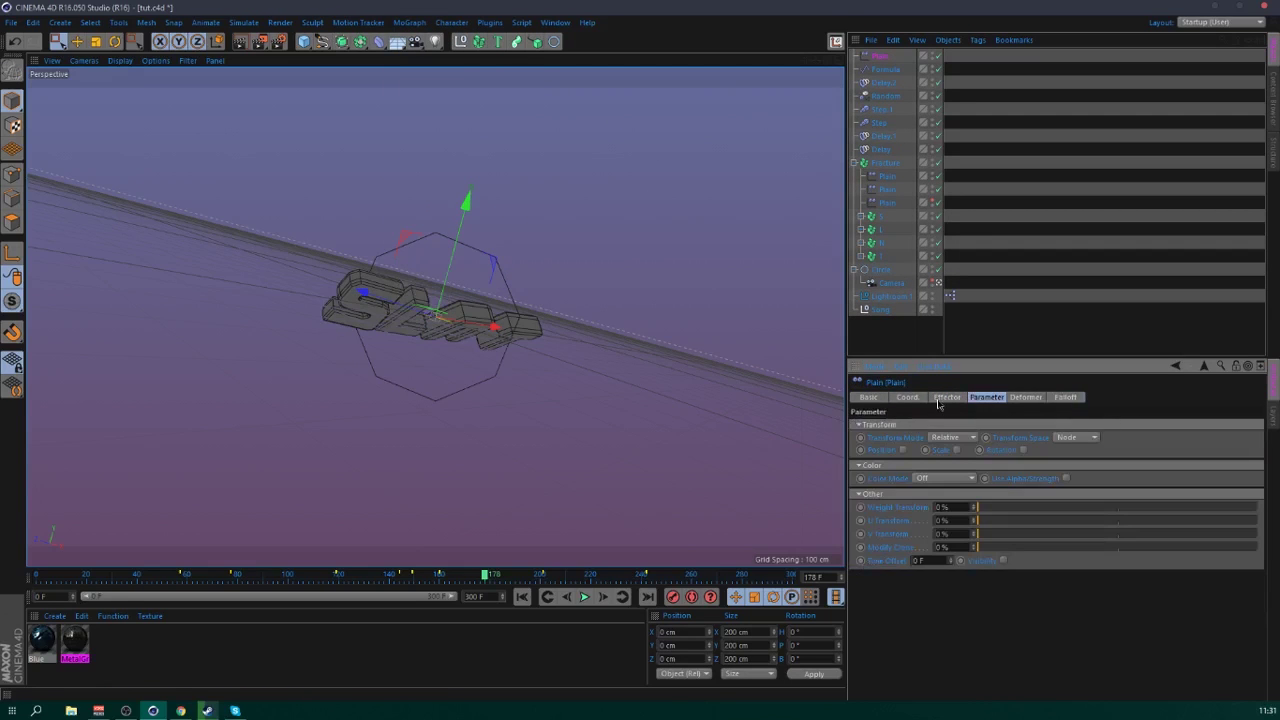
pyautogui.click(1023, 450)
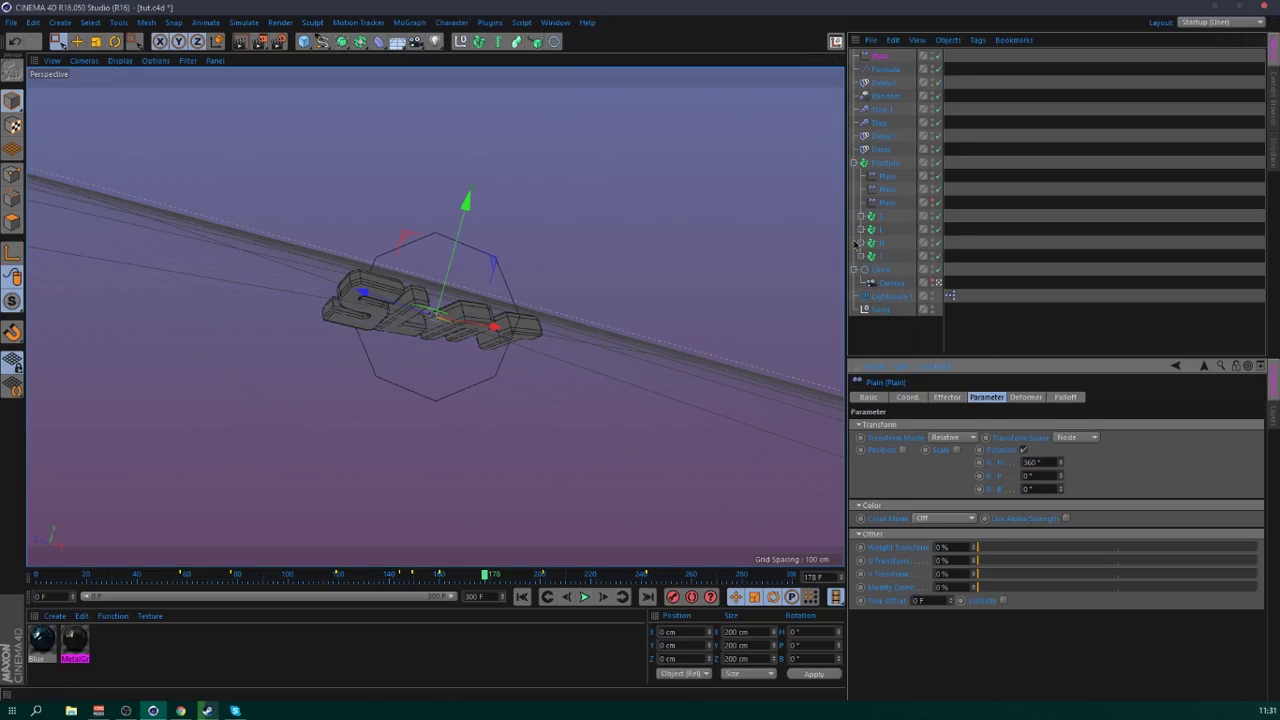
# - Keyframe the L letter's Plain effector strength at 0% on frame 169 and 100% on frame 193
pyautogui.moveTo(484, 575); pyautogui.dragTo(464, 575)
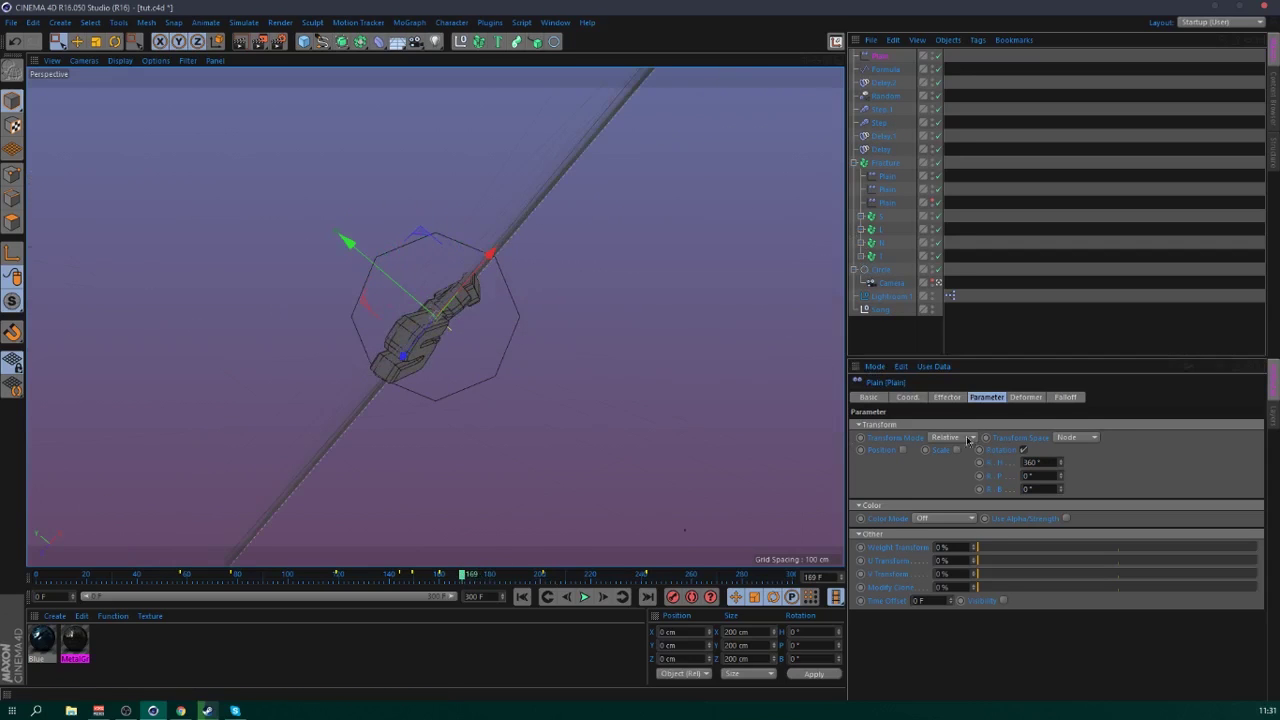
pyautogui.click(948, 399)
pyautogui.moveTo(980, 428); pyautogui.dragTo(876, 432)
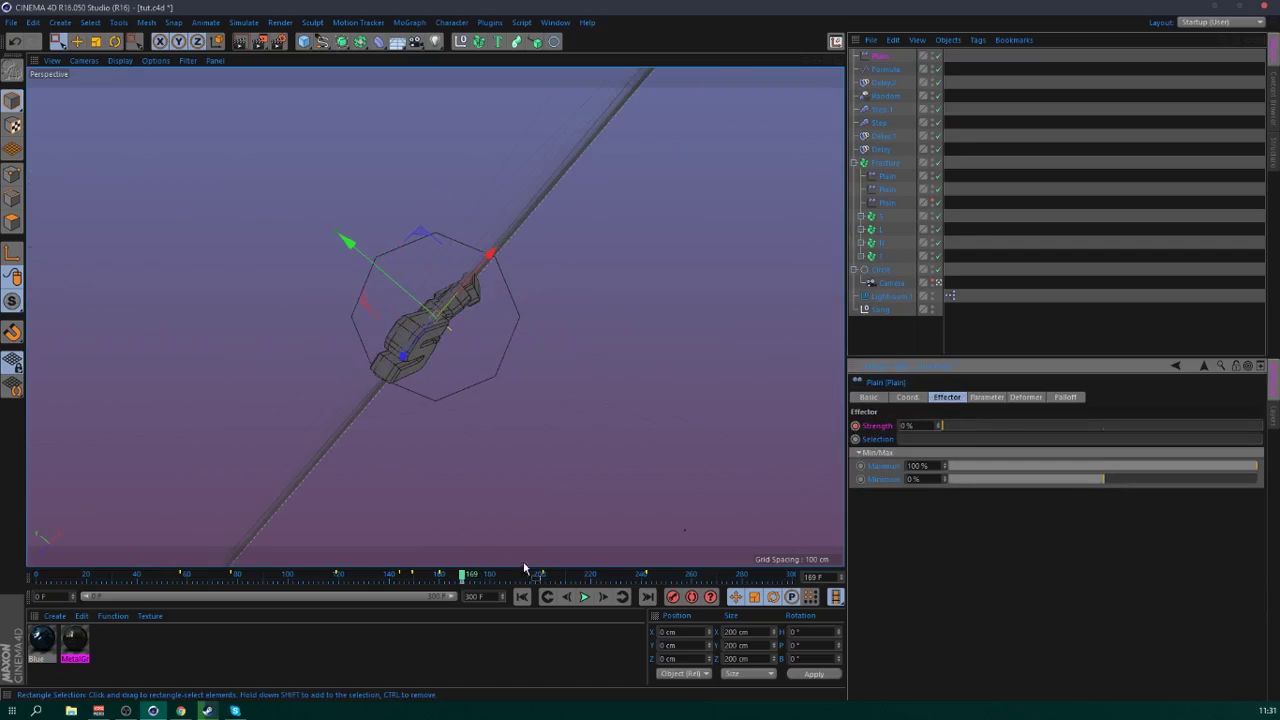
pyautogui.moveTo(526, 567)
pyautogui.mouseDown()
pyautogui.moveTo(534, 578)
pyautogui.moveTo(522, 576)
pyautogui.mouseUp()
pyautogui.moveTo(1125, 422); pyautogui.dragTo(1262, 426)
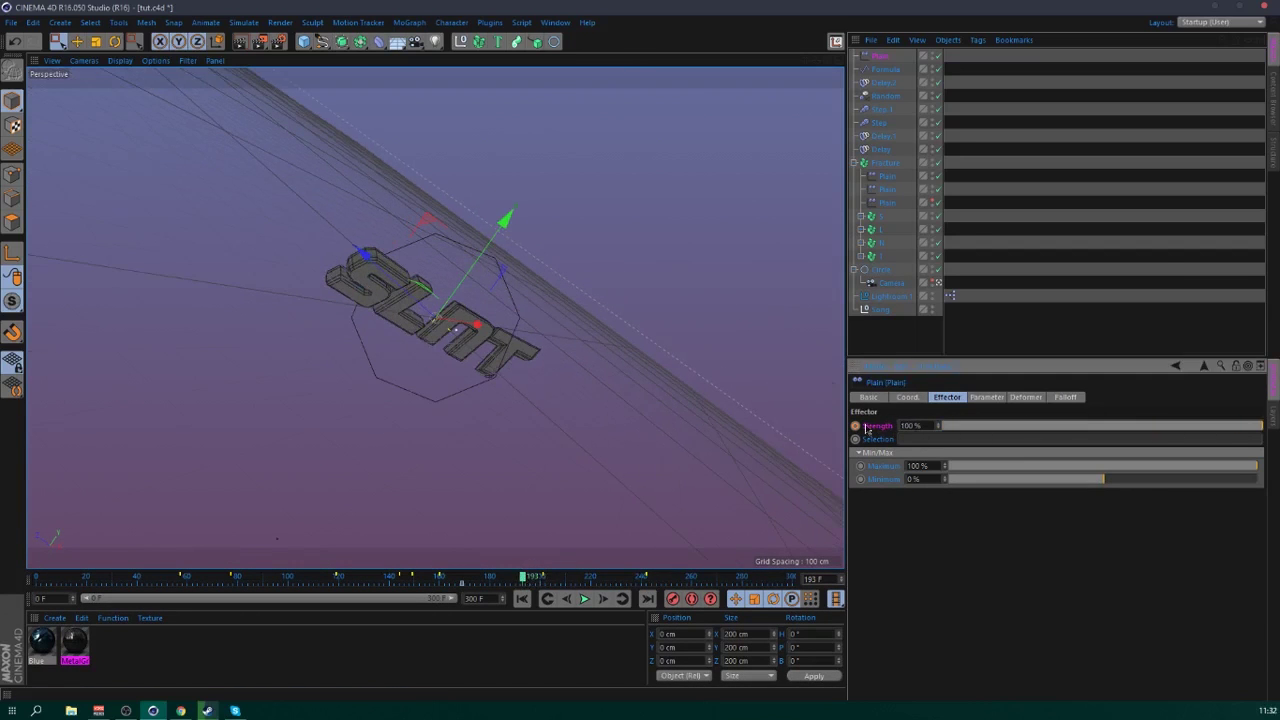
# - Add a Delay effector to the L letter's fracture object and set its strength to 73%
pyautogui.click(885, 162)
pyautogui.click(411, 22)
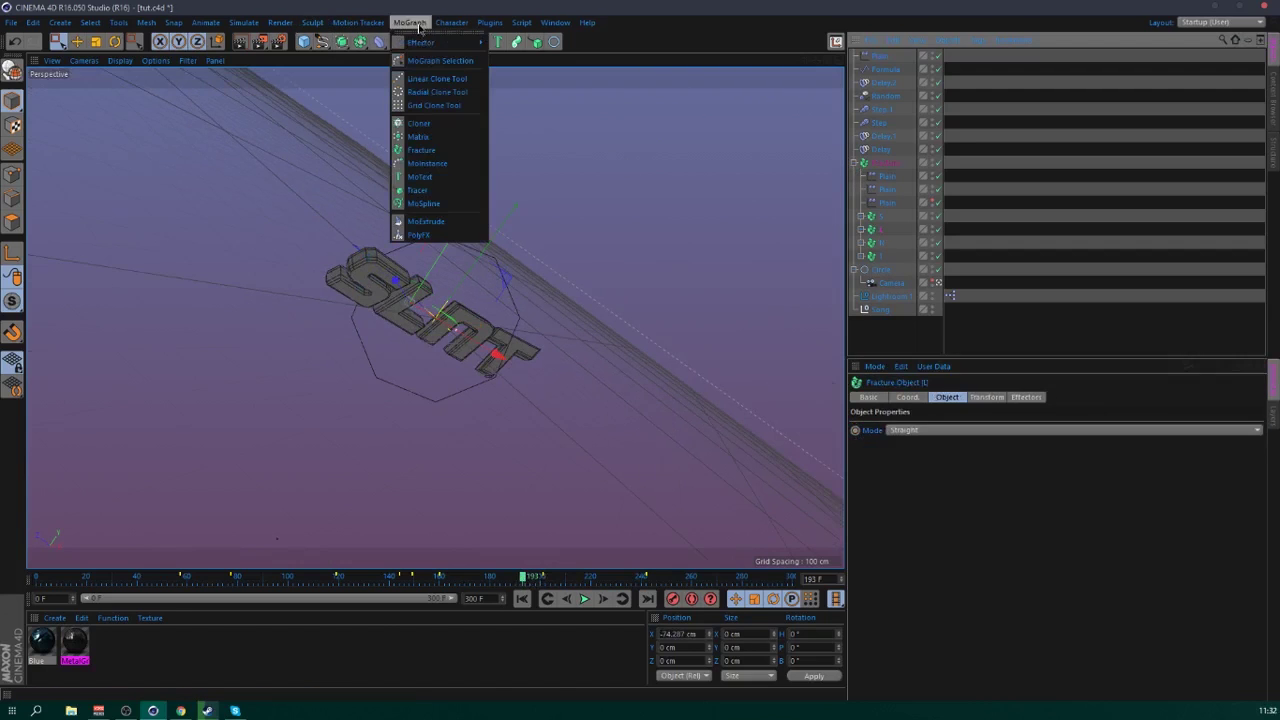
pyautogui.moveTo(440, 42)
pyautogui.click(515, 104)
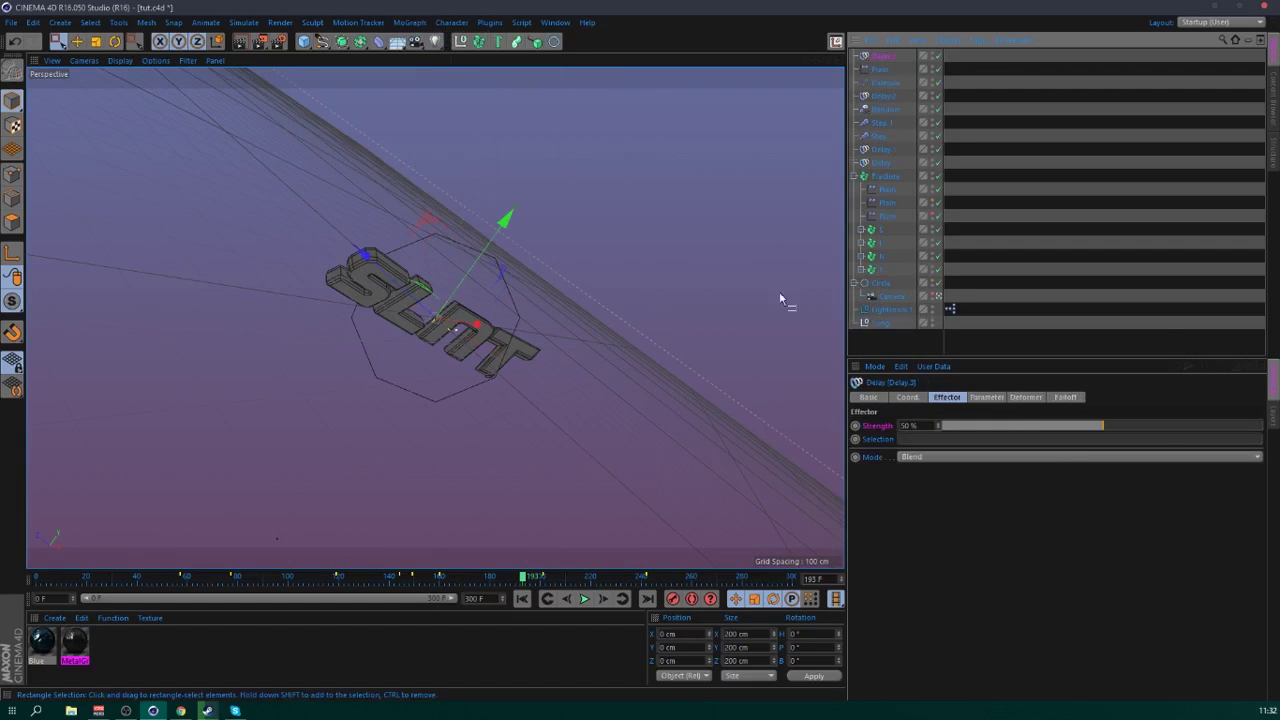
pyautogui.moveTo(1105, 426); pyautogui.dragTo(1177, 426)
# - Play the animation from frame 155 to check the L letter's spin
pyautogui.click(428, 578)
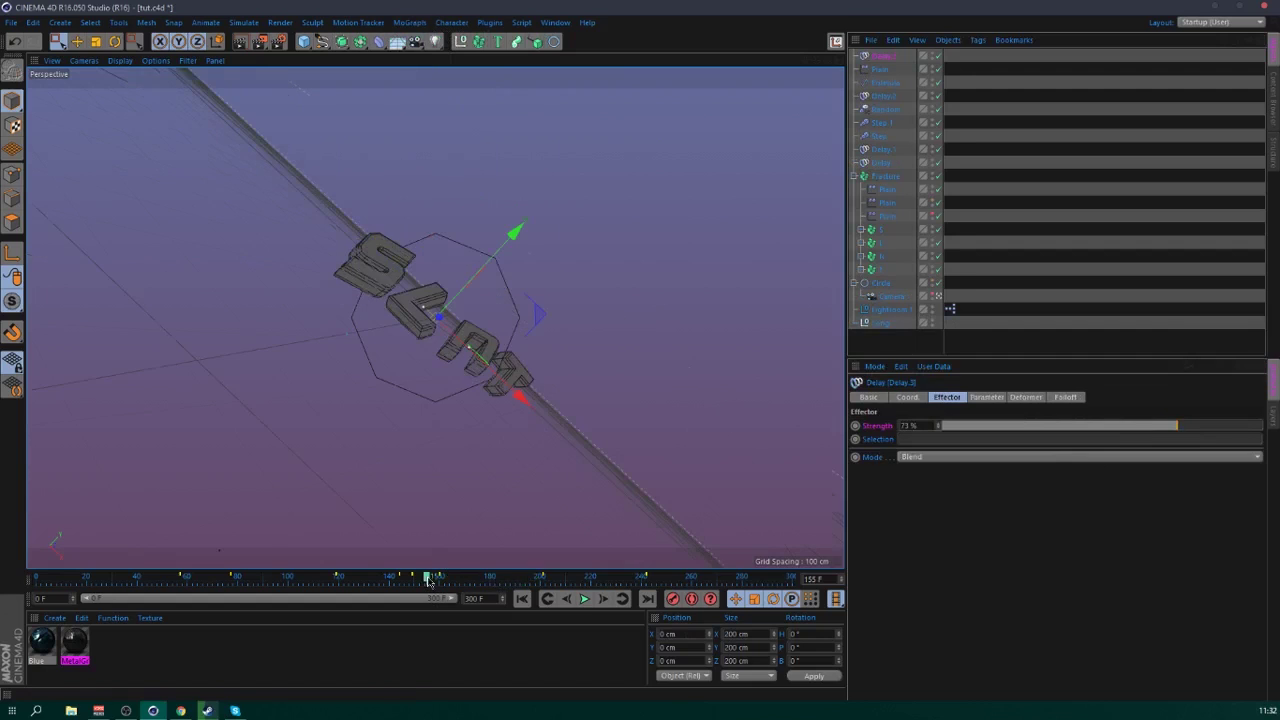
pyautogui.click(584, 598)
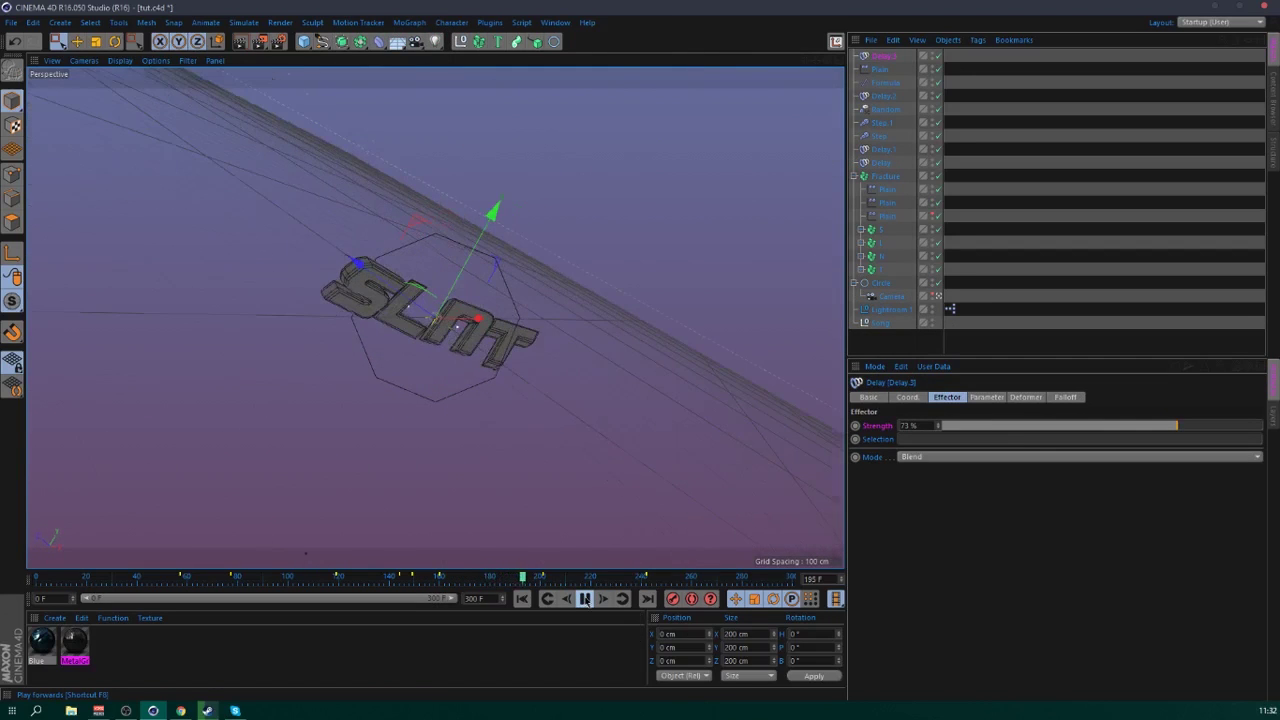
pyautogui.click(584, 598)
# - Shift the L letter's Plain effector strength keys to frame 160 and about frame 200, checking the timing with playback
pyautogui.click(878, 69)
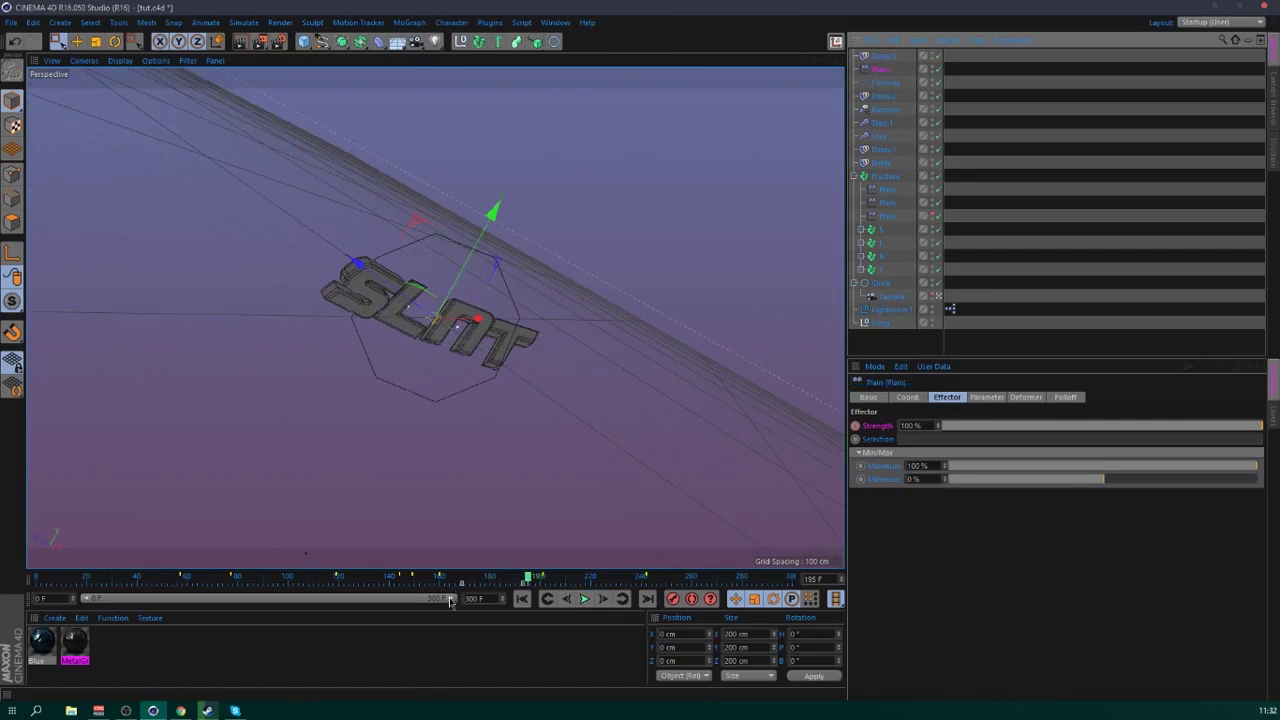
pyautogui.click(447, 583)
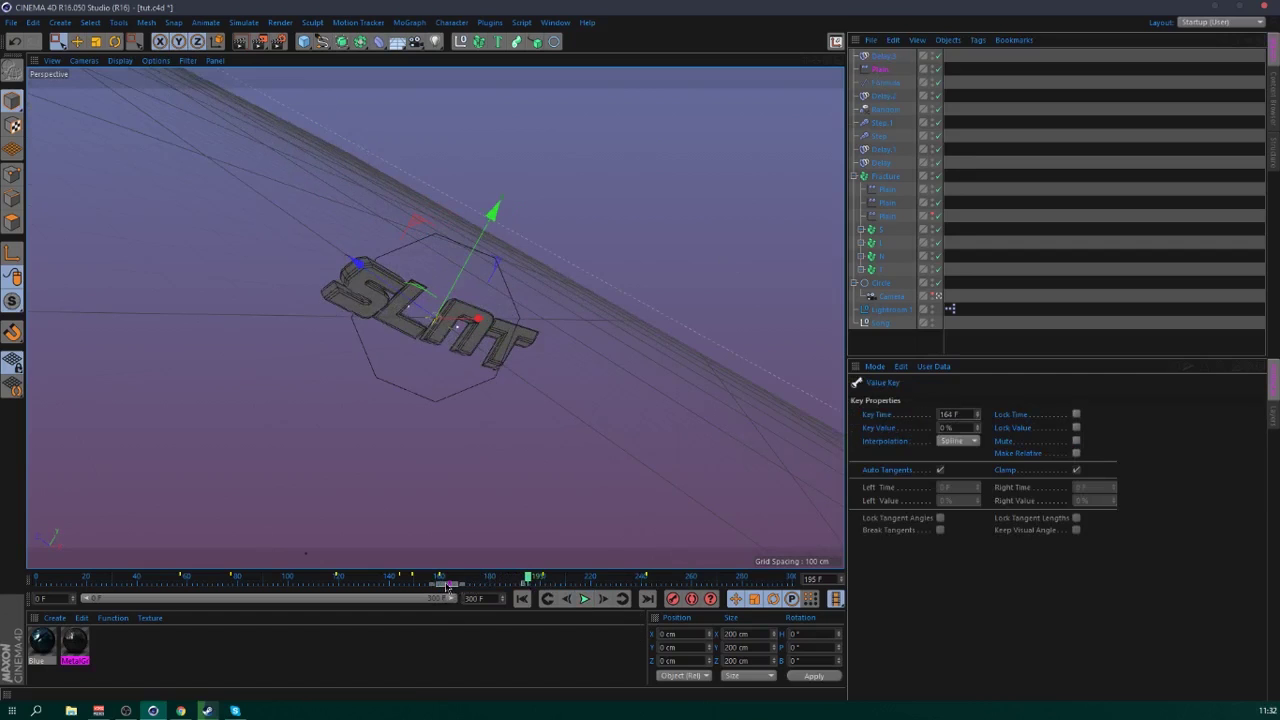
pyautogui.click(584, 598)
pyautogui.click(584, 598)
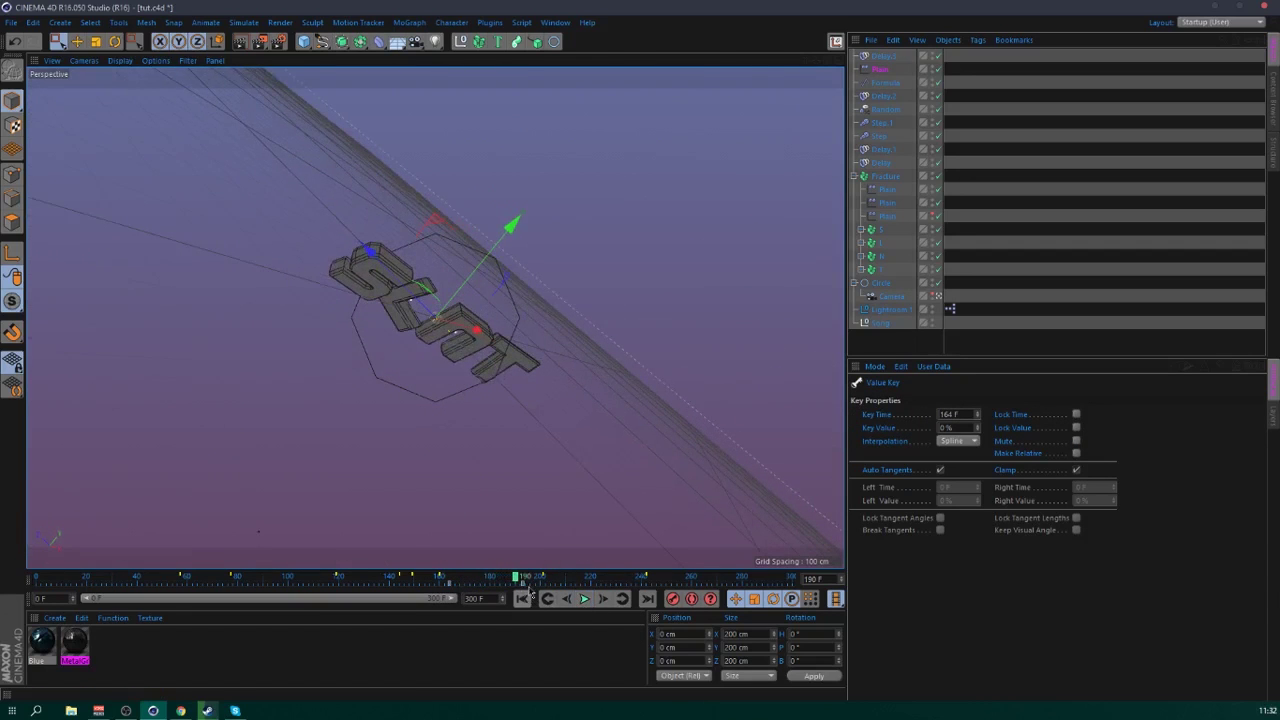
pyautogui.click(430, 580)
pyautogui.click(584, 598)
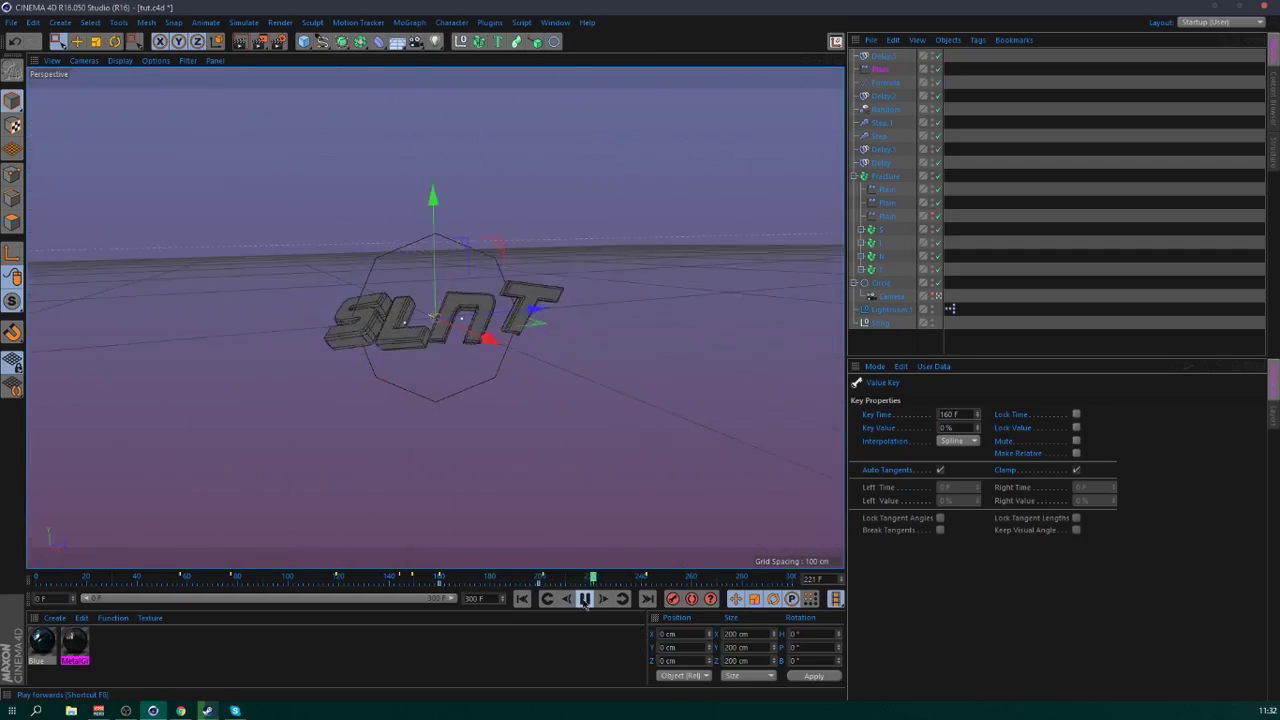
# - Go to frame 225 and add a Plain effector to the N letter's fracture object
pyautogui.moveTo(576, 579); pyautogui.dragTo(599, 586)
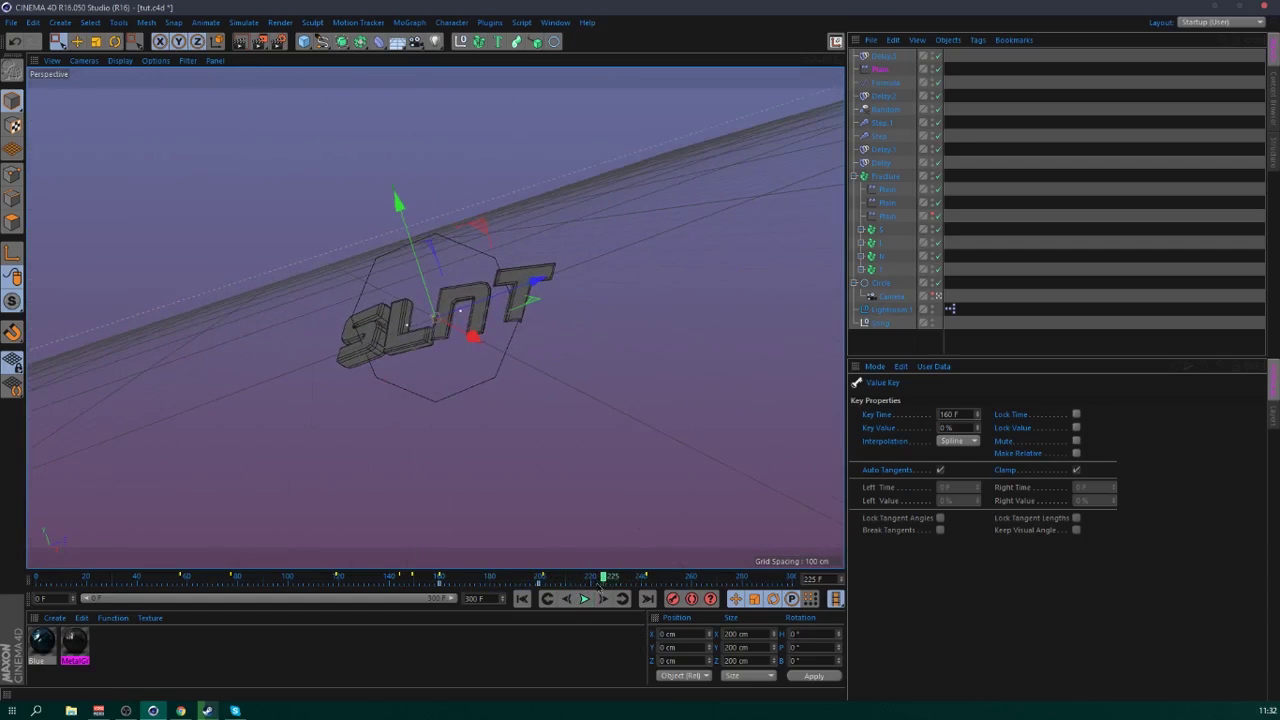
pyautogui.click(885, 176)
pyautogui.click(409, 22)
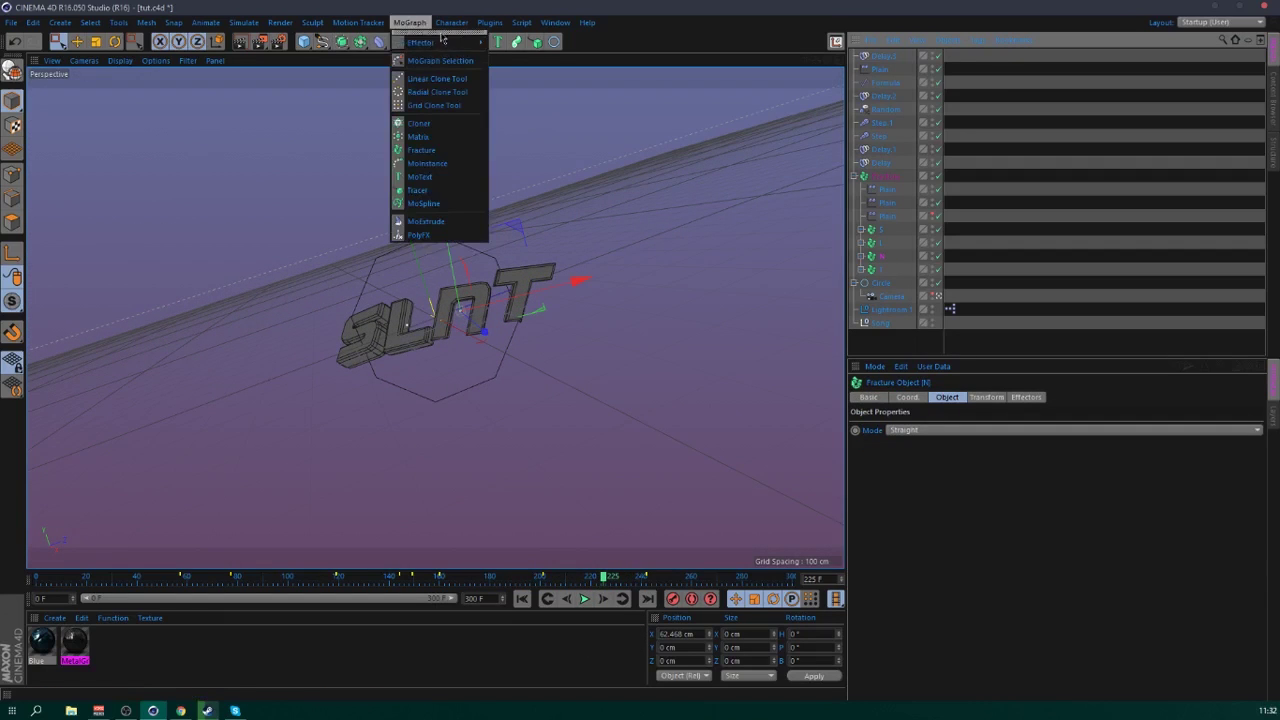
pyautogui.moveTo(469, 44)
pyautogui.click(509, 62)
# - Turn off the new Plain effector's position influence and enable rotation with a negative pitch angle
pyautogui.click(984, 397)
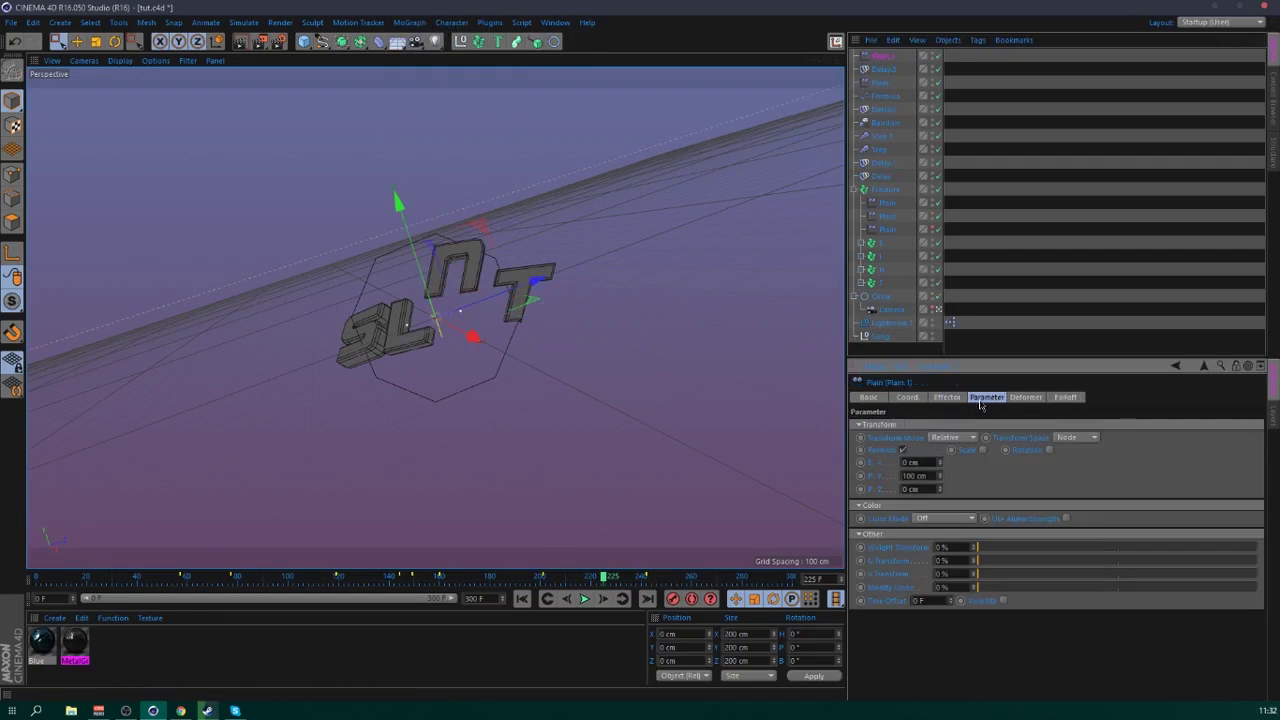
pyautogui.click(902, 451)
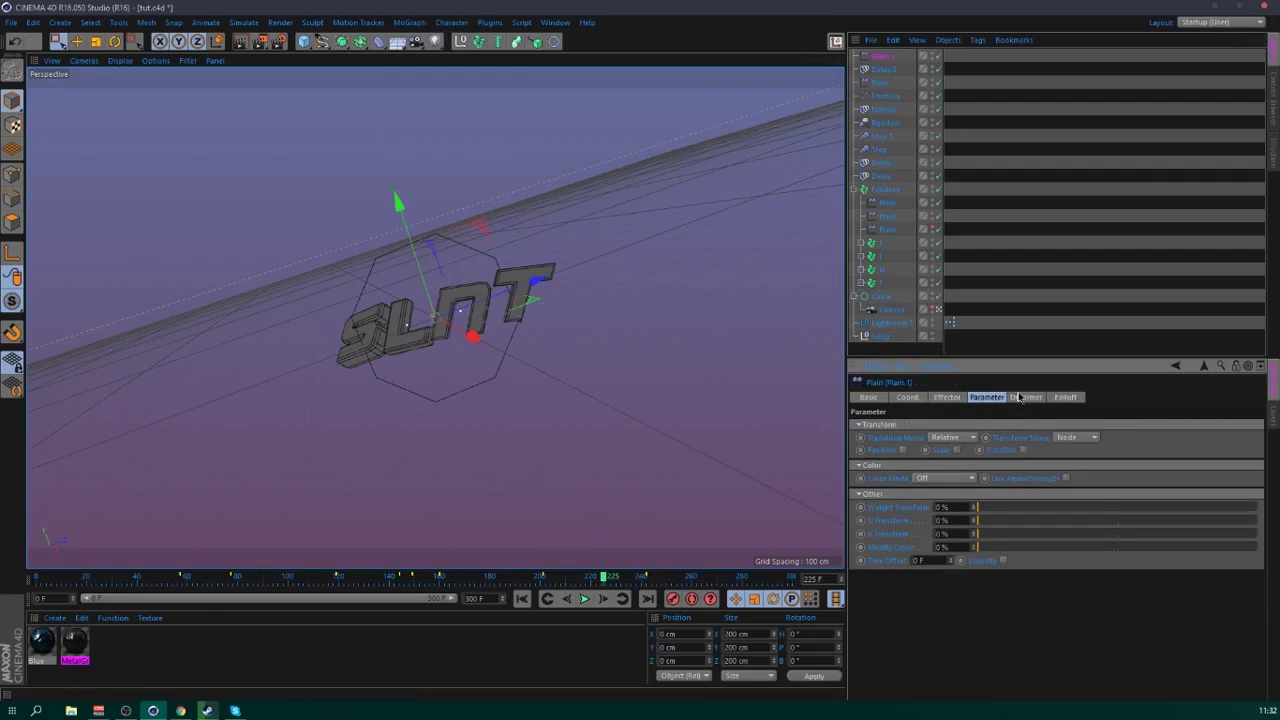
pyautogui.click(1024, 450)
pyautogui.moveTo(1060, 478); pyautogui.dragTo(1060, 650)
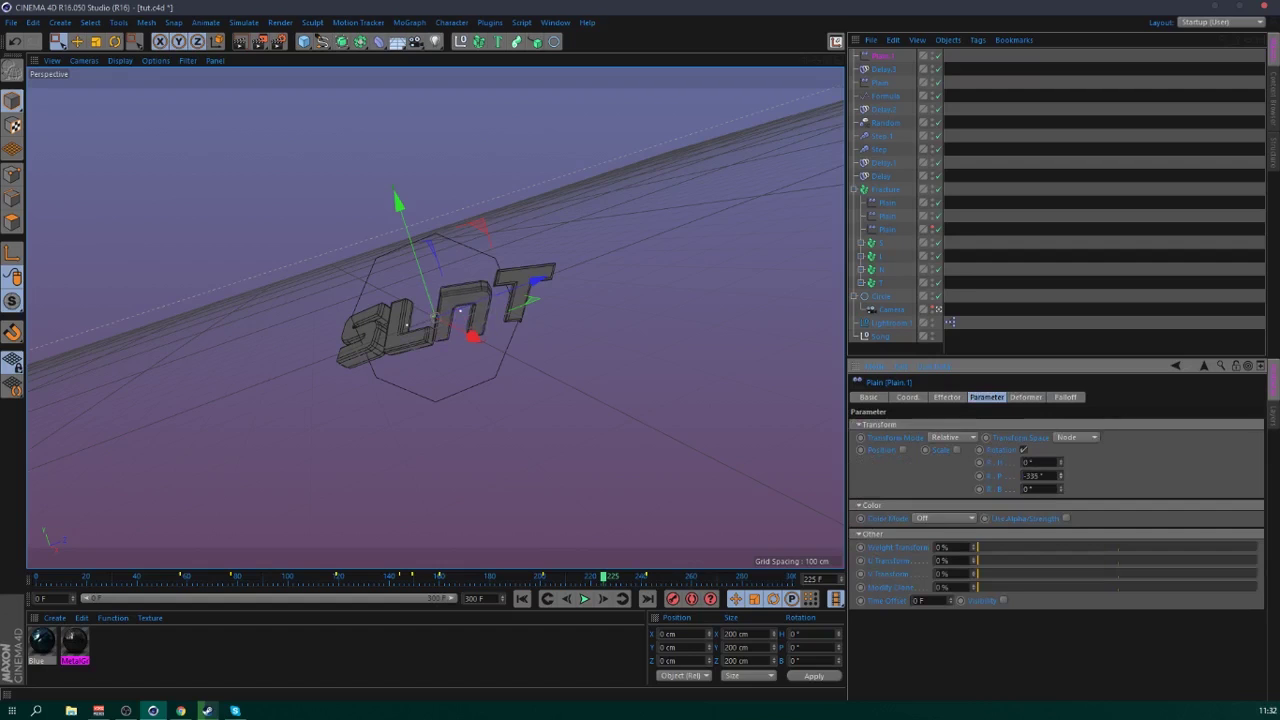
# - Keyframe the N letter's Plain effector strength at 0% on frame 211 and 100% on frame 233
pyautogui.click(955, 398)
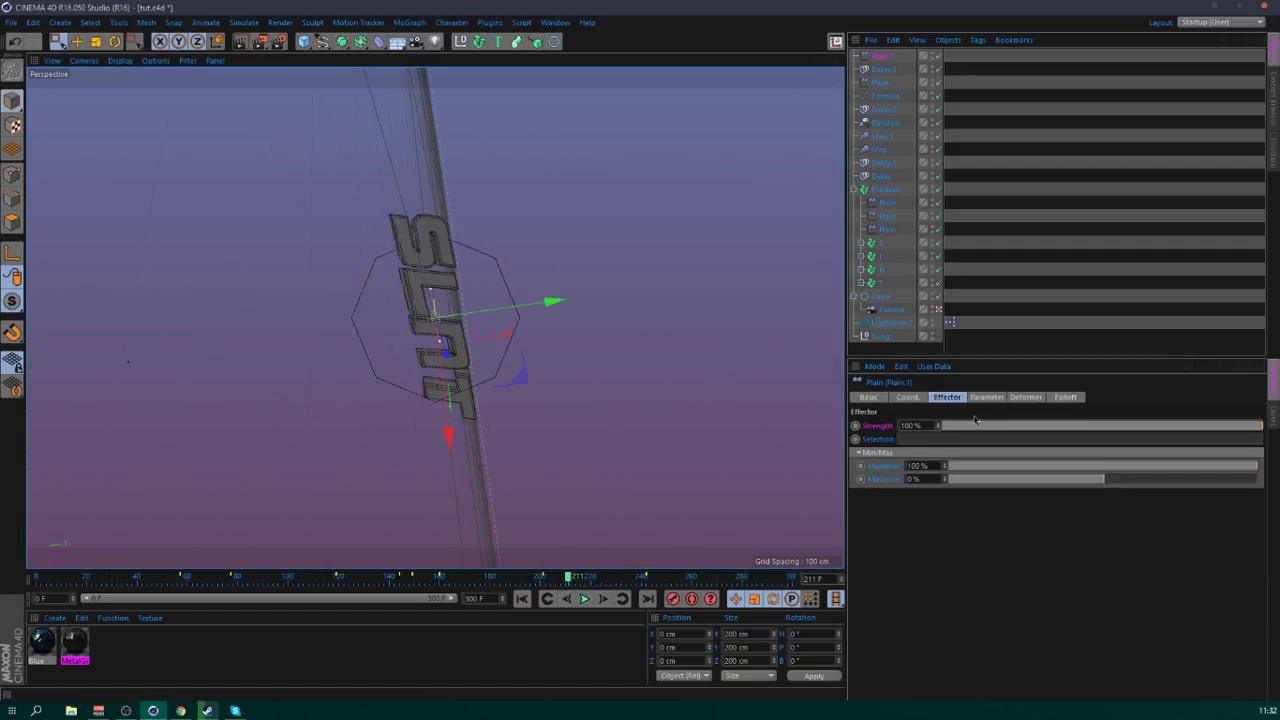
pyautogui.moveTo(975, 421); pyautogui.dragTo(940, 425)
pyautogui.moveTo(592, 576); pyautogui.dragTo(625, 582)
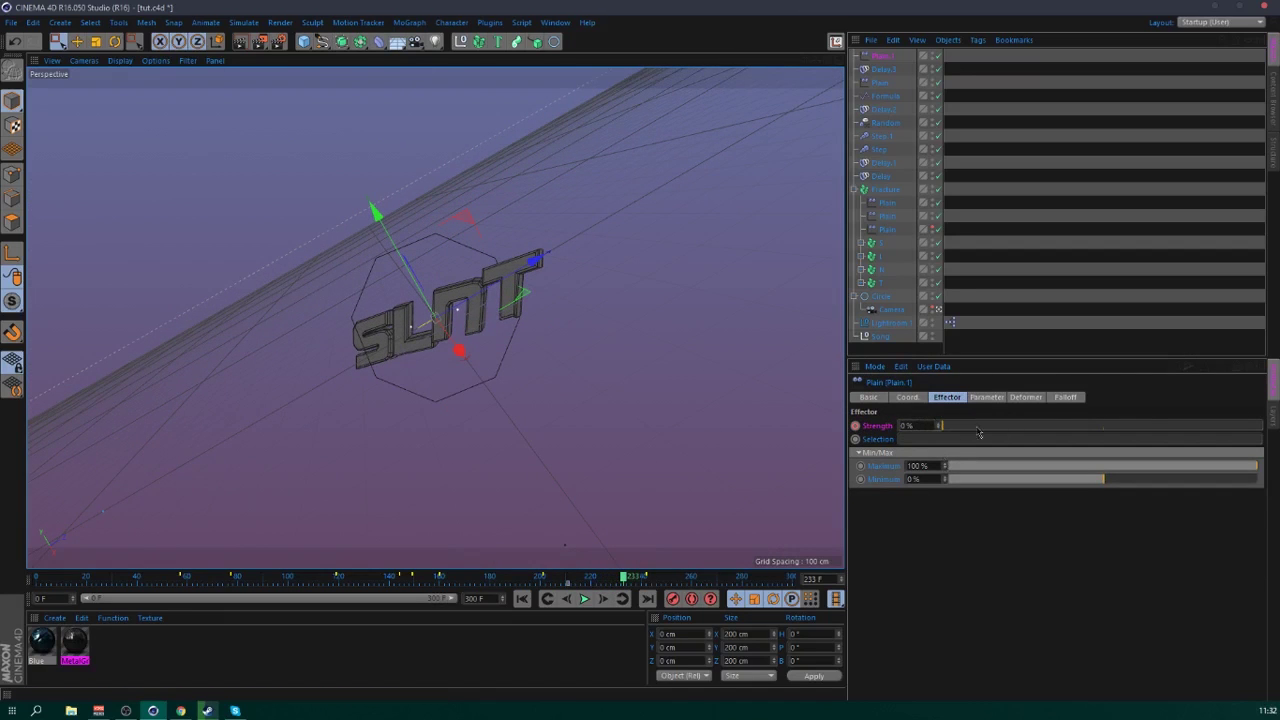
pyautogui.moveTo(979, 432); pyautogui.dragTo(1262, 428)
pyautogui.moveTo(1011, 427); pyautogui.dragTo(1241, 430)
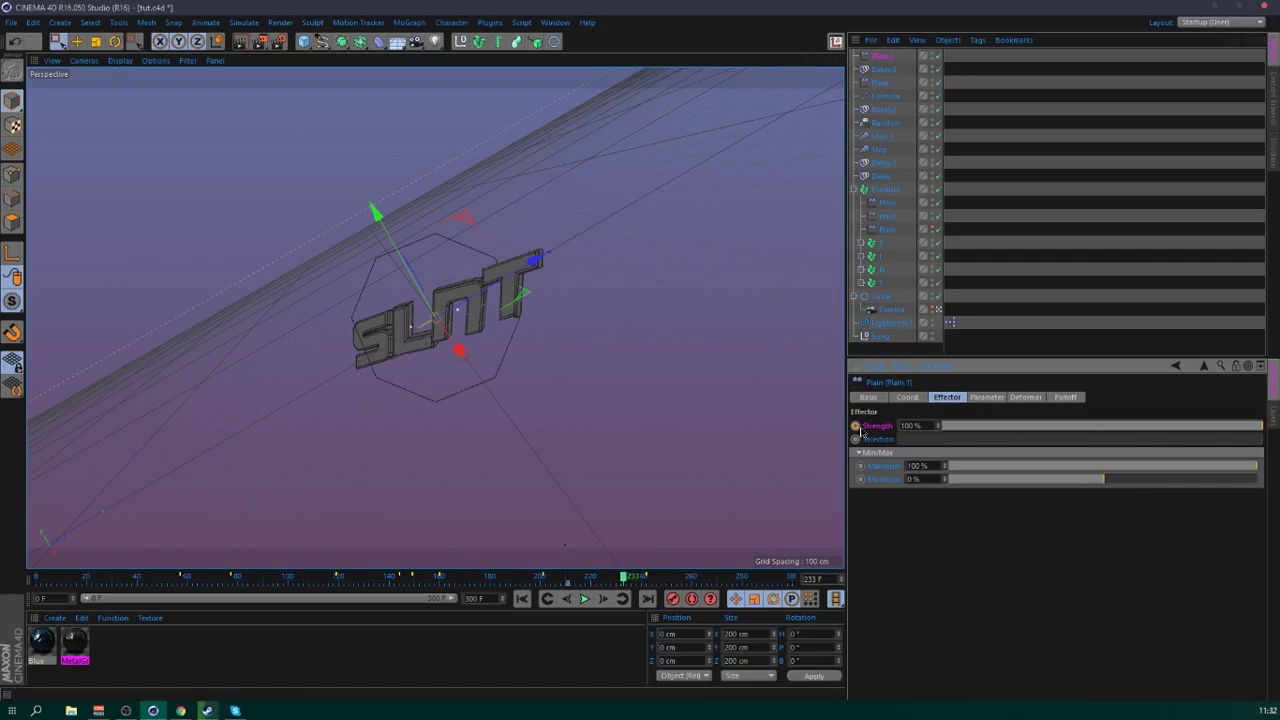
pyautogui.moveTo(560, 582); pyautogui.dragTo(623, 582)
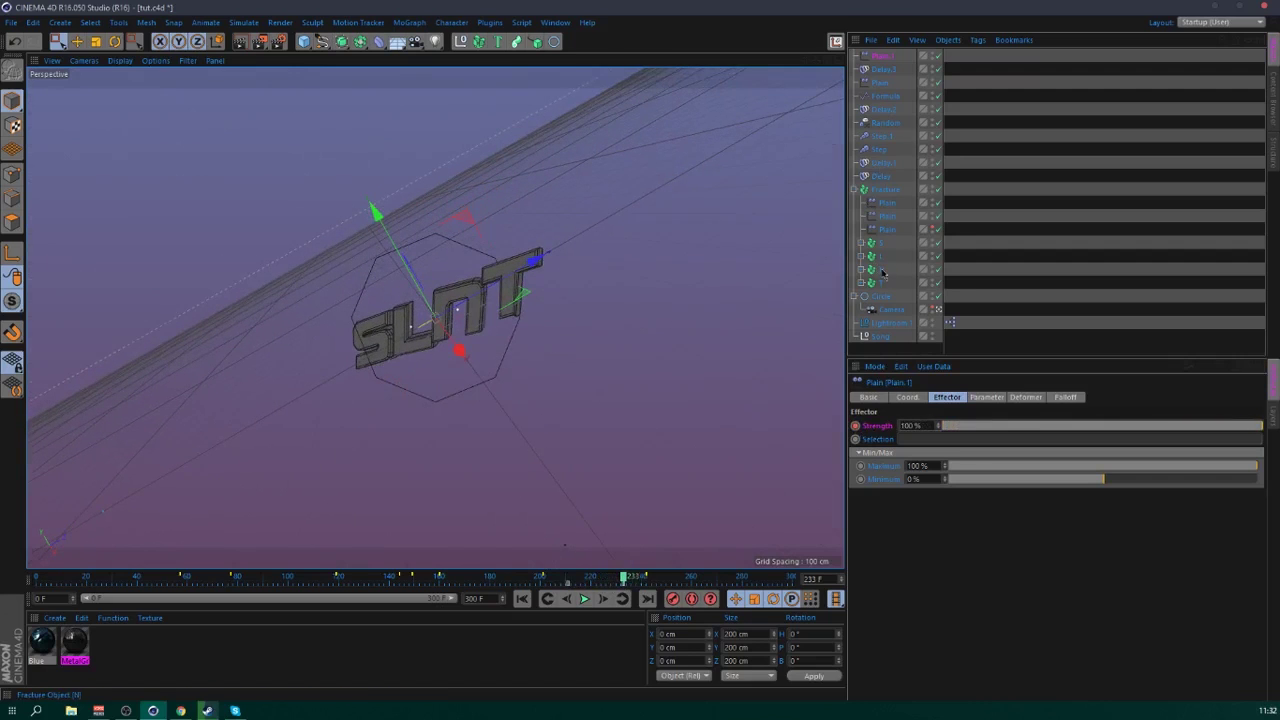
pyautogui.click(409, 22)
pyautogui.click(515, 62)
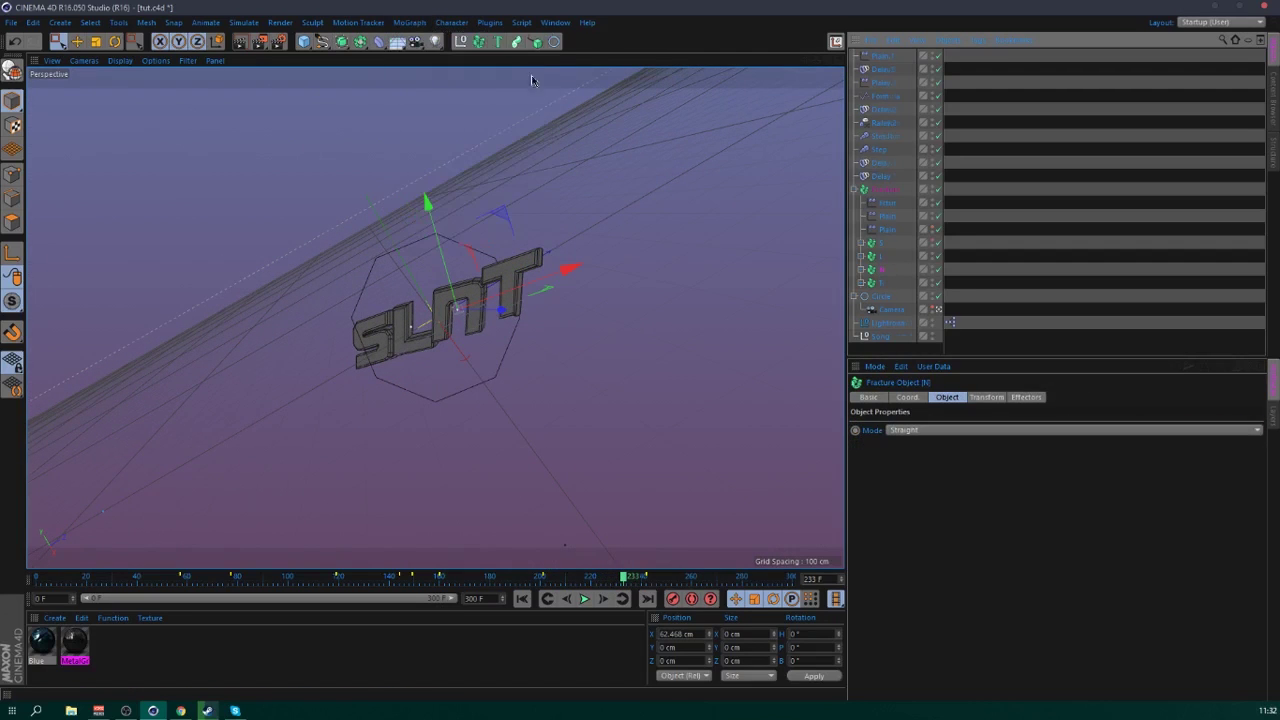
pyautogui.hotkey('ctrl', 'z')
# - Add a Delay effector to the N letter with 84% strength and play the animation back to check it
pyautogui.click(409, 22)
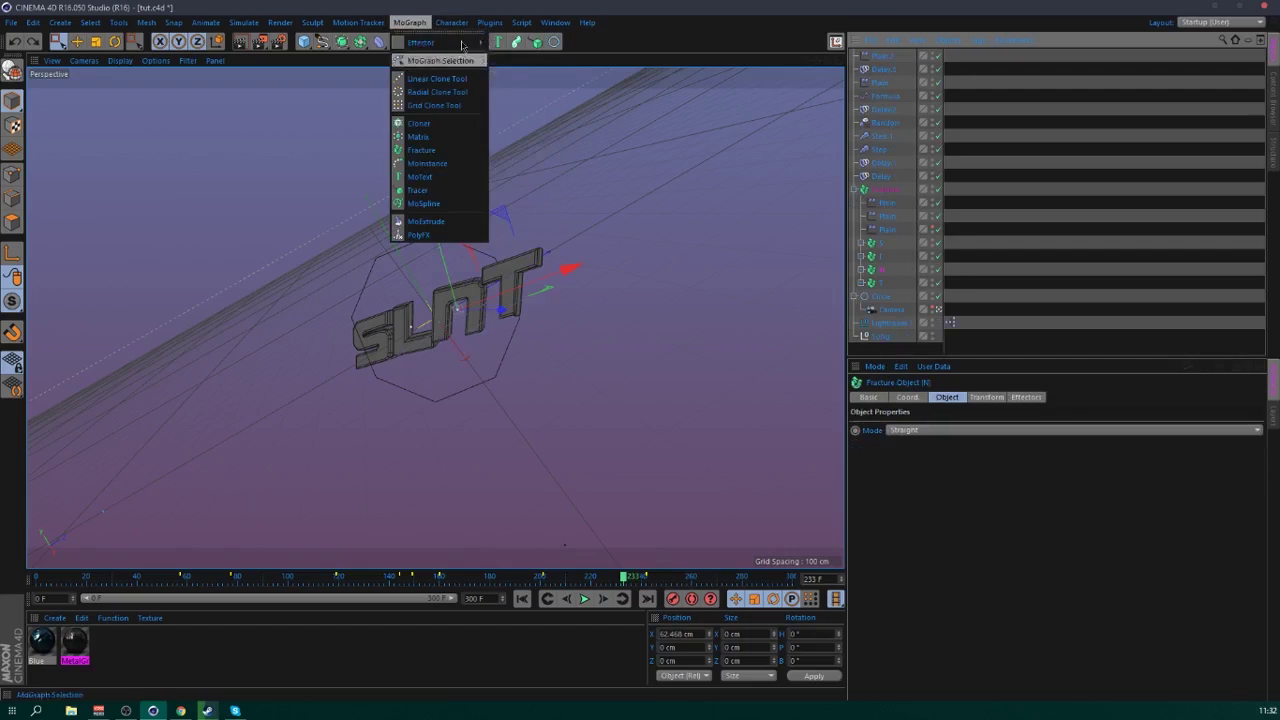
pyautogui.click(520, 99)
pyautogui.click(1166, 426)
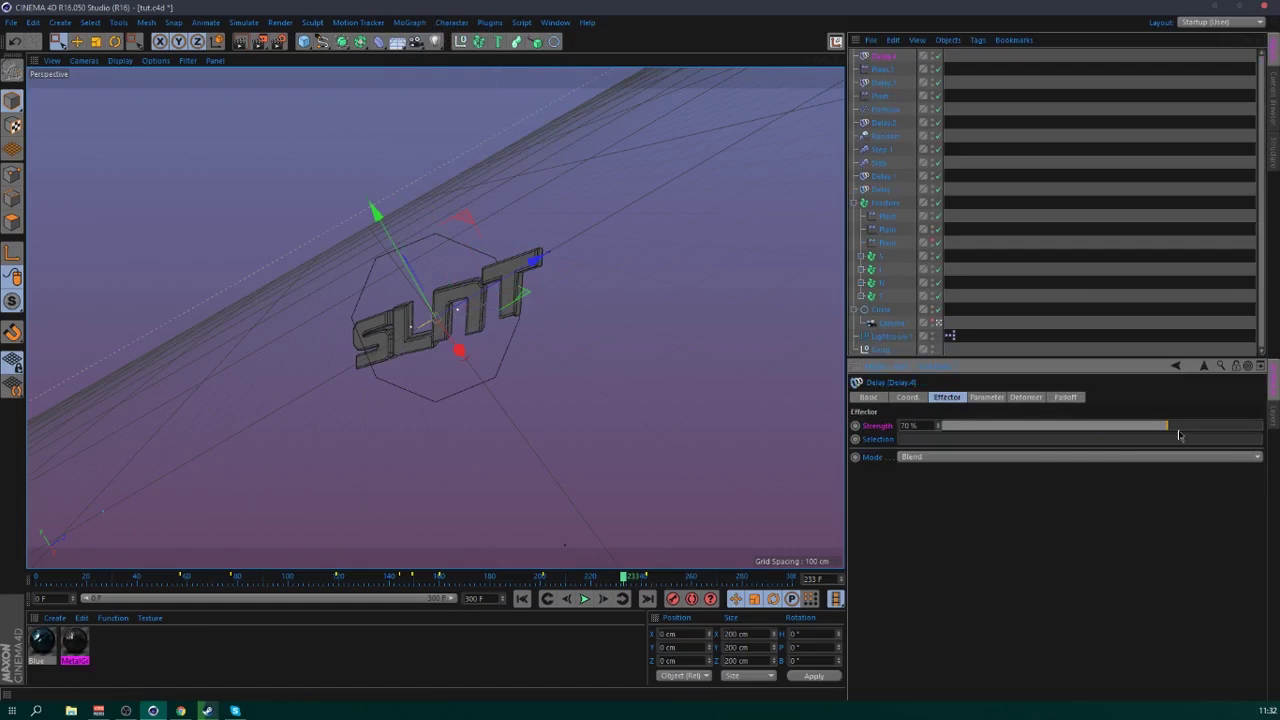
pyautogui.click(583, 598)
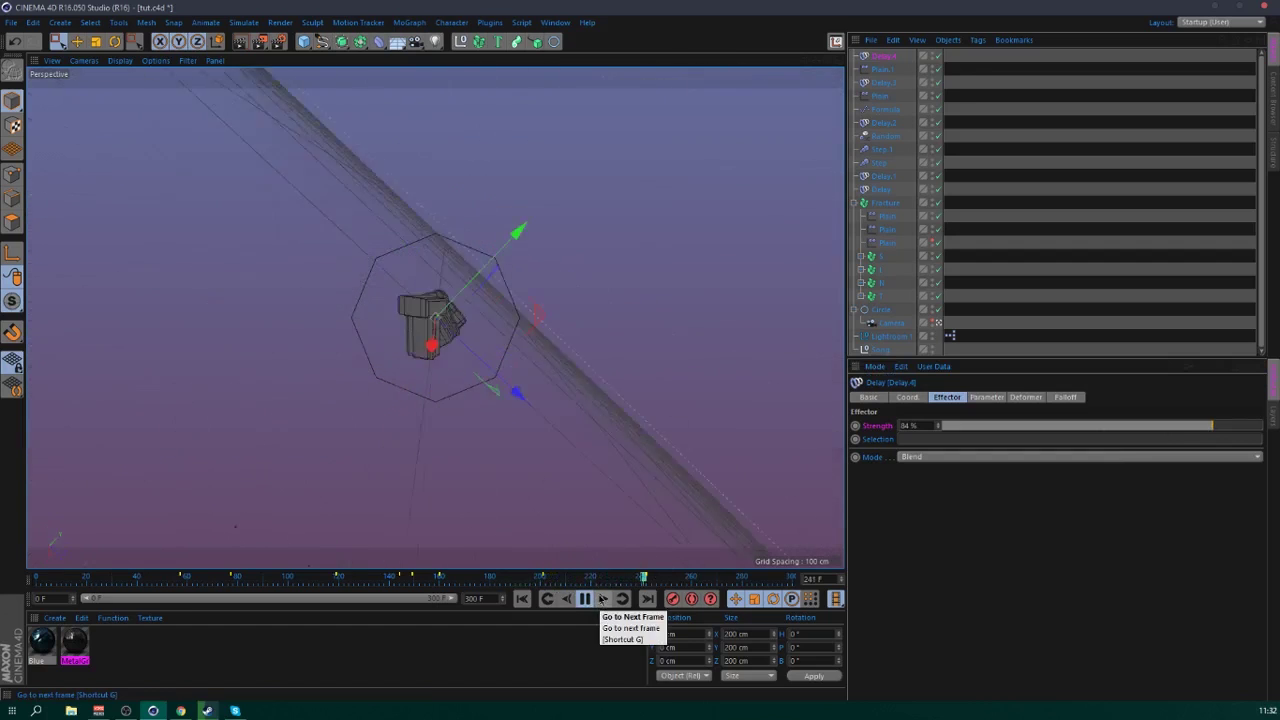
pyautogui.click(585, 598)
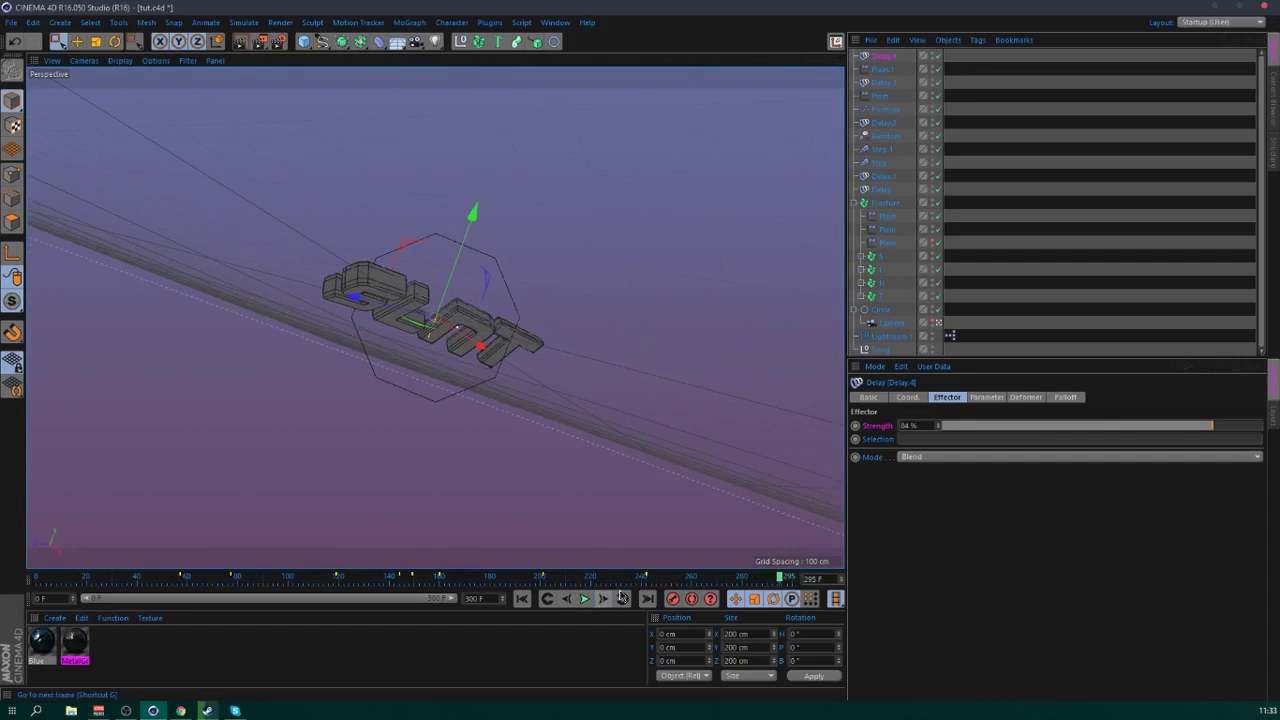
# - Go to frame 264 and add a Plain effector to the T letter's fracture object
pyautogui.moveTo(643, 578); pyautogui.dragTo(703, 580)
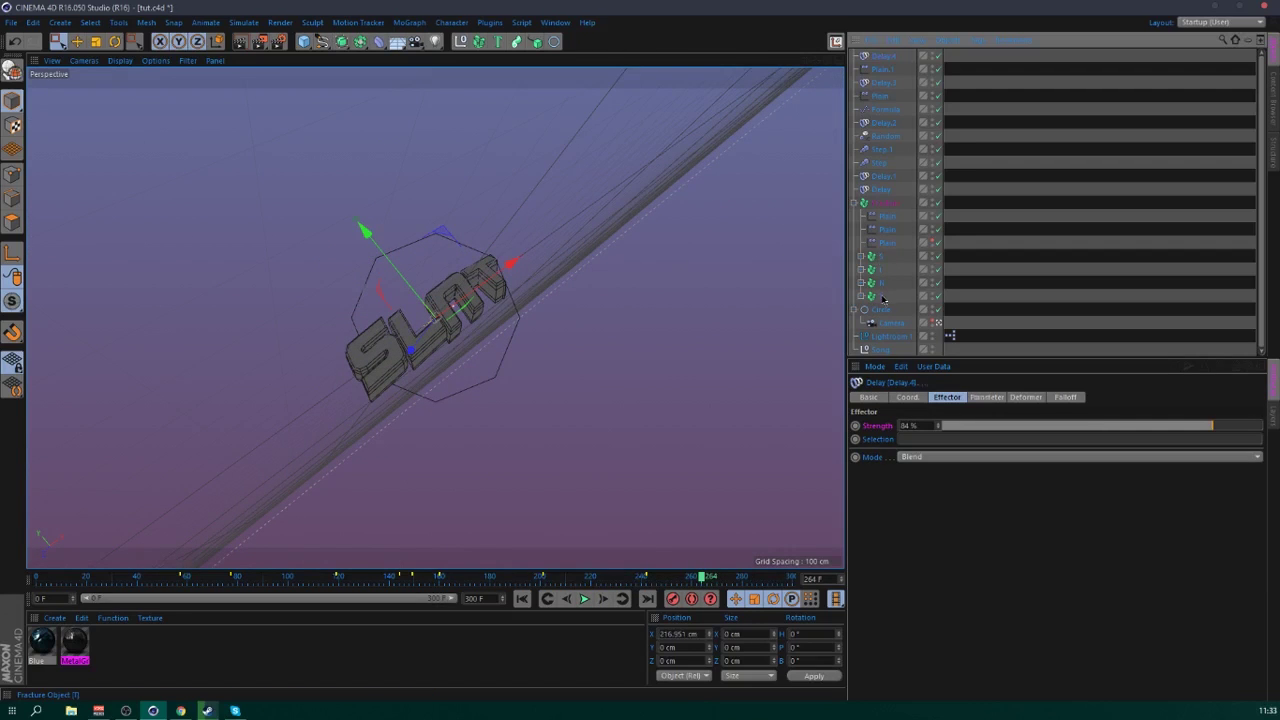
pyautogui.click(885, 202)
pyautogui.click(409, 22)
pyautogui.moveTo(440, 42)
pyautogui.click(511, 61)
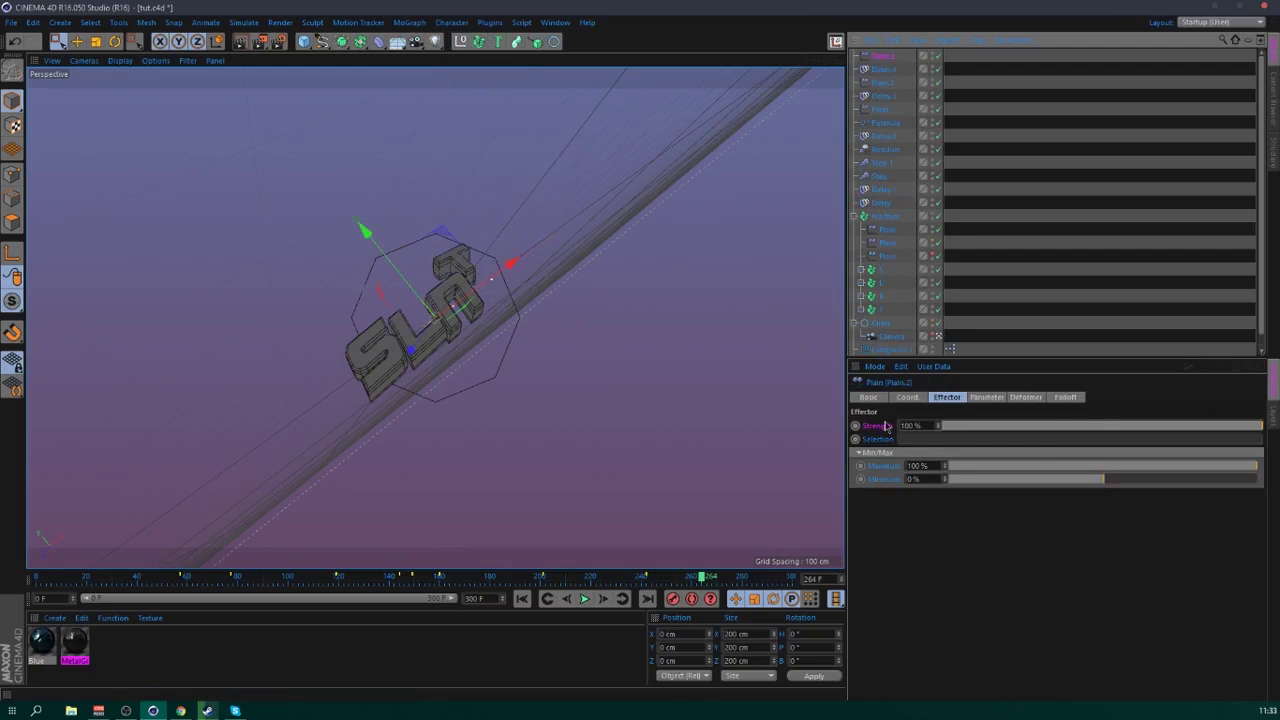
# - Set the new Plain effector's transform space to Effector and its Y position to 125 cm
pyautogui.click(986, 397)
pyautogui.click(1075, 439)
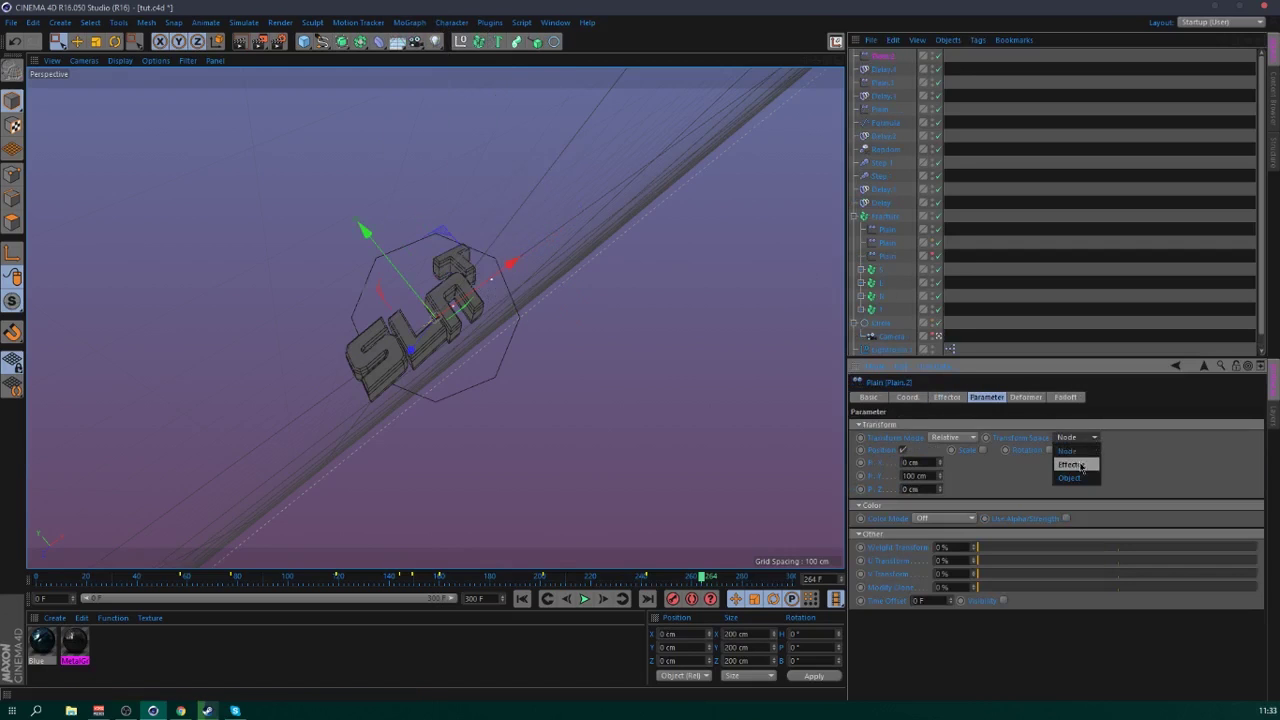
pyautogui.click(1070, 462)
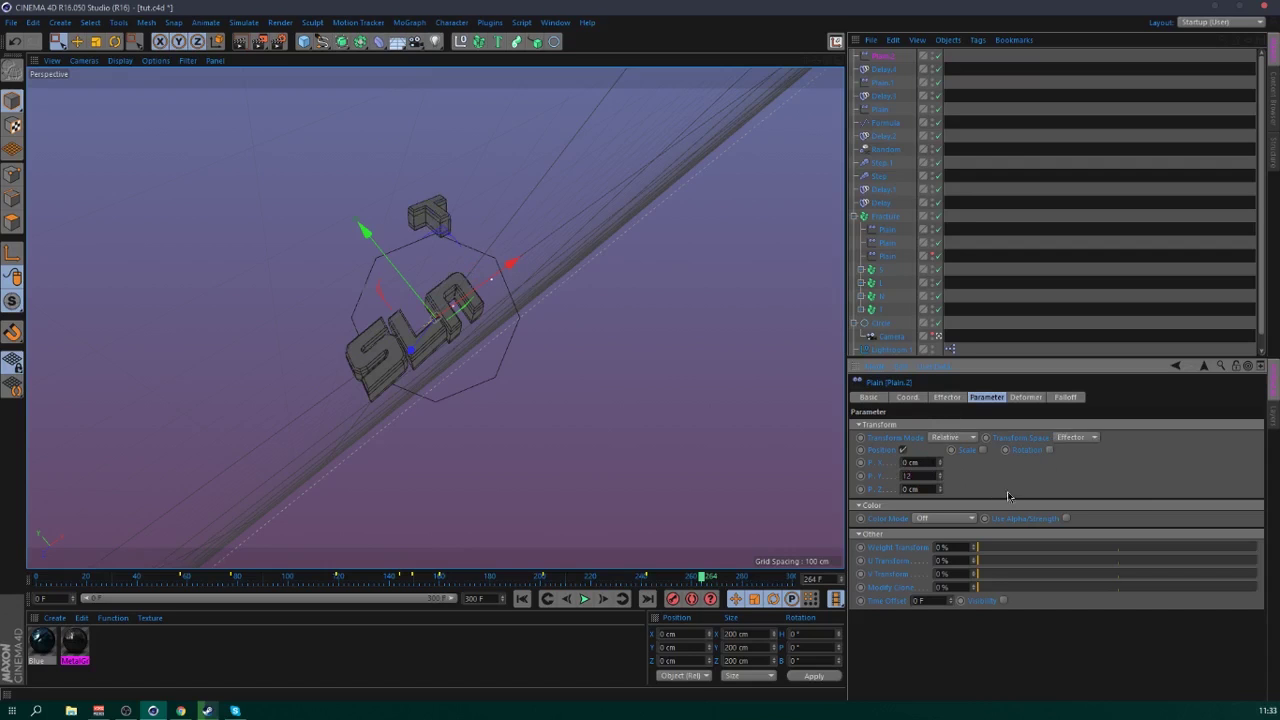
pyautogui.press('Return')
# - Keyframe the T letter's position effector strength at 0% on frame 249, 100% on frame 261 and 0% on frame 294
pyautogui.click(946, 397)
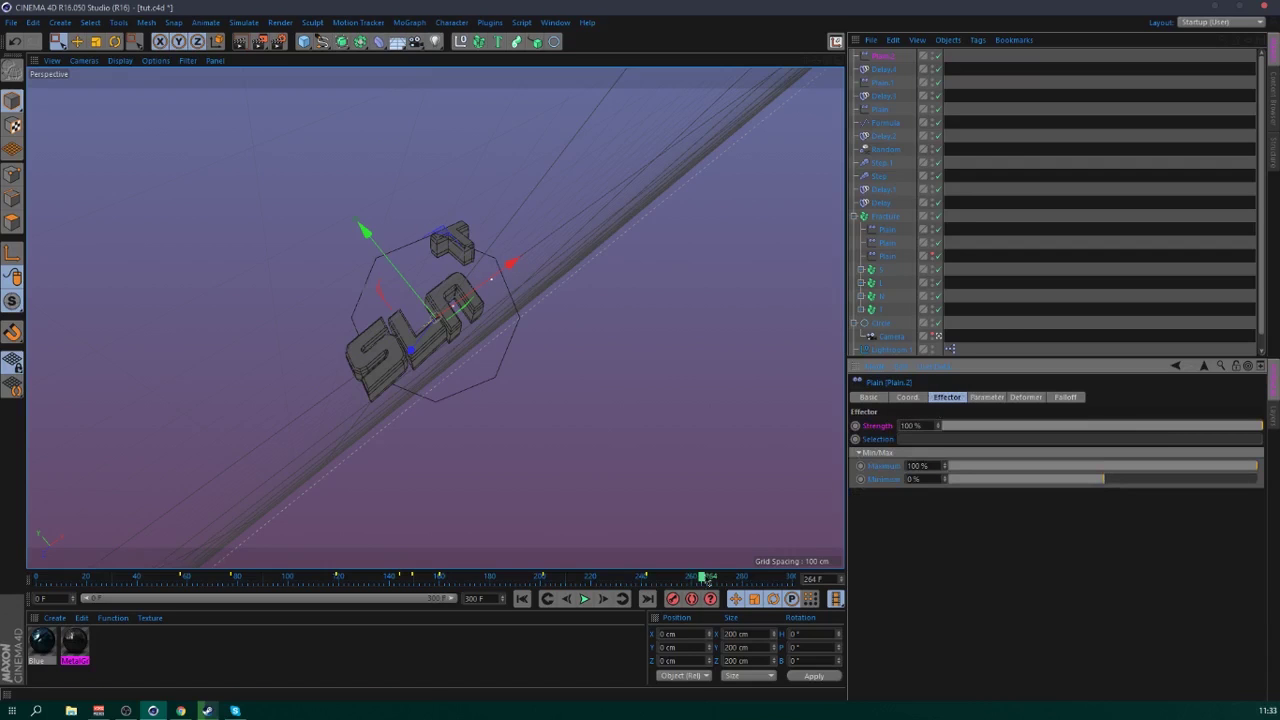
pyautogui.moveTo(701, 582); pyautogui.dragTo(663, 582)
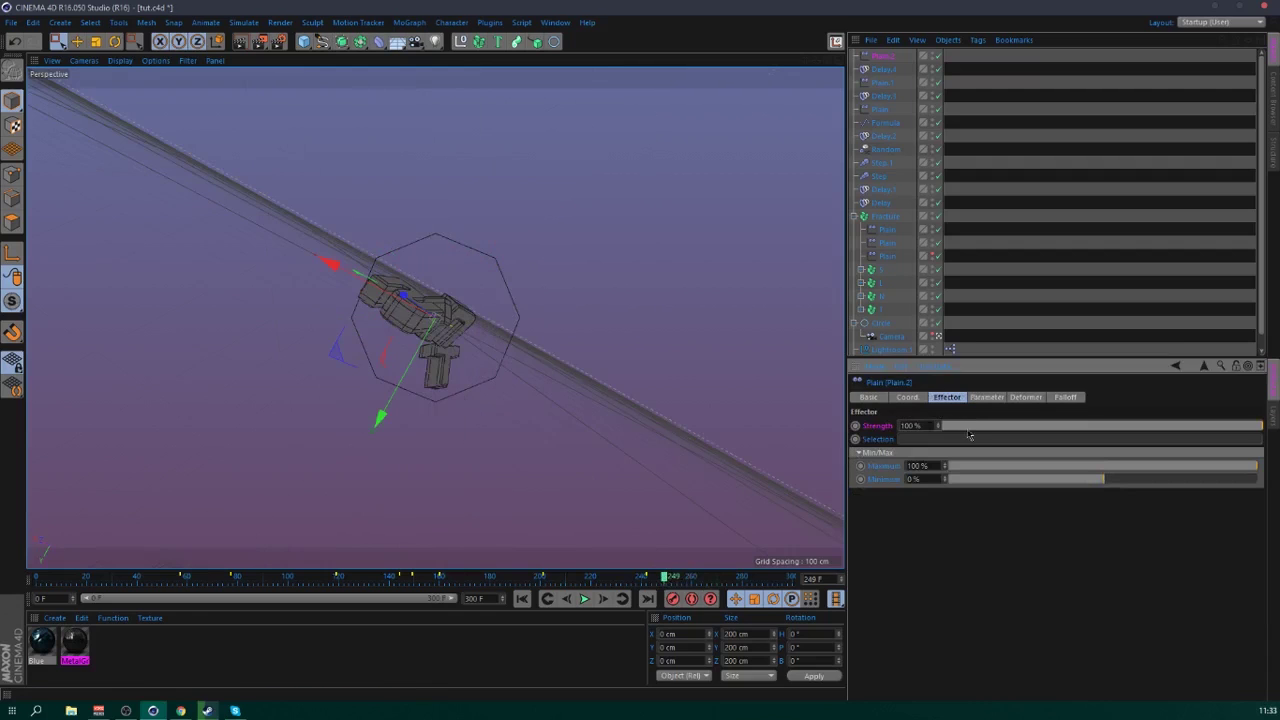
pyautogui.moveTo(966, 429); pyautogui.dragTo(839, 428)
pyautogui.moveTo(686, 582)
pyautogui.mouseDown()
pyautogui.moveTo(707, 580)
pyautogui.moveTo(695, 580)
pyautogui.mouseUp()
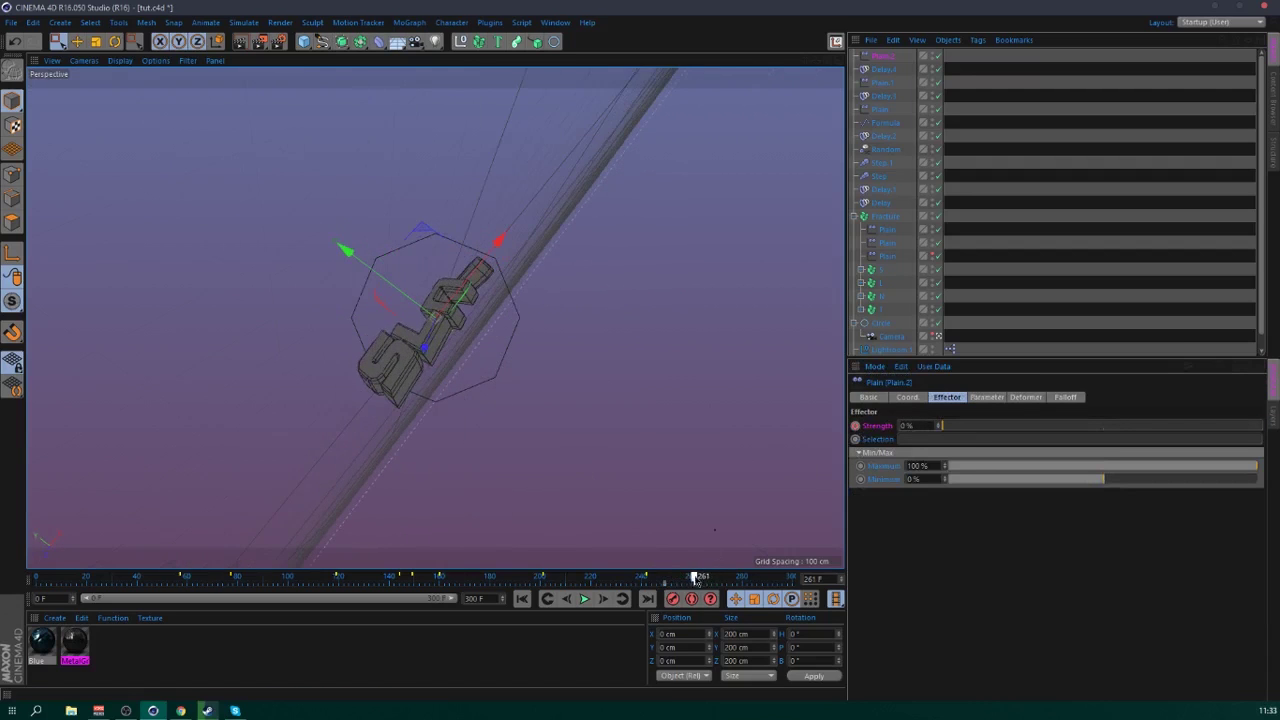
pyautogui.moveTo(940, 426); pyautogui.dragTo(1258, 436)
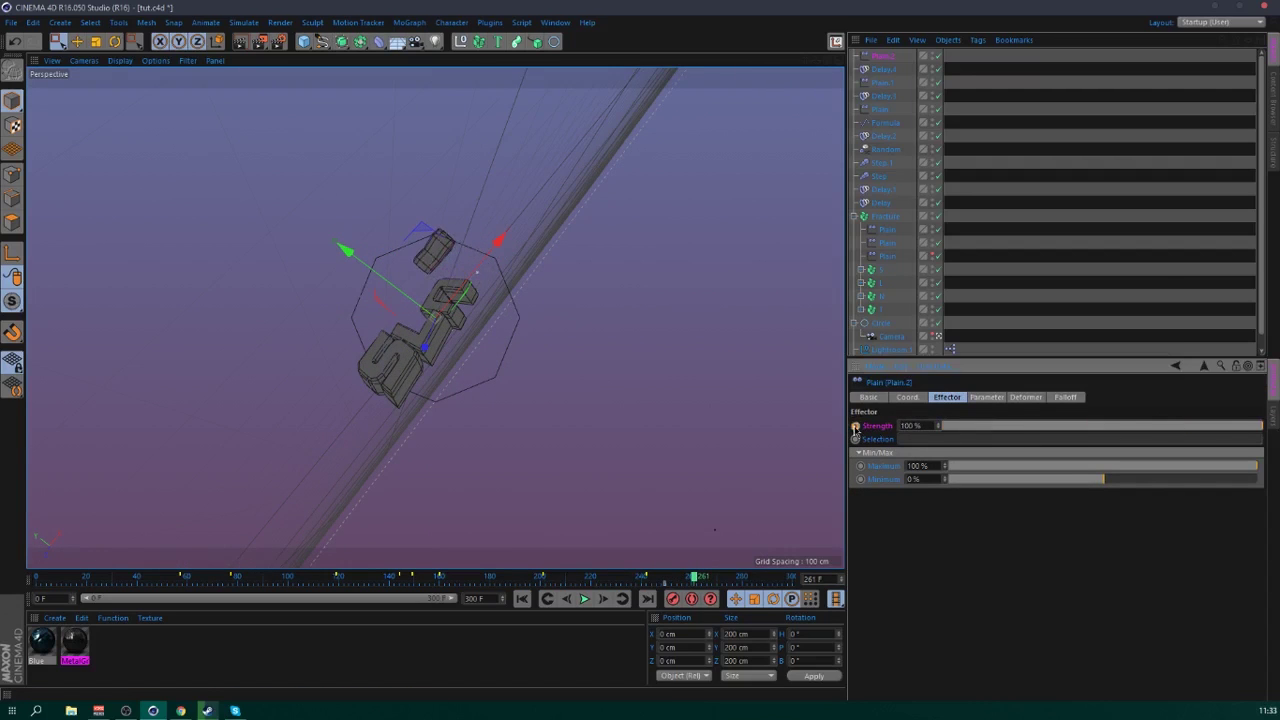
pyautogui.moveTo(694, 578); pyautogui.dragTo(787, 577)
pyautogui.moveTo(983, 426); pyautogui.dragTo(857, 437)
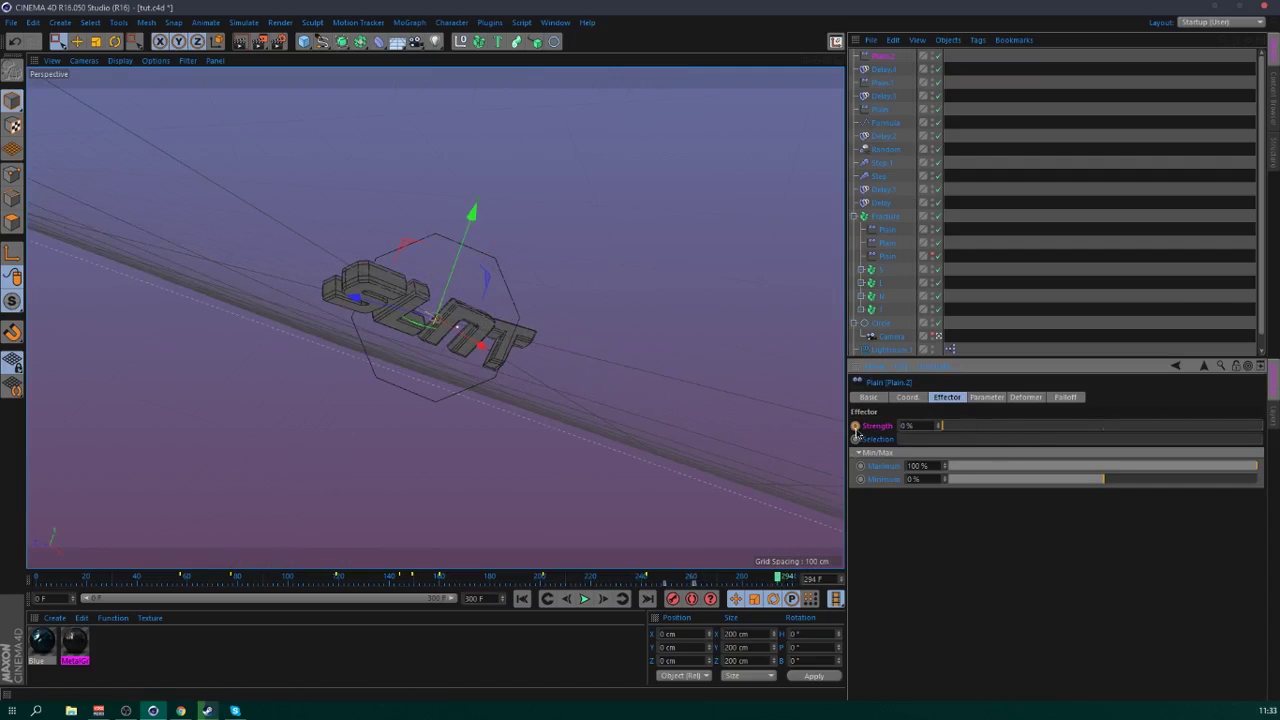
# - Add a second Plain effector to the T letter with position off and rotation enabled at a 360° heading
pyautogui.click(880, 311)
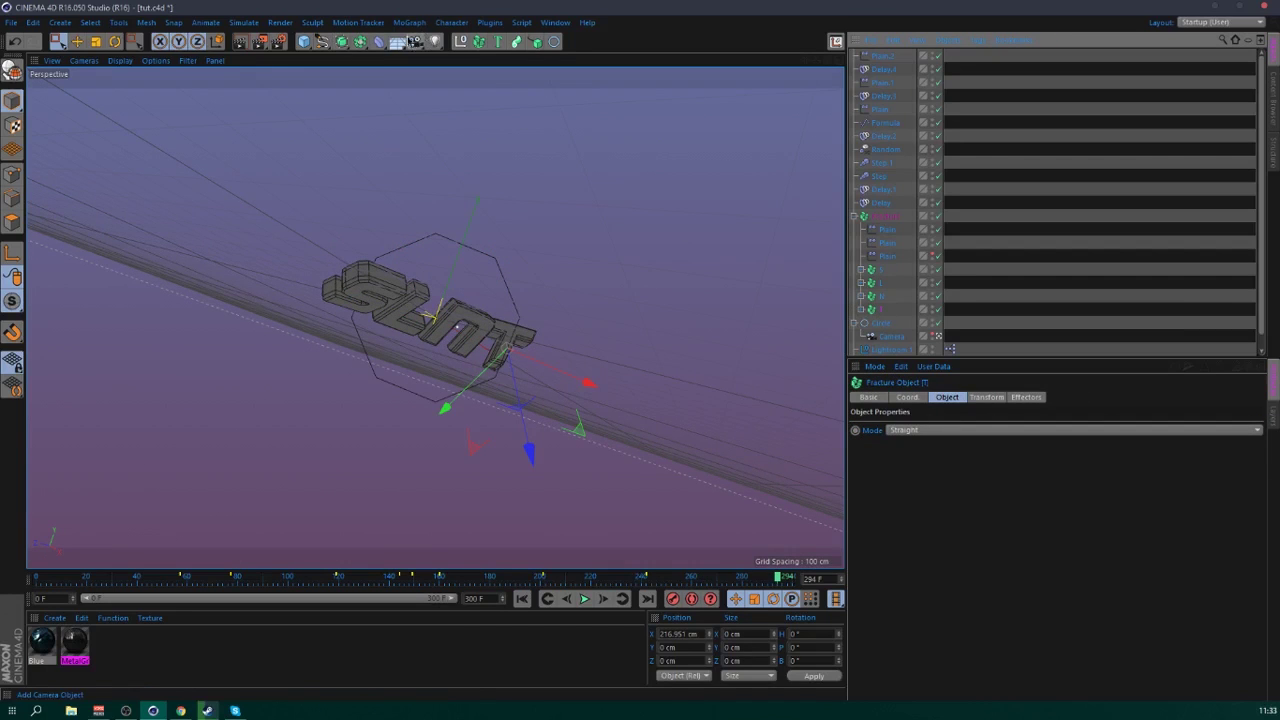
pyautogui.click(409, 22)
pyautogui.click(515, 60)
pyautogui.click(987, 397)
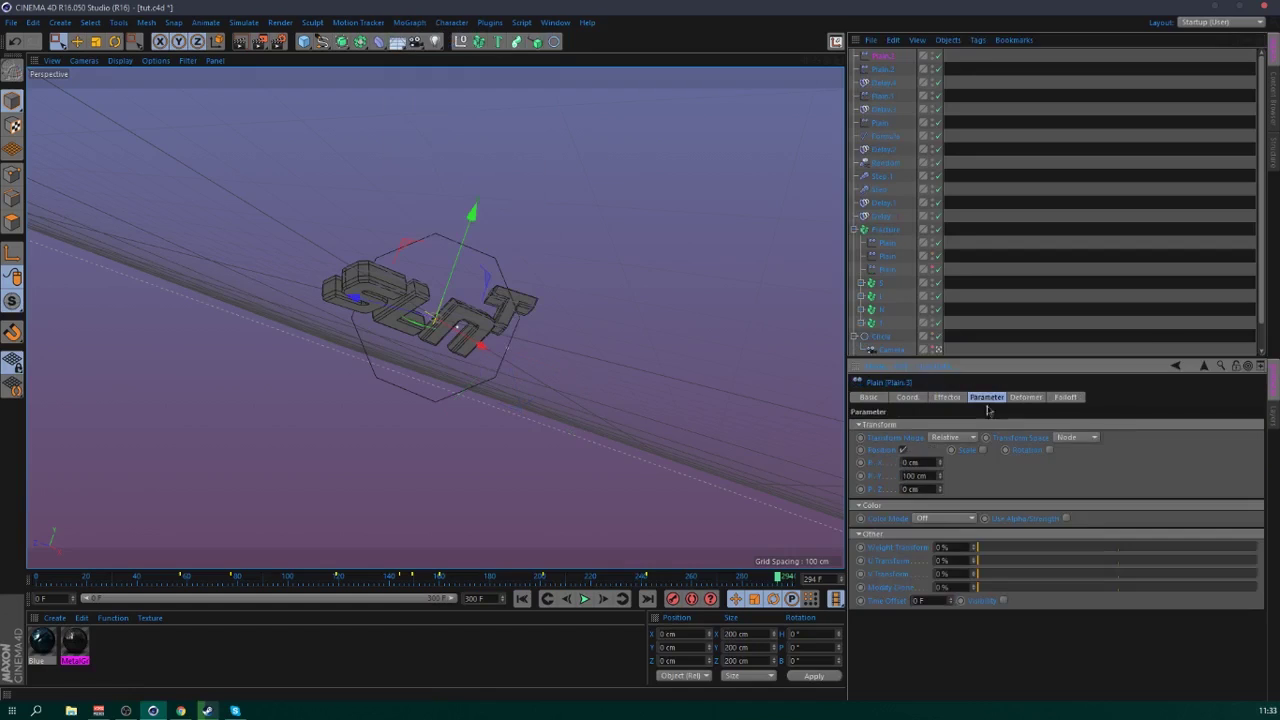
pyautogui.click(904, 450)
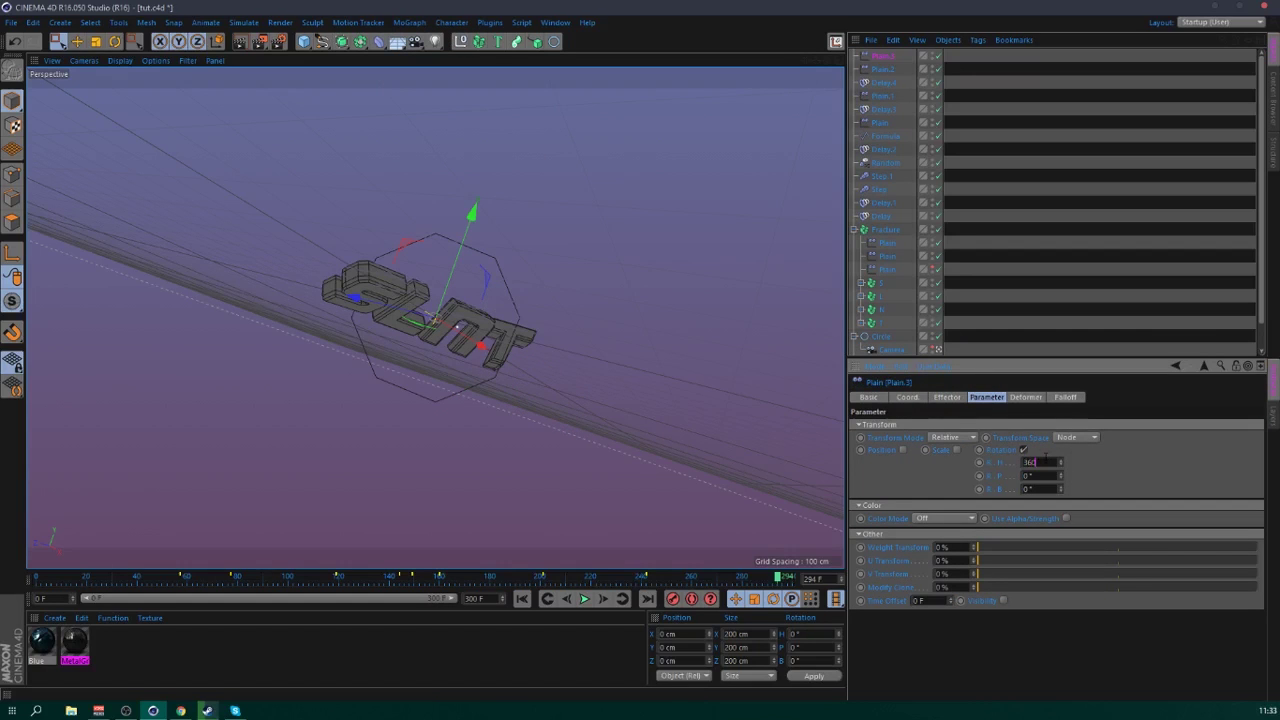
# - Keyframe the T letter's rotation effector strength at 0% on frame 248 and 100% on frame 265
pyautogui.click(661, 578)
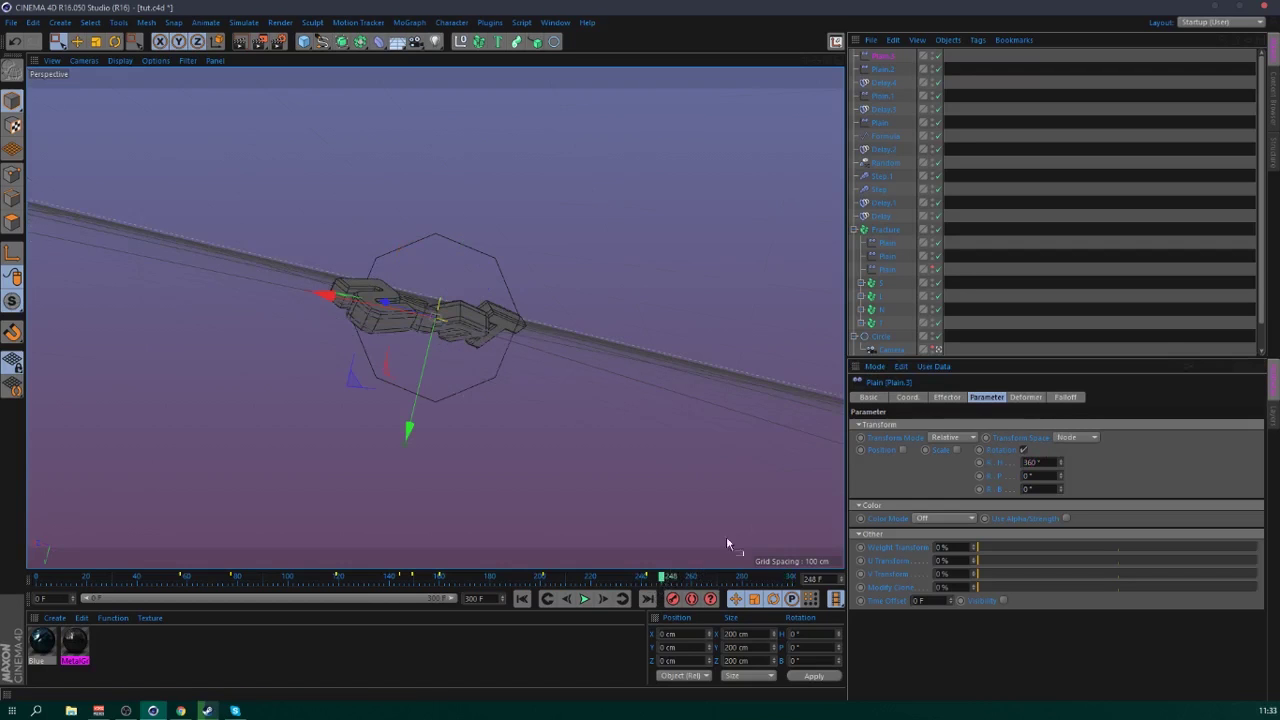
pyautogui.click(947, 397)
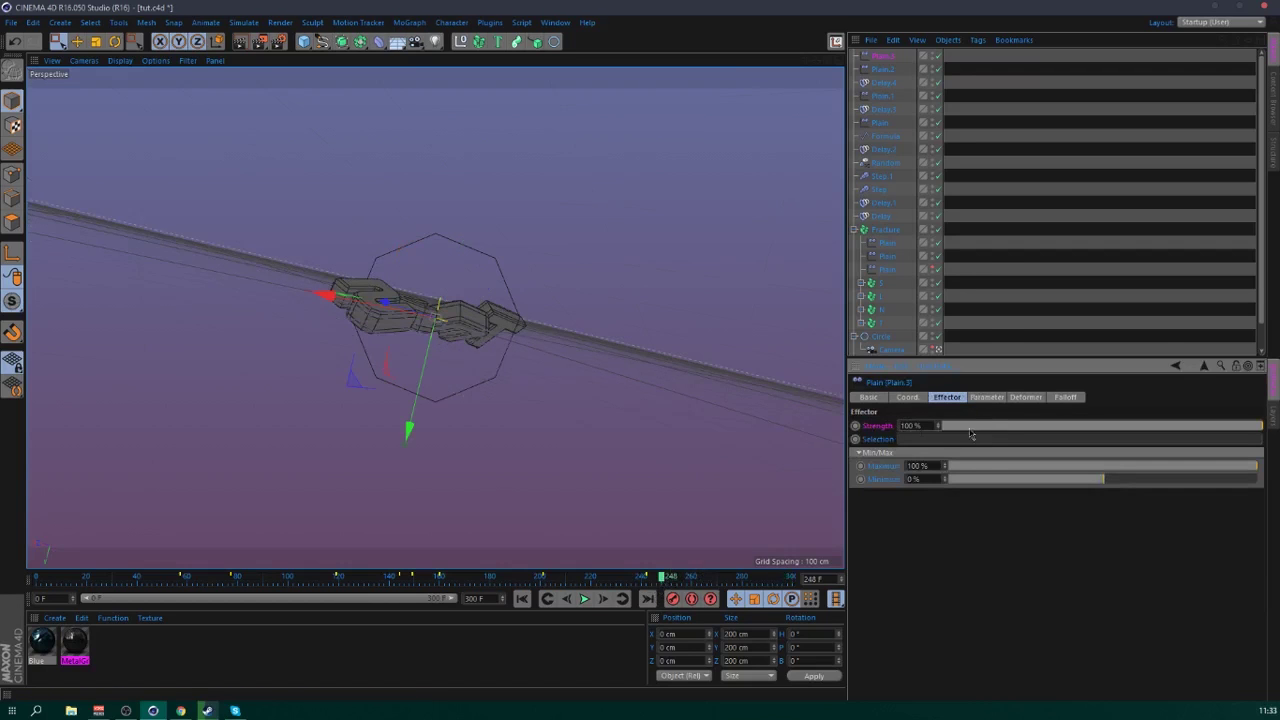
pyautogui.moveTo(962, 427); pyautogui.dragTo(900, 428)
pyautogui.keyDown('ctrl'); pyautogui.click(856, 426); pyautogui.keyUp('ctrl')
pyautogui.moveTo(692, 583); pyautogui.dragTo(706, 578)
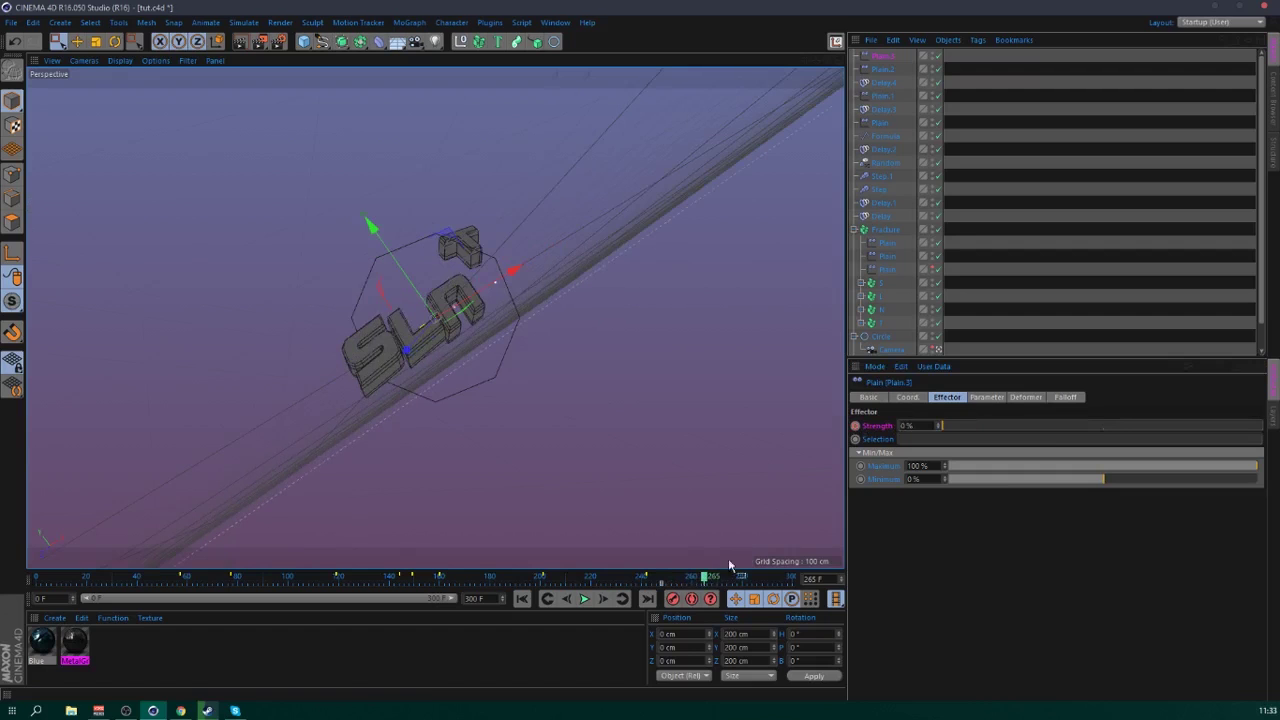
pyautogui.moveTo(1121, 428); pyautogui.dragTo(1264, 426)
pyautogui.click(772, 578)
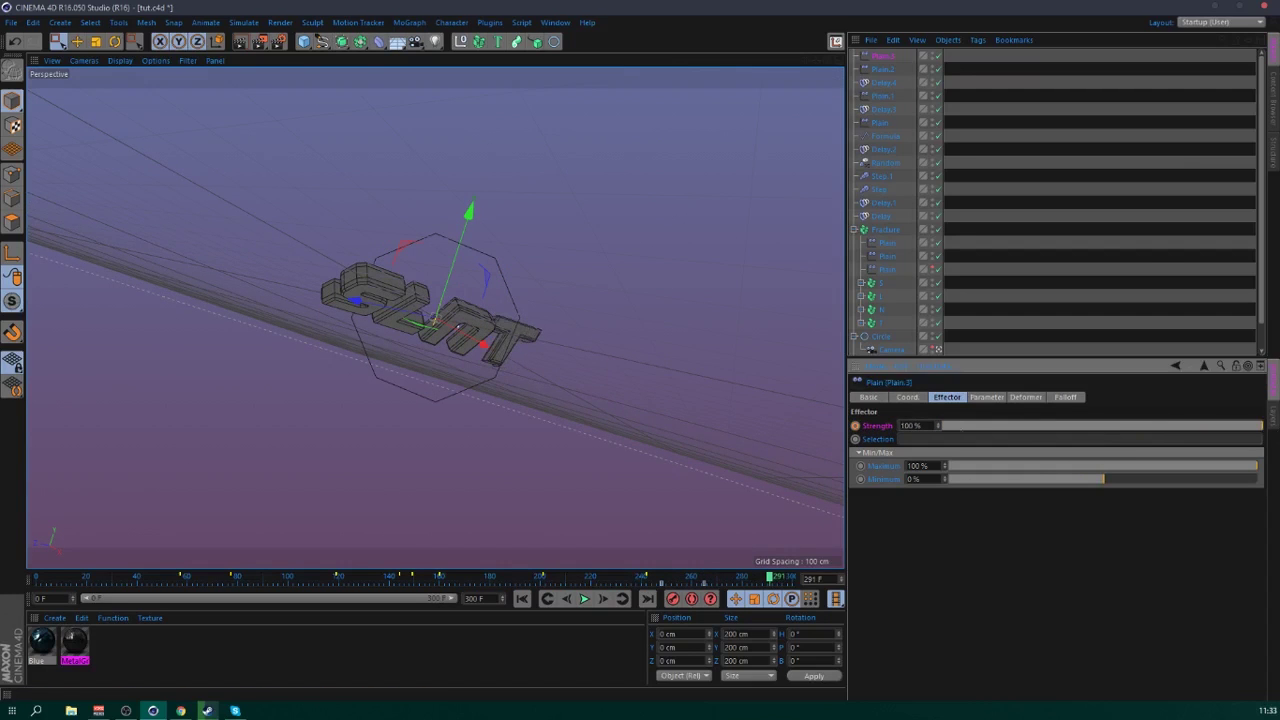
# - Add a Delay effector to the T letter with 83% strength and check the motion by playing and scrubbing the animation
pyautogui.click(885, 229)
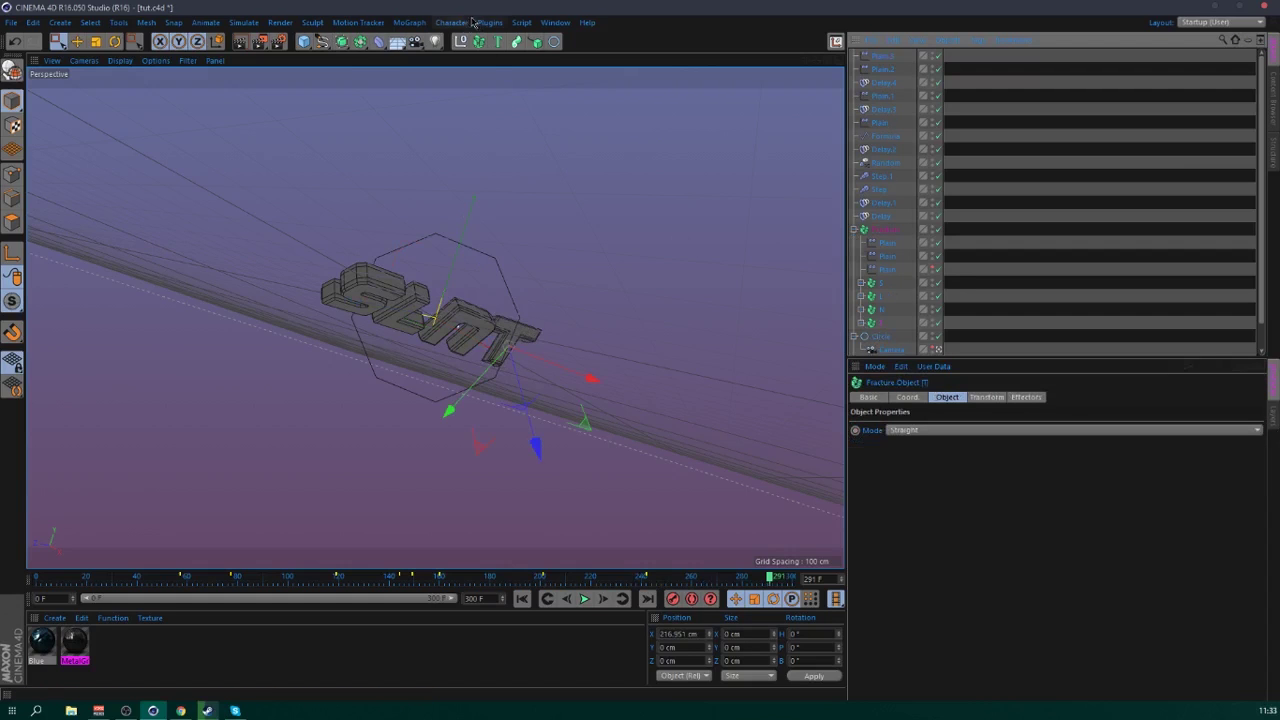
pyautogui.click(409, 22)
pyautogui.moveTo(440, 42)
pyautogui.click(522, 91)
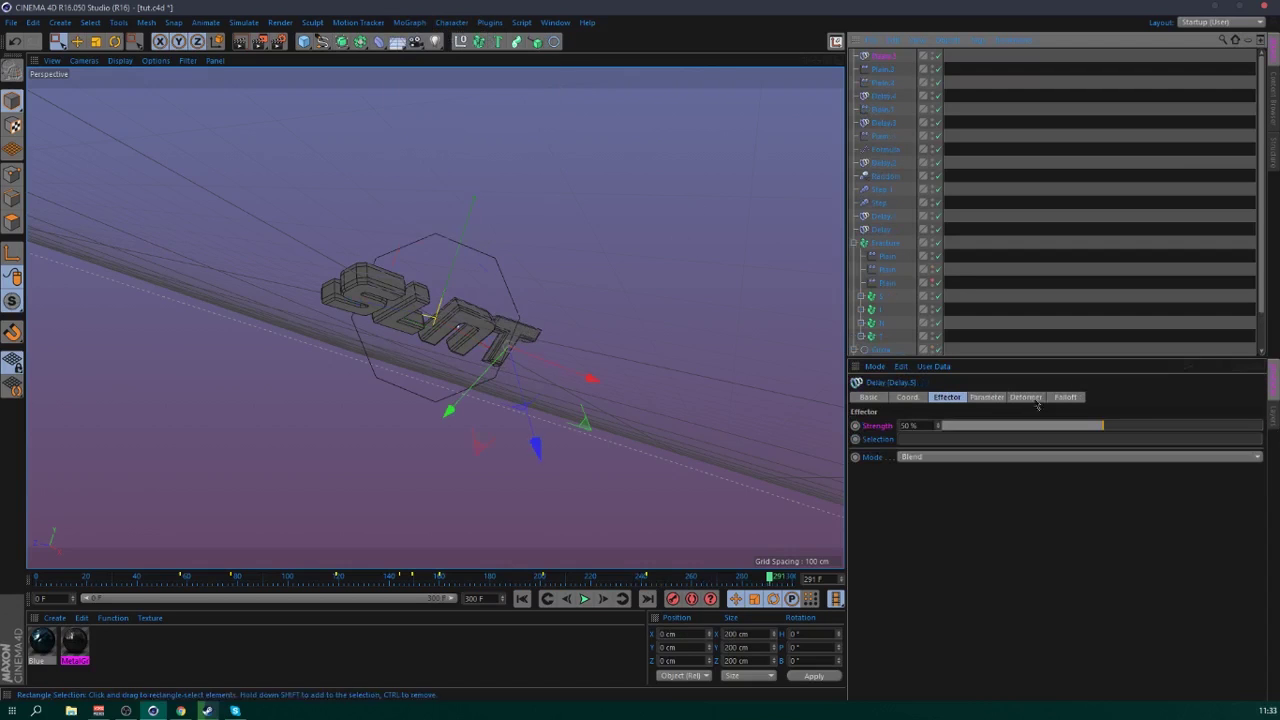
pyautogui.moveTo(1211, 432); pyautogui.dragTo(1214, 432)
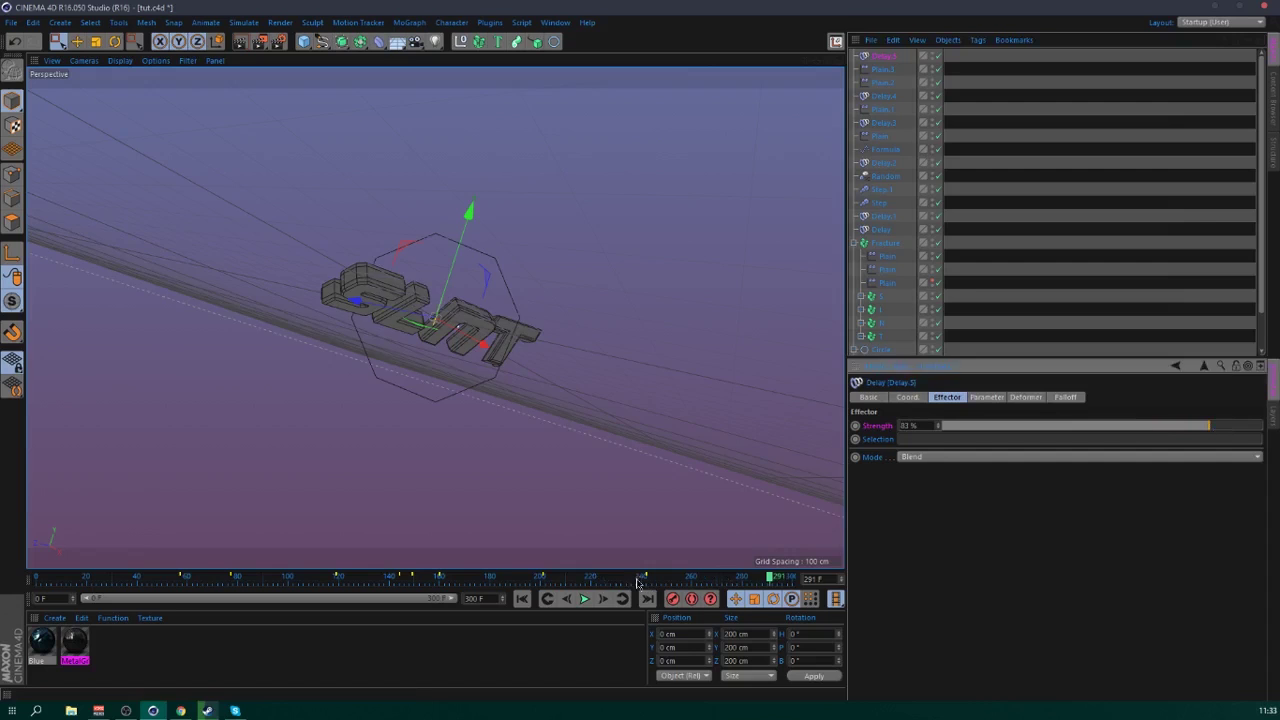
pyautogui.click(593, 598)
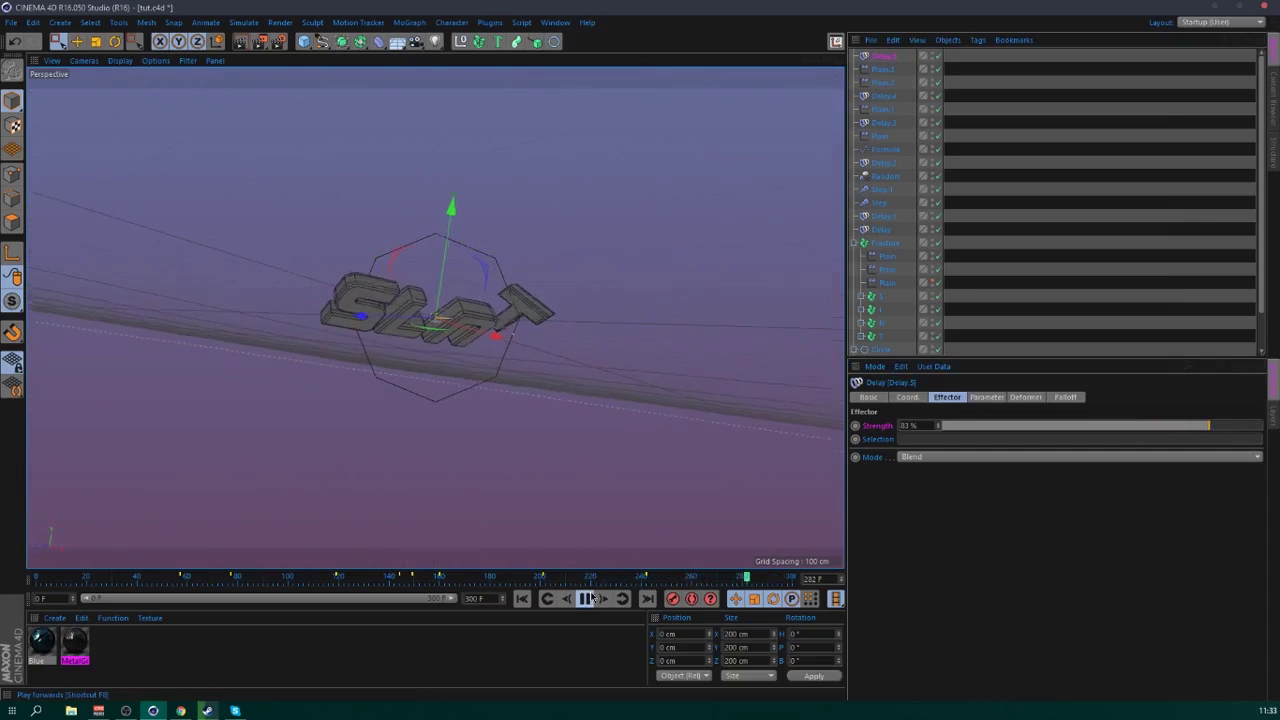
pyautogui.click(590, 598)
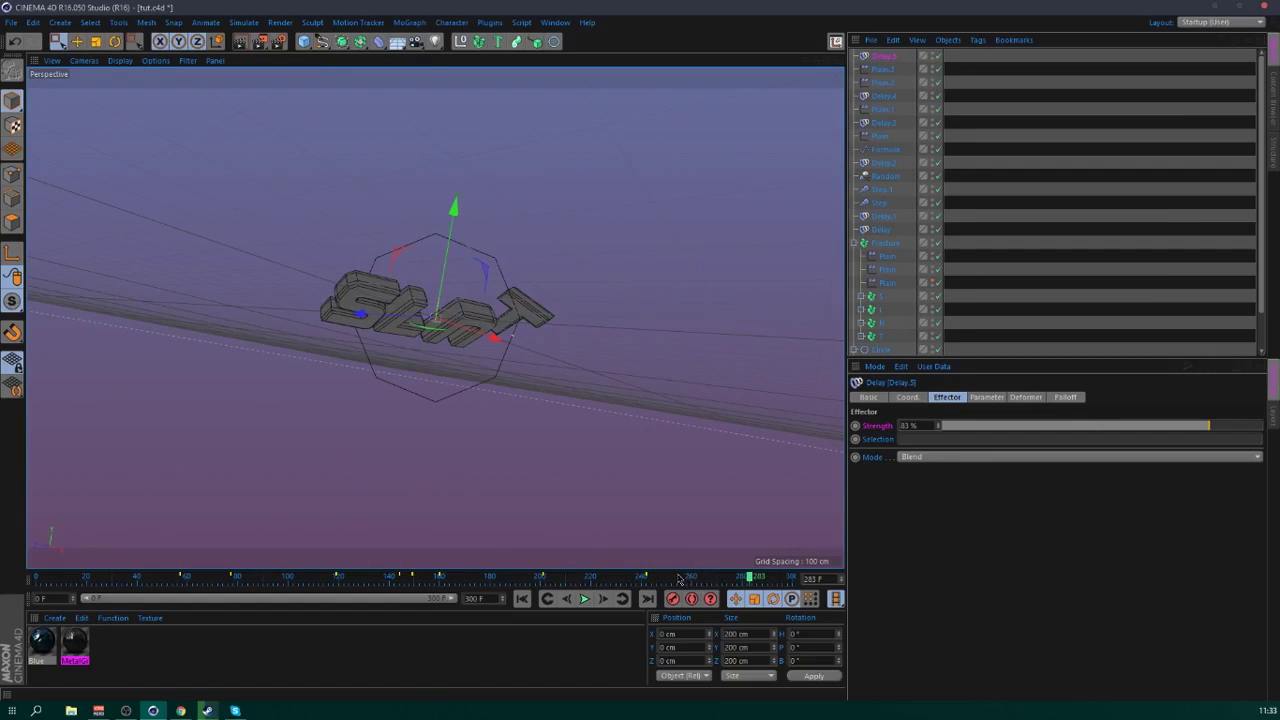
pyautogui.moveTo(678, 578); pyautogui.dragTo(717, 578)
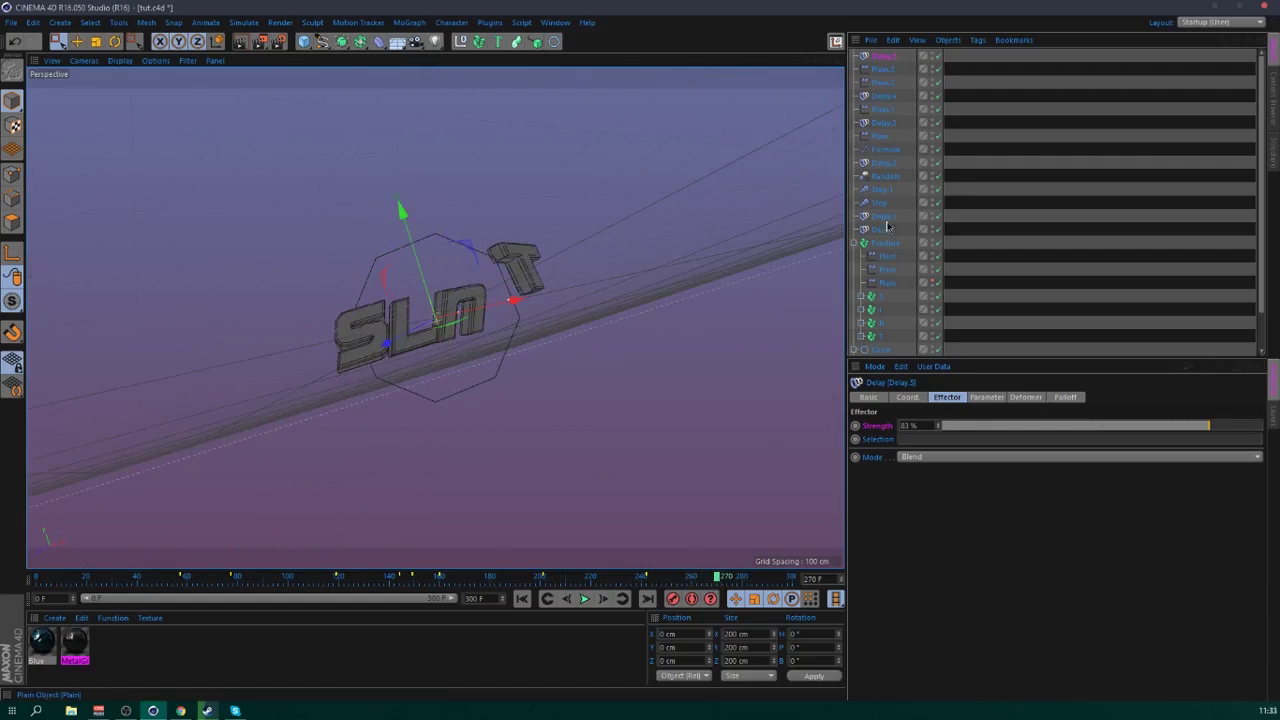
# - Review the T letter's position effector settings, play the whole animation back with nothing selected, and save the scene
pyautogui.click(889, 83)
pyautogui.click(986, 397)
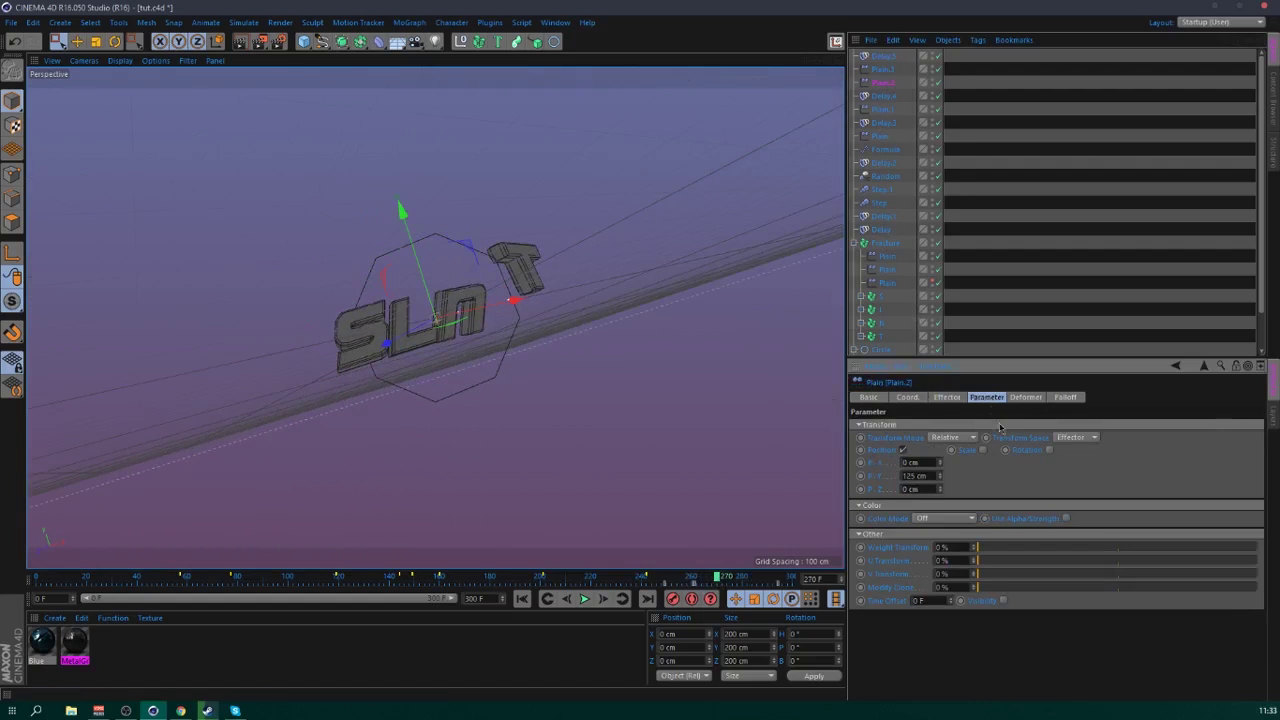
pyautogui.click(646, 556)
pyautogui.click(628, 578)
pyautogui.click(585, 598)
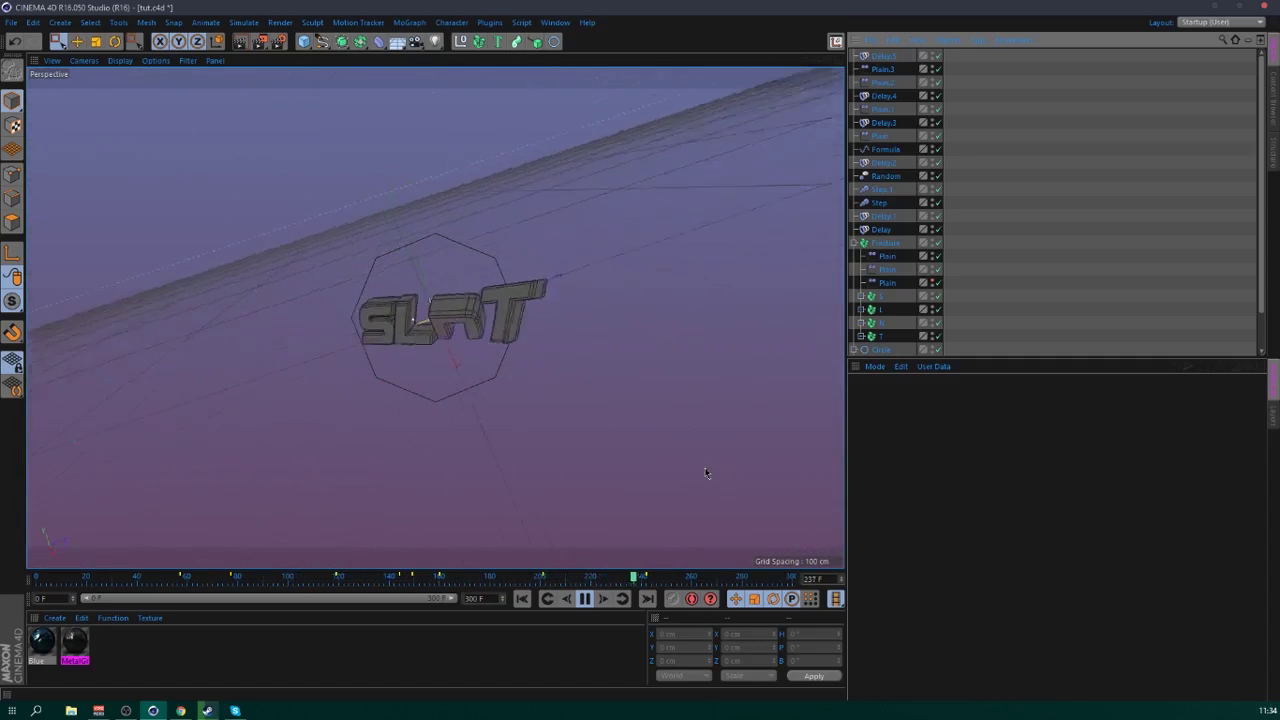
pyautogui.rightClick(585, 598)
pyautogui.click(579, 605)
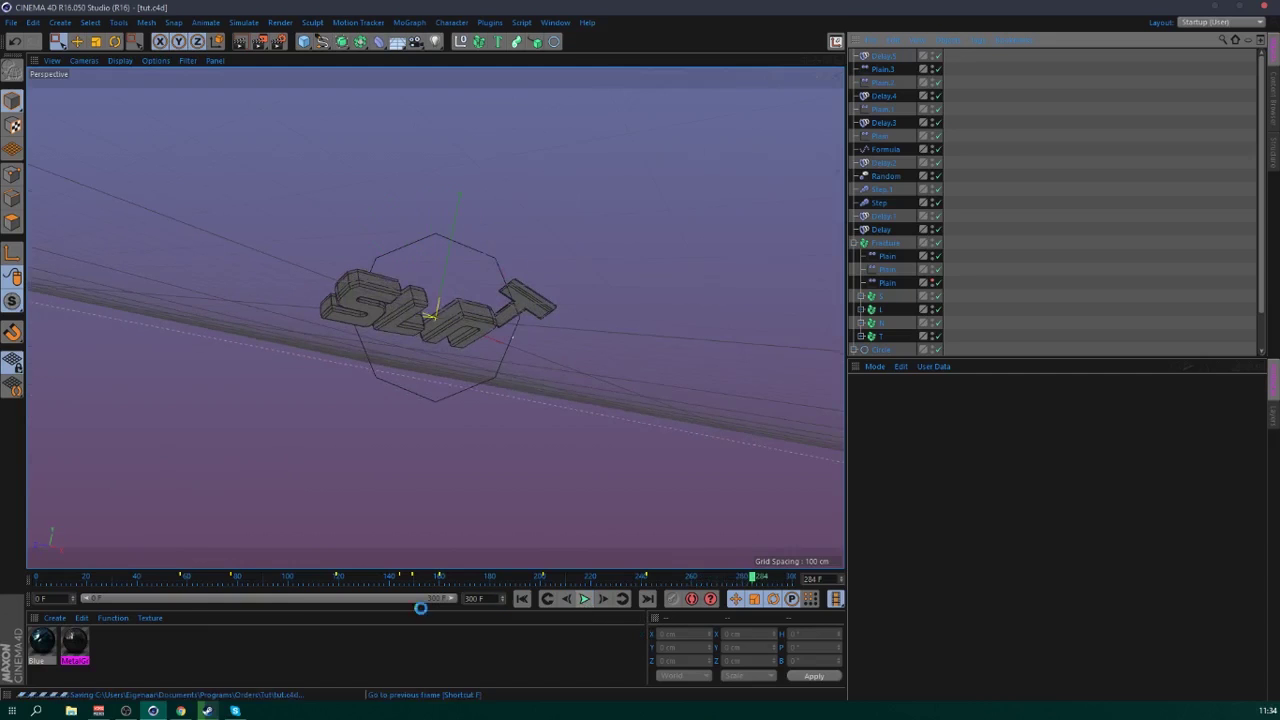
pyautogui.click(587, 599)
# - Go to frame 61 and add a Random effector to the main Fracture object holding all the letters
pyautogui.click(190, 580)
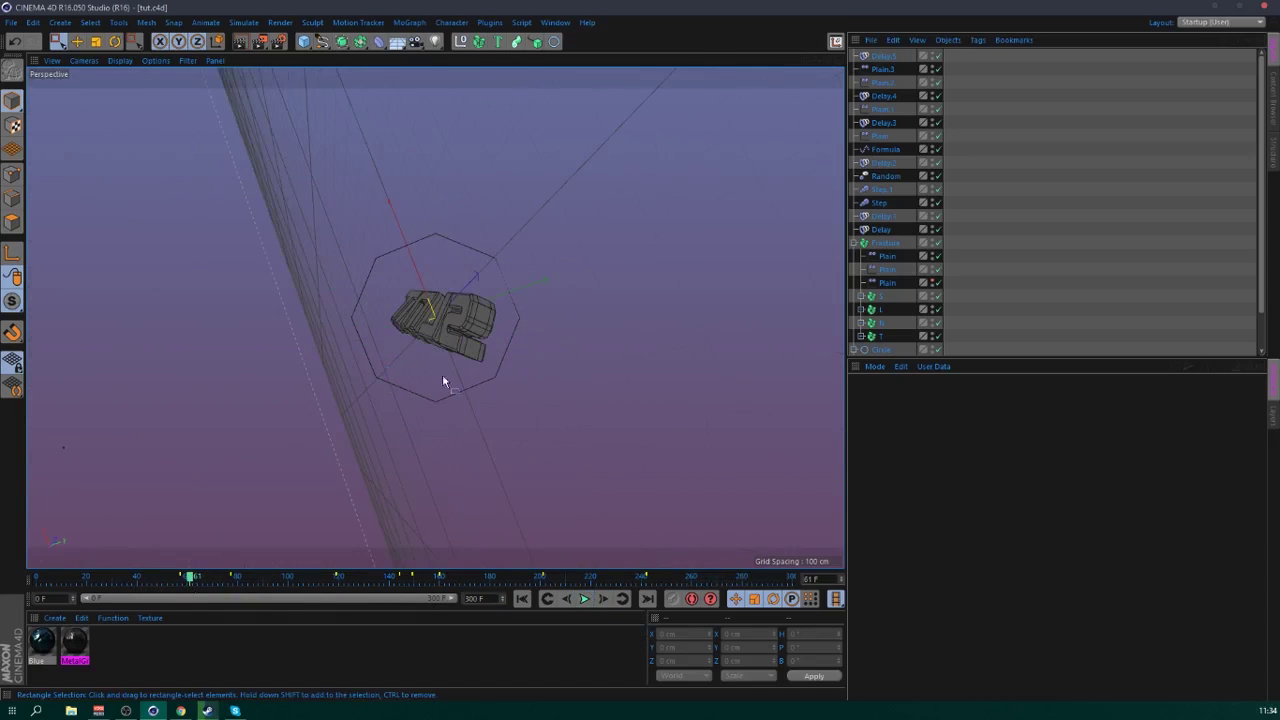
pyautogui.click(872, 245)
pyautogui.click(409, 22)
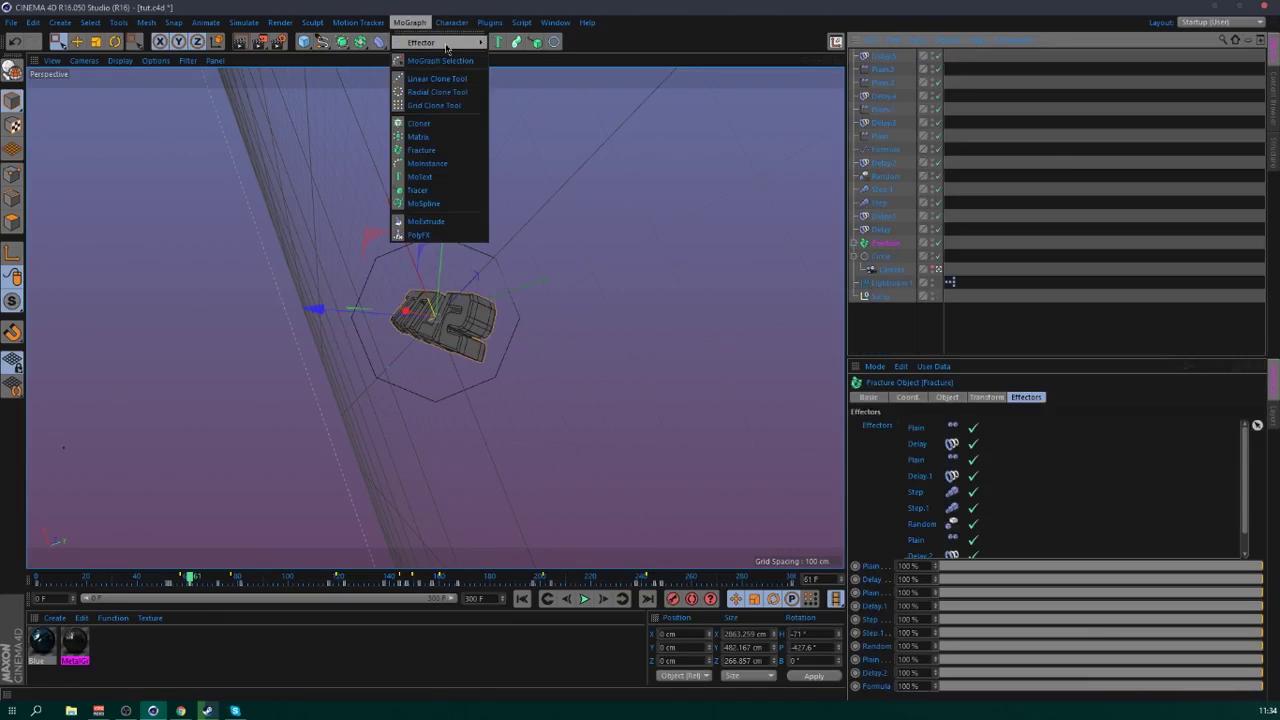
pyautogui.moveTo(430, 42)
pyautogui.click(525, 145)
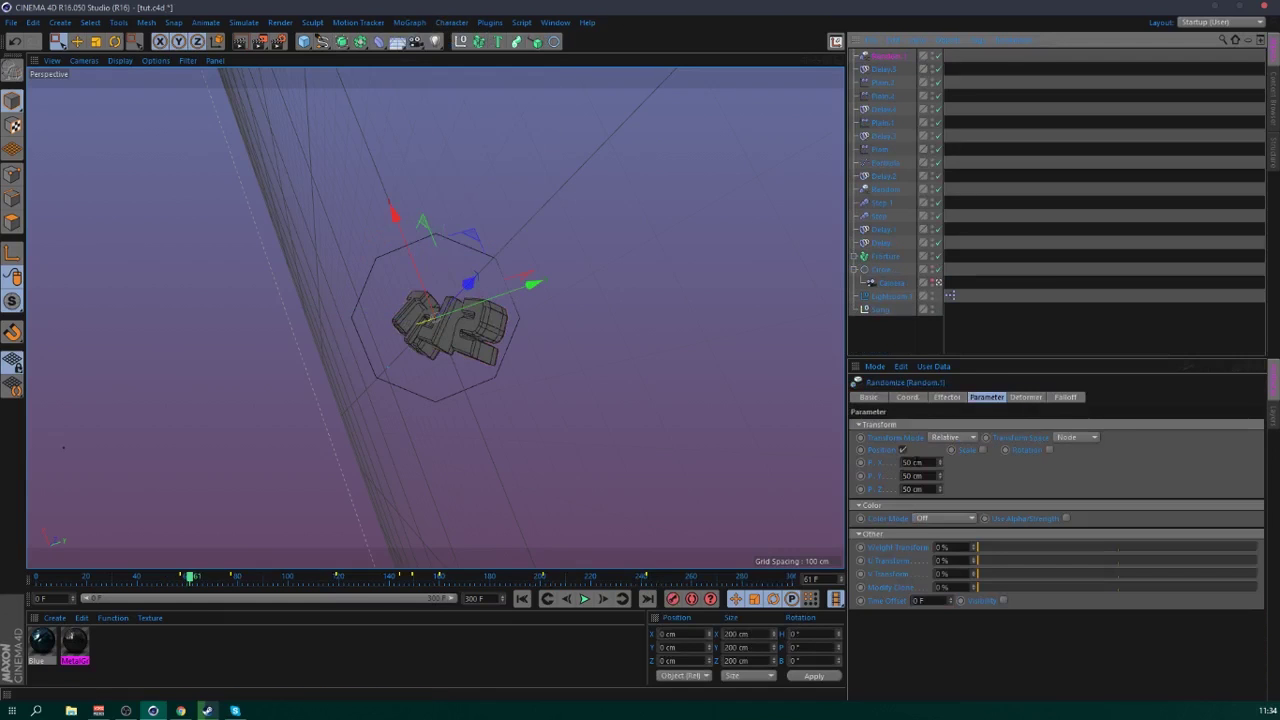
# - Set the new Random effector's X, Y and Z position offsets to 350 cm each
pyautogui.click(904, 463)
pyautogui.write('3')
pyautogui.click(904, 476)
pyautogui.write('3')
pyautogui.click(904, 489)
pyautogui.write('3')
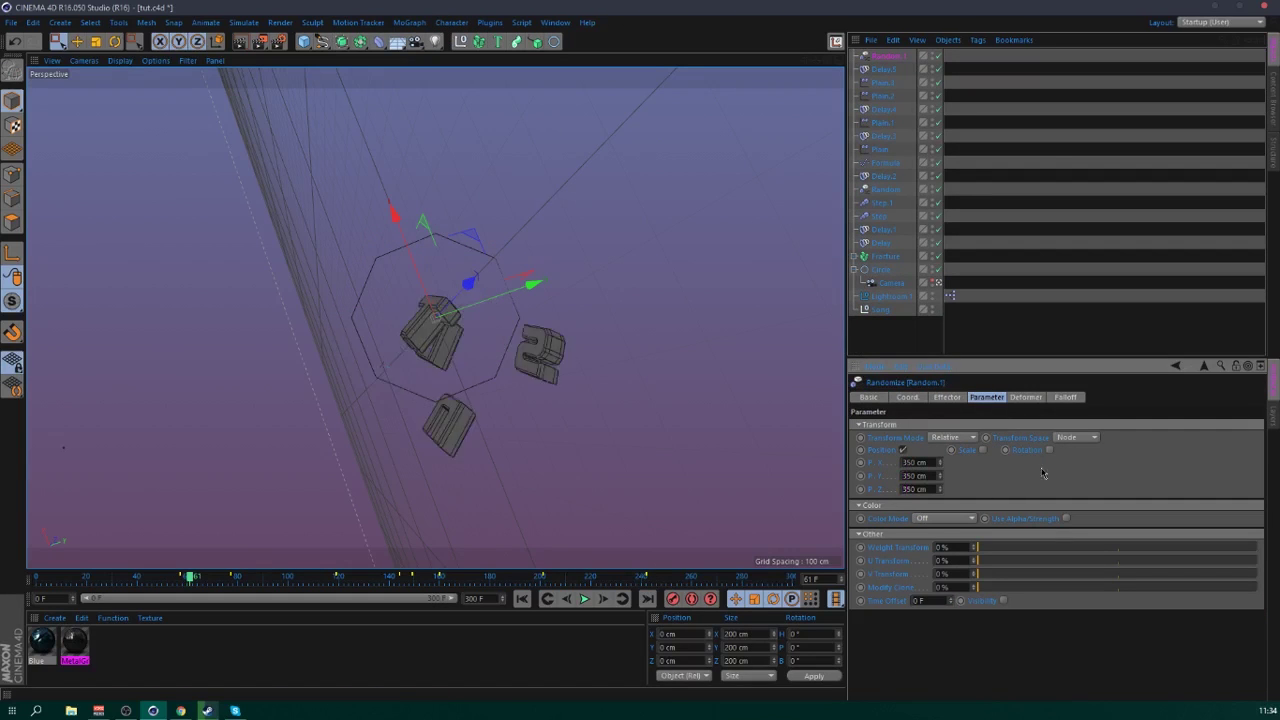
# - Enable rotation on the new Random effector with heading, pitch and bank at 123° each
pyautogui.write('123')
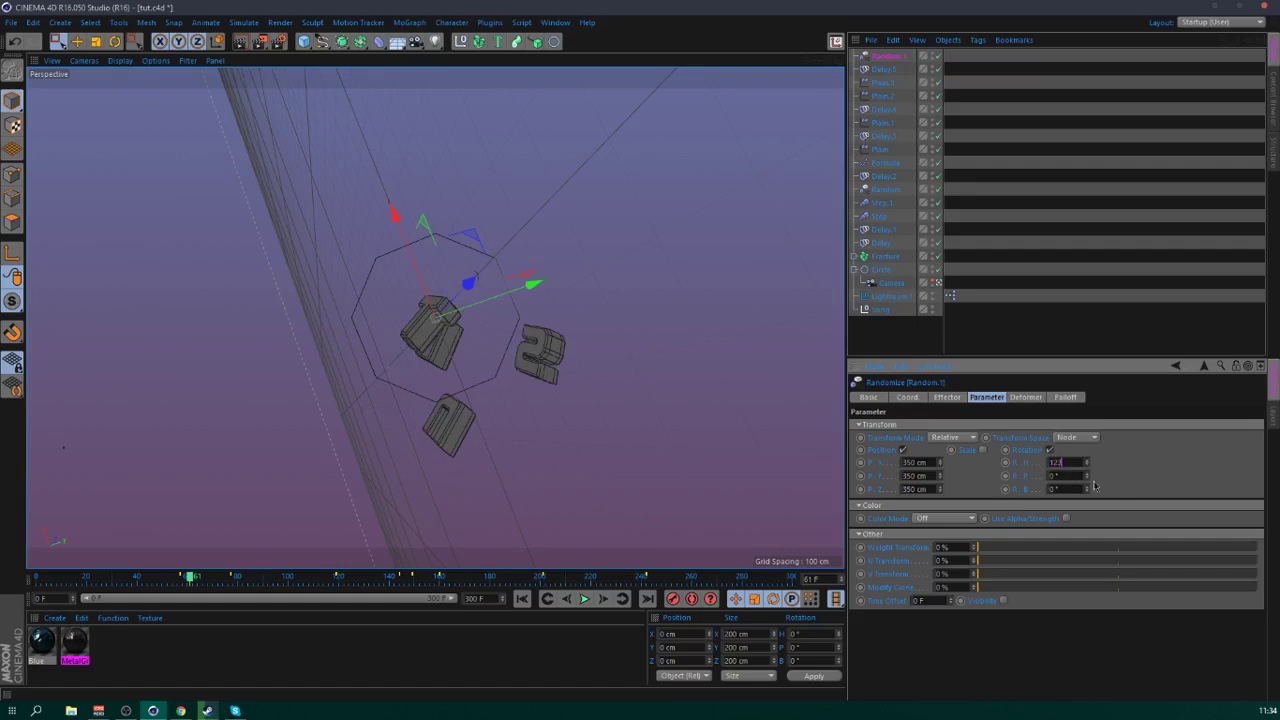
pyautogui.press('Tab')
pyautogui.write('123')
pyautogui.press('Return')
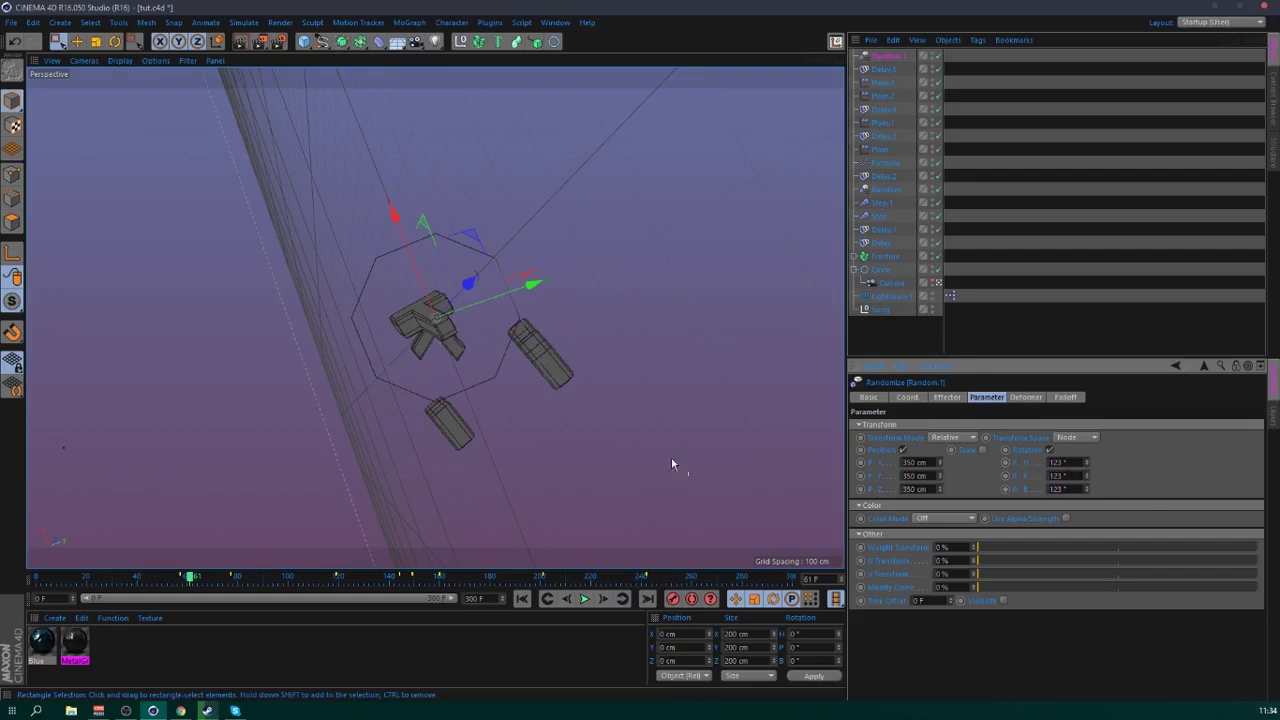
# - Enable Synchronized on the new Random effector and cycle its Seed value up to 12368 for a different letter scatter
pyautogui.click(947, 397)
pyautogui.click(916, 517)
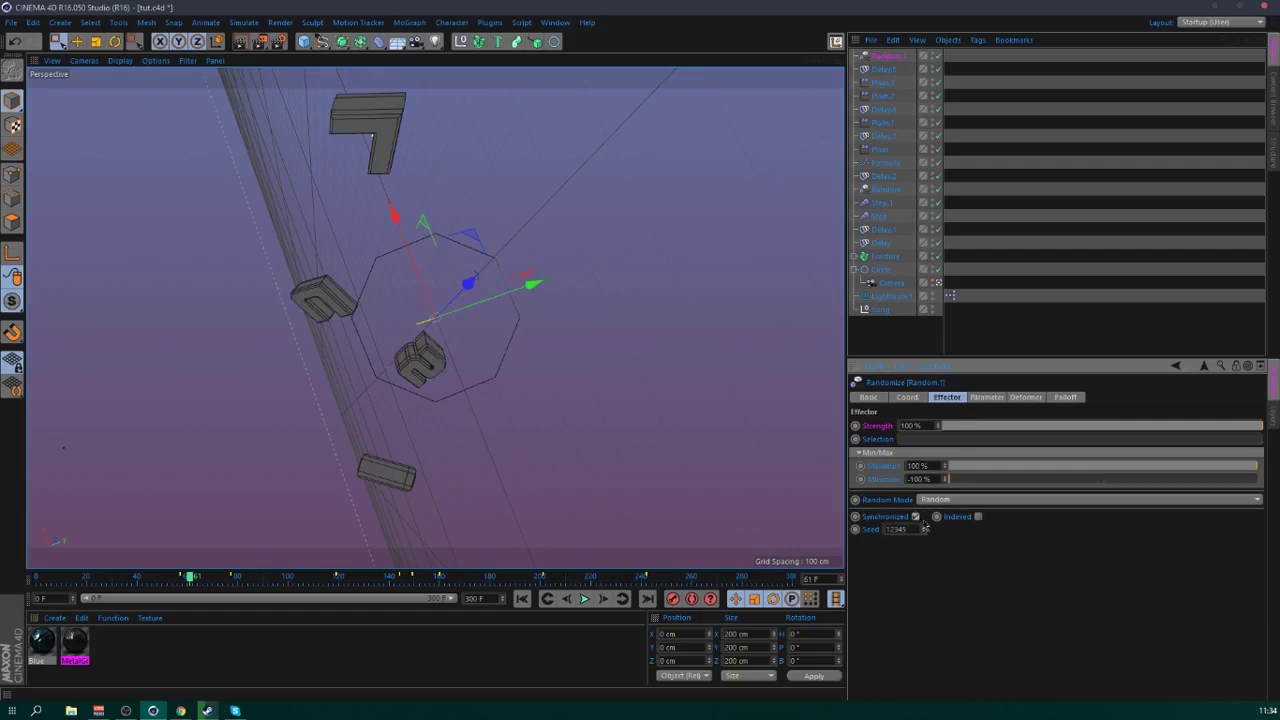
pyautogui.click(923, 526)
pyautogui.click(923, 526)
pyautogui.click(923, 526)
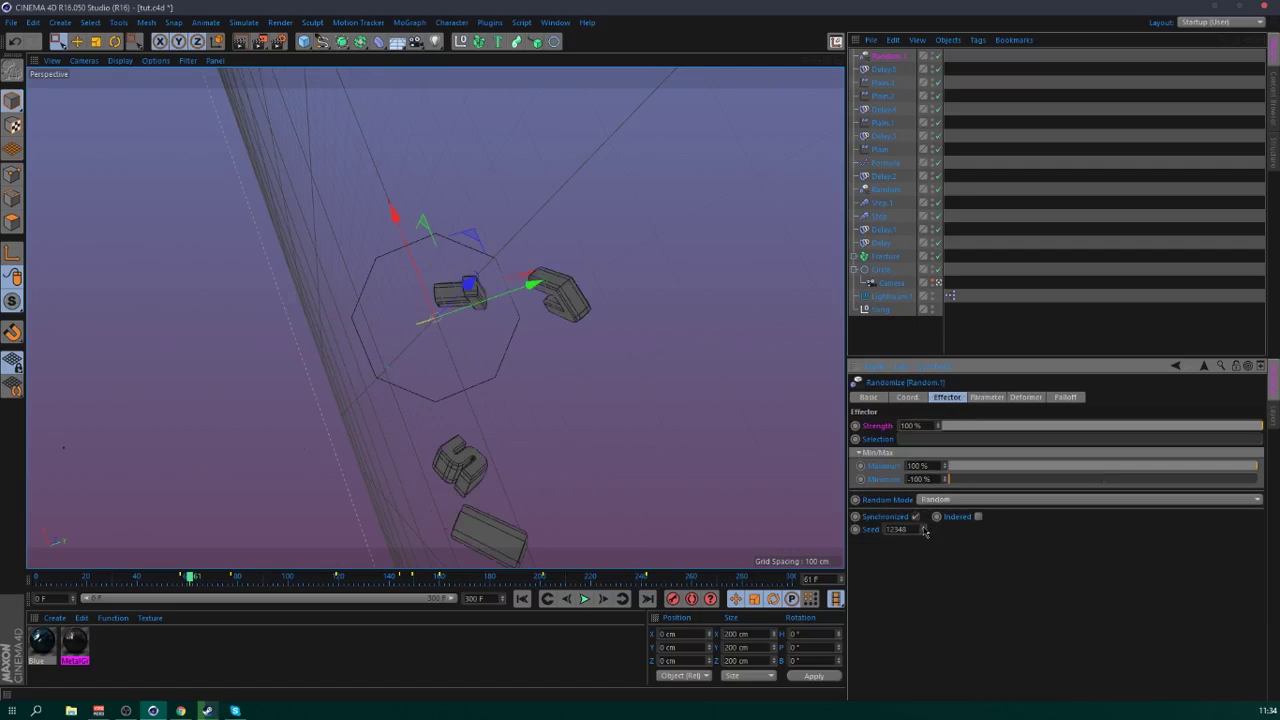
pyautogui.click(923, 526)
pyautogui.click(923, 526)
pyautogui.click(923, 527)
pyautogui.click(923, 527)
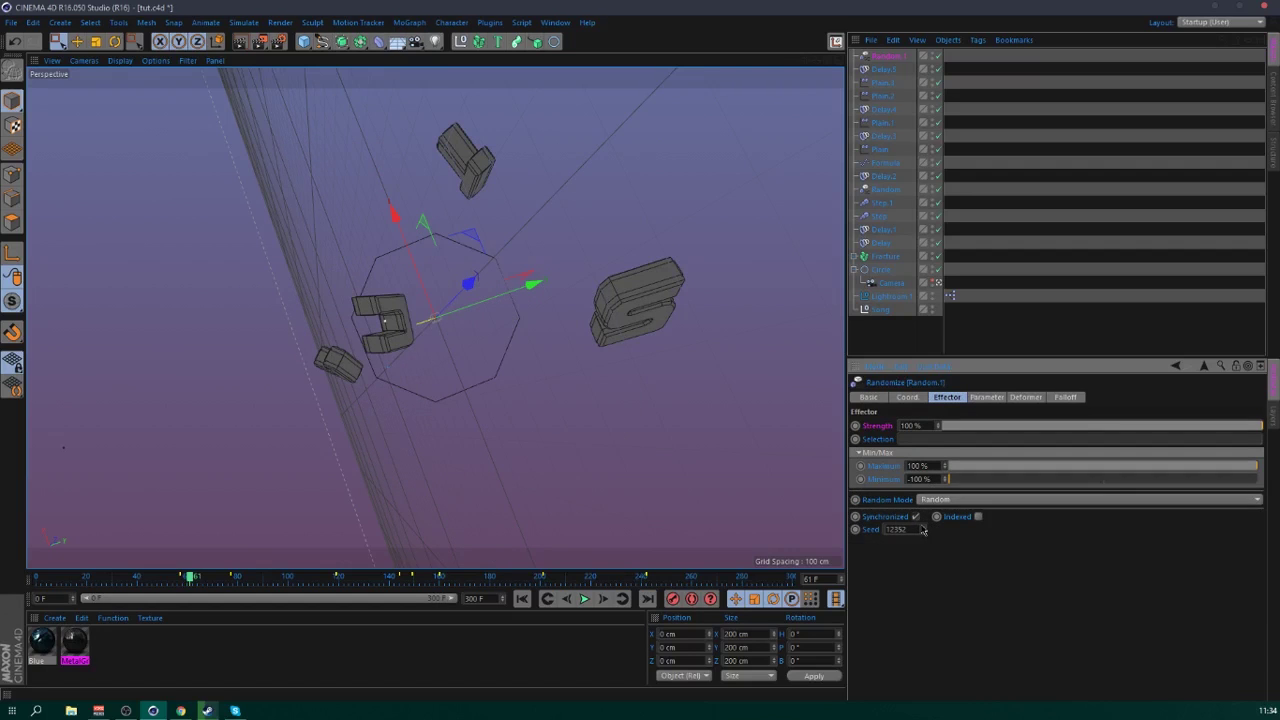
pyautogui.click(923, 527)
pyautogui.click(923, 527)
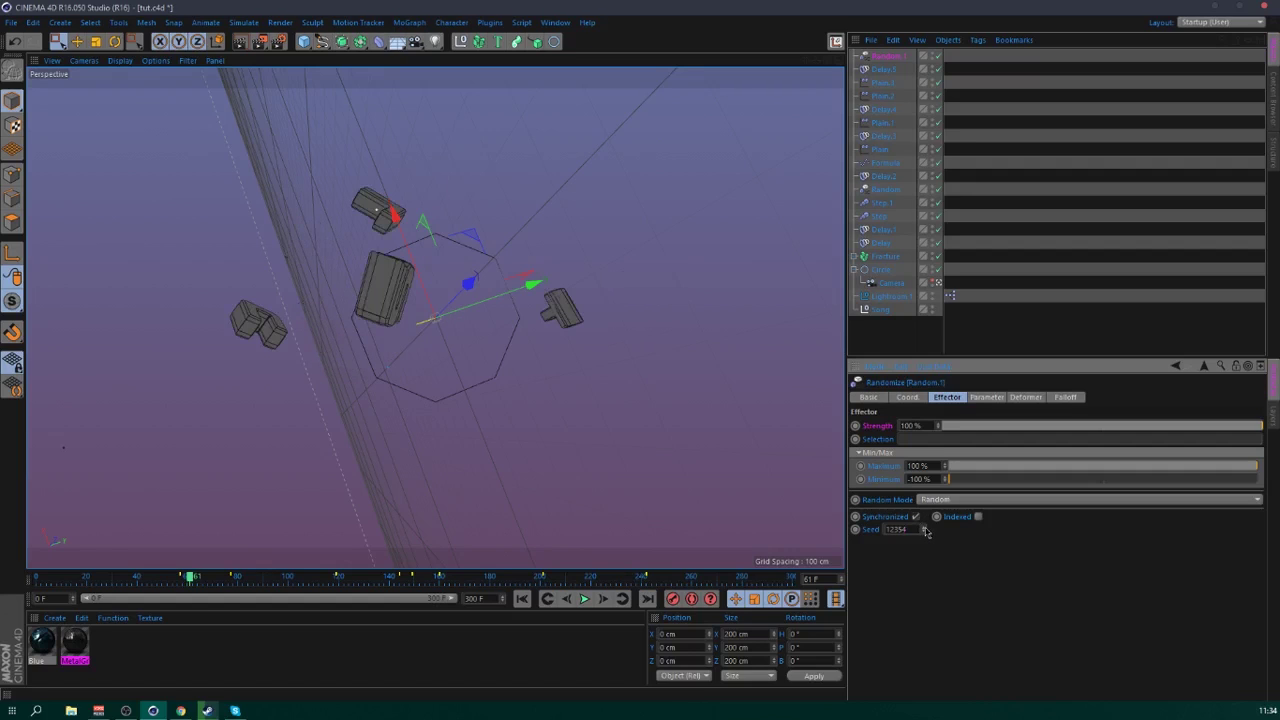
pyautogui.click(923, 527)
pyautogui.click(924, 527)
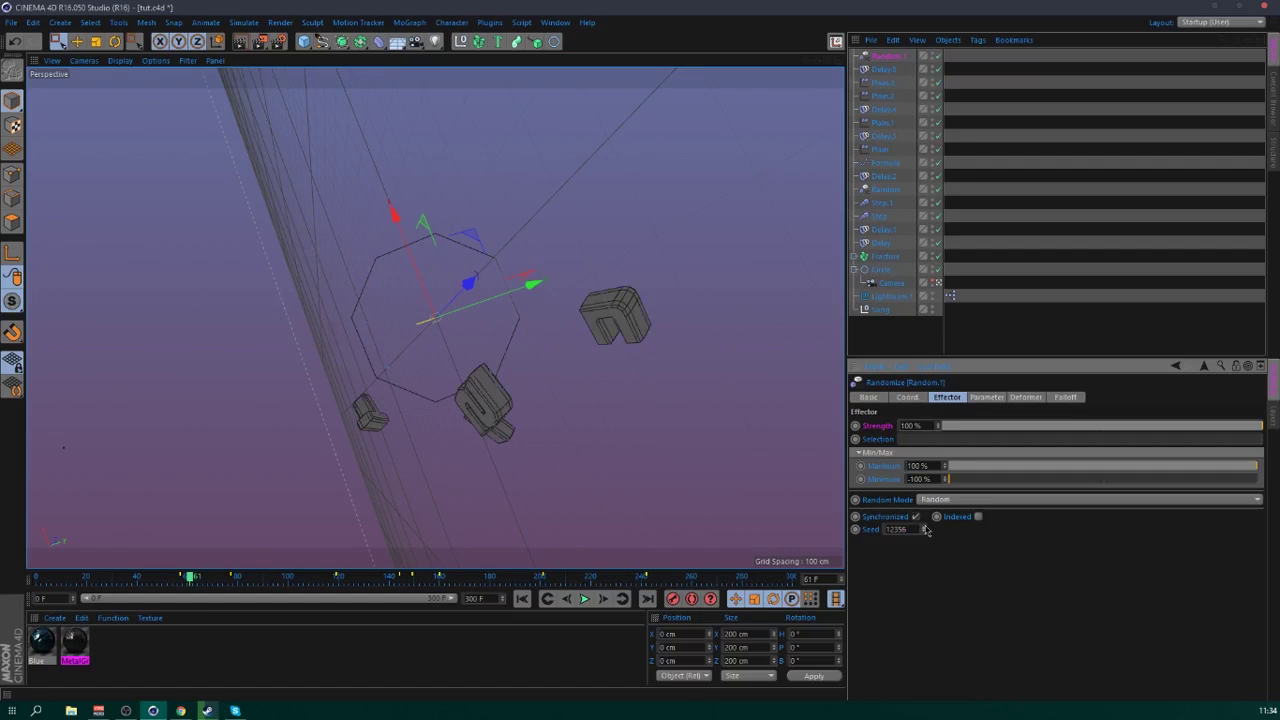
pyautogui.click(924, 527)
pyautogui.click(924, 527)
pyautogui.click(924, 527)
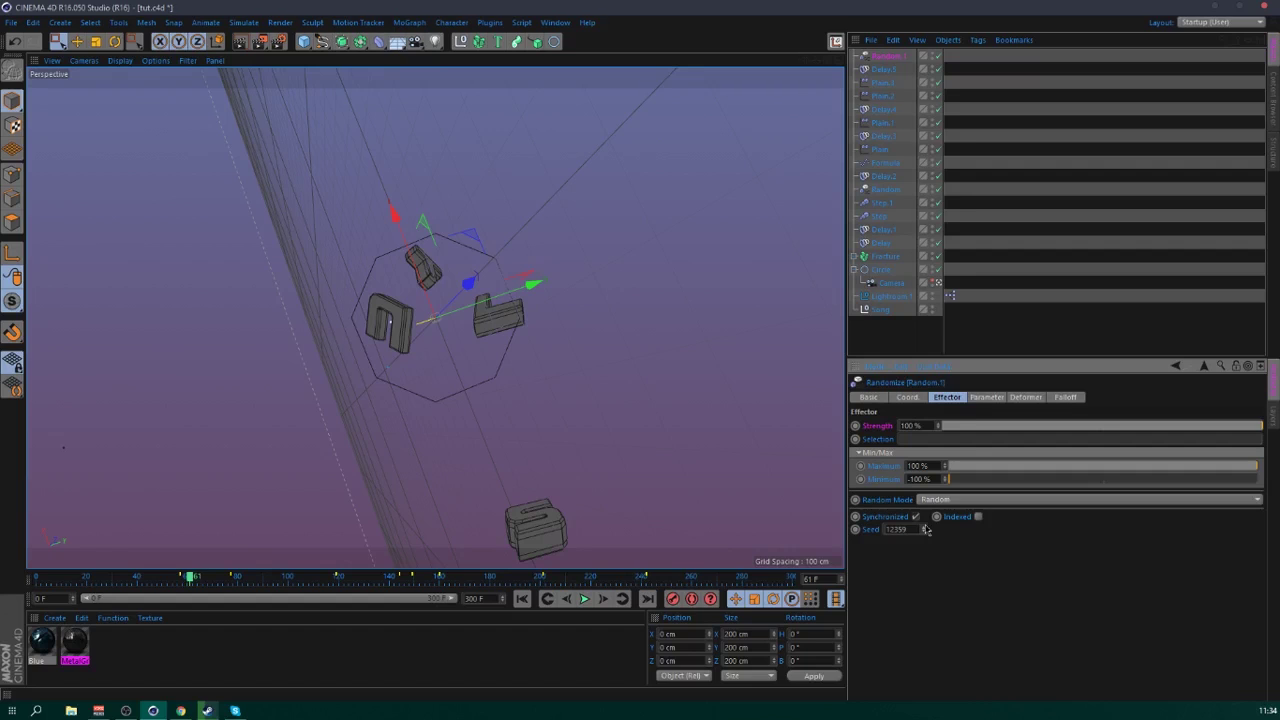
pyautogui.click(924, 527)
pyautogui.click(924, 527)
pyautogui.click(924, 527)
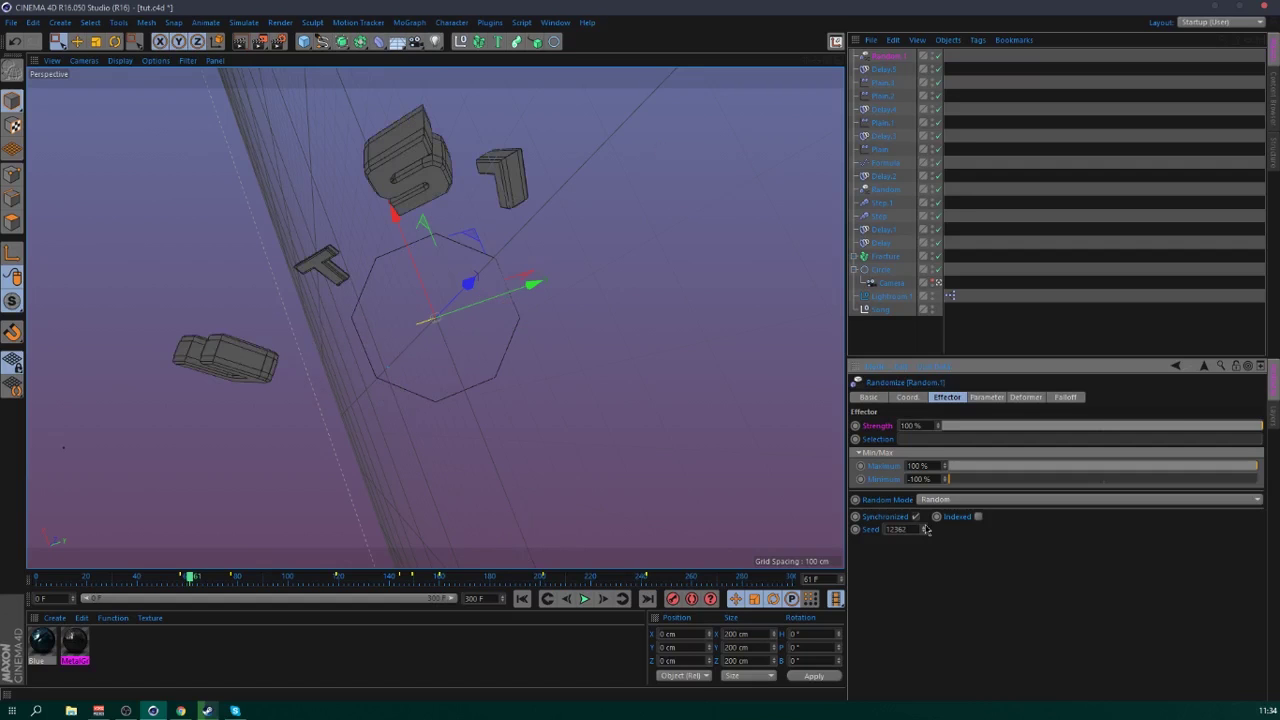
pyautogui.click(924, 527)
pyautogui.click(924, 527)
pyautogui.click(924, 527)
pyautogui.click(924, 527)
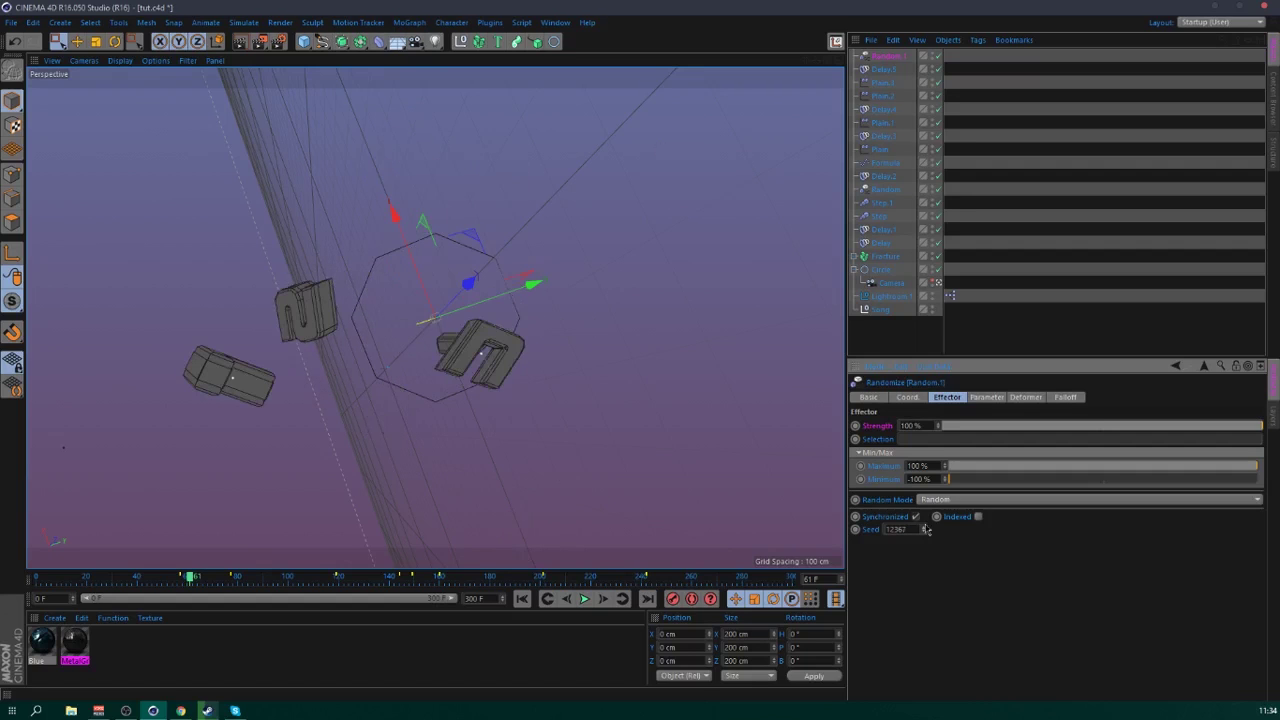
pyautogui.click(924, 527)
pyautogui.click(924, 527)
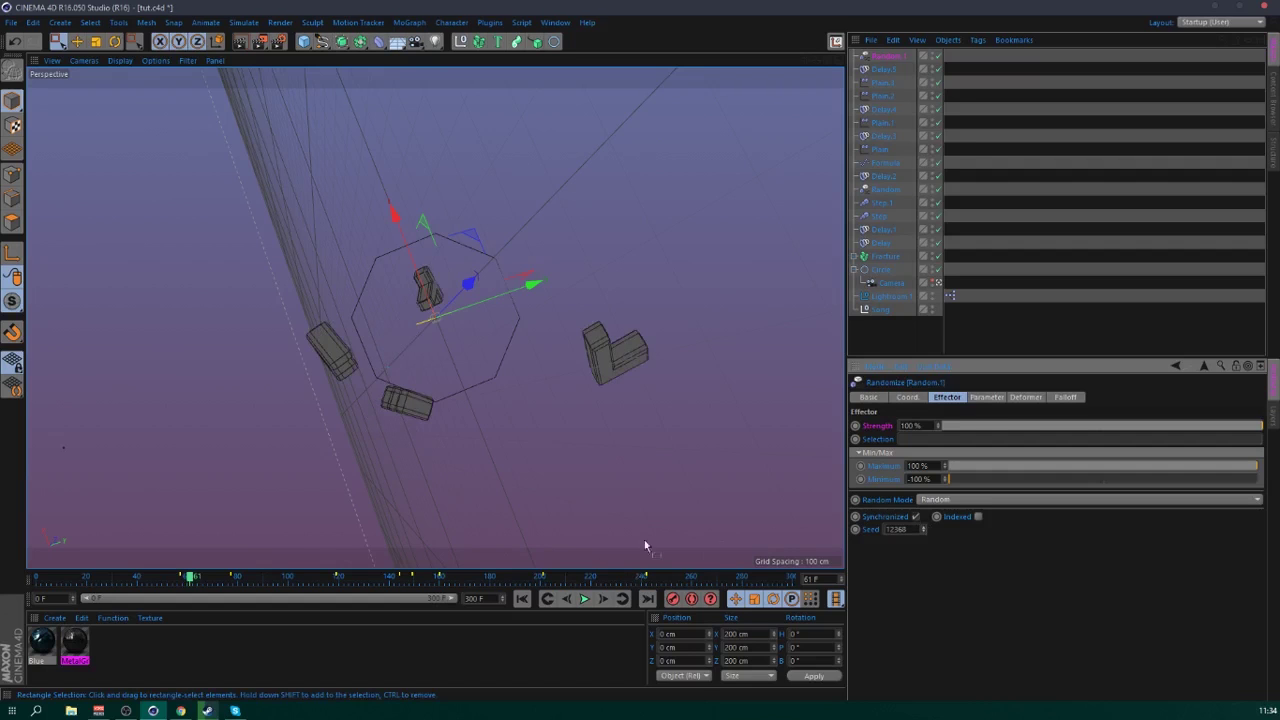
# - Keyframe the new Random effector's Strength at 0% on frame 61, 100% on frame 74 and 0% on frame 79
pyautogui.moveTo(1028, 436); pyautogui.dragTo(821, 437)
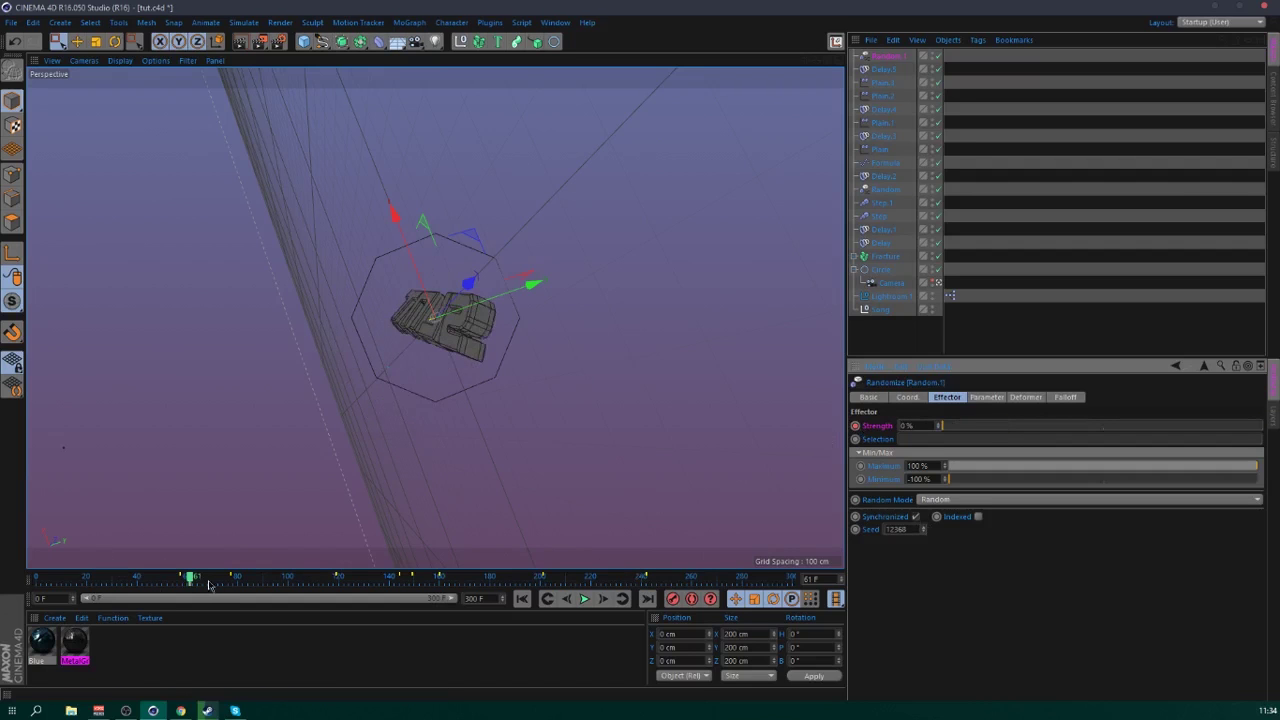
pyautogui.moveTo(209, 585); pyautogui.dragTo(233, 575)
pyautogui.moveTo(1042, 432); pyautogui.dragTo(1265, 427)
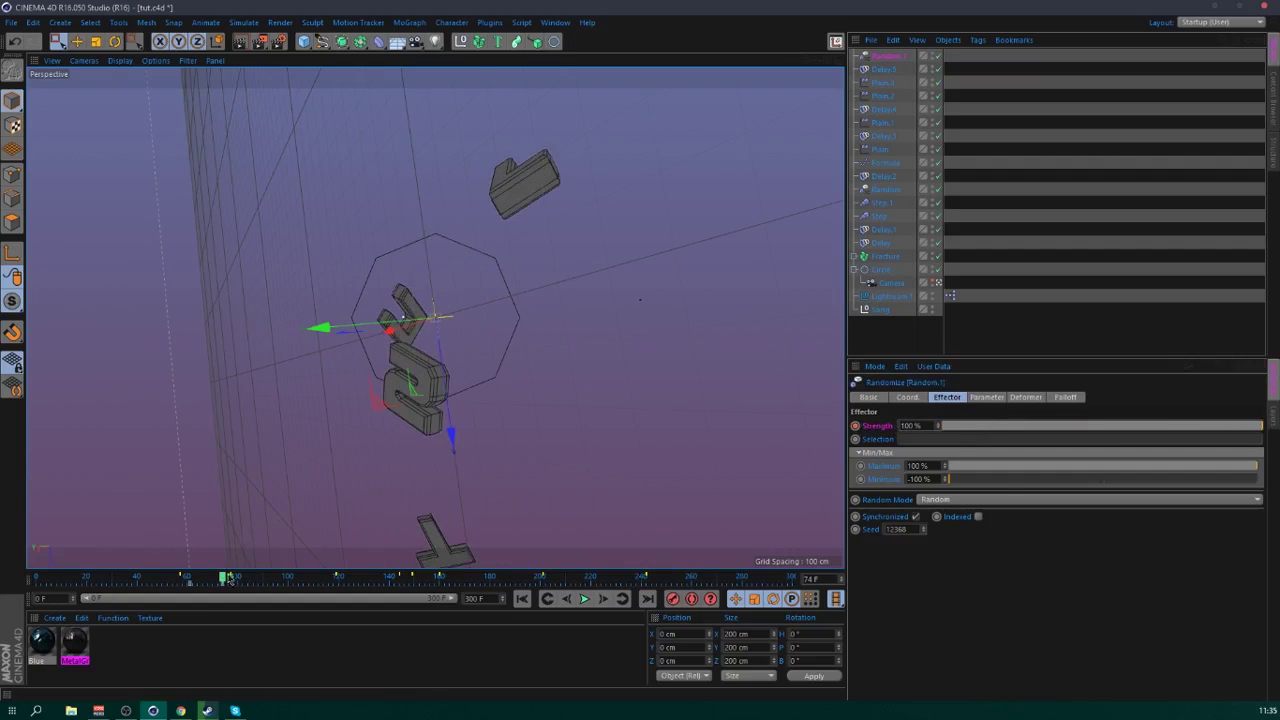
pyautogui.moveTo(223, 578); pyautogui.dragTo(238, 578)
pyautogui.moveTo(974, 432); pyautogui.dragTo(866, 434)
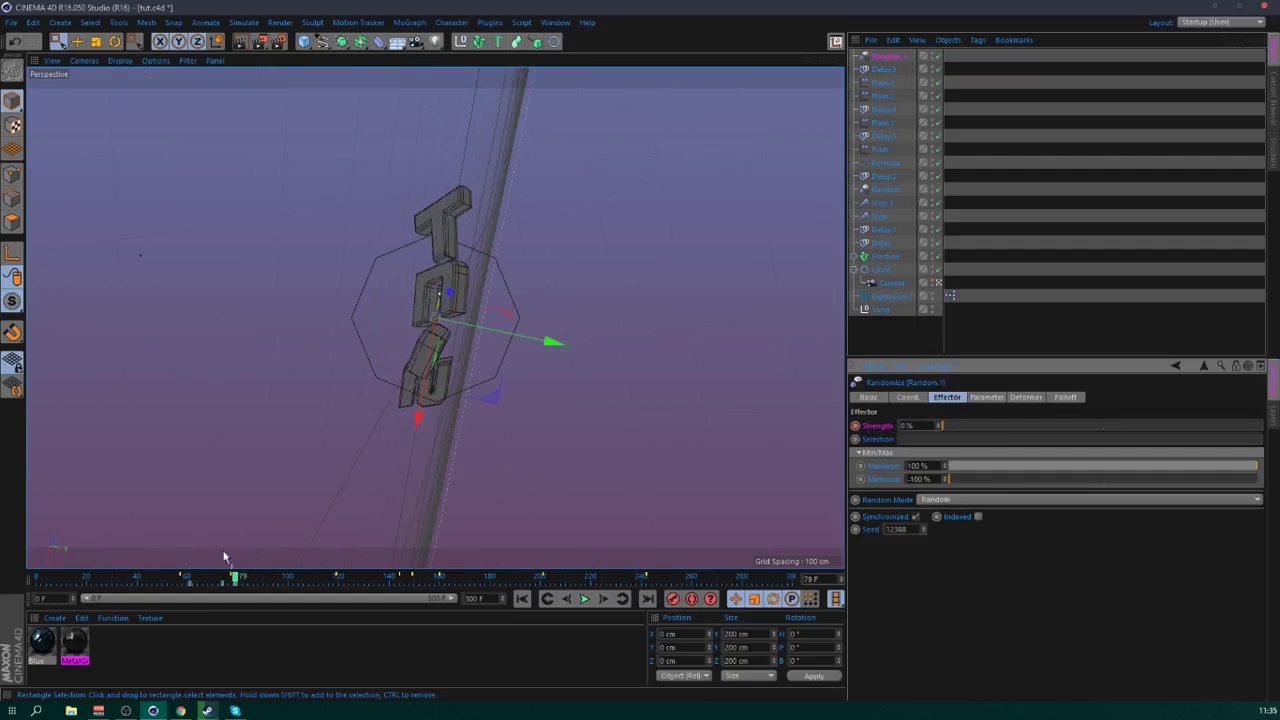
# - Move the Random effector's first 0% Strength key to frame 55 and play back the animation
pyautogui.click(187, 583)
pyautogui.click(150, 578)
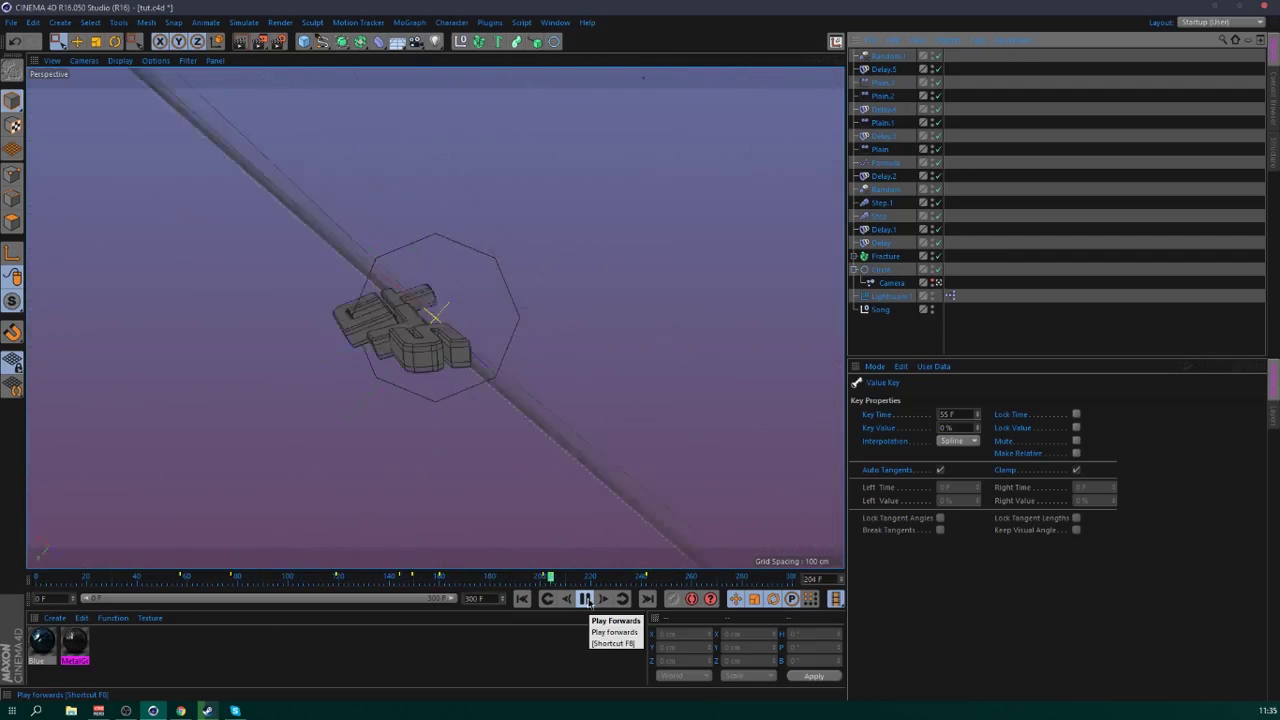
pyautogui.click(397, 577)
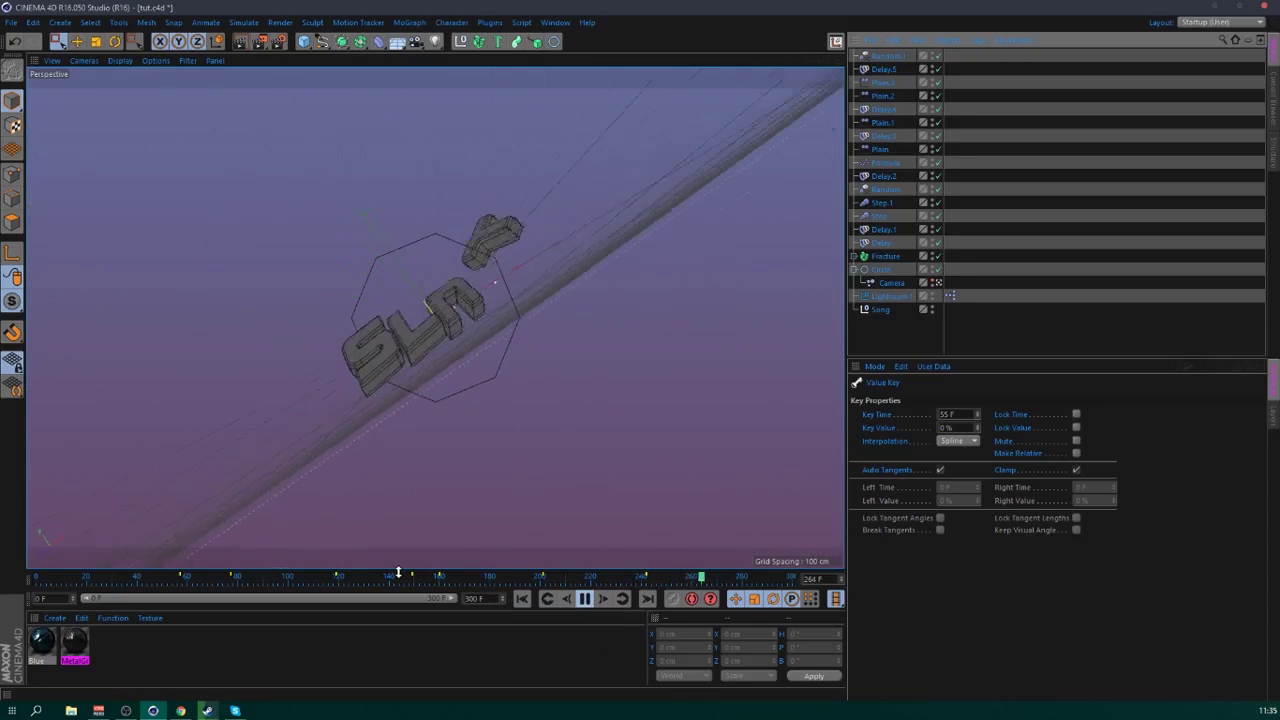
pyautogui.click(585, 598)
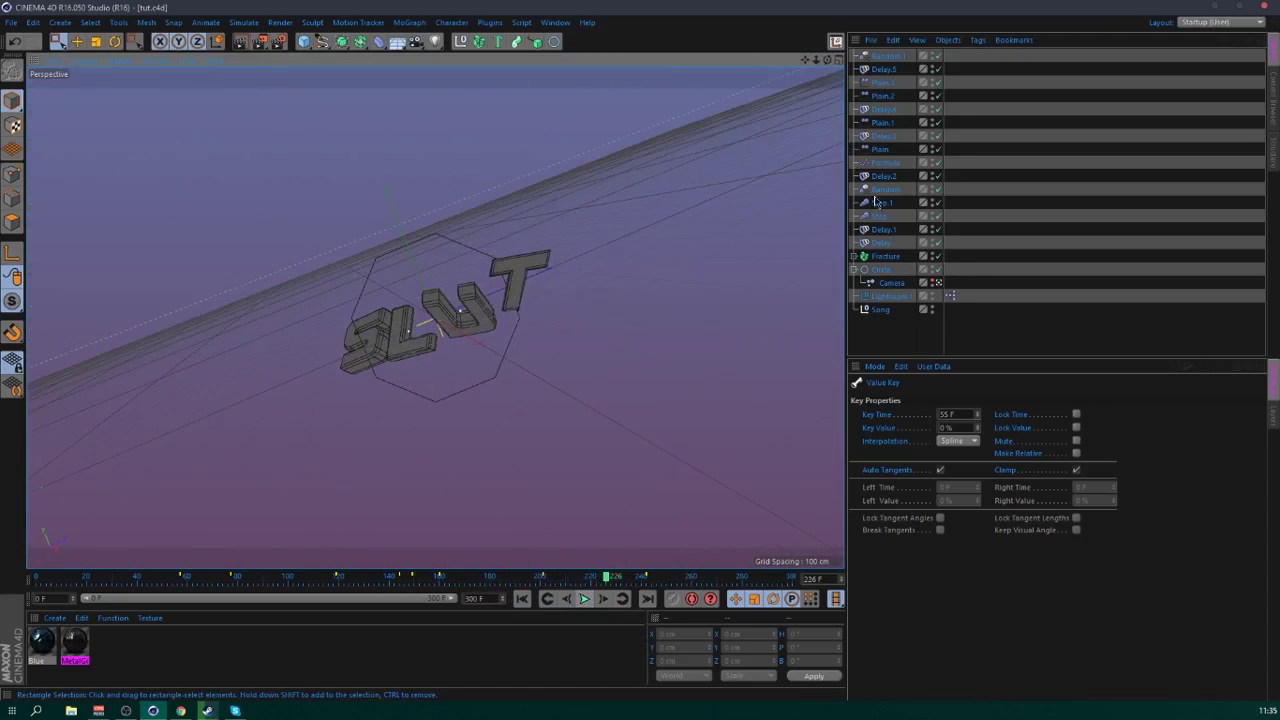
# - Set the Formula effector's t - Project Time variable to about 0.811 and play back the end of the animation
pyautogui.click(883, 162)
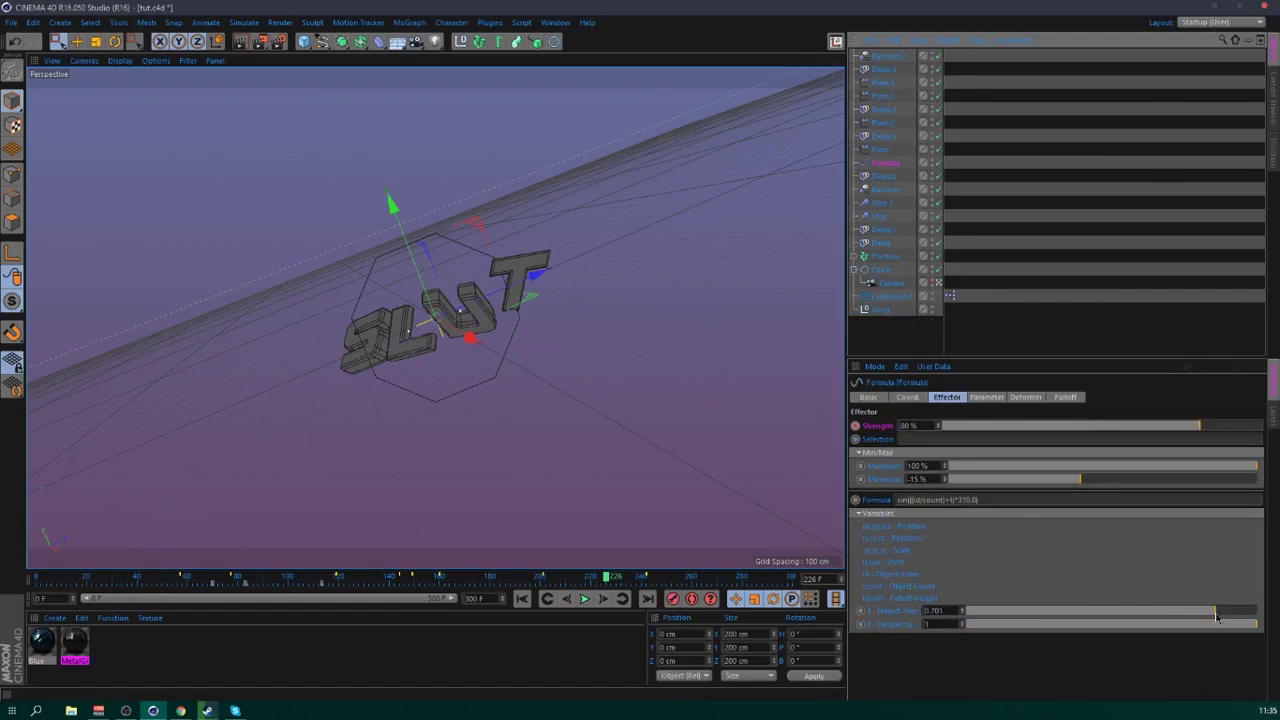
pyautogui.moveTo(1216, 617); pyautogui.dragTo(1230, 612)
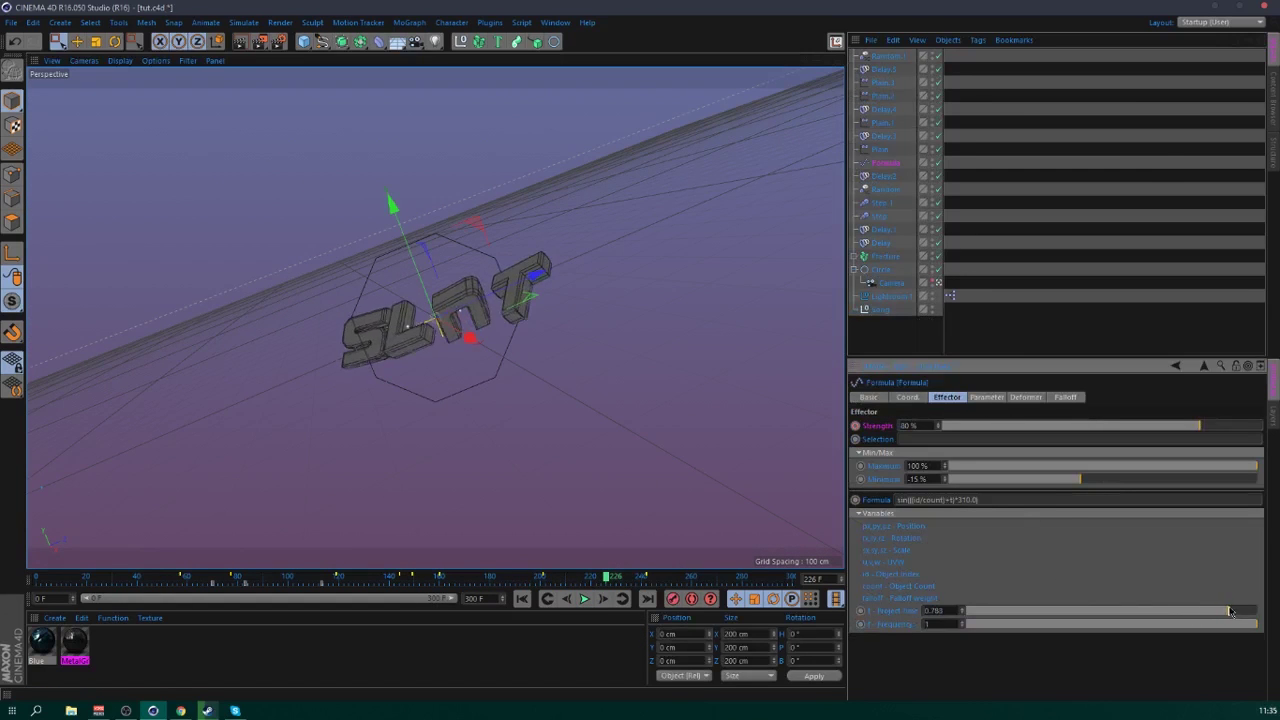
pyautogui.click(375, 577)
pyautogui.click(585, 598)
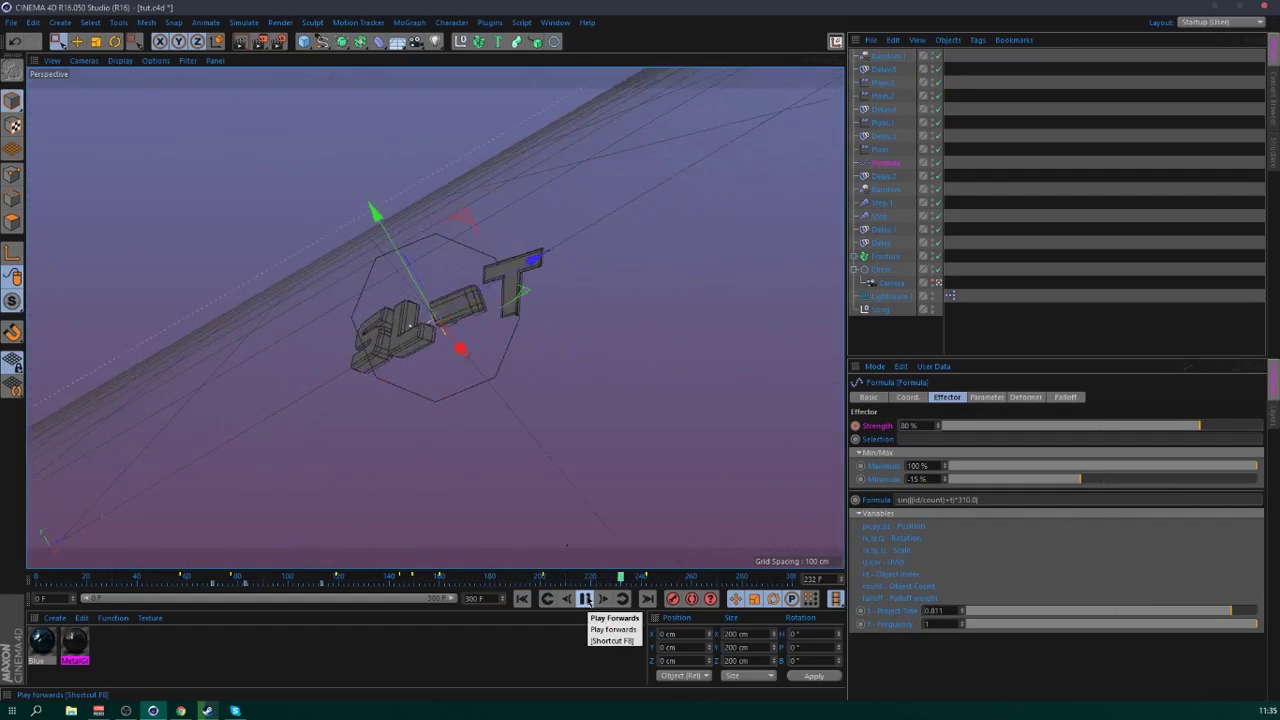
pyautogui.click(586, 598)
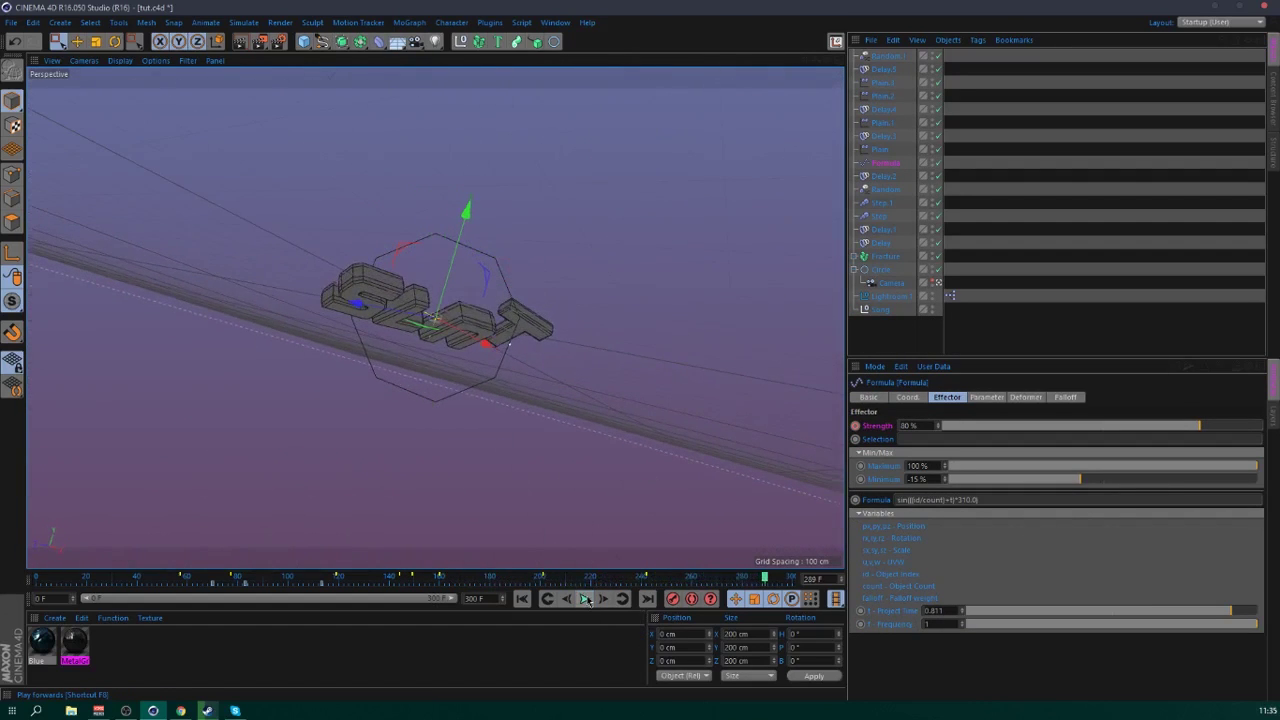
# - Keyframe the Circle's pitch rotation at 20° on frame 300 and play back the final camera move
pyautogui.click(881, 269)
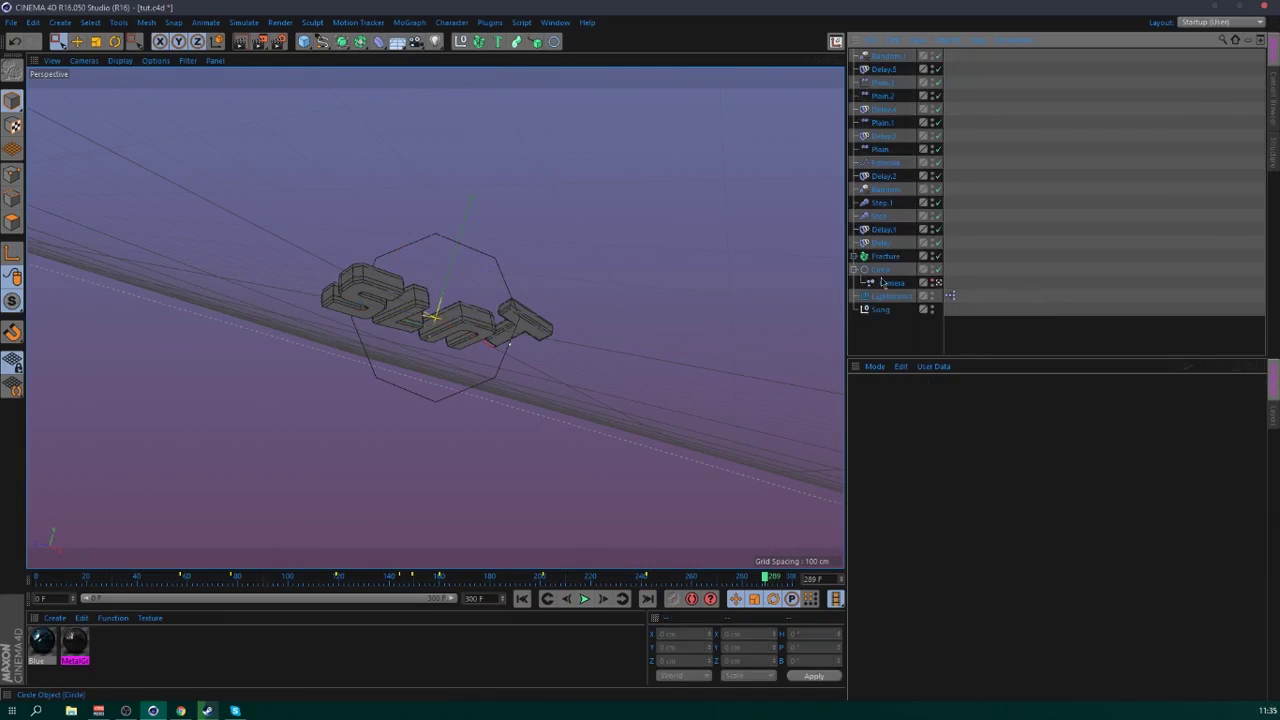
pyautogui.moveTo(768, 576); pyautogui.dragTo(820, 578)
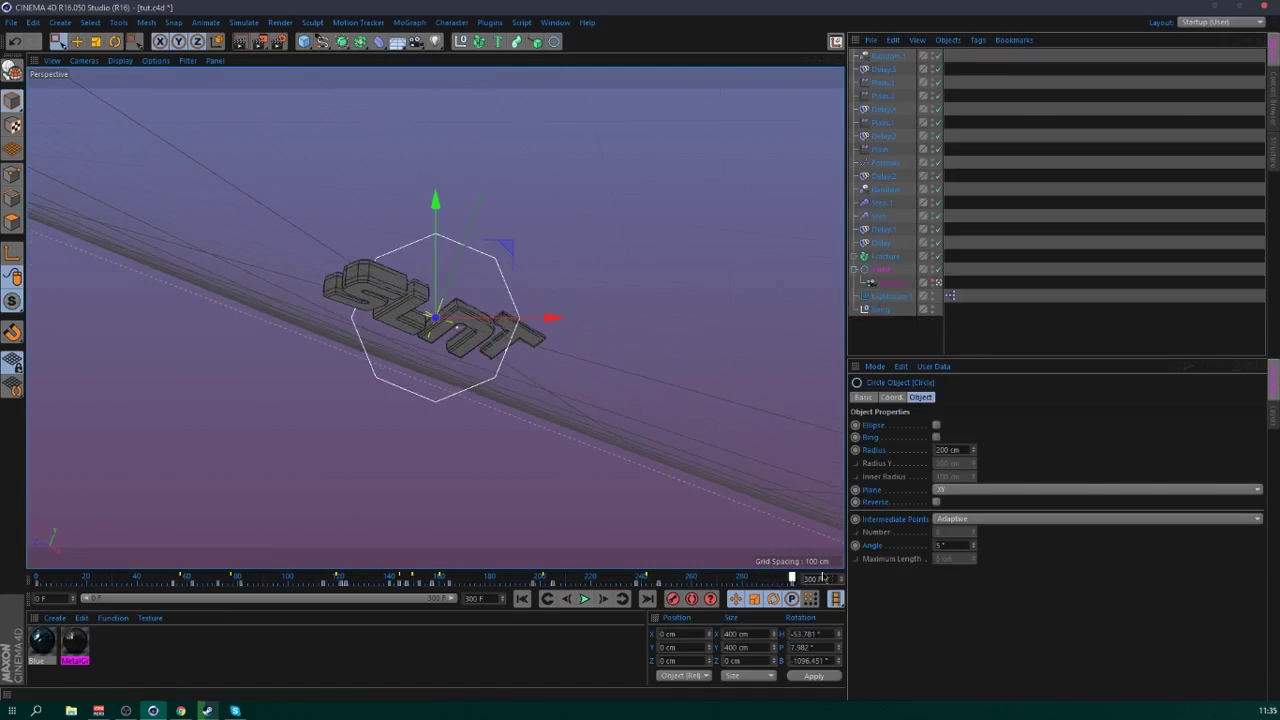
pyautogui.click(893, 397)
pyautogui.moveTo(1086, 439); pyautogui.dragTo(1010, 450)
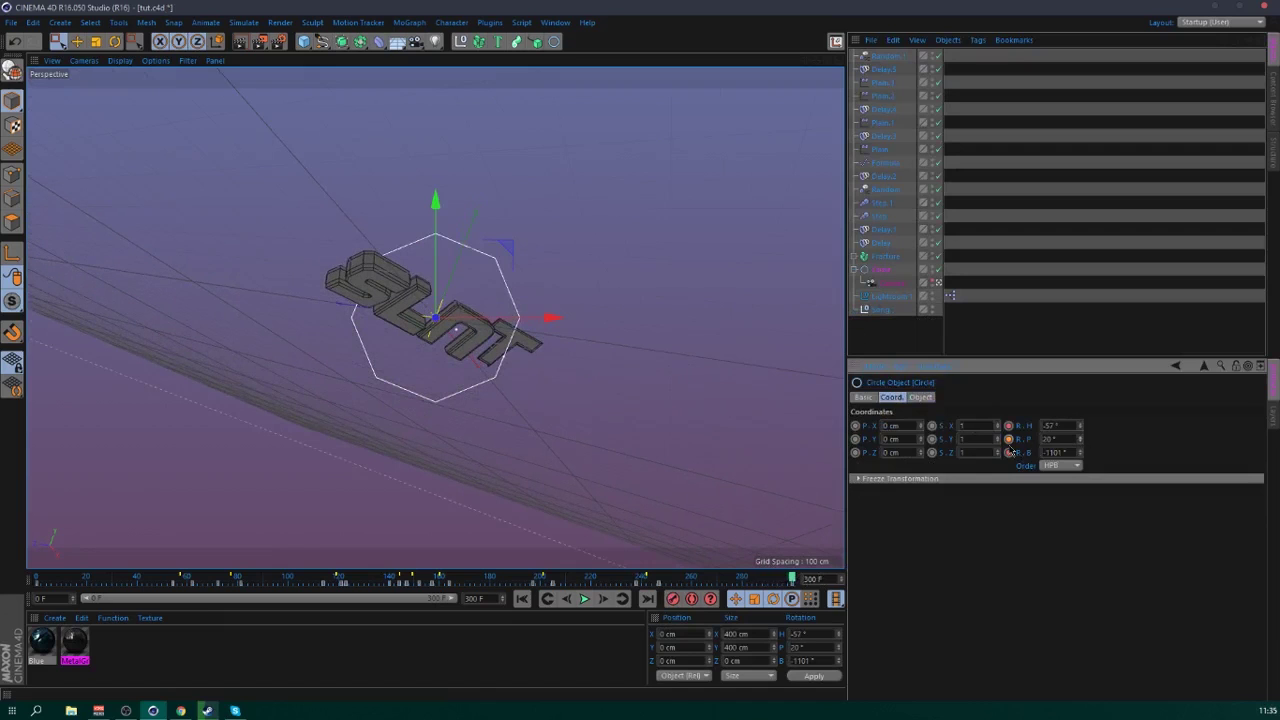
pyautogui.click(638, 580)
pyautogui.click(584, 598)
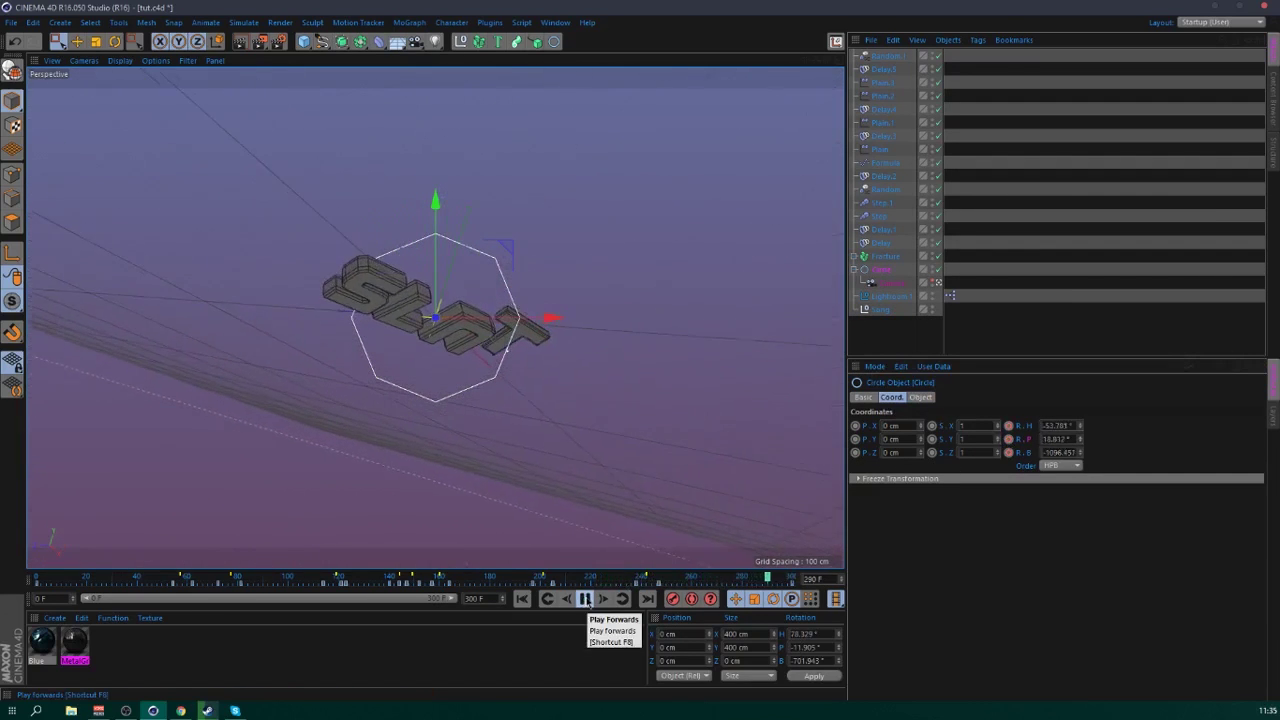
pyautogui.click(585, 598)
# - Select the Camera and dolly it in to a Z position of about -670 cm, keyframed at frame 57
pyautogui.click(1010, 337)
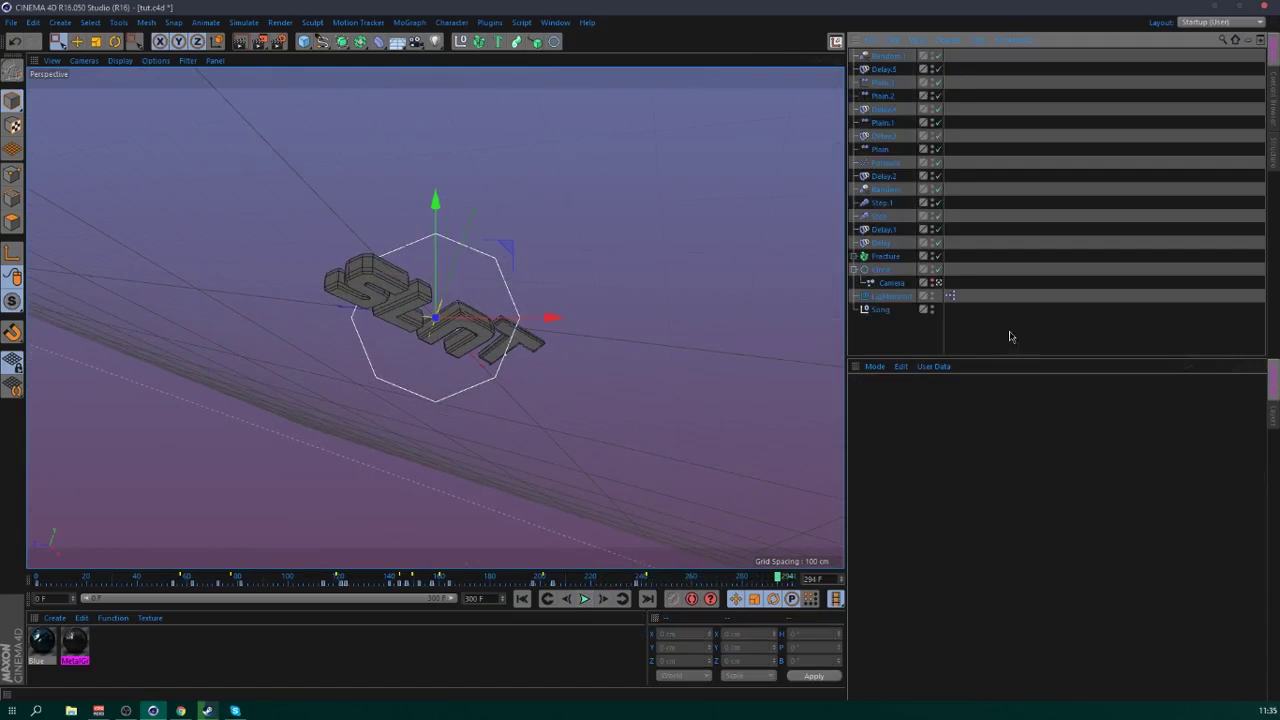
pyautogui.rightClick(903, 283)
pyautogui.click(1045, 282)
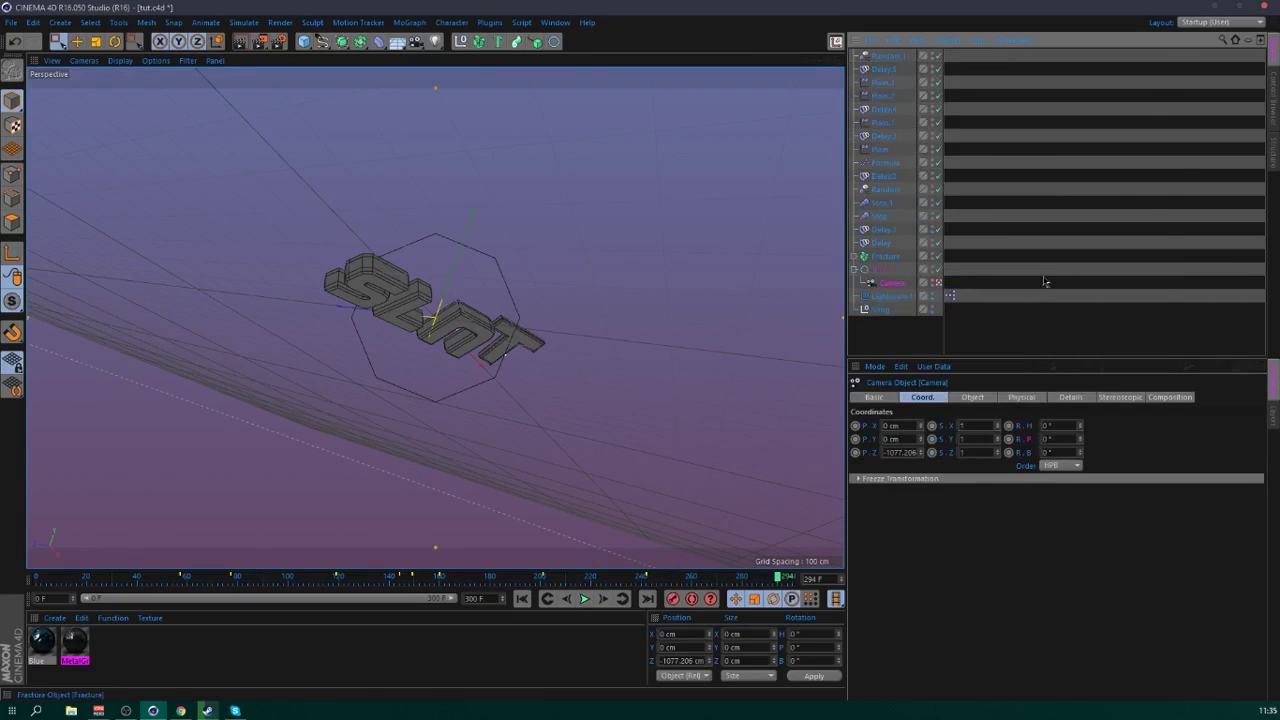
pyautogui.click(184, 579)
pyautogui.moveTo(815, 66); pyautogui.dragTo(738, 384)
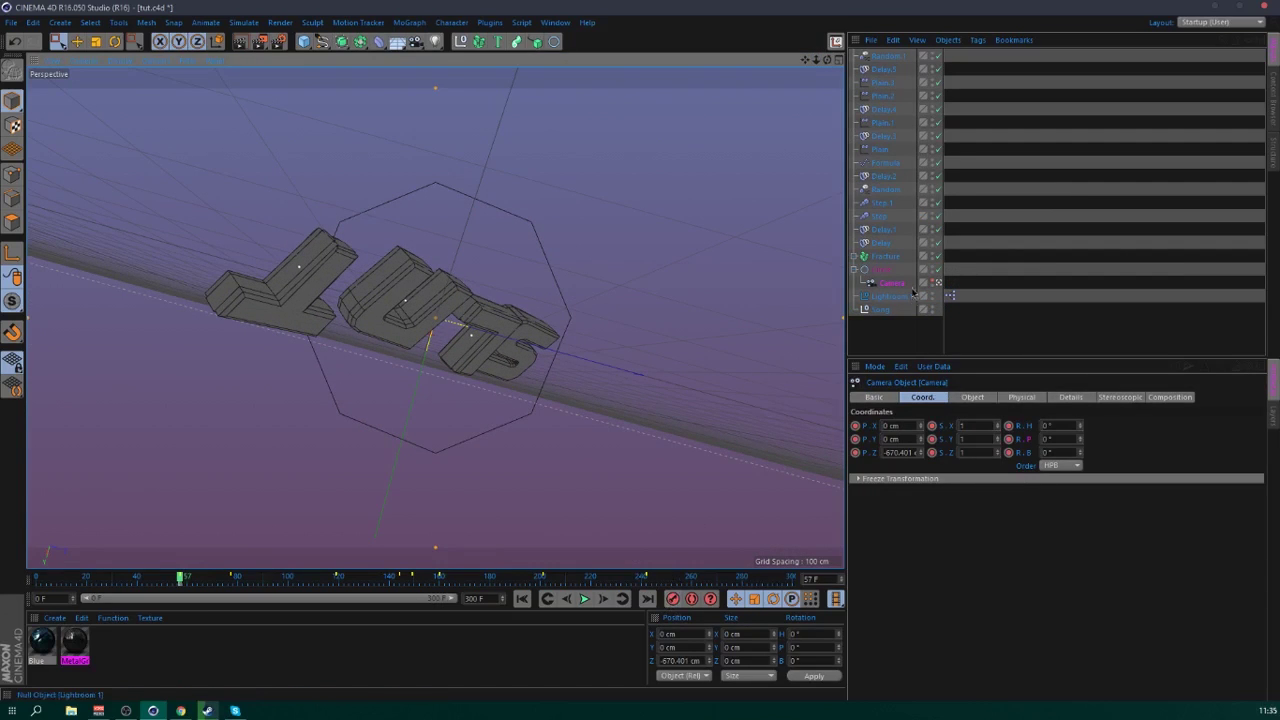
# - Keyframe the Camera's Z position at about -1628 cm on the Circle's frame 72 key and about -1204 cm on frame 81
pyautogui.click(881, 270)
pyautogui.hotkey('ctrl', 'g')
pyautogui.hotkey('ctrl', 'g')
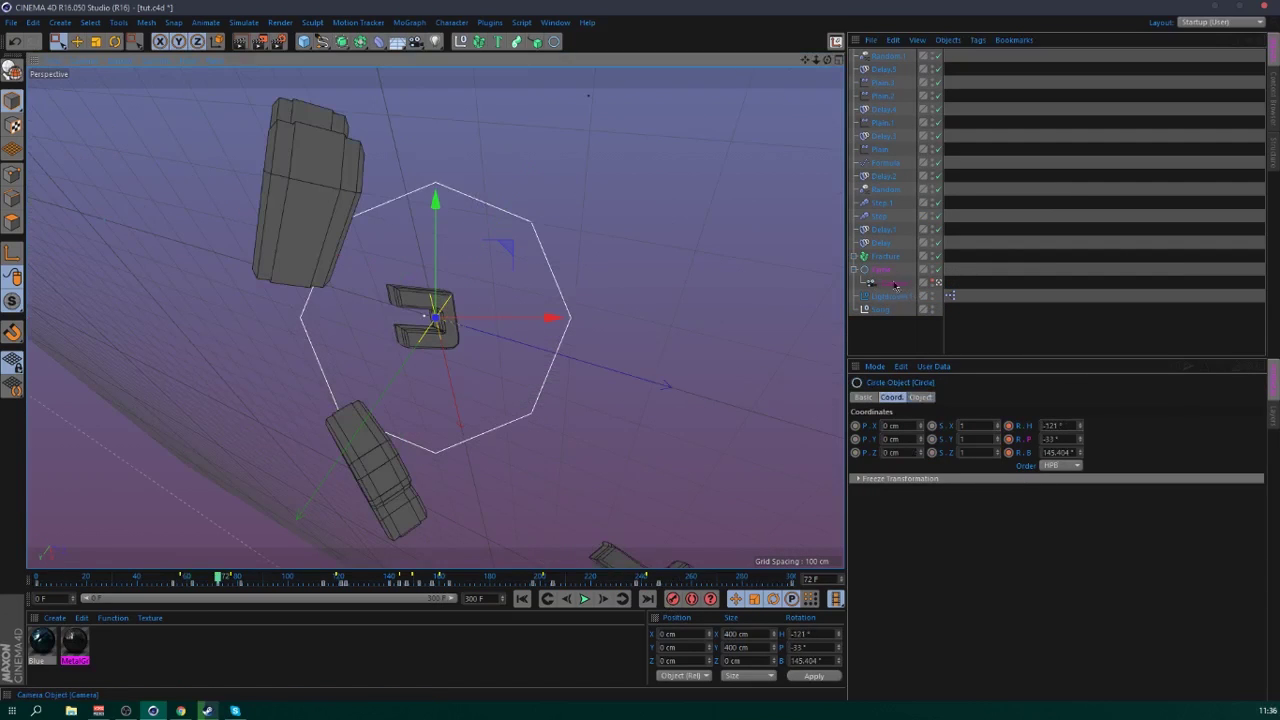
pyautogui.click(893, 283)
pyautogui.moveTo(815, 61); pyautogui.dragTo(810, 76)
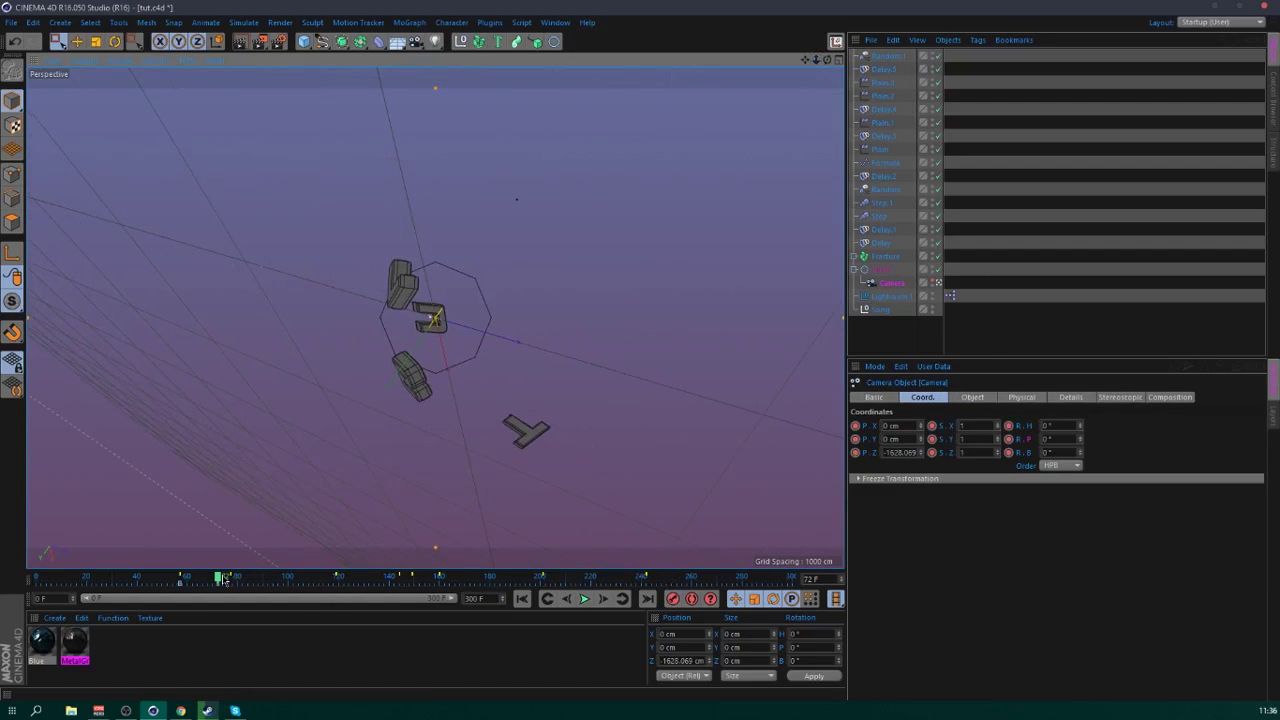
pyautogui.moveTo(224, 580); pyautogui.dragTo(242, 580)
pyautogui.scroll(1, 824, 76)
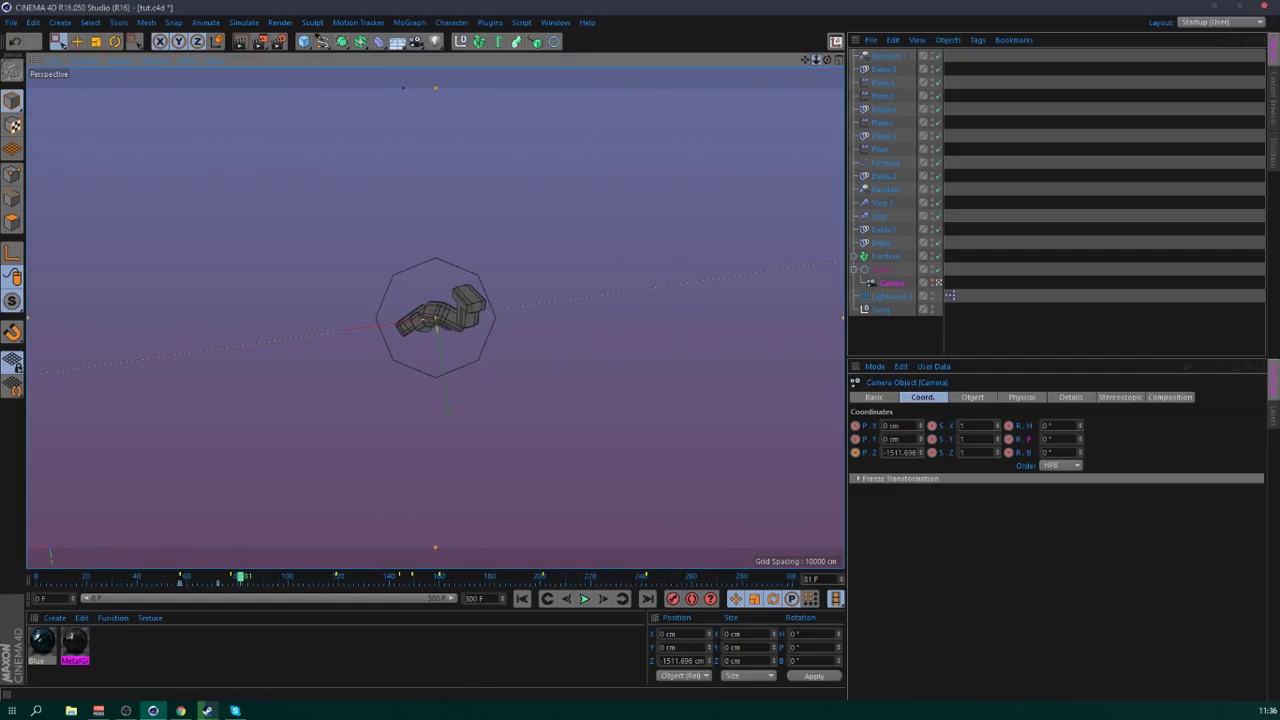
pyautogui.scroll(3, 674, 550)
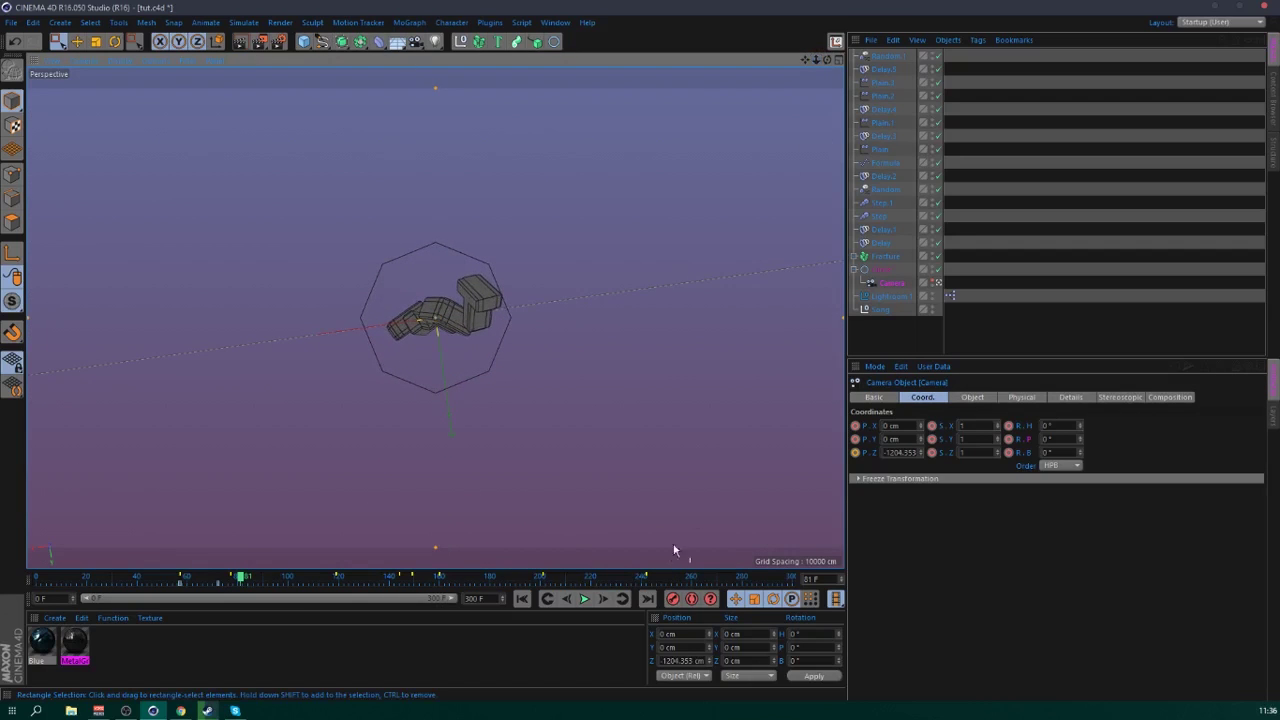
# - Keyframe the Camera's Z position at about -944 cm on the Circle's frame 114 key and about -1170 cm on frame 121
pyautogui.click(882, 271)
pyautogui.hotkey('ctrl', 'g')
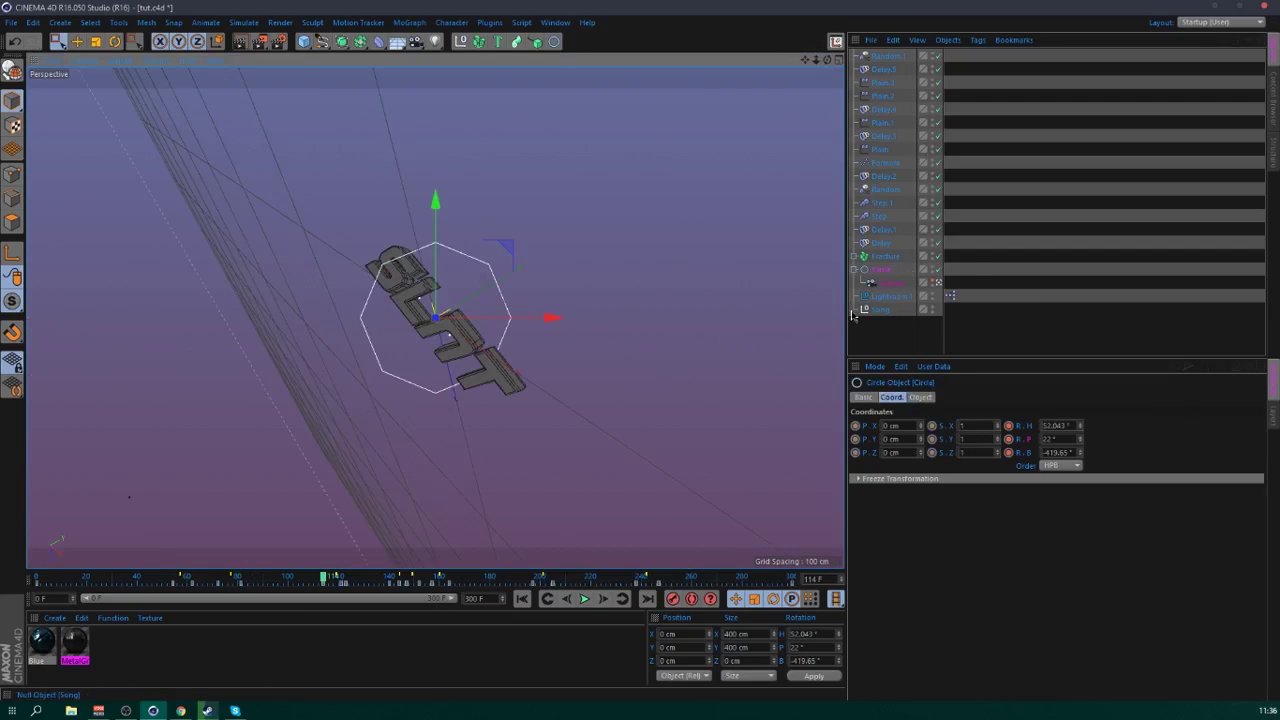
pyautogui.click(882, 284)
pyautogui.scroll(3, 805, 177)
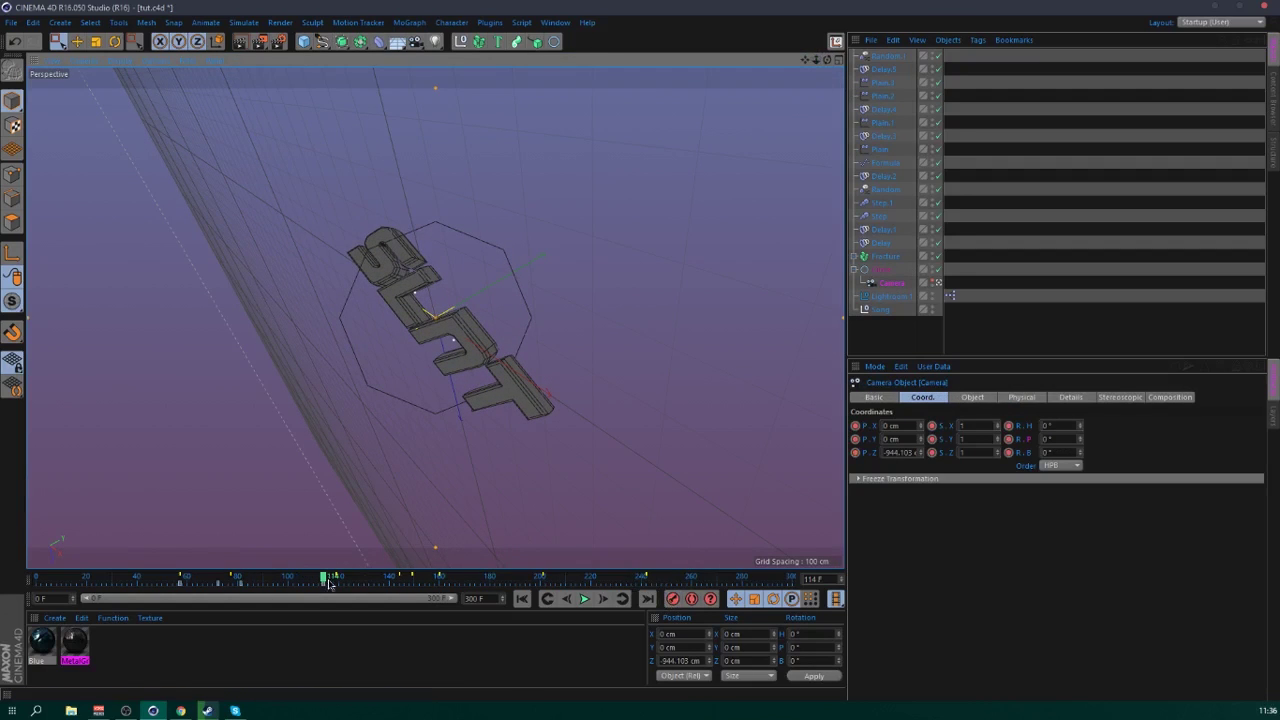
pyautogui.moveTo(330, 583); pyautogui.dragTo(342, 584)
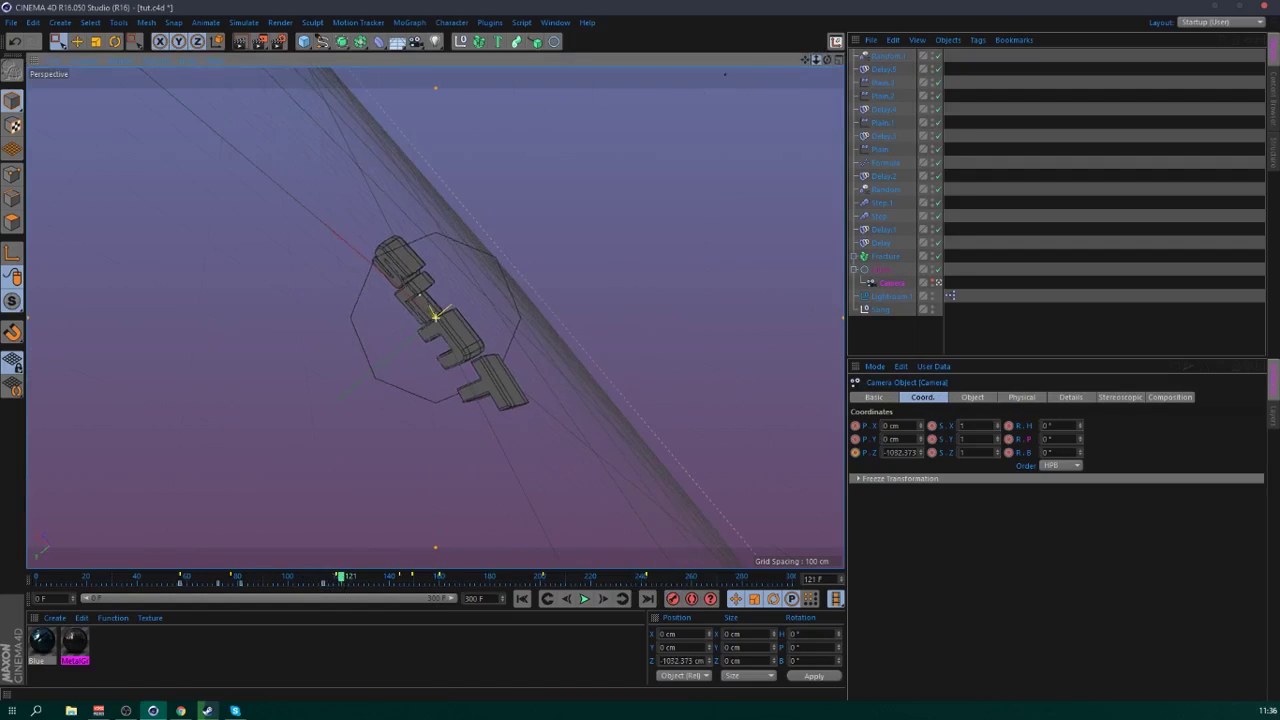
pyautogui.scroll(-2, 810, 208)
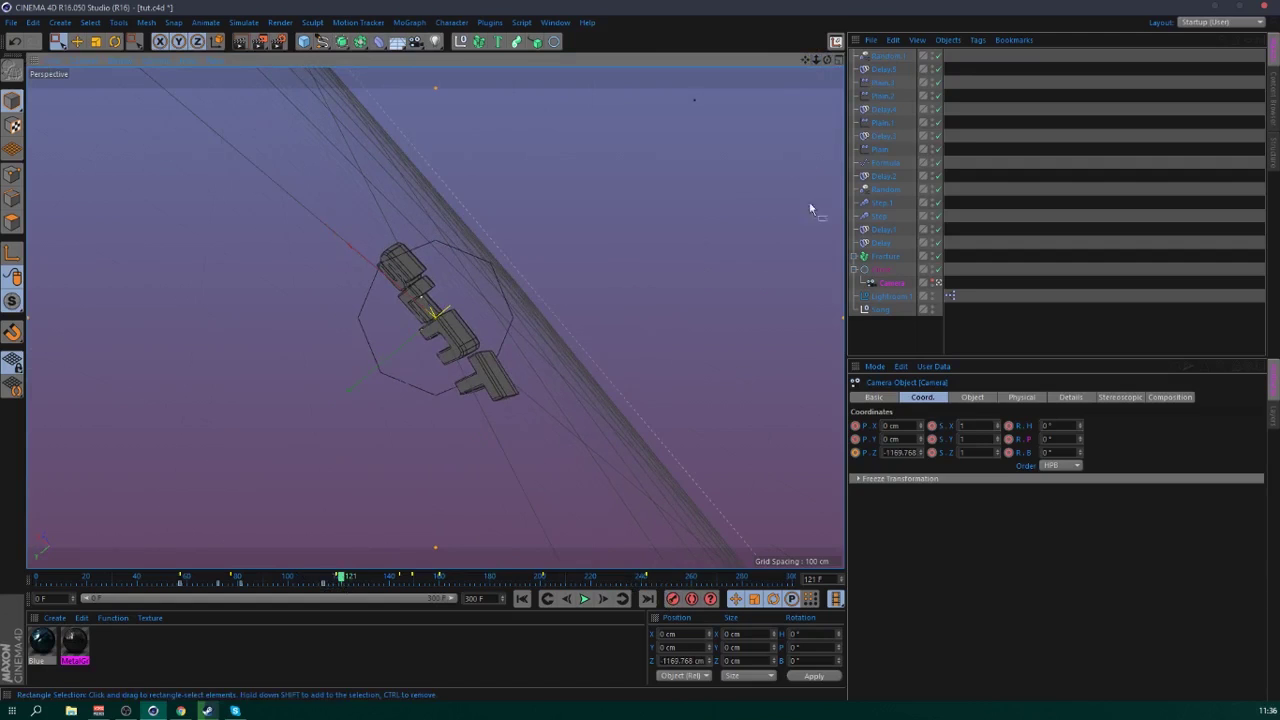
# - Keyframe the Camera's Z position at about -1541 cm and move that key to frame 139
pyautogui.click(396, 580)
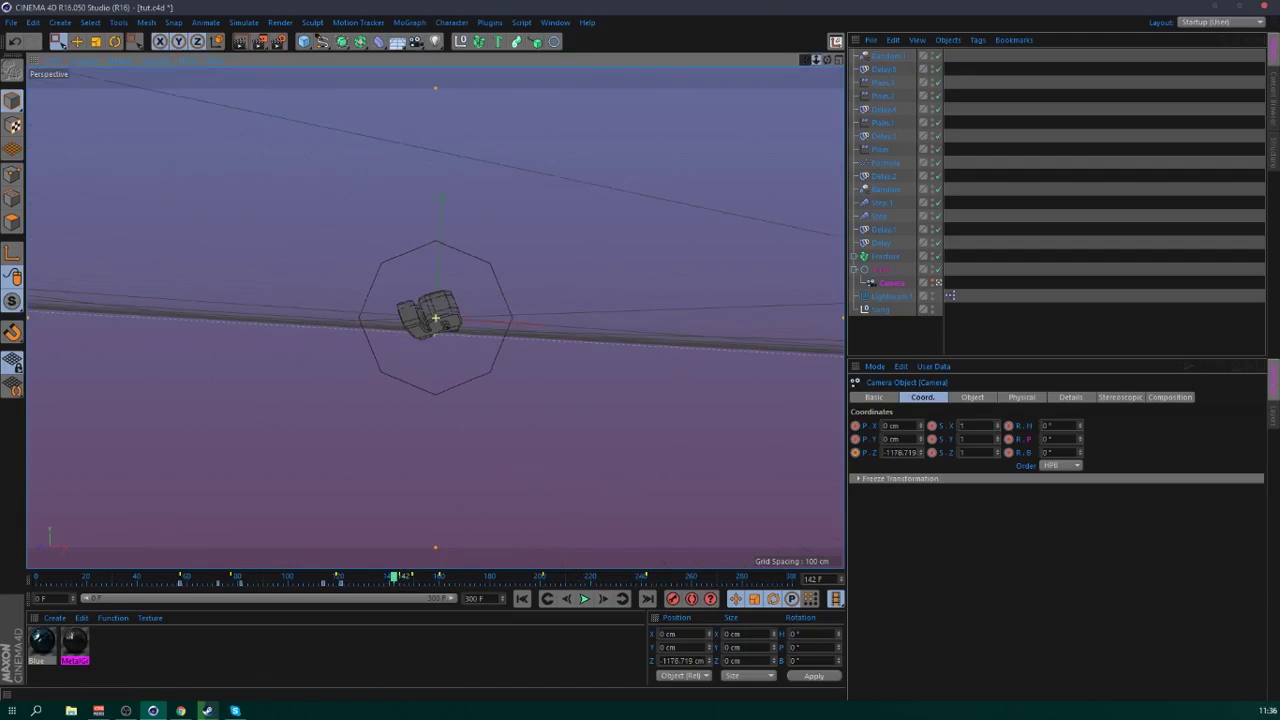
pyautogui.scroll(-4, 800, 94)
pyautogui.click(394, 584)
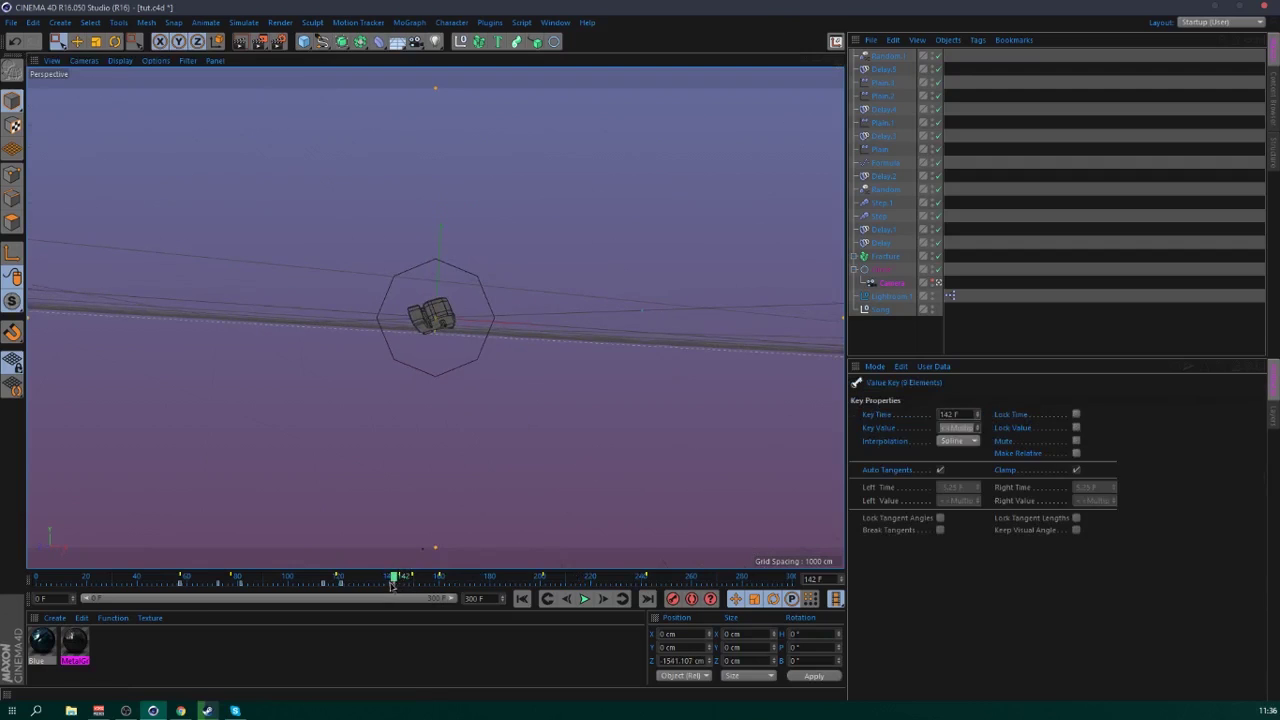
pyautogui.moveTo(396, 583); pyautogui.dragTo(402, 584)
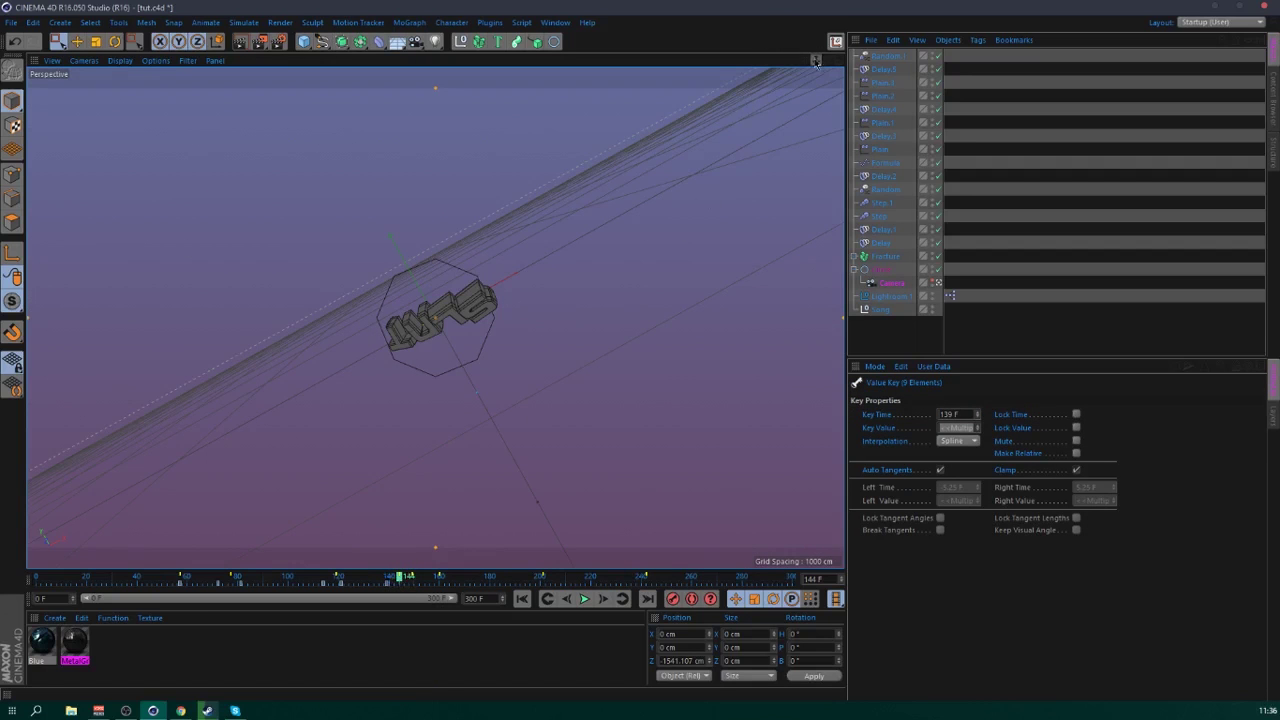
# - Keyframe the Camera's Z position at about -1005 cm on frame 144 and about -725 cm on frame 147
pyautogui.moveTo(816, 62); pyautogui.dragTo(620, 360)
pyautogui.moveTo(406, 579); pyautogui.dragTo(408, 581)
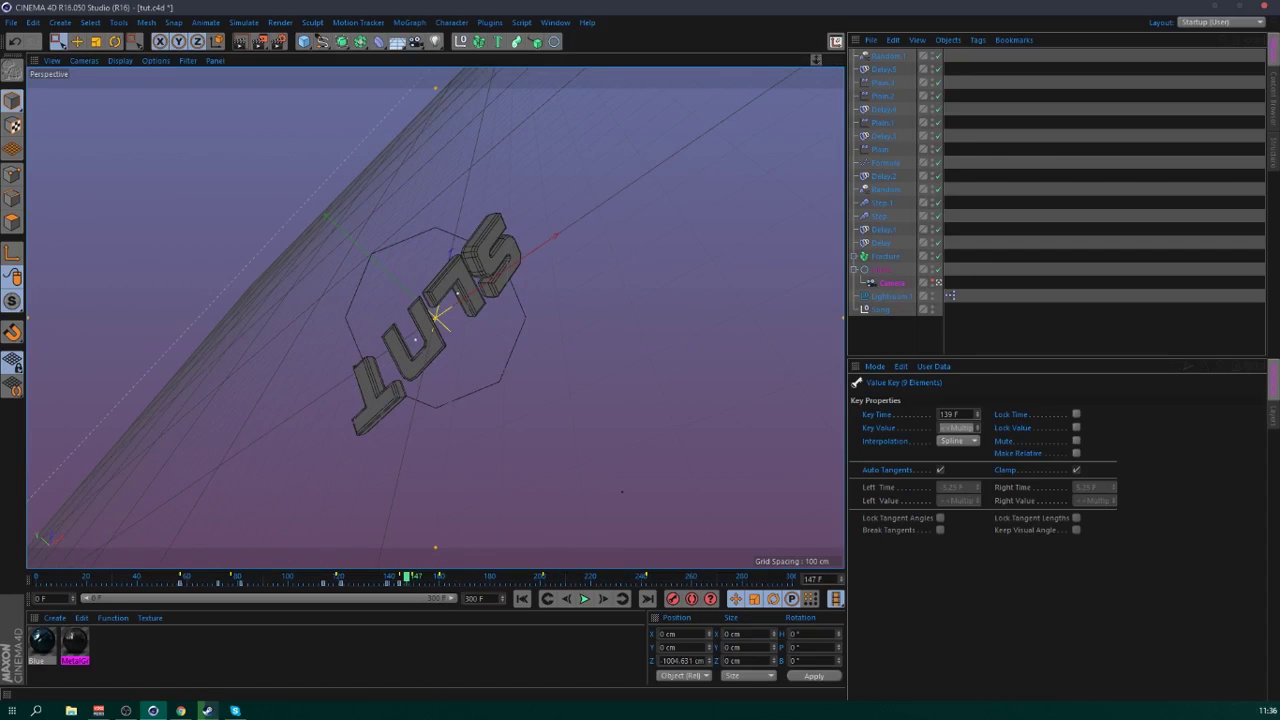
pyautogui.keyDown('alt'); pyautogui.moveTo(622, 492); pyautogui.dragTo(620, 386, button='right'); pyautogui.keyUp('alt')
# - Keyframe the Camera's Z position at about -1259 cm on frame 152 and about -1819 cm on frame 157
pyautogui.moveTo(408, 582); pyautogui.dragTo(423, 584)
pyautogui.scroll(-5, 697, 279)
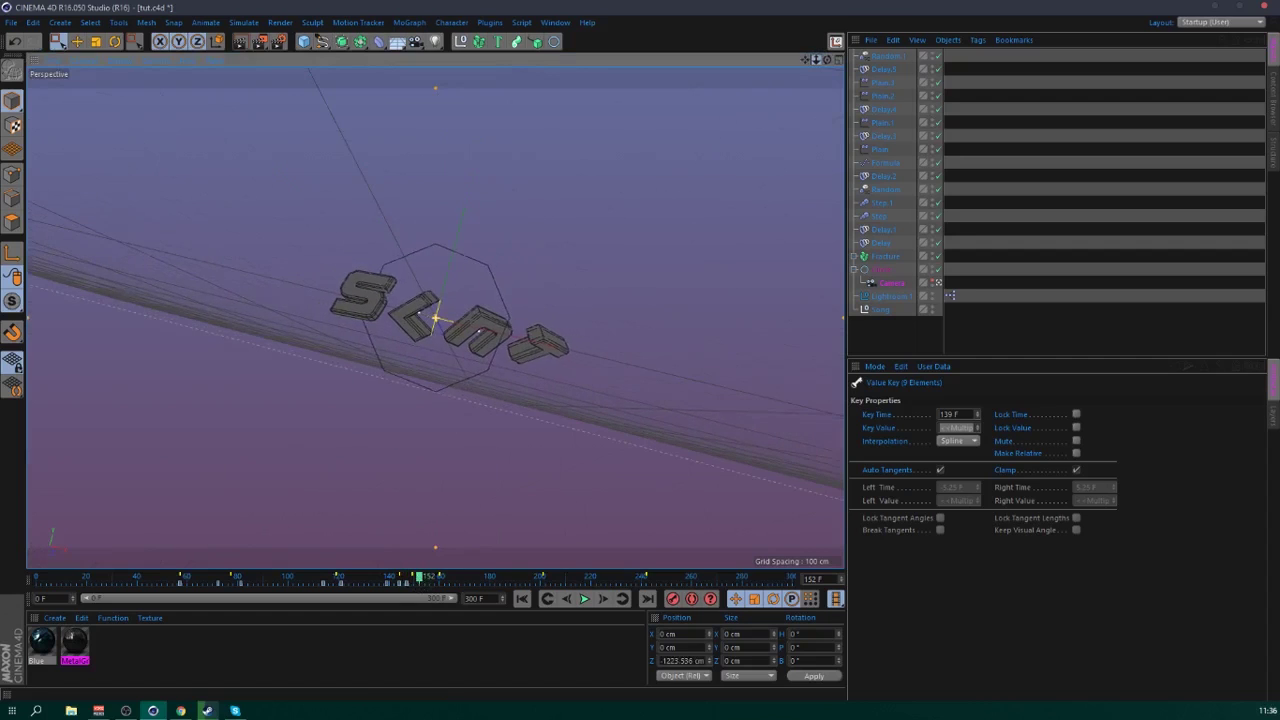
pyautogui.moveTo(428, 582); pyautogui.dragTo(433, 582)
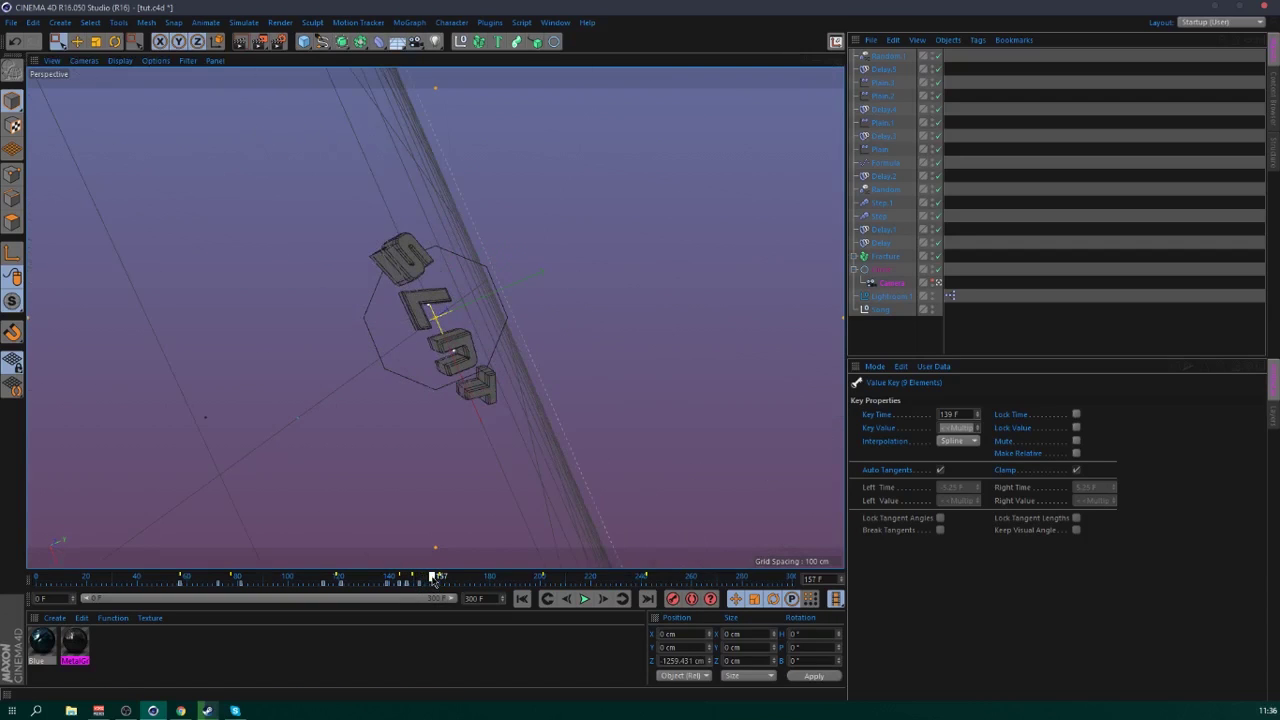
pyautogui.scroll(-5, 797, 67)
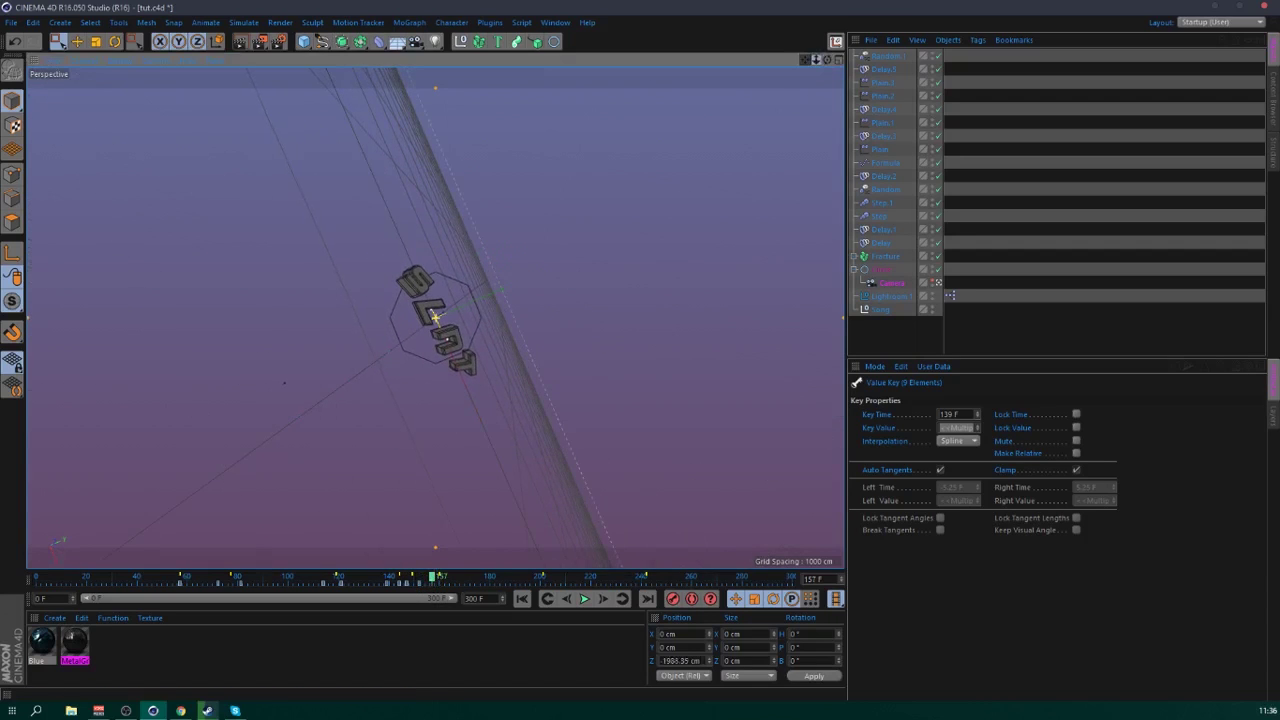
pyautogui.scroll(1, 816, 63)
# - Keyframe the Camera's Z position at about -1154 cm on frame 162 and about -702 cm on frame 197
pyautogui.moveTo(436, 582); pyautogui.dragTo(446, 583)
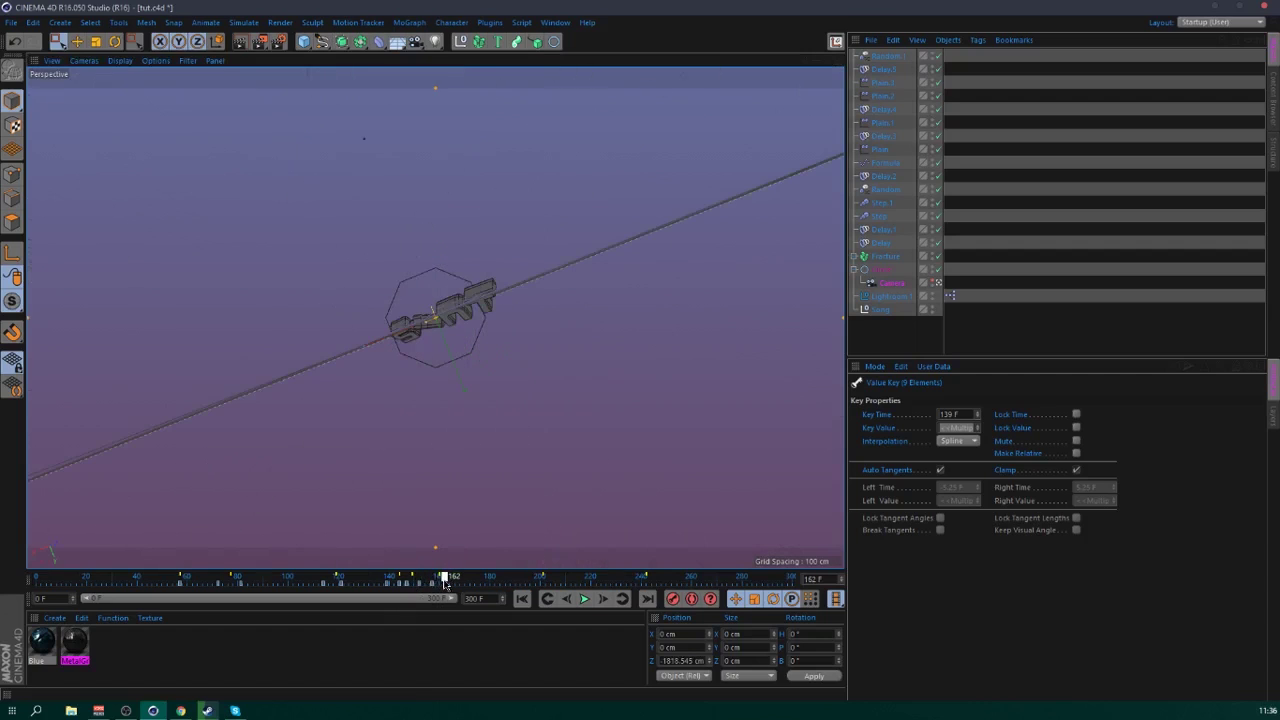
pyautogui.moveTo(817, 61); pyautogui.dragTo(842, 61)
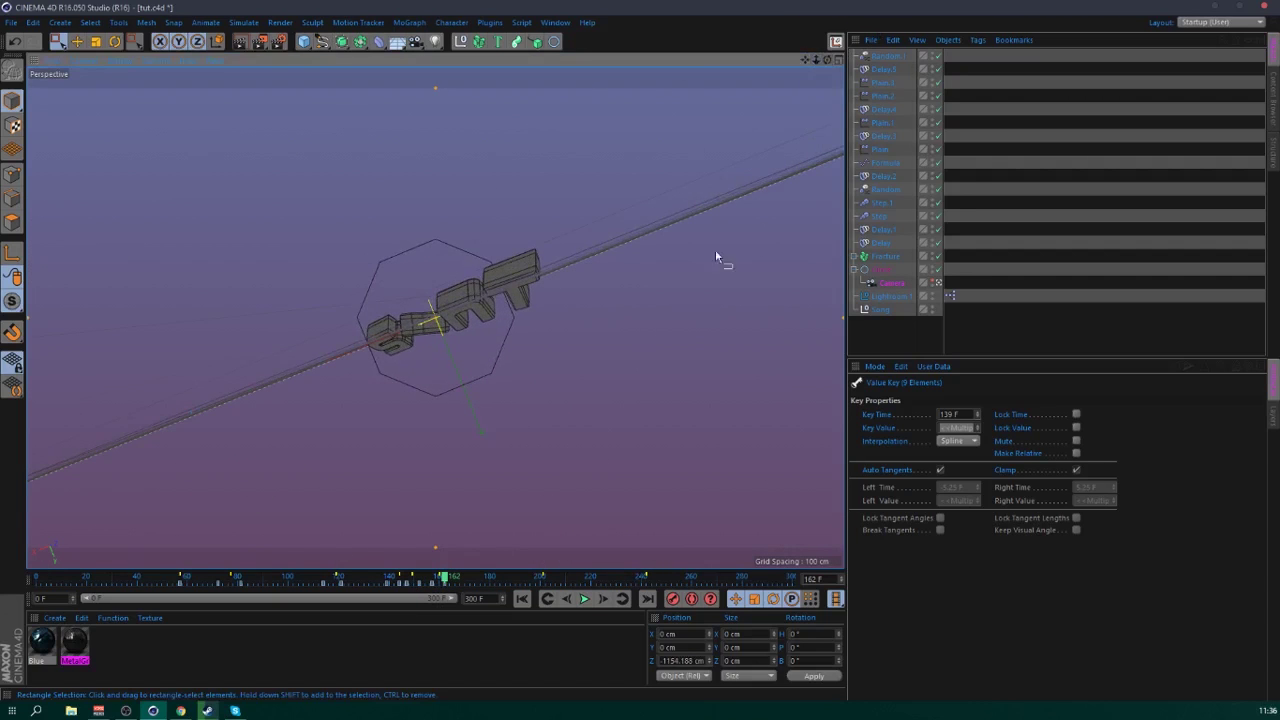
pyautogui.click(535, 578)
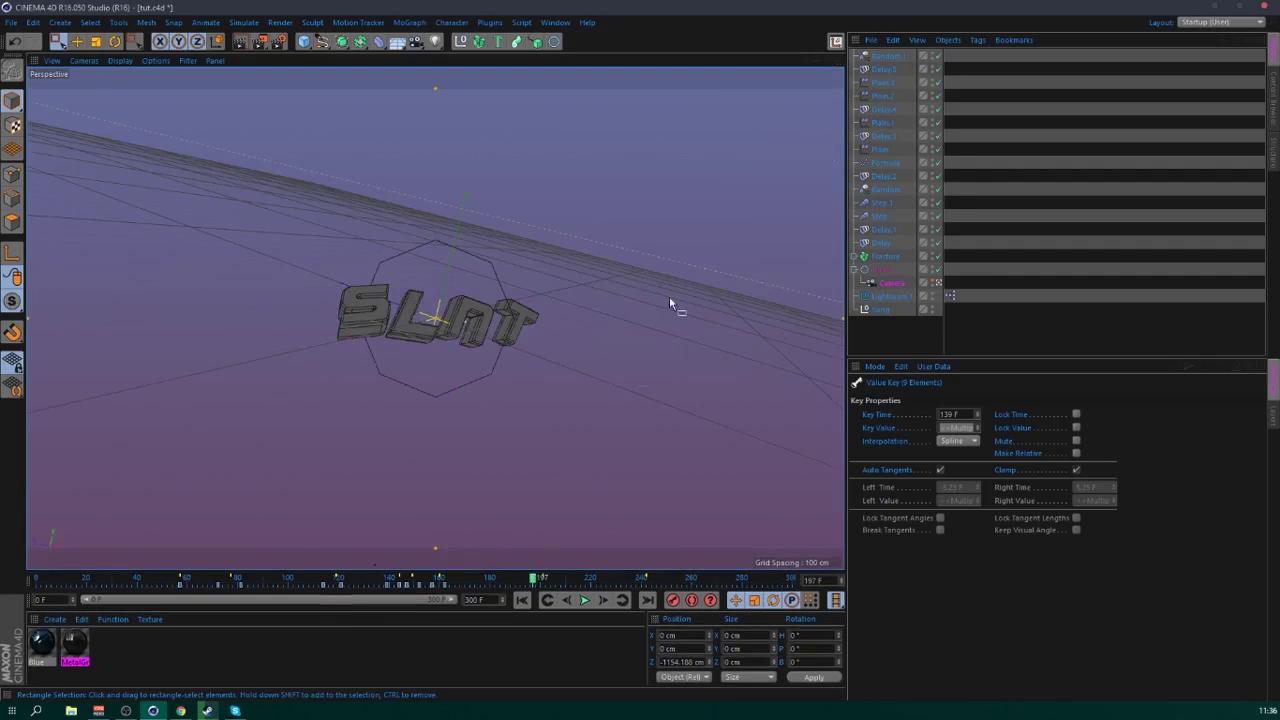
pyautogui.moveTo(817, 60); pyautogui.dragTo(842, 60)
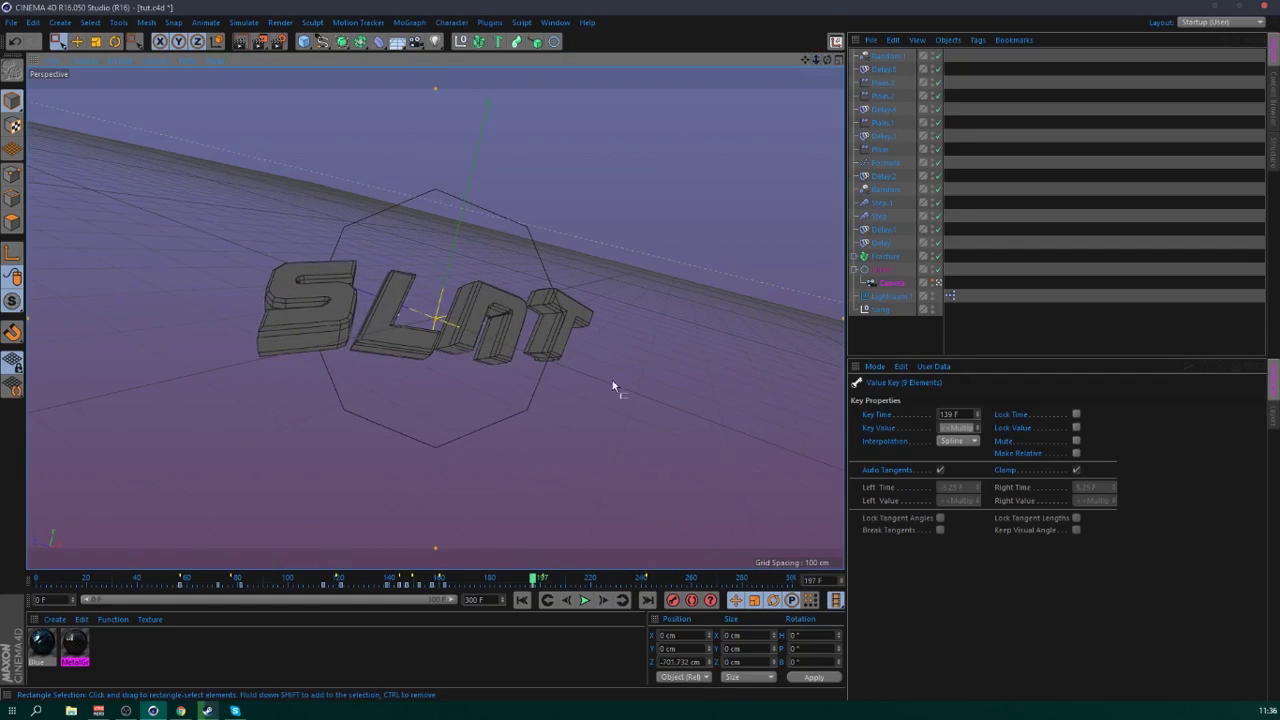
# - Keyframe the Camera's Z position at about -945 cm on frame 205 and about -1336 cm on frame 237
pyautogui.moveTo(535, 578); pyautogui.dragTo(553, 580)
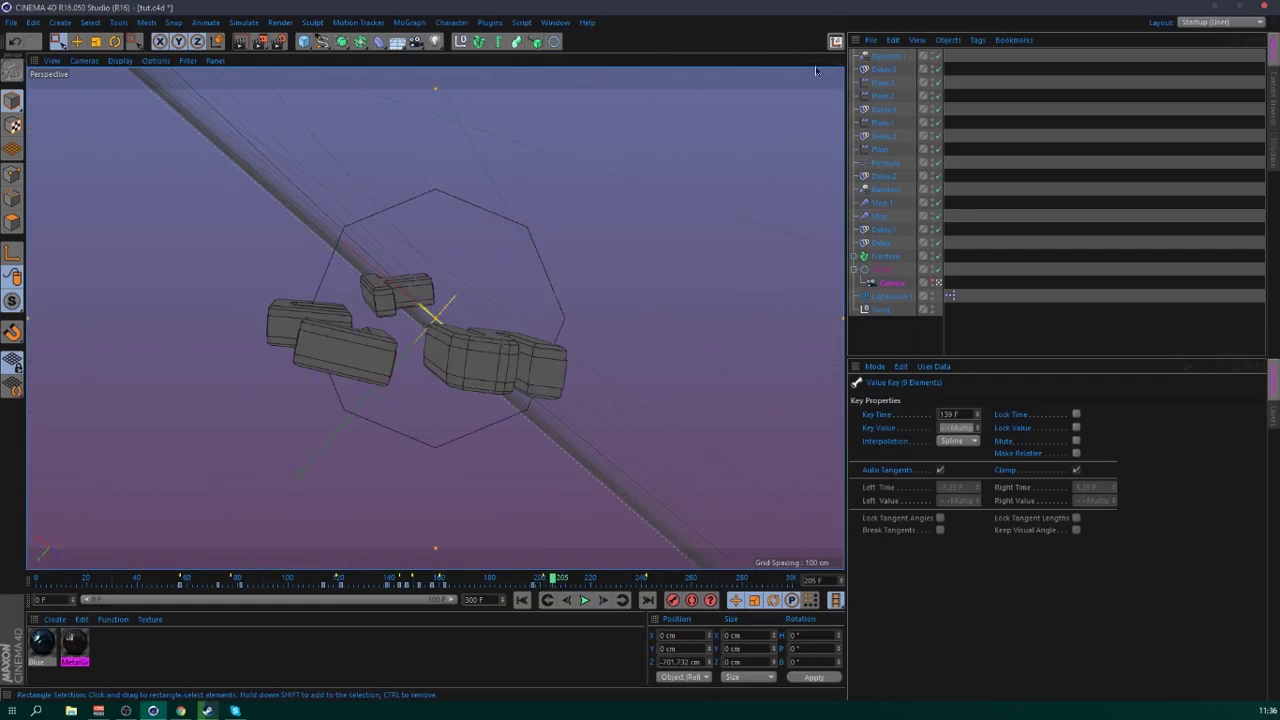
pyautogui.scroll(-3, 815, 66)
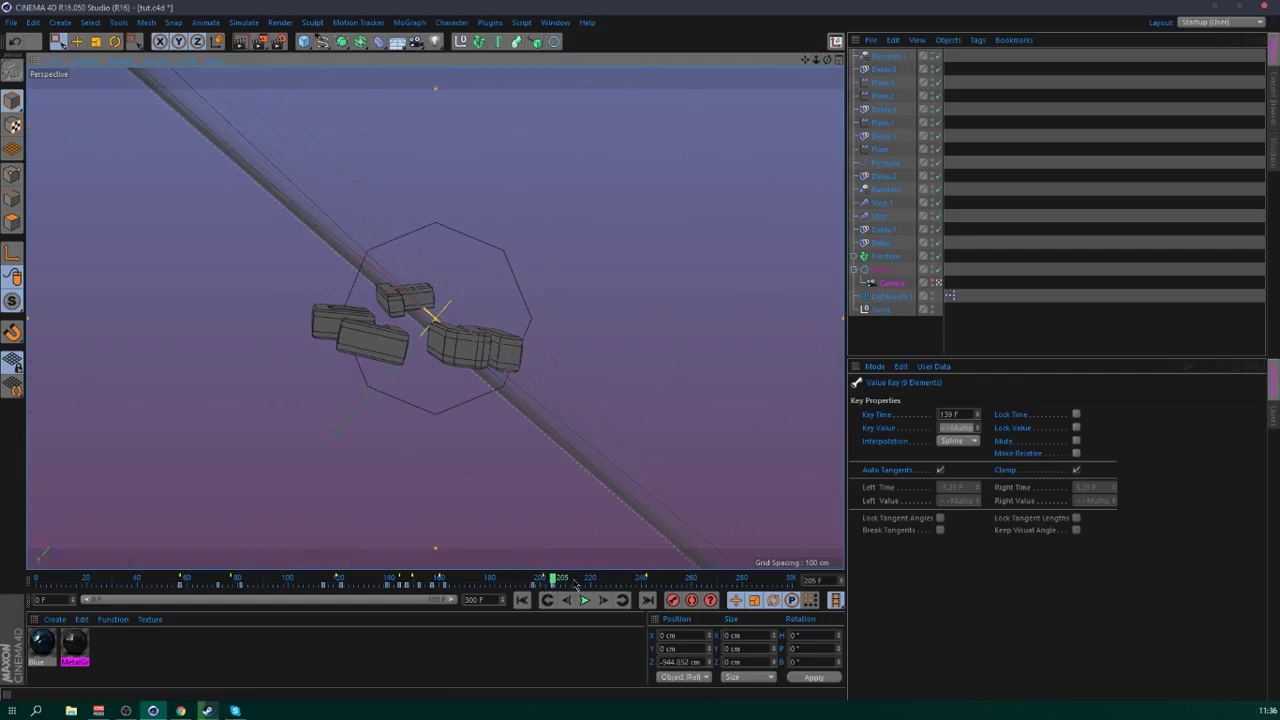
pyautogui.moveTo(575, 585); pyautogui.dragTo(637, 580)
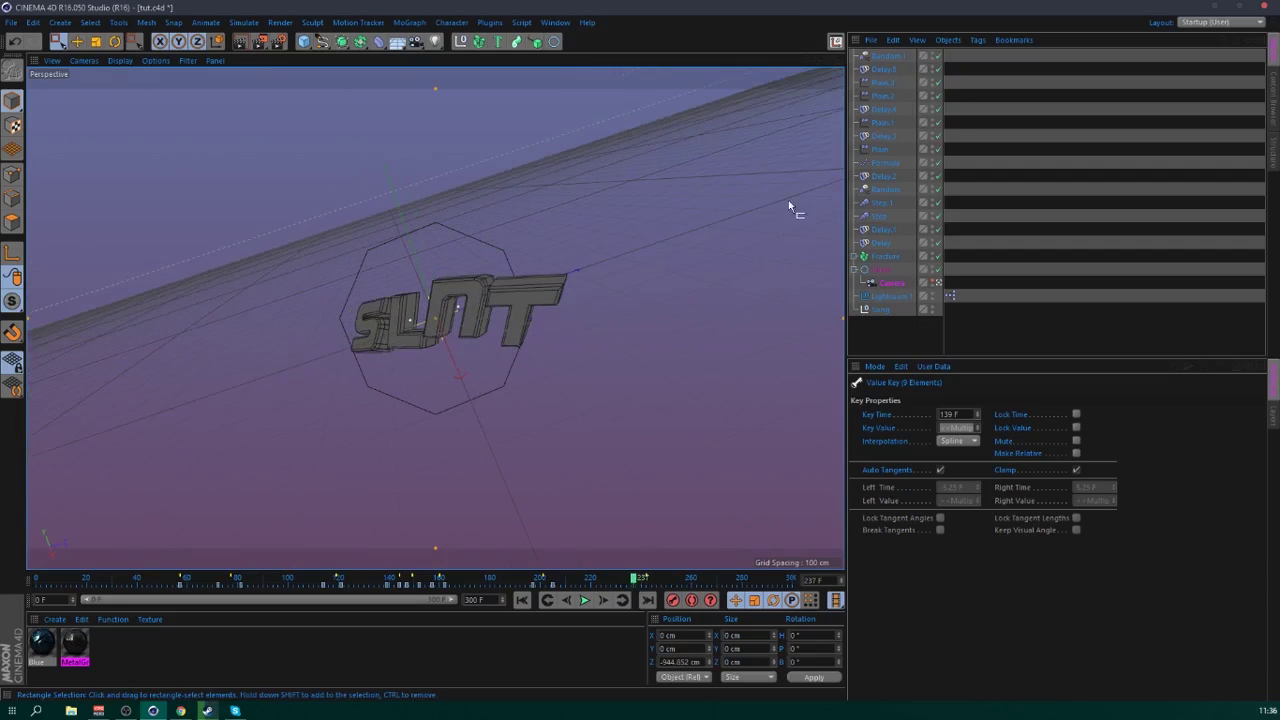
pyautogui.scroll(-4, 812, 76)
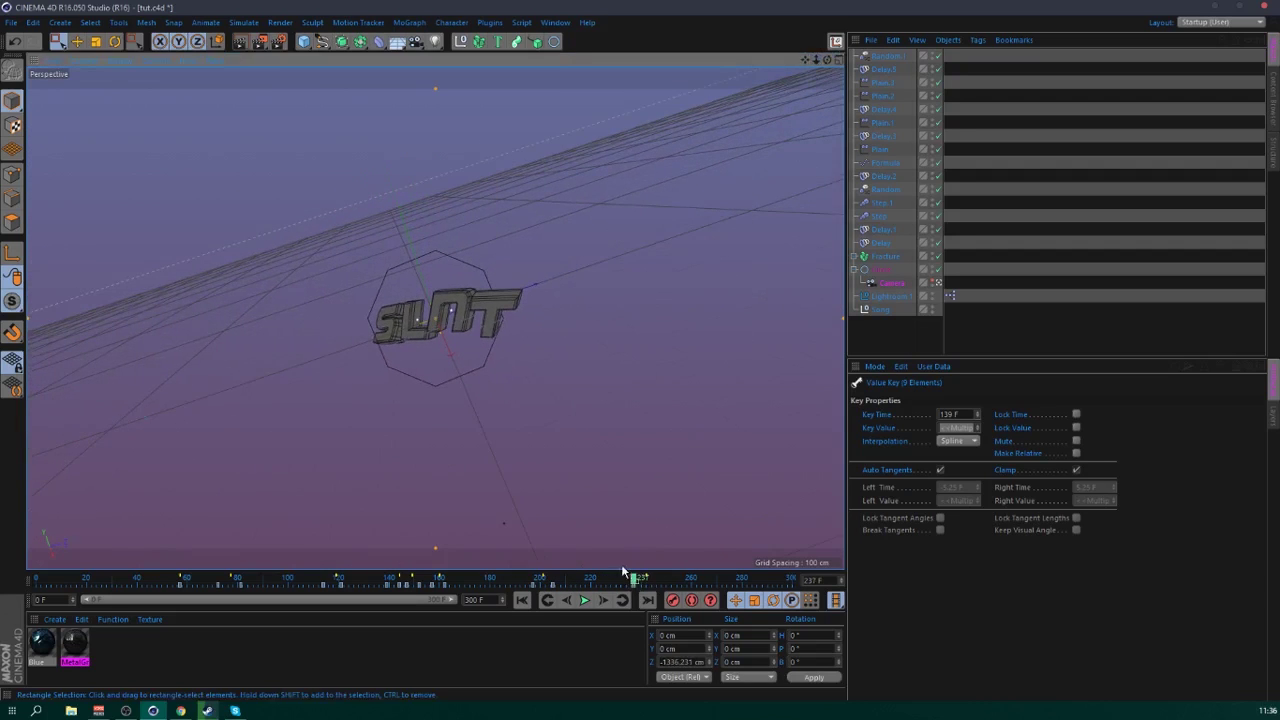
# - Keyframe the Camera's Z position at about -891 cm on frame 245 and about -770 cm on frame 300
pyautogui.moveTo(637, 582); pyautogui.dragTo(655, 580)
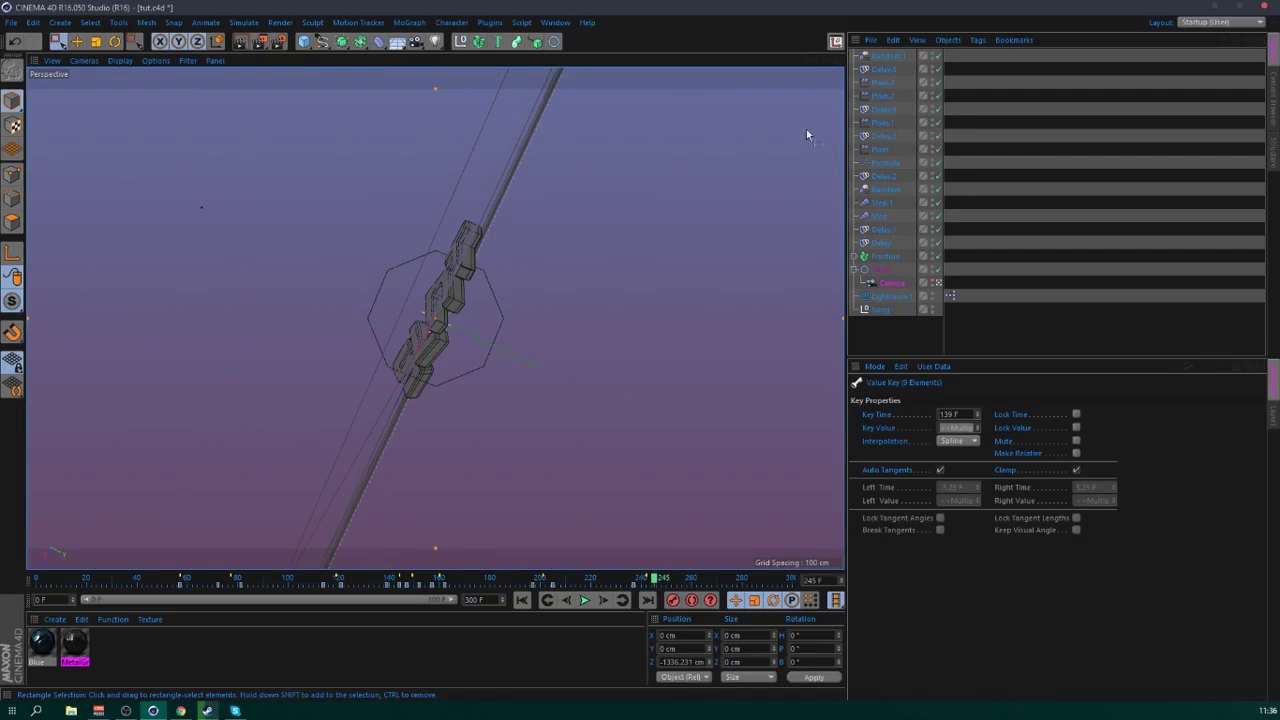
pyautogui.moveTo(817, 62); pyautogui.dragTo(850, 62)
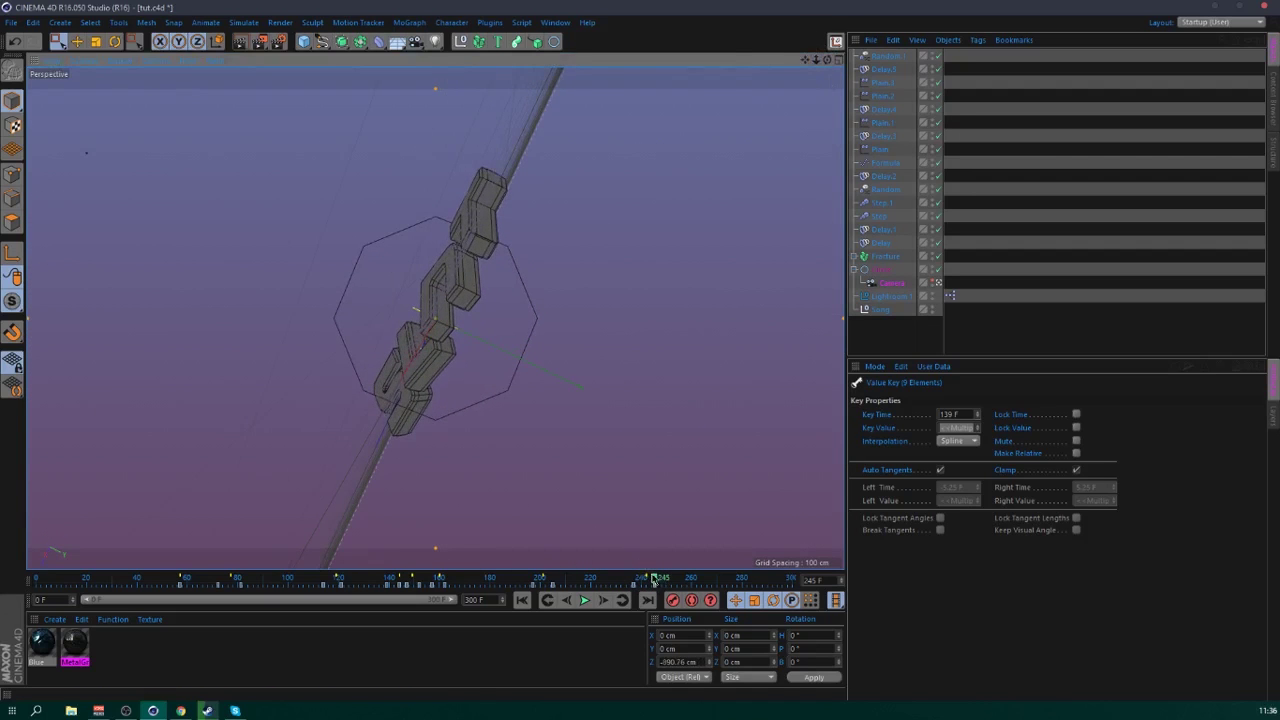
pyautogui.moveTo(654, 579); pyautogui.dragTo(795, 579)
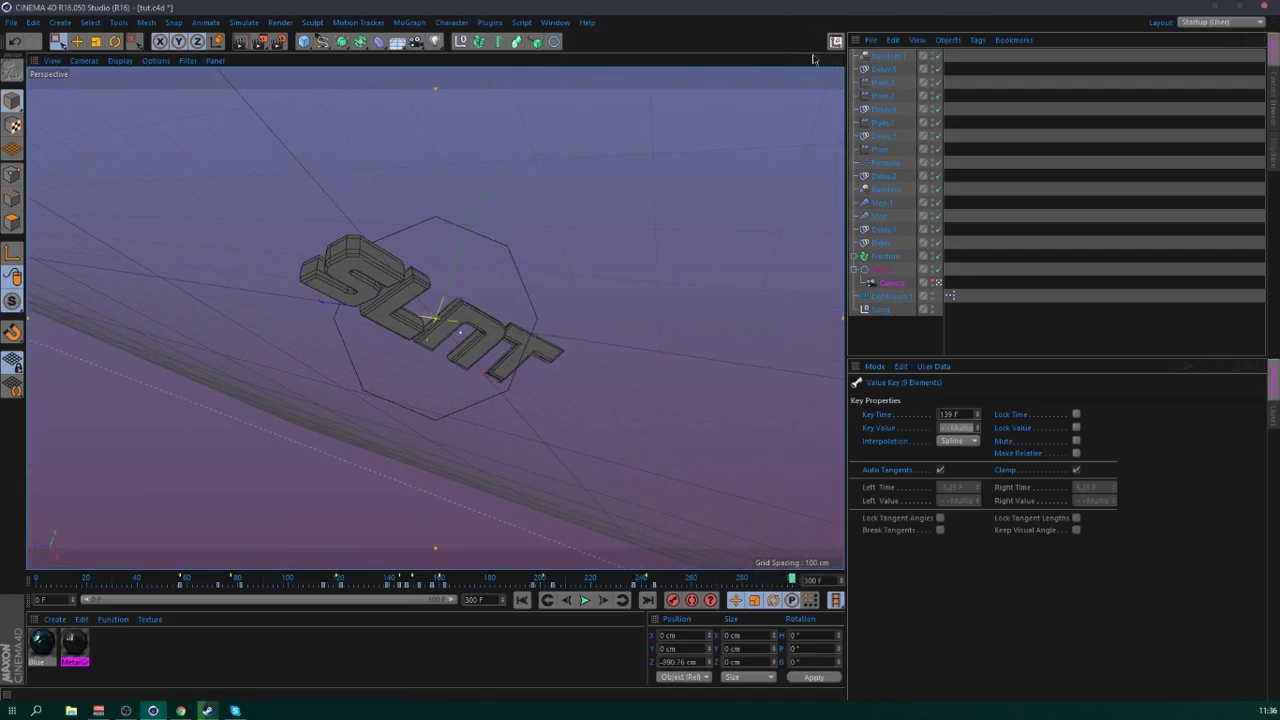
pyautogui.moveTo(815, 60); pyautogui.dragTo(827, 60)
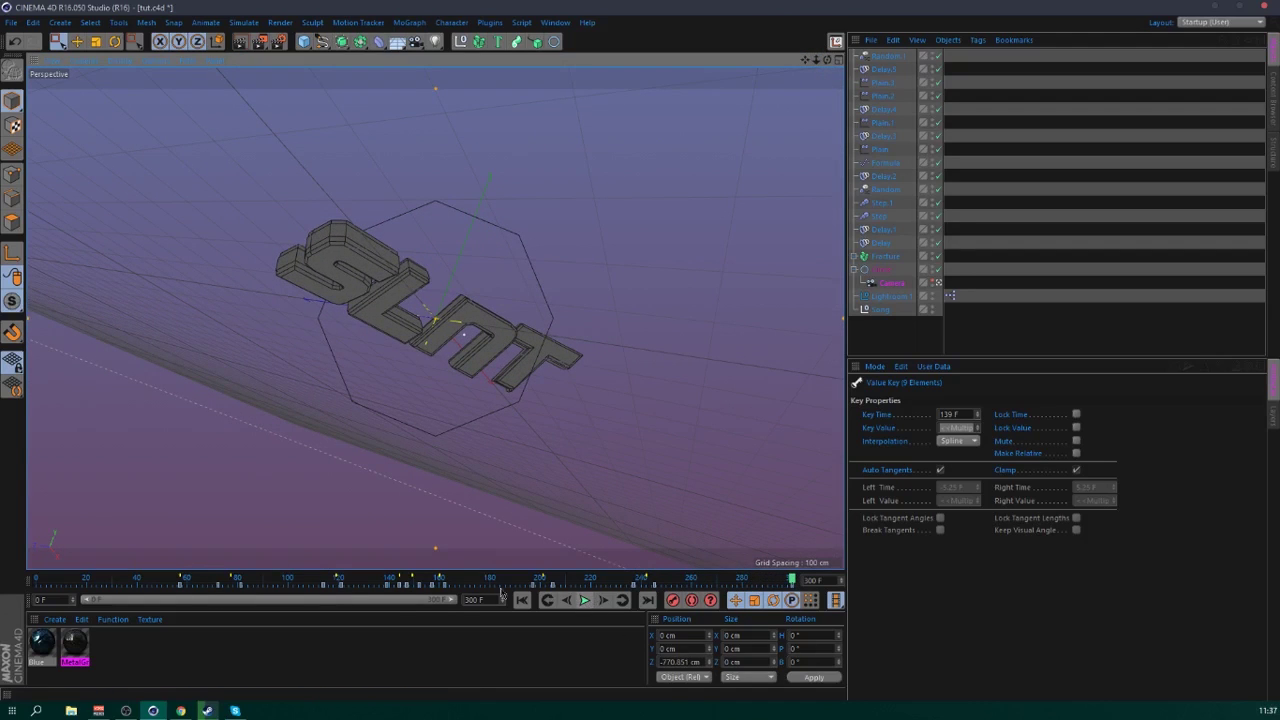
# - Keyframe the Camera's Z position at about -1434 cm on frame 0 and play back the zoom animation
pyautogui.moveTo(240, 584); pyautogui.dragTo(470, 598)
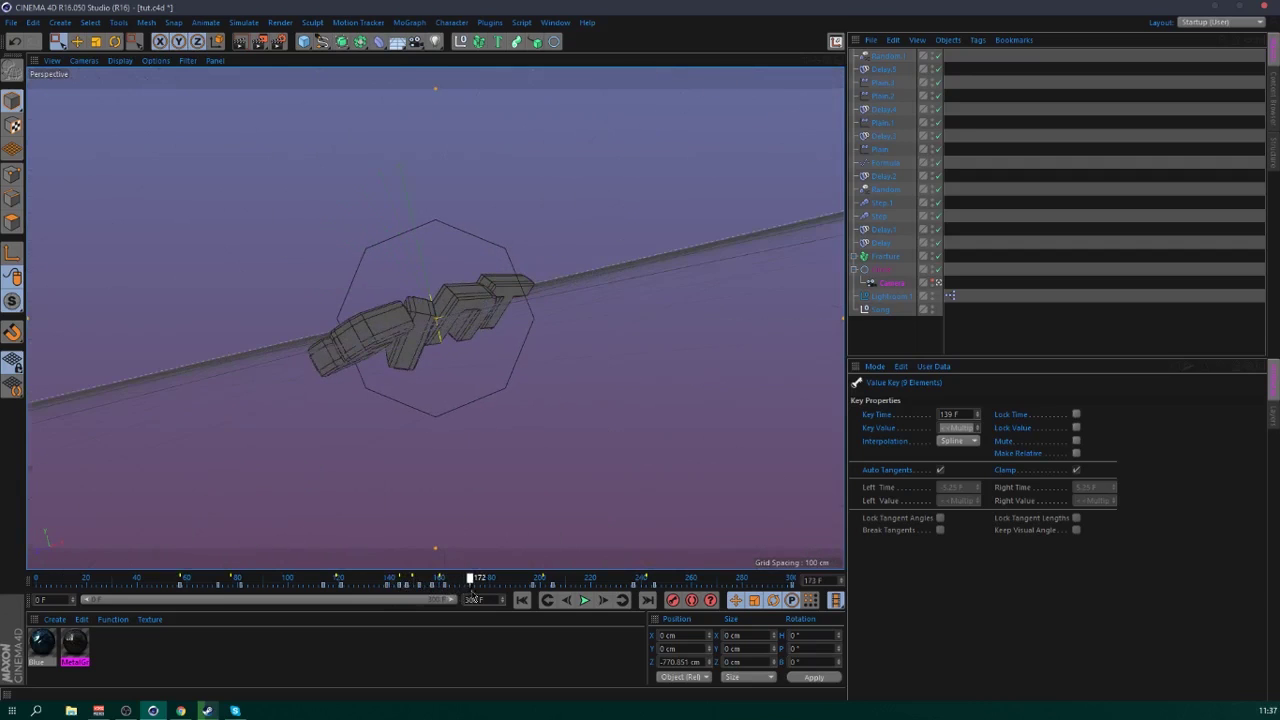
pyautogui.moveTo(200, 583); pyautogui.dragTo(66, 581)
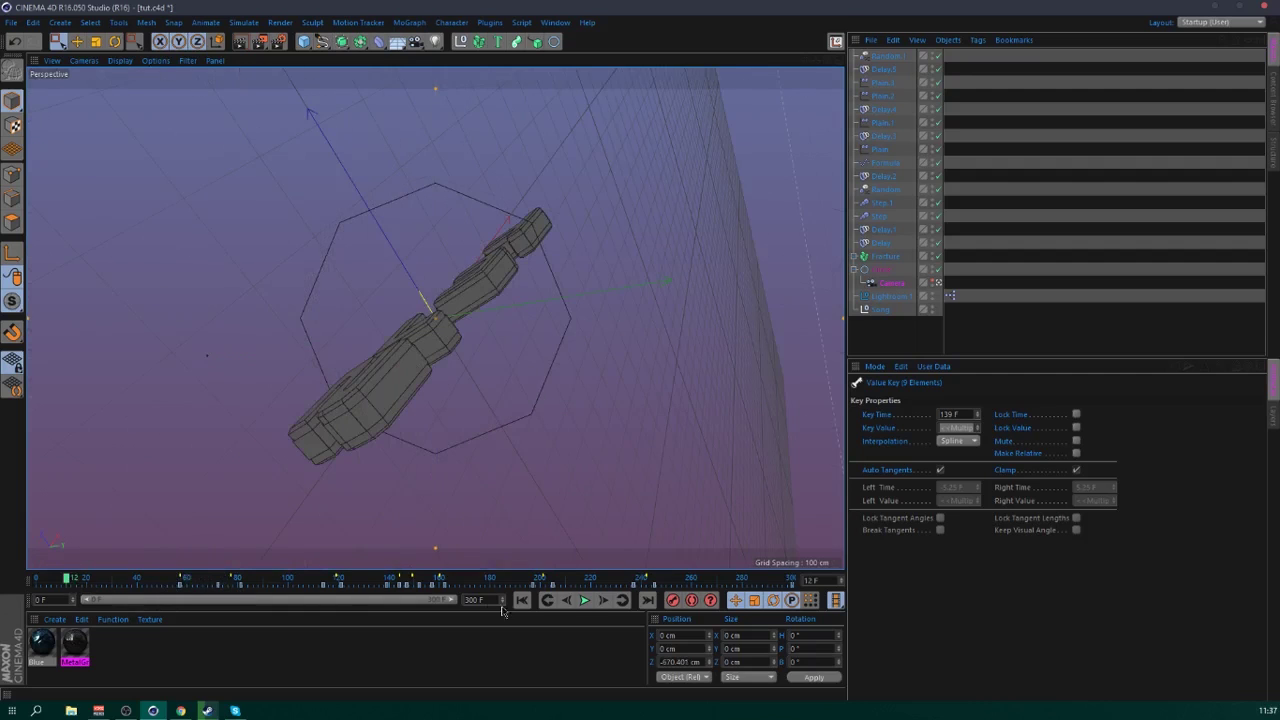
pyautogui.click(586, 600)
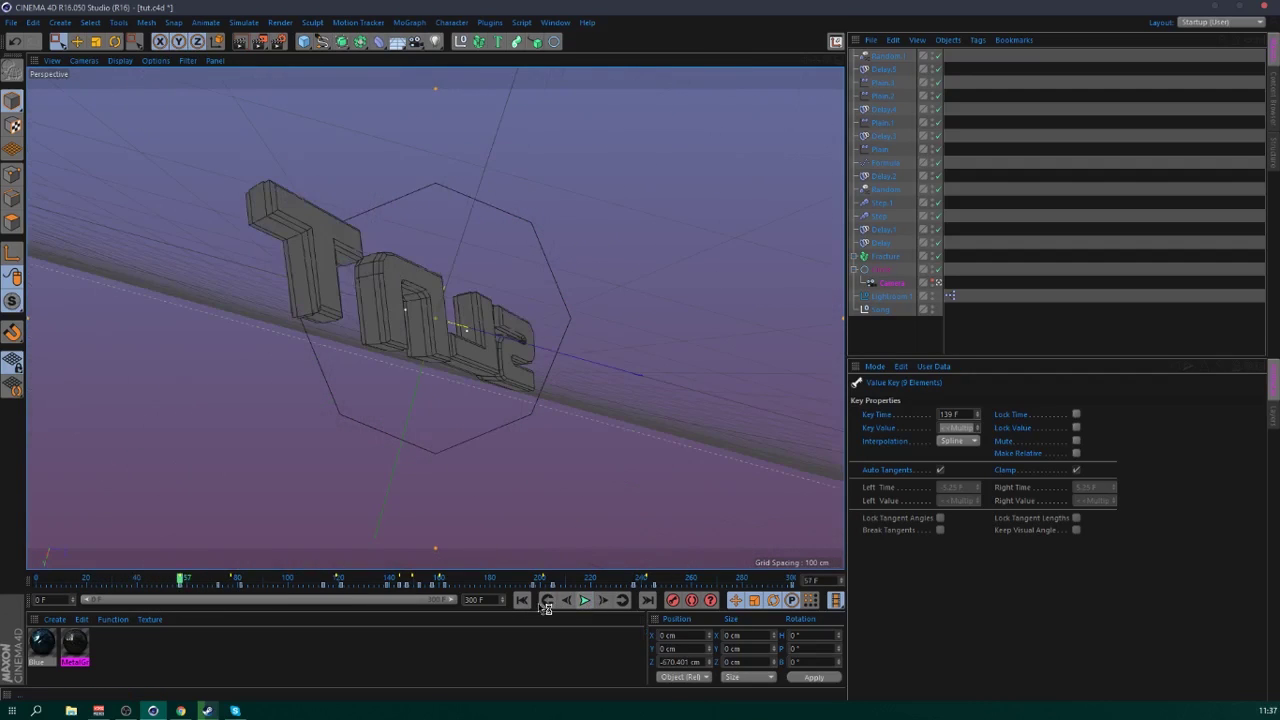
pyautogui.click(547, 600)
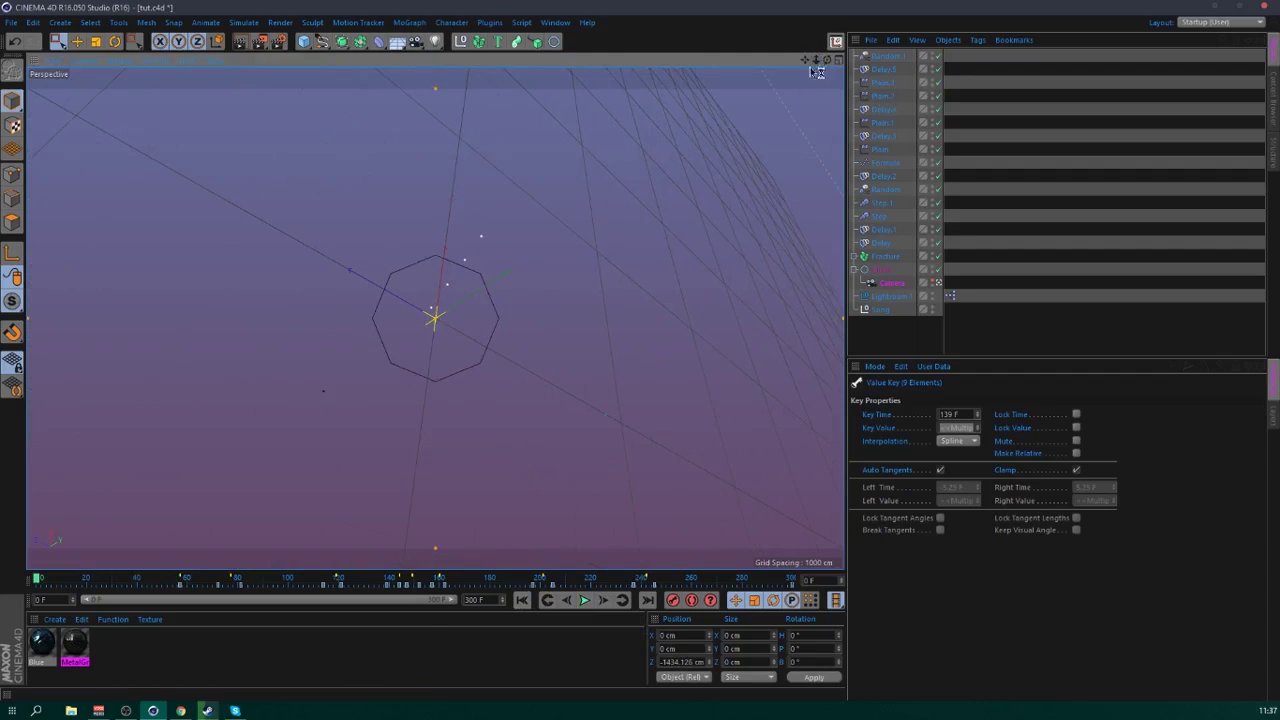
pyautogui.click(585, 600)
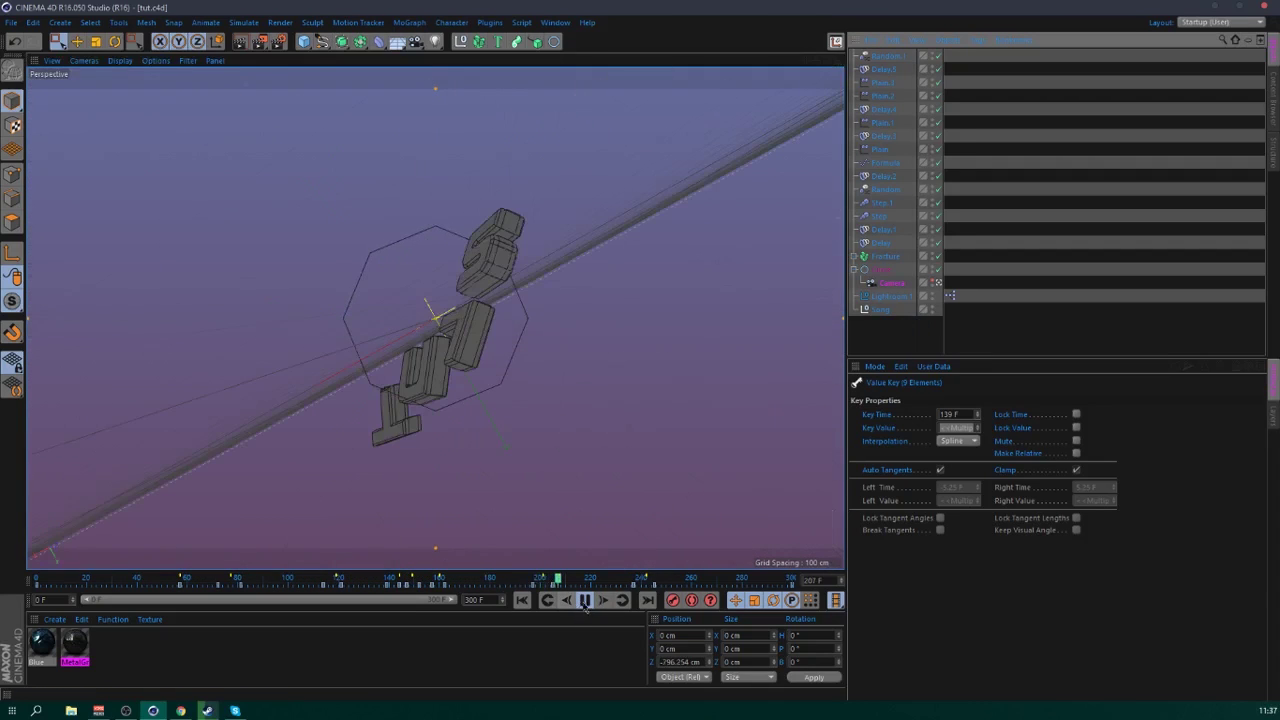
# - Select the Camera and open the F-curve of its Z position
pyautogui.rightClick(897, 286)
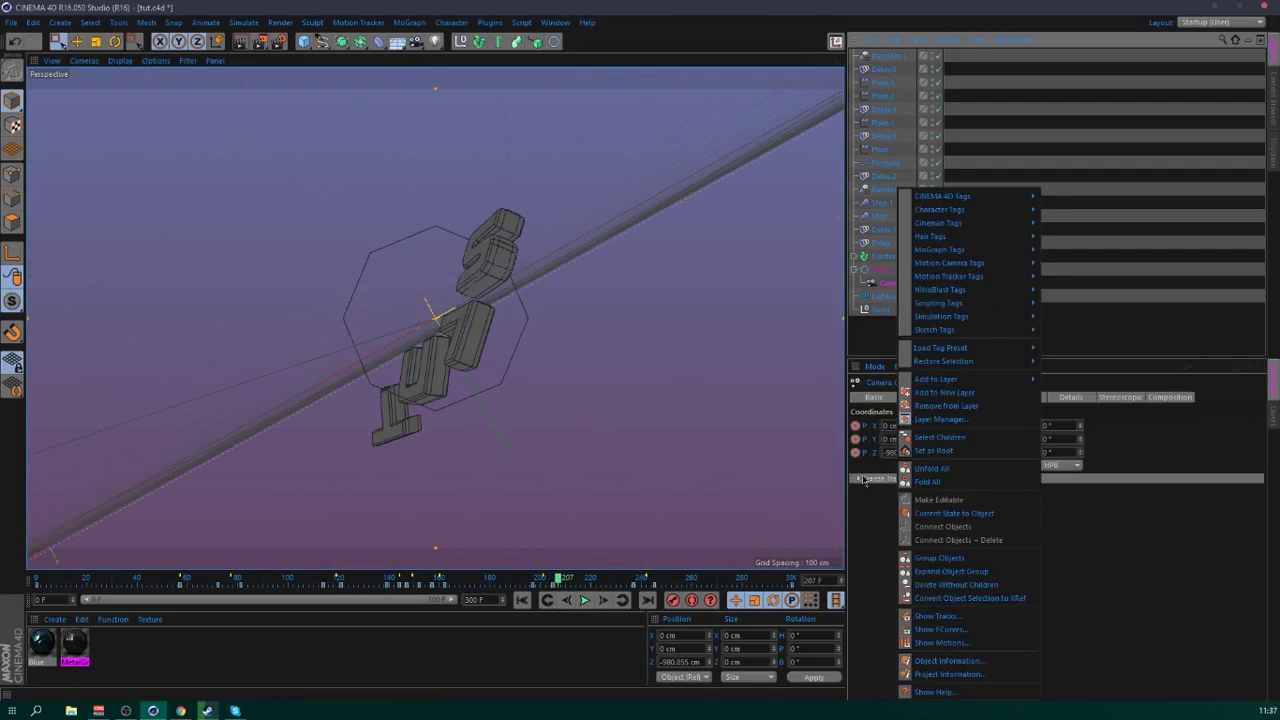
pyautogui.rightClick(875, 455)
pyautogui.moveTo(922, 464)
pyautogui.click(1020, 597)
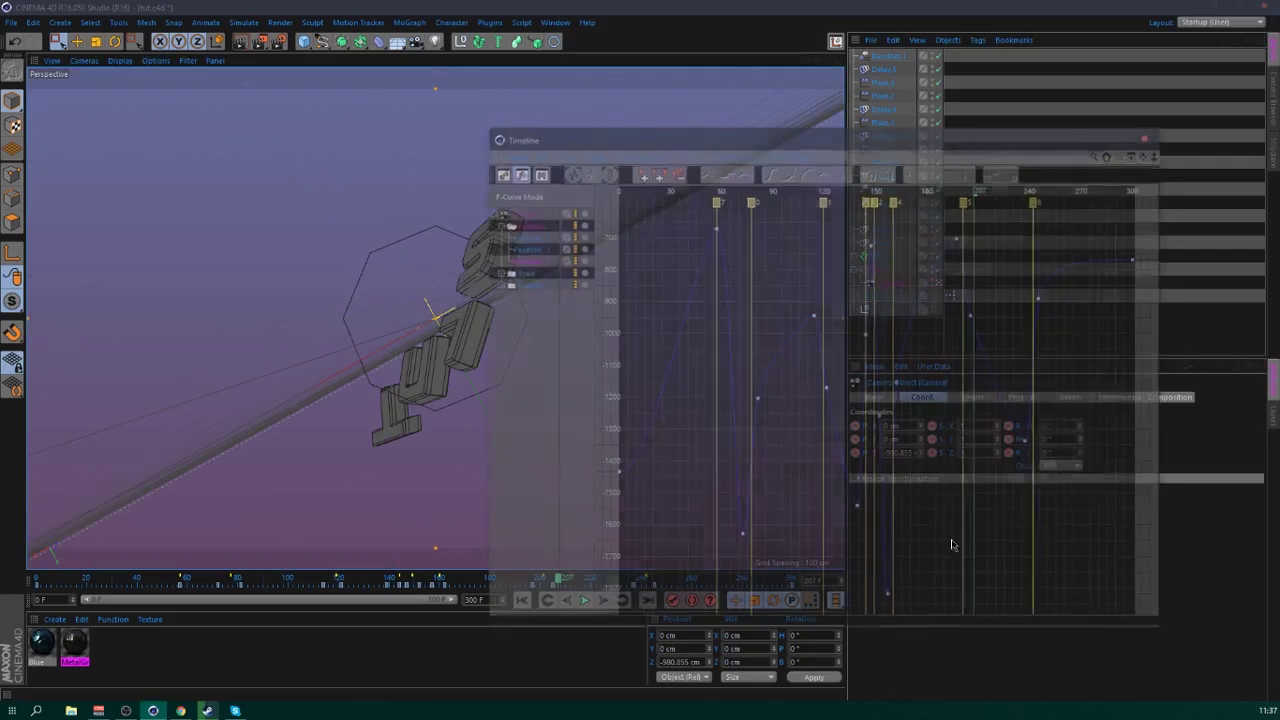
# - Smooth the Camera's Z position F-curve by adjusting the keys near frames 114, 197, 237 and 245, and play back the result
pyautogui.click(616, 475)
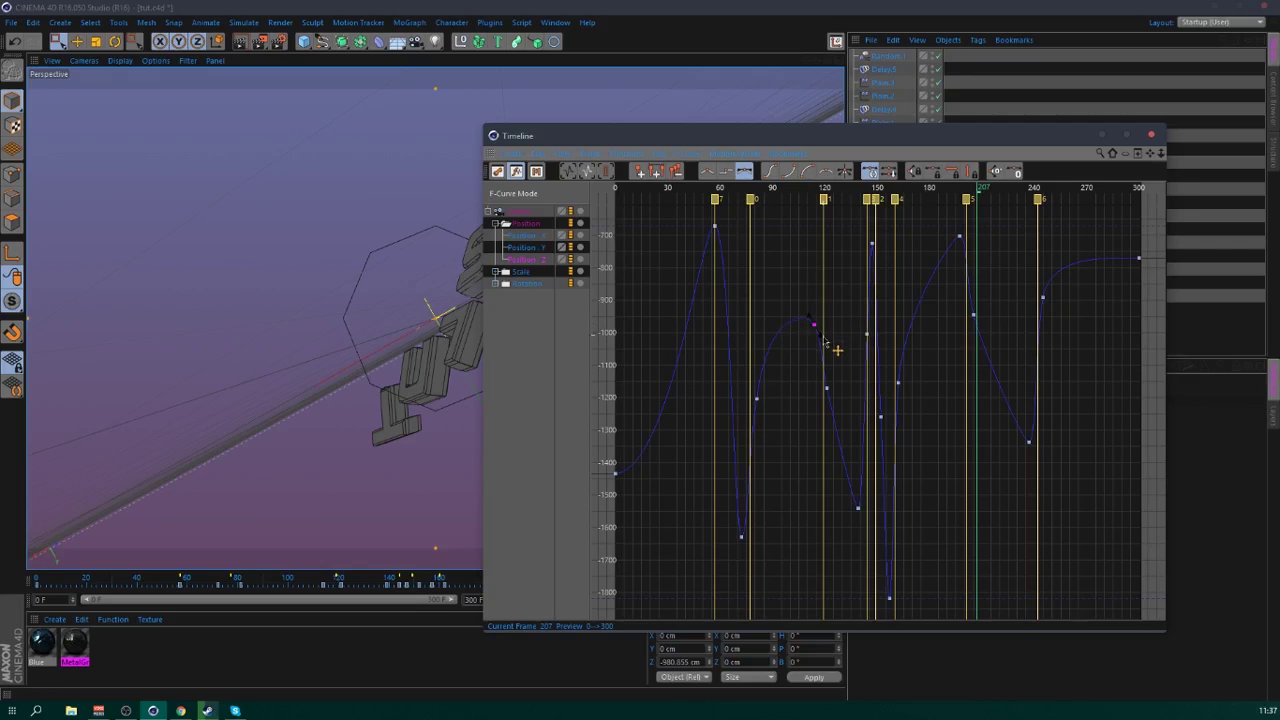
pyautogui.moveTo(1042, 307); pyautogui.dragTo(1048, 277)
pyautogui.click(974, 316)
pyautogui.moveTo(978, 340); pyautogui.dragTo(978, 374)
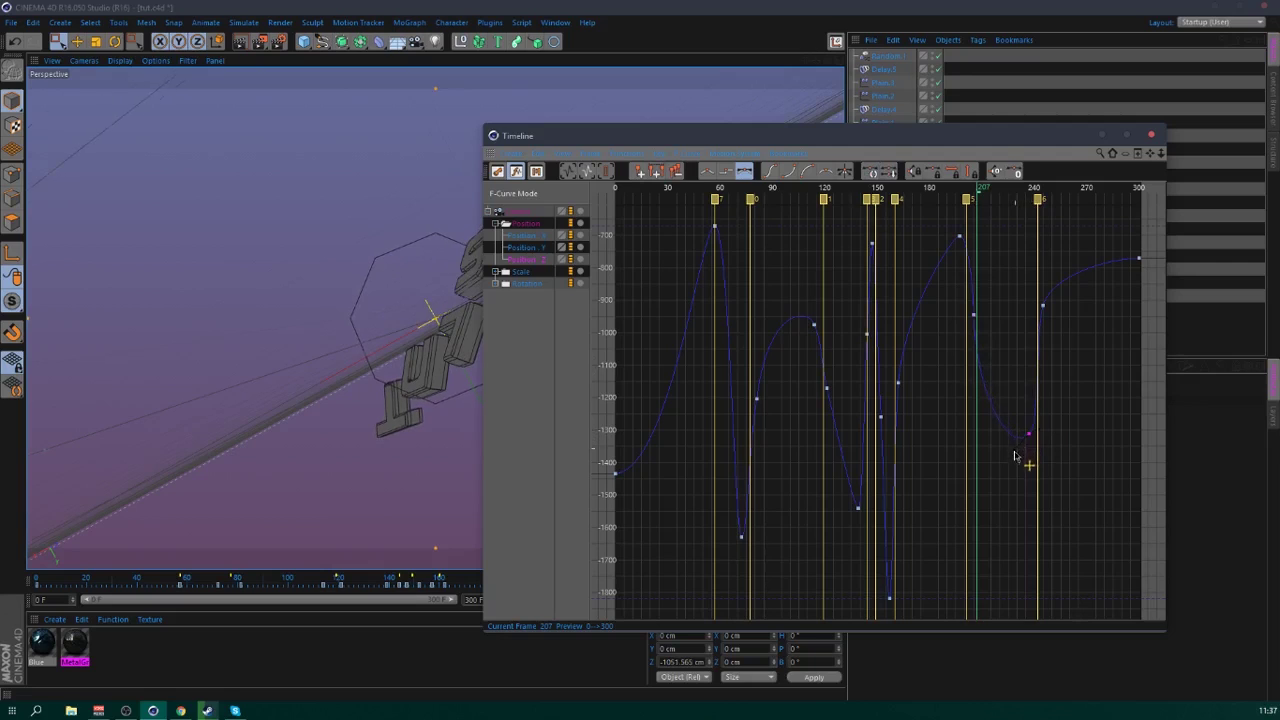
pyautogui.click(995, 457)
pyautogui.click(899, 383)
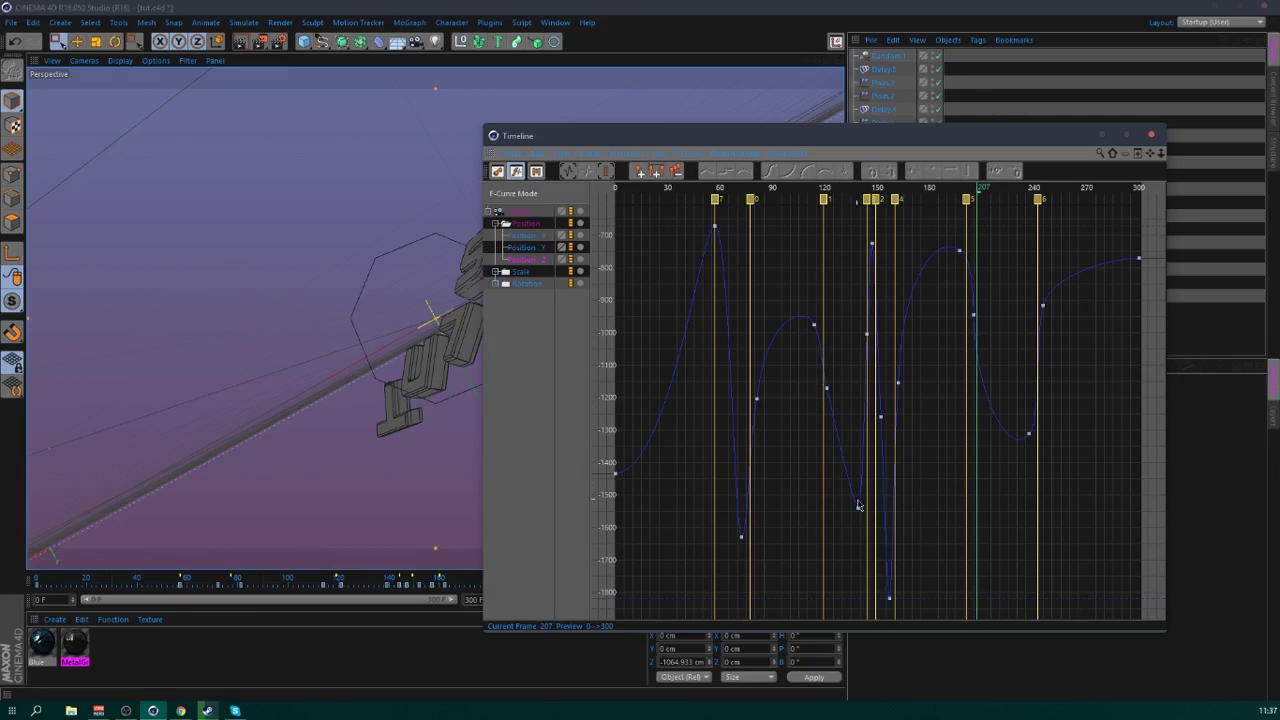
pyautogui.click(827, 390)
pyautogui.click(1151, 133)
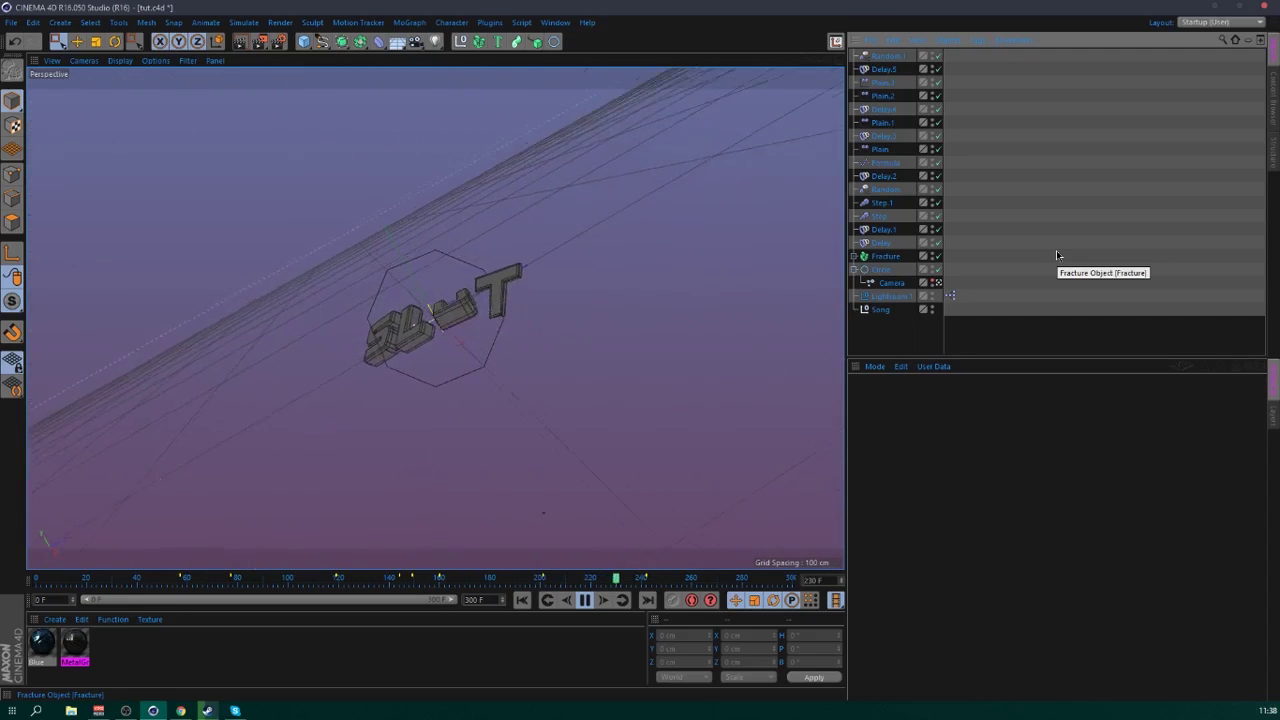
pyautogui.click(586, 603)
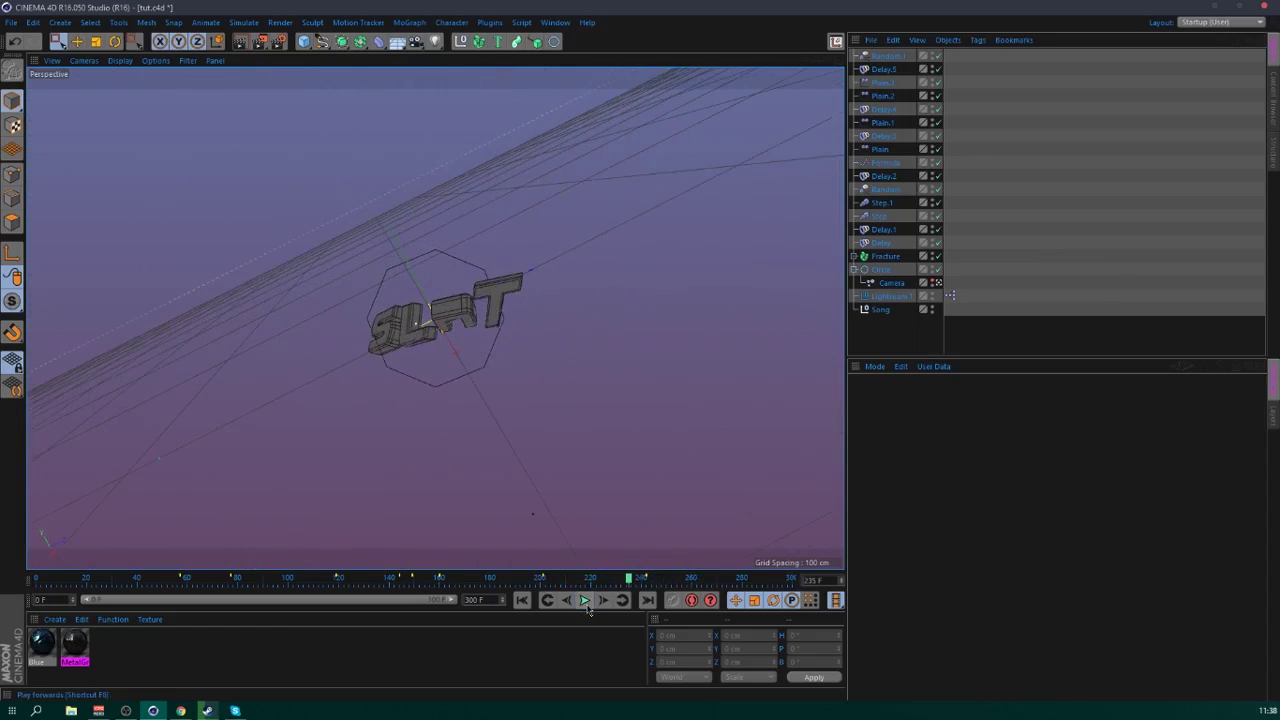
# - Select the Plain.1 effector and move its 100% strength key to frame 223
pyautogui.click(884, 97)
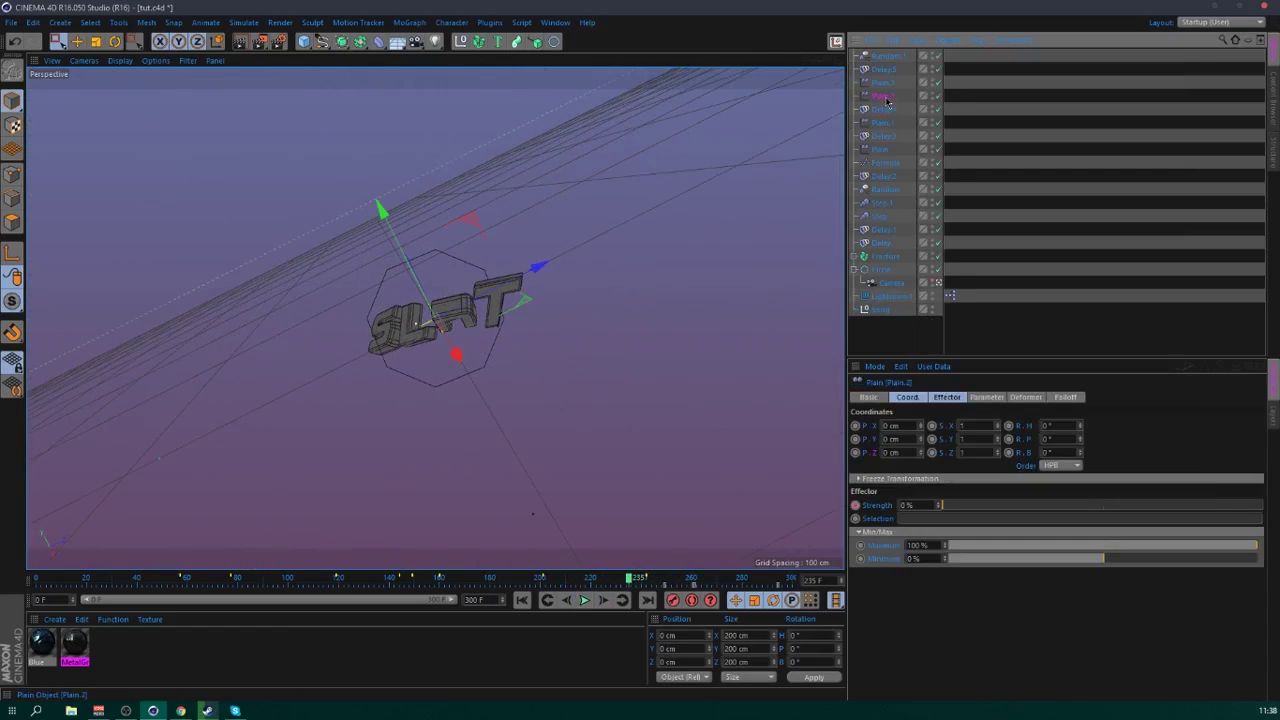
pyautogui.click(884, 150)
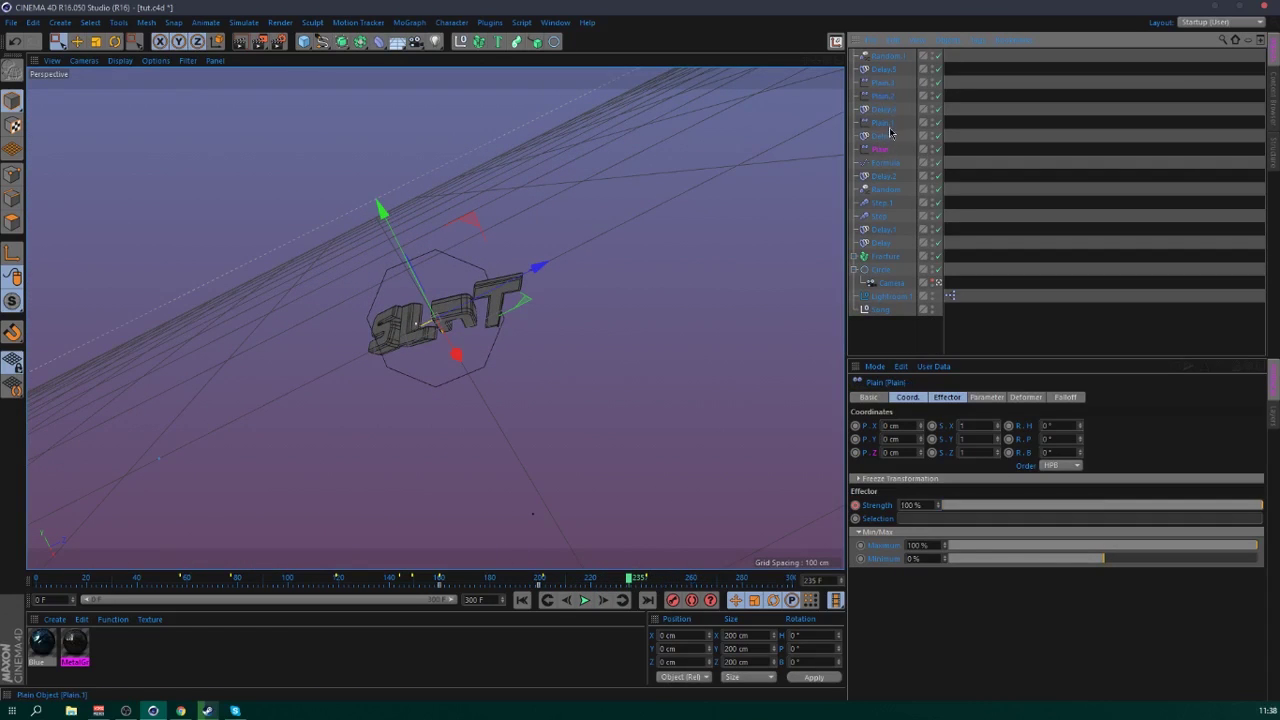
pyautogui.moveTo(630, 587); pyautogui.dragTo(531, 588)
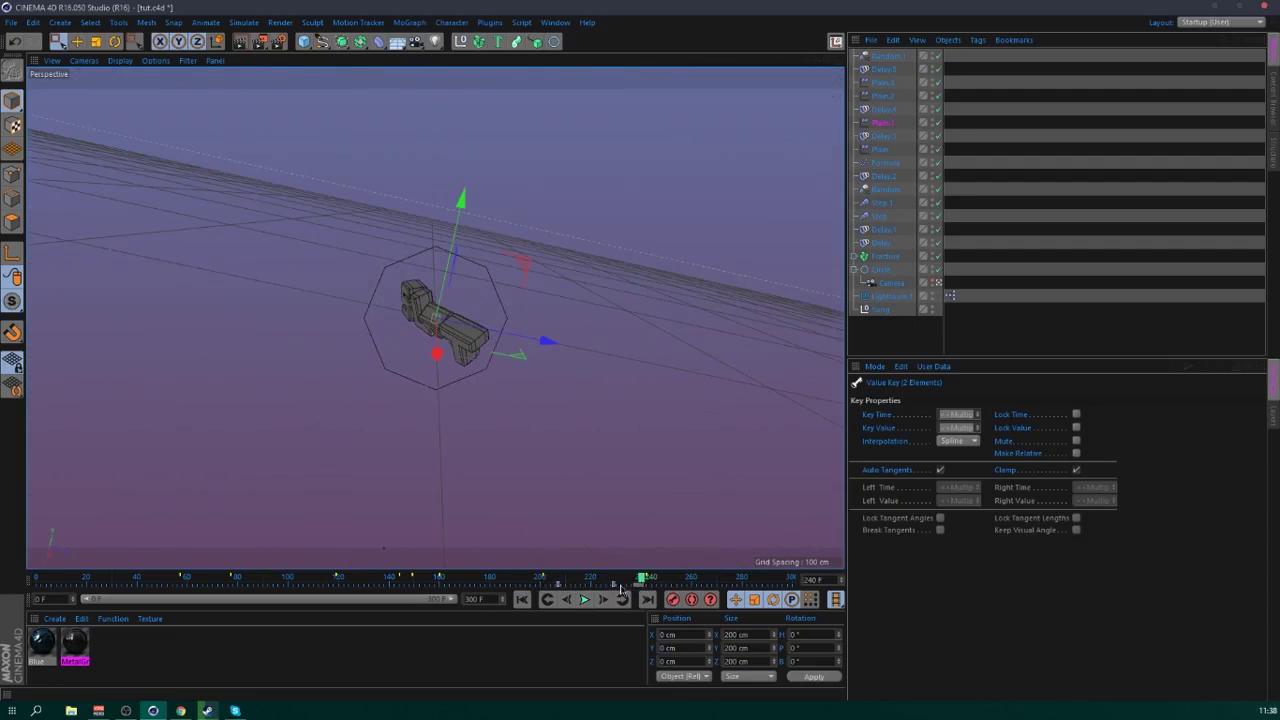
pyautogui.click(584, 599)
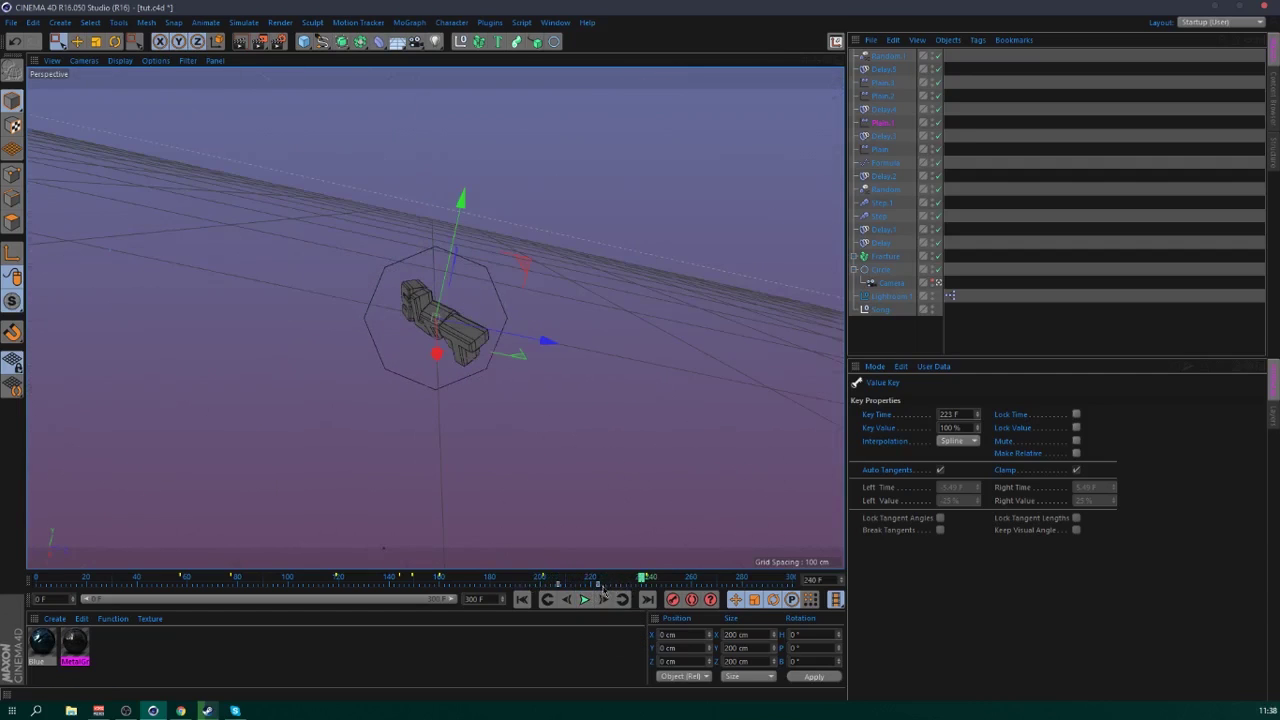
# - Move the Plain.1 effector's 0% strength key to frame 204 and play back the animation
pyautogui.click(518, 583)
pyautogui.click(586, 599)
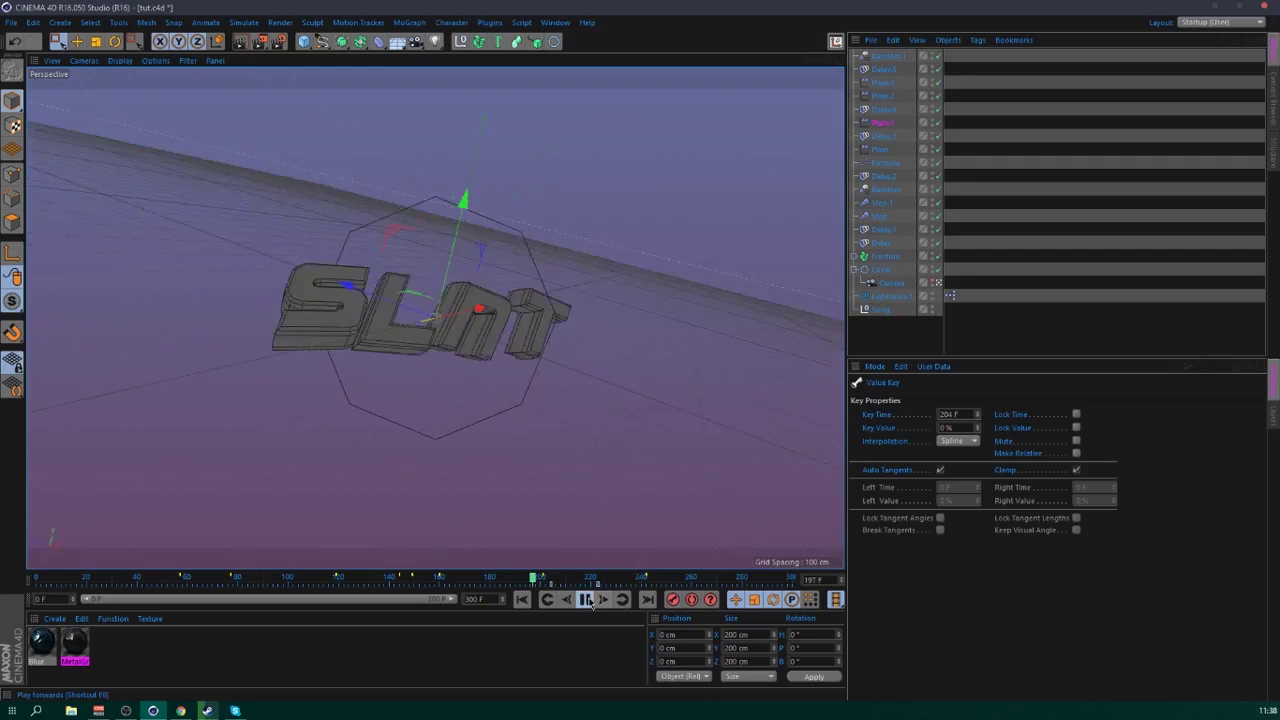
pyautogui.click(588, 599)
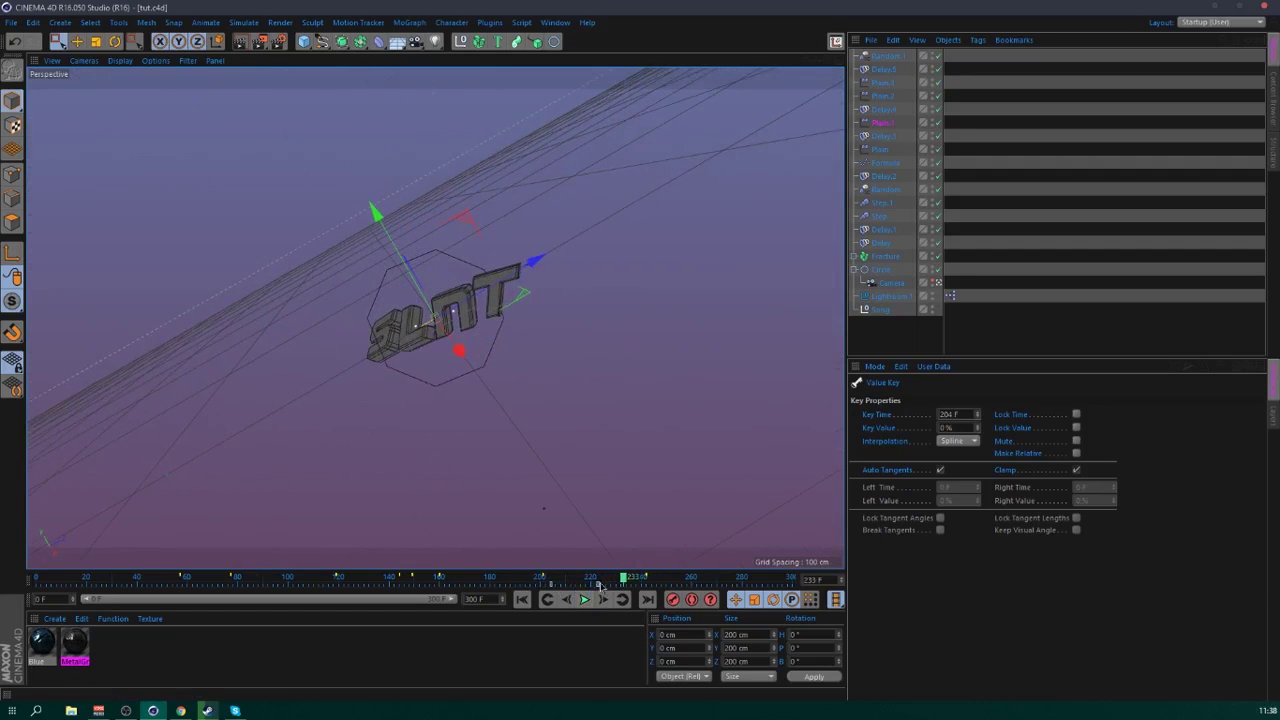
# - Move the Plain.1 effector's 100% strength key to frame 225 and play back the result
pyautogui.click(532, 582)
pyautogui.click(586, 599)
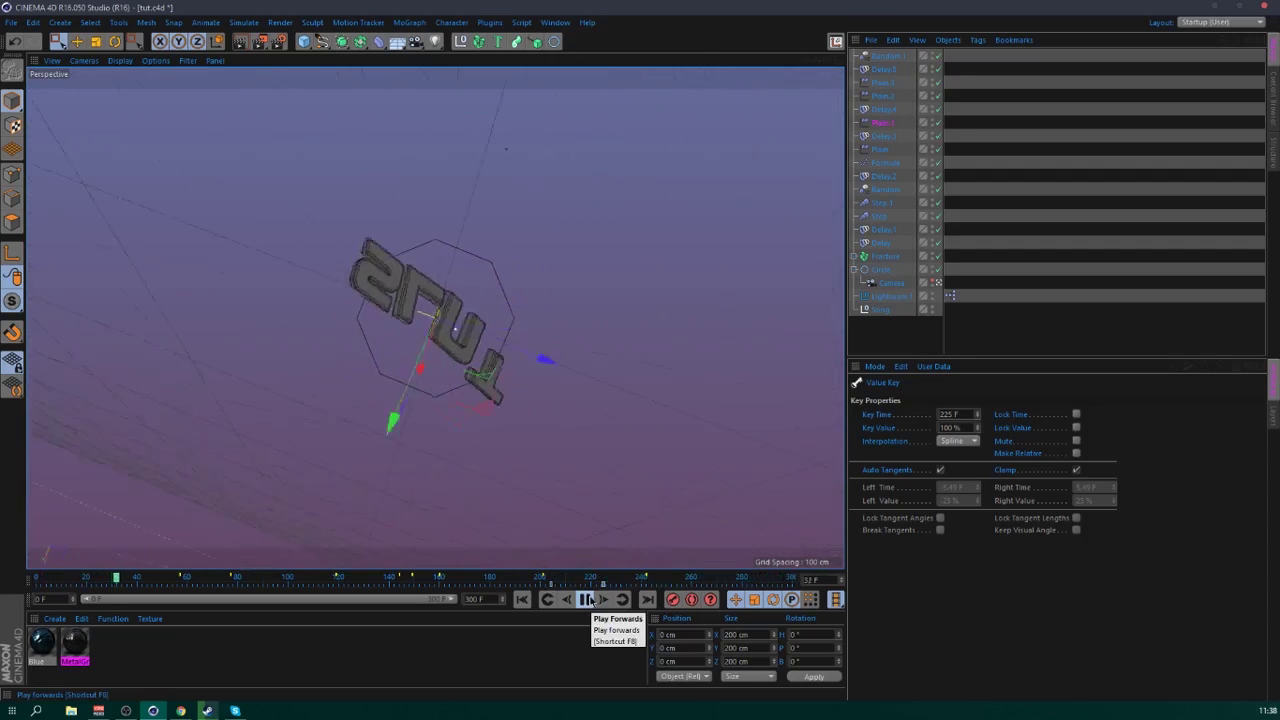
pyautogui.click(646, 582)
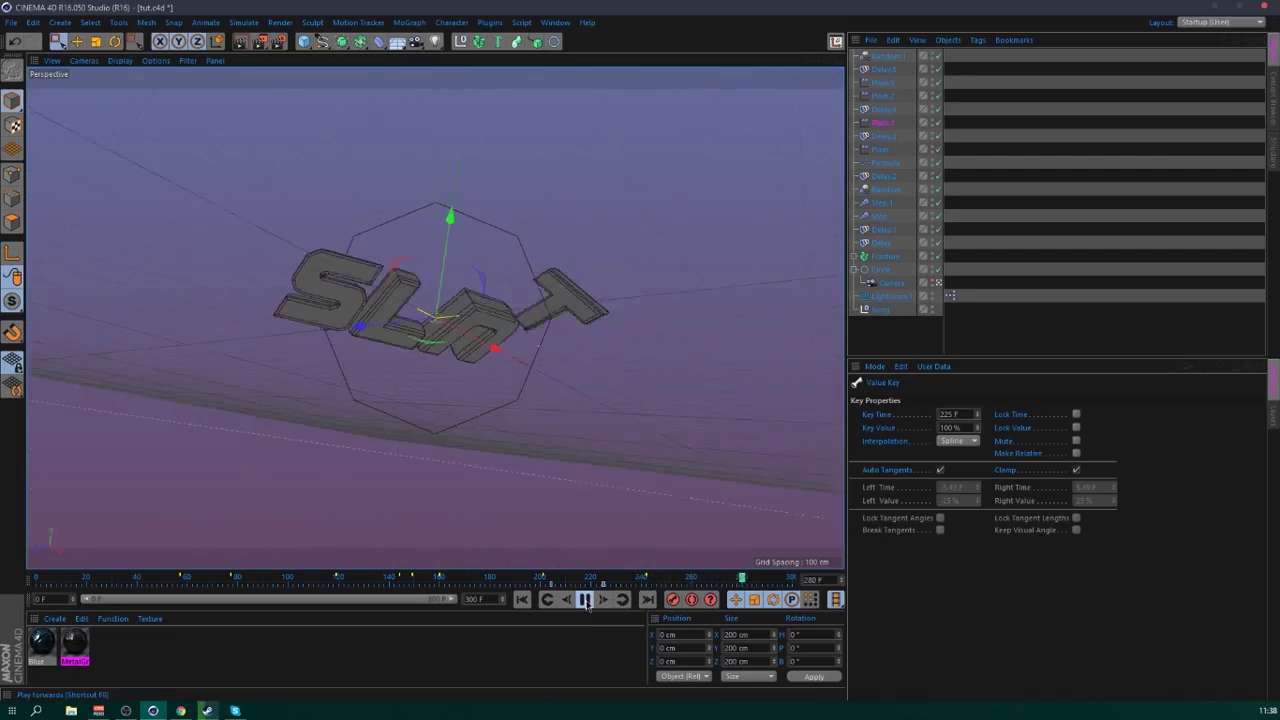
pyautogui.click(586, 600)
# - Keyframe the Camera's Z position at -1000 cm on frame 245 and play back the zoom
pyautogui.click(646, 580)
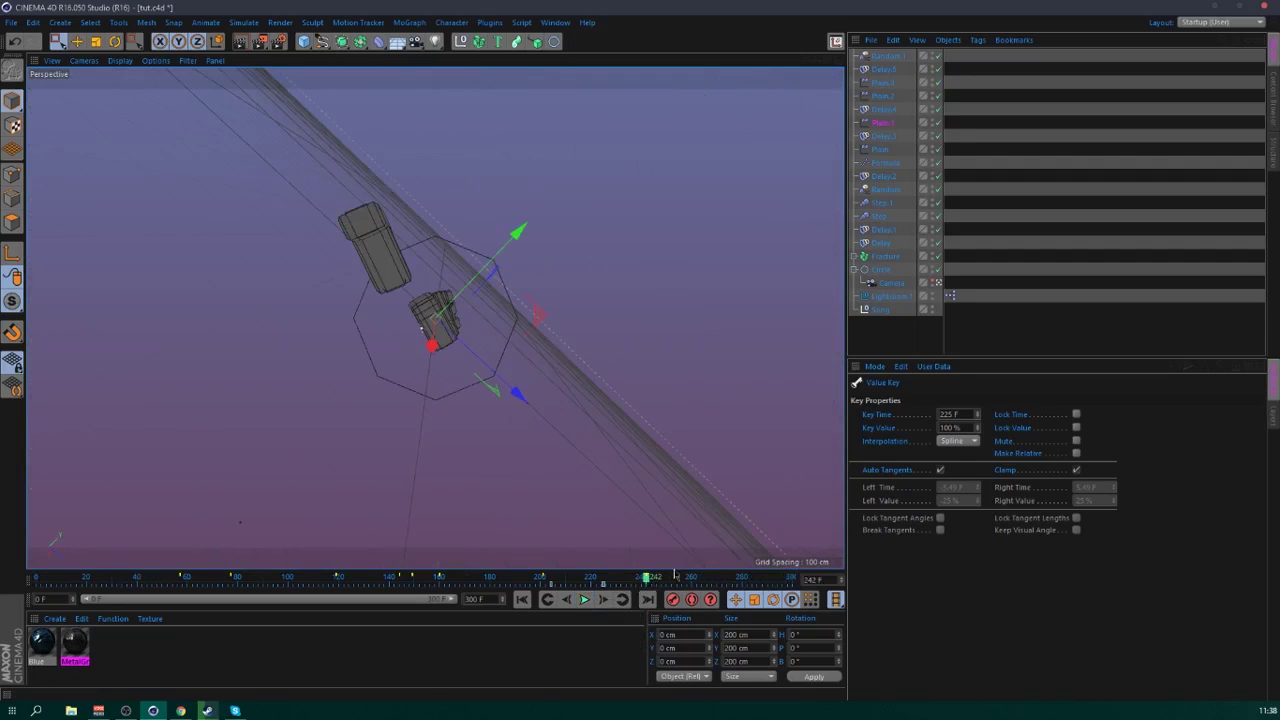
pyautogui.click(622, 600)
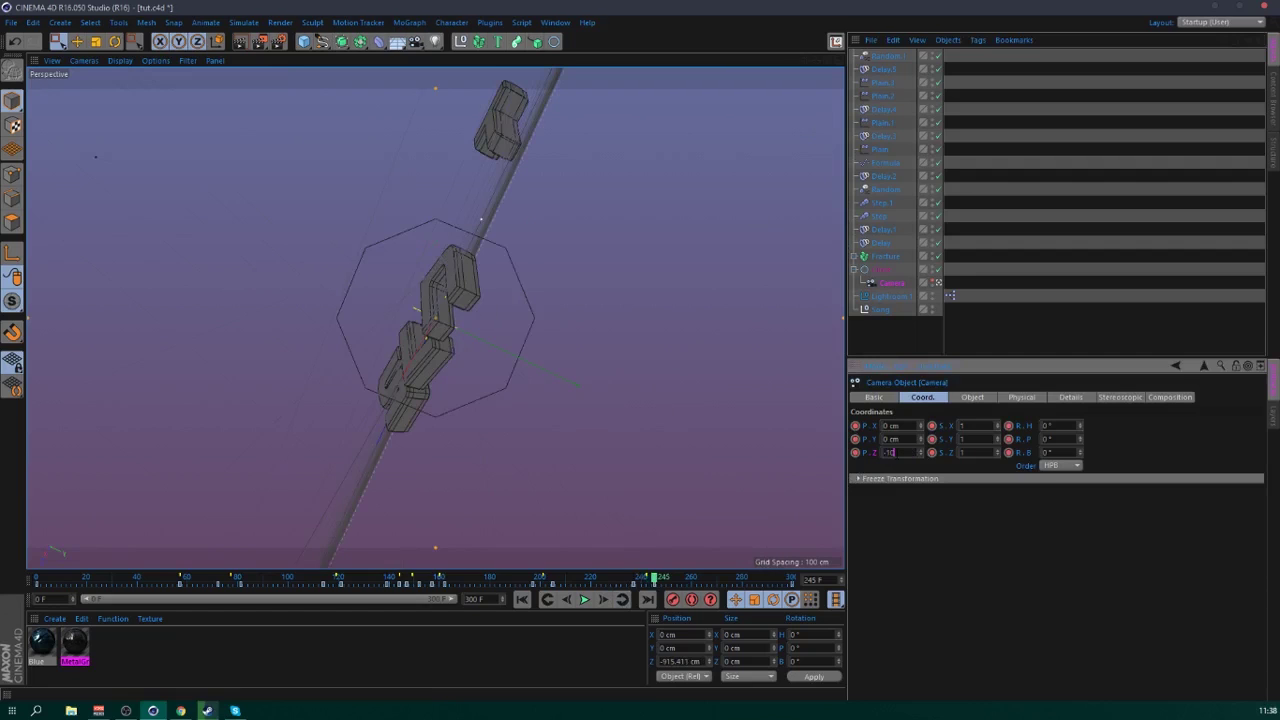
pyautogui.click(895, 453)
pyautogui.write('-1000')
pyautogui.press('Return')
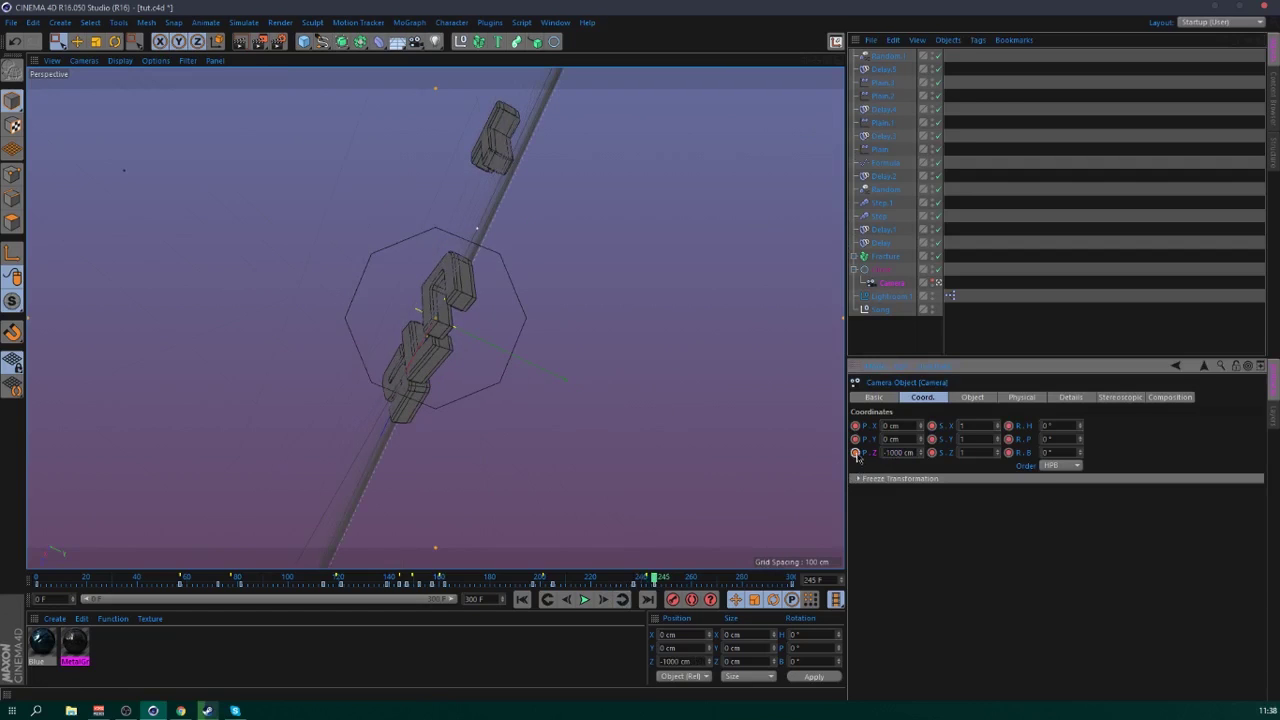
pyautogui.click(550, 601)
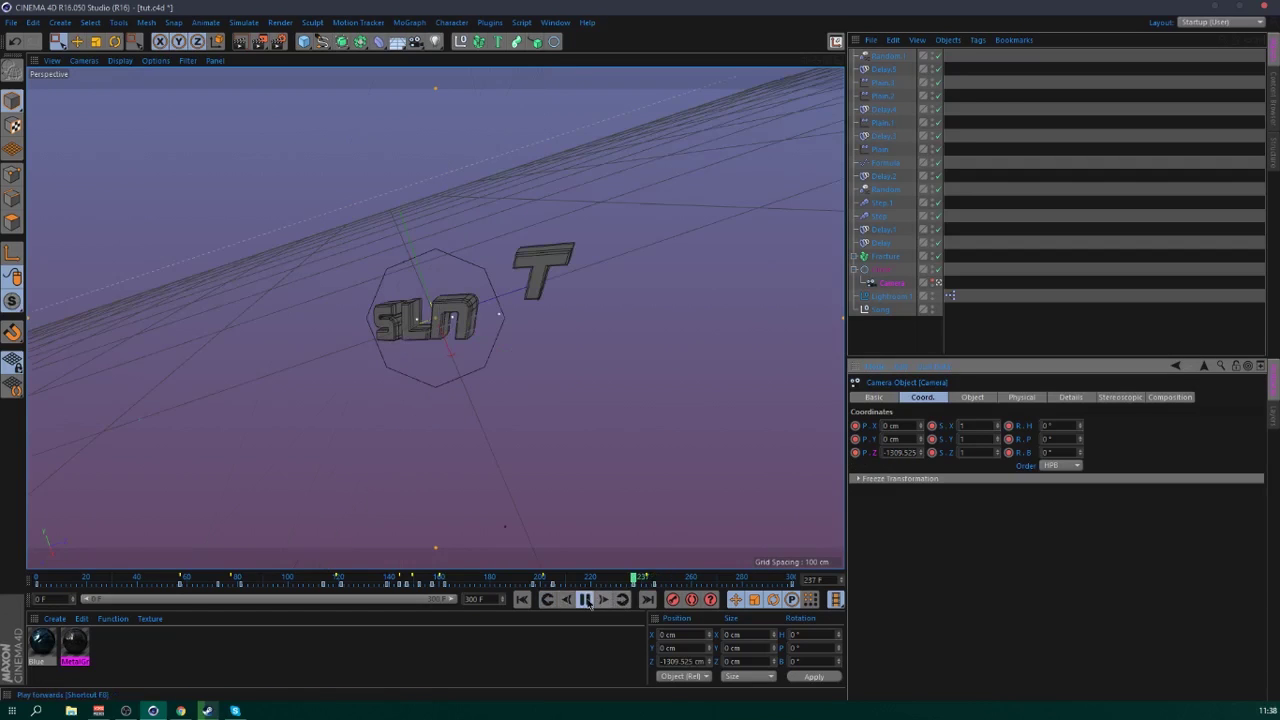
pyautogui.click(586, 600)
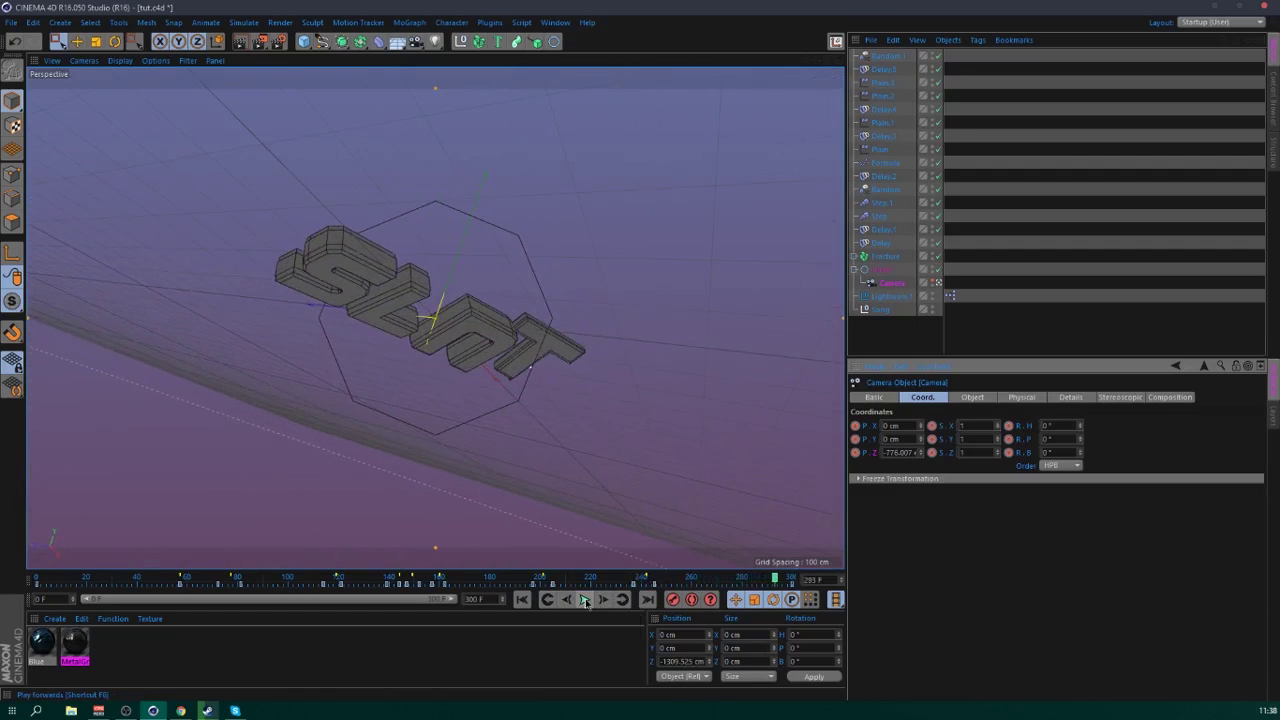
# - Add a Vibrate tag to the Camera with rotation enabled, 22° amplitude on all three axes and a frequency of 0.56
pyautogui.rightClick(905, 190)
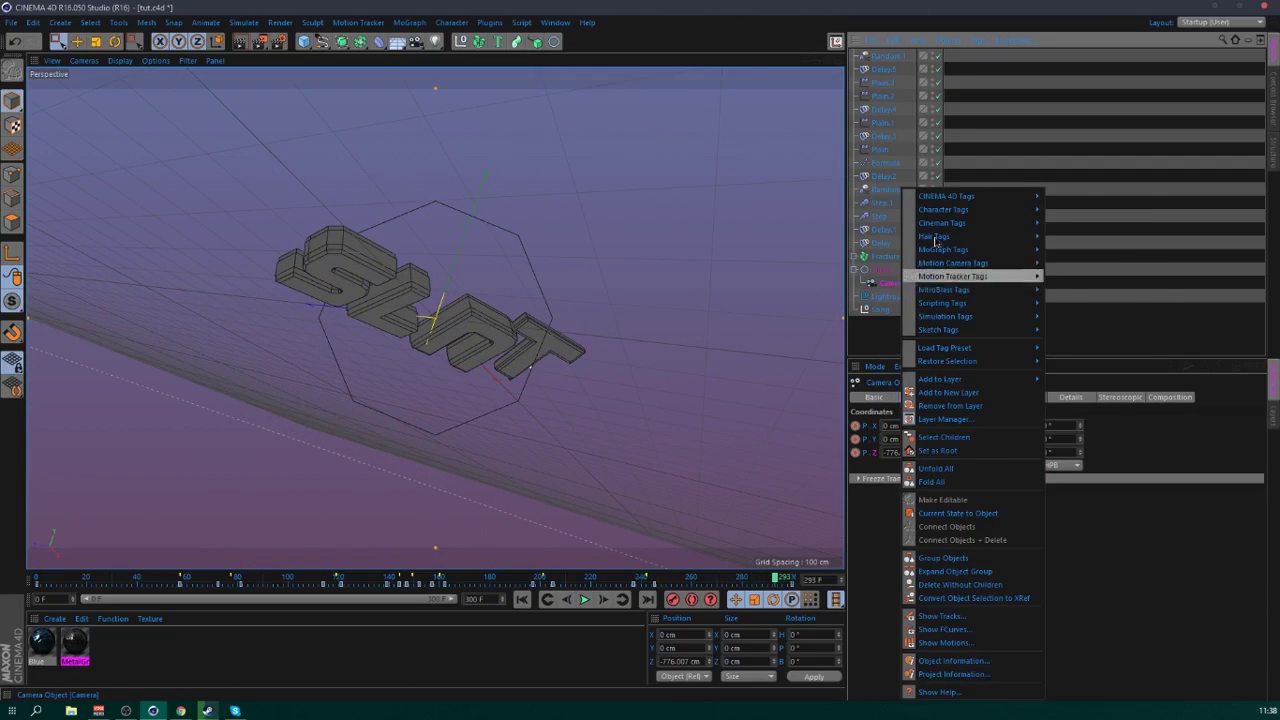
pyautogui.moveTo(990, 196)
pyautogui.click(1070, 530)
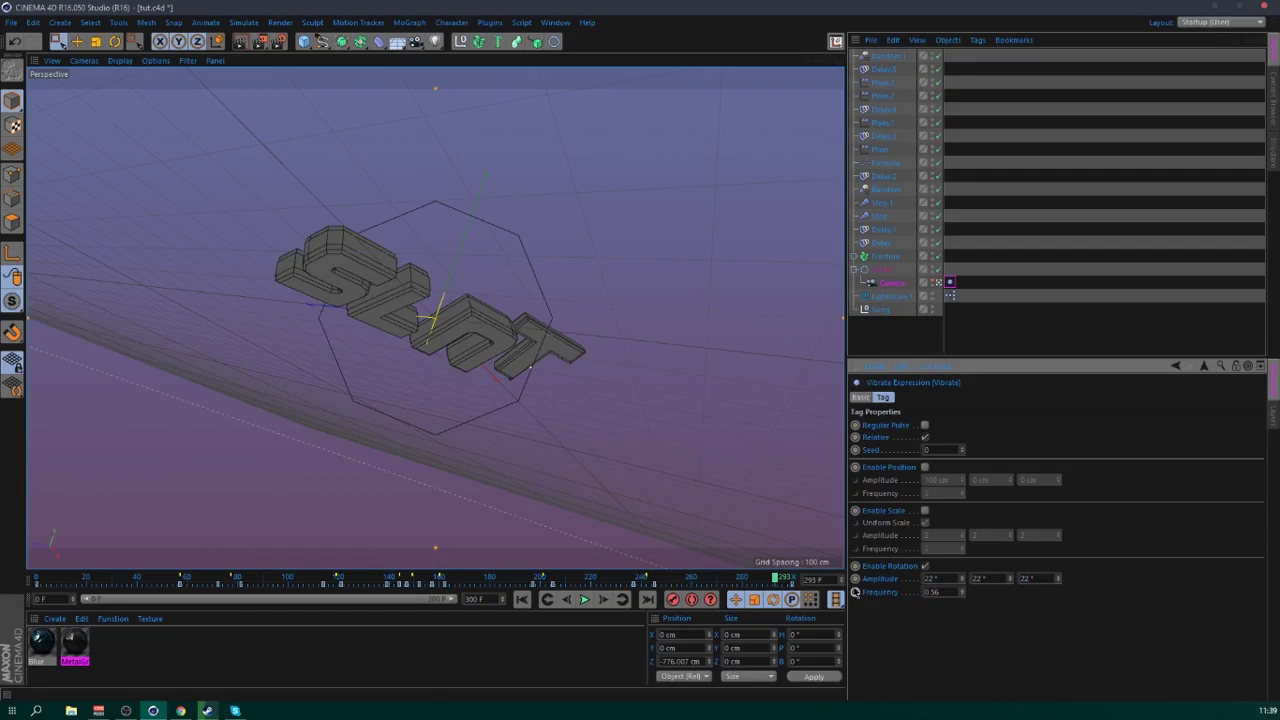
# - Keyframe the Vibrate tag's rotation amplitude at 22° on frame 0 and 5° on frame 57 for all axes, and play it back
pyautogui.click(565, 598)
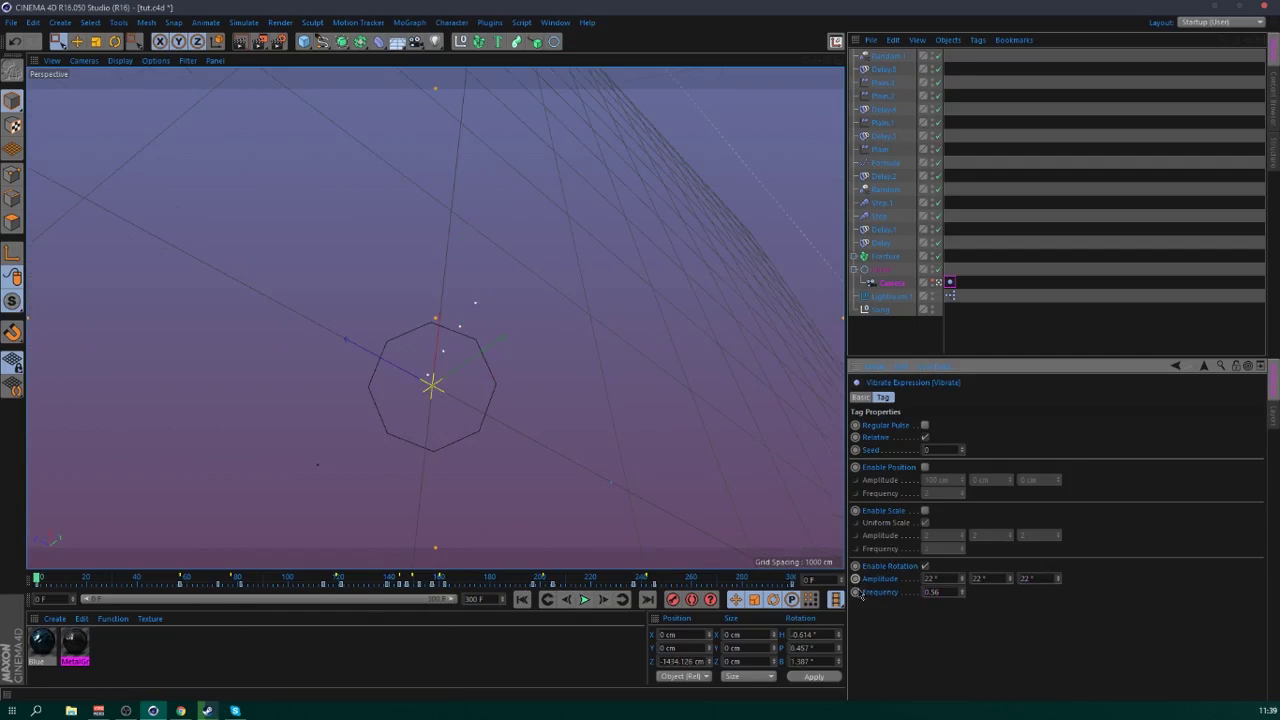
pyautogui.click(623, 600)
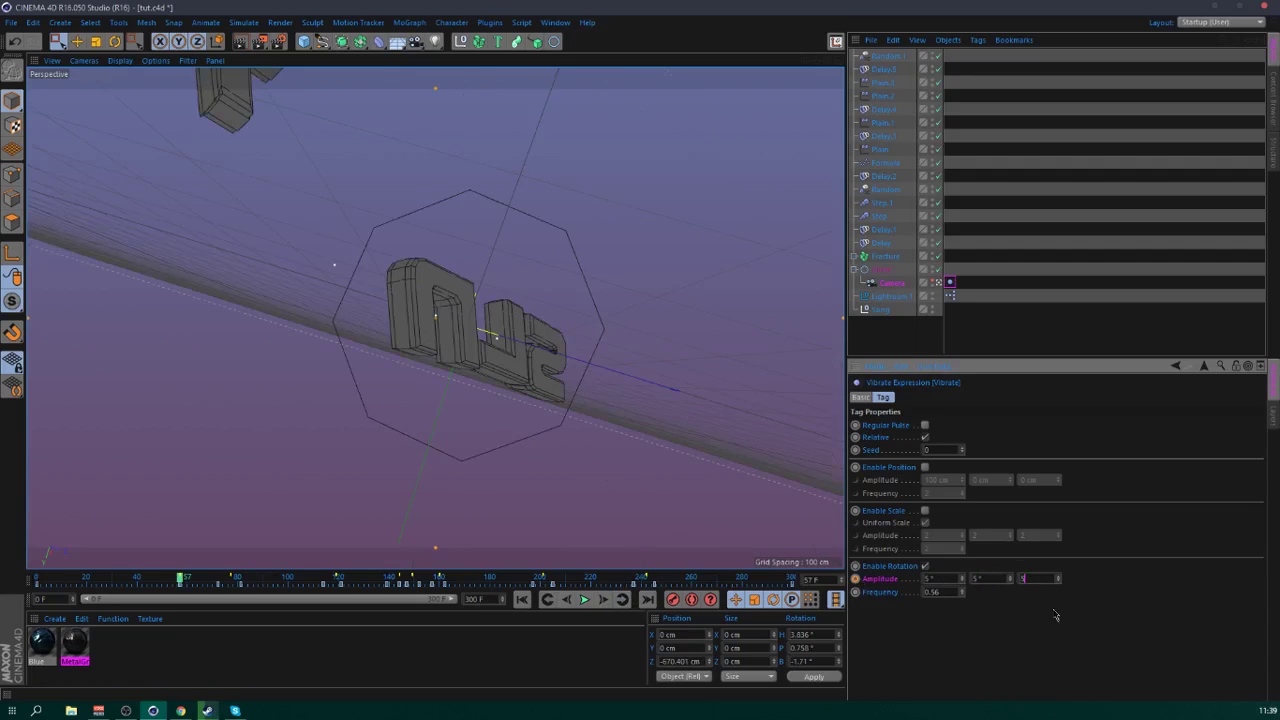
pyautogui.click(586, 599)
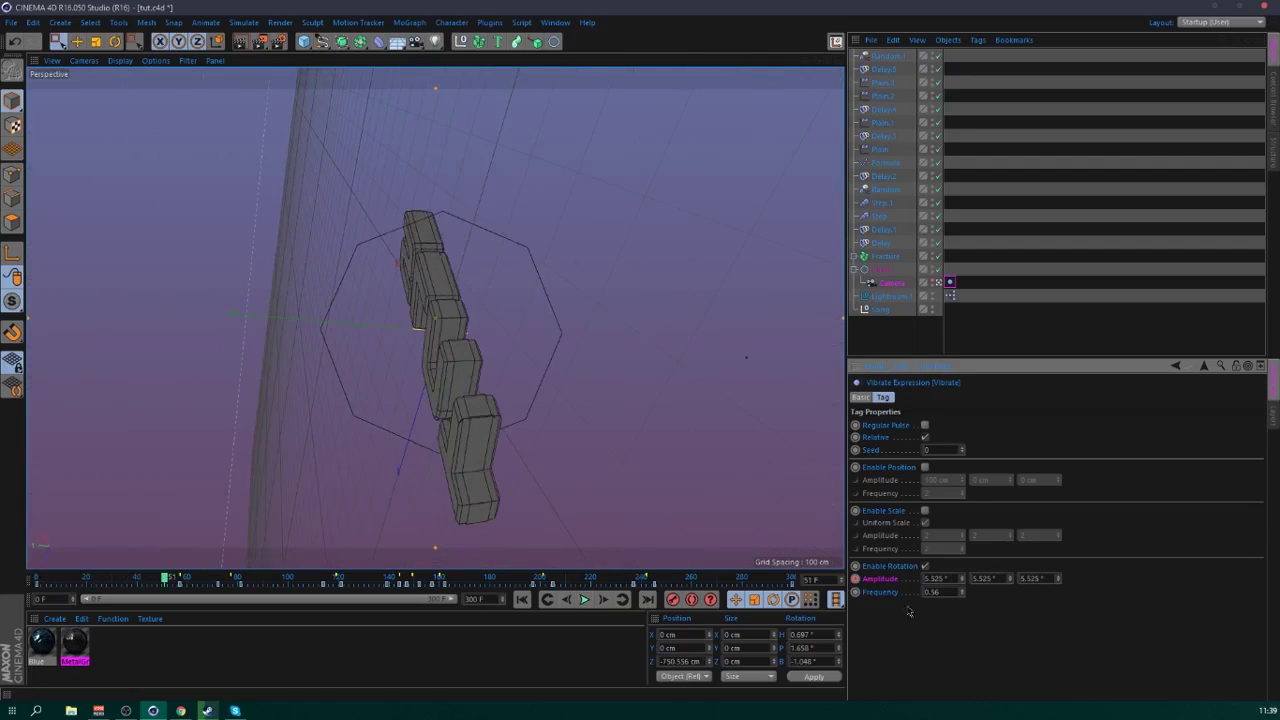
# - Open the F-curves of the Vibrate rotation amplitude and lengthen the frame 0 keys' right tangents to about 32 frames, keeping them nearly flat
pyautogui.rightClick(887, 580)
pyautogui.moveTo(942, 493)
pyautogui.click(1005, 618)
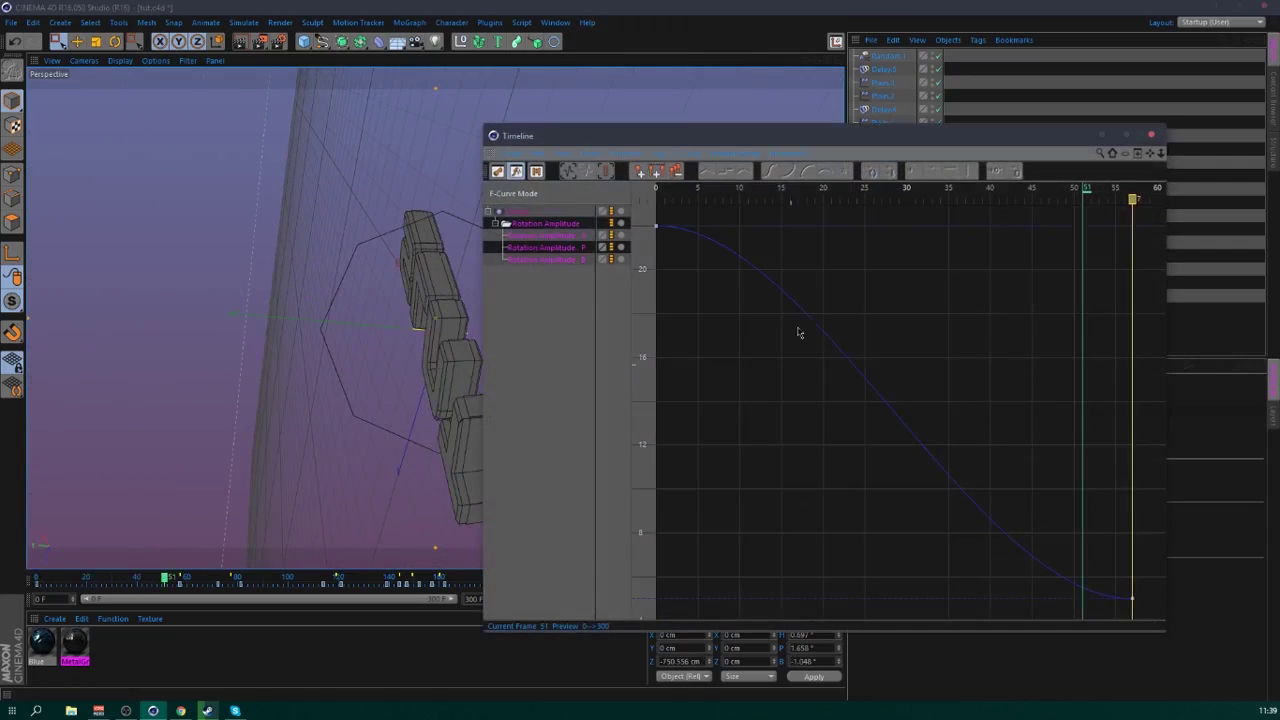
pyautogui.click(667, 222)
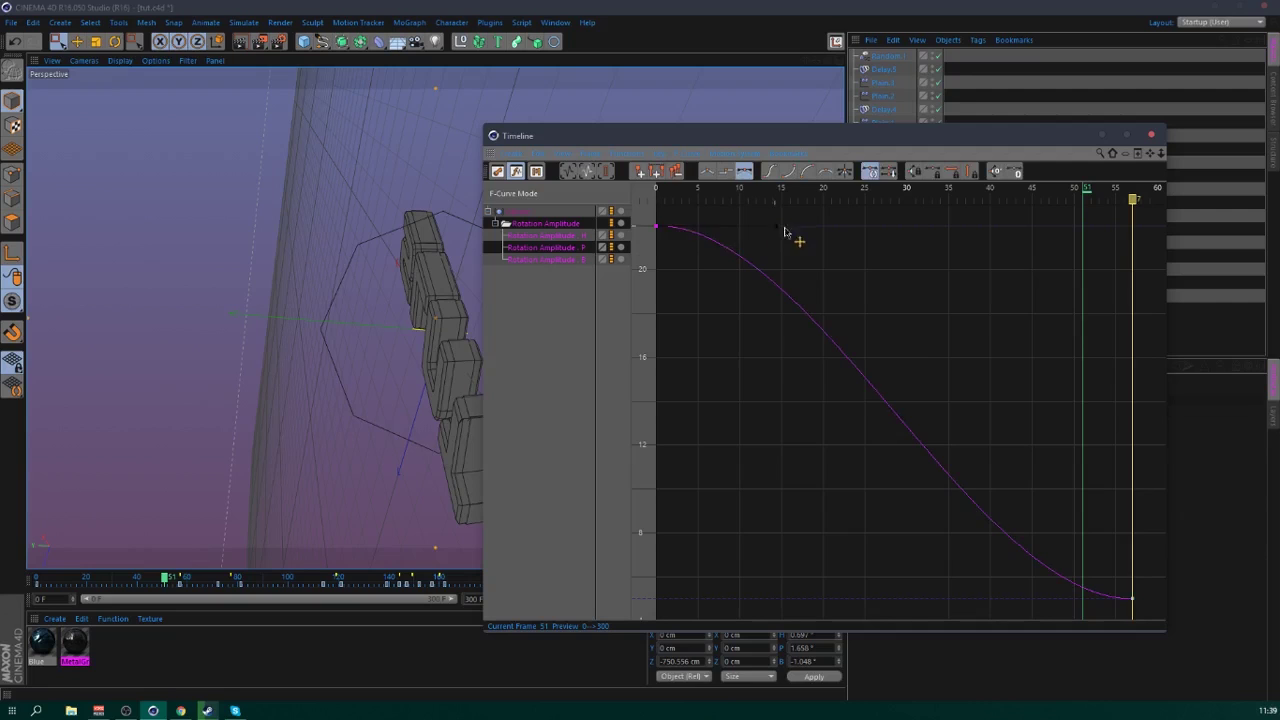
pyautogui.moveTo(784, 231); pyautogui.dragTo(925, 231)
pyautogui.click(1151, 133)
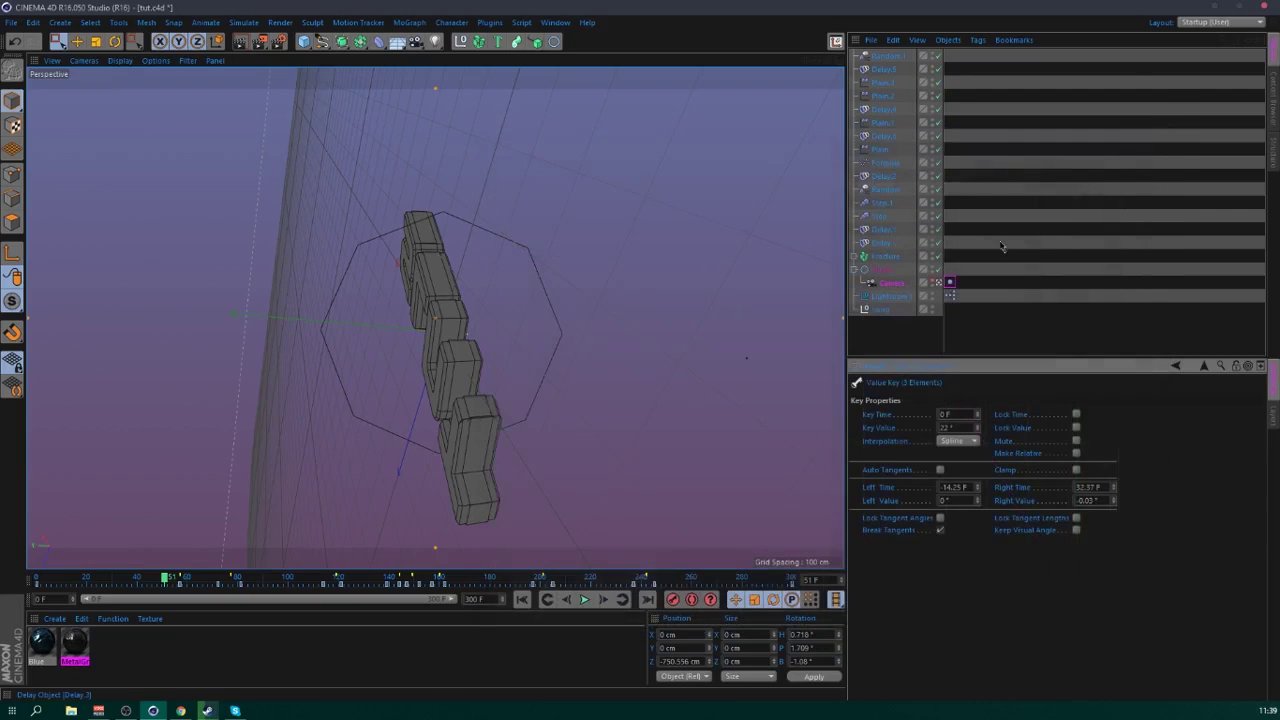
# - Copy the Vibrate tag's 22° amplitude key to frame 69 and its 5° key to frame 81, and play back the camera shake
pyautogui.moveTo(163, 585); pyautogui.dragTo(214, 585)
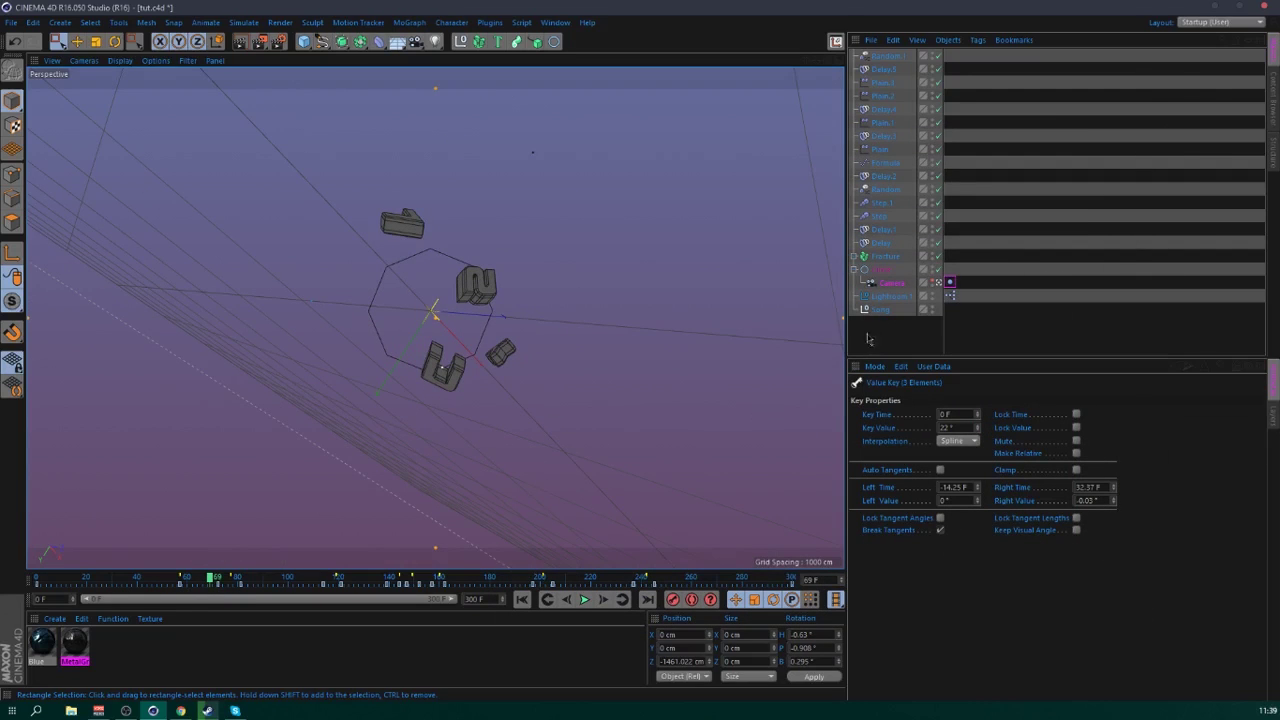
pyautogui.click(950, 283)
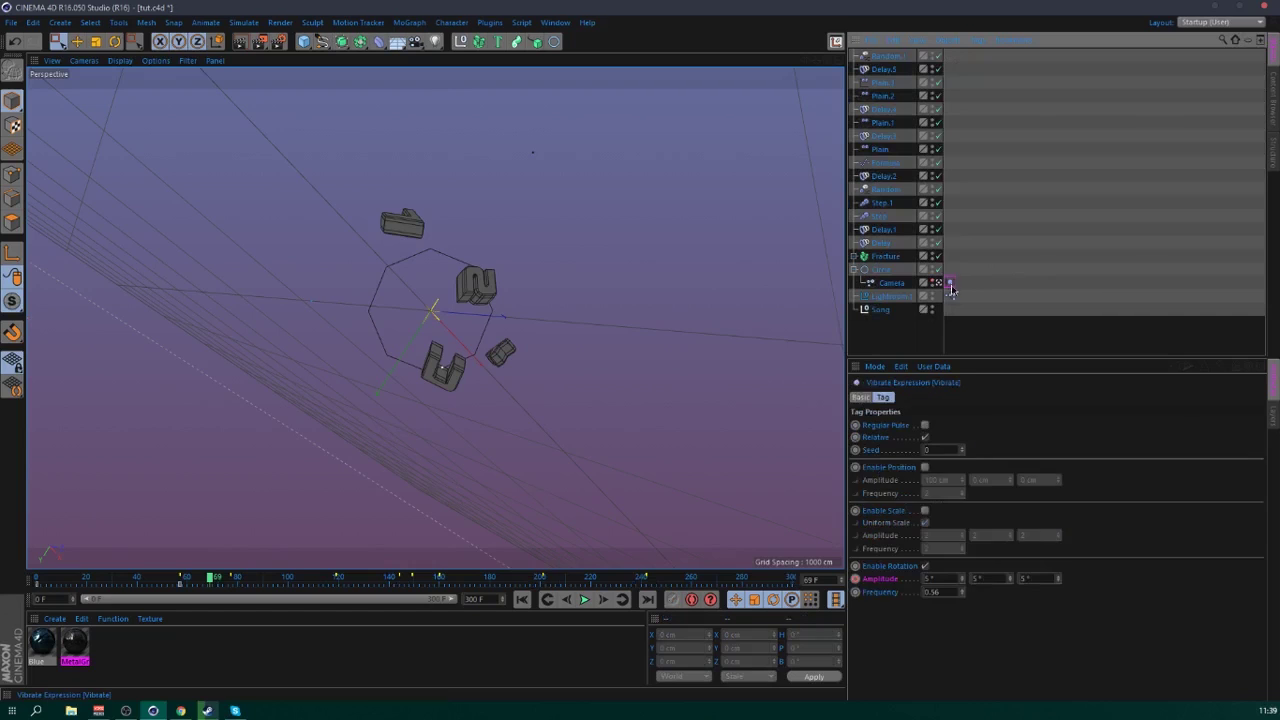
pyautogui.click(37, 587)
pyautogui.click(236, 587)
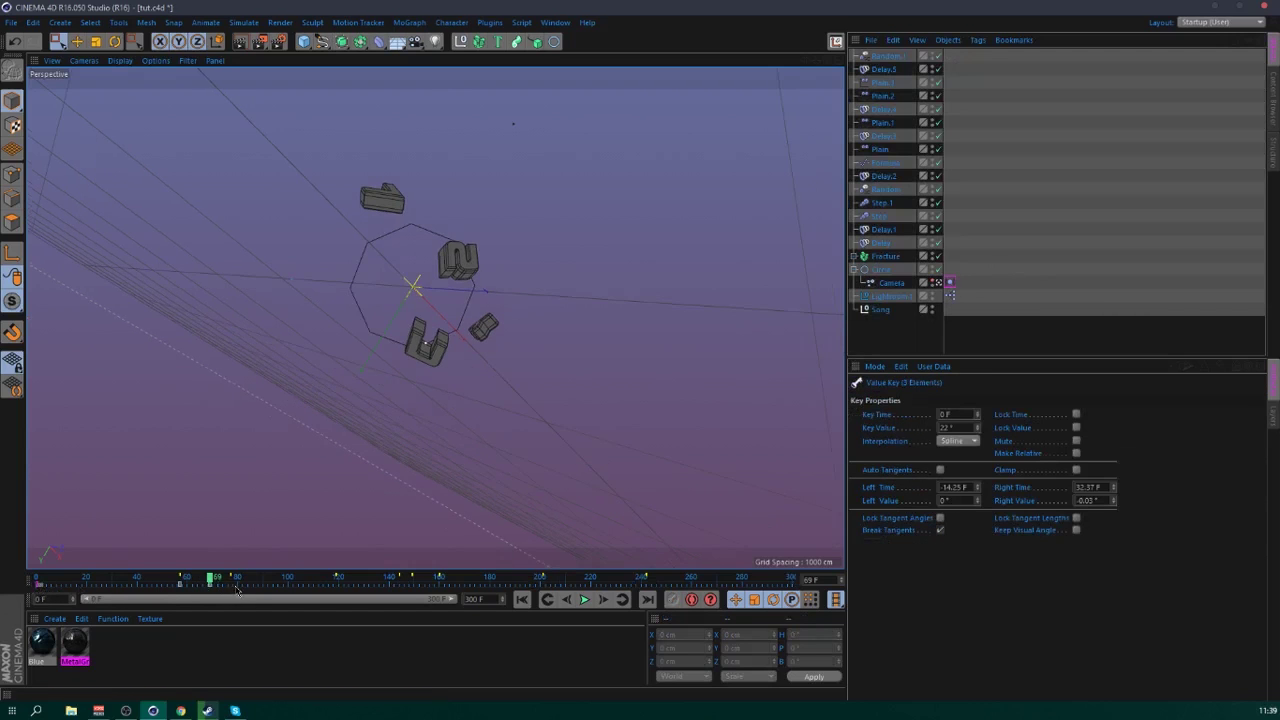
pyautogui.moveTo(237, 581); pyautogui.dragTo(241, 578)
pyautogui.click(180, 587)
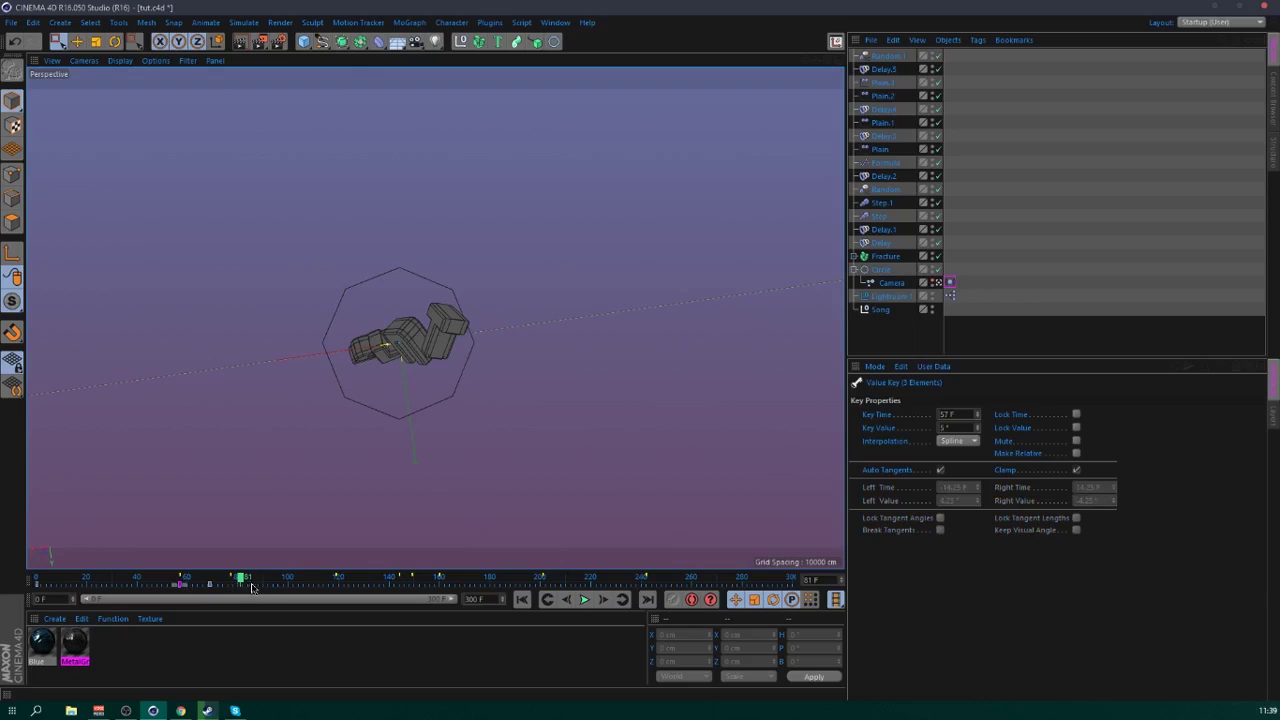
pyautogui.click(160, 580)
pyautogui.click(584, 599)
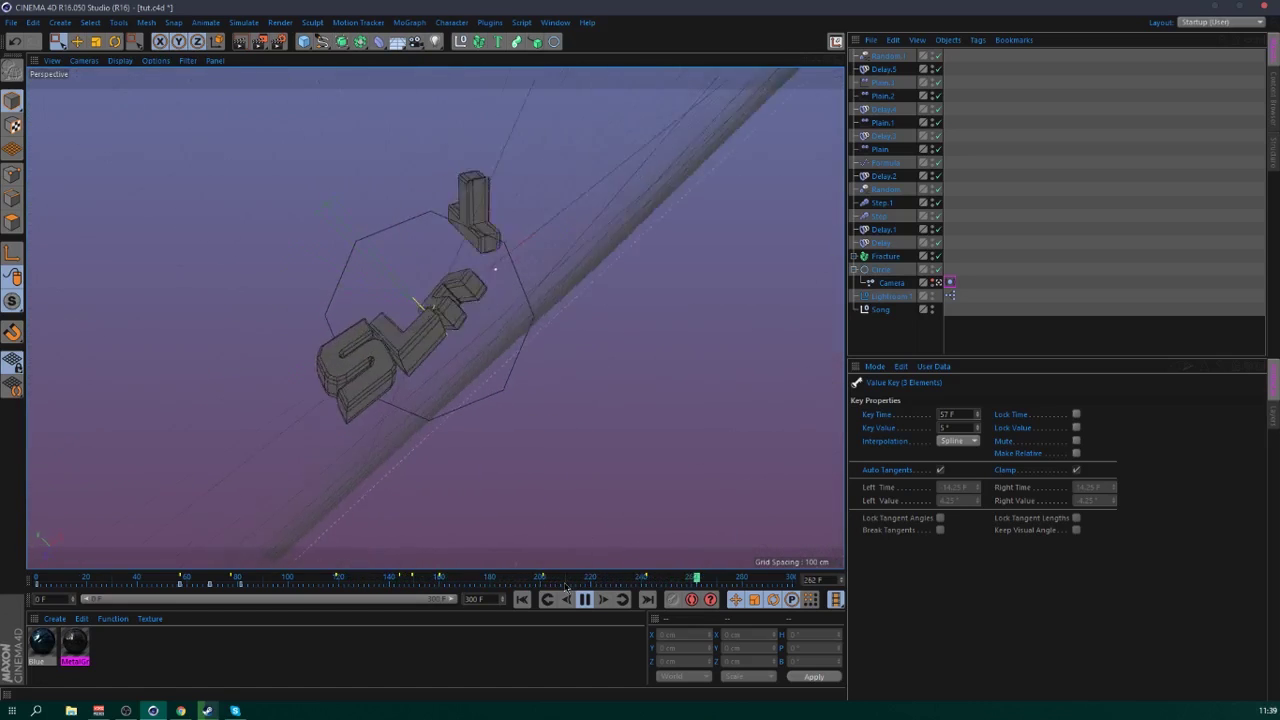
pyautogui.click(585, 598)
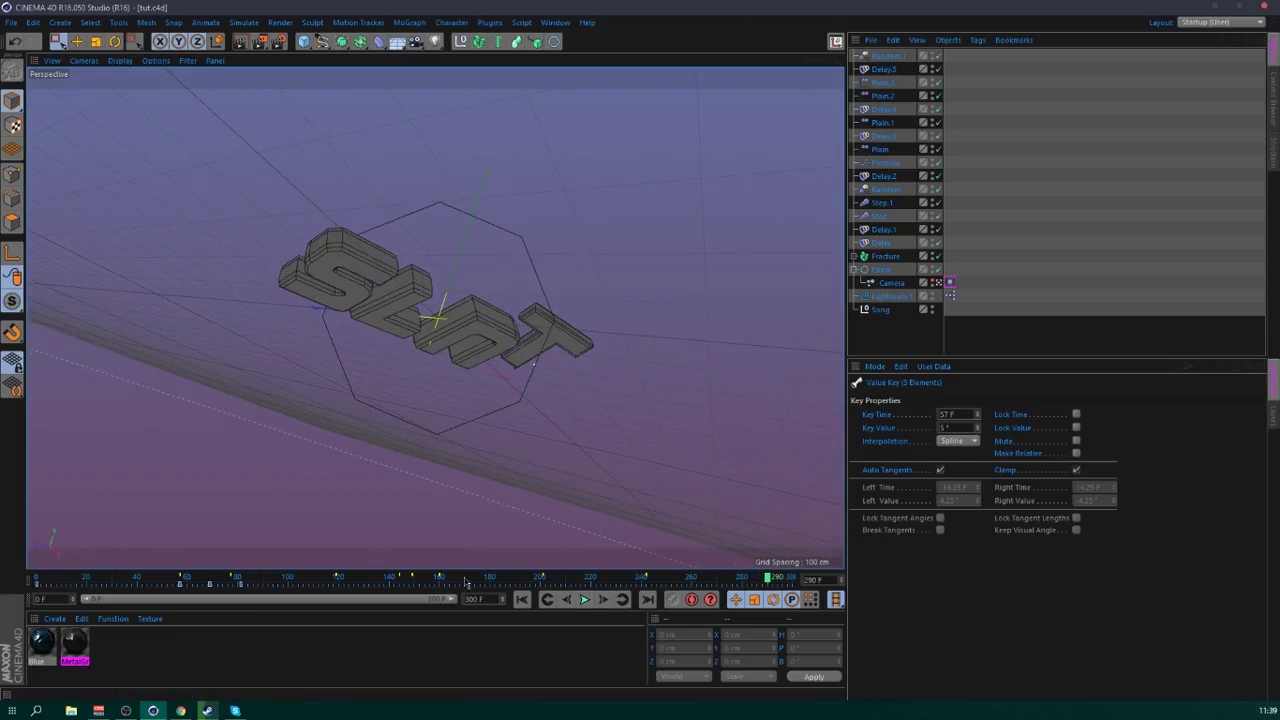
# - Add a Helix spline at frame 181, rotate it to about H 71°, P -3°, B -31° and move it over the SLNT text
pyautogui.moveTo(466, 583); pyautogui.dragTo(489, 580)
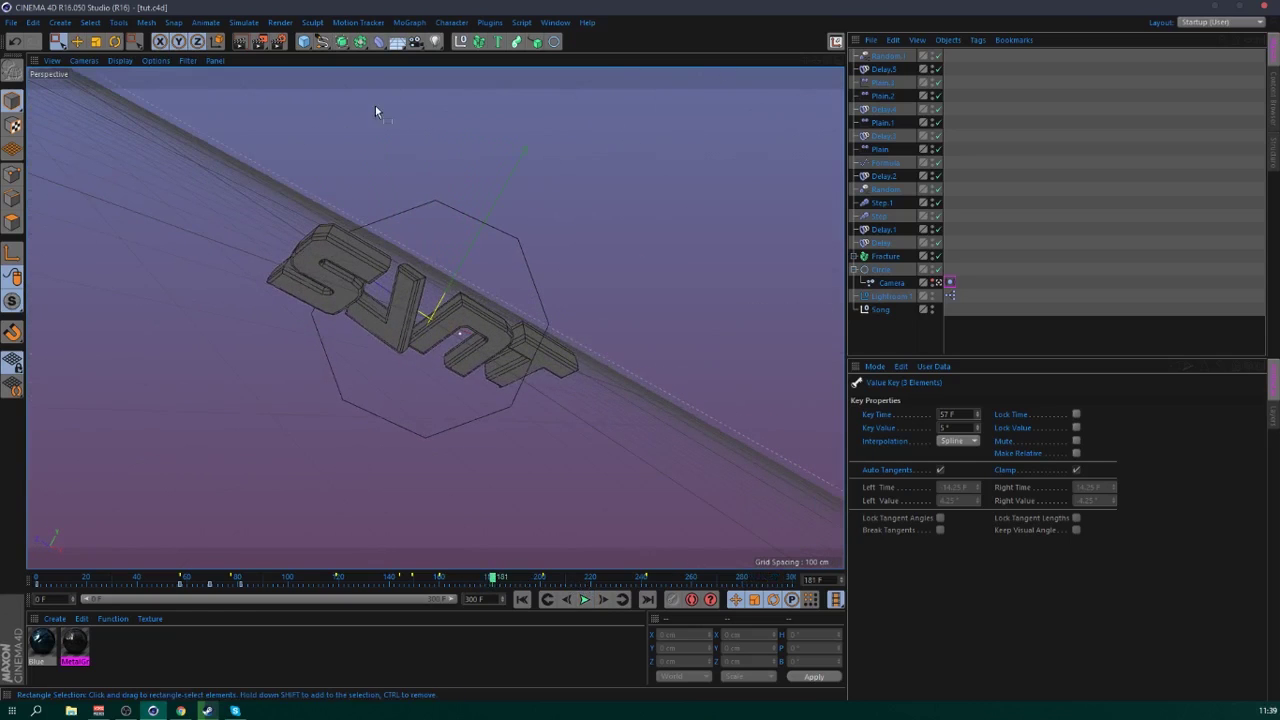
pyautogui.moveTo(324, 45); pyautogui.dragTo(505, 109)
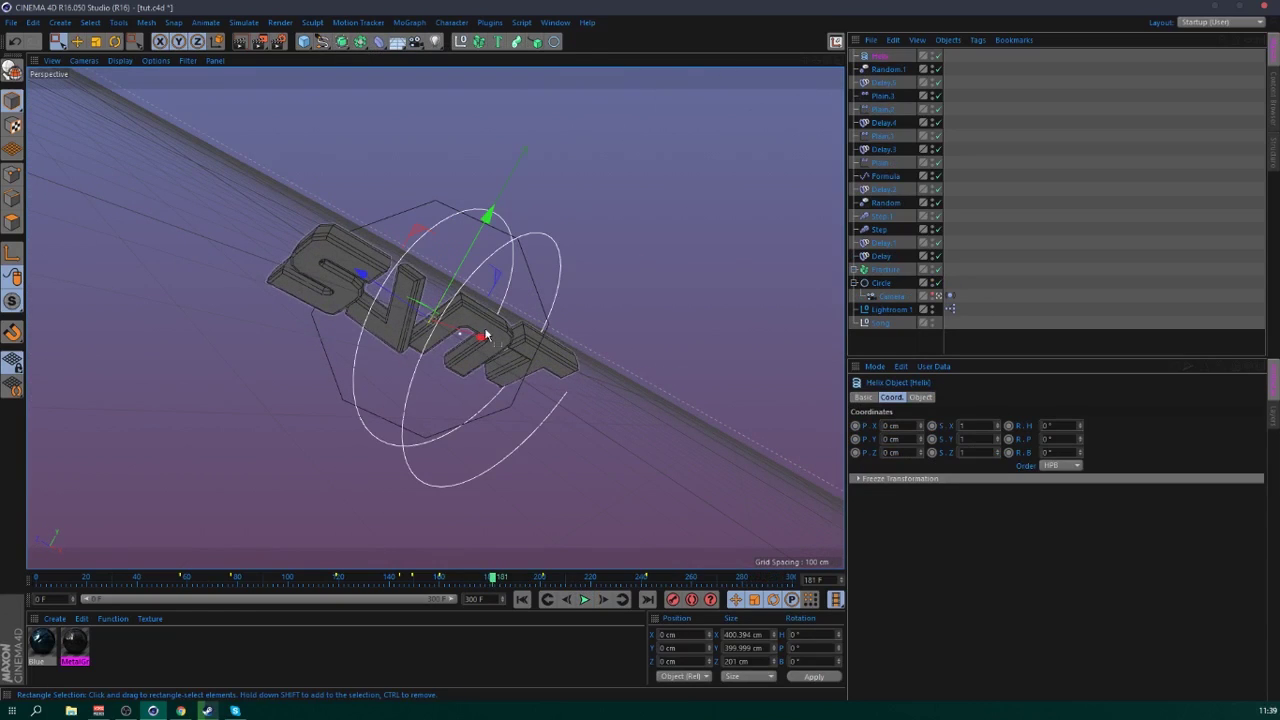
pyautogui.press('r')
pyautogui.moveTo(499, 353); pyautogui.dragTo(495, 428)
pyautogui.press('e')
pyautogui.moveTo(676, 320); pyautogui.dragTo(646, 284)
# - Set the Helix height to 2000 cm and move the spline to about X -486, Y -99, Z 255 cm
pyautogui.click(880, 56)
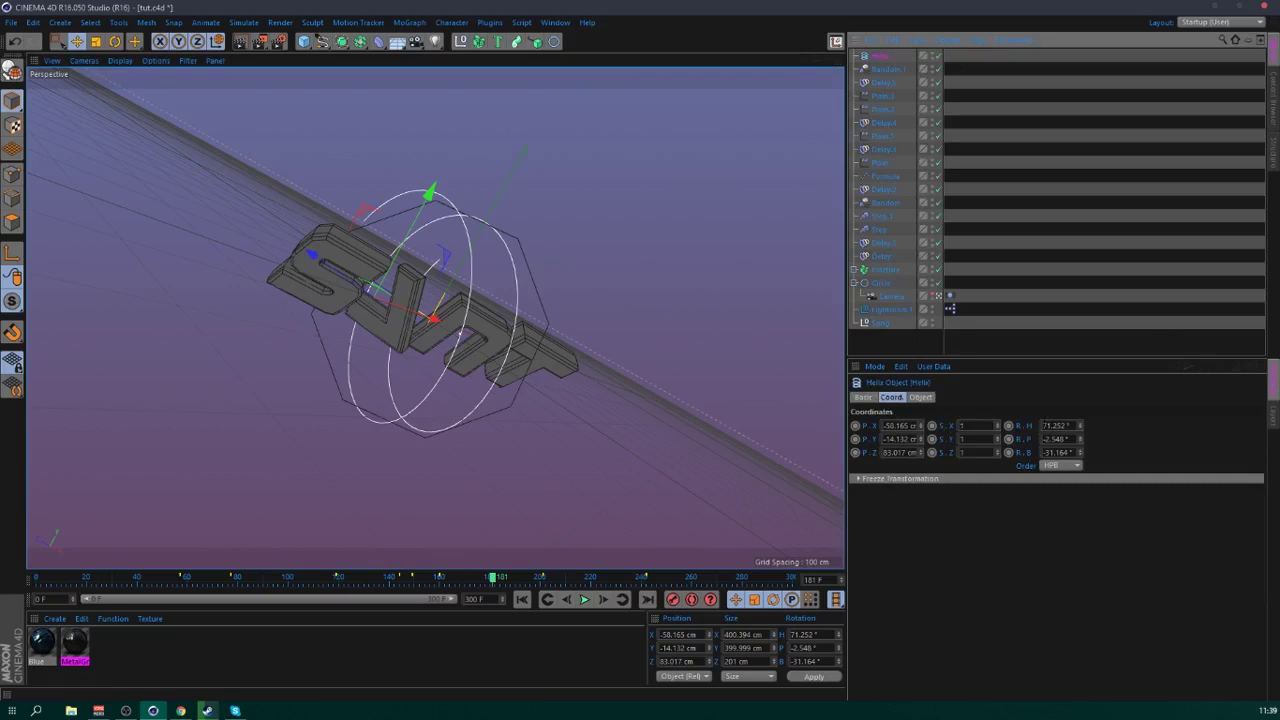
pyautogui.click(918, 398)
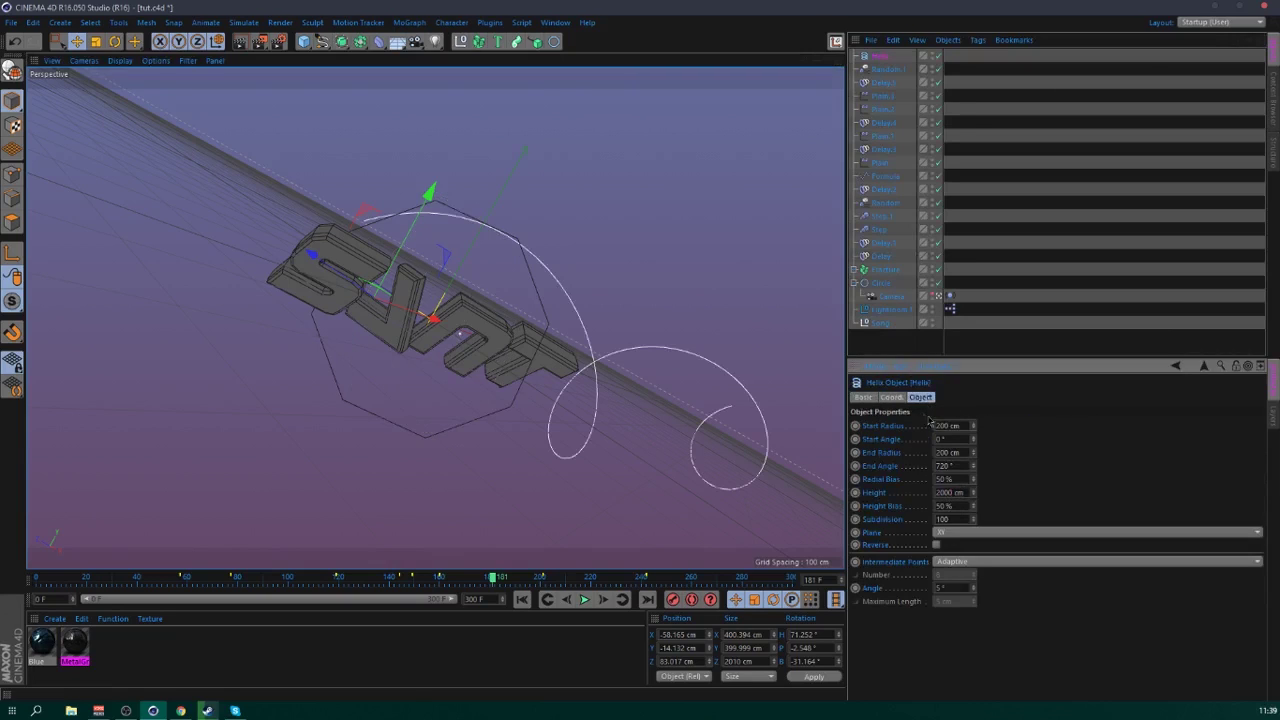
pyautogui.moveTo(777, 331); pyautogui.dragTo(565, 283)
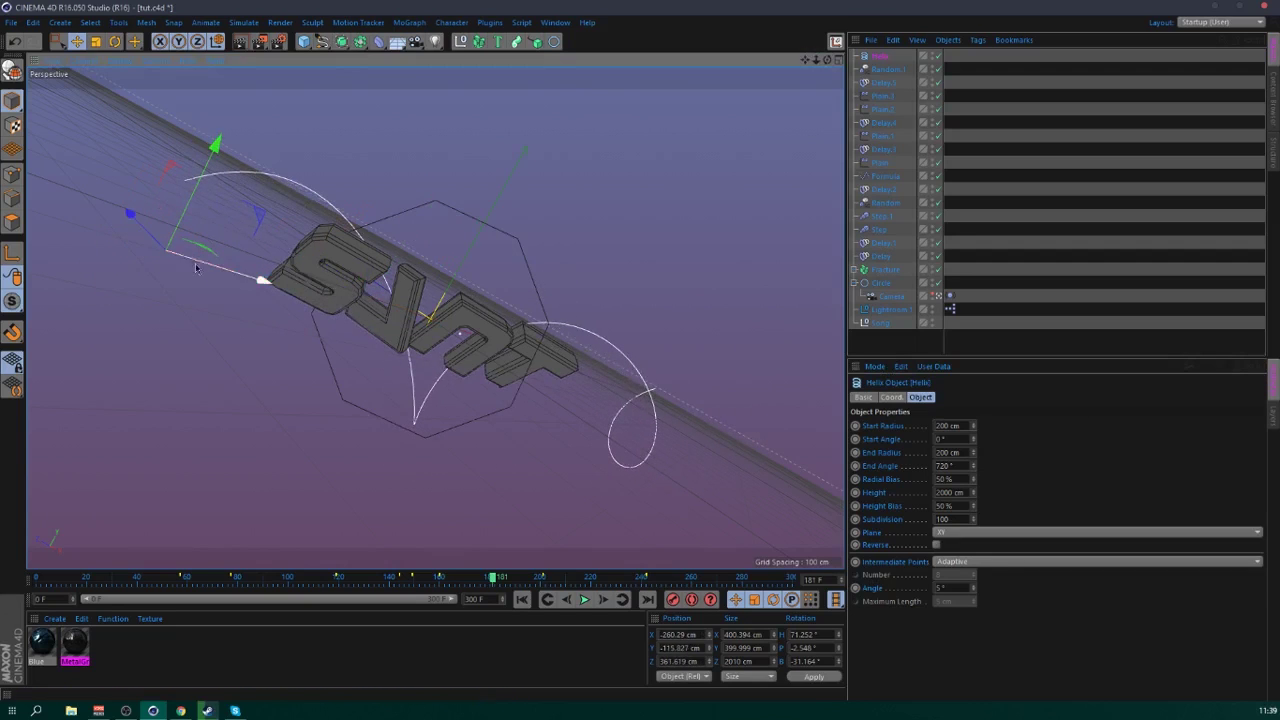
pyautogui.moveTo(153, 252); pyautogui.dragTo(191, 288)
pyautogui.moveTo(282, 320); pyautogui.dragTo(162, 294)
pyautogui.moveTo(606, 410); pyautogui.dragTo(574, 372)
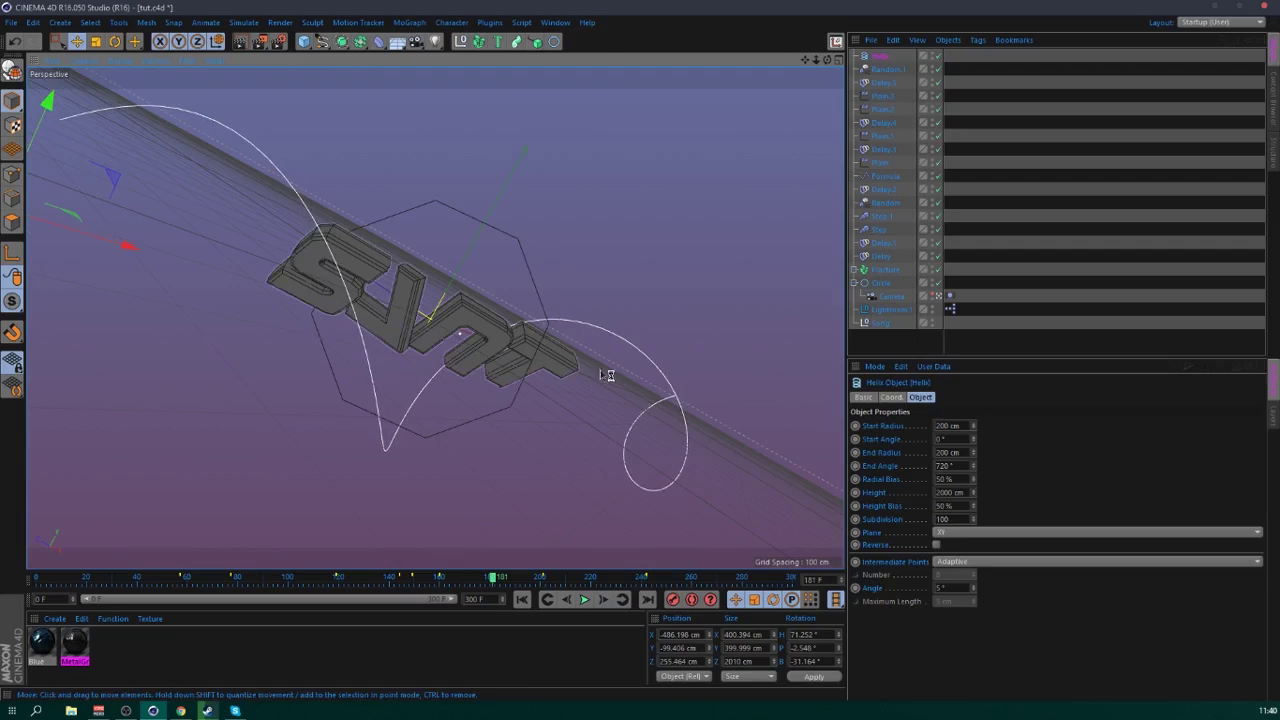
# - Reduce the Helix's end angle, then rotate and reposition the spline so it curves across the SLNT text
pyautogui.moveTo(973, 466)
pyautogui.mouseDown()
pyautogui.moveTo(973, 540)
pyautogui.moveTo(973, 469)
pyautogui.mouseUp()
pyautogui.press('r')
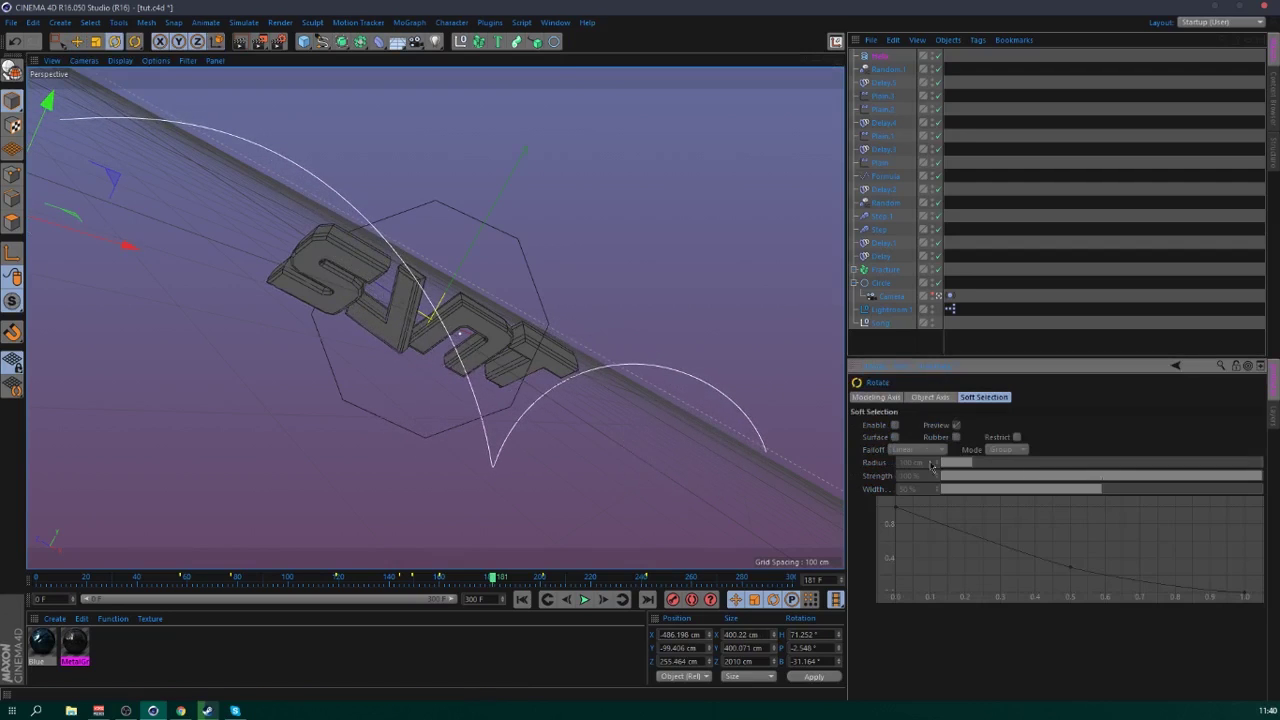
pyautogui.moveTo(337, 426); pyautogui.dragTo(261, 398)
pyautogui.press('e')
pyautogui.click(1006, 206)
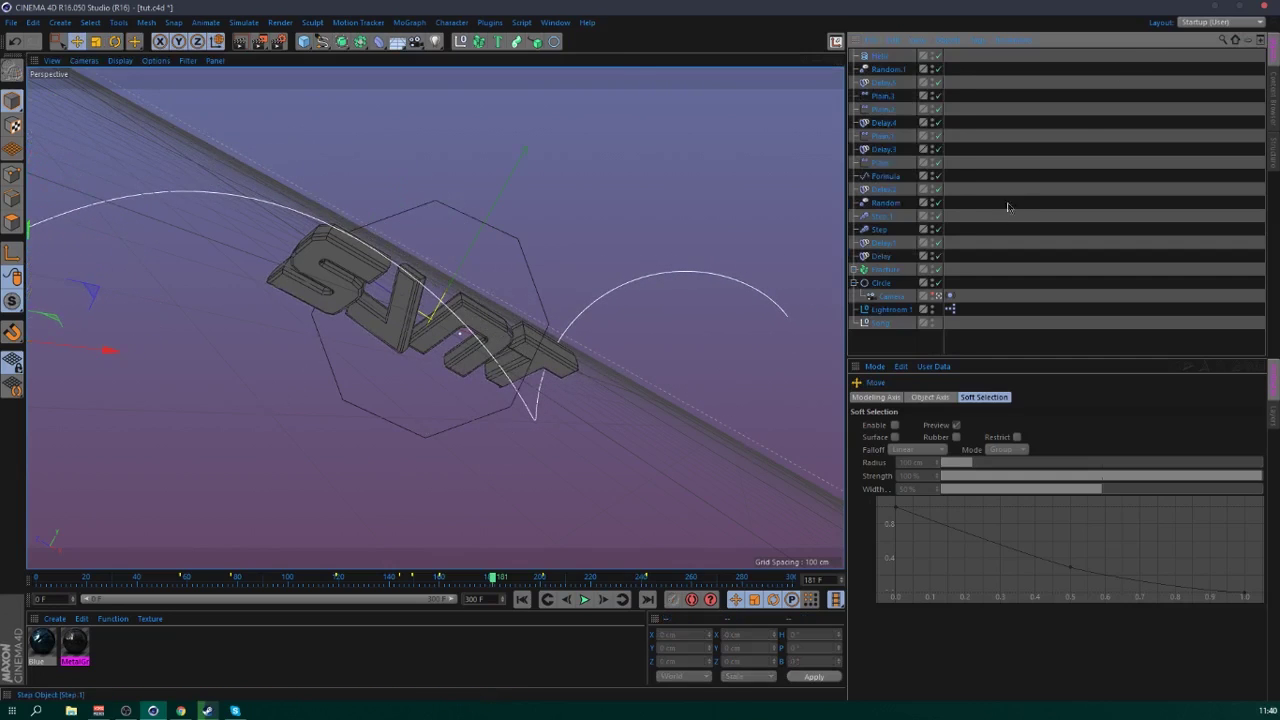
# - Add a small Circle spline and sweep it along the Helix with a Sweep object, checking the tube at frame 165
pyautogui.click(553, 42)
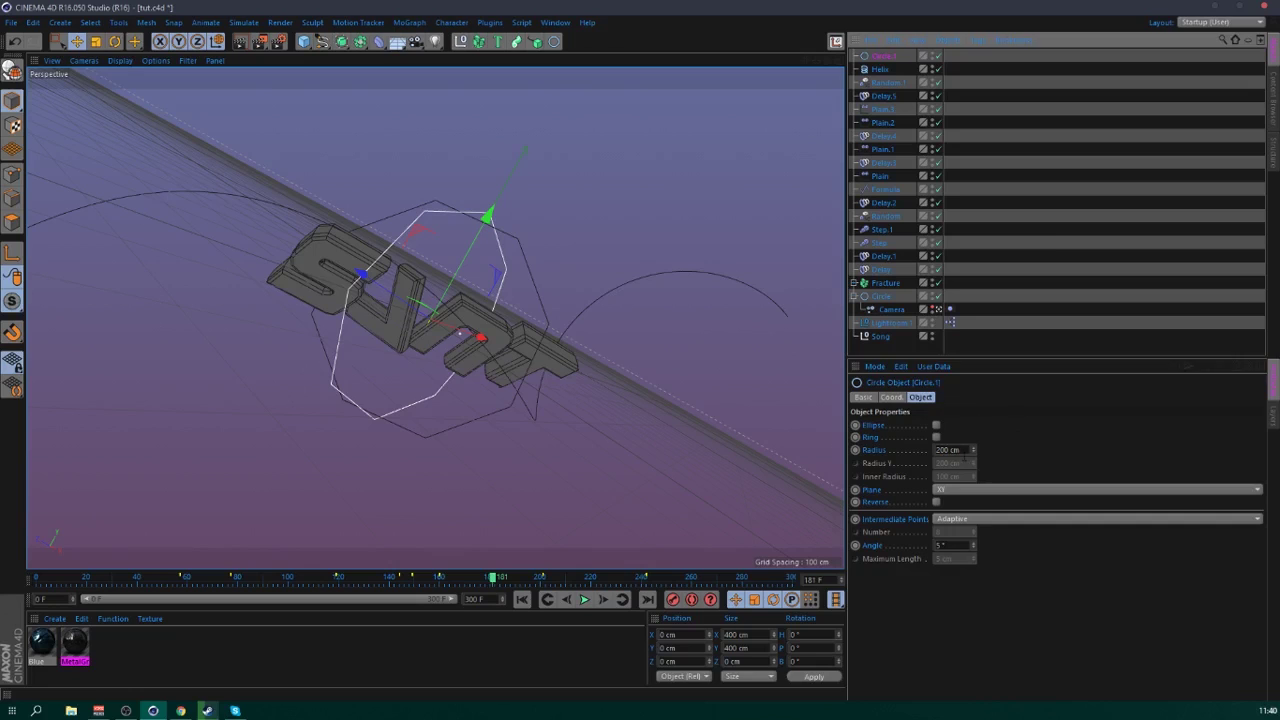
pyautogui.click(697, 80)
pyautogui.click(519, 42)
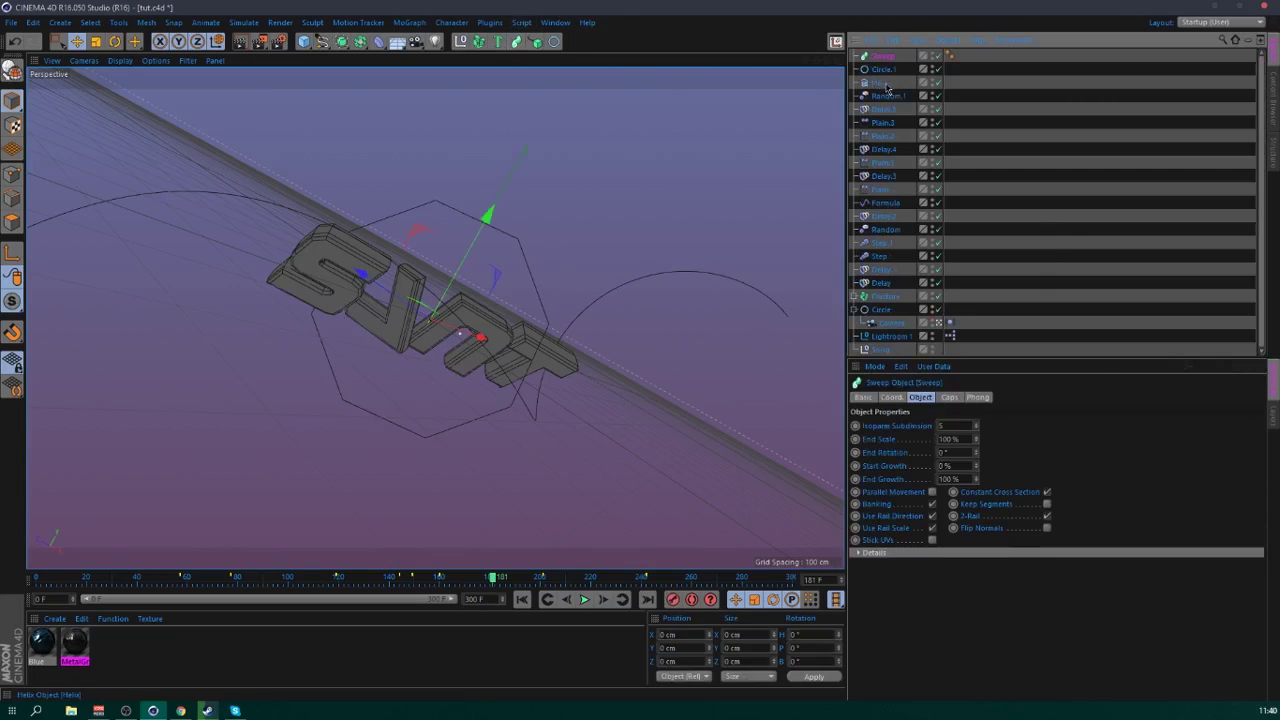
pyautogui.moveTo(889, 61); pyautogui.dragTo(888, 59)
pyautogui.click(1100, 206)
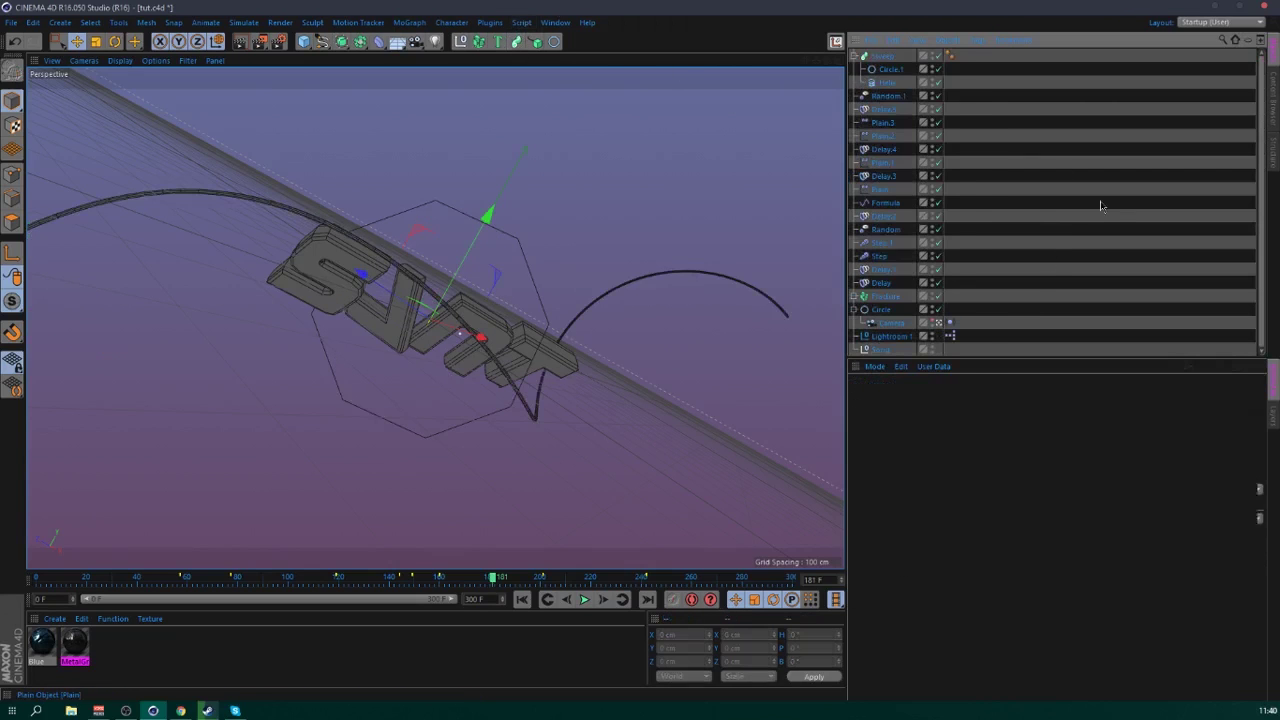
pyautogui.moveTo(493, 584); pyautogui.dragTo(452, 584)
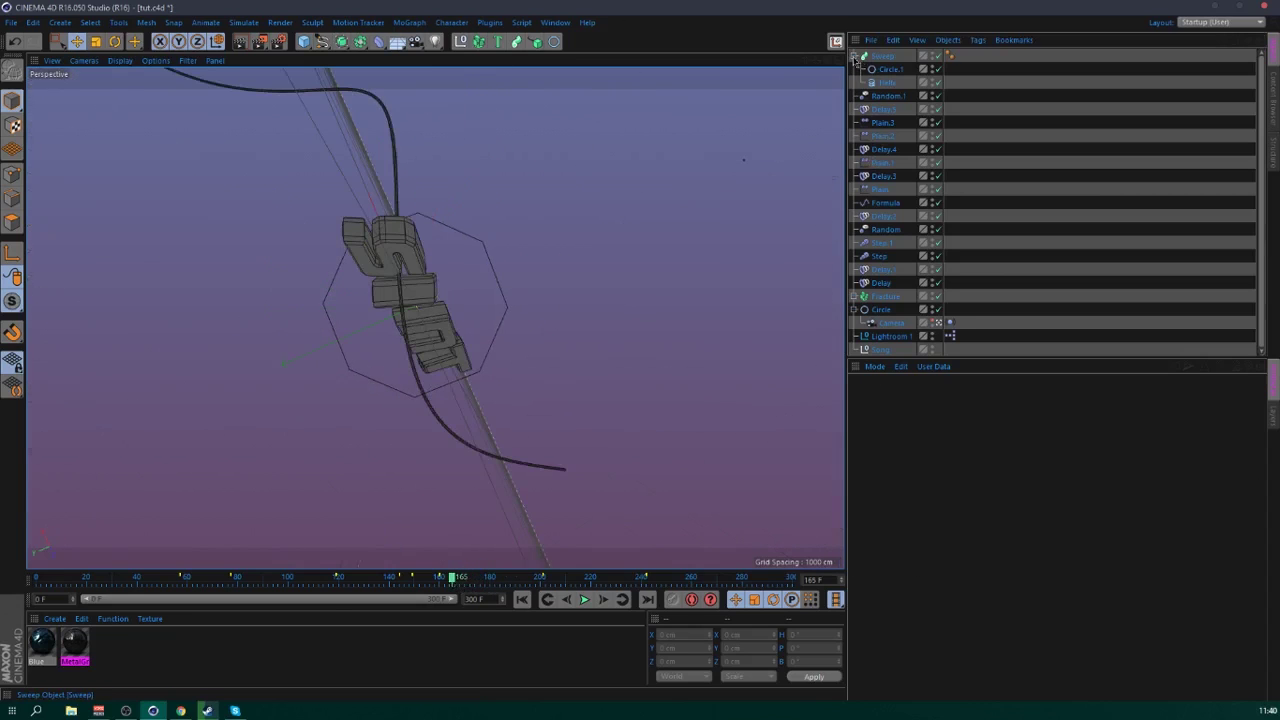
# - Keyframe the Sweep's End Growth at 0% on frame 165 and its Start Growth at 0% on frame 173
pyautogui.click(855, 57)
pyautogui.write('00')
pyautogui.press('Return')
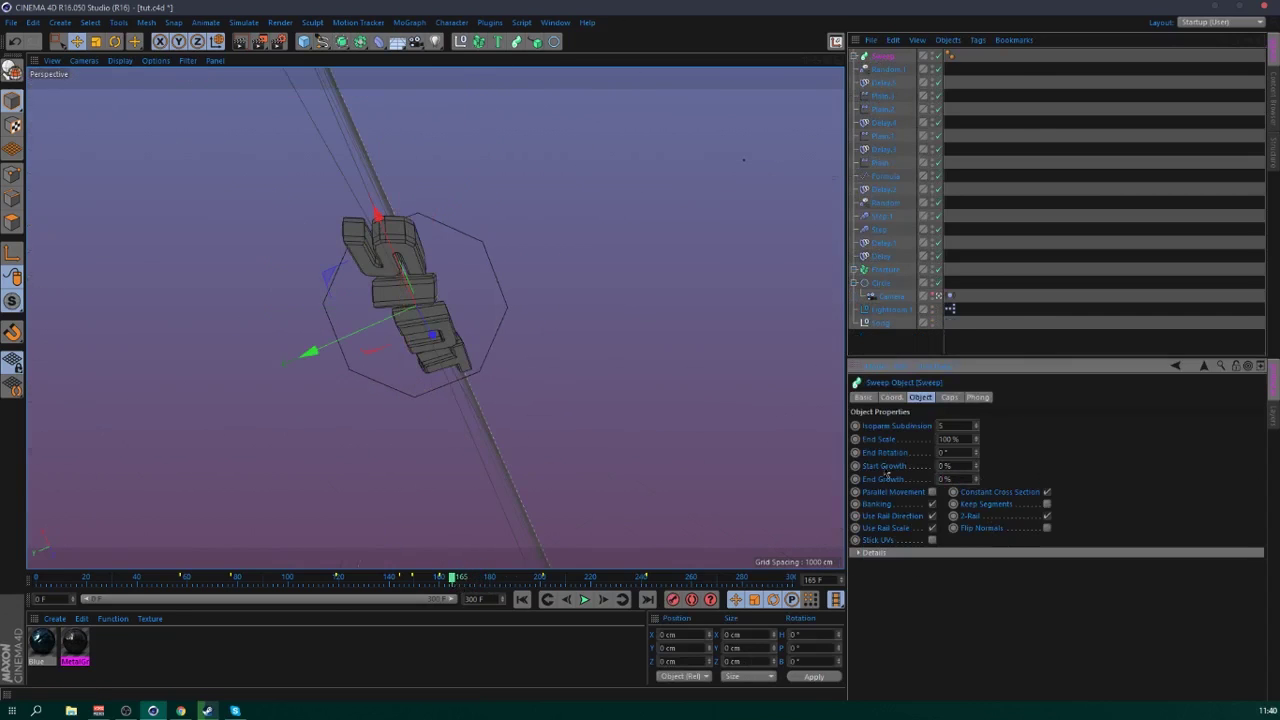
pyautogui.click(472, 581)
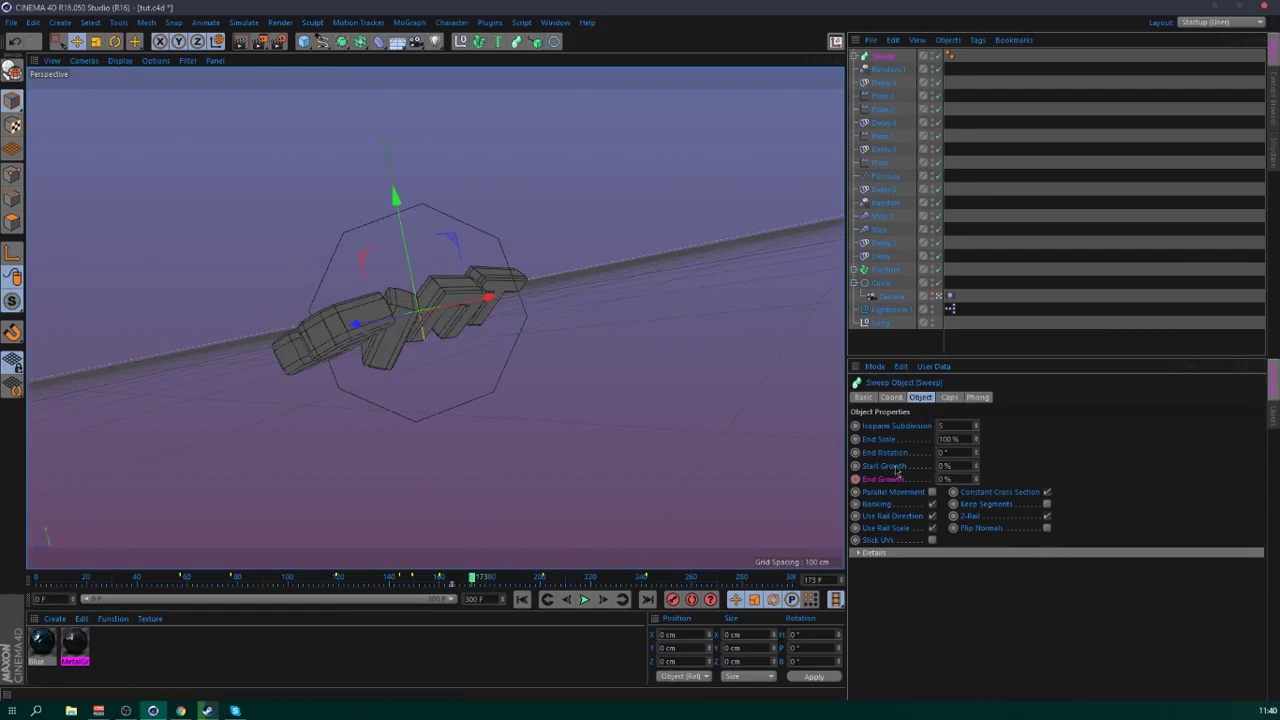
pyautogui.keyDown('ctrl'); pyautogui.click(857, 466); pyautogui.keyUp('ctrl')
# - Keyframe the Sweep's End Growth at 100% on frame 193 and move the Sweep to about X 12, Y -25, Z -41 cm
pyautogui.click(520, 579)
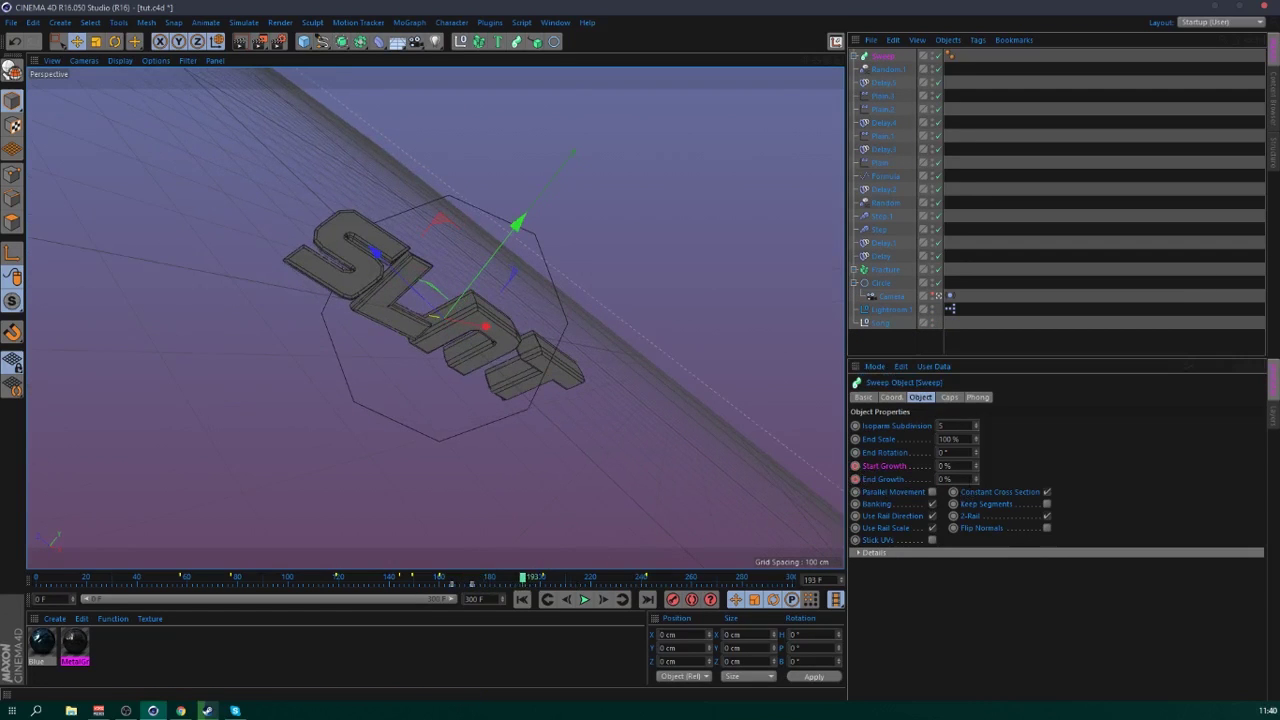
pyautogui.write('100')
pyautogui.press('Return')
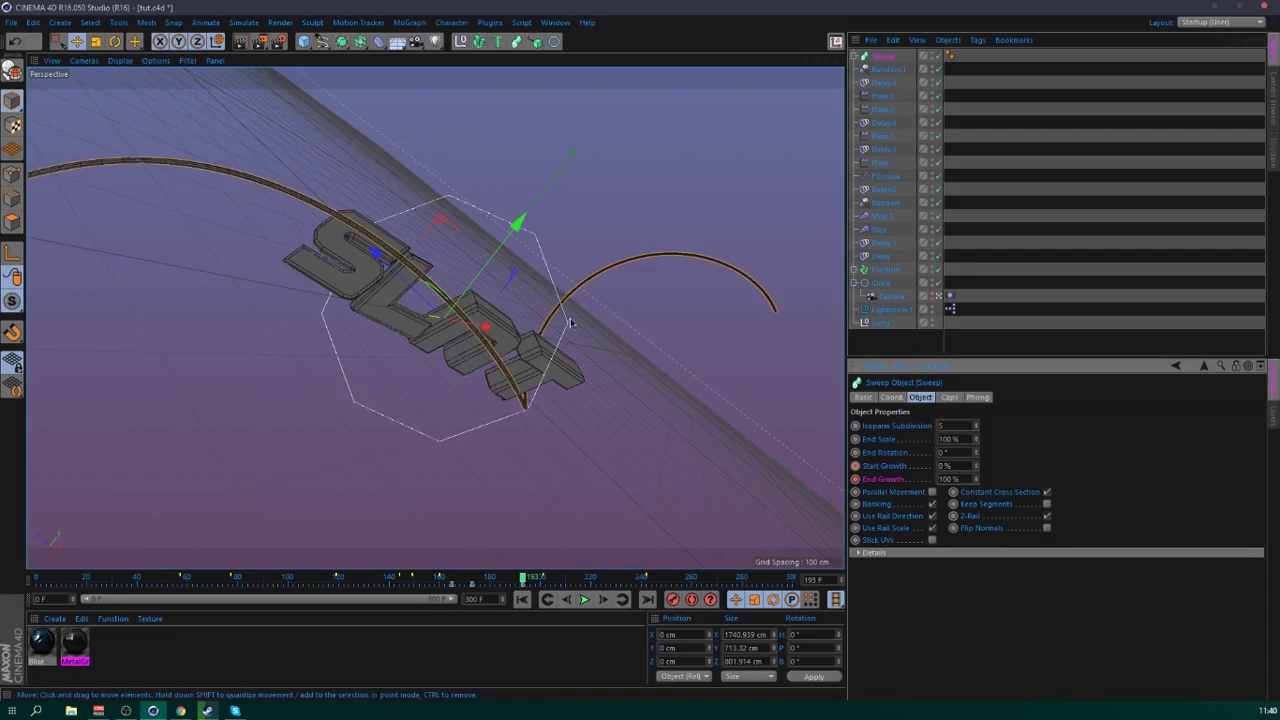
pyautogui.moveTo(698, 335); pyautogui.dragTo(706, 363)
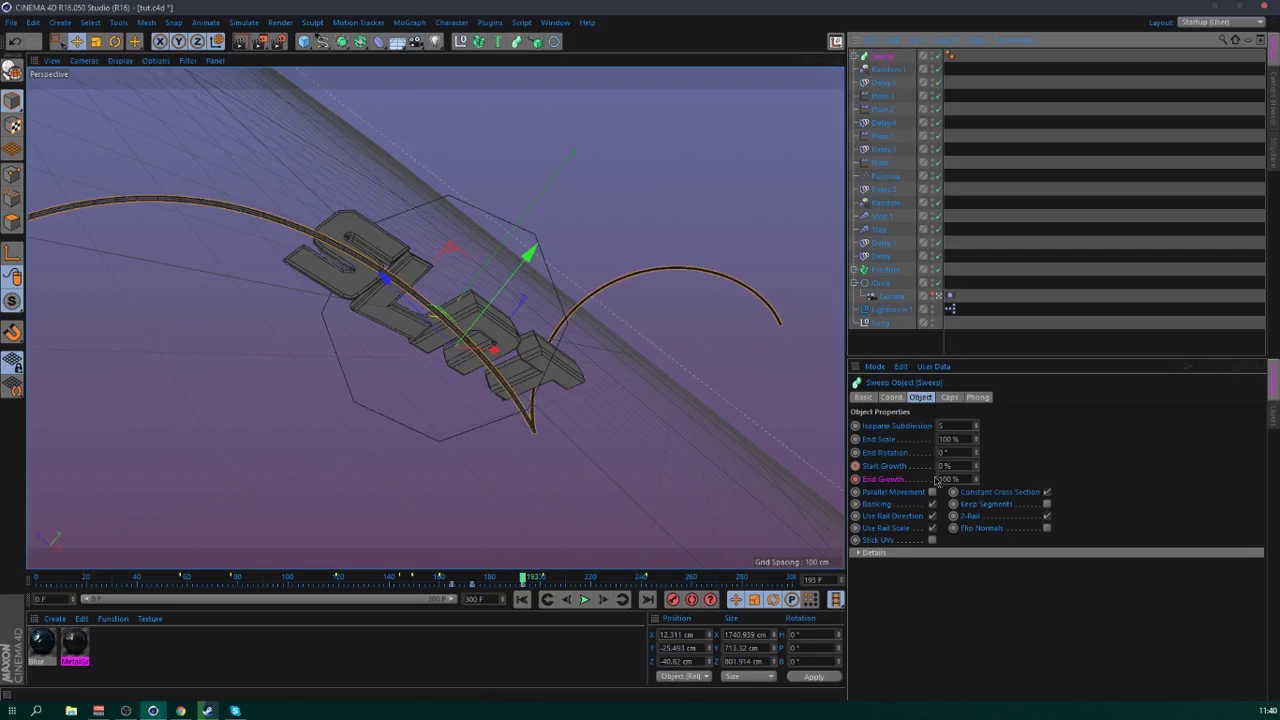
# - Keyframe the Sweep's Start Growth at 100% on frame 202
pyautogui.moveTo(522, 578); pyautogui.dragTo(547, 578)
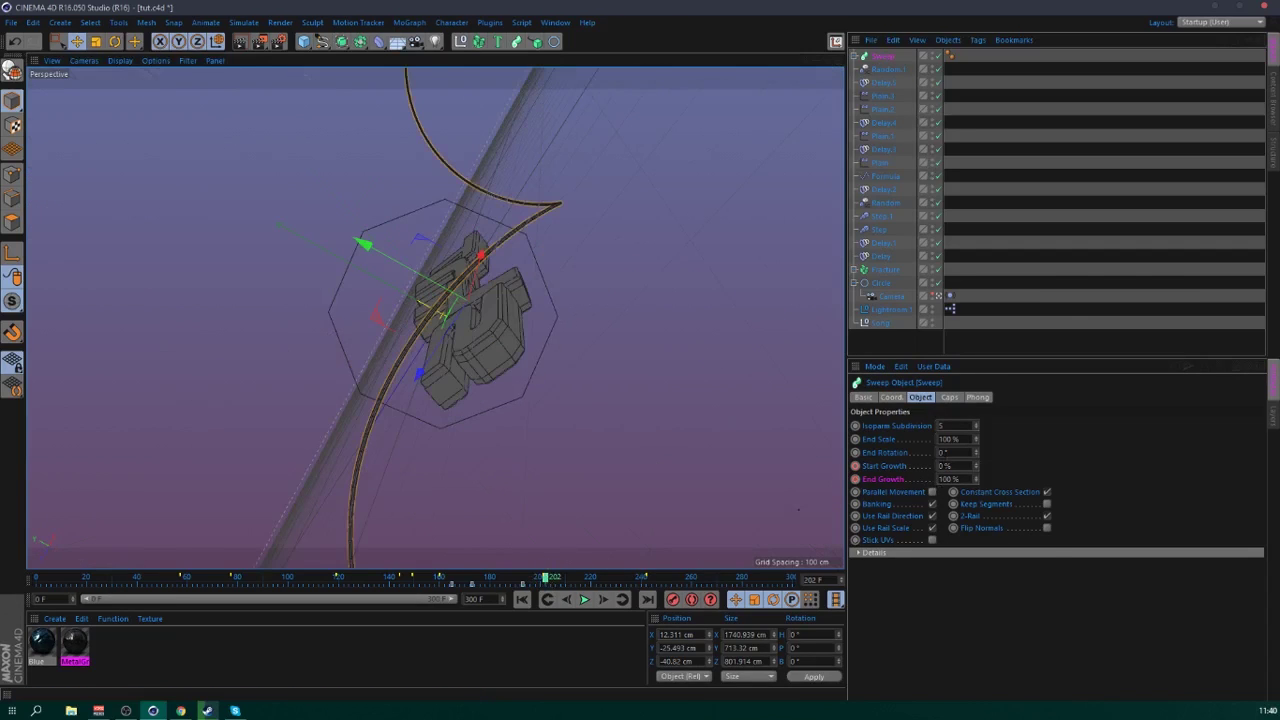
pyautogui.click(943, 466)
pyautogui.press('Return')
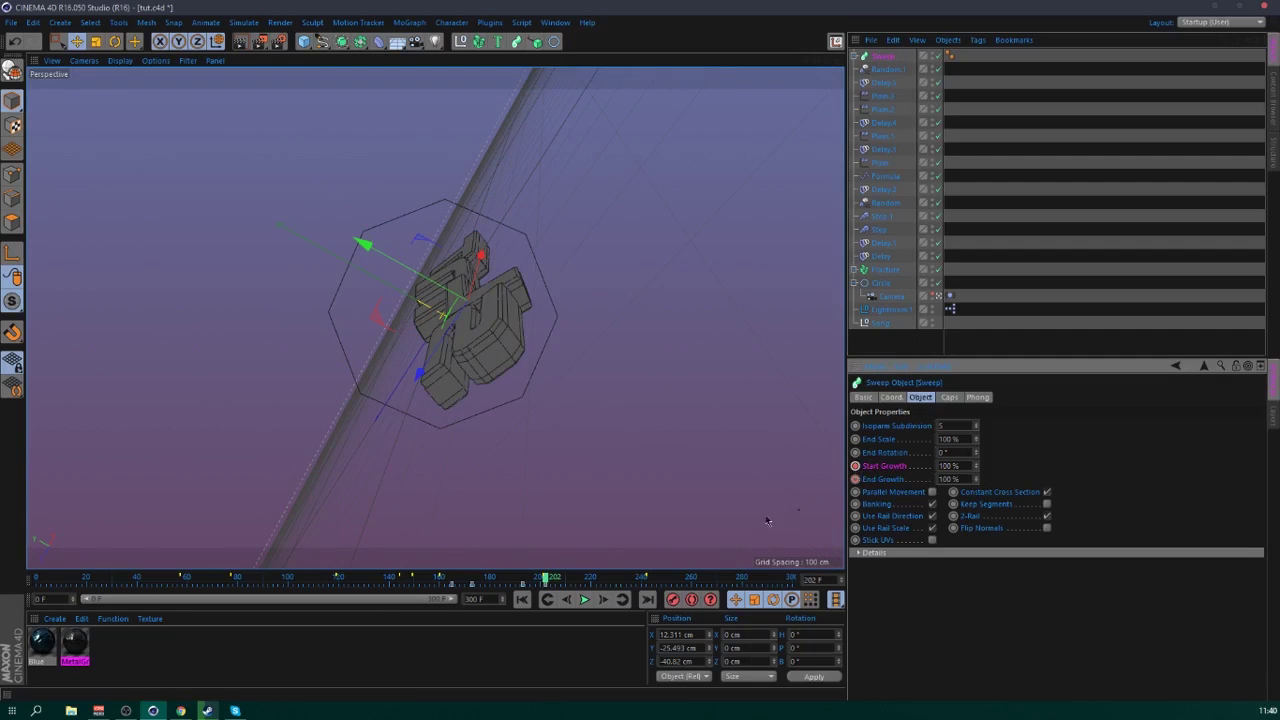
# - Play the growth animation and move the first two growth keyframes about eight frames earlier
pyautogui.click(584, 599)
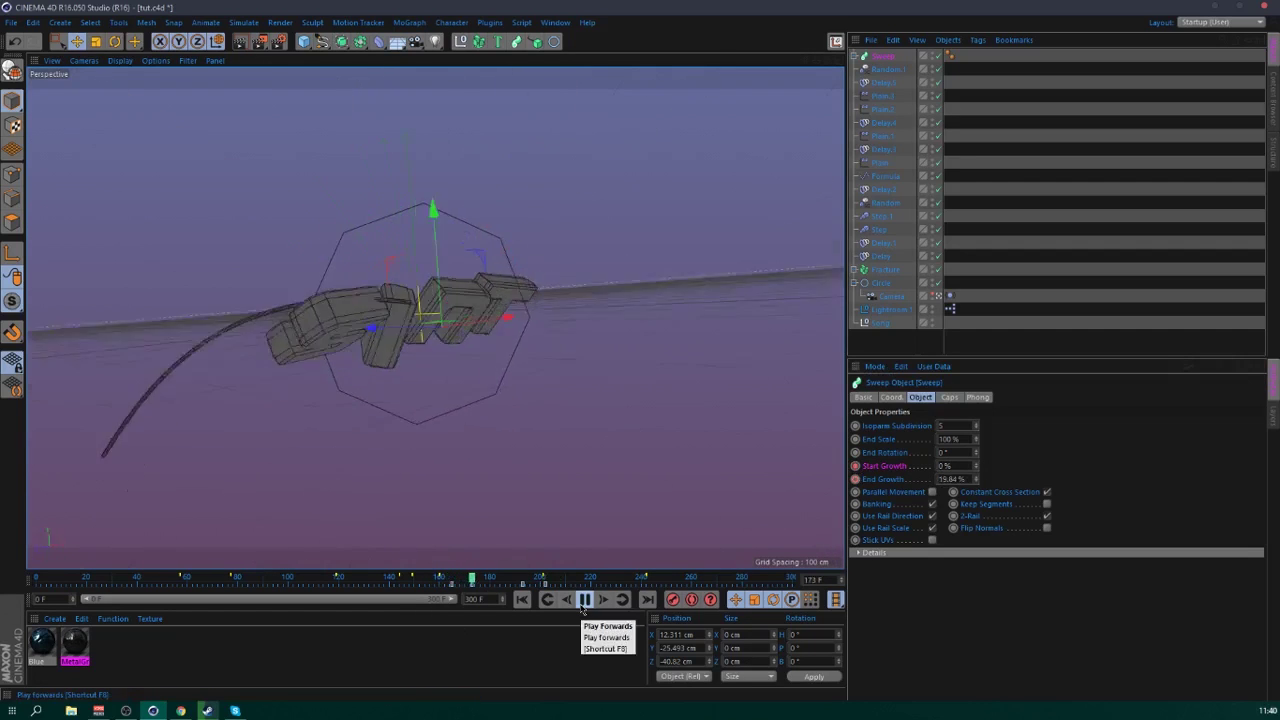
pyautogui.click(584, 599)
pyautogui.moveTo(490, 580); pyautogui.dragTo(449, 580)
pyautogui.moveTo(485, 586); pyautogui.dragTo(430, 586)
pyautogui.click(547, 599)
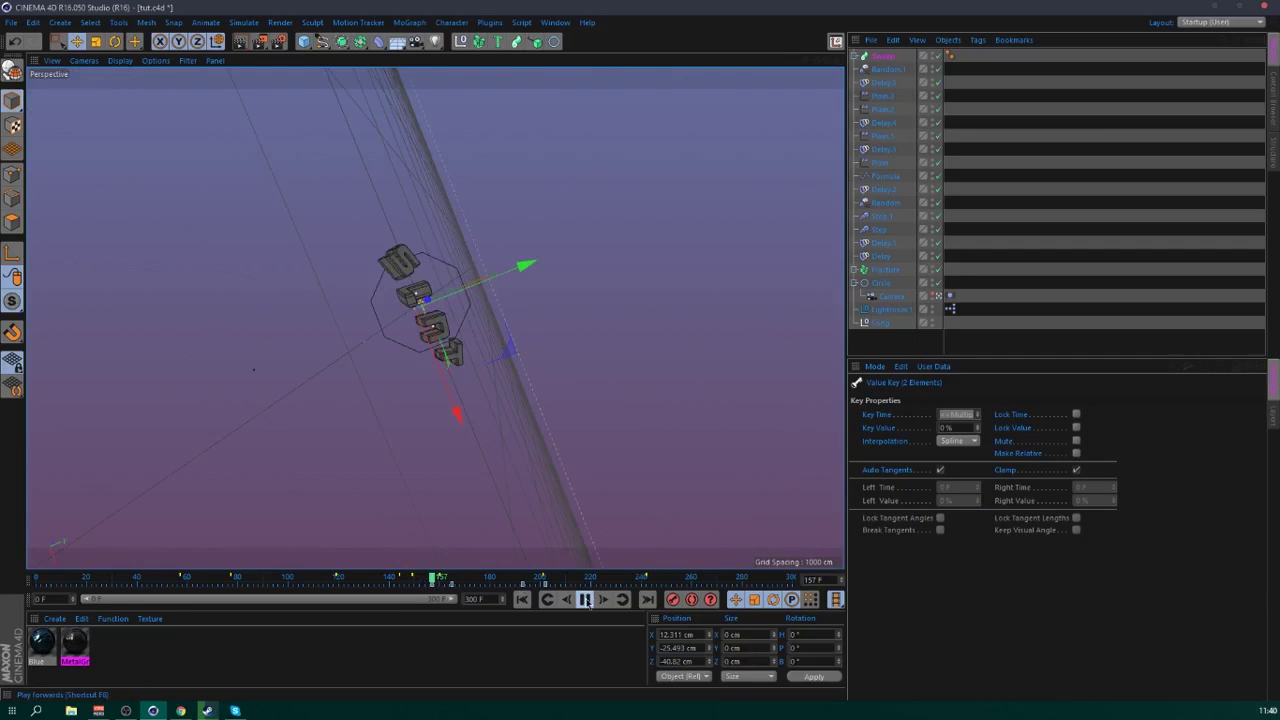
# - Shift all the growth keyframes about 11 frames later and play the animation from frame 156
pyautogui.click(585, 599)
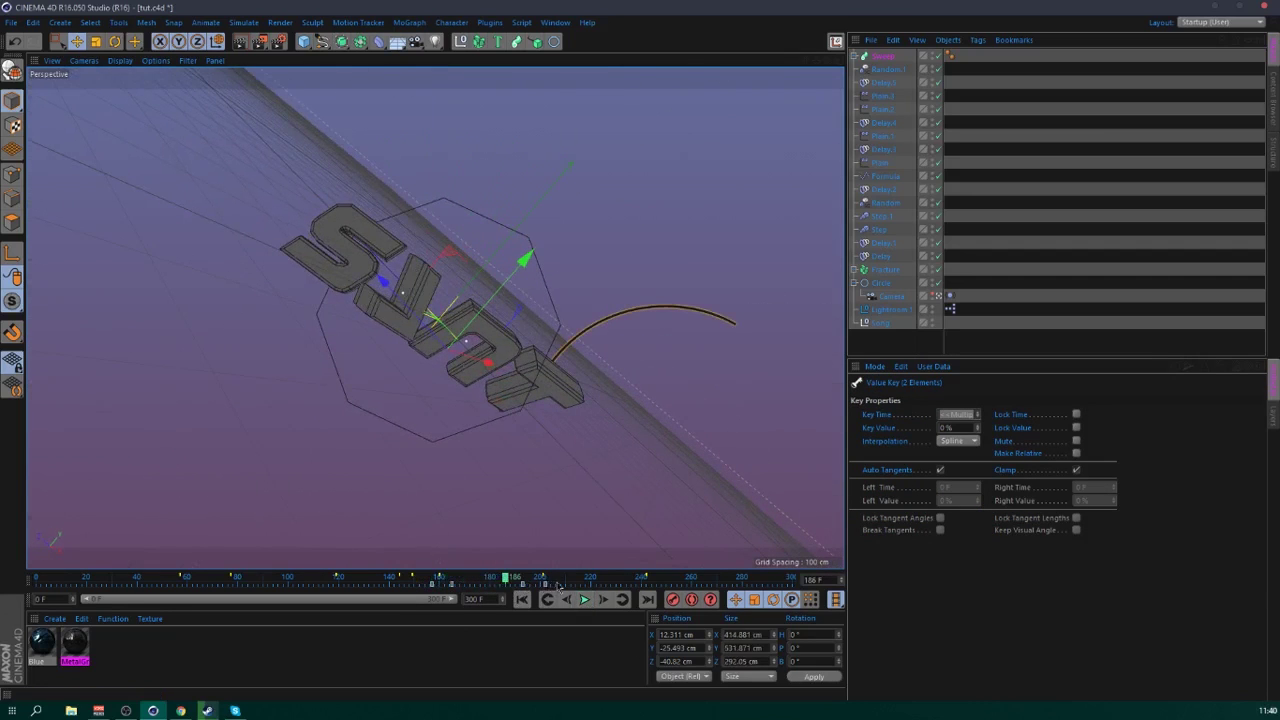
pyautogui.click(432, 578)
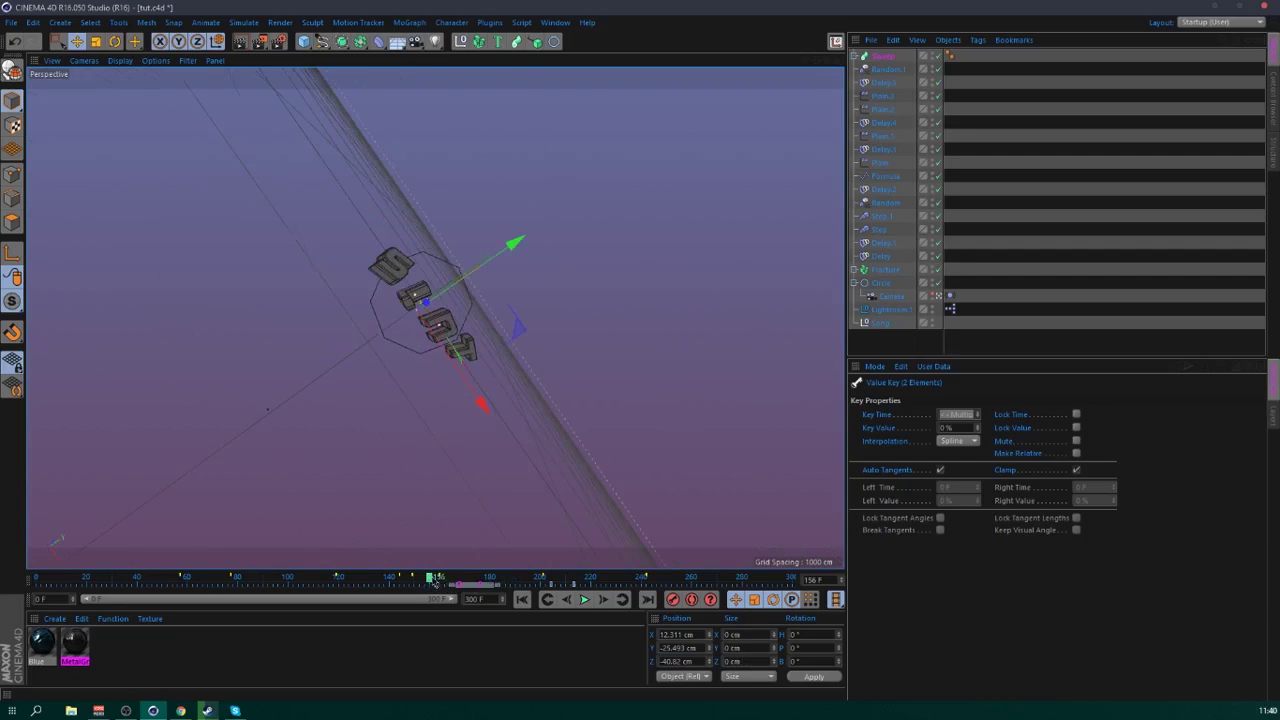
pyautogui.click(585, 599)
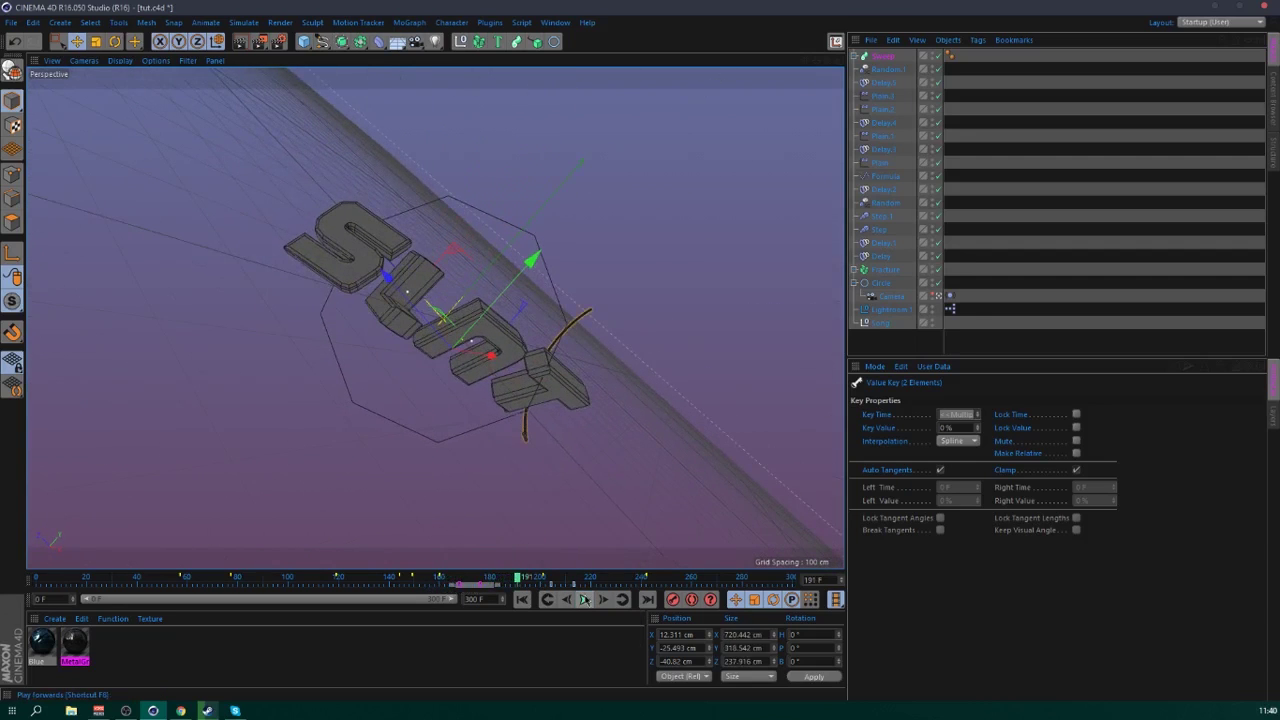
# - Apply the Blue material to the Sweep with Cubic projection and save the project
pyautogui.click(1011, 277)
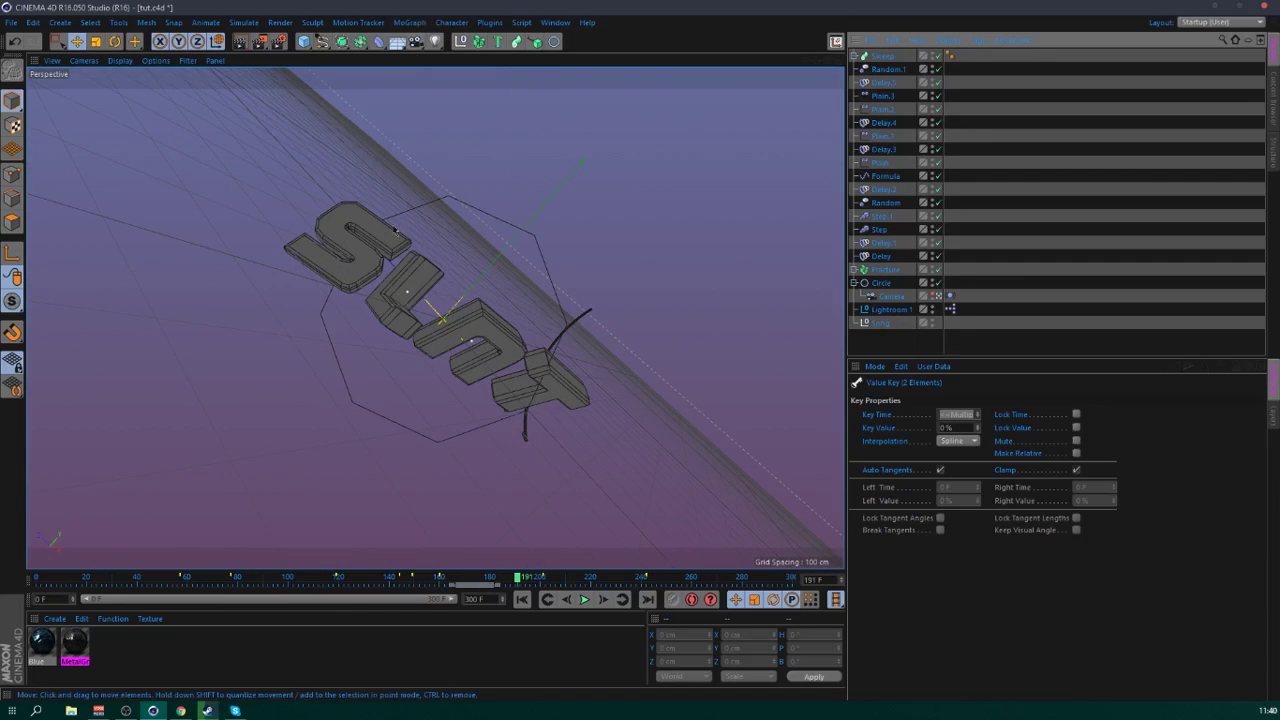
pyautogui.click(149, 651)
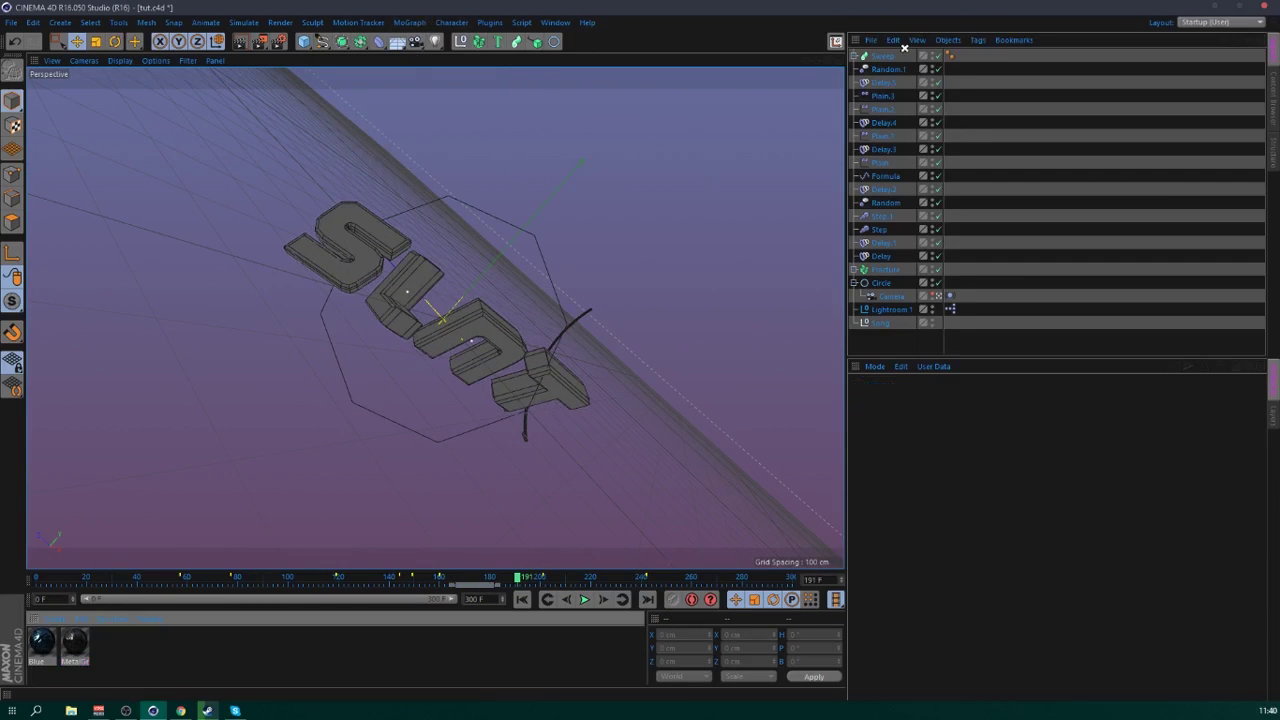
pyautogui.click(963, 55)
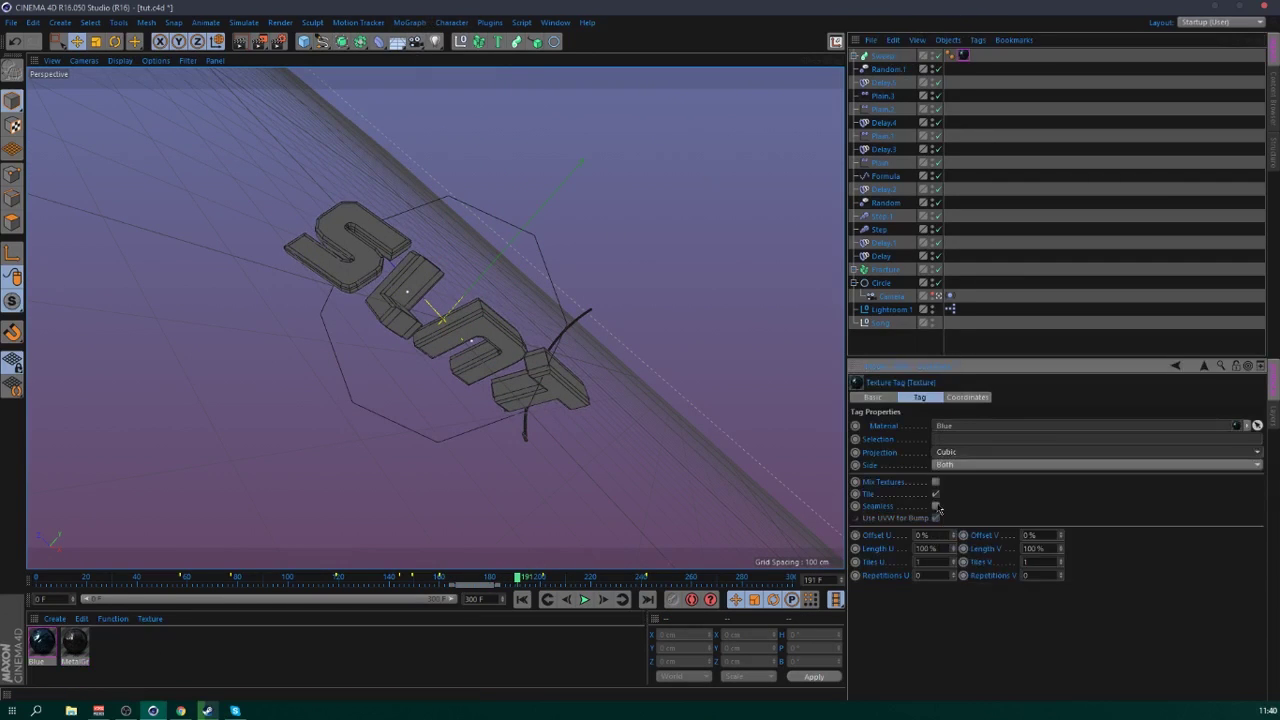
pyautogui.click(1037, 288)
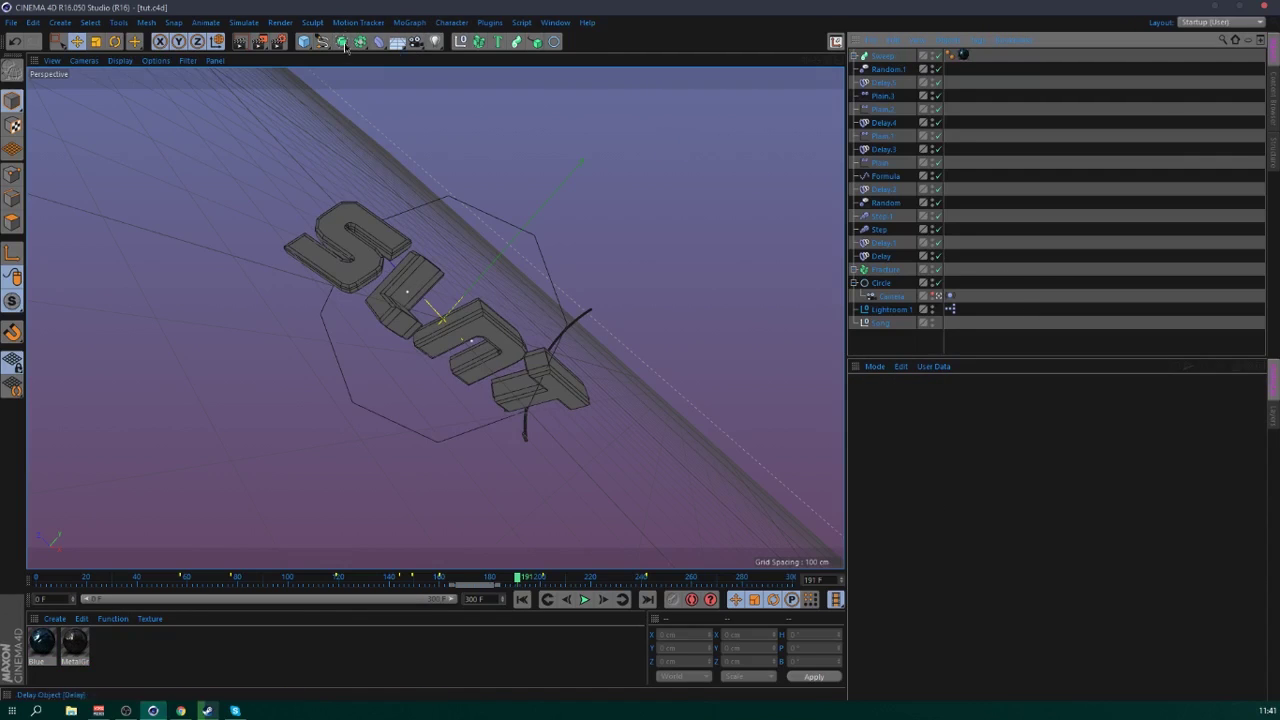
# - Add a MoGraph Cloner and make the Sweep its child
pyautogui.click(410, 22)
pyautogui.click(435, 123)
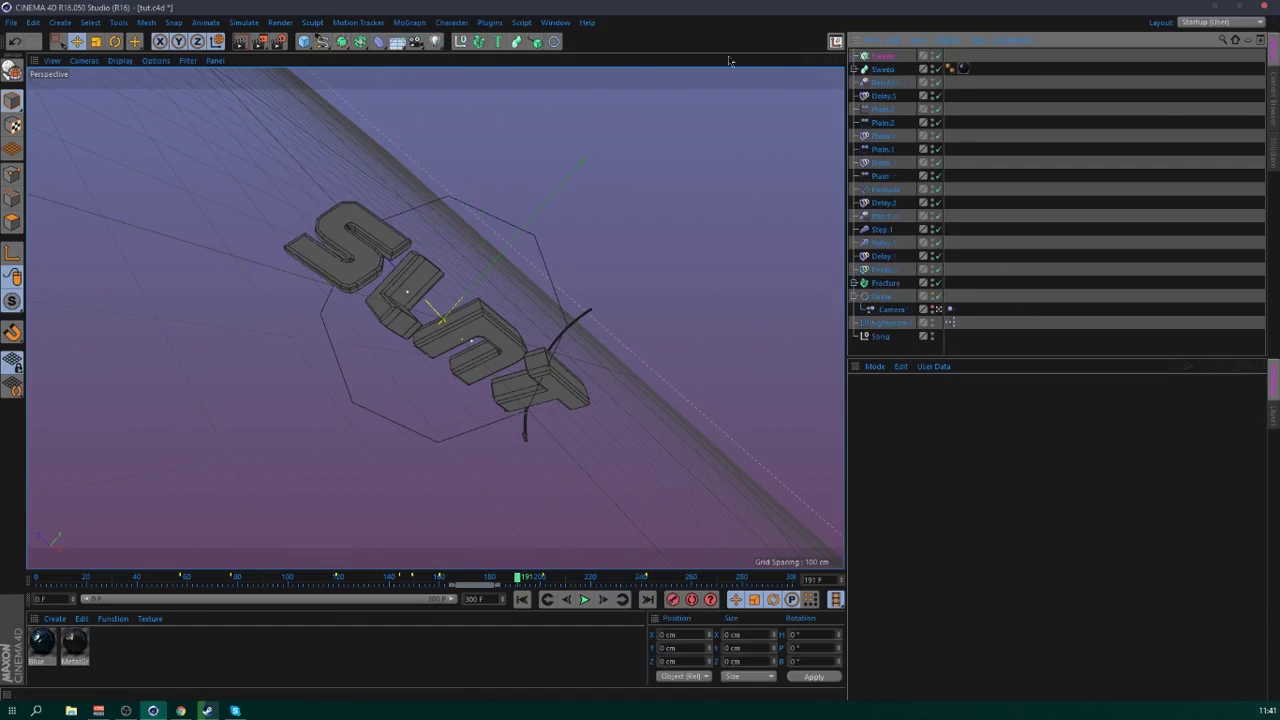
pyautogui.moveTo(881, 70); pyautogui.dragTo(885, 56)
pyautogui.click(886, 56)
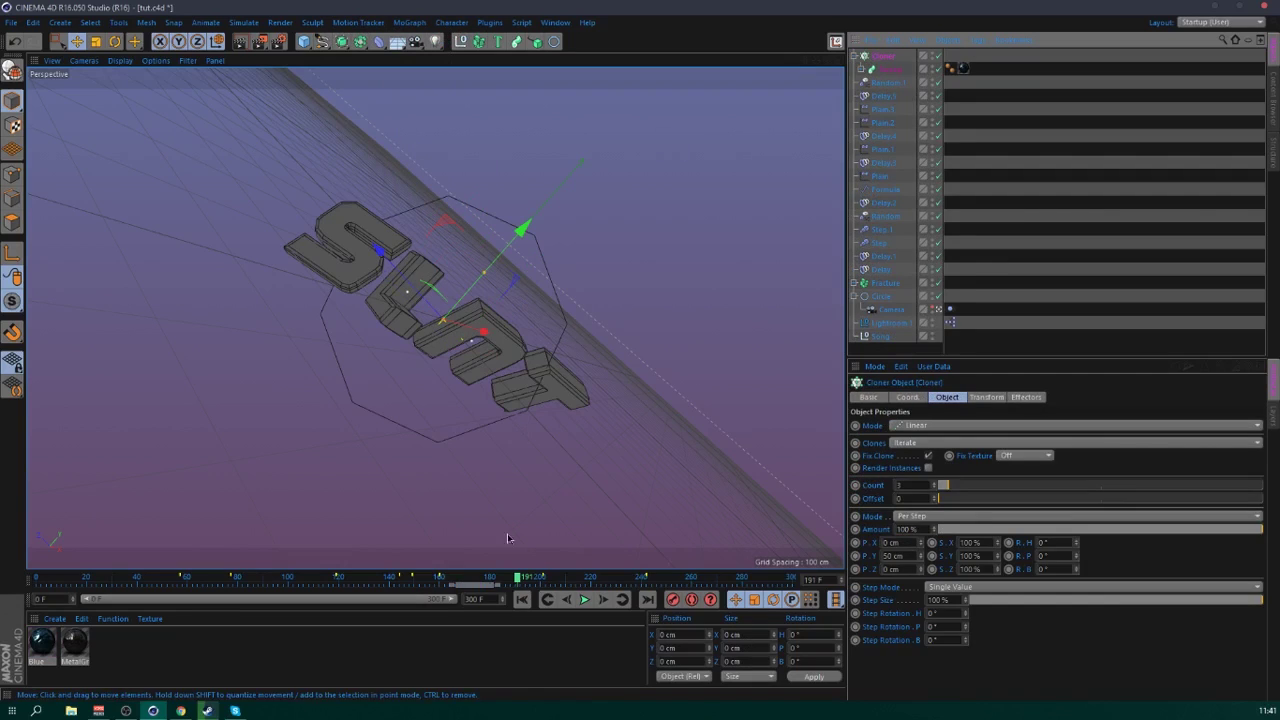
# - Go to frame 188 and set the project's Level of Detail to 100%
pyautogui.click(476, 579)
pyautogui.moveTo(476, 580); pyautogui.dragTo(517, 580)
pyautogui.hotkey('ctrl', 'd')
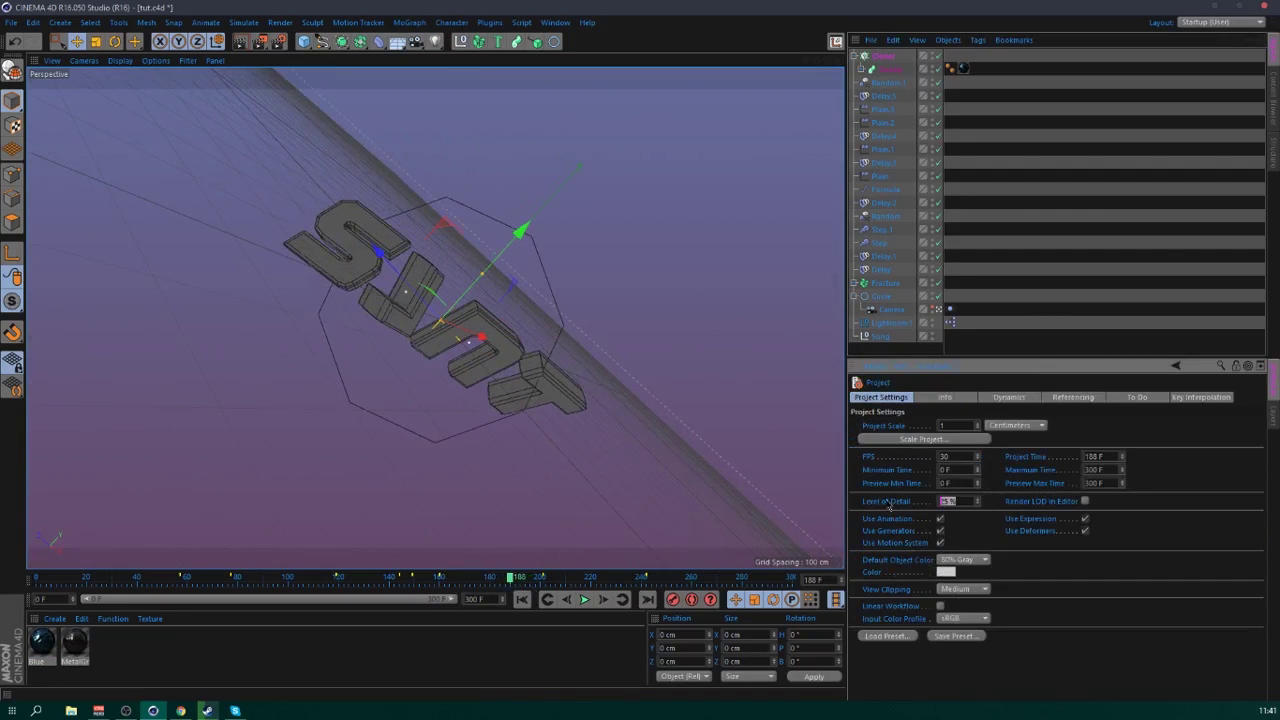
pyautogui.click(1083, 190)
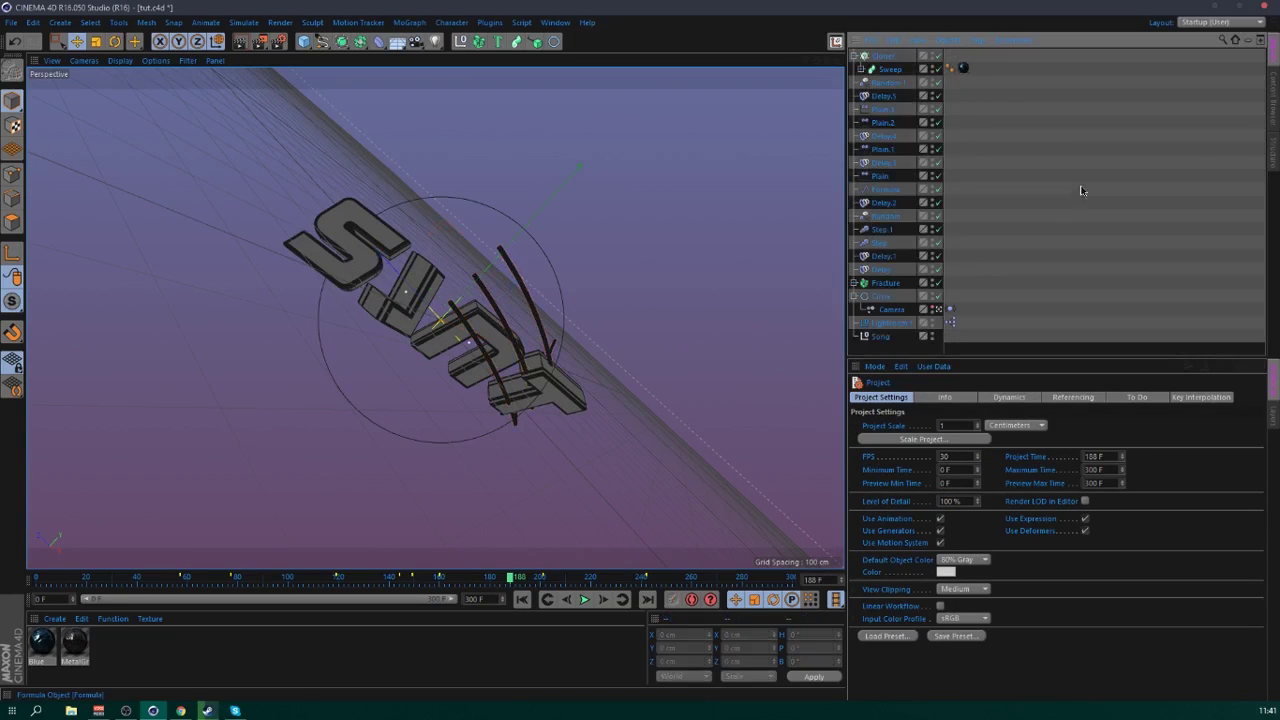
# - Switch the Cloner to Radial mode on the ZY plane and check the clones around the text
pyautogui.click(885, 57)
pyautogui.click(920, 425)
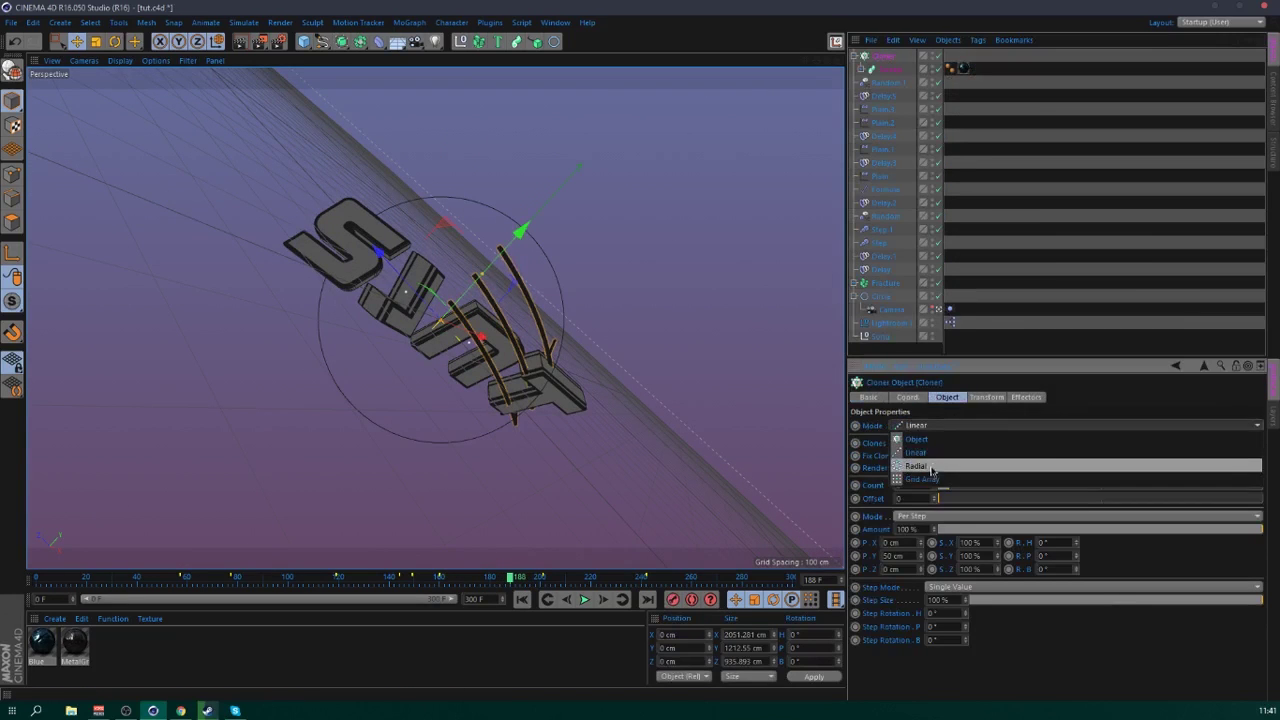
pyautogui.click(936, 470)
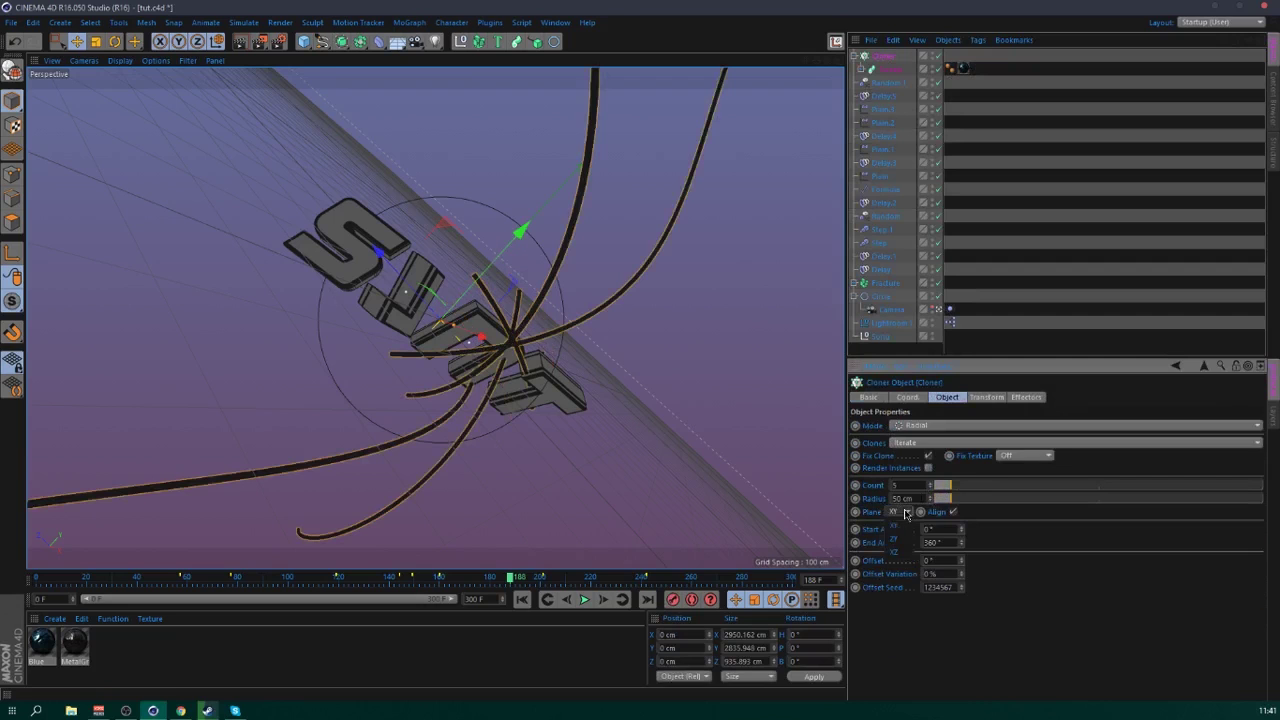
pyautogui.click(903, 540)
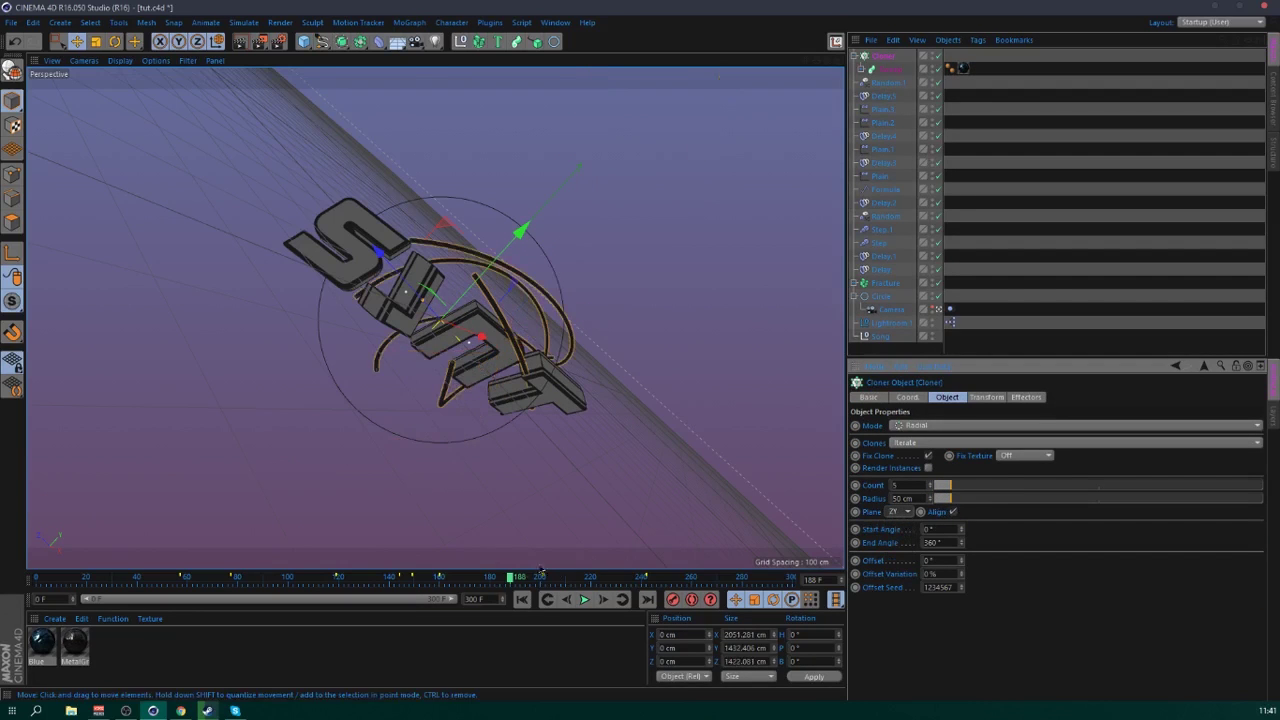
pyautogui.moveTo(458, 578); pyautogui.dragTo(503, 578)
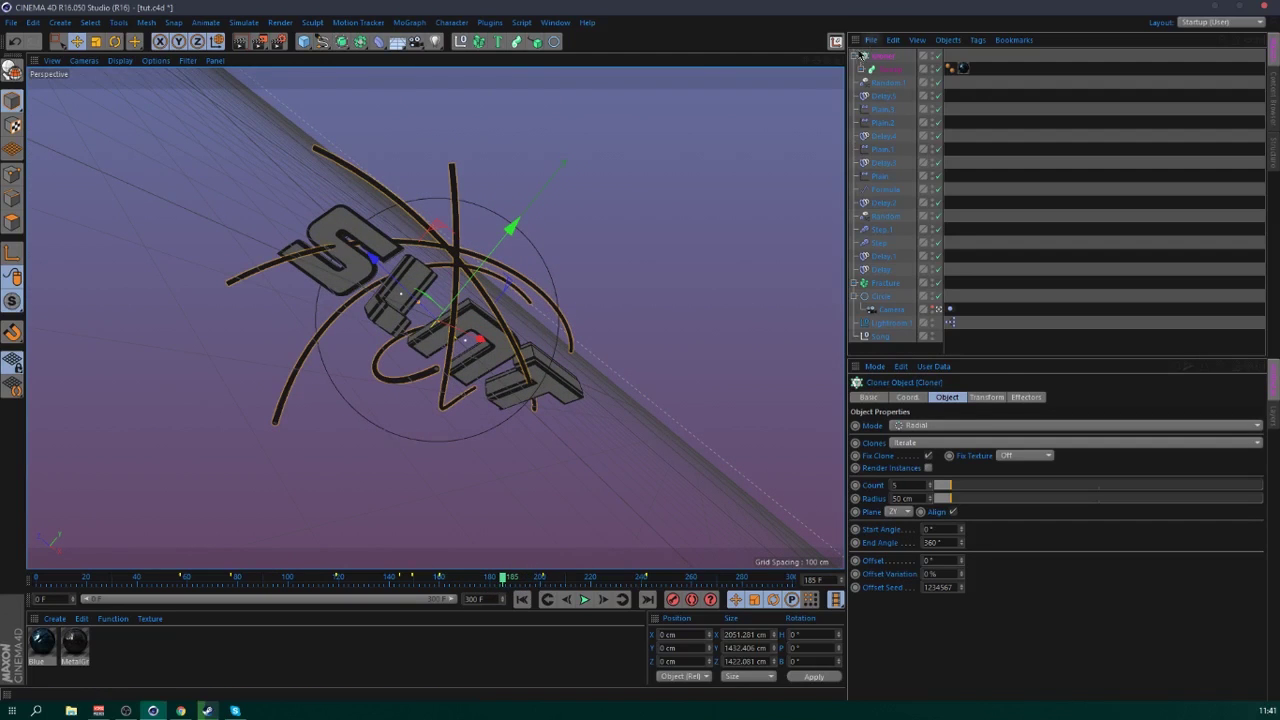
# - Rotate the Cloner to a heading of -18° and check the lines across frames 174 to 188
pyautogui.press('r')
pyautogui.moveTo(458, 352); pyautogui.dragTo(398, 305)
pyautogui.moveTo(480, 577); pyautogui.dragTo(510, 581)
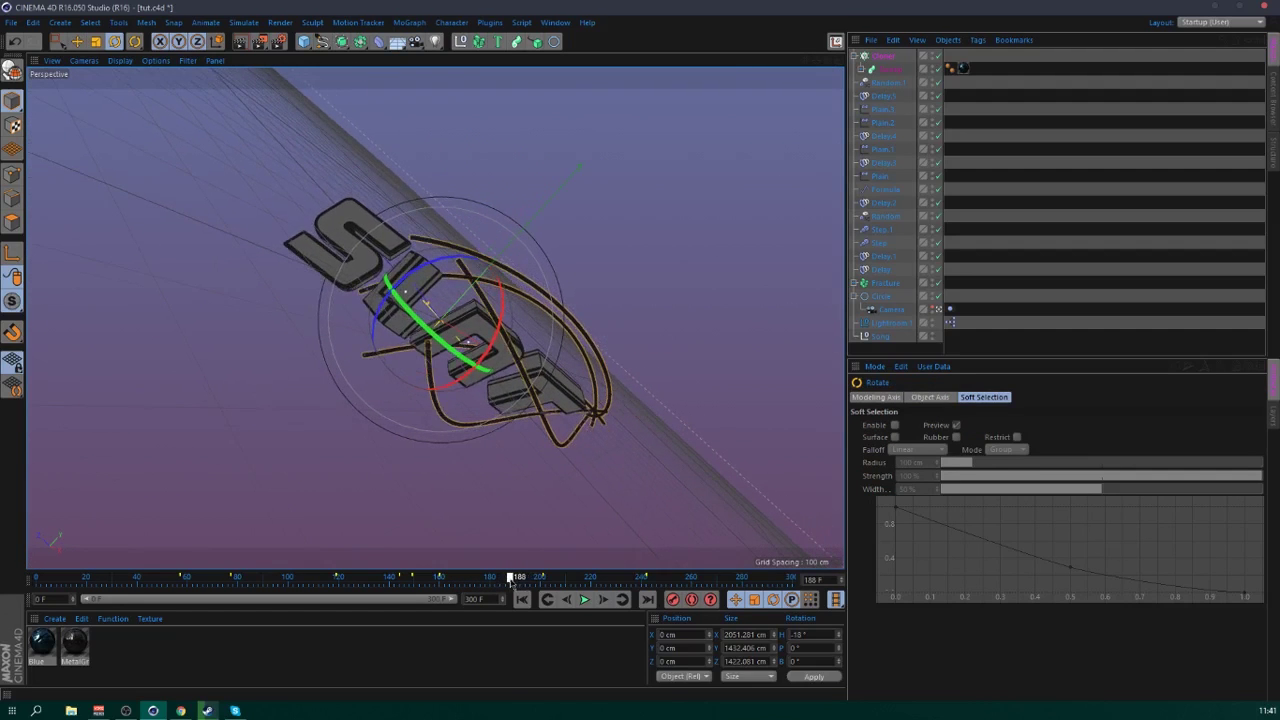
pyautogui.moveTo(500, 582); pyautogui.dragTo(474, 579)
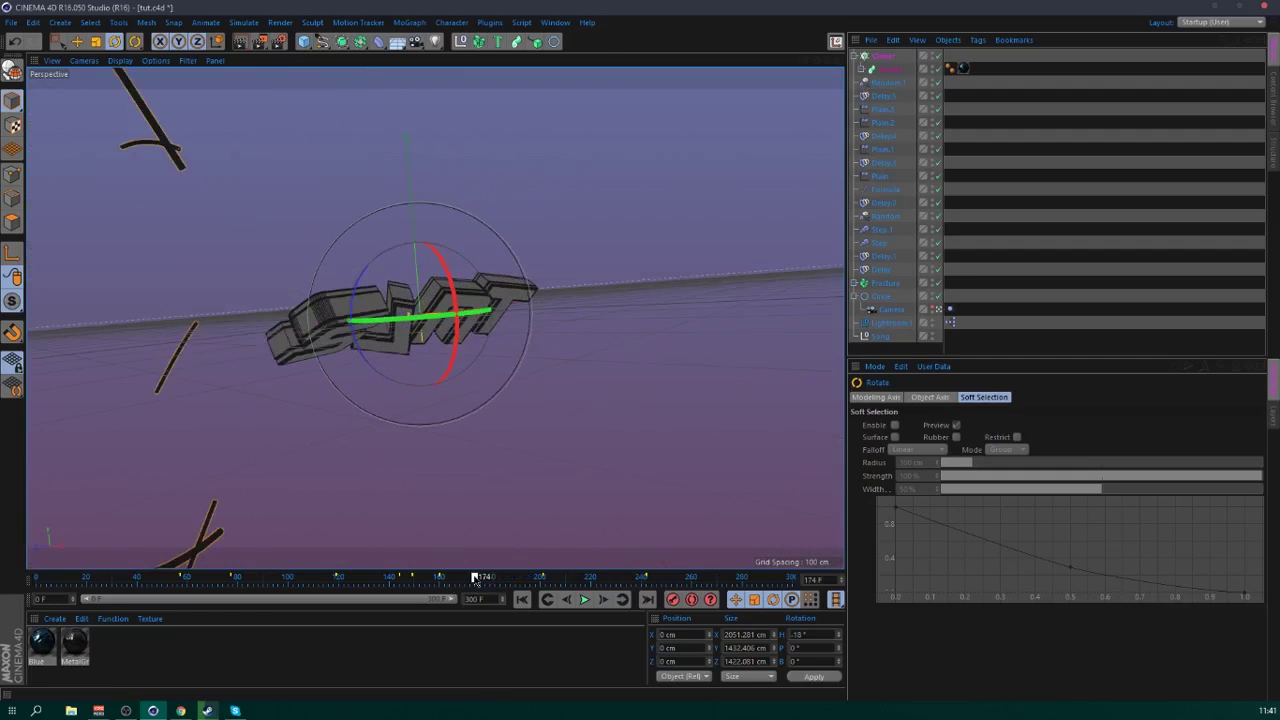
# - Keyframe the Cloner's transform rotation R.H at 33° on frame 174 and 0° on frame 193
pyautogui.click(889, 69)
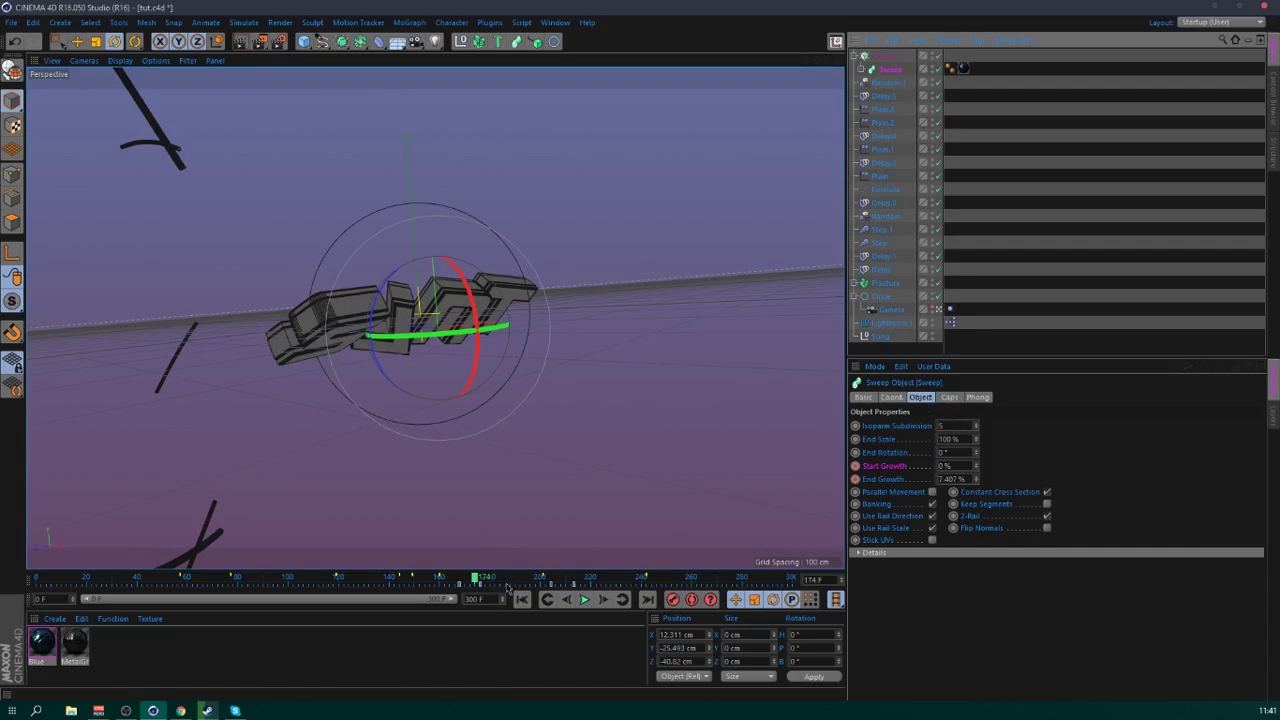
pyautogui.click(891, 397)
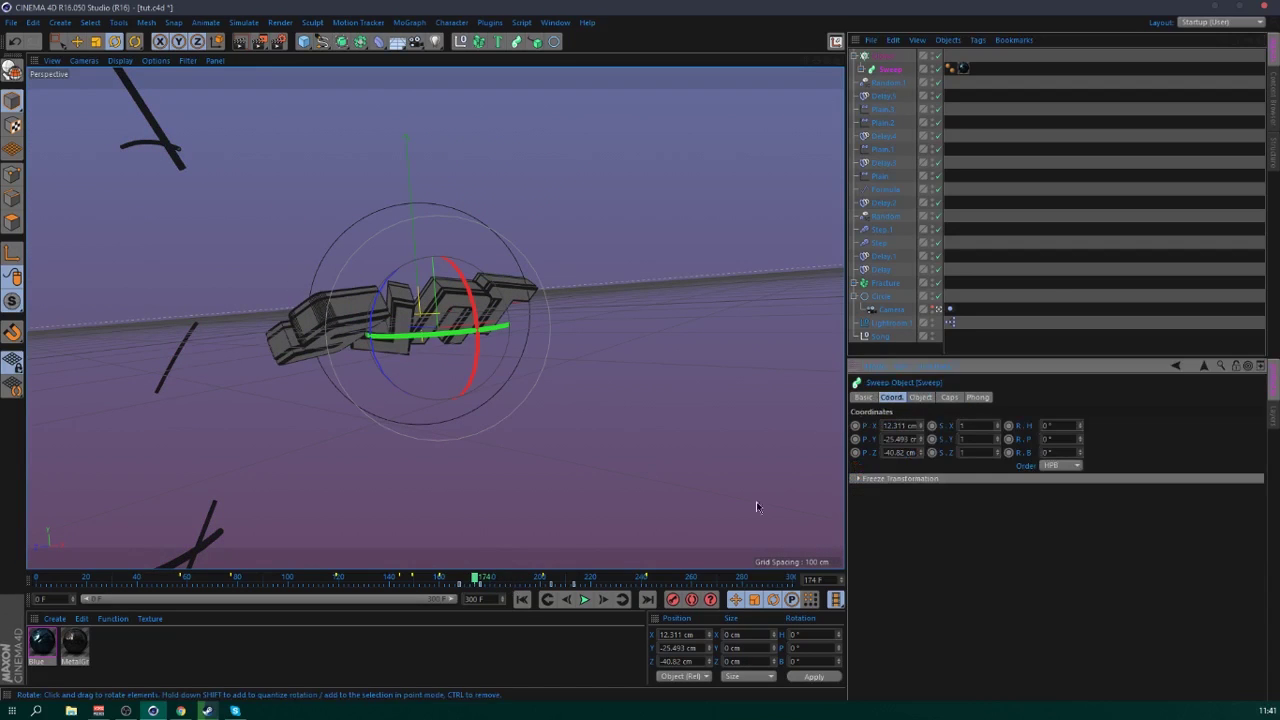
pyautogui.click(884, 56)
pyautogui.click(986, 397)
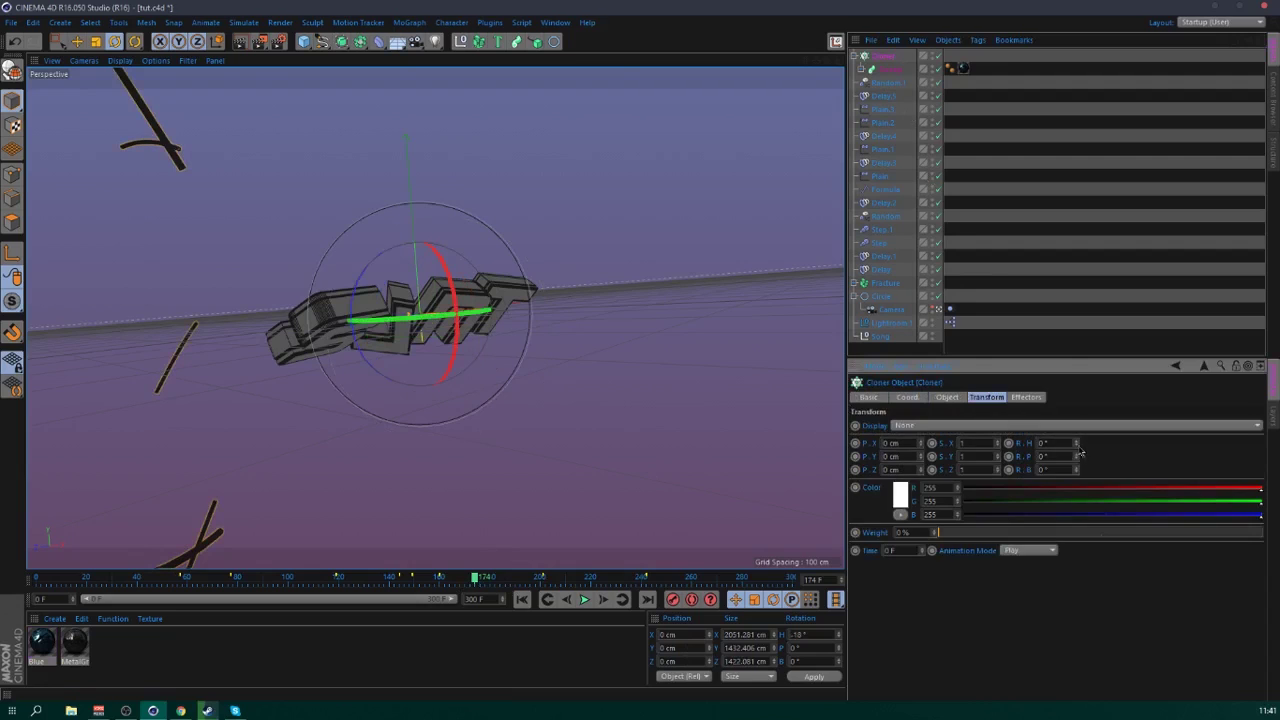
pyautogui.moveTo(1079, 452); pyautogui.dragTo(1078, 450)
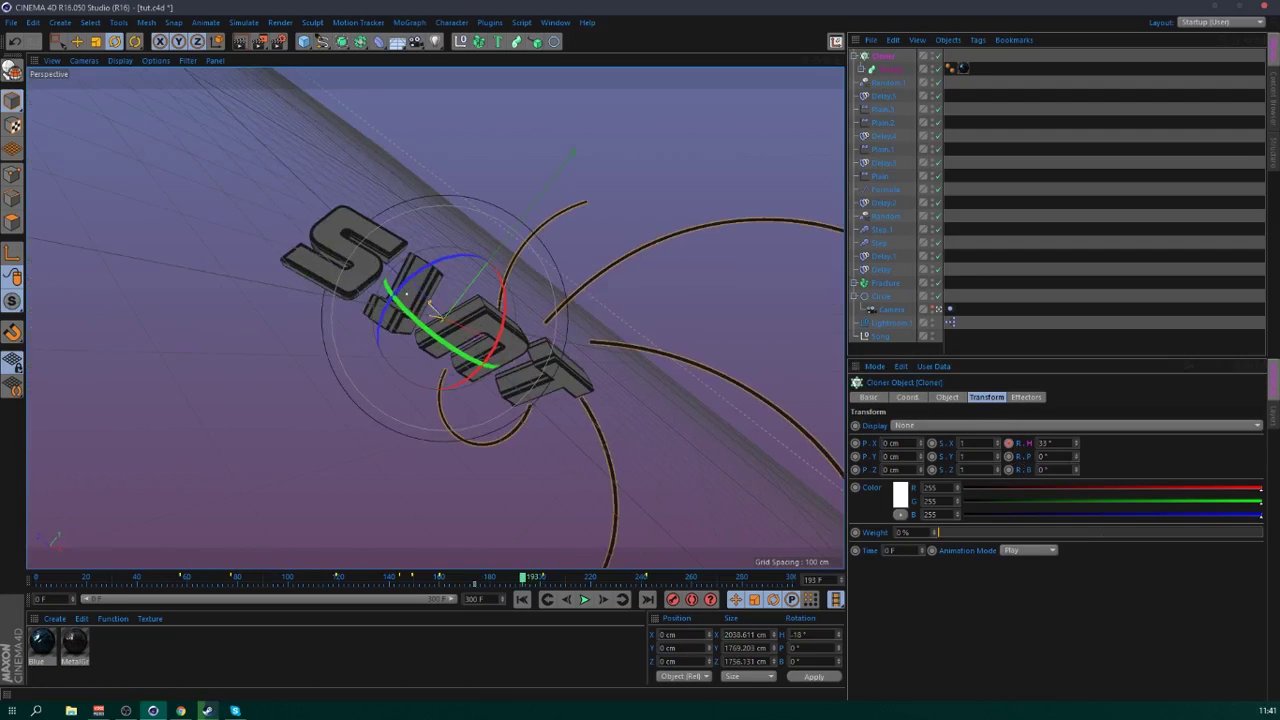
pyautogui.doubleClick(1044, 443)
pyautogui.write('0')
pyautogui.press('Return')
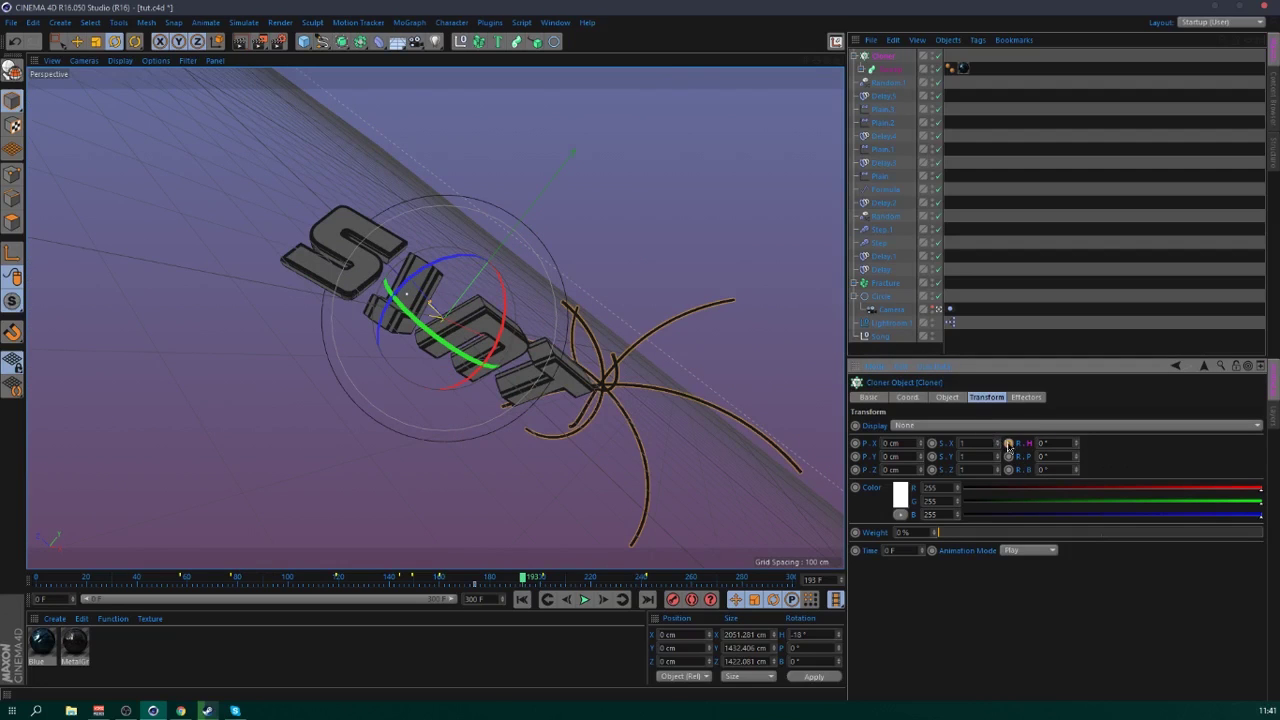
# - Move the Cloner's 33° rotation keyframe to frame 168 and play the animation to check the spinning lines
pyautogui.click(459, 586)
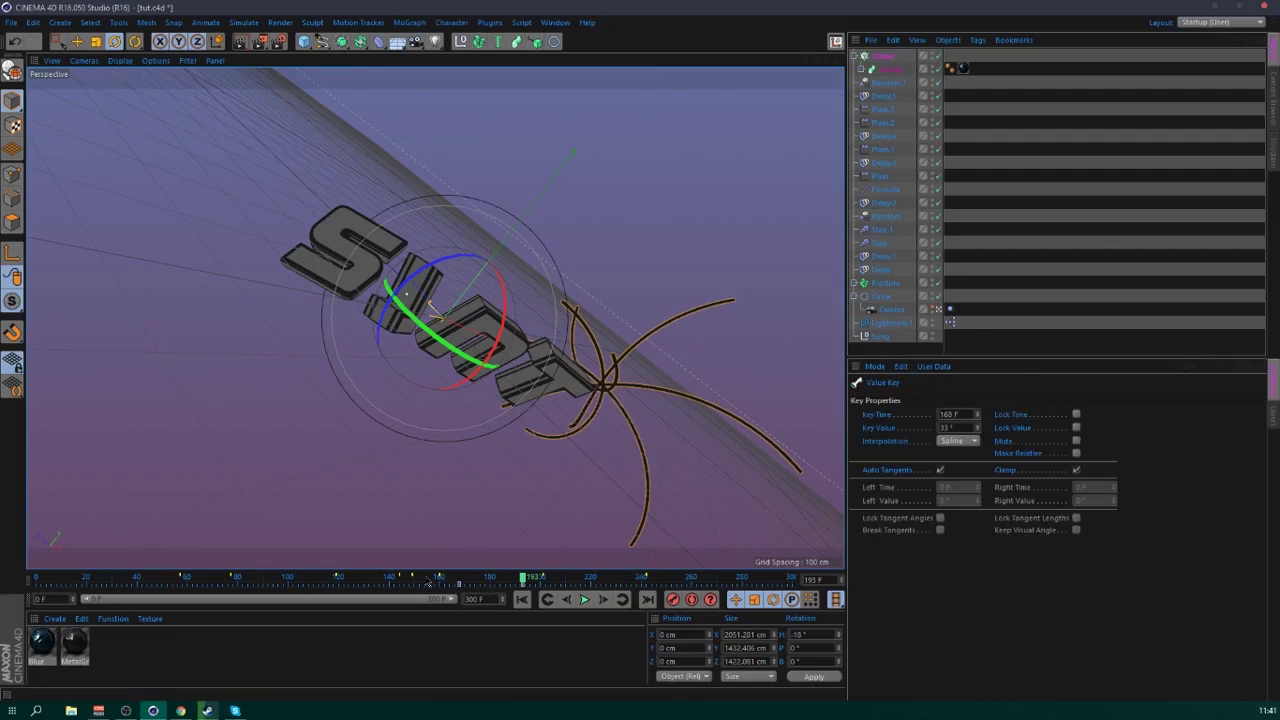
pyautogui.moveTo(428, 582); pyautogui.dragTo(584, 598)
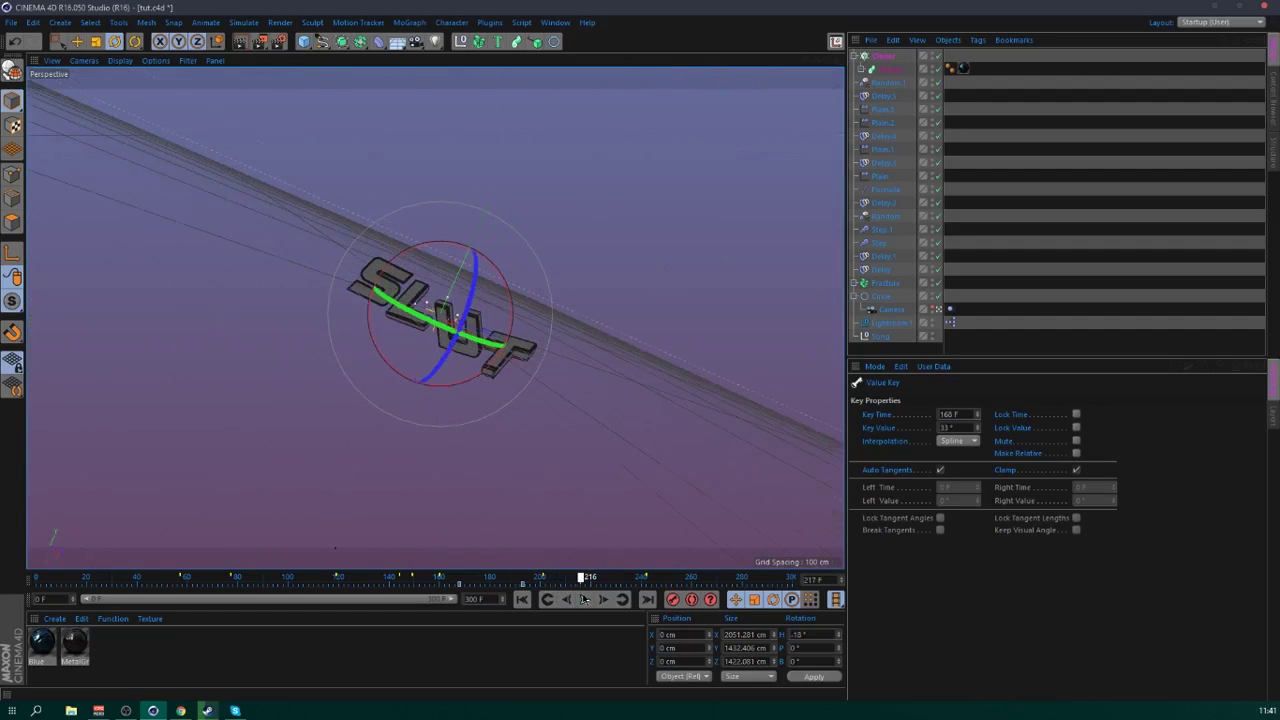
pyautogui.click(428, 582)
pyautogui.click(586, 600)
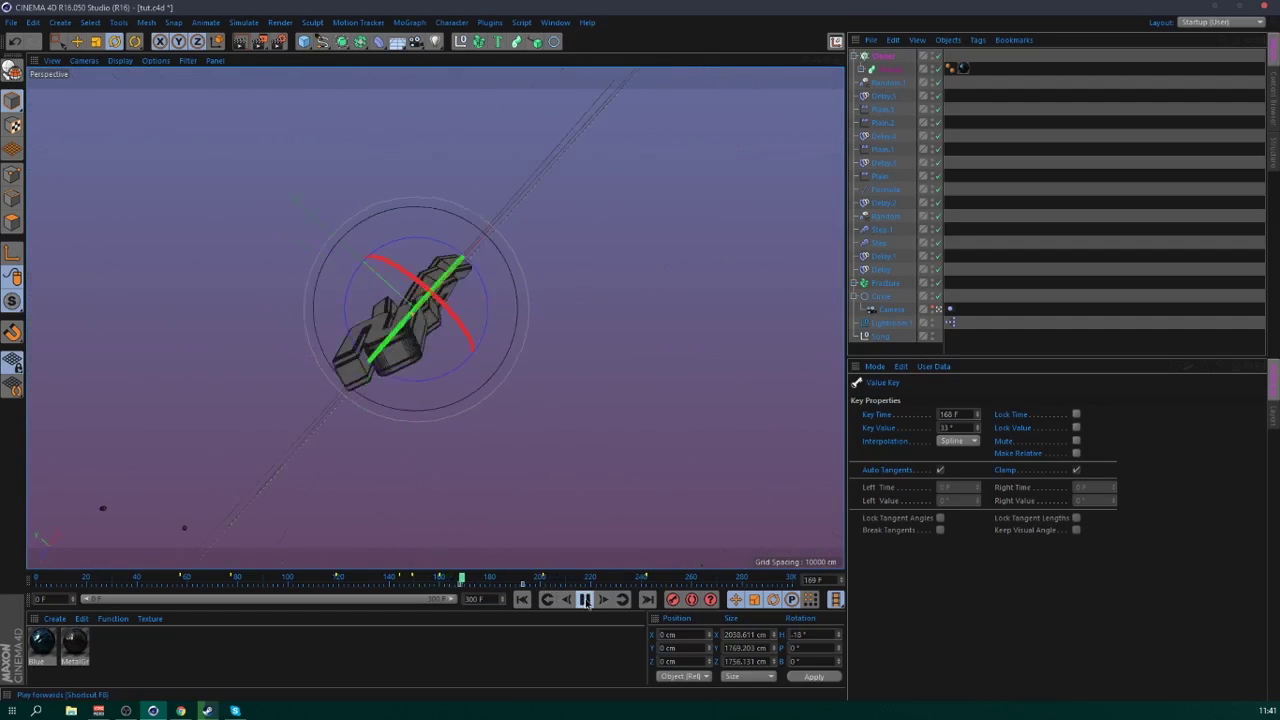
pyautogui.click(586, 600)
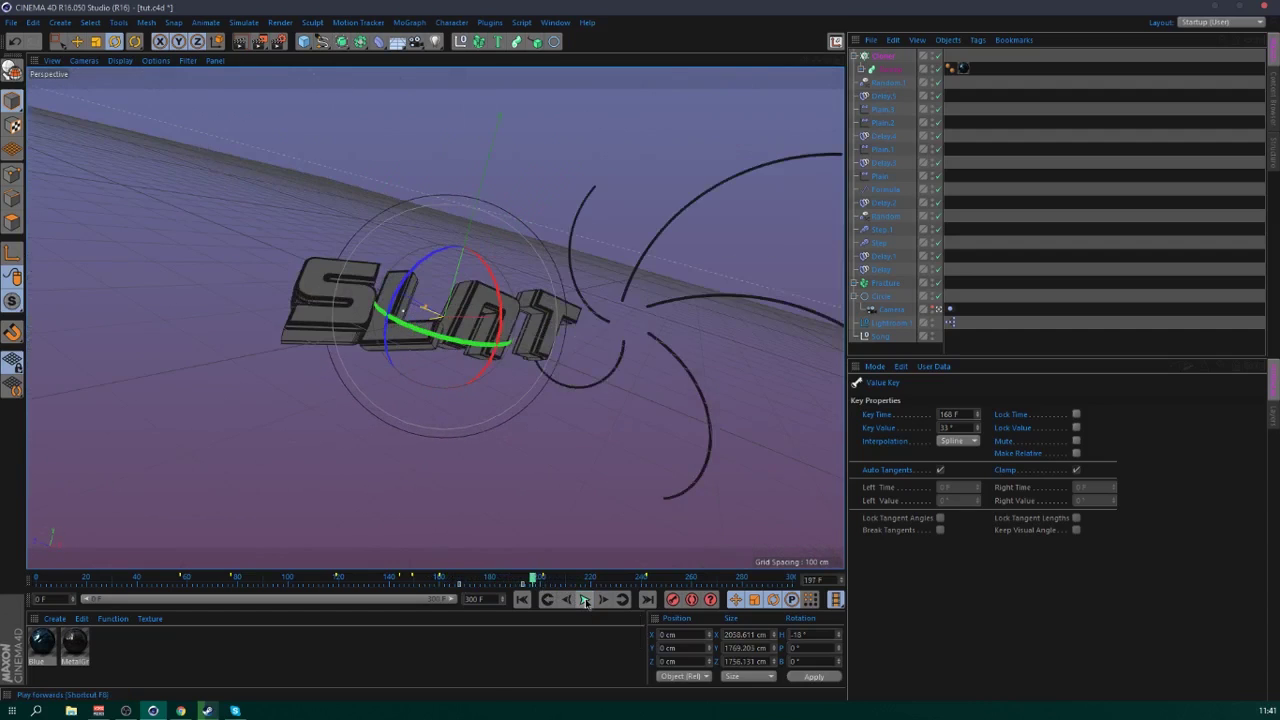
# - Reduce the Cloner's radial clone count to 3
pyautogui.click(871, 70)
pyautogui.click(880, 56)
pyautogui.click(946, 397)
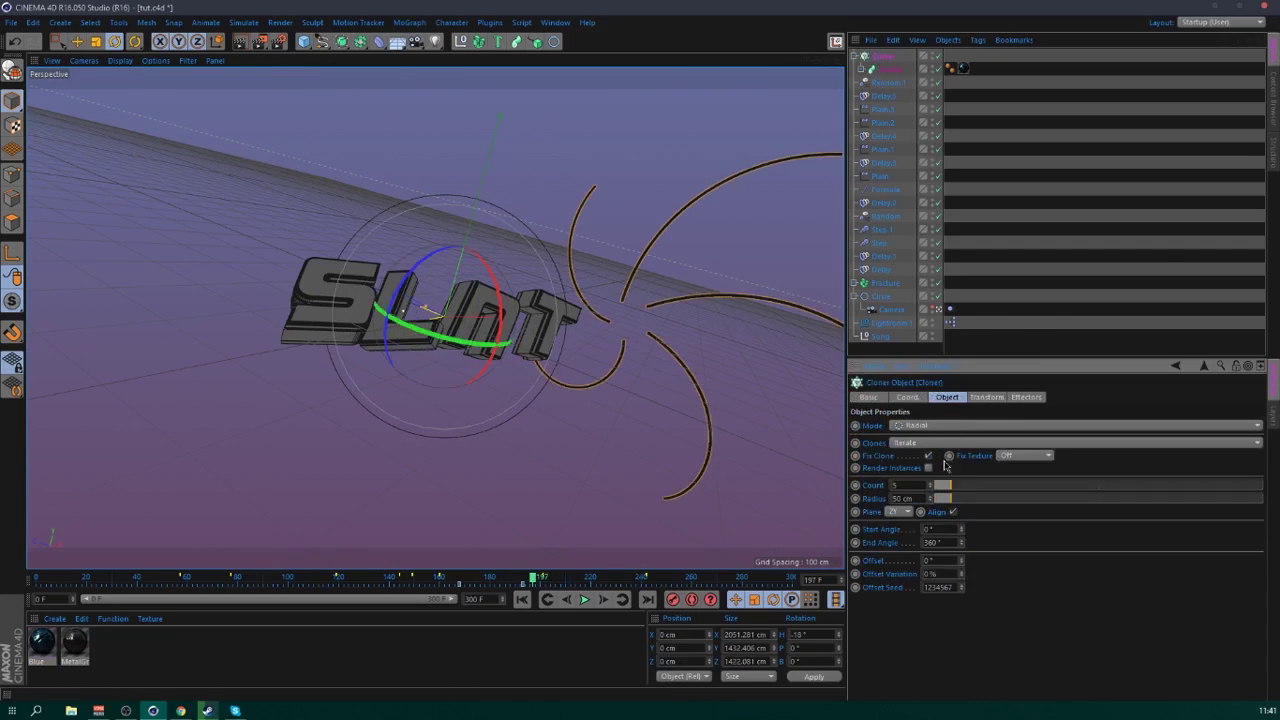
pyautogui.click(1060, 260)
pyautogui.click(876, 42)
pyautogui.click(1083, 149)
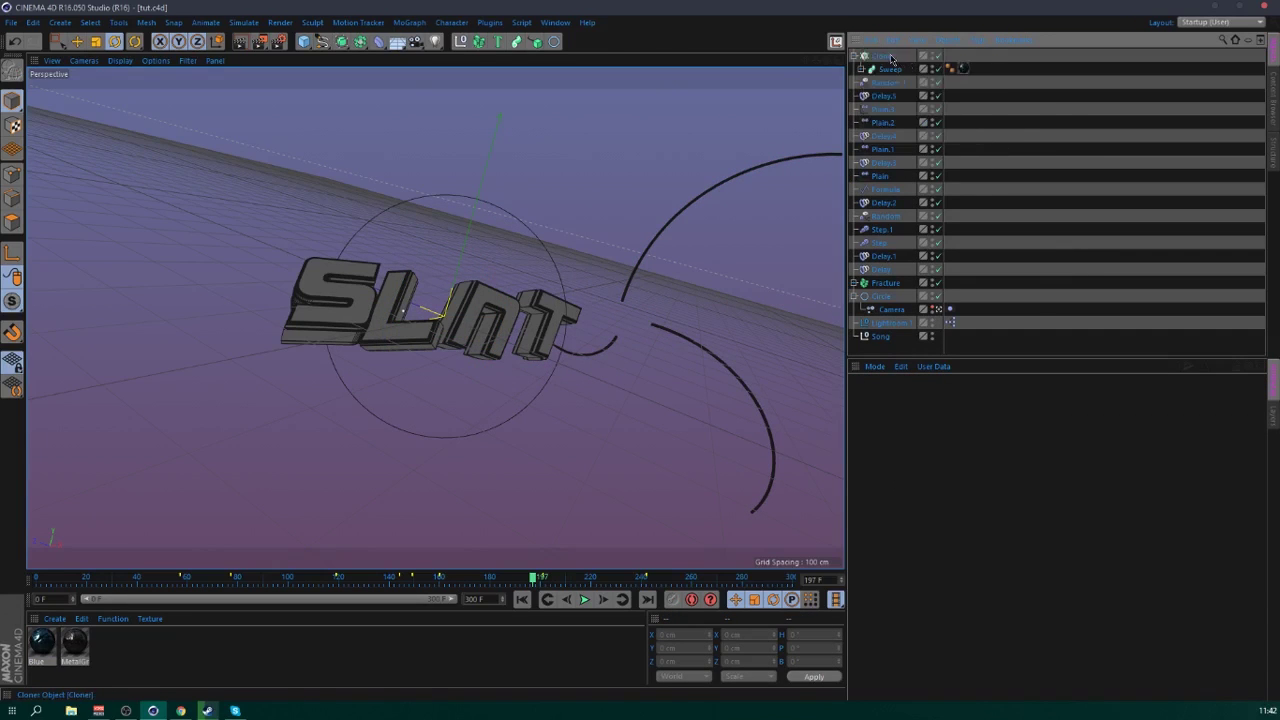
# - Add a Random effector to the Cloner and enable rotation with R.H -37°, R.P 45° and R.B -38°
pyautogui.click(886, 56)
pyautogui.click(412, 22)
pyautogui.moveTo(428, 43)
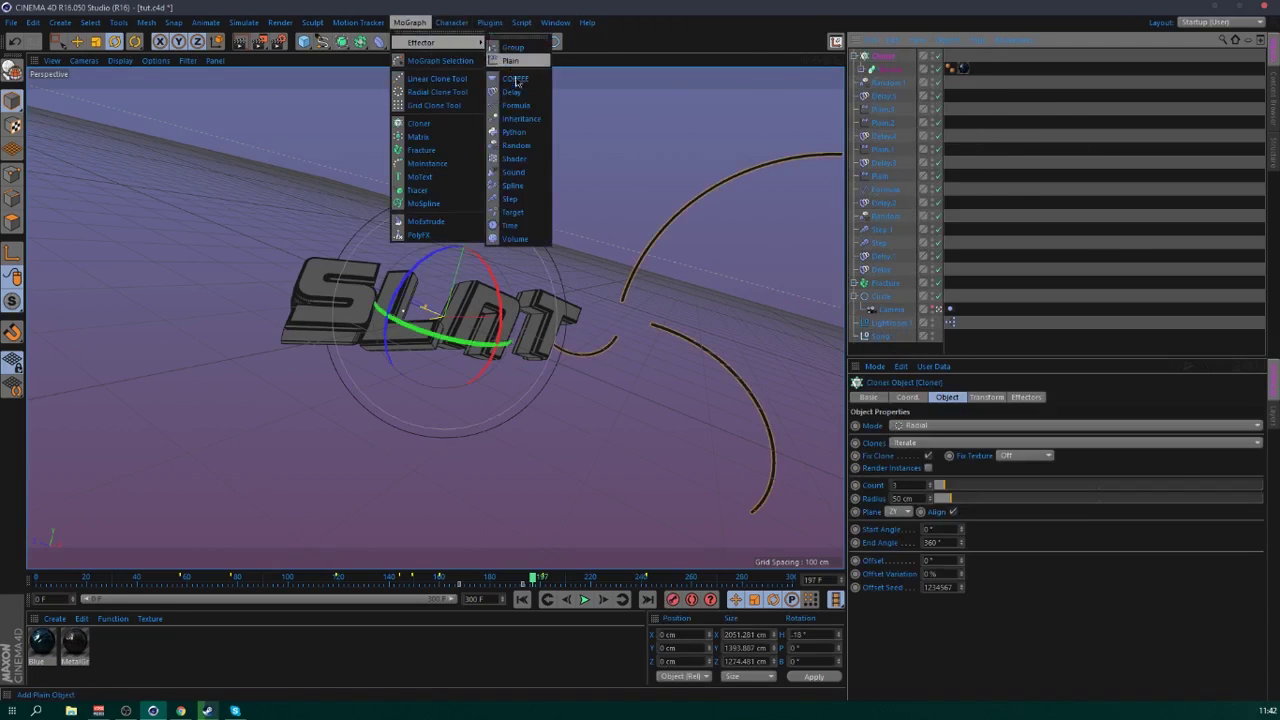
pyautogui.click(520, 148)
pyautogui.click(976, 398)
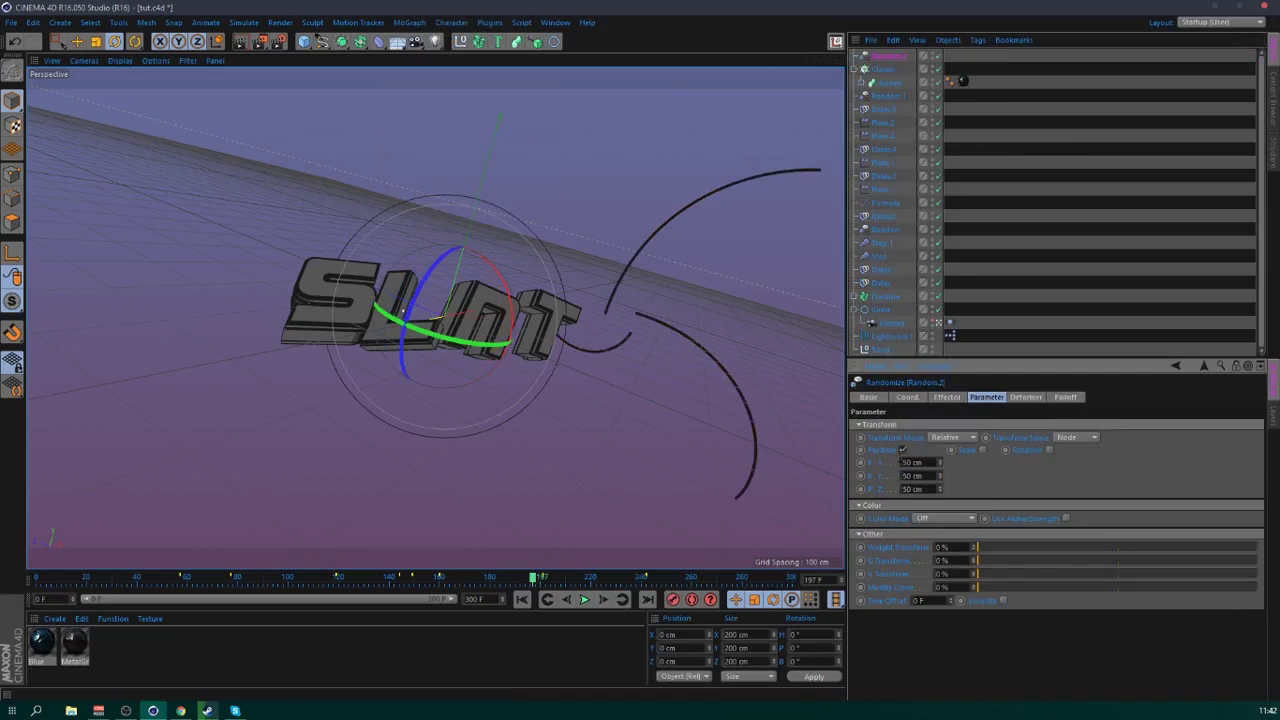
pyautogui.moveTo(1086, 462); pyautogui.dragTo(1086, 500)
# - Play the animation to about frame 238 to check the randomized helix lines, and save the scene
pyautogui.moveTo(446, 581); pyautogui.dragTo(472, 585)
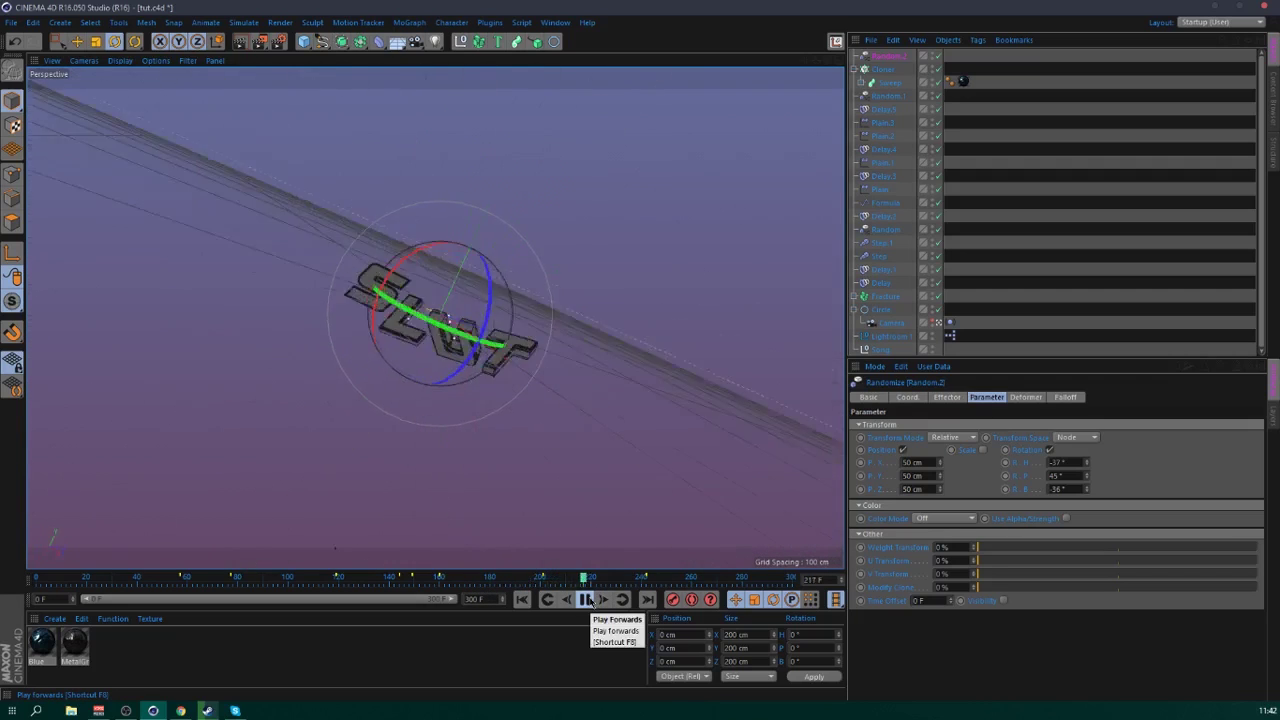
pyautogui.click(590, 601)
pyautogui.click(588, 600)
pyautogui.click(588, 600)
pyautogui.click(991, 300)
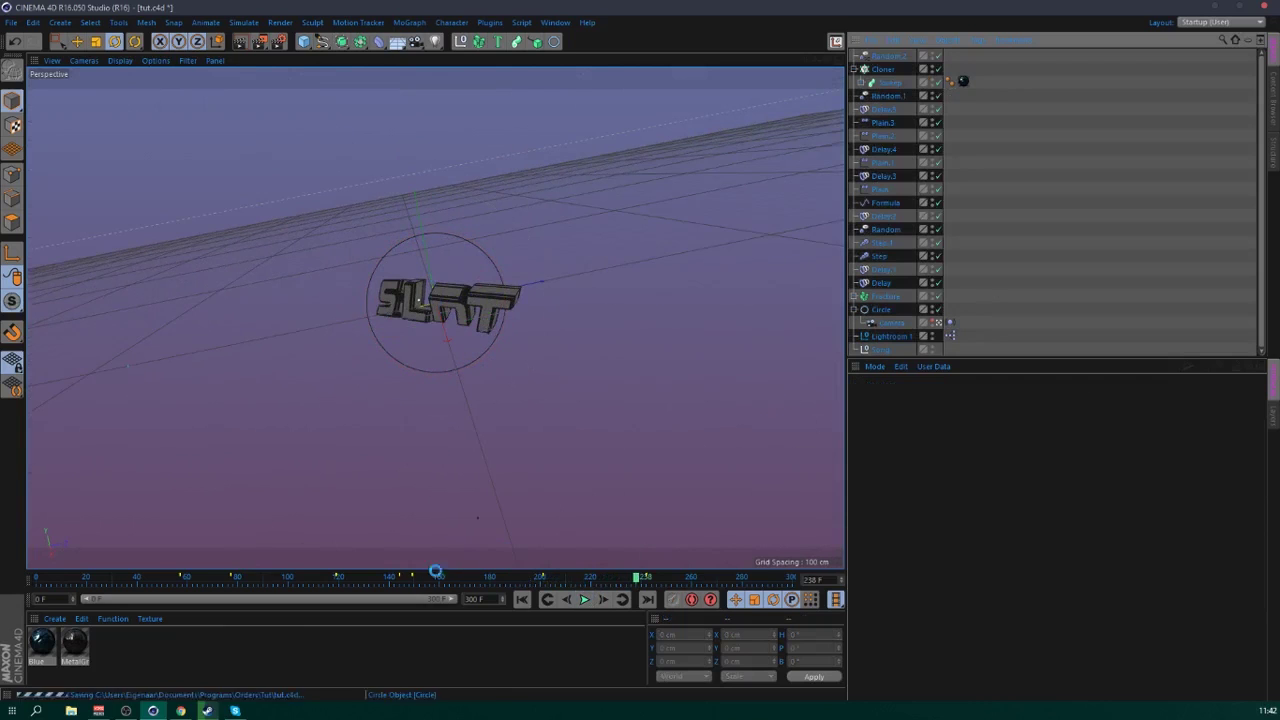
pyautogui.hotkey('ctrl', 's')
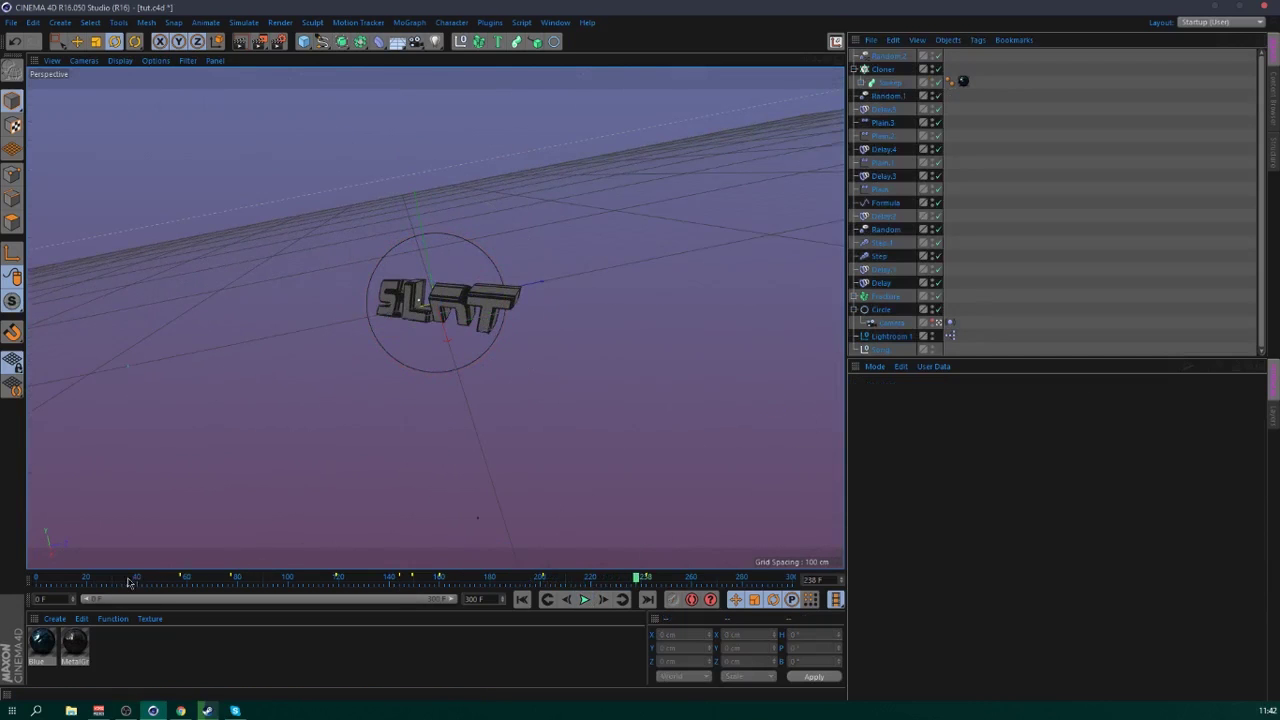
# - Around frame 44, create two circle splines with radii of 440 cm and 3 cm
pyautogui.moveTo(128, 583); pyautogui.dragTo(92, 580)
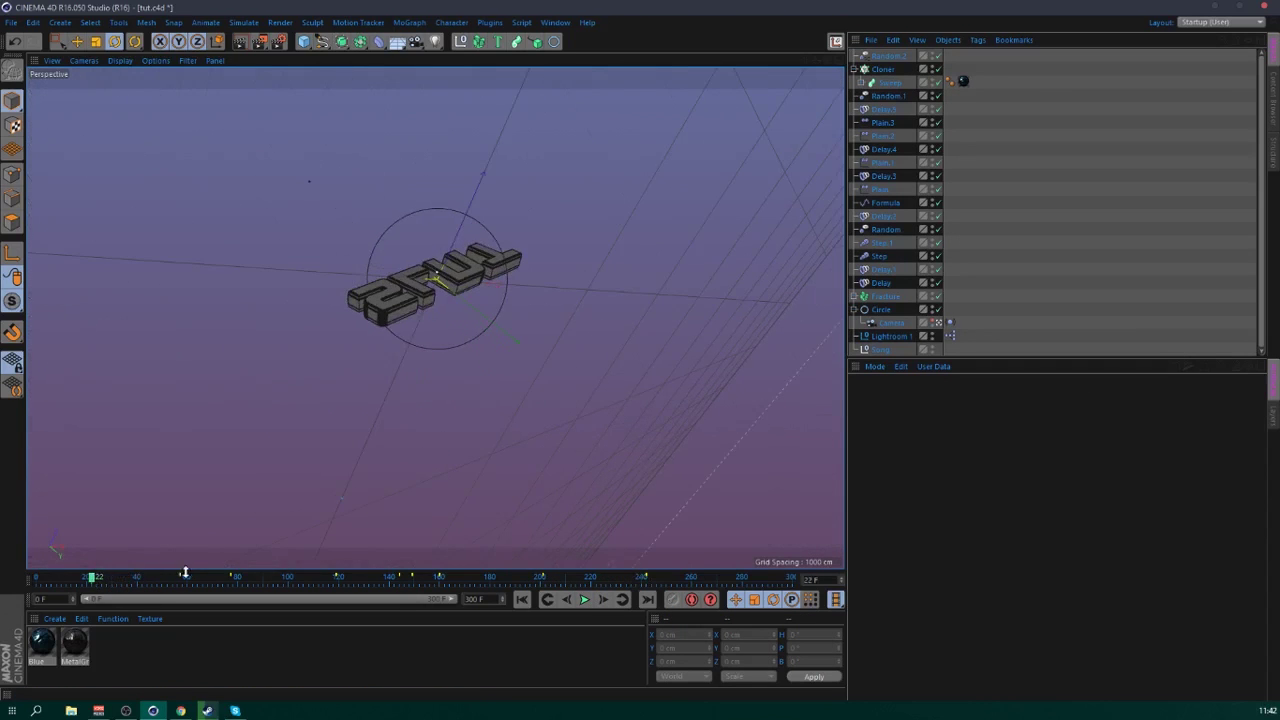
pyautogui.click(586, 599)
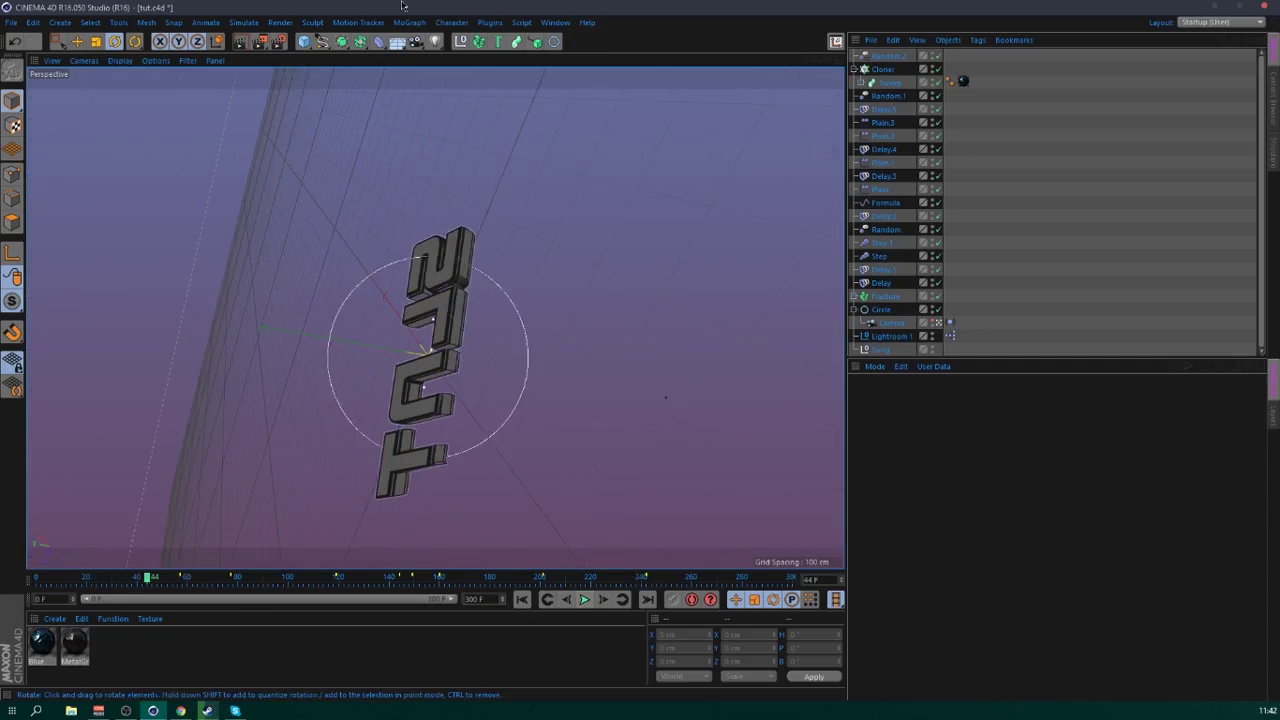
pyautogui.click(555, 42)
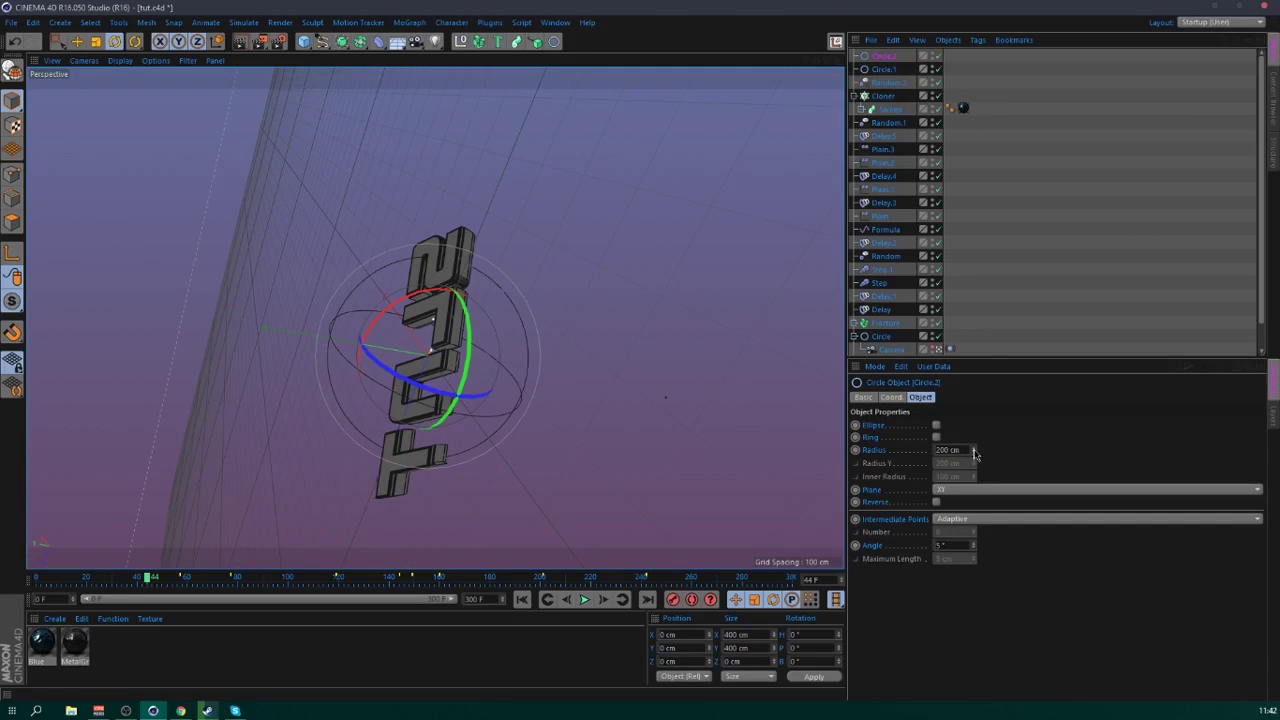
pyautogui.moveTo(975, 451); pyautogui.dragTo(953, 450)
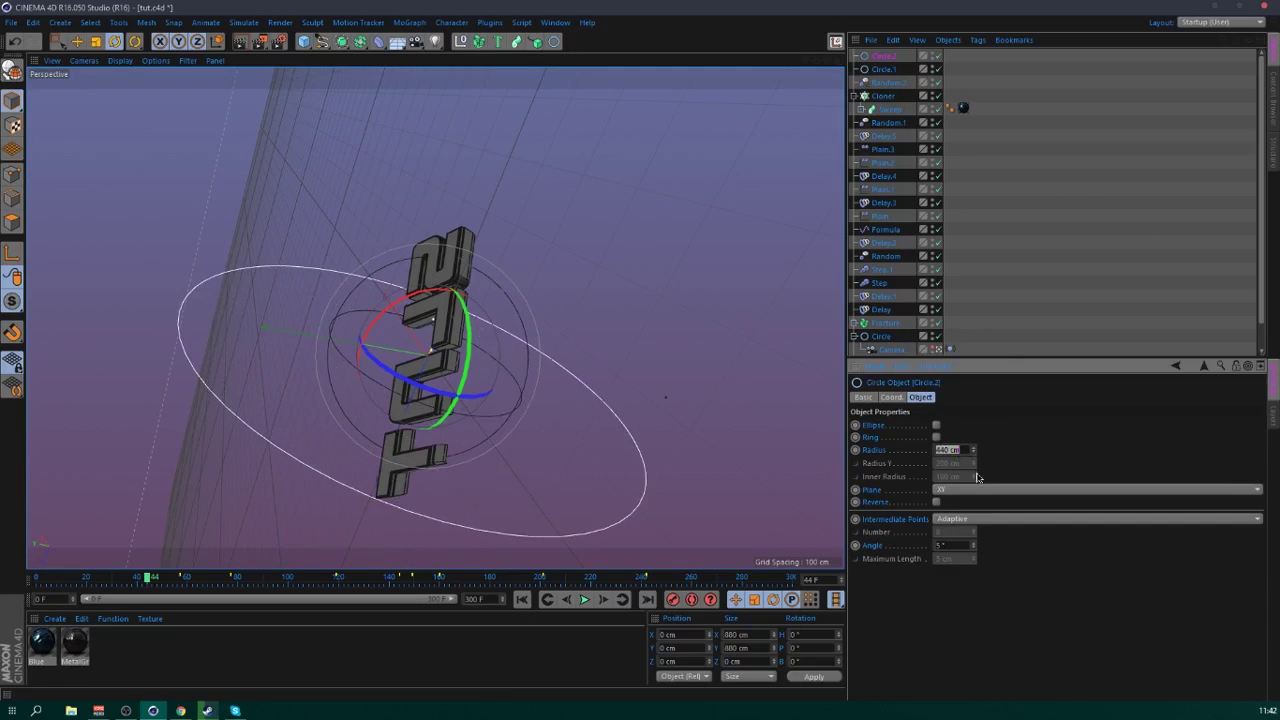
pyautogui.click(975, 290)
pyautogui.click(884, 69)
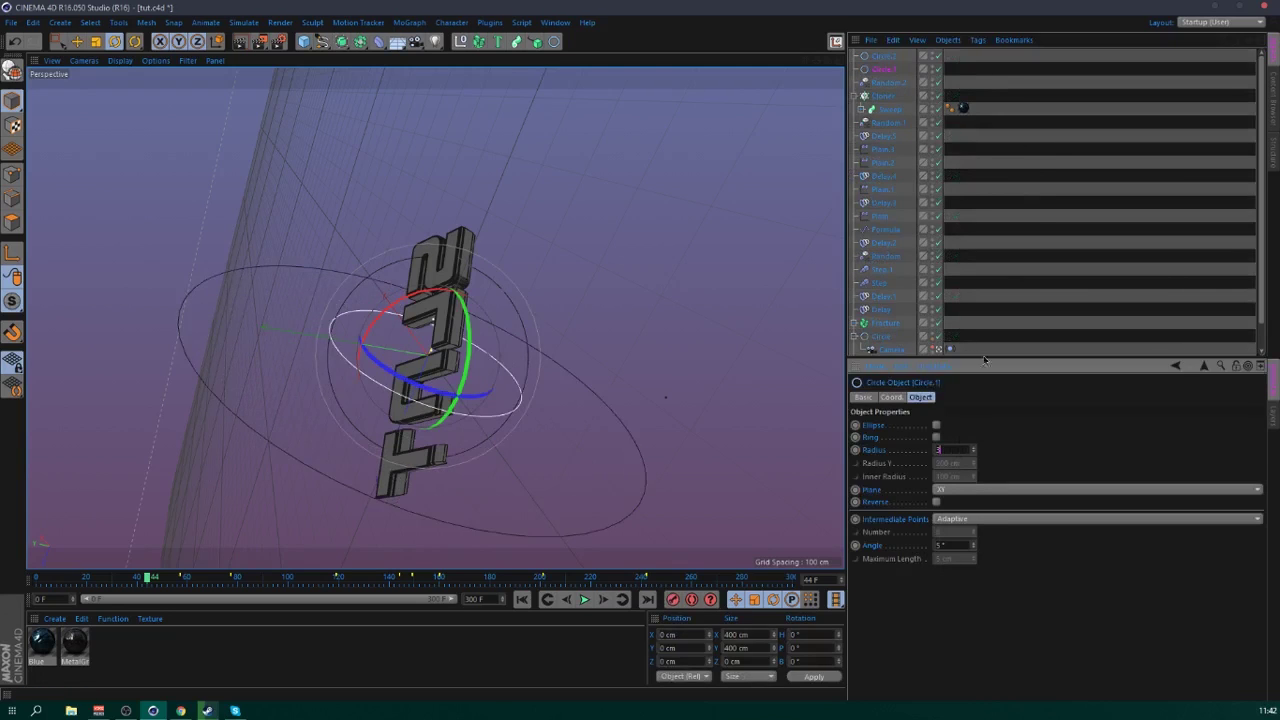
pyautogui.click(968, 161)
# - Create a Sweep object with the 3 cm circle as profile and the 440 cm circle as path
pyautogui.click(519, 42)
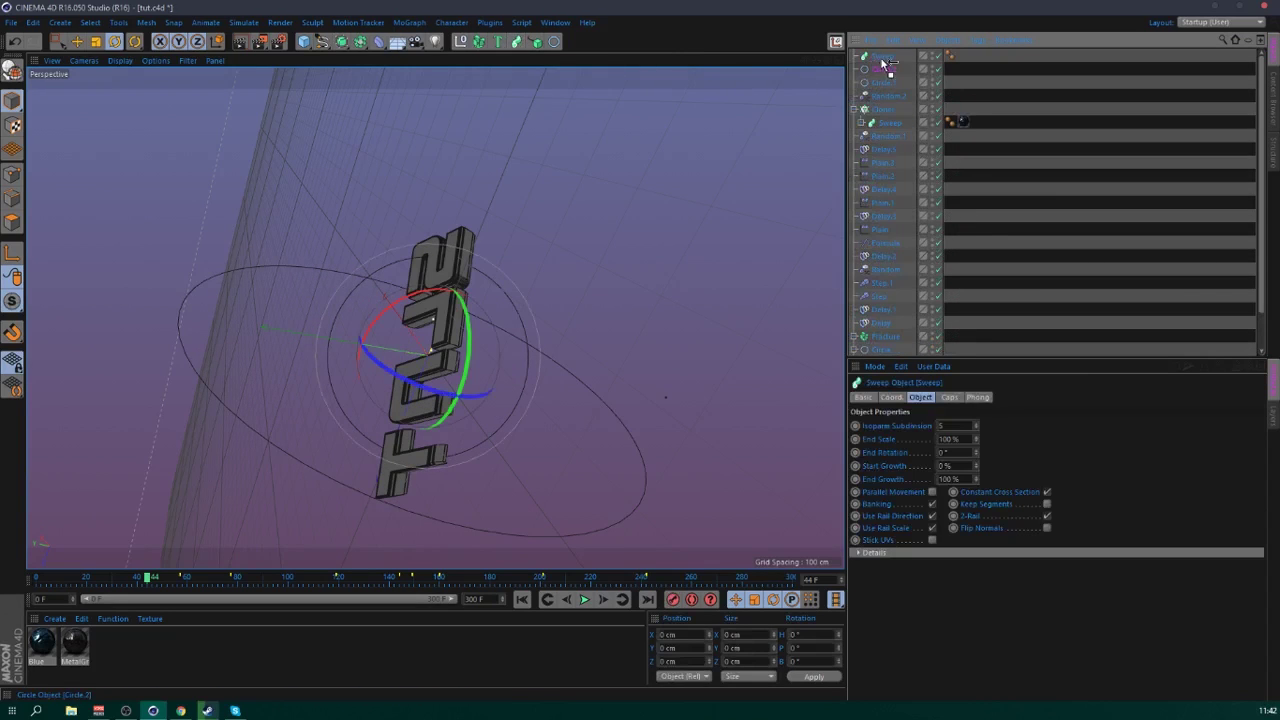
pyautogui.moveTo(885, 69); pyautogui.dragTo(875, 60)
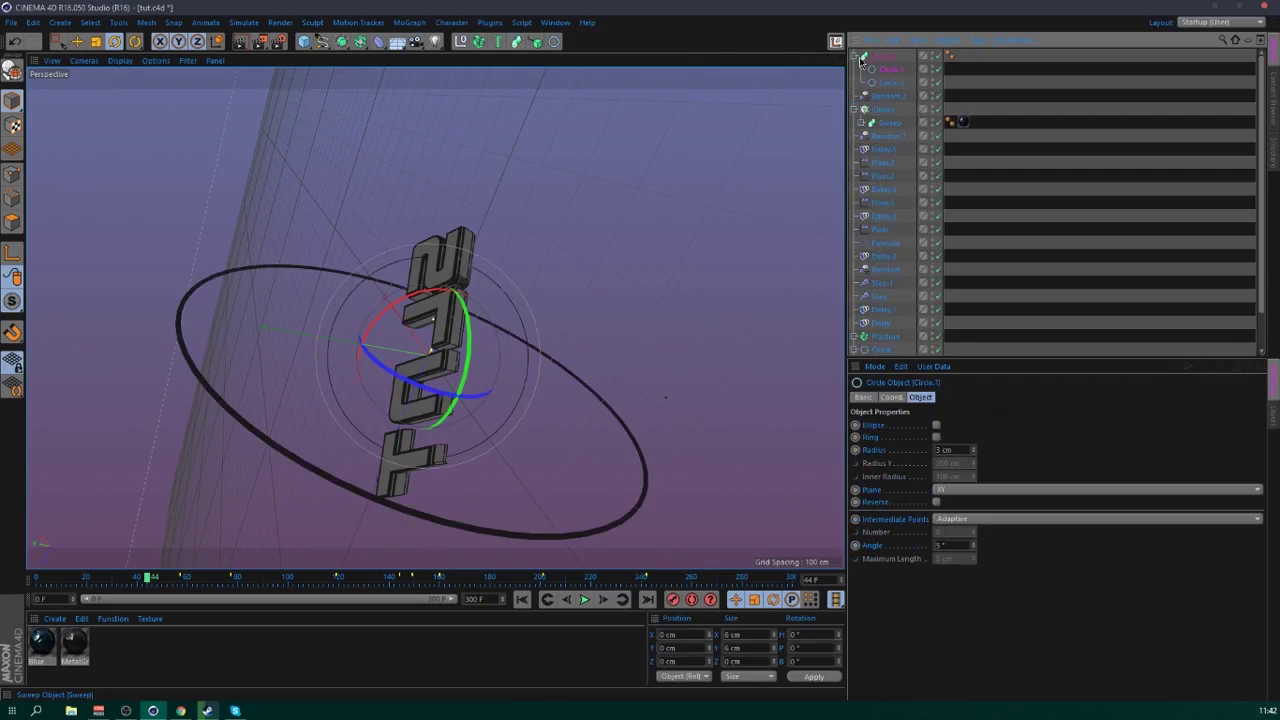
pyautogui.click(855, 56)
# - Keyframe the ring Sweep's End Growth at 0% on frame 26 and its Start Growth at 0% on frame 37
pyautogui.click(882, 57)
pyautogui.moveTo(124, 579); pyautogui.dragTo(101, 580)
pyautogui.moveTo(977, 479); pyautogui.dragTo(968, 509)
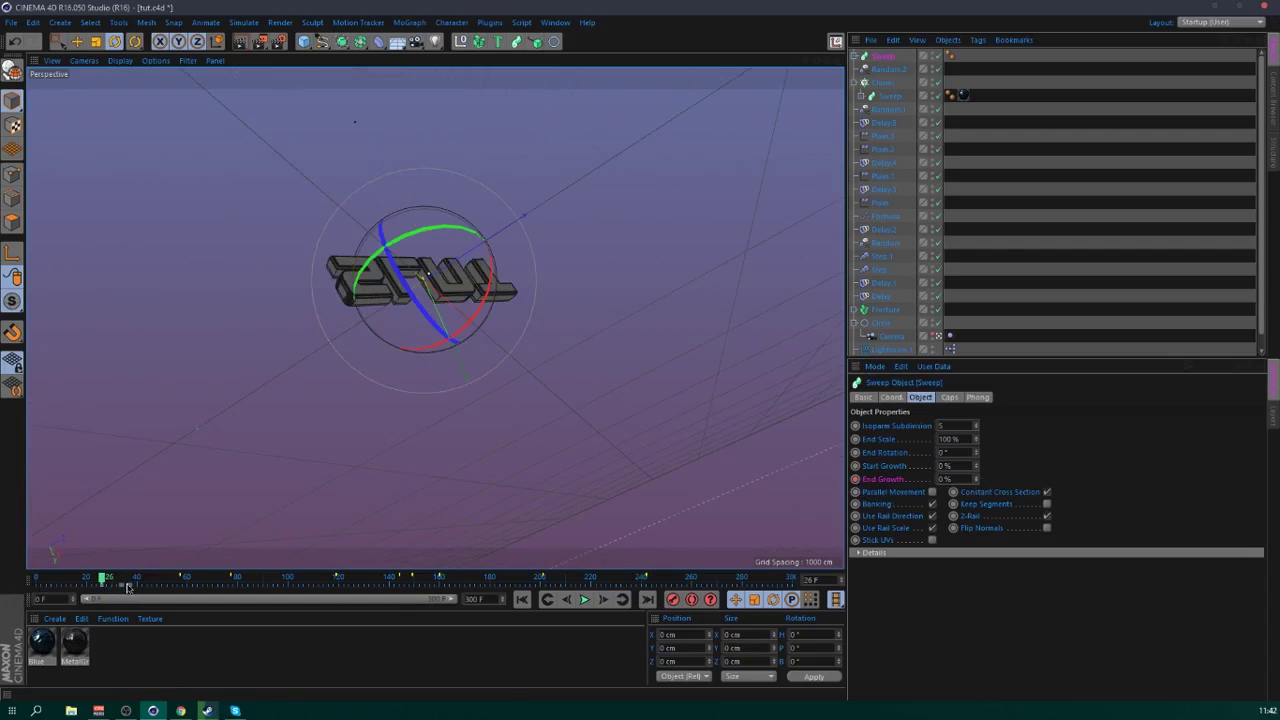
pyautogui.moveTo(120, 579); pyautogui.dragTo(130, 578)
pyautogui.click(855, 466)
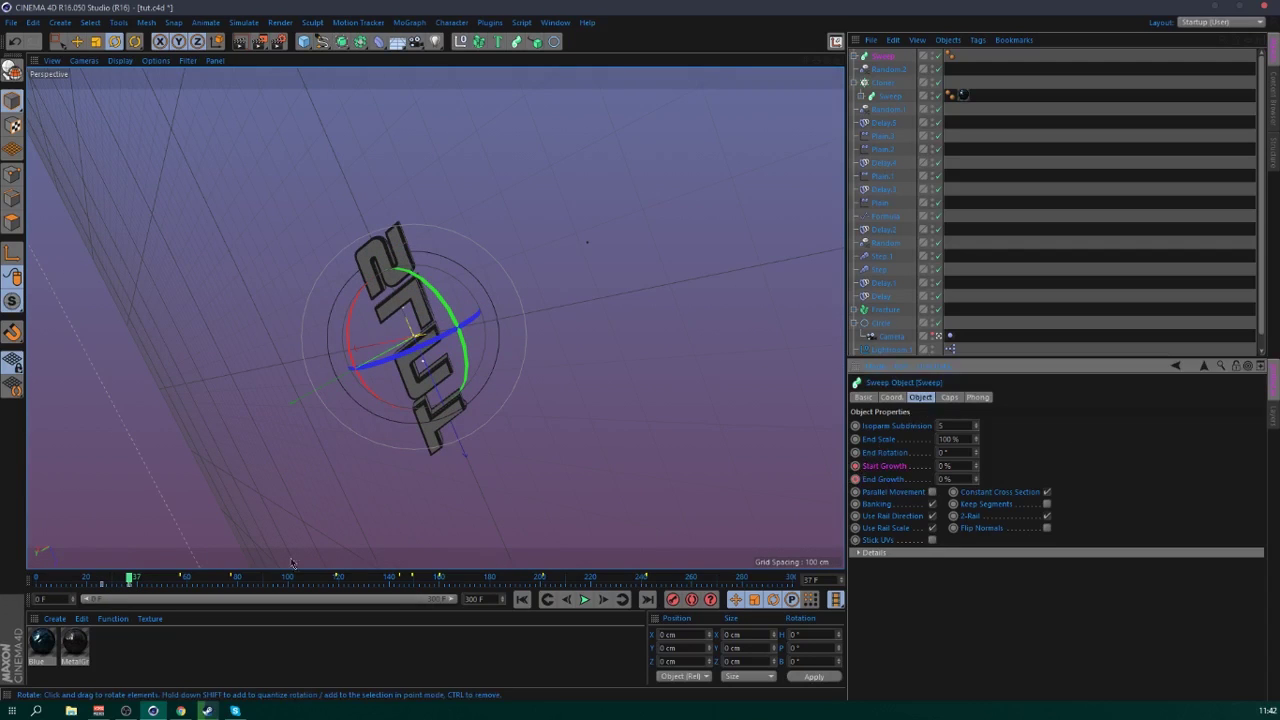
# - Keyframe the ring Sweep's End Growth at 100% on frame 50 and its Start Growth at 100% on frame 60
pyautogui.click(162, 578)
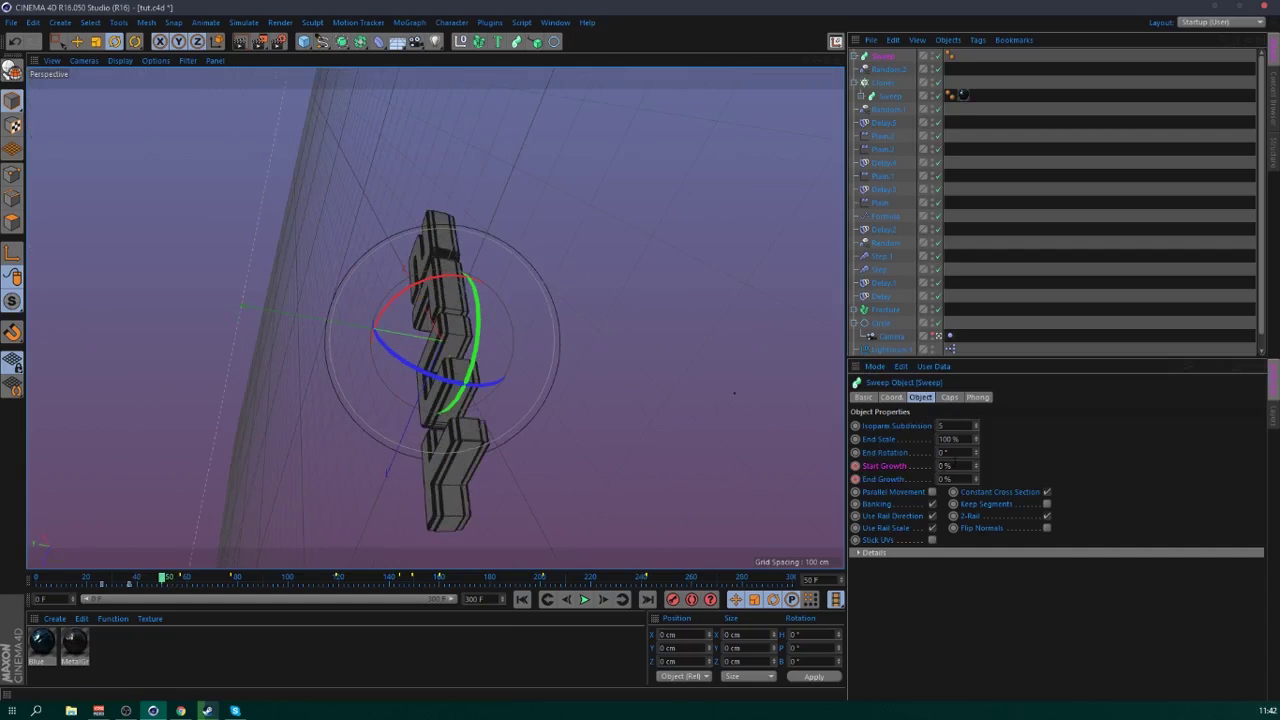
pyautogui.write('0')
pyautogui.press('Return')
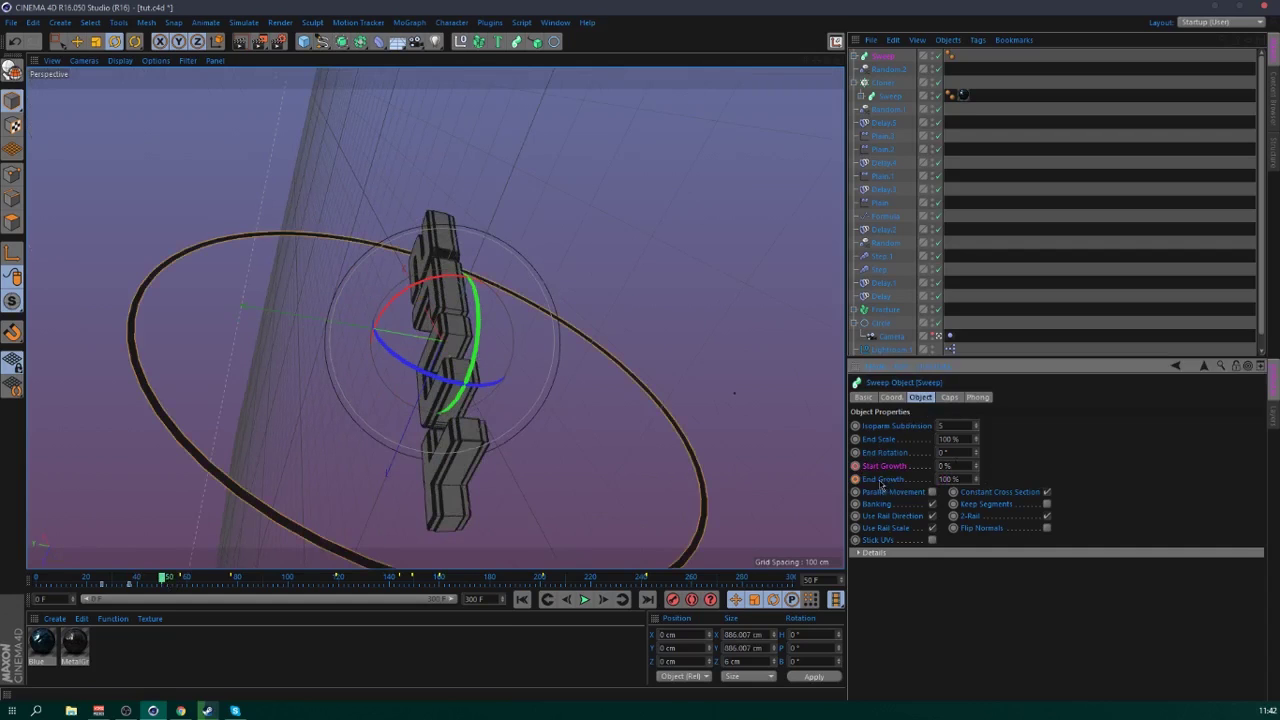
pyautogui.moveTo(163, 578); pyautogui.dragTo(187, 578)
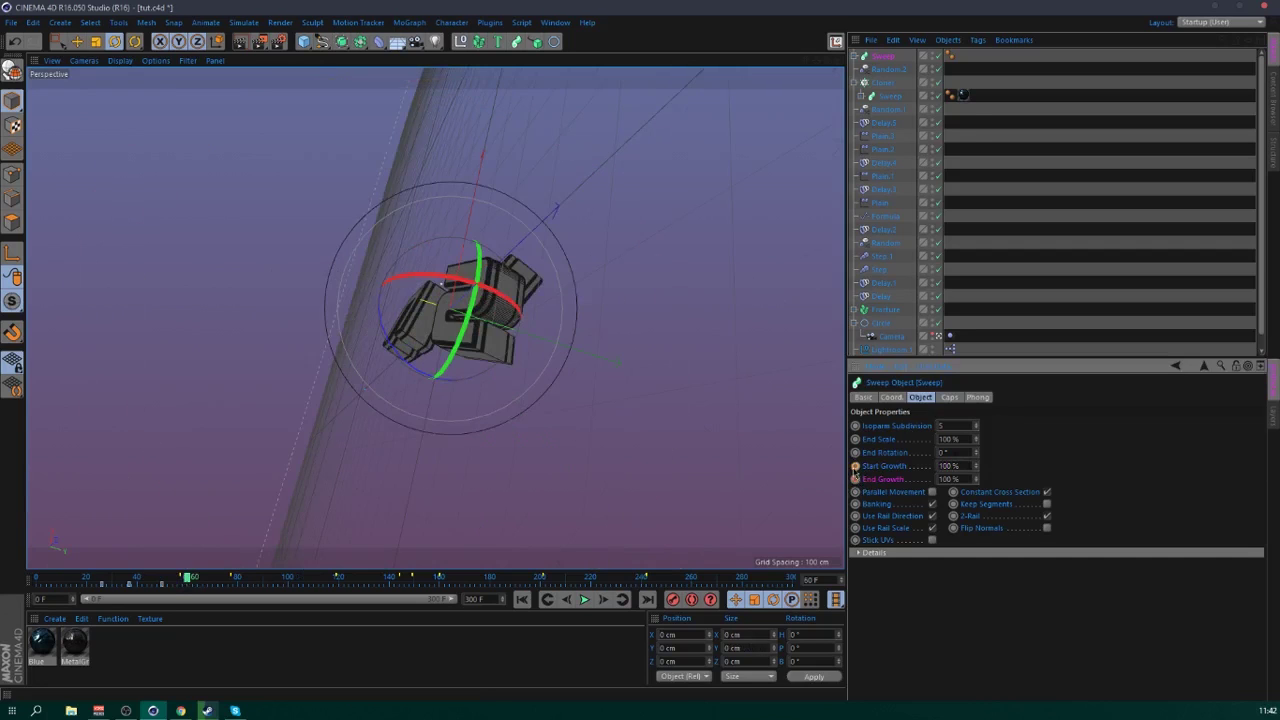
# - Put the ring Sweep in a new Cloner in Radial mode and play the animation to about frame 42
pyautogui.click(410, 22)
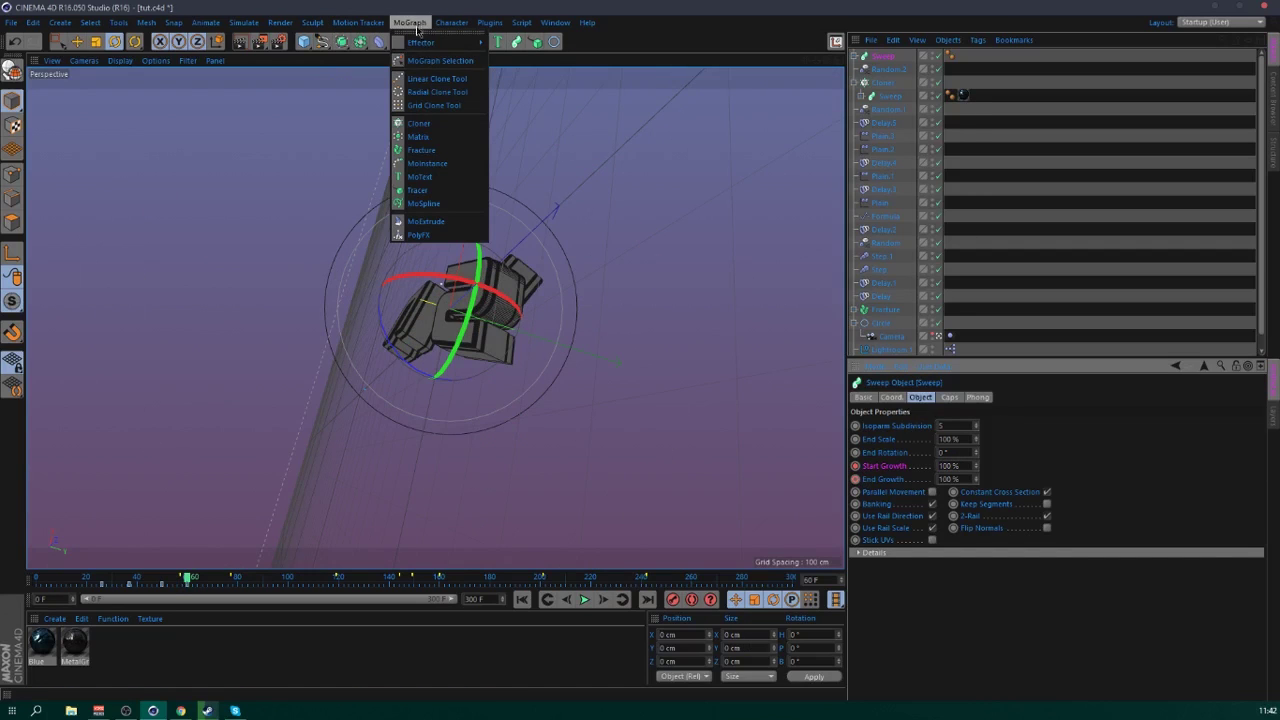
pyautogui.click(432, 125)
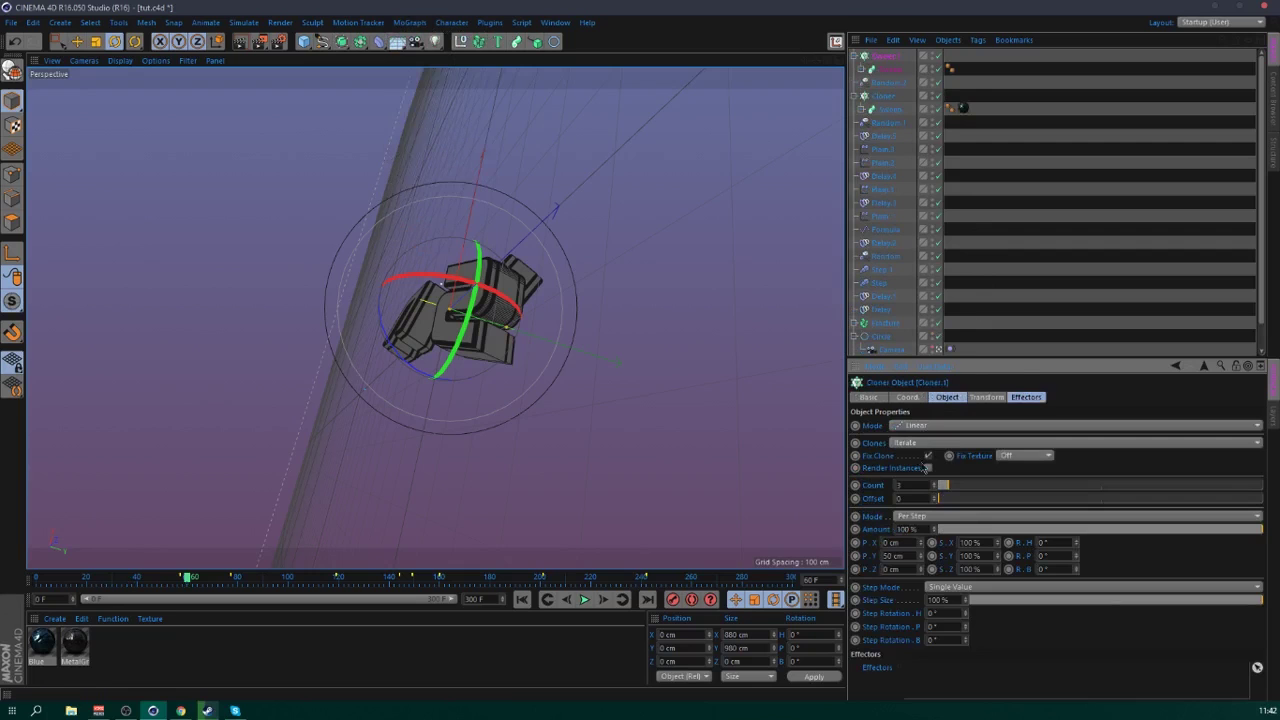
pyautogui.click(915, 425)
pyautogui.click(915, 452)
pyautogui.click(584, 599)
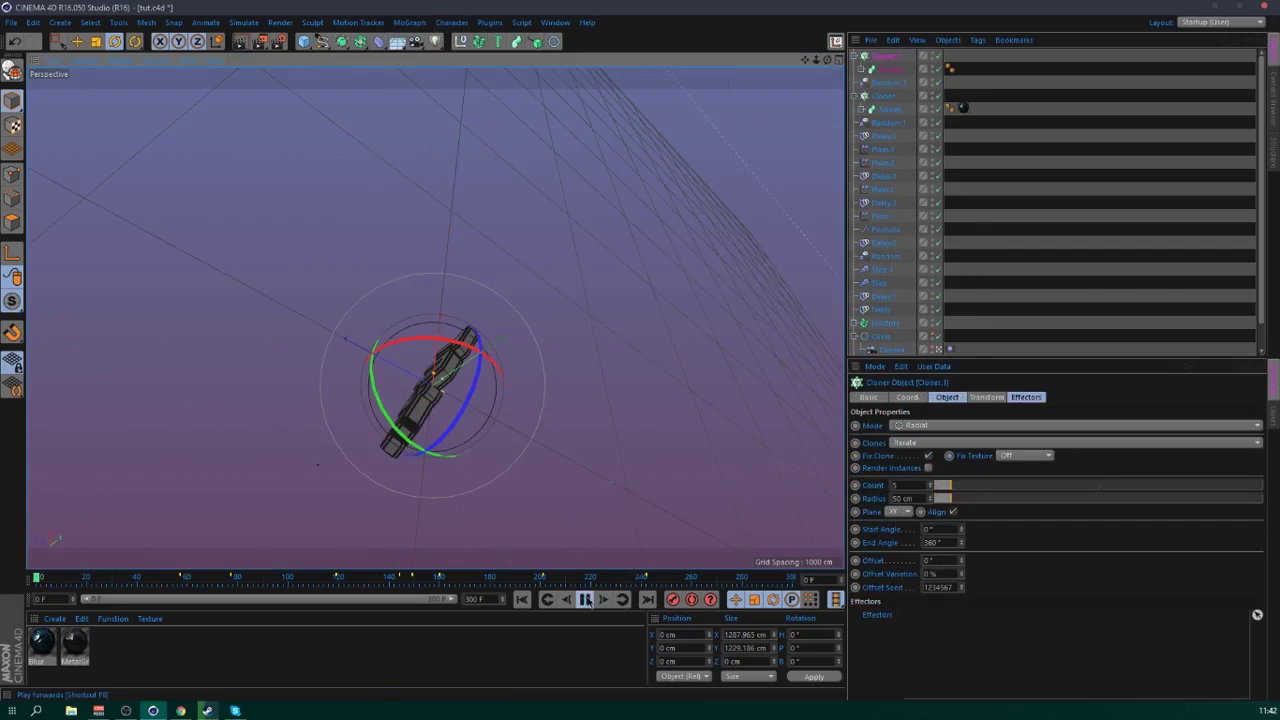
pyautogui.click(1051, 314)
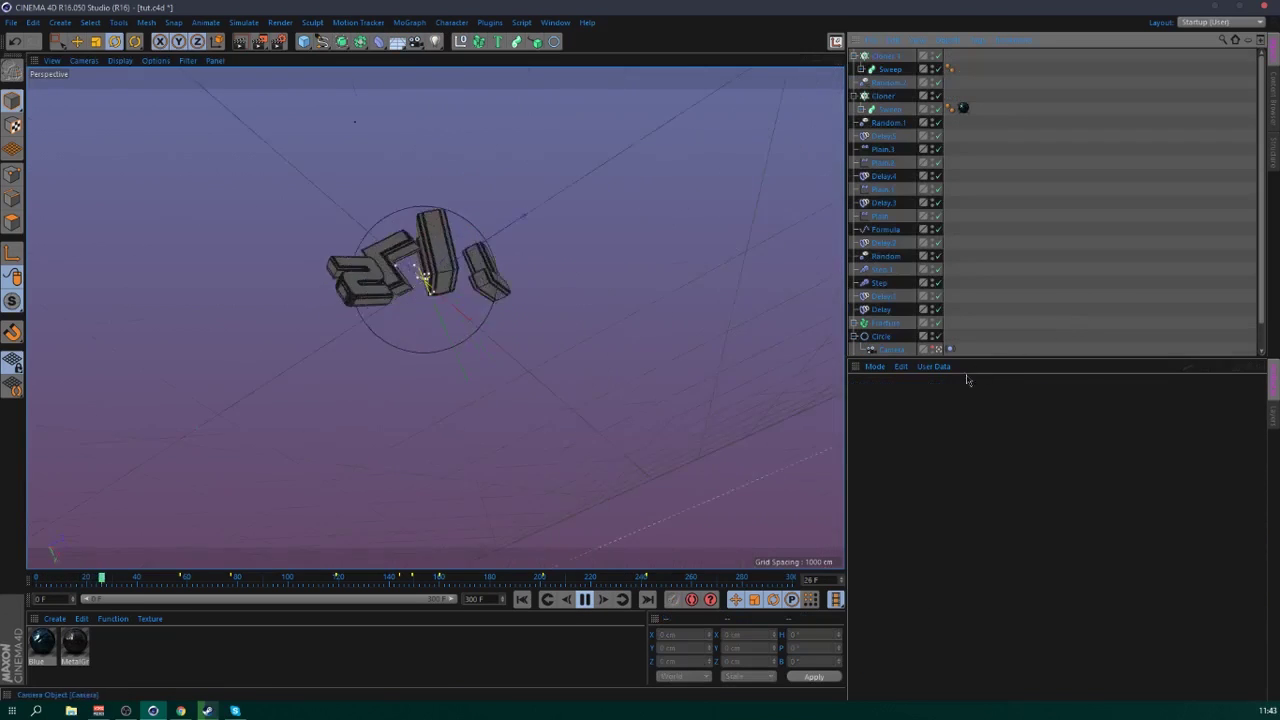
pyautogui.click(588, 600)
# - Add a Random effector to the ring Cloner and enable rotation with R.H -91°, R.P 54° and R.B -22°
pyautogui.click(886, 57)
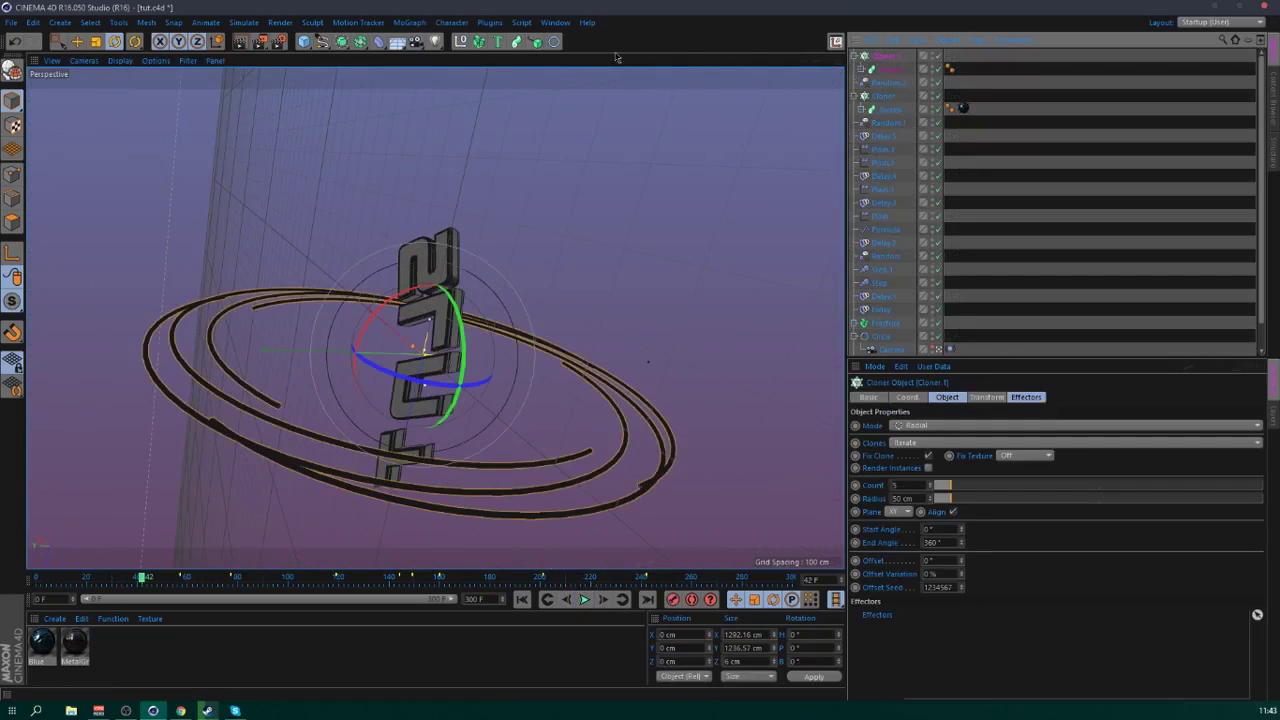
pyautogui.click(409, 23)
pyautogui.moveTo(460, 43)
pyautogui.click(516, 146)
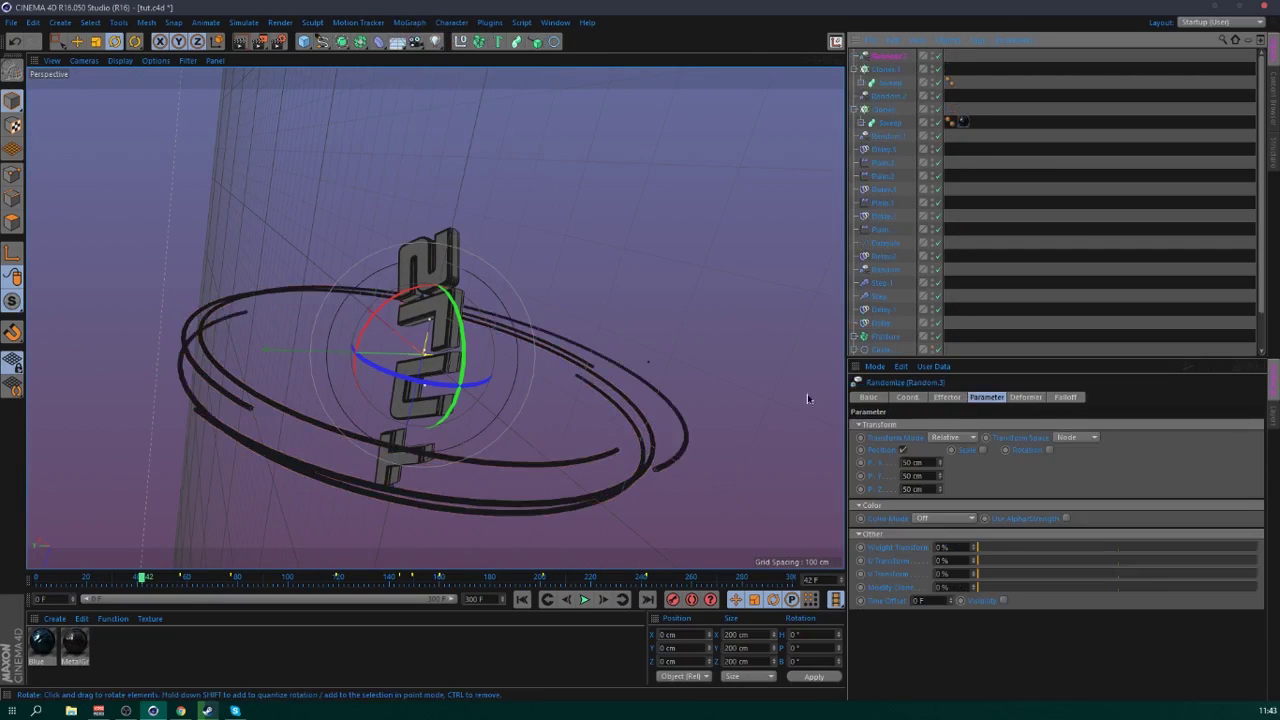
pyautogui.click(987, 397)
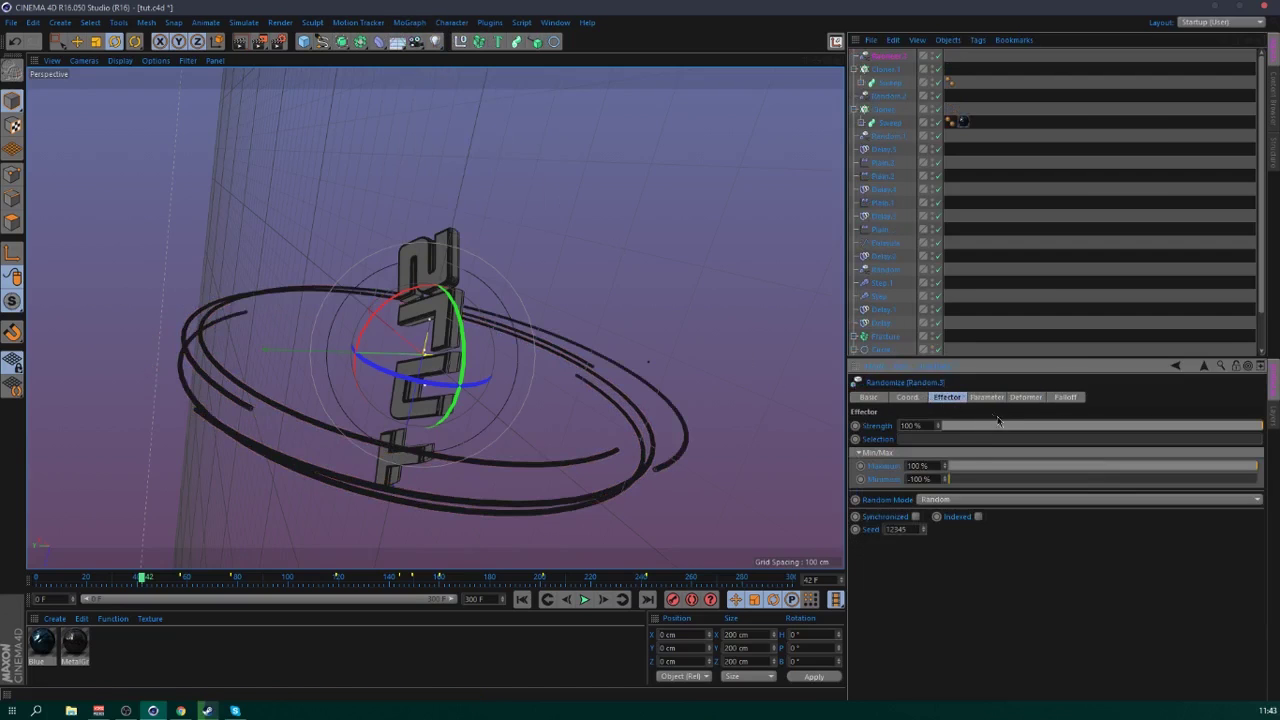
pyautogui.moveTo(1091, 468); pyautogui.dragTo(1087, 506)
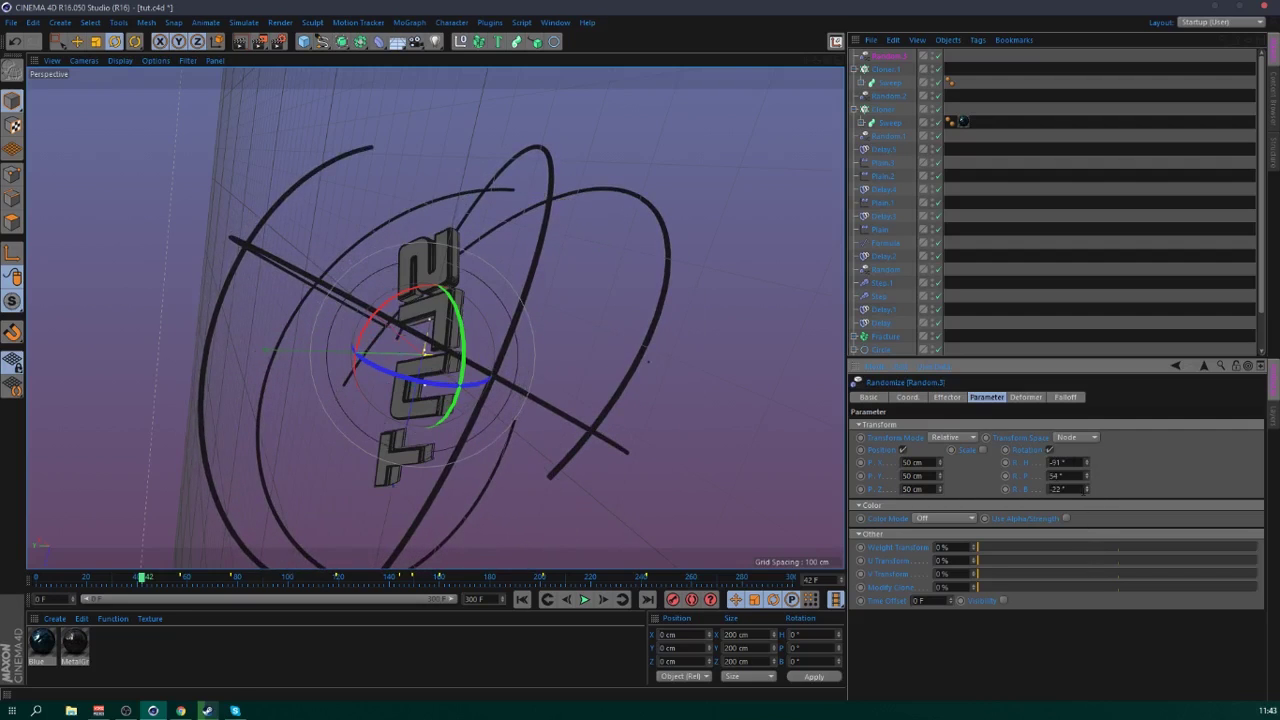
# - Enable uniform scale on the ring Cloner's Random effector and set the scale to -0.33
pyautogui.click(982, 451)
pyautogui.click(1016, 501)
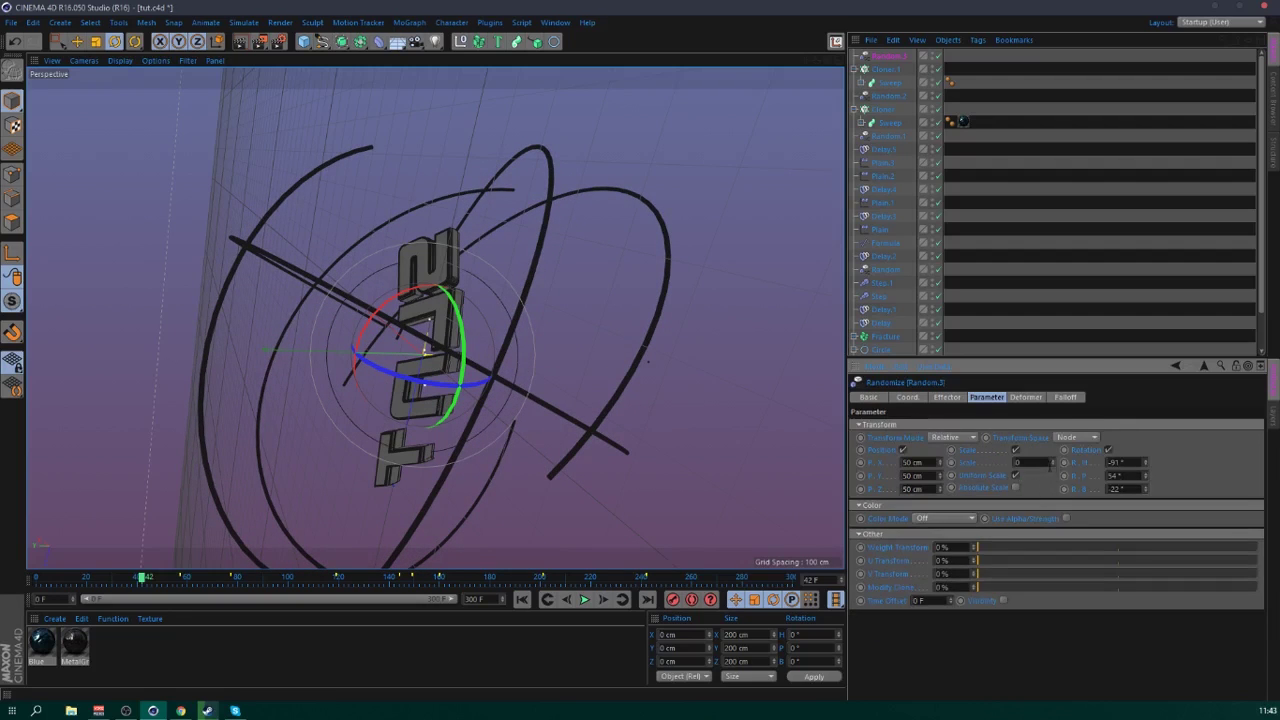
pyautogui.moveTo(1052, 464); pyautogui.dragTo(1052, 474)
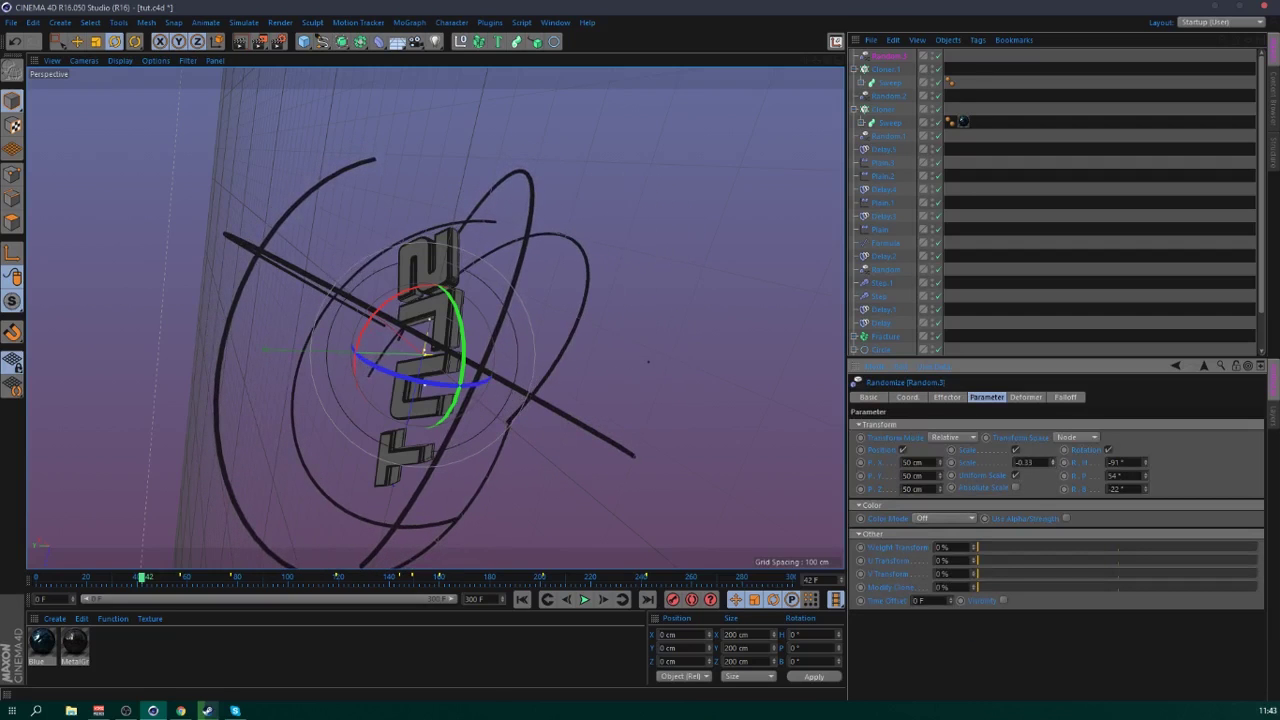
pyautogui.click(1090, 275)
# - Play the animation from the start, then replay it from about frame 70 to 103 to check the rings and text
pyautogui.click(522, 599)
pyautogui.click(586, 599)
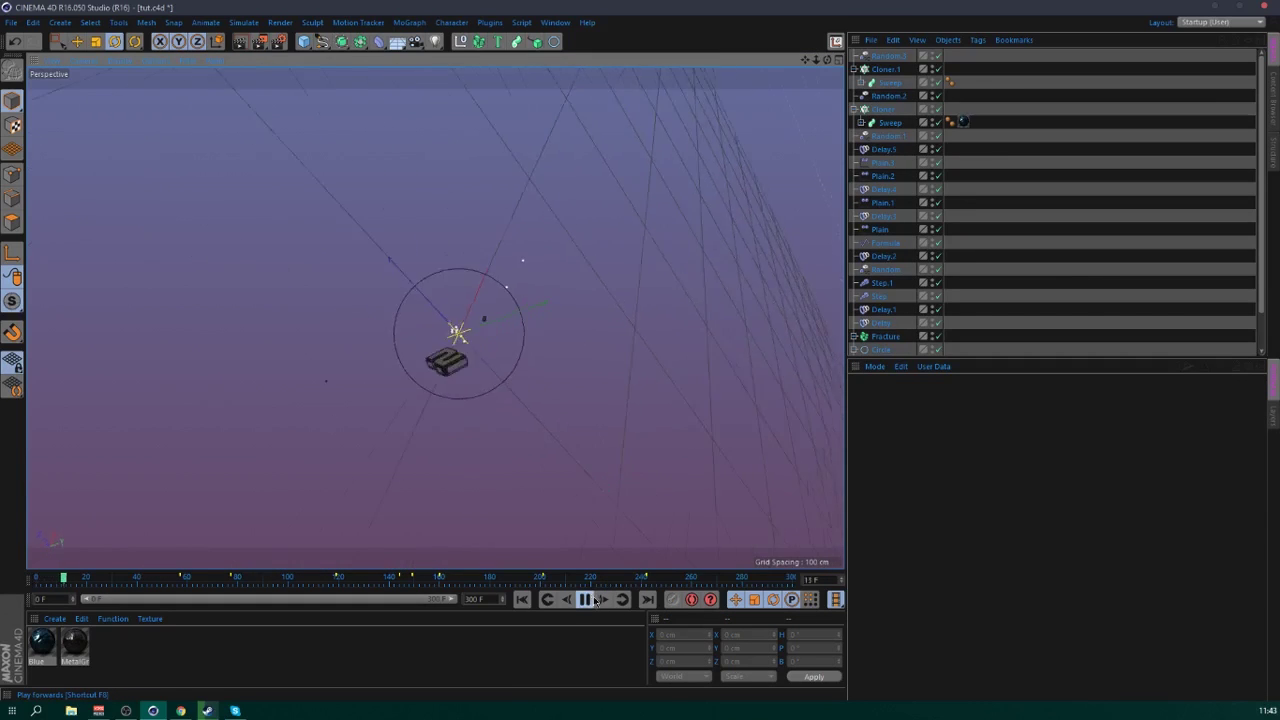
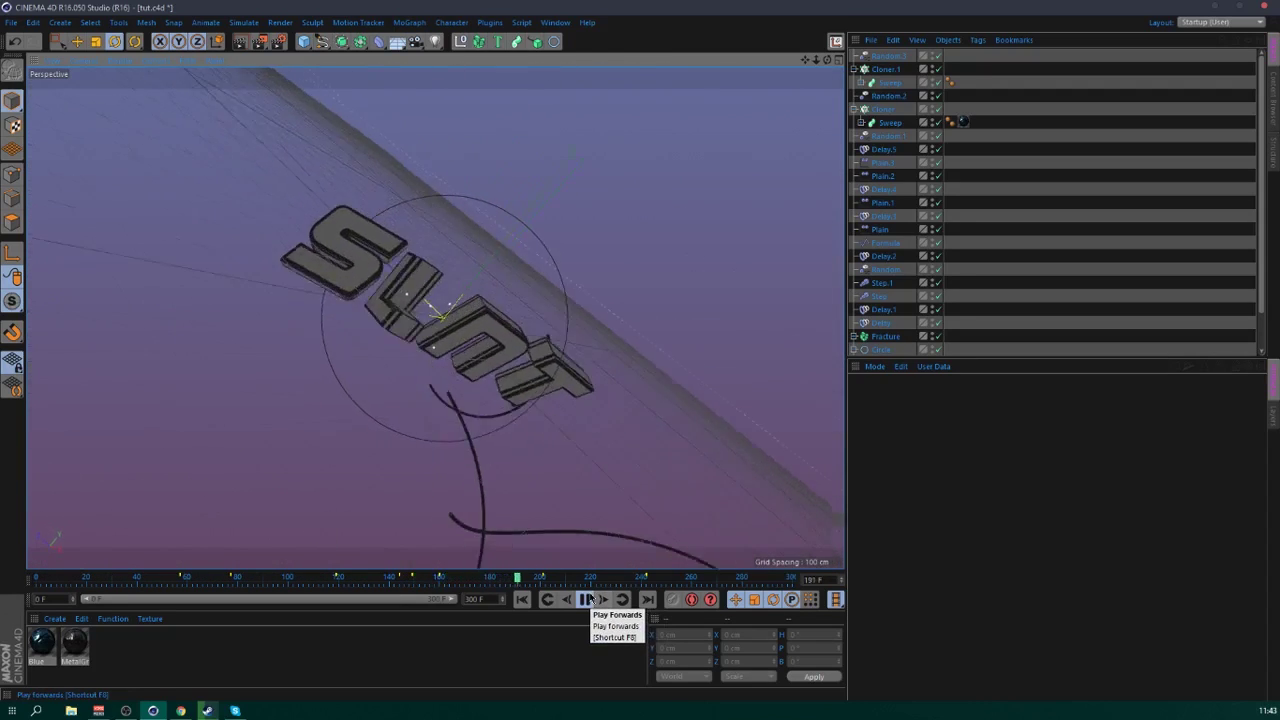
pyautogui.click(587, 599)
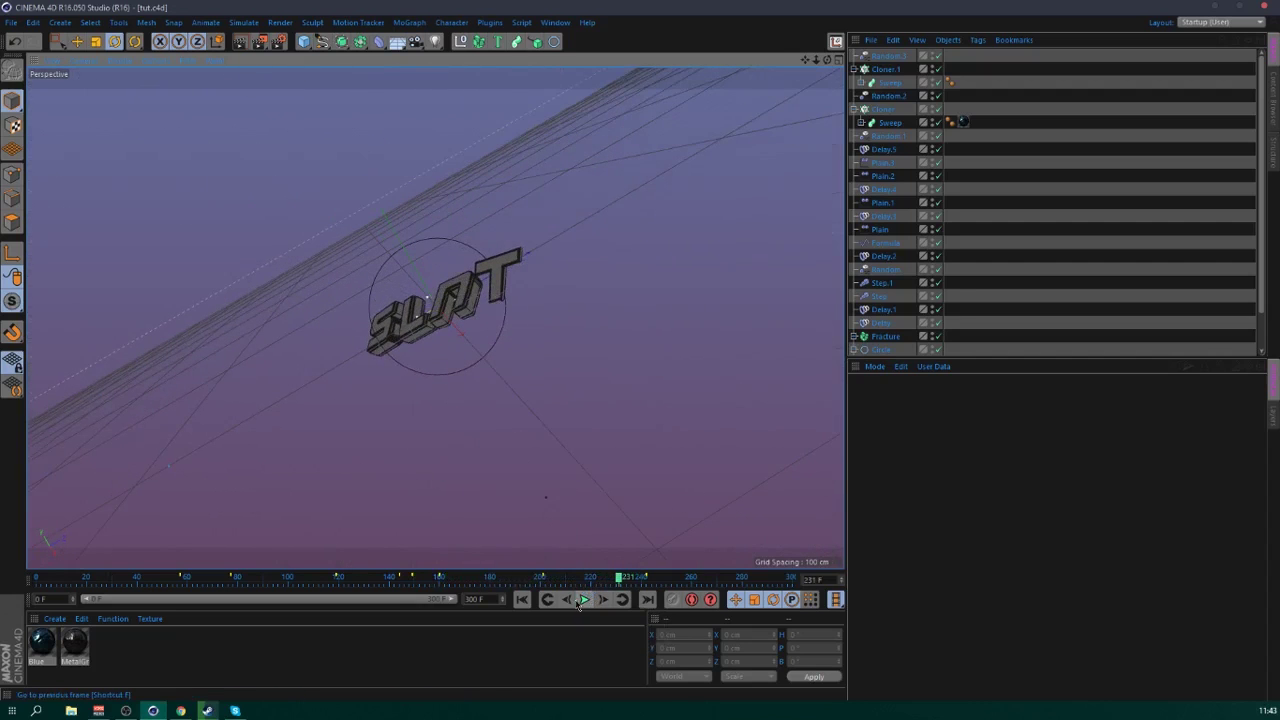
pyautogui.moveTo(360, 572); pyautogui.dragTo(212, 577)
pyautogui.click(588, 600)
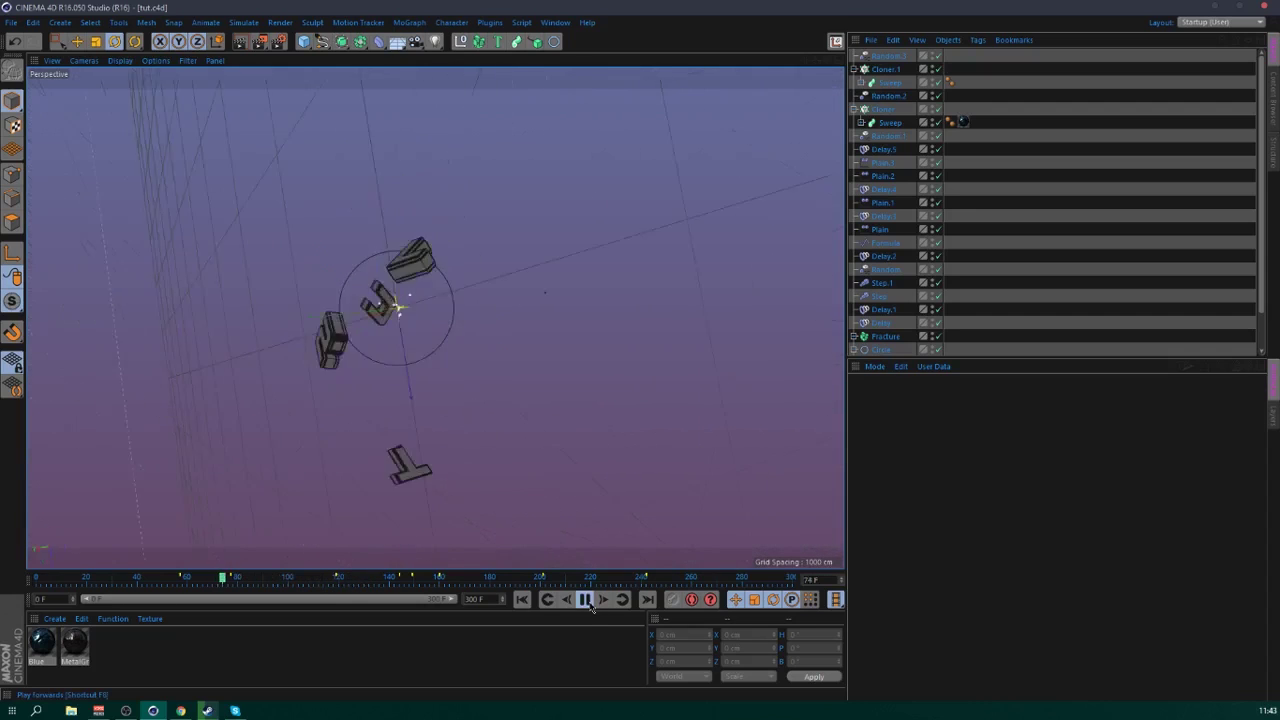
pyautogui.press('F8')
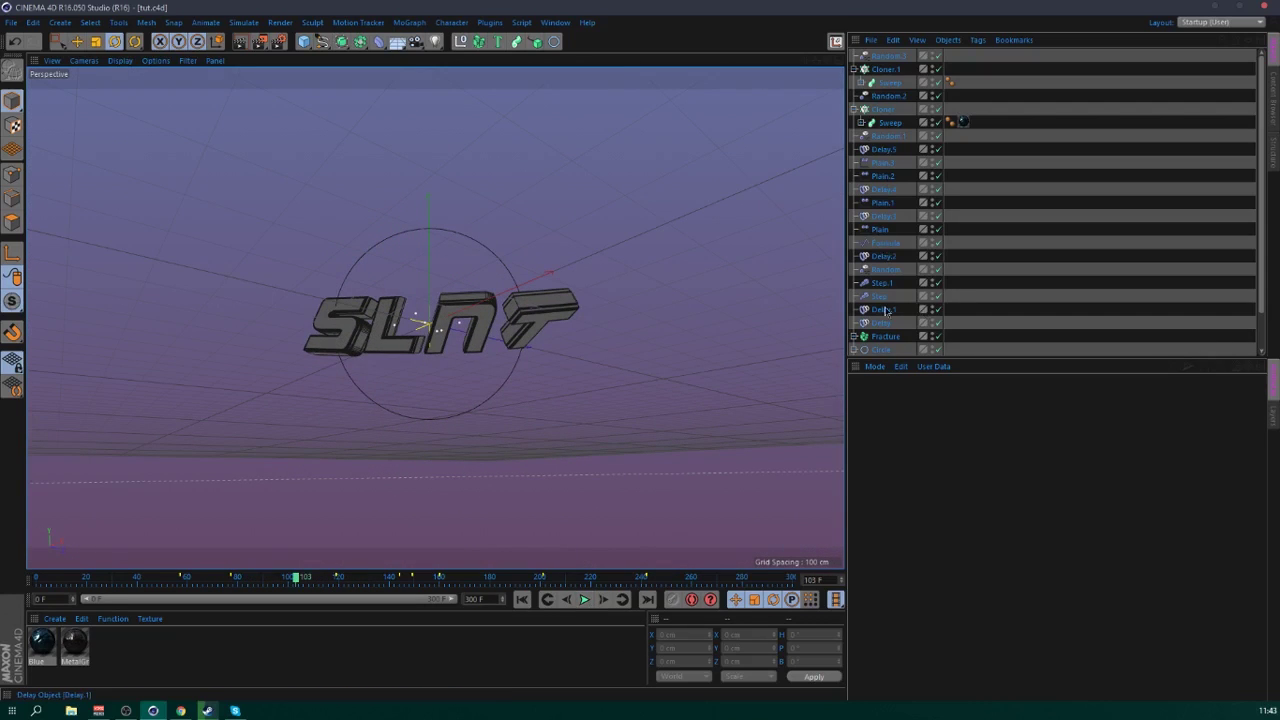
# - Add a Plain effector to the Fracture, nest it under the Fracture and set its Z position offset to -100 cm
pyautogui.click(886, 336)
pyautogui.click(409, 22)
pyautogui.moveTo(440, 42)
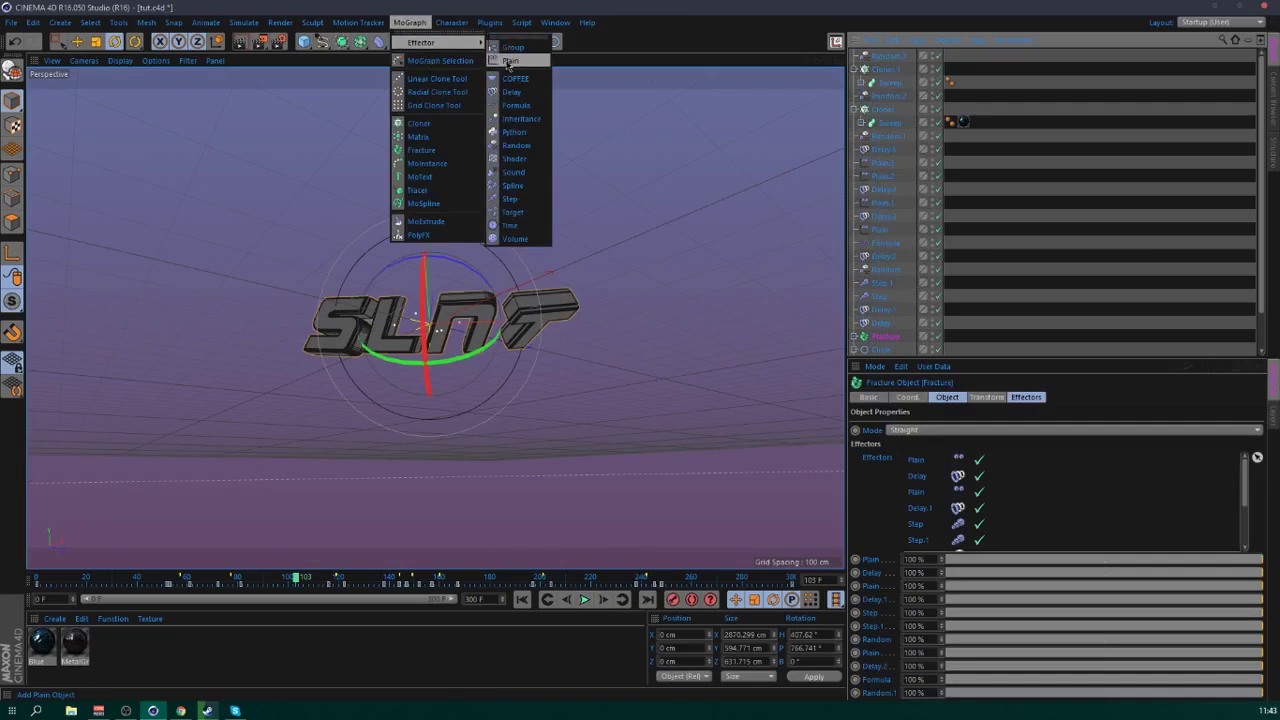
pyautogui.click(509, 61)
pyautogui.scroll(-1, 888, 348)
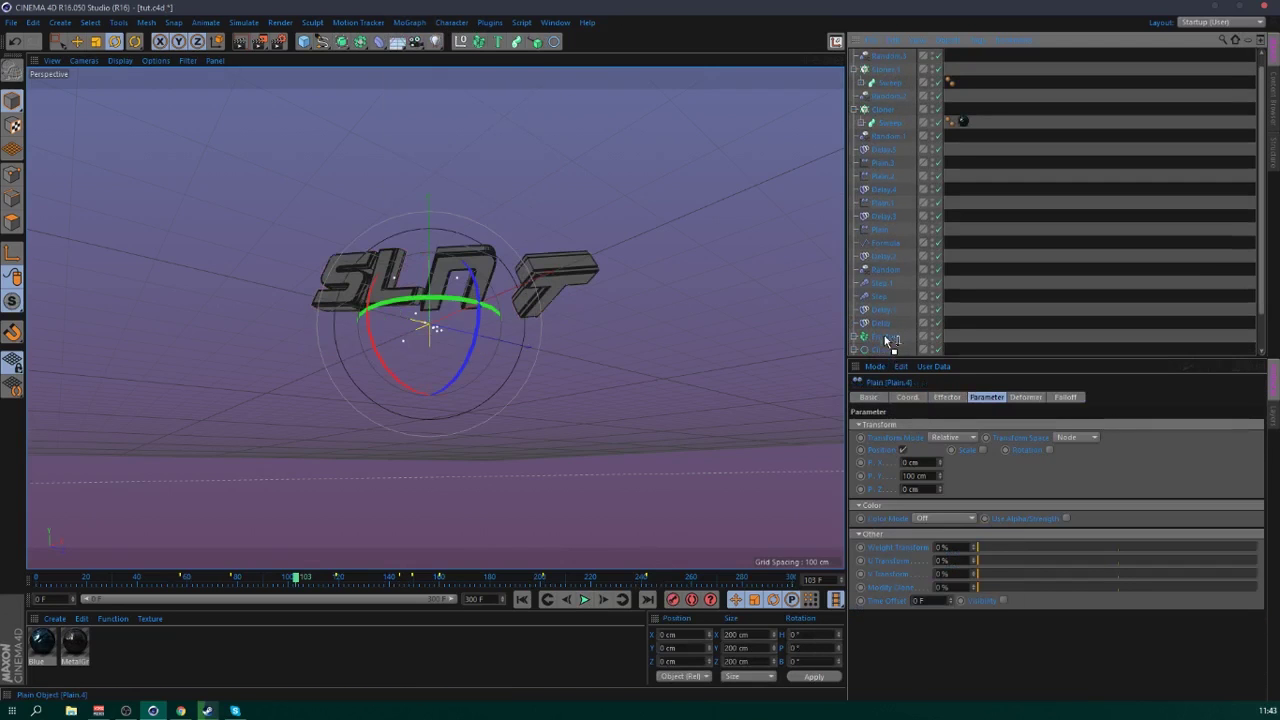
pyautogui.scroll(-1, 888, 343)
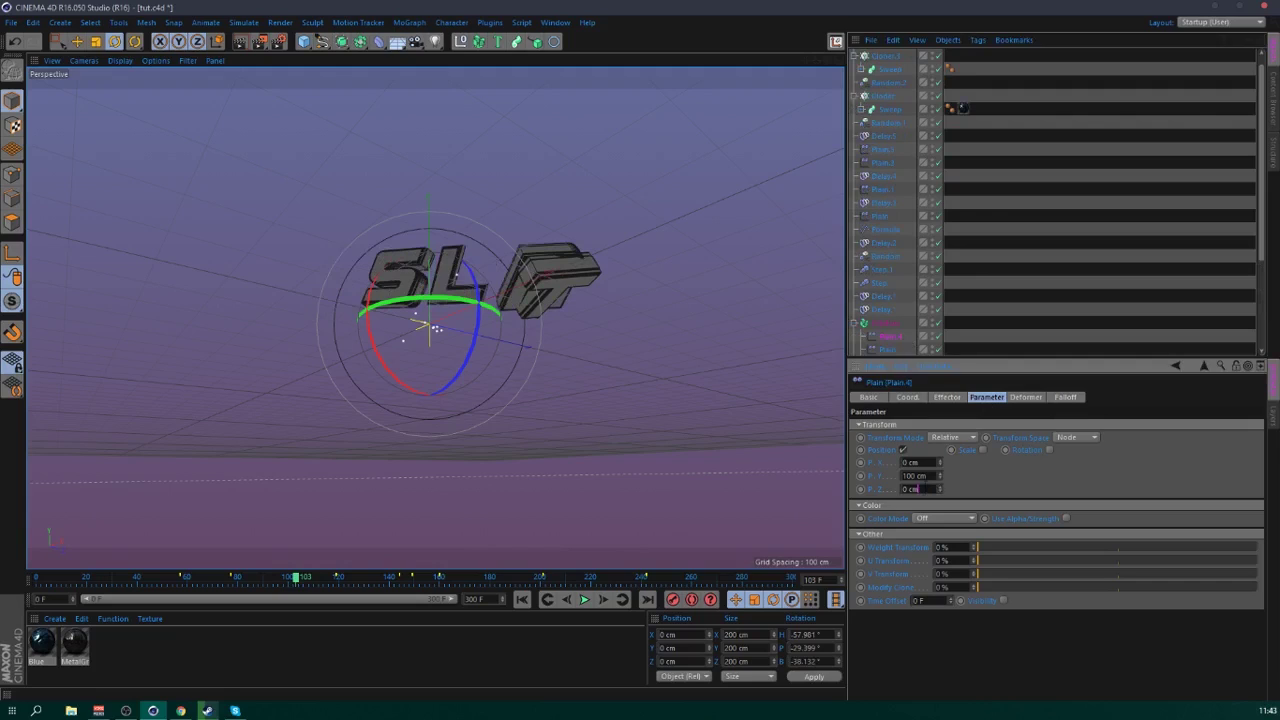
pyautogui.write('0')
pyautogui.press('Return')
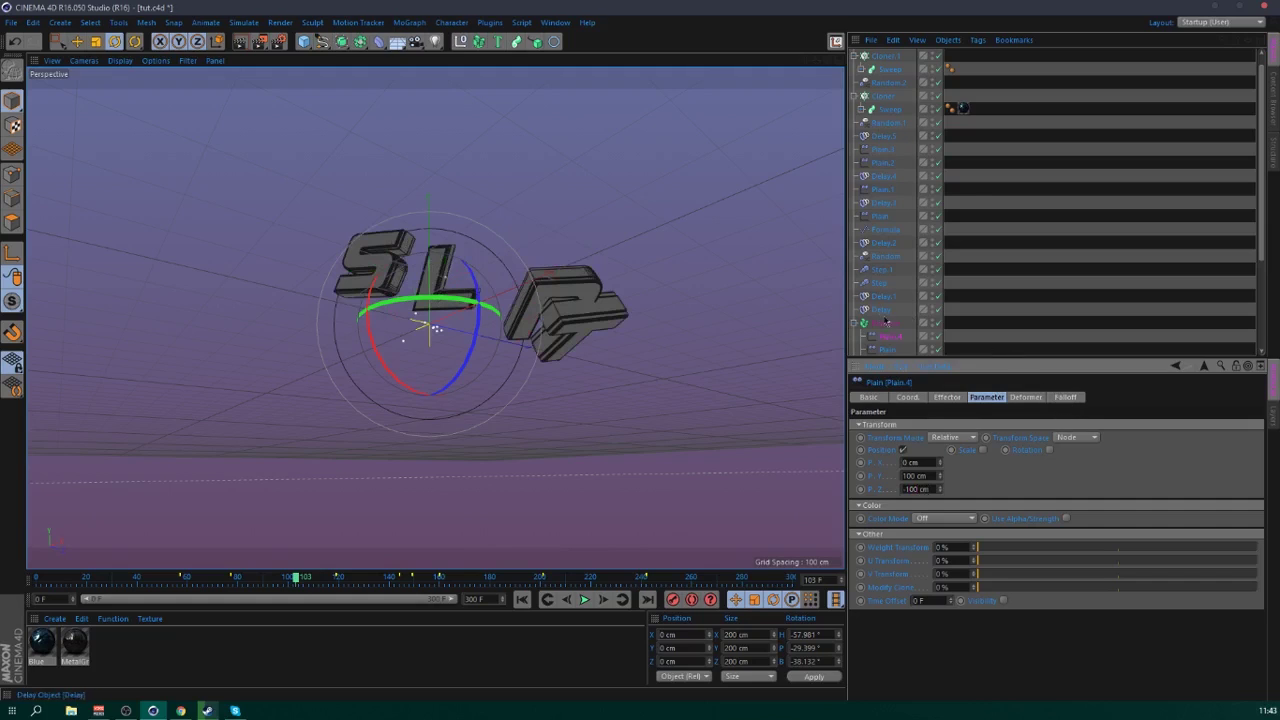
# - Reset the new Plain effector's rotation to 0° on all axes and set its falloff shape to Box
pyautogui.click(921, 398)
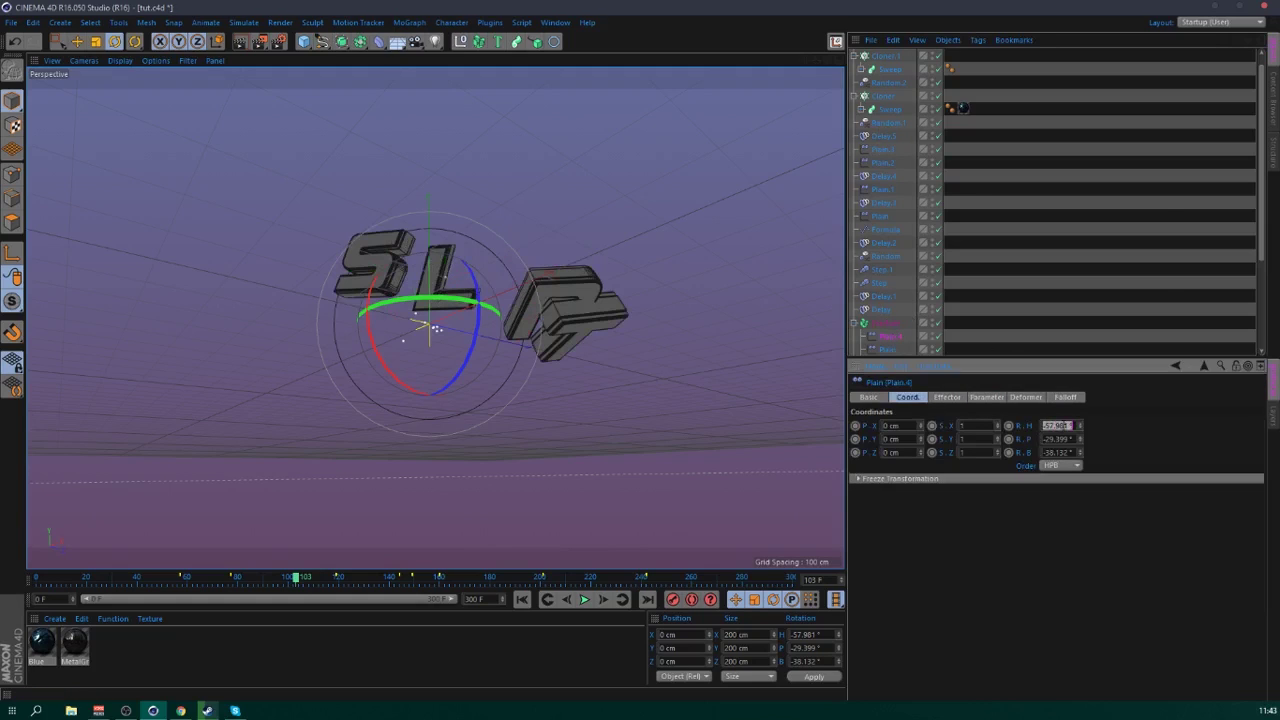
pyautogui.write('0')
pyautogui.press('Tab')
pyautogui.write('0')
pyautogui.press('Return')
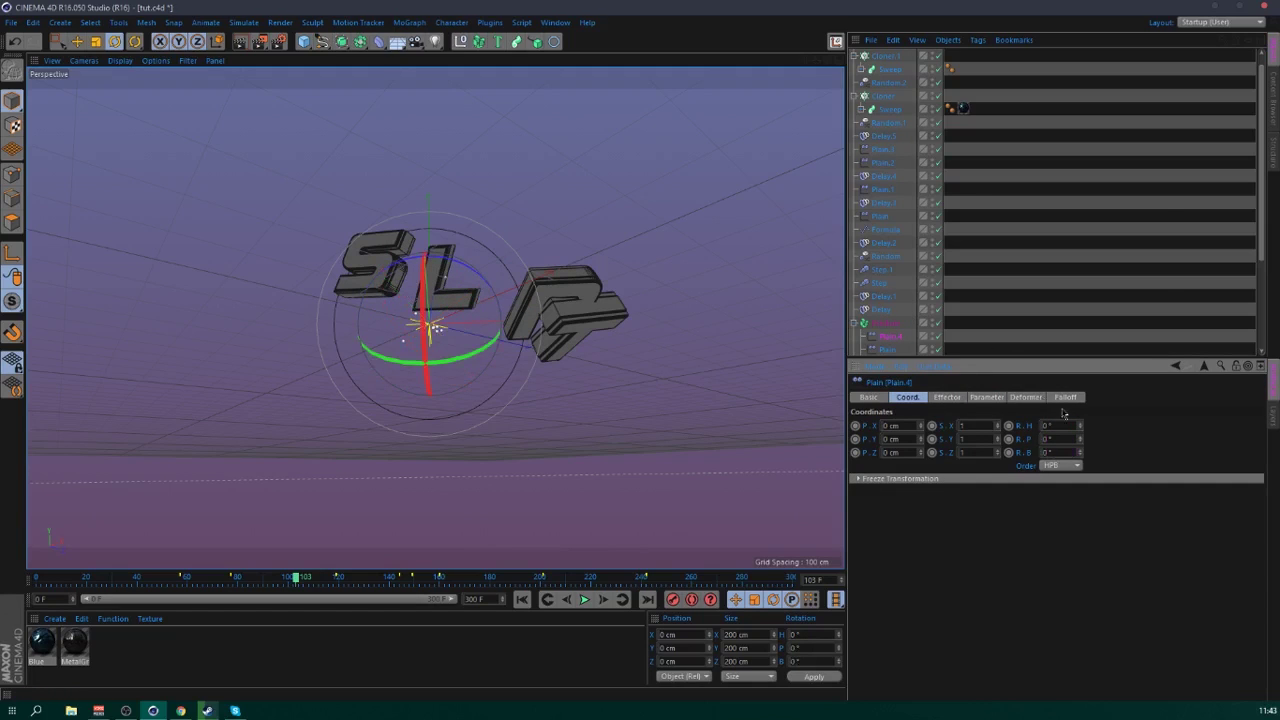
pyautogui.click(1065, 399)
pyautogui.click(926, 426)
pyautogui.click(914, 451)
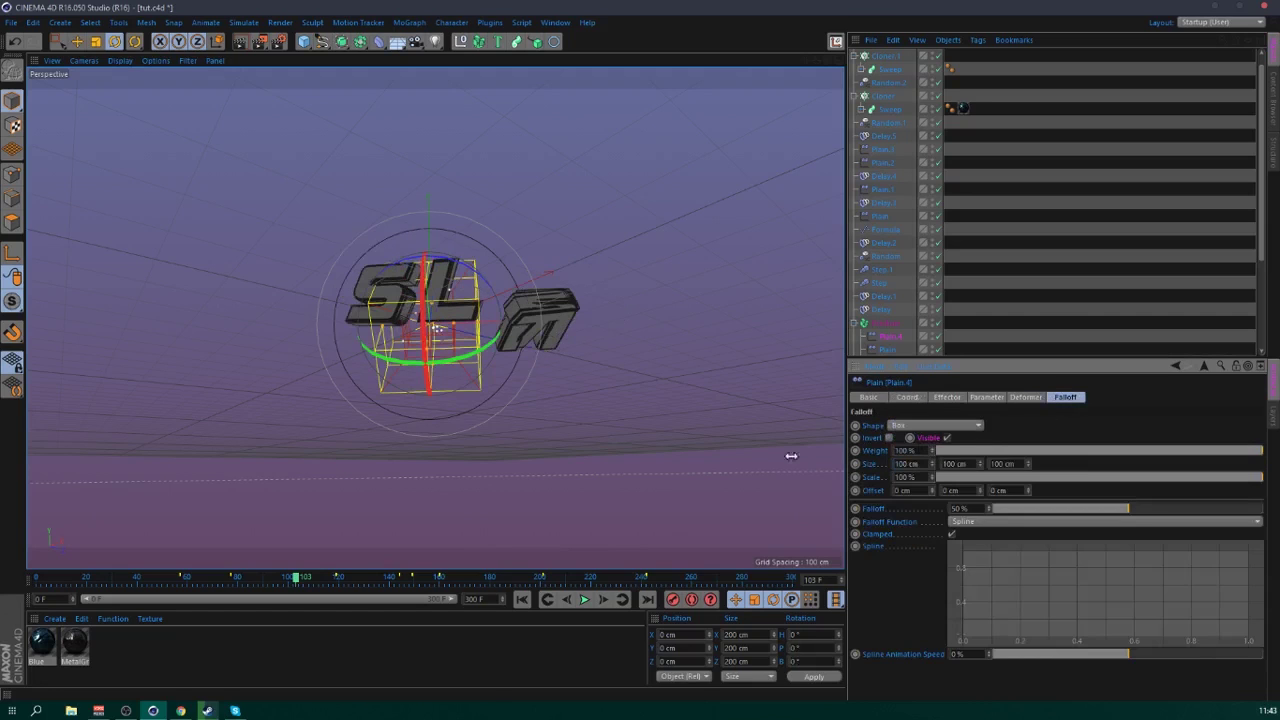
# - Keyframe the new Plain effector's X position at 662 cm, with the key at frame 86
pyautogui.press('e')
pyautogui.moveTo(295, 578); pyautogui.dragTo(273, 578)
pyautogui.click(886, 344)
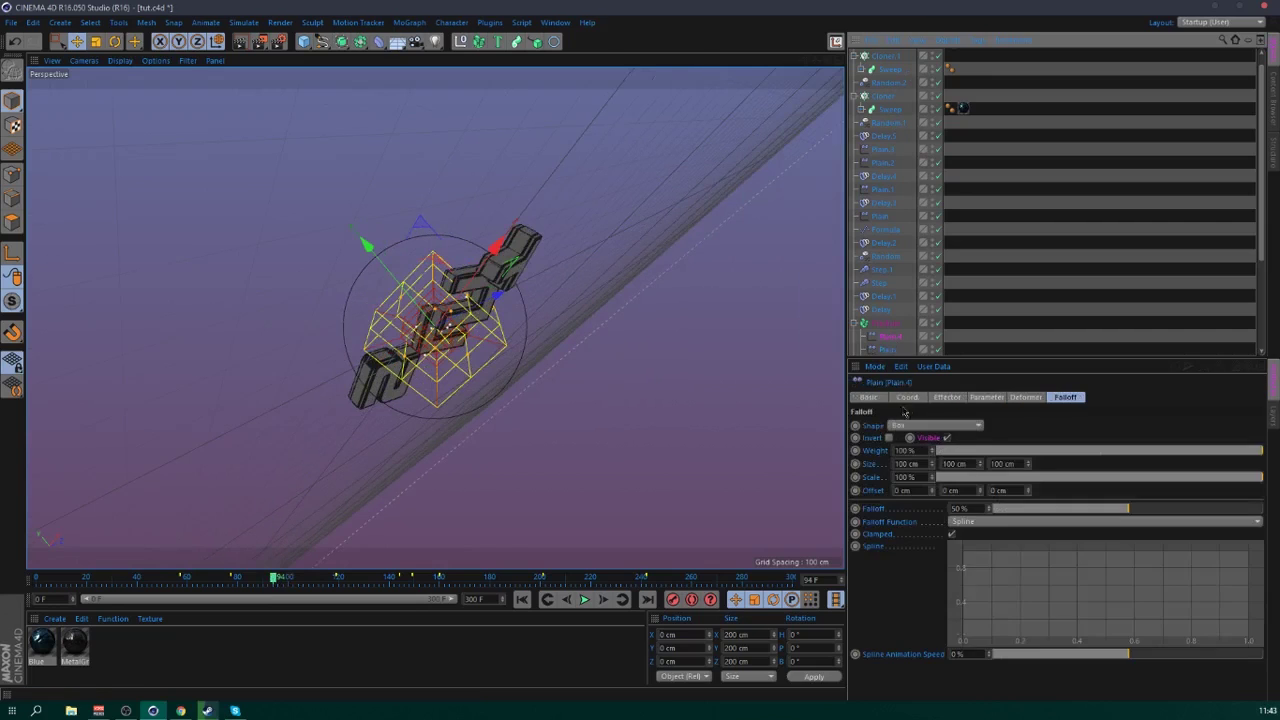
pyautogui.click(908, 398)
pyautogui.moveTo(922, 430)
pyautogui.mouseDown()
pyautogui.moveTo(824, 434)
pyautogui.moveTo(921, 428)
pyautogui.mouseUp()
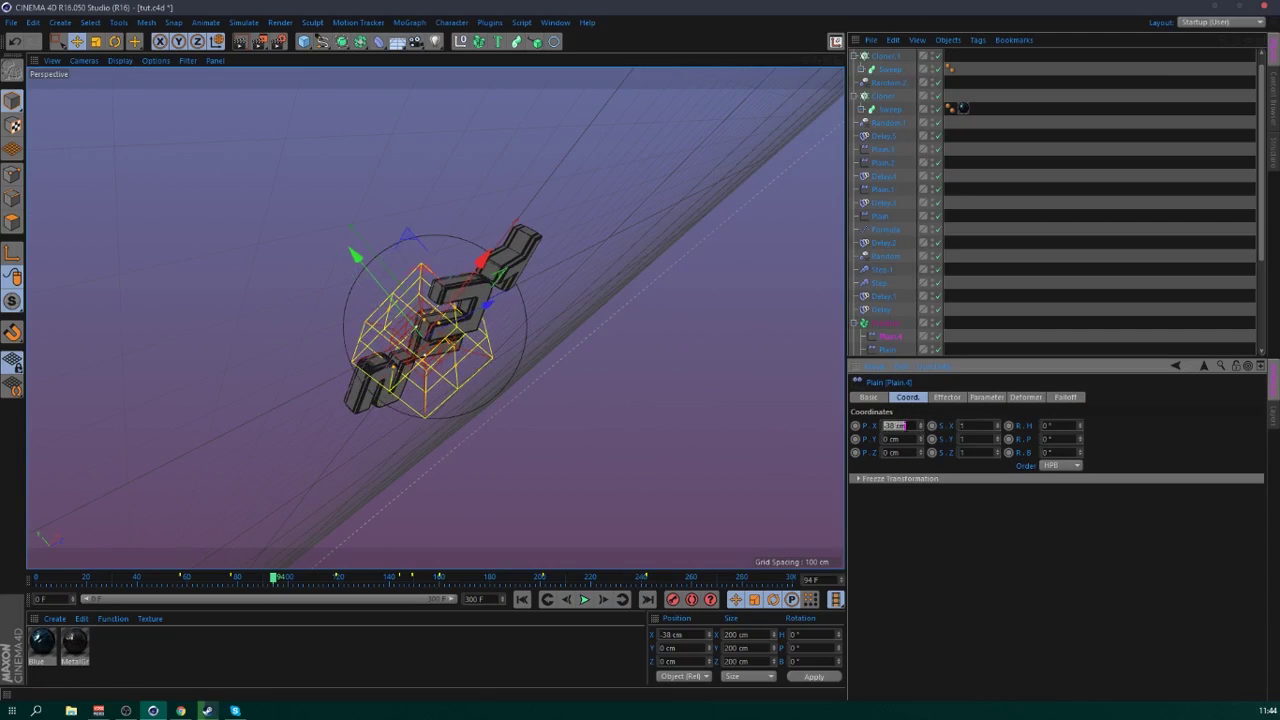
pyautogui.press('Return')
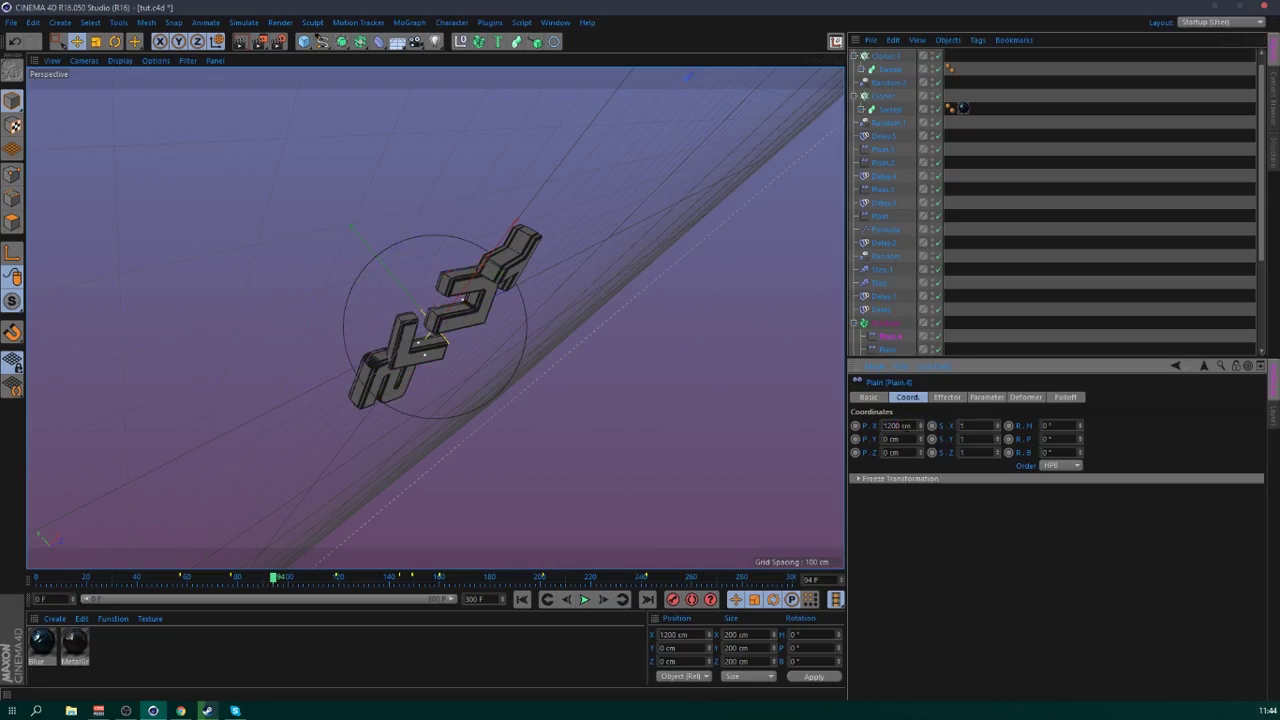
pyautogui.press('Return')
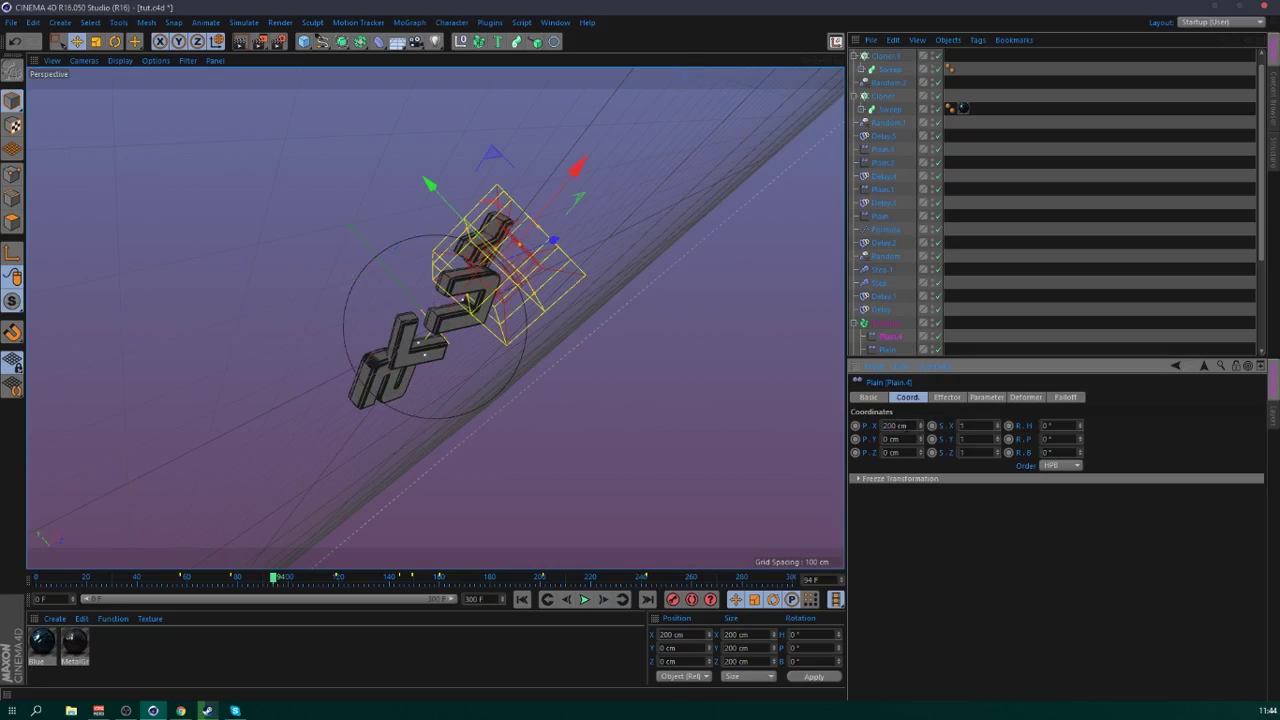
pyautogui.moveTo(925, 427); pyautogui.dragTo(1110, 427)
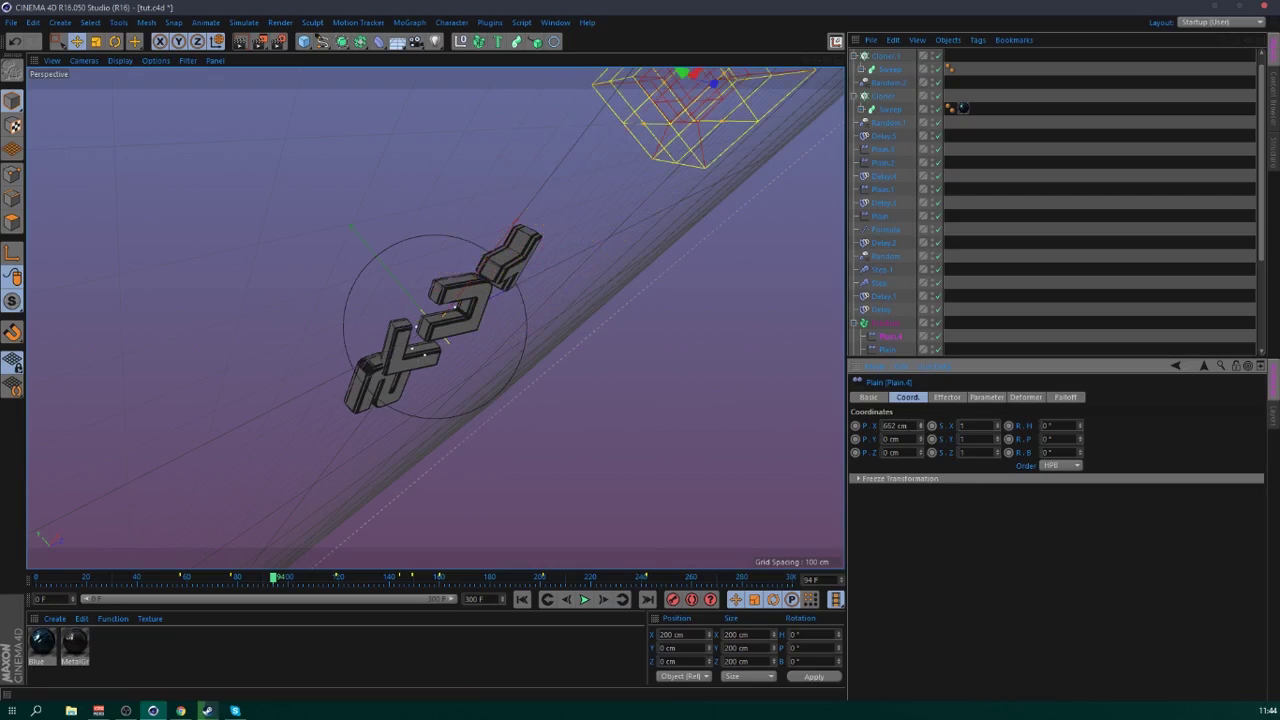
pyautogui.keyDown('ctrl'); pyautogui.click(856, 426); pyautogui.keyUp('ctrl')
# - At frame 111, keyframe the Plain effector's X position at -500 cm so its falloff box crosses the text
pyautogui.moveTo(285, 586); pyautogui.dragTo(317, 580)
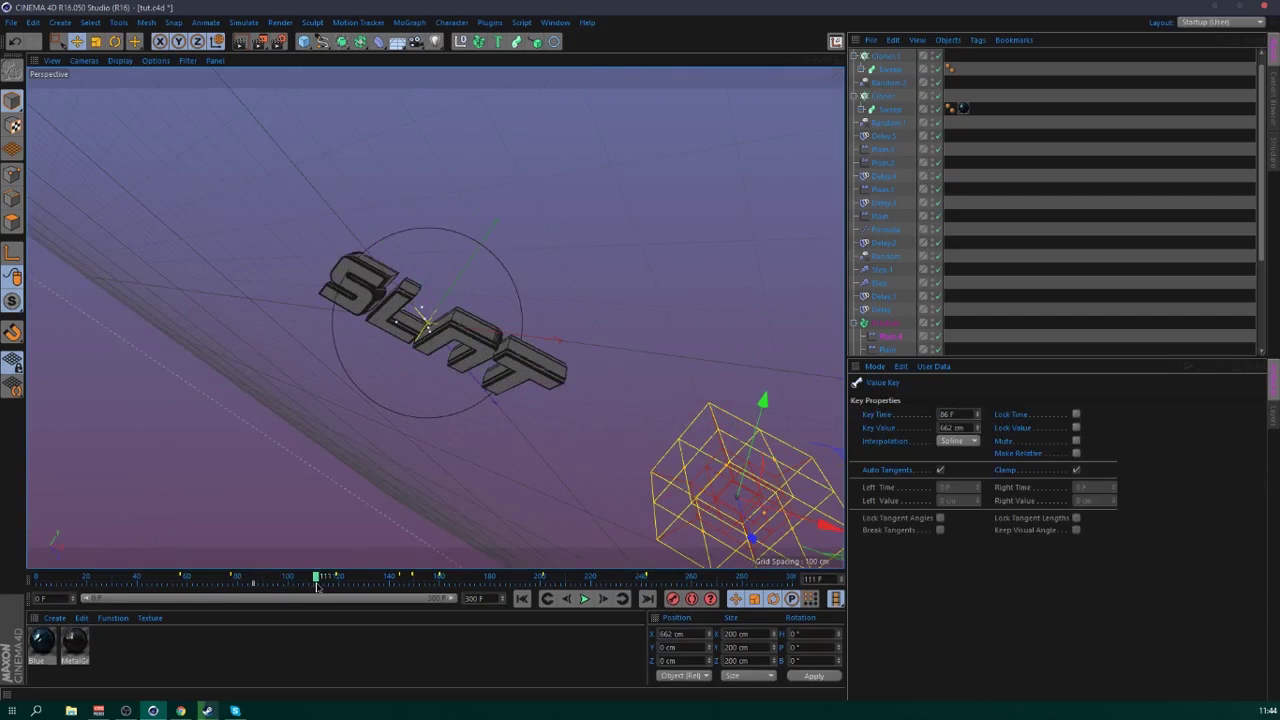
pyautogui.click(903, 337)
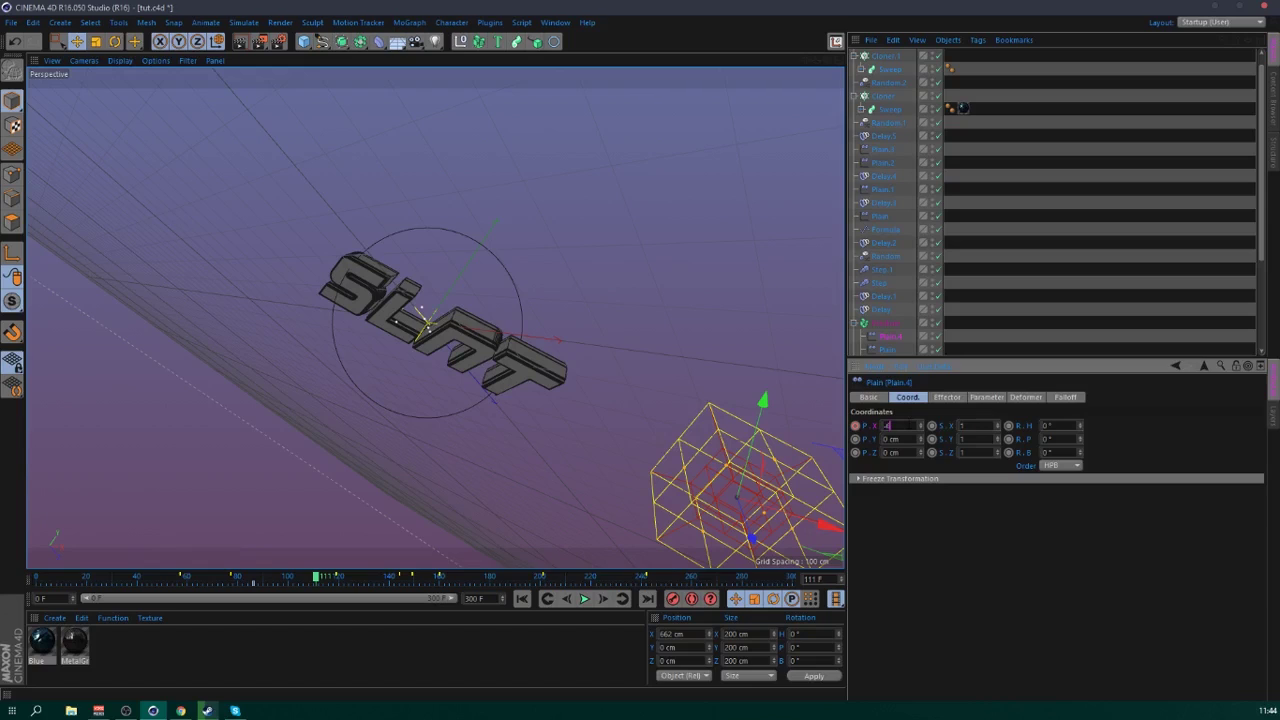
pyautogui.write('-500')
pyautogui.press('Return')
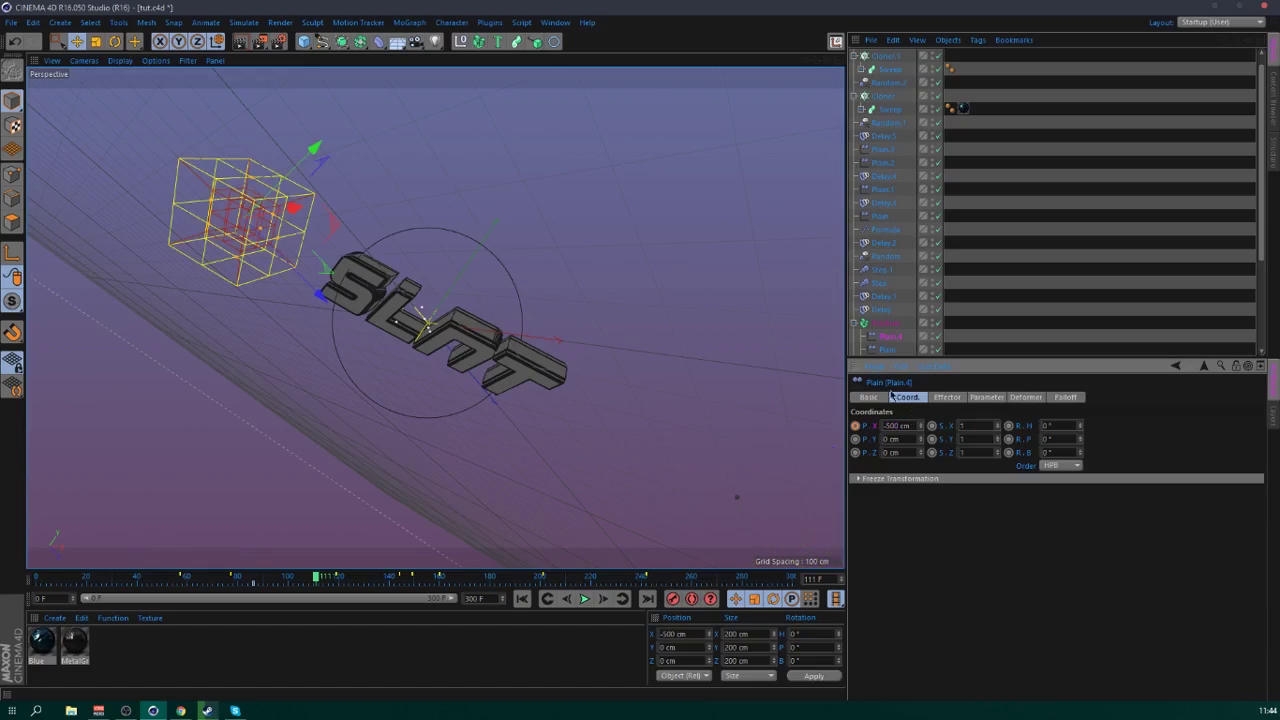
# - Add a Delay effector and set its mode to Spring
pyautogui.click(418, 23)
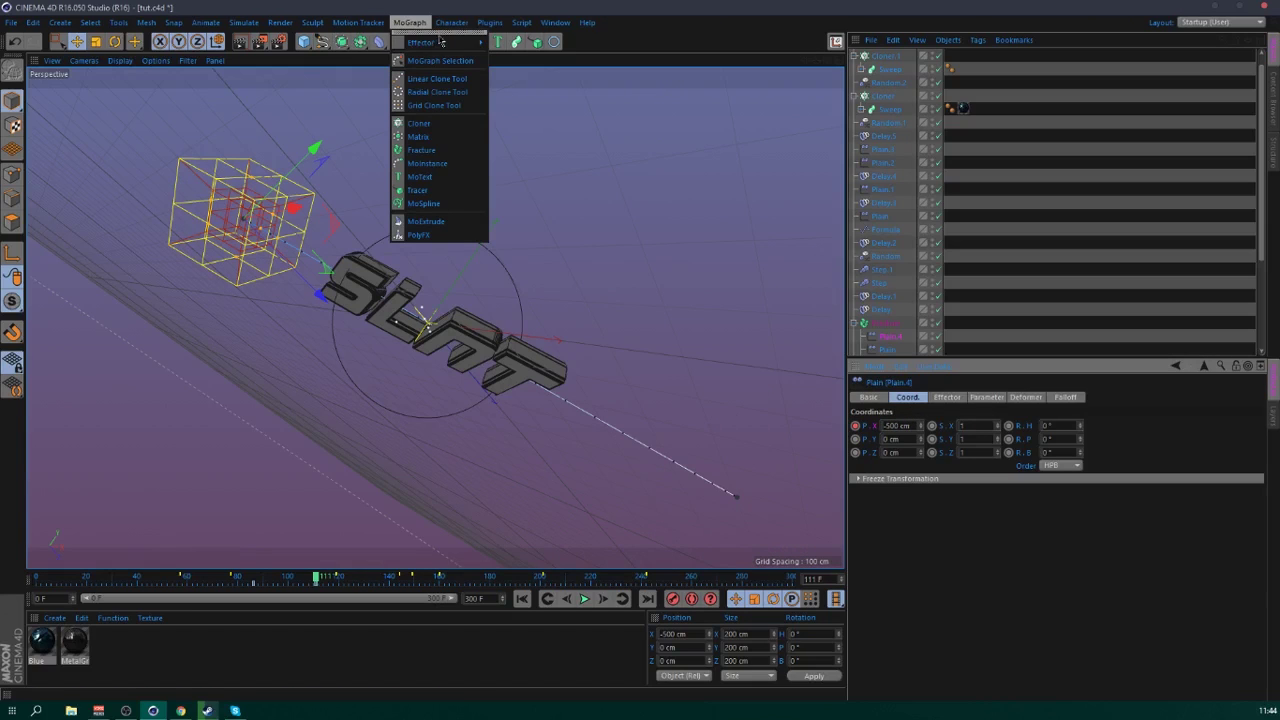
pyautogui.moveTo(462, 47)
pyautogui.click(518, 93)
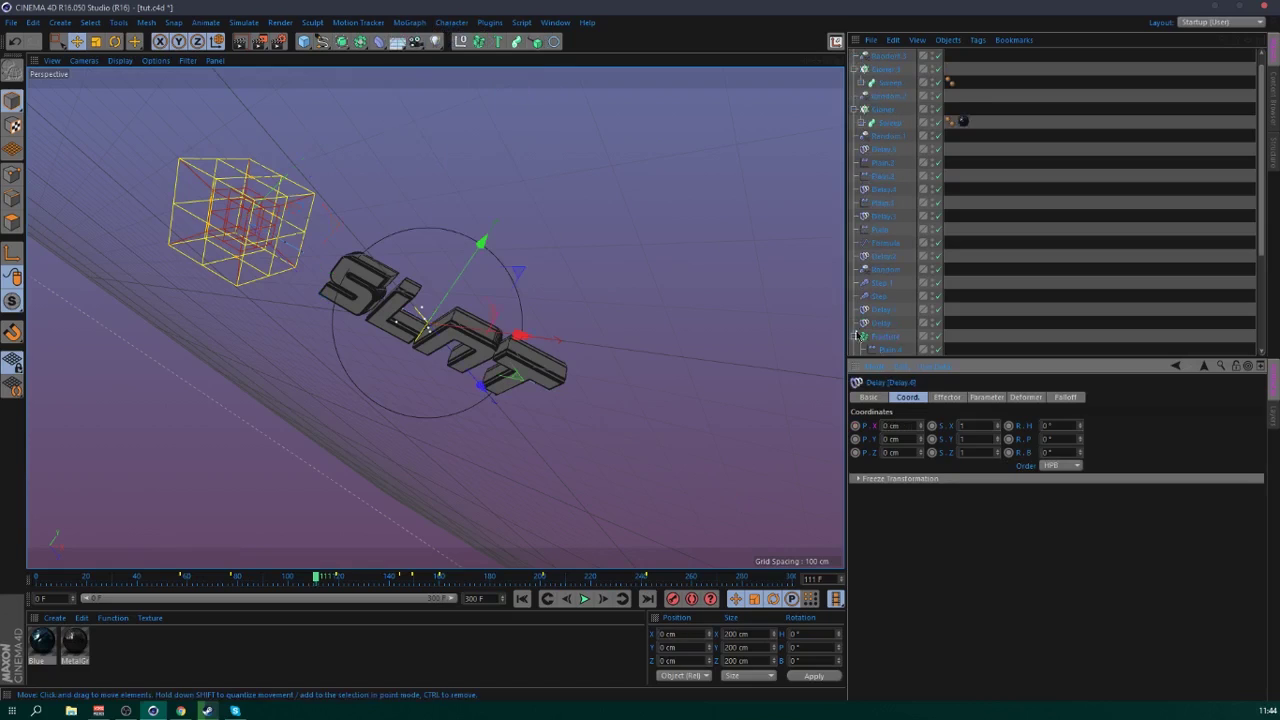
pyautogui.click(946, 397)
pyautogui.click(993, 460)
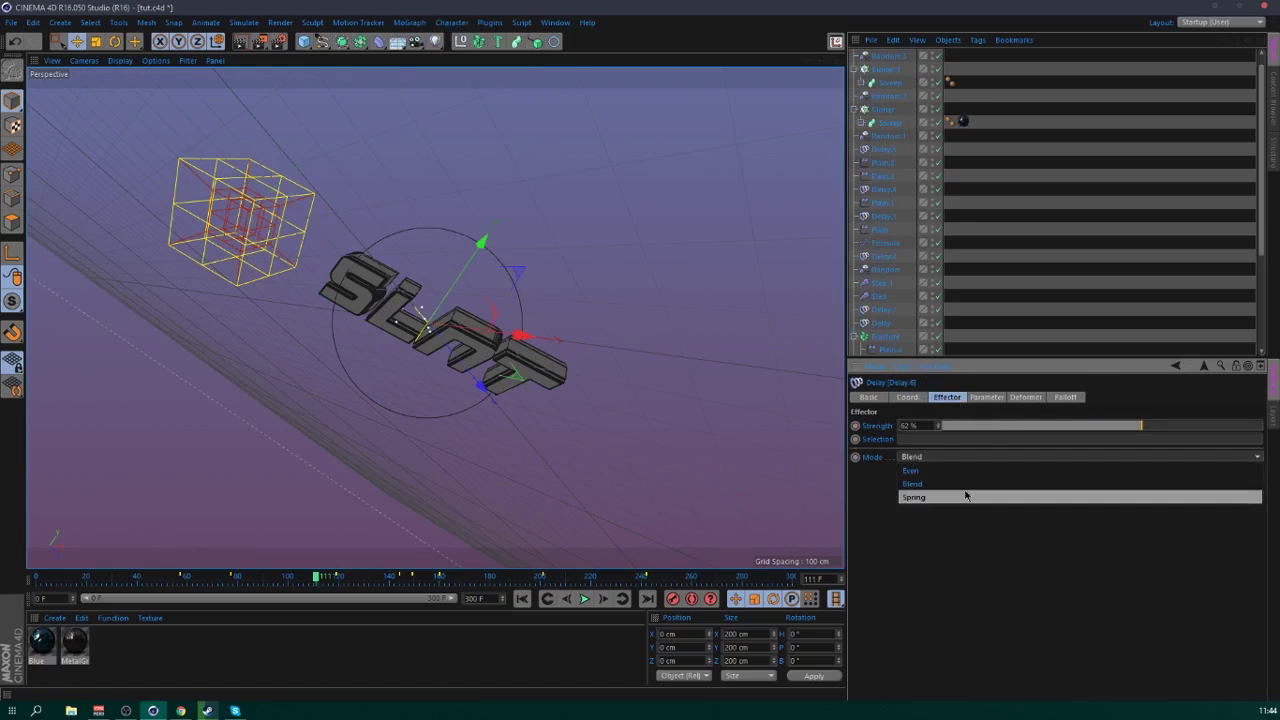
pyautogui.click(966, 492)
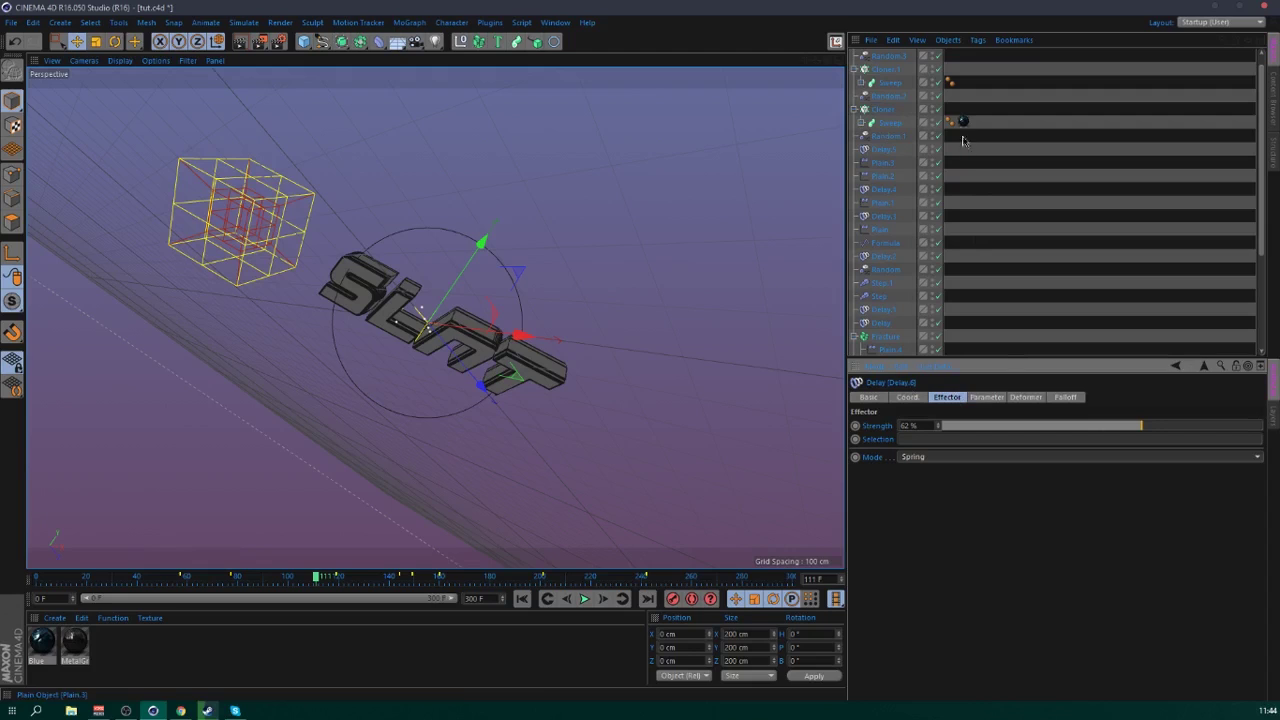
# - Save the project and set the level of detail to 22% in the project settings
pyautogui.click(886, 349)
pyautogui.click(1065, 397)
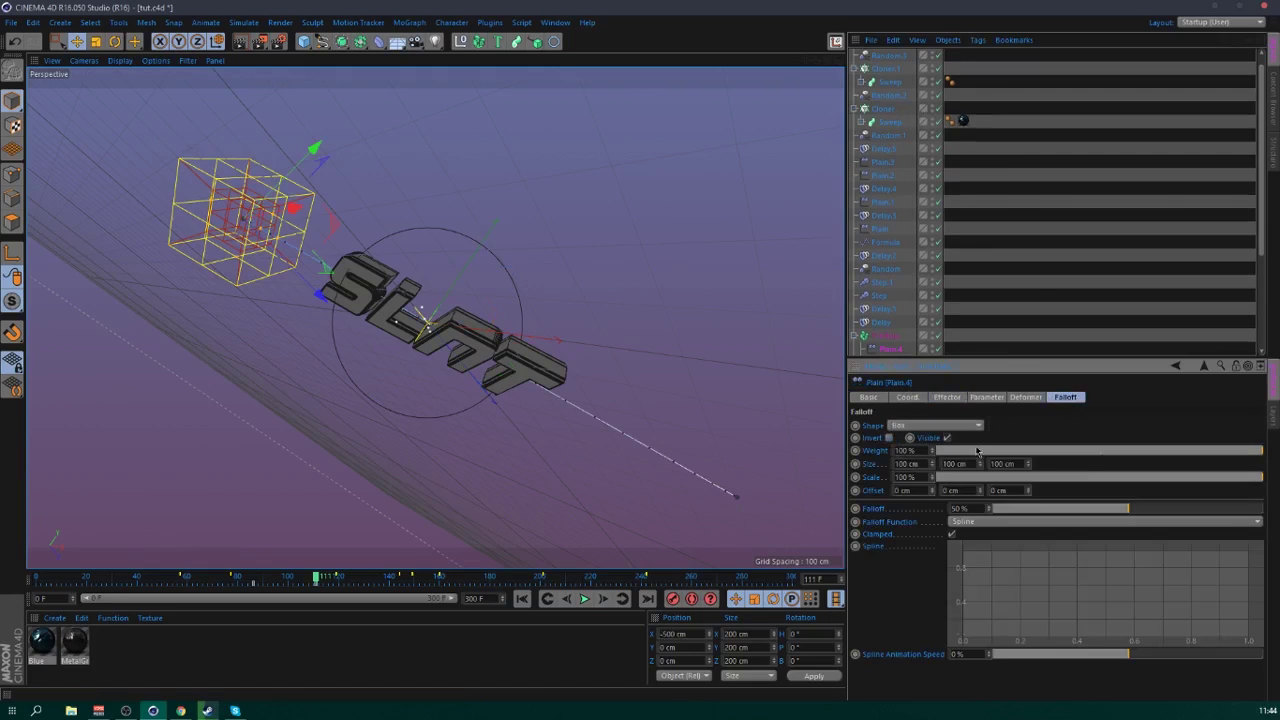
pyautogui.click(680, 391)
pyautogui.hotkey('ctrl', 's')
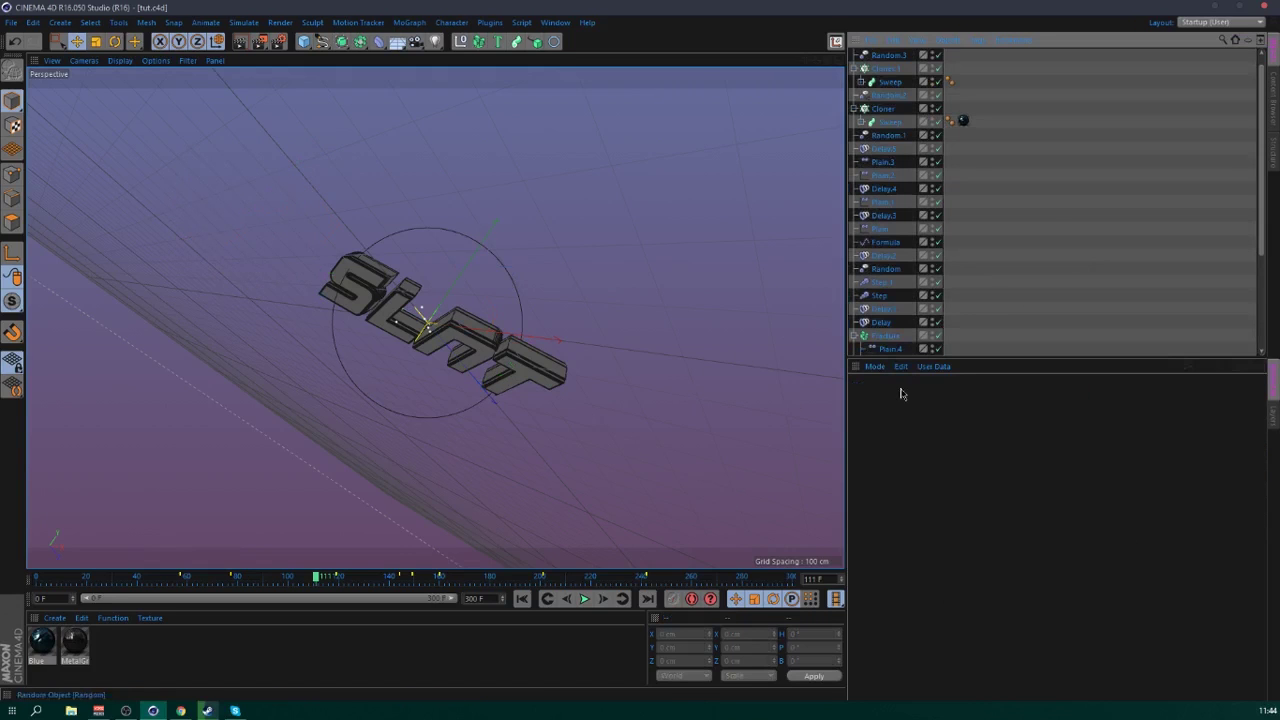
pyautogui.hotkey('ctrl', 'd')
pyautogui.write('20')
pyautogui.press('Return')
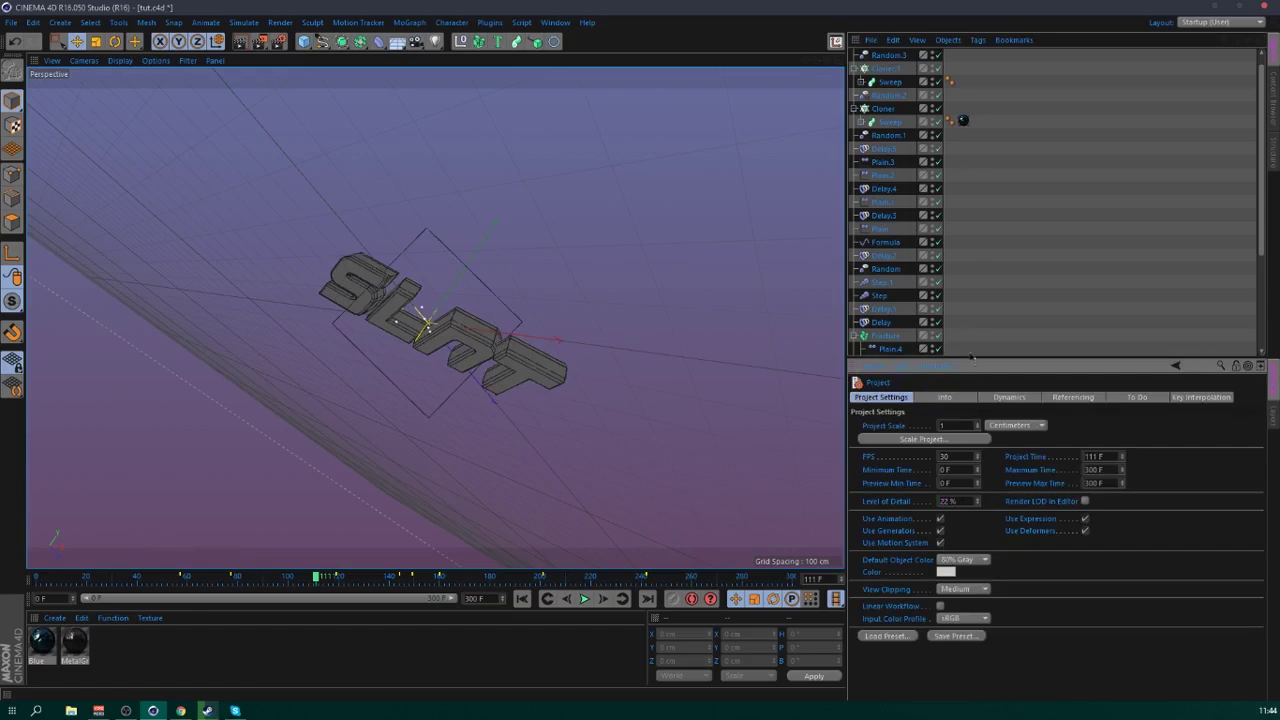
# - Keyframe the new Delay effector's strength at 62% on frame 87 and 0% on frame 86, and play the animation
pyautogui.scroll(1, 895, 71)
pyautogui.click(886, 57)
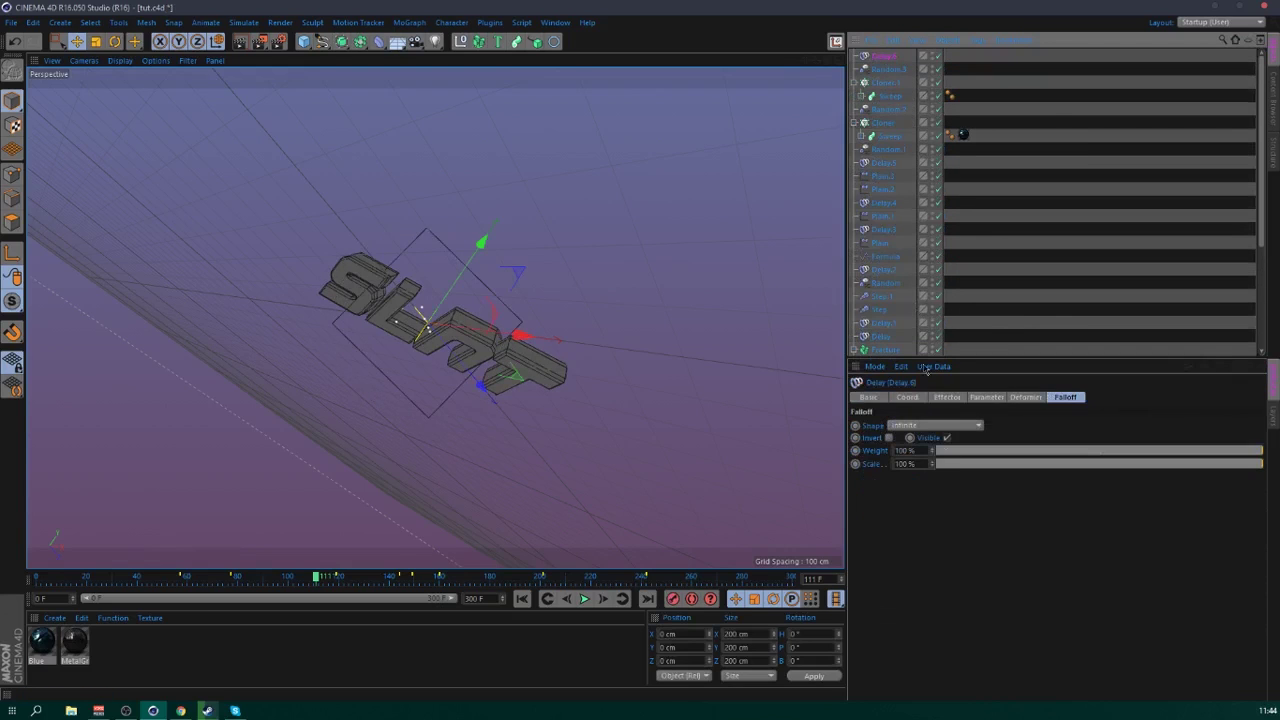
pyautogui.click(987, 397)
pyautogui.click(946, 397)
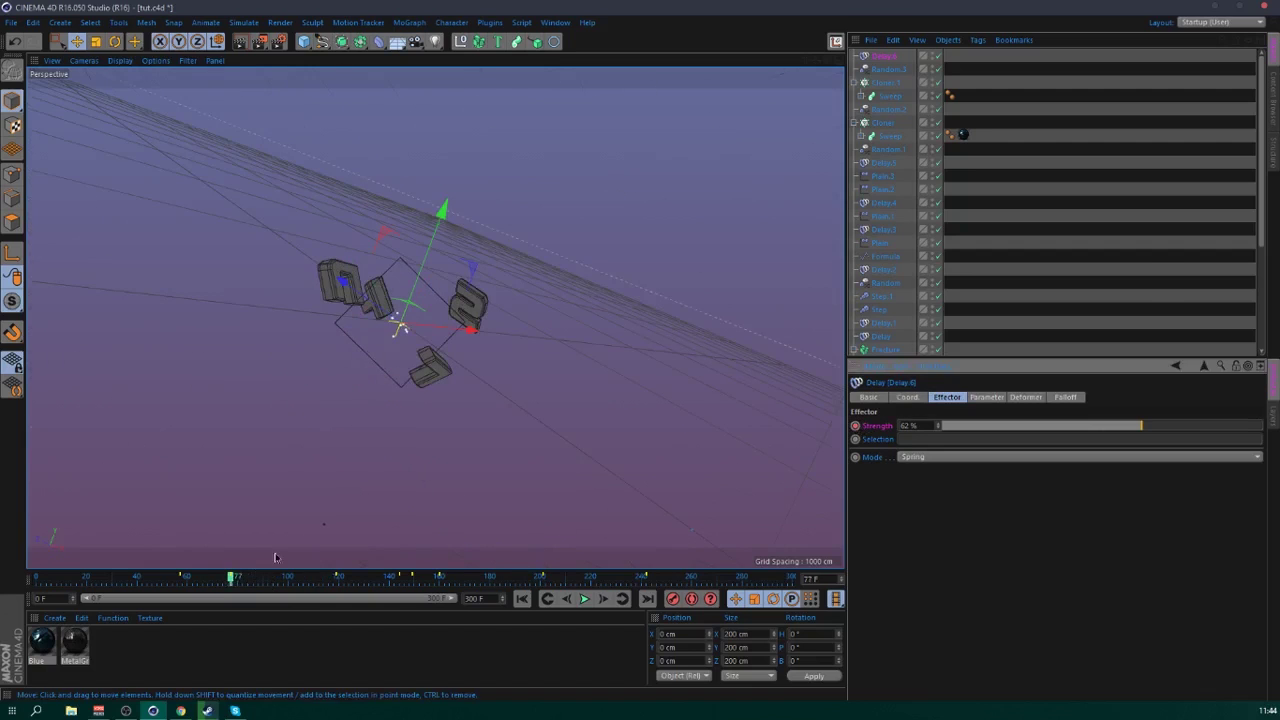
pyautogui.click(238, 584)
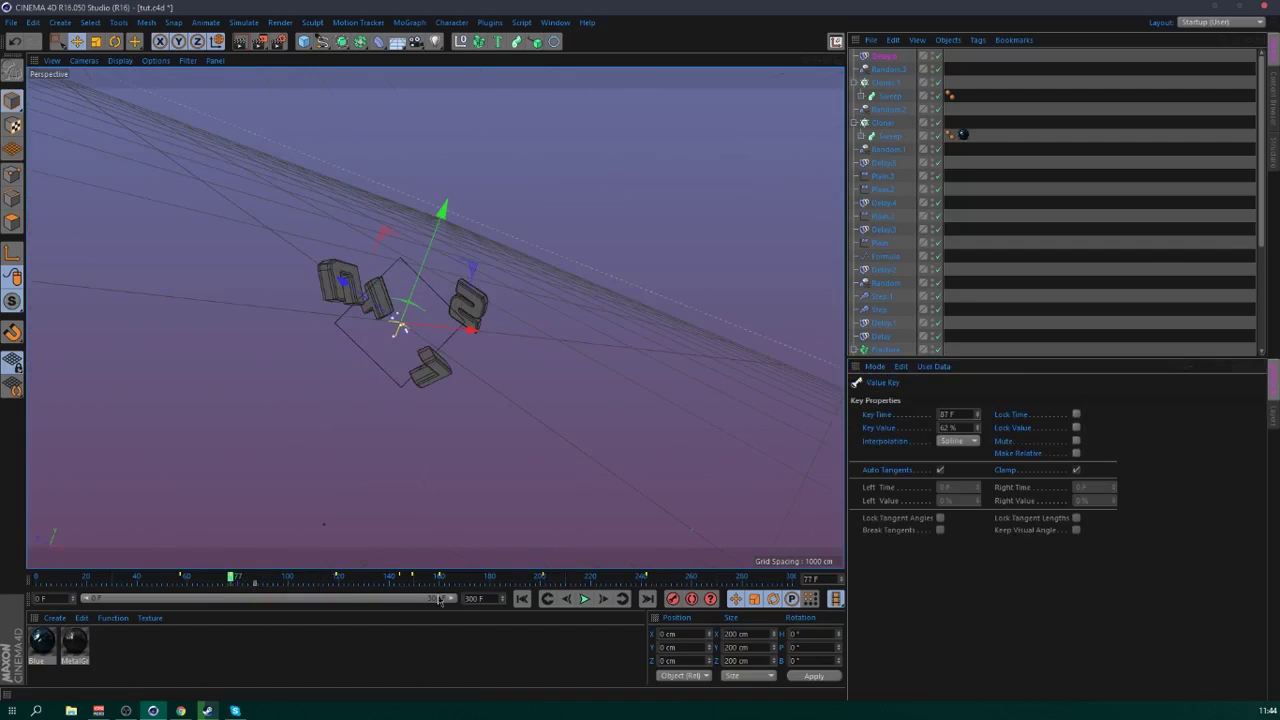
pyautogui.click(622, 599)
pyautogui.click(566, 599)
pyautogui.click(881, 57)
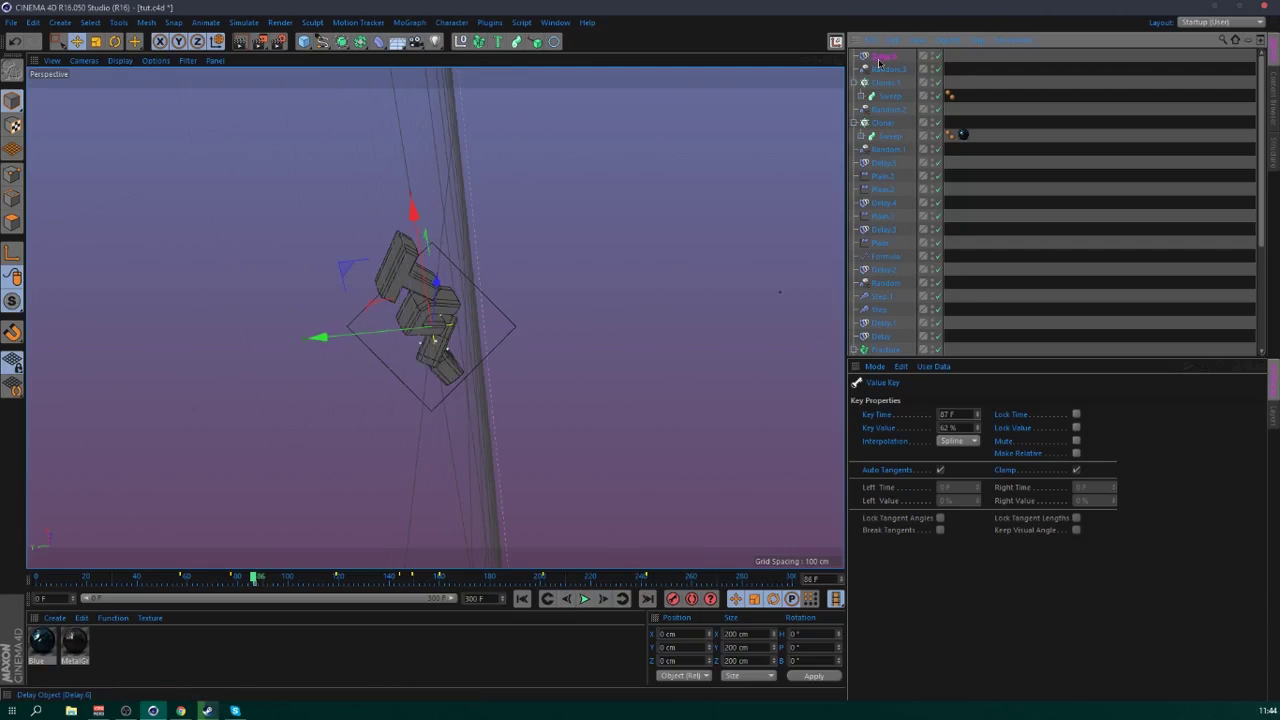
pyautogui.moveTo(955, 428); pyautogui.dragTo(853, 437)
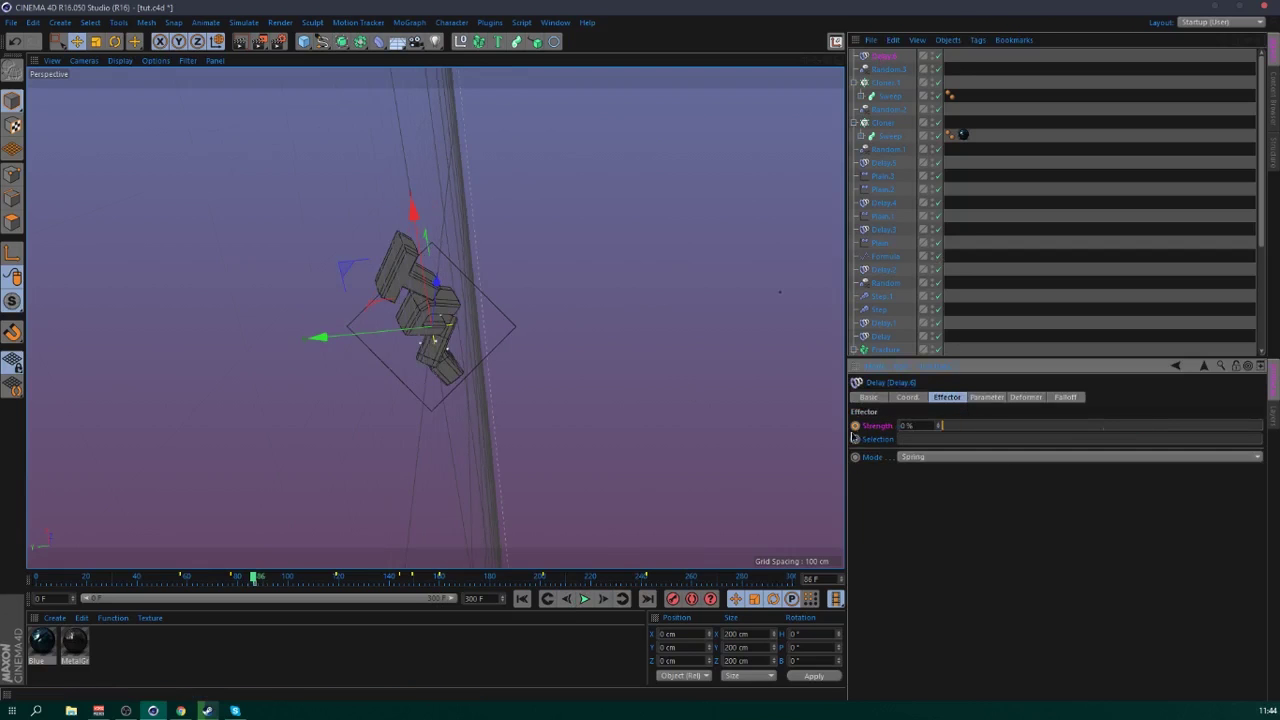
pyautogui.click(585, 598)
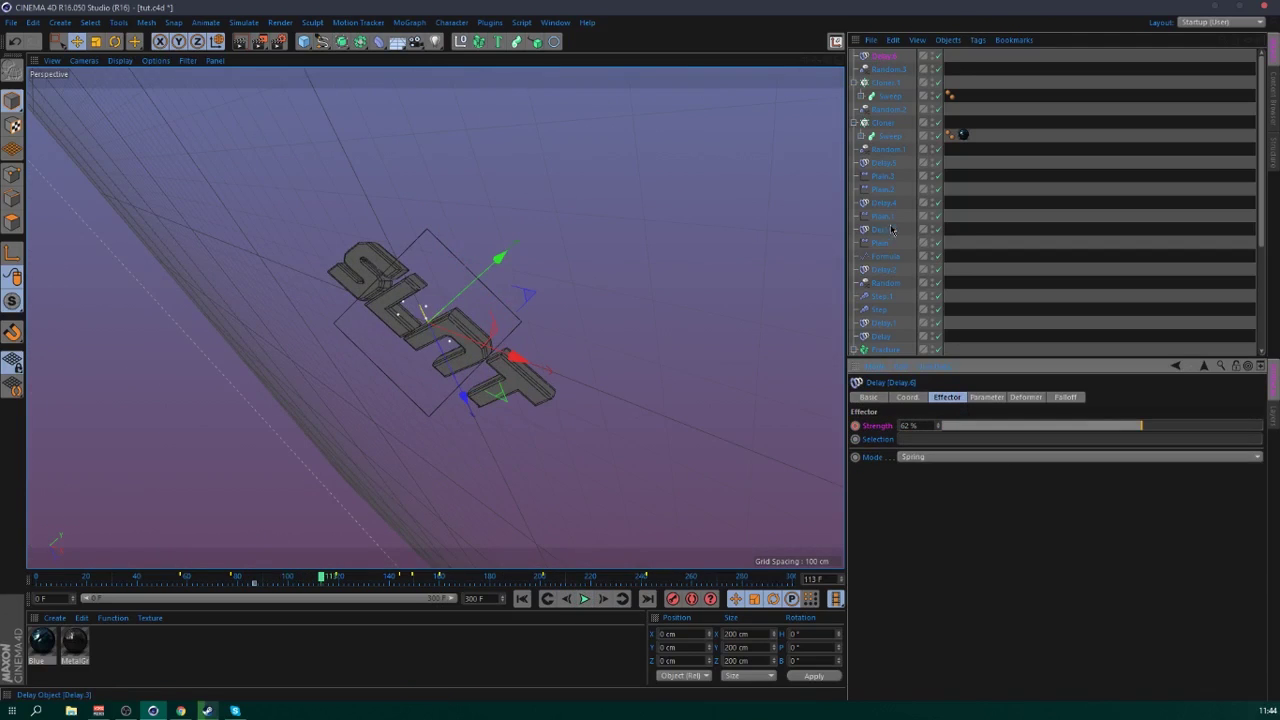
# - Add the new Spring Delay effector to the Fracture's effector list, directly after Plain.4
pyautogui.scroll(-3, 888, 348)
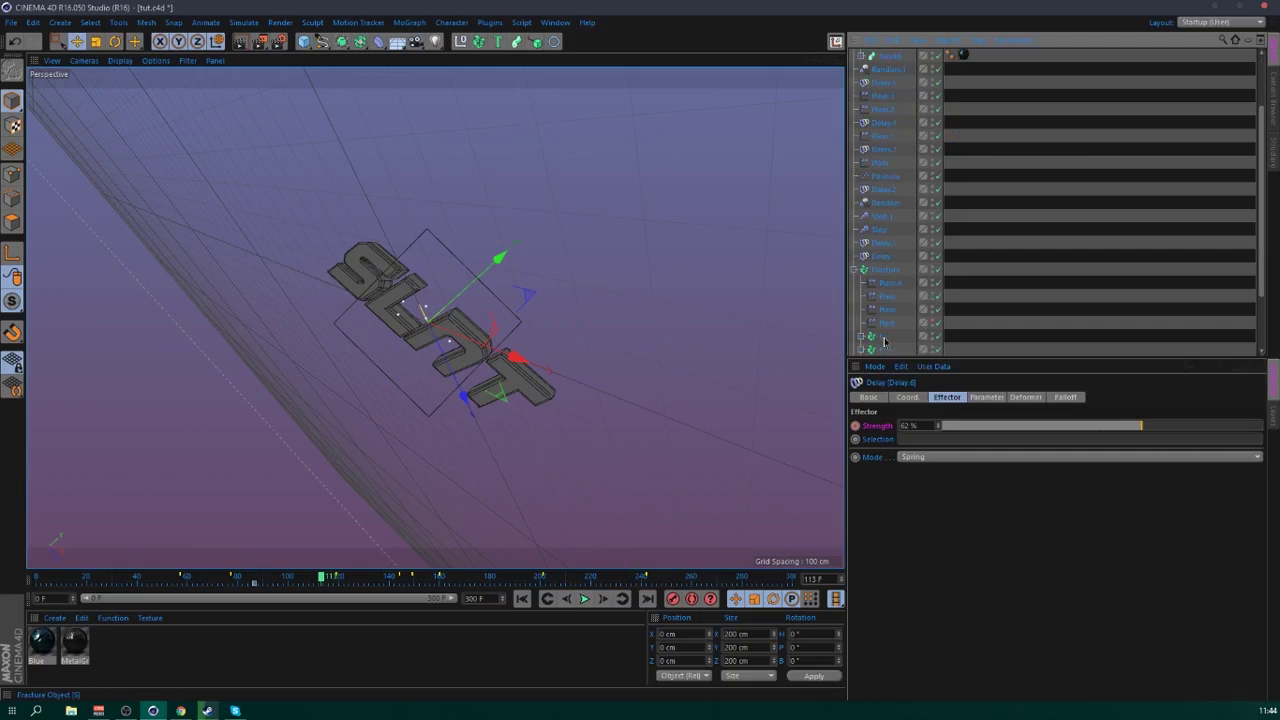
pyautogui.click(886, 271)
pyautogui.click(1030, 398)
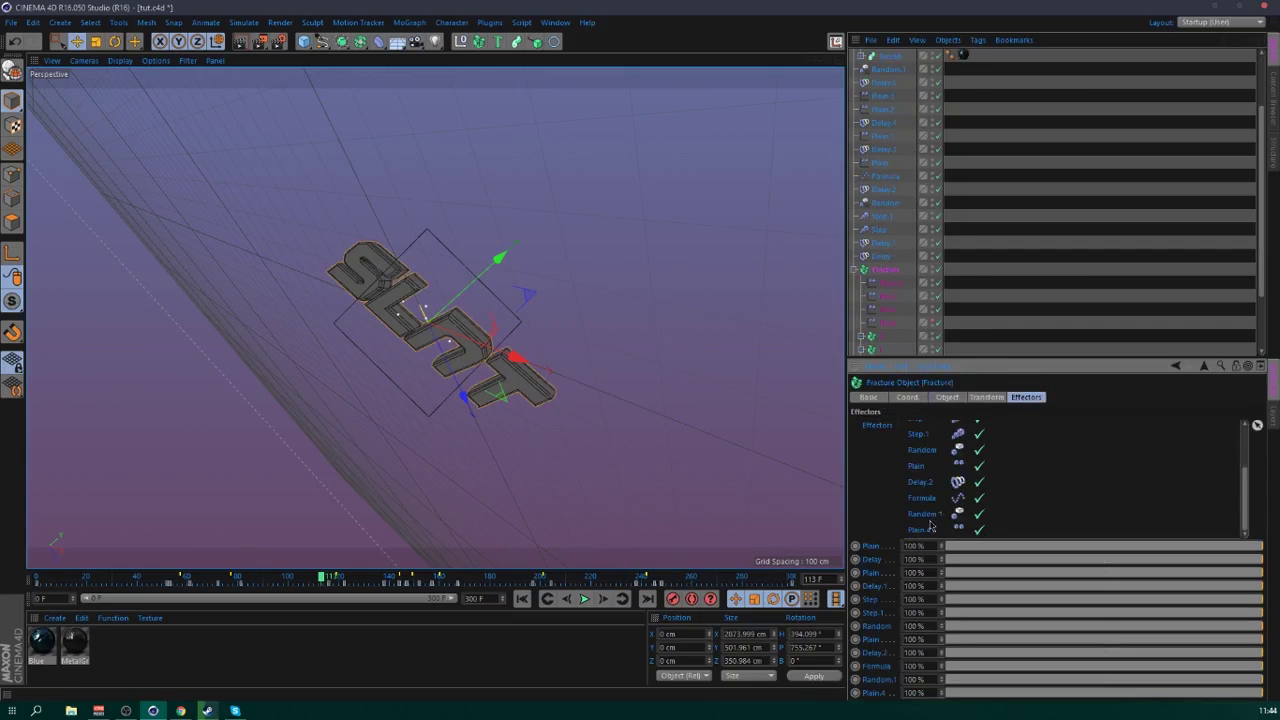
pyautogui.scroll(3, 885, 70)
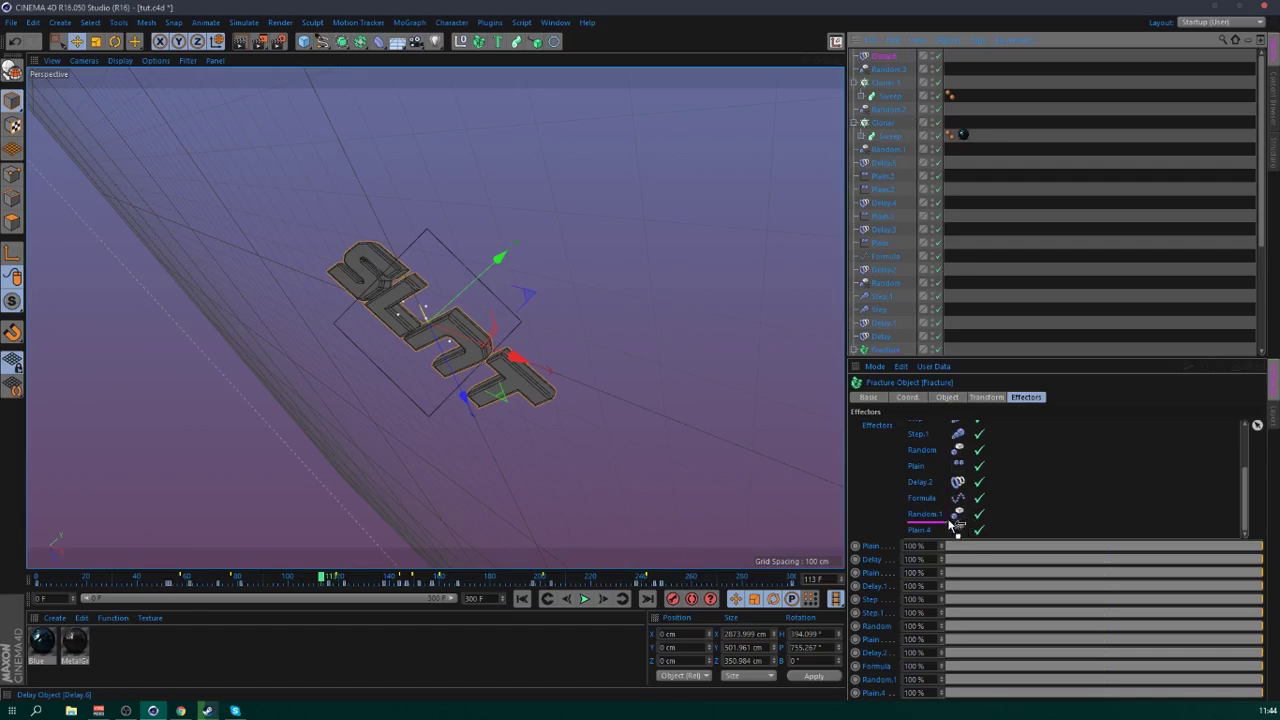
pyautogui.moveTo(932, 535); pyautogui.dragTo(932, 530)
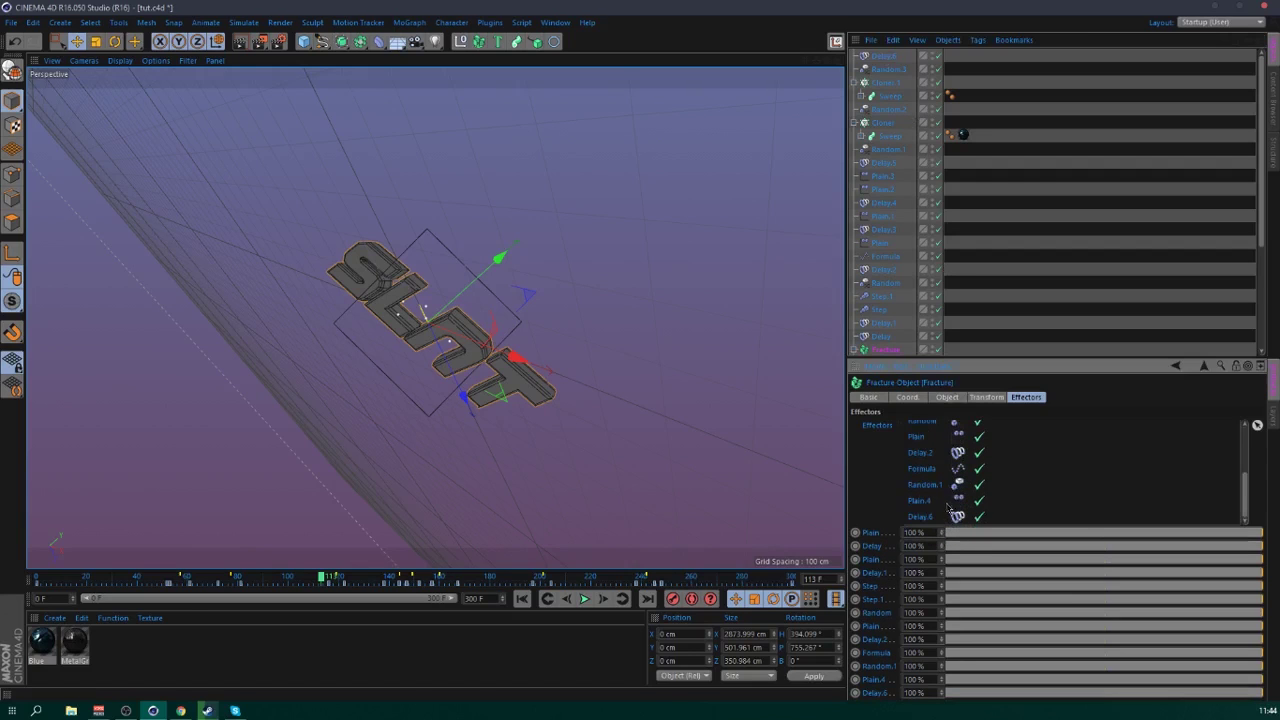
# - Replay the animation from frame 72 to about frame 125 to check the springy text motion
pyautogui.moveTo(288, 575); pyautogui.dragTo(222, 580)
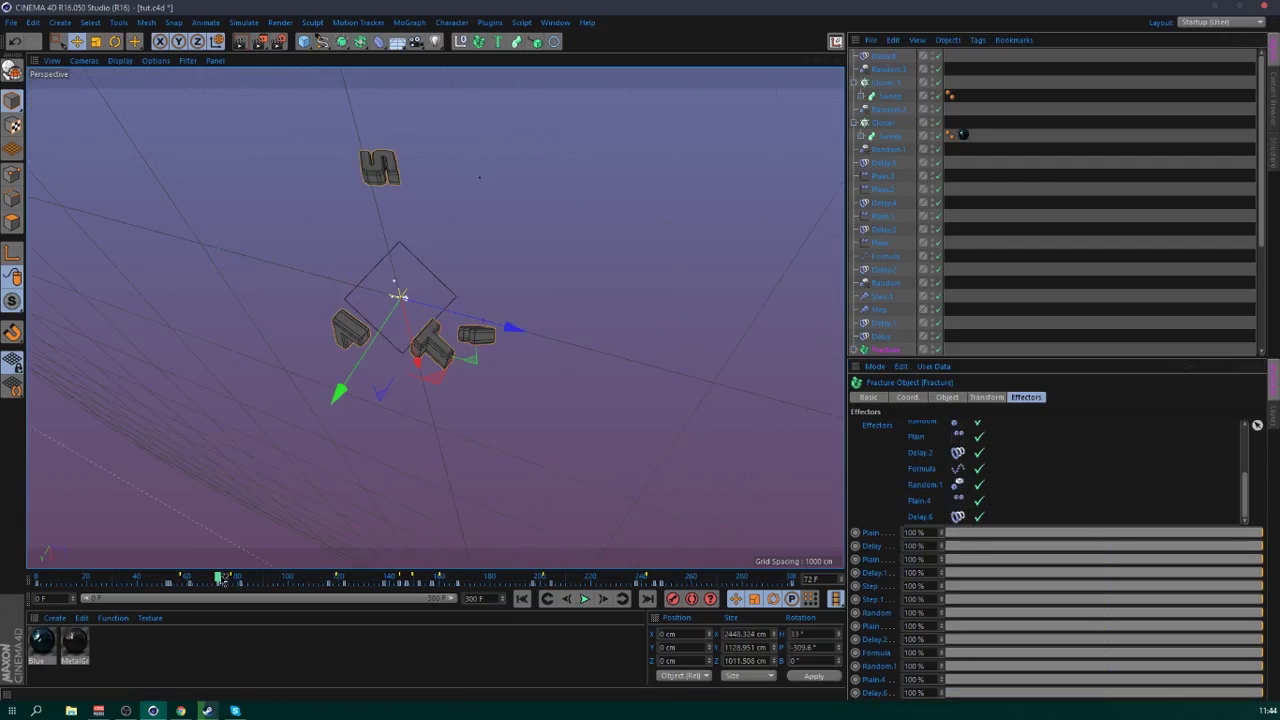
pyautogui.click(585, 599)
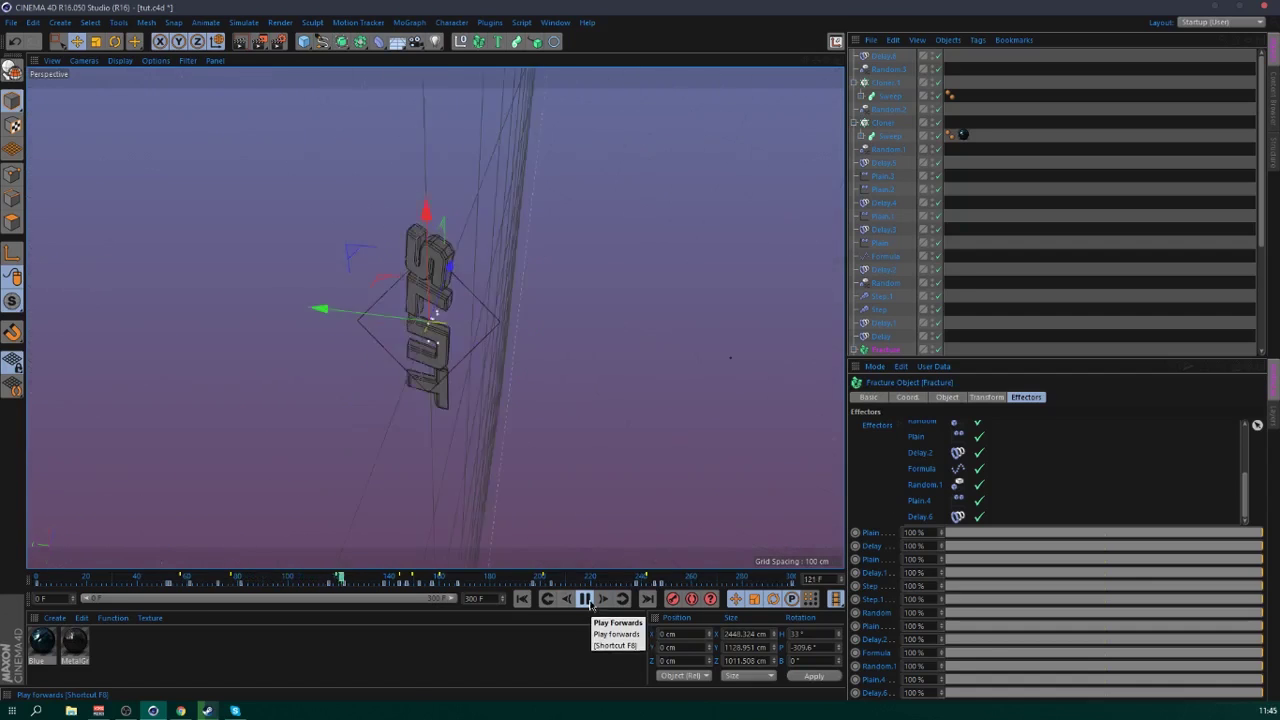
pyautogui.click(585, 599)
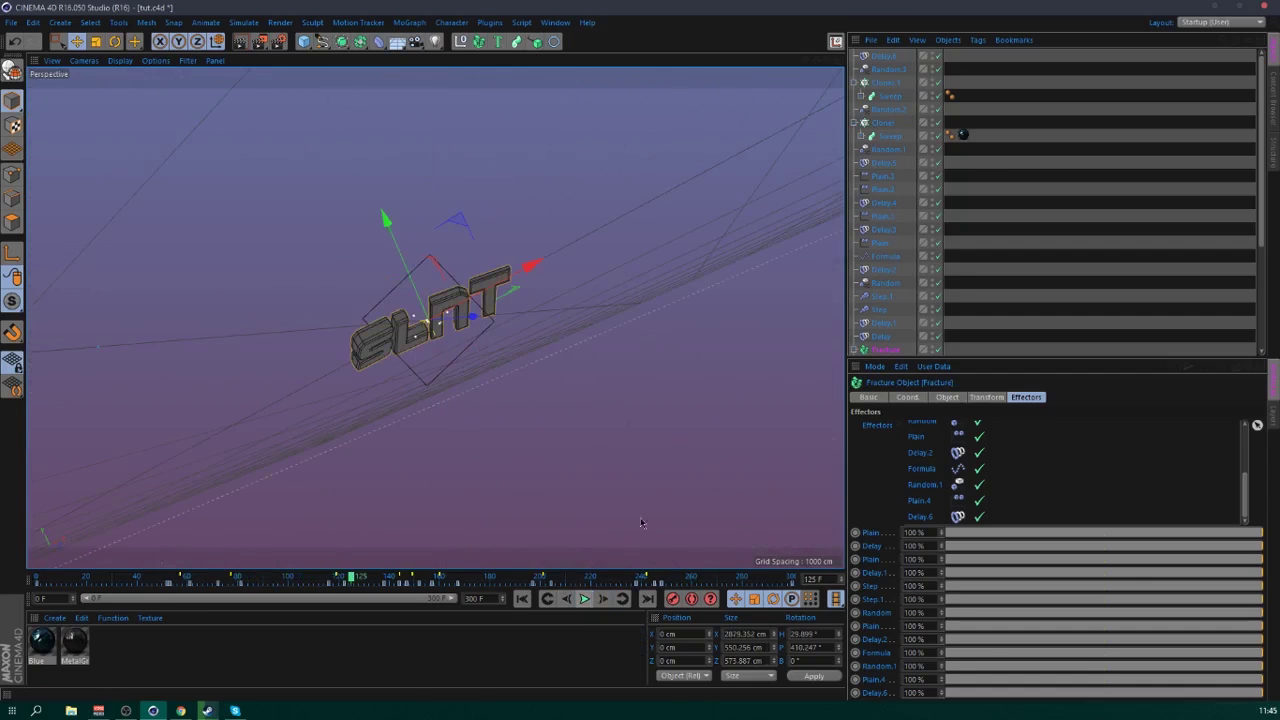
# - Set the Delay.6 effector's strength to 78% at frame 87 and play the animation
pyautogui.click(884, 56)
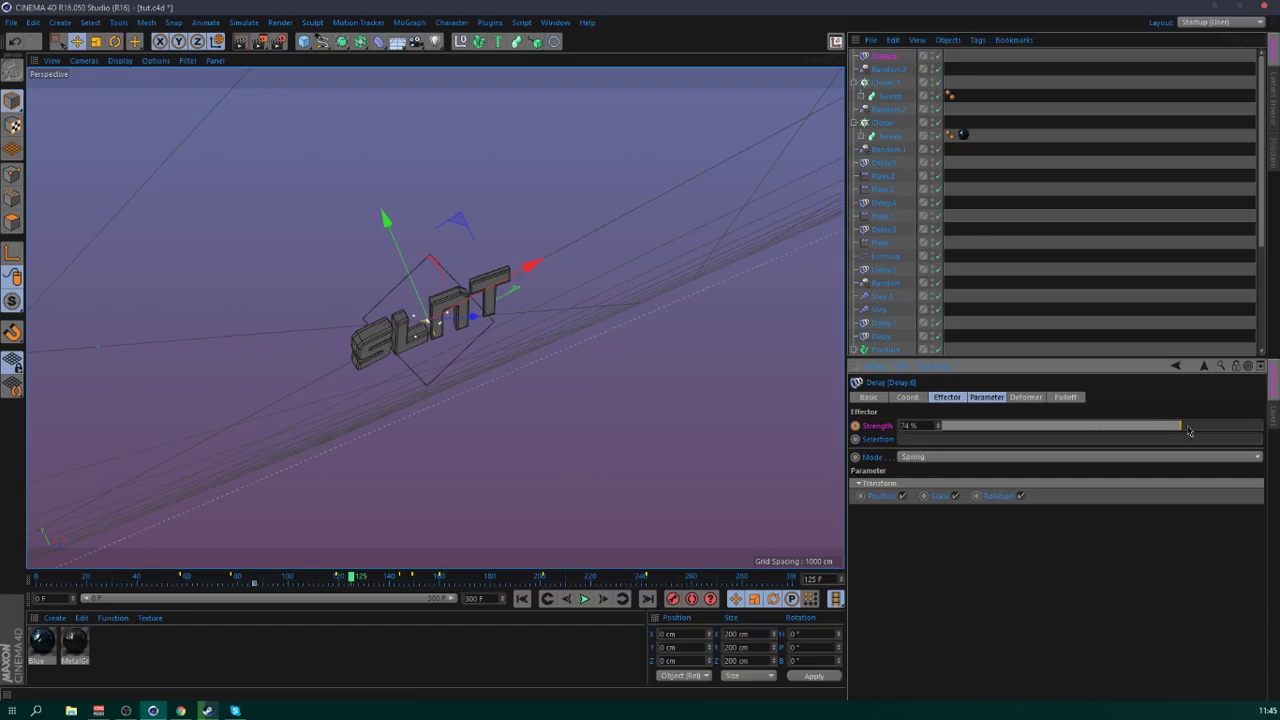
pyautogui.click(547, 599)
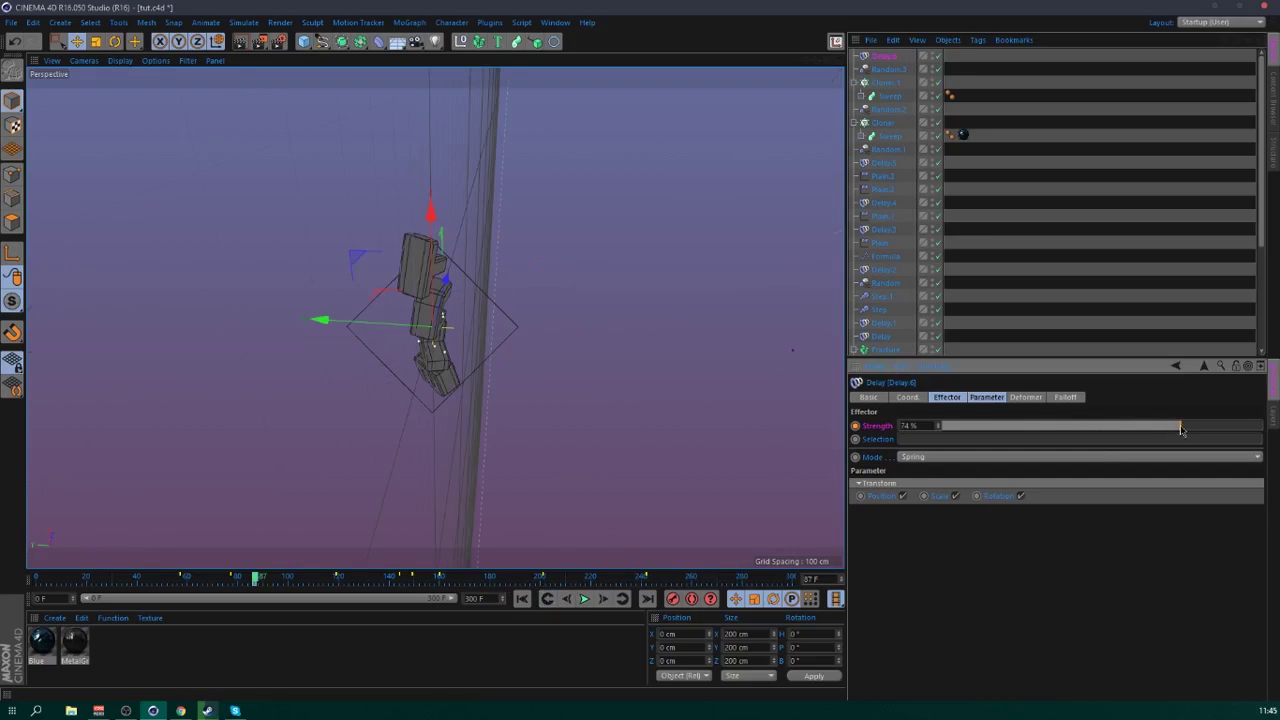
pyautogui.moveTo(1182, 428); pyautogui.dragTo(1193, 428)
pyautogui.click(584, 599)
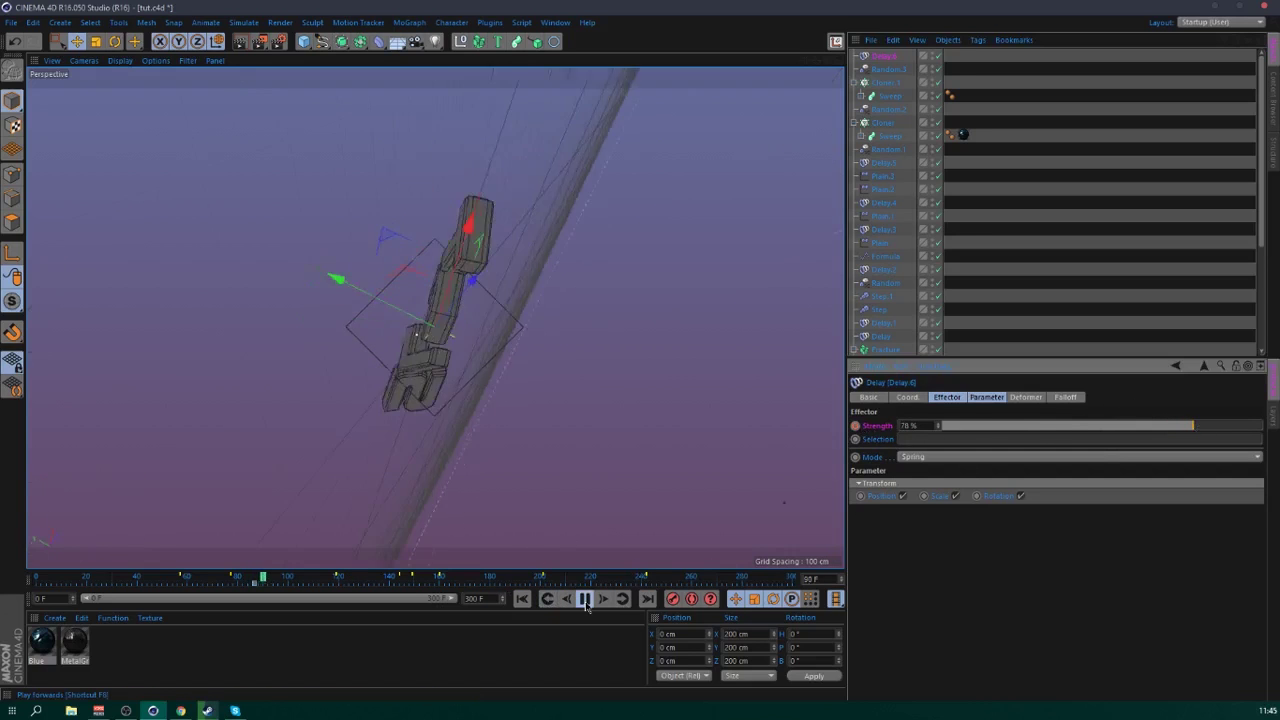
pyautogui.click(584, 599)
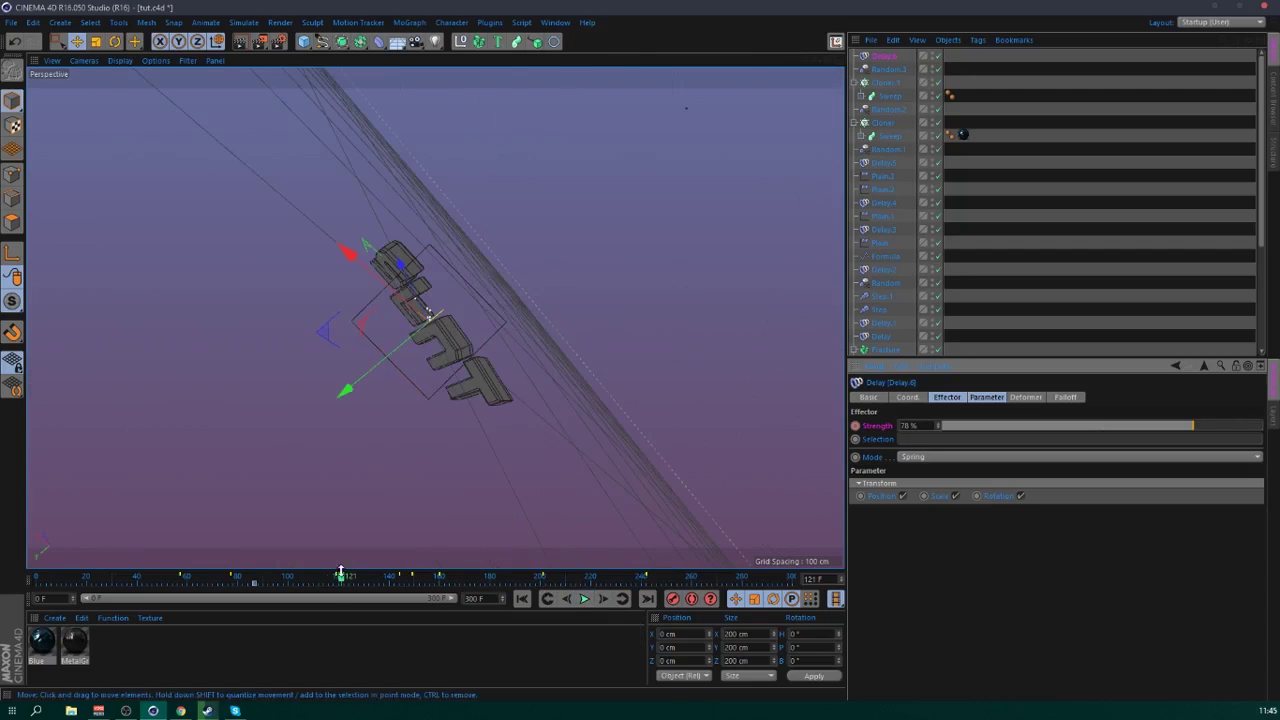
# - Keyframe the Delay.6 effector's strength at 78% on frame 119 and at 0% on frame 124
pyautogui.moveTo(341, 577); pyautogui.dragTo(336, 577)
pyautogui.keyDown('ctrl'); pyautogui.click(855, 426); pyautogui.keyUp('ctrl')
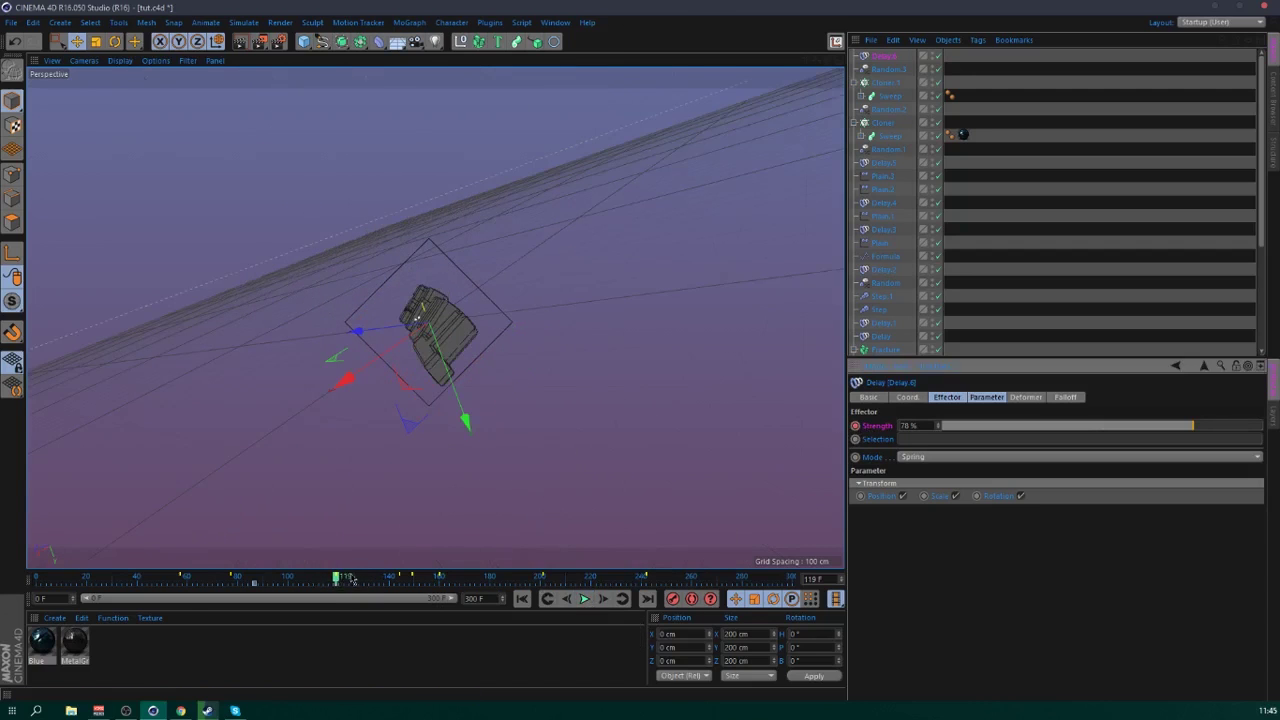
pyautogui.click(348, 577)
pyautogui.moveTo(977, 425); pyautogui.dragTo(851, 439)
pyautogui.keyDown('ctrl'); pyautogui.click(855, 426); pyautogui.keyUp('ctrl')
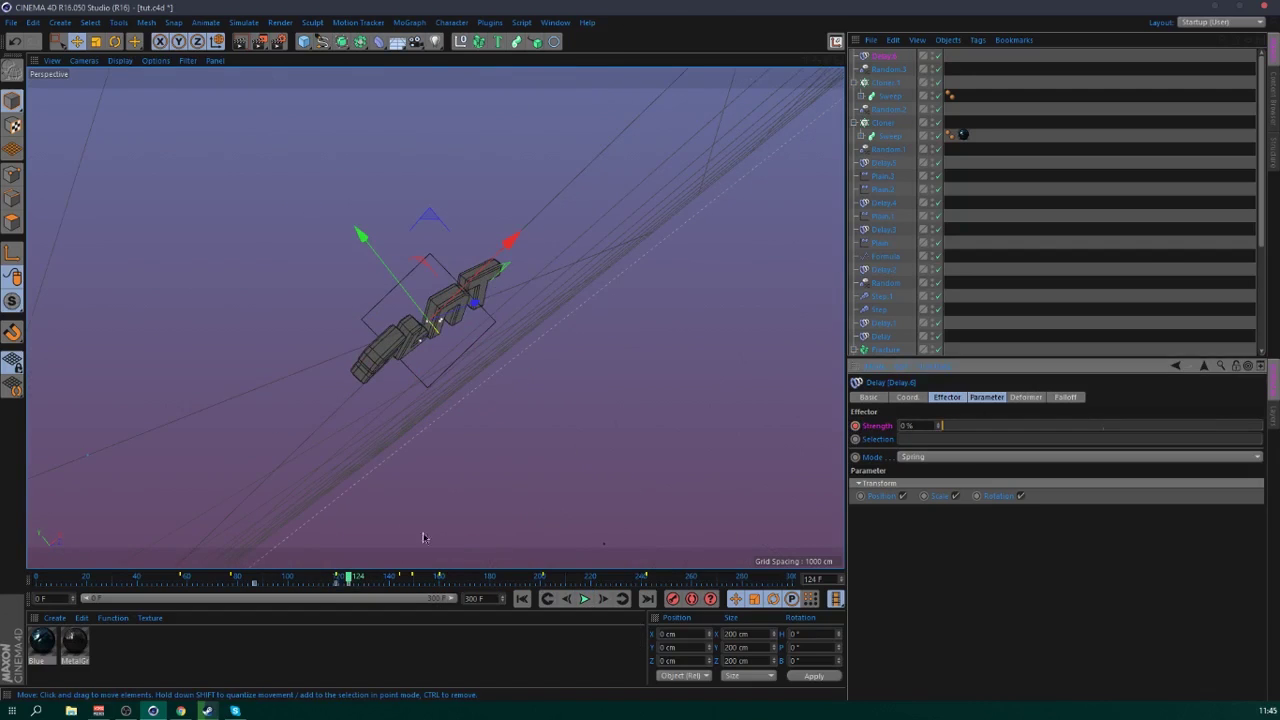
# - Replay the animation from about frame 76 and again from about frame 191 to check the text motion
pyautogui.click(228, 578)
pyautogui.click(585, 599)
pyautogui.click(1094, 209)
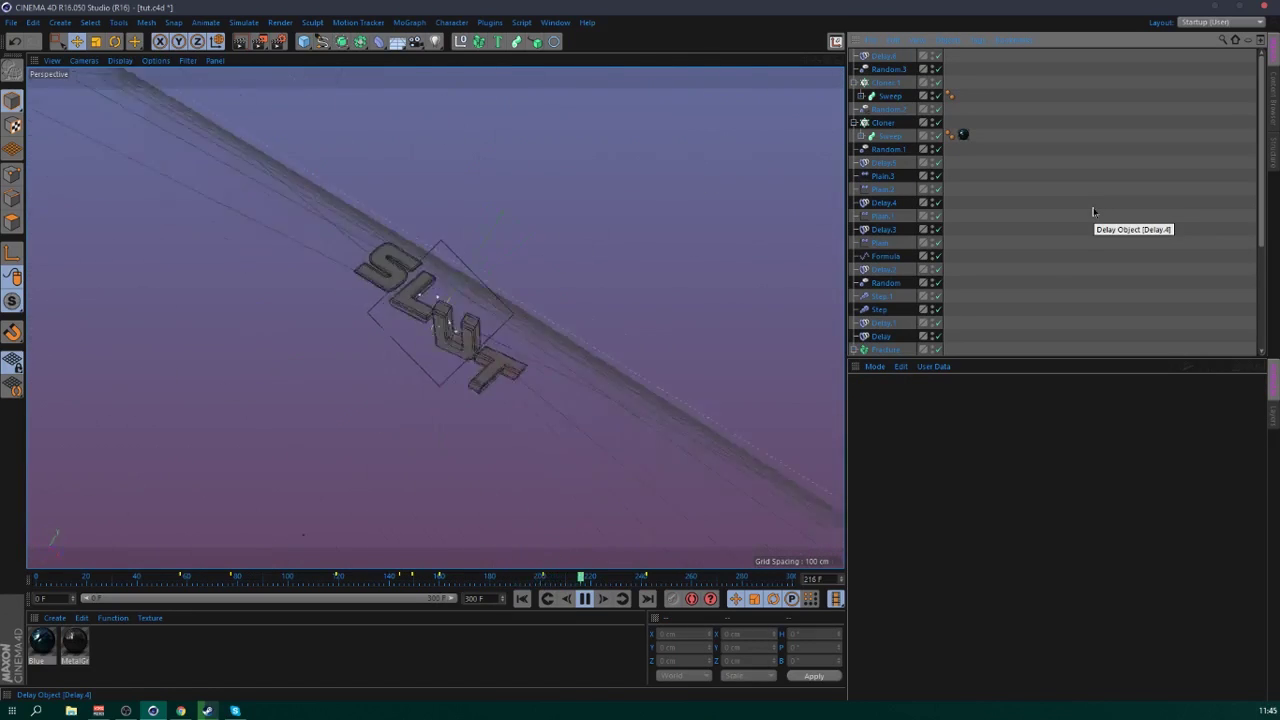
pyautogui.click(517, 578)
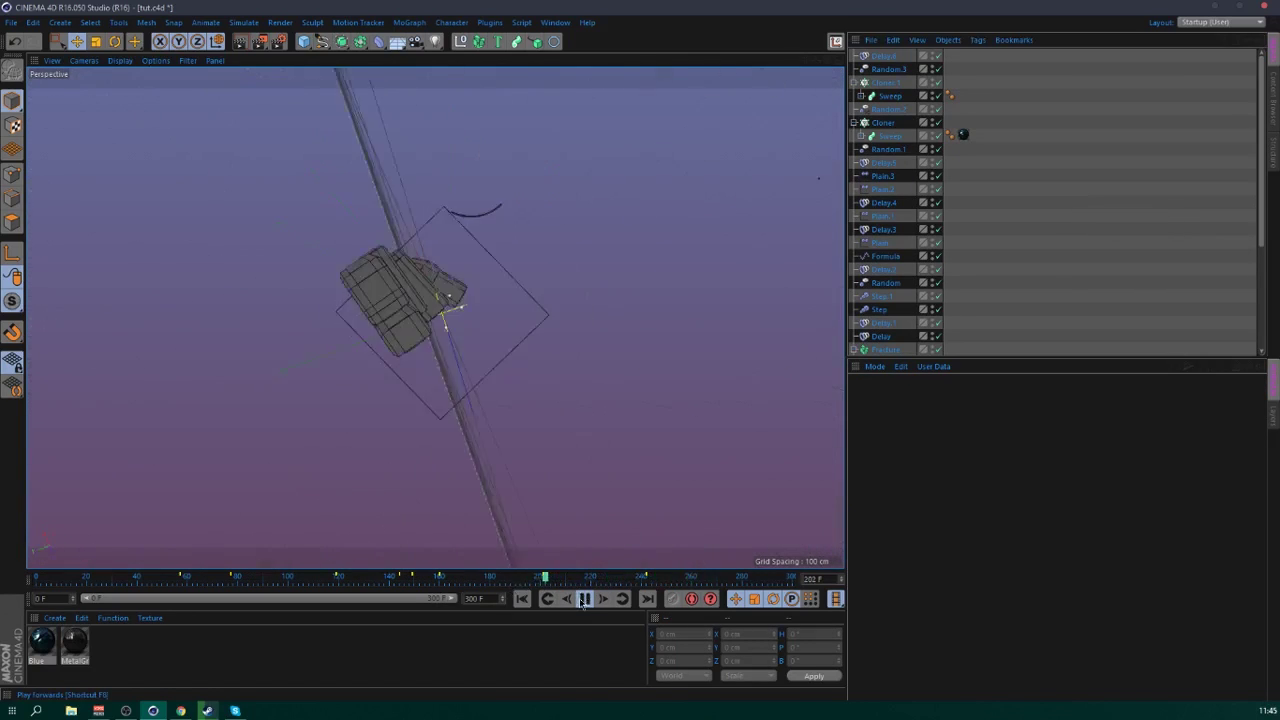
pyautogui.click(585, 598)
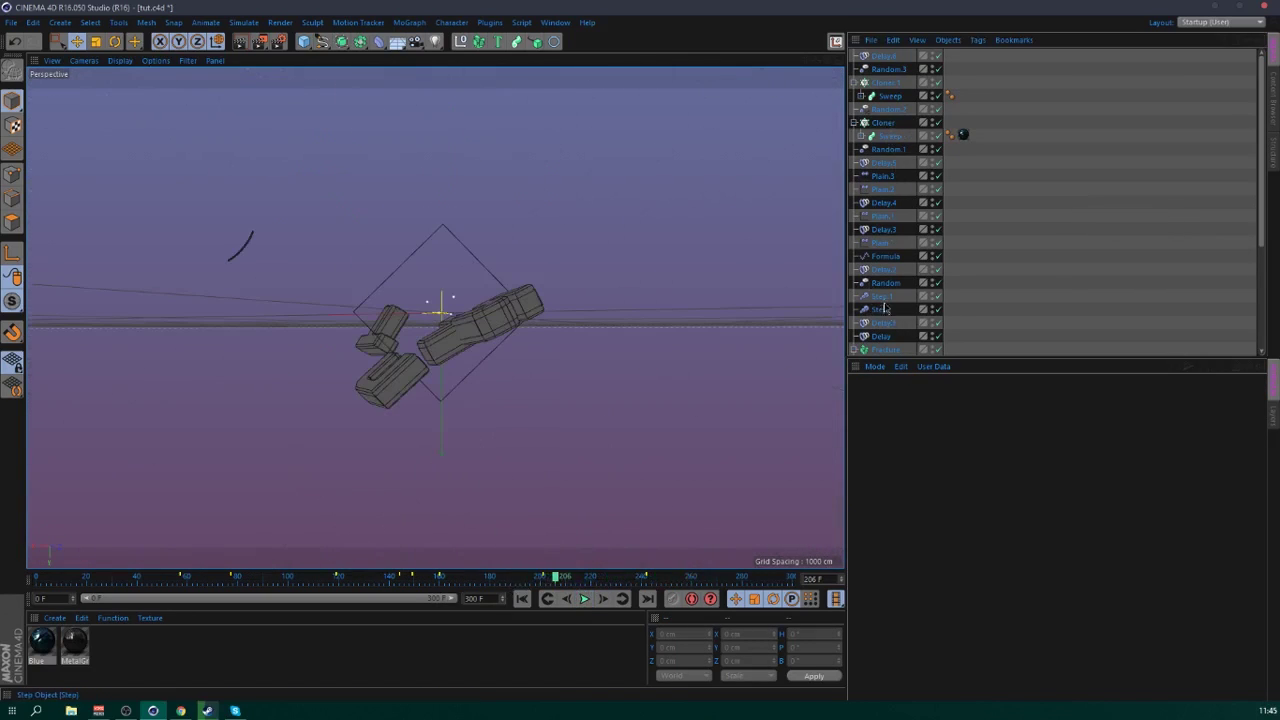
# - Try a 333 cm Y position on the Plain.2 effector and replay the text motion from about frame 158
pyautogui.click(883, 245)
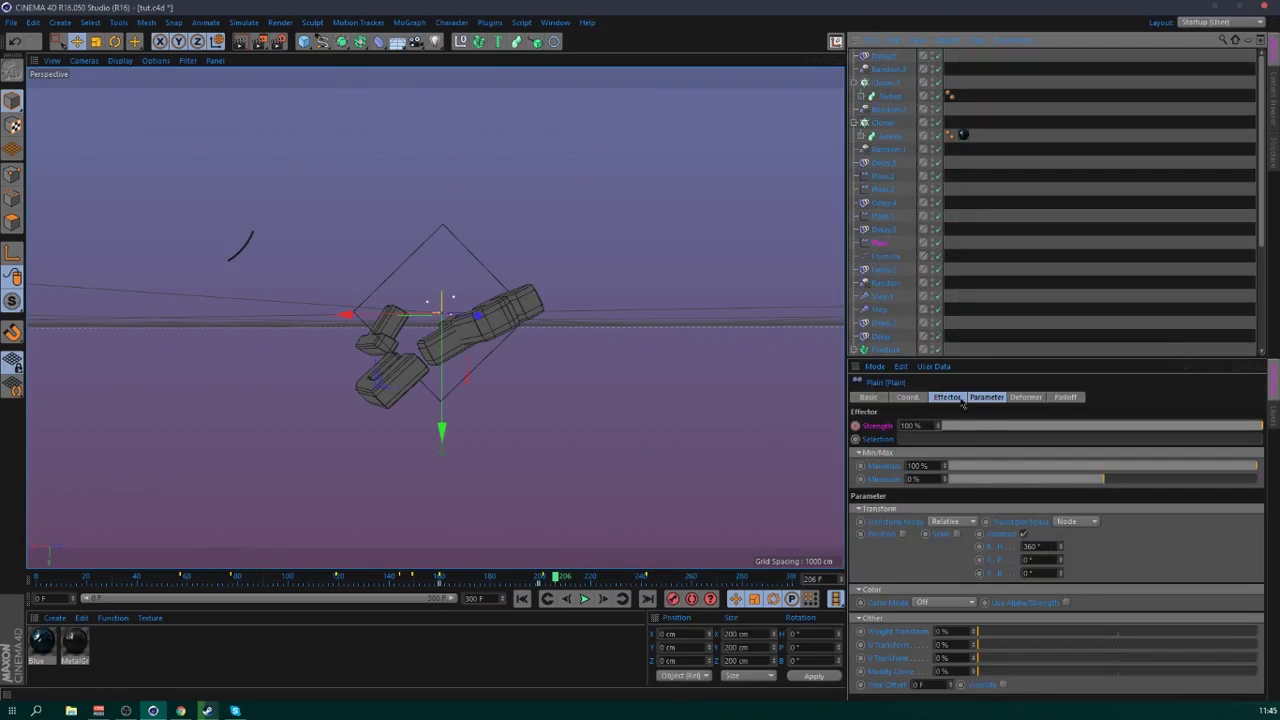
pyautogui.keyDown('shift'); pyautogui.click(958, 397); pyautogui.keyUp('shift')
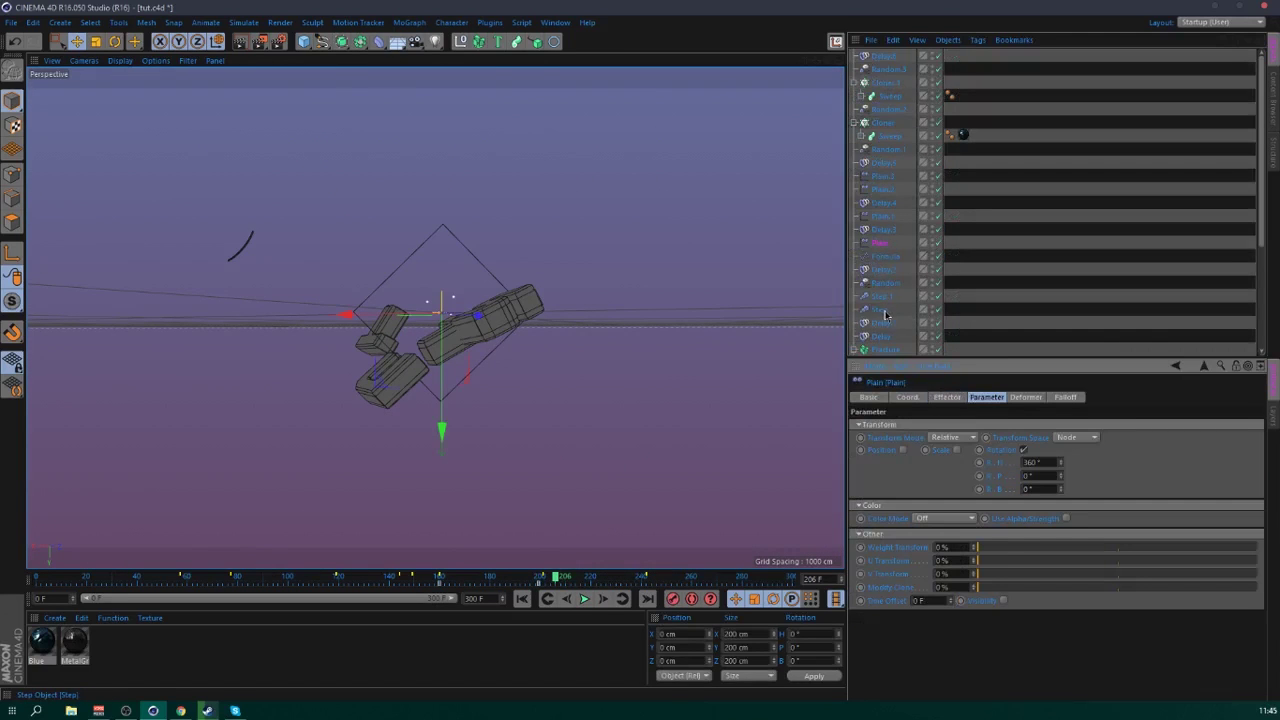
pyautogui.click(882, 245)
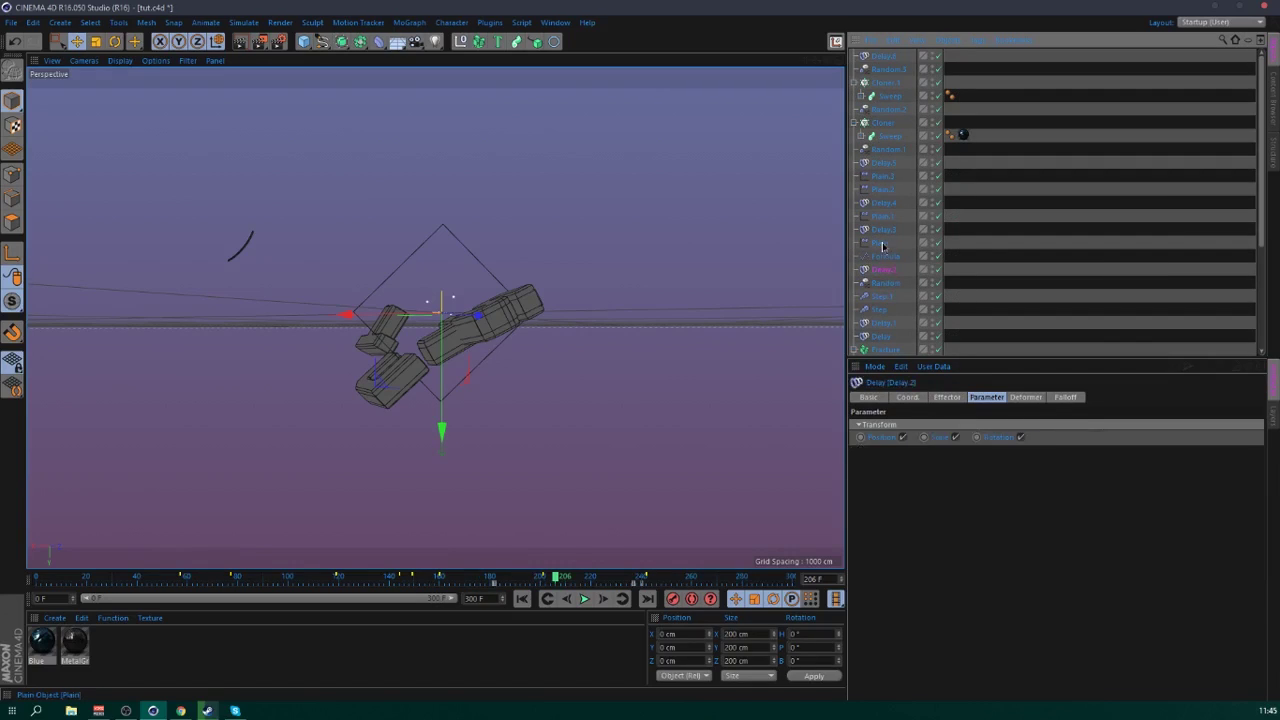
pyautogui.click(884, 217)
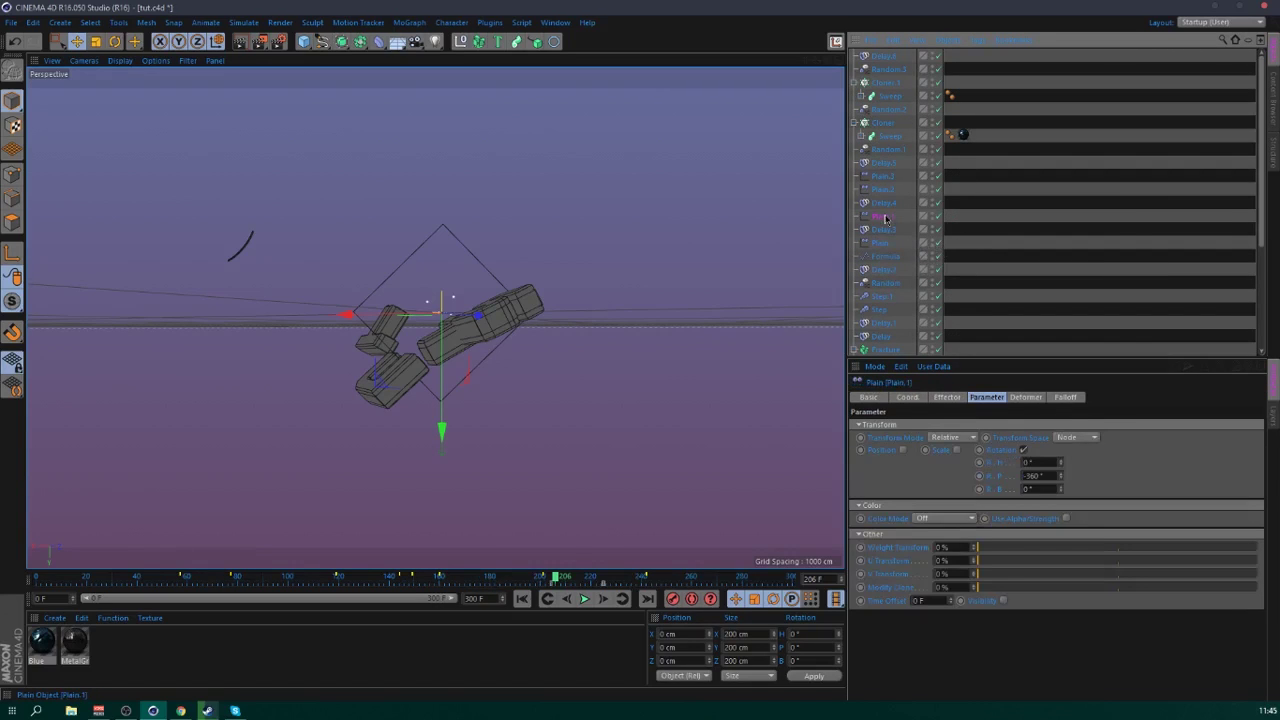
pyautogui.click(918, 478)
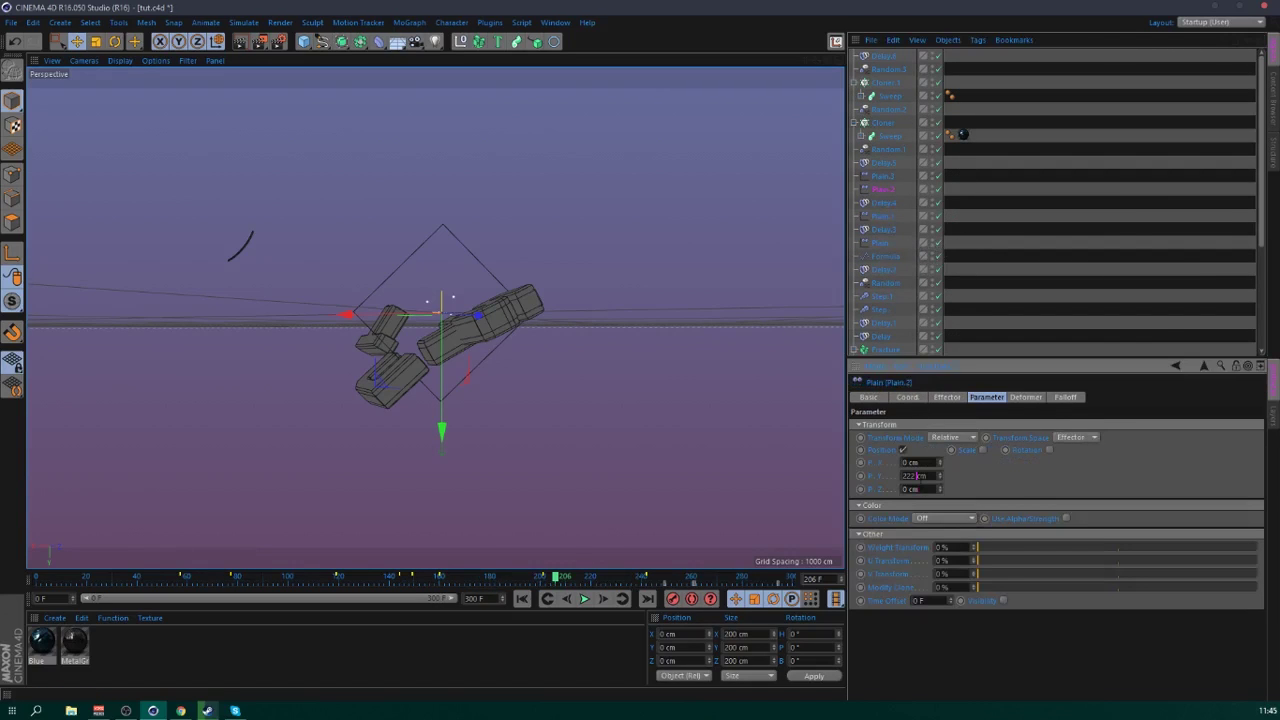
pyautogui.click(1025, 258)
pyautogui.click(432, 580)
pyautogui.click(585, 598)
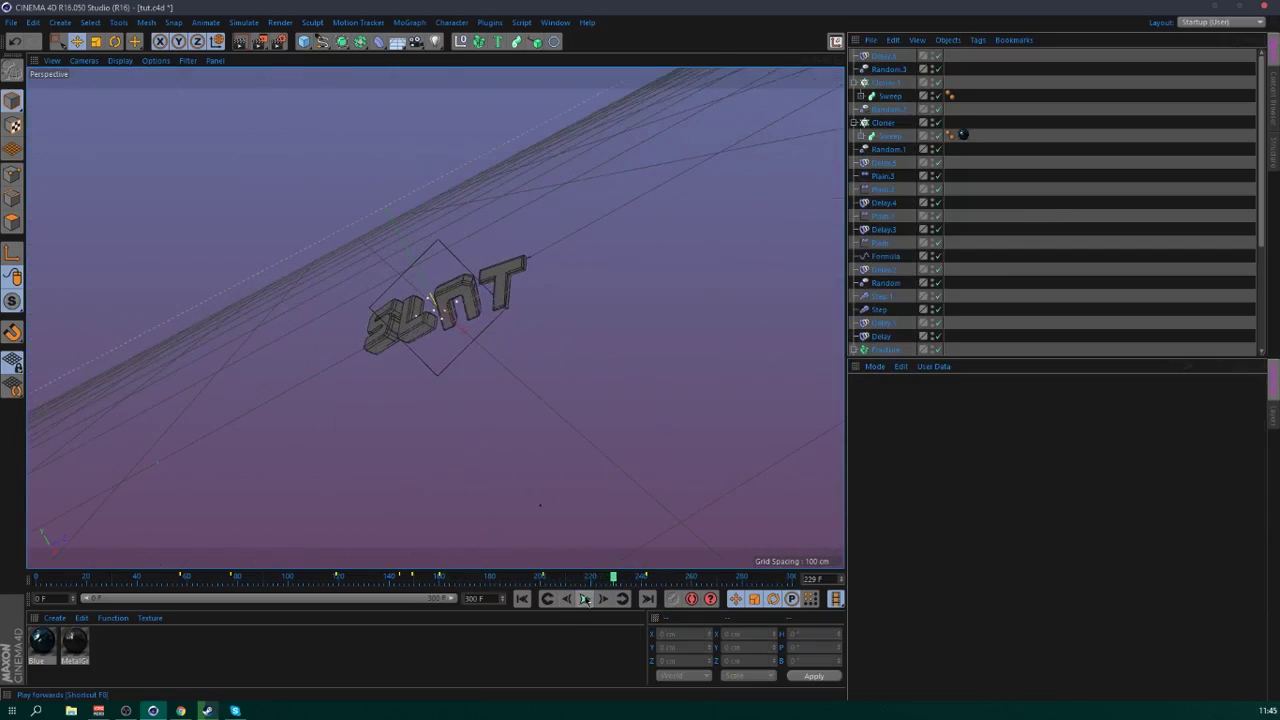
pyautogui.moveTo(463, 580); pyautogui.dragTo(495, 580)
# - Set the Plain.2 effector's Y position back to 222 cm
pyautogui.click(886, 216)
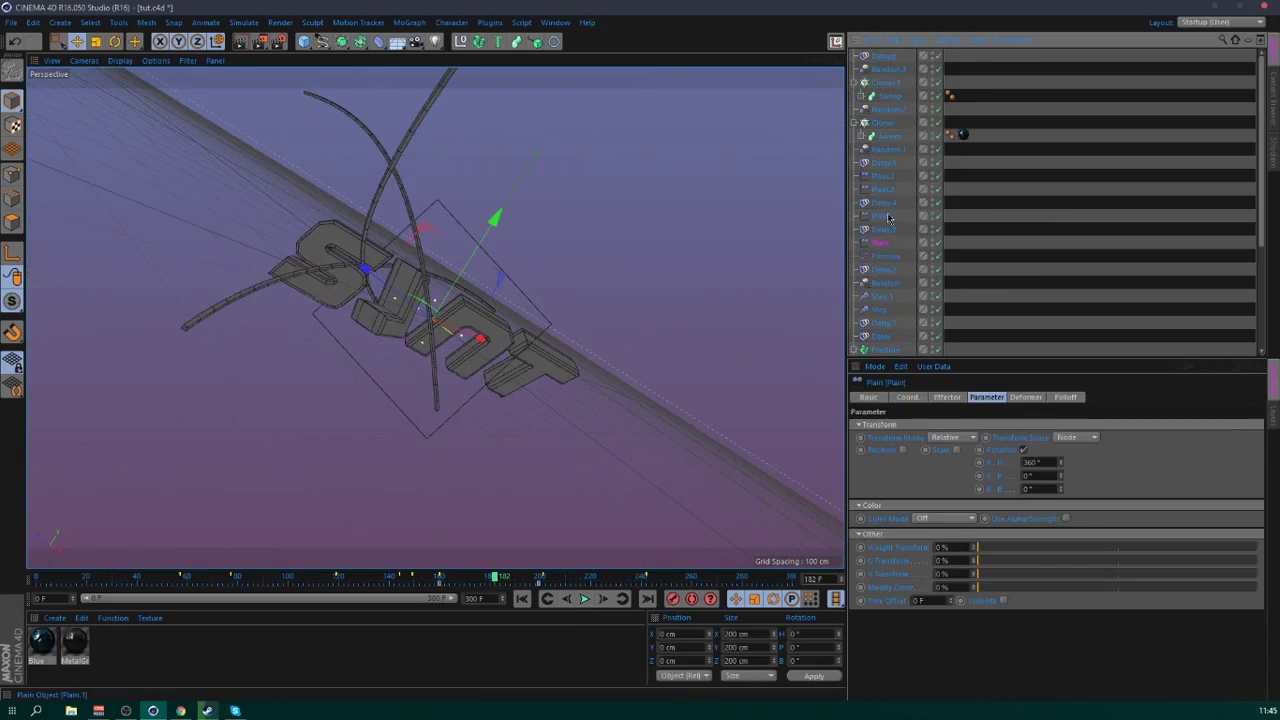
pyautogui.click(889, 216)
pyautogui.click(884, 190)
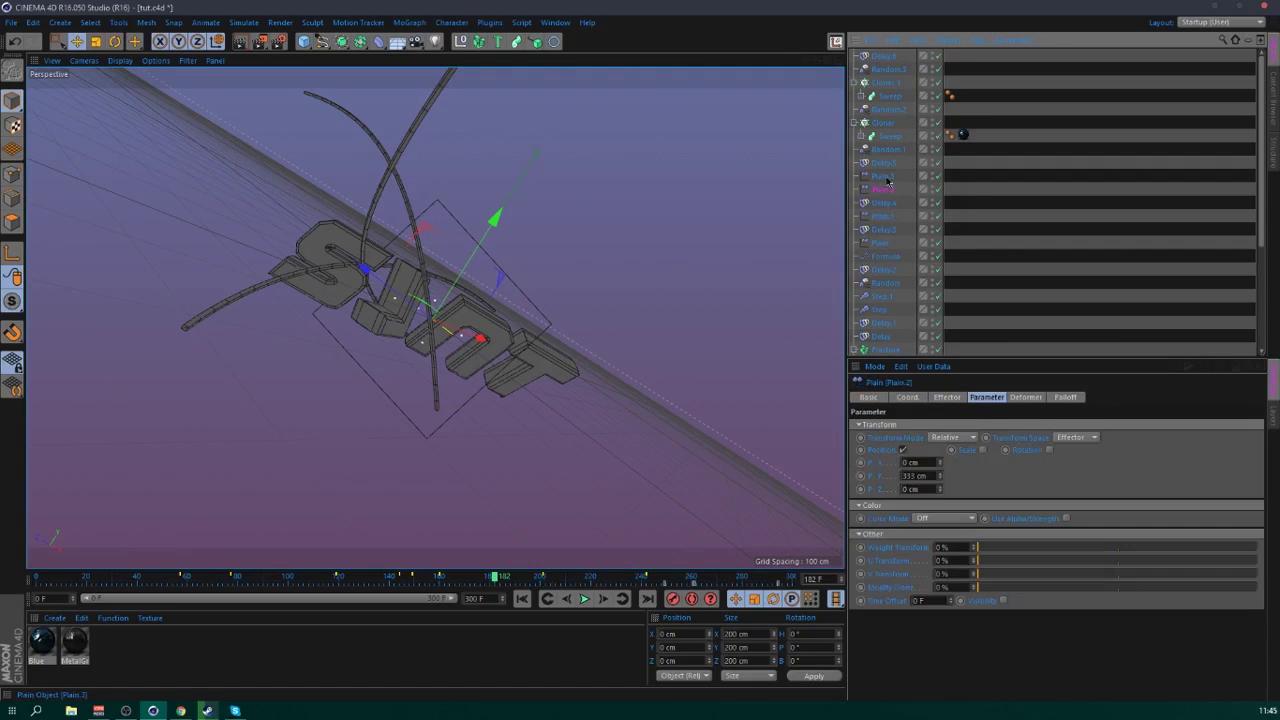
pyautogui.click(886, 177)
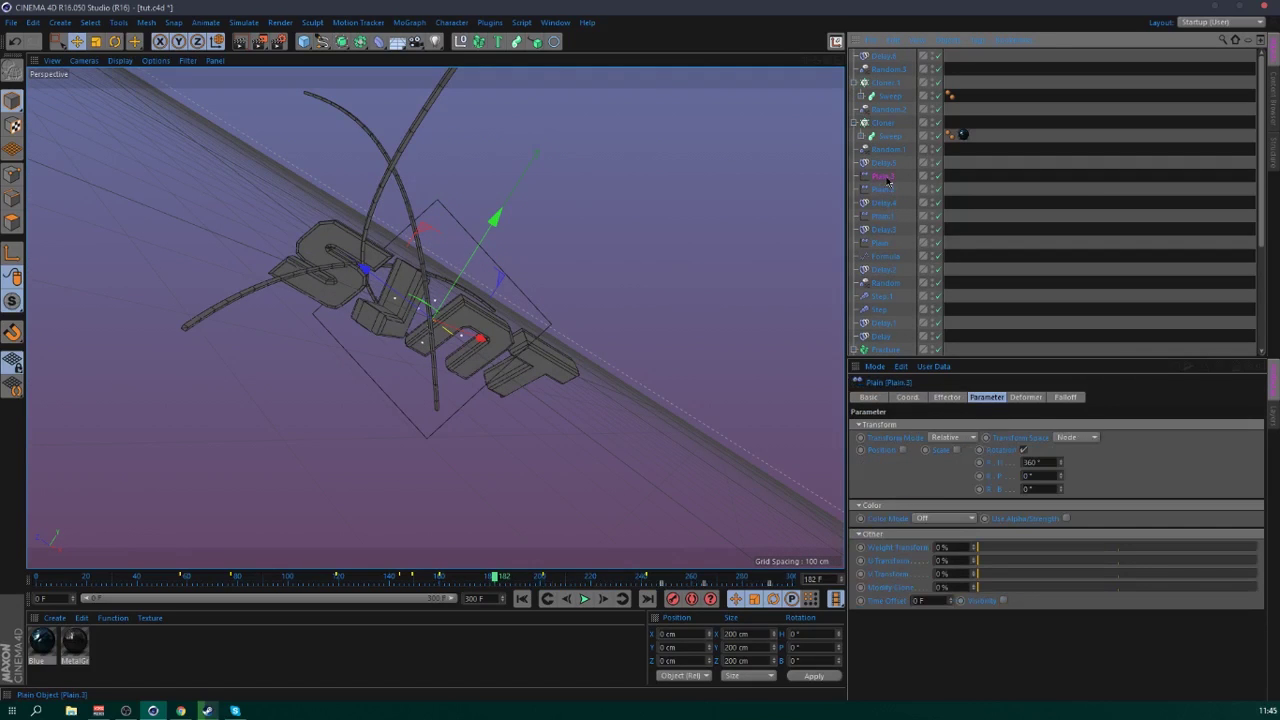
pyautogui.click(885, 243)
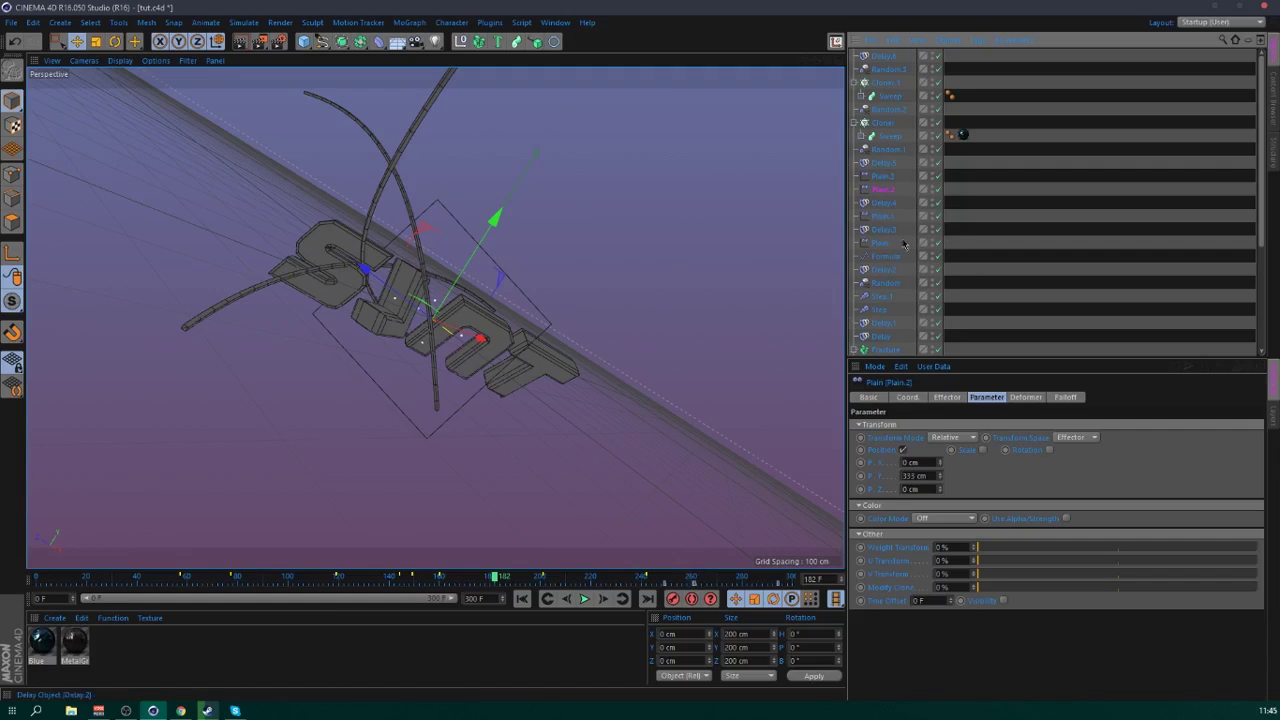
pyautogui.doubleClick(916, 476)
pyautogui.write('222')
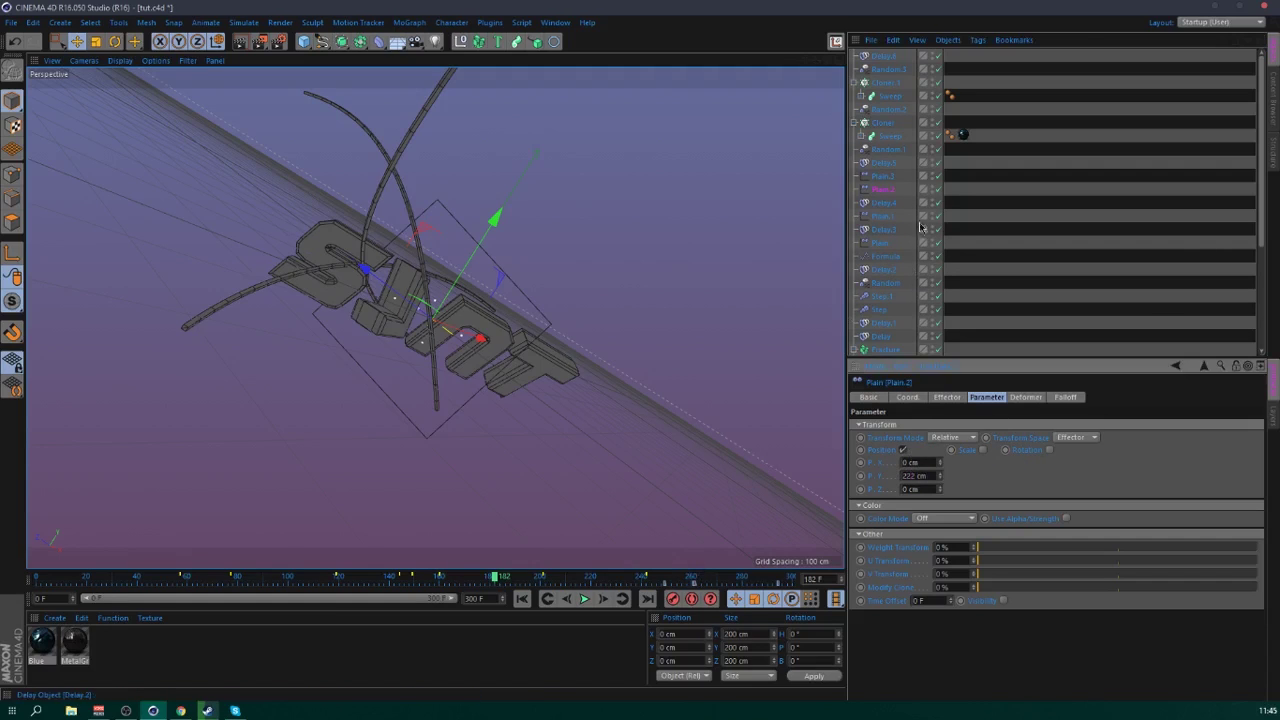
# - Set the Y position of the Plain effector directly below Plain.4 in the Fracture to 333 cm and play the animation
pyautogui.click(885, 176)
pyautogui.scroll(-4, 892, 250)
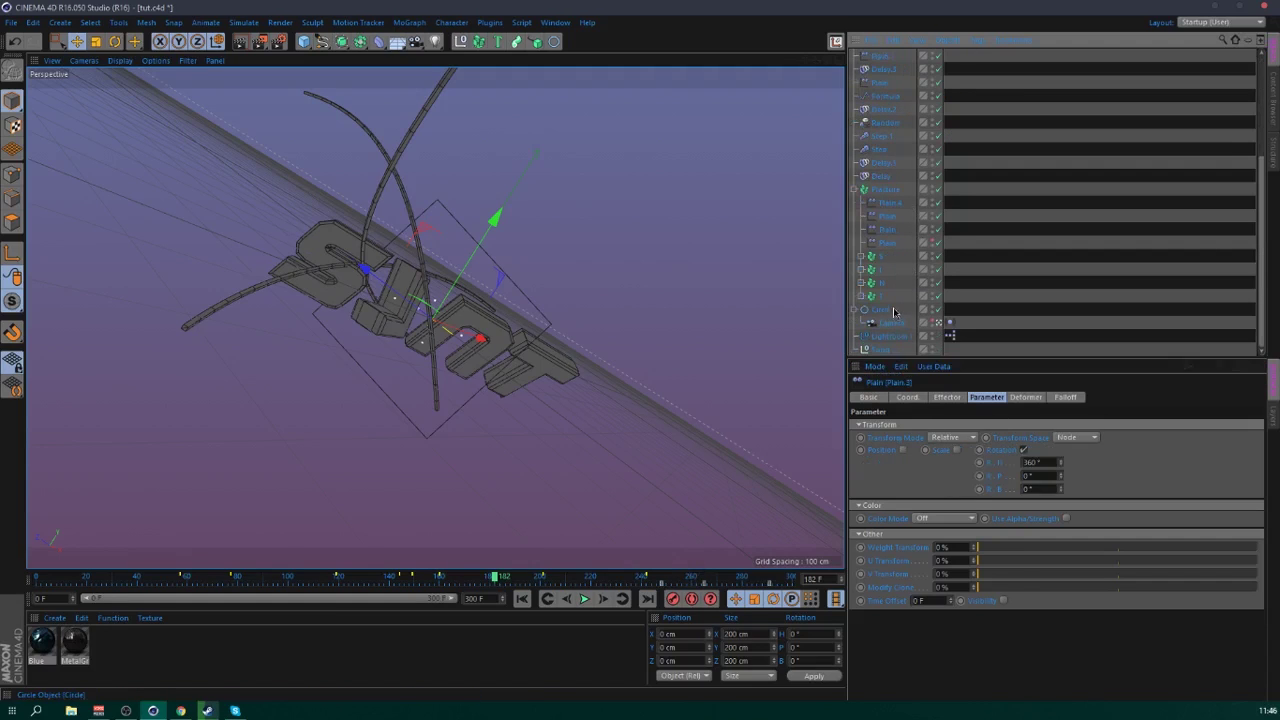
pyautogui.click(886, 217)
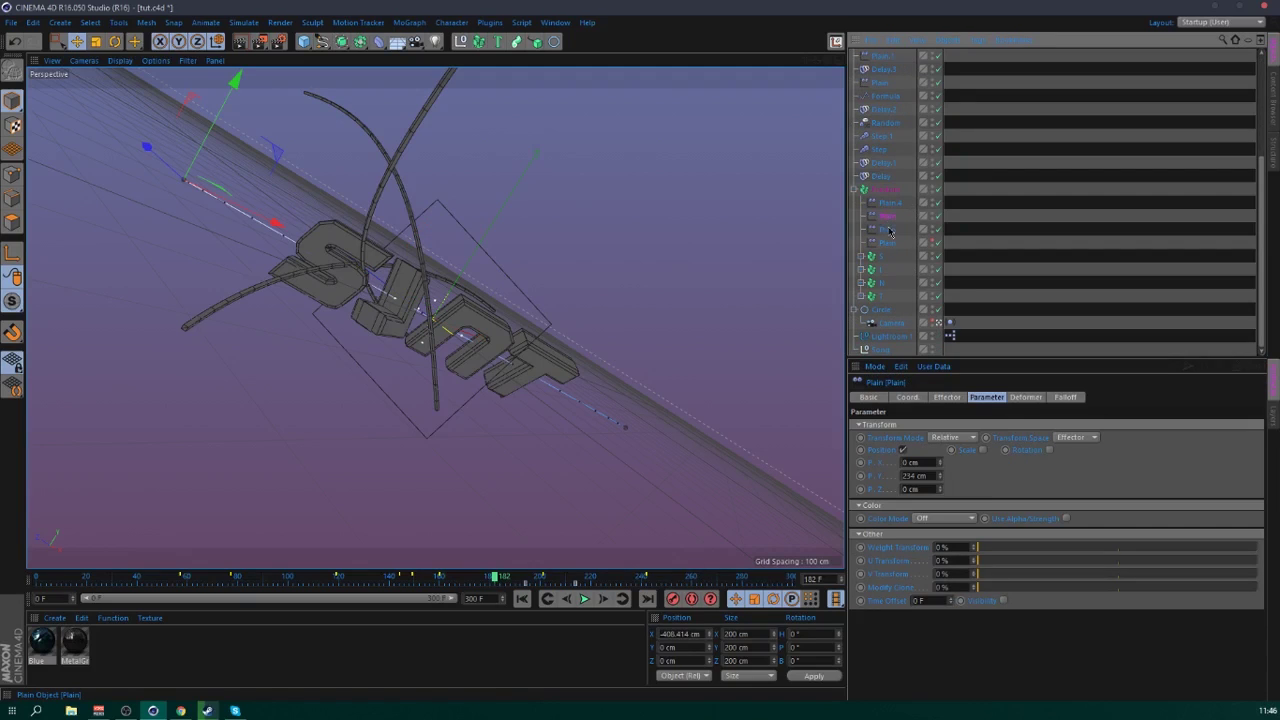
pyautogui.doubleClick(920, 476)
pyautogui.write('33')
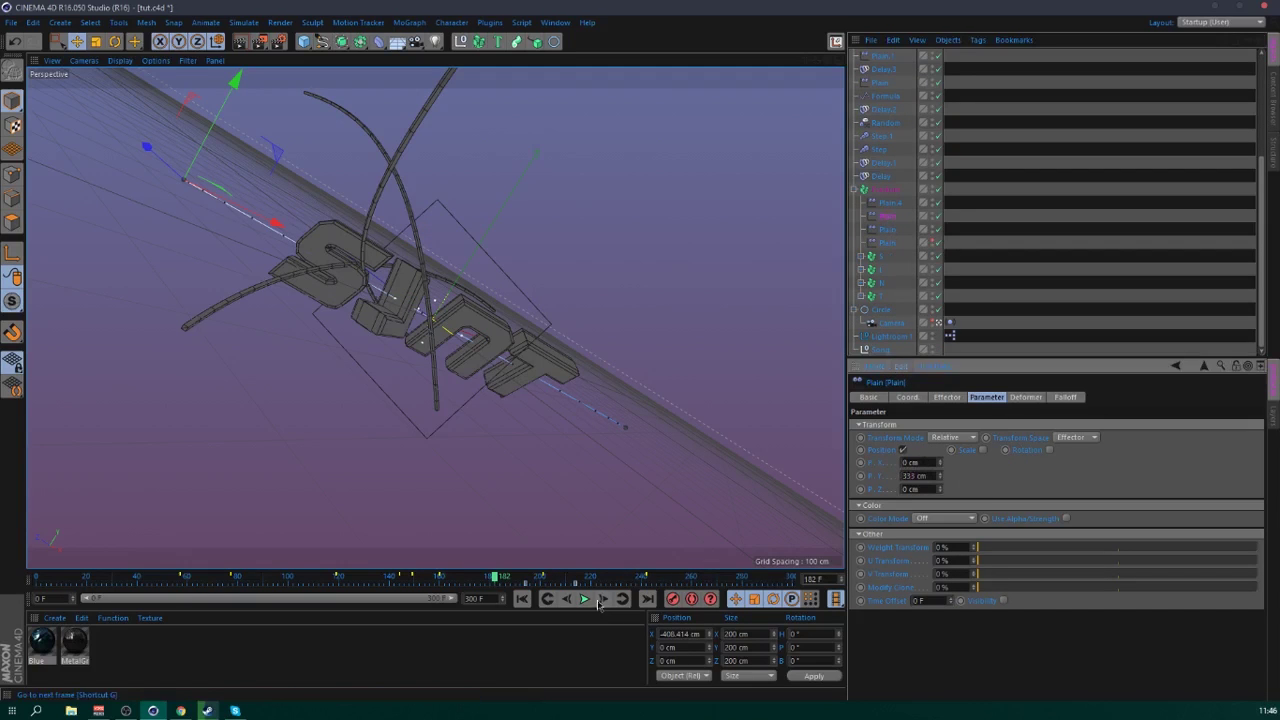
pyautogui.click(585, 599)
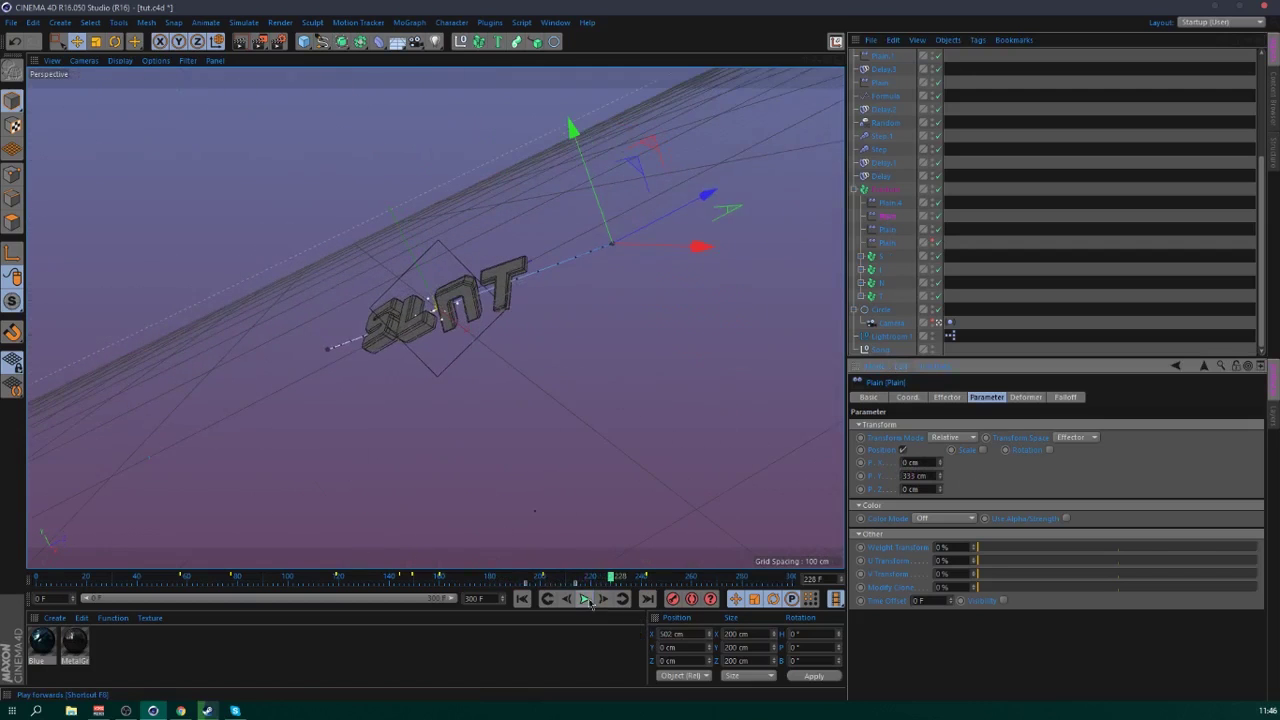
# - Retime that Plain effector's two position keyframes to frames 194 and 223 and replay the motion
pyautogui.moveTo(590, 586); pyautogui.dragTo(498, 586)
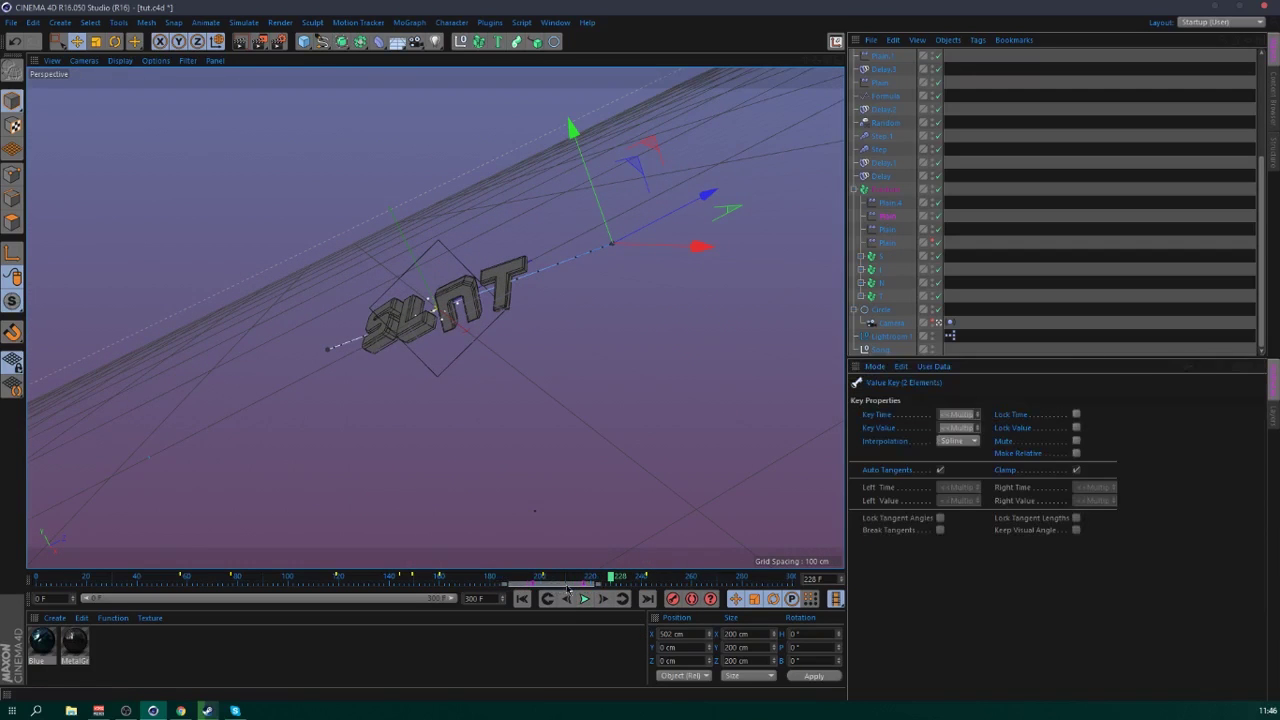
pyautogui.click(565, 598)
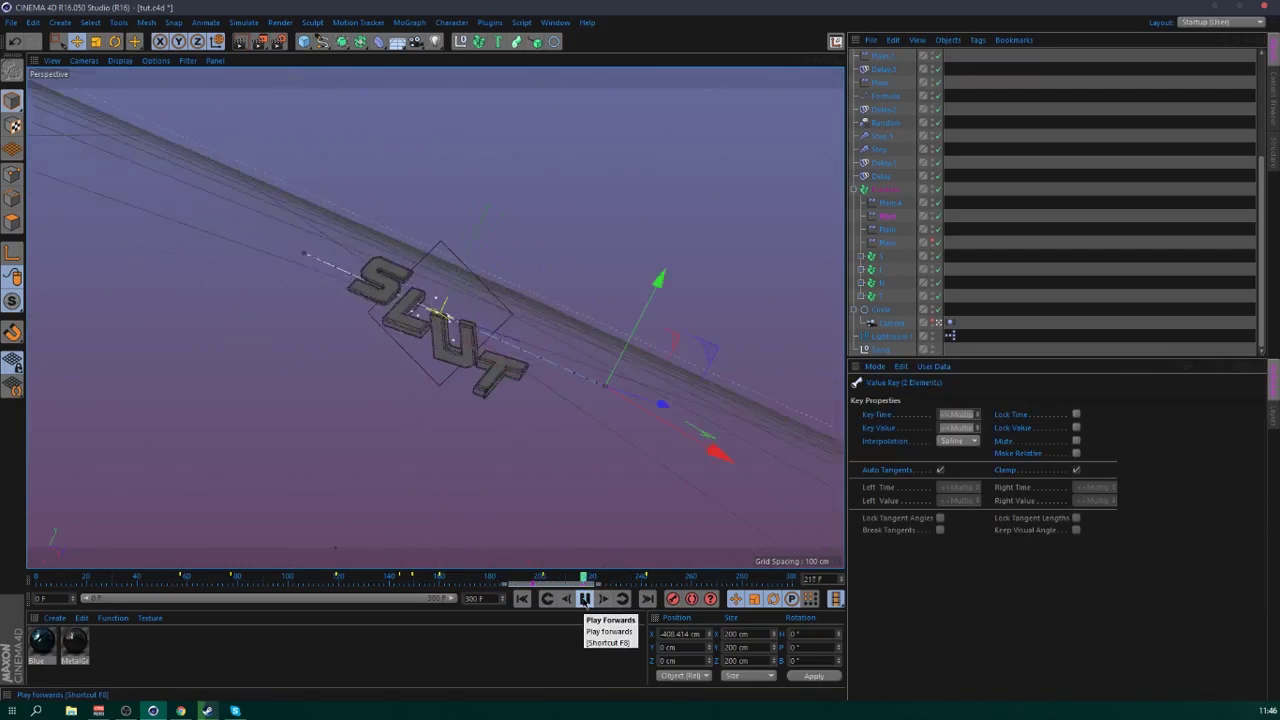
pyautogui.click(585, 599)
pyautogui.click(573, 587)
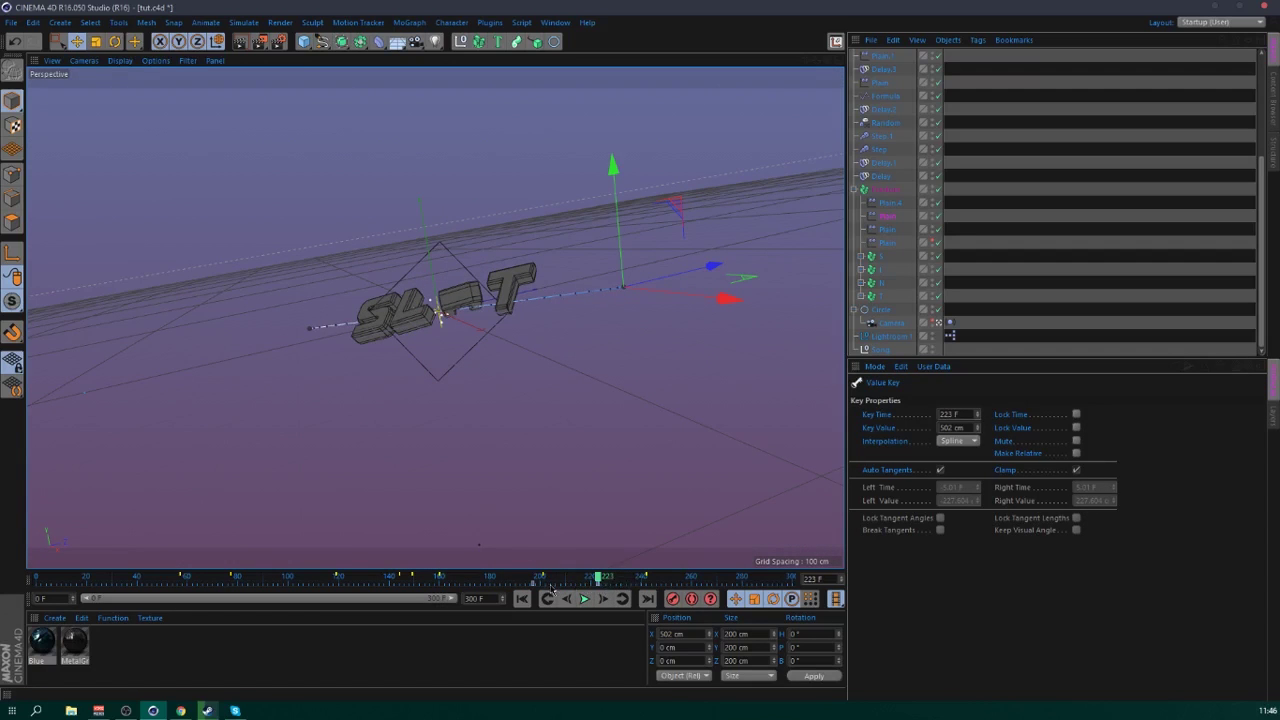
pyautogui.click(505, 579)
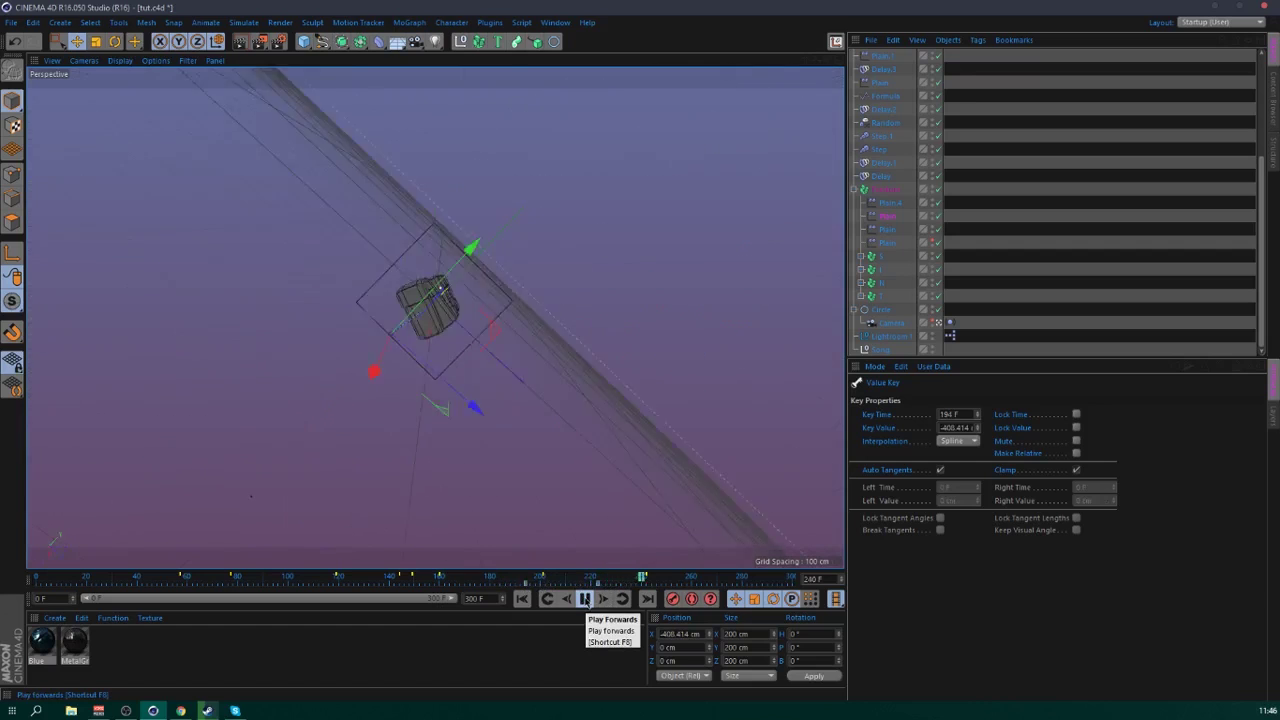
pyautogui.click(585, 599)
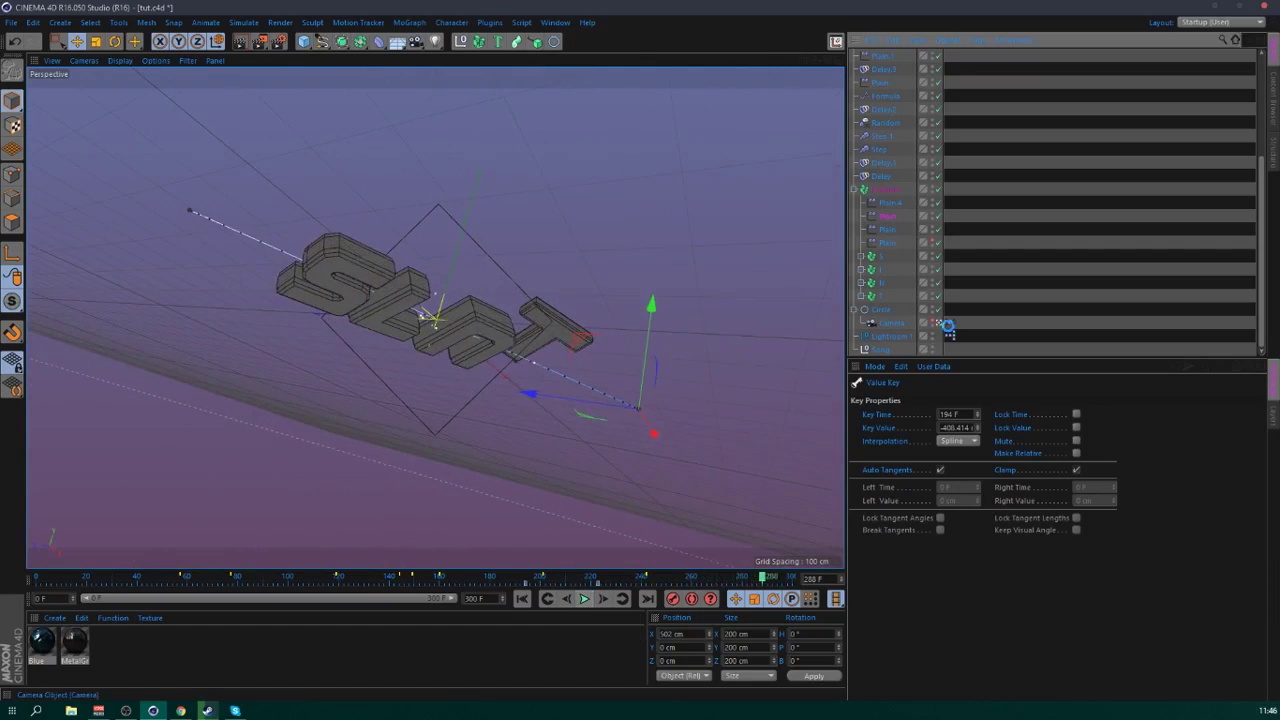
# - Replay the whole animation from the first frame to about frame 229 to review all the text movements
pyautogui.click(522, 598)
pyautogui.click(585, 598)
pyautogui.click(1058, 285)
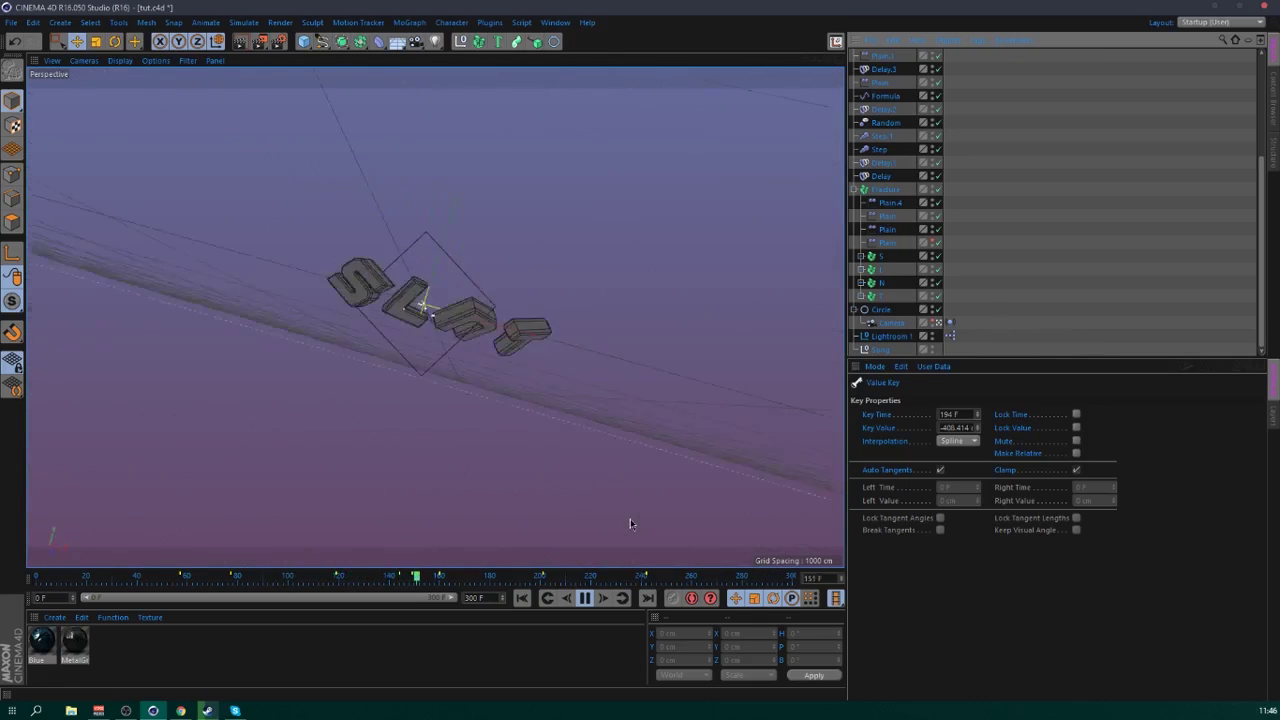
pyautogui.click(585, 598)
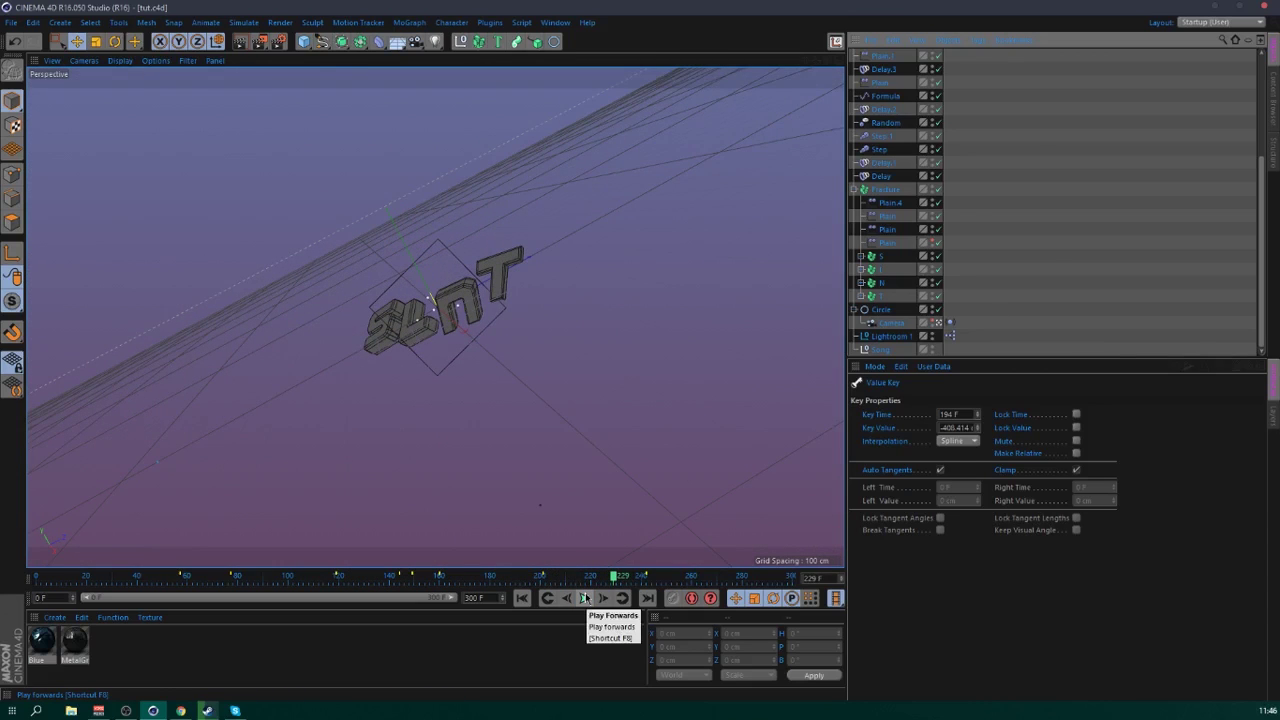
# - Set the level of detail to 100% in the project settings
pyautogui.hotkey('ctrl', 'd')
pyautogui.doubleClick(963, 501)
pyautogui.write('100')
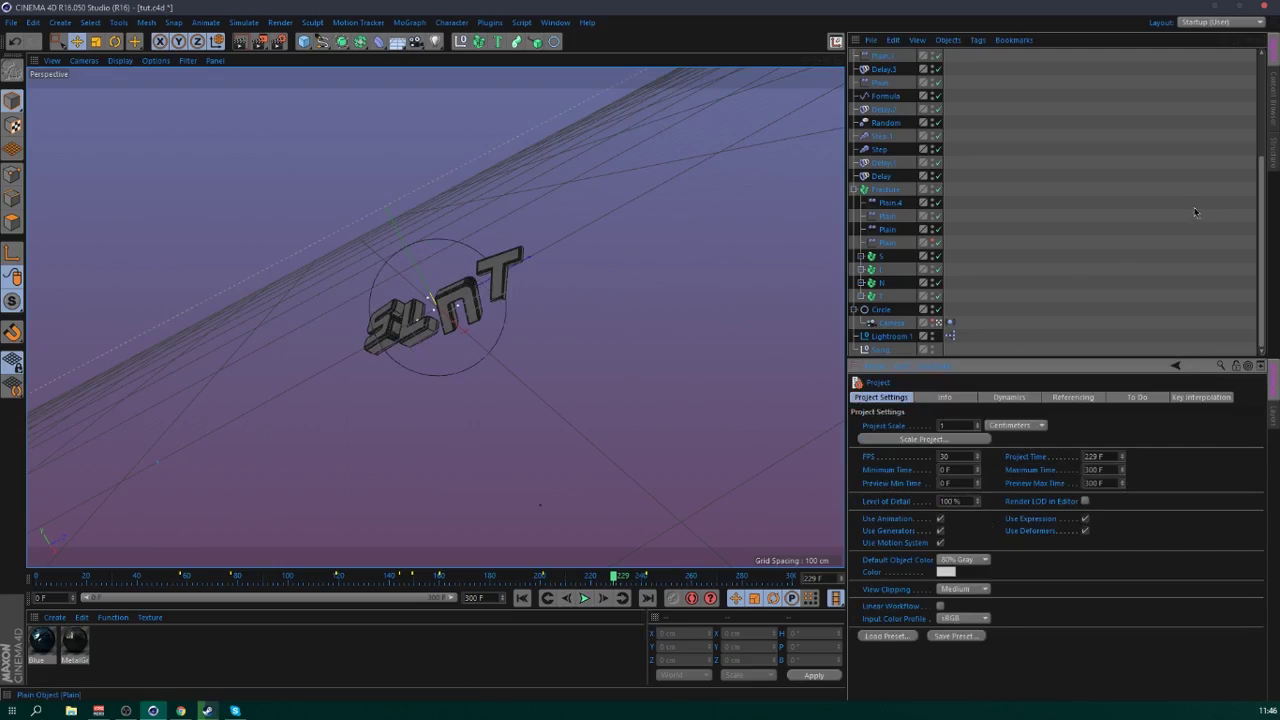
pyautogui.press('Return')
# - Copy the Blue material tag onto Cloner.1's Sweep and duplicate the Sweep inside both cloners
pyautogui.scroll(4, 1035, 229)
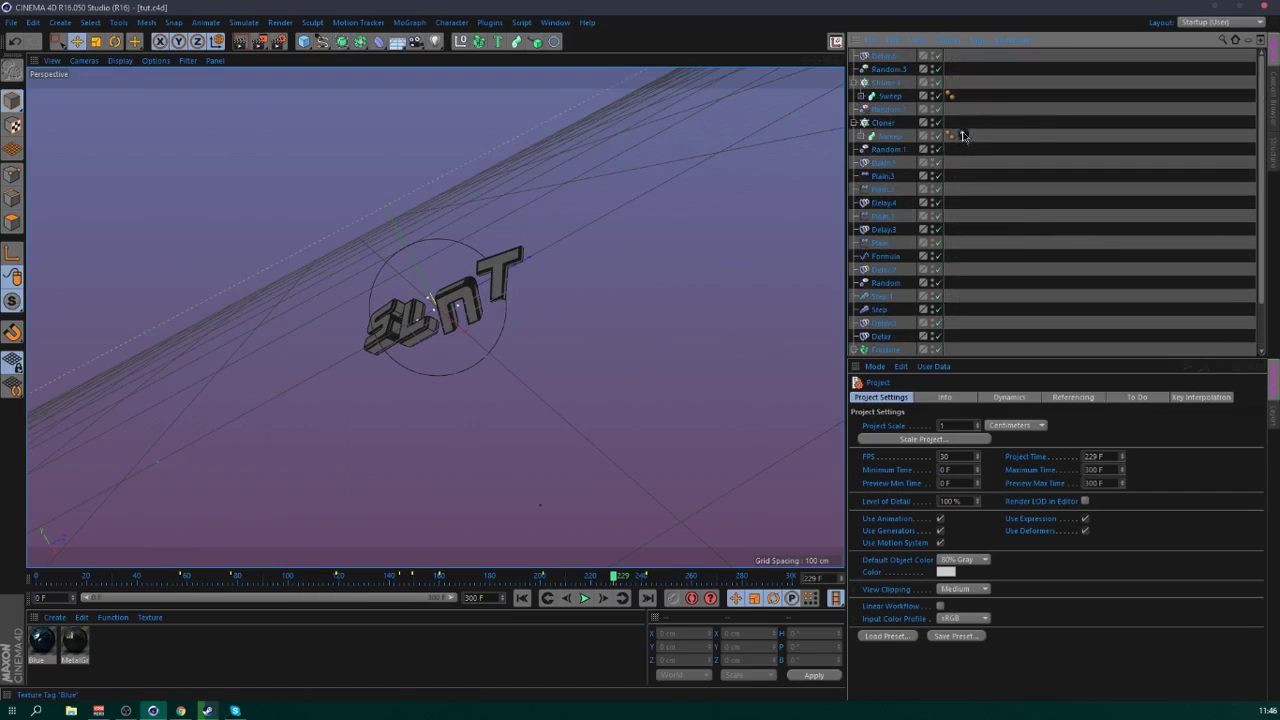
pyautogui.keyDown('ctrl'); pyautogui.moveTo(963, 136); pyautogui.dragTo(893, 92); pyautogui.keyUp('ctrl')
pyautogui.click(990, 170)
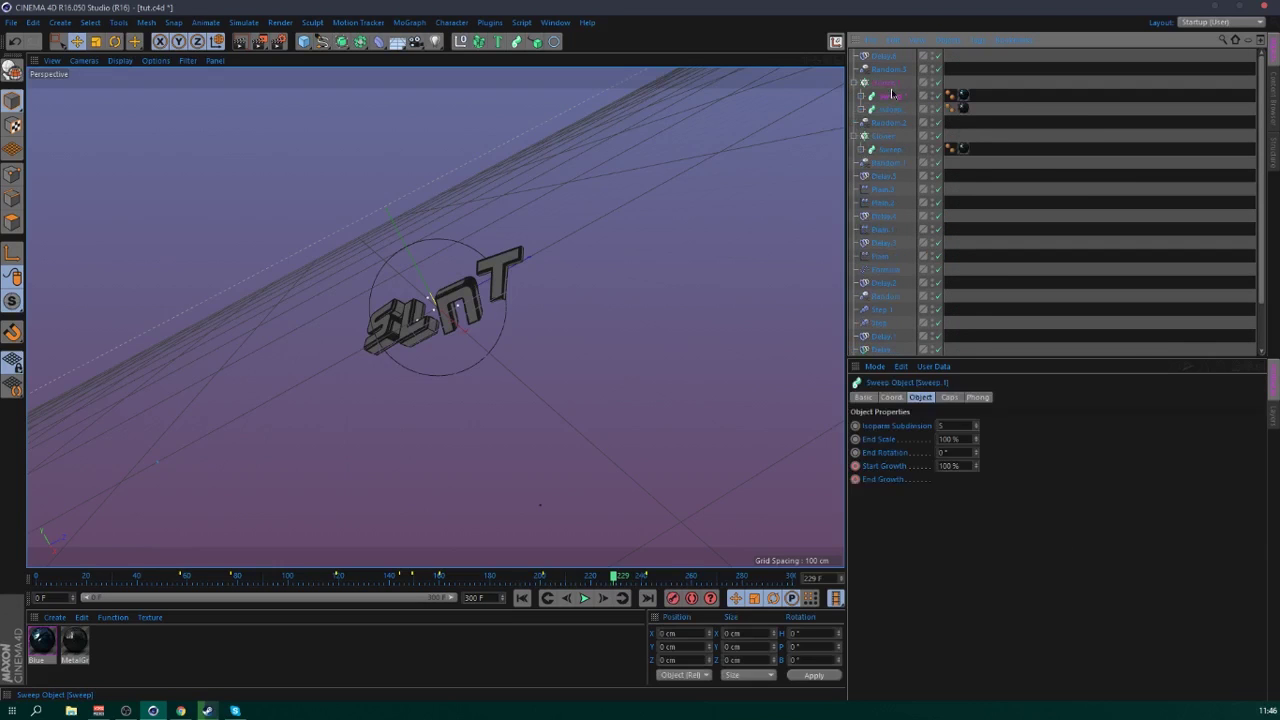
pyautogui.keyDown('ctrl'); pyautogui.moveTo(894, 152); pyautogui.dragTo(893, 142); pyautogui.keyUp('ctrl')
# - Deselect all objects and render the perspective view at frame 229
pyautogui.click(1042, 204)
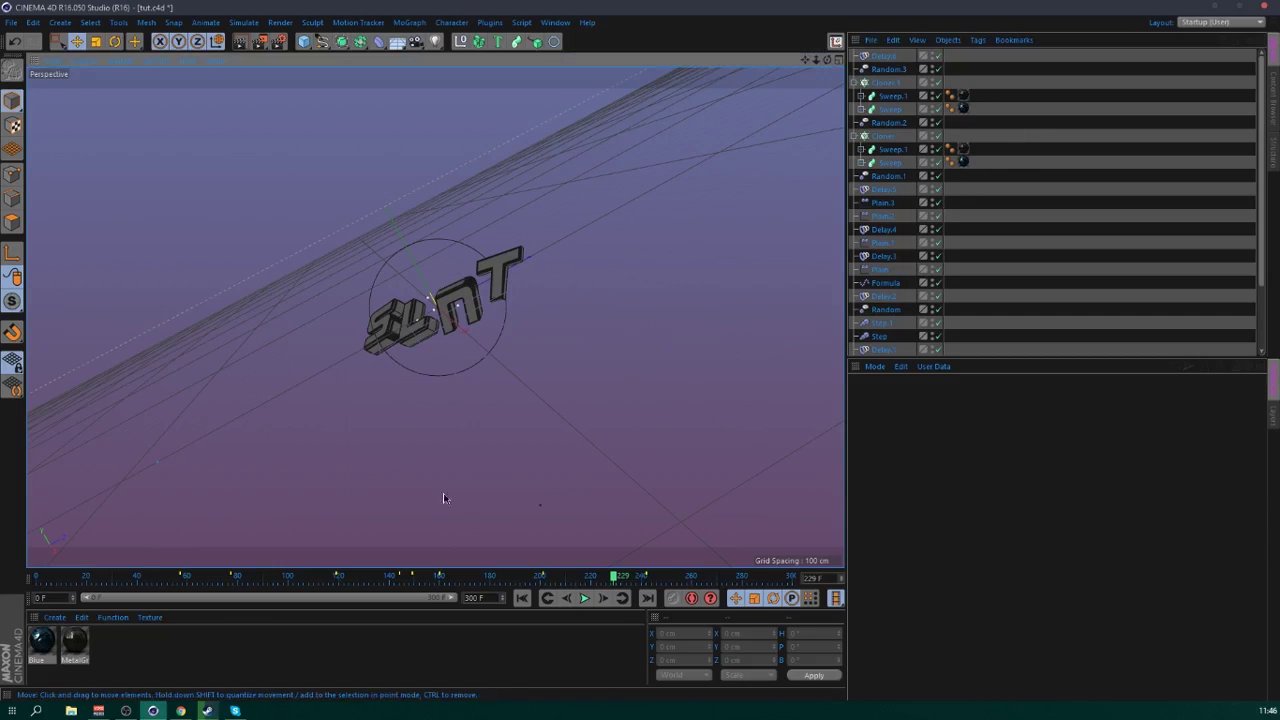
pyautogui.hotkey('ctrl', 'r')
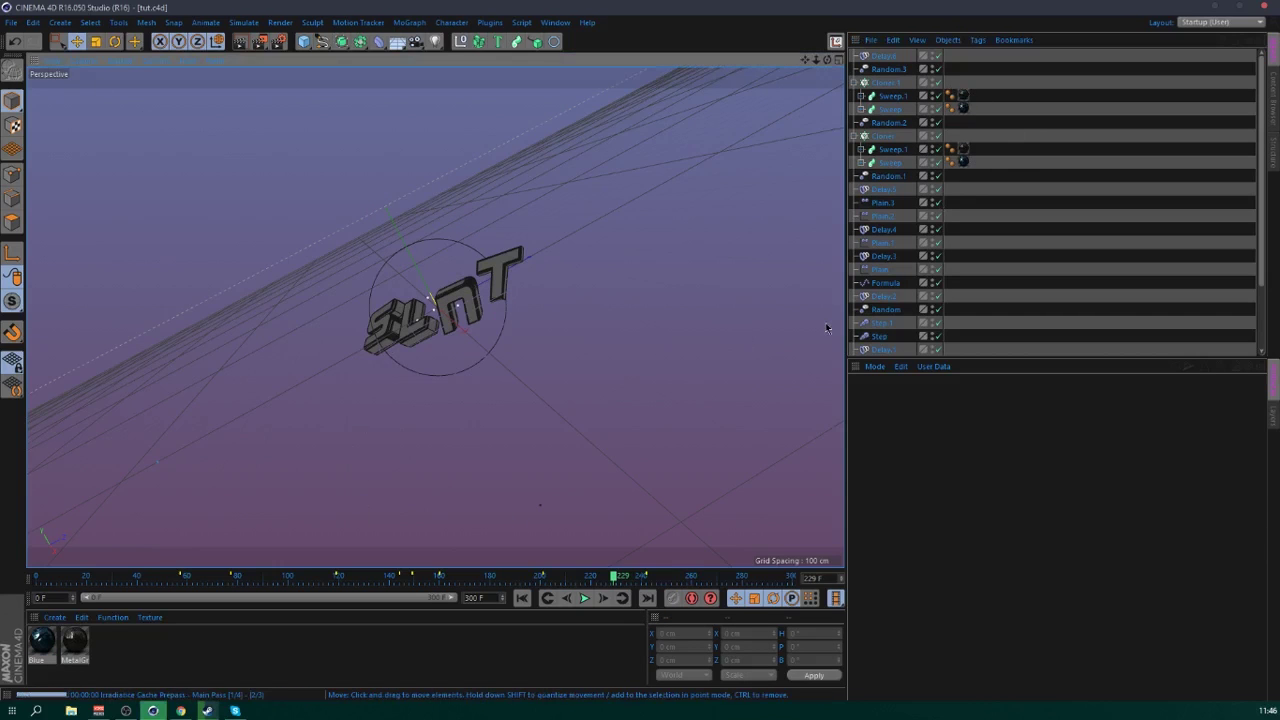